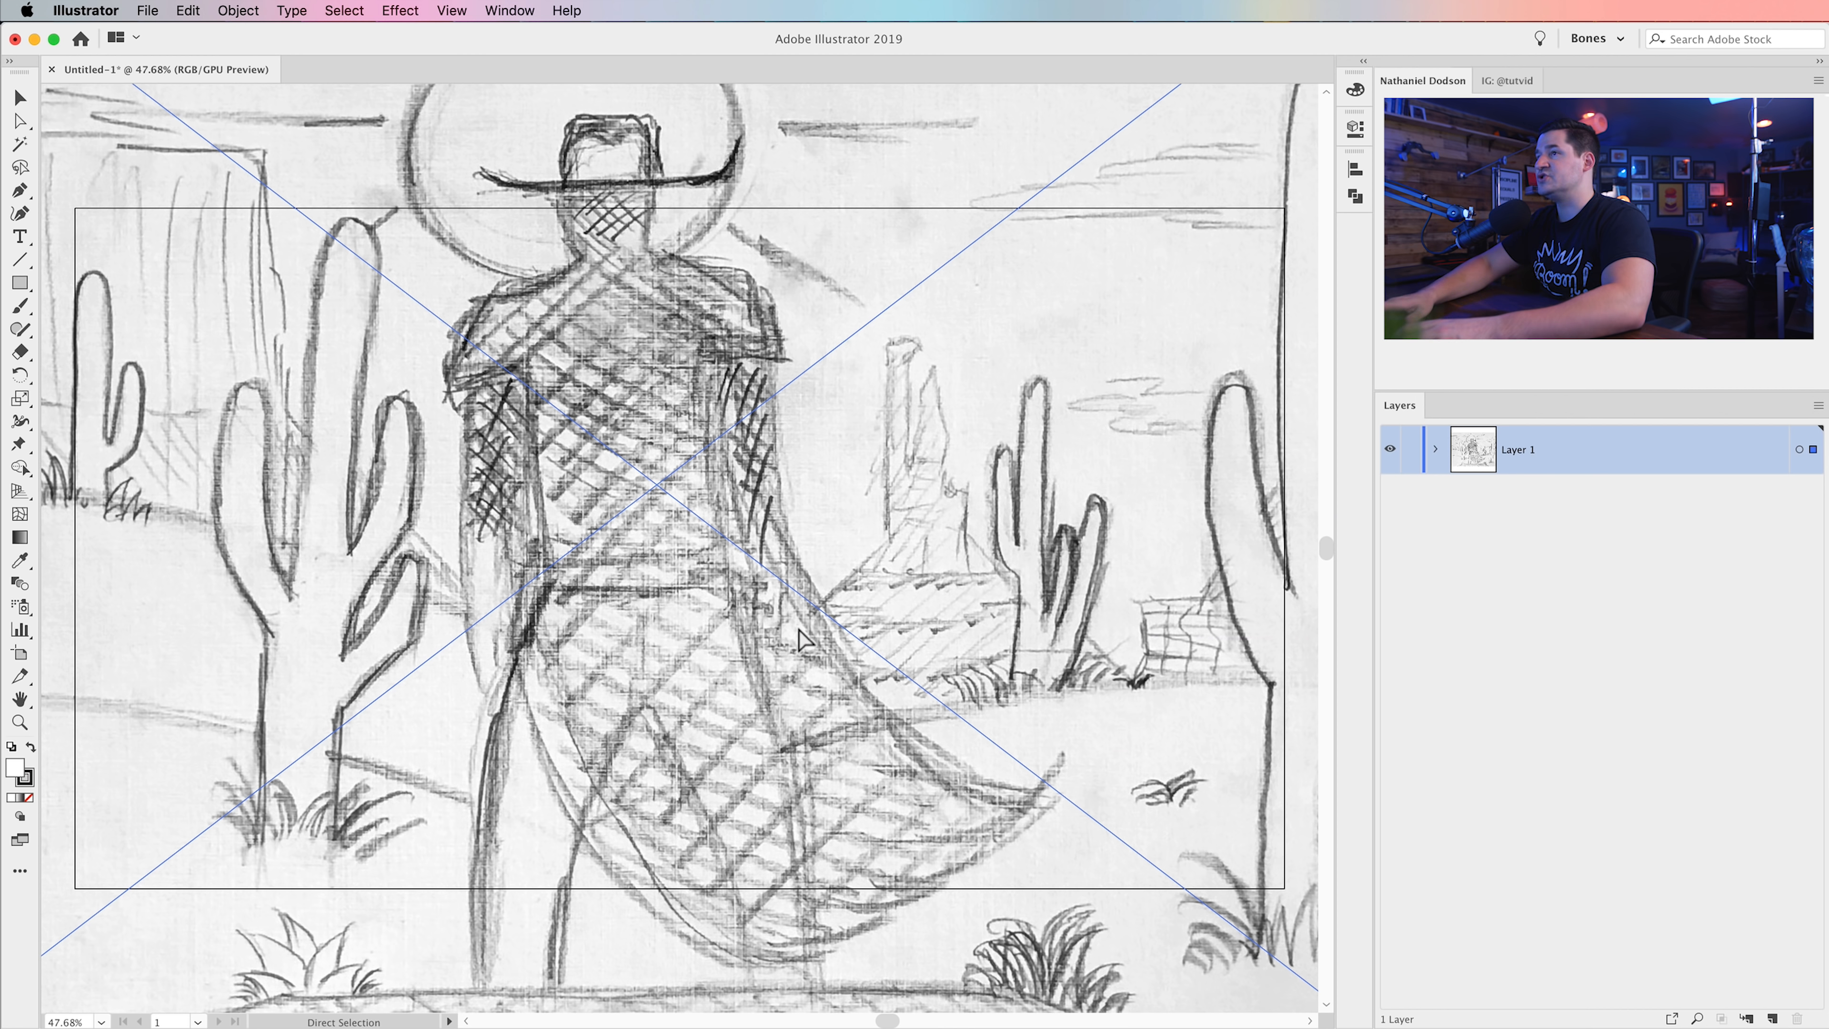
- Scale the placed sketch proportionally to the artboard's full height and center it horizontally on the artboard
click(817, 585)
mouse_move(951, 350)
mouse_down()
mouse_move(576, 625)
mouse_move(735, 531)
mouse_up()
key(super+equal)
key(super+equal)
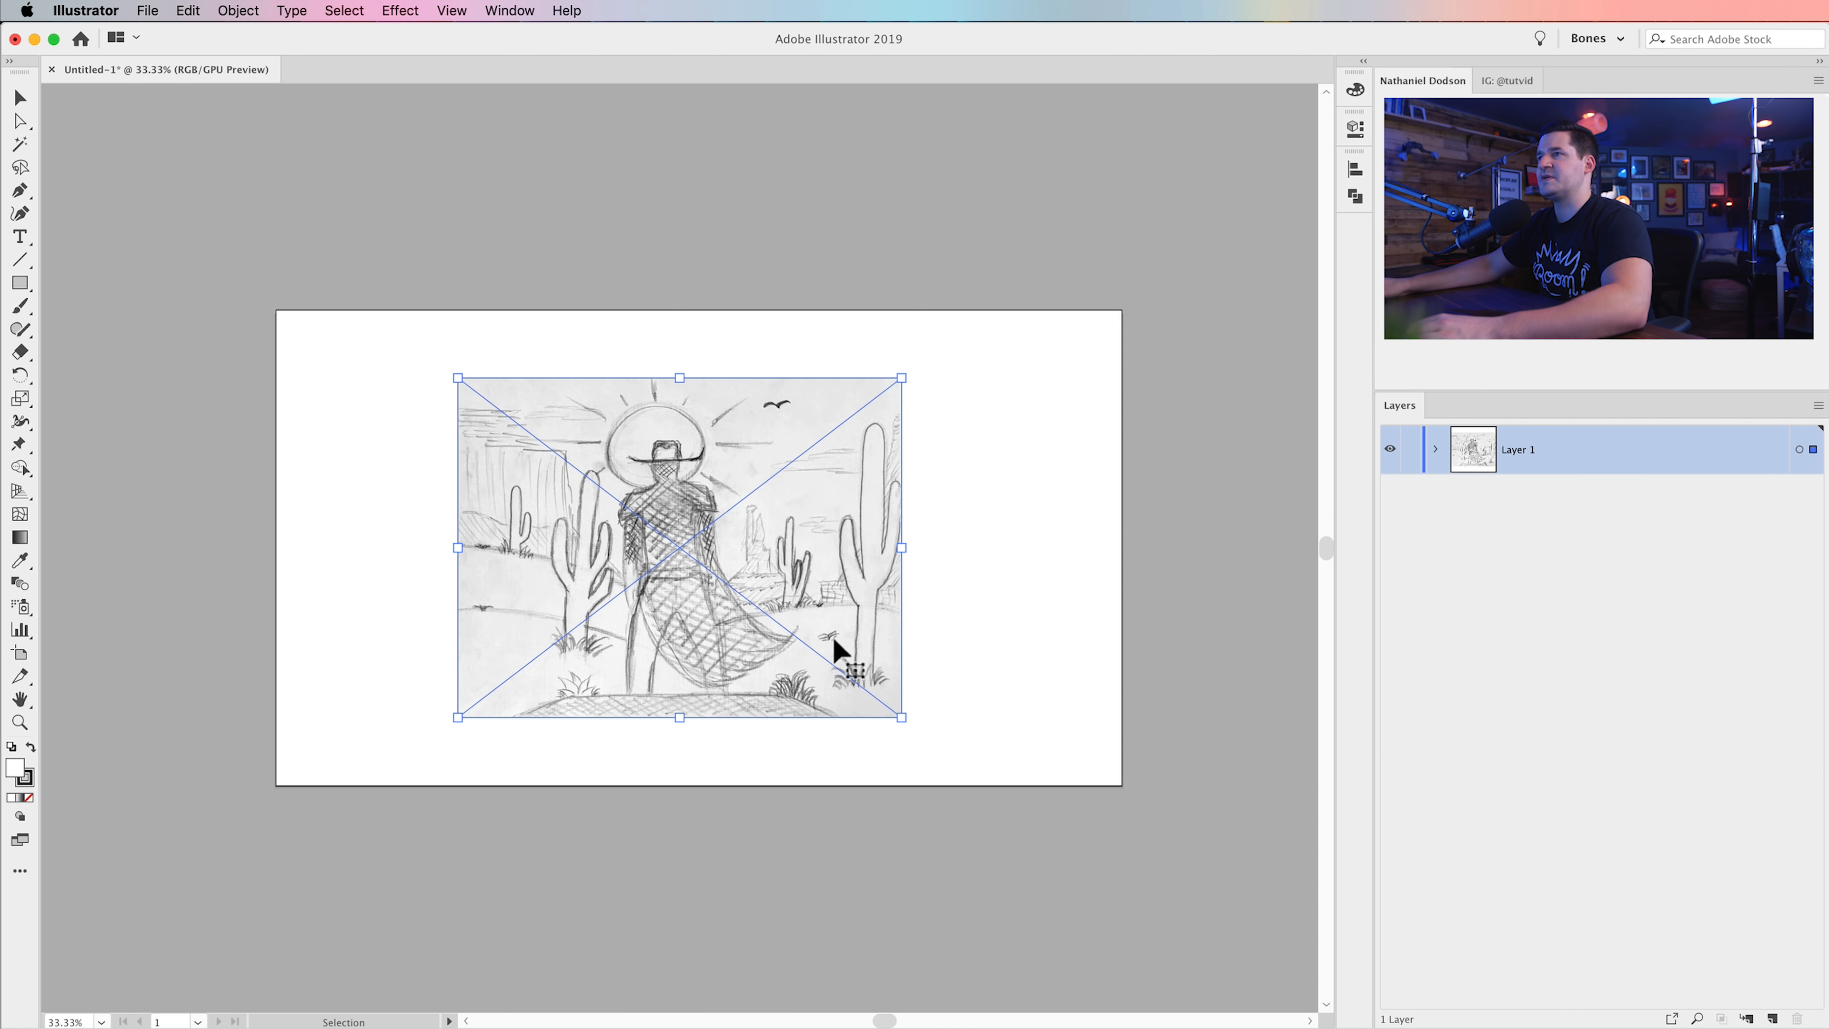
drag(902, 377, 990, 310)
drag(458, 716, 370, 801)
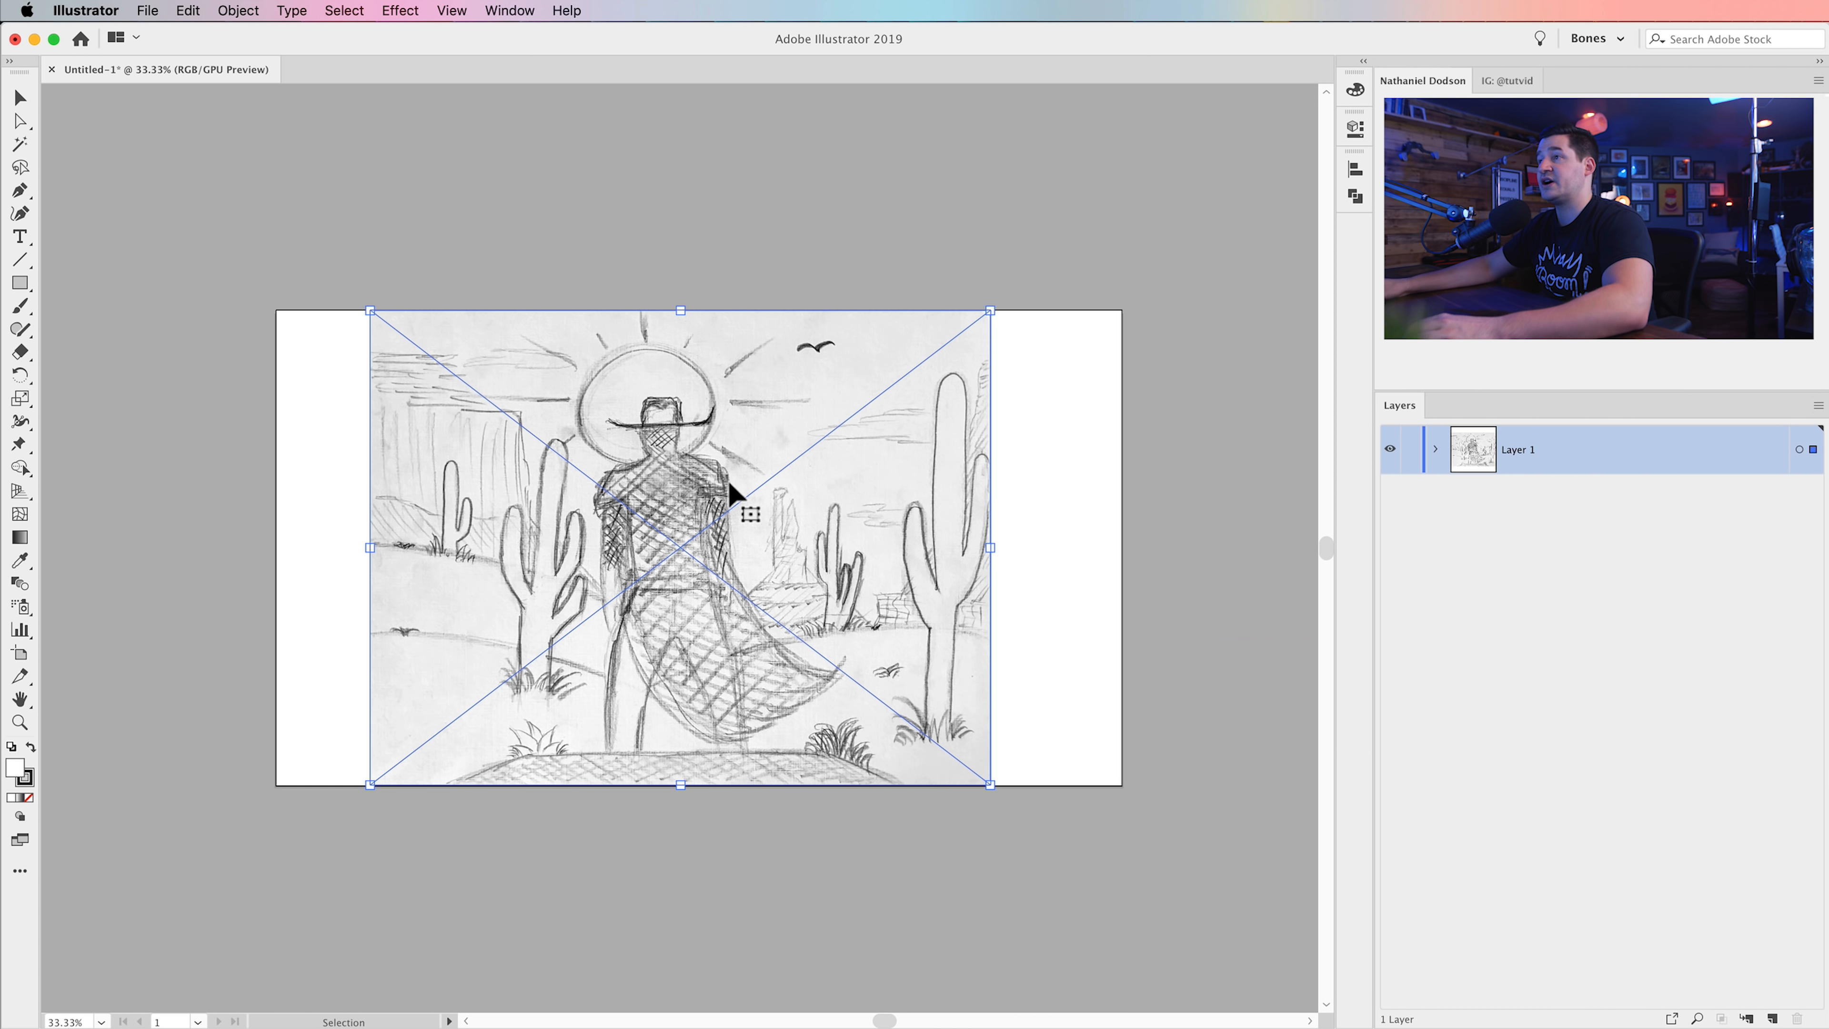
drag(841, 543, 868, 534)
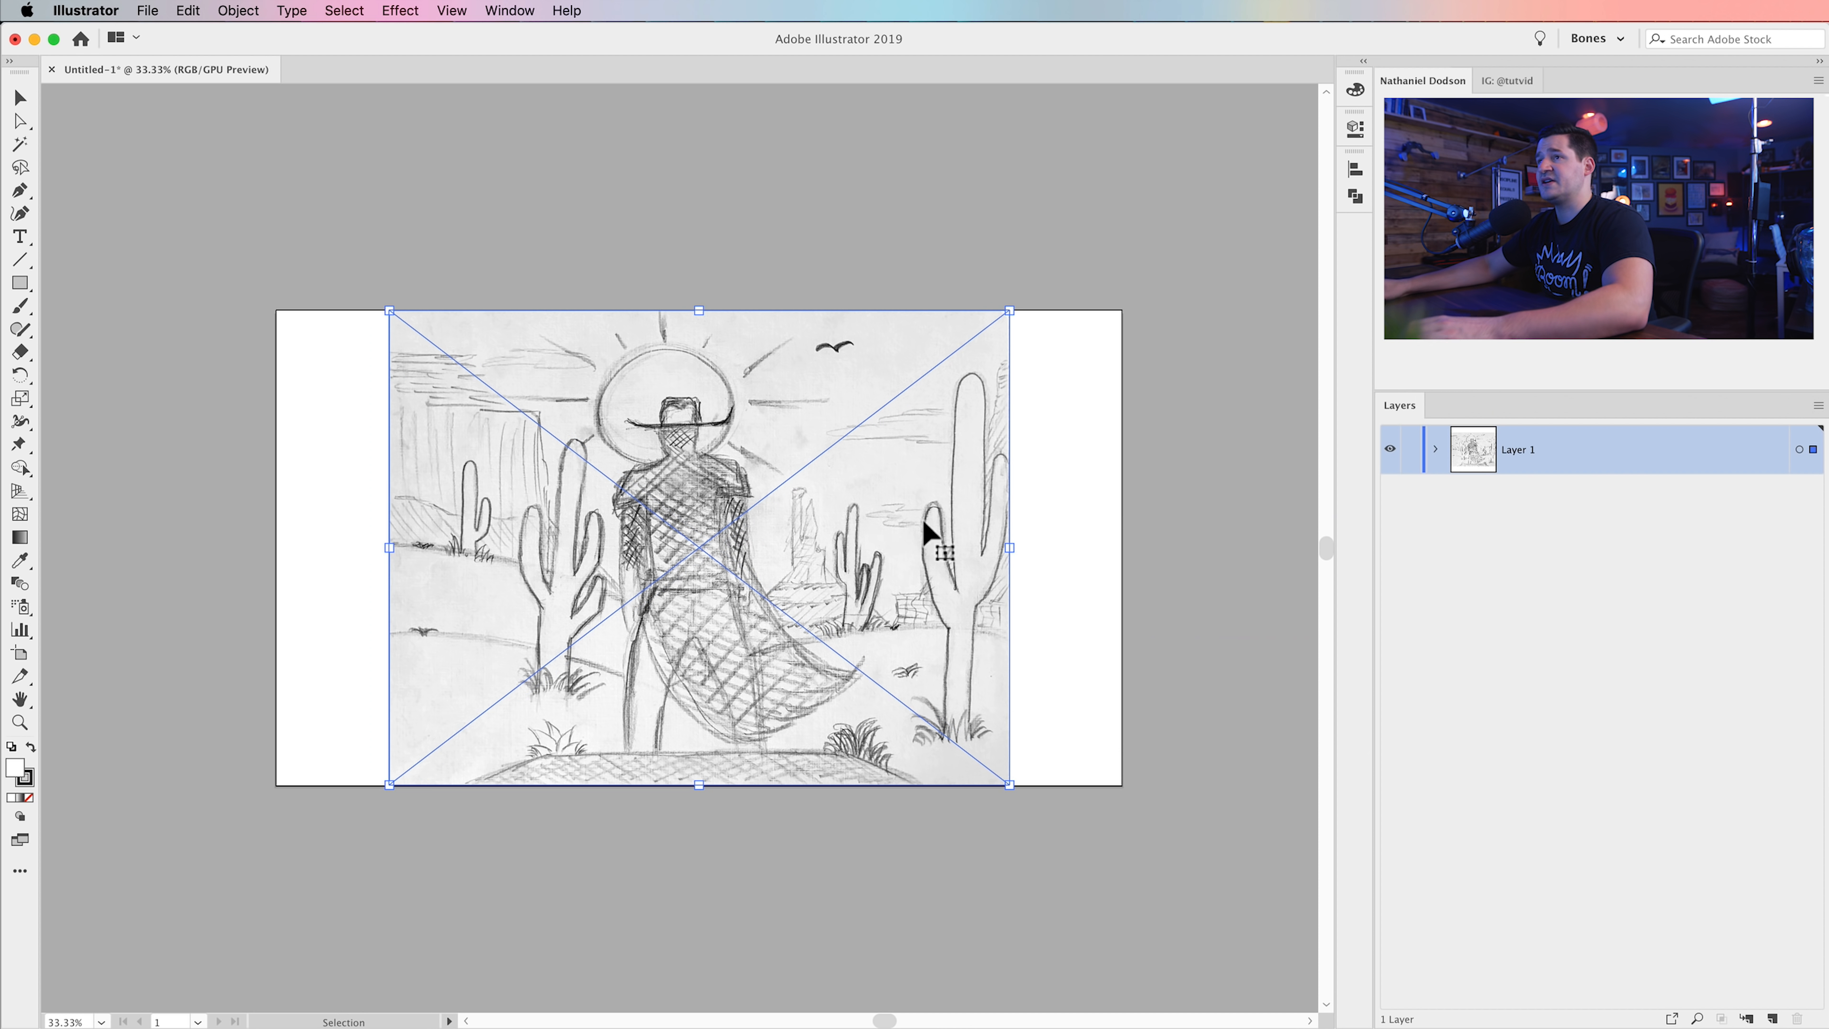
- Duplicate the linked sketch in place in front, and stretch the lower copy horizontally from its center to the artboard's full width
click(1436, 450)
click(1581, 504)
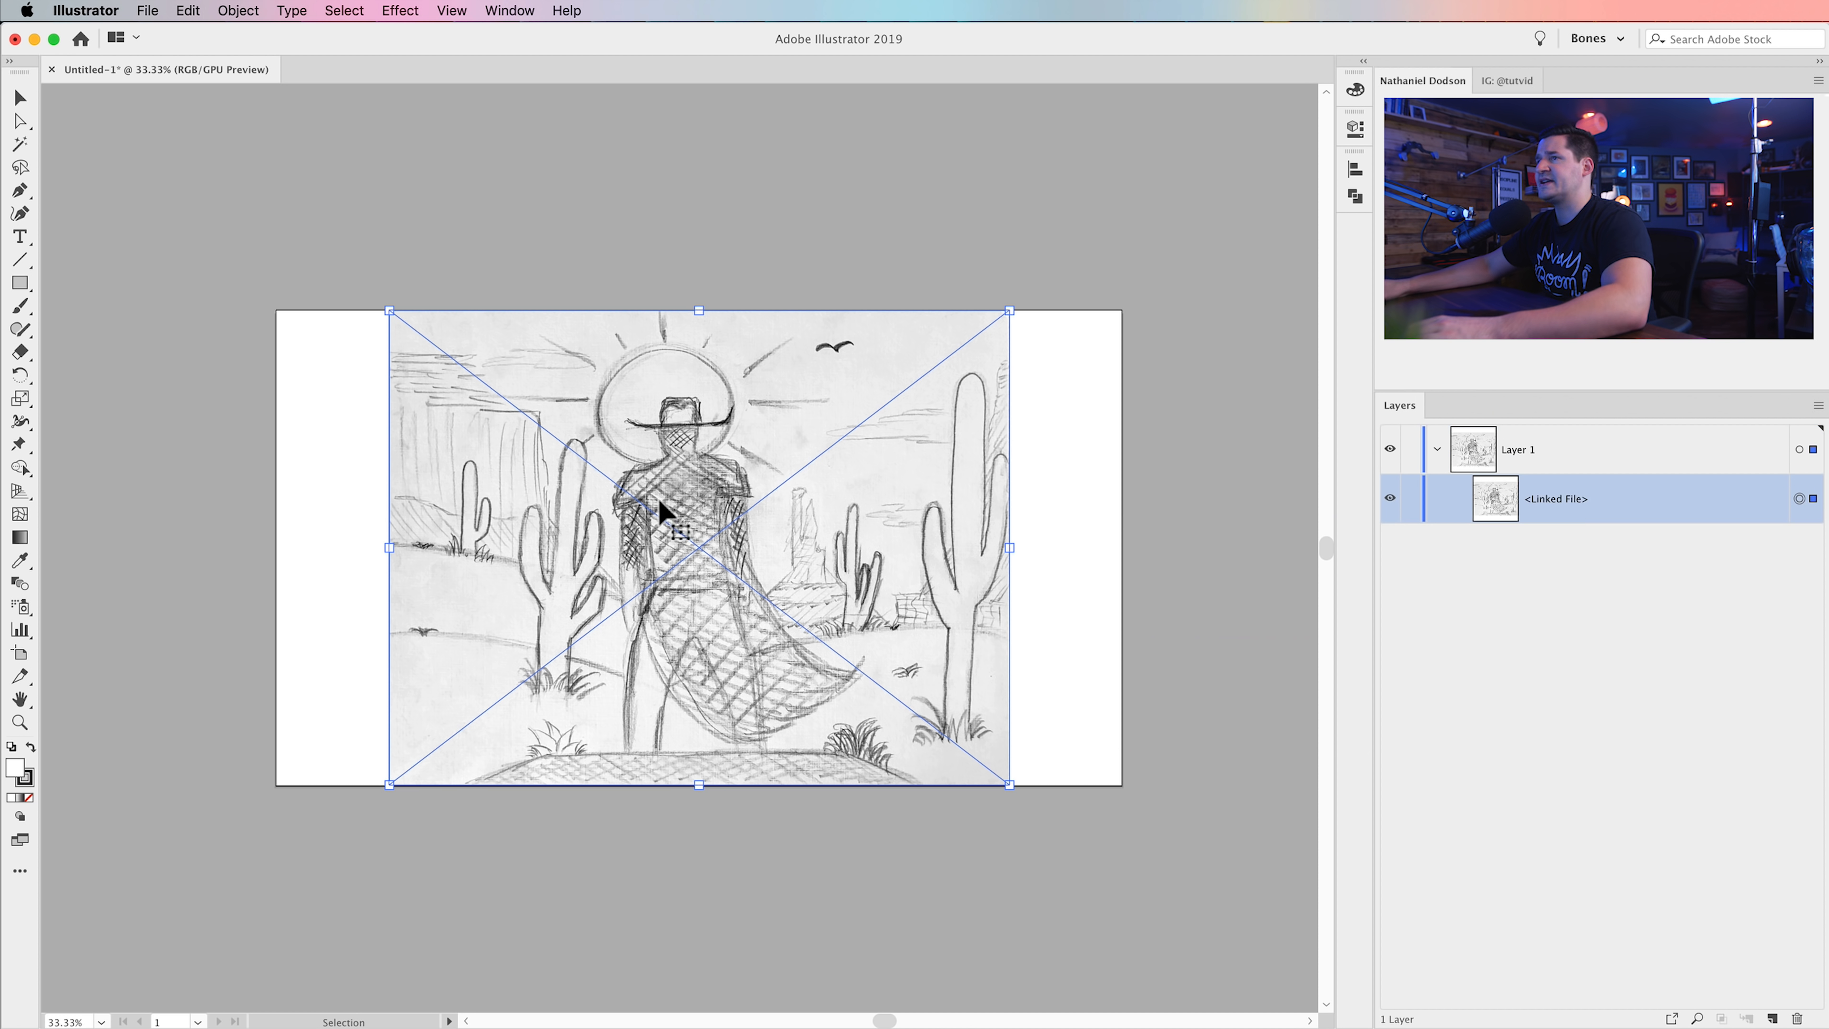
click(181, 9)
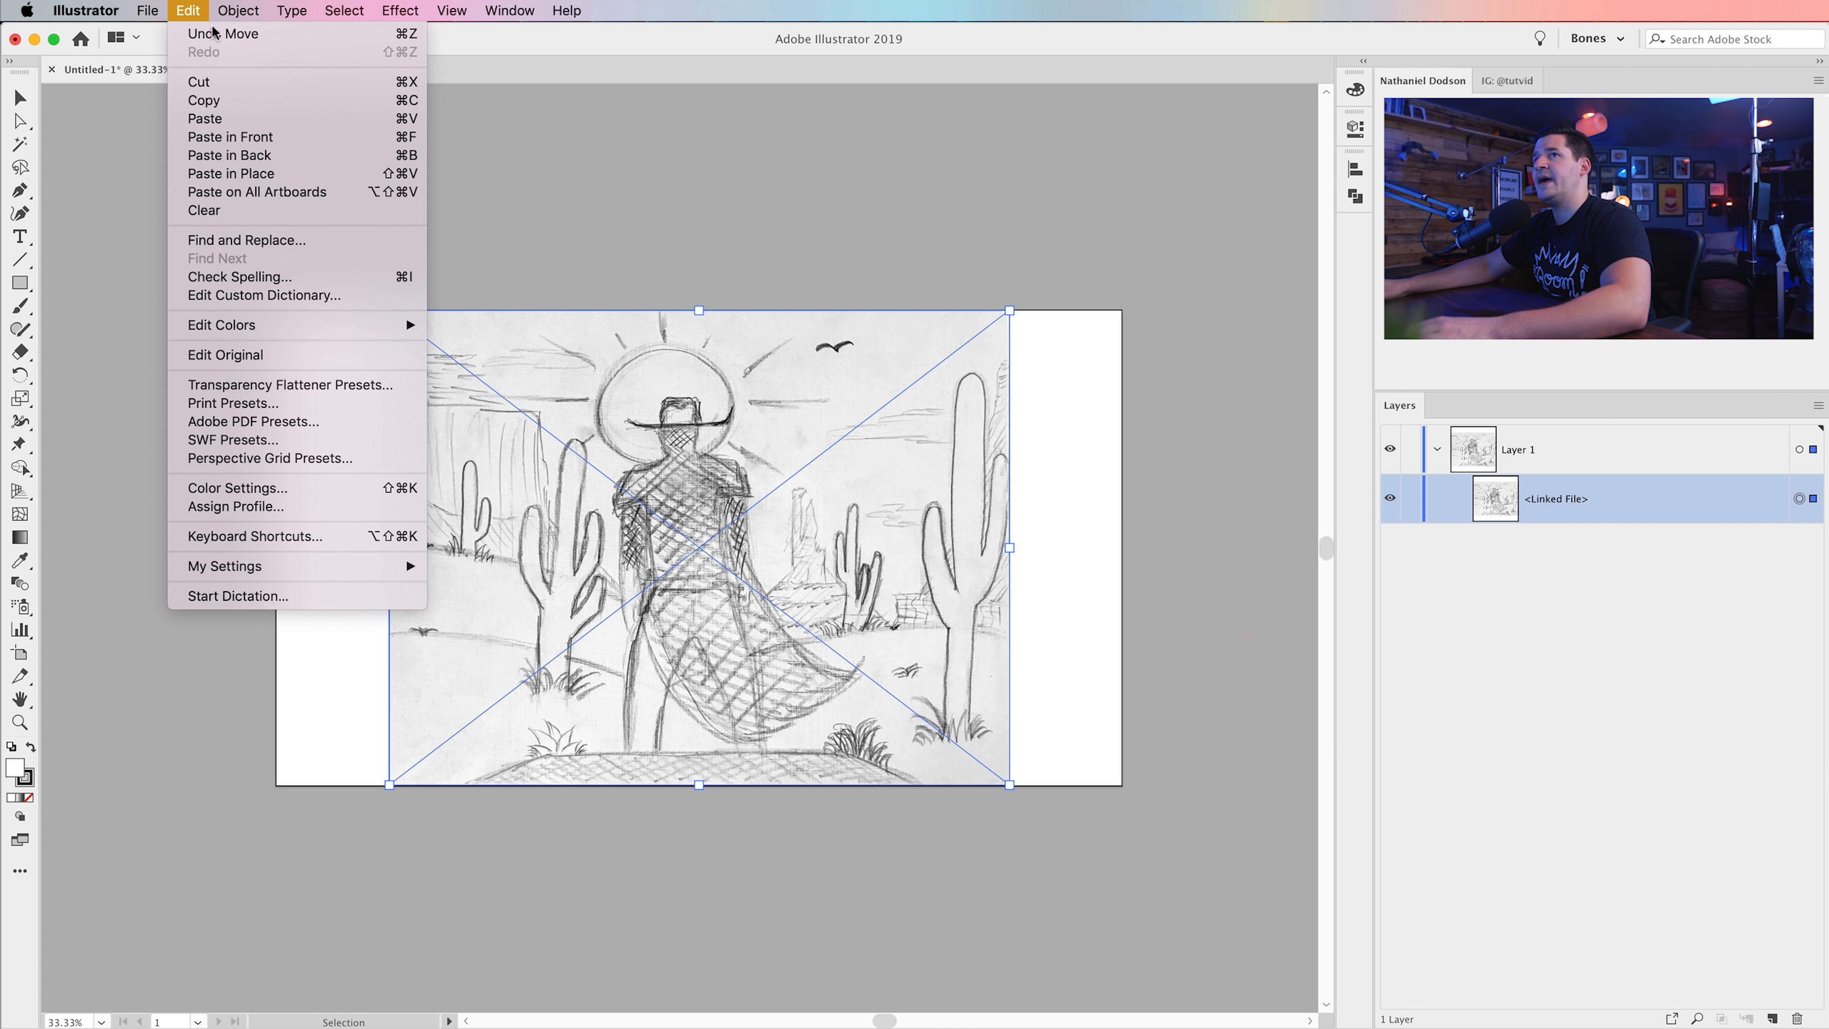
click(238, 101)
click(186, 10)
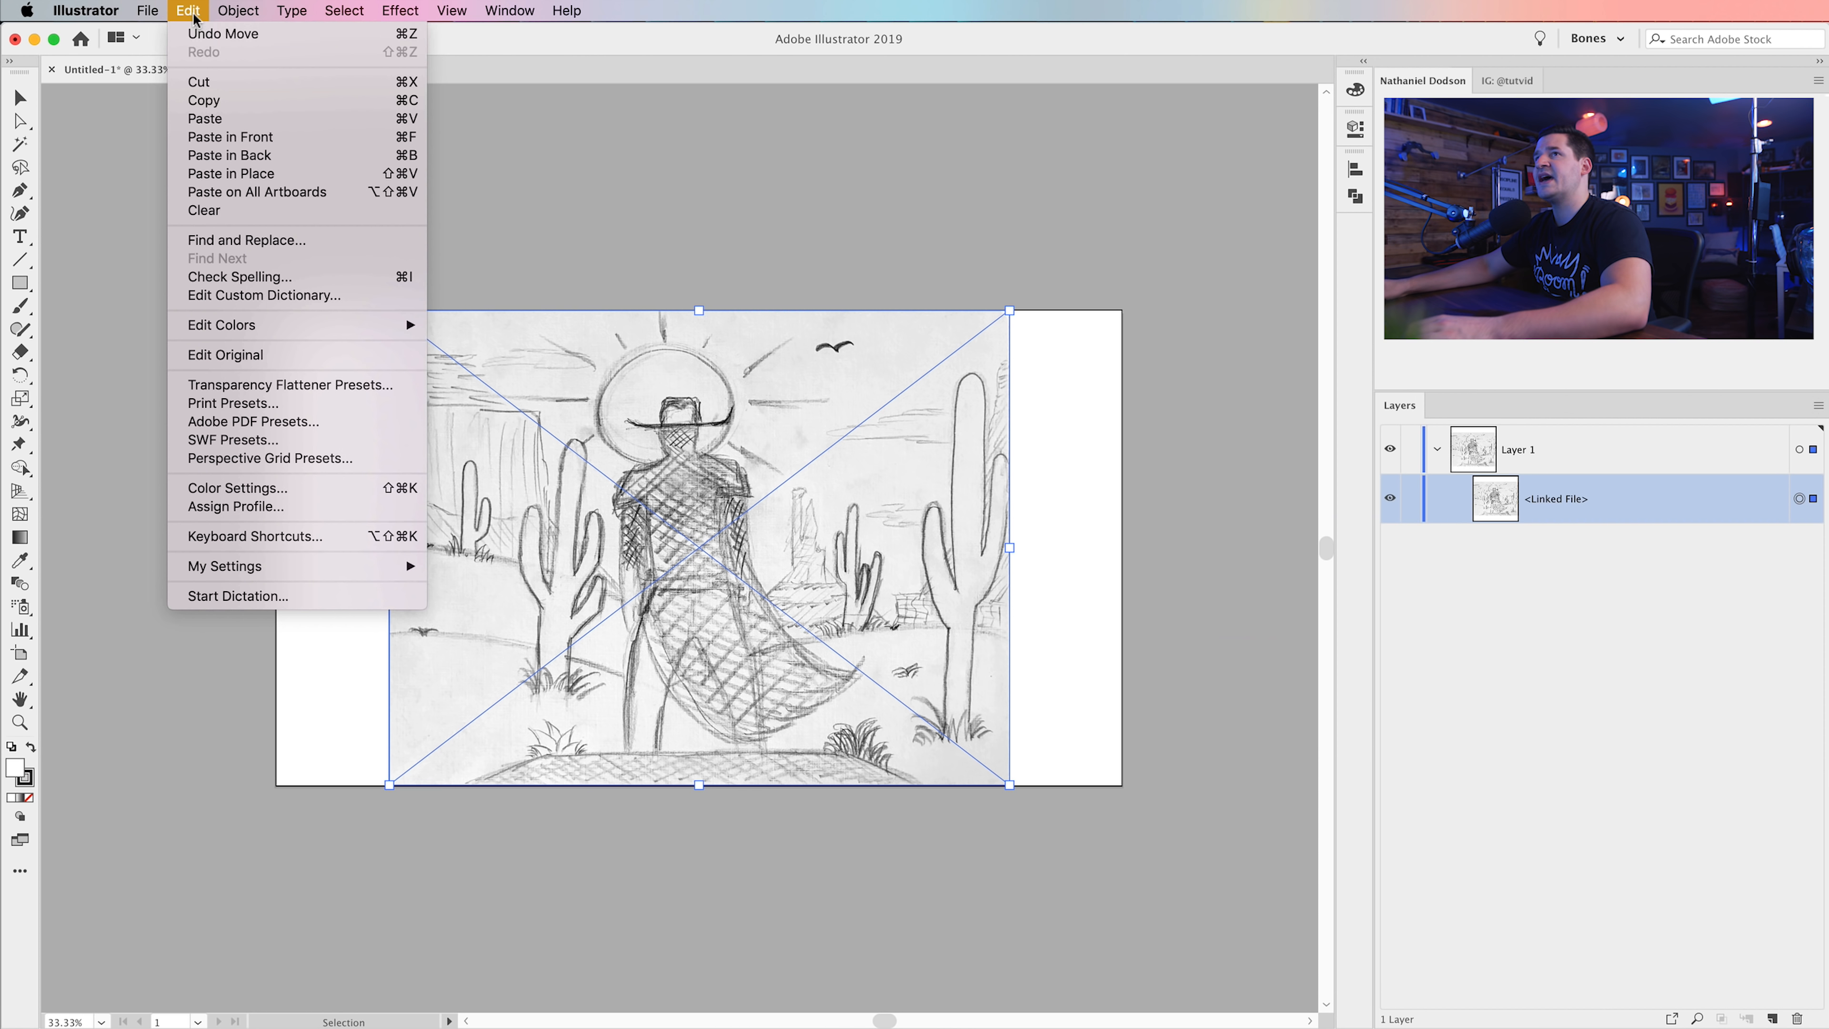
click(265, 139)
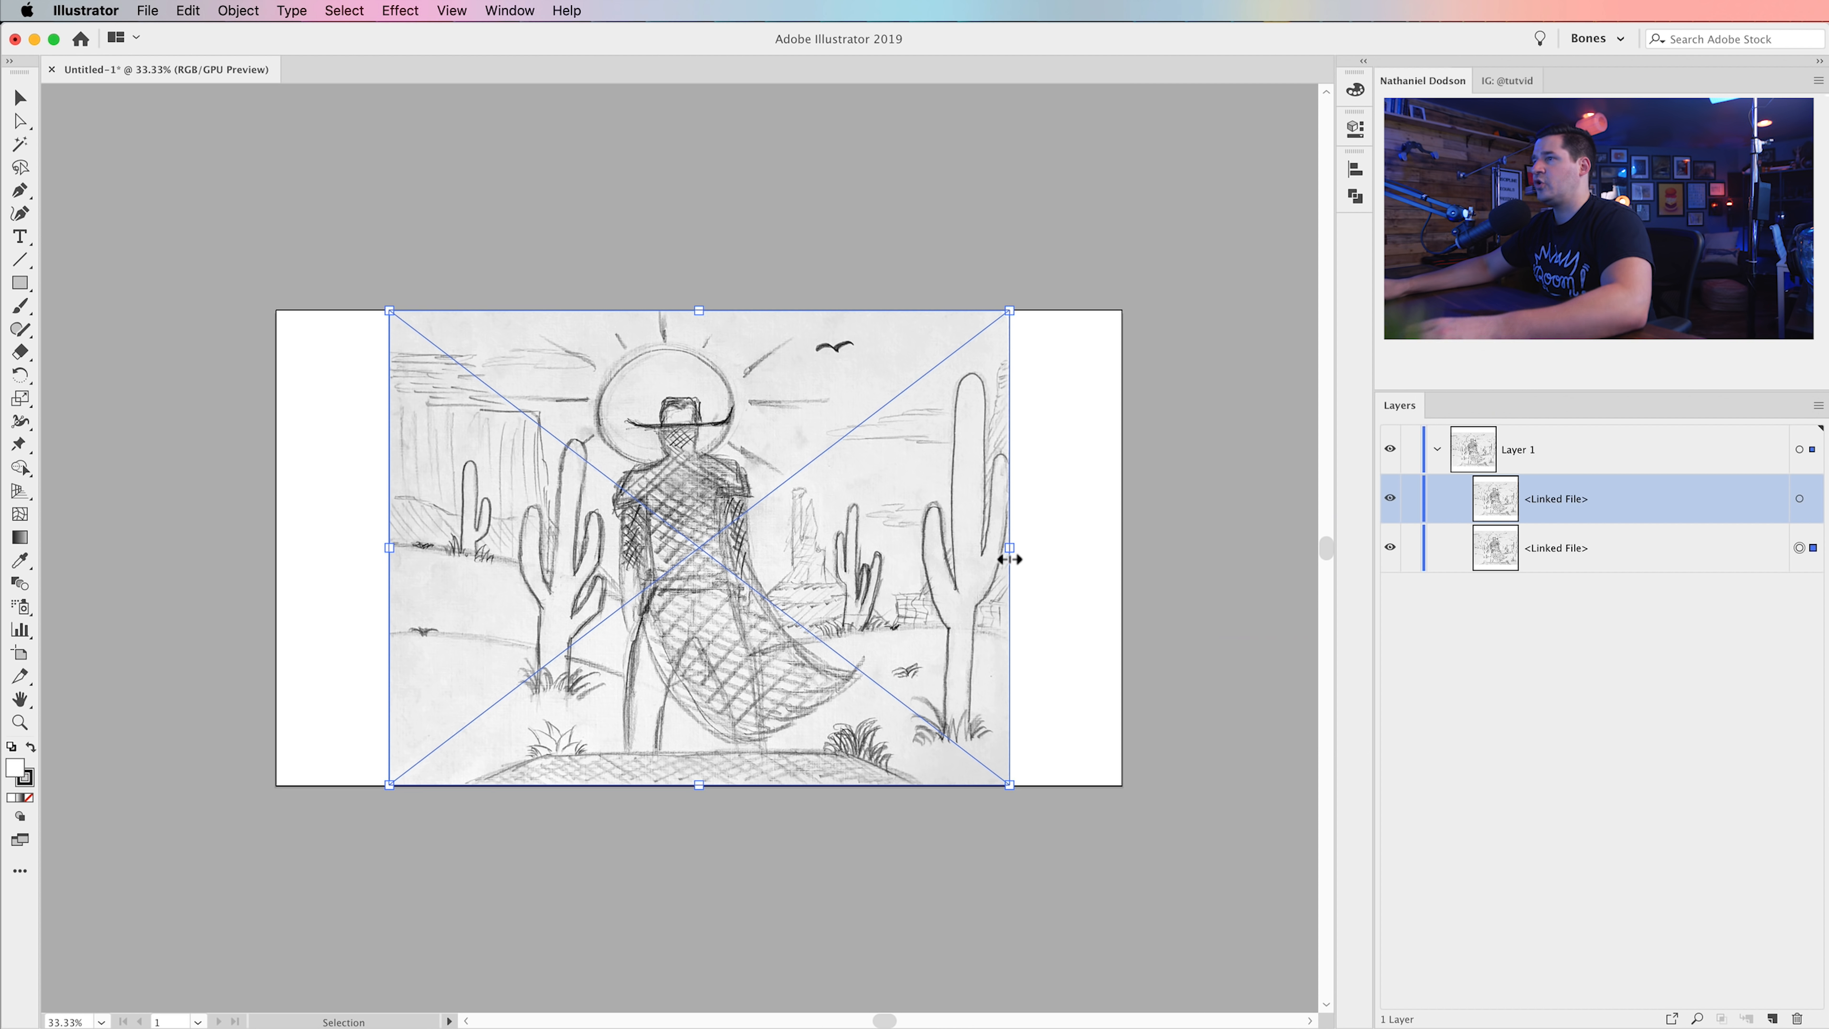
drag(1010, 547, 1123, 549)
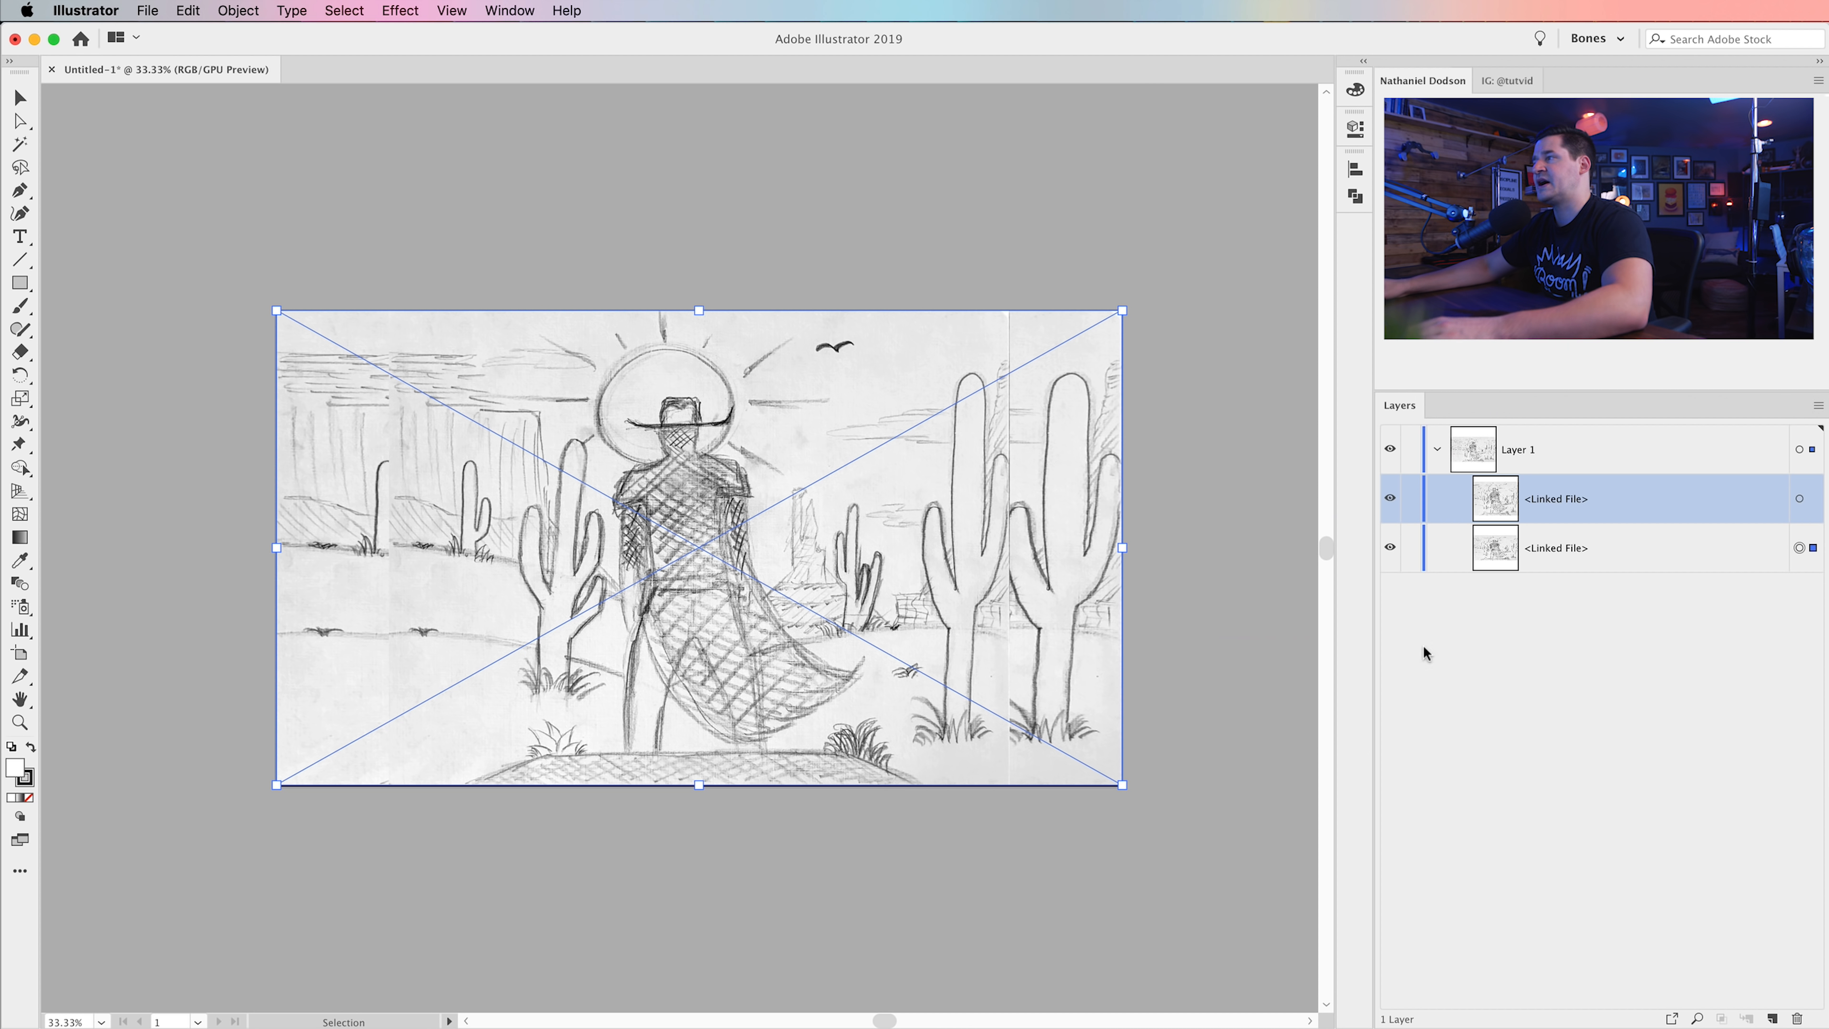
click(1528, 632)
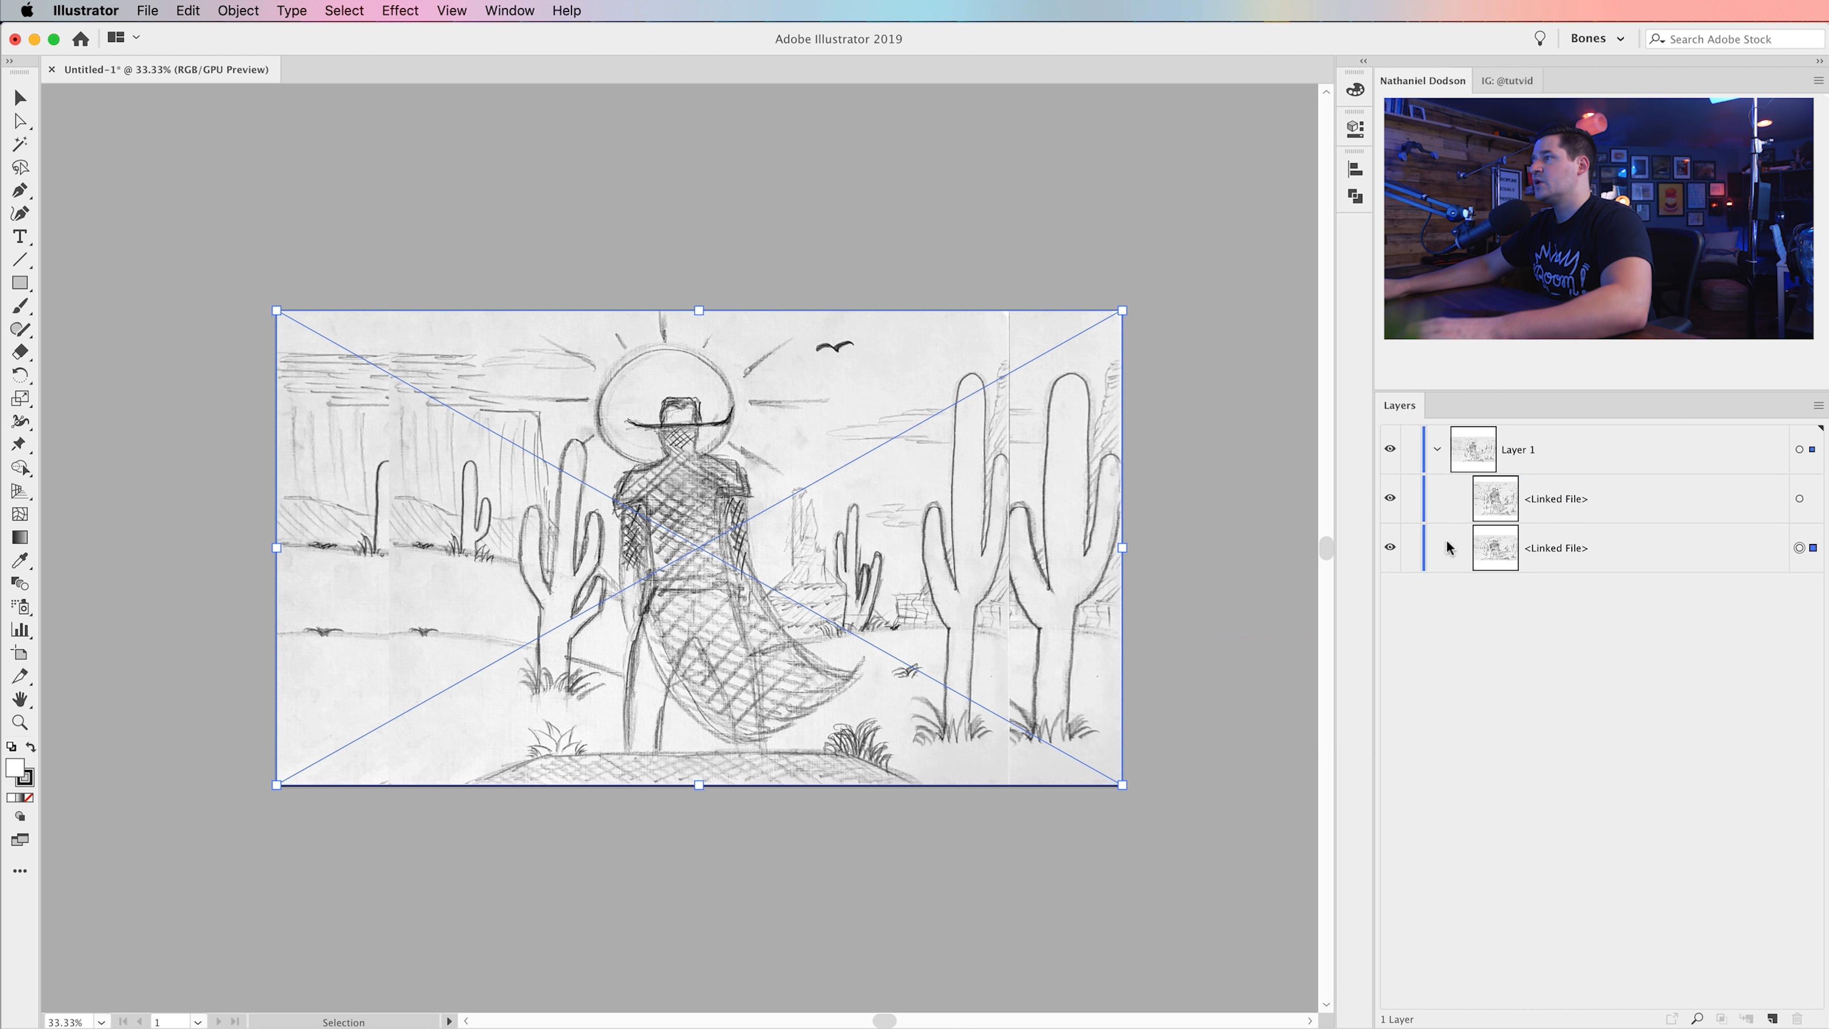
- Compare the stretched sketch with the original-proportion copy by hiding and showing the upper linked file
click(1390, 499)
click(853, 903)
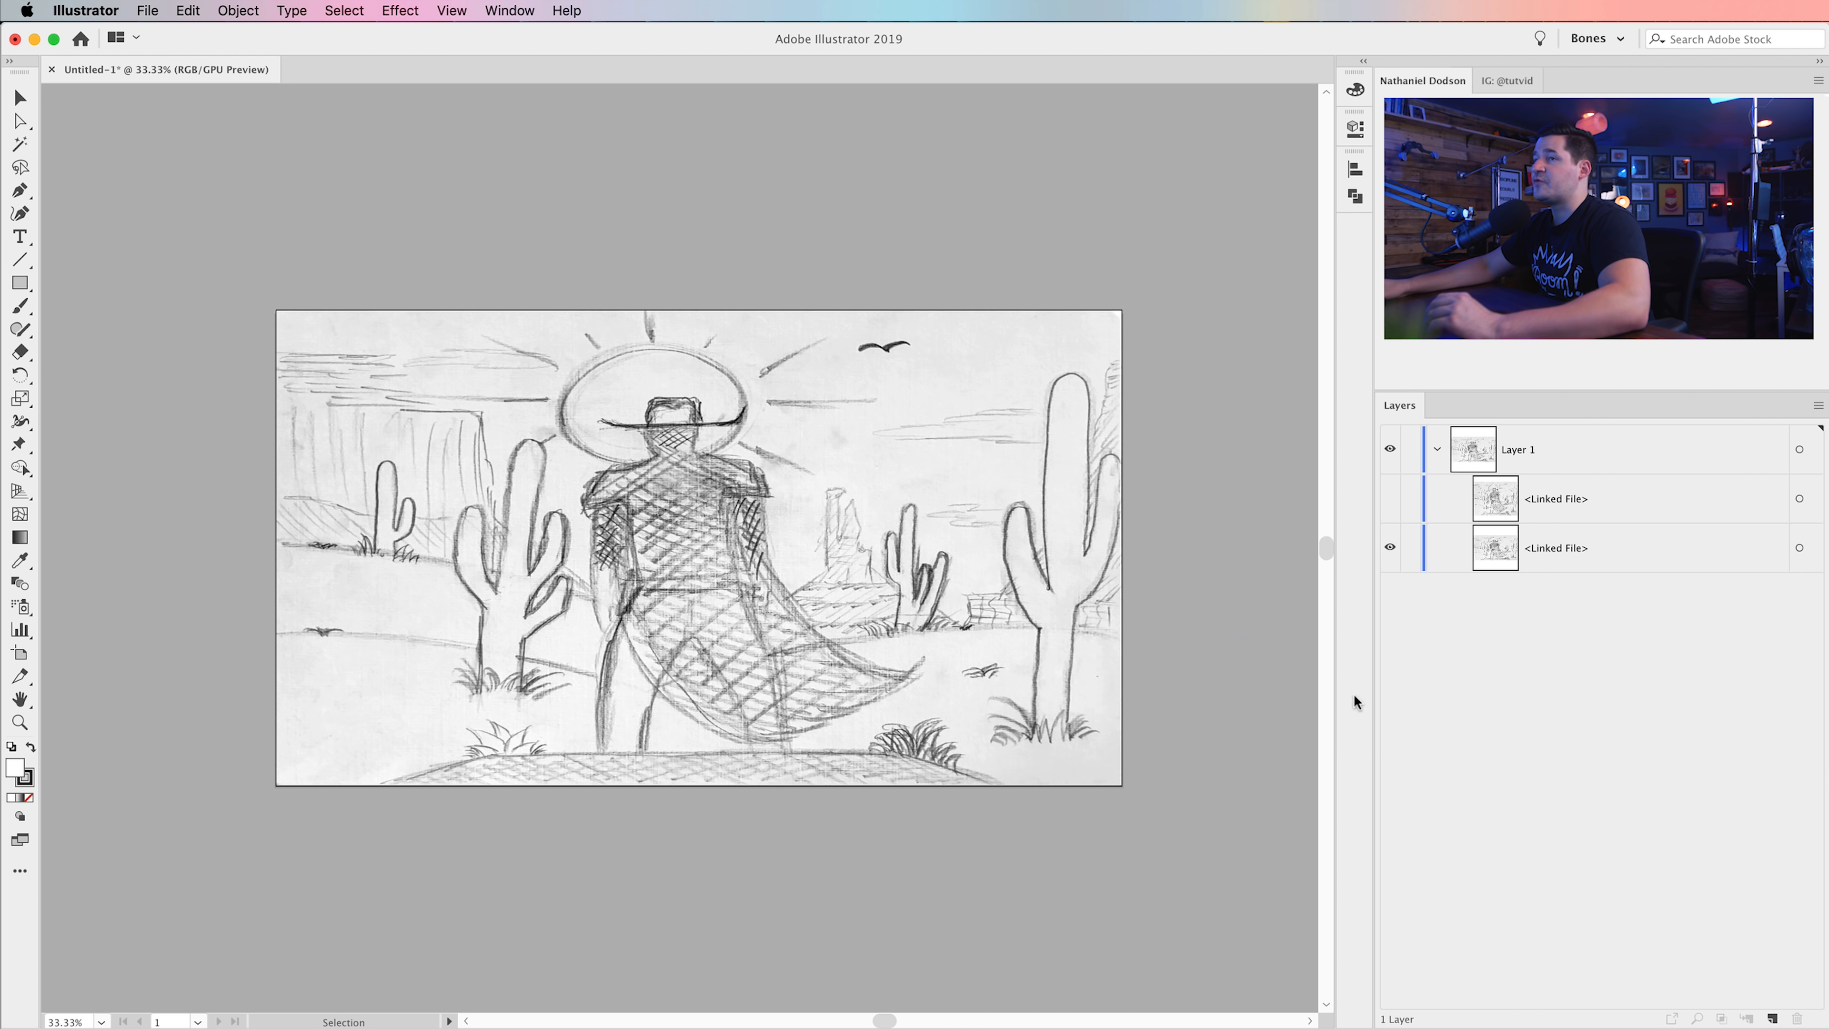
click(1391, 498)
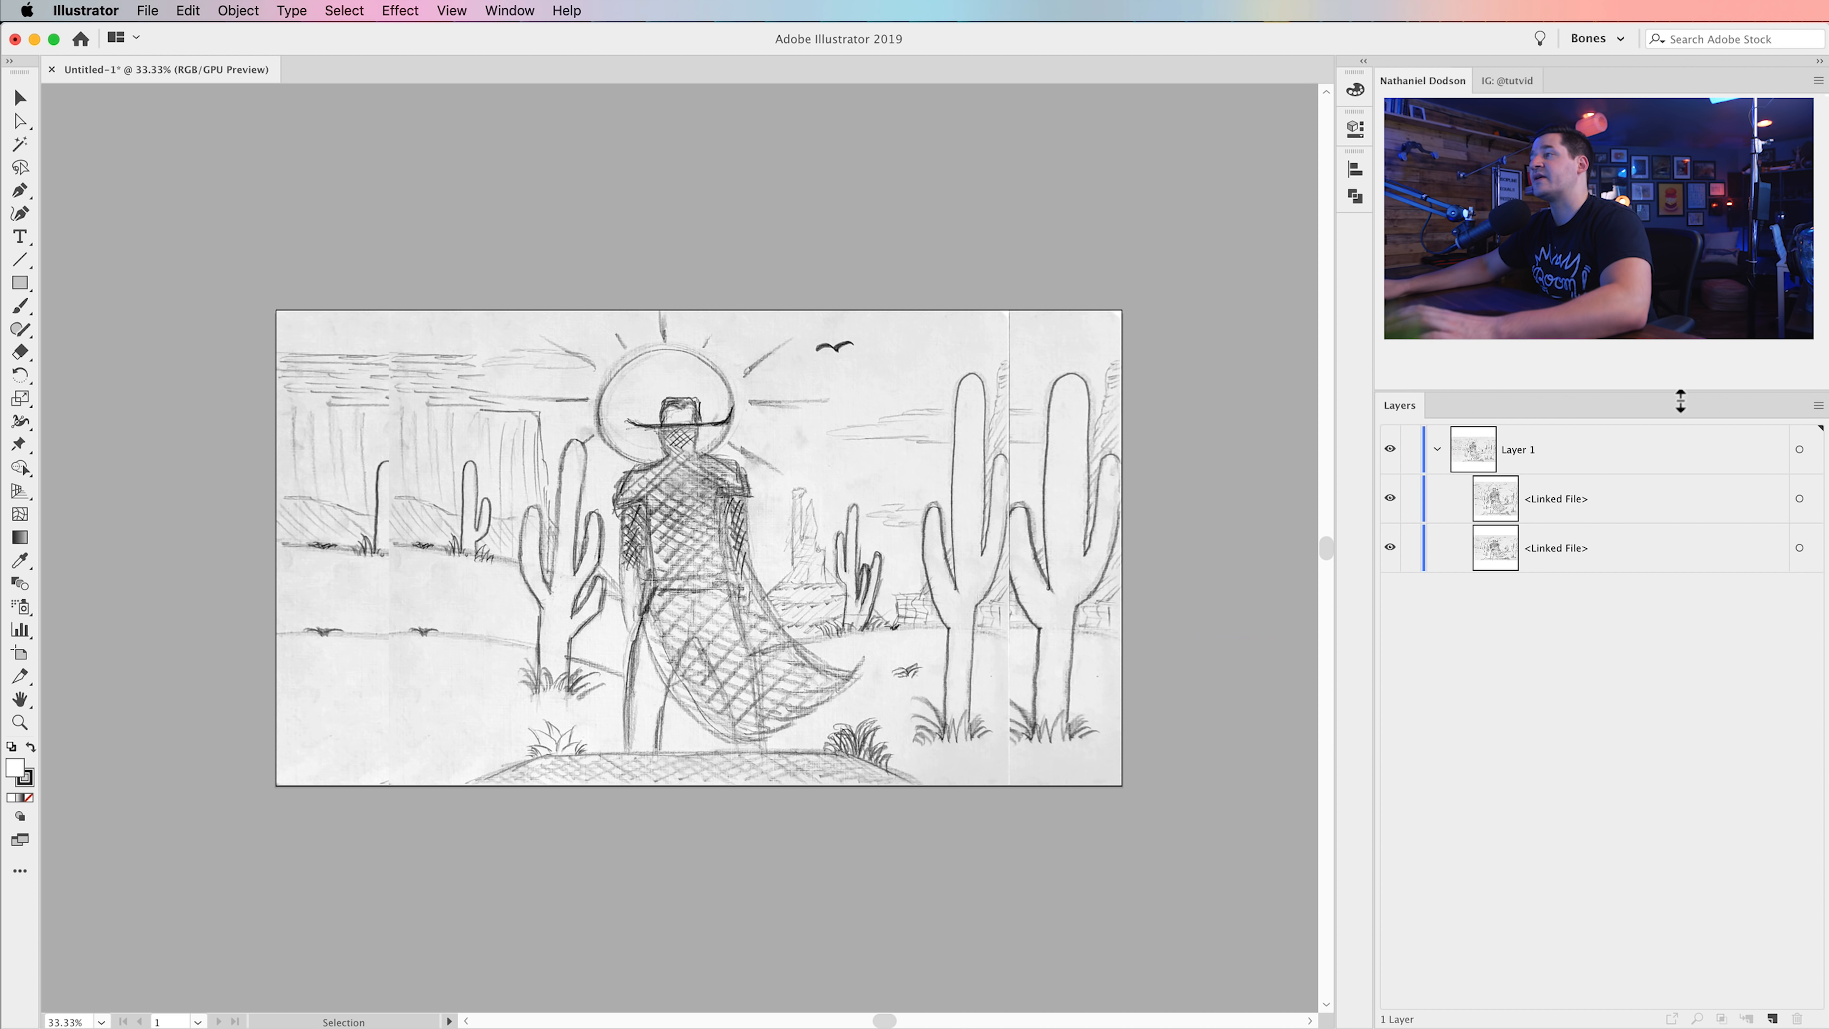
click(1390, 499)
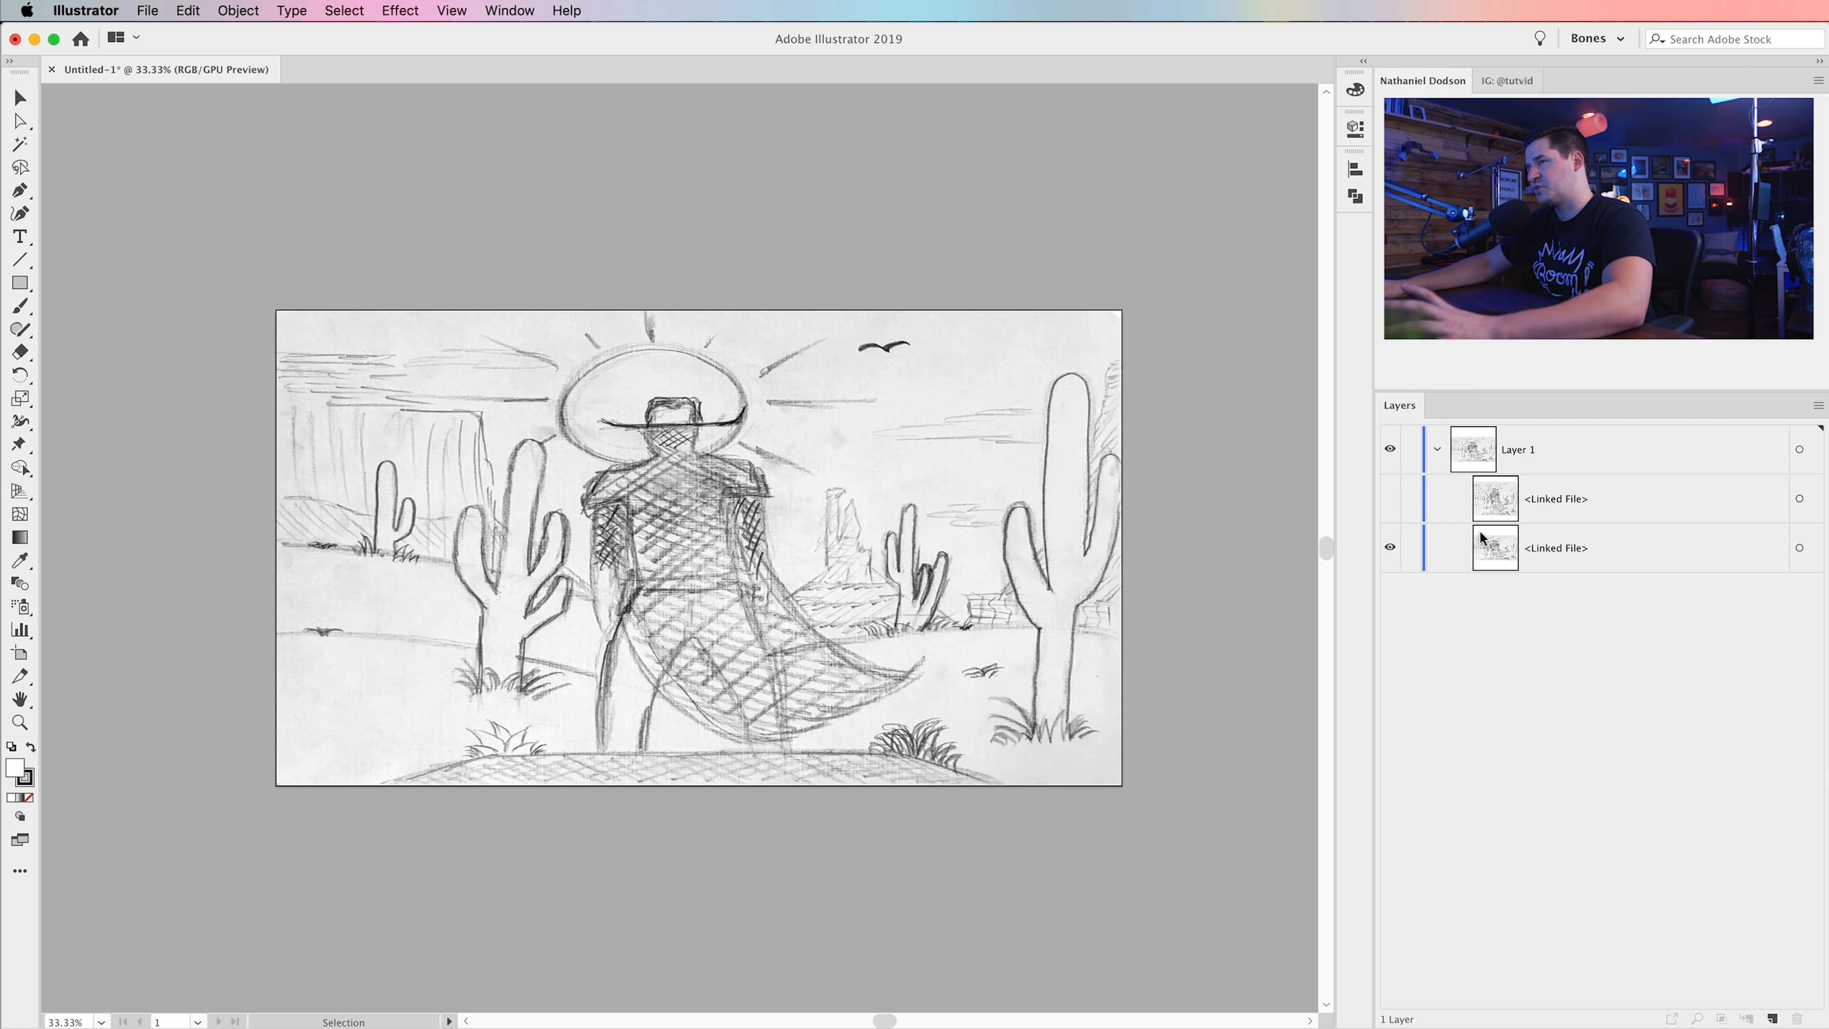
click(1390, 498)
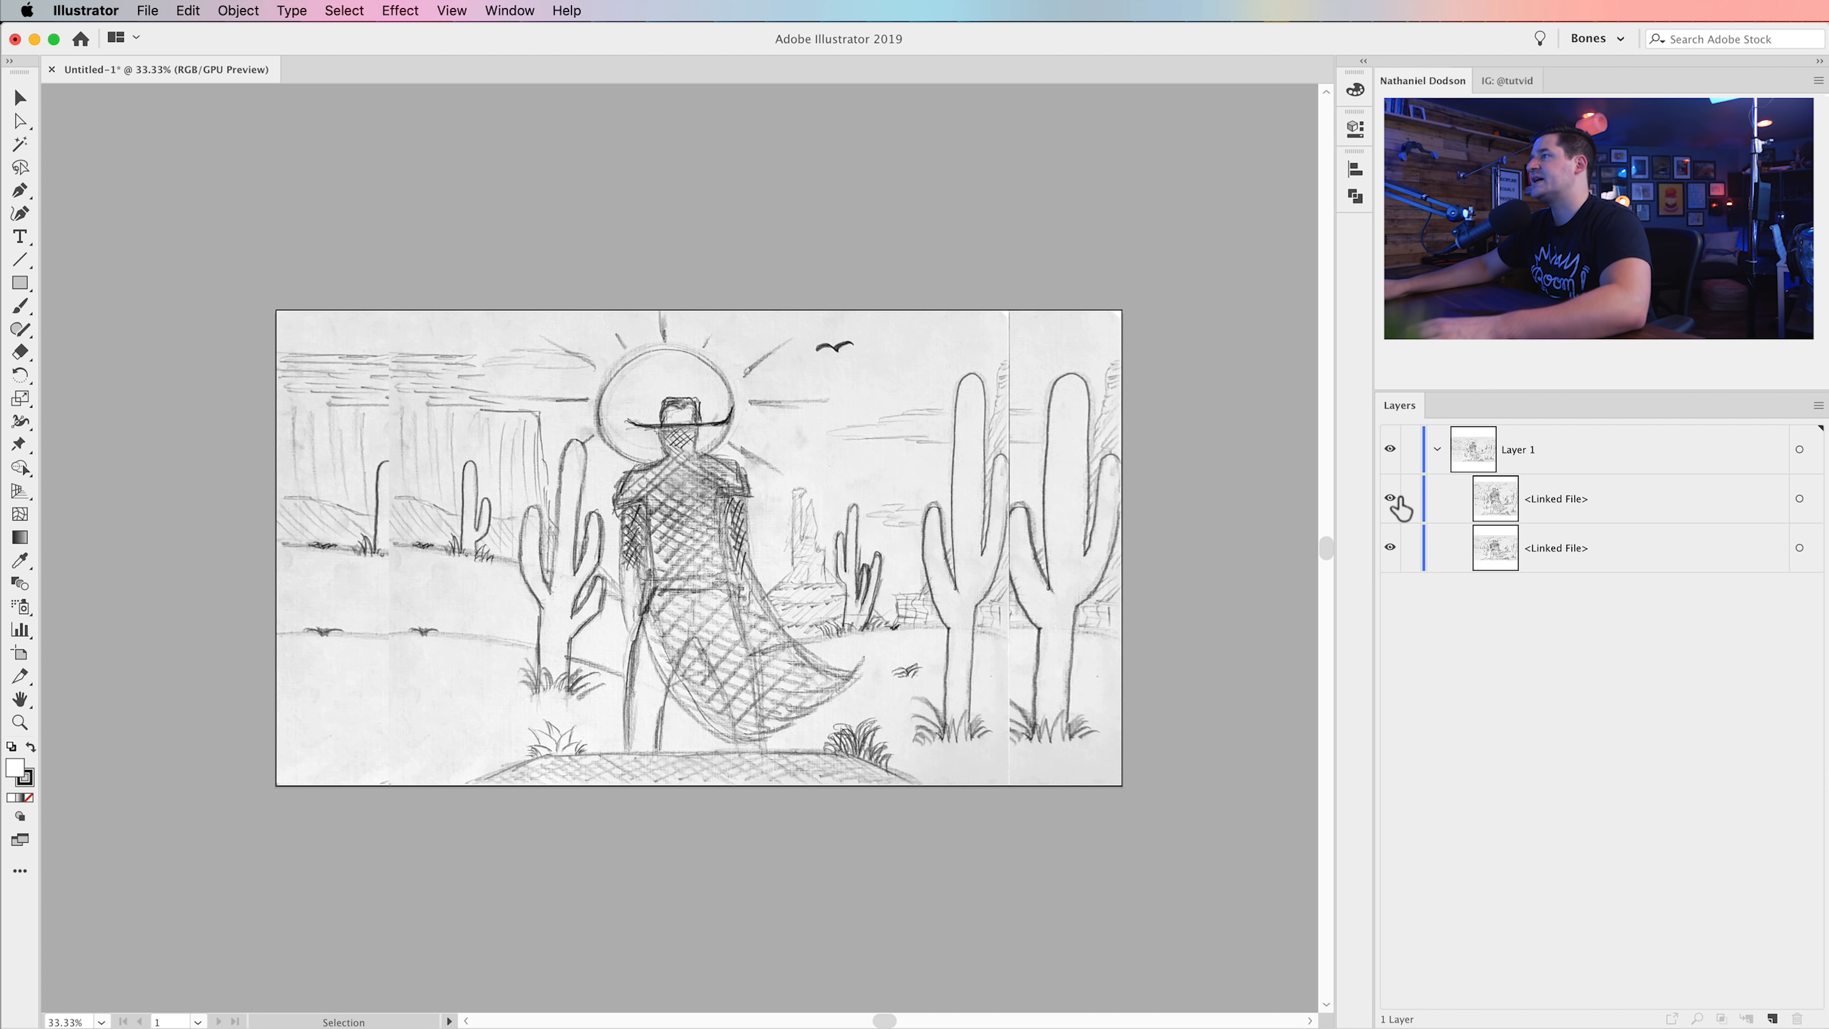
- Rename Layer 1 as Sketch
double_click(1516, 454)
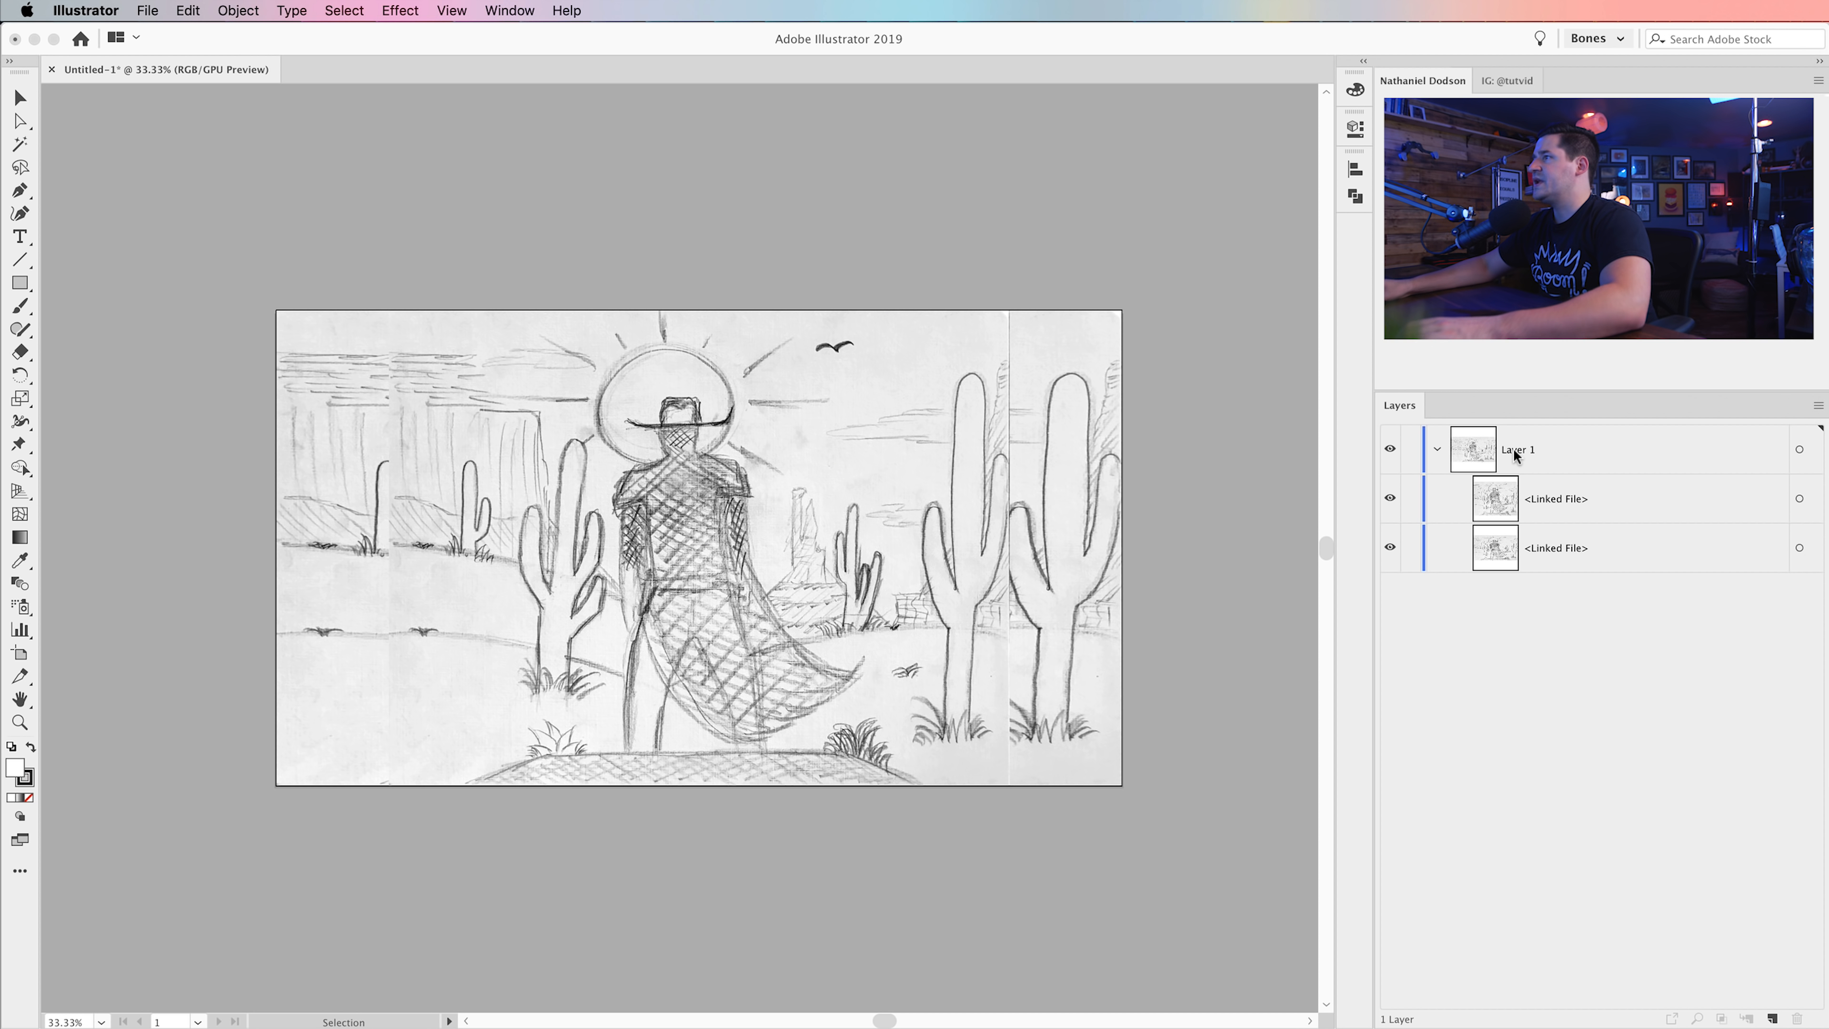
text(Sketch)
key(Return)
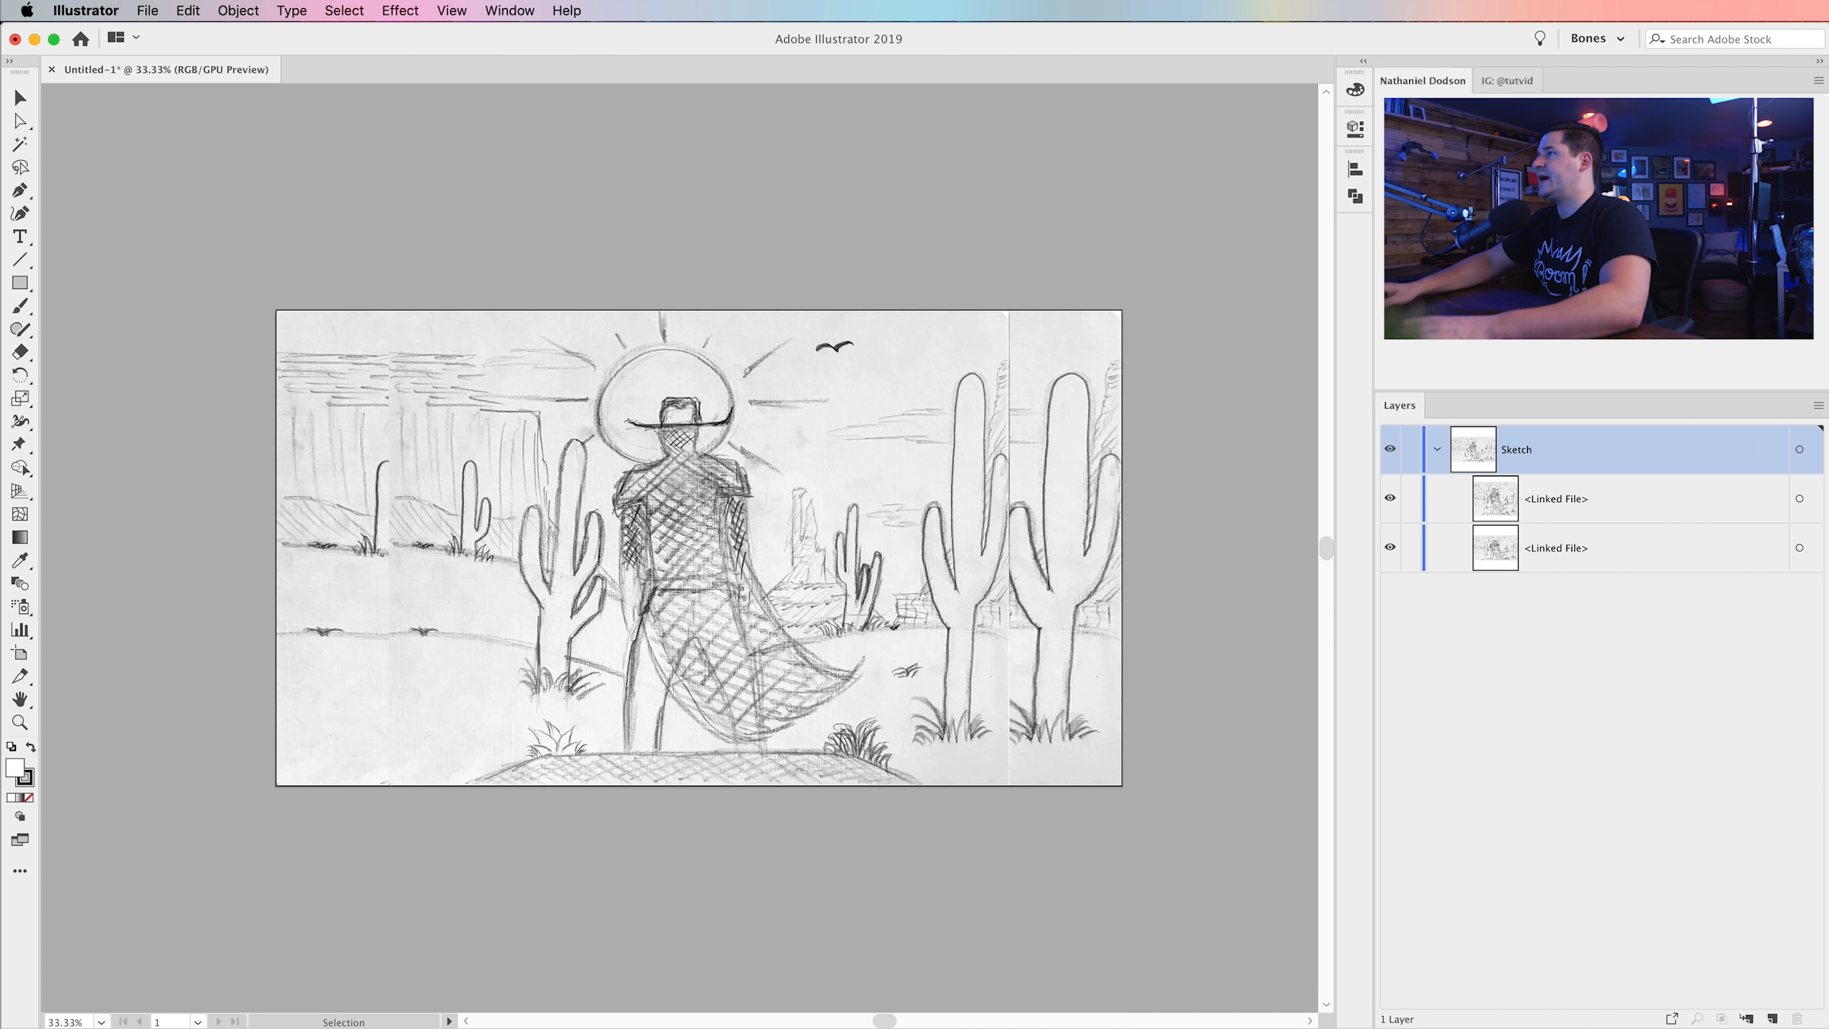
- Set the Sketch layer's blending mode to Multiply and lock the layer
click(1809, 452)
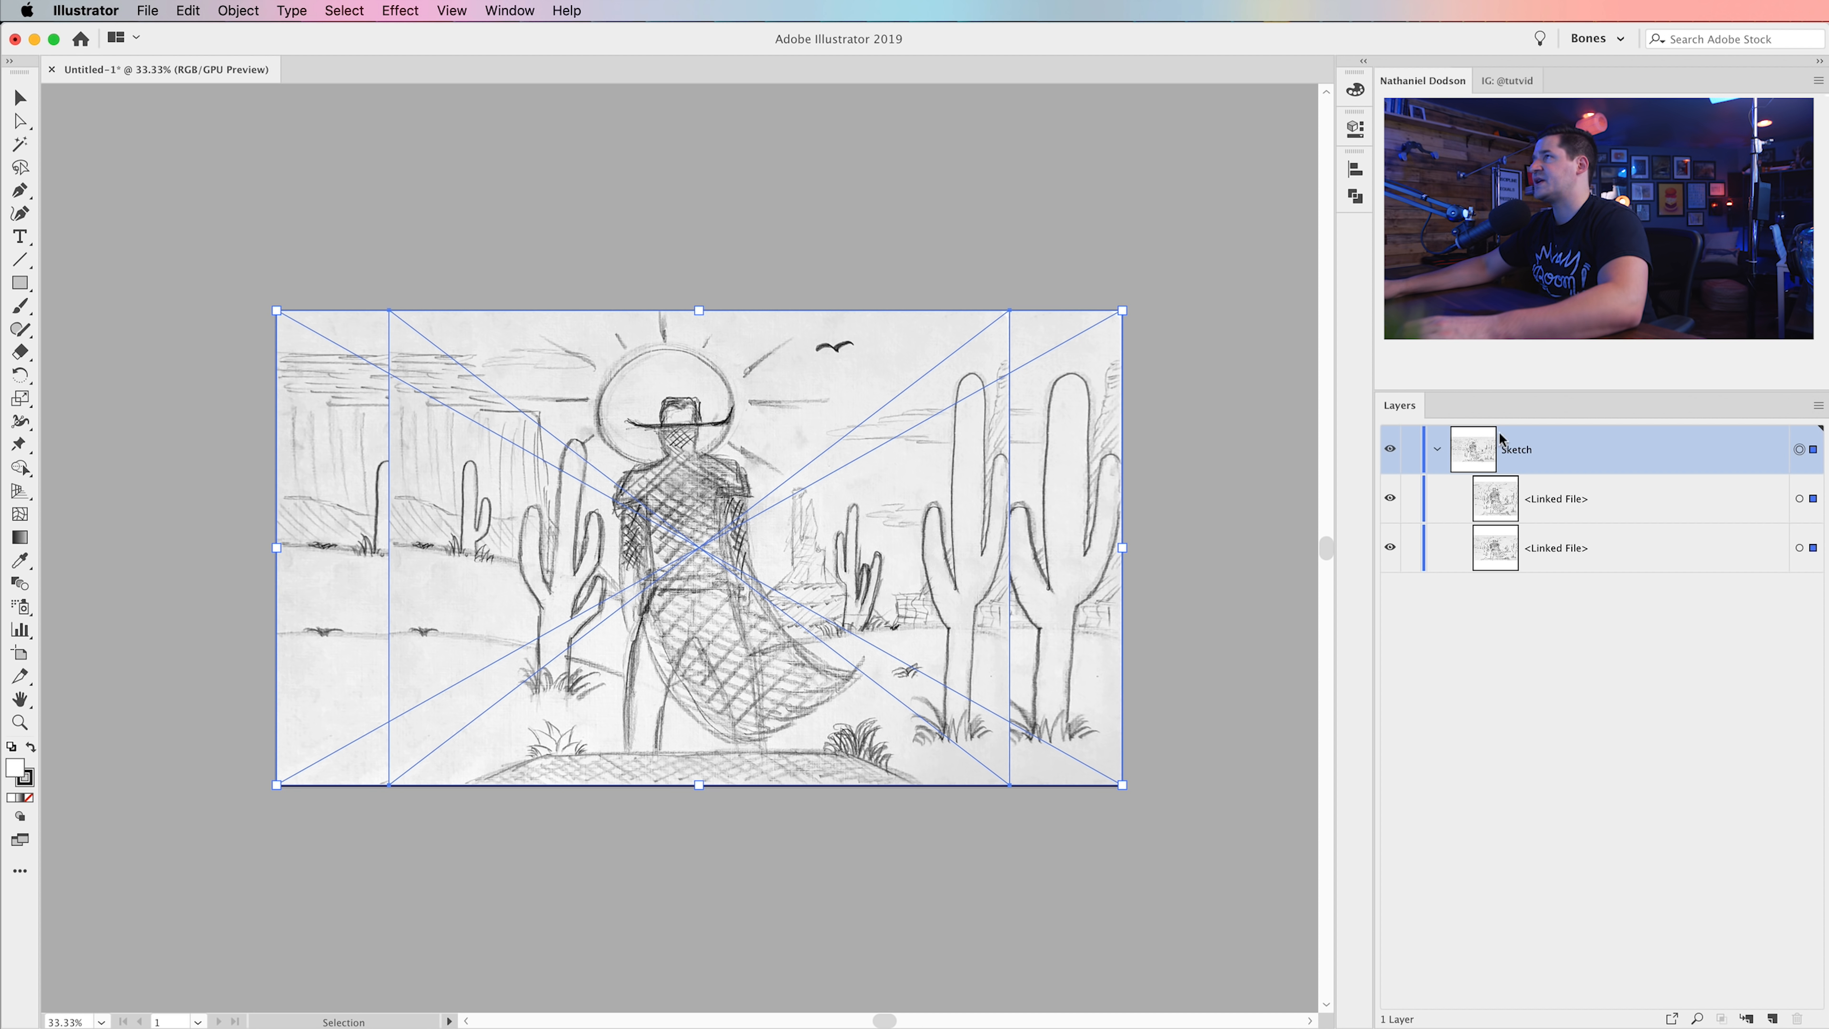
click(1357, 131)
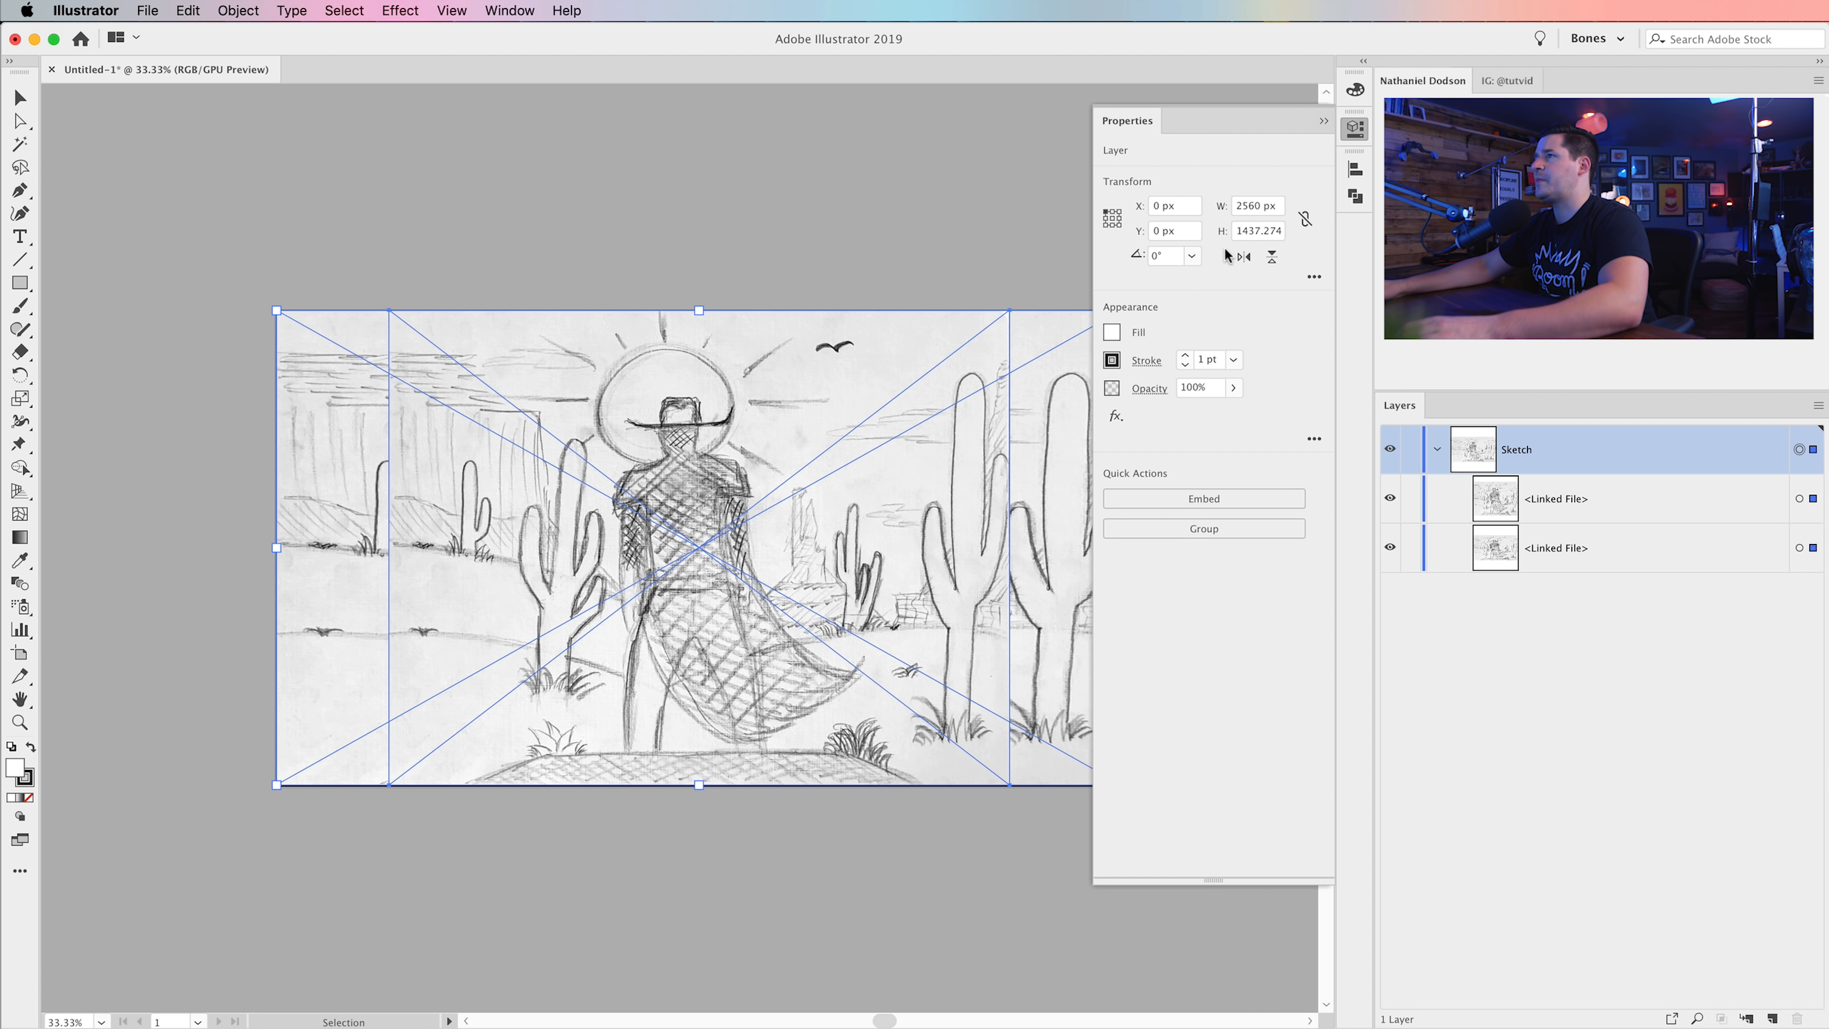
click(1155, 389)
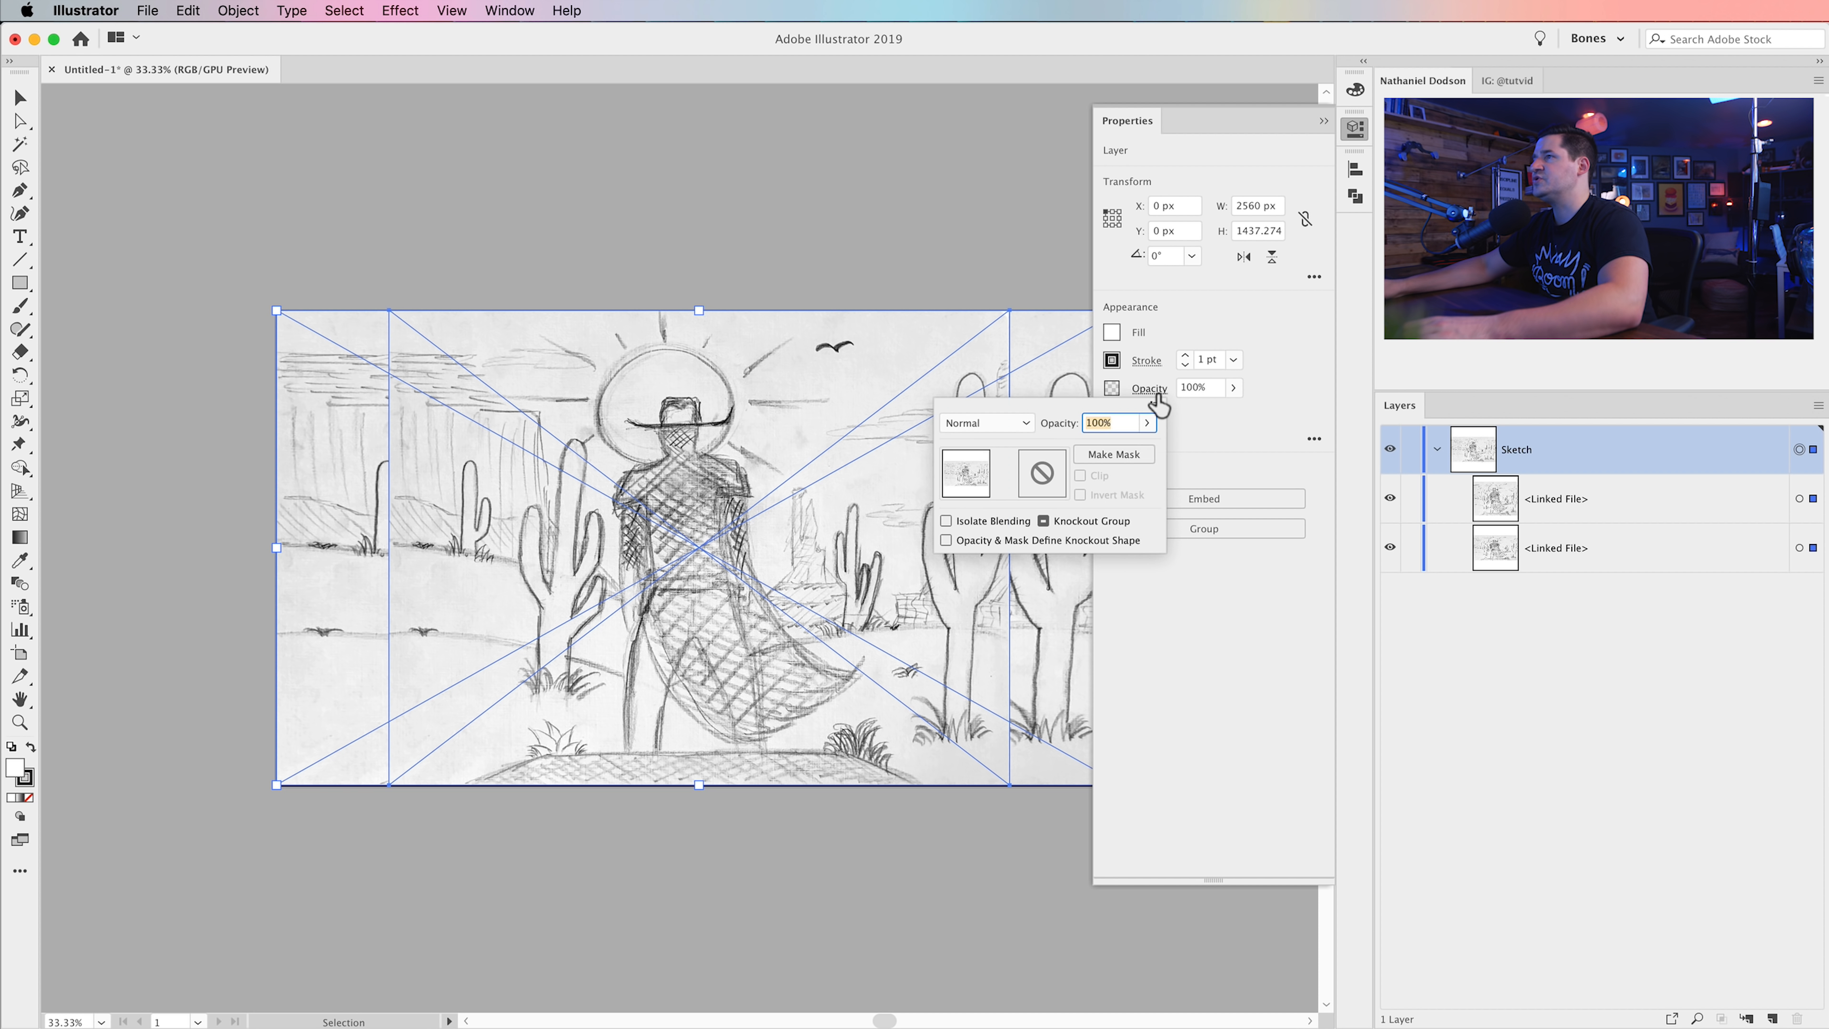
click(993, 423)
click(982, 496)
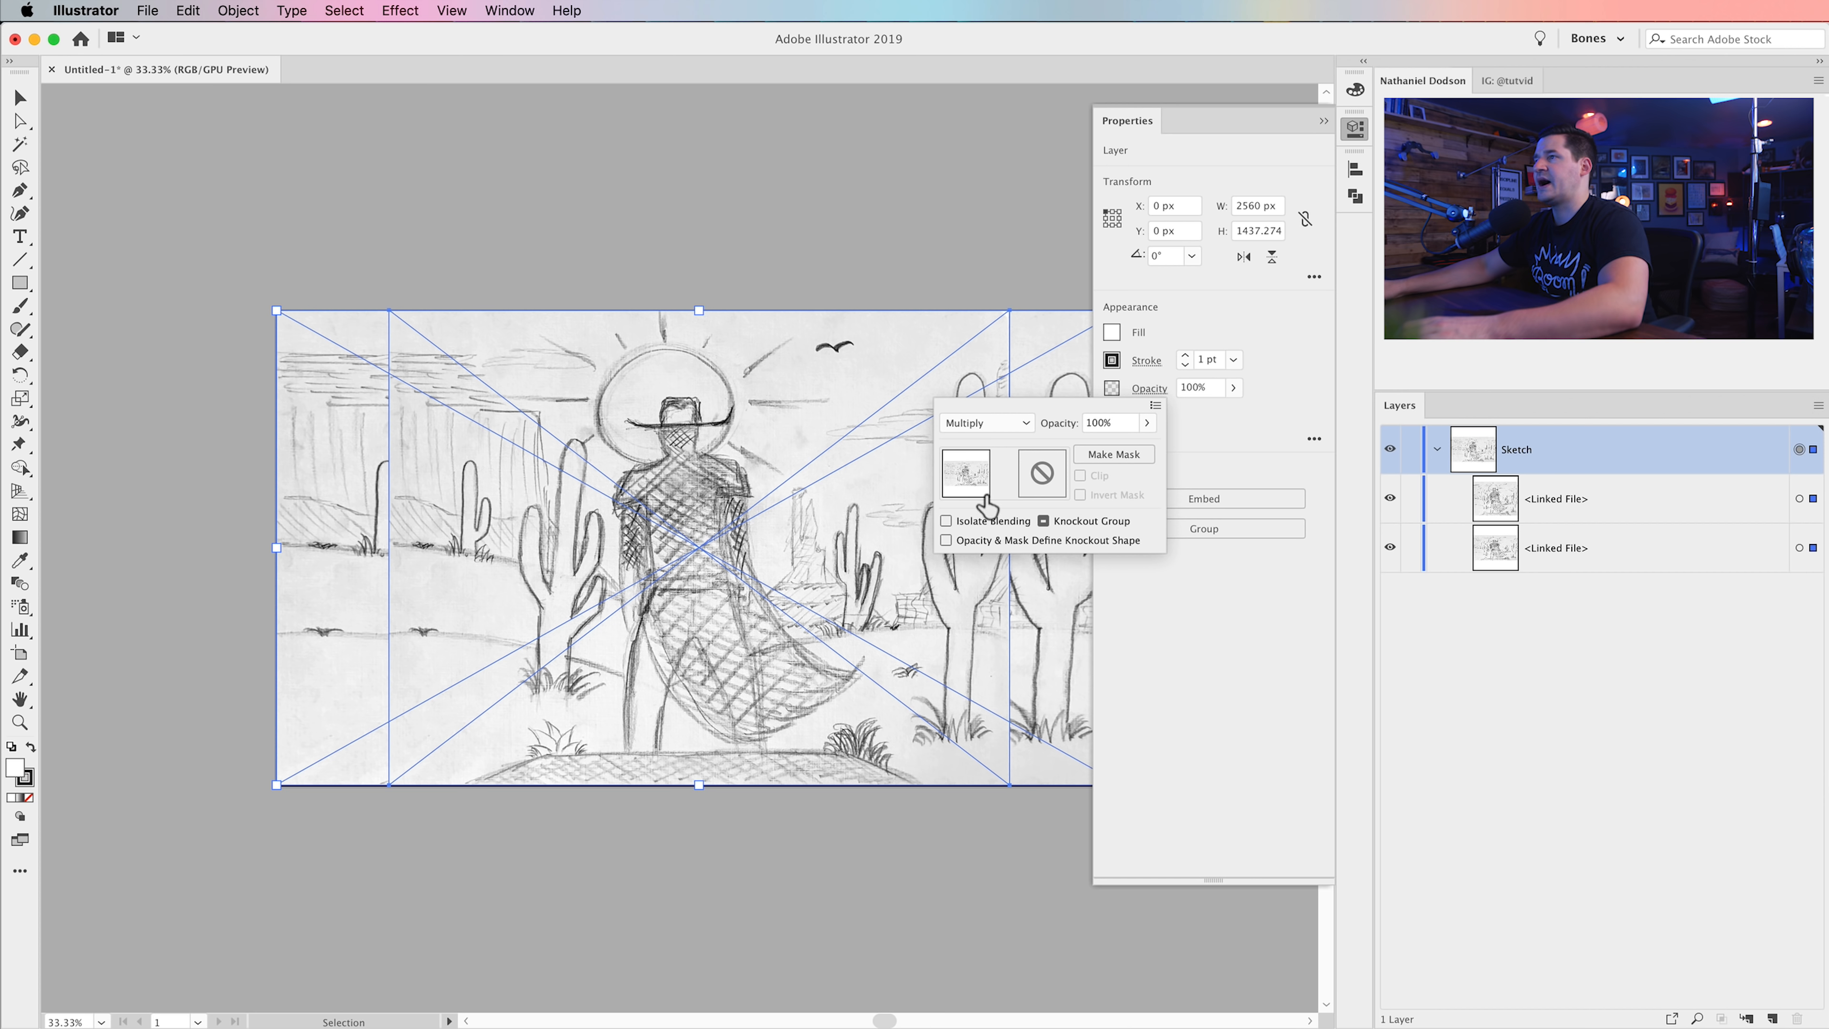
click(1240, 410)
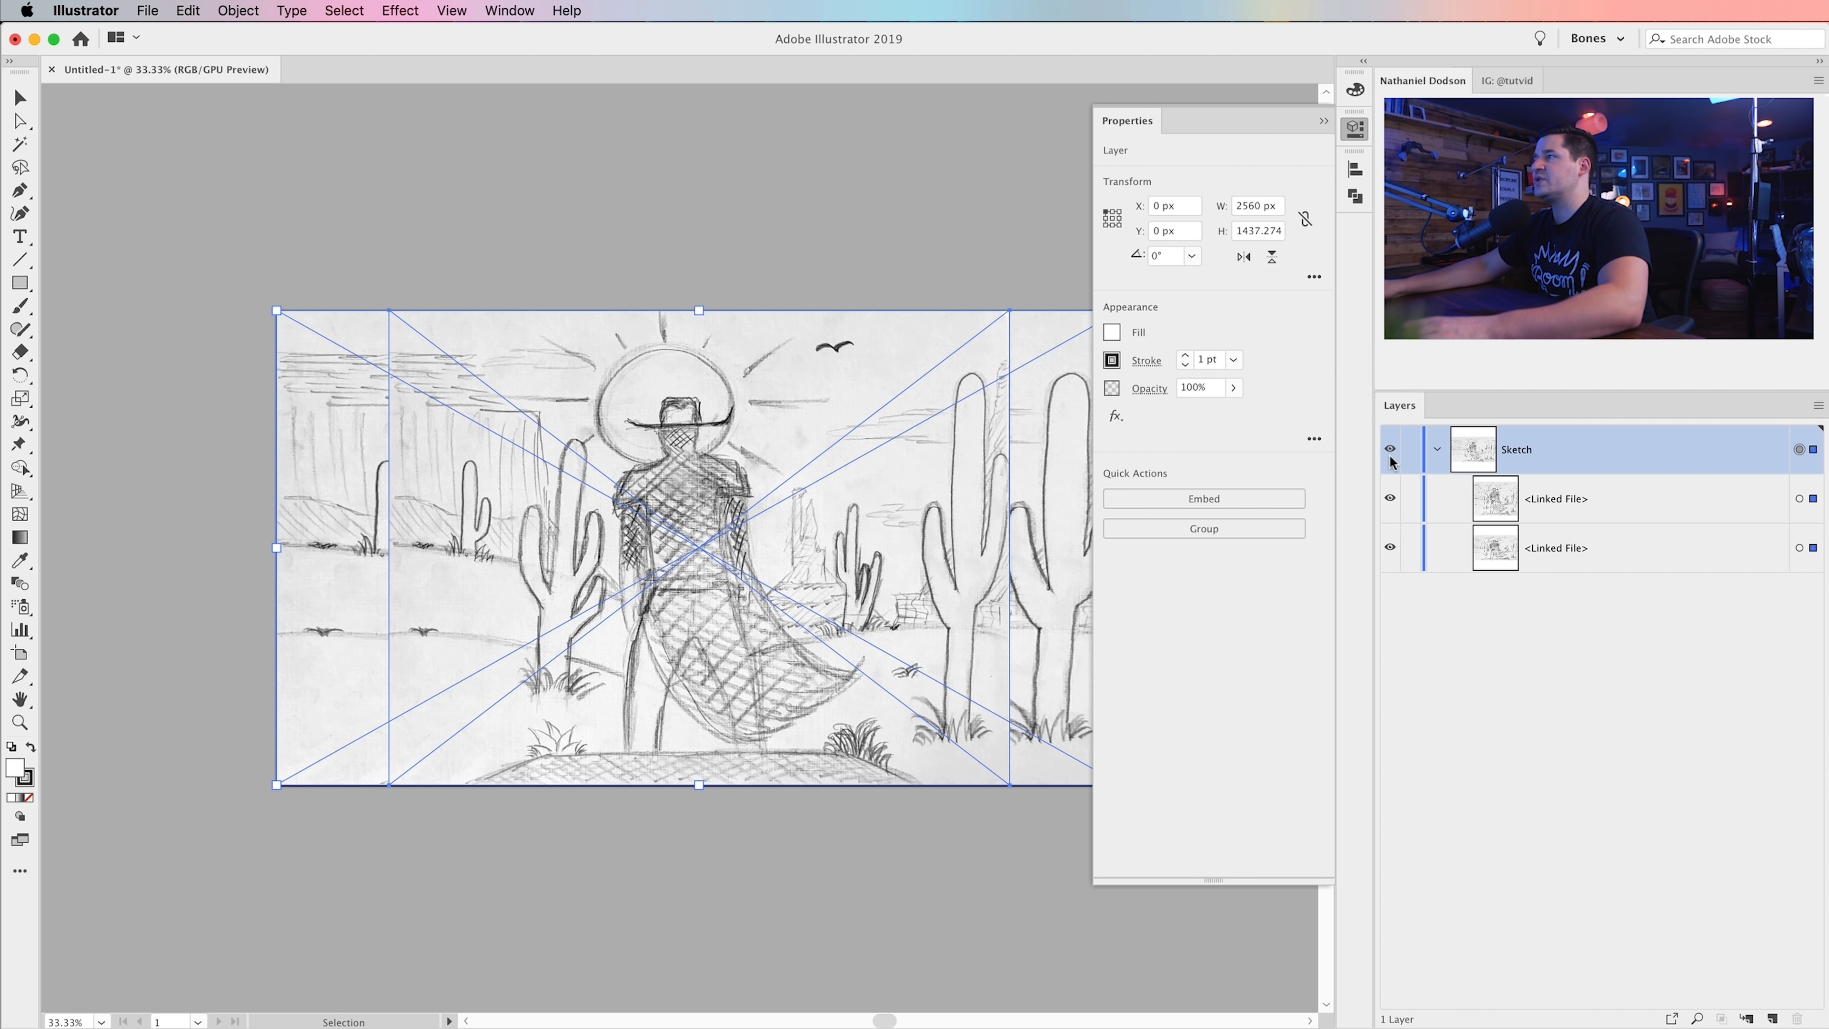
click(1363, 130)
click(1232, 494)
click(1436, 449)
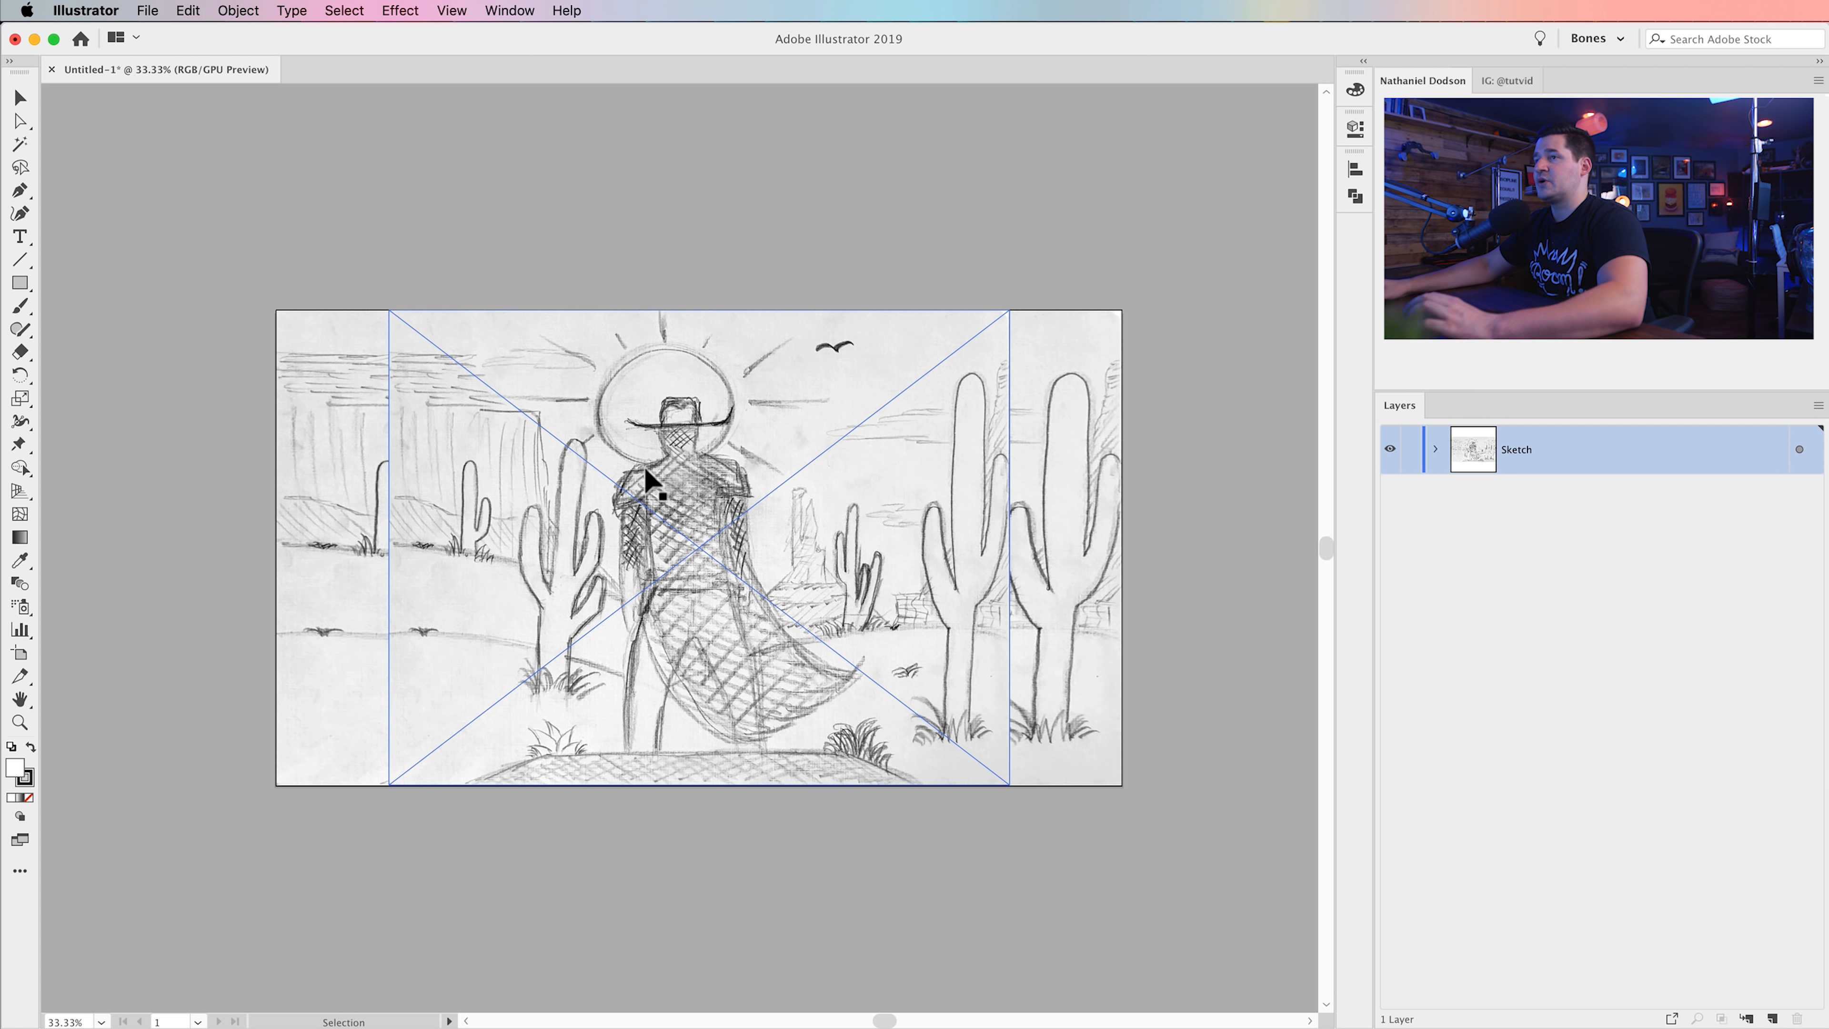
click(1410, 449)
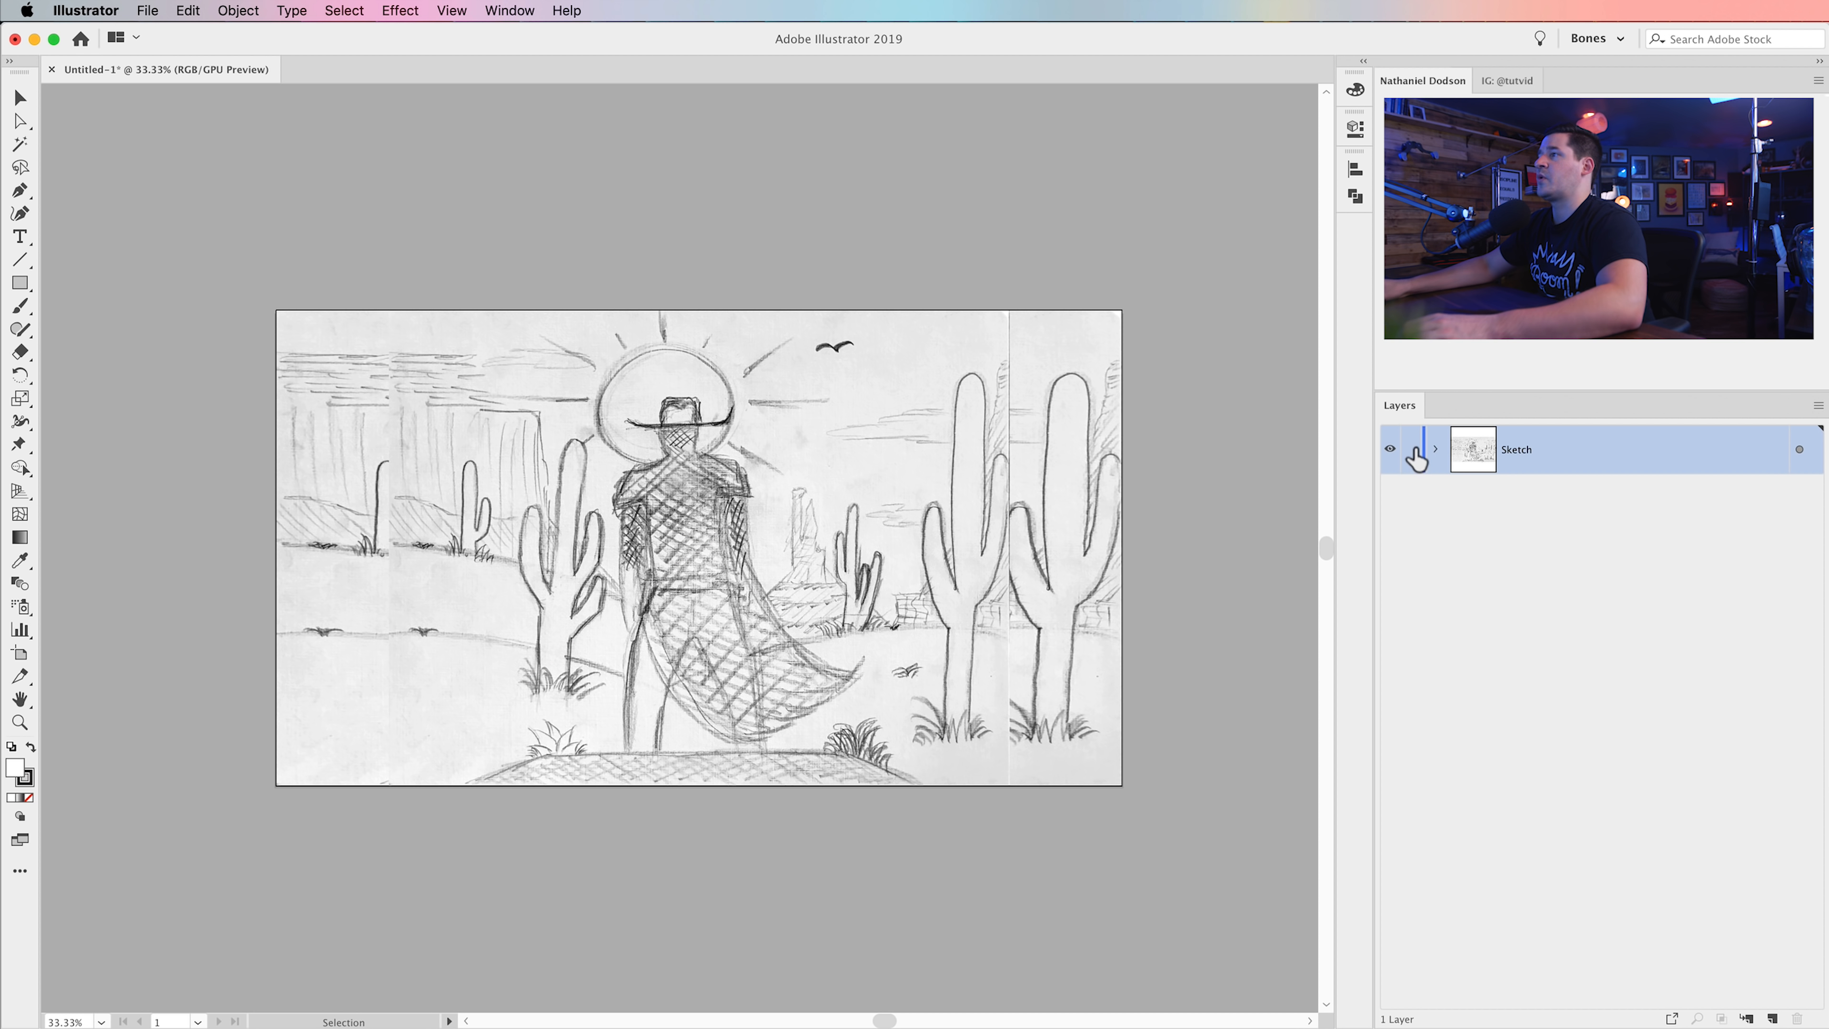
- Create a new layer named Artwork and place it below the Sketch layer
click(1774, 1018)
double_click(1524, 448)
text(Ar)
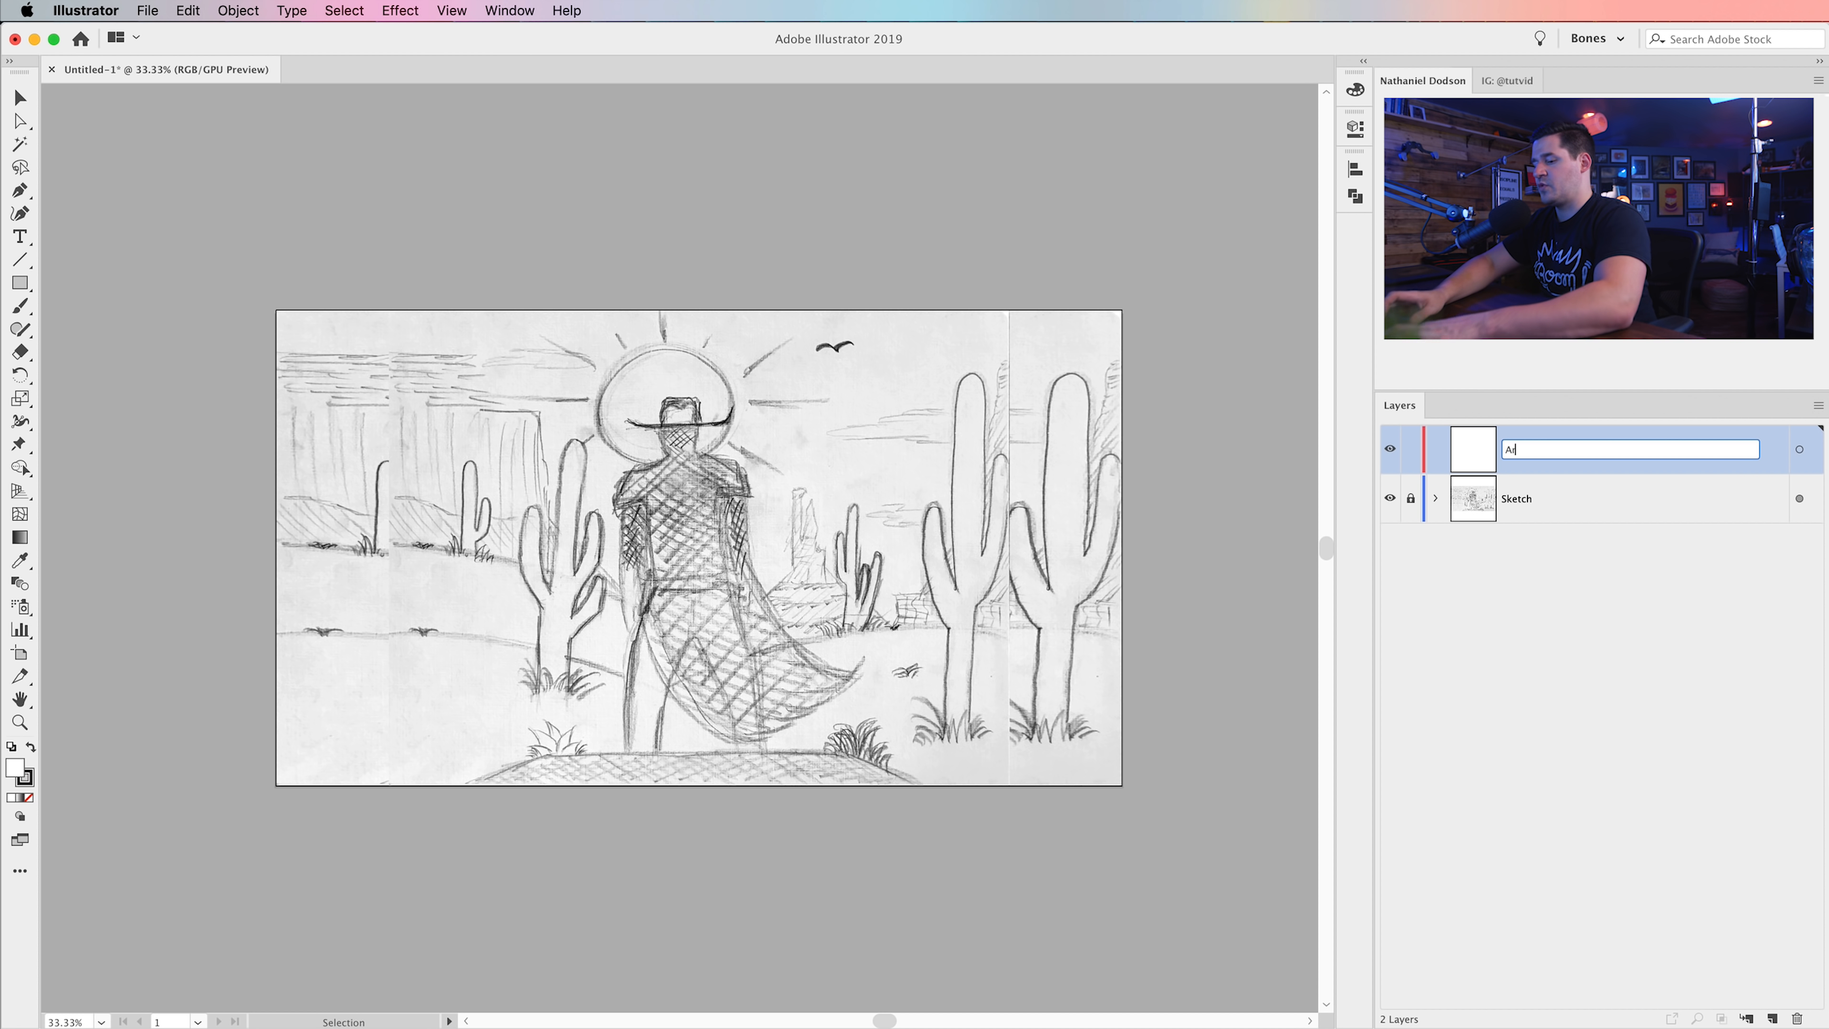
text(twork)
key(Return)
drag(1551, 479, 1566, 529)
click(1555, 577)
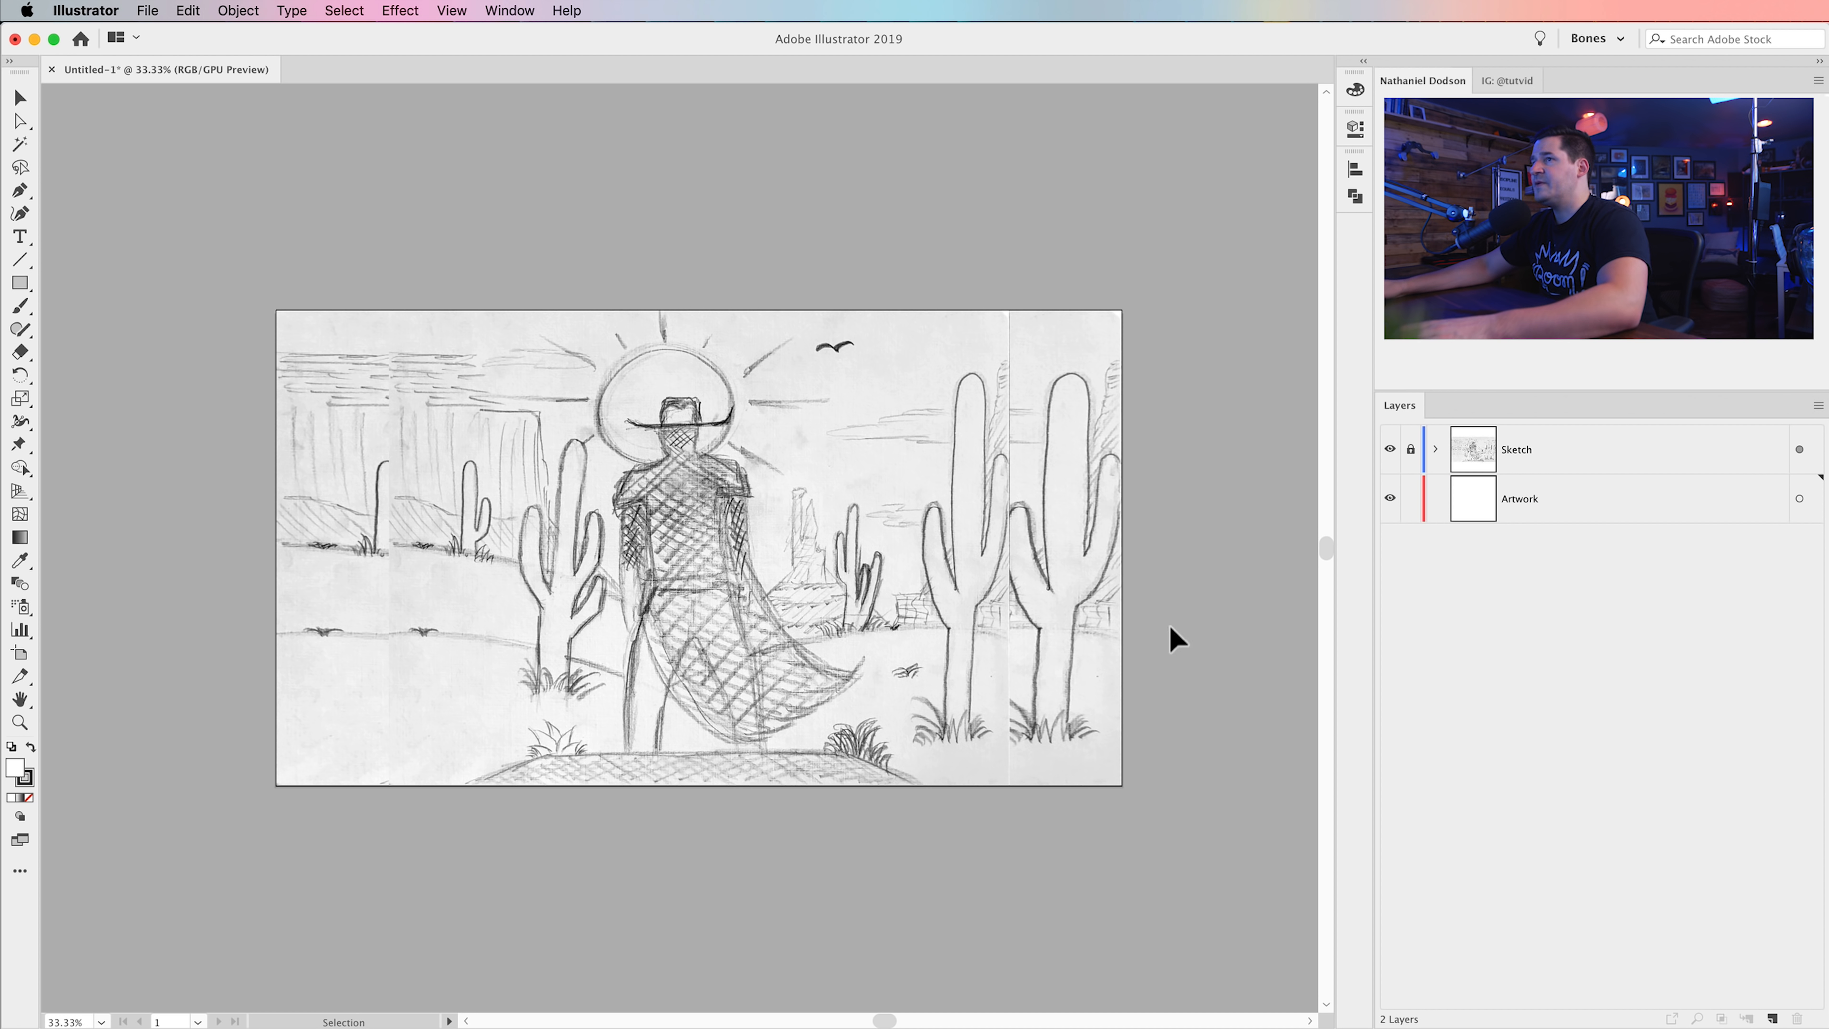
- Unlock the Sketch layer, hide its upper linked file so only the stretched sketch shows, and relock the layer
click(1435, 451)
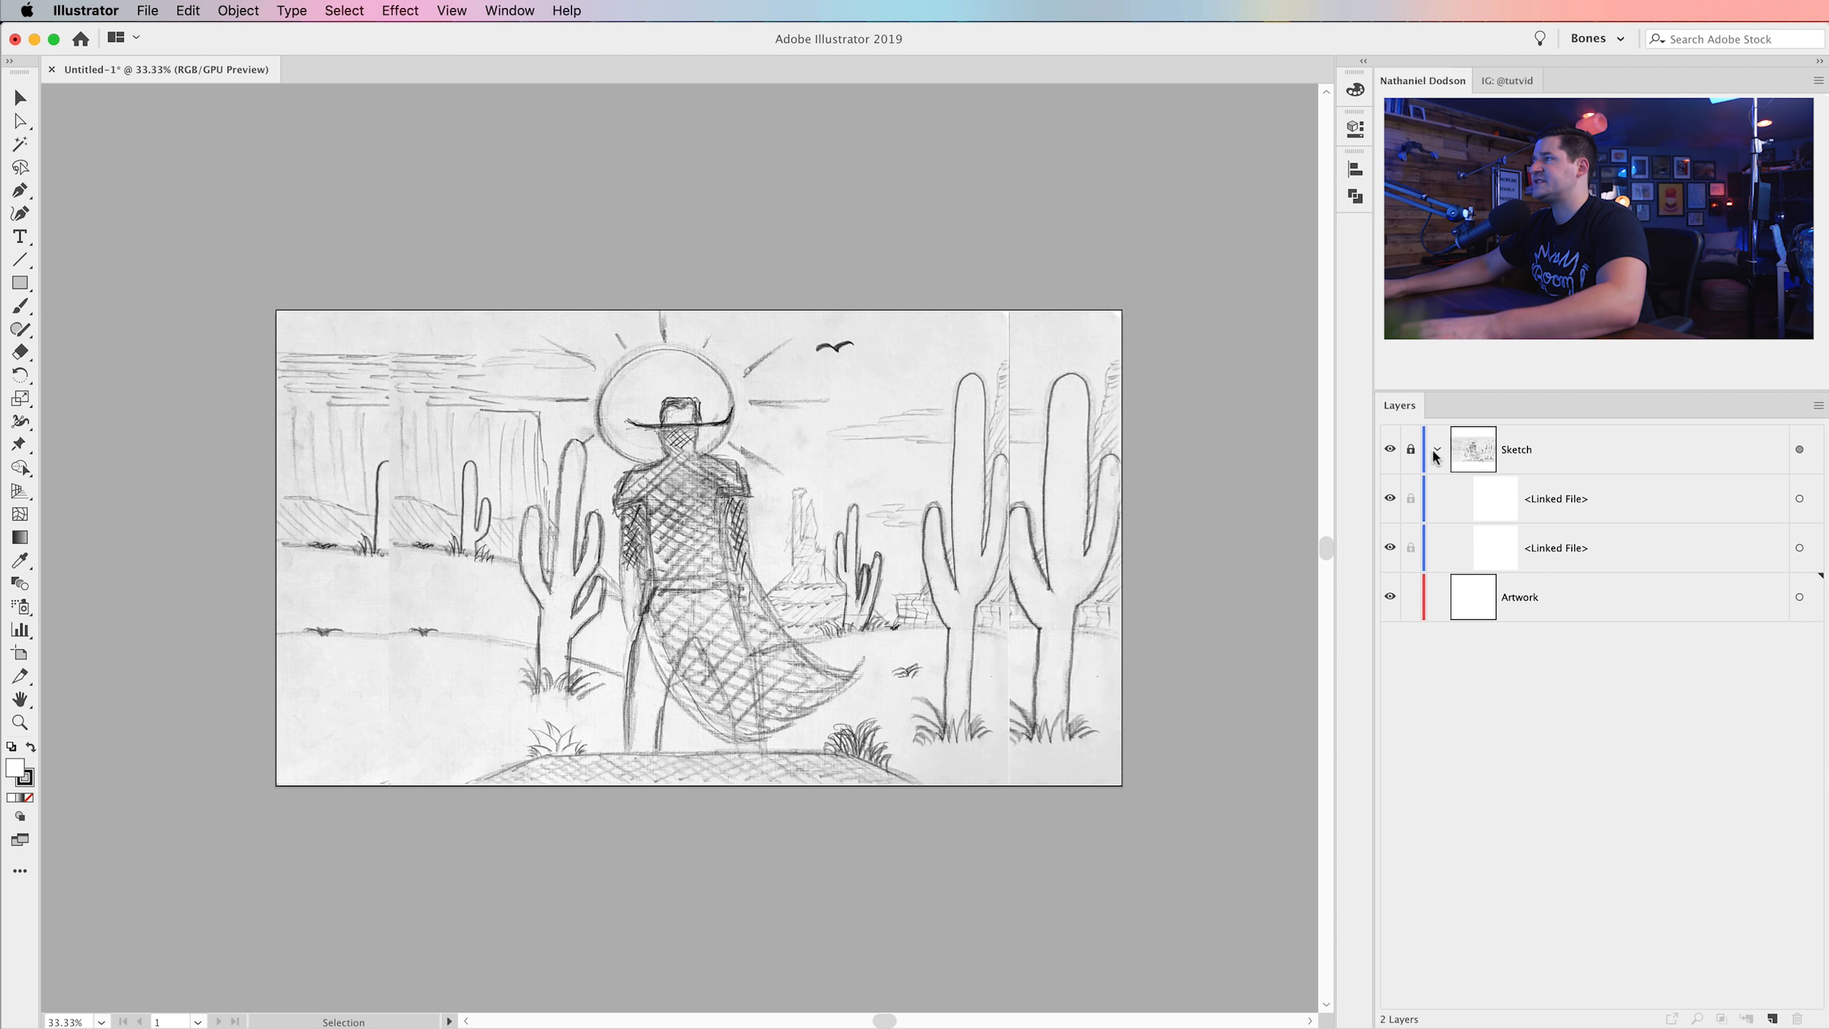
click(1411, 450)
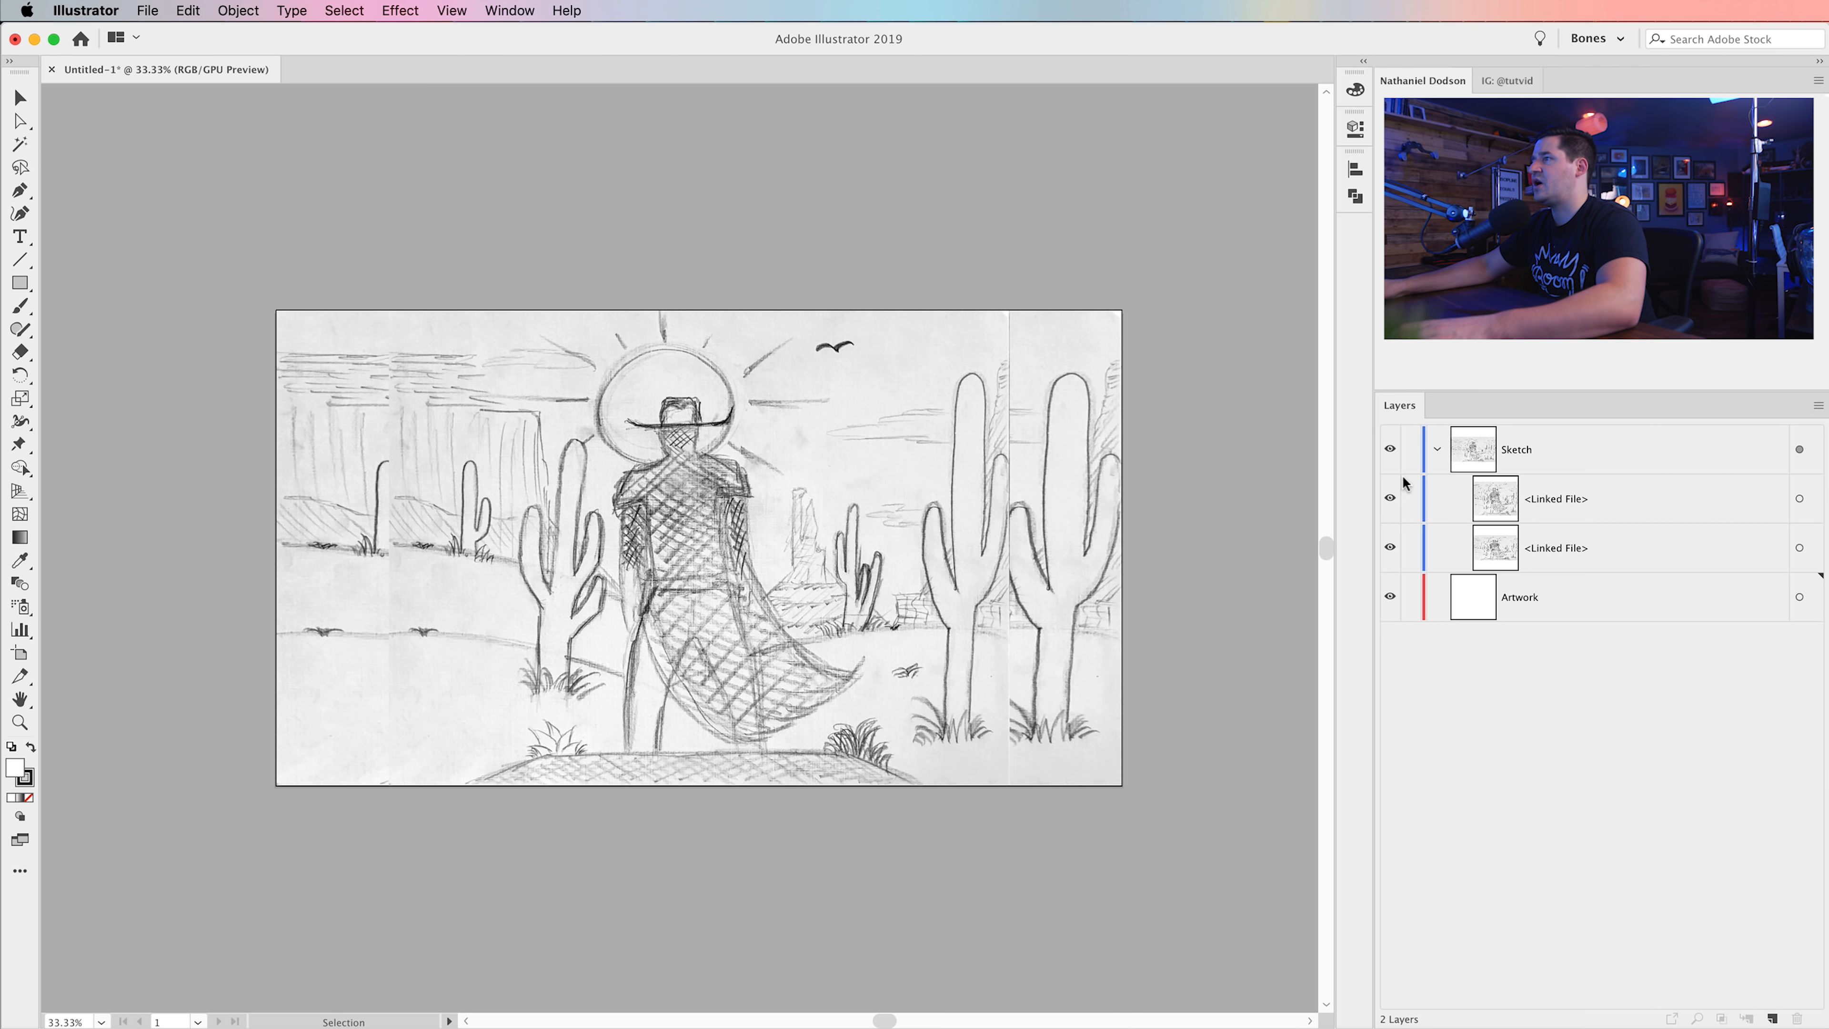
click(1390, 498)
click(1410, 449)
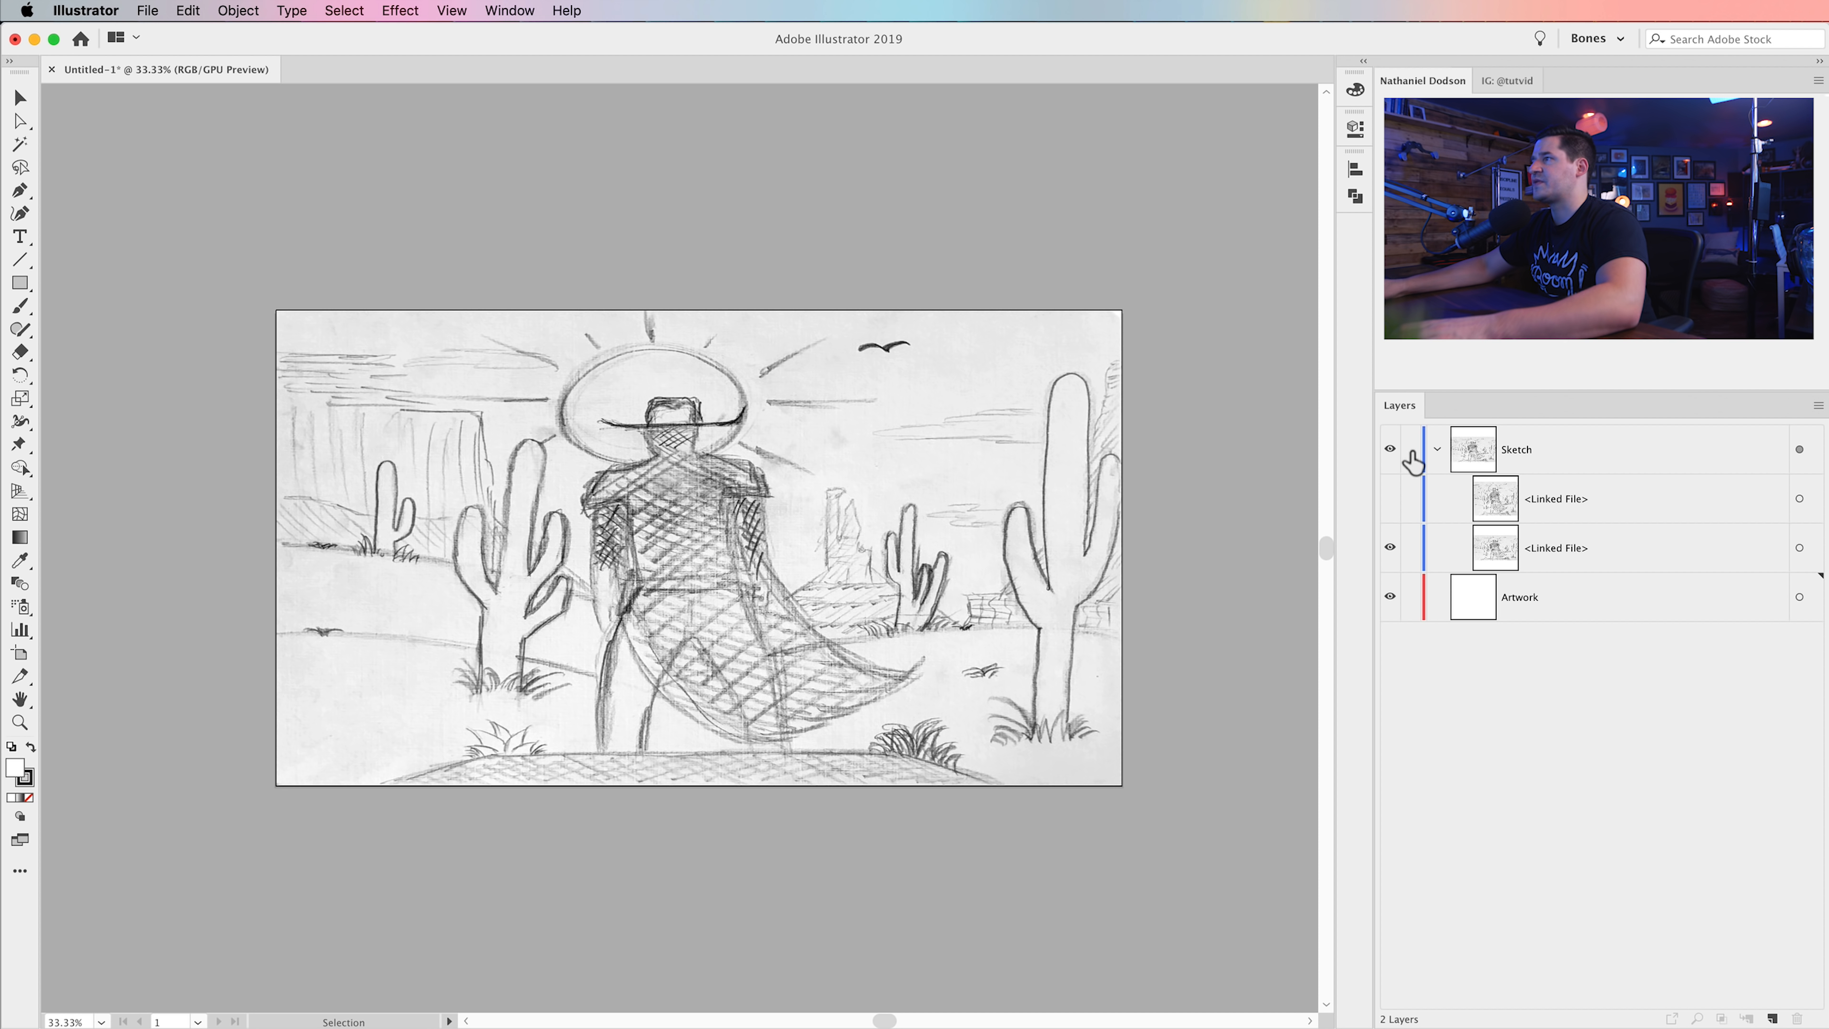
click(1435, 451)
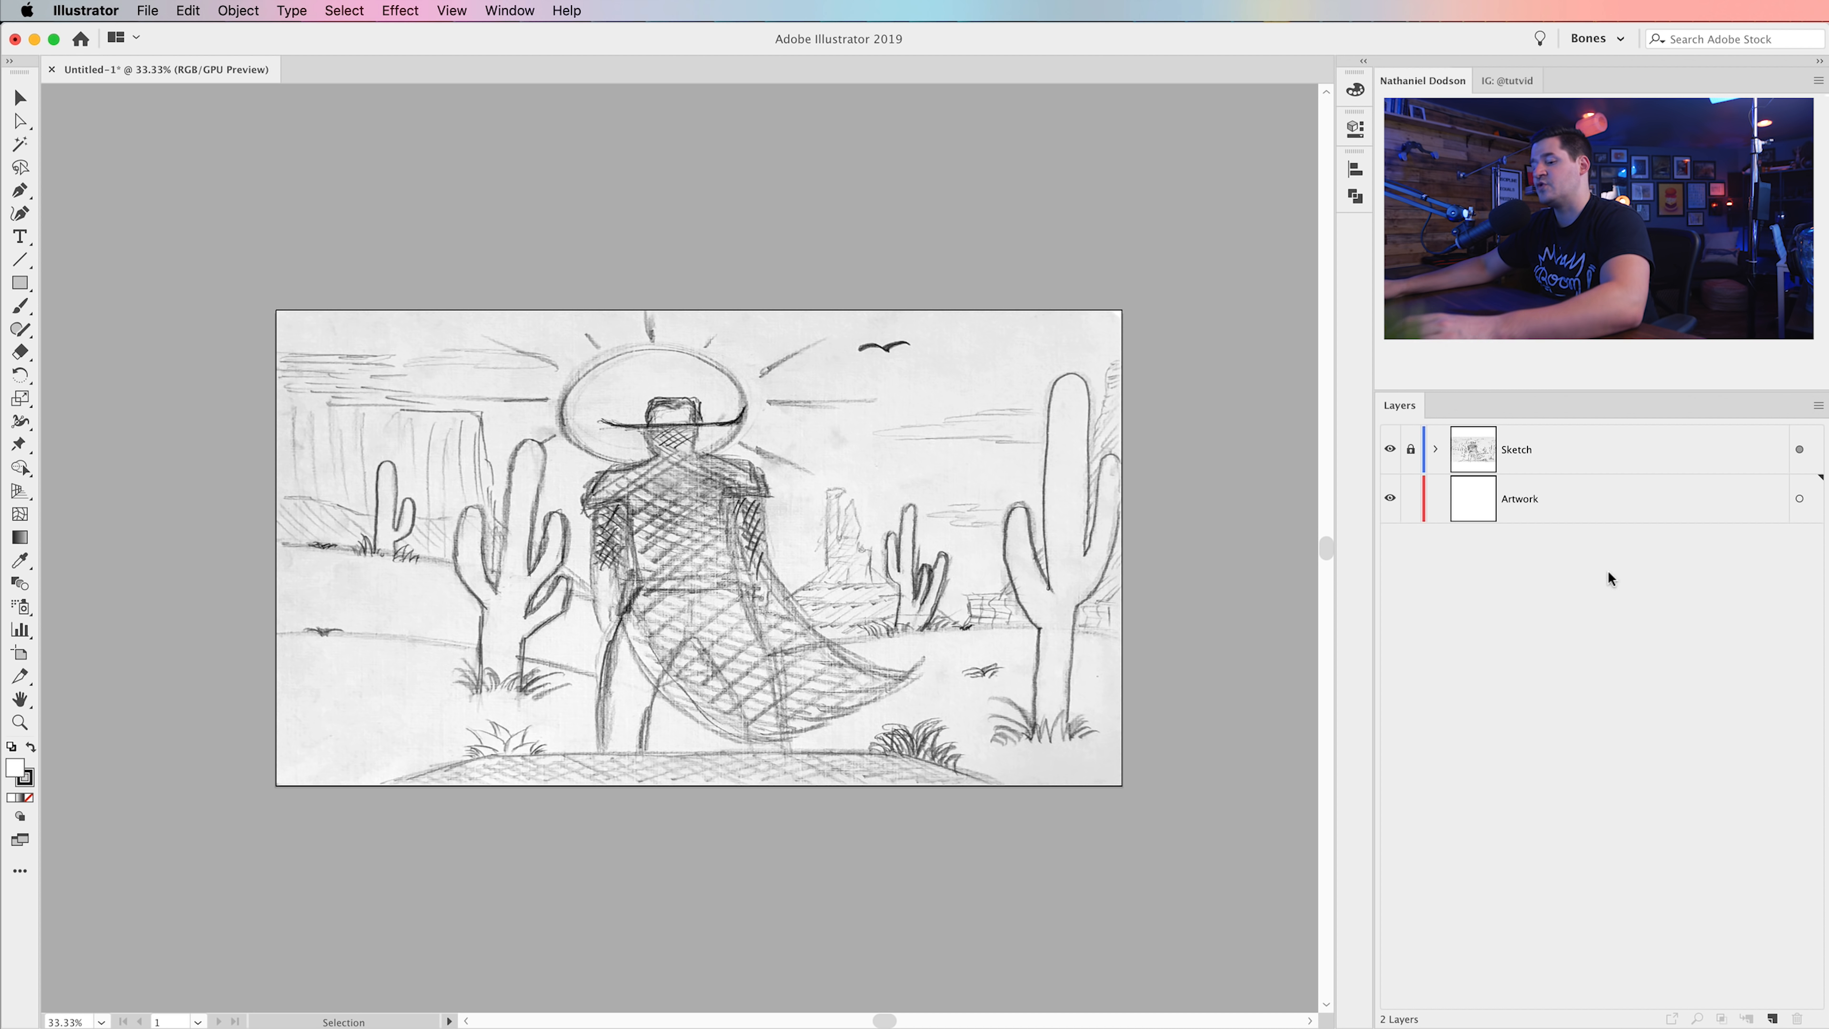
- Switch to Adobe Color in Chrome and choose to extract a color theme from an image
key(super+Tab)
click(1105, 505)
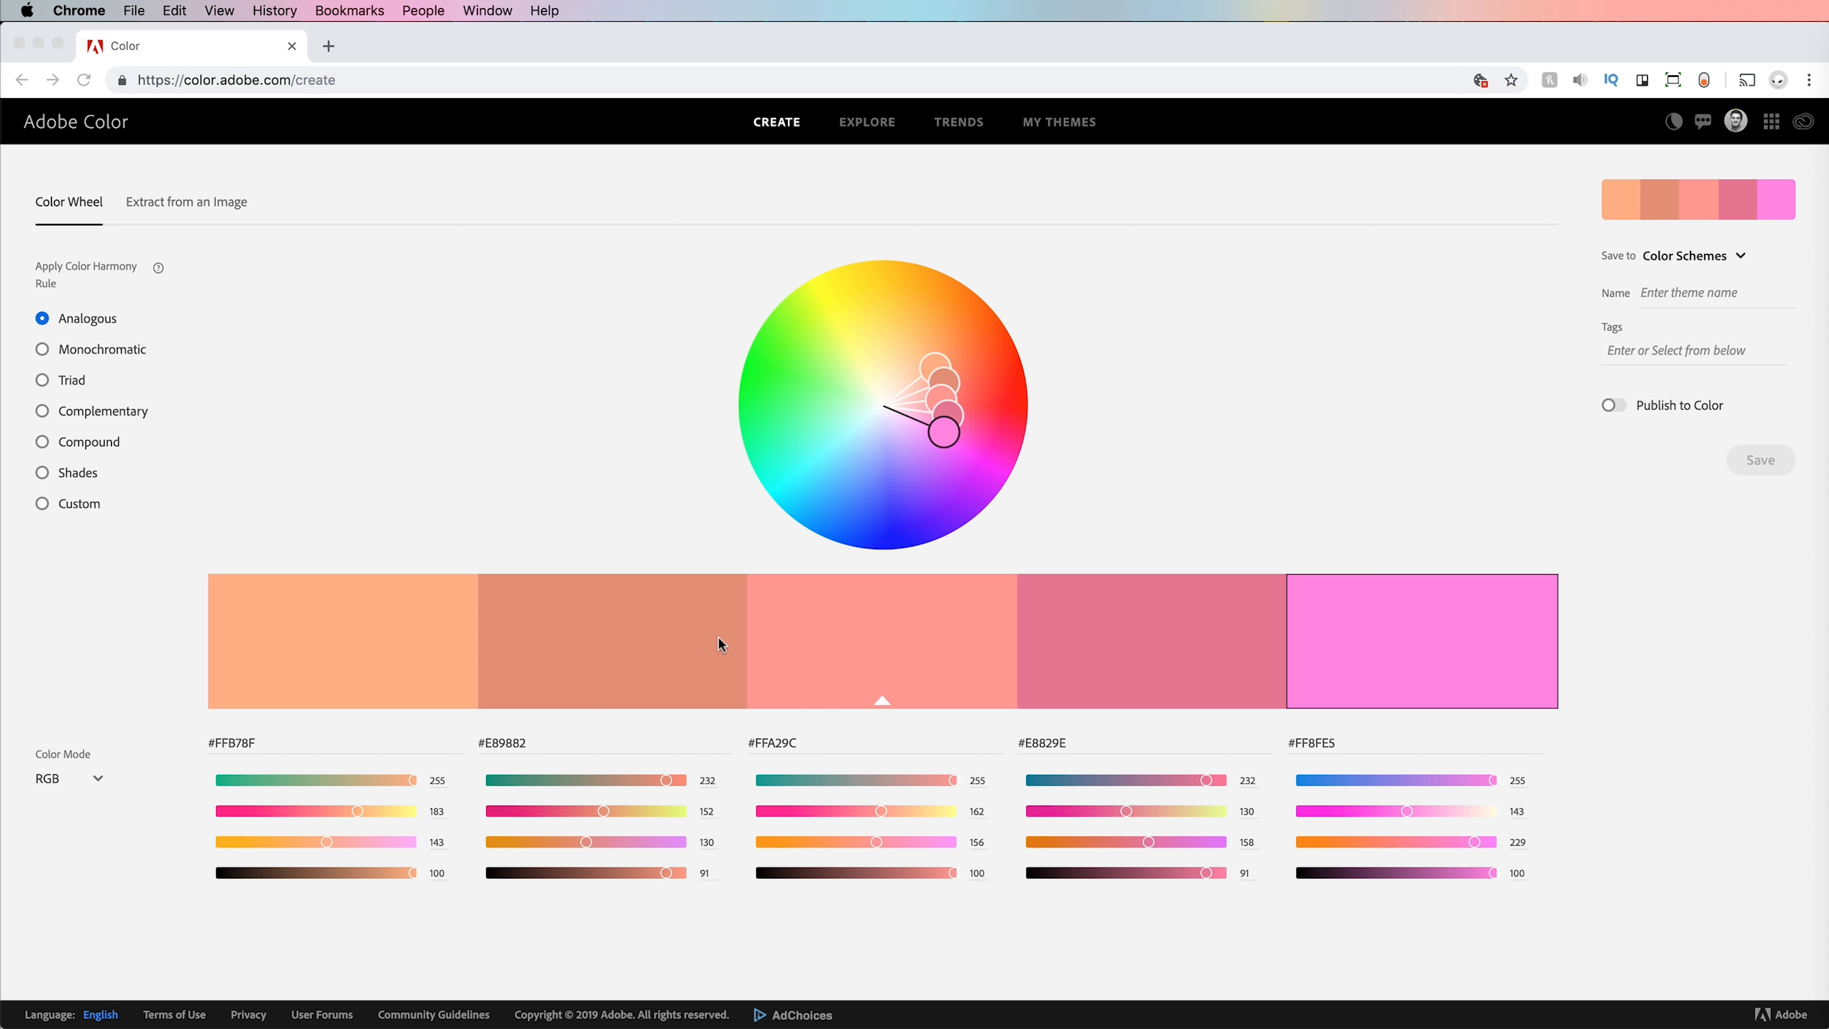
click(176, 206)
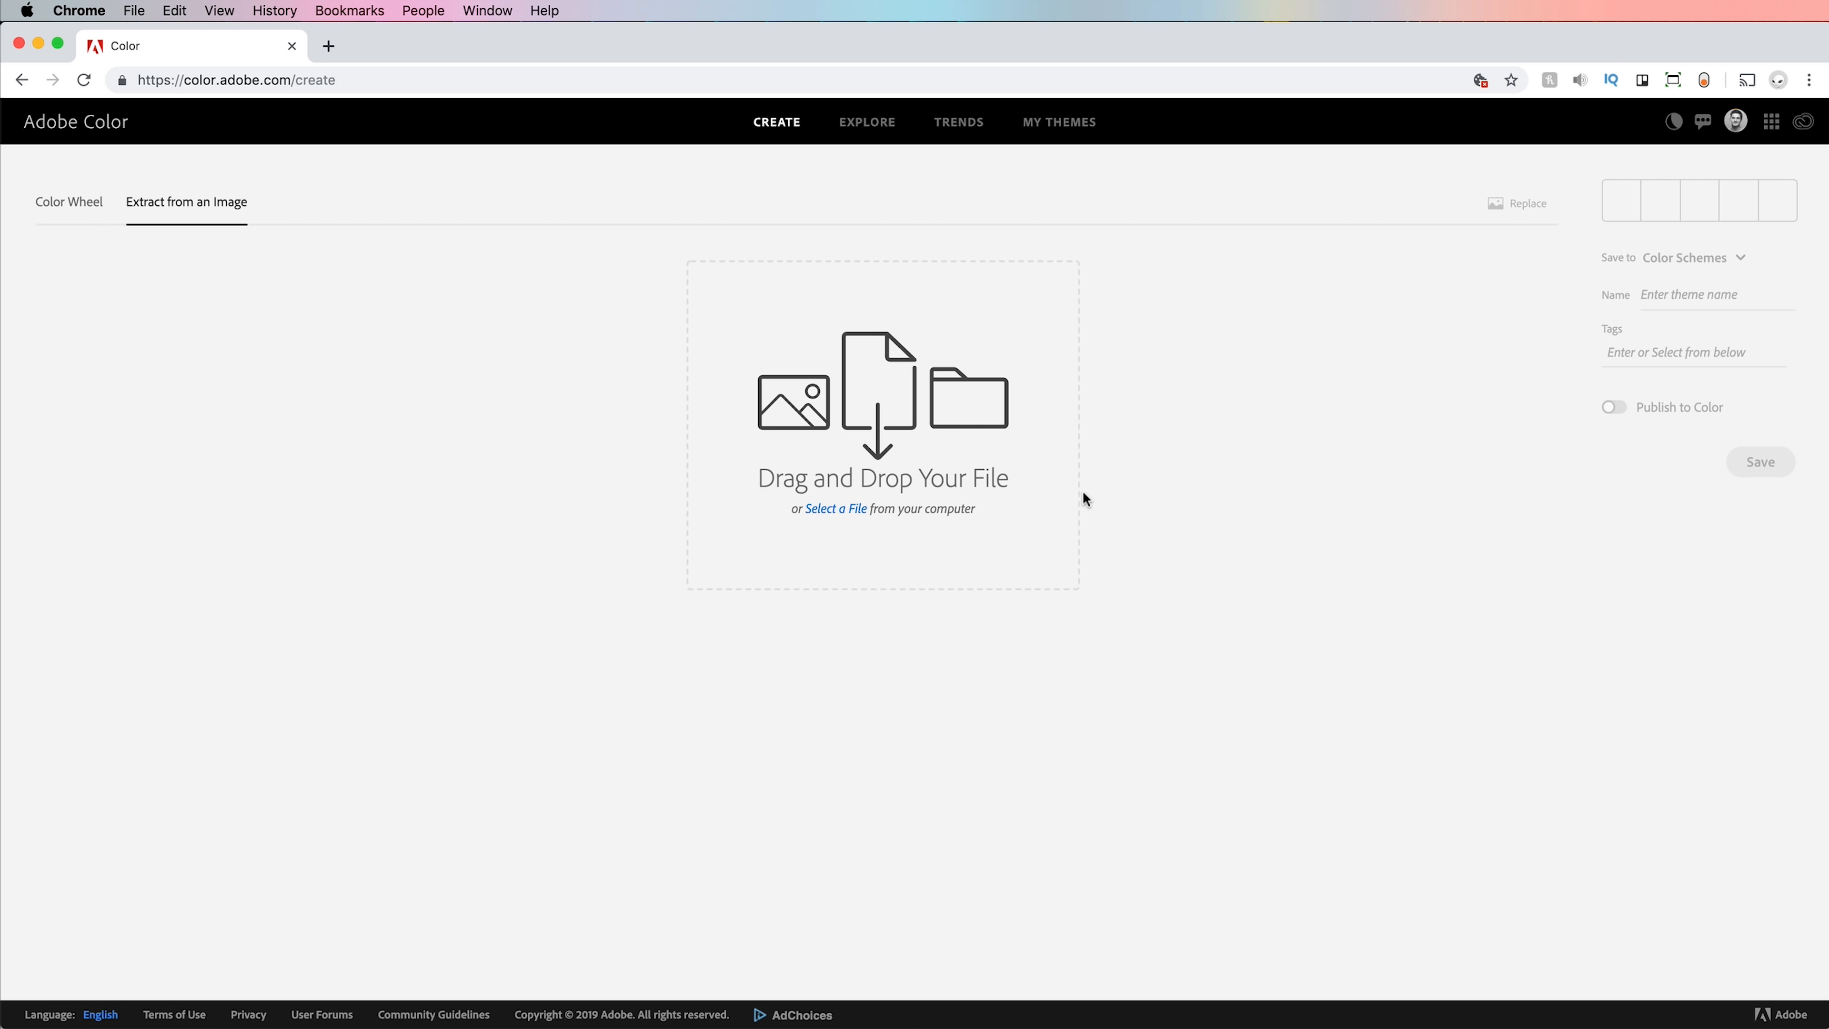
- Switch to Finder and position the 15AI6-simpleDesertSceneArtwork folder window beside the image drop area in the browser
key(super+Tab)
key(super+Tab)
click(1253, 510)
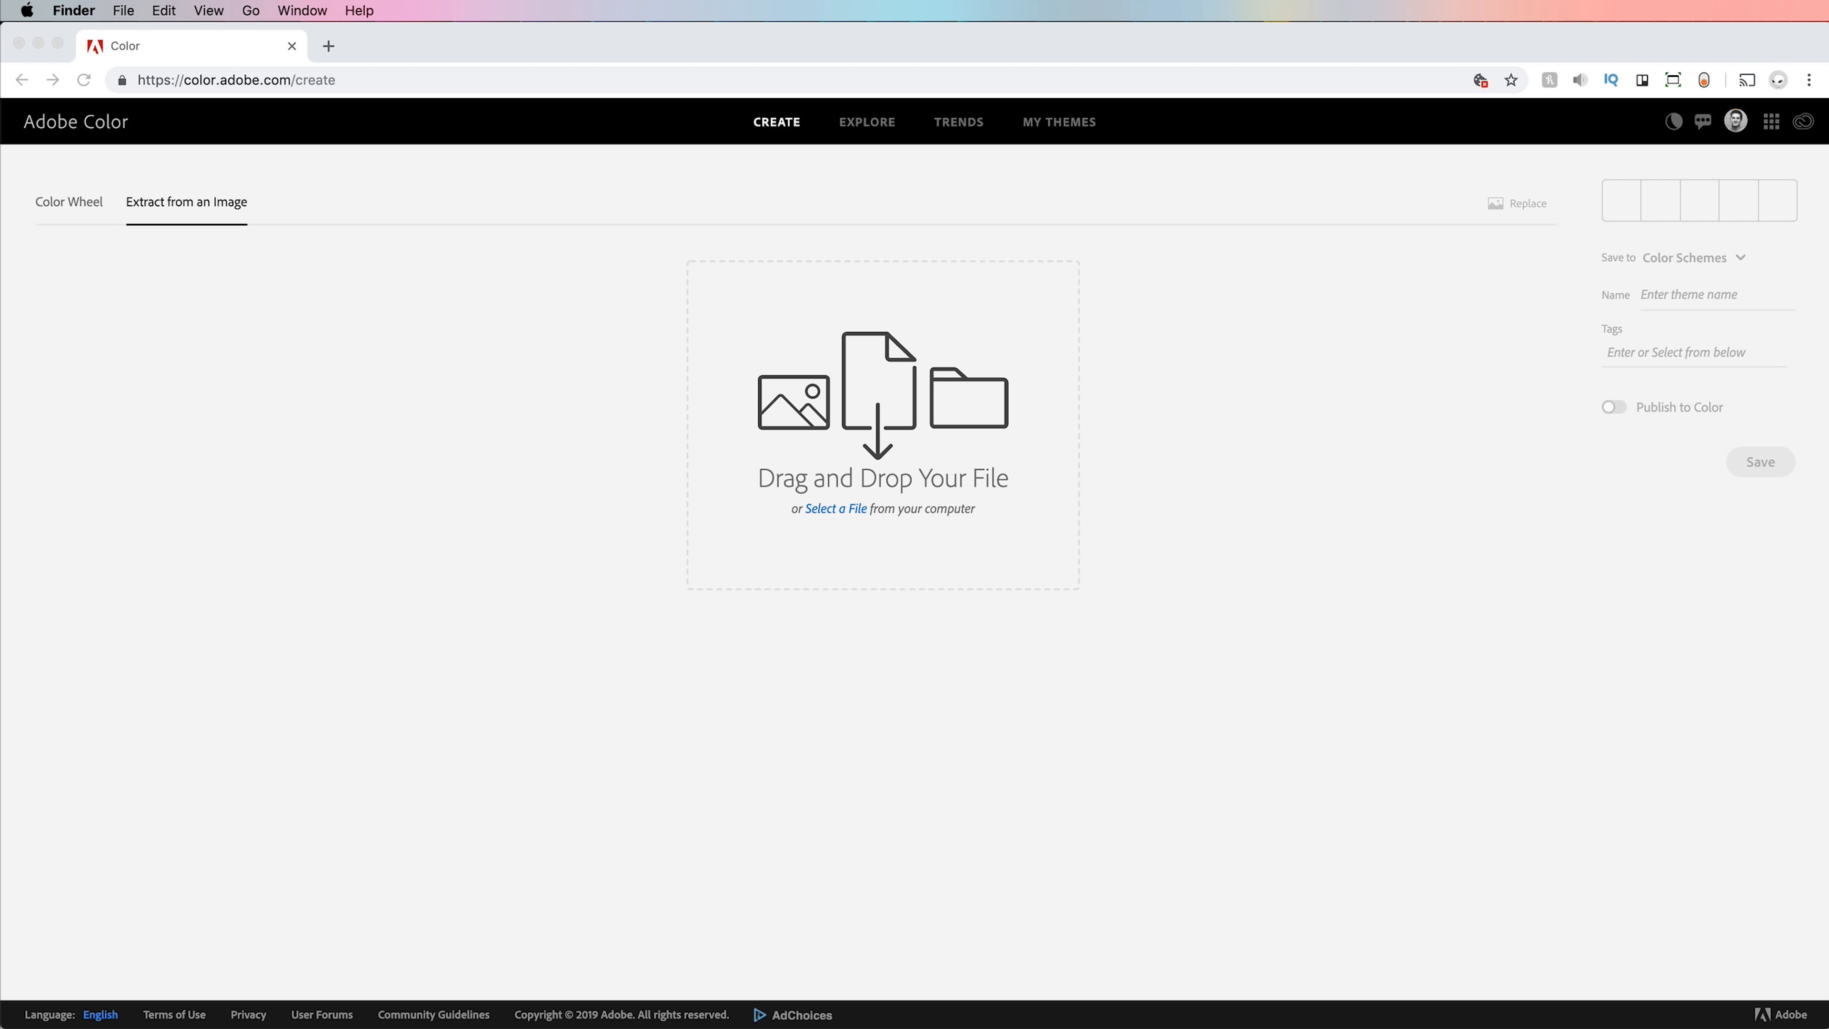
drag(1201, 224, 1416, 173)
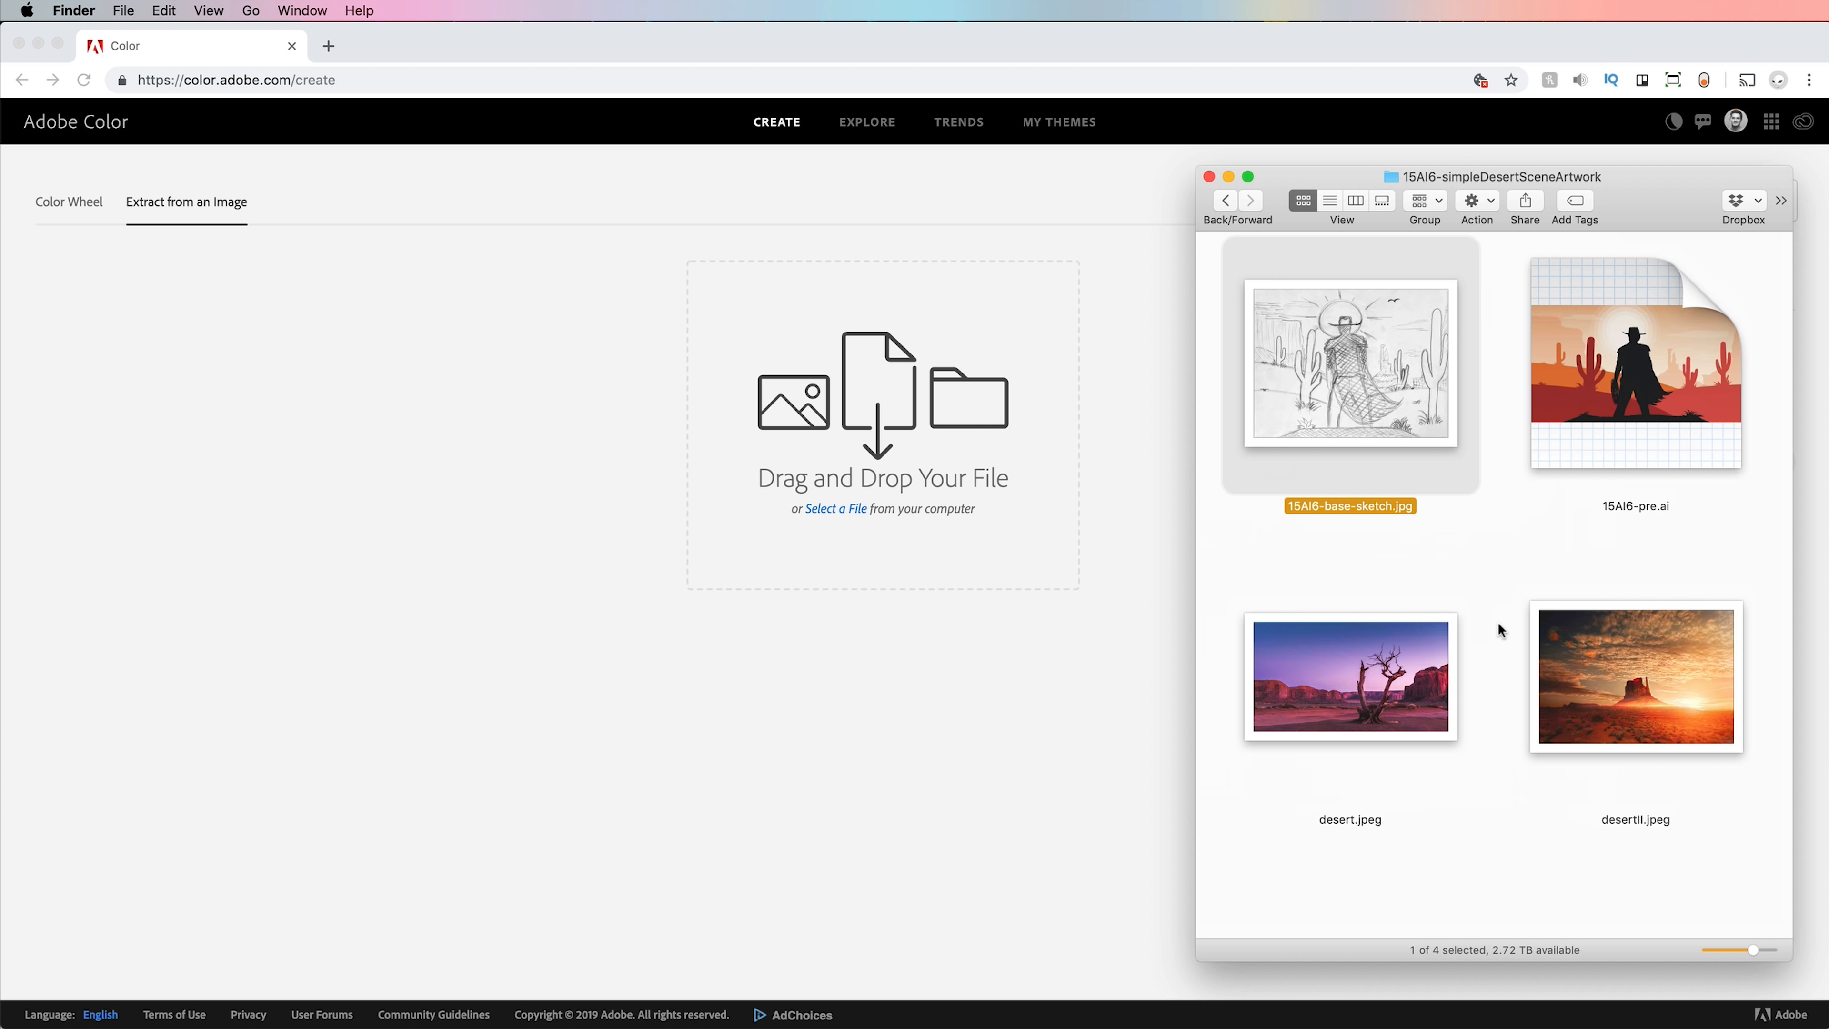
- Compare the reference photos desert.jpeg and desertII.jpeg as possible sources for the color theme
click(1345, 629)
click(1583, 681)
click(1393, 705)
click(1663, 708)
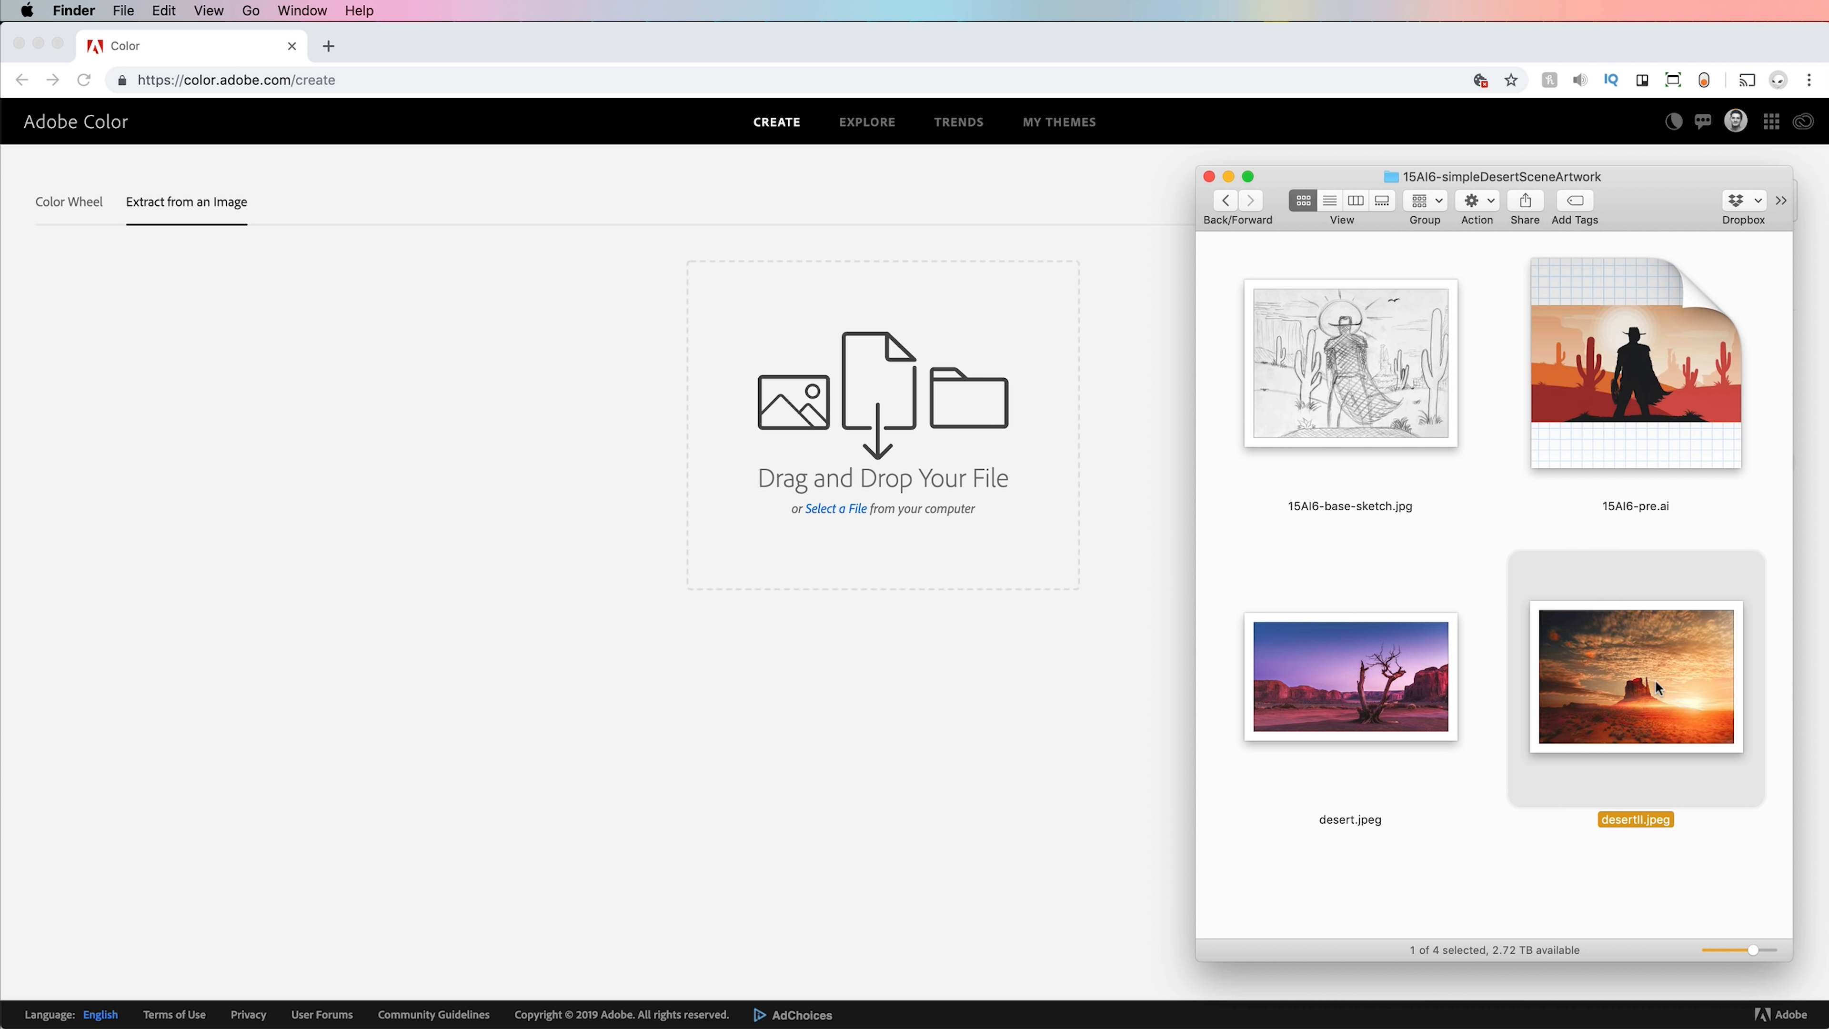
click(1367, 713)
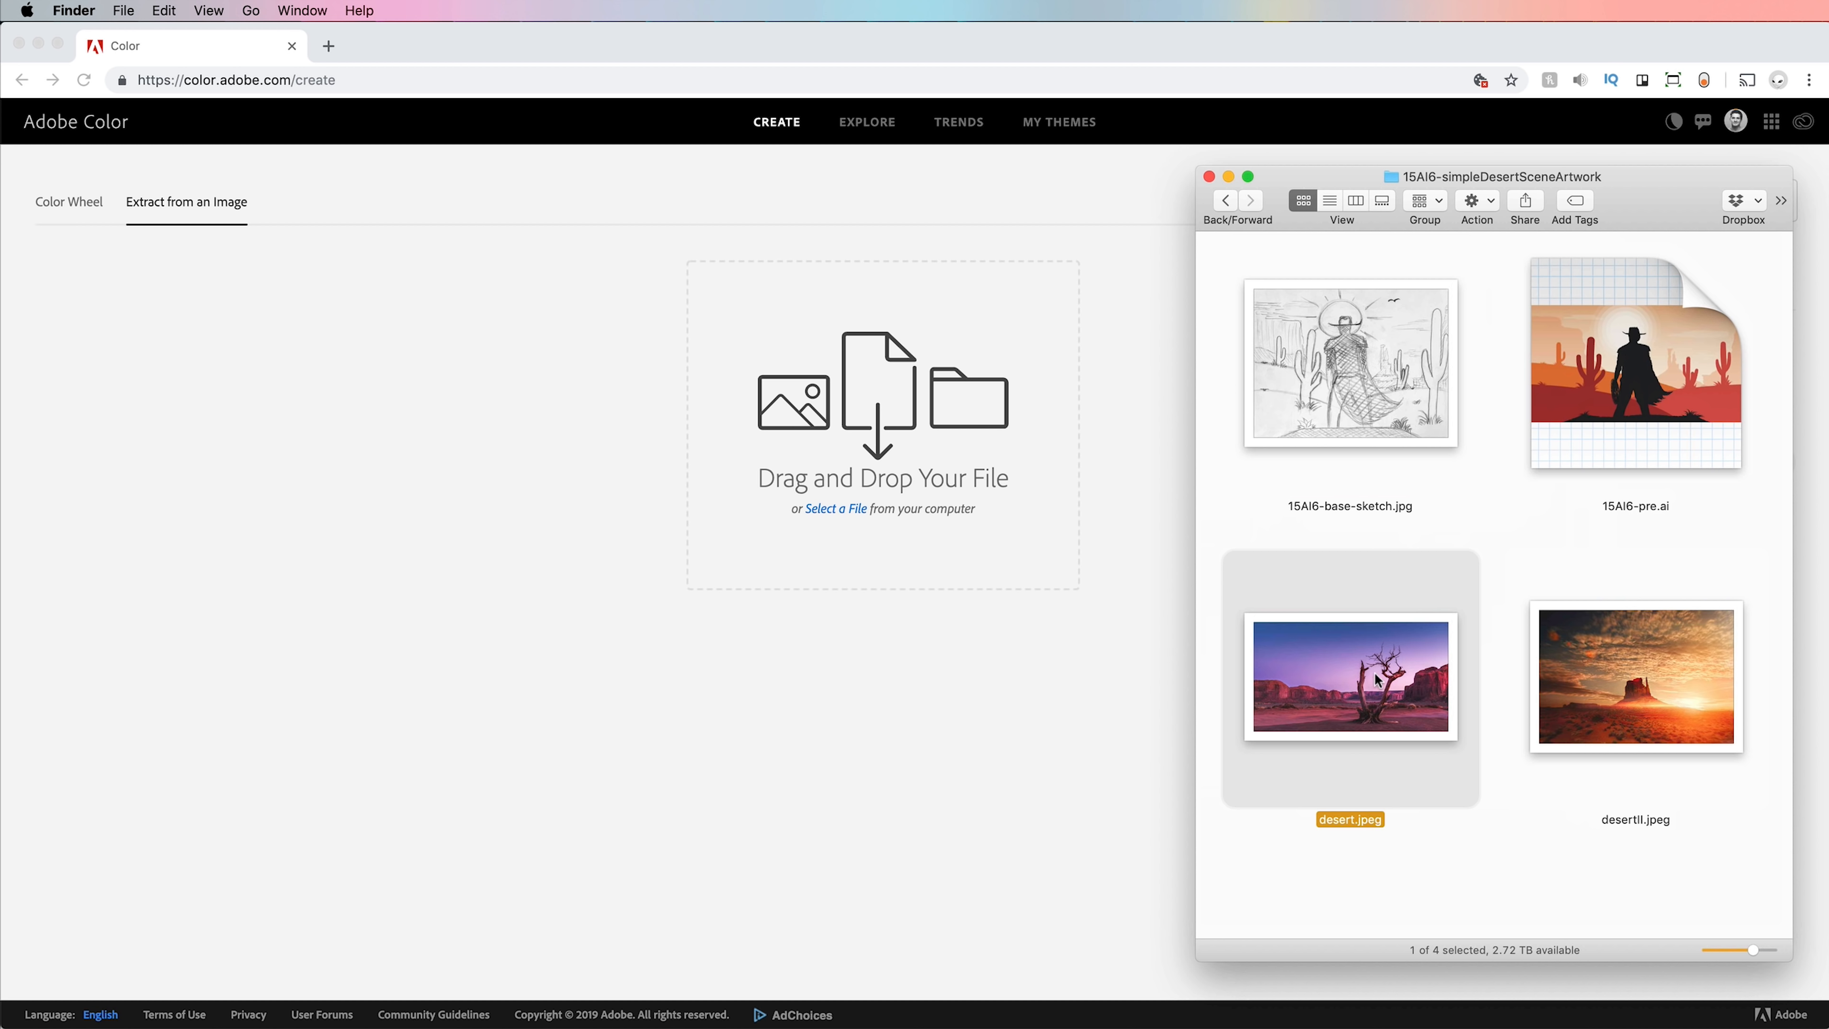
click(1635, 688)
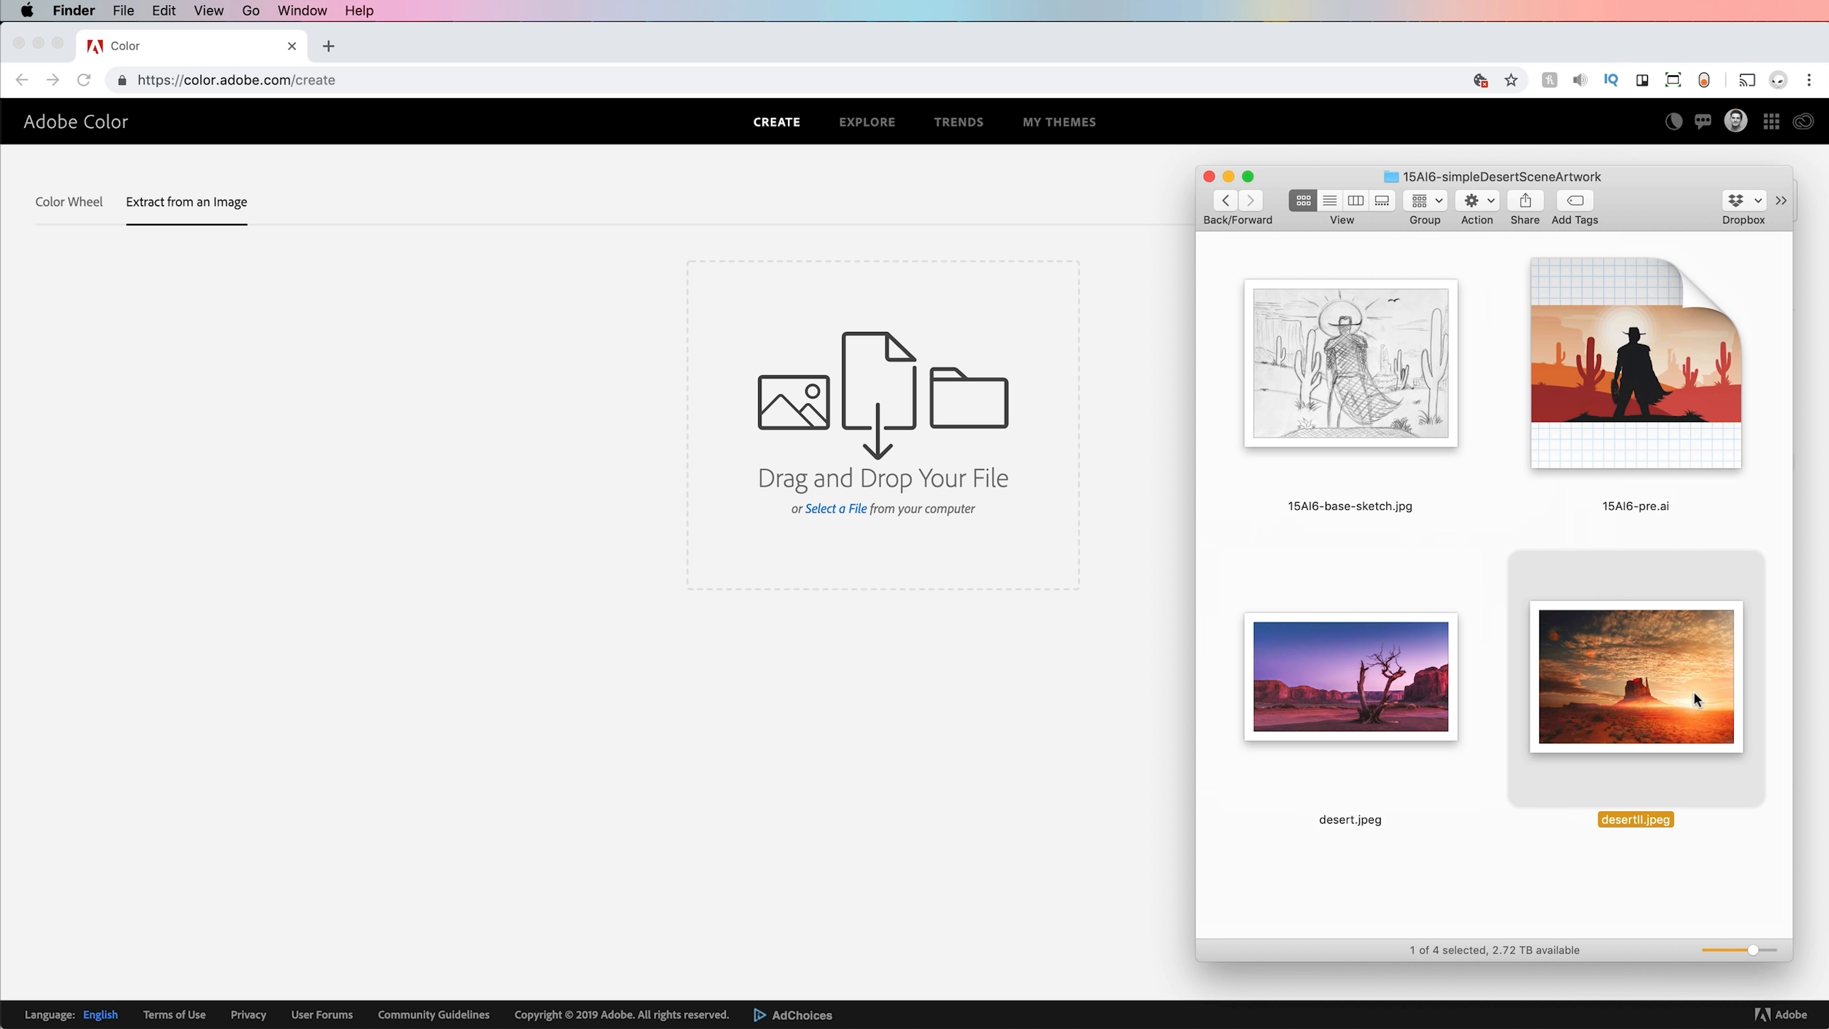
- Load desertII.jpeg into the image drop area to extract a color theme, and inspect the generated palette up close
drag(1663, 703, 864, 468)
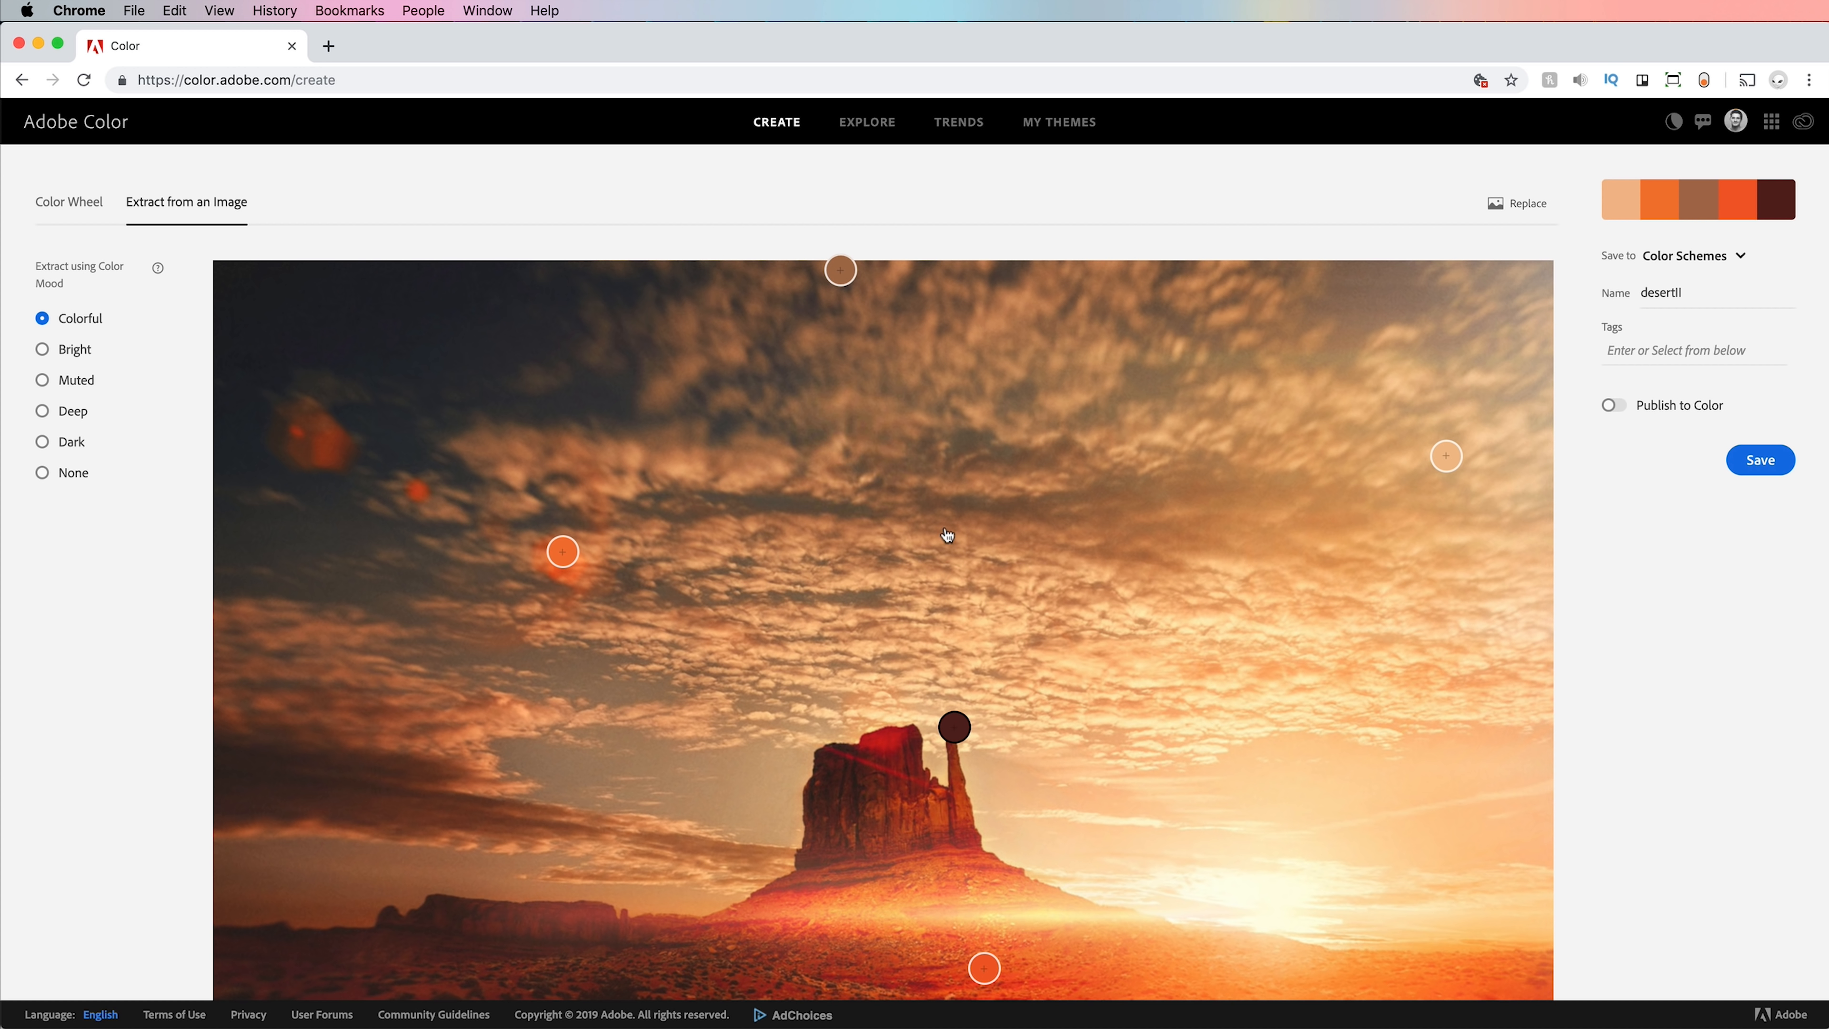
scroll(1041, 589, down, 2)
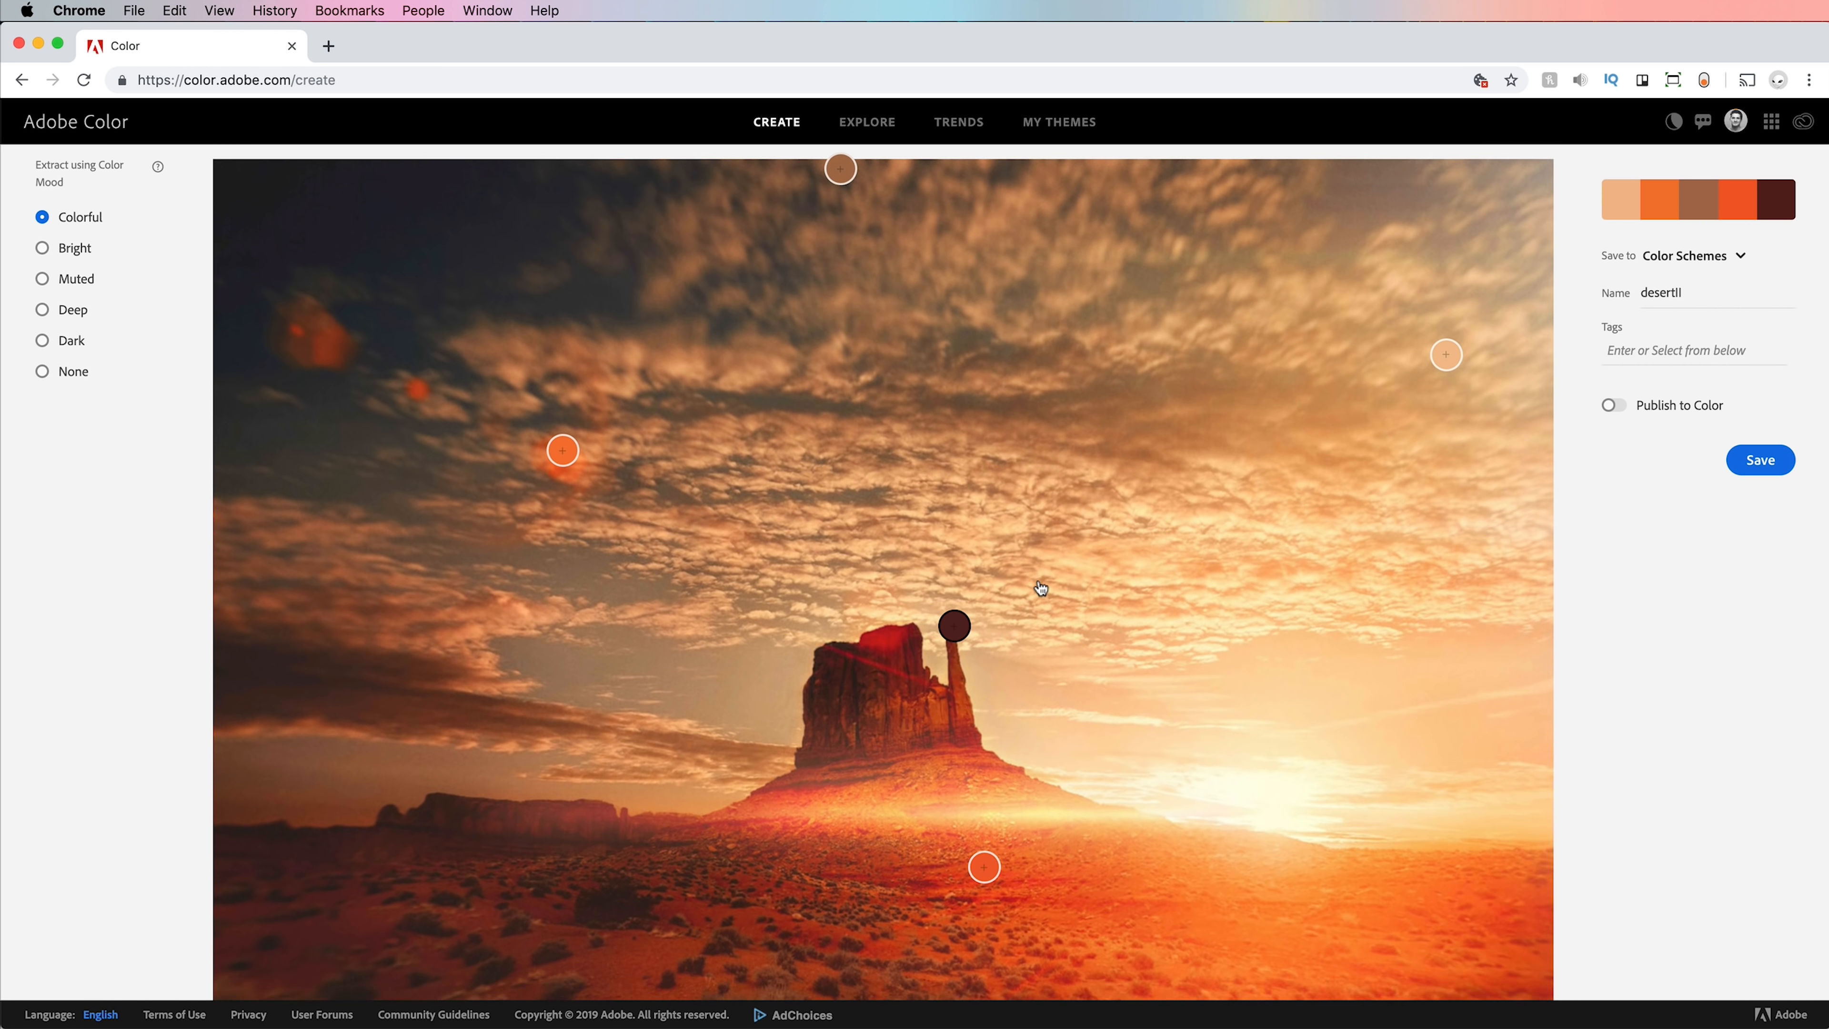
key(alt+super+8)
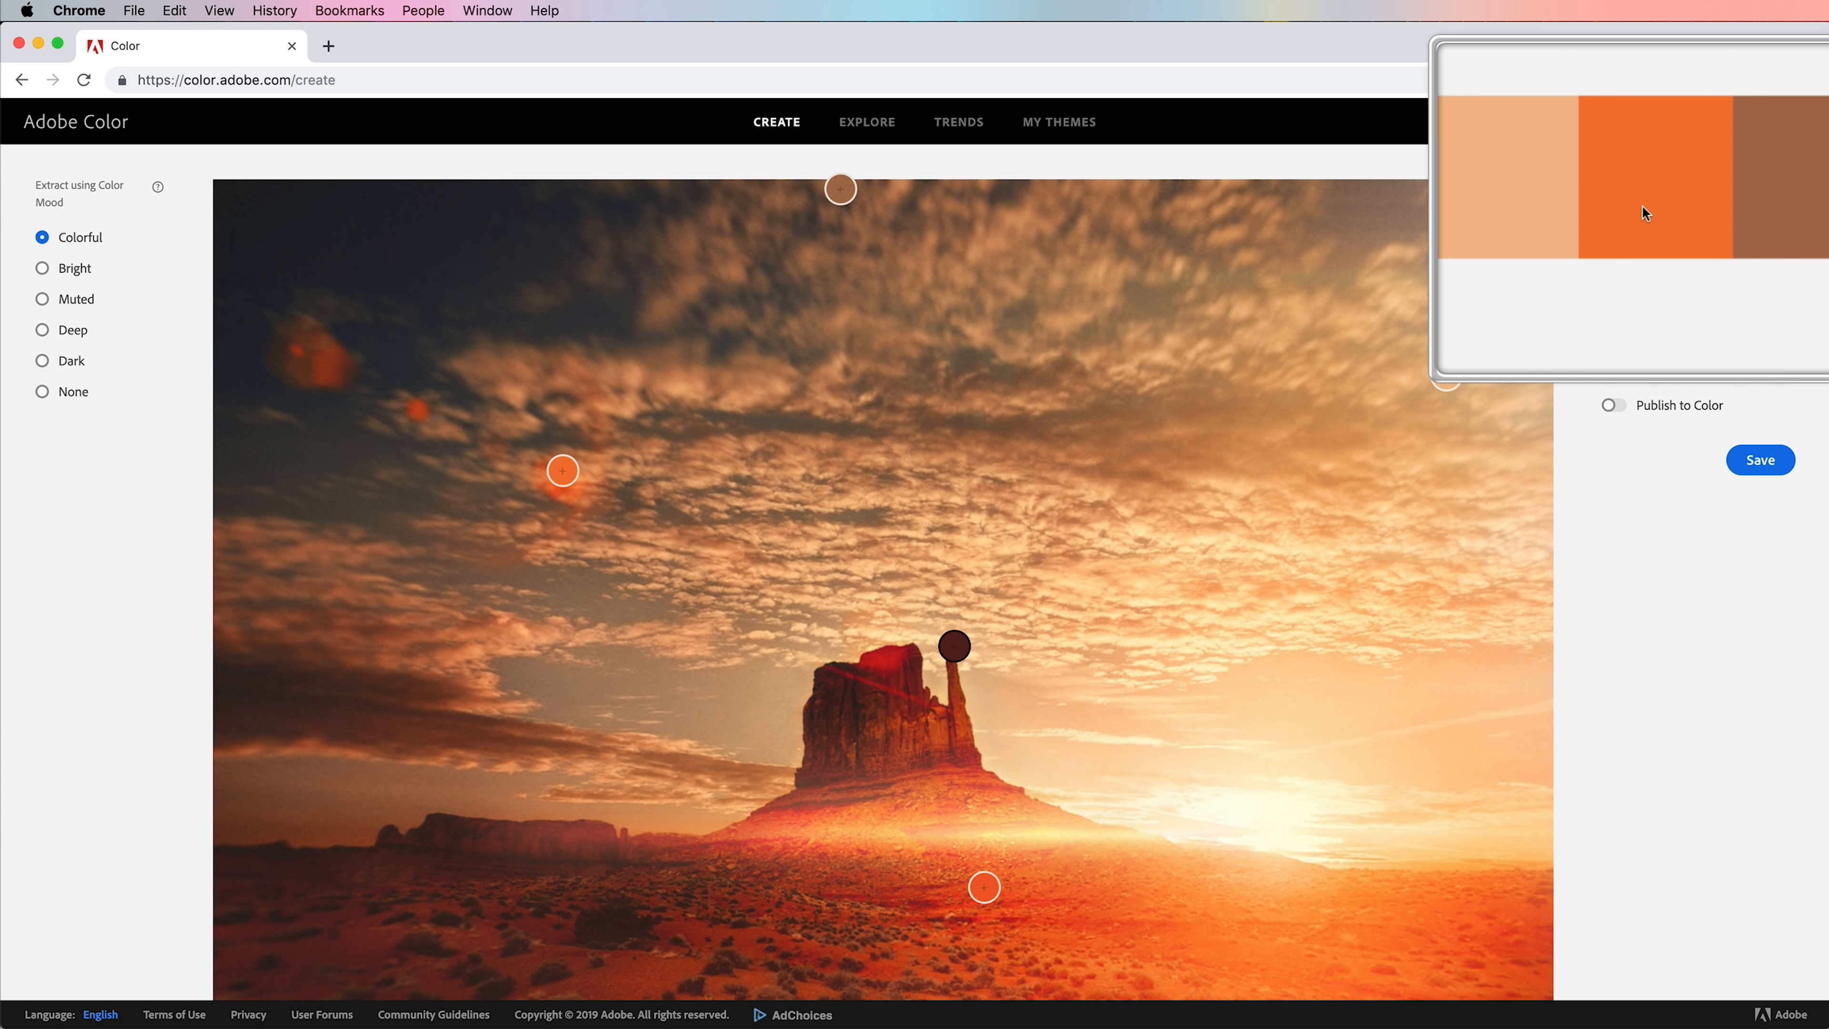
key(alt+super+8)
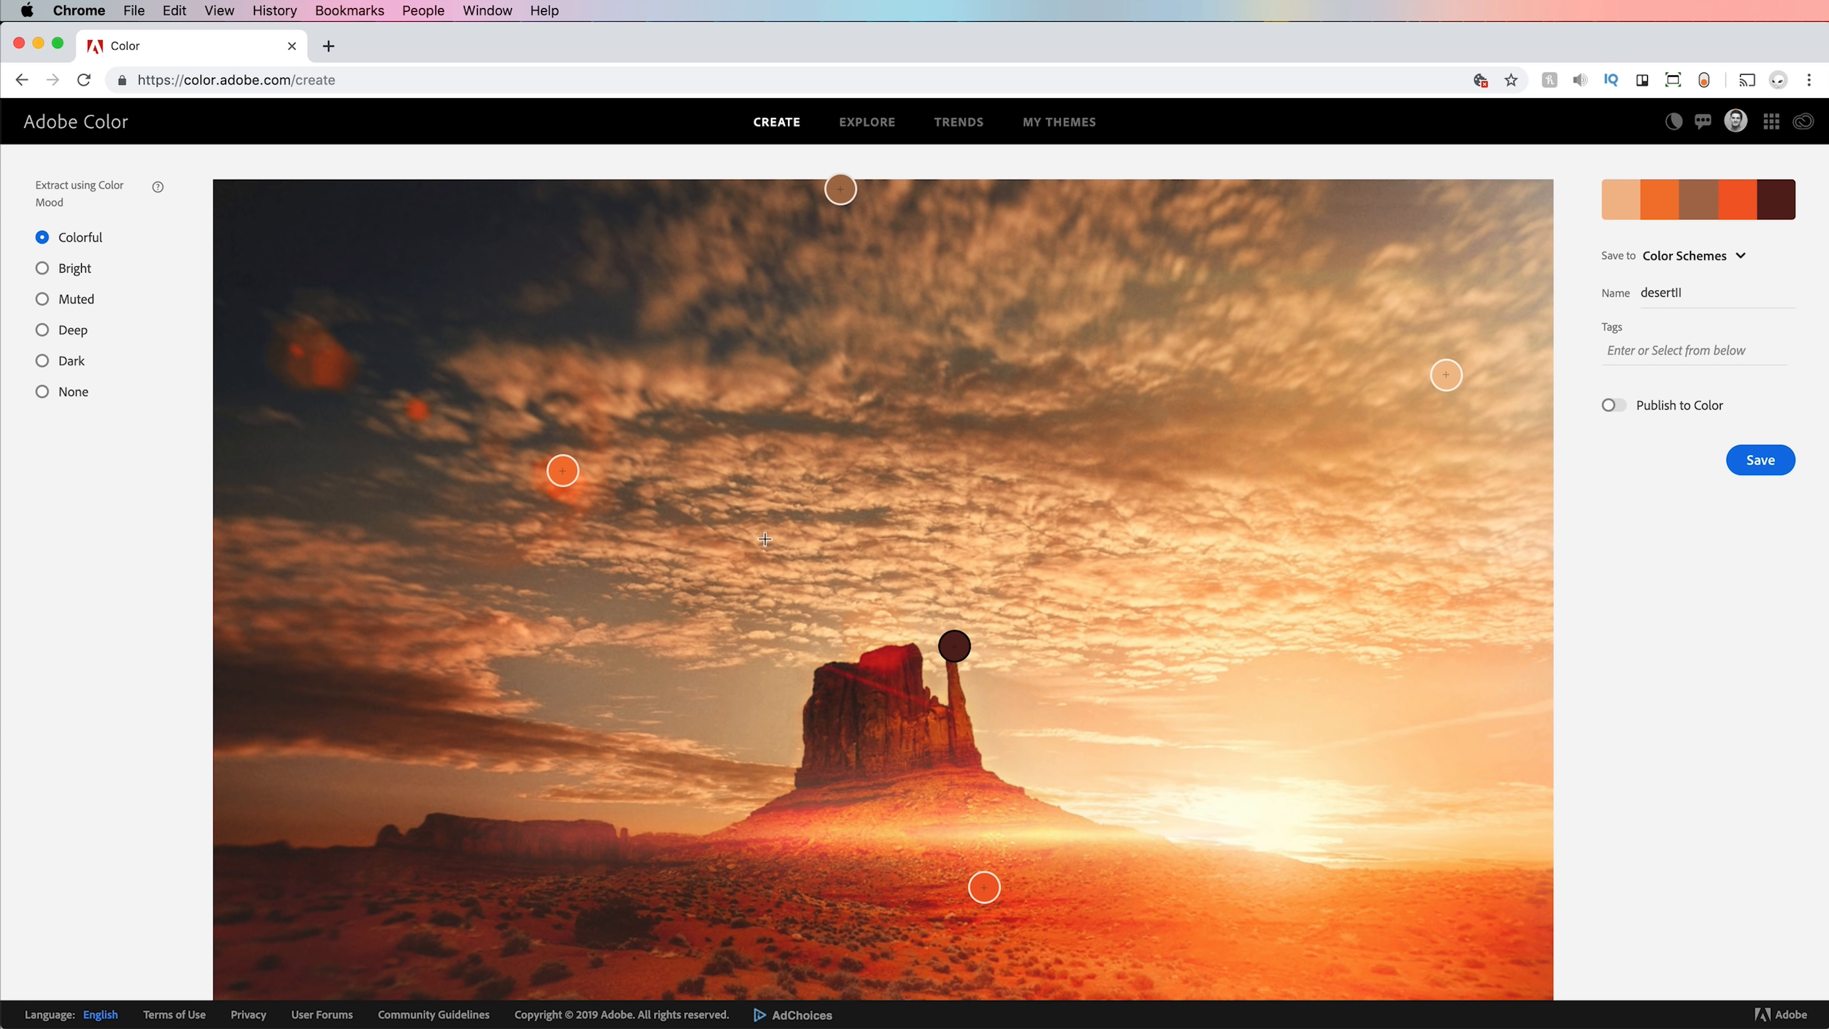
- Reposition three color samplers on the dark sky corner, the red slope at the butte's base, and the bright glow by the sun
click(222, 193)
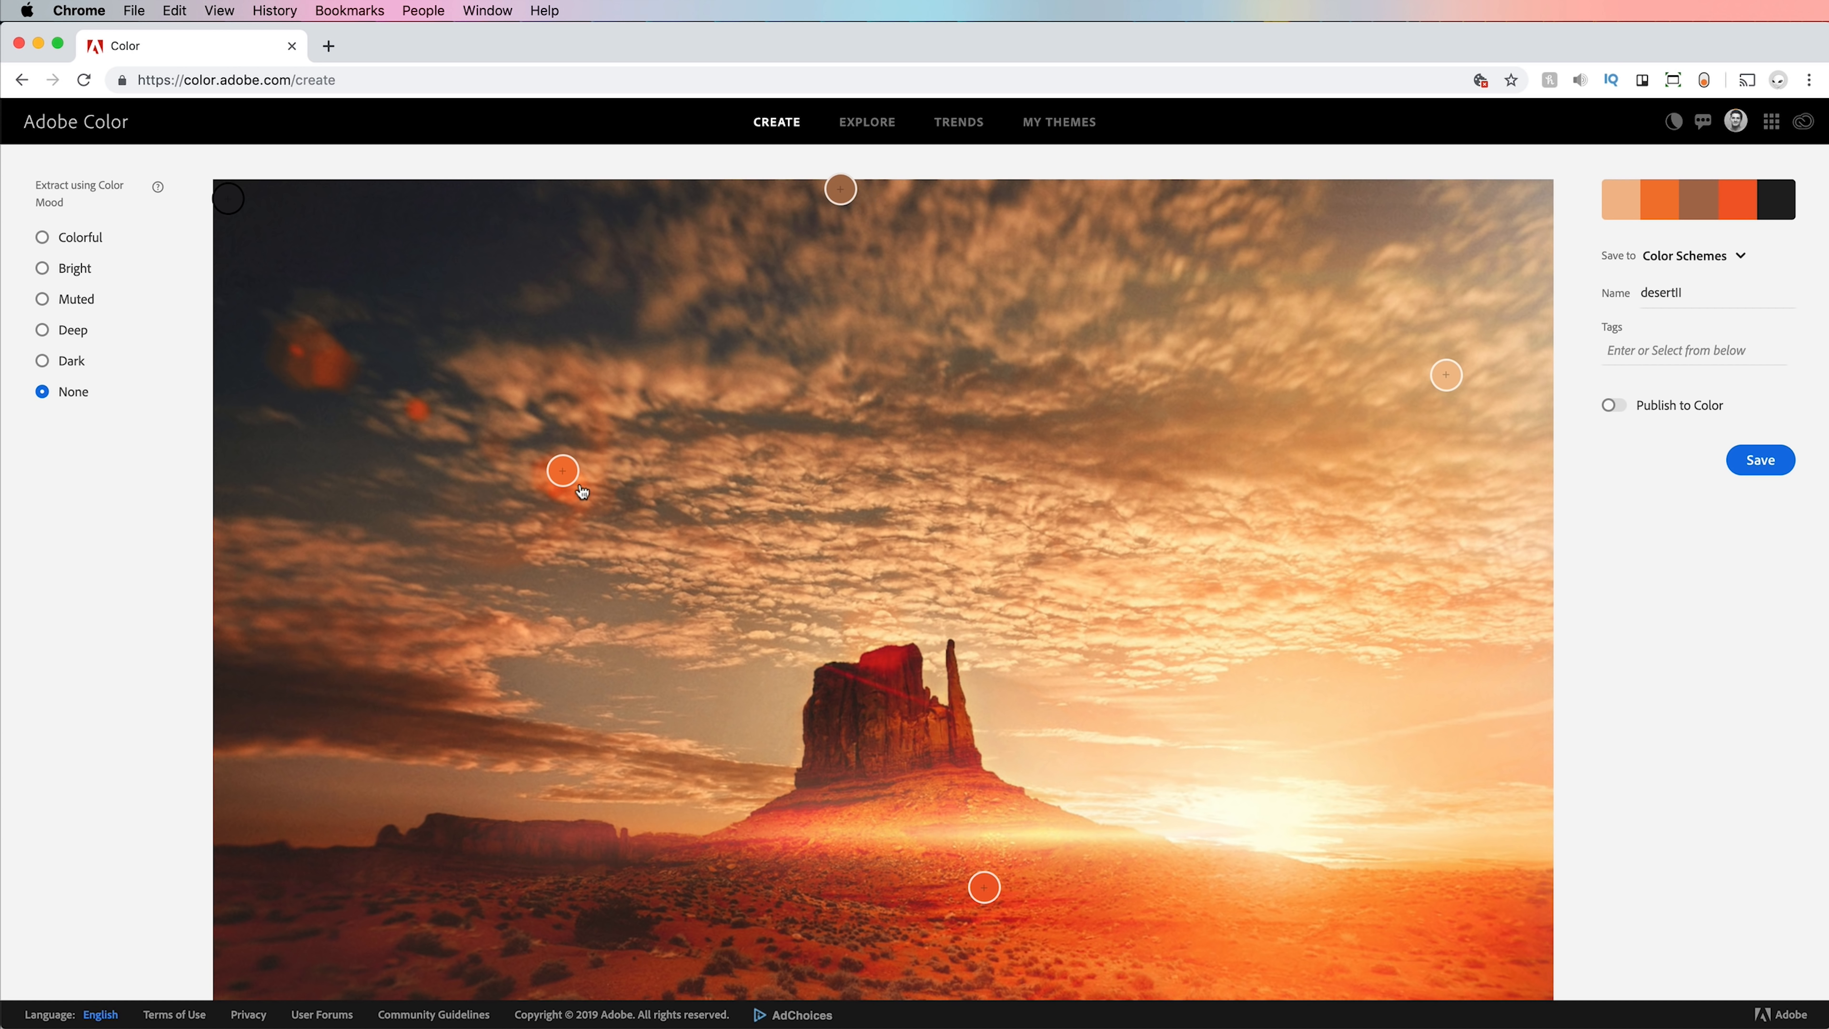
click(563, 470)
drag(562, 470, 761, 841)
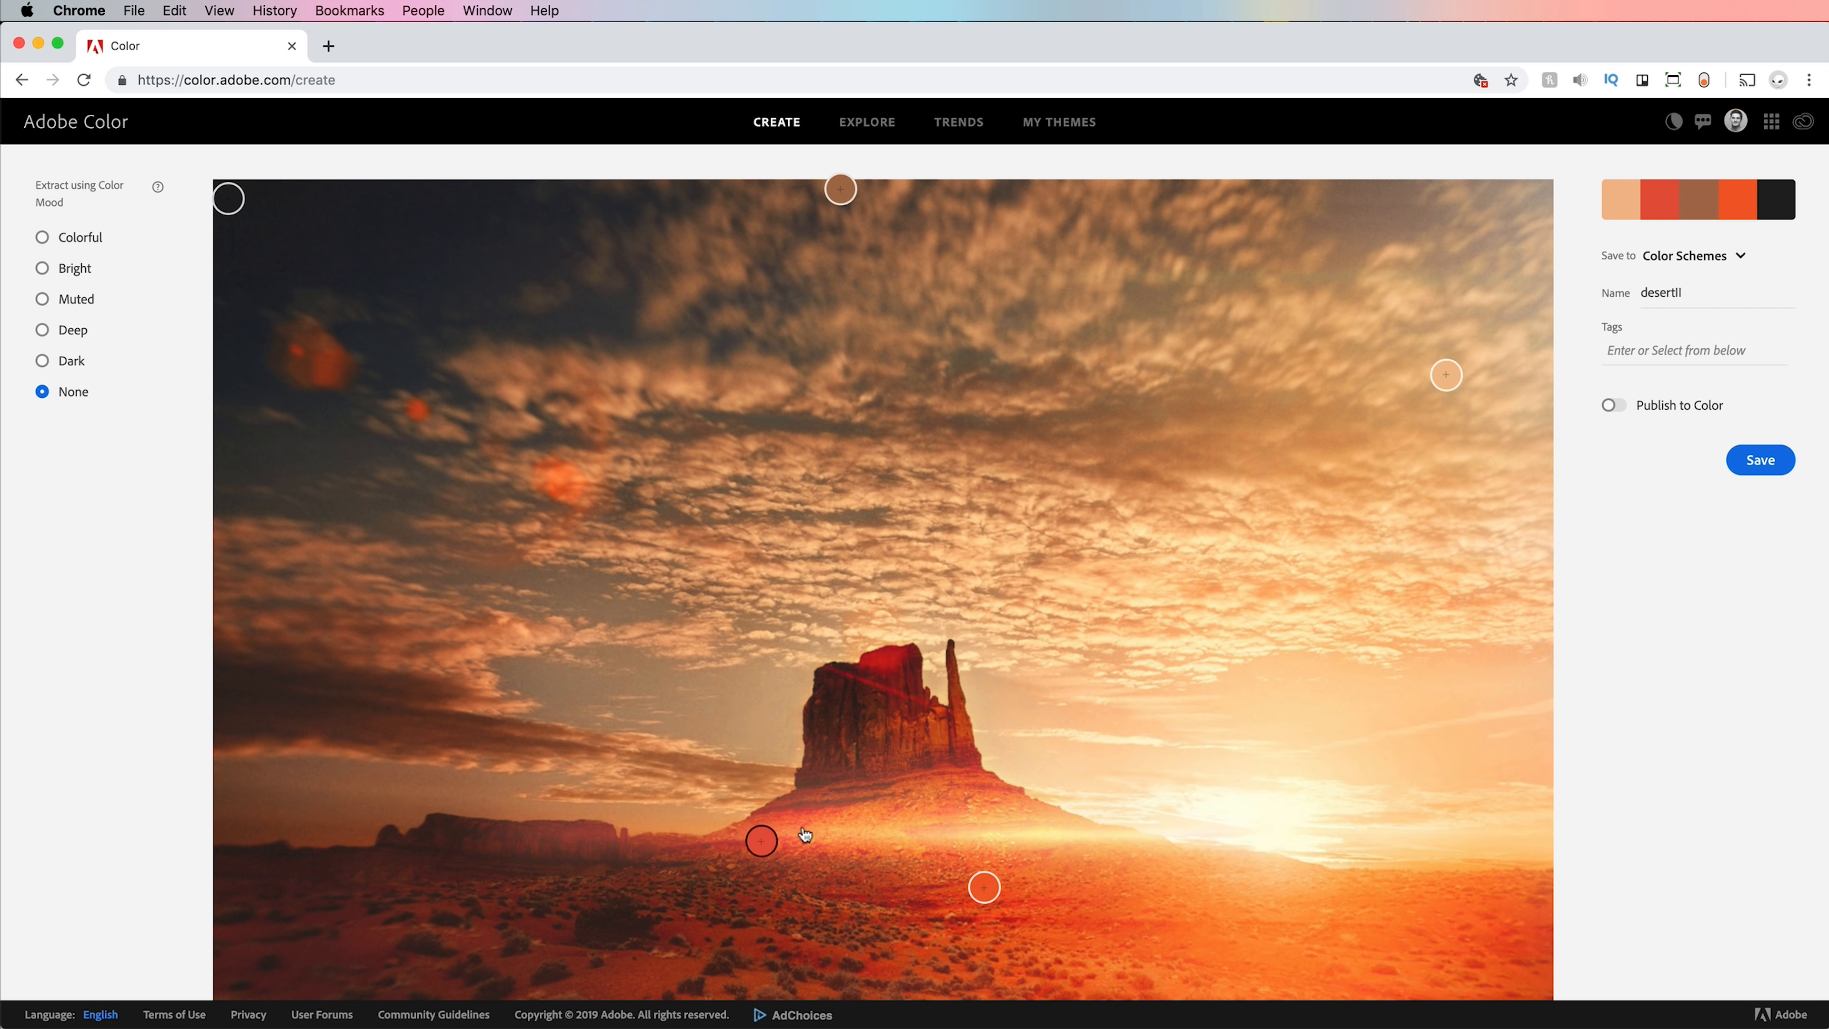
drag(1447, 375, 1234, 798)
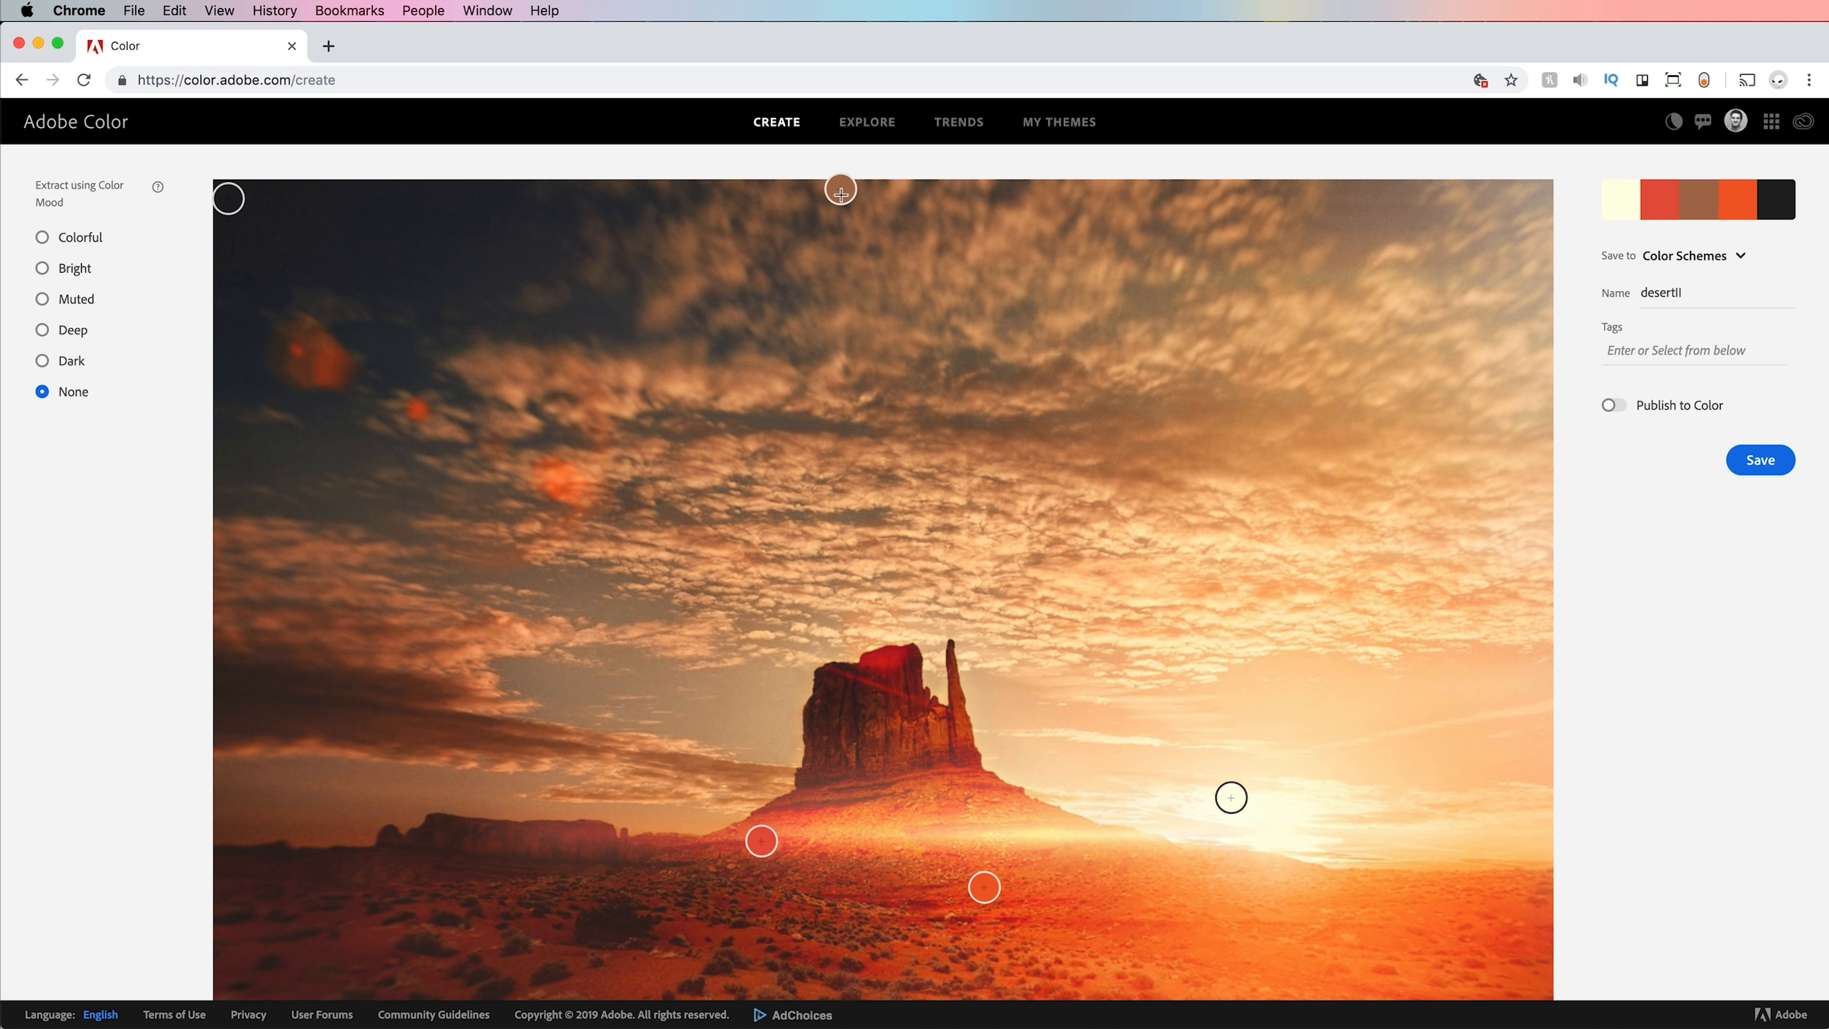
- Move the brown sampler to the dark red desert ground and shift the orange sampler nearer the sunlit ground
drag(842, 190, 791, 797)
drag(605, 975, 754, 934)
drag(752, 934, 748, 933)
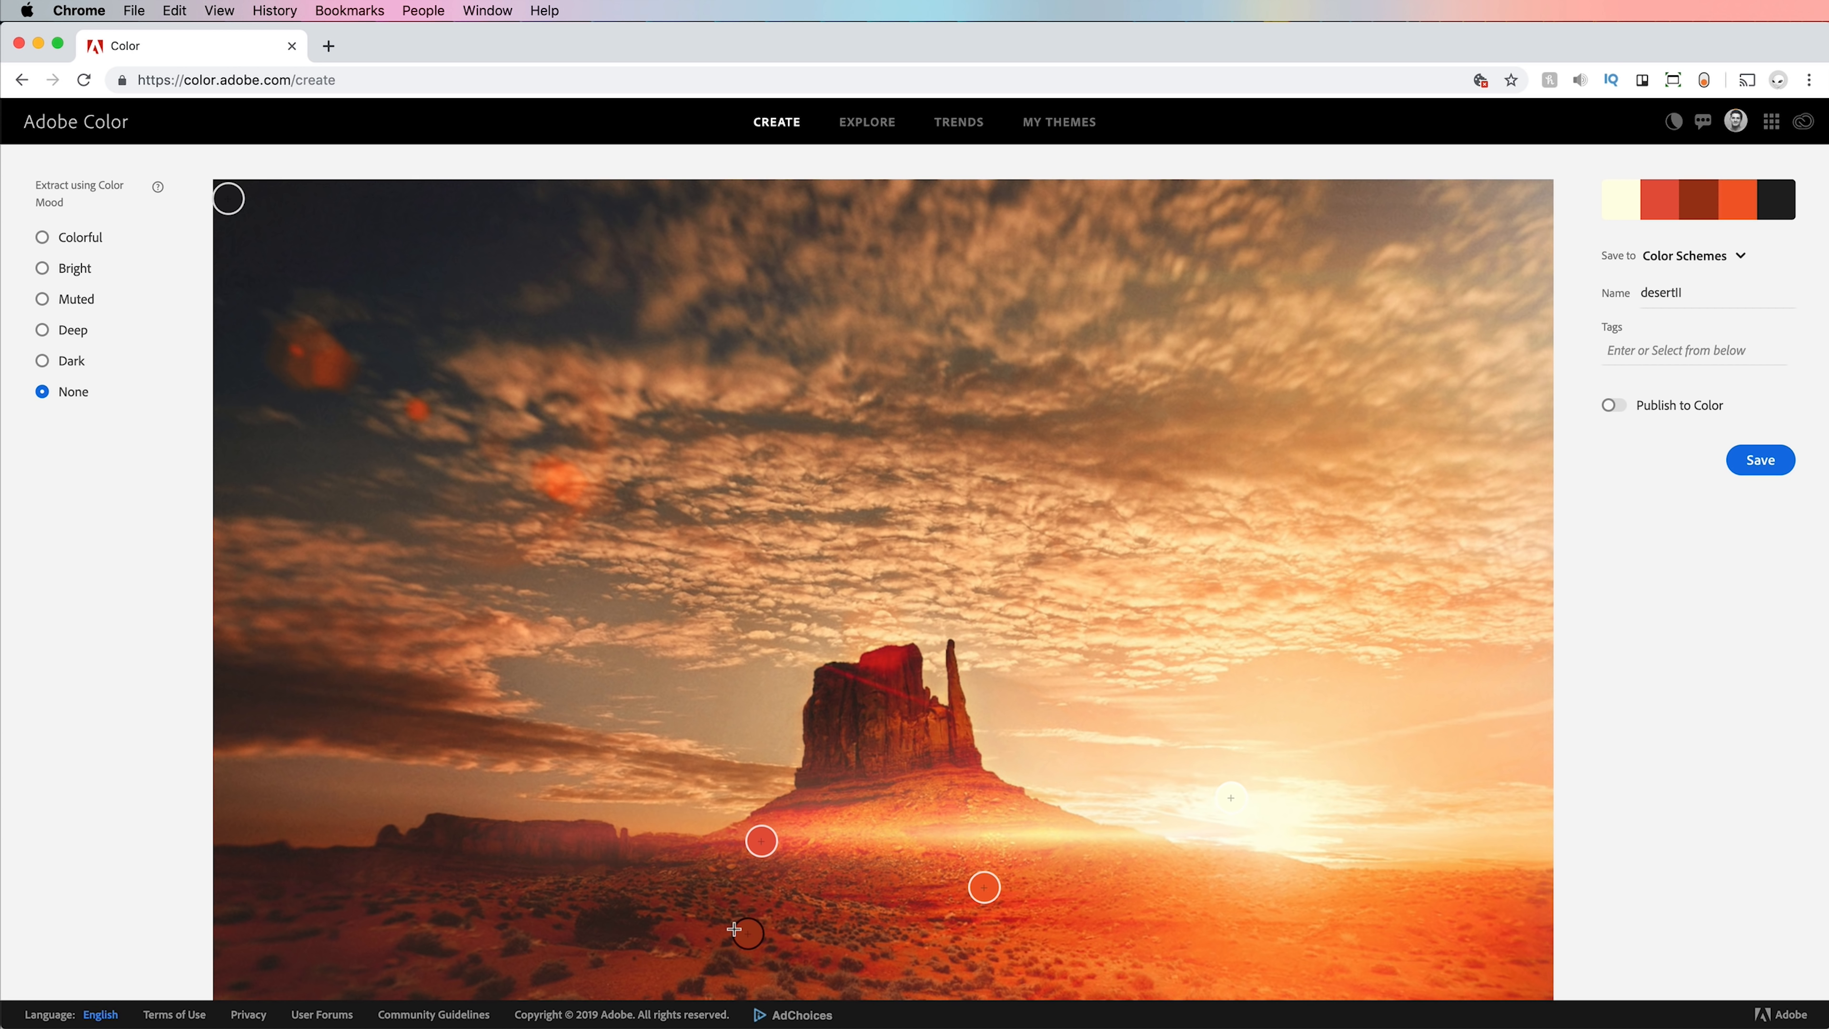
drag(990, 884, 1082, 886)
- Name the theme Desert Colors, enable Publish to Color, and save it to the Color Schemes library
click(1659, 256)
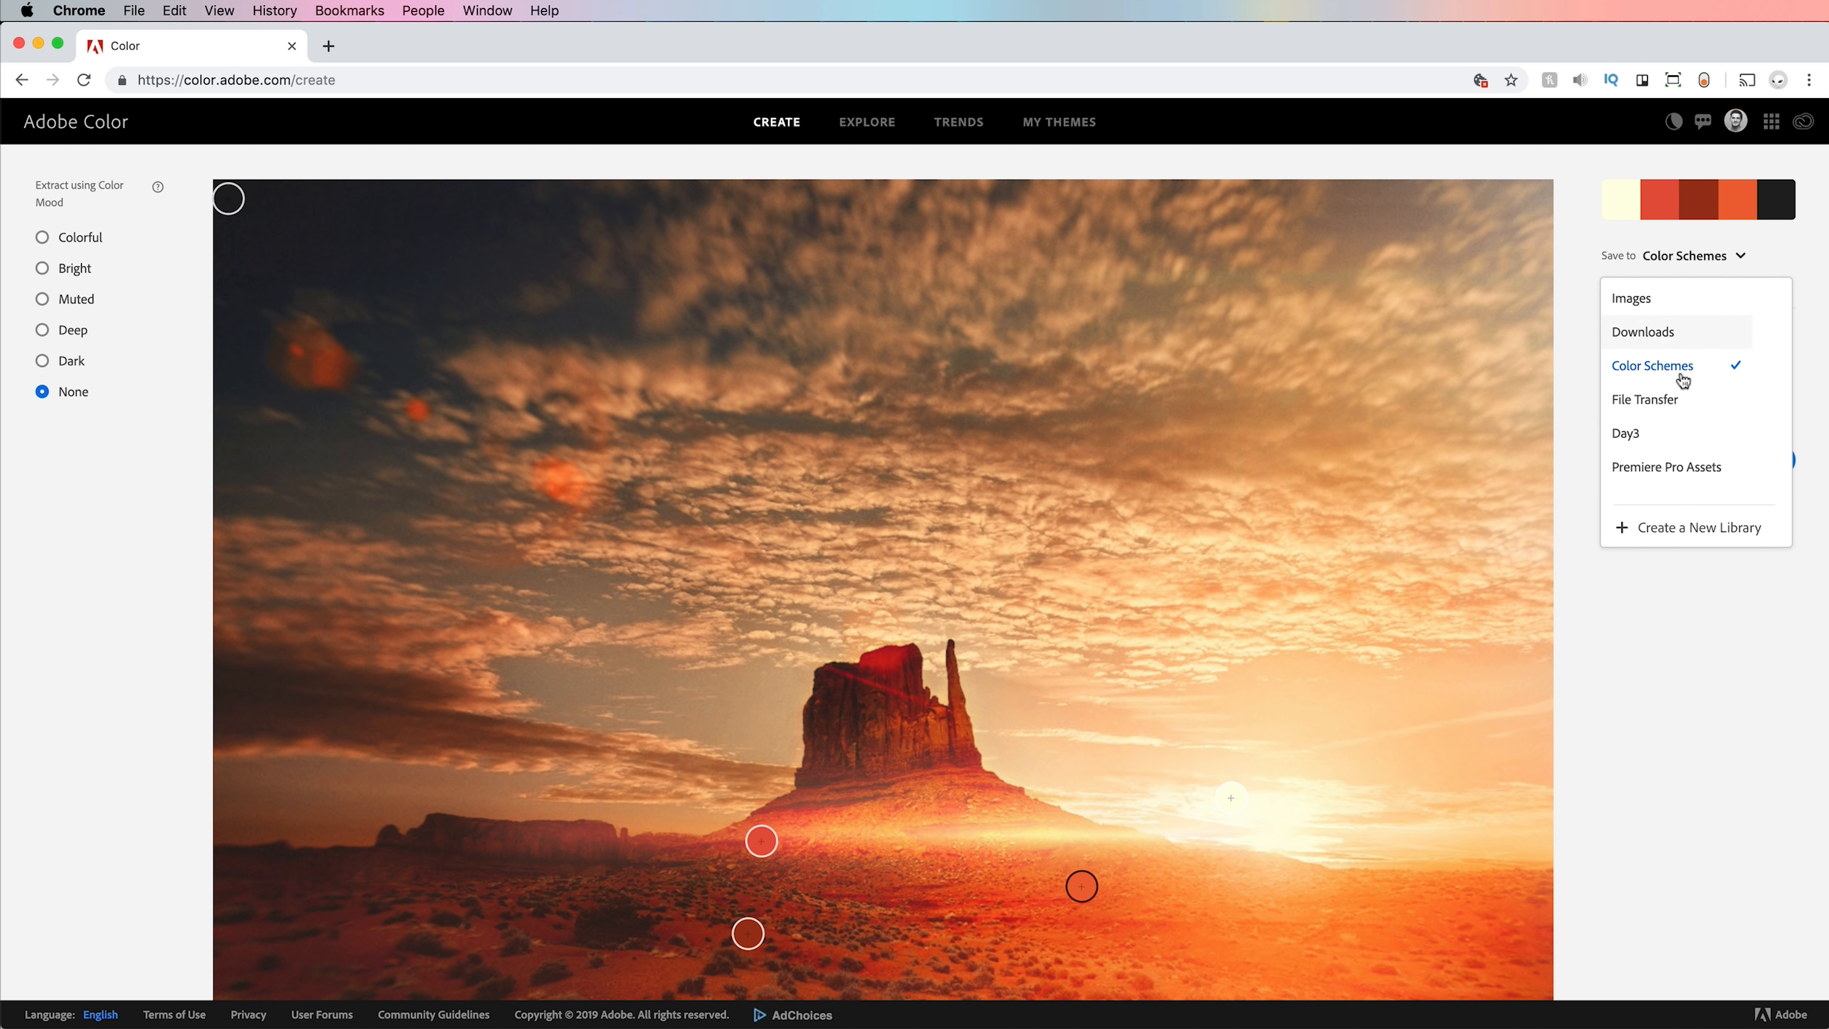
click(1657, 368)
click(1699, 294)
text(Dese)
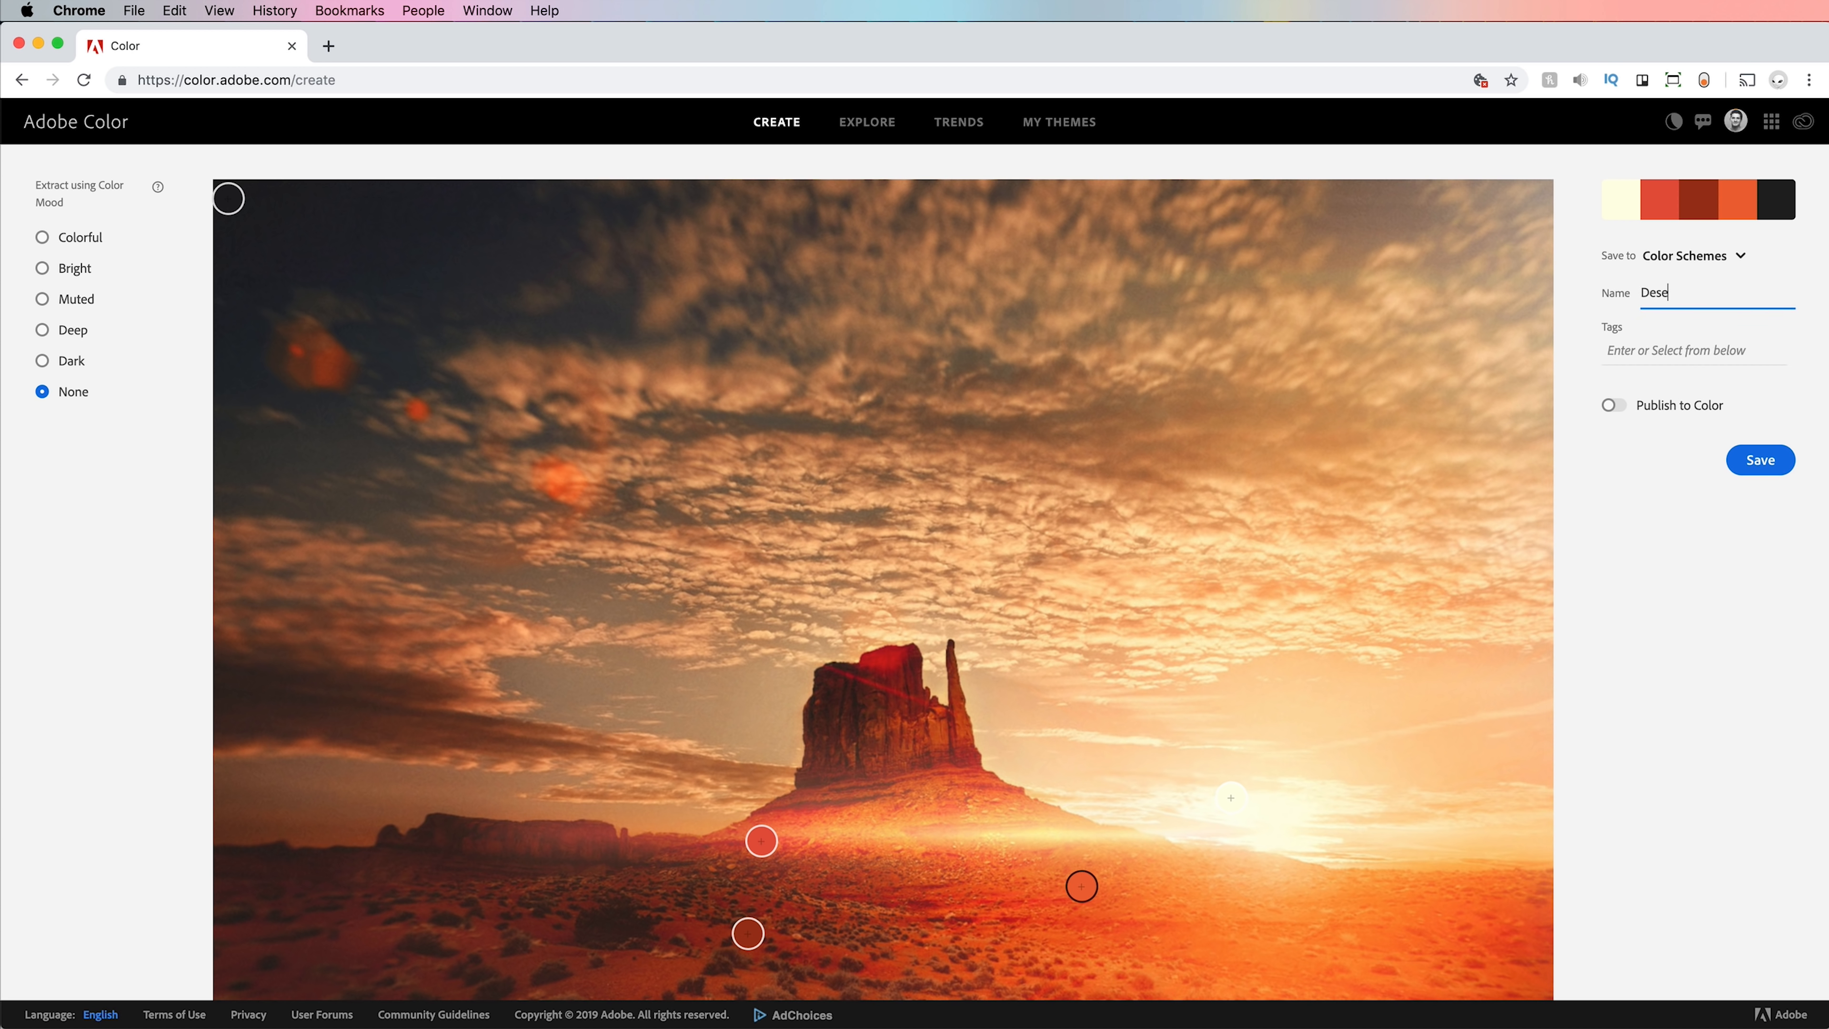
text(rt Colors)
click(1610, 406)
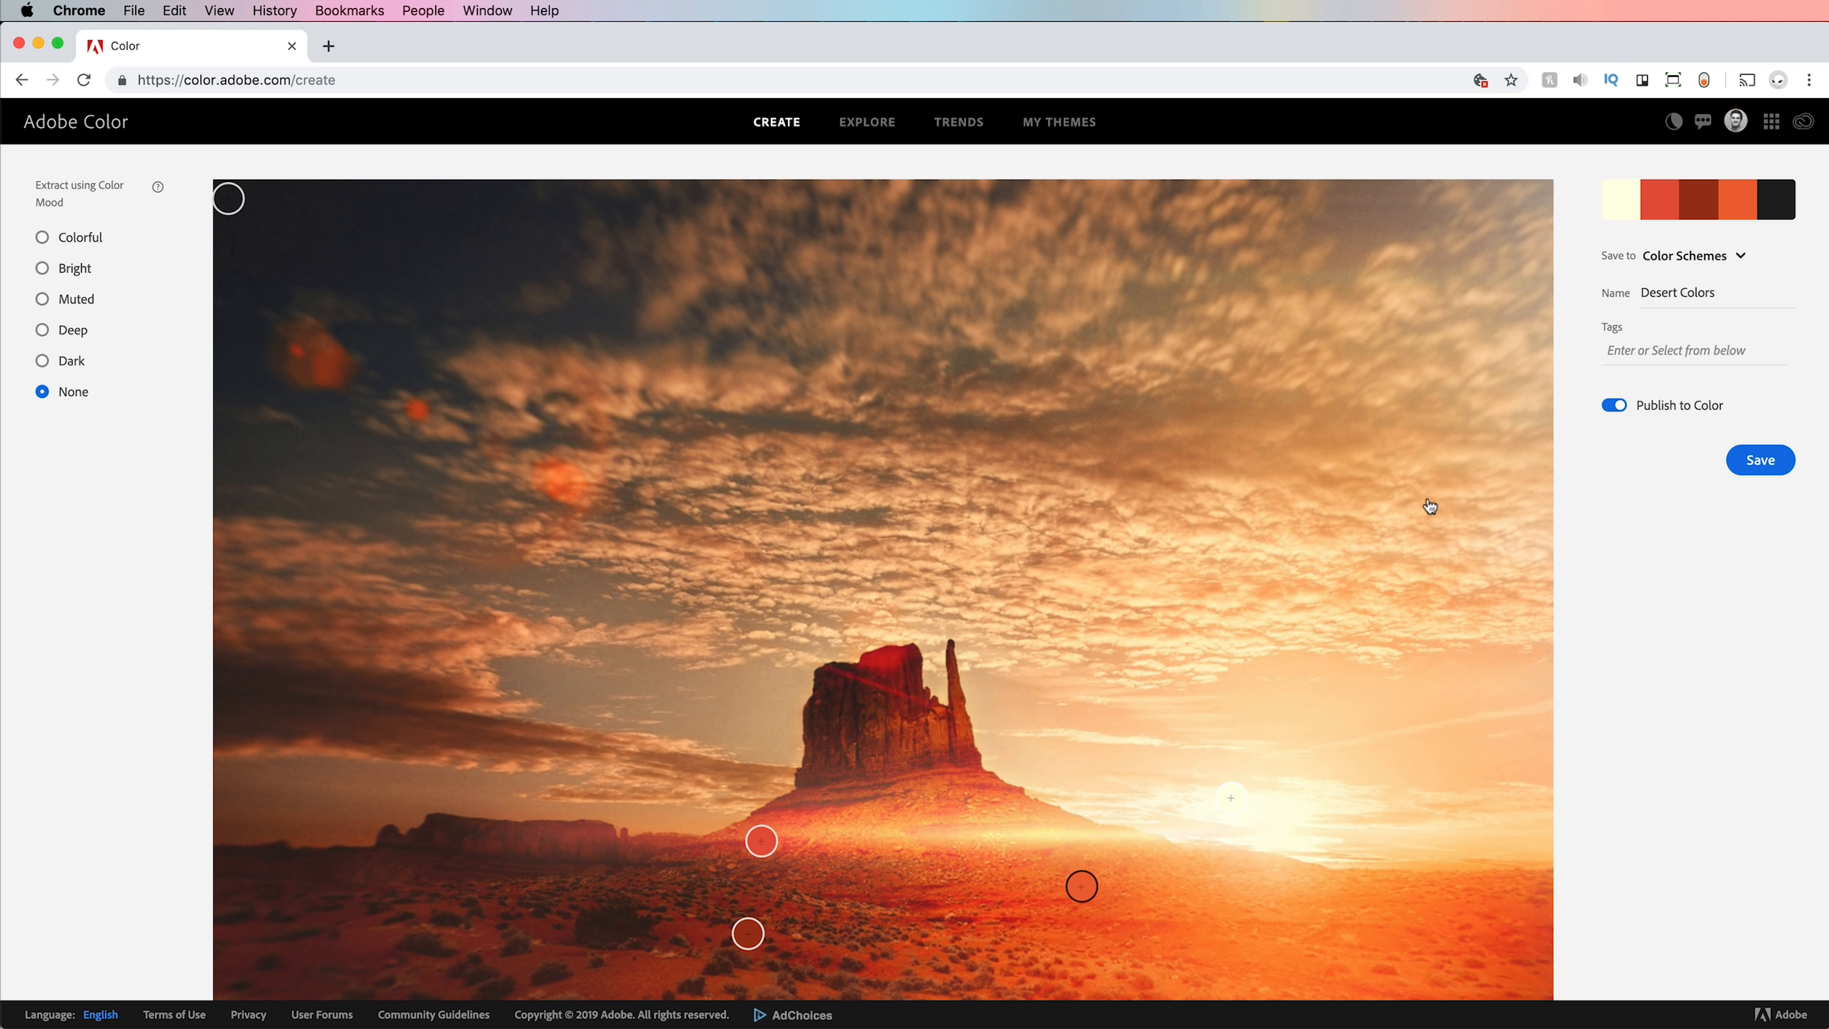
scroll(1132, 523, down, 2)
scroll(1132, 524, up, 5)
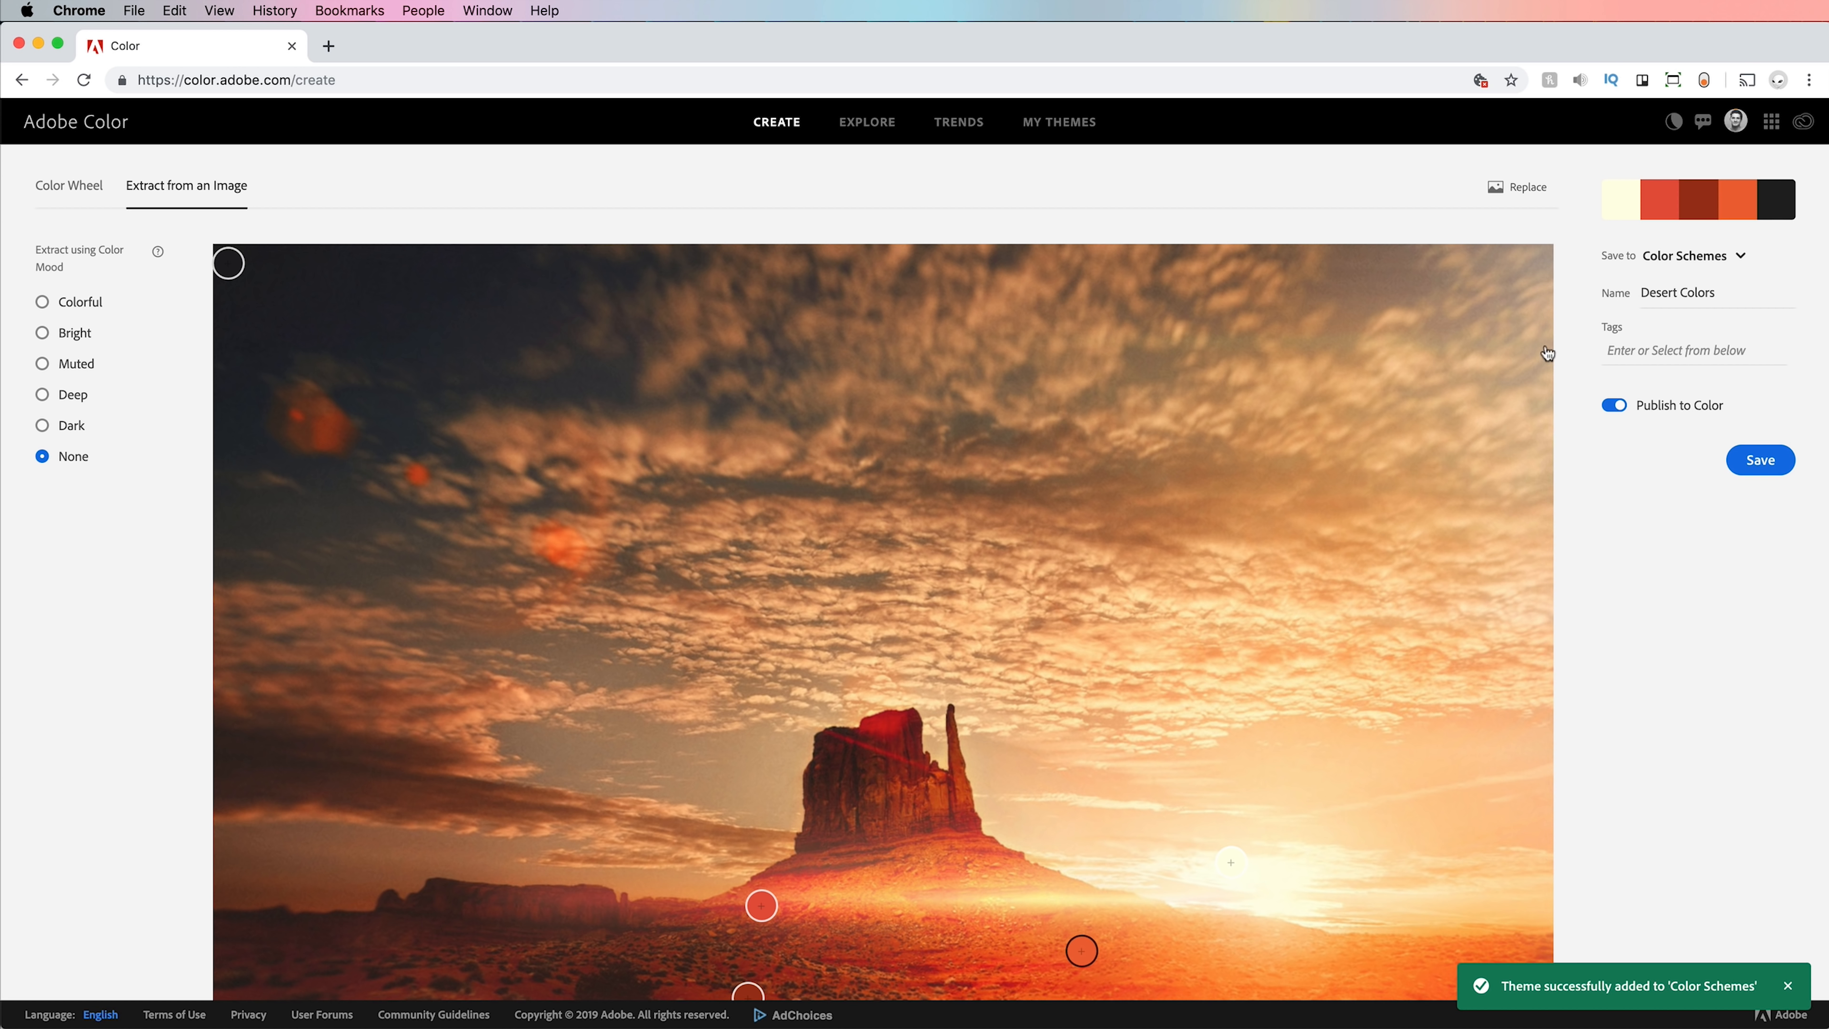
scroll(1294, 621, down, 1)
scroll(1294, 621, down, 2)
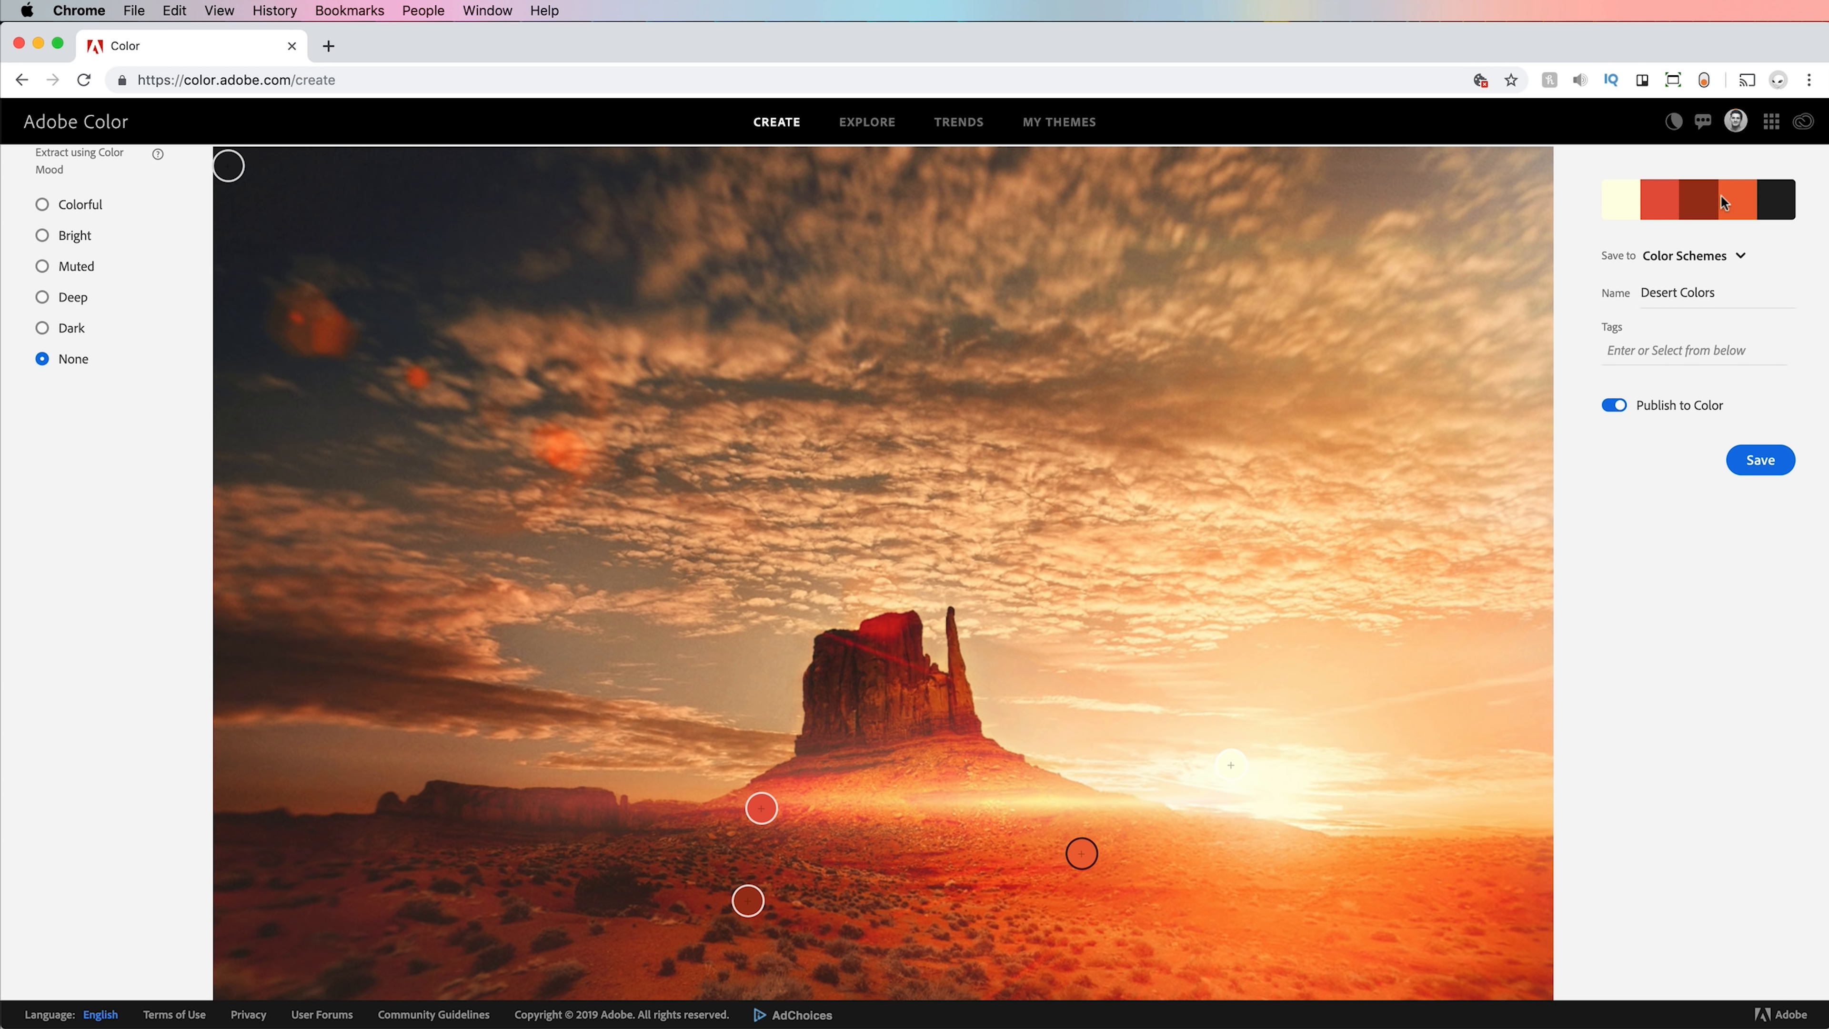
- Switch to Illustrator and display the document's swatches beside the toolbar, clear of the sketch
key(super+Tab)
key(super+Tab)
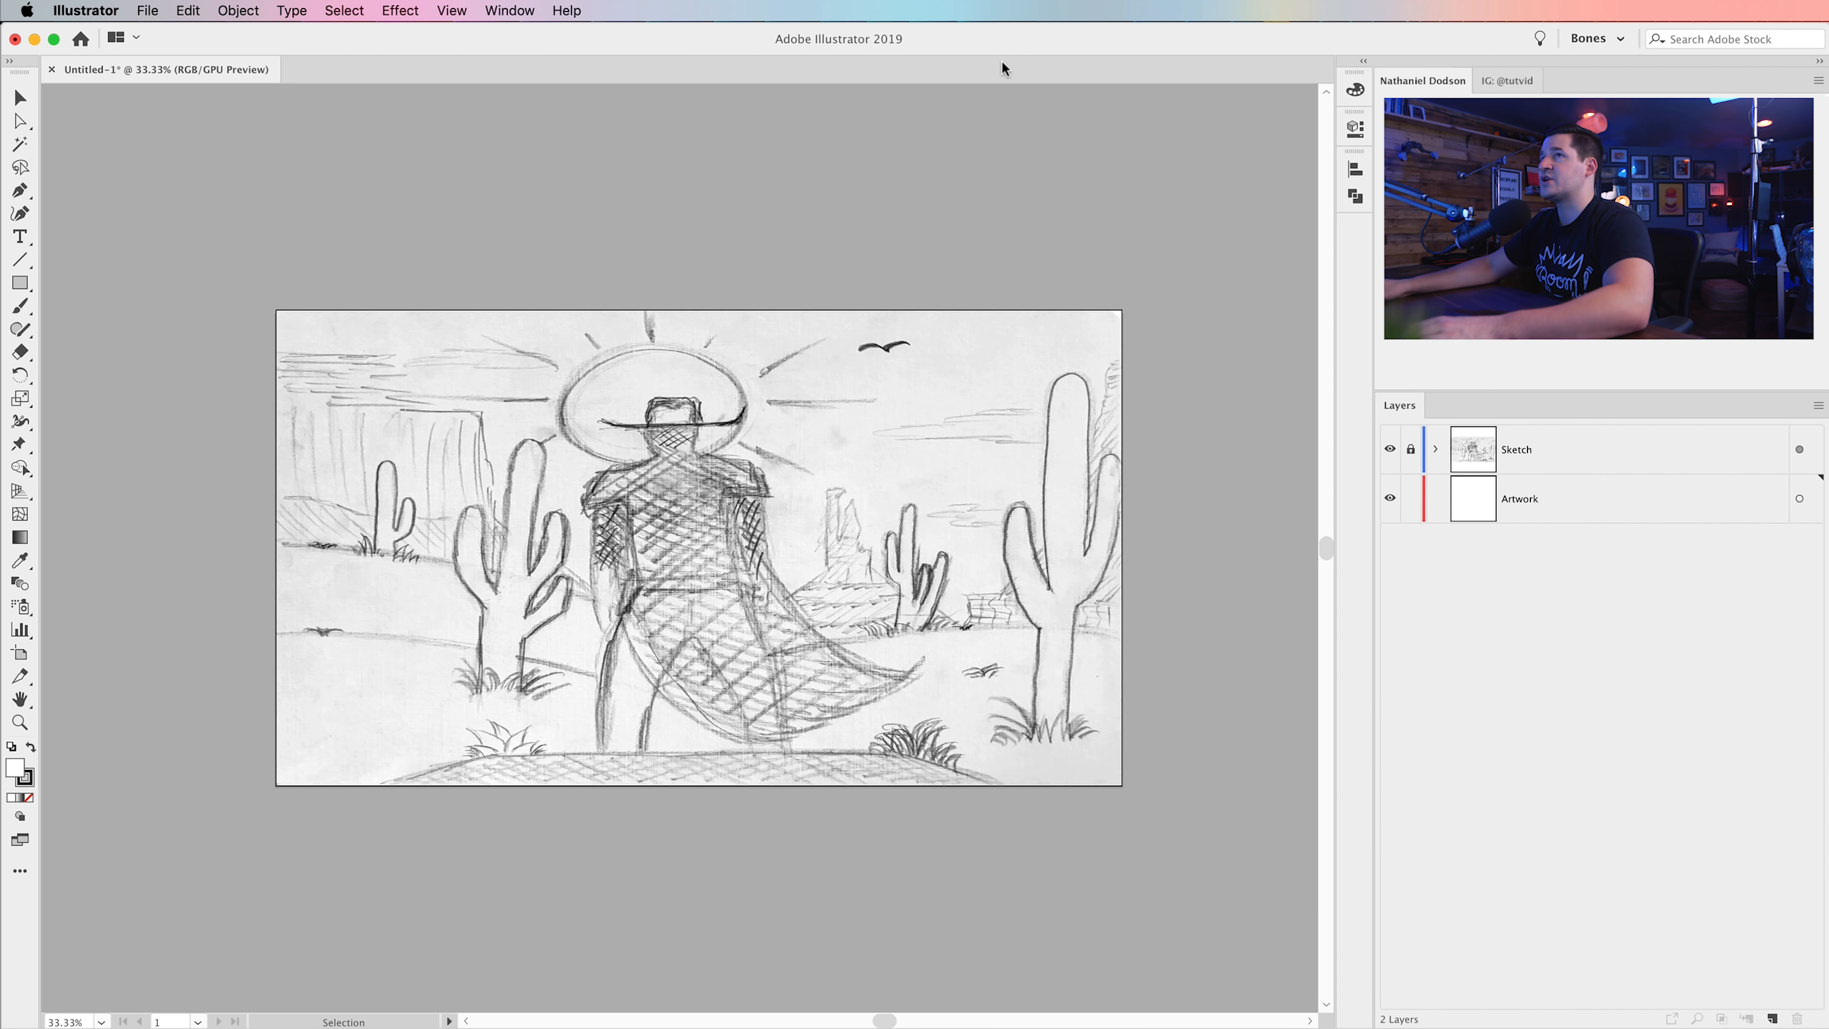
click(509, 10)
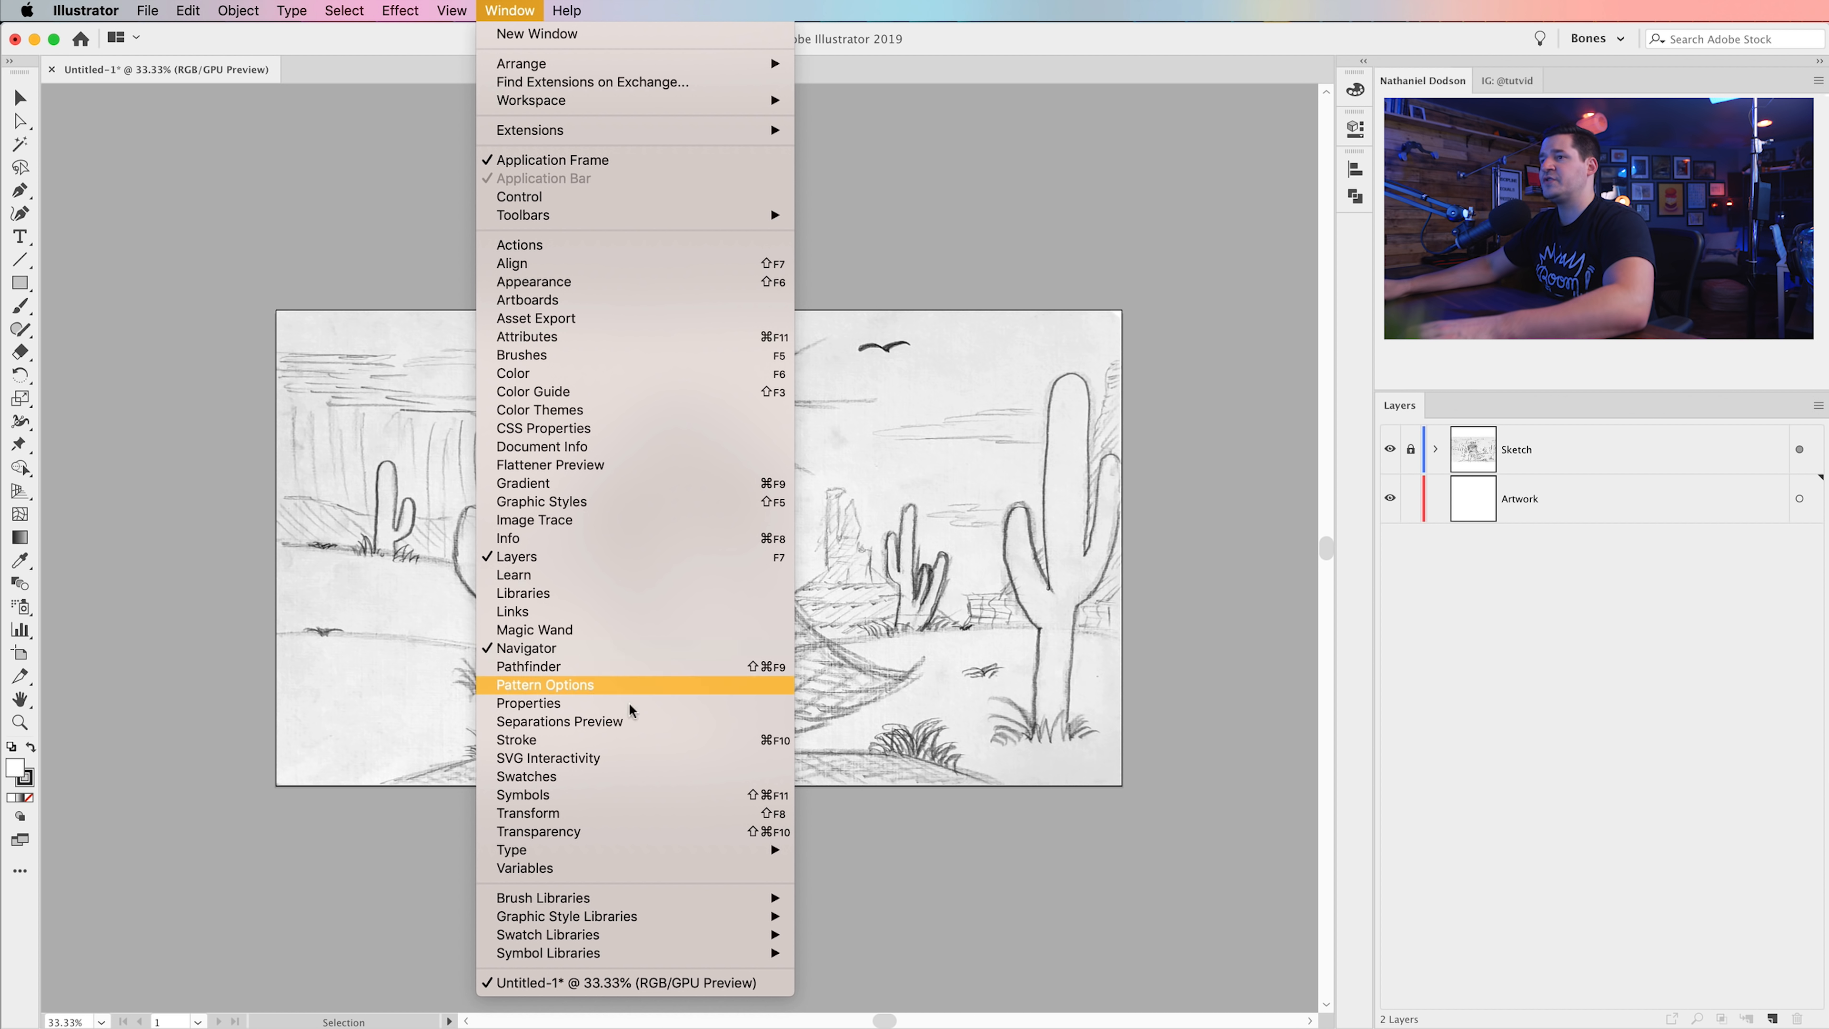
click(526, 776)
drag(1183, 294, 137, 96)
drag(325, 418, 277, 449)
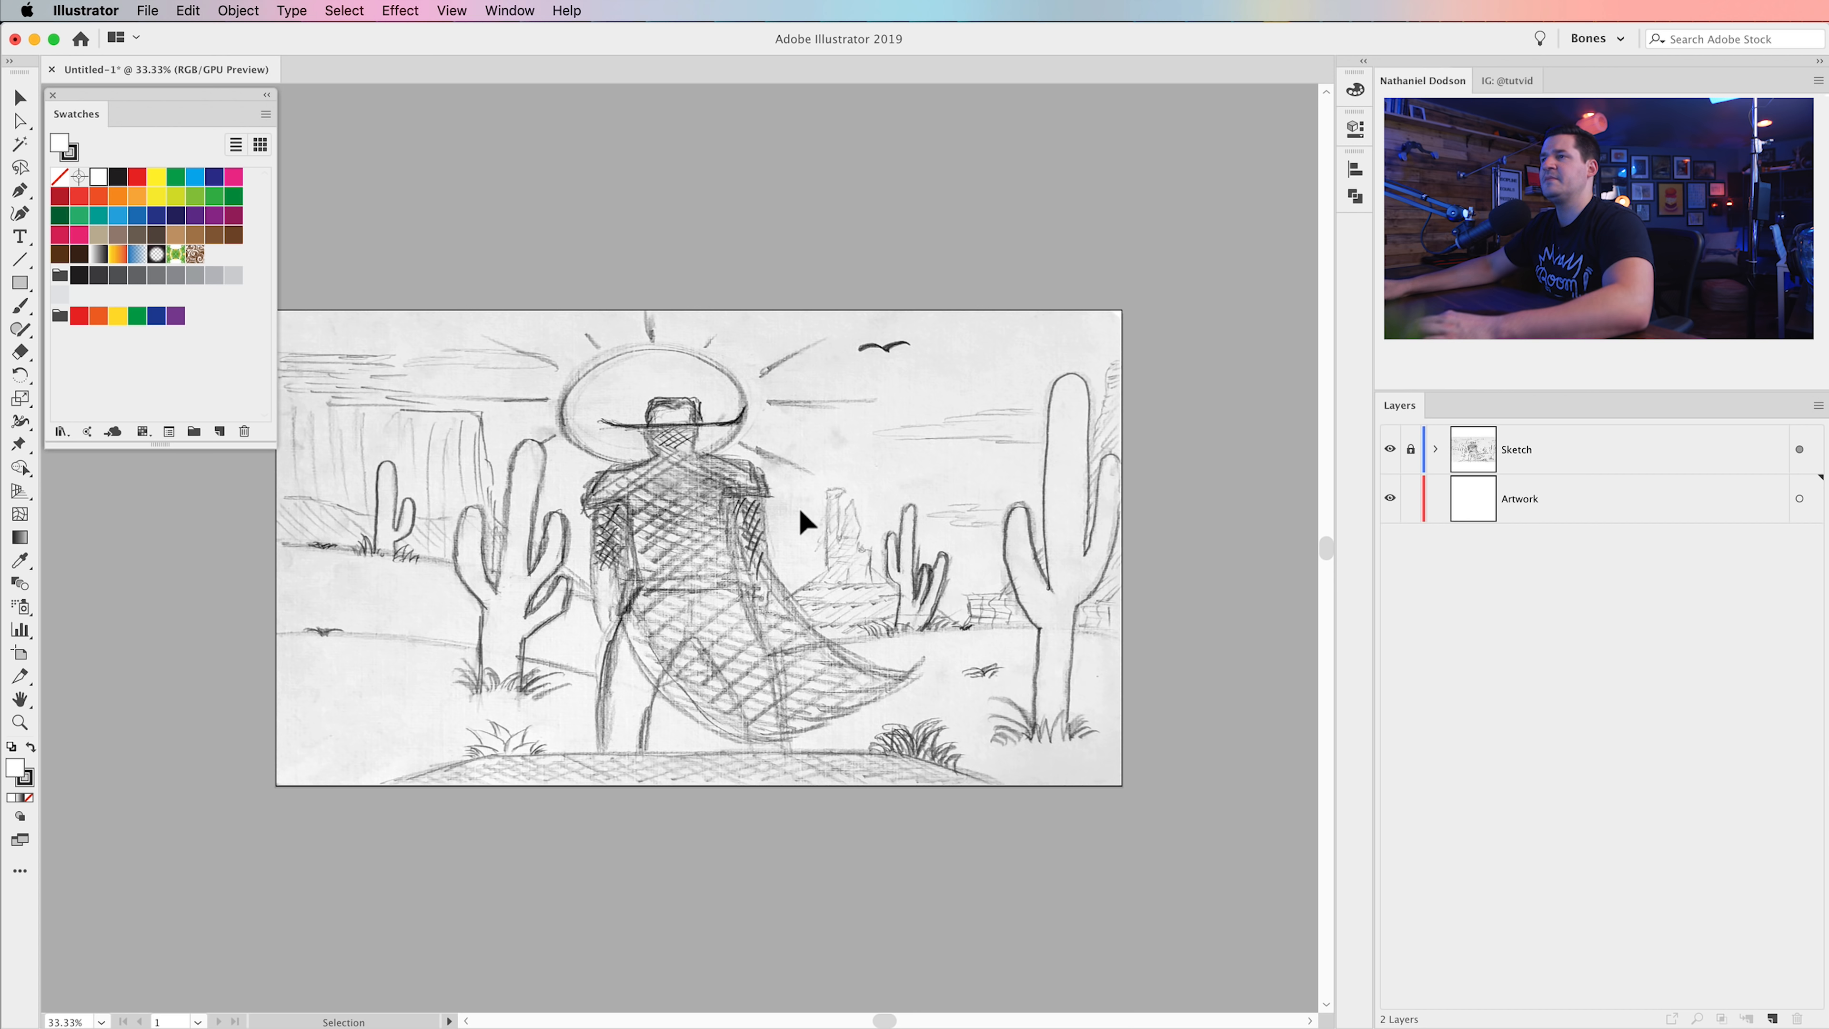
scroll(805, 520, left, 2)
- Add the Desert Colors theme from the Color Schemes library to the document's swatches, and close the library
click(509, 10)
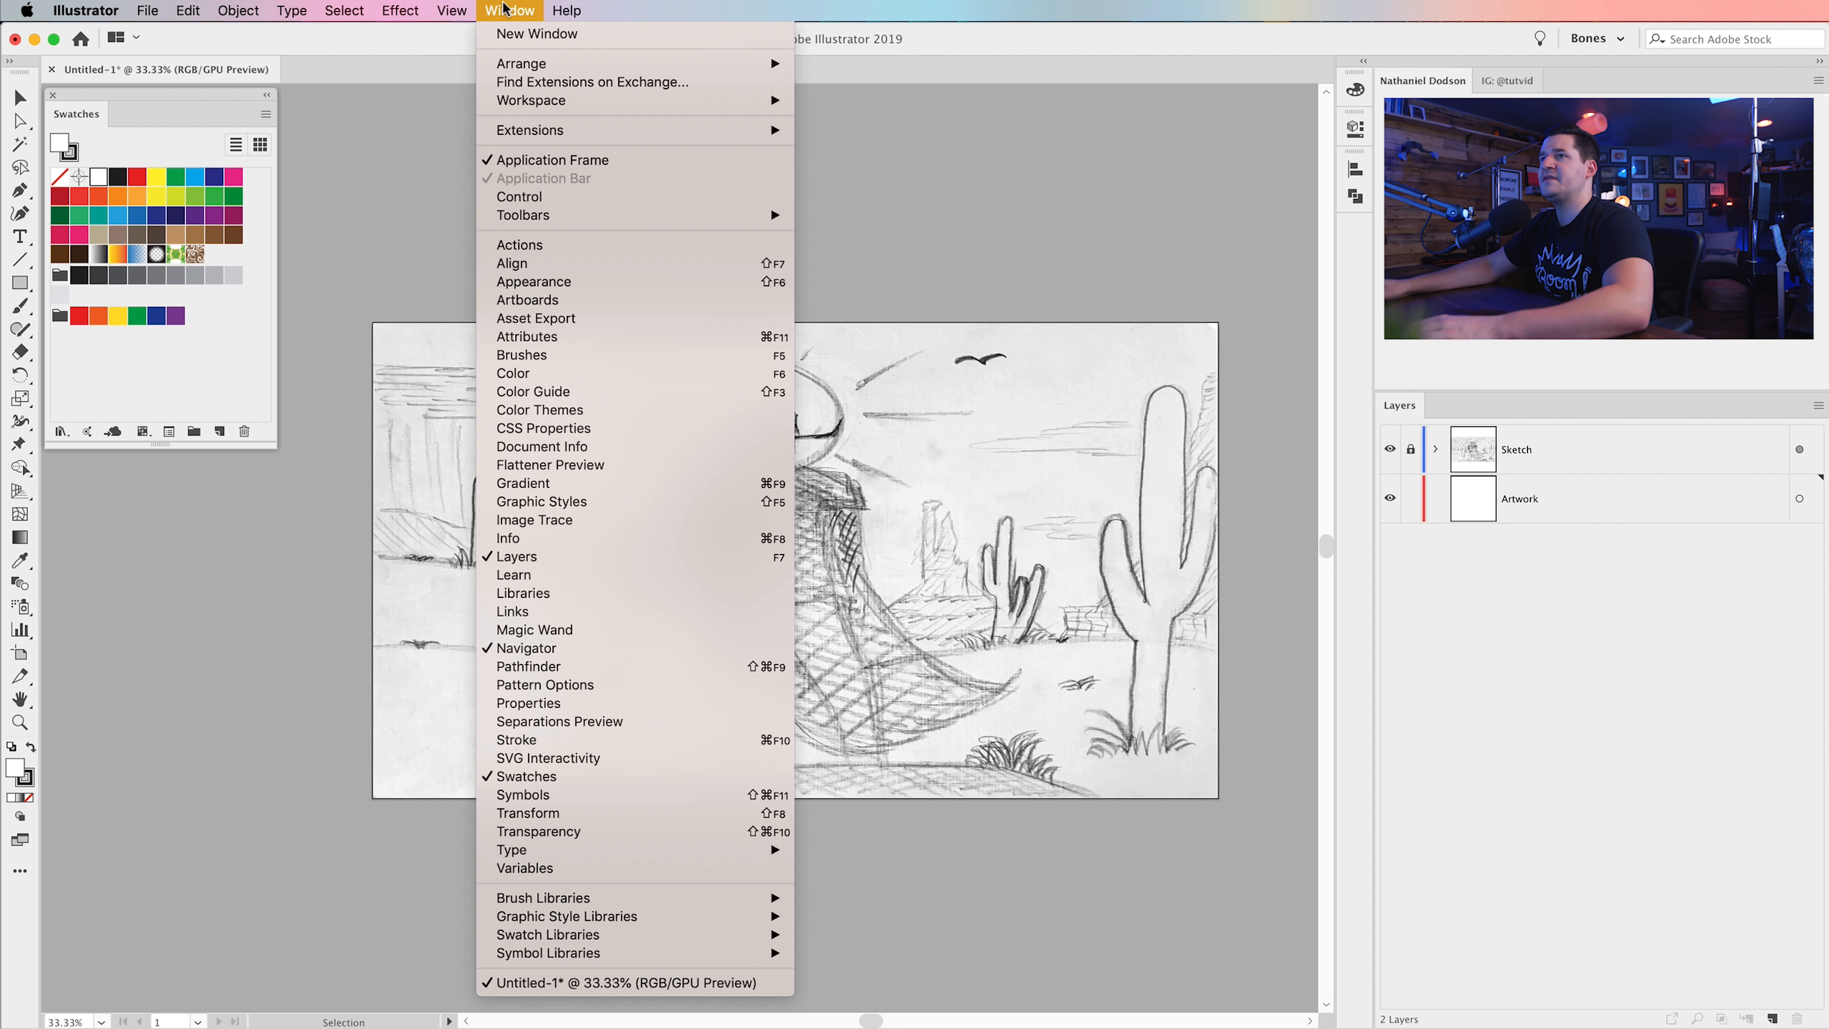
click(550, 593)
drag(1568, 389, 708, 175)
click(612, 258)
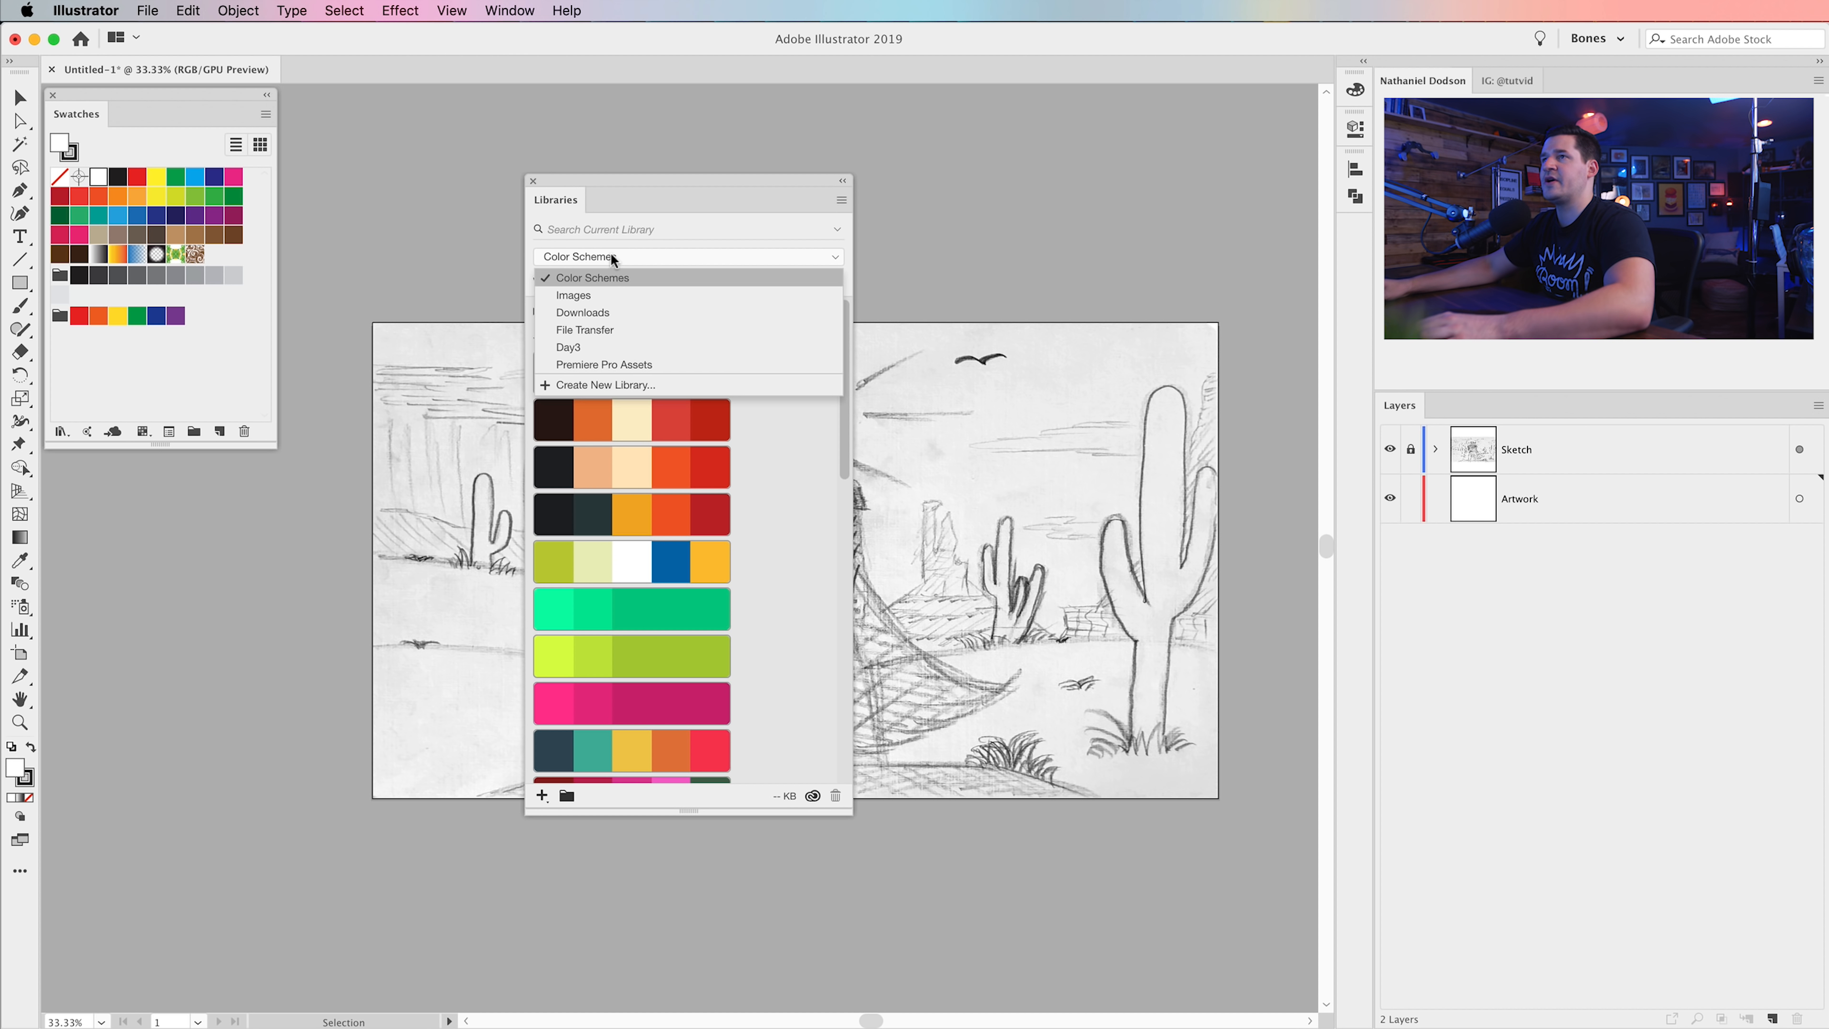
click(618, 280)
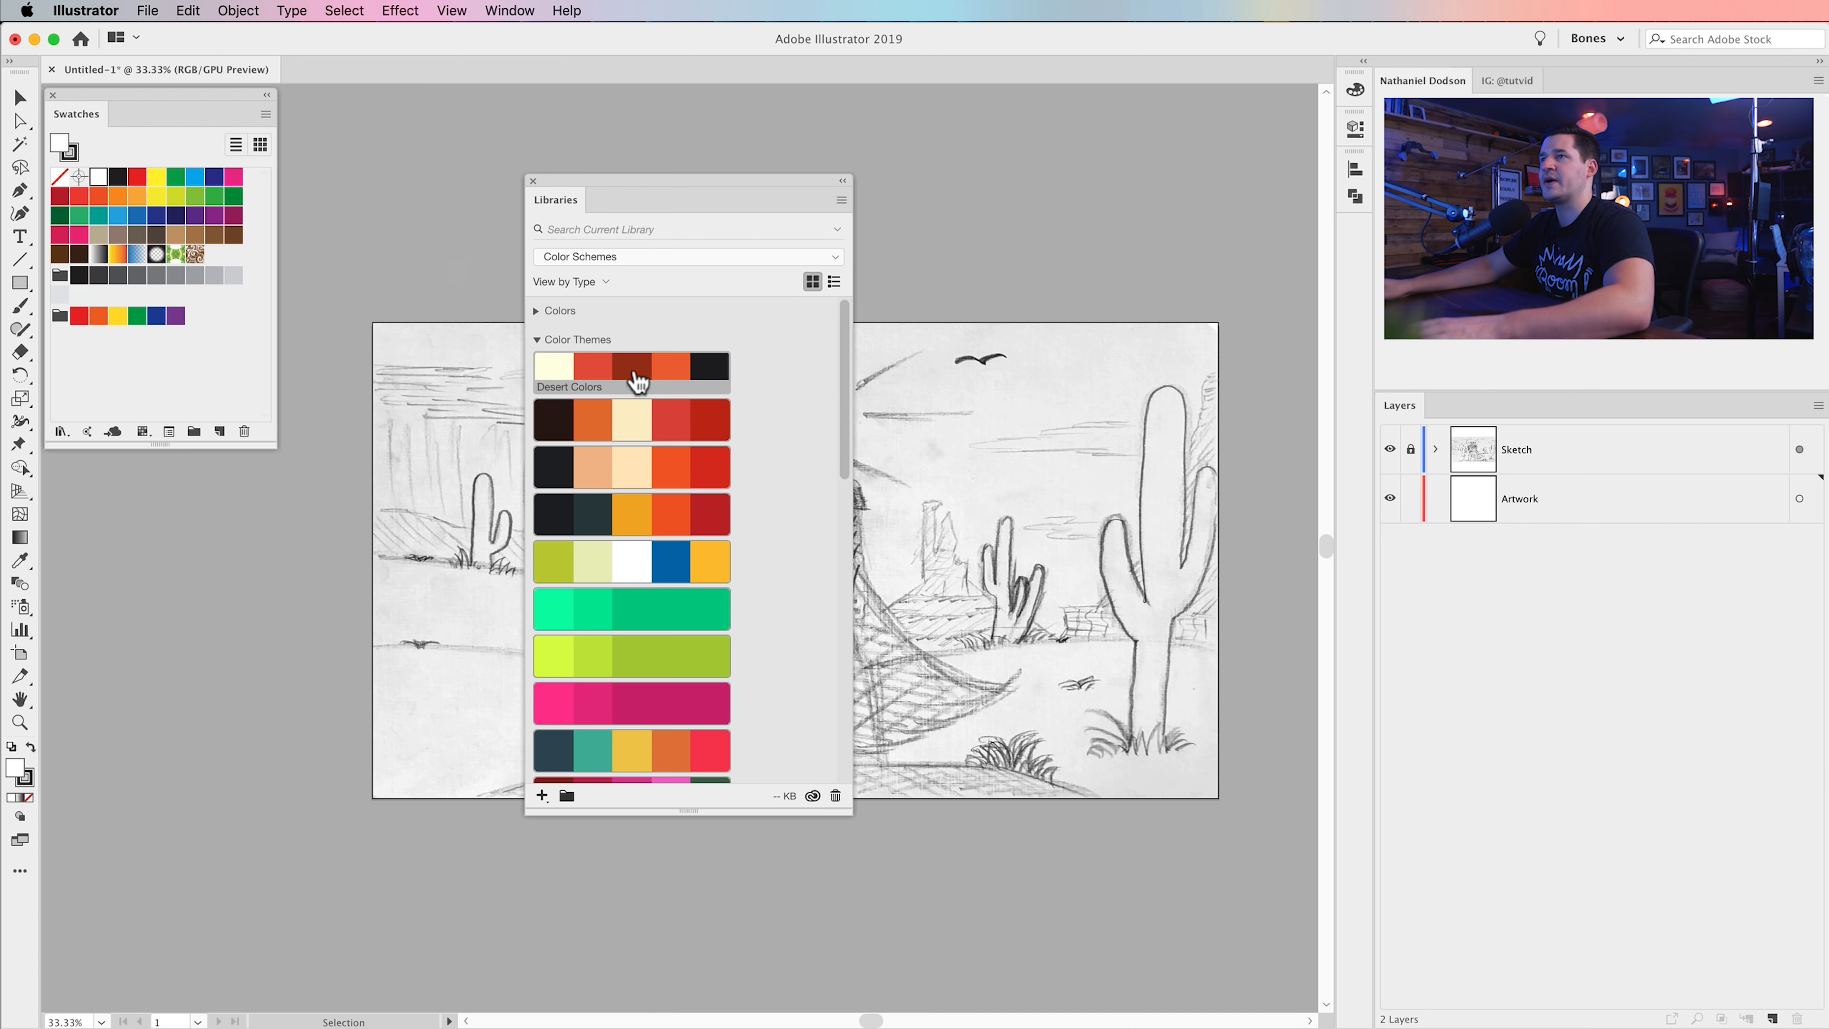
right_click(627, 368)
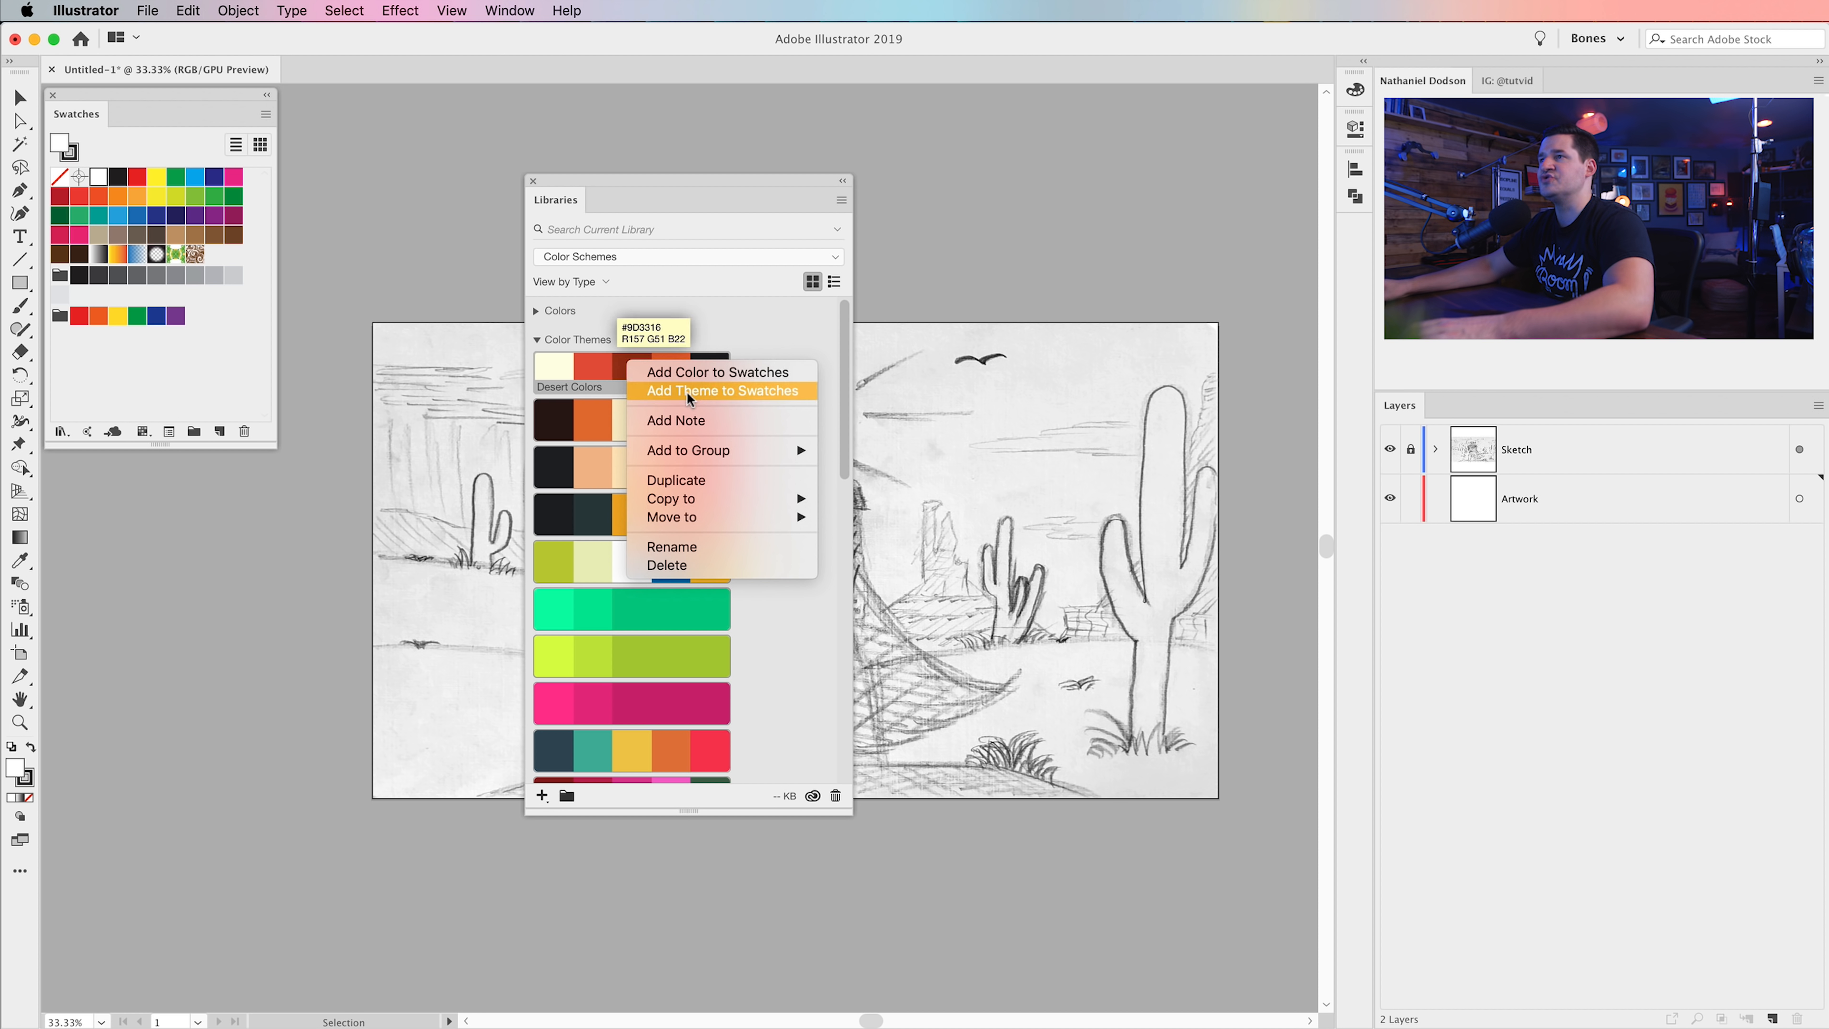
click(722, 392)
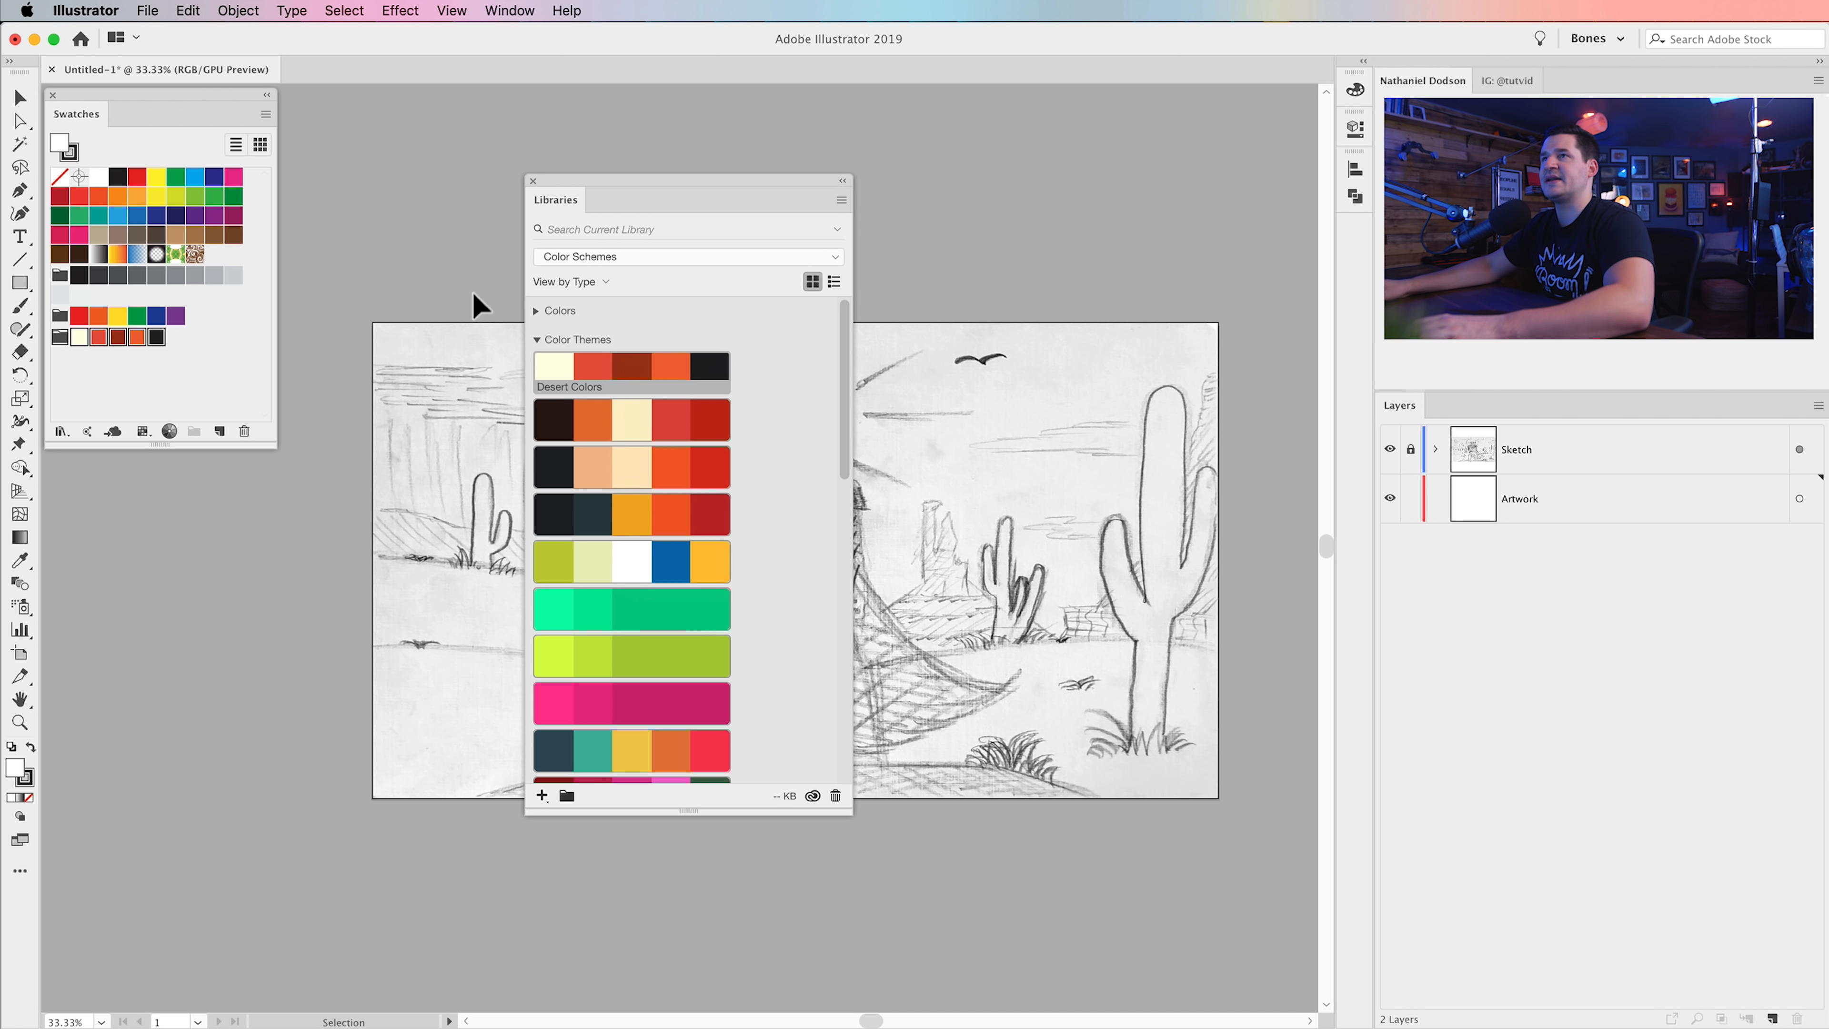
click(532, 181)
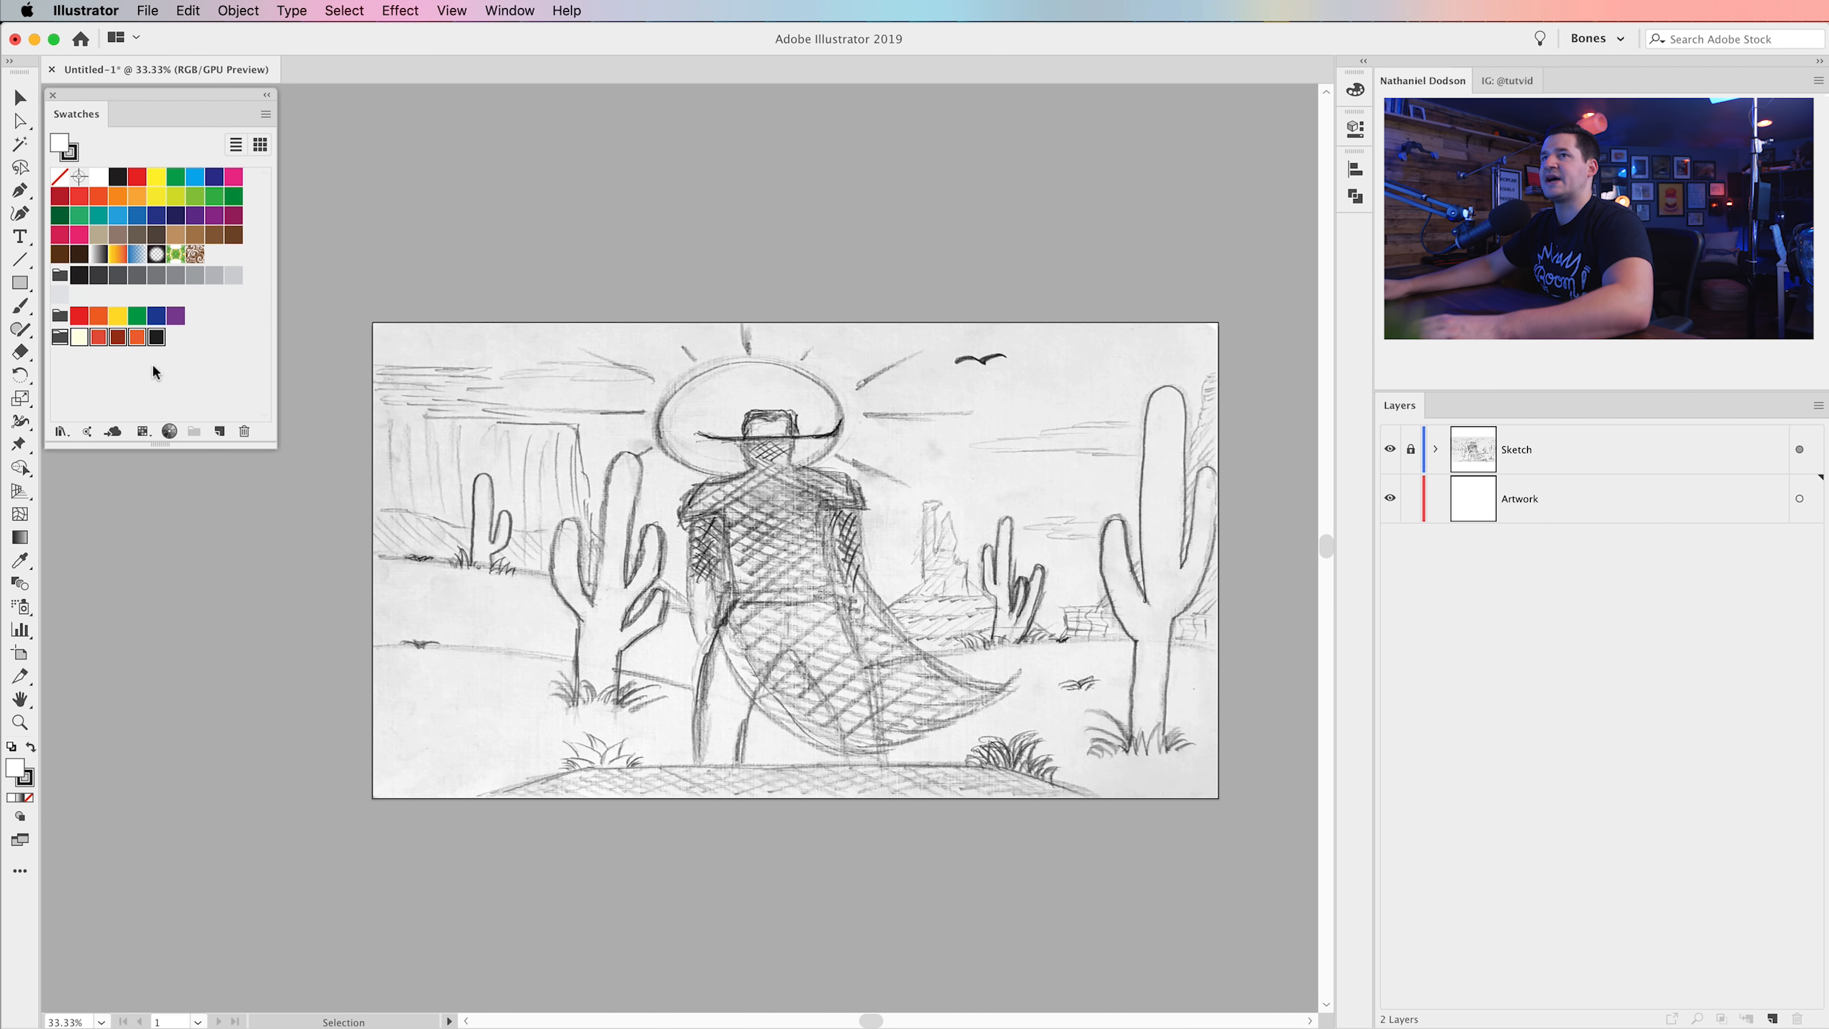
- Make the near-black and orange swatches of the Desert Colors group global colors
double_click(156, 337)
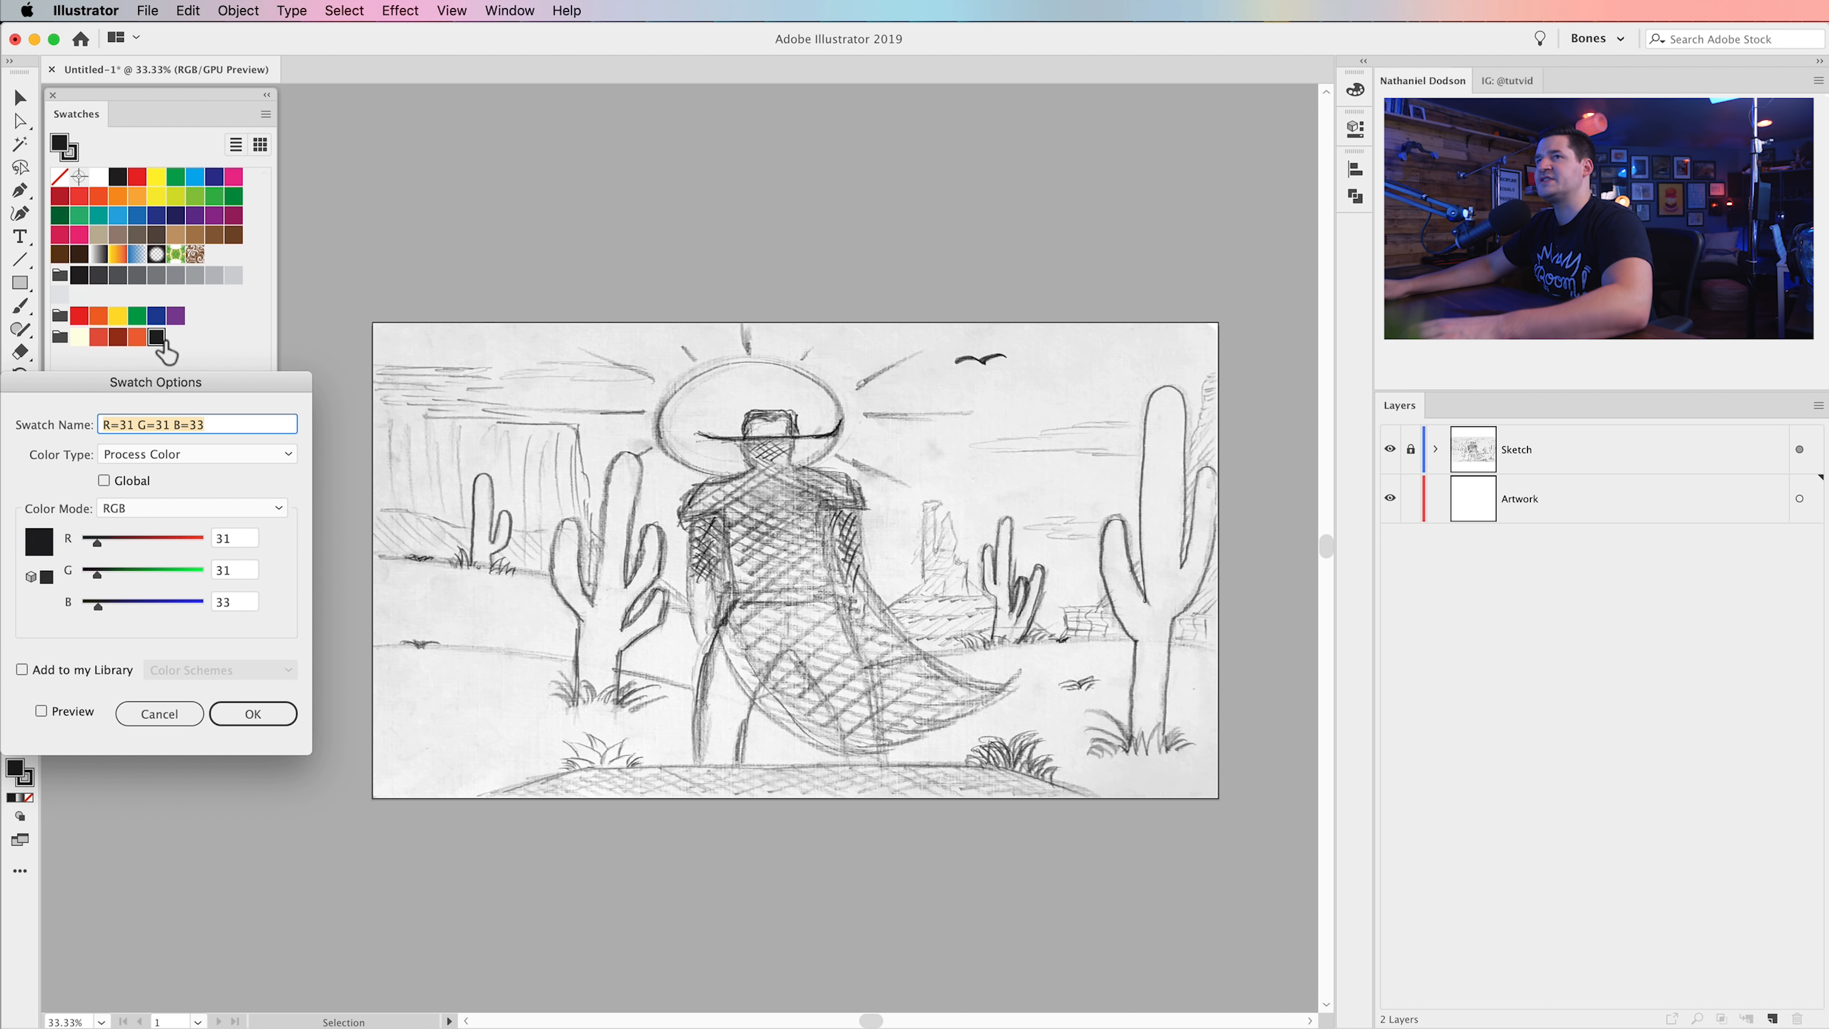
click(104, 481)
click(259, 715)
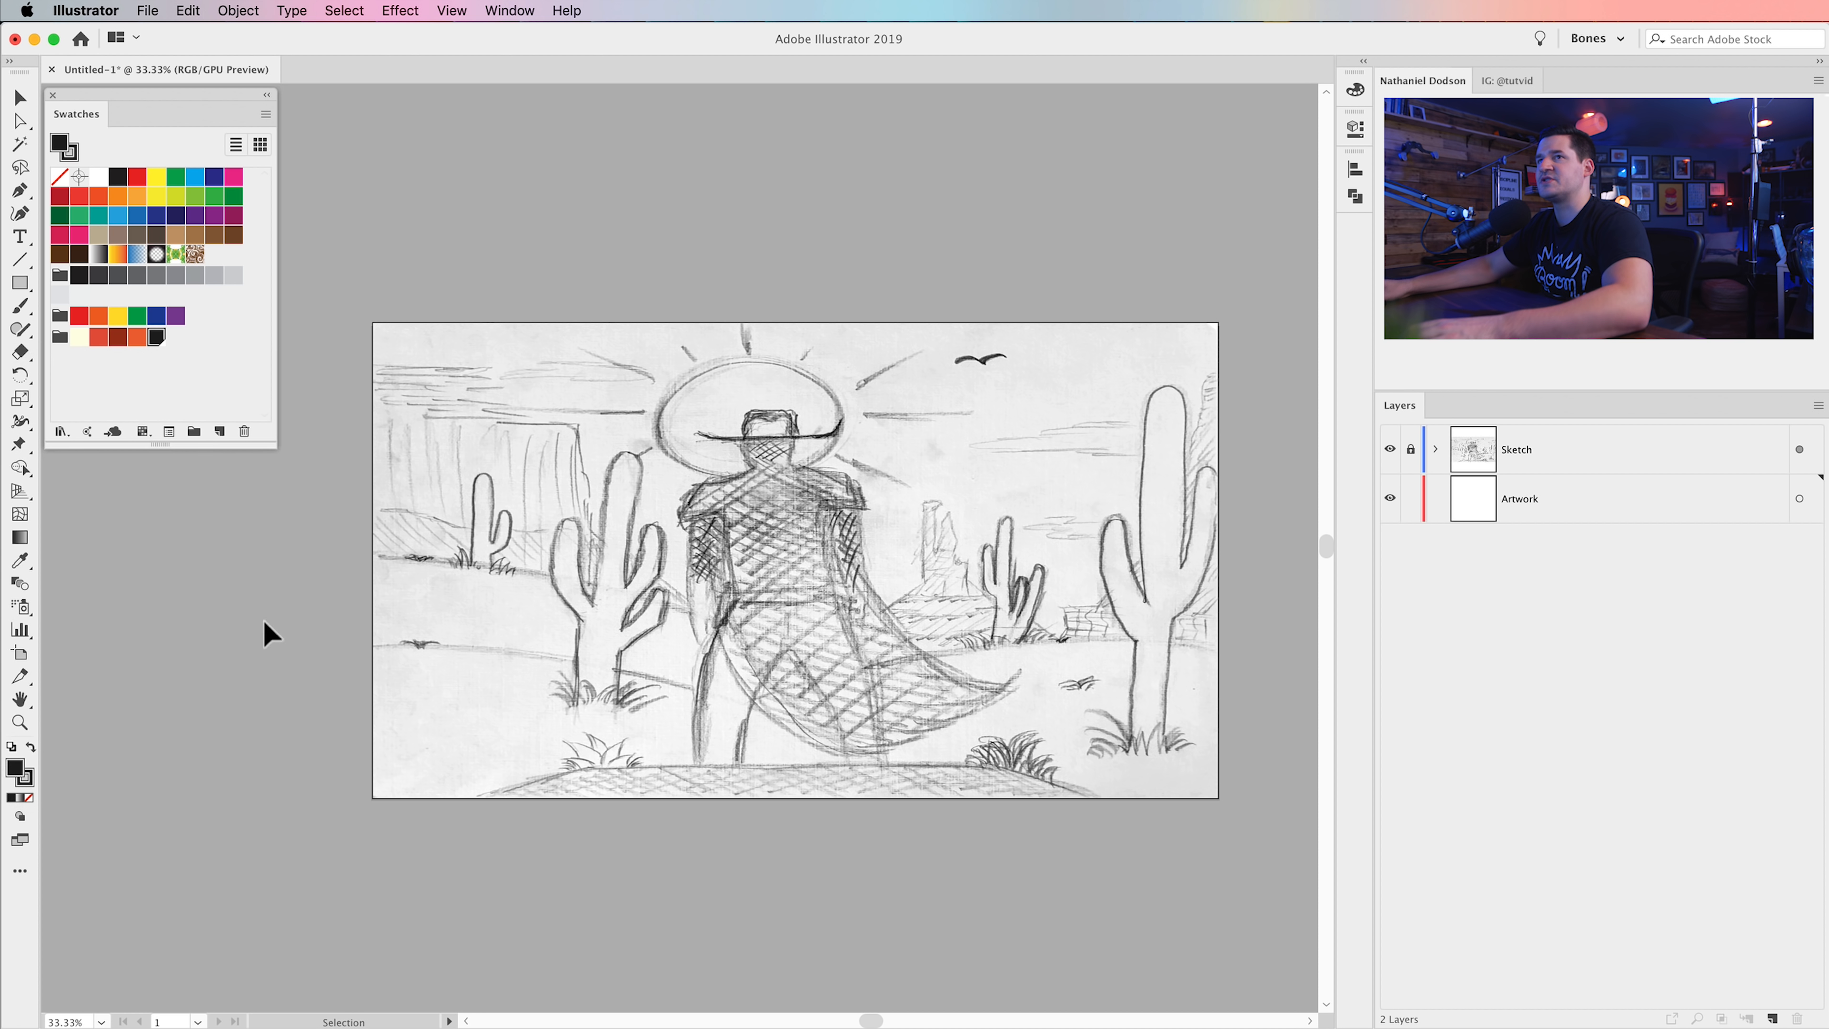
double_click(138, 338)
click(104, 481)
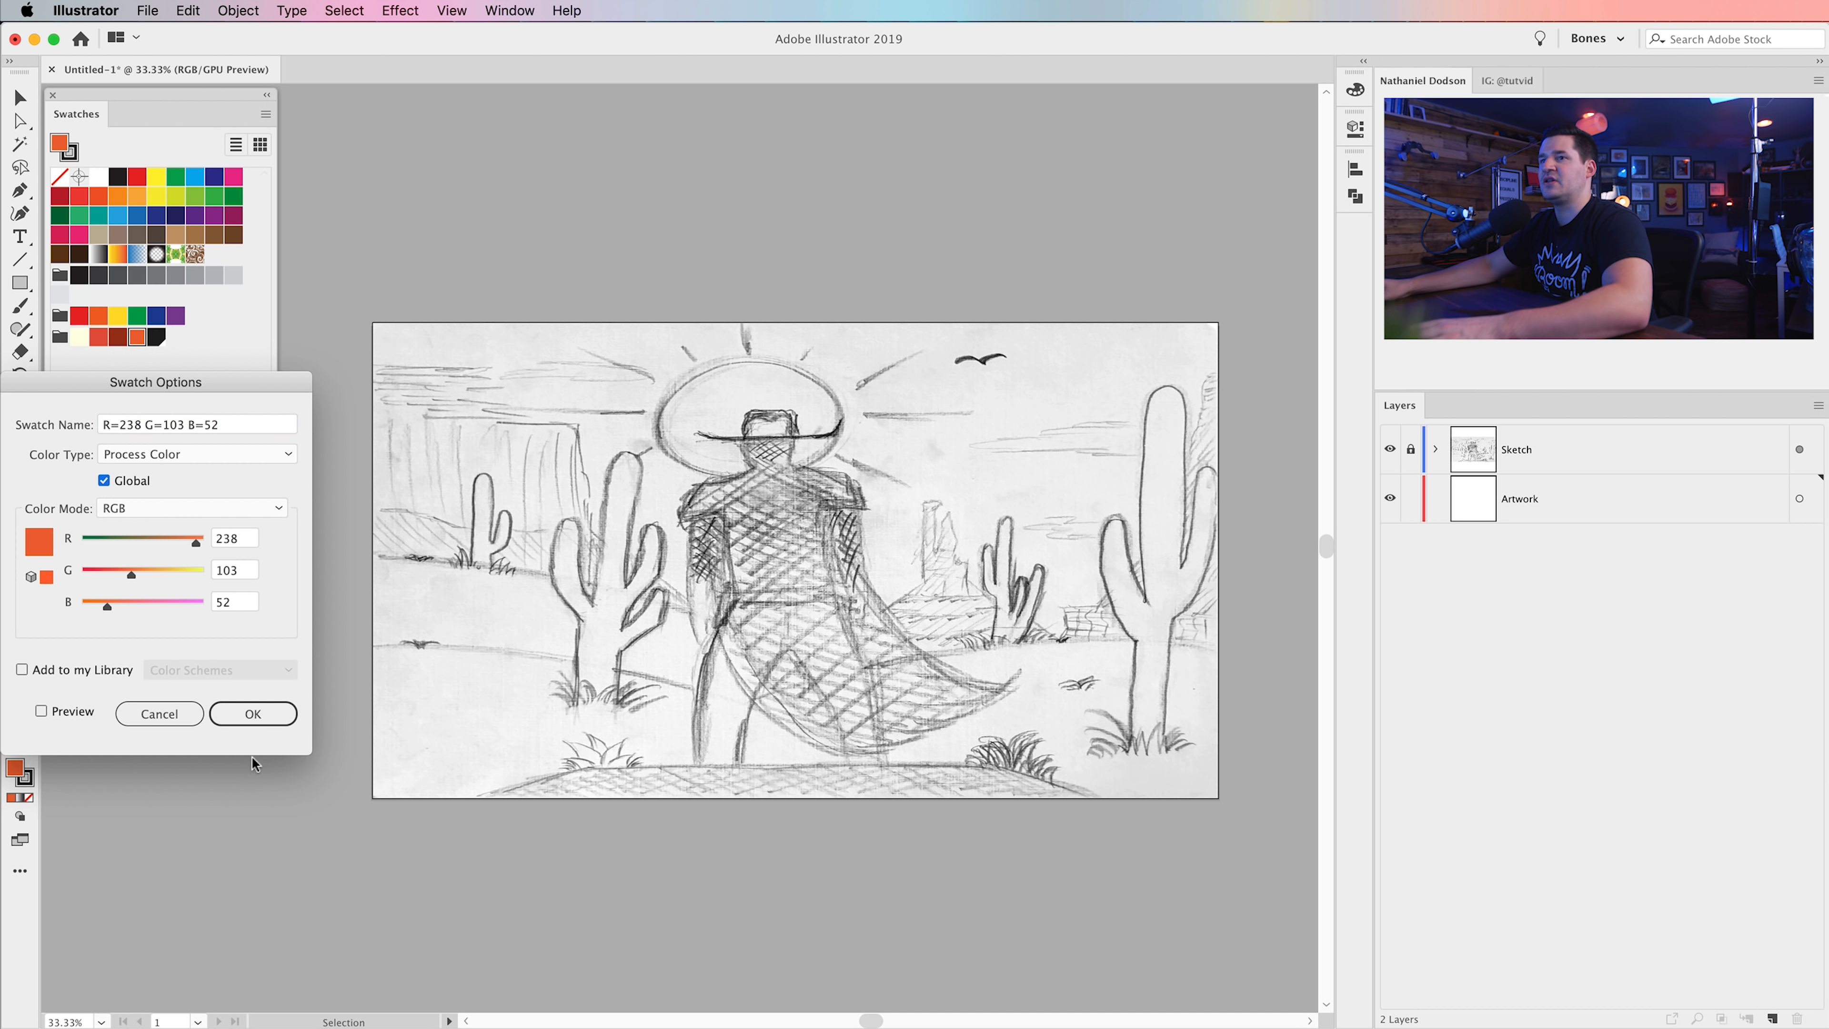
click(253, 713)
- Make the dark red, light red and cream swatches of the Desert Colors group global colors
double_click(118, 343)
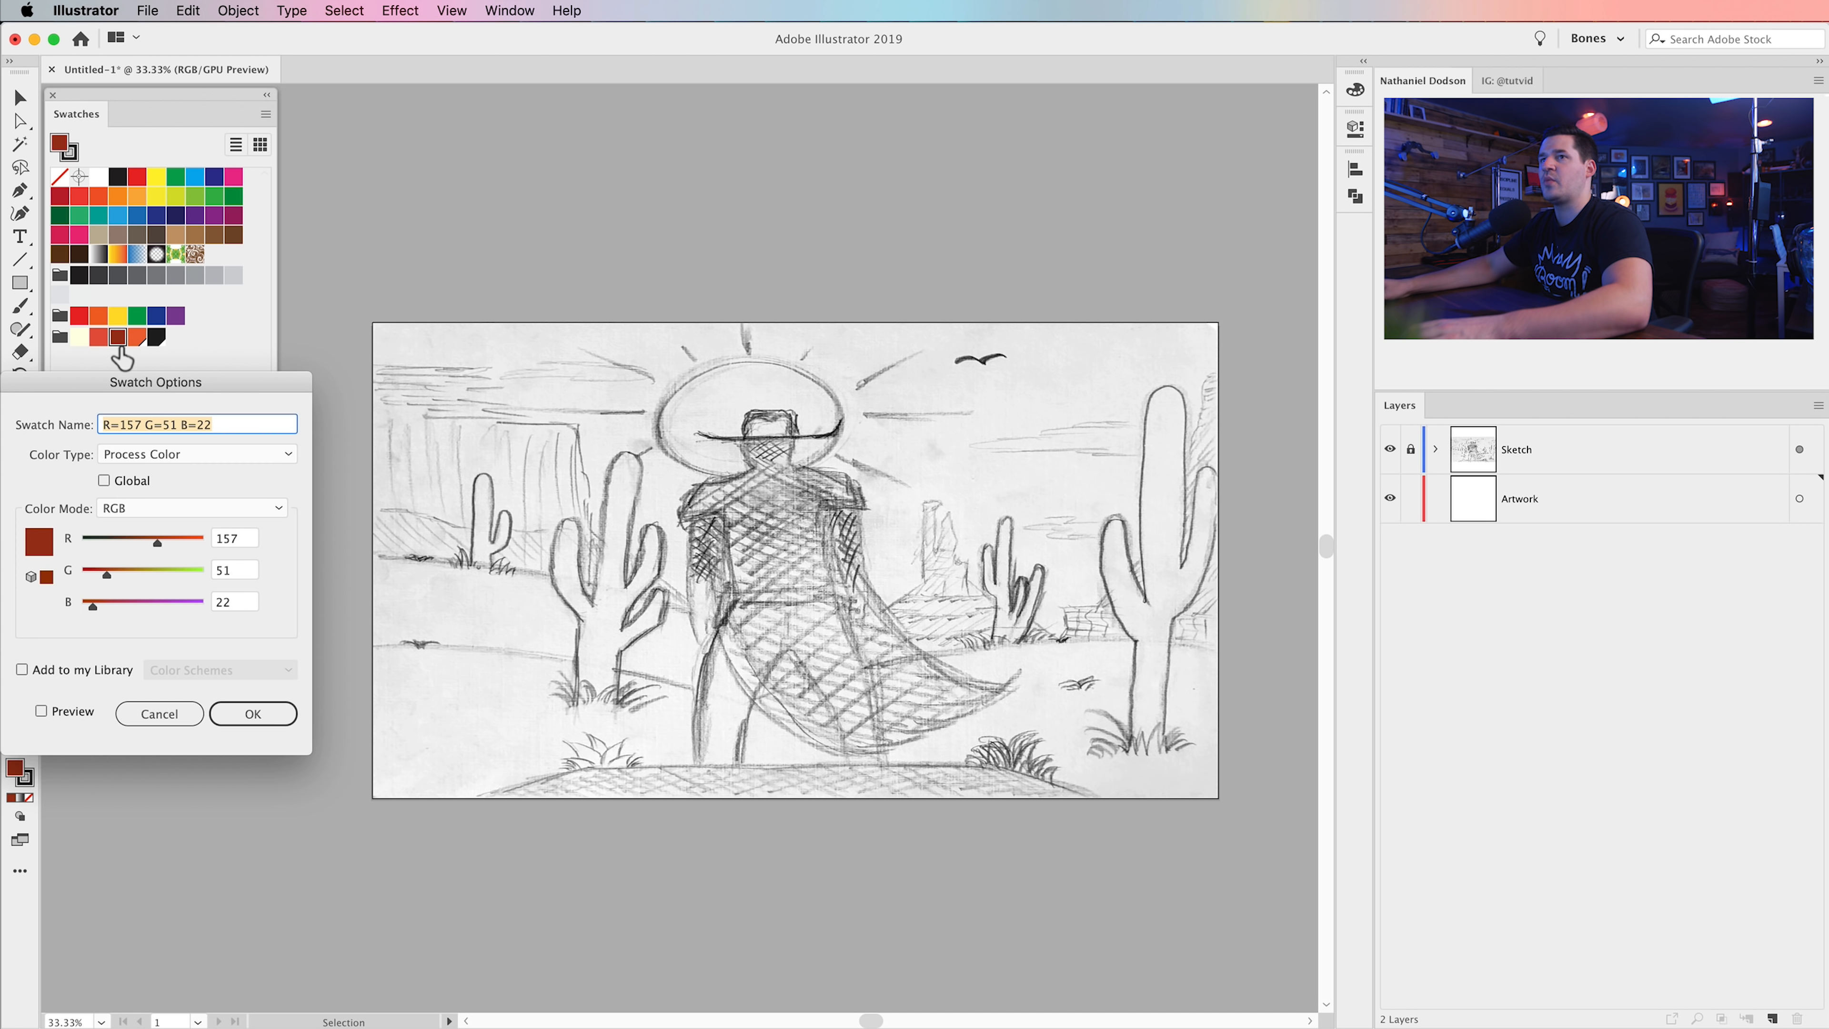
click(144, 484)
click(253, 713)
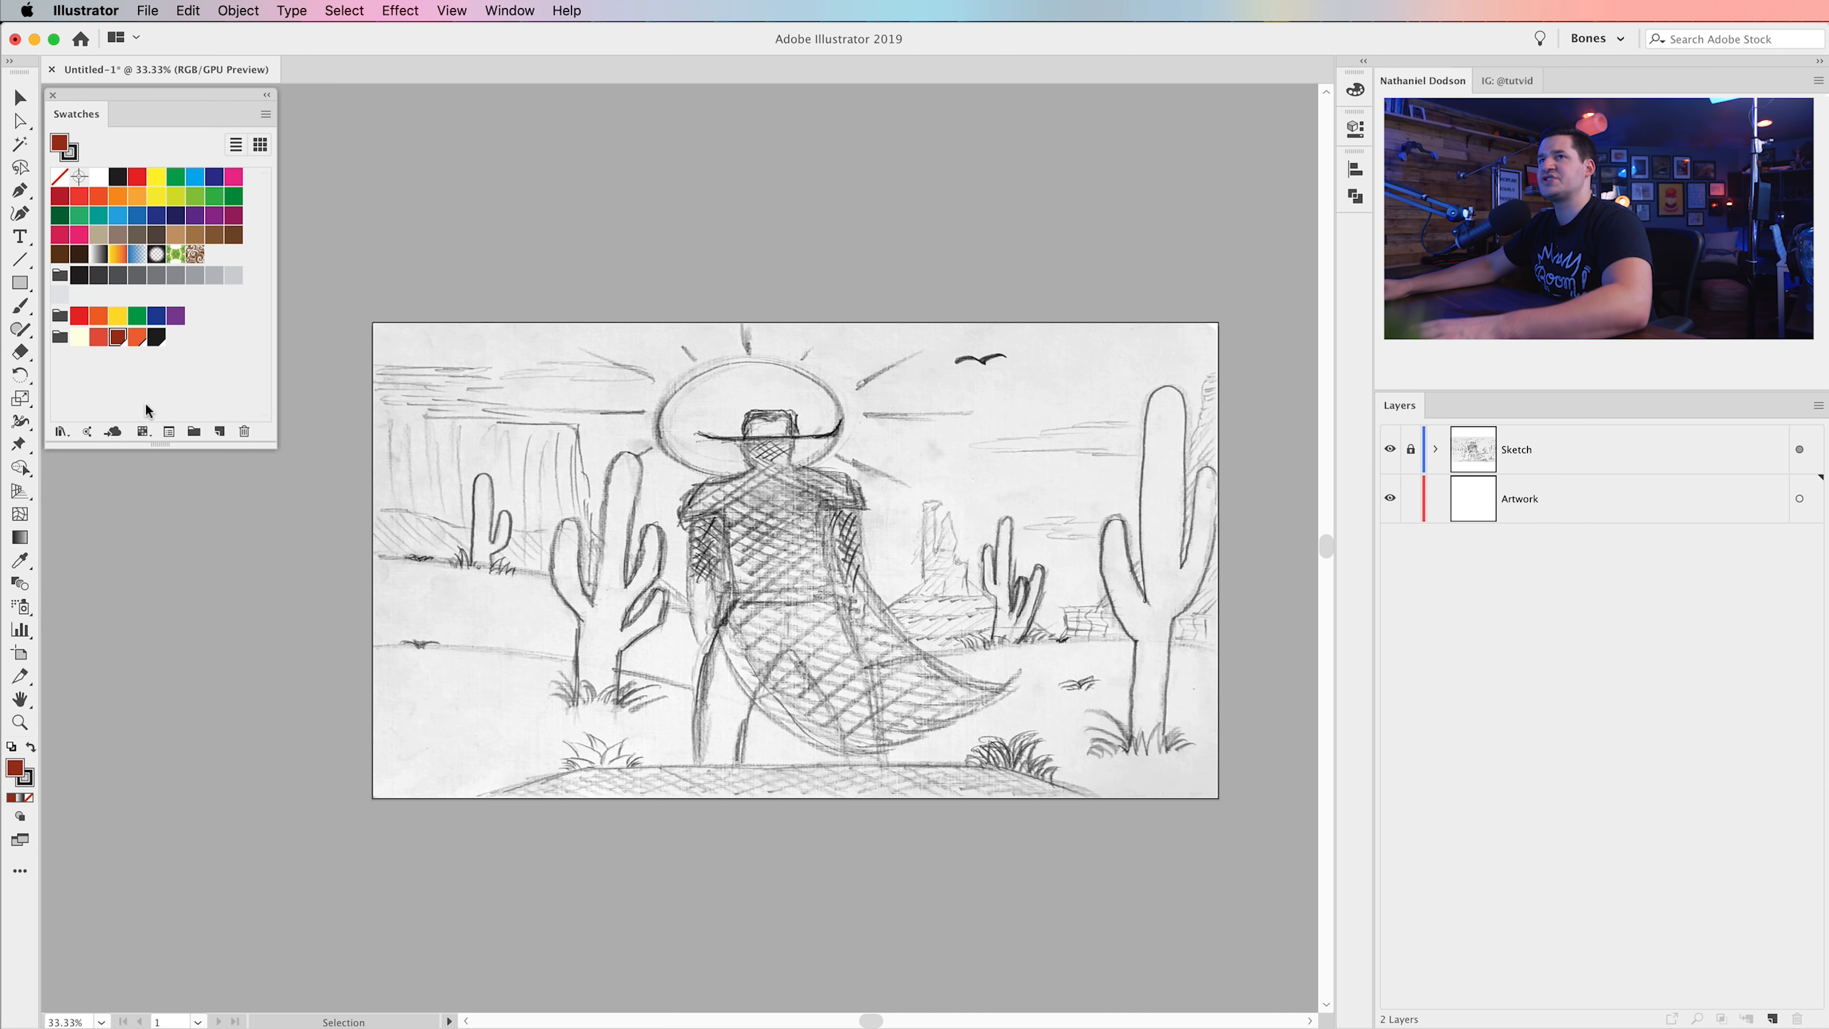
double_click(101, 345)
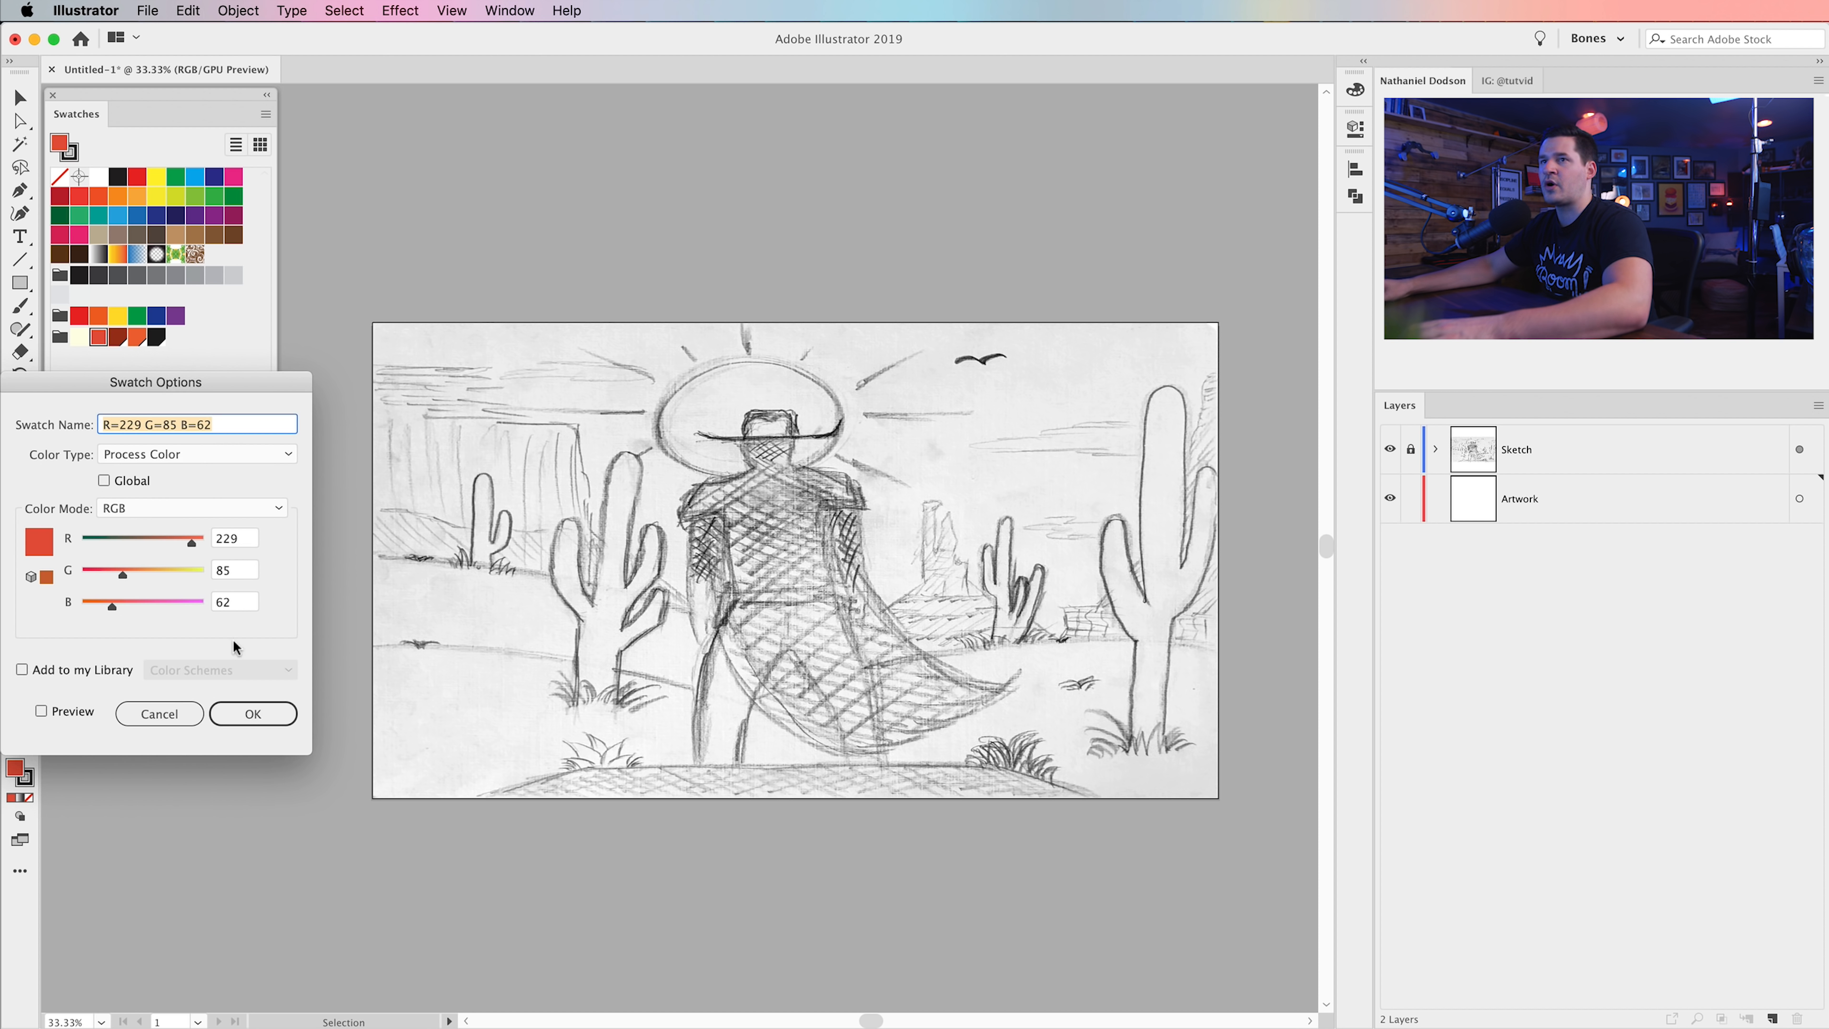
click(134, 480)
click(246, 713)
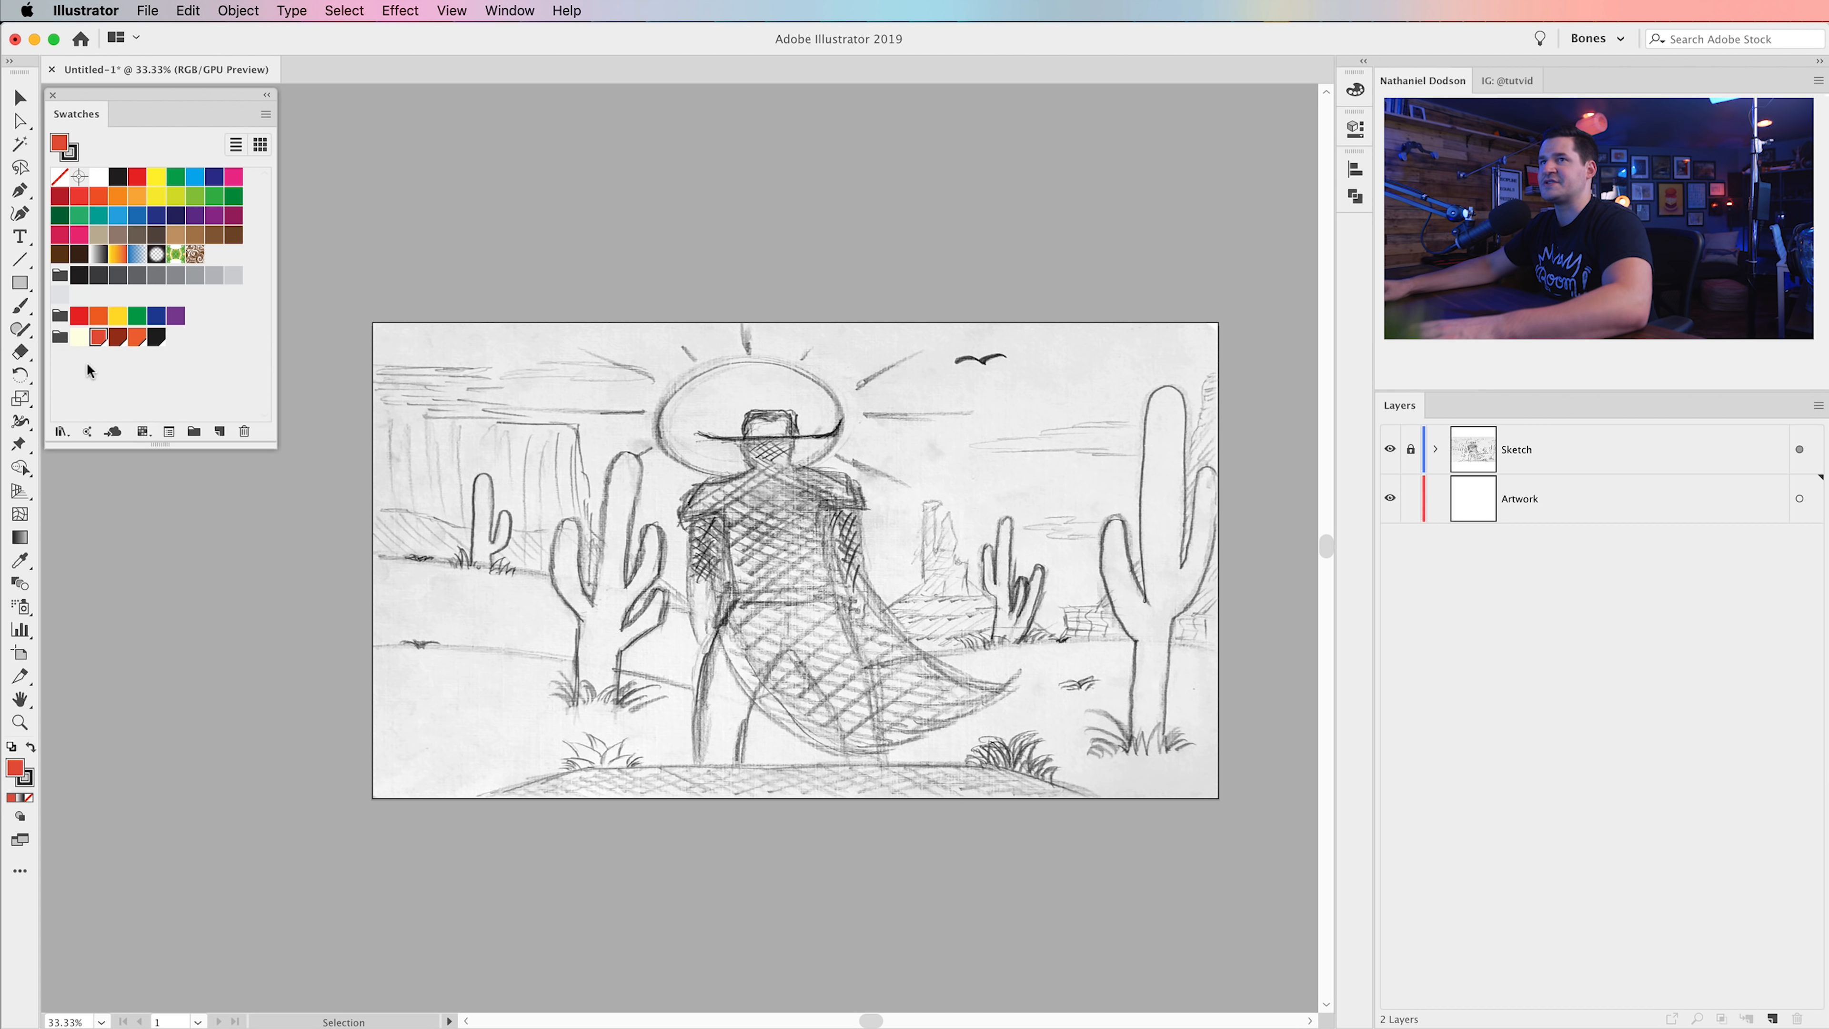
double_click(79, 337)
click(126, 488)
click(250, 713)
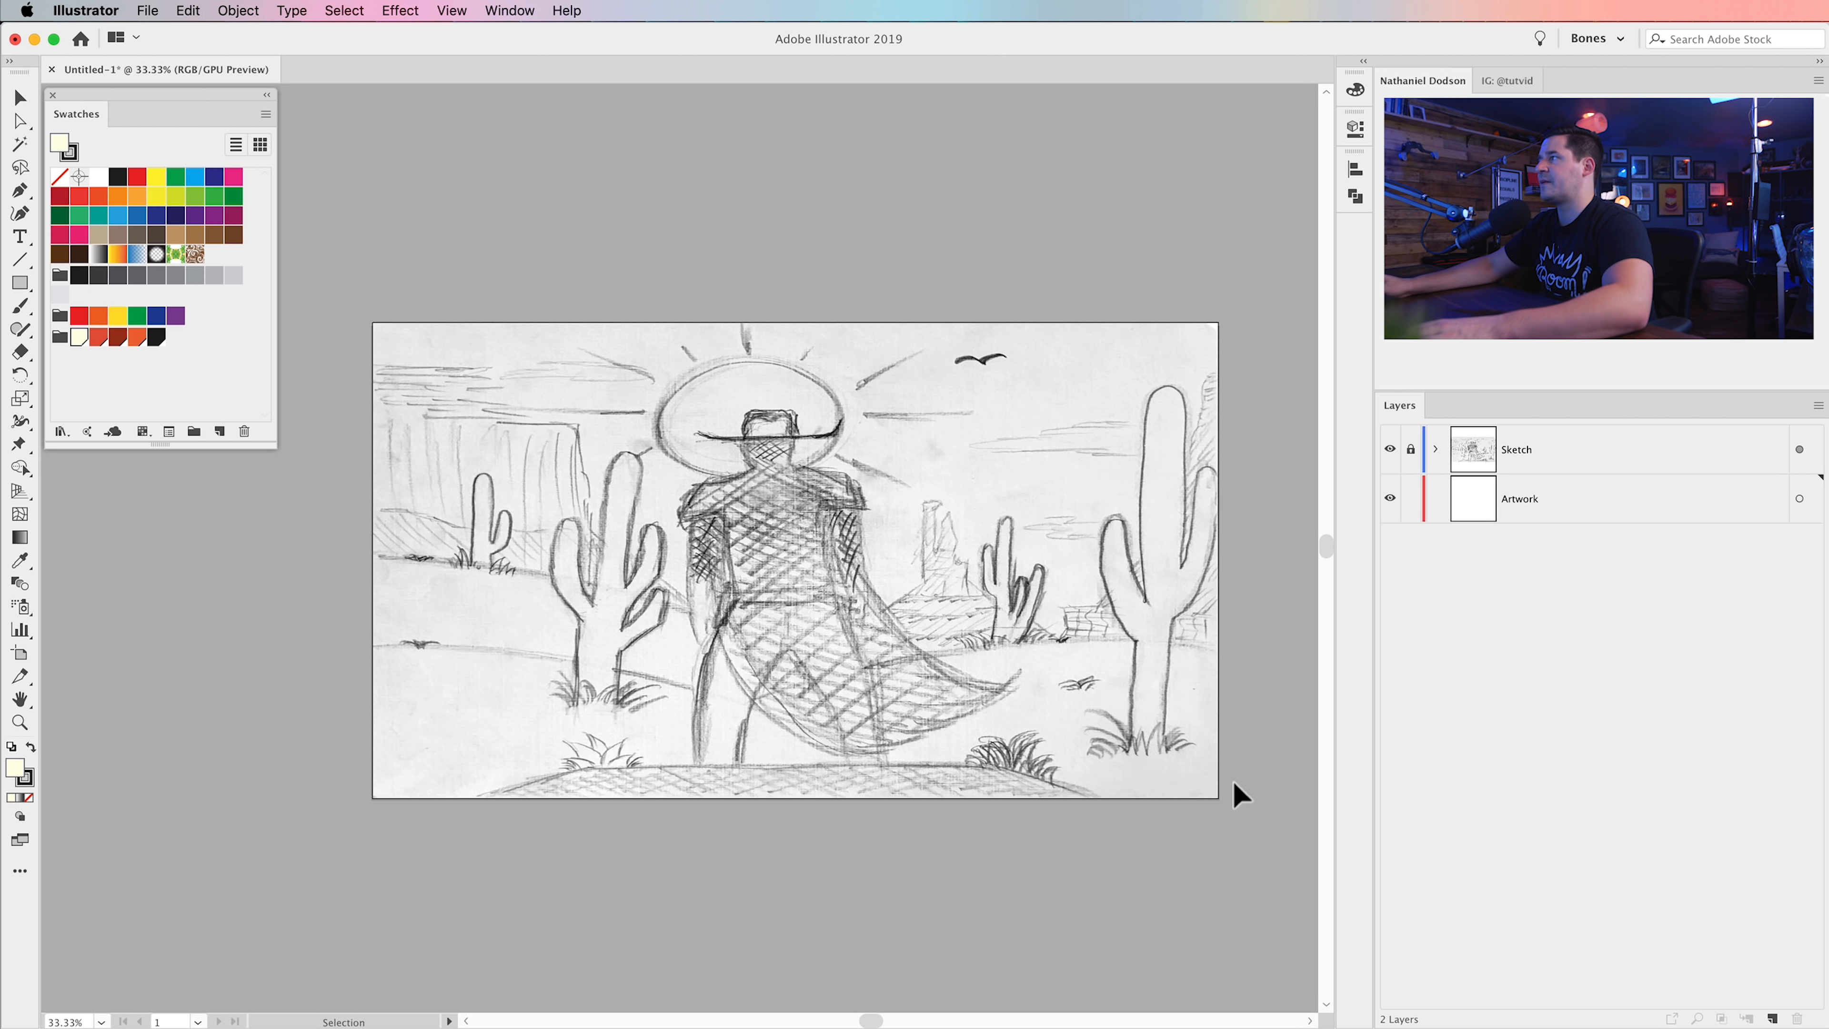
- Create a 2560 x 1440 px rectangle on the Artwork layer
click(1506, 502)
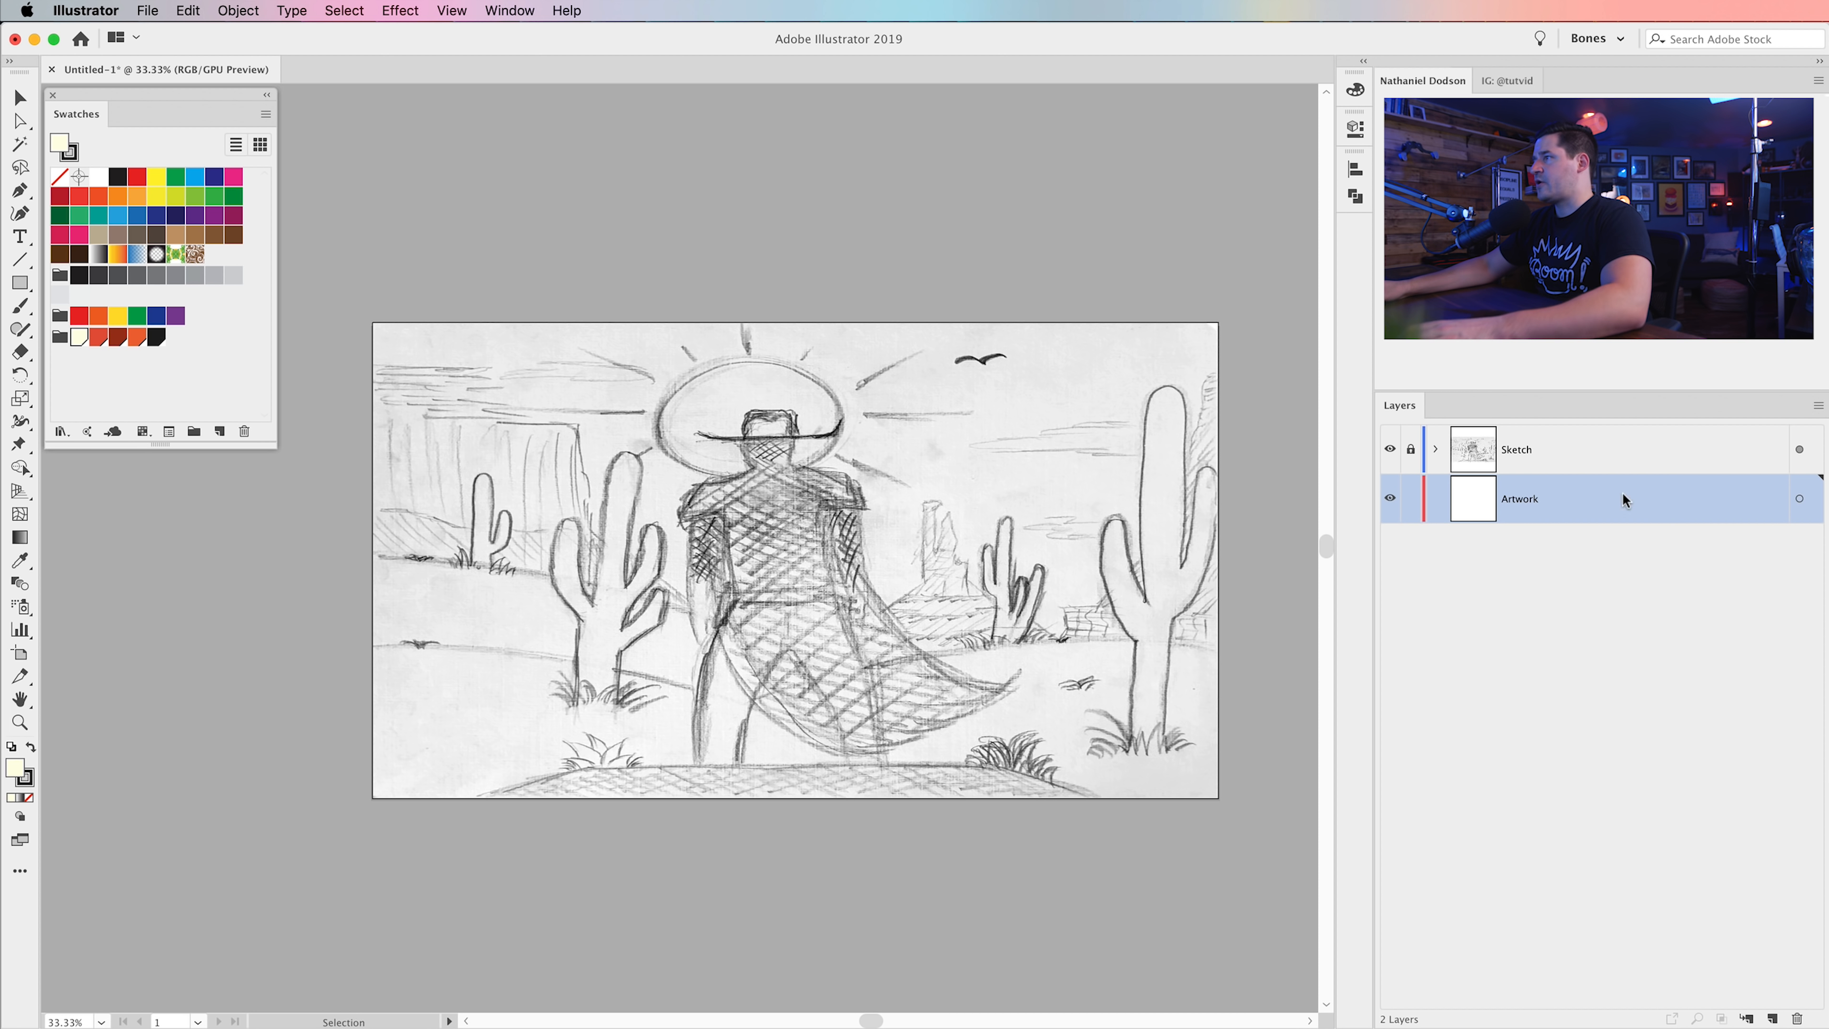
click(20, 282)
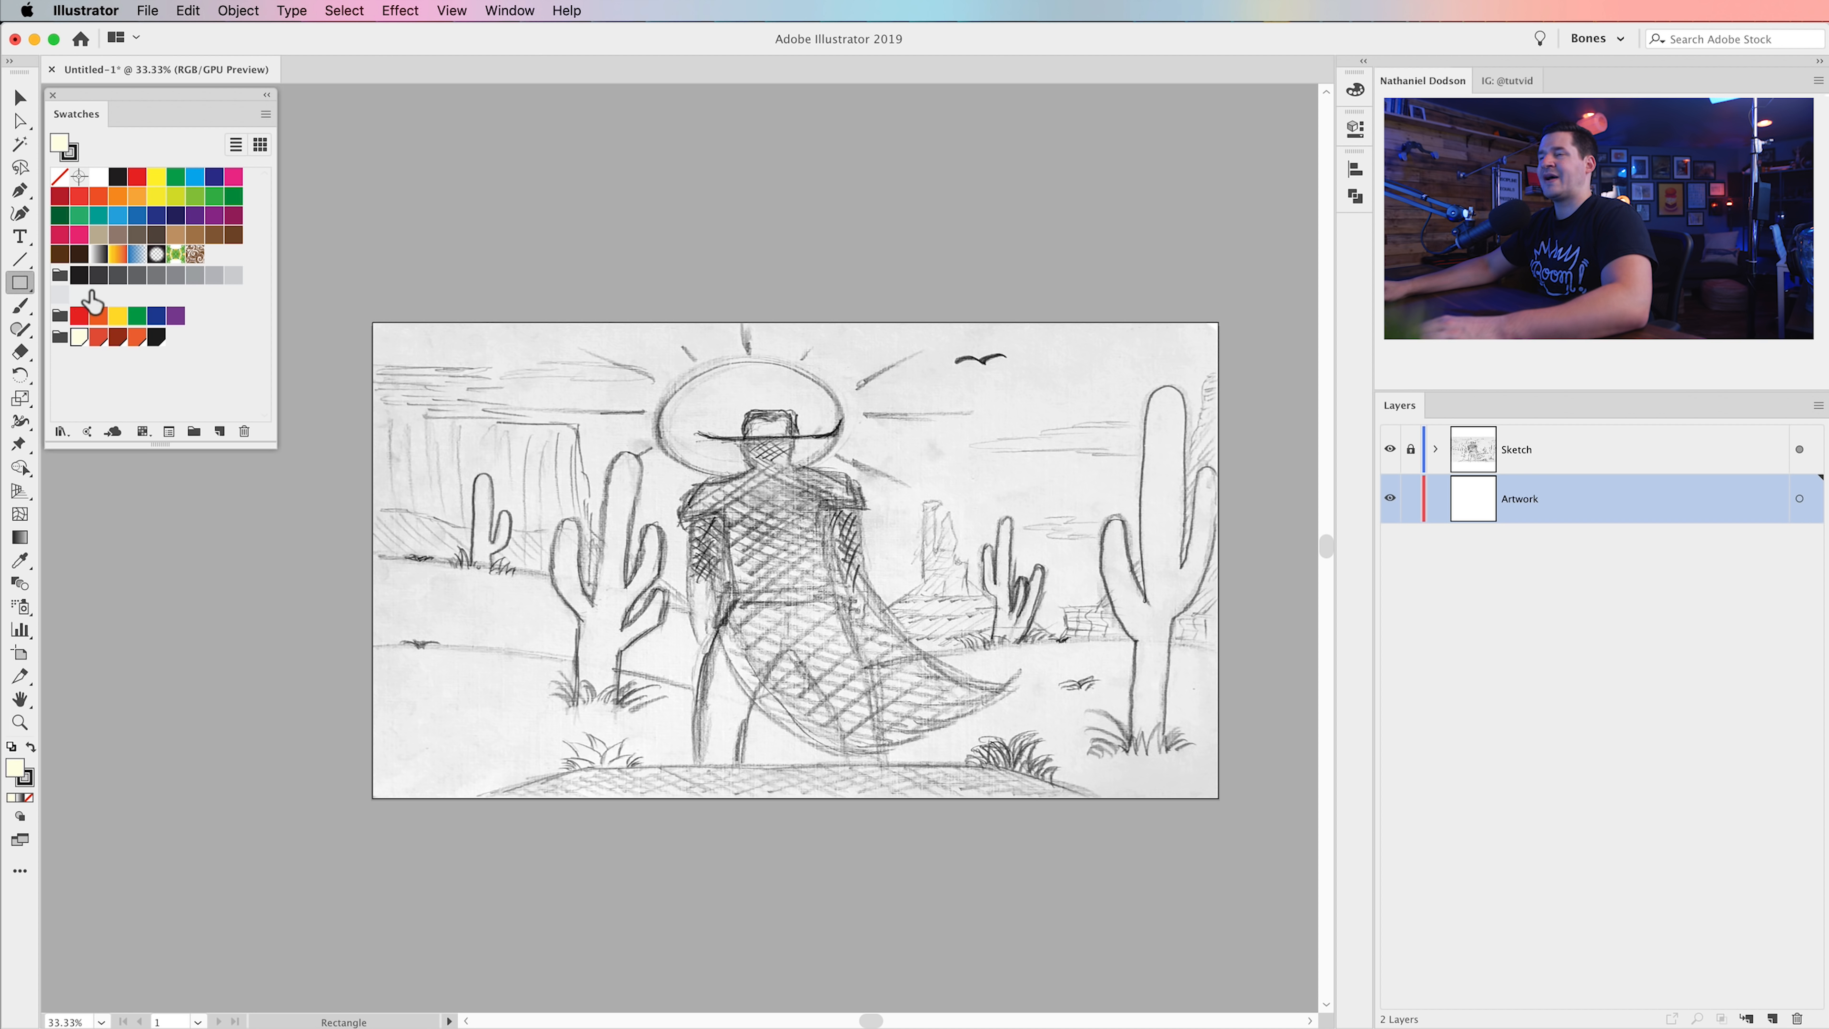
click(553, 454)
drag(1064, 665, 678, 622)
text(2560)
key(Tab)
text(1440)
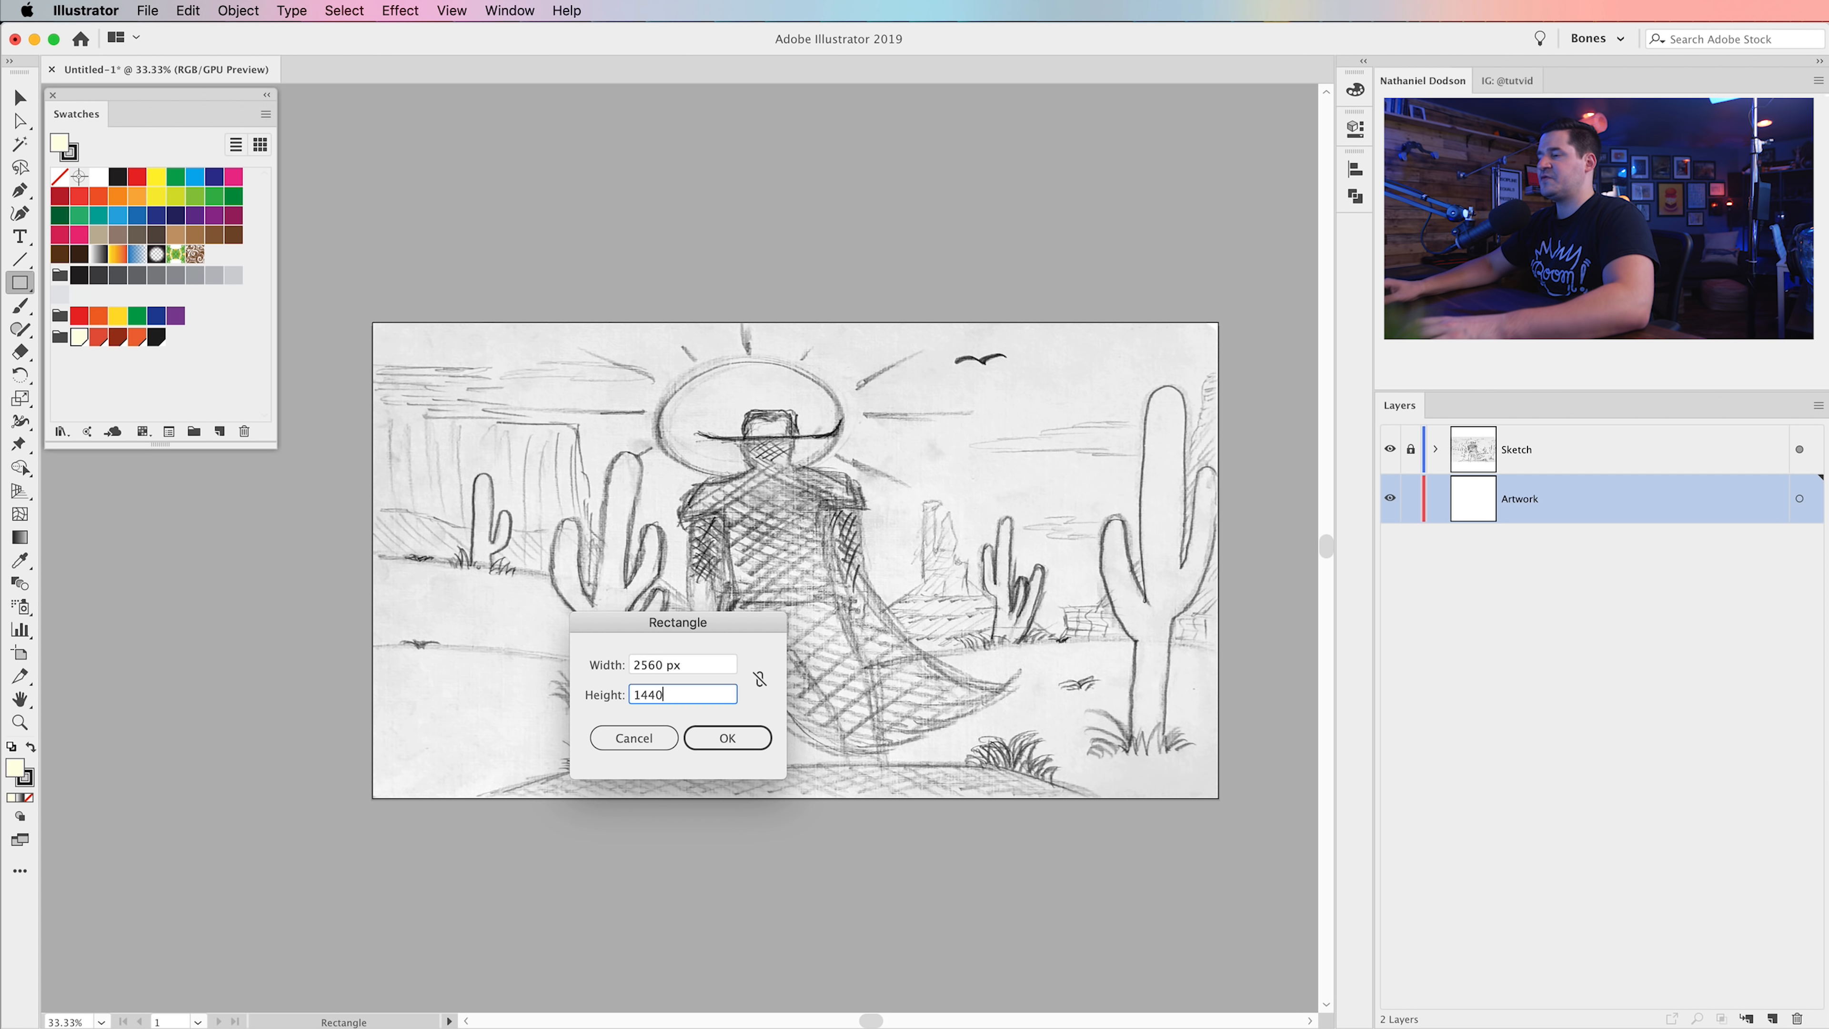
key(Return)
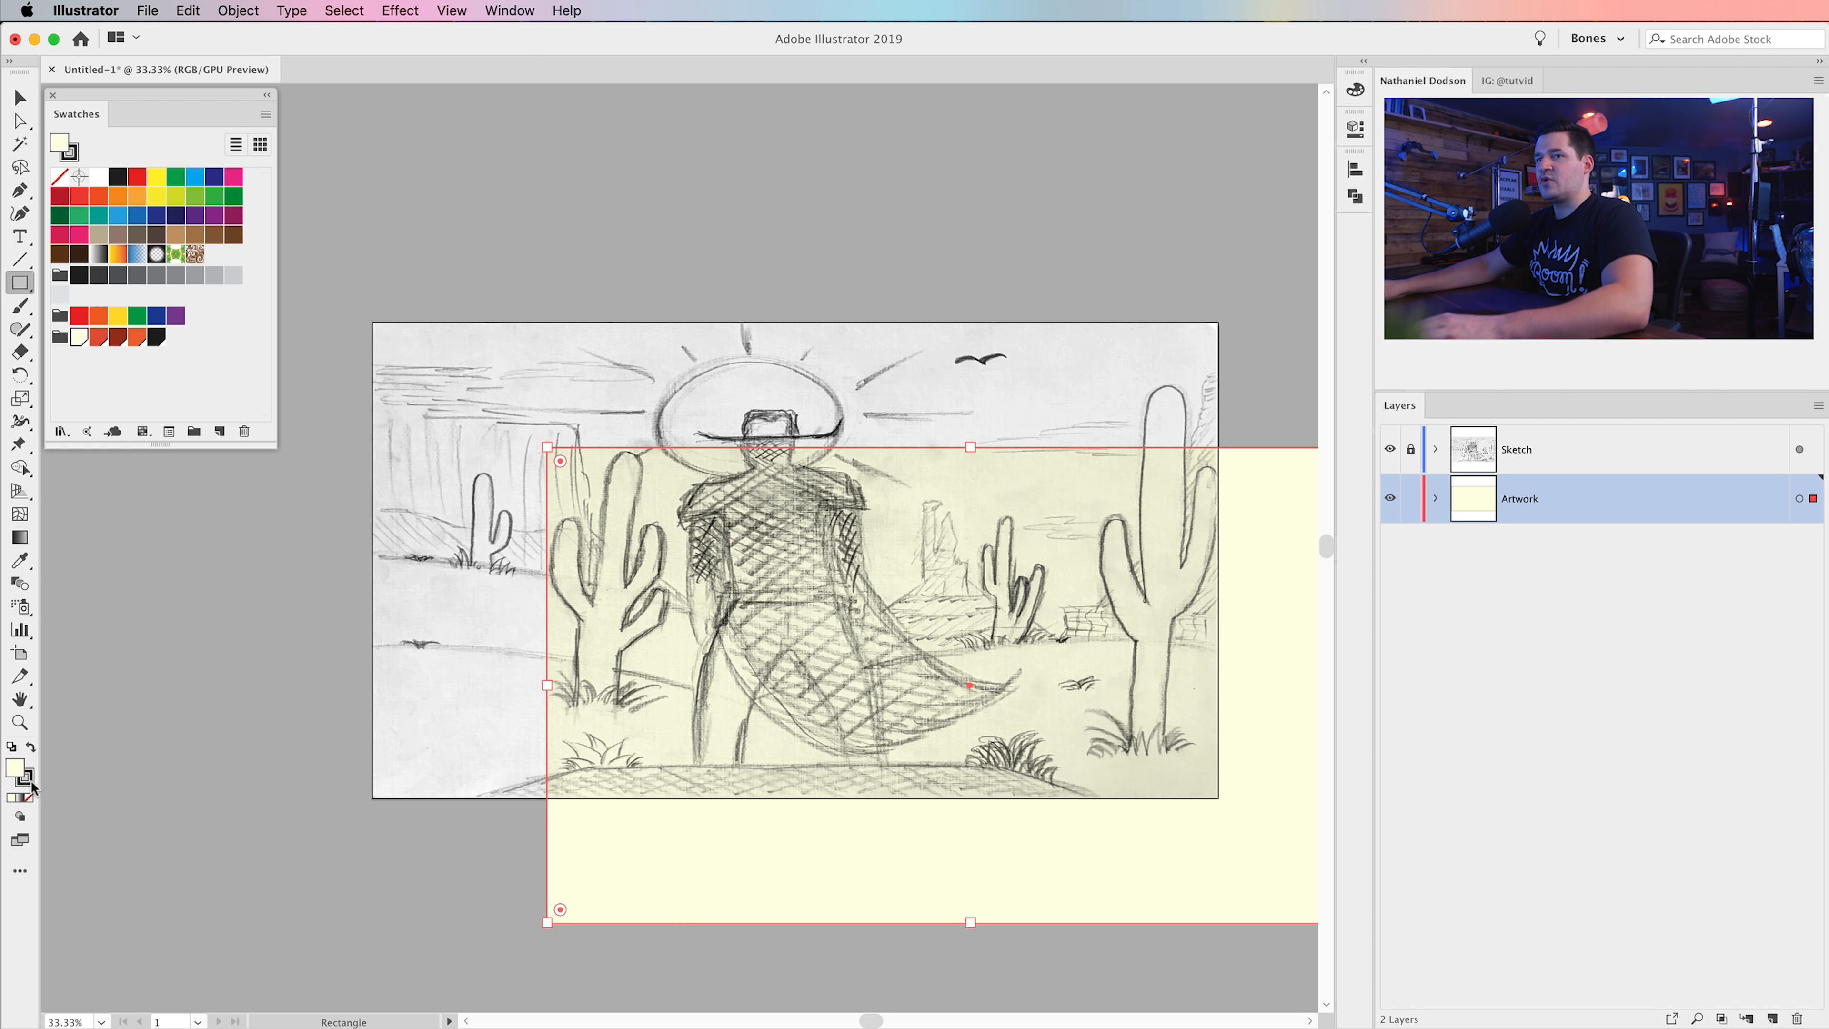
- Give the new rectangle a pure white fill and no stroke
click(31, 748)
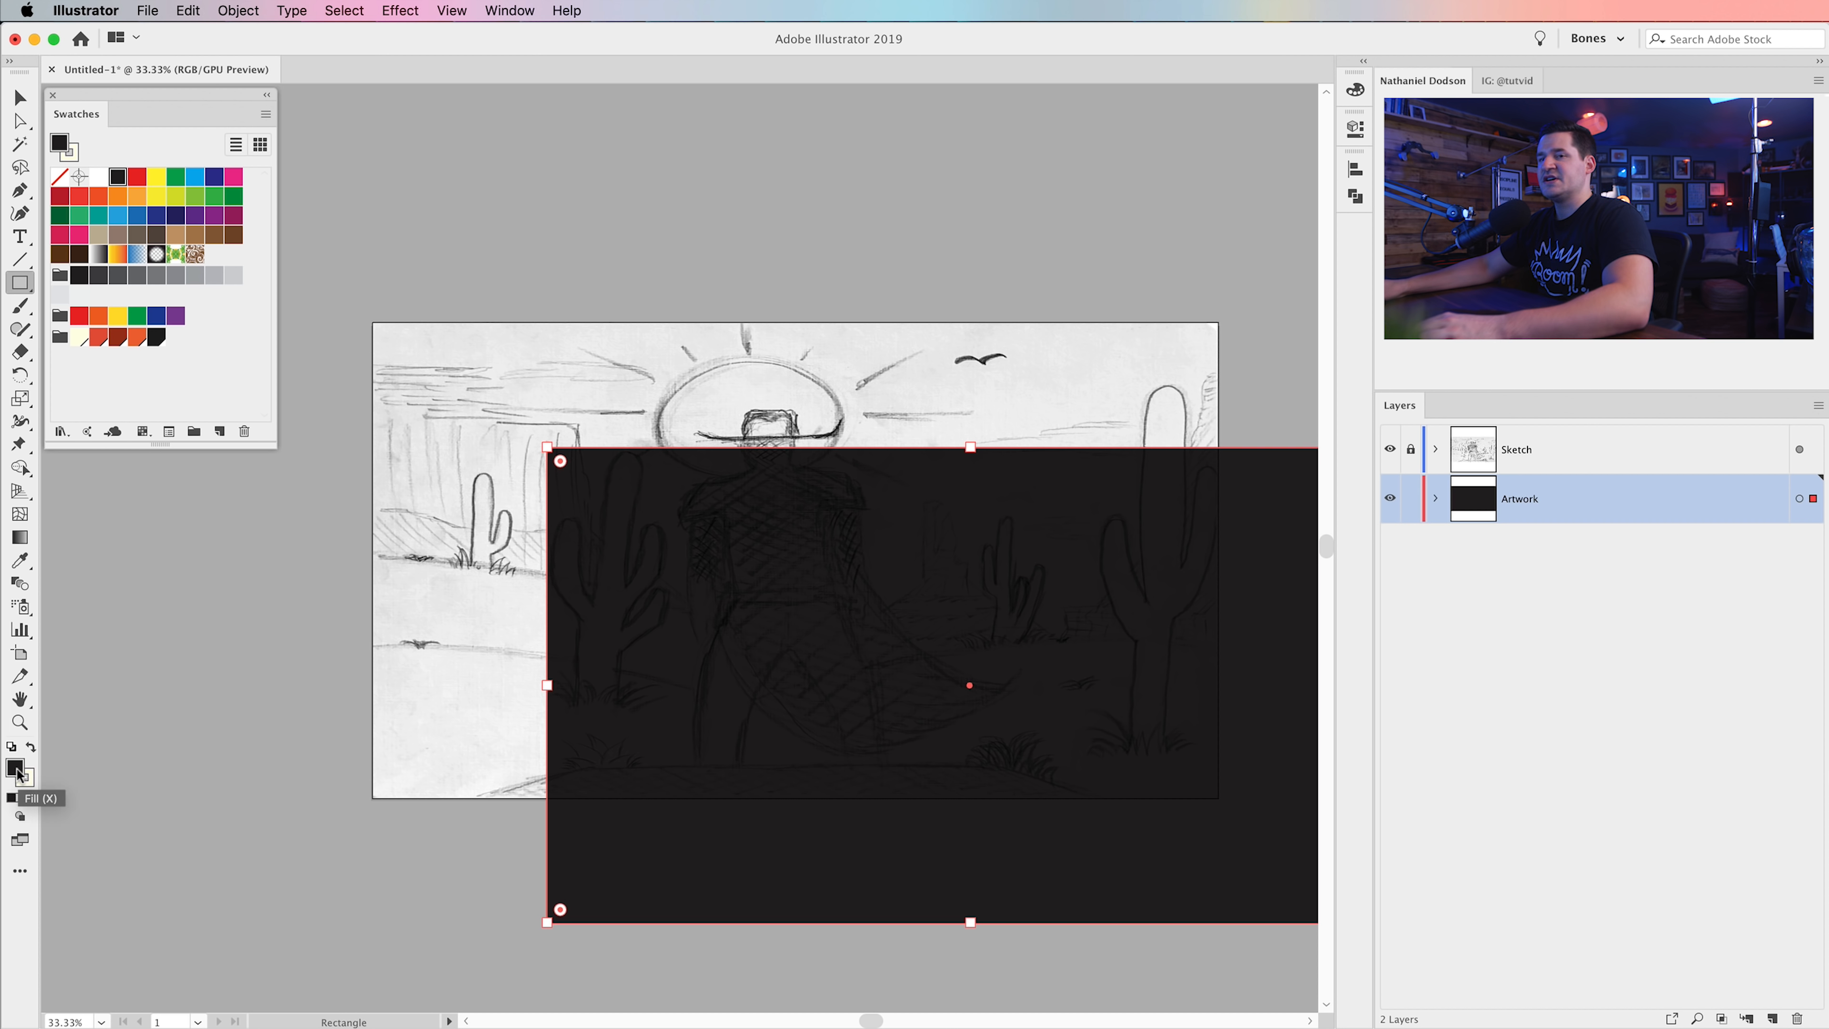
click(26, 781)
click(30, 794)
click(15, 768)
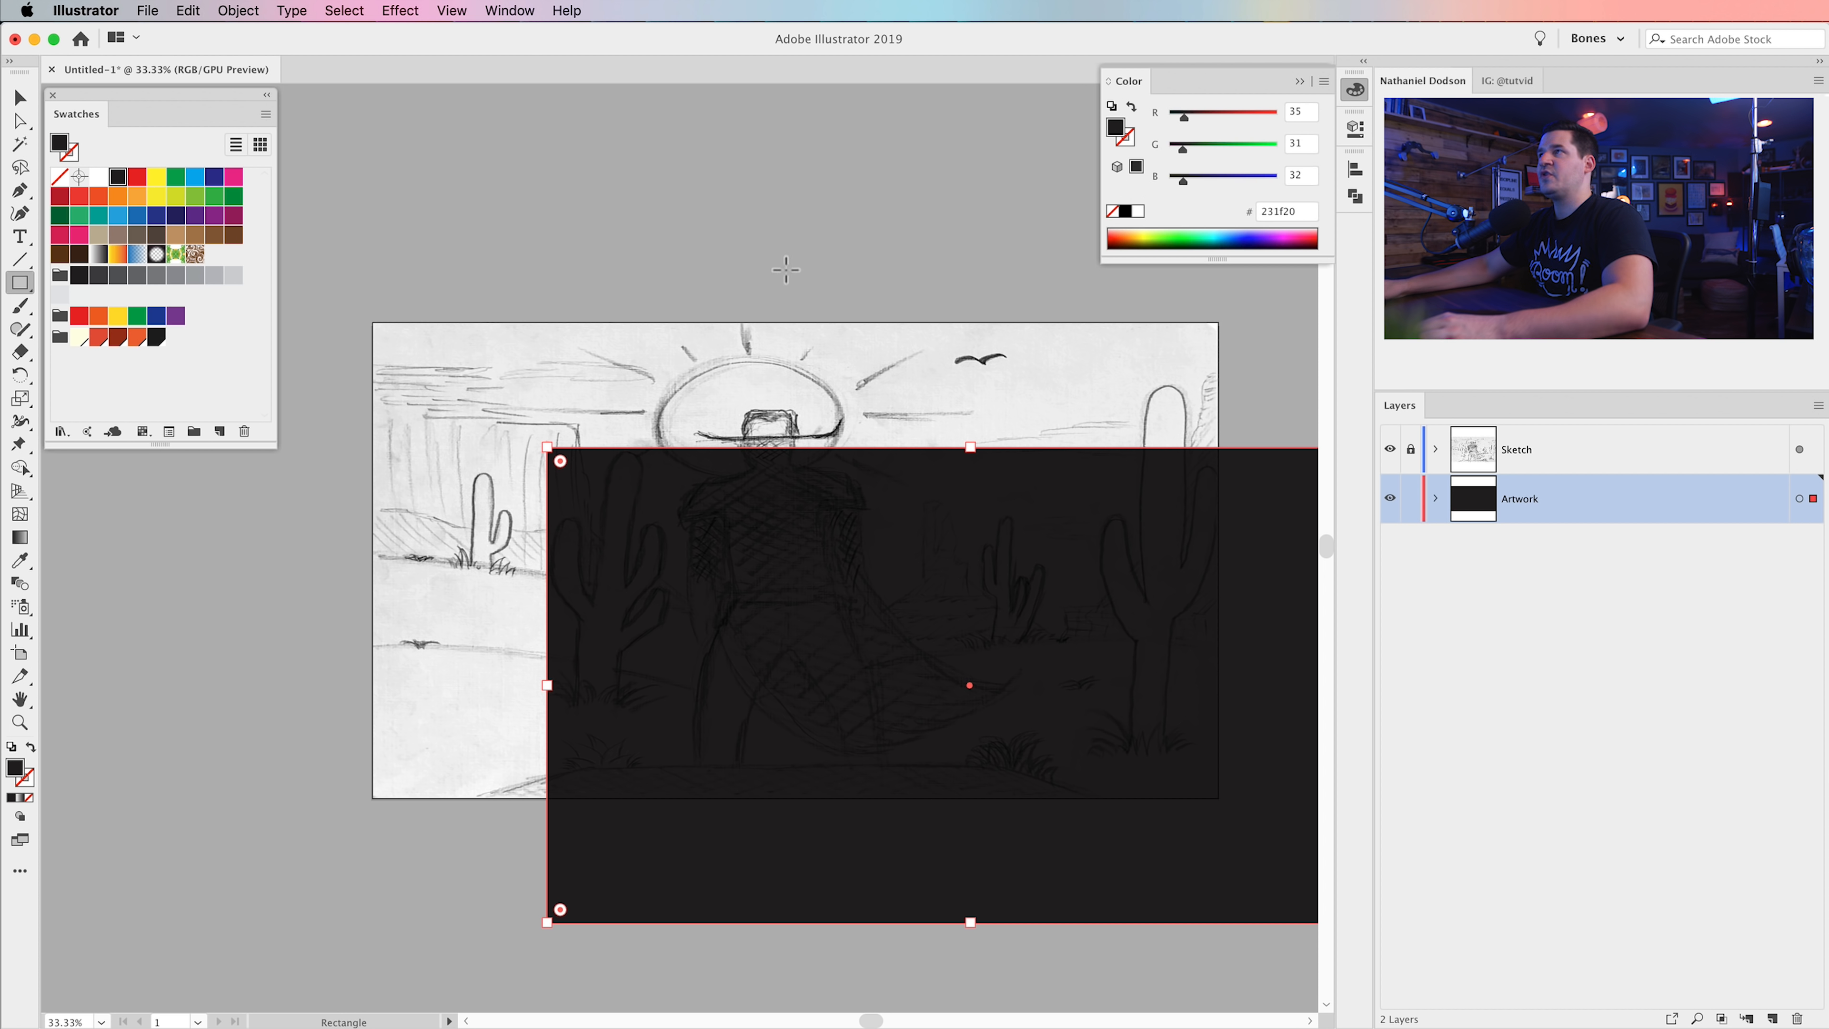
click(1138, 211)
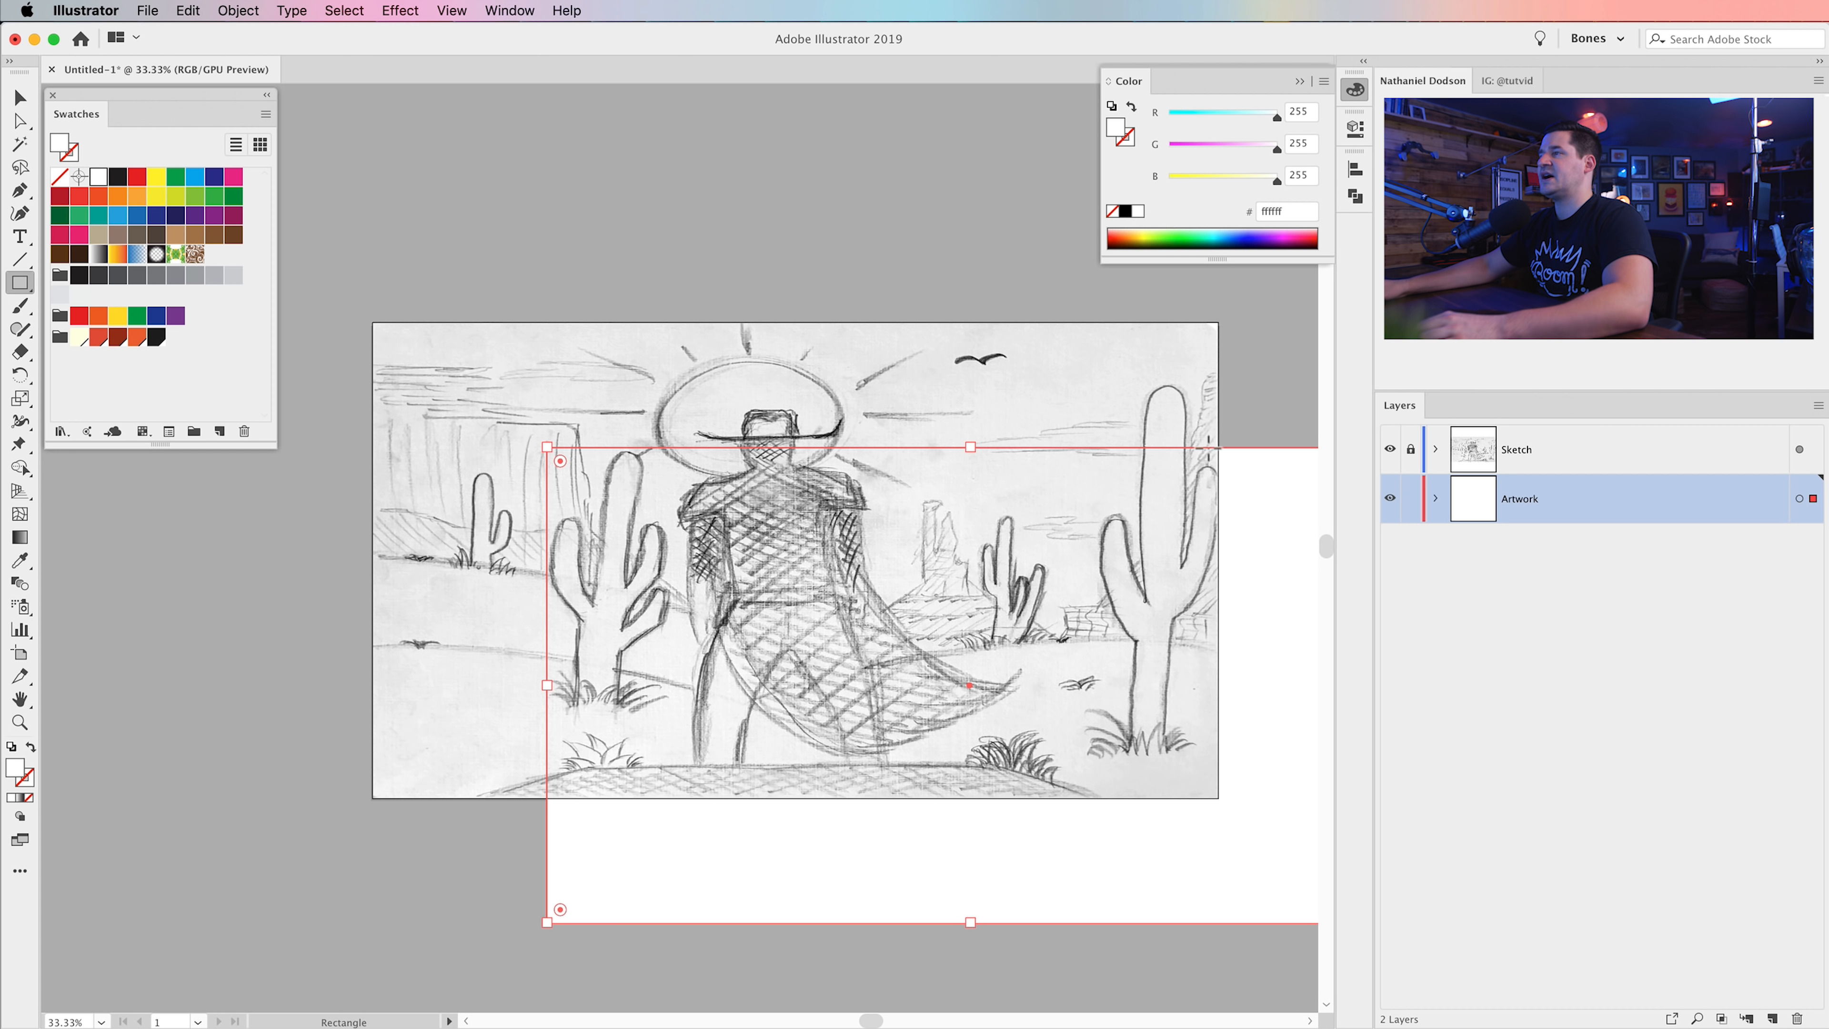
- Align the white rectangle to the artboard, centred both horizontally and vertically
click(1355, 128)
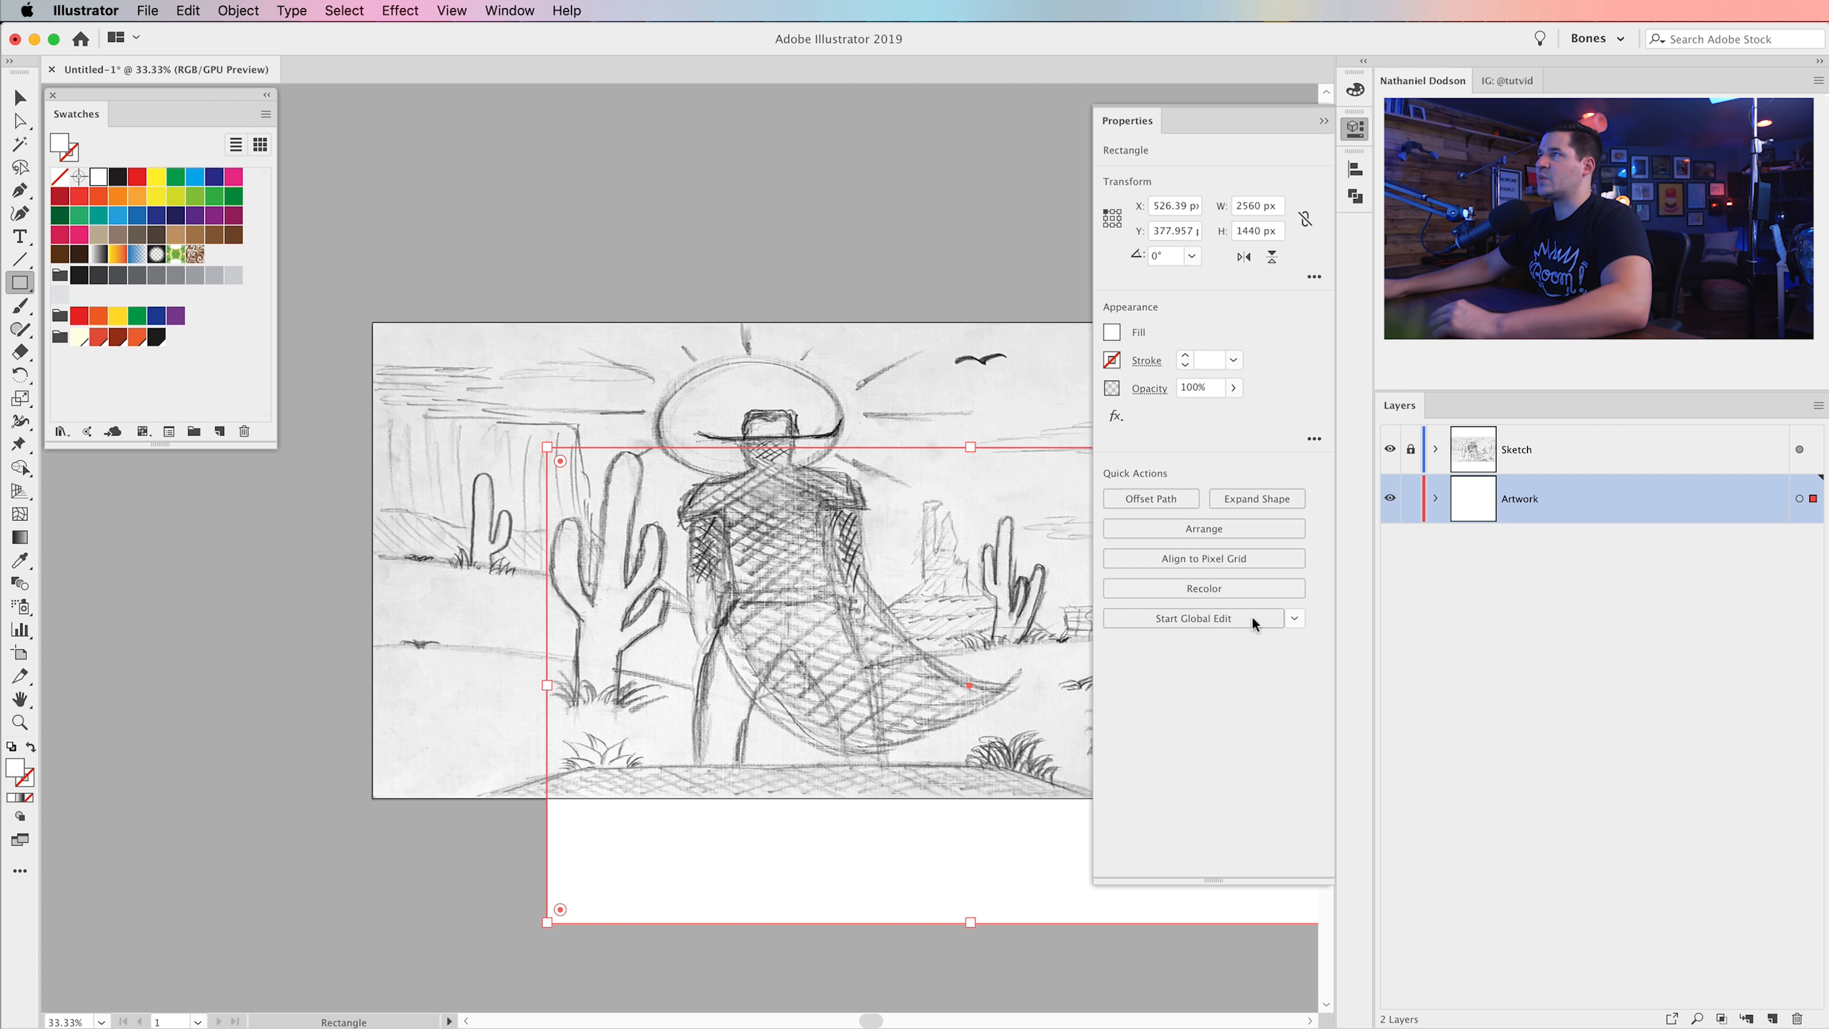
click(1355, 134)
click(1354, 172)
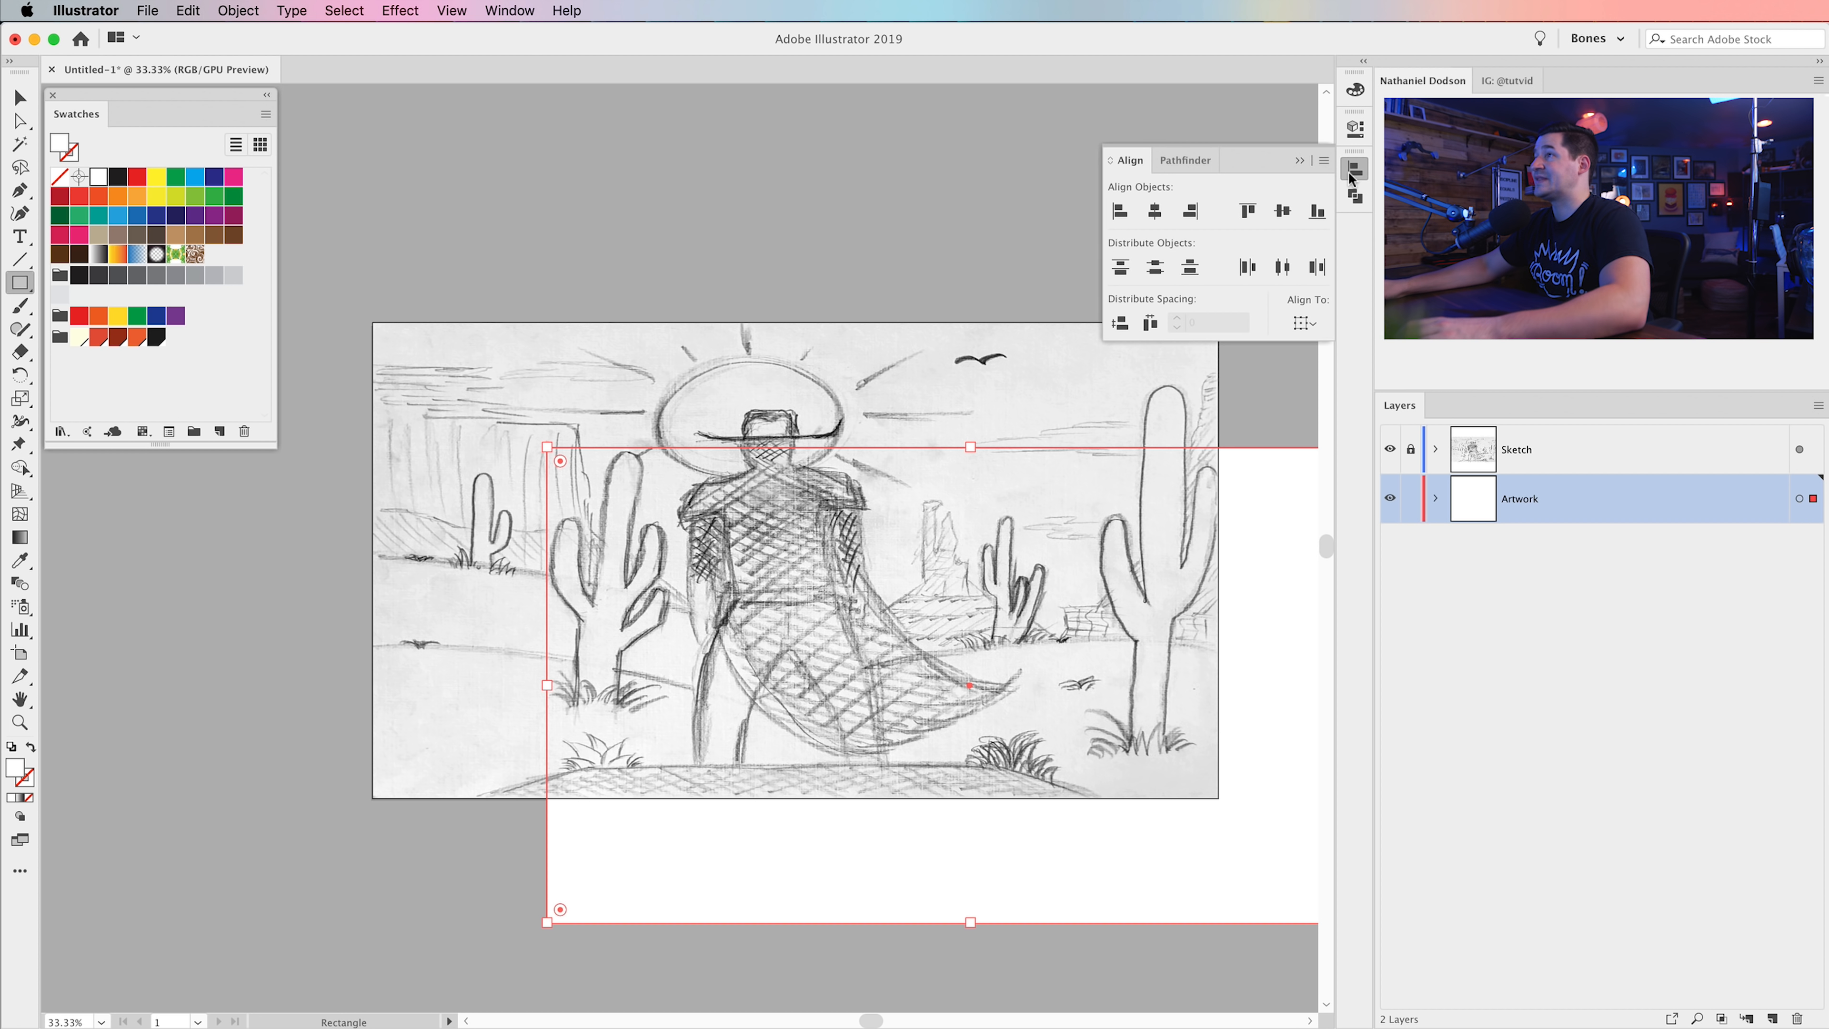
click(1304, 325)
click(1349, 390)
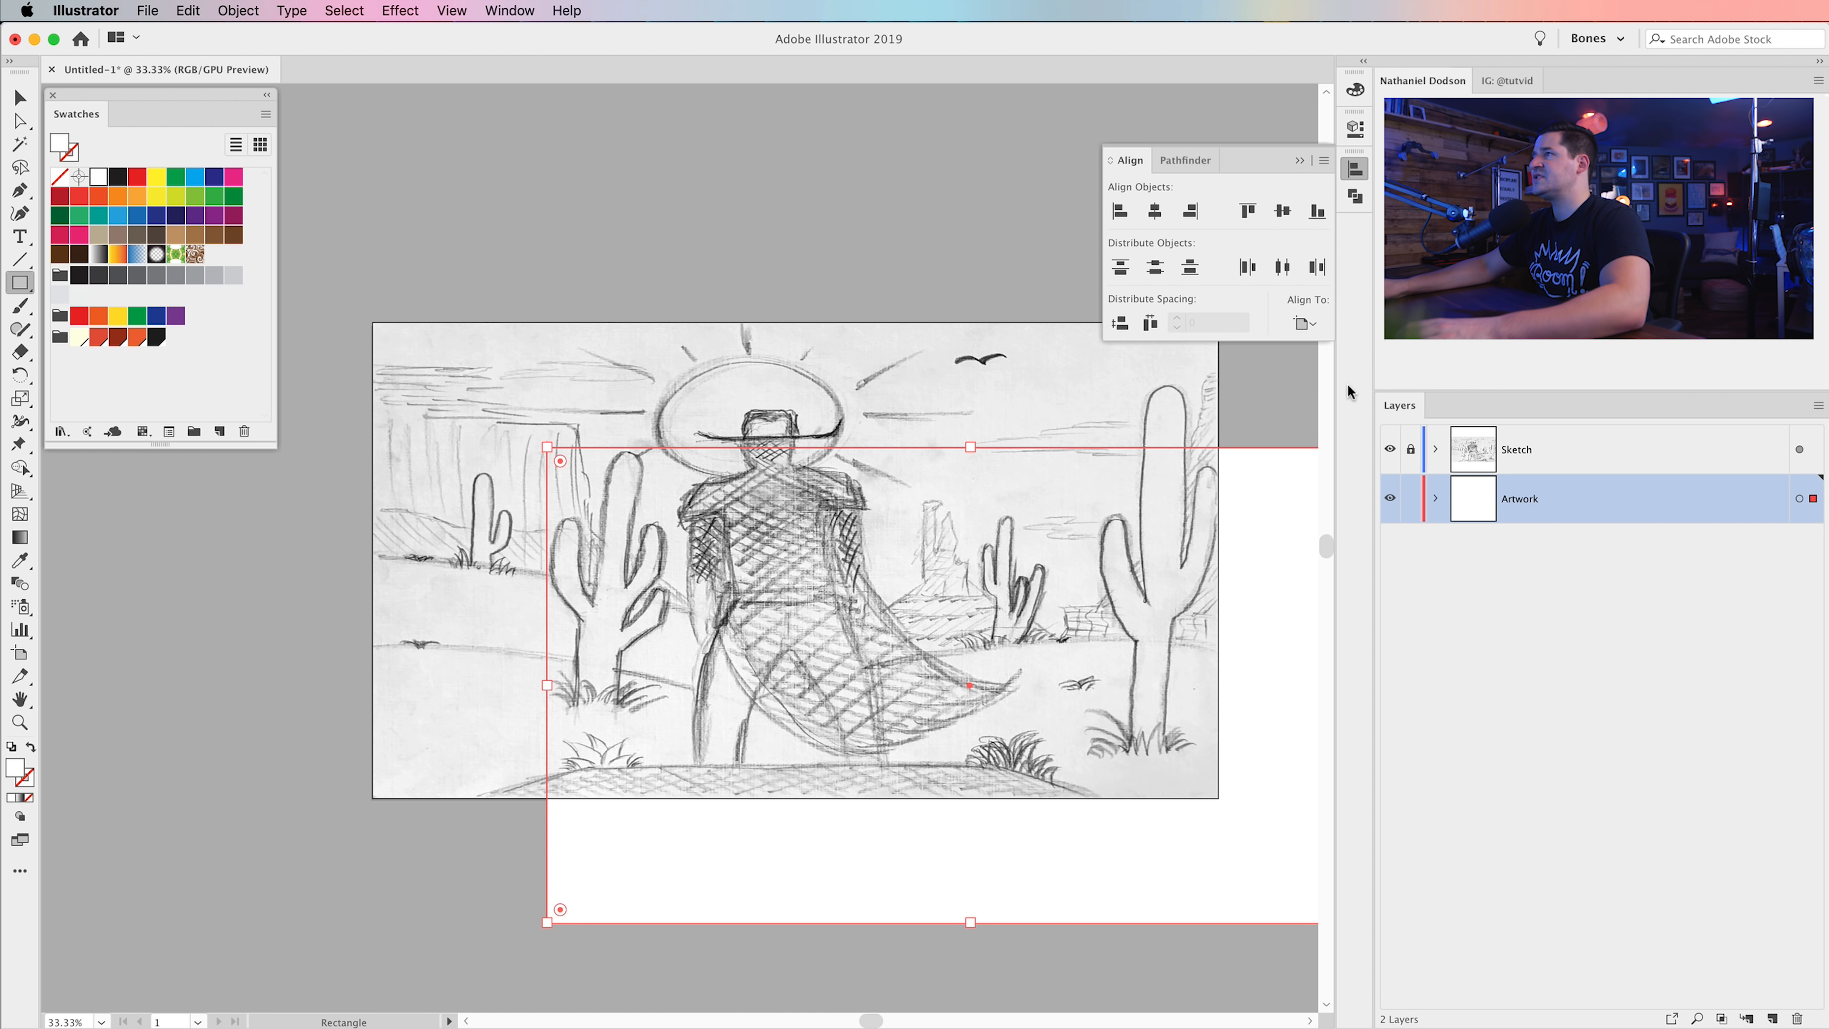
click(1270, 214)
click(1154, 211)
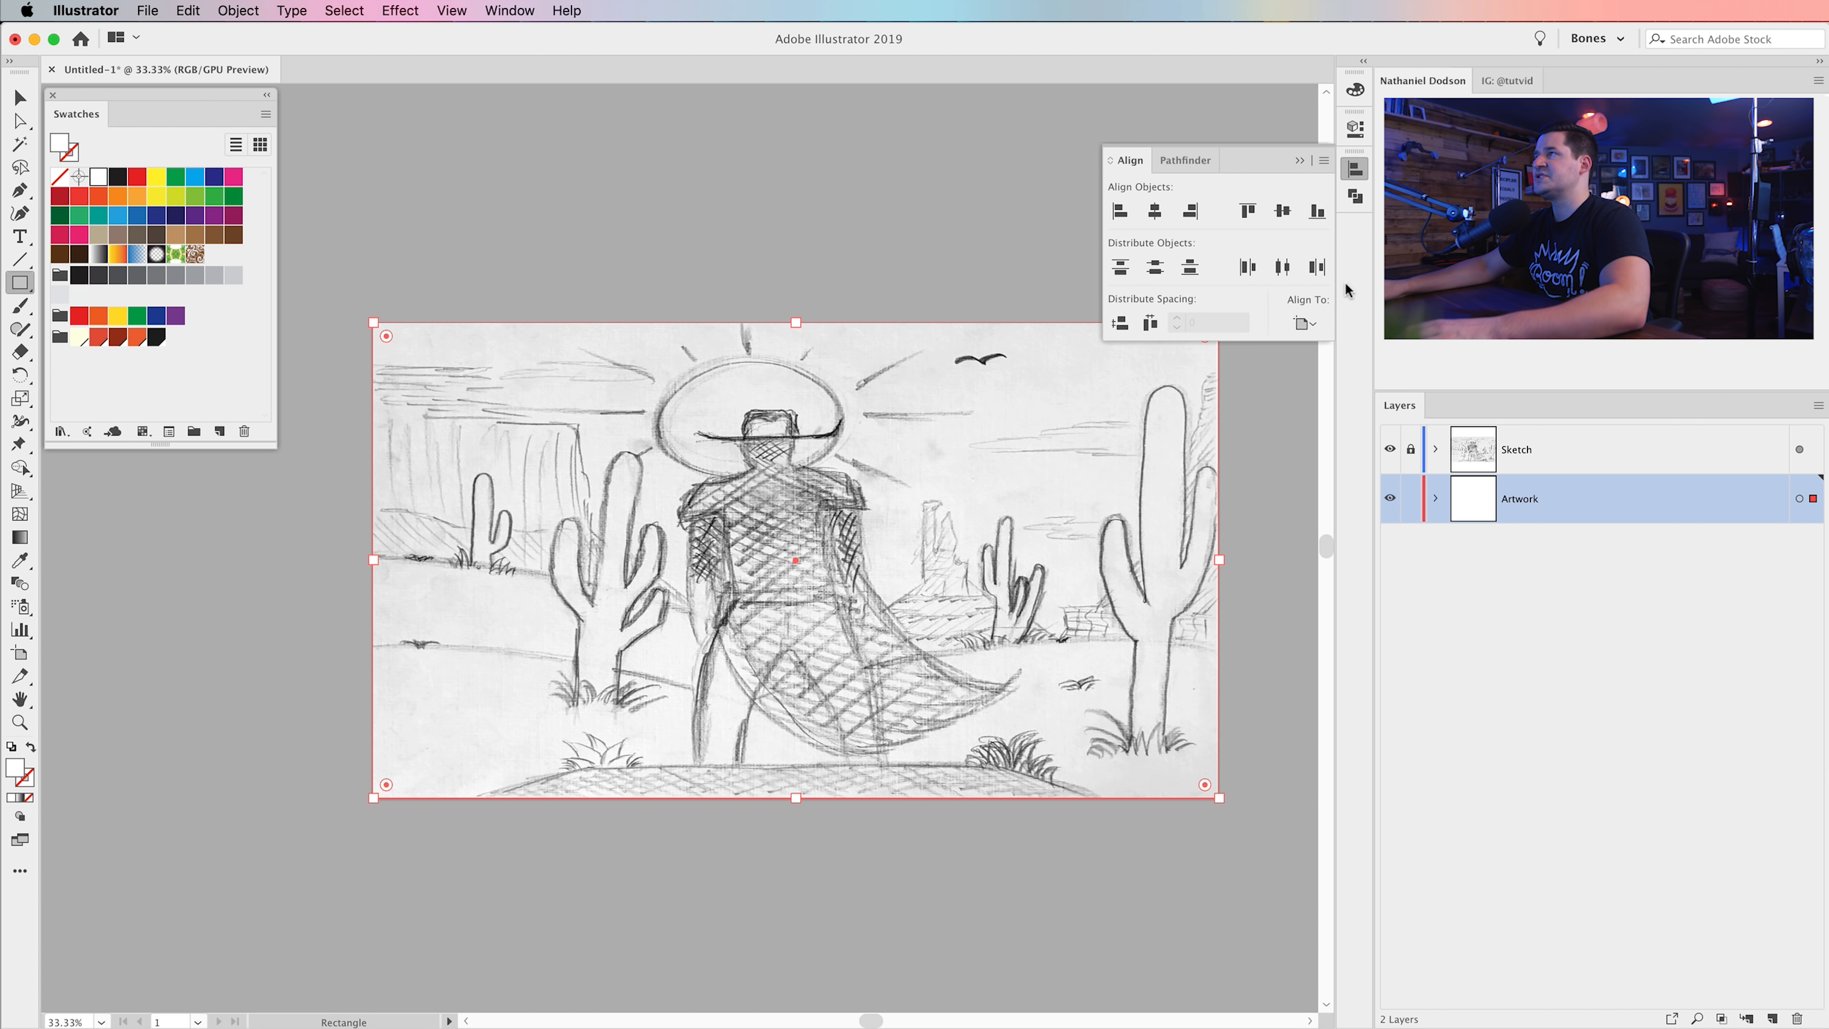
click(1353, 167)
- Cut the white rectangle and create an empty opacity mask on the Artwork layer
click(188, 10)
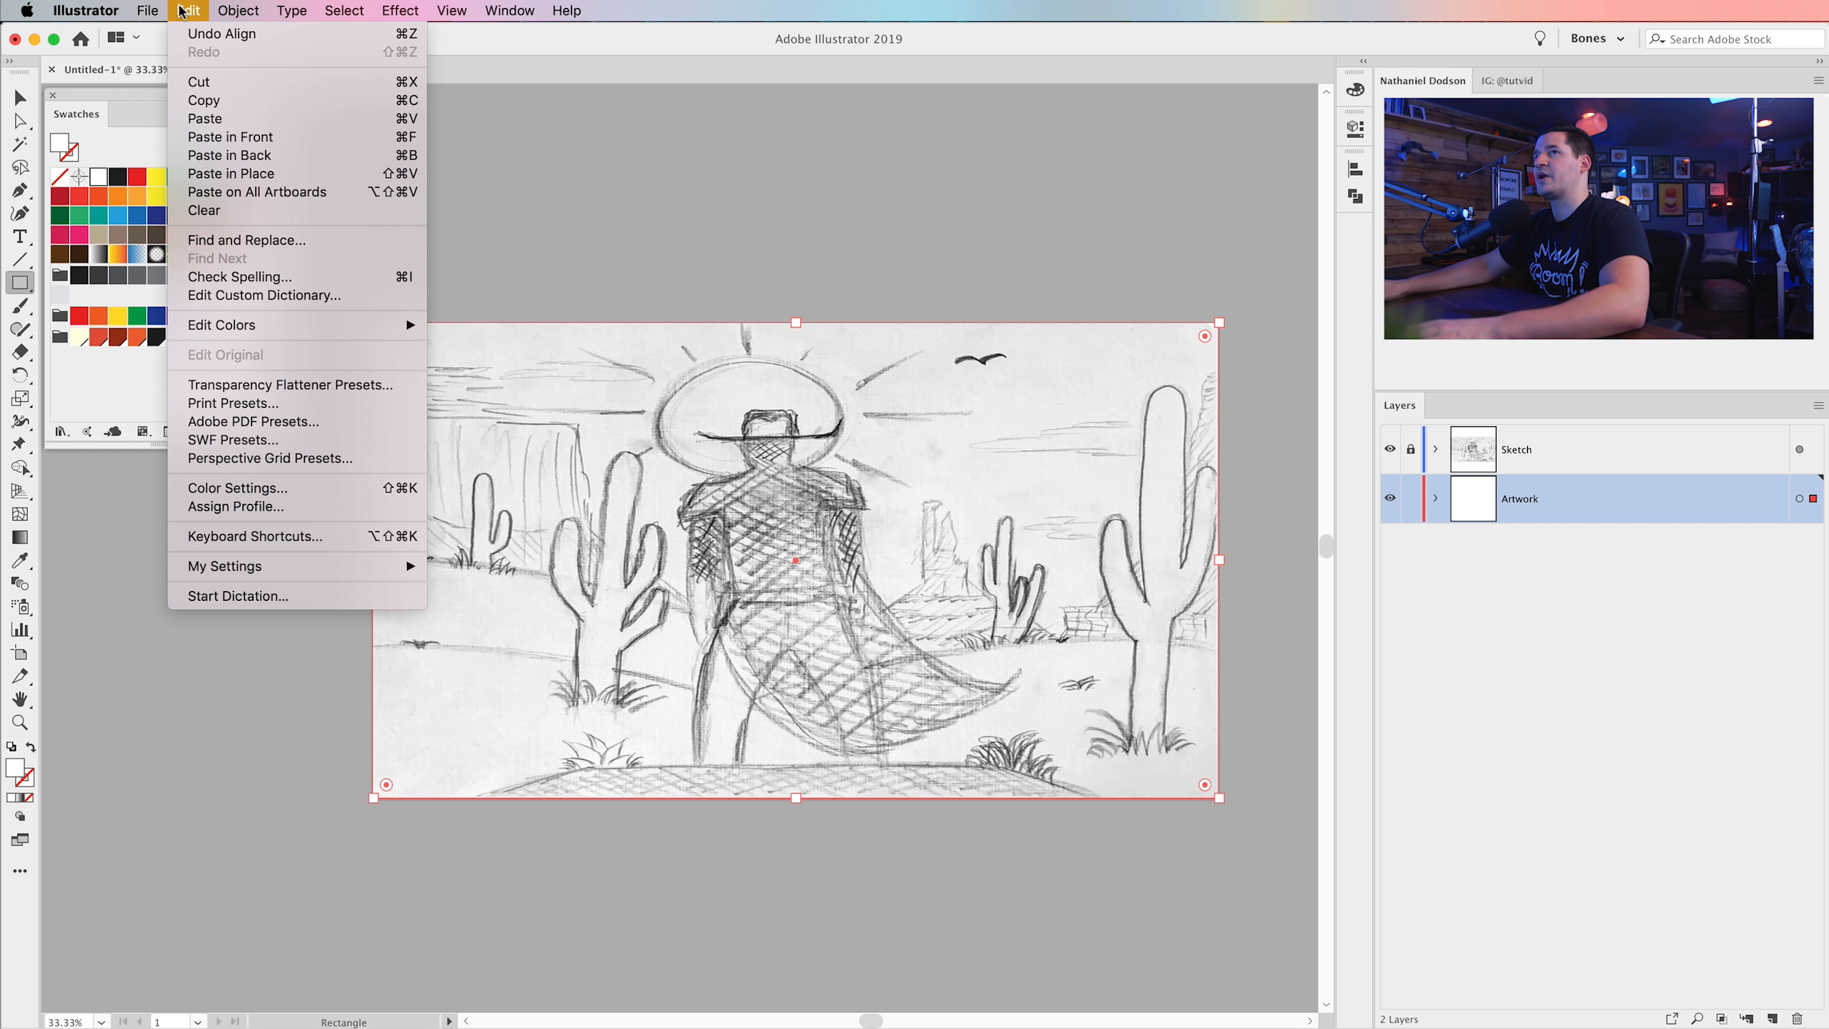
click(211, 90)
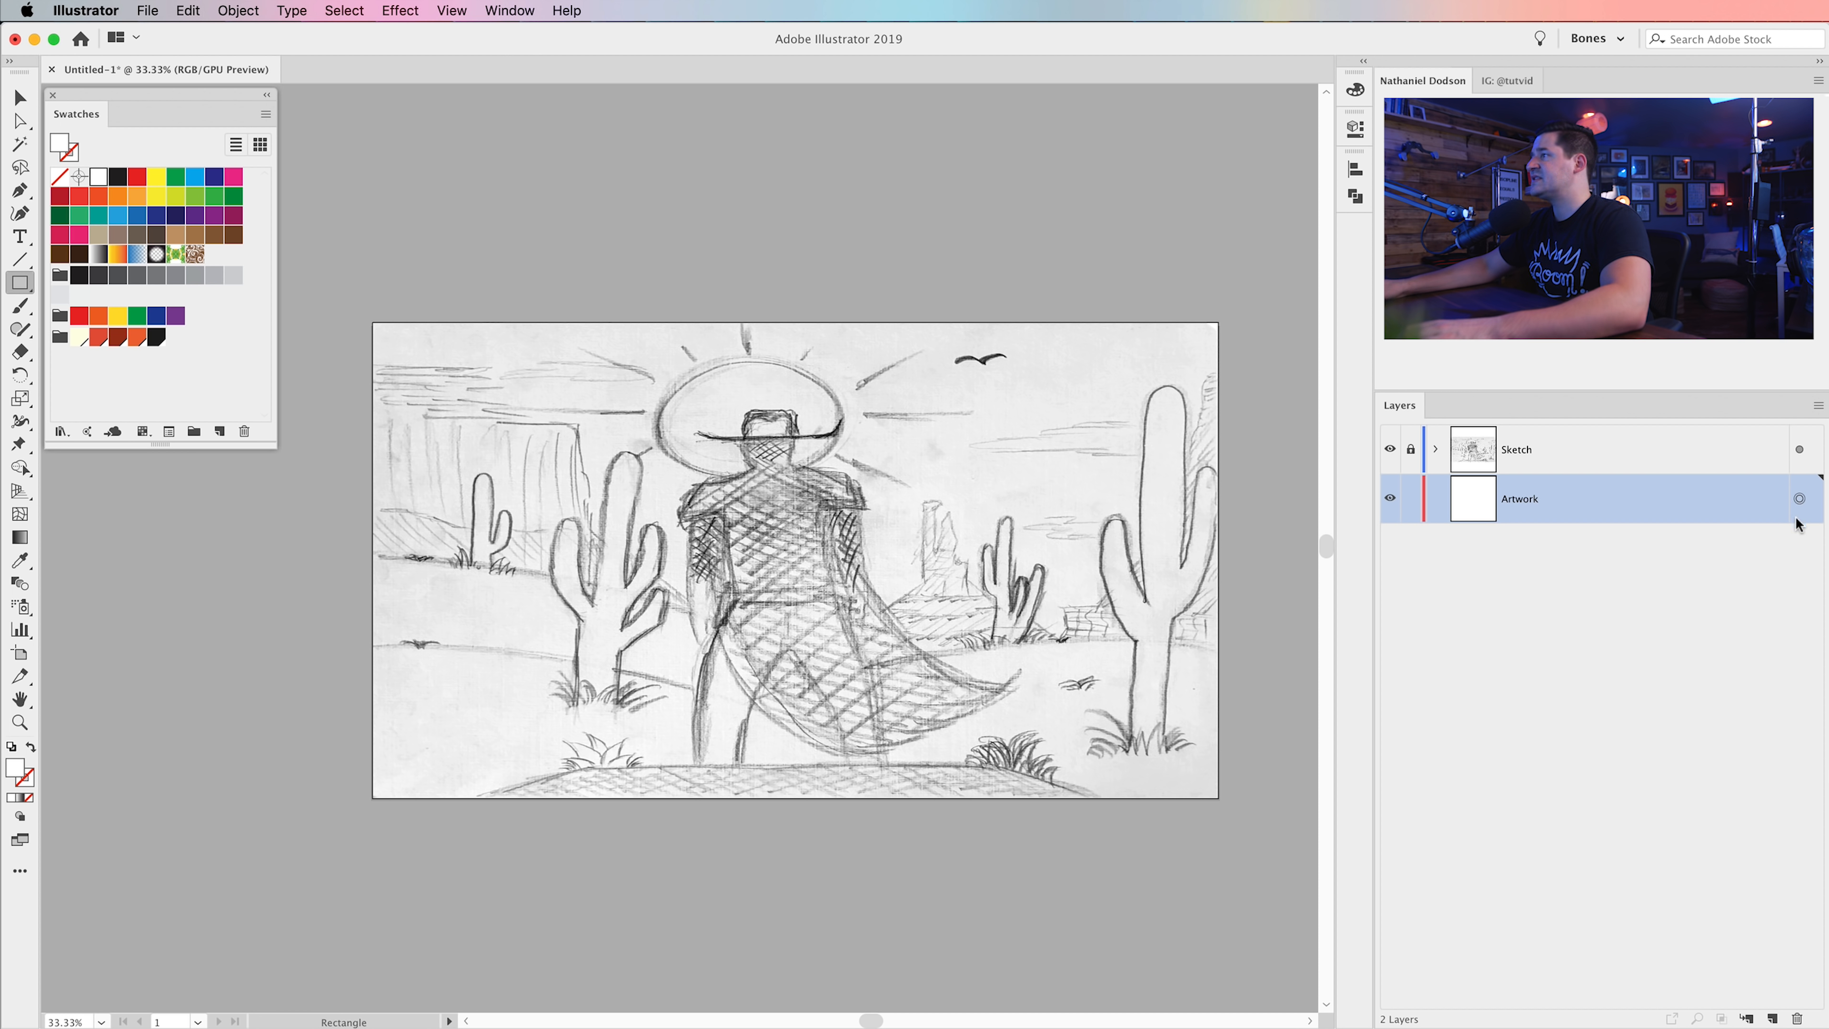
click(514, 10)
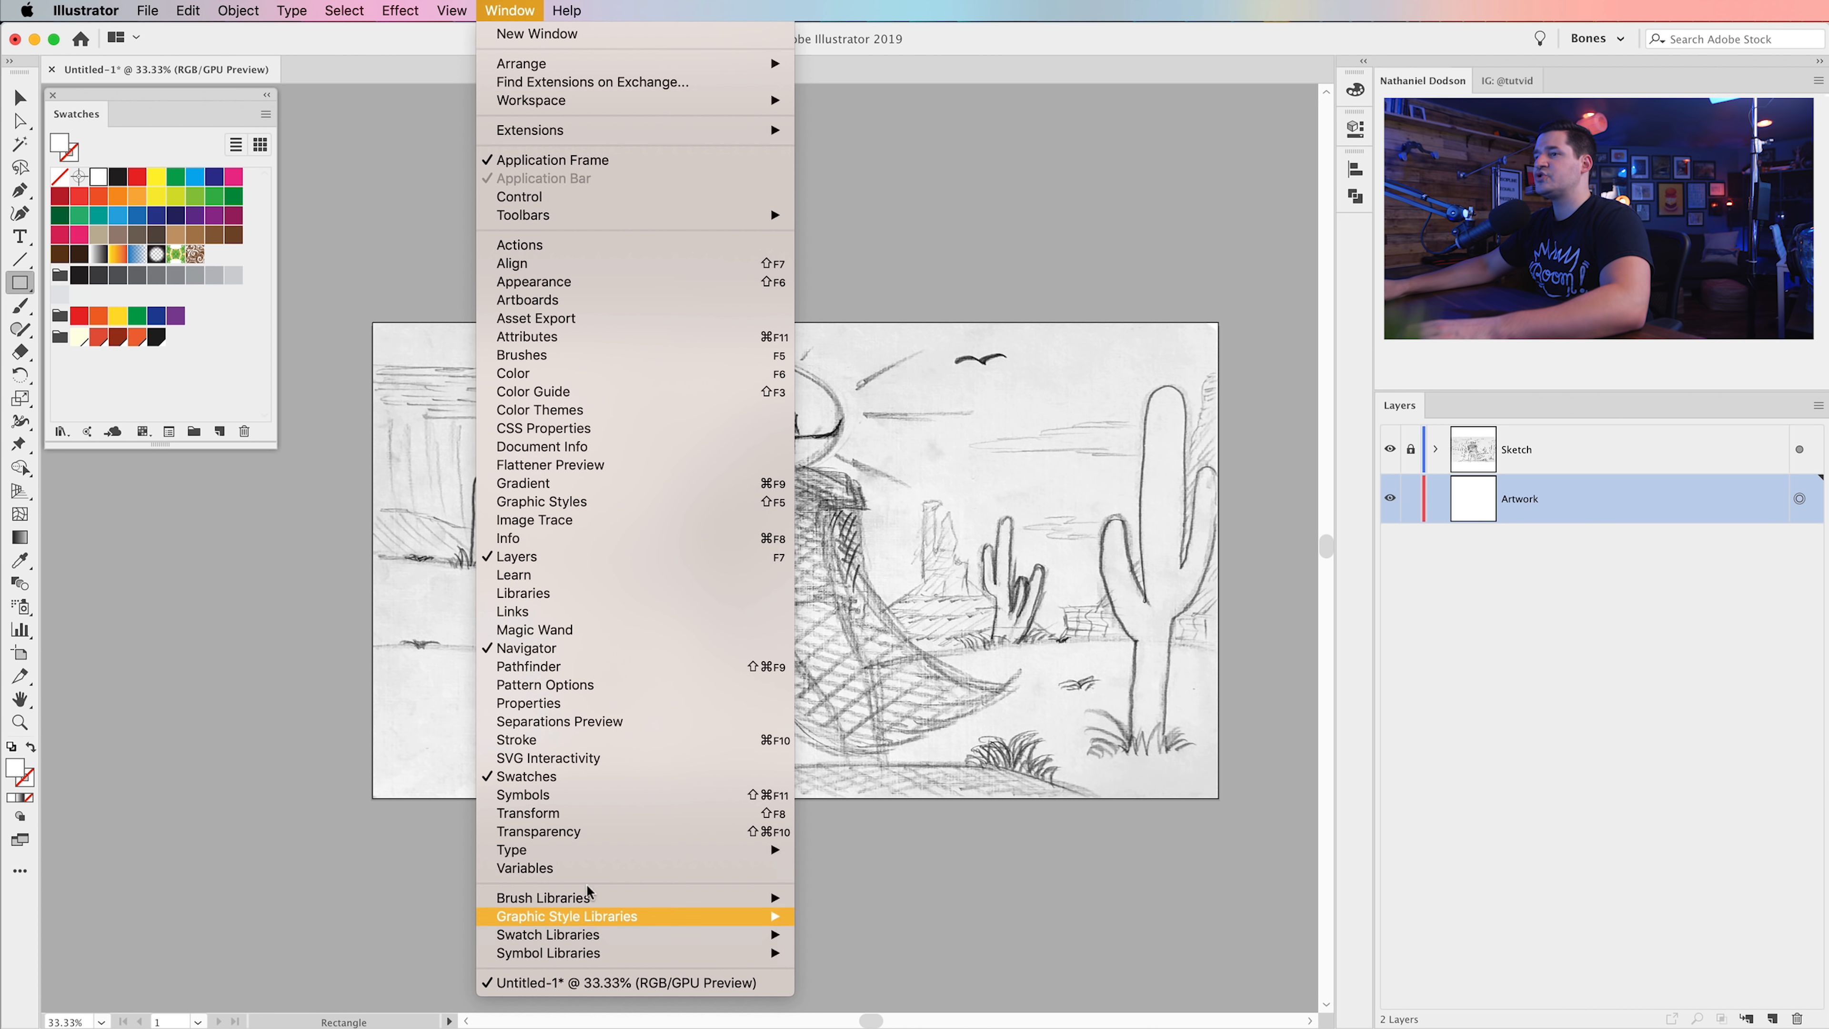
click(597, 828)
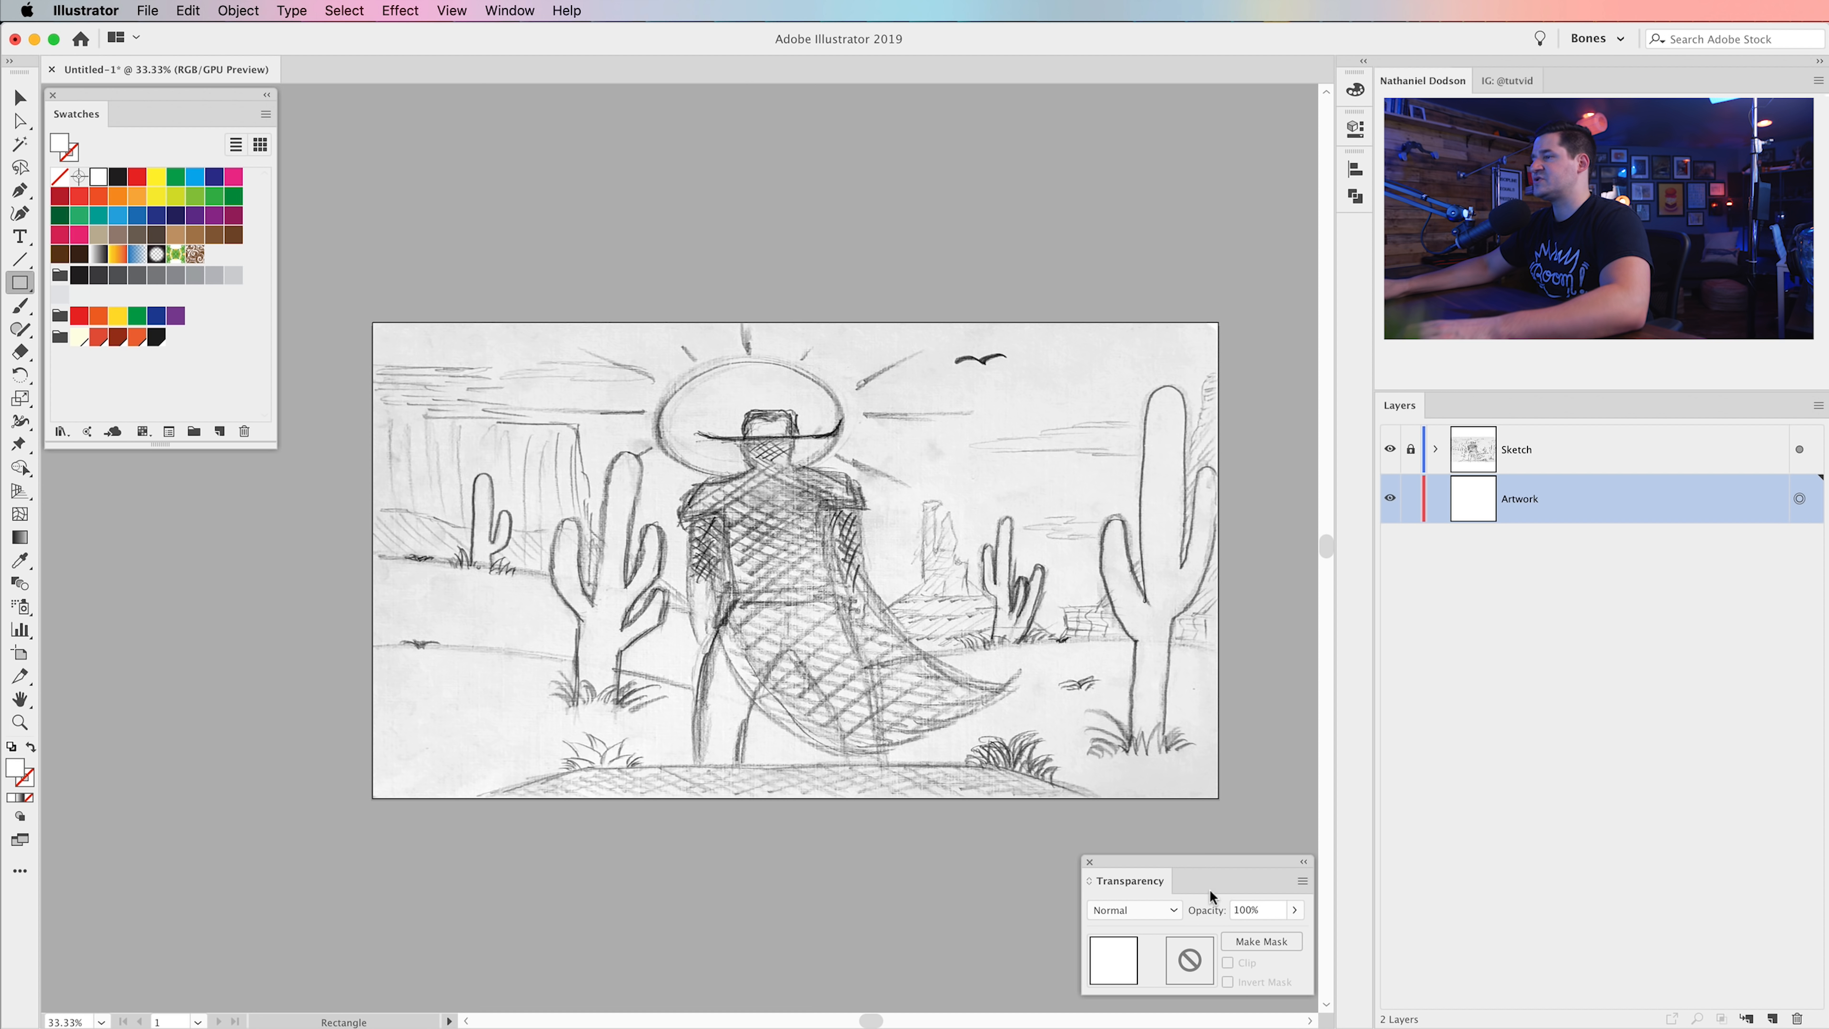
drag(1215, 863, 1056, 386)
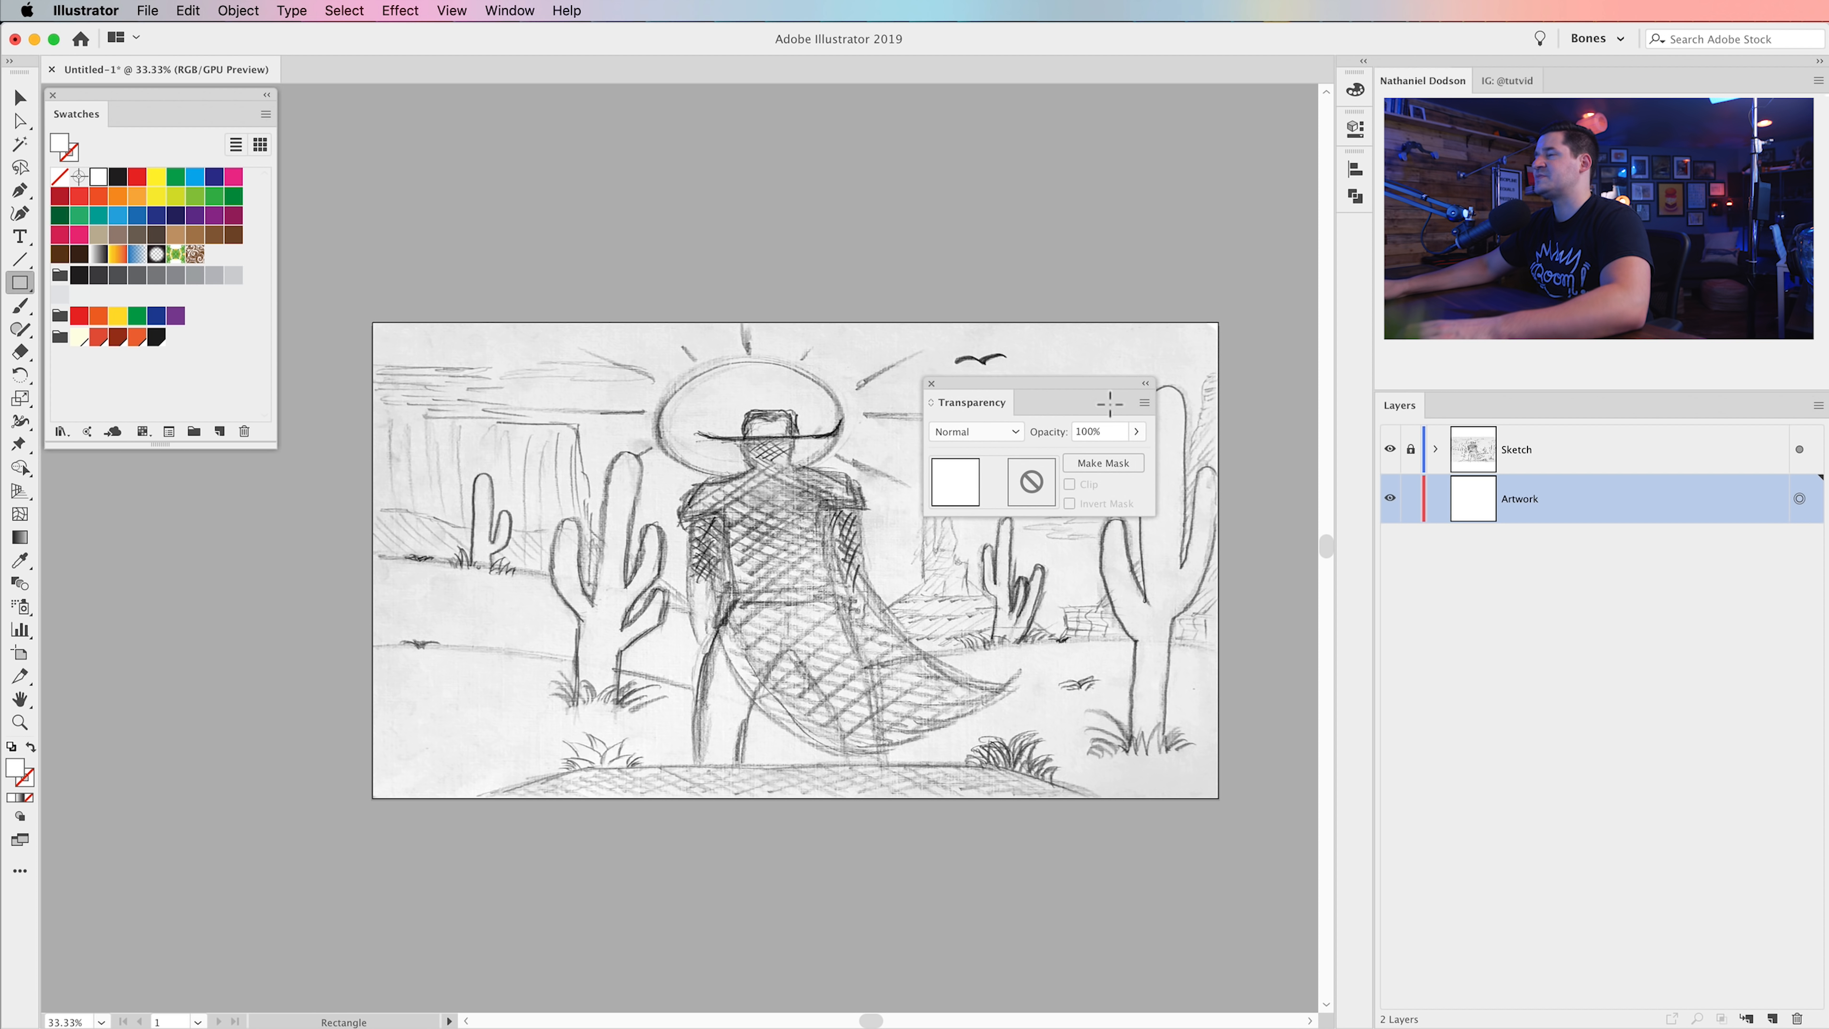
double_click(1033, 483)
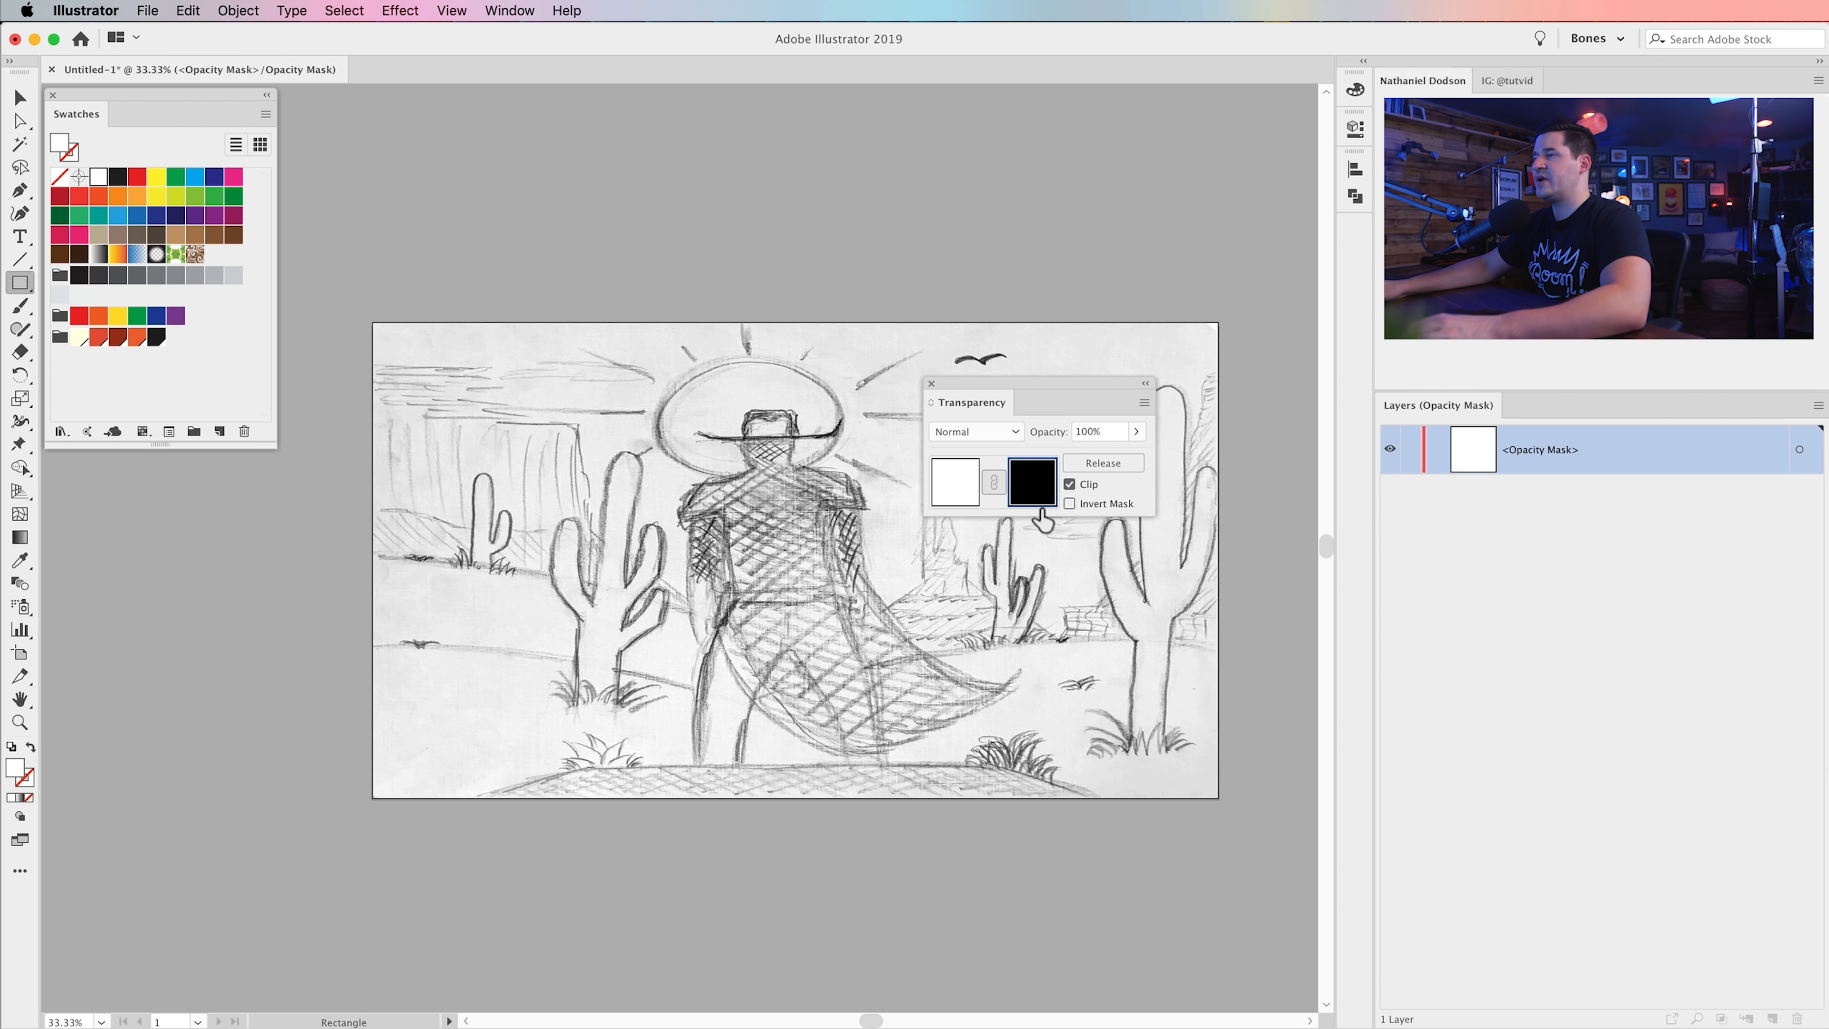
- Paste the white rectangle in front inside the opacity mask, and return to editing the artwork
click(201, 9)
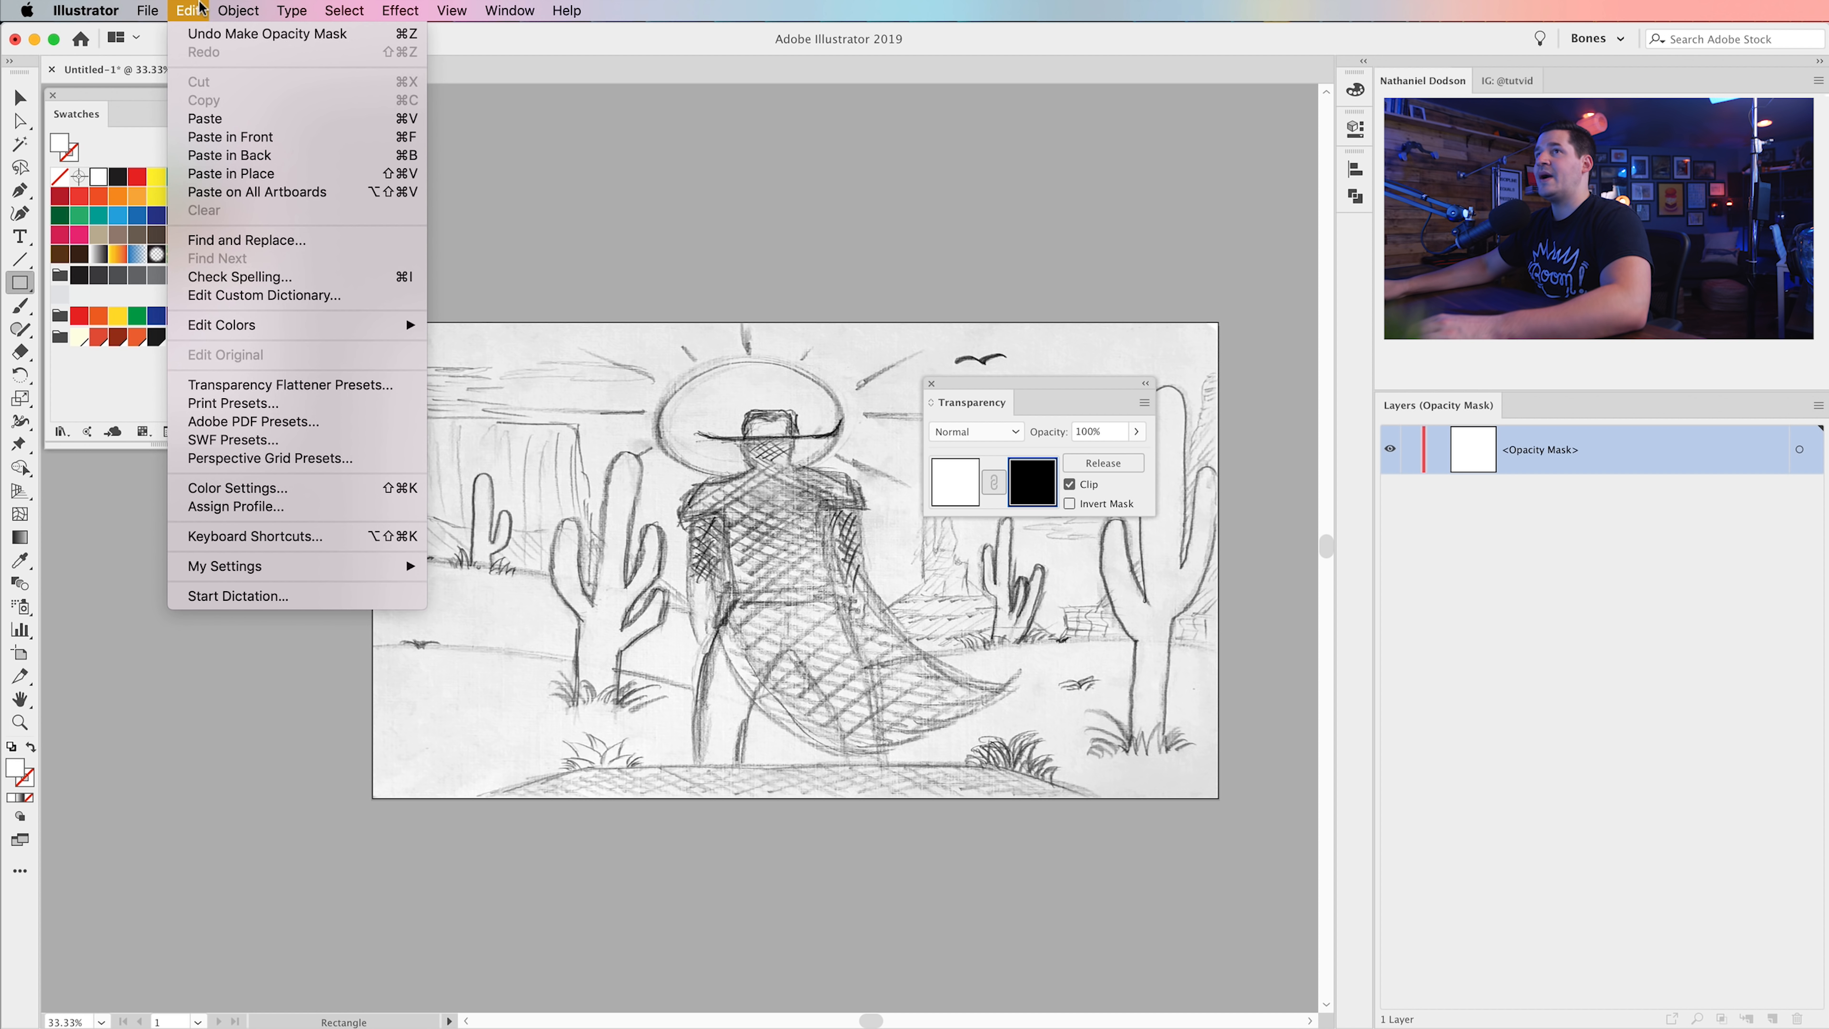
click(263, 141)
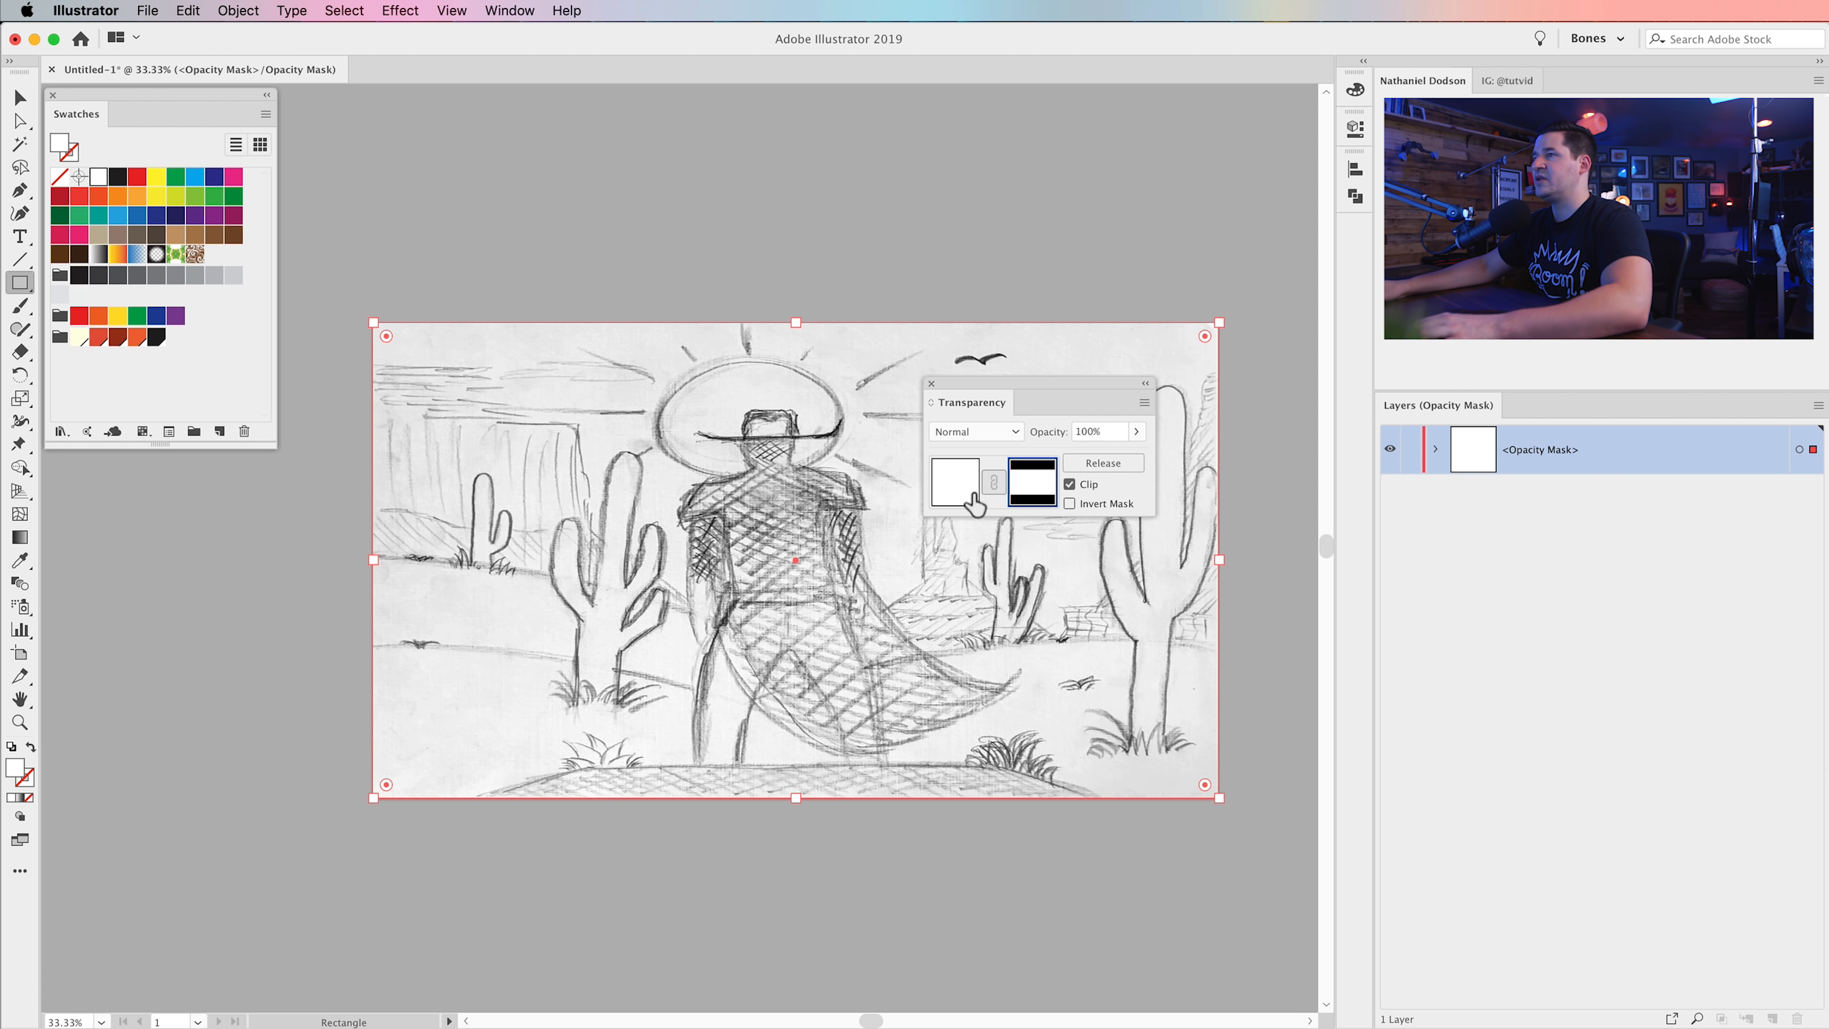
click(964, 481)
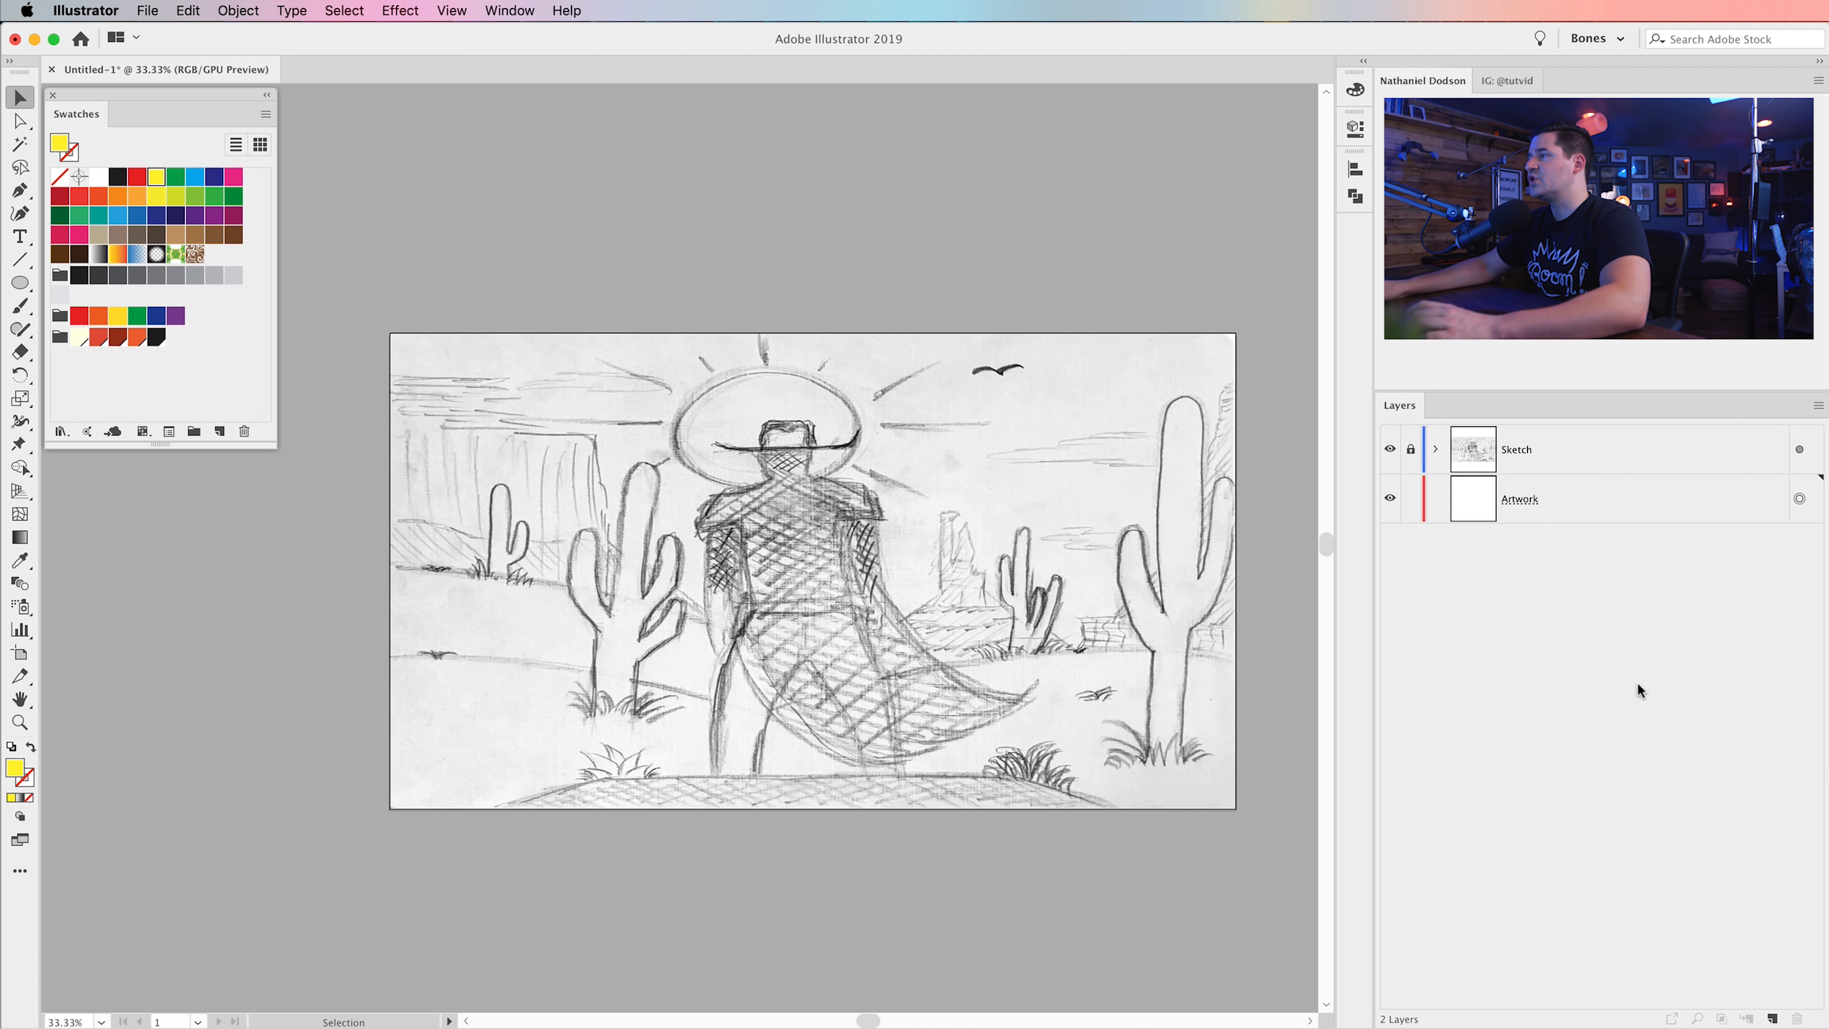
- Draw a tall yellow test ellipse about 1276 x 2753 px that extends above and below the artboard
click(19, 285)
drag(626, 132, 1022, 751)
drag(948, 410, 944, 722)
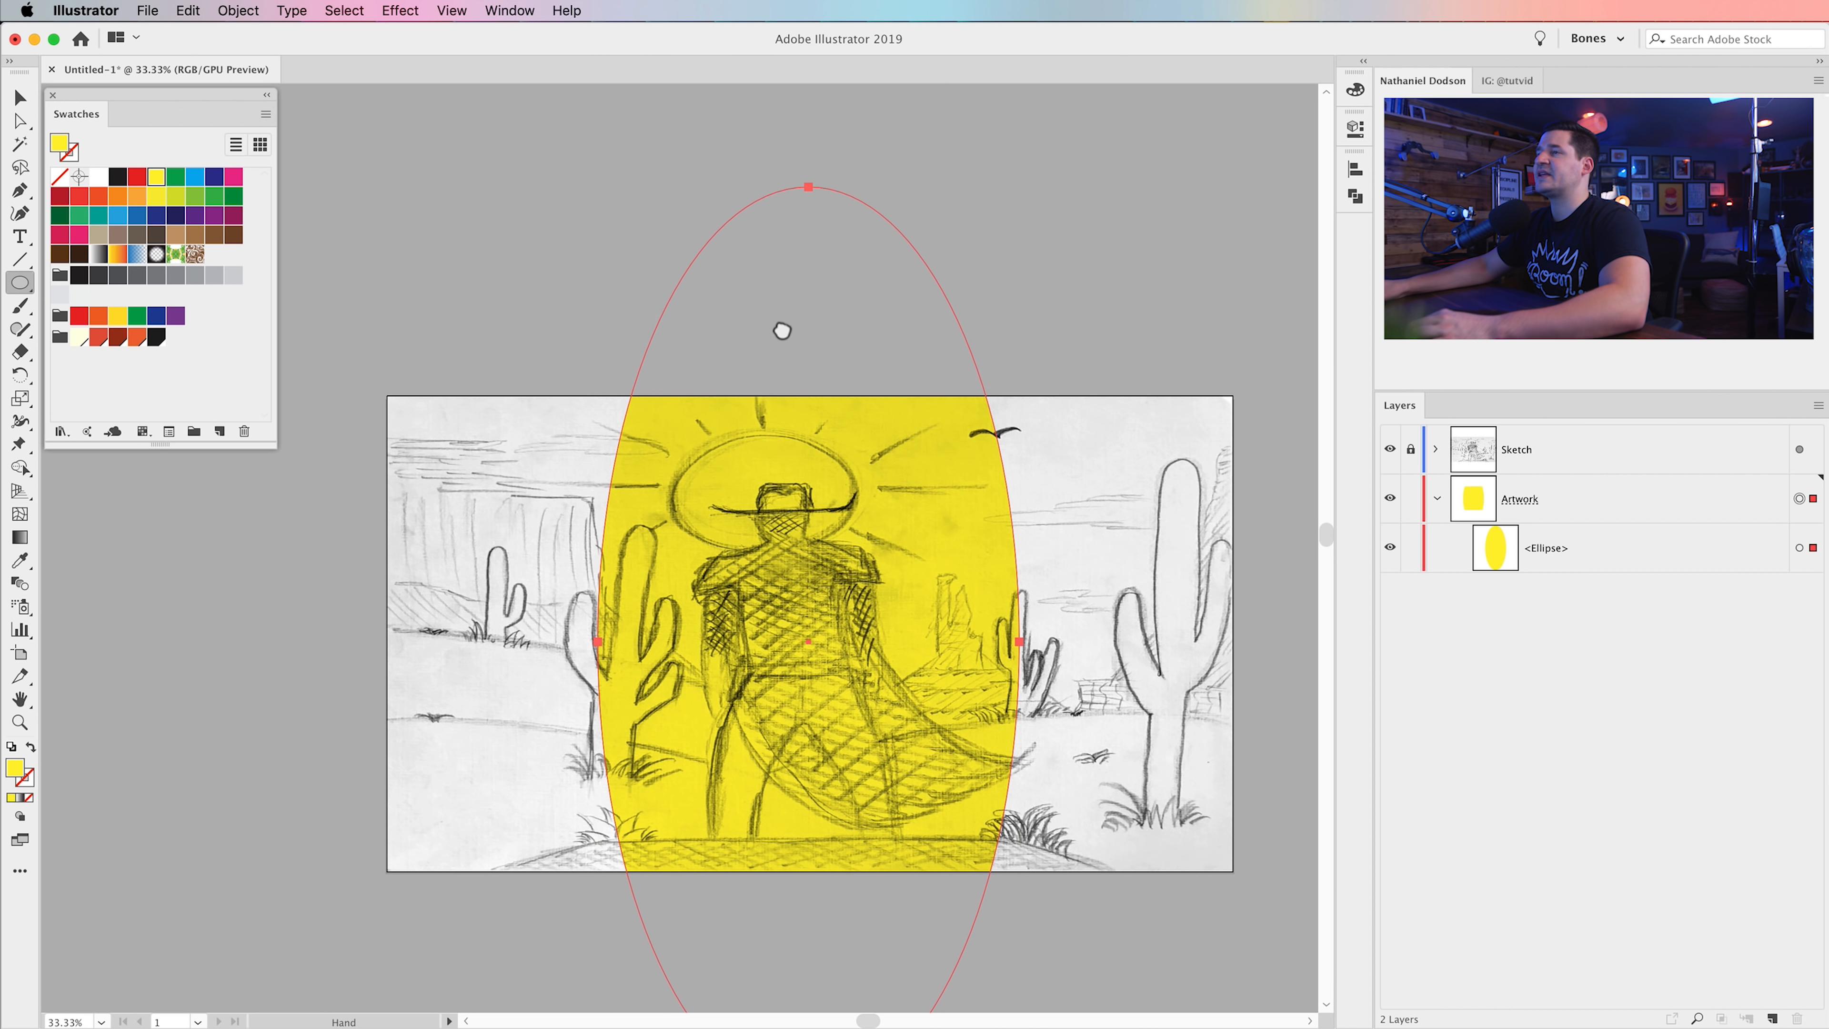
drag(776, 334, 800, 298)
drag(762, 639, 765, 507)
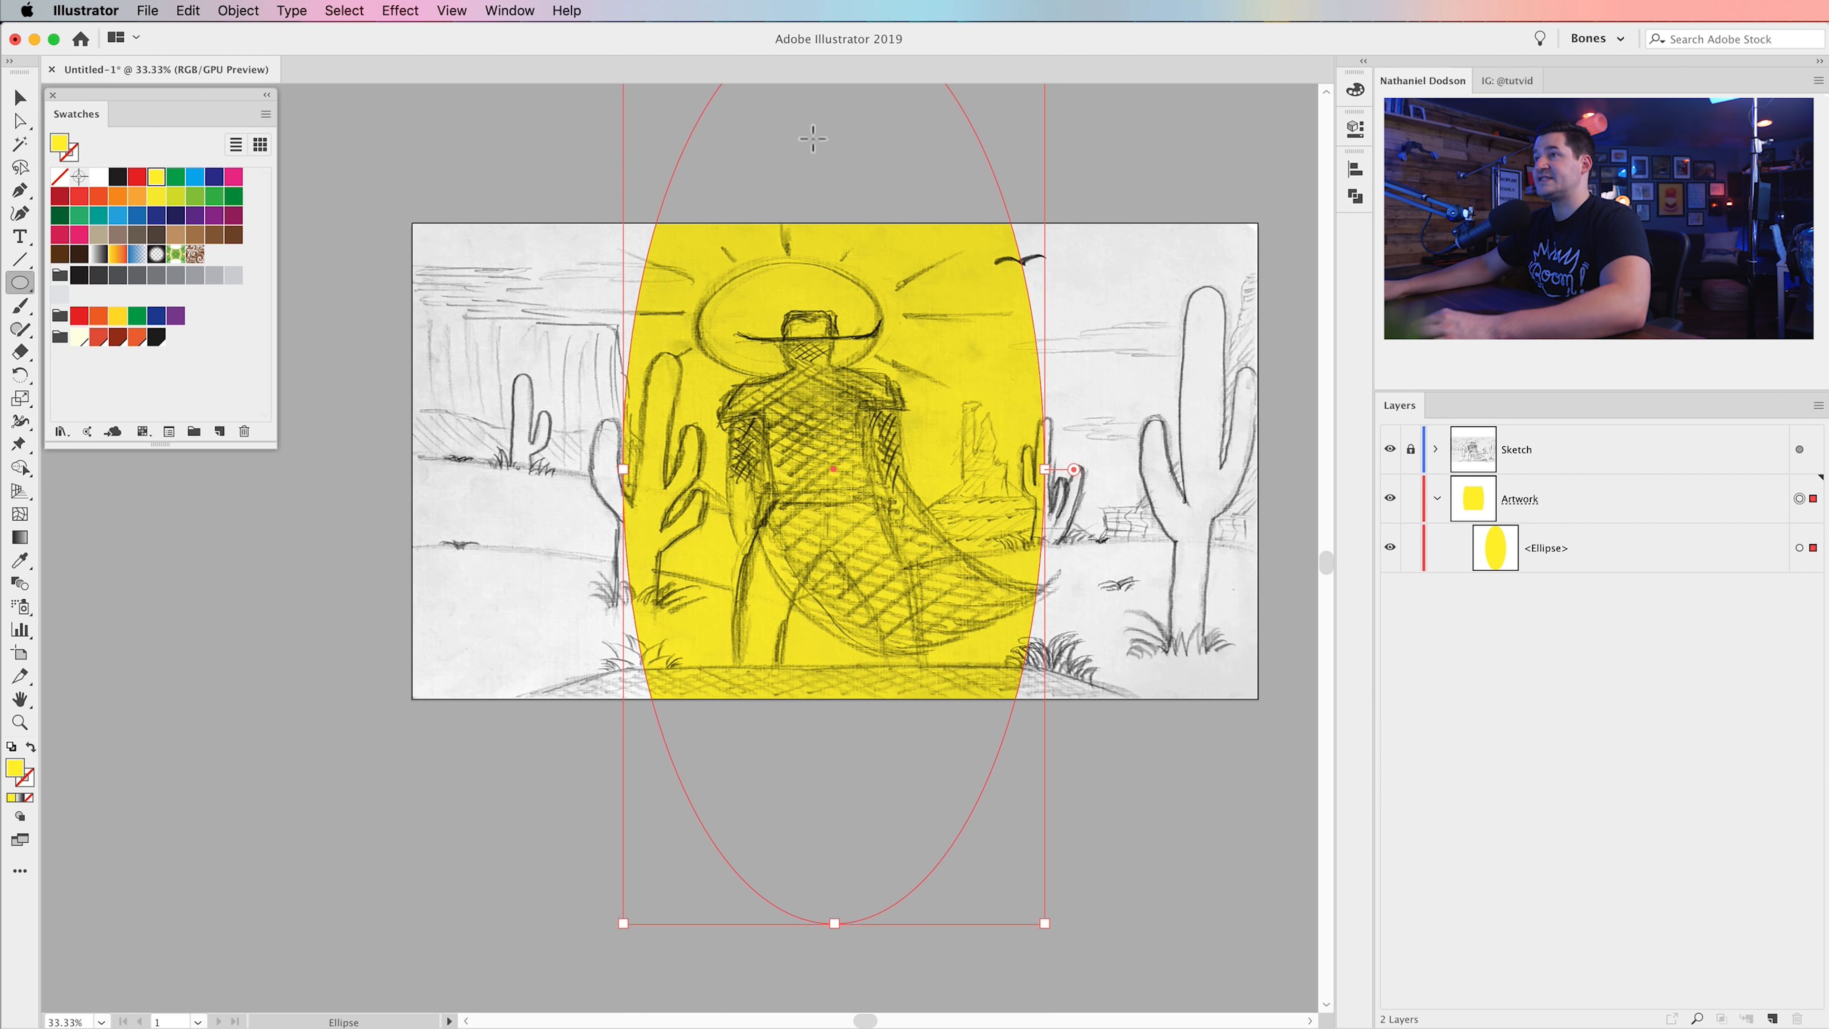
key(v)
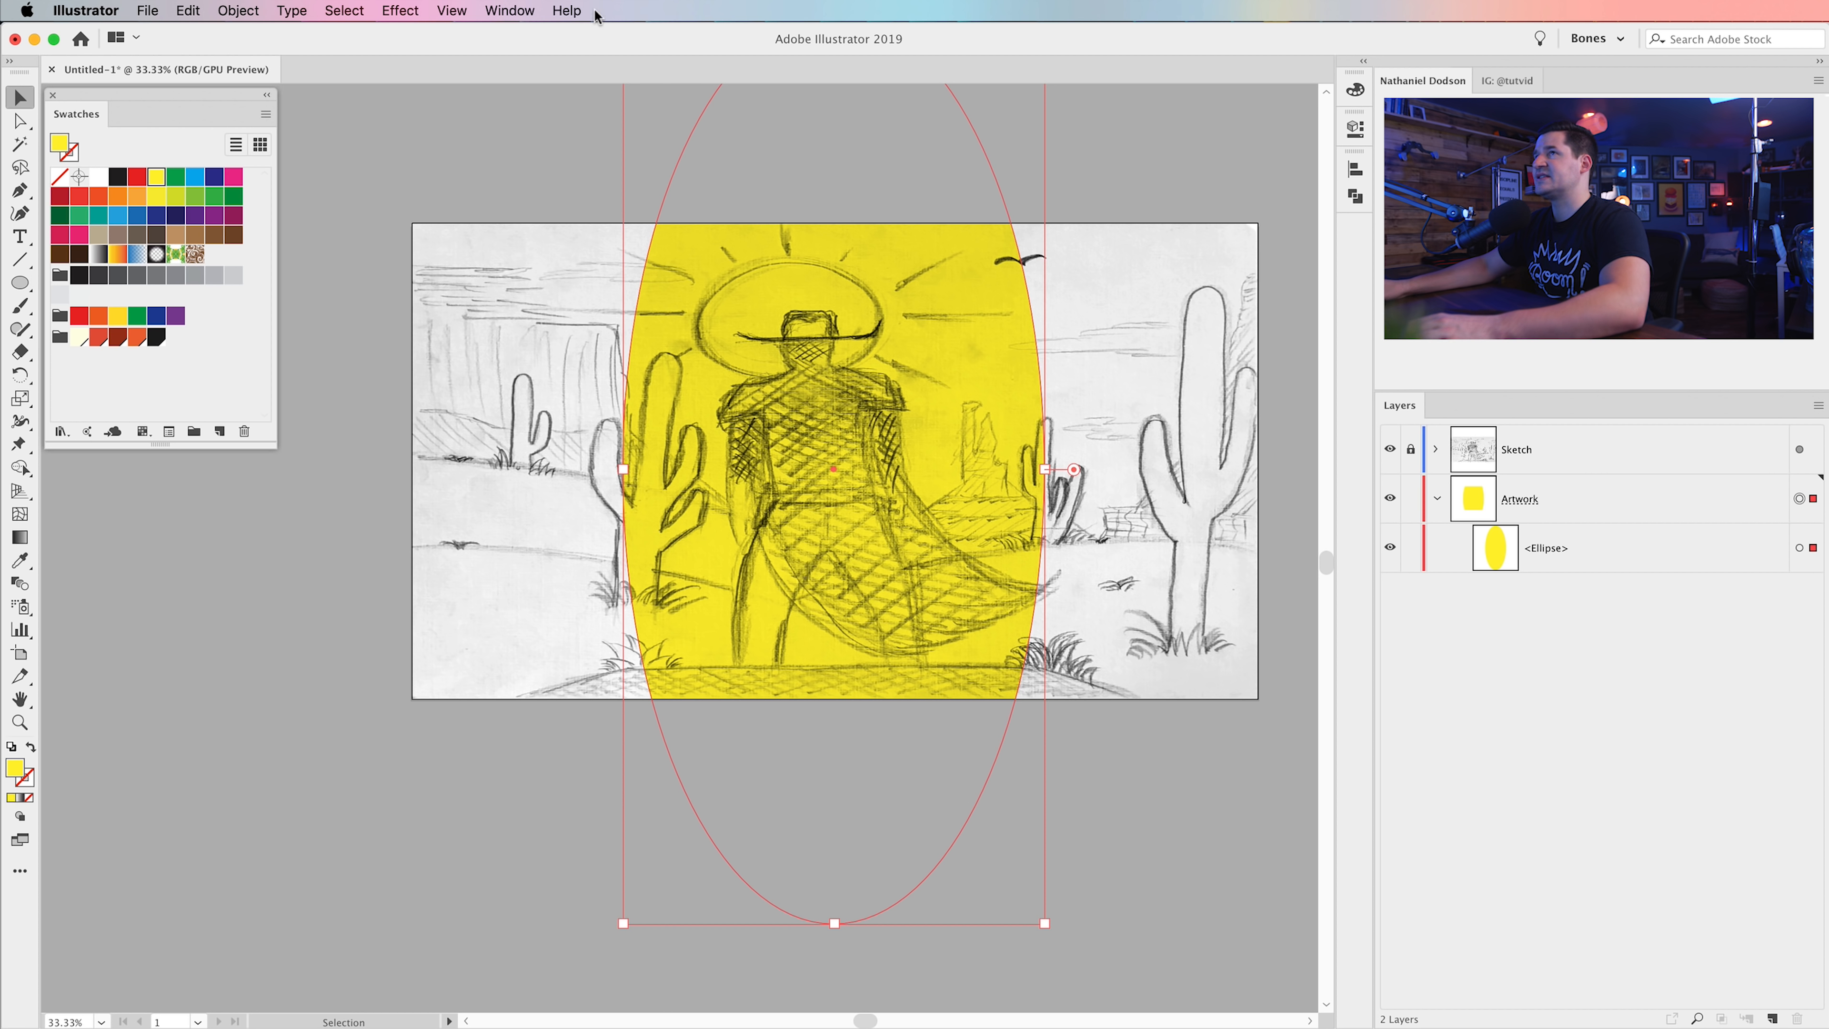
- Unlink the opacity mask from the Artwork layer's contents
click(1354, 128)
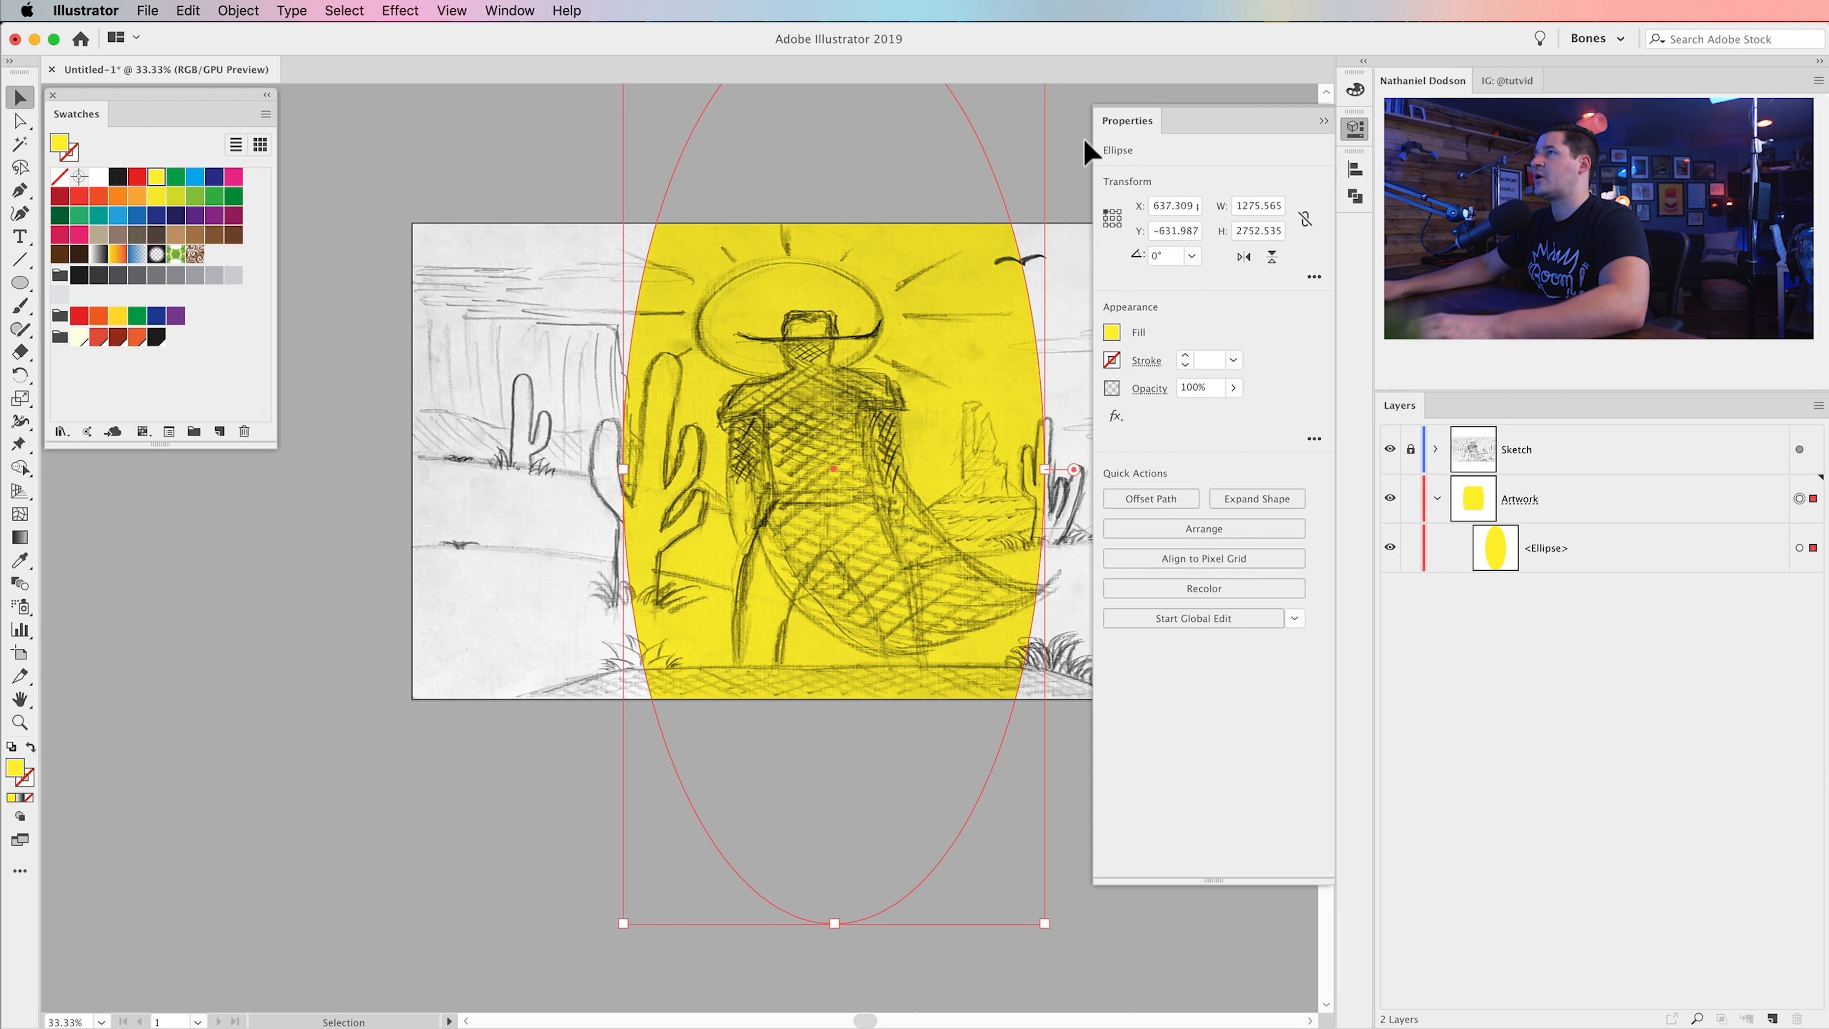
click(1149, 388)
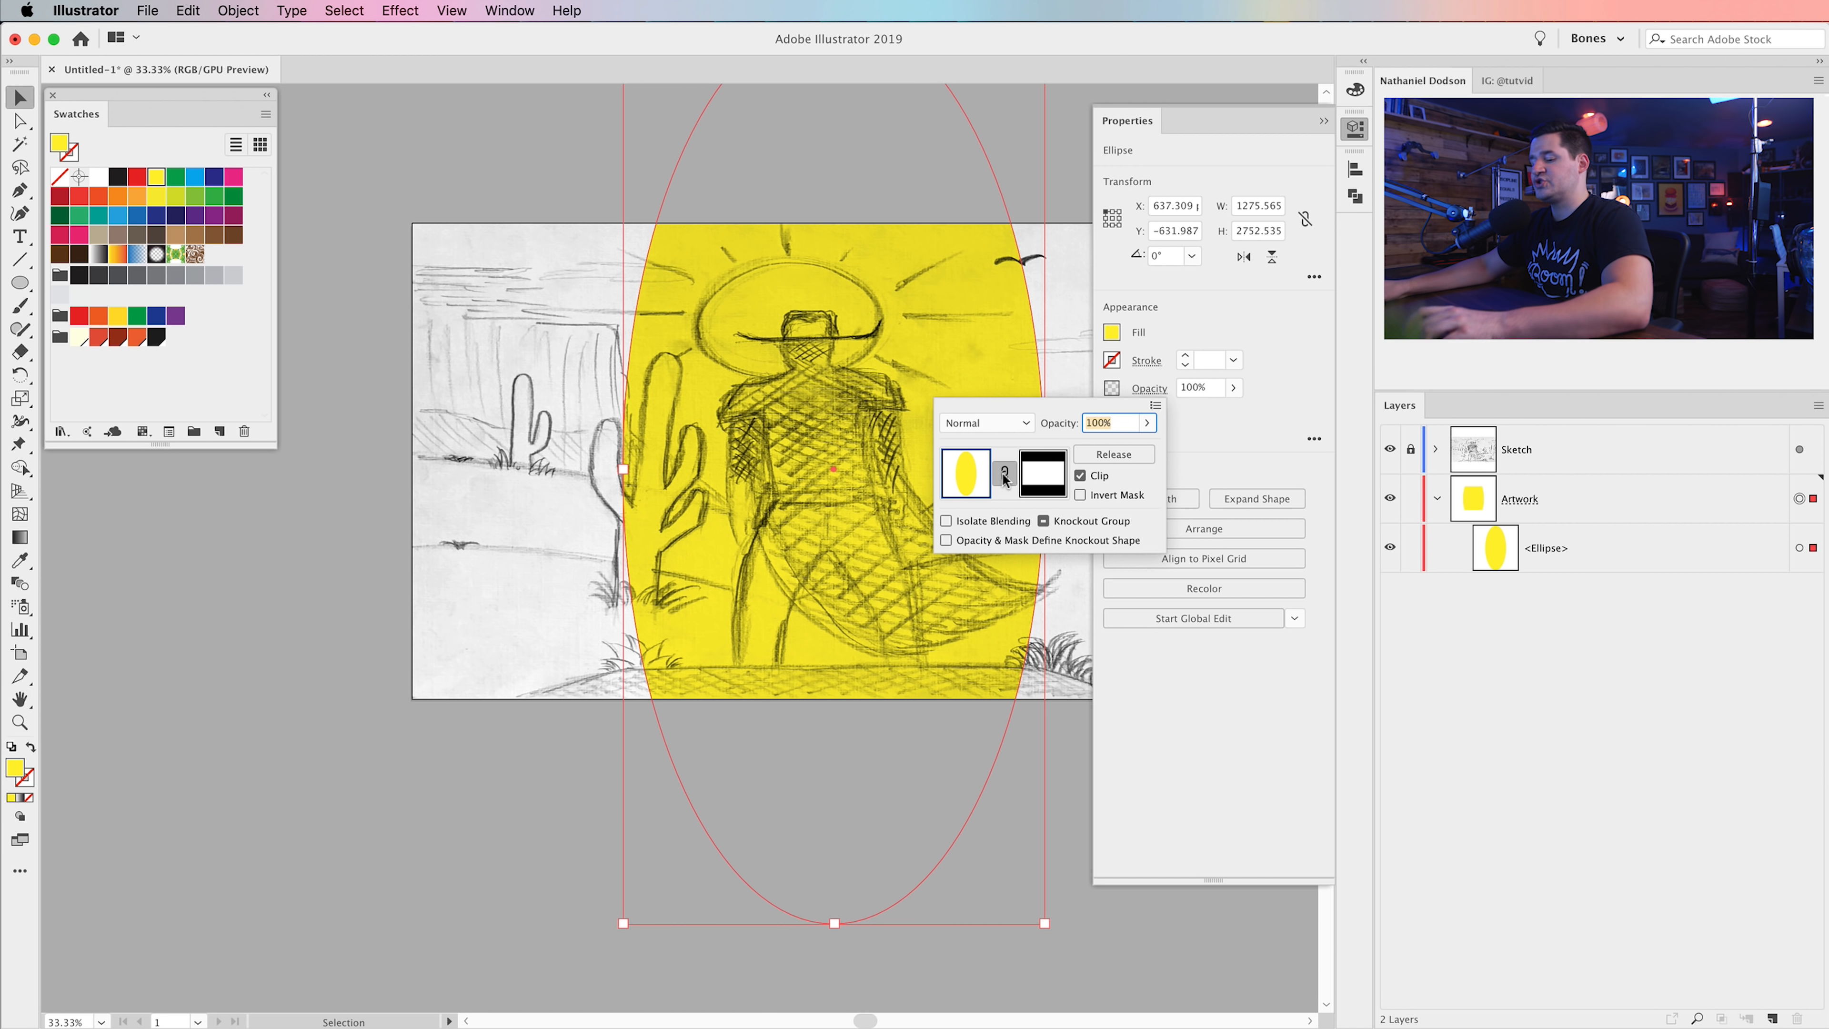
click(1003, 476)
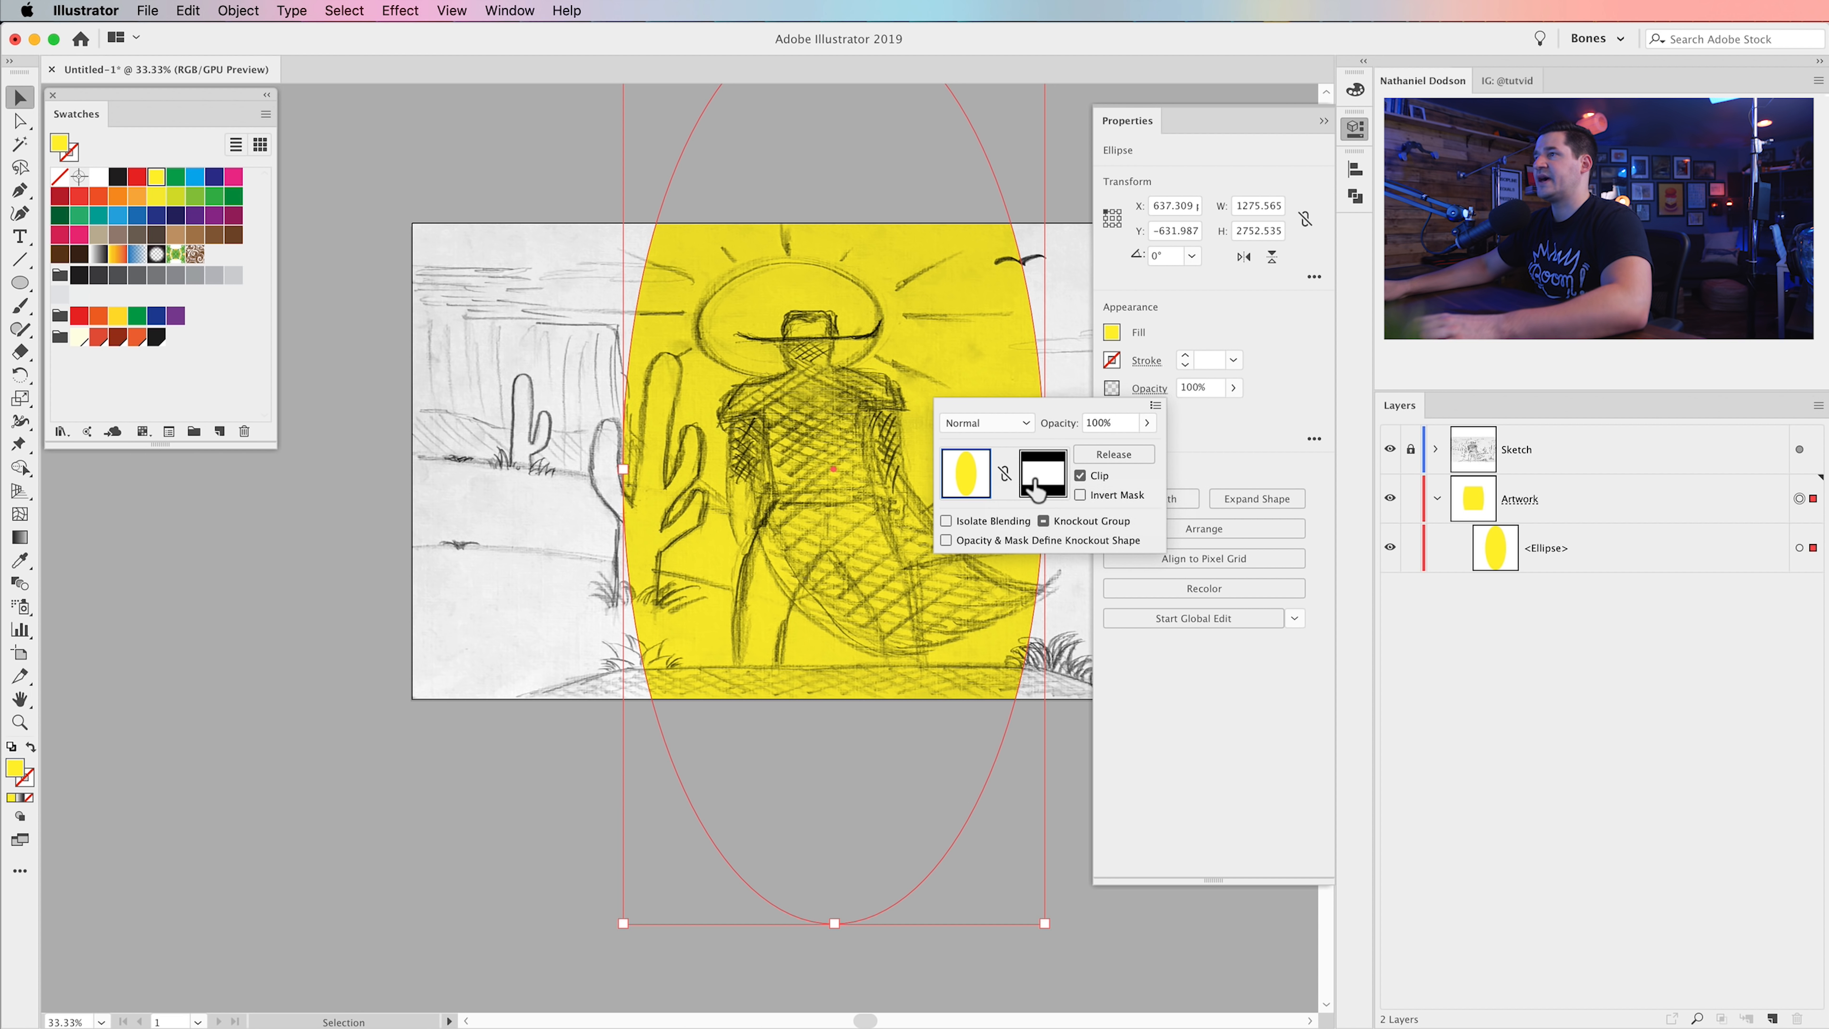
click(1353, 128)
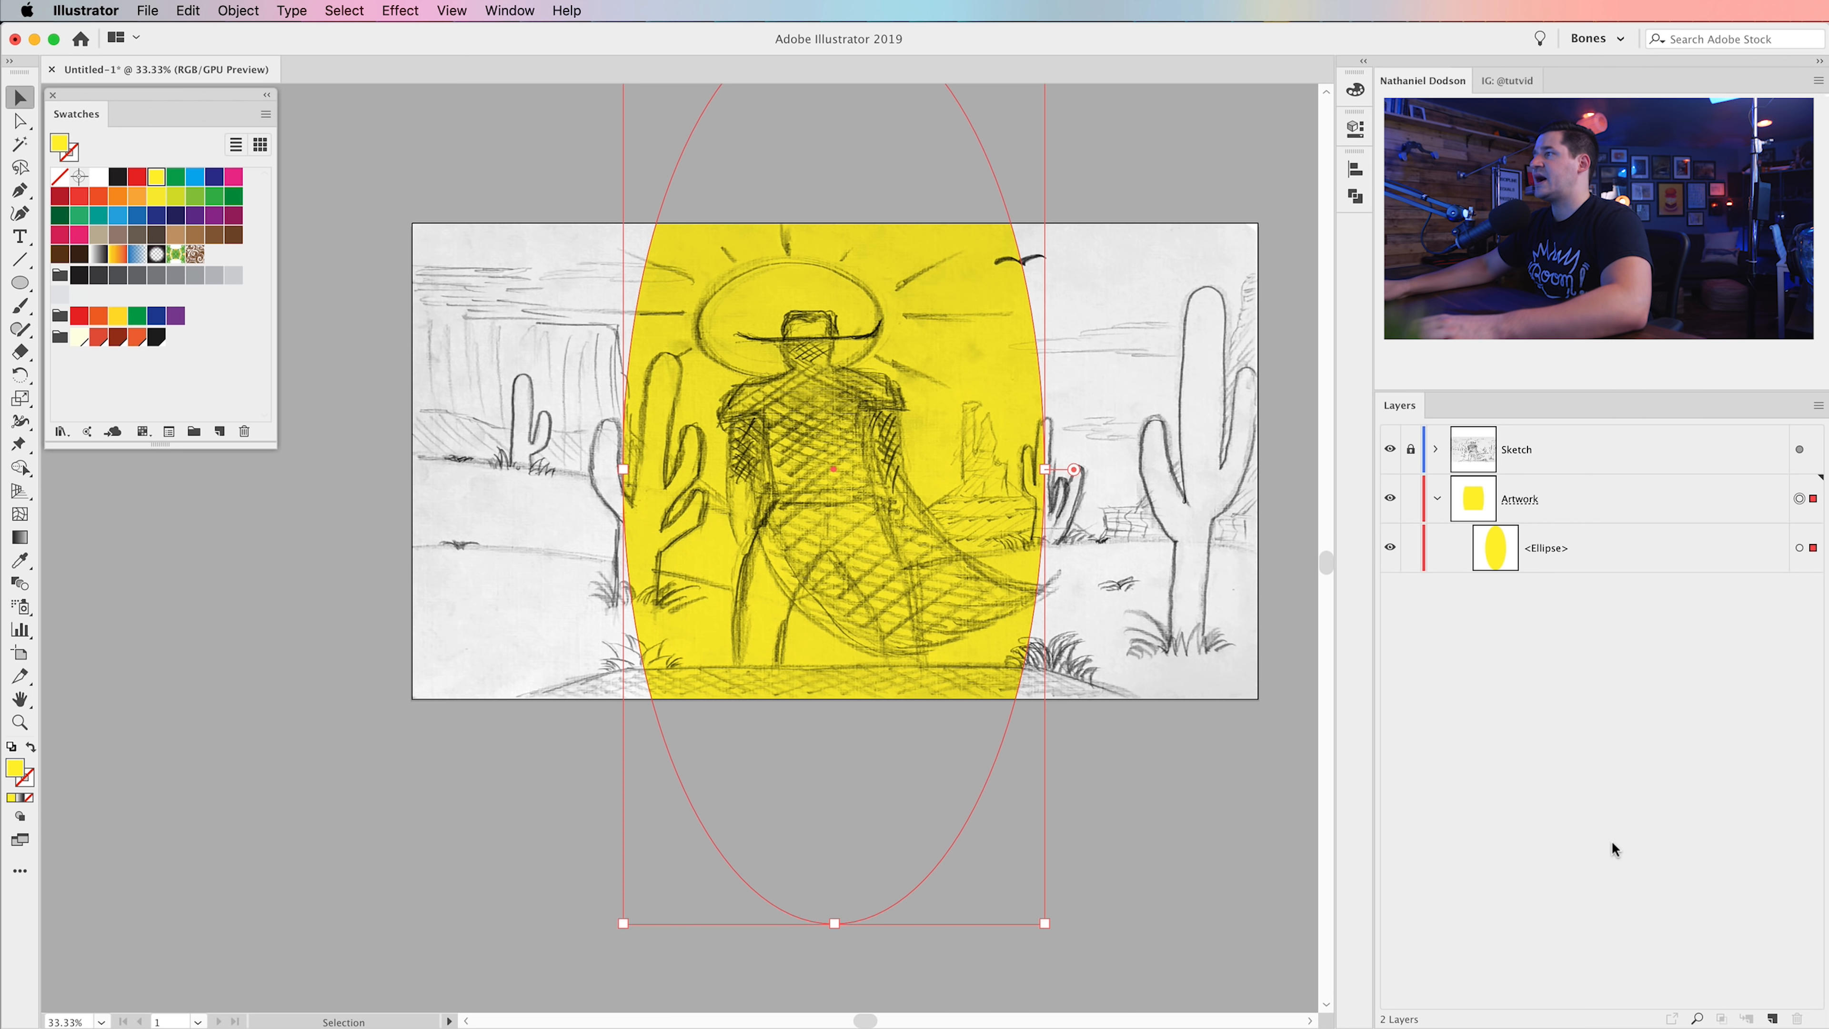
- Move the yellow ellipse down and to the left to test the mask, and delete it
mouse_move(821, 410)
mouse_down()
mouse_move(963, 459)
mouse_move(870, 592)
mouse_move(744, 522)
mouse_move(757, 484)
mouse_move(1217, 278)
mouse_move(718, 270)
mouse_move(449, 237)
mouse_move(598, 472)
mouse_move(788, 409)
mouse_up()
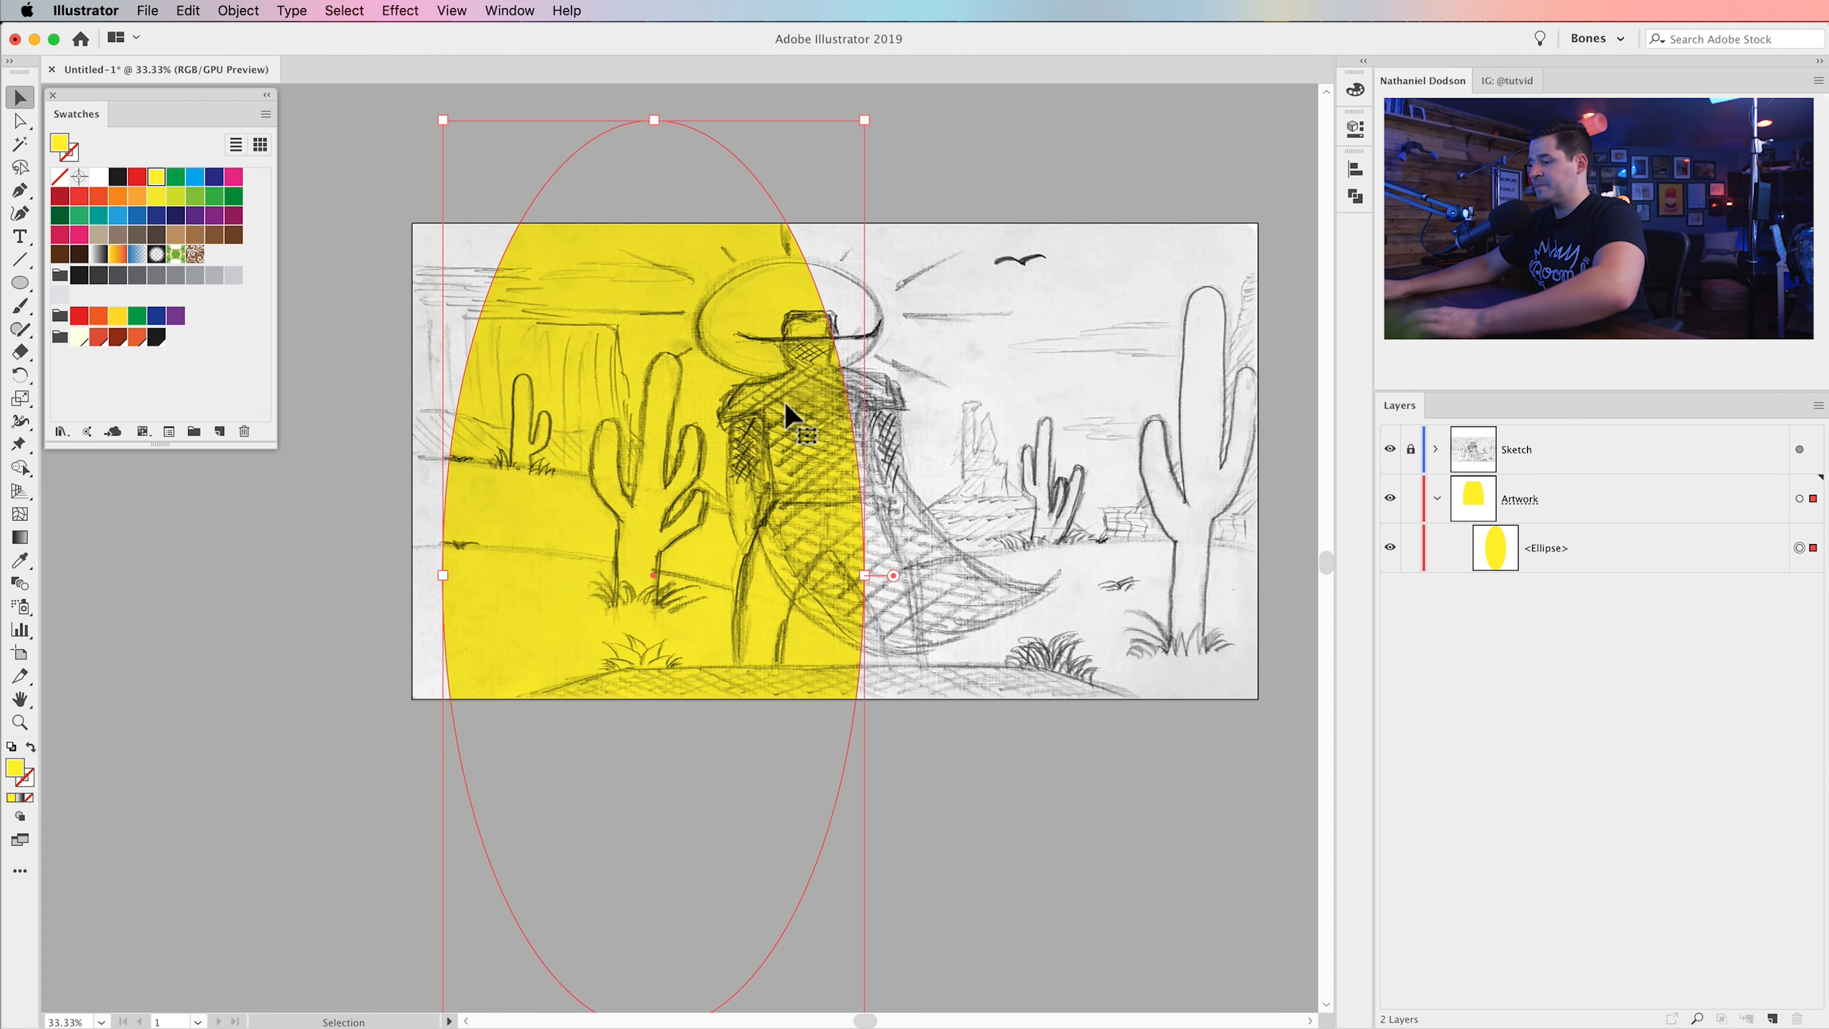
key(Delete)
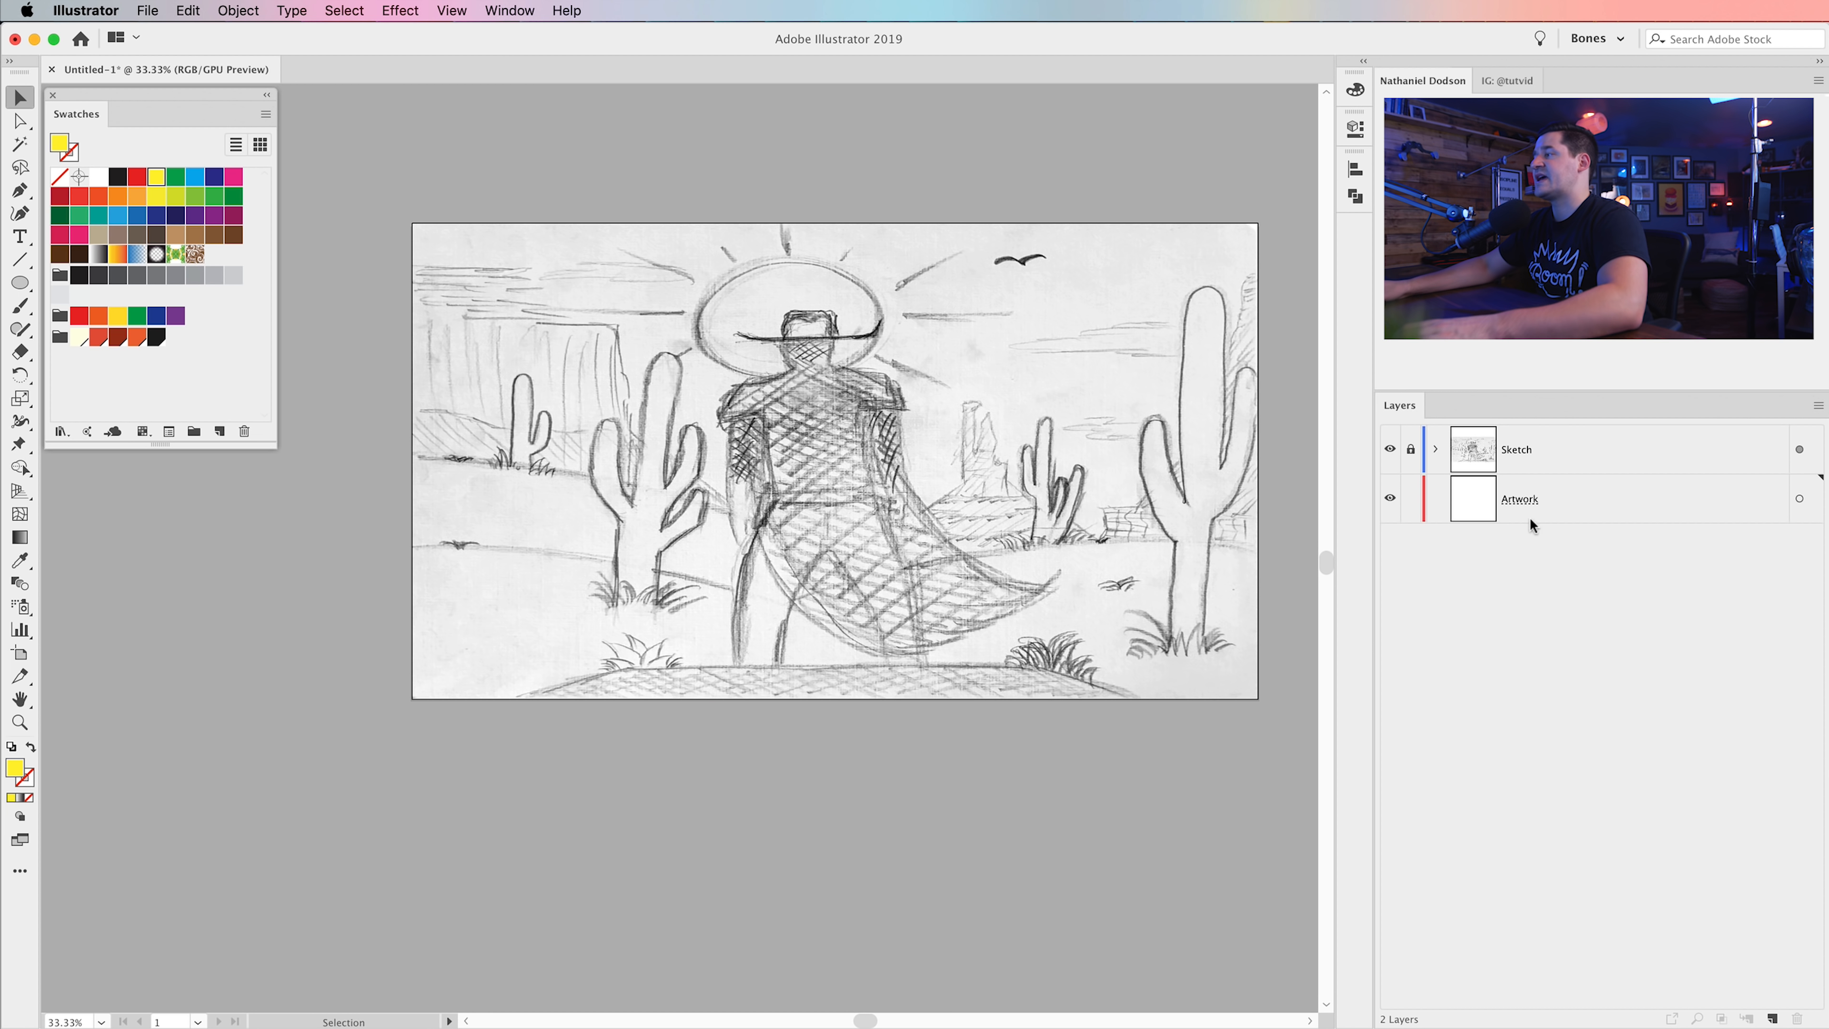
- Draw a very wide dark gray ellipse as the left dune, covering the lower left of the artboard along the sketched ground line
key(super+minus)
key(super+minus)
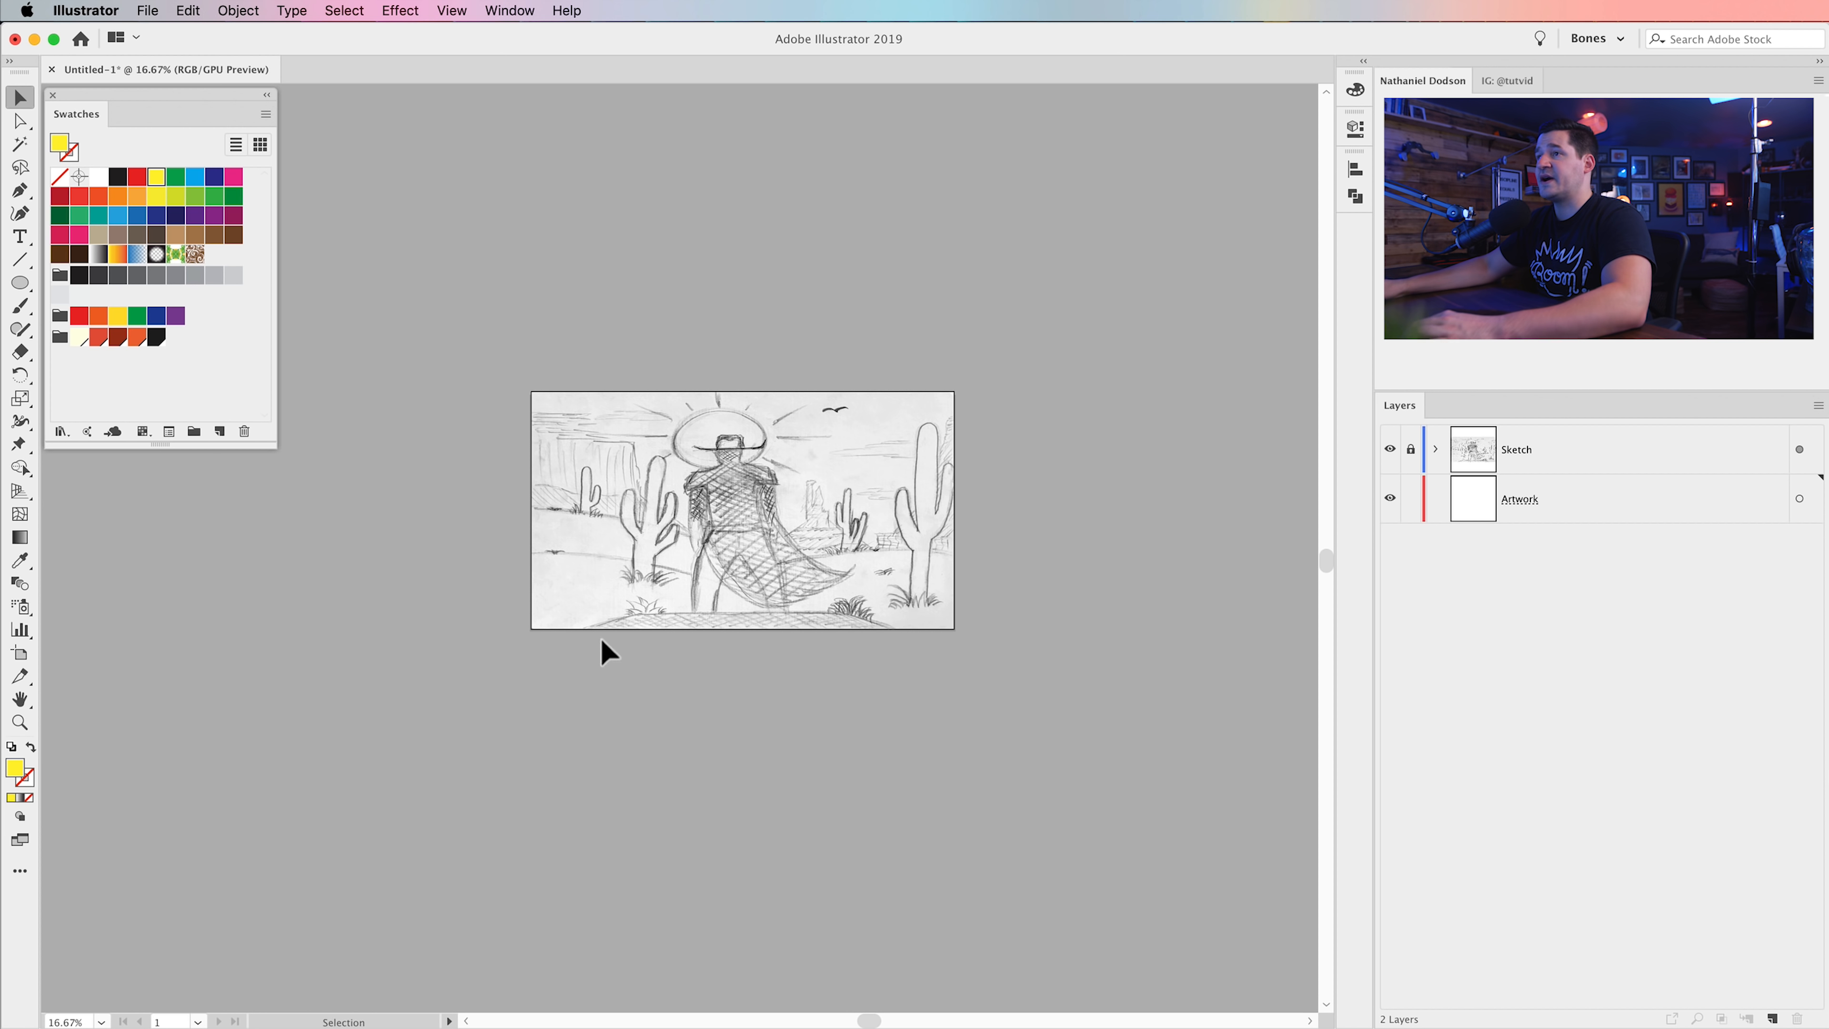
scroll(603, 657, up, 3)
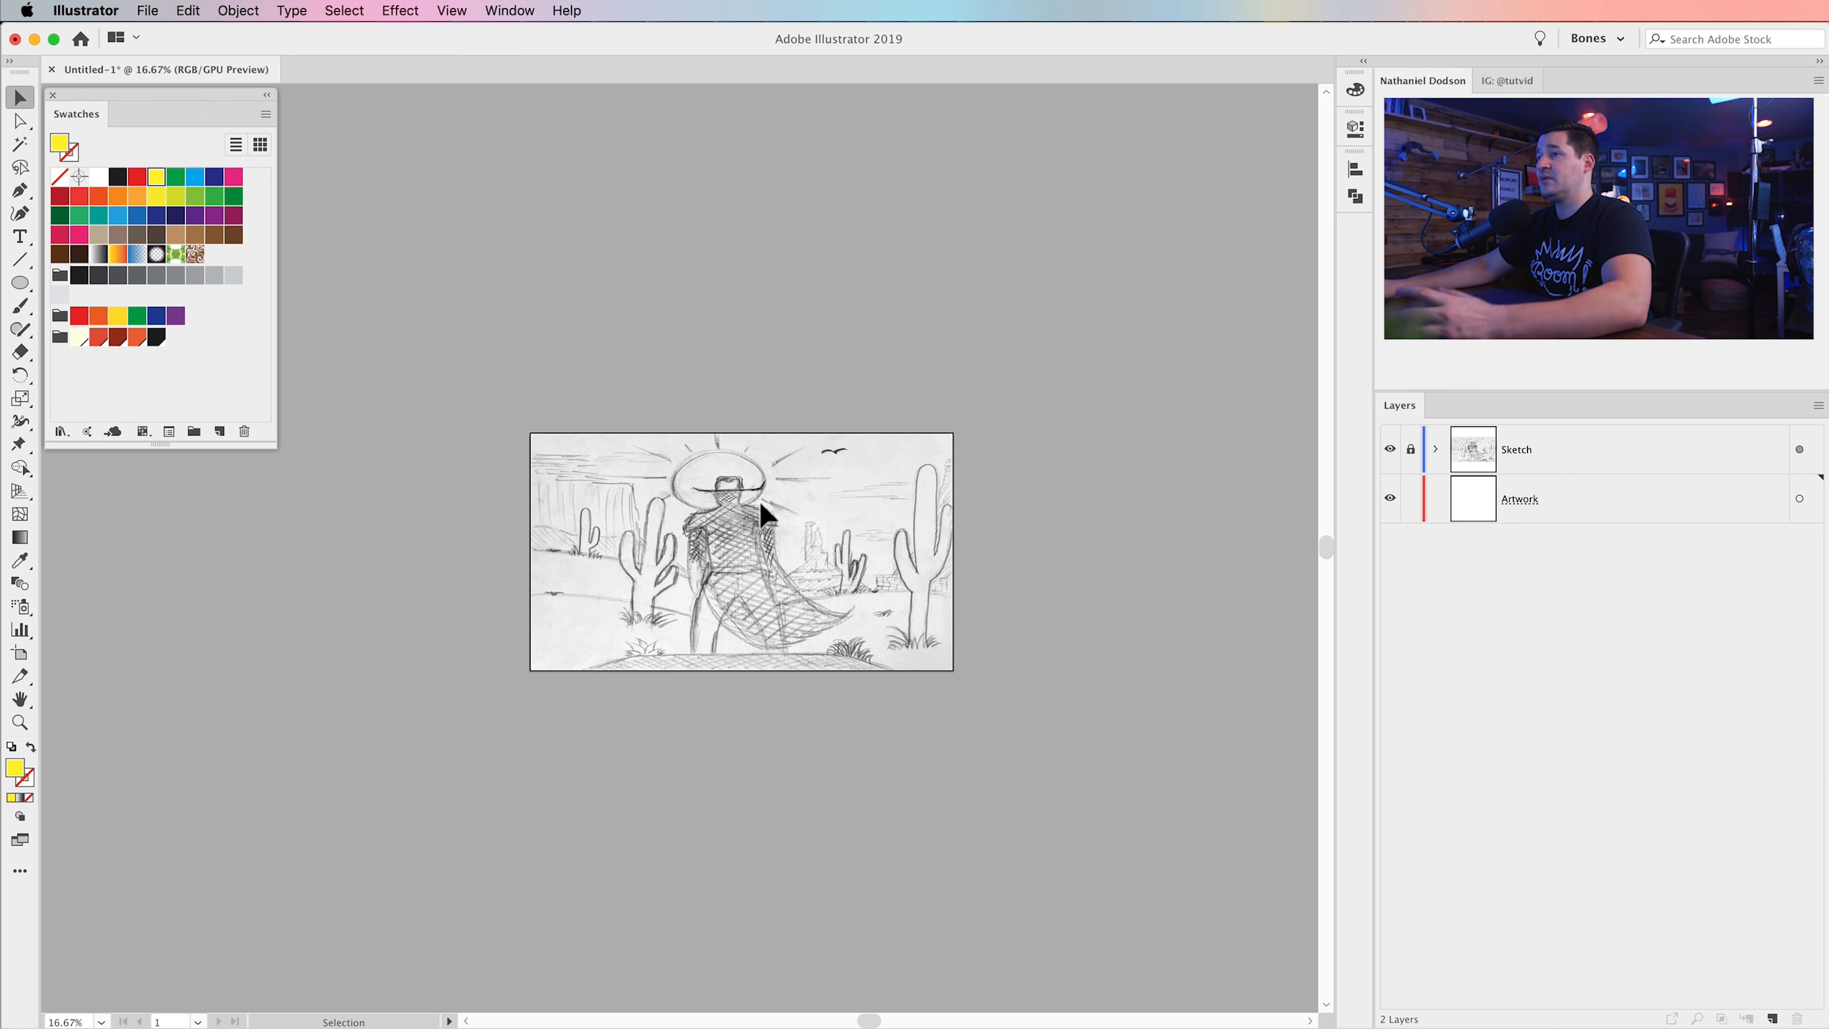
click(20, 284)
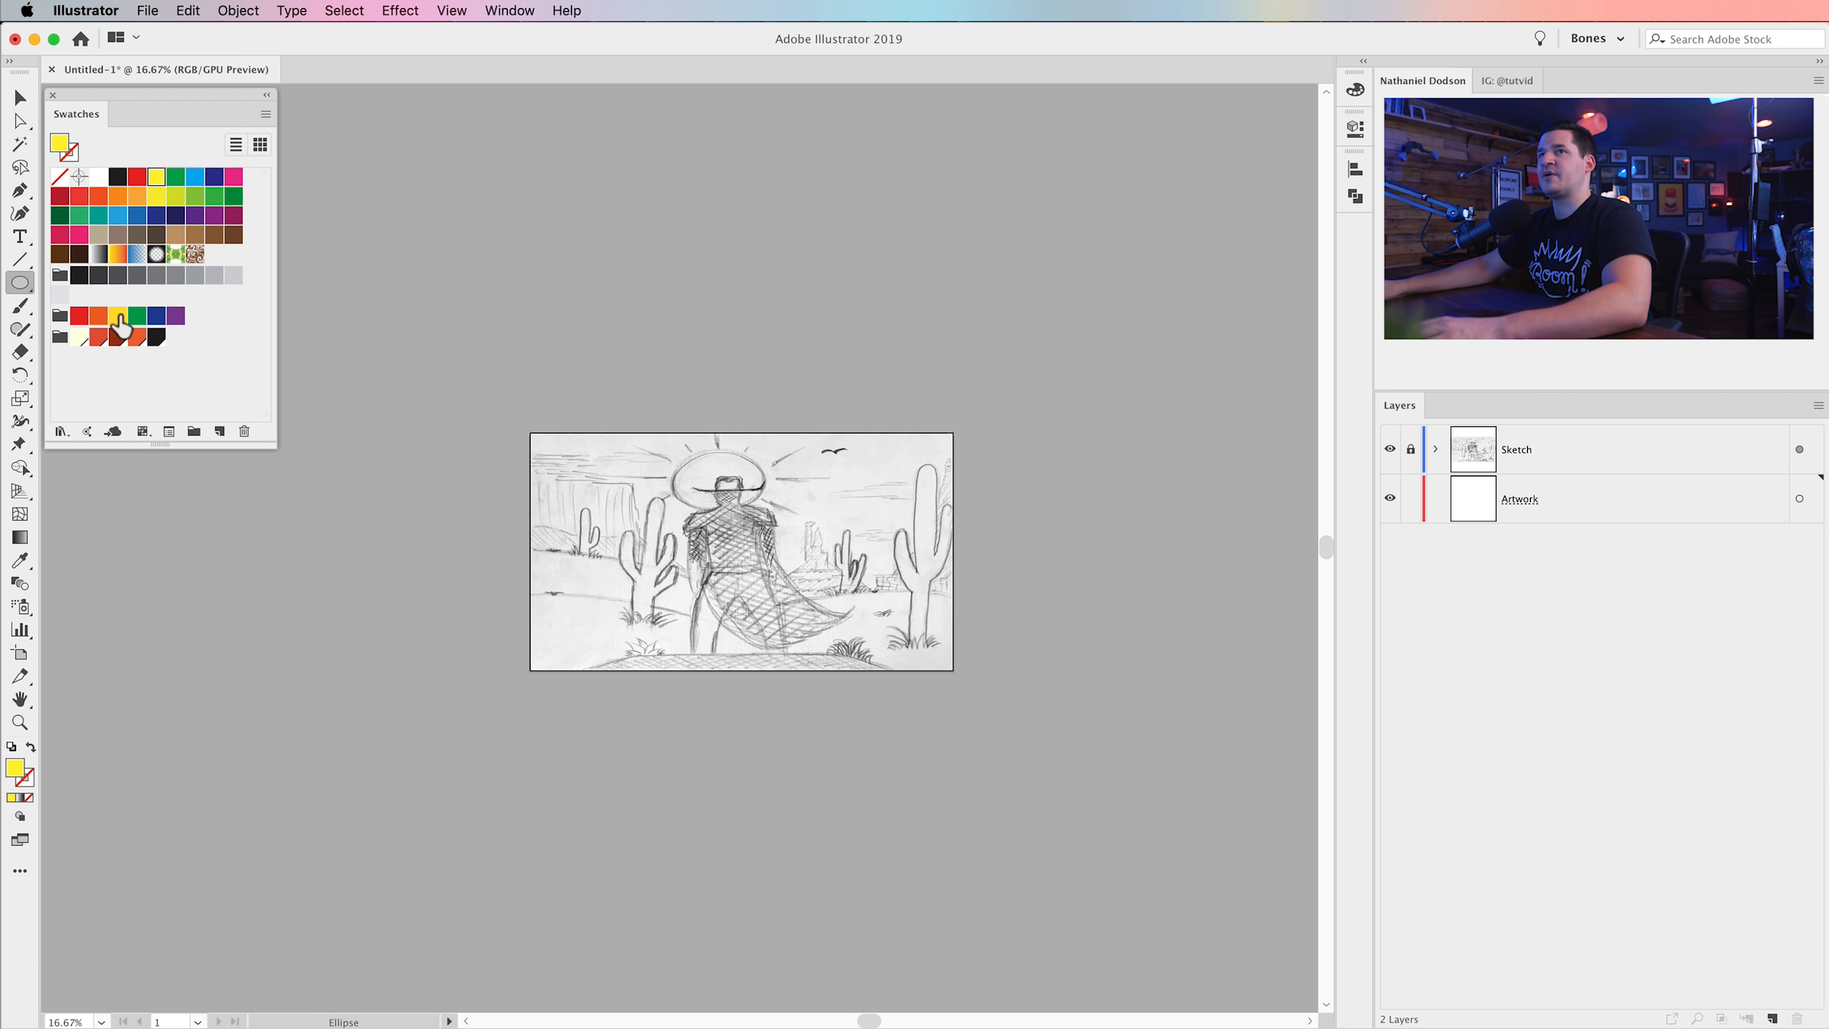
click(118, 276)
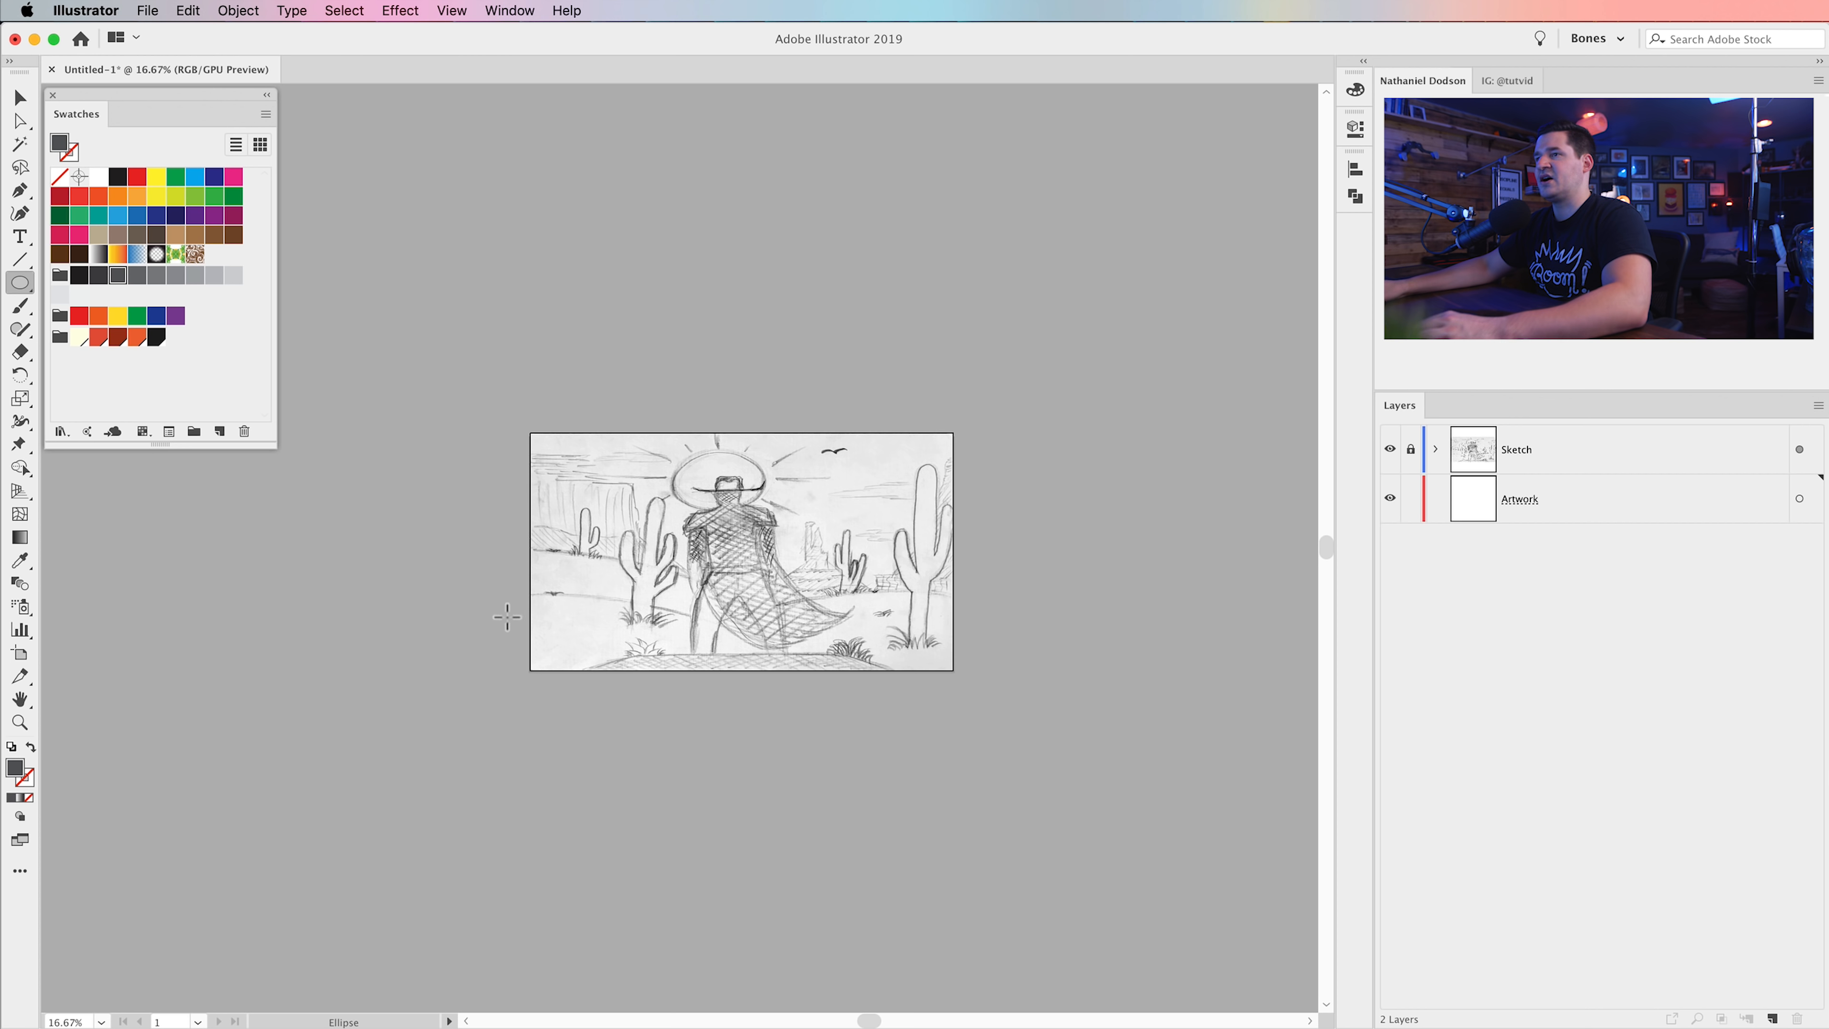
drag(271, 587, 782, 659)
drag(662, 545, 977, 783)
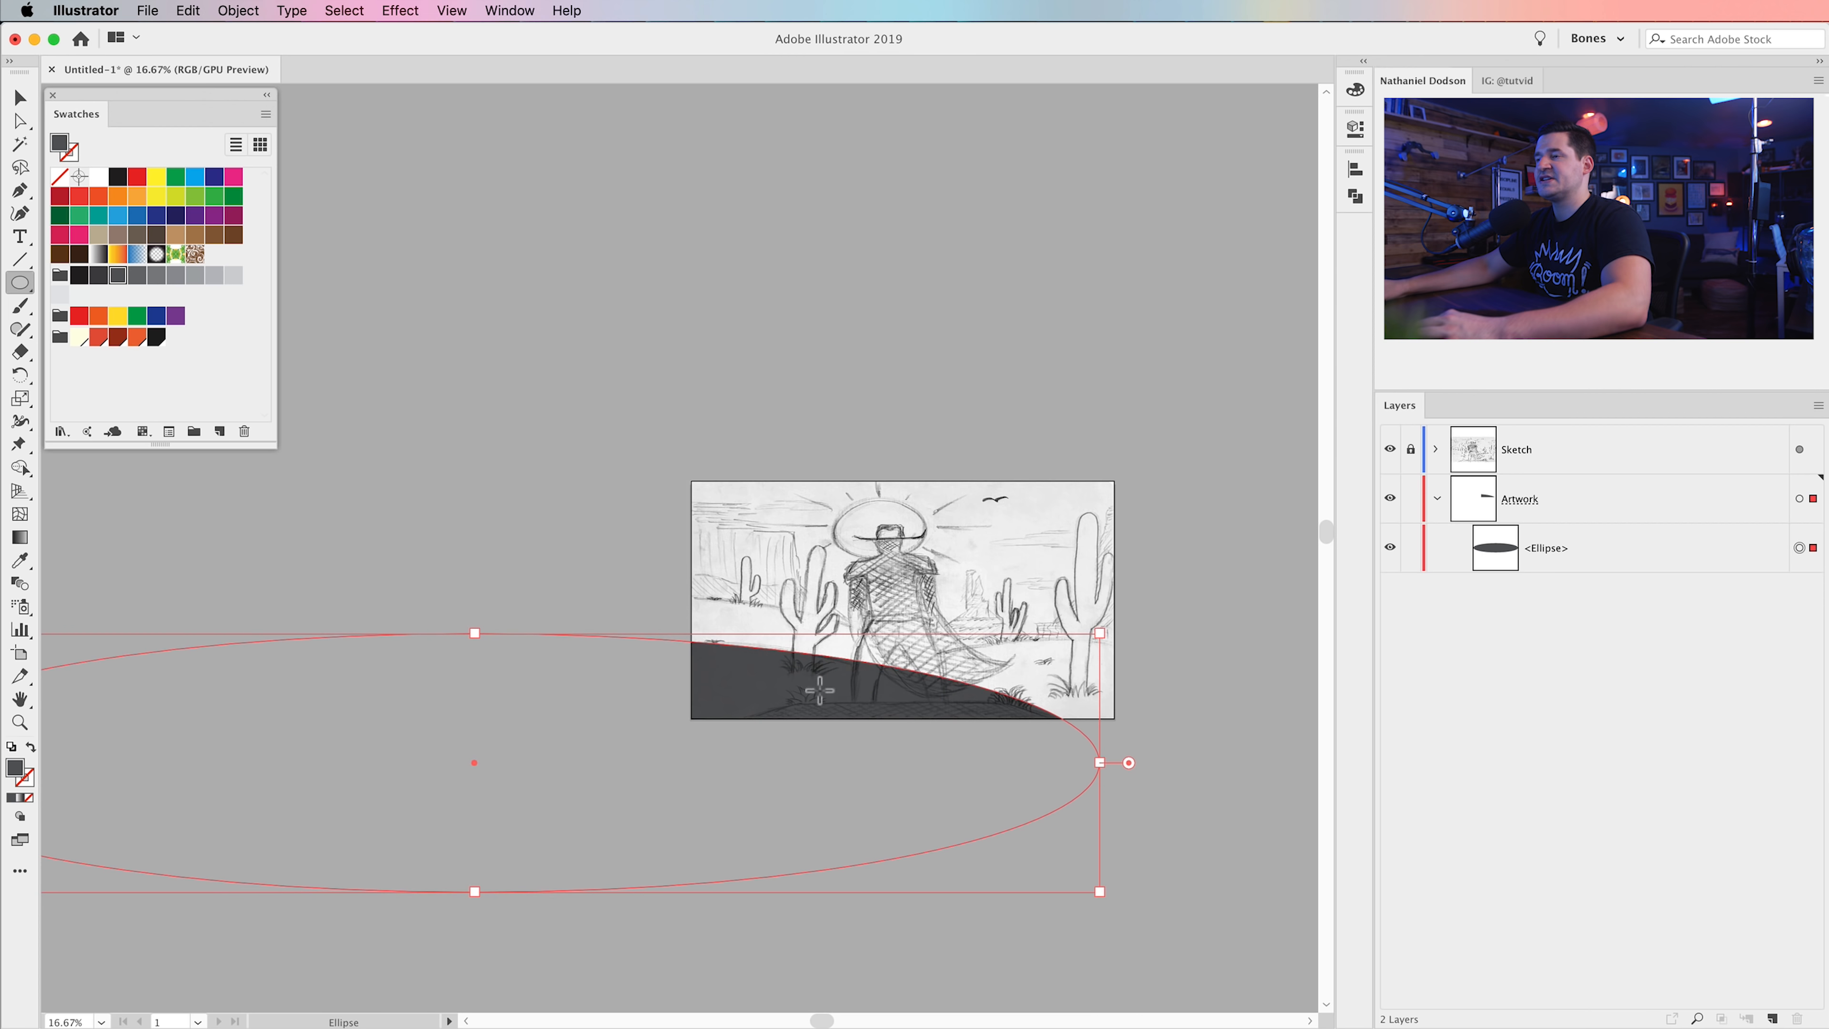
drag(835, 742, 797, 698)
key(v)
click(1167, 587)
- Duplicate the dark gray ellipse to the right so the copy forms a dune rising toward the artboard's right edge
click(764, 666)
scroll(891, 838, right, 10)
scroll(891, 837, down, 2)
drag(252, 616, 955, 618)
drag(736, 690, 996, 755)
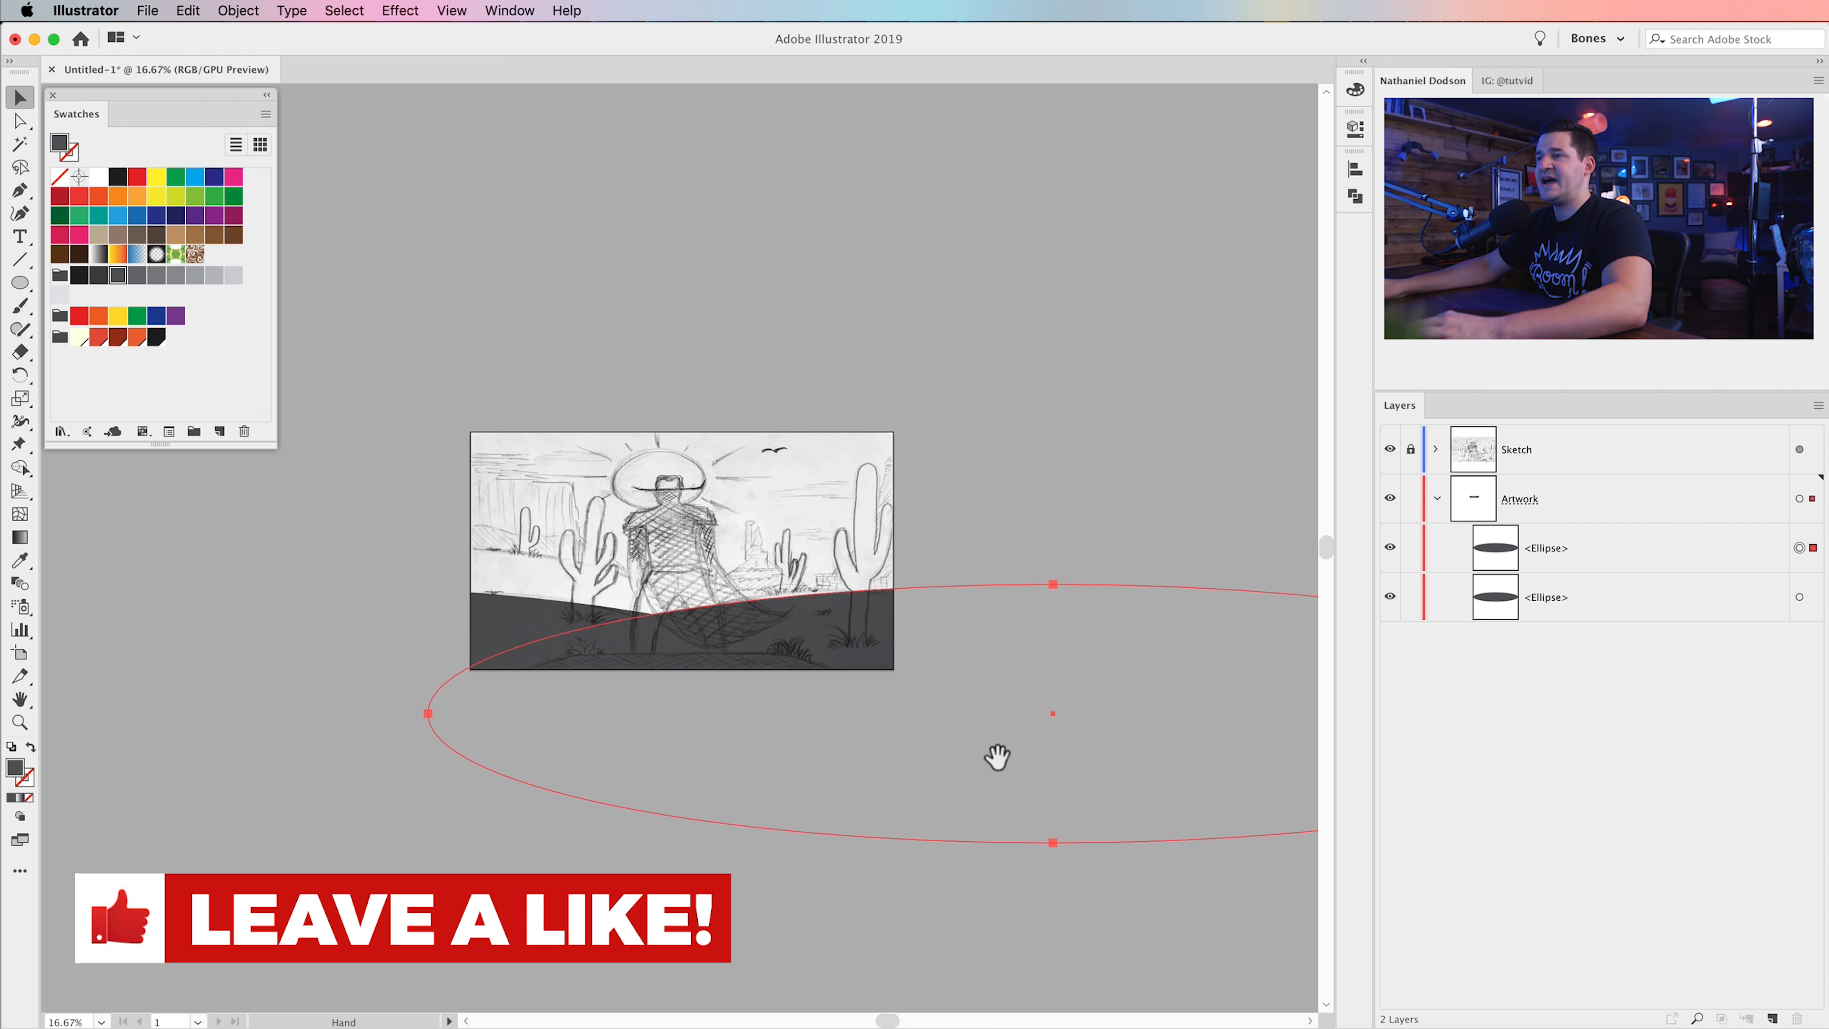
- Fill the right dune ellipse with pink and place it behind the dark gray ellipse
click(1559, 548)
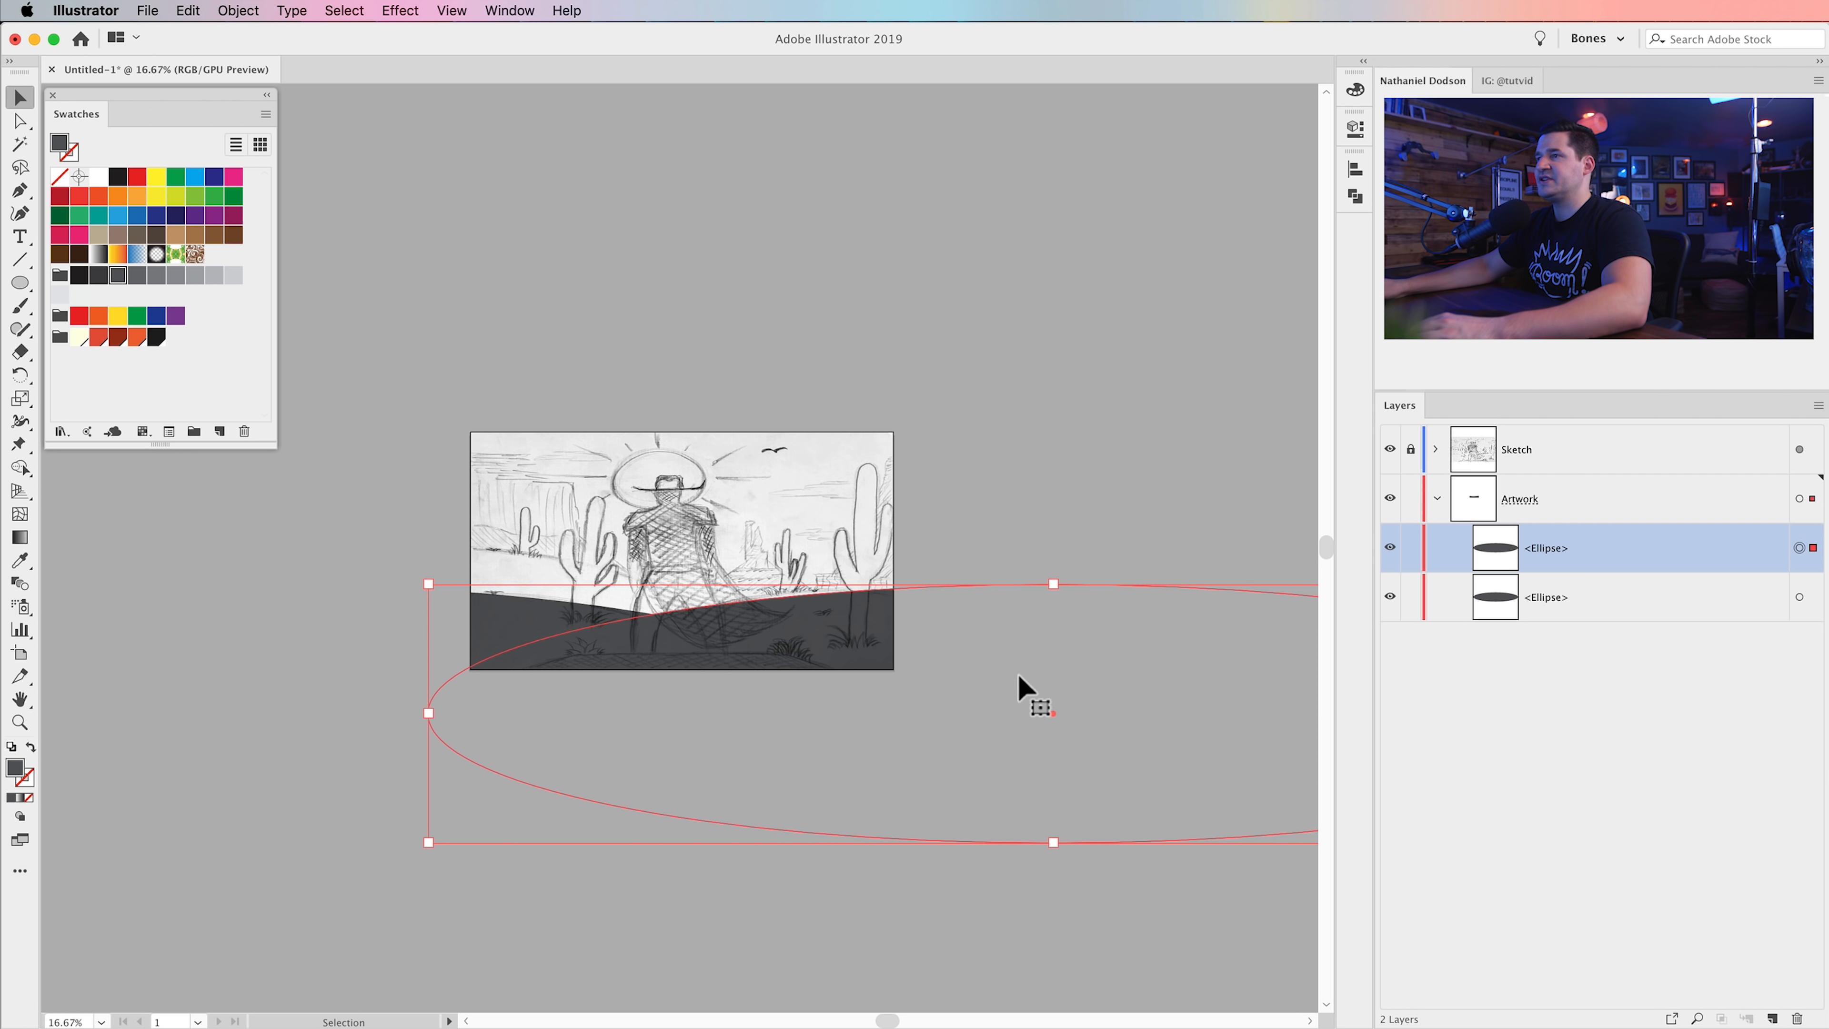
click(80, 238)
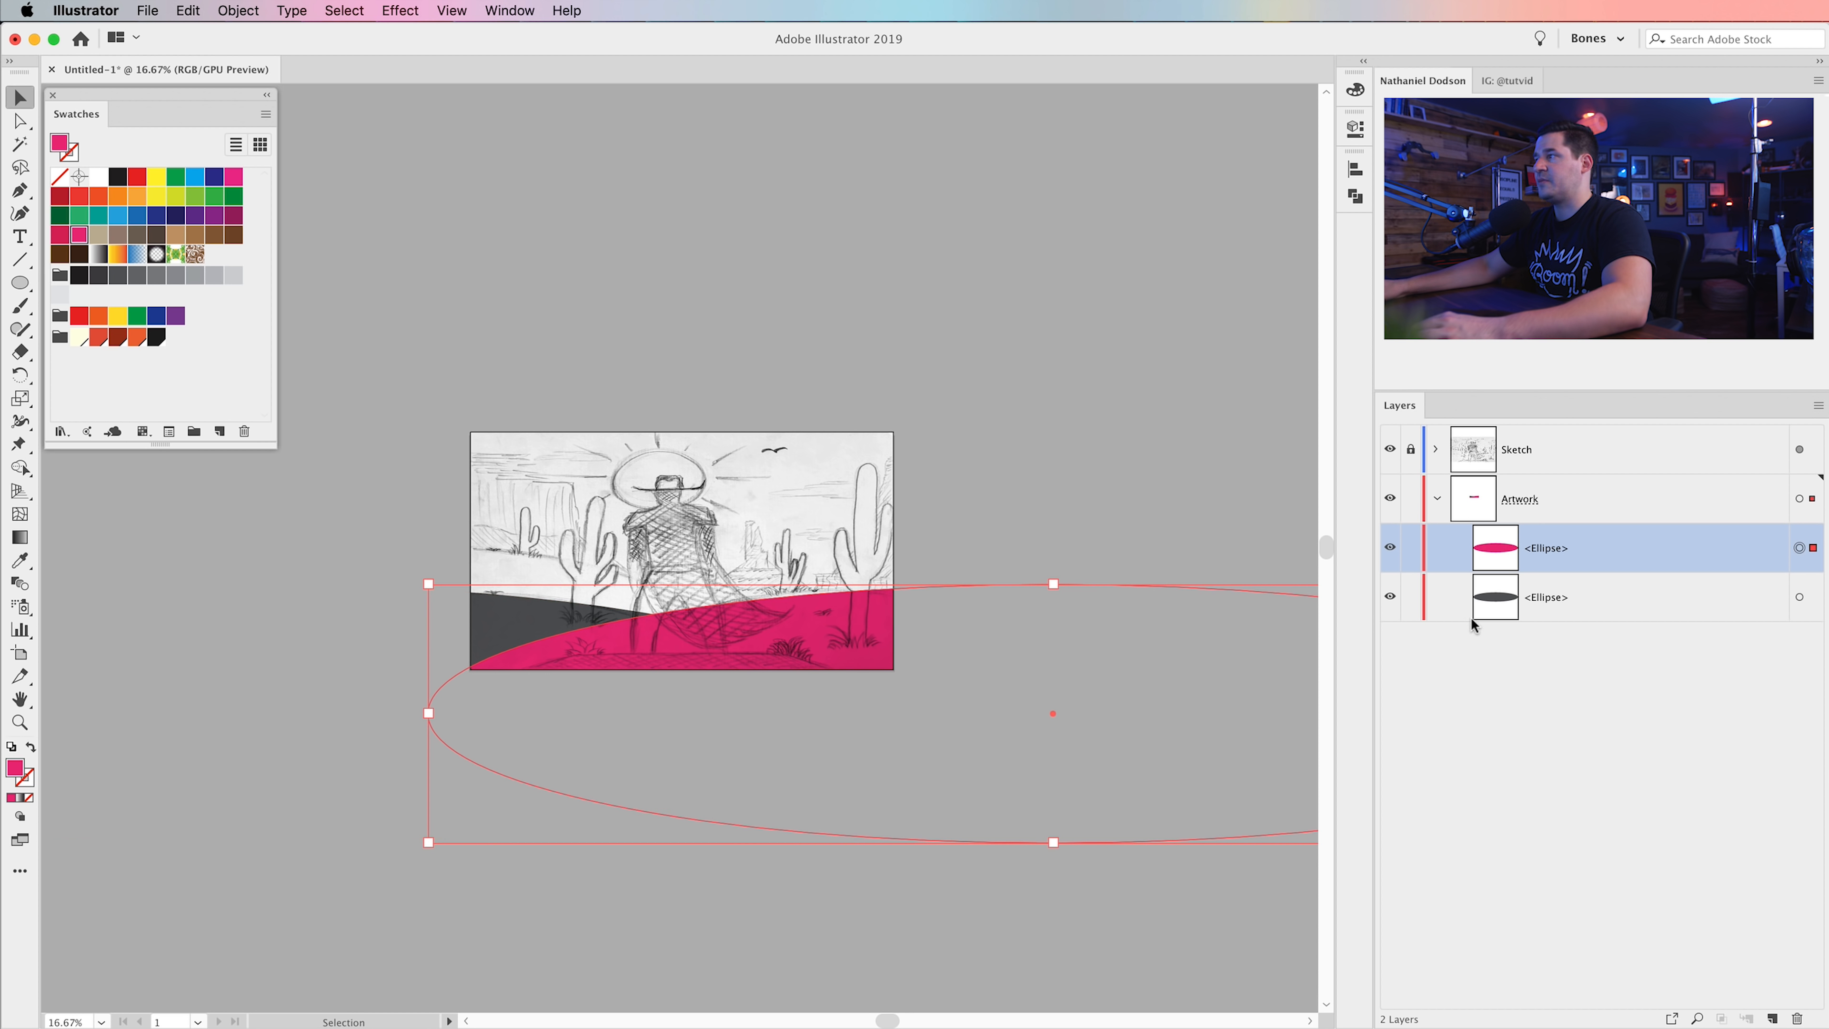
drag(1589, 539, 1592, 595)
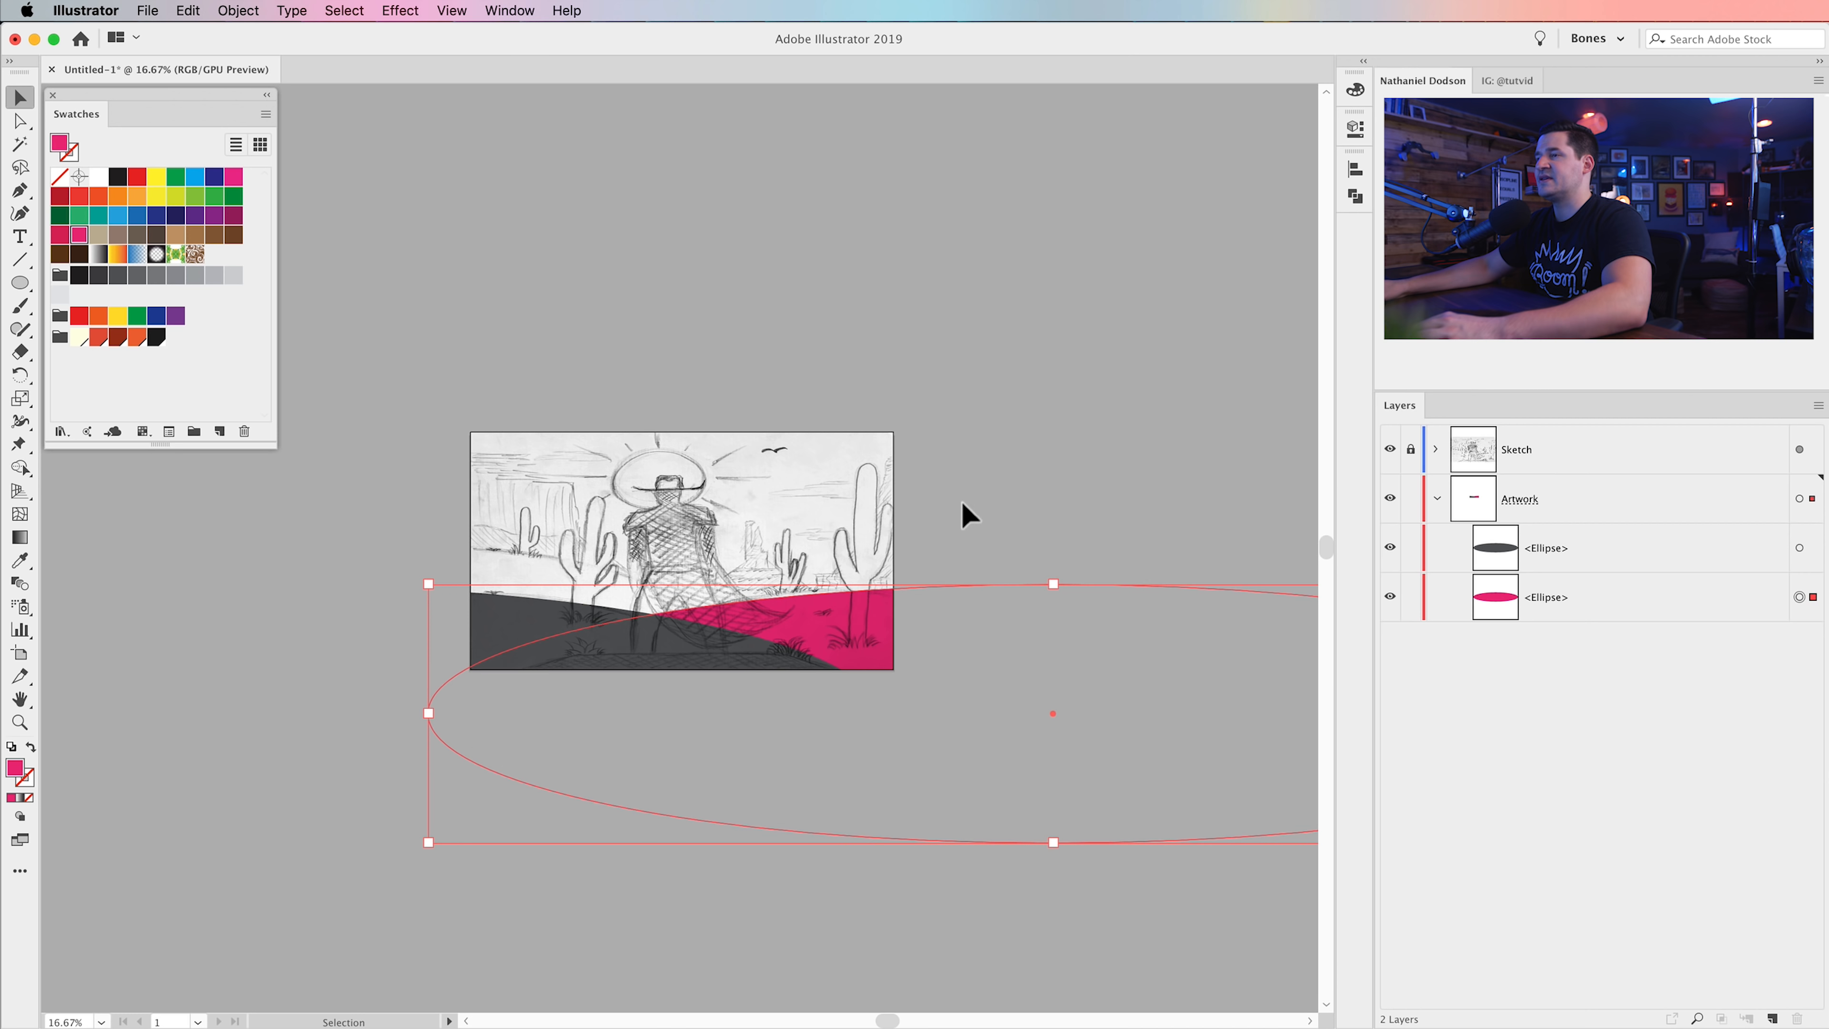
- Duplicate the pink ellipse to the left, forming a higher dune behind the dark gray one
drag(963, 662, 497, 660)
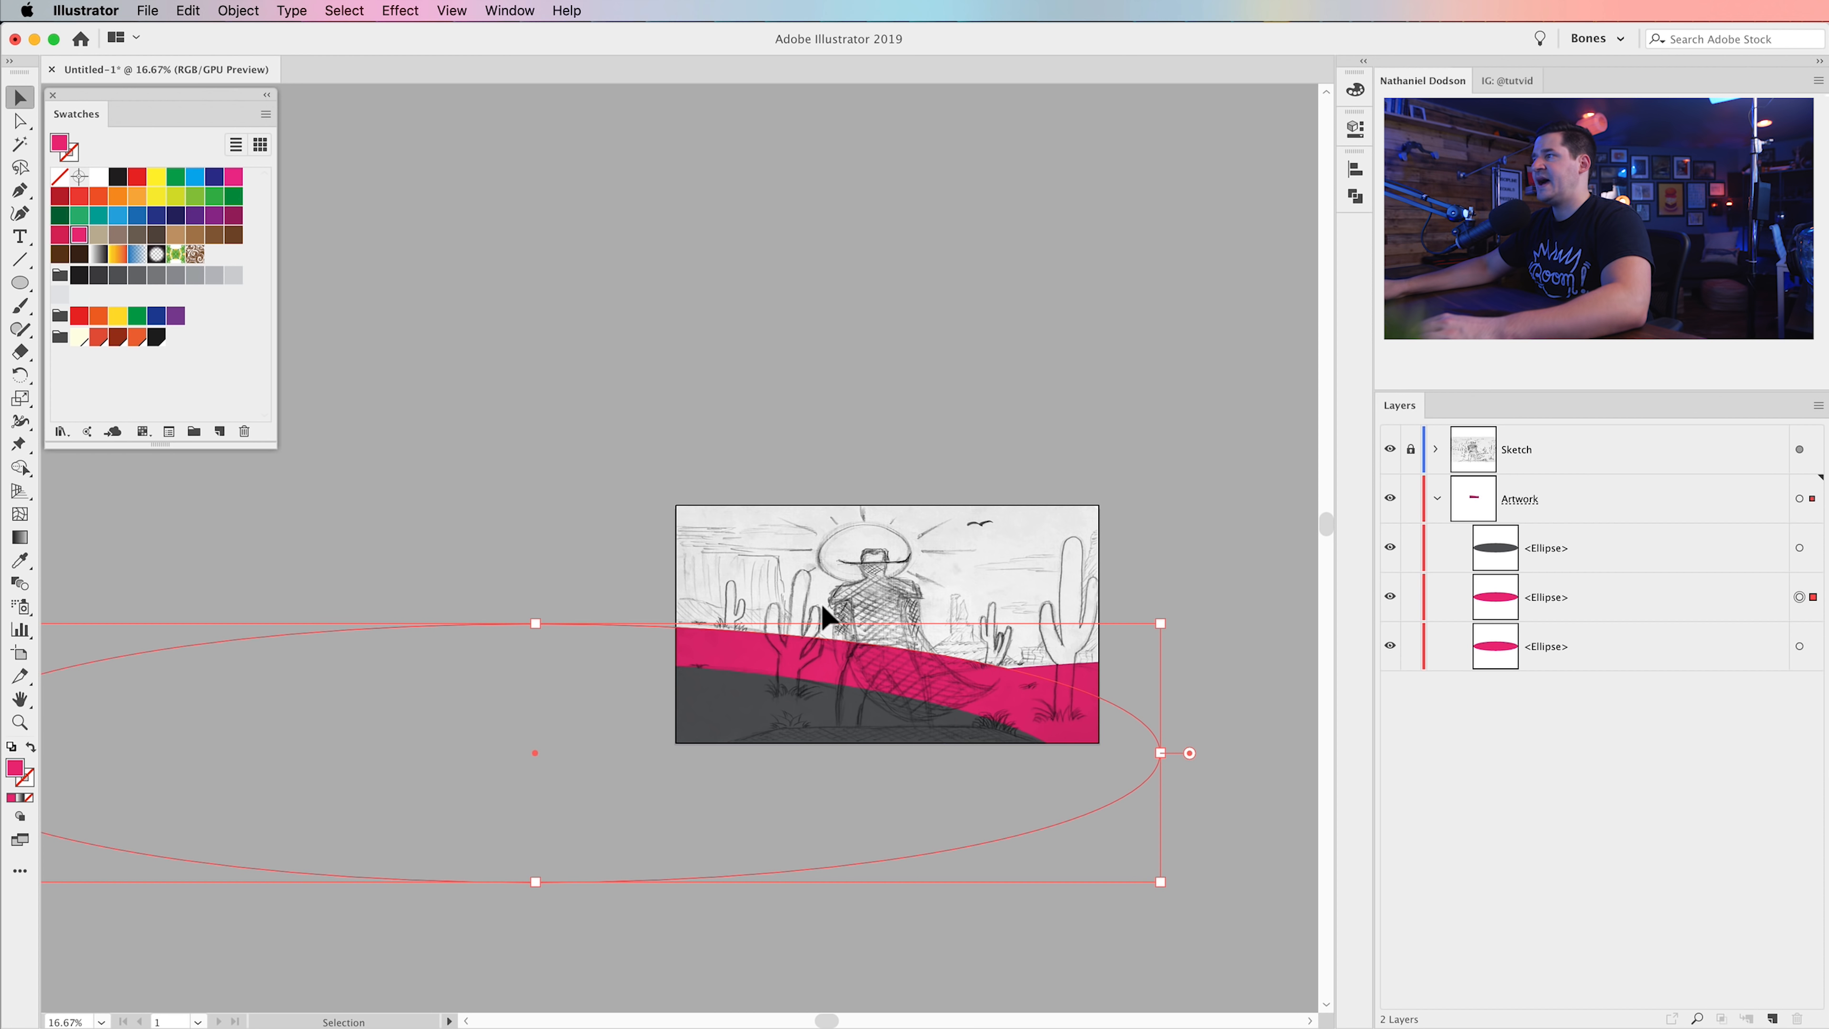
- Fill the higher left dune ellipse with orange and place it behind the pink dune ellipse
click(137, 195)
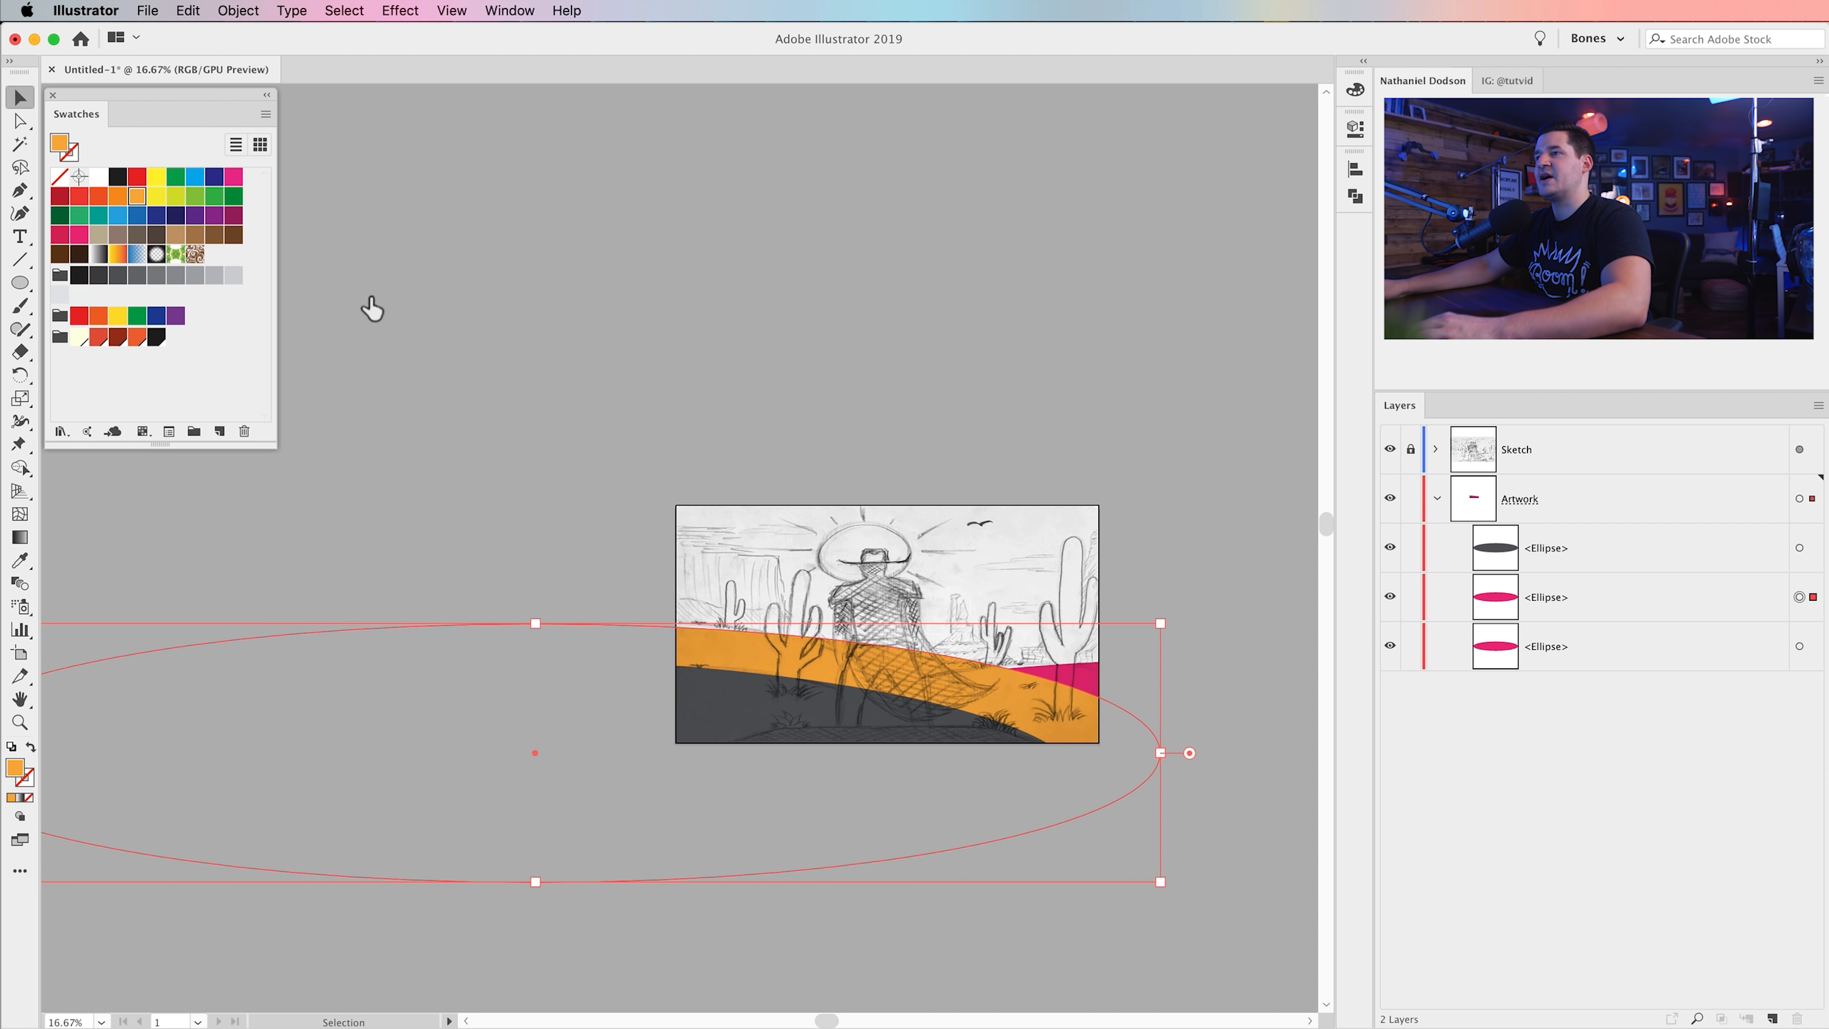
drag(1578, 605, 1593, 666)
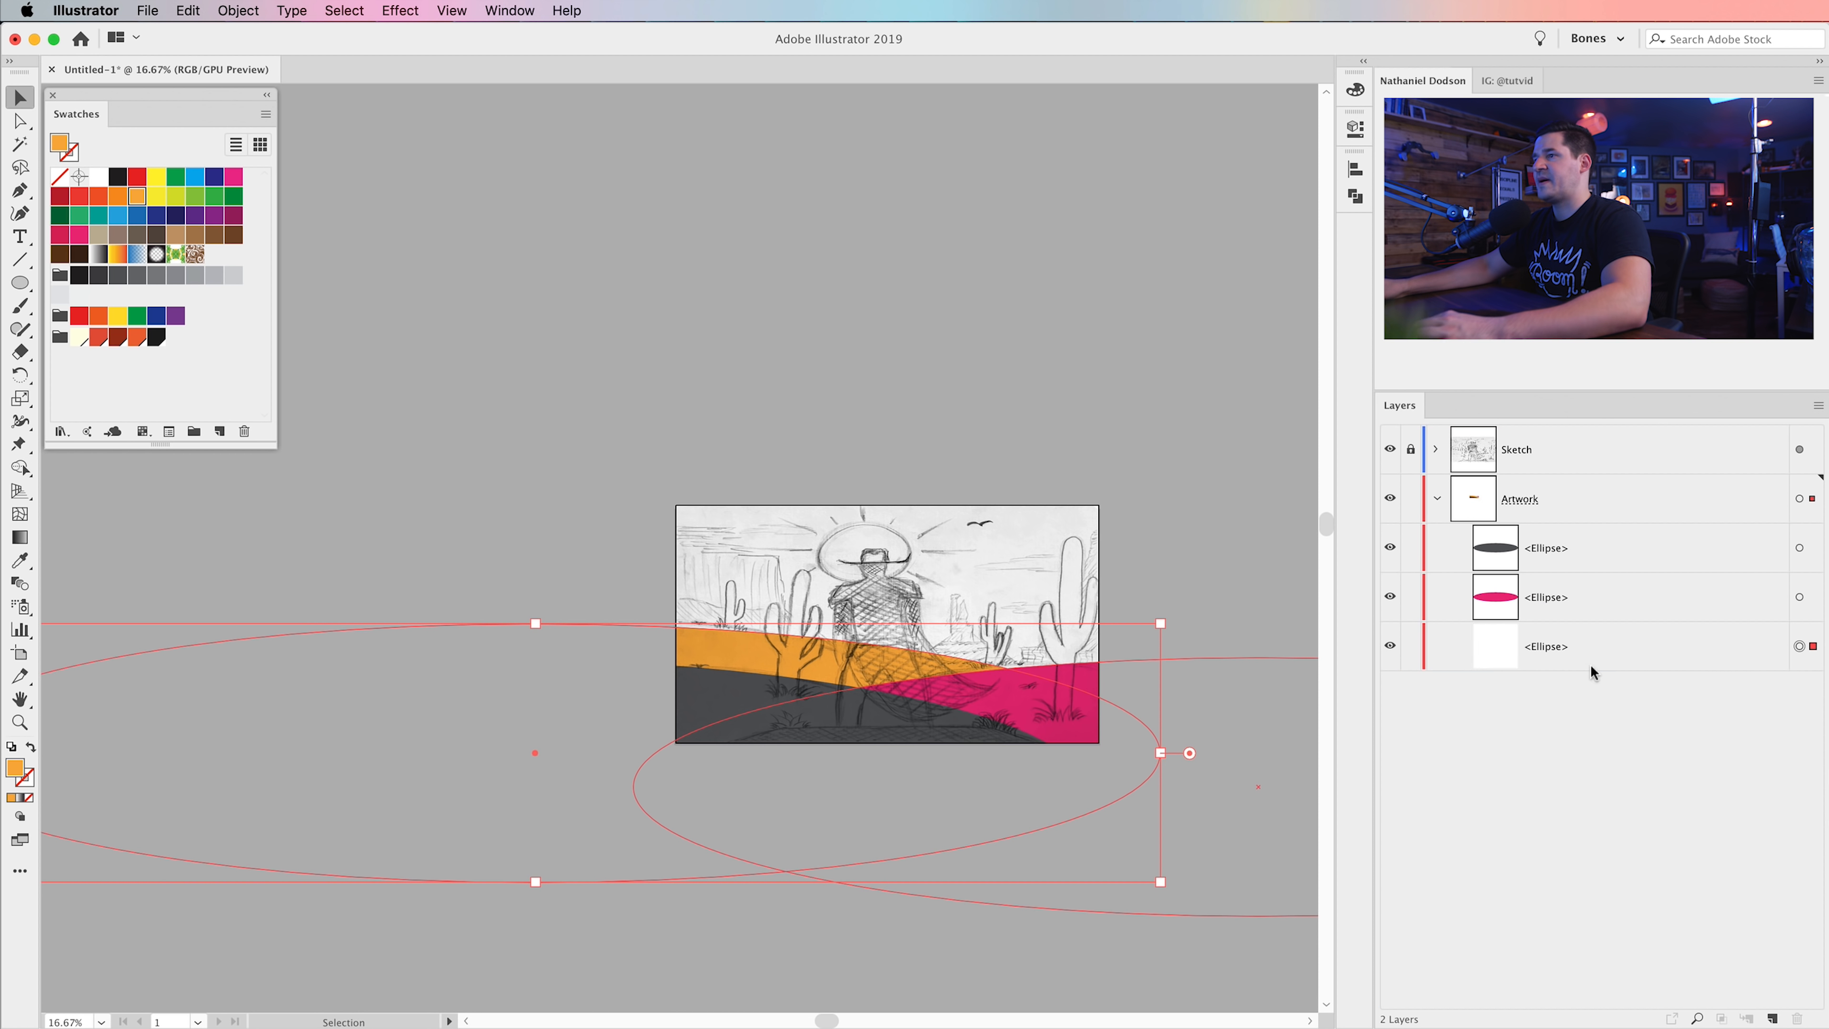
click(1037, 355)
- Move the orange dune ellipse slightly up and to the left along the sketched horizon, and deselect it
drag(1093, 726, 994, 690)
key(z)
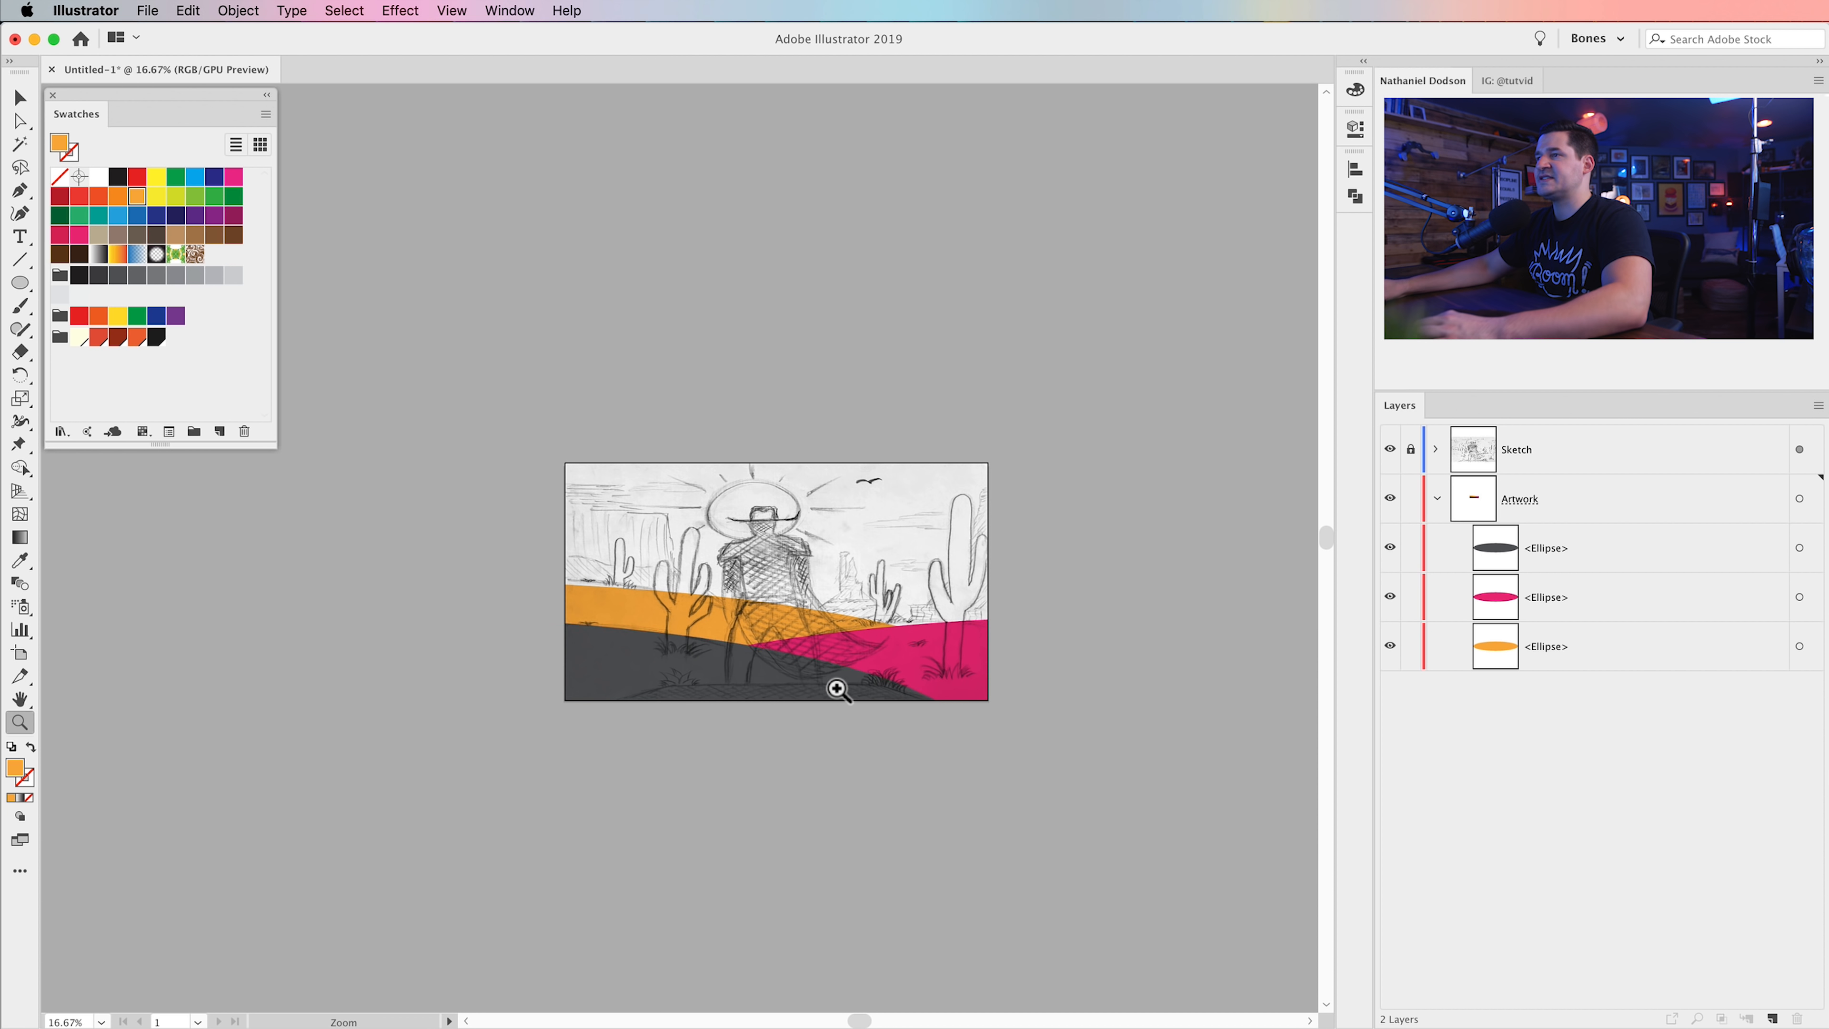
click(763, 539)
click(690, 510)
drag(690, 510, 909, 561)
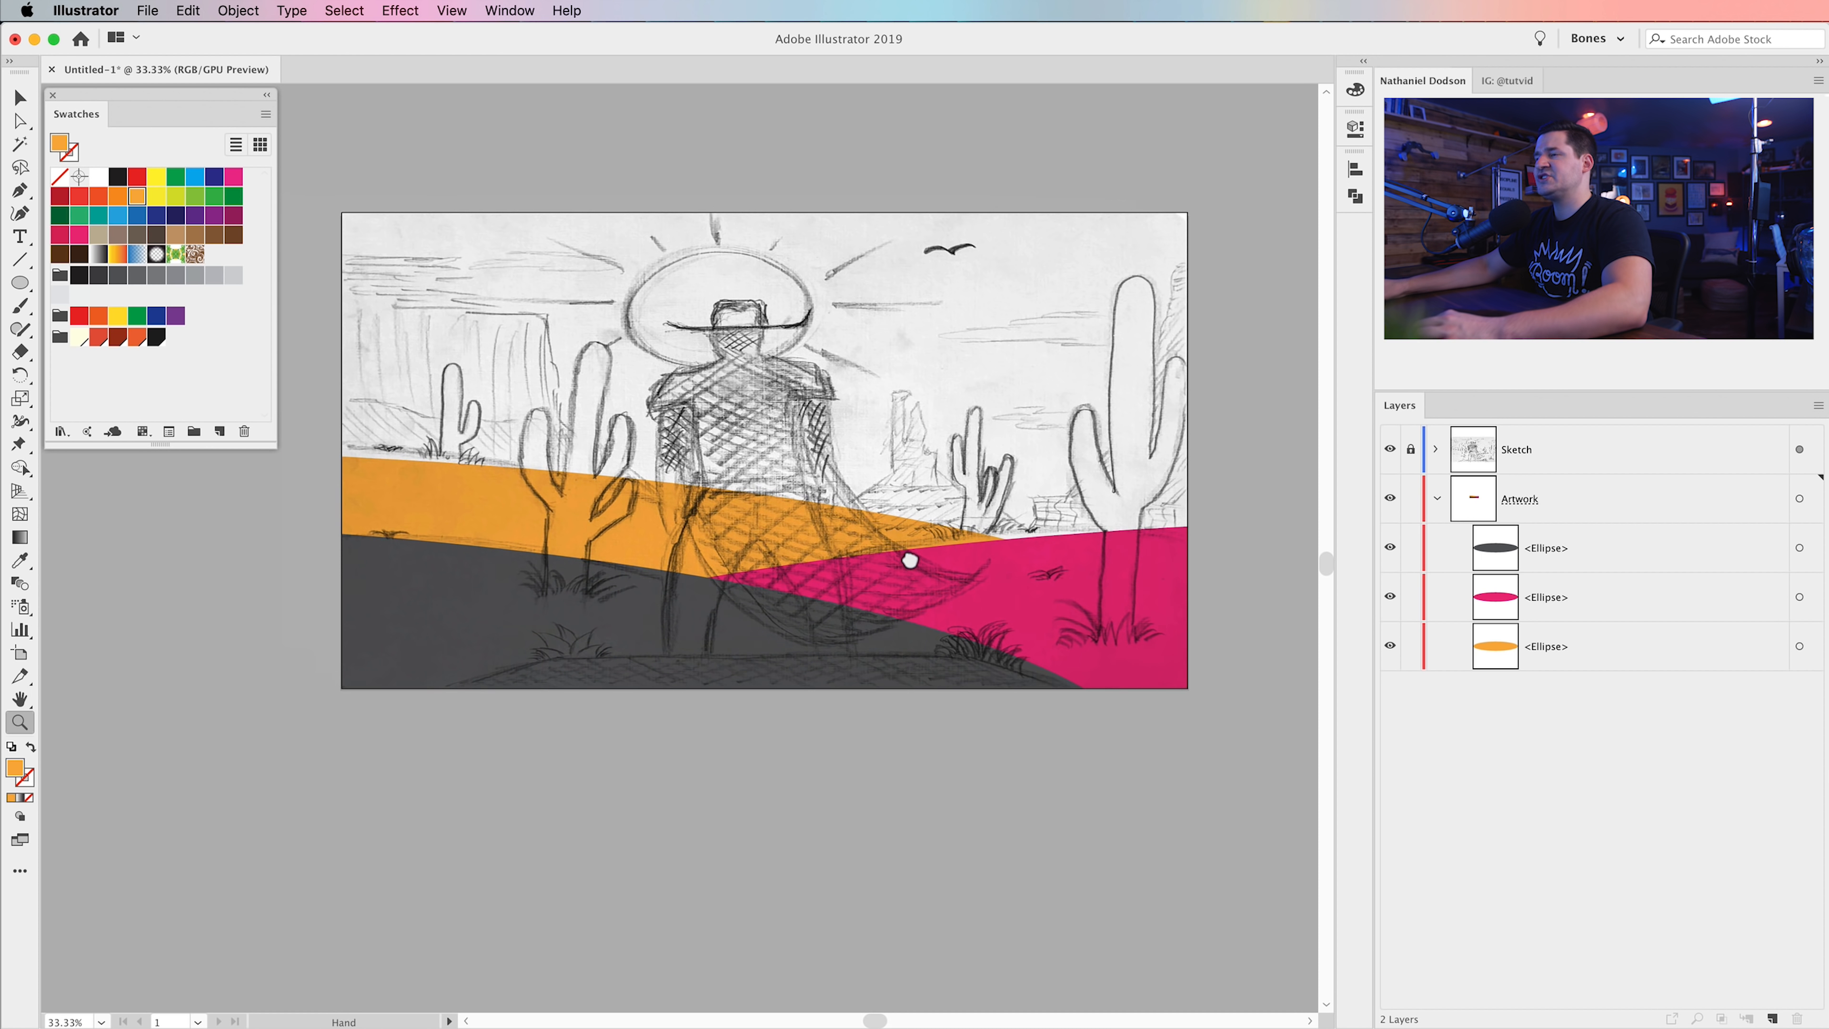
drag(939, 674, 981, 694)
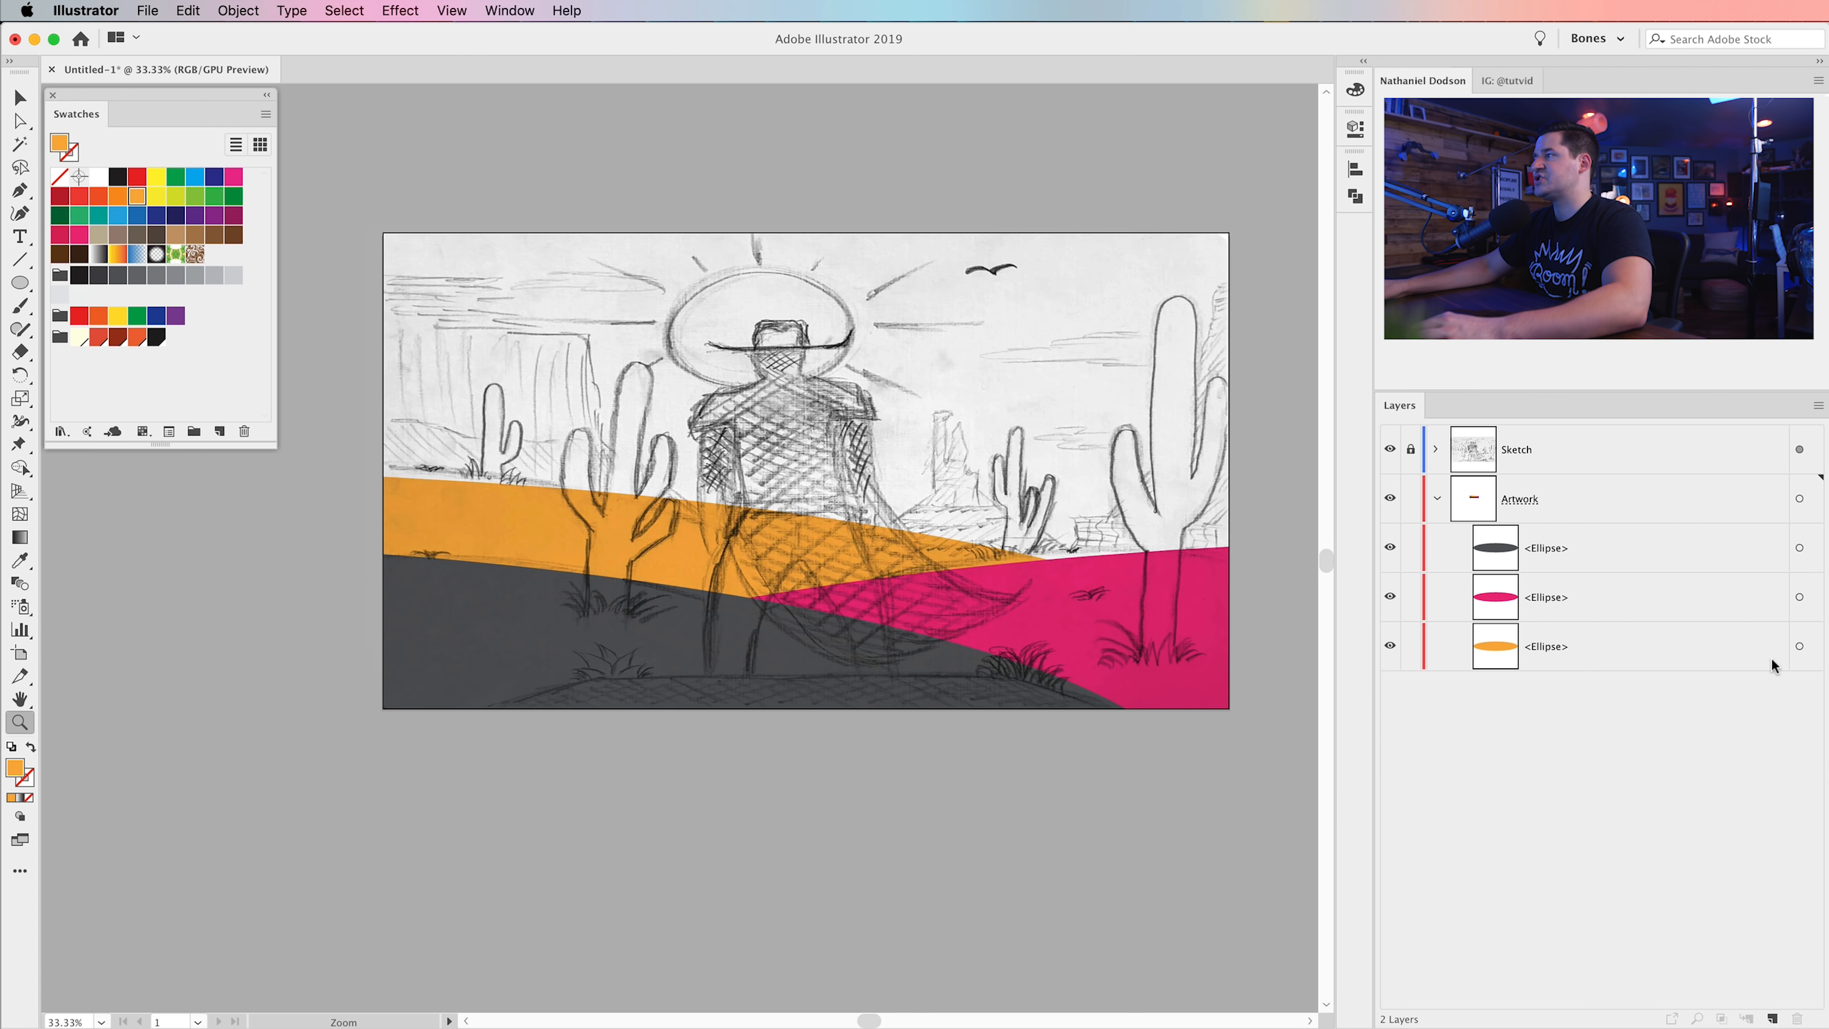
click(1799, 646)
key(v)
drag(689, 557, 530, 537)
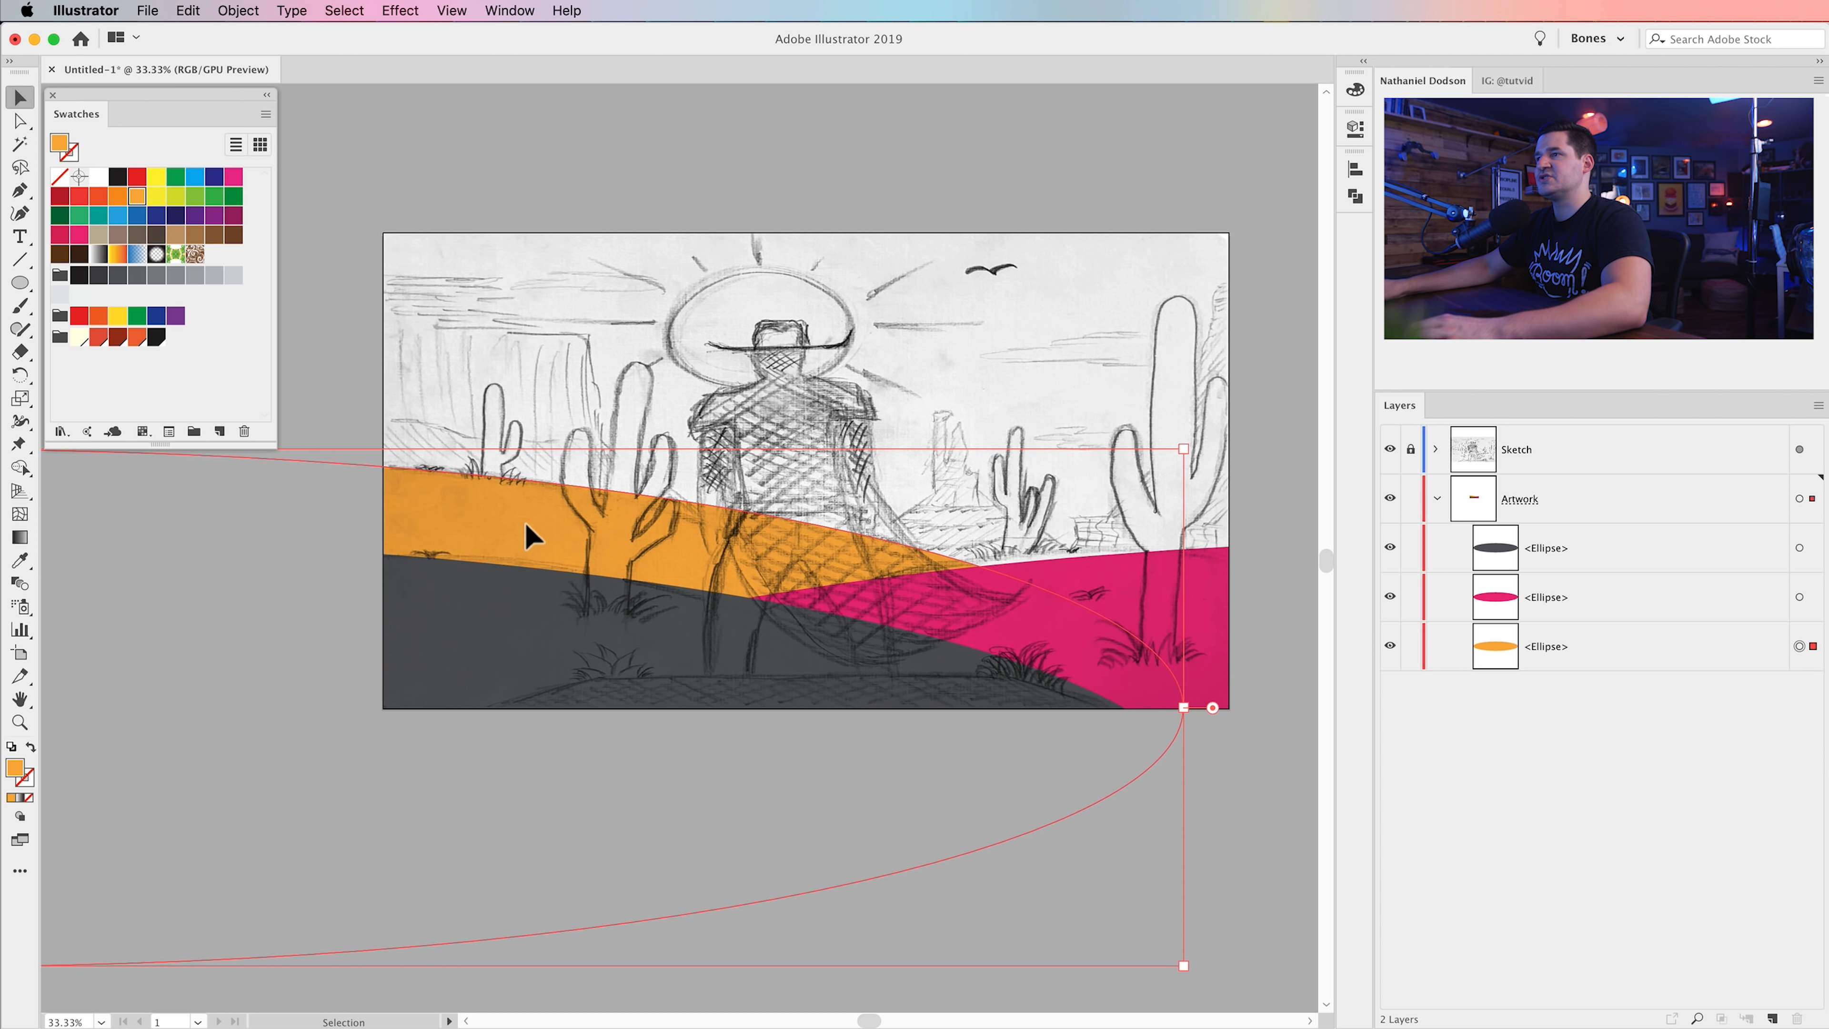
click(601, 136)
drag(1108, 580, 1153, 632)
scroll(1081, 653, right, 5)
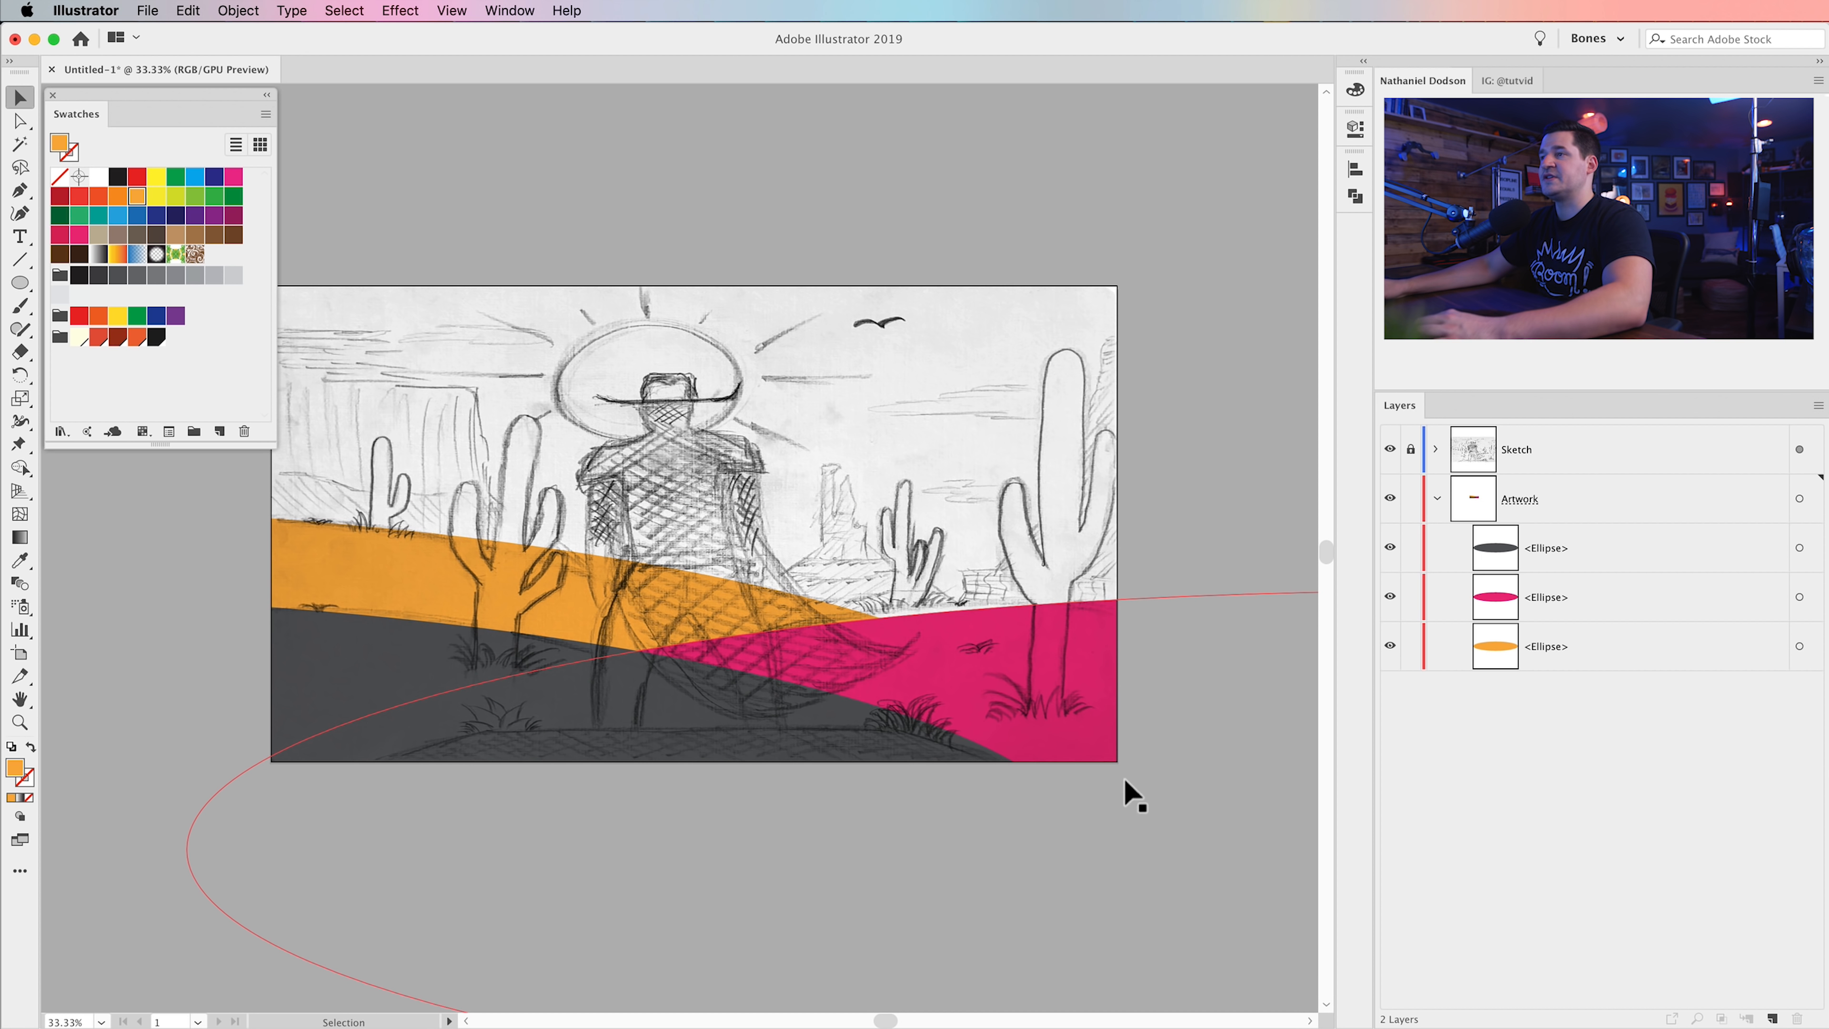
scroll(1125, 781, up, 2)
scroll(1125, 782, left, 2)
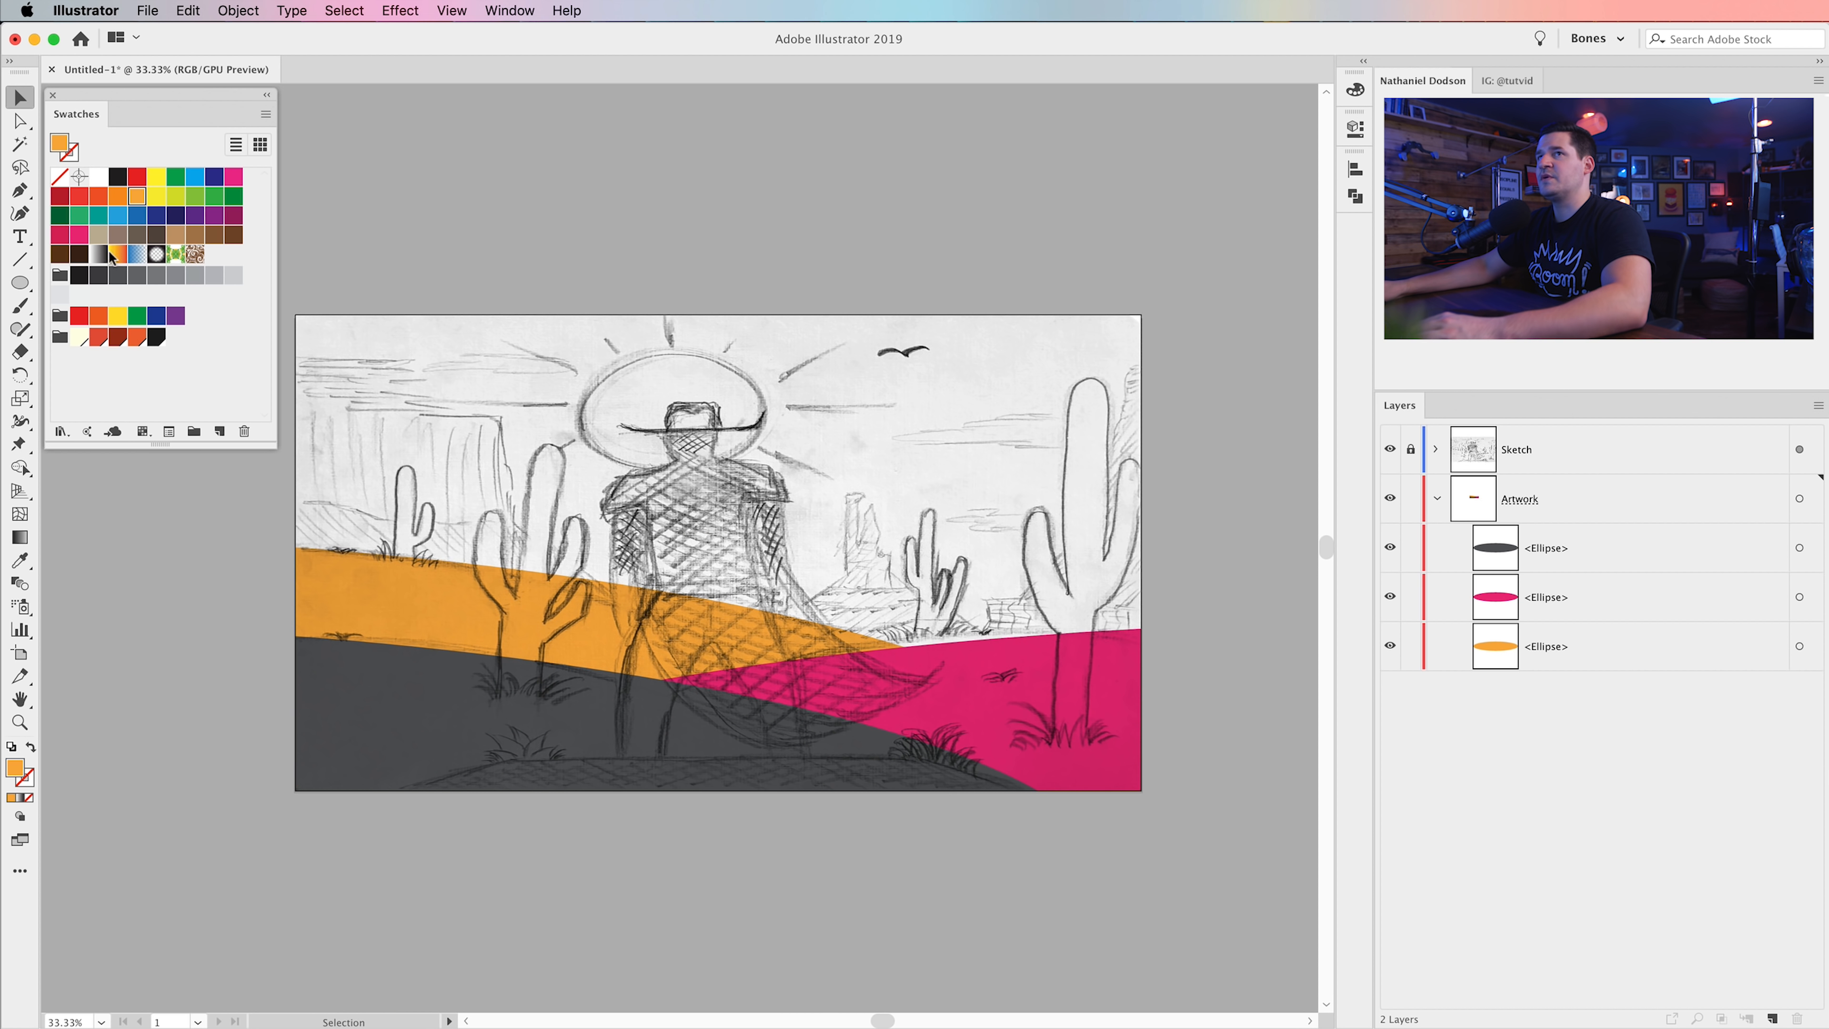
click(11, 195)
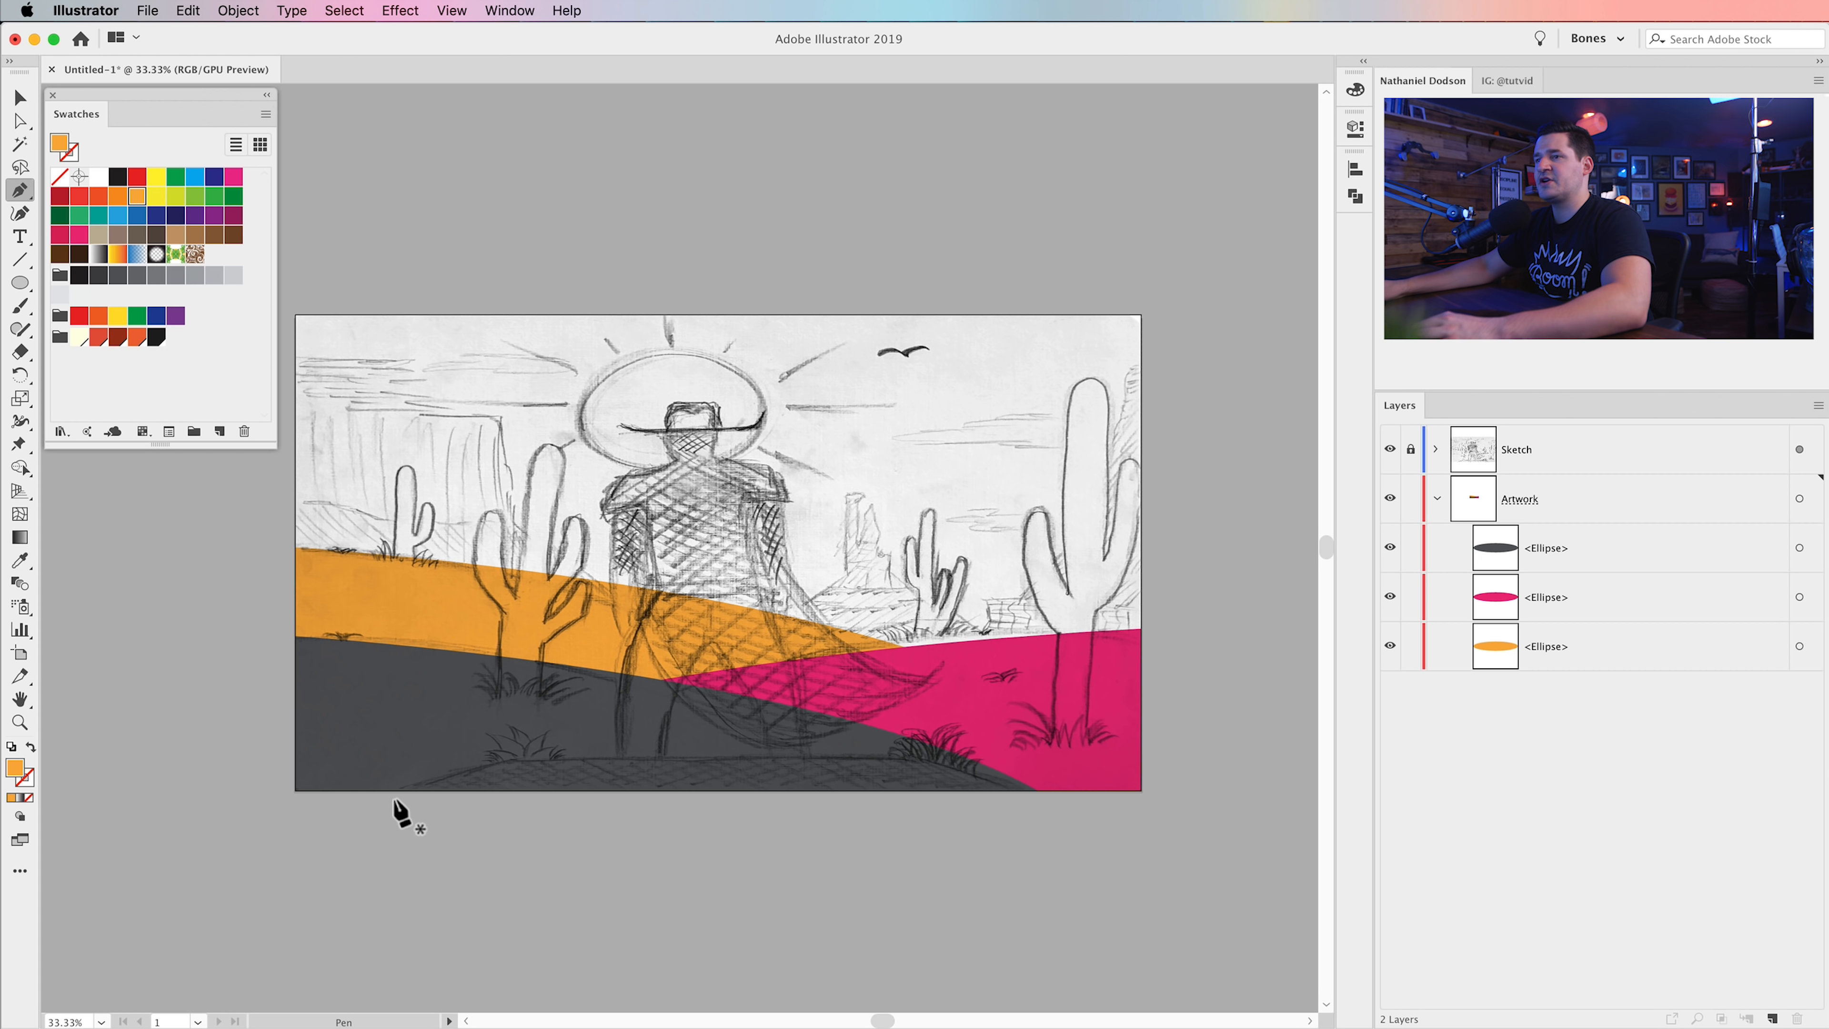
drag(400, 799, 437, 778)
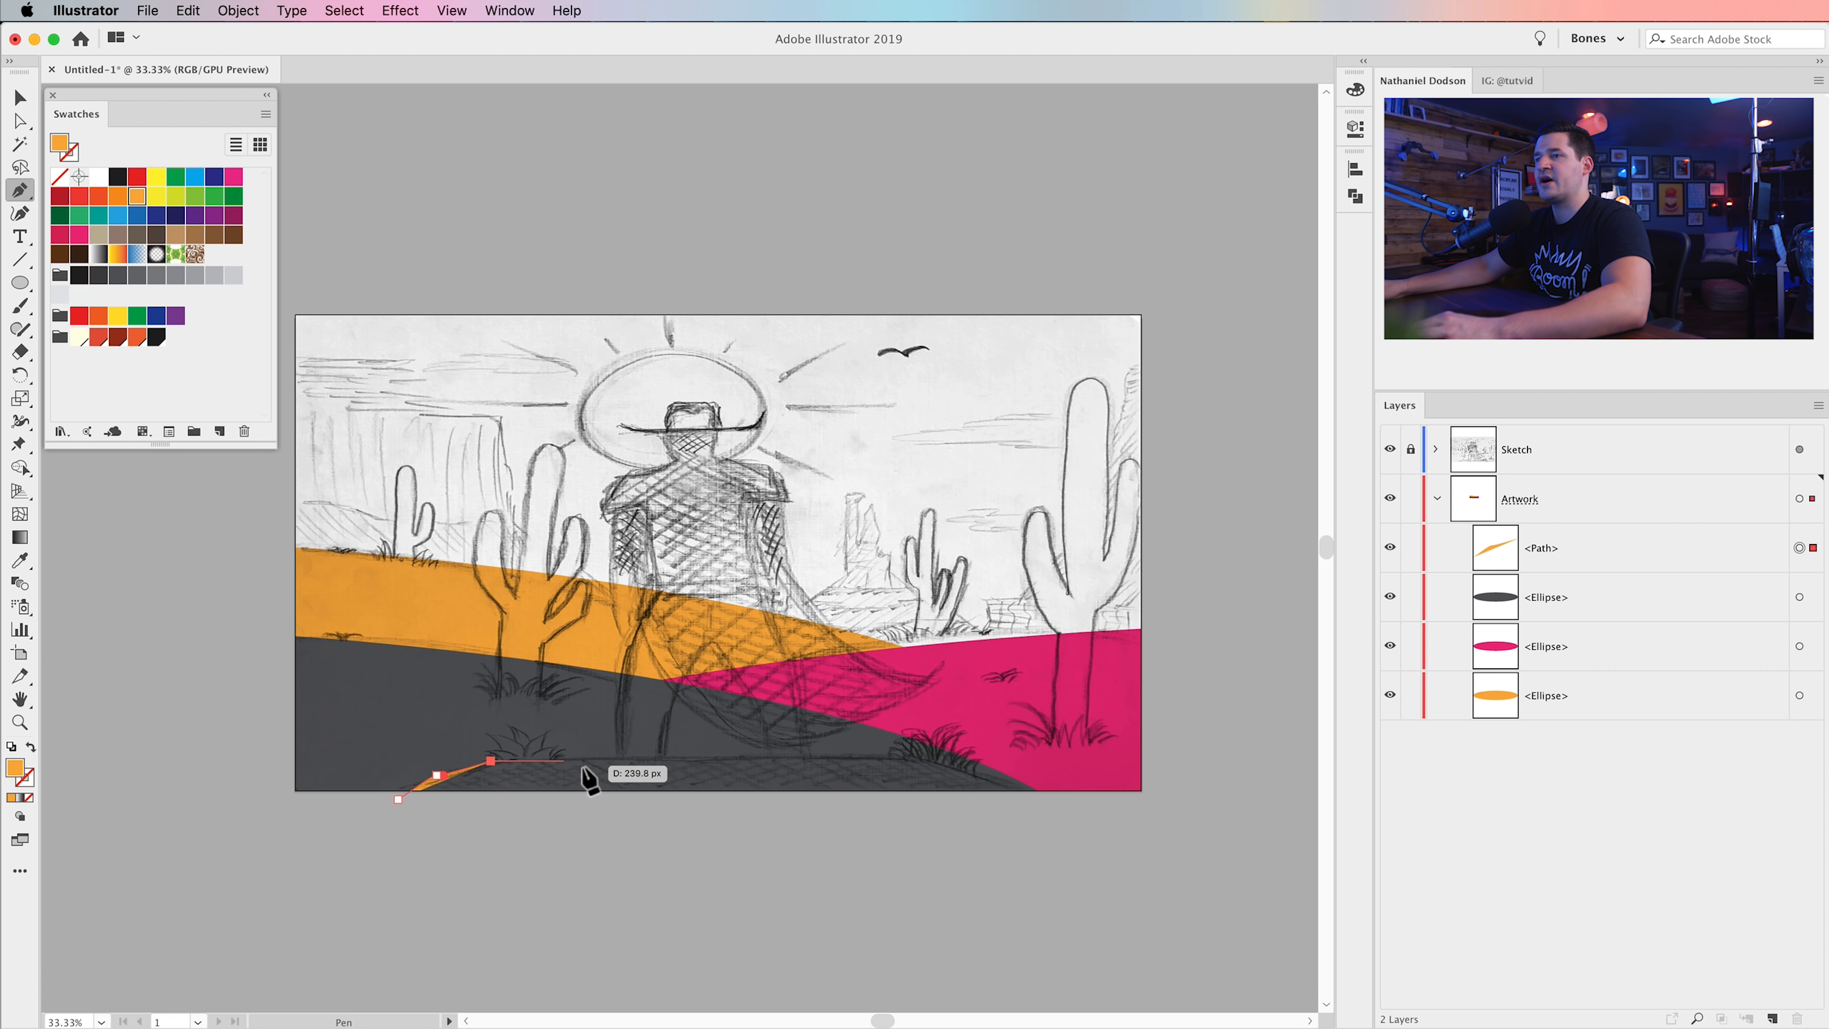
key(super+z)
- Trace the wavy top edge of the sketched foreground mound with the Curvature tool, starting just below the artboard's lower edge
click(20, 214)
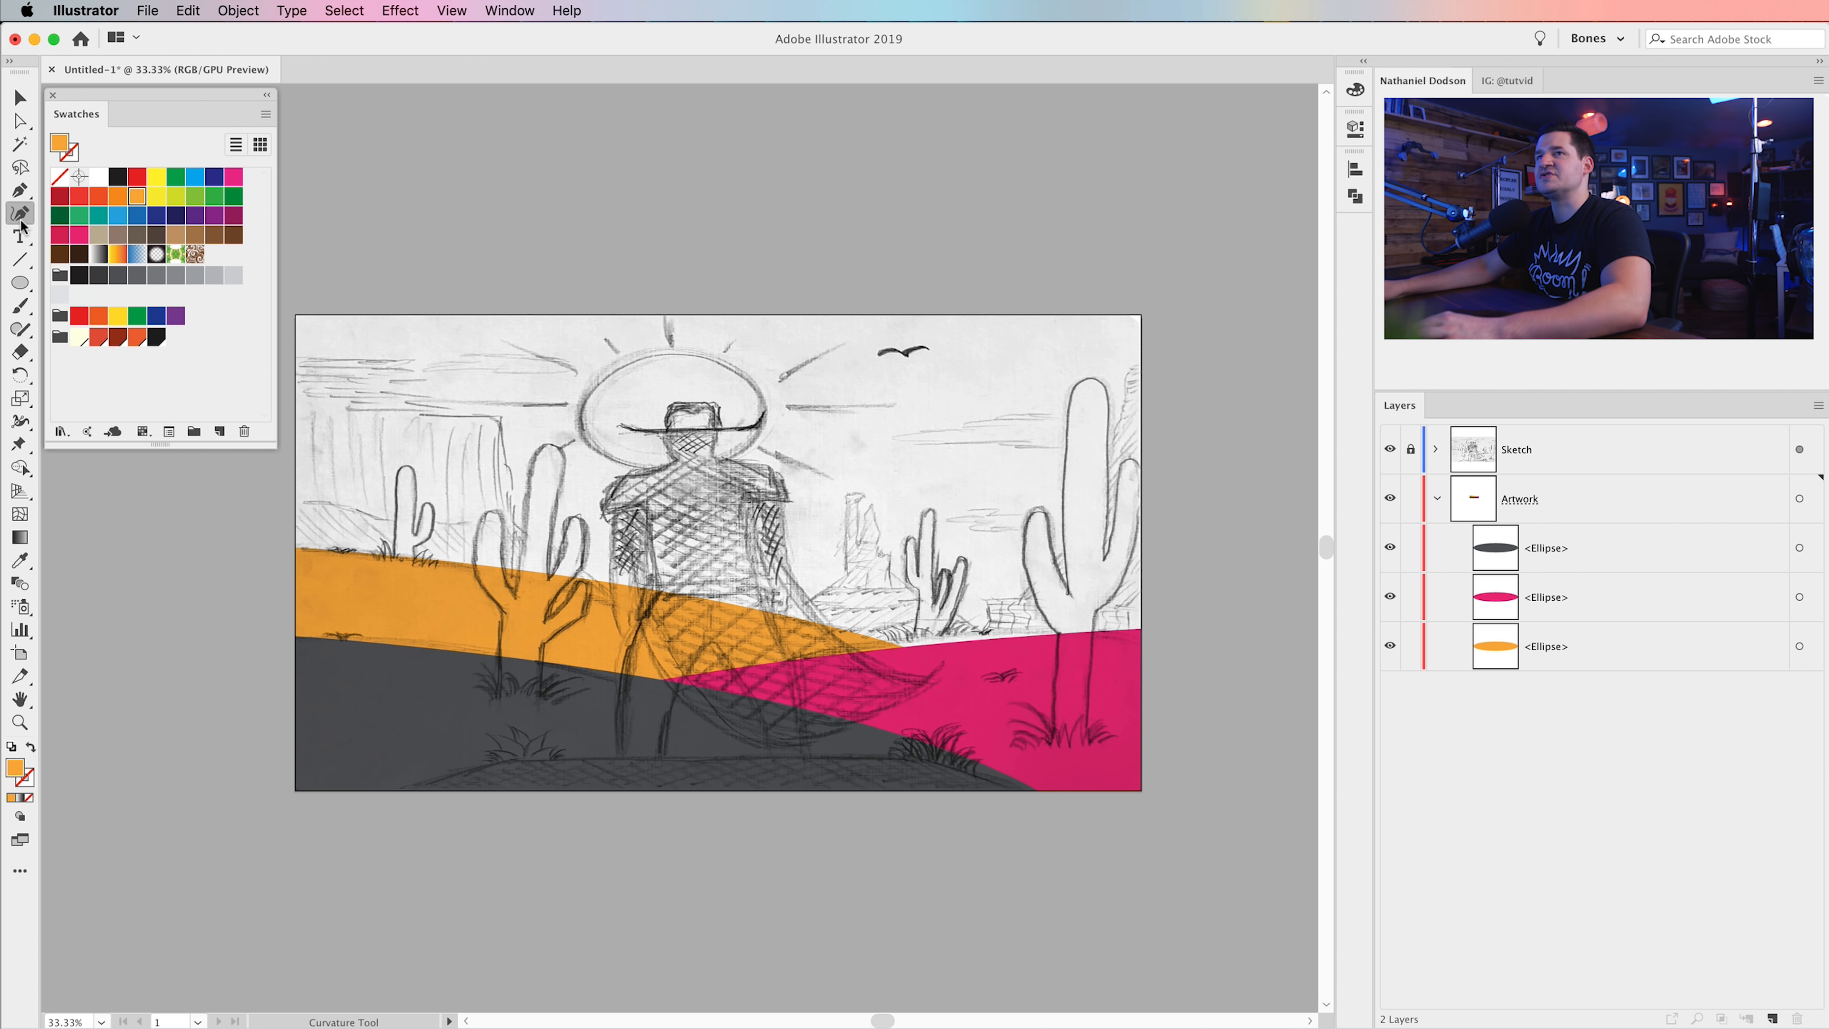
click(386, 798)
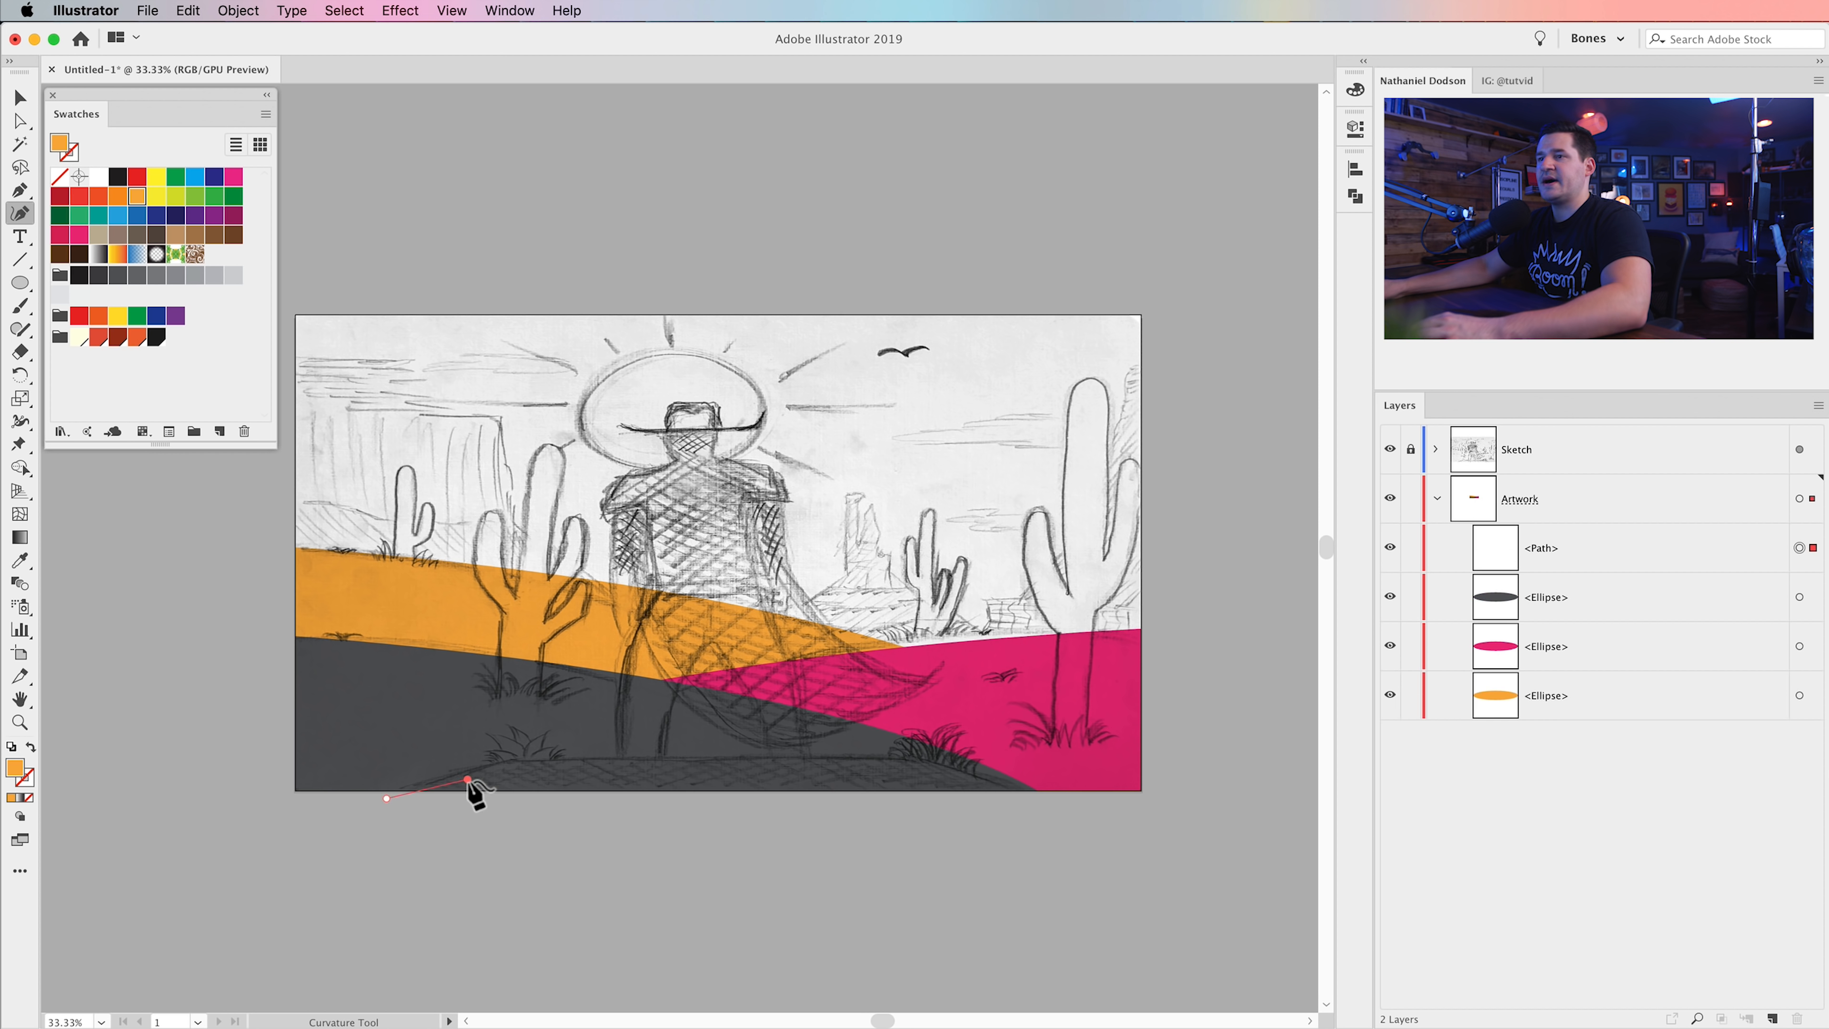
click(504, 758)
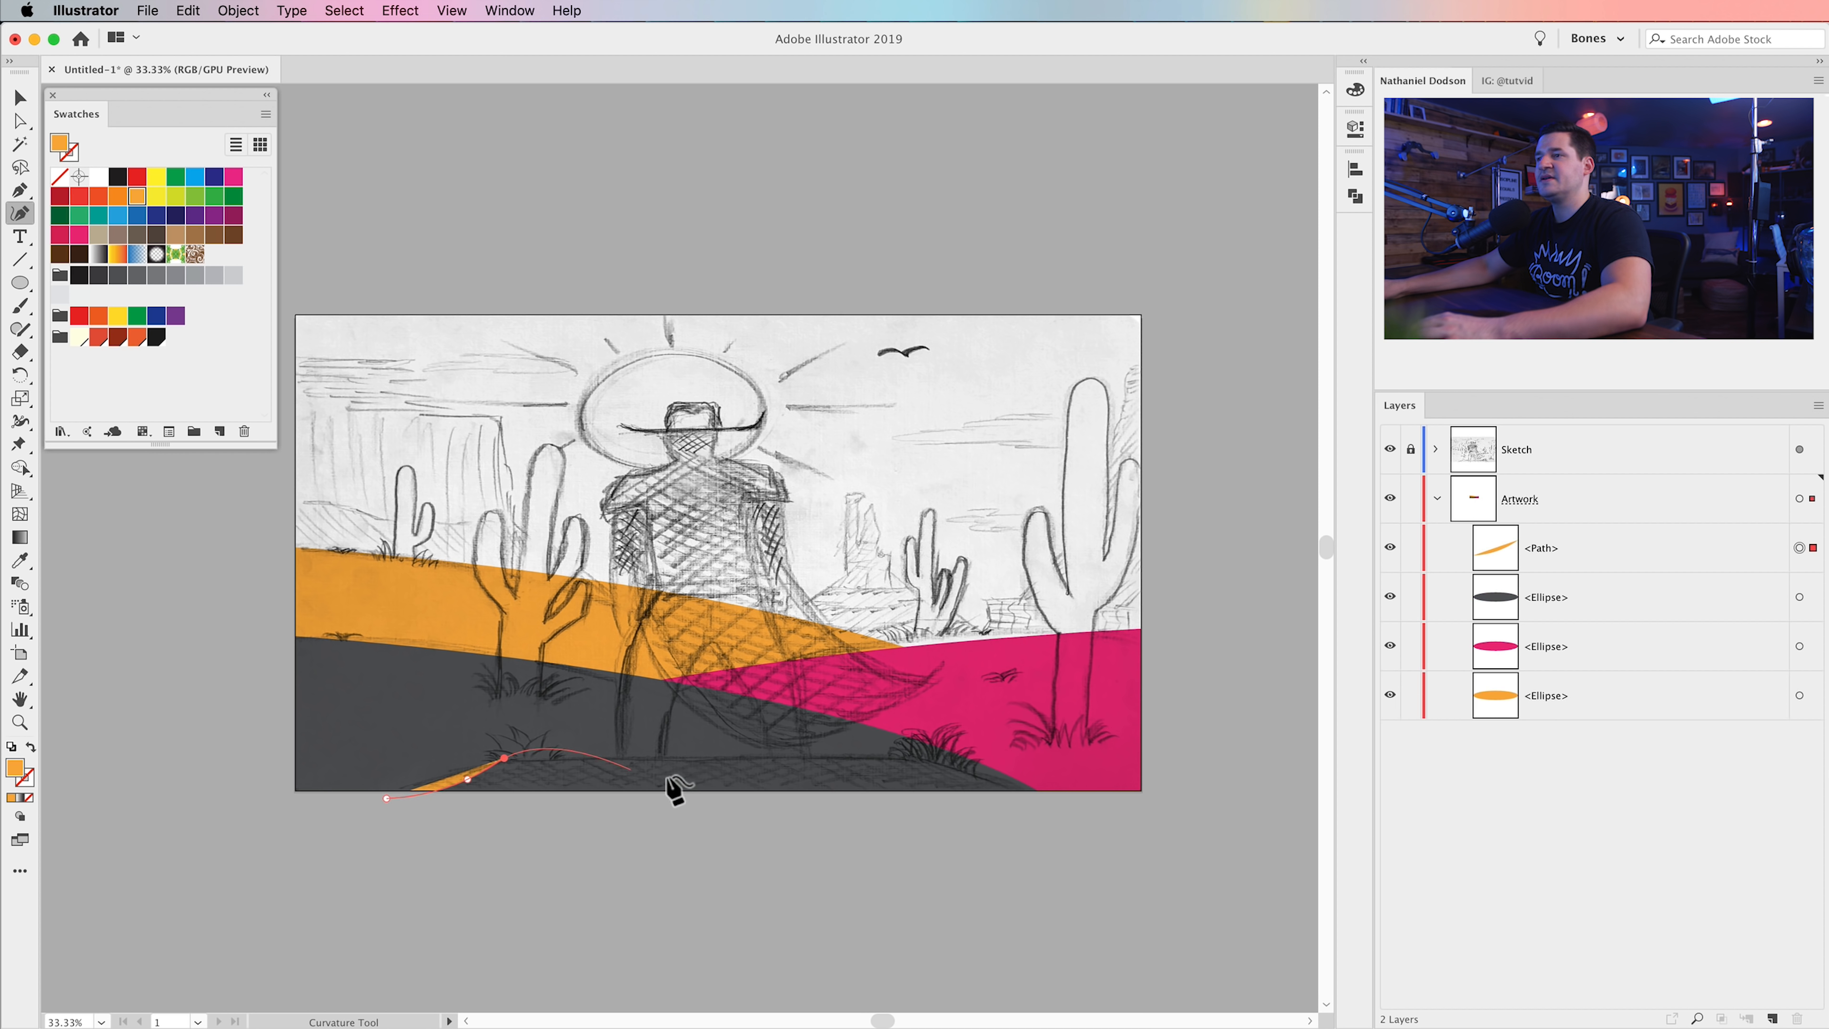
click(688, 775)
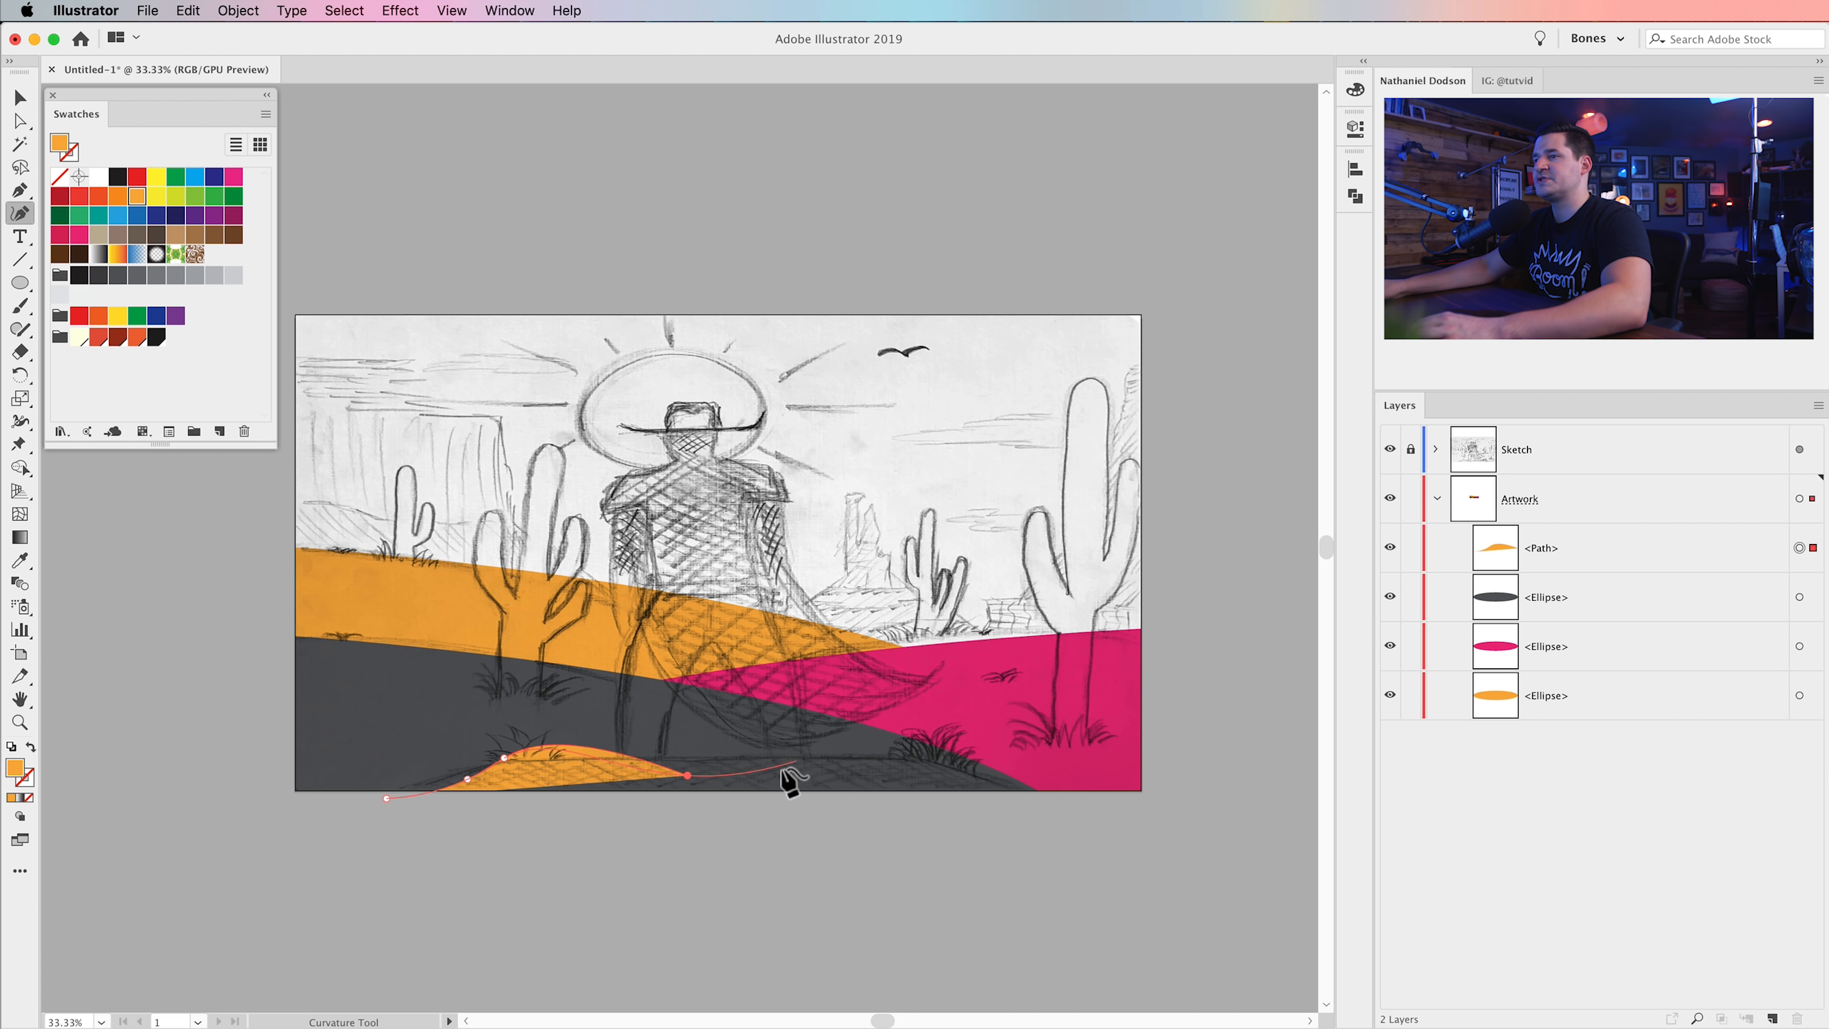
click(759, 769)
click(817, 769)
click(880, 759)
- Finish the orange mound path down its right end, close it below the artboard's lower edge, and deselect it
super+click(1070, 820)
click(998, 846)
key(super+z)
key(super+z)
click(1024, 807)
click(932, 835)
click(664, 842)
click(387, 798)
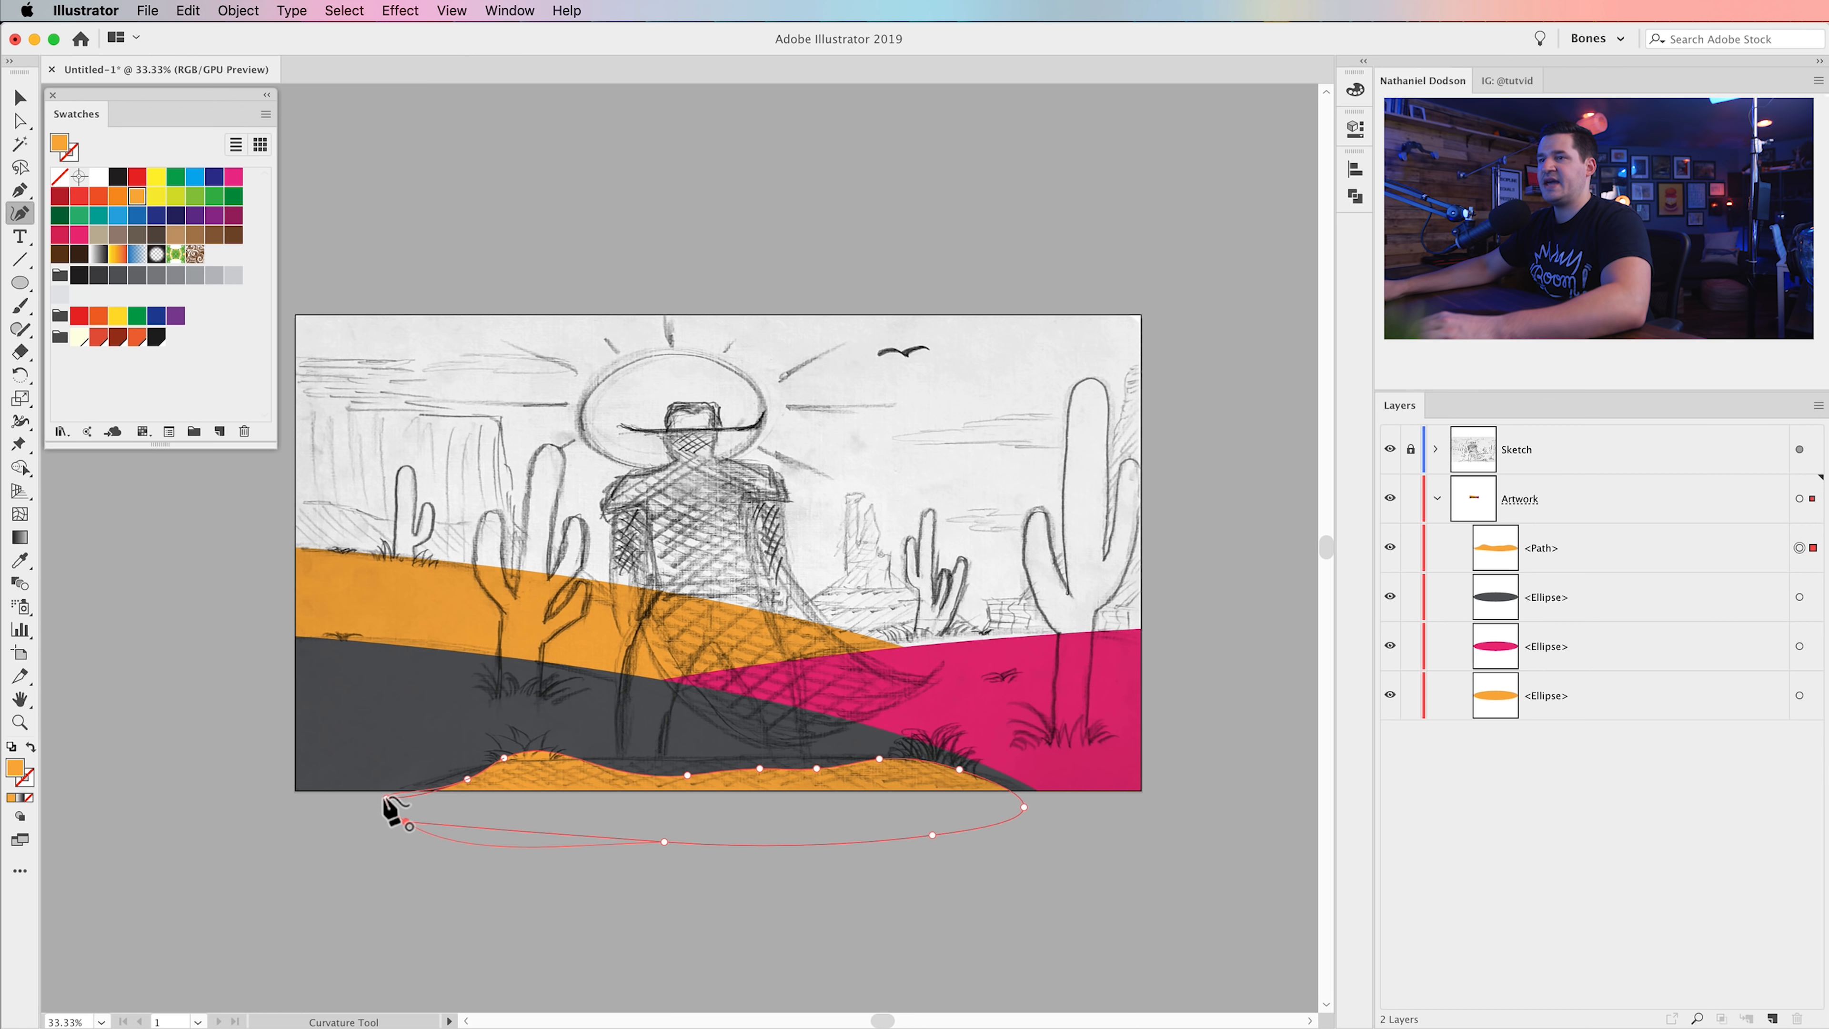
key(v)
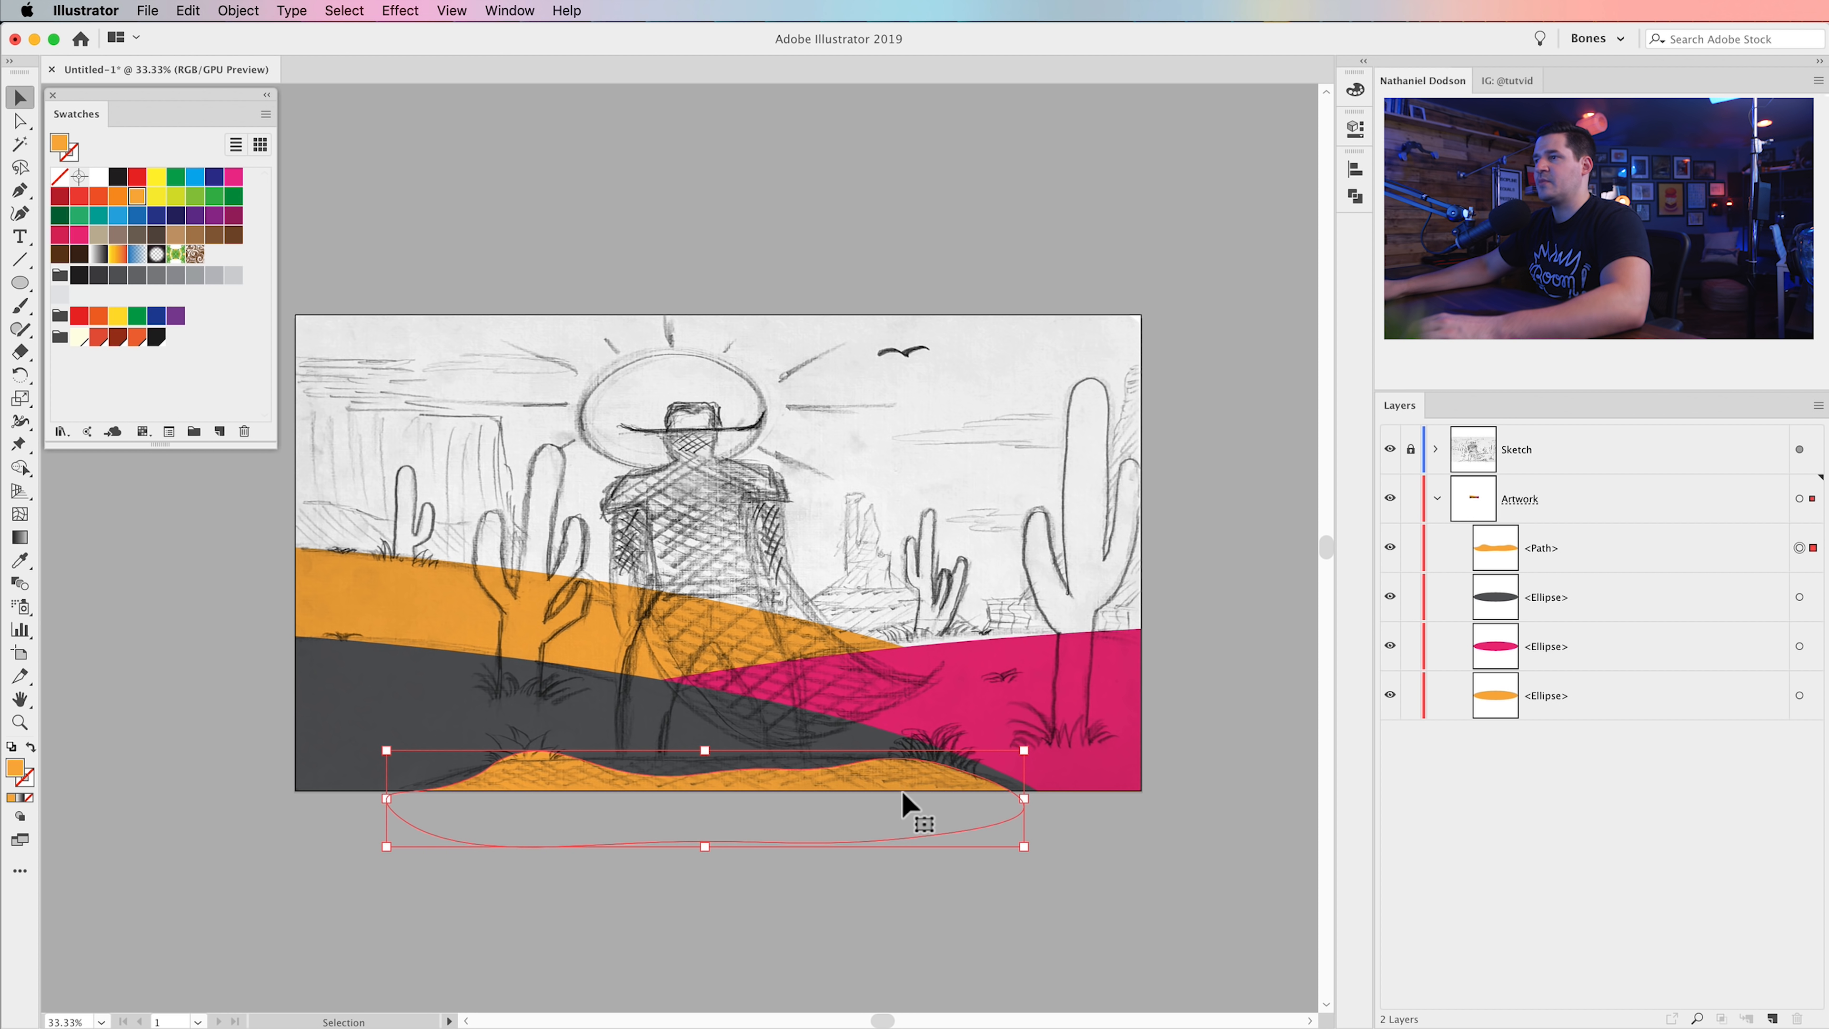
click(1233, 476)
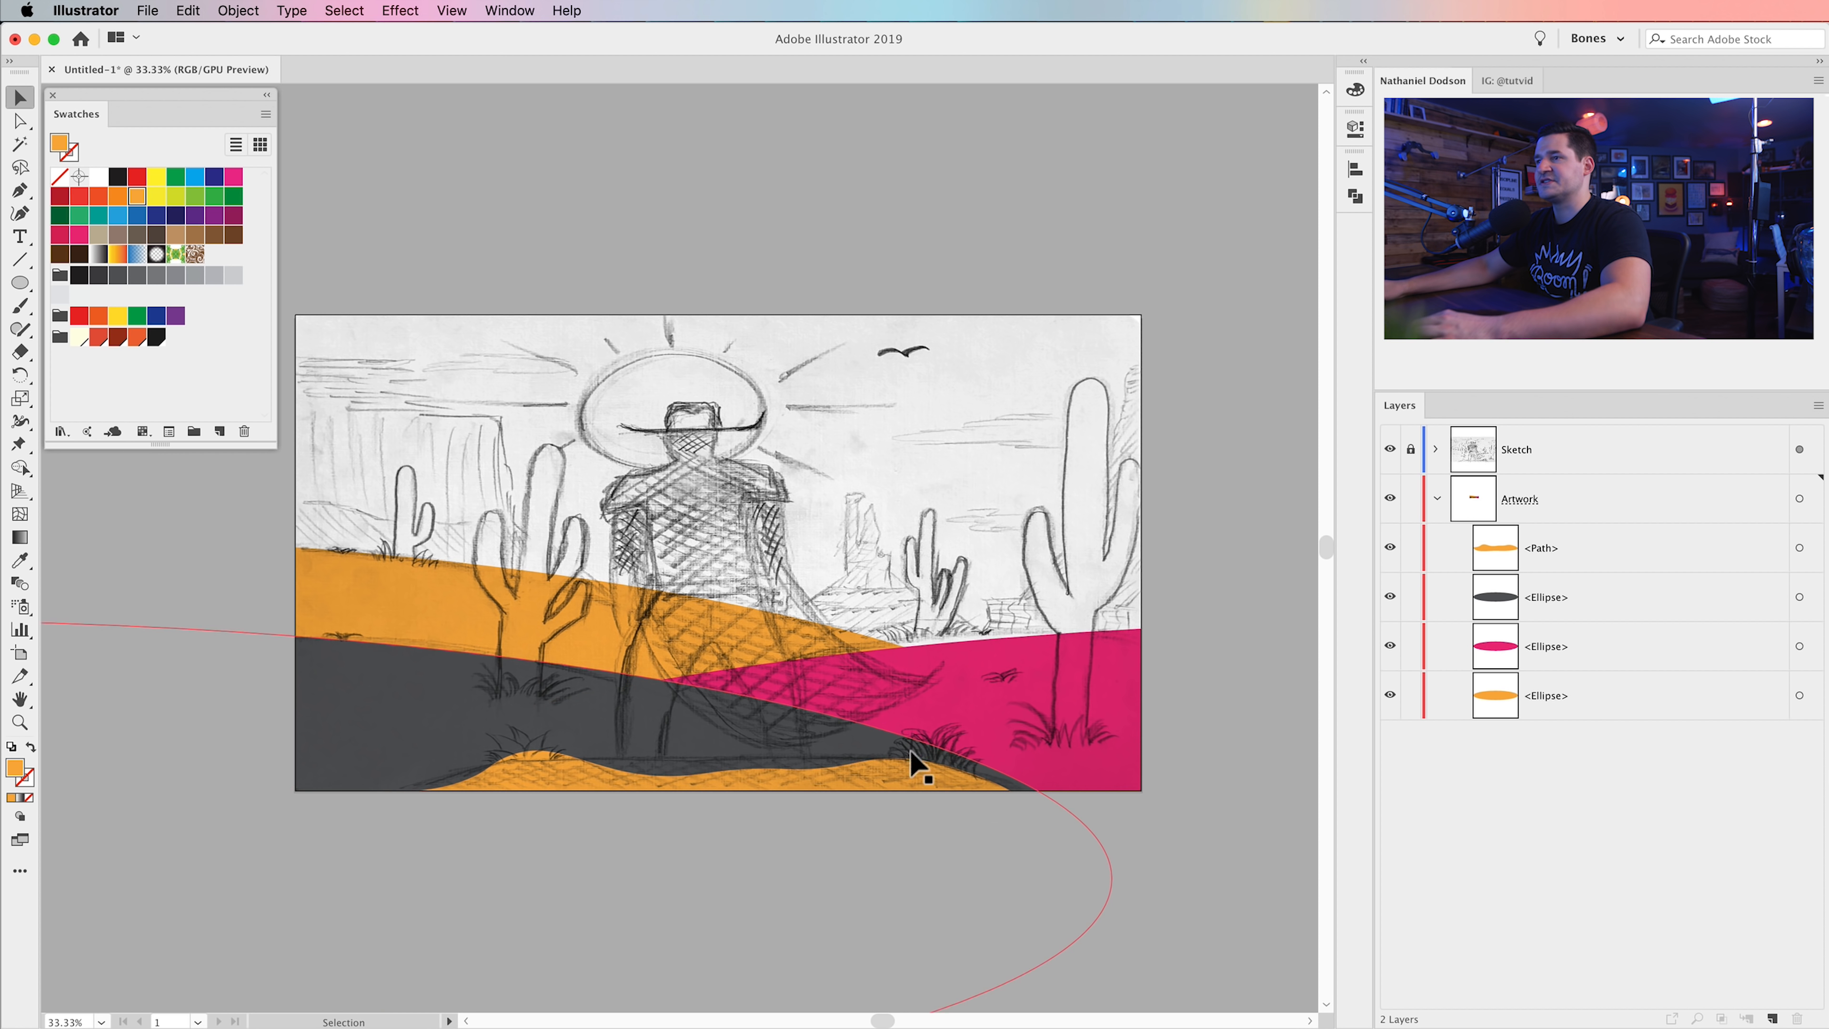
- Examine the sketched mesas, butte, cacti and dune lines across the scene at closer zoom
scroll(911, 753, up, 3)
scroll(971, 665, down, 4)
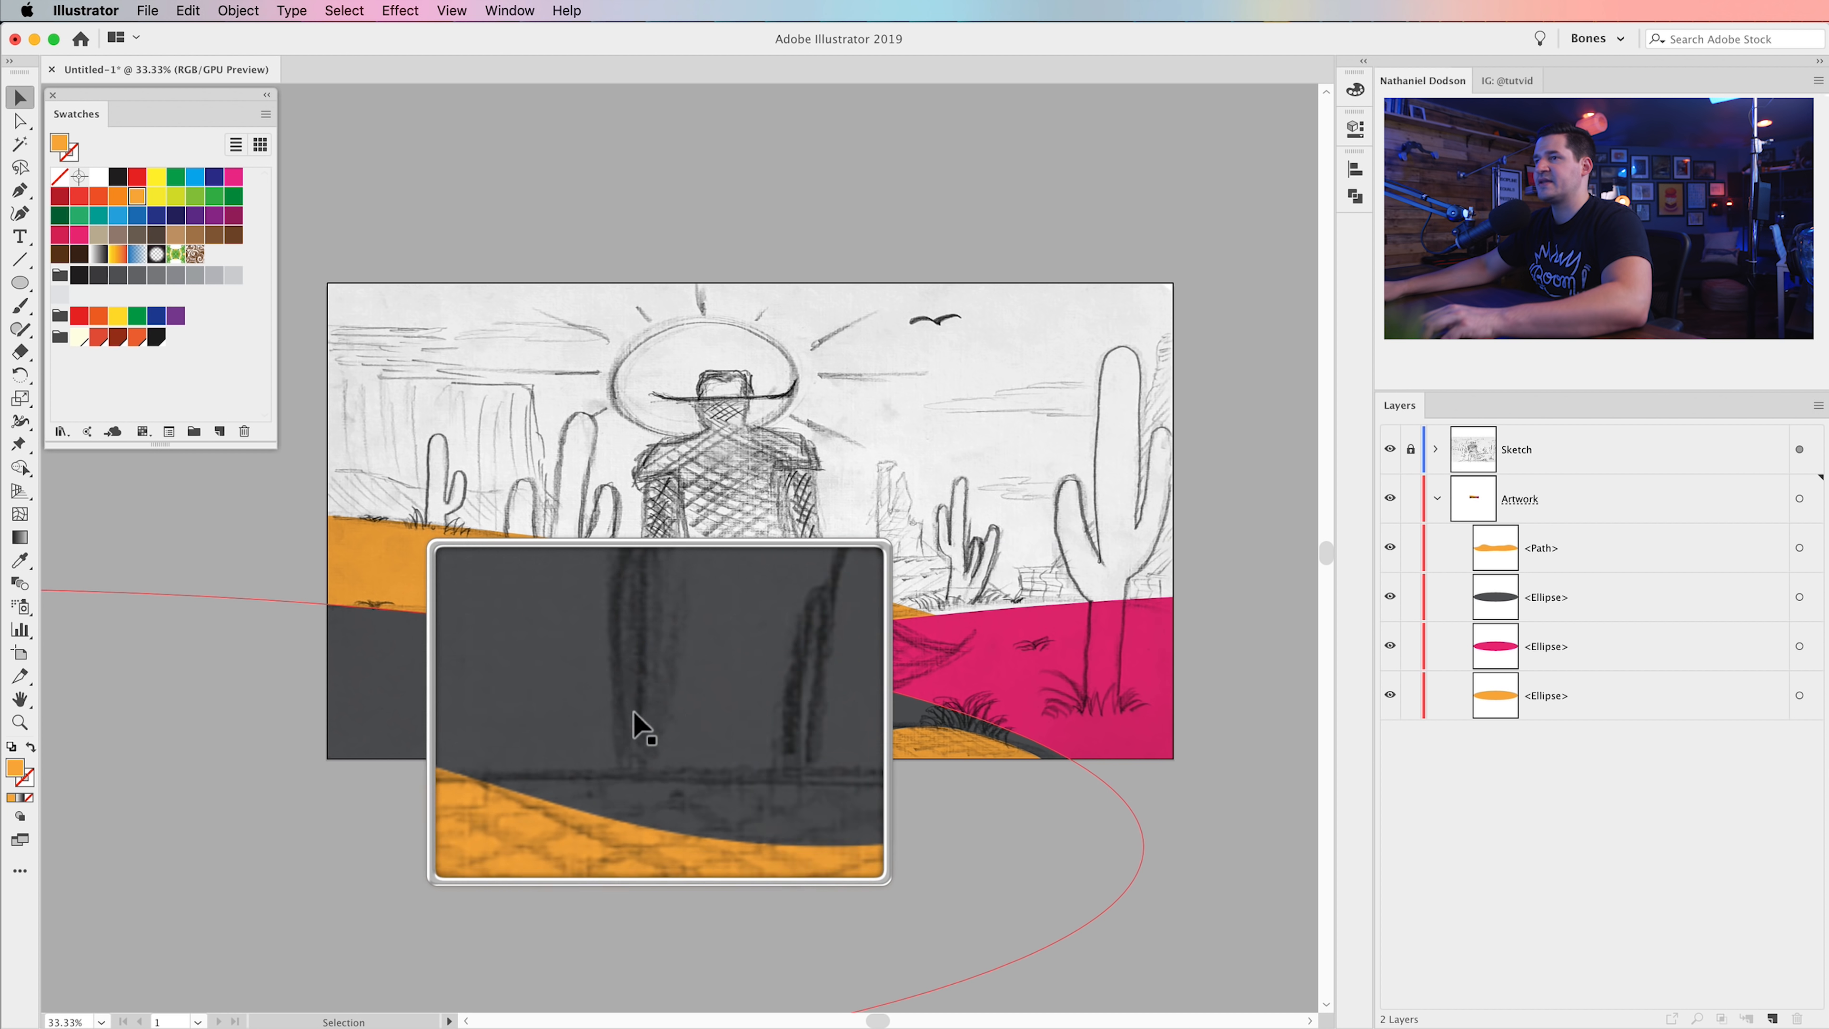
key(z)
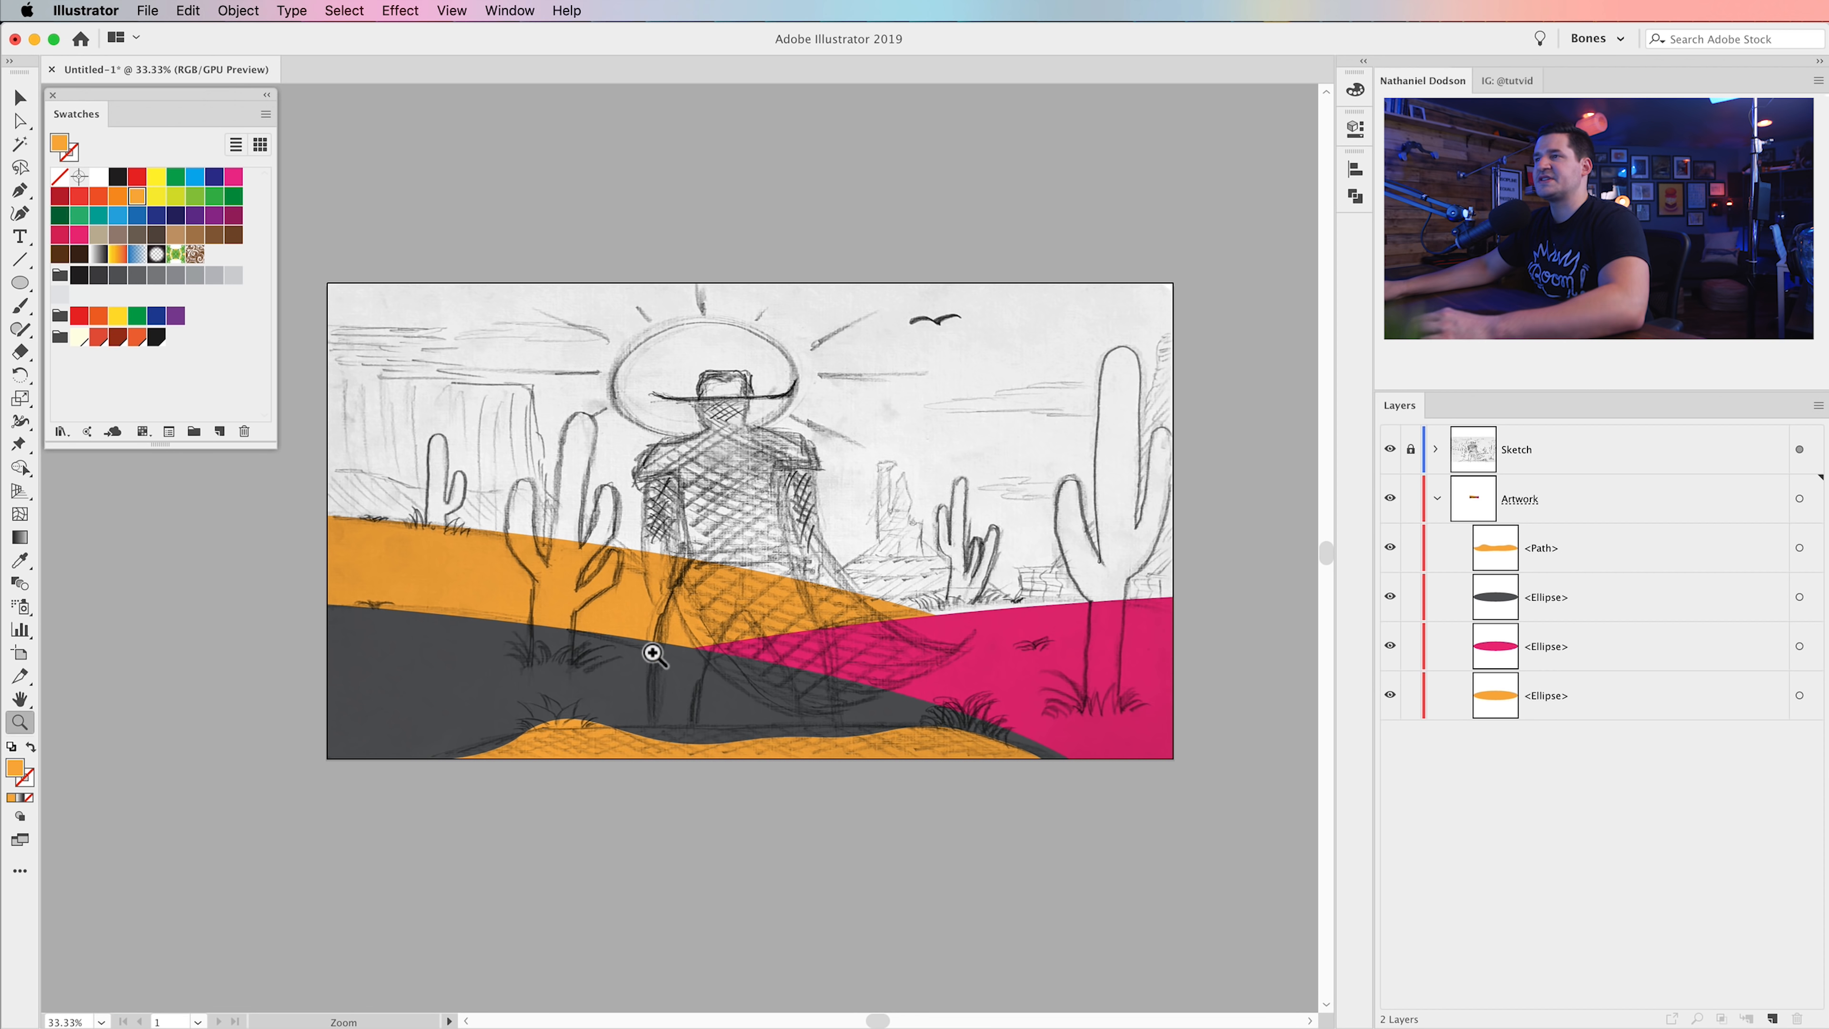
click(511, 530)
drag(663, 618, 643, 721)
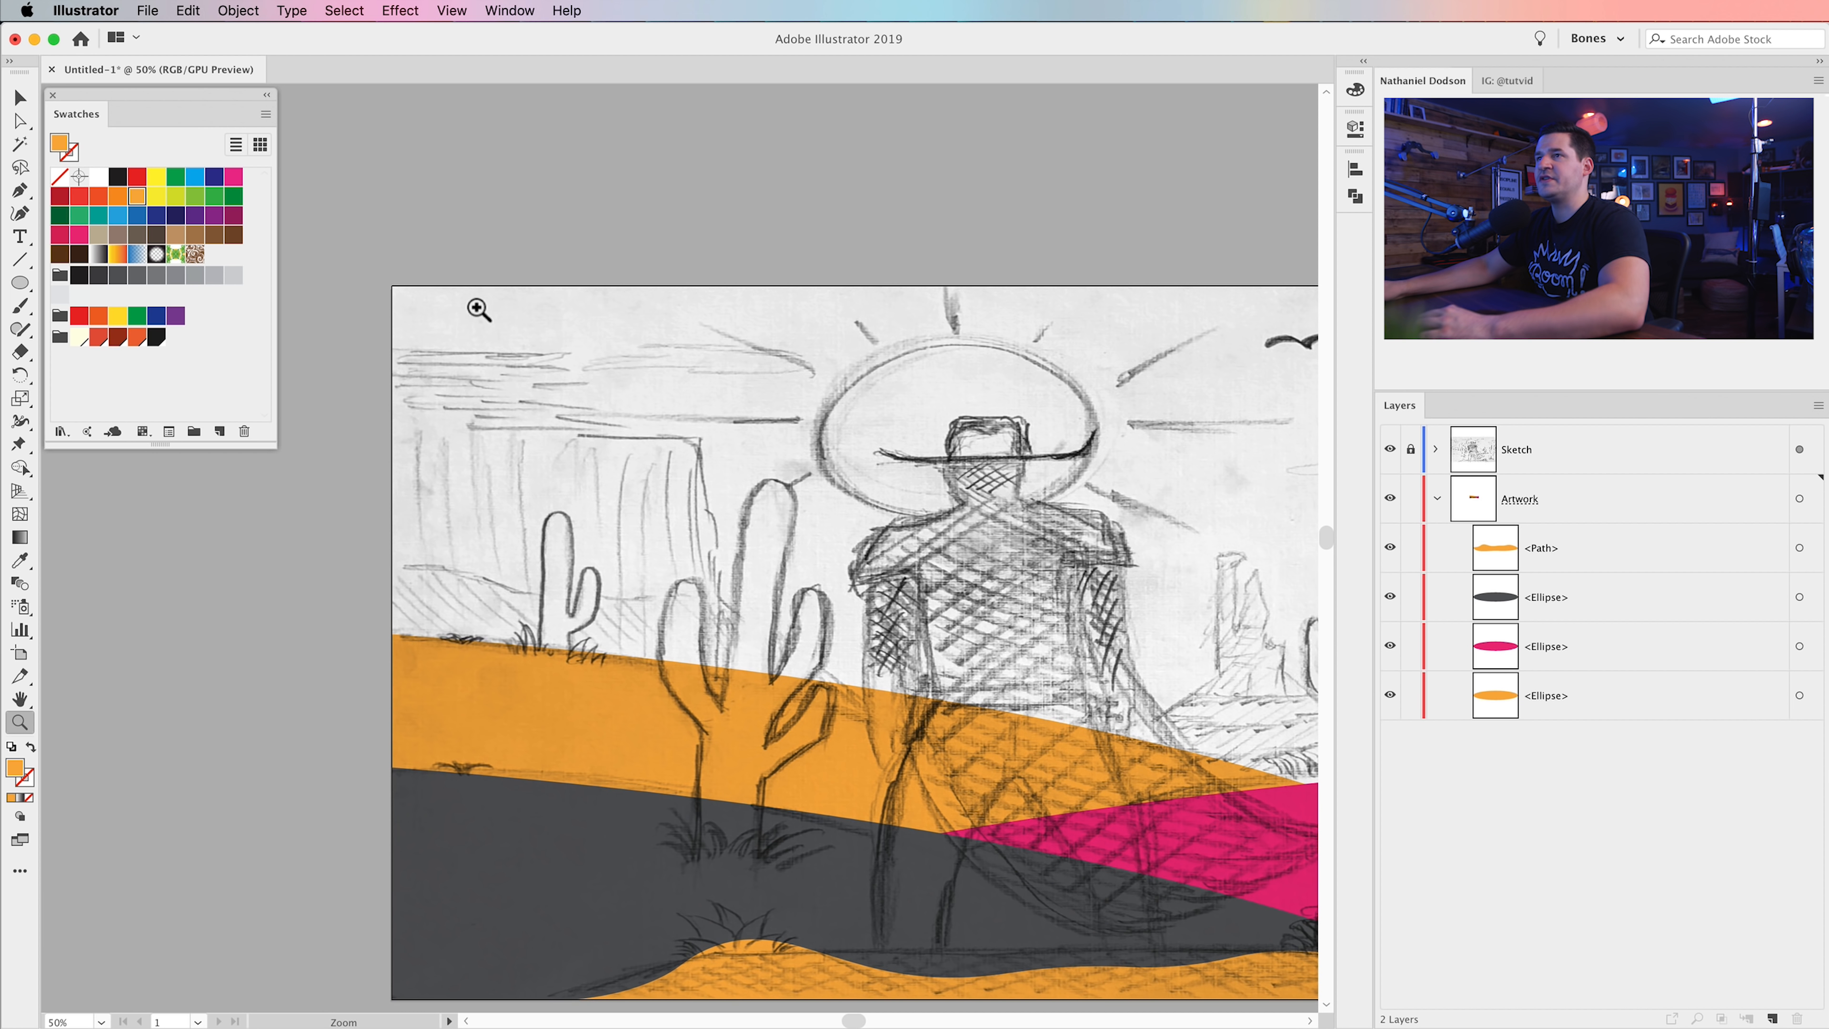
drag(693, 662, 412, 517)
drag(1159, 559, 726, 593)
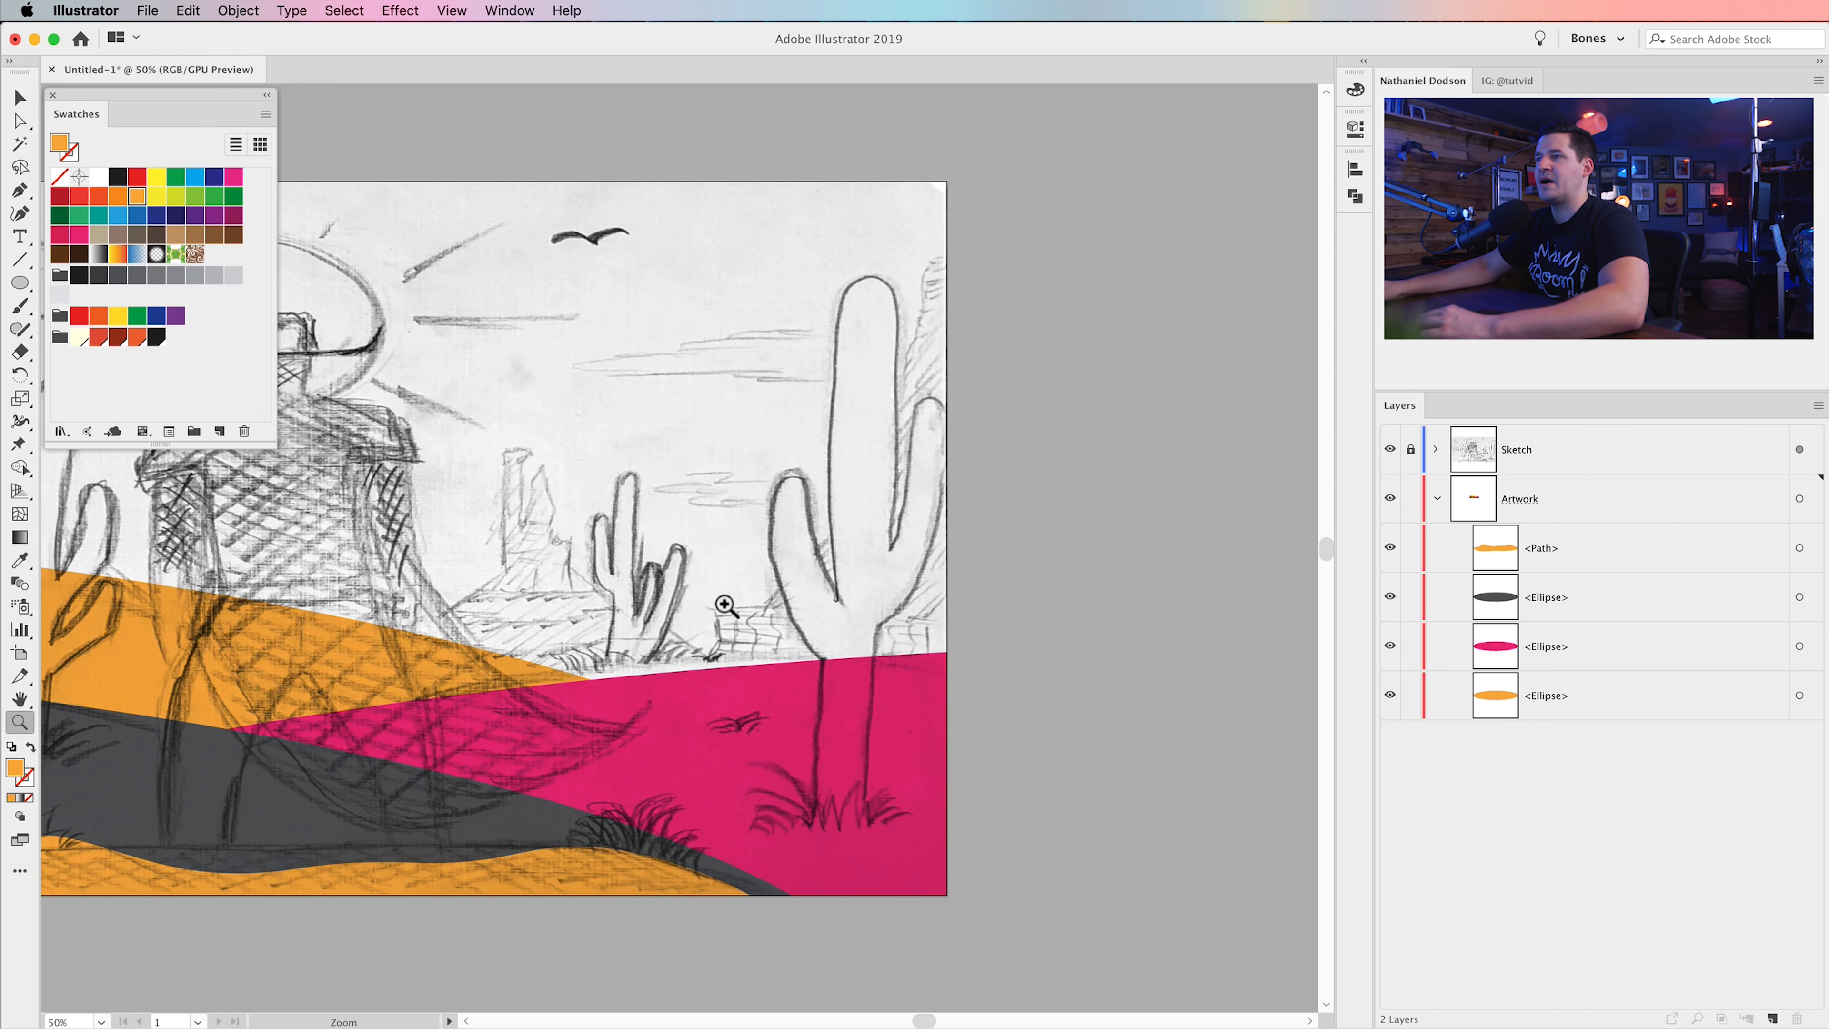
drag(810, 651, 792, 700)
drag(917, 627, 978, 581)
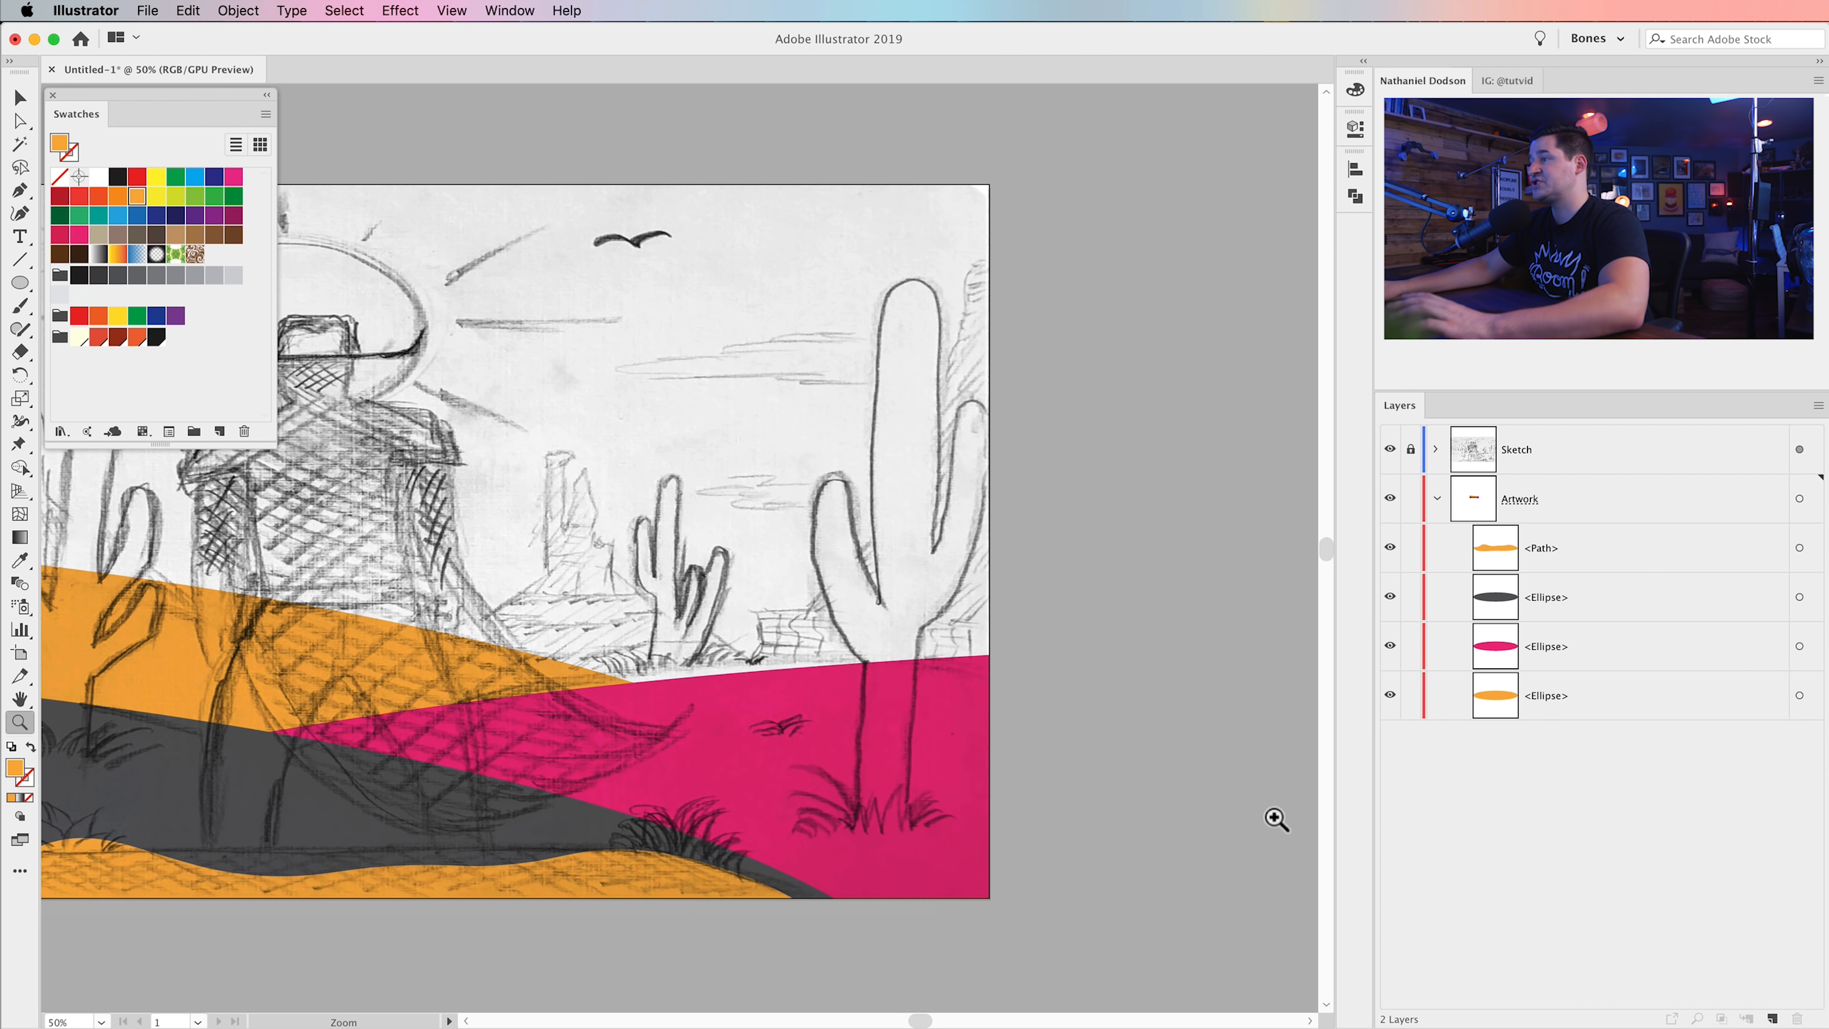
drag(737, 694, 968, 696)
drag(808, 668, 1278, 735)
- Choose the Pencil tool with Accurate fidelity, filled new strokes, path closing within 15 pixels and selected-path editing within 3 pixels
click(24, 315)
click(20, 329)
mouse_move(20, 329)
mouse_down()
mouse_move(114, 325)
mouse_move(89, 353)
mouse_up()
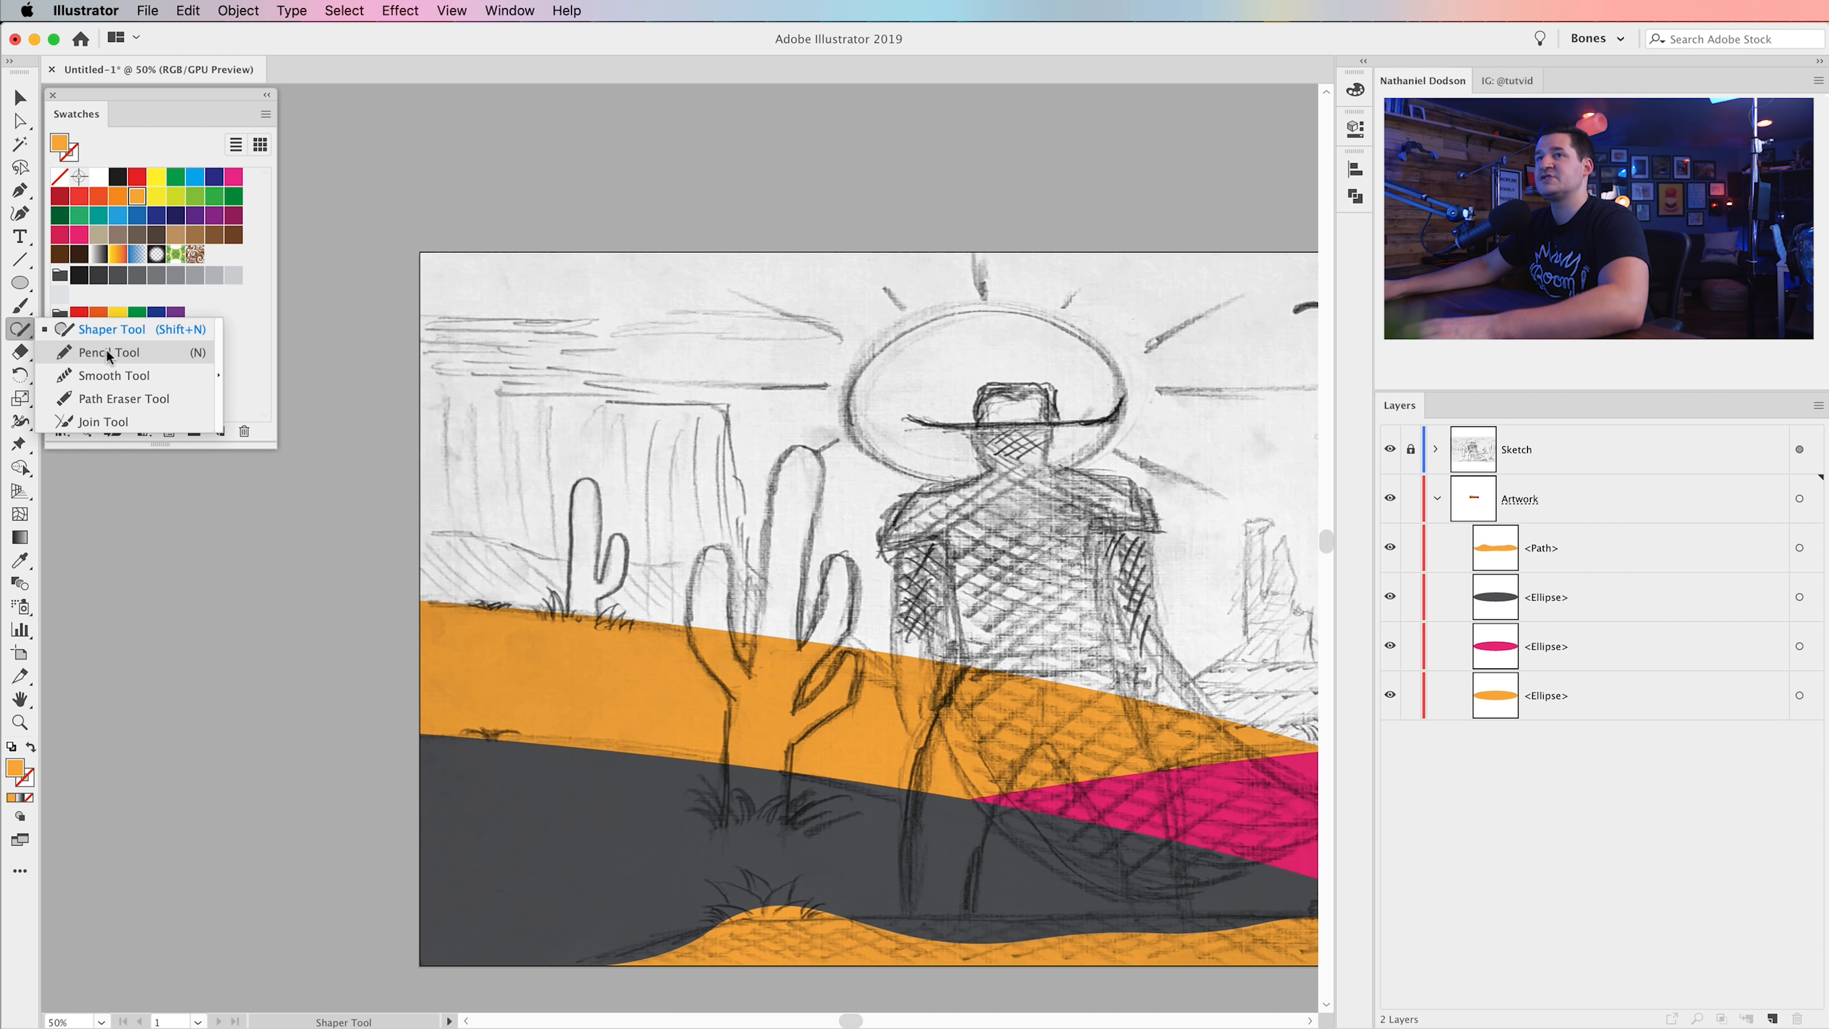
click(104, 349)
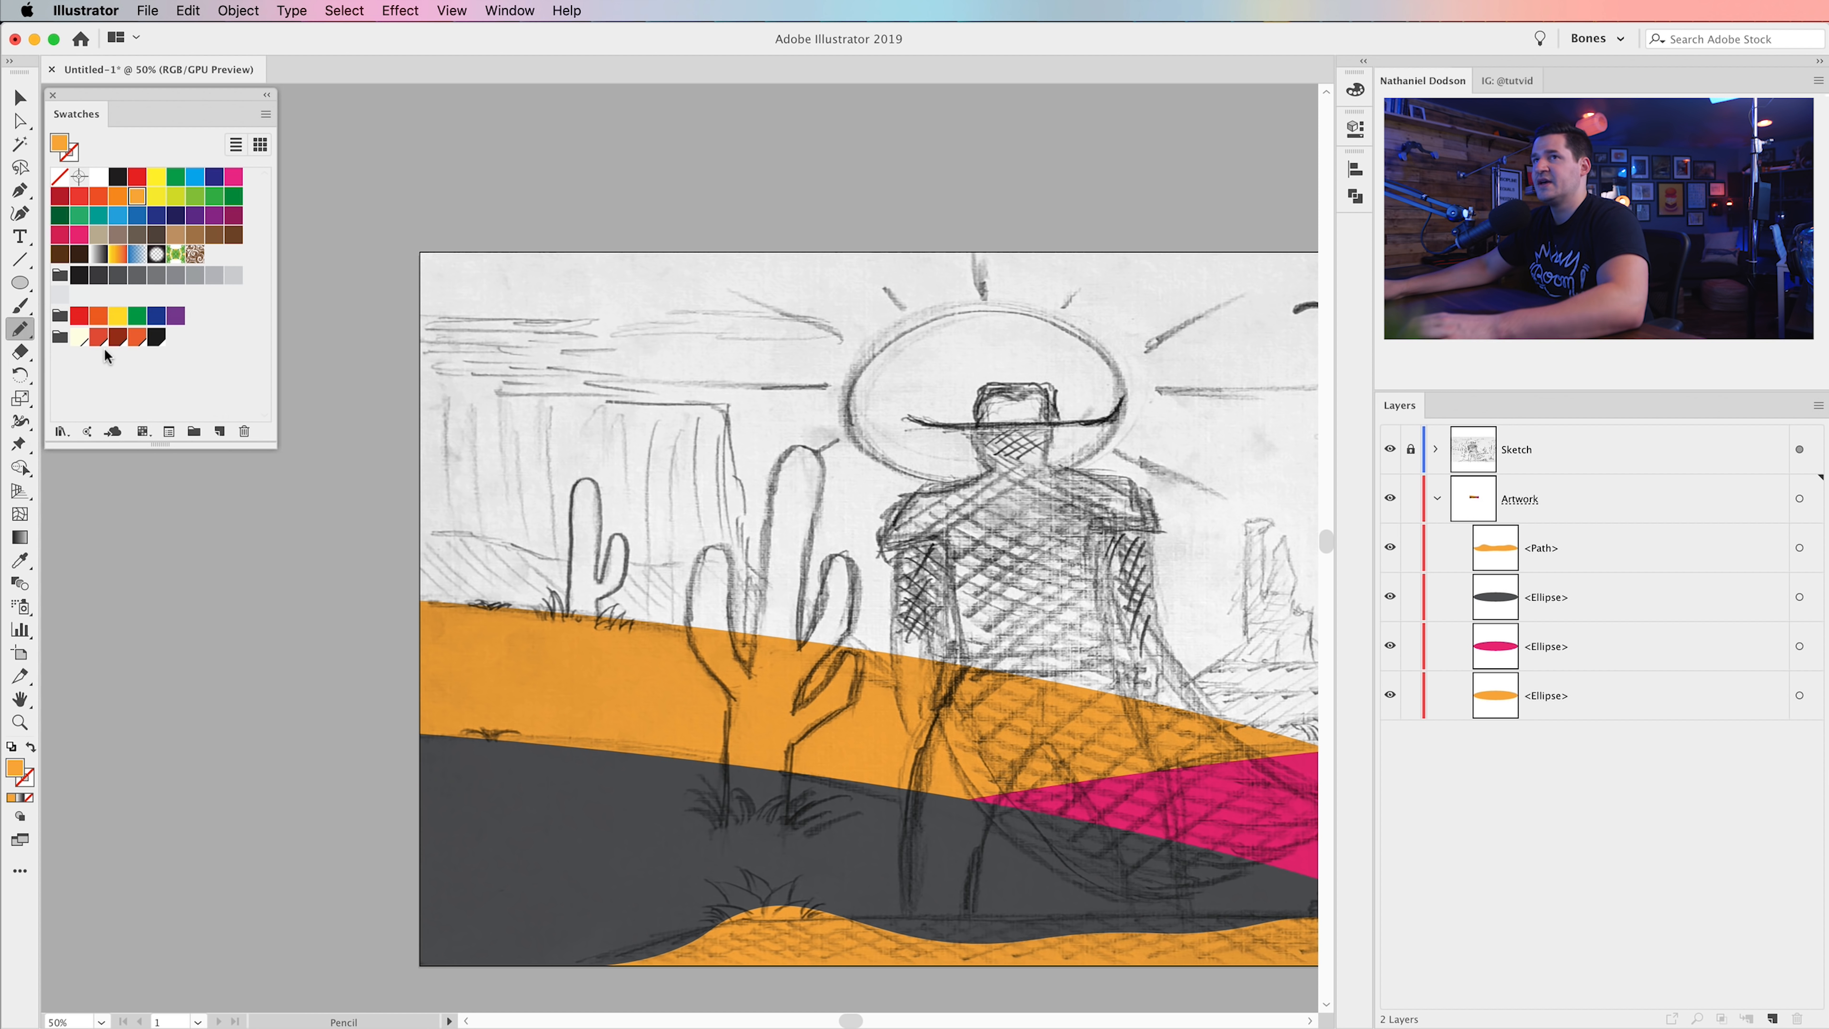
double_click(20, 328)
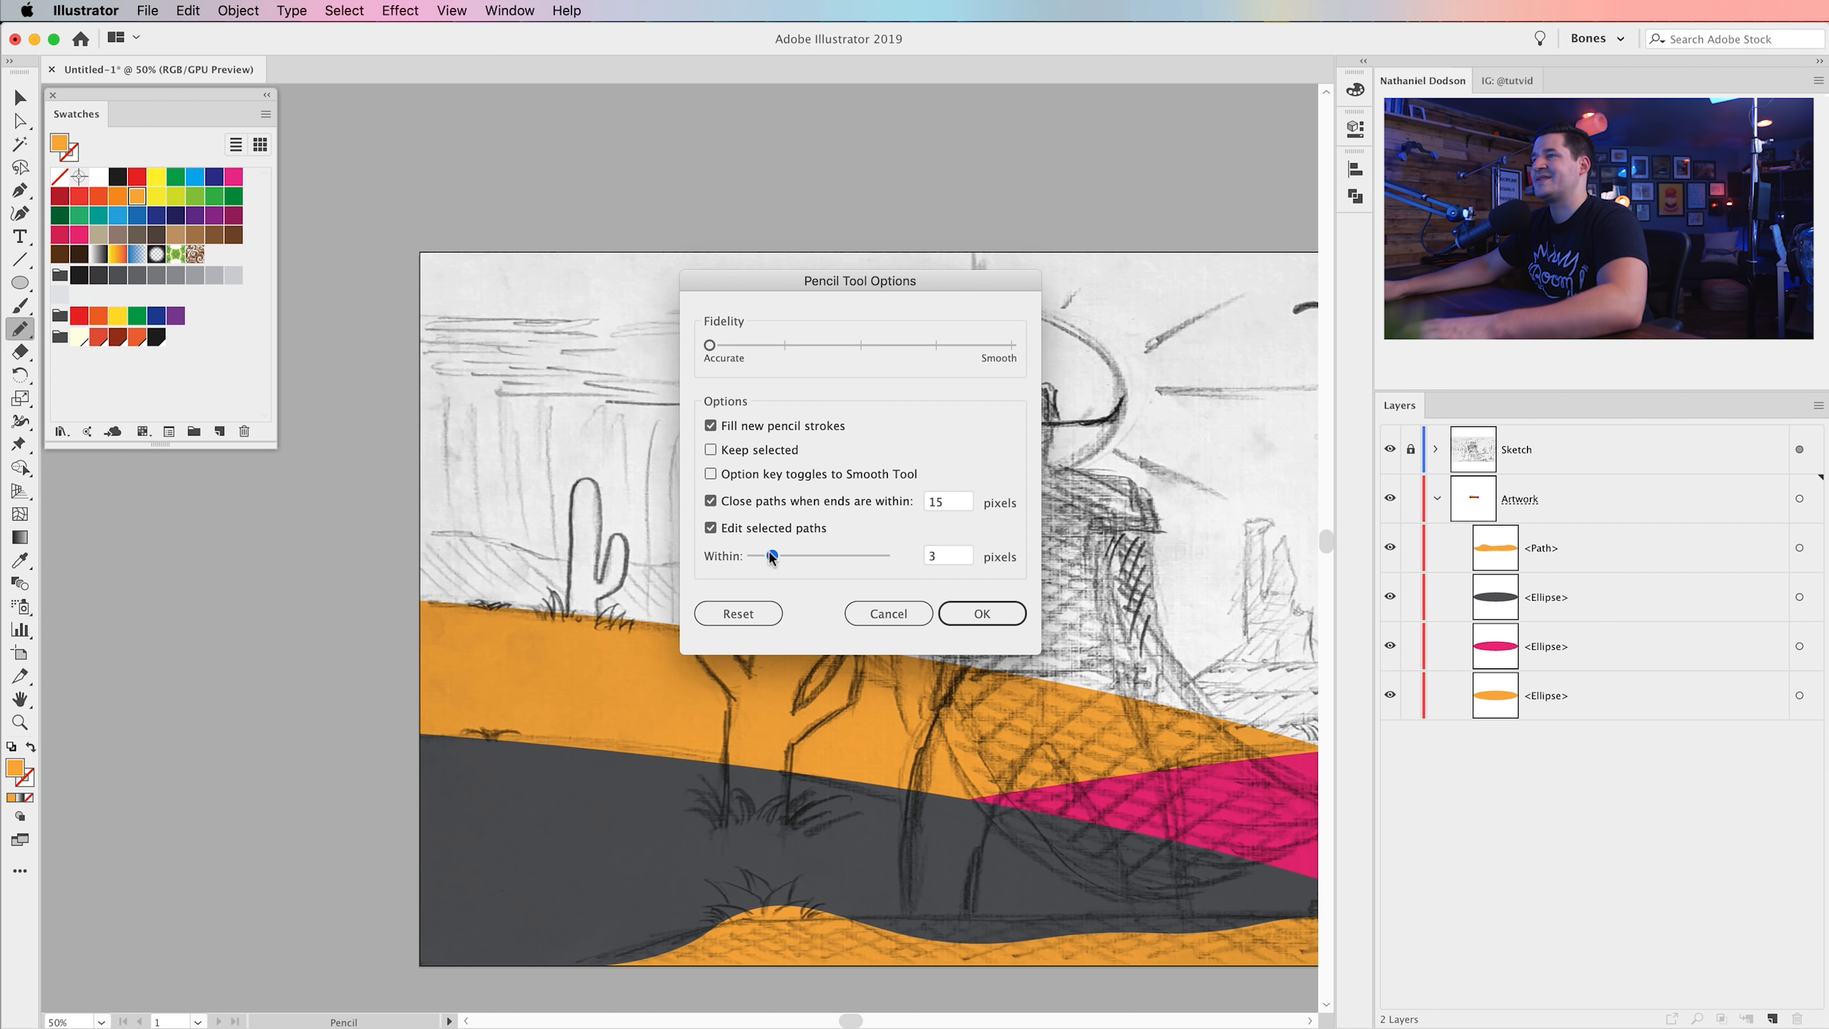
click(999, 613)
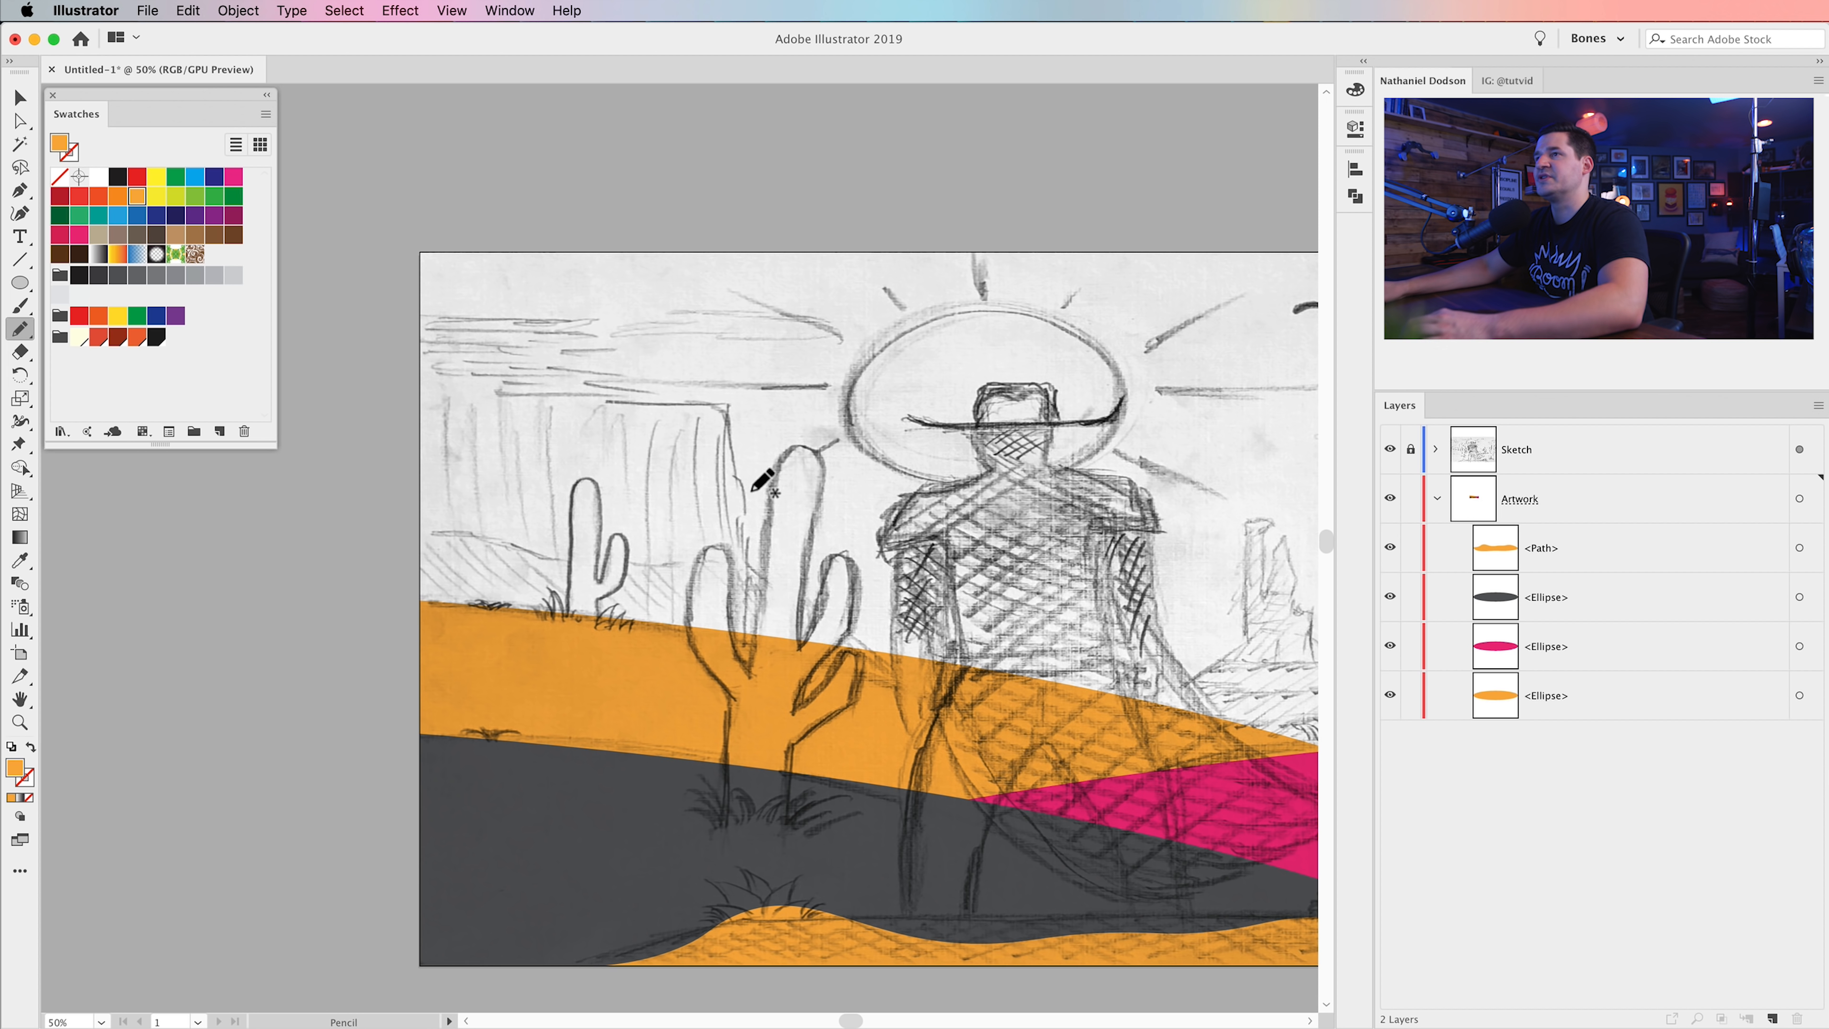
- Trace the large left mesa with the Pencil tool as a closed shape that extends past the artboard's left edge
scroll(770, 497, up, 2)
scroll(771, 498, left, 3)
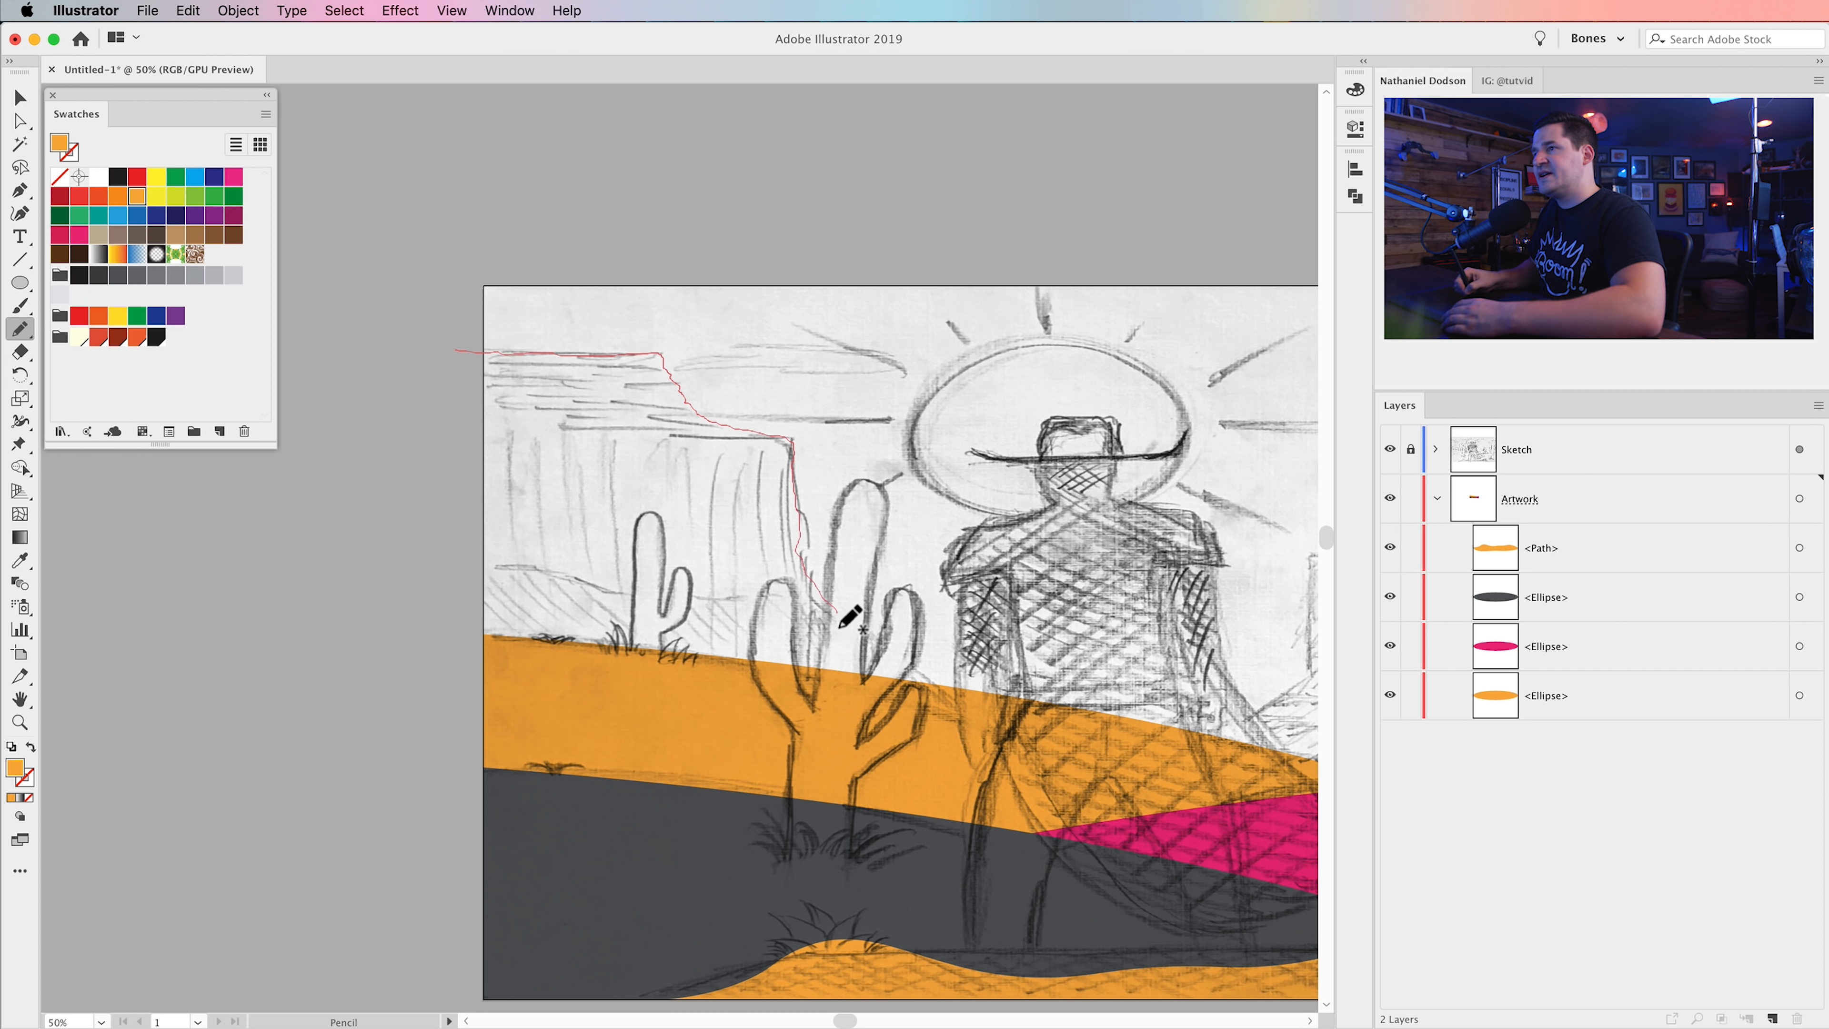
mouse_move(979, 741)
mouse_down()
mouse_move(513, 703)
mouse_move(452, 655)
mouse_move(461, 353)
mouse_up()
- Fill the mesa shape with green and place it behind all the dune ellipses
key(v)
click(664, 505)
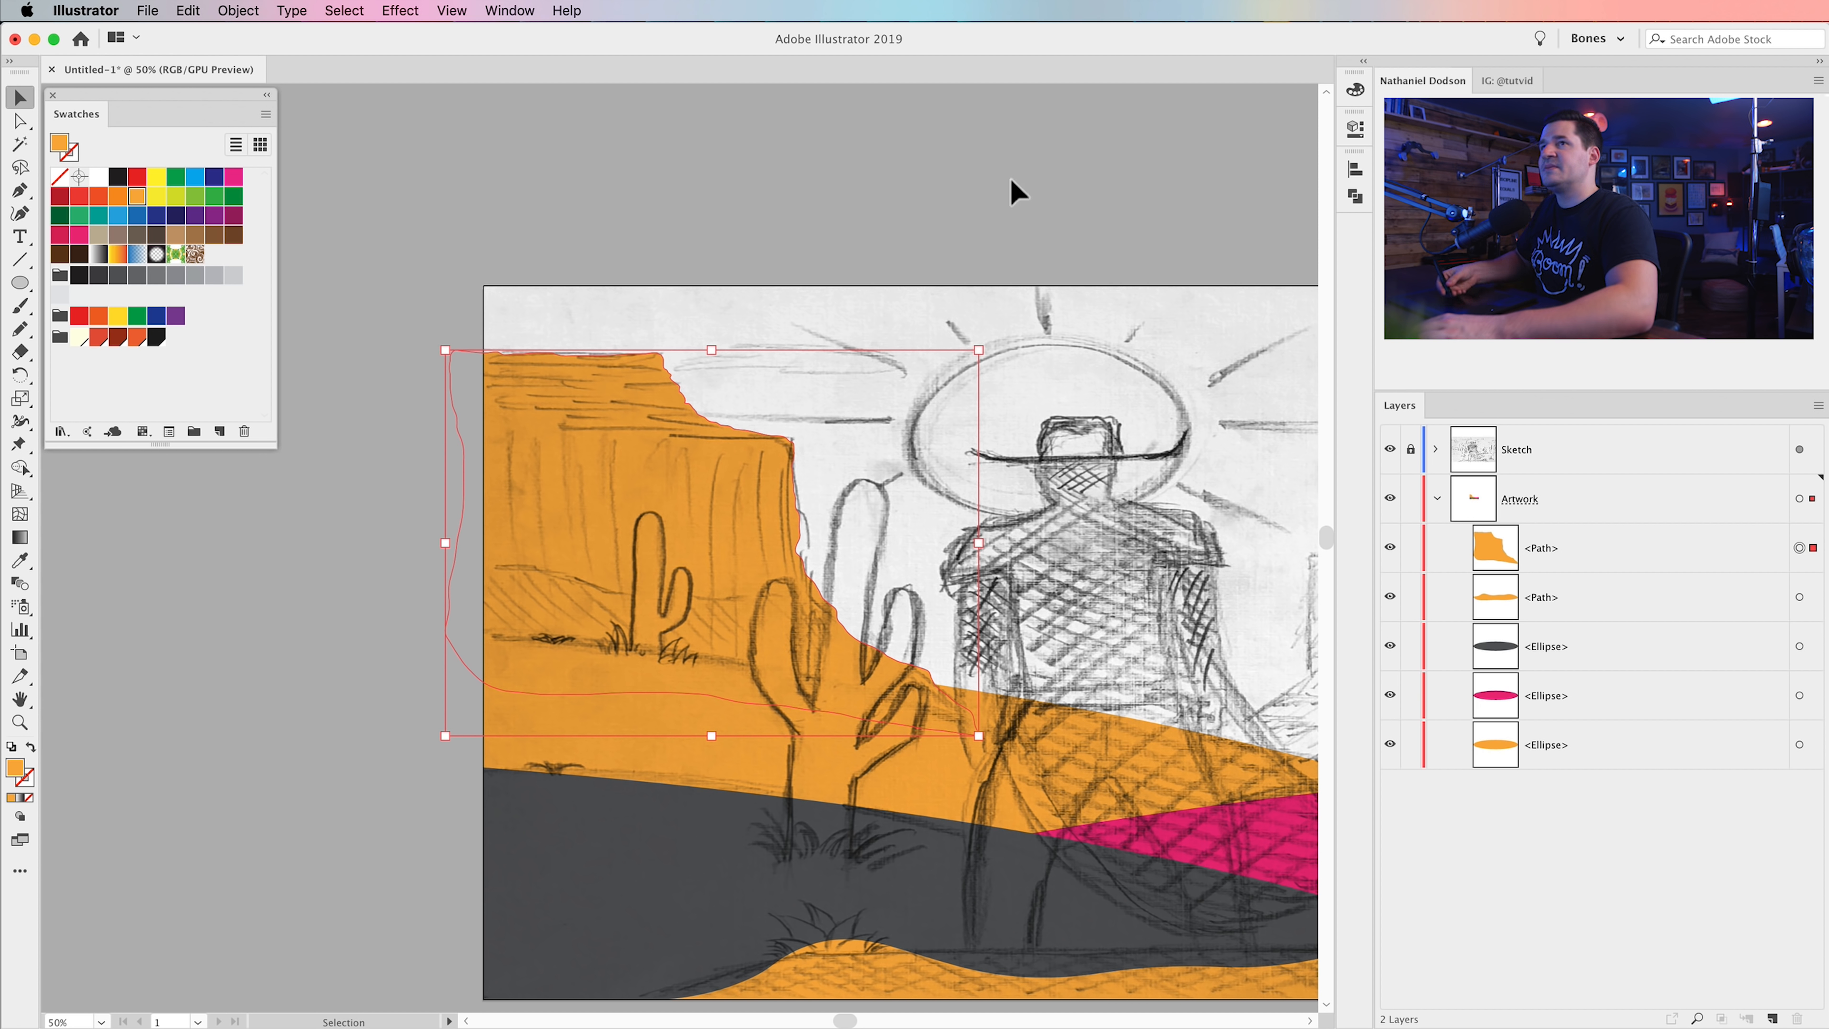
click(195, 197)
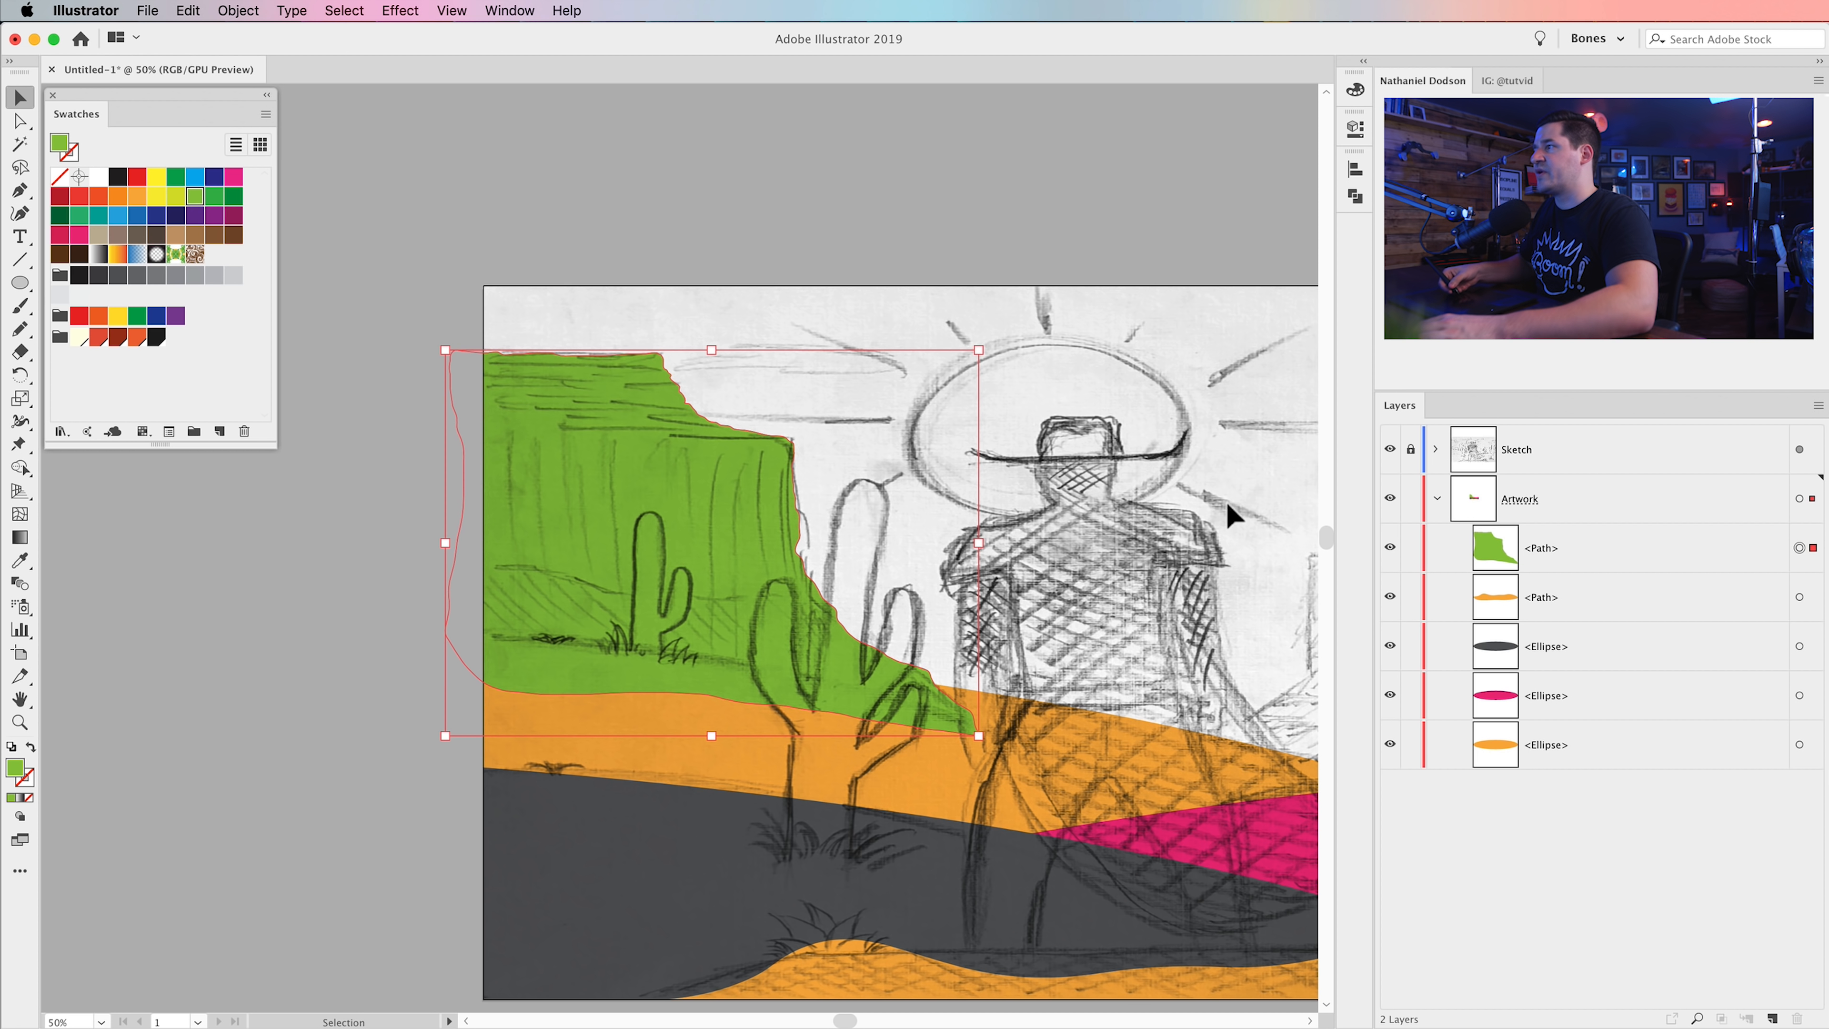
drag(1599, 547, 1540, 770)
- Trace the small butte right of the cowboy with the Pencil tool as a closed green shape overlapping the dunes
scroll(1163, 594, right, 10)
scroll(1163, 594, down, 2)
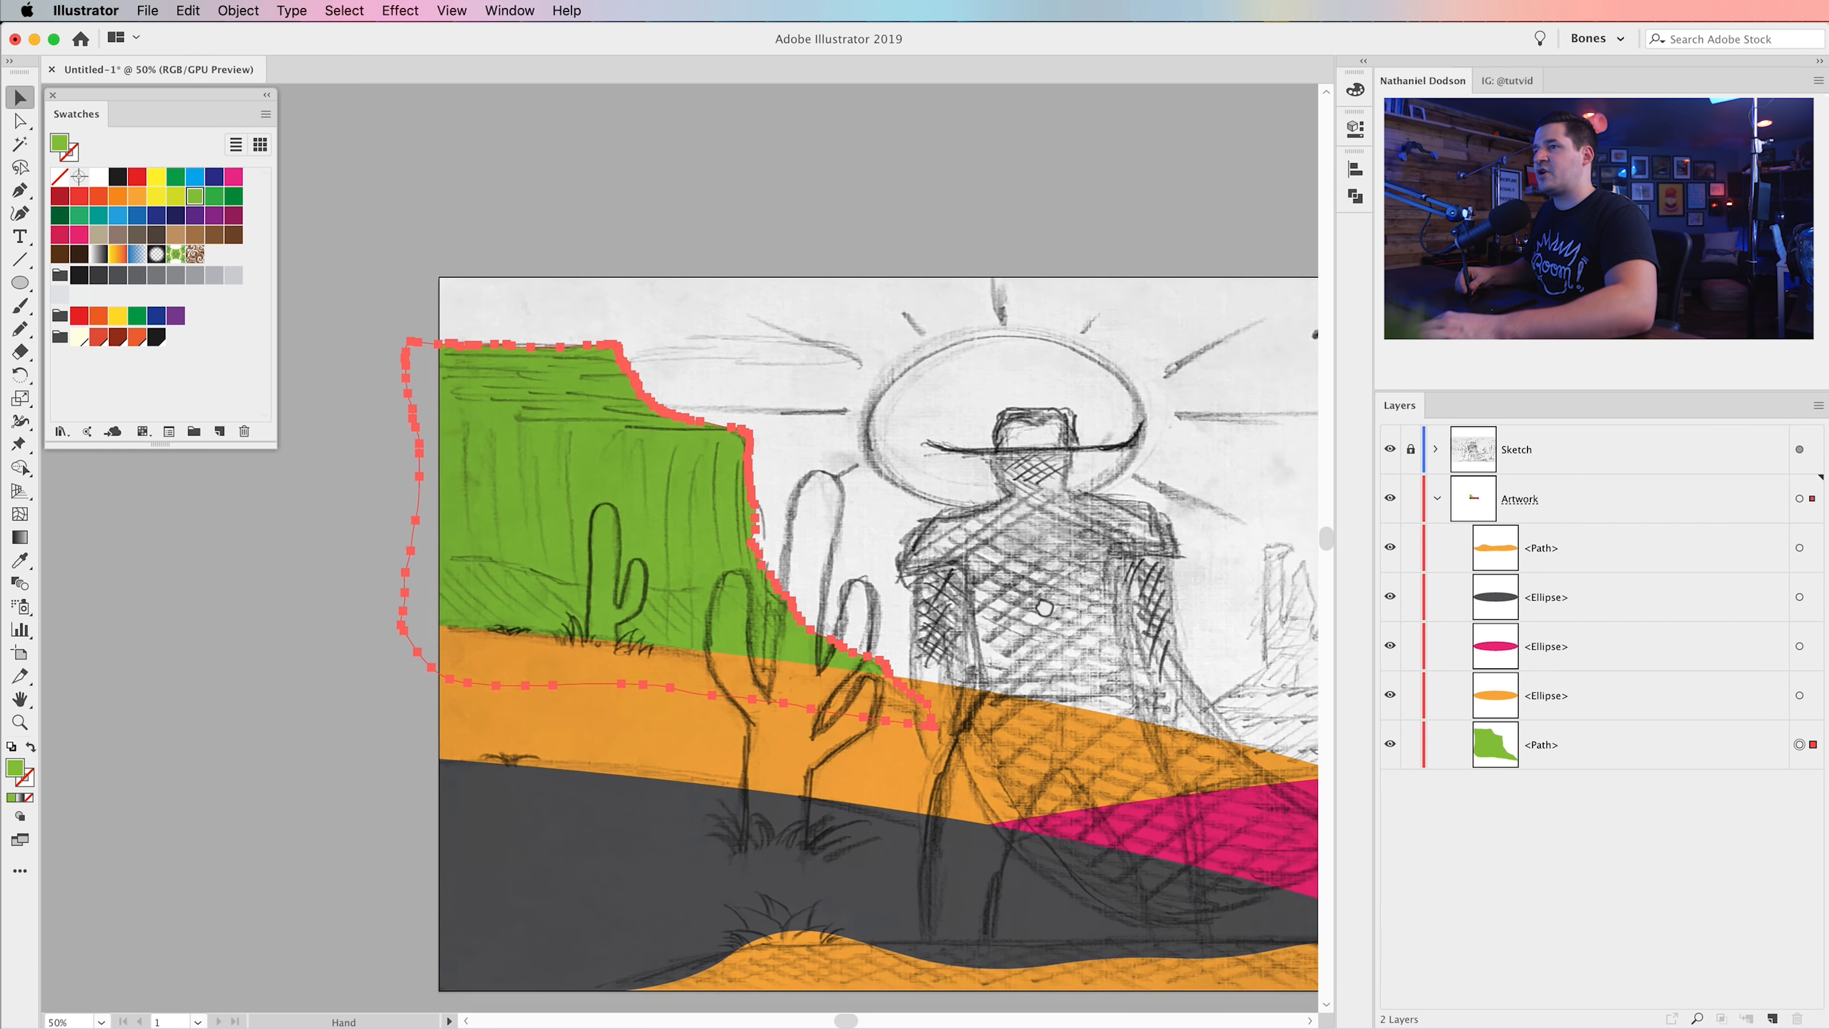
scroll(936, 587, right, 1)
scroll(936, 588, up, 1)
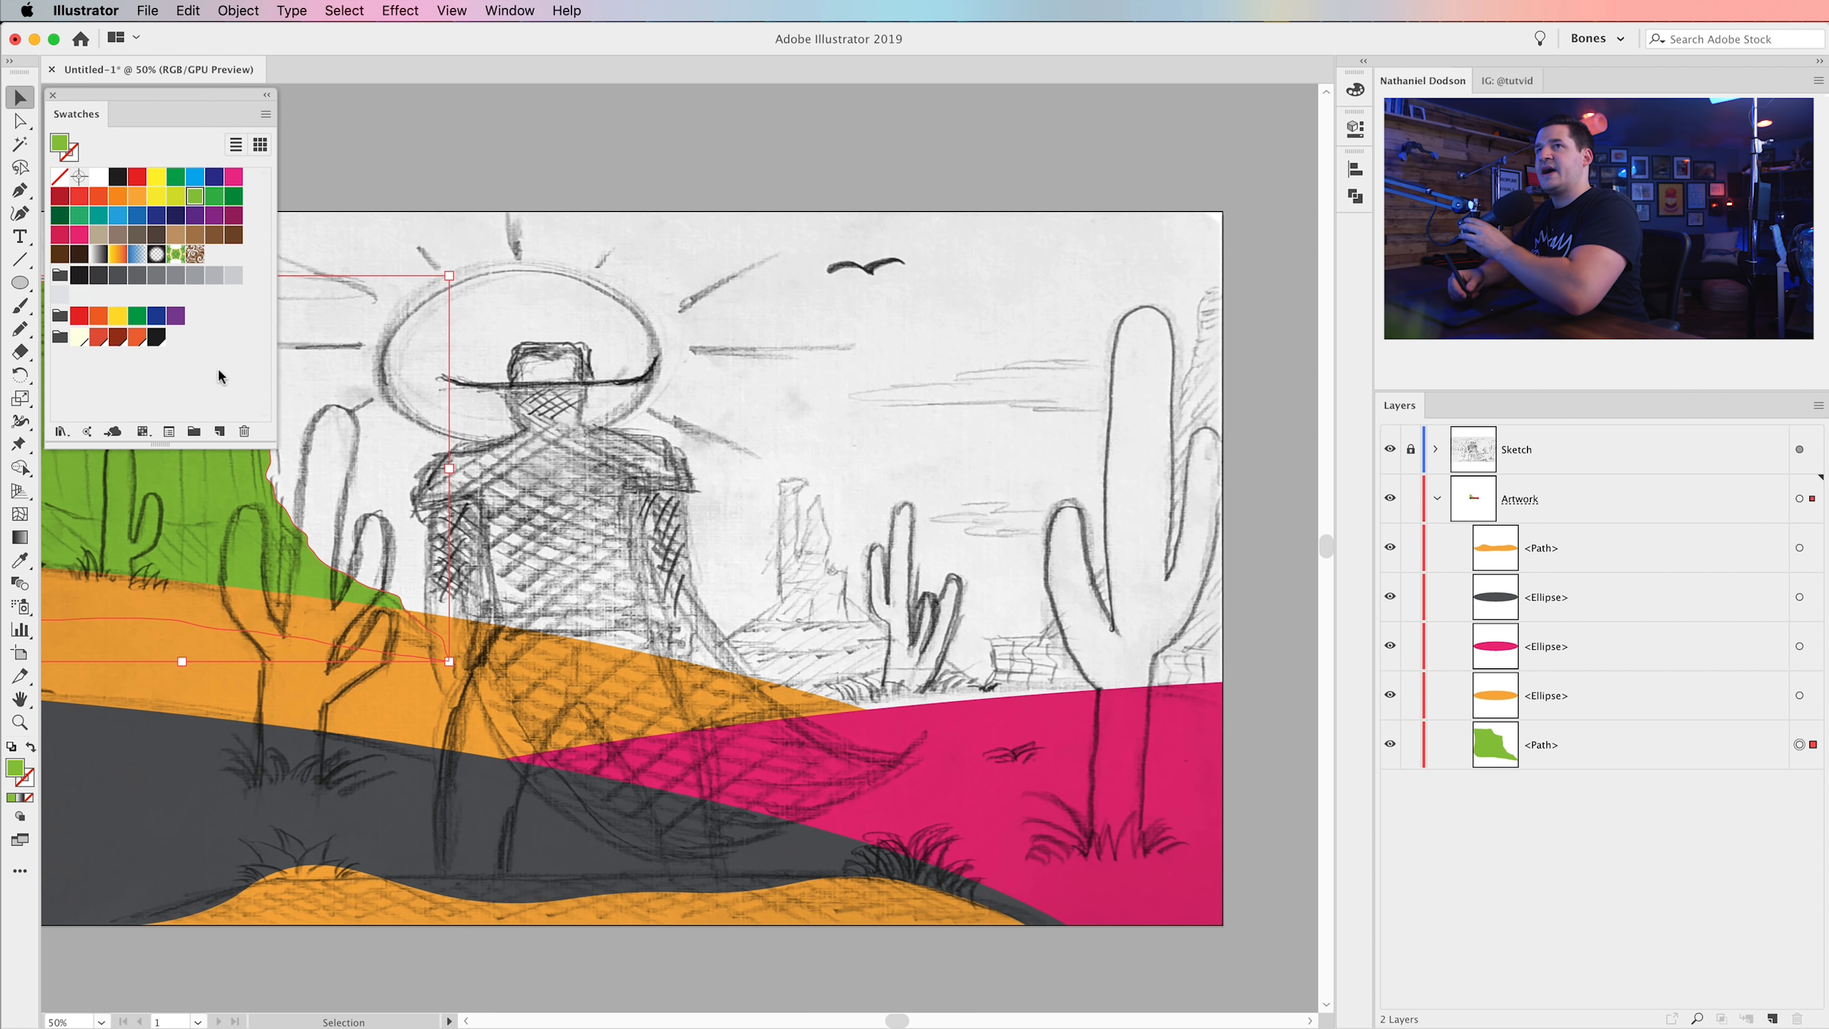
click(19, 329)
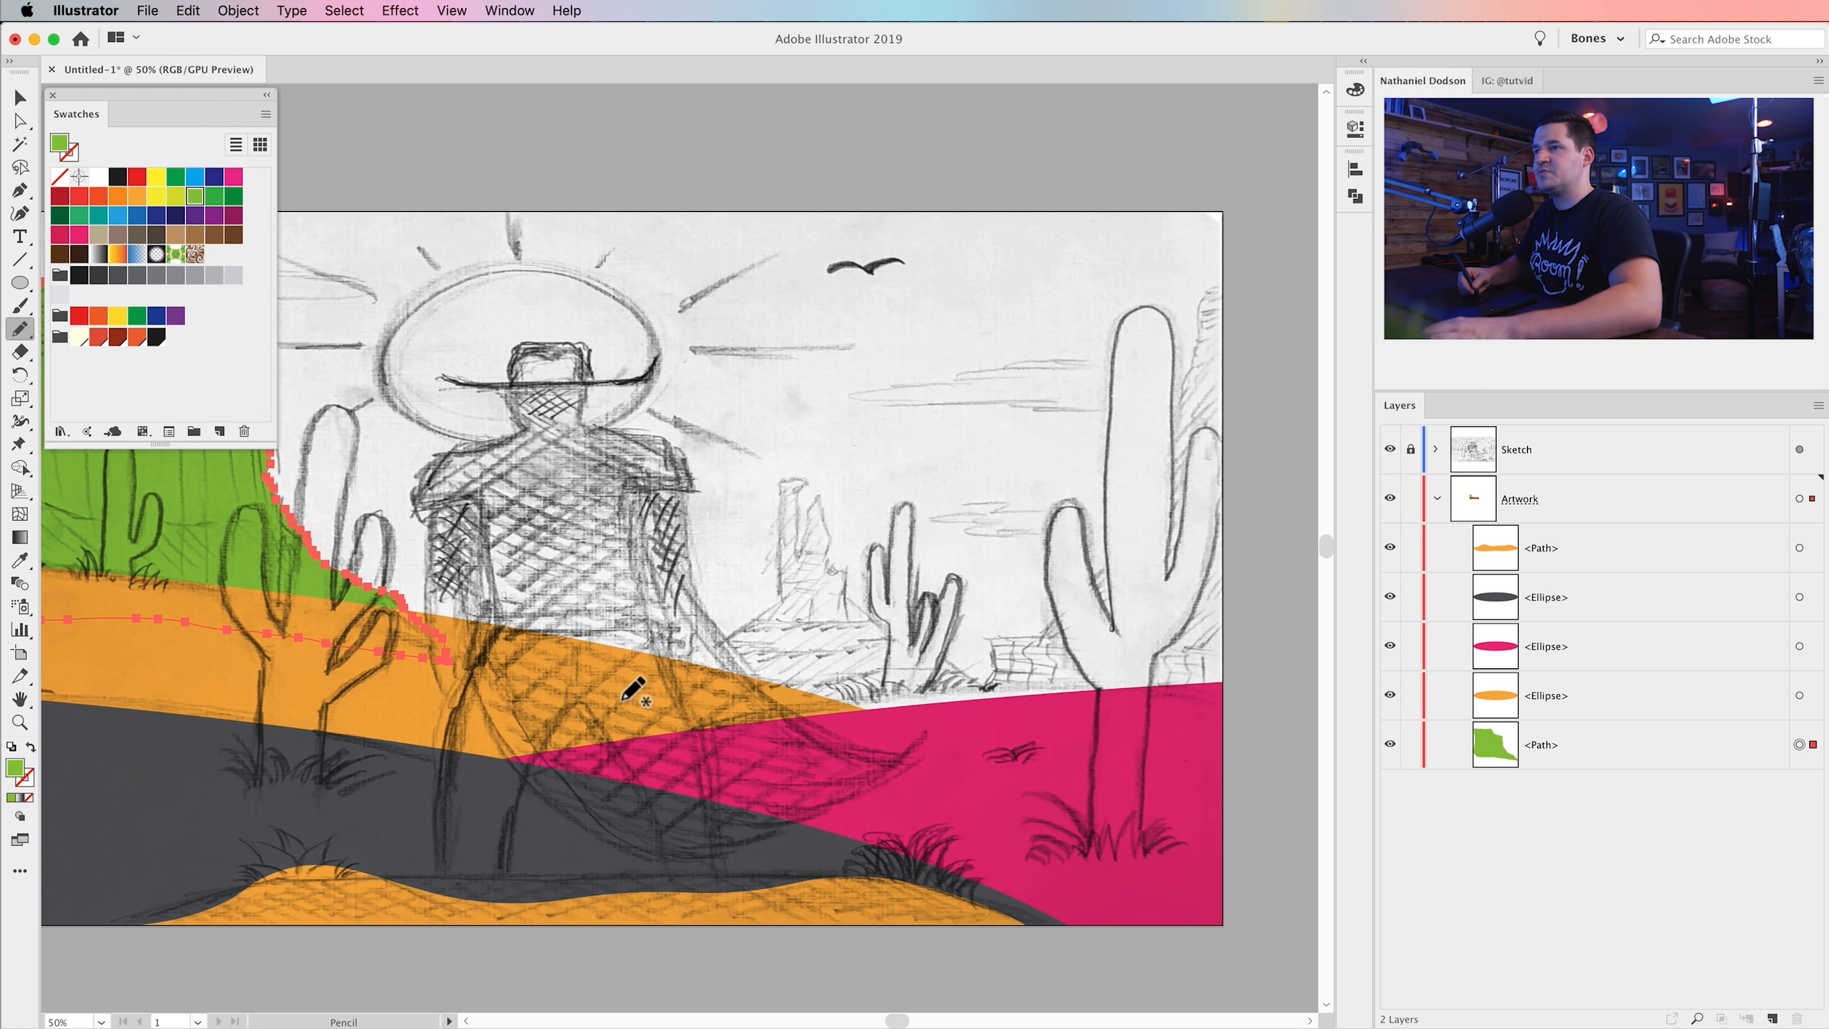
drag(618, 692, 682, 679)
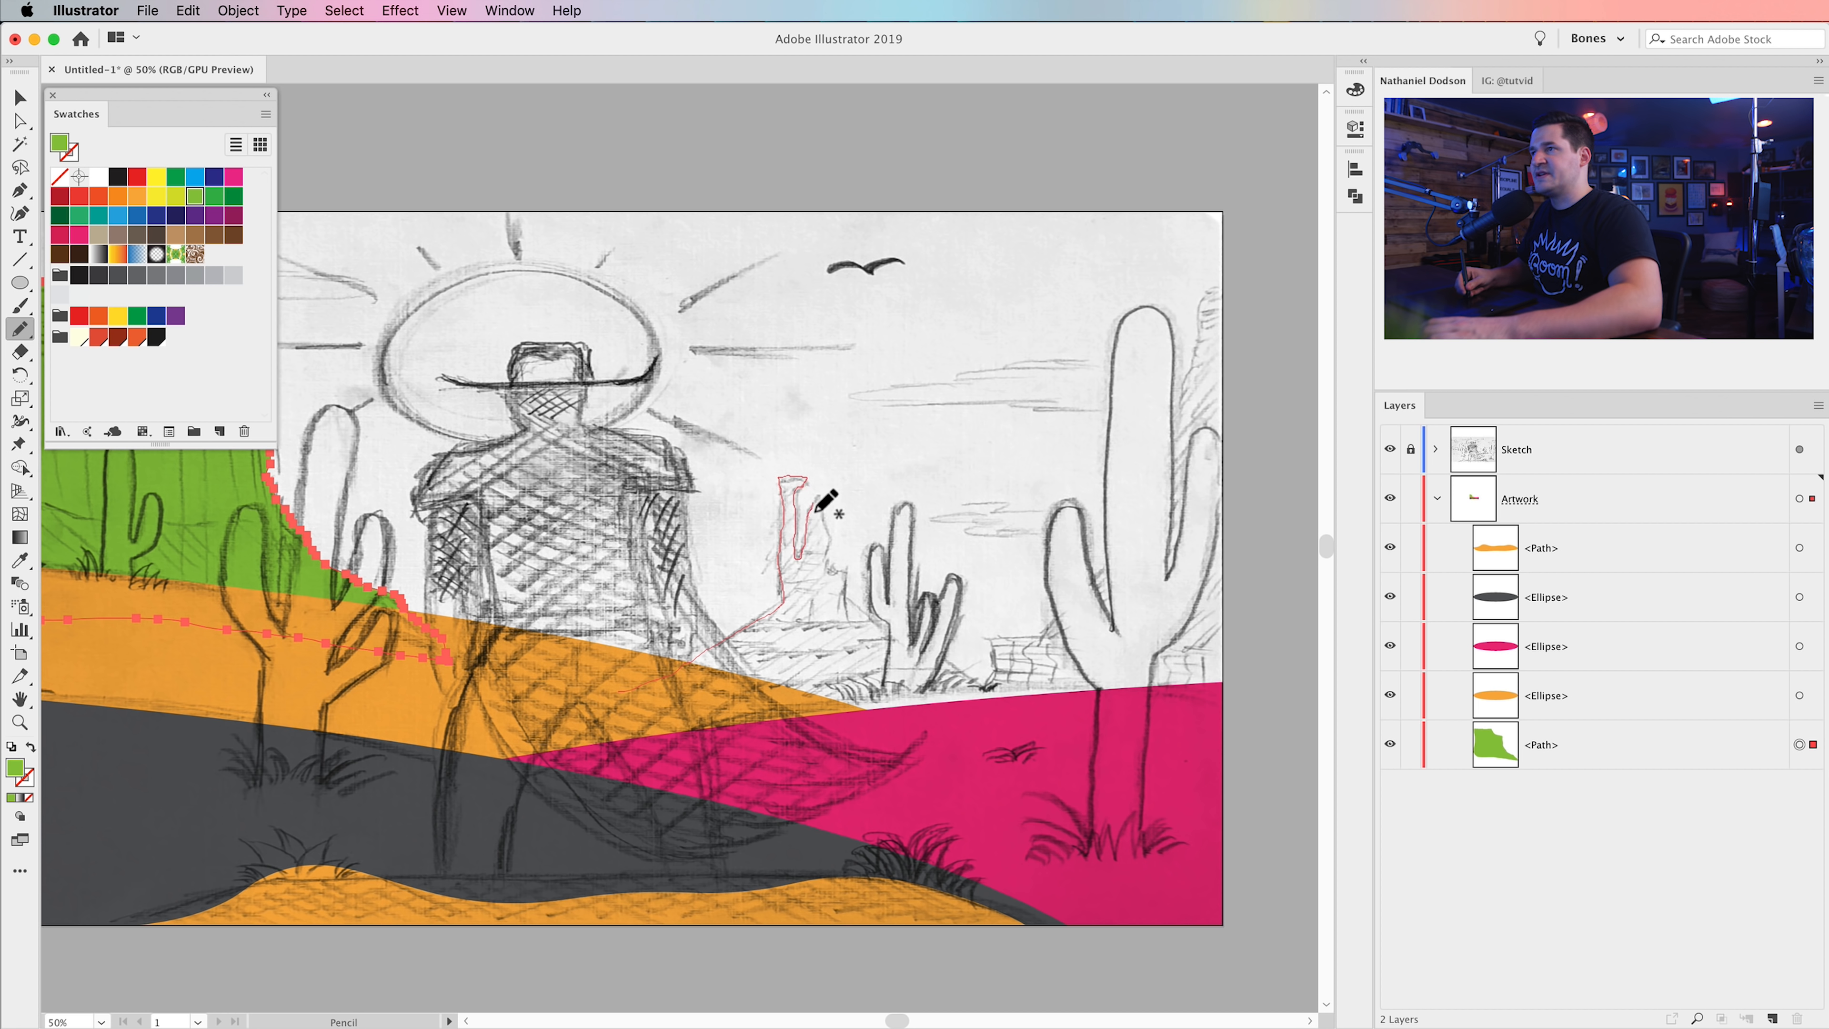
drag(820, 527, 828, 550)
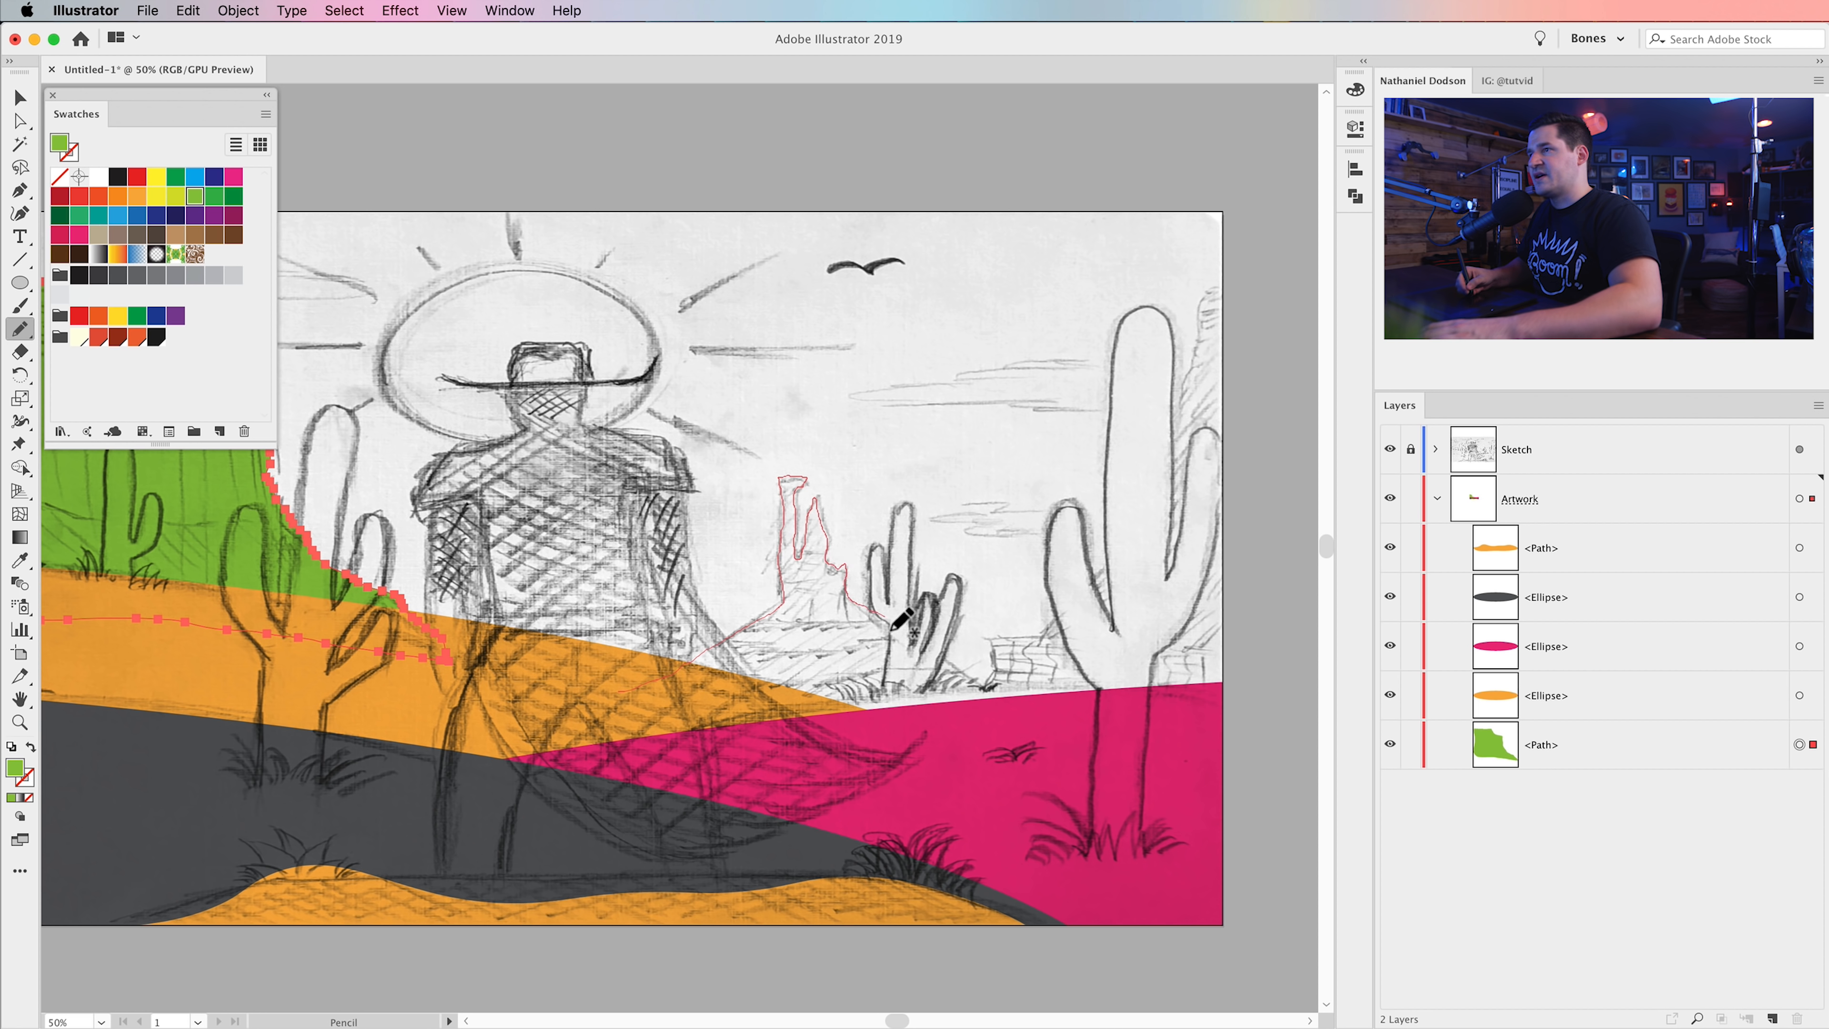
mouse_move(1037, 713)
mouse_down()
mouse_move(881, 739)
mouse_move(625, 693)
mouse_up()
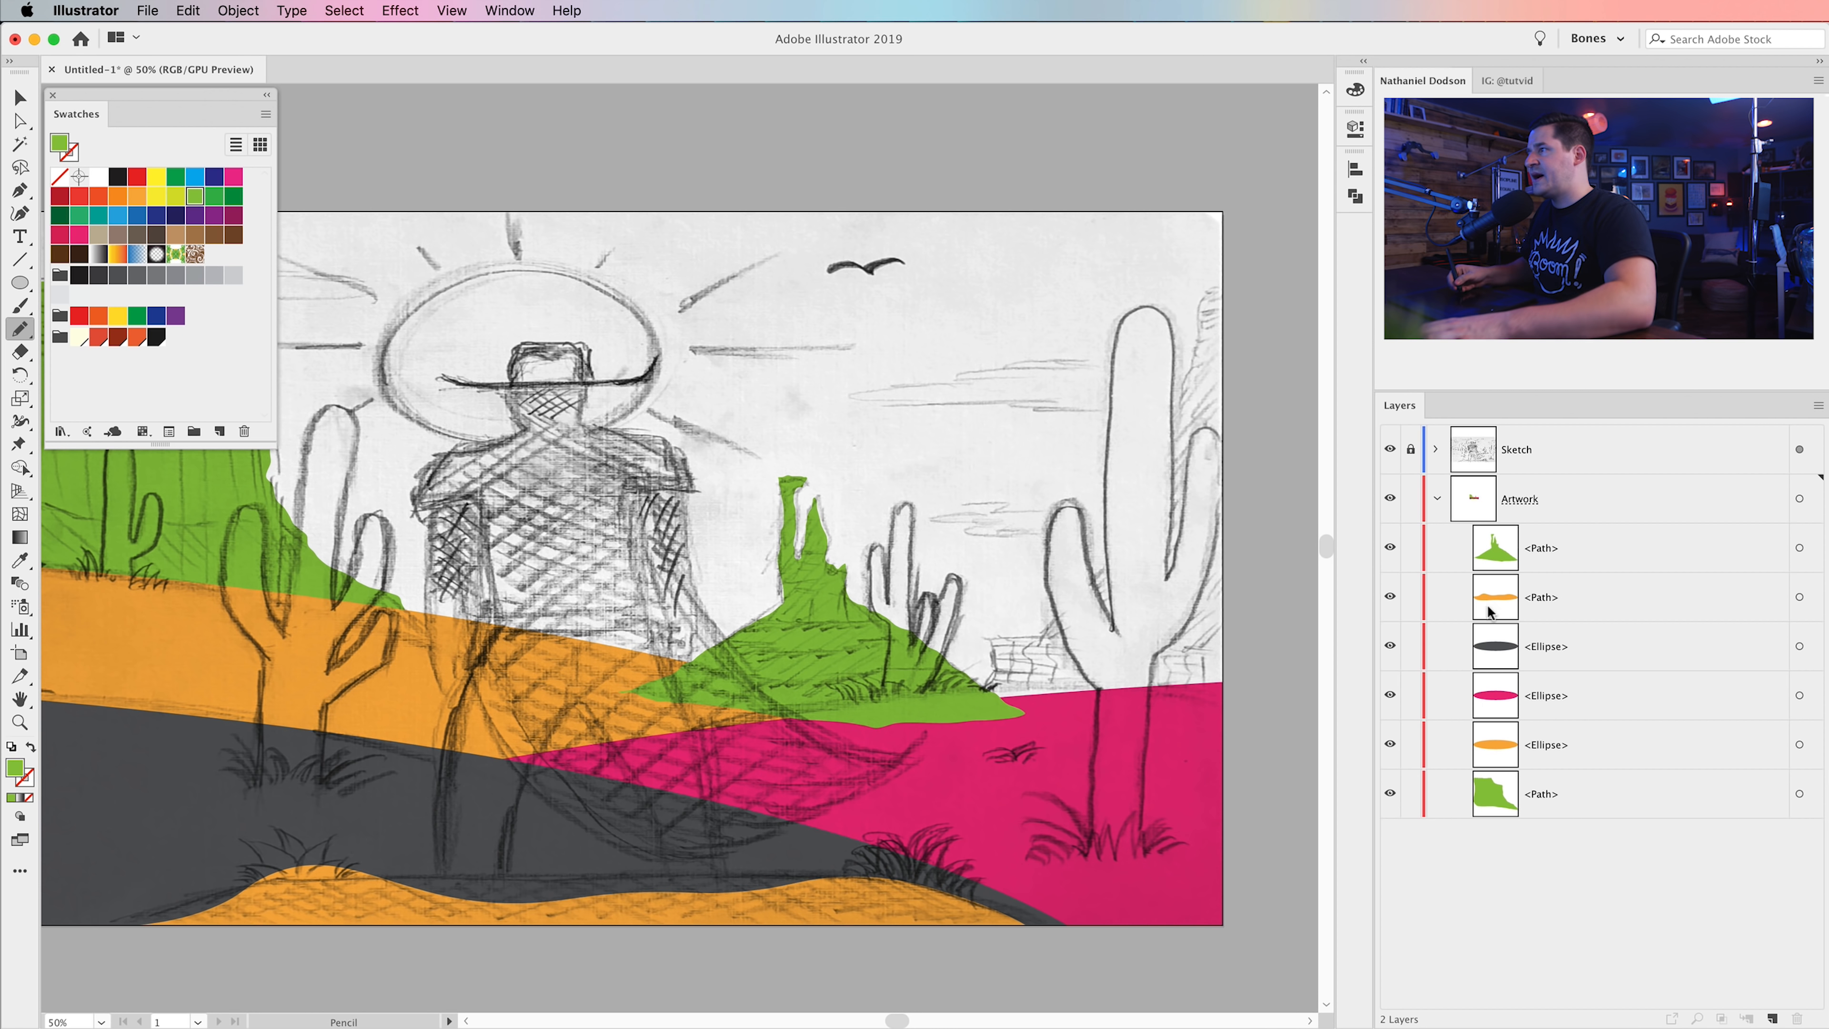
- Place the small butte behind the dune ellipses and trace the right mesa with the Pencil tool past the artboard's right edge
drag(1597, 548, 1563, 774)
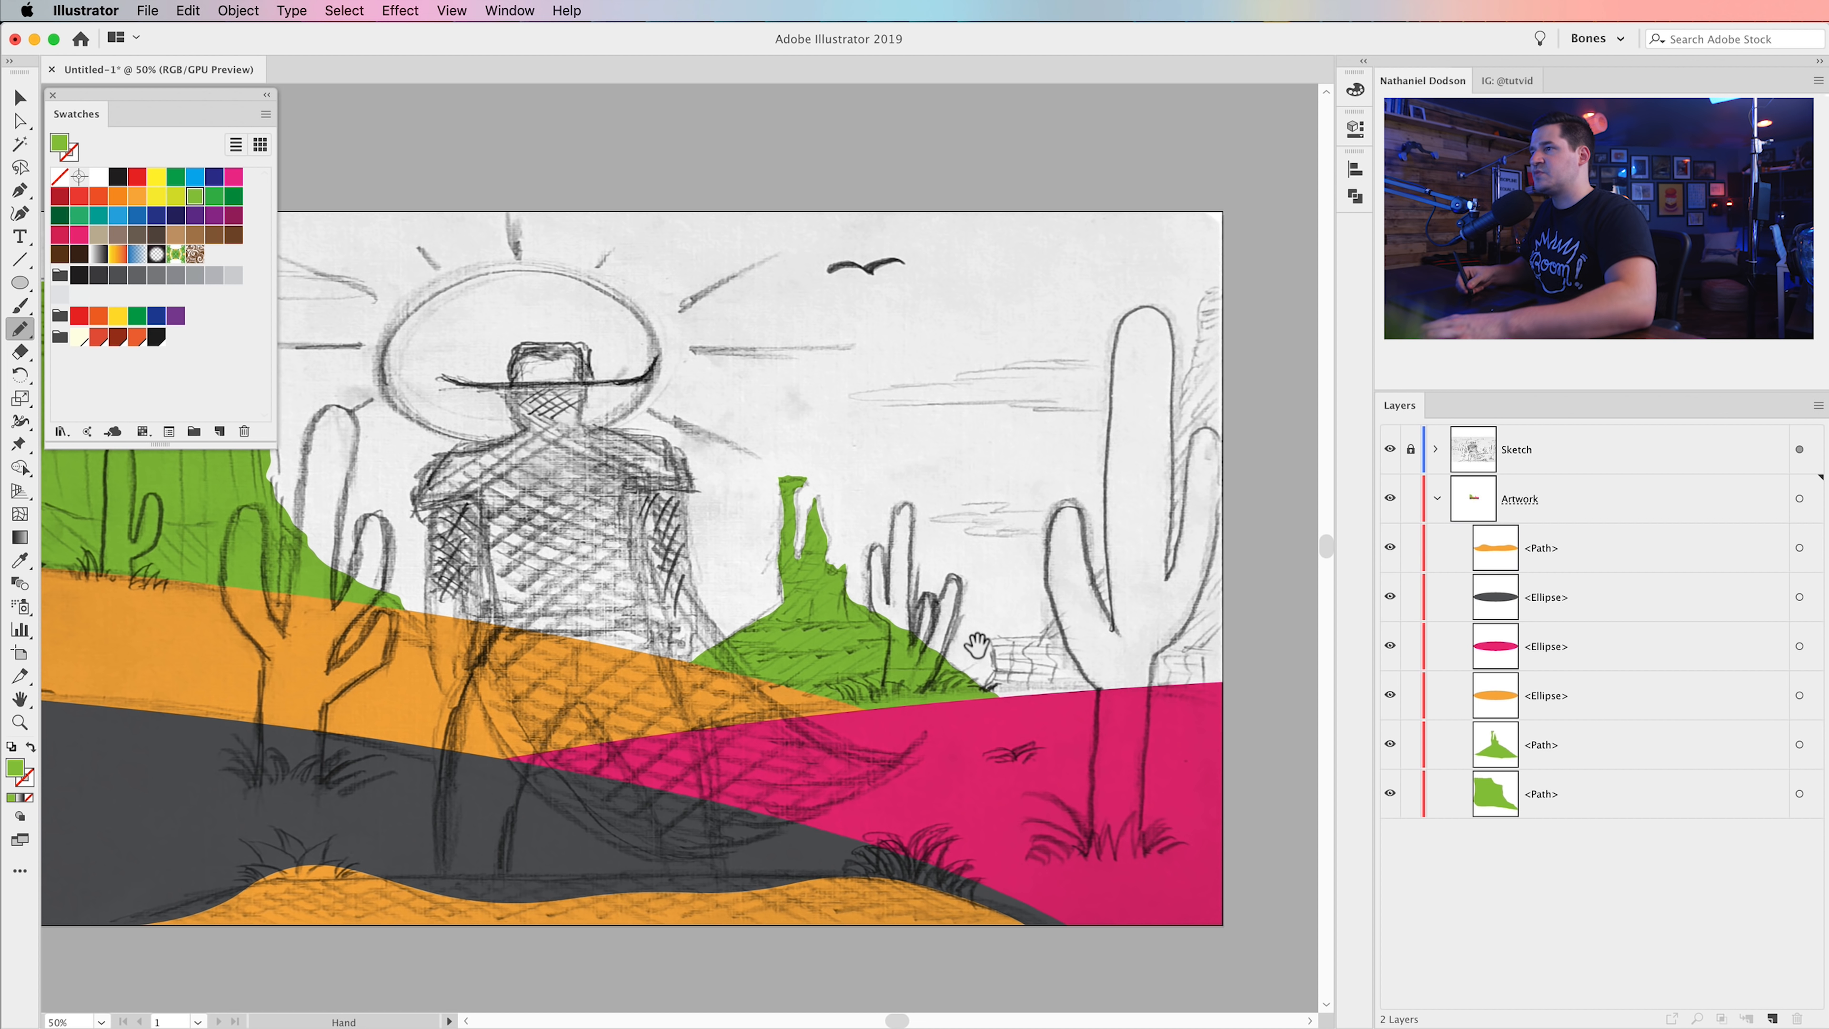
drag(977, 646, 733, 693)
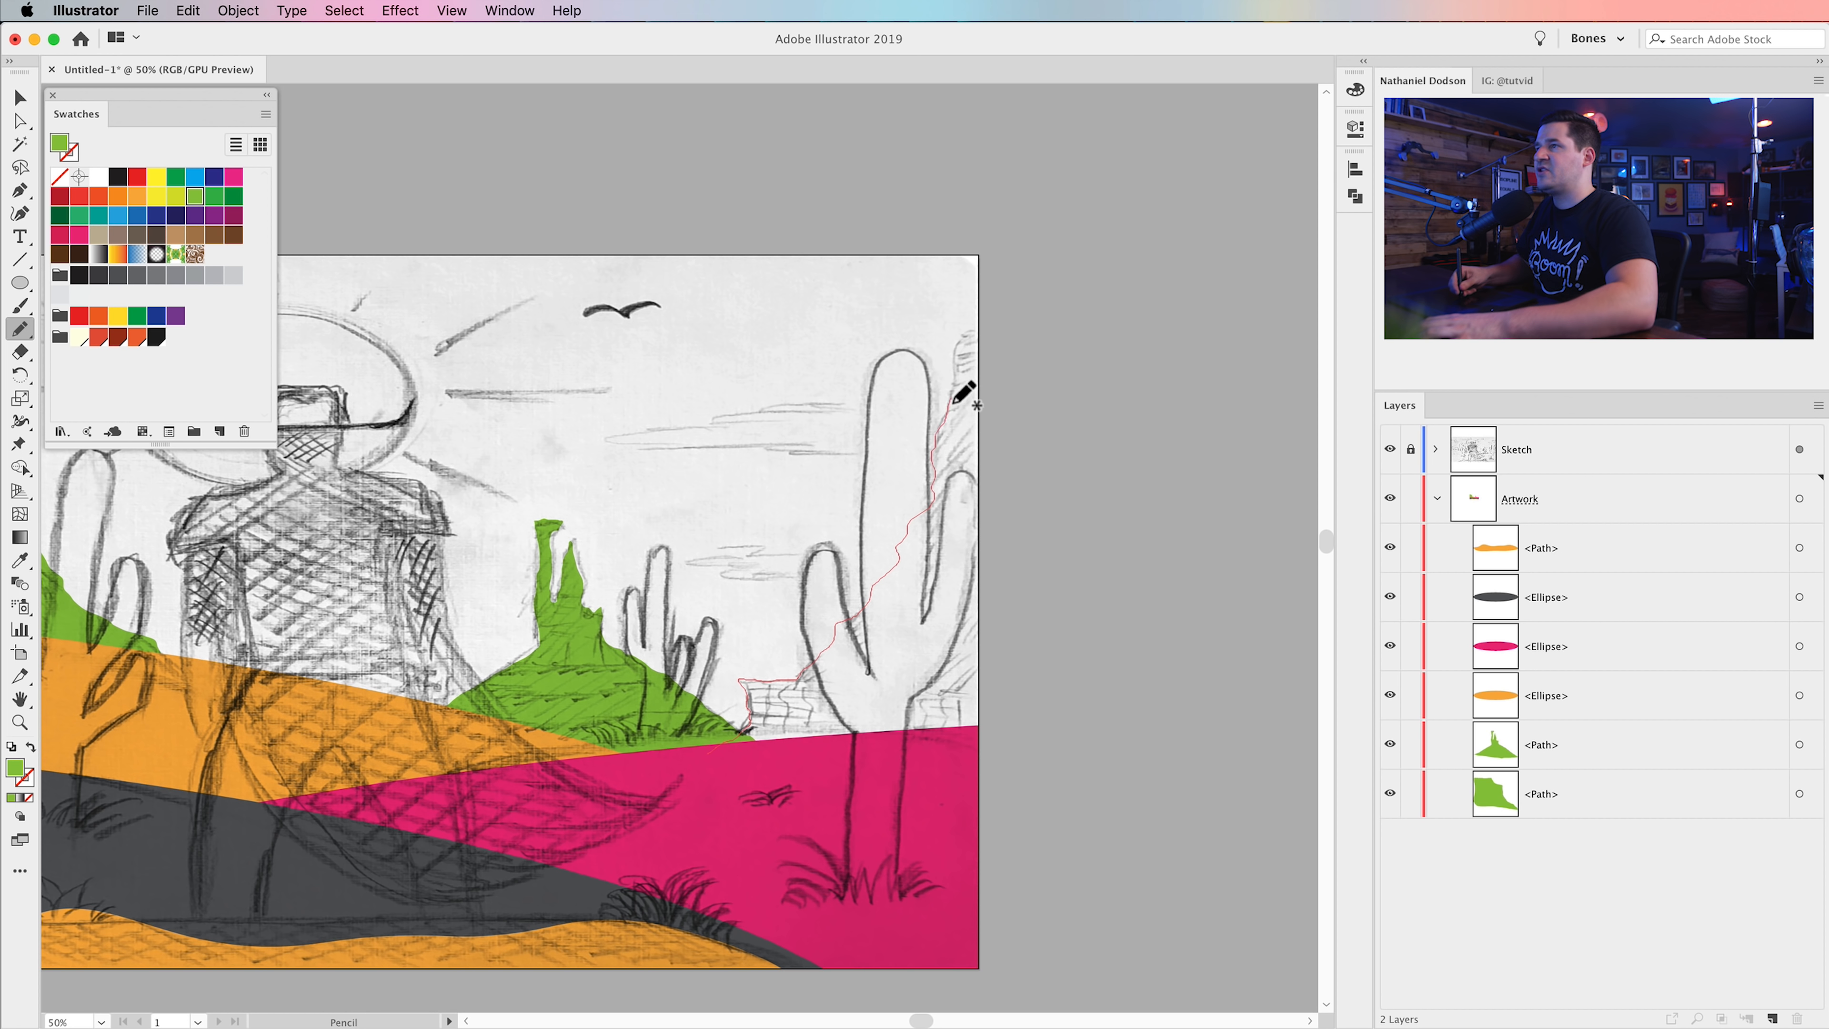
mouse_move(977, 333)
mouse_down()
mouse_move(1011, 368)
mouse_move(999, 759)
mouse_move(723, 749)
mouse_up()
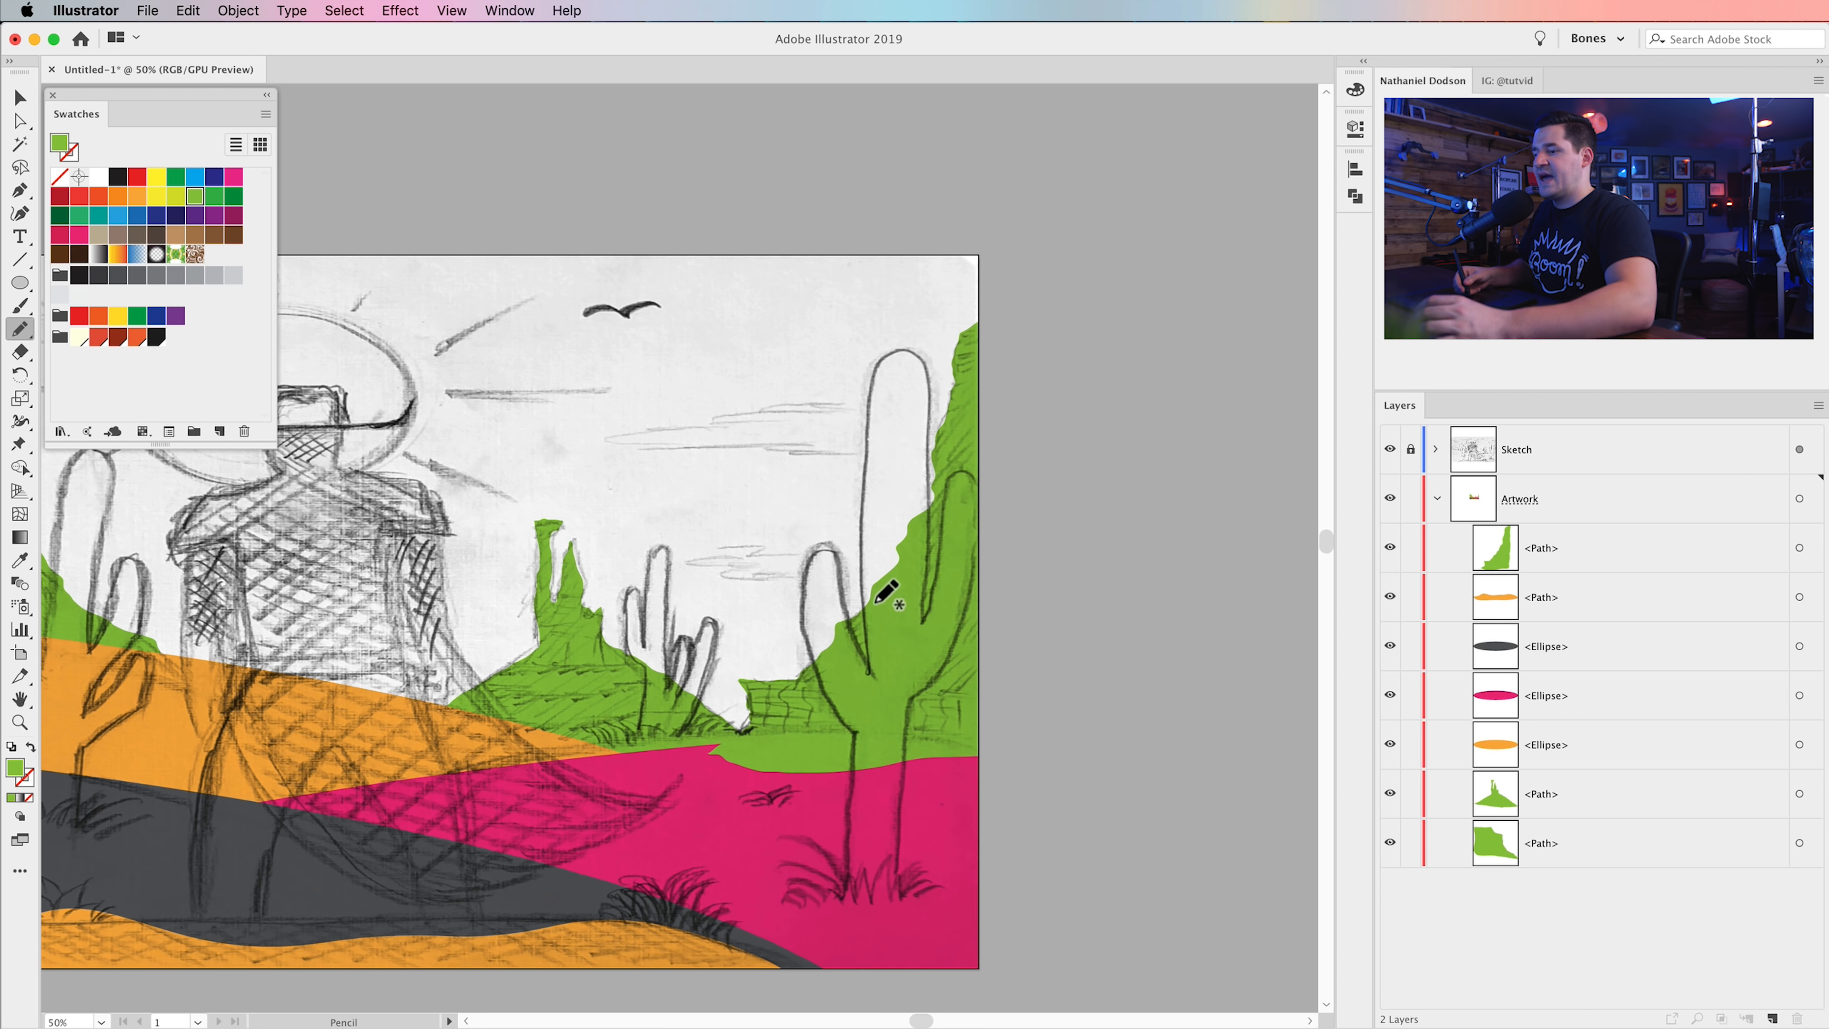
- Place the right mesa behind all the dune ellipses and fill it with yellow
key(v)
click(938, 576)
drag(1584, 565, 1569, 777)
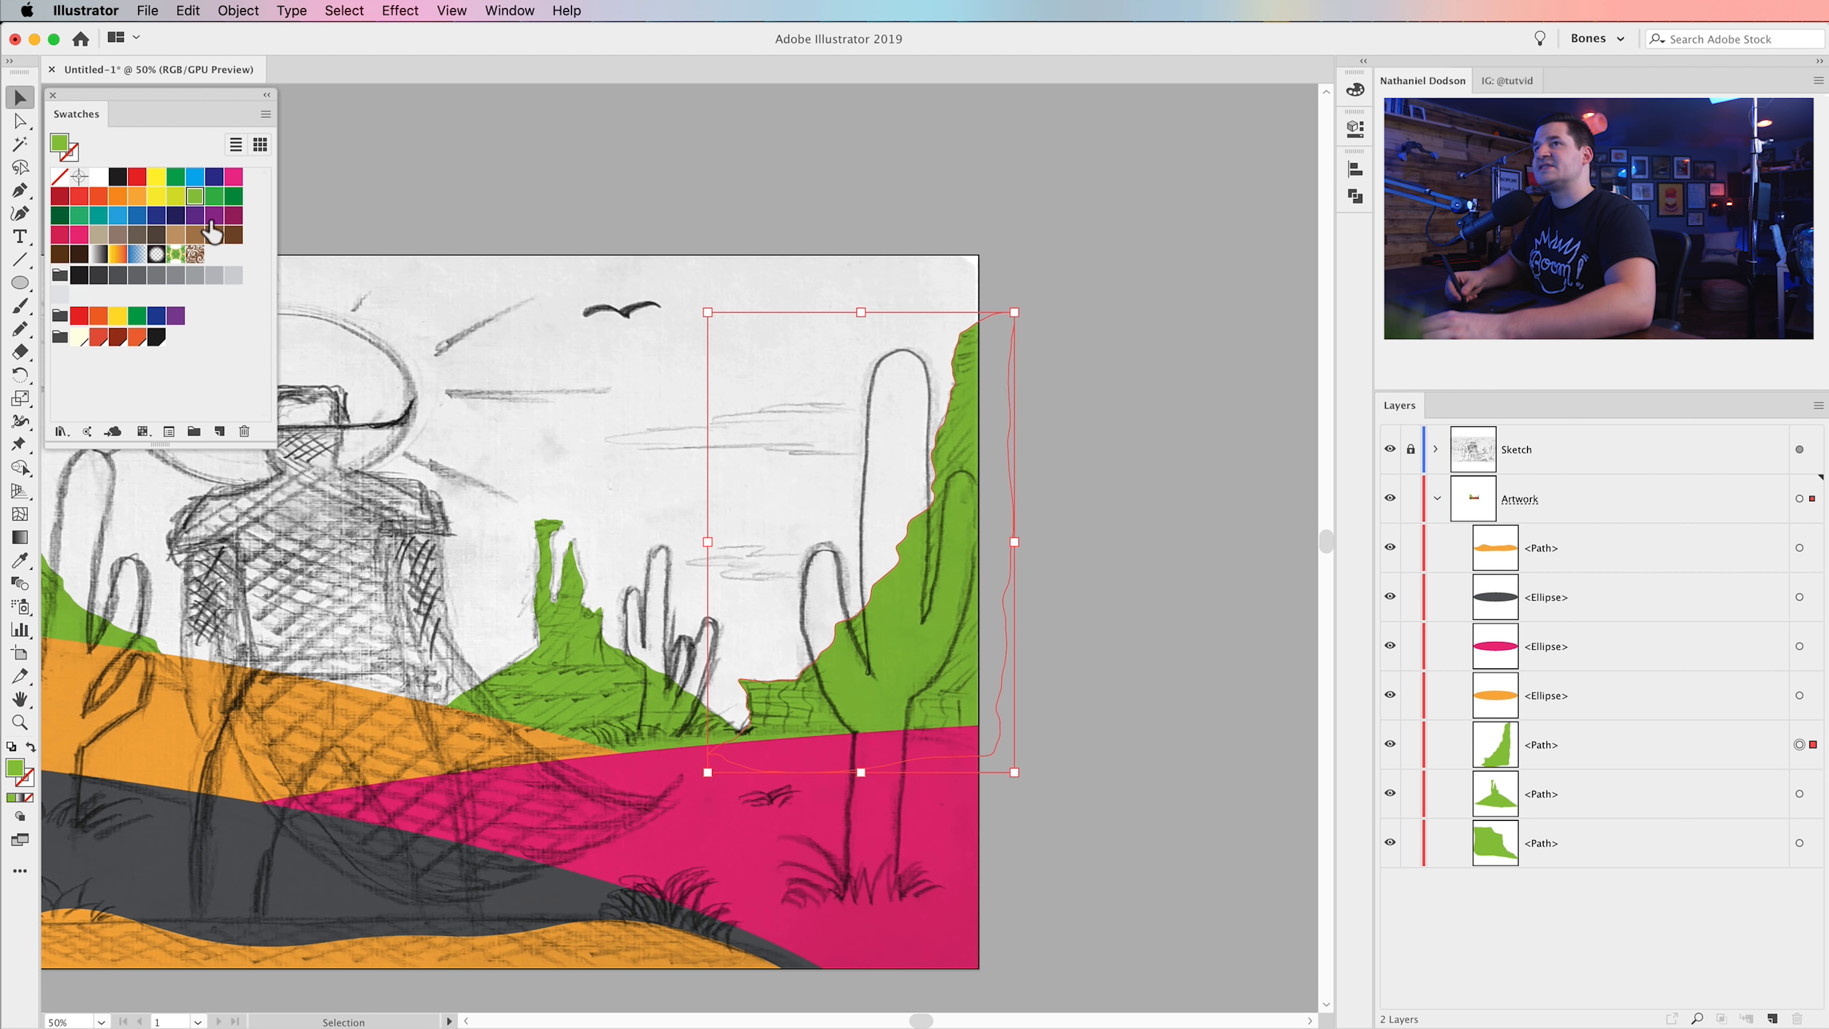
click(160, 197)
click(1085, 632)
drag(883, 605, 1041, 570)
drag(809, 632, 950, 624)
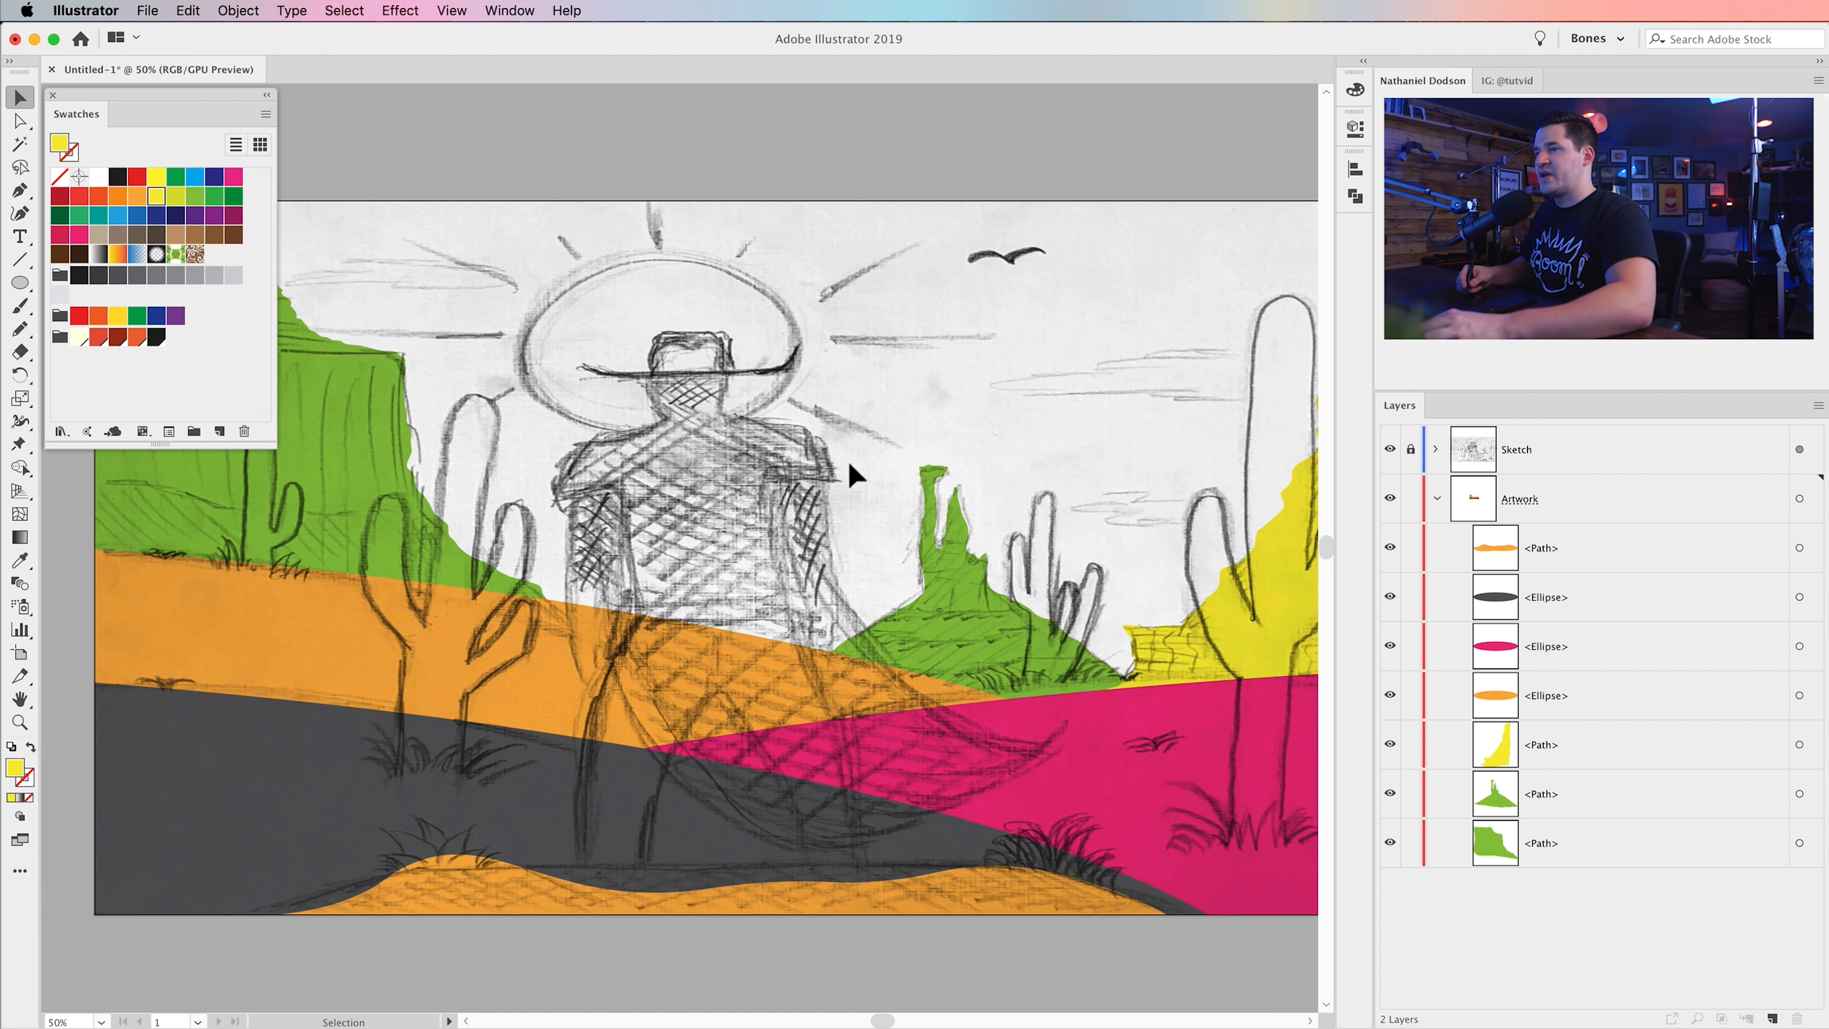
- Fill the foreground mound with the near-black R=31 G=31 B=33 swatch and the dark grey front dune with dark red
key(super+minus)
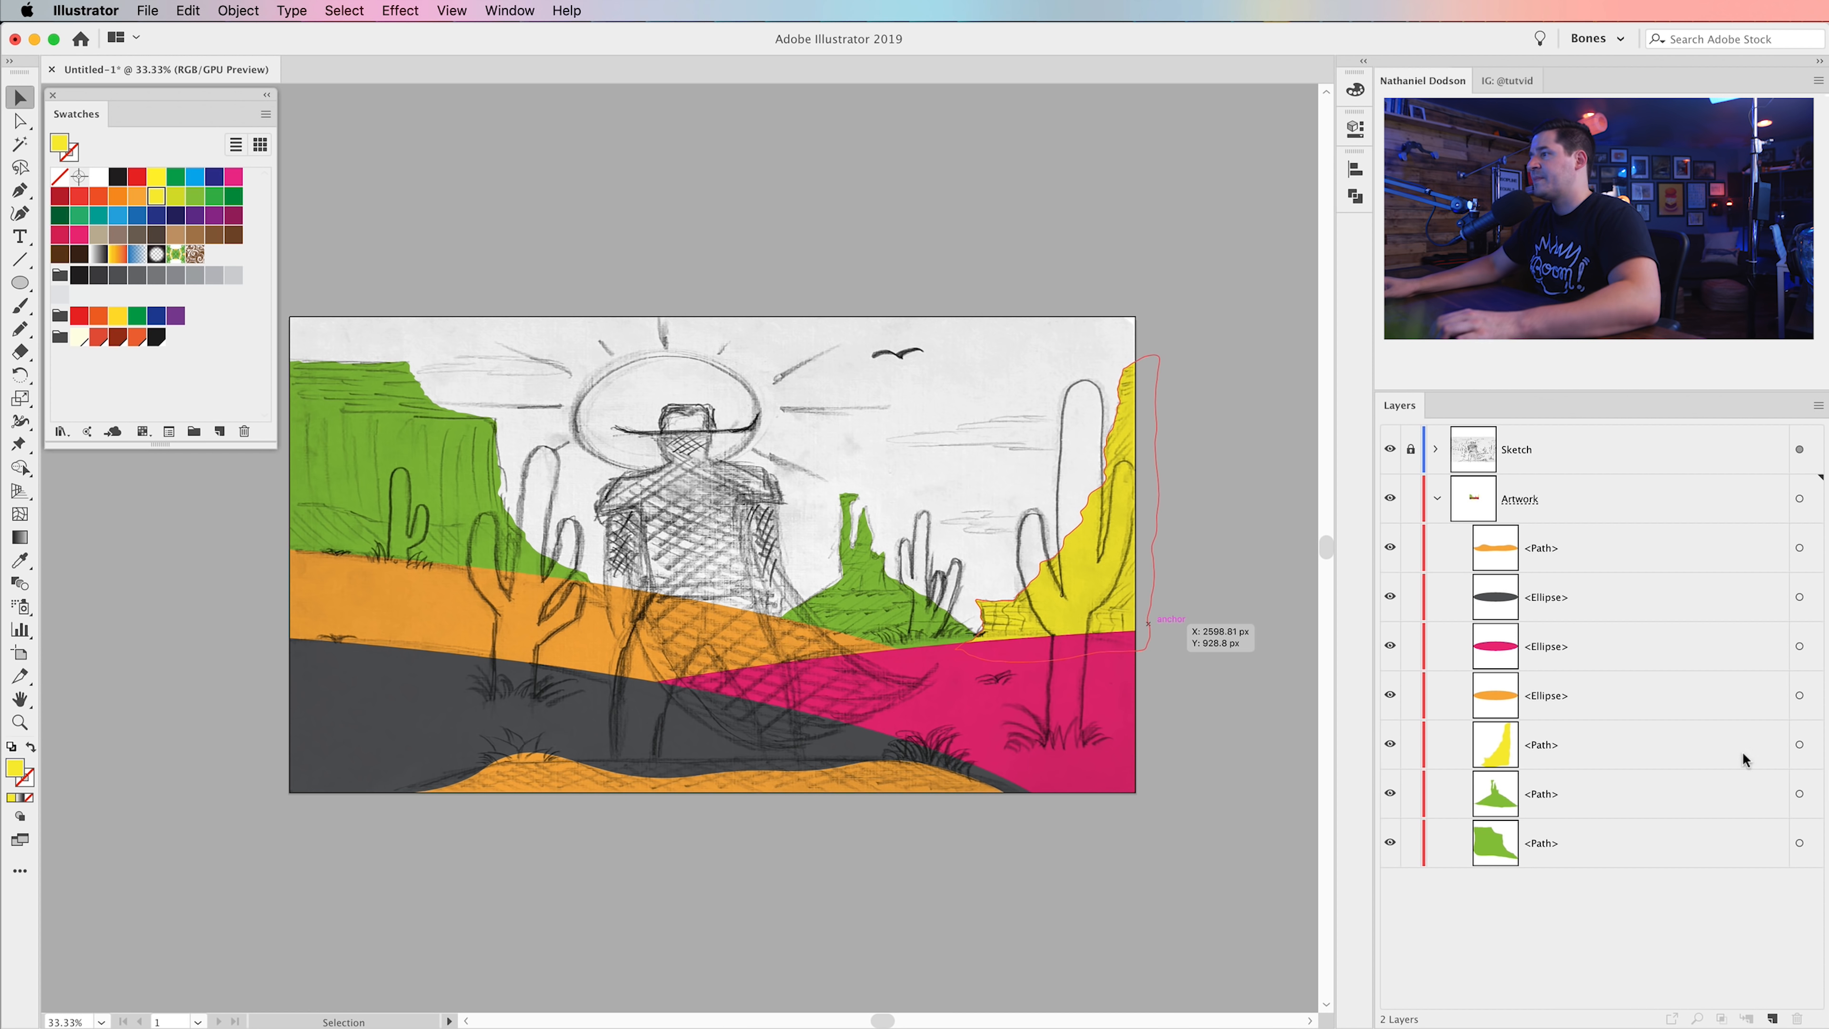
click(1800, 549)
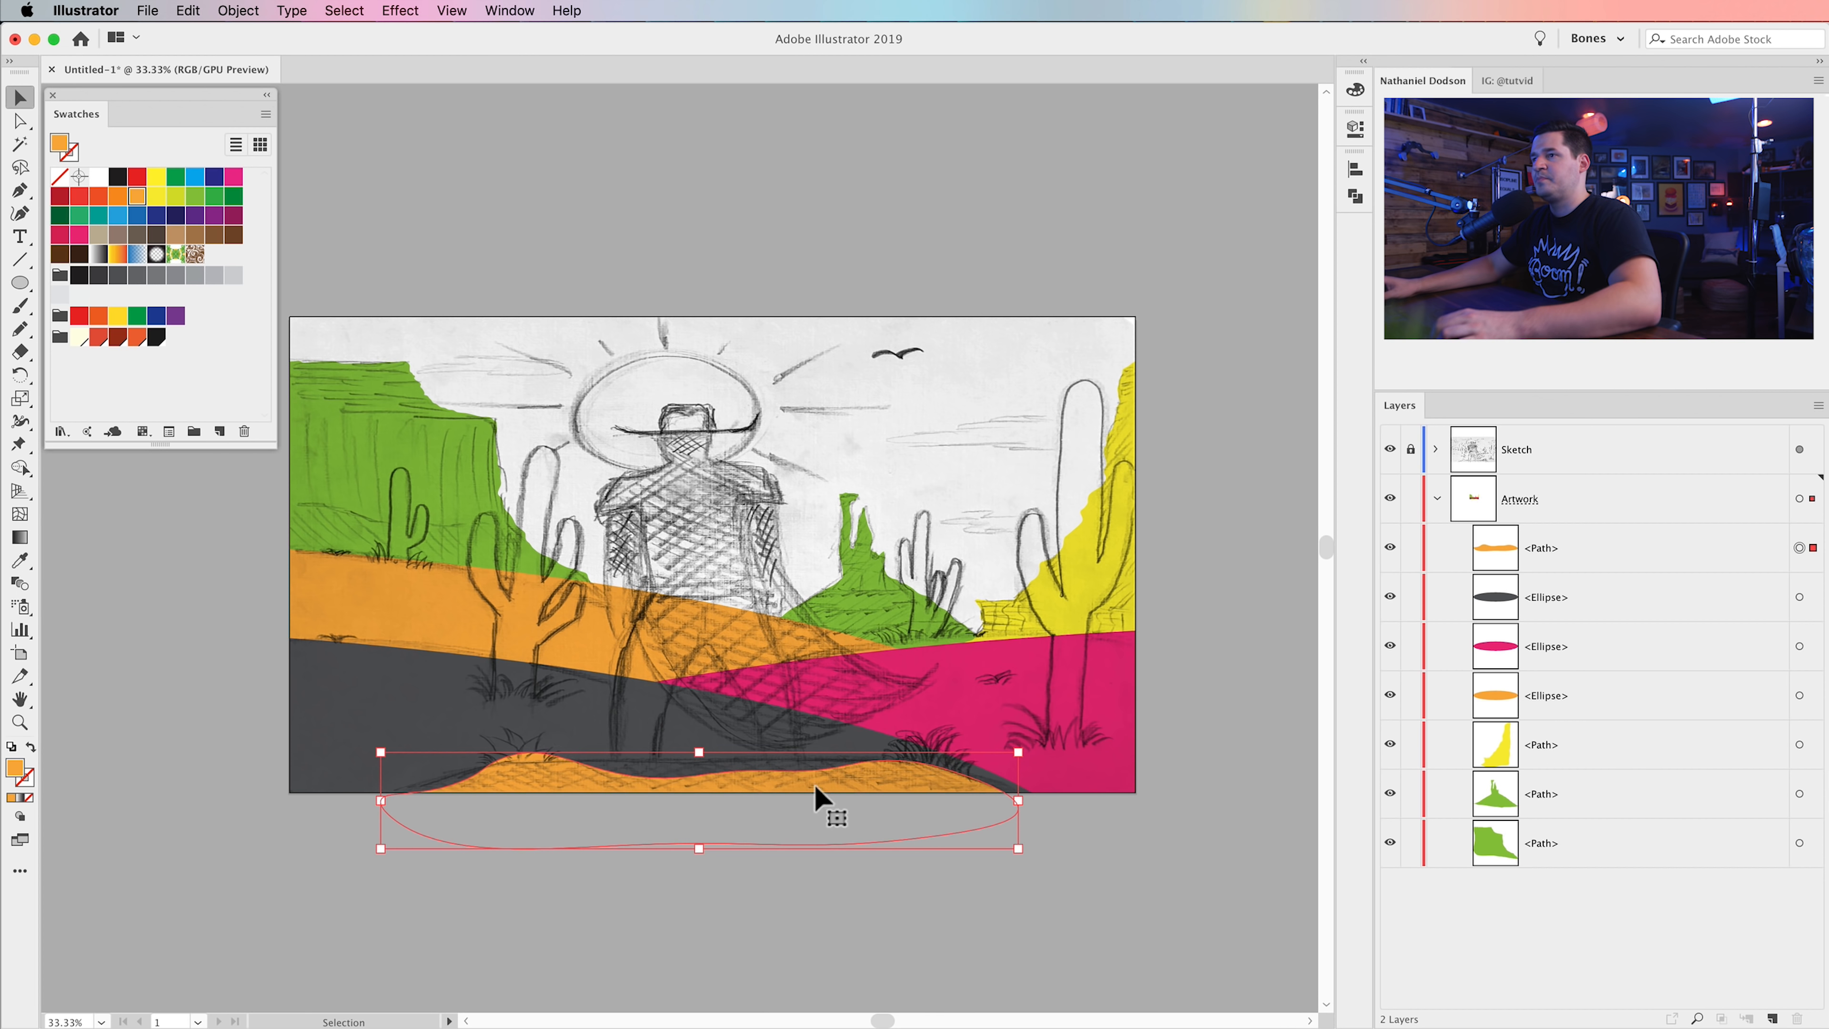
click(157, 339)
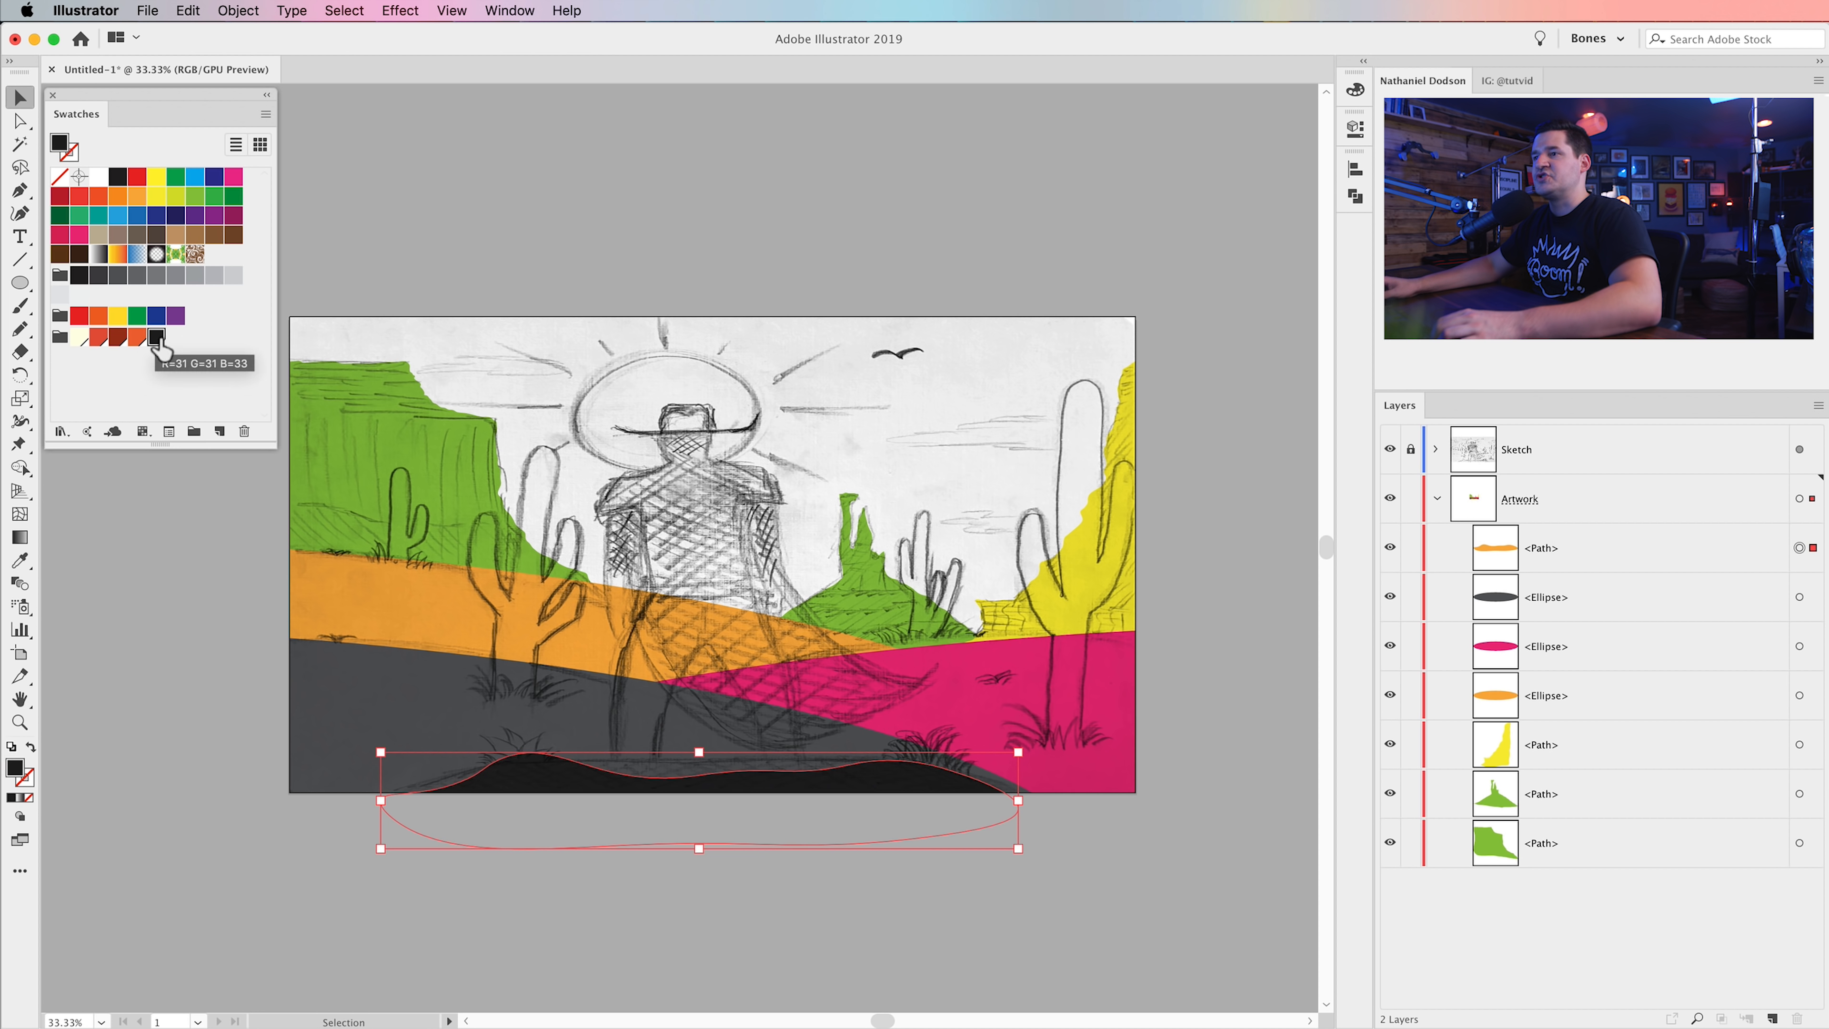
click(369, 696)
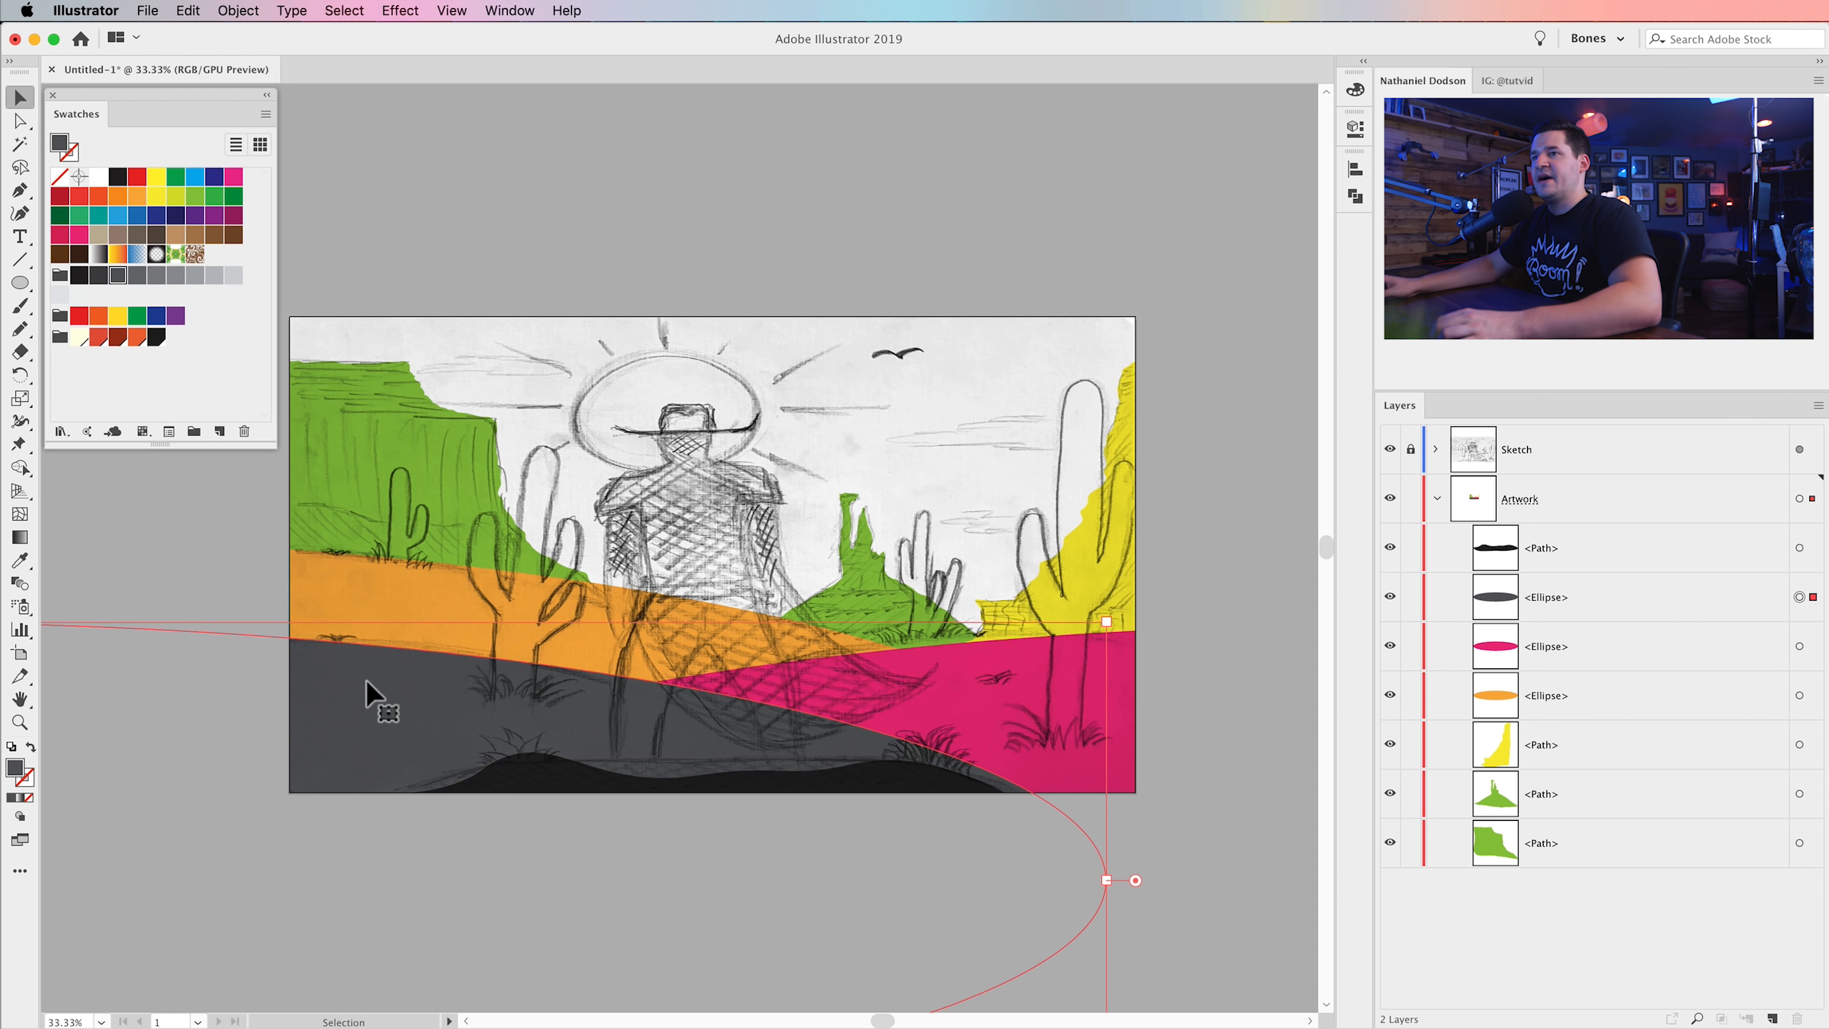
click(120, 339)
- Fill the pink right dune with the custom group's red and the back-left dune with its red-orange
click(928, 685)
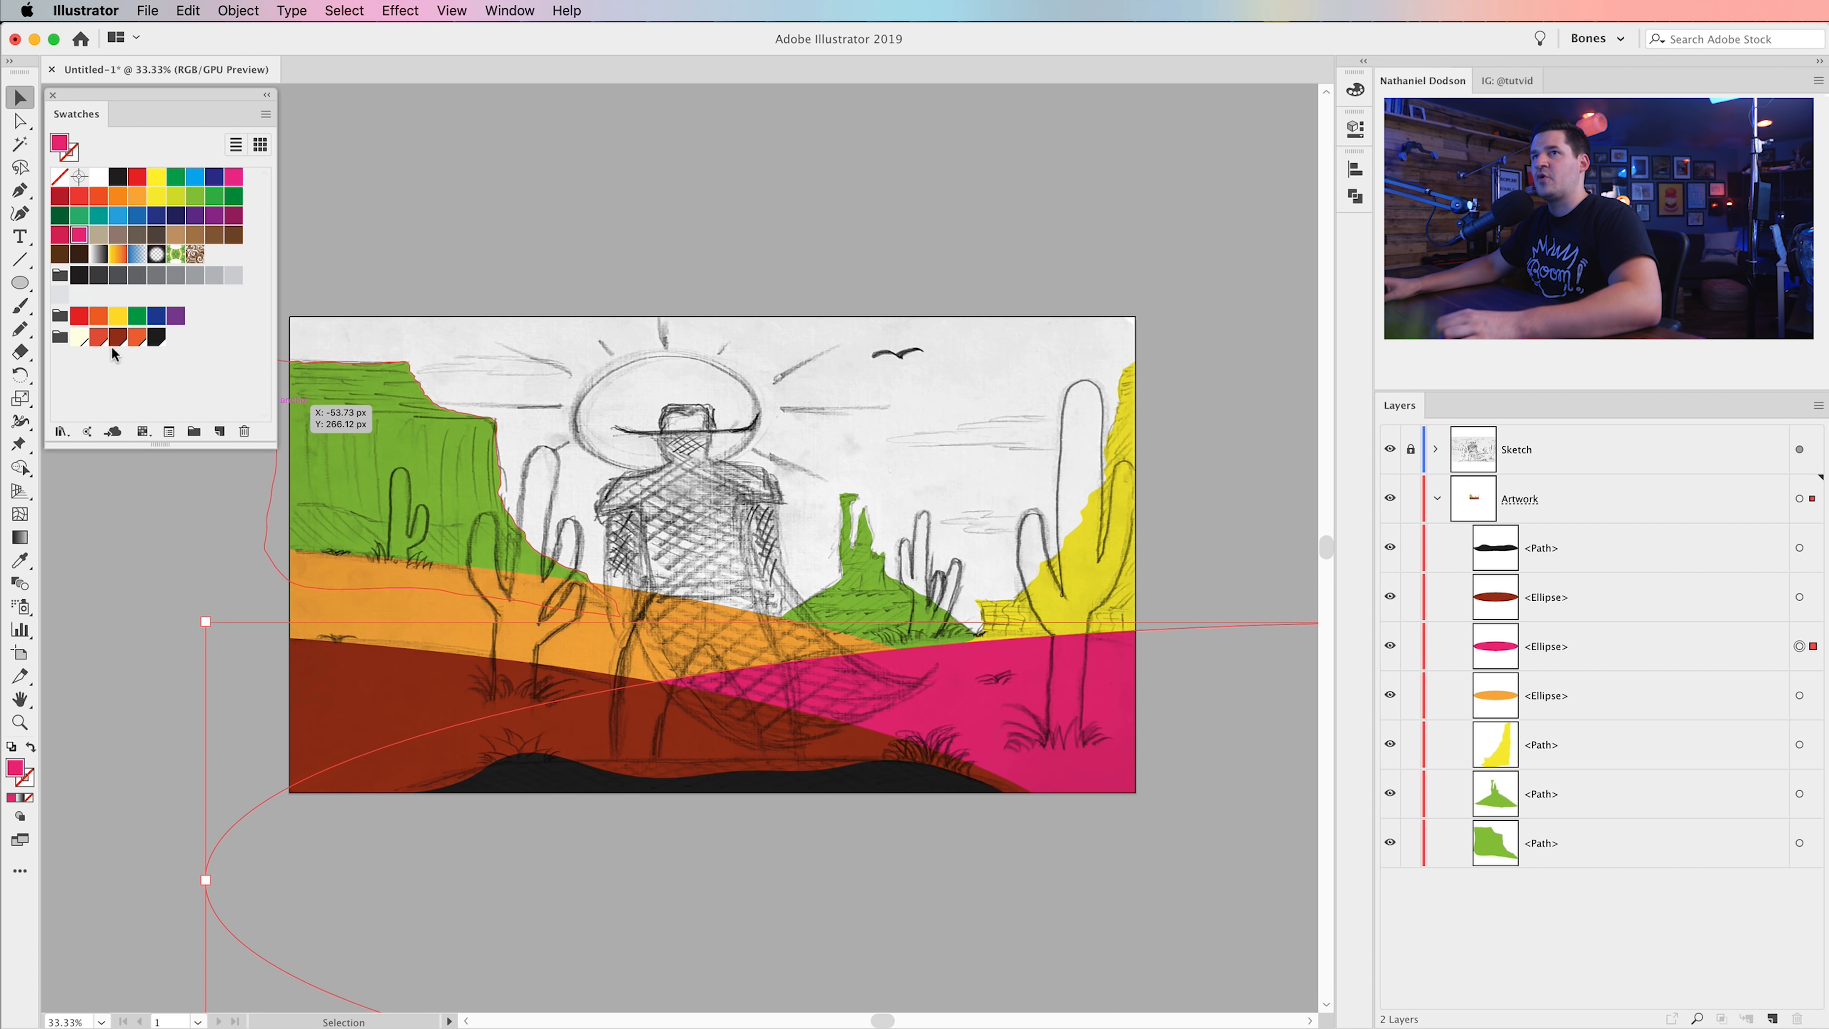
drag(290, 432, 291, 434)
click(502, 604)
click(139, 340)
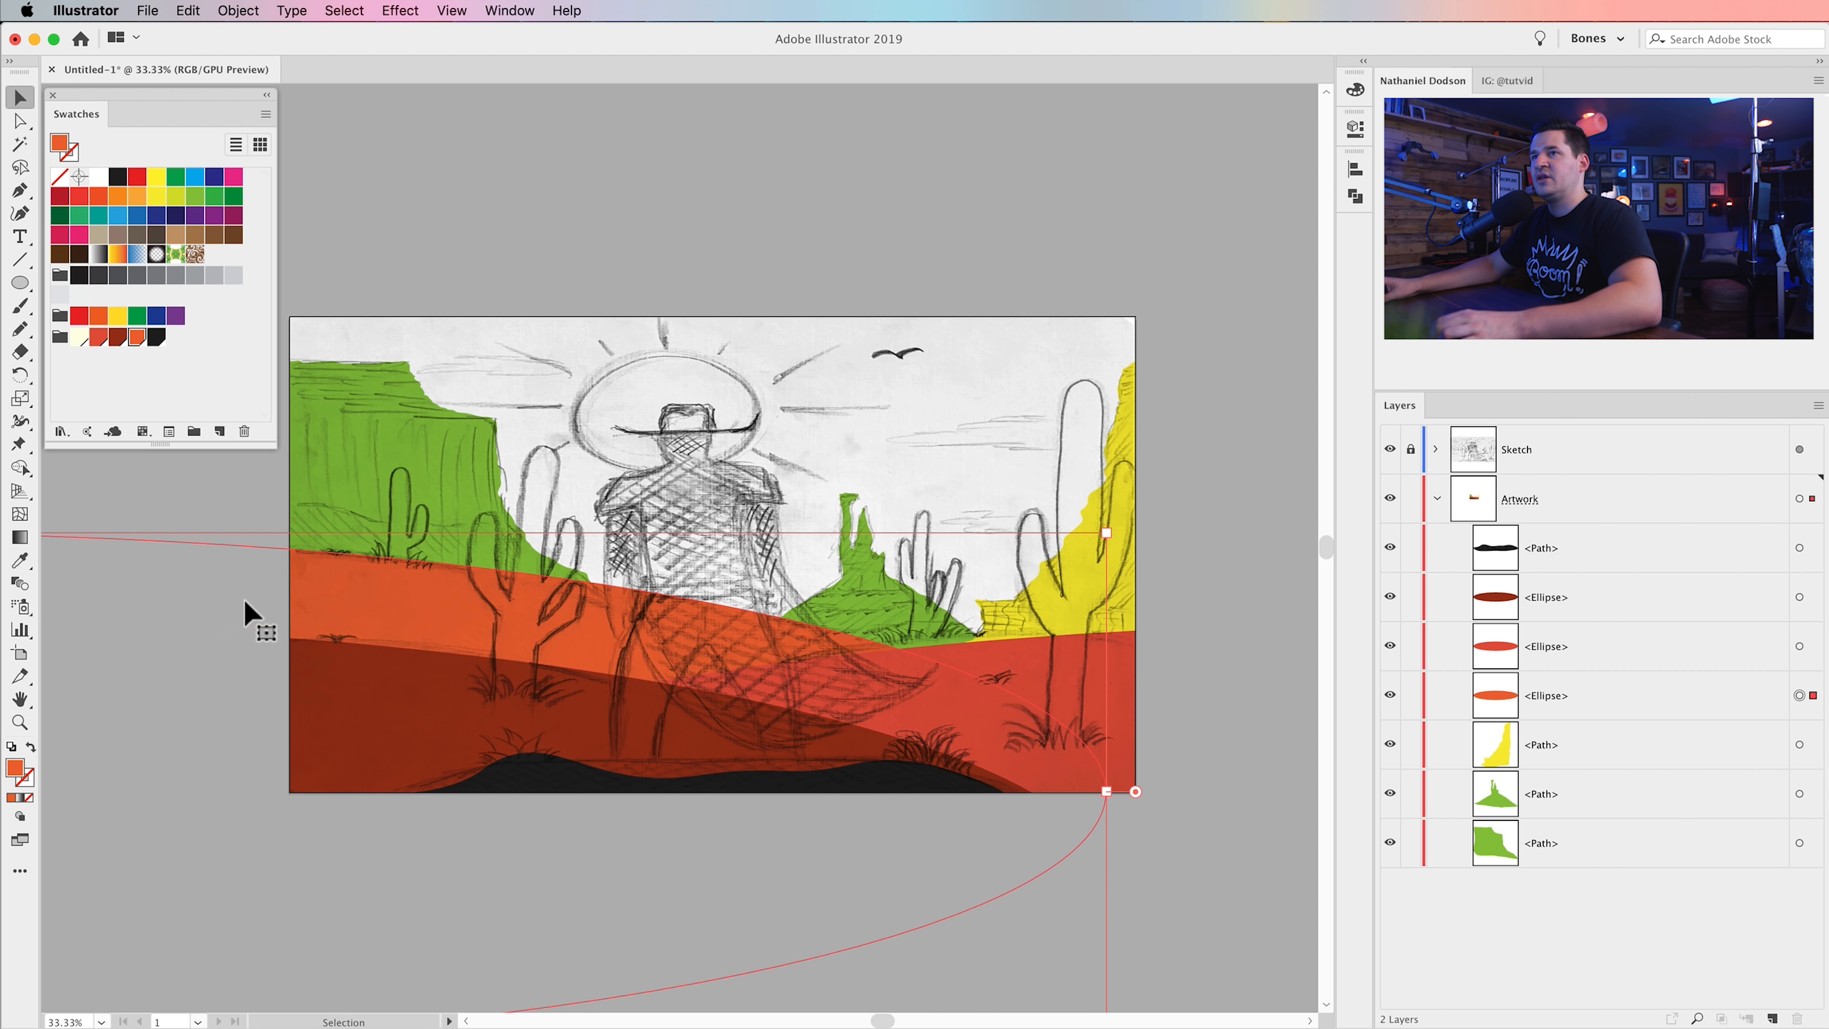
- Fill the left mesa, the small butte and the right mesa with the custom group's red-orange
click(389, 463)
shift+click(900, 591)
shift+click(1030, 605)
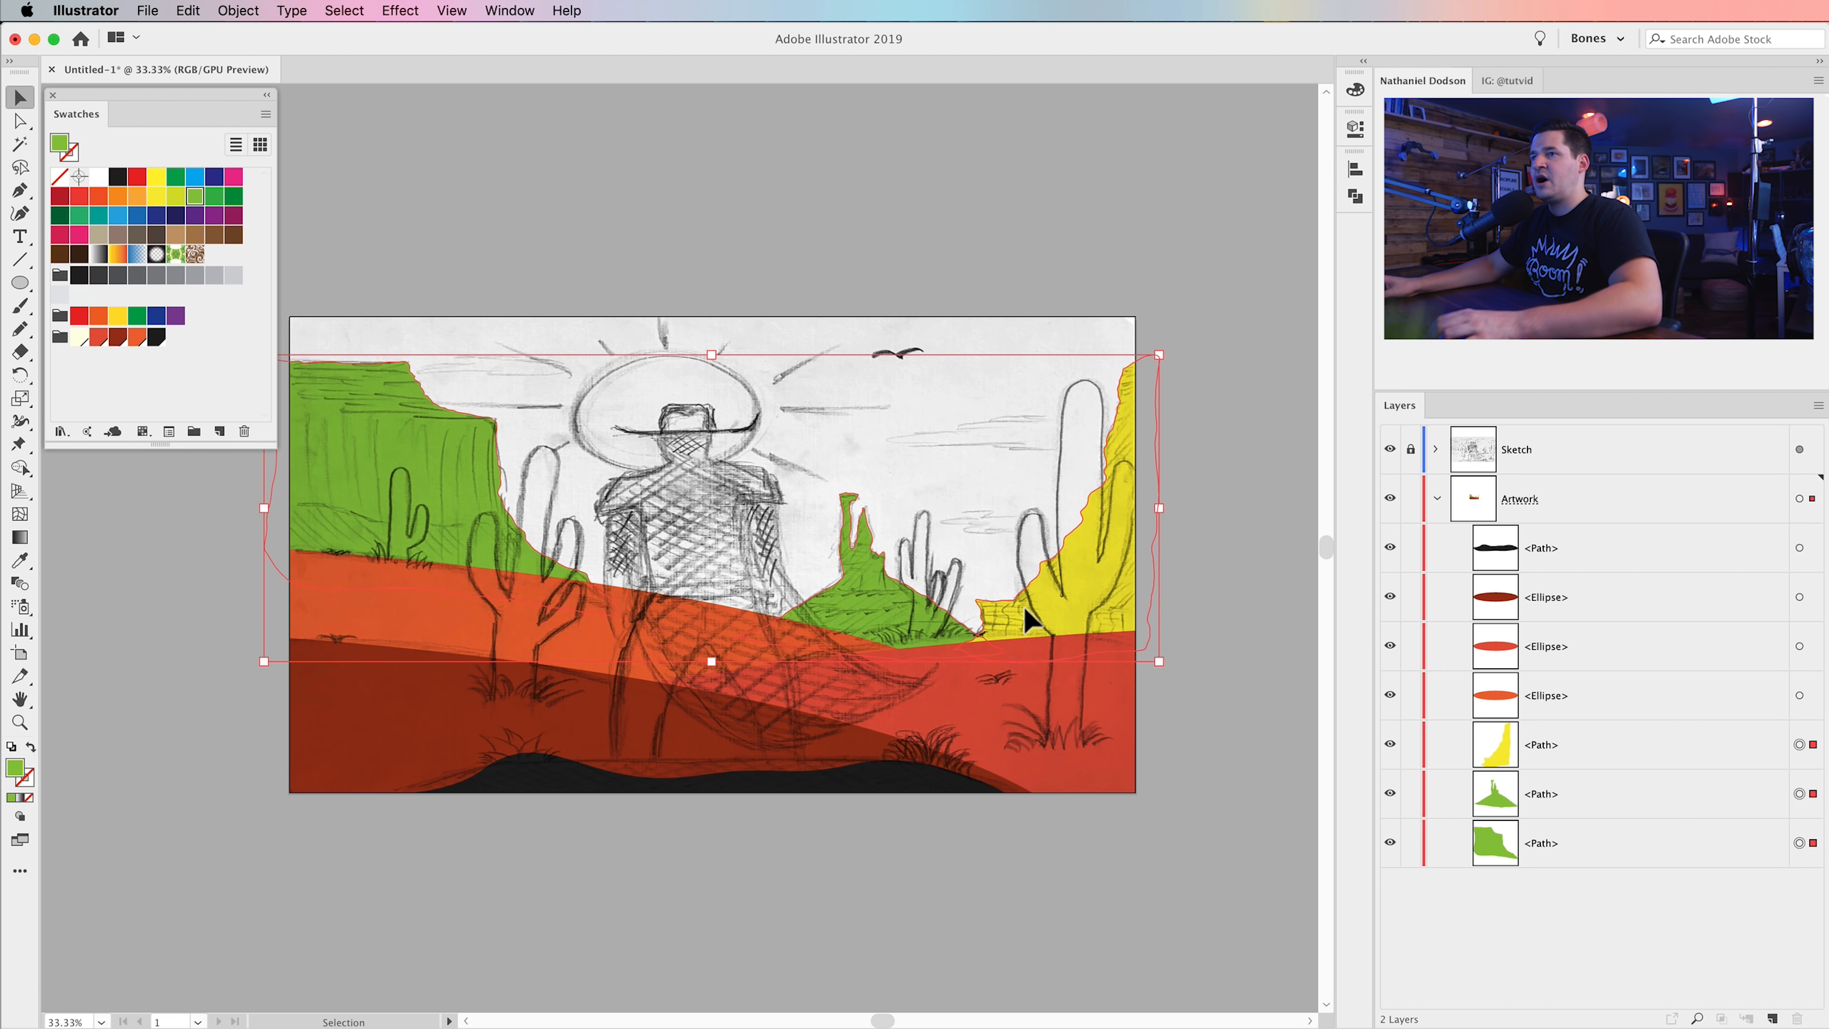
click(138, 339)
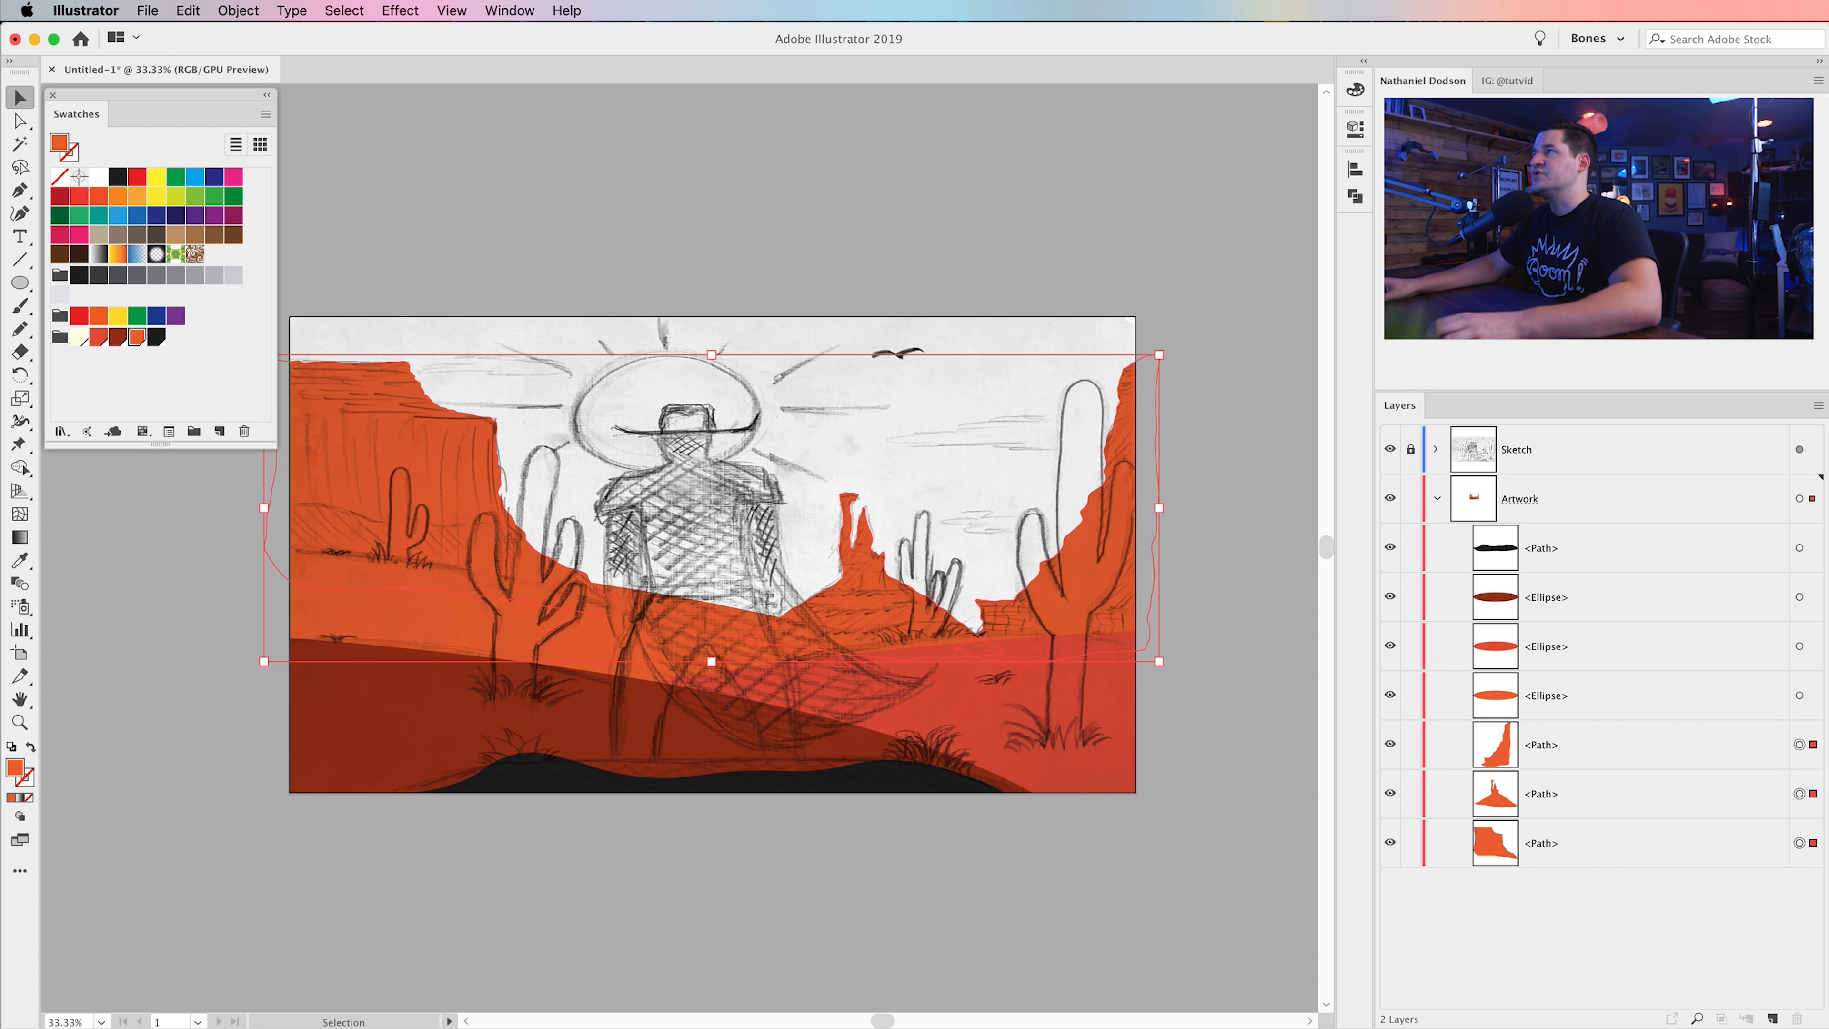
- Set the opacity of the three mesa shapes to 50% and deselect them
click(1353, 130)
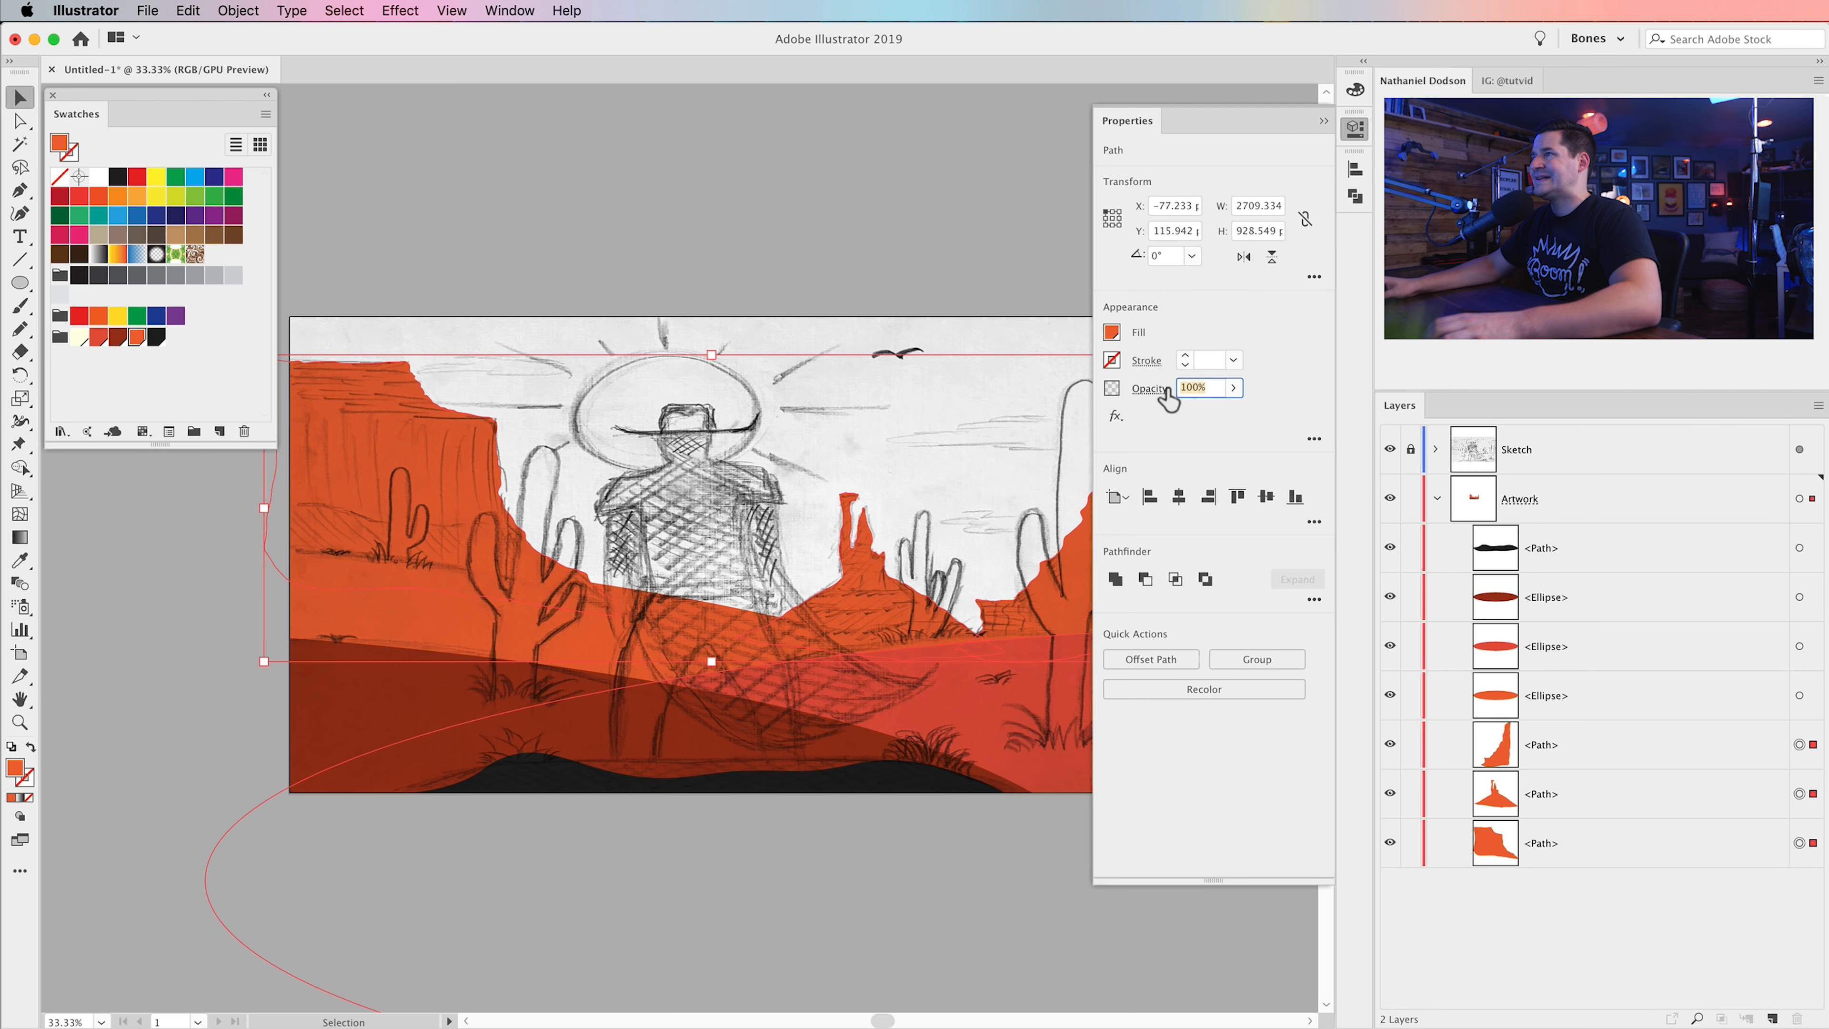
text(50)
key(Tab)
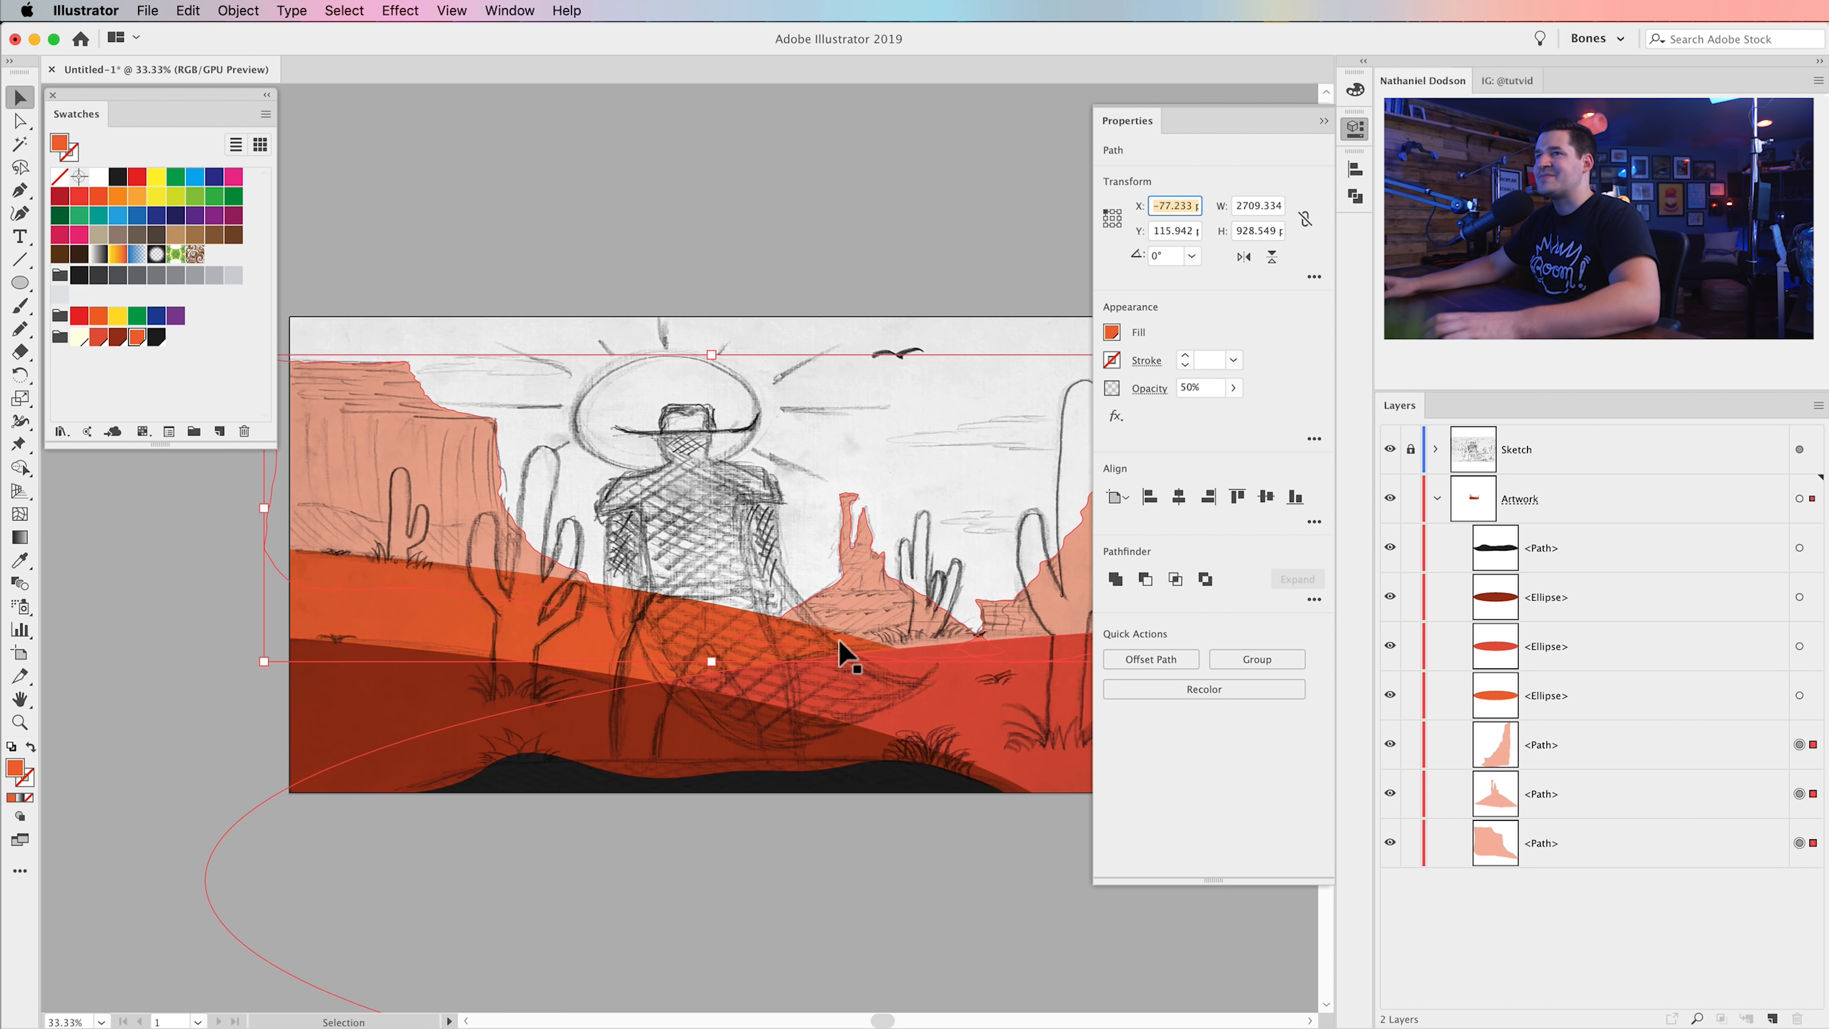
click(922, 190)
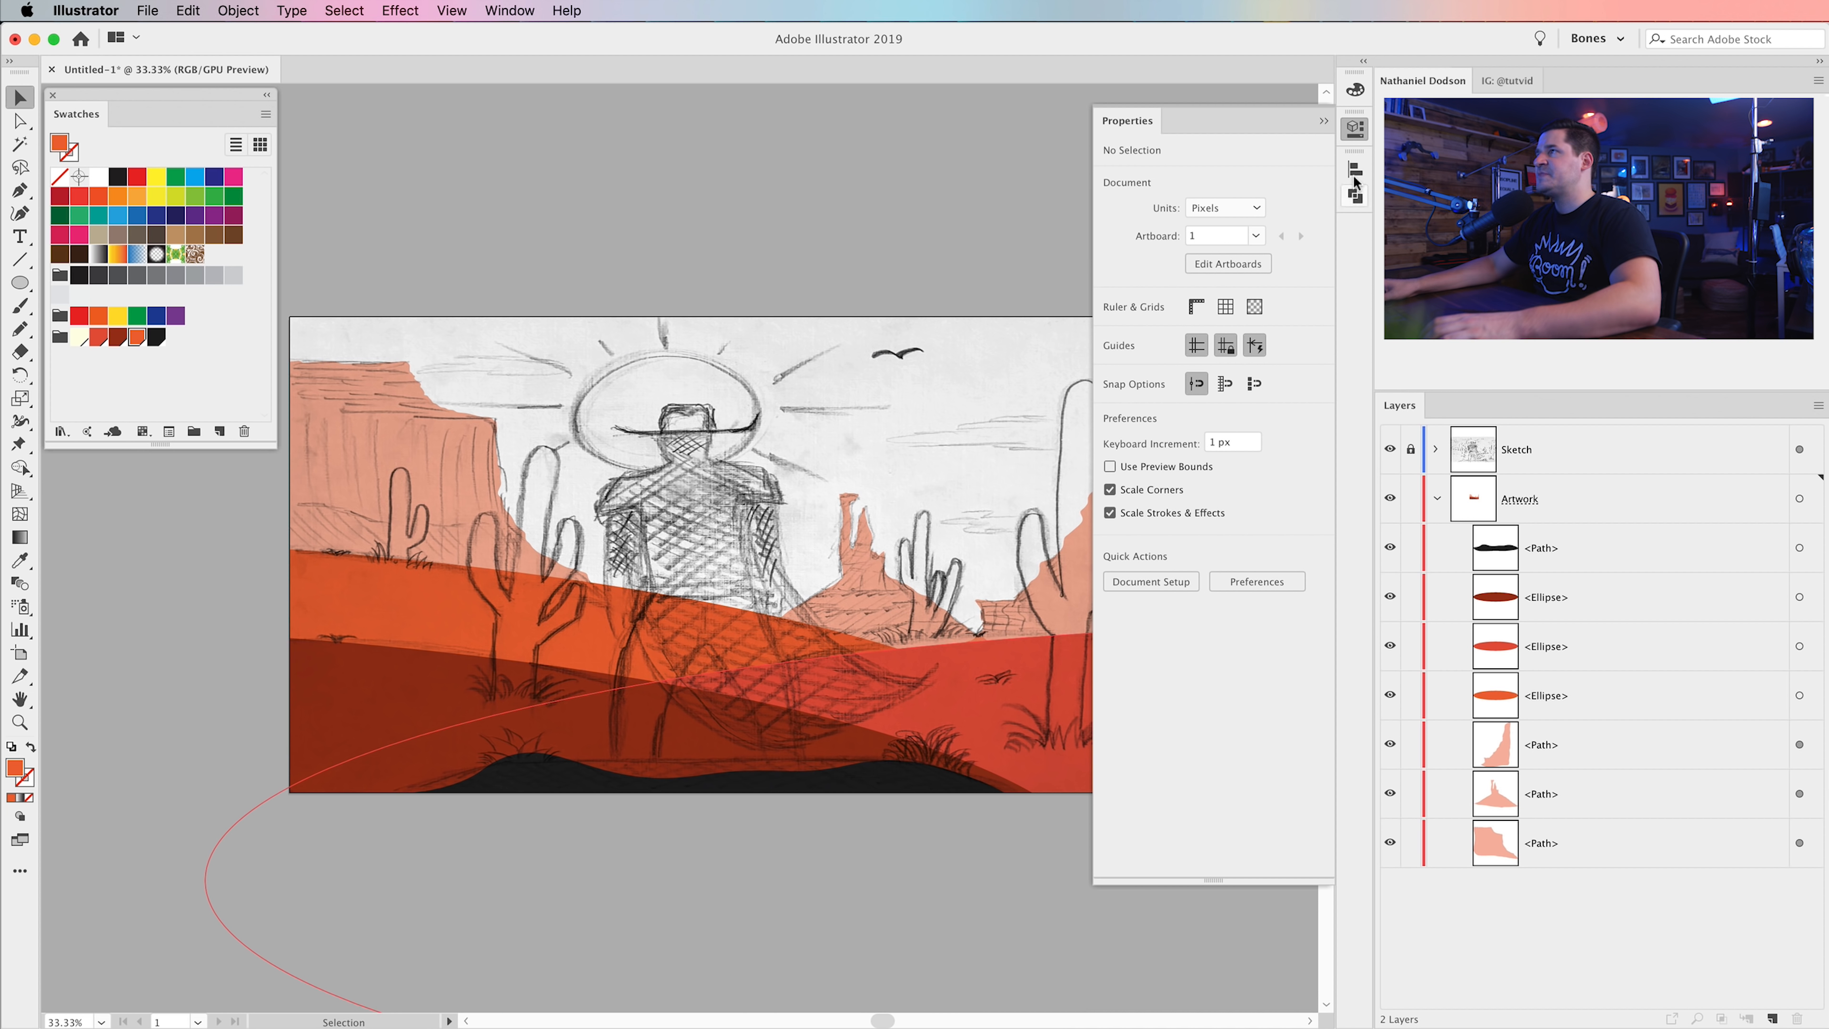
click(1355, 128)
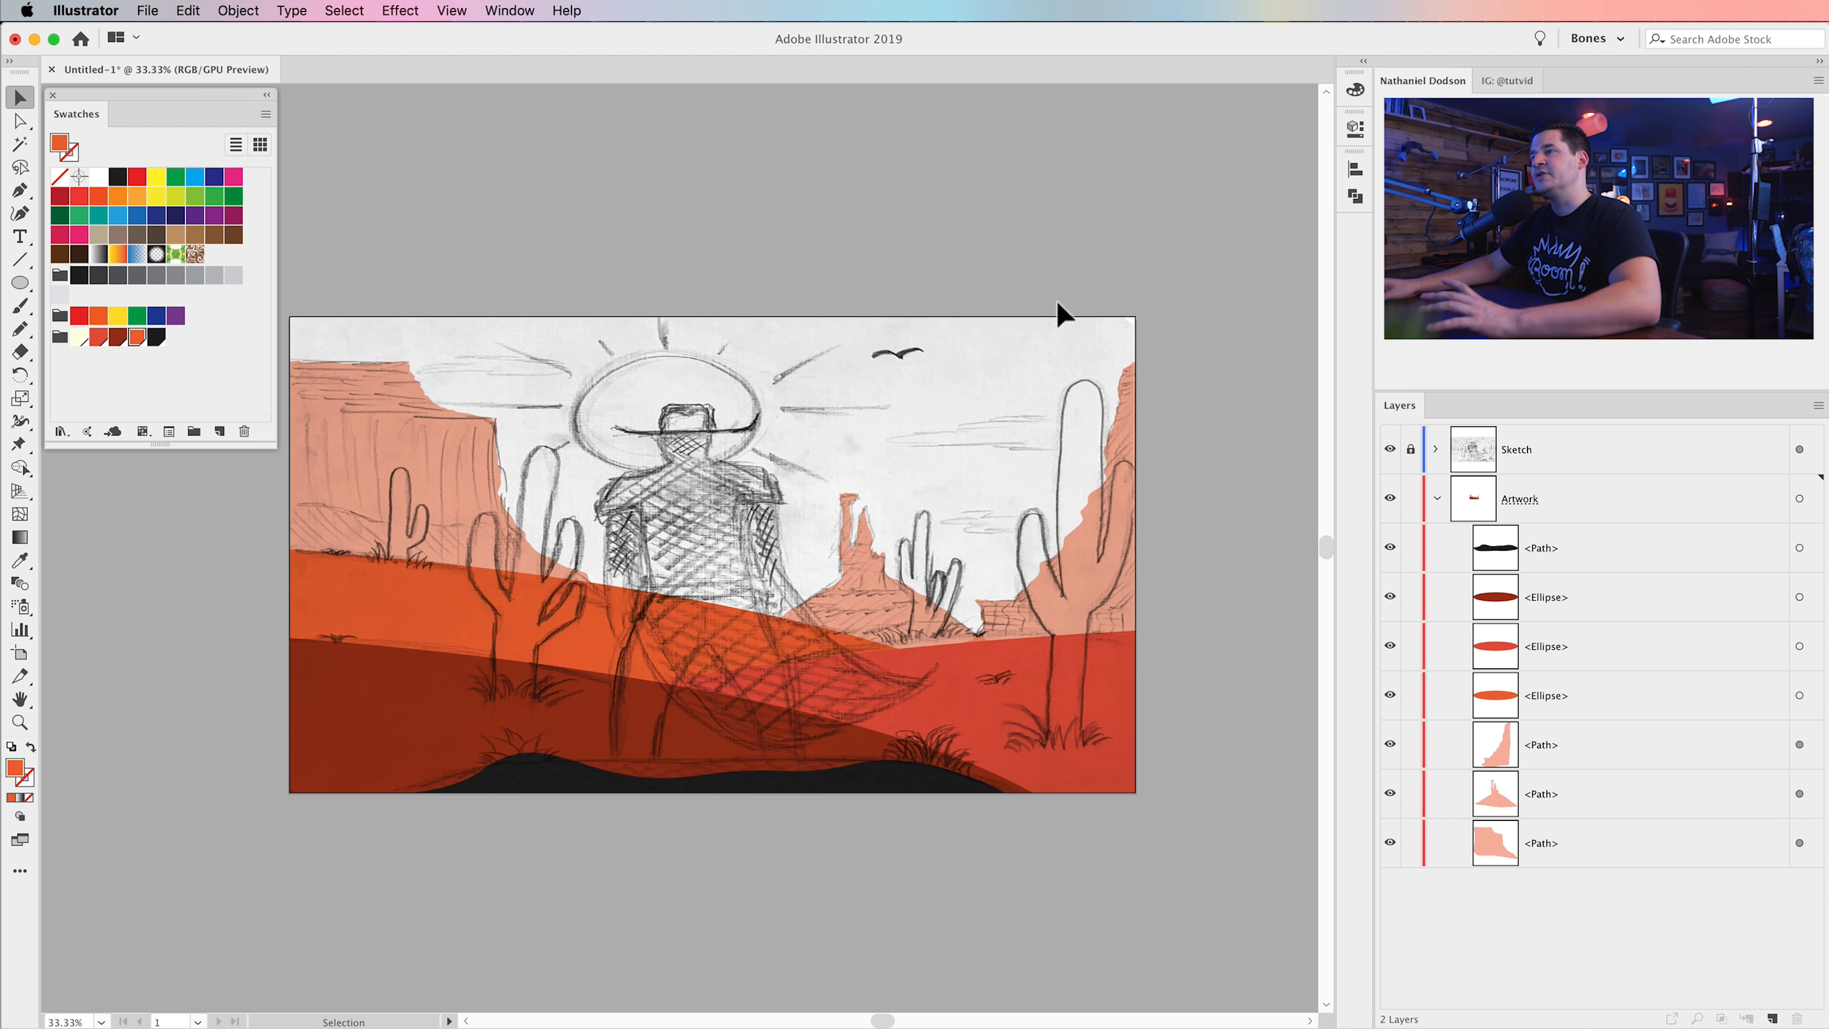
- Hide the Sketch layer to examine the flat-coloured artwork, and show it again
scroll(848, 906, left, 2)
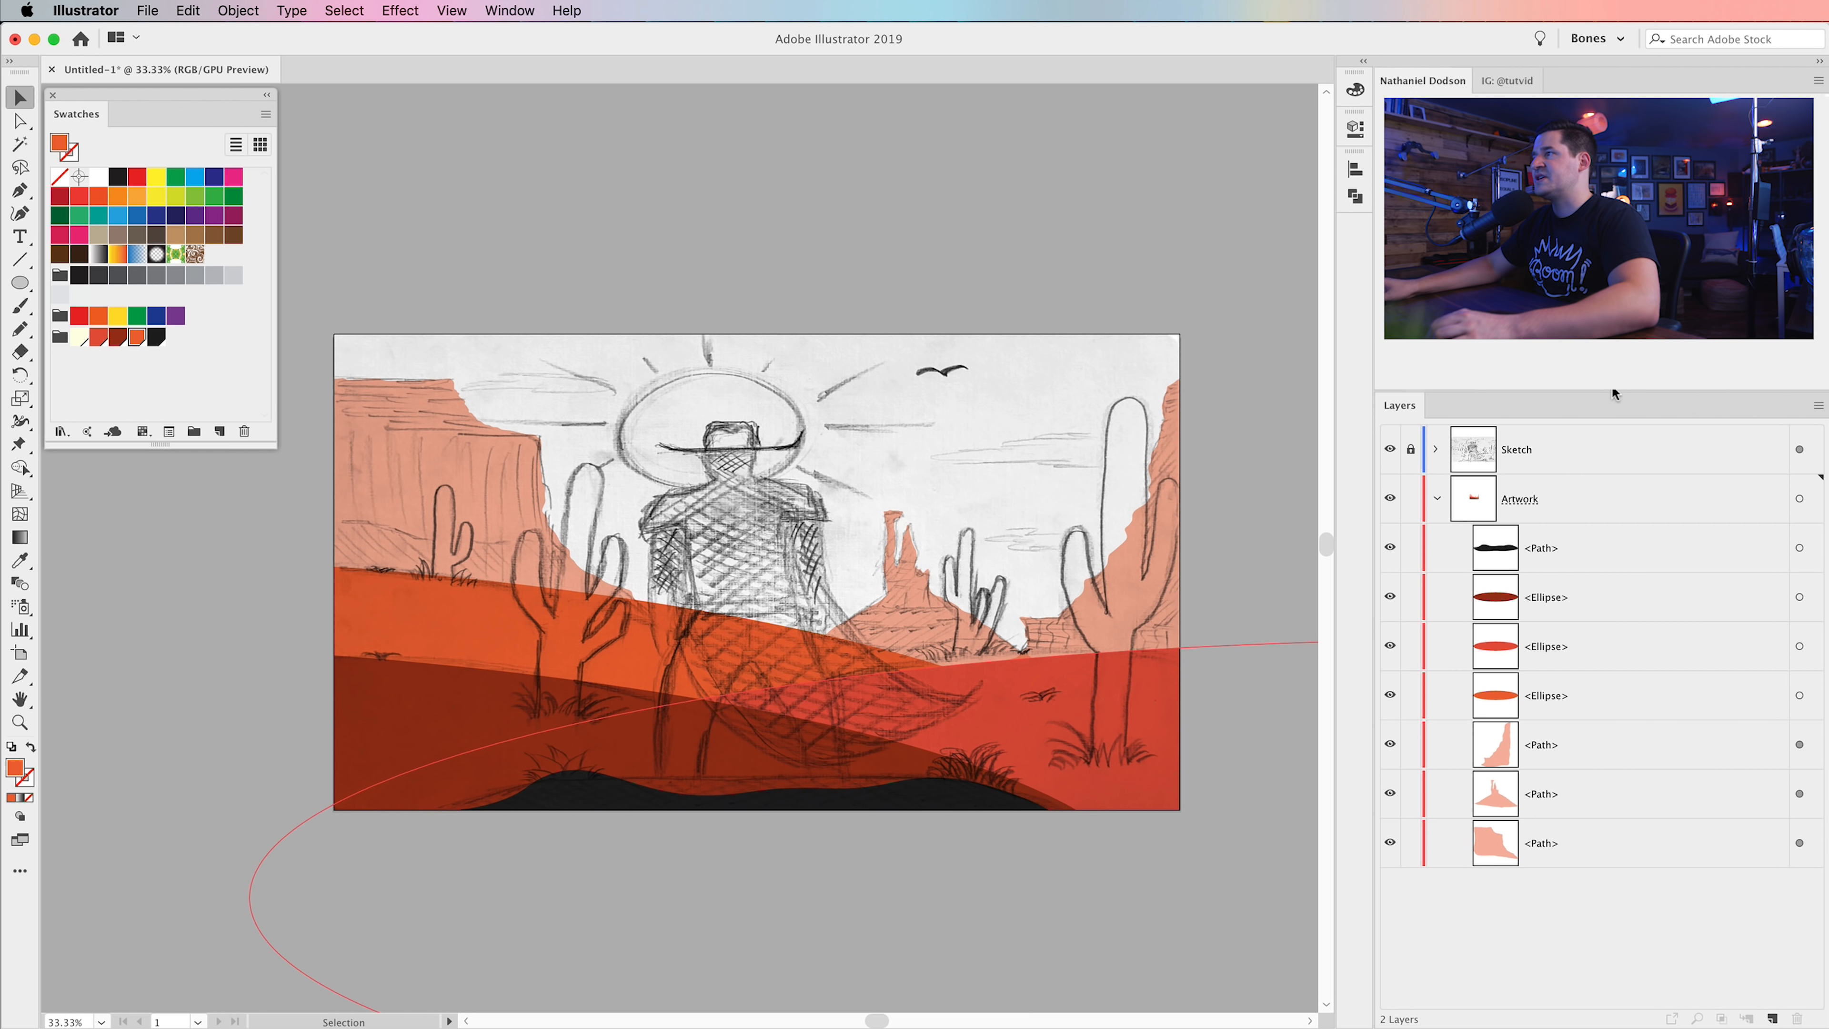
click(1390, 449)
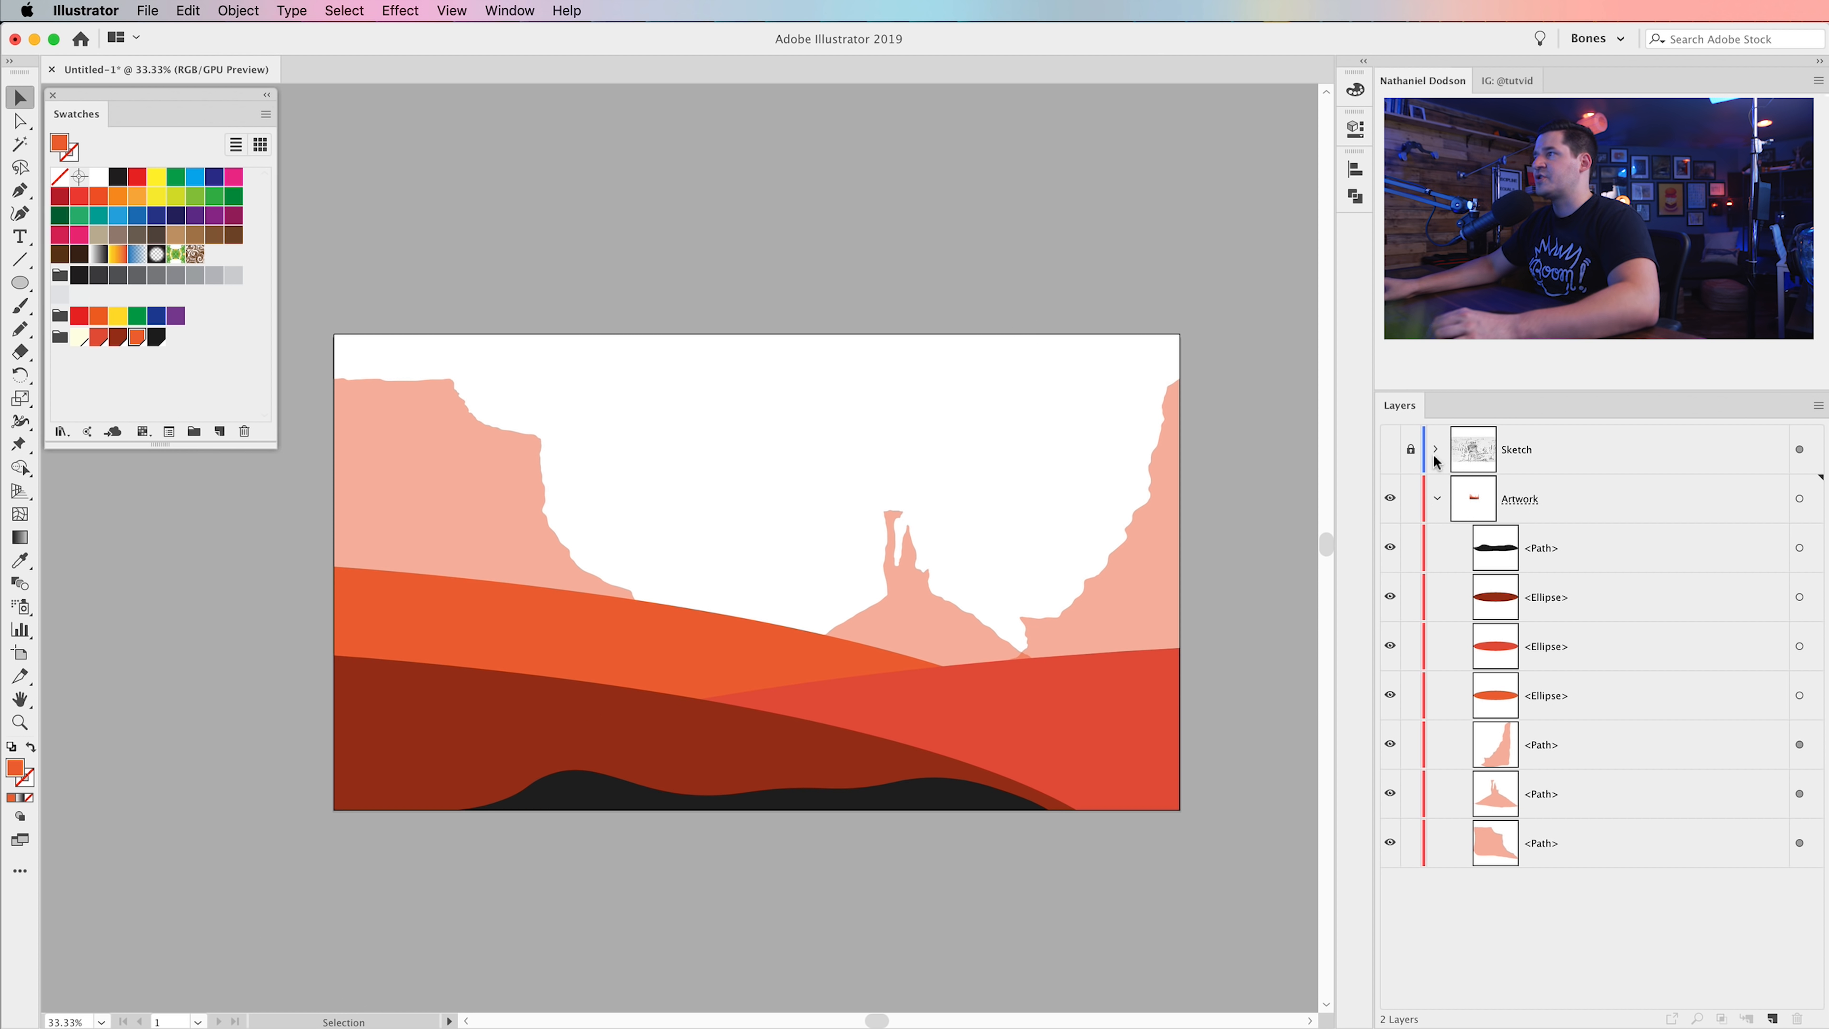
click(1391, 449)
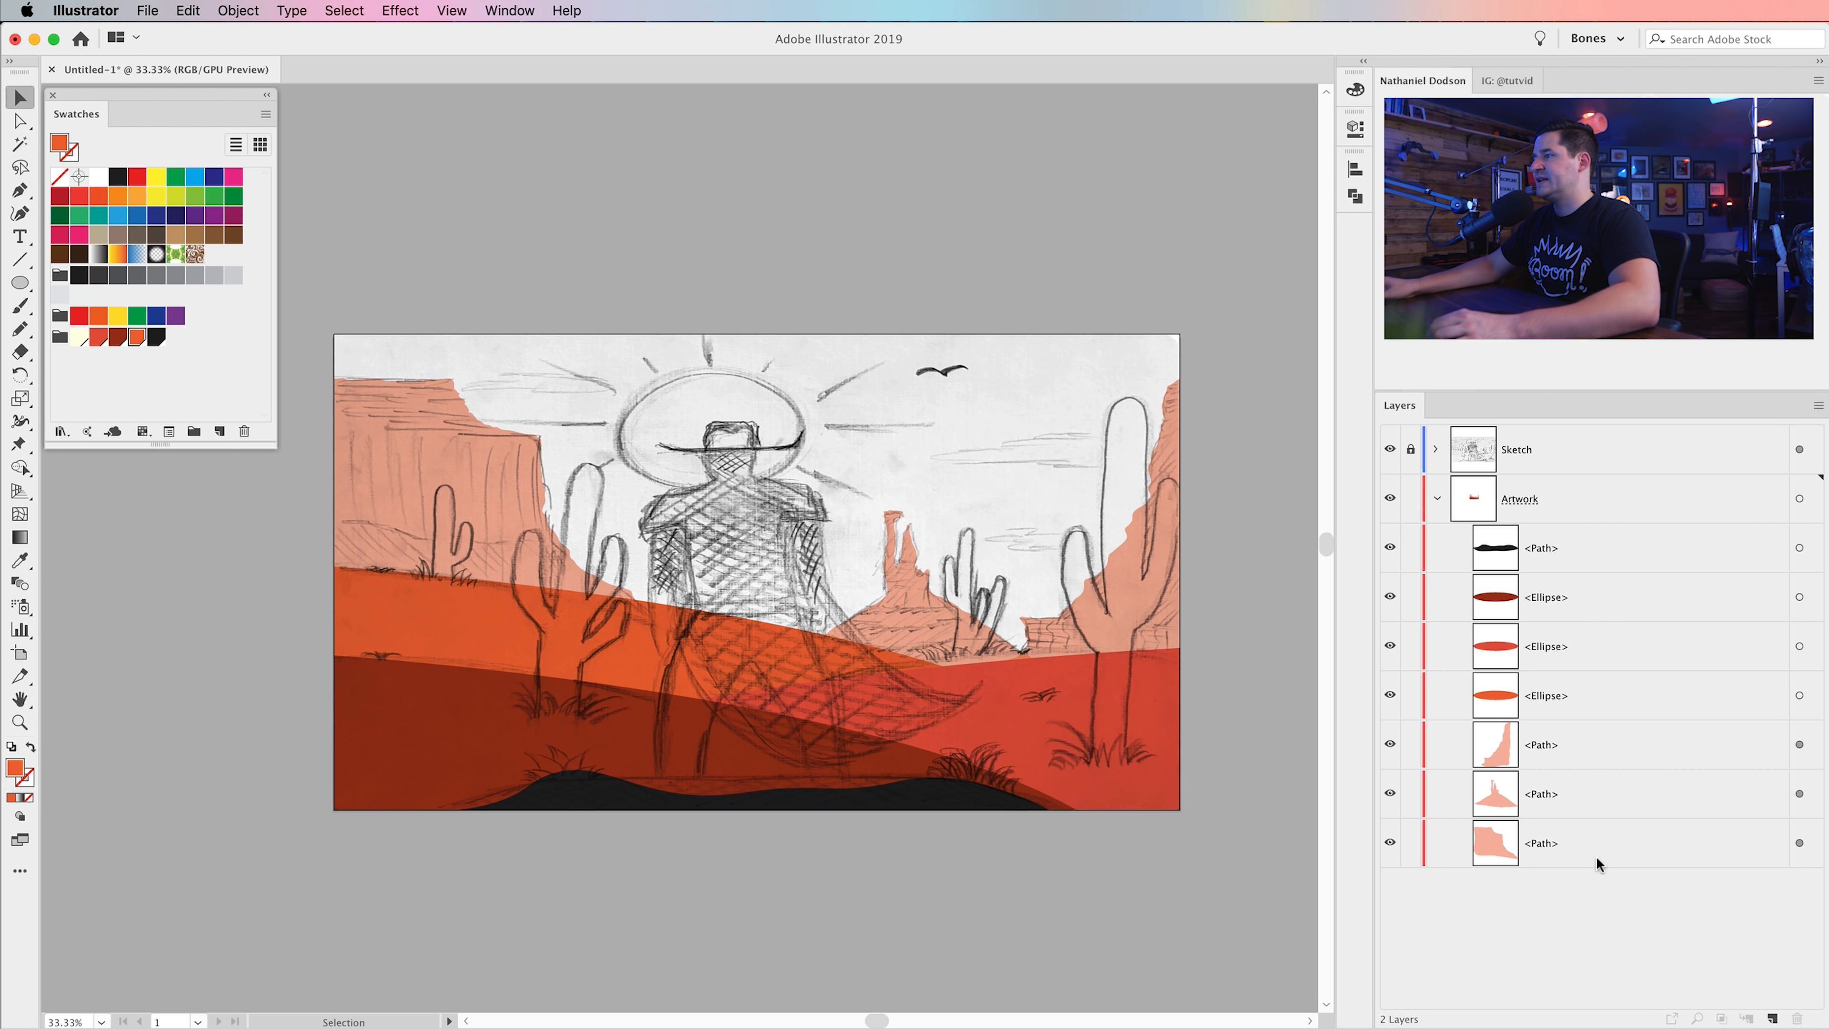
- Create a 2560 × 1440 px rectangle and centre it horizontally and vertically on the artboard
drag(20, 283, 72, 285)
click(641, 376)
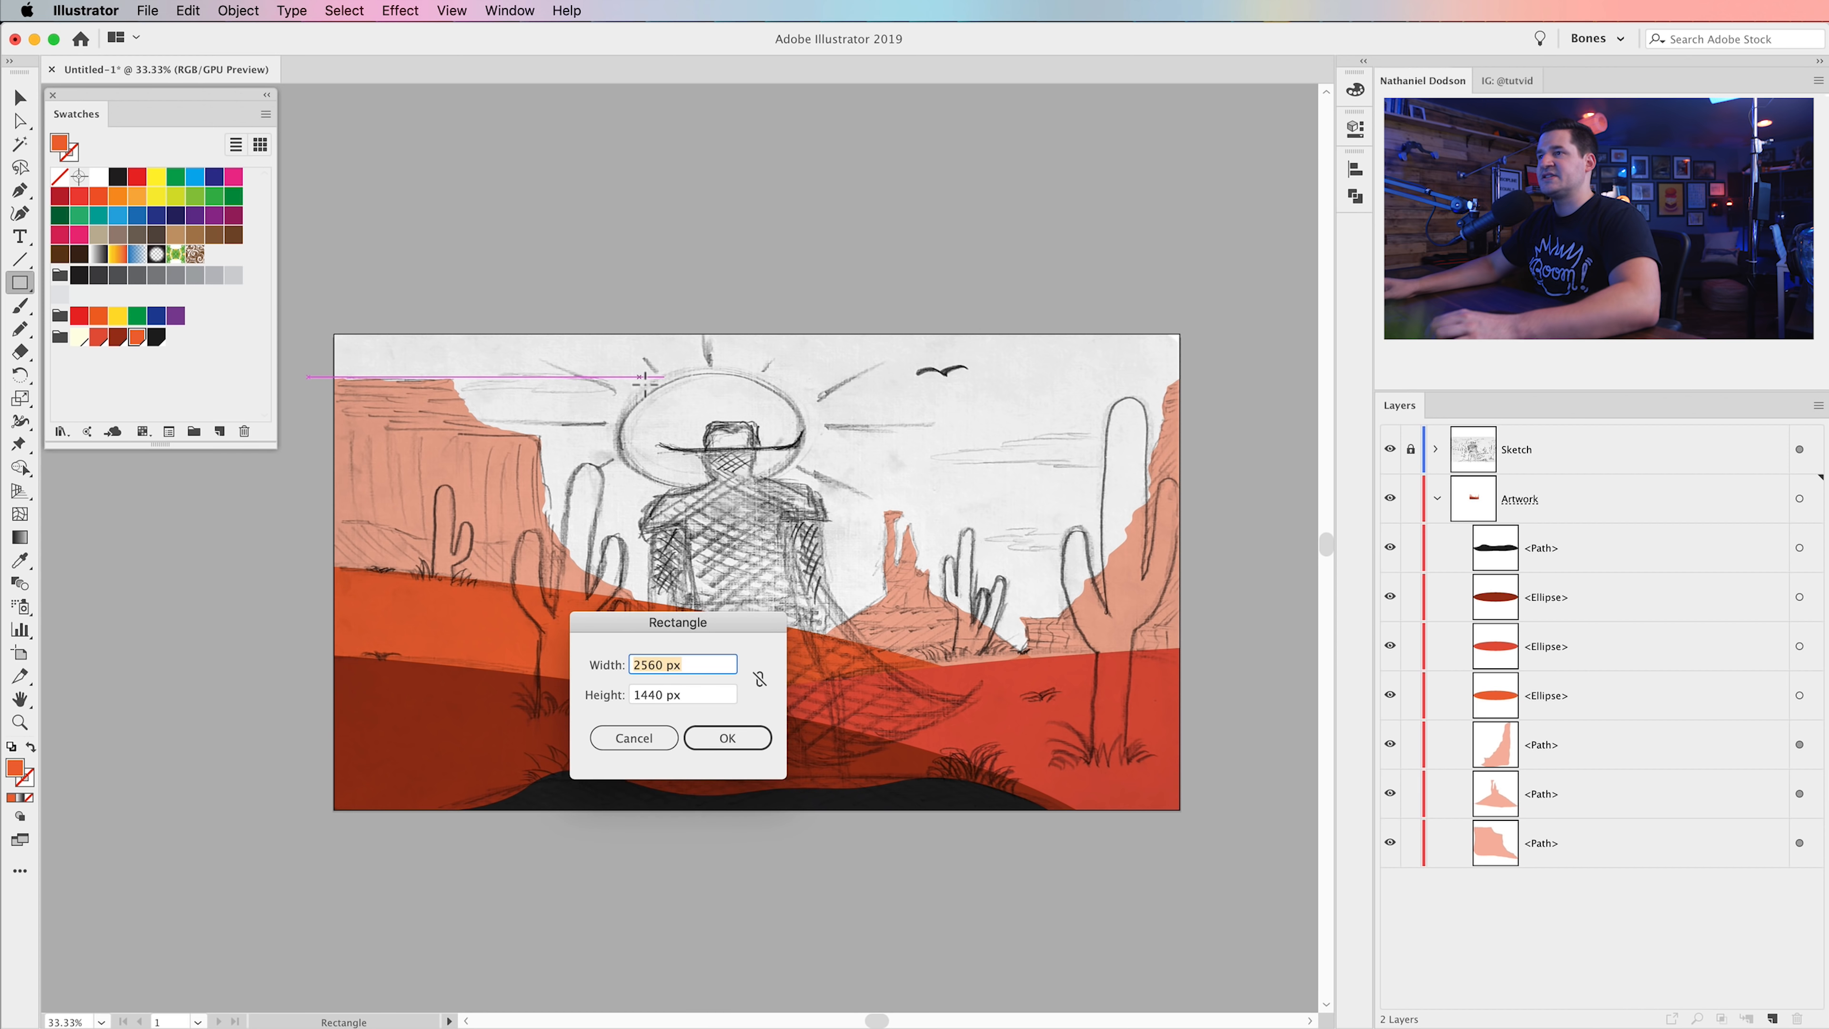
click(742, 745)
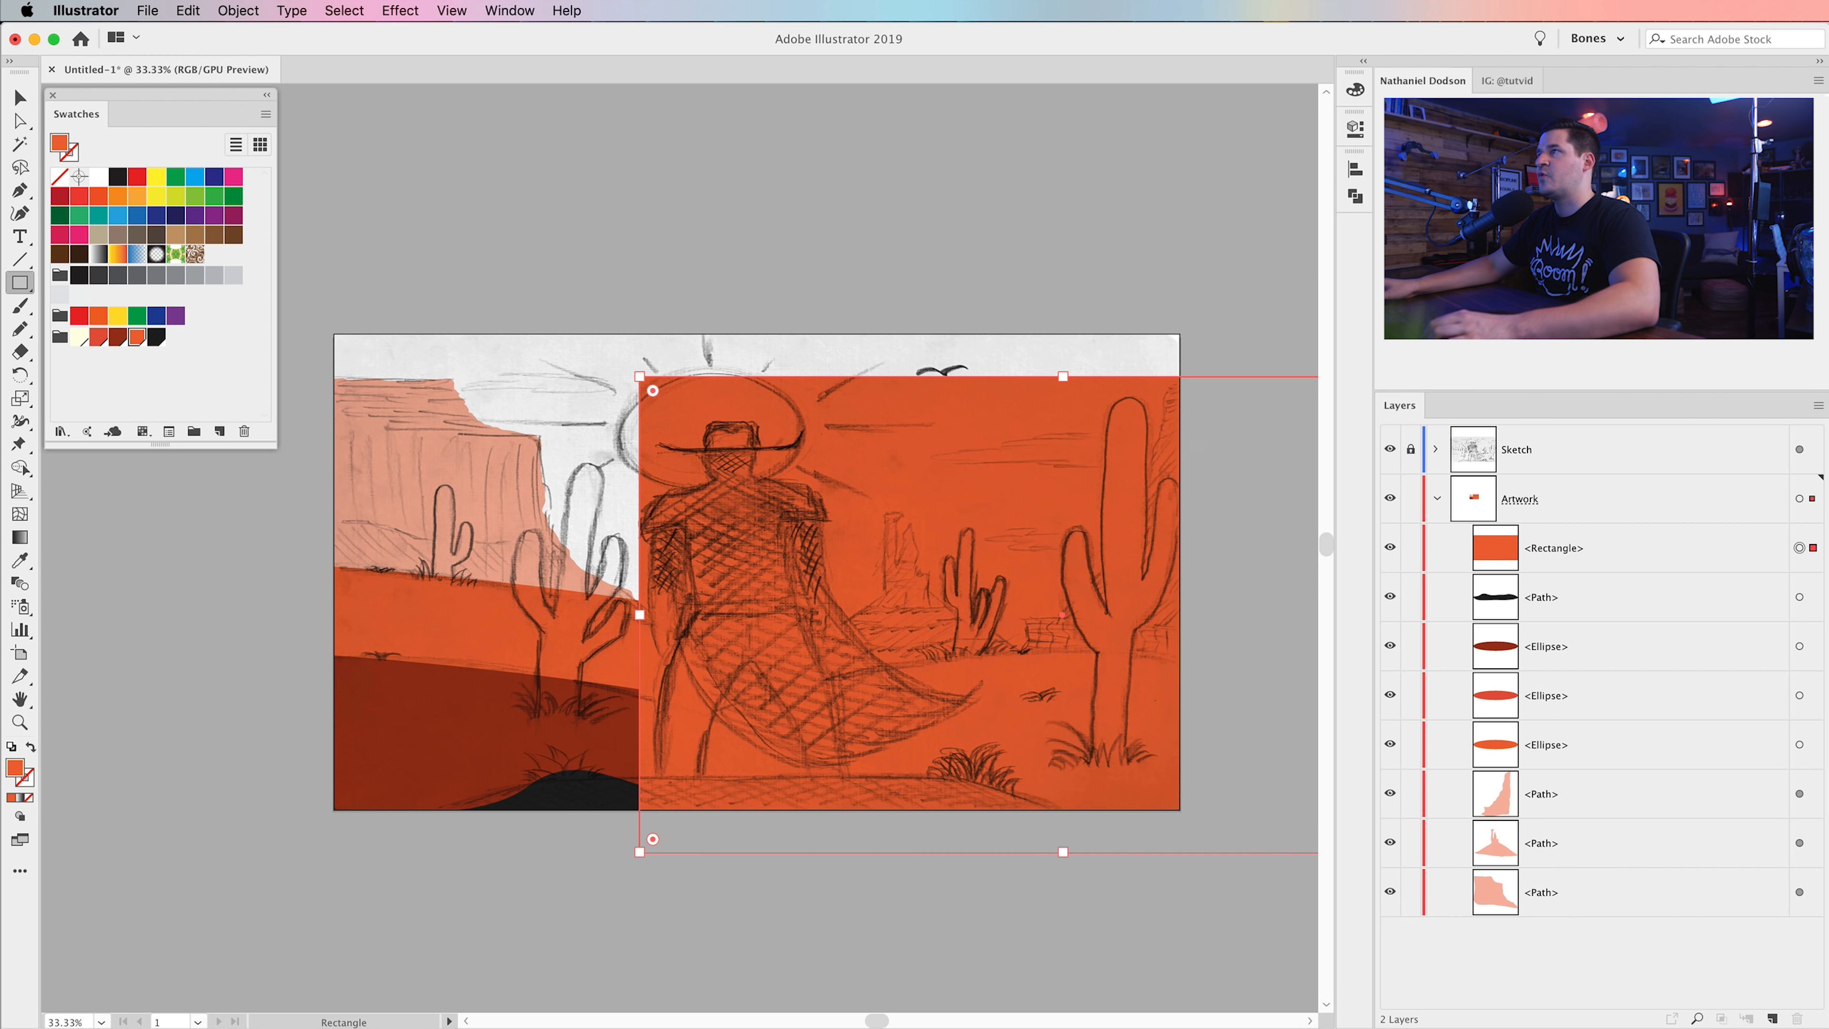
click(1353, 174)
click(1153, 215)
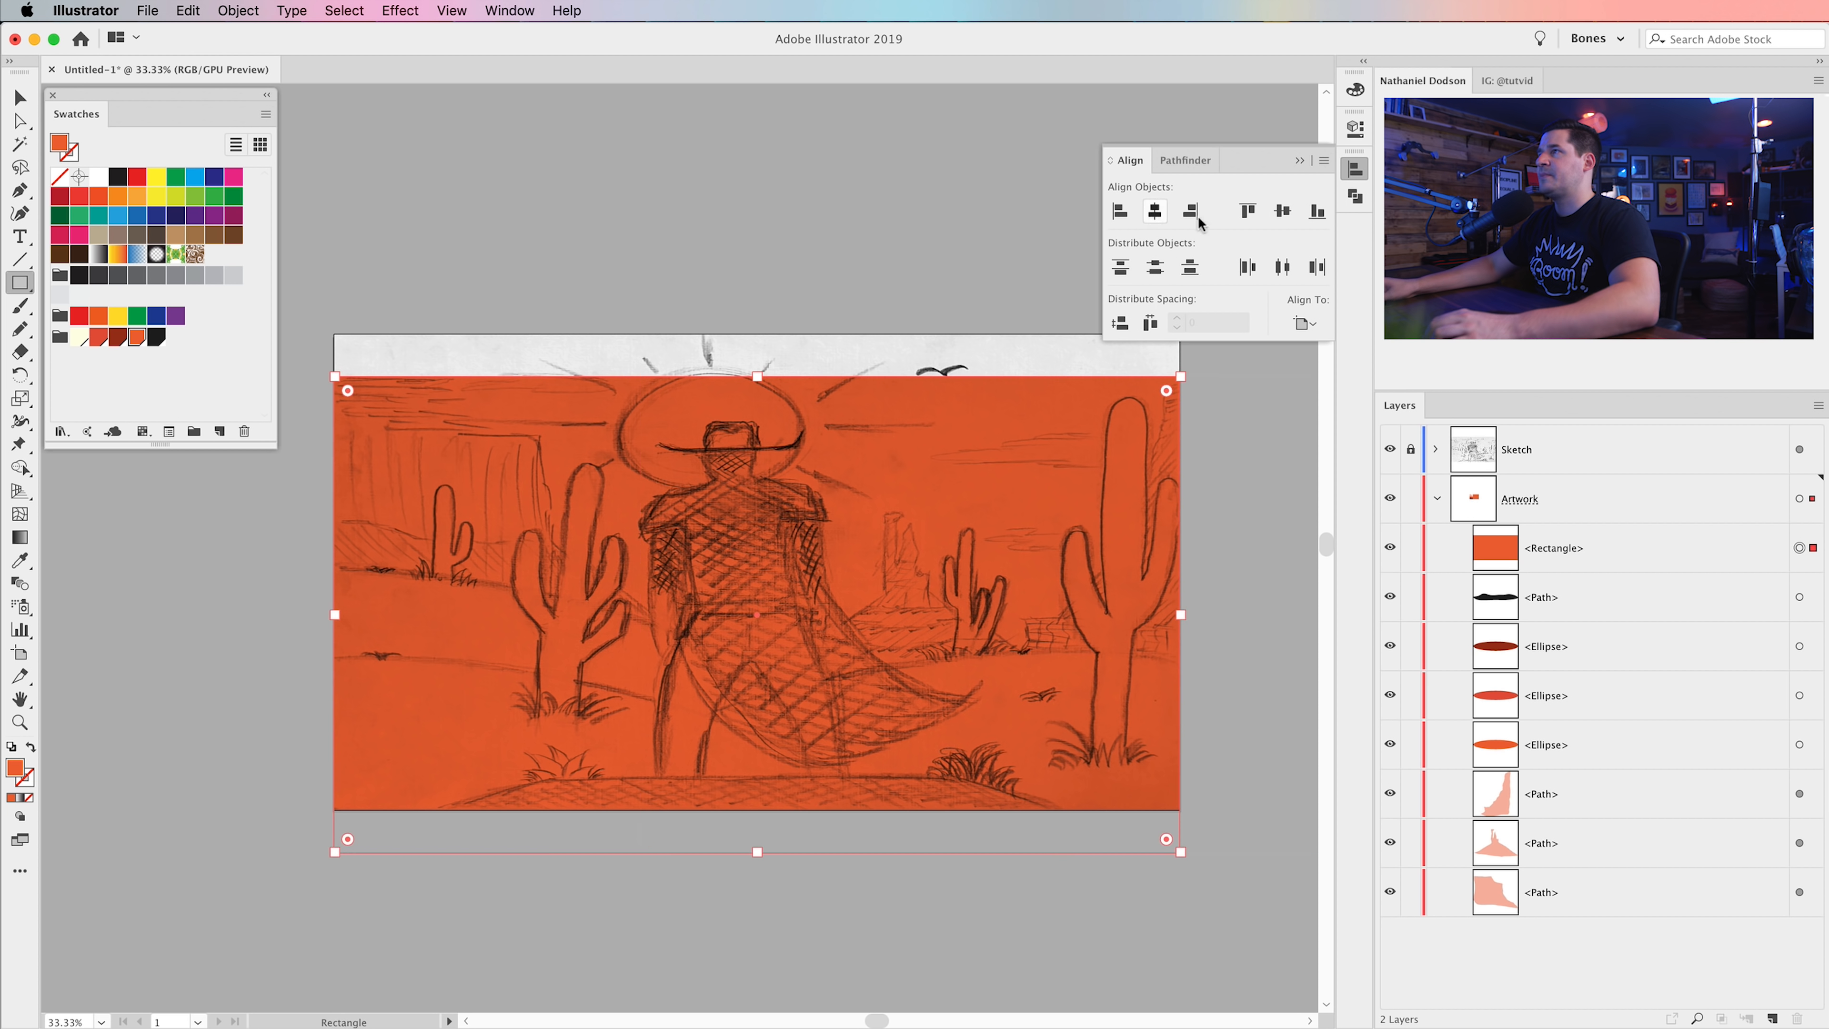
click(1280, 217)
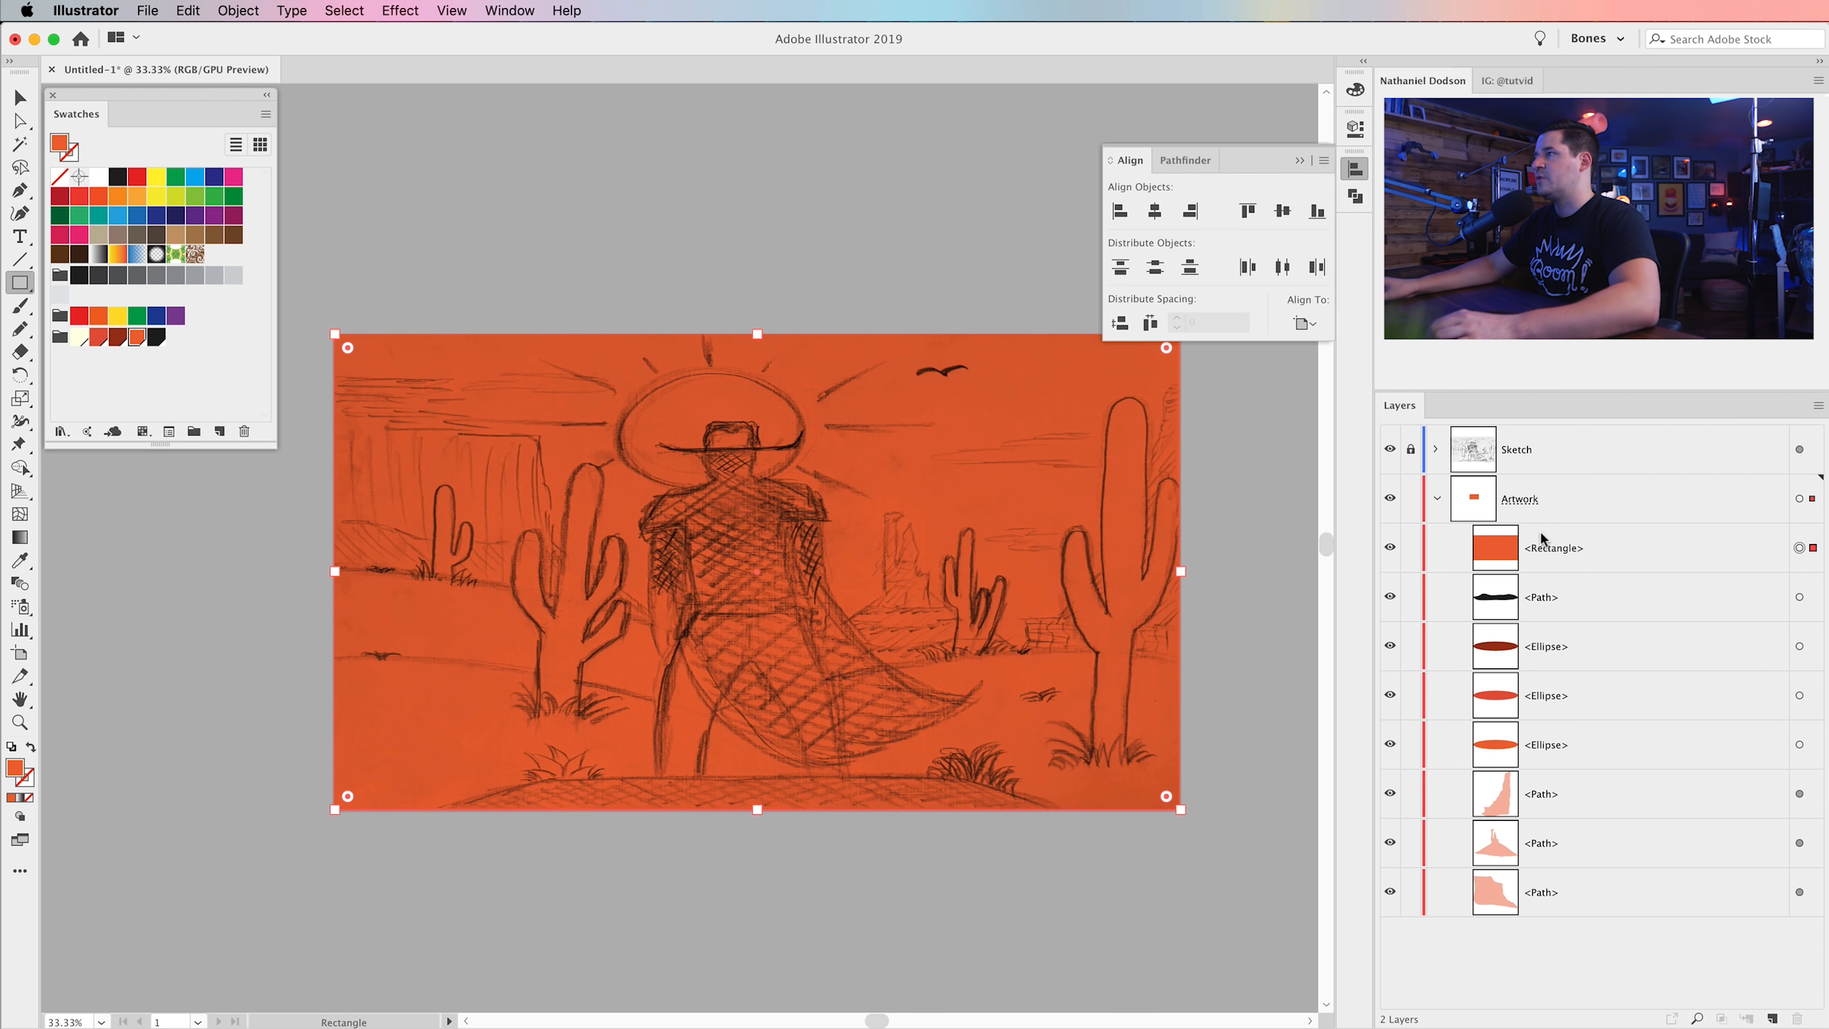
- Move the rectangle to the bottom of the Artwork layer, behind the mesas and dunes
click(1610, 549)
drag(1597, 559, 1588, 918)
key(v)
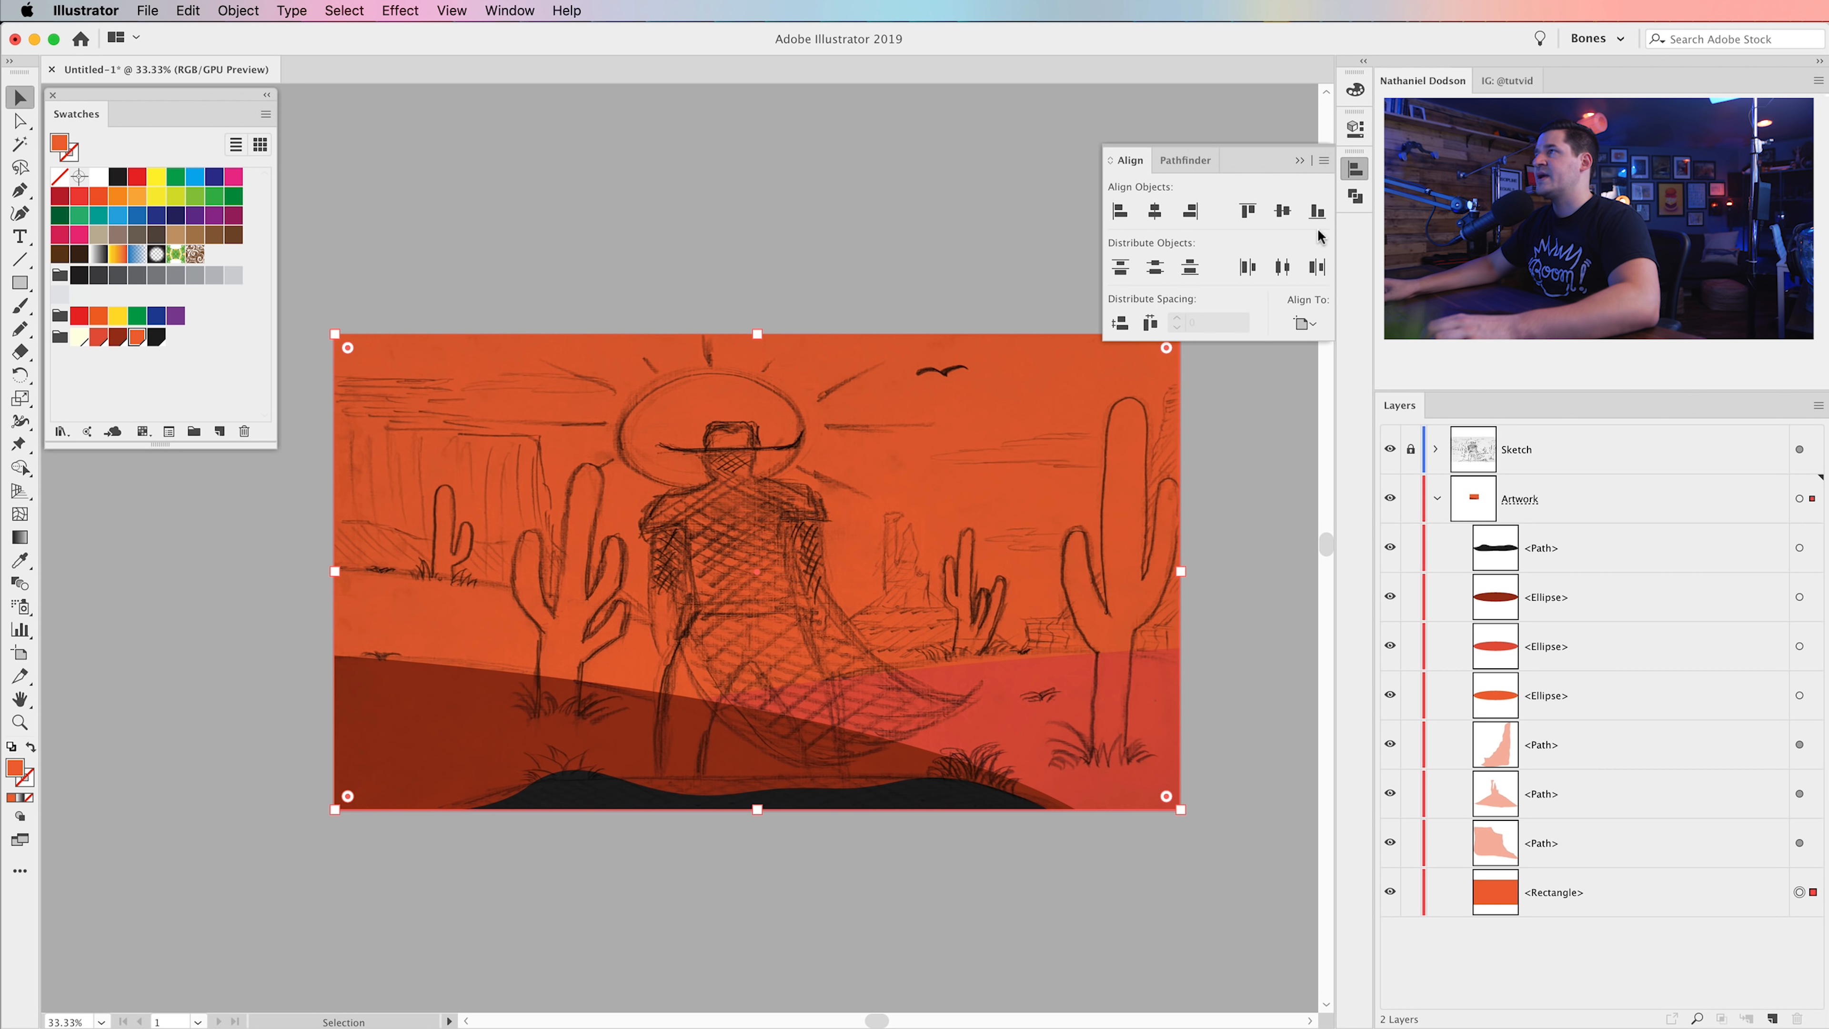
click(1351, 172)
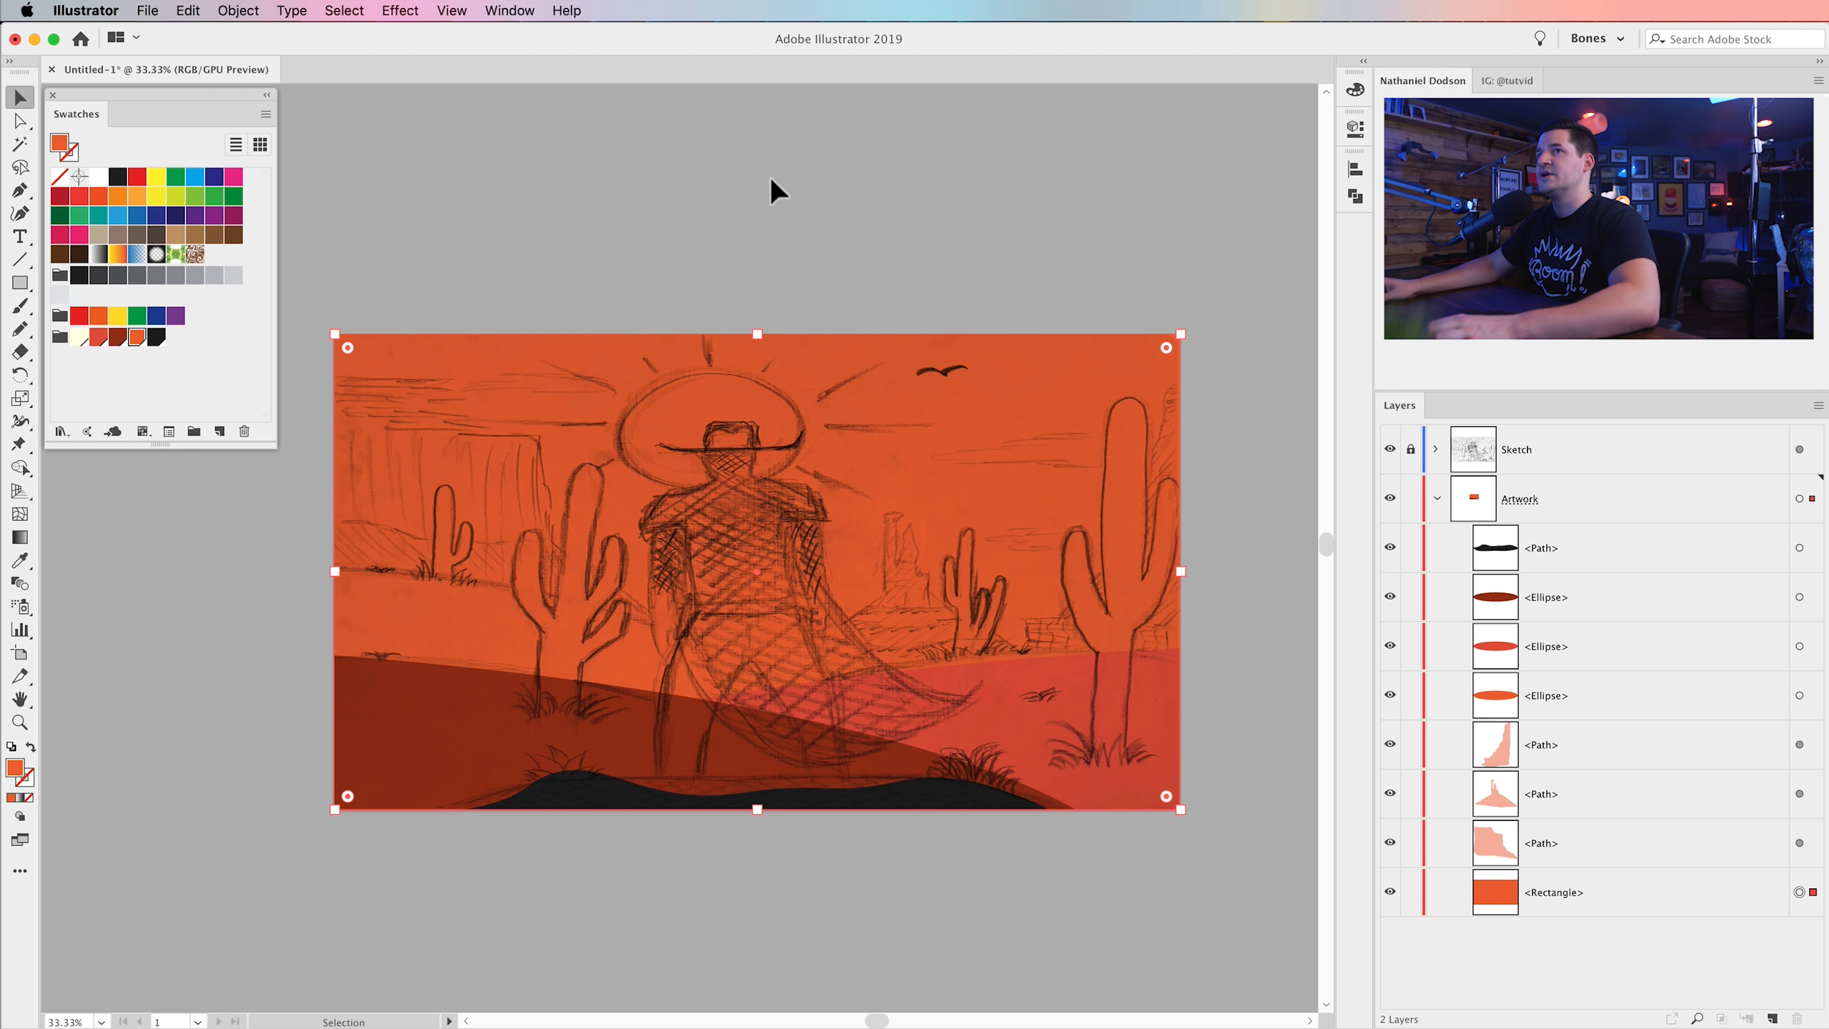
- Fill the background rectangle with the white-to-black linear gradient and start editing the gradient
click(105, 253)
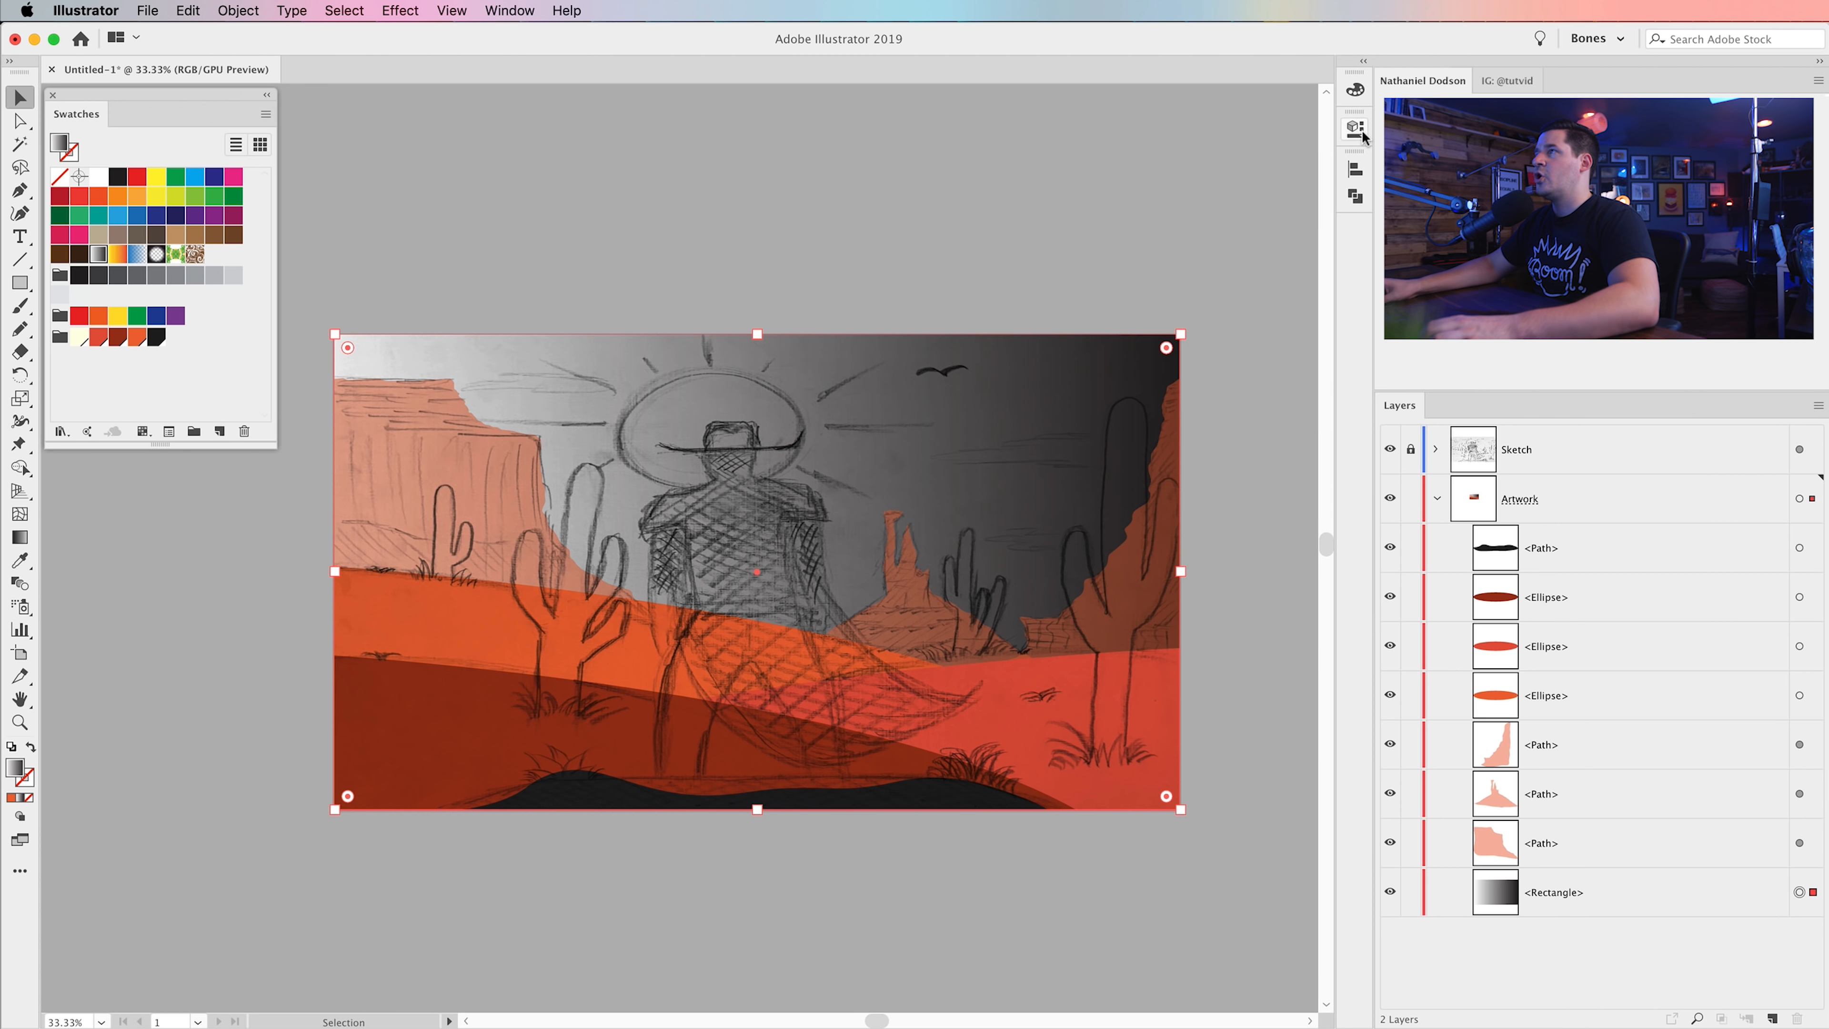
click(1355, 130)
click(1187, 524)
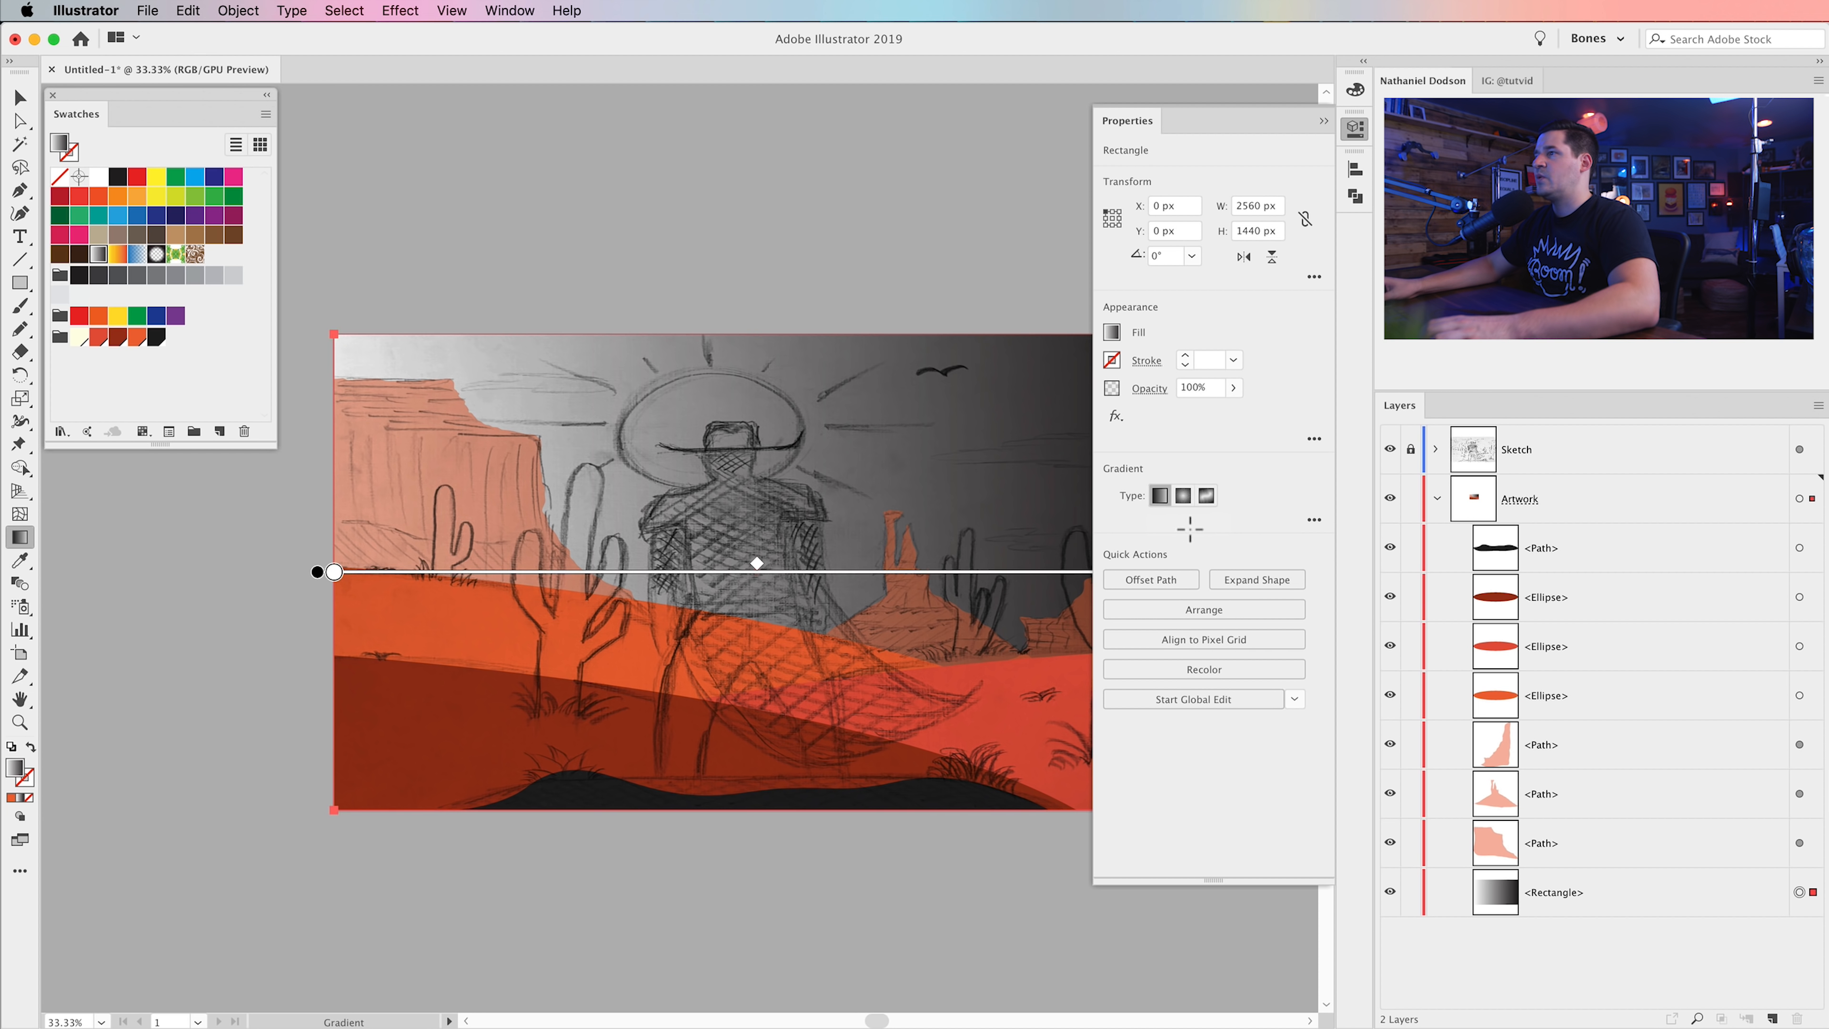
click(1310, 522)
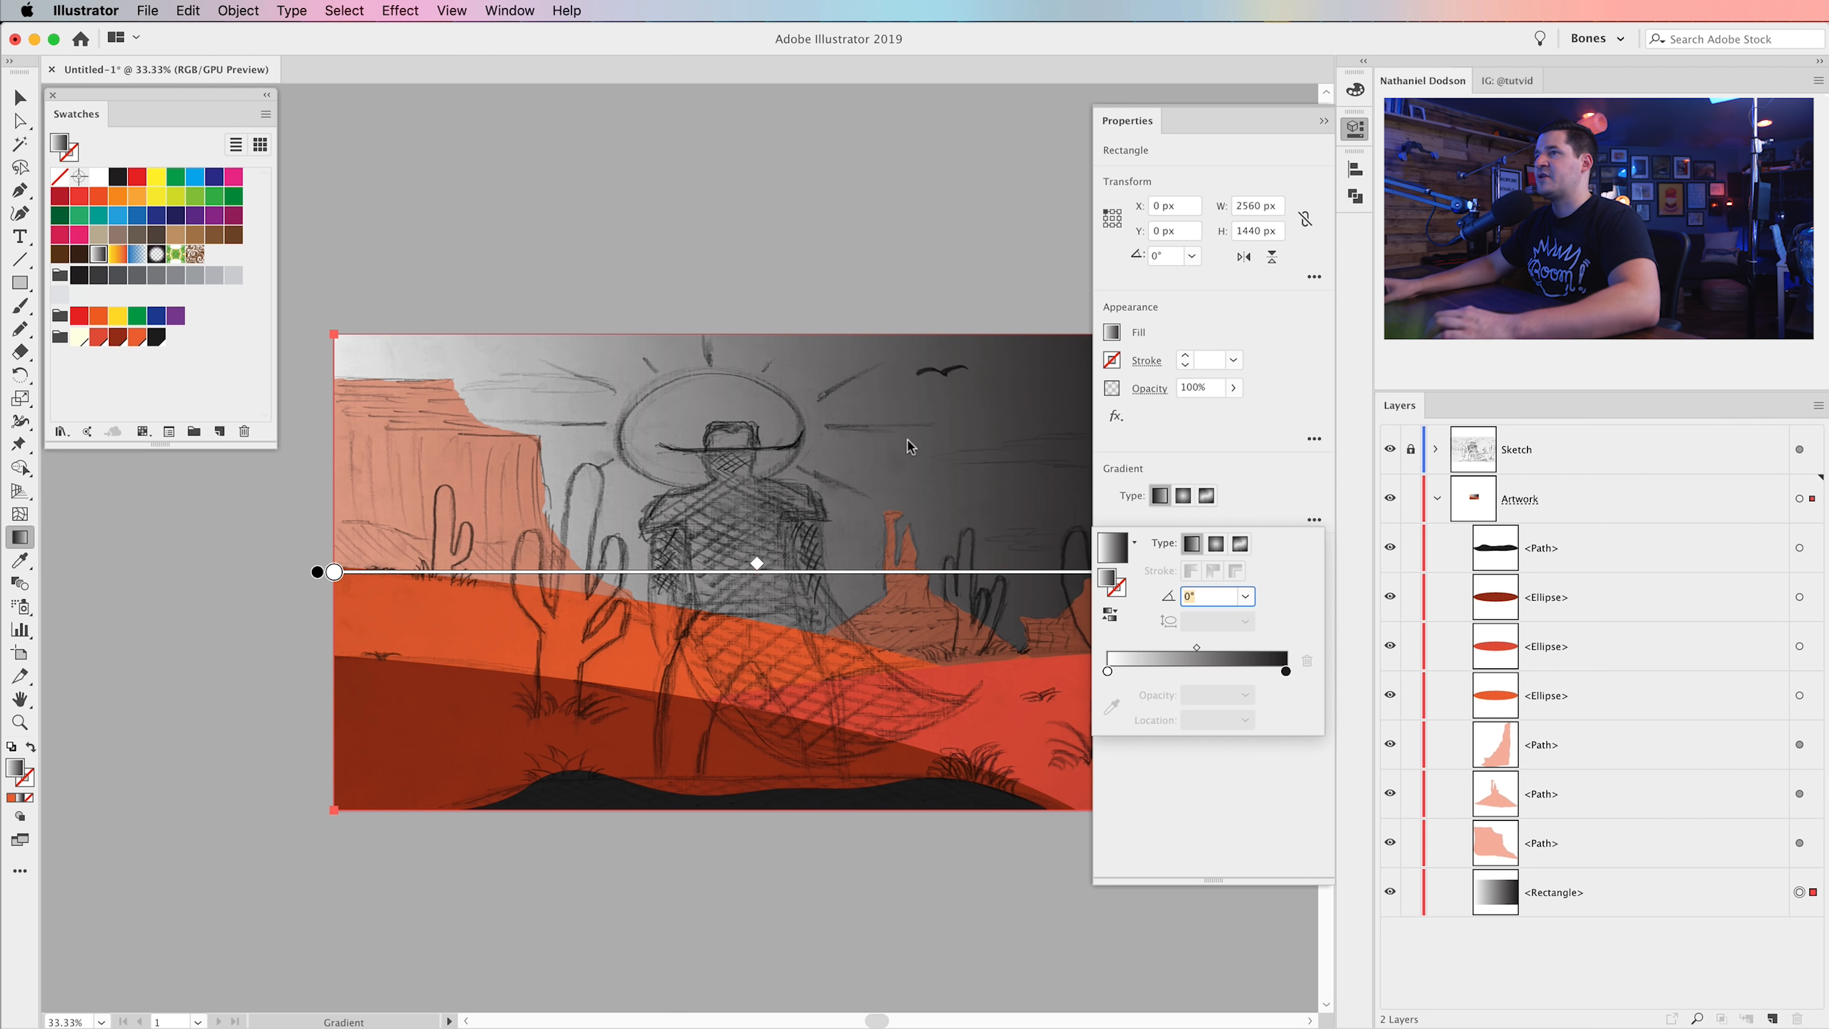
mouse_move(934, 483)
mouse_down()
mouse_move(717, 588)
mouse_move(756, 604)
mouse_up()
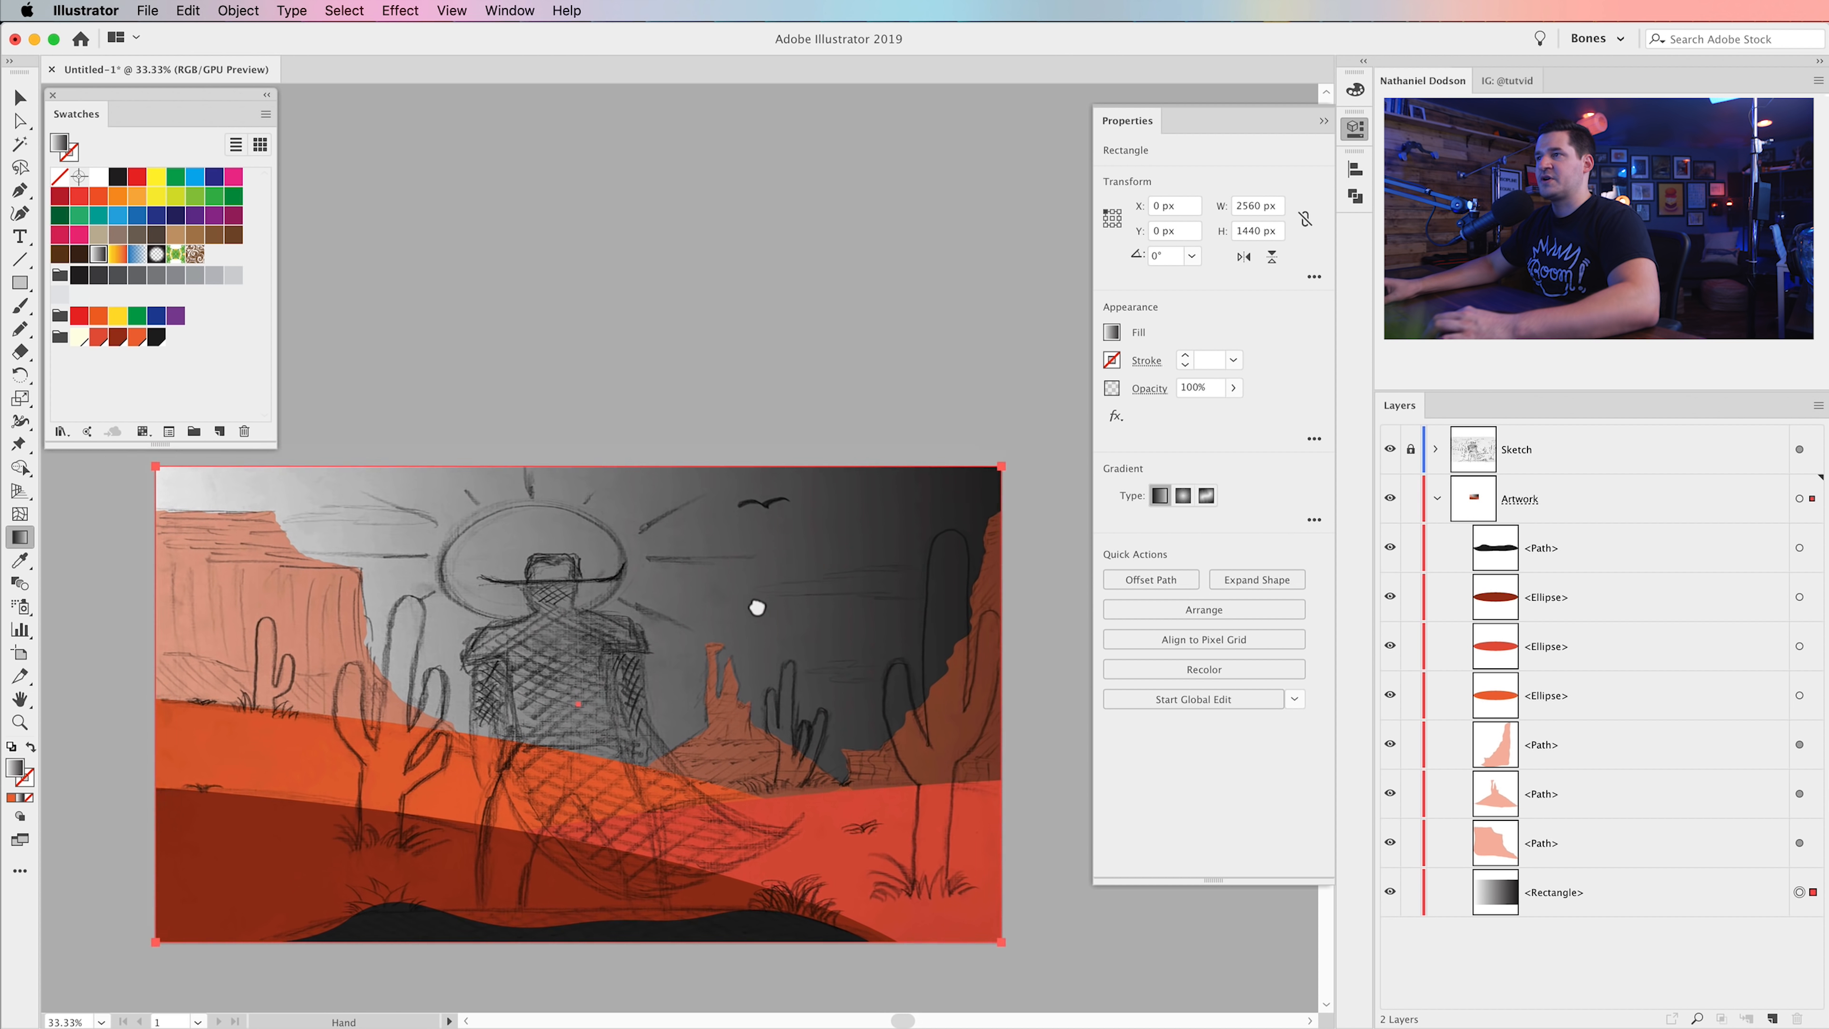
- Set both the start and end colour stops of the background gradient to the custom group's cream swatch
click(1312, 520)
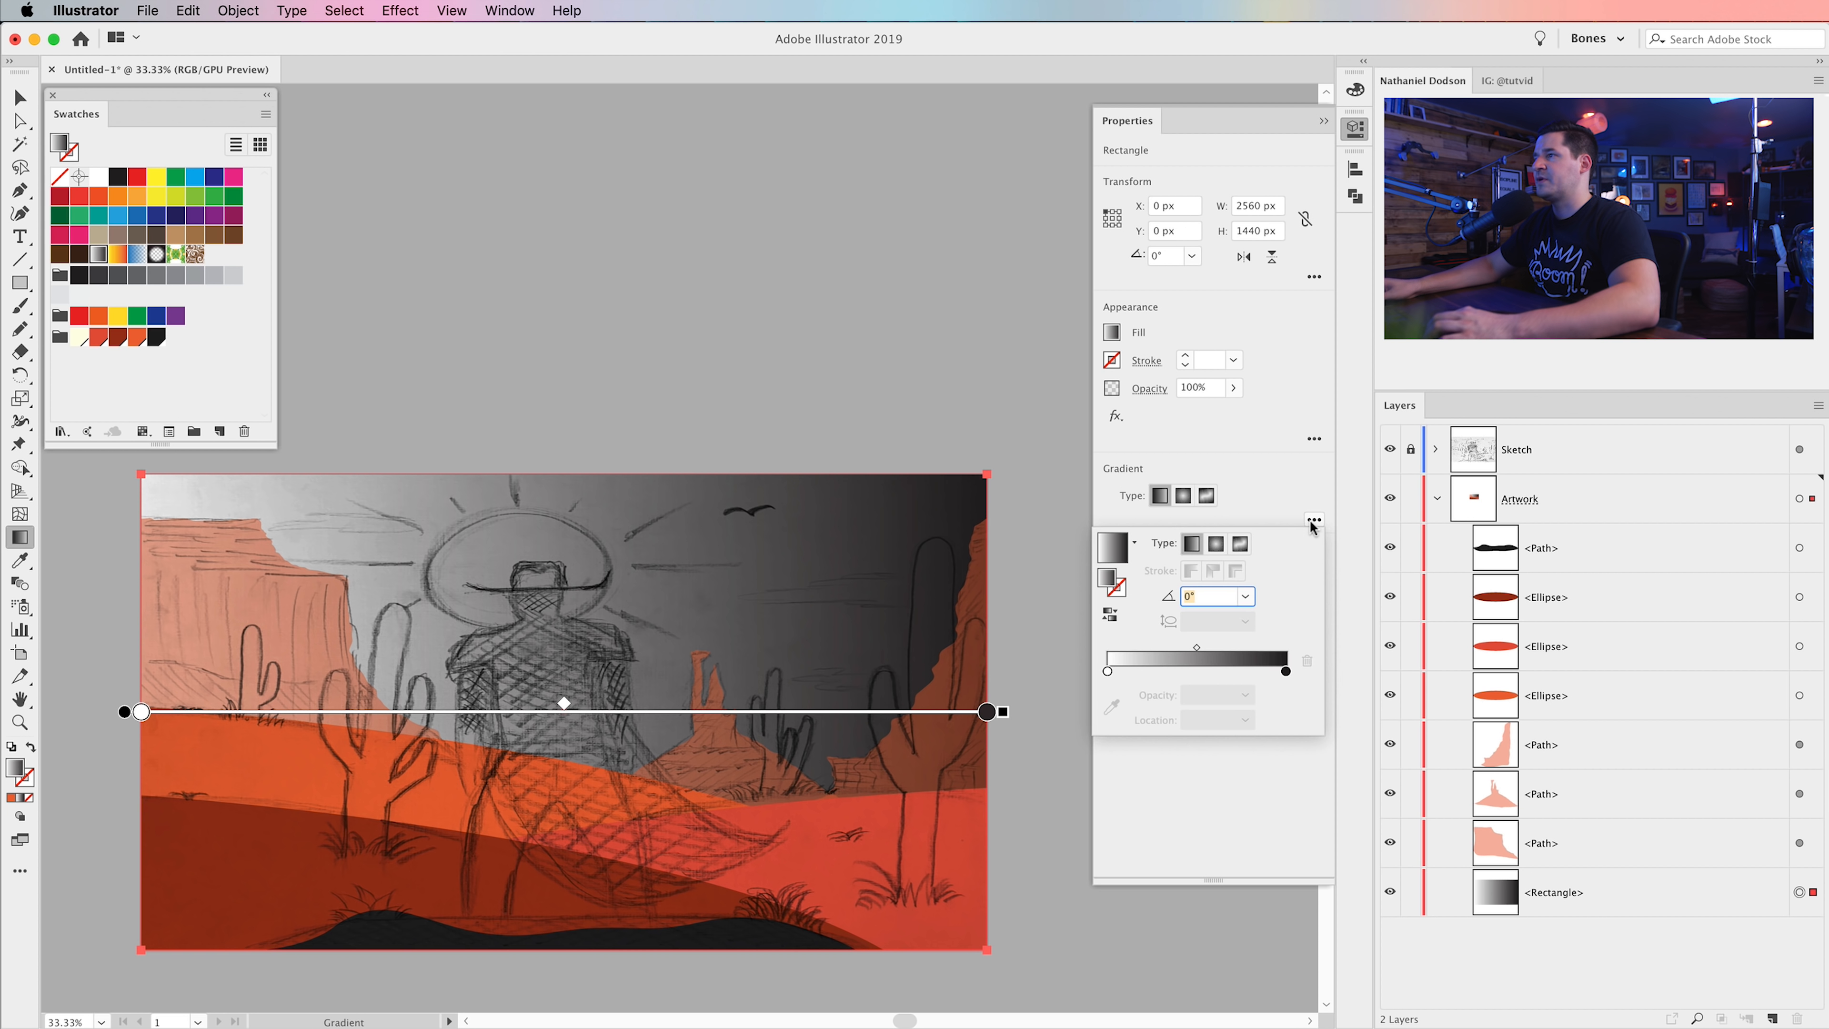
click(1108, 672)
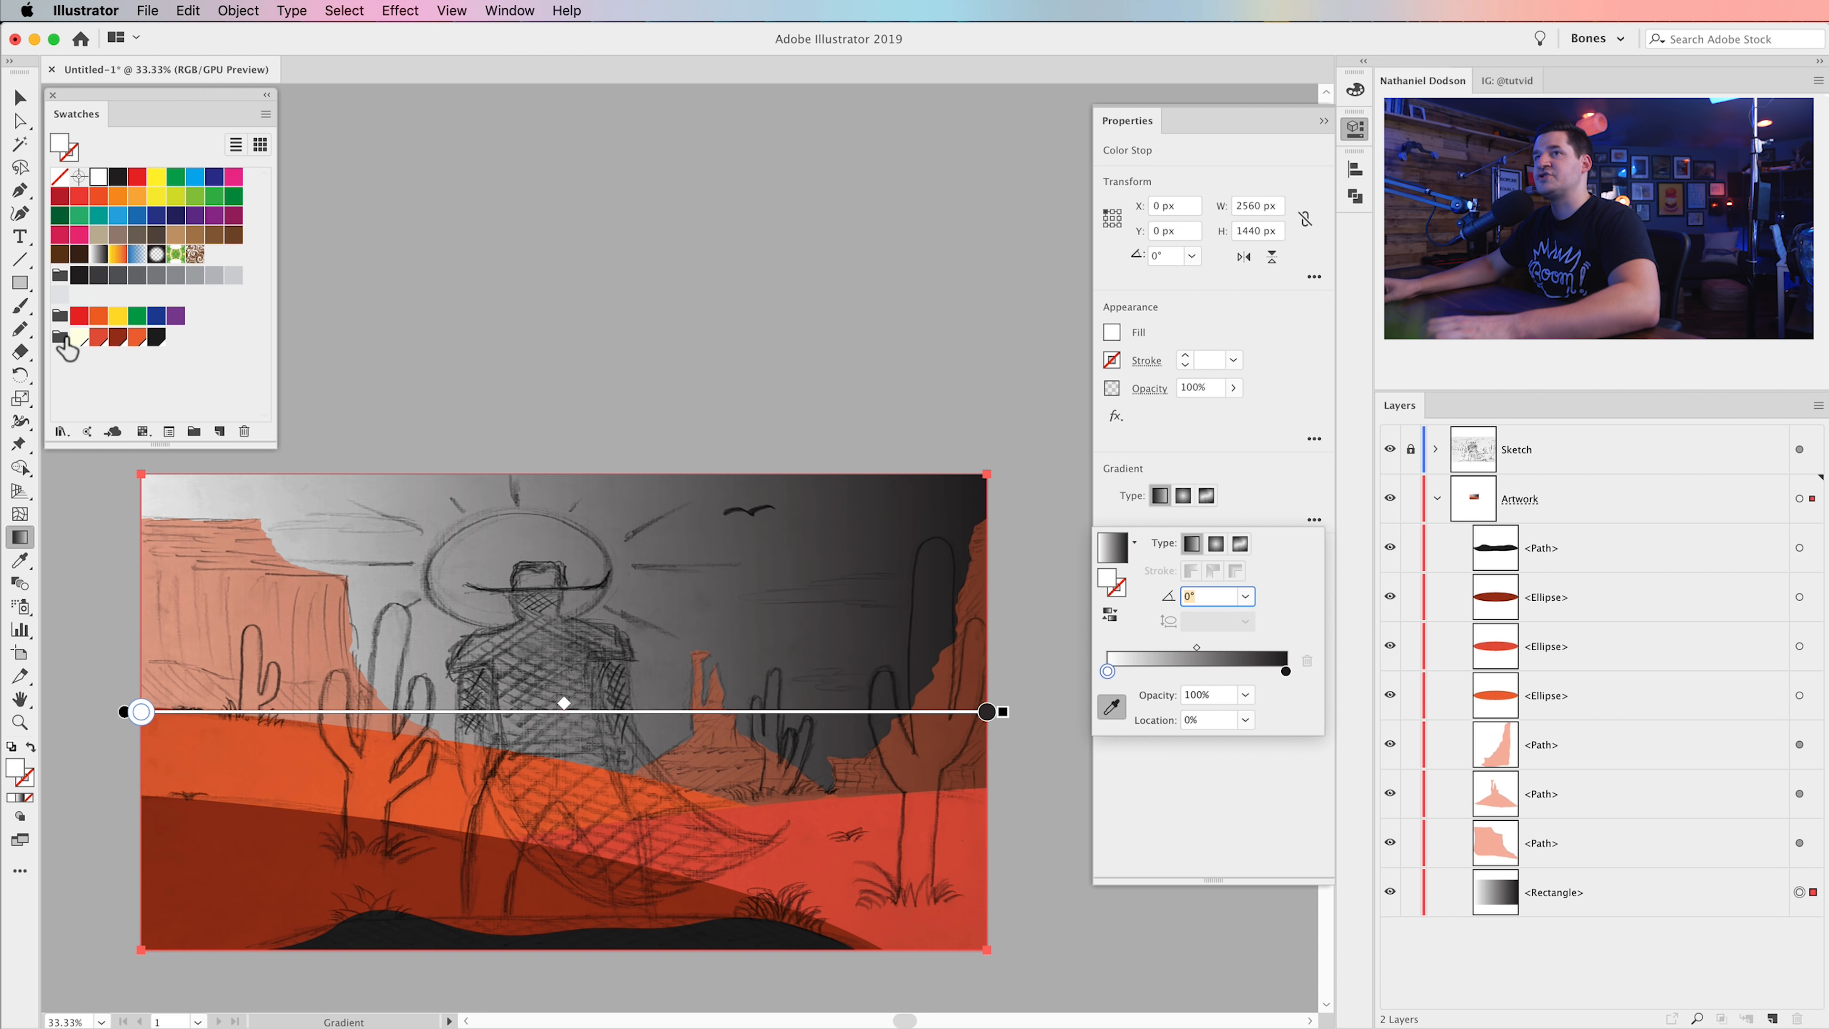
click(80, 339)
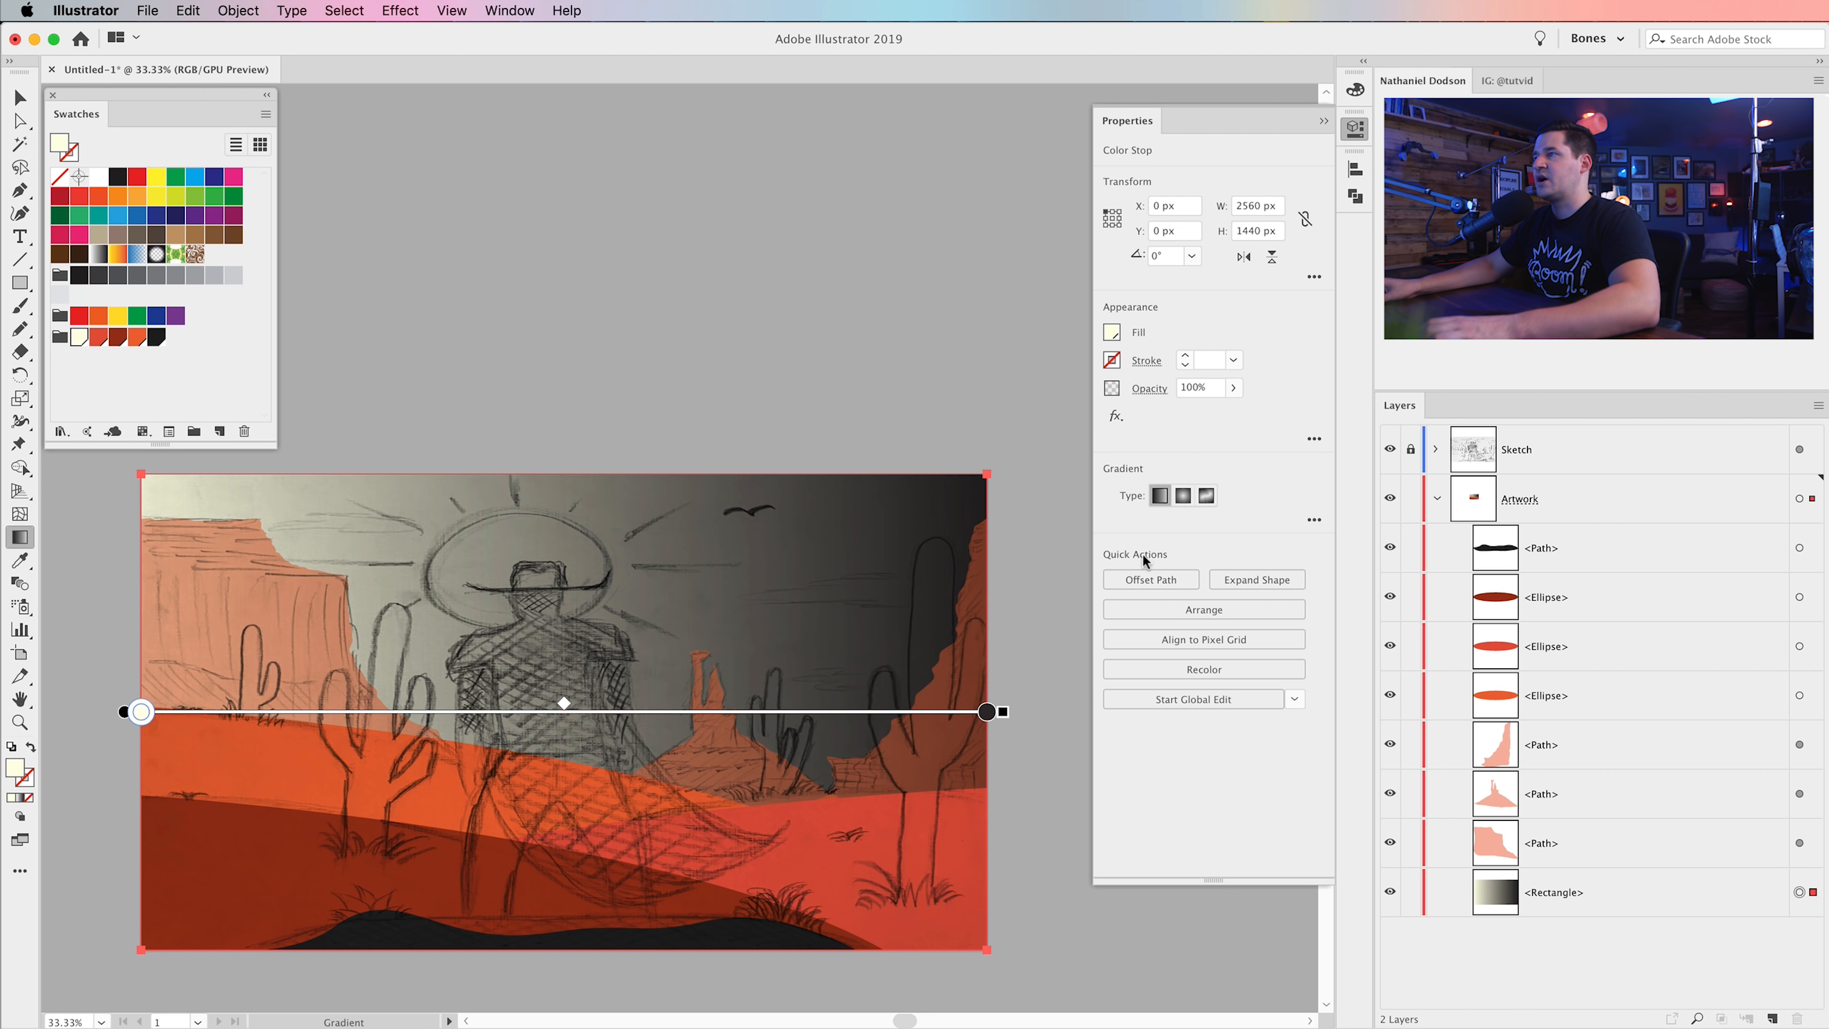
click(1312, 520)
click(1285, 673)
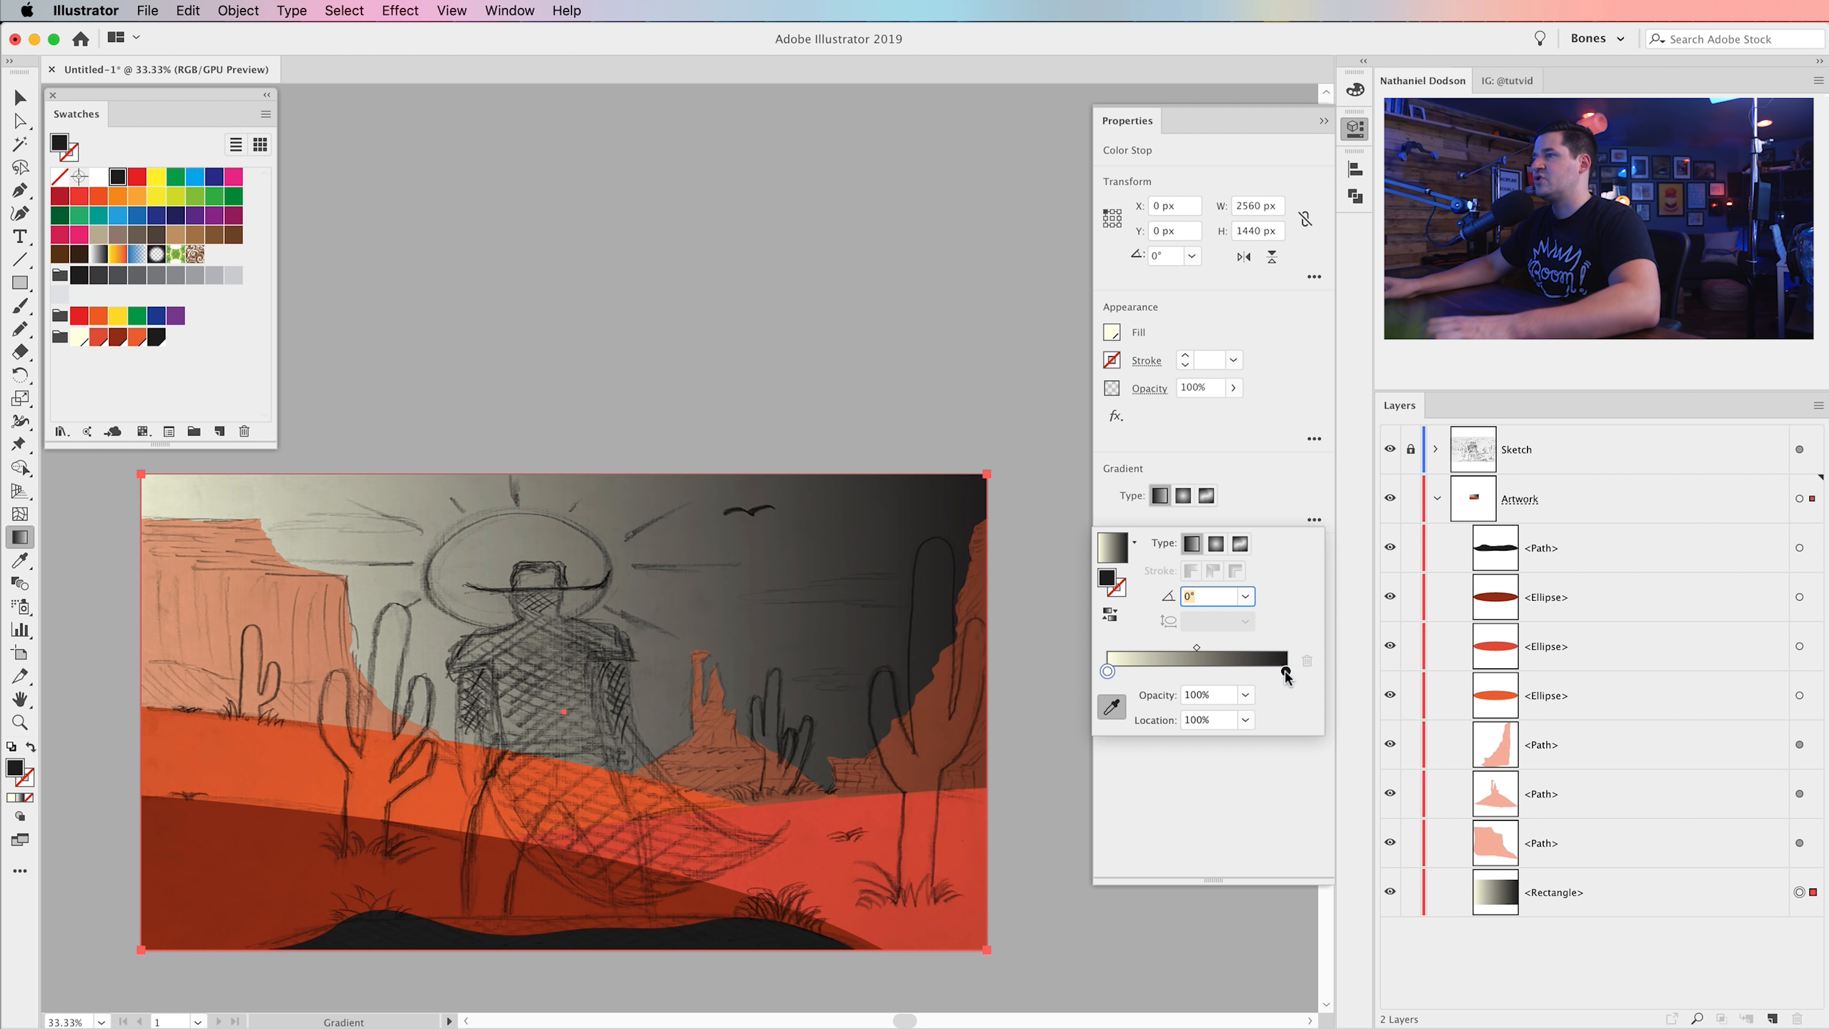
click(81, 338)
click(1313, 520)
click(502, 10)
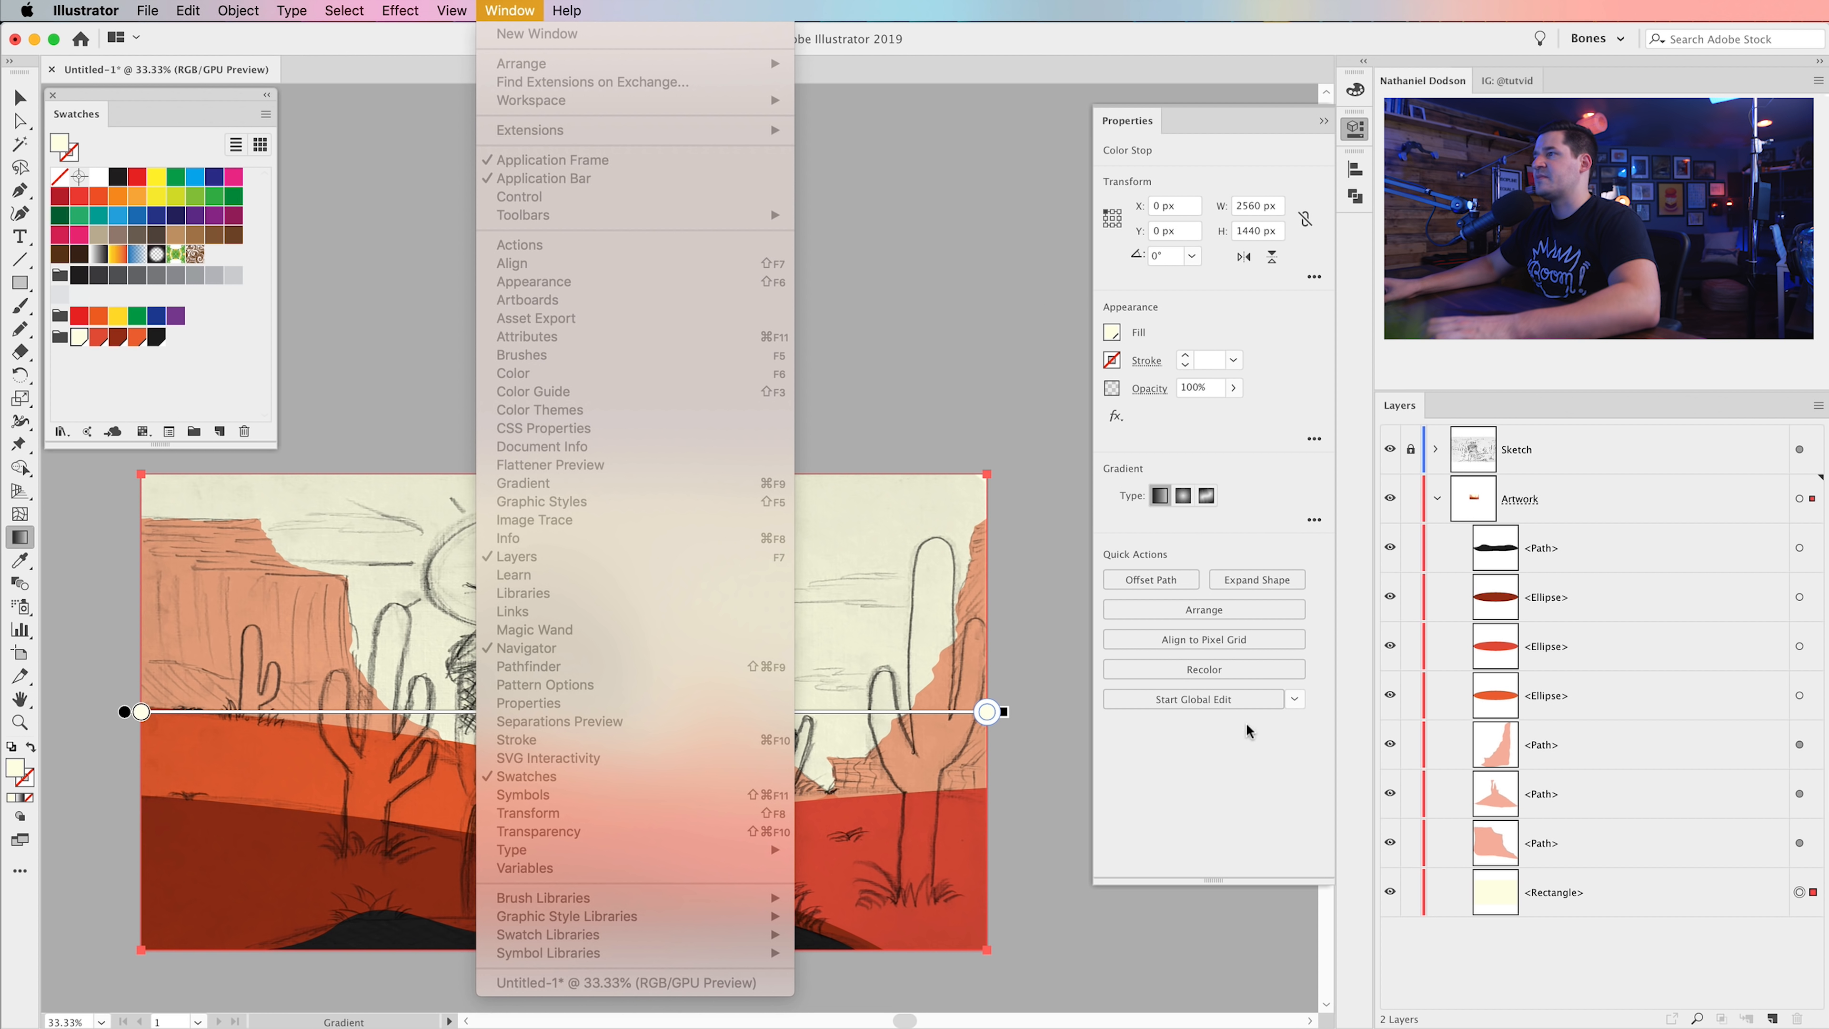
click(1231, 755)
click(980, 340)
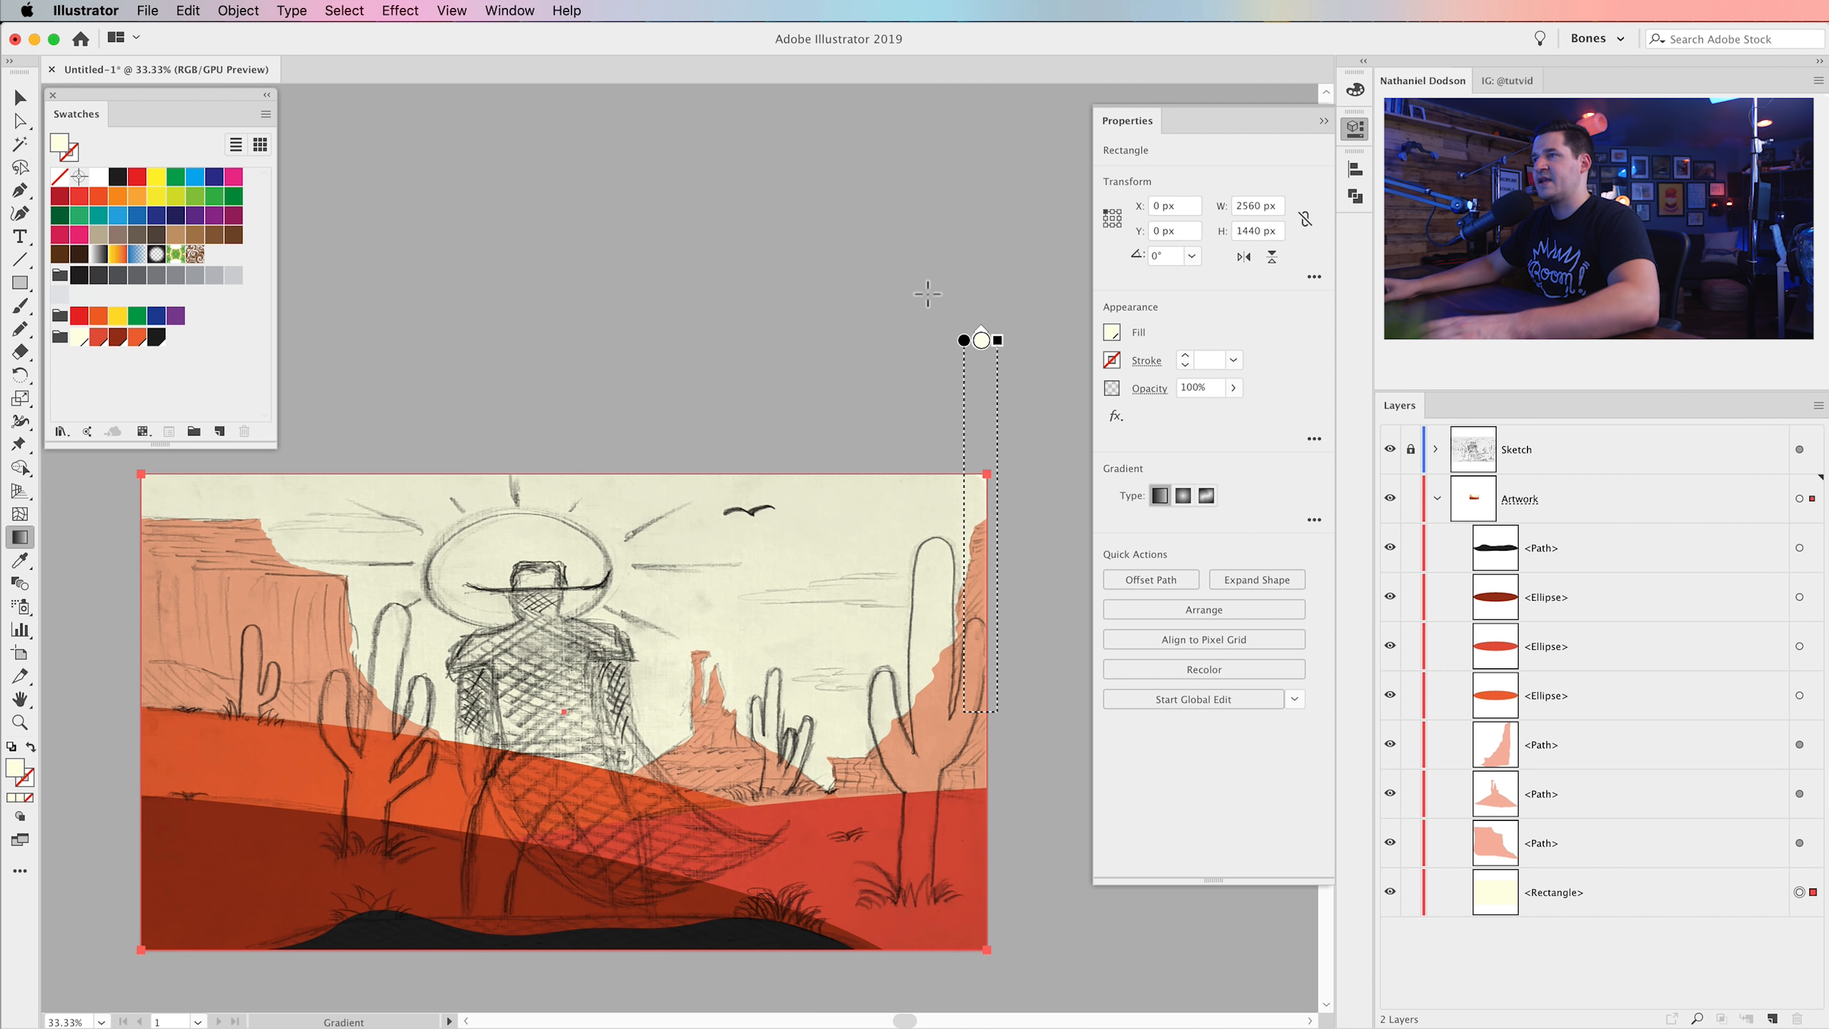
key(super+z)
- Bring up the gradient settings, place them beneath the swatches and collapse the object properties
click(509, 10)
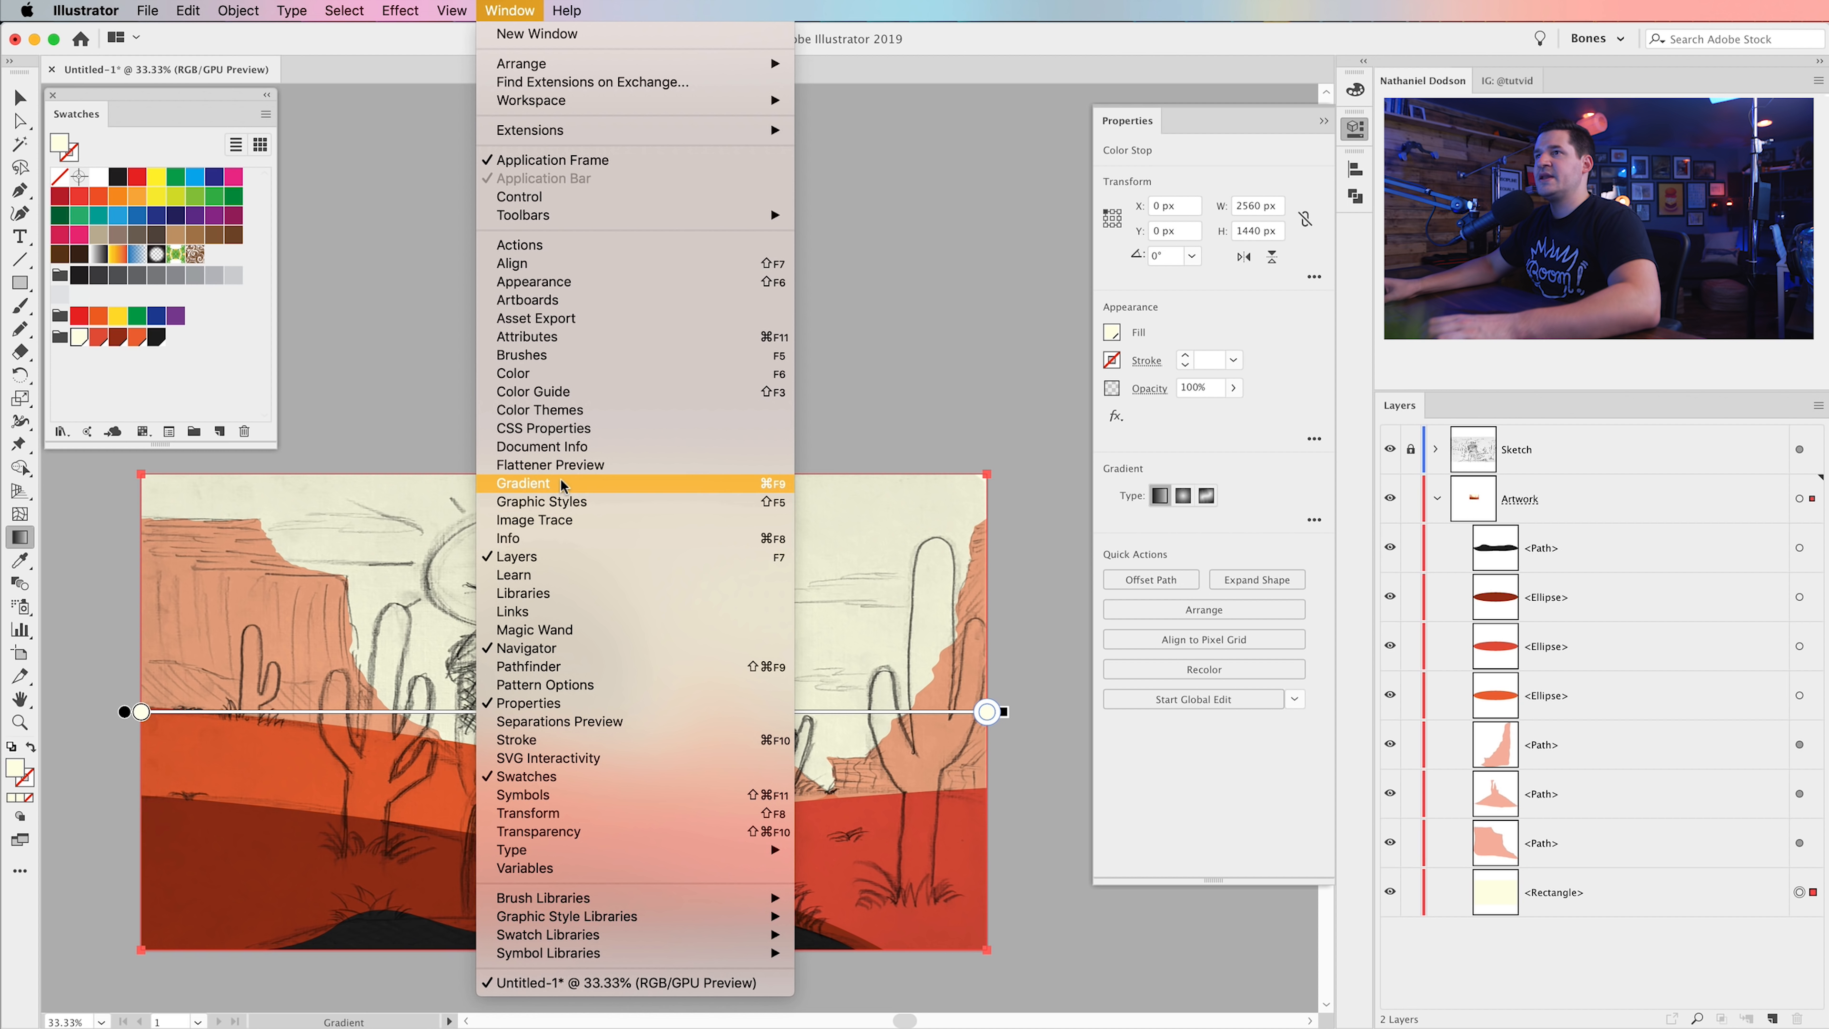
click(564, 482)
drag(1223, 545, 768, 155)
click(1355, 128)
drag(867, 511, 1081, 278)
drag(767, 142, 228, 482)
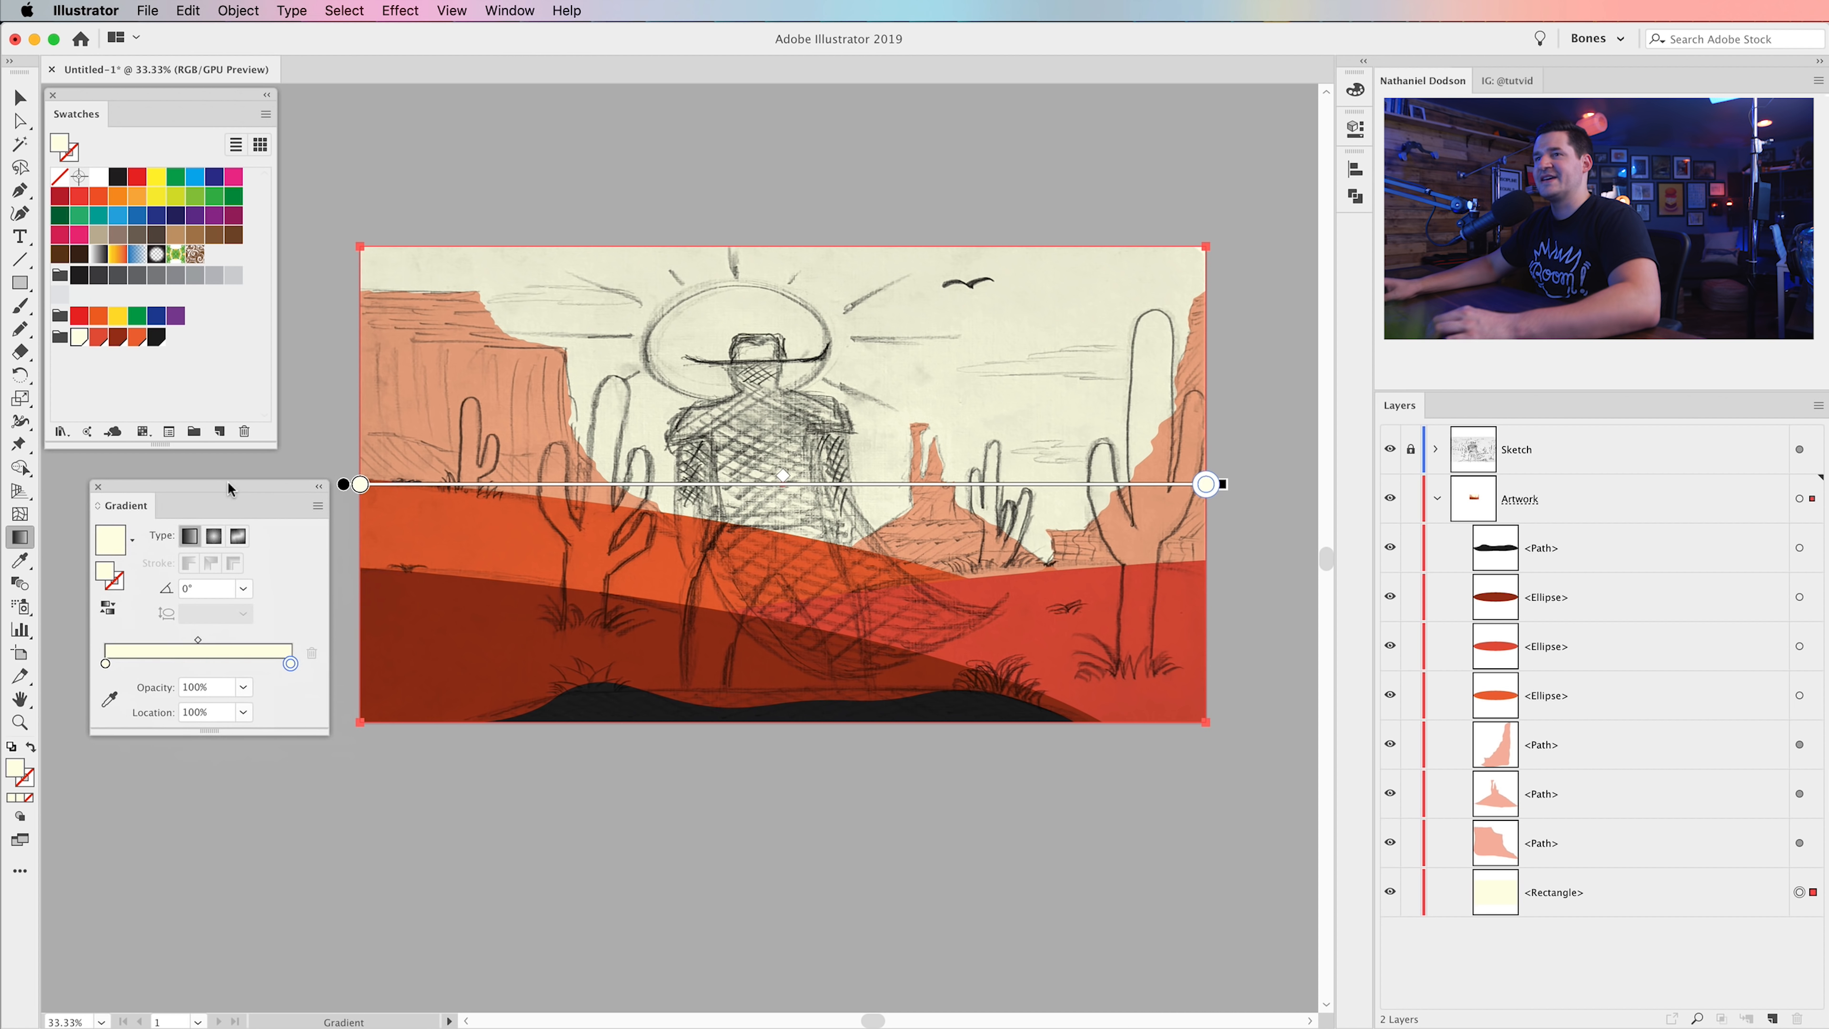
- Switch the background gradient's end stop to HSB and set its saturation to about 36% and brightness to about 87%
drag(291, 663, 267, 748)
double_click(288, 661)
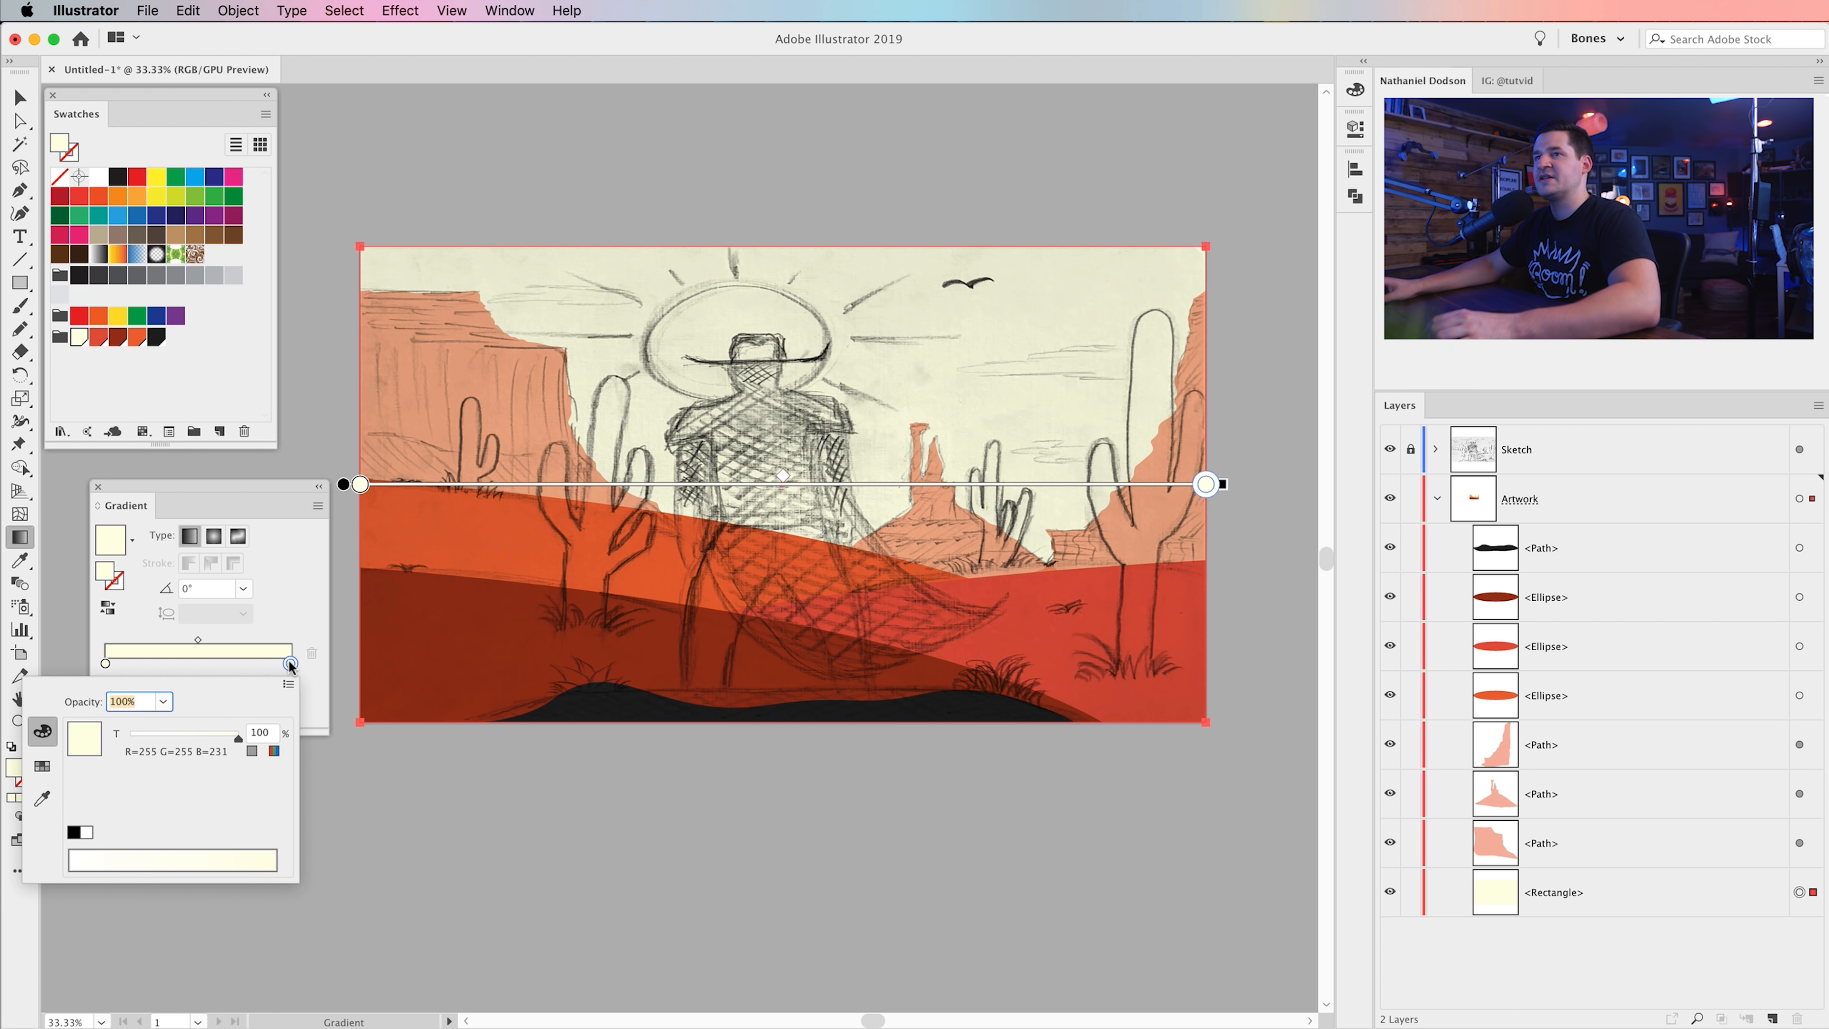
click(289, 684)
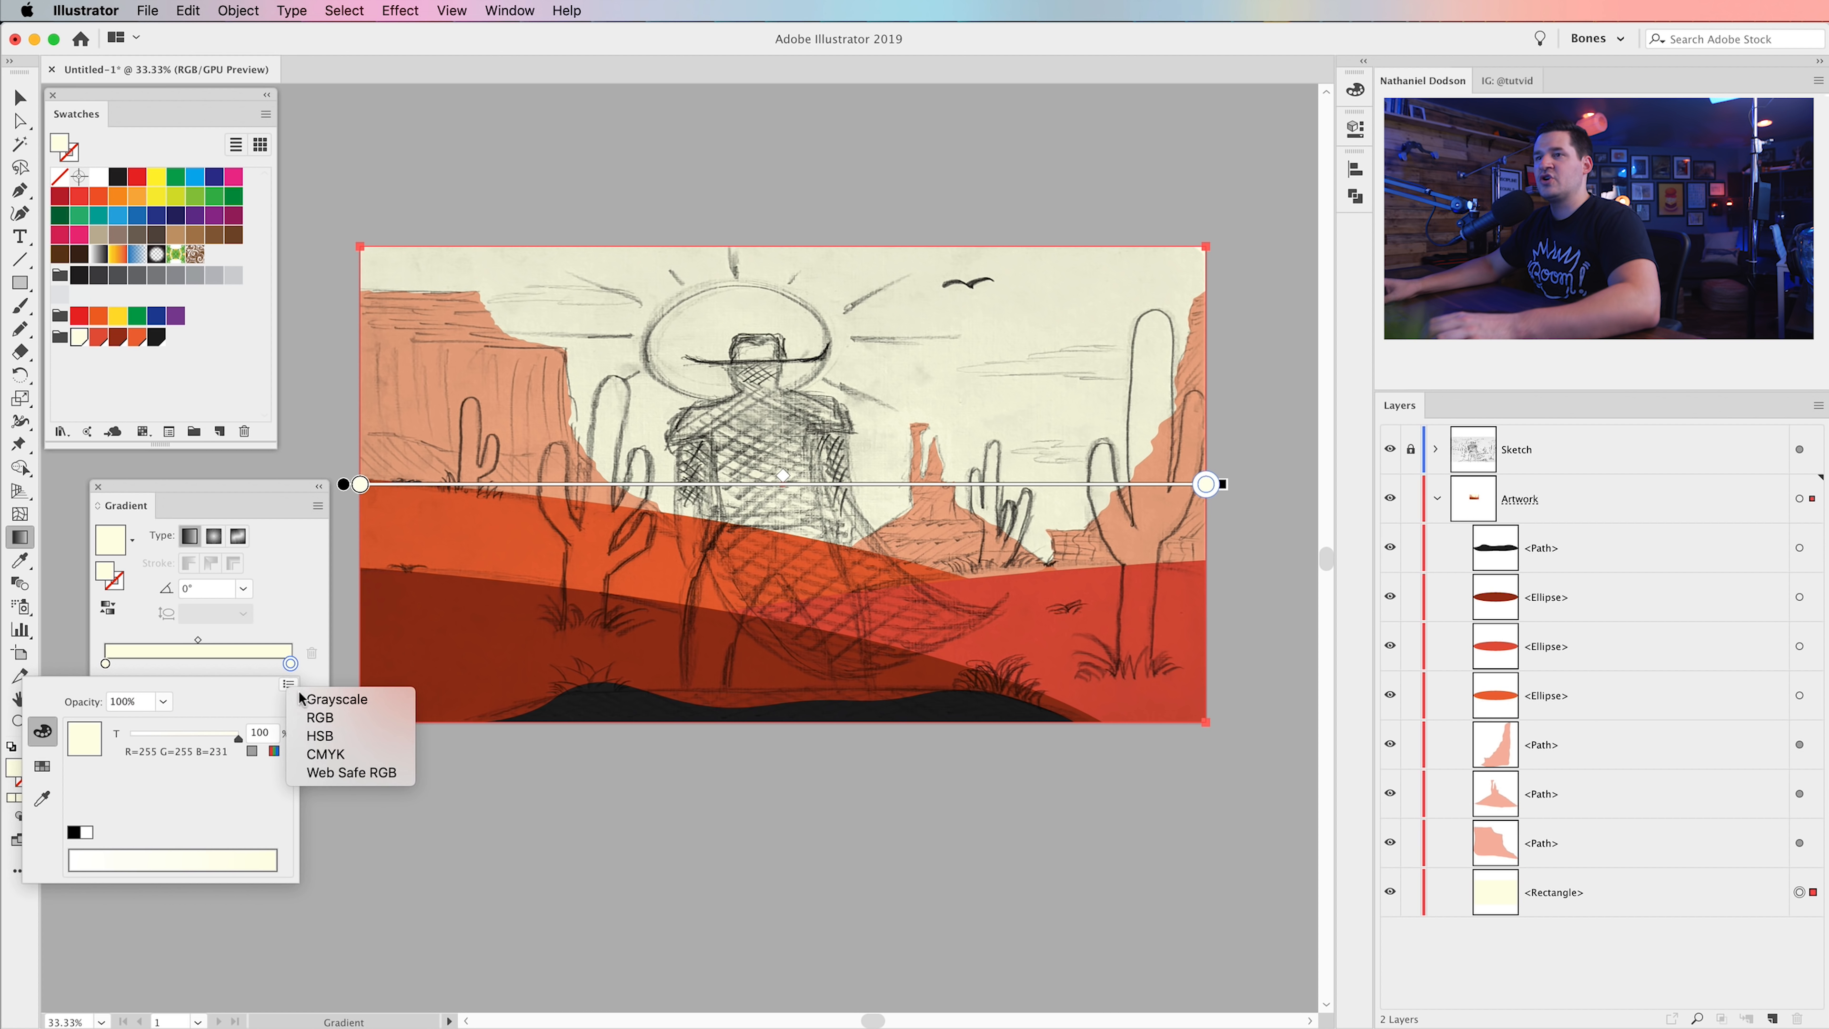
click(309, 734)
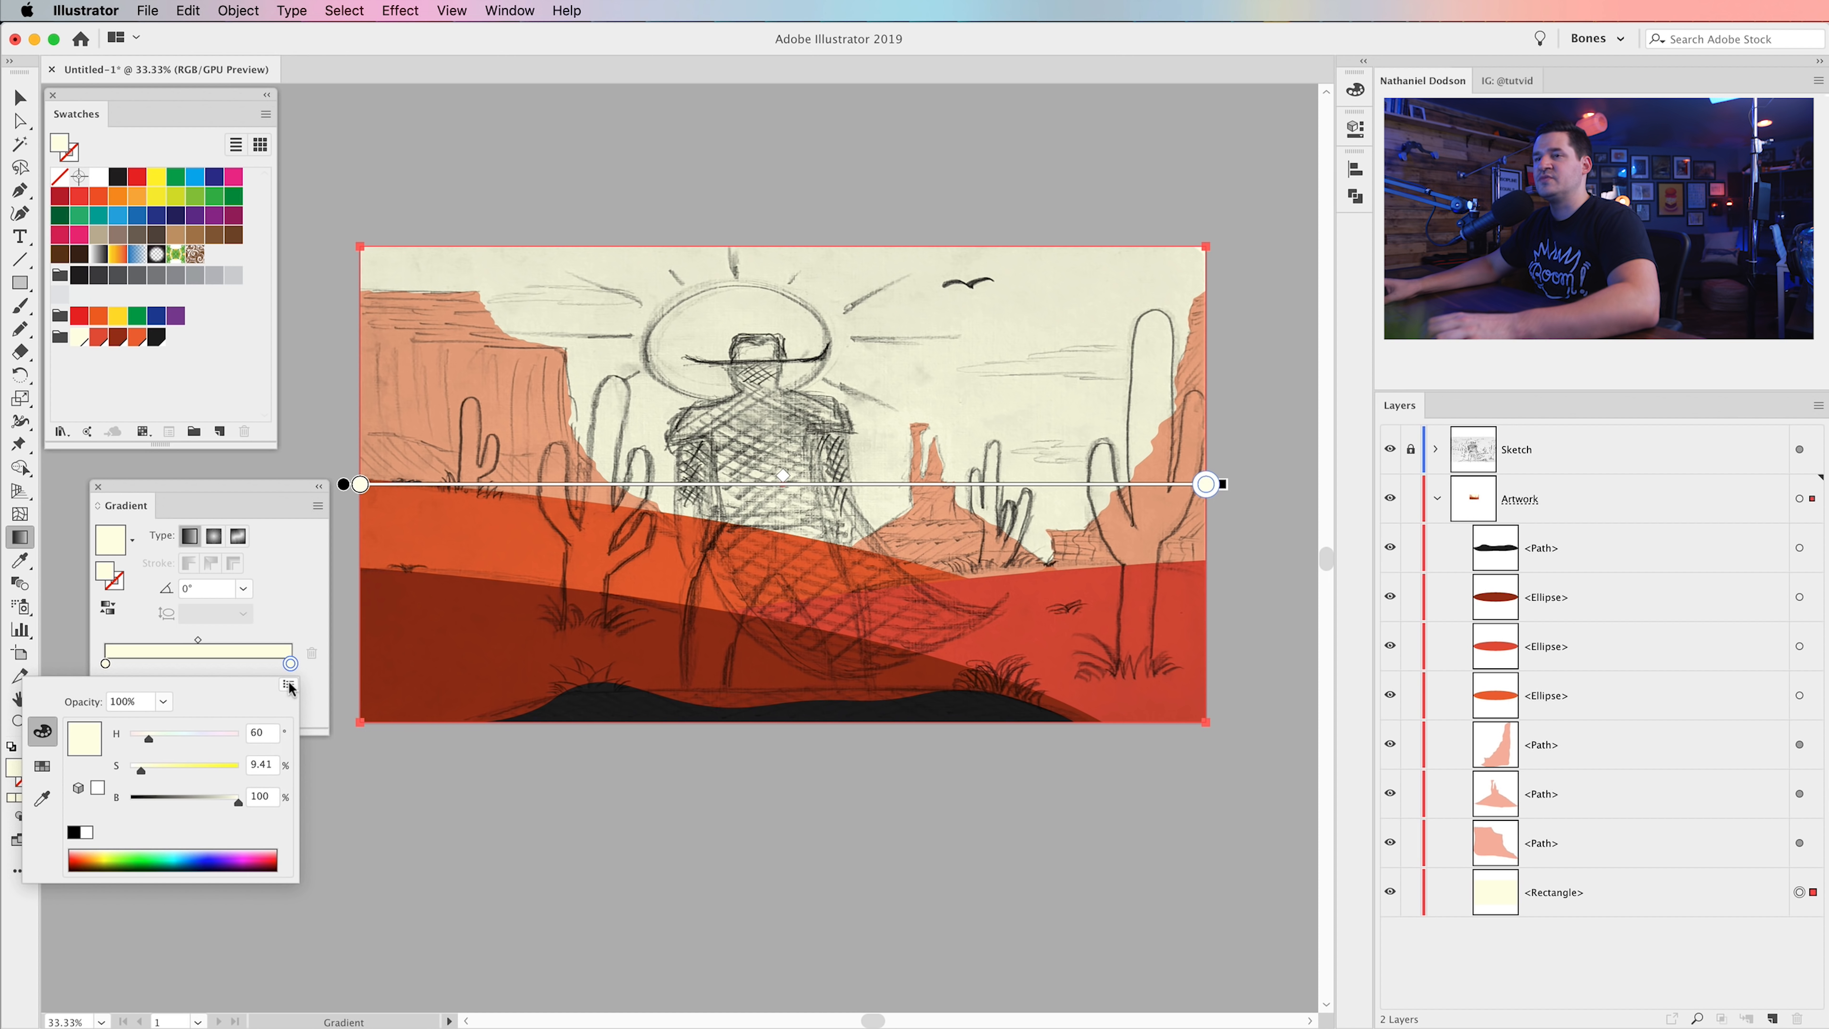
drag(238, 800, 167, 762)
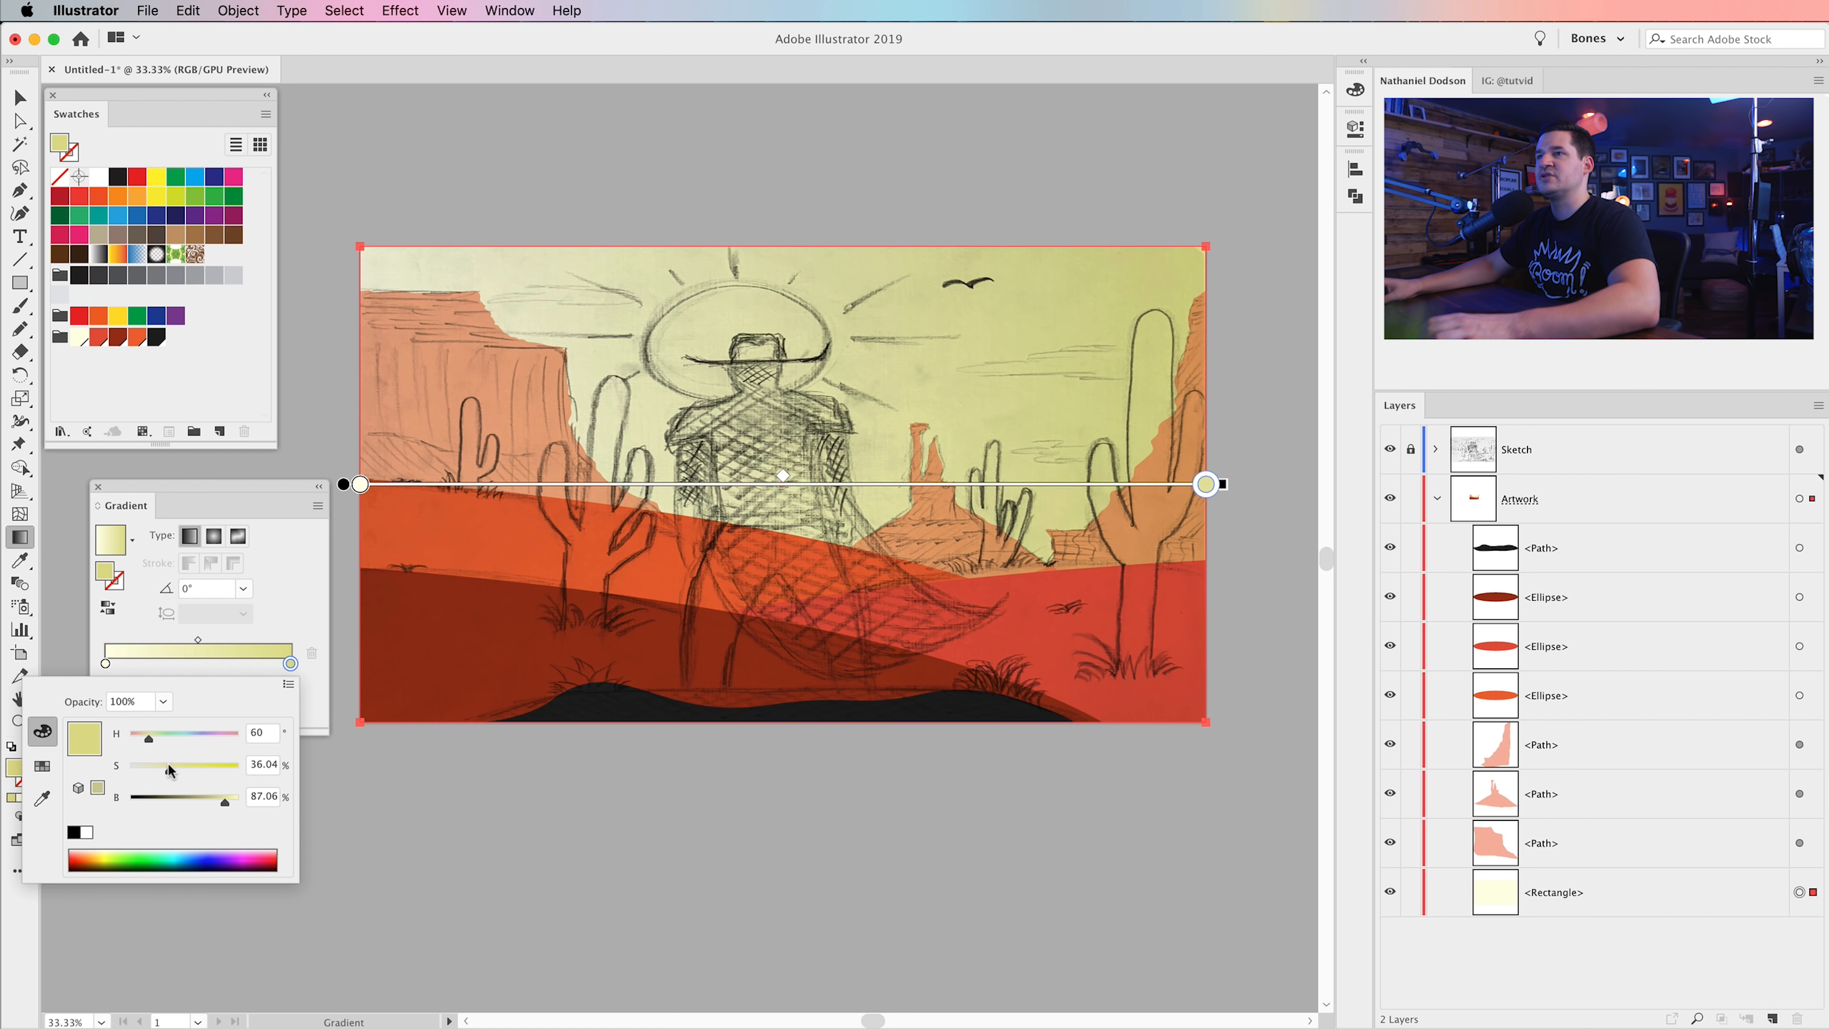
- Set the background gradient's angle to 90°
click(208, 588)
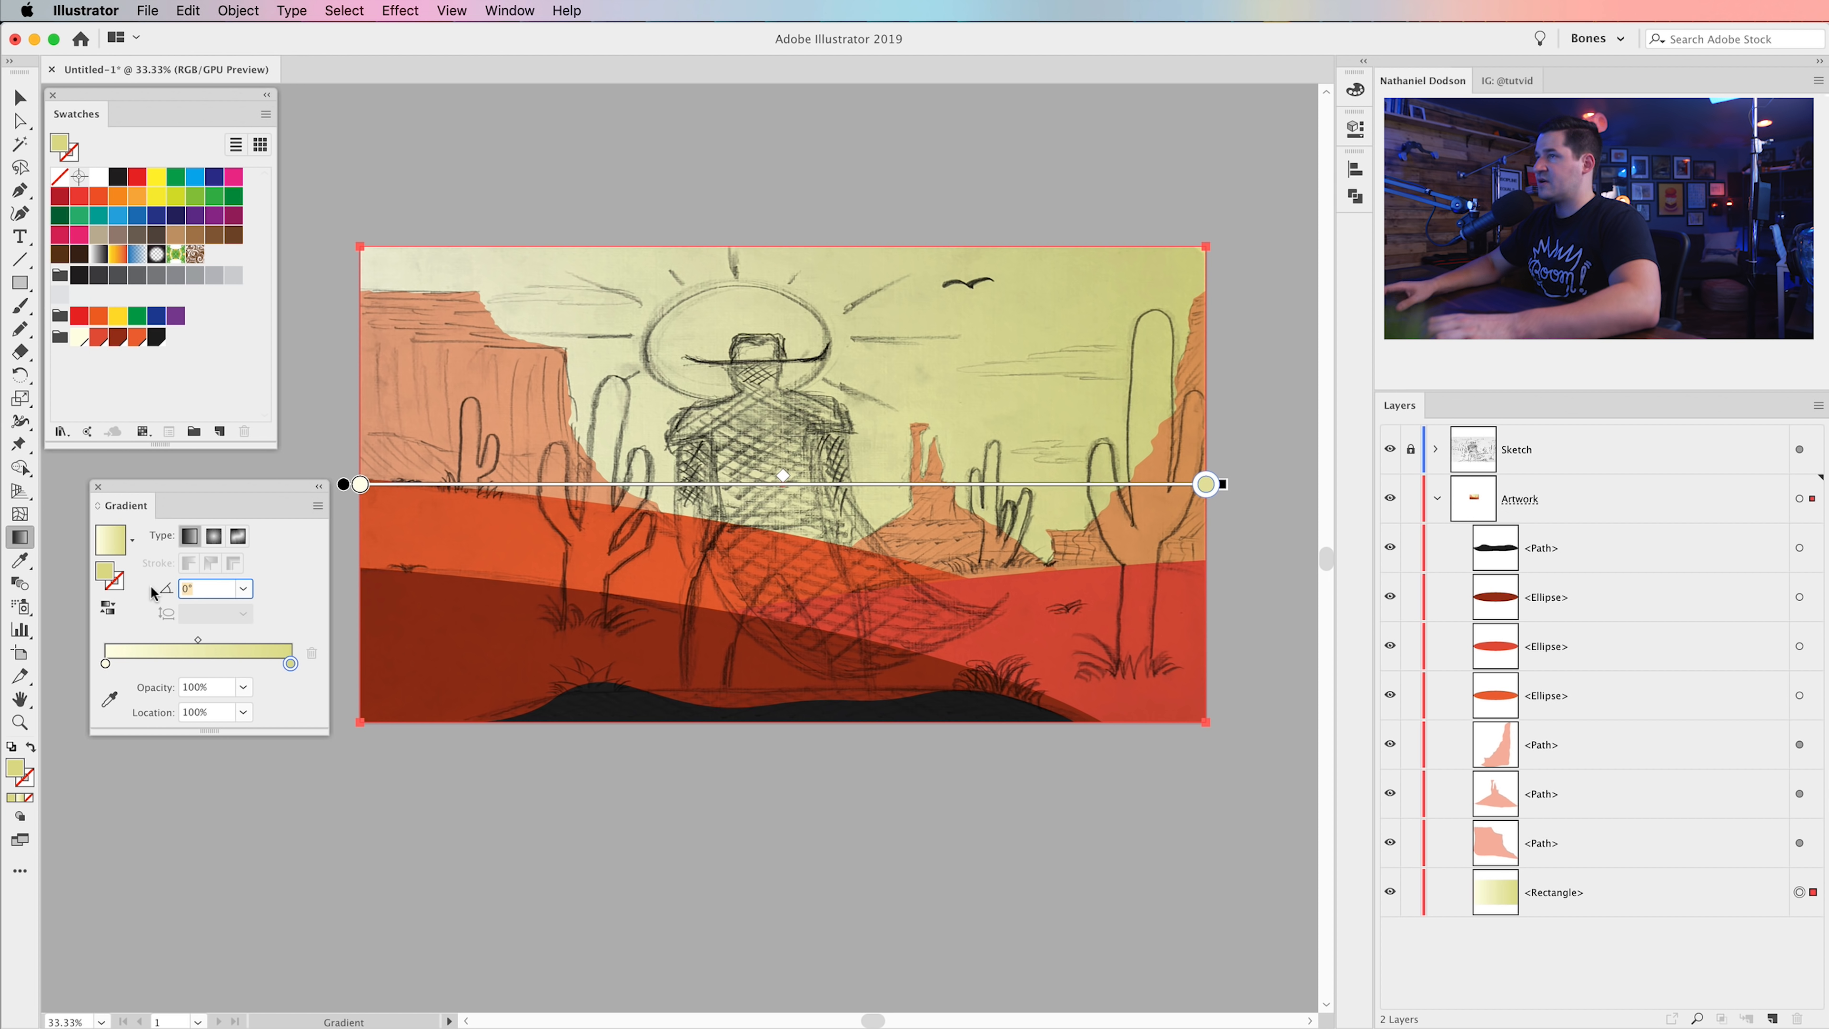
text(90)
key(Tab)
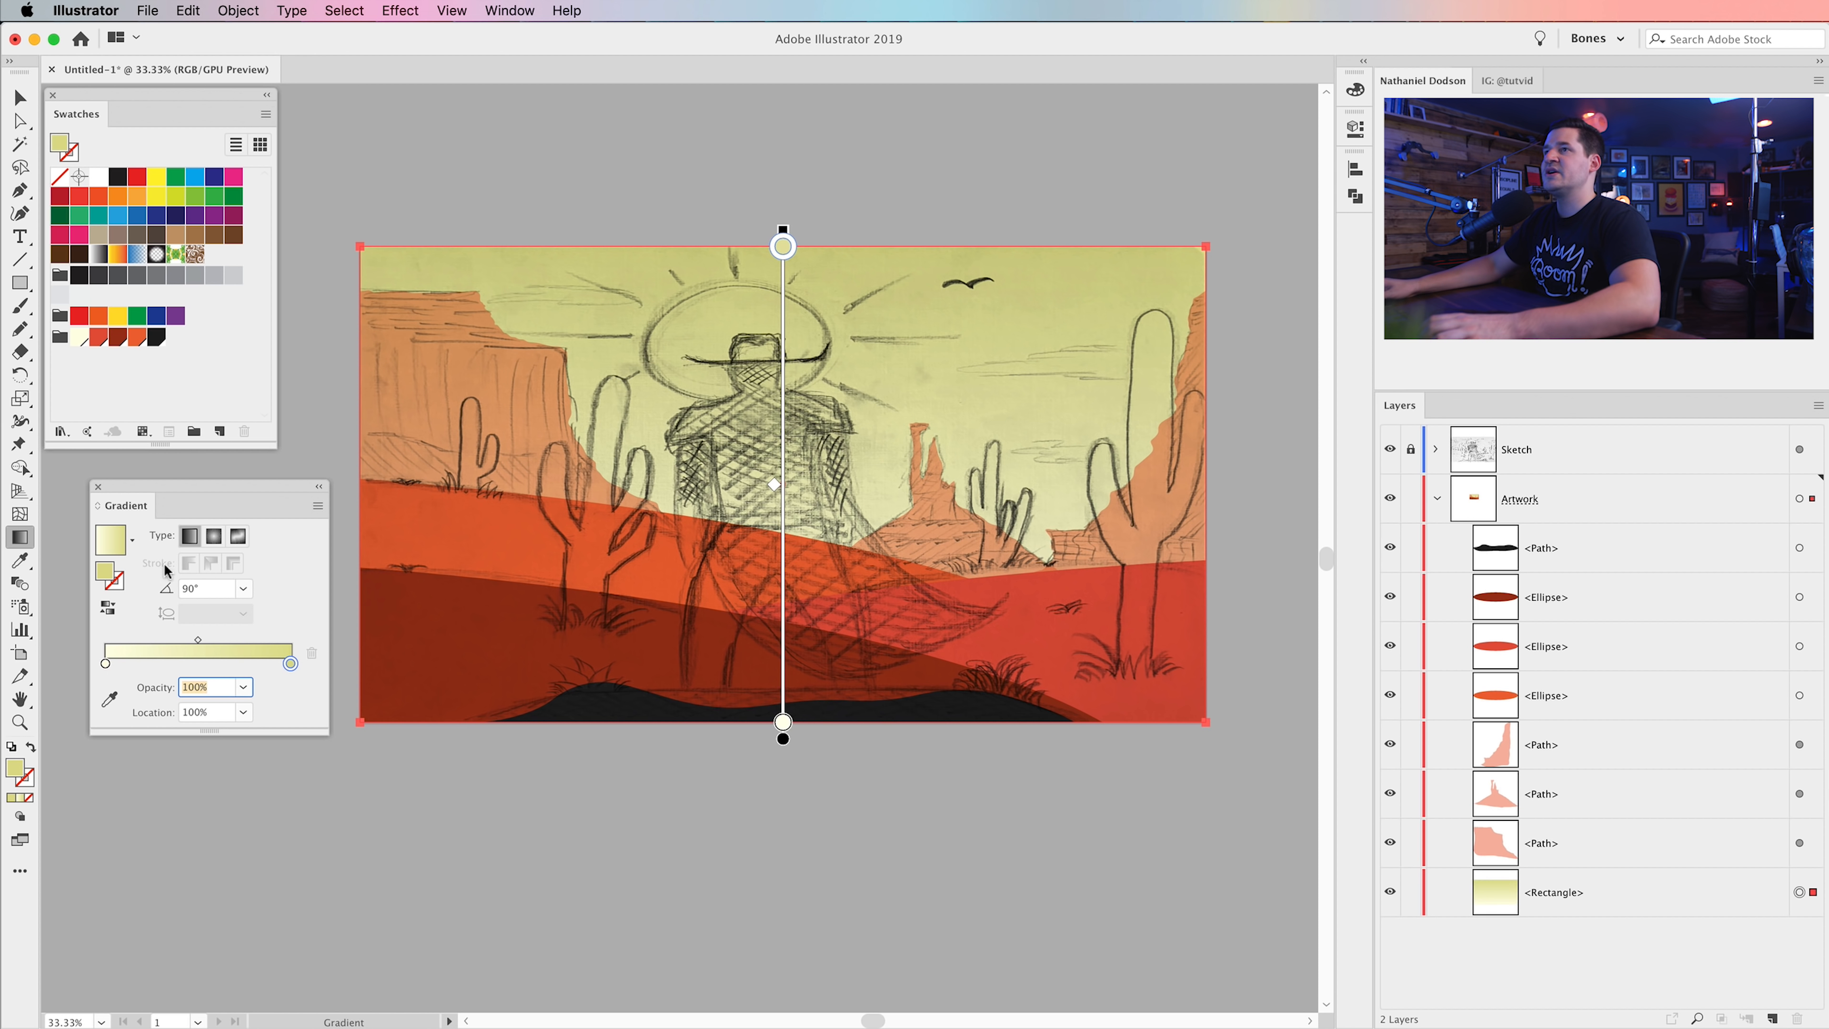
- Set the gradient's end stop to 25% saturation and 70% brightness, trying 80% brightness first
double_click(289, 663)
click(260, 795)
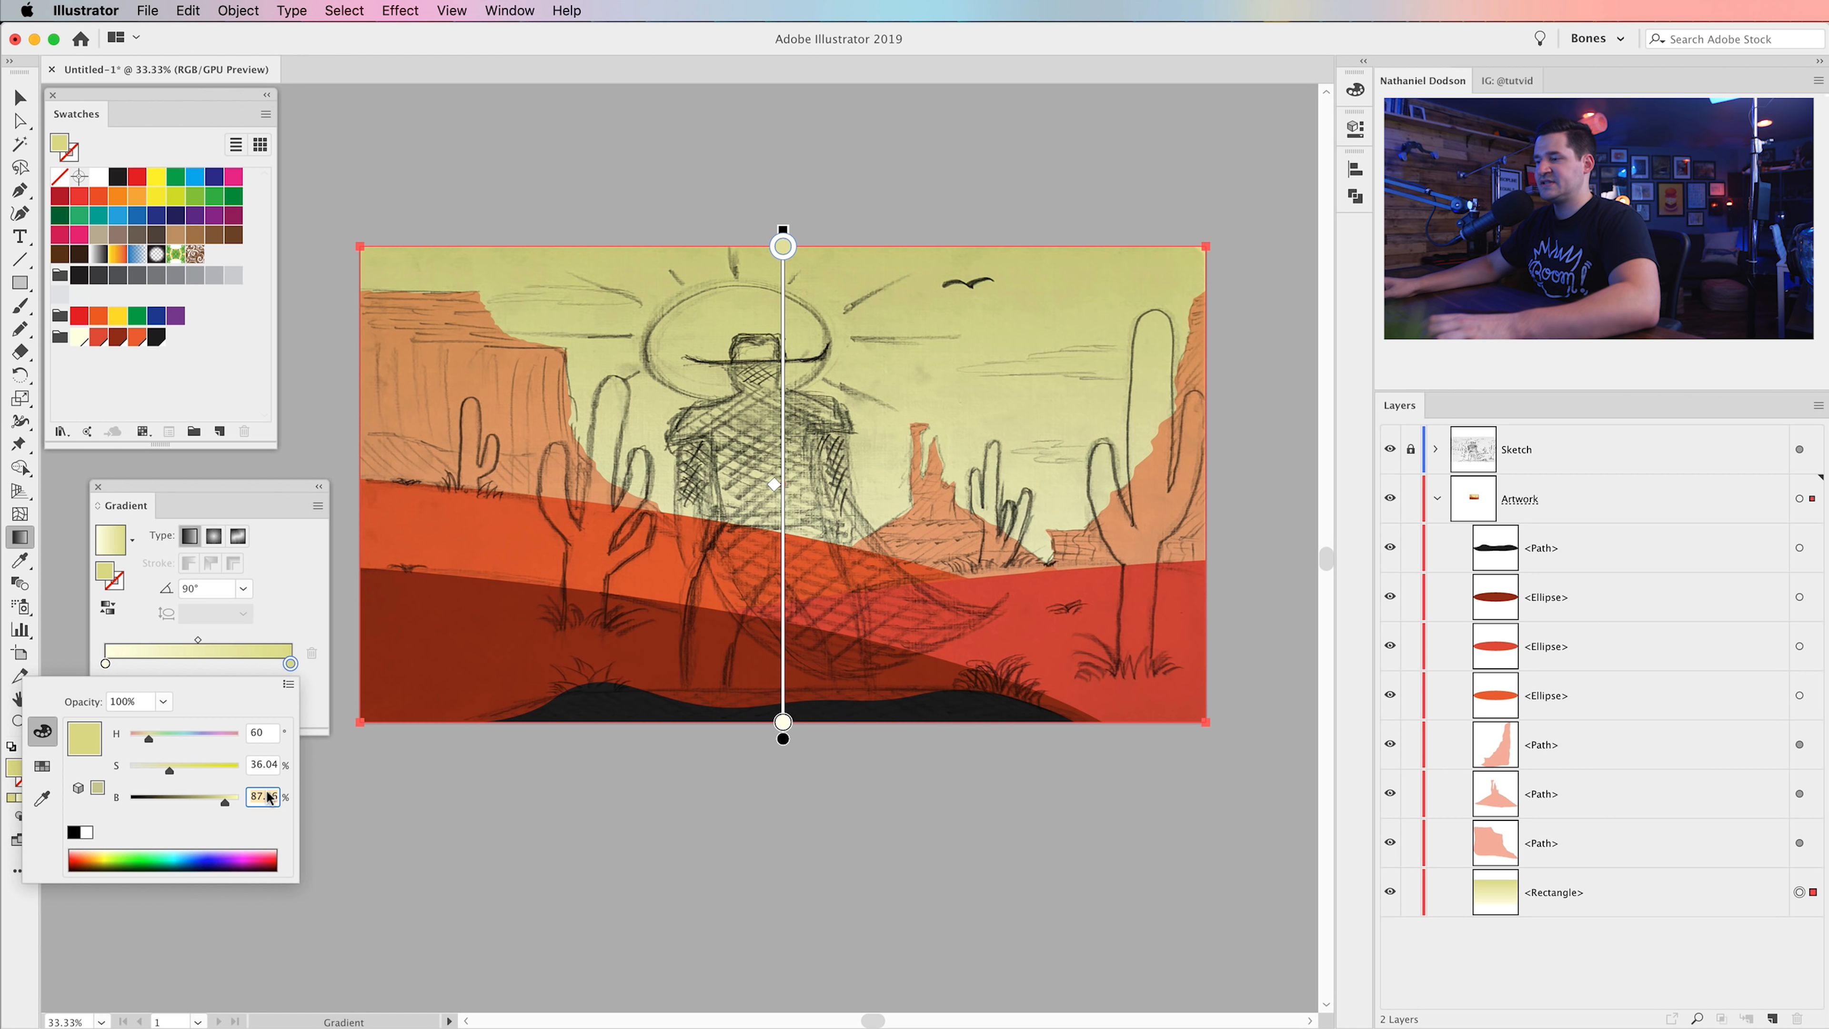
text(80)
key(Return)
click(268, 764)
text(25)
key(Tab)
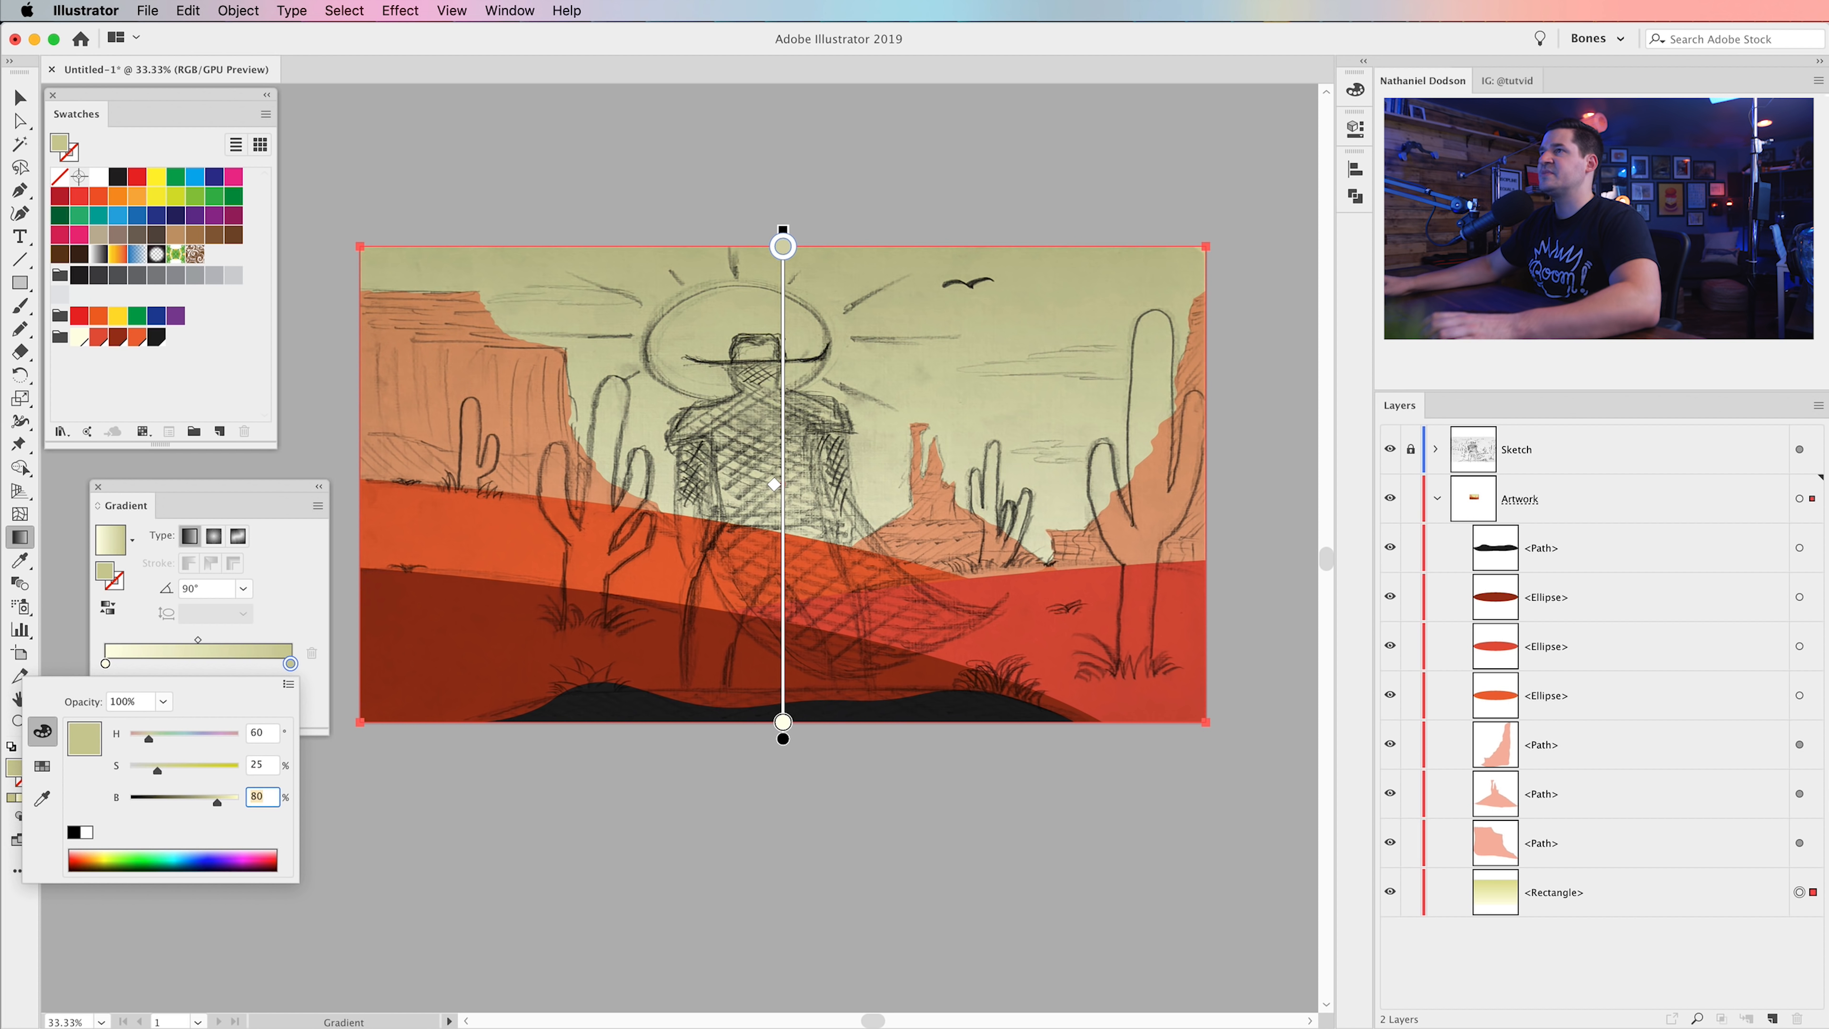
text(70)
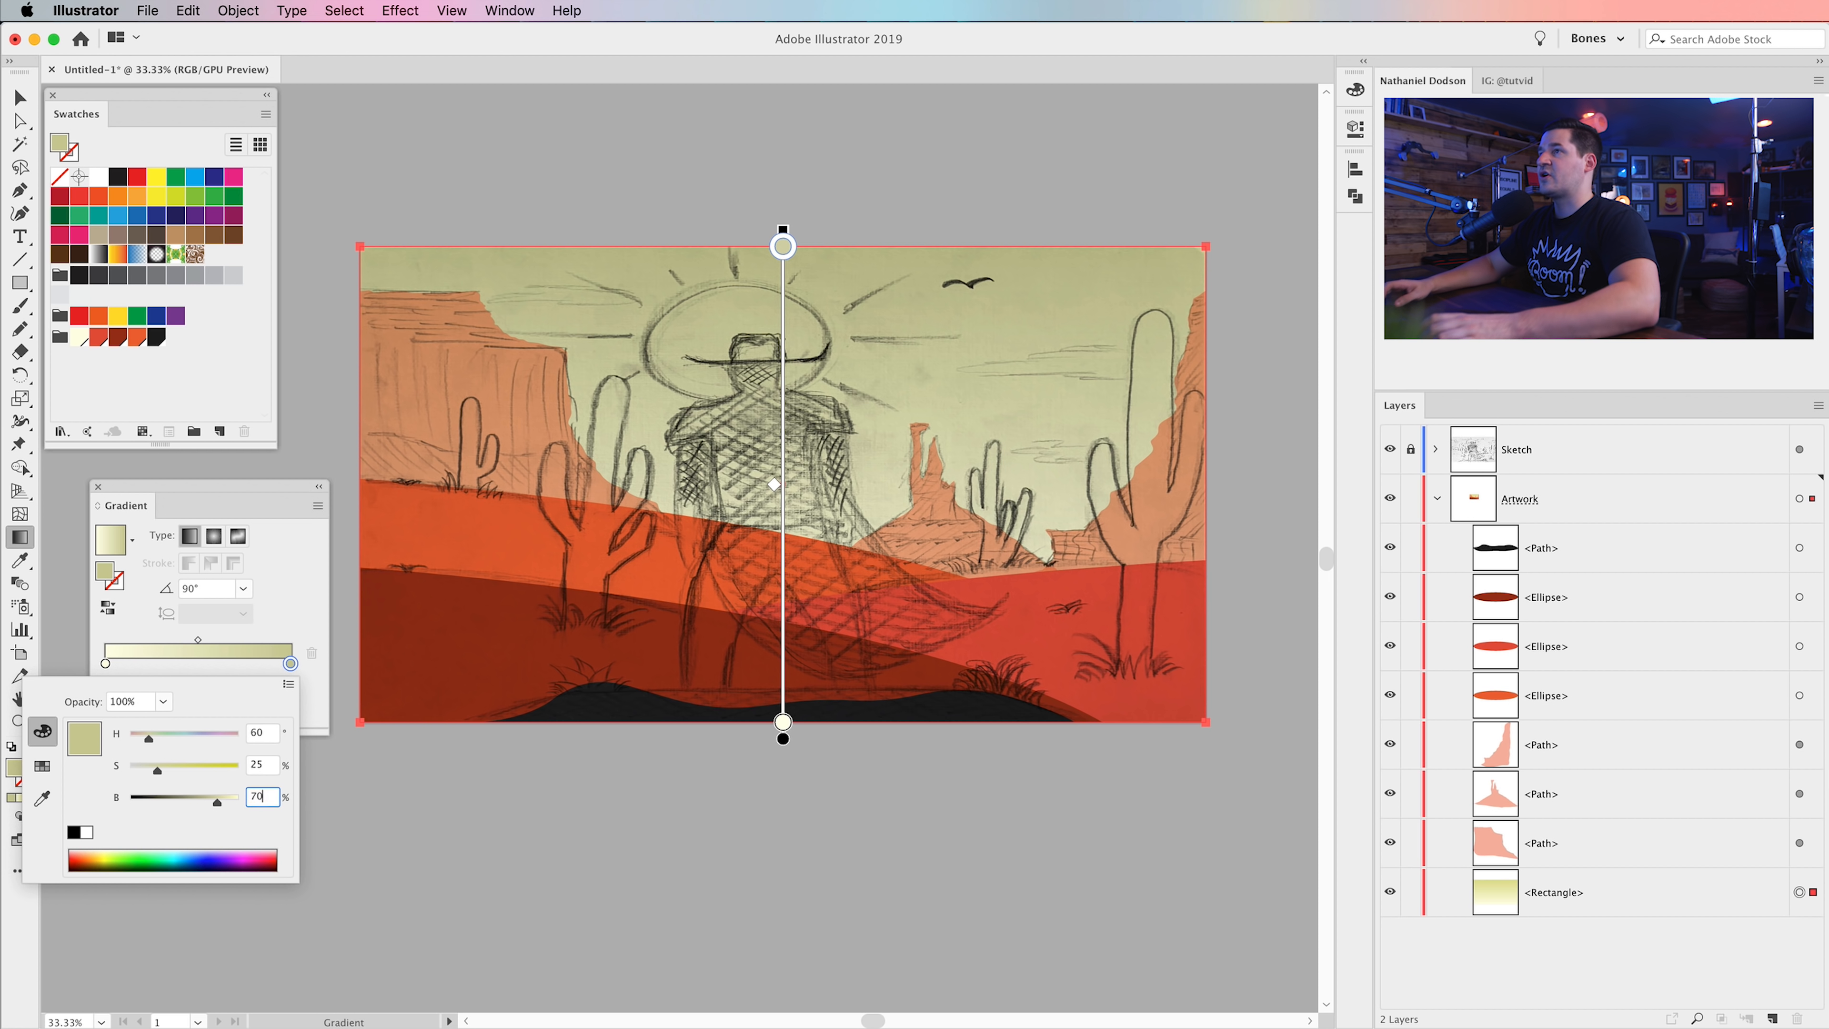
key(Tab)
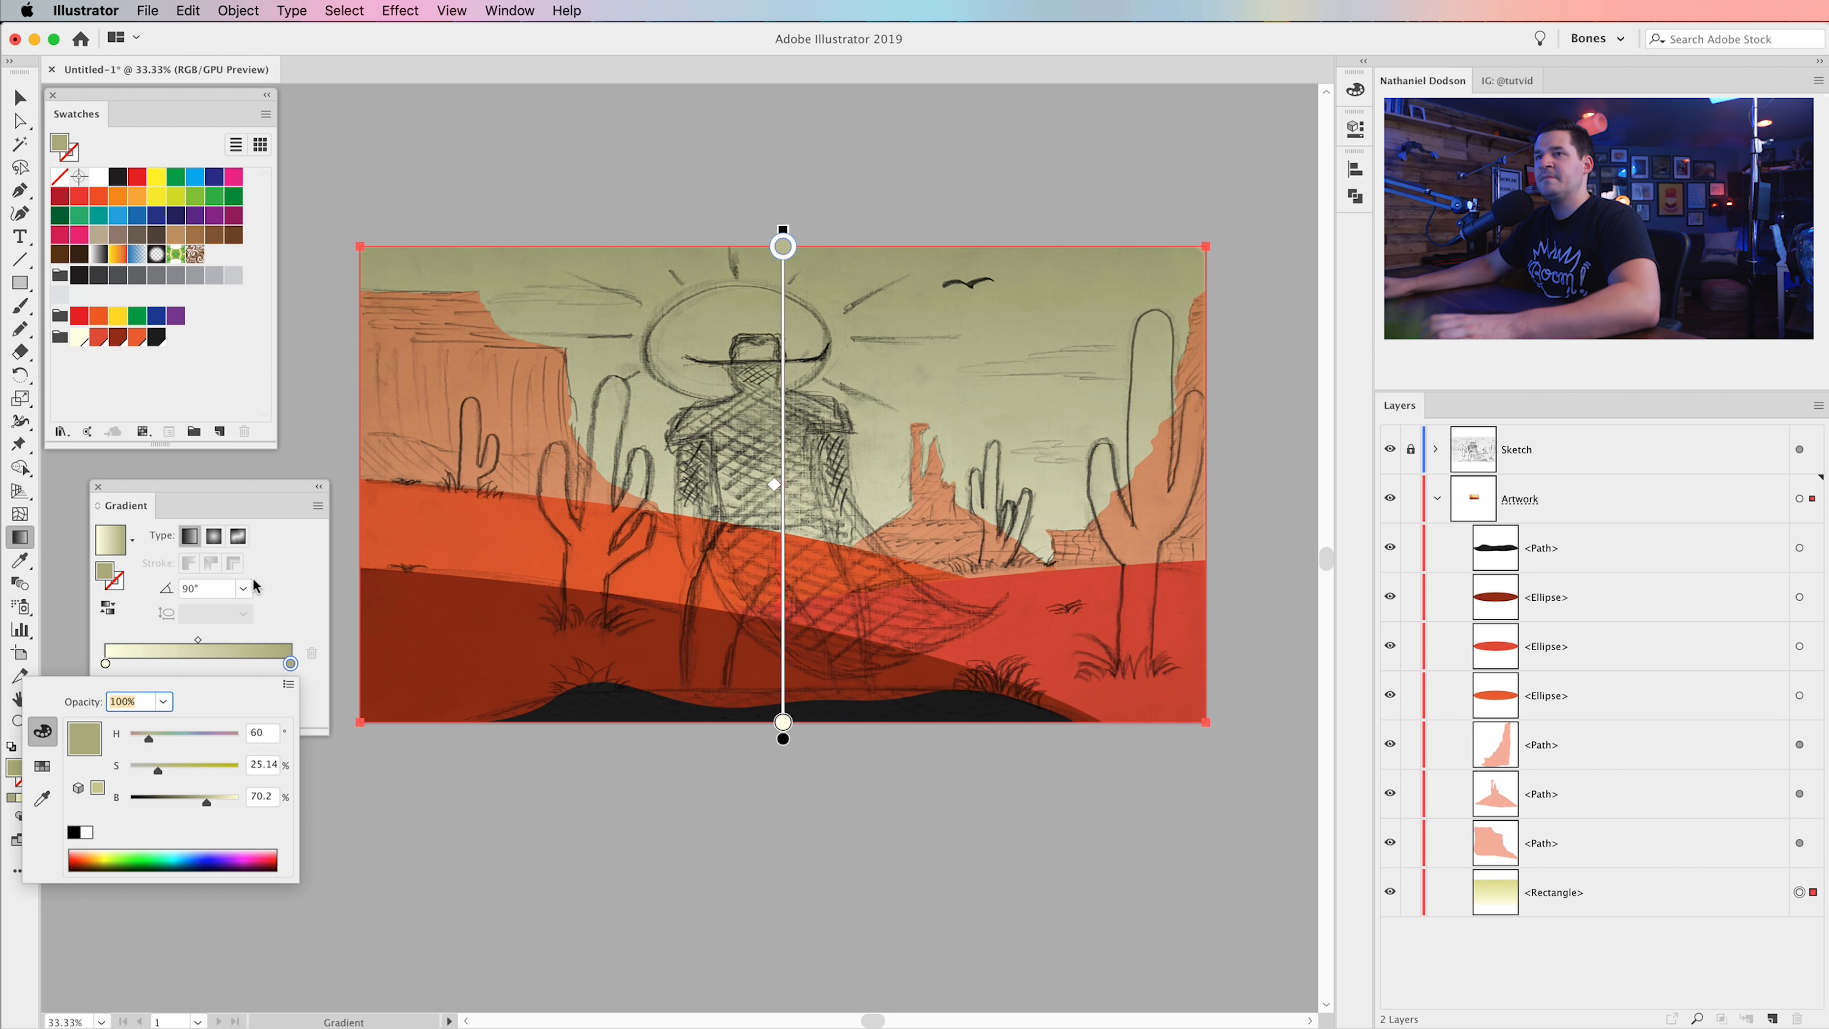
- Shift the gradient midpoint towards the end stop and set that stop's hue to about 49° and saturation to 34%
drag(195, 647, 252, 643)
double_click(290, 663)
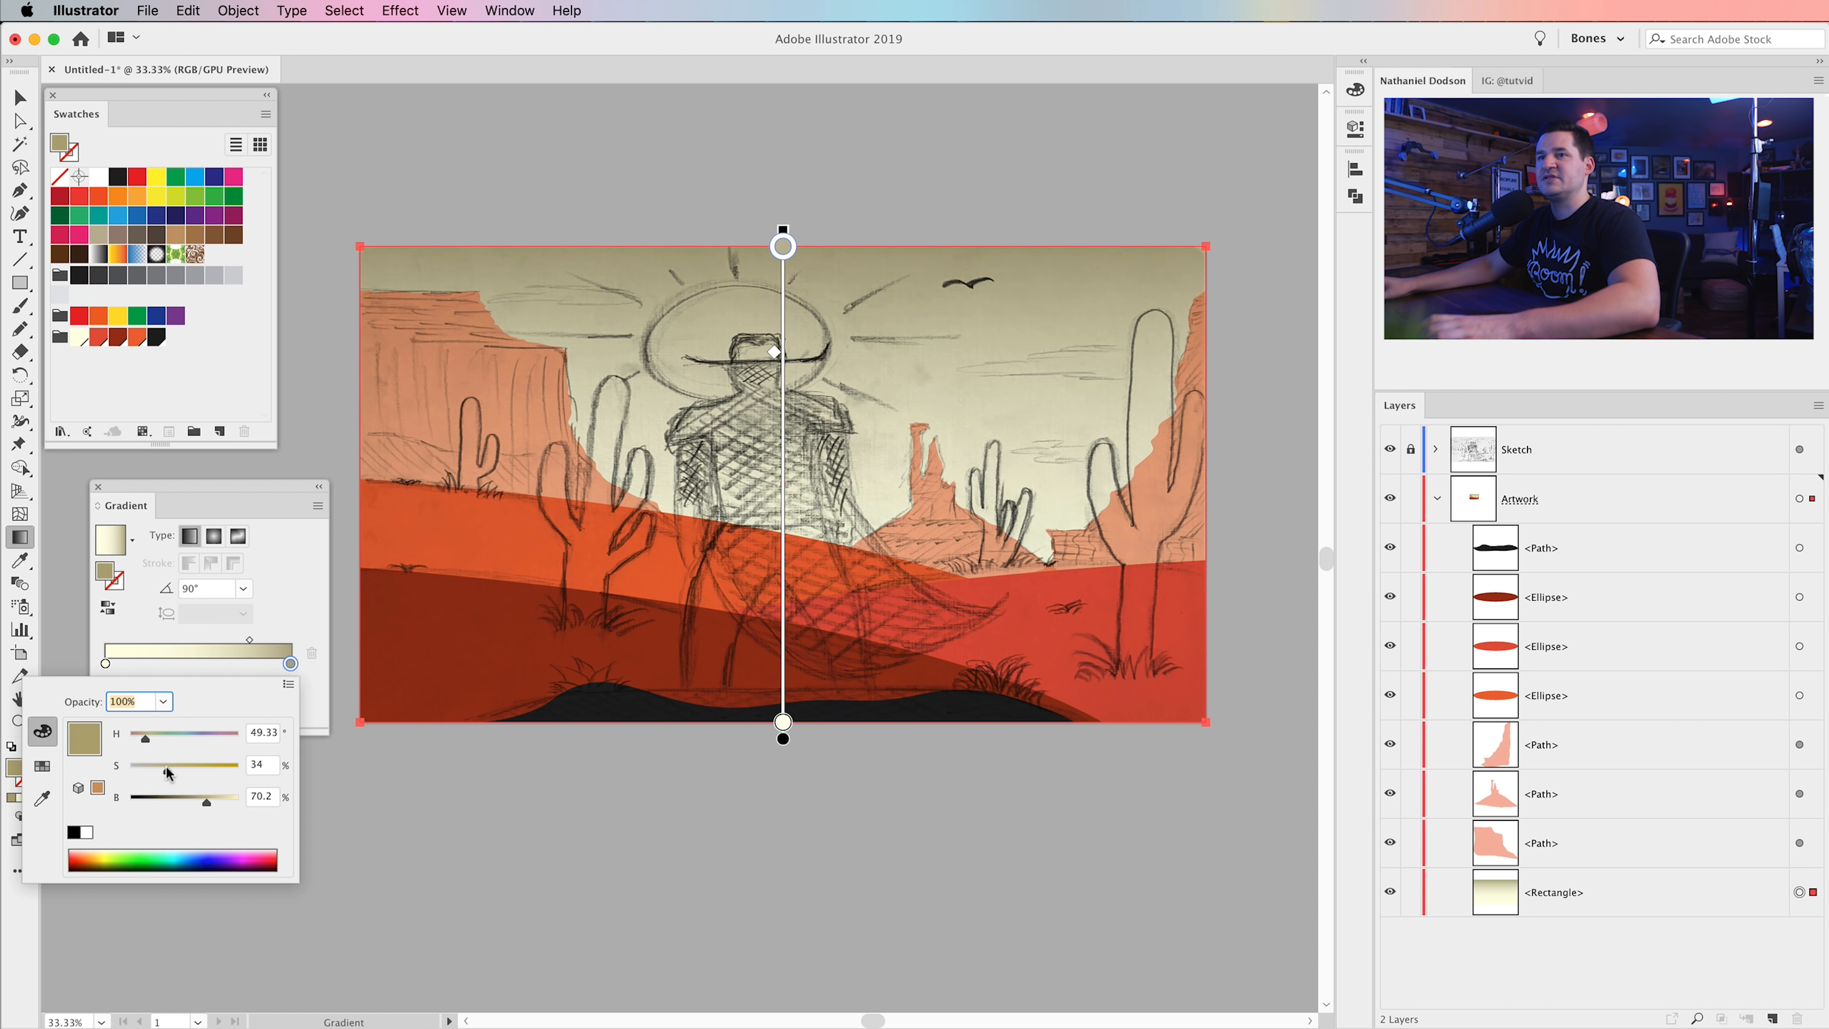
- Switch the gradient's start stop to HSB, fine-tune its saturation slightly and close the gradient settings
double_click(106, 663)
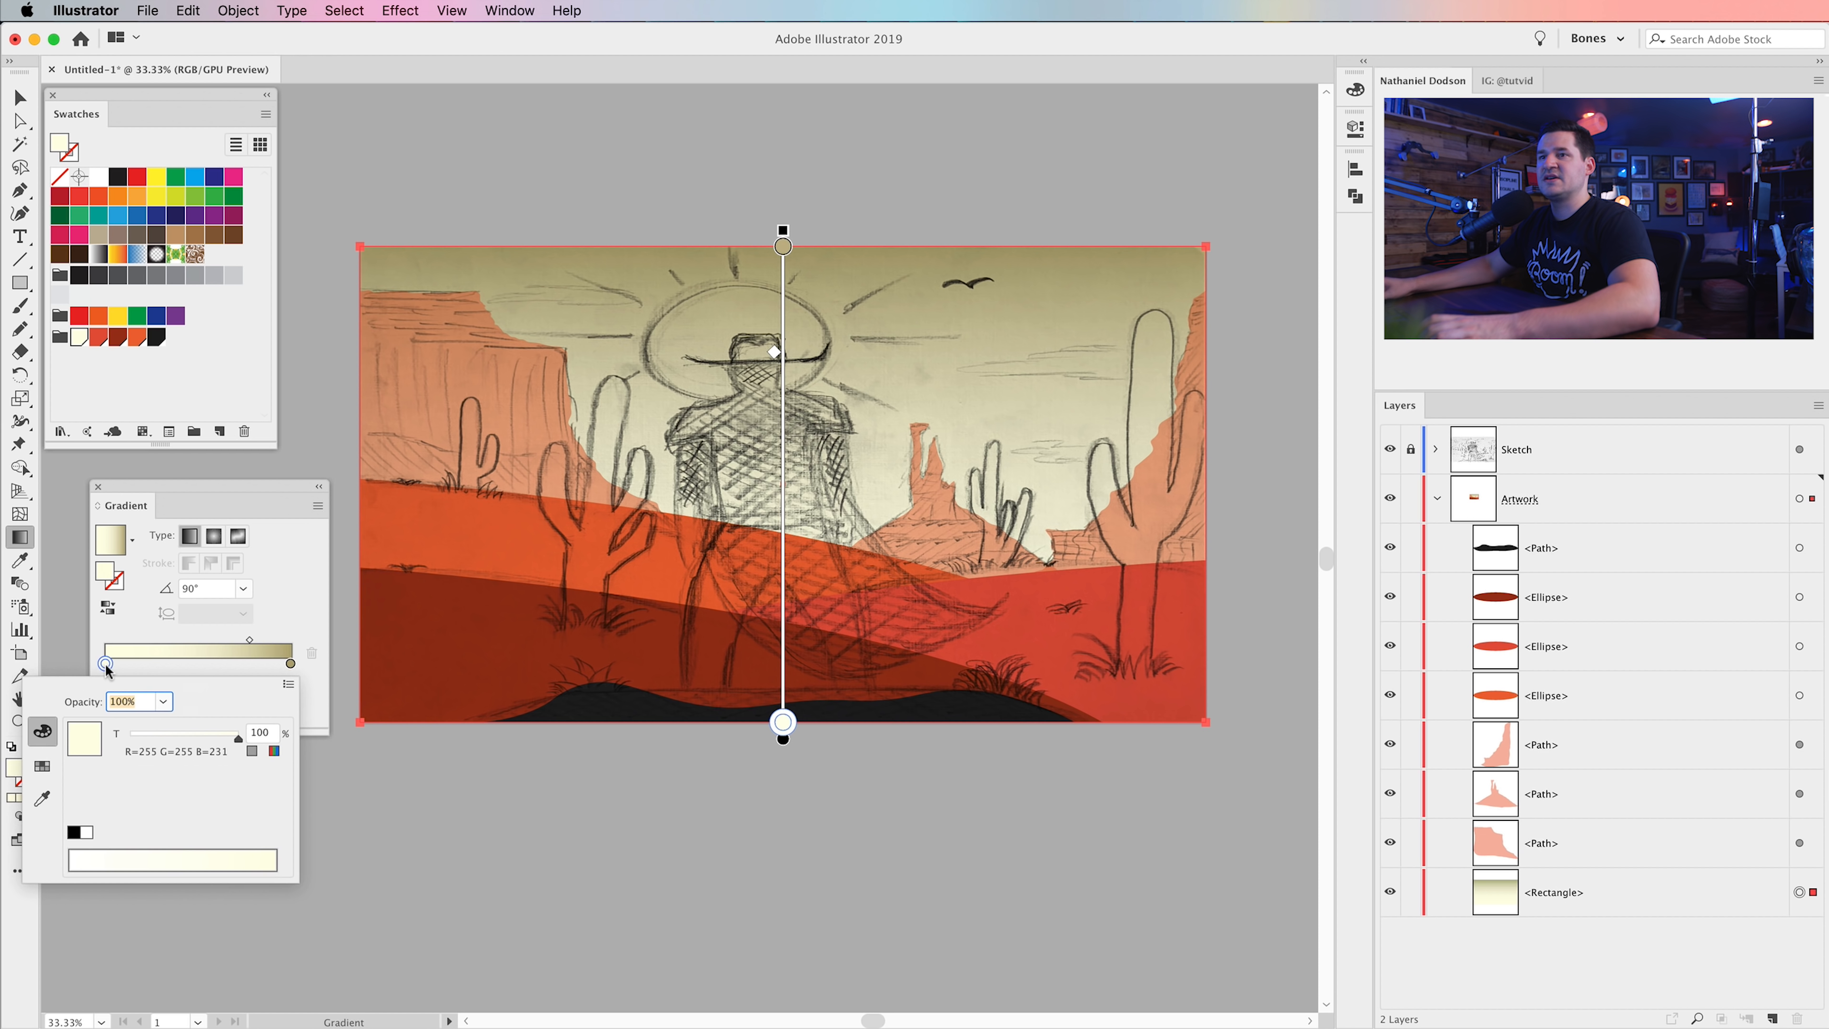
click(288, 683)
click(338, 746)
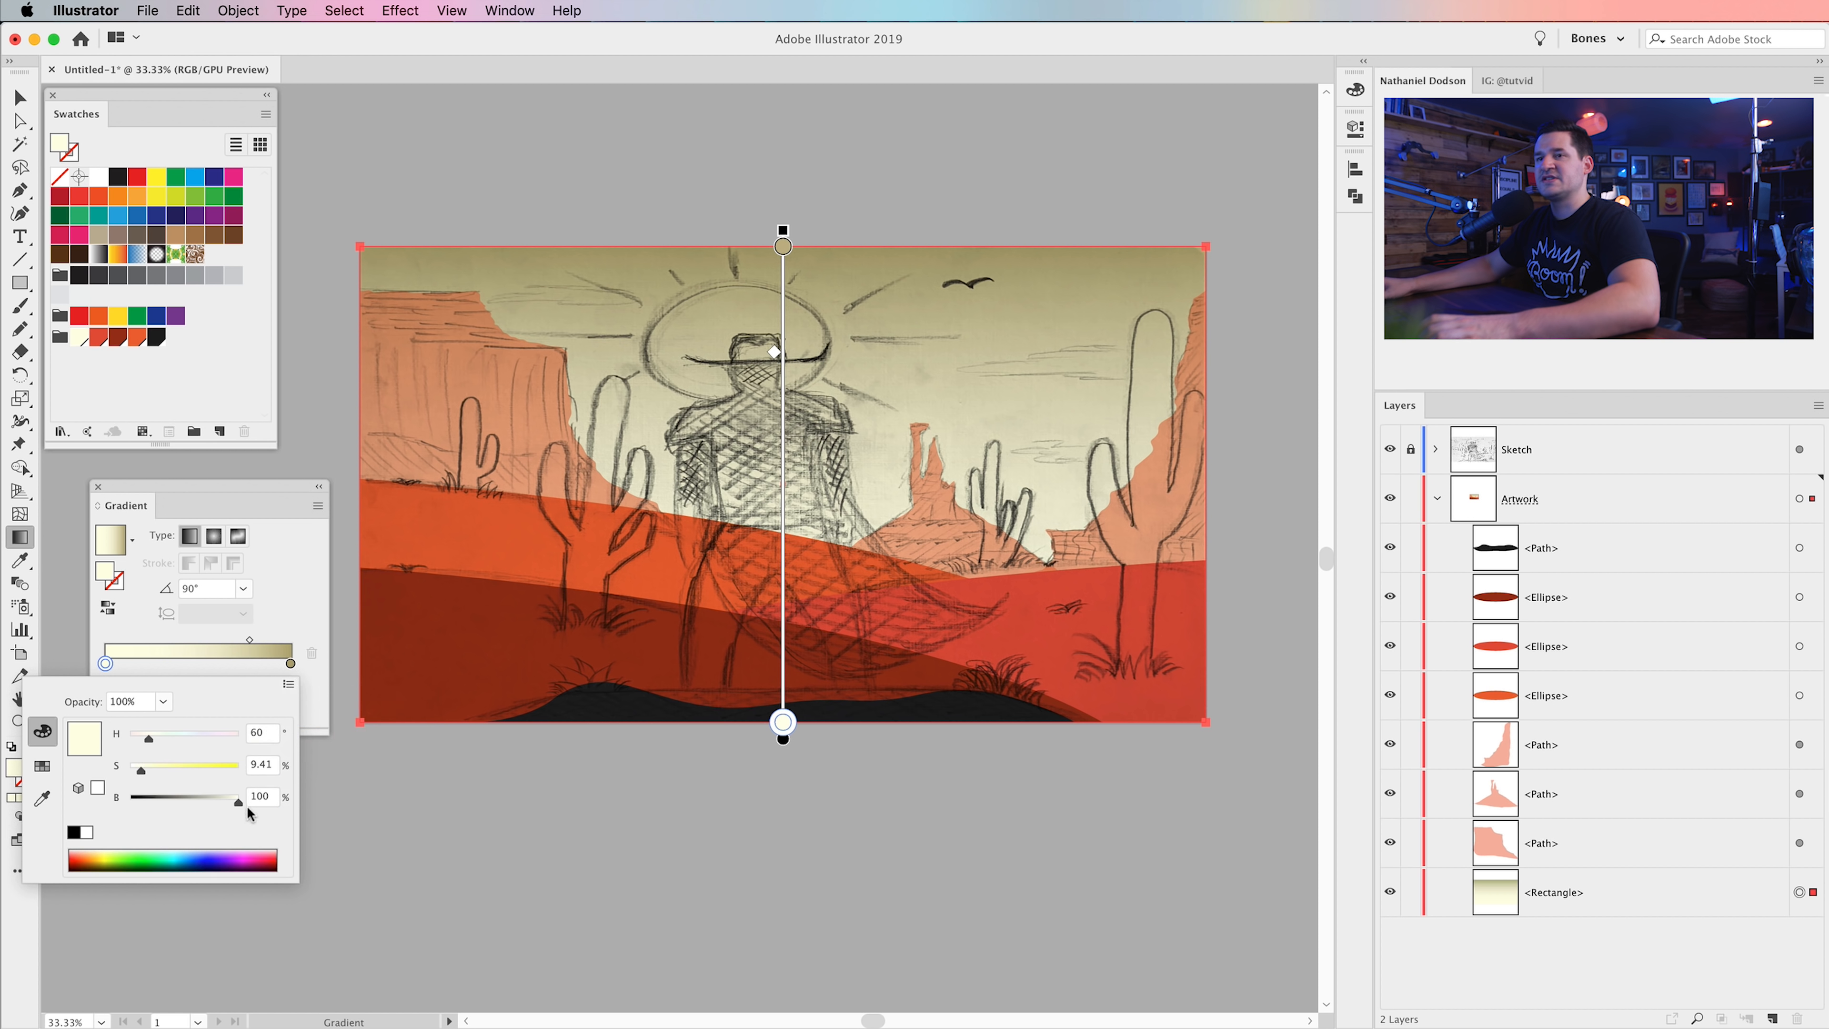
click(144, 774)
click(282, 533)
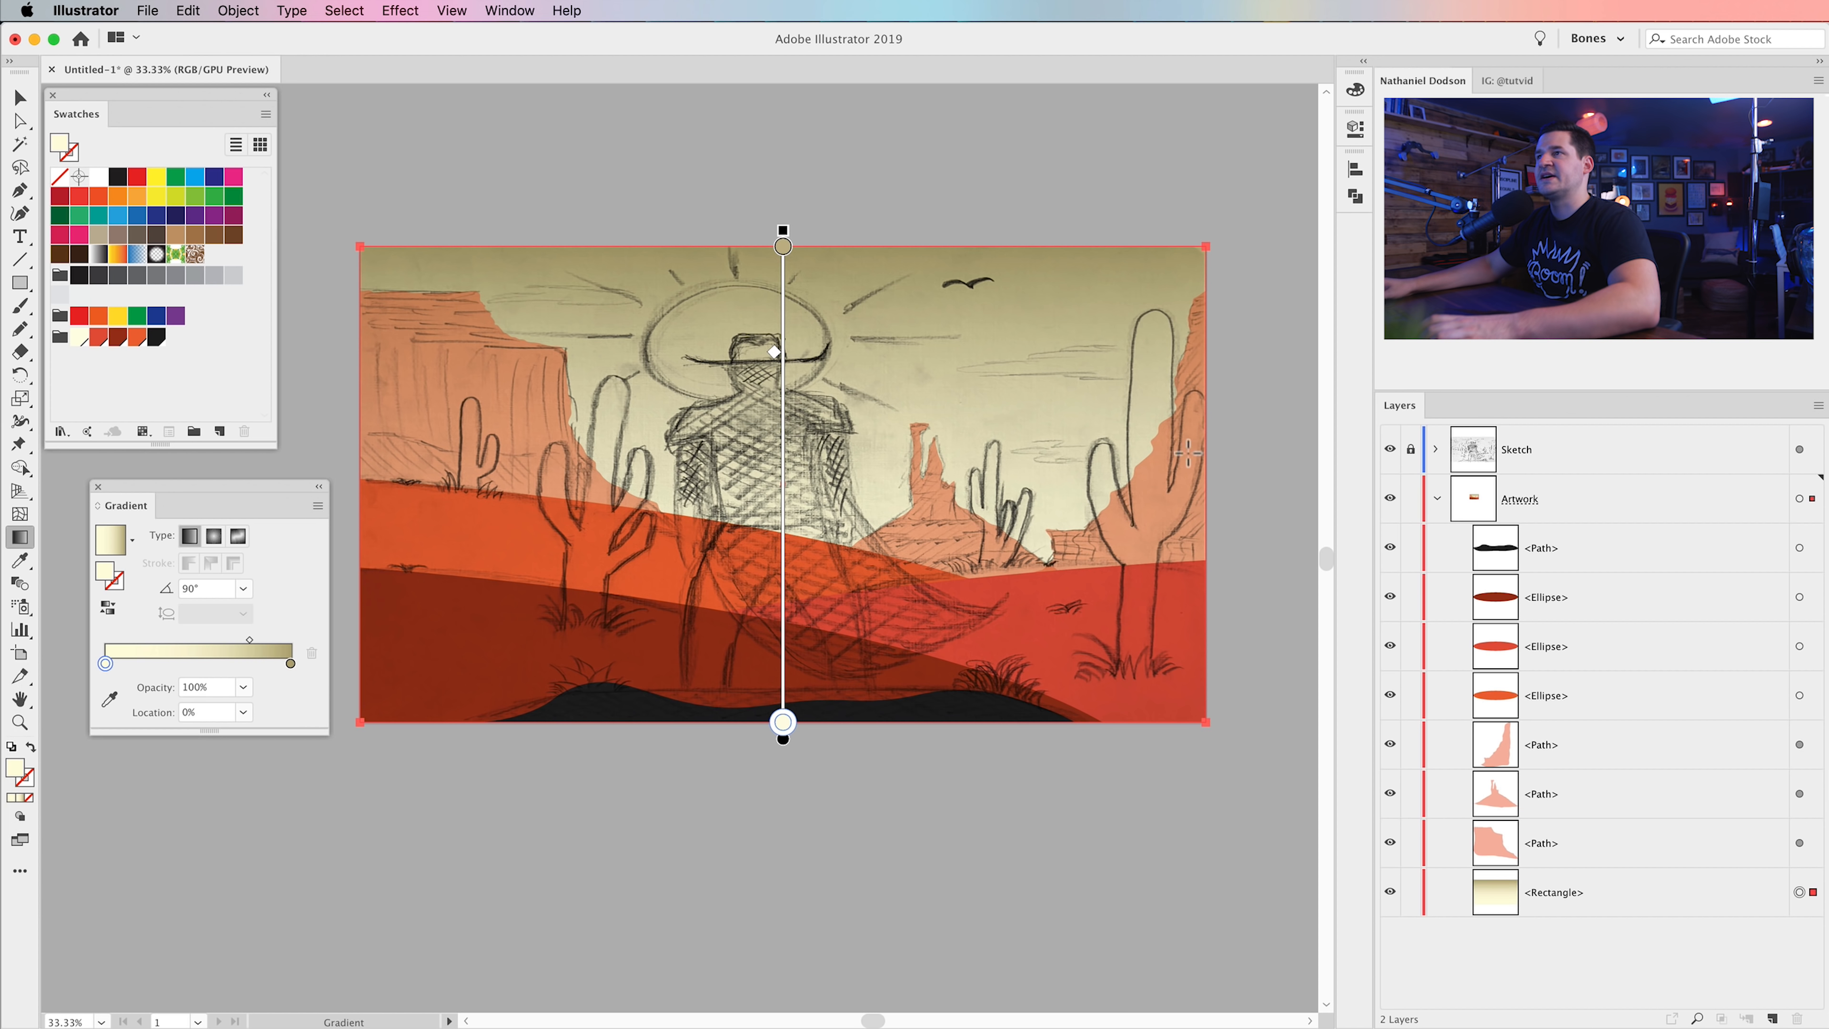
click(99, 486)
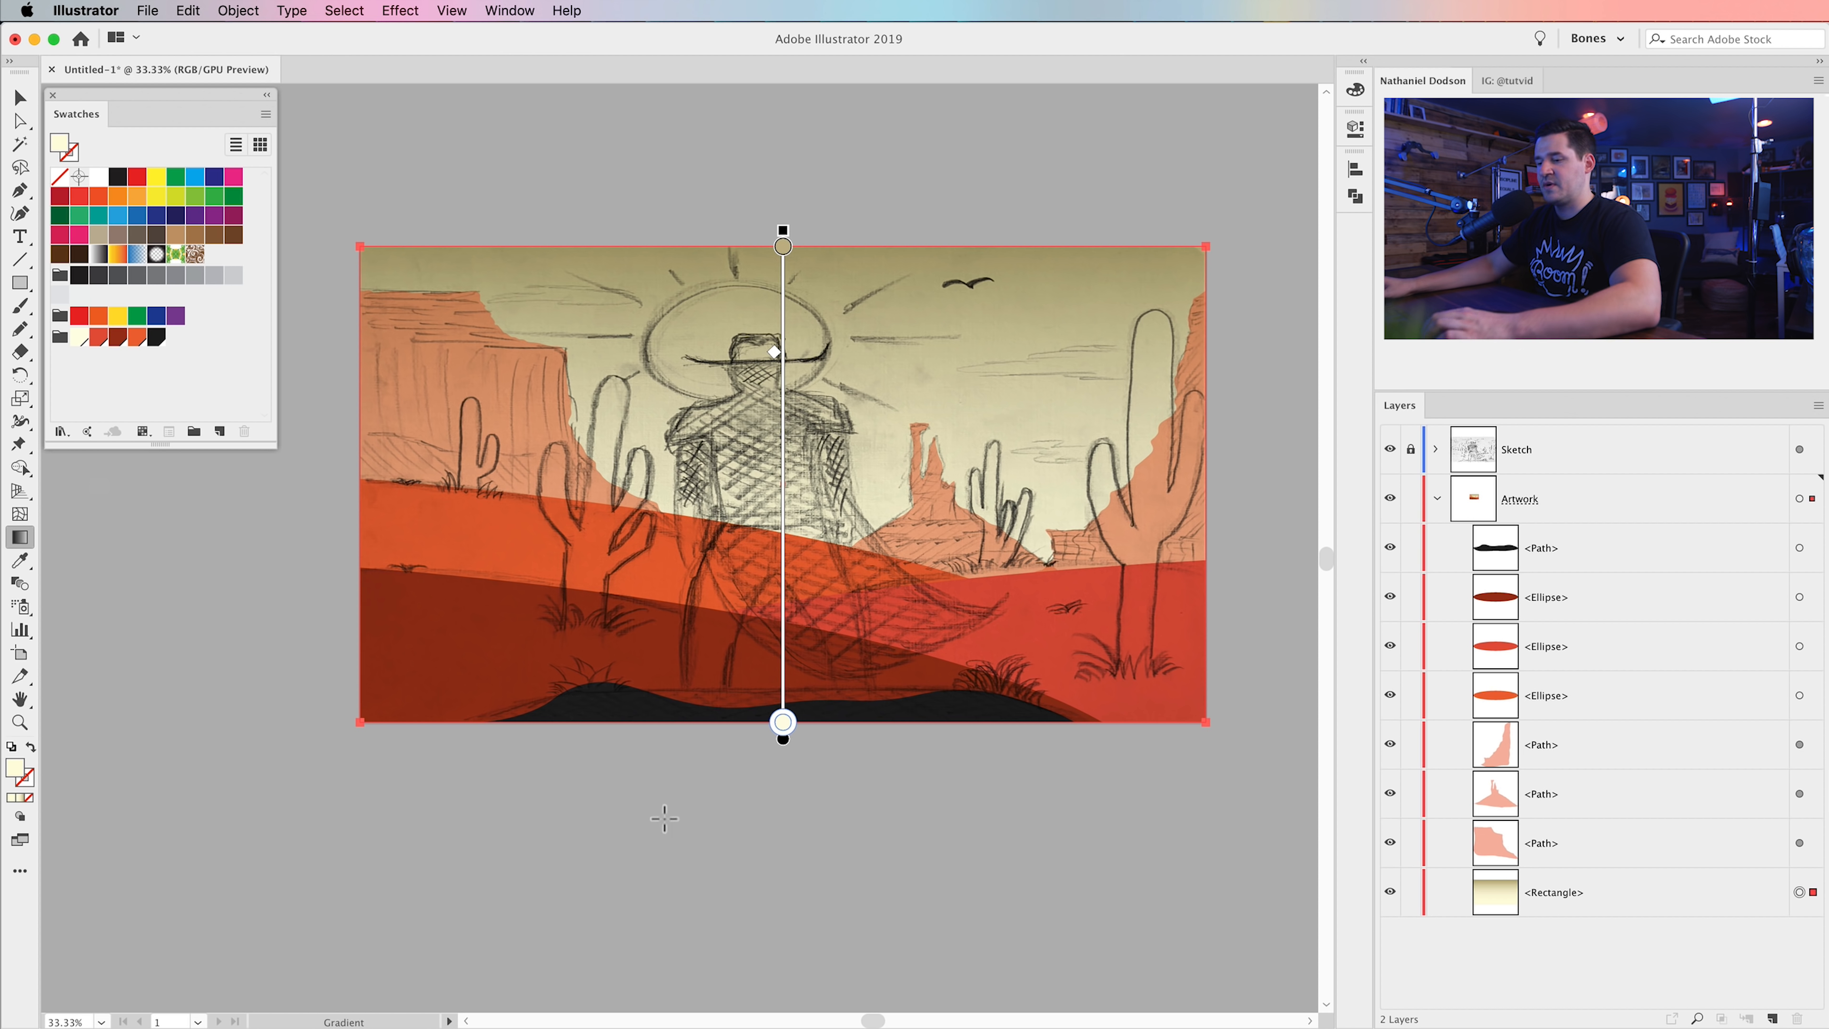
- Deselect the background rectangle and hide the Sketch layer to preview the artwork without the template
key(v)
click(1051, 154)
drag(921, 340, 996, 450)
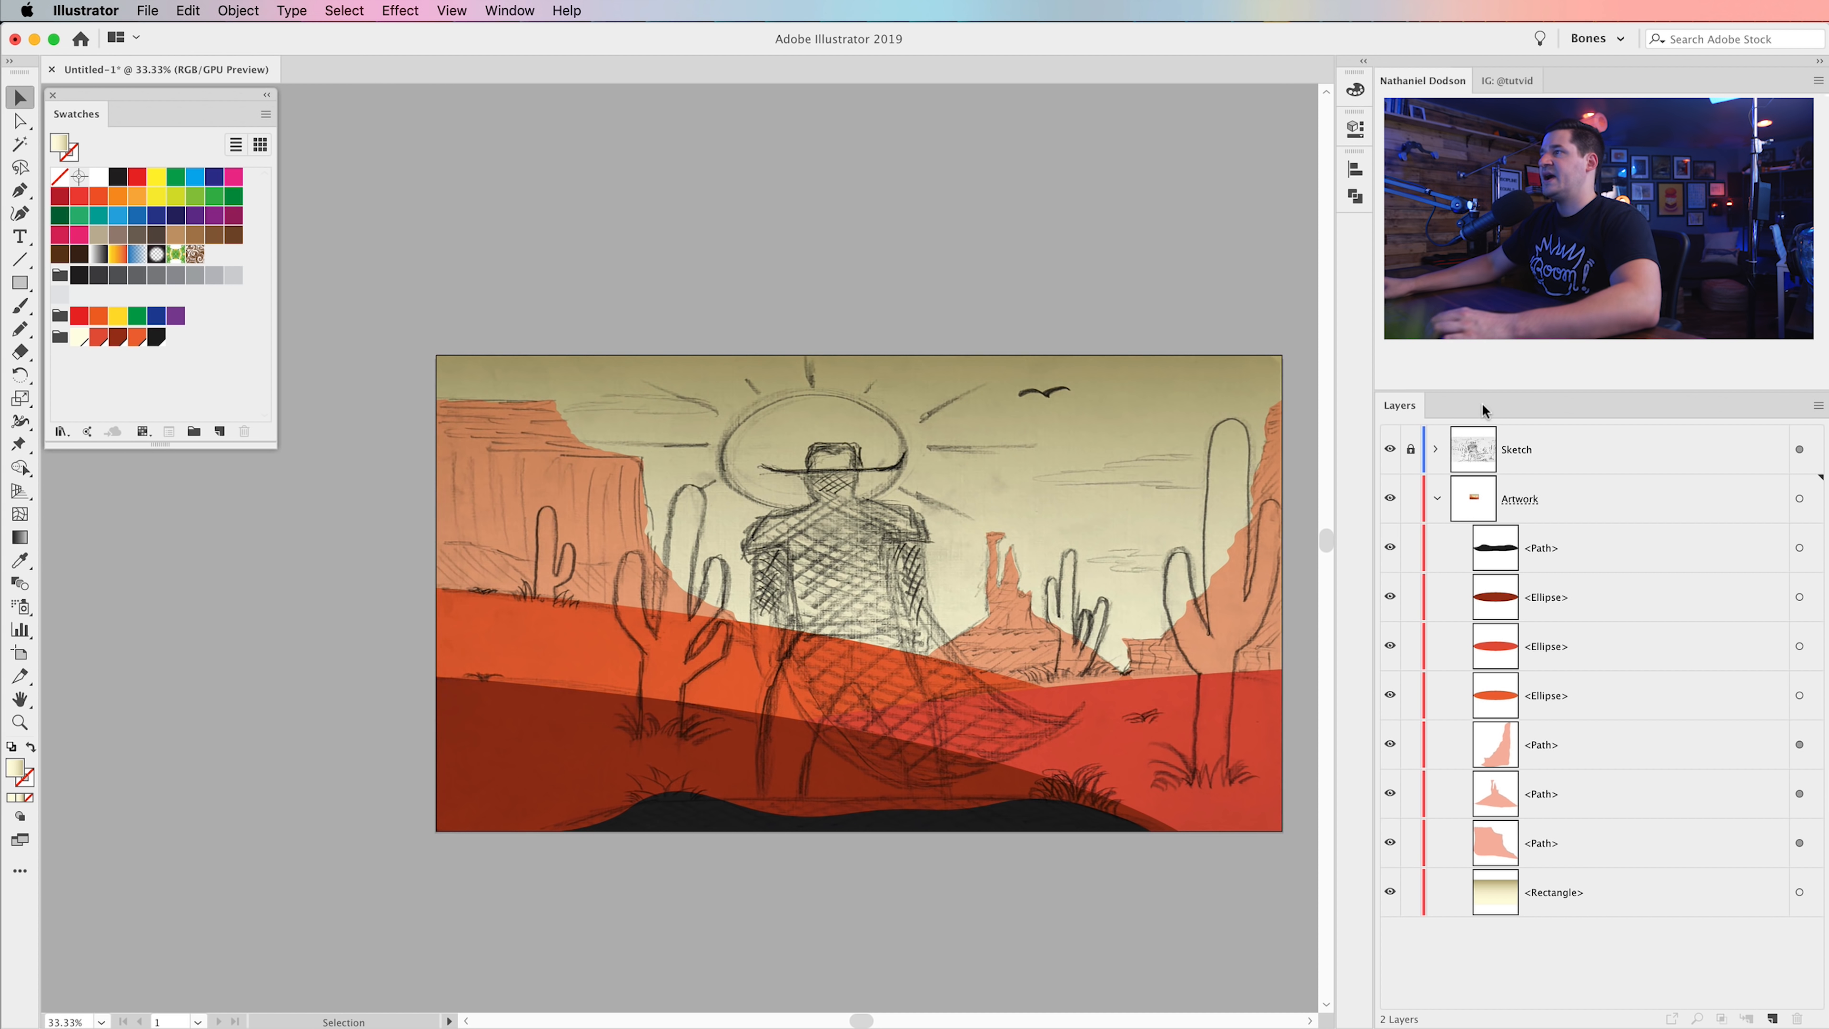
click(1390, 450)
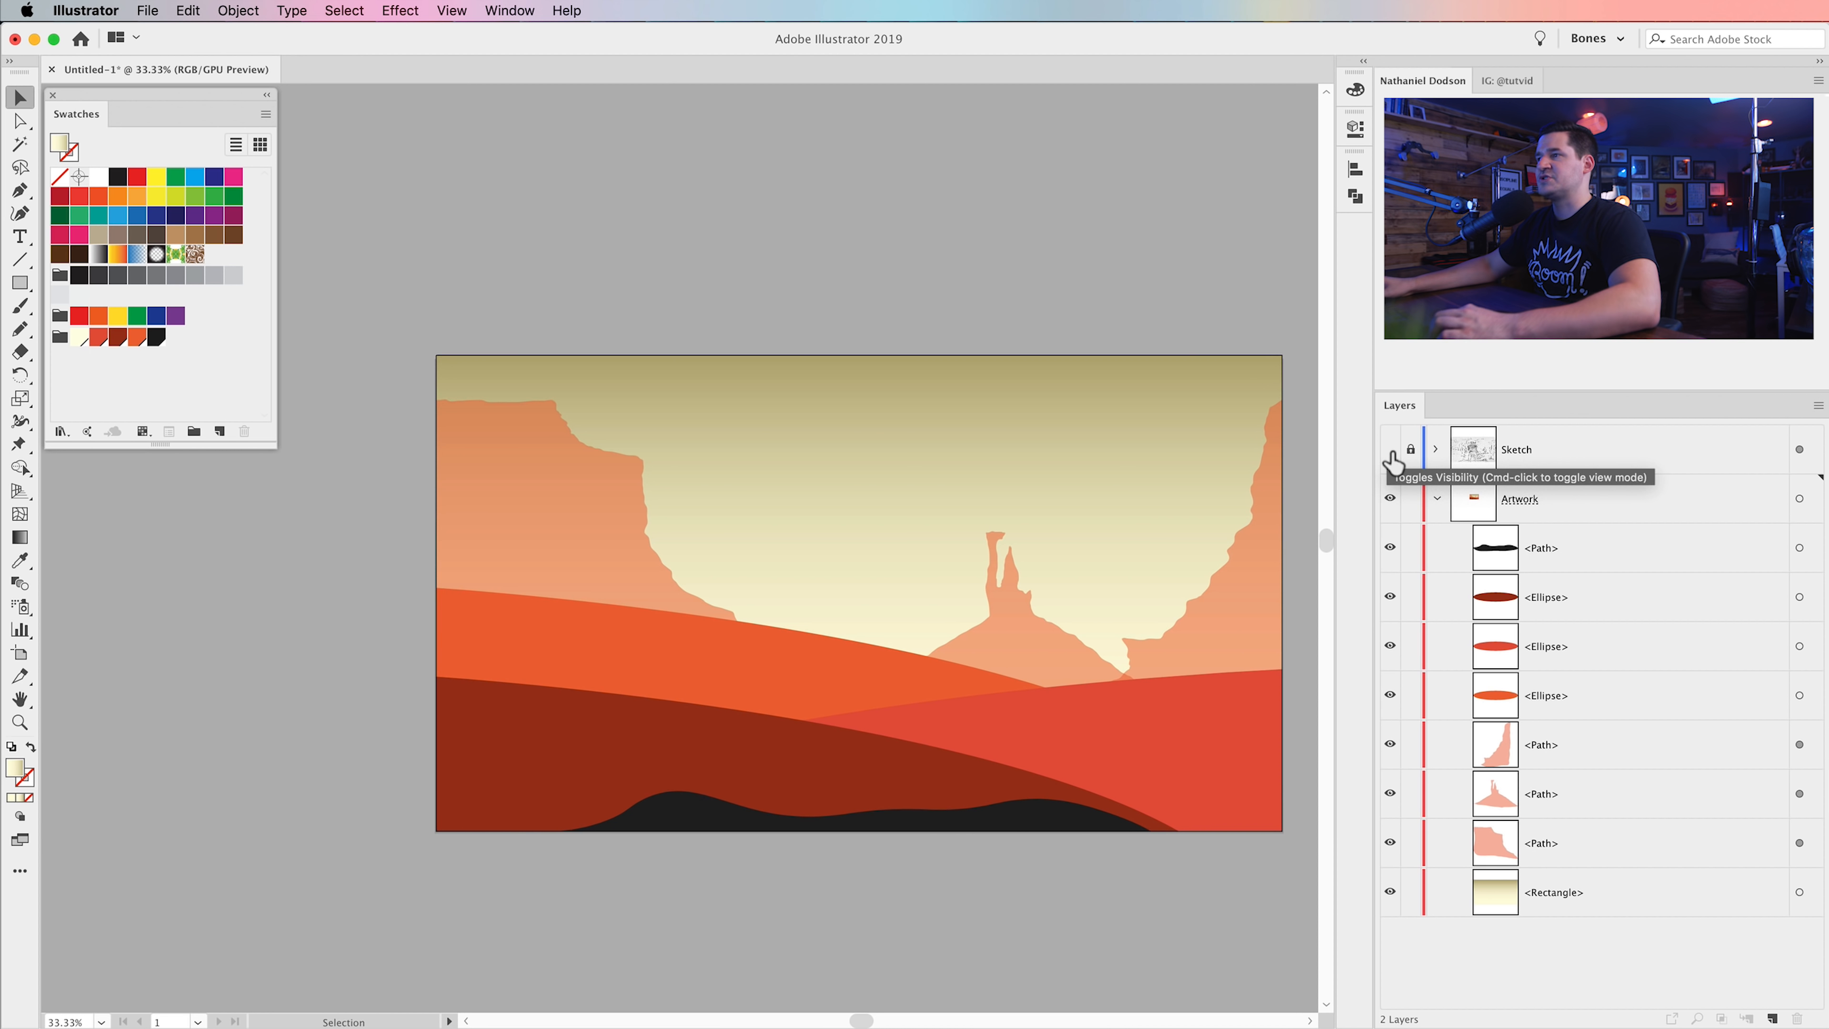
- Try to move the mesa at the artboard's right edge slightly outward, clear of its overlap with the central butte
drag(1139, 640, 1016, 575)
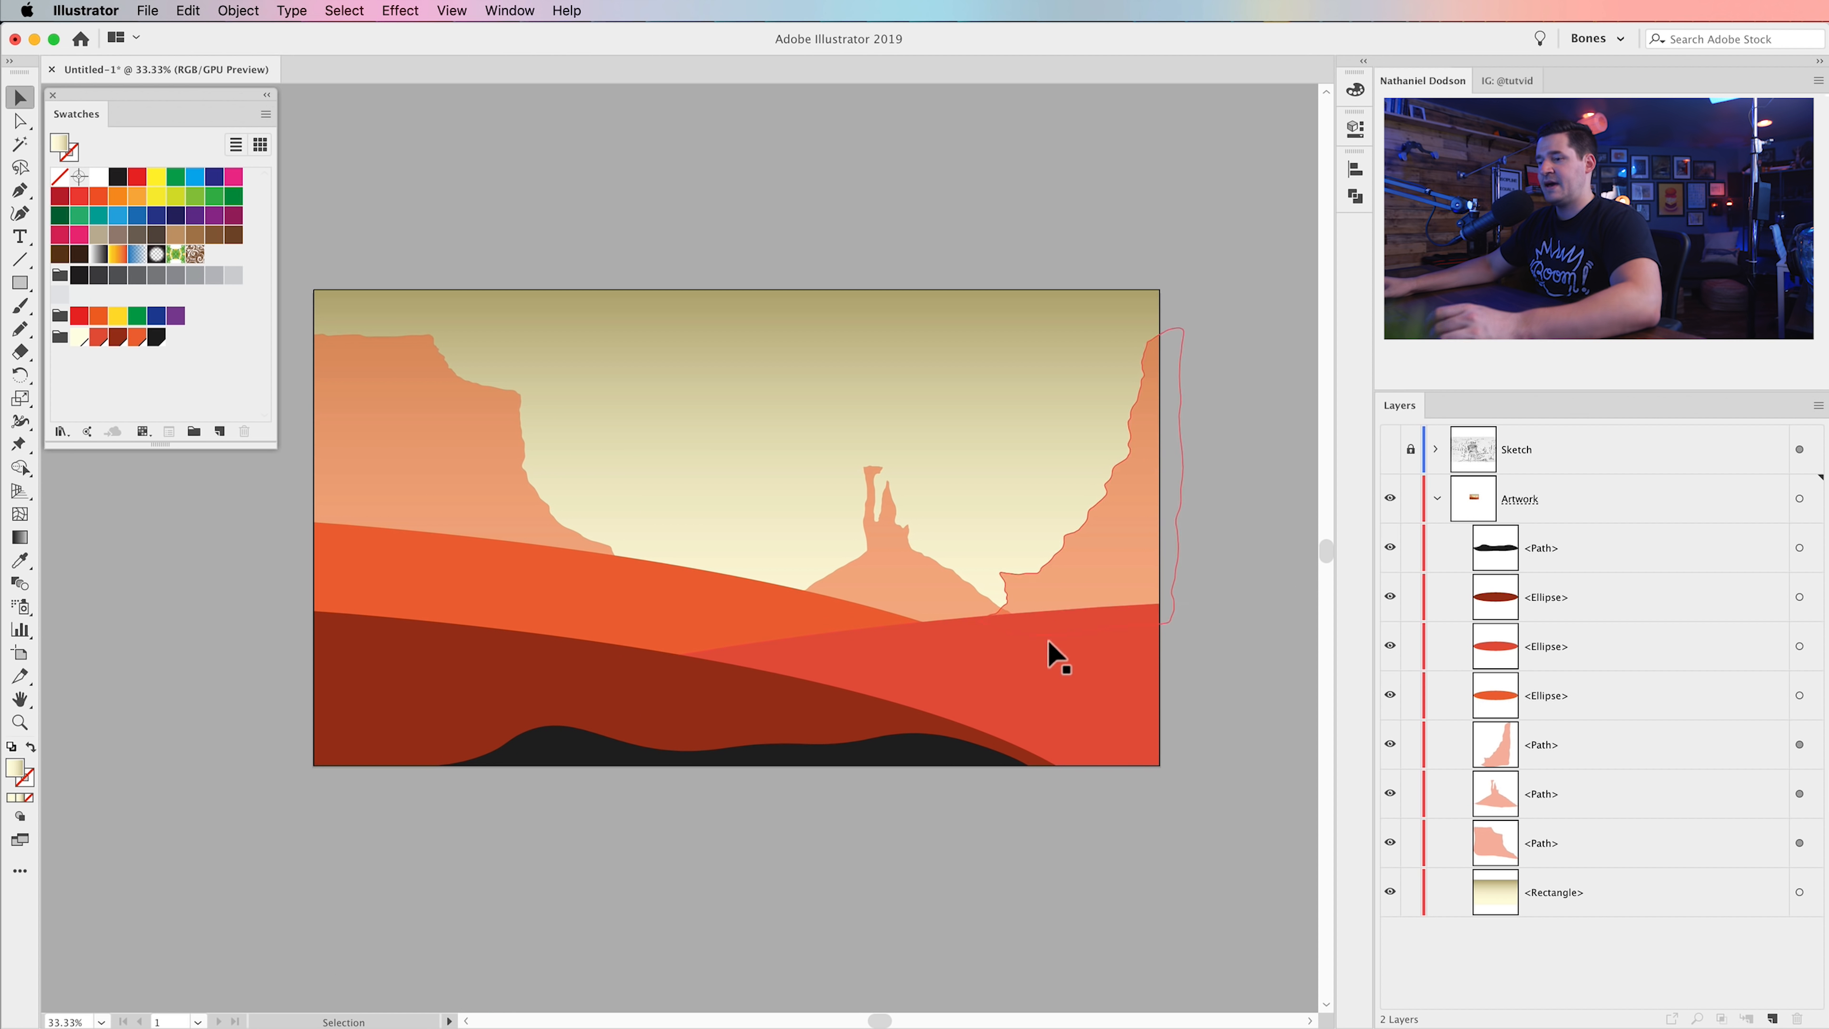
key(z)
click(1002, 631)
click(662, 569)
click(727, 568)
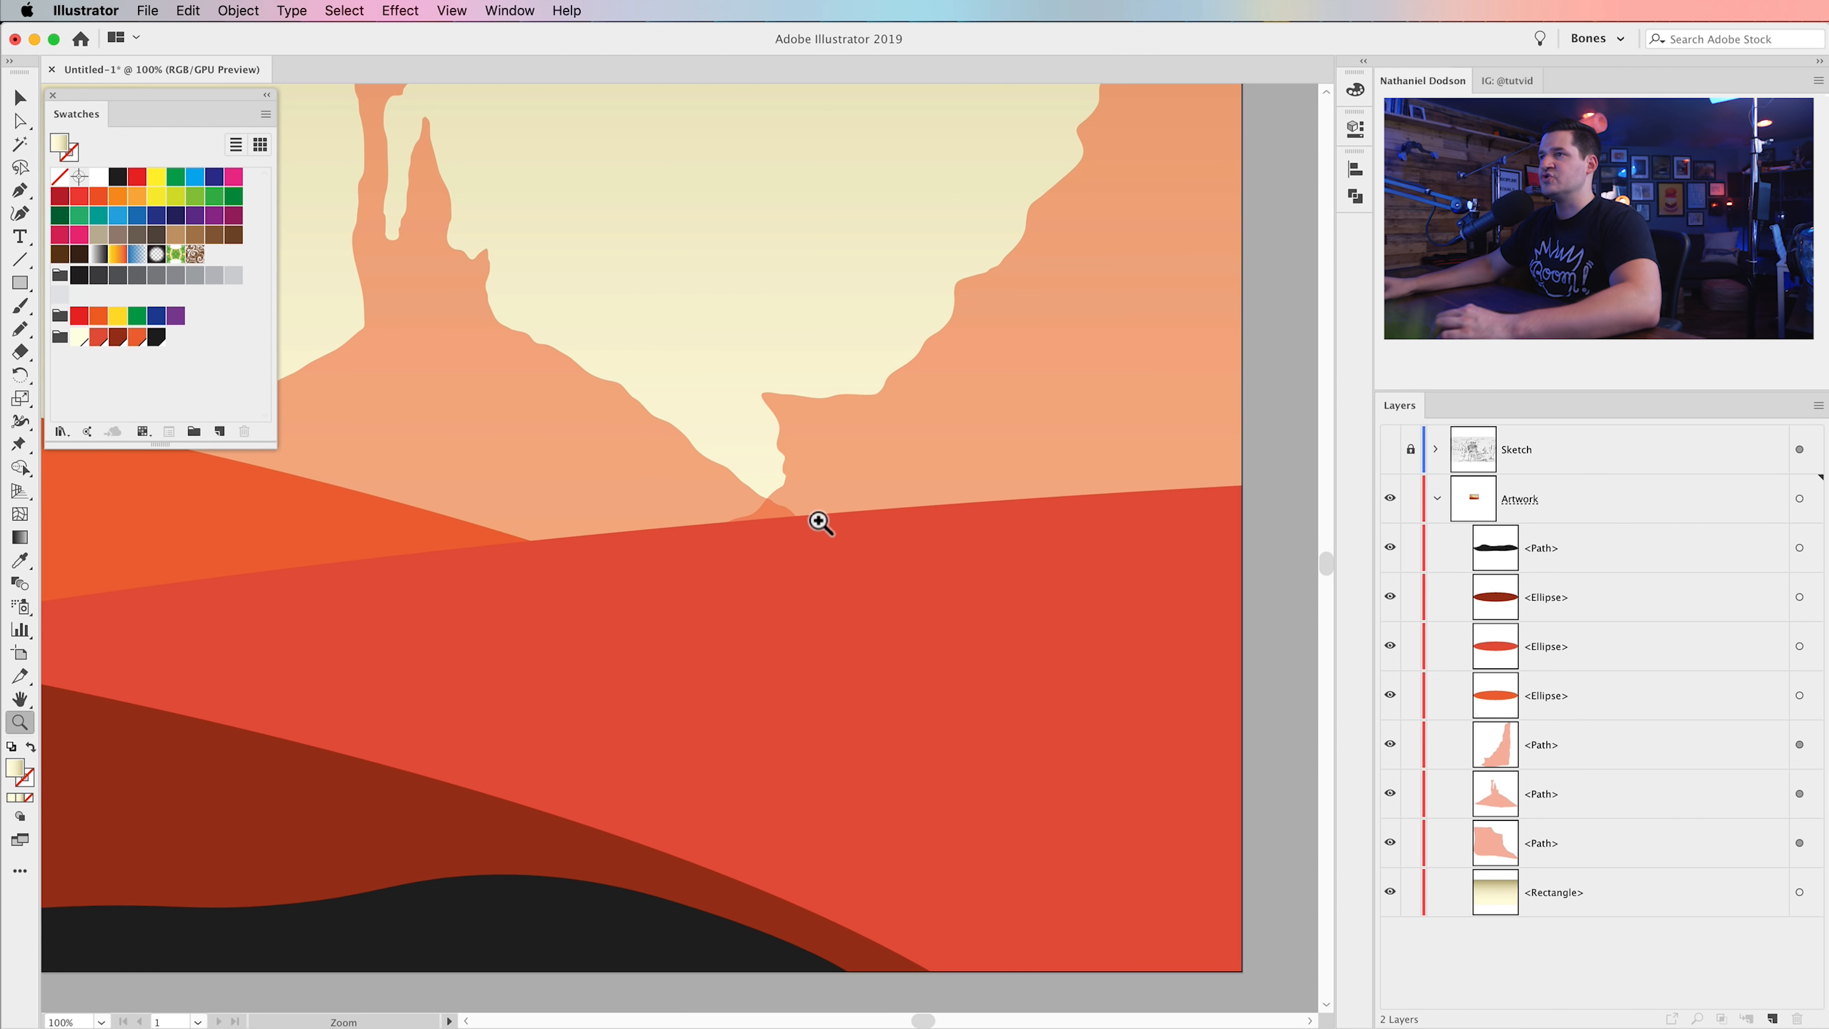
click(815, 517)
click(591, 541)
key(v)
click(943, 533)
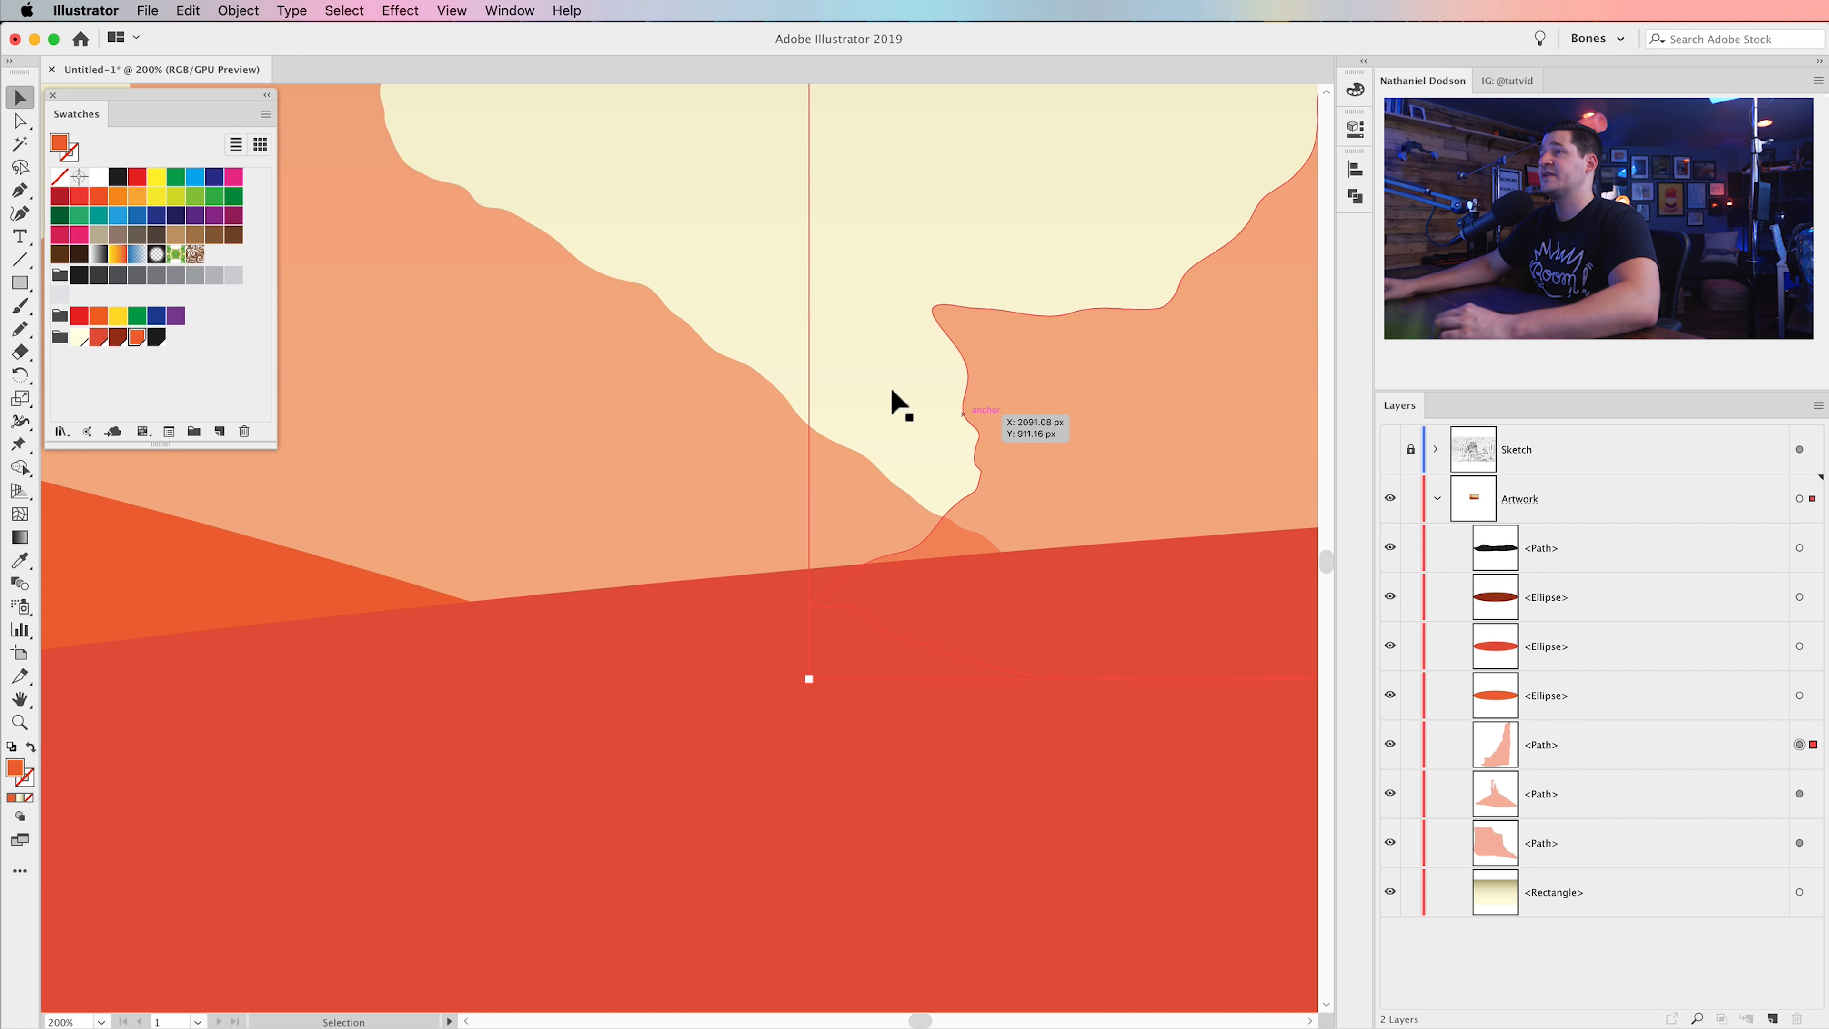
key(super+minus)
key(super+minus)
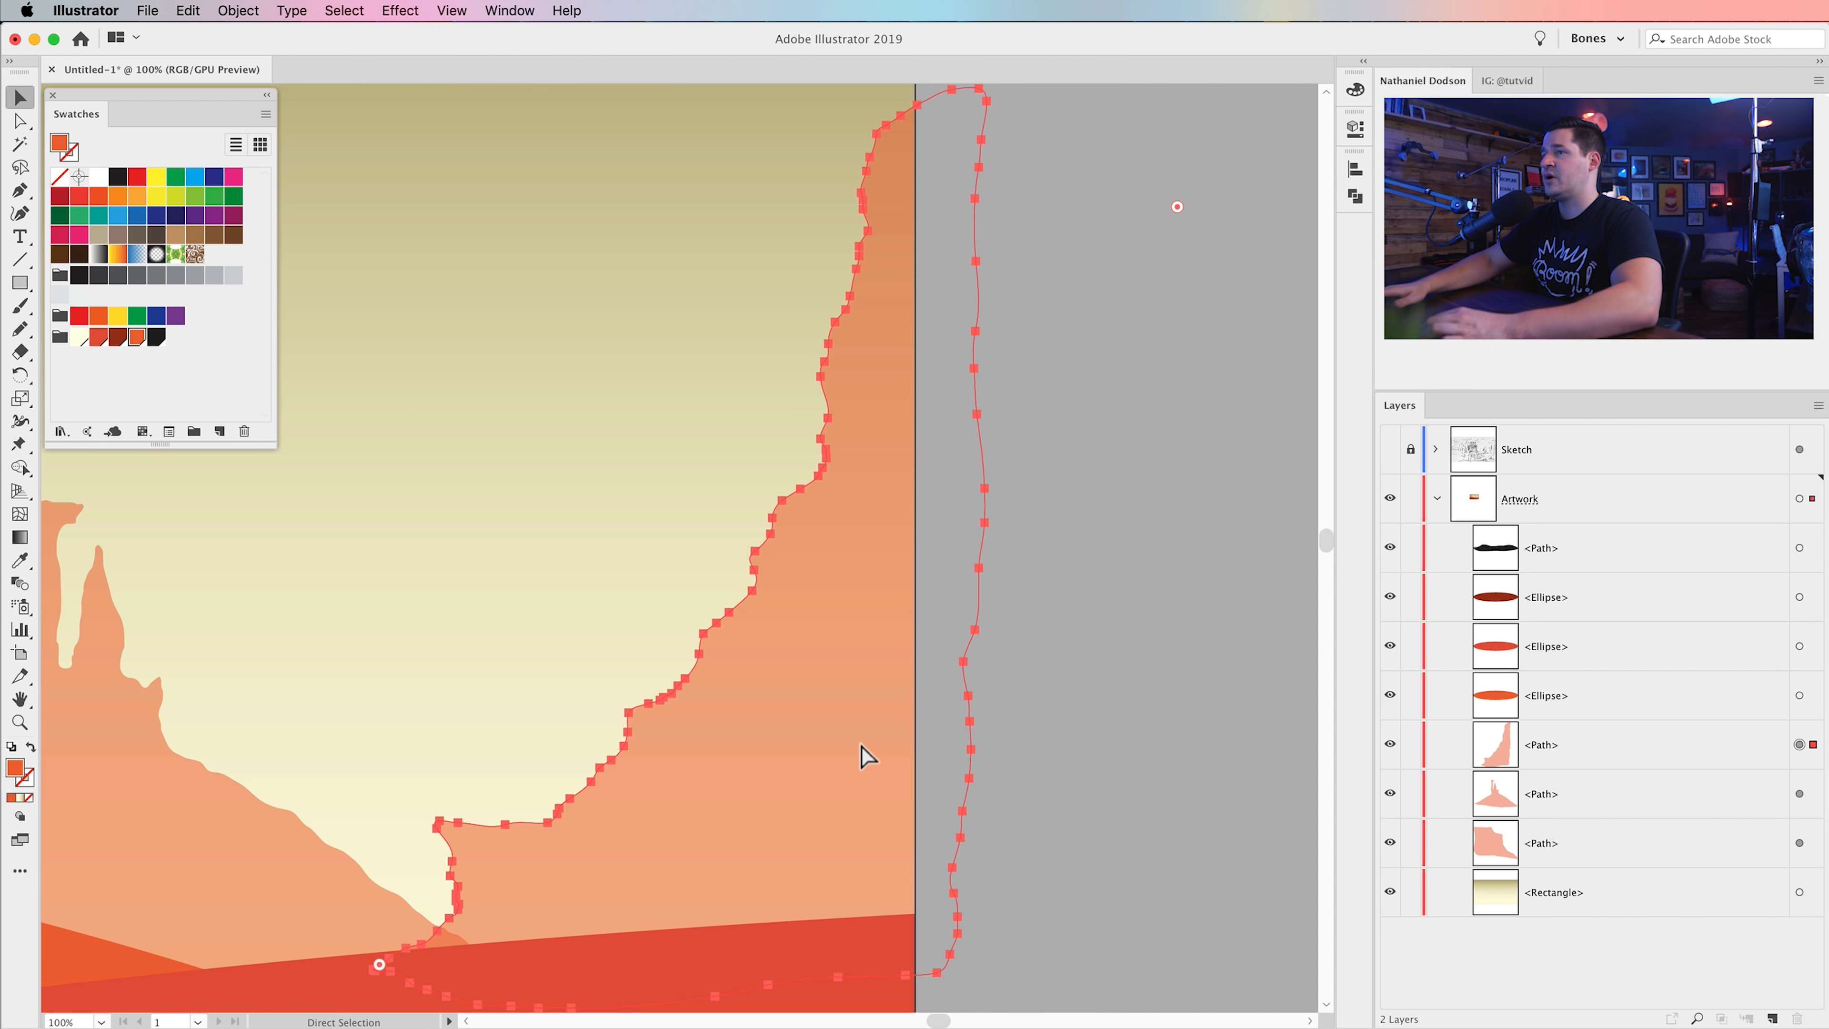
drag(558, 693, 781, 452)
drag(817, 612, 865, 613)
- Undo the move of the right-hand mesa and clear the selection of the red dune ellipse
click(1201, 847)
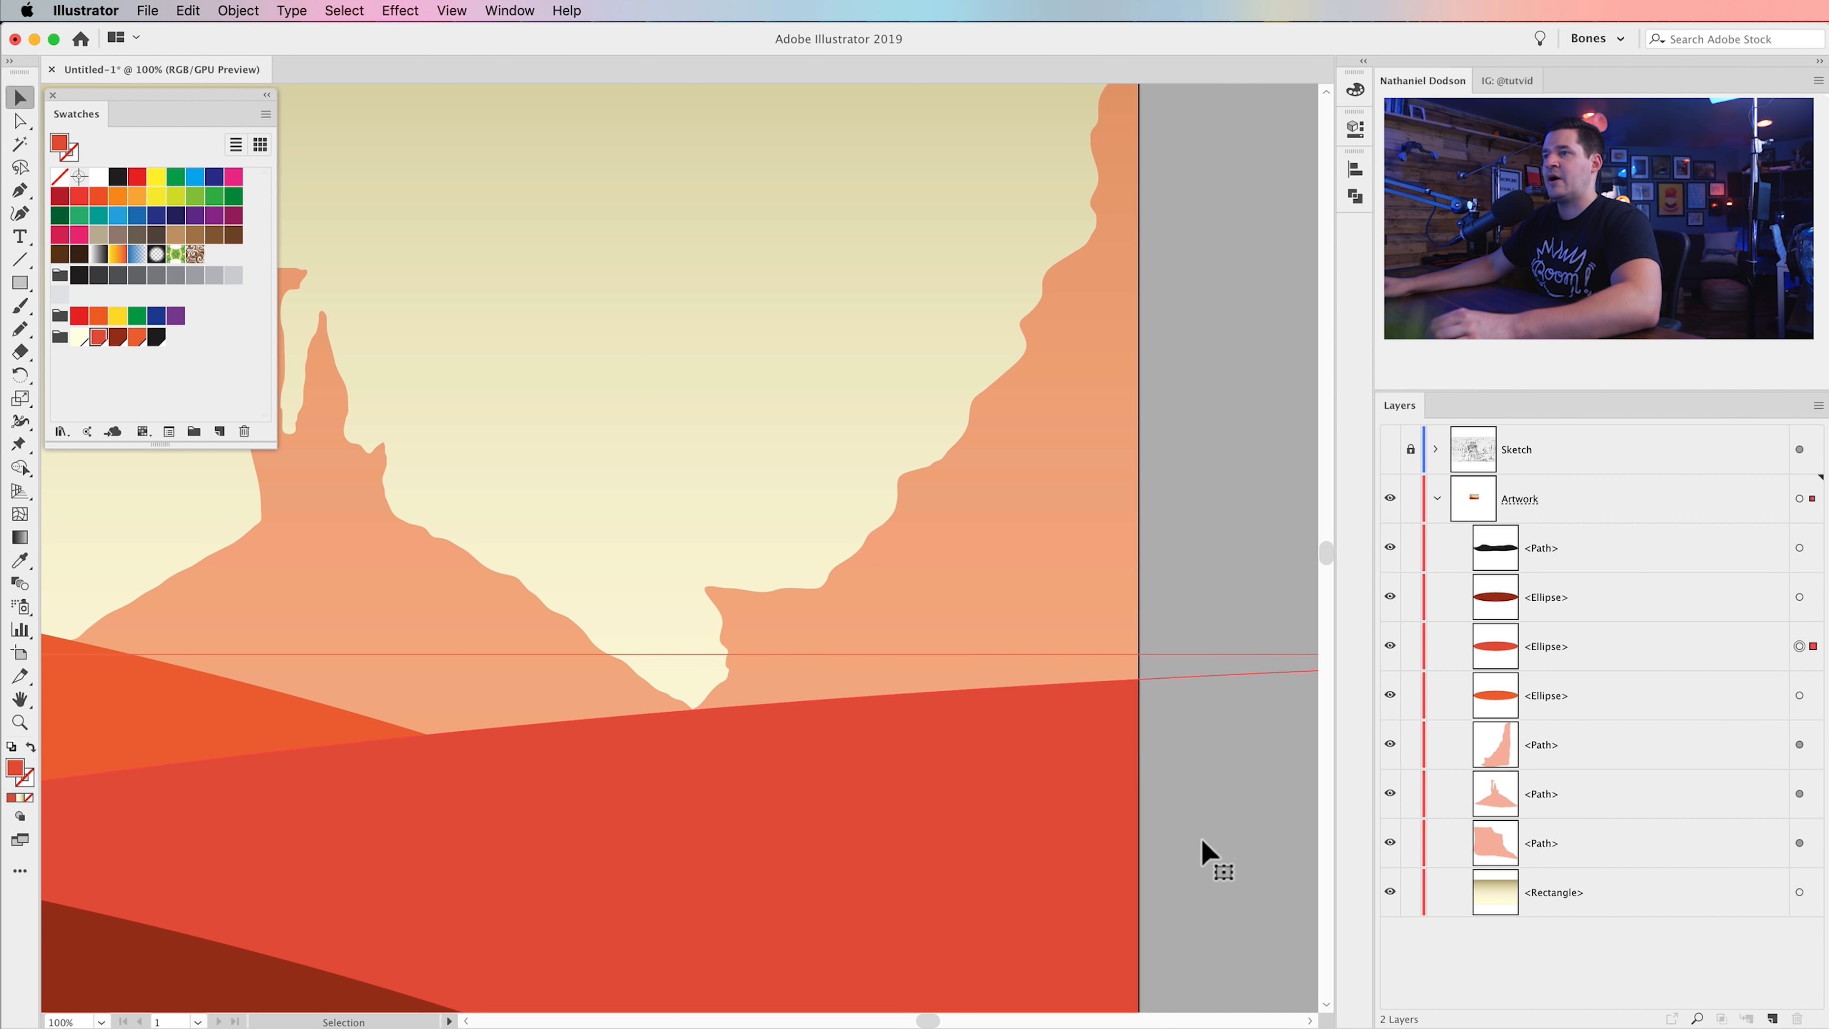
click(893, 620)
key(super+z)
click(1213, 932)
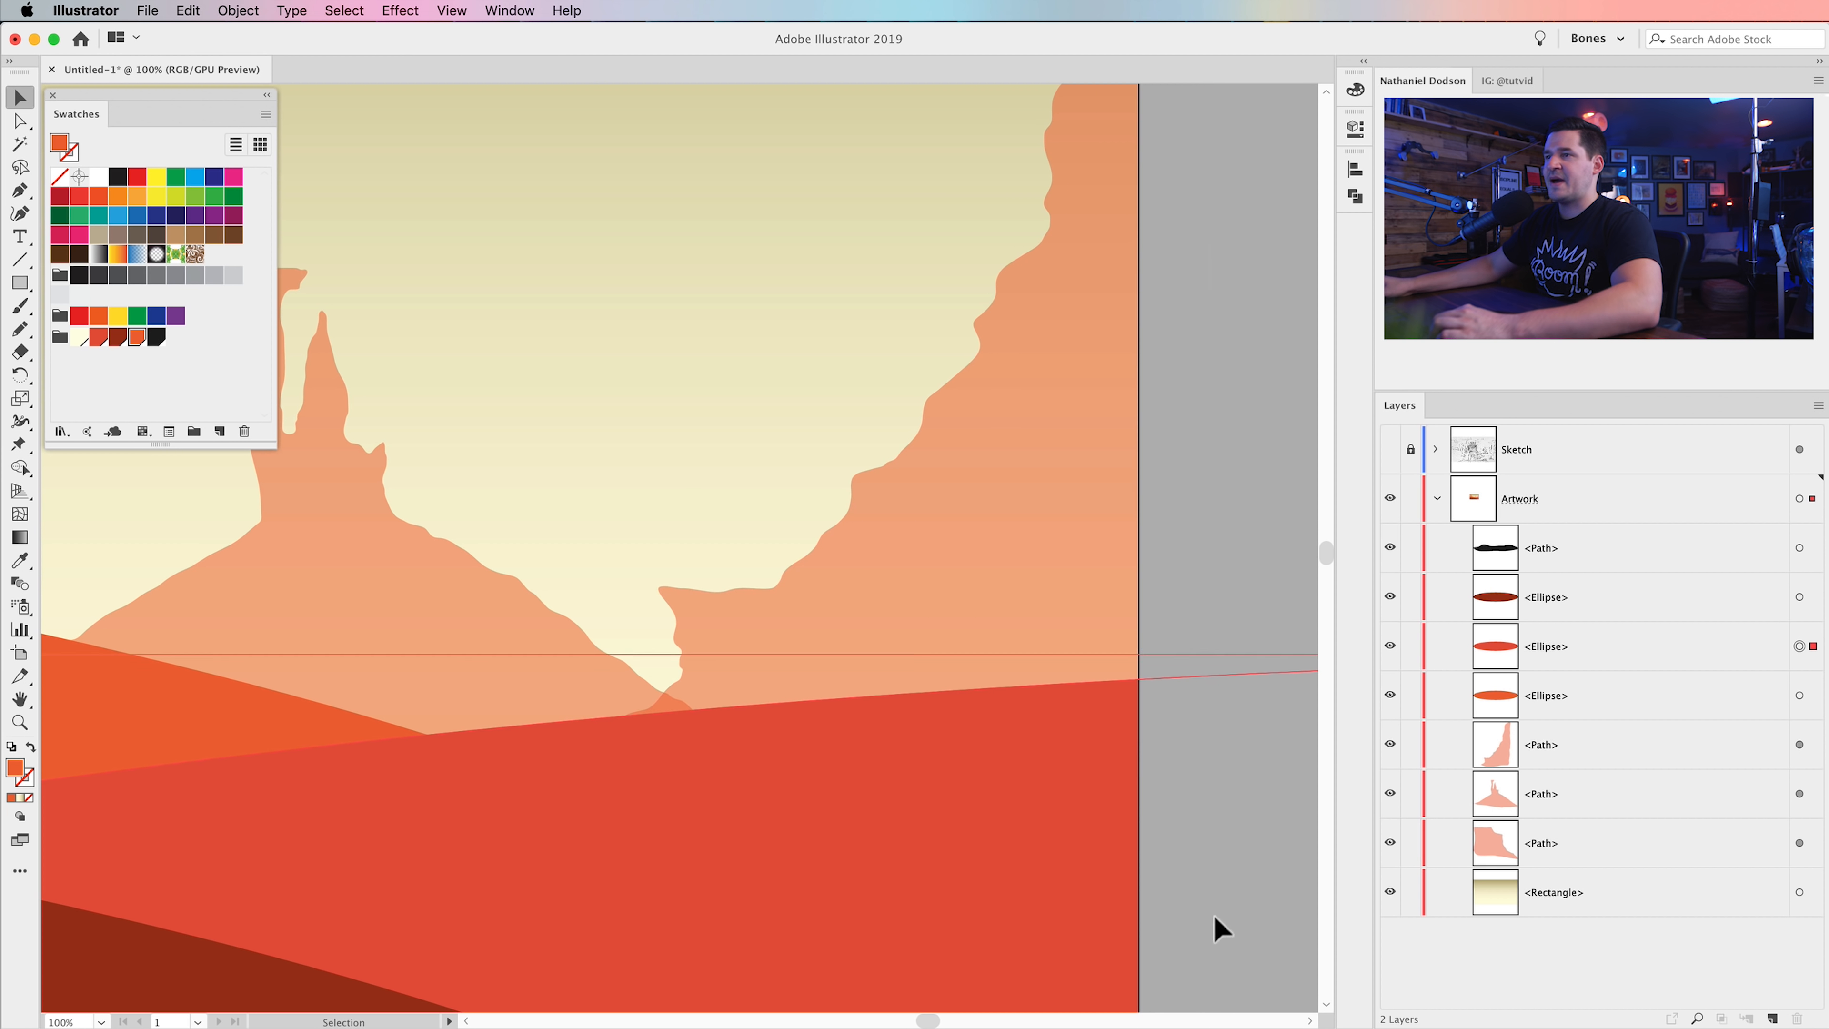
scroll(804, 763, left, 5)
key(super+minus)
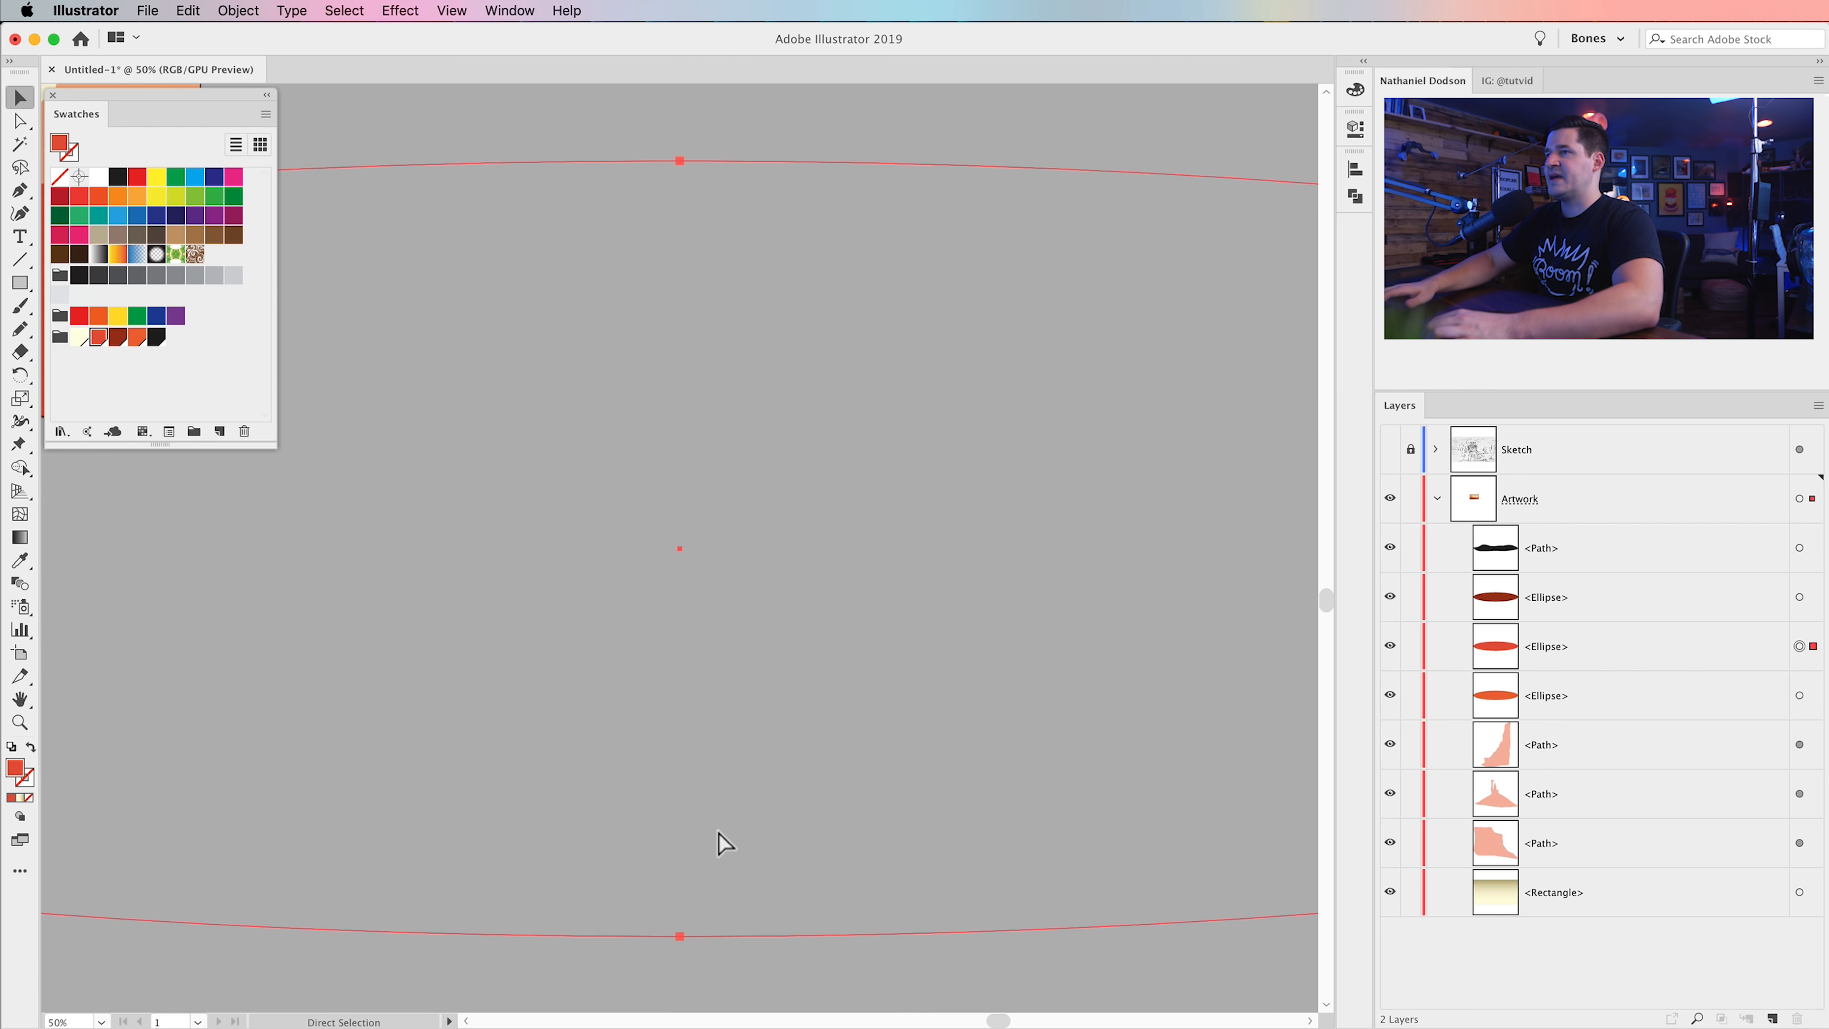
key(super+minus)
key(super+minus)
key(super+minus)
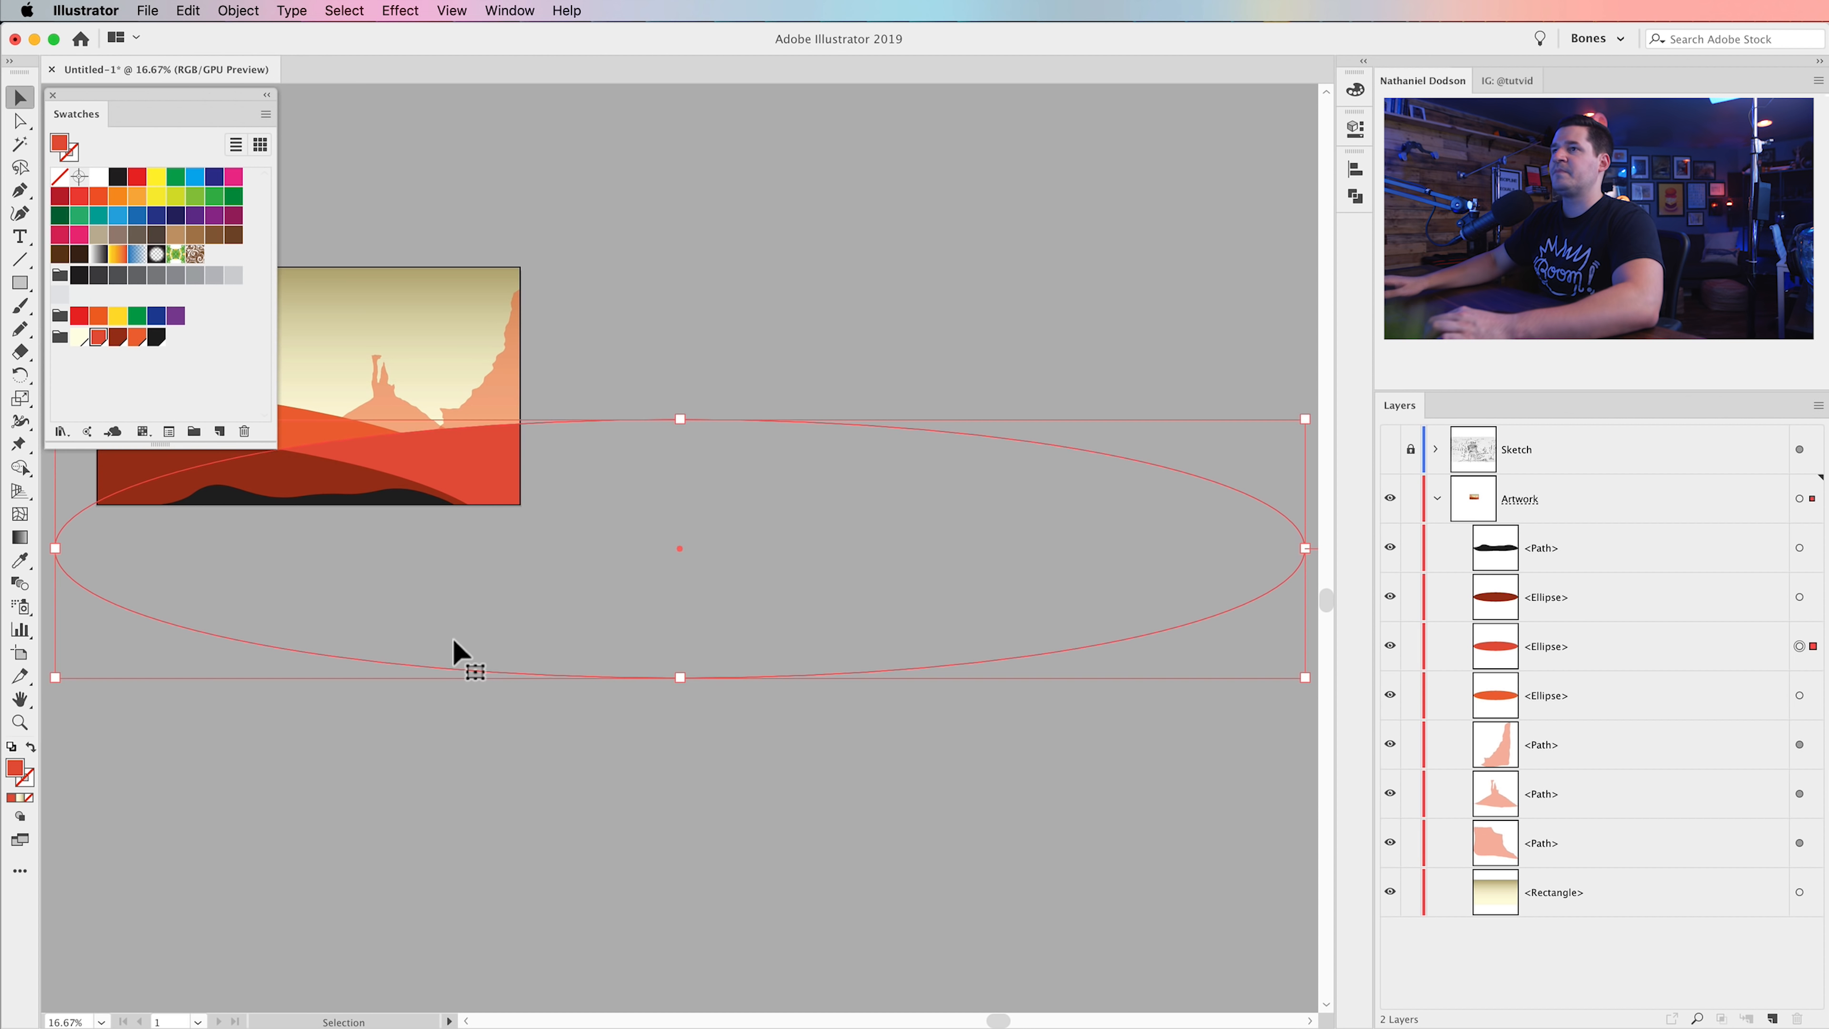
drag(437, 605, 734, 849)
click(635, 332)
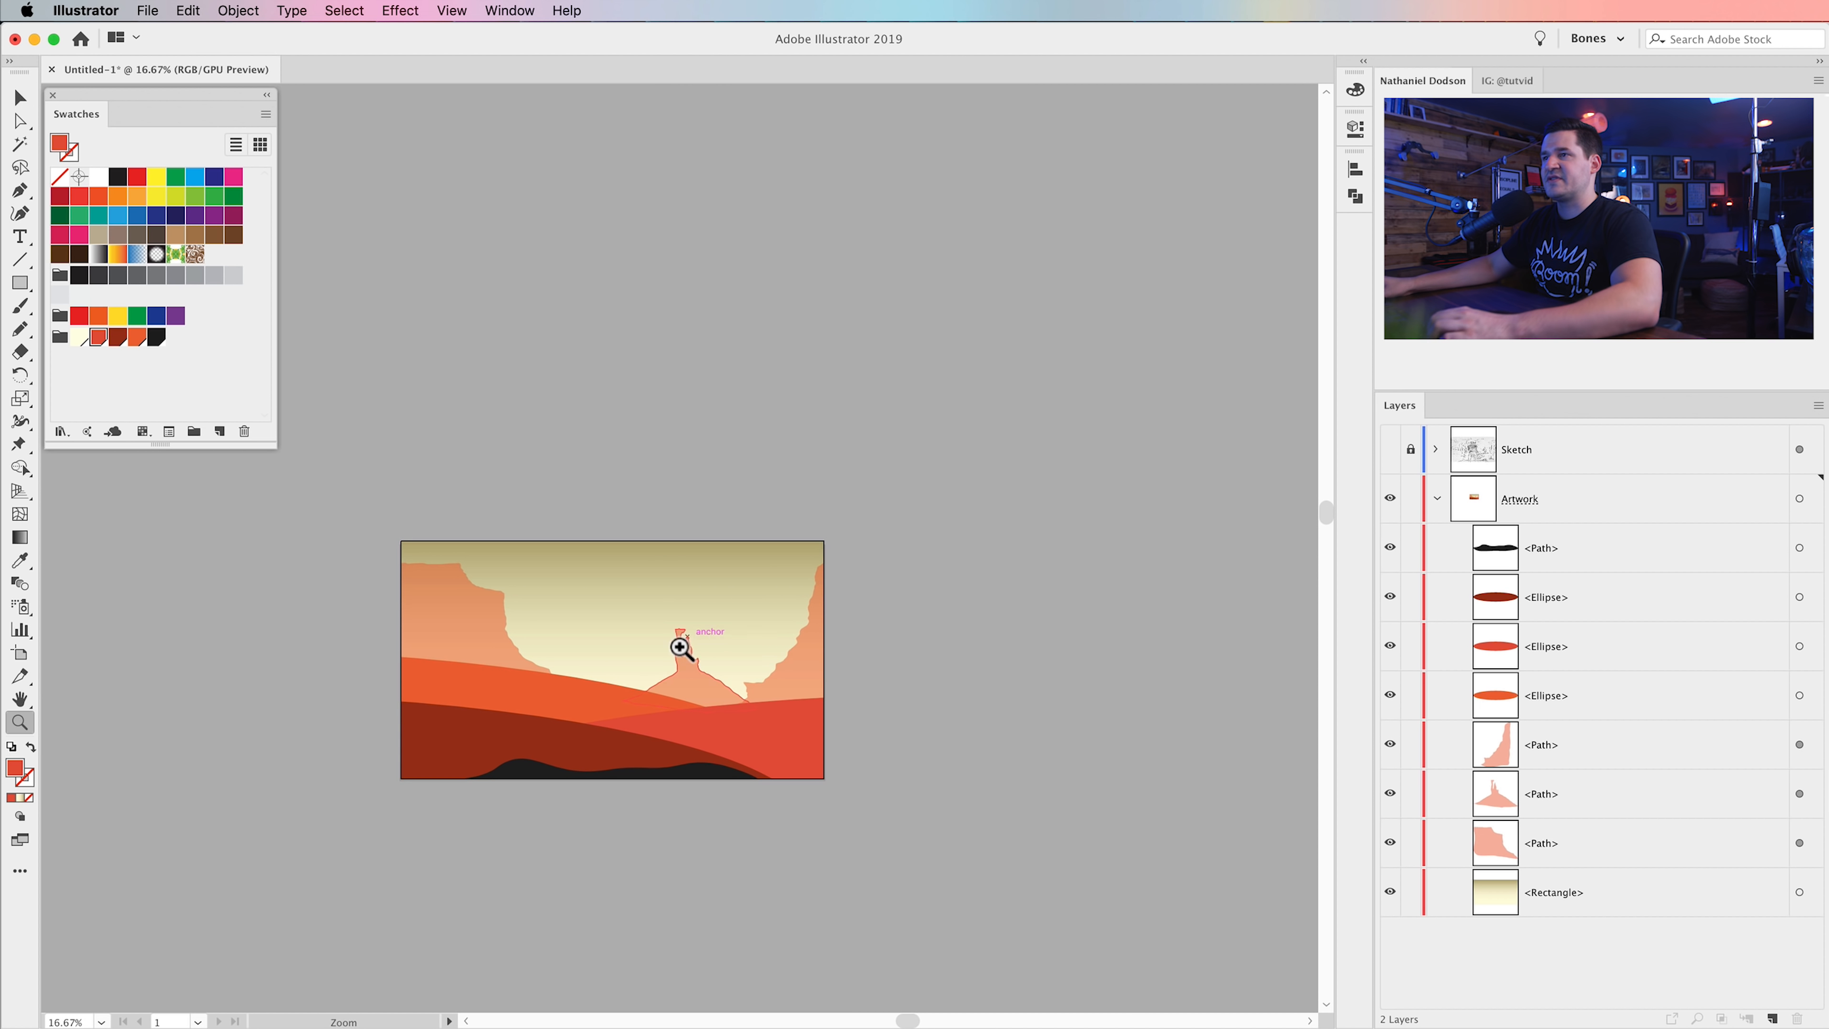
- Show the Sketch layer again and highlight the black mound path in the Artwork layer as the place for new artwork
key(z)
click(672, 645)
click(625, 636)
drag(695, 575, 781, 756)
key(v)
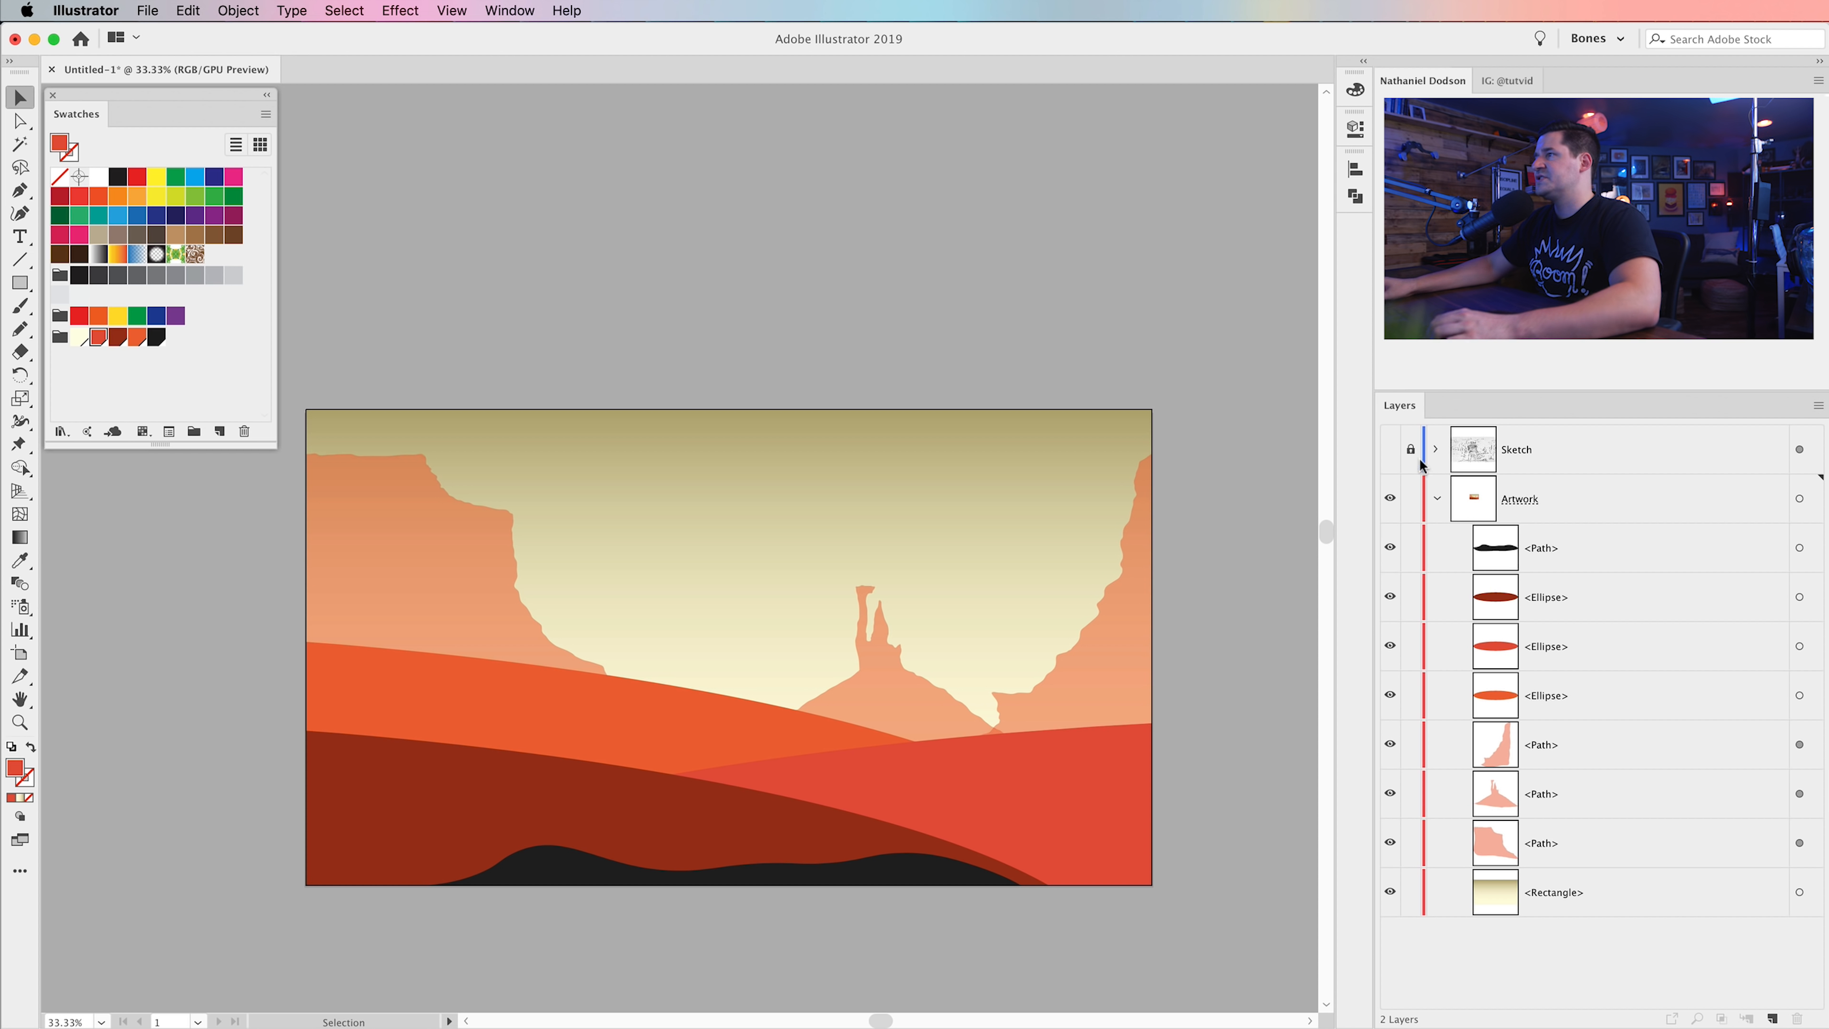
click(1391, 454)
click(1562, 554)
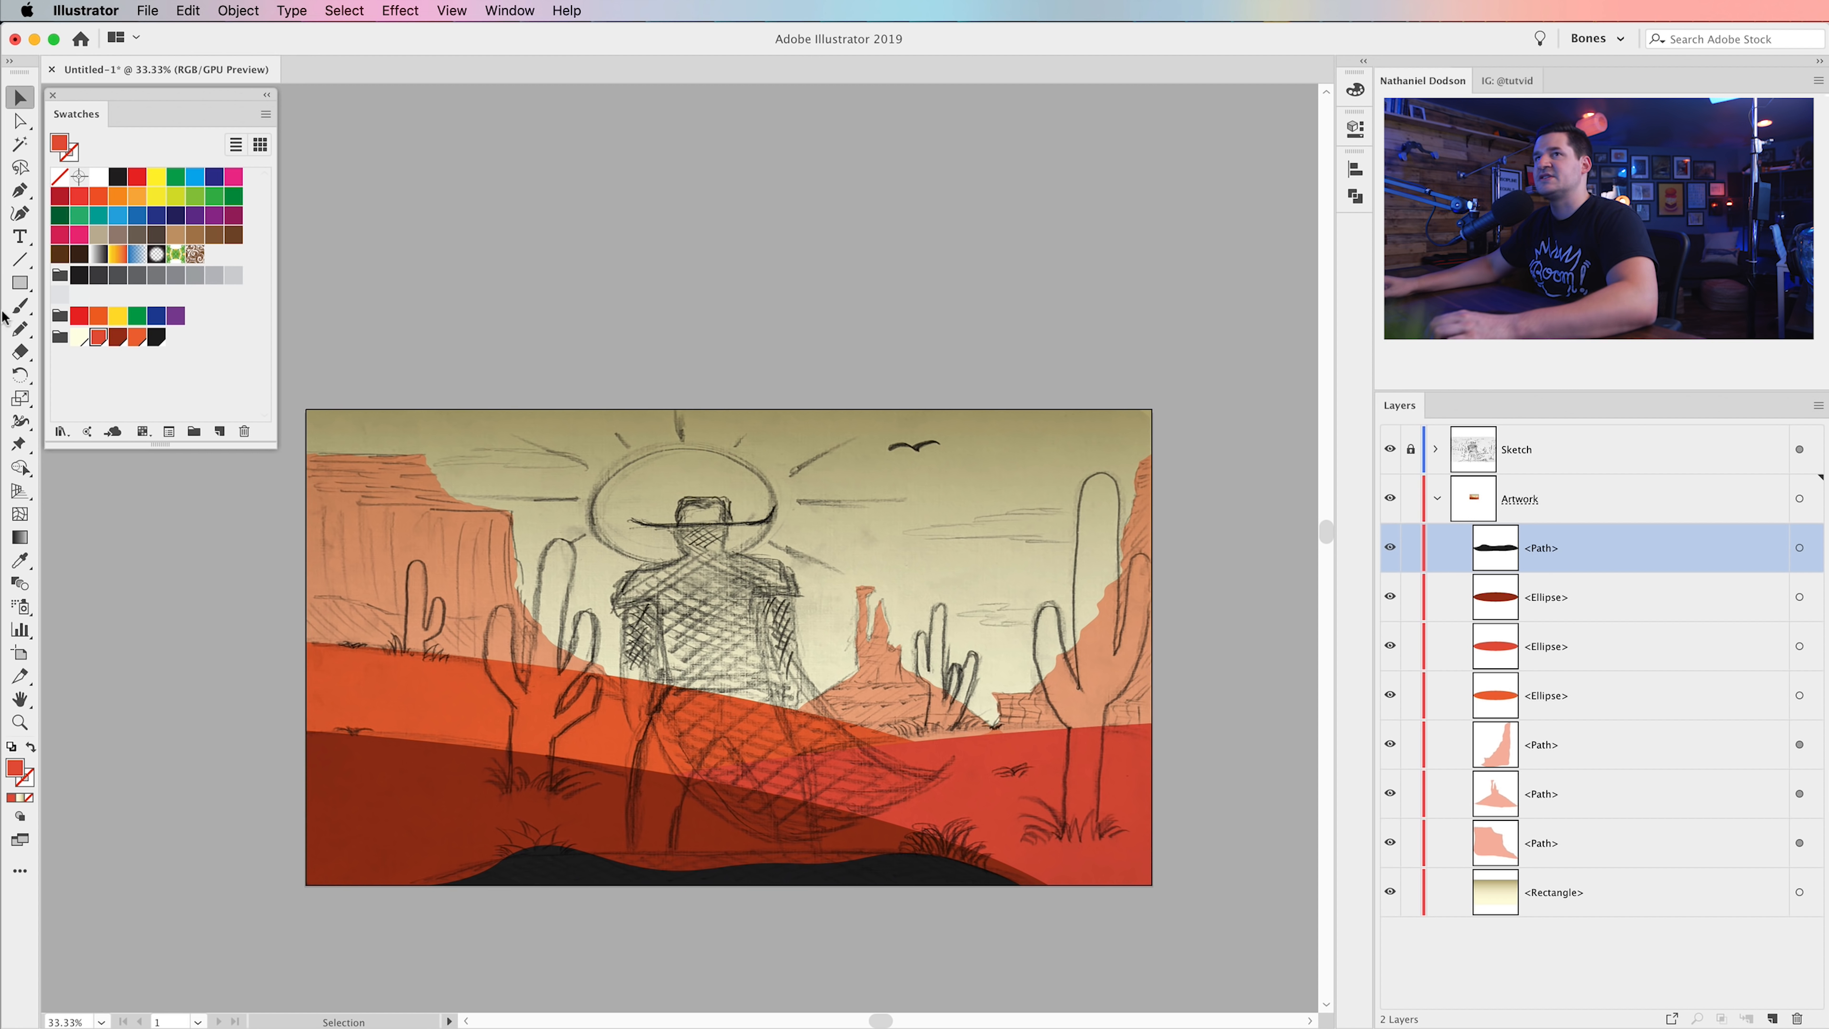
- Draw a red circle with the Ellipse tool over the sketched sun behind the cowboy's head
click(20, 285)
drag(20, 288, 108, 325)
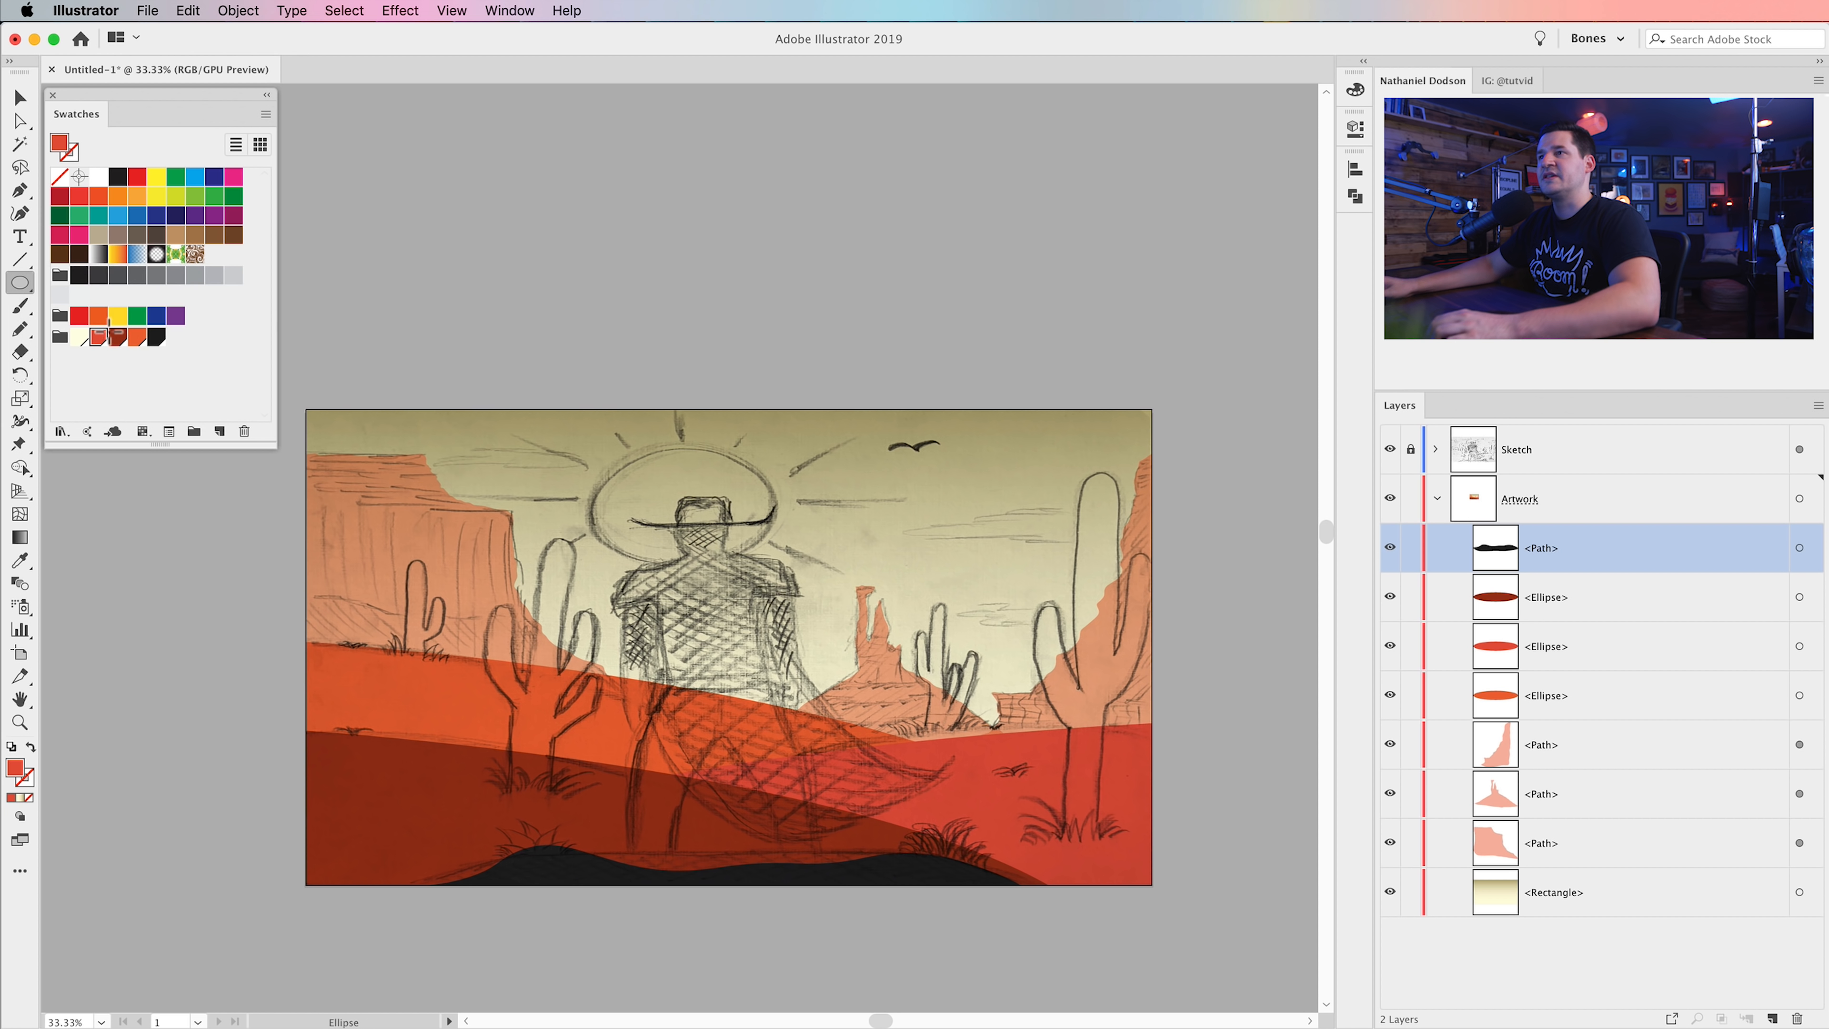
drag(634, 464, 760, 578)
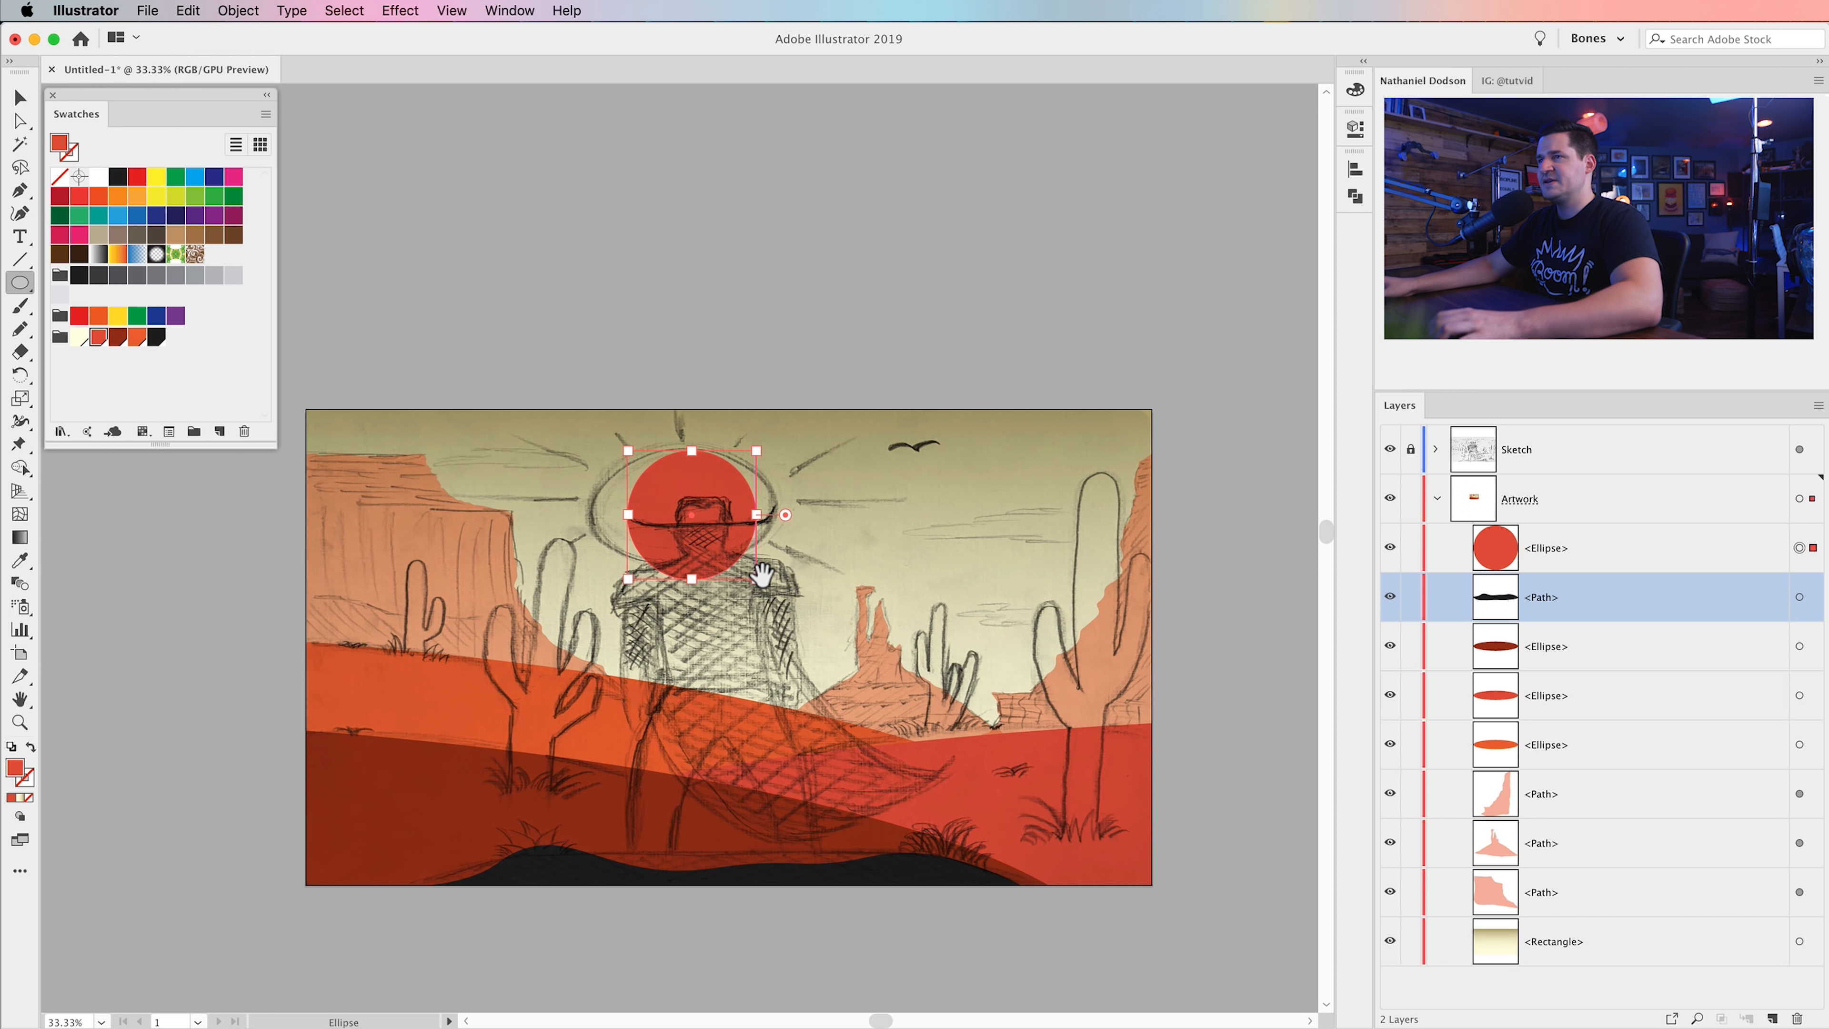
key(v)
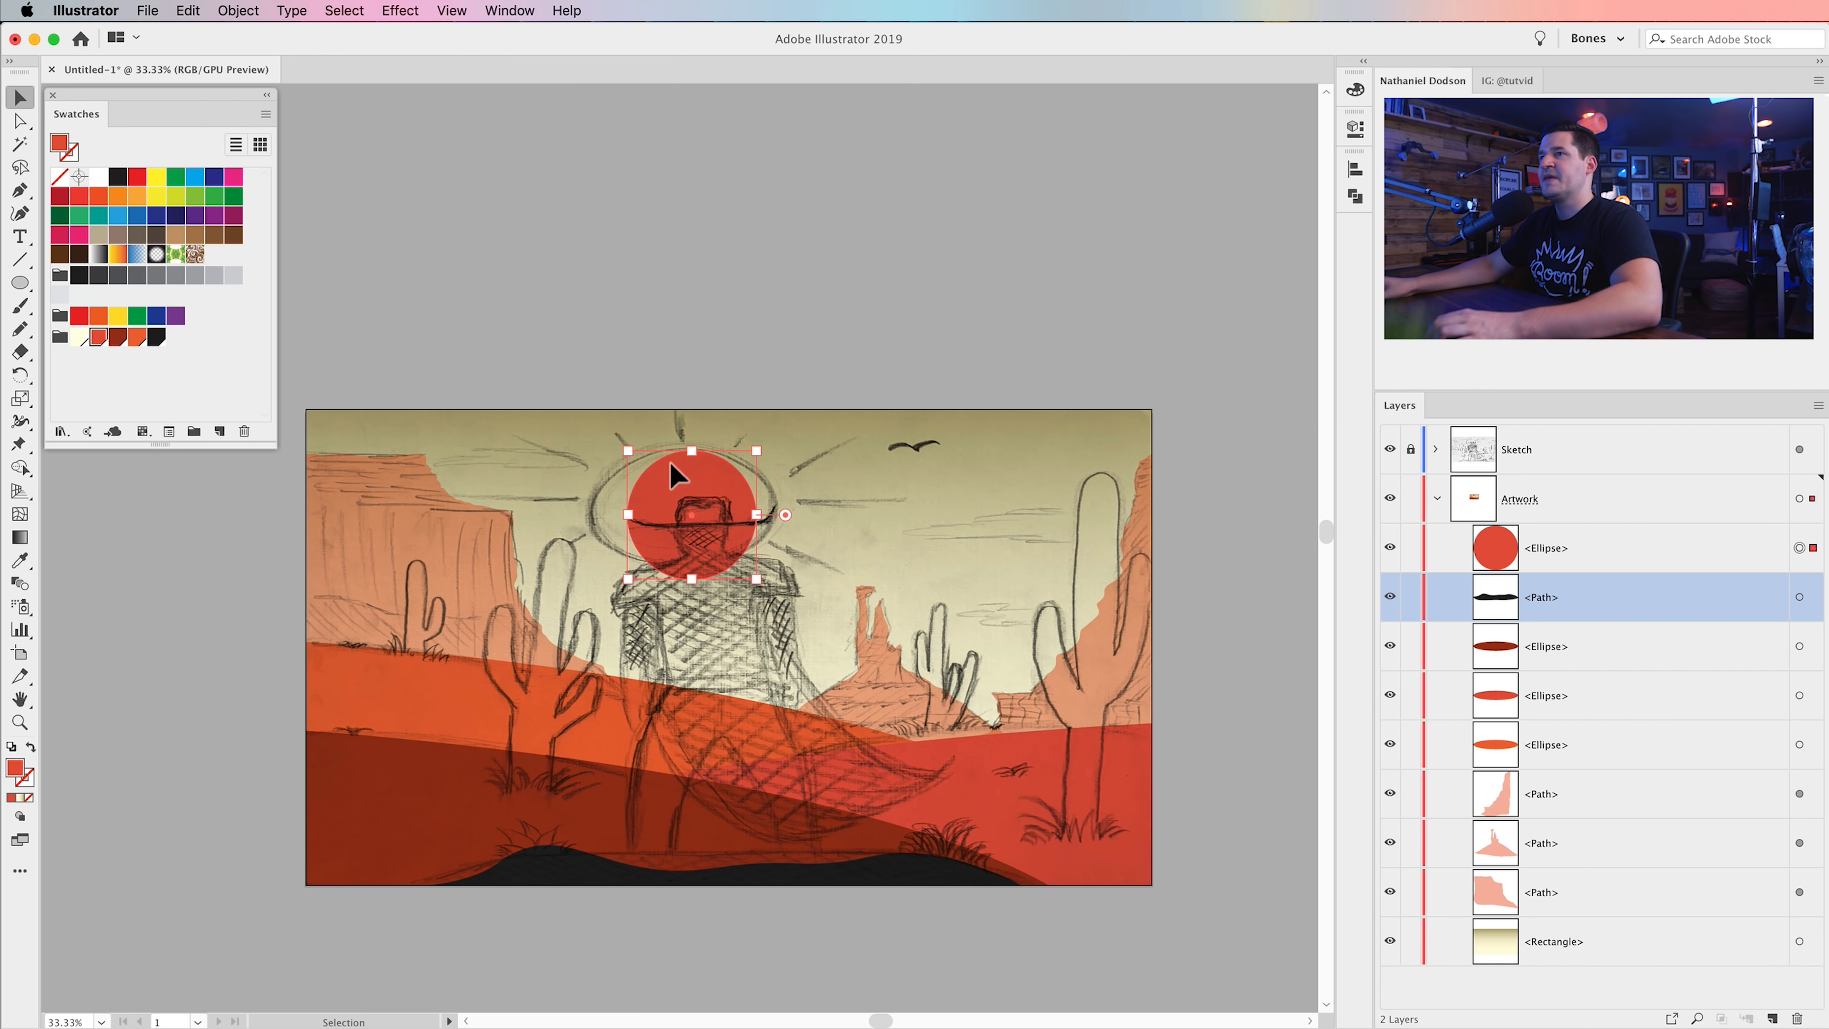
- Fill the sun circle with the pale cream swatch and set its opacity to 60%
click(80, 338)
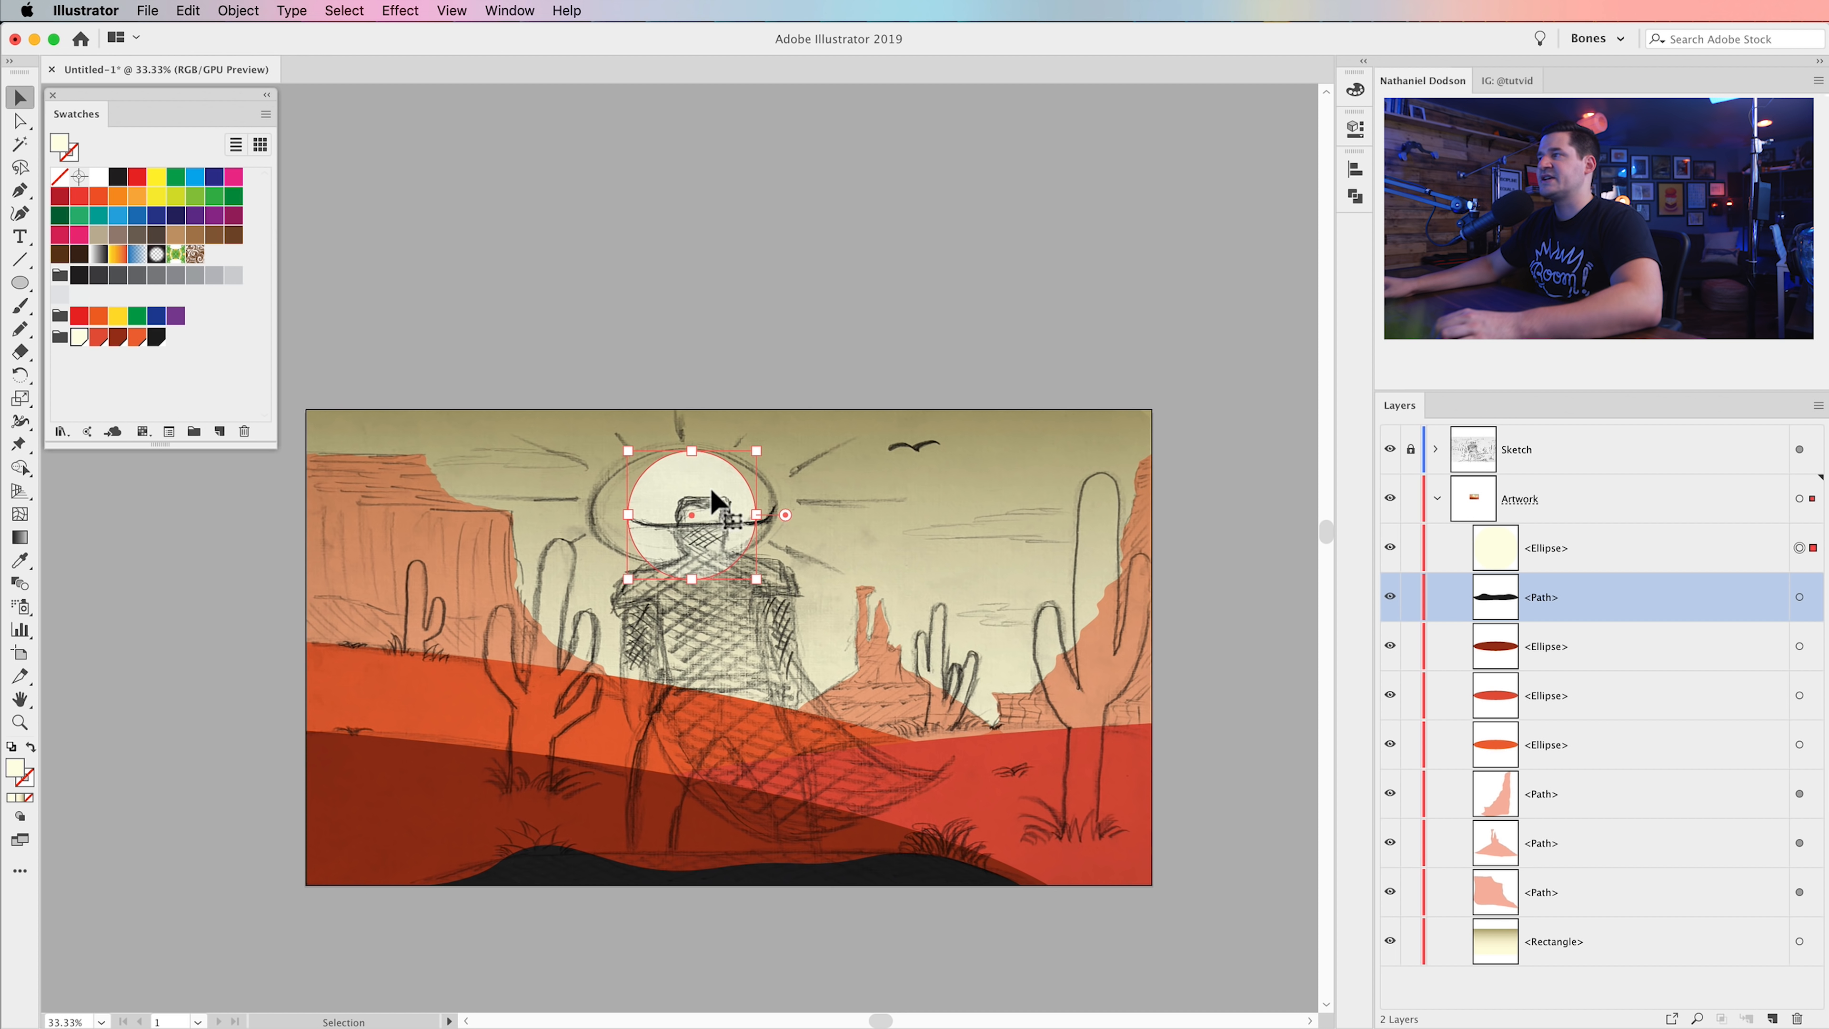
click(1356, 129)
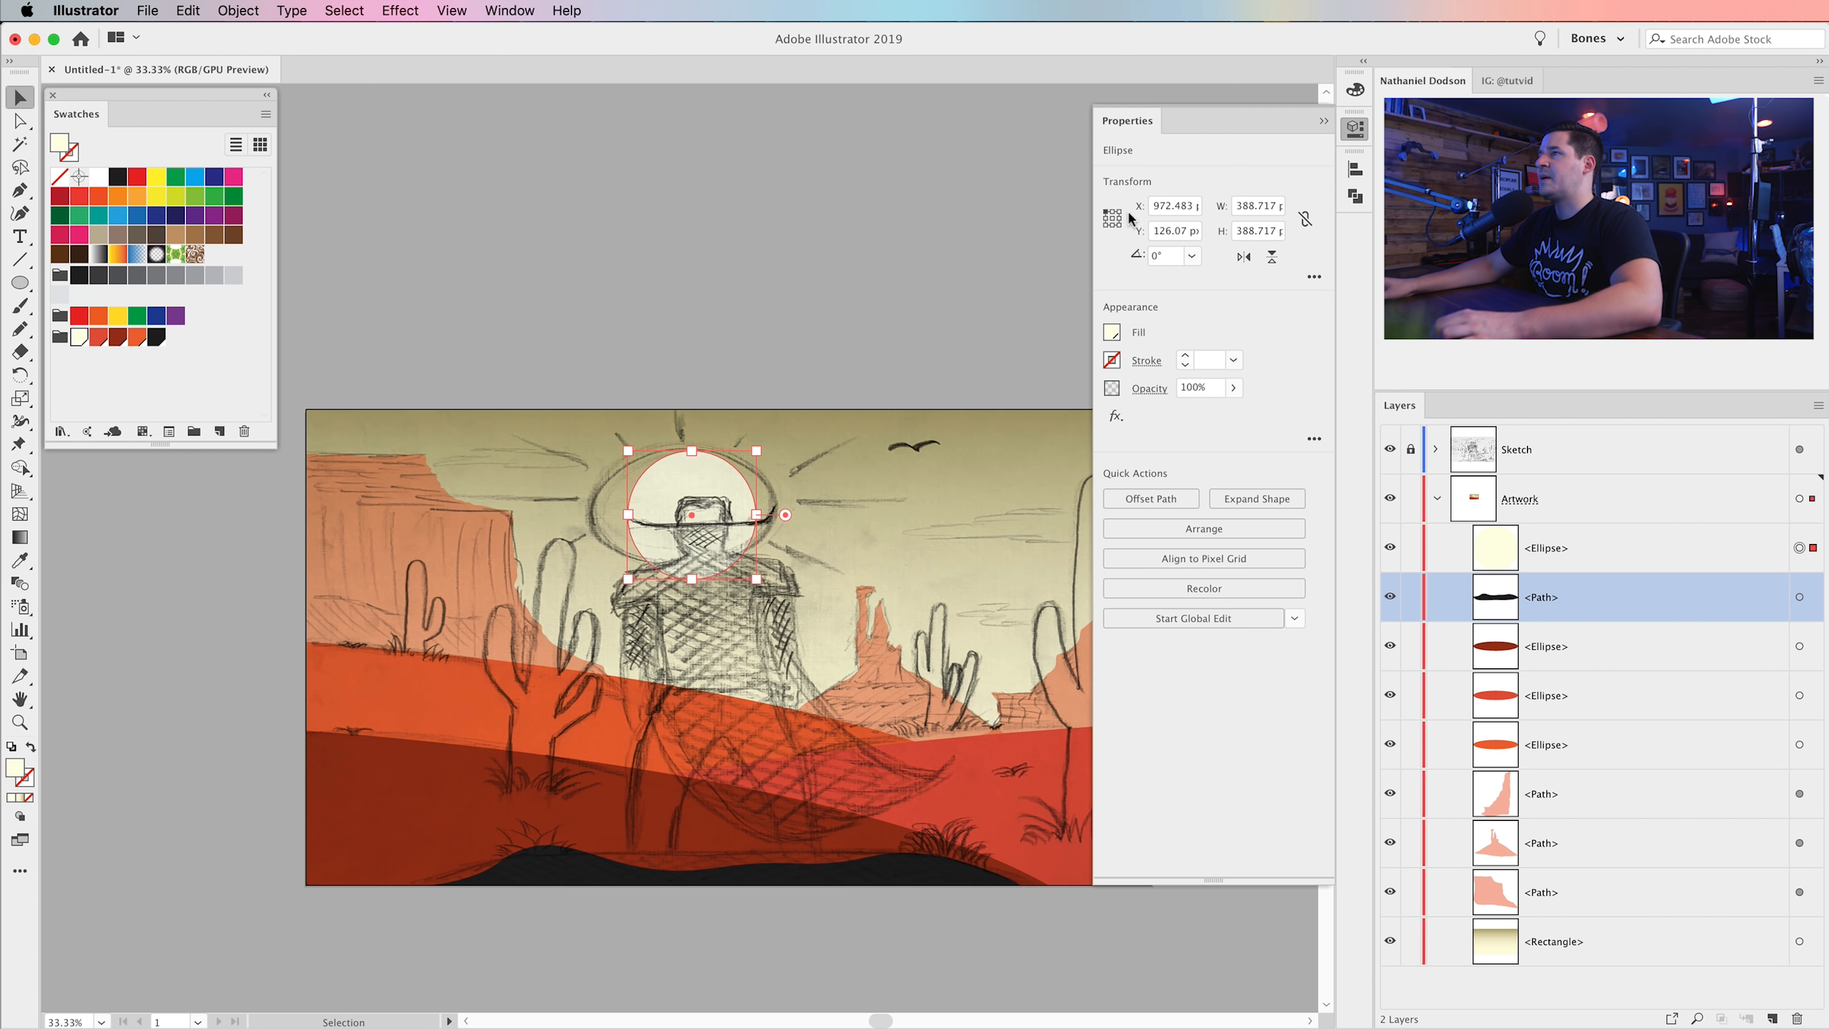
double_click(1217, 387)
text(60)
key(Return)
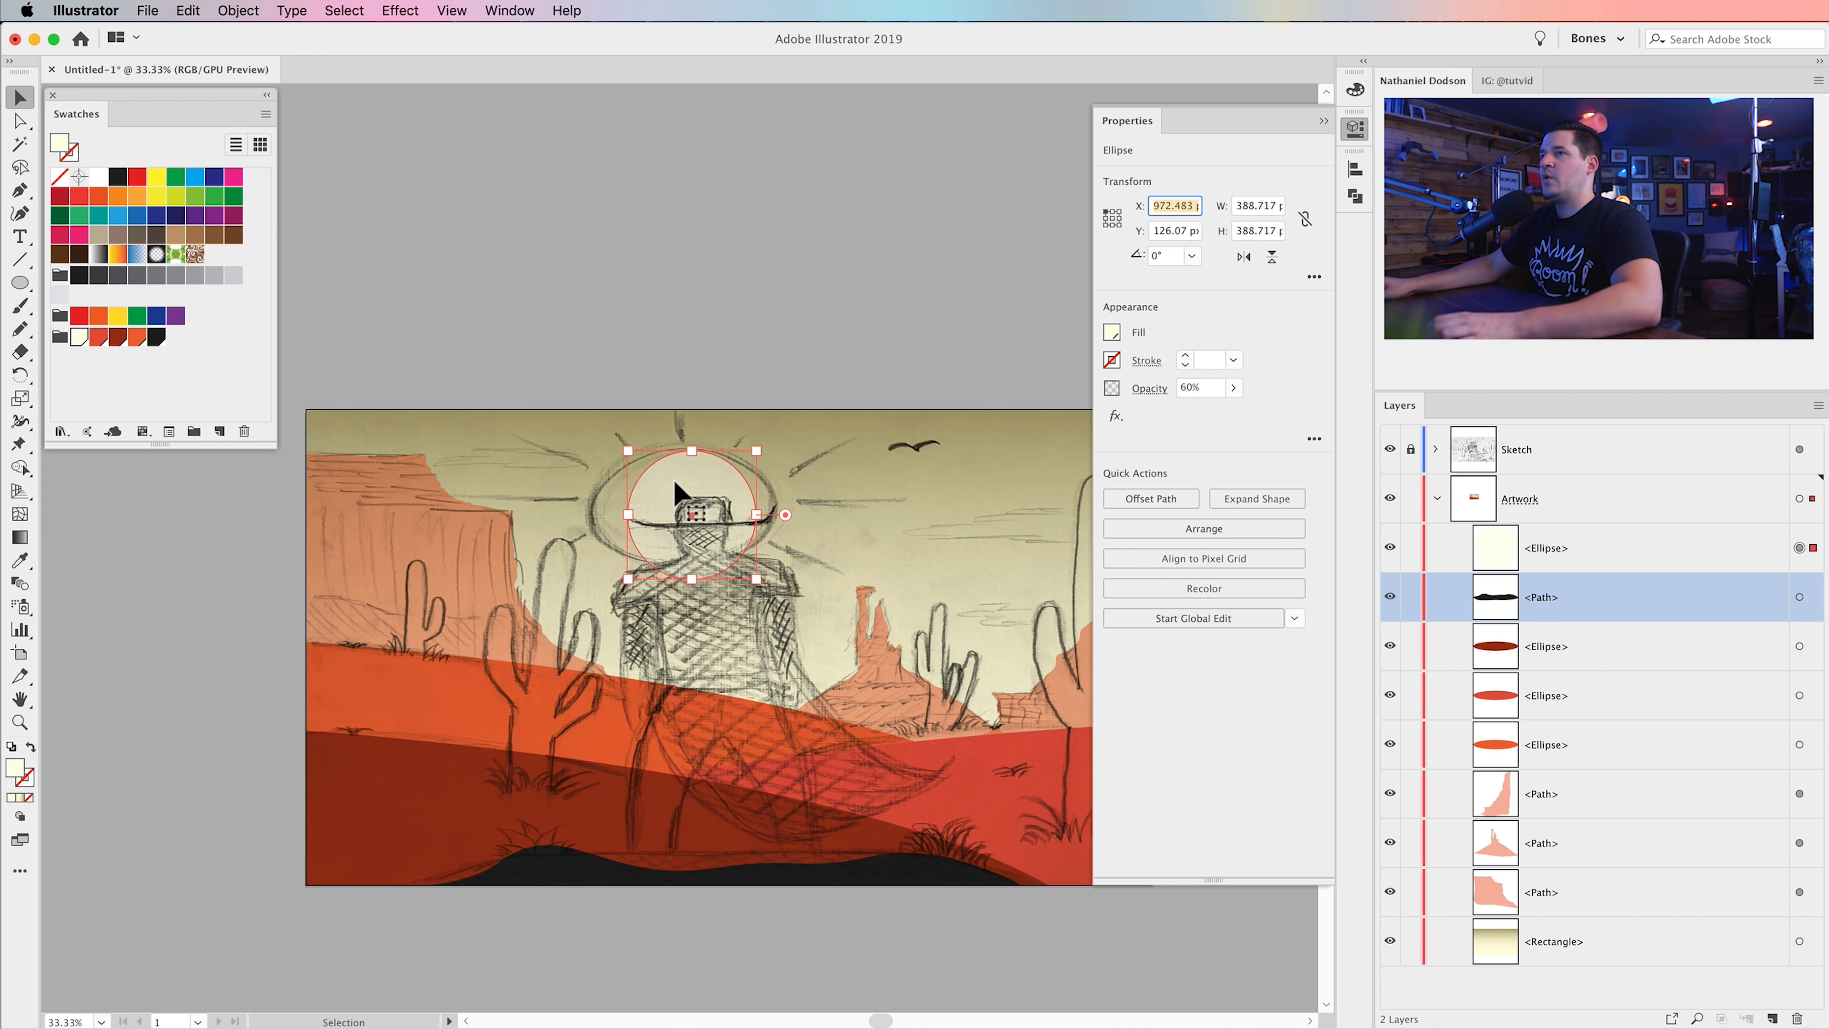
- Create a larger ring around the sun circle with Offset Path at 50 px, using Miter joins
click(237, 10)
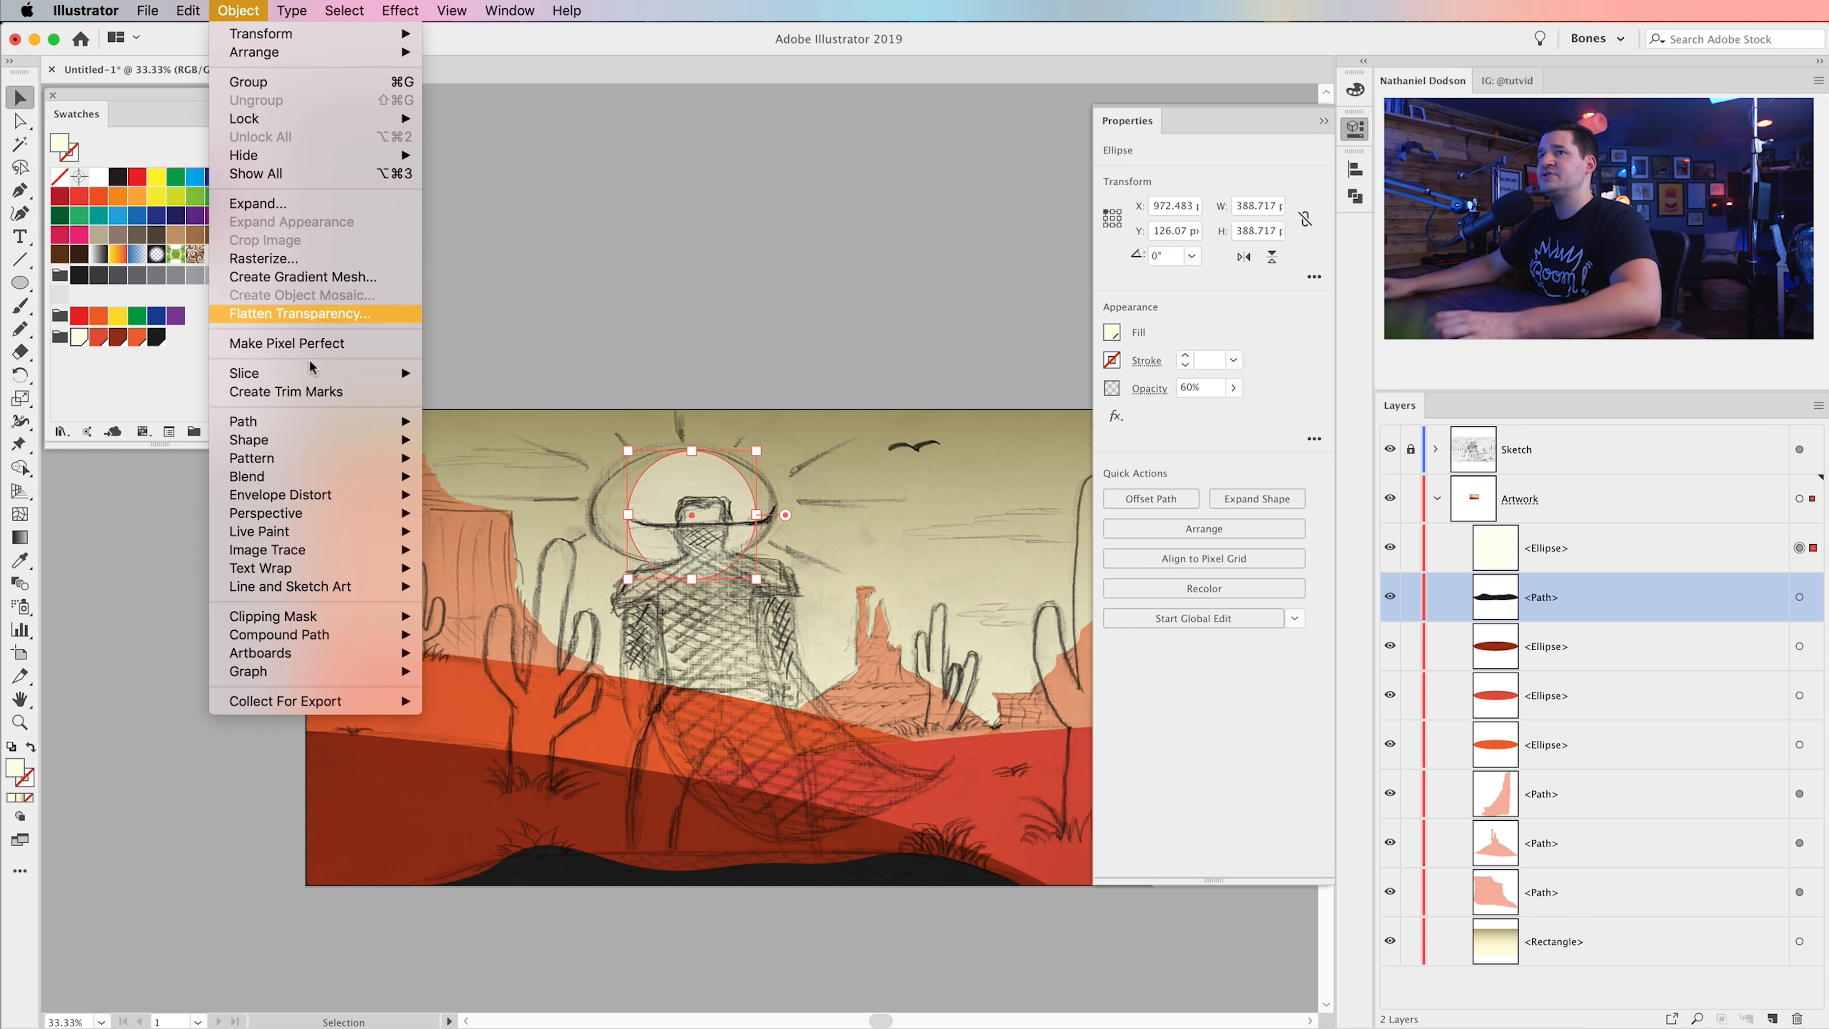
mouse_move(375, 420)
click(480, 490)
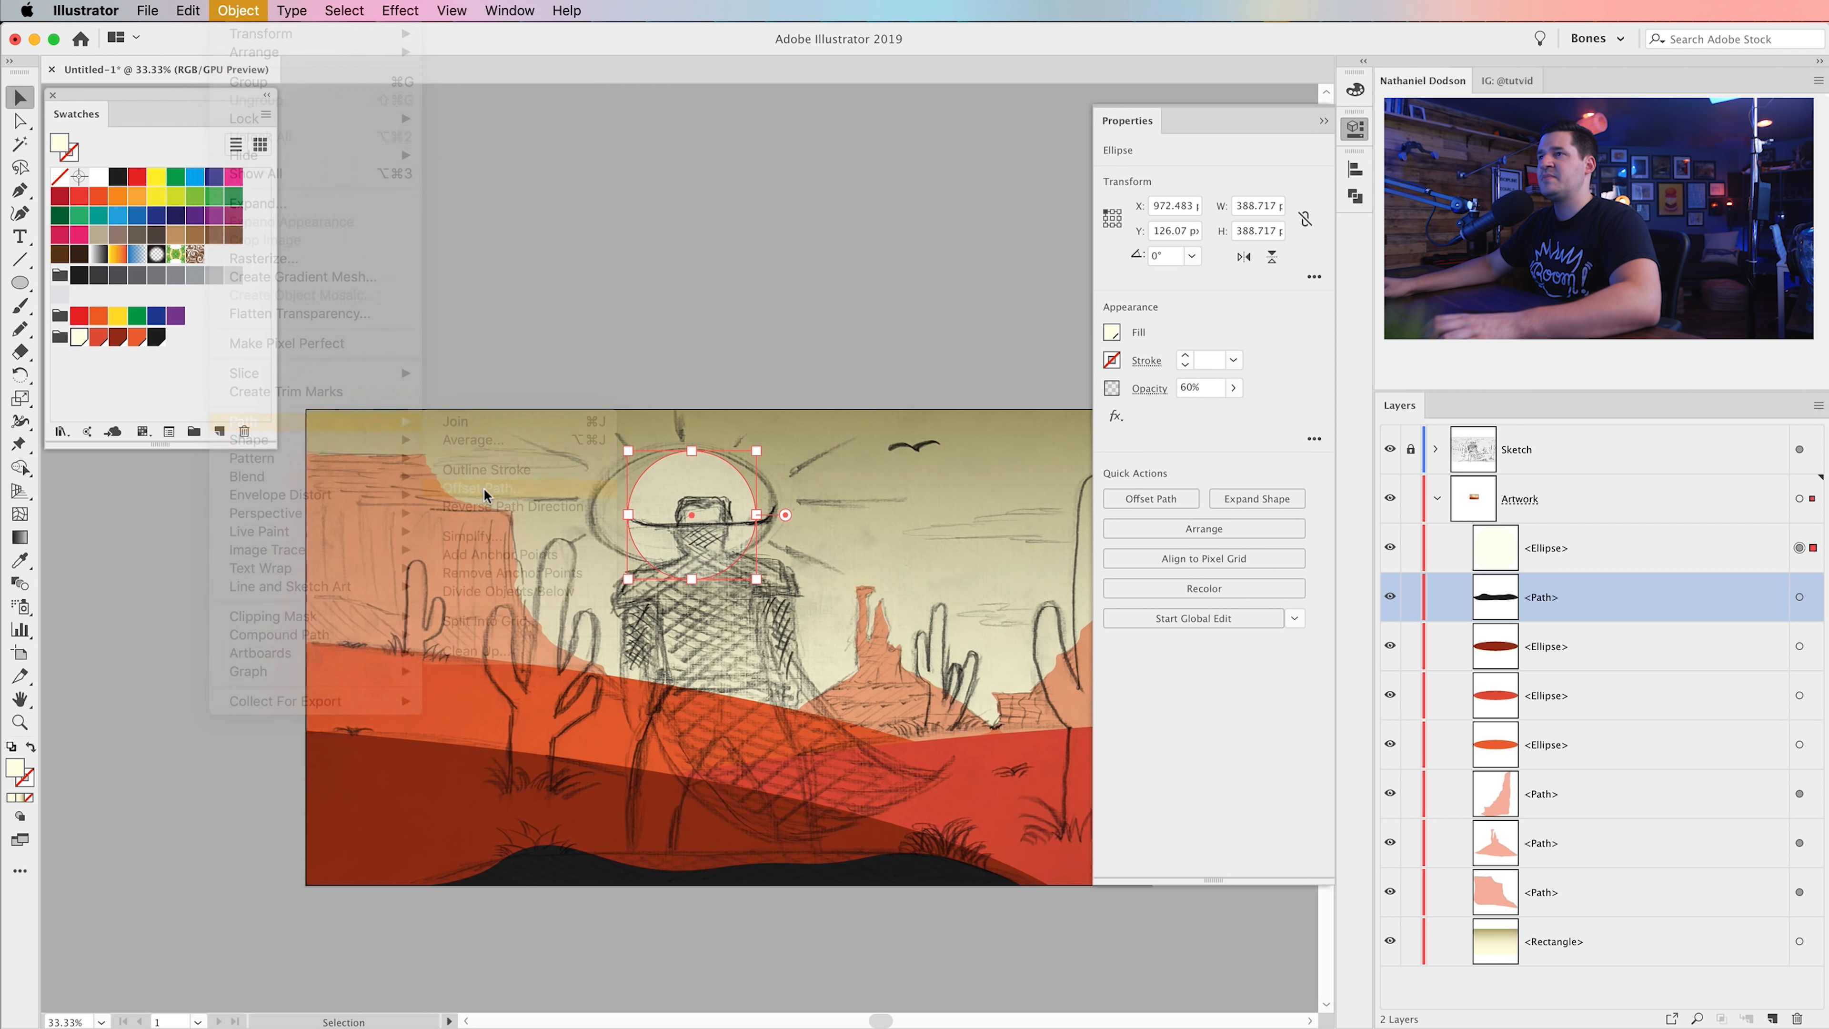
click(1110, 580)
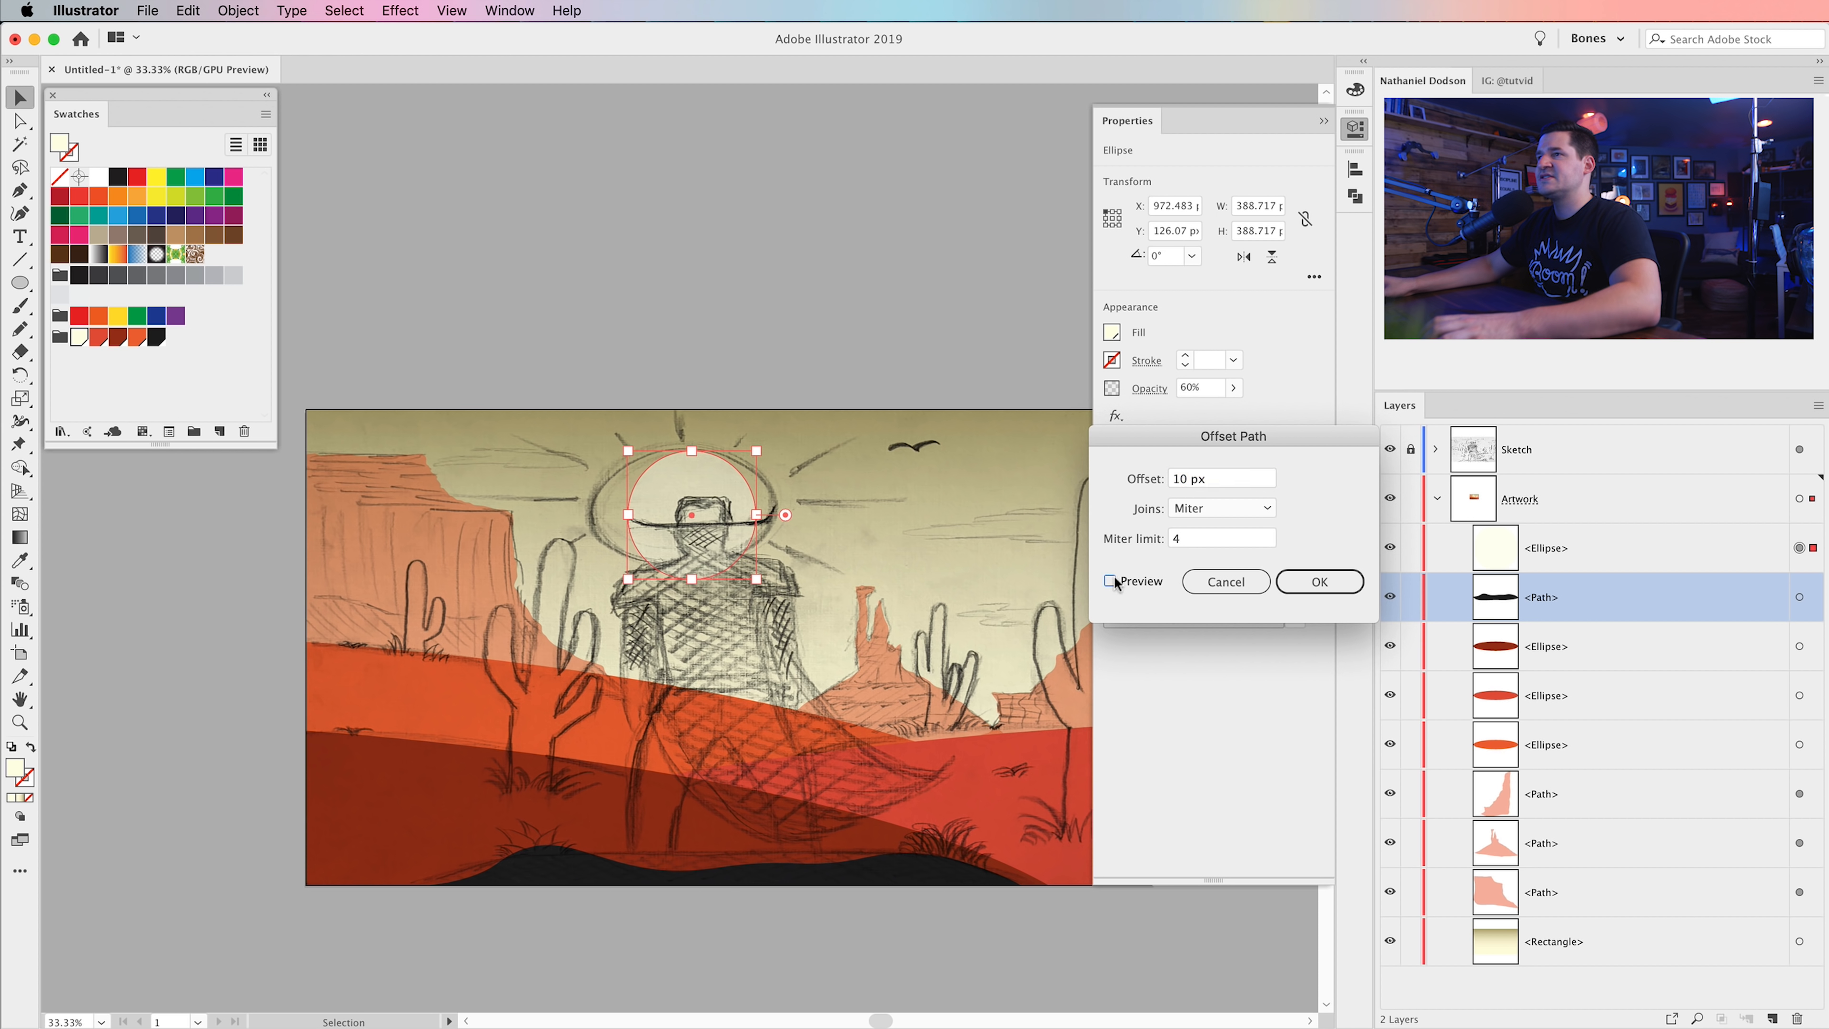
double_click(1197, 479)
text(30)
key(Tab)
key(shift+Tab)
text(50)
key(Tab)
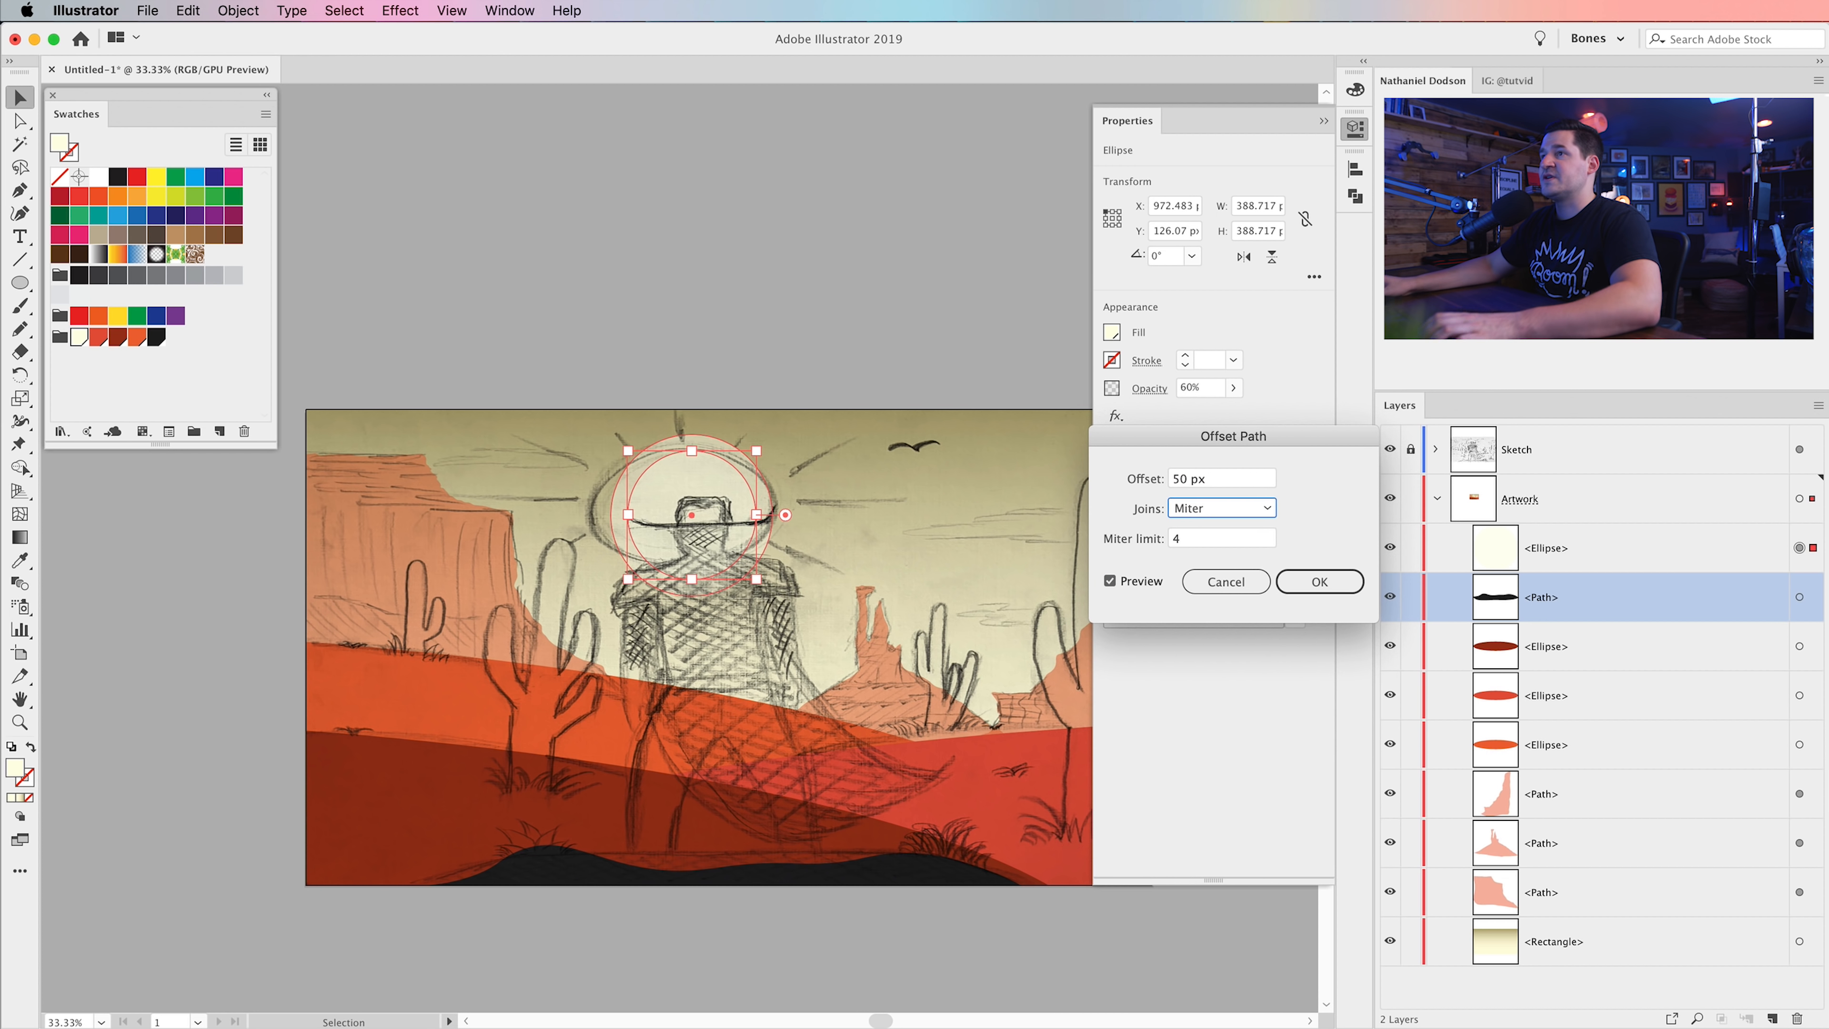
click(1353, 588)
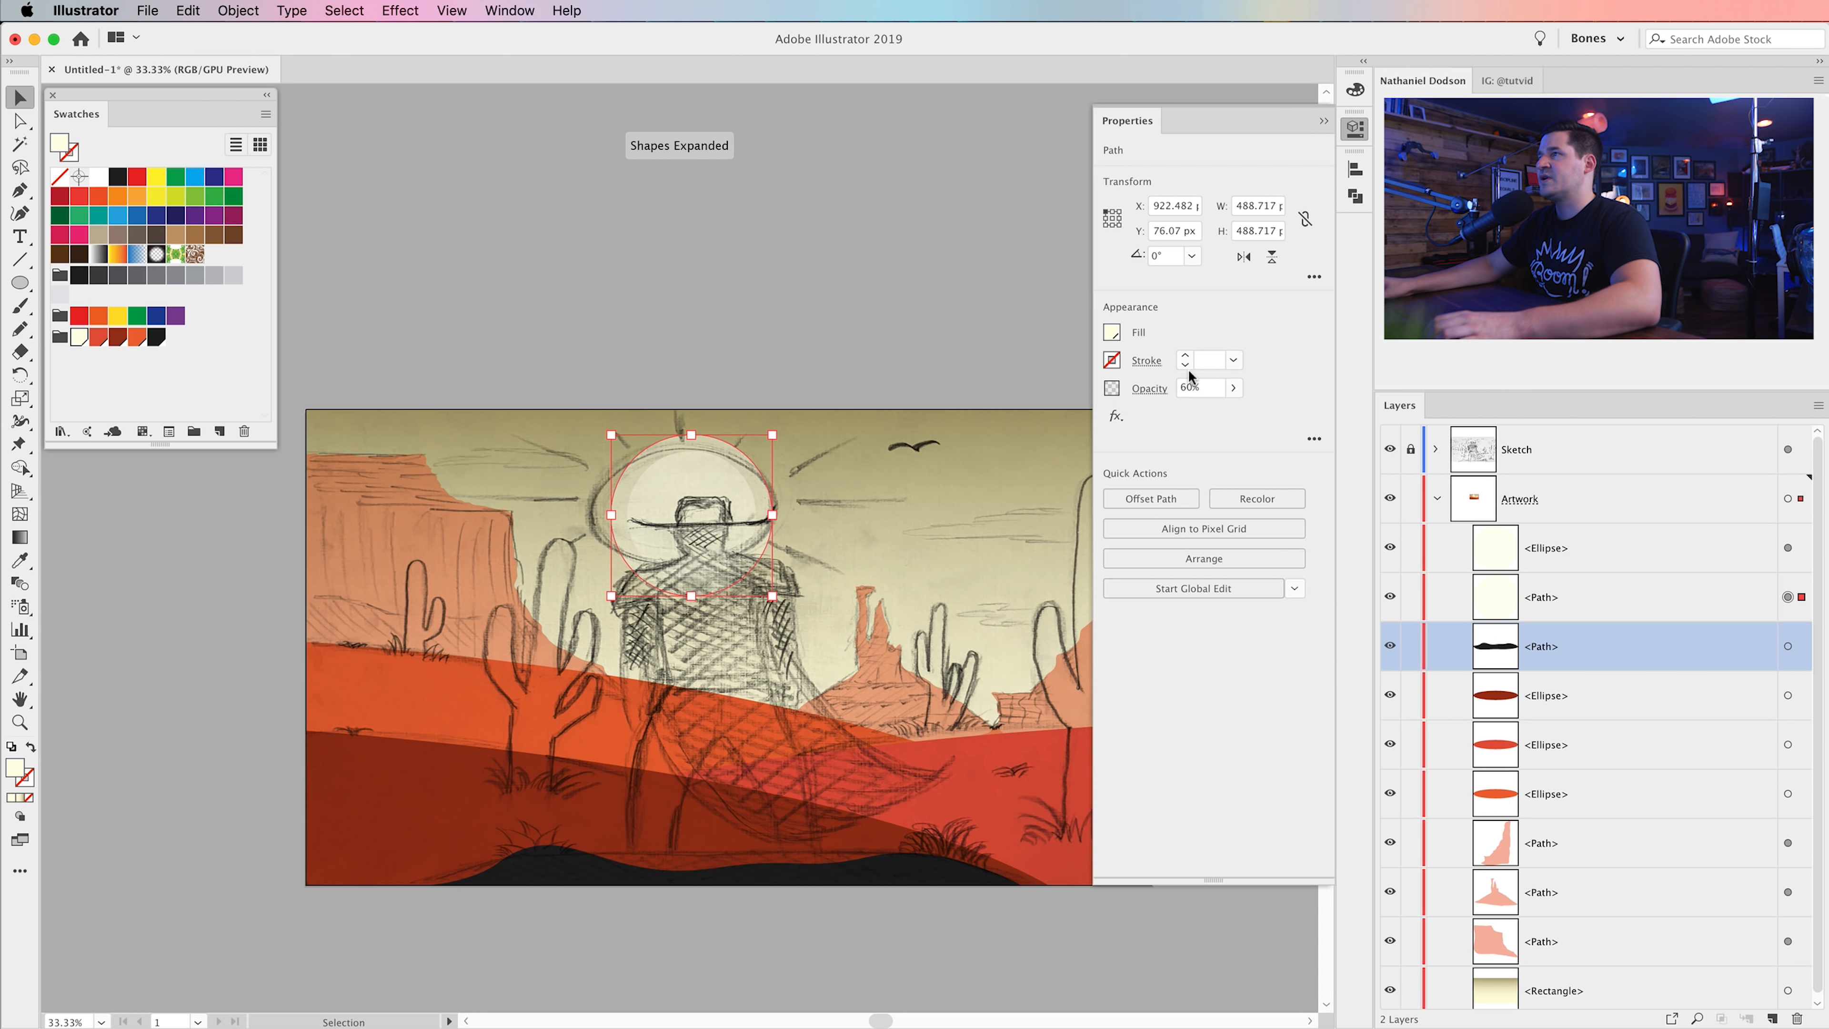
- Set the opacity of the first offset ring around the sun to 50%
click(1199, 388)
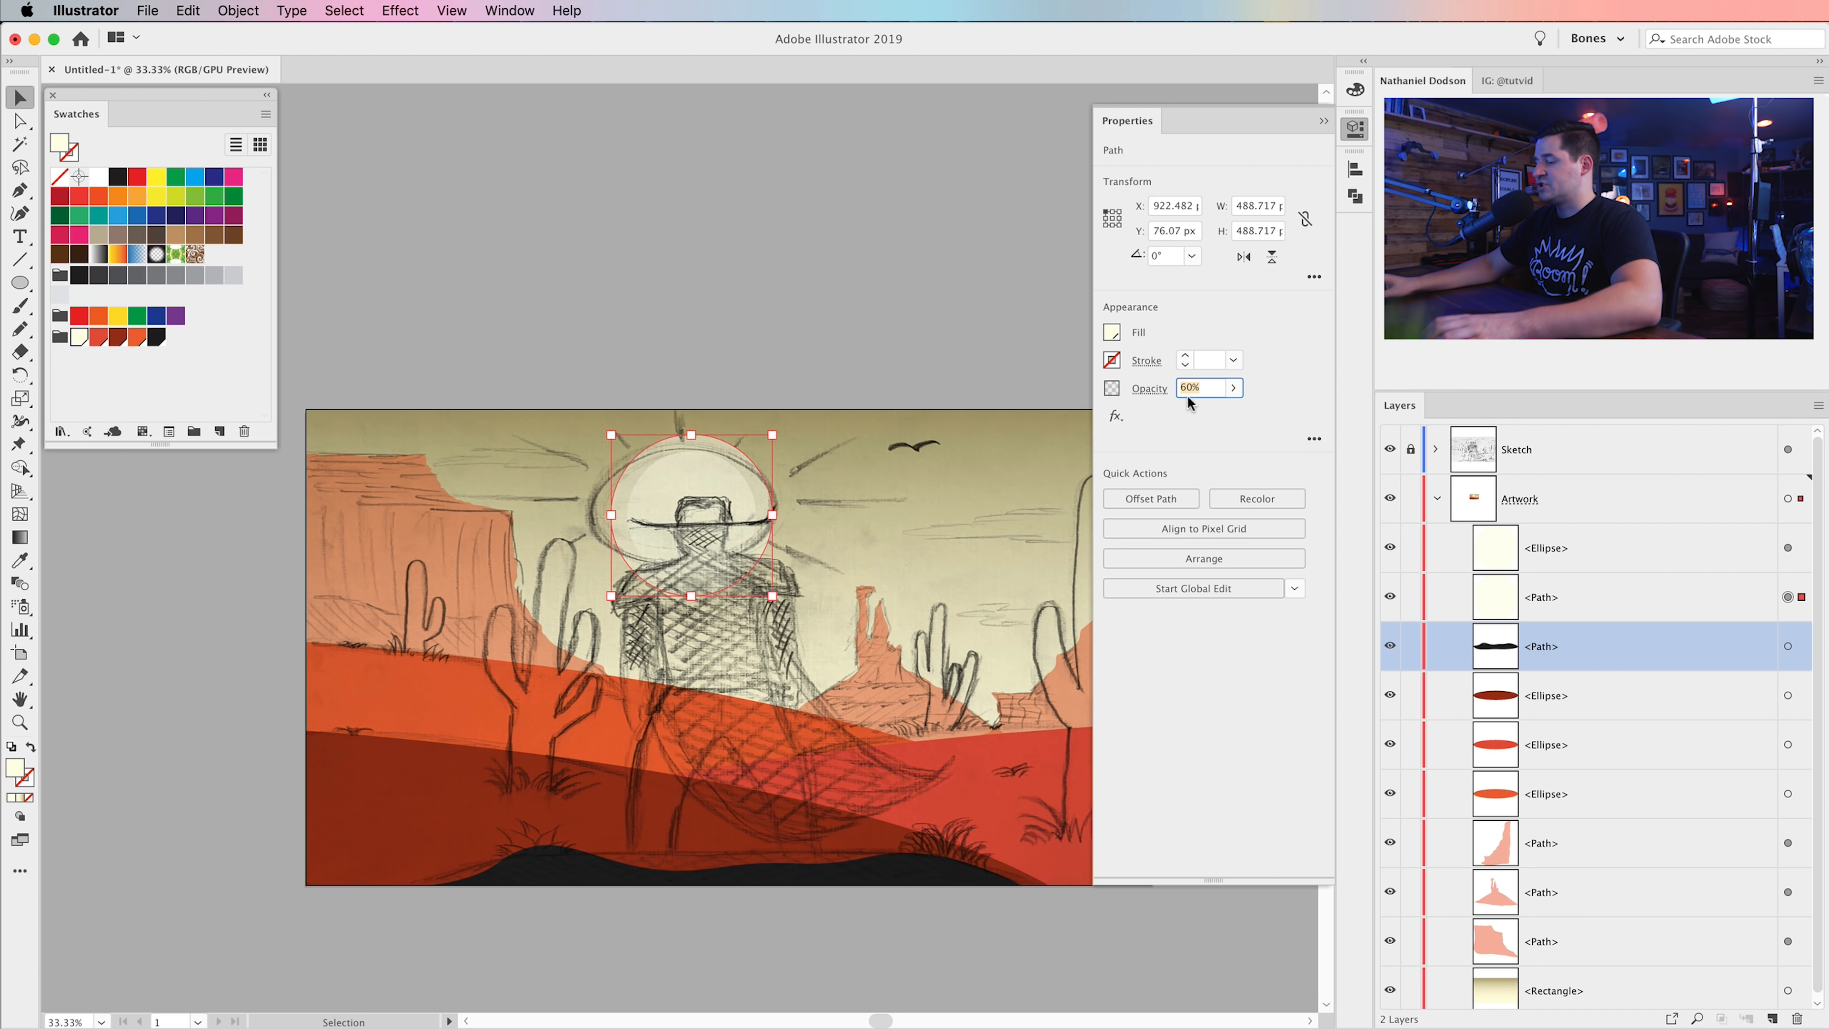
text(50)
key(Tab)
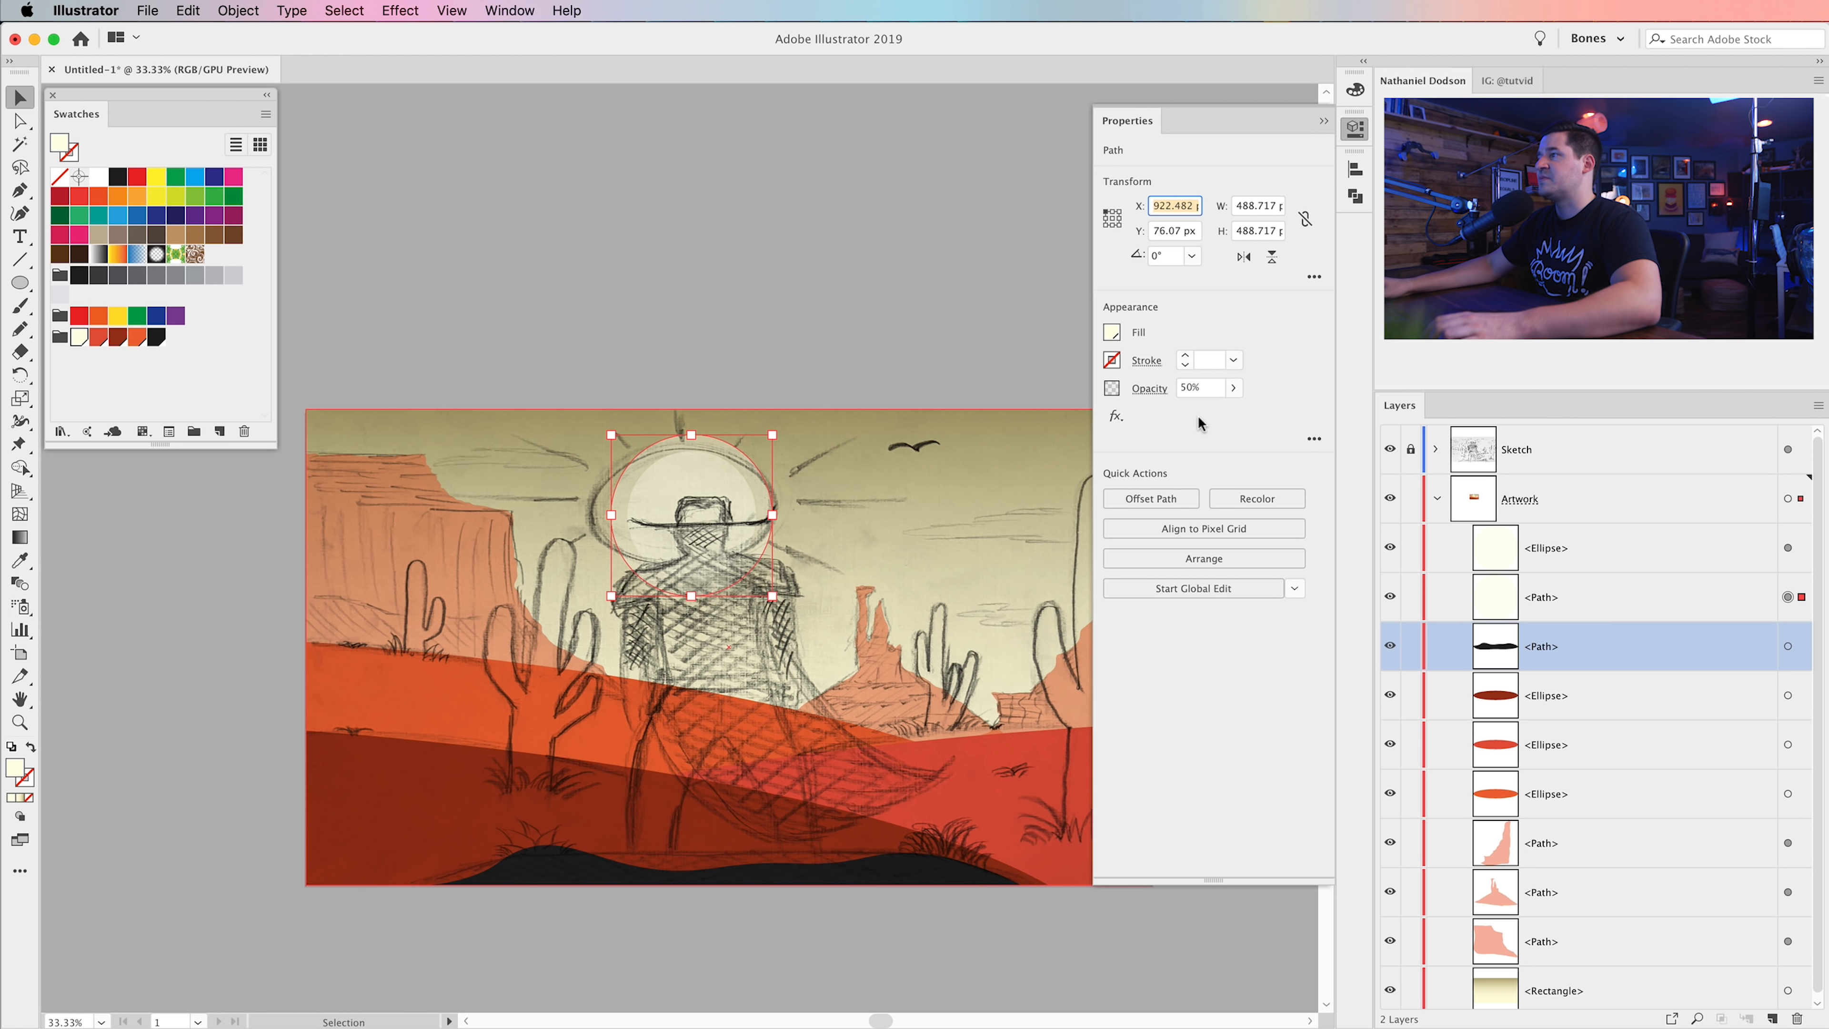
- Offset the first sun ring by 50 px to make a second ring, and set its opacity to 40%
click(223, 9)
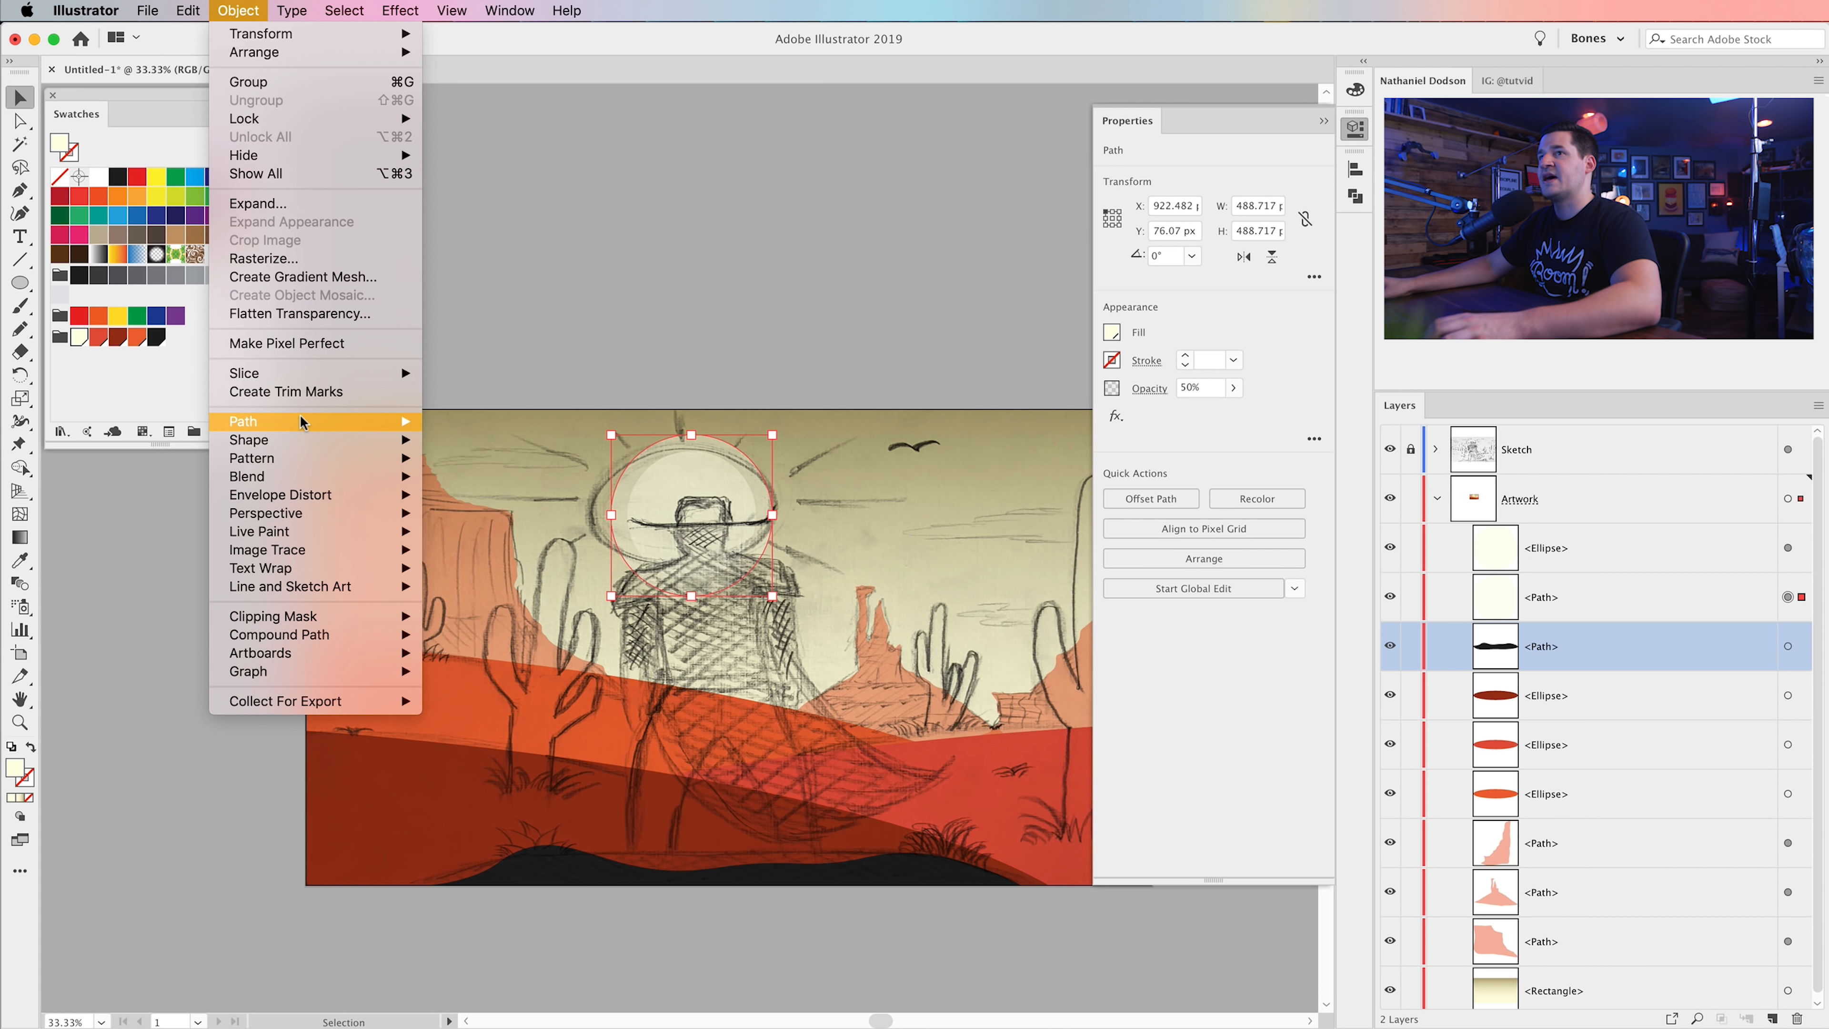
mouse_move(375, 421)
click(468, 489)
click(1340, 585)
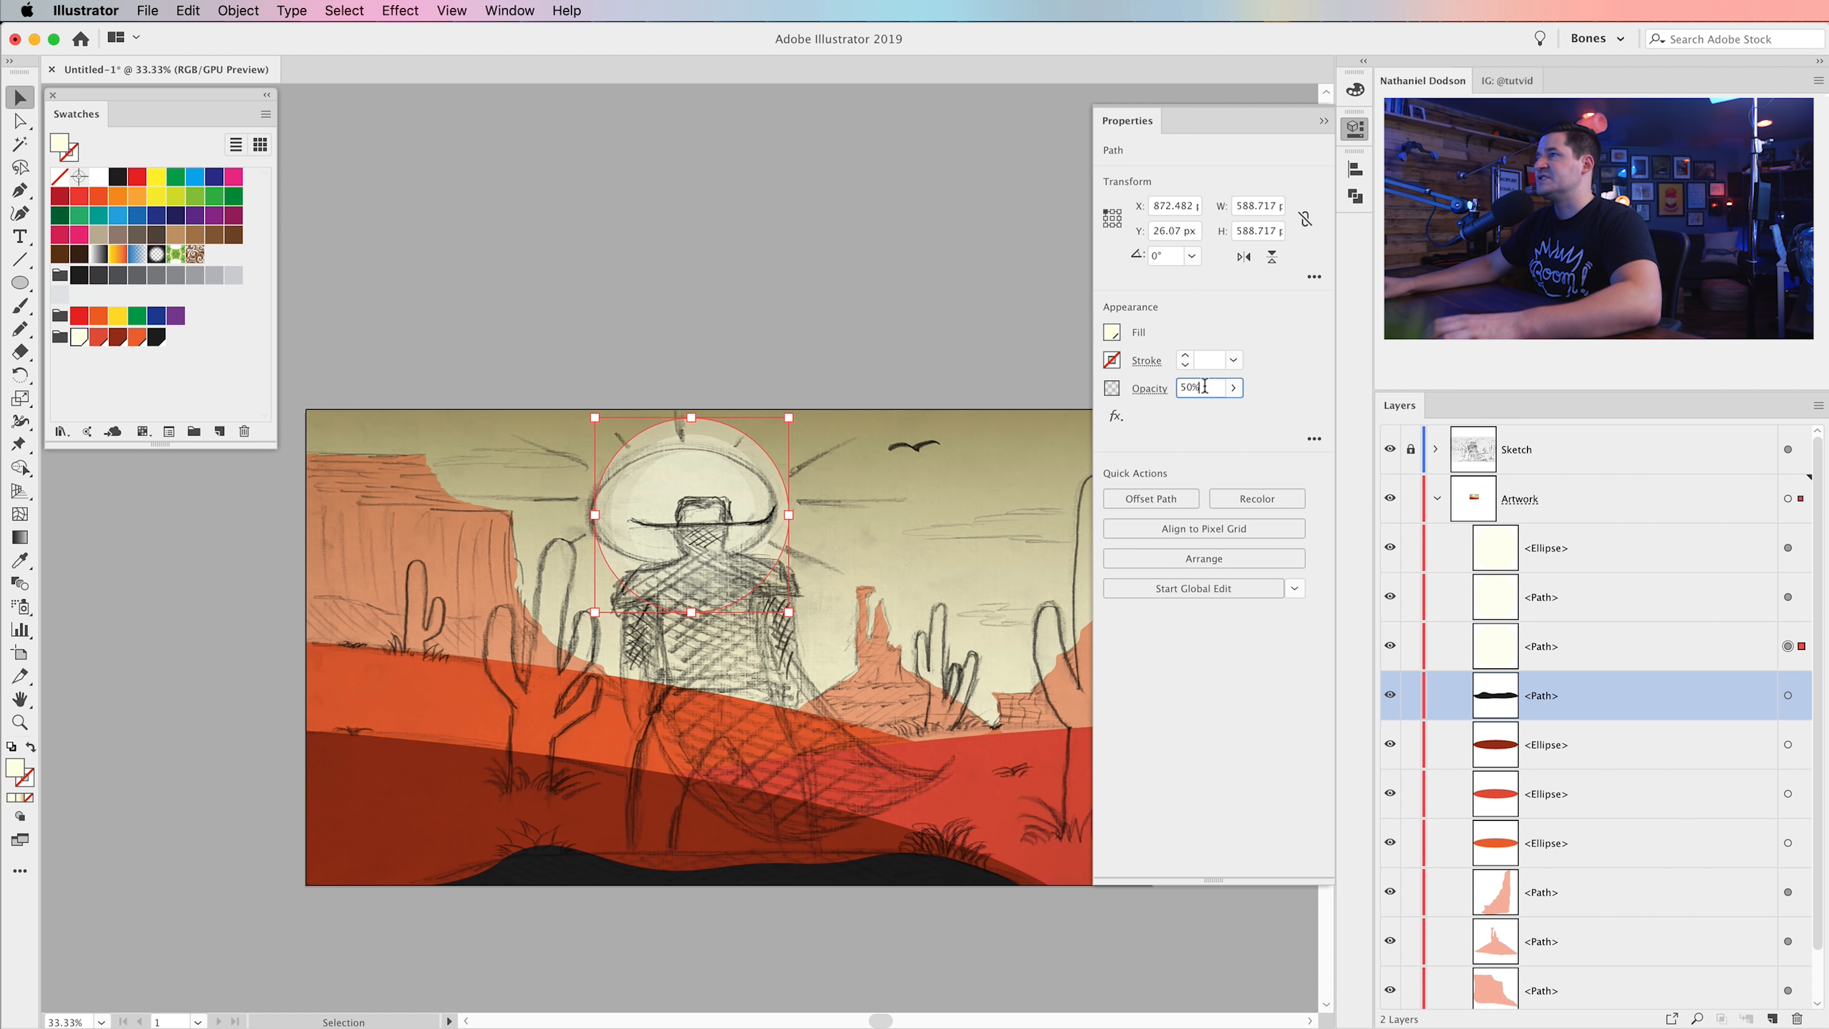
text(40)
key(Return)
- Offset the second sun ring by 50 px to make a third ring, and set its opacity to 30%
click(237, 10)
mouse_move(374, 421)
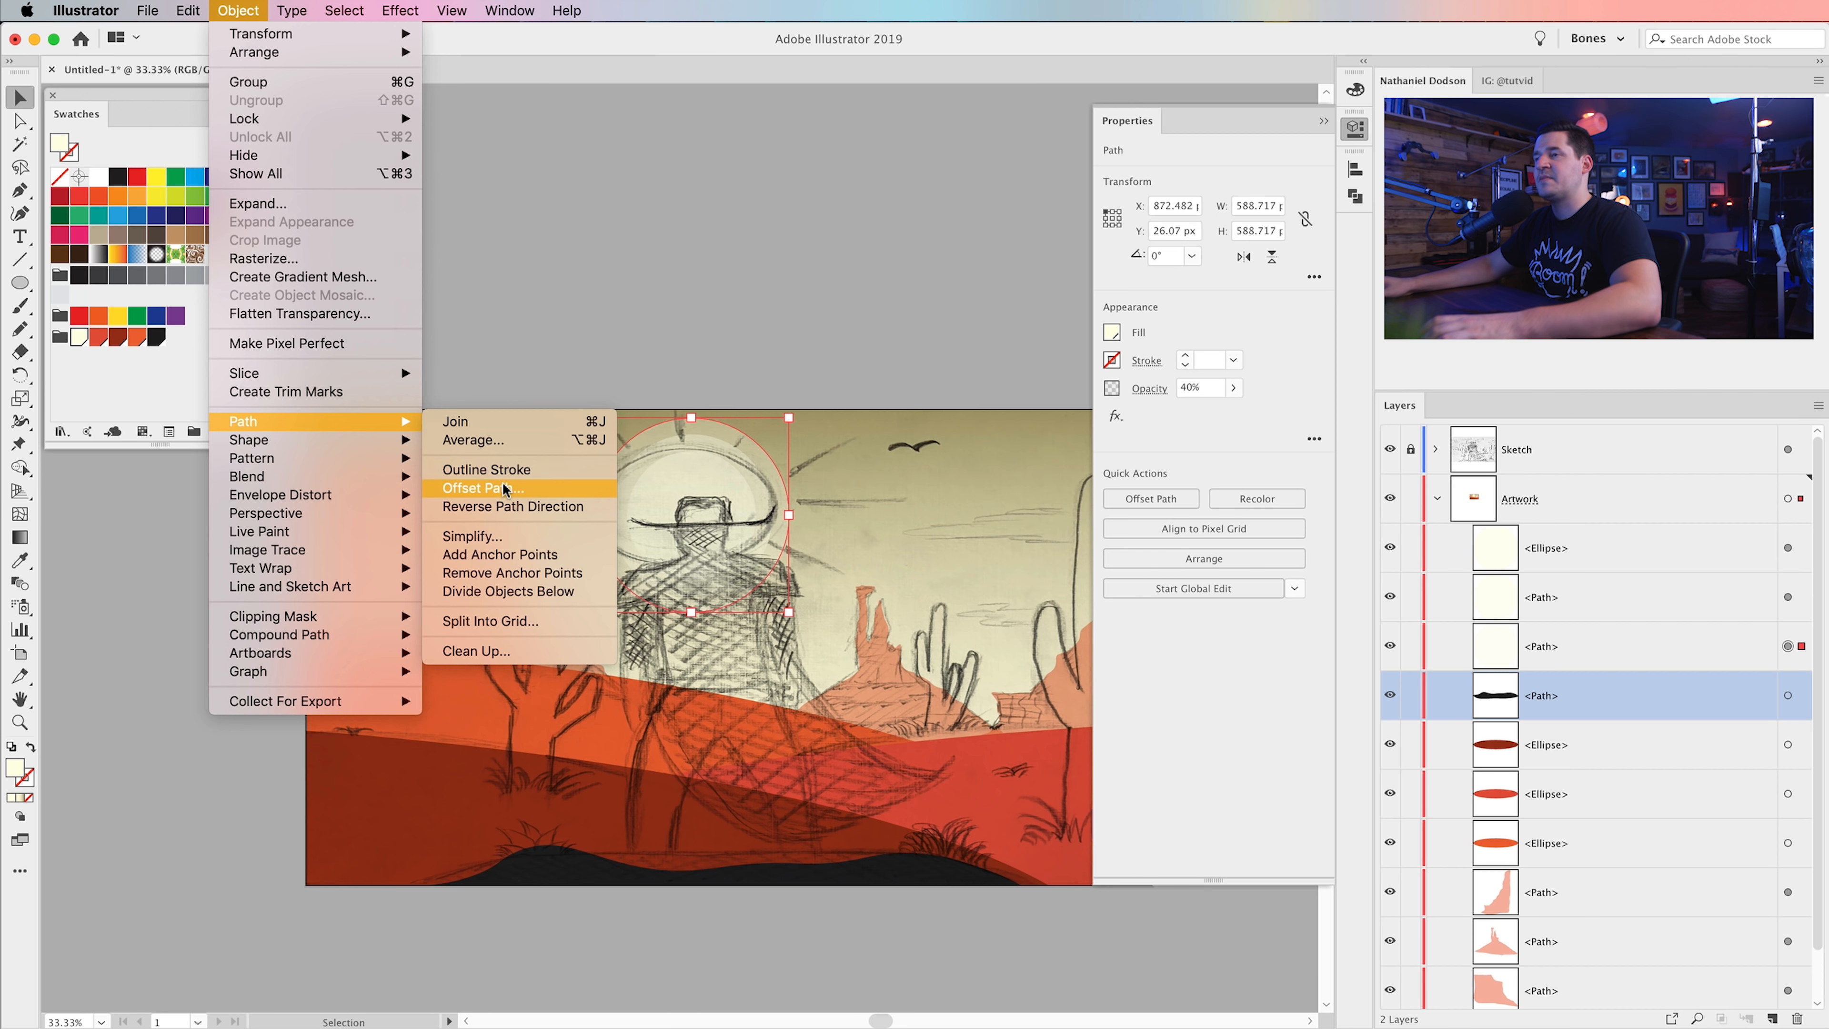
click(469, 489)
click(1317, 583)
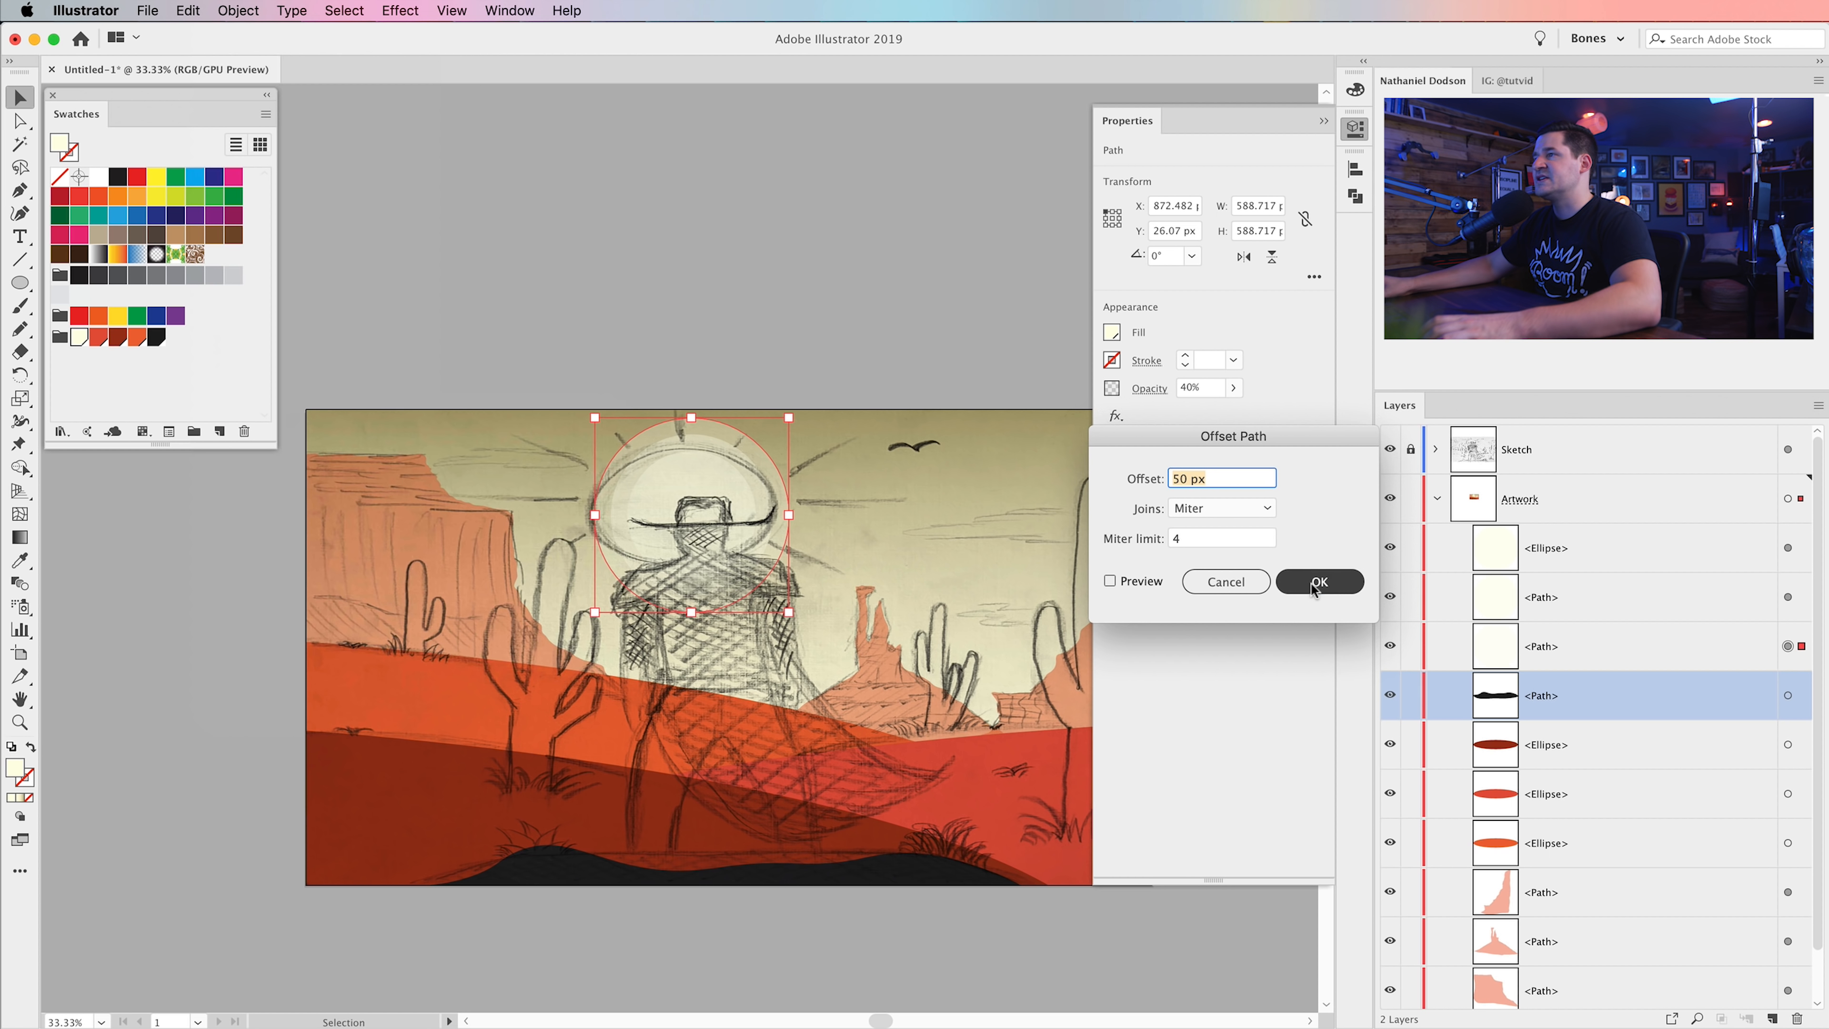
double_click(1205, 387)
text(30)
key(Tab)
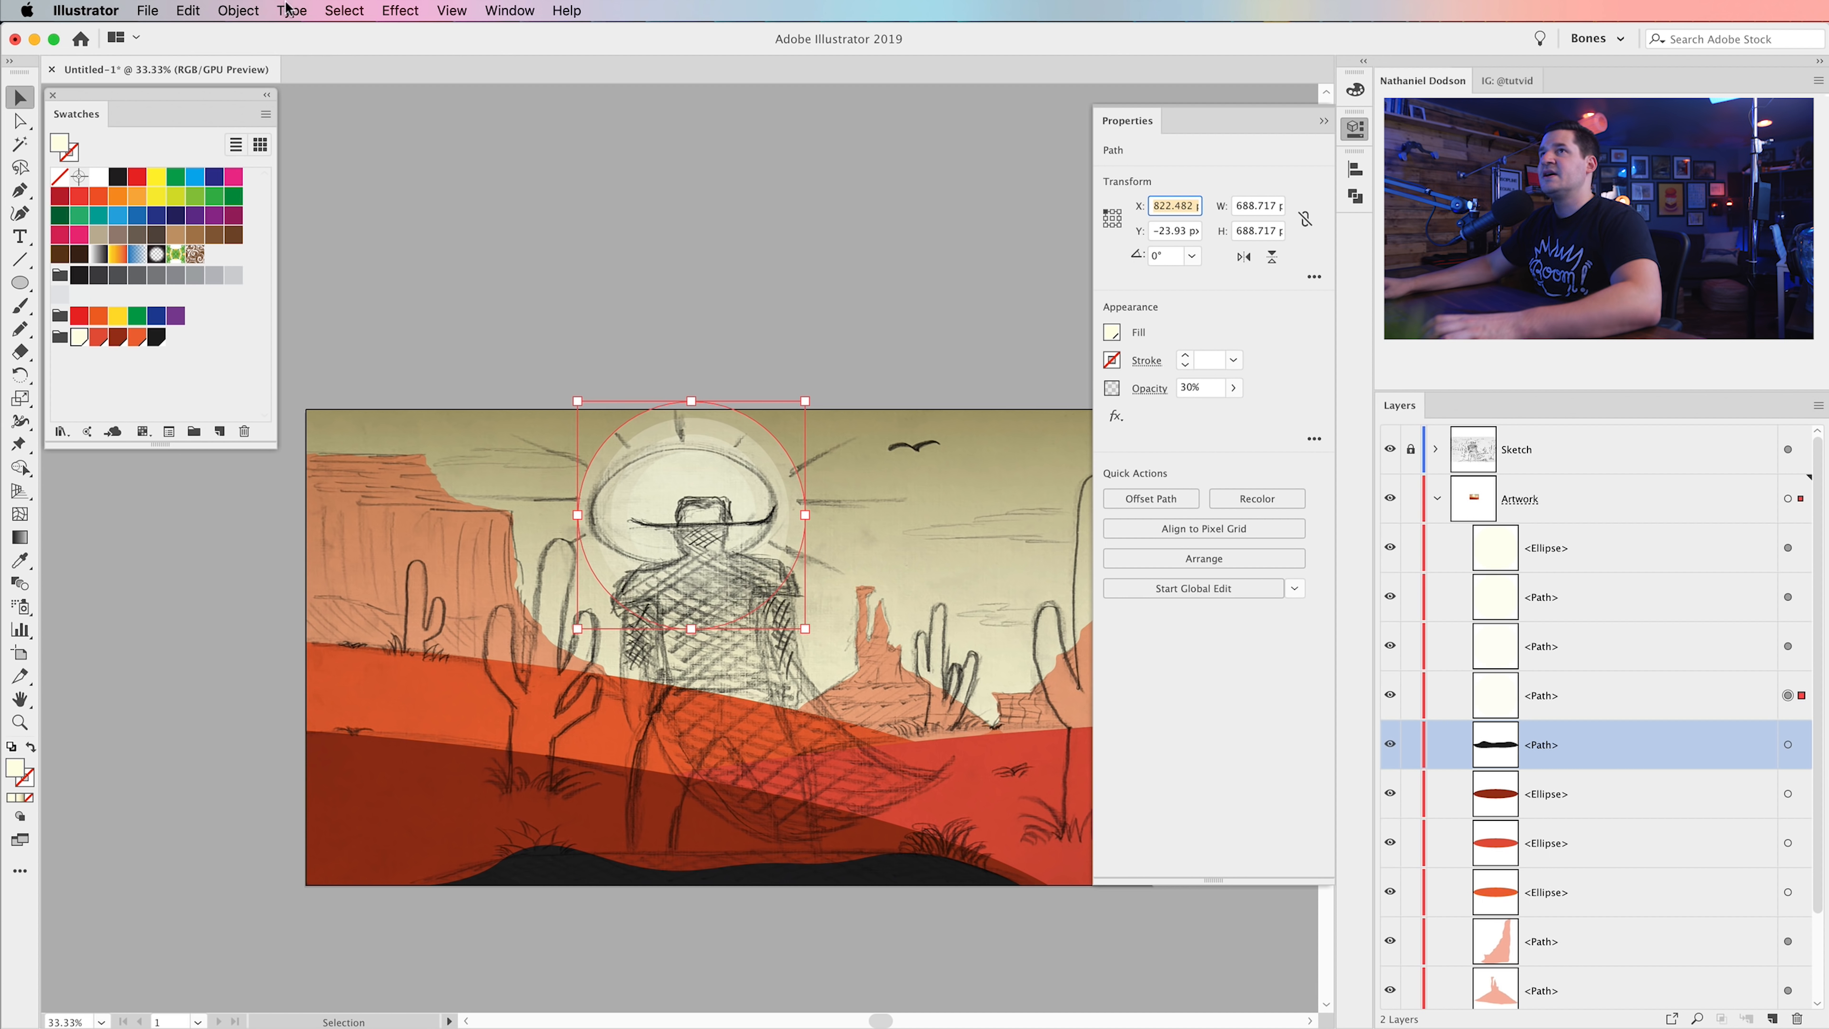
- Offset the third sun ring by 50 px to make a fourth ring, and set its opacity to 20%
click(238, 10)
mouse_move(342, 421)
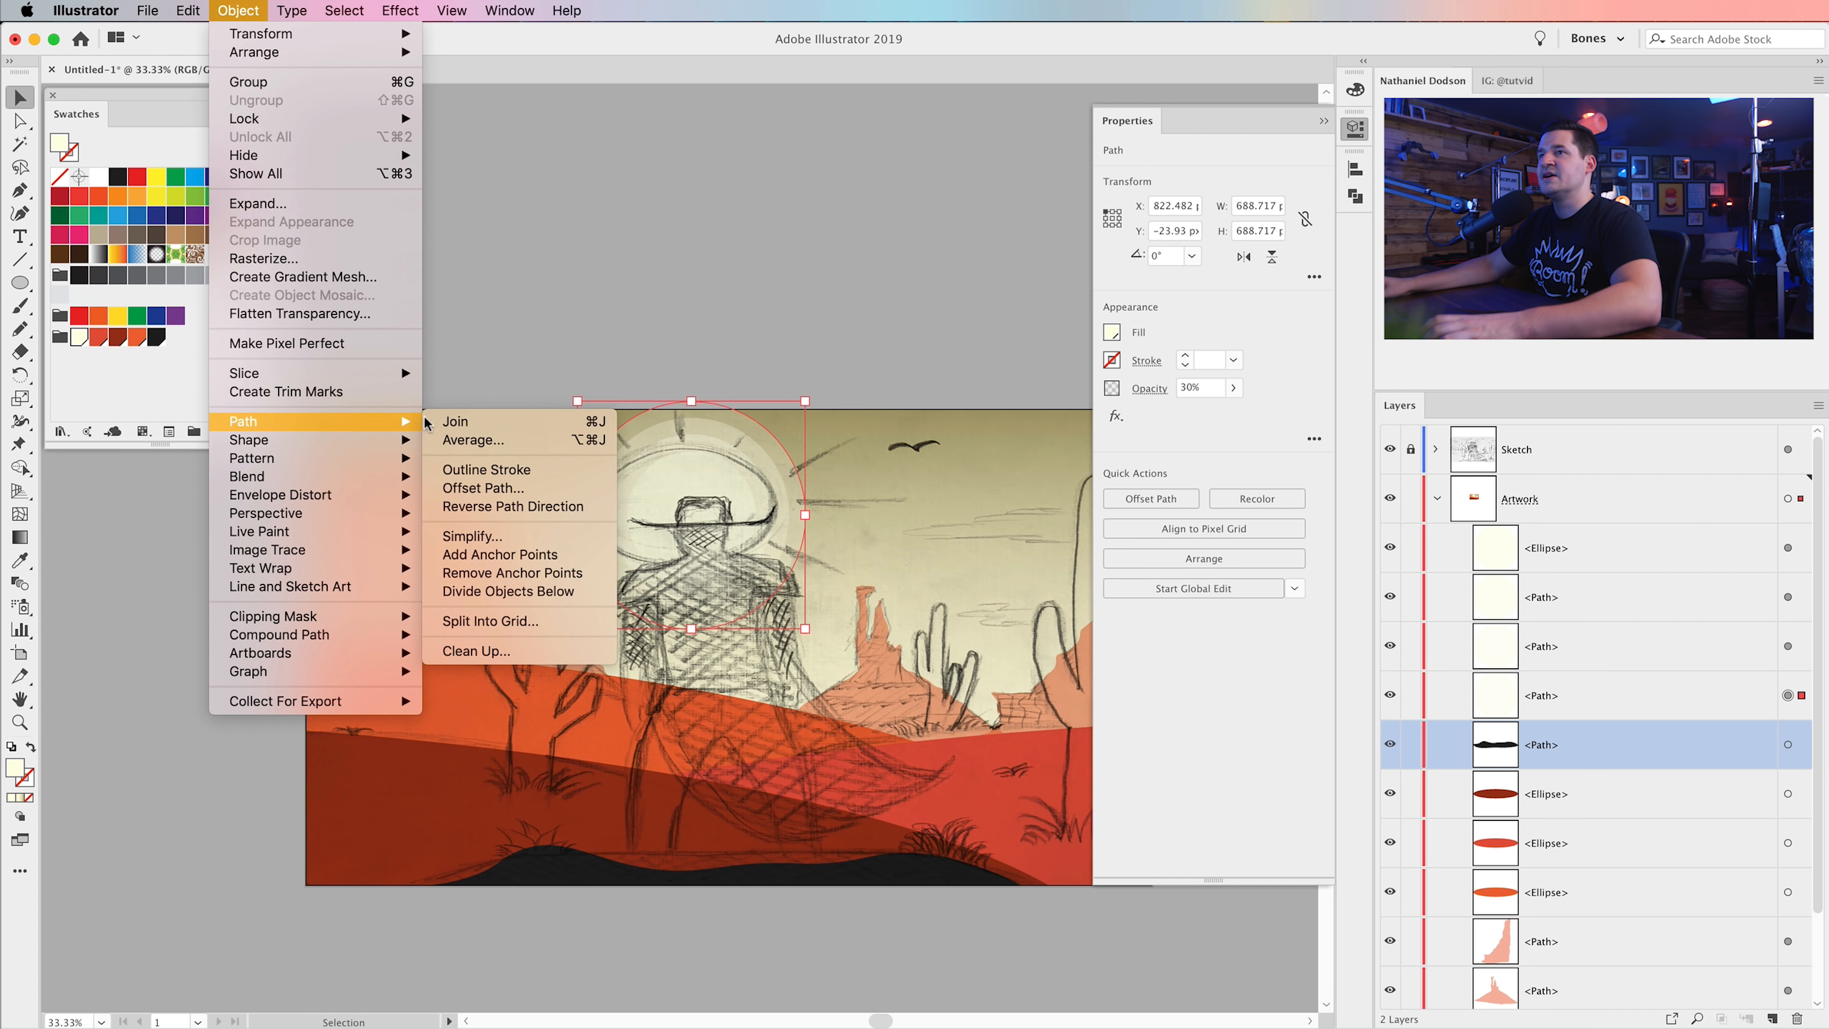
click(479, 488)
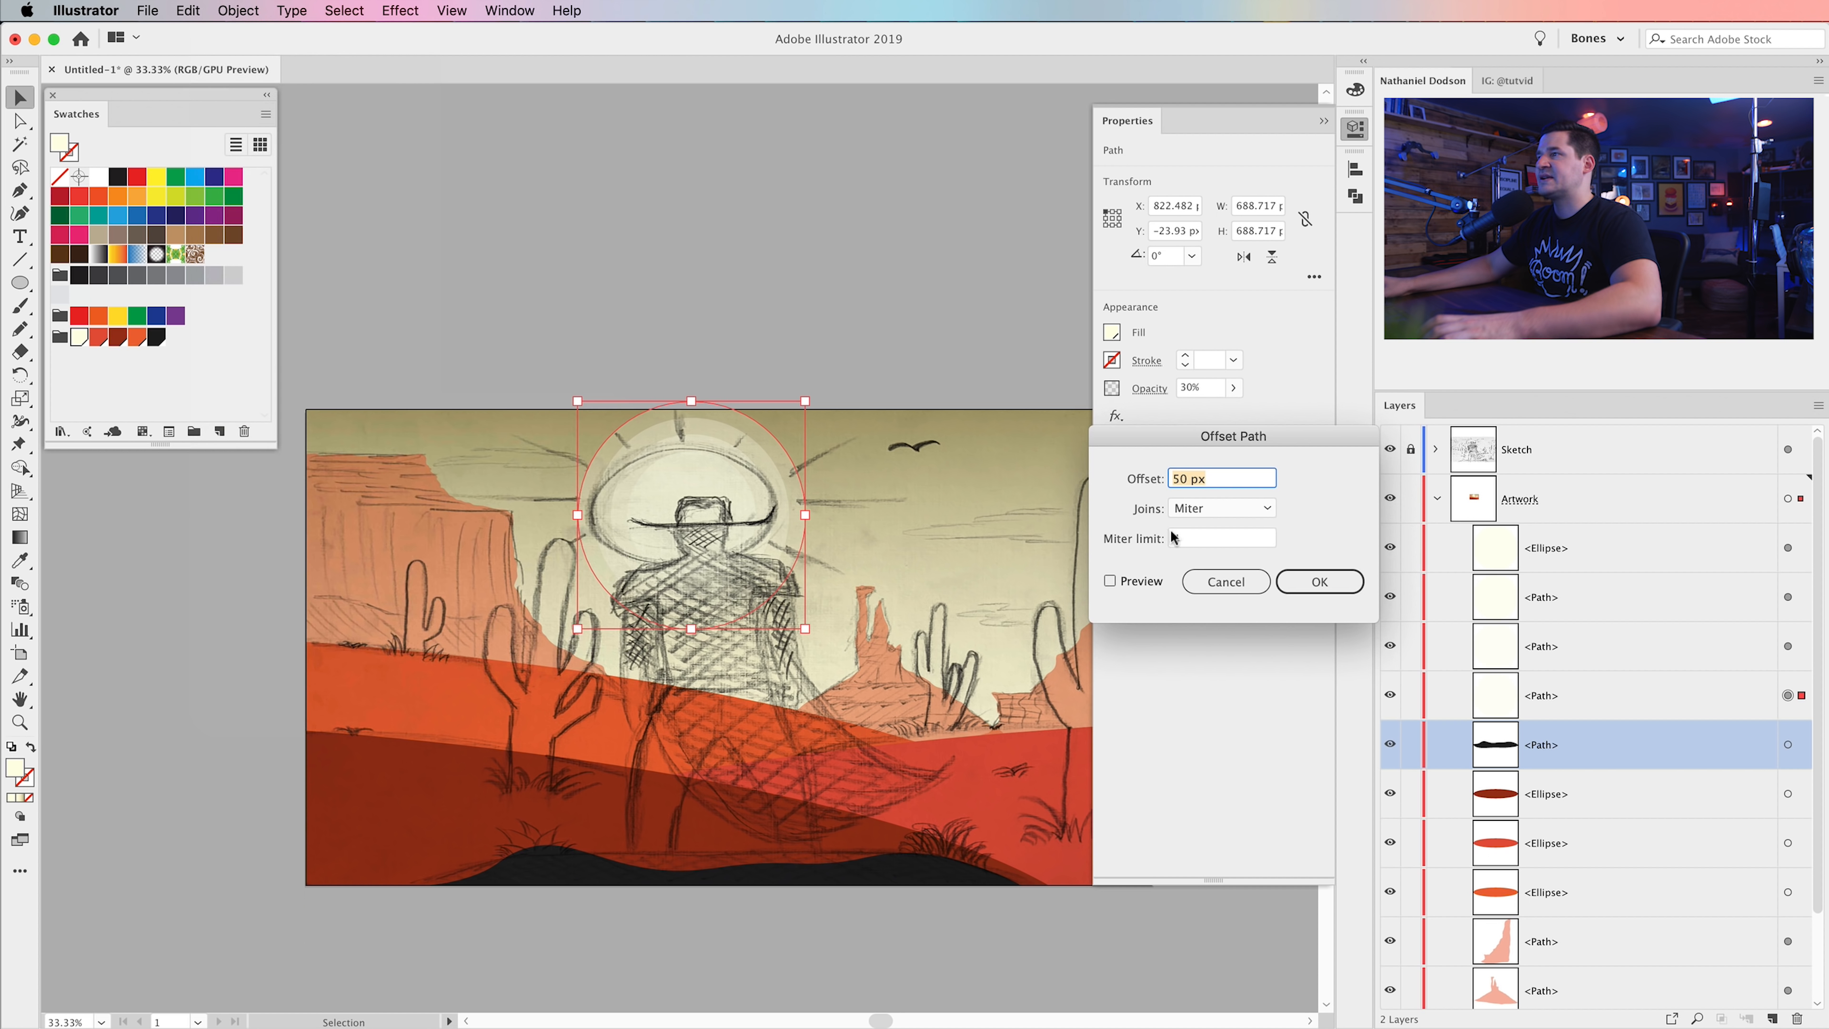
click(1319, 581)
text(20)
key(Tab)
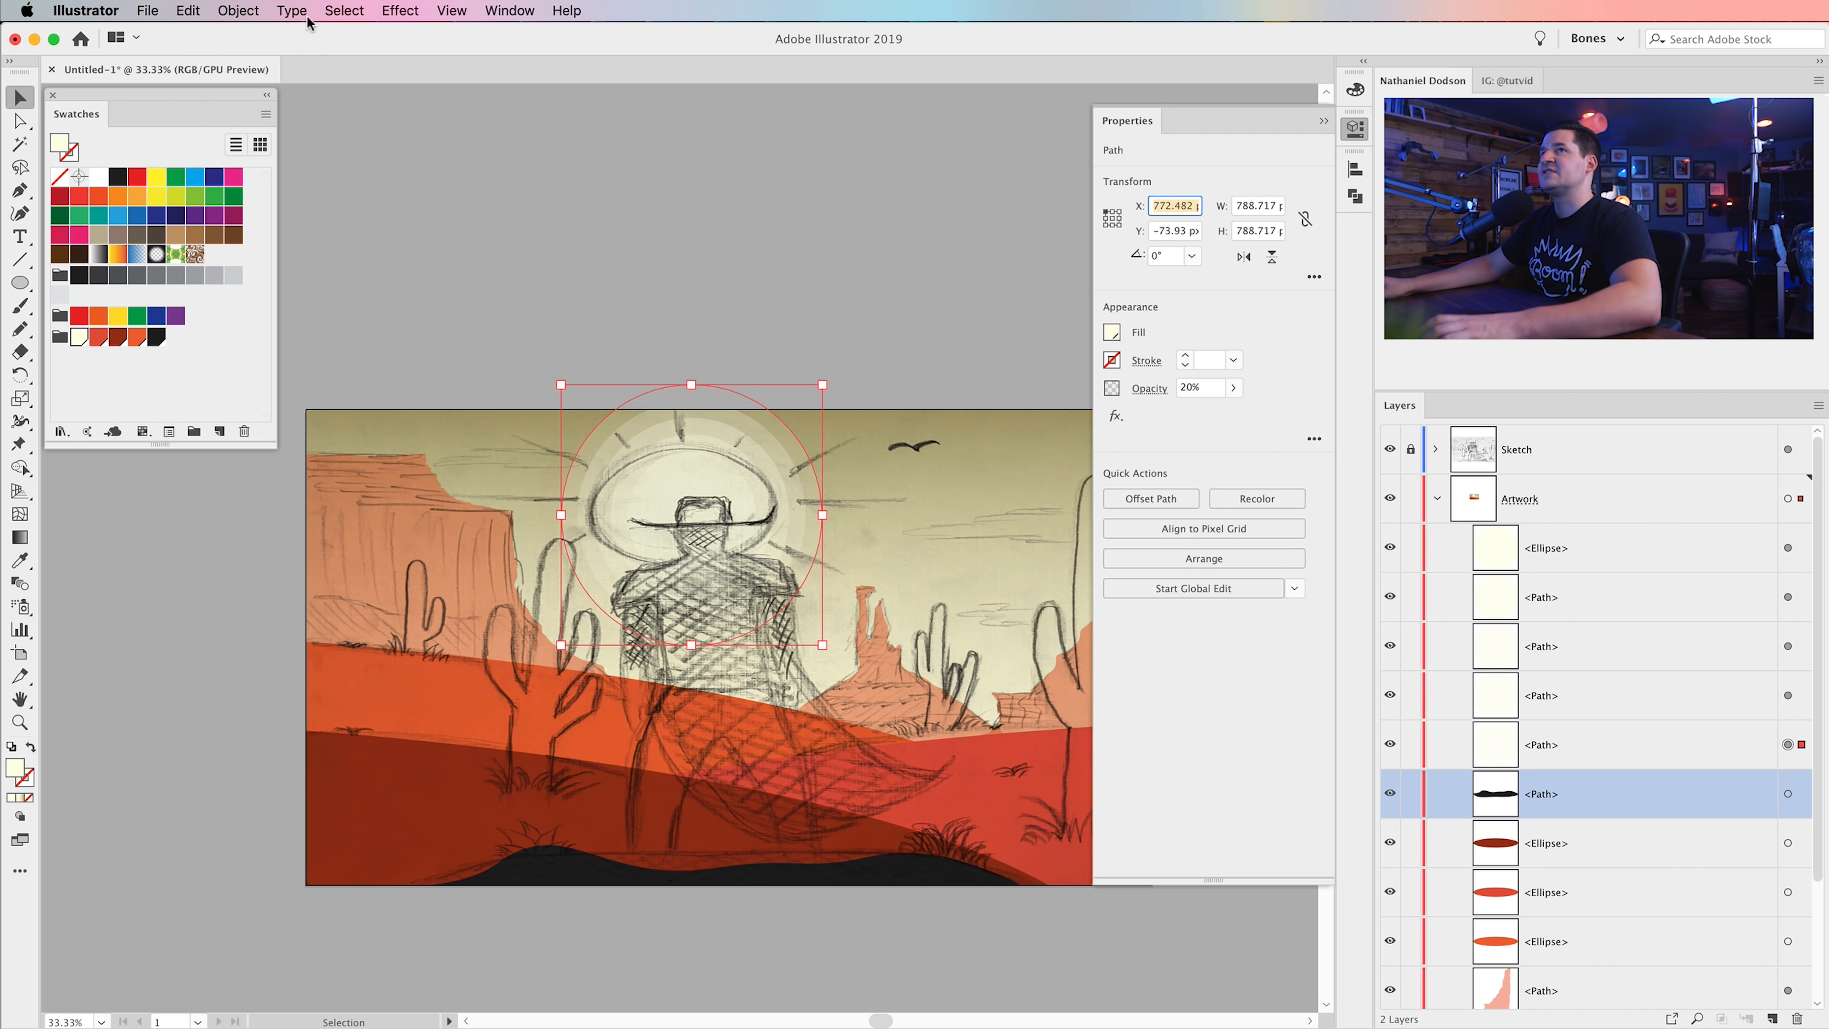
- Offset the fourth sun ring by 50 px to make the outermost glow ring, and clear the selection
click(239, 10)
mouse_move(360, 421)
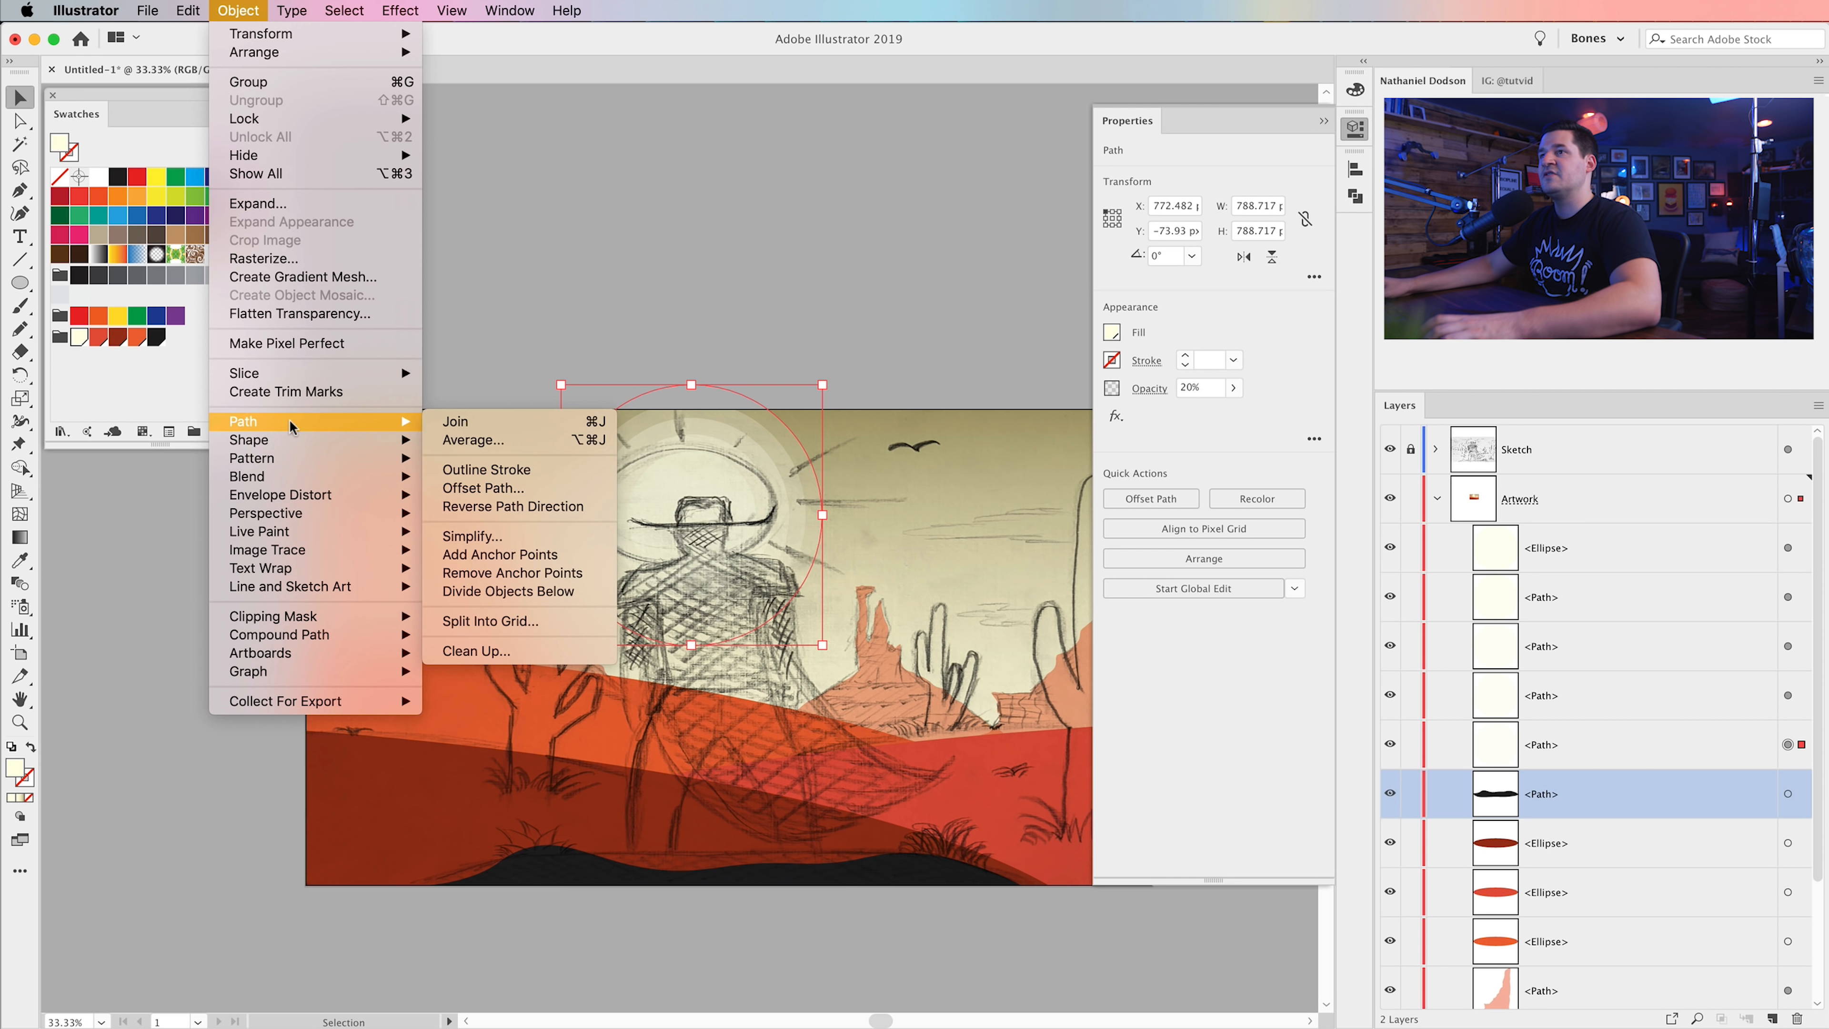
click(518, 492)
click(1325, 581)
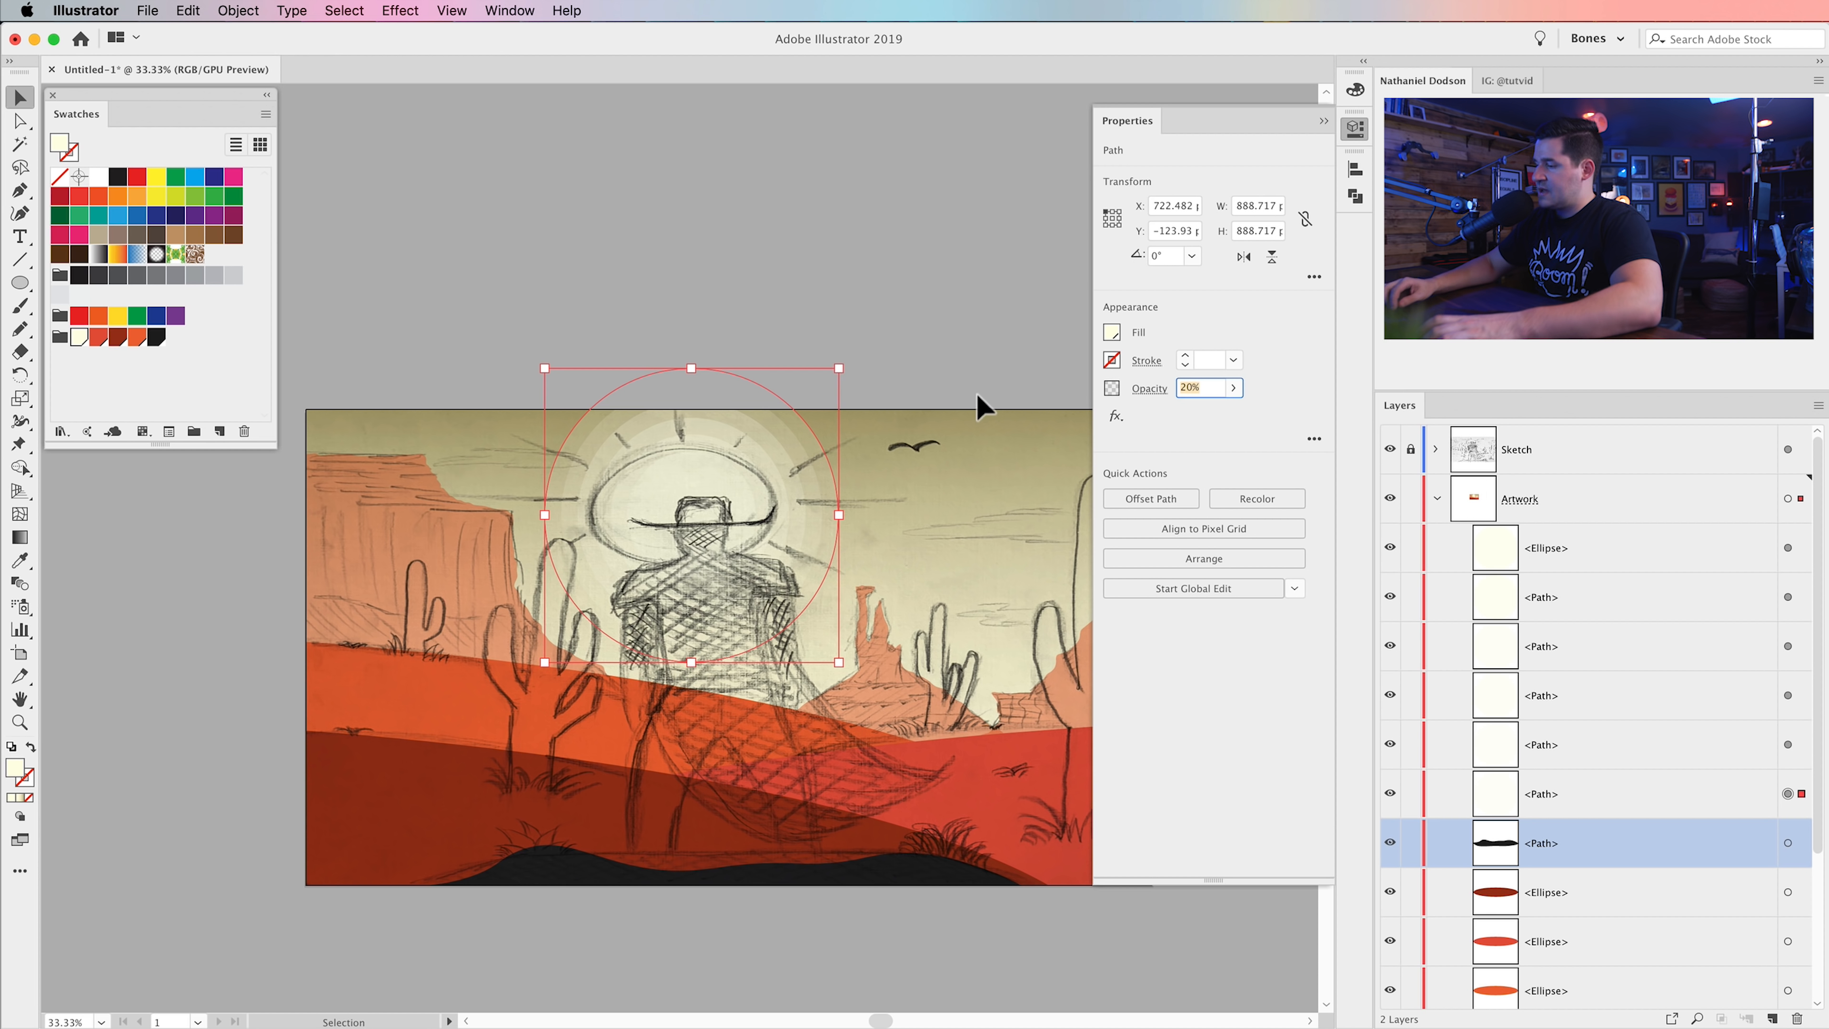
key(Tab)
click(862, 260)
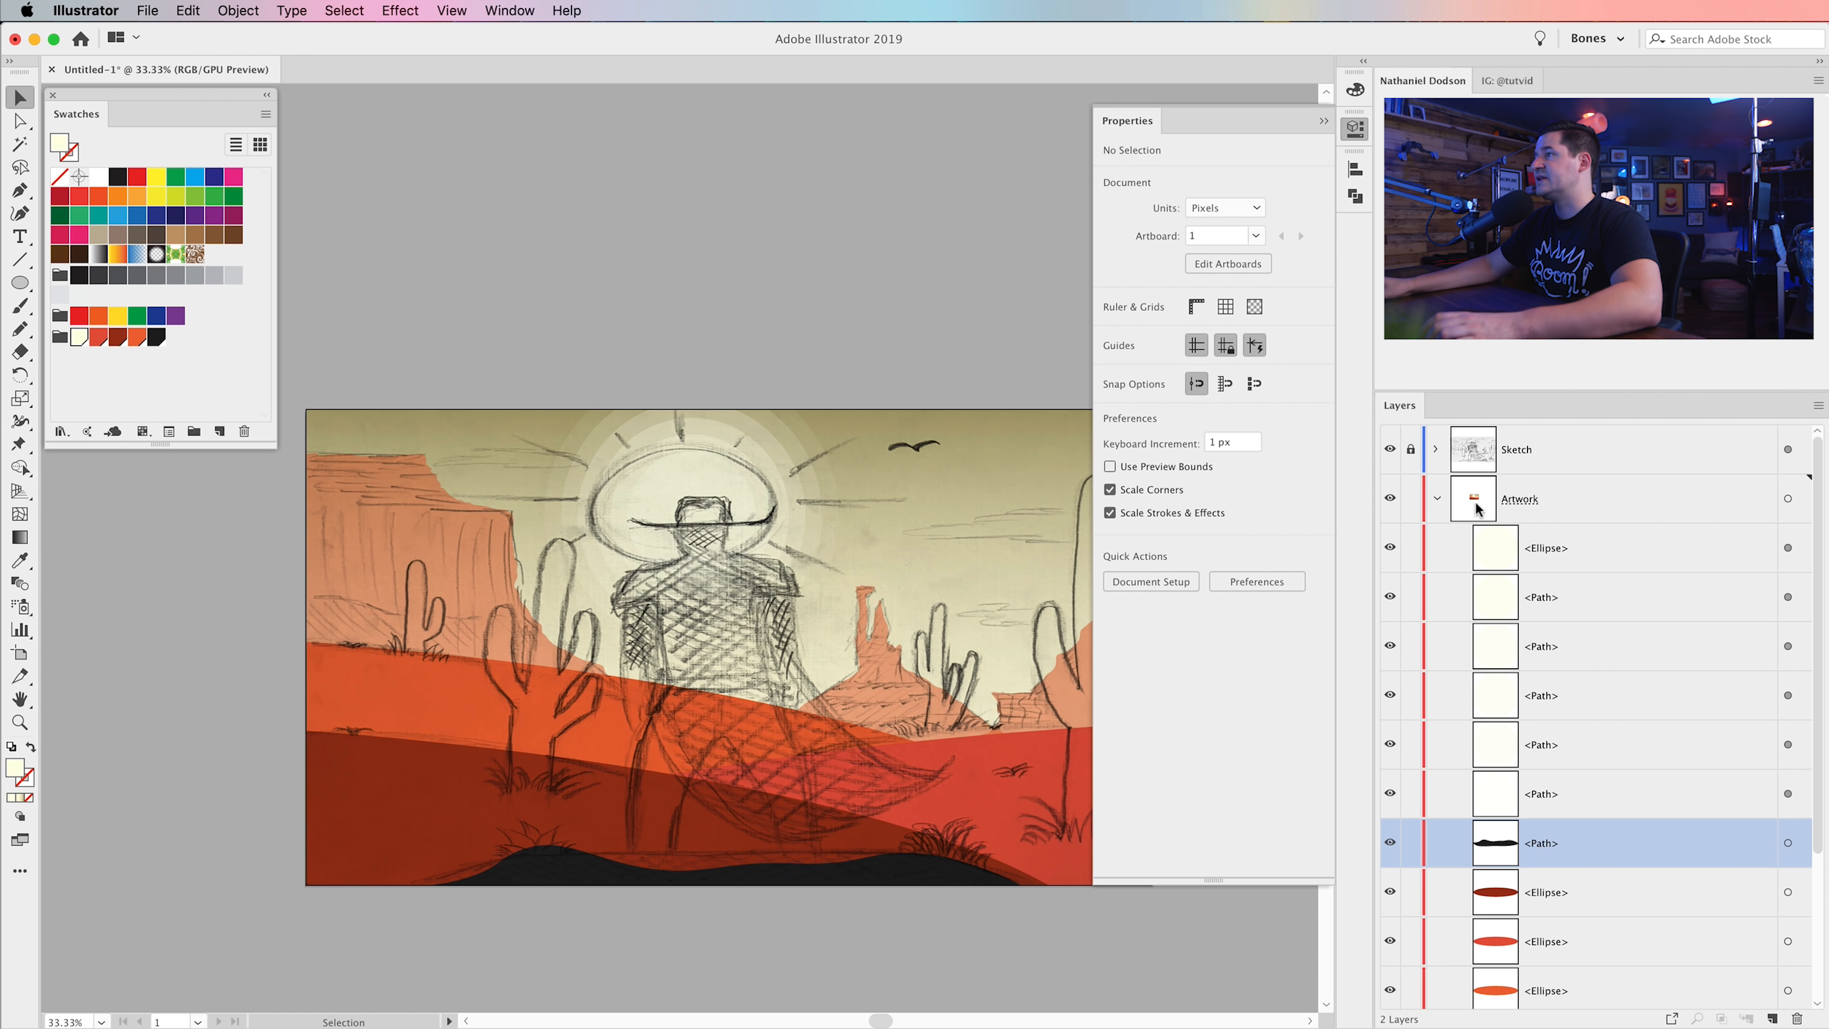
- Hide the Sketch layer and group all the concentric sun circles, leaving the sky rectangle and mesas out of the selection
click(1391, 449)
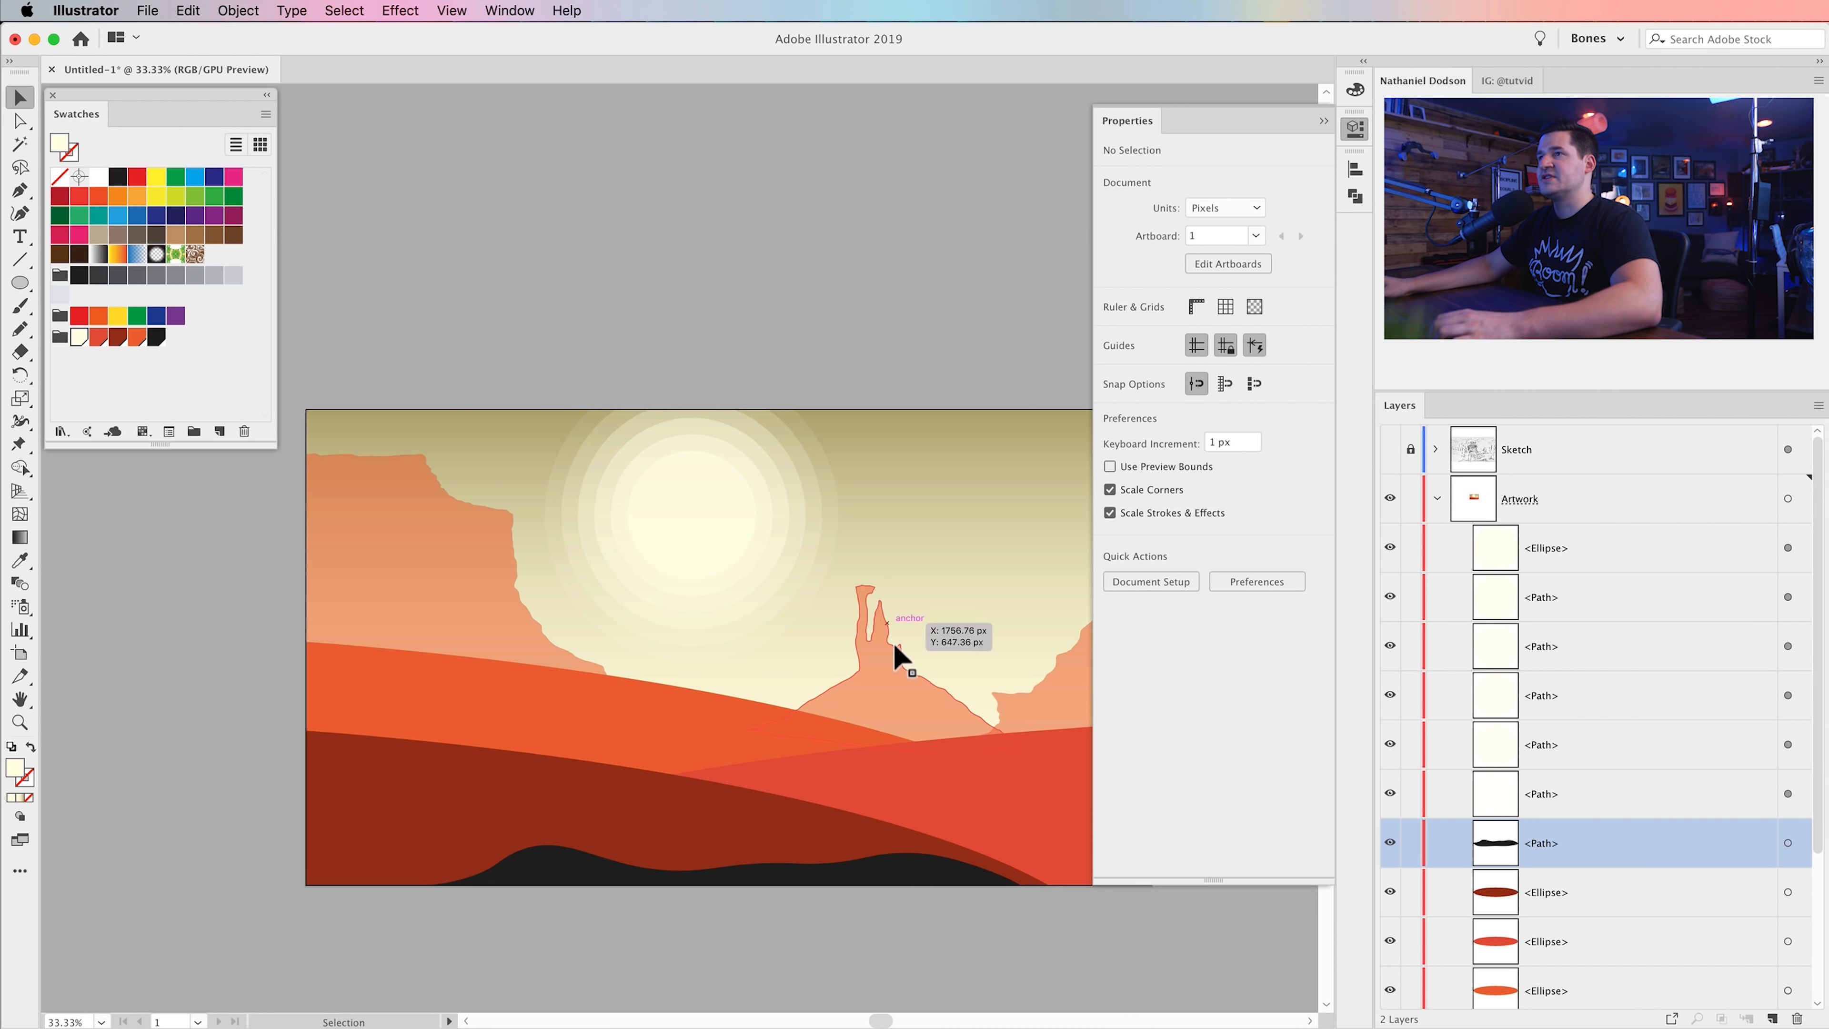
drag(684, 533, 743, 621)
drag(873, 556, 611, 512)
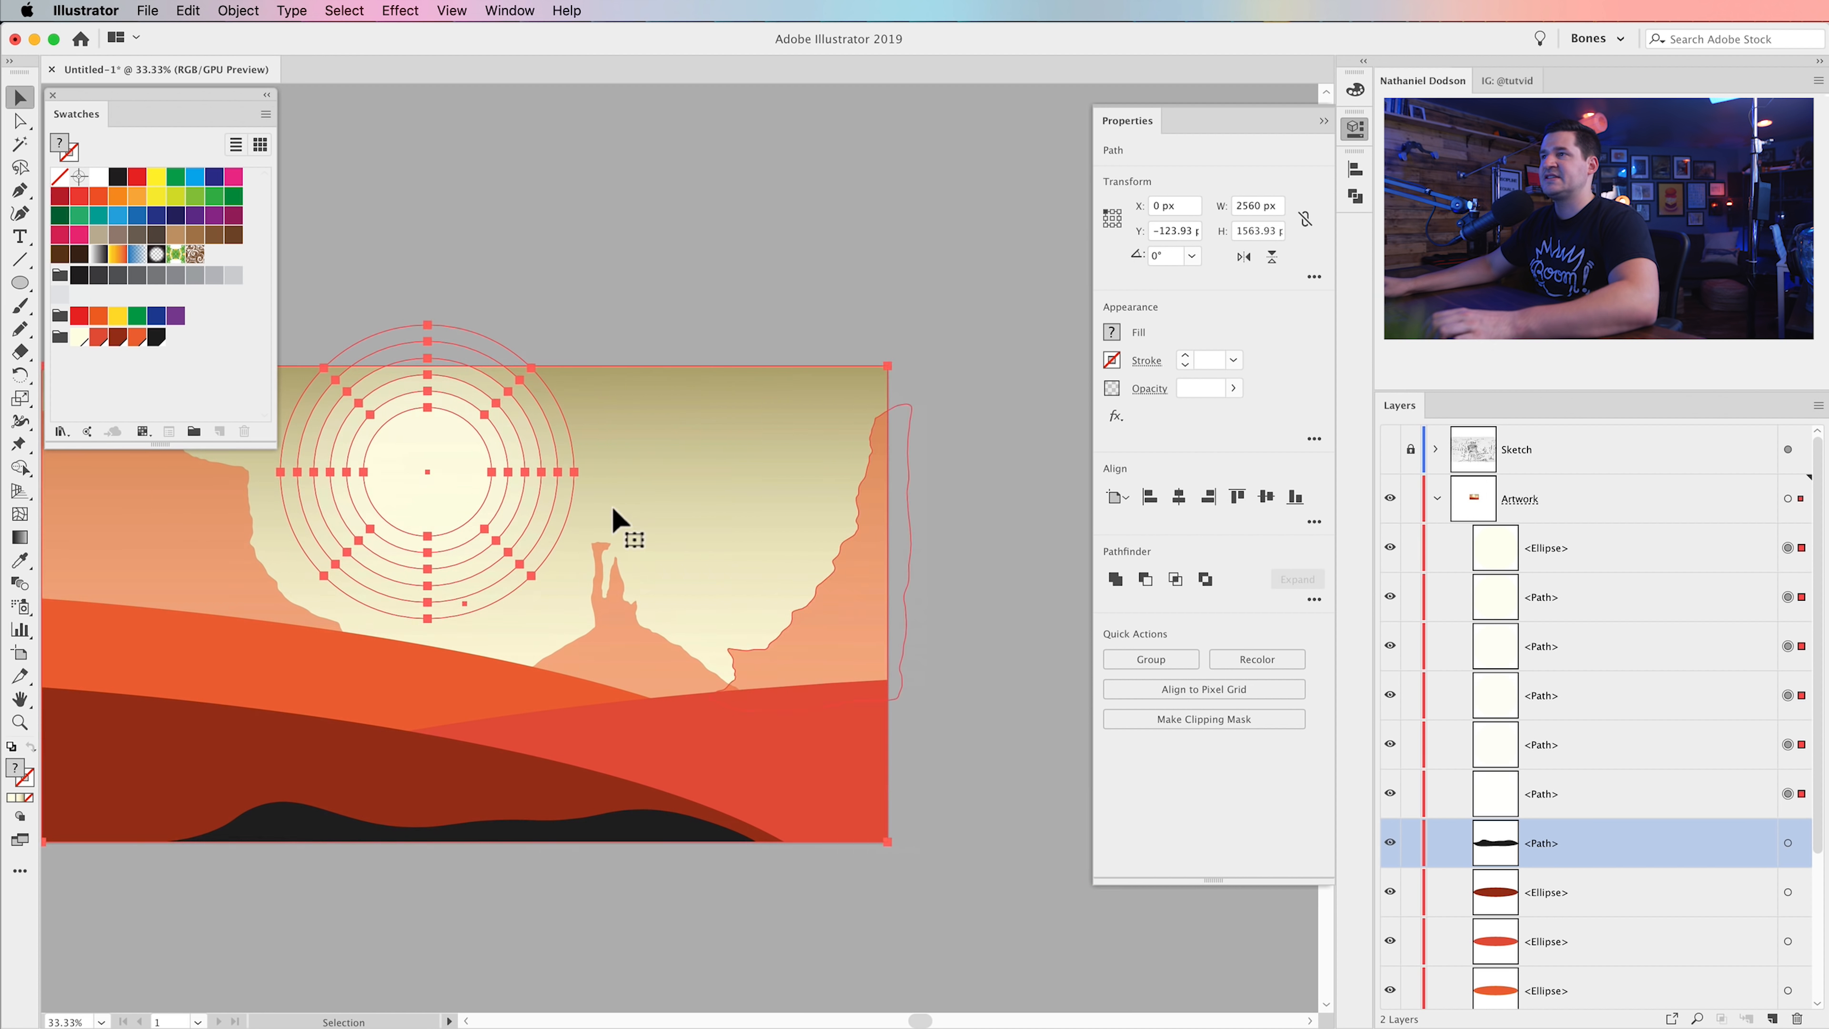
shift+click(765, 461)
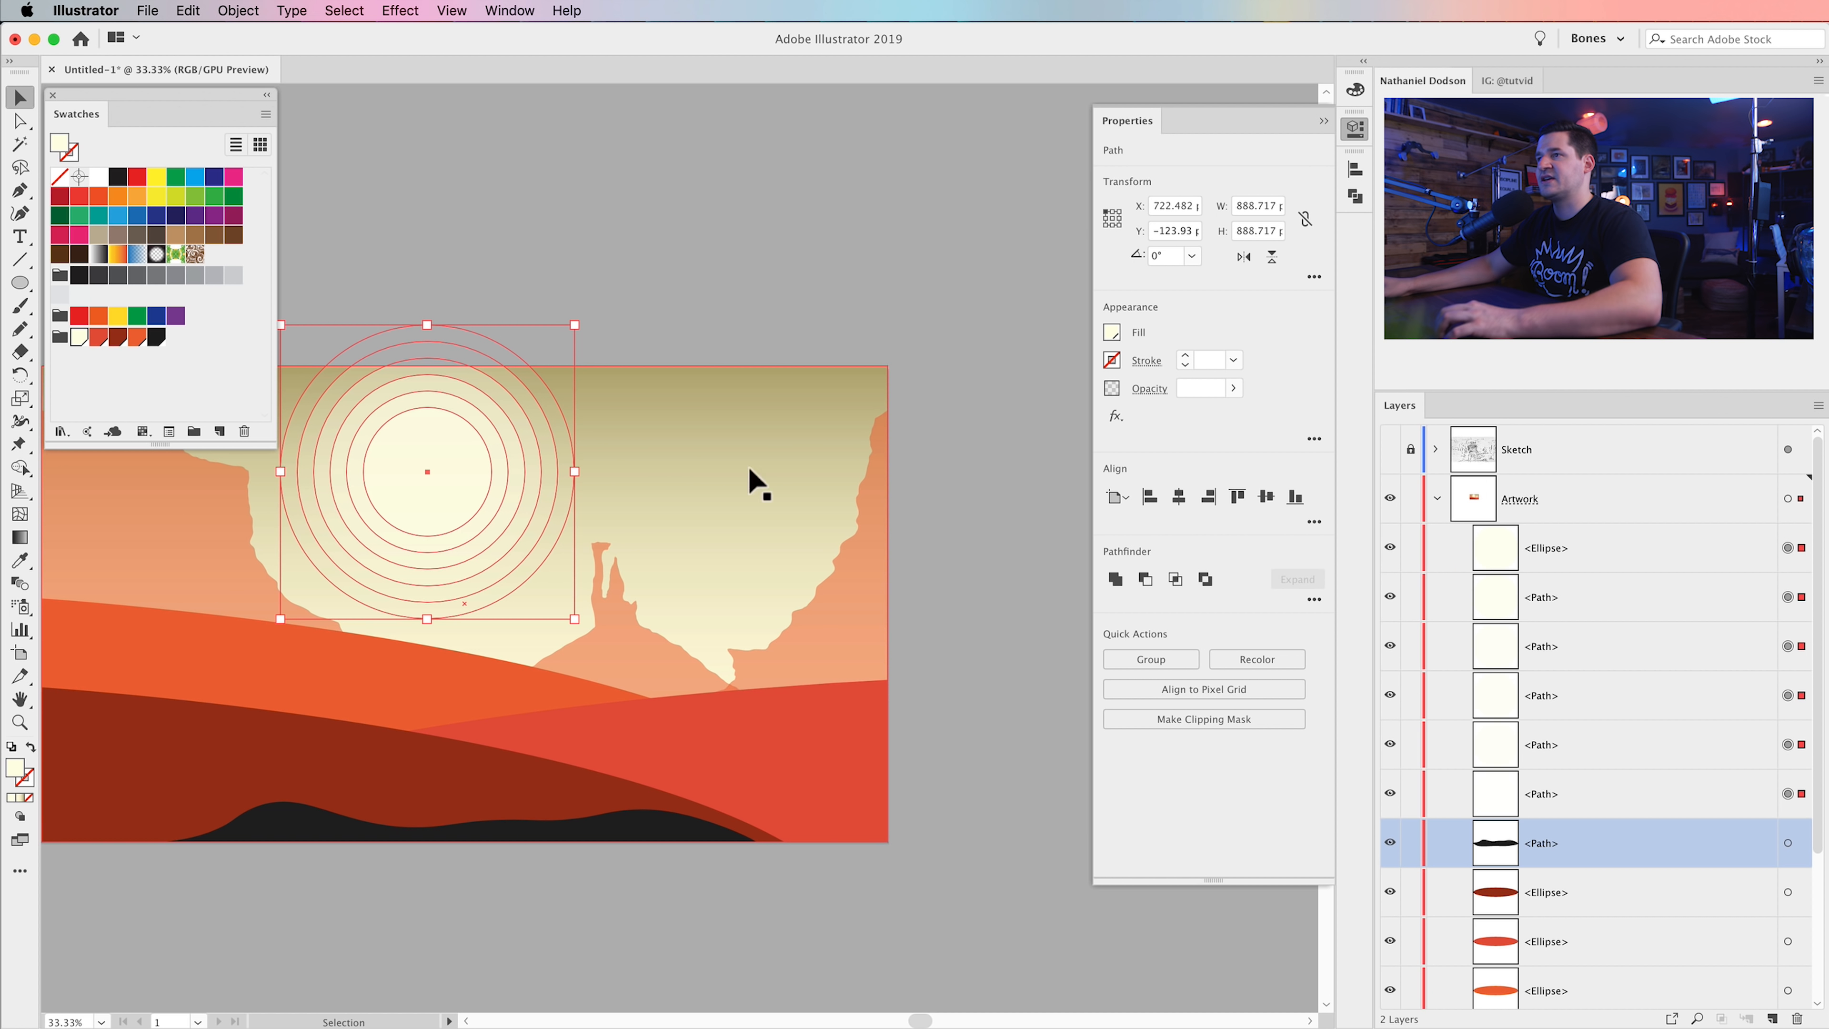
drag(646, 465, 849, 458)
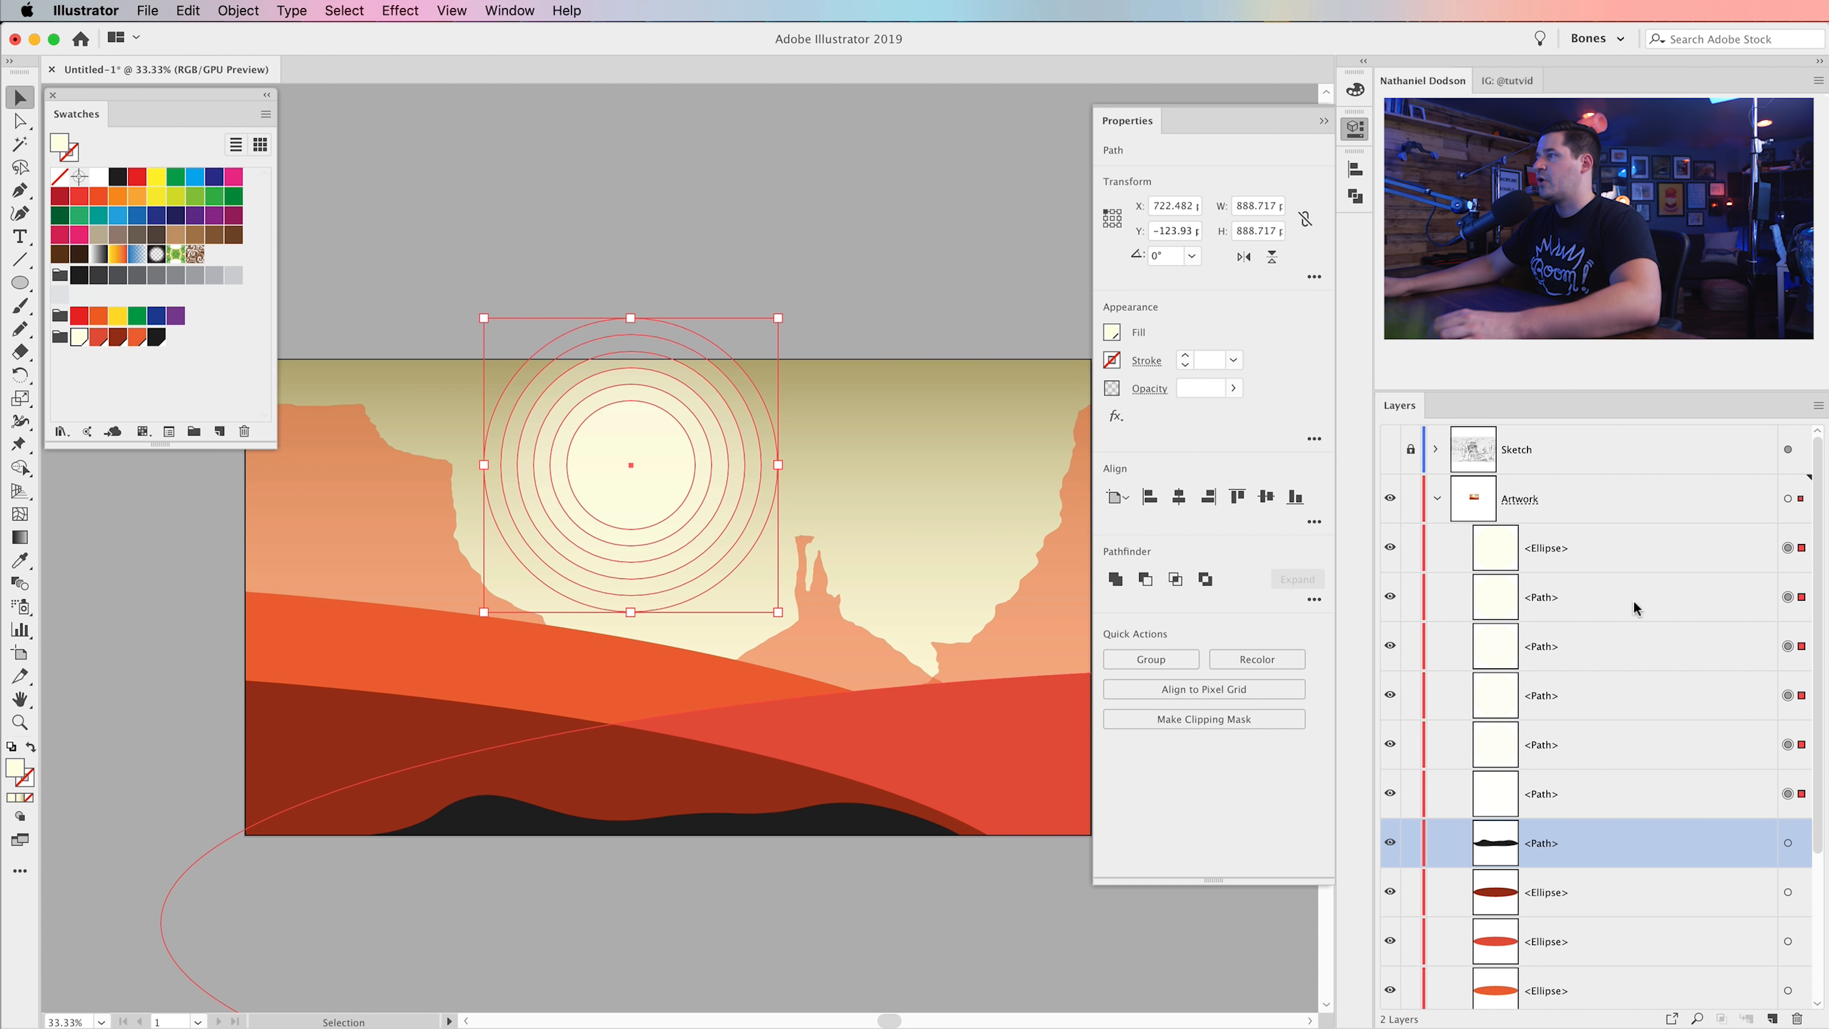
click(238, 10)
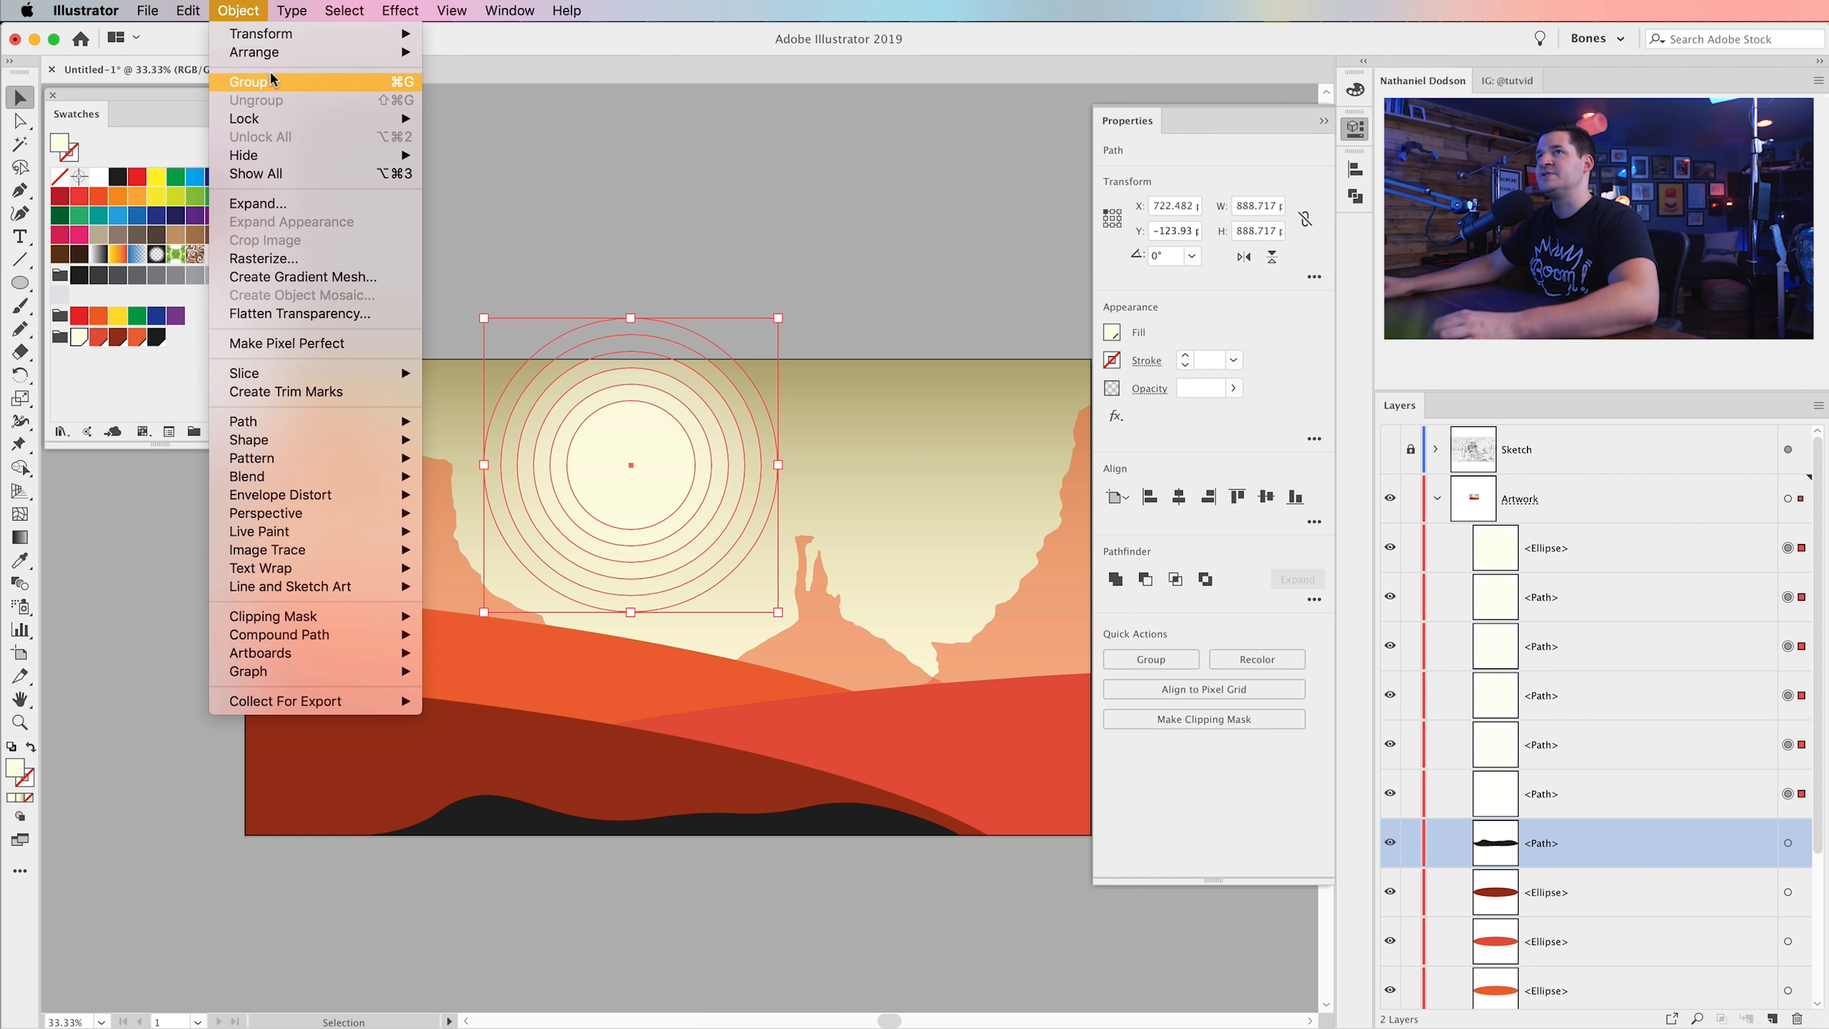
click(315, 83)
- Check the sun group by toggling its visibility and trying a move across the sky, undoing the move
click(1390, 547)
click(1390, 547)
click(621, 474)
drag(621, 474, 862, 436)
key(super+z)
click(795, 232)
- Move the sun group down the Artwork layer's stack, behind the mesas and dunes and directly above the sky rectangle
drag(743, 517, 557, 493)
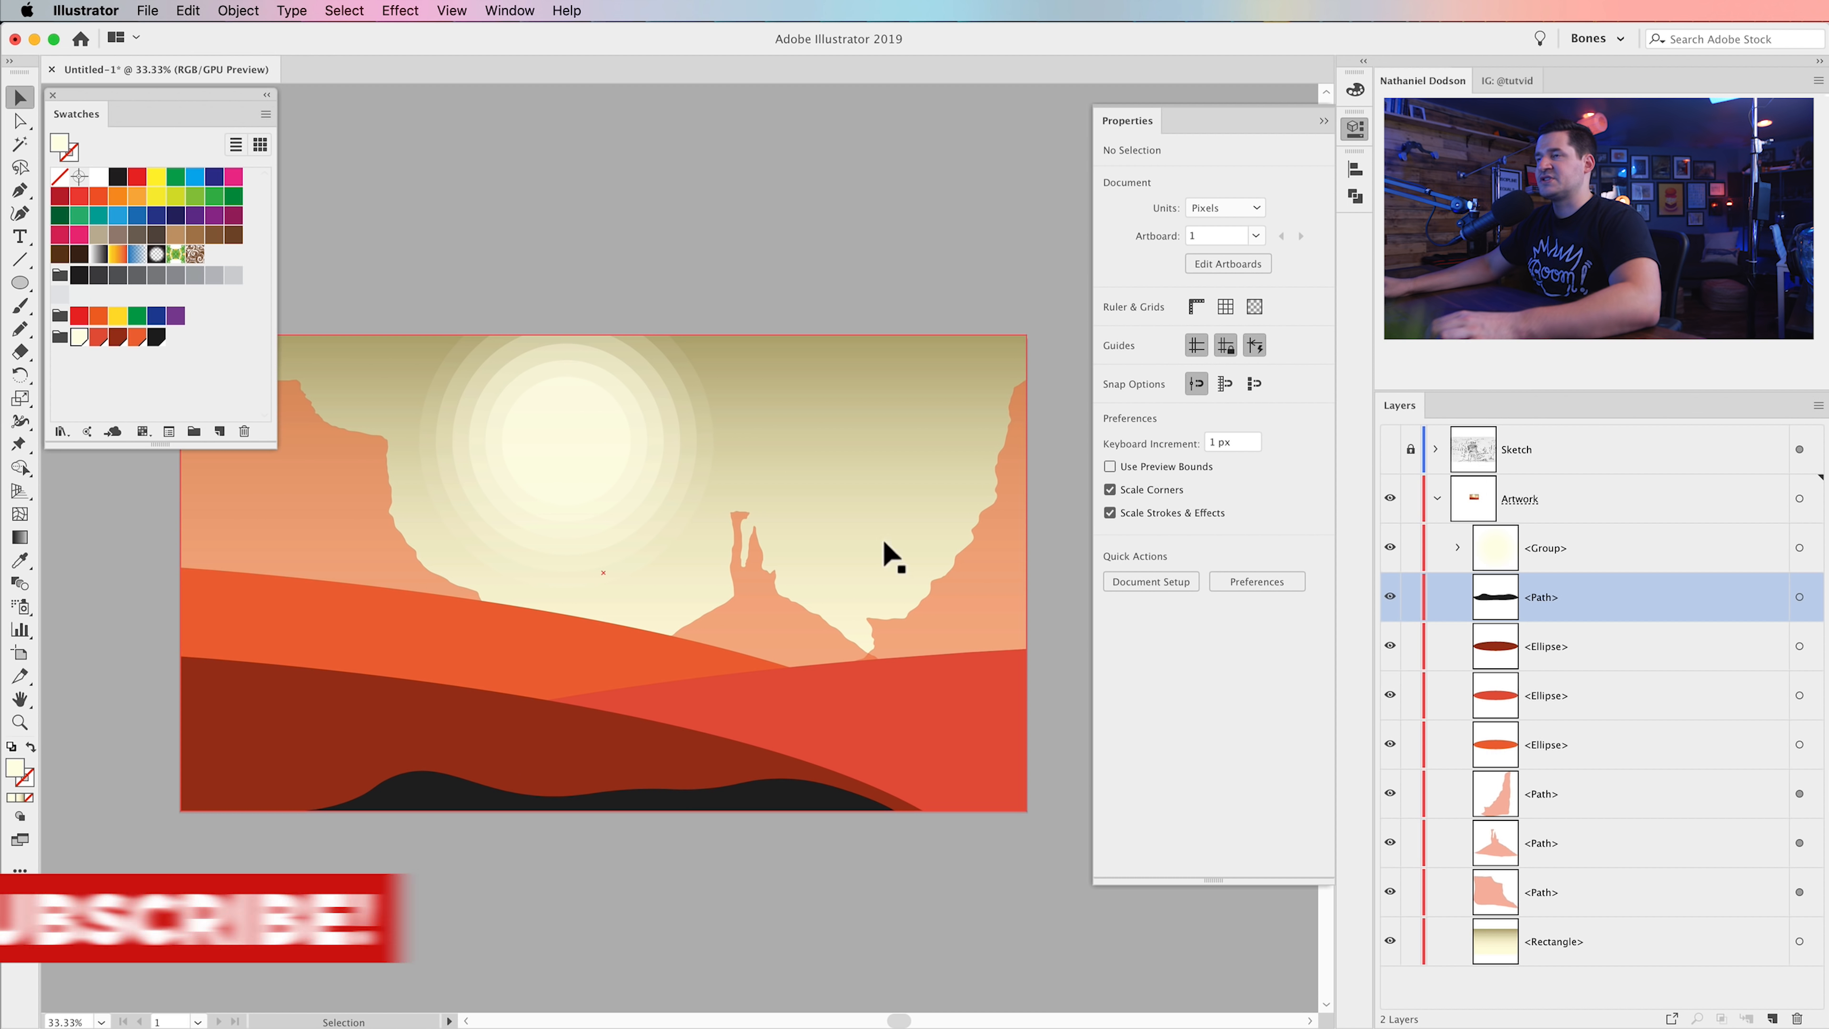
scroll(821, 528, up, 1)
drag(1565, 558, 1572, 926)
drag(614, 516, 726, 519)
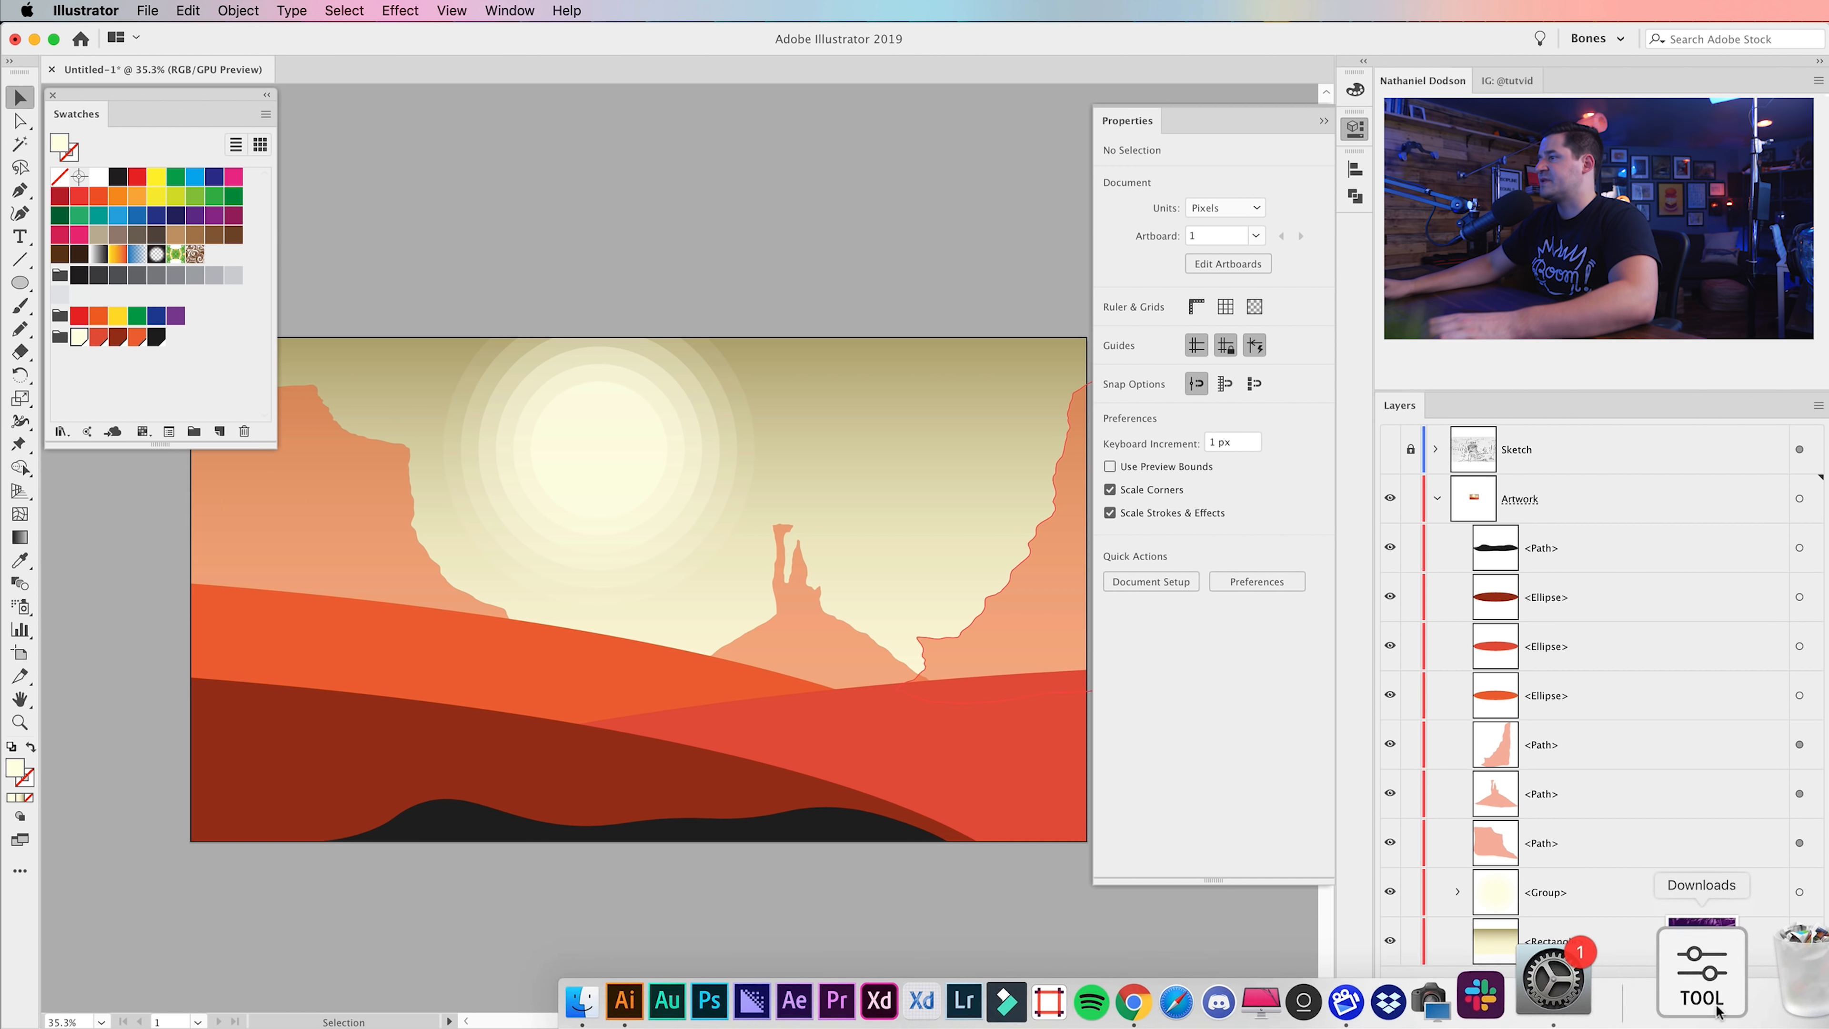
- Show the Sketch layer again and draw cream circles with the Ellipse tool on the trunk and arm tips of the small cactus by the large mesa
click(1390, 449)
click(1352, 128)
key(z)
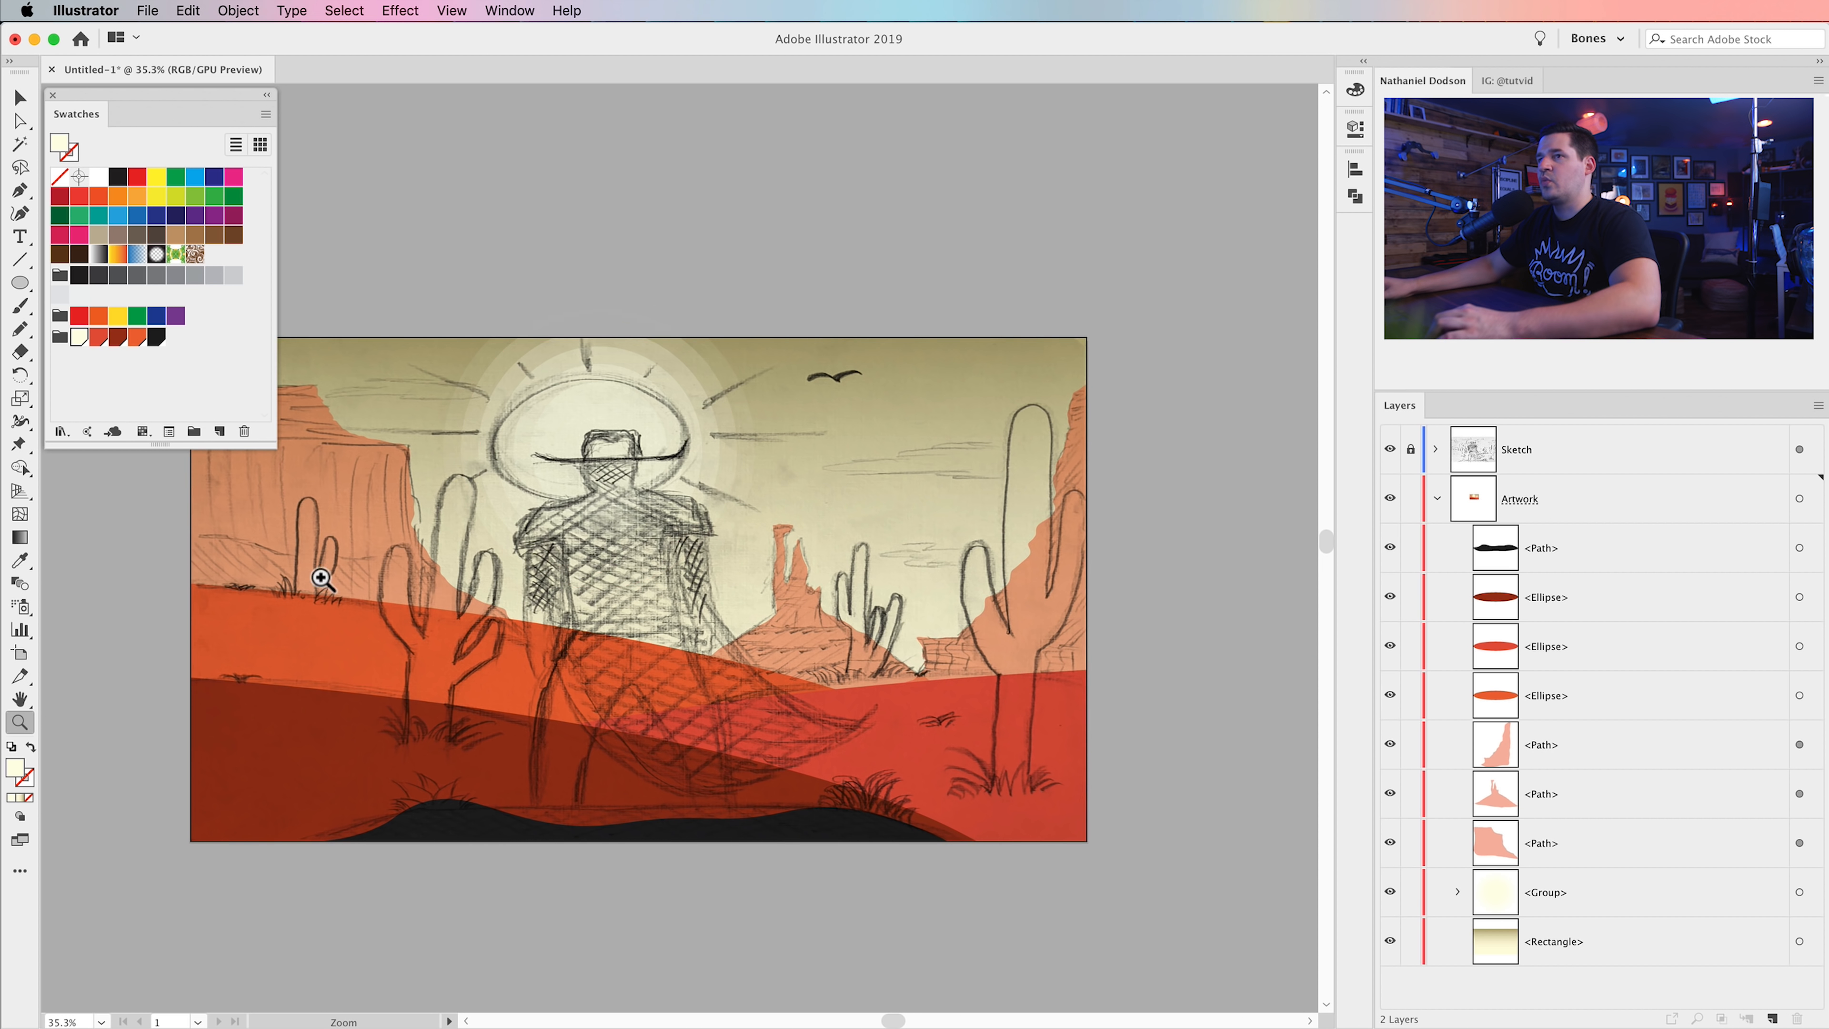
click(467, 674)
click(662, 585)
click(679, 540)
click(680, 540)
drag(702, 531, 639, 713)
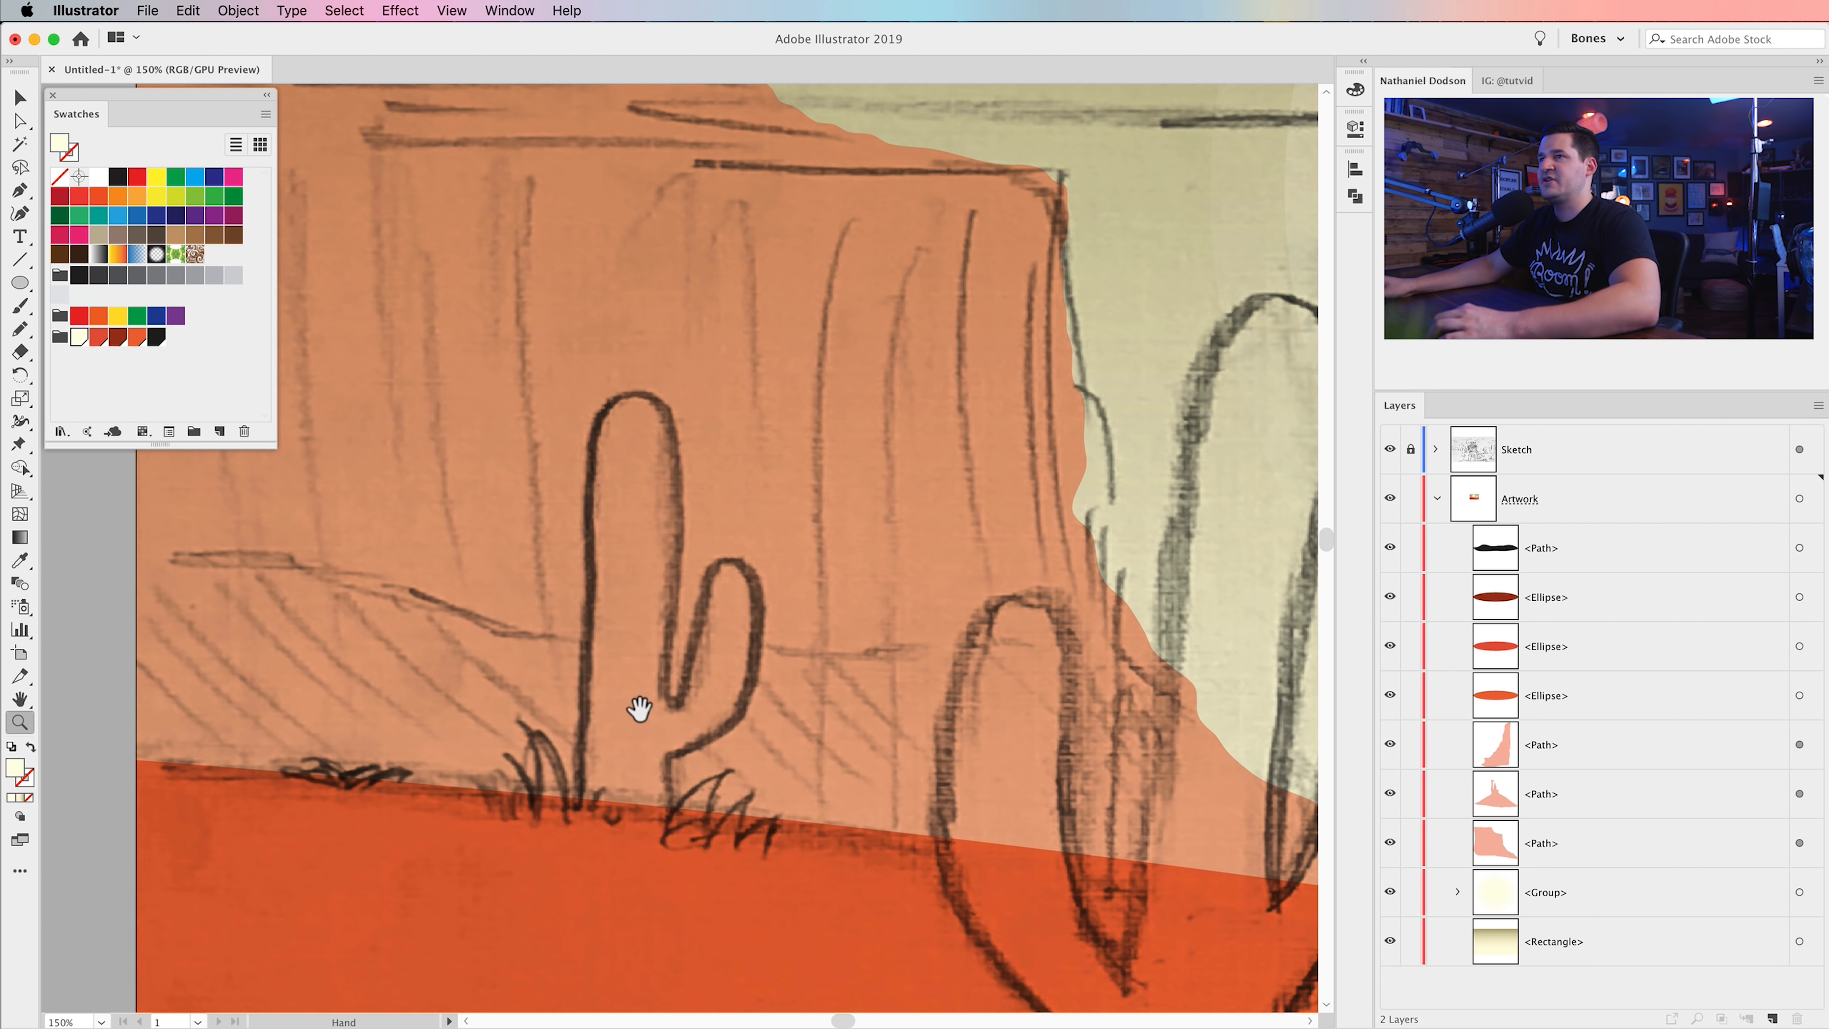
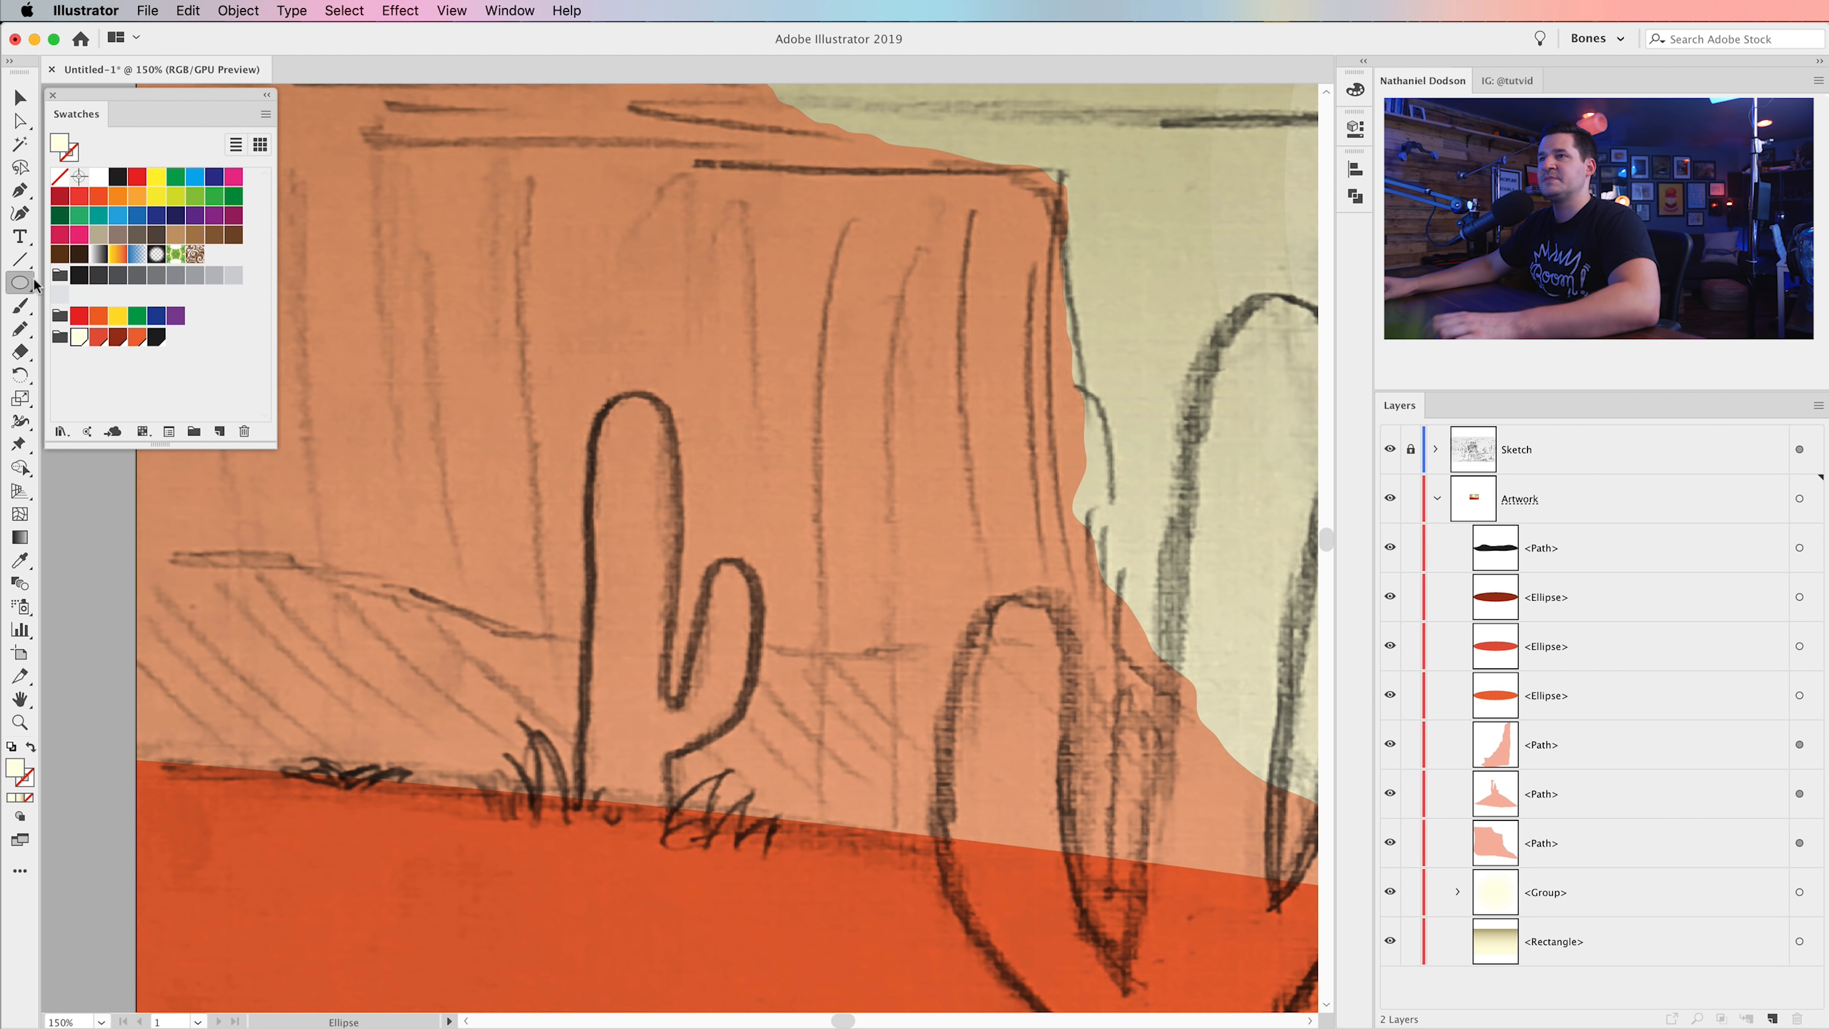
drag(627, 435, 643, 479)
drag(718, 567, 753, 615)
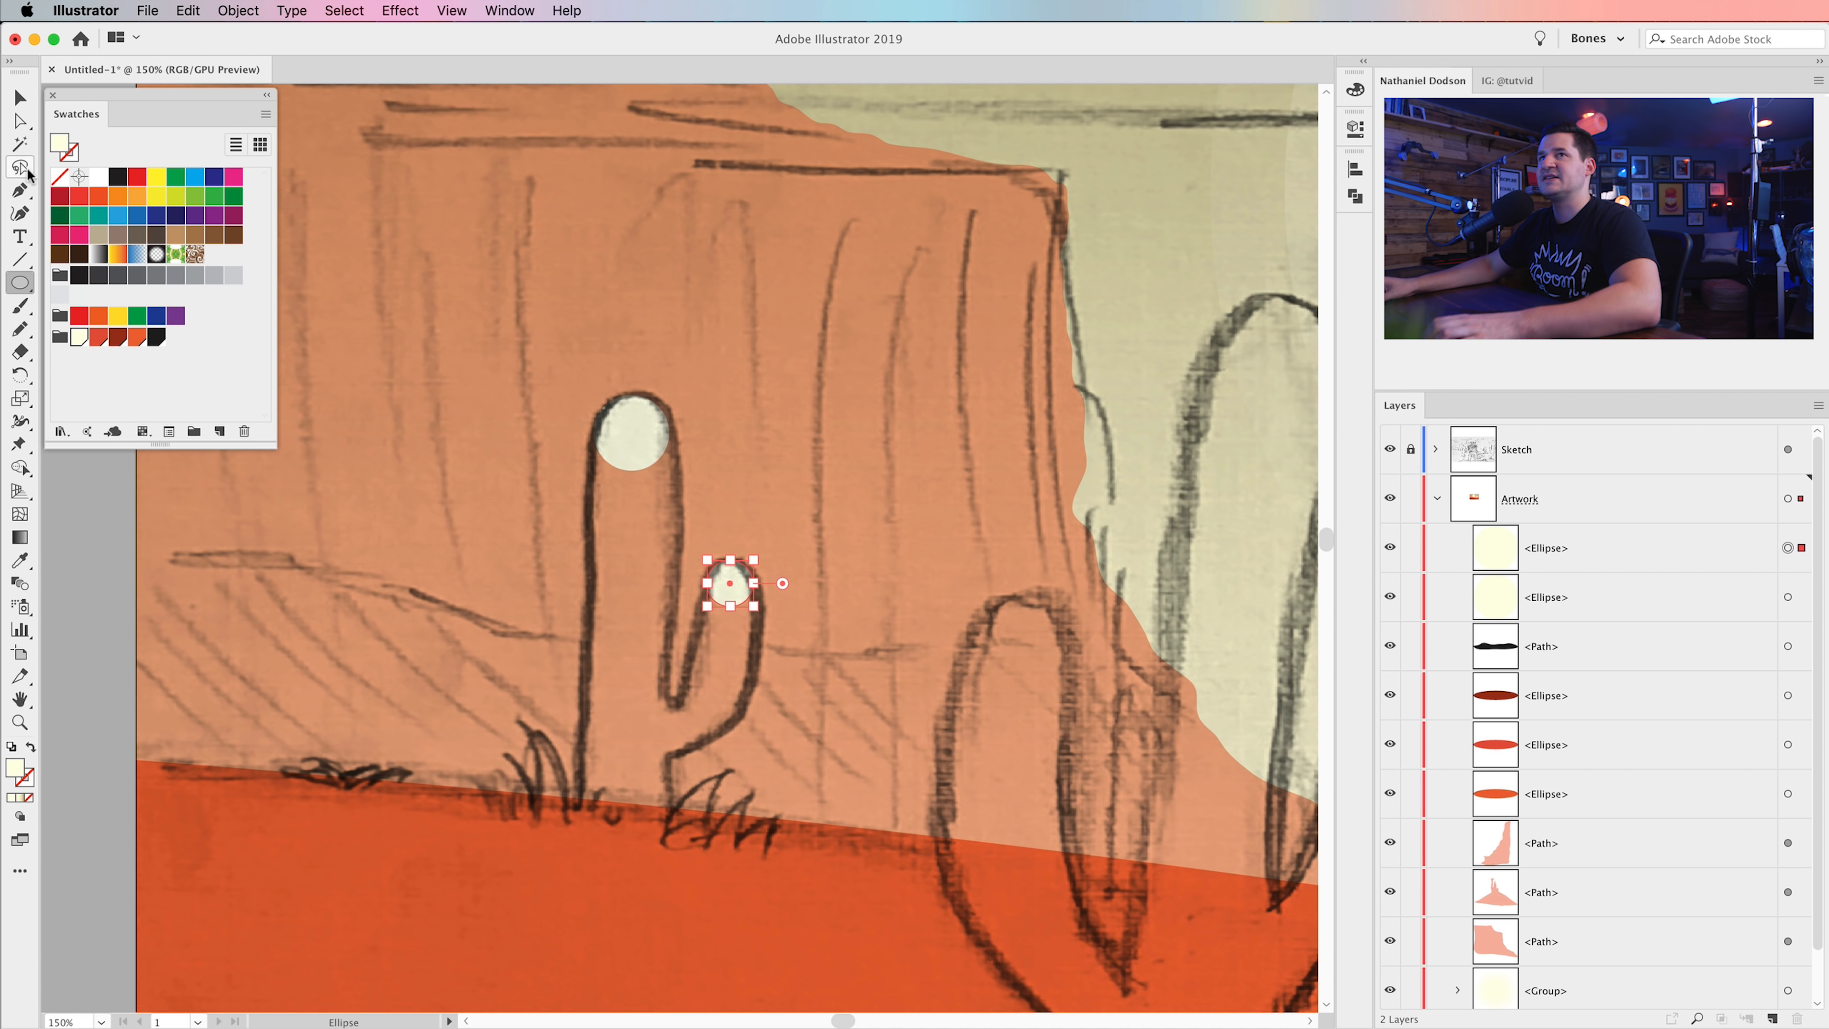
- Keep Smart Guides on and start the small cactus's body with the Pen tool, from the trunk circle's outer edge down and across the base
click(454, 10)
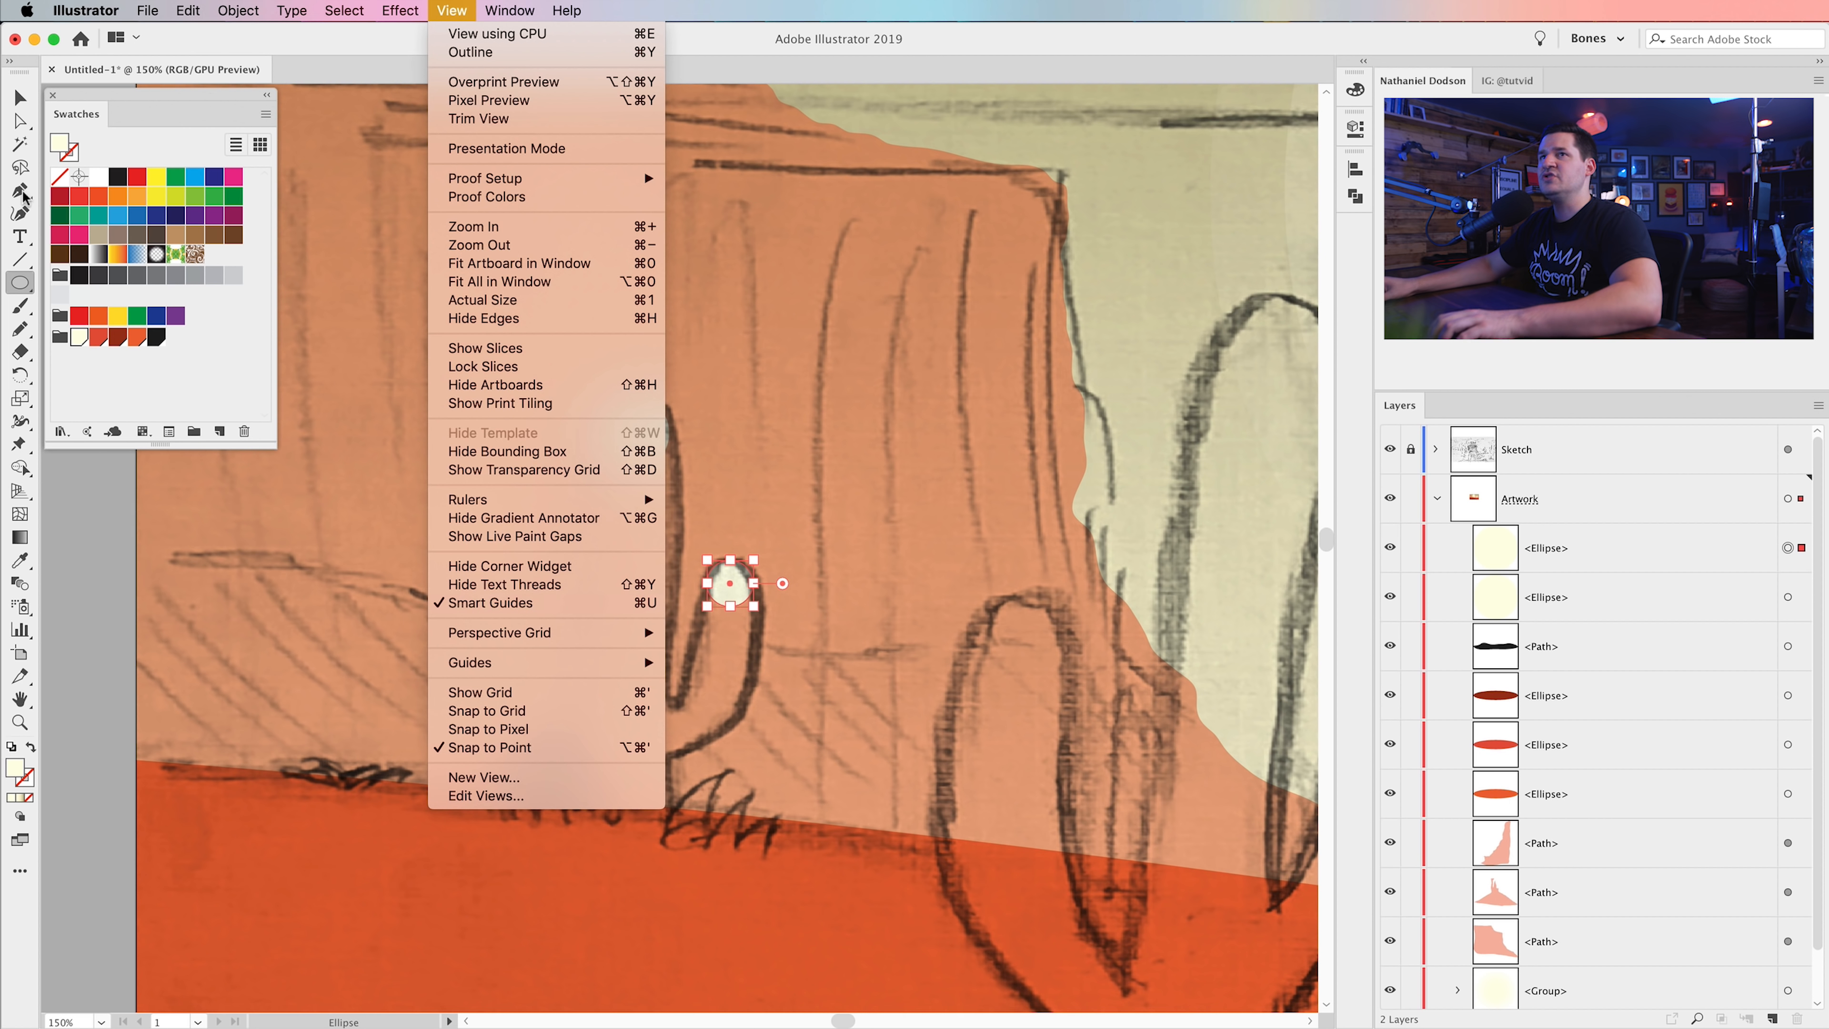
click(489, 604)
key(p)
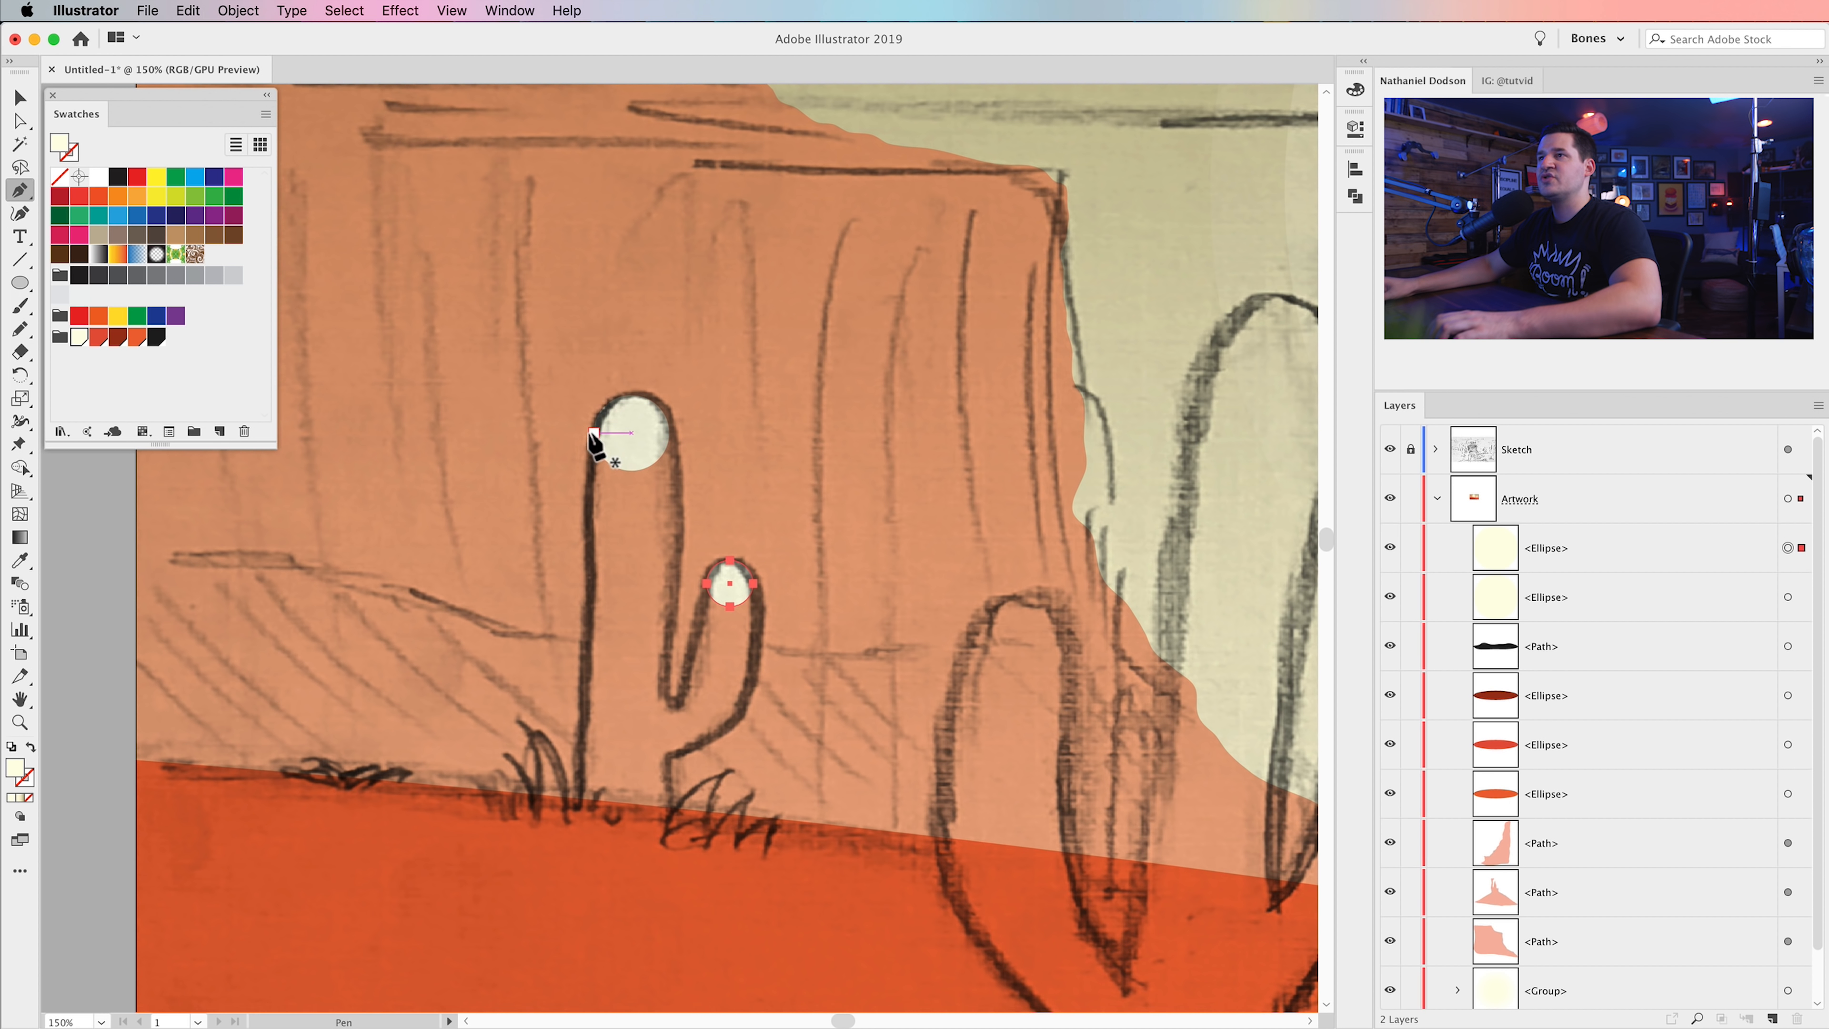
click(594, 433)
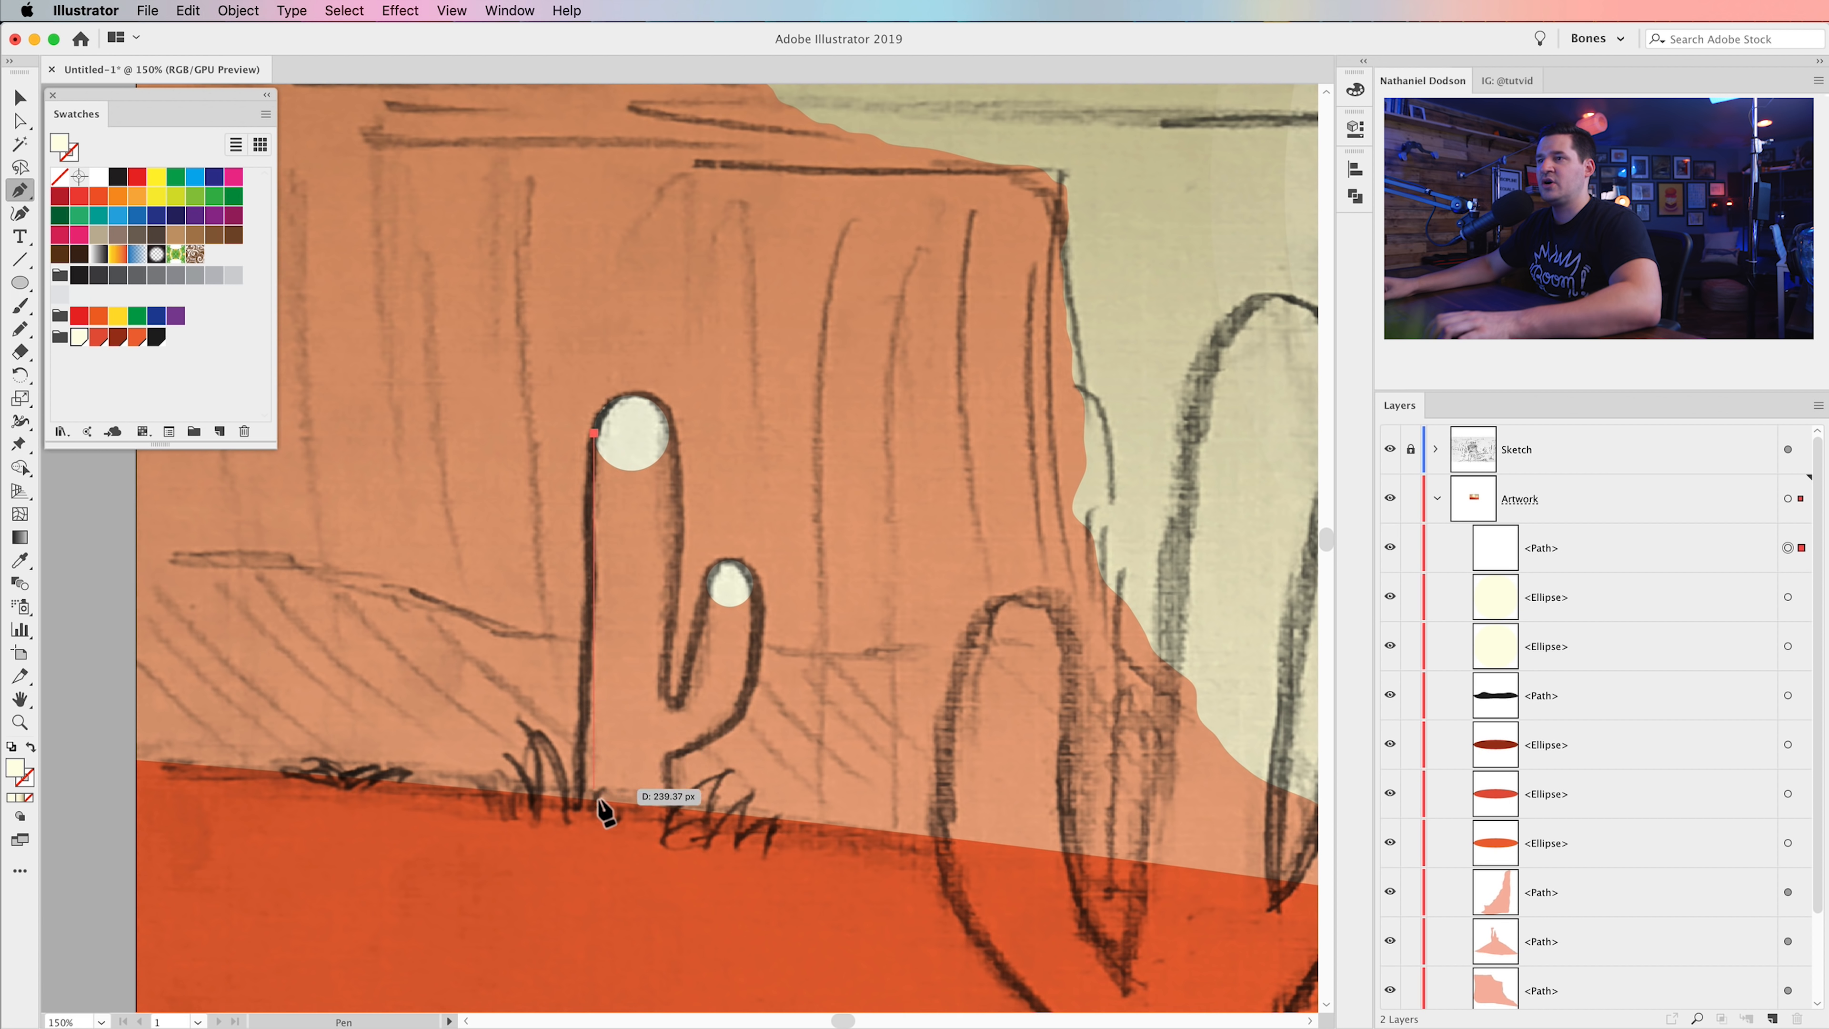
click(593, 813)
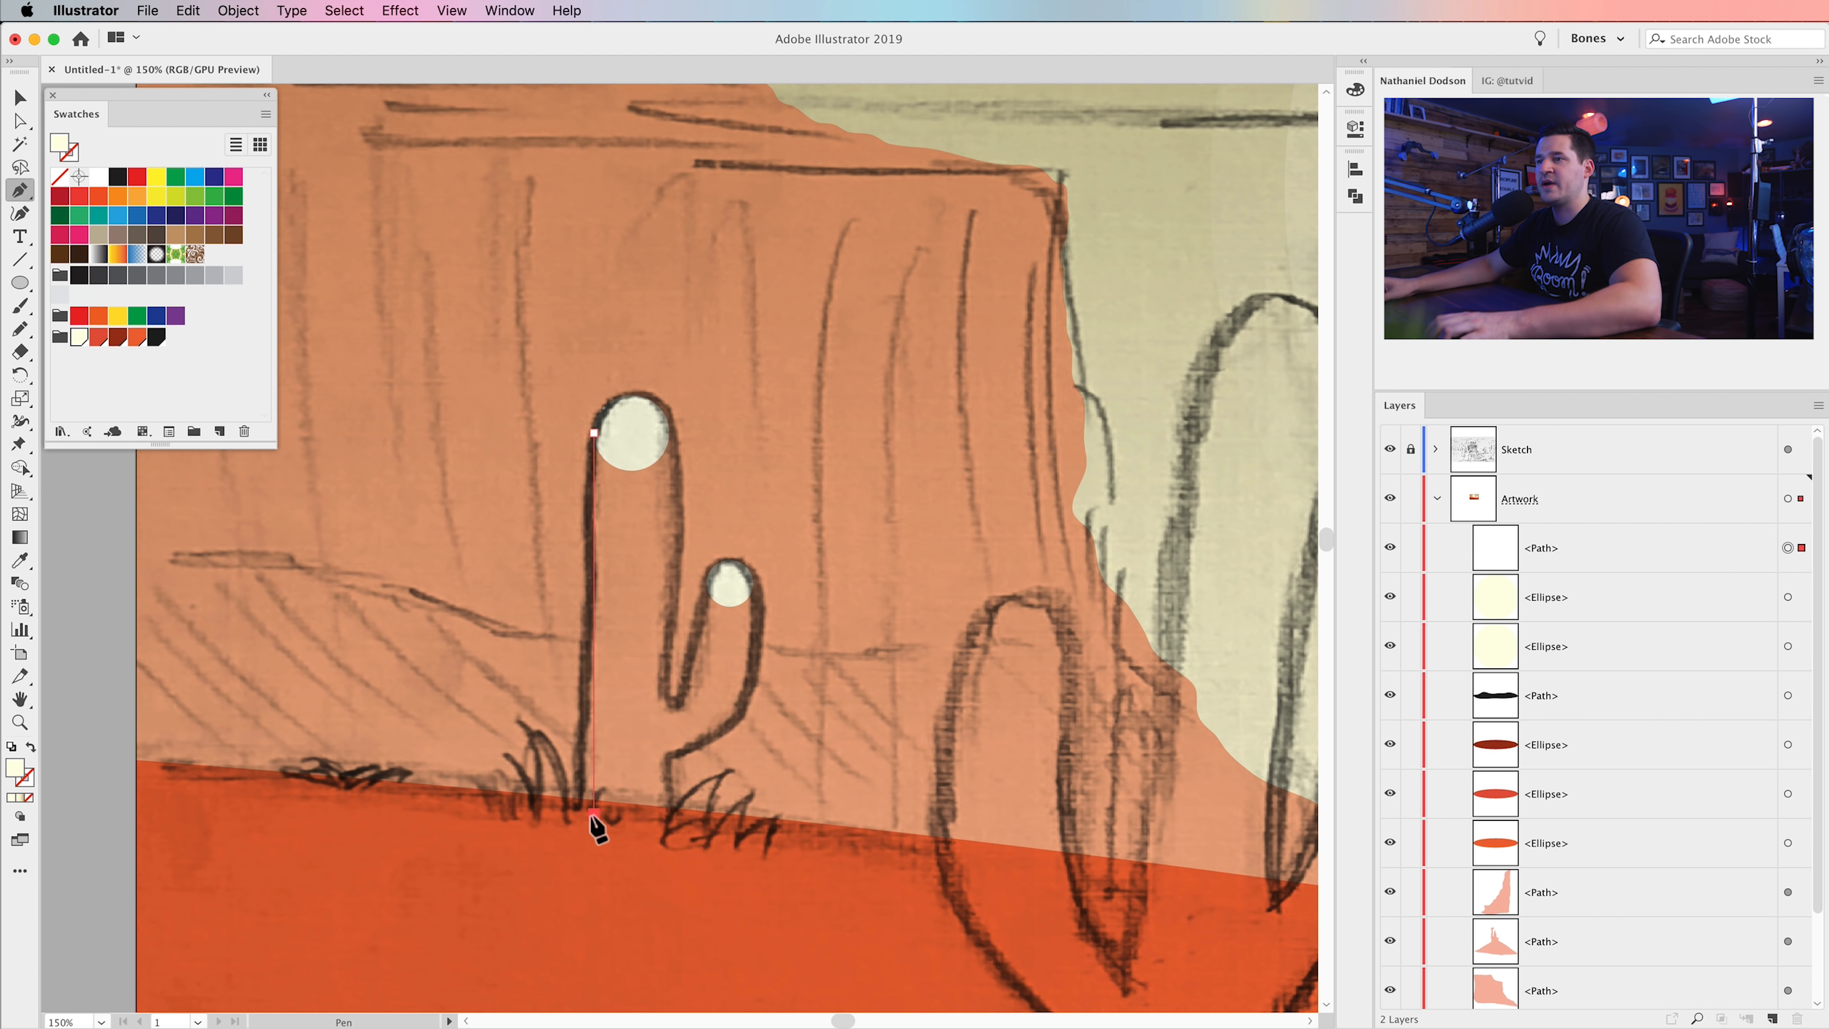
click(669, 813)
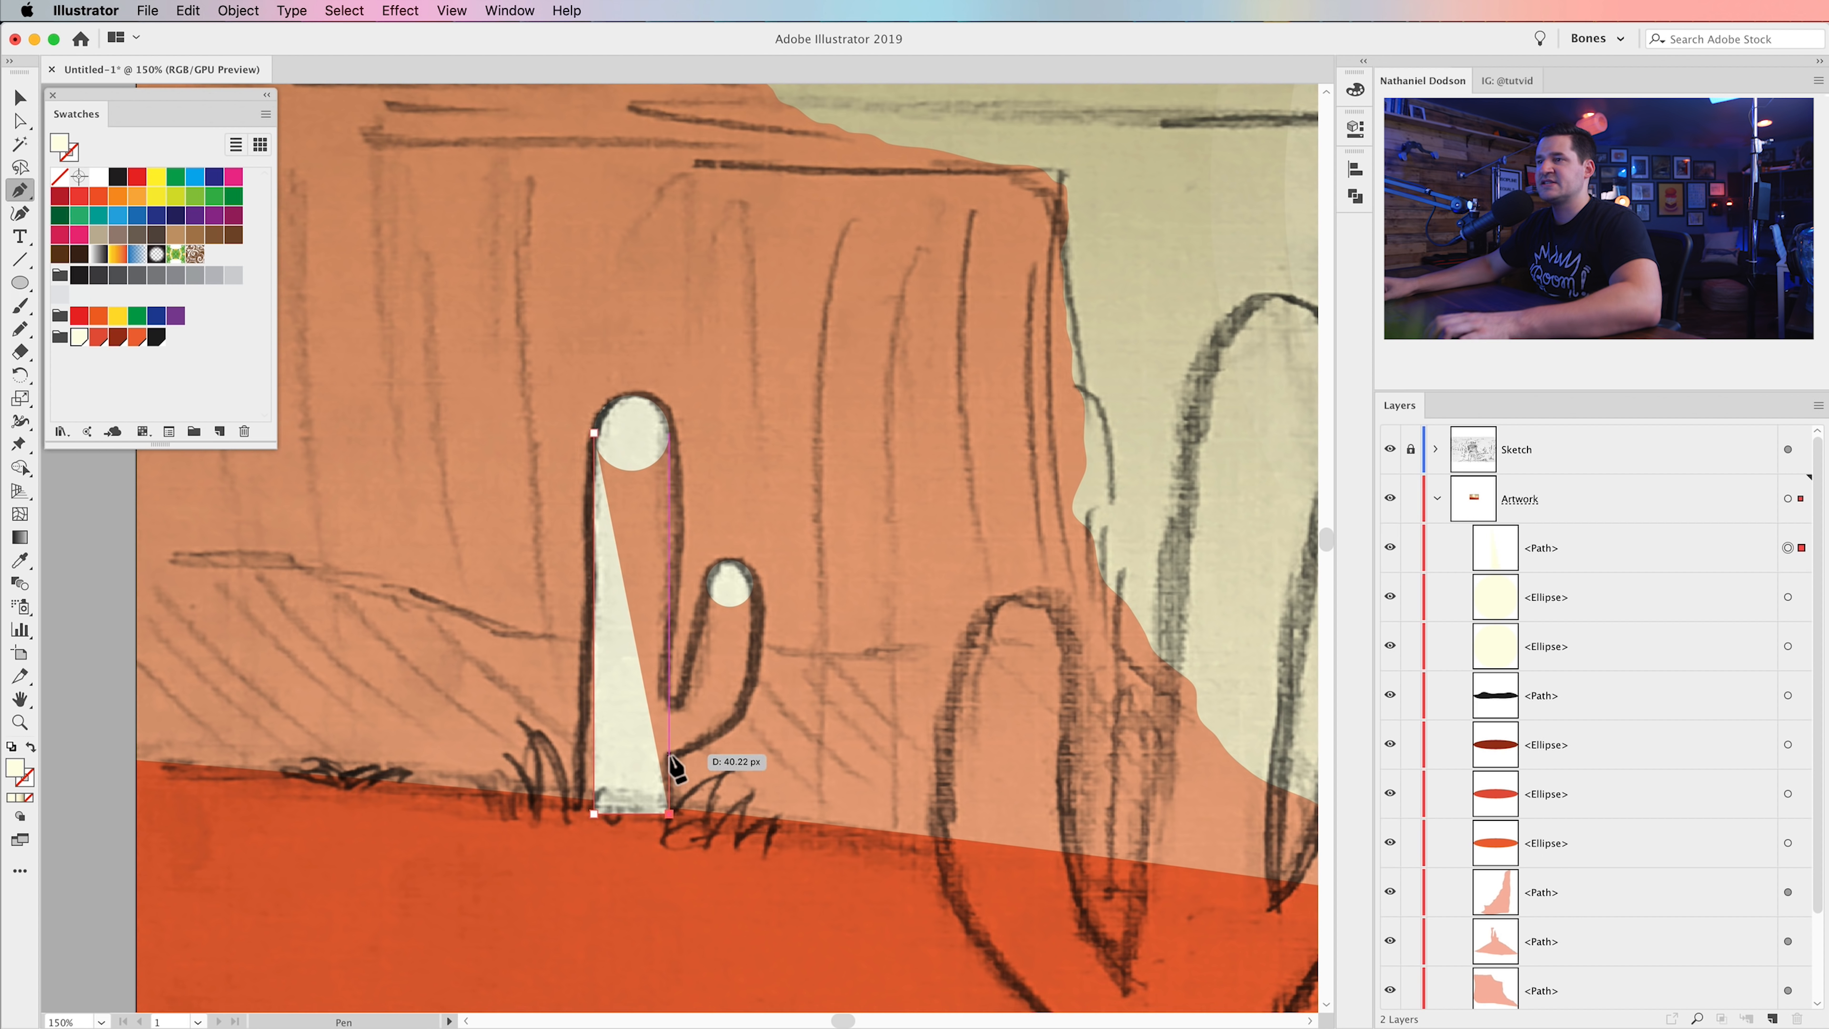
- Continue the body path along the arm's curved outer side up to the arm-tip circle and across its diameter
click(669, 756)
click(753, 688)
drag(749, 638, 753, 623)
click(753, 582)
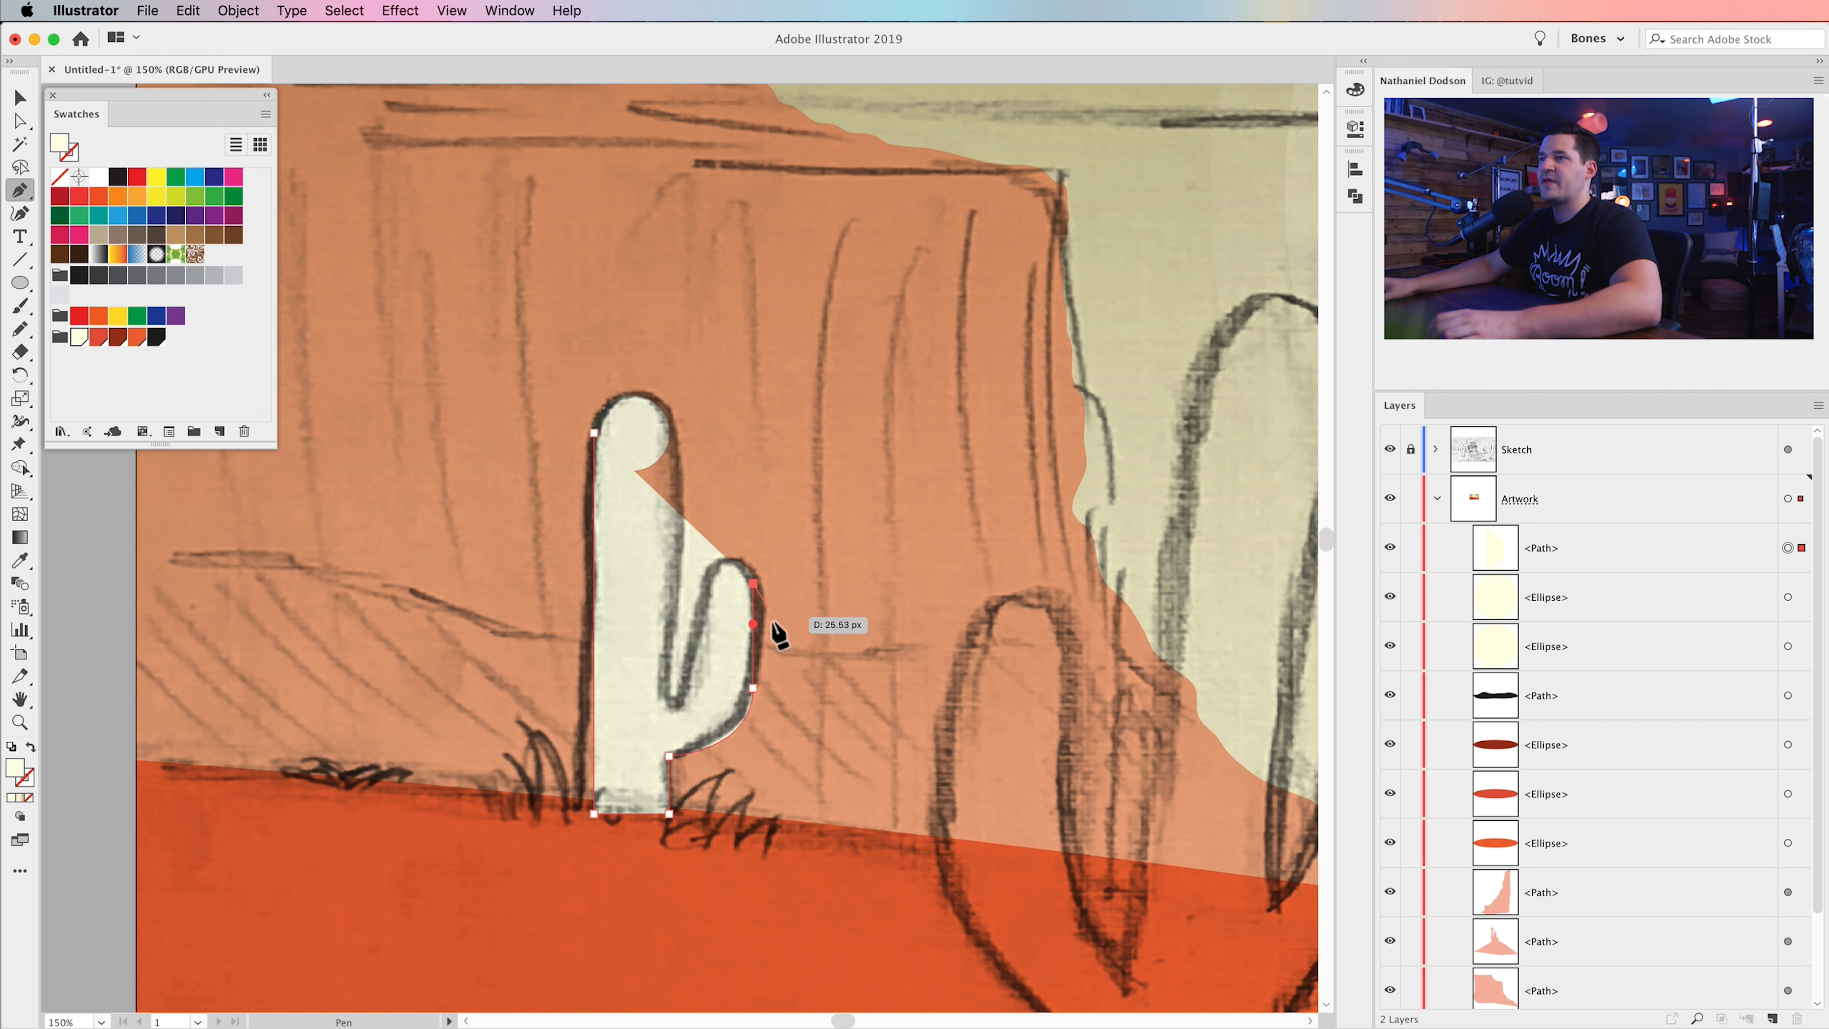
click(706, 582)
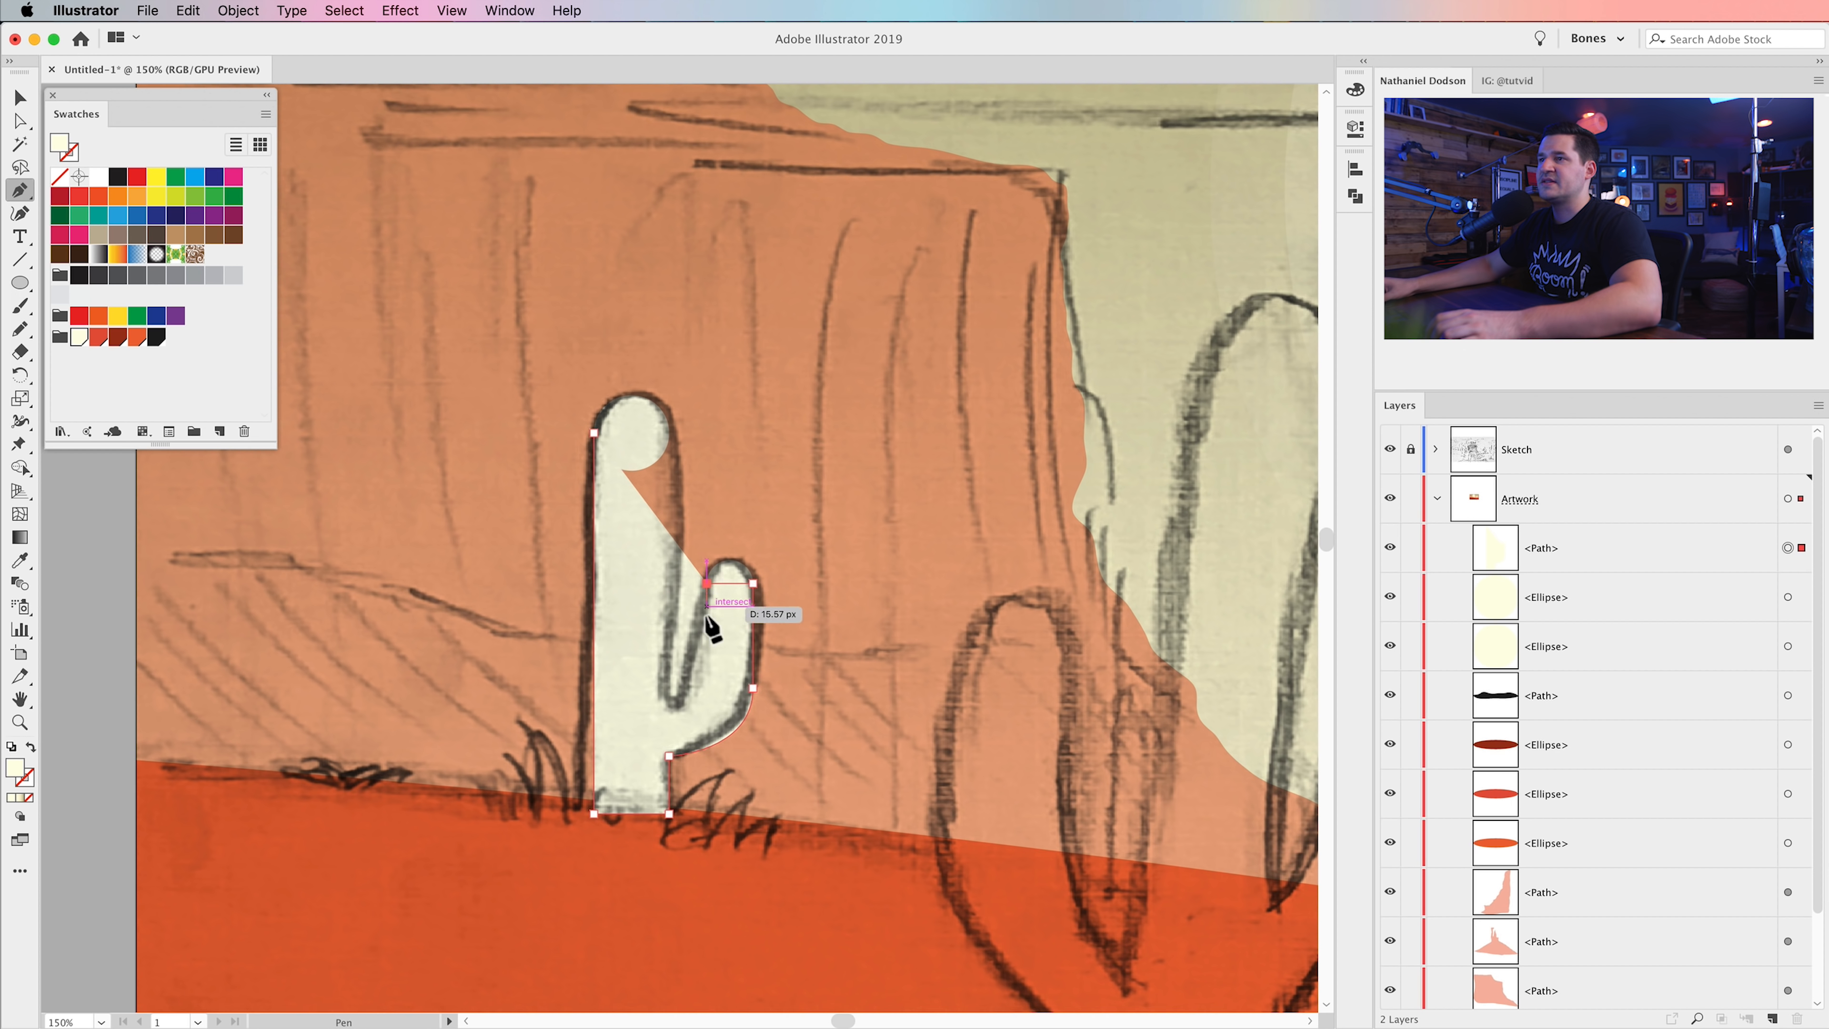
- Trace the arm's inner side, the curved crook and the trunk's inner edge up to the trunk circle
click(706, 661)
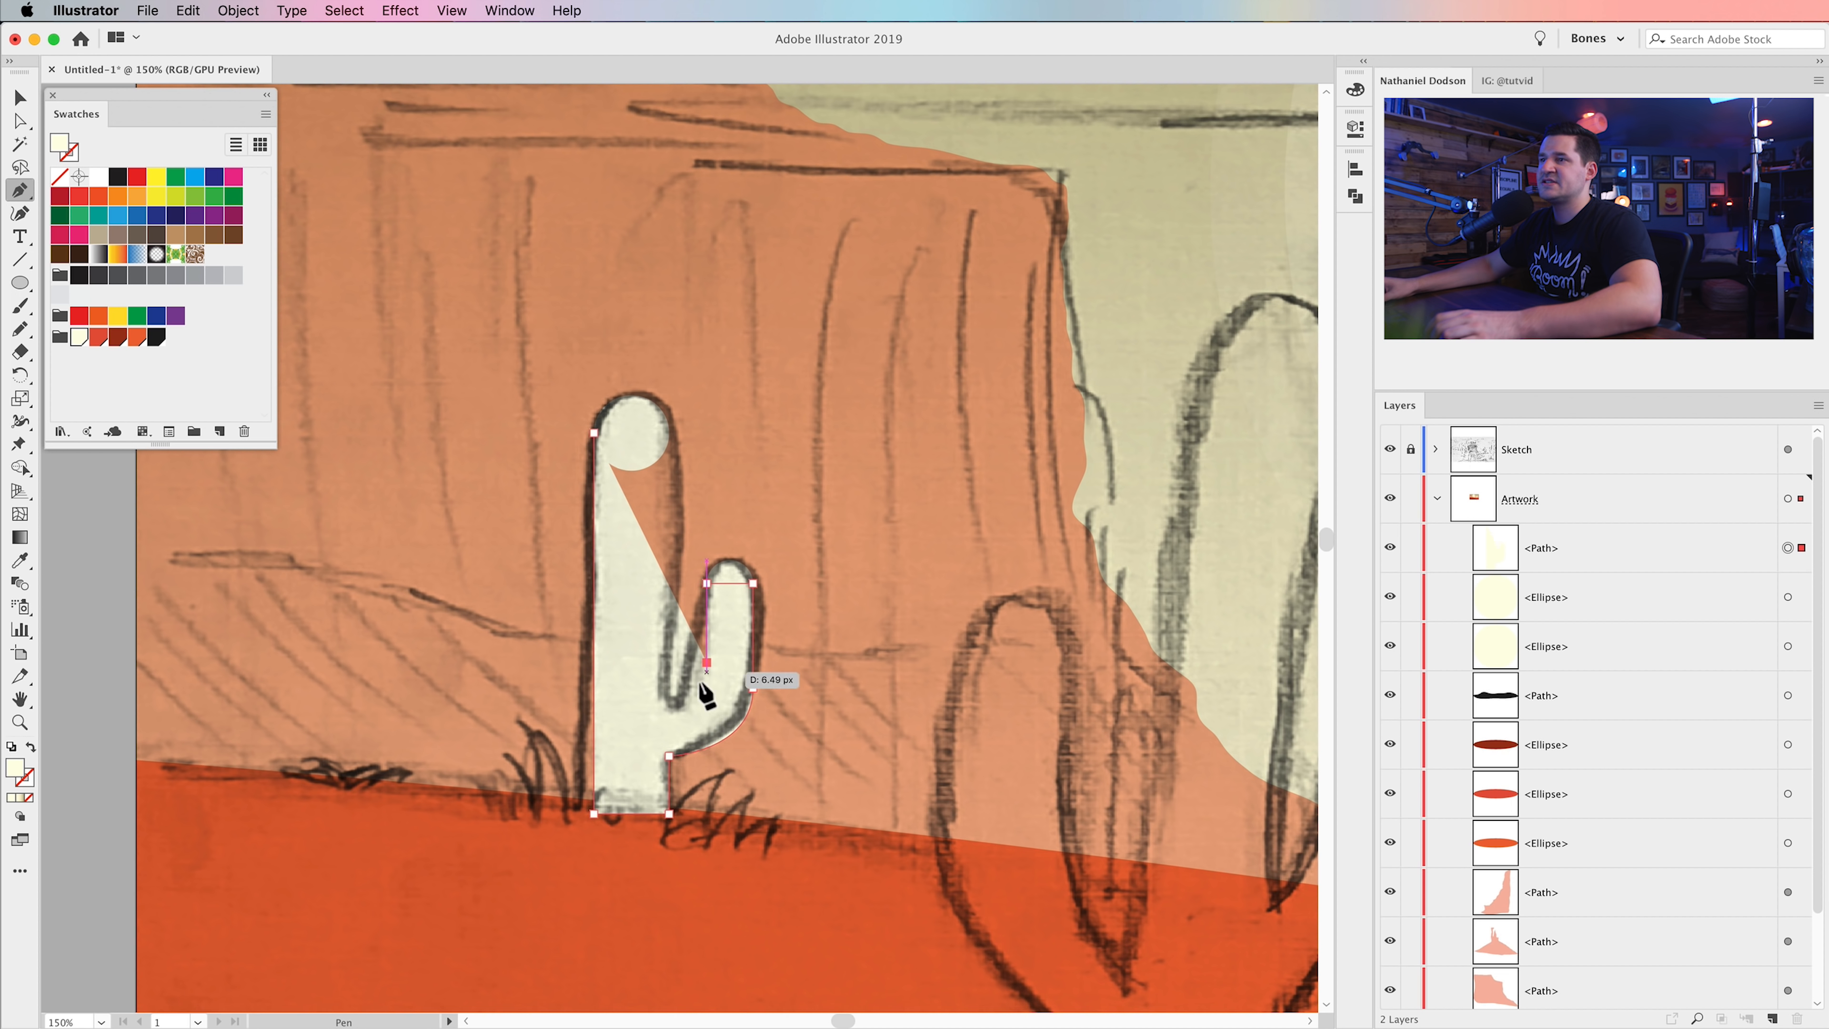
mouse_move(670, 696)
mouse_down()
mouse_move(633, 692)
mouse_move(651, 693)
mouse_up()
click(669, 607)
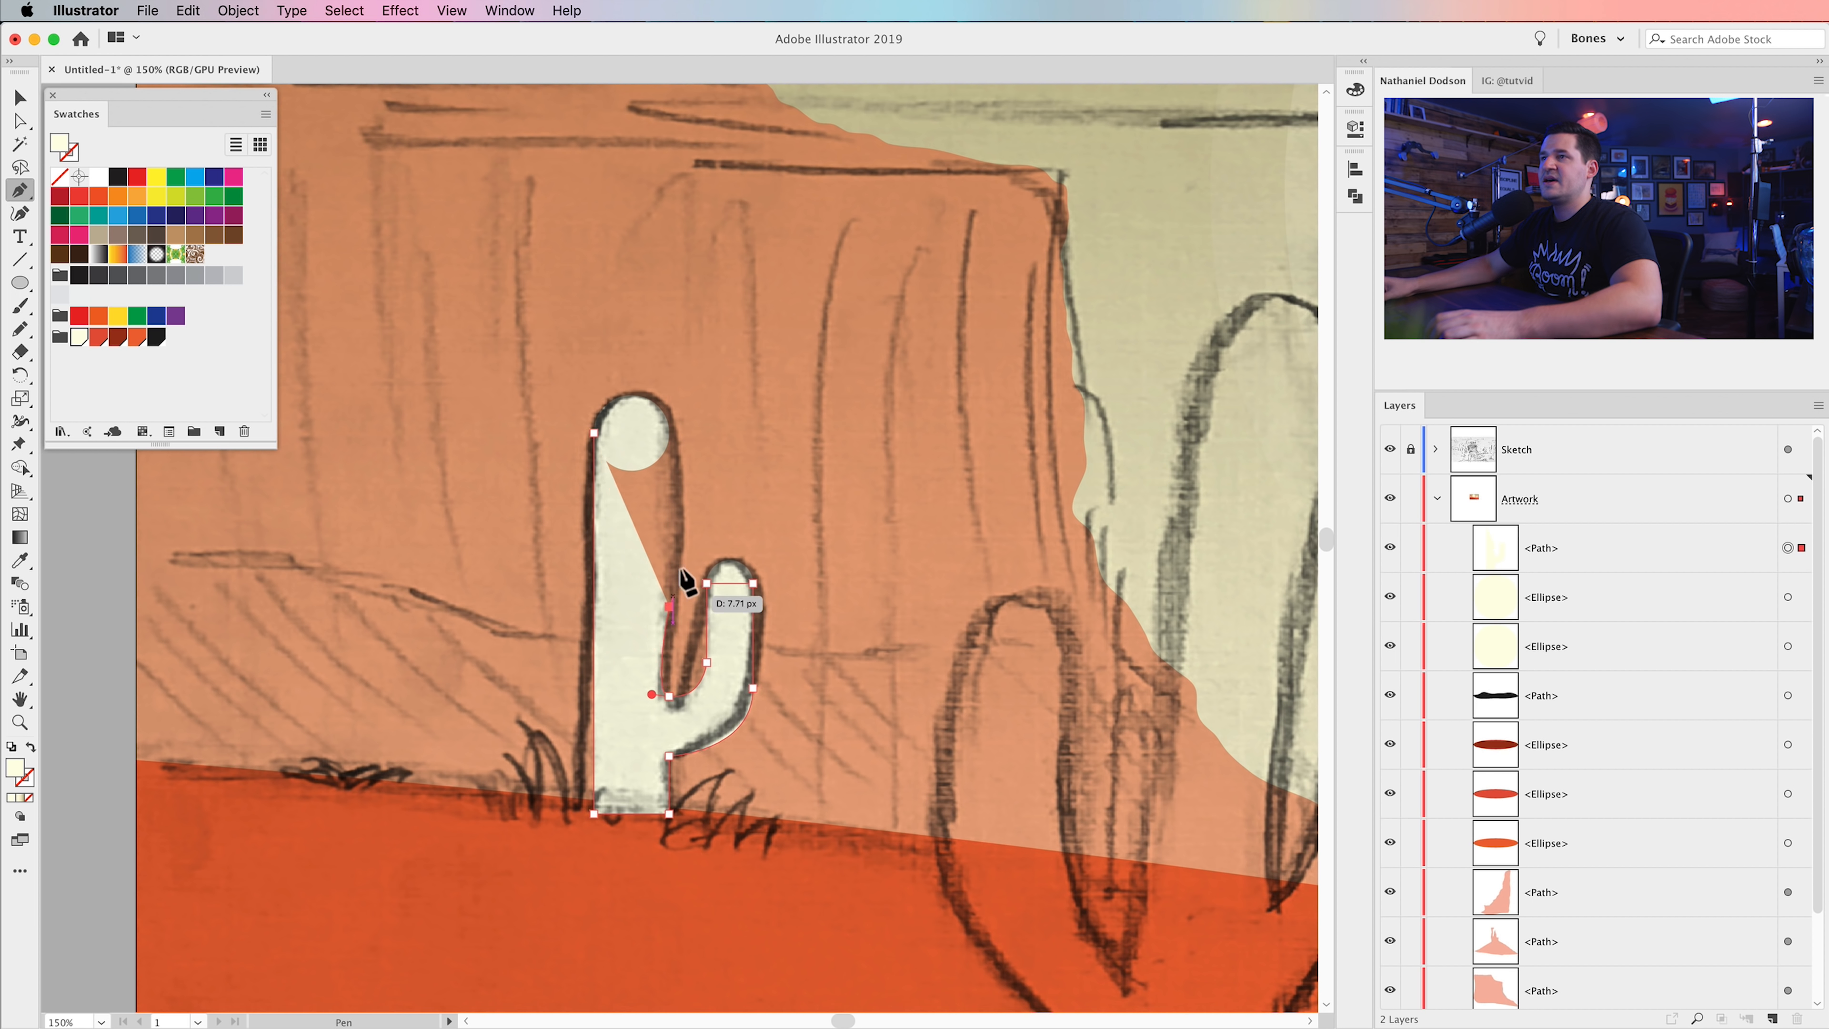
drag(670, 431, 669, 406)
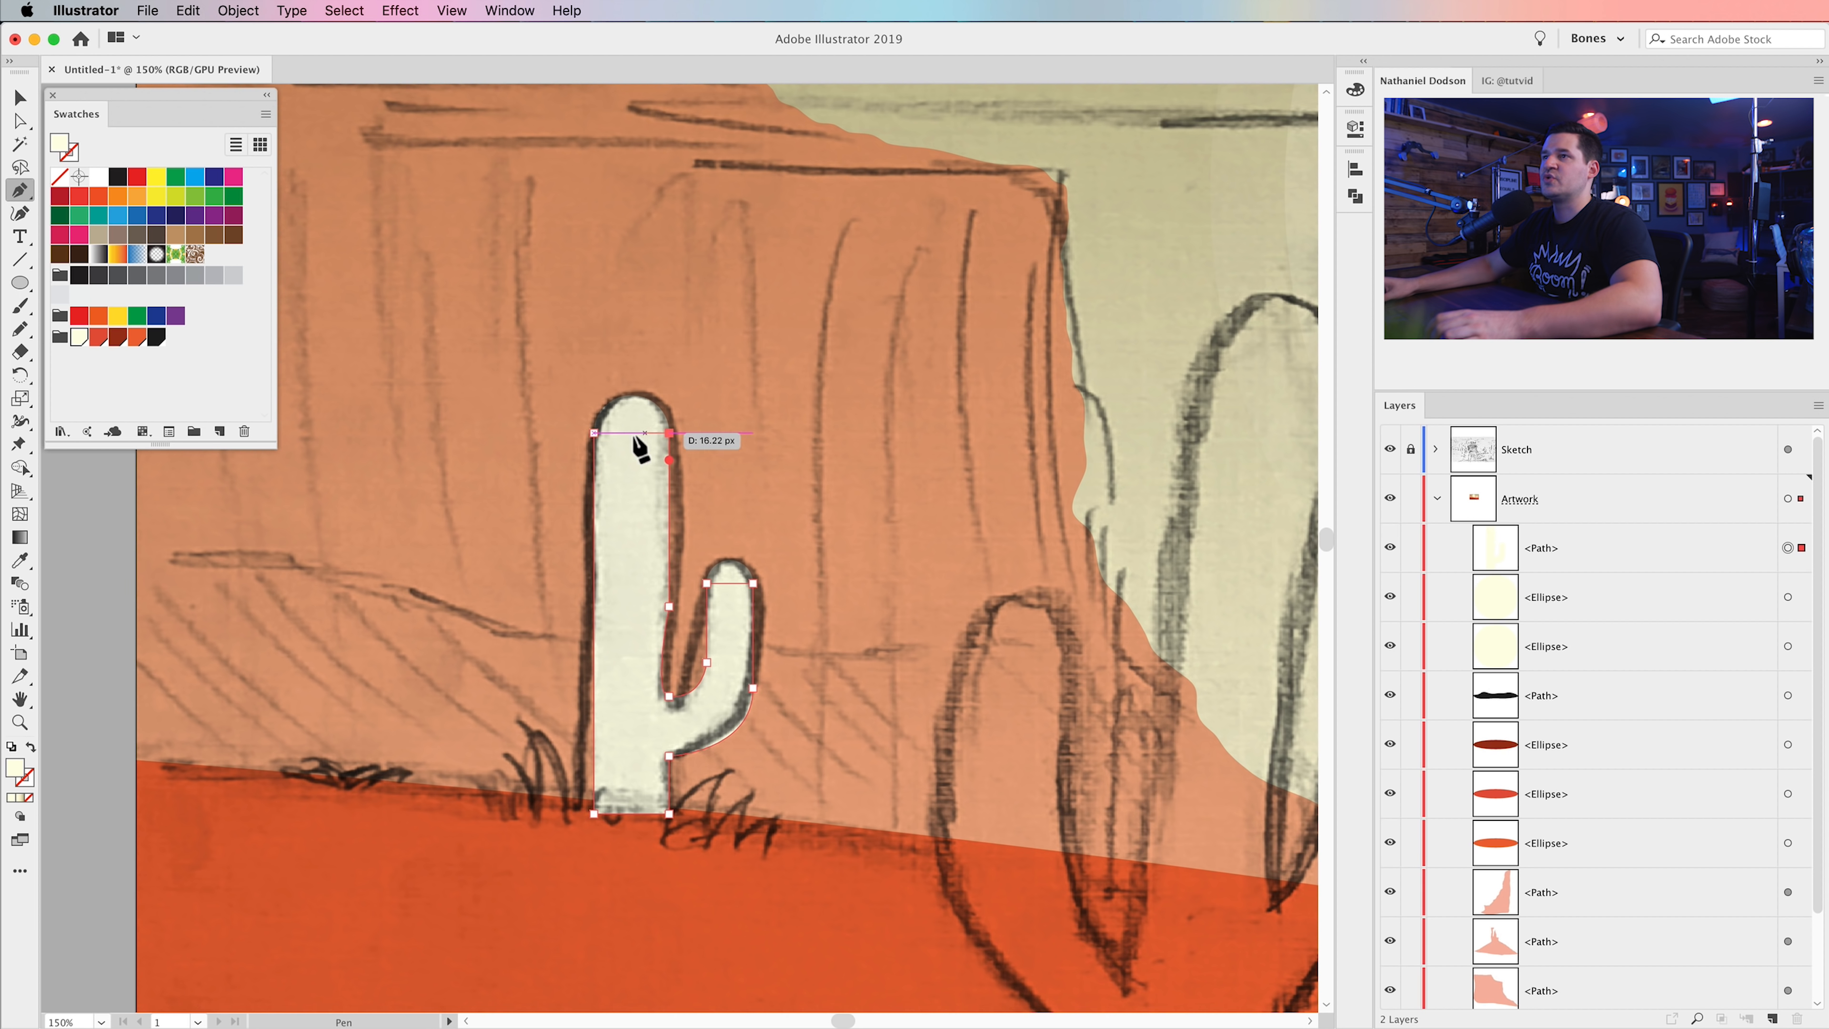
- Select the cactus body and both tip circles and merge them into one shape with Pathfinder Unite
key(v)
click(766, 481)
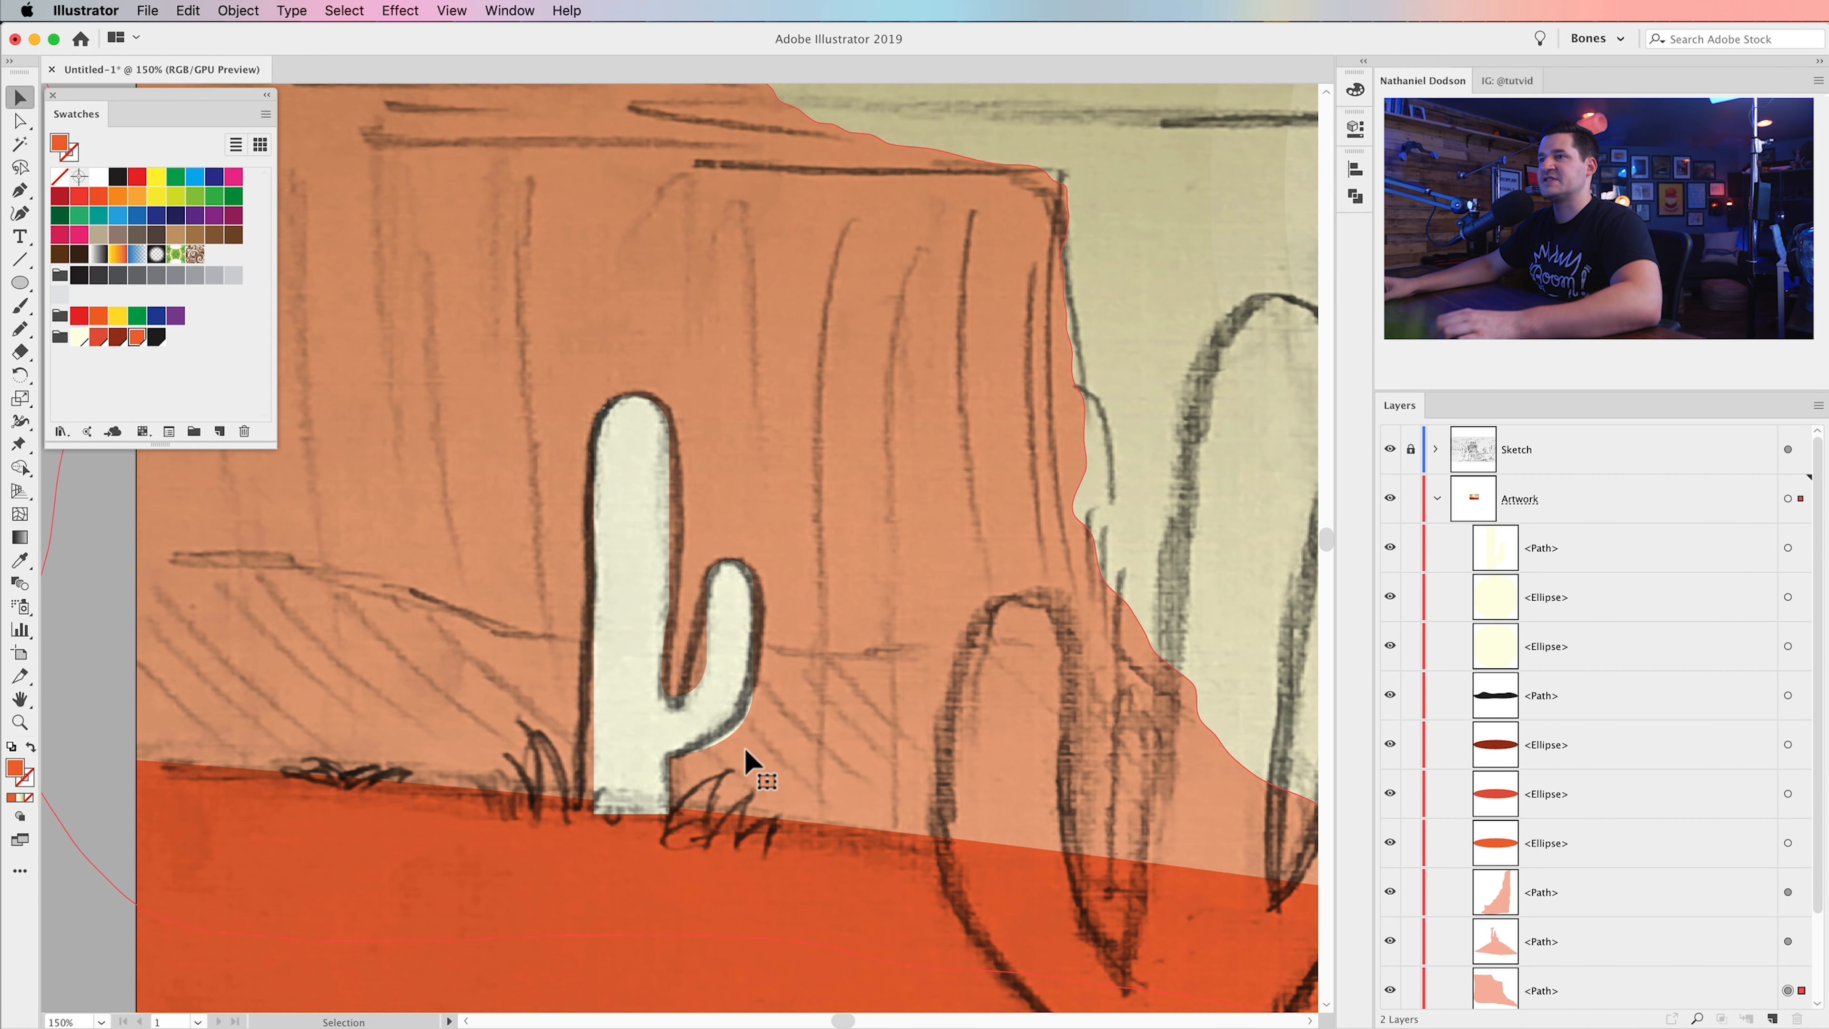
click(733, 604)
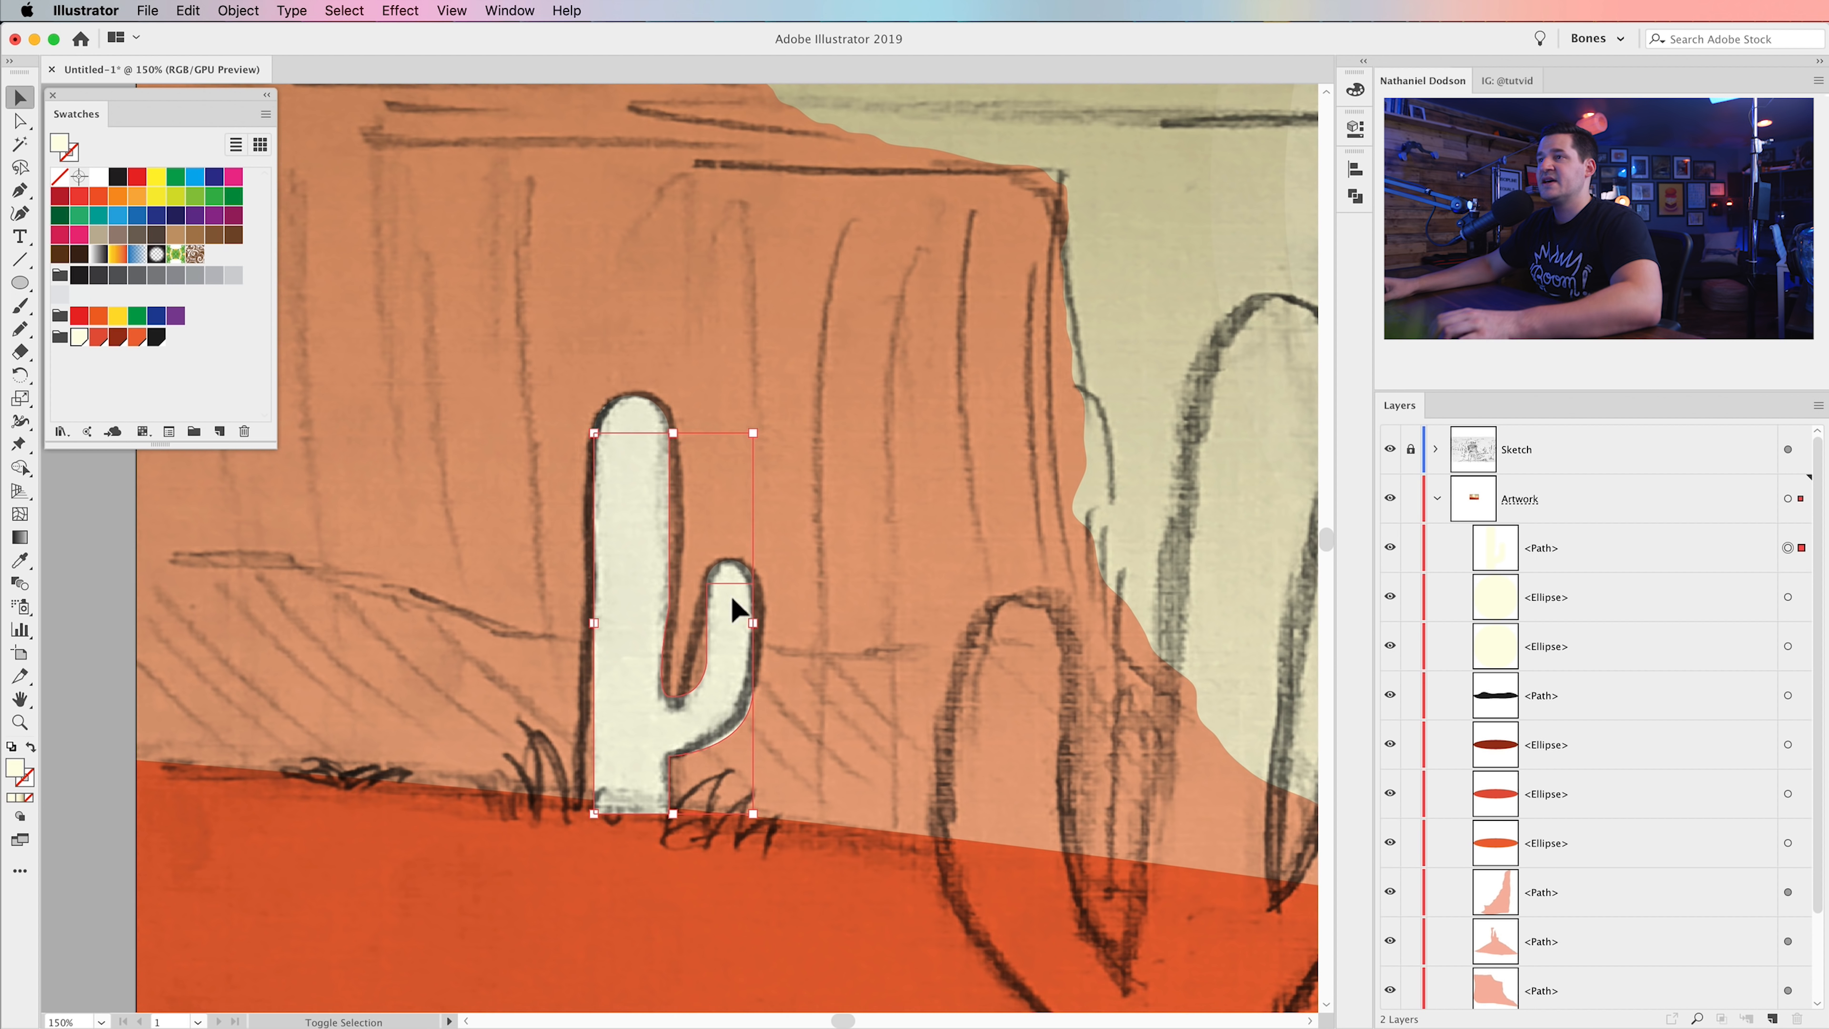
shift+click(640, 434)
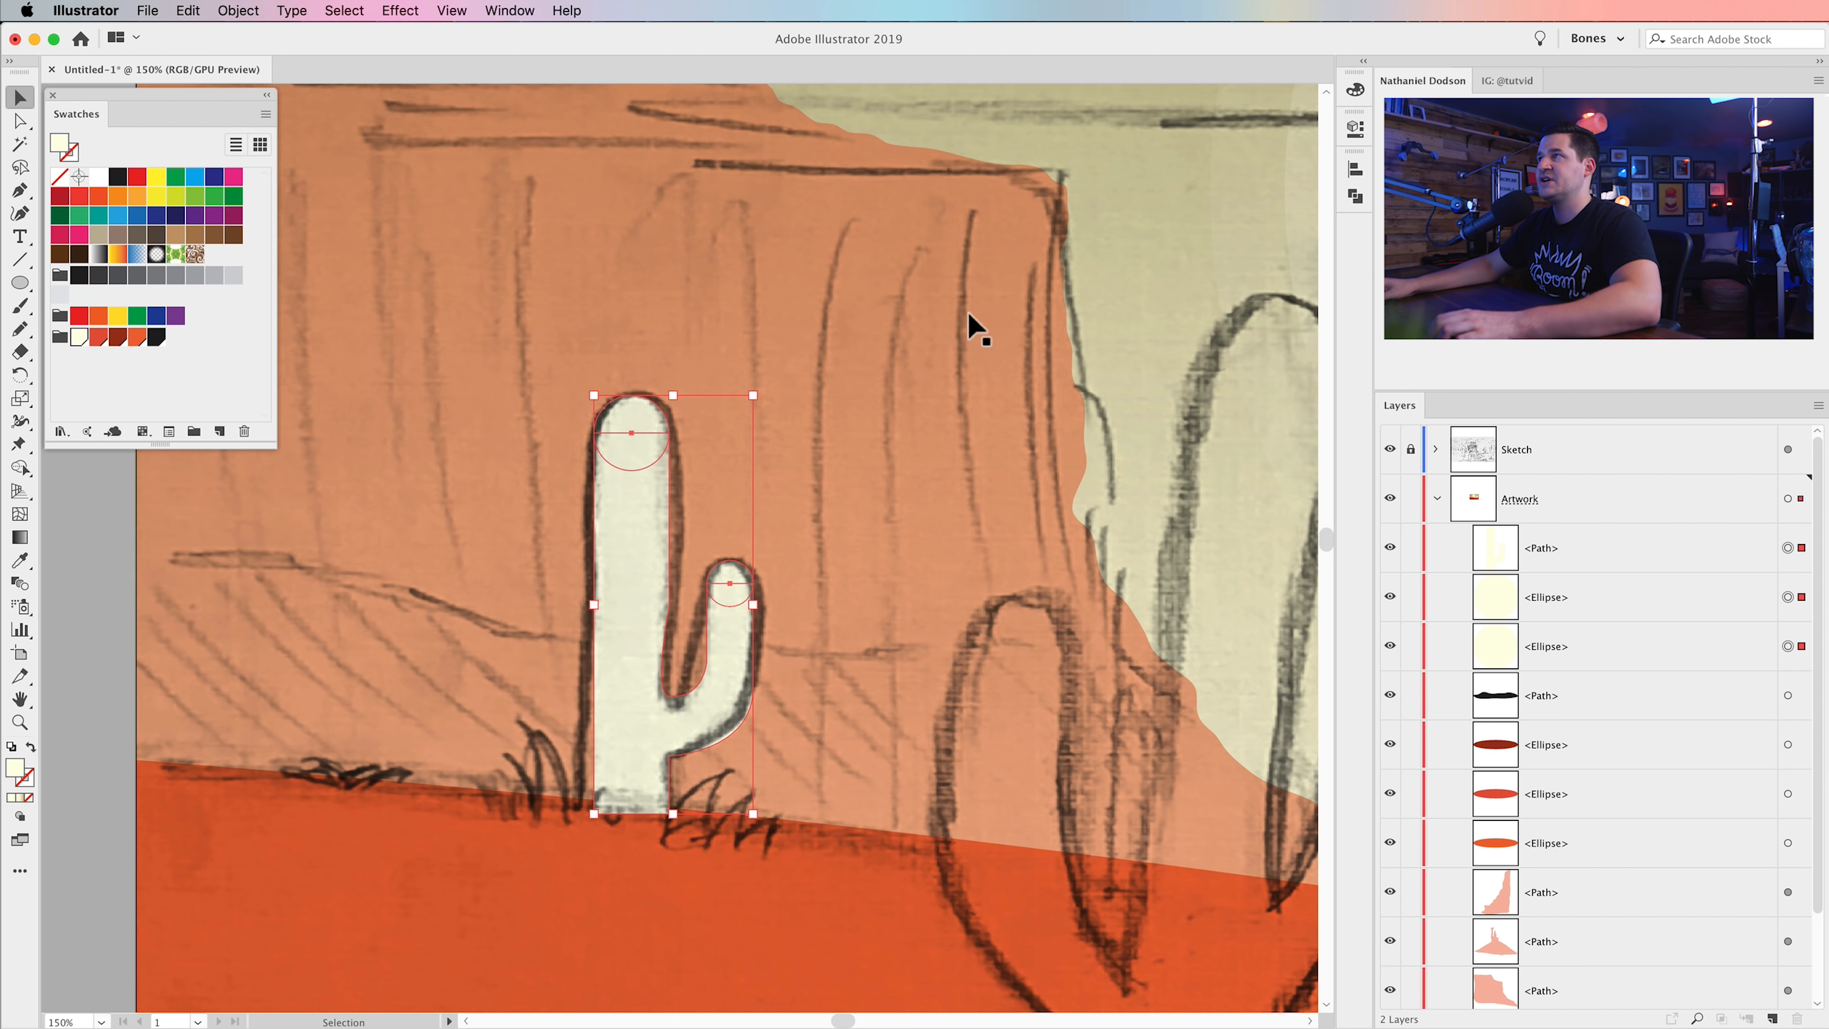
click(1351, 201)
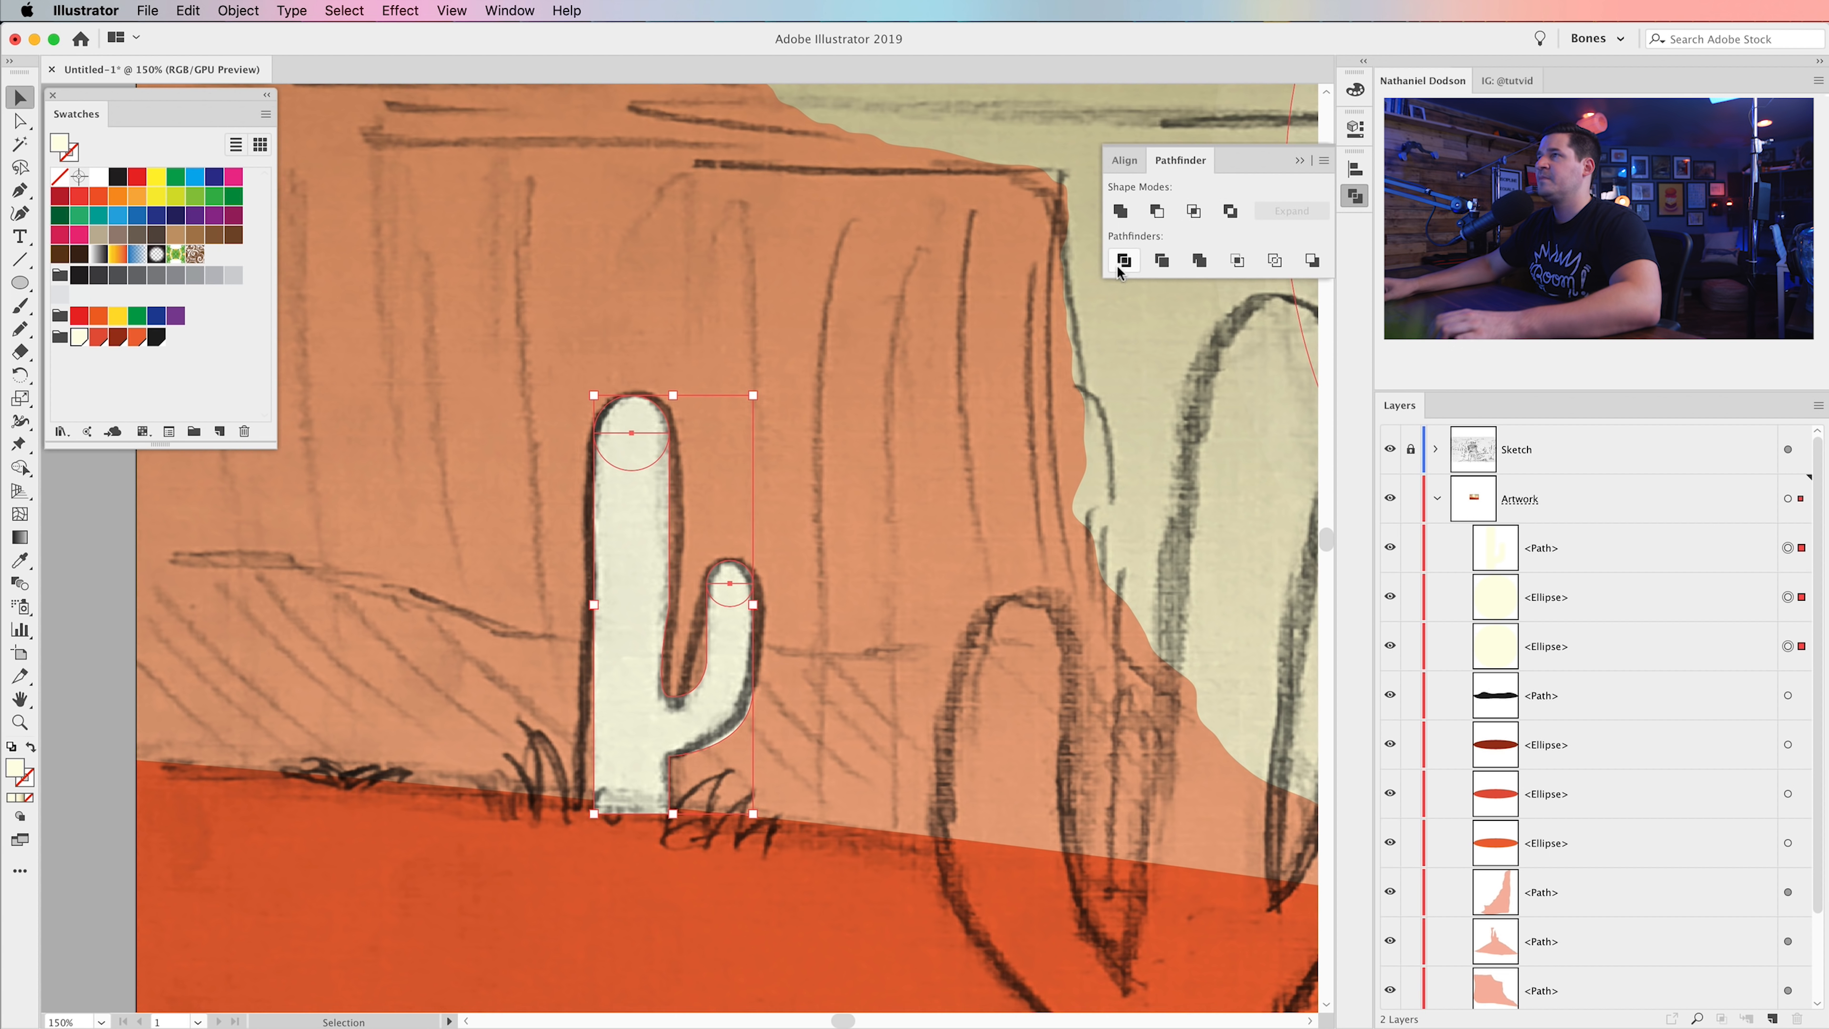
click(1119, 209)
click(888, 684)
- Hide the Sketch layer to see the small cactus against the mesa and dune
key(super+minus)
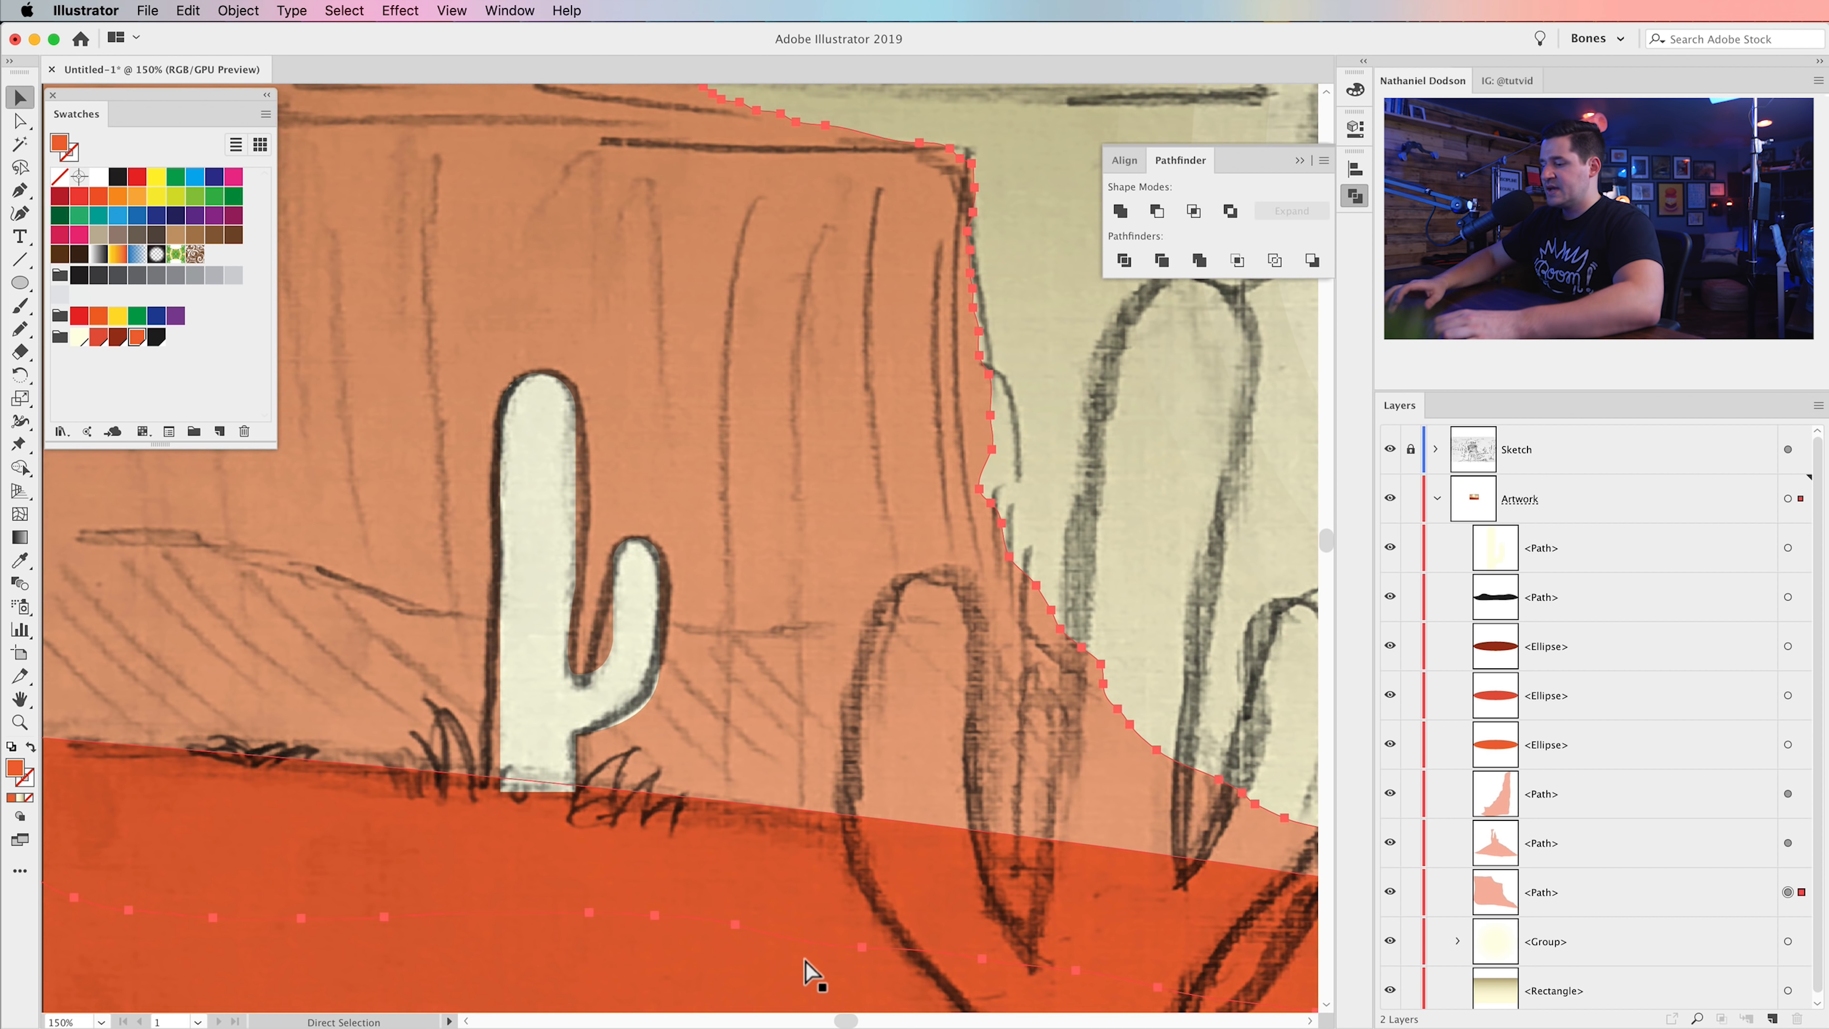
key(a)
key(super+minus)
key(v)
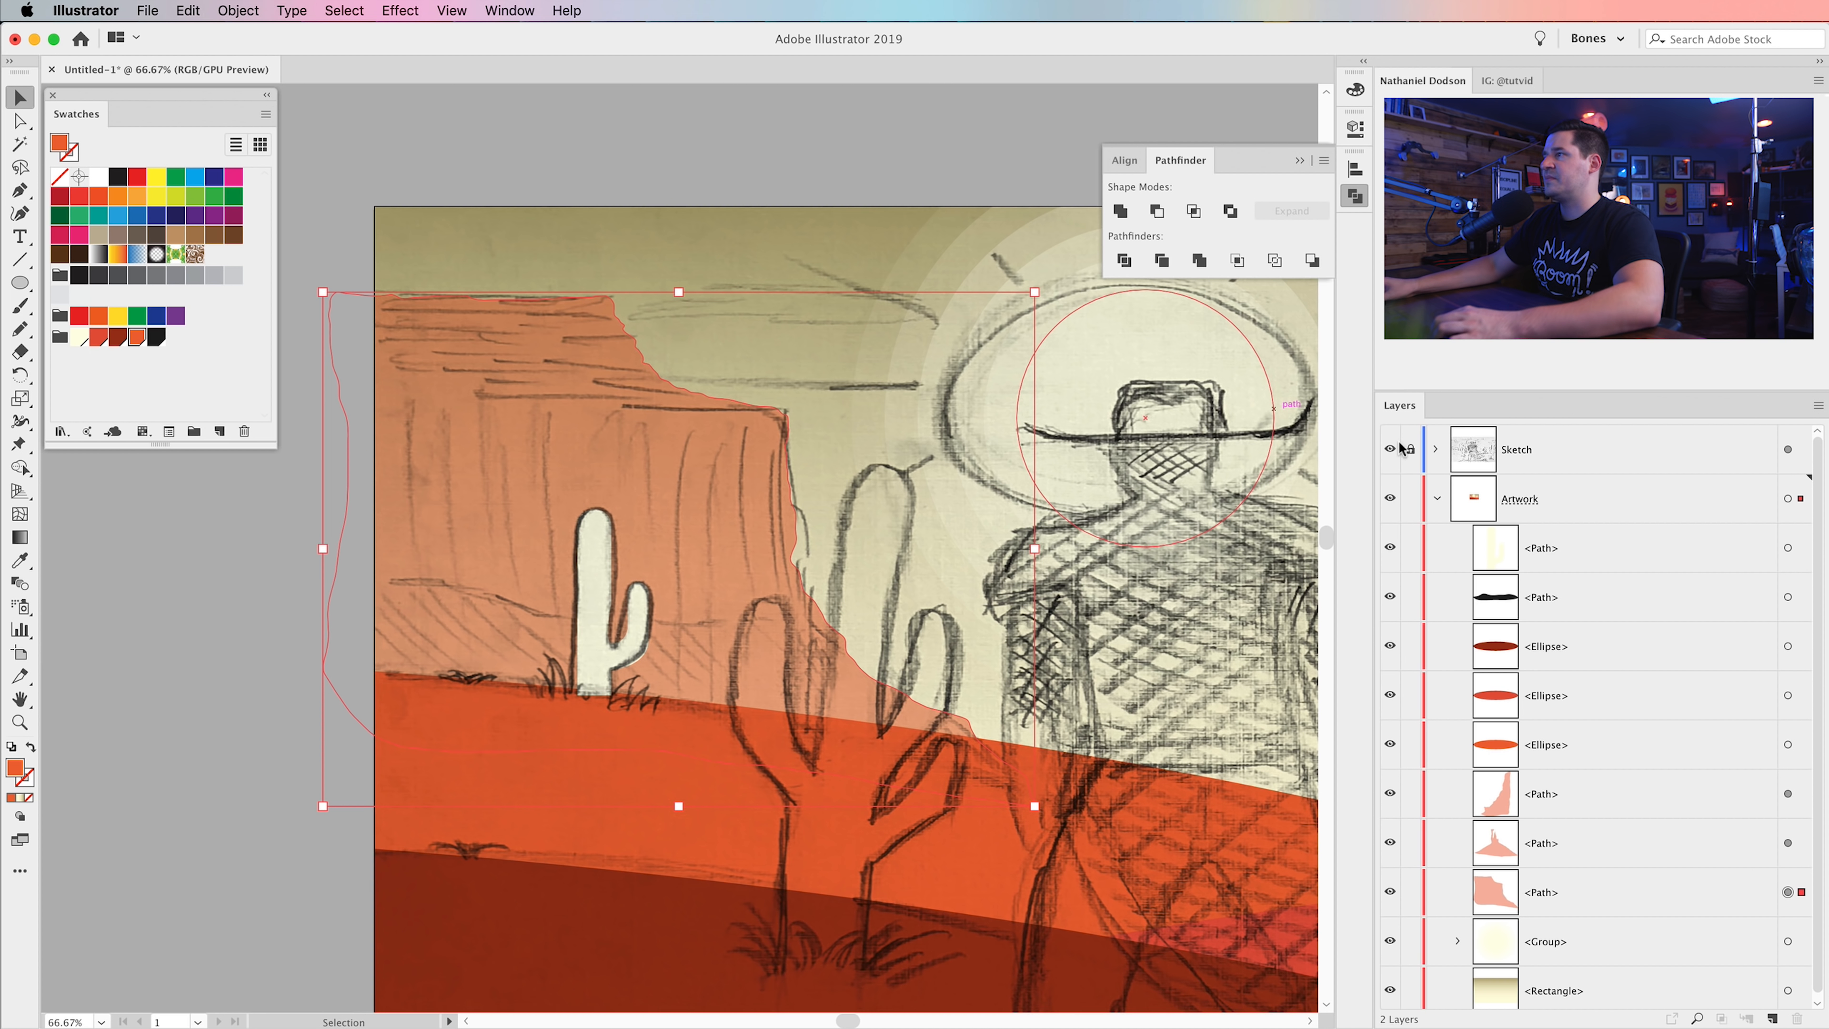
click(1389, 448)
- Shift the anchor point in the crook between the small cactus's trunk and arm slightly toward the arm with Direct Selection
key(z)
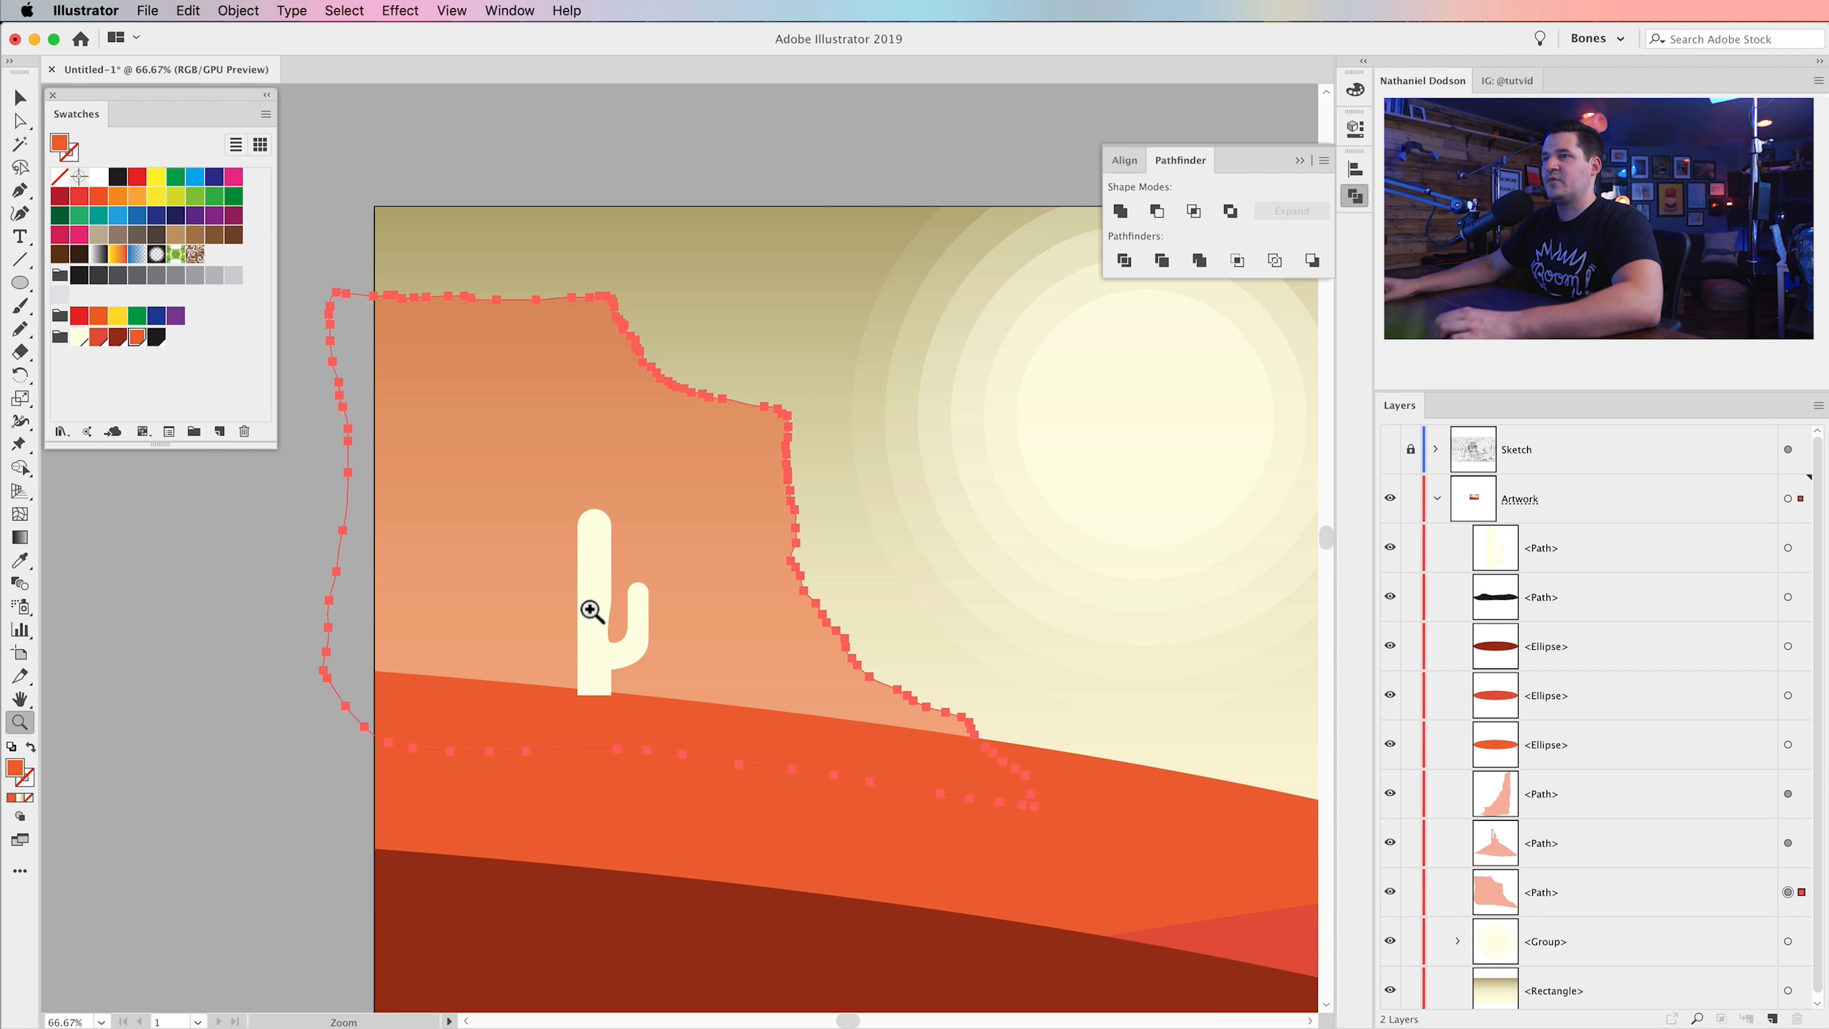
click(590, 611)
click(739, 621)
drag(608, 502, 677, 759)
key(a)
click(651, 694)
drag(655, 764, 674, 762)
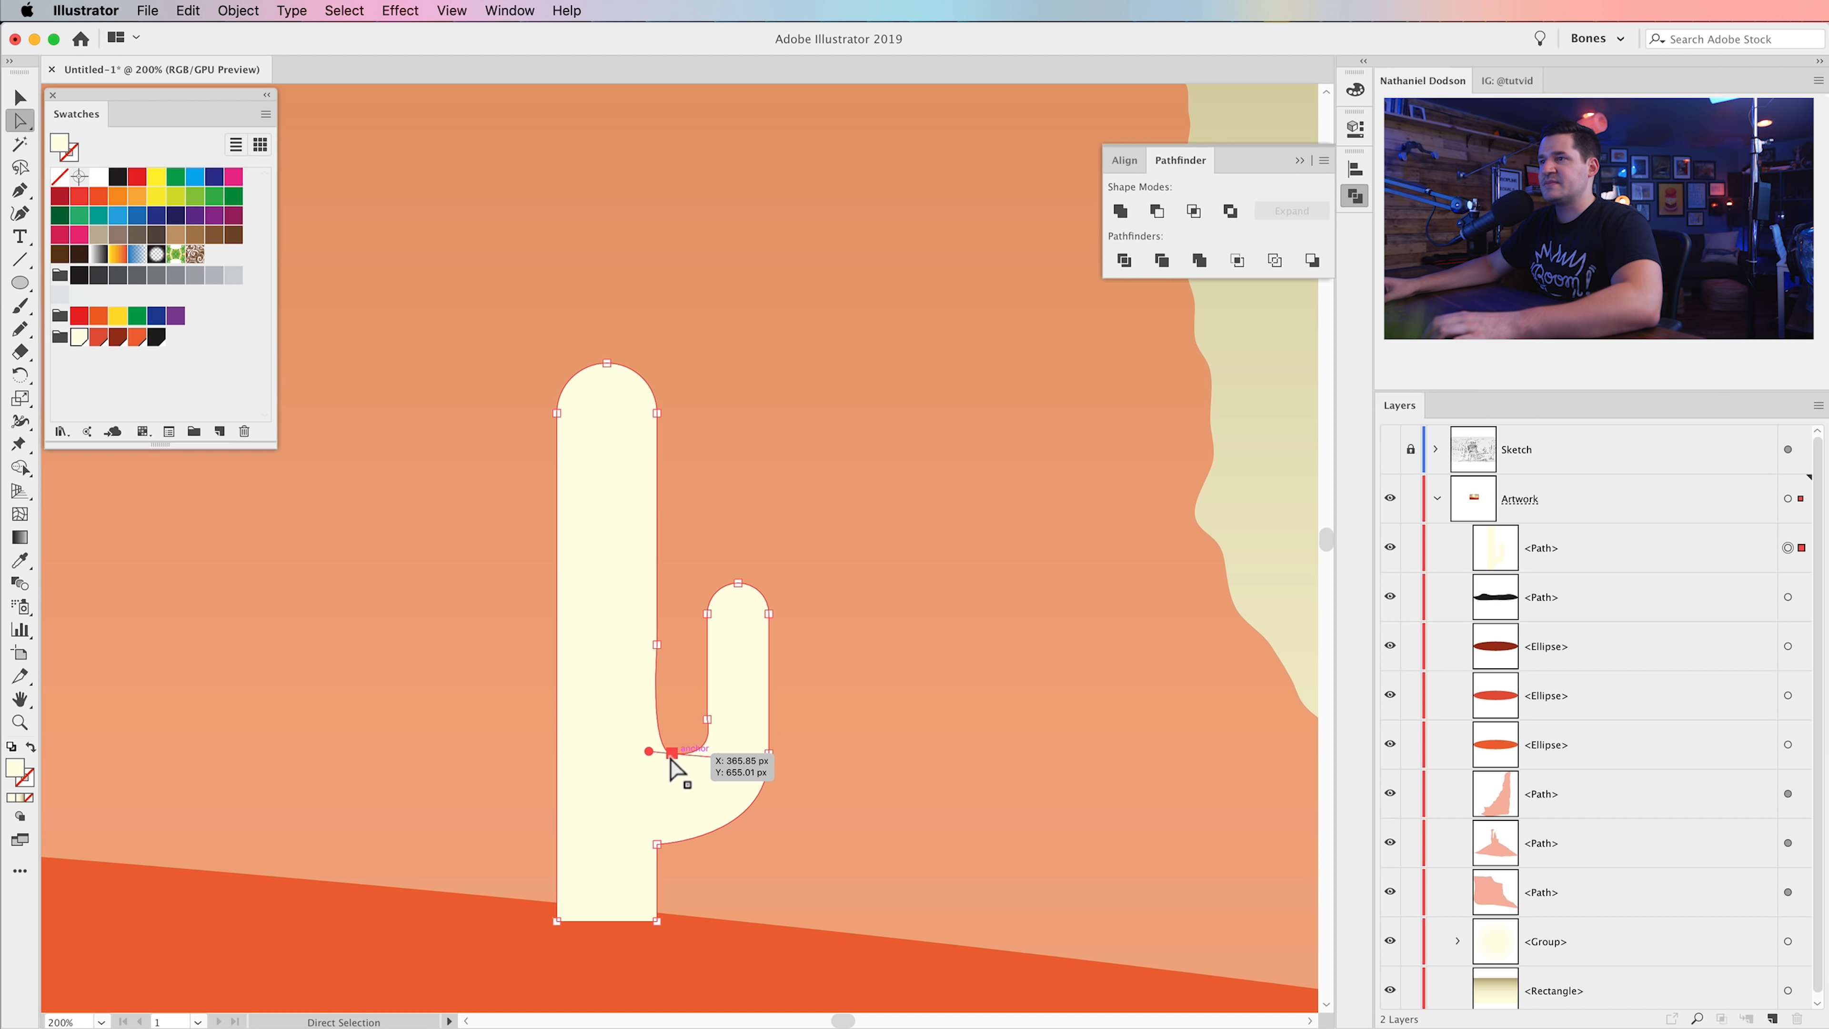
- Raise the anchor on the arm's inner edge and refine the crook anchor's position, nudging it slightly down and toward the trunk
drag(704, 726, 705, 695)
drag(672, 755, 687, 754)
key(Down)
key(Down)
key(Left)
key(Left)
key(Left)
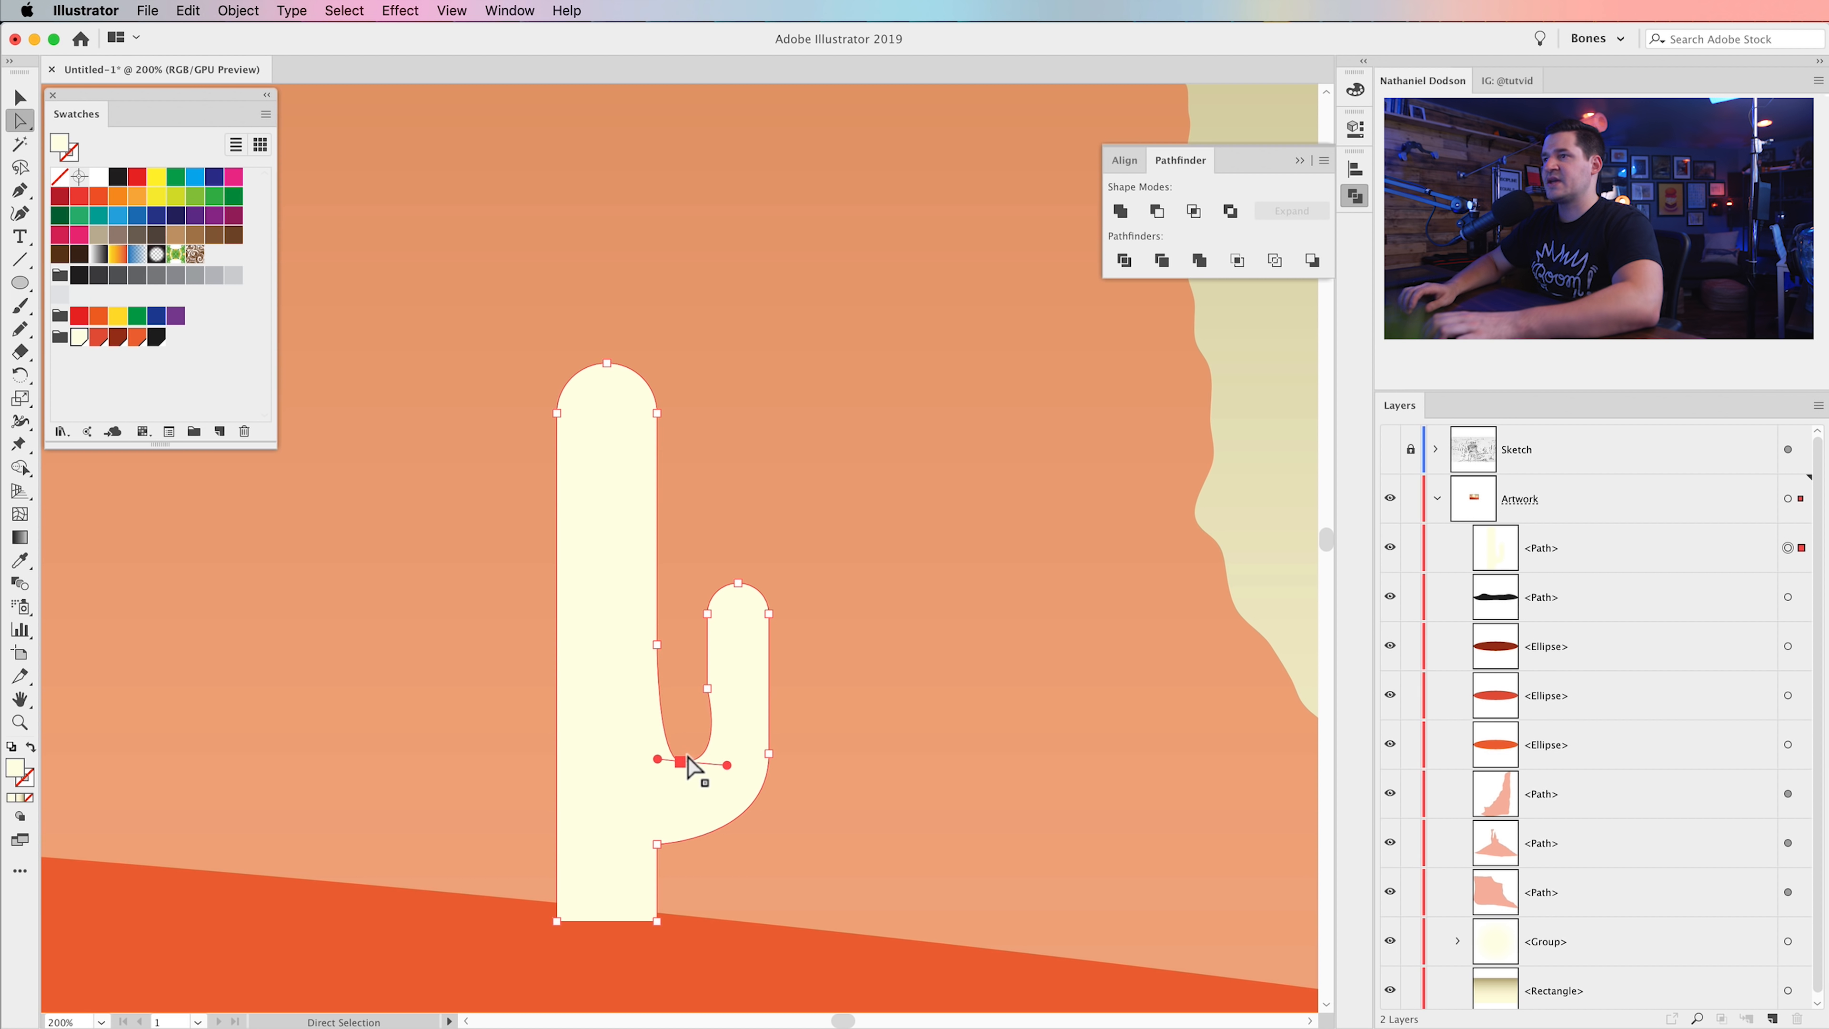
- Nudge the anchor on the arm's inner edge further up and slightly right to thin the arm below its tip, leaving the cactus deselected
key(shift+Up)
key(shift+Up)
key(Up)
key(Up)
key(Up)
key(Right)
key(Right)
key(Right)
key(Right)
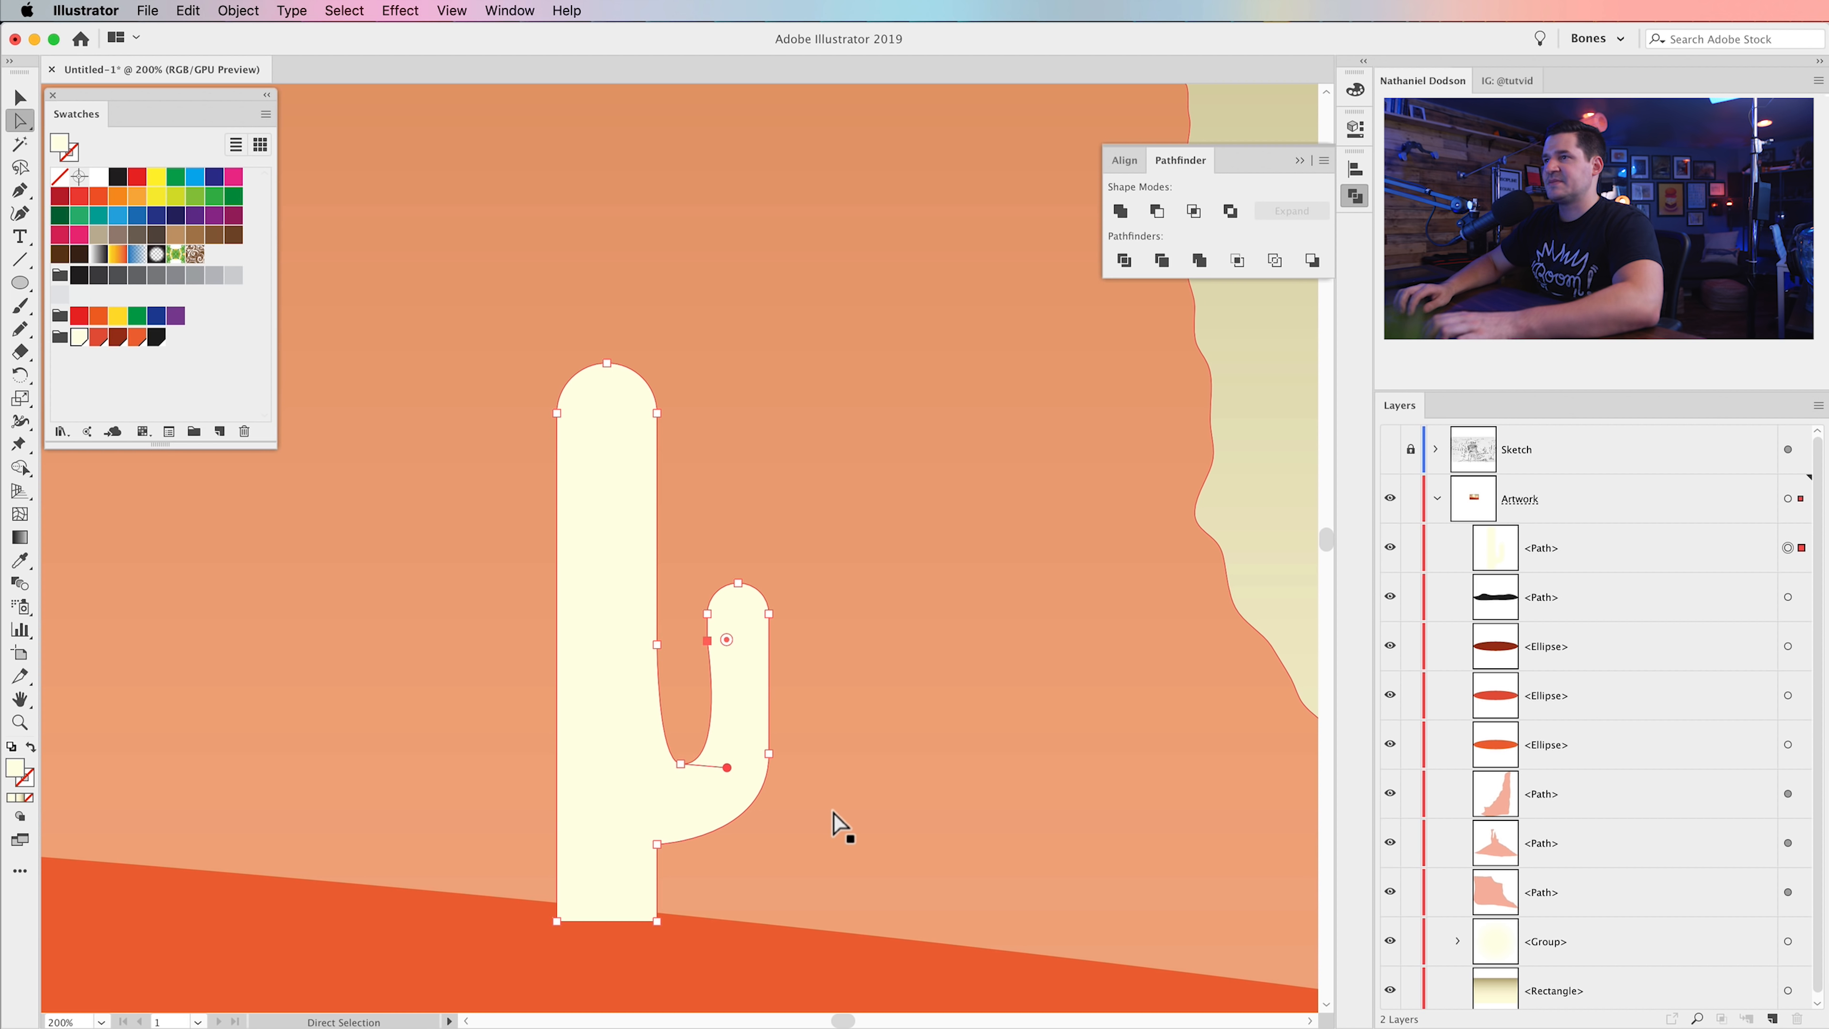
click(834, 813)
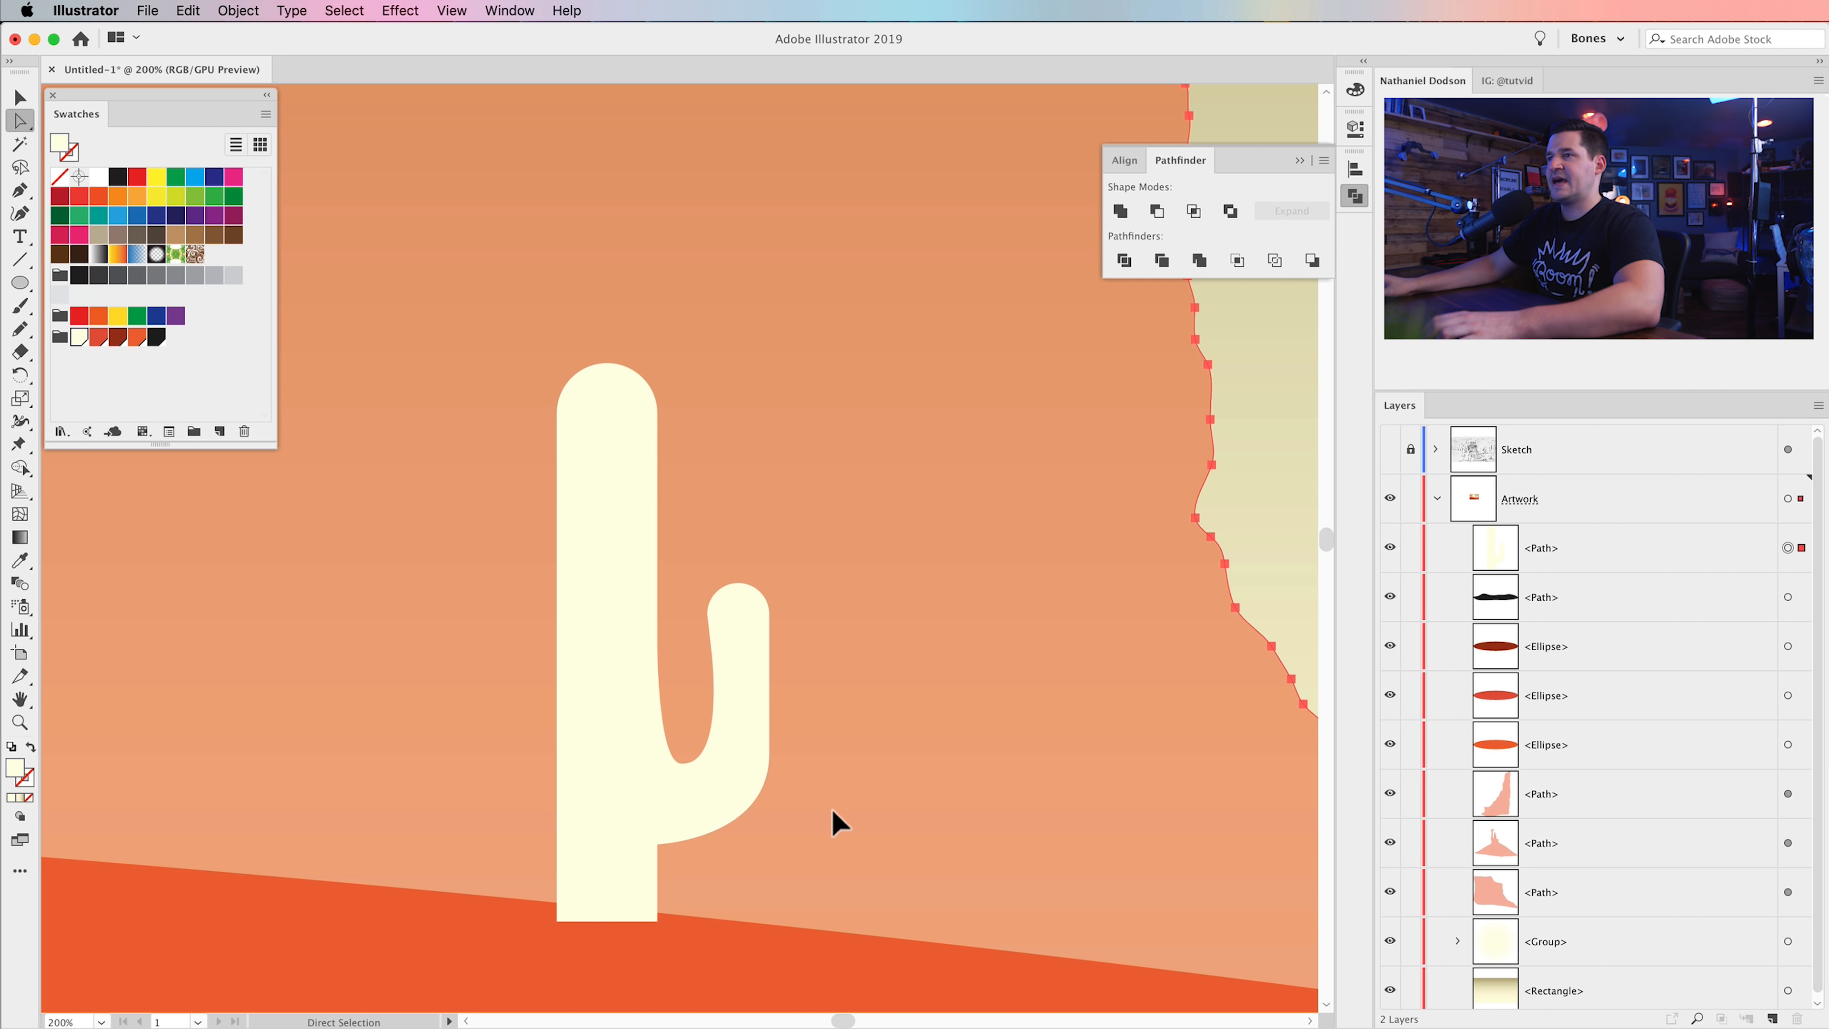
- Recolor the small cactus with the Eyedropper, sampling the orange of the dune it stands on
key(super+minus)
key(super+minus)
key(a)
click(90, 580)
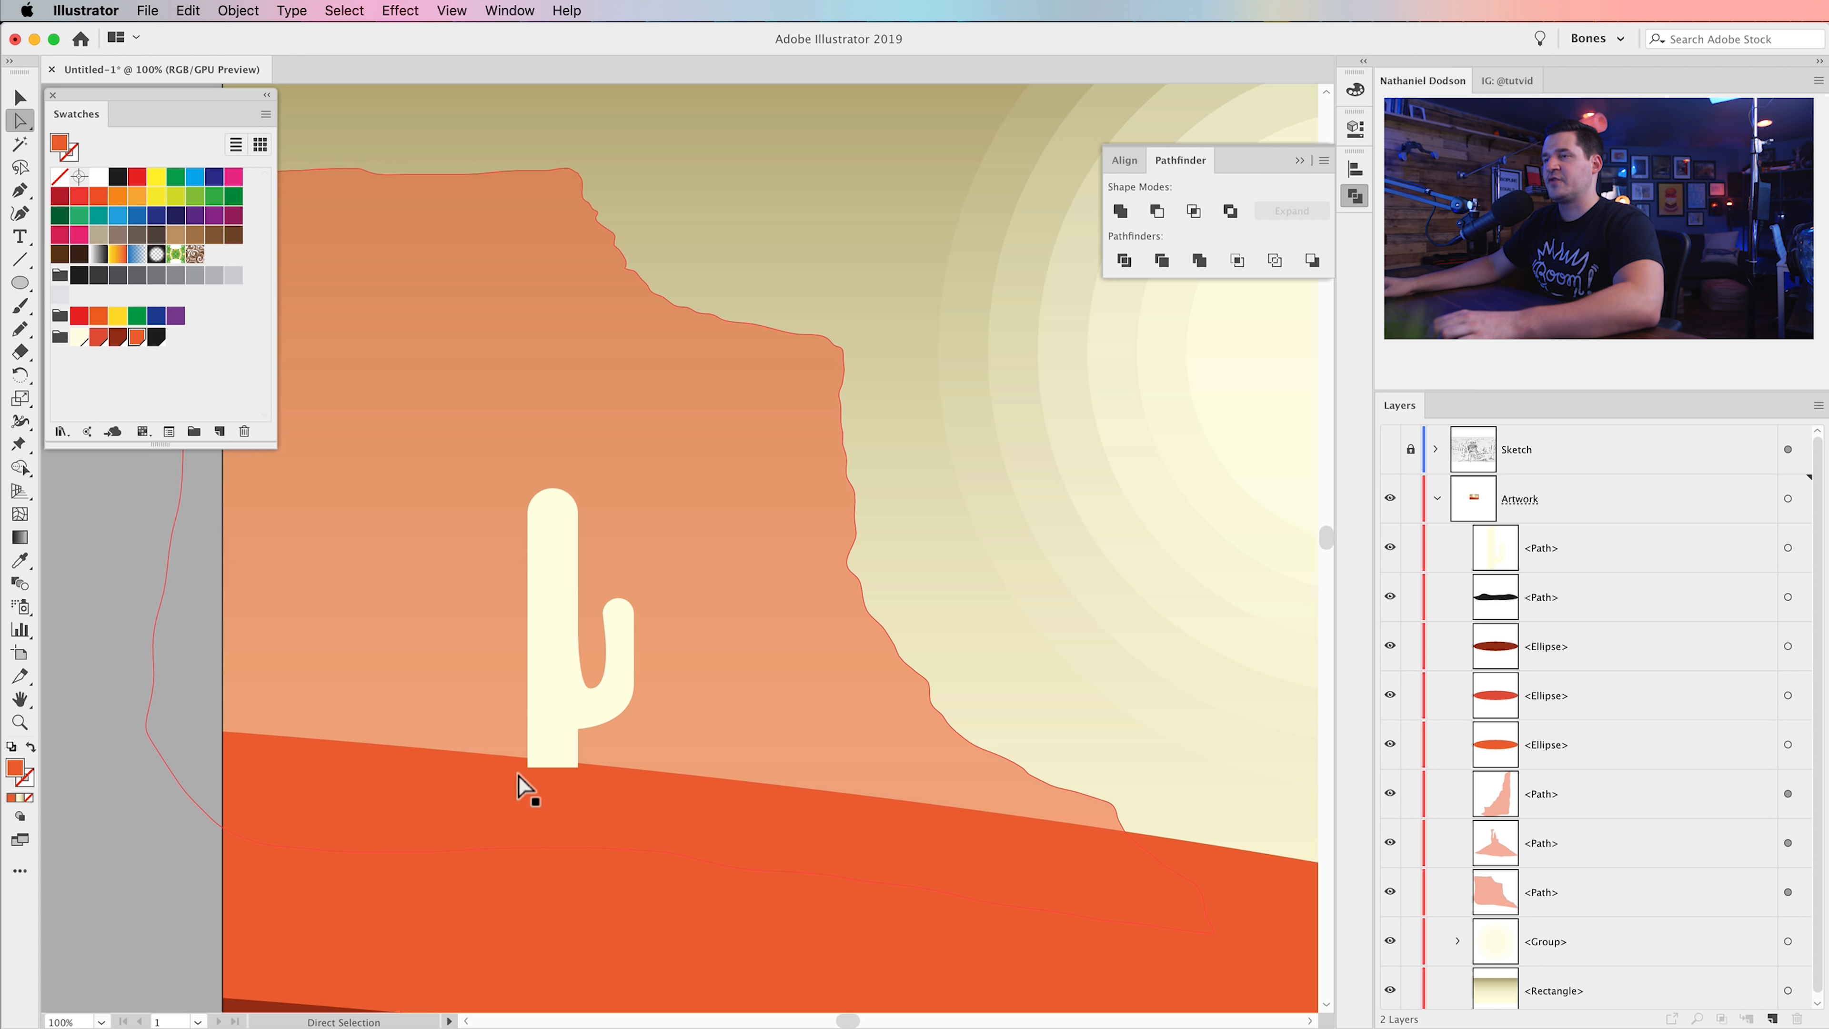
key(v)
click(566, 680)
drag(565, 627, 600, 484)
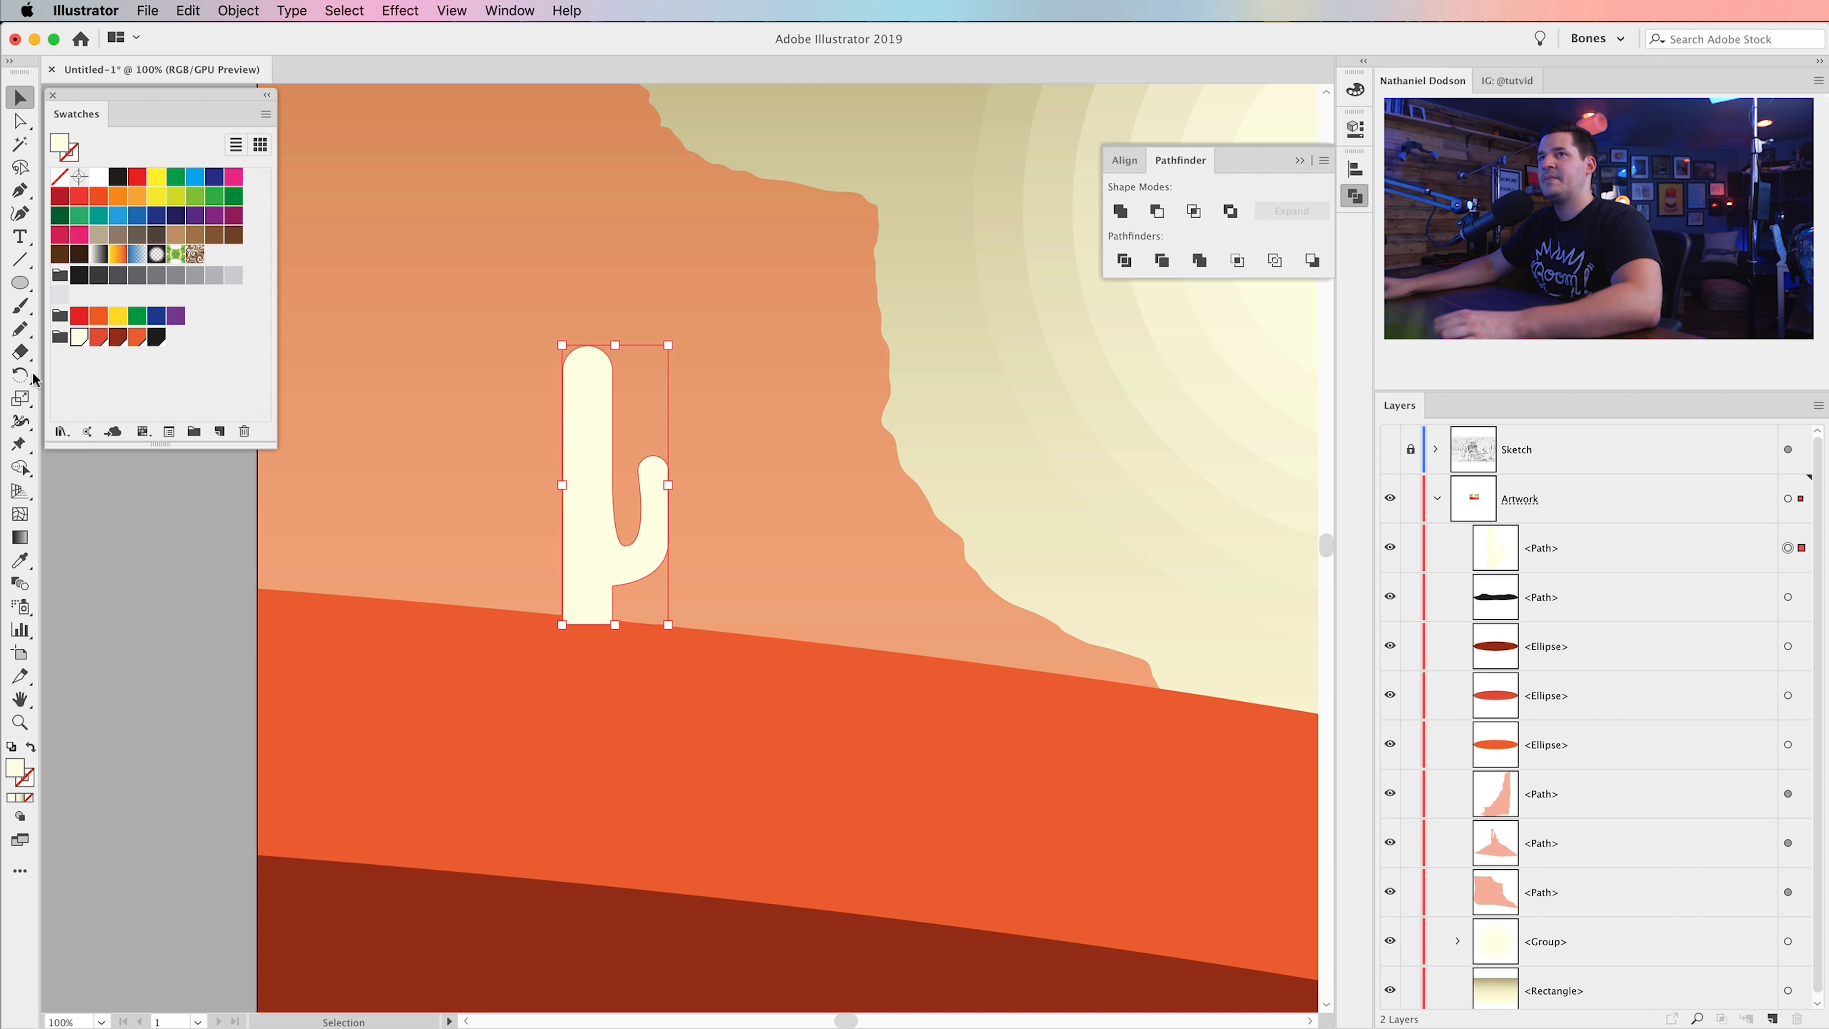
click(20, 560)
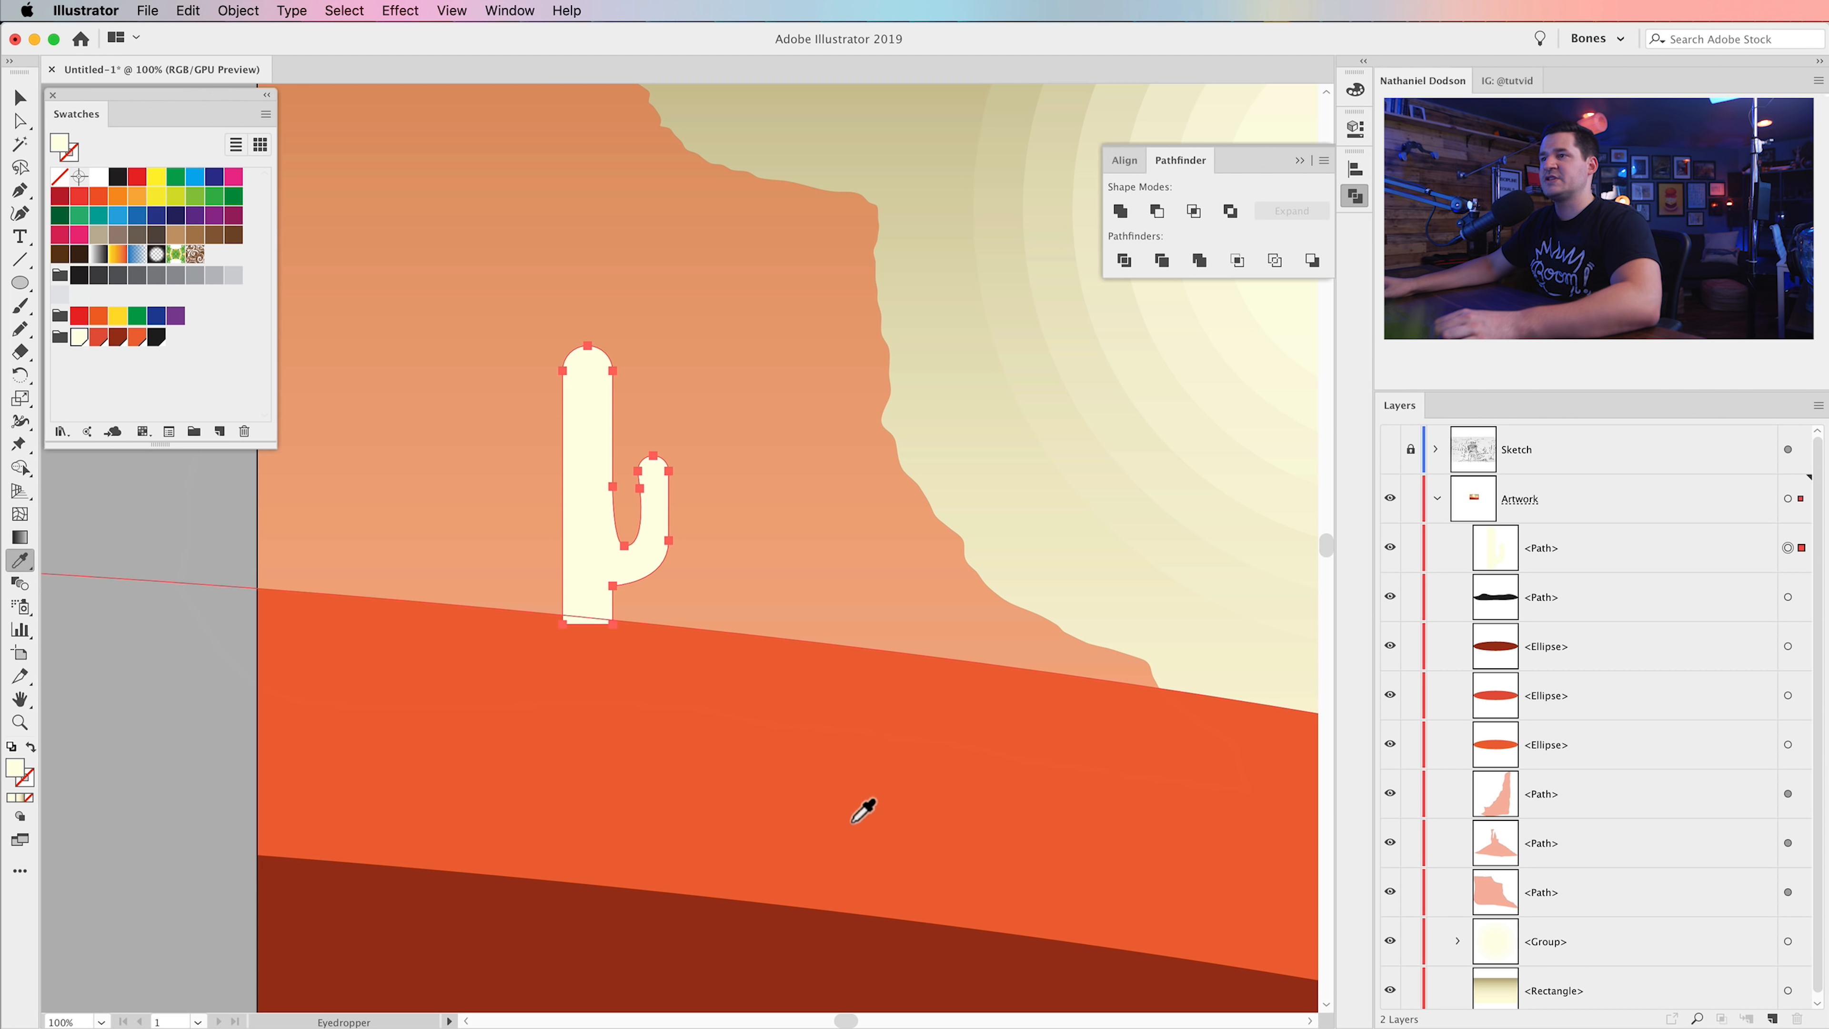
click(601, 727)
key(v)
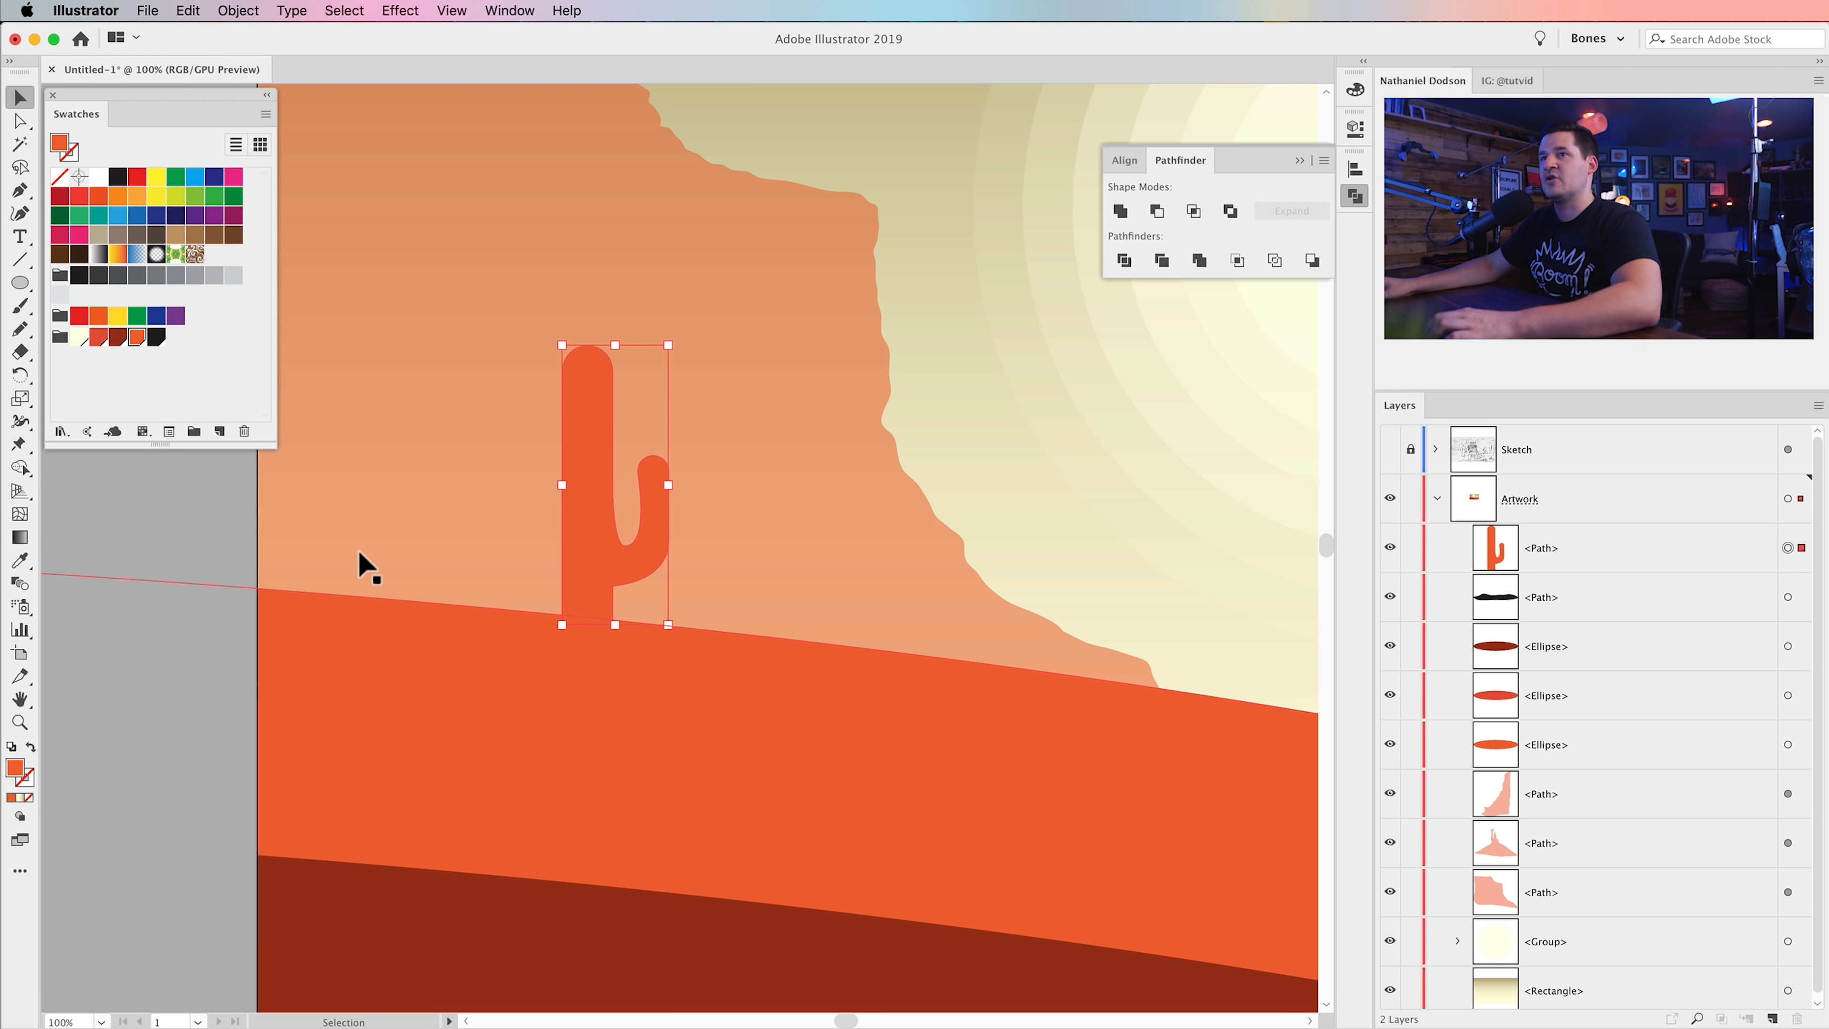
click(135, 499)
- Outline the distant multi-armed cactus beside the rock spire with the Pen tool, using the cream ellipses as its rounded tips
key(super+minus)
key(super+minus)
key(super+minus)
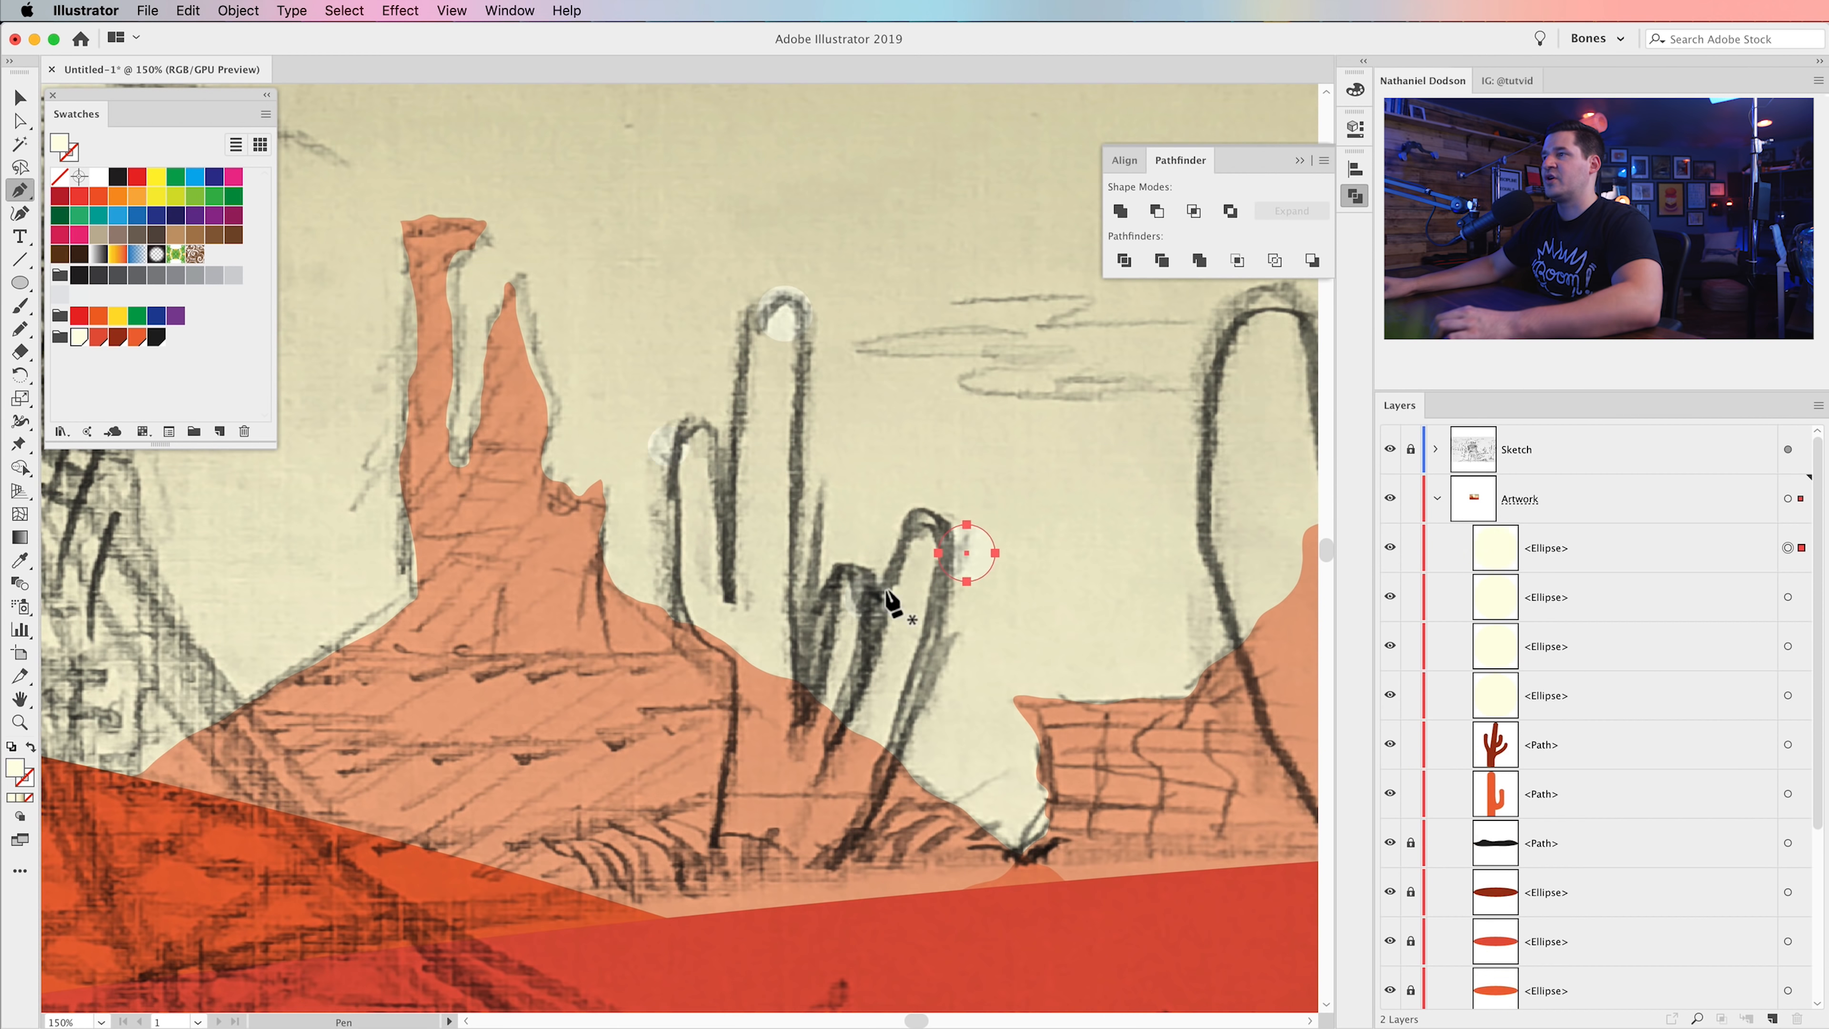
drag(747, 585, 745, 569)
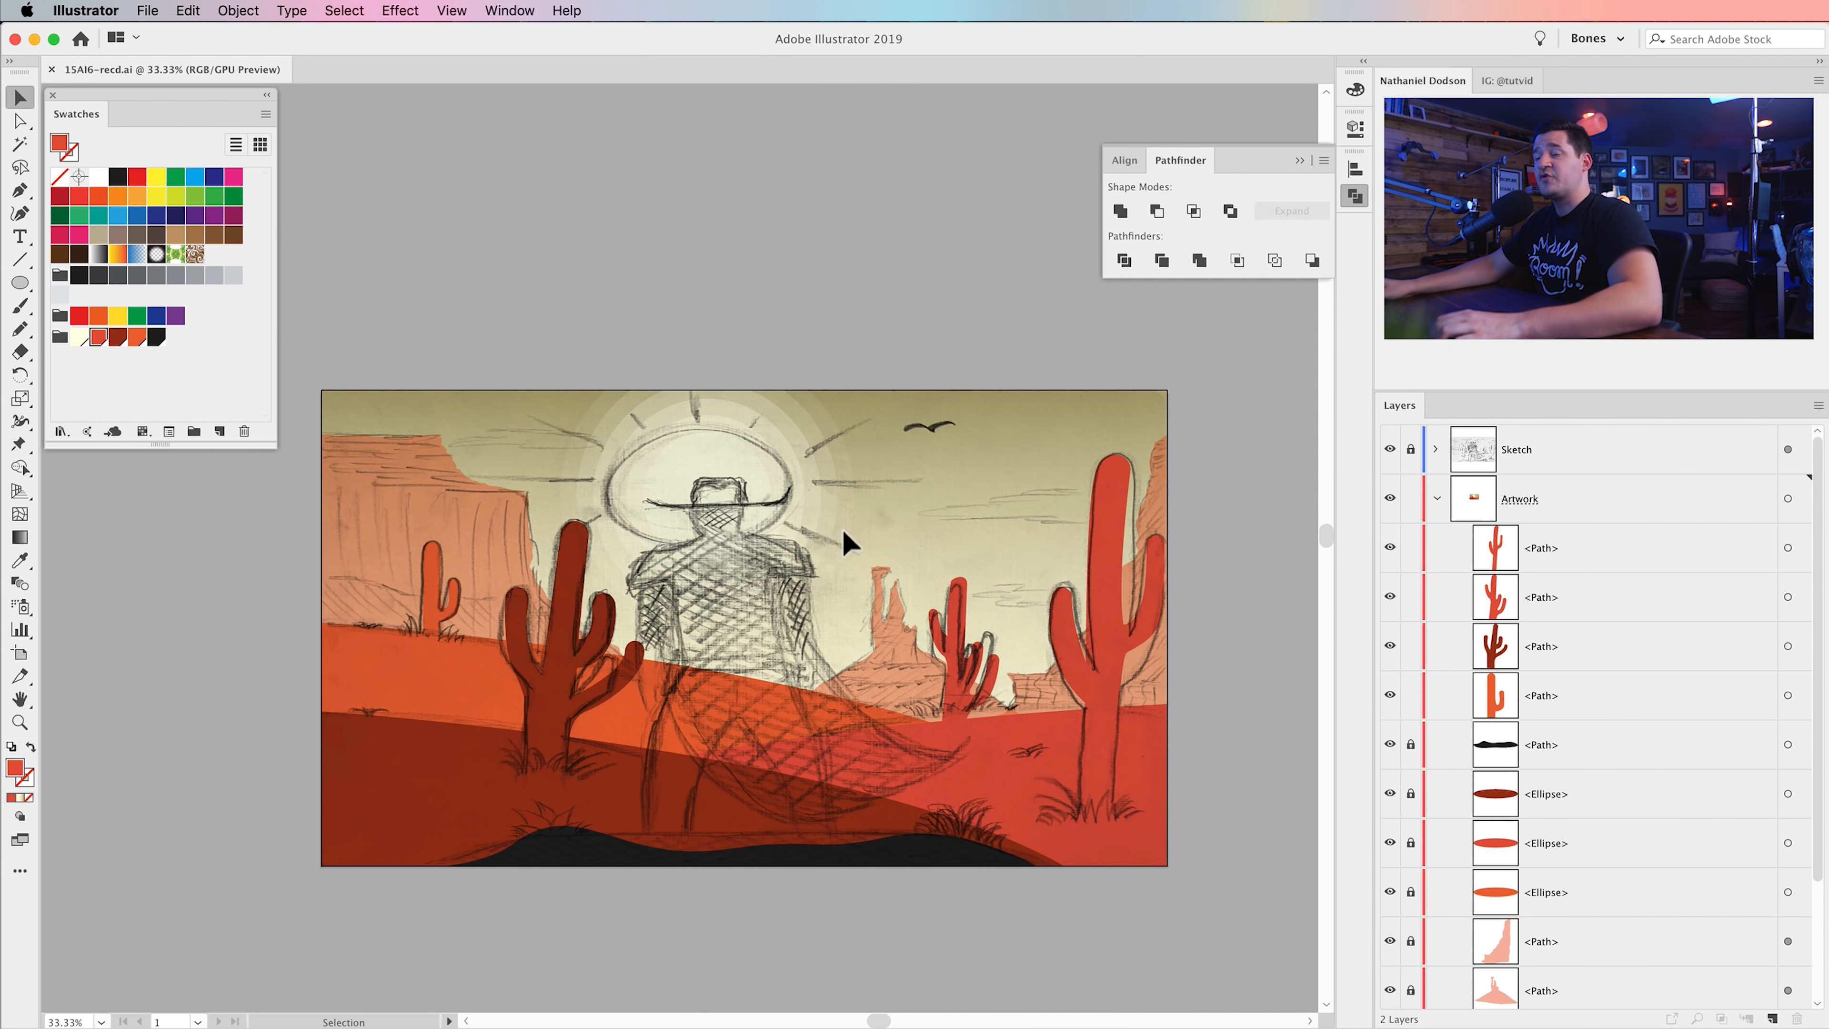
- Zoom in on the small orange cactus by the large mesa and switch to the Arc tool
drag(690, 740, 725, 701)
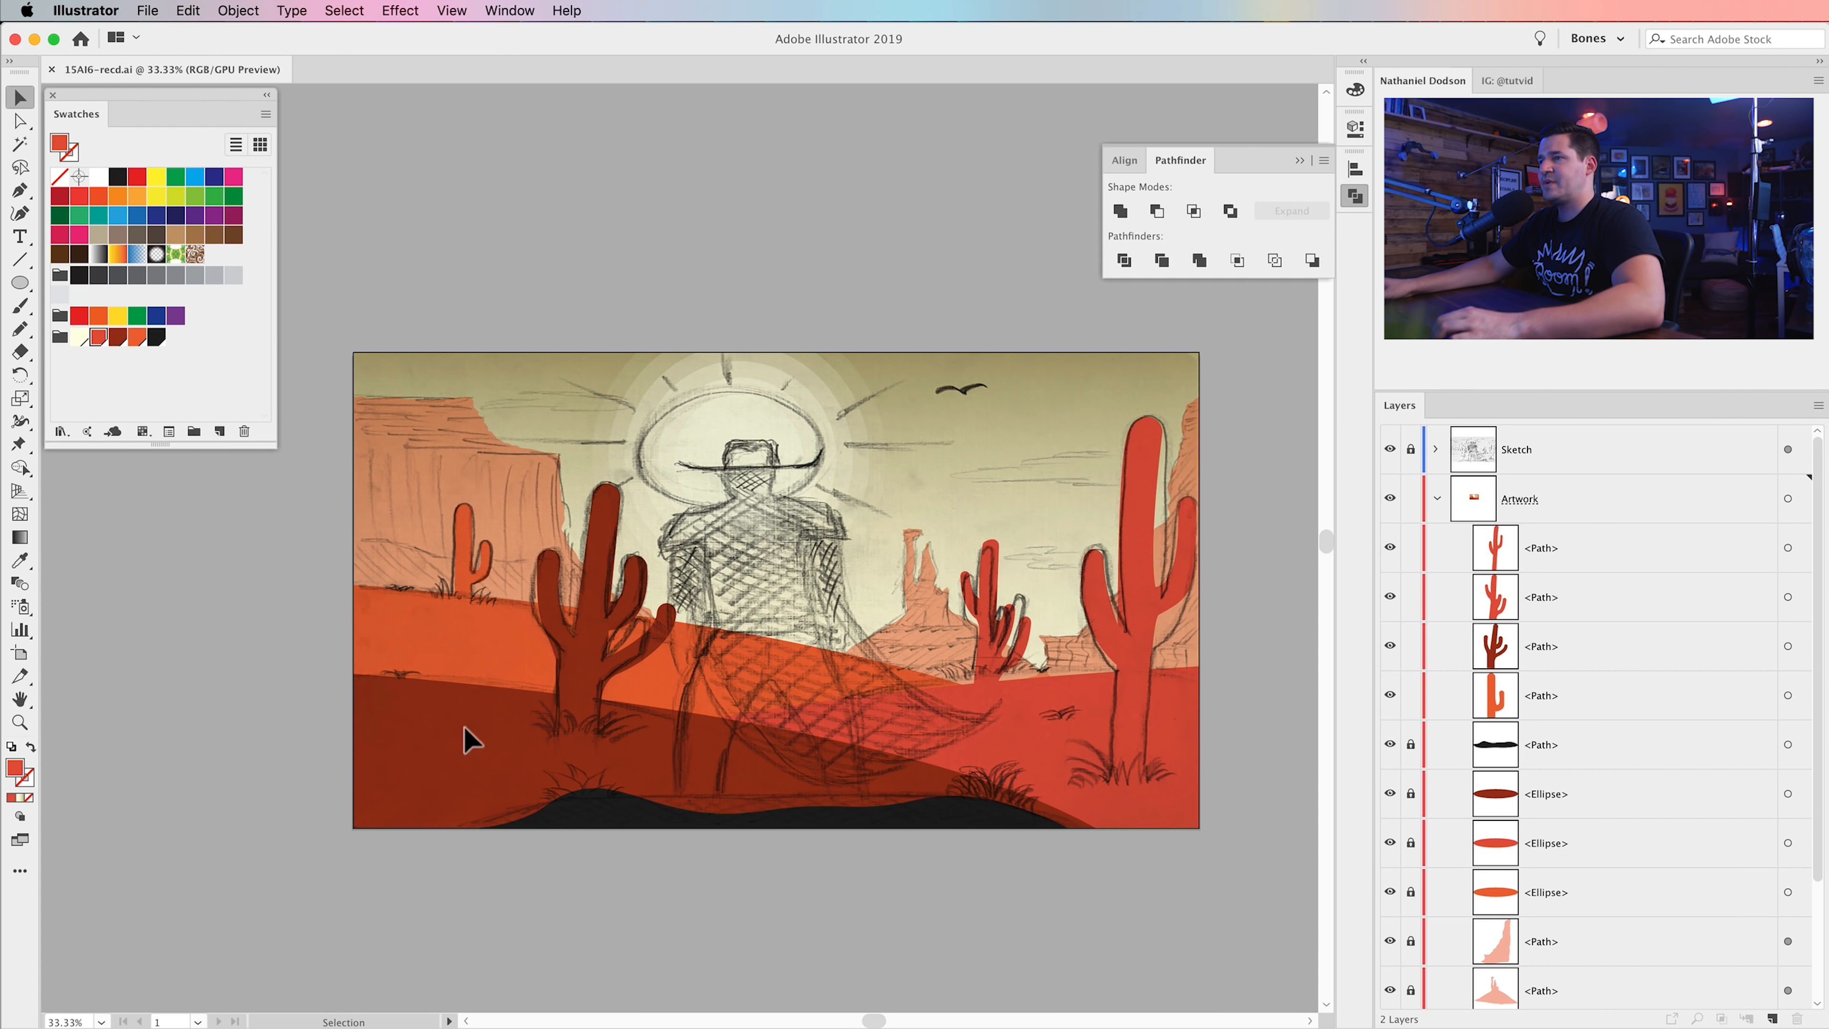
key(z)
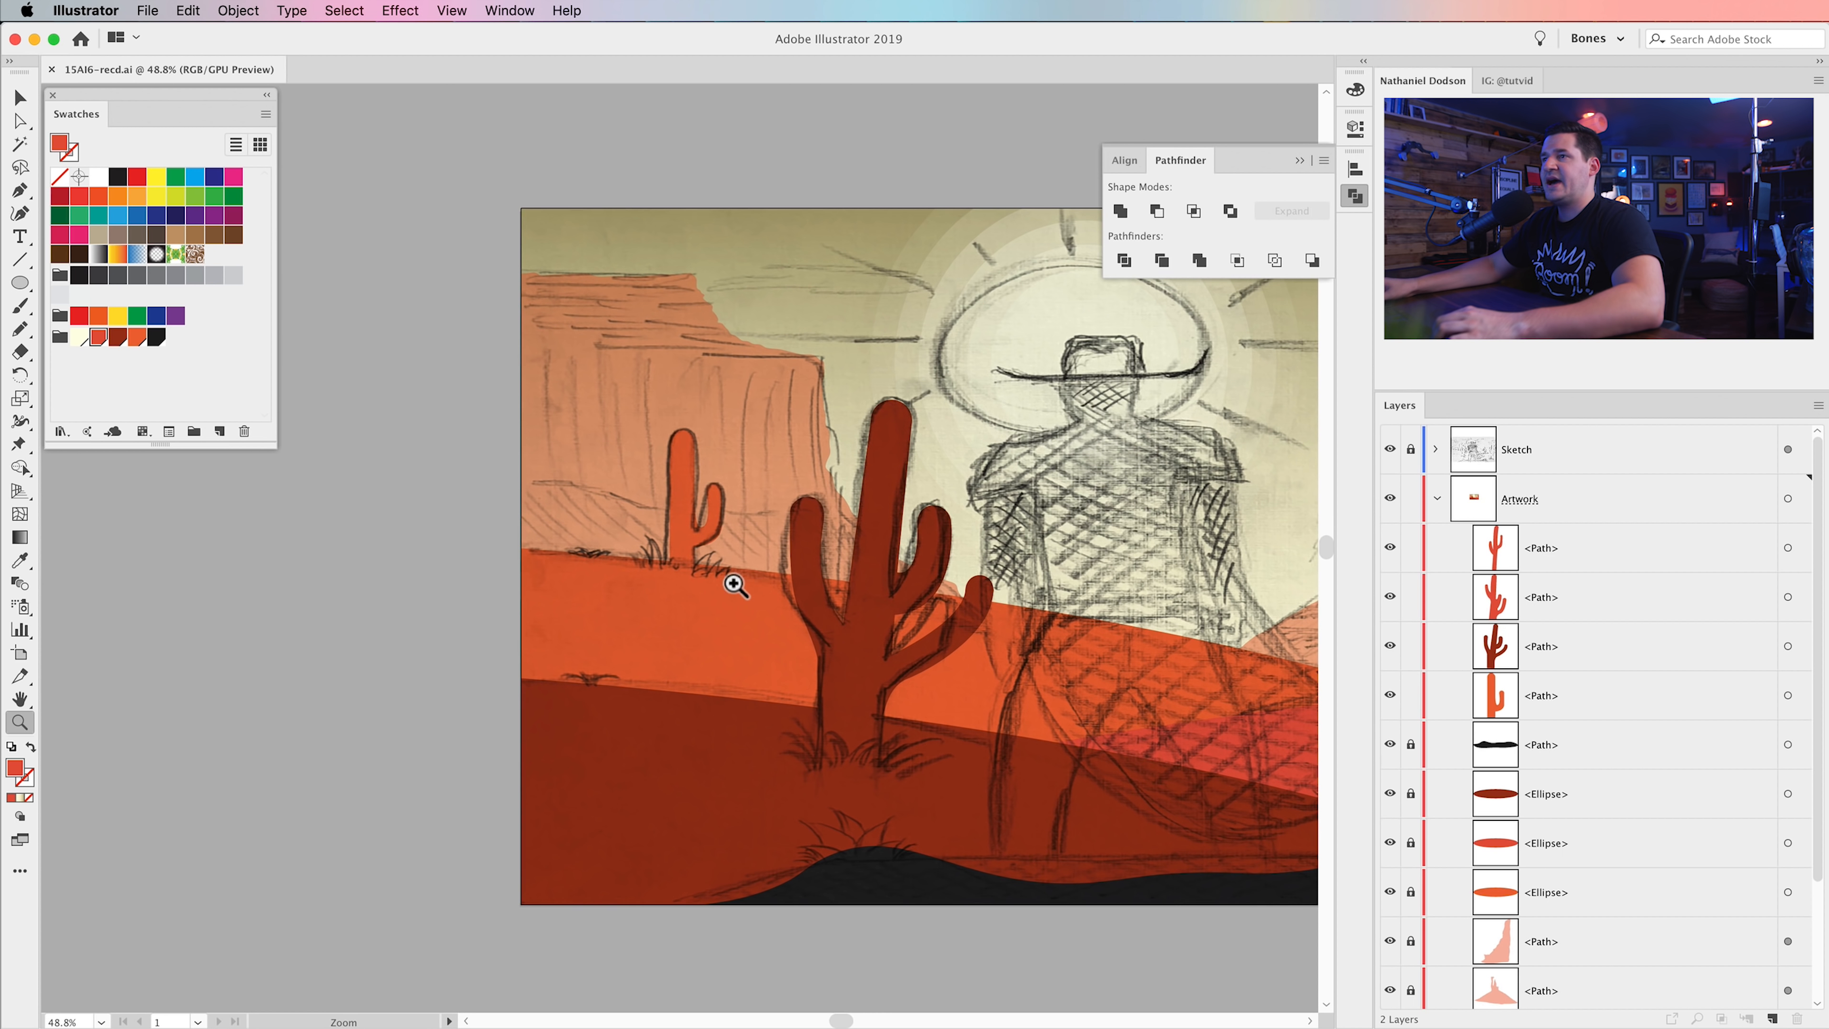
click(734, 584)
click(694, 572)
click(641, 510)
drag(641, 510, 834, 728)
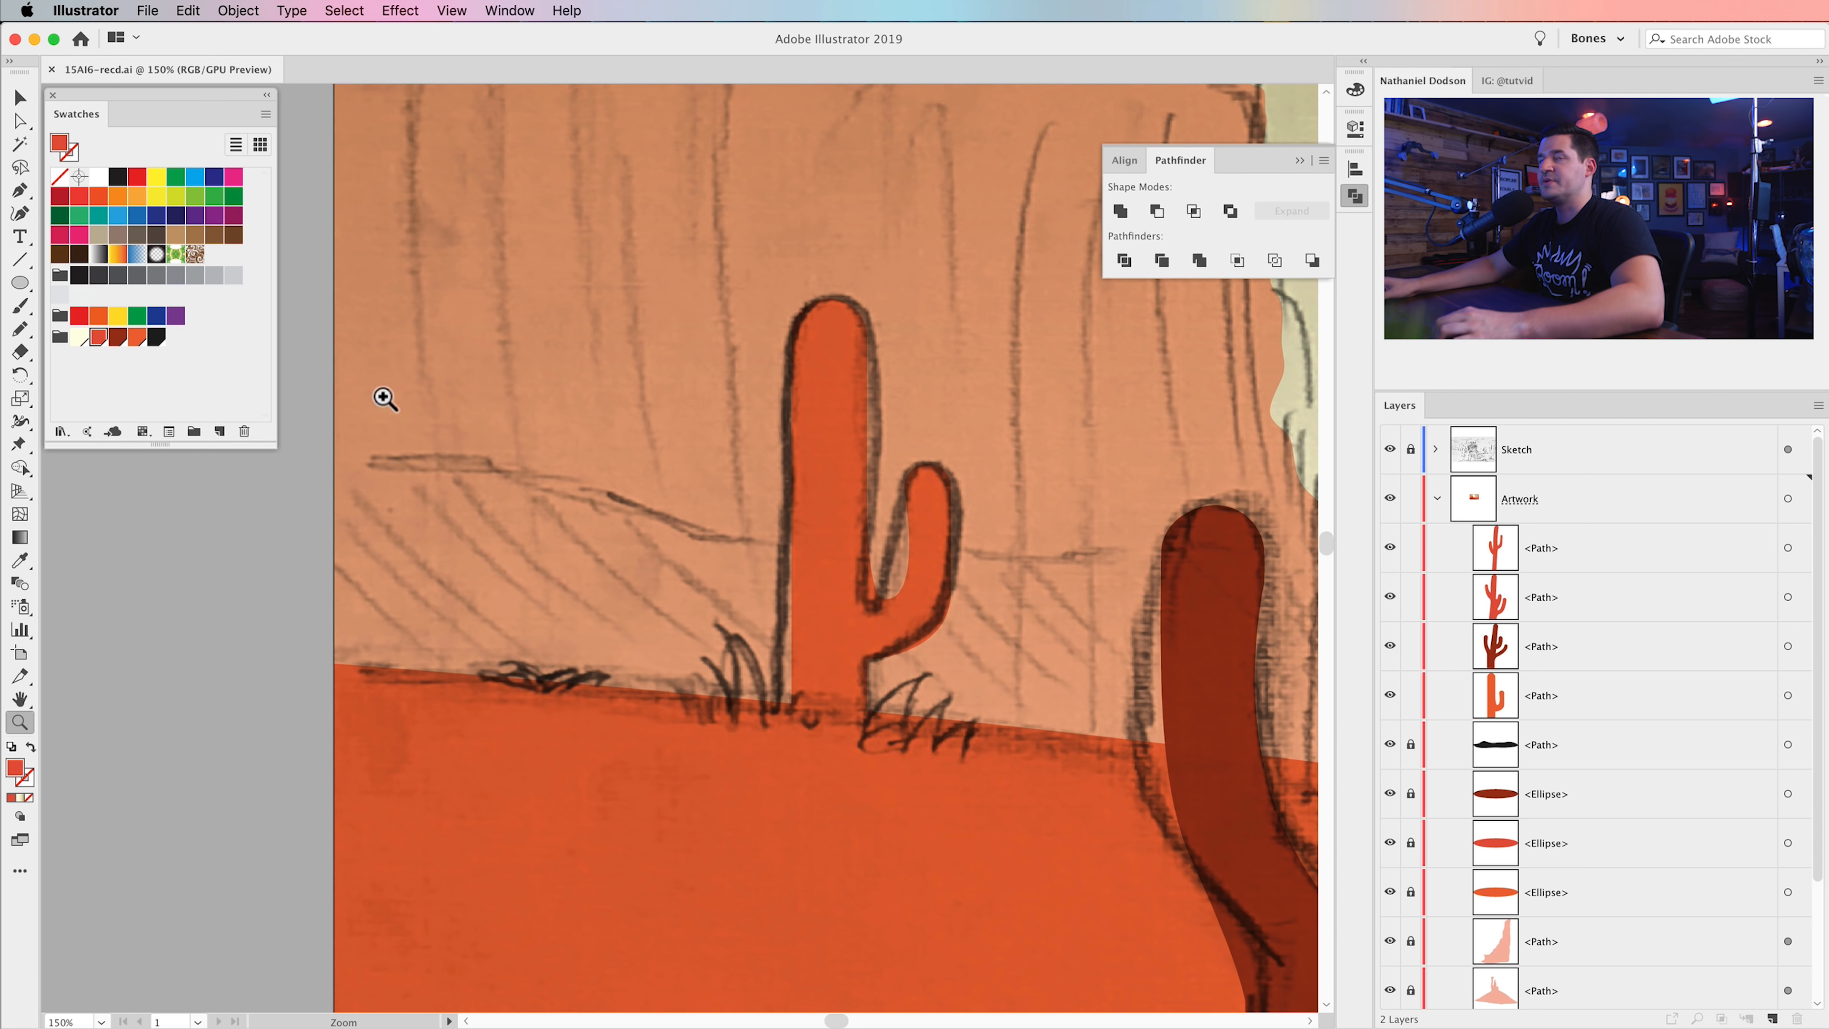
drag(27, 270, 135, 274)
- Try drawing an arc on the empty pasteboard beside the artboard, bring its stroke color forward, and undo the arc
drag(589, 359, 726, 495)
scroll(725, 495, left, 10)
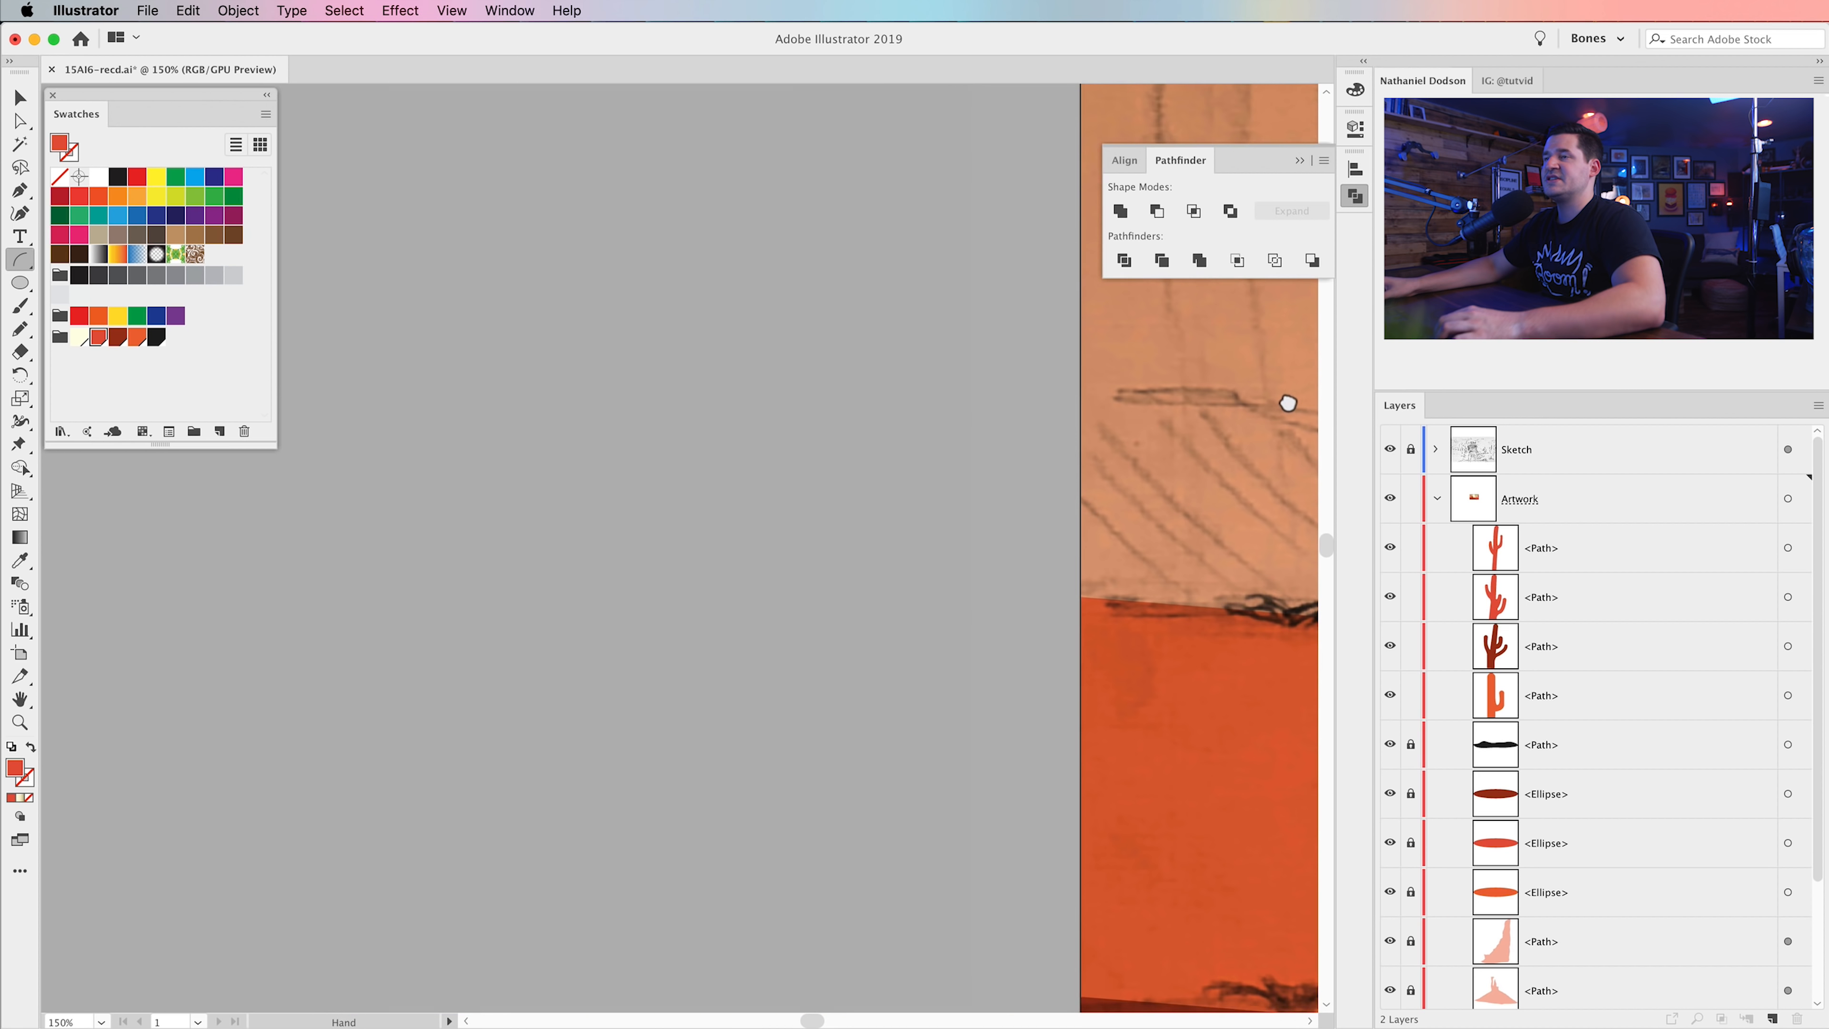
drag(416, 365, 795, 590)
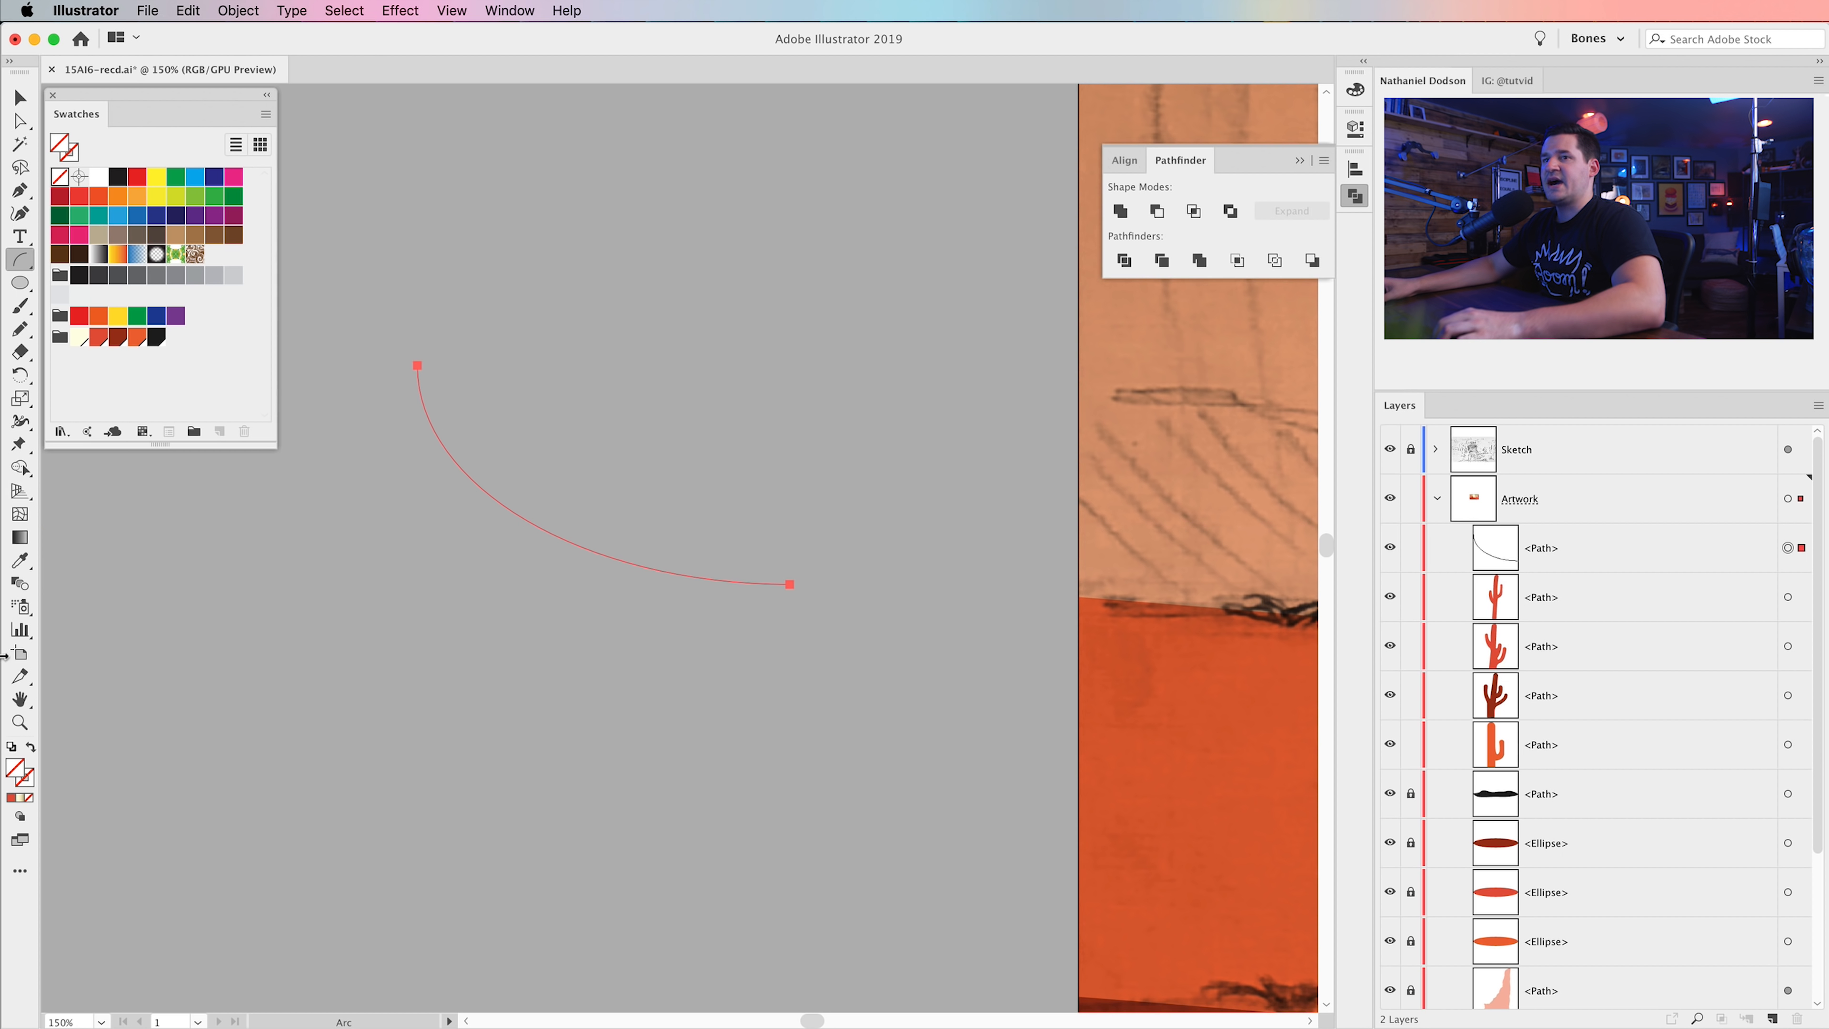
click(27, 778)
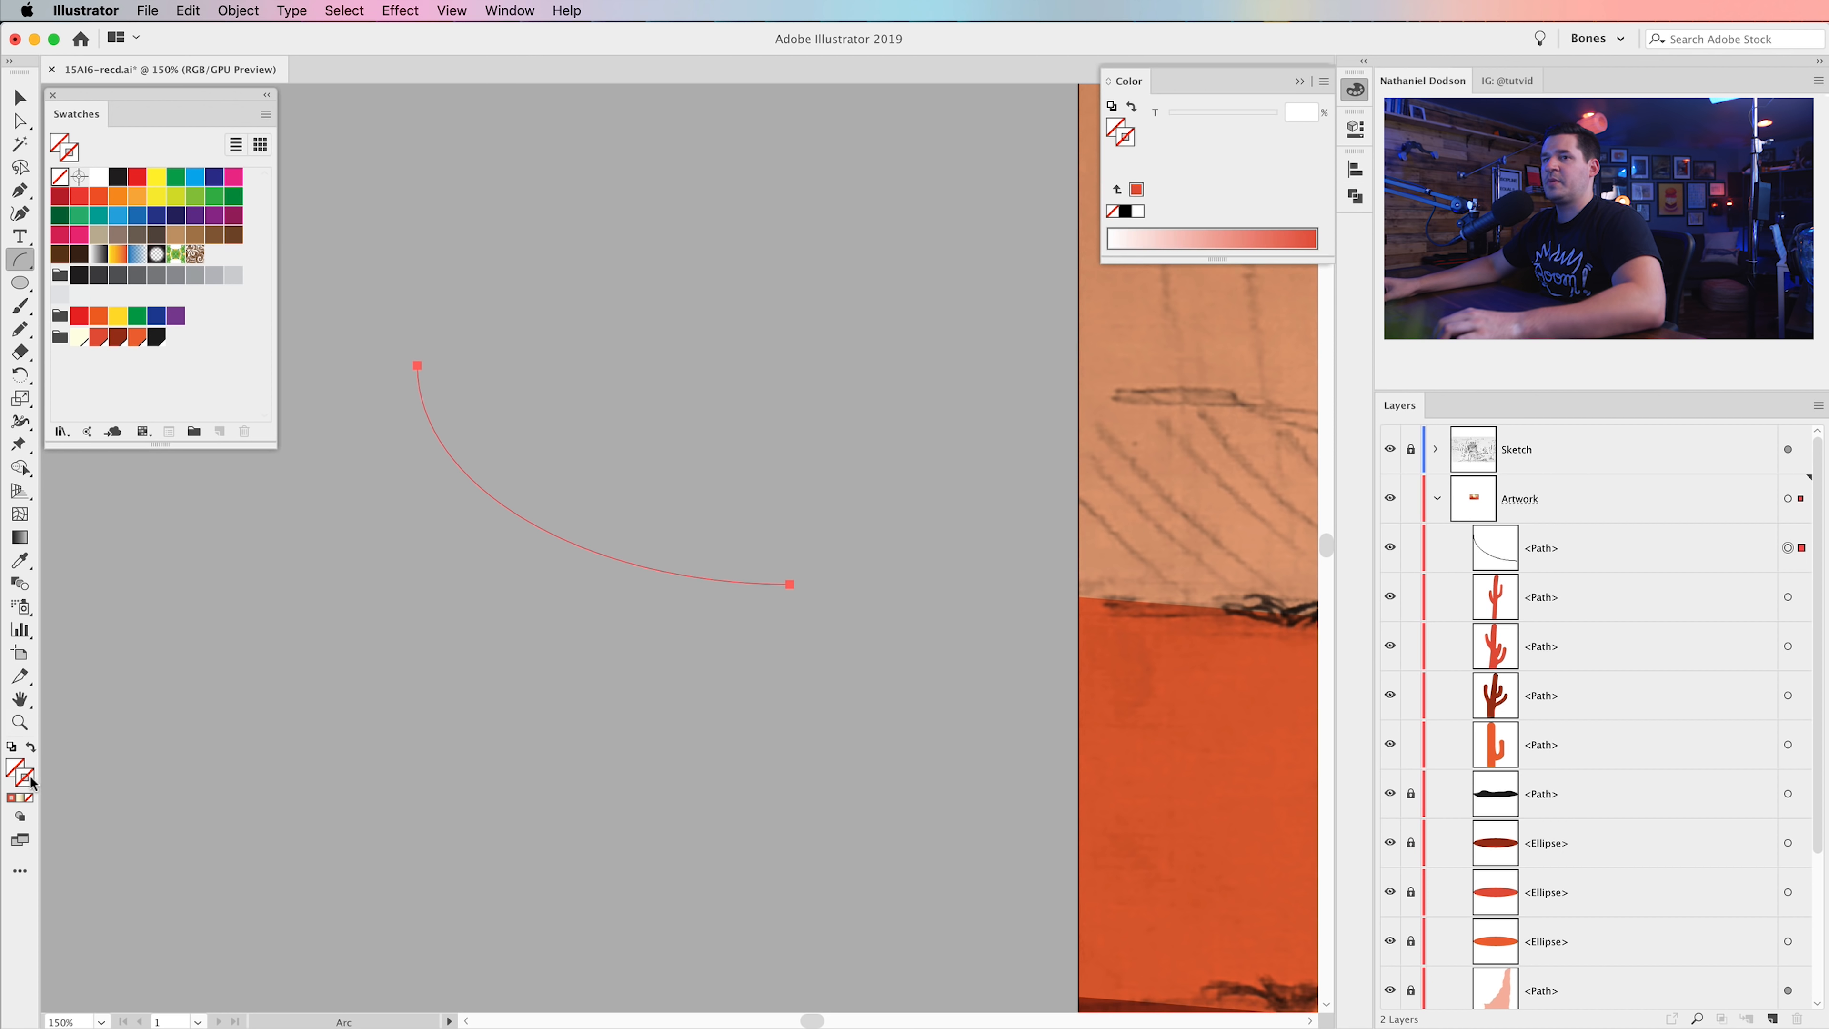
click(13, 800)
key(super+z)
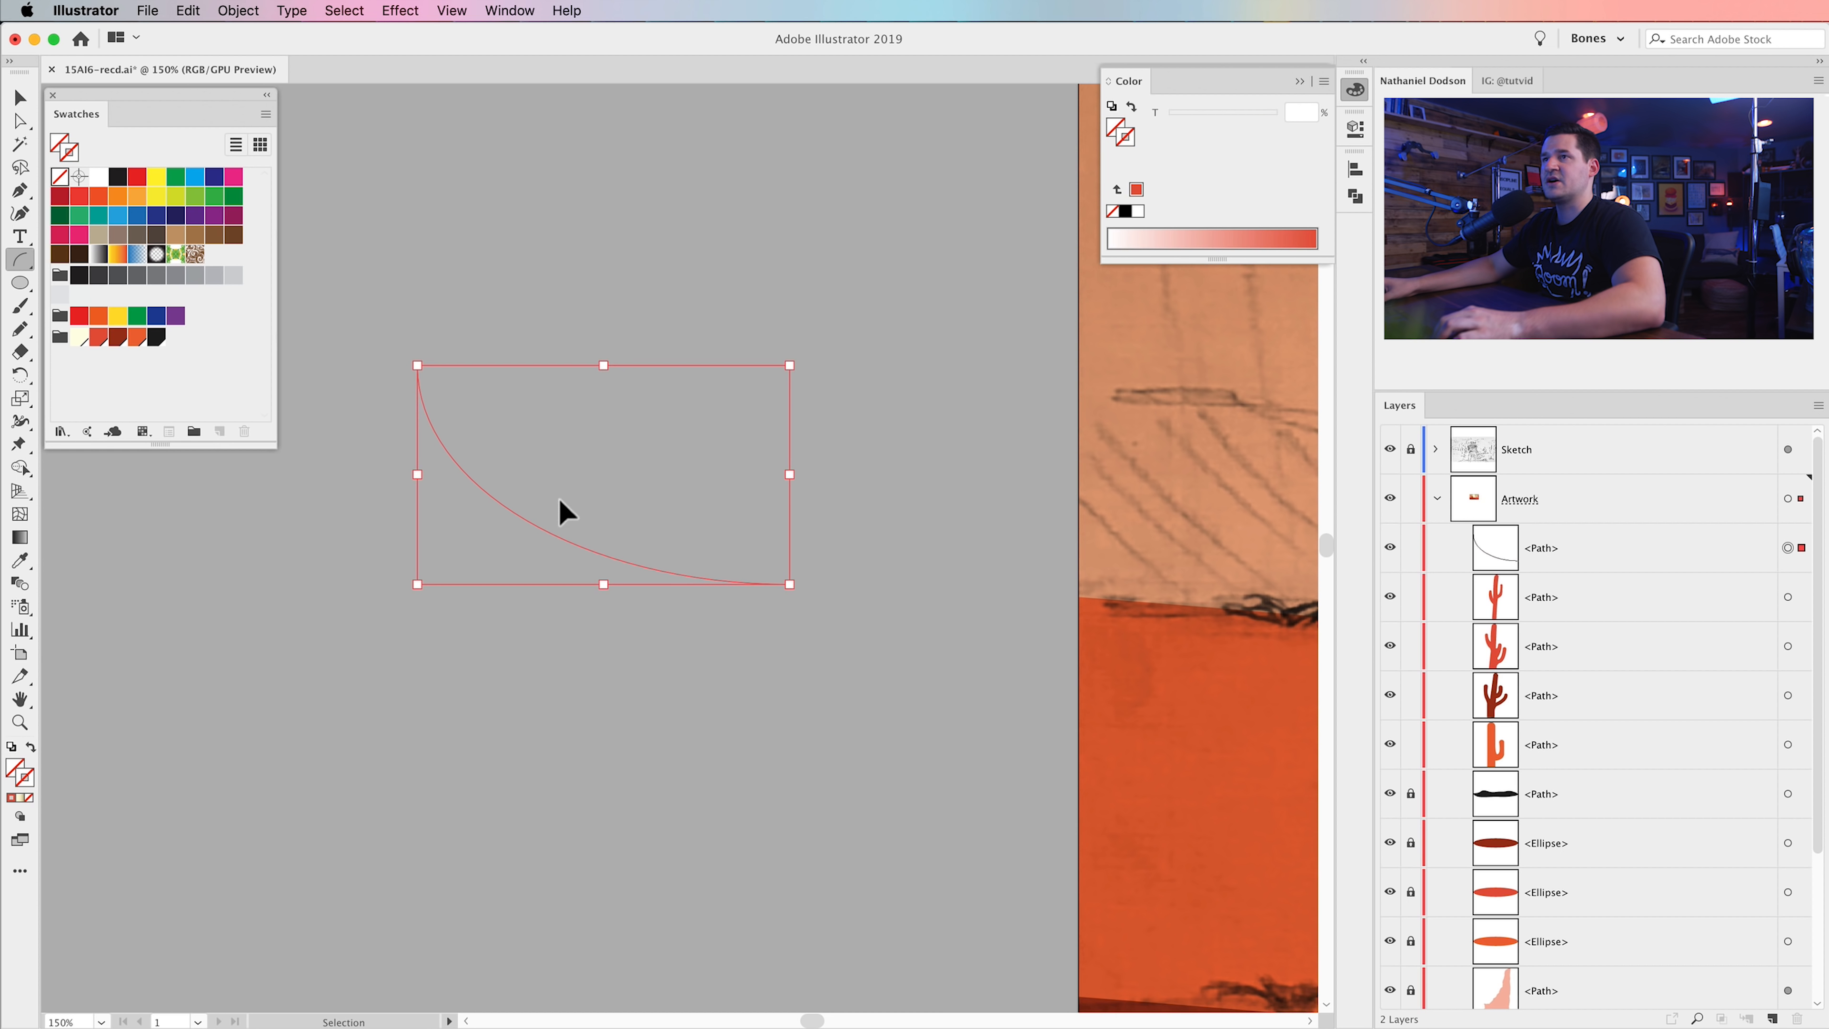
key(super+z)
- Draw a downward-curving arc across the sky above the large mesa's lower ledge with the Arc tool
mouse_move(831, 579)
mouse_down()
mouse_move(417, 652)
mouse_move(122, 742)
mouse_up()
drag(946, 533, 418, 803)
mouse_move(805, 499)
mouse_down()
mouse_move(535, 944)
mouse_move(1025, 521)
mouse_move(833, 478)
mouse_move(1302, 621)
mouse_up()
drag(696, 360, 1048, 617)
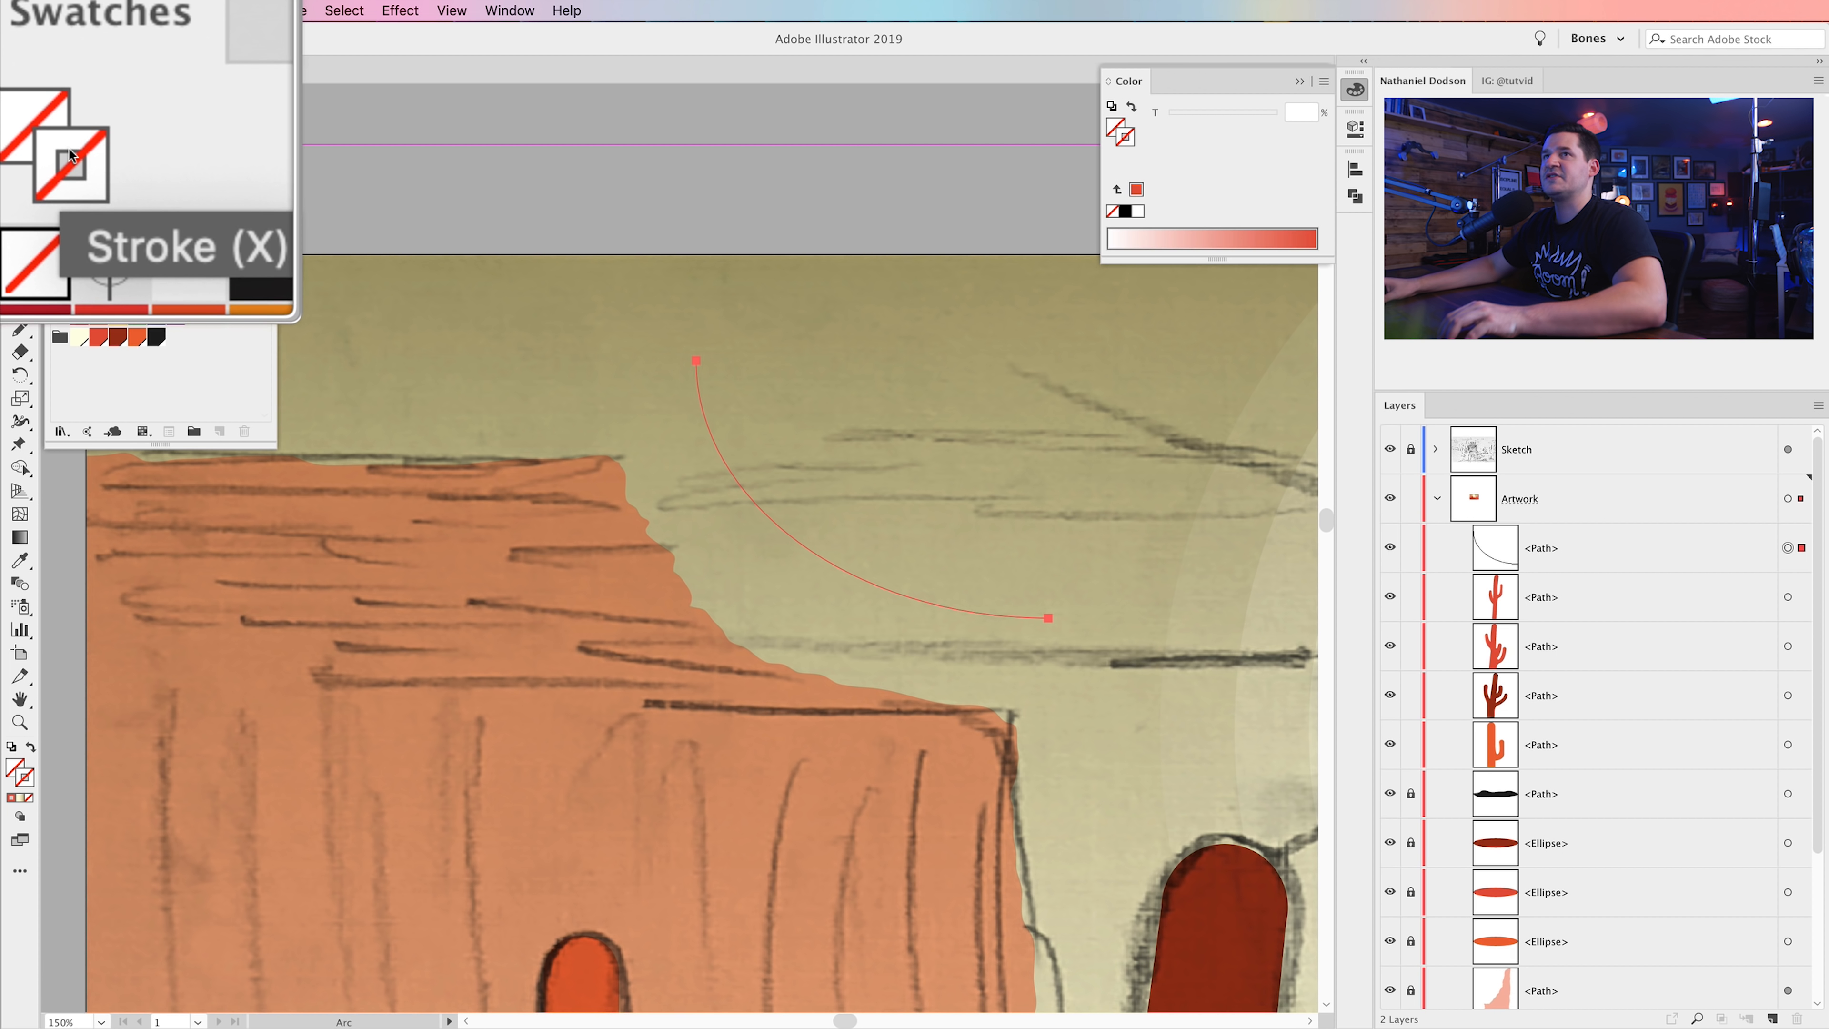
- Try the red swatch as the sky arc's stroke color, and undo back past the drawing of that arc
click(99, 336)
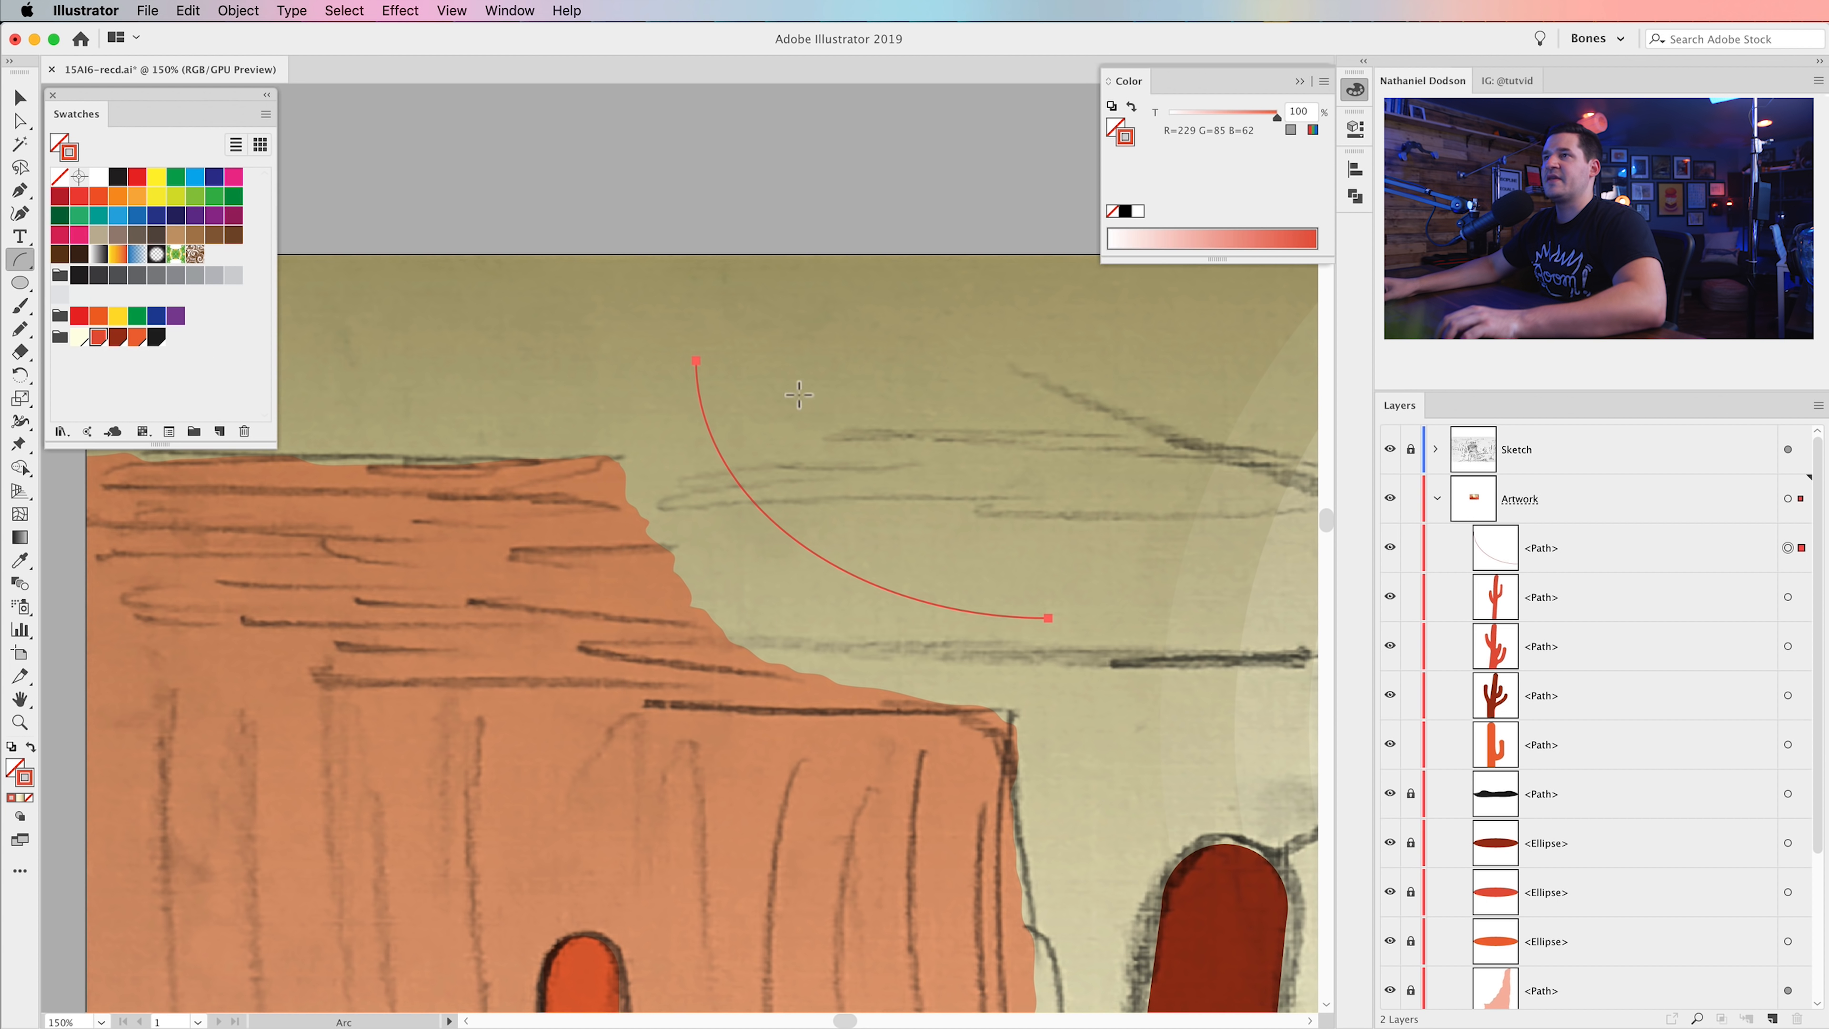
key(super+z)
key(super+z)
key(super+z)
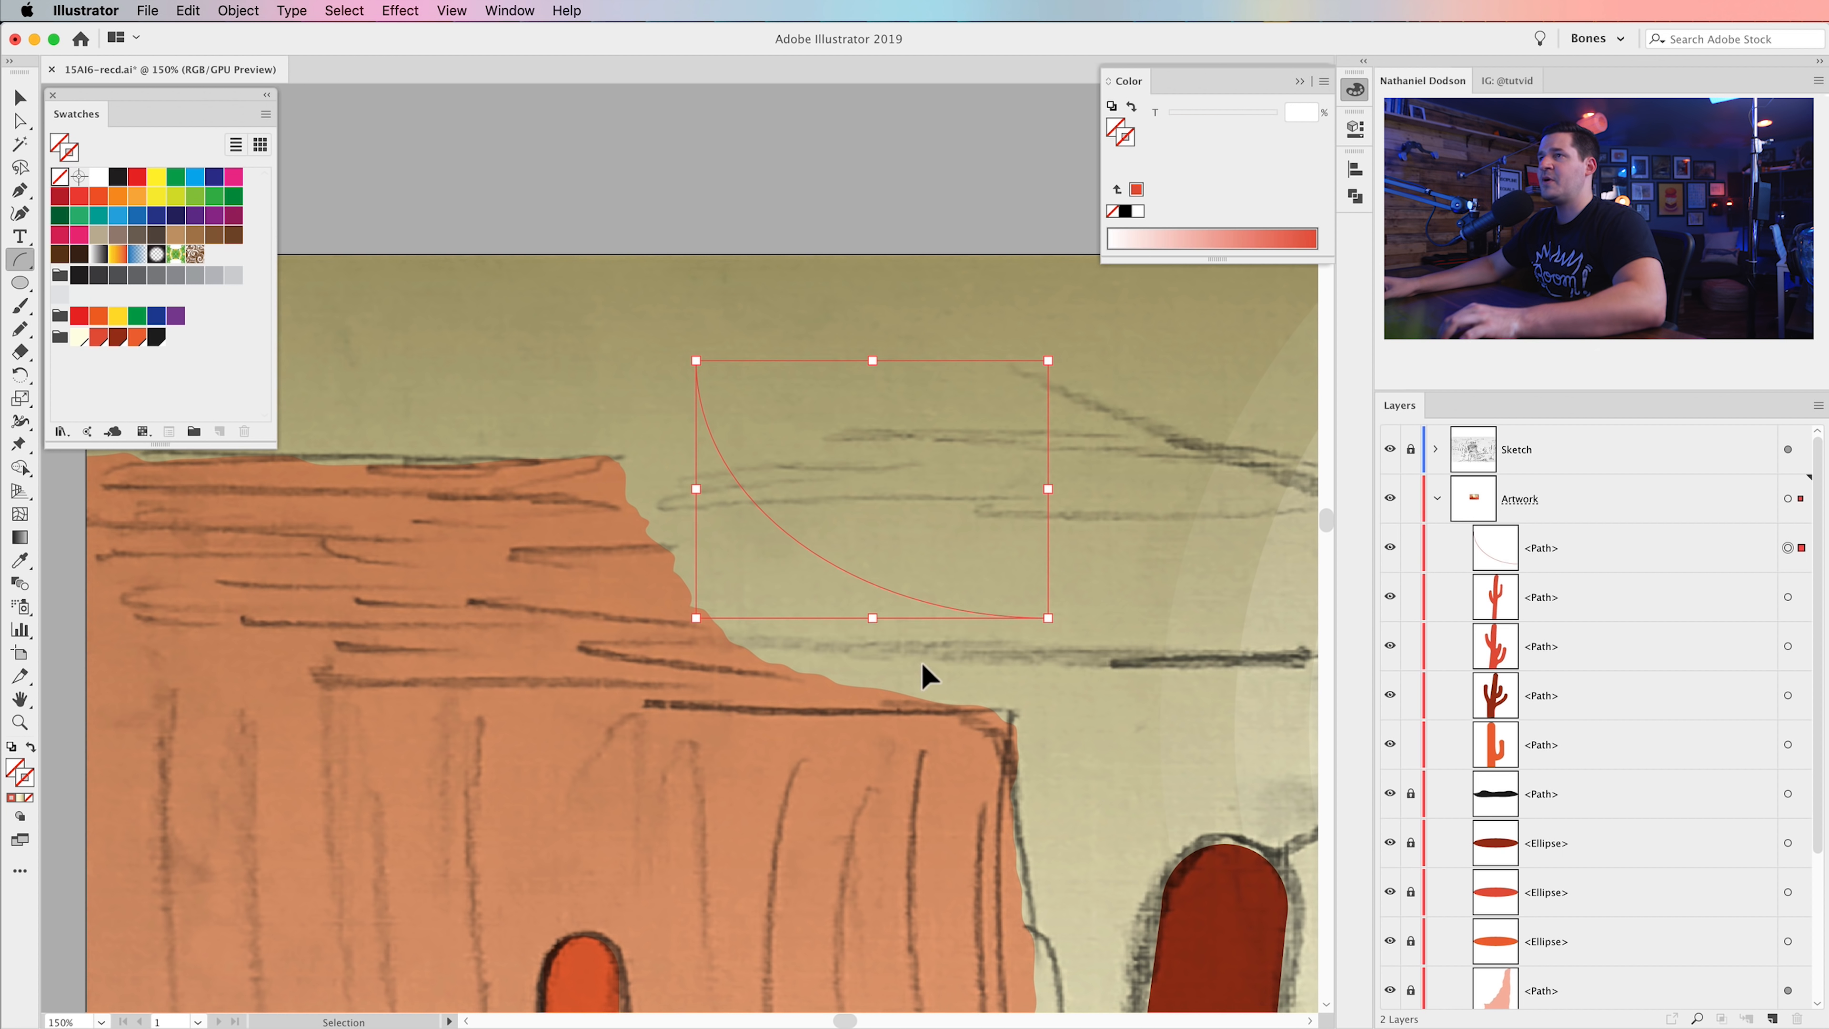
- Draw an upward-bowing arc about 145 × 148 px in the sky above the mesa's lower ledge, adjusting its curvature while drawing
mouse_move(720, 352)
mouse_down()
mouse_move(933, 631)
mouse_move(903, 577)
mouse_move(940, 573)
mouse_up()
key(Down)
key(Down)
key(Down)
key(Down)
key(Down)
key(Down)
key(Up)
key(Up)
key(Up)
key(Up)
key(Up)
key(Up)
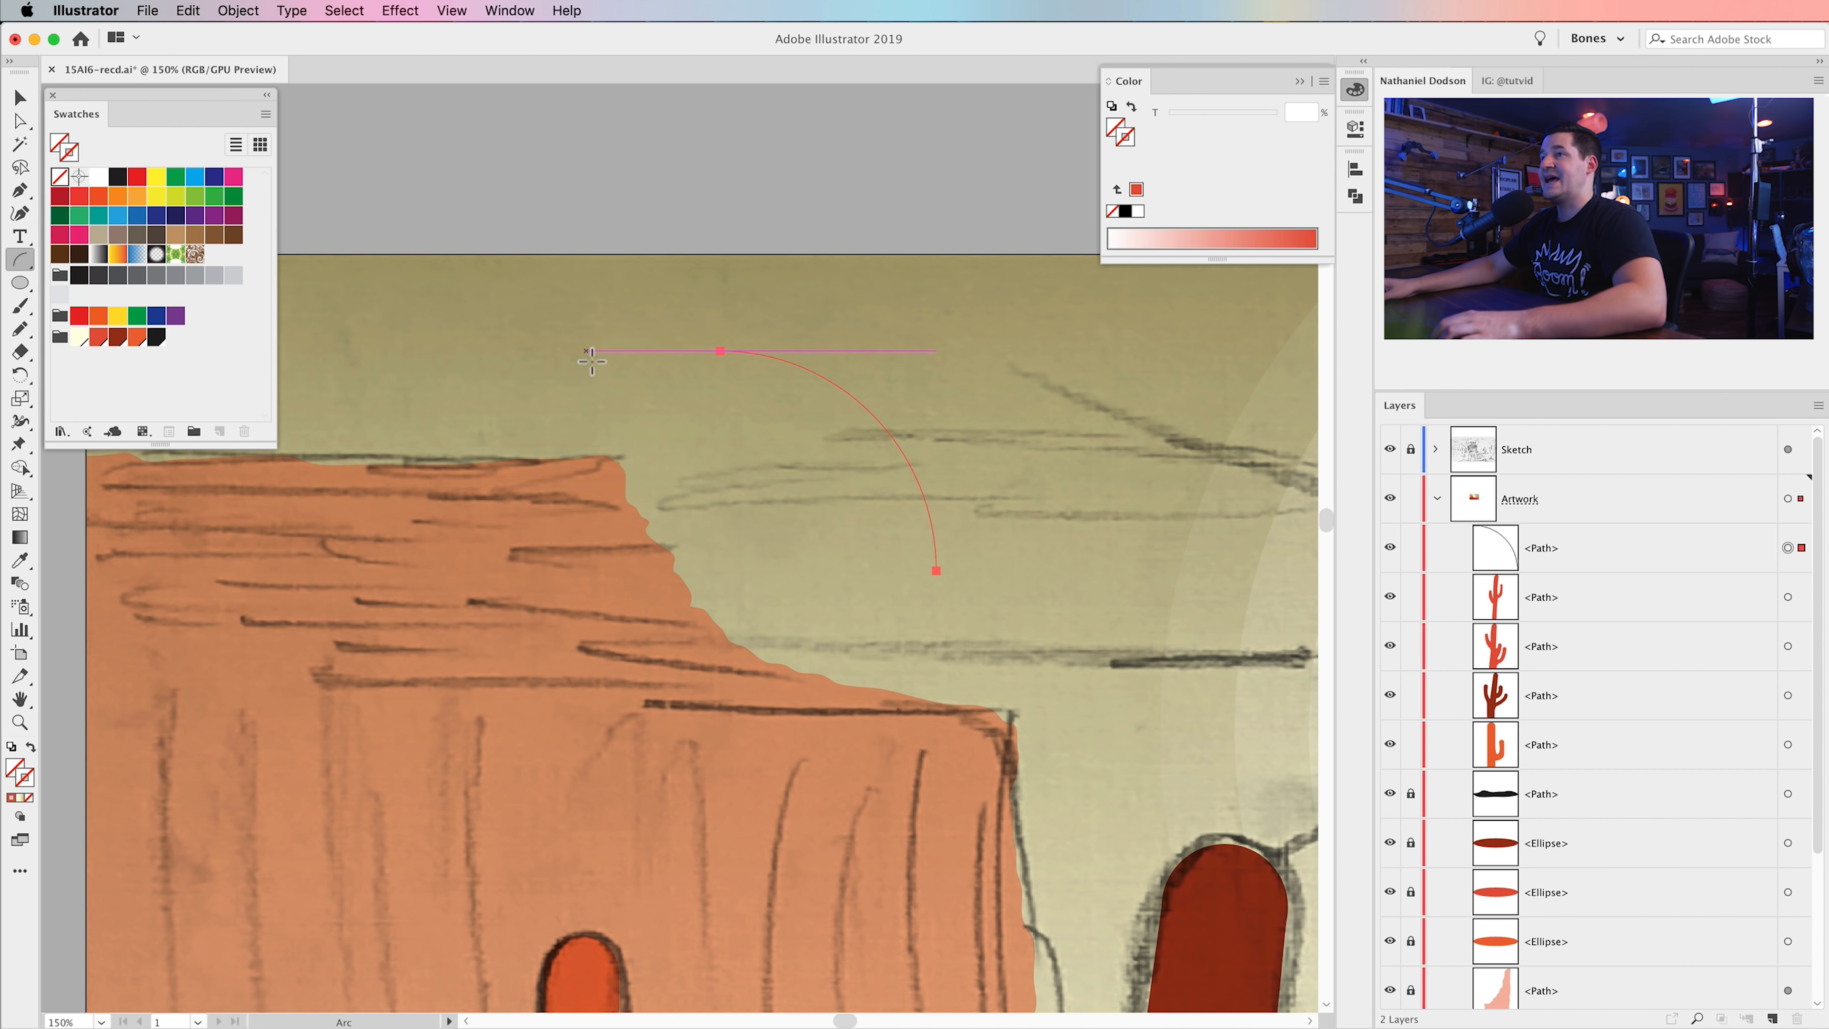
- Give the new arc a red stroke with a weight of 15 pt
click(1138, 190)
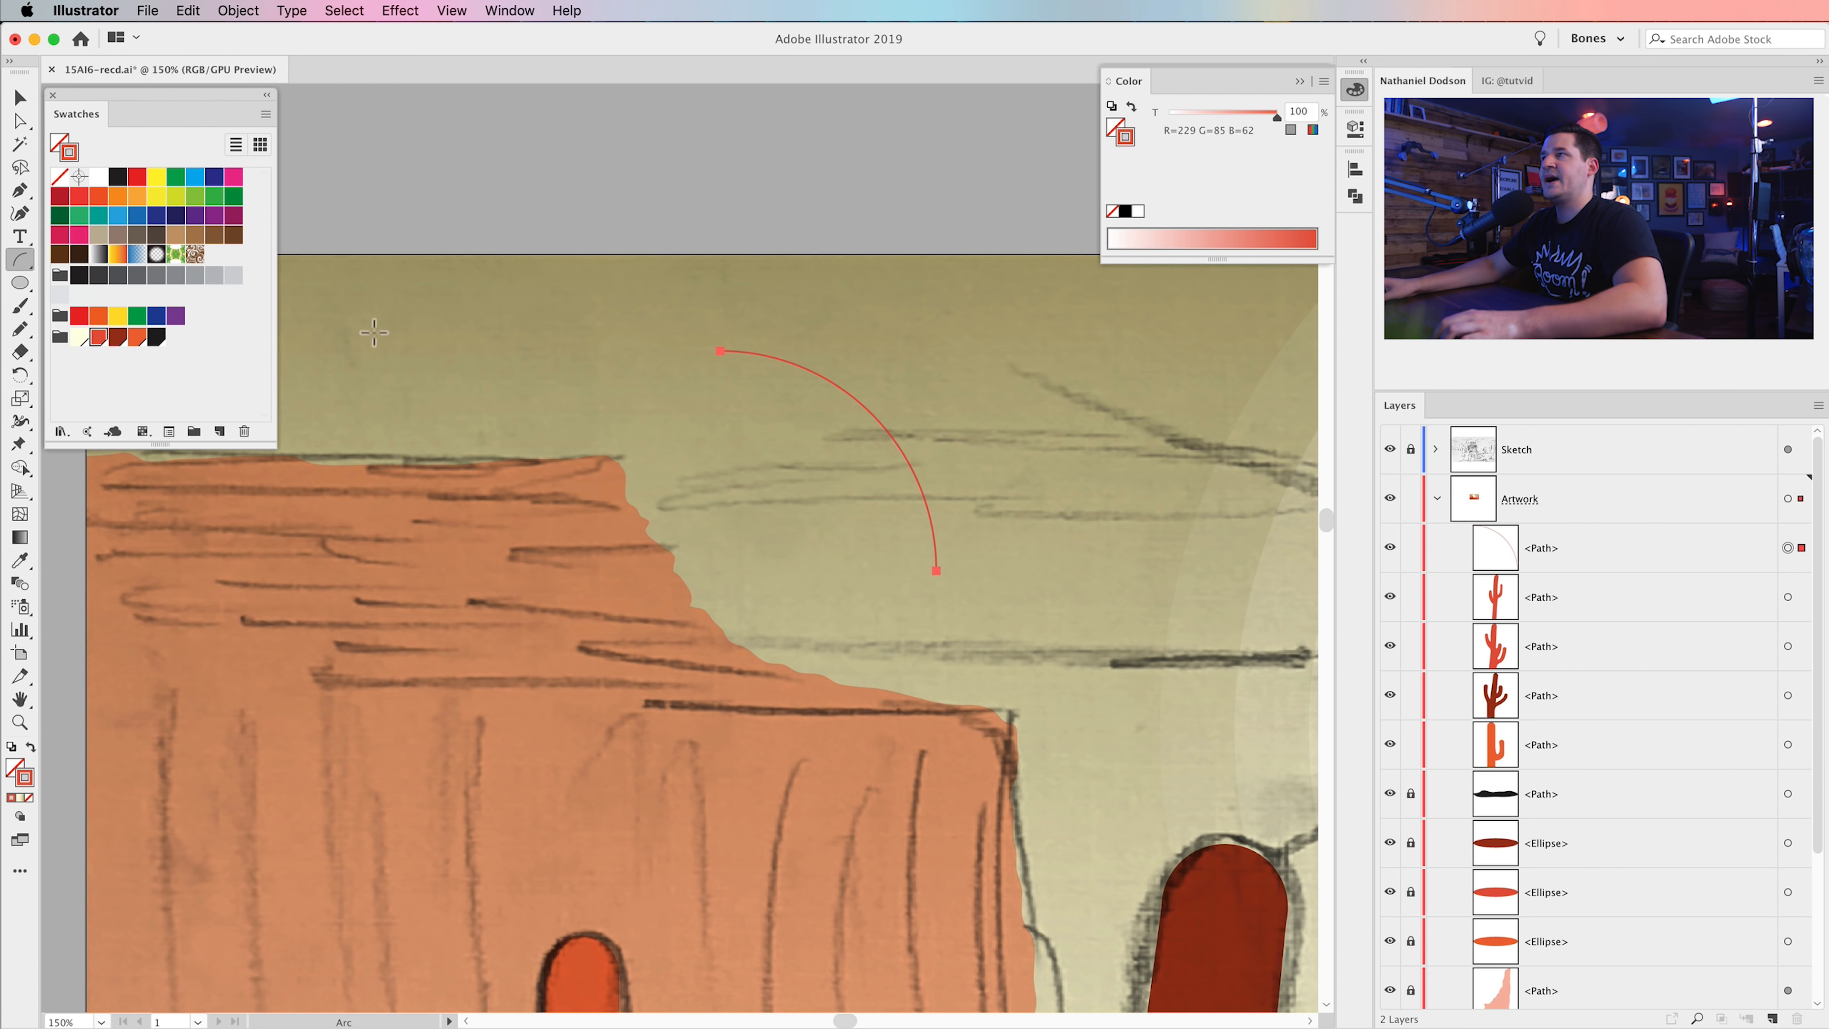
click(1353, 126)
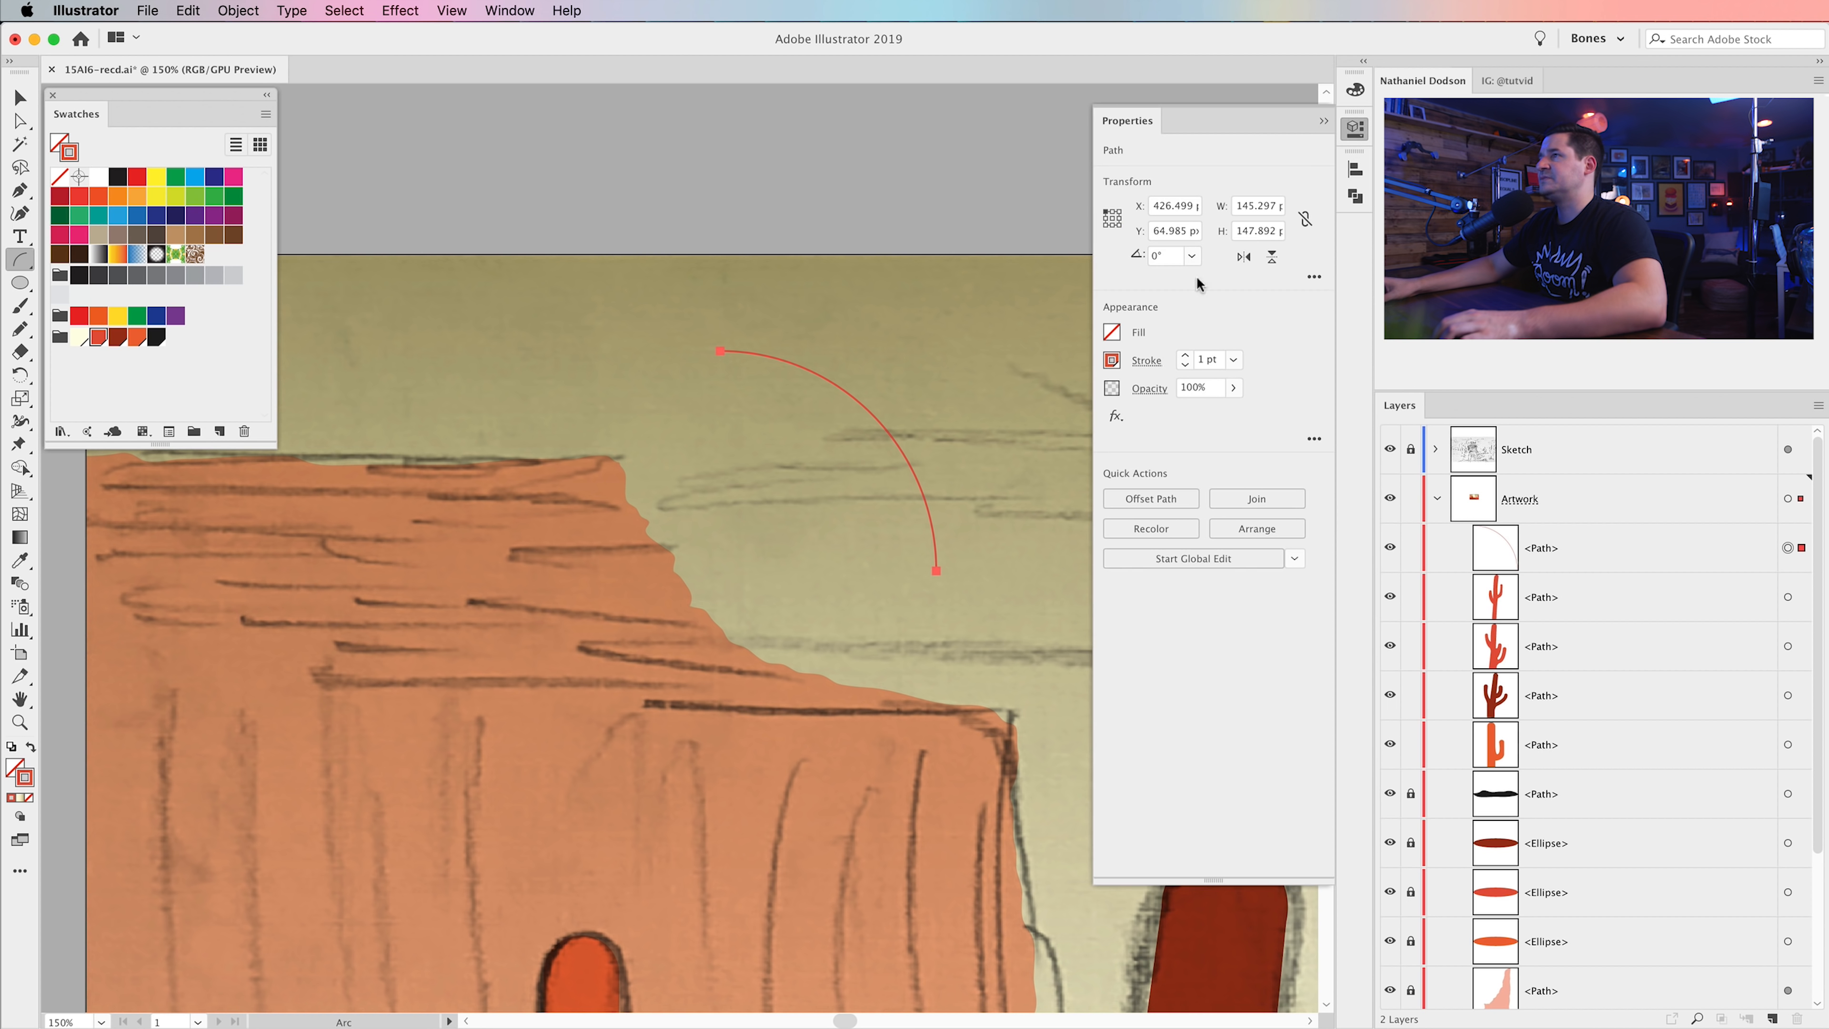
click(1218, 357)
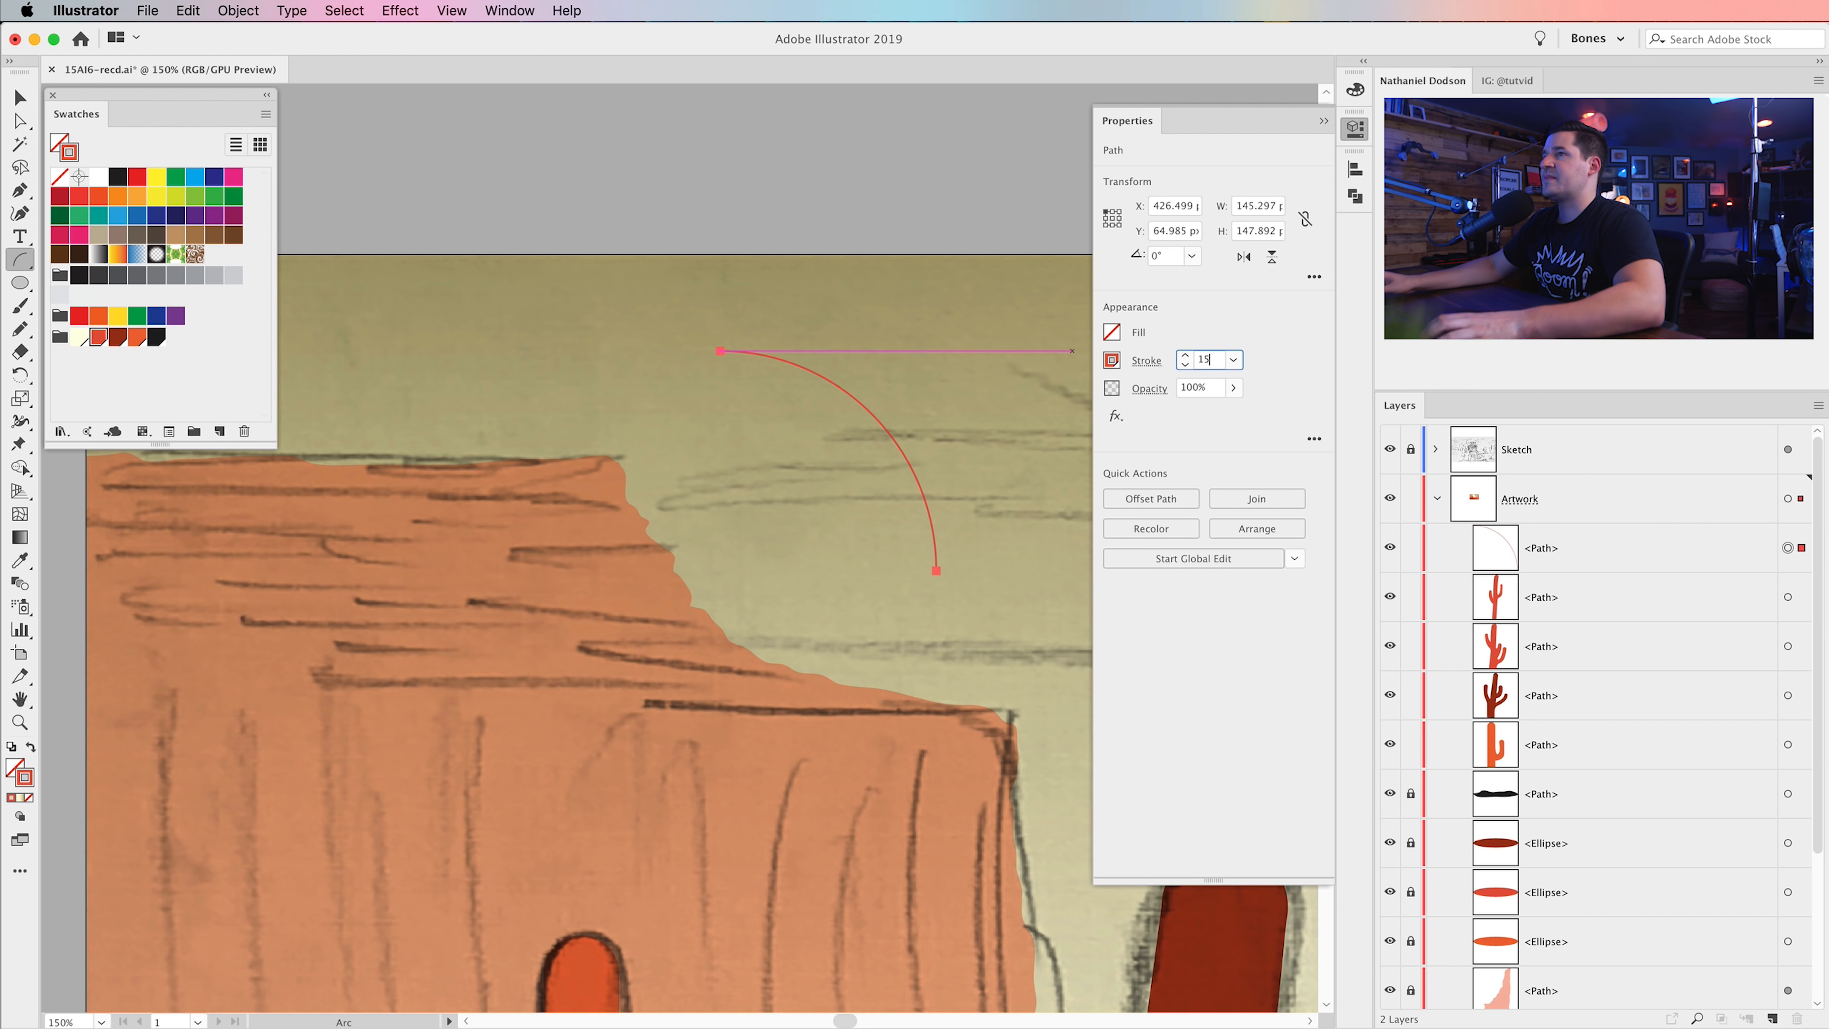
text(15)
key(Tab)
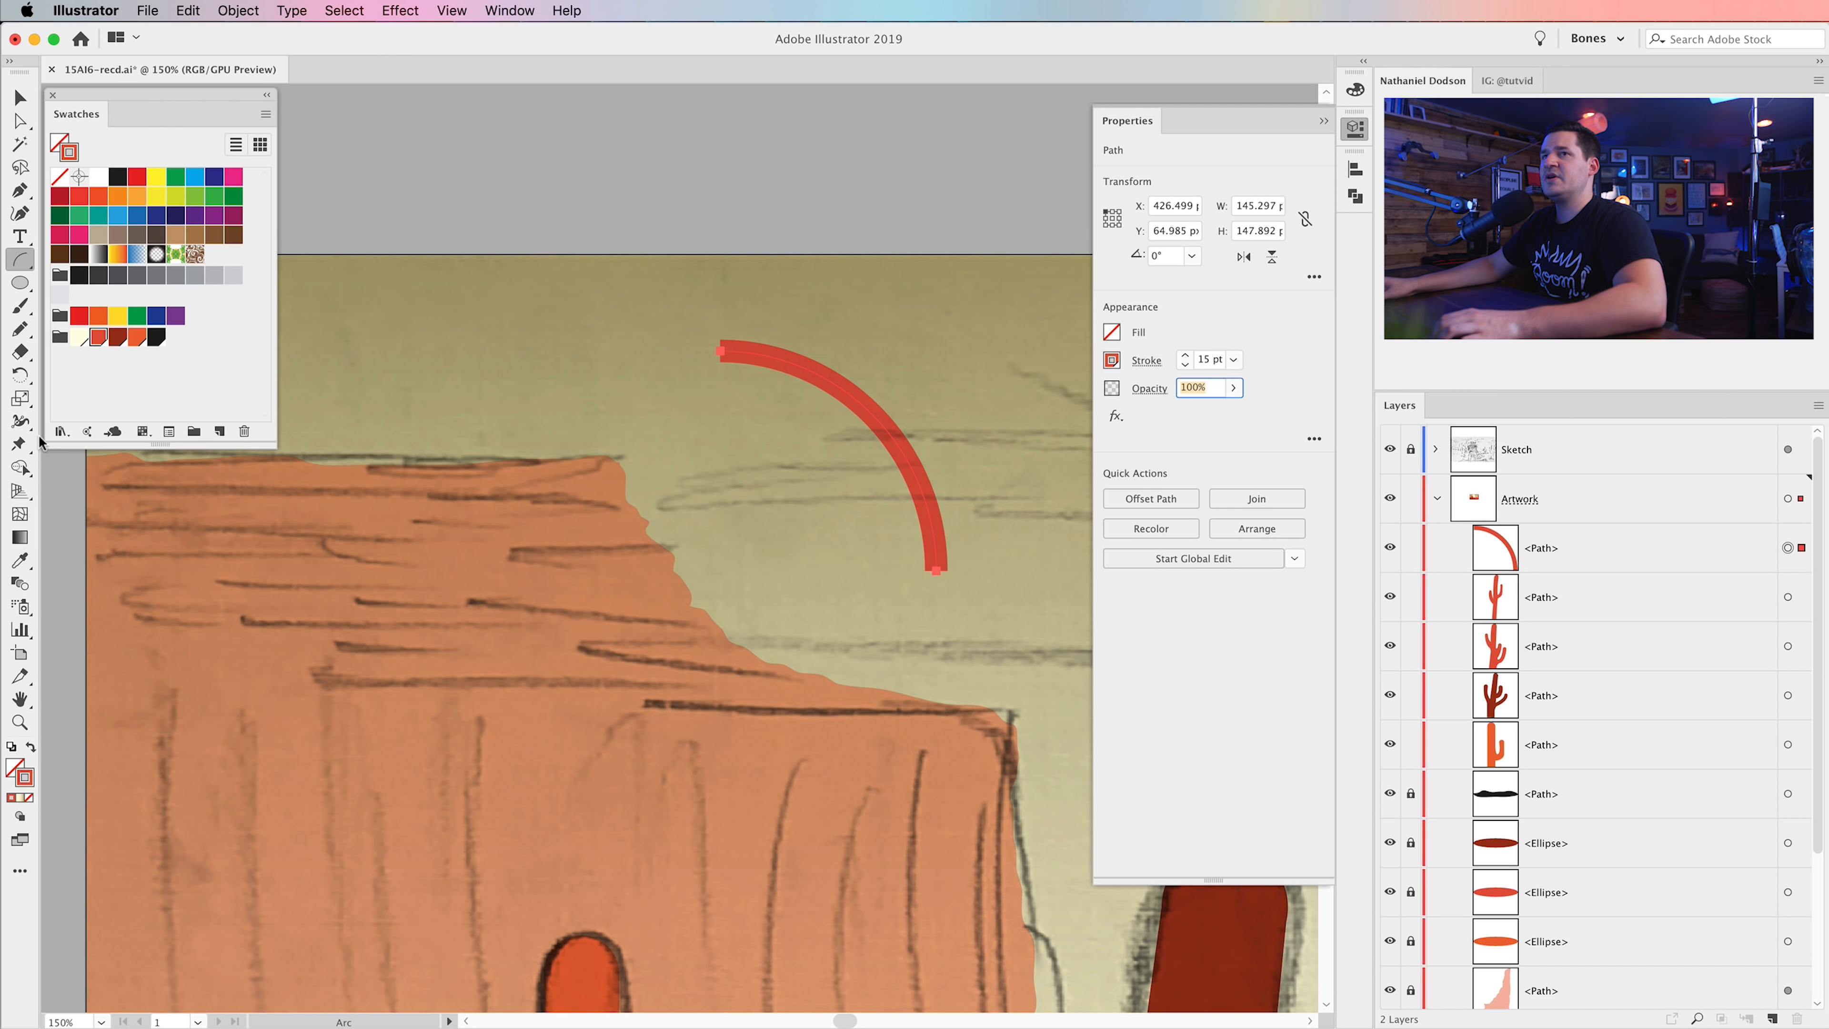
- Taper the arc's upper end to a 0 px point with the Width tool
click(23, 423)
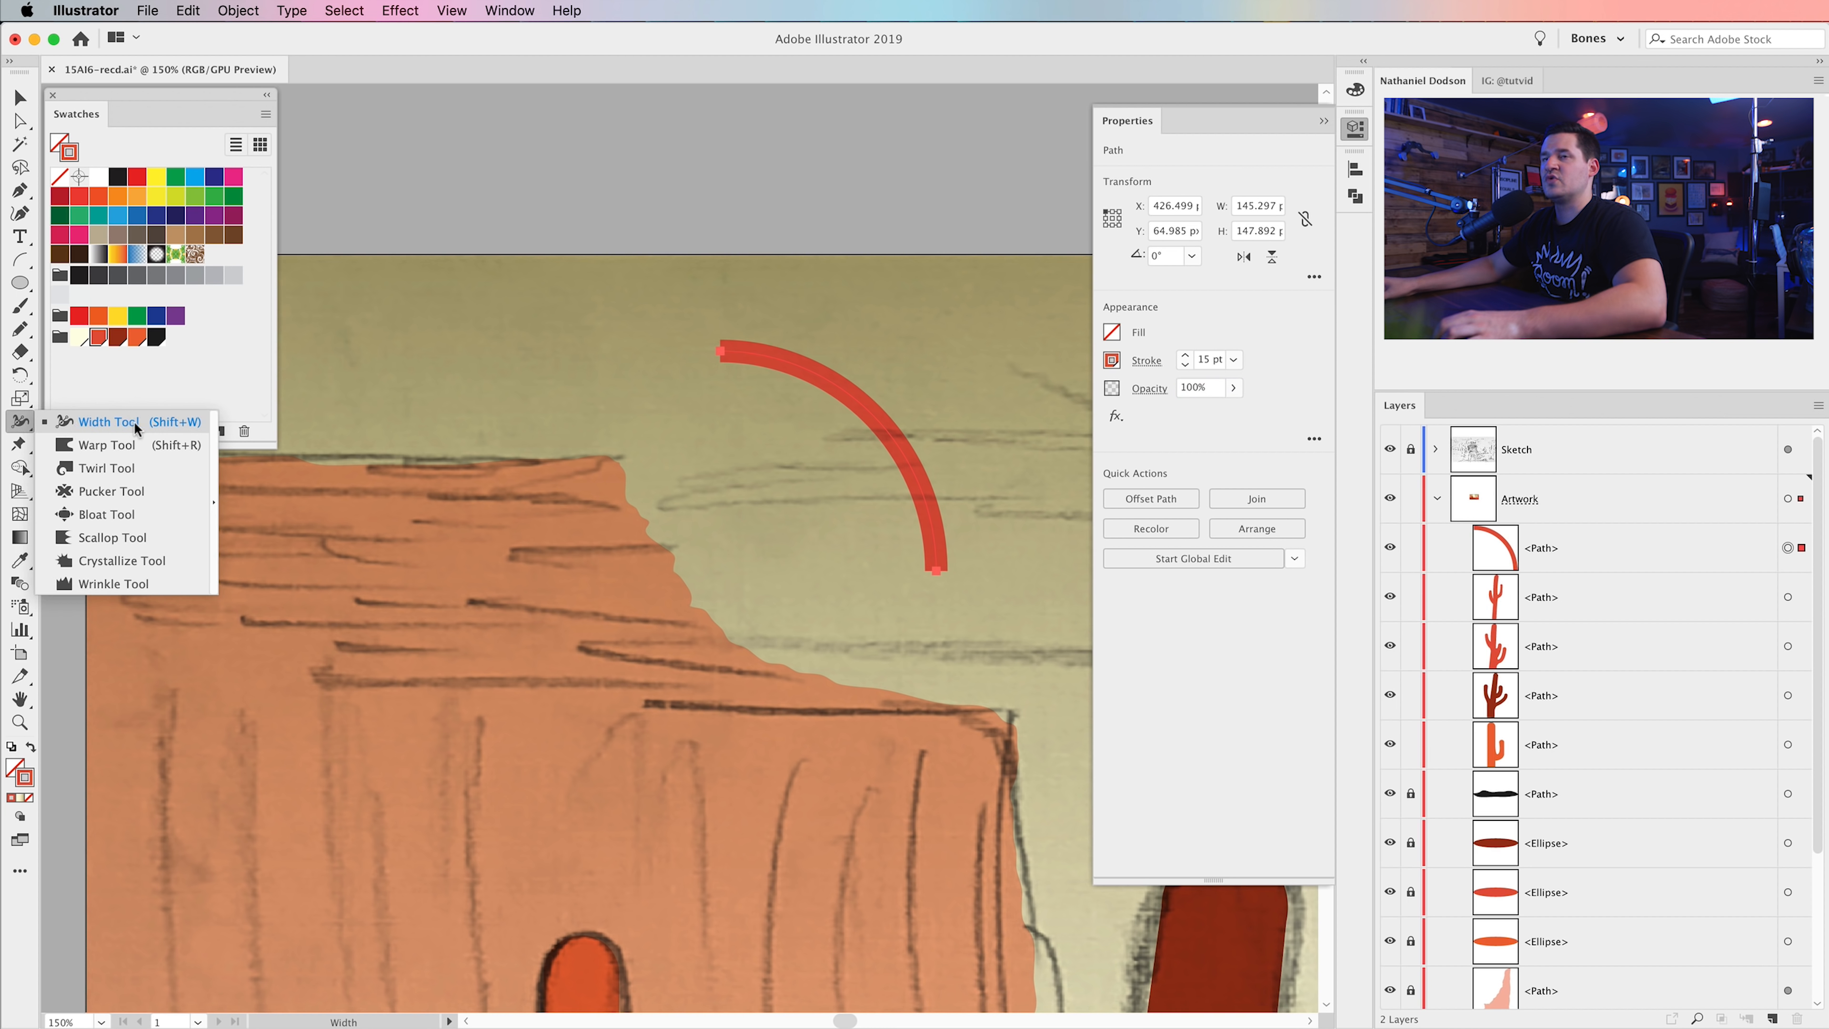
click(110, 421)
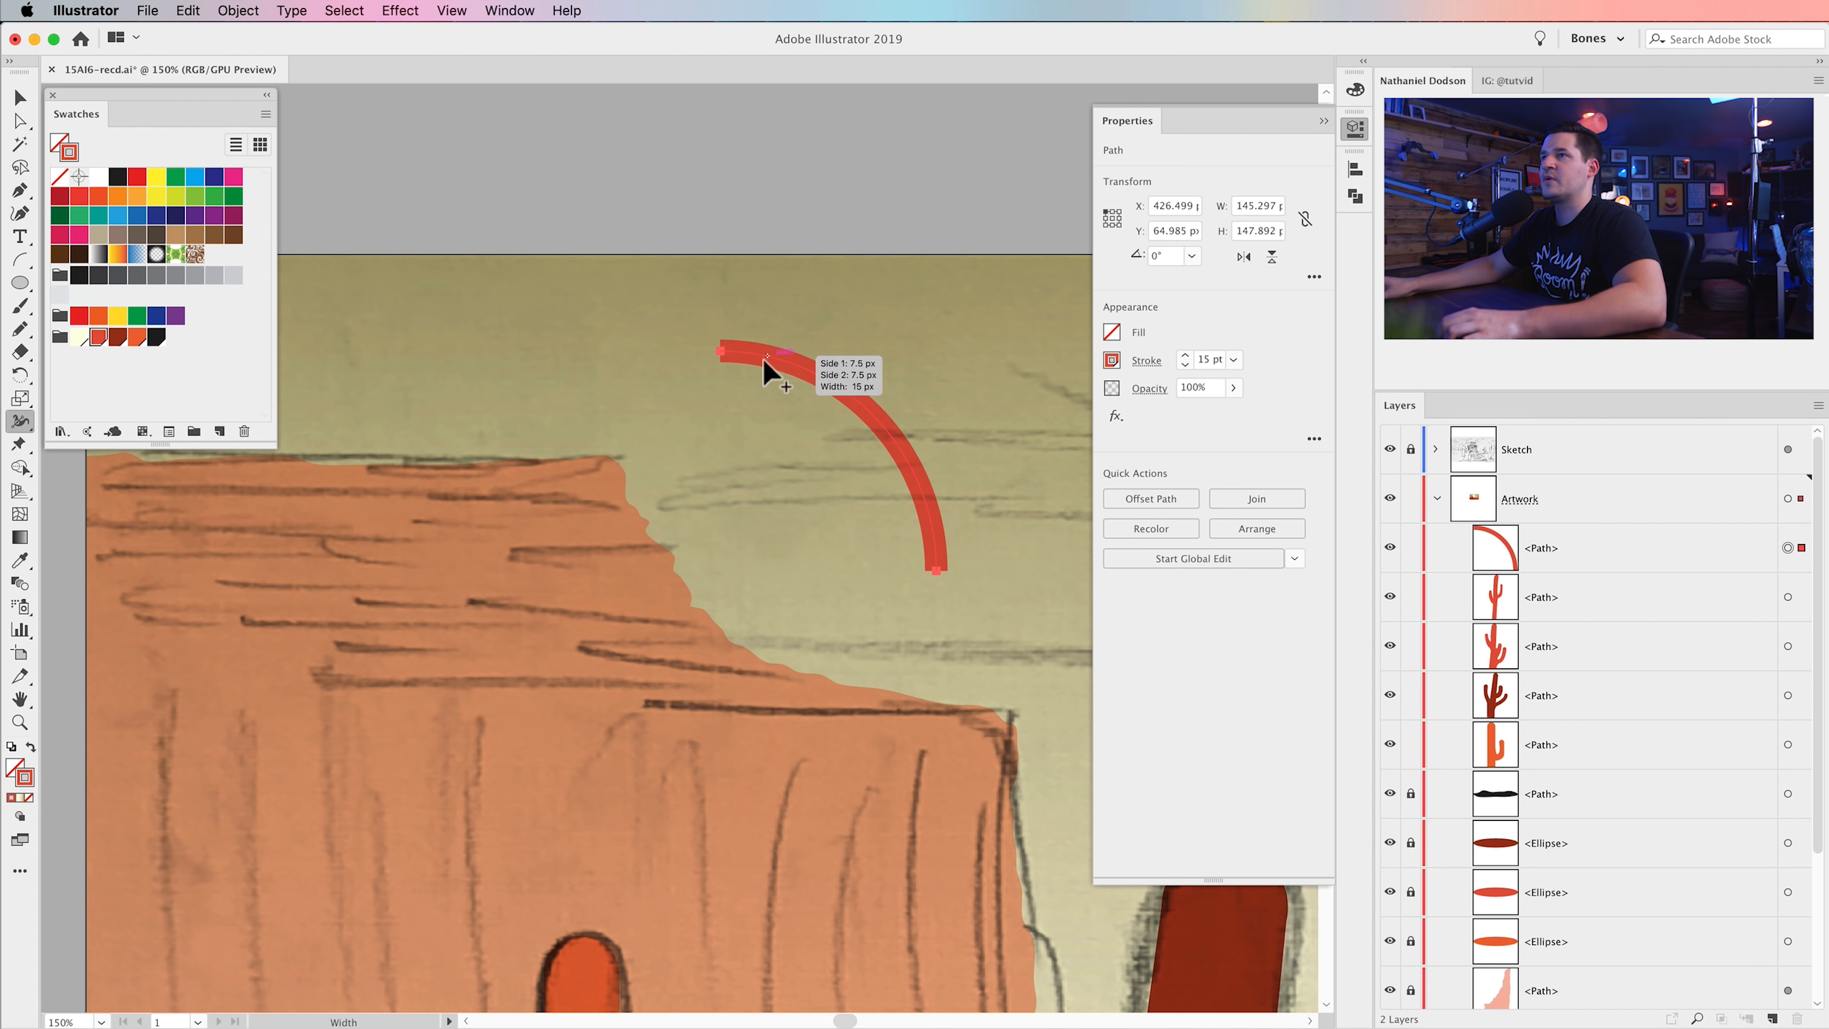
drag(720, 360, 723, 352)
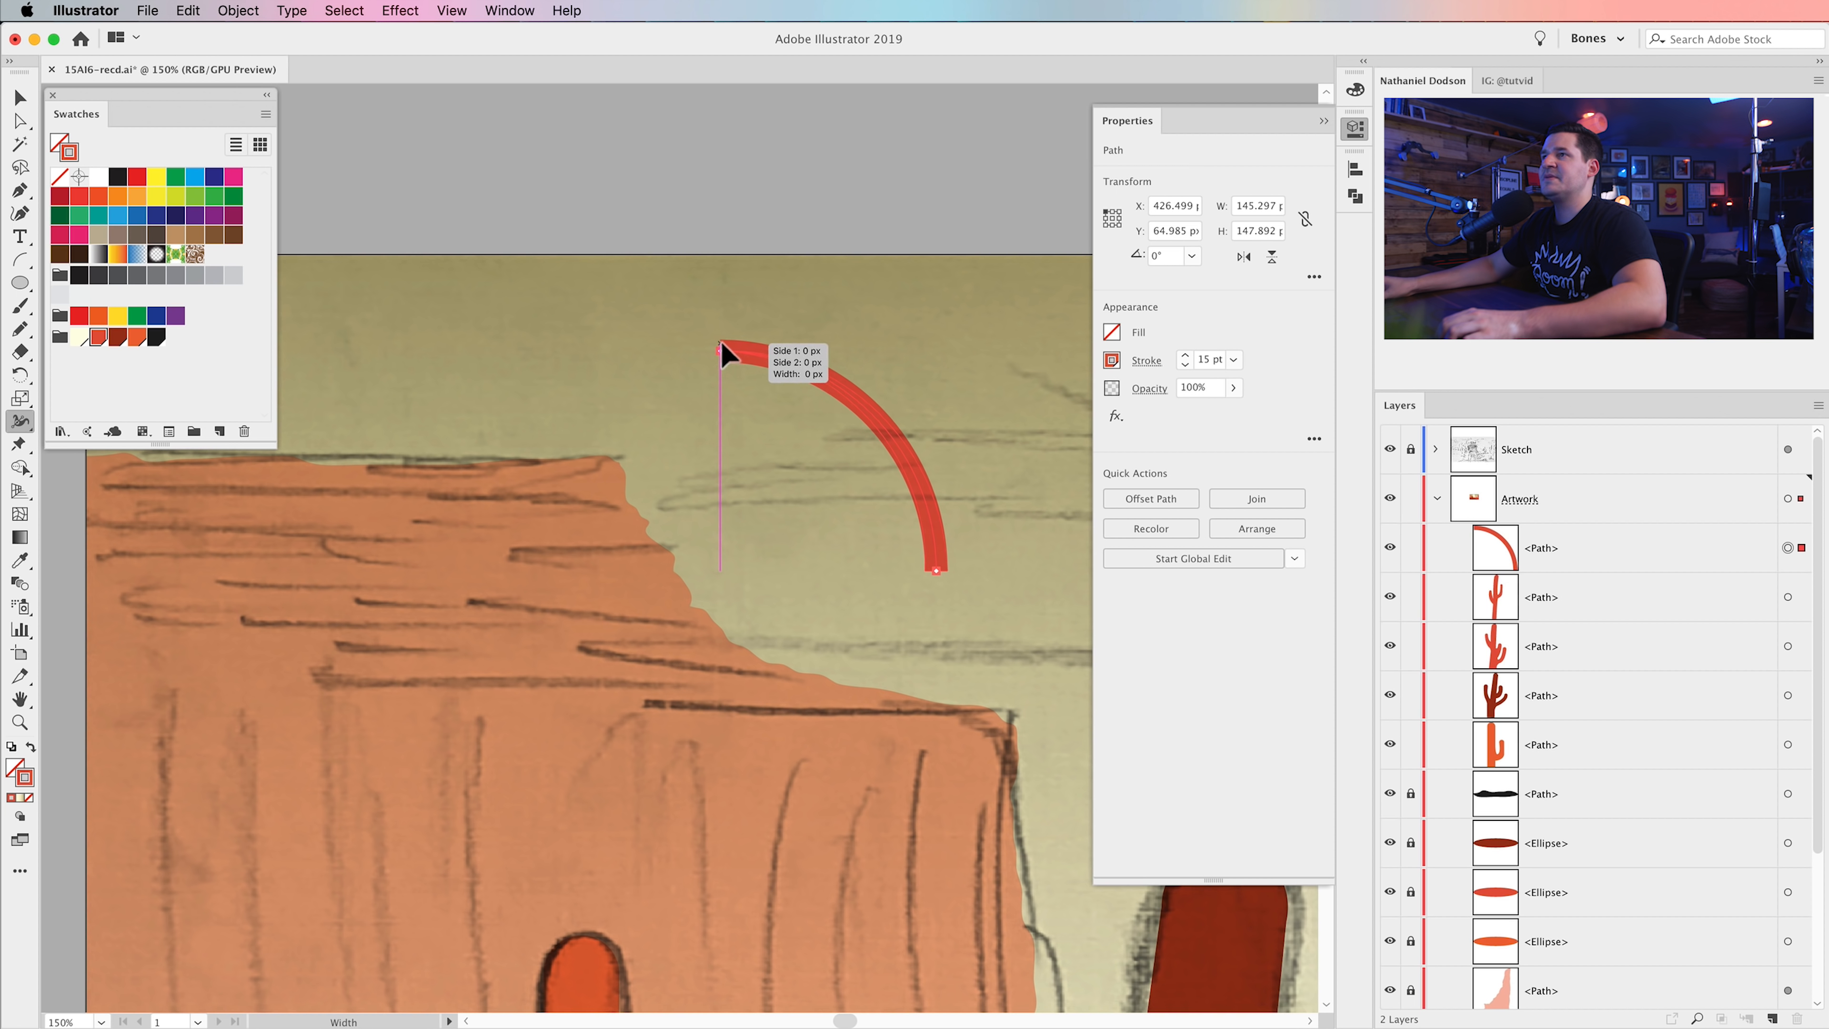
key(v)
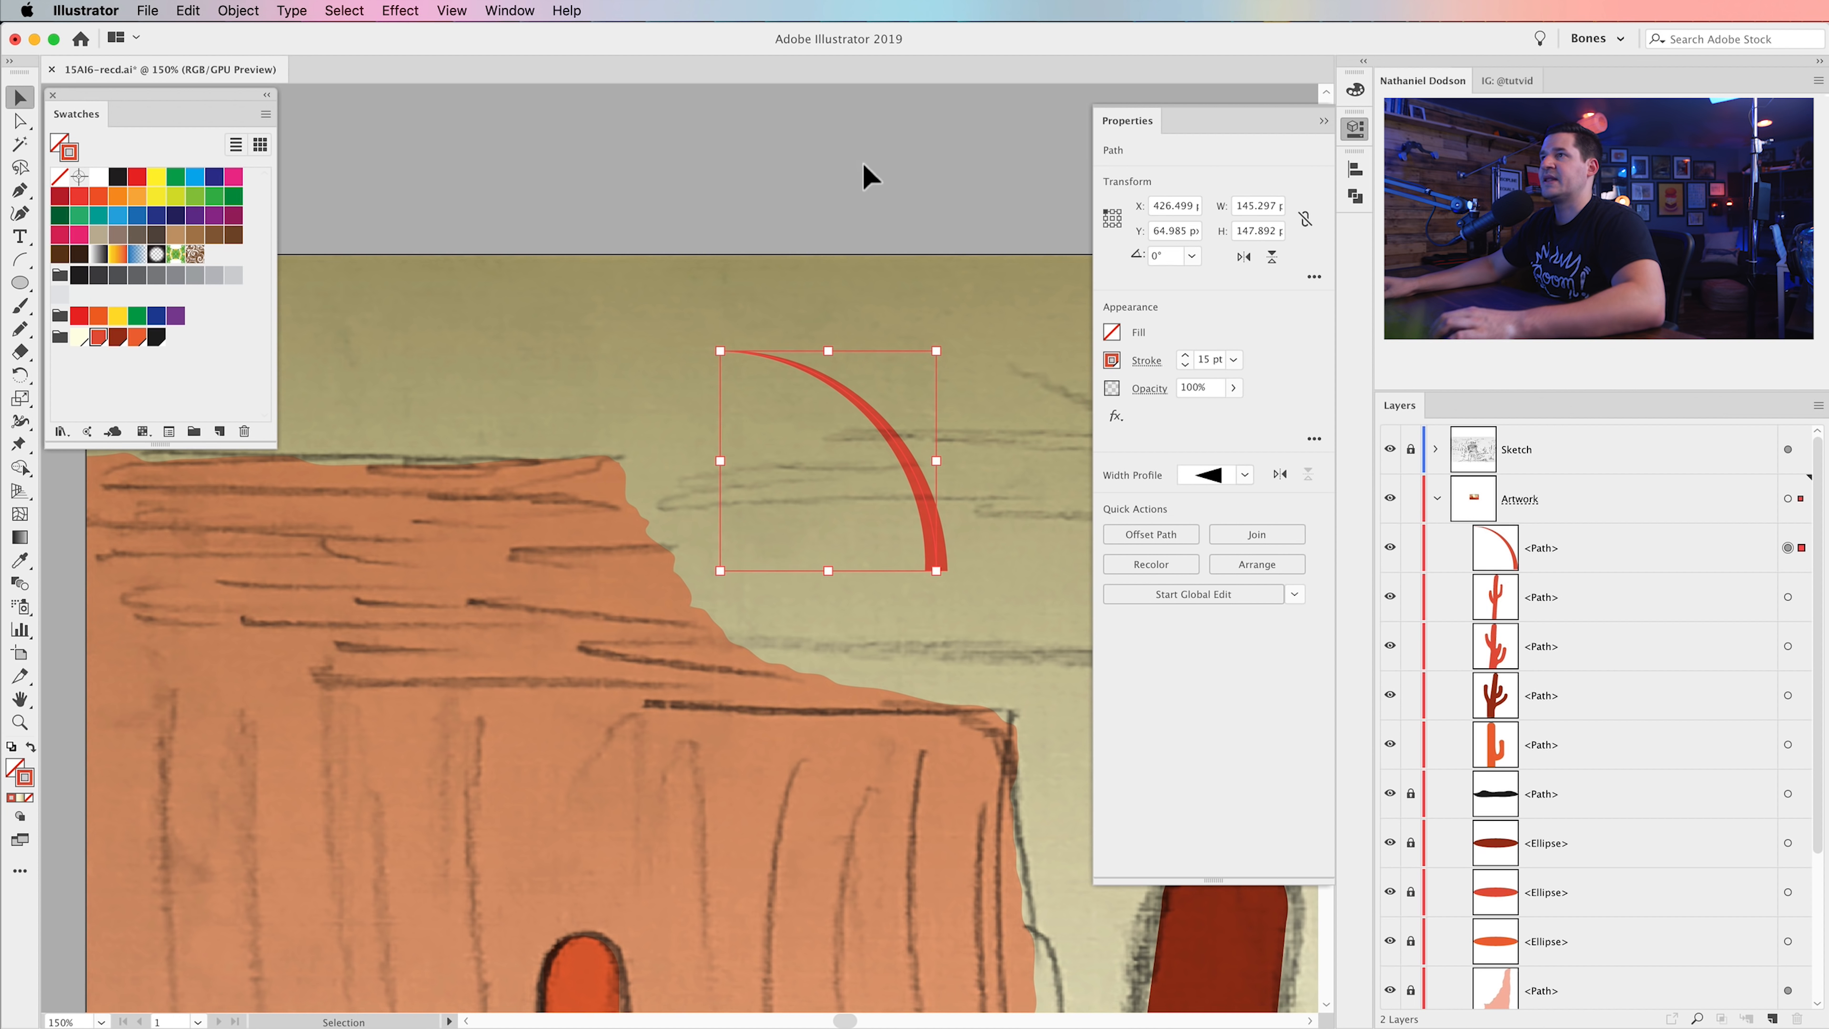
- Set the tapered arc's stroke weight to 40 pt
click(980, 588)
scroll(936, 562, down, 2)
scroll(935, 562, right, 2)
click(872, 509)
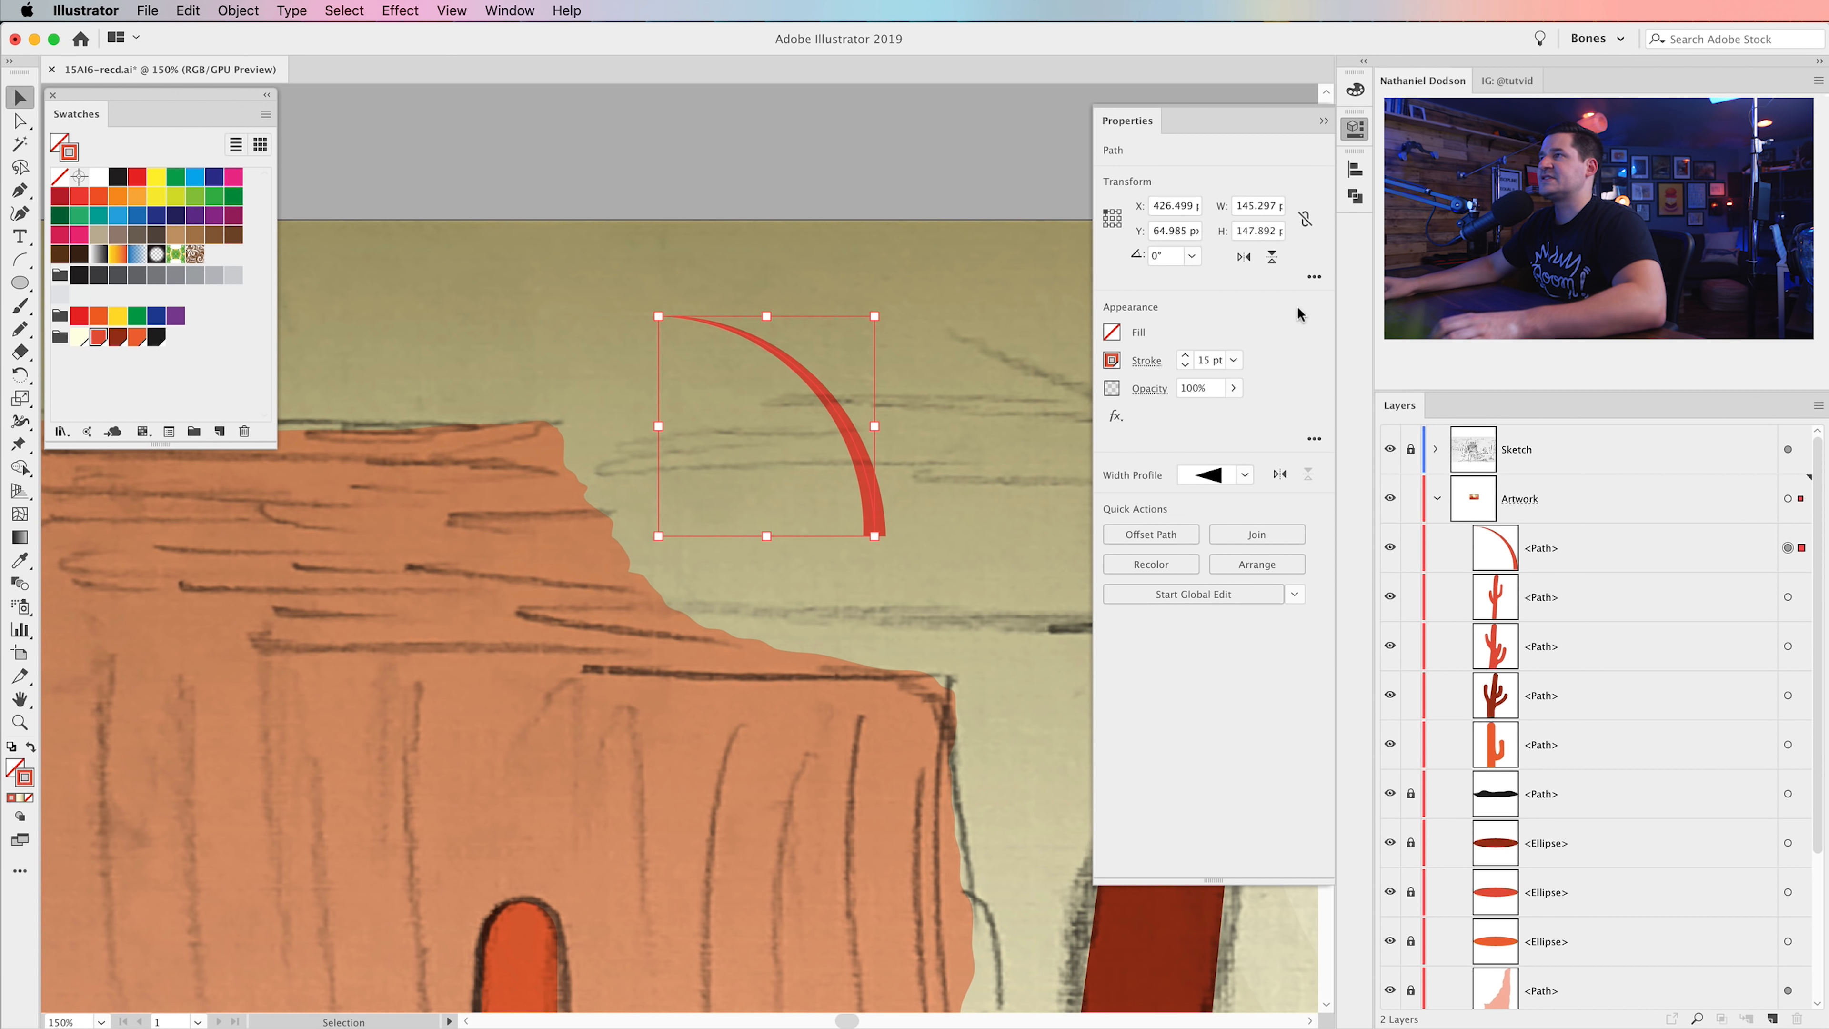
text(40)
key(Tab)
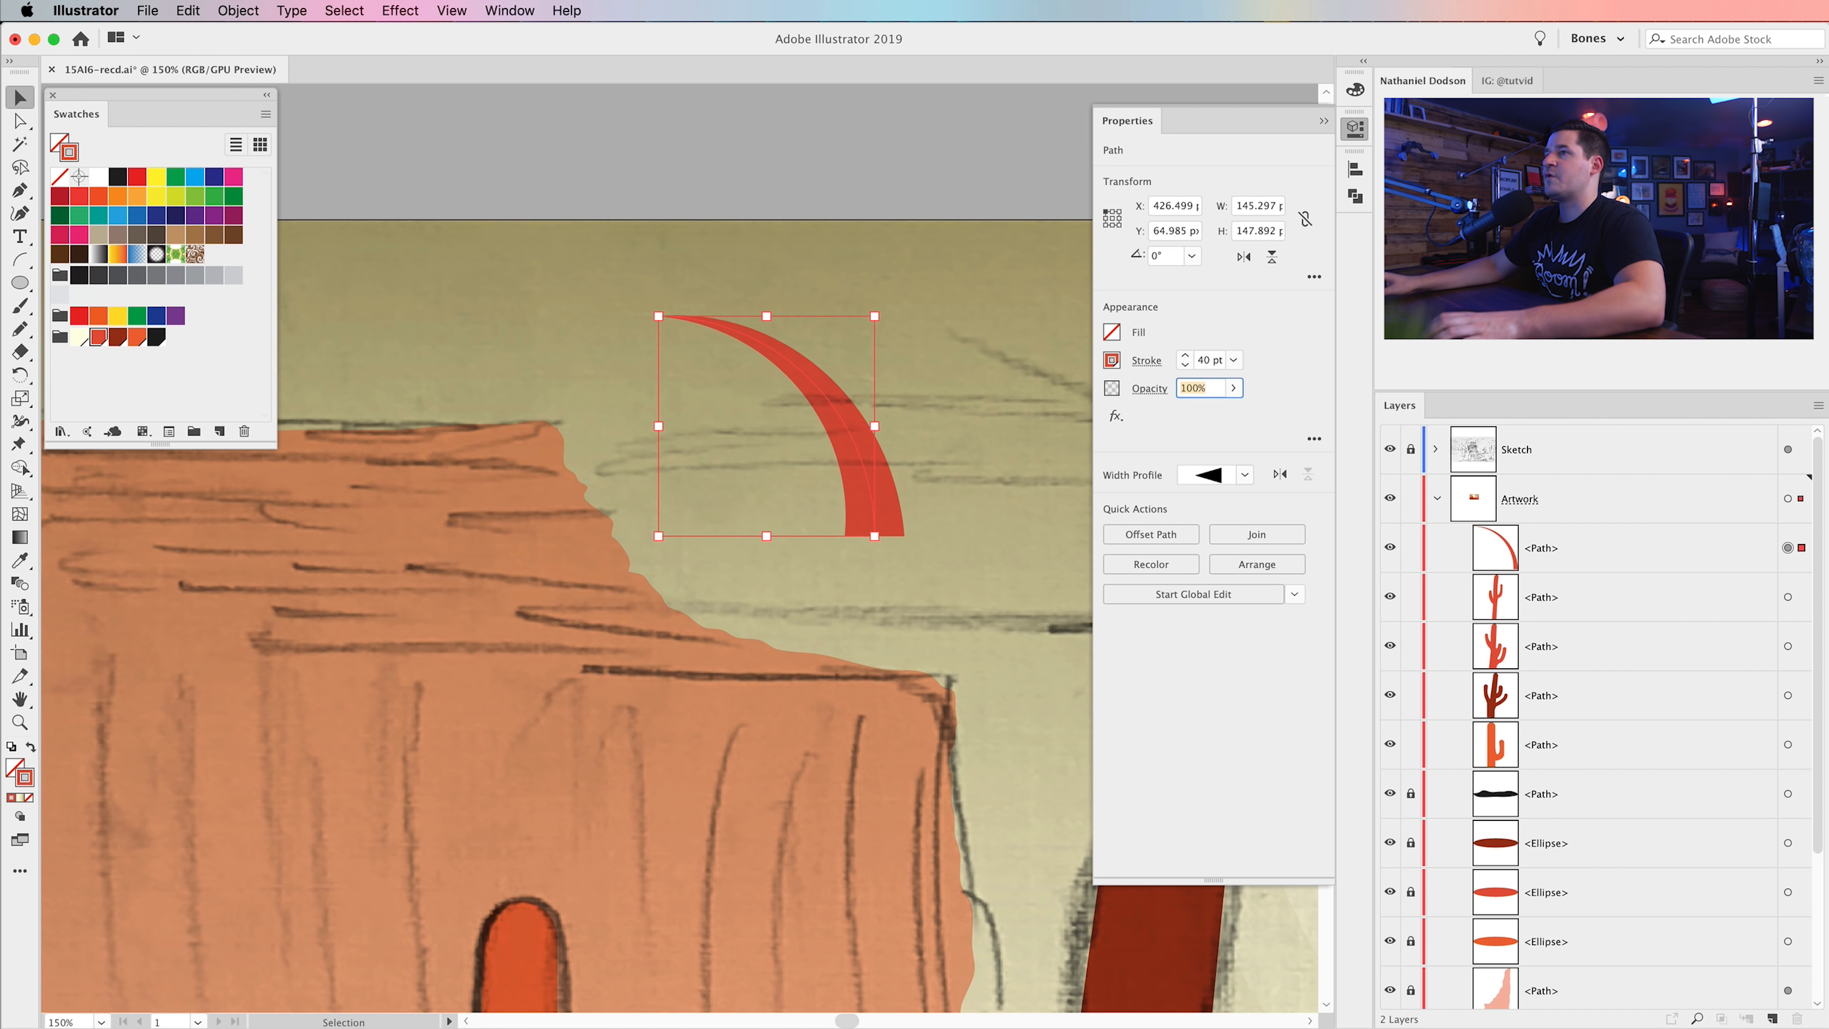
- Move the tapered arc to the left base of the small orange cactus, scaled to about 60 × 78 px with a 29 pt stroke
click(801, 141)
key(space)
drag(900, 592, 939, 468)
drag(919, 367, 323, 817)
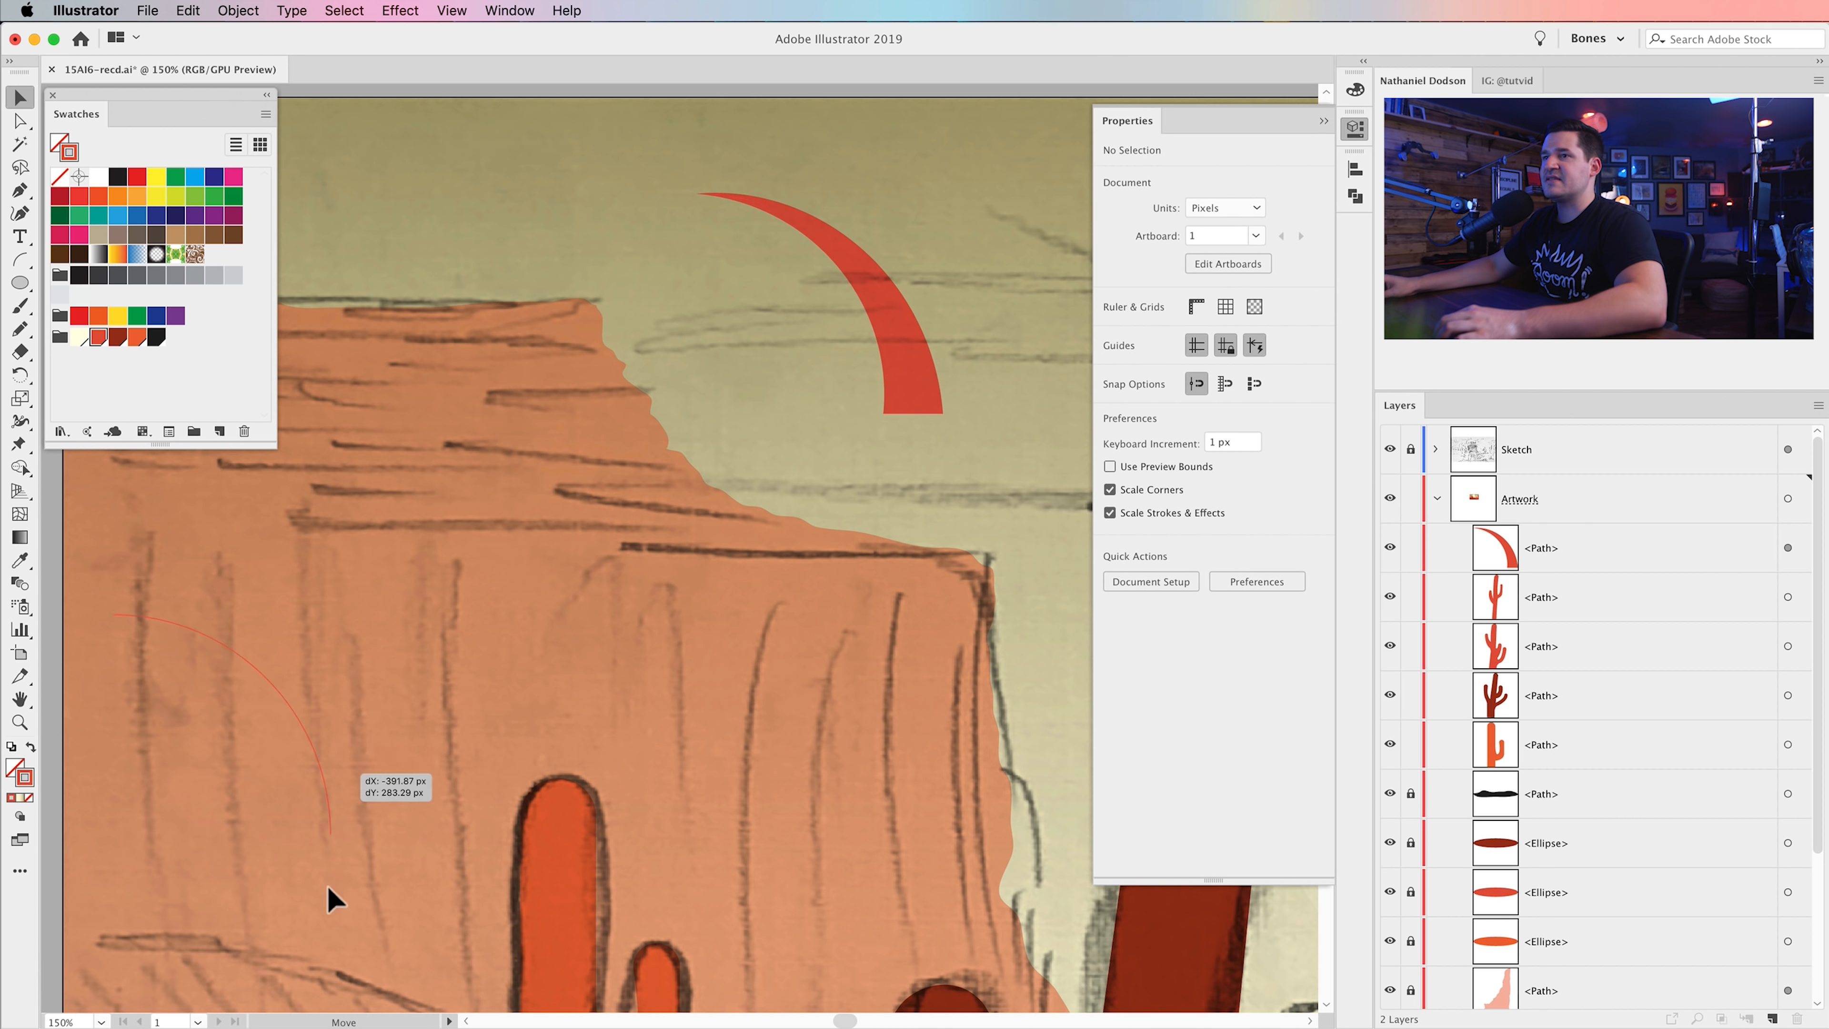
key(space)
drag(449, 816, 827, 241)
drag(706, 298, 894, 665)
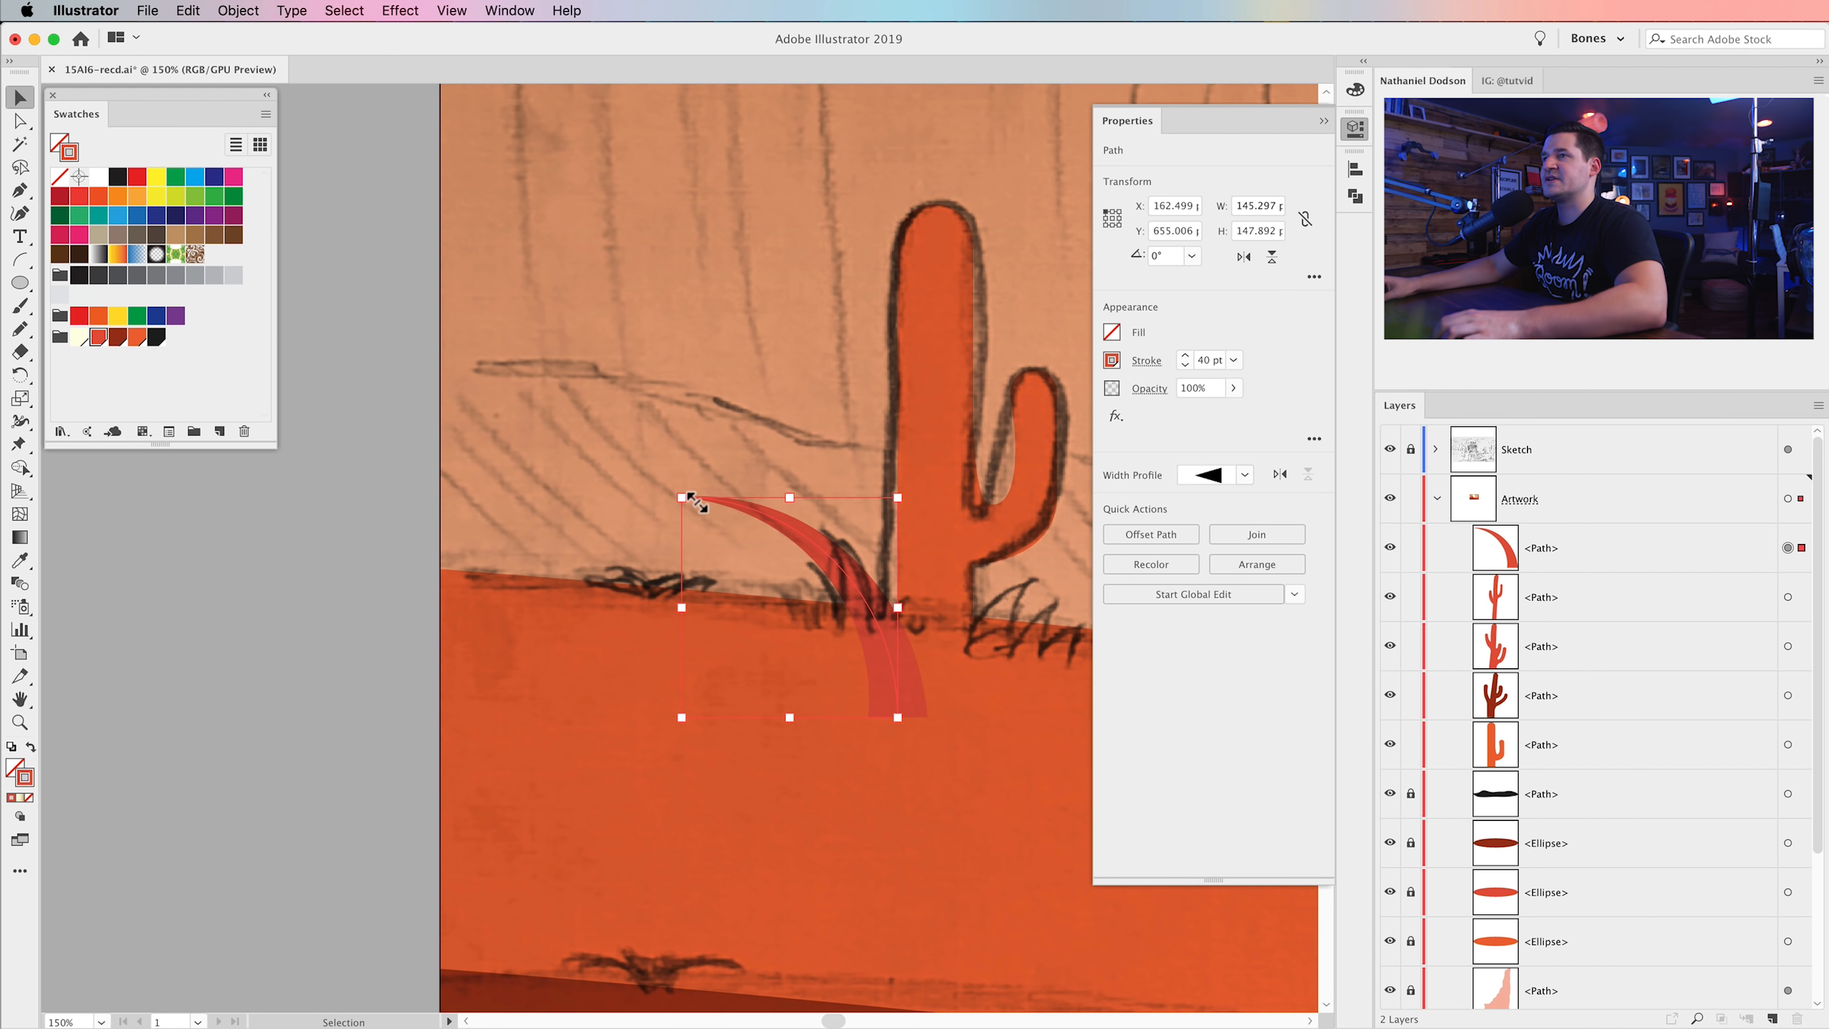
drag(683, 497, 808, 600)
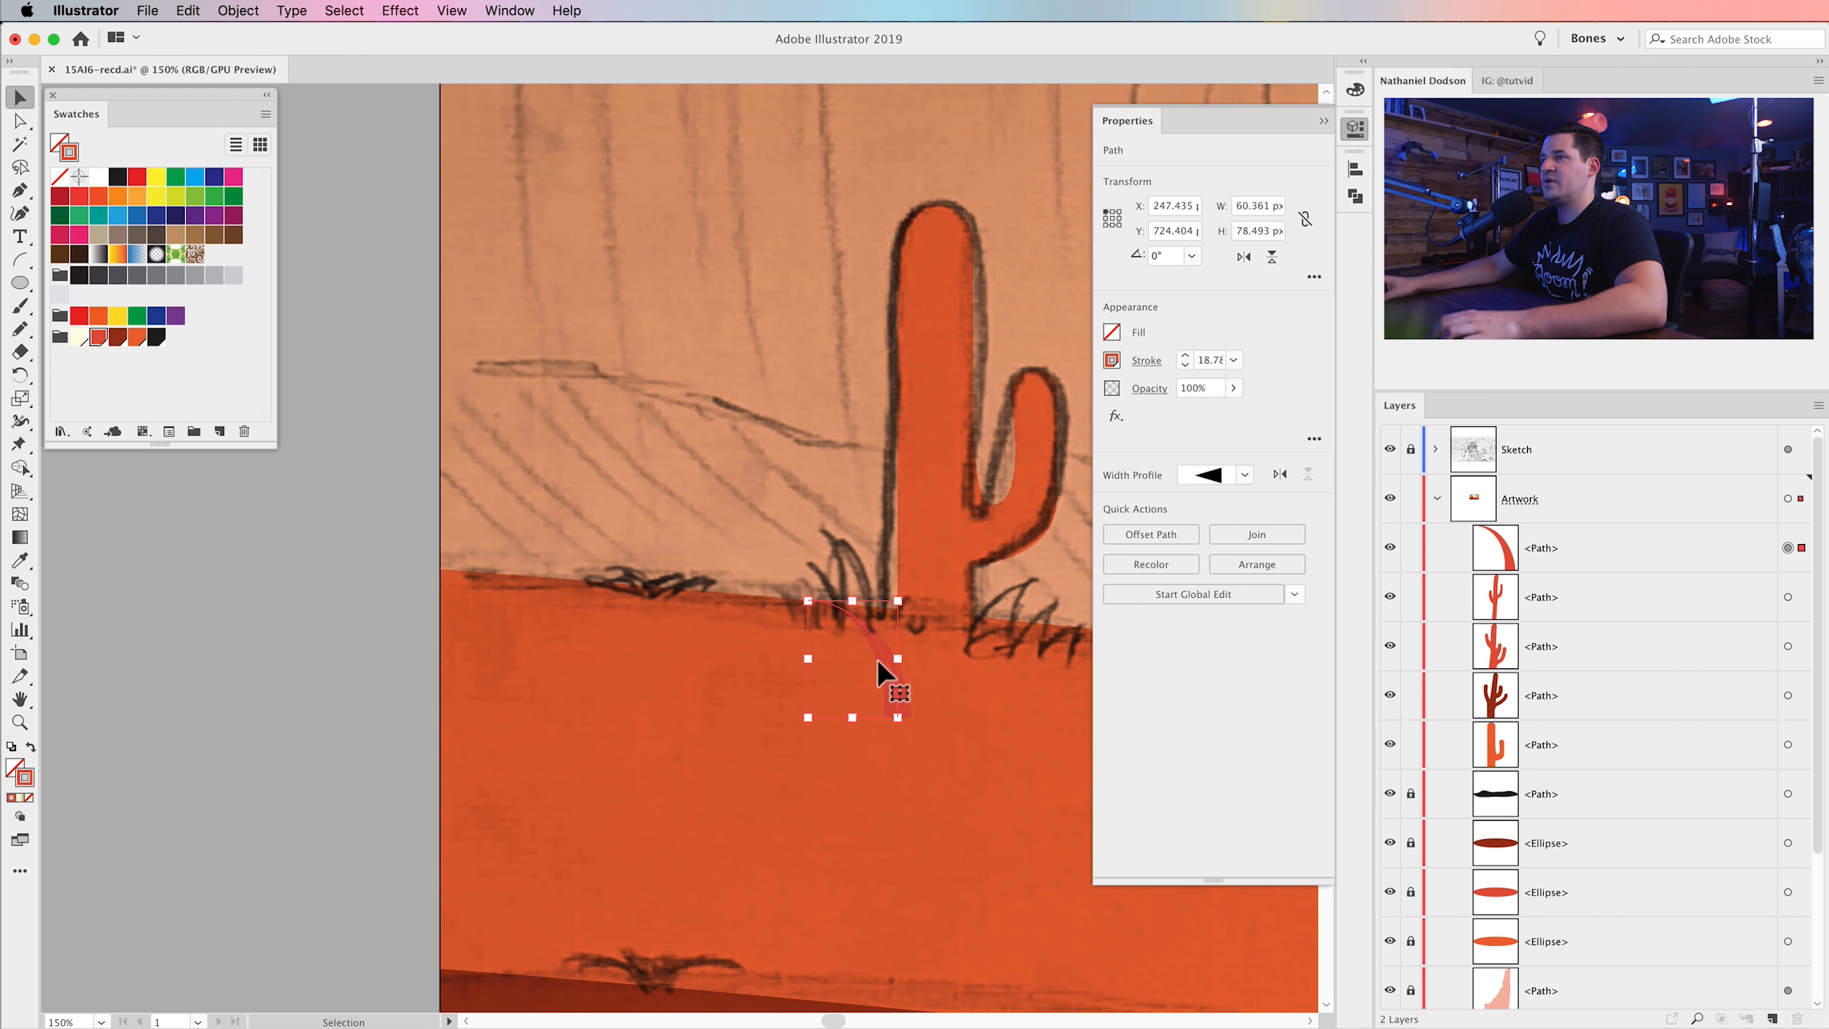
drag(887, 658, 864, 573)
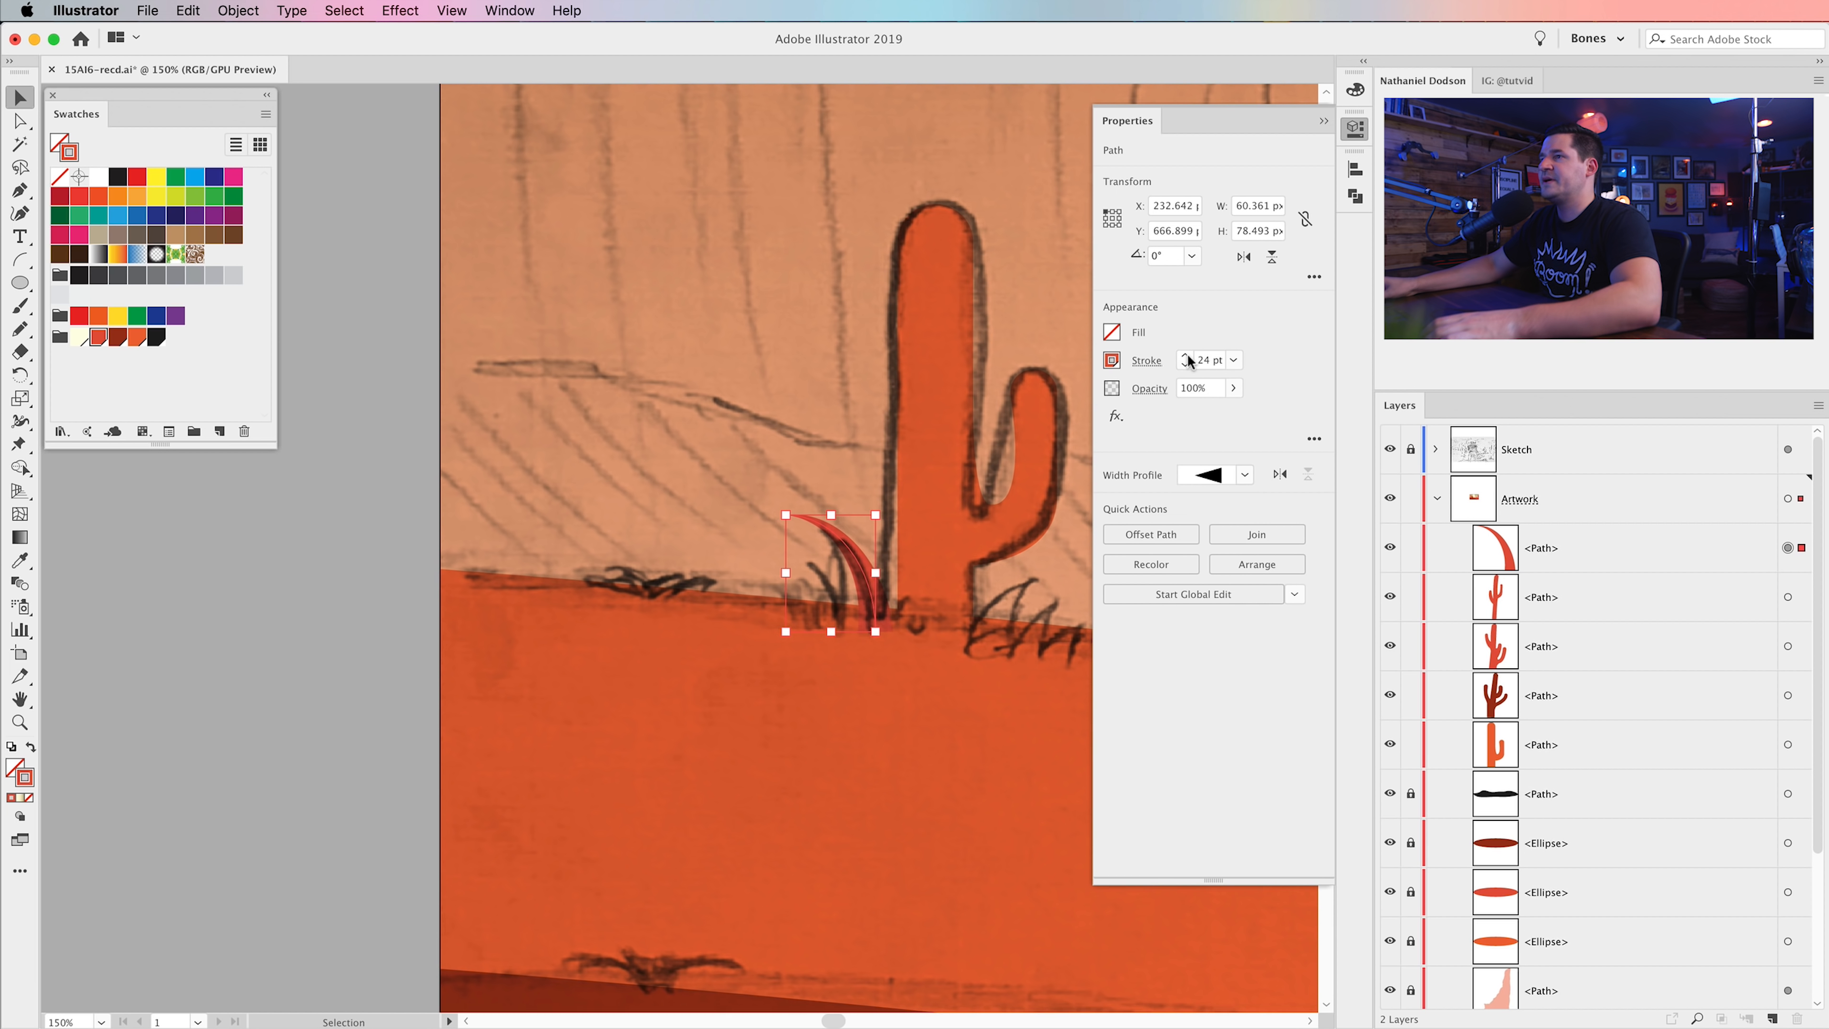
- Duplicate the grass blade slightly below and to the left of the original, rotating the copy about 12°
drag(868, 576, 785, 652)
key(space)
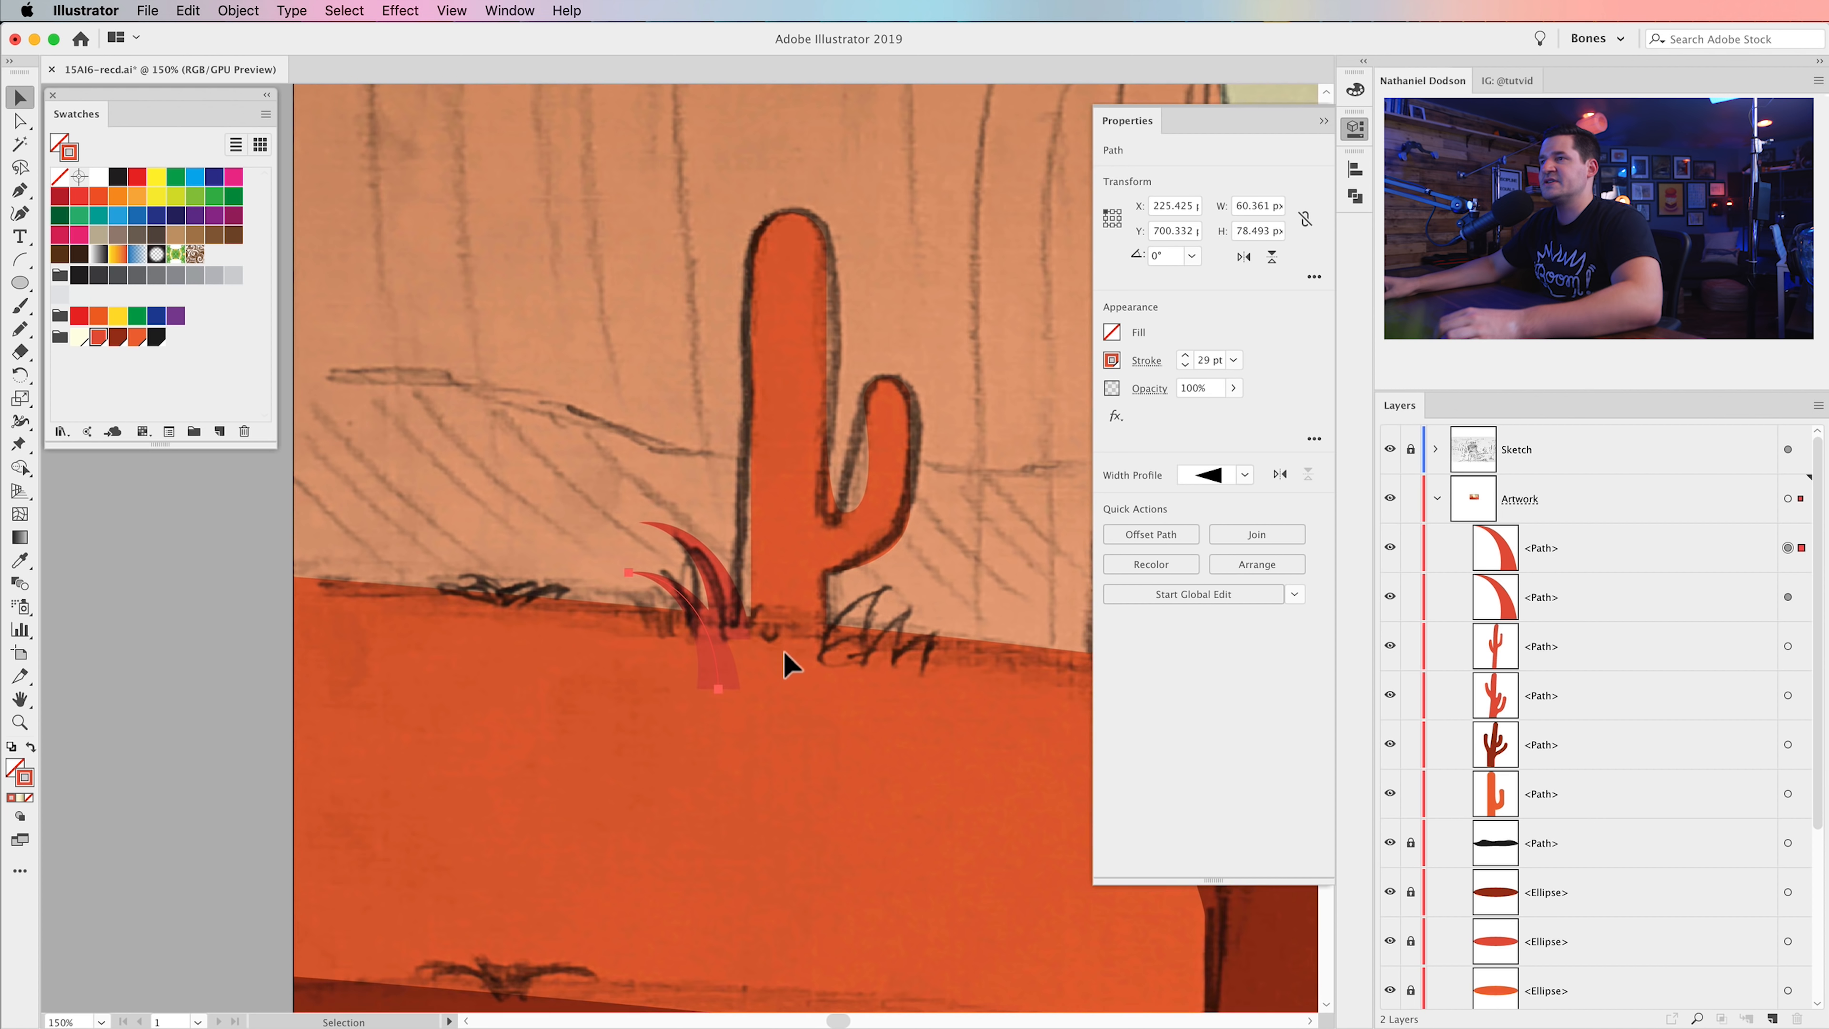
click(724, 698)
click(721, 684)
drag(726, 707, 738, 704)
click(735, 703)
click(727, 670)
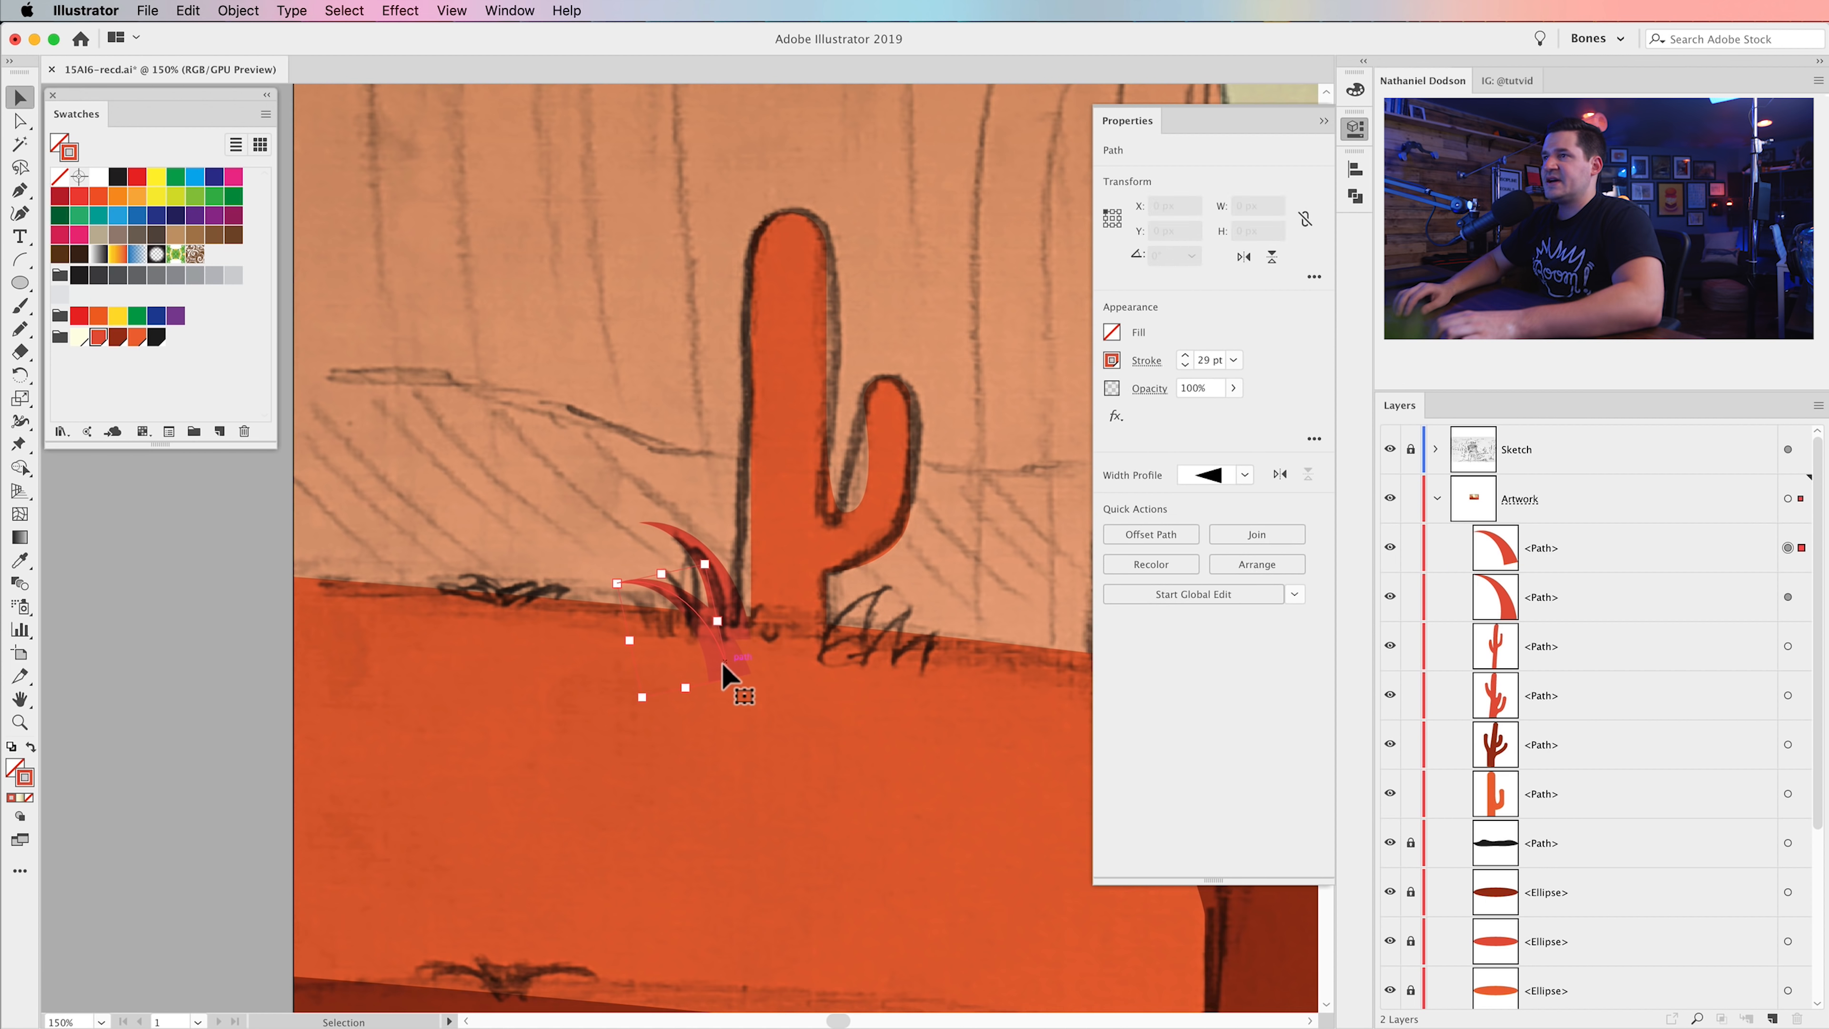
- Select both grass blades and nudge them right and slightly down against the cactus base
shift+click(726, 599)
key(Right)
key(Right)
key(Right)
key(Right)
key(Right)
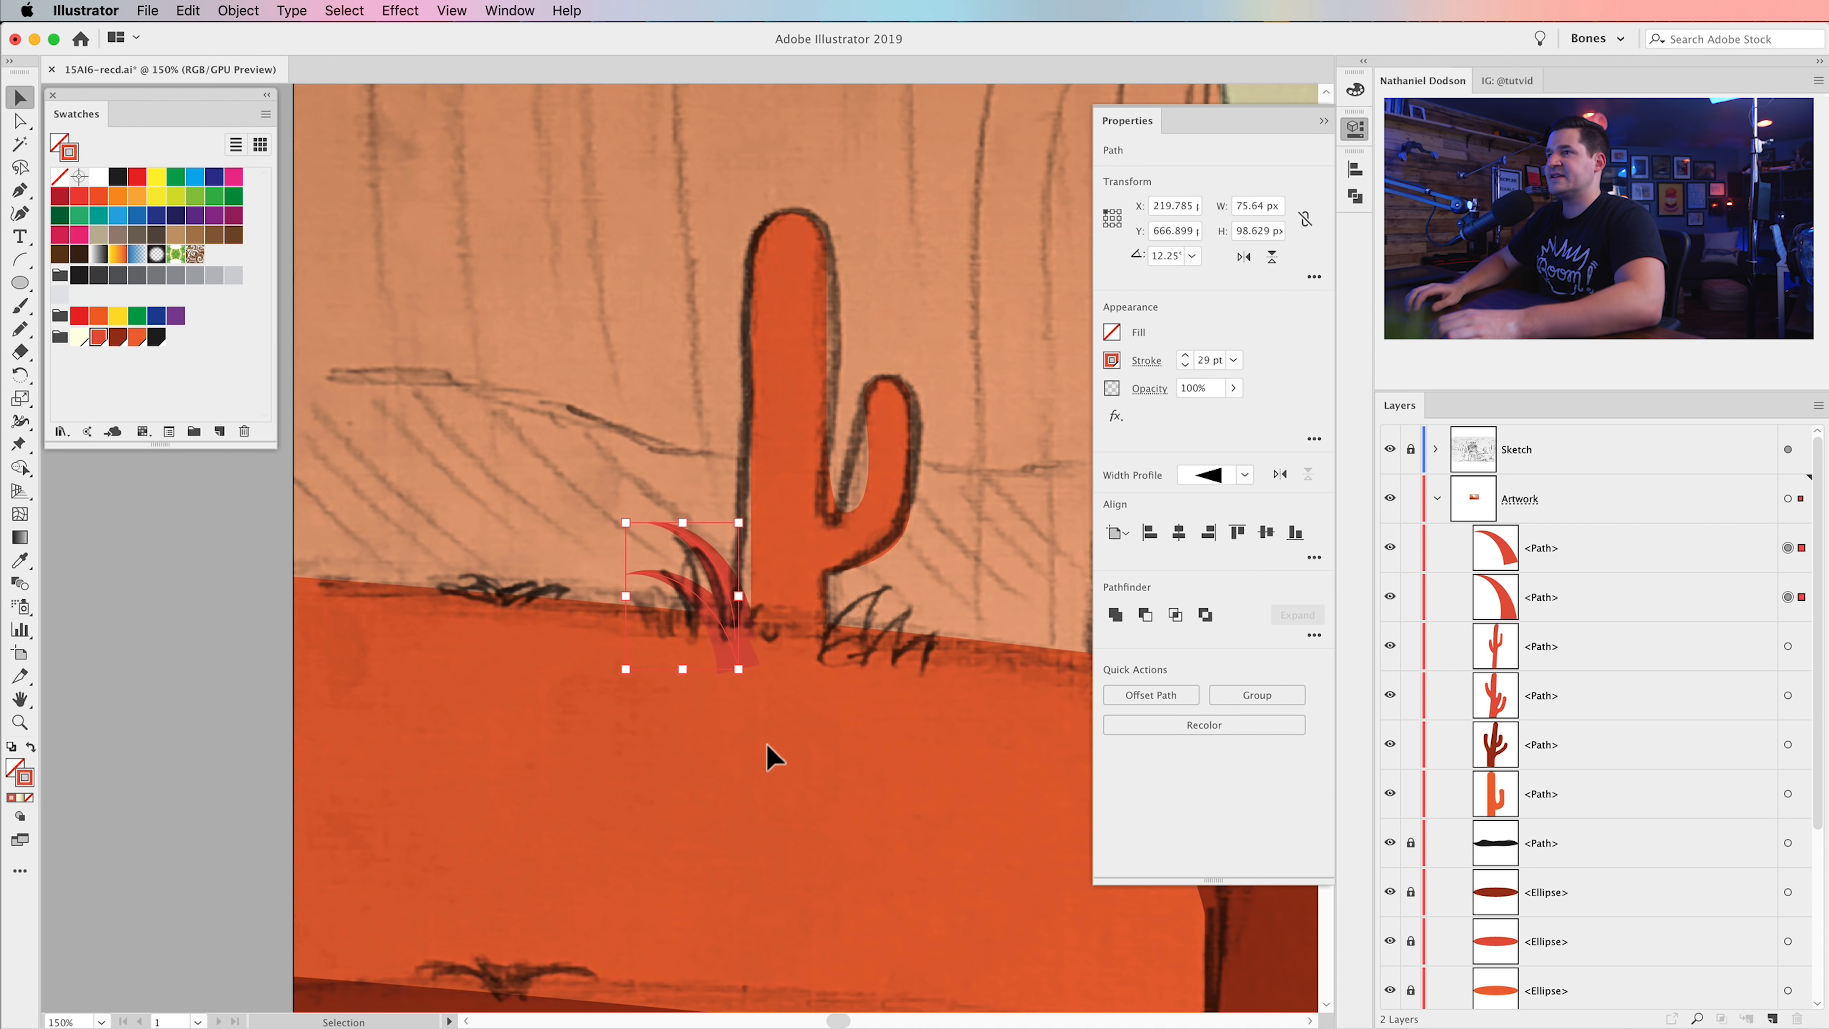
key(Down)
key(Down)
key(Down)
- Copy both blades to the right side of the cactus base, mirrored and flattened to spread outward over the sketched grass
drag(709, 621, 1019, 623)
drag(972, 545, 972, 608)
drag(869, 659, 996, 634)
drag(844, 624, 810, 629)
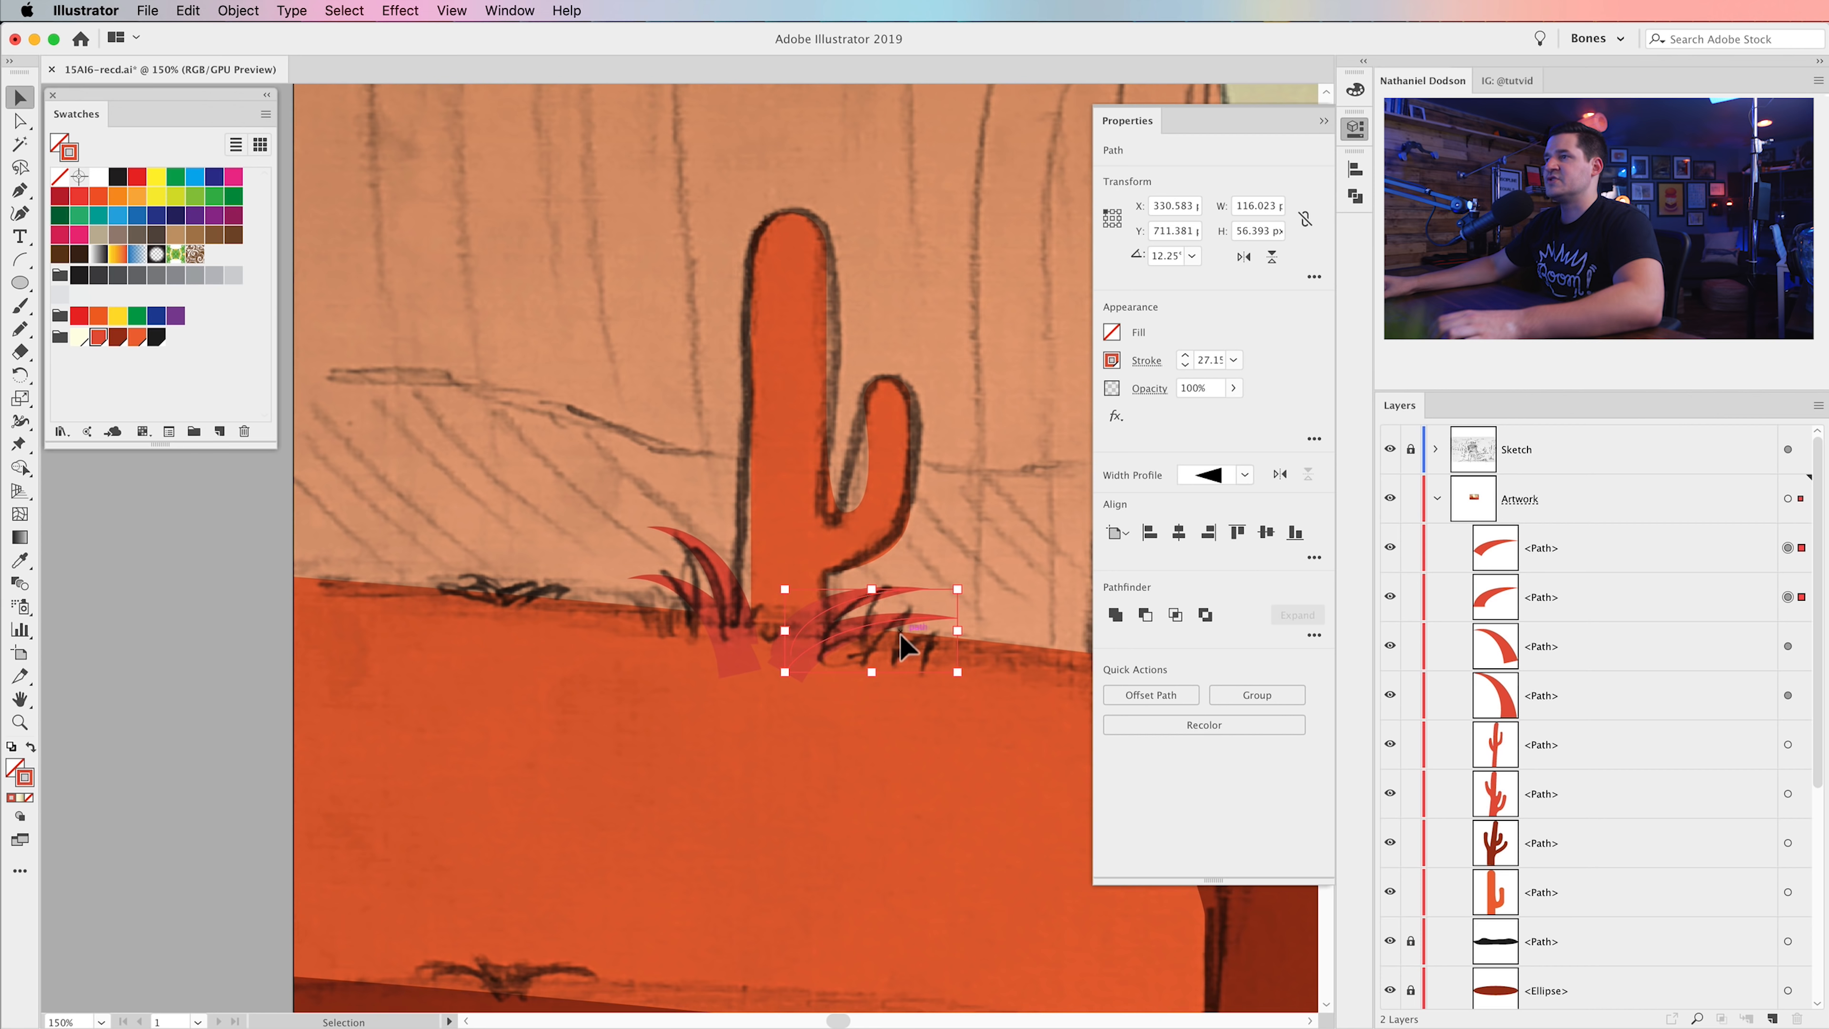
- Reposition the right-hand blade pair over the sketched grass and set its stroke weight to 22 pt
key(super+shift+a)
click(864, 611)
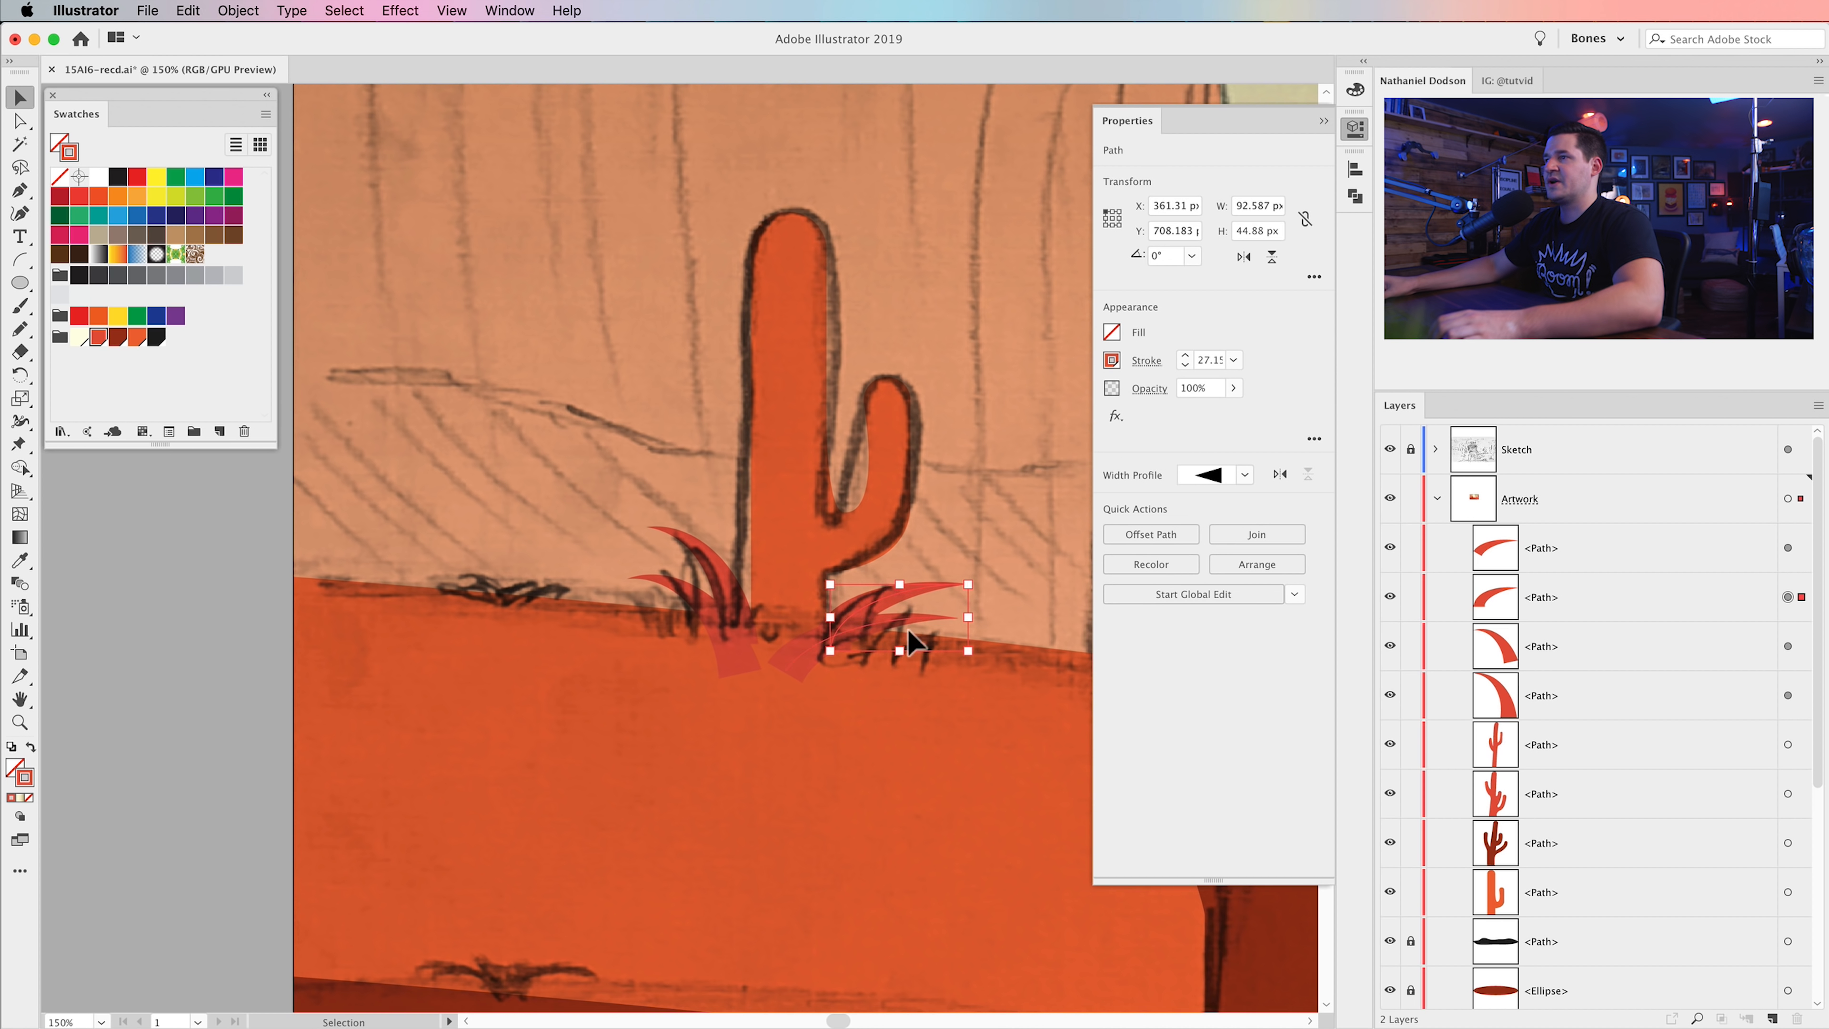
shift+click(889, 634)
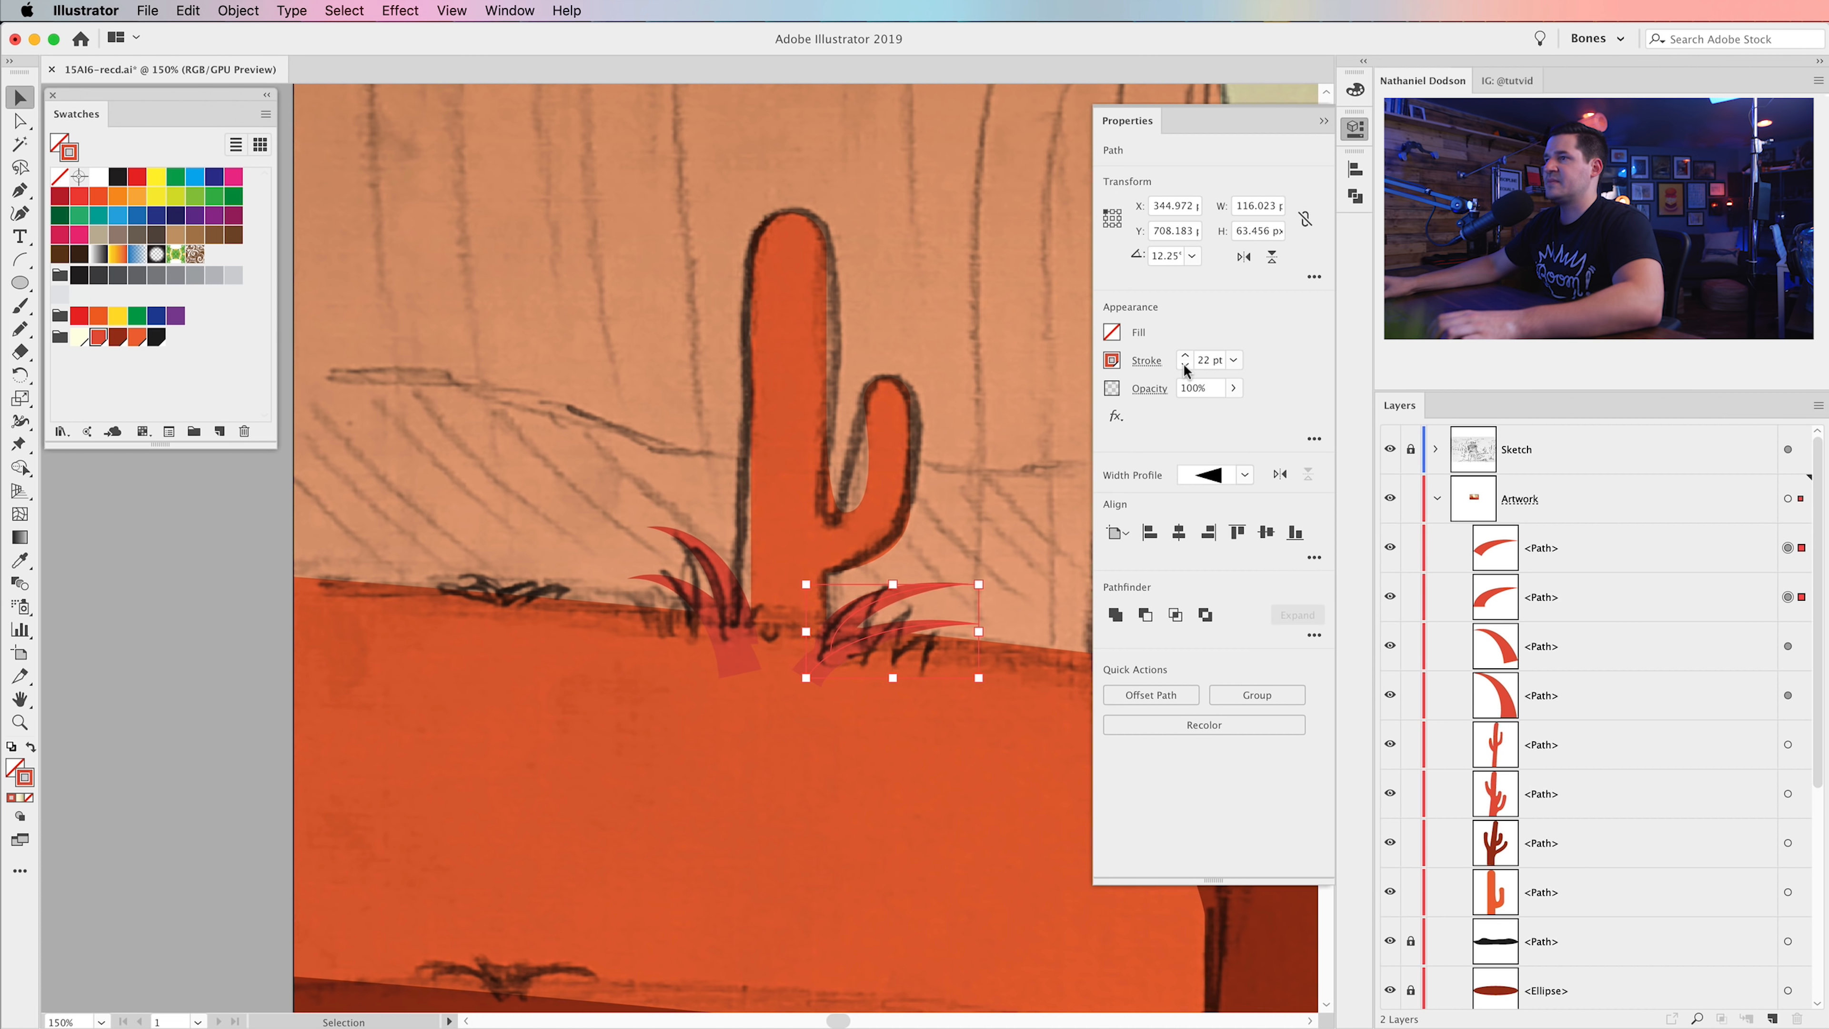
- Duplicate the right-hand blade pair, rotate the copy more upright and place it close to the cactus base
drag(867, 617, 858, 665)
drag(988, 610, 951, 551)
mouse_move(843, 692)
mouse_down()
mouse_move(774, 681)
mouse_move(817, 677)
mouse_up()
click(713, 741)
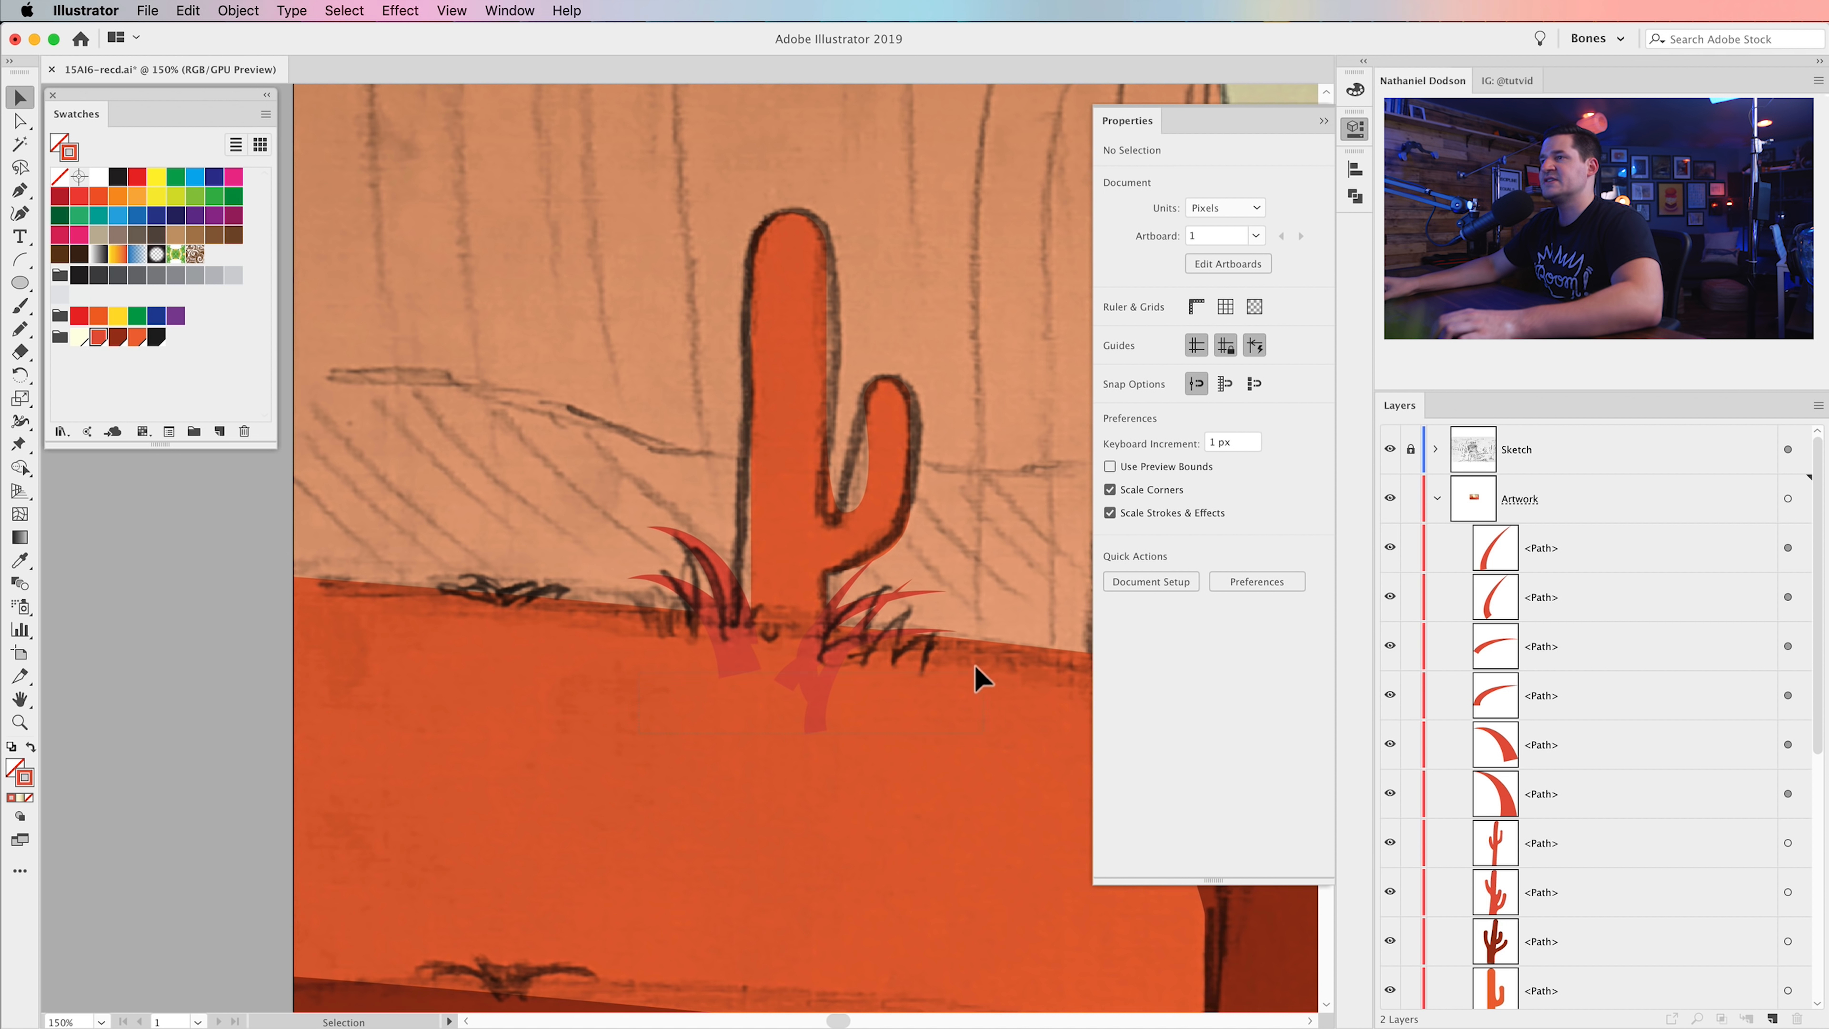
- Select all six grass blades around the cactus base, leaving the cactus out of the selection
drag(981, 604, 981, 605)
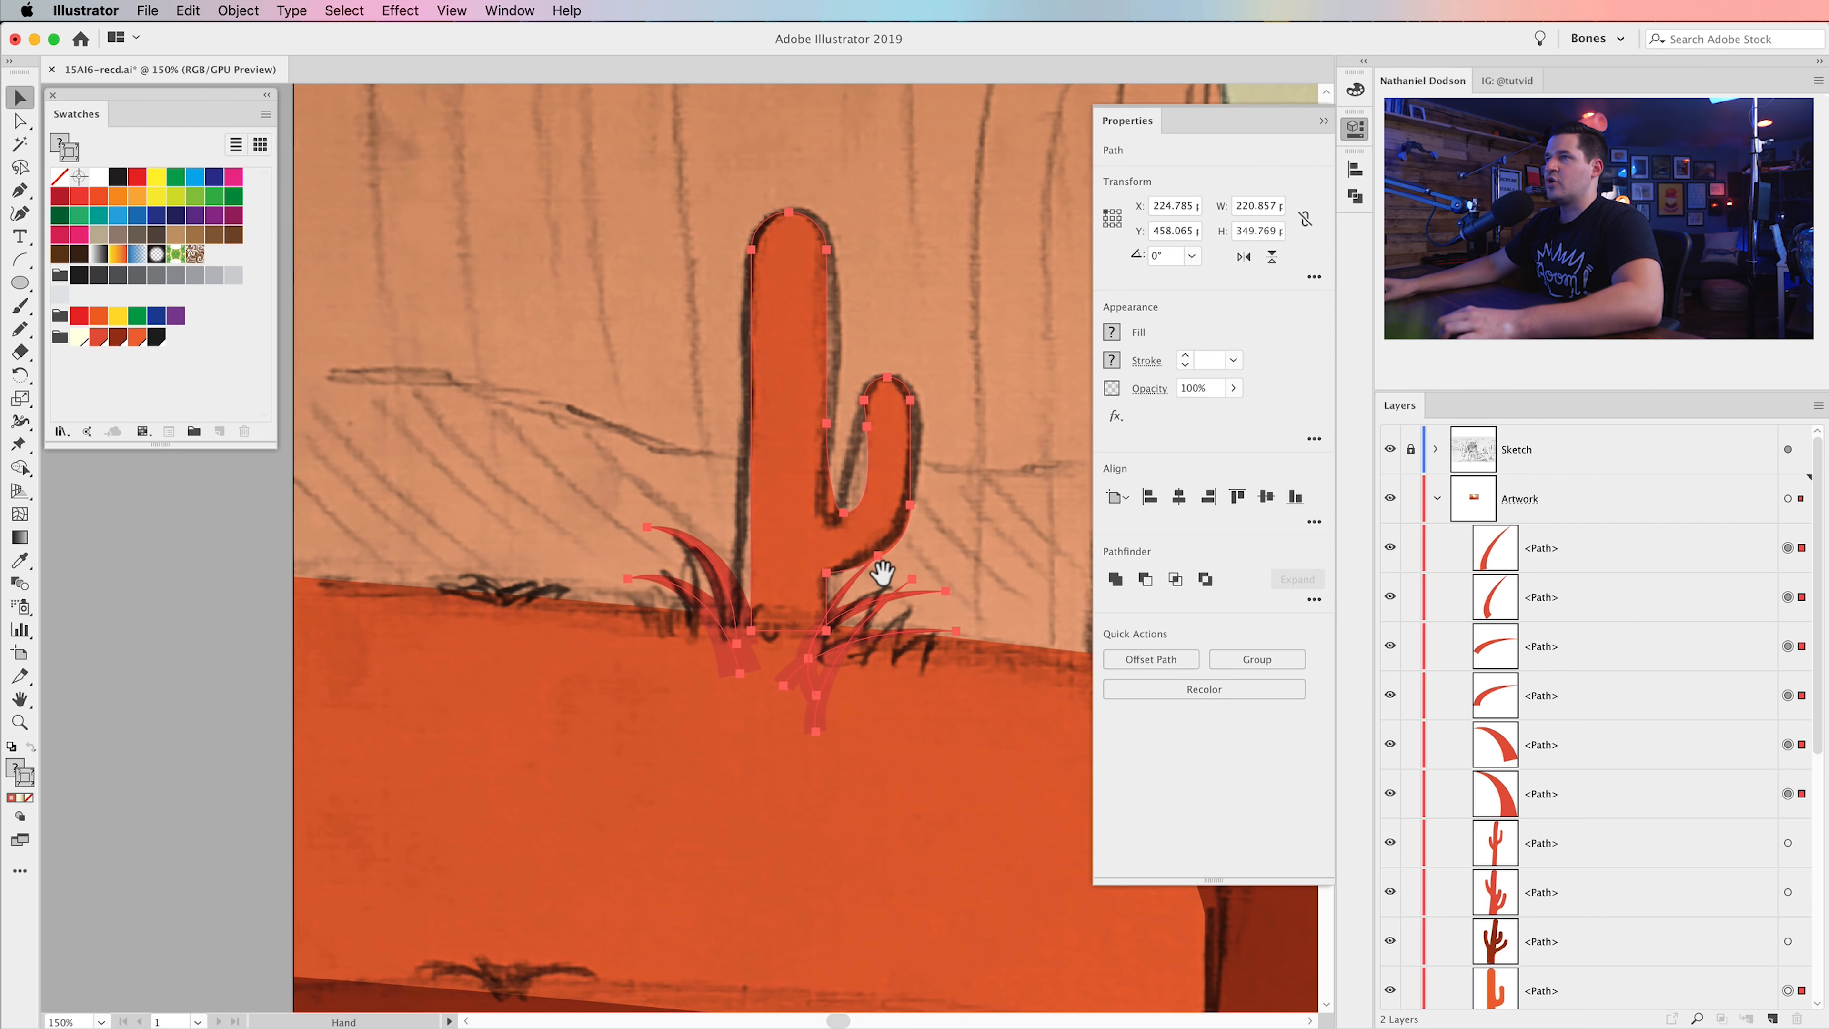
scroll(878, 584, up, 1)
shift+click(807, 401)
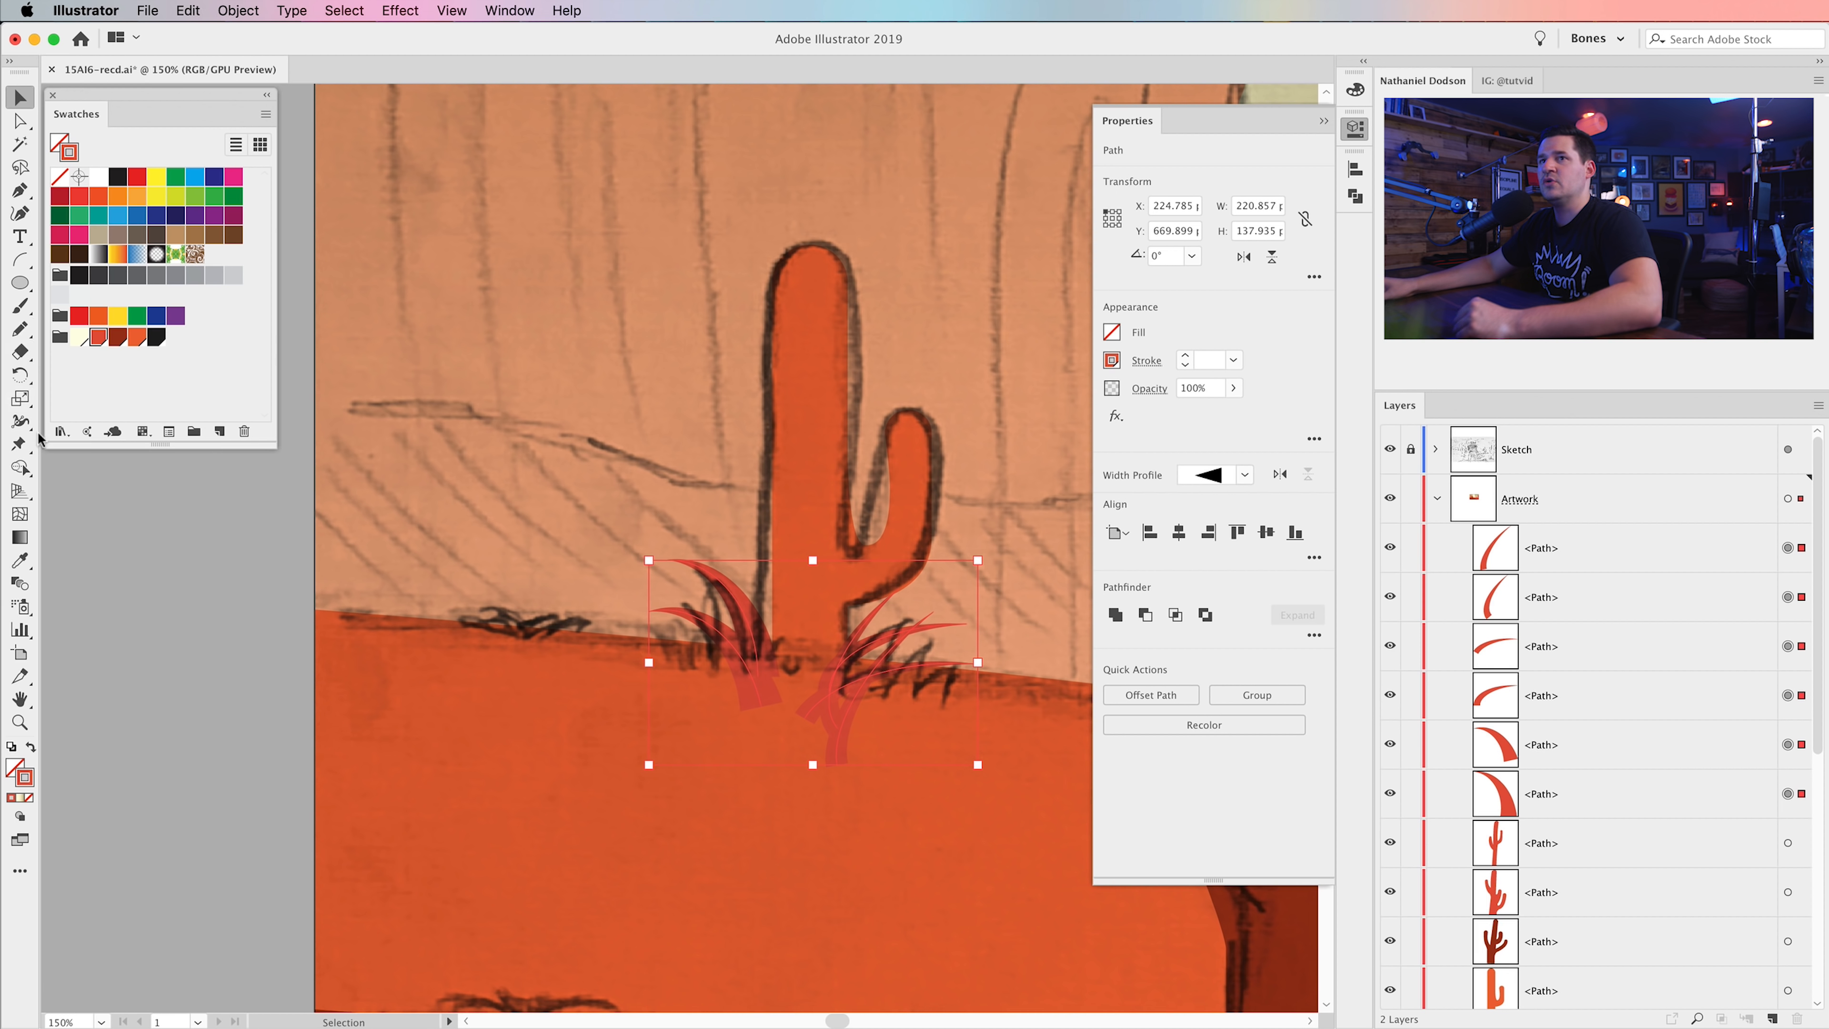
- Try sampling the foreground dune's orange onto the blades with the sketch visible and swapping it from fill to stroke
click(20, 566)
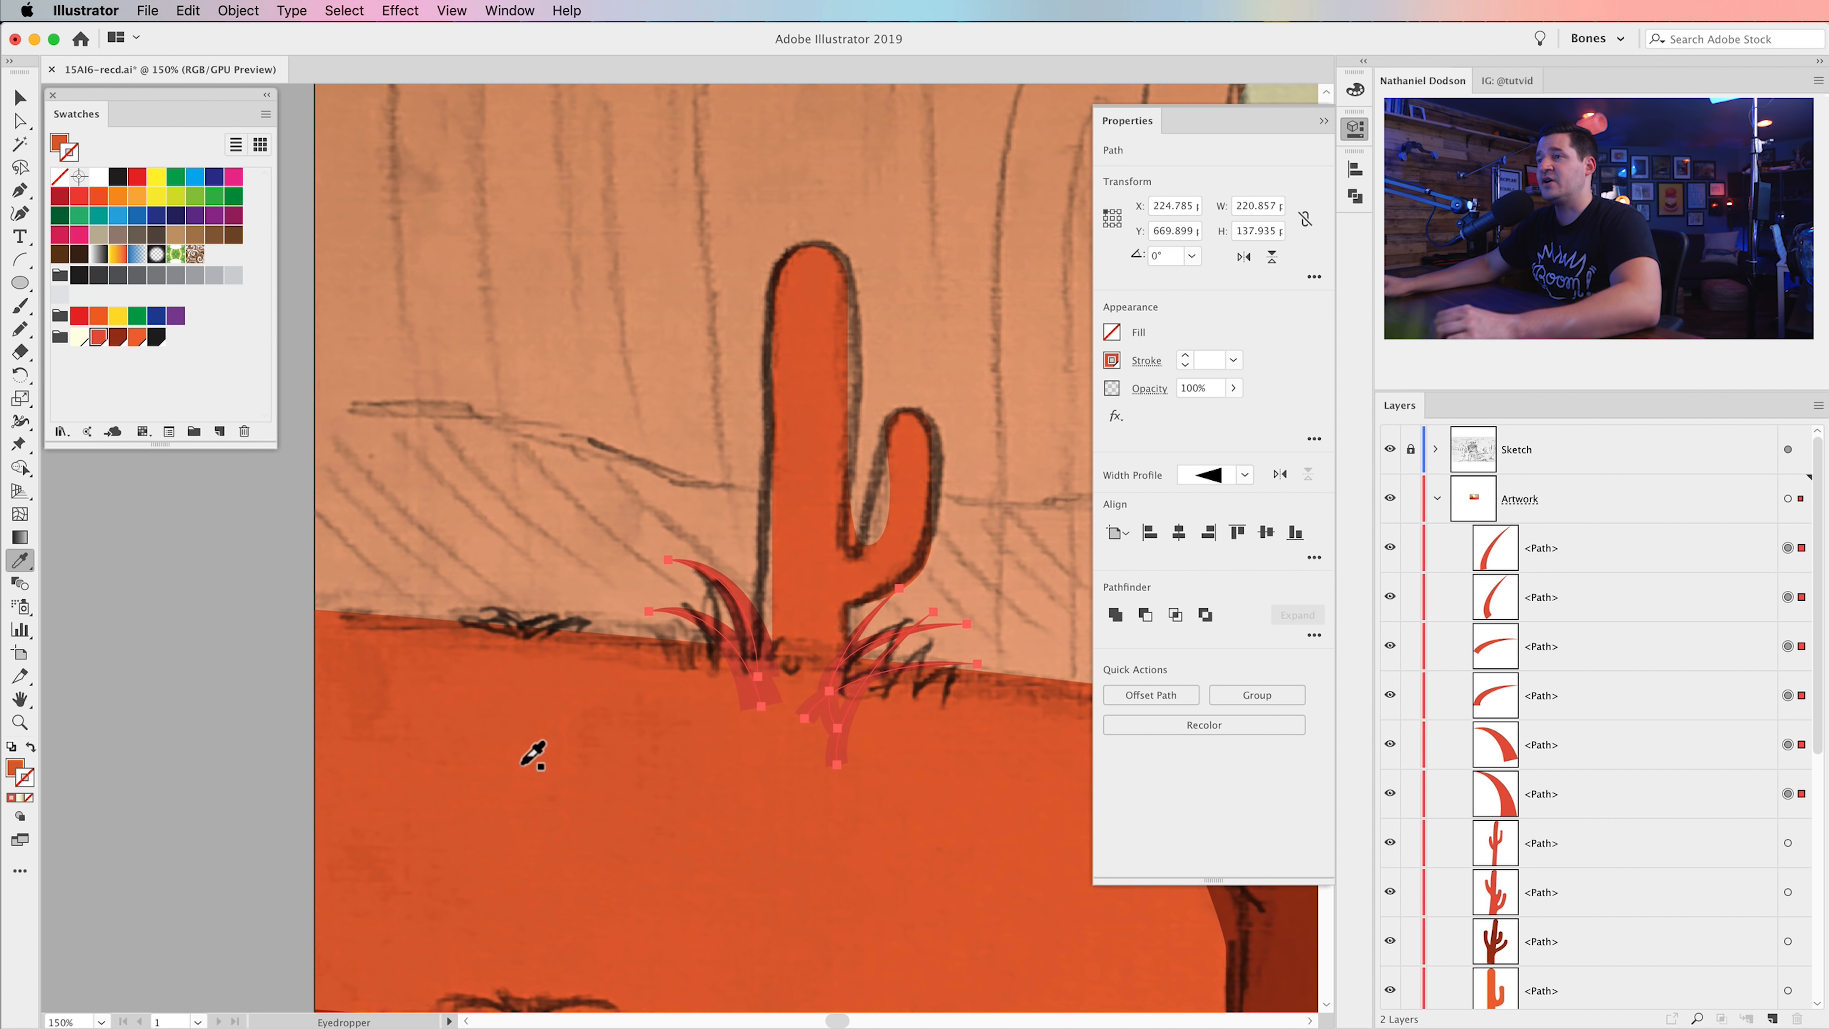
click(533, 751)
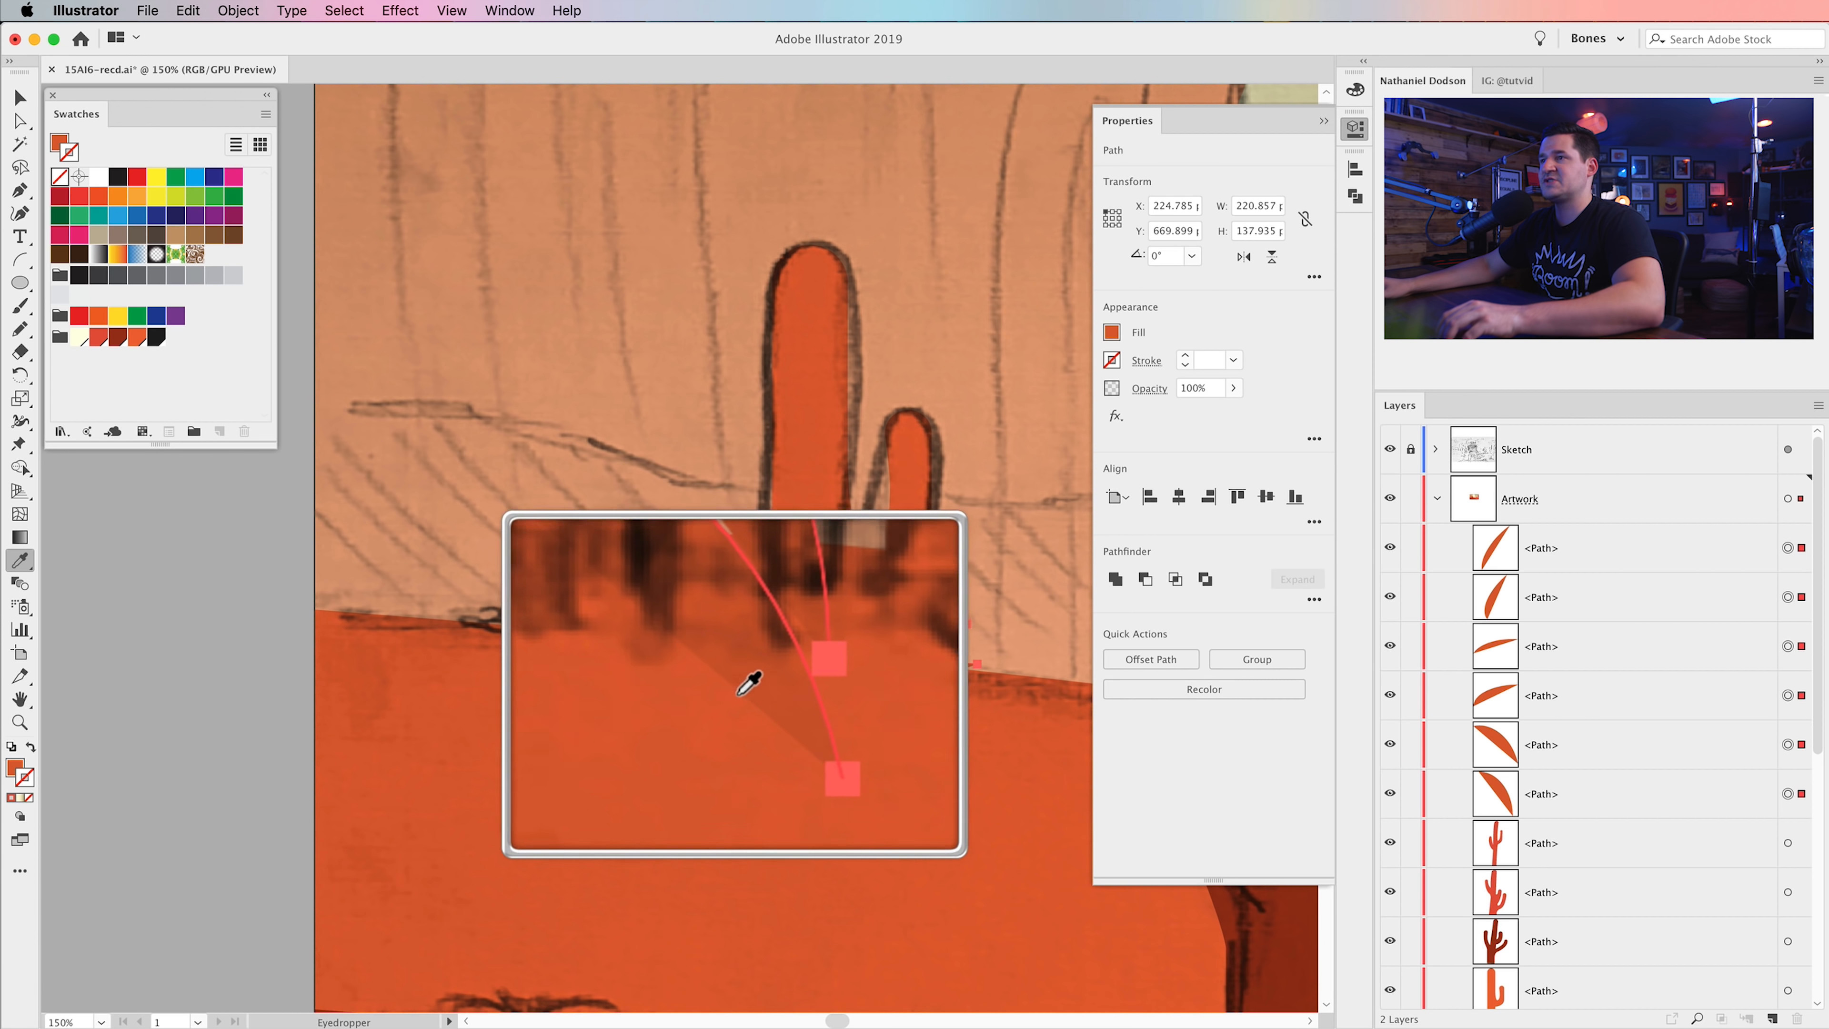
key(shift+x)
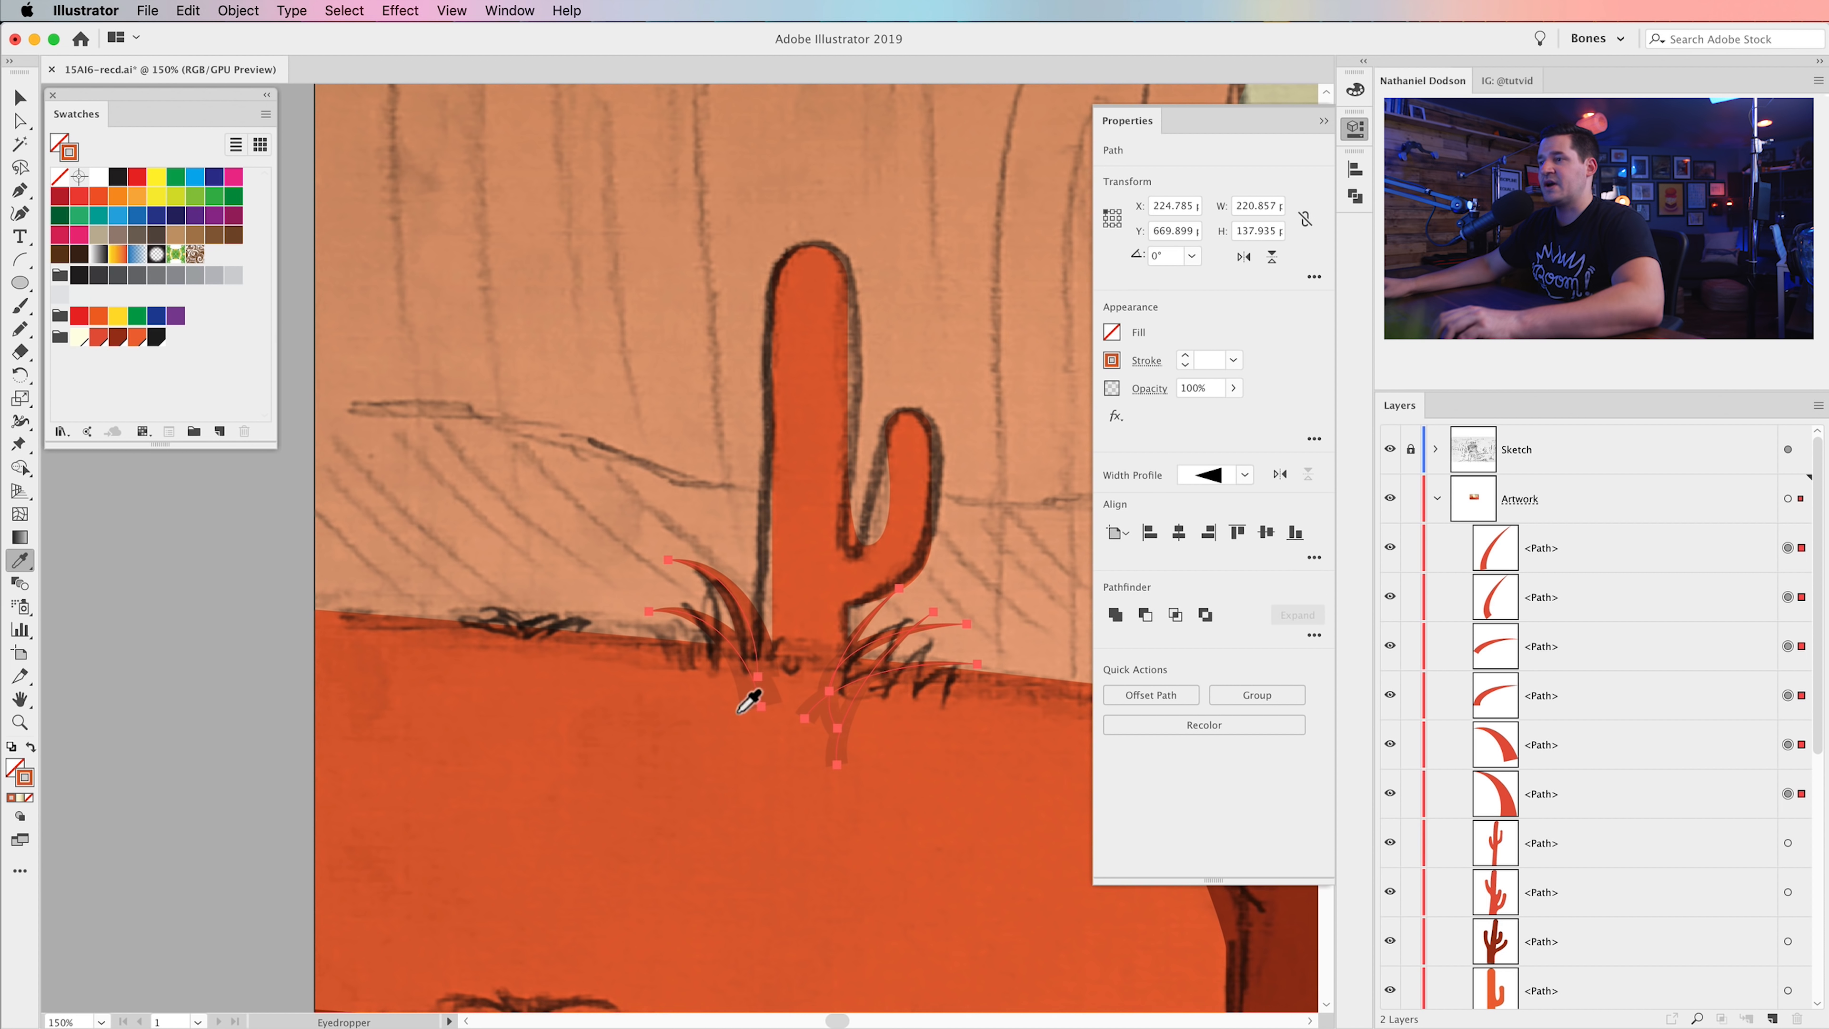
key(v)
click(561, 796)
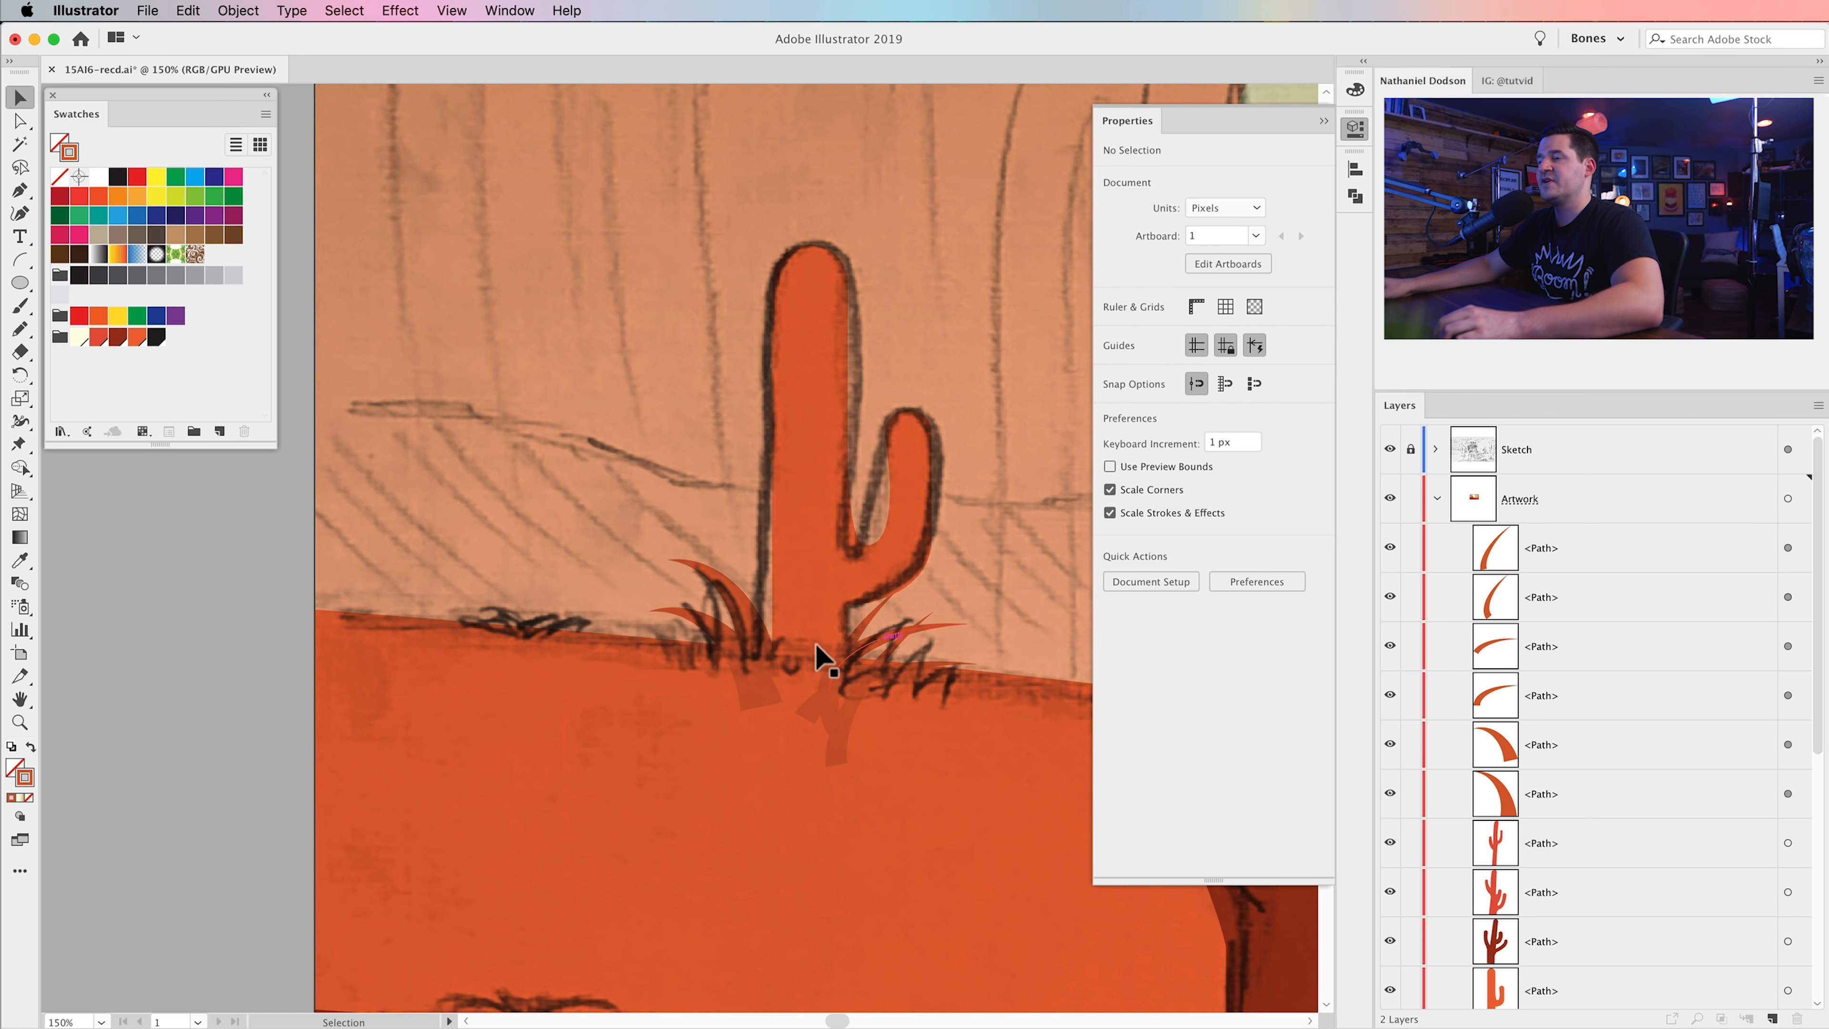
drag(709, 716, 806, 702)
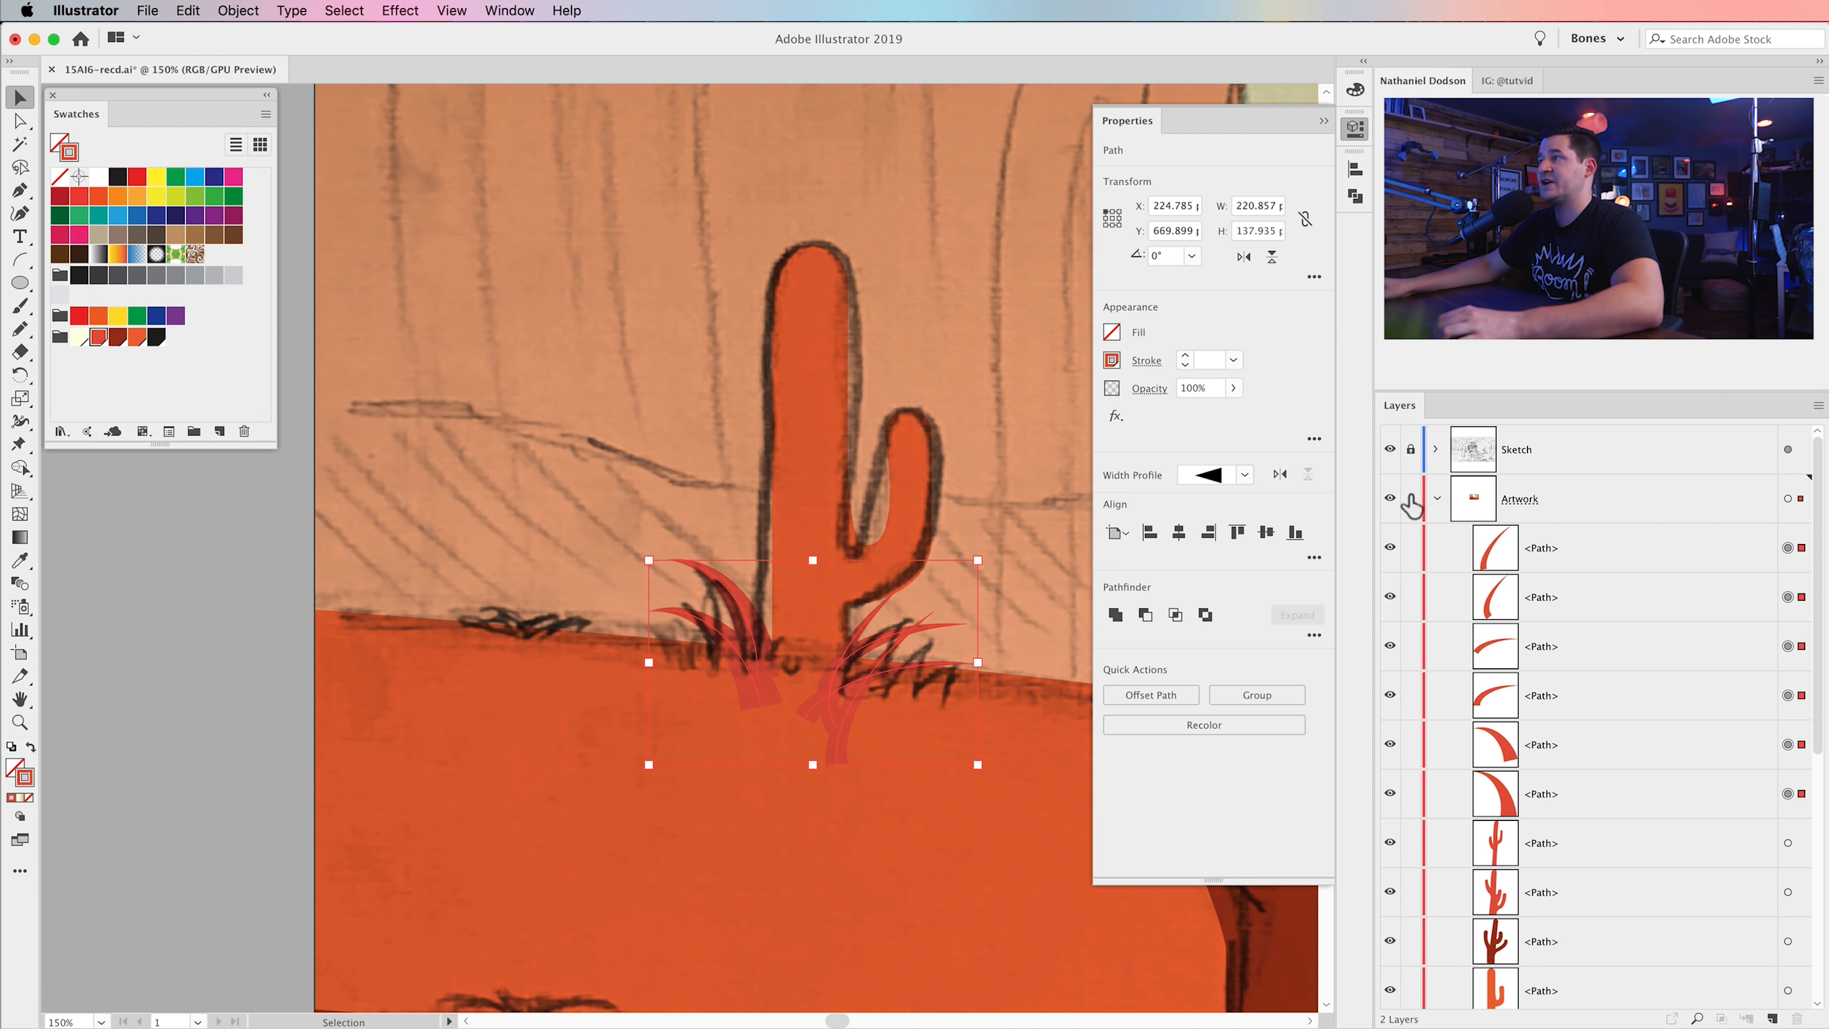
- Hide the Sketch layer and match the selected blades' stroke color to the foreground dune's orange with the Eyedropper tool
click(1390, 449)
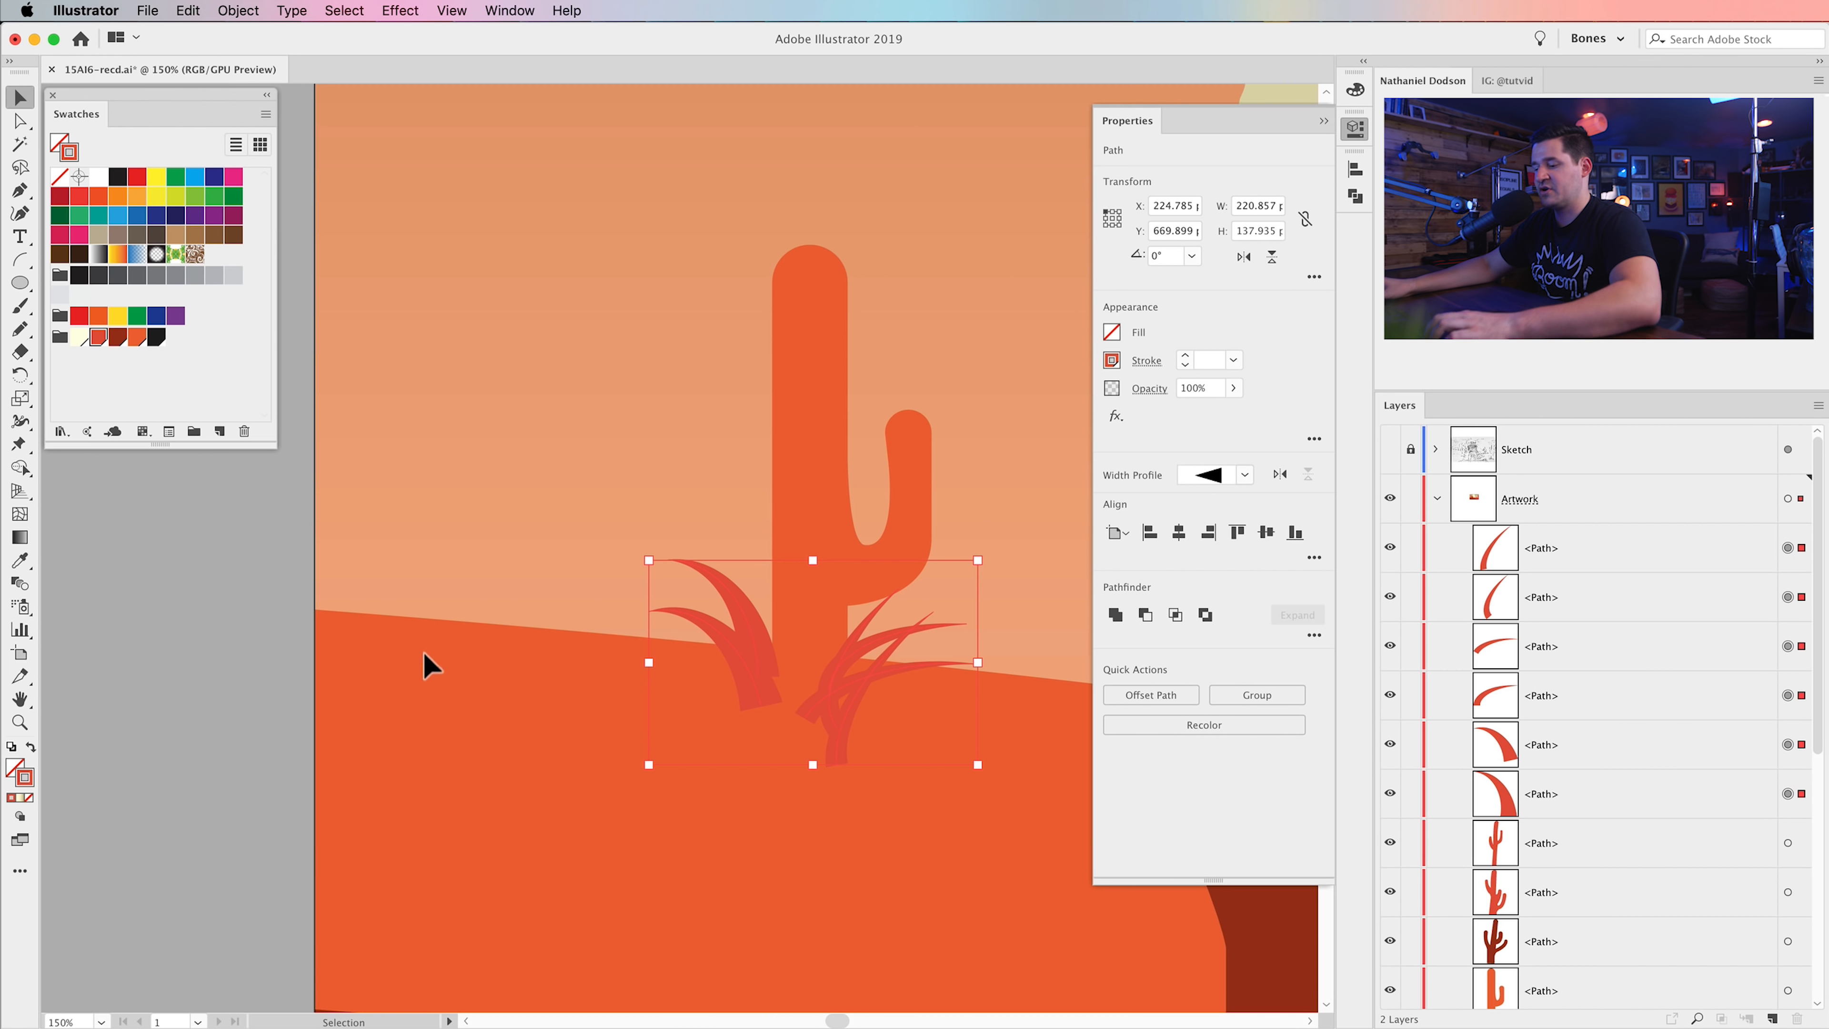
click(20, 560)
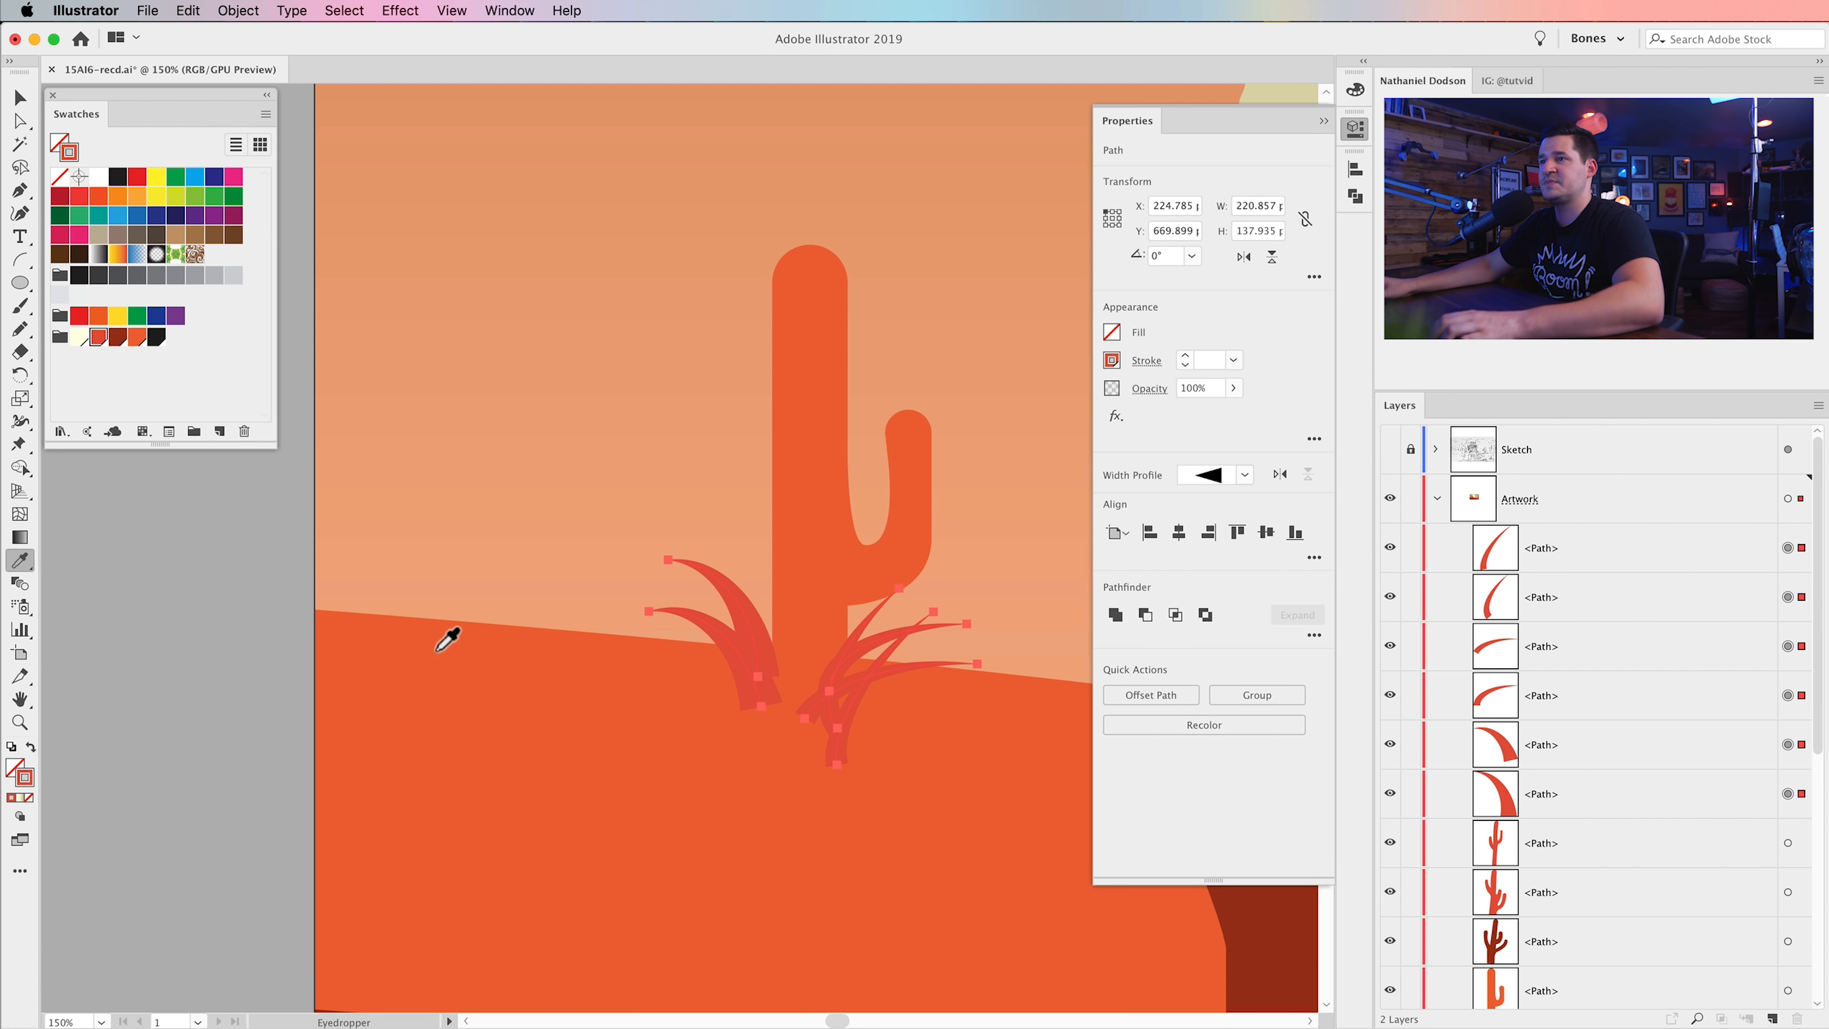
click(612, 738)
key(v)
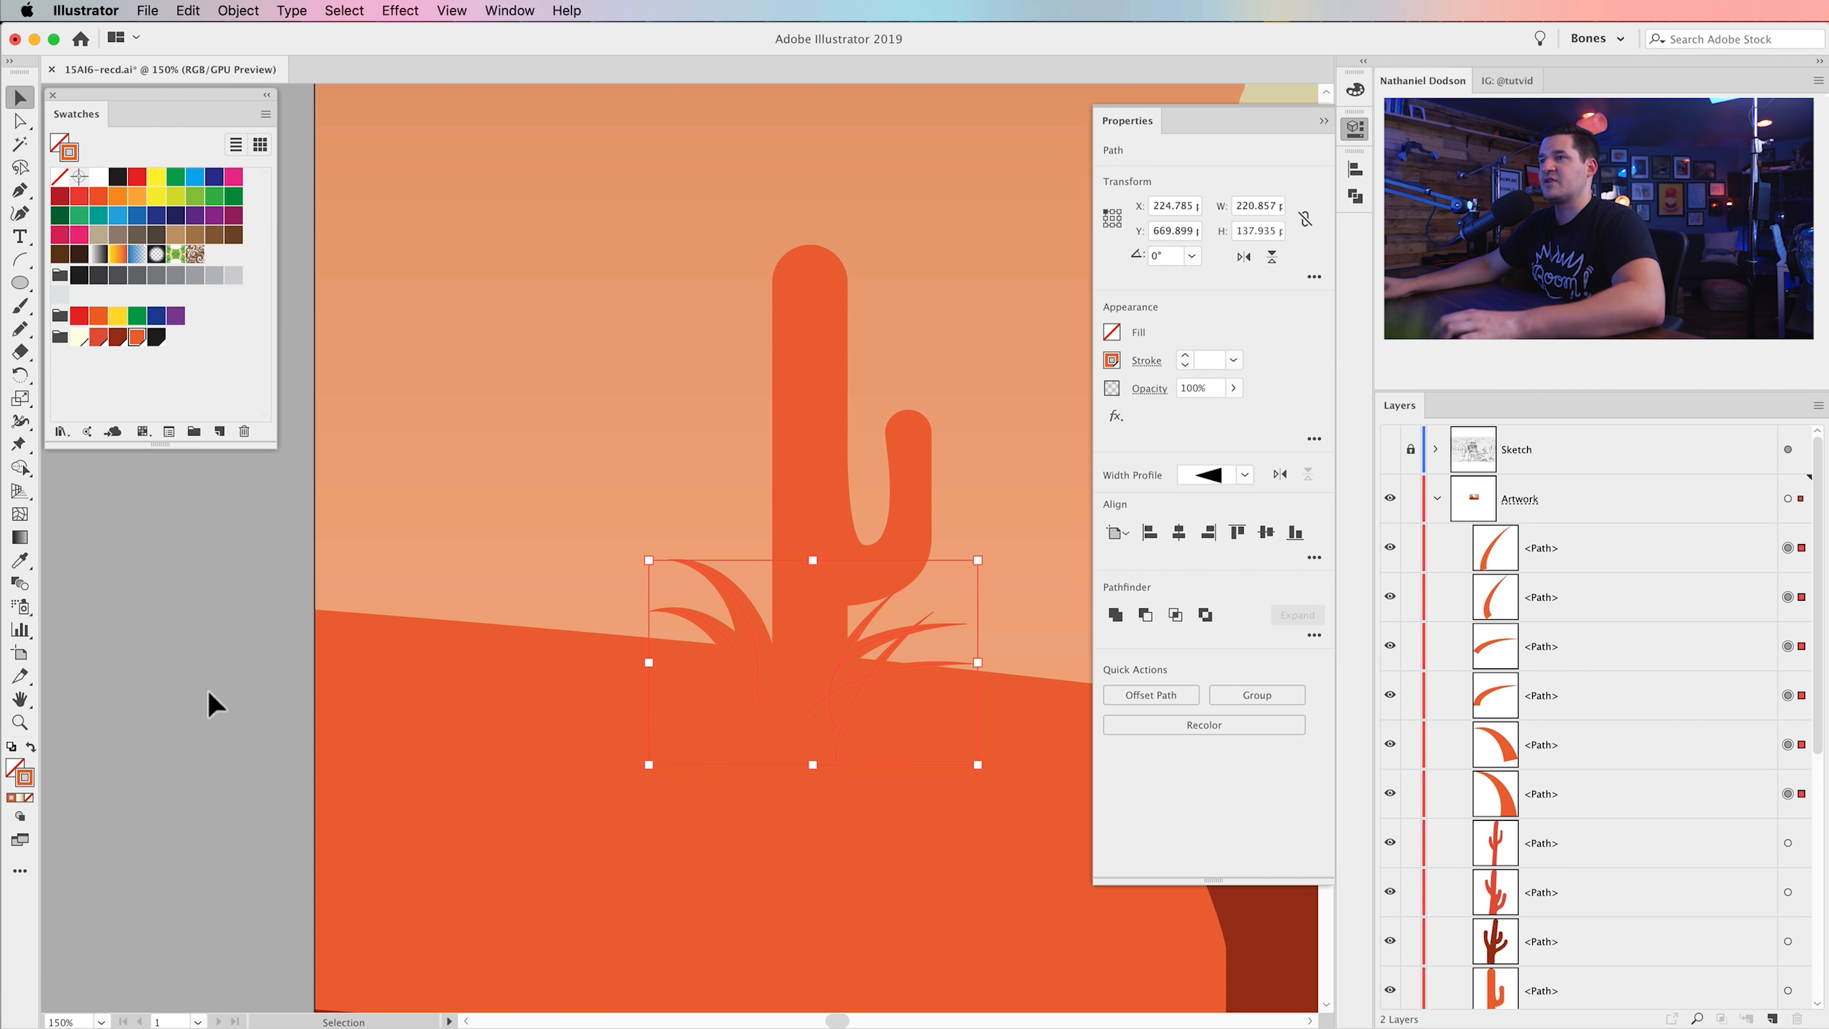
click(212, 703)
drag(646, 666, 717, 673)
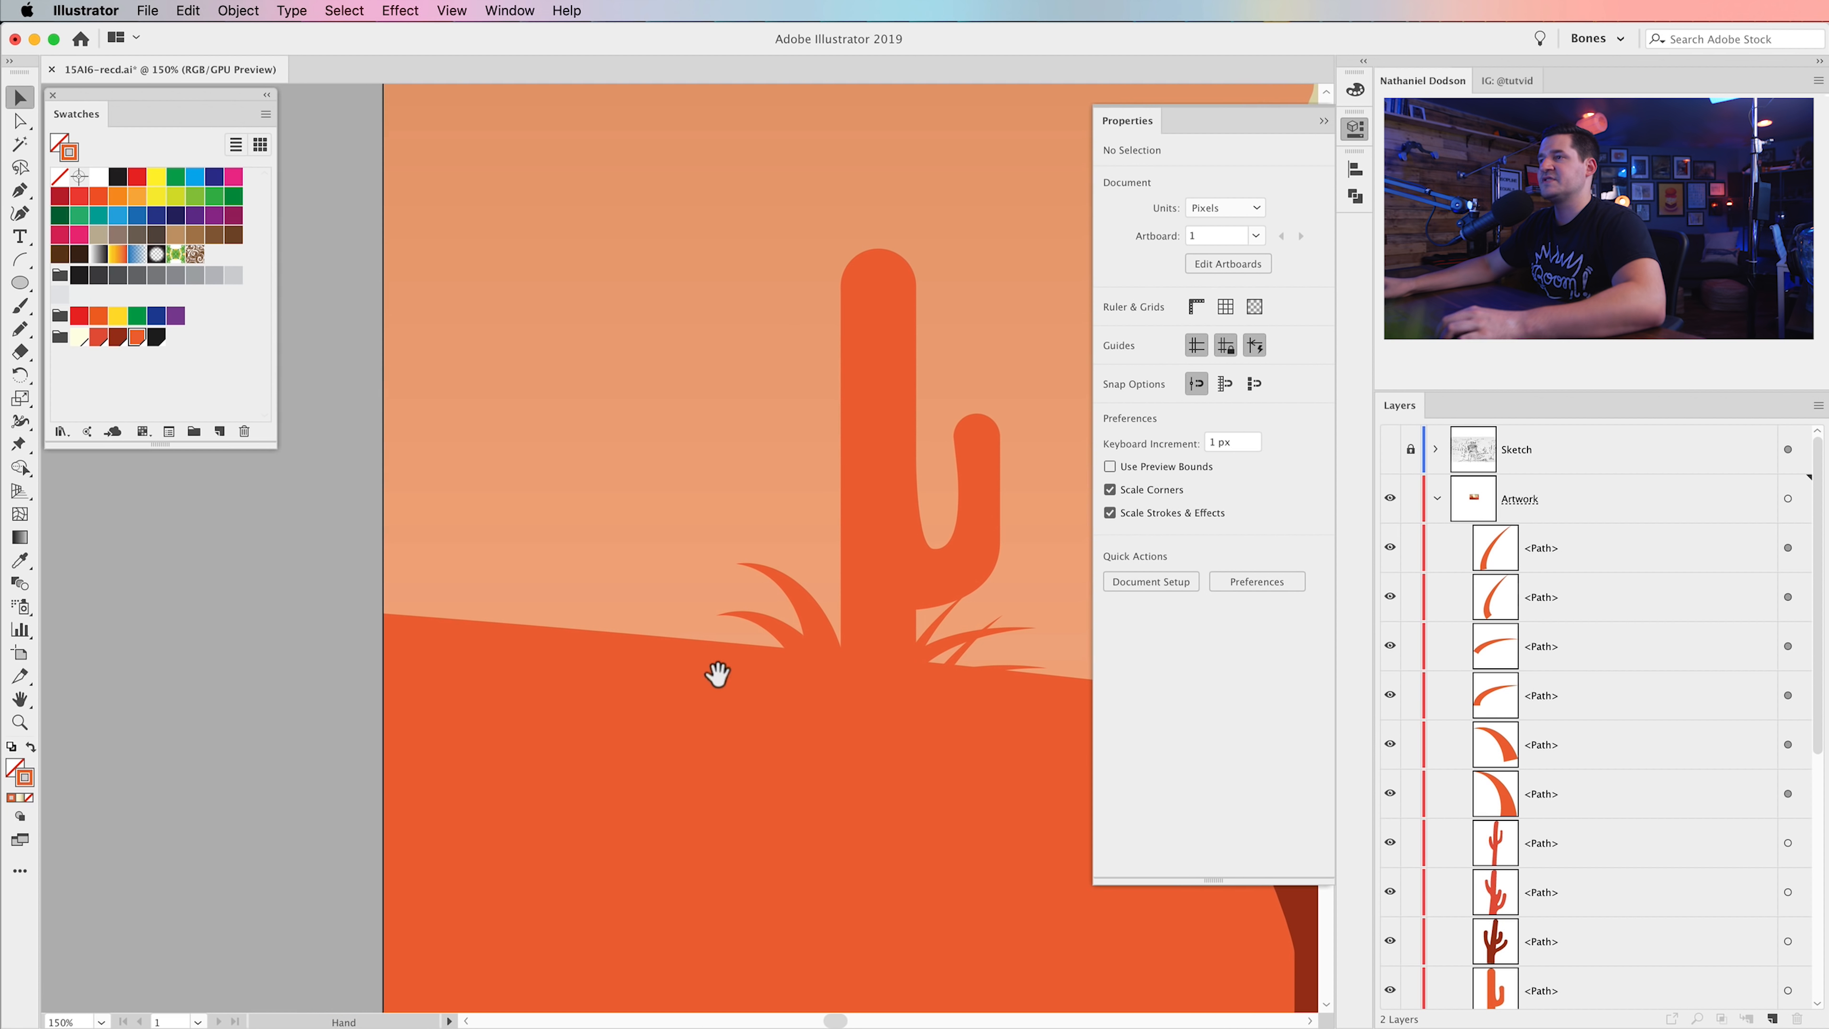
- Duplicate the orange cactus's left blade pair and place the copies as a separate two-sided grass tuft on the orange dune's ridge near the artboard's edge
click(798, 644)
shift+click(812, 619)
mouse_move(810, 615)
mouse_down()
mouse_move(553, 616)
mouse_move(563, 572)
mouse_move(531, 573)
mouse_up()
key(shift+Up)
key(shift+Up)
key(shift+Up)
drag(502, 613, 551, 614)
click(272, 667)
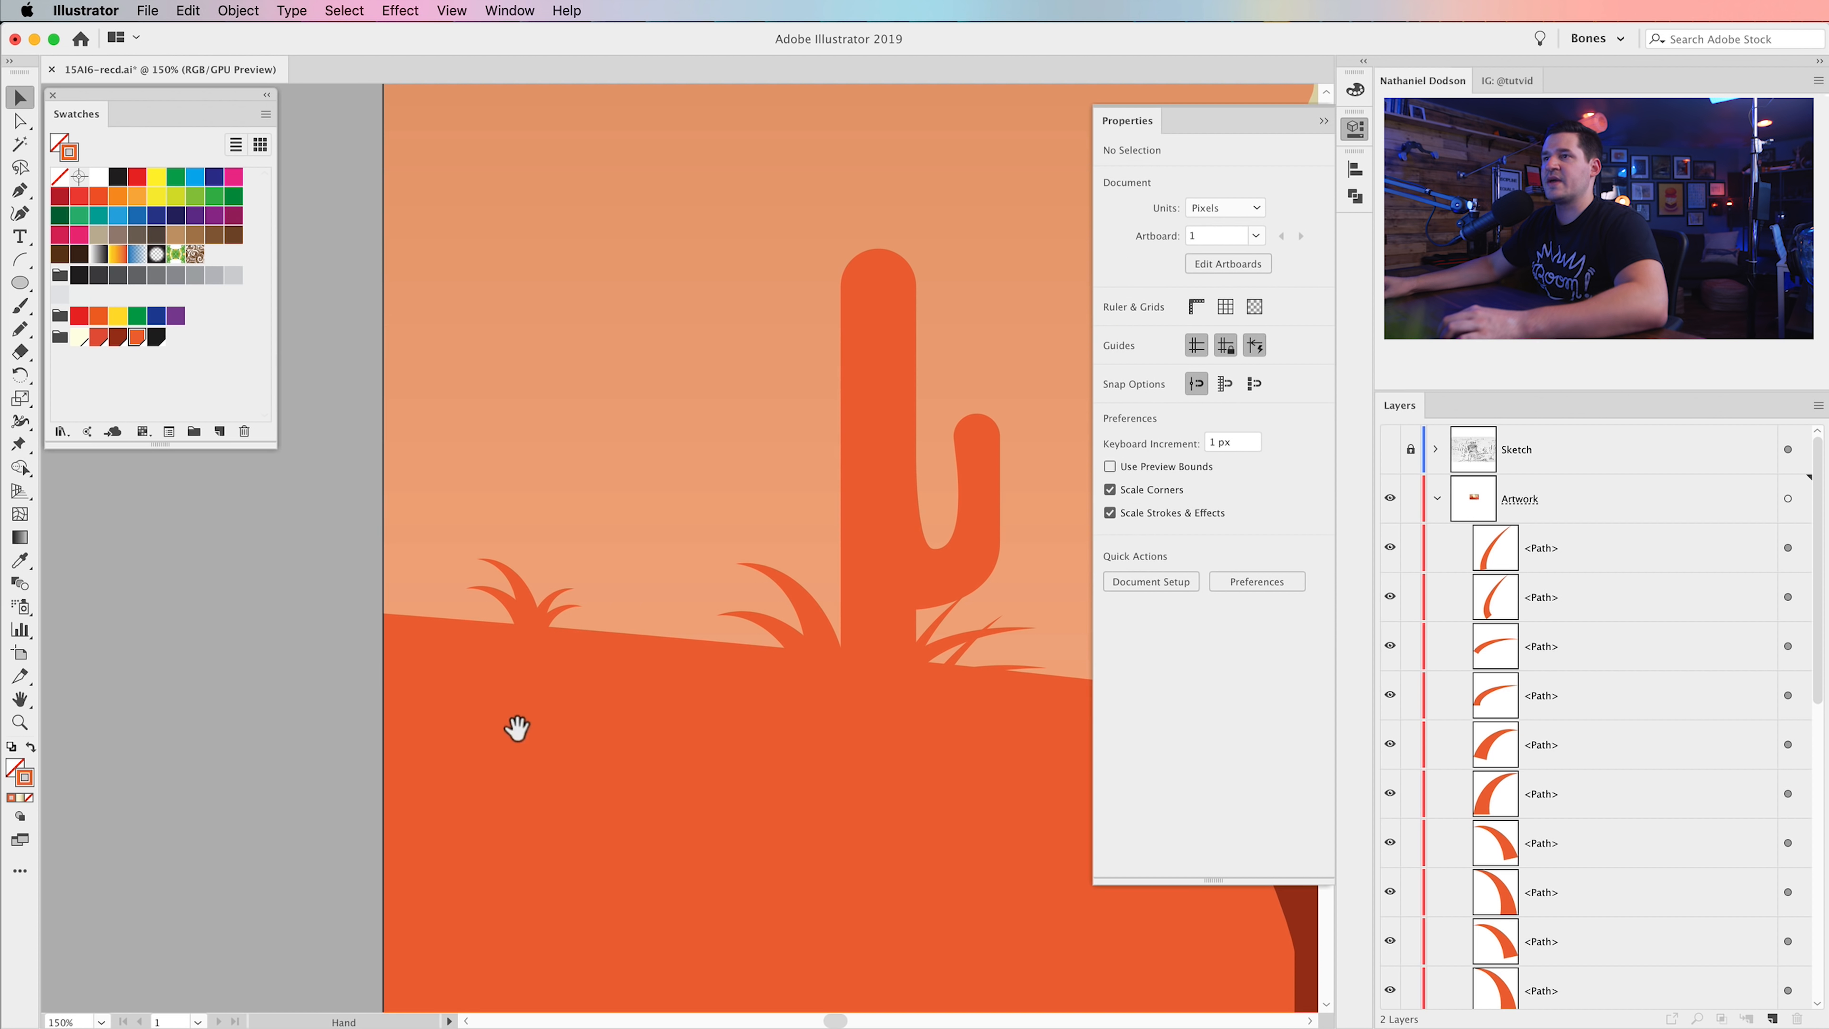
- Check the grass layout against the sketch, place red blade copies around the red cacti and move a blade set against the tuft on the black mound
drag(514, 726, 486, 759)
click(1389, 449)
click(1390, 449)
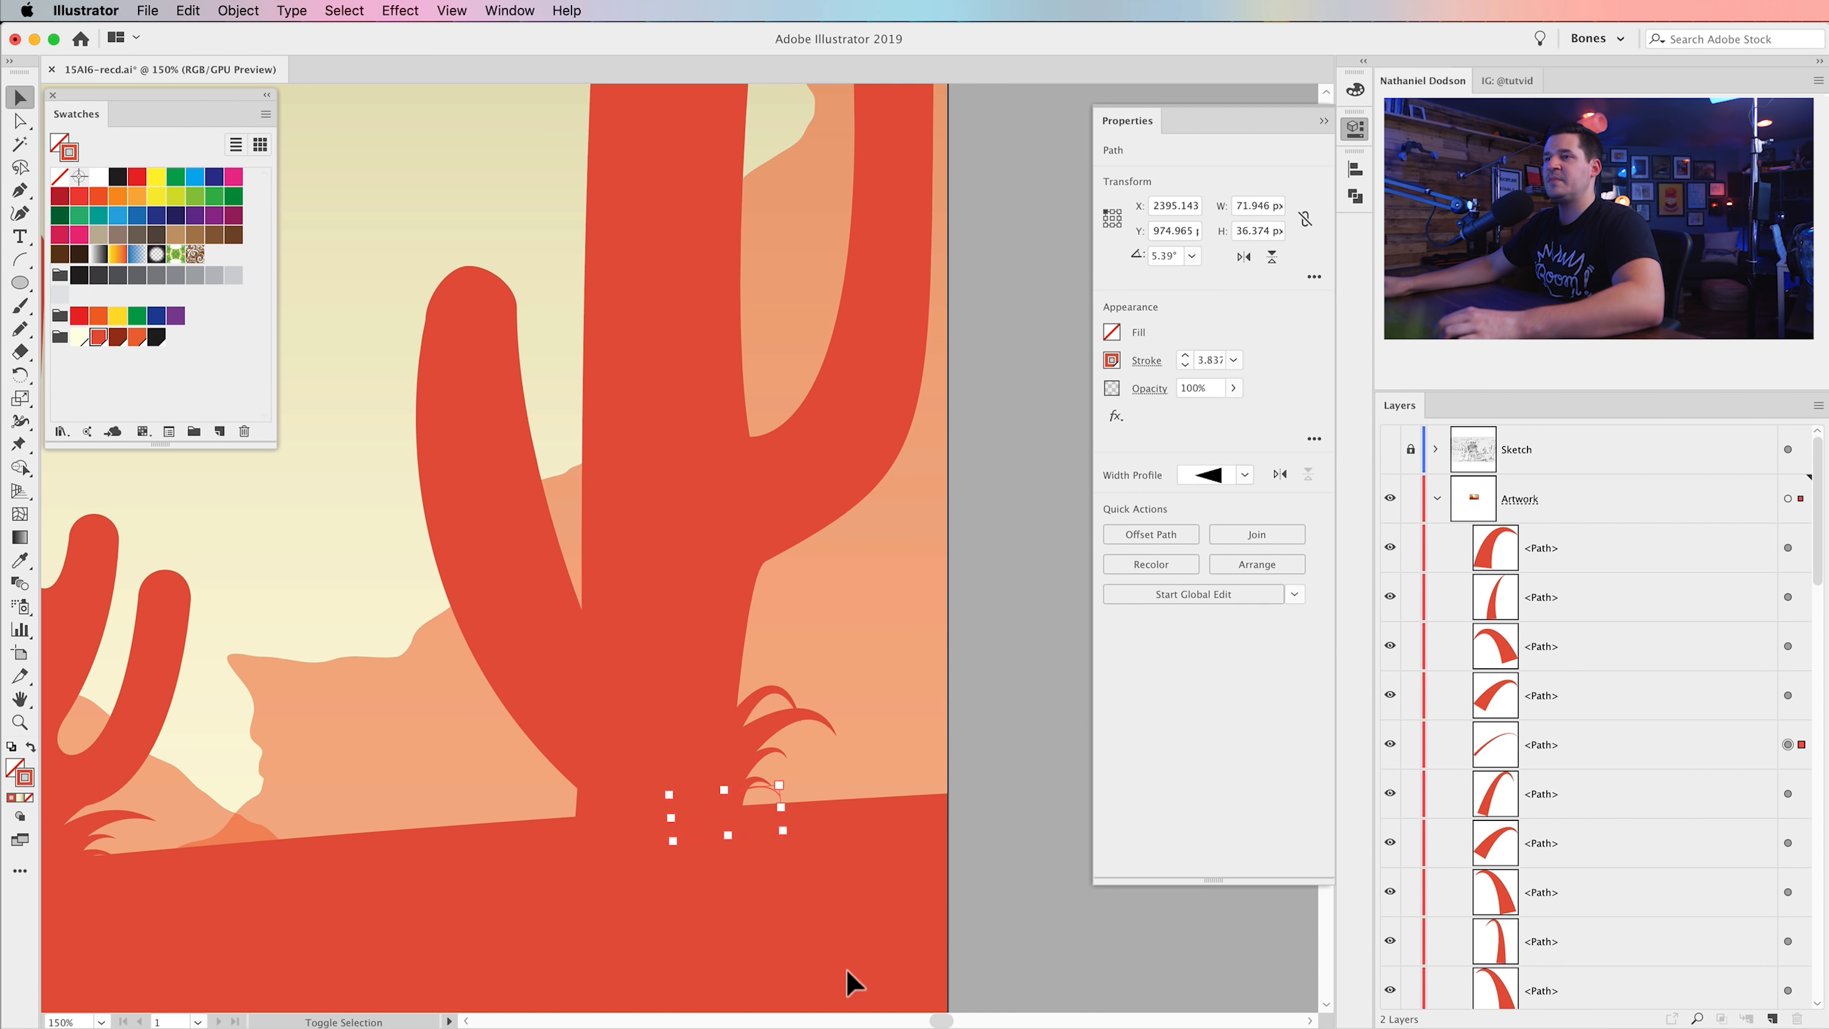
key(shift+super+a)
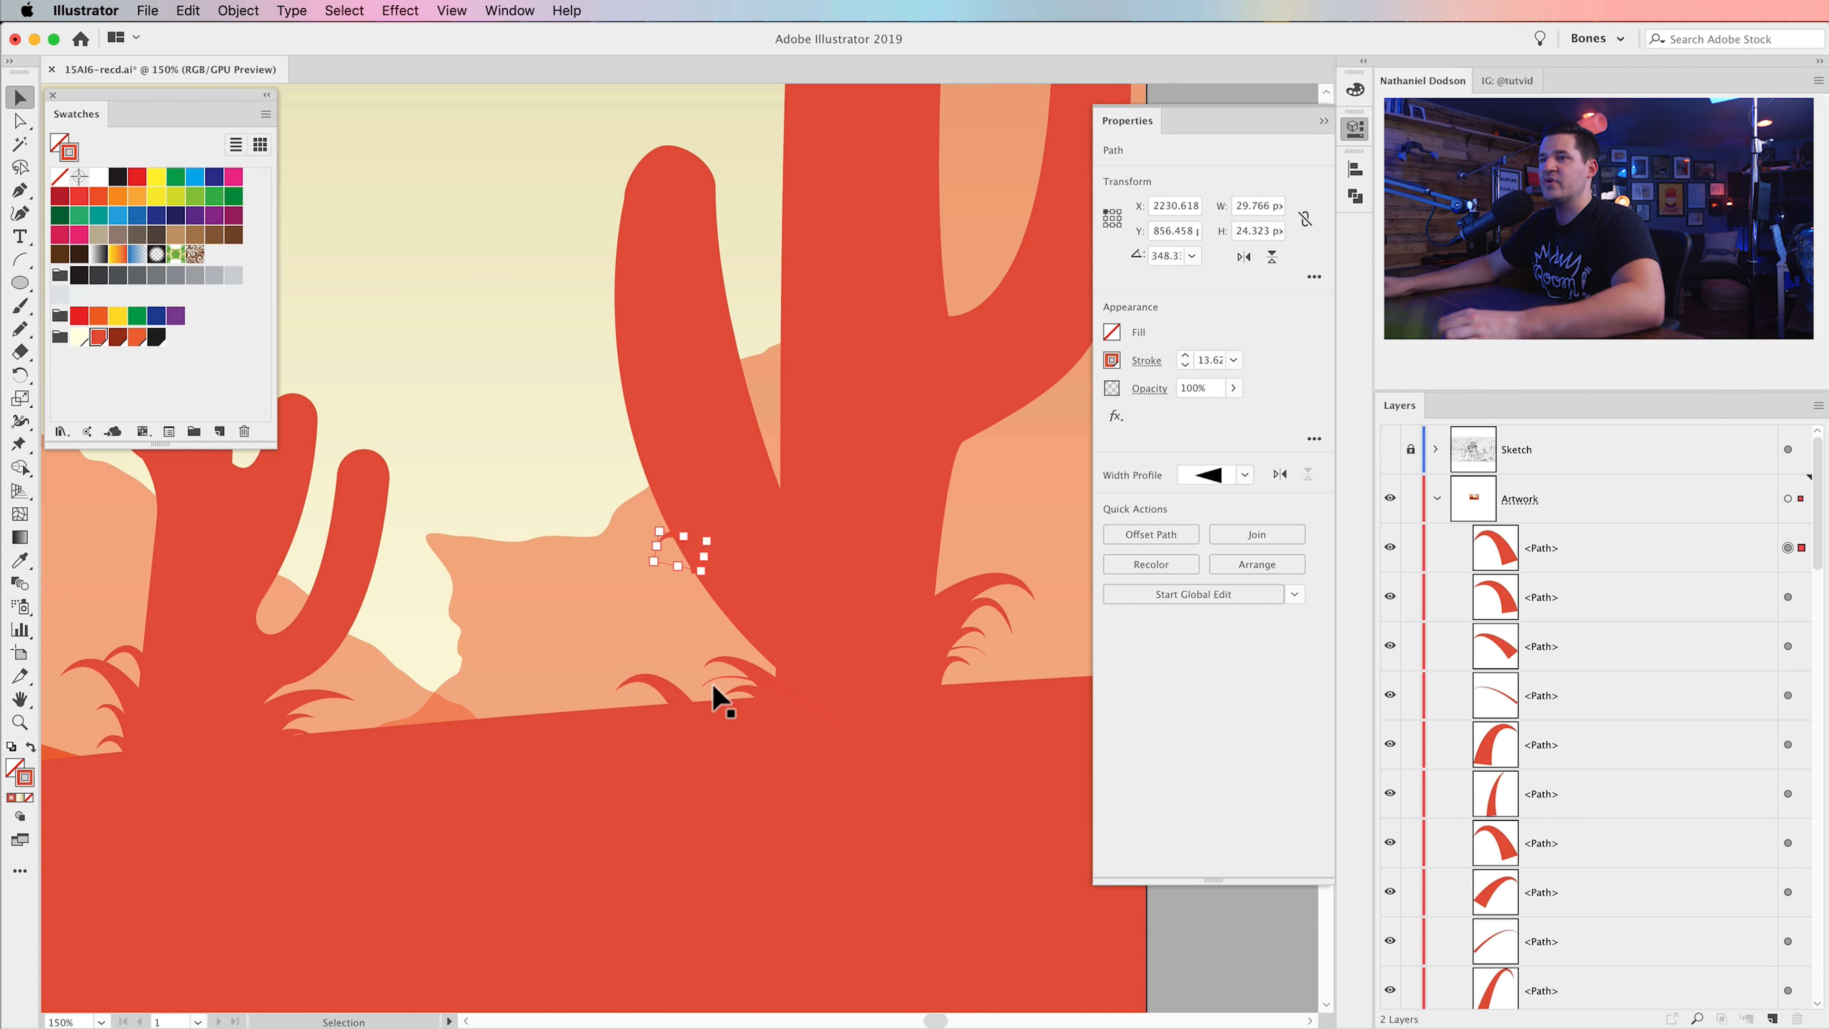
click(653, 727)
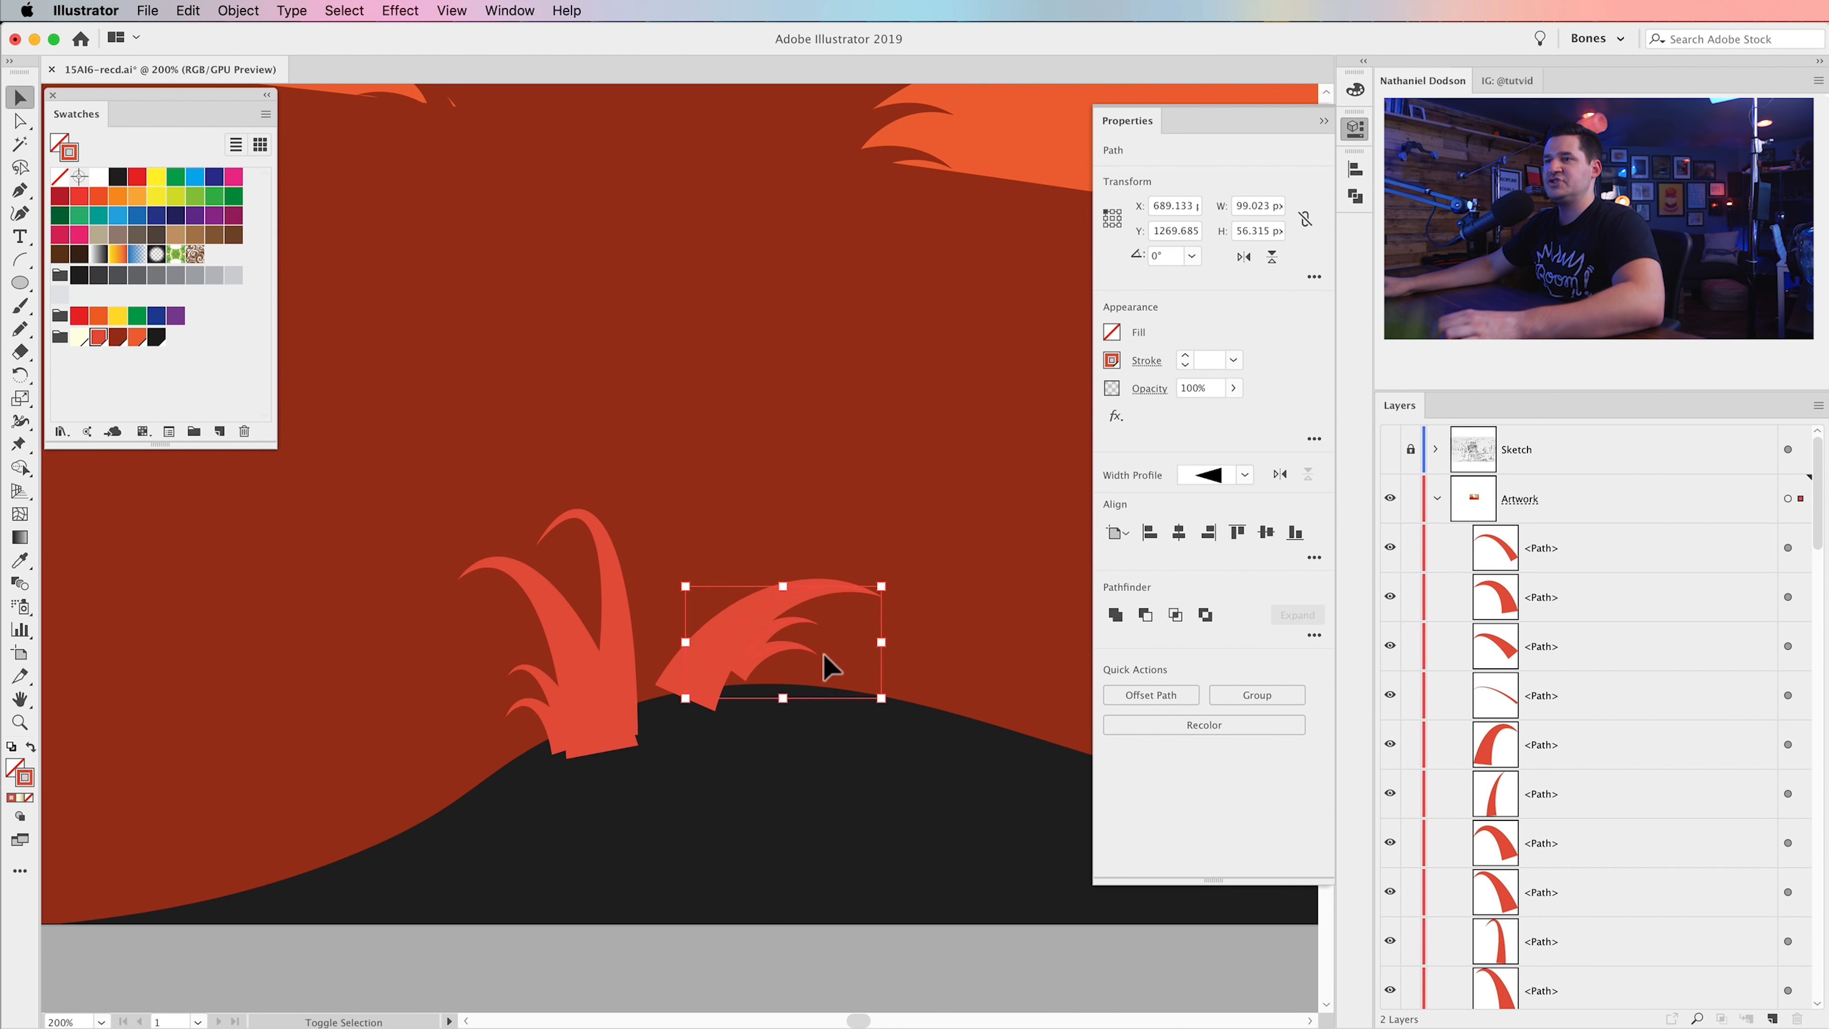
drag(820, 661, 681, 694)
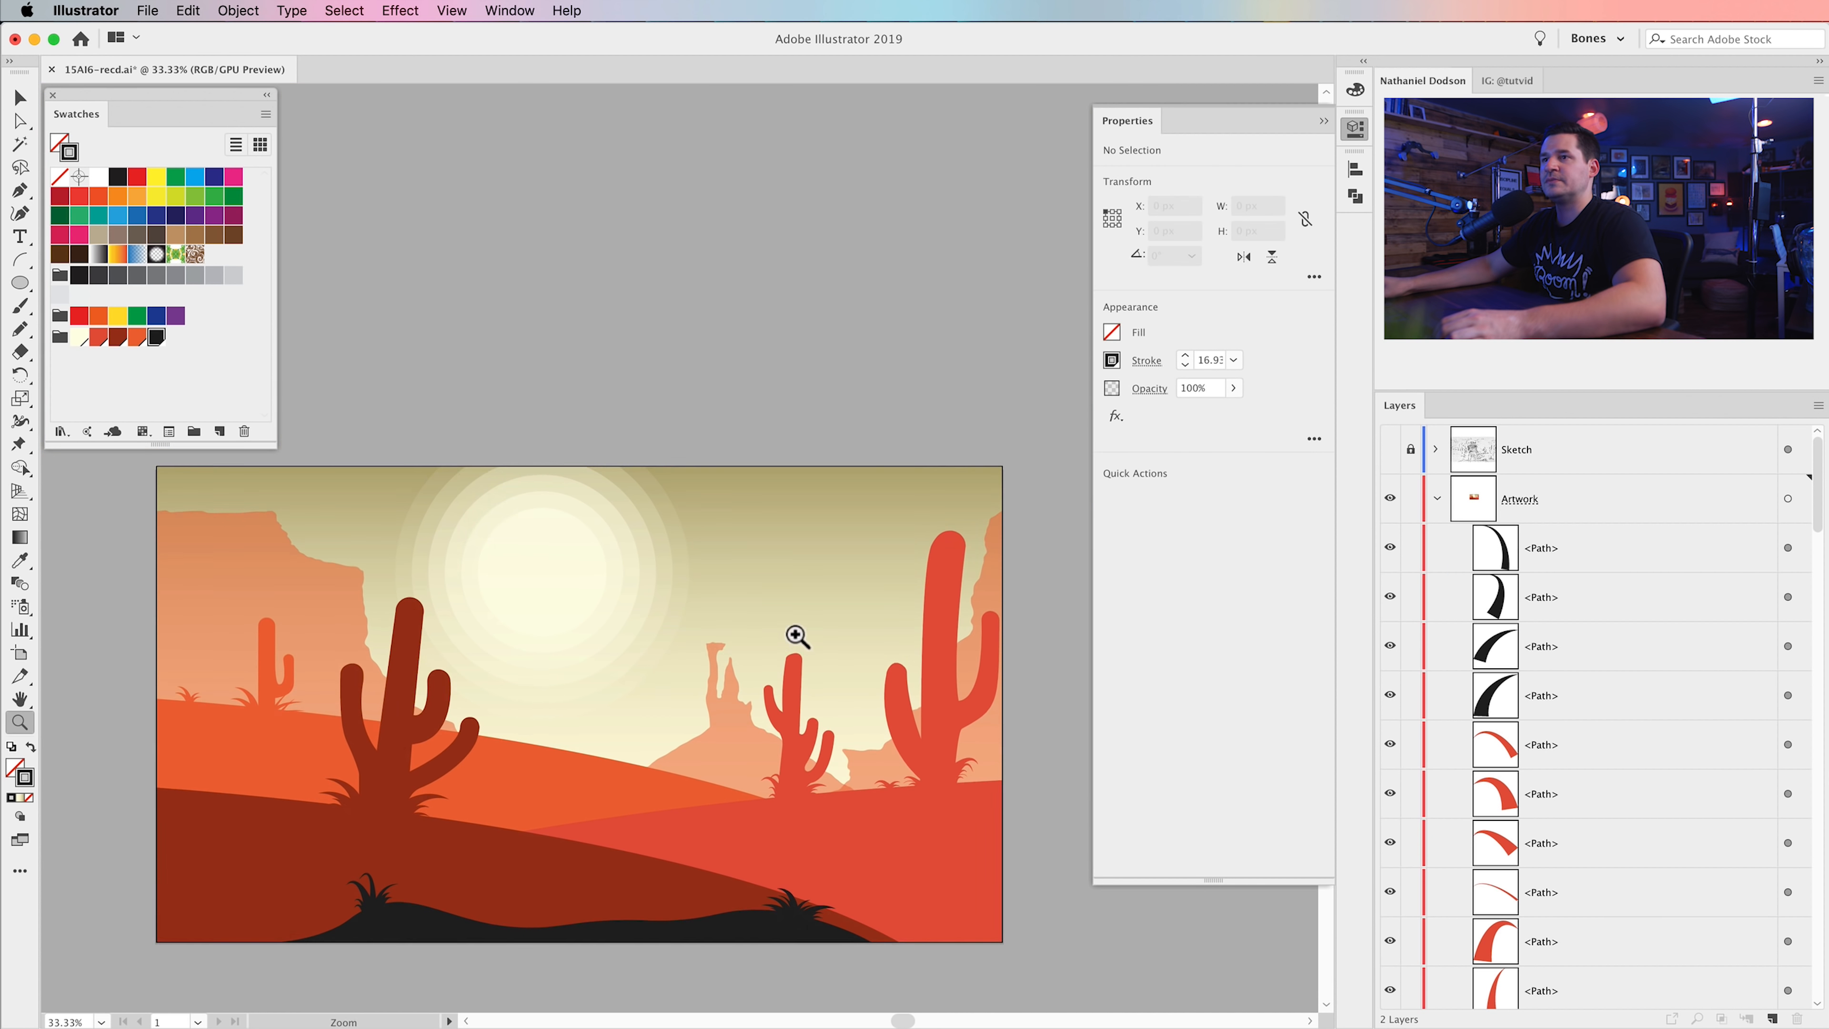
key(super+shift+a)
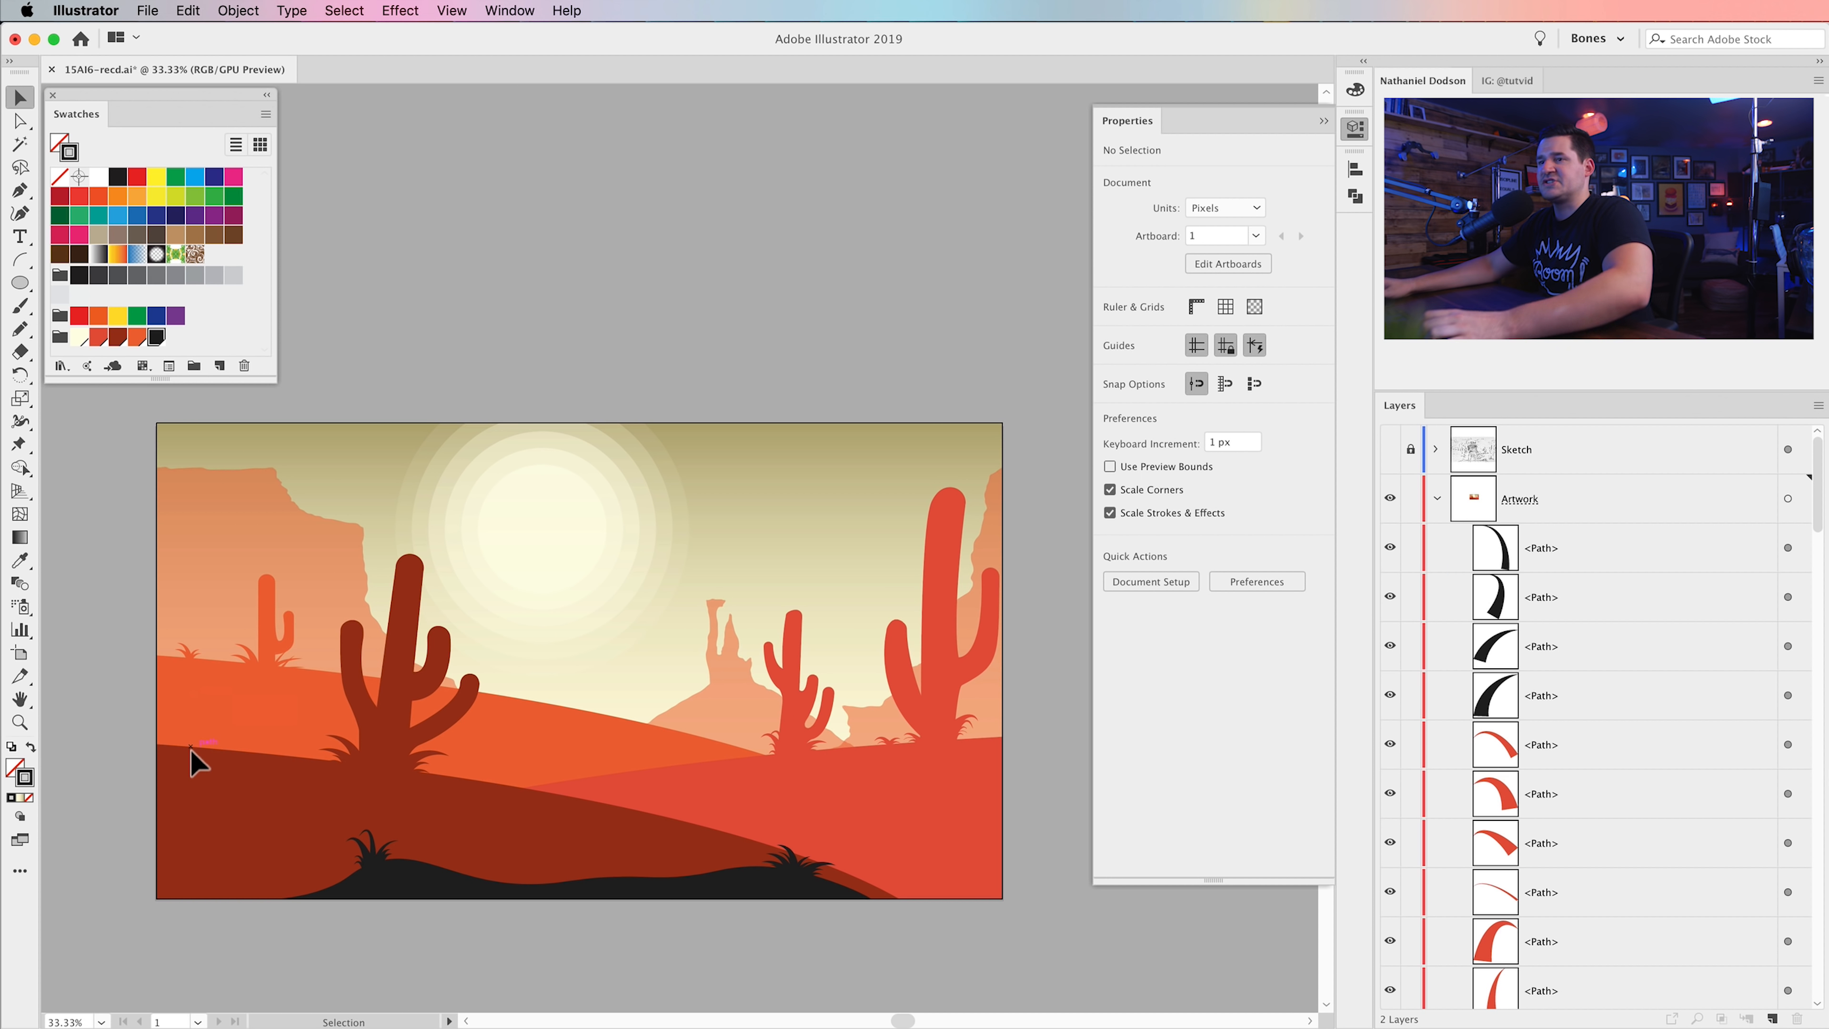
- Select all the black grass blades on the foreground mound and group them
drag(436, 872, 857, 914)
key(a)
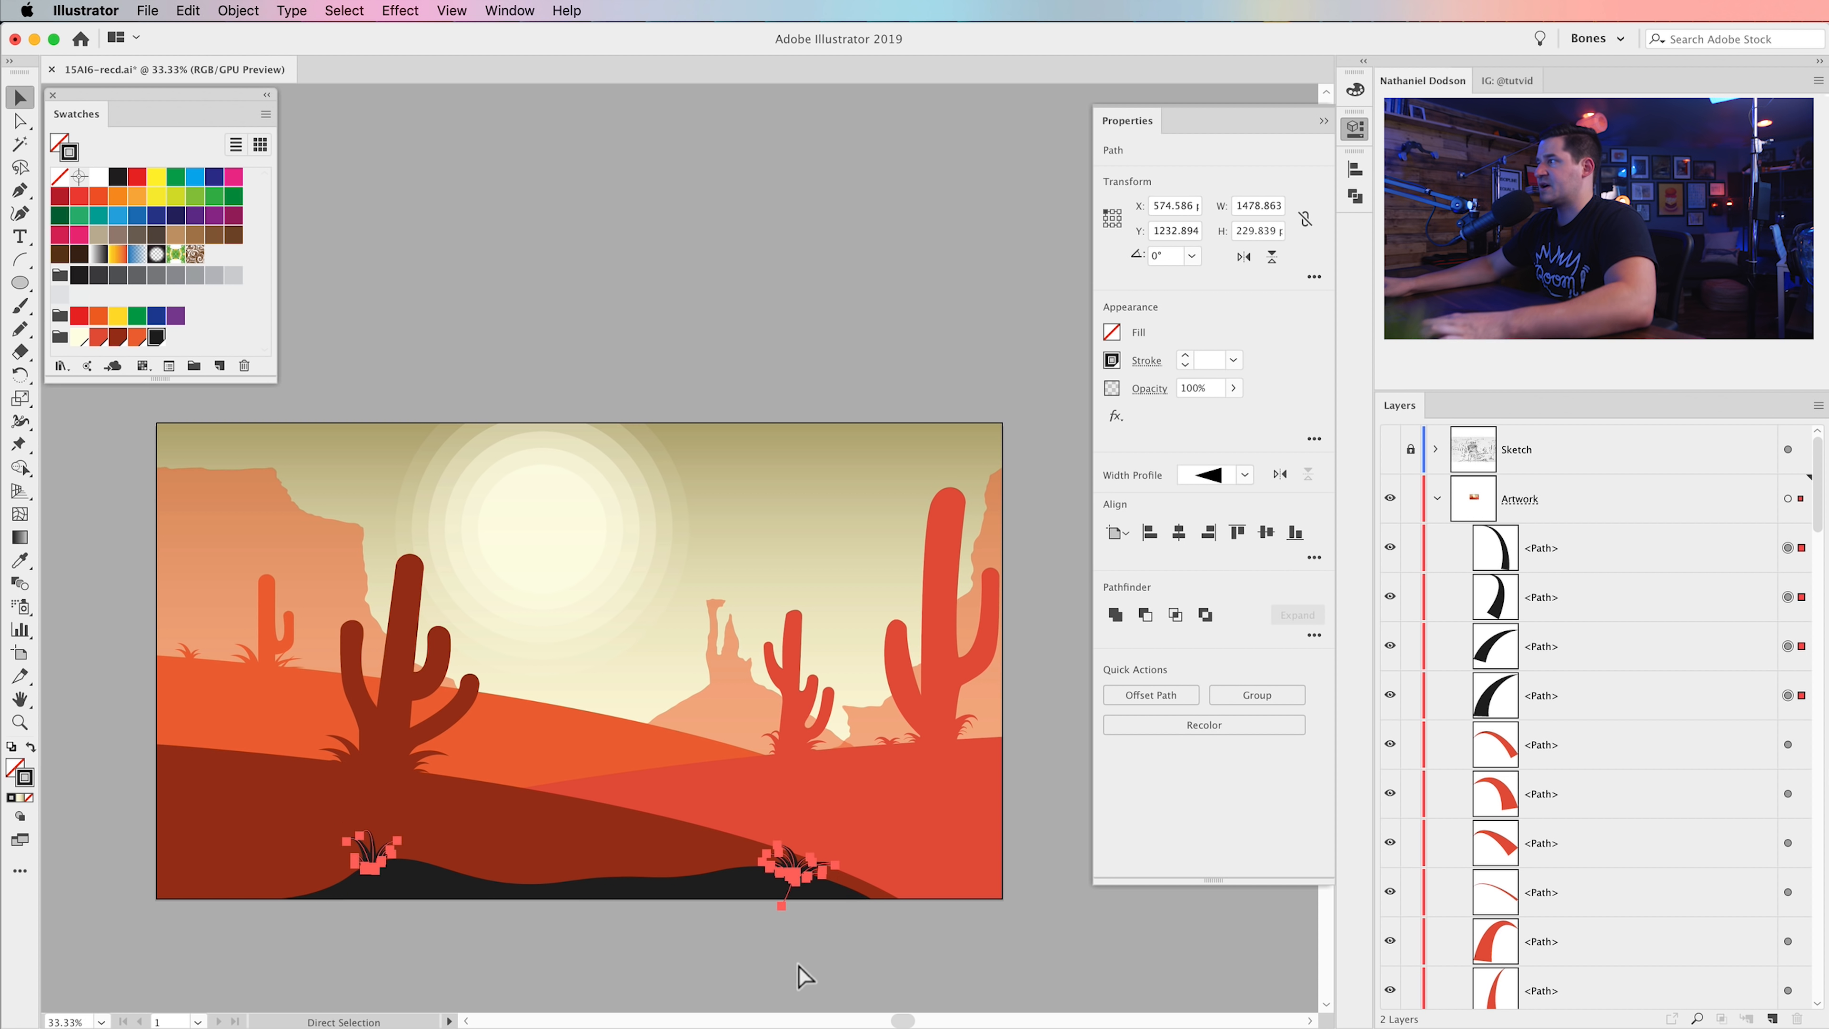
key(super+g)
key(v)
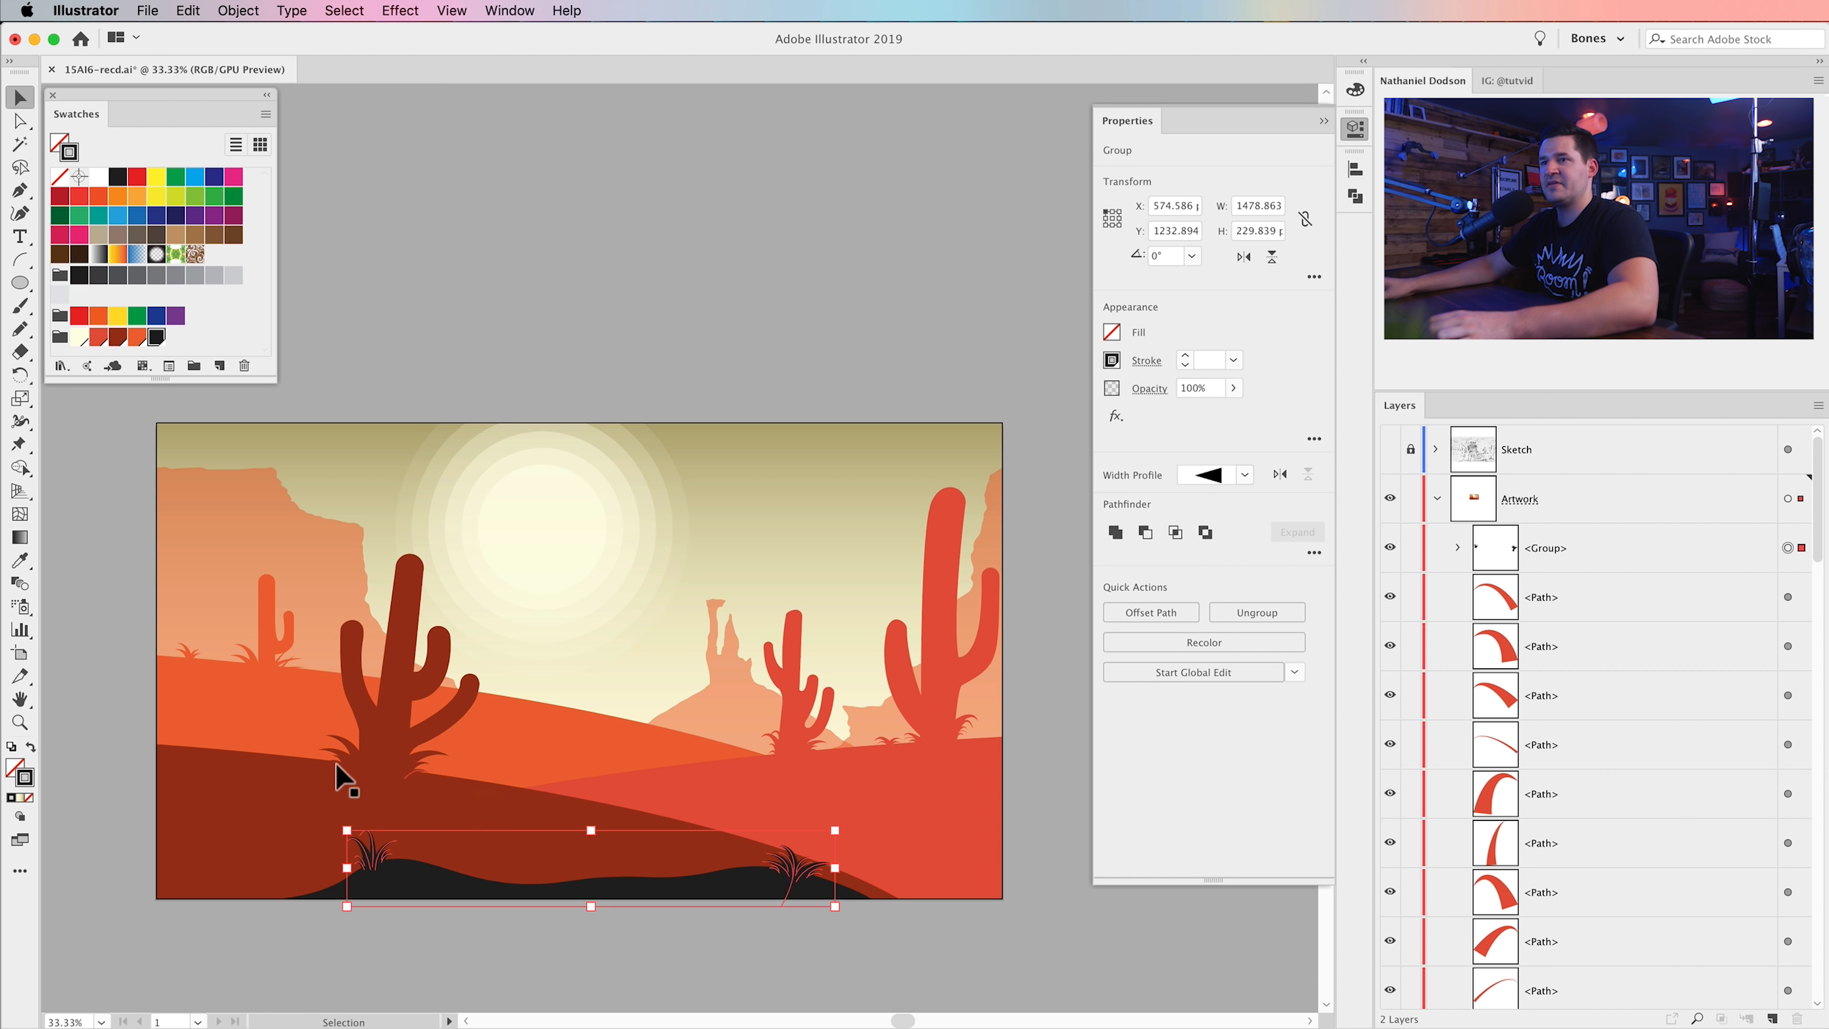
- Select the dark red cactus's grass blades, leaving the cactus out of the selection, and group them
drag(299, 734, 497, 806)
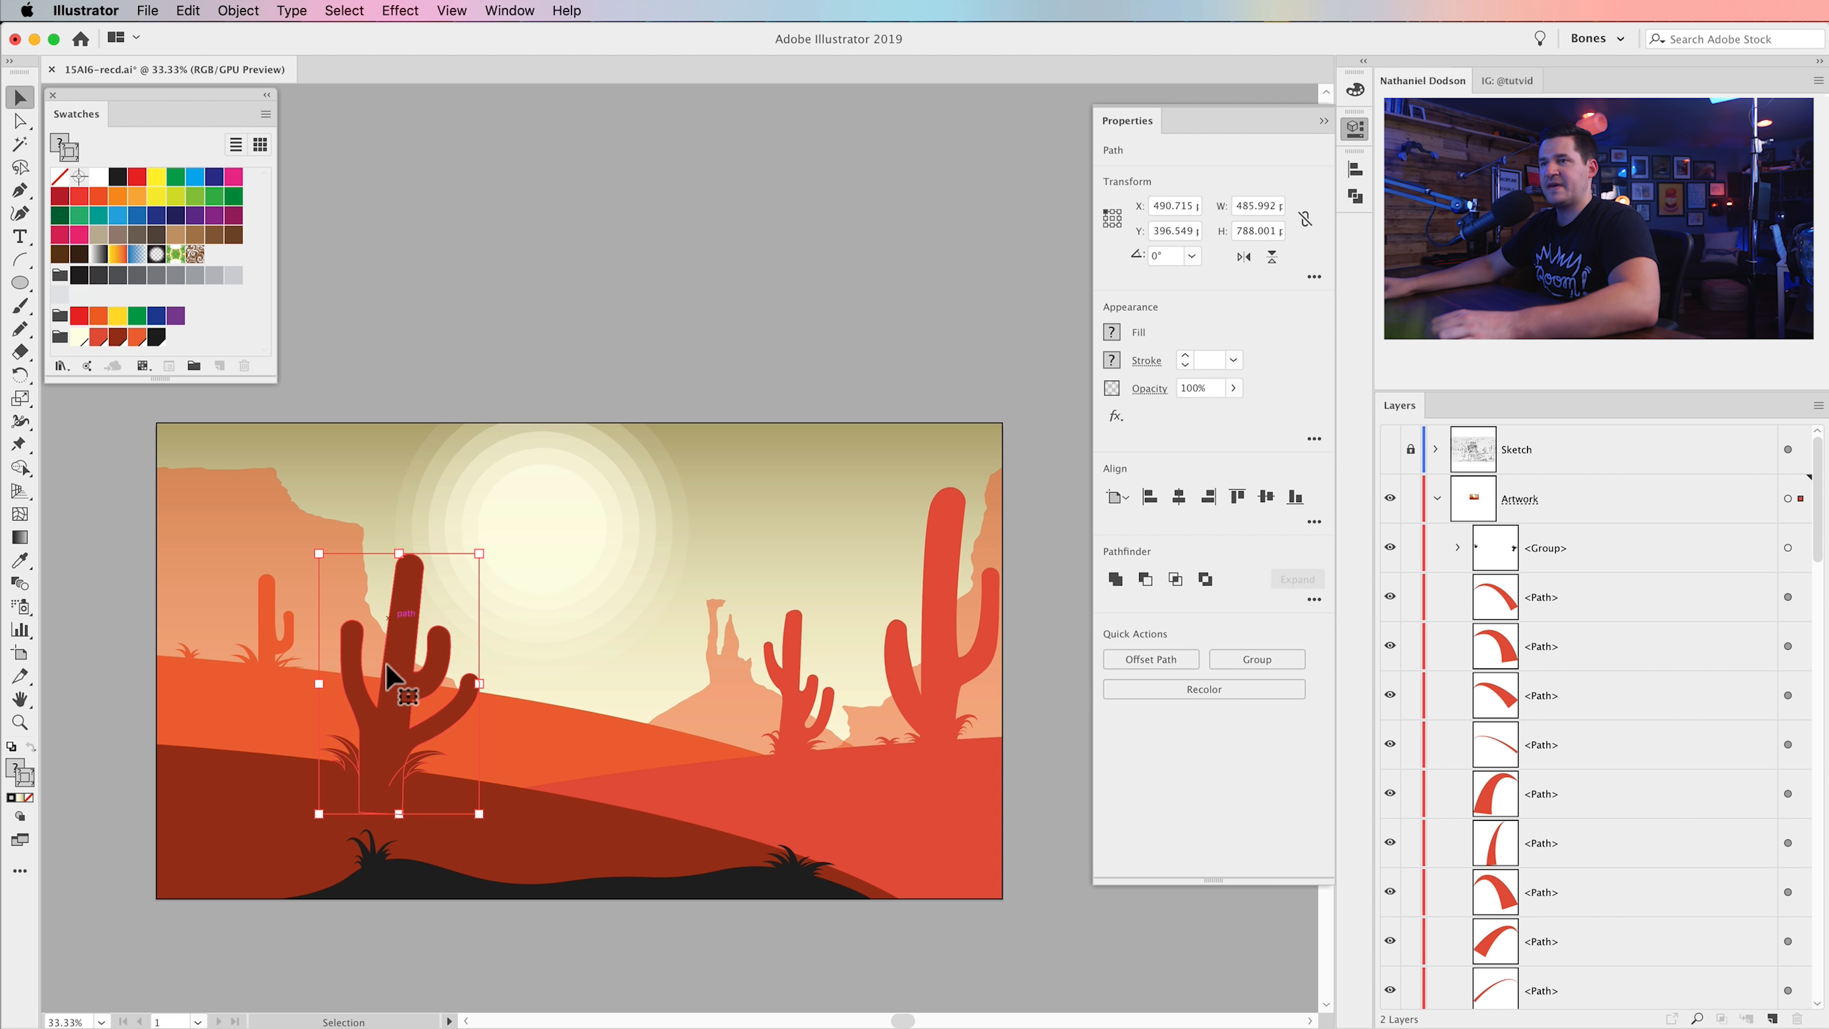
shift+click(421, 670)
shift+click(421, 670)
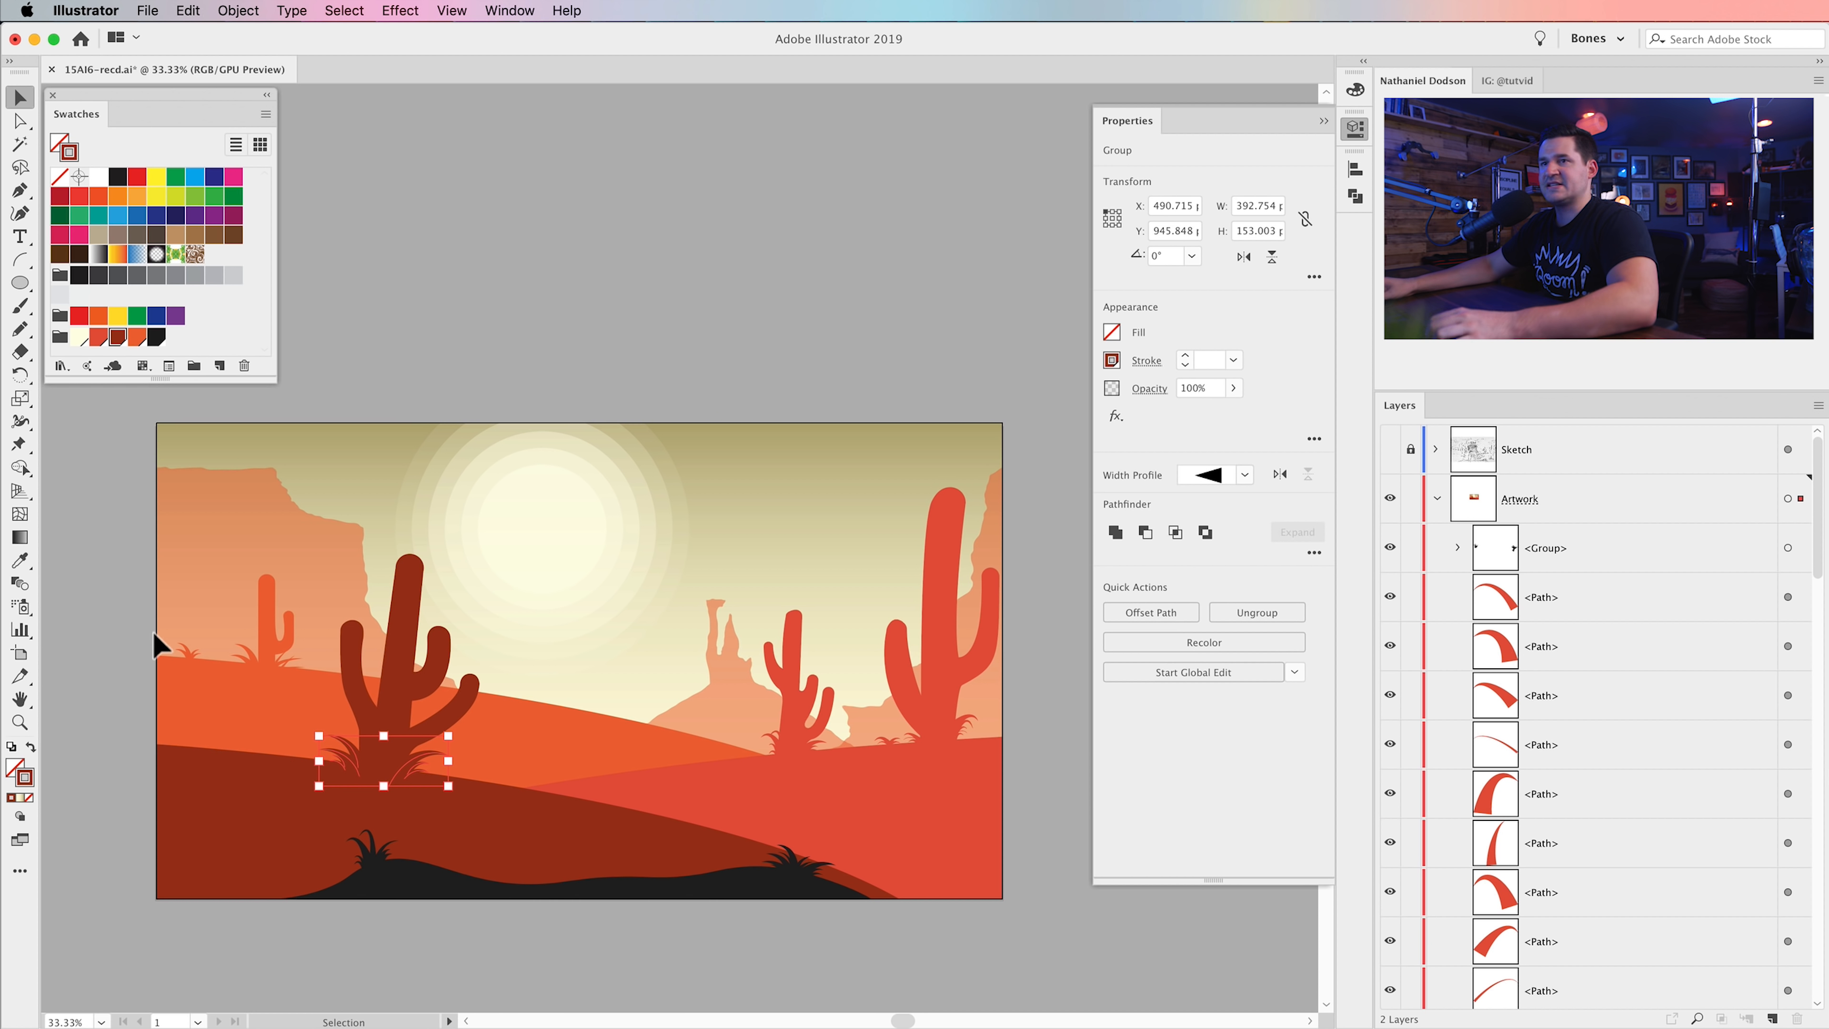
- Group the orange grass blades at the orange cactus together with the small tuft beside it
click(302, 677)
click(277, 624)
key(a)
key(v)
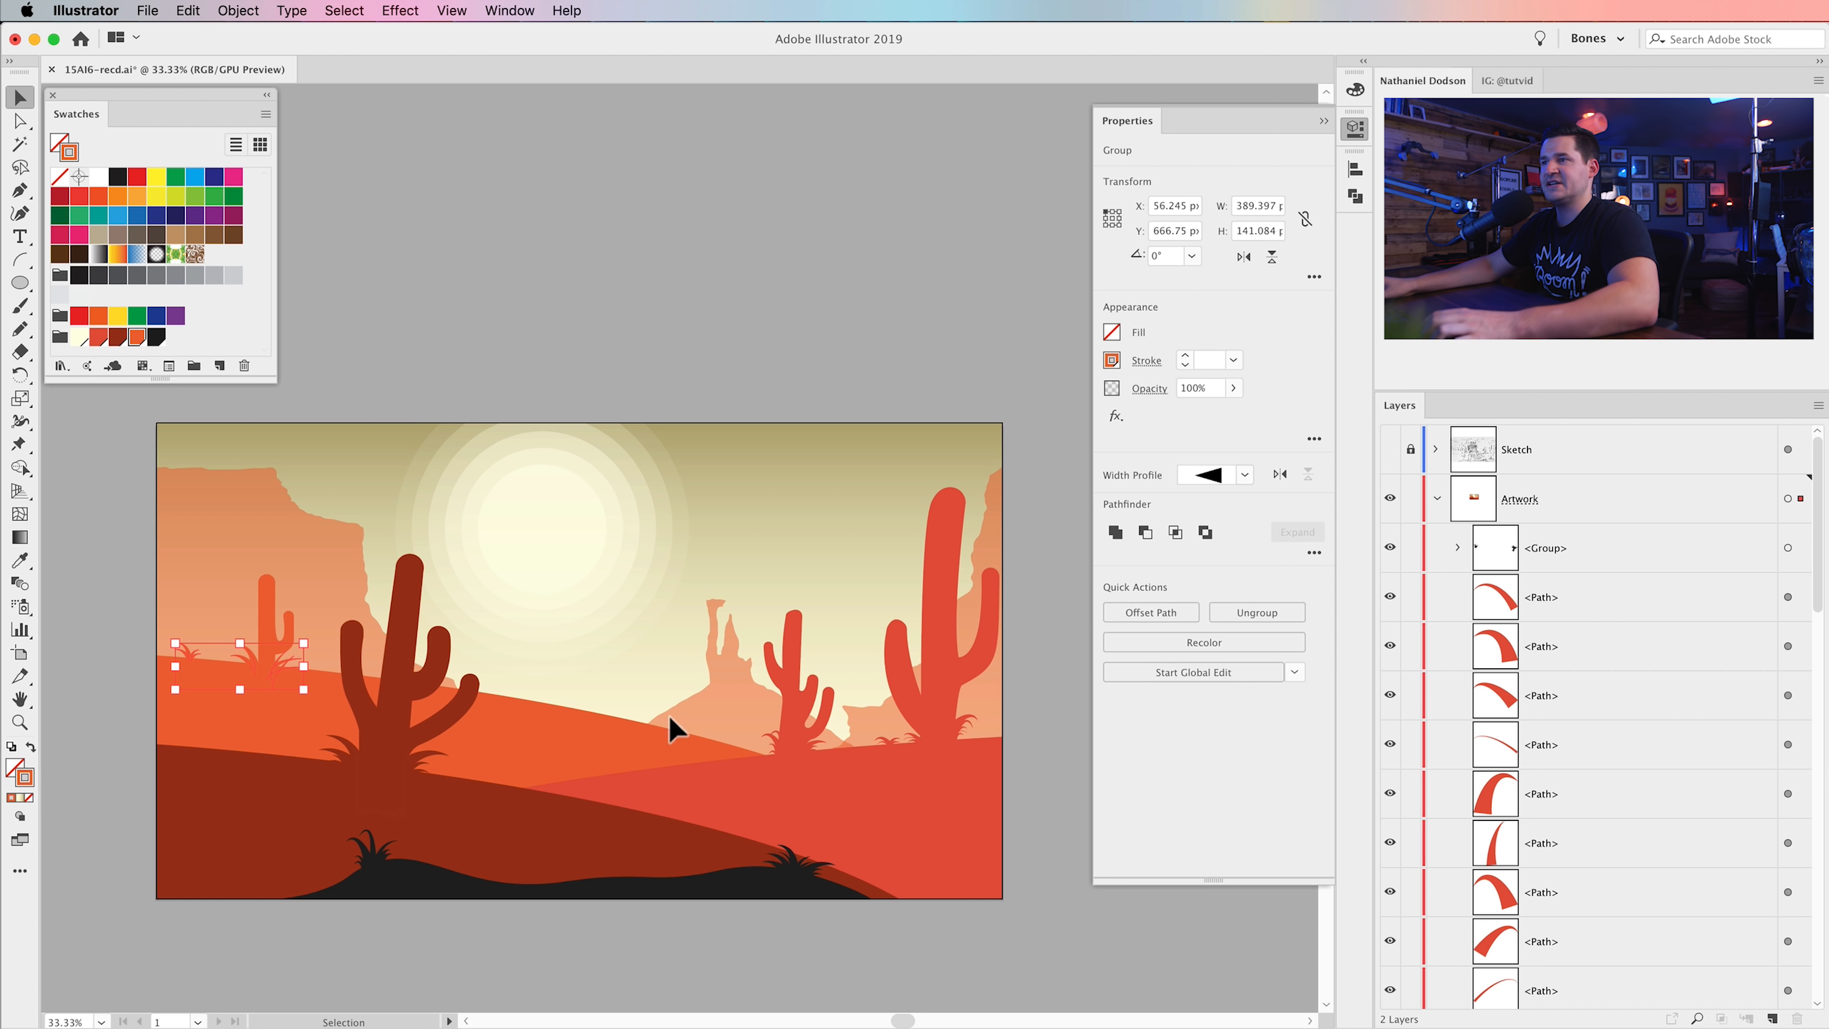
- Select the grass blades around both red cacti, excluding the cacti, and group them
click(983, 756)
shift+click(947, 666)
key(ctrl+g)
key(ctrl+shift+g)
shift+click(795, 684)
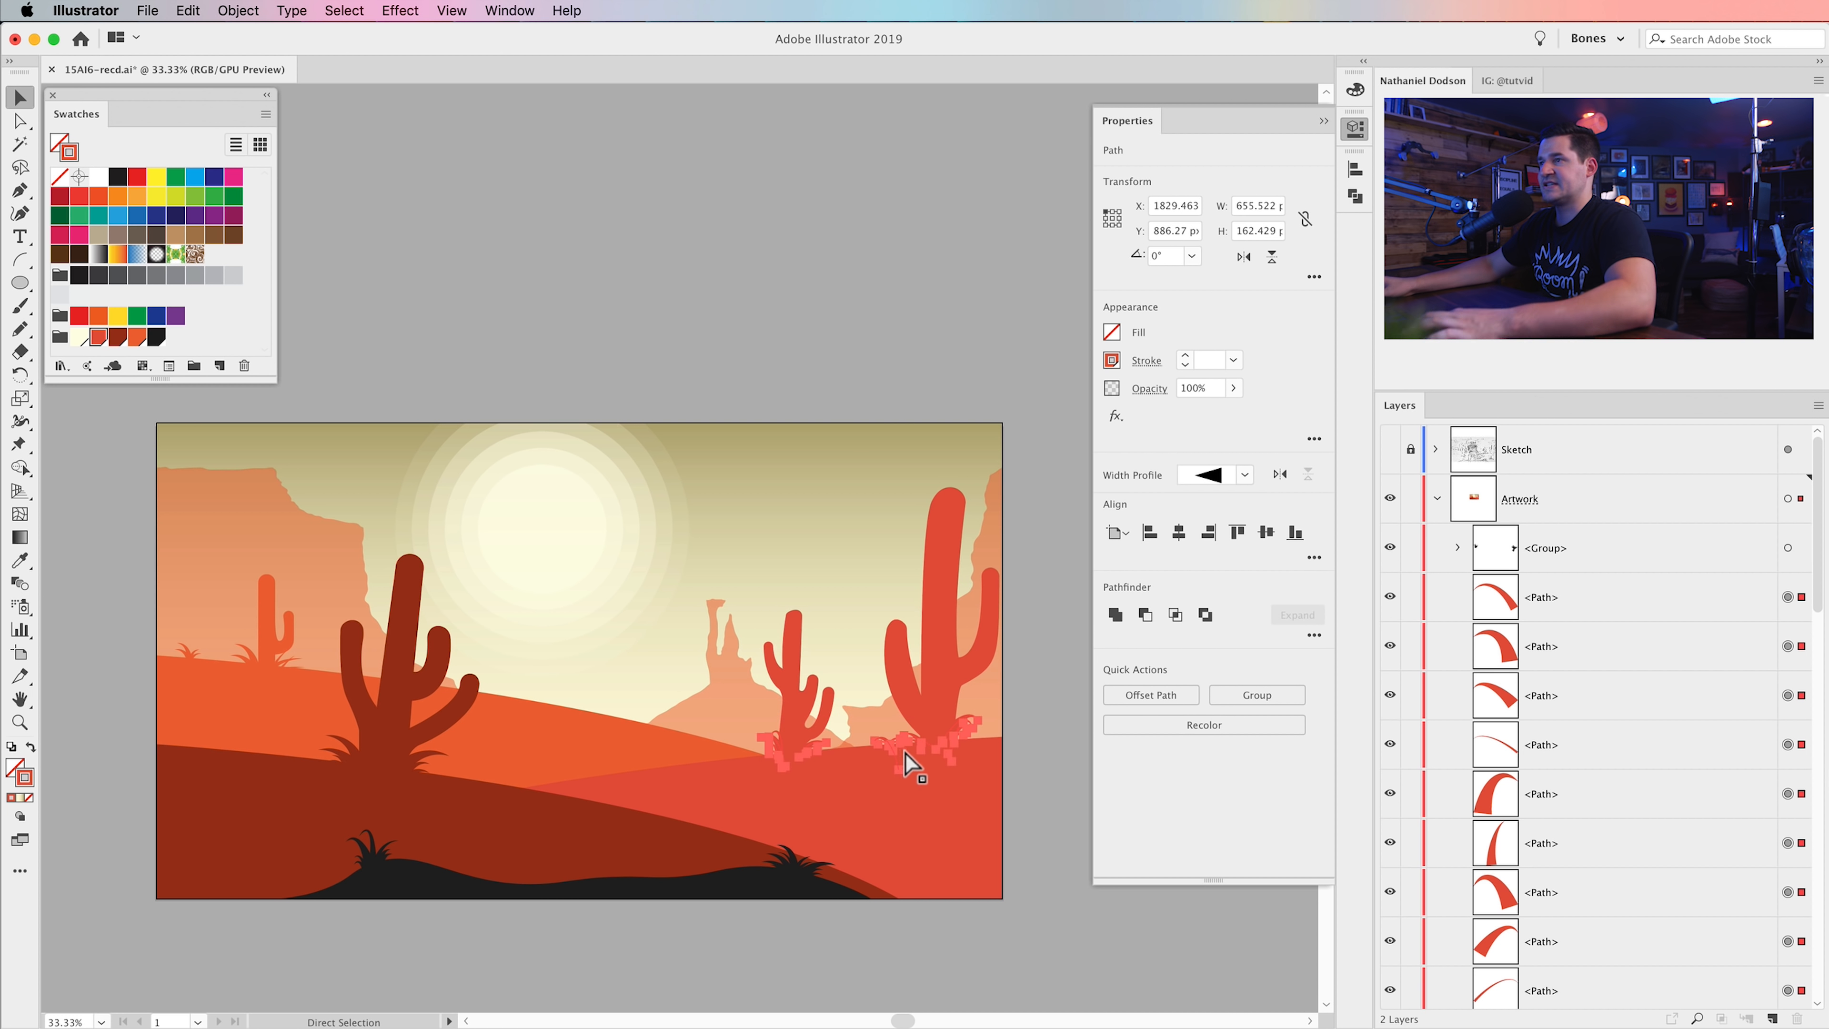
key(ctrl+g)
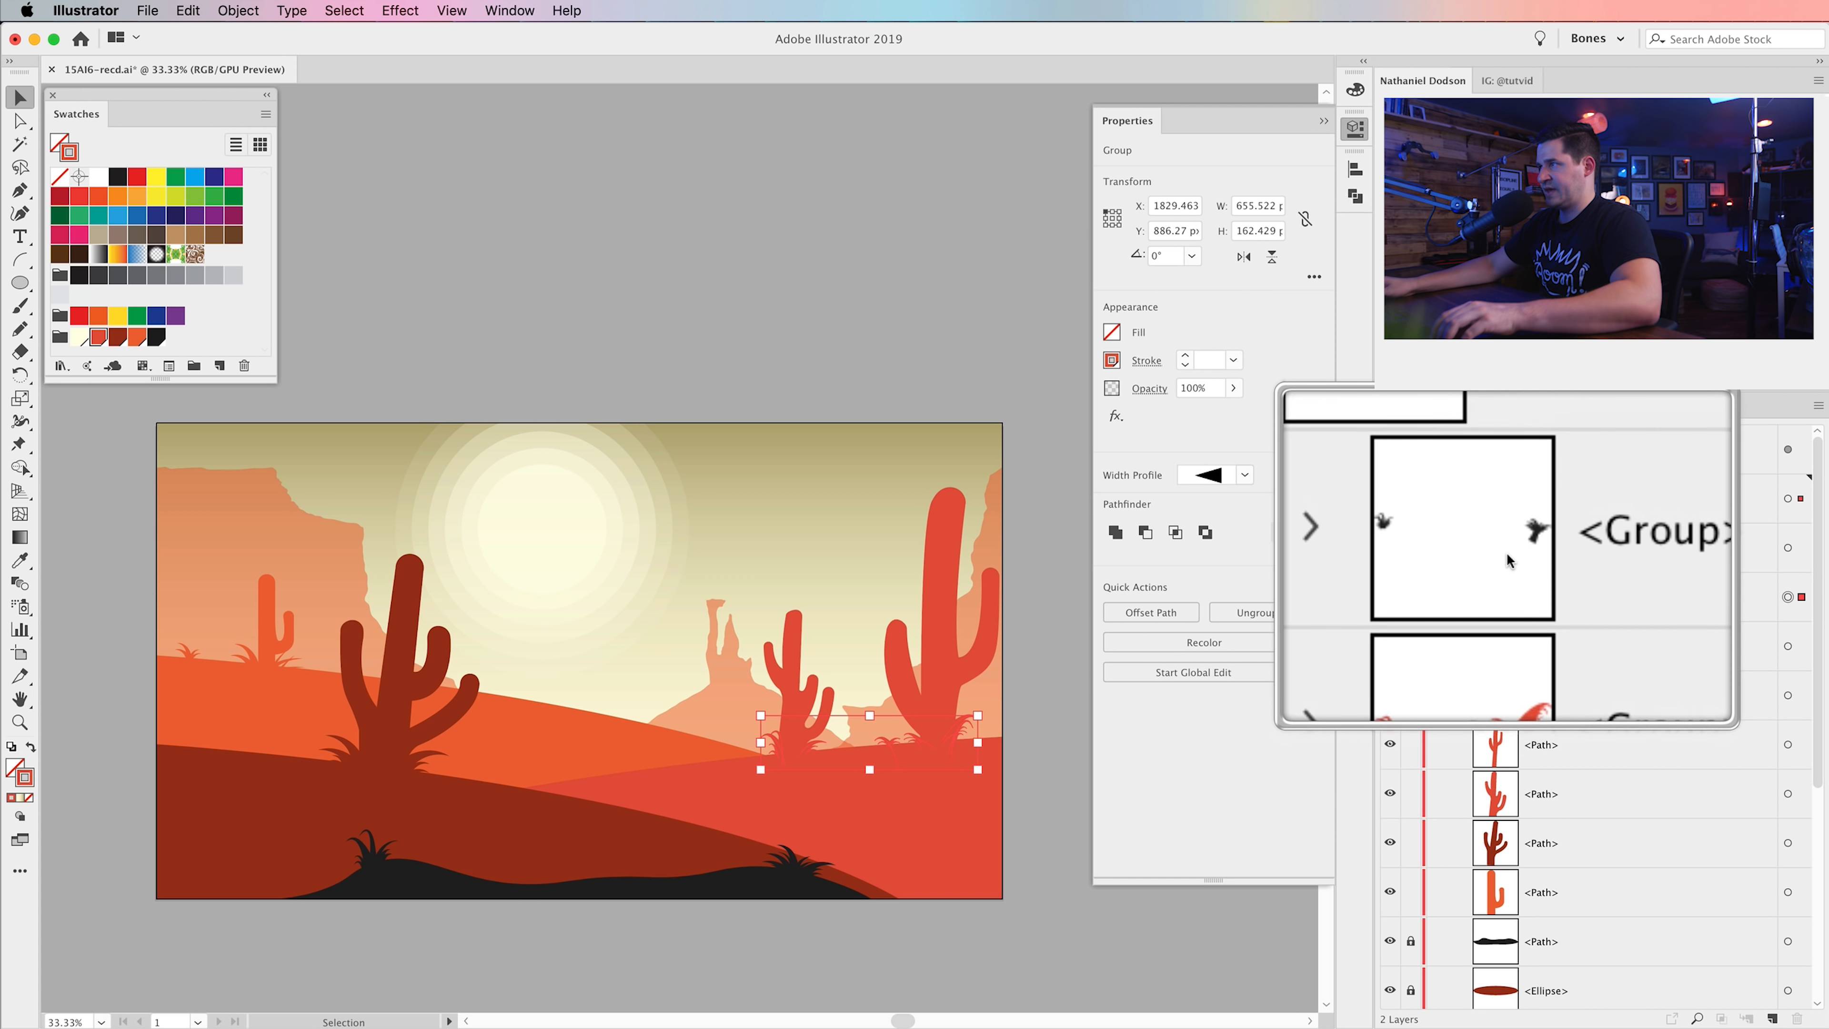
- Unlock and select the sky background rectangle and open the gradient settings for its fill, clear of the artwork
scroll(1529, 849, down, 5)
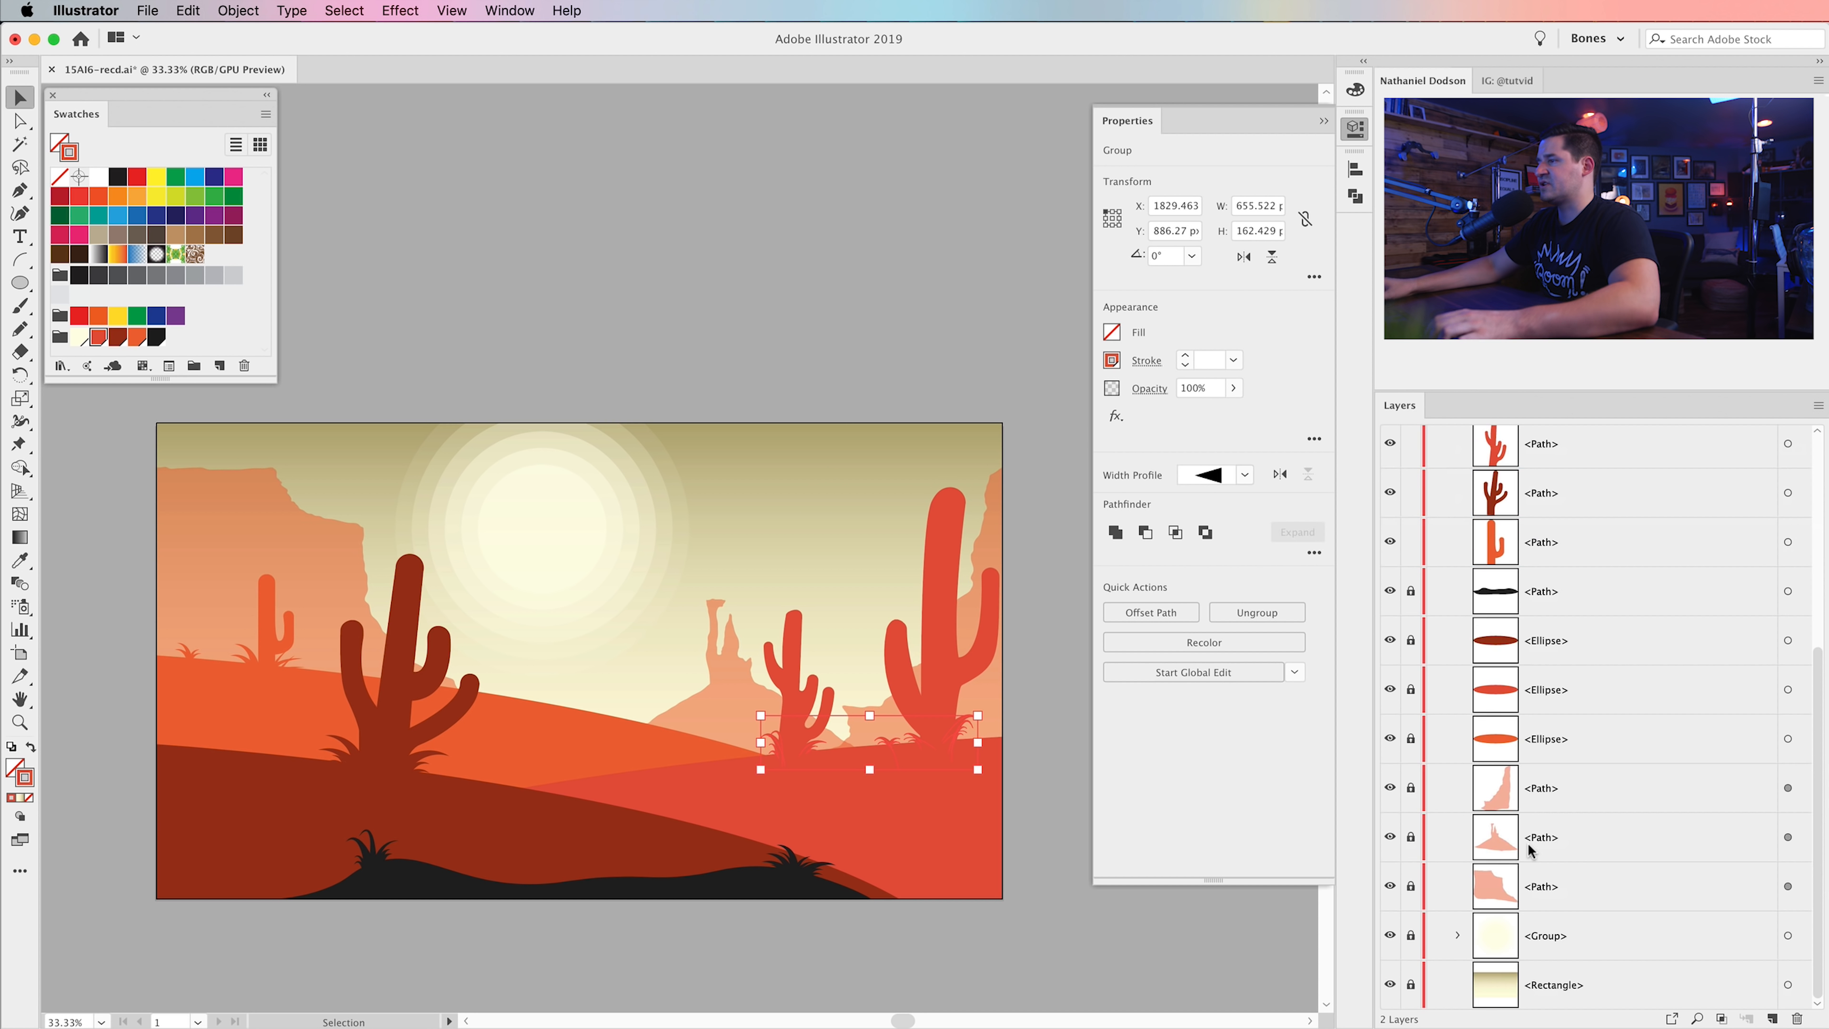
click(1788, 985)
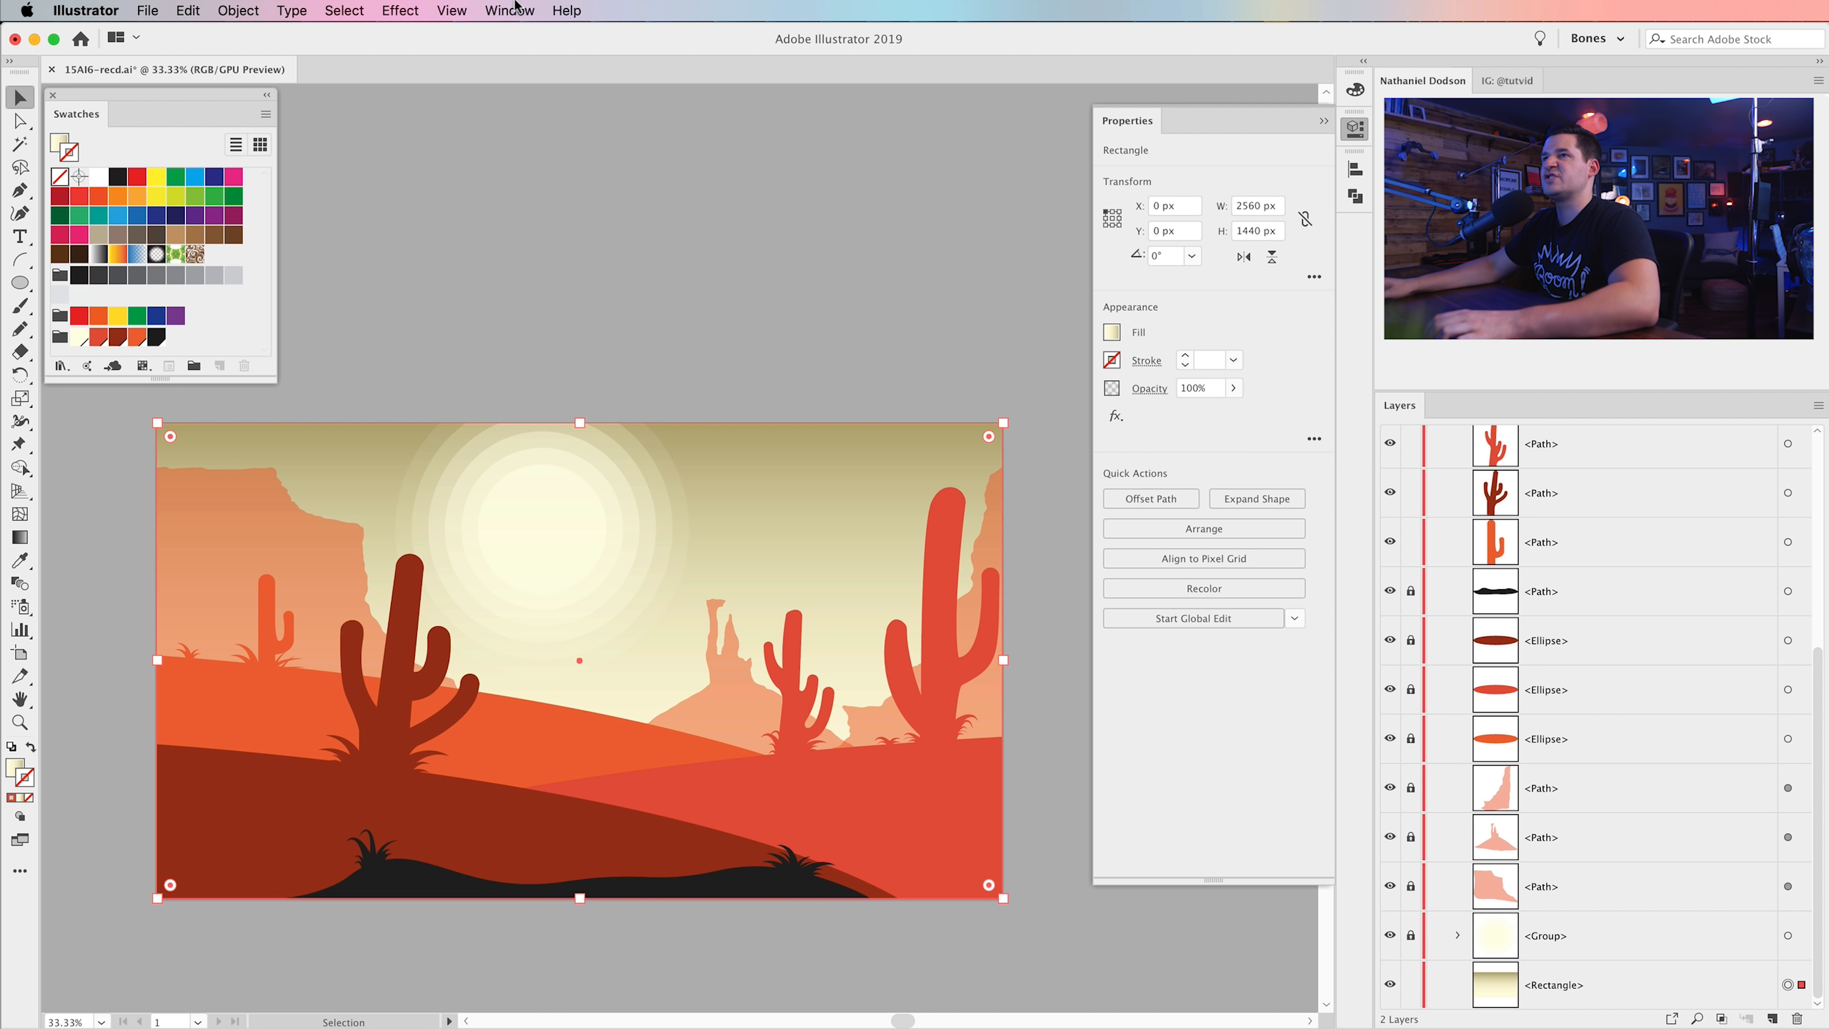
click(513, 10)
click(550, 482)
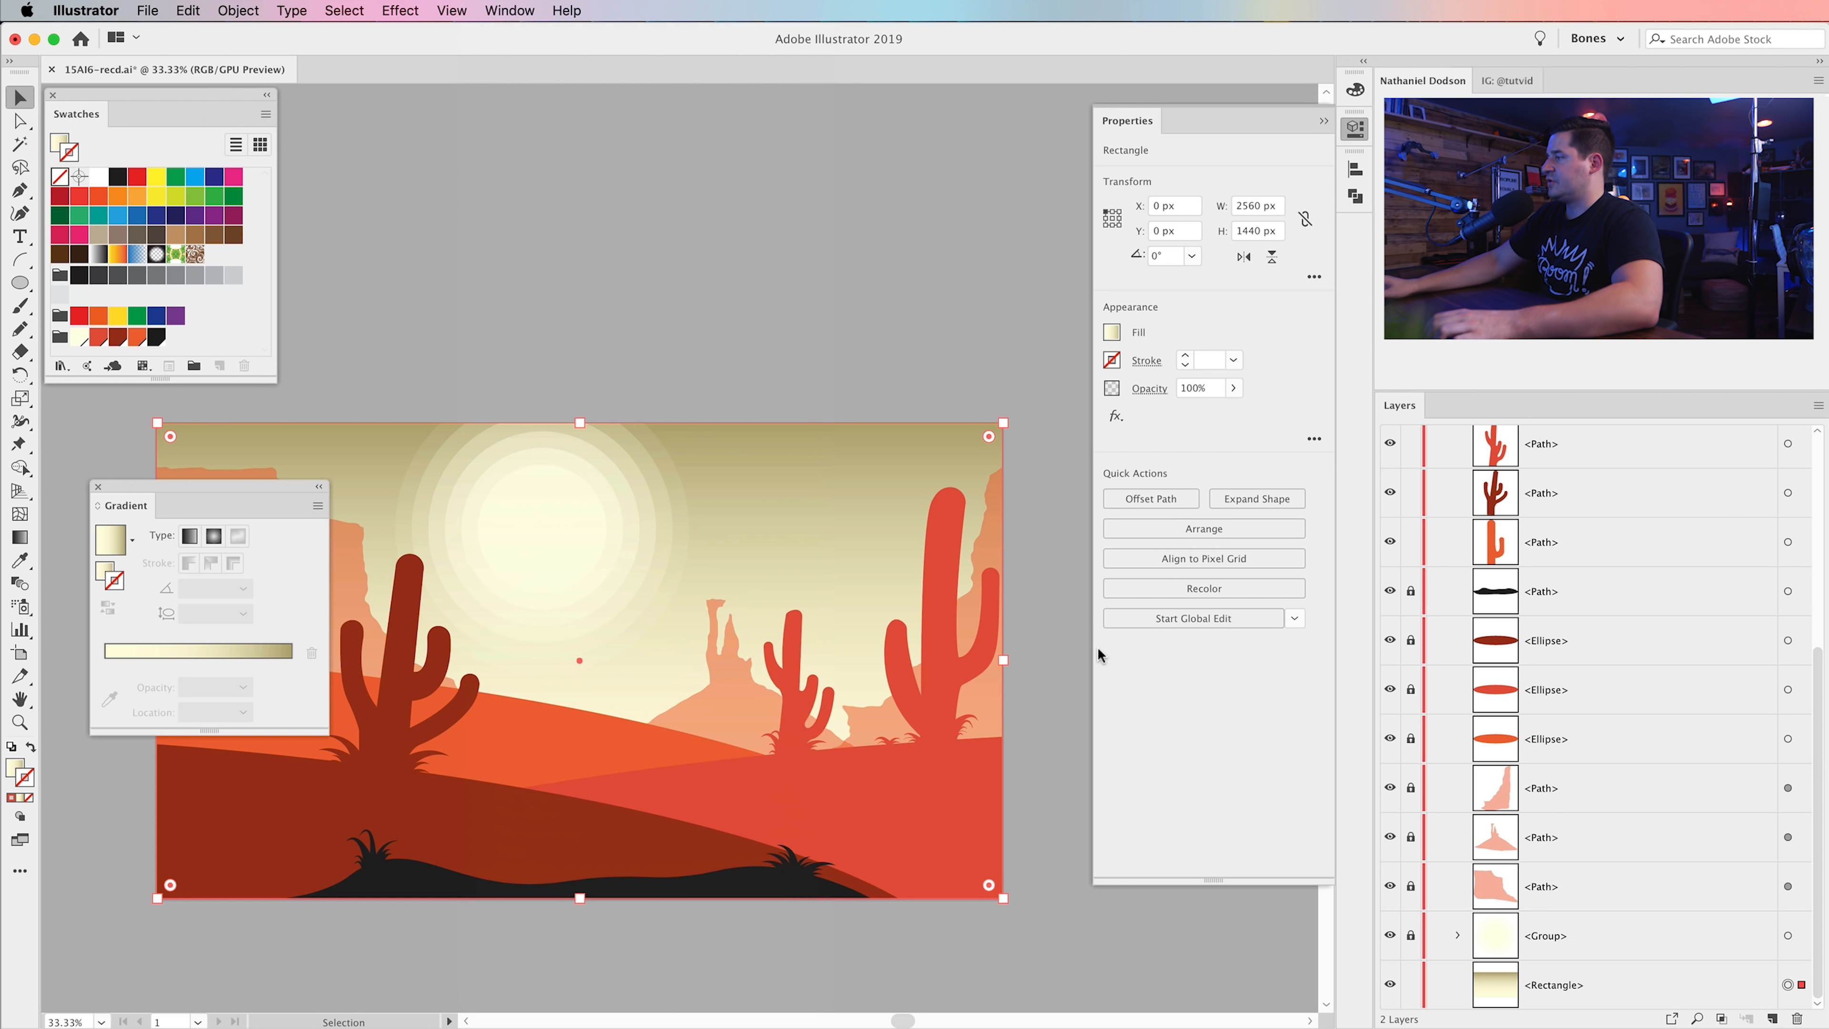
drag(210, 493, 1169, 531)
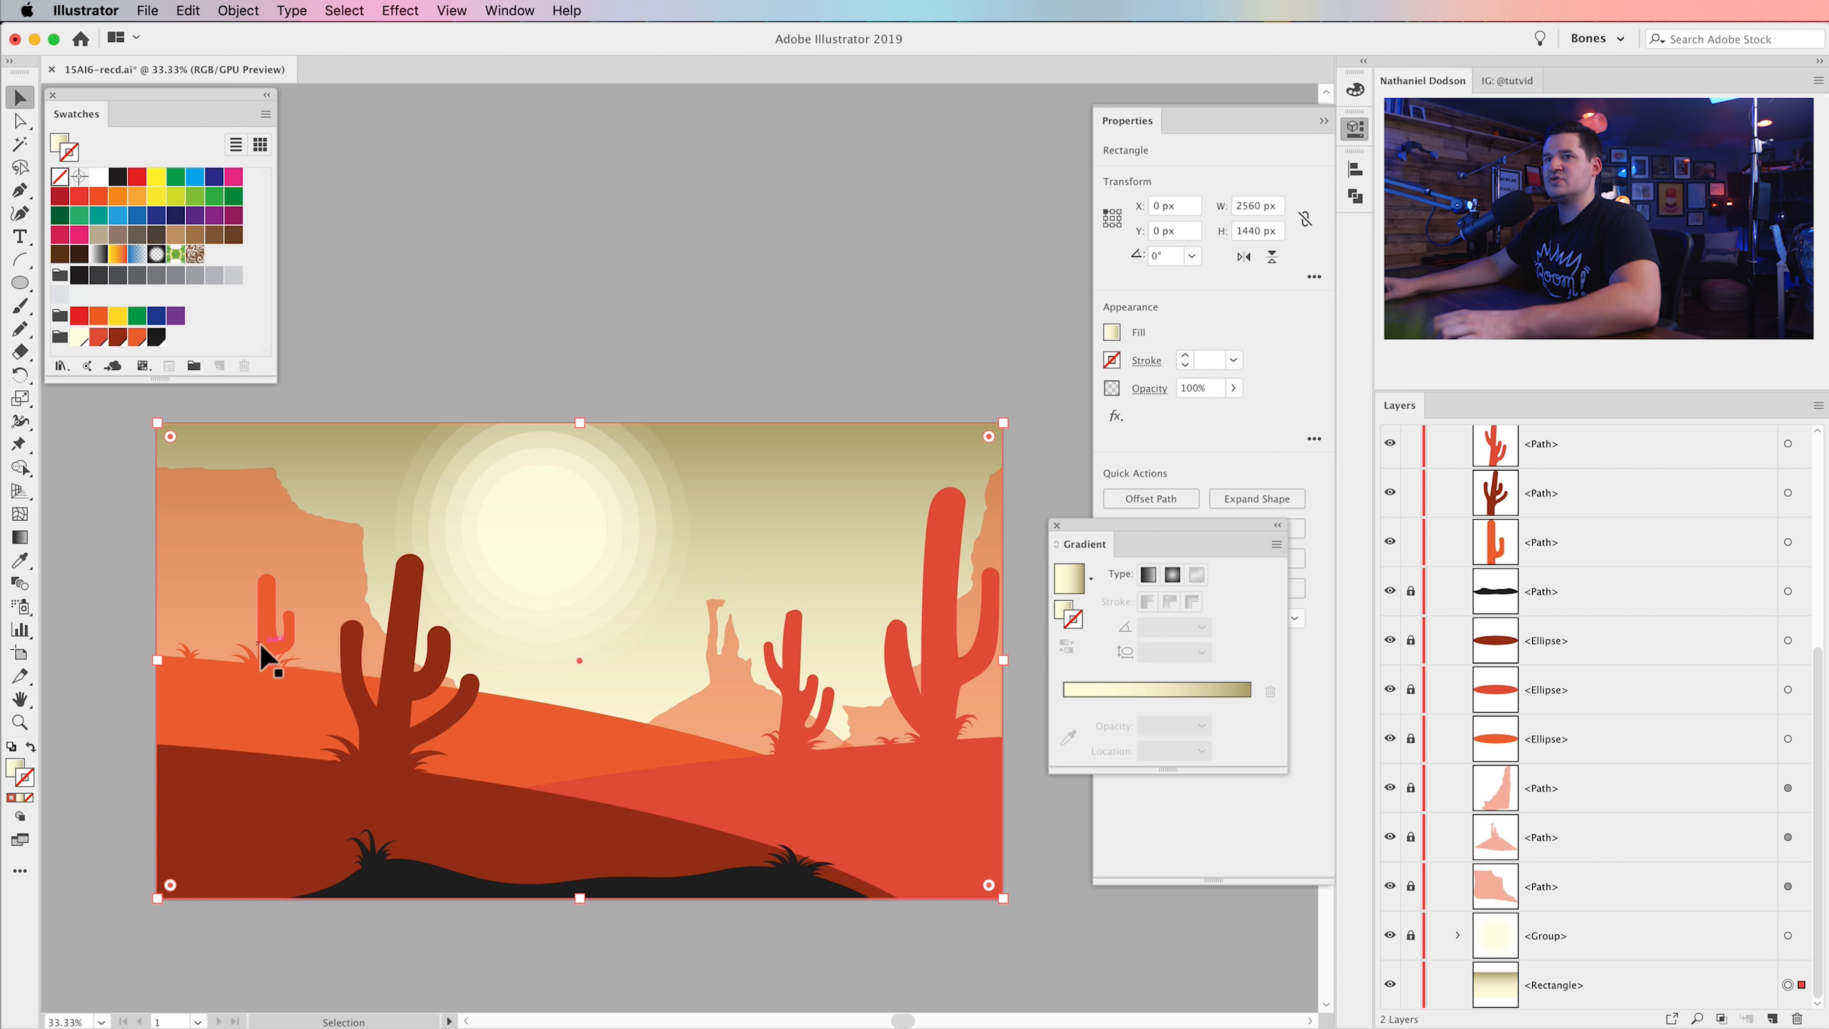
click(15, 766)
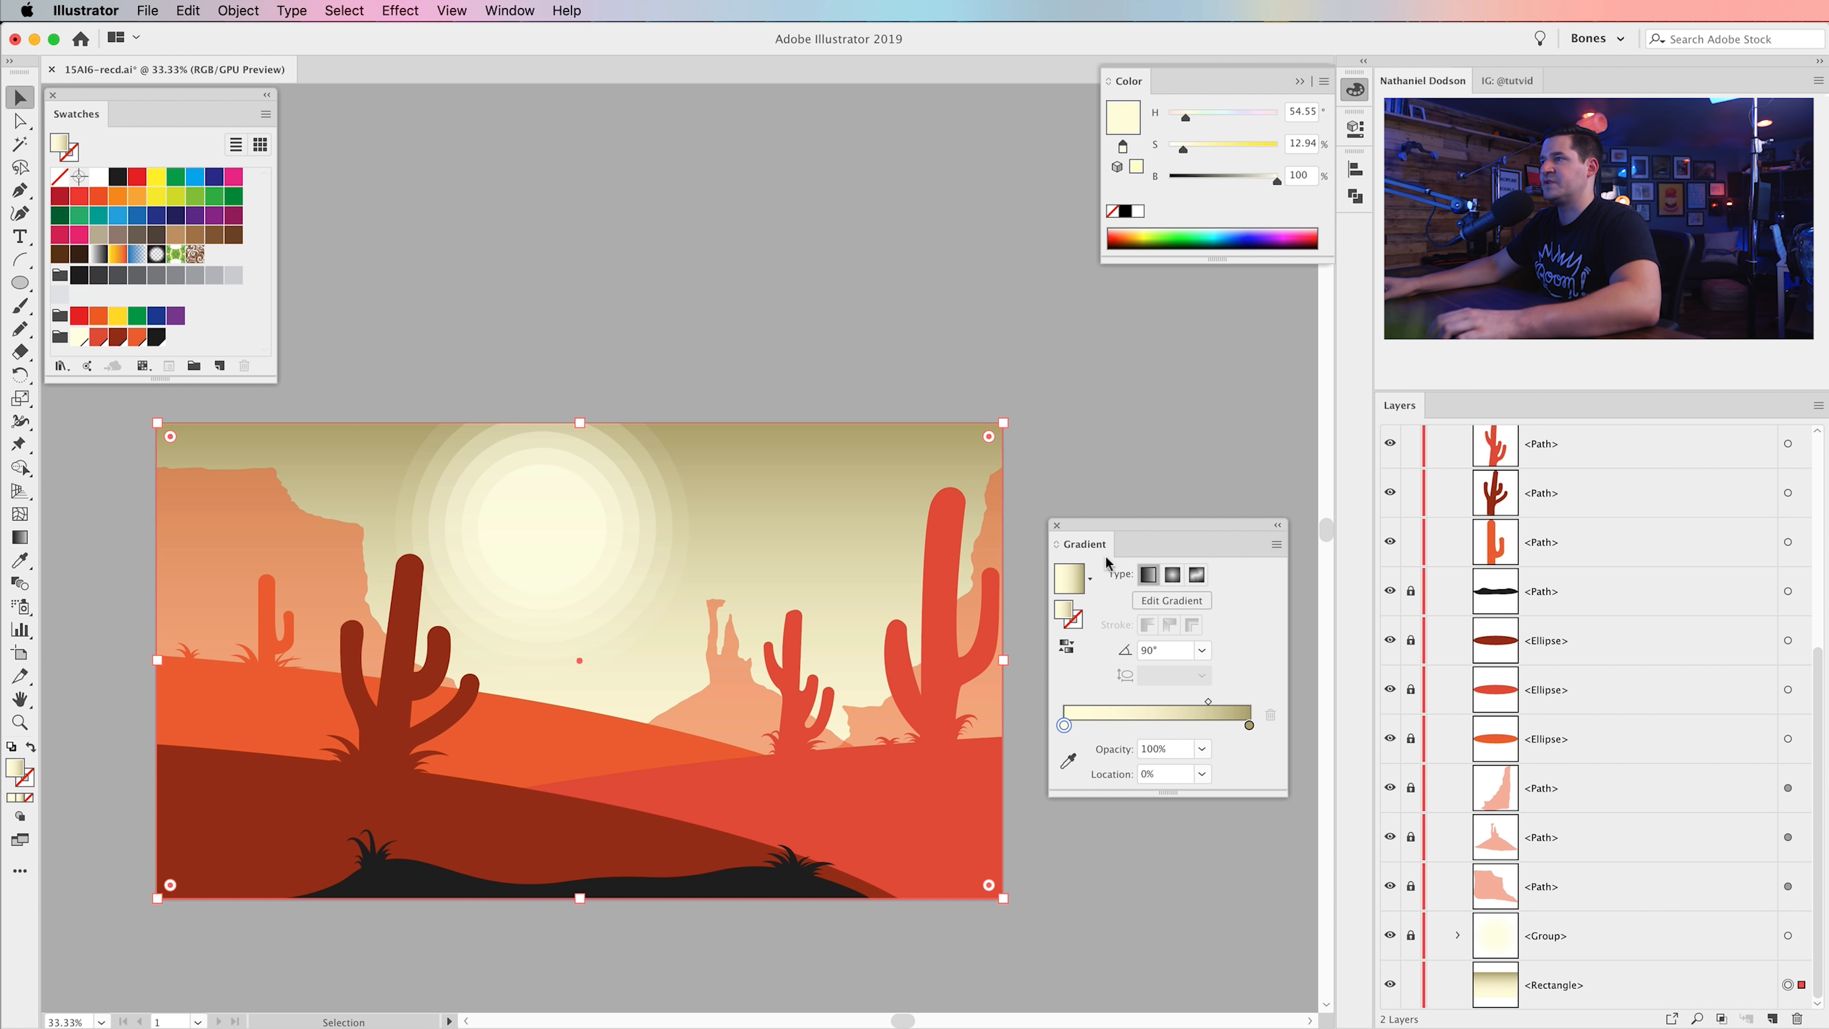
- Switch the color sliders to RGB and warm the sky gradient's bottom stop to a pale peach cream
key(g)
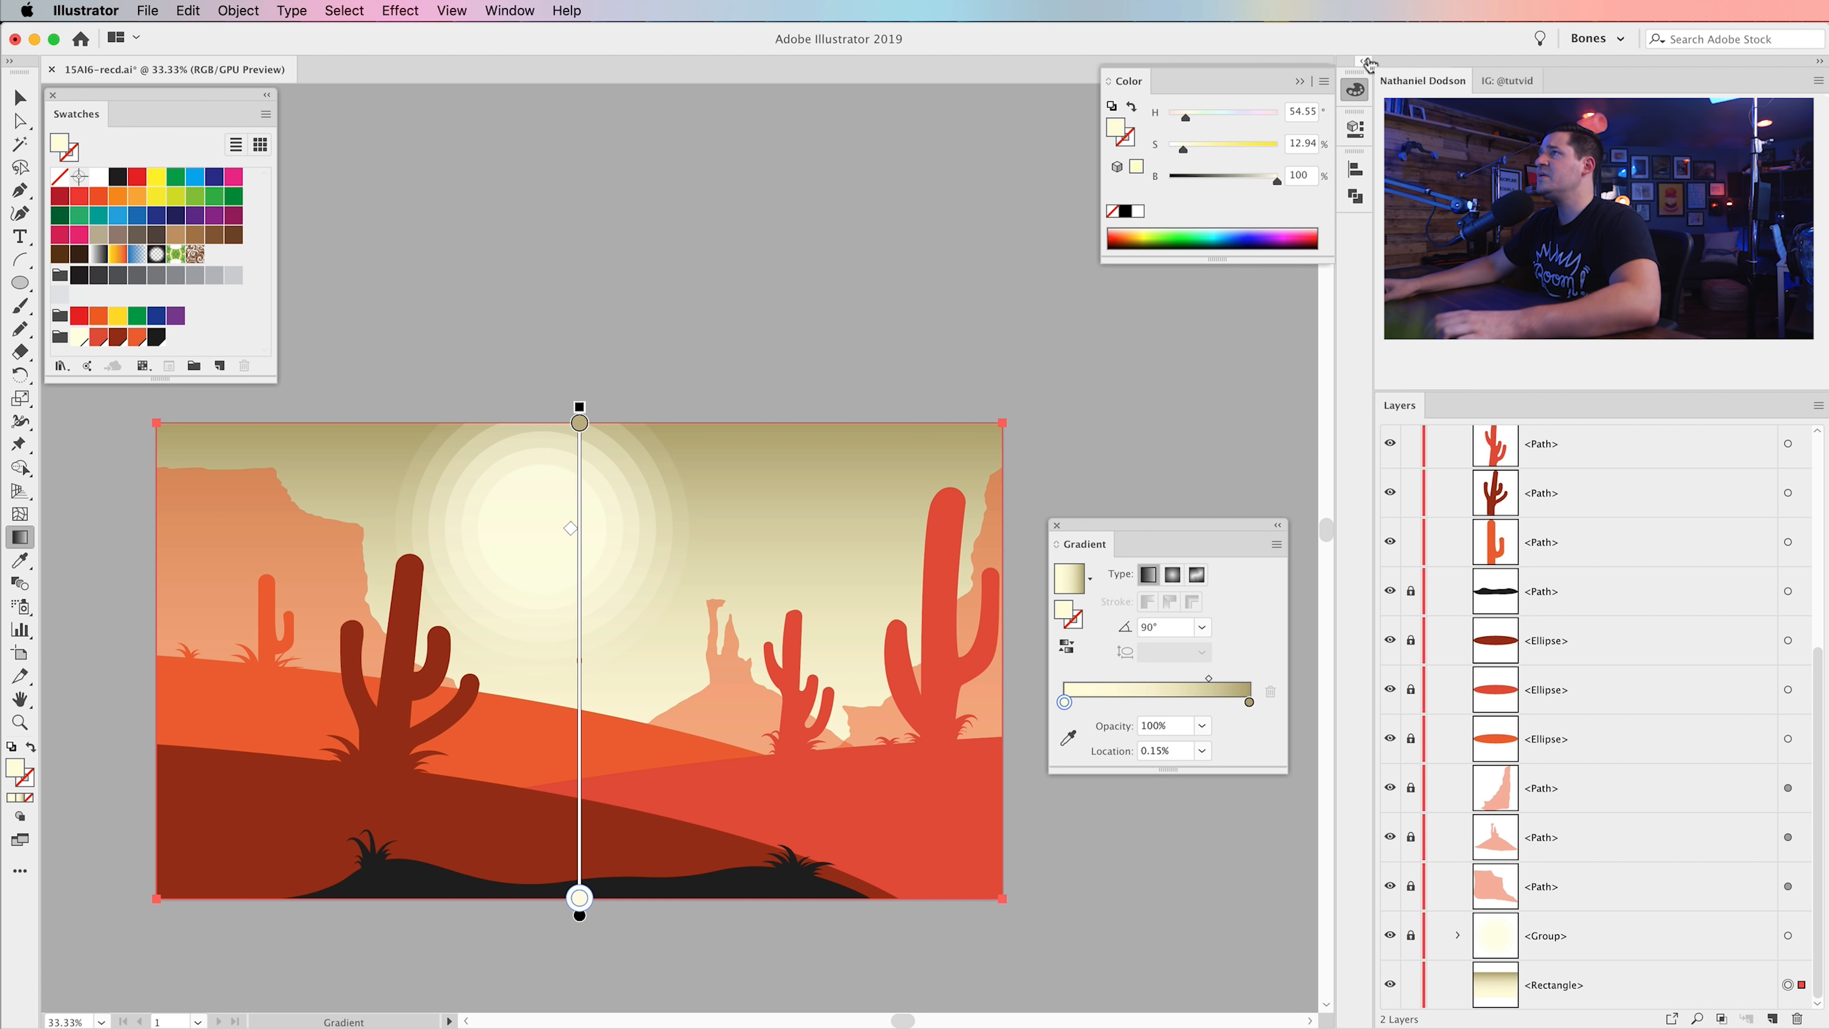
click(1324, 81)
click(1363, 131)
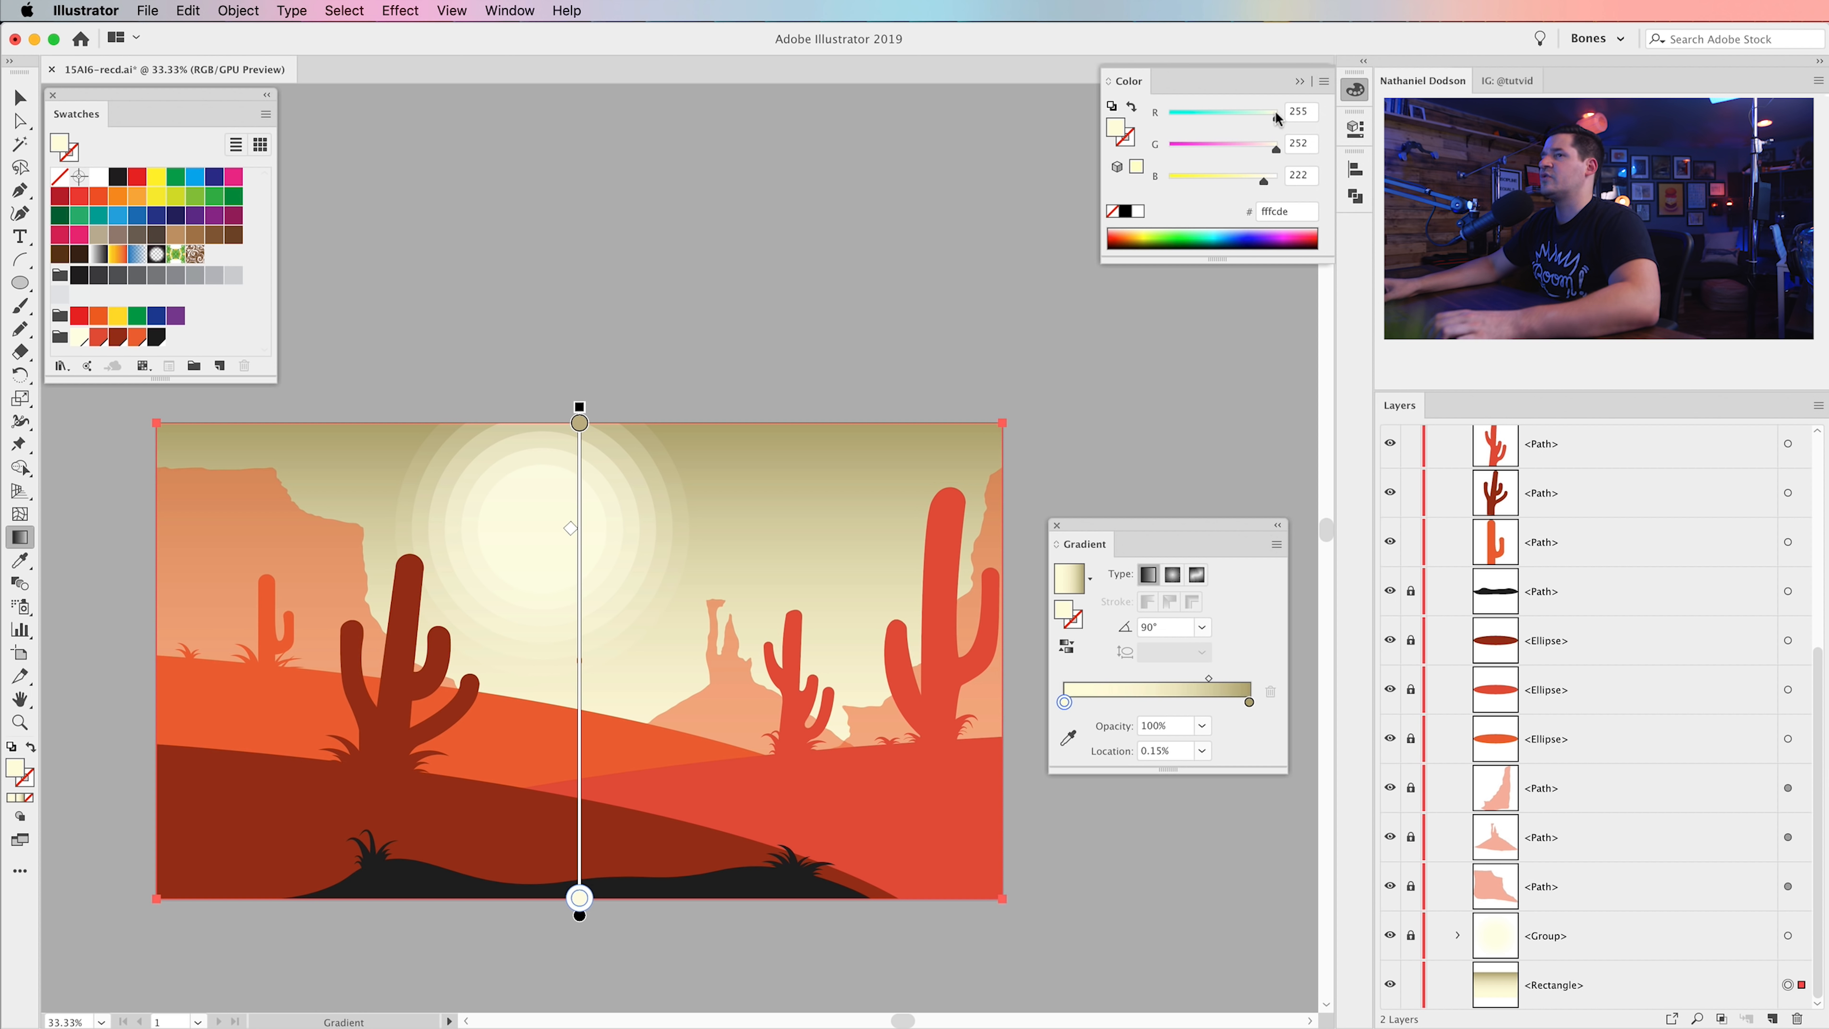
mouse_move(1270, 147)
mouse_down()
mouse_move(1249, 144)
mouse_move(1267, 141)
mouse_up()
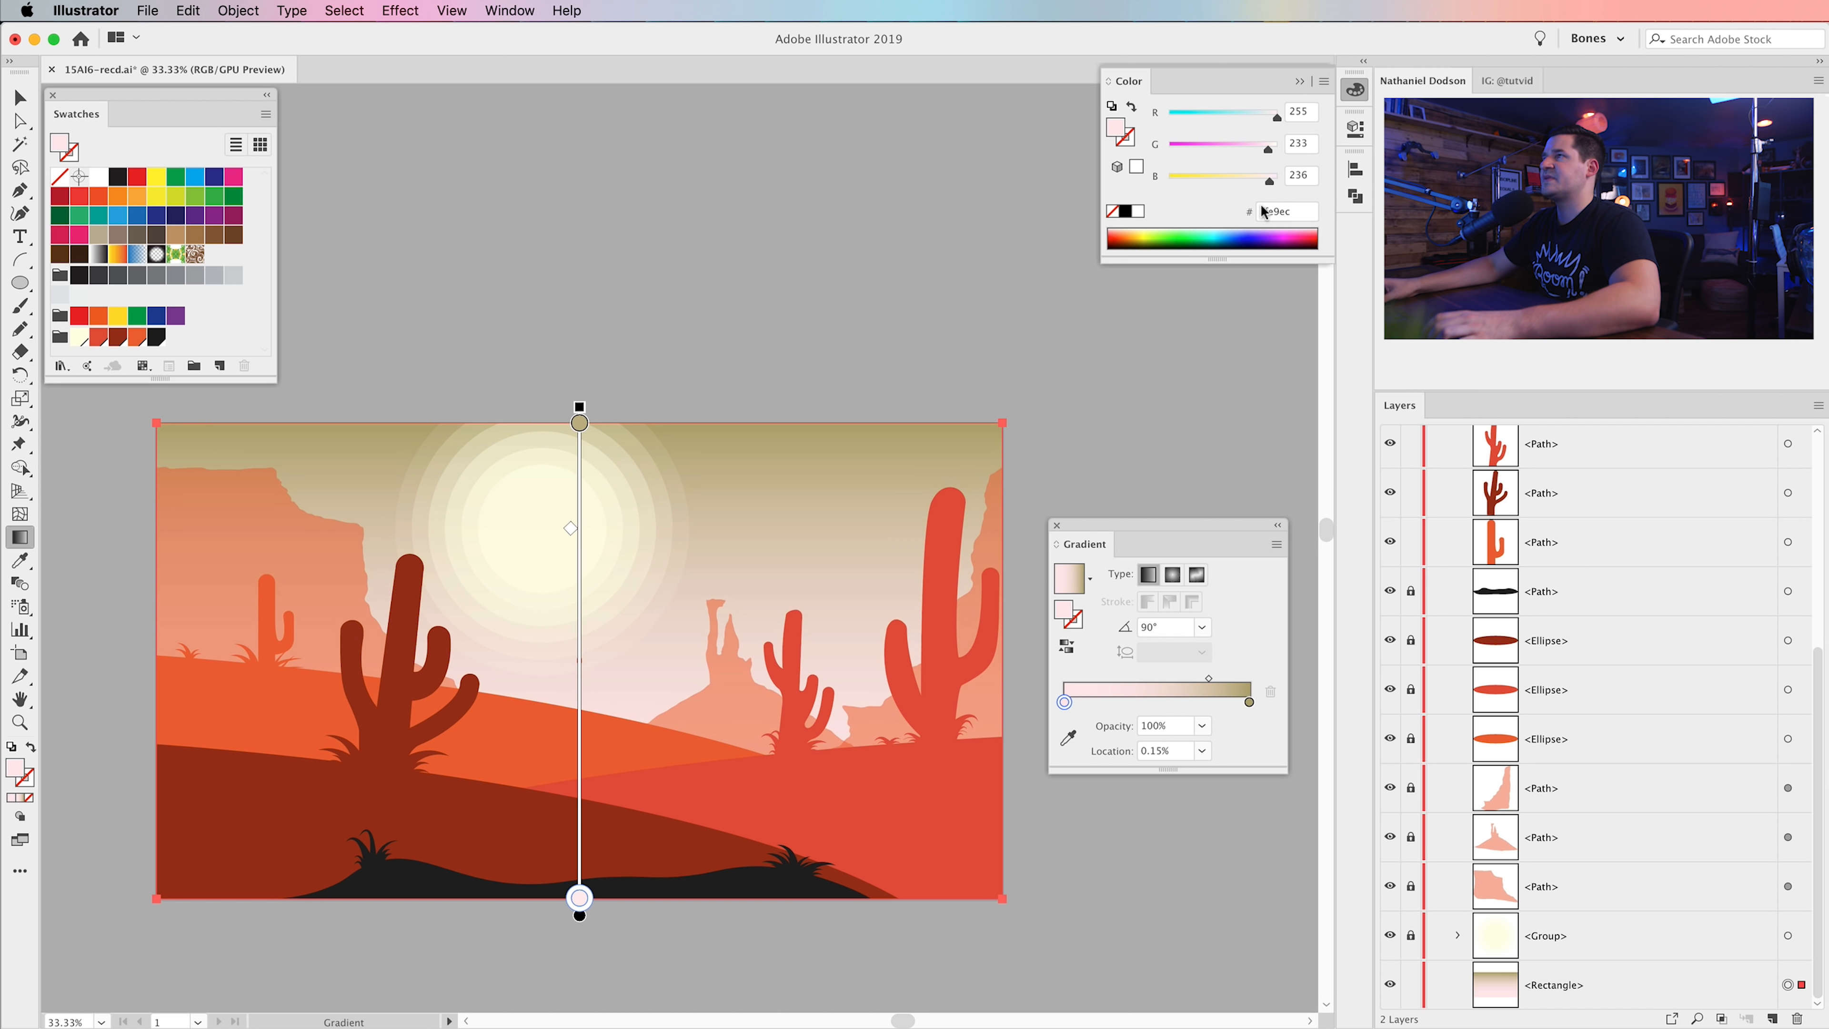
drag(1269, 147, 1273, 147)
- Set the sky gradient's top stop to R 236, G 141, B 139 and switch the color sliders to HSB
click(1249, 702)
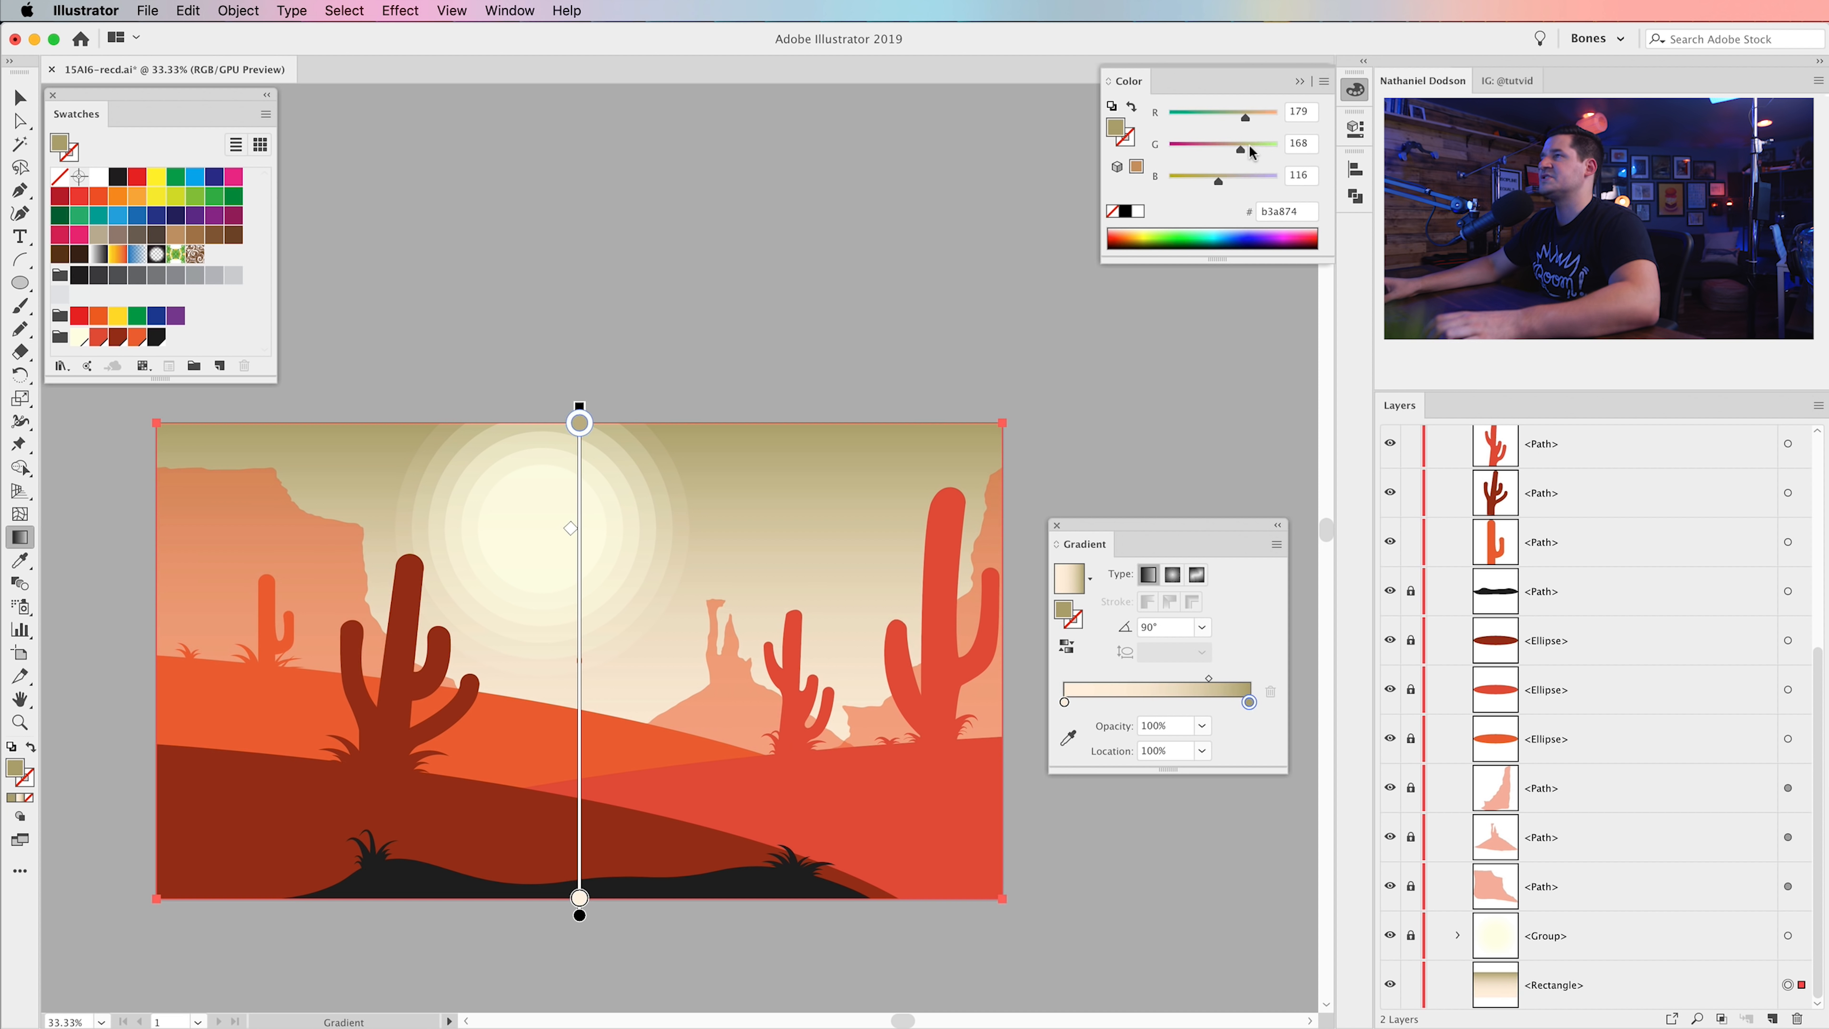
mouse_move(1249, 150)
mouse_down()
mouse_move(1229, 151)
mouse_move(1261, 121)
mouse_up()
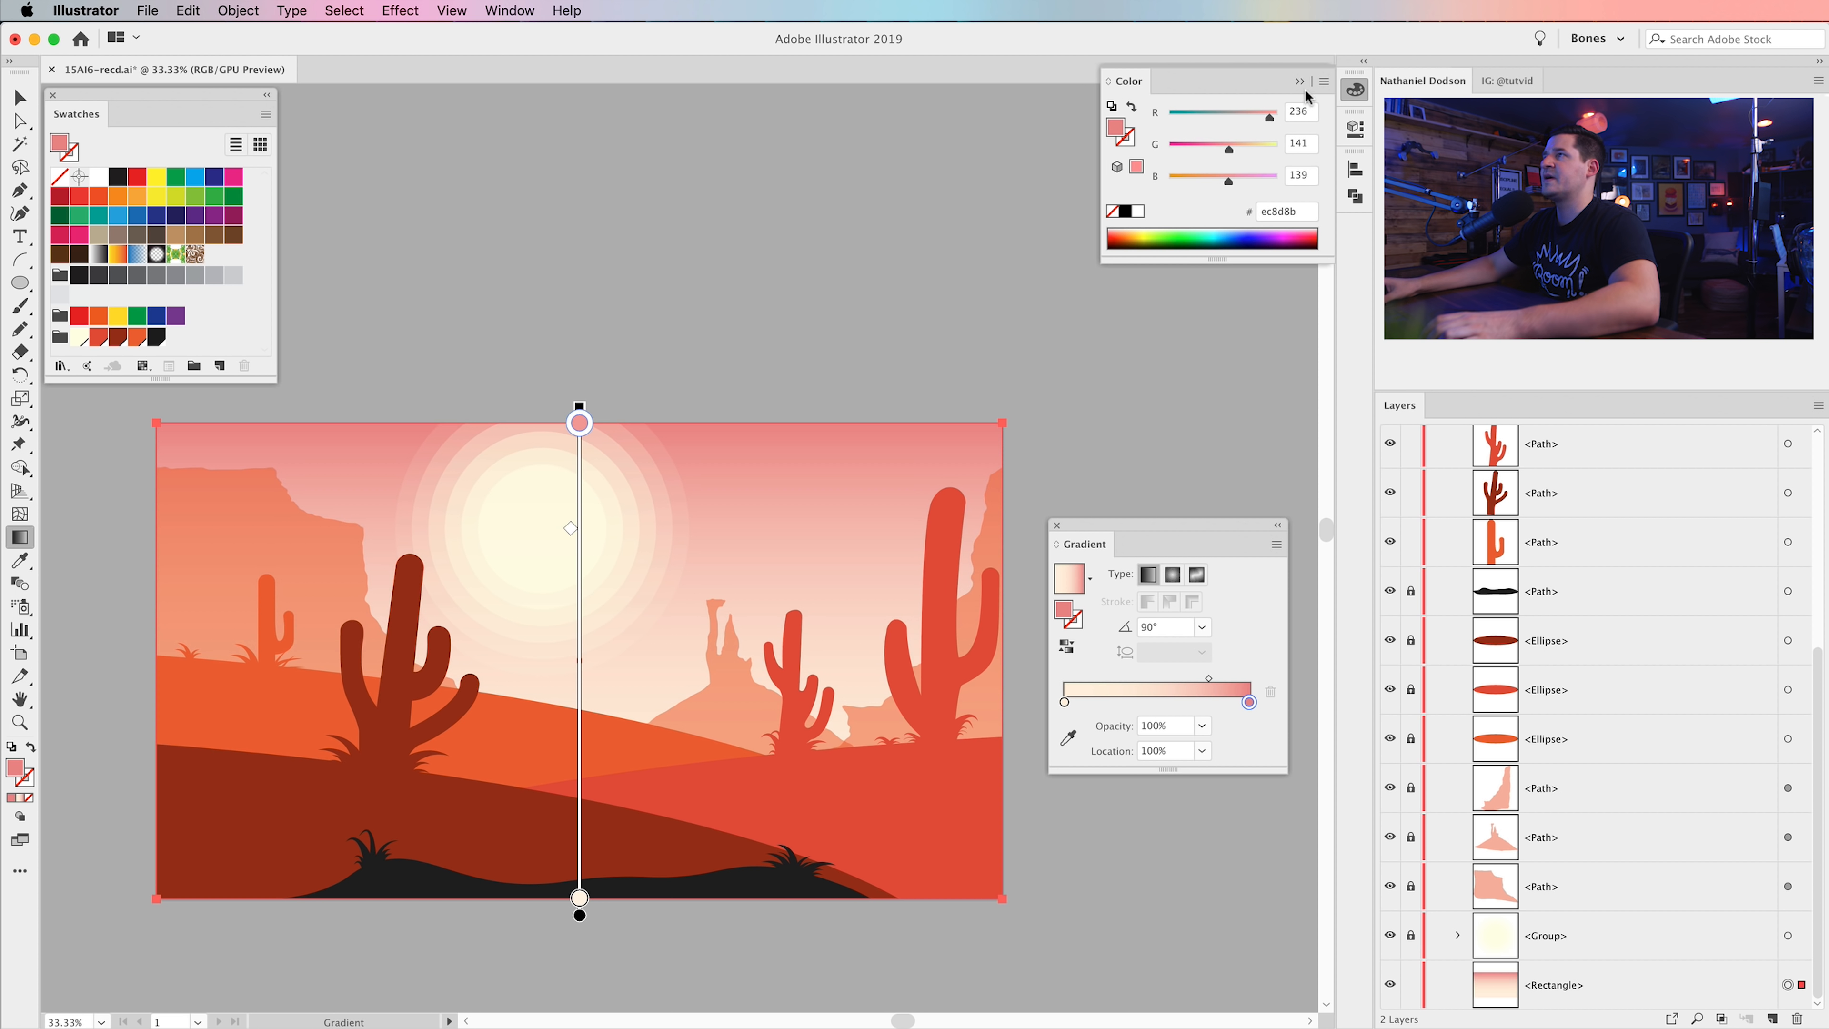
click(1324, 82)
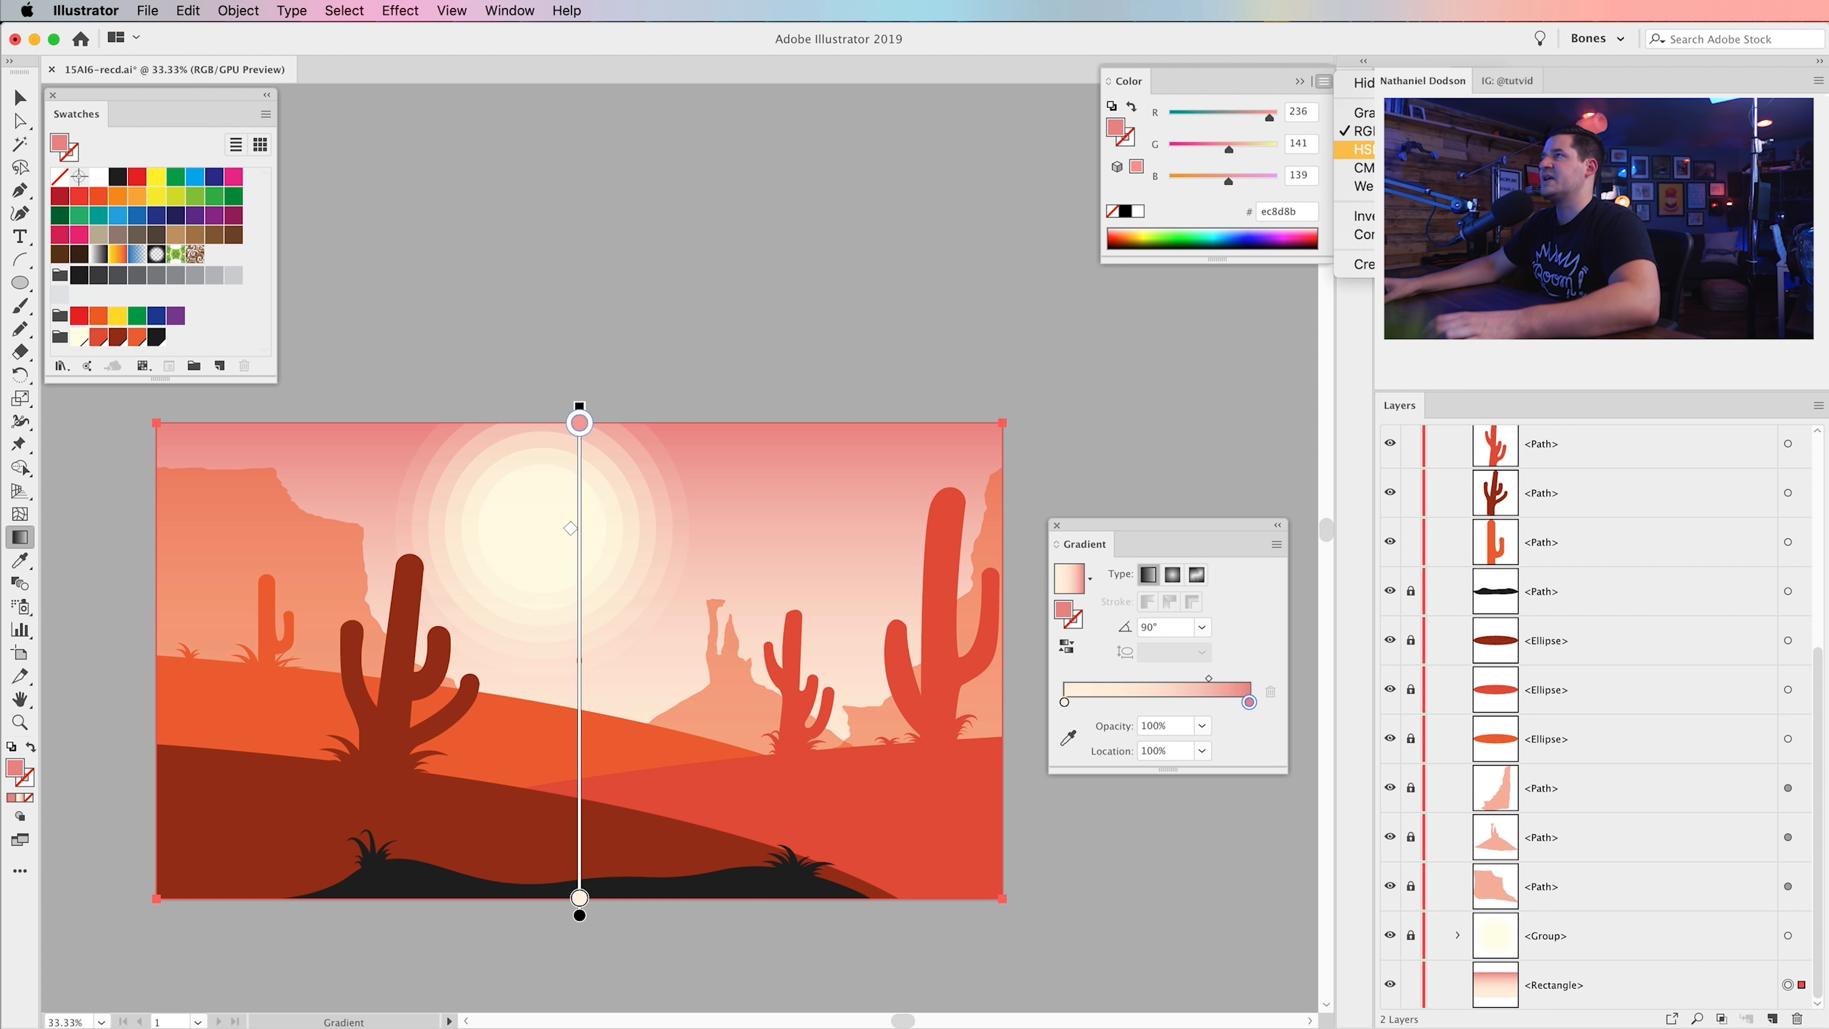
click(1359, 149)
- Mute the sky gradient's top stop to a dusty tan of about H 24°, S 34%, B 79%
drag(1220, 150, 1193, 148)
click(1260, 178)
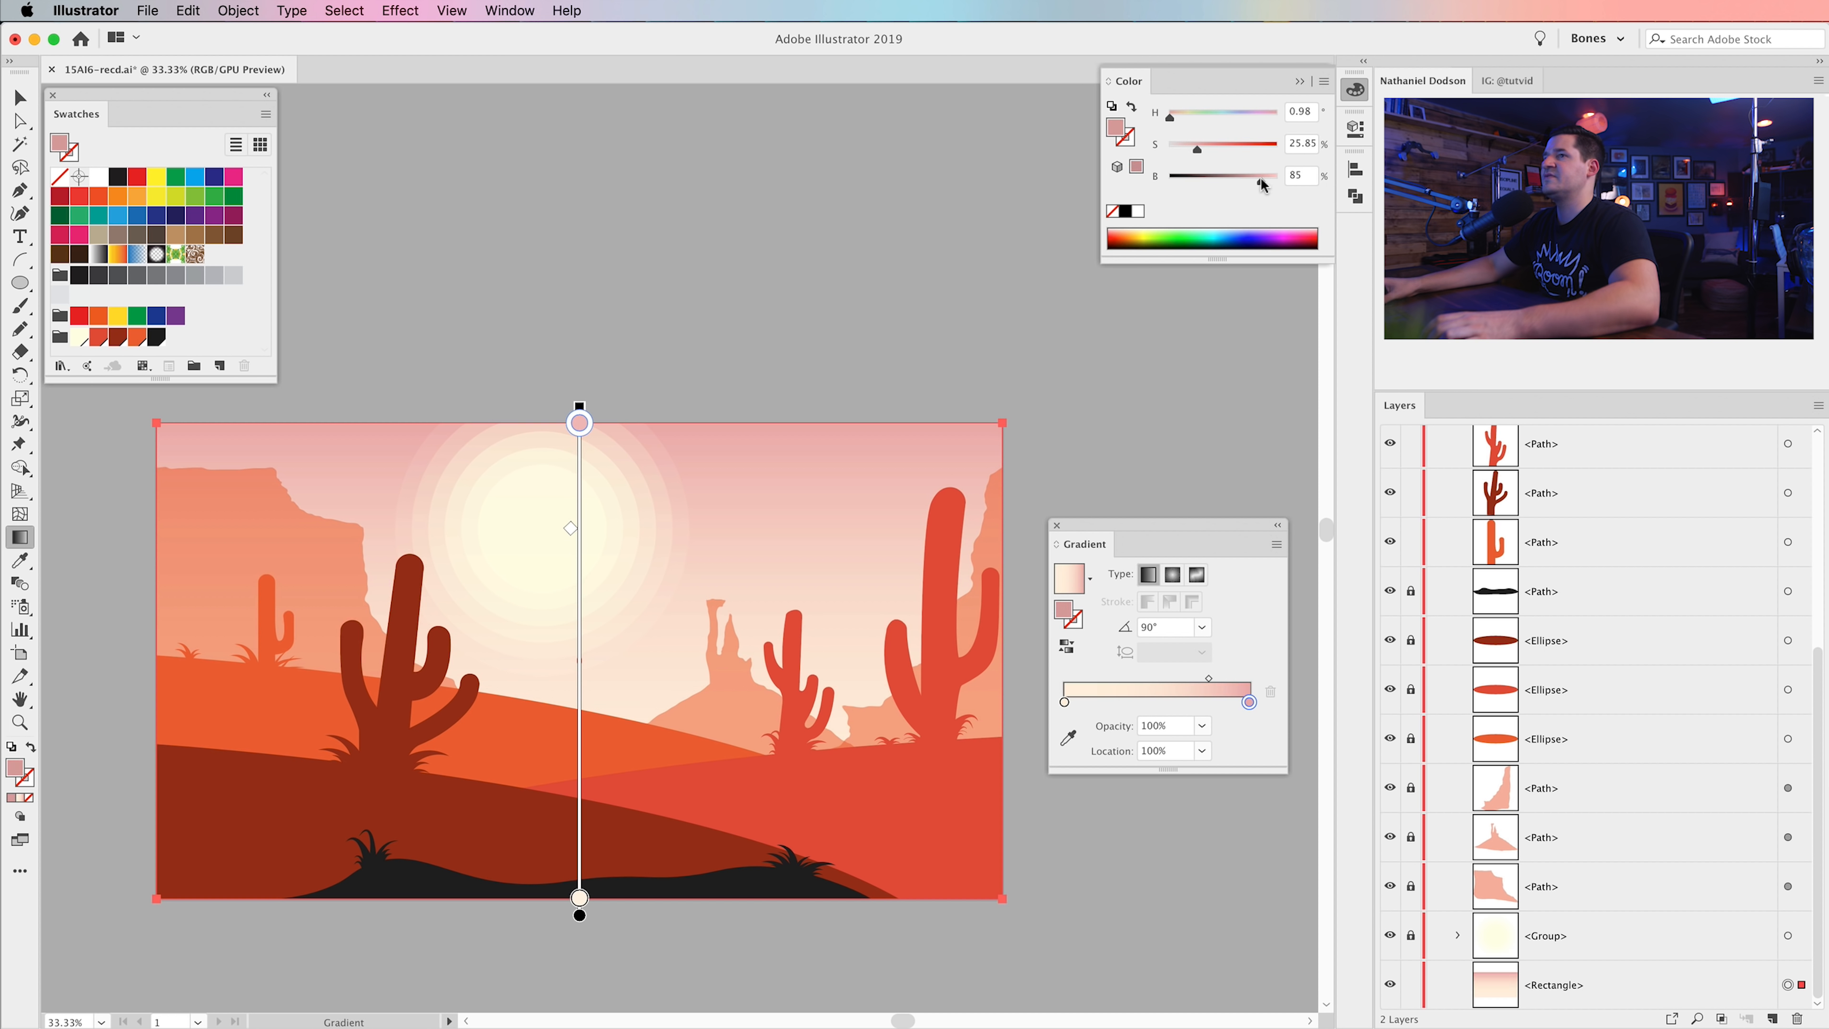
click(1193, 145)
click(1172, 117)
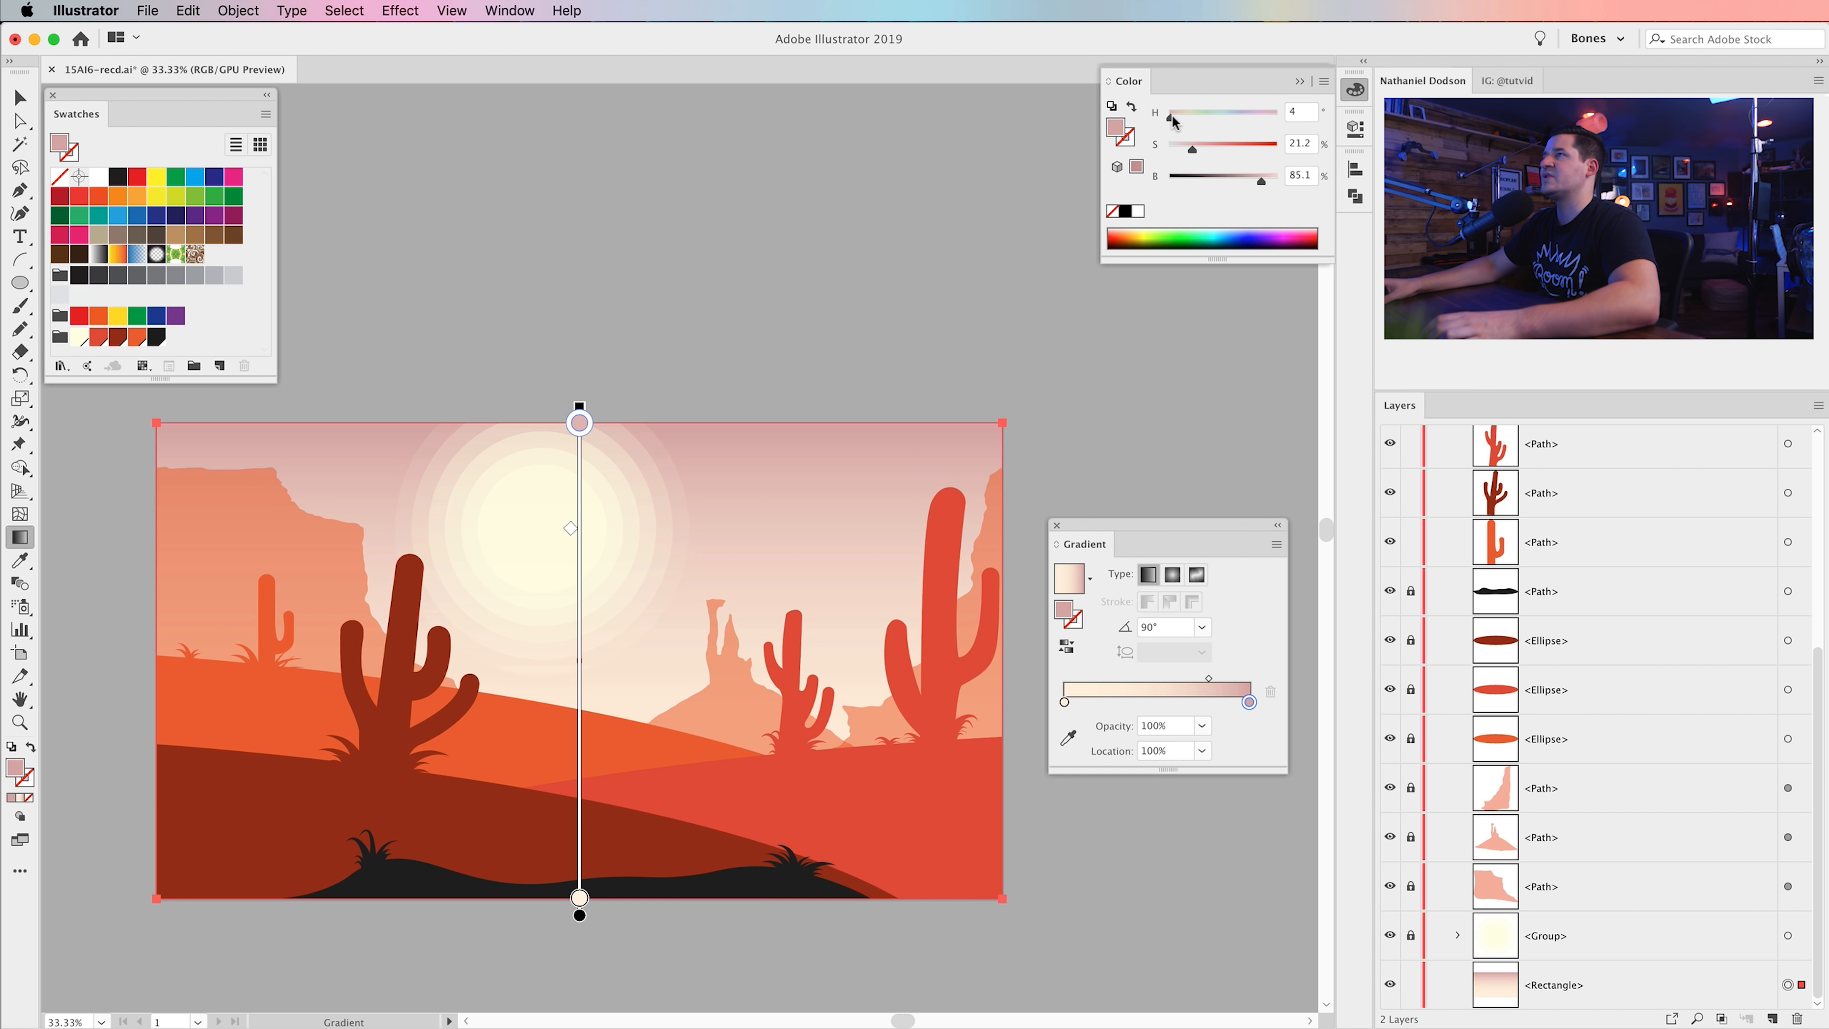
click(1175, 117)
drag(1175, 121, 1206, 144)
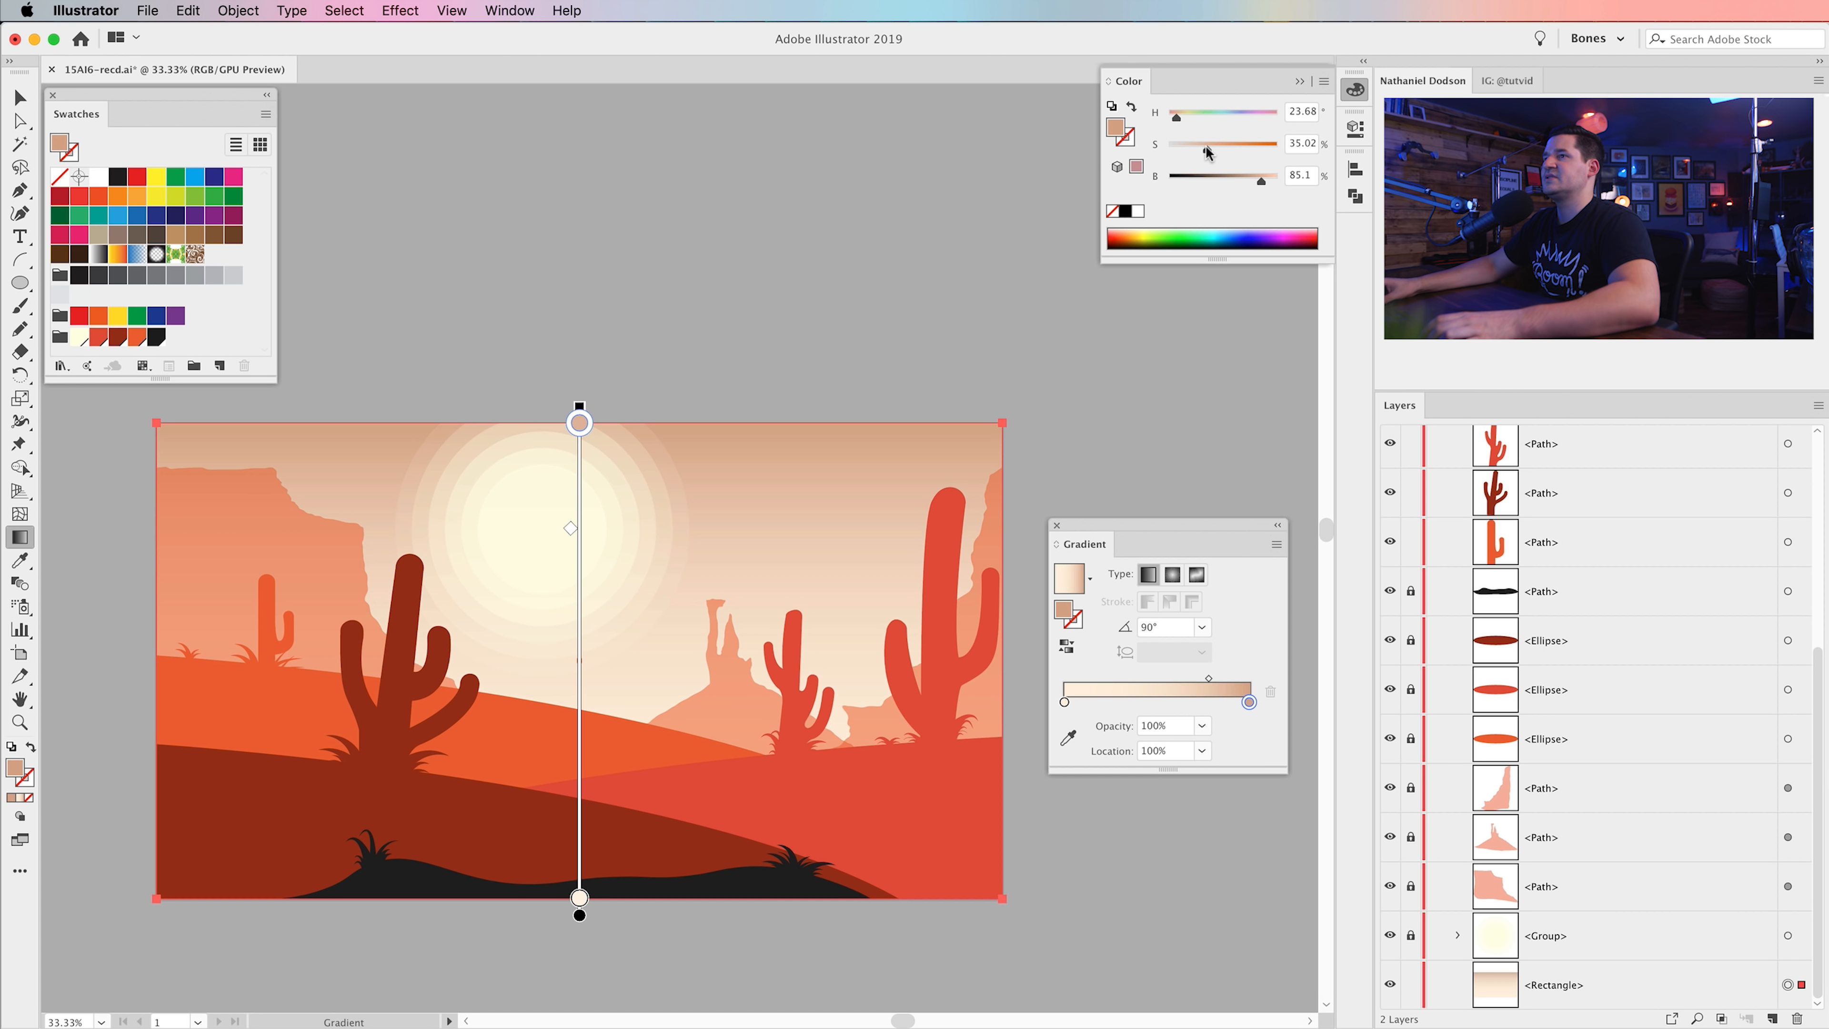
drag(1258, 180, 1254, 180)
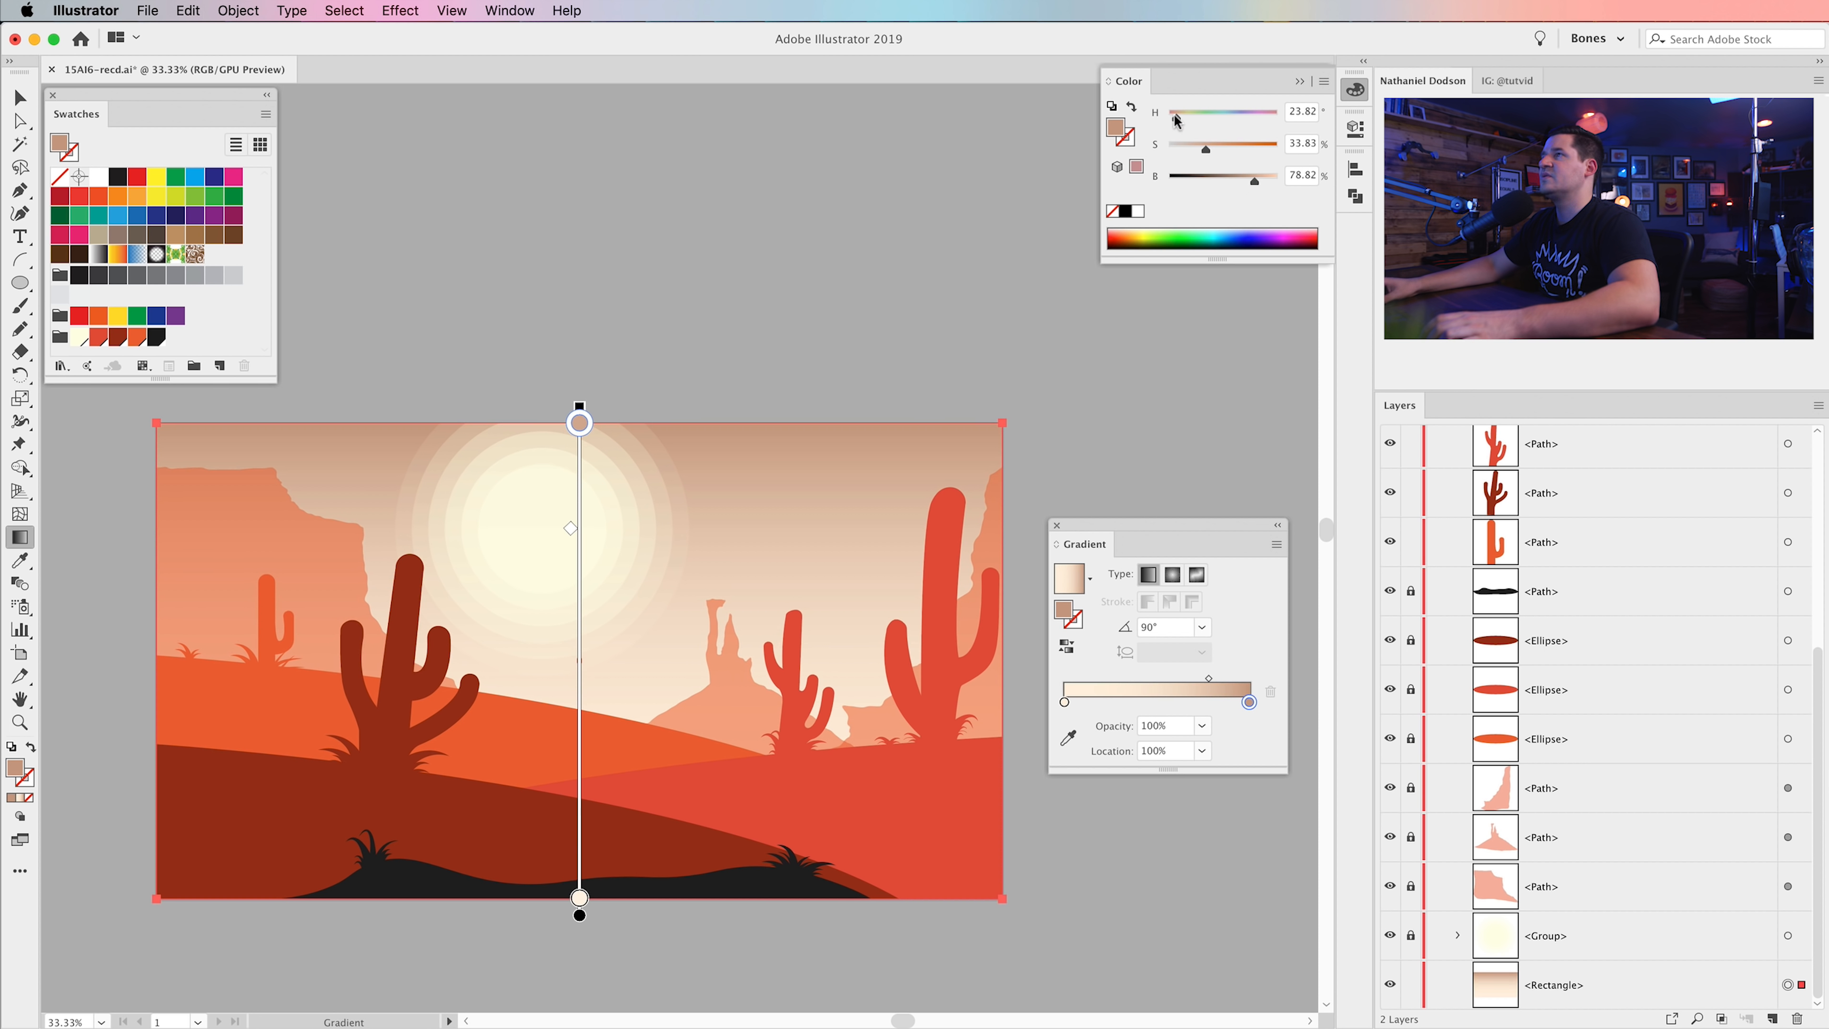
- Refine the sky gradient's top stop to a warmer orange tan with H 24.63°, S 43.78% and B 85.1%
drag(1178, 121, 1179, 121)
drag(1210, 145, 1221, 144)
click(1299, 176)
text(85.1)
key(Tab)
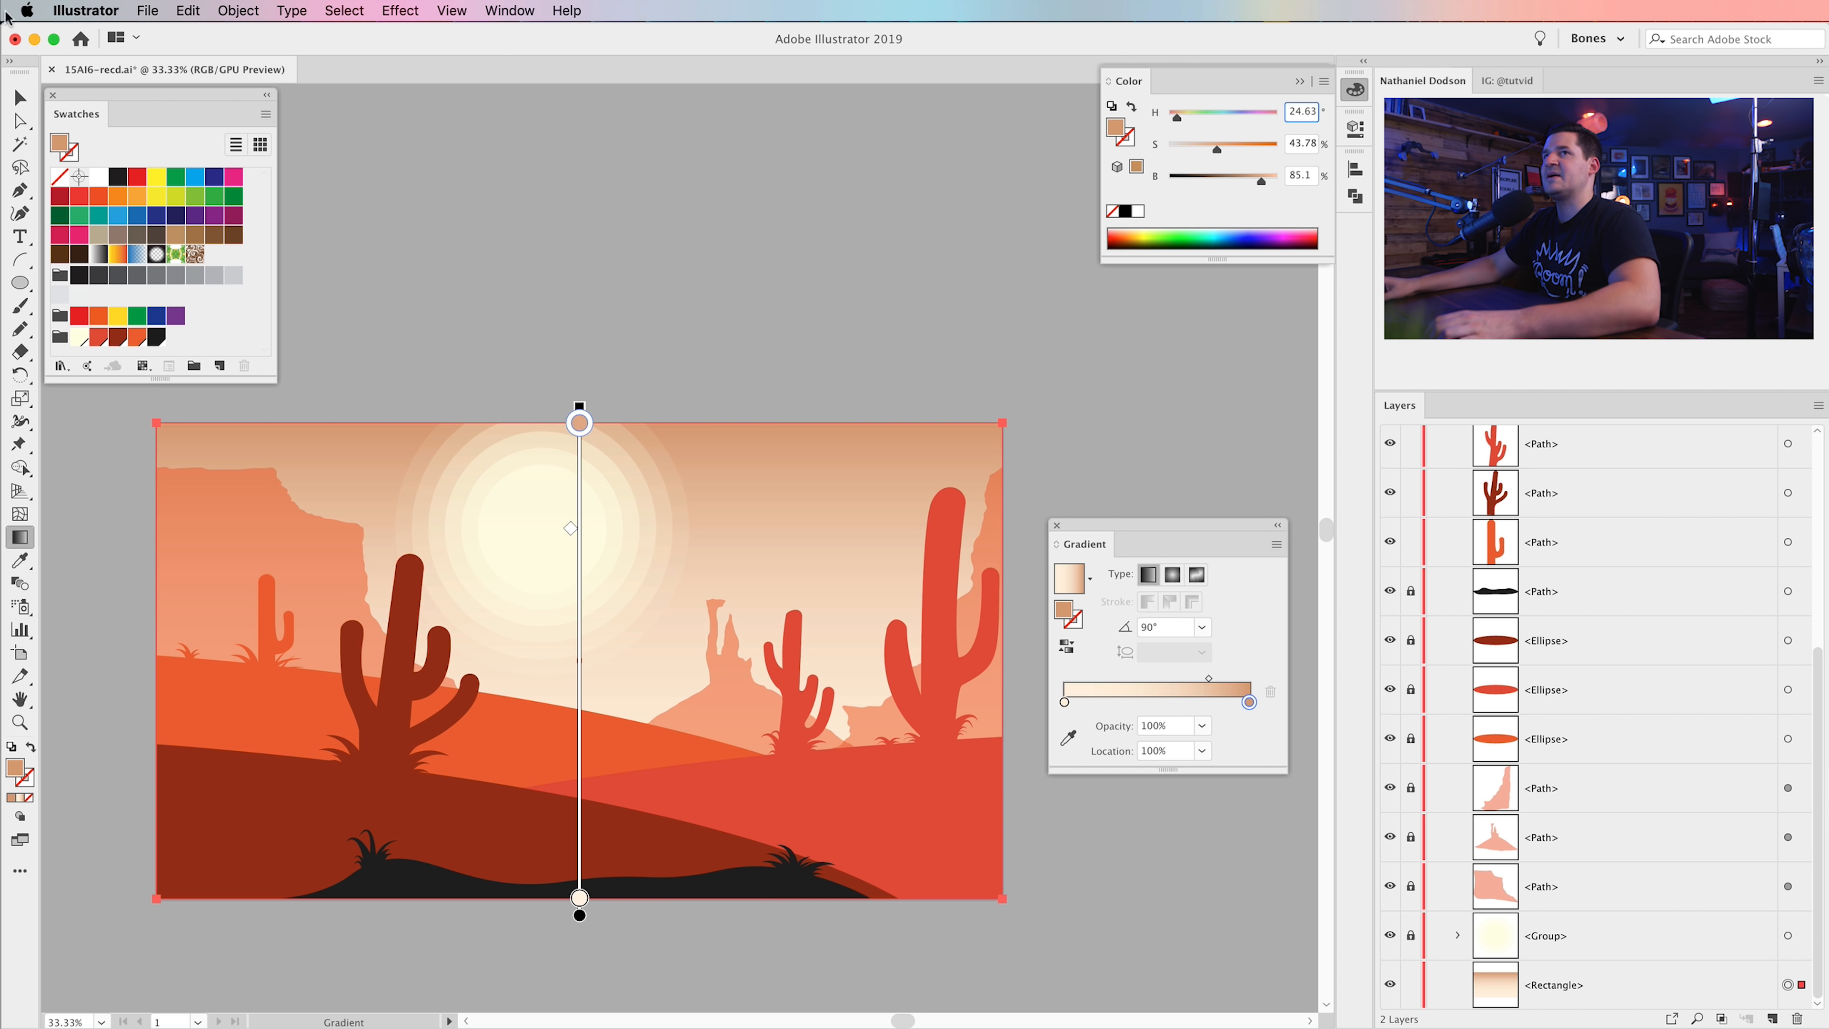
- Lock the sky rectangle and change the ringed sun group's fill to white
click(20, 96)
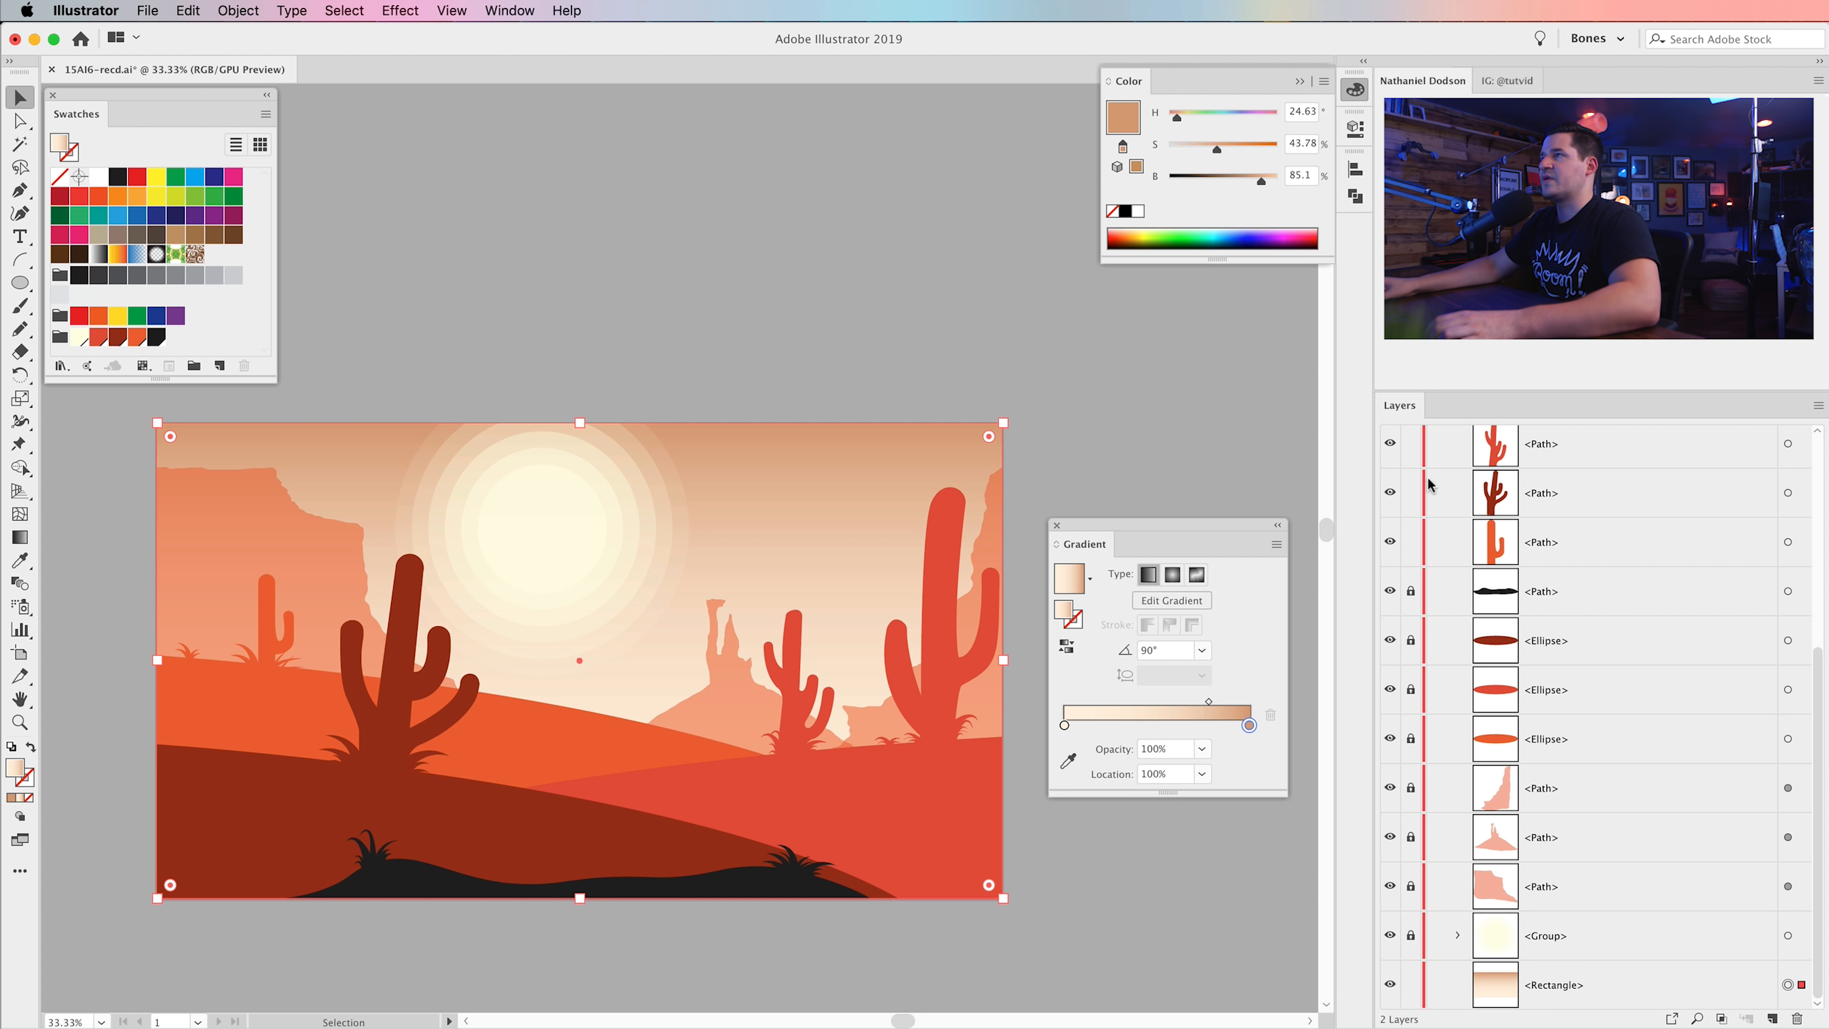
click(1411, 984)
click(551, 520)
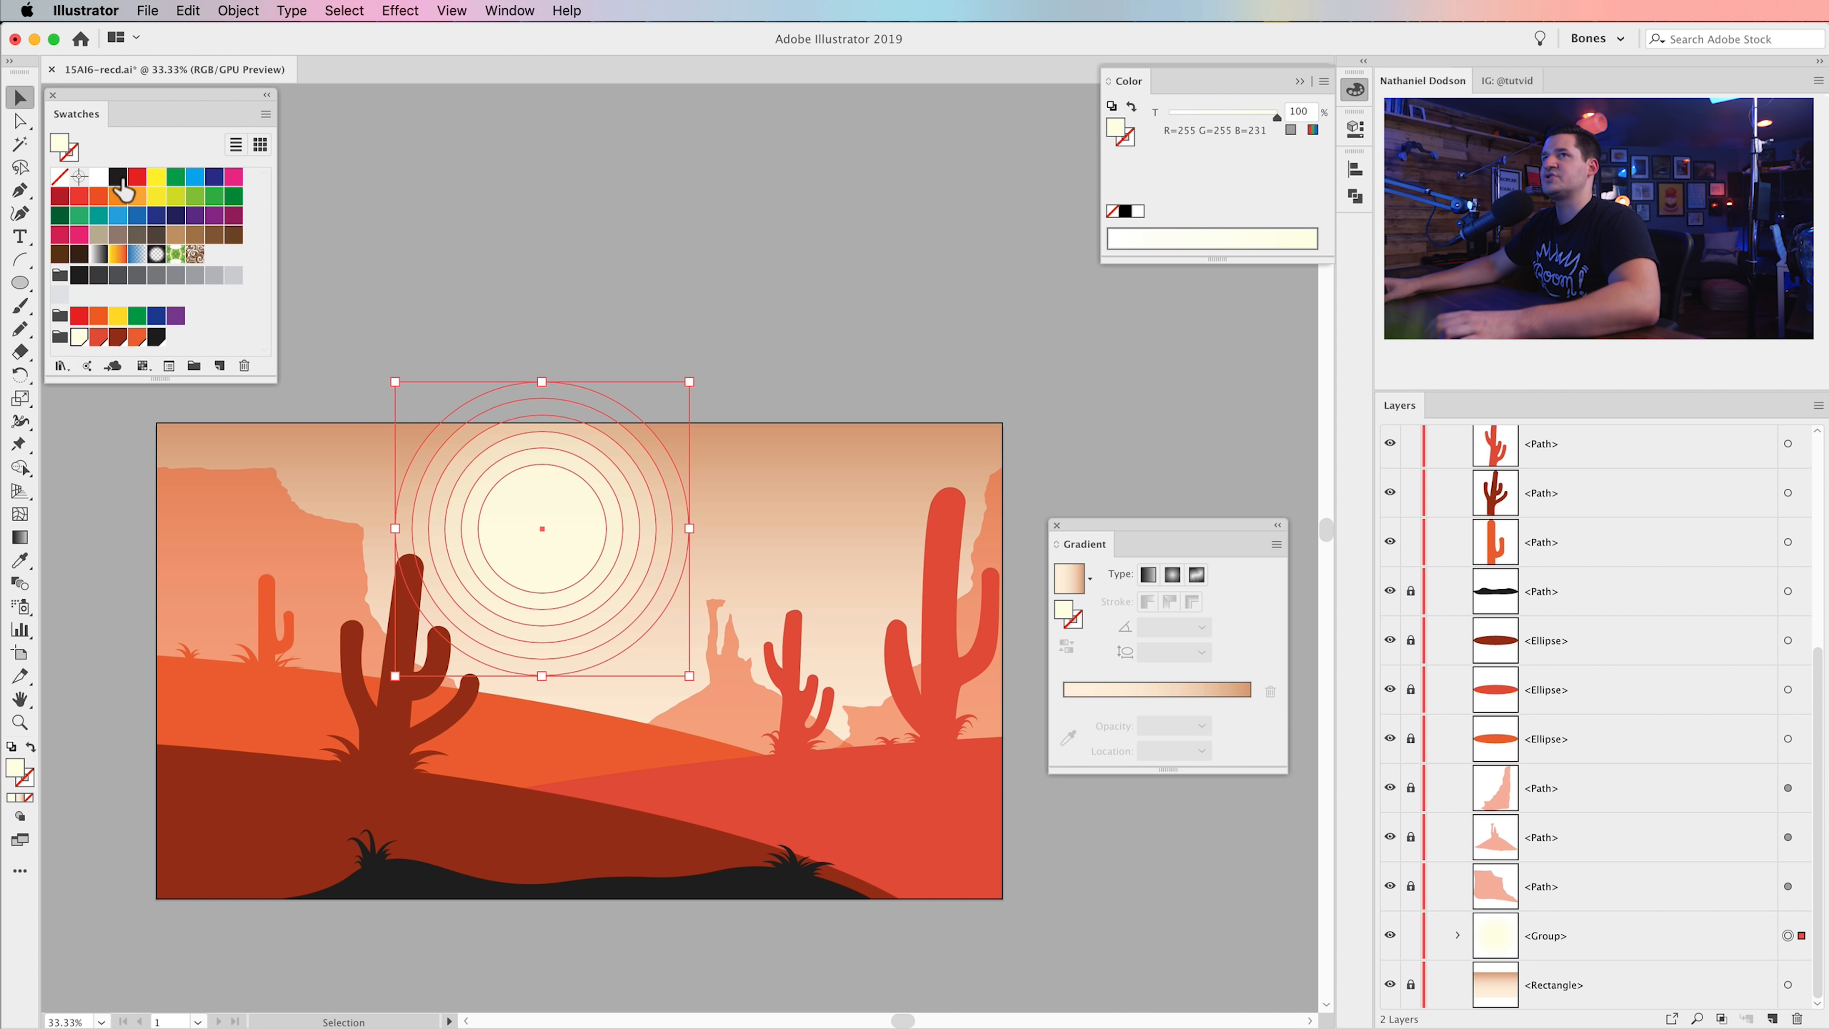
click(99, 177)
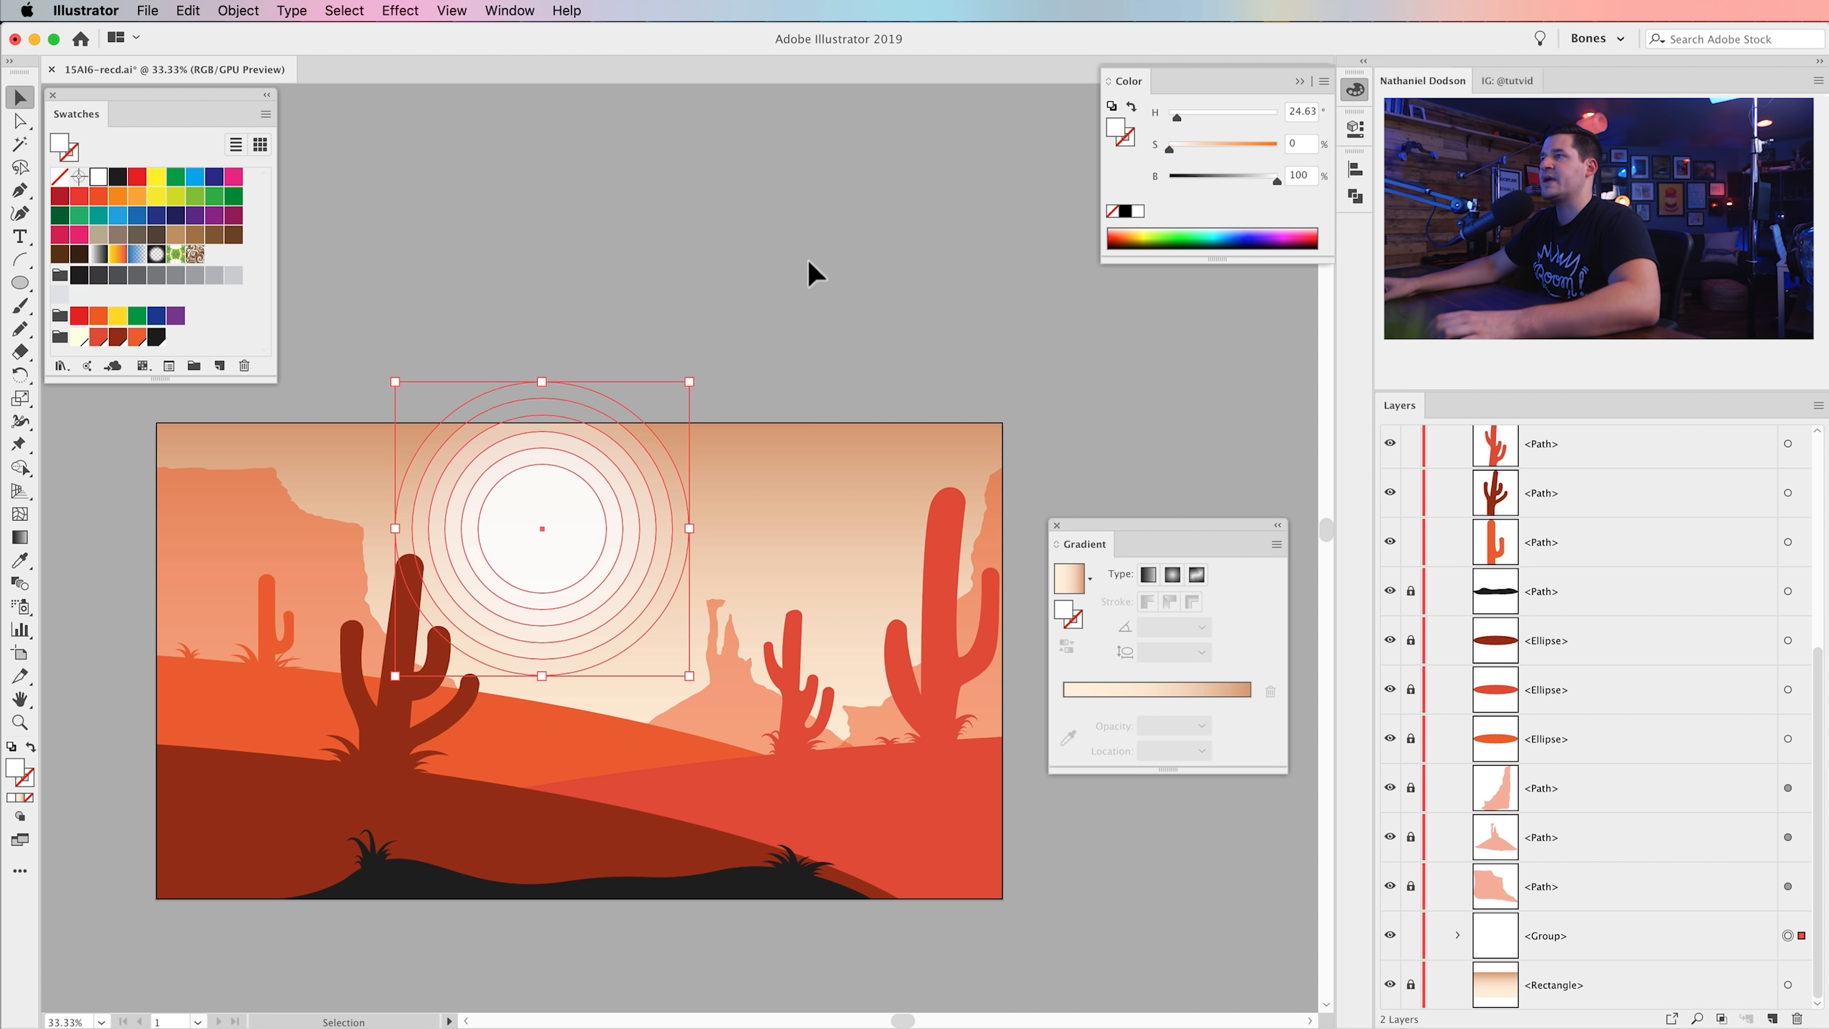
- Deselect and lock the group of sun circles, and show the Sketch layer
click(963, 318)
click(549, 555)
click(769, 357)
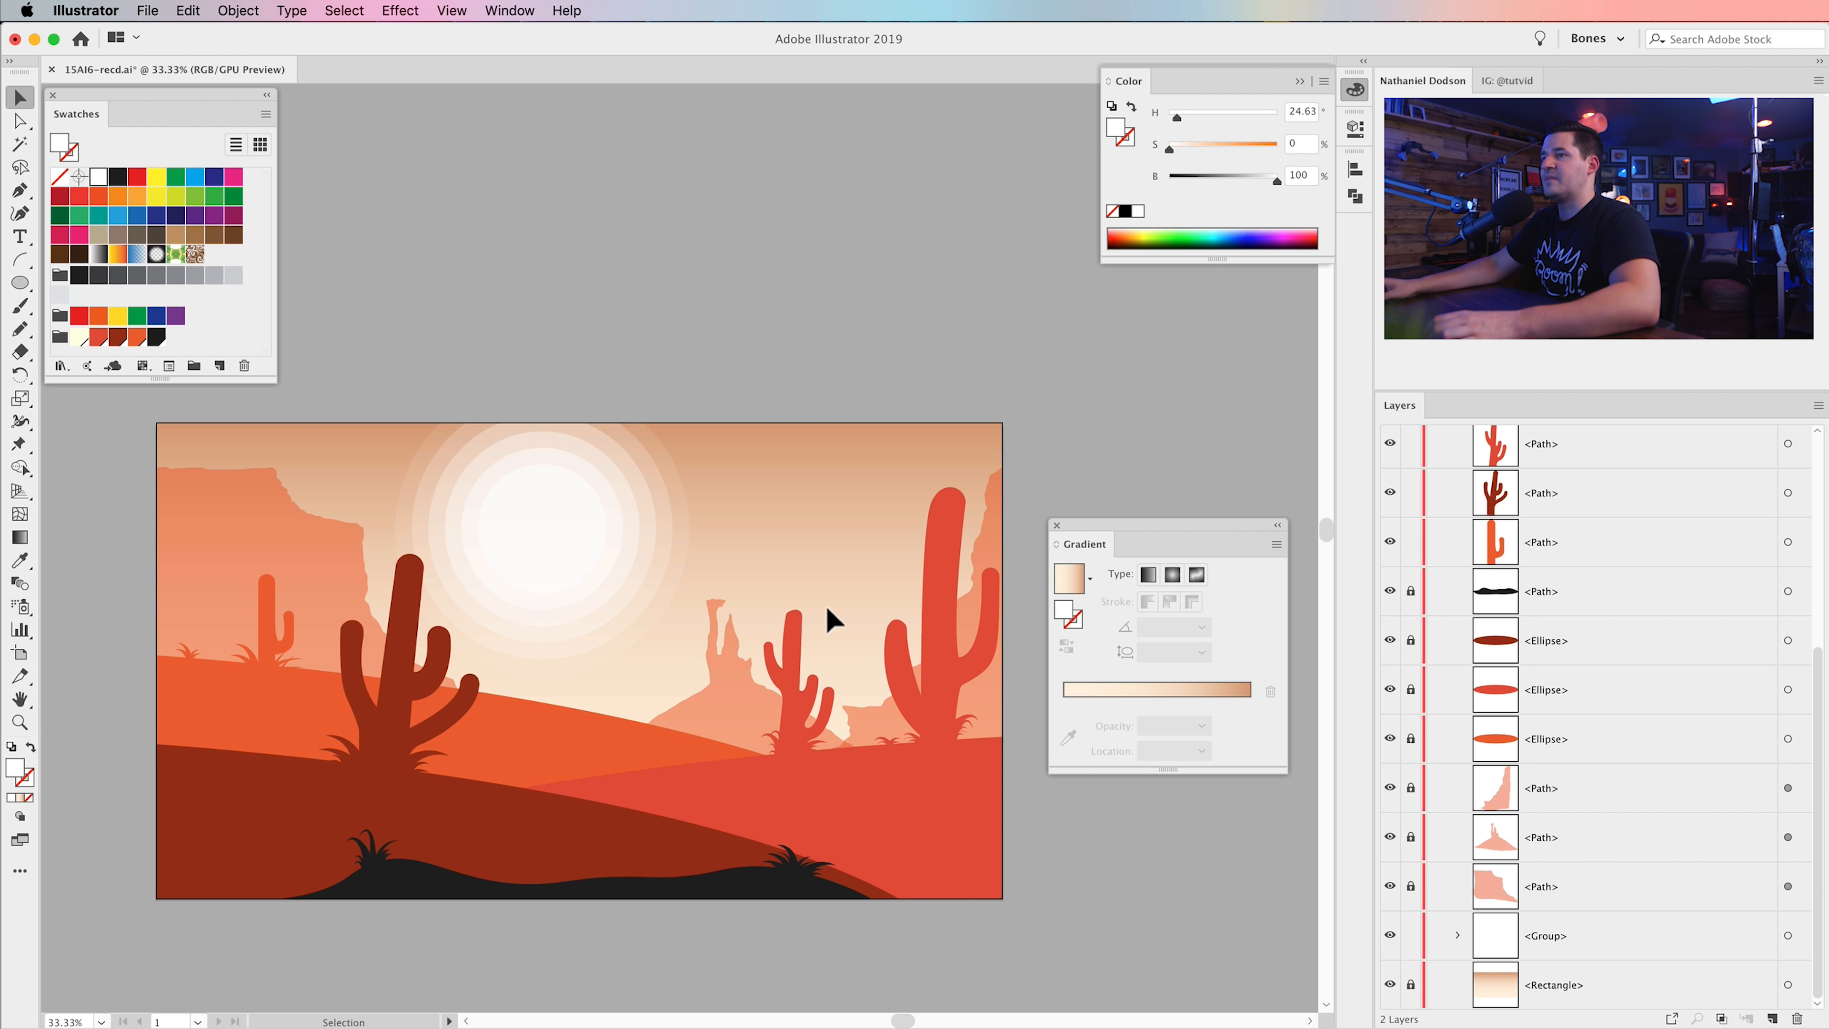
click(1411, 935)
scroll(1505, 840, up, 5)
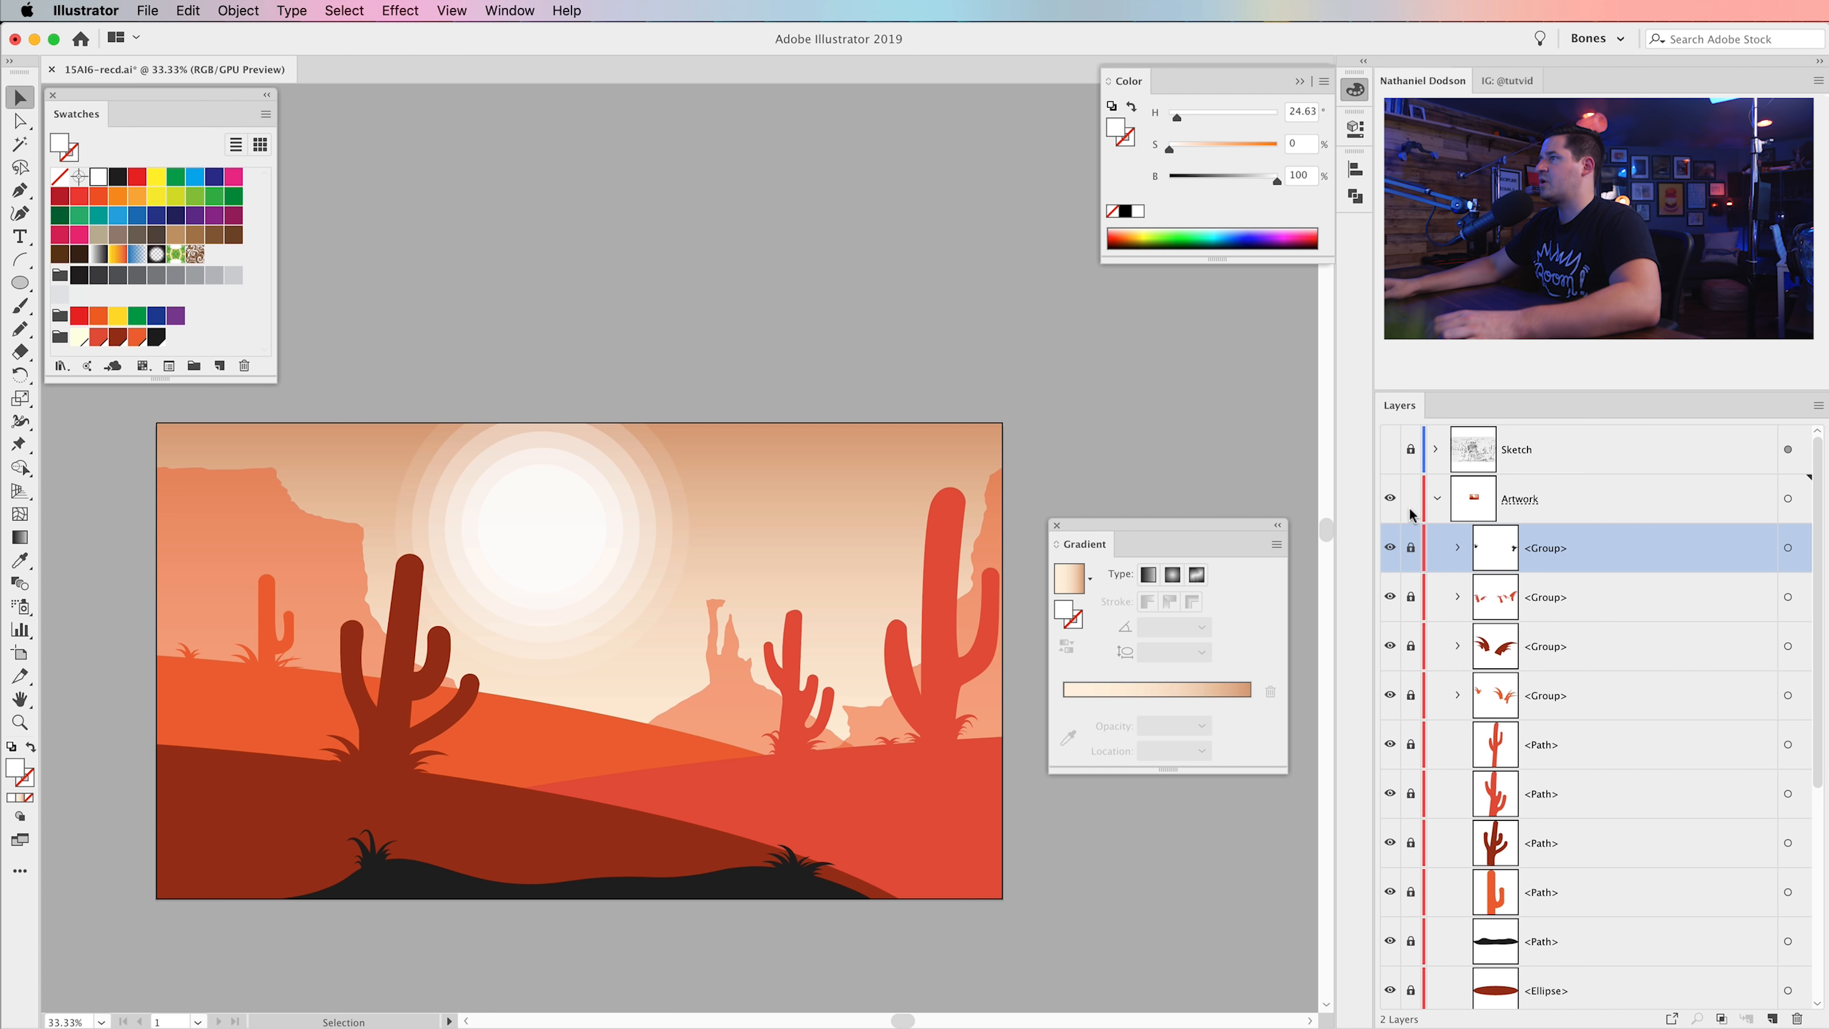
click(1390, 449)
- Build a flat cloud over the sketched one above the mesa from four overlapping white rounded rectangles
key(z)
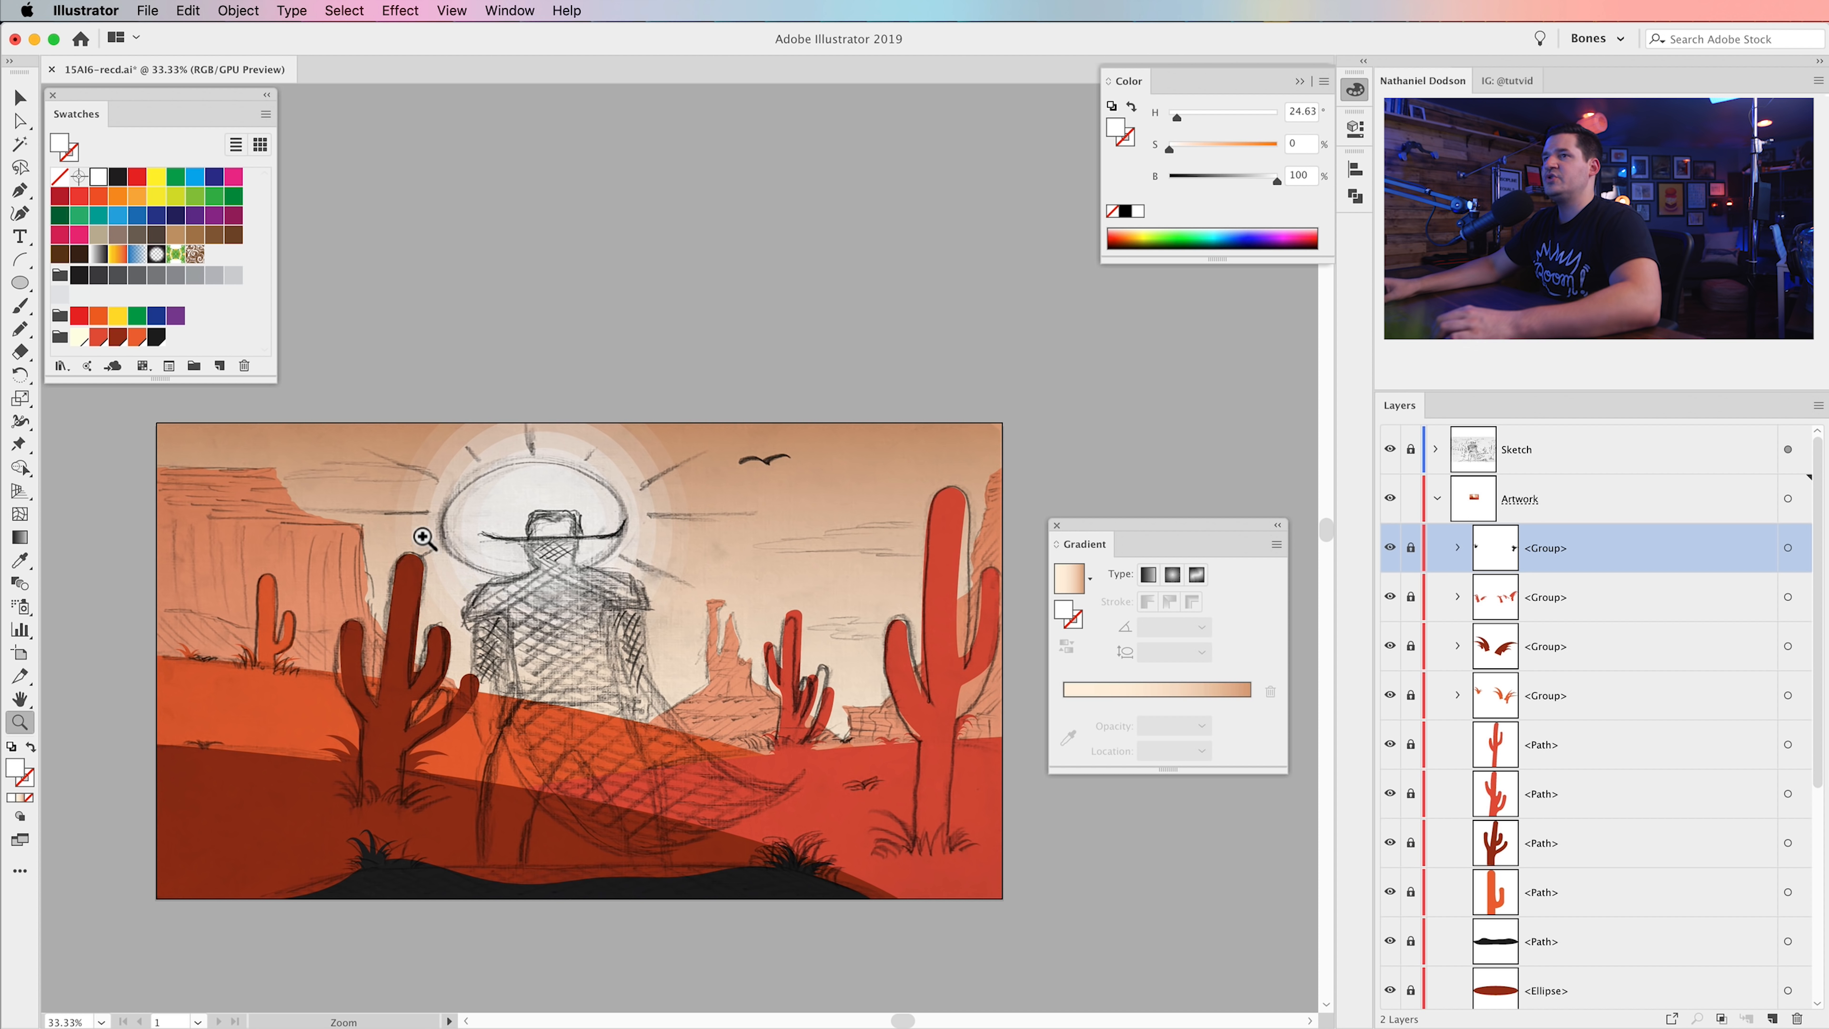
click(416, 530)
click(394, 472)
click(662, 632)
click(762, 540)
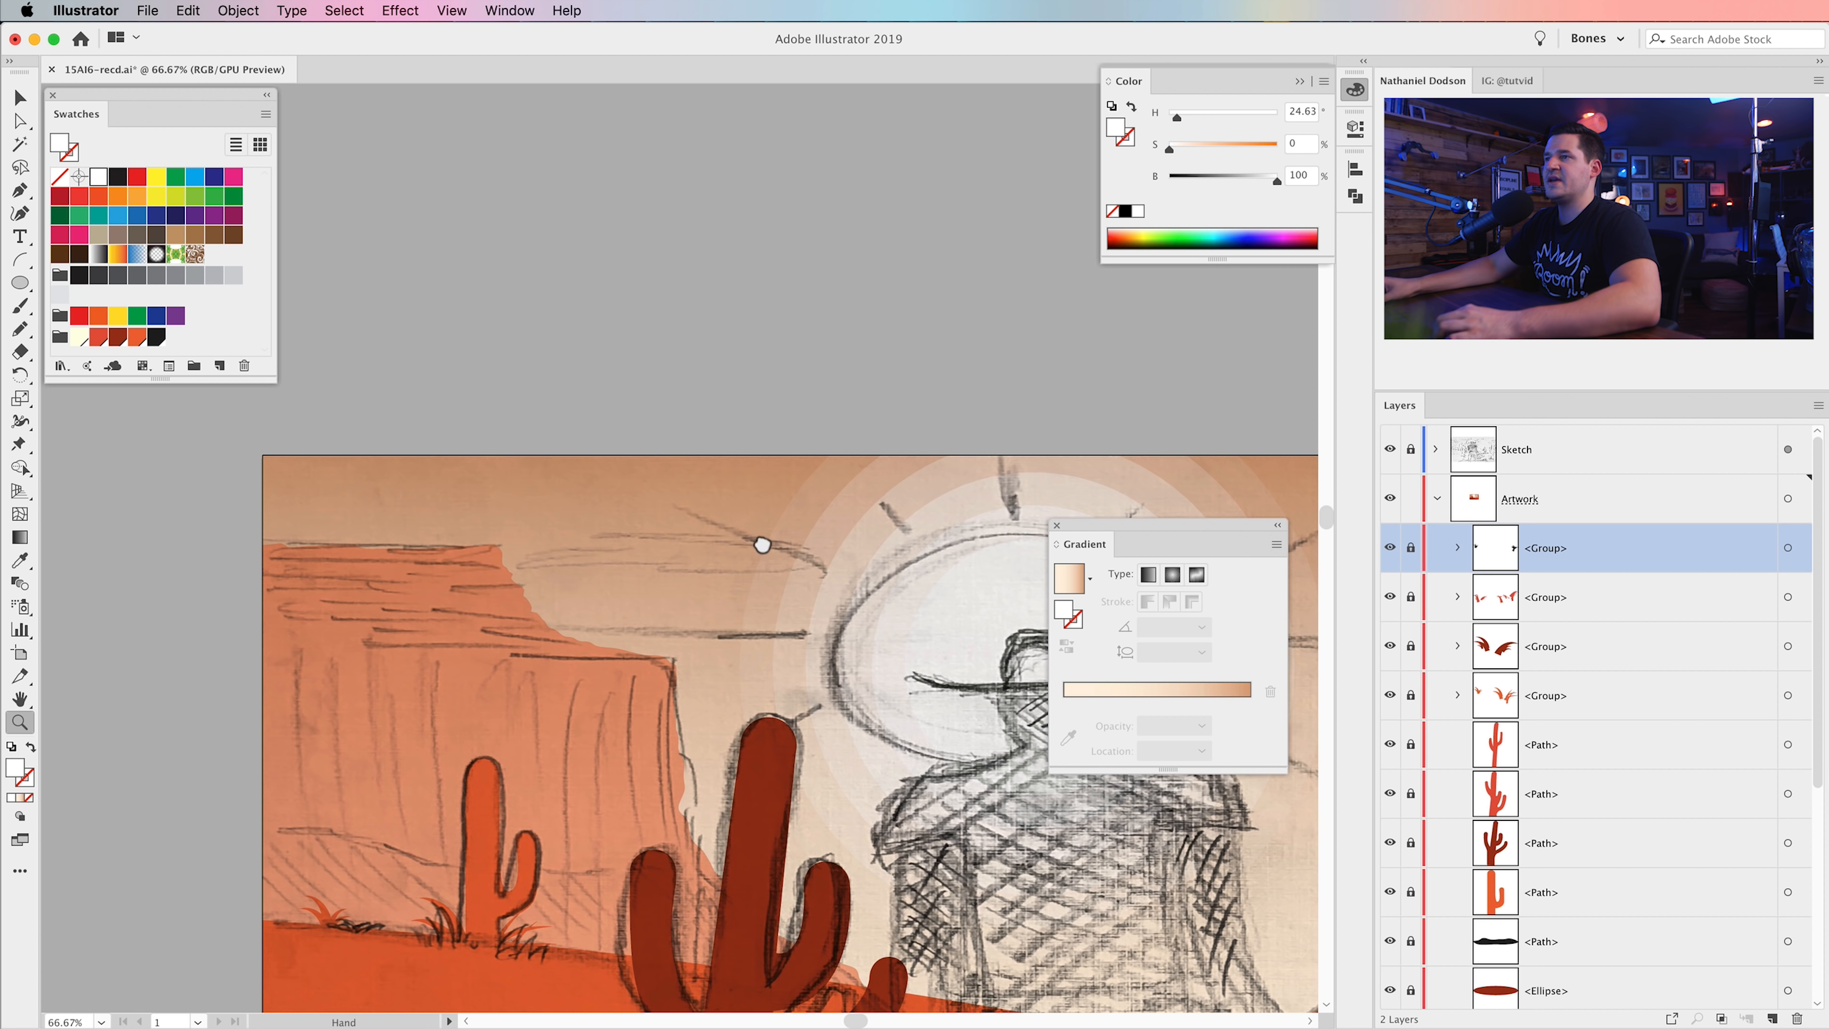
click(20, 282)
click(130, 302)
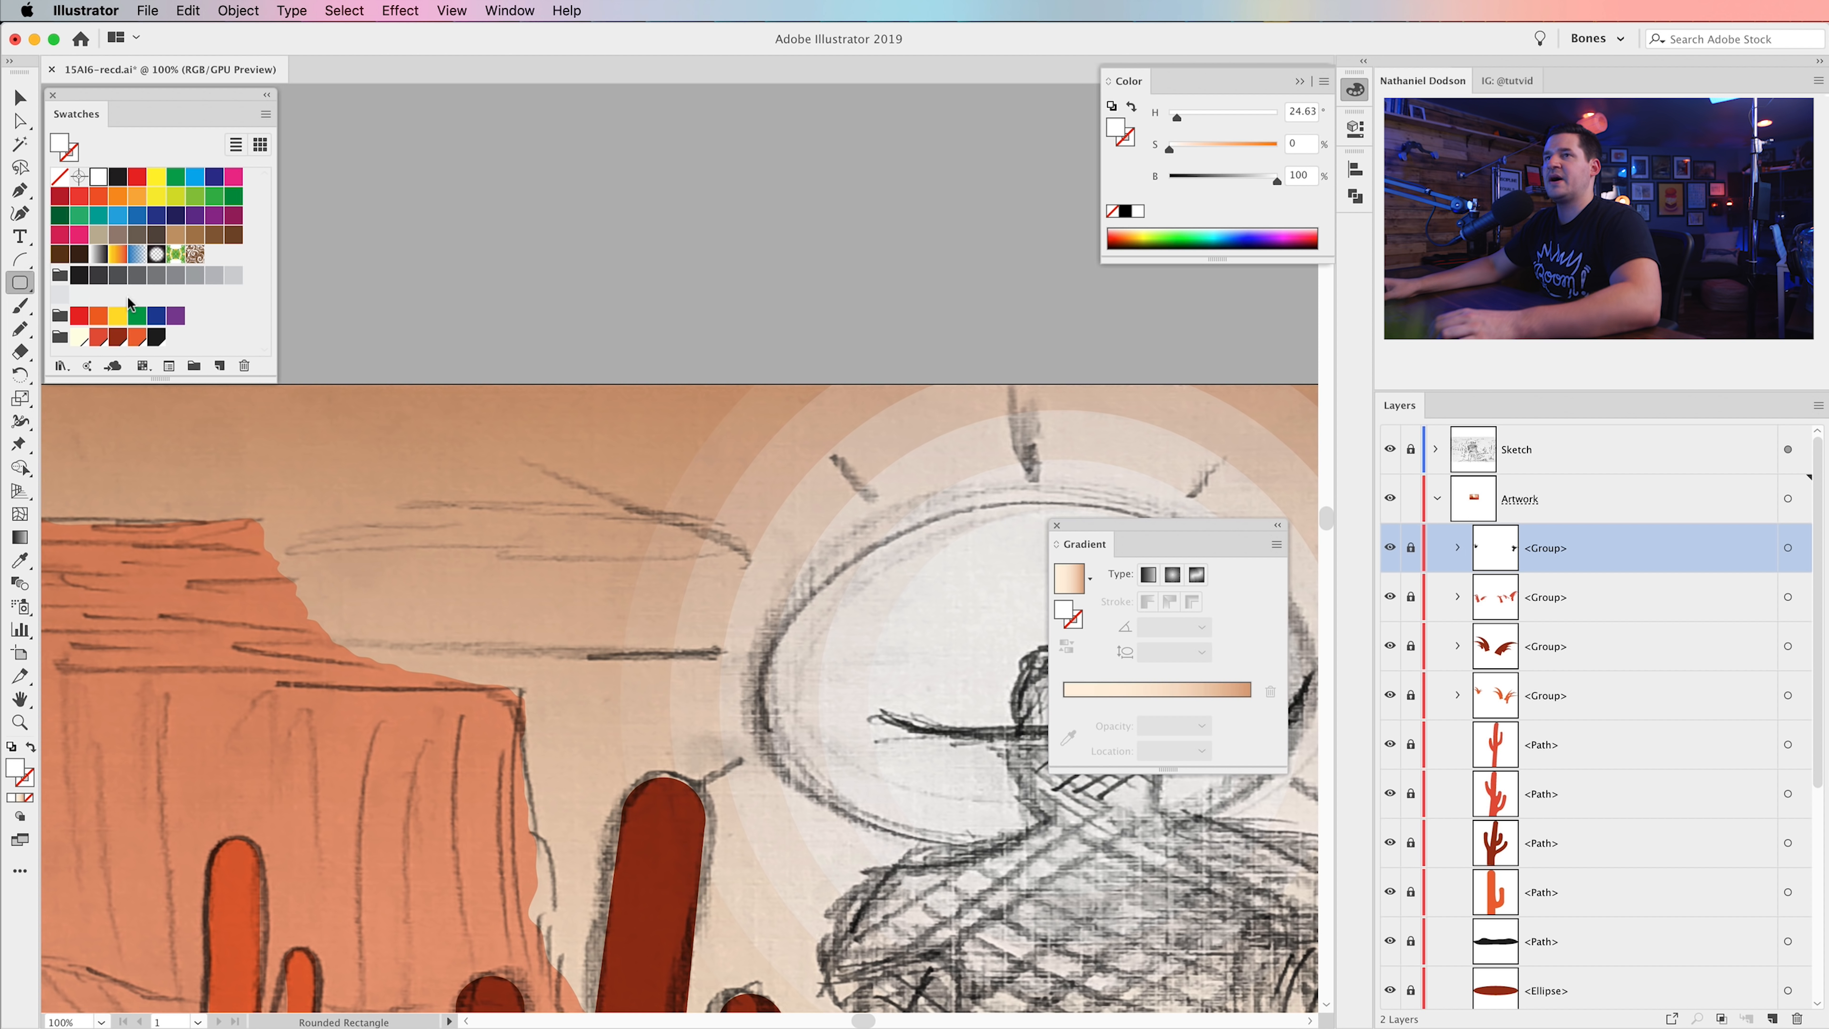
drag(316, 513, 819, 567)
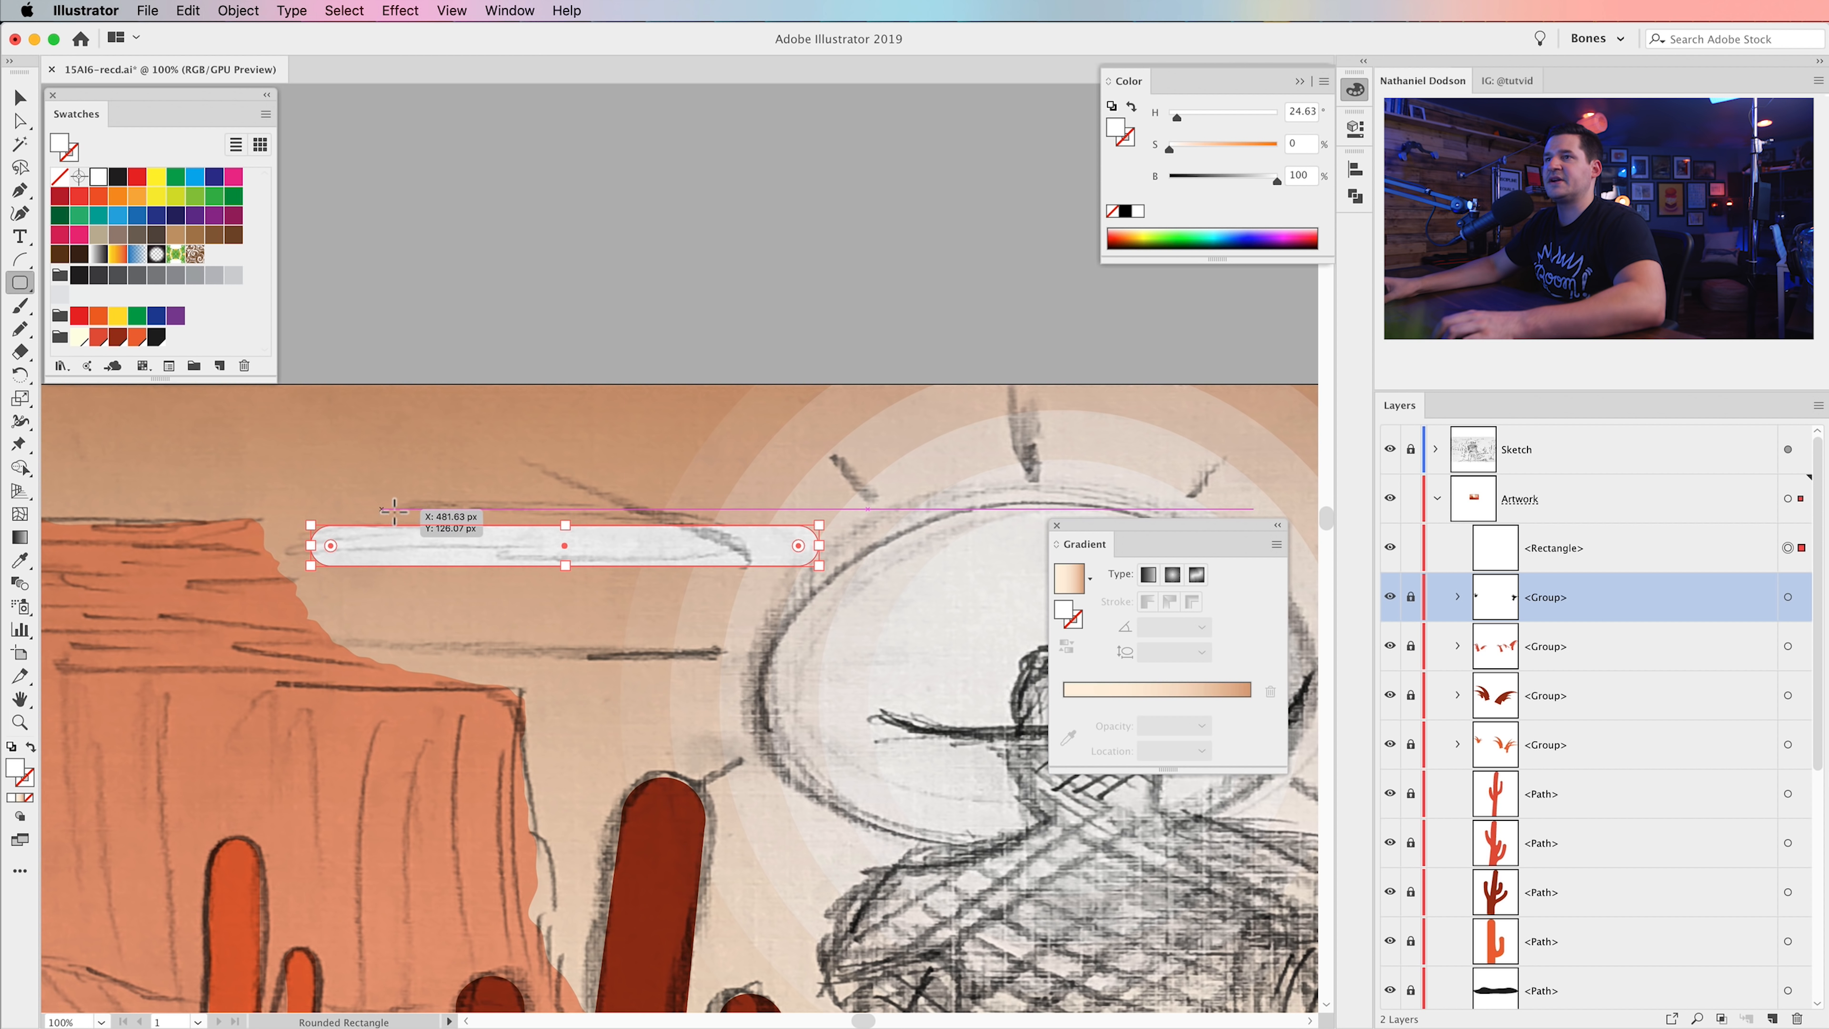
drag(389, 504, 727, 531)
drag(515, 487, 707, 520)
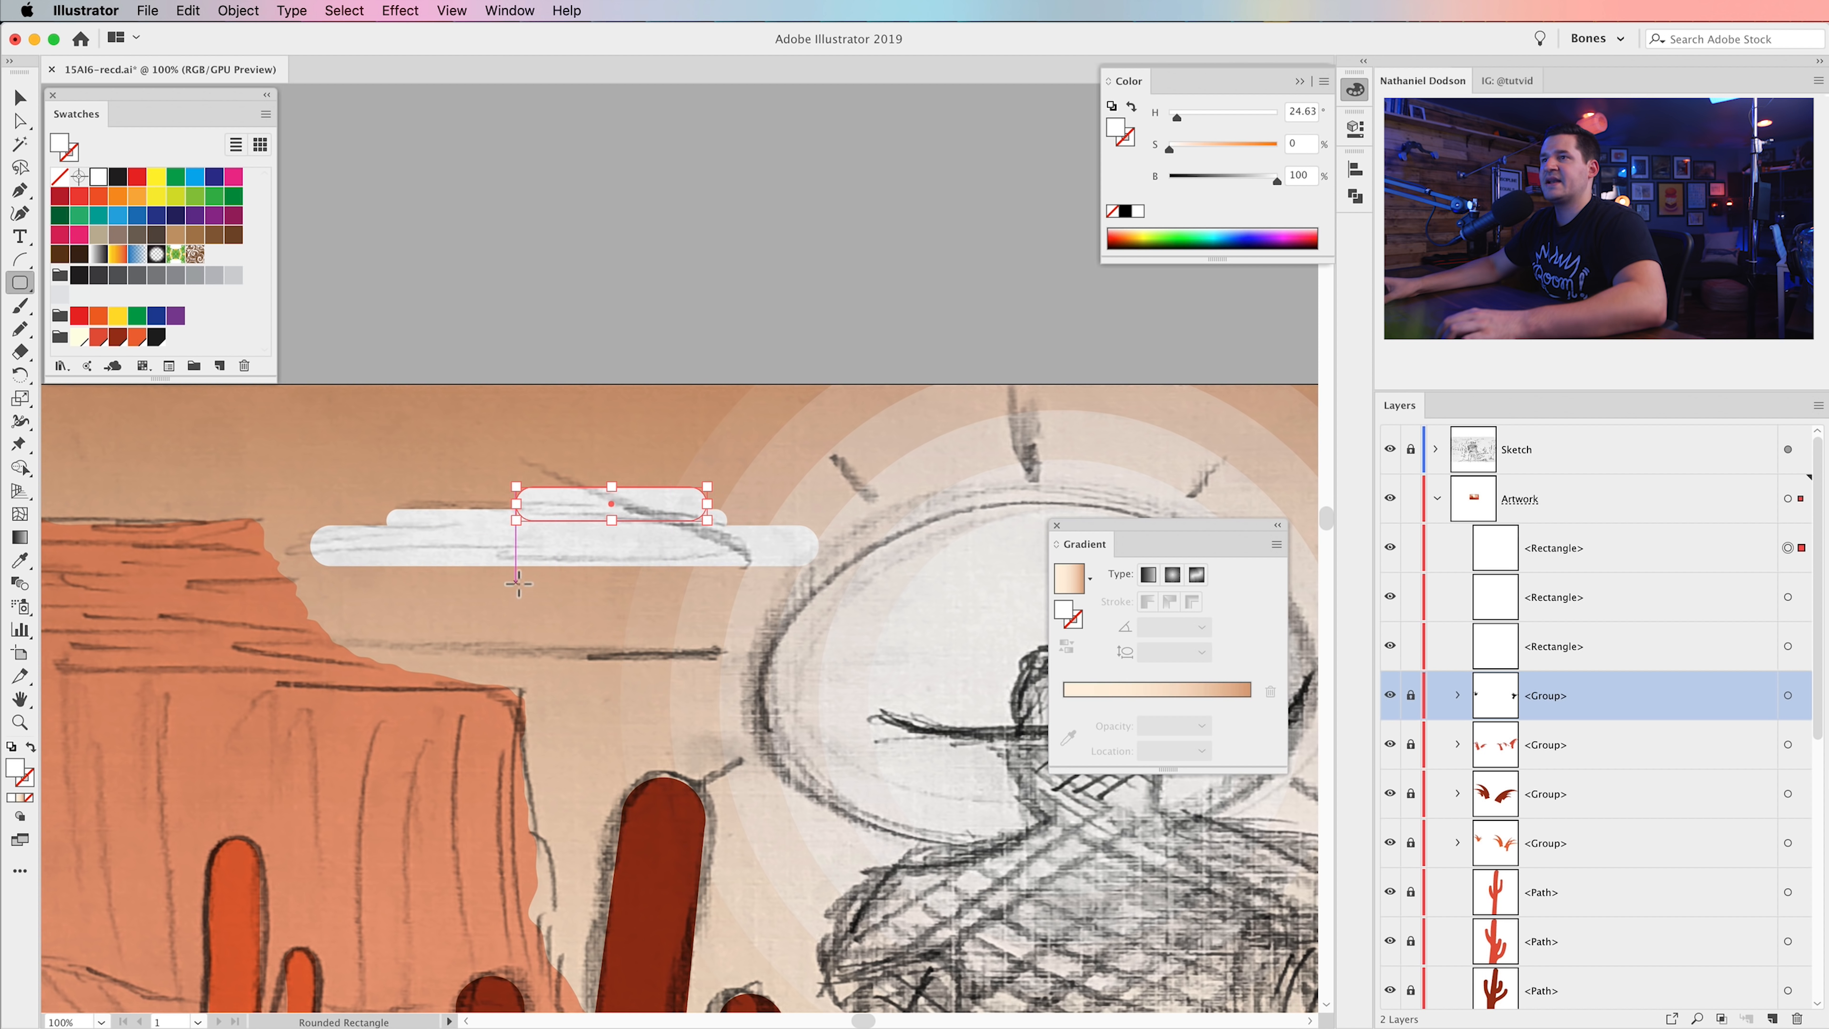
drag(512, 556, 925, 585)
- Build a second cloud from five overlapping white rounded rectangles across the upper part of the tallest cactus
drag(685, 634, 163, 626)
drag(572, 710, 3, 523)
drag(522, 577, 63, 580)
drag(176, 521, 797, 557)
drag(318, 540, 738, 581)
drag(505, 573, 764, 603)
drag(406, 507, 778, 531)
drag(504, 489, 769, 519)
- Group the rounded rectangles of the cloud by the tall cactus, and those of the cloud above the mesa, as separate groups
key(v)
drag(430, 431, 616, 629)
key(super+g)
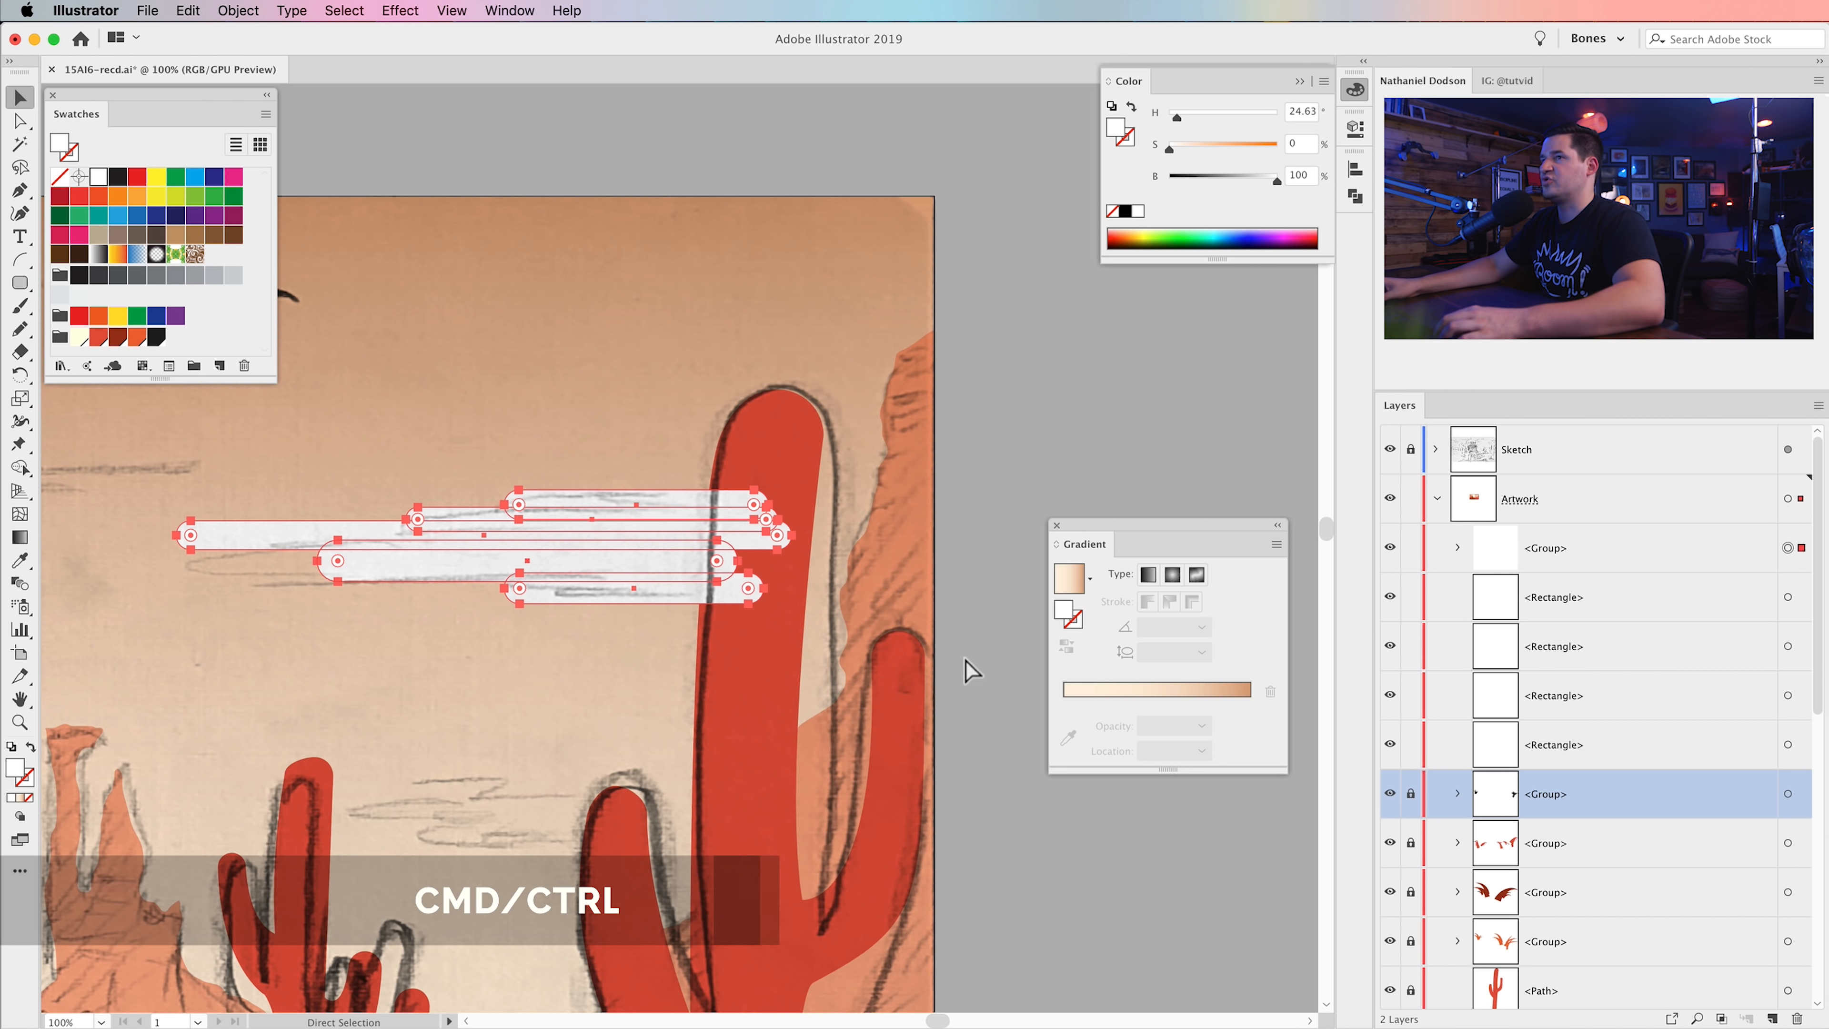
drag(443, 640, 959, 626)
drag(515, 601, 1425, 590)
drag(940, 557, 970, 665)
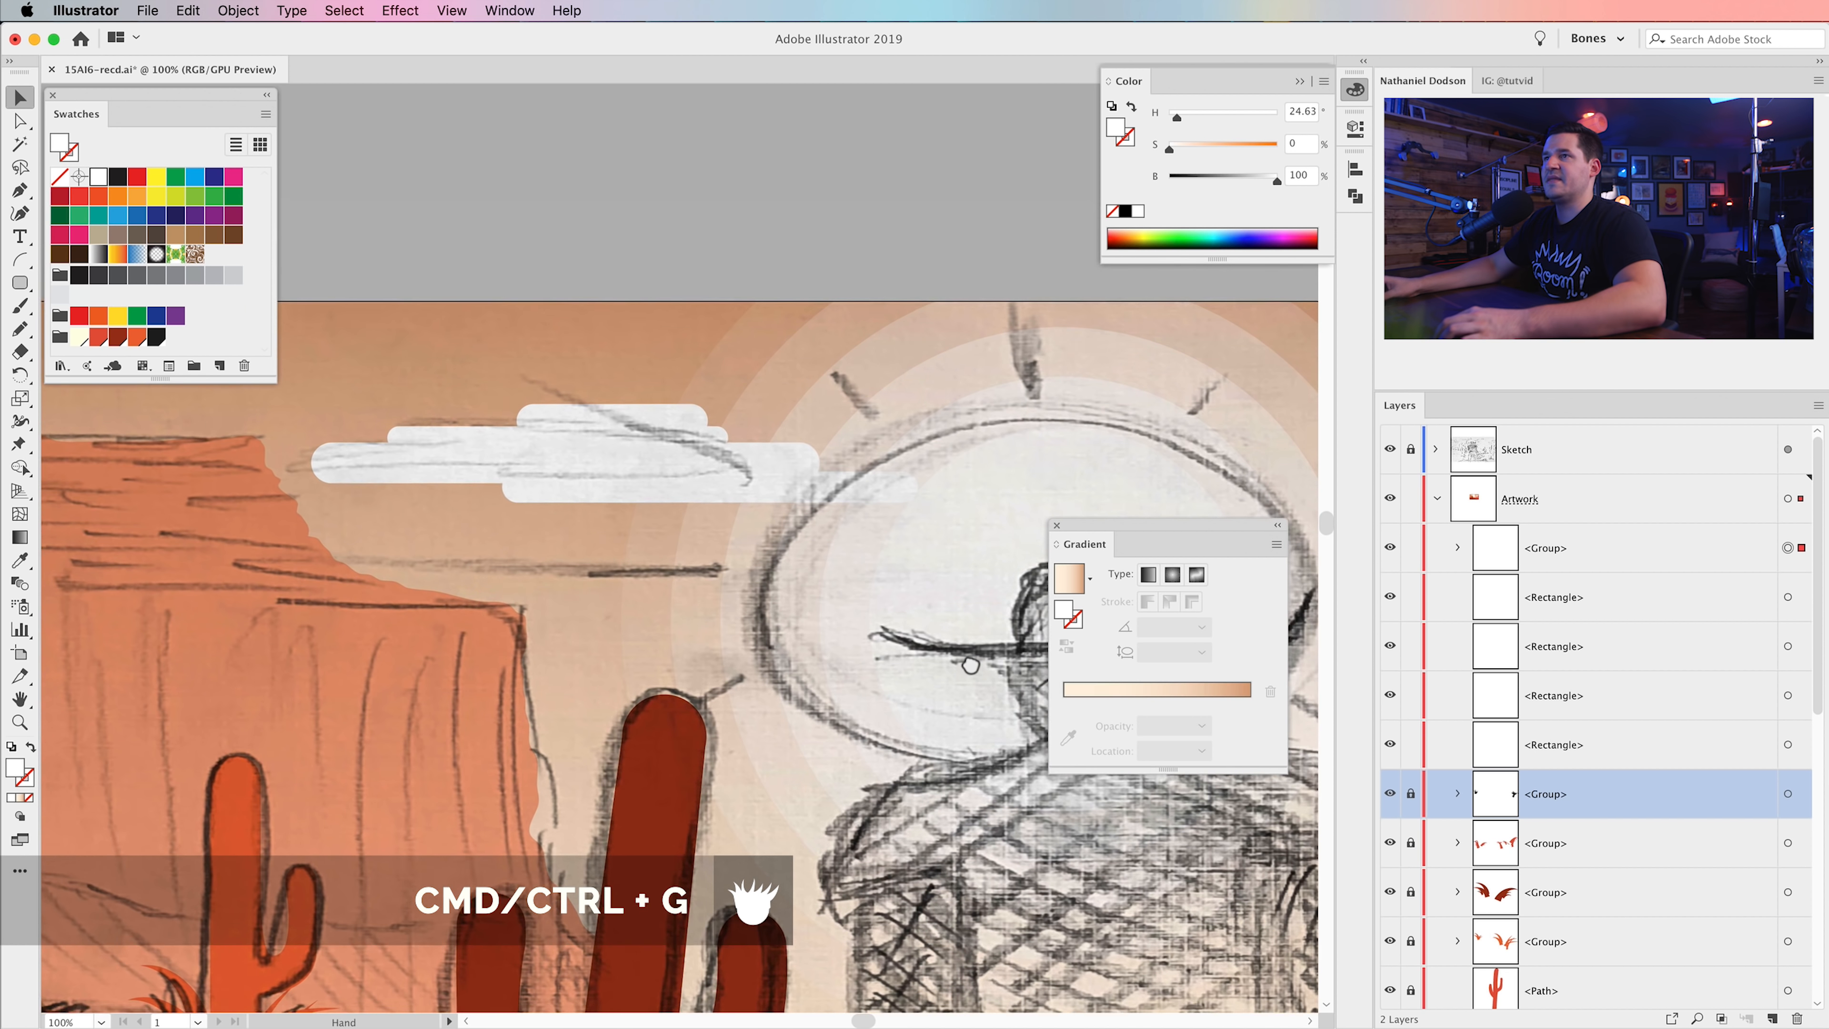
drag(489, 376, 636, 531)
key(super+g)
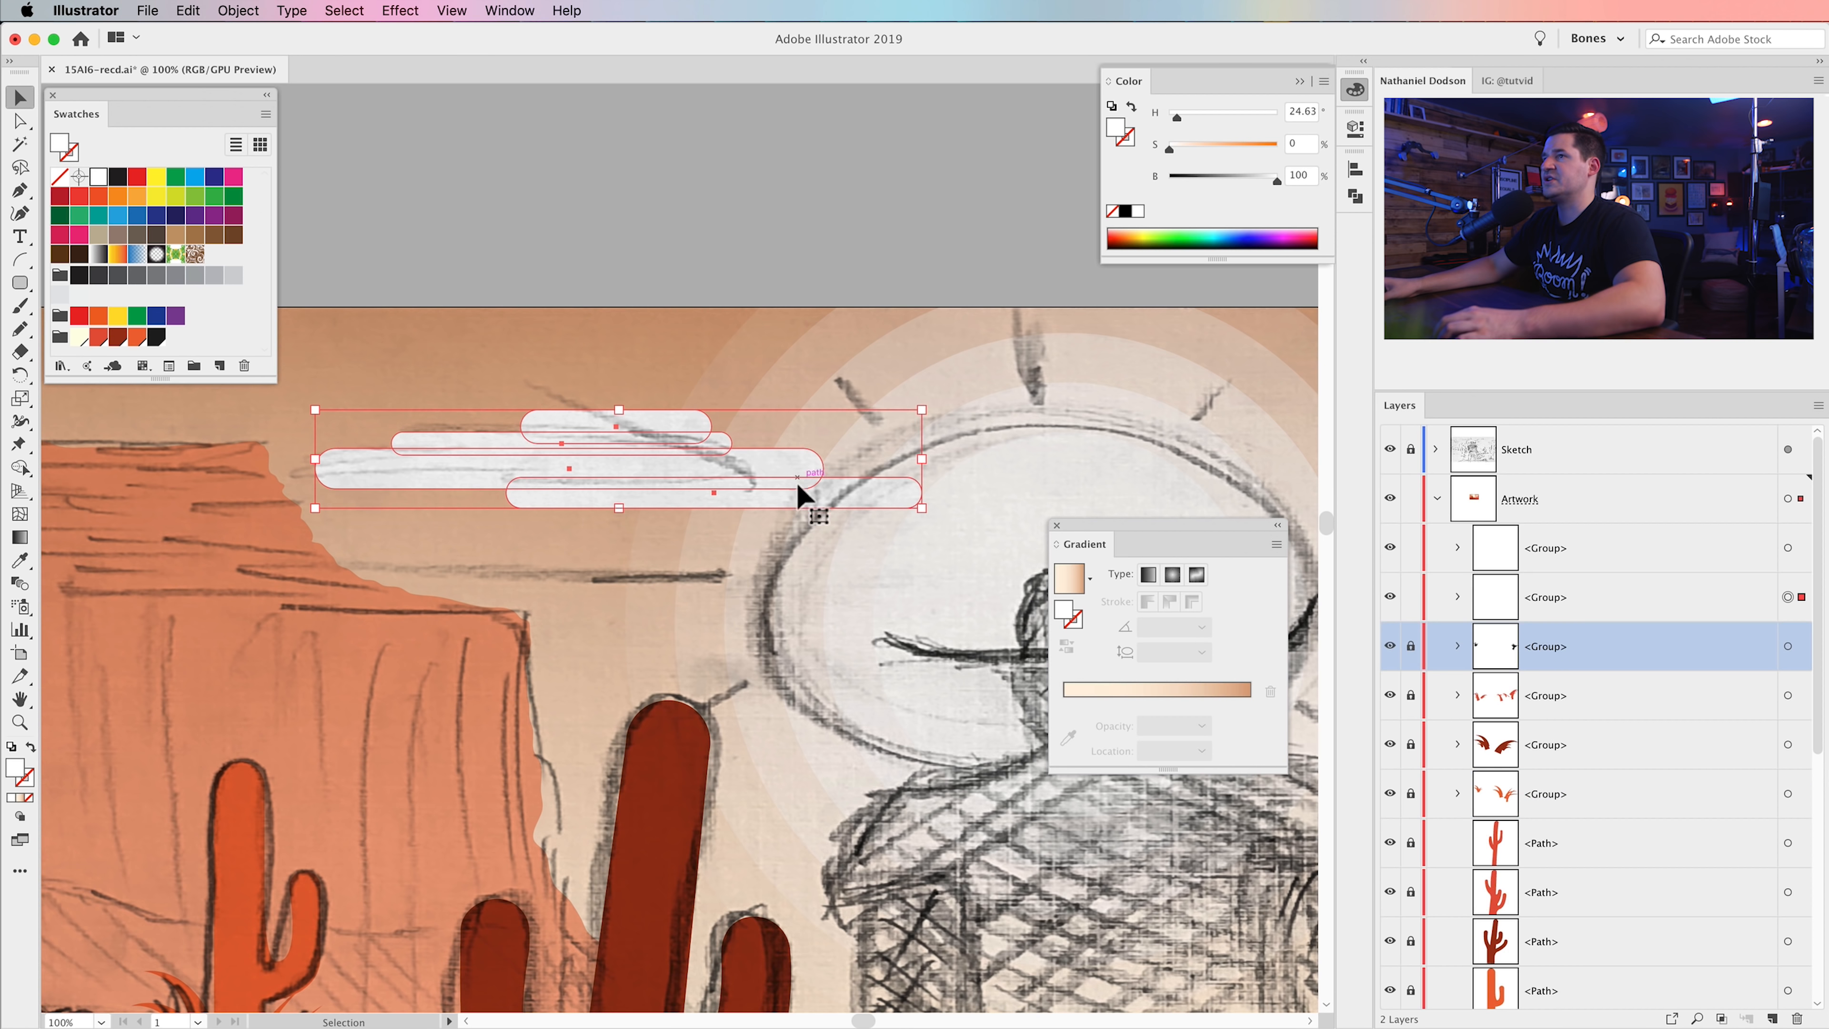
- Build a smaller third cloud from thin white rounded rectangles over the sketch between the two red cacti
drag(959, 702, 80, 336)
drag(1030, 513, 401, 520)
click(20, 283)
mouse_move(493, 504)
mouse_down()
mouse_move(749, 529)
mouse_move(680, 518)
mouse_up()
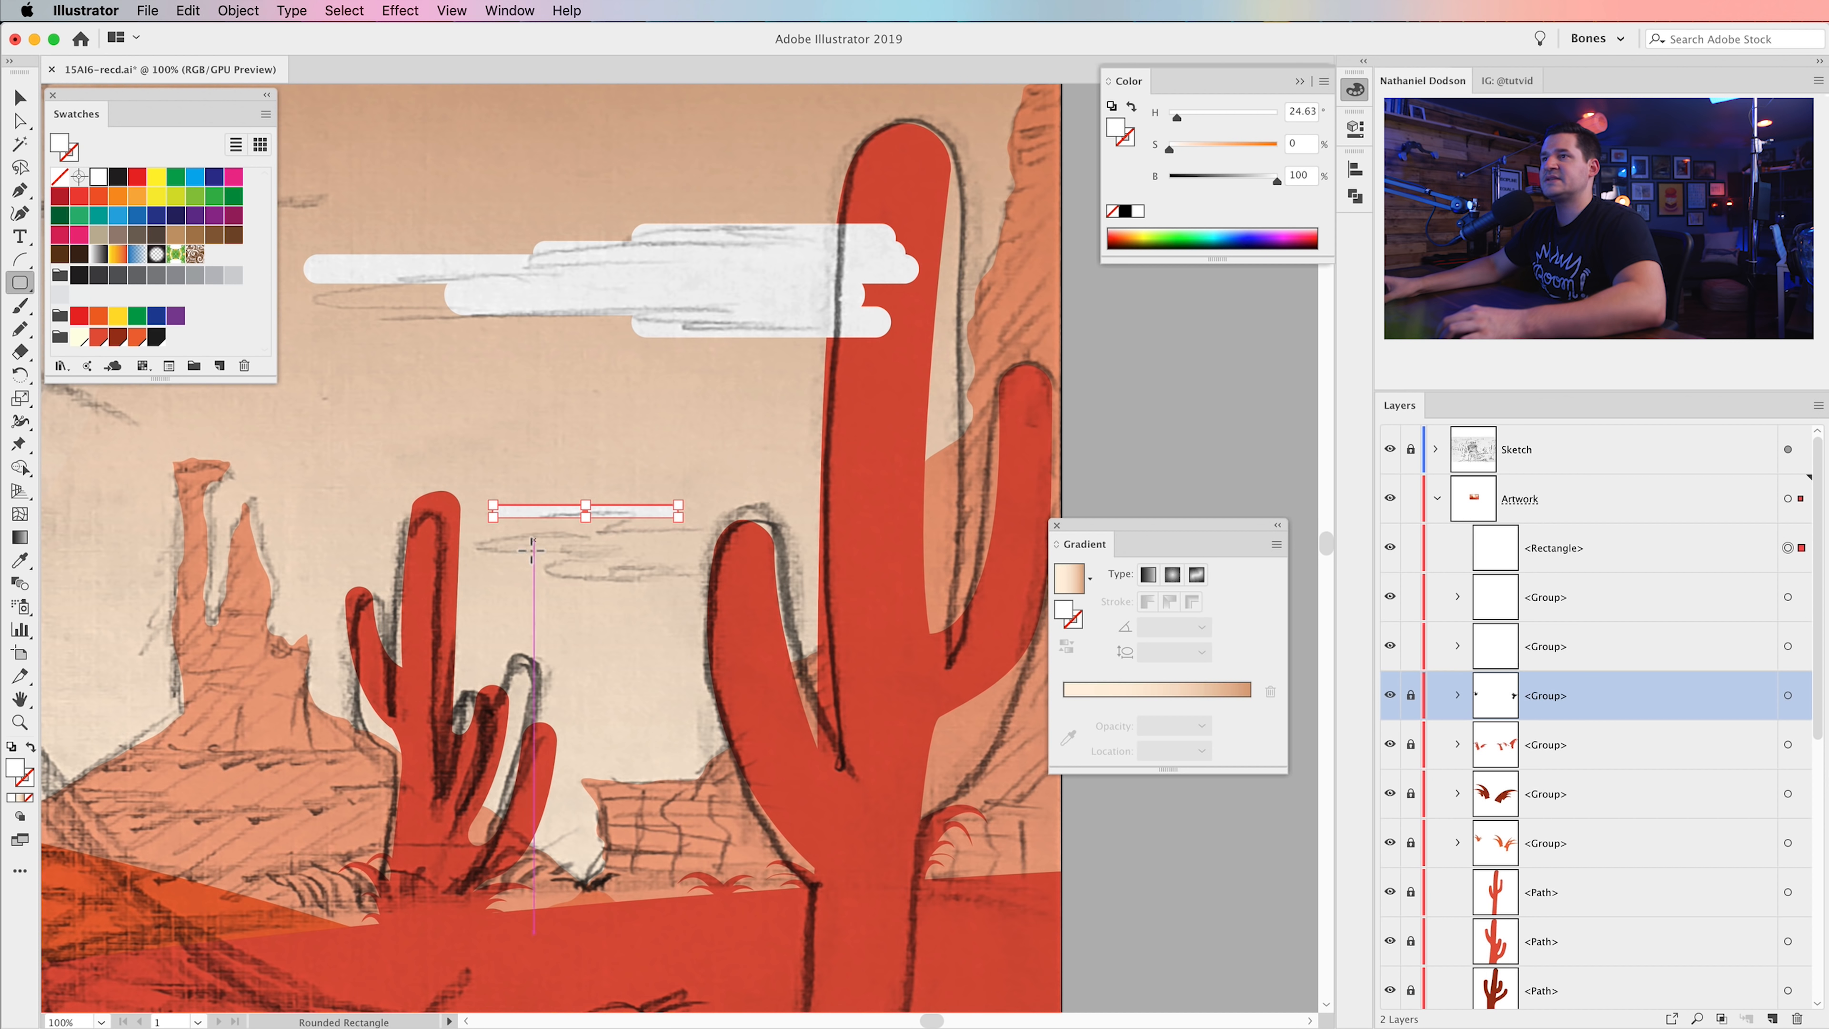
mouse_move(526, 512)
mouse_down()
mouse_move(656, 561)
mouse_move(707, 535)
mouse_up()
drag(453, 536, 487, 548)
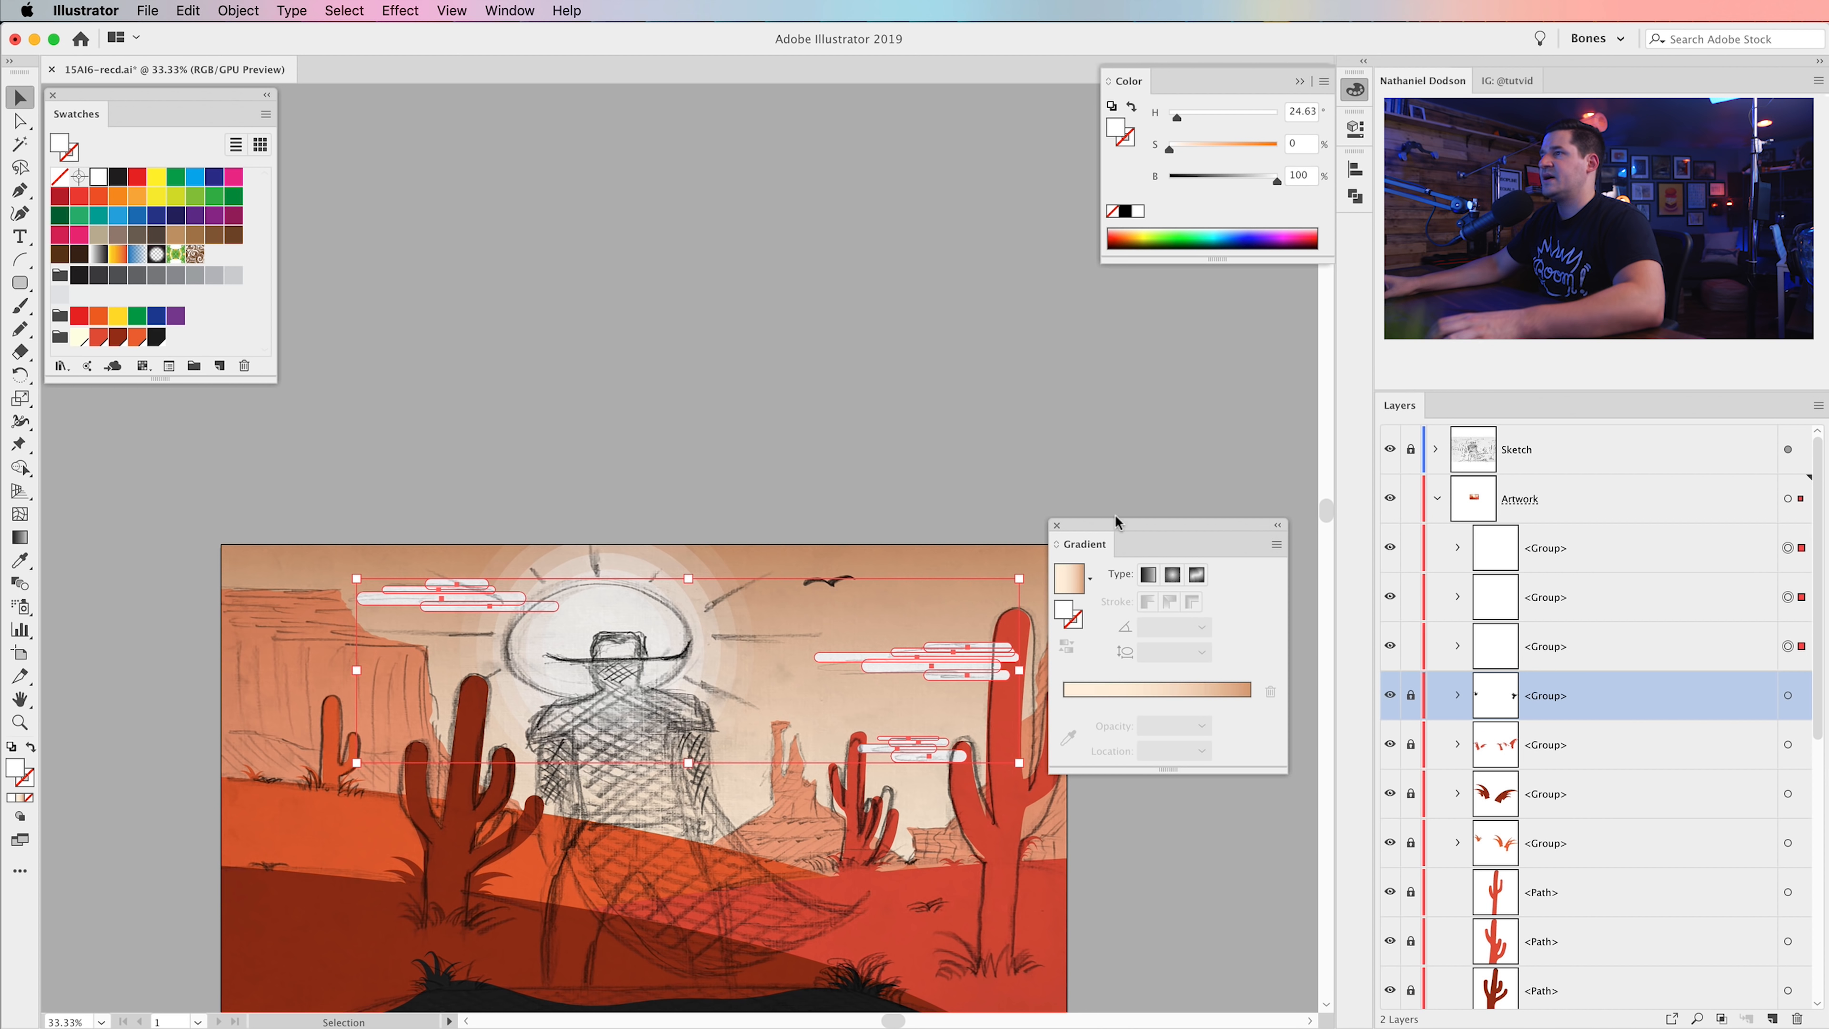
- Close the Gradient settings and set the opacity of the three selected cloud groups to 15%
click(1055, 526)
click(1354, 91)
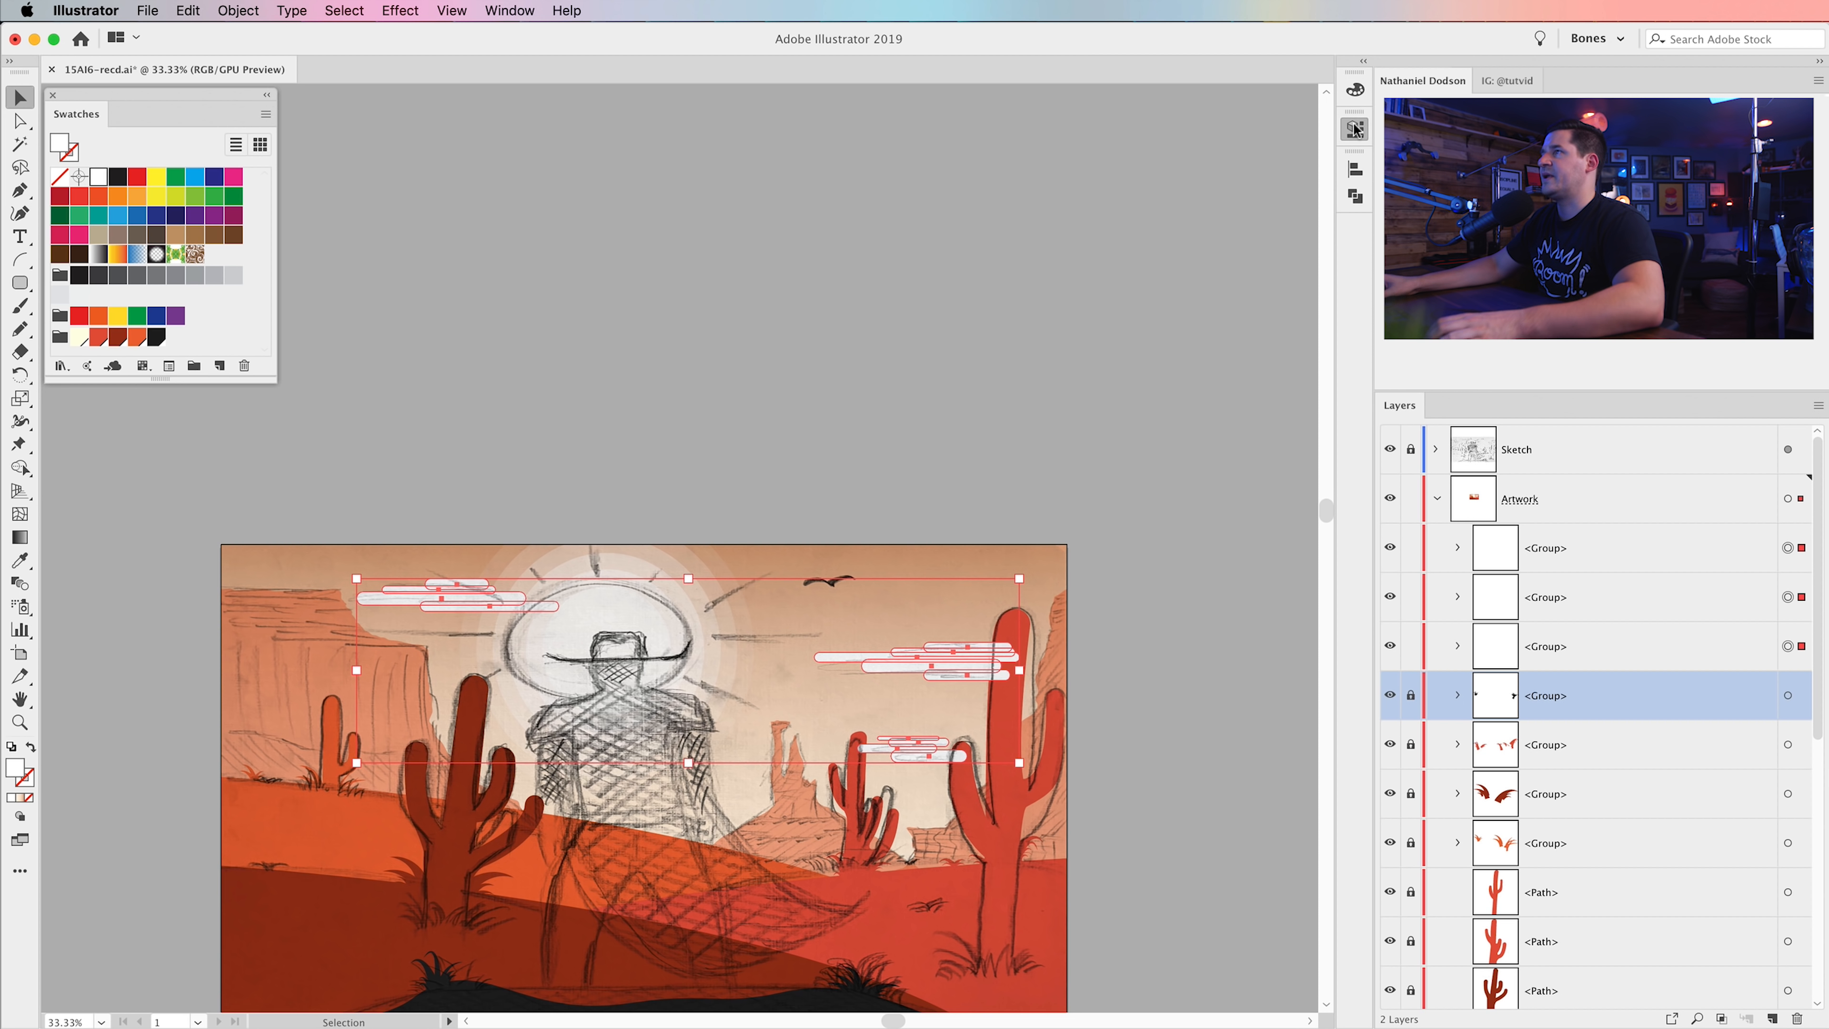
click(1355, 128)
click(1216, 386)
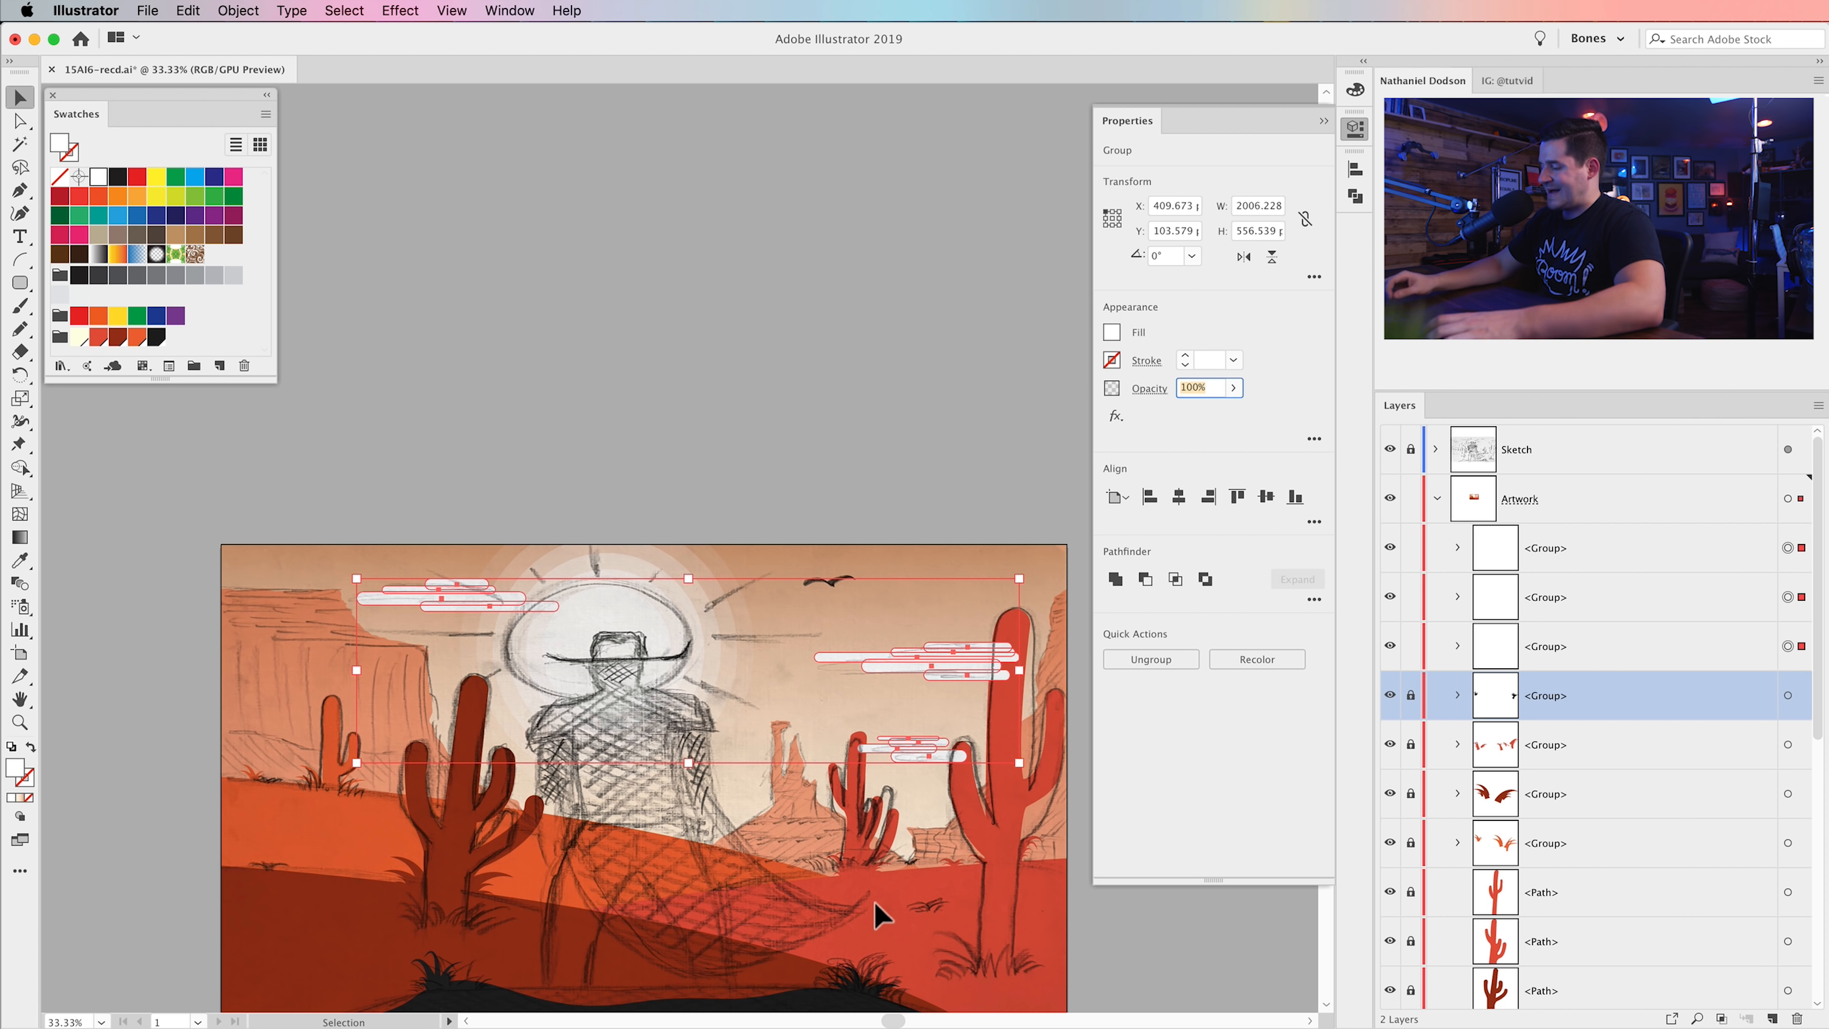
text(15)
key(Tab)
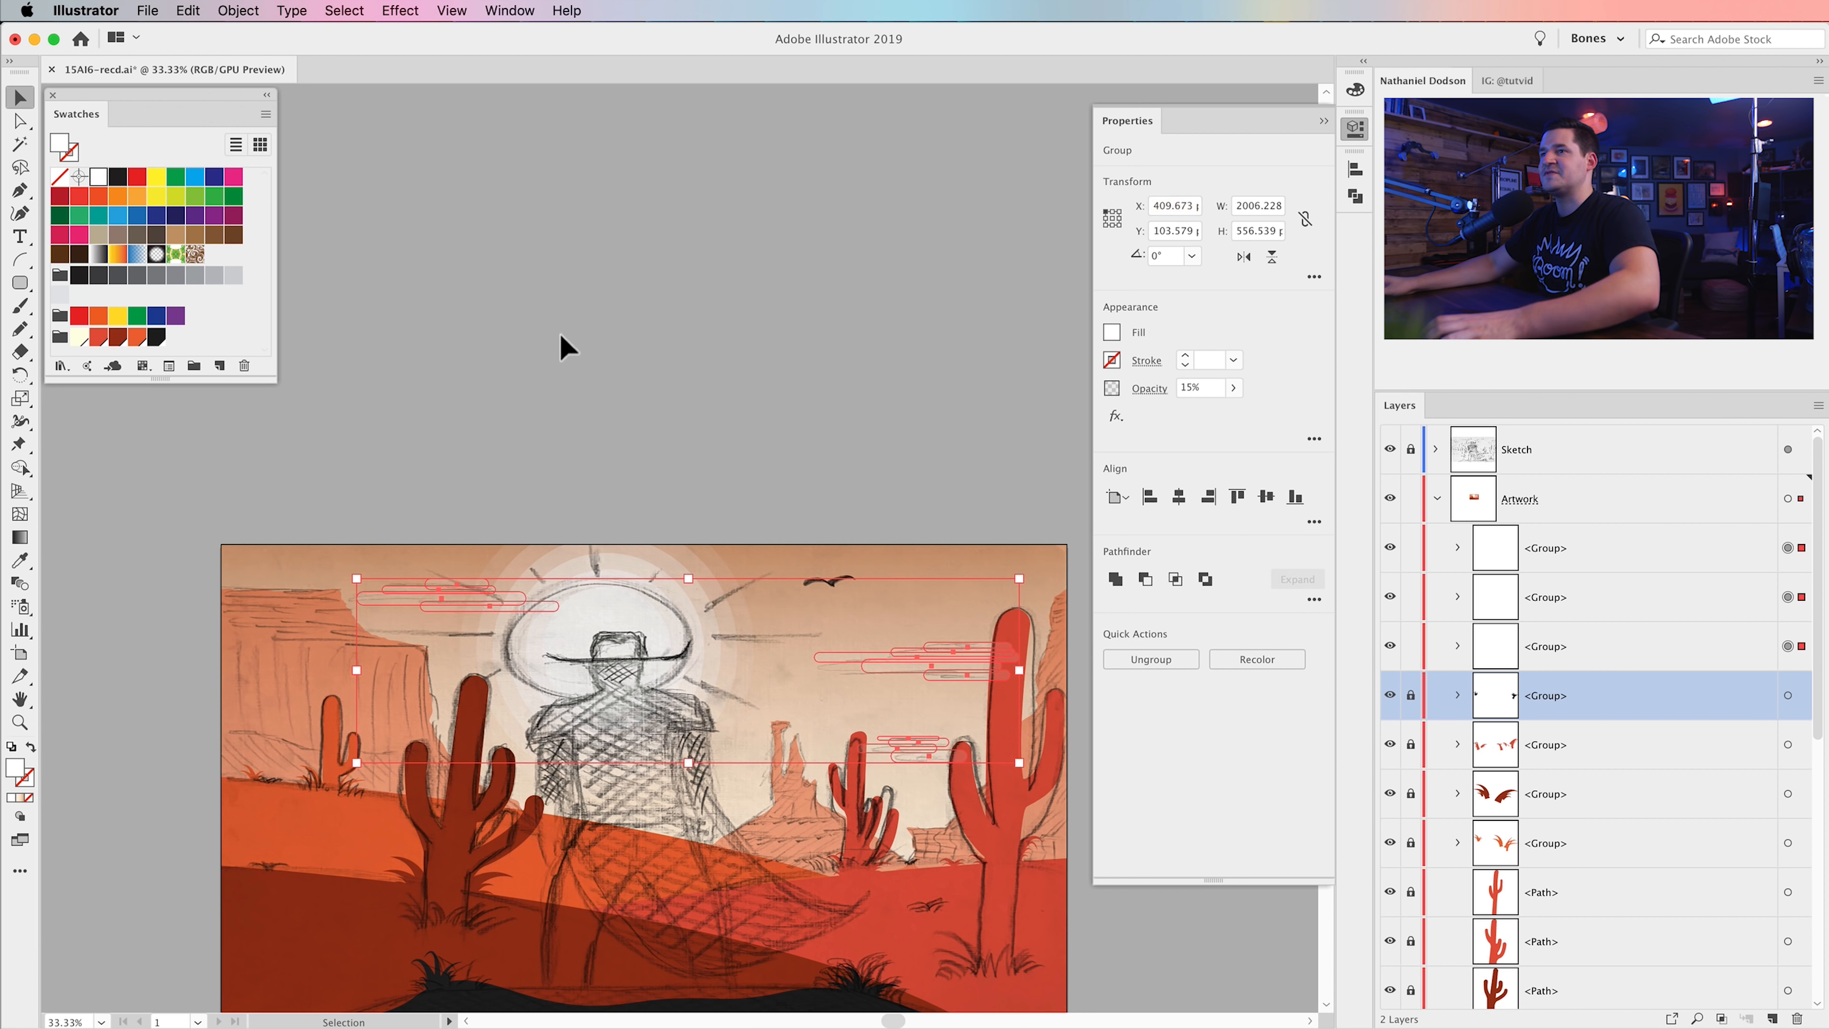
- Deselect the clouds and hide the Sketch layer
click(560, 333)
click(1389, 449)
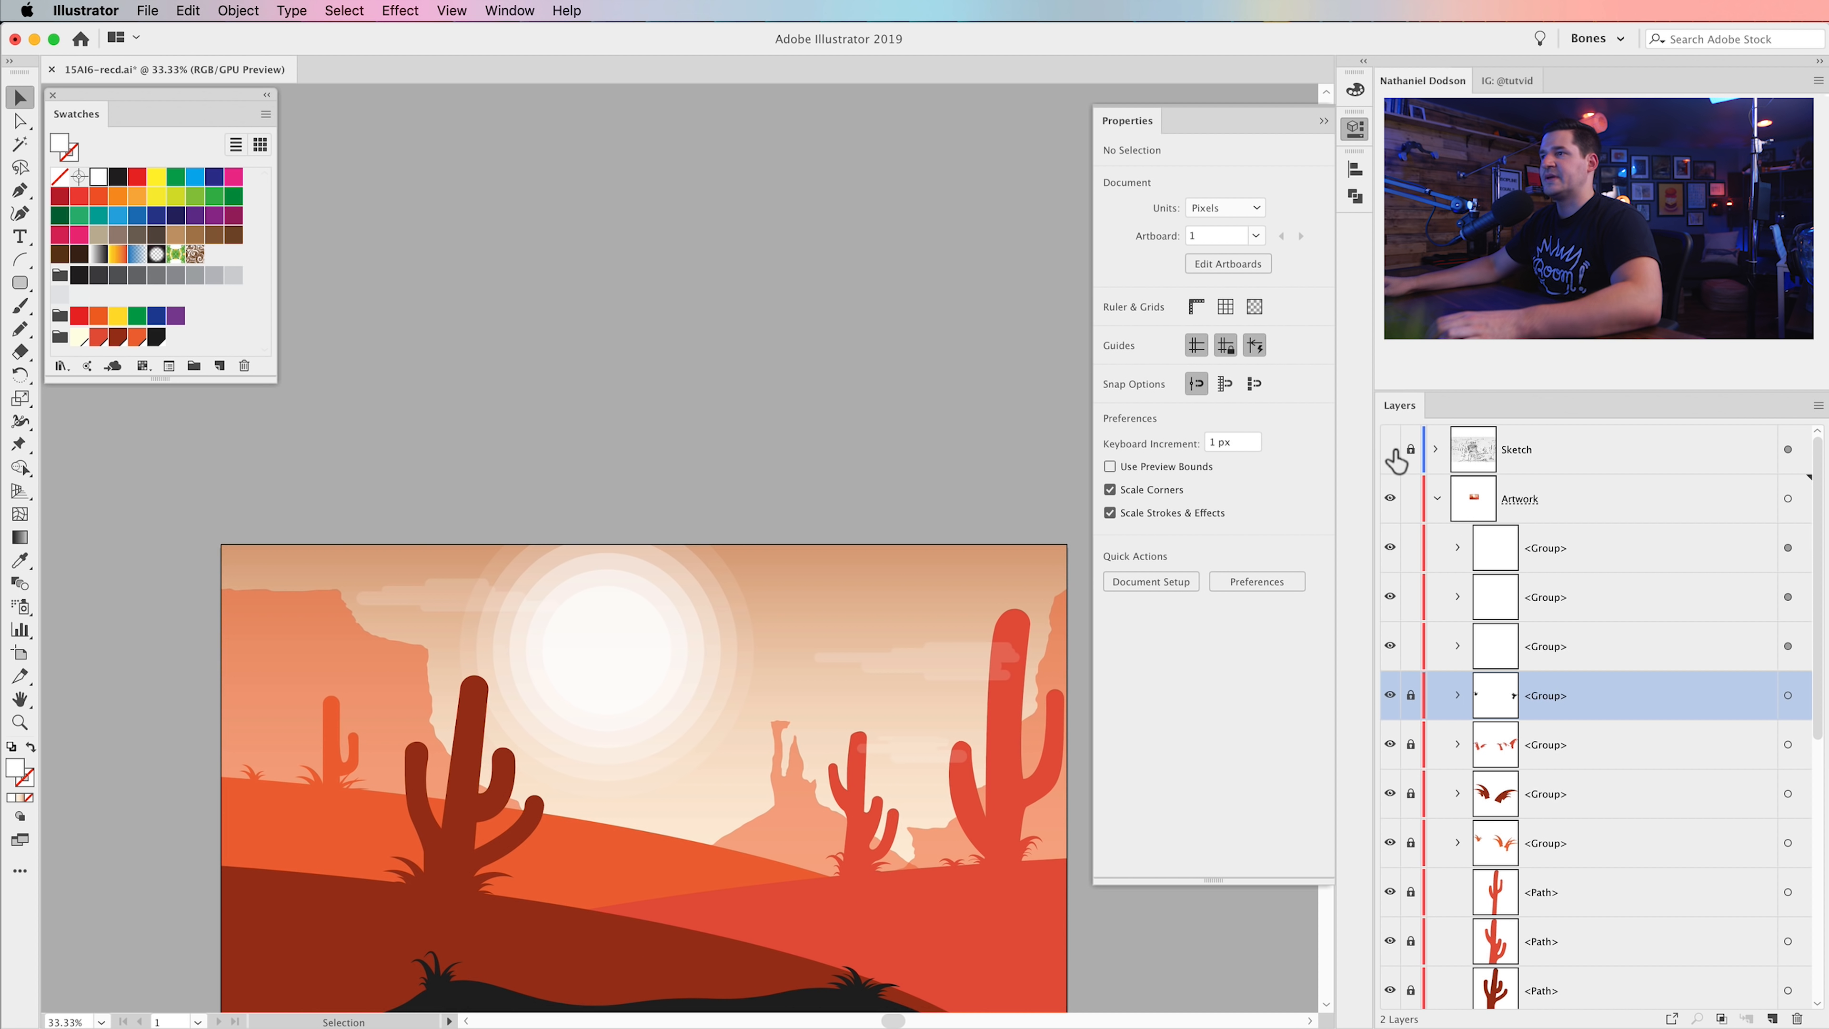
scroll(731, 702, down, 3)
scroll(730, 702, right, 2)
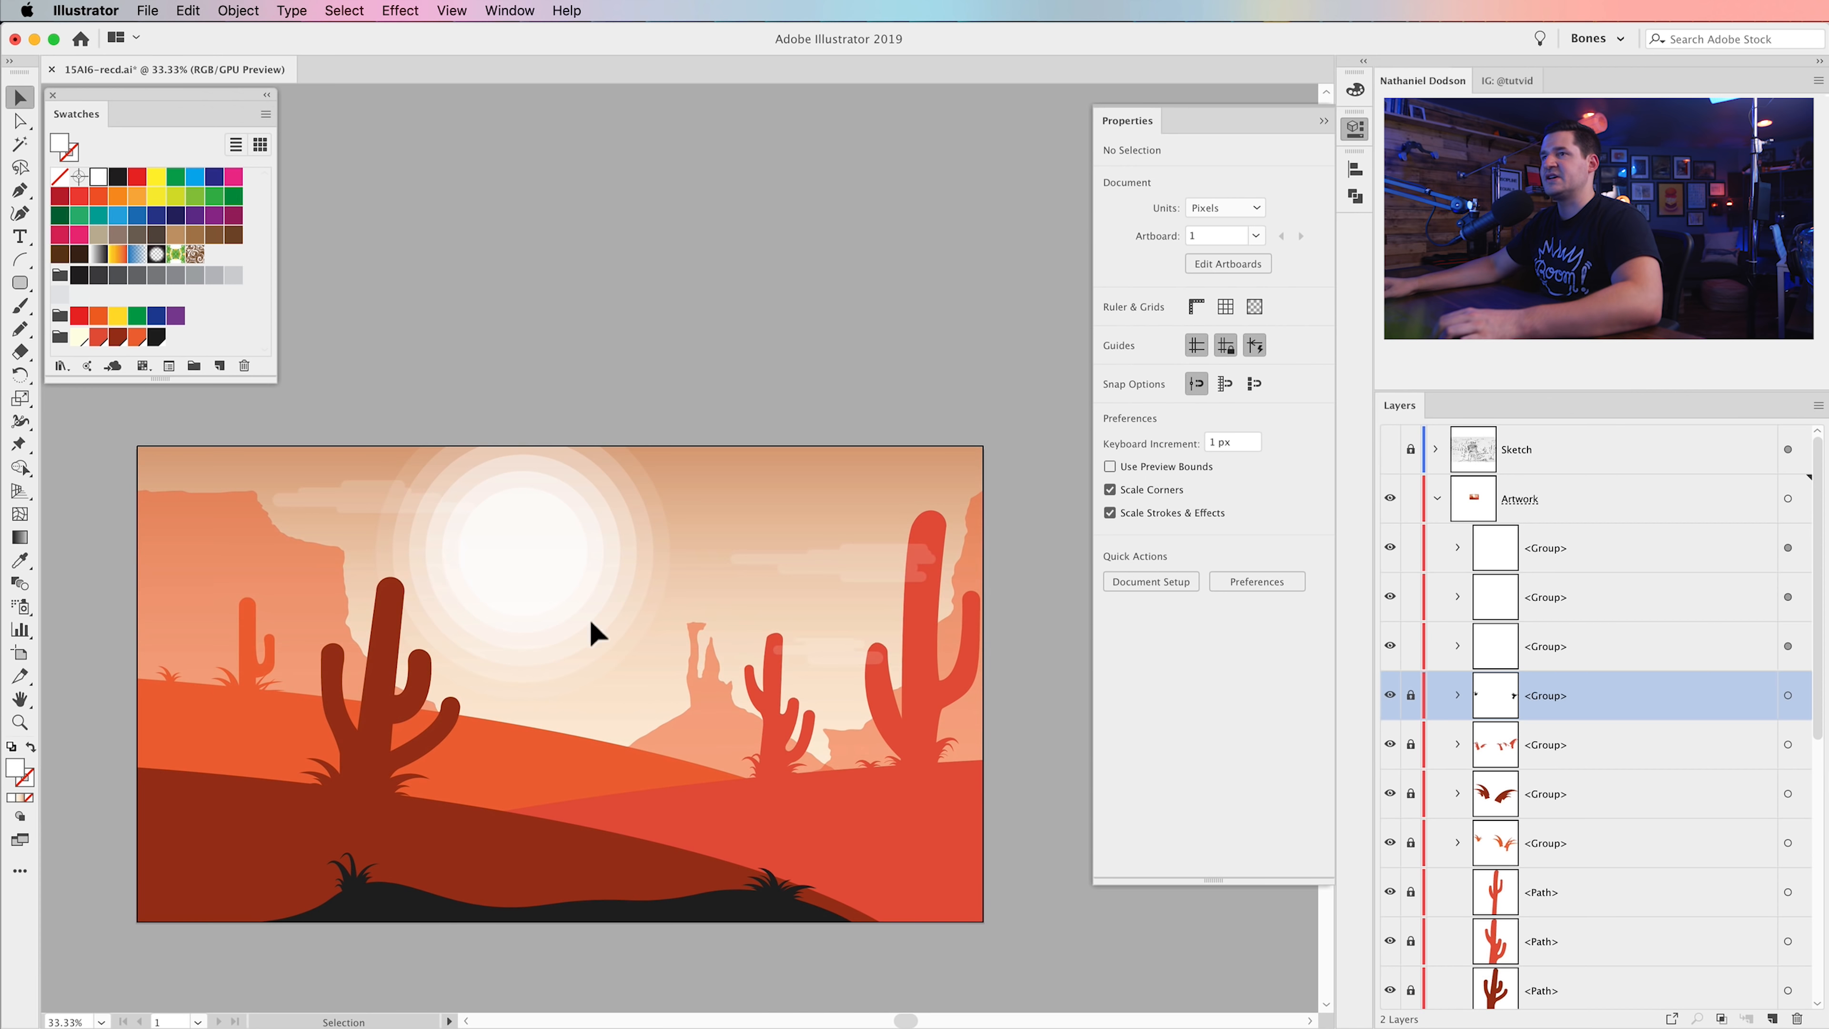
click(1607, 551)
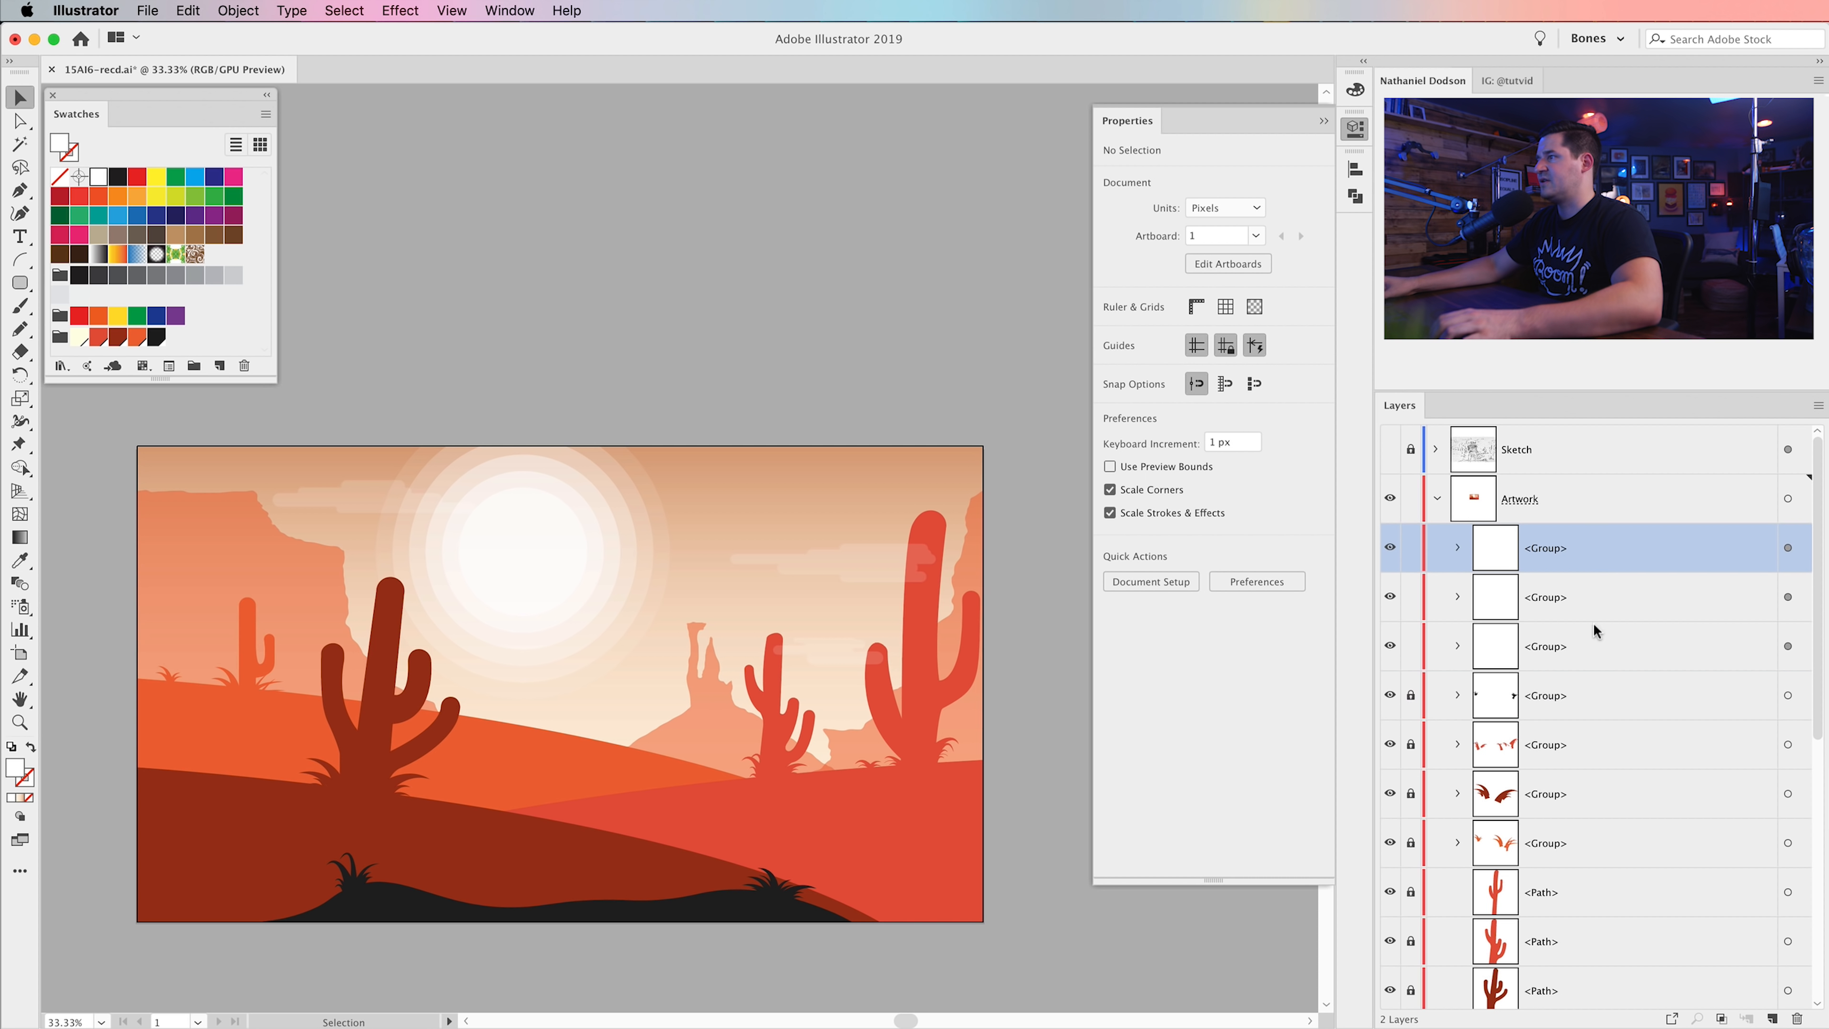
shift+click(1585, 640)
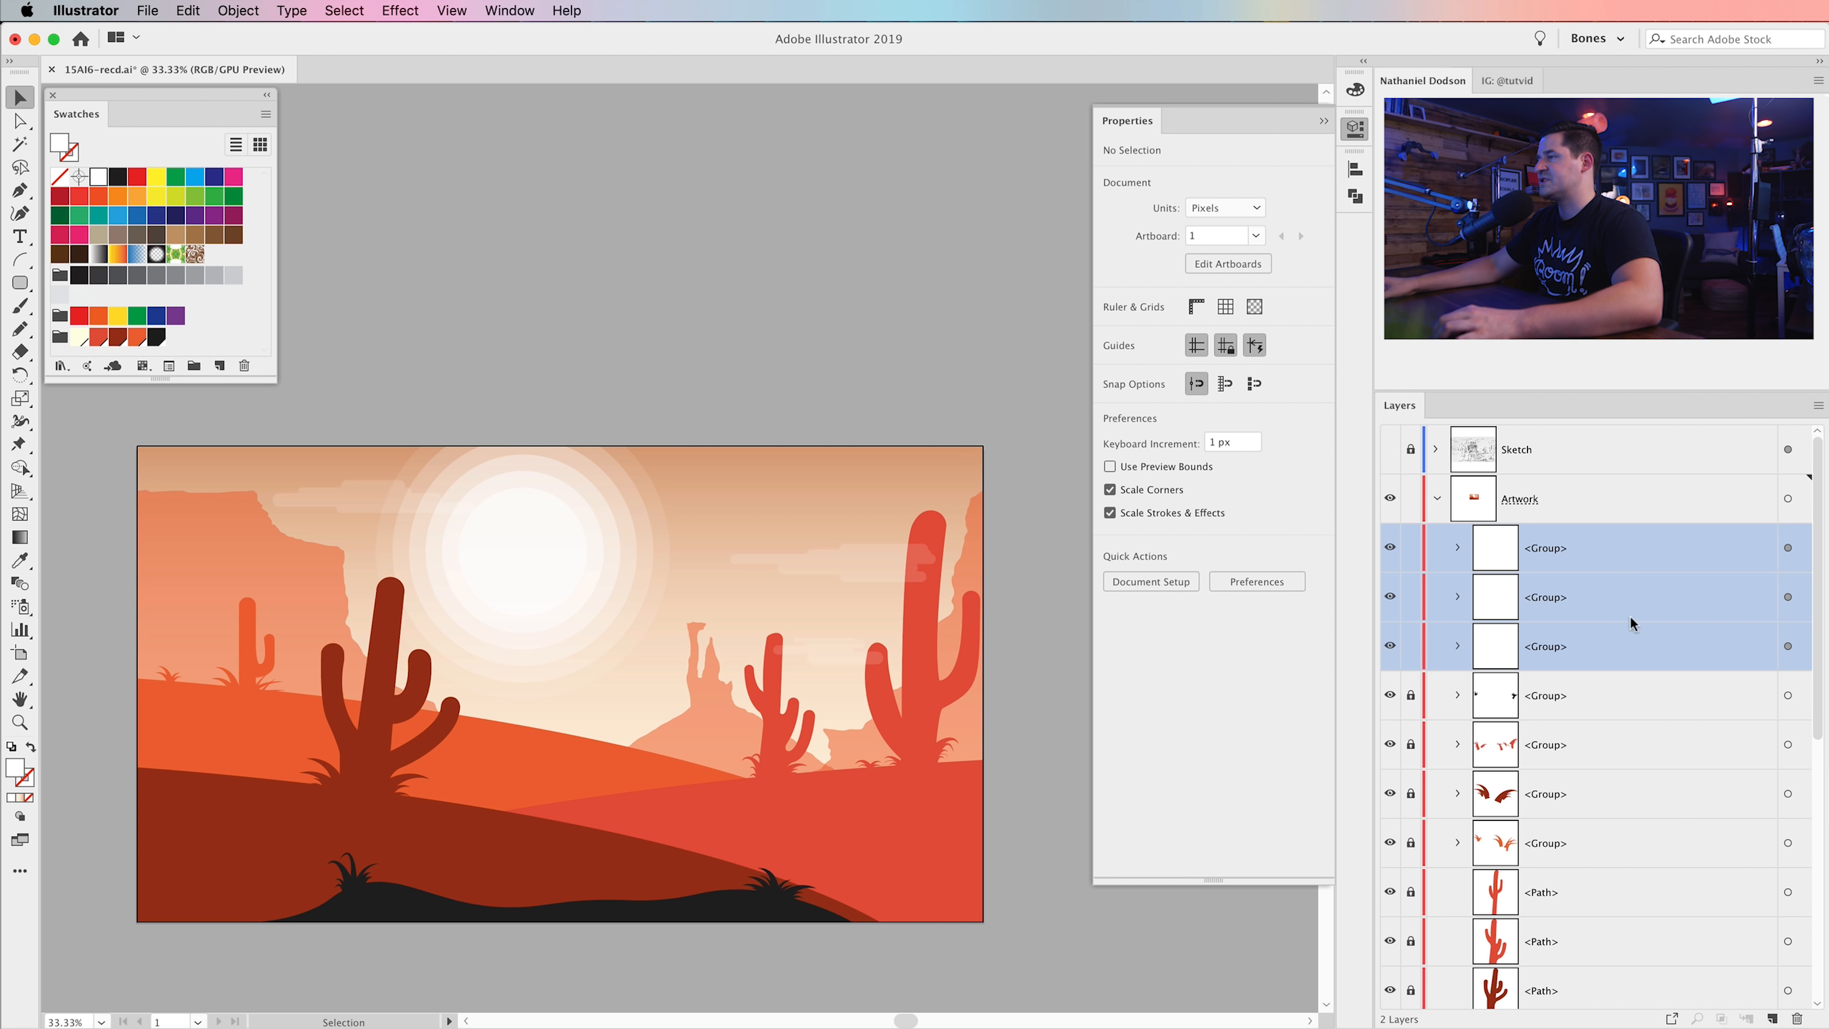
scroll(1581, 735, down, 3)
scroll(1554, 484, up, 3)
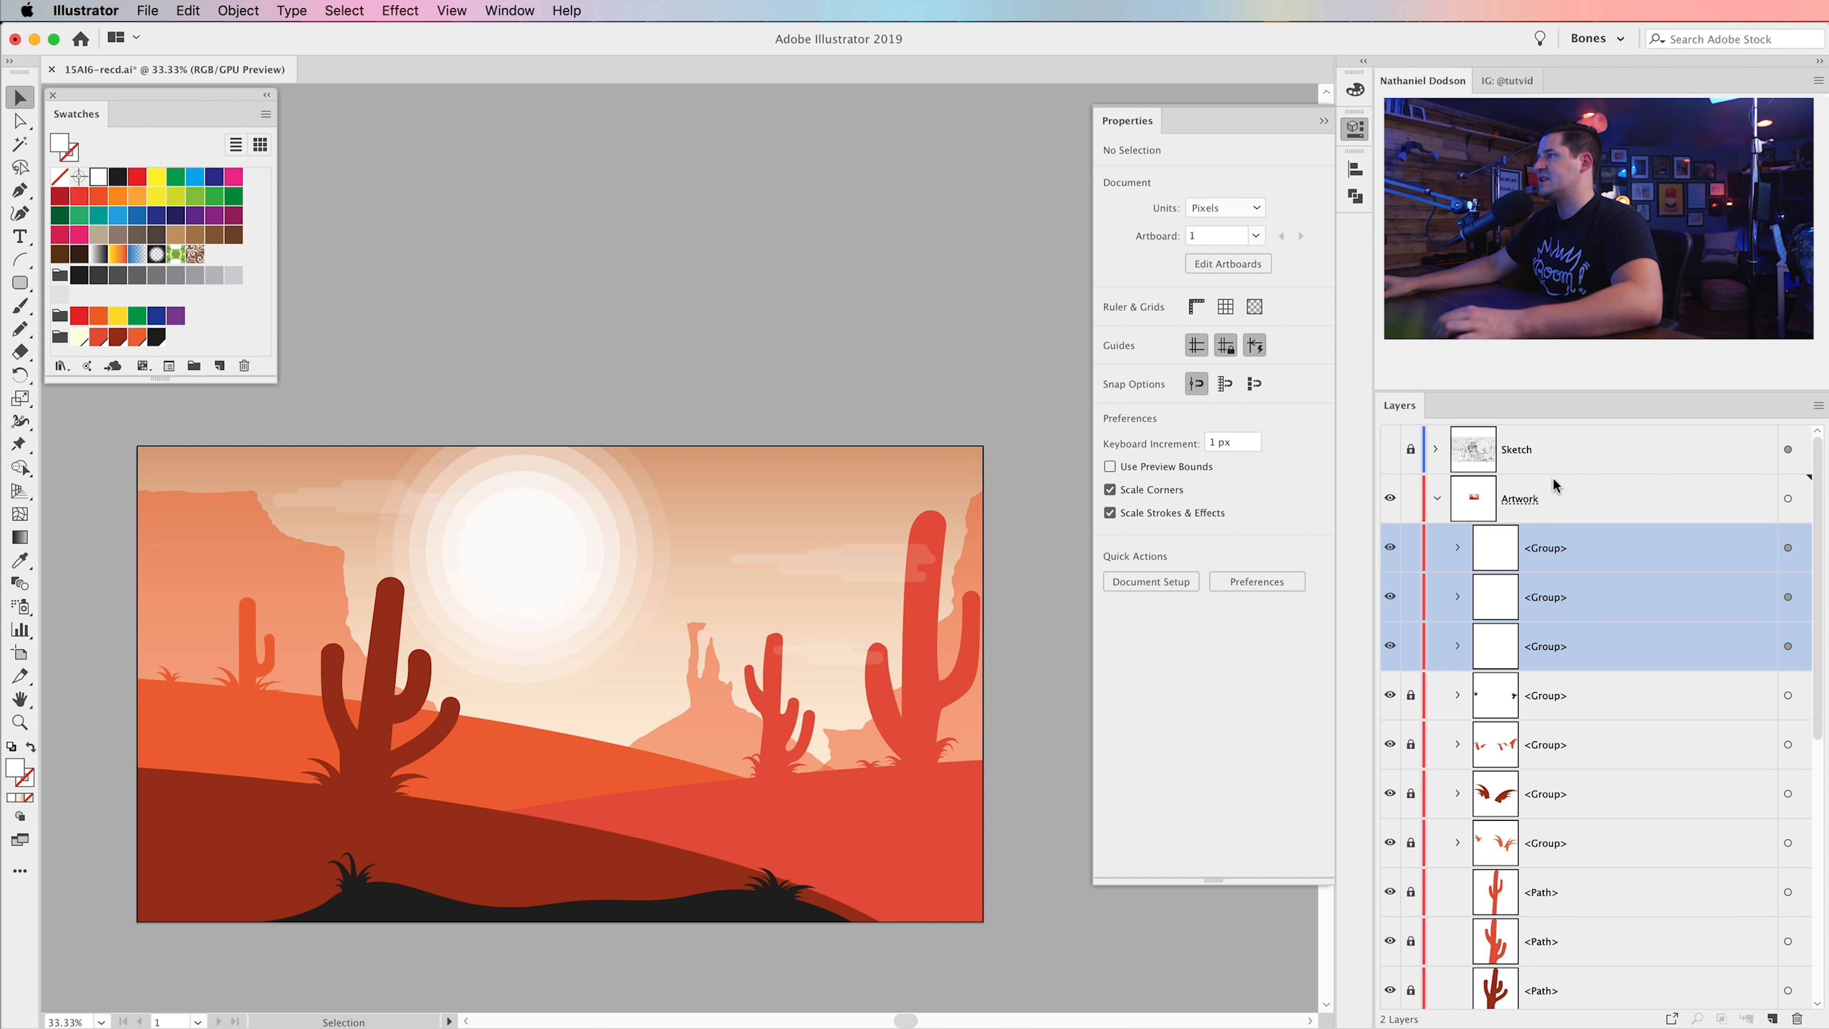
double_click(1537, 724)
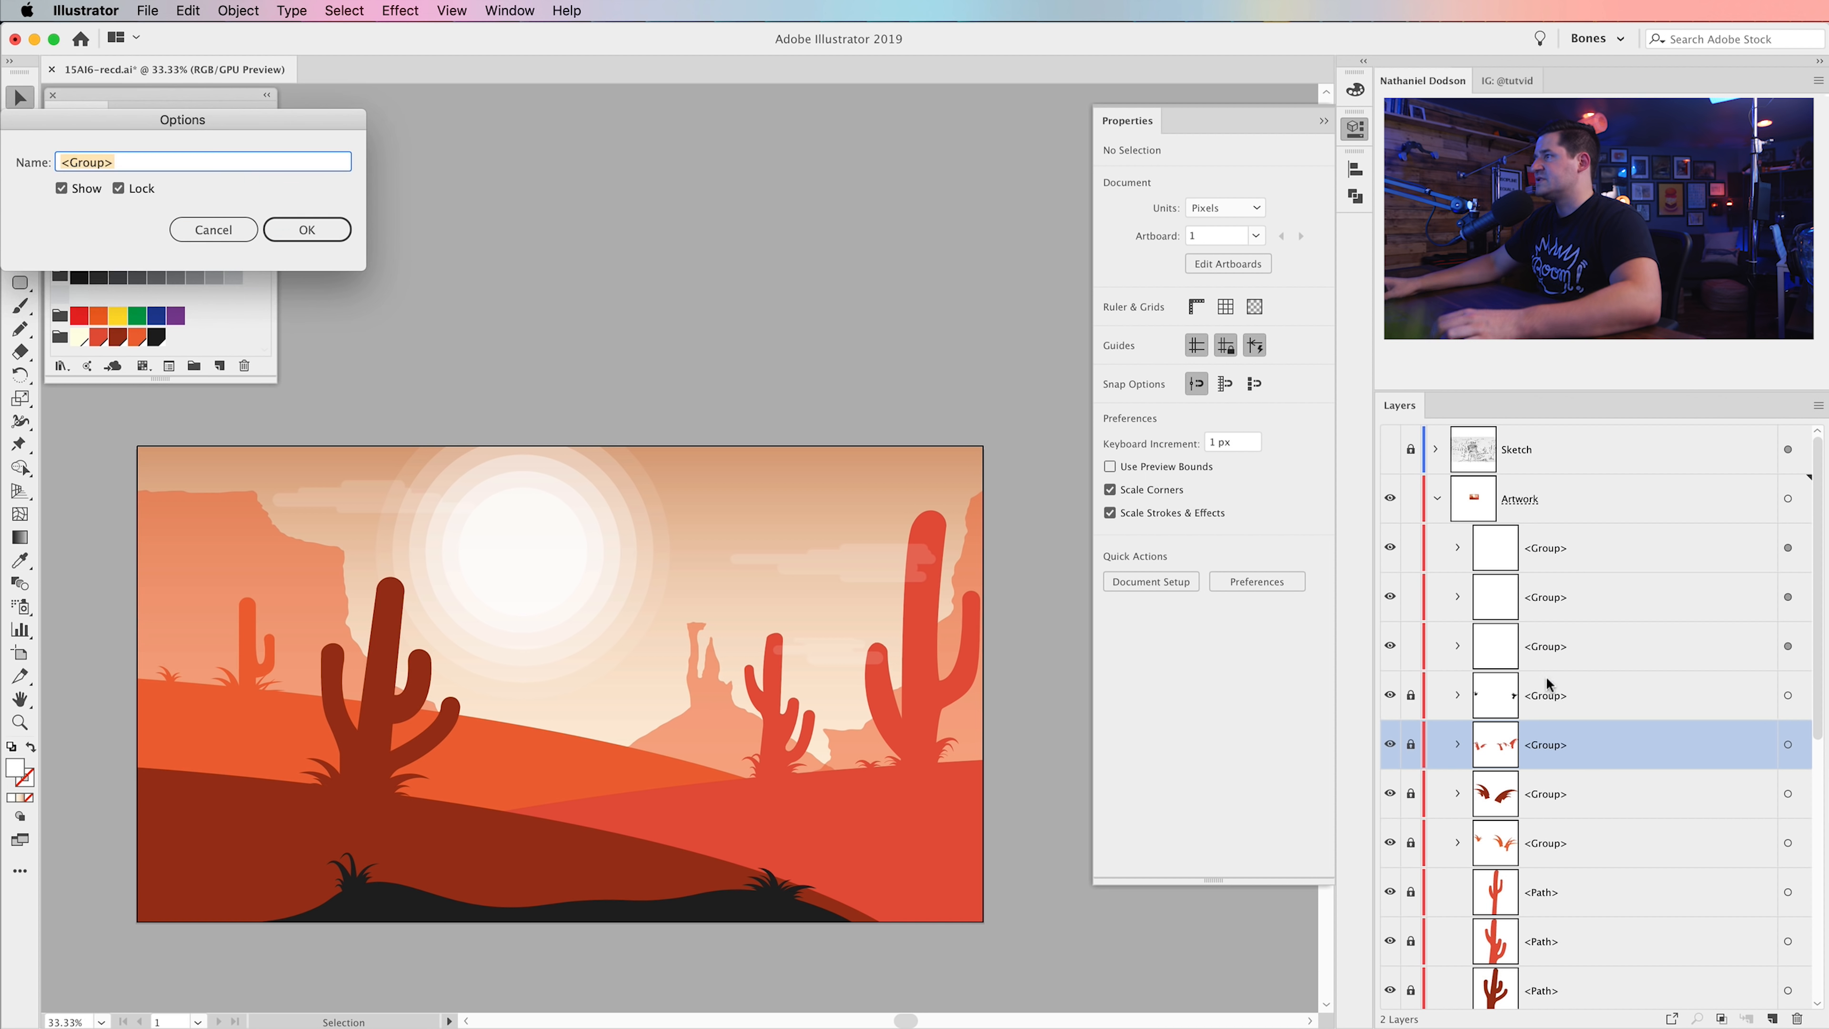
key(Escape)
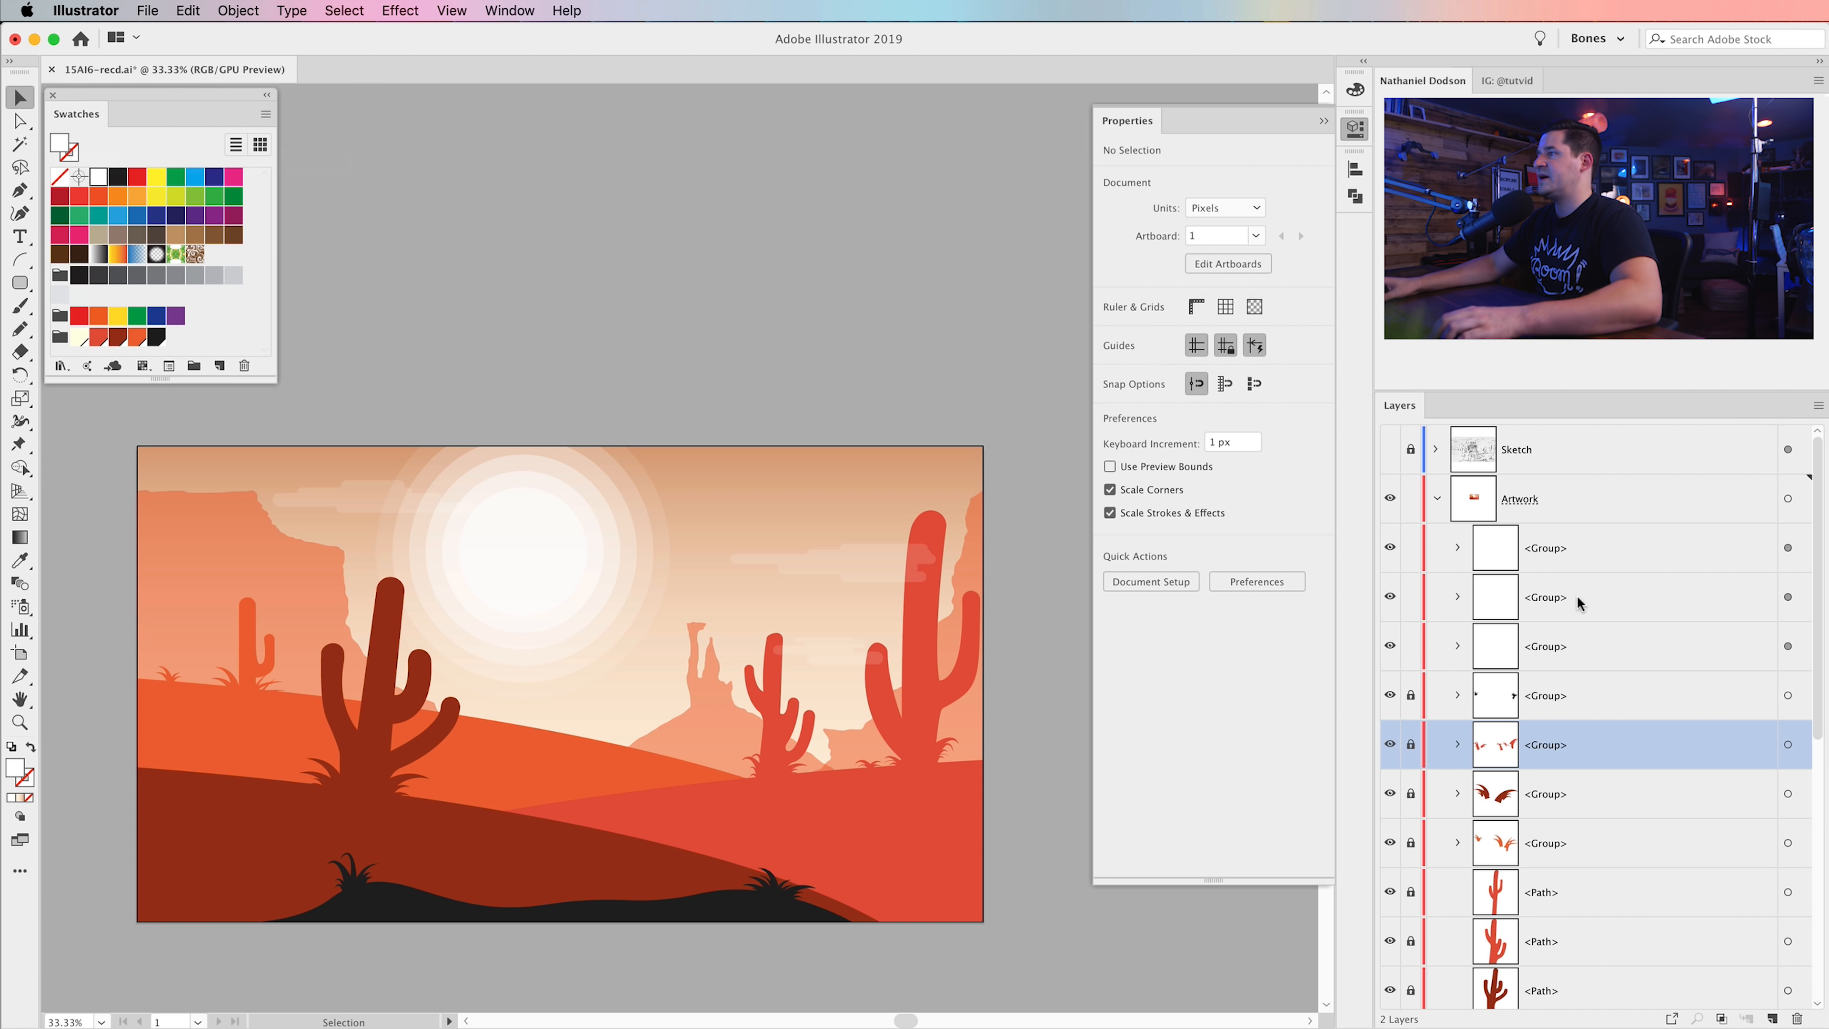
- Move the three cloud groups down the layer stack, behind the cacti, dunes and rock formations
click(1564, 548)
shift+click(1564, 640)
drag(1620, 612, 1621, 969)
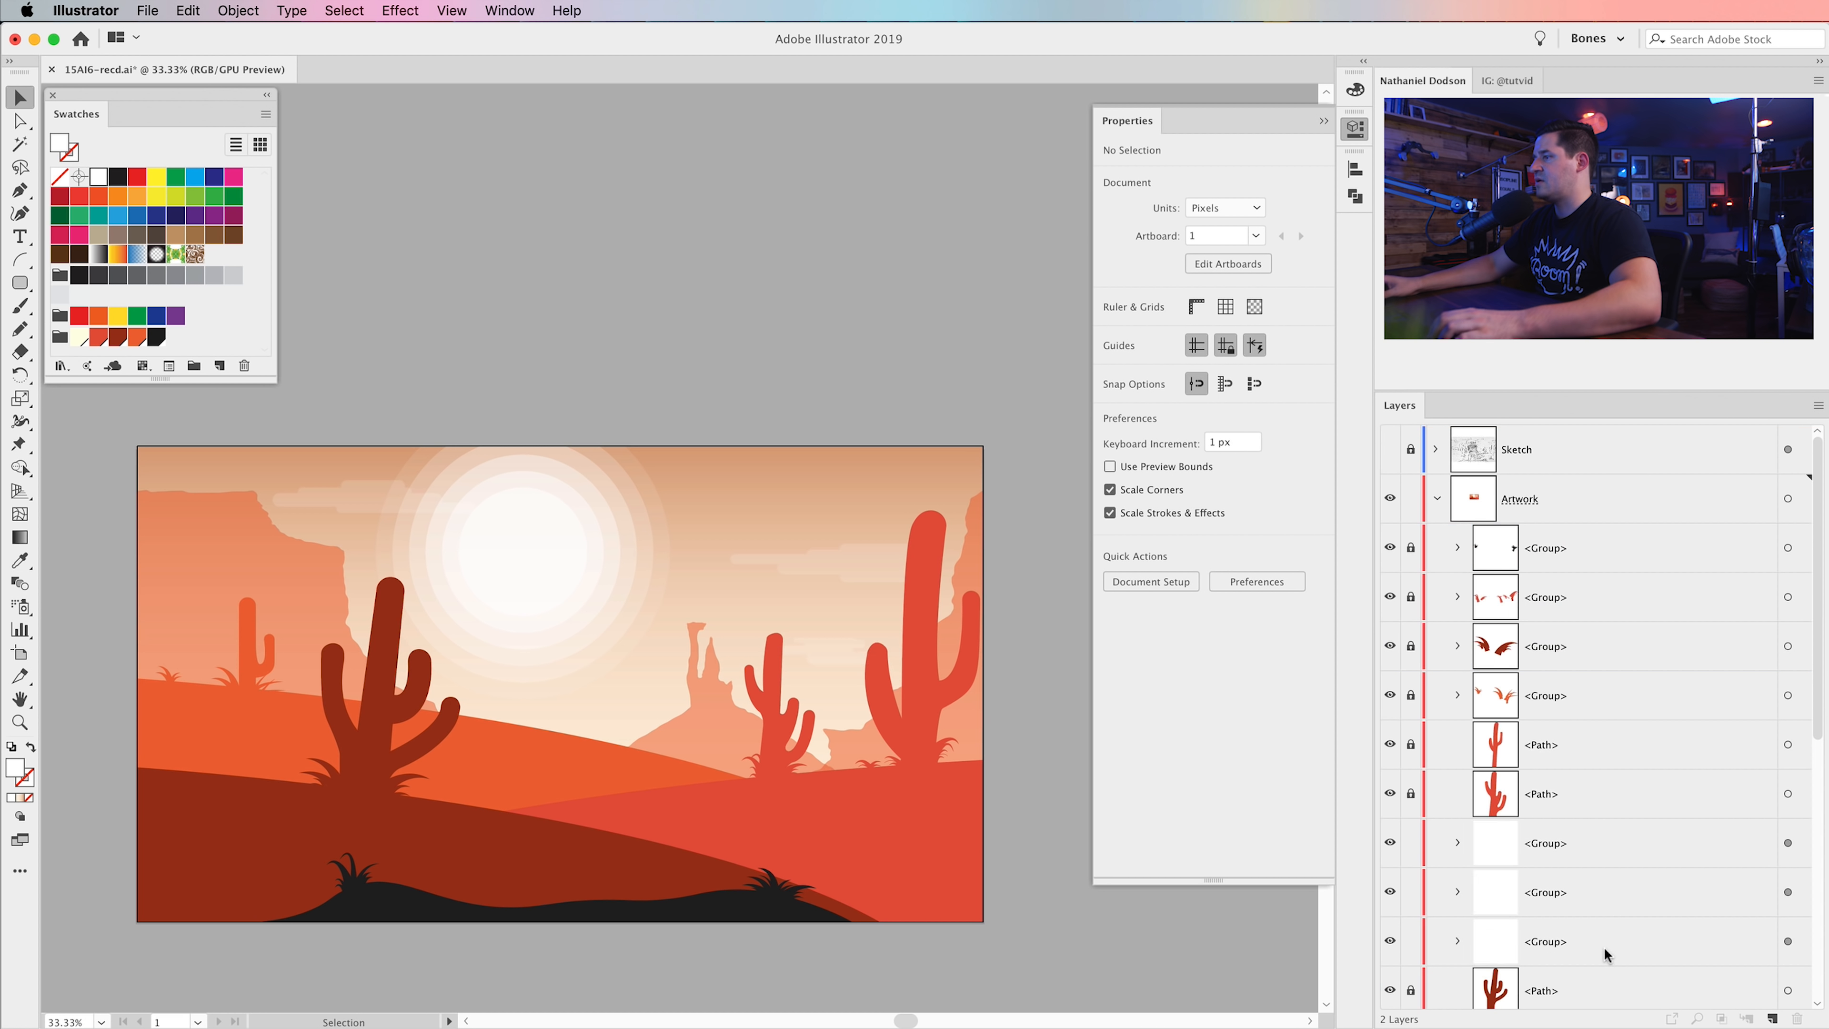
scroll(1606, 951, down, 5)
key(cmd+z)
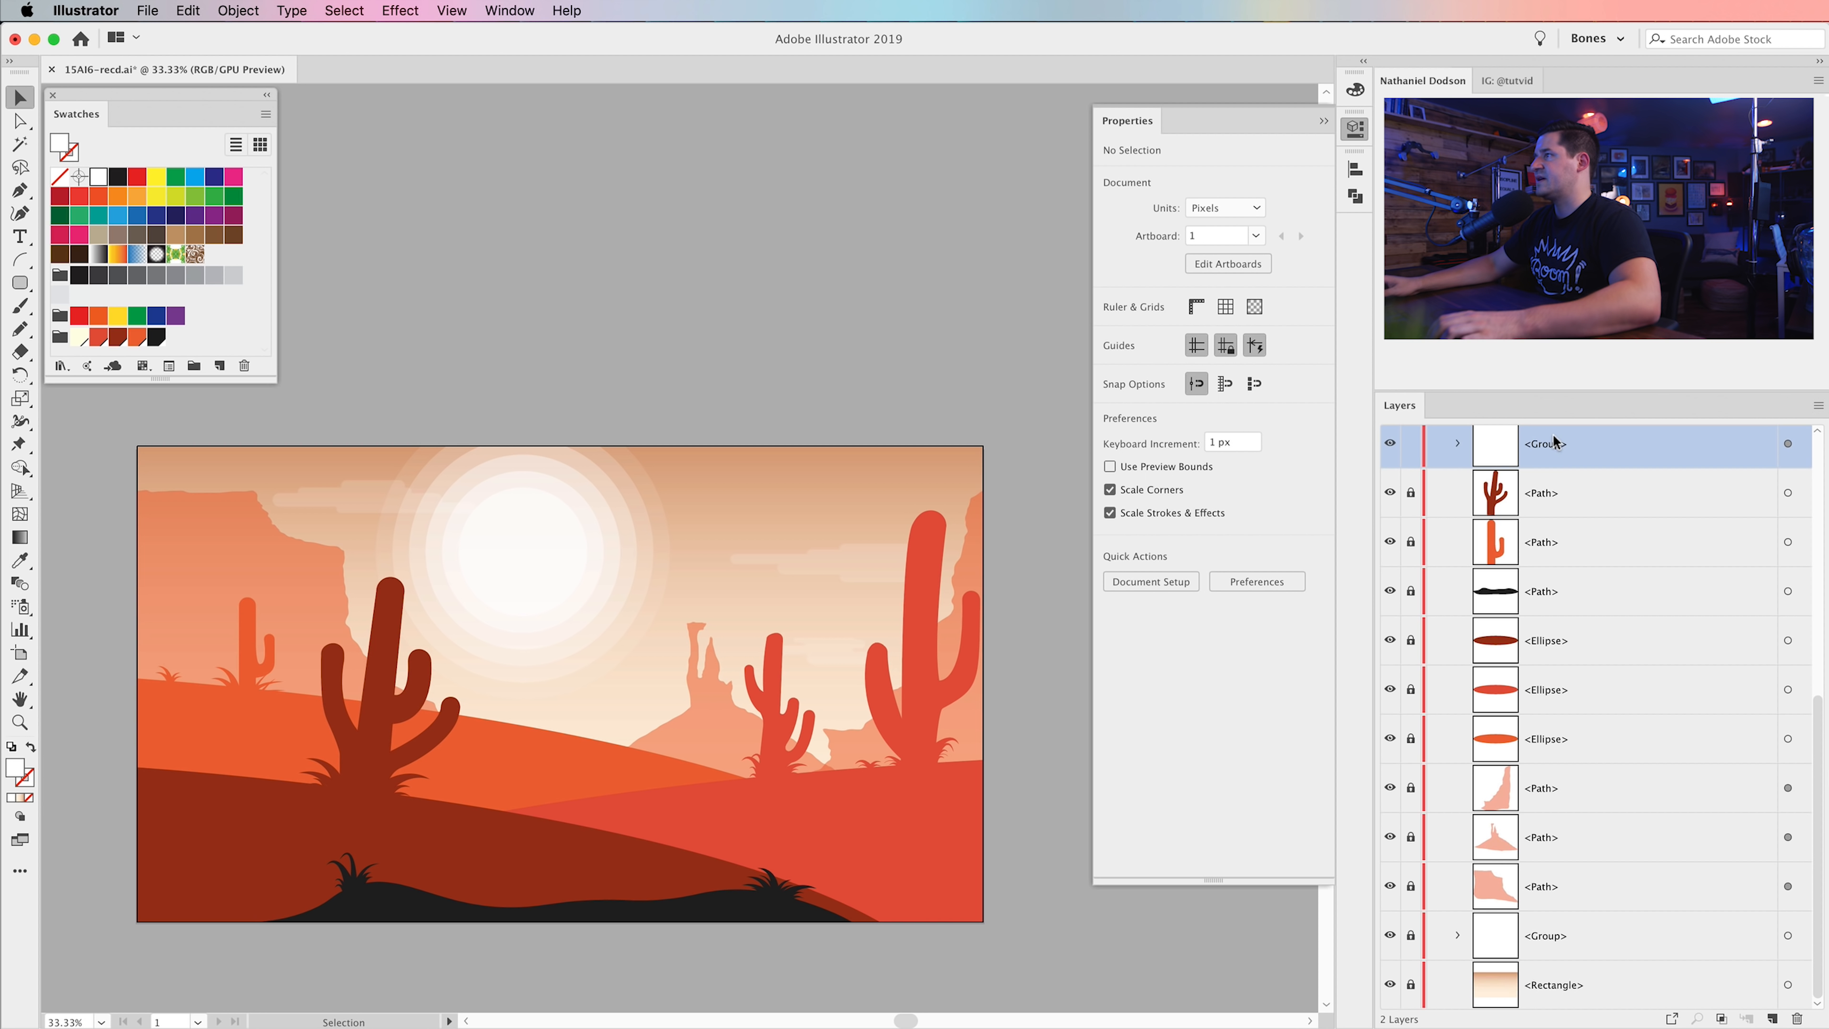
drag(1571, 450, 1592, 872)
scroll(1584, 815, down, 3)
click(1539, 736)
shift+click(1540, 639)
drag(1564, 747, 1607, 924)
scroll(572, 457, up, 4)
scroll(572, 458, down, 3)
- Draw a two-winged bird about 157 px wide and 26 px high with the Pen tool, above the cloud beside the sun
click(20, 190)
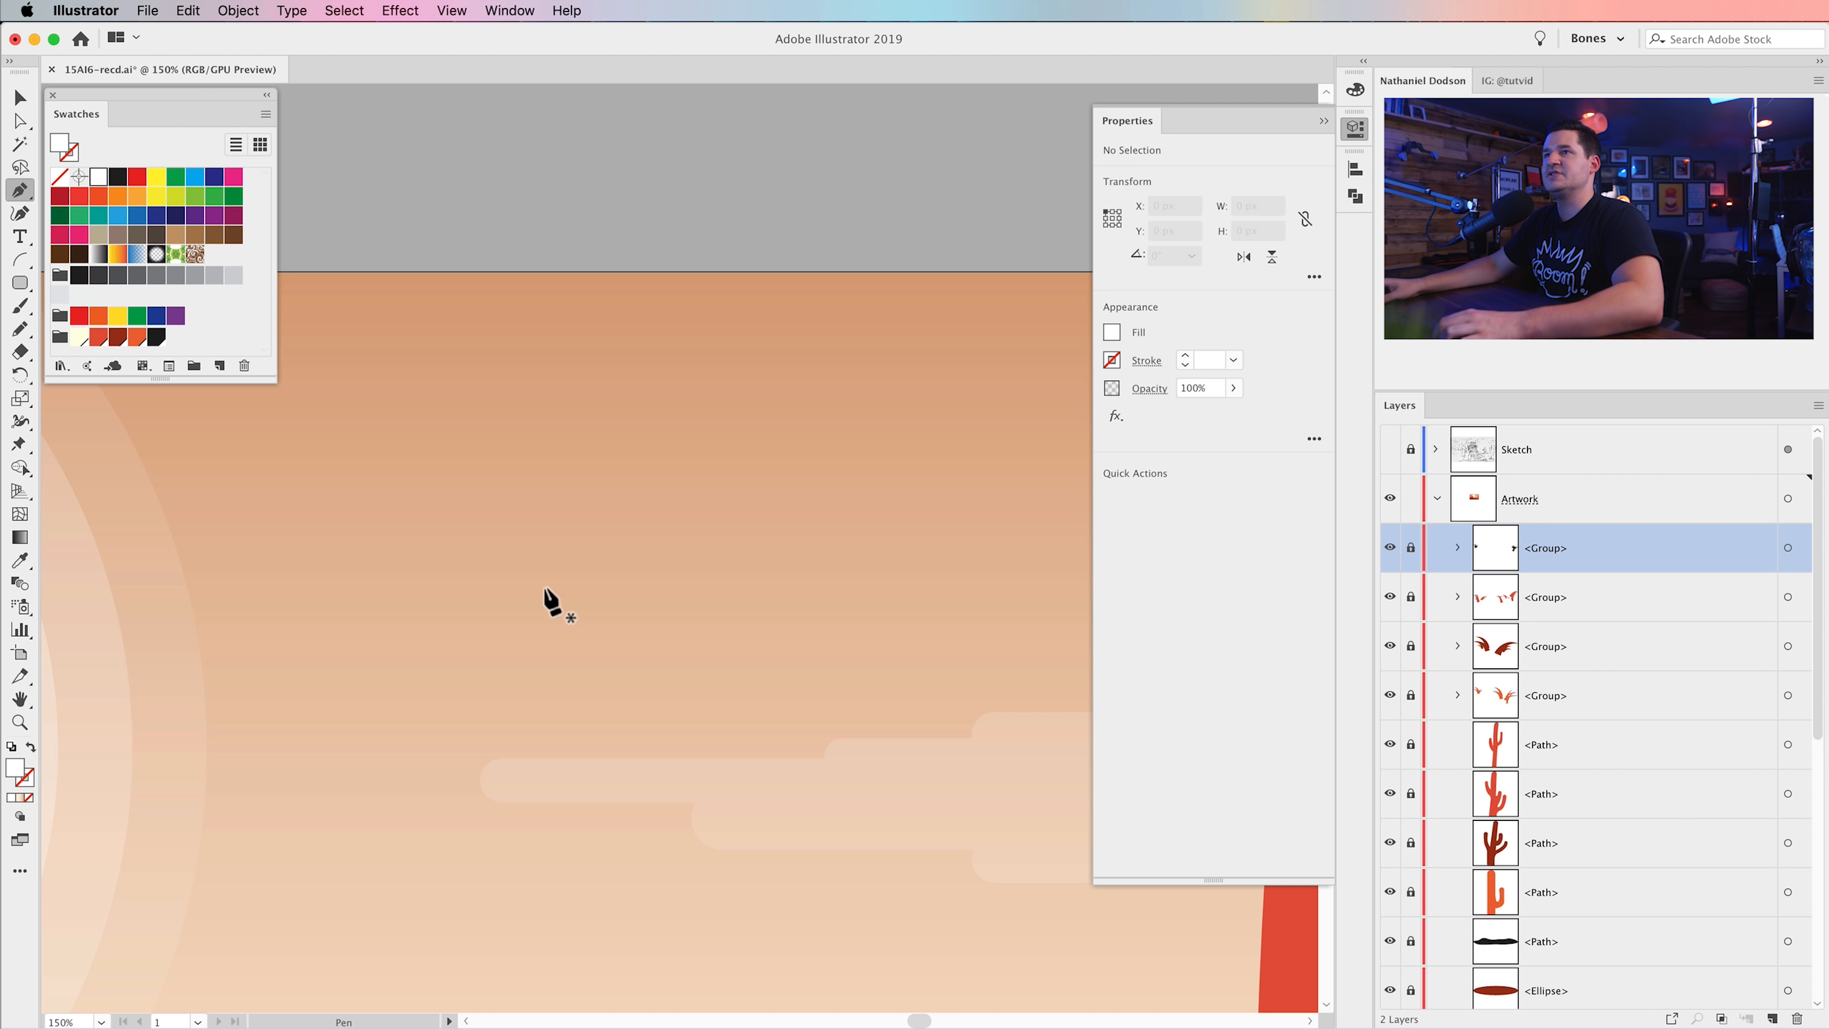
click(471, 389)
mouse_move(612, 415)
mouse_down()
mouse_move(616, 455)
mouse_move(653, 469)
mouse_up()
click(612, 413)
drag(706, 376, 795, 385)
- Swap the bird path's fill and stroke, and set its stroke weight to 7 pt
click(32, 748)
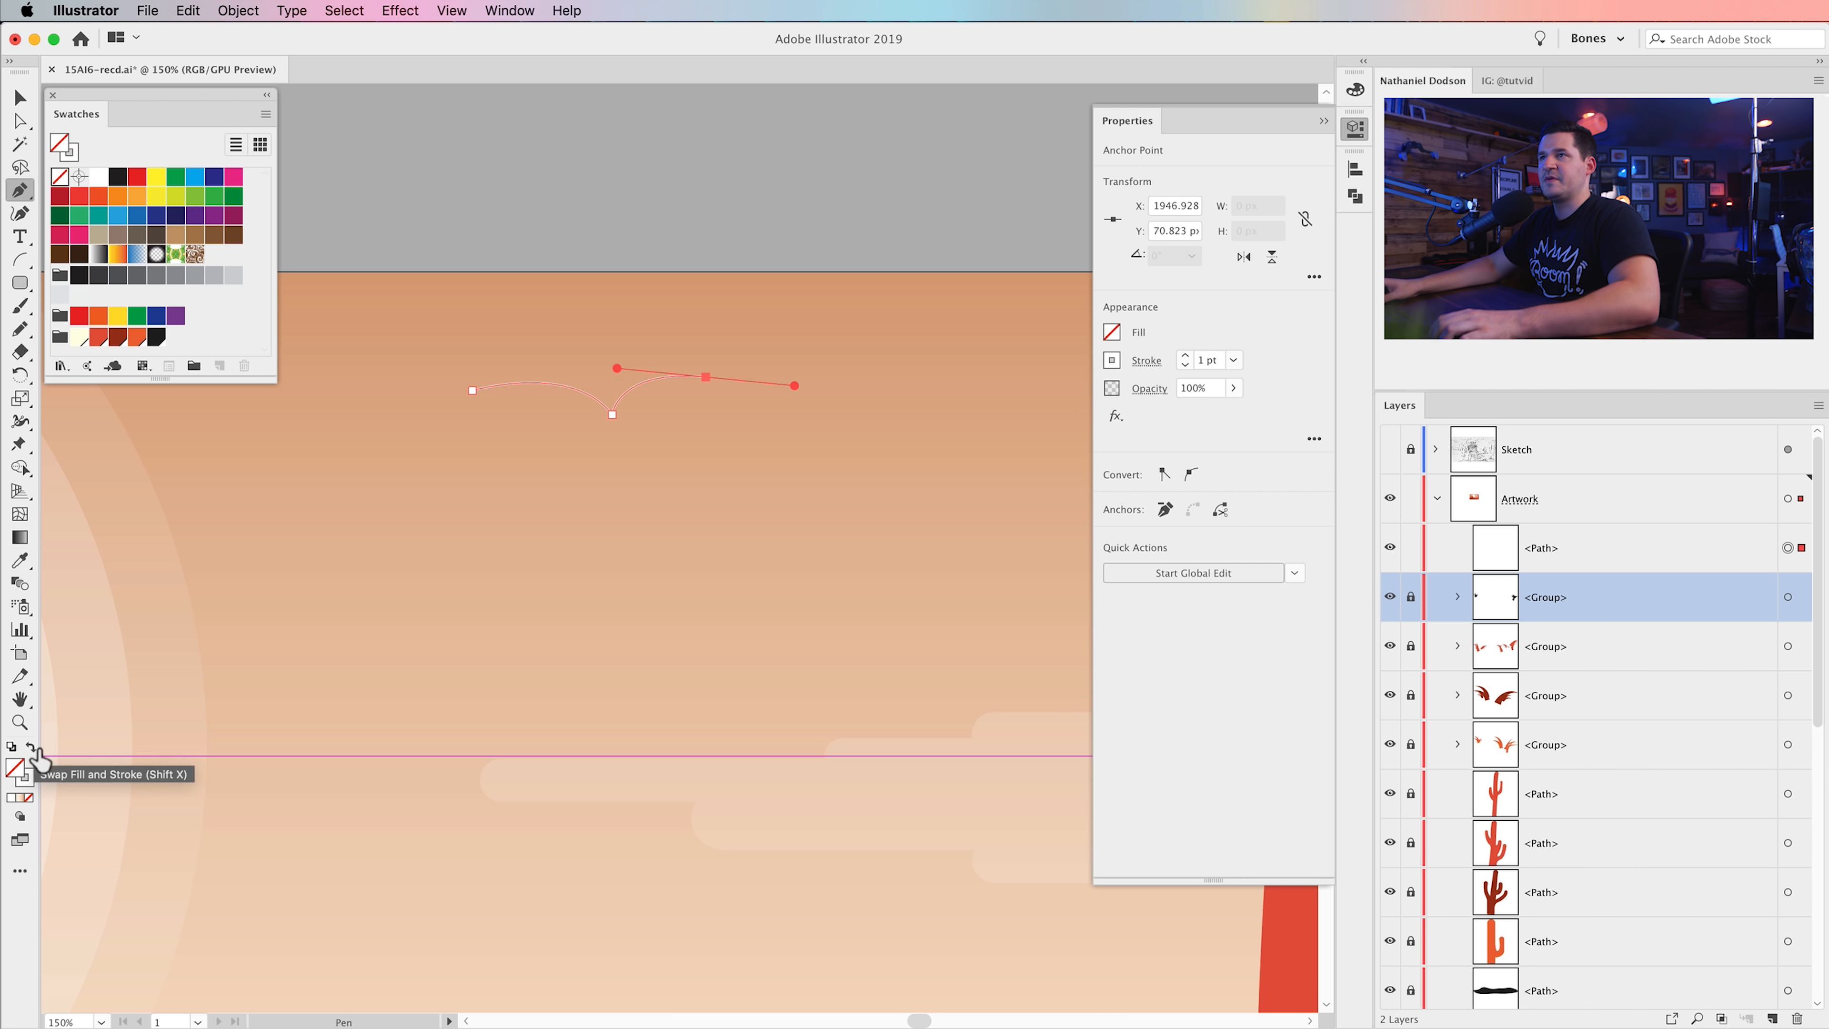
click(1185, 354)
click(1185, 354)
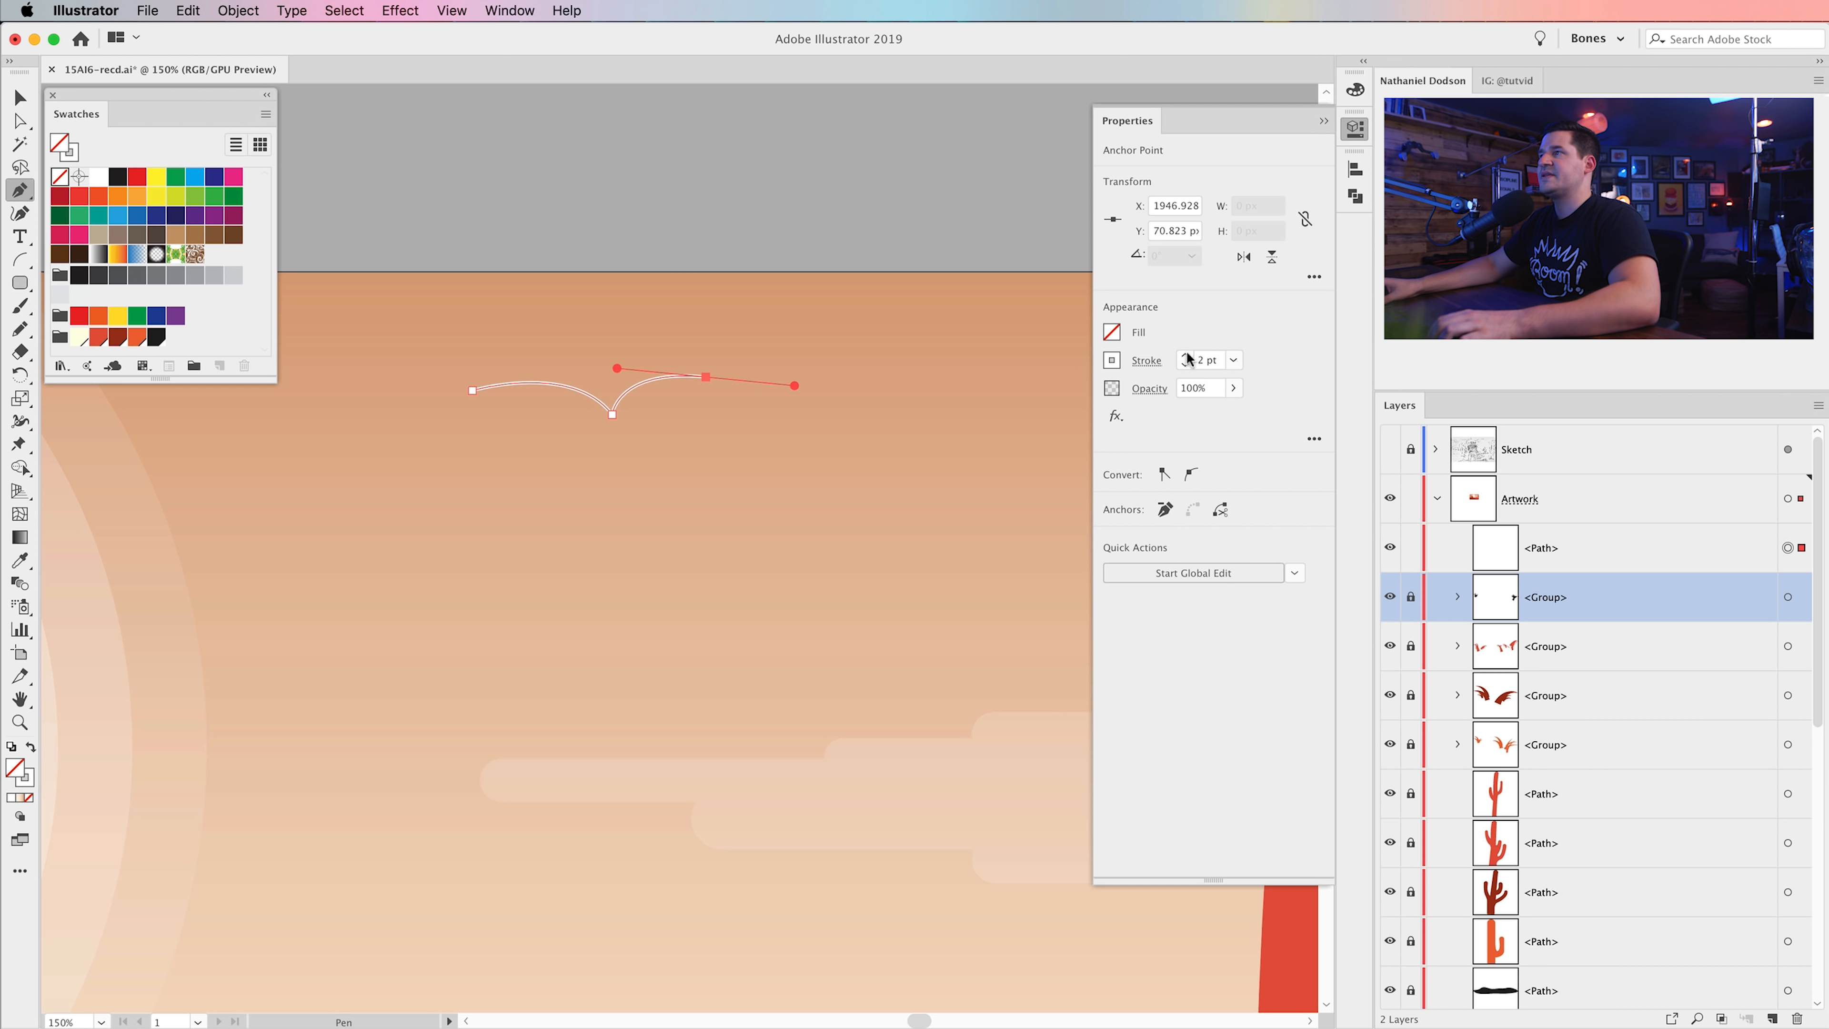
click(1185, 354)
click(1185, 354)
click(1185, 354)
click(1185, 354)
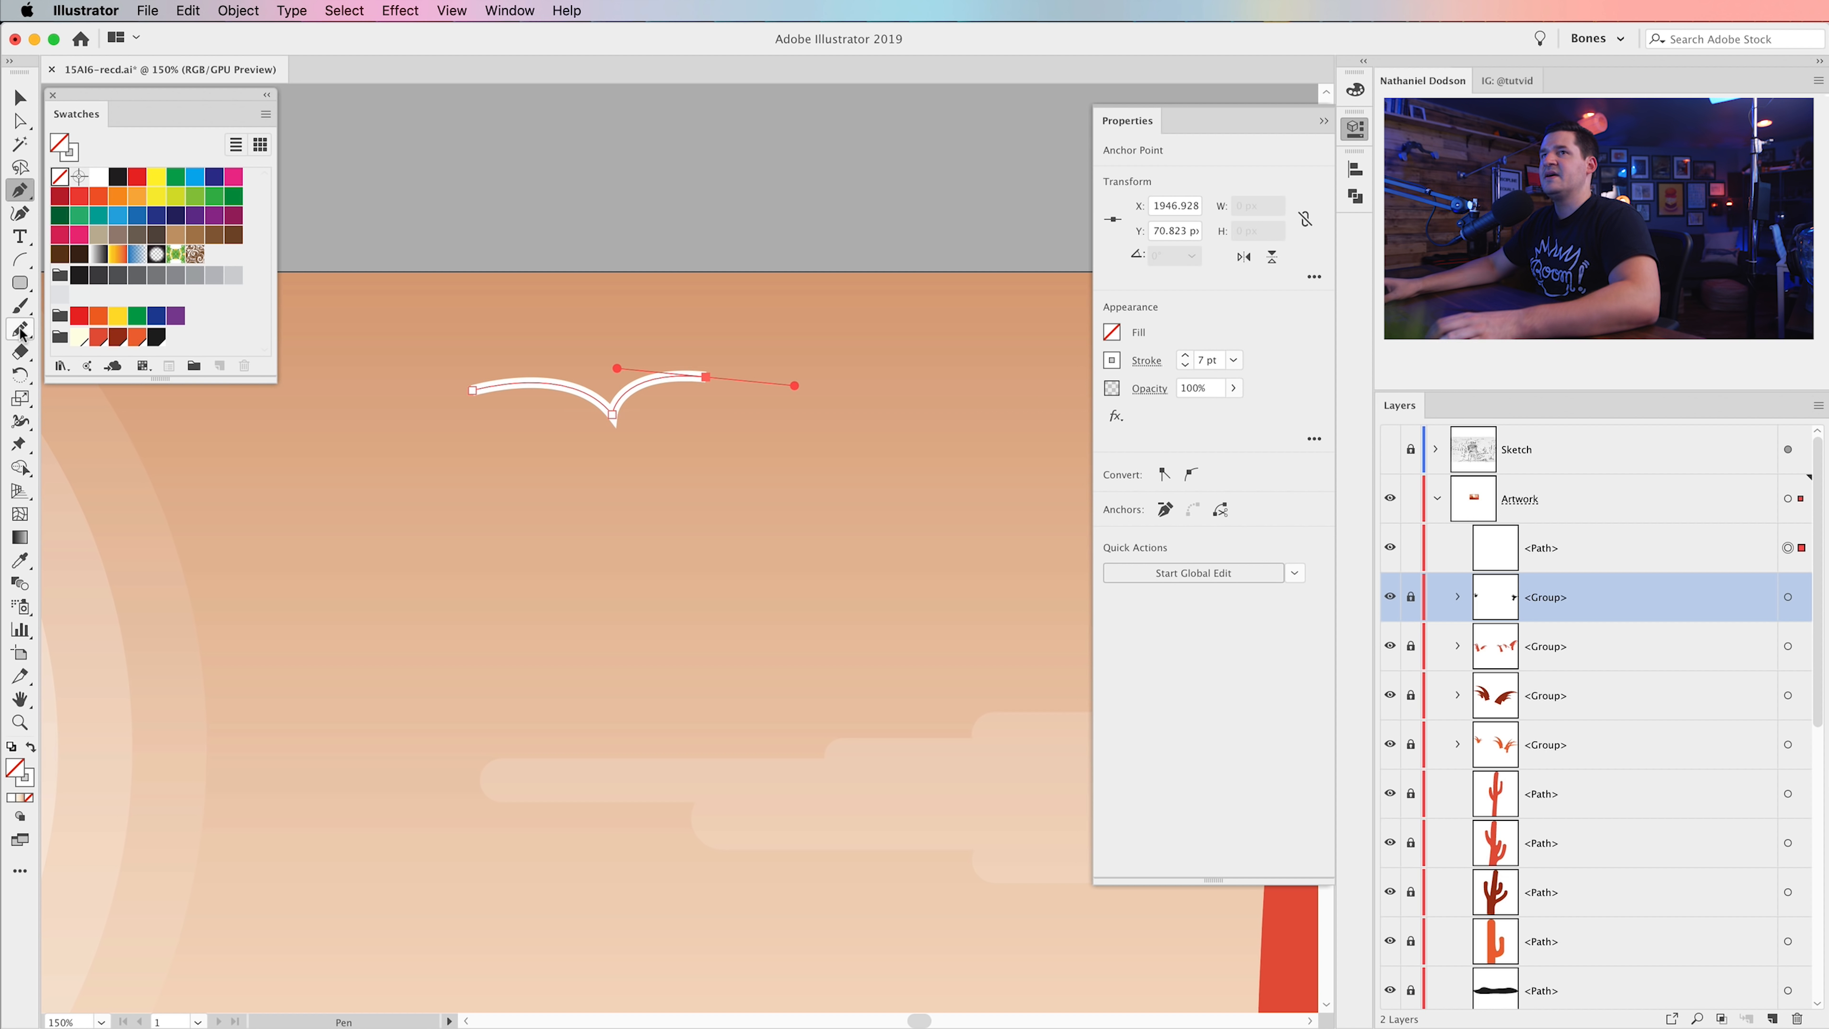
- Taper the stroke at both wing tips of the bird with the Width tool and deselect the path
click(20, 430)
mouse_move(499, 390)
mouse_down()
mouse_move(474, 409)
mouse_move(447, 369)
mouse_up()
drag(710, 397, 714, 338)
key(v)
click(676, 190)
- Give the bird's stroke a round cap and a round corner join
click(618, 409)
click(1145, 361)
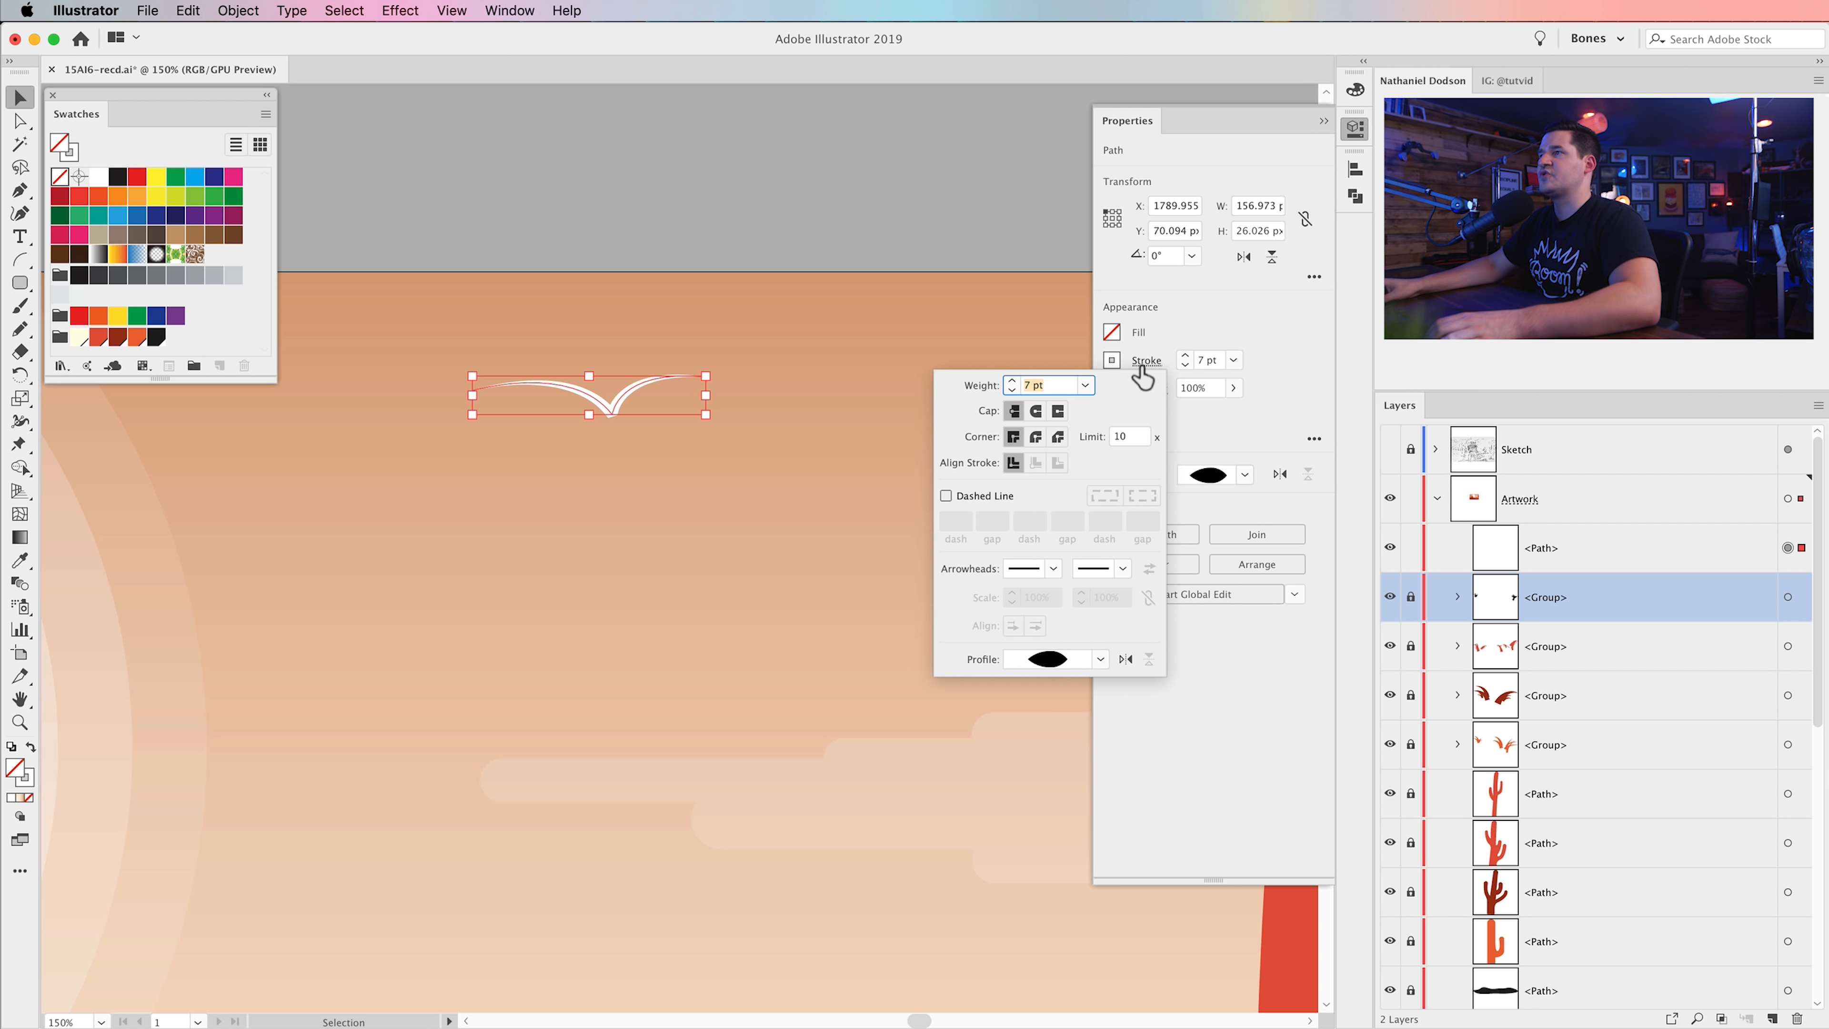
click(1058, 413)
click(1034, 416)
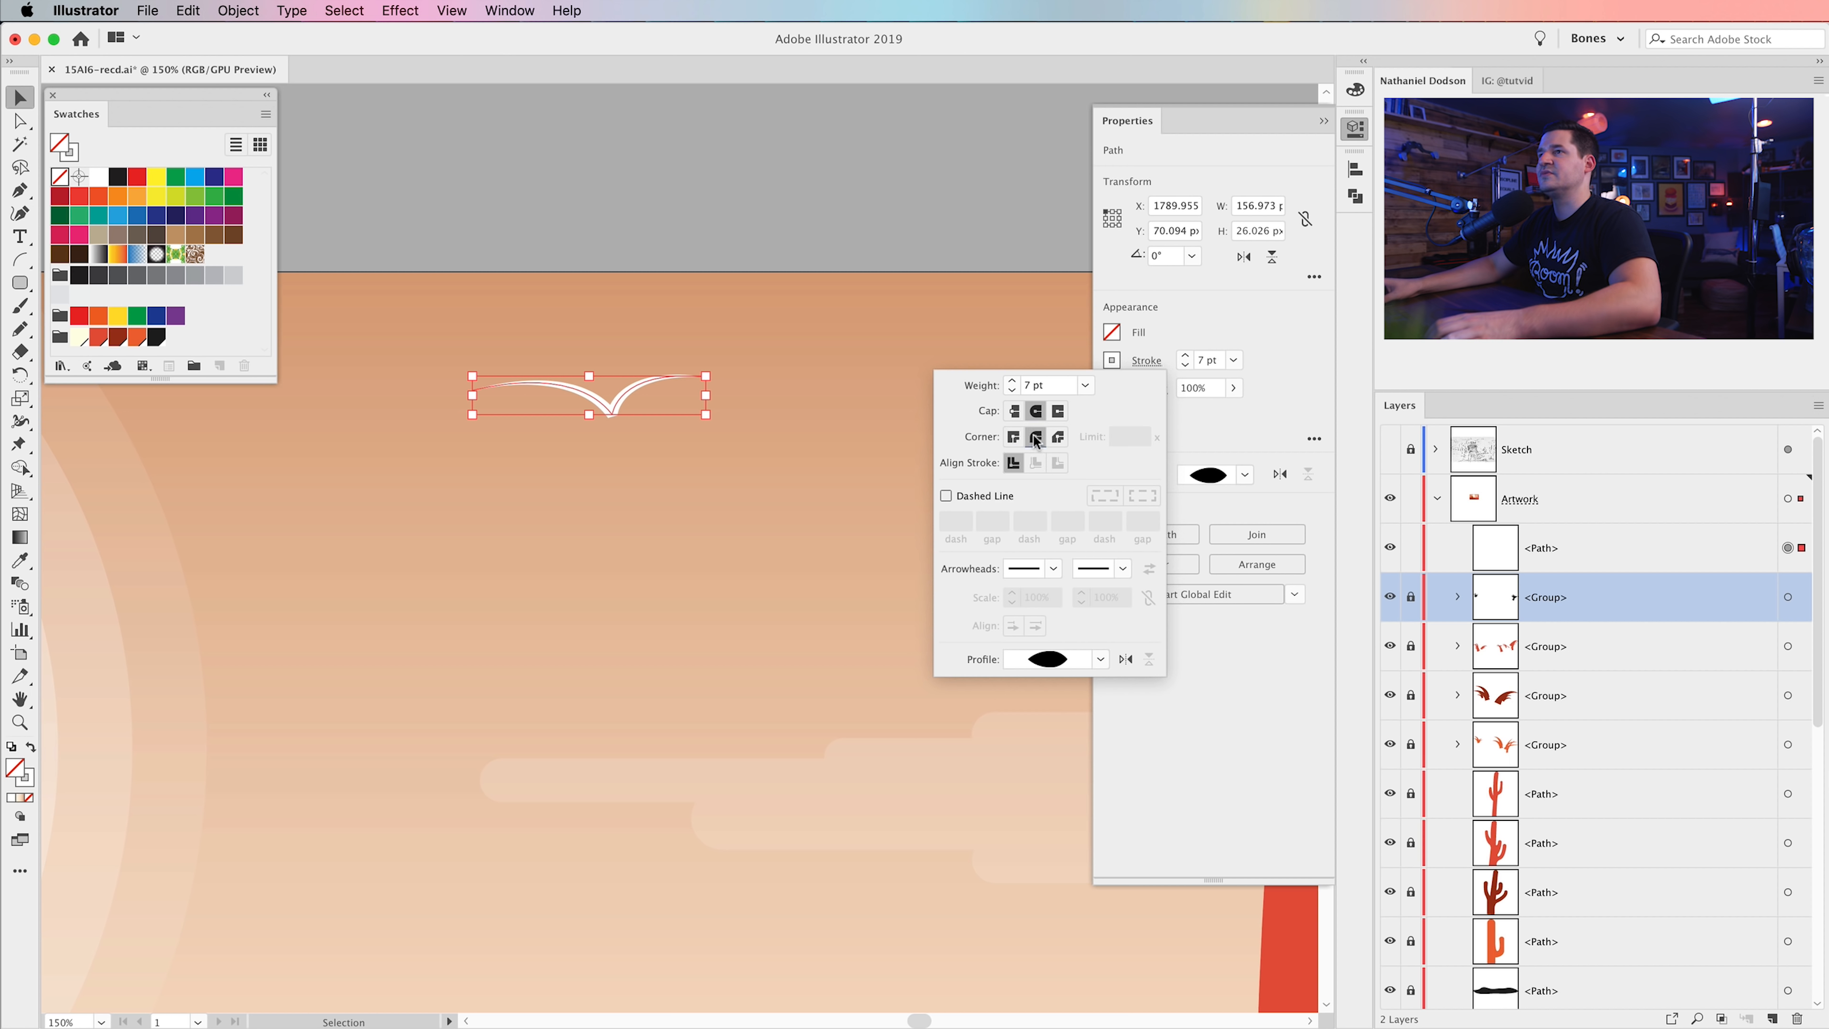
click(601, 415)
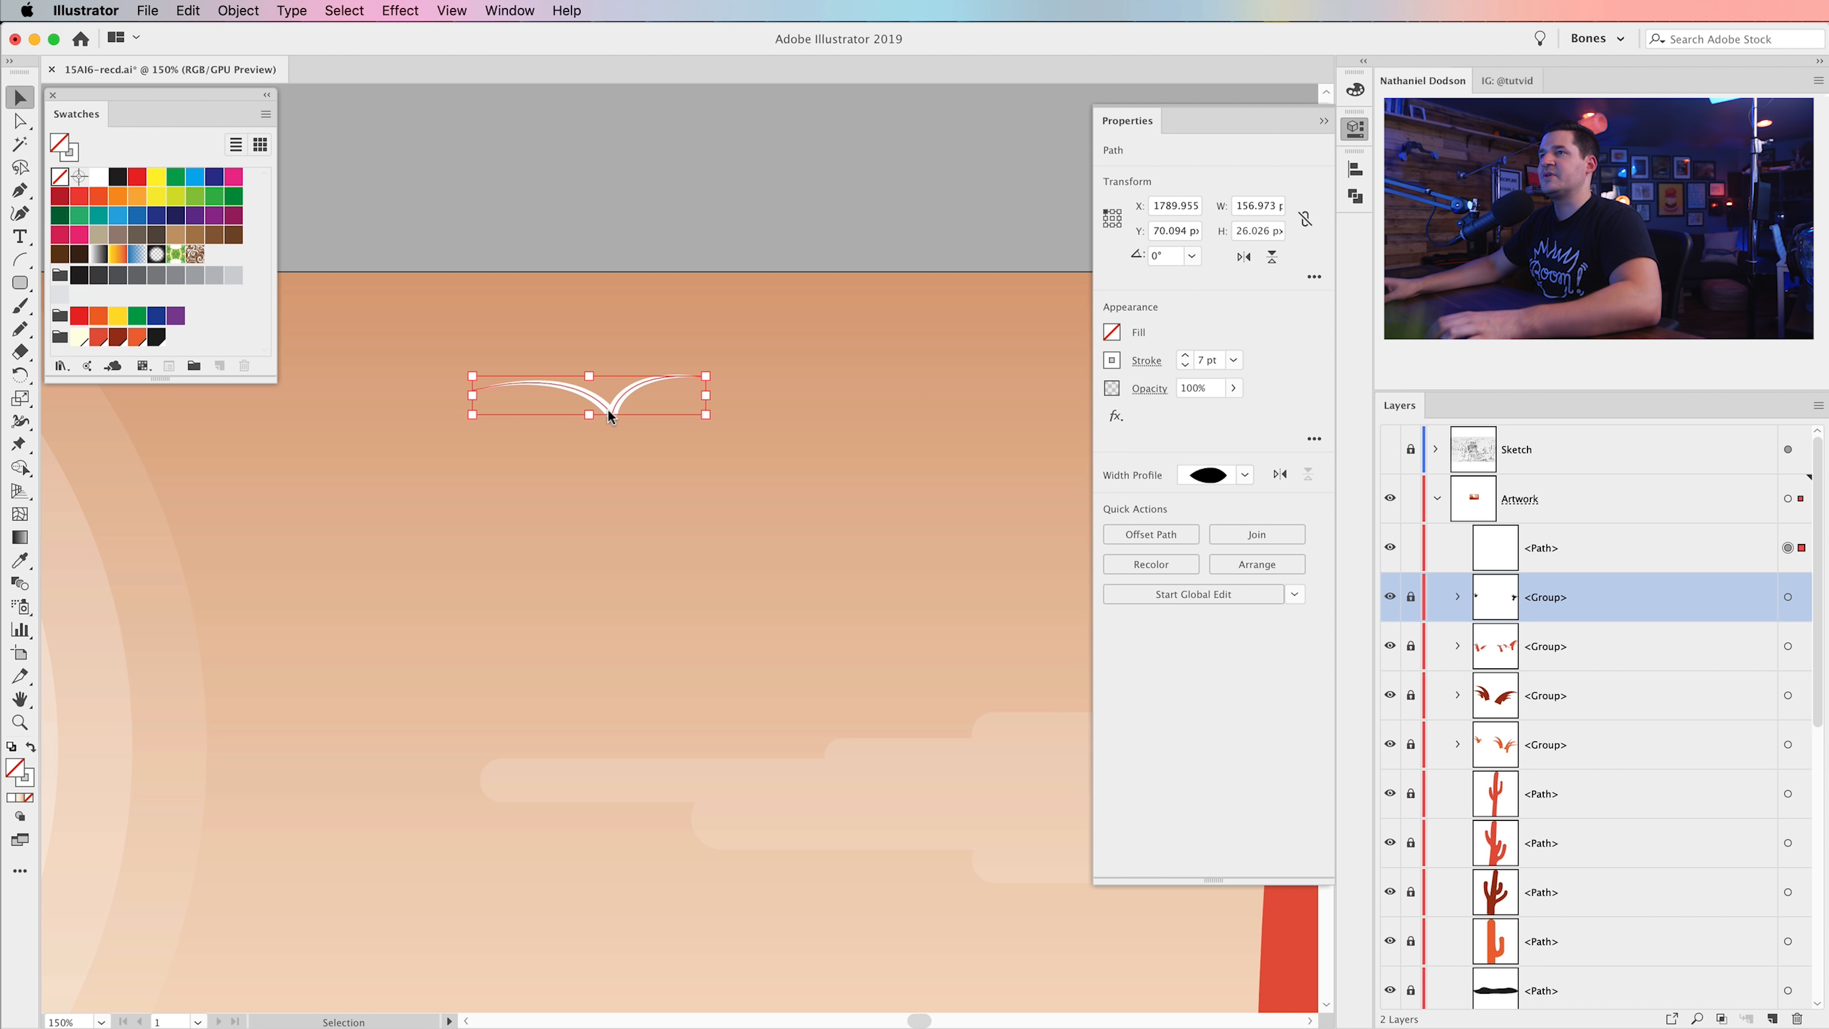
- Reshape both wing curves by adjusting the direction handles around the bird's middle anchor point
key(z)
click(618, 419)
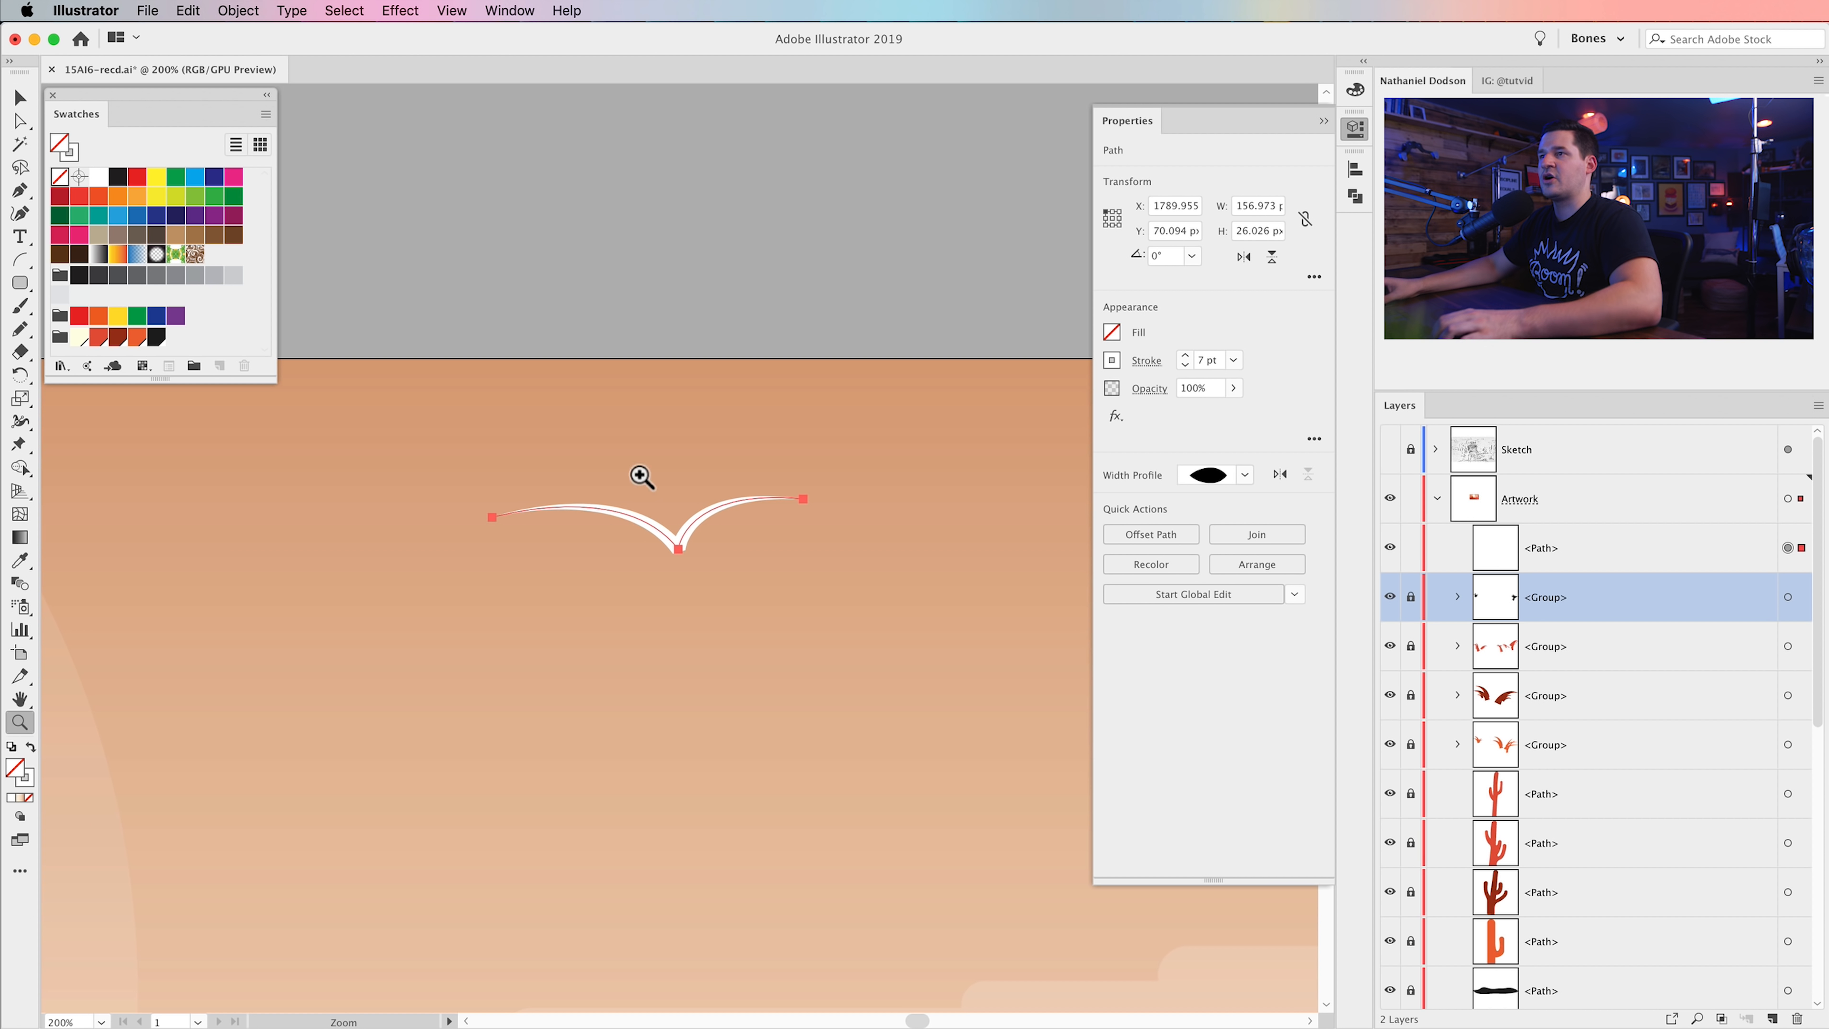
click(682, 548)
click(682, 549)
key(a)
click(690, 558)
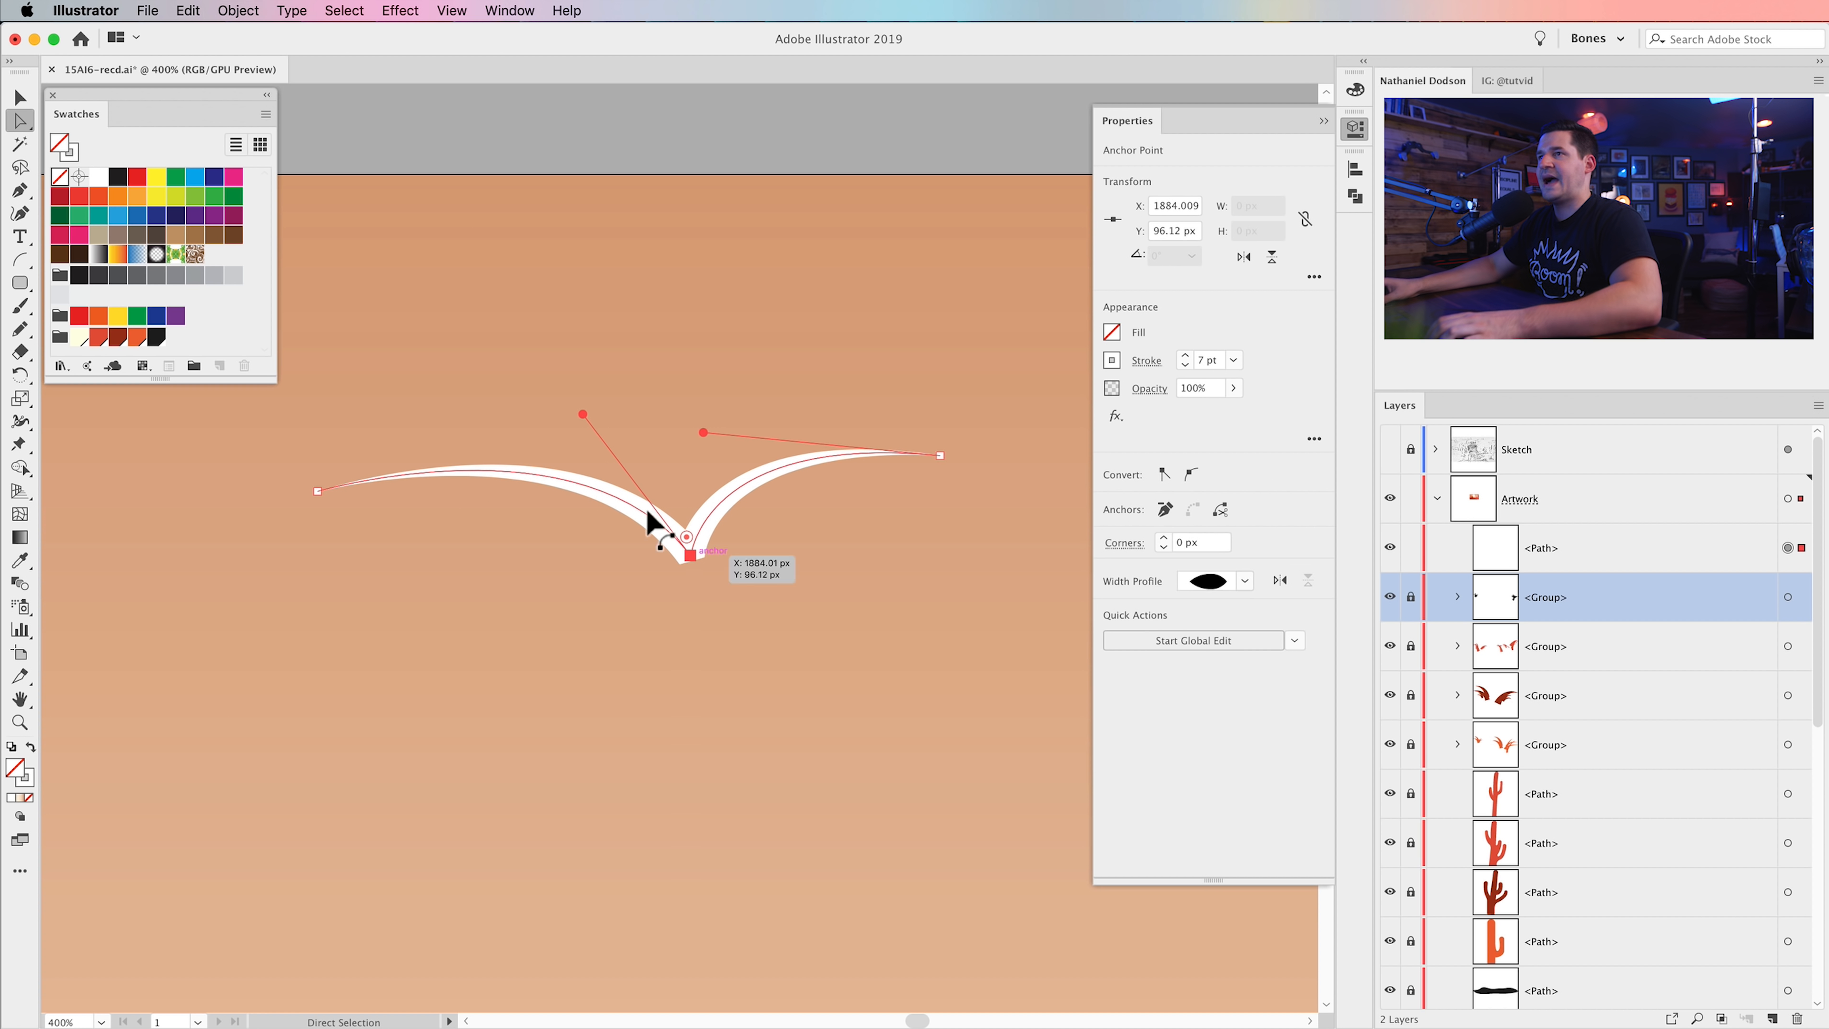
drag(581, 412, 544, 431)
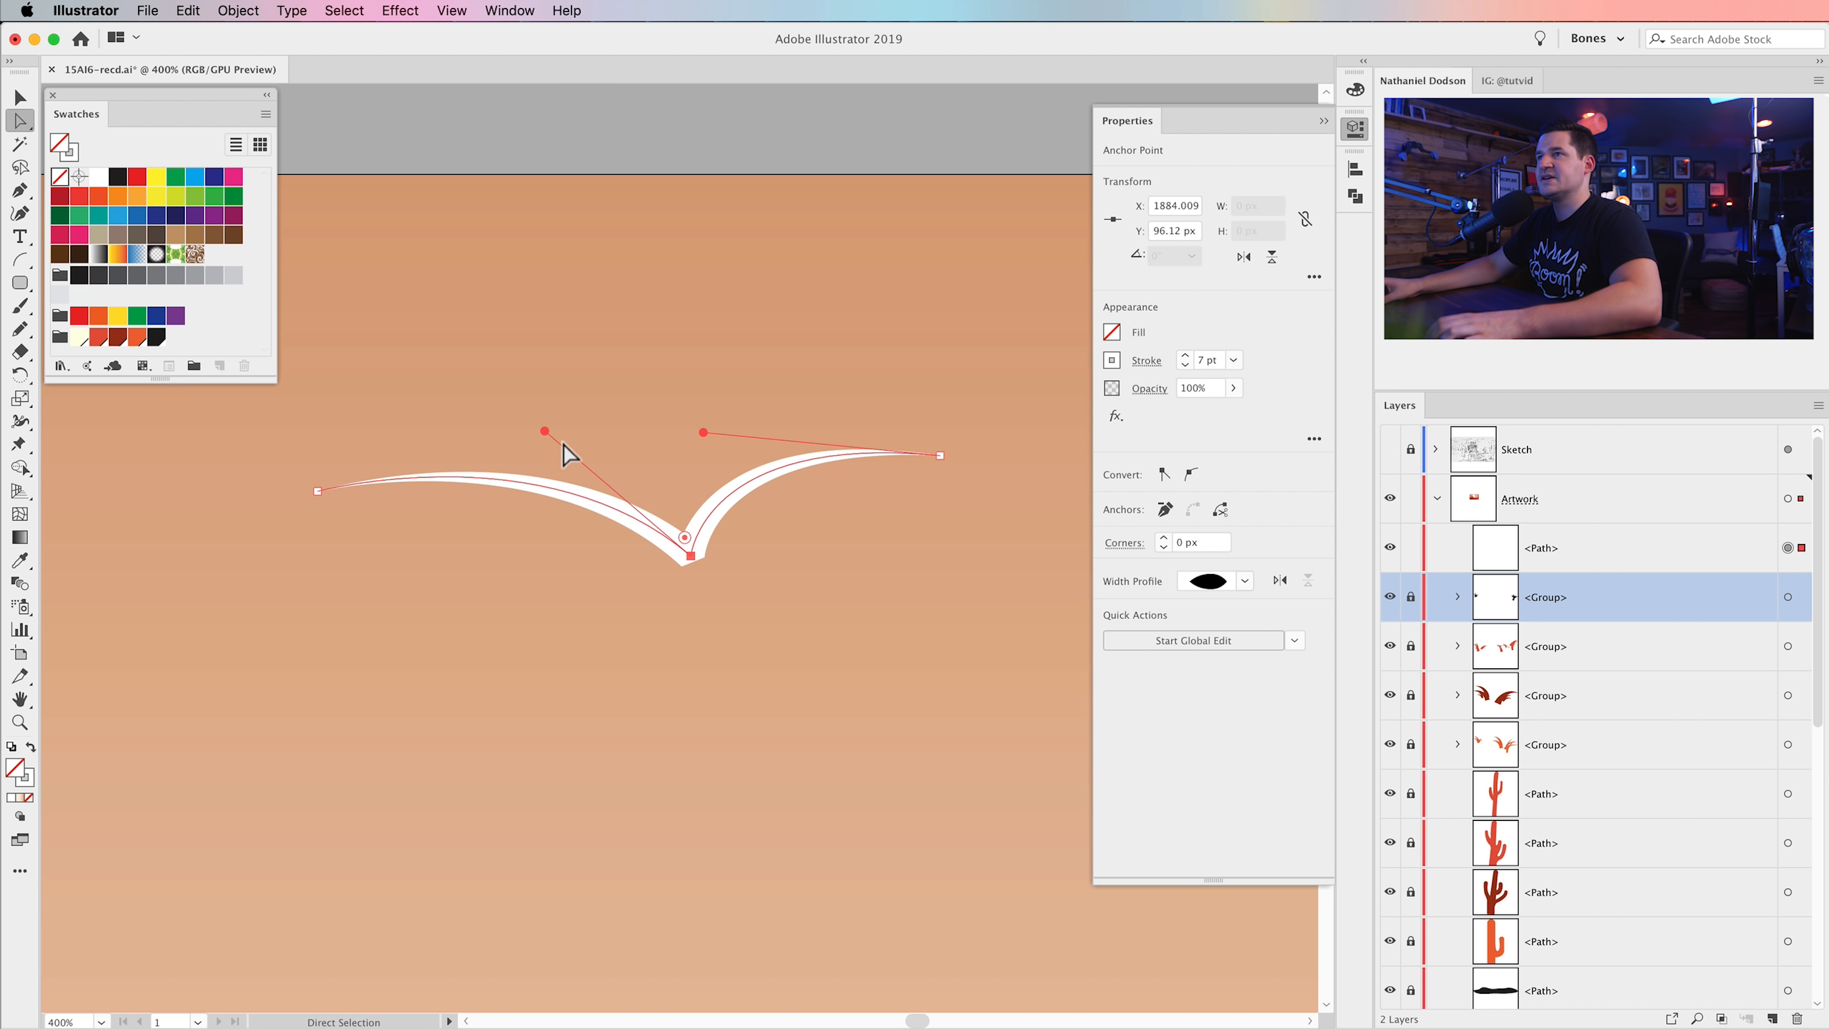
drag(704, 434, 757, 459)
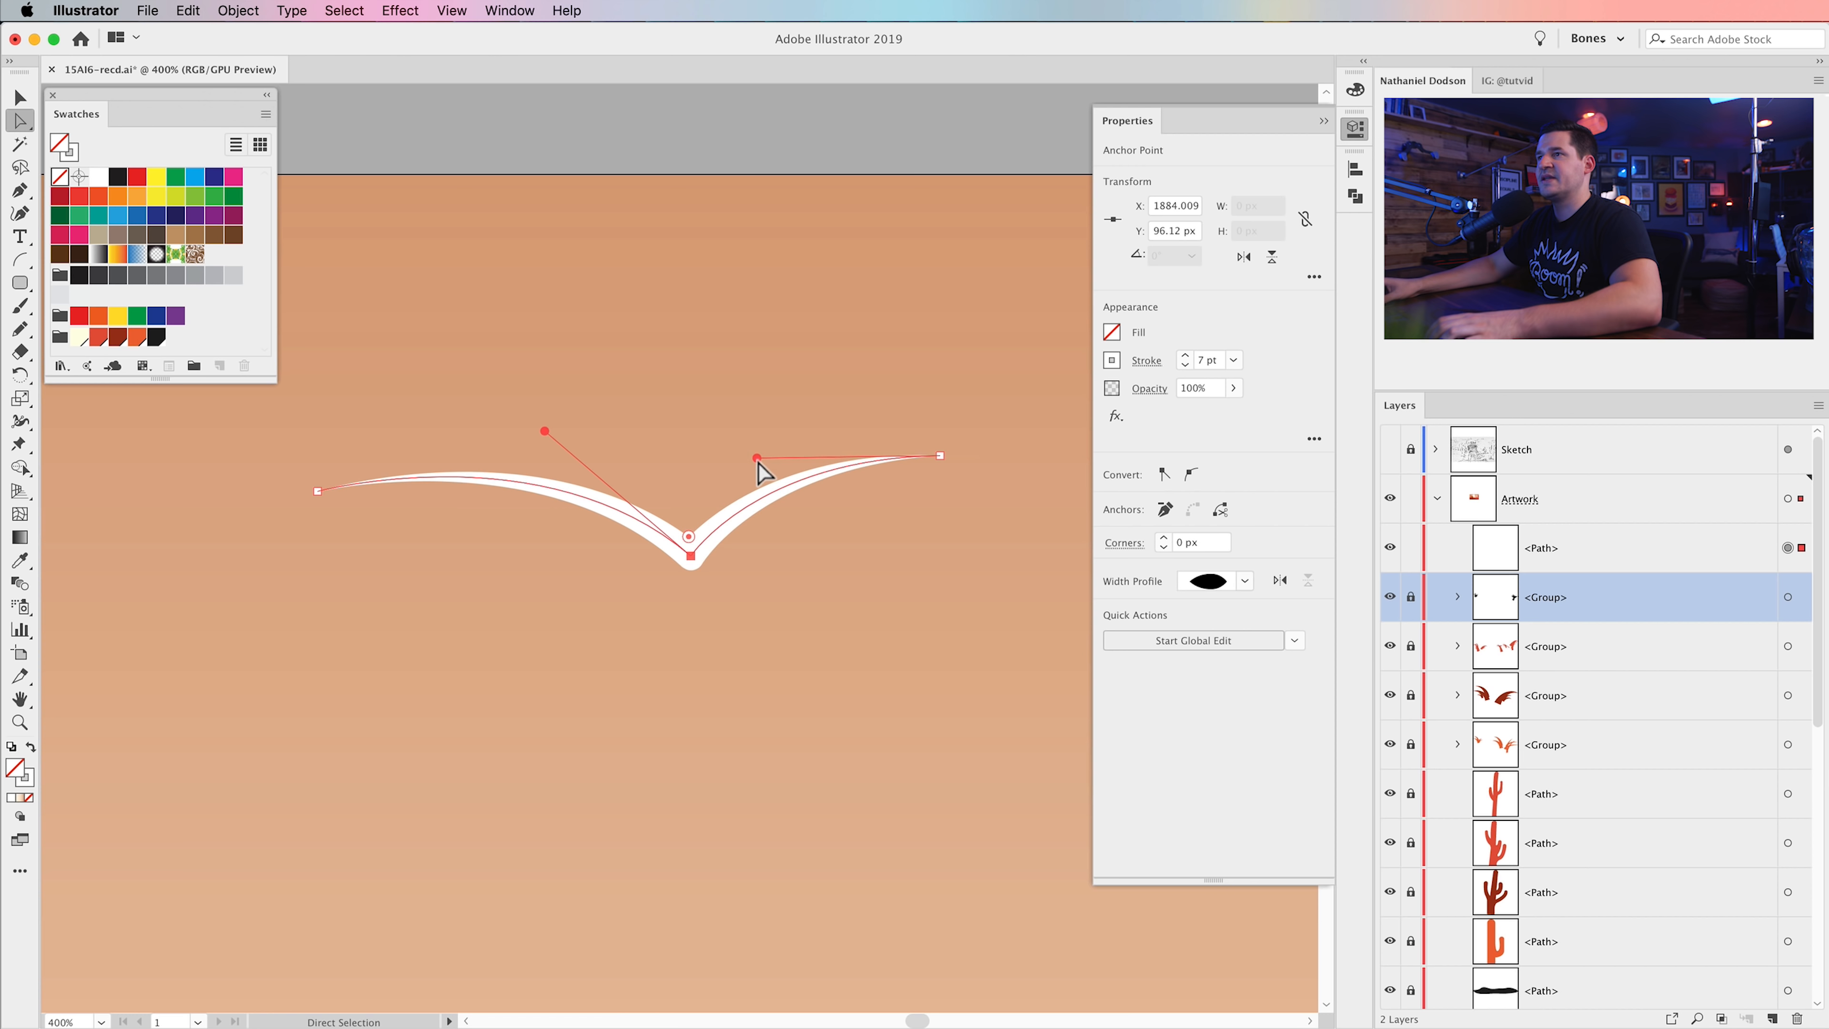
- Deselect the bird's anchor point and select the whole bird path
click(674, 580)
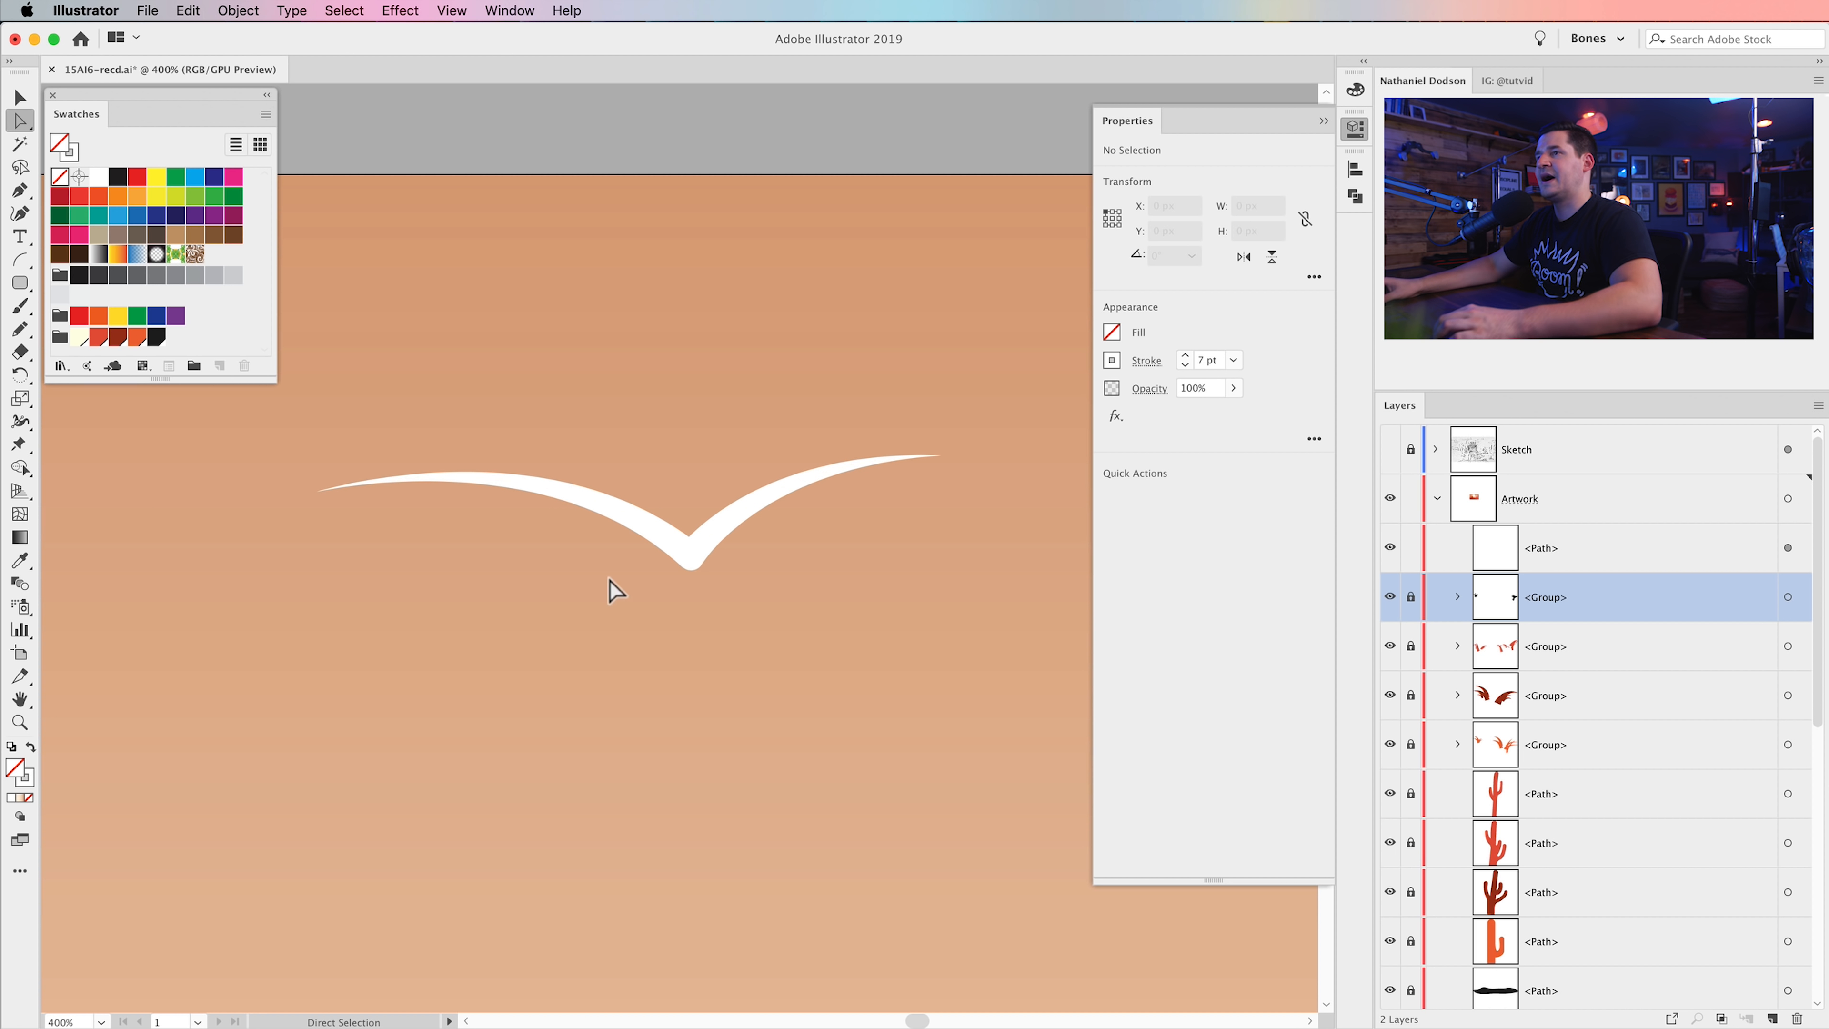
drag(749, 682, 795, 702)
click(704, 558)
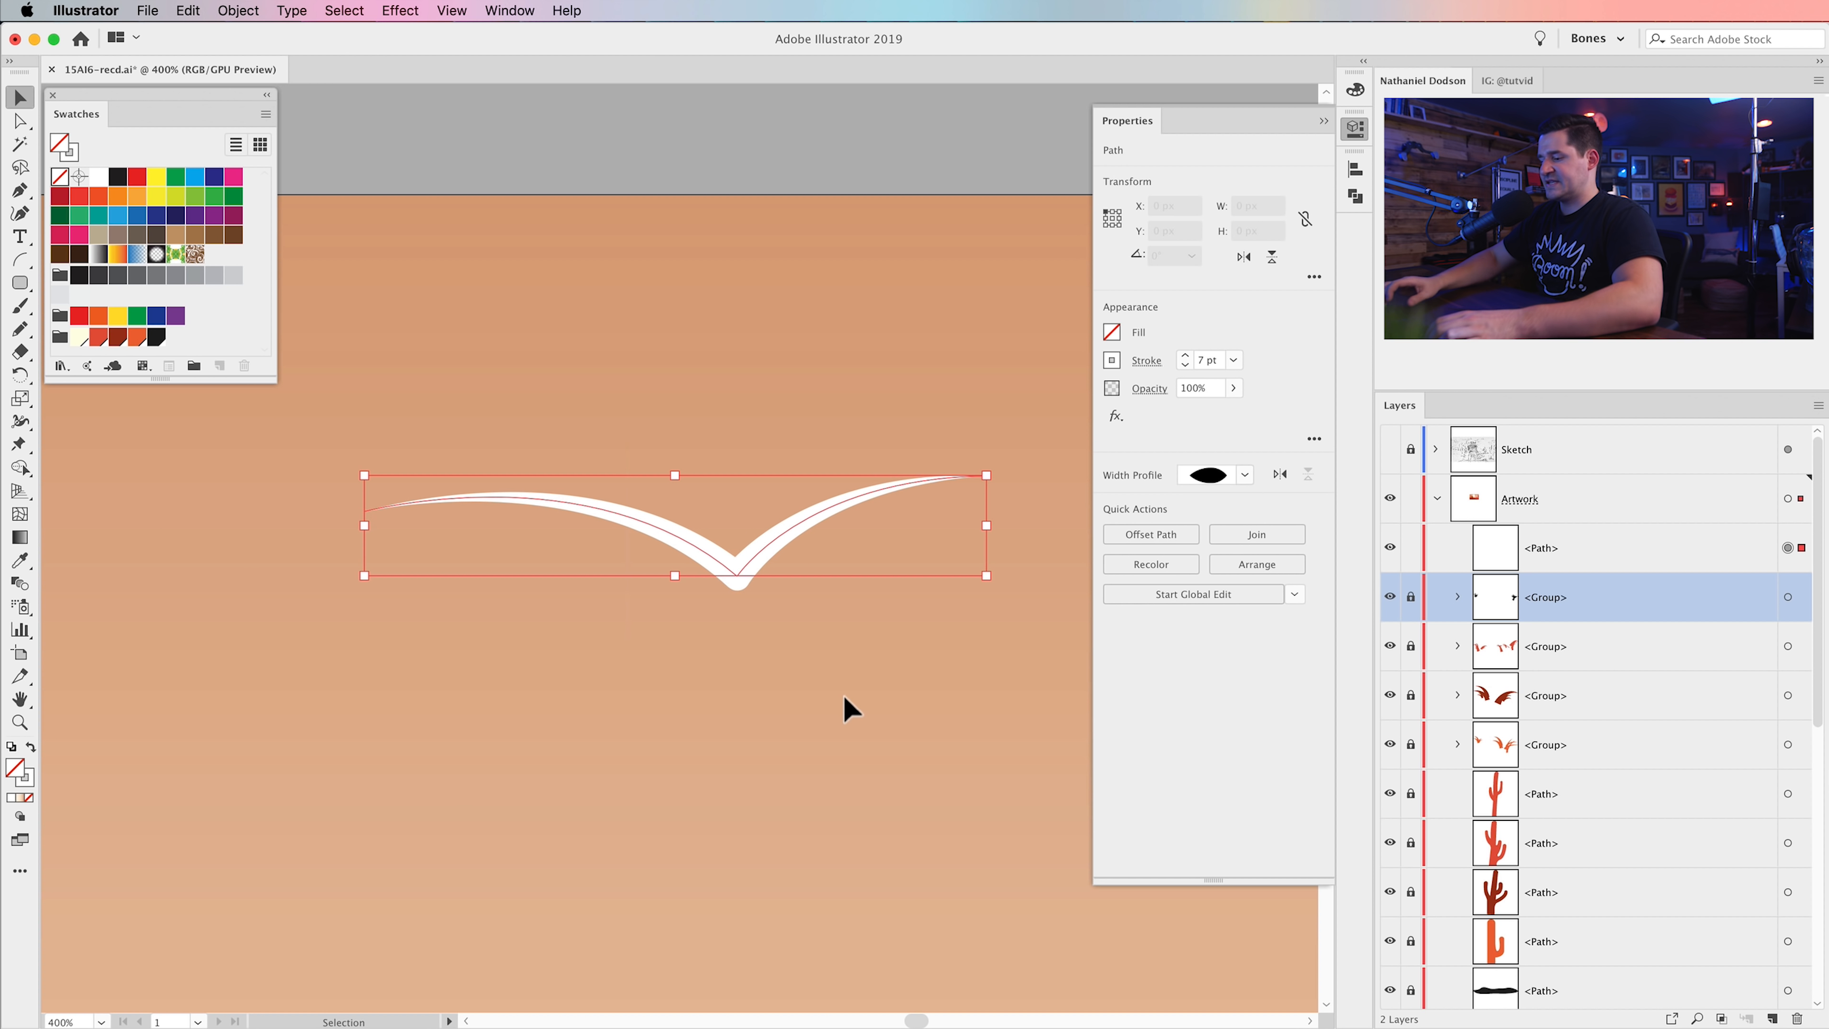
key(super+1)
key(super+minus)
key(super+minus)
key(super+minus)
key(super+minus)
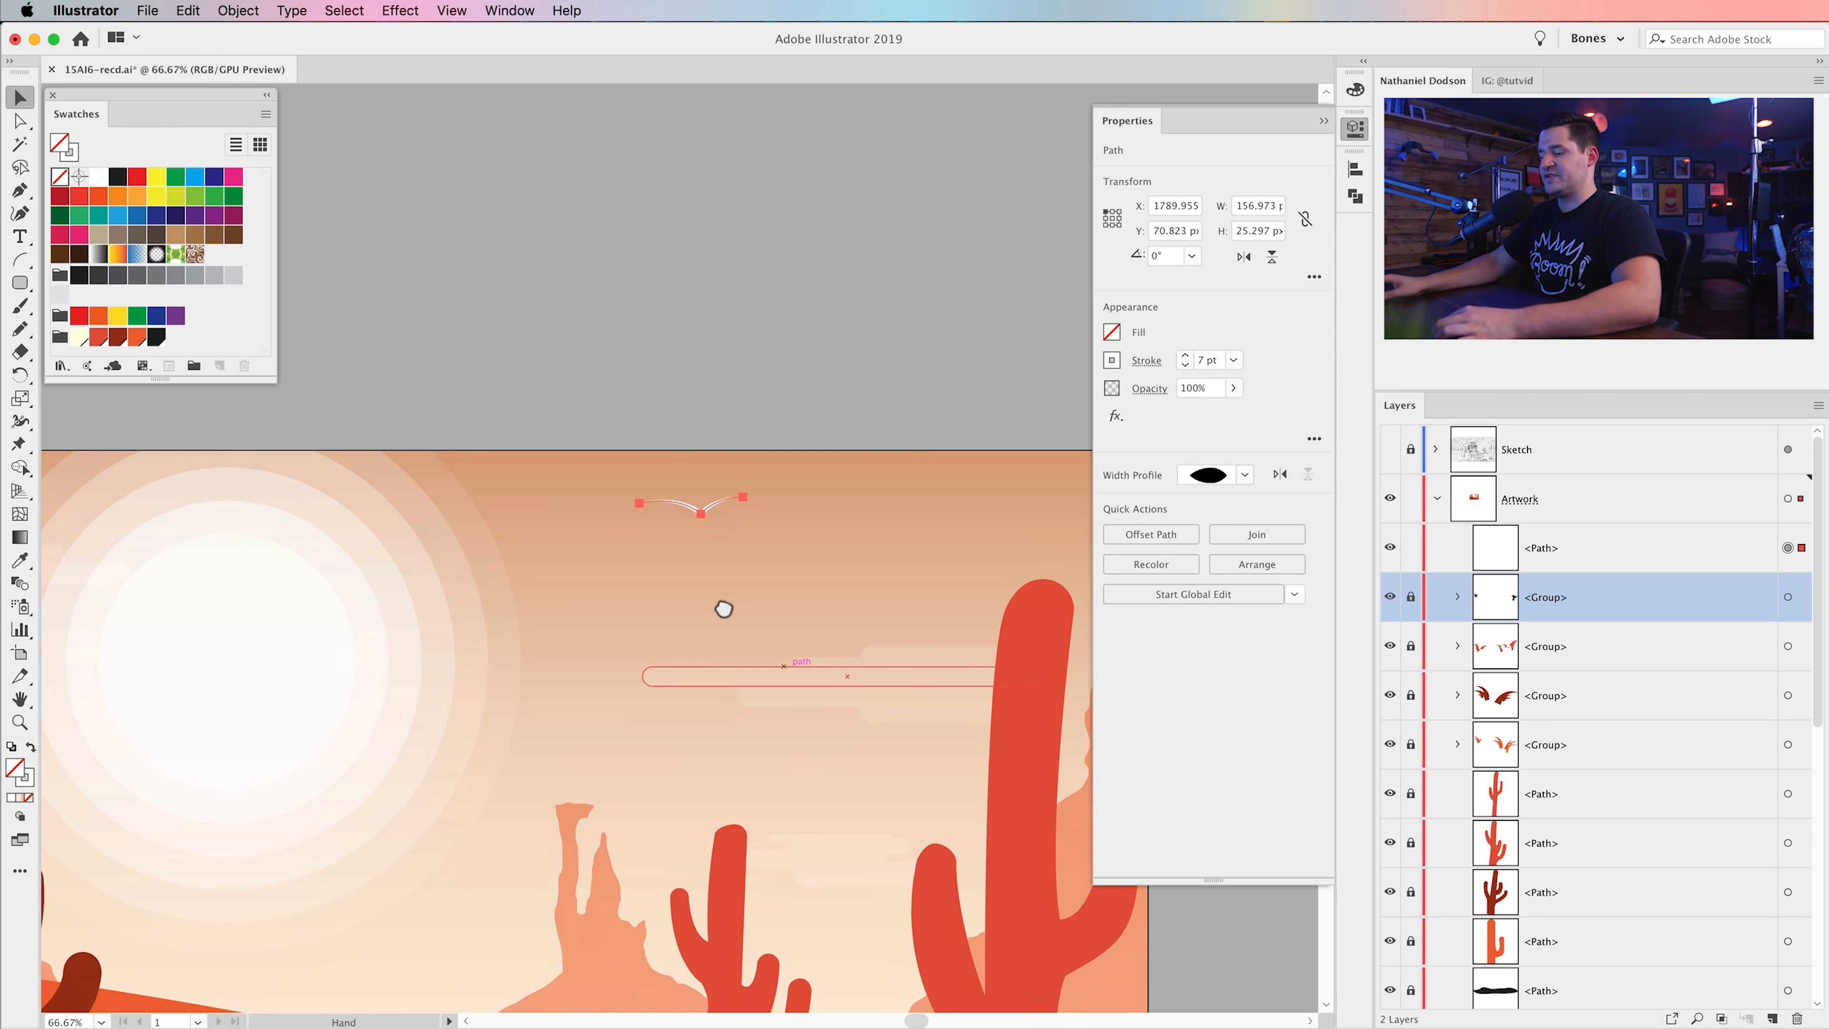
drag(666, 621, 718, 564)
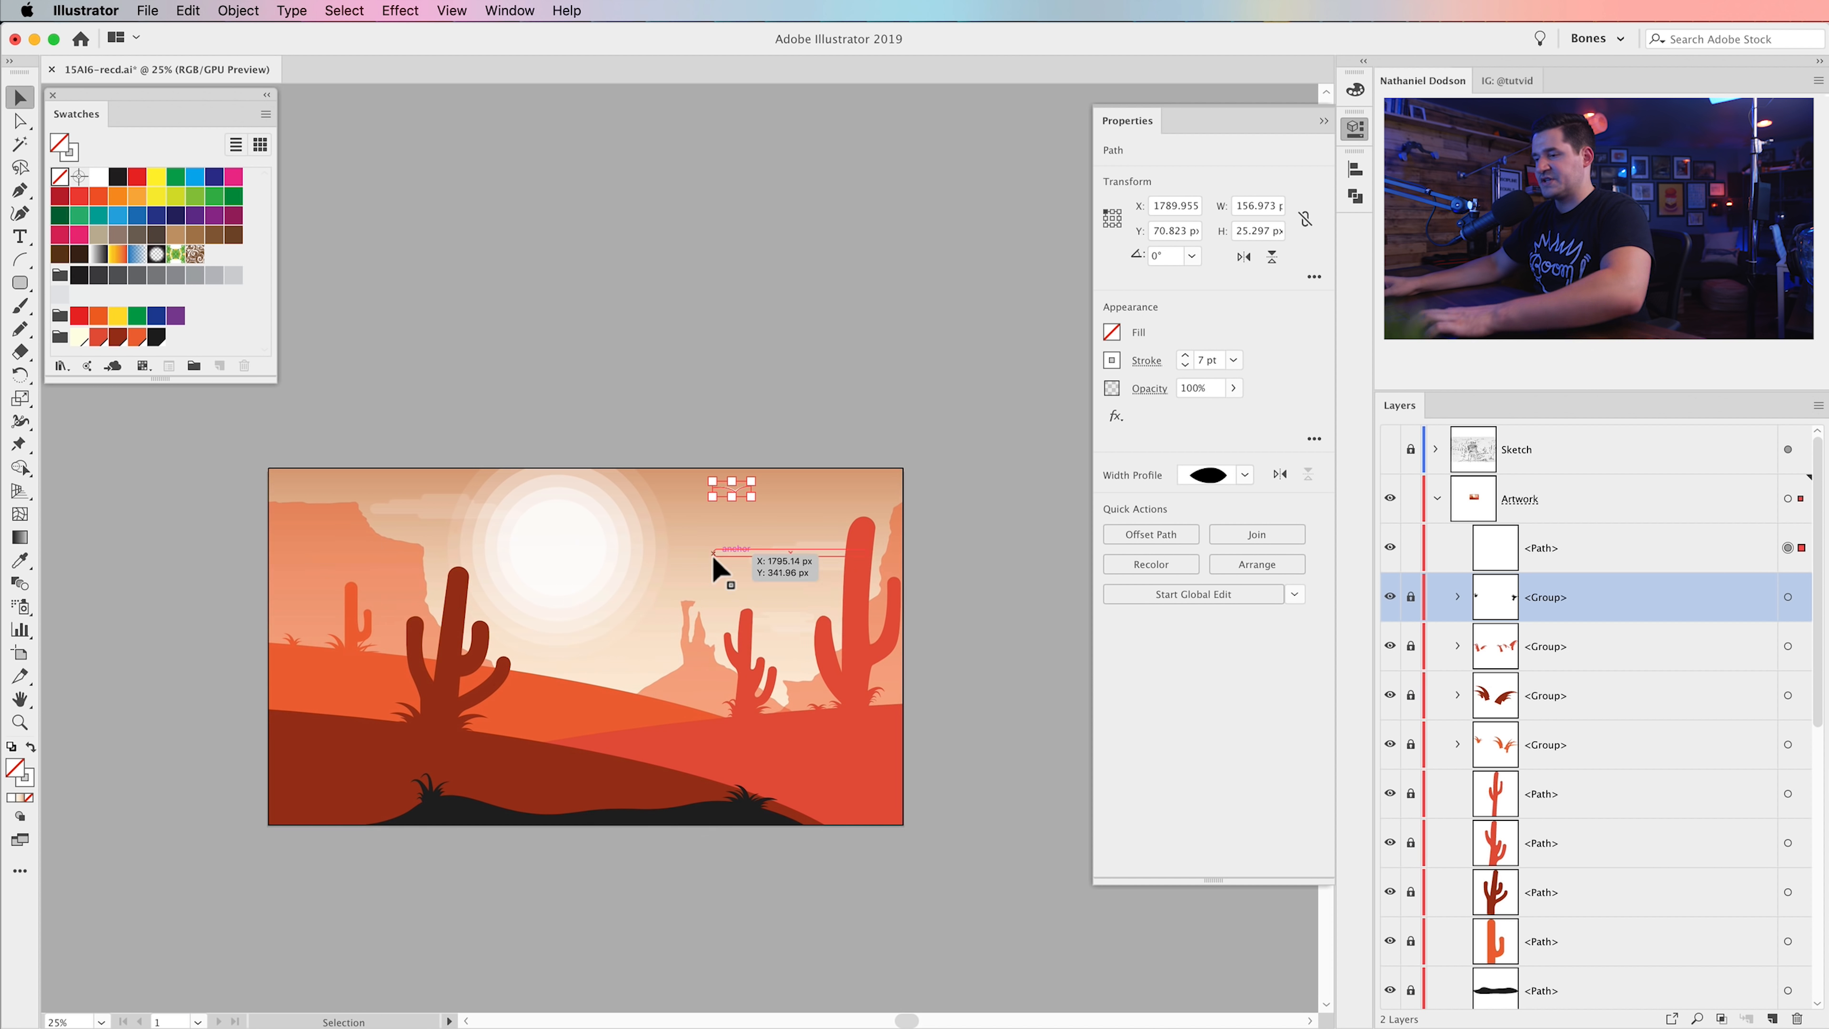
- Try to colour the bird by sampling the black foreground ground with the Eyedropper, and clear the resulting fill
key(i)
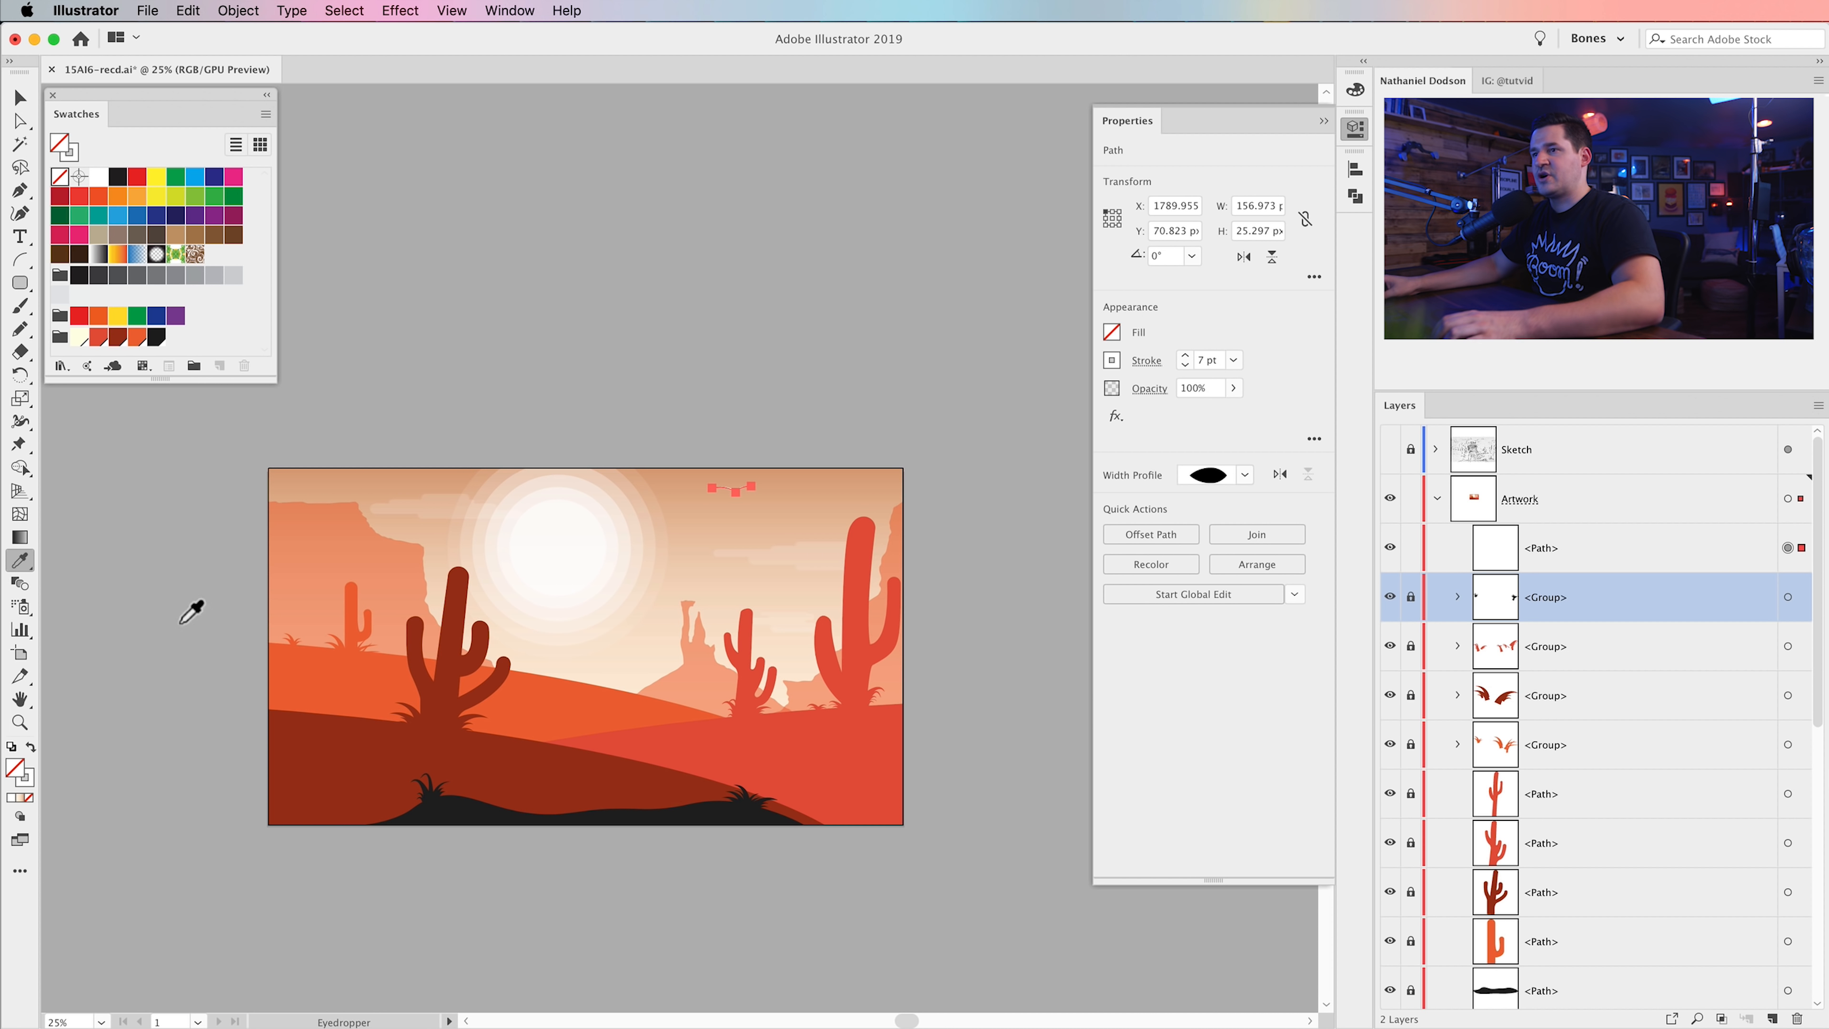
click(461, 825)
key(v)
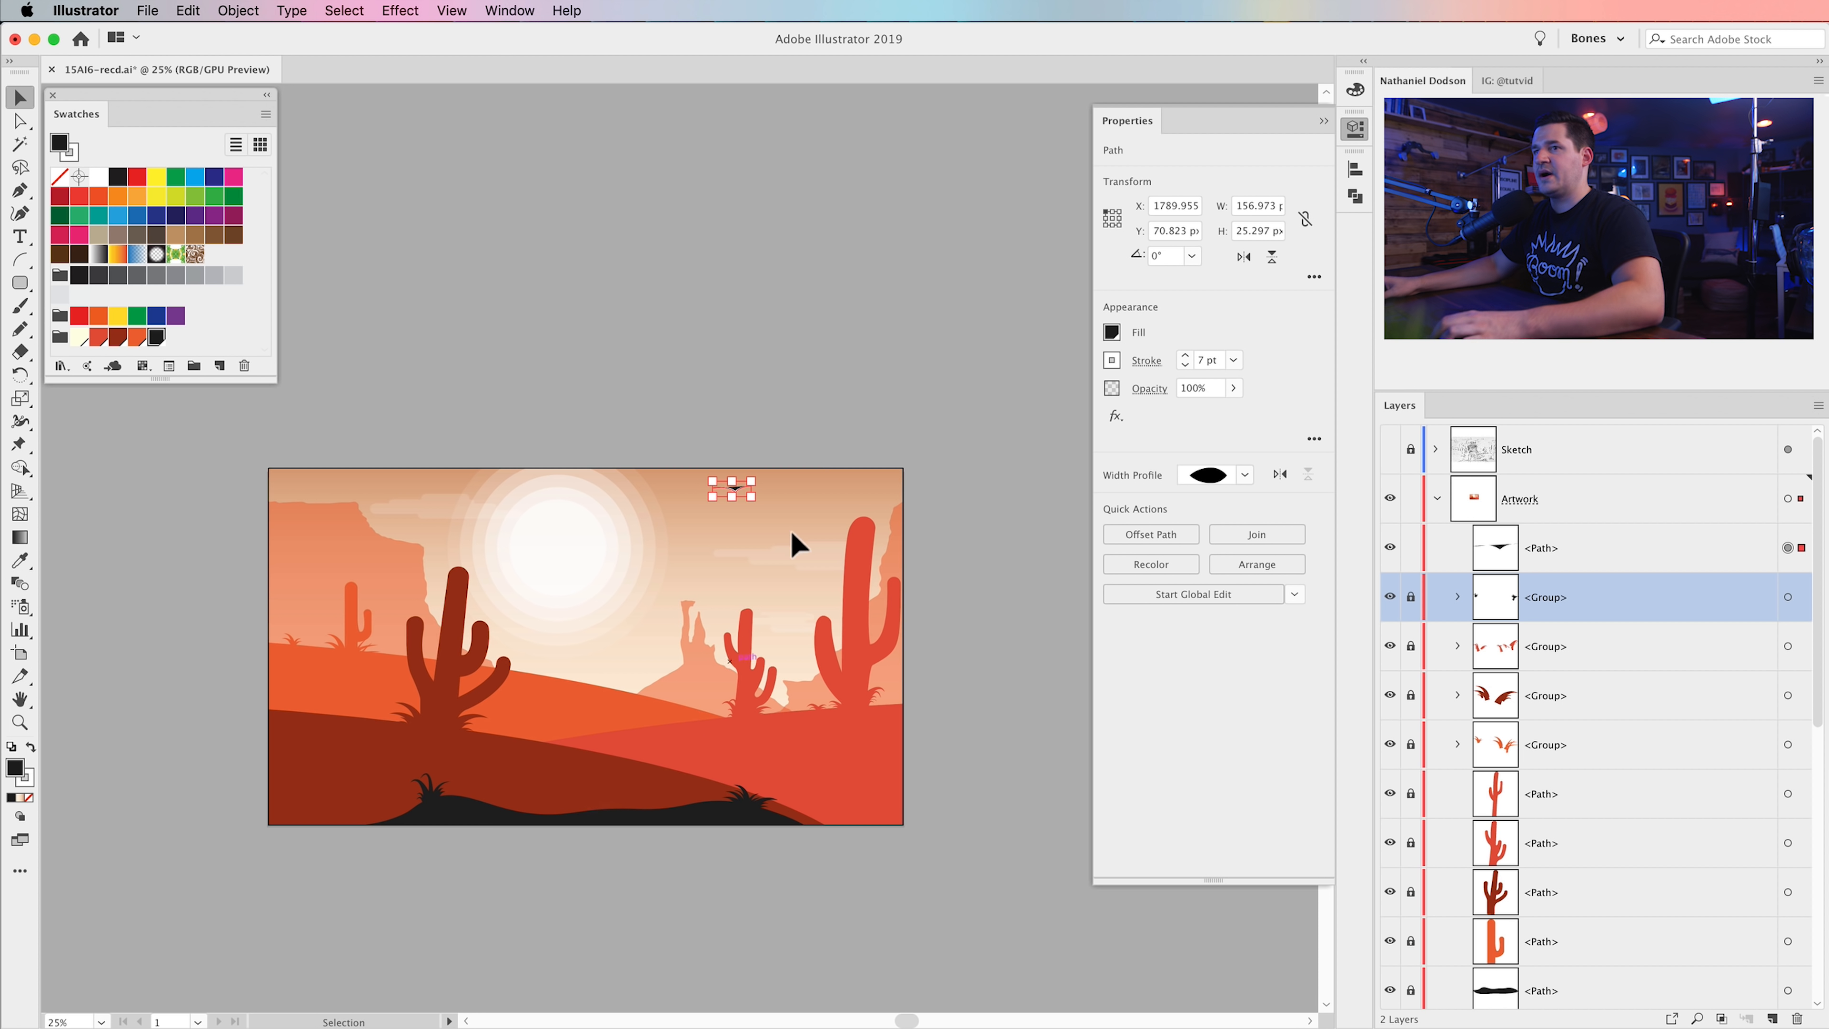
key(slash)
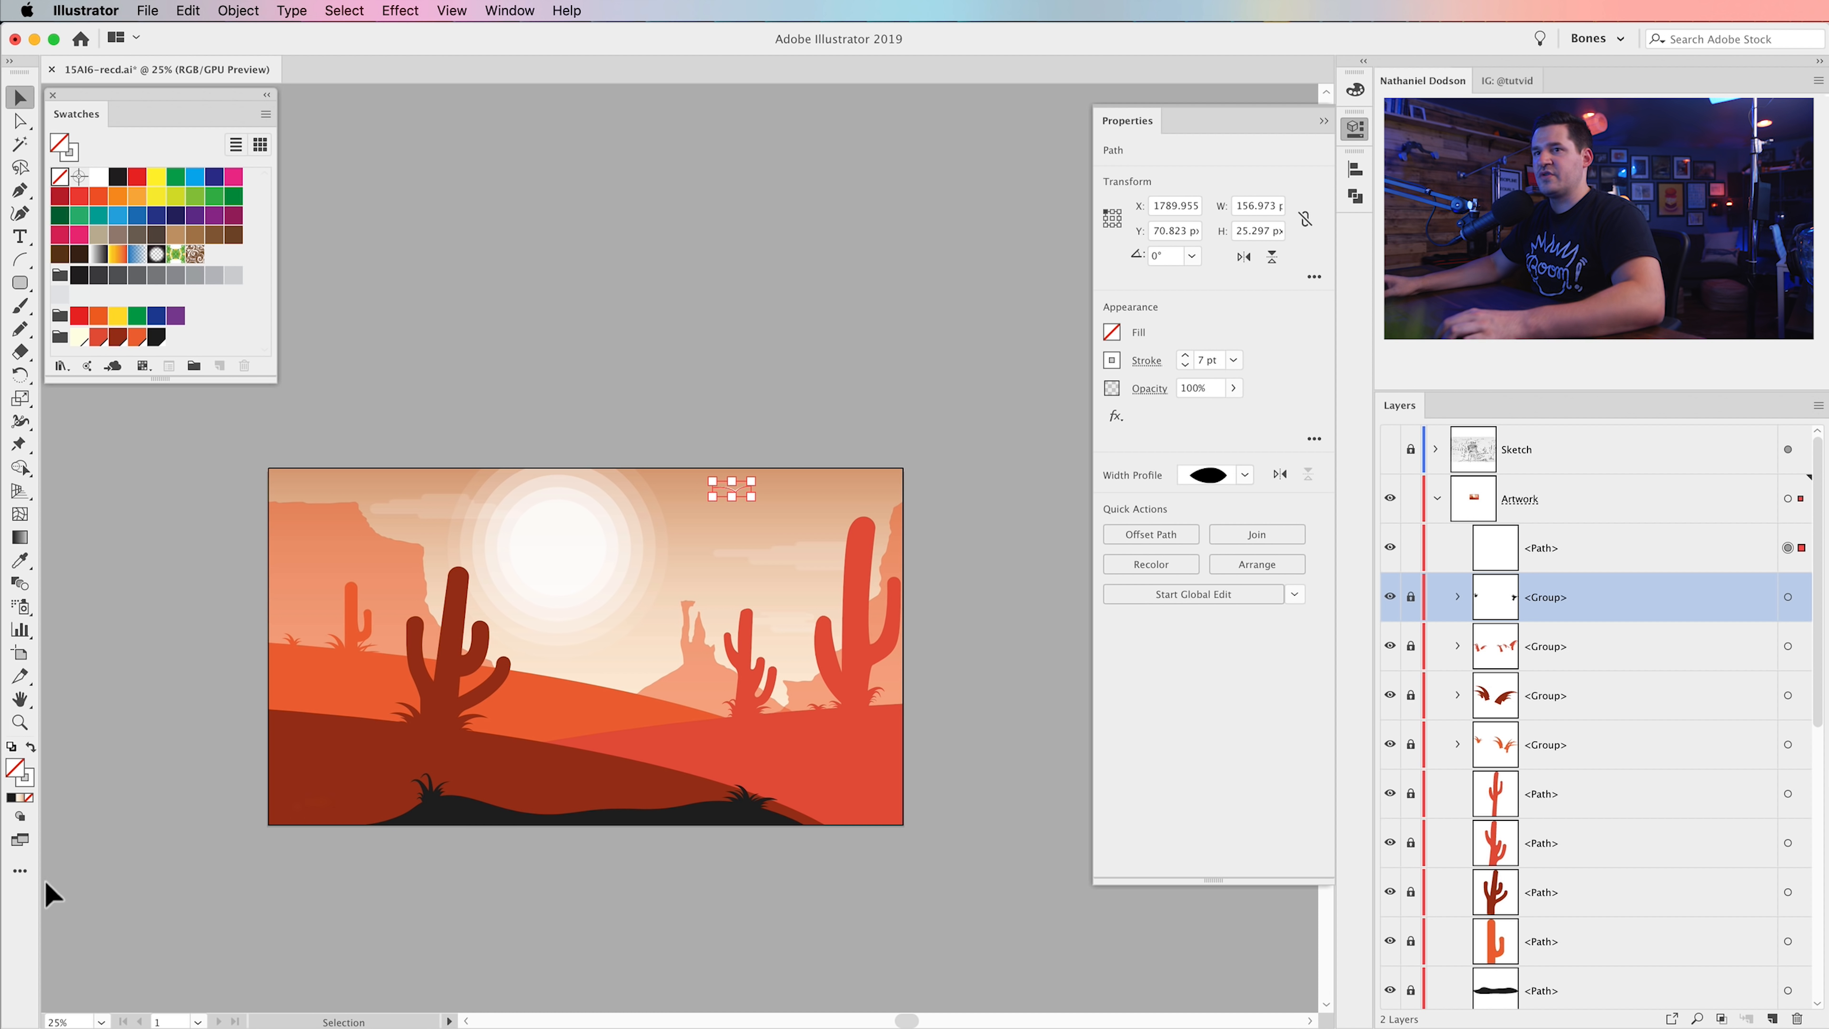
- Apply the black foreground colour to the bird's stroke only with the Eyedropper, and deselect the bird
click(30, 784)
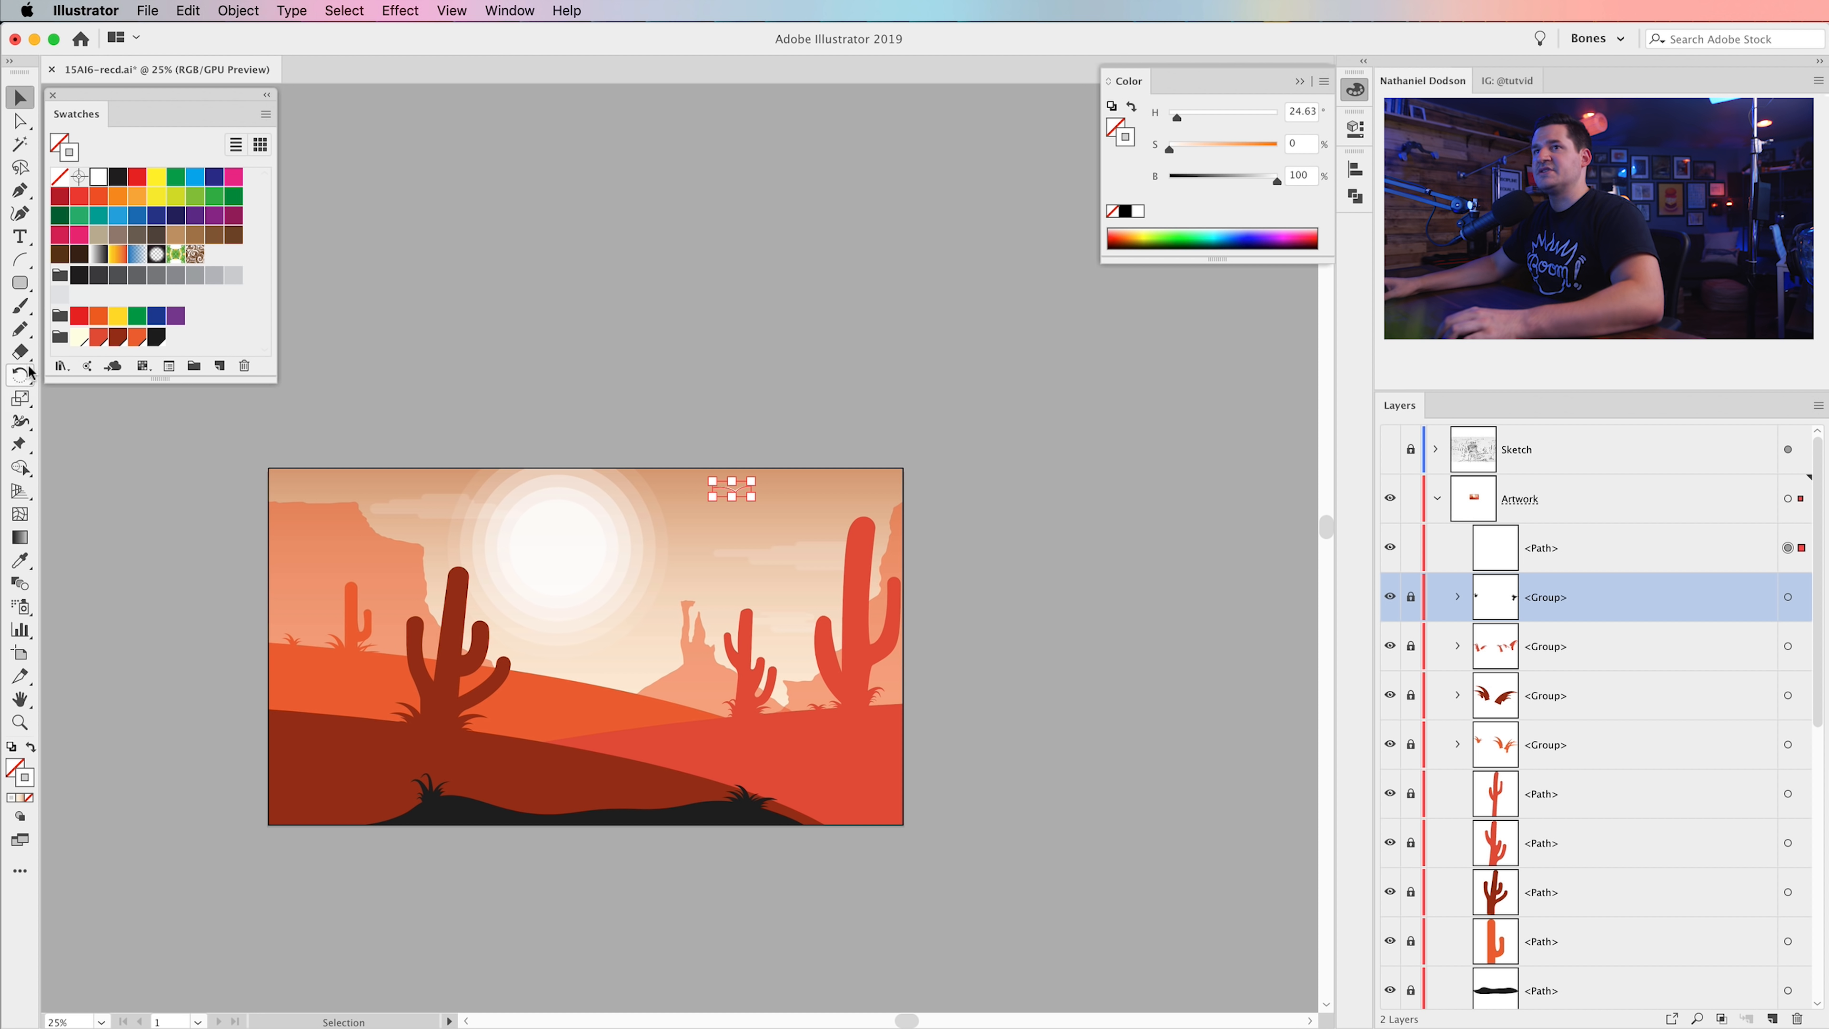
click(21, 561)
click(726, 827)
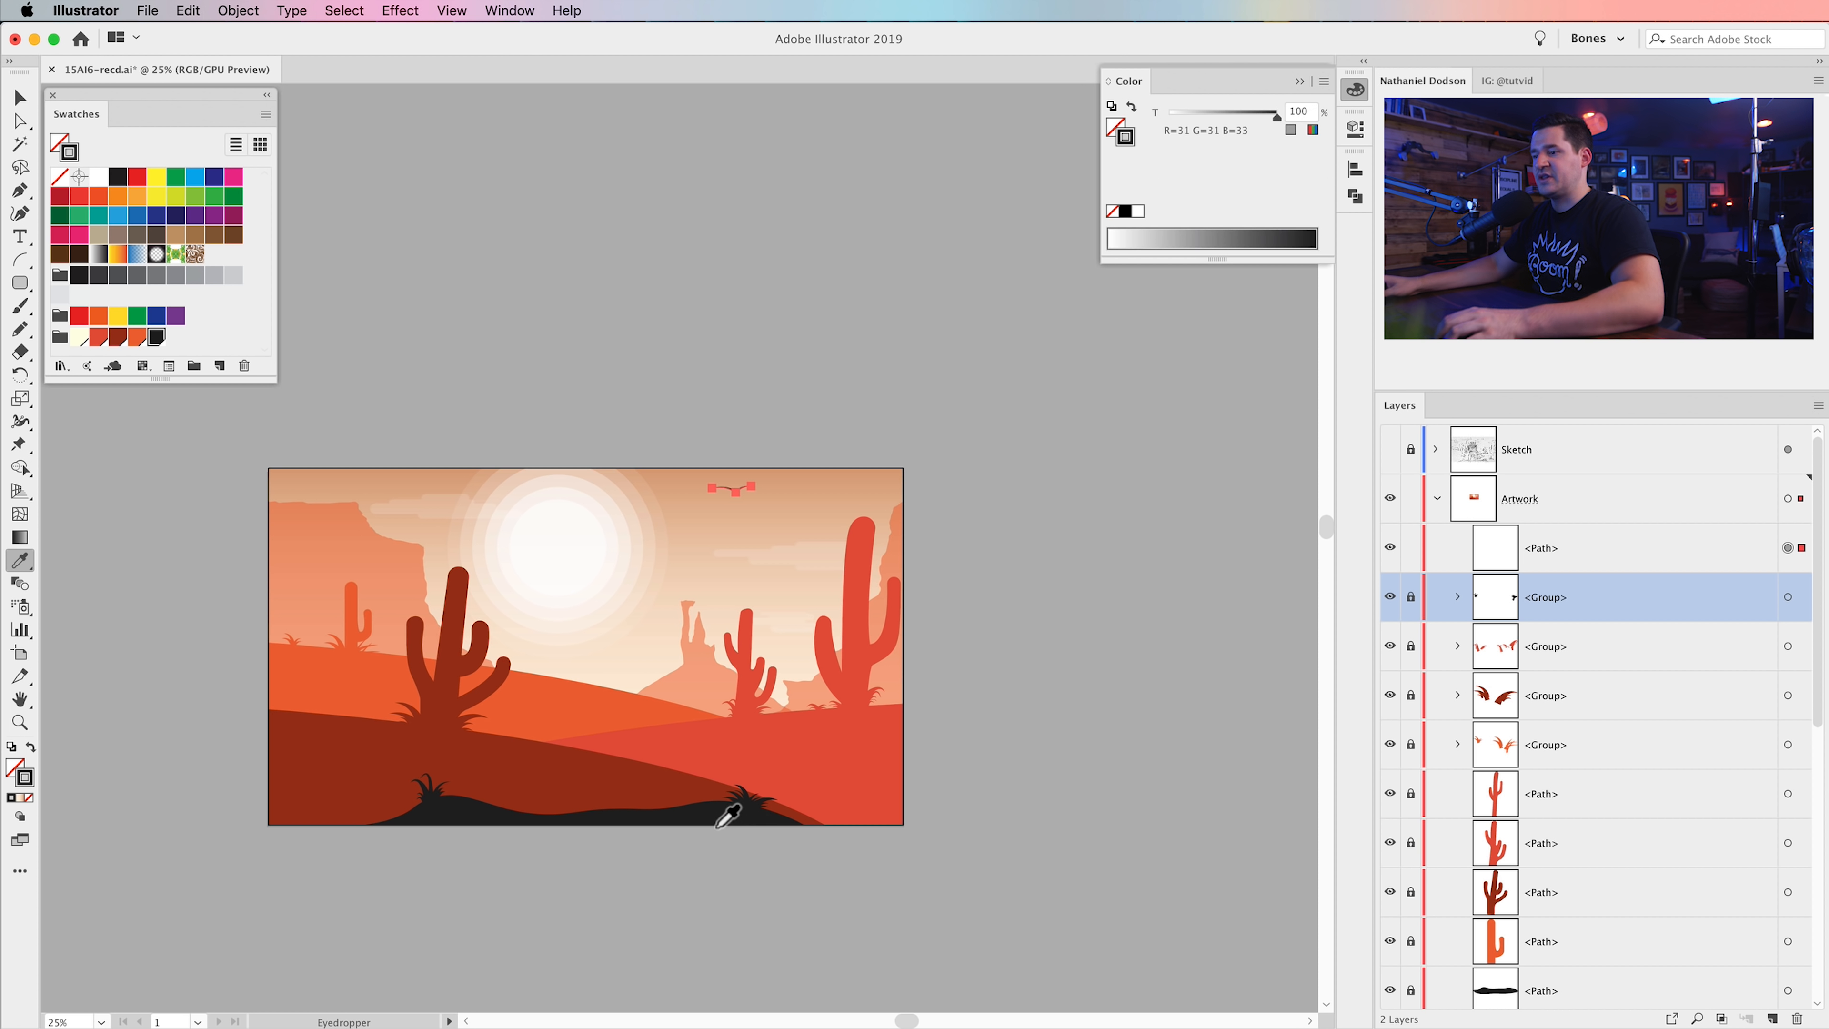
key(v)
click(804, 399)
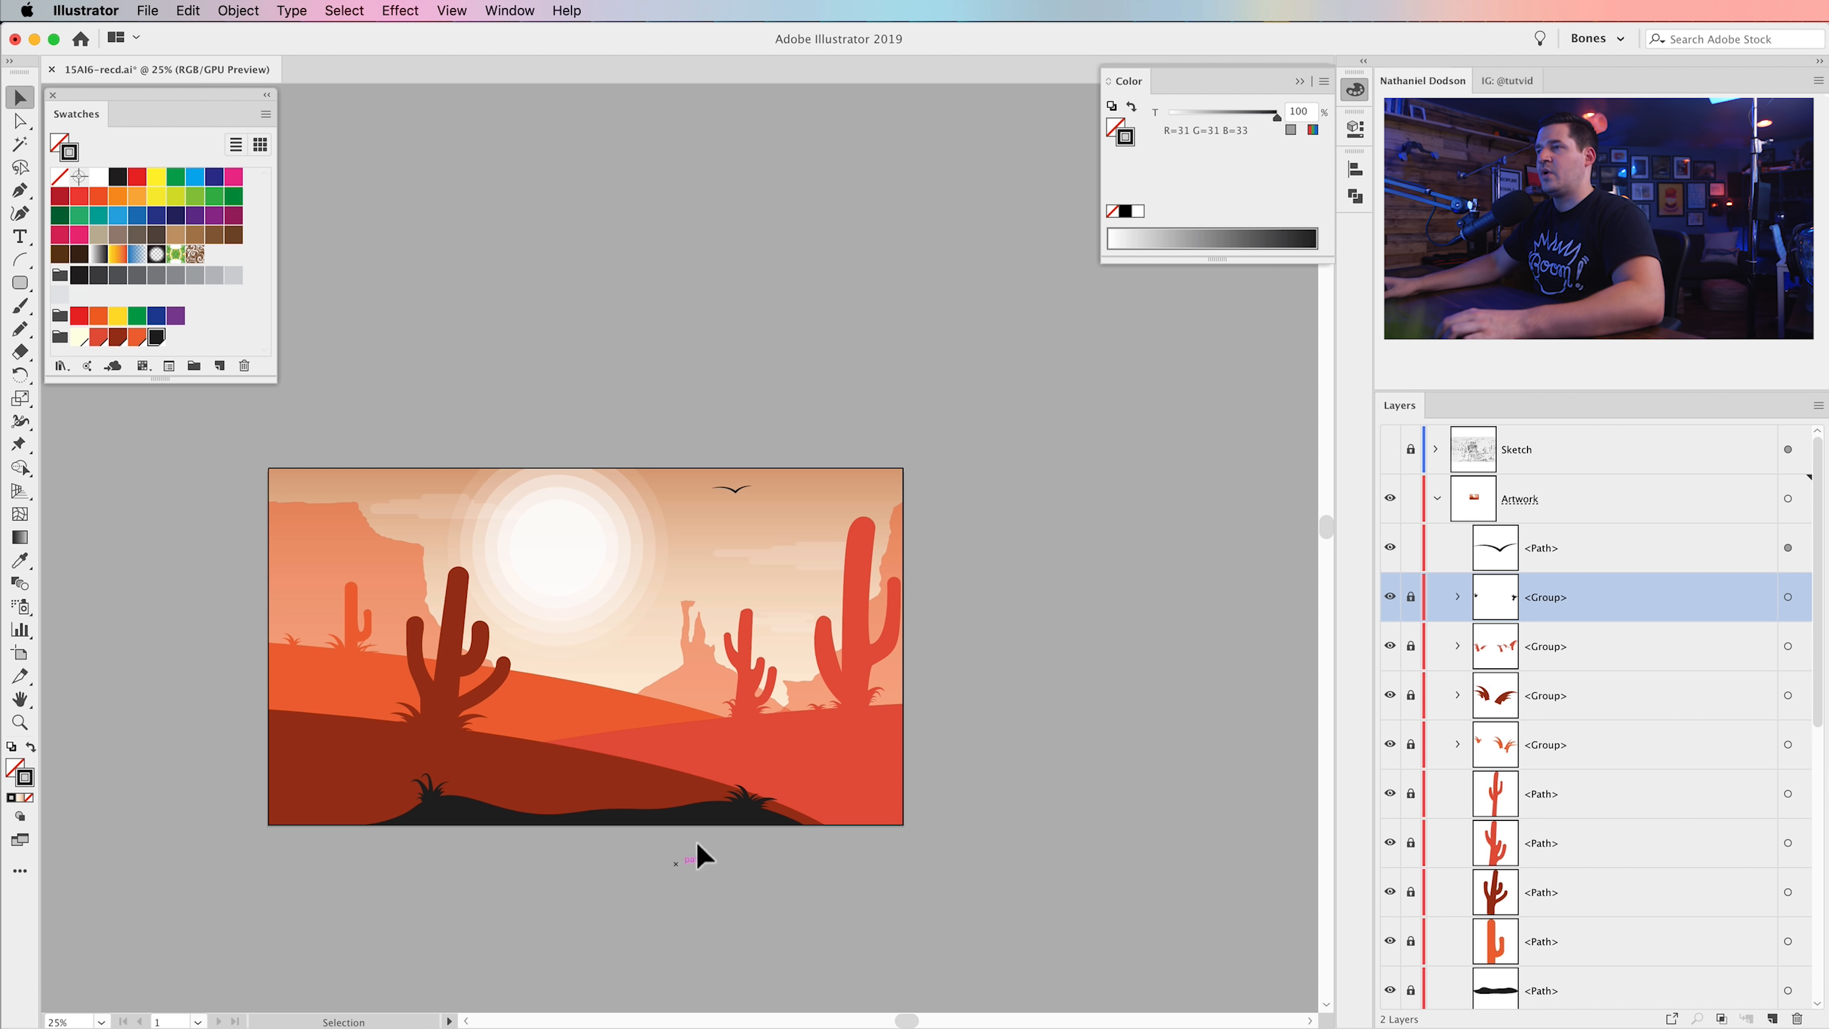
- Set the bird's opacity to 40% and deselect it
click(736, 493)
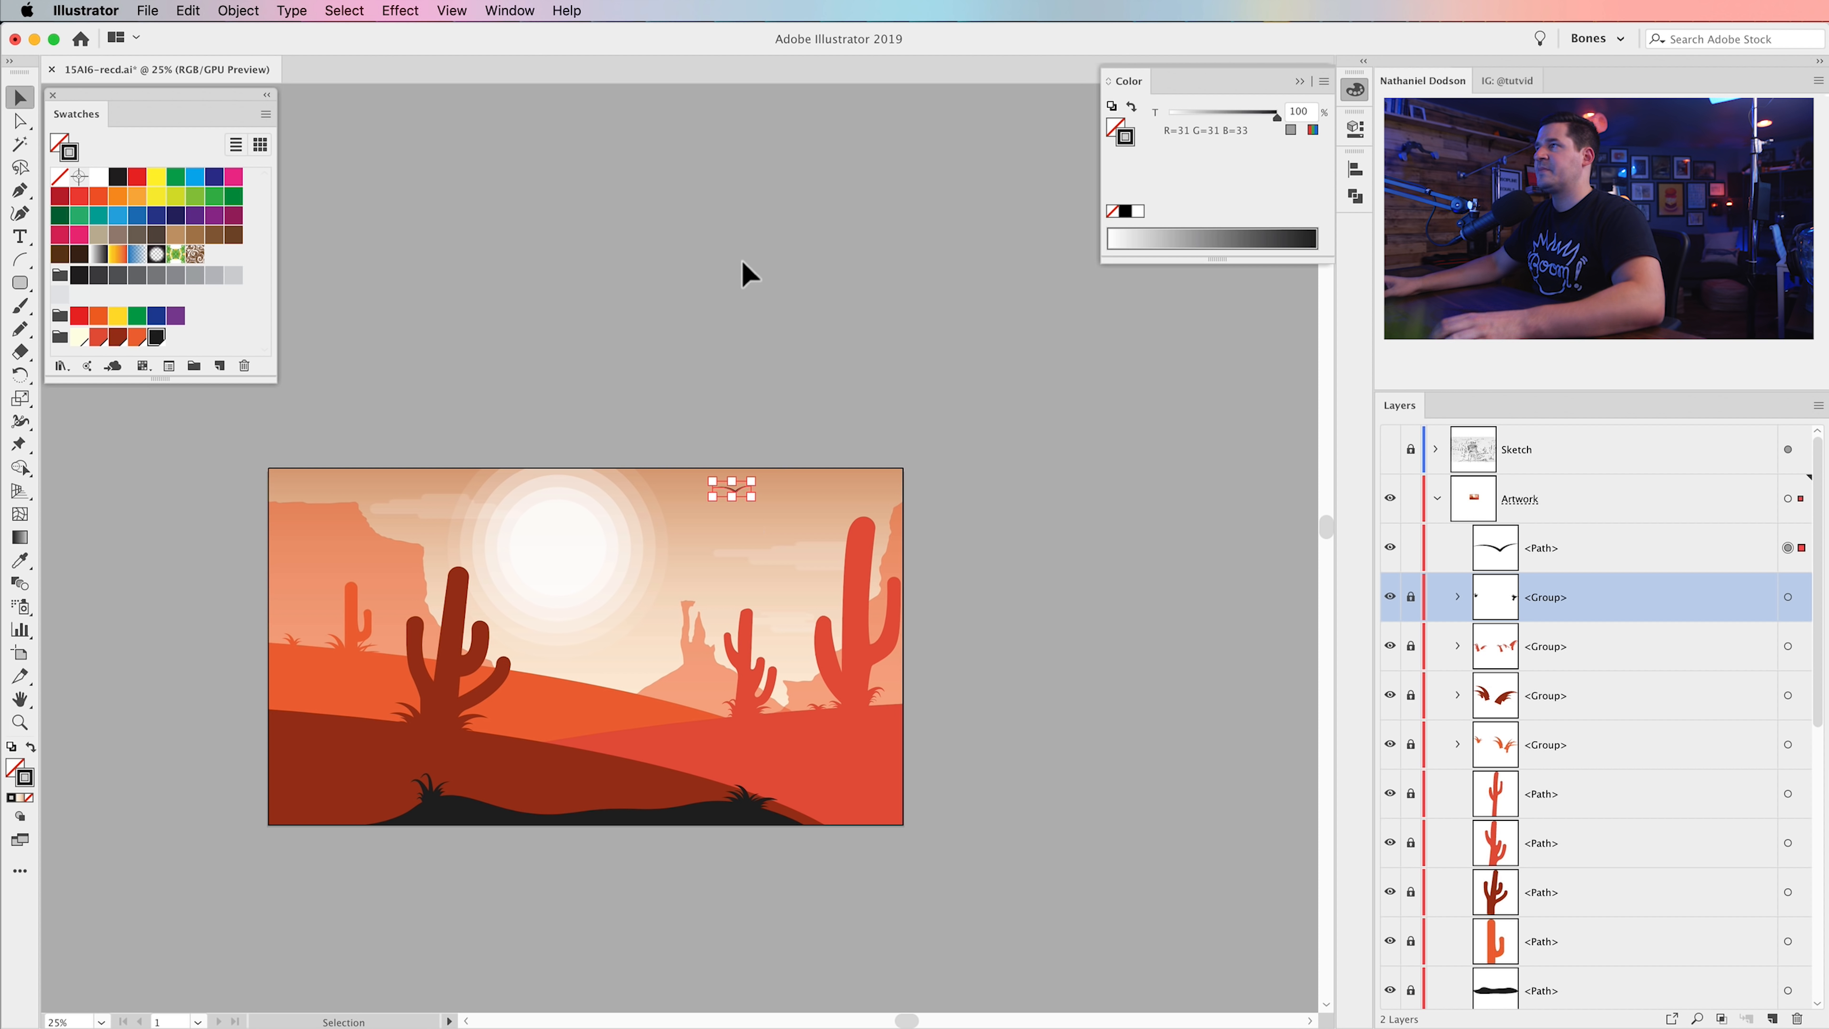
click(1357, 129)
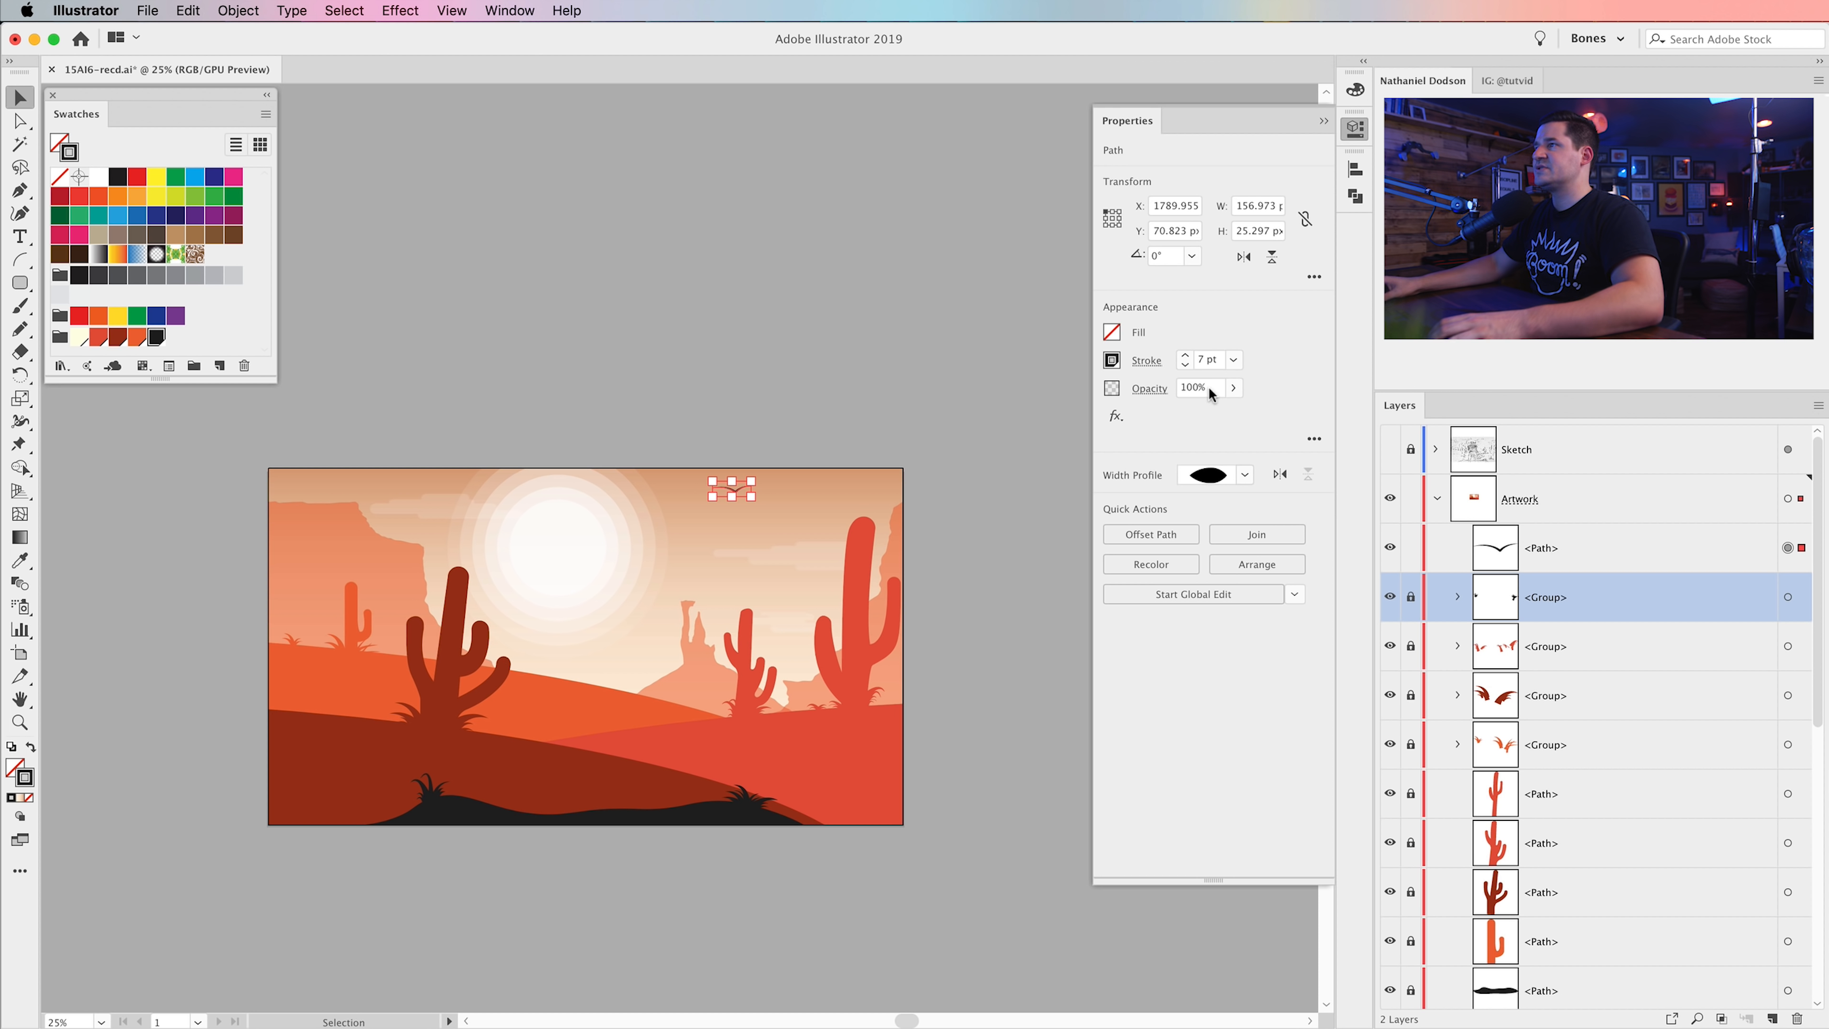
click(819, 338)
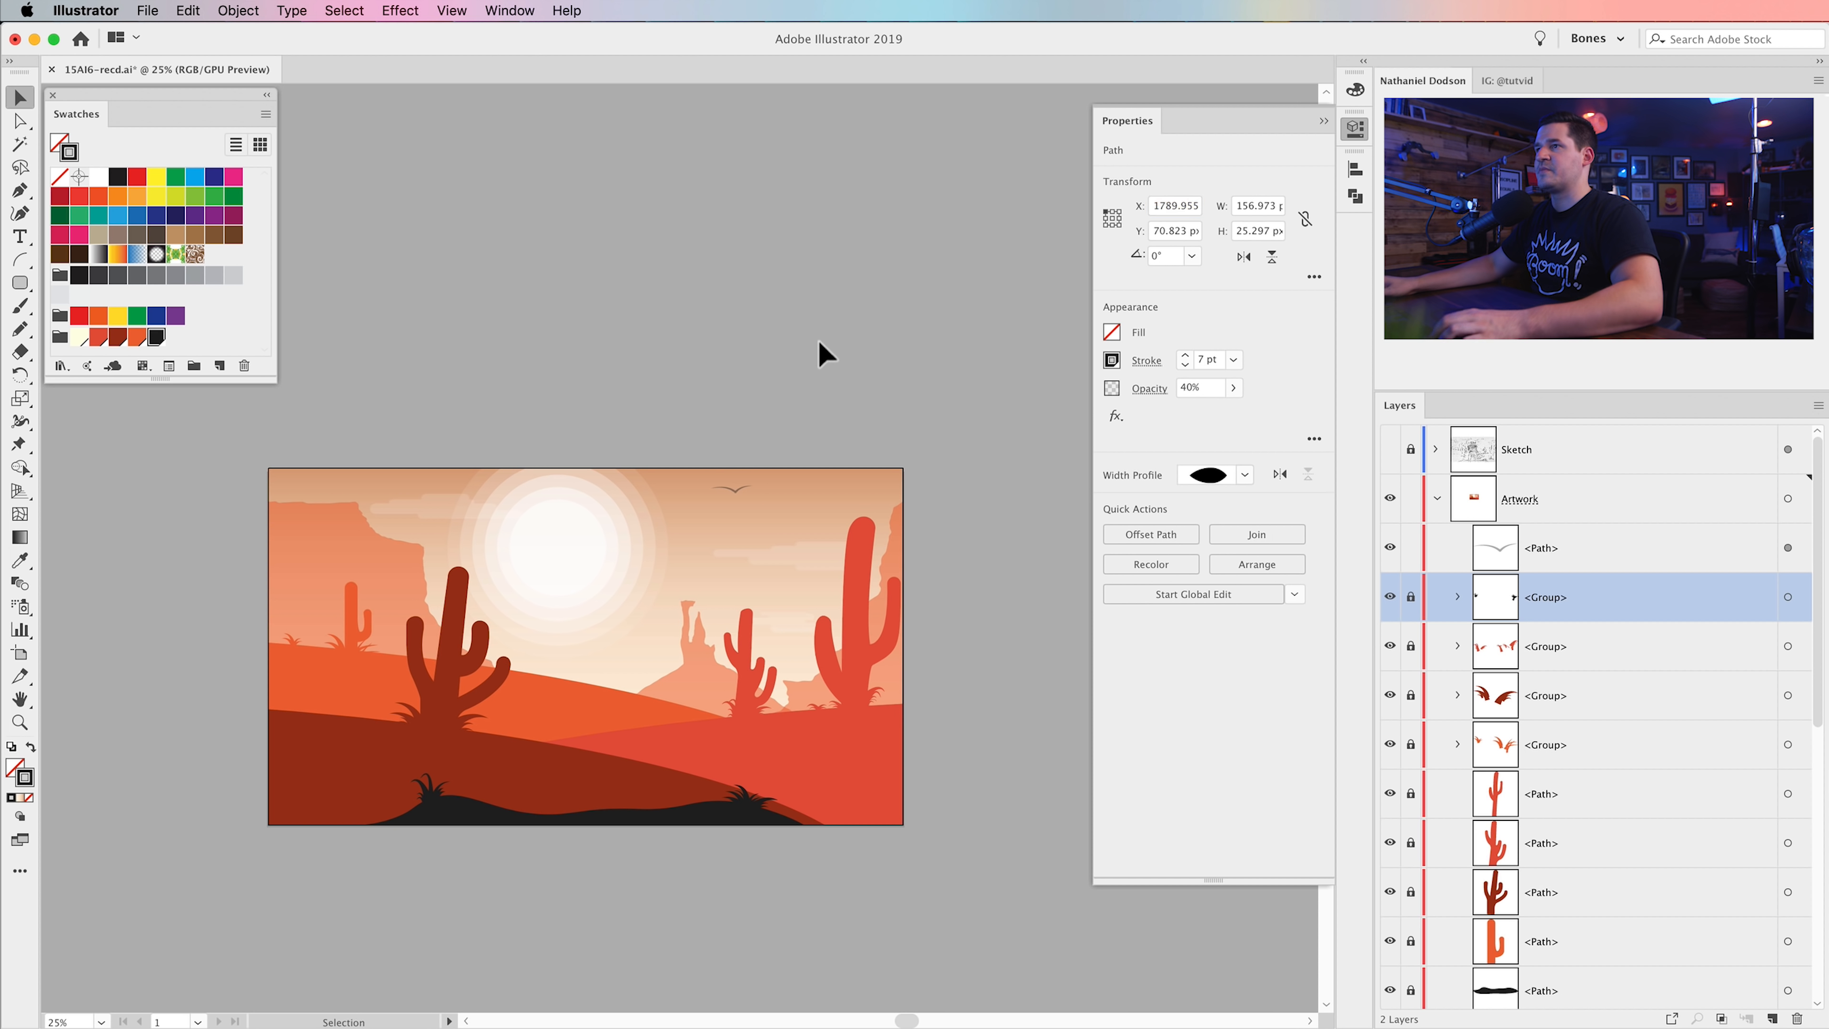
- Duplicate the bird below and to the left of the original and scale the copy to about 77 px wide
click(736, 489)
super+click(743, 502)
super+click(743, 502)
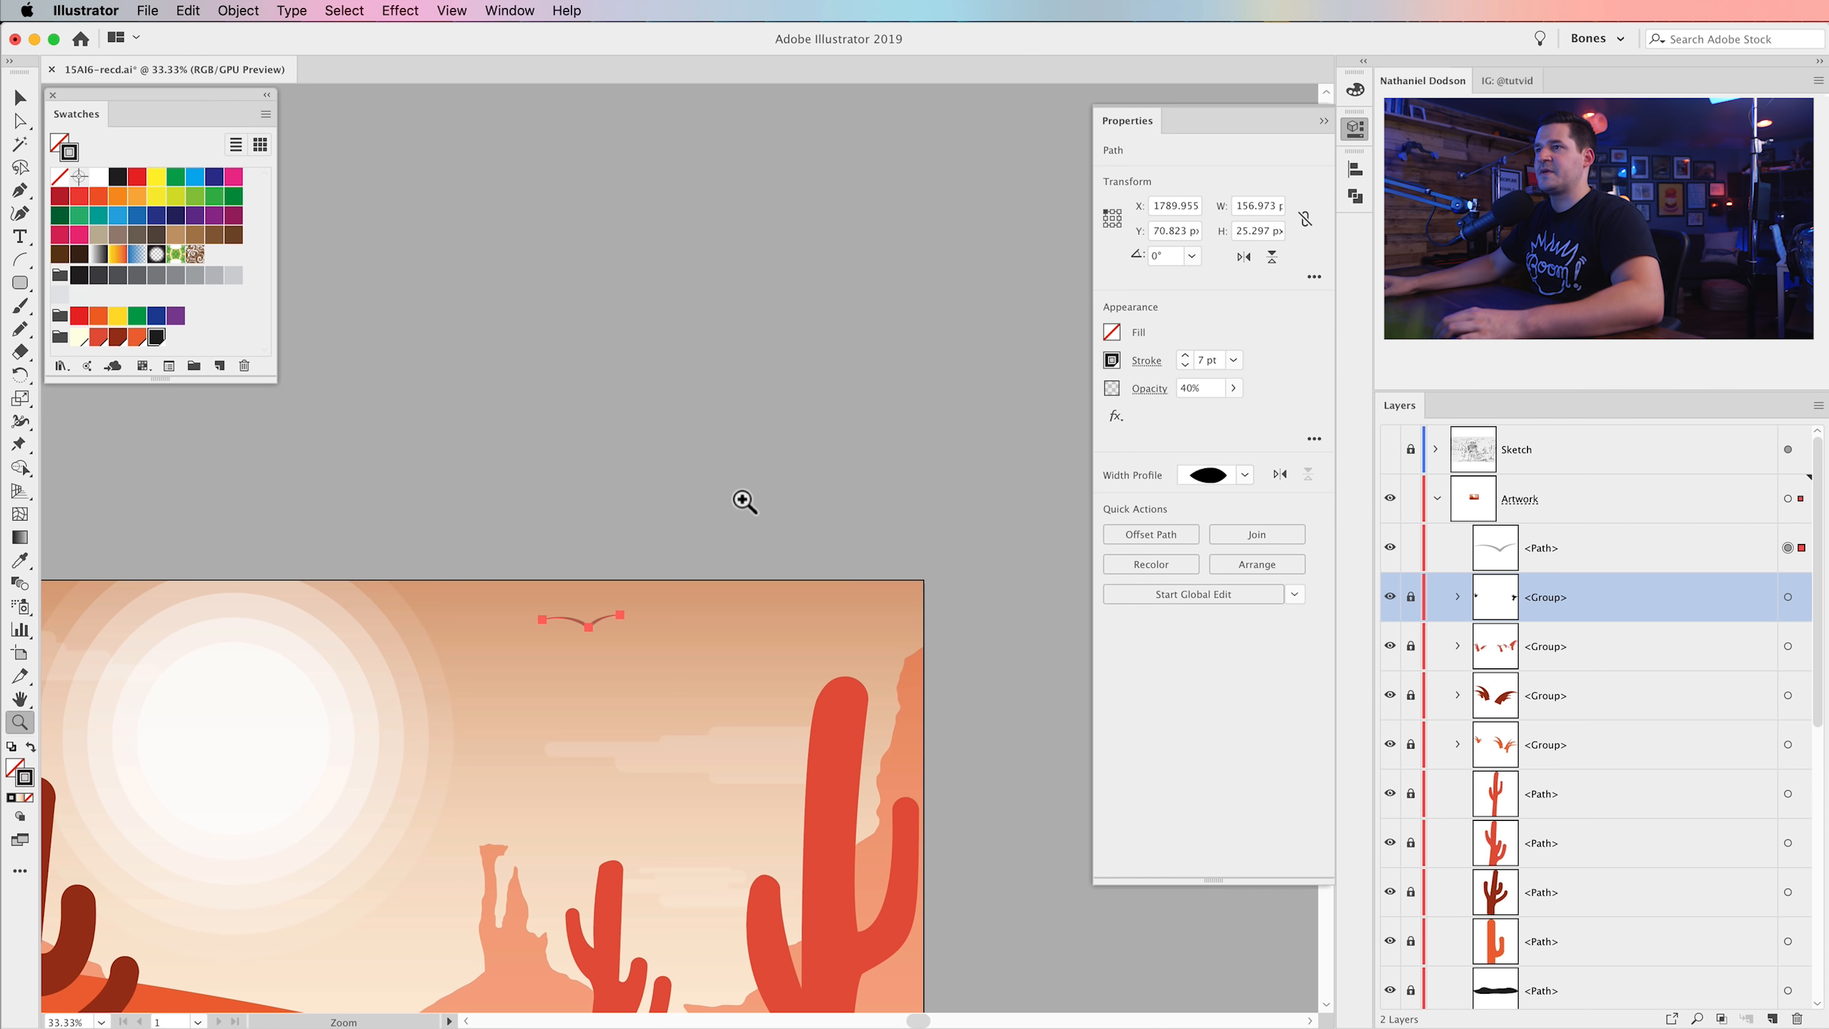
super+click(555, 653)
super+click(556, 653)
mouse_move(870, 320)
mouse_down()
mouse_move(960, 367)
mouse_move(927, 396)
mouse_move(877, 385)
mouse_up()
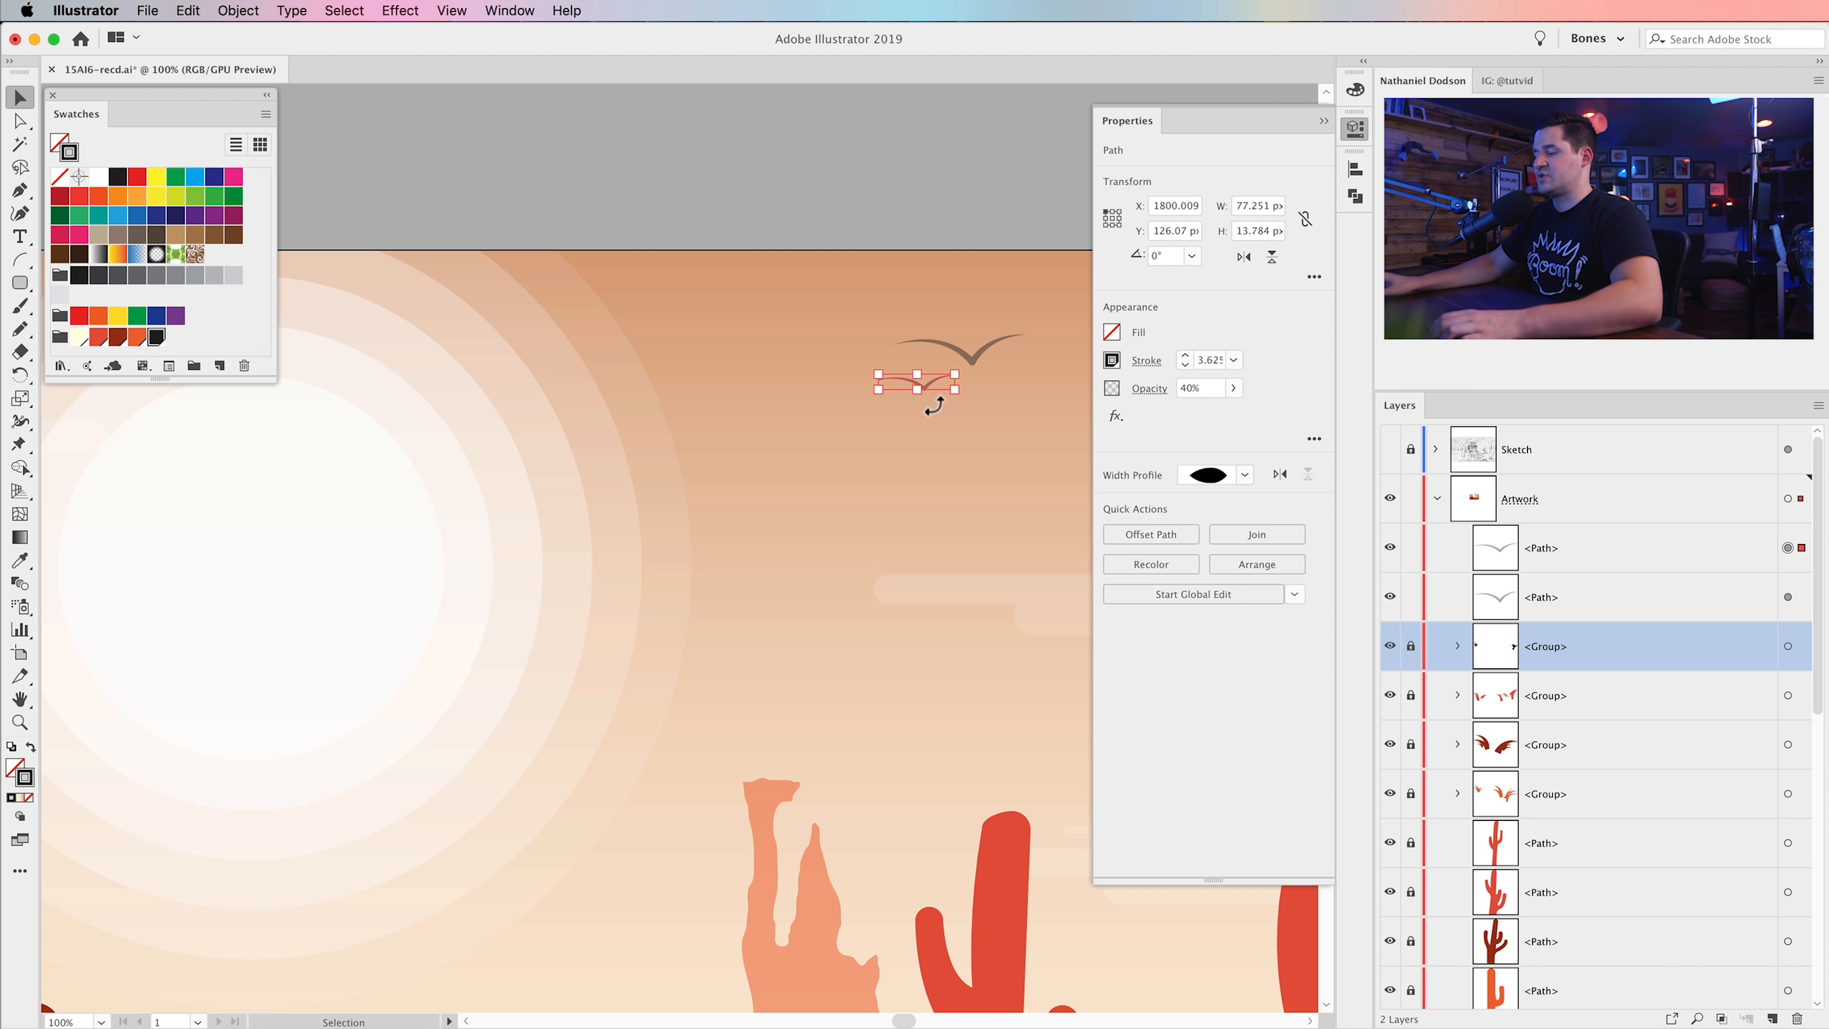
- Nudge the smaller bird 16 px left and 6 px up
key(Left)
key(Left)
key(Left)
key(Left)
key(Left)
key(Left)
key(Left)
key(Left)
key(Left)
key(Left)
key(Left)
key(Left)
key(Left)
key(Left)
key(Left)
key(Left)
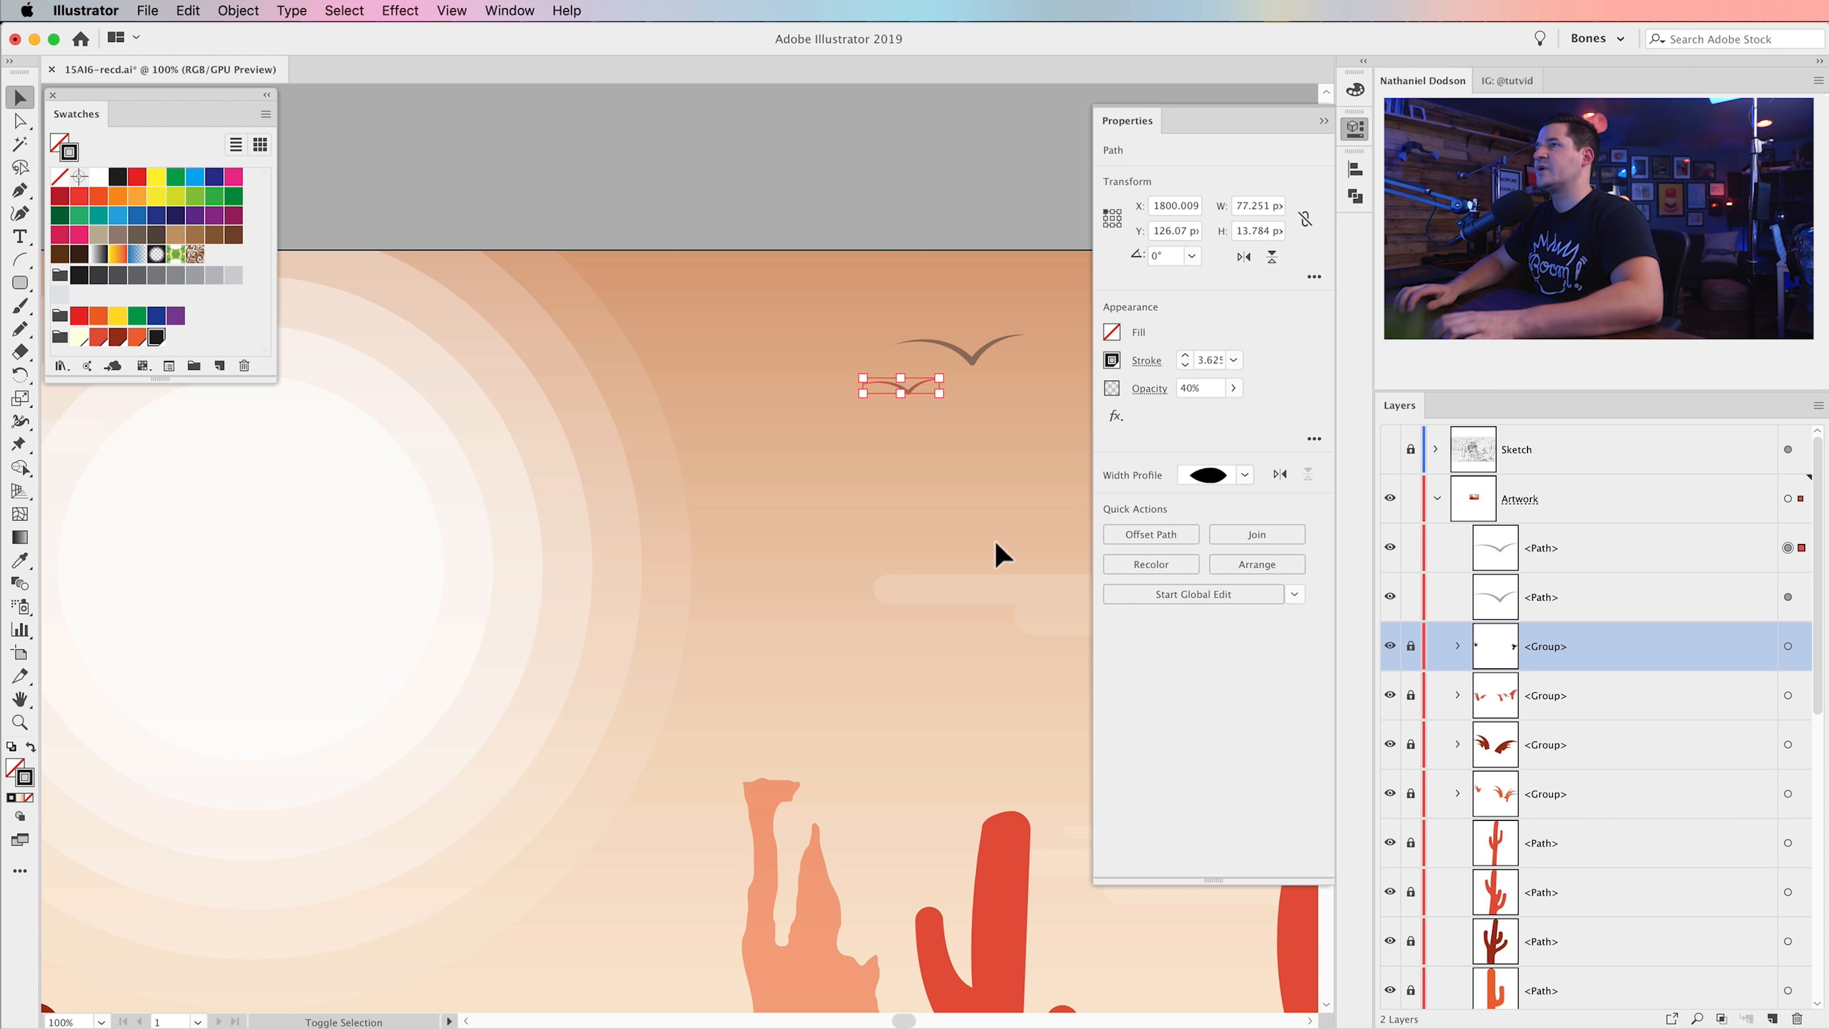
key(Up)
key(Up)
key(Up)
key(Up)
key(Up)
key(Up)
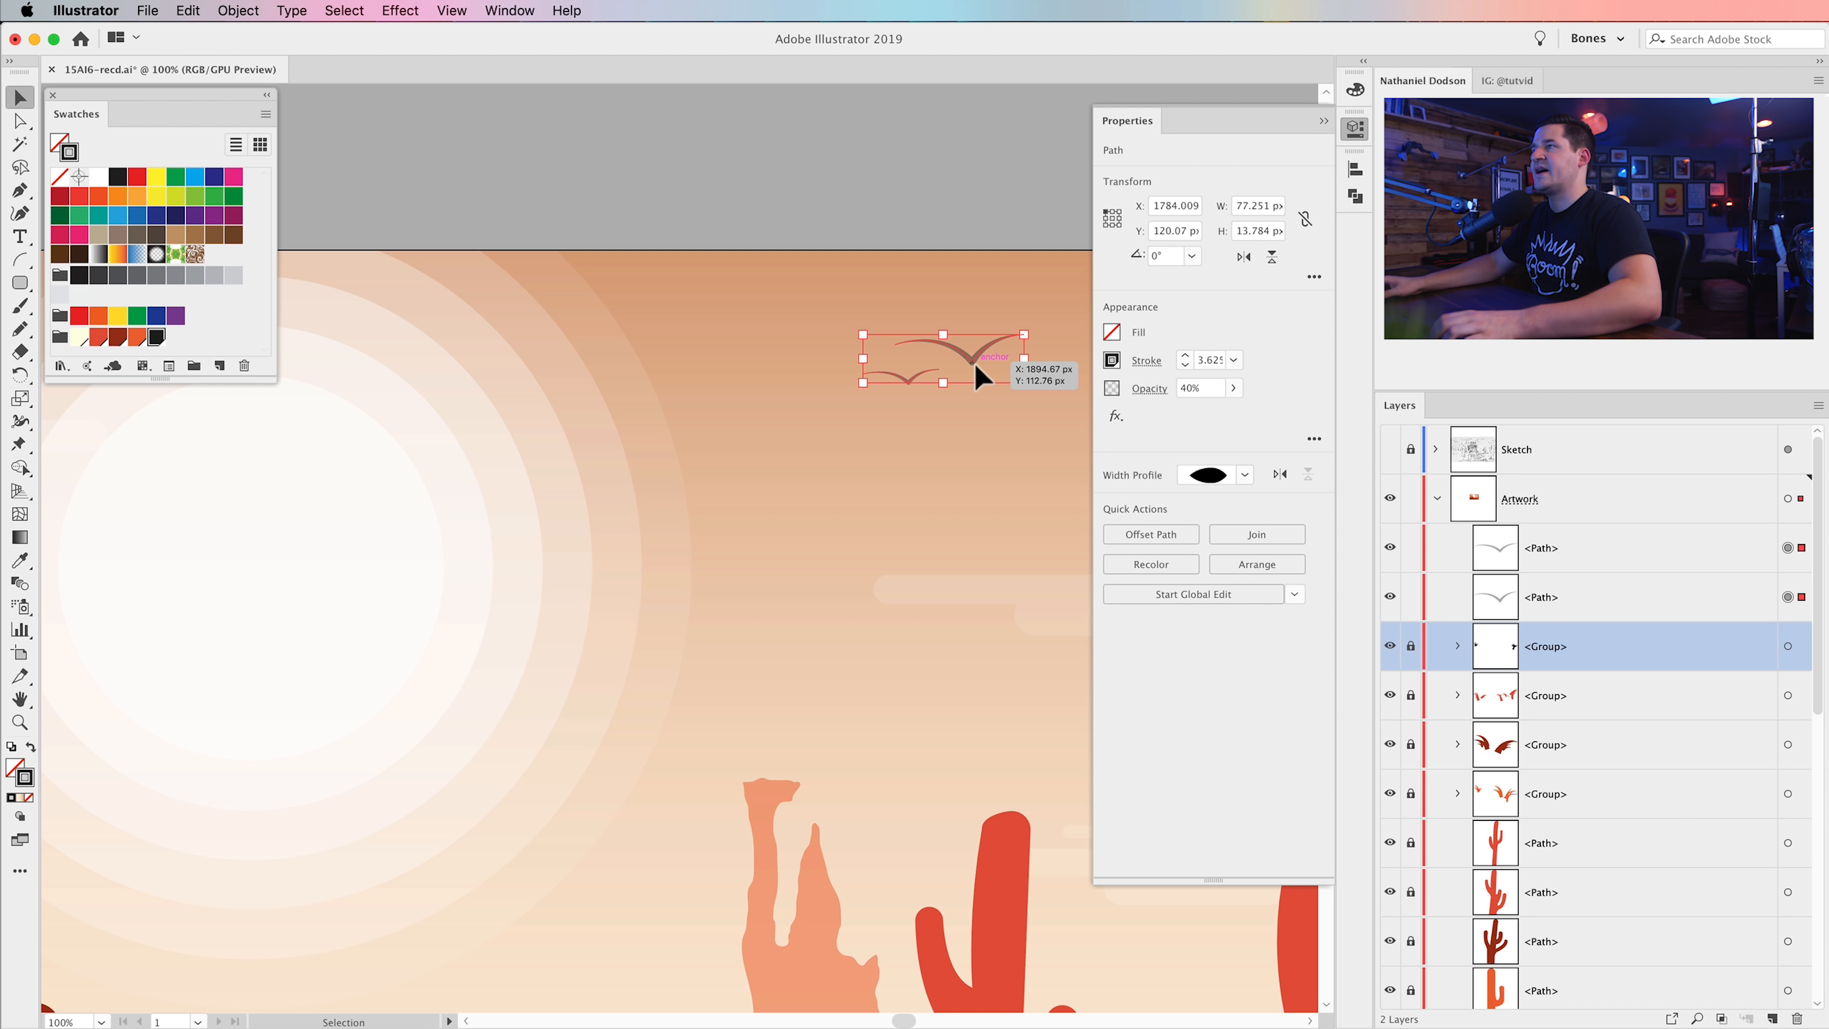
- Set the opacity of both birds to 25% and deselect them
shift+click(974, 361)
click(1199, 387)
text(25)
key(Tab)
click(846, 190)
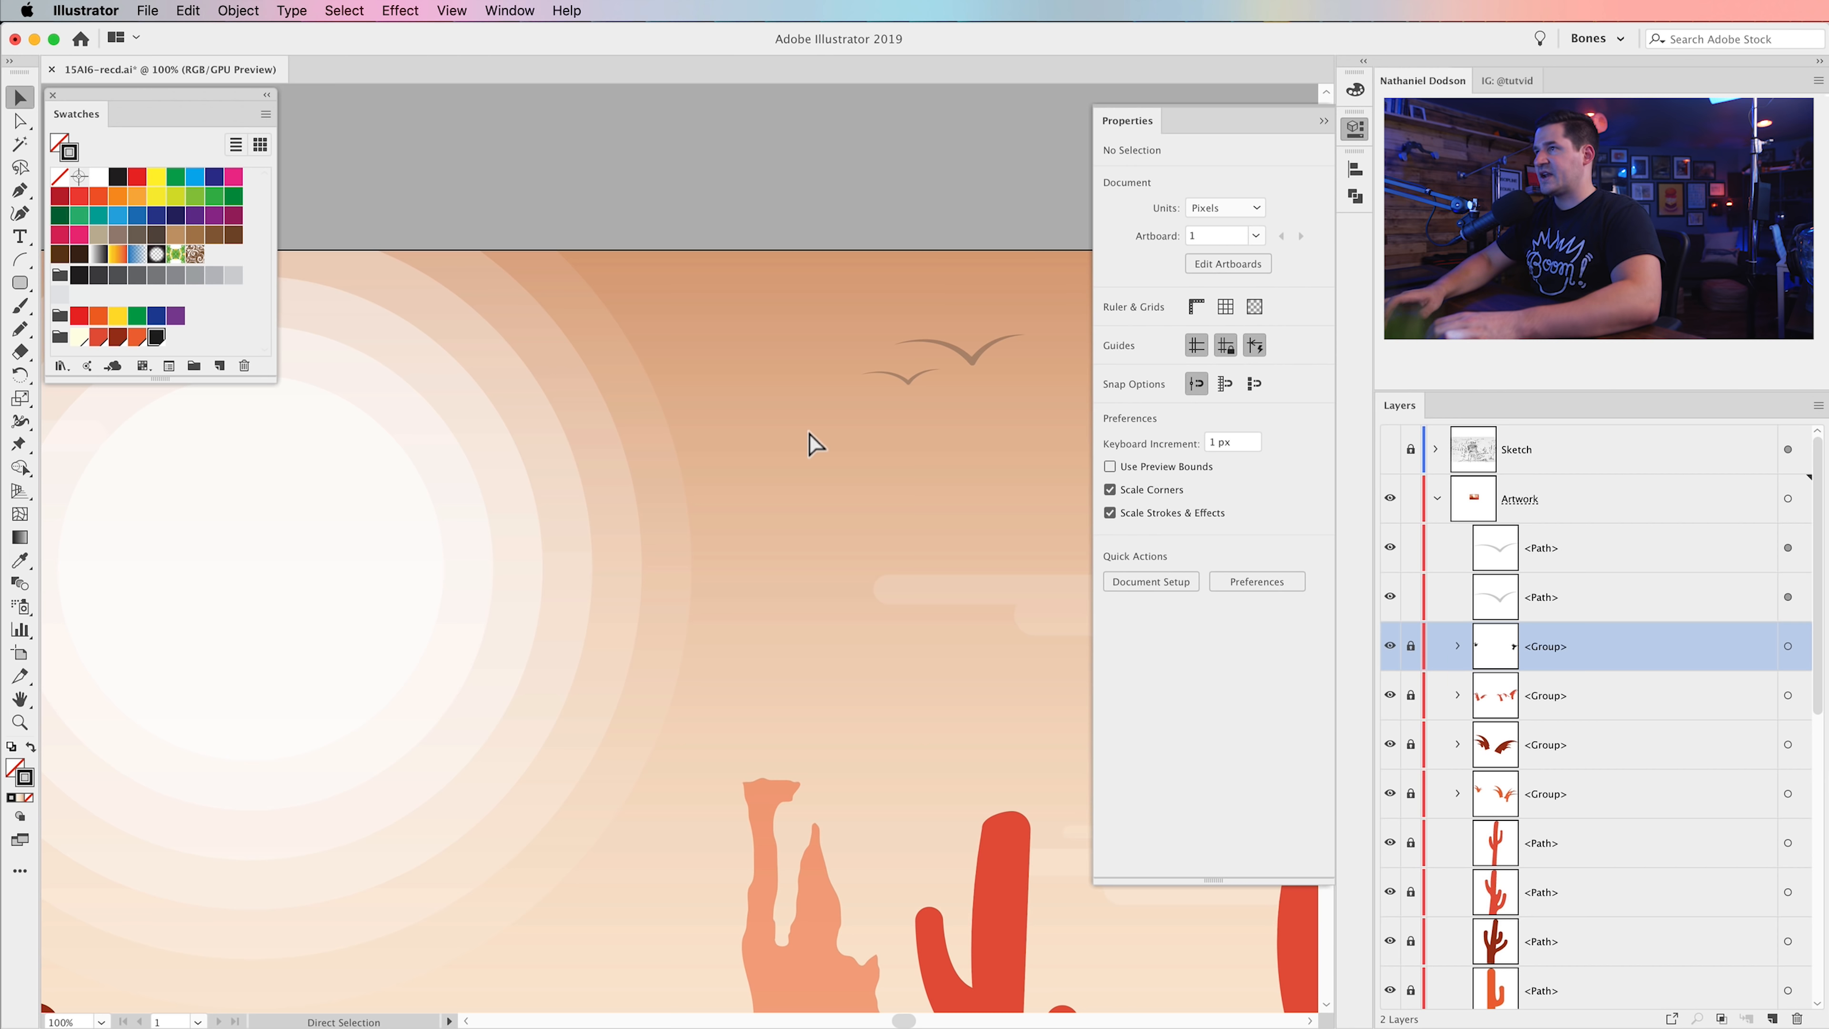
- Add a new layer above the Sketch layer and paste the cowboy photo with its traced outlines into it
key(super+minus)
key(super+minus)
key(super+minus)
key(super+minus)
scroll(801, 522, left, 2)
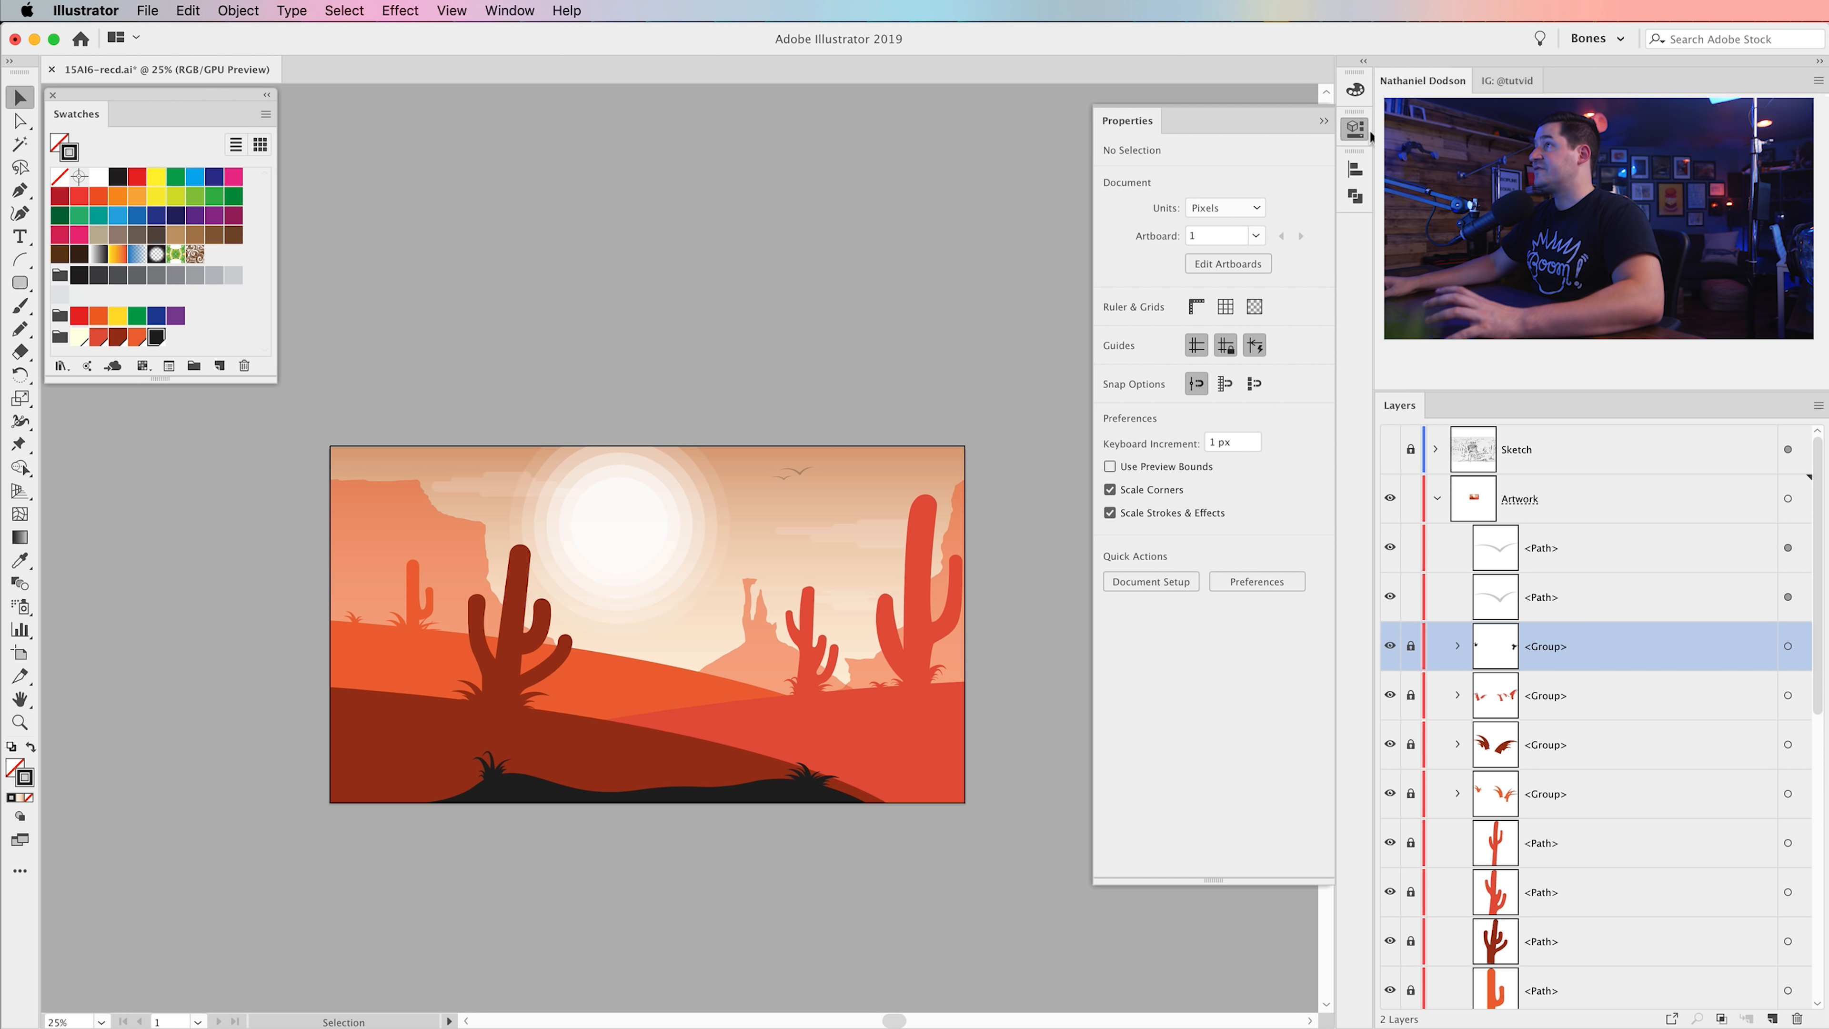
click(1353, 132)
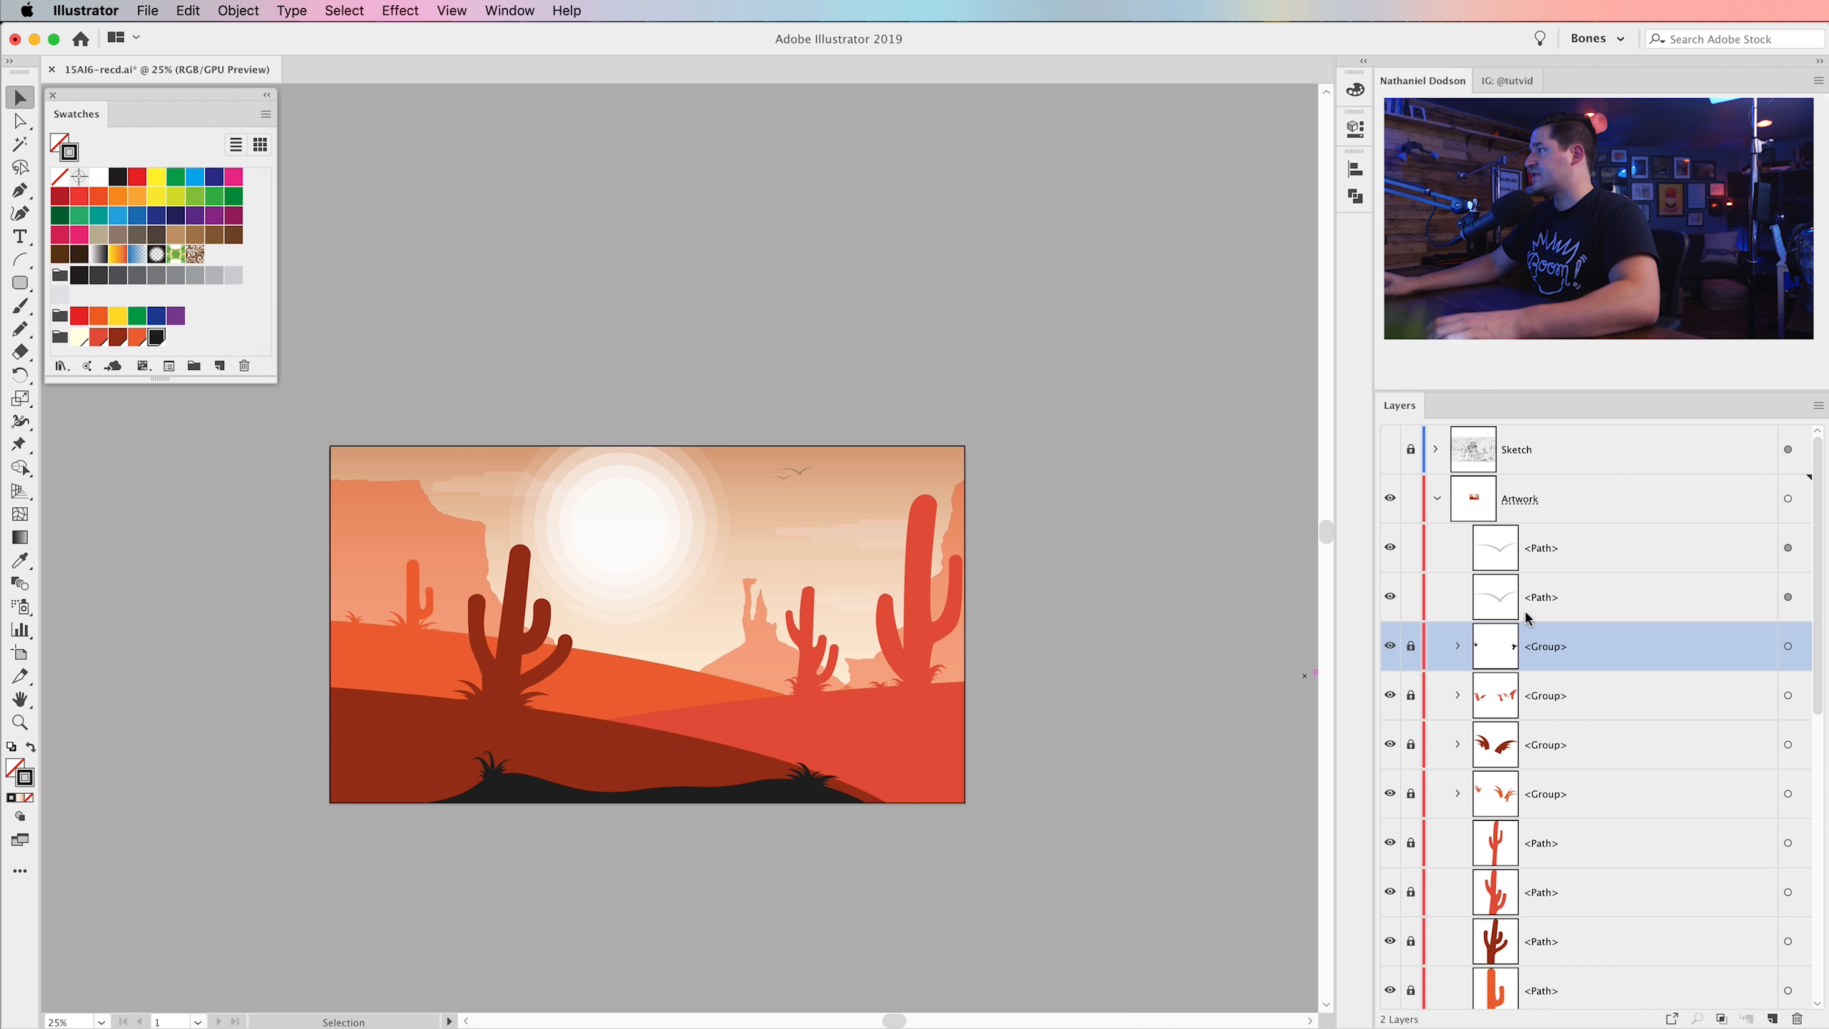
key(super+l)
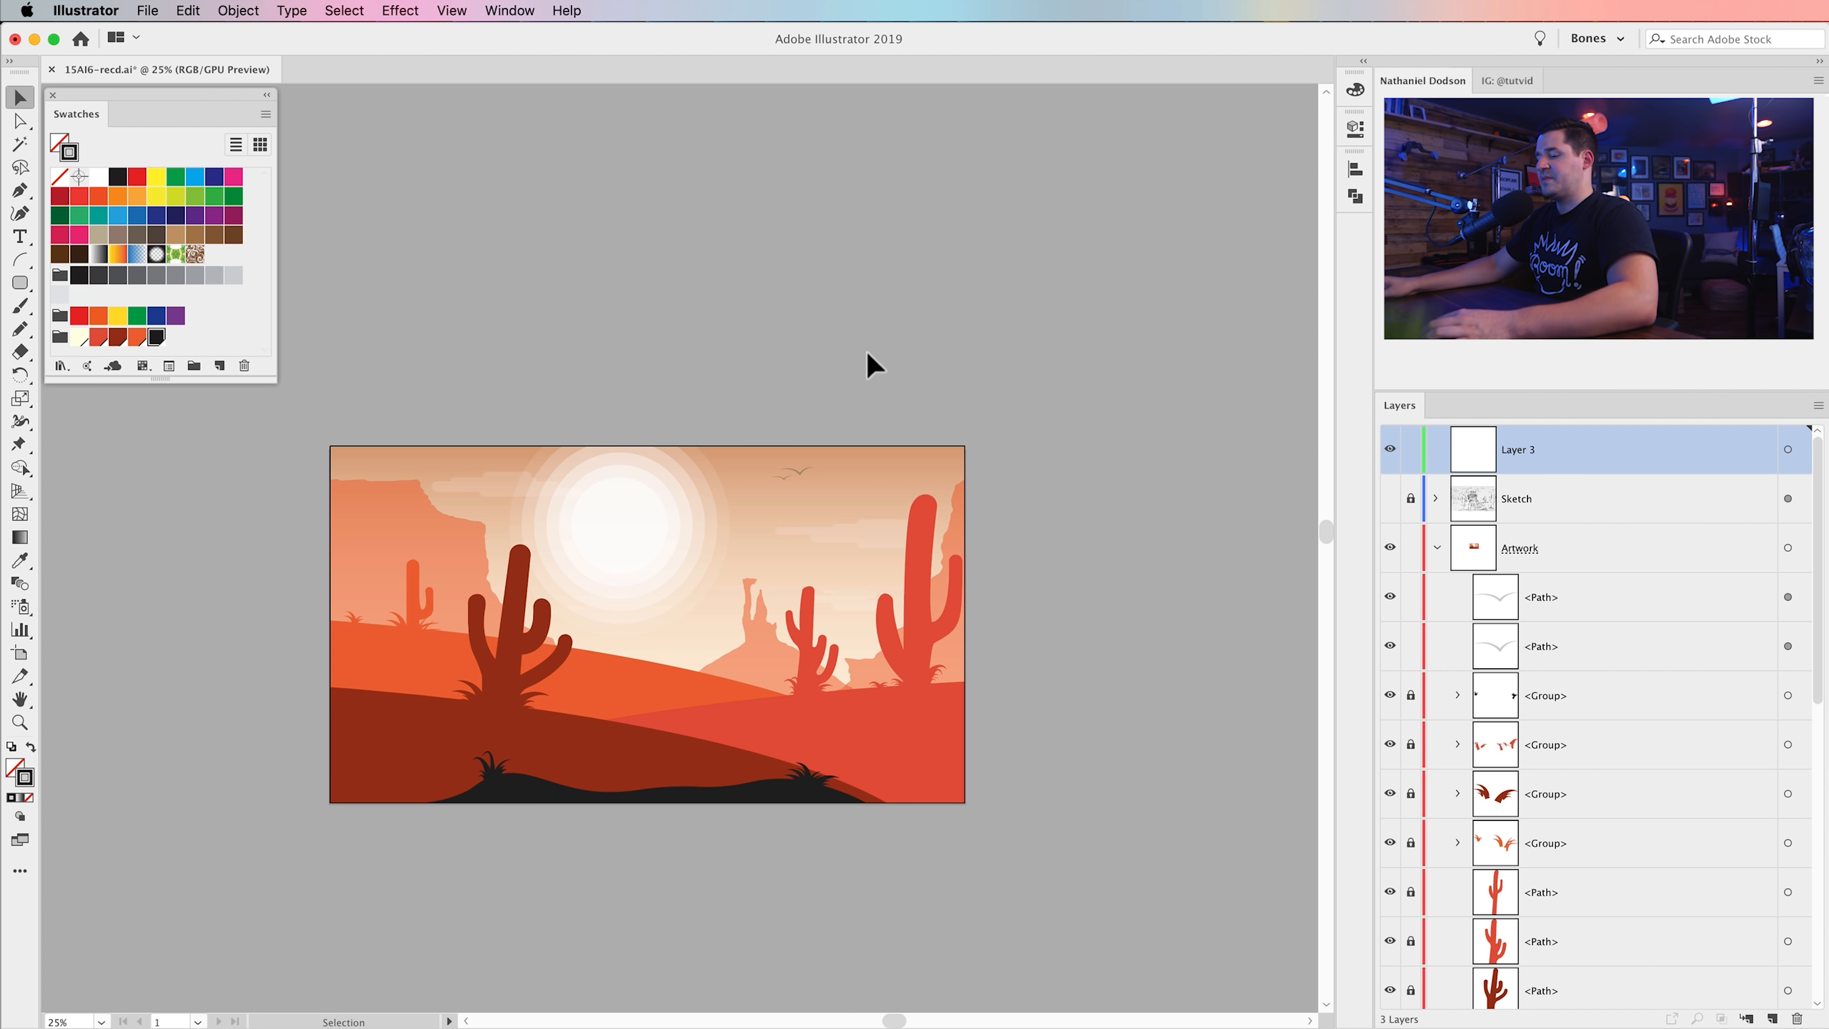
key(super+v)
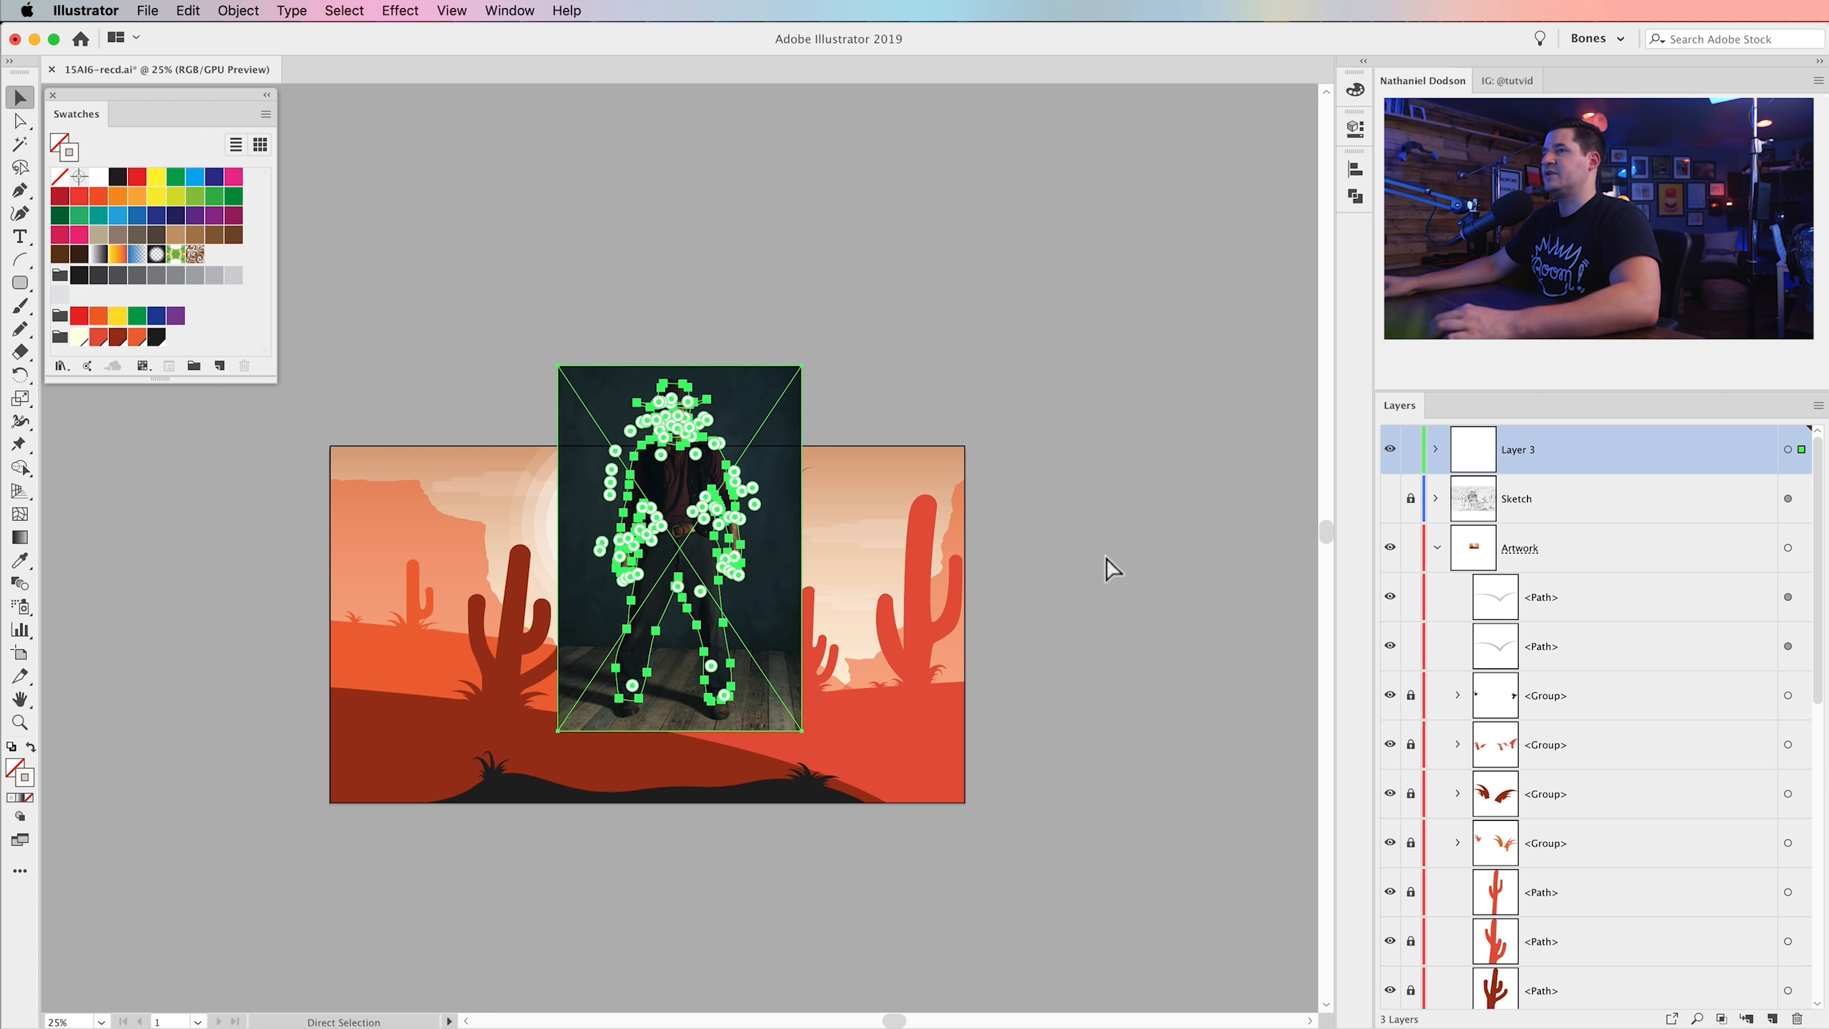
- Move the pasted cowboy photo and outlines off the artboard to its right side and deselect them
scroll(1102, 568, right, 5)
drag(432, 529, 903, 594)
click(1095, 649)
- Examine the traced outlines over the cowboy photo from the hat down to the boots
key(z)
click(909, 606)
click(890, 549)
drag(421, 461, 897, 568)
click(866, 549)
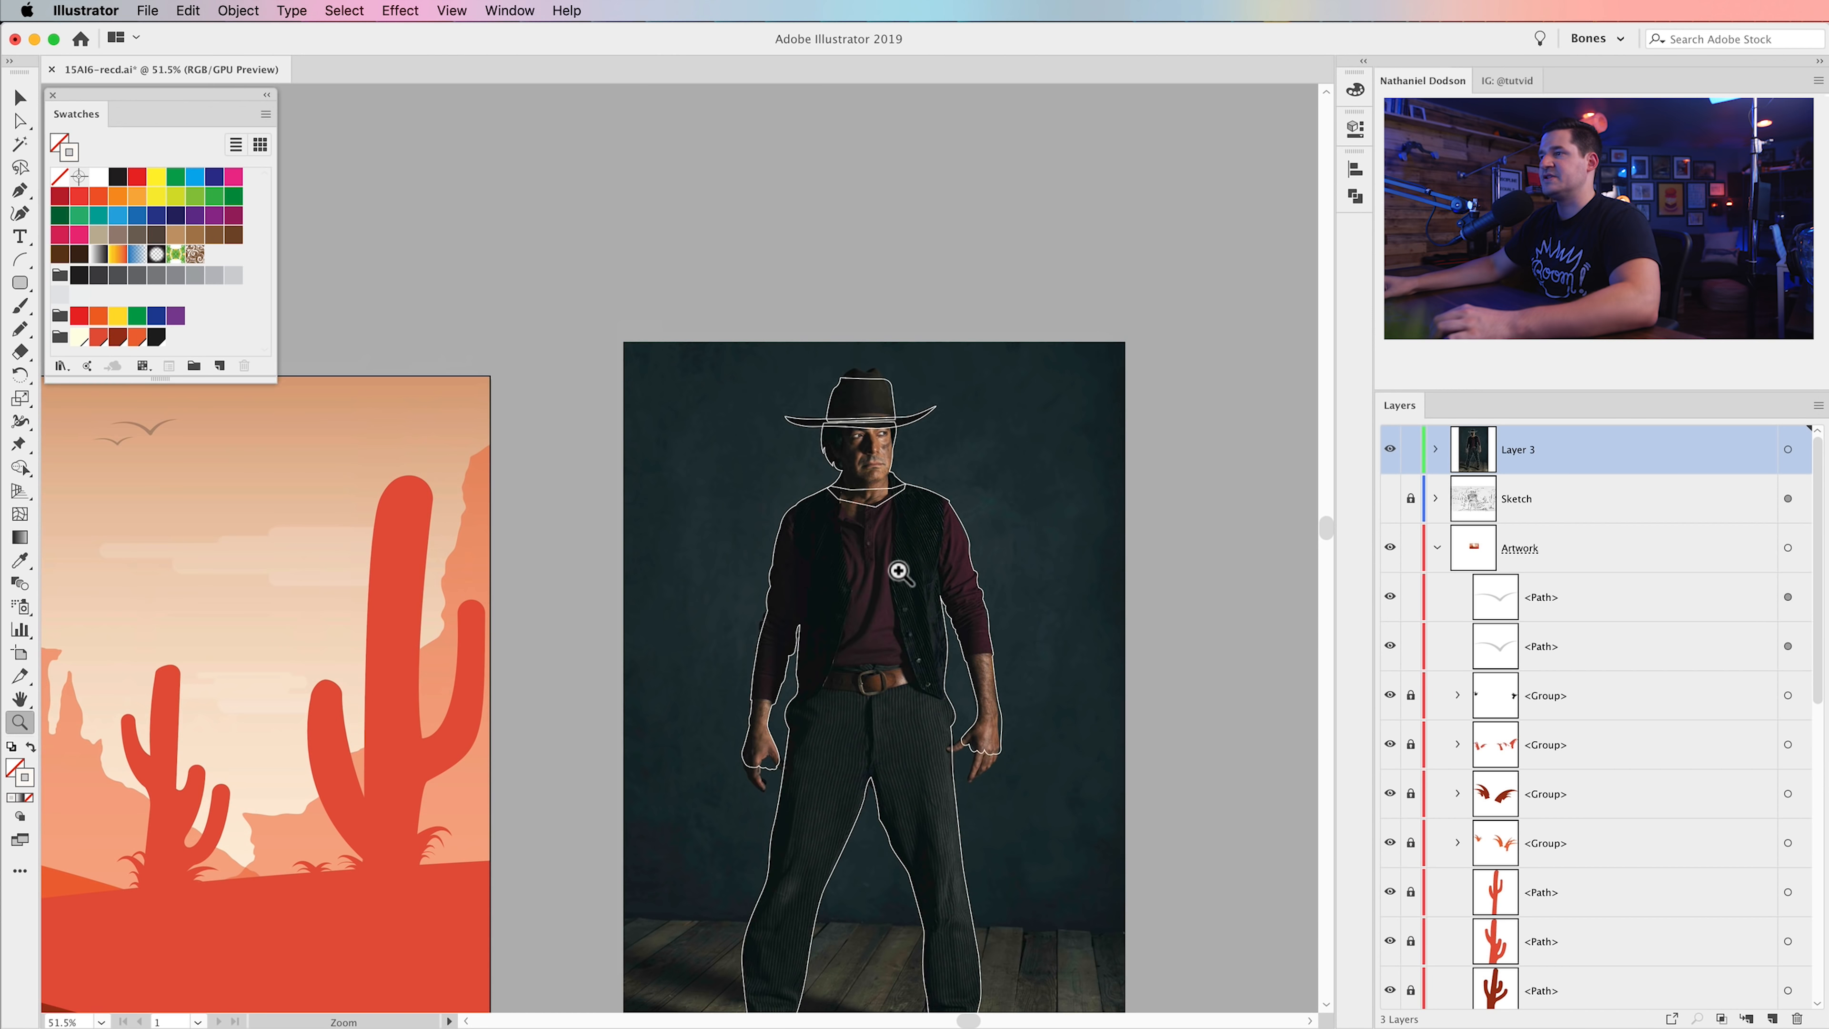
click(898, 599)
drag(713, 837, 1024, 607)
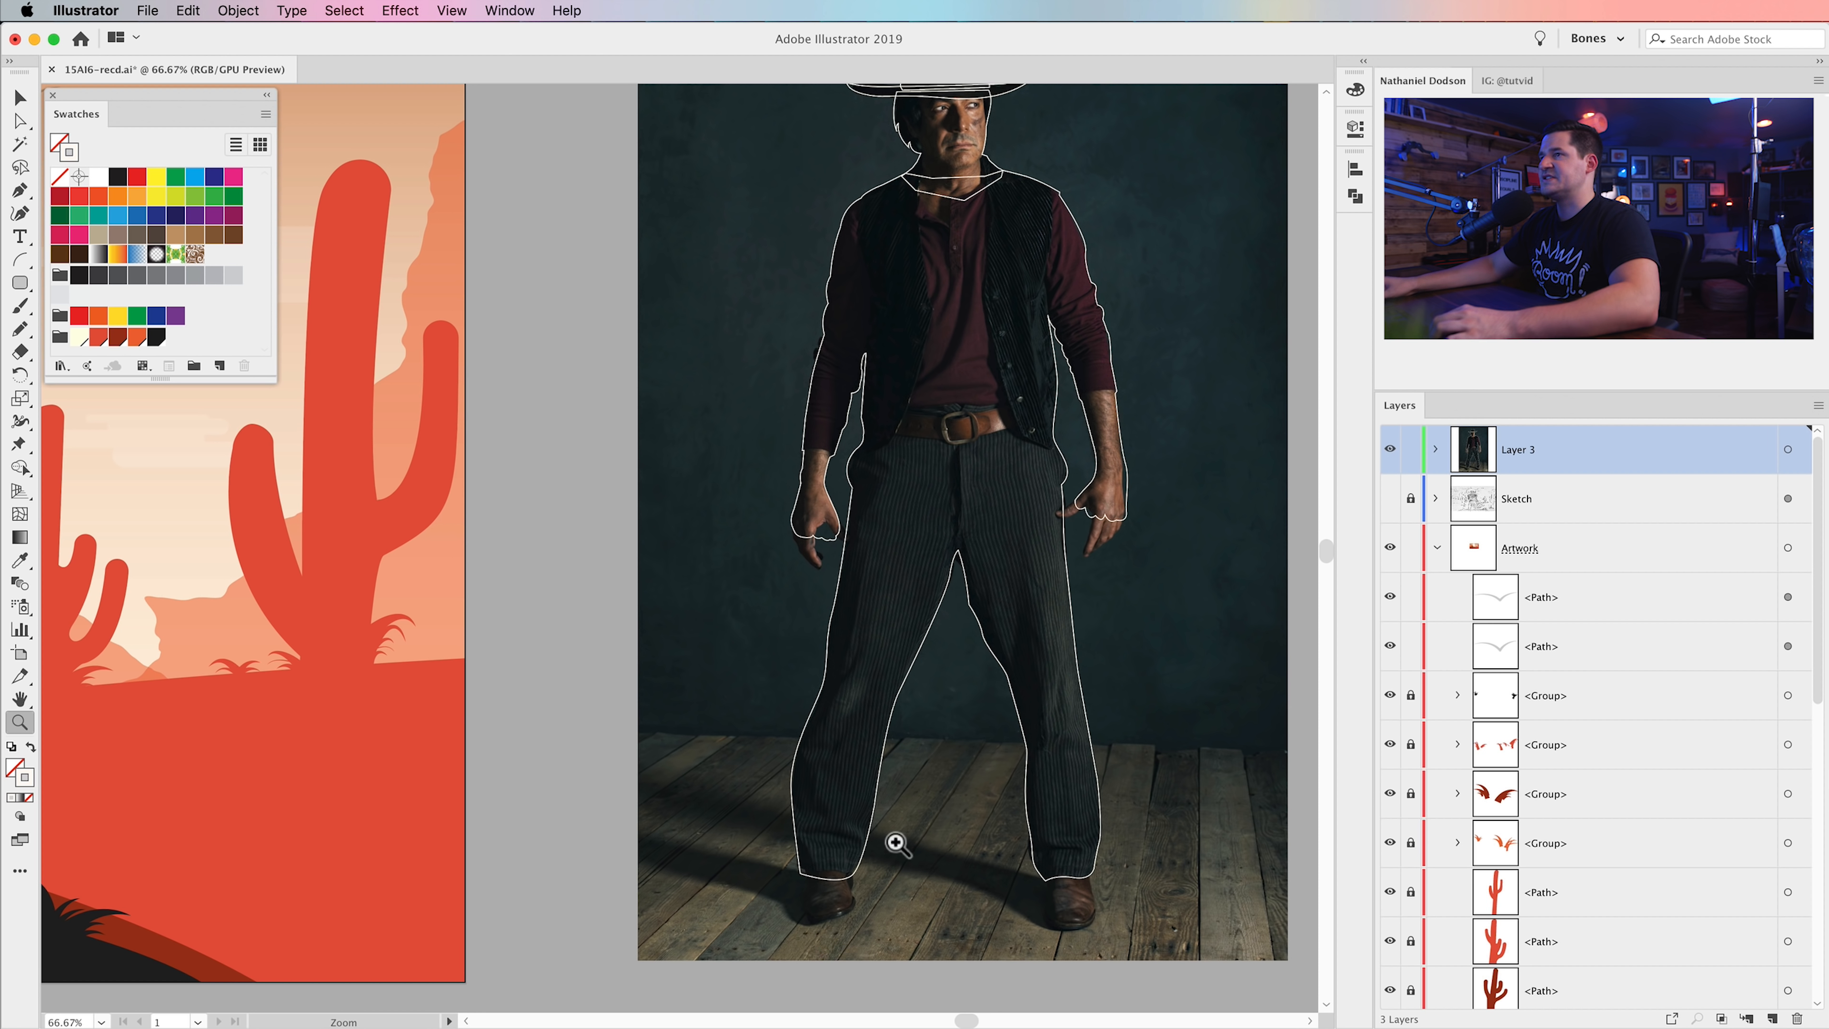
drag(943, 640, 940, 880)
drag(1049, 732, 1046, 749)
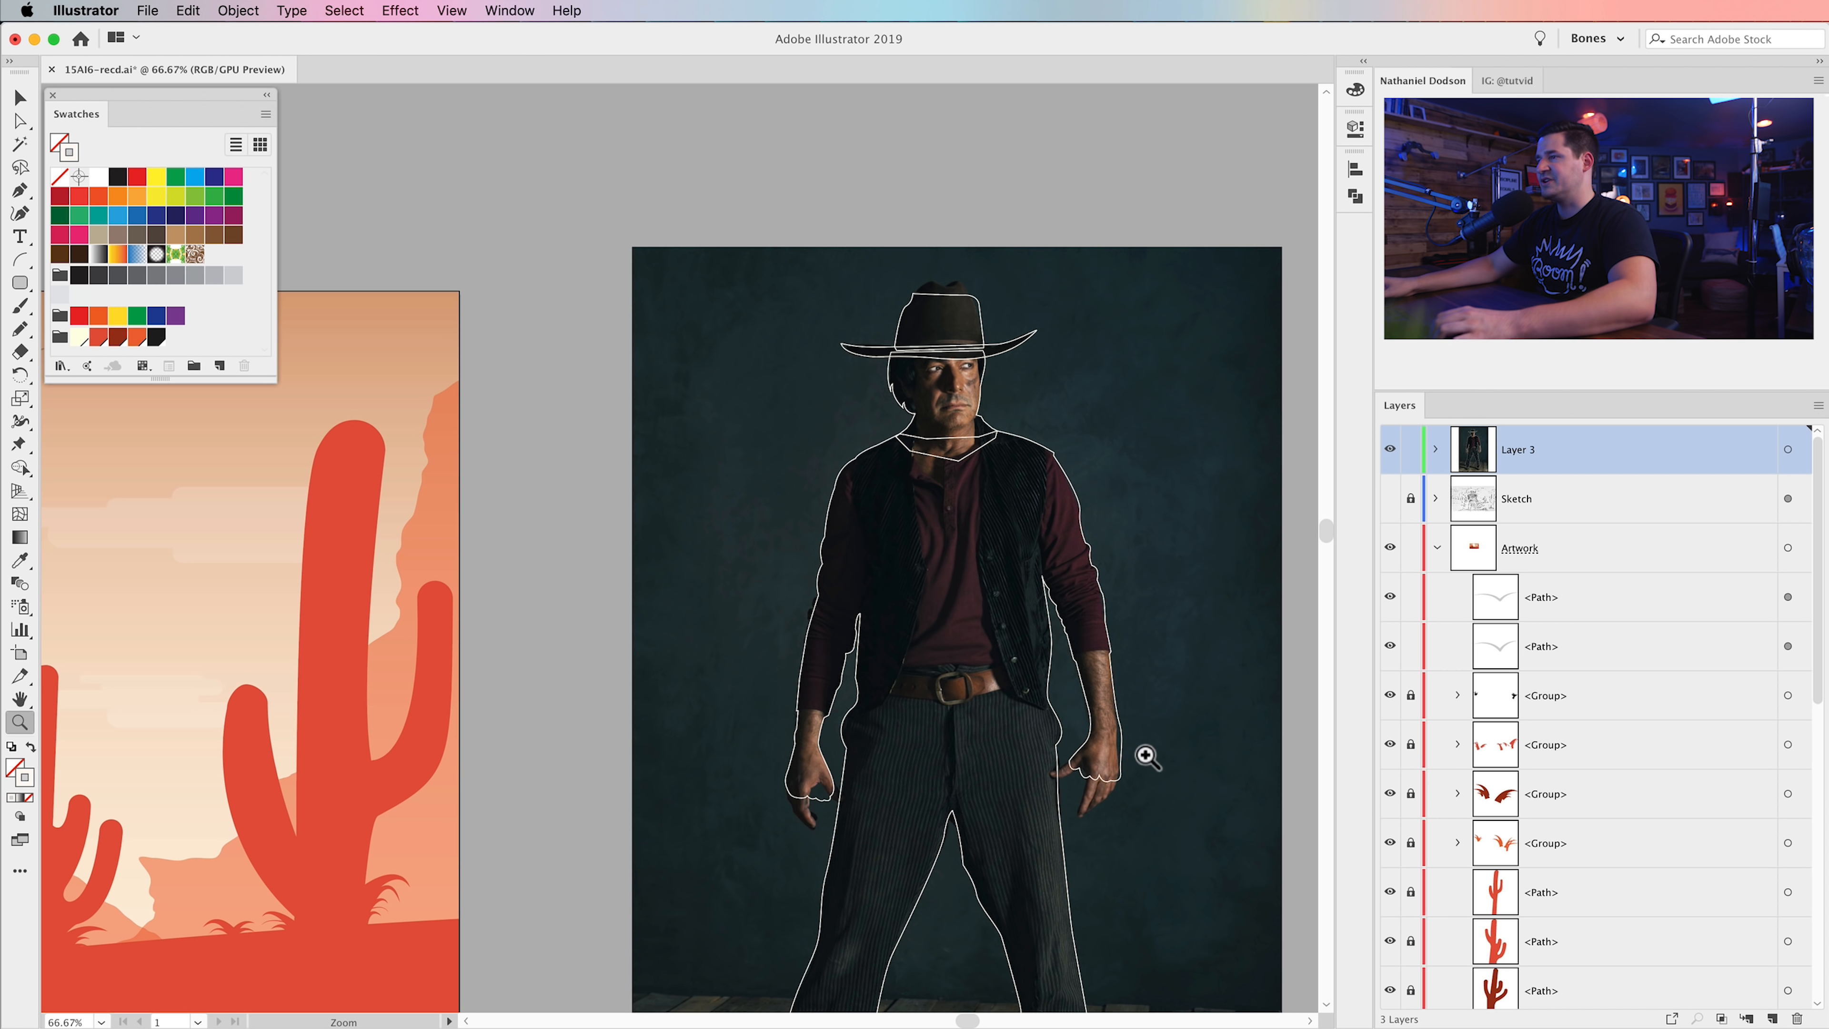
- Examine how the body outline is traced around the cowboy's hand and hat brim
key(a)
click(1110, 759)
click(1076, 761)
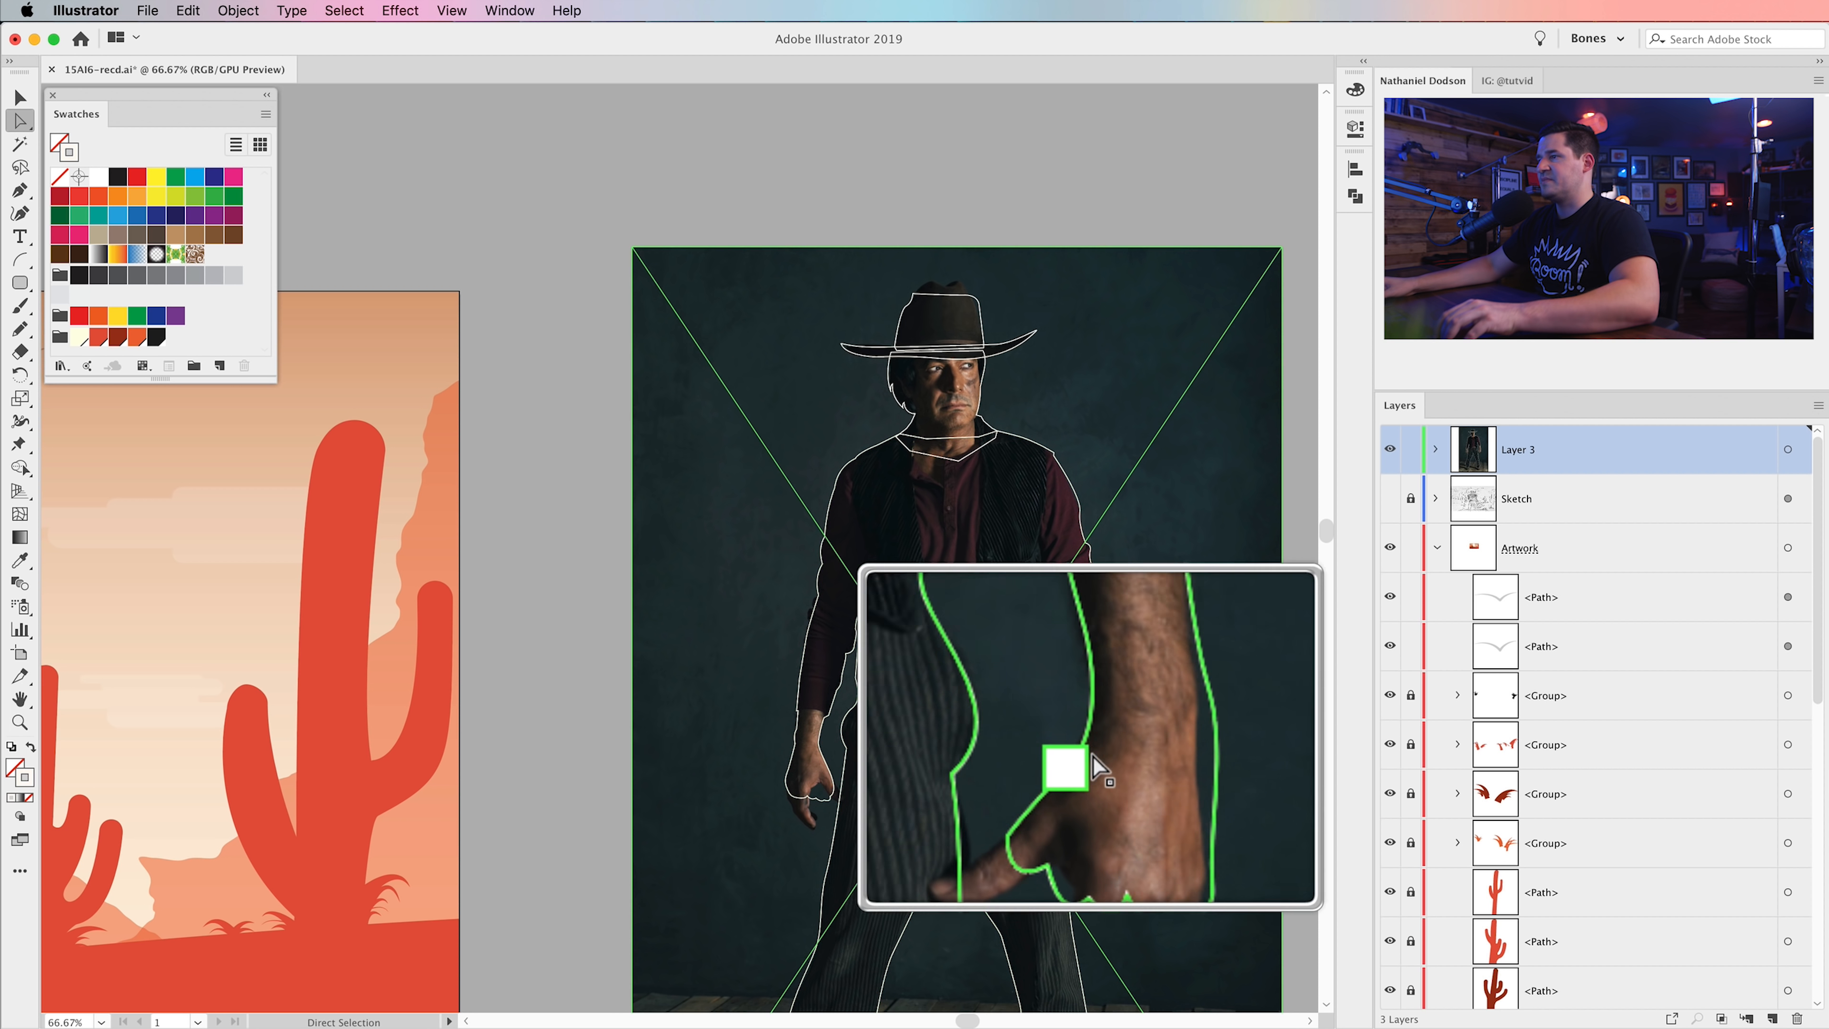
click(1078, 761)
key(v)
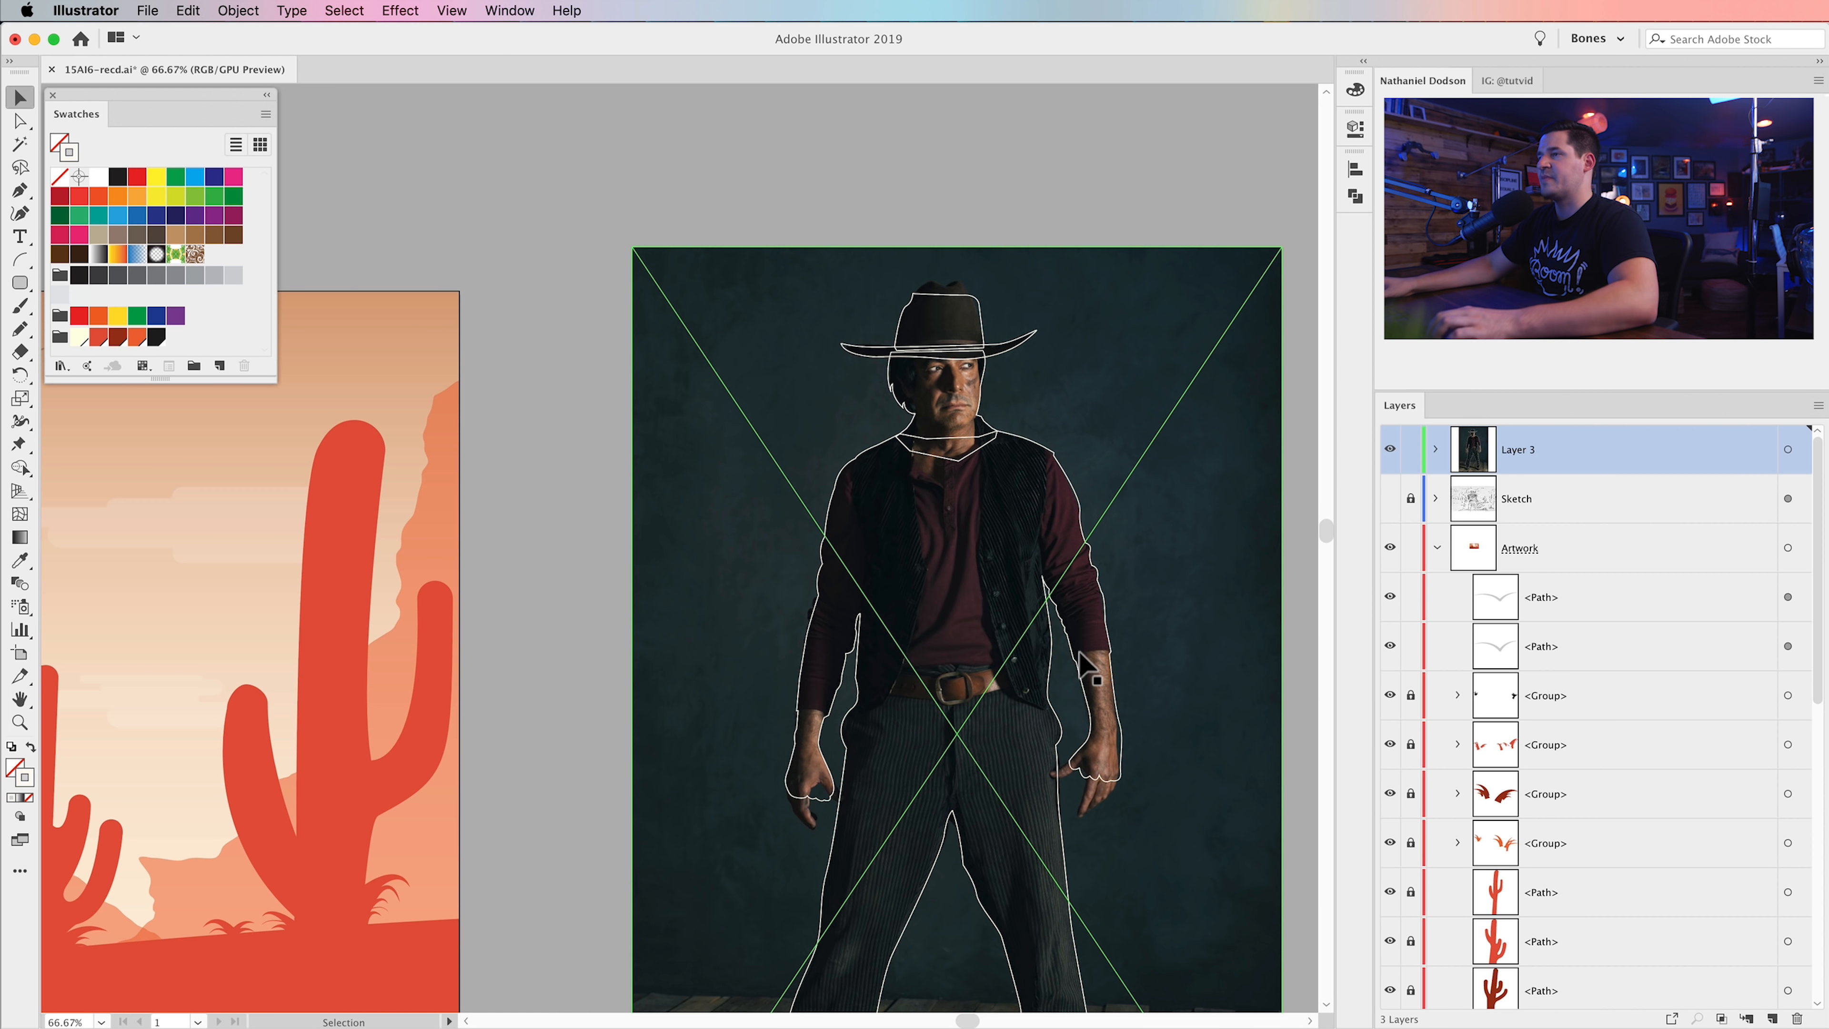
click(1003, 349)
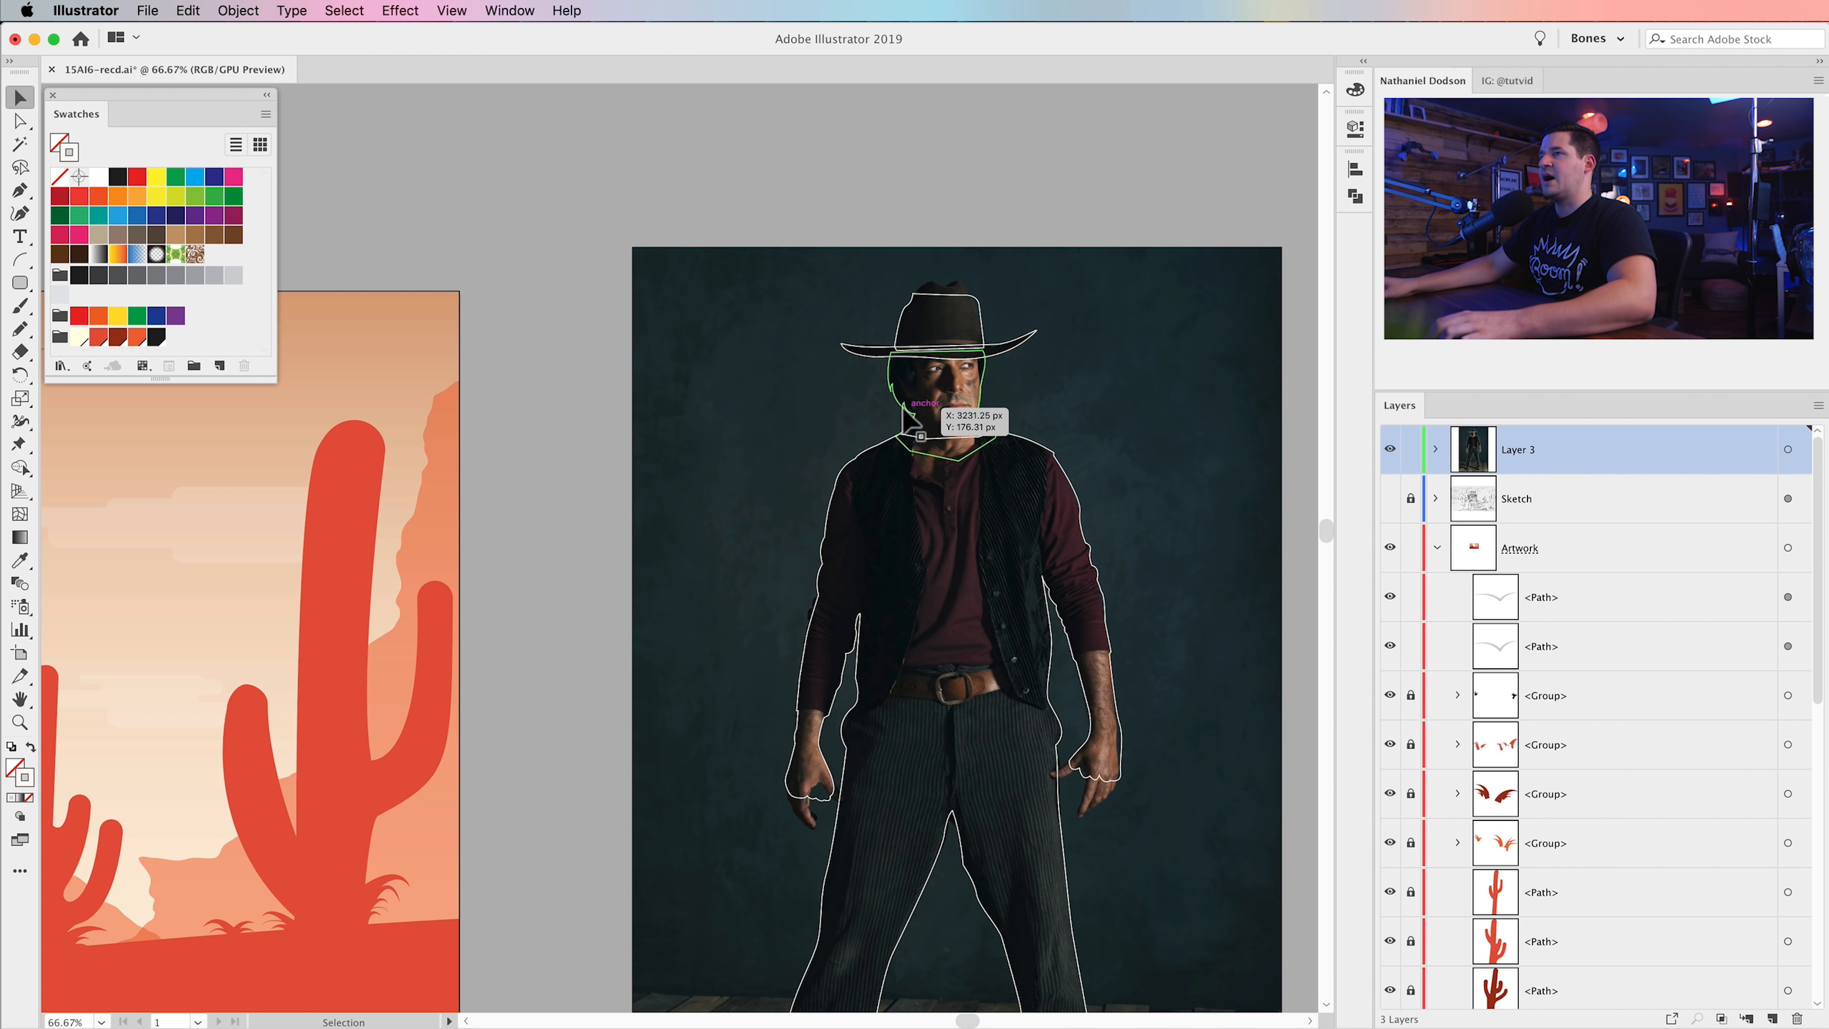
- Undo the accidental drag on the cowboy photo and lock the photo in the new top layer
key(z)
click(938, 374)
click(679, 578)
drag(679, 577, 788, 576)
key(v)
drag(553, 313, 785, 419)
key(super+z)
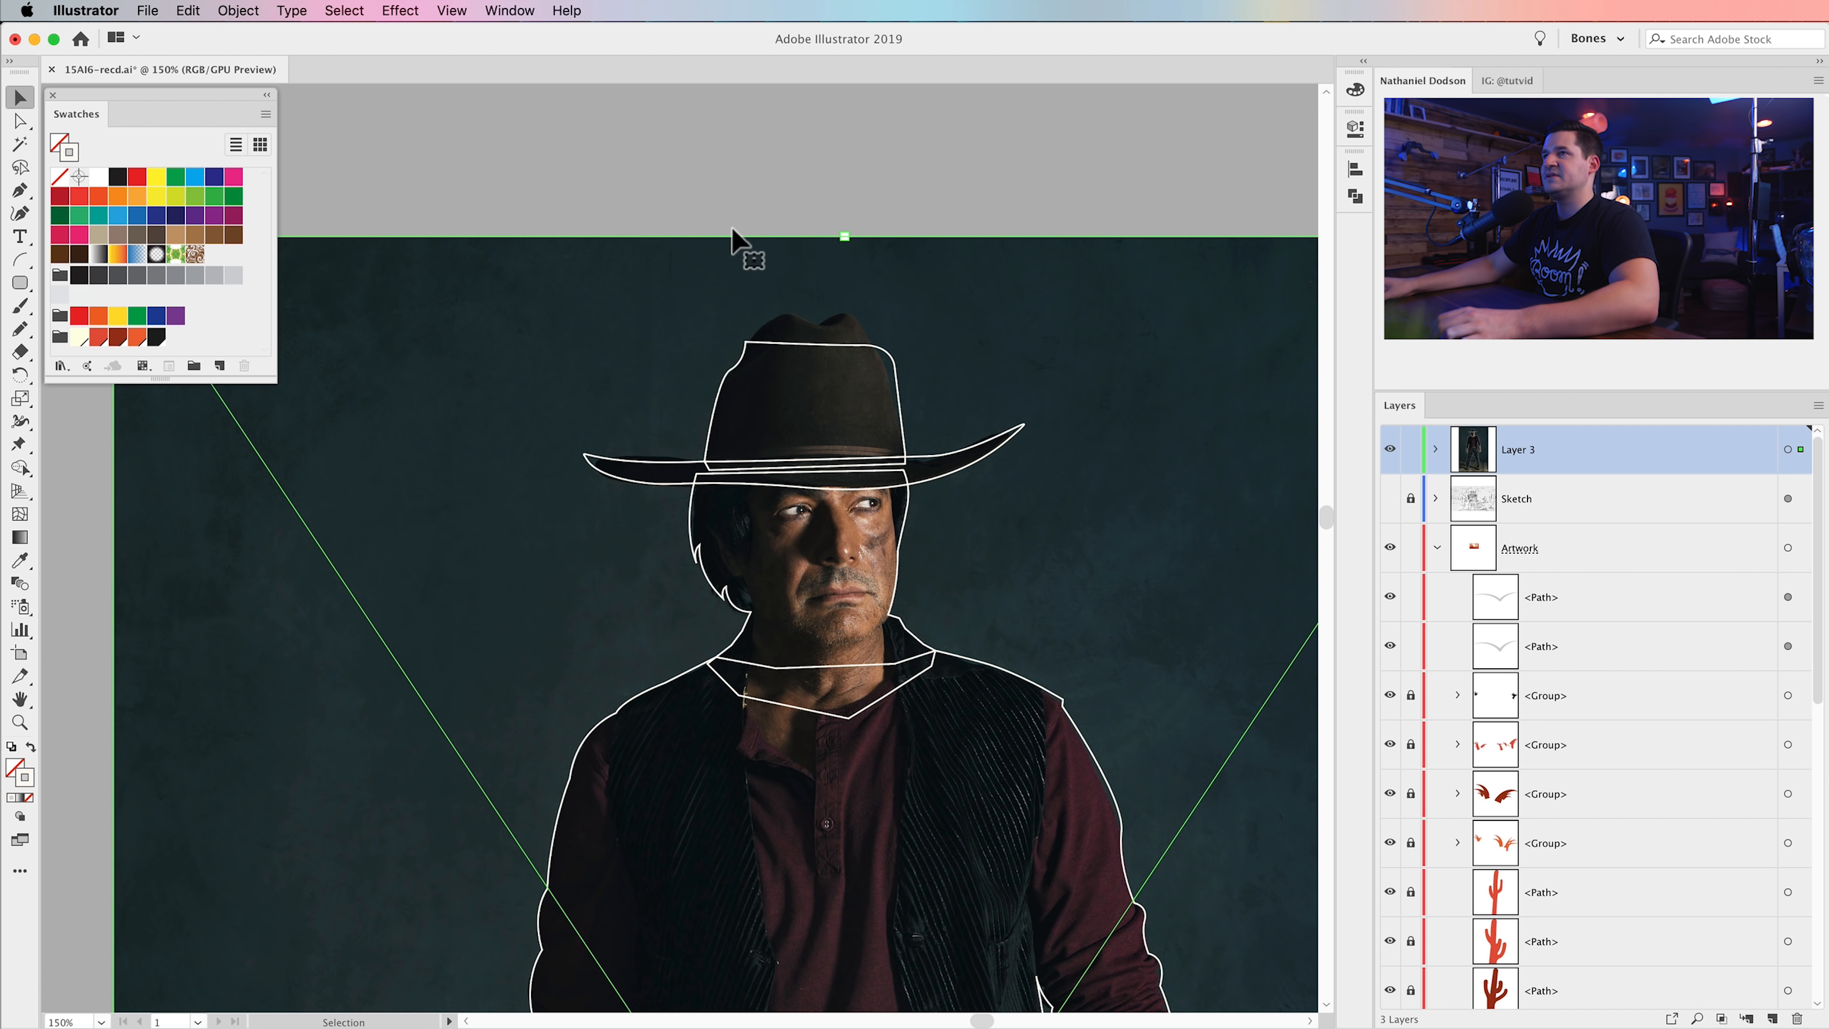
click(1436, 450)
click(1410, 695)
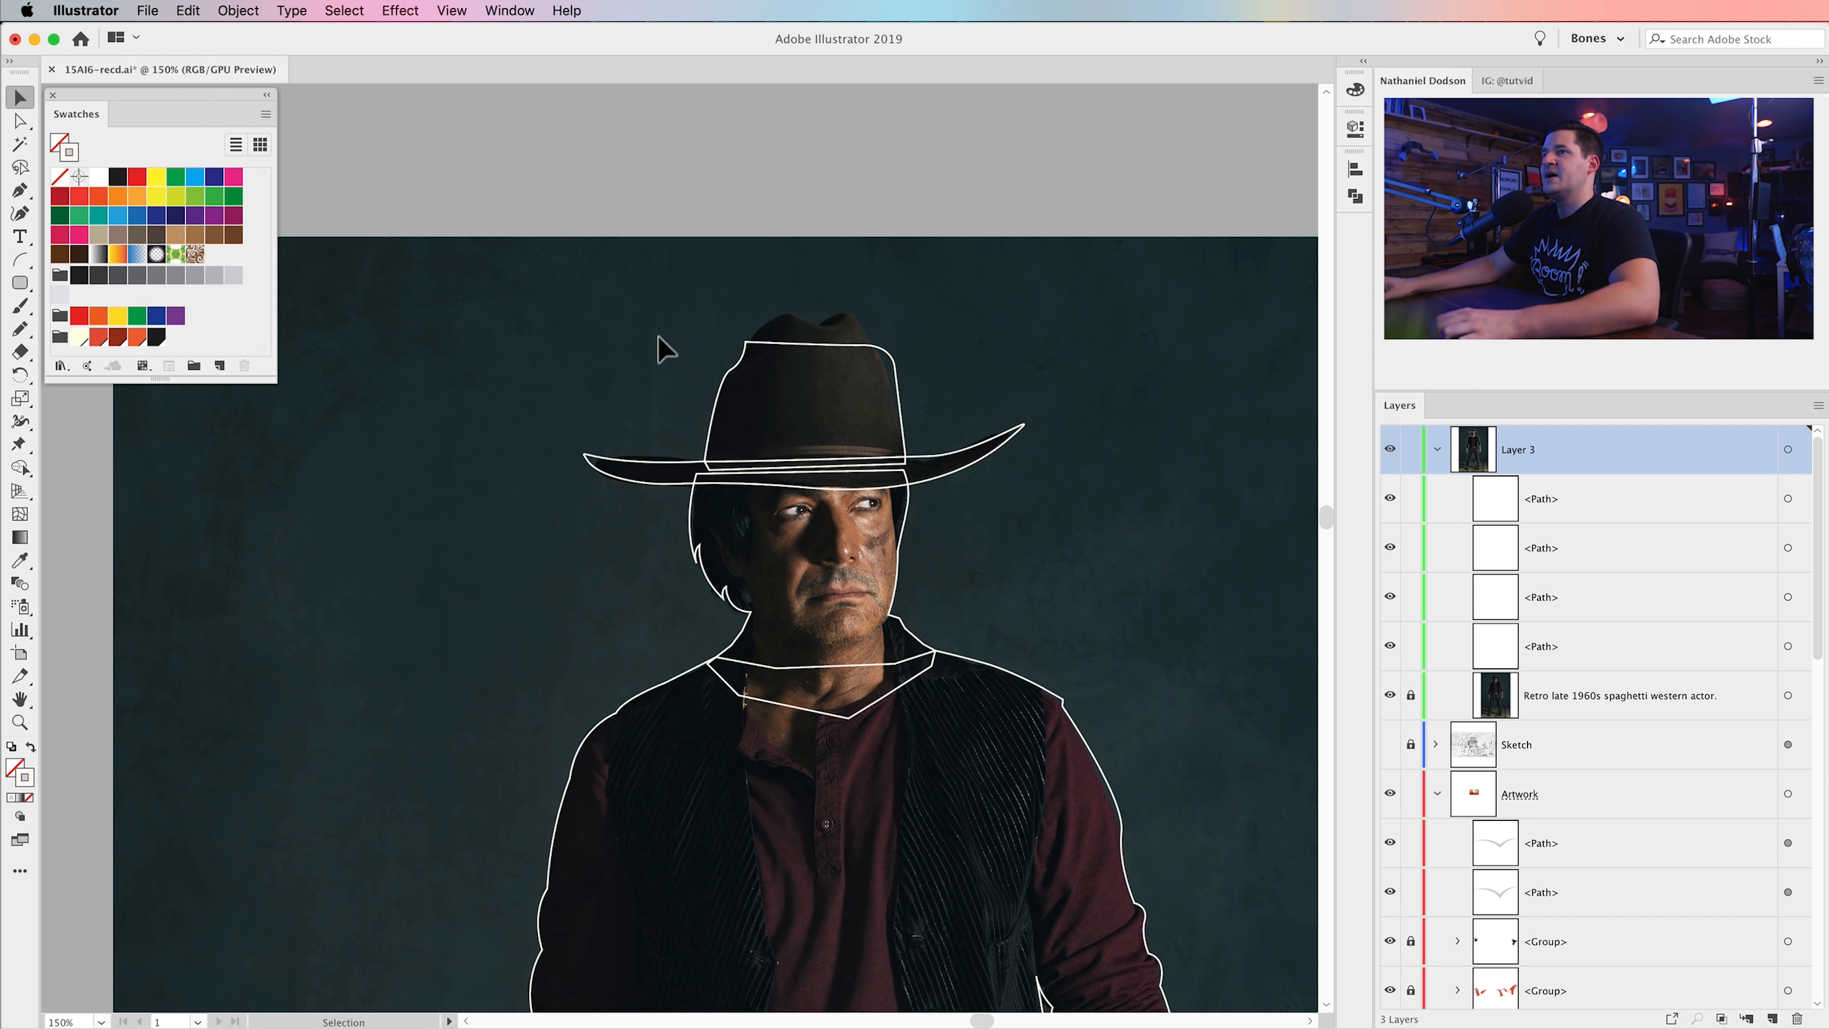
- Select the hat crown and brim outlines and move them straight up, away from the head outline
drag(729, 472, 730, 474)
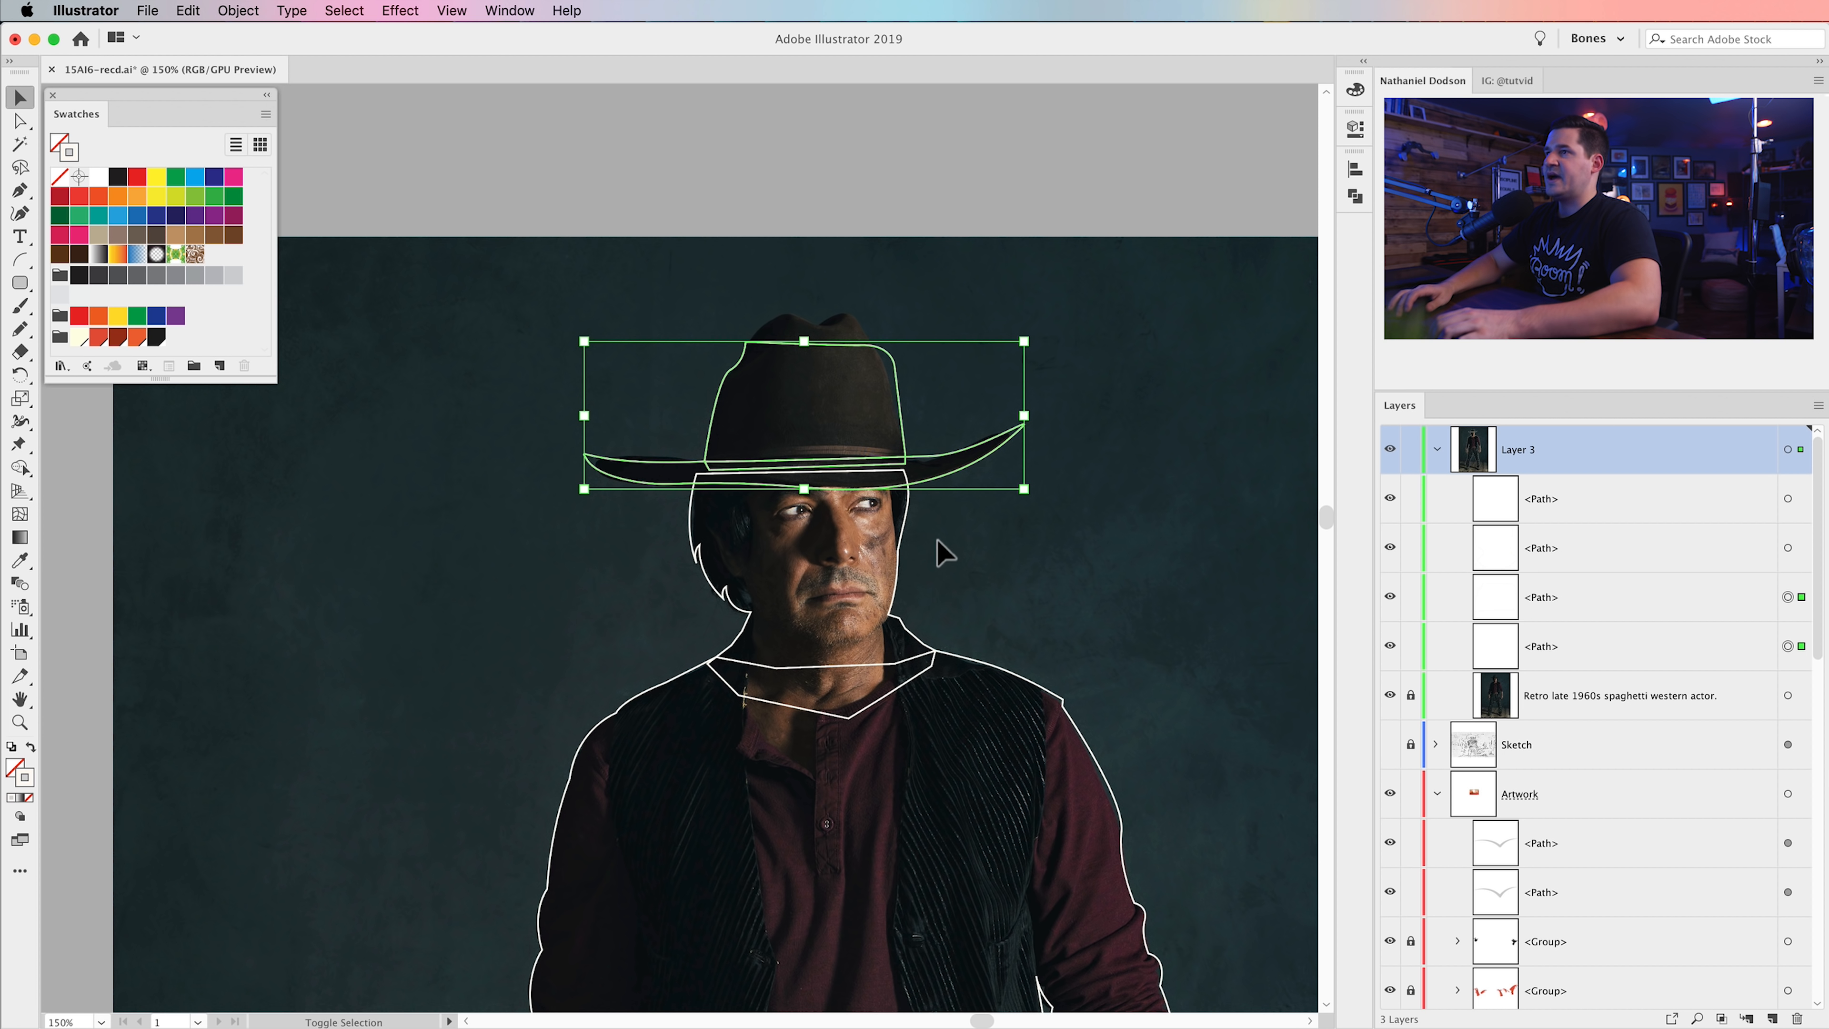
key(shift+Up)
key(shift+Up)
key(shift+Up)
key(shift+Up)
key(shift+Up)
key(shift+Up)
key(shift+Up)
key(shift+Up)
key(shift+Up)
key(shift+Up)
- Move the head and neck outline straight up, away from the body outline
click(715, 532)
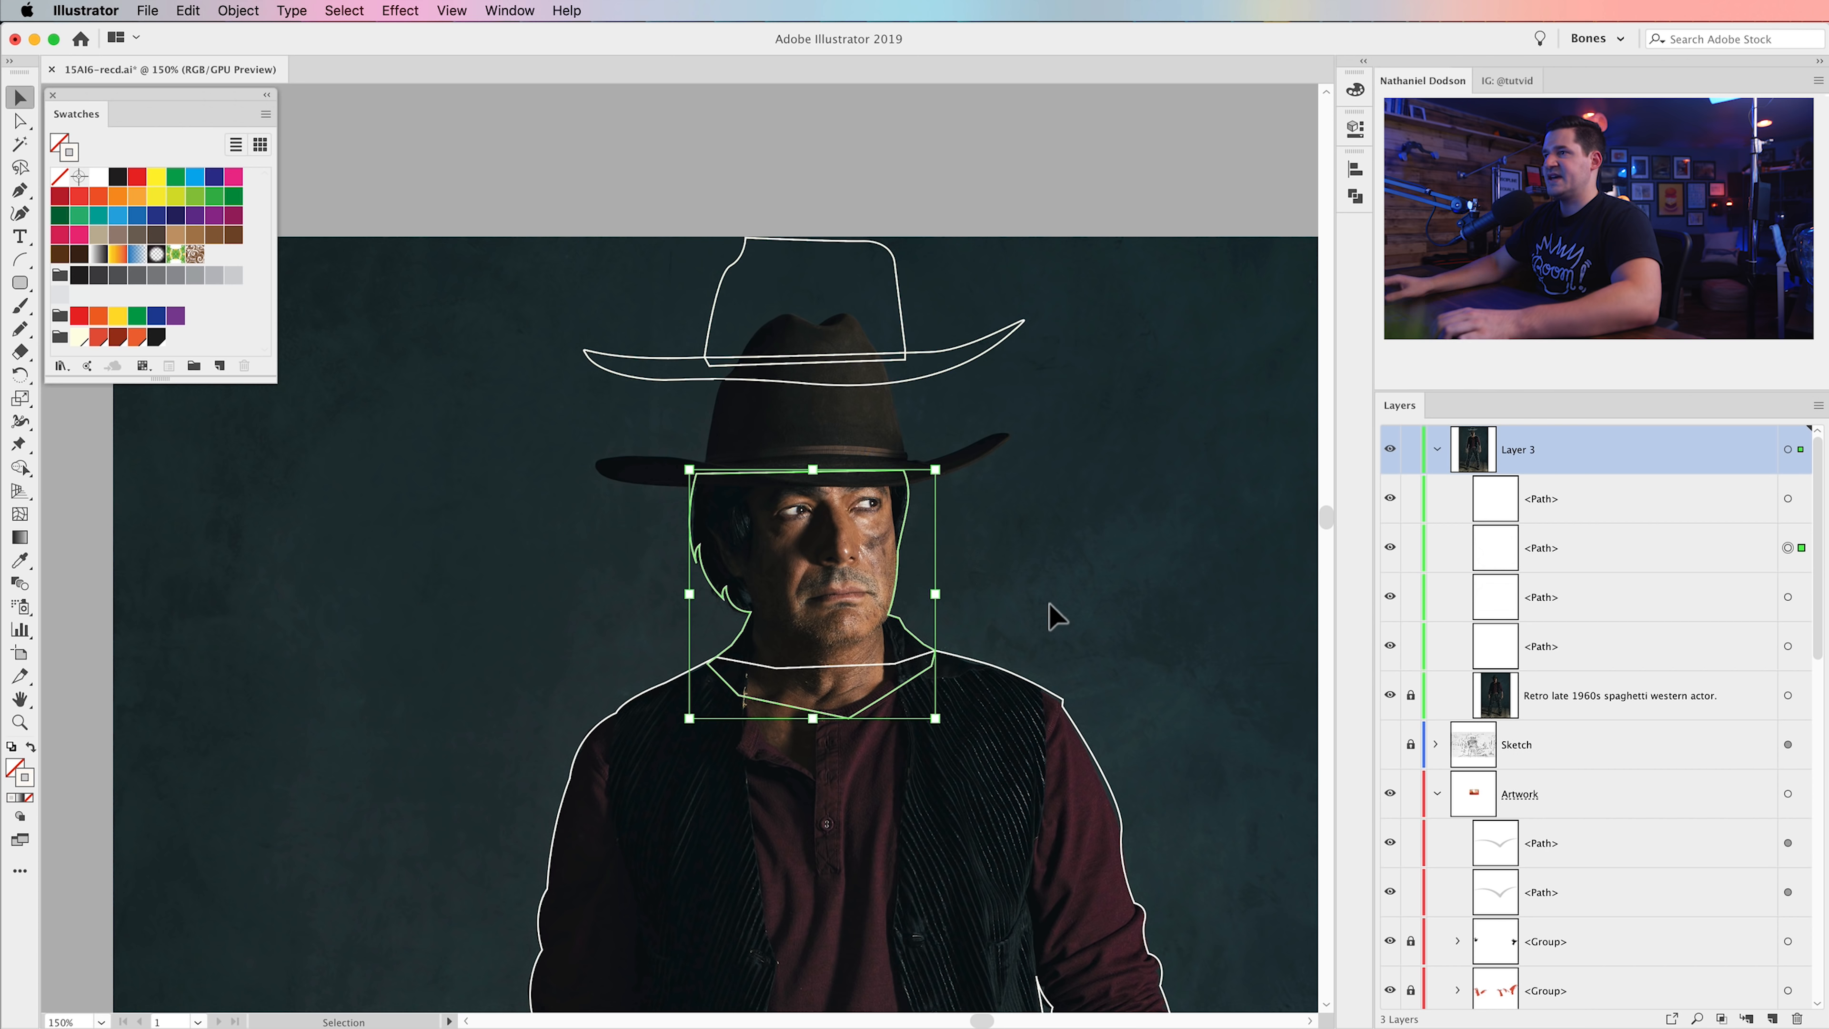
key(shift+Up)
key(shift+Up)
key(shift+Up)
key(shift+Up)
- Undo the moves of the head and hat outlines along with the photo lock
key(super+z)
key(super+z)
key(super+z)
key(super+z)
key(super+z)
key(super+z)
key(super+z)
key(super+z)
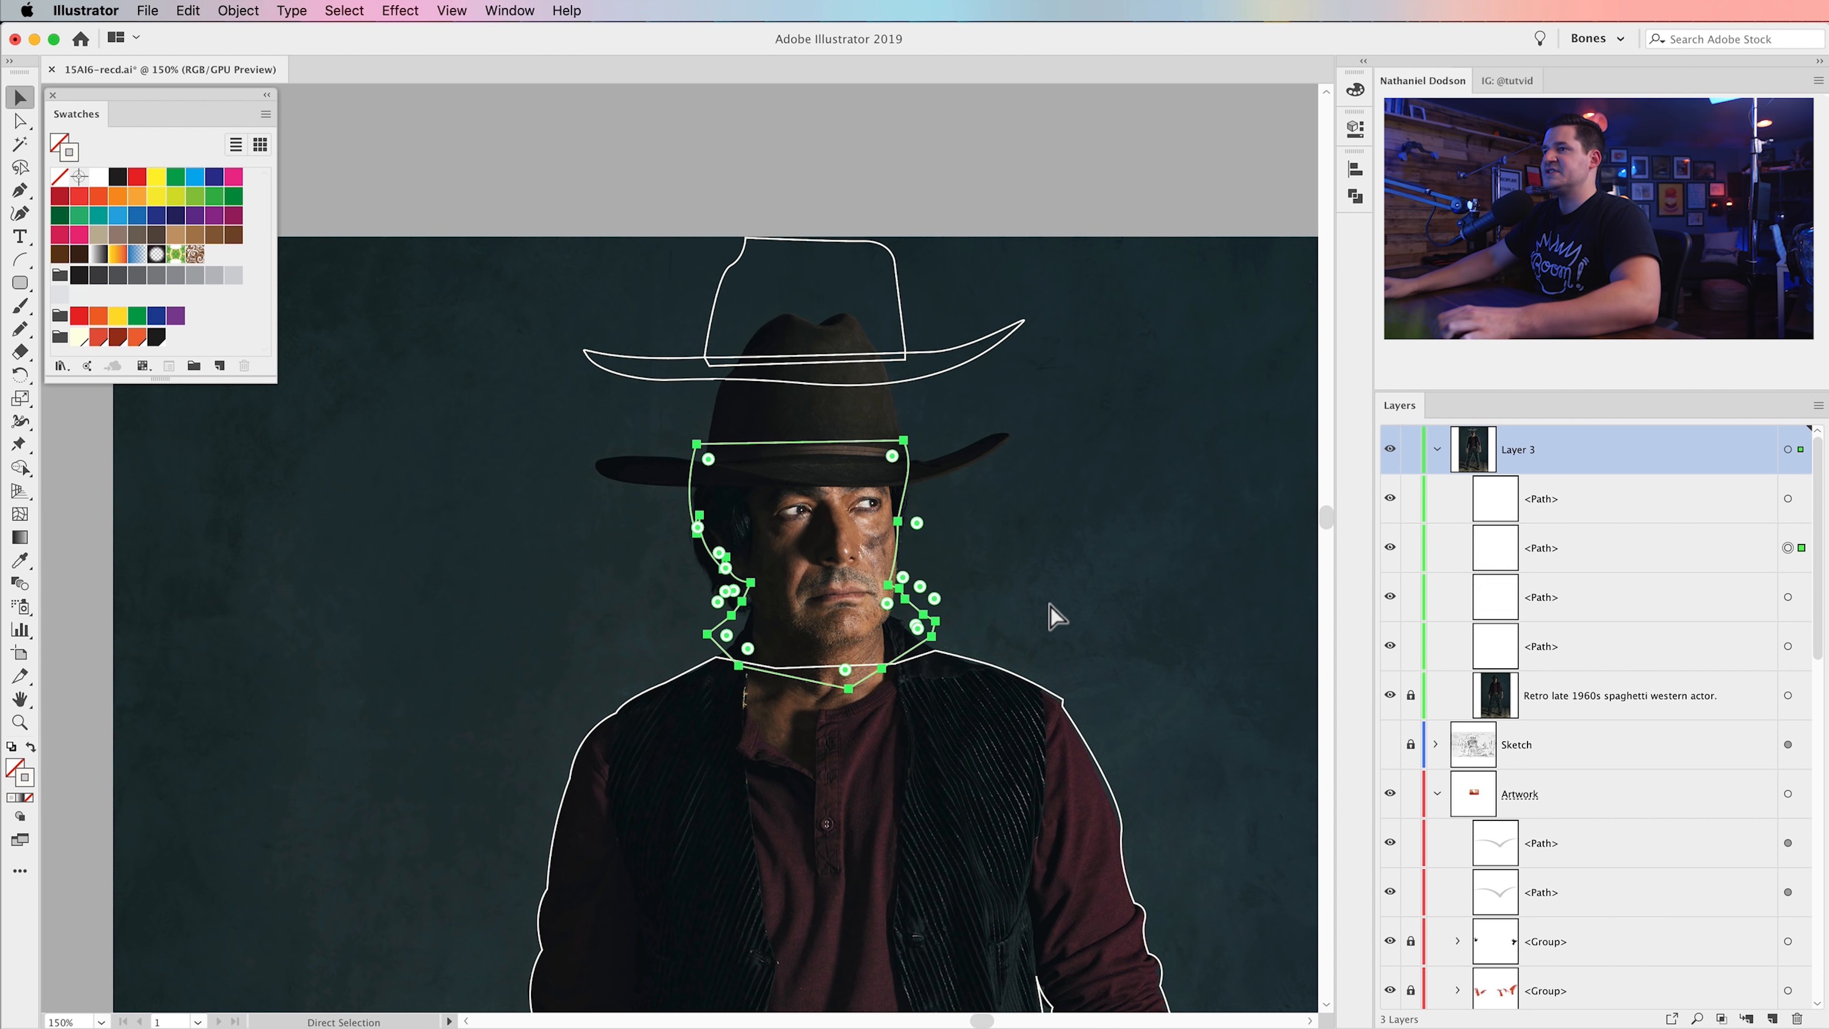
key(super+z)
key(super+z)
key(super+z)
key(super+z)
key(super+z)
key(super+z)
key(super+z)
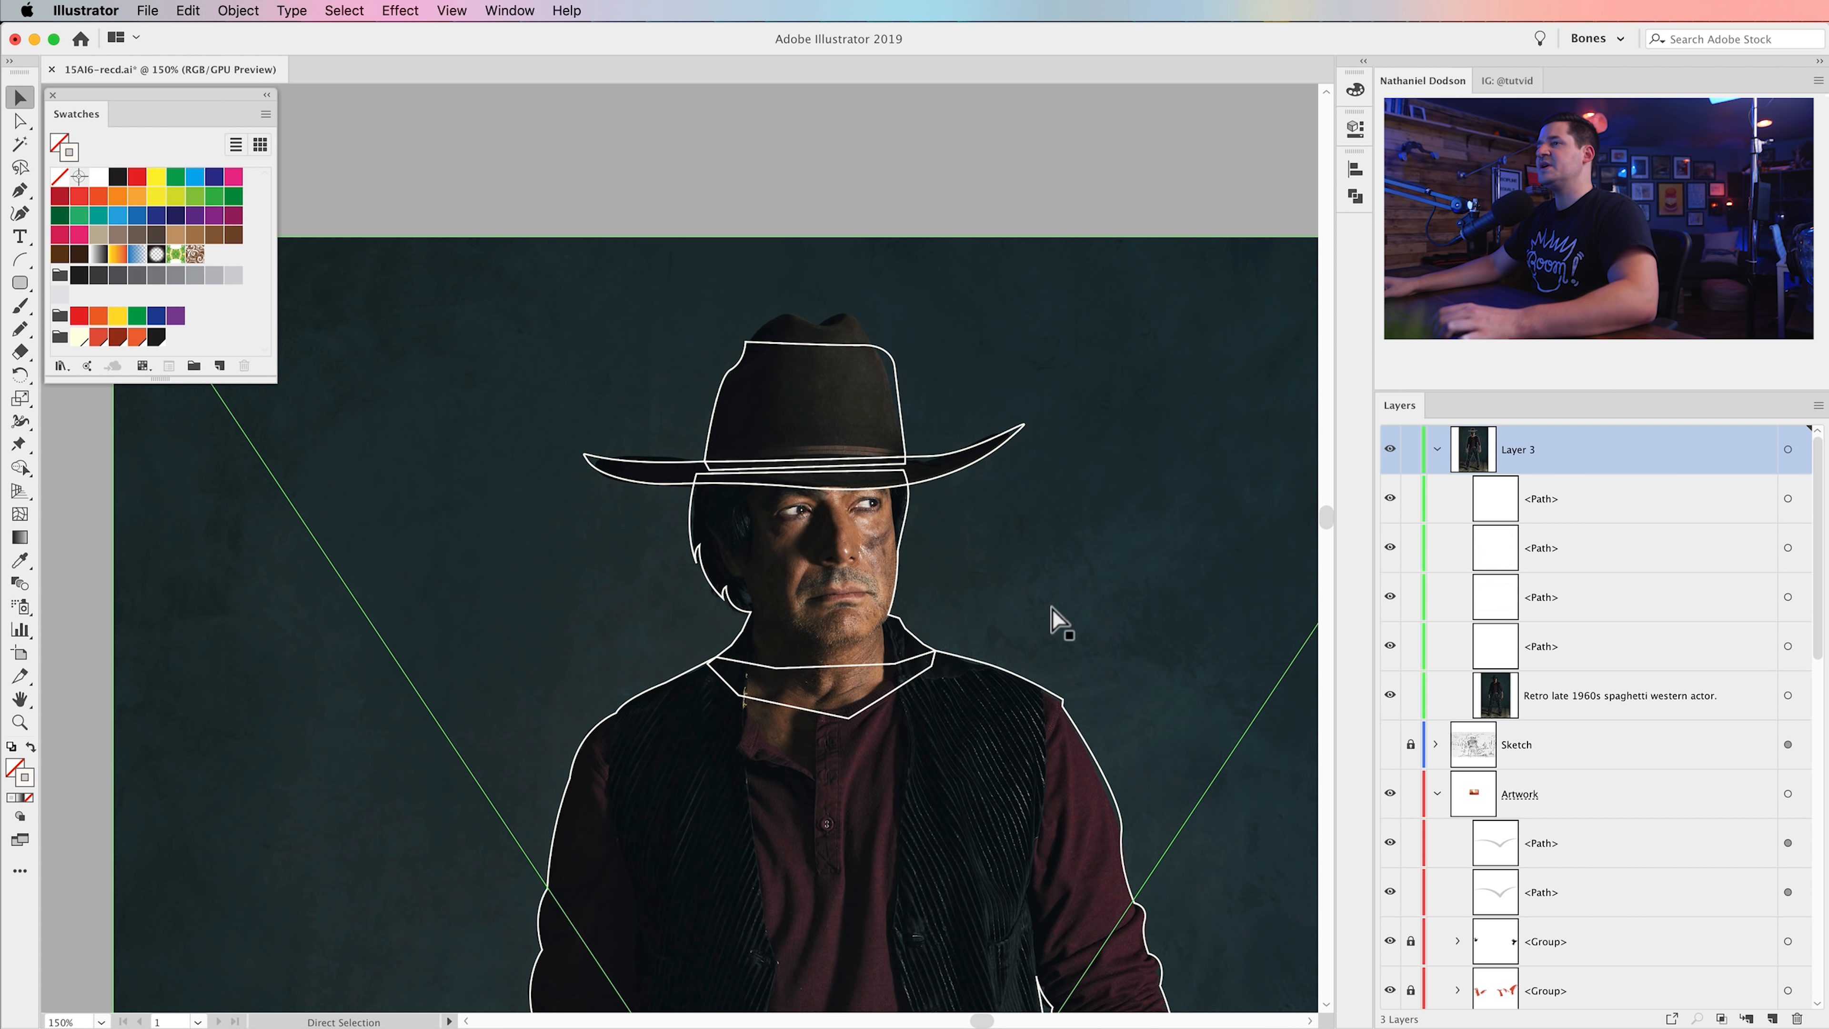
key(super+minus)
key(super+minus)
key(super+minus)
key(super+minus)
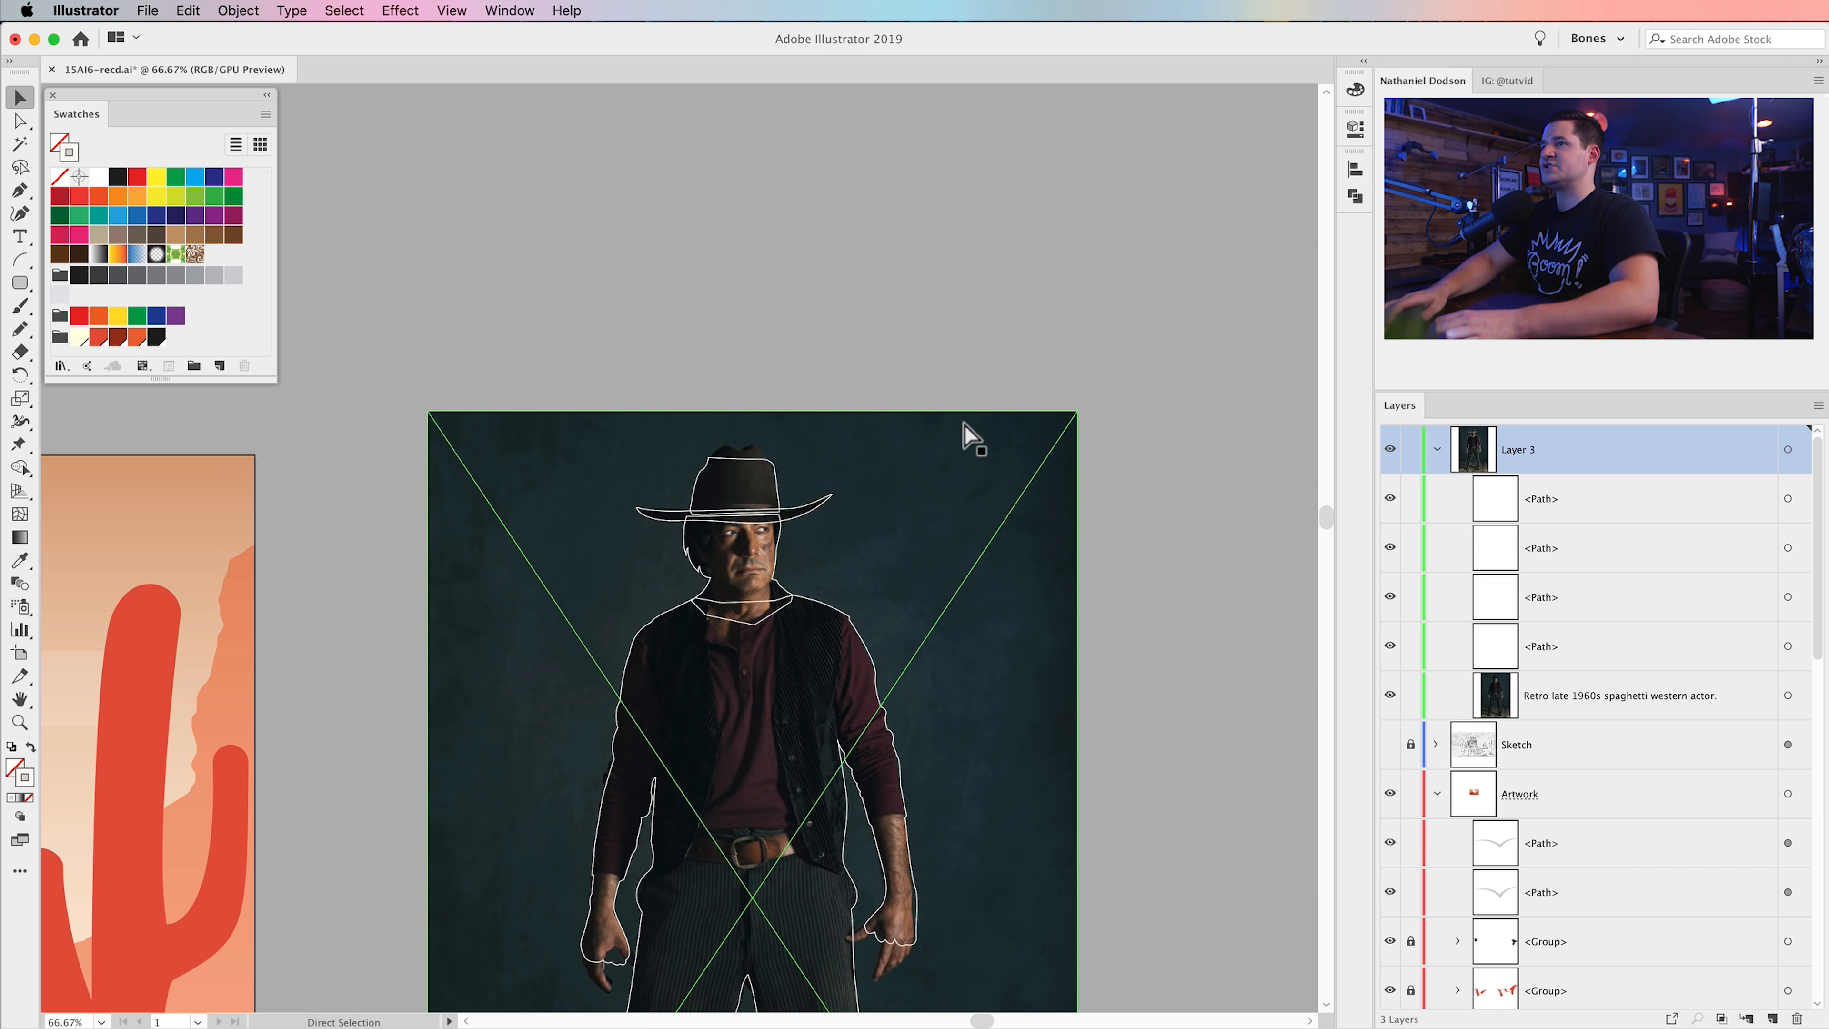
- Hide the cowboy reference photo in Layer 3, leaving its traced outlines visible
drag(892, 492, 1141, 299)
key(z)
click(1004, 486)
click(966, 487)
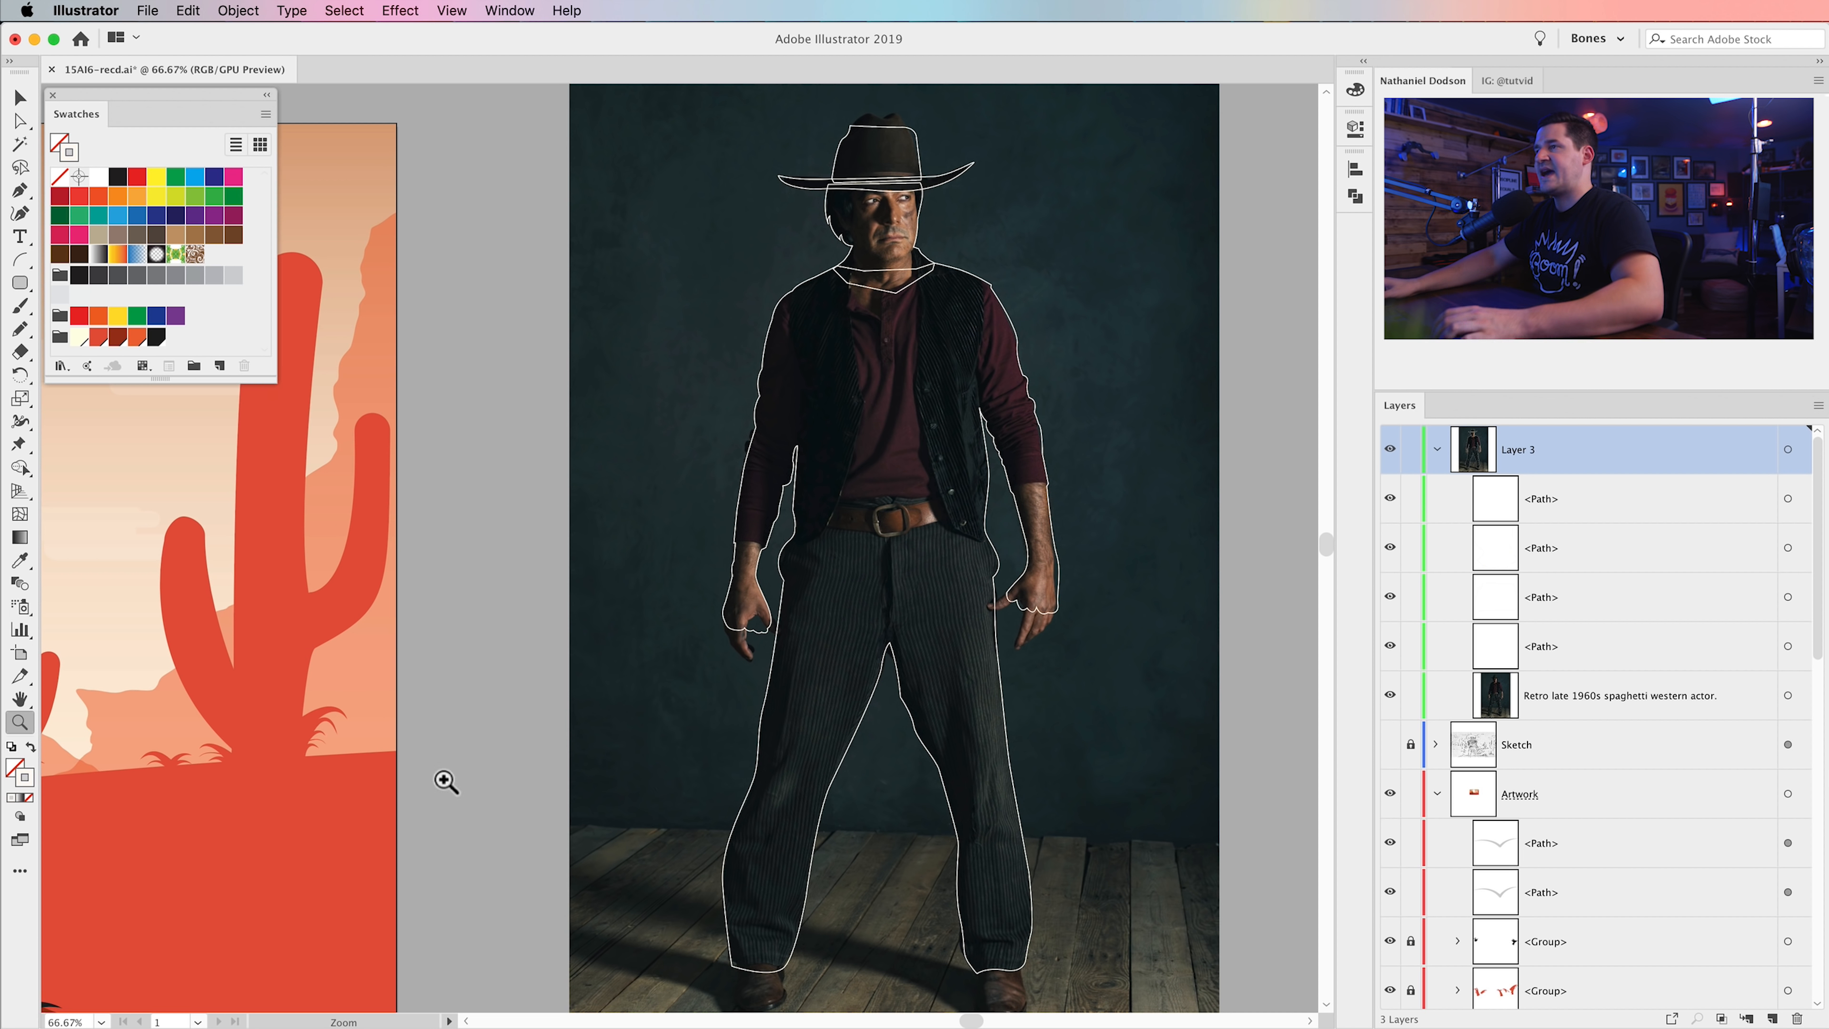
drag(931, 448, 953, 510)
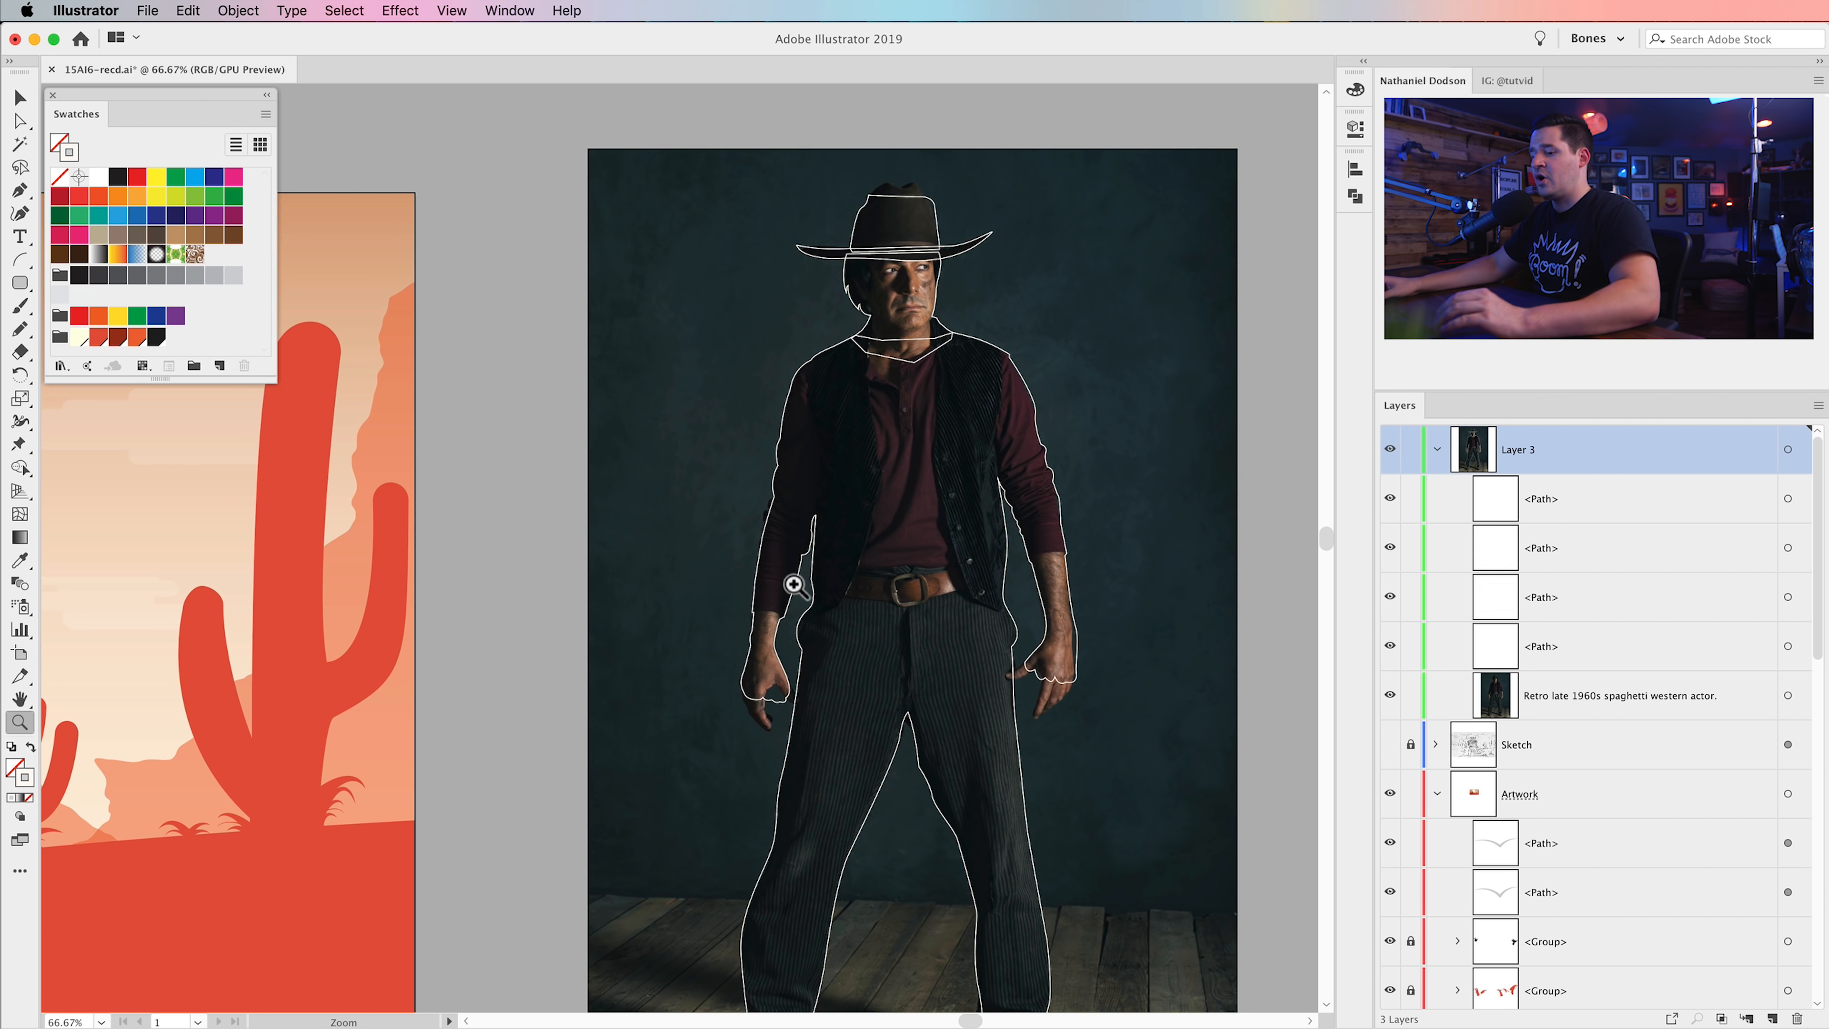
key(v)
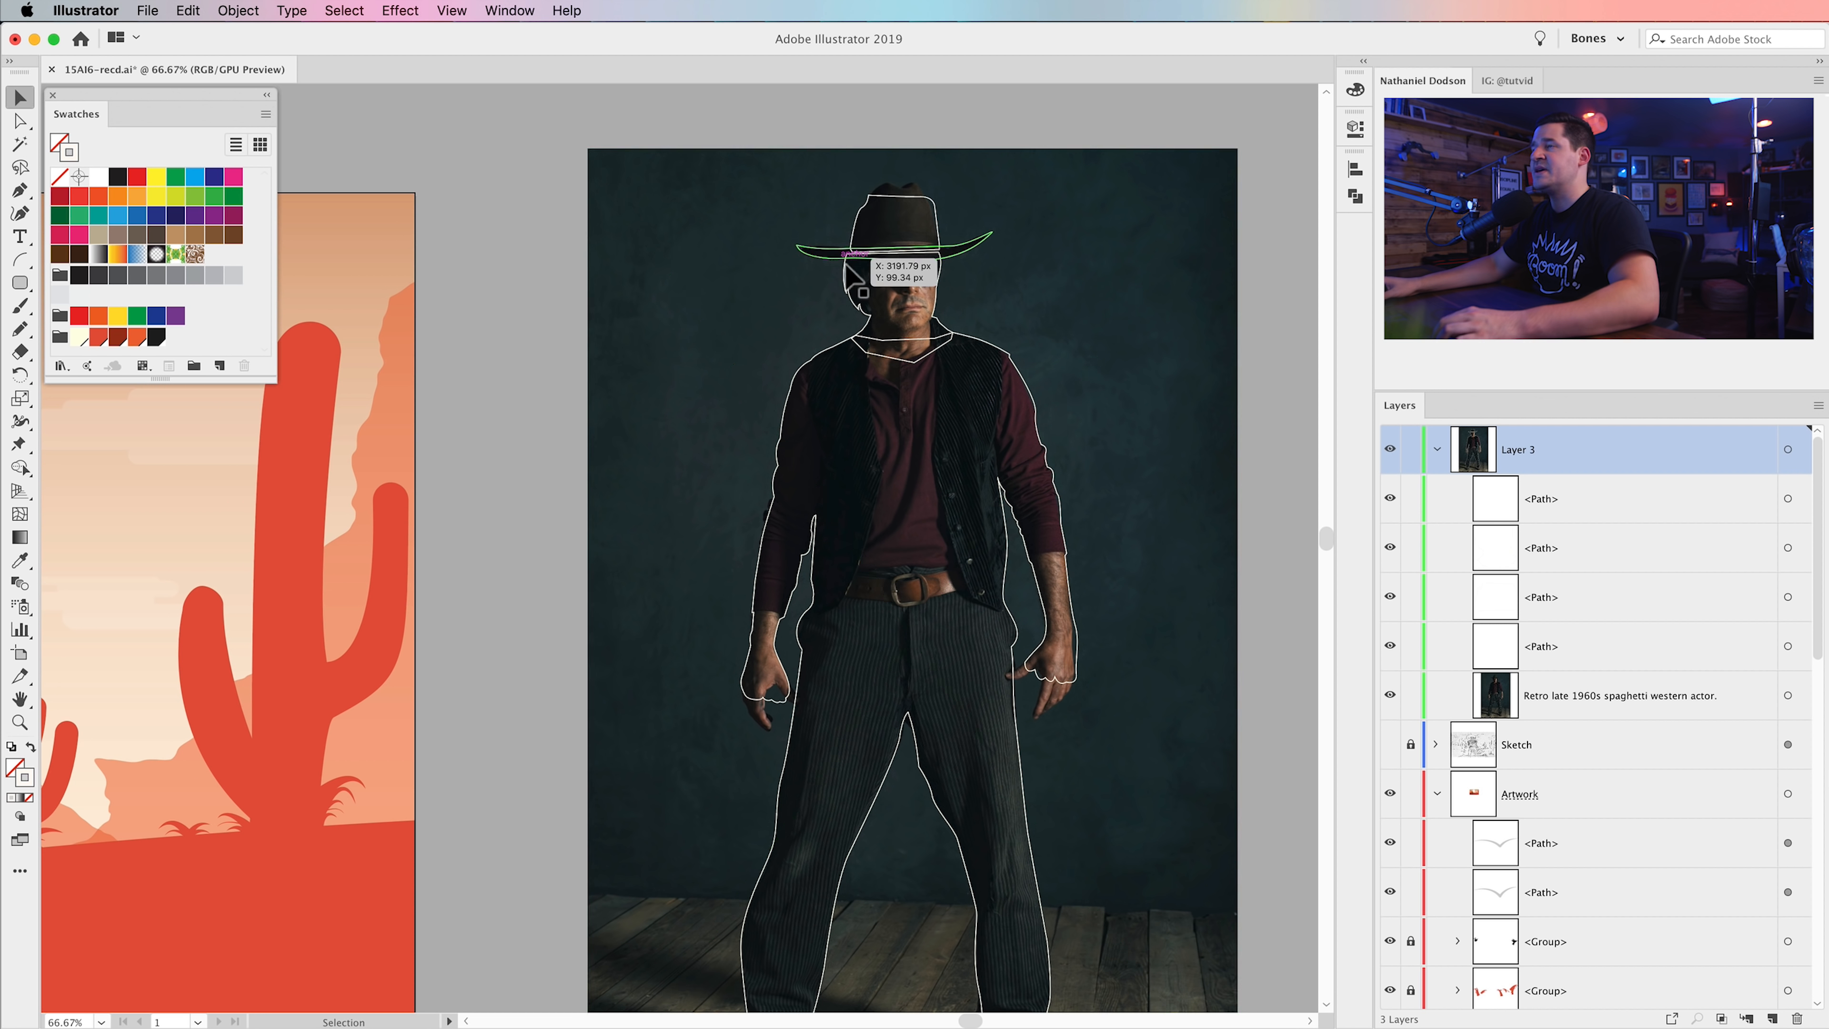
click(1395, 697)
- Swap fill and stroke on all the traced cowboy outlines so they become solid shapes, and copy them
drag(714, 277, 670, 193)
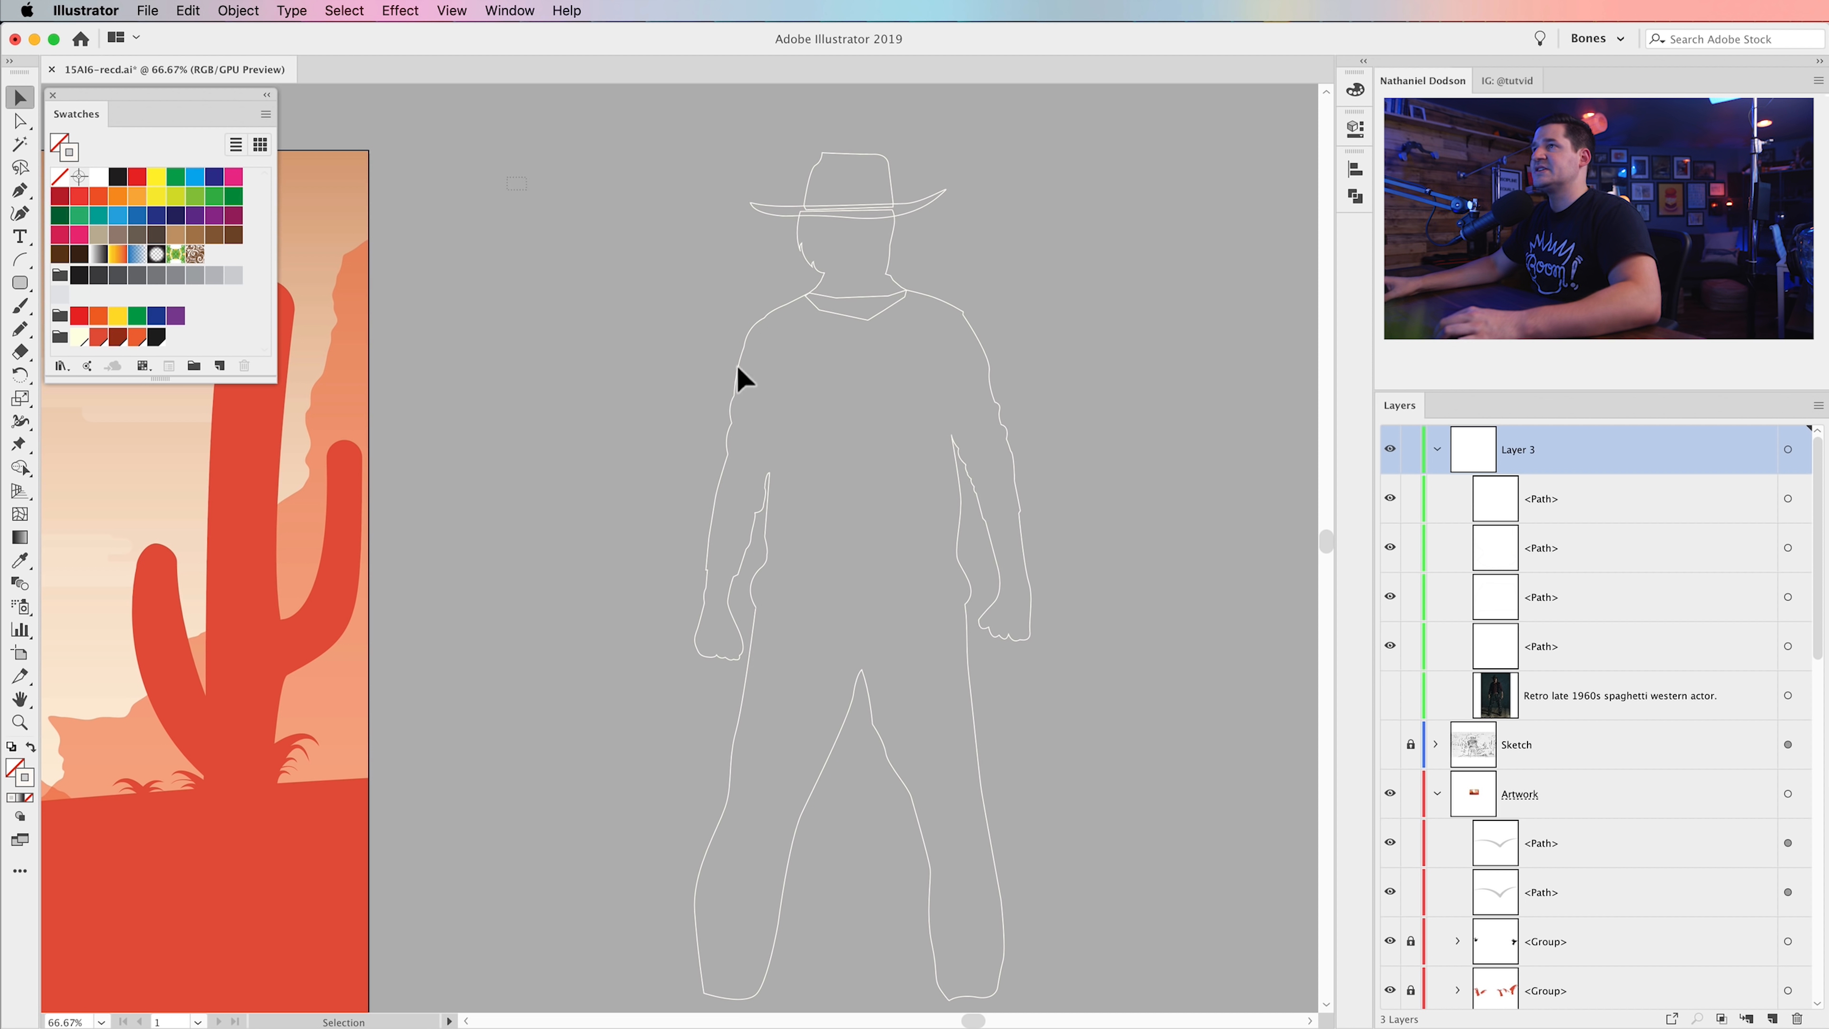
drag(1219, 788, 1218, 789)
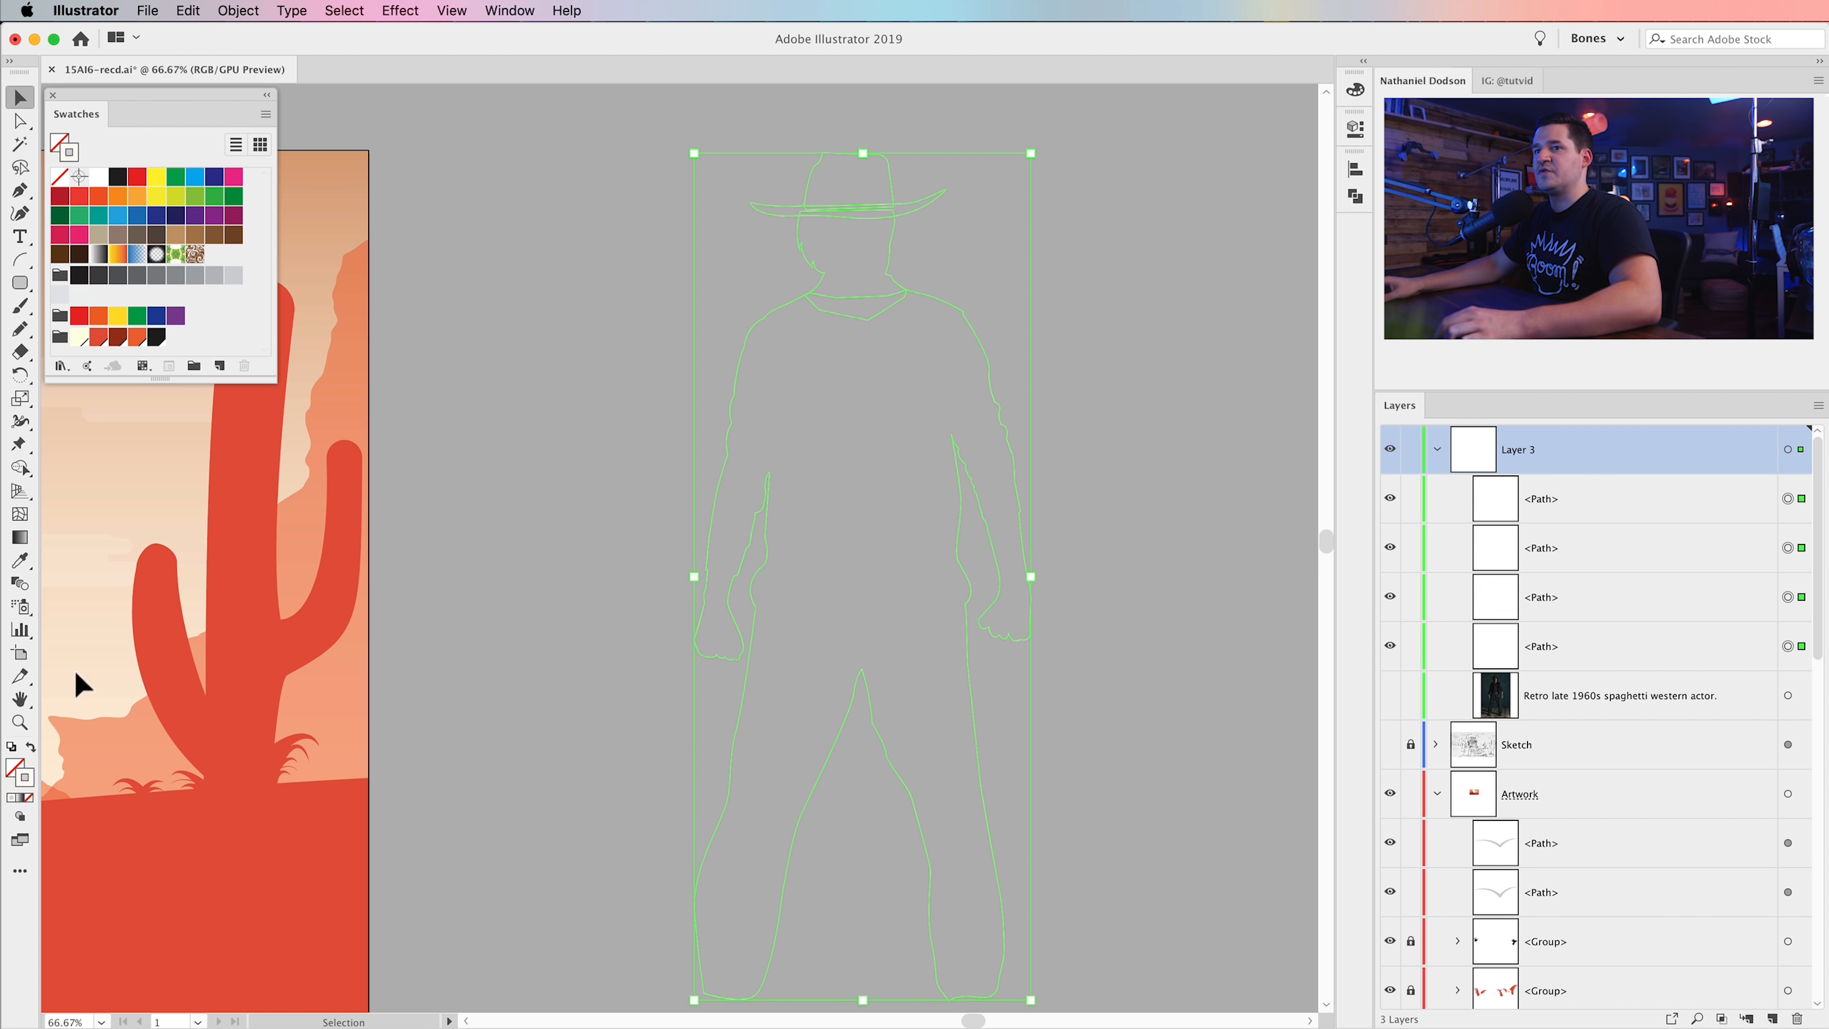
click(32, 747)
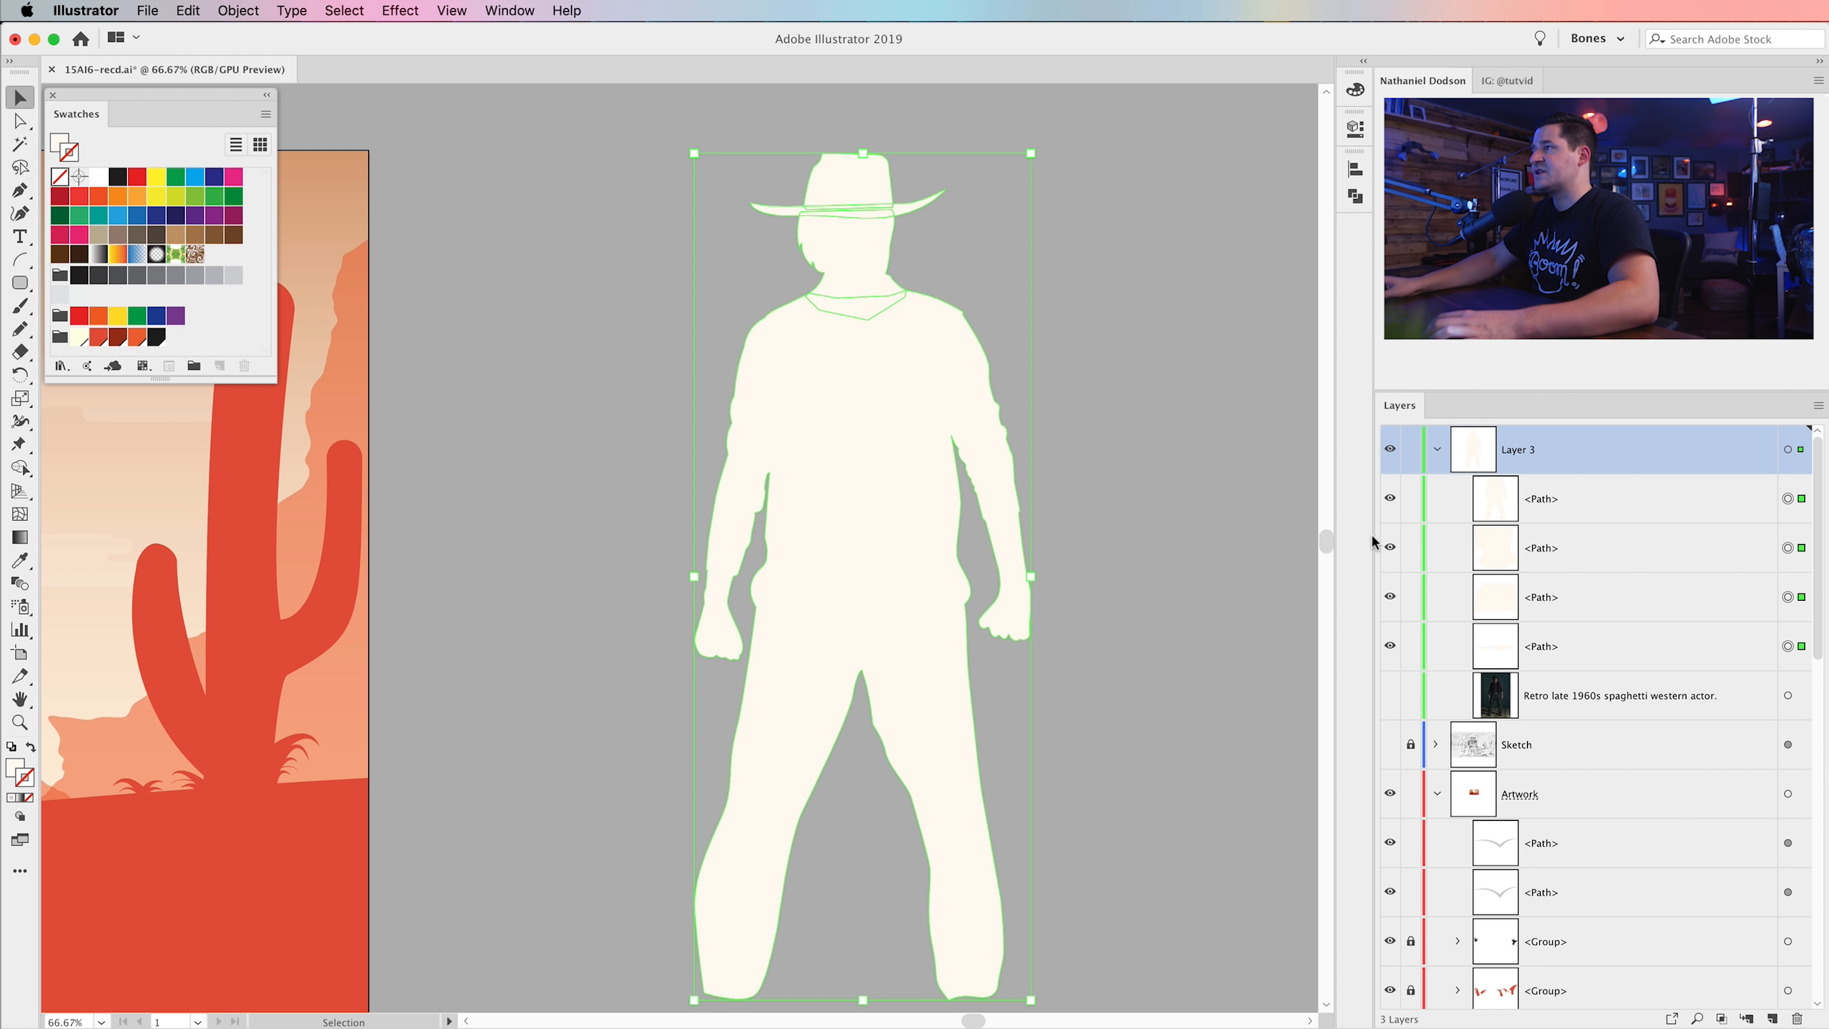
click(189, 10)
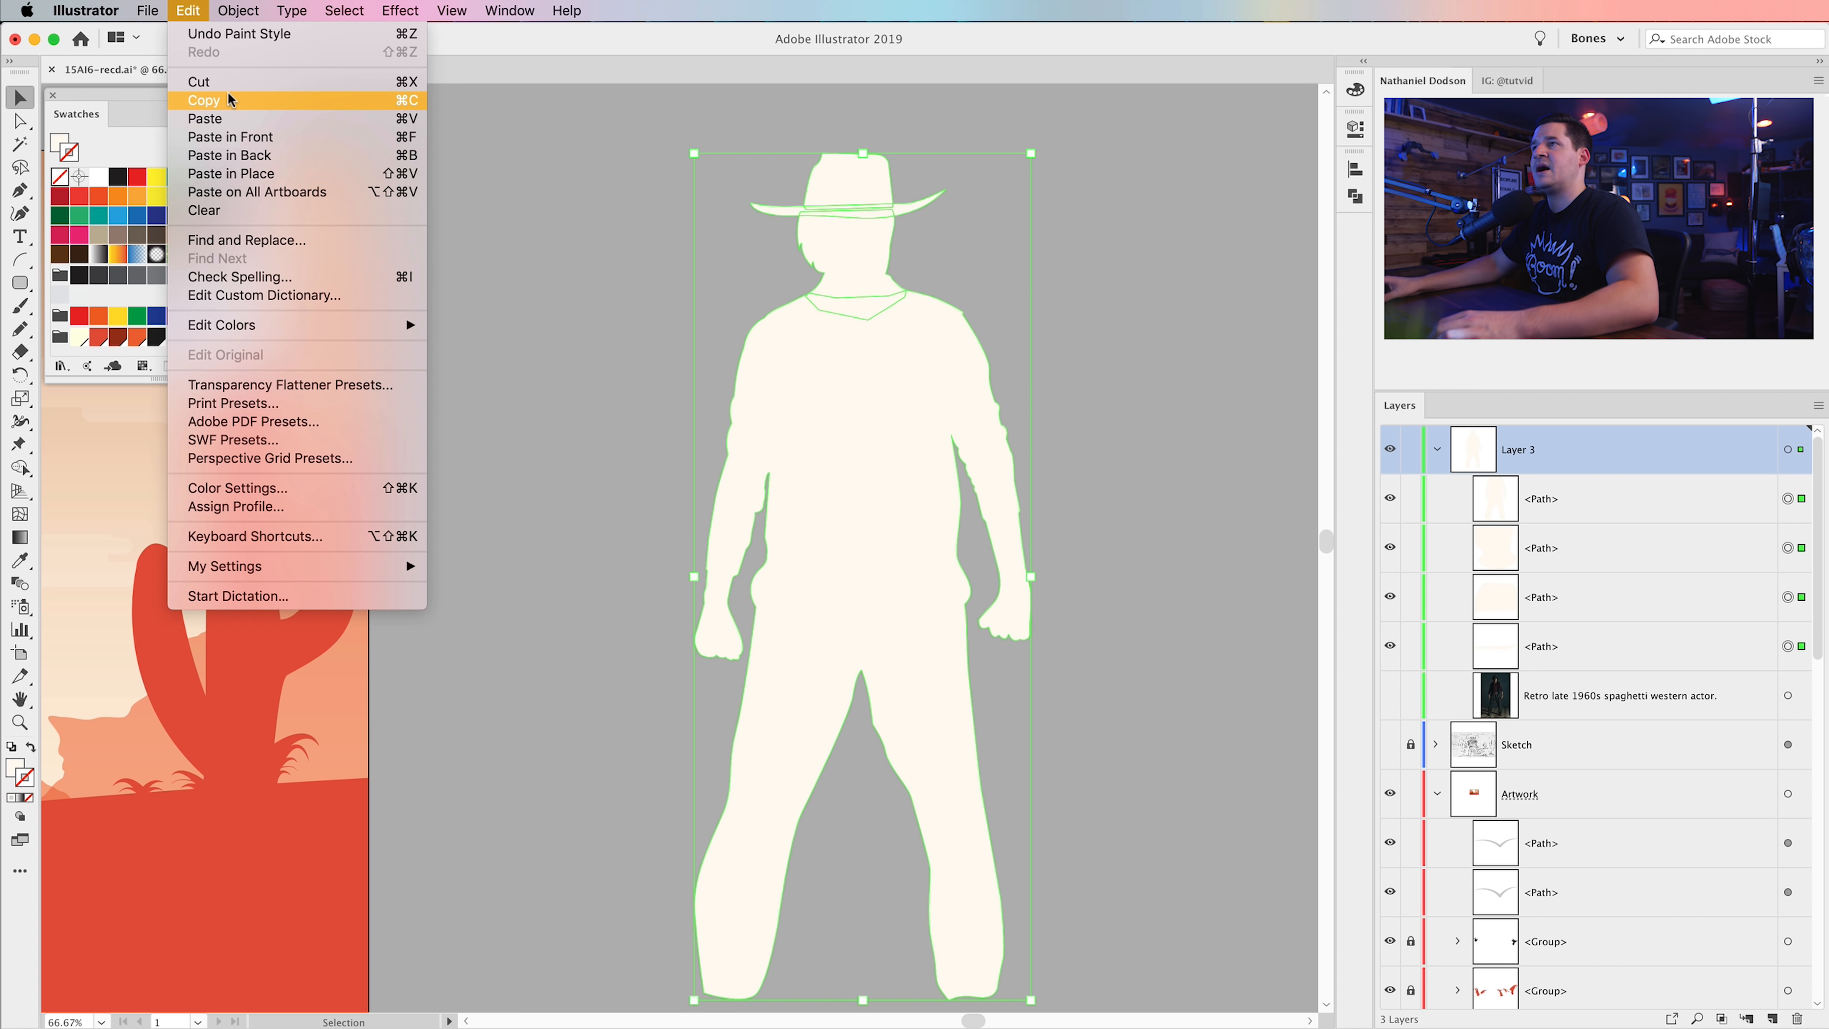
- Collapse and hide Layer 3, rename it Cowboy, and make Artwork the active layer
click(1444, 451)
click(1438, 449)
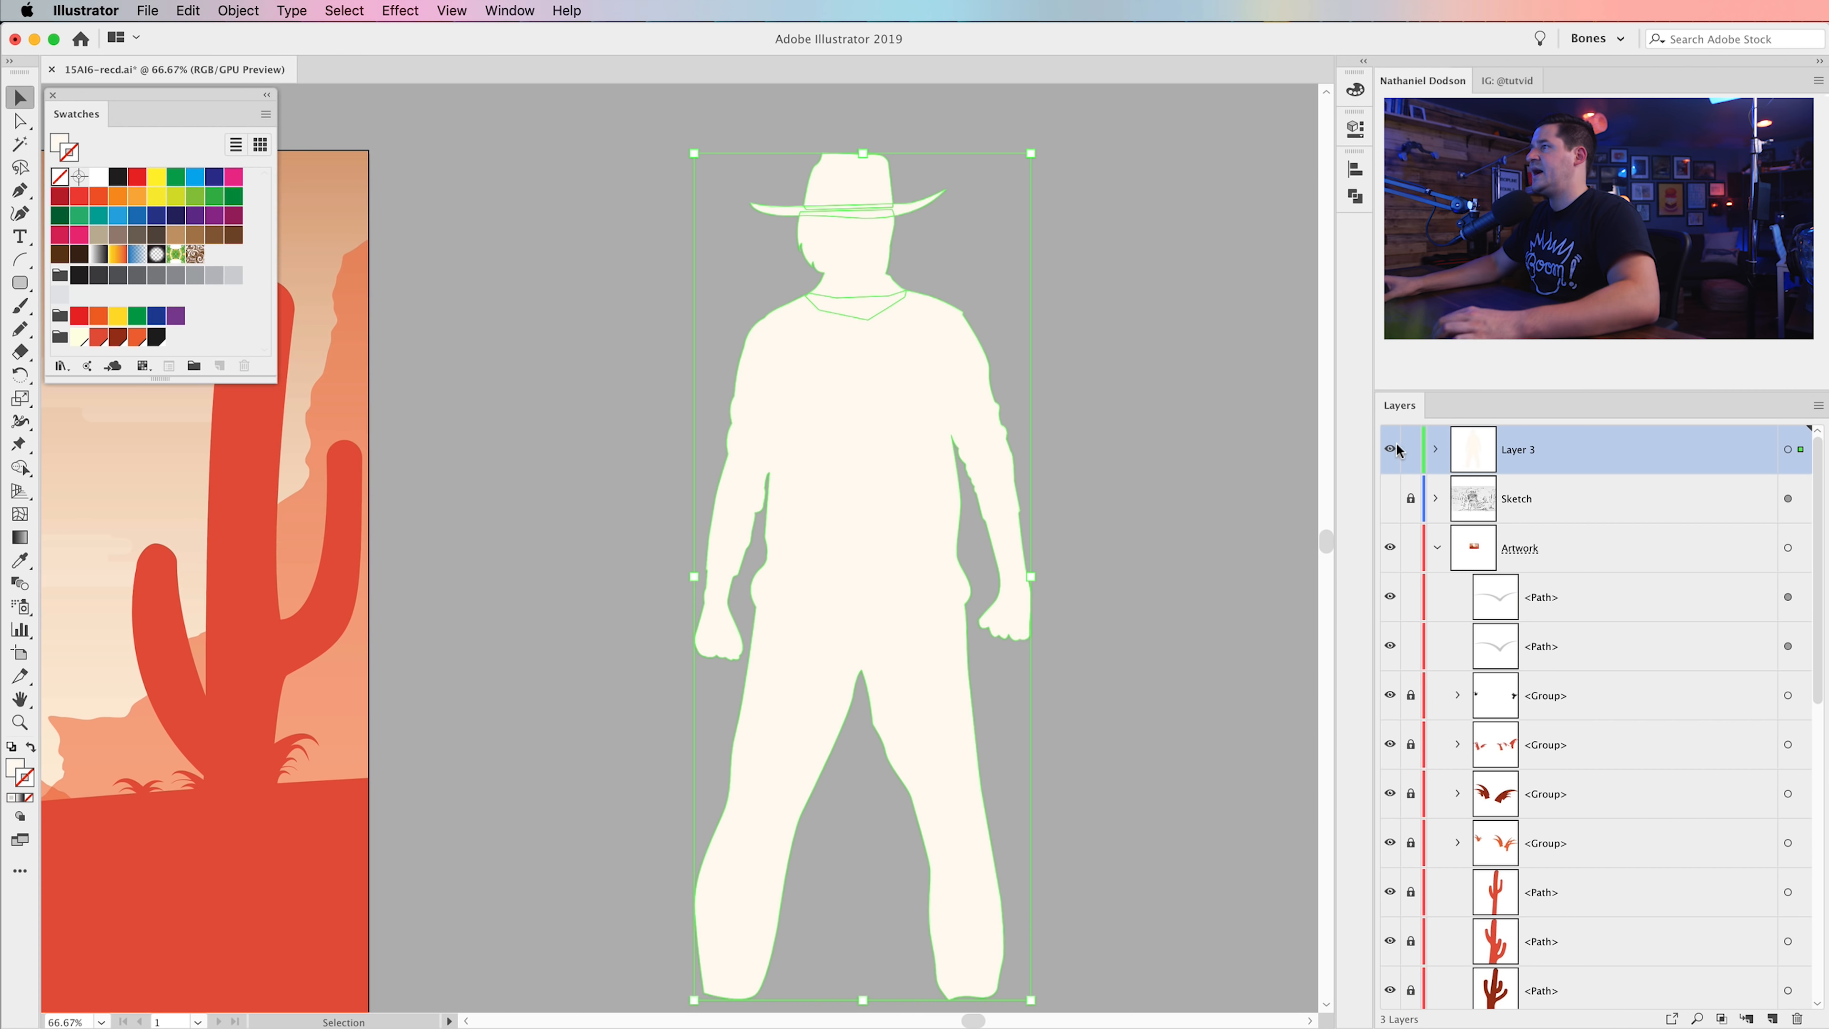
click(1392, 448)
double_click(1512, 450)
text(Cowboy)
key(Return)
click(1519, 547)
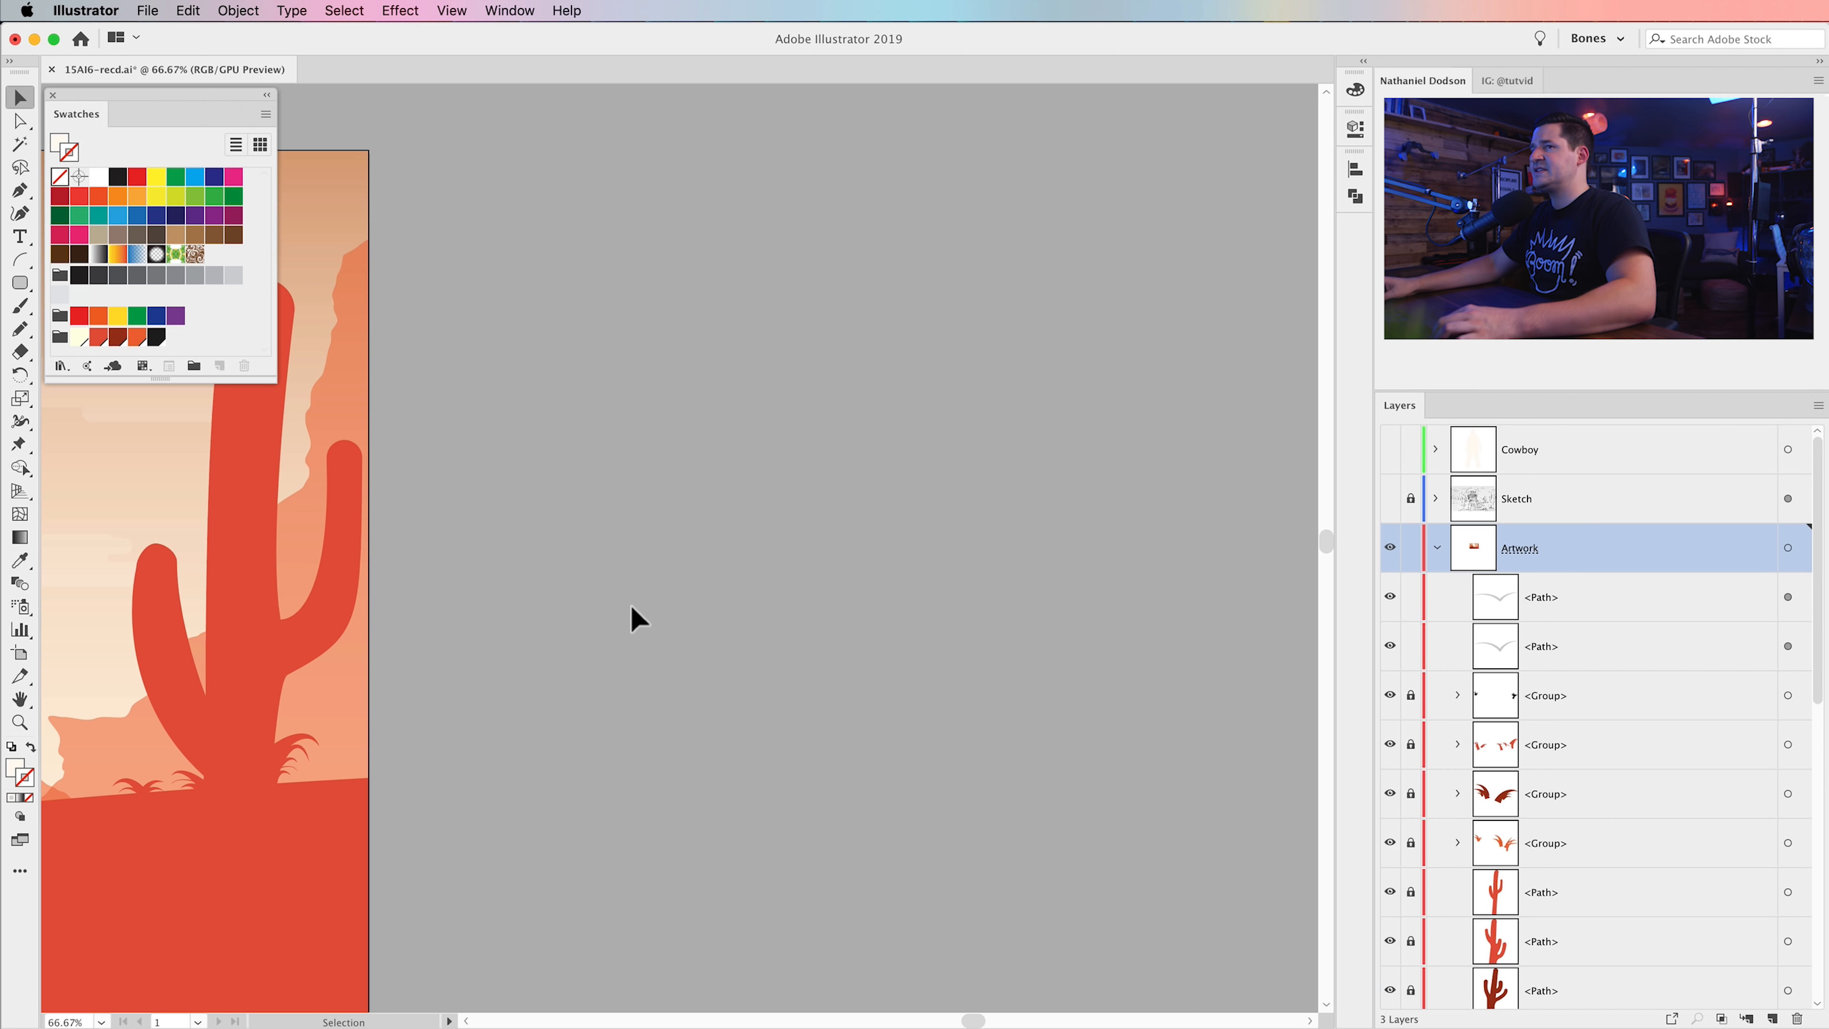
- Show the Sketch layer over the desert artwork and switch which of its linked sketches is displayed
scroll(792, 576, left, 10)
key(super+minus)
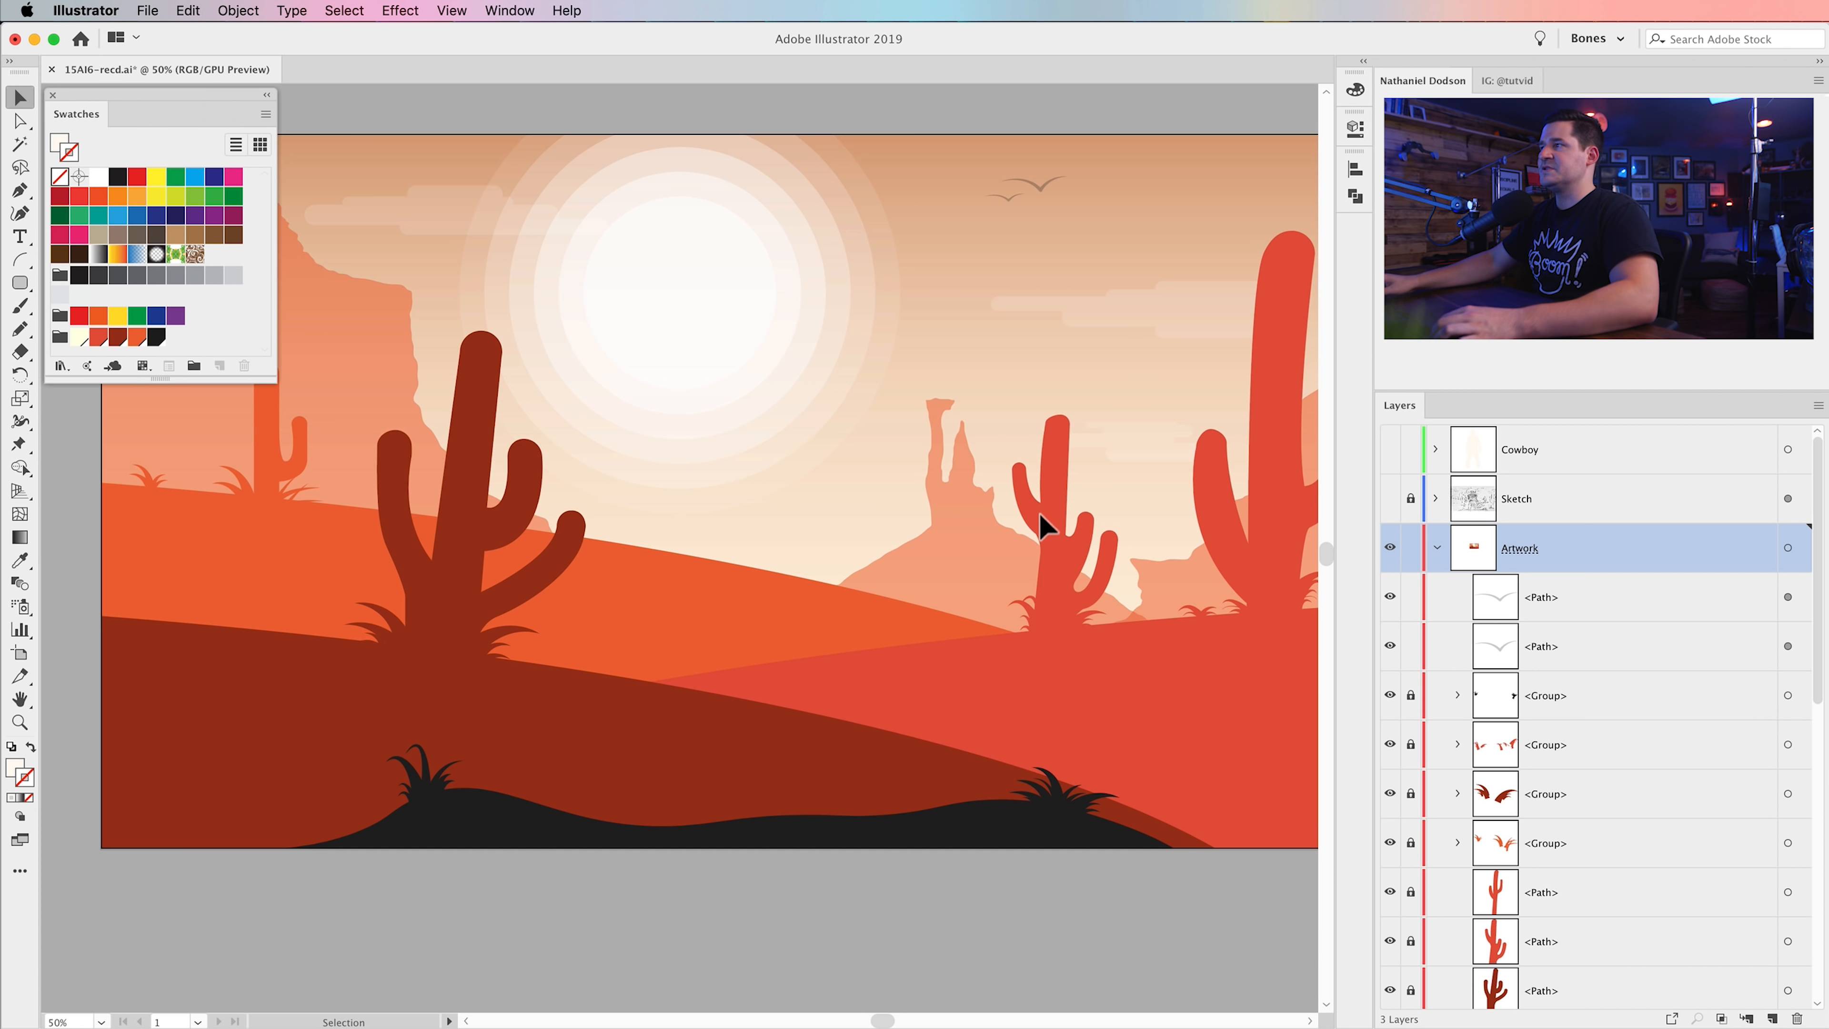
click(1393, 503)
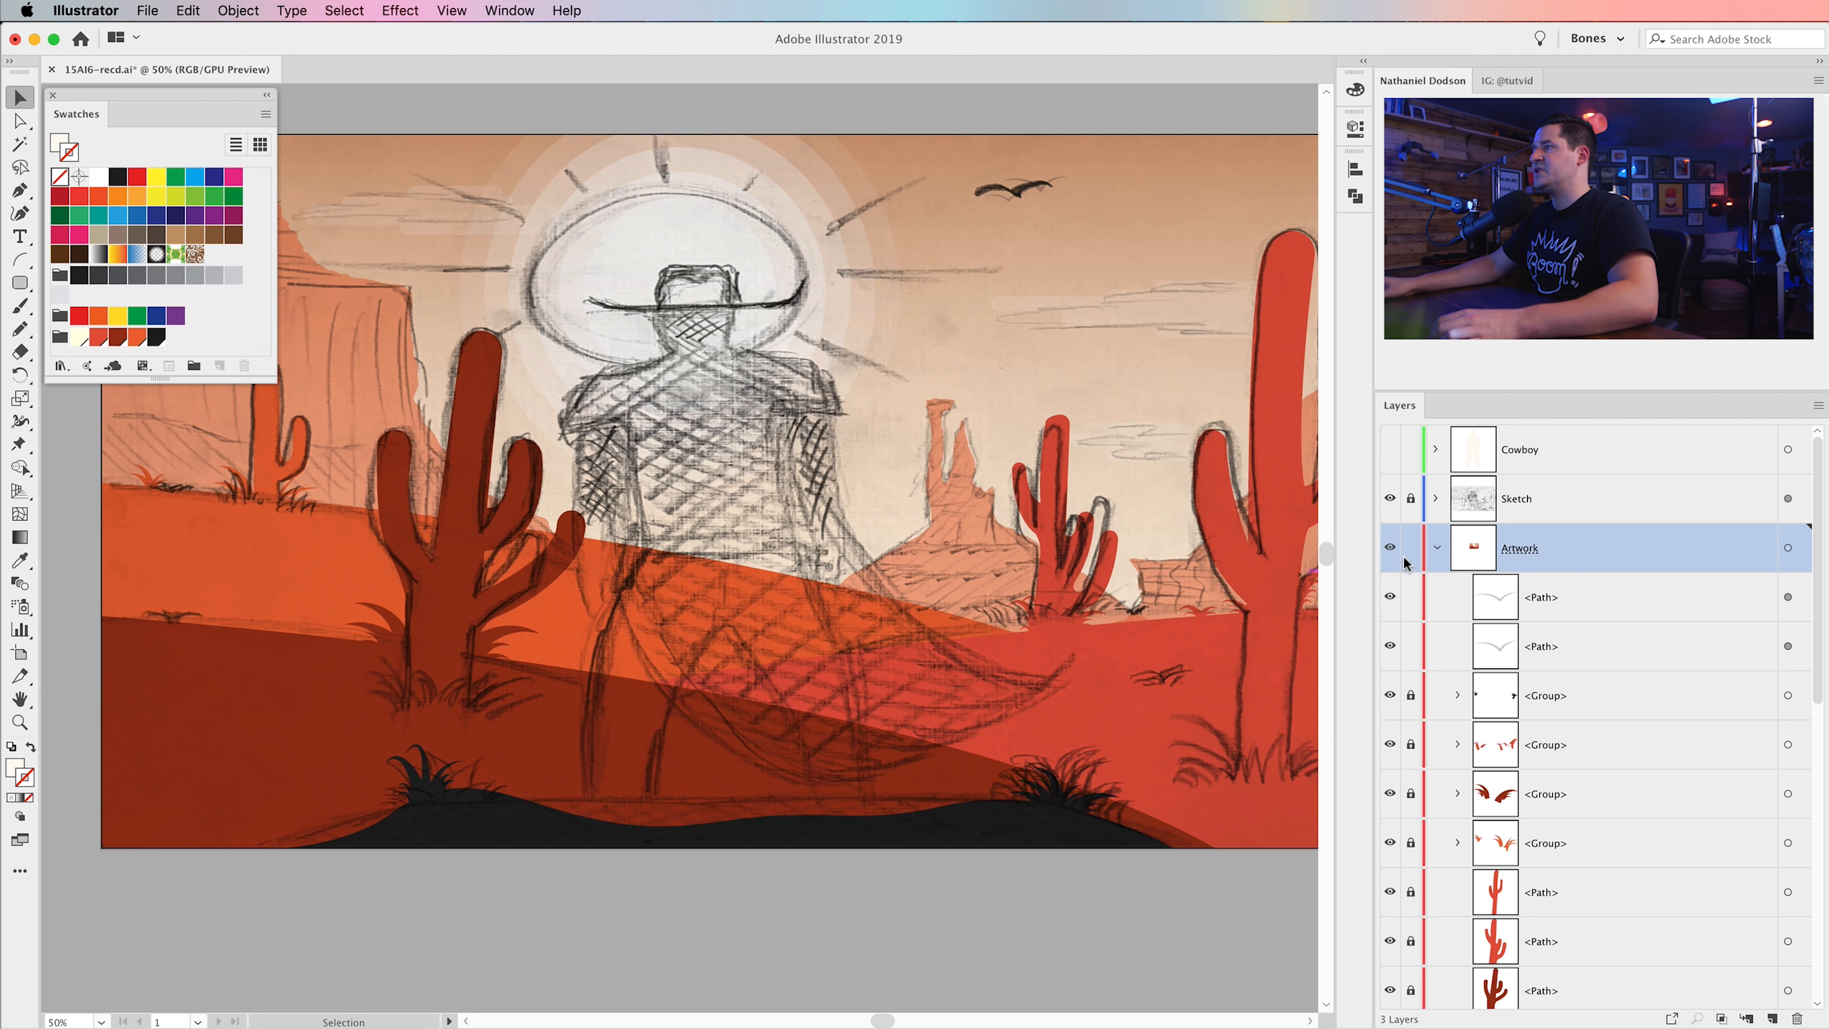
click(1435, 498)
click(1392, 548)
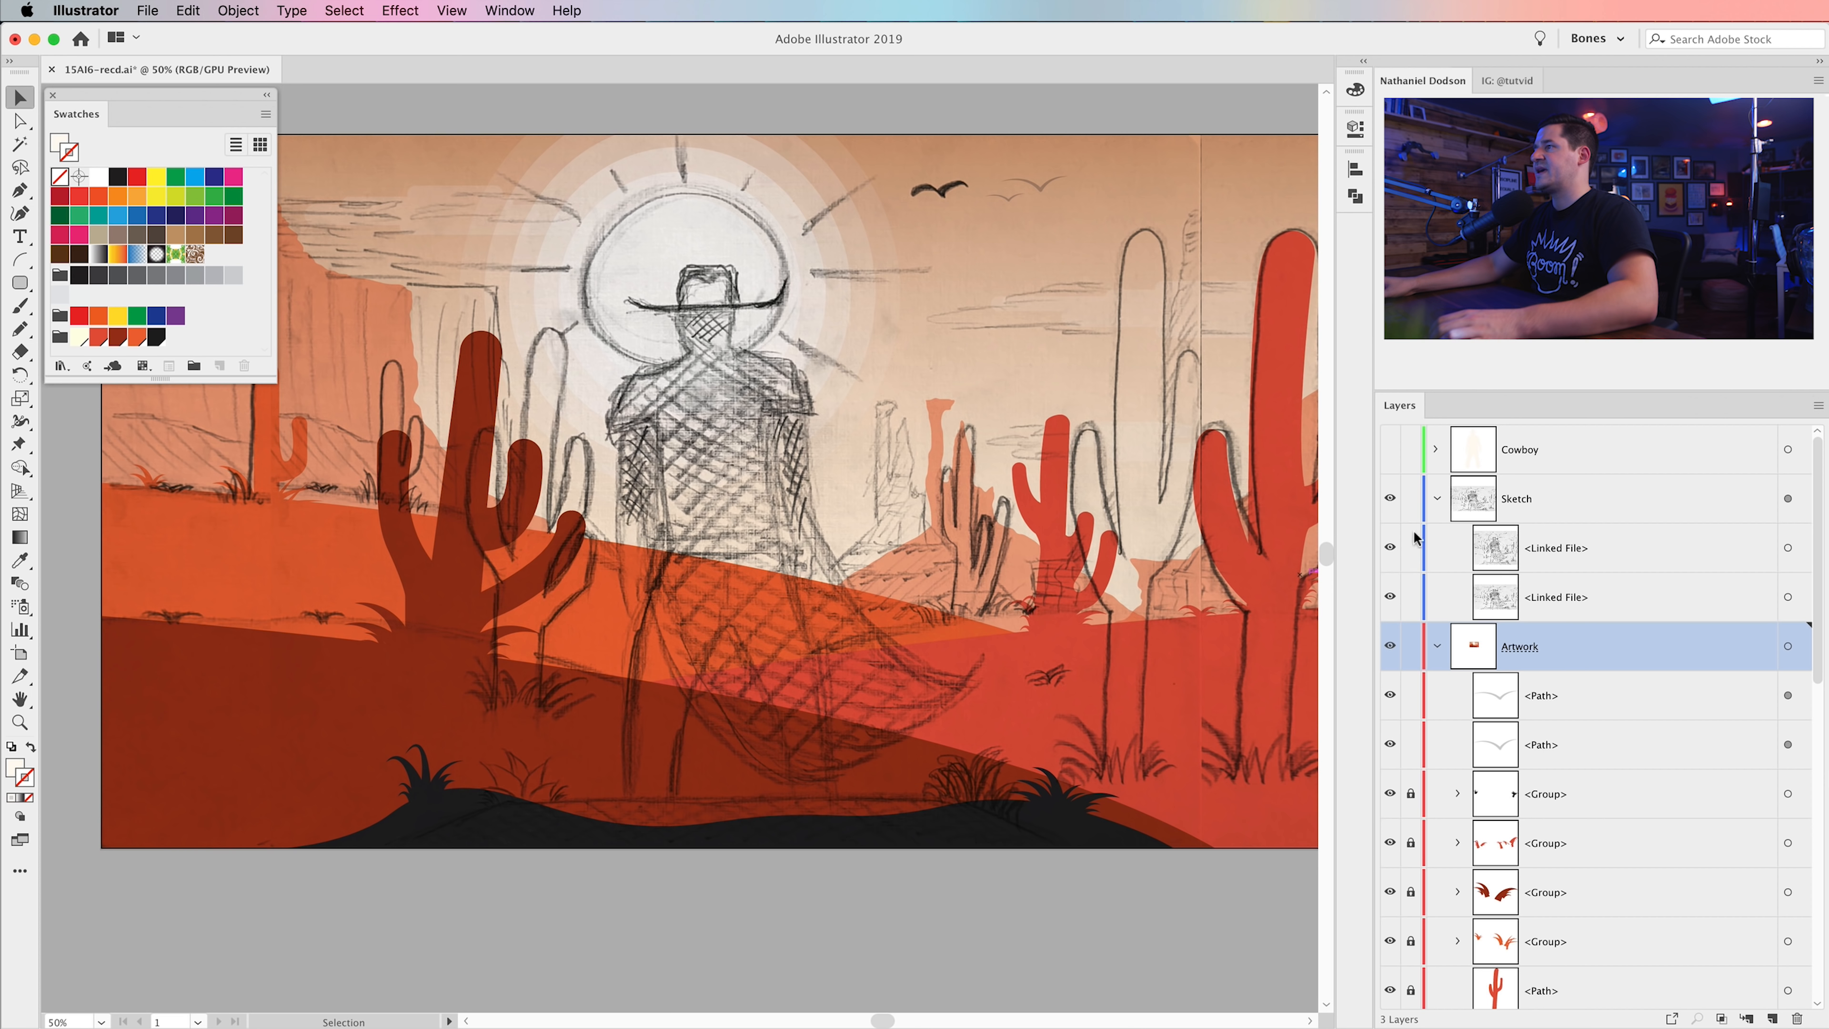
click(1436, 499)
- Paste the copied cowboy shapes above the bird paths in the Artwork layer and hide the Sketch layer
click(1478, 592)
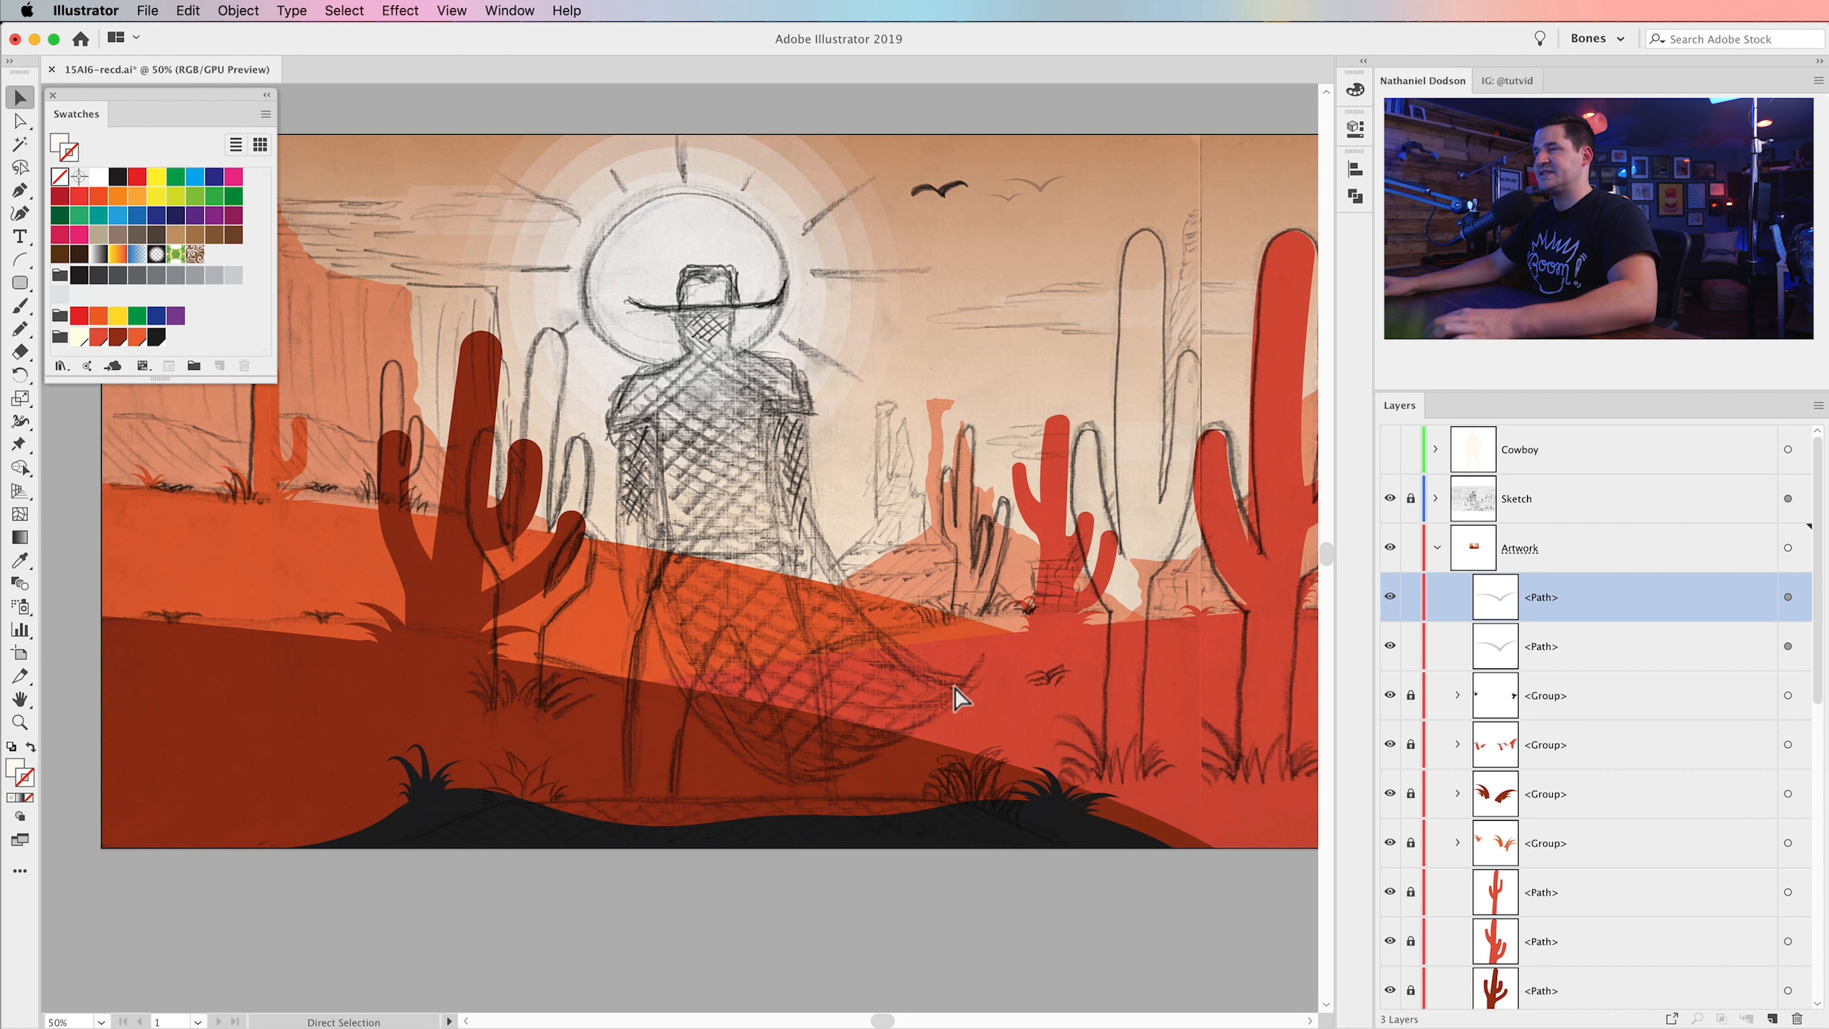
key(super+f)
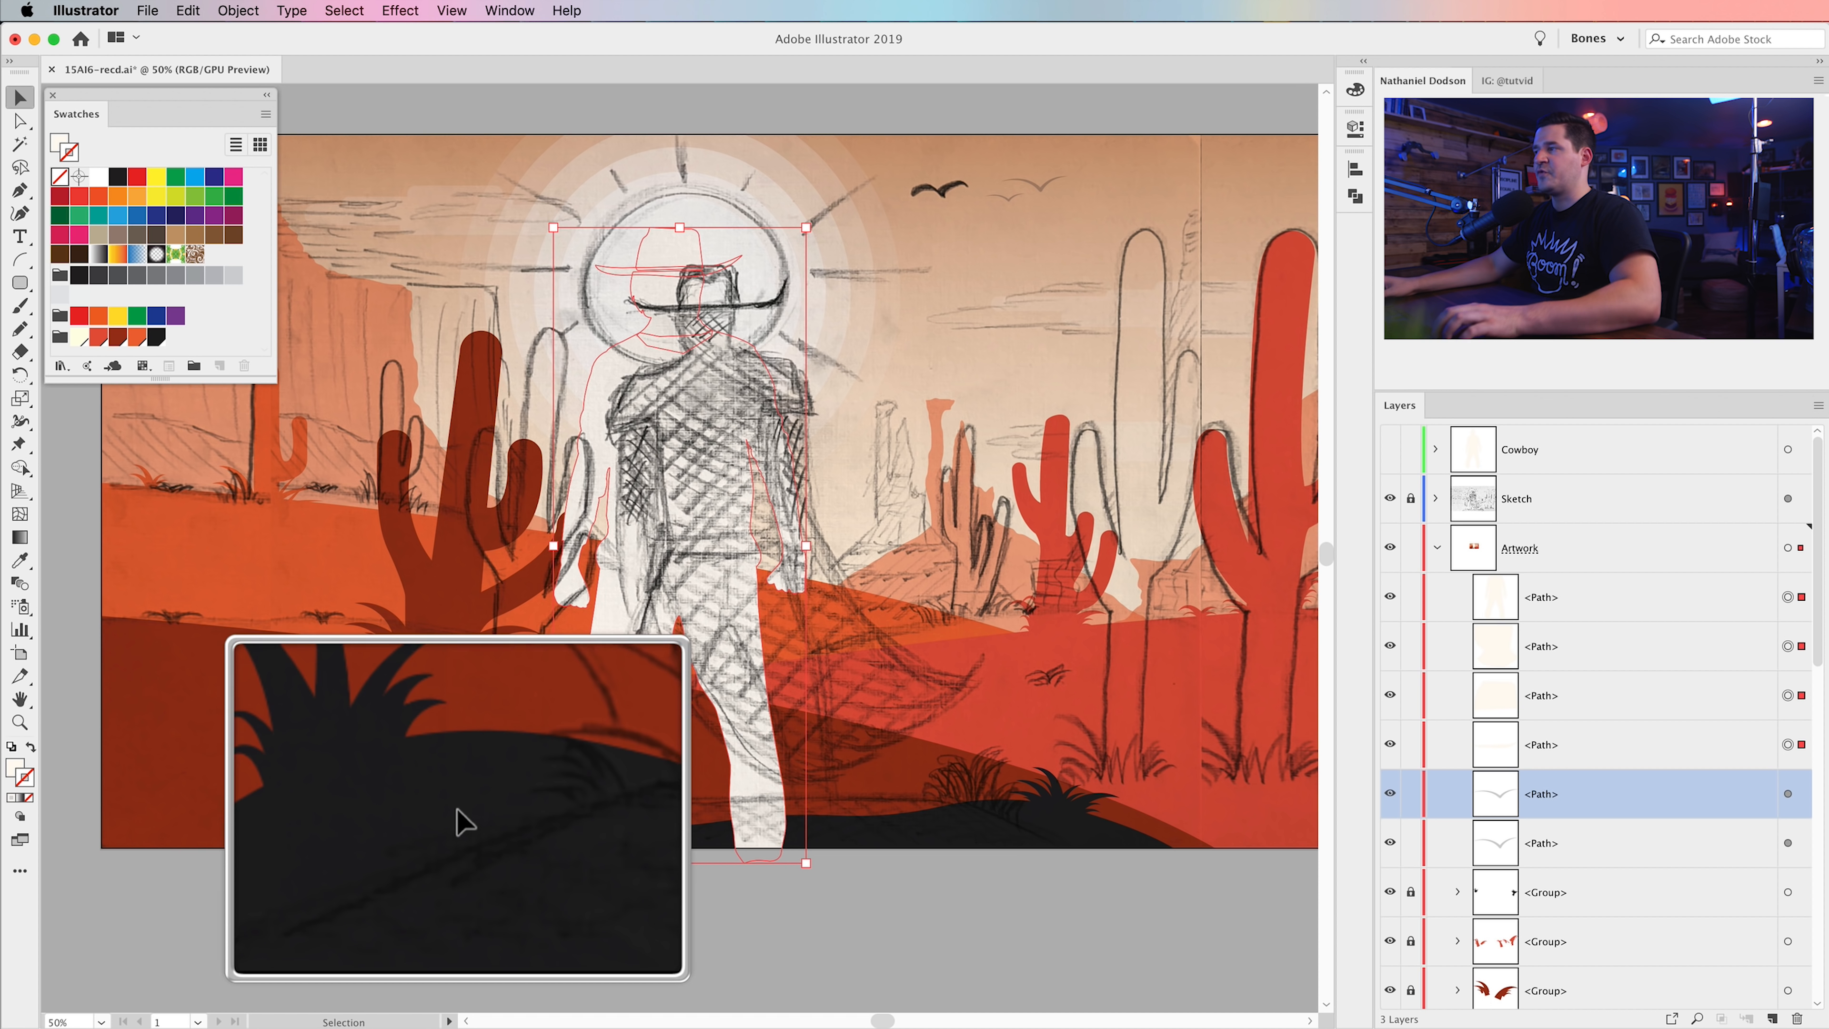
click(1390, 498)
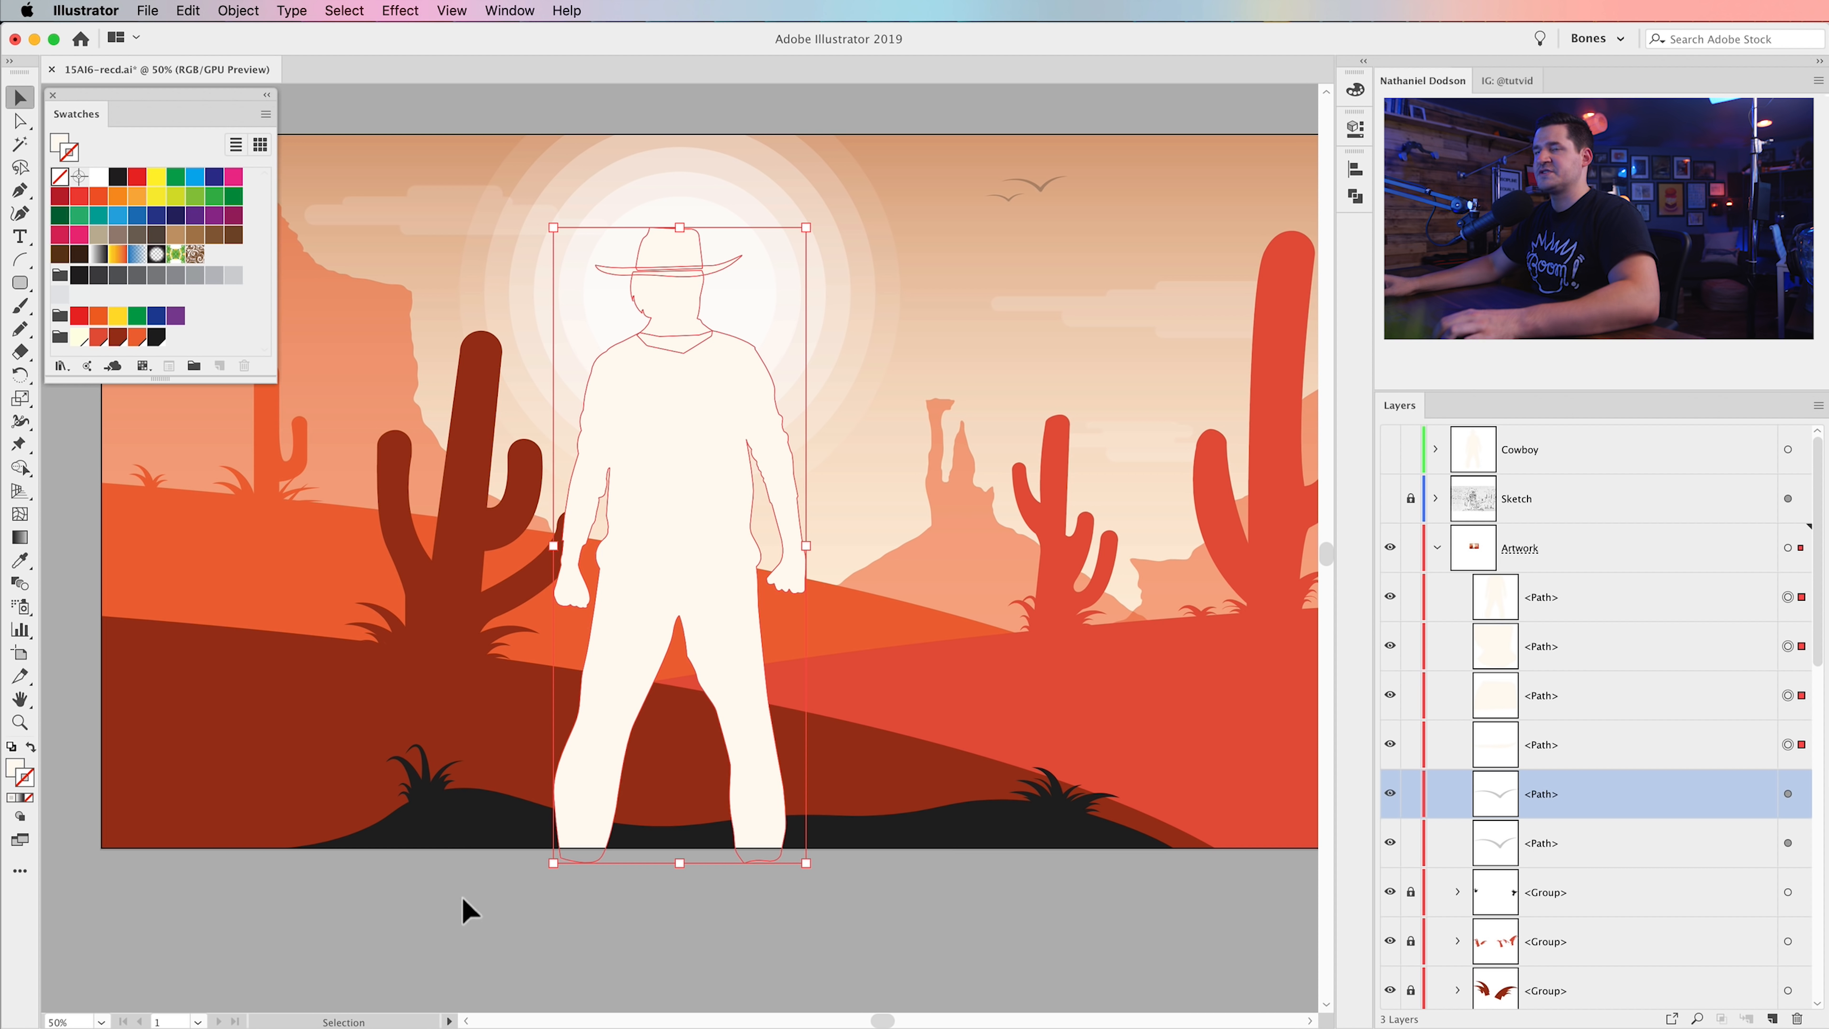
- Fill the pasted cowboy shapes with the near-black colour sampled from the foreground ground using the Eyedropper
click(20, 559)
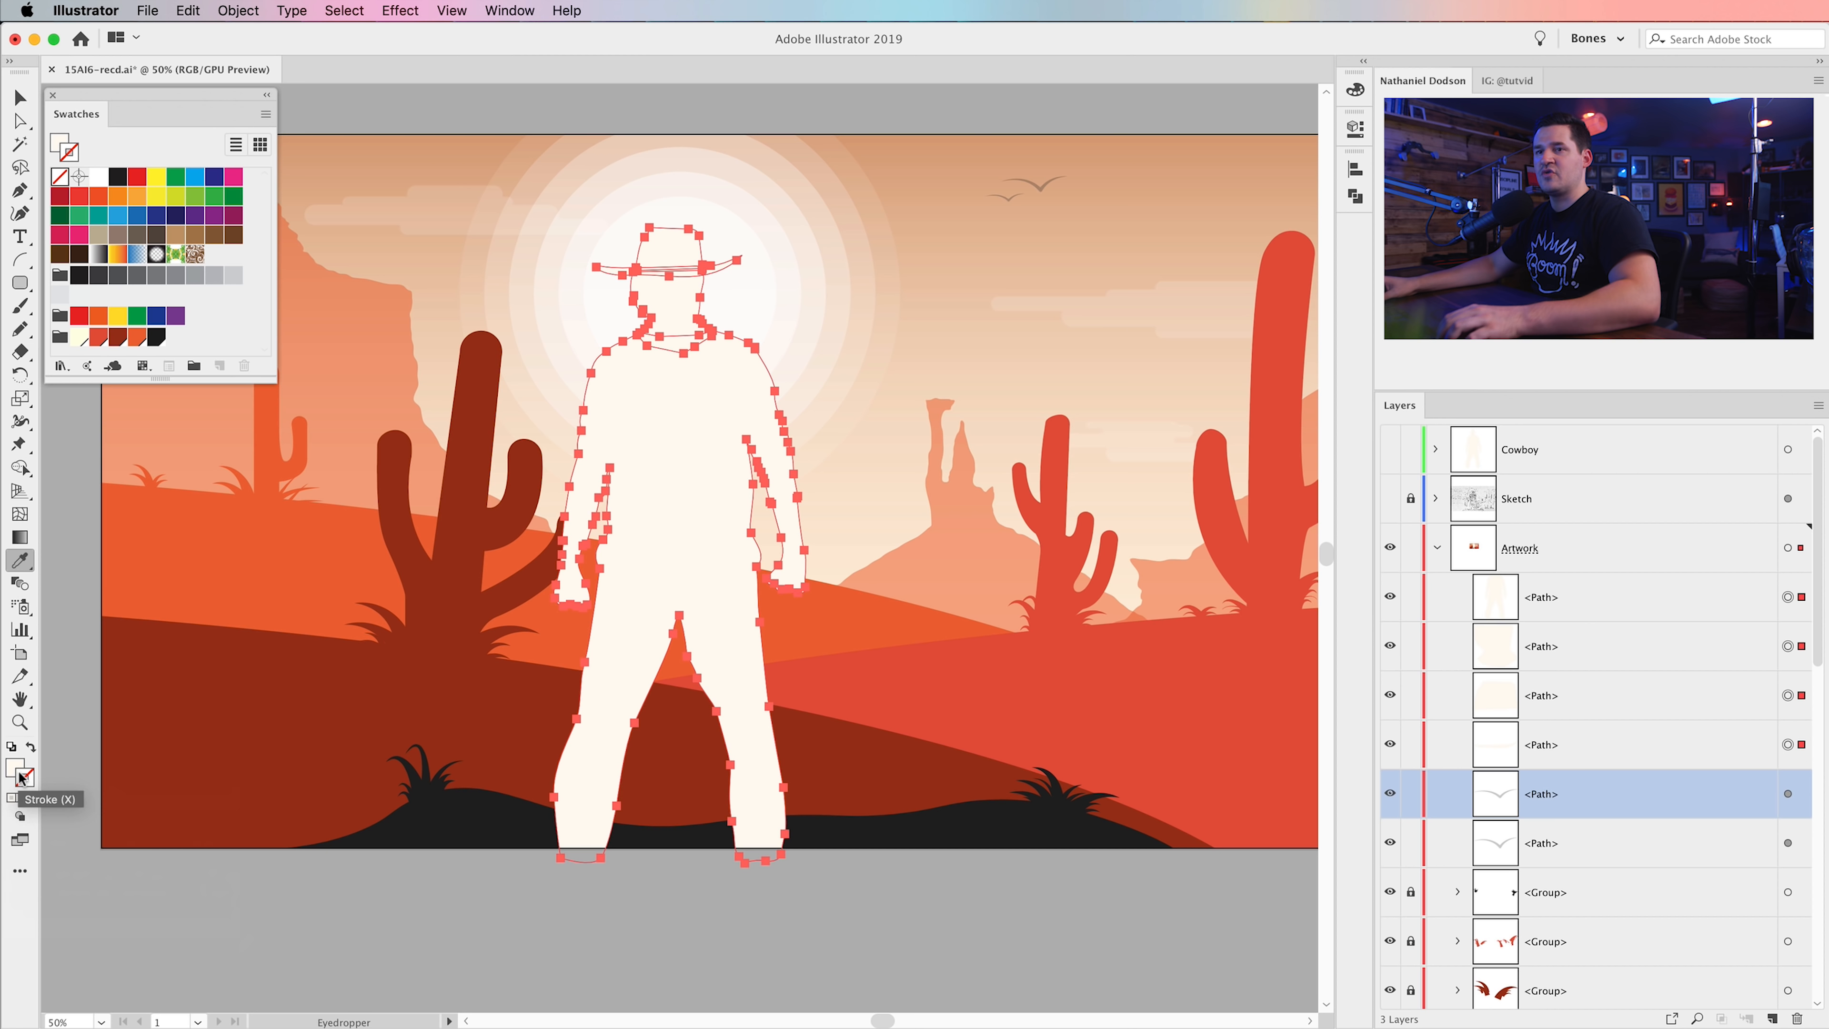
click(12, 797)
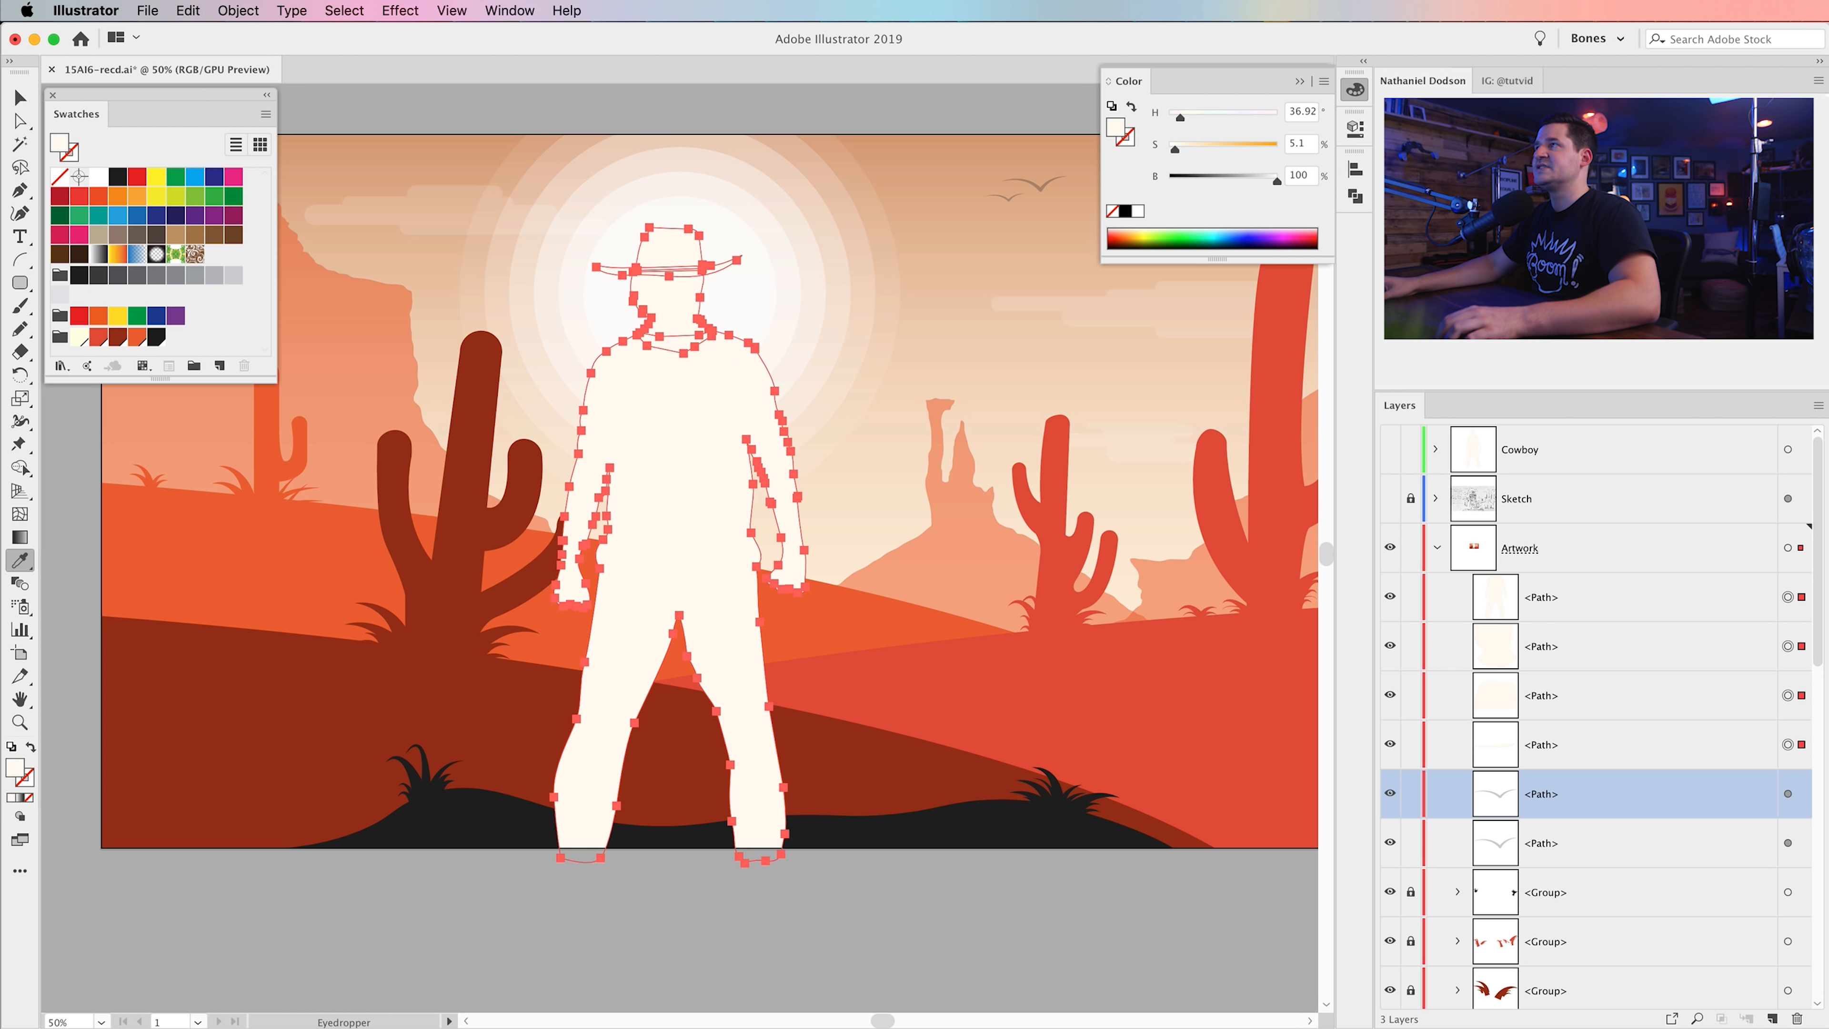
click(1355, 89)
click(504, 815)
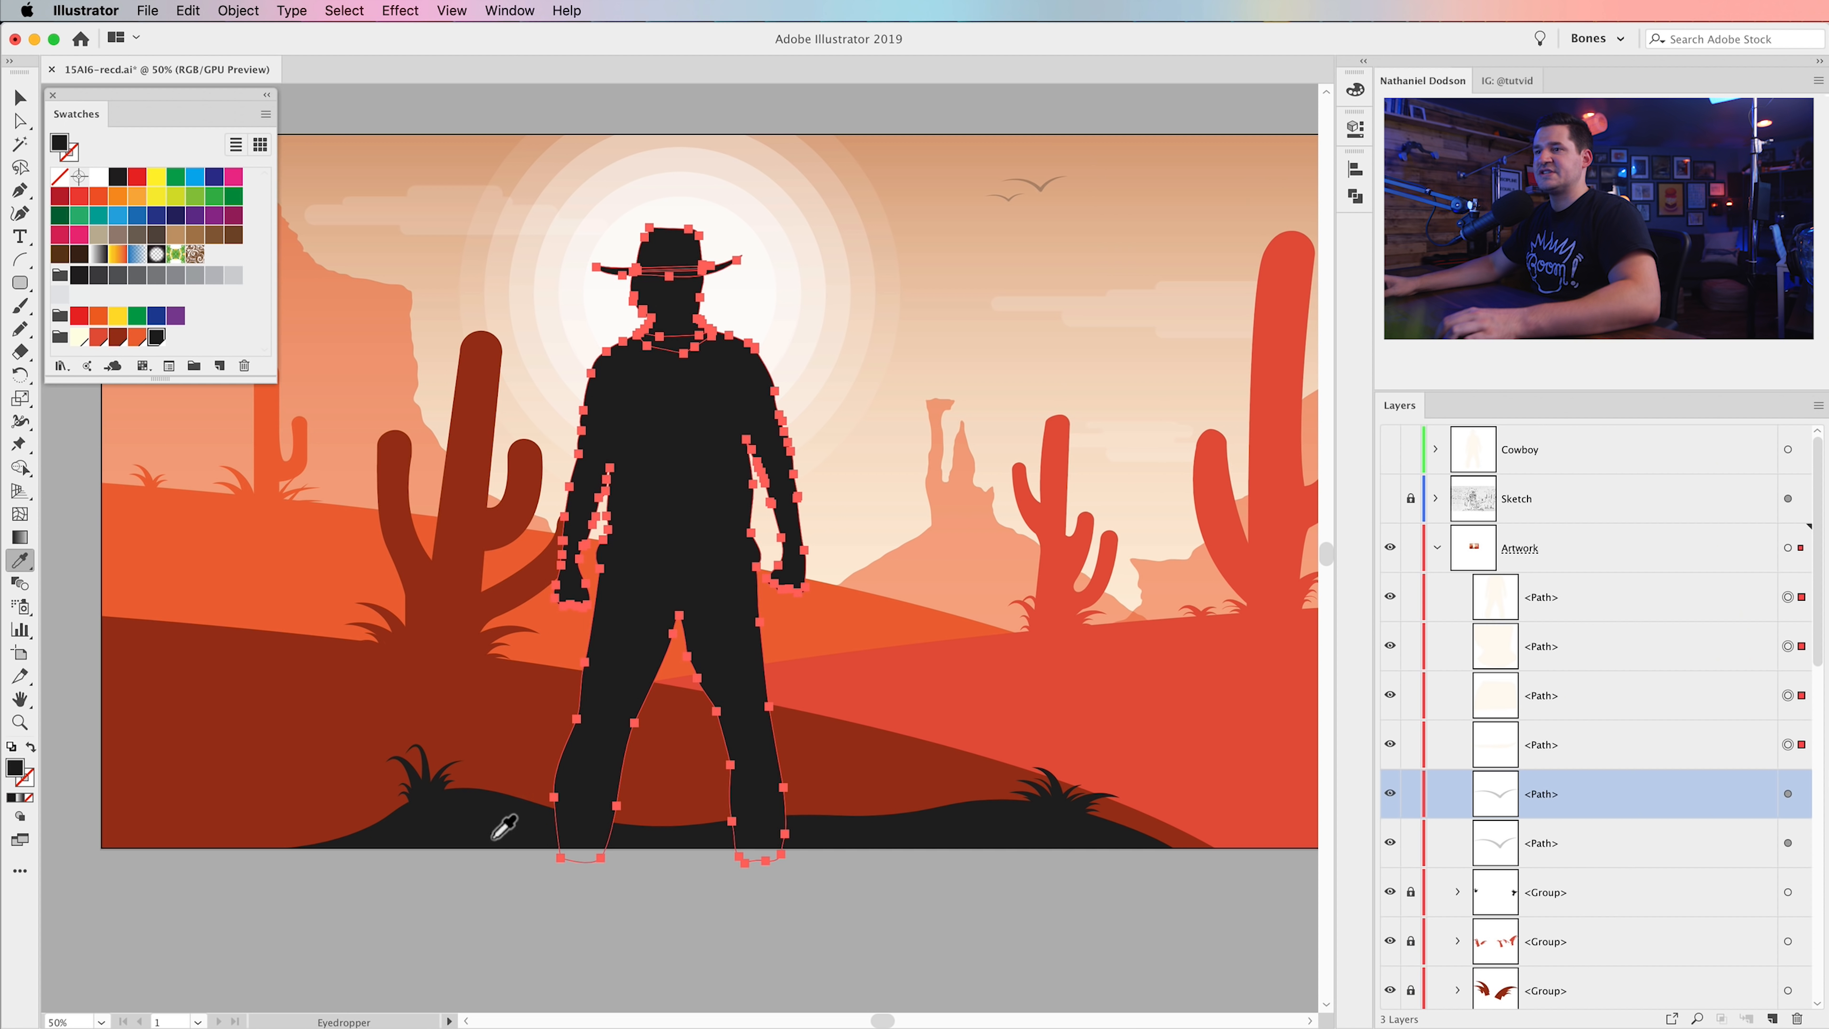
- Move the cowboy silhouette slightly right and down so its feet sink into the black foreground ground, and deselect it
key(v)
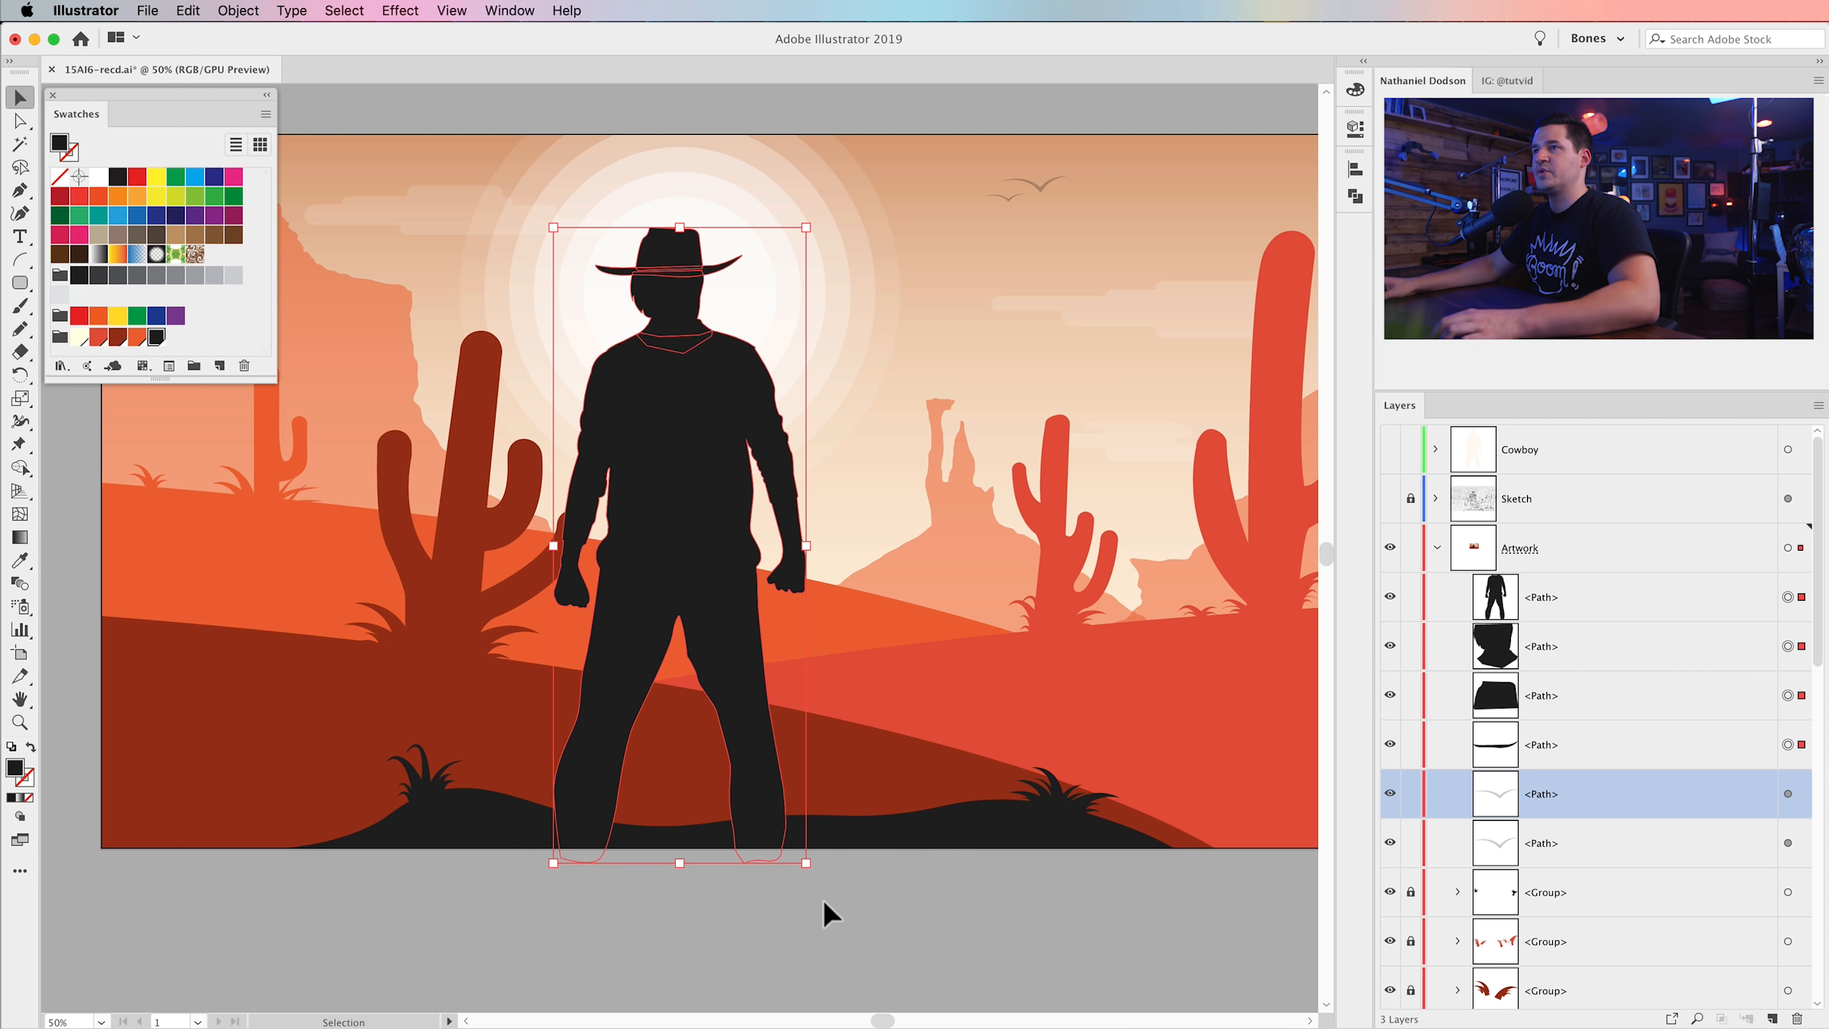
drag(695, 500, 736, 506)
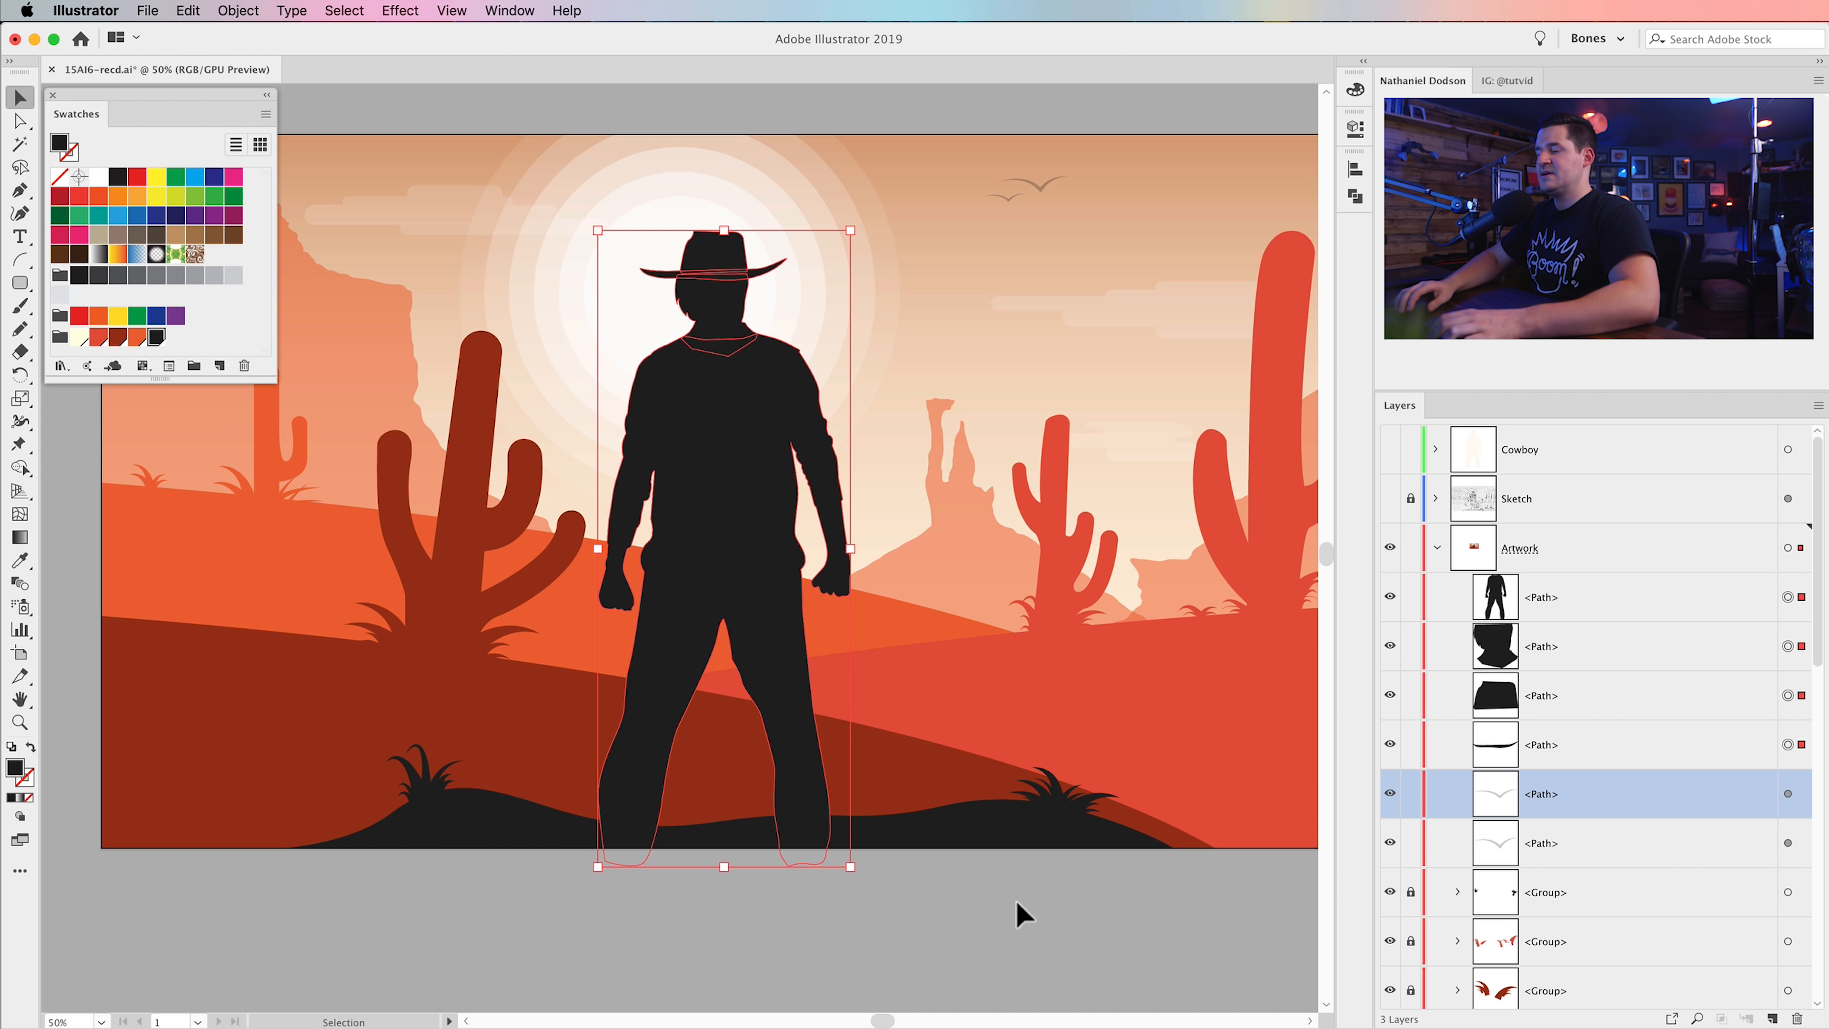
key(Right)
key(Down)
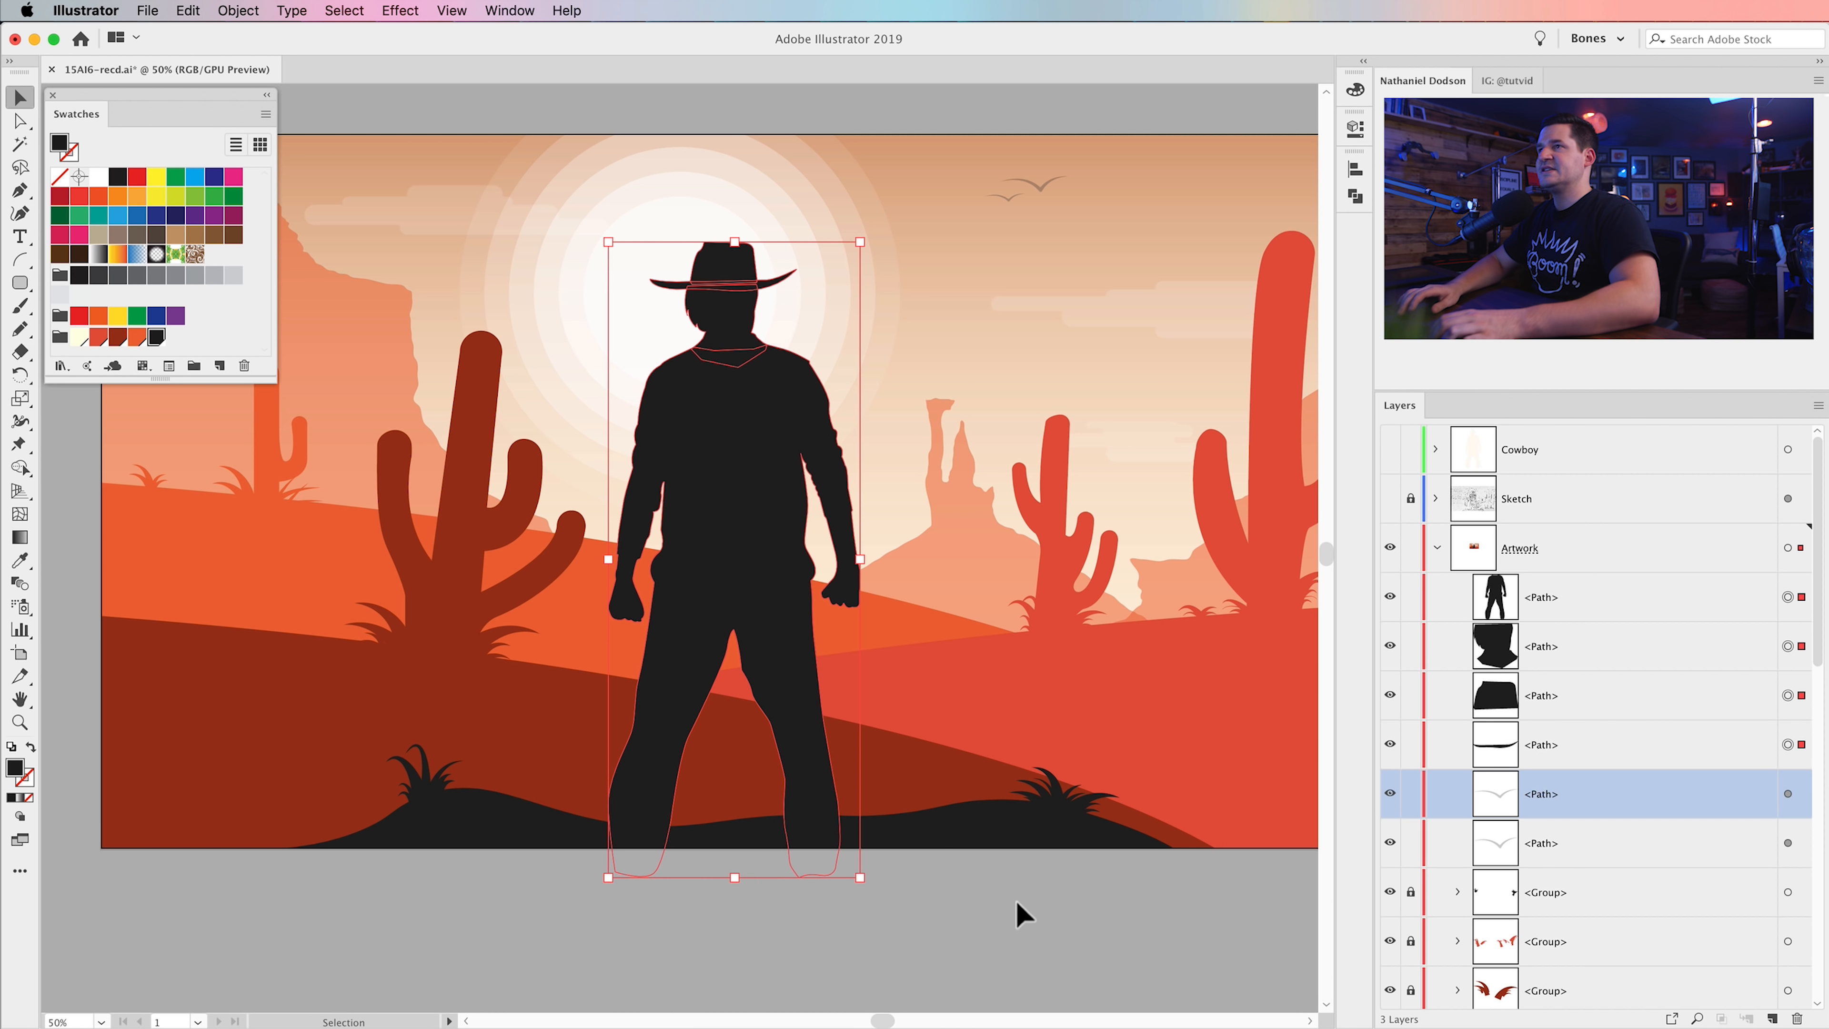
click(965, 911)
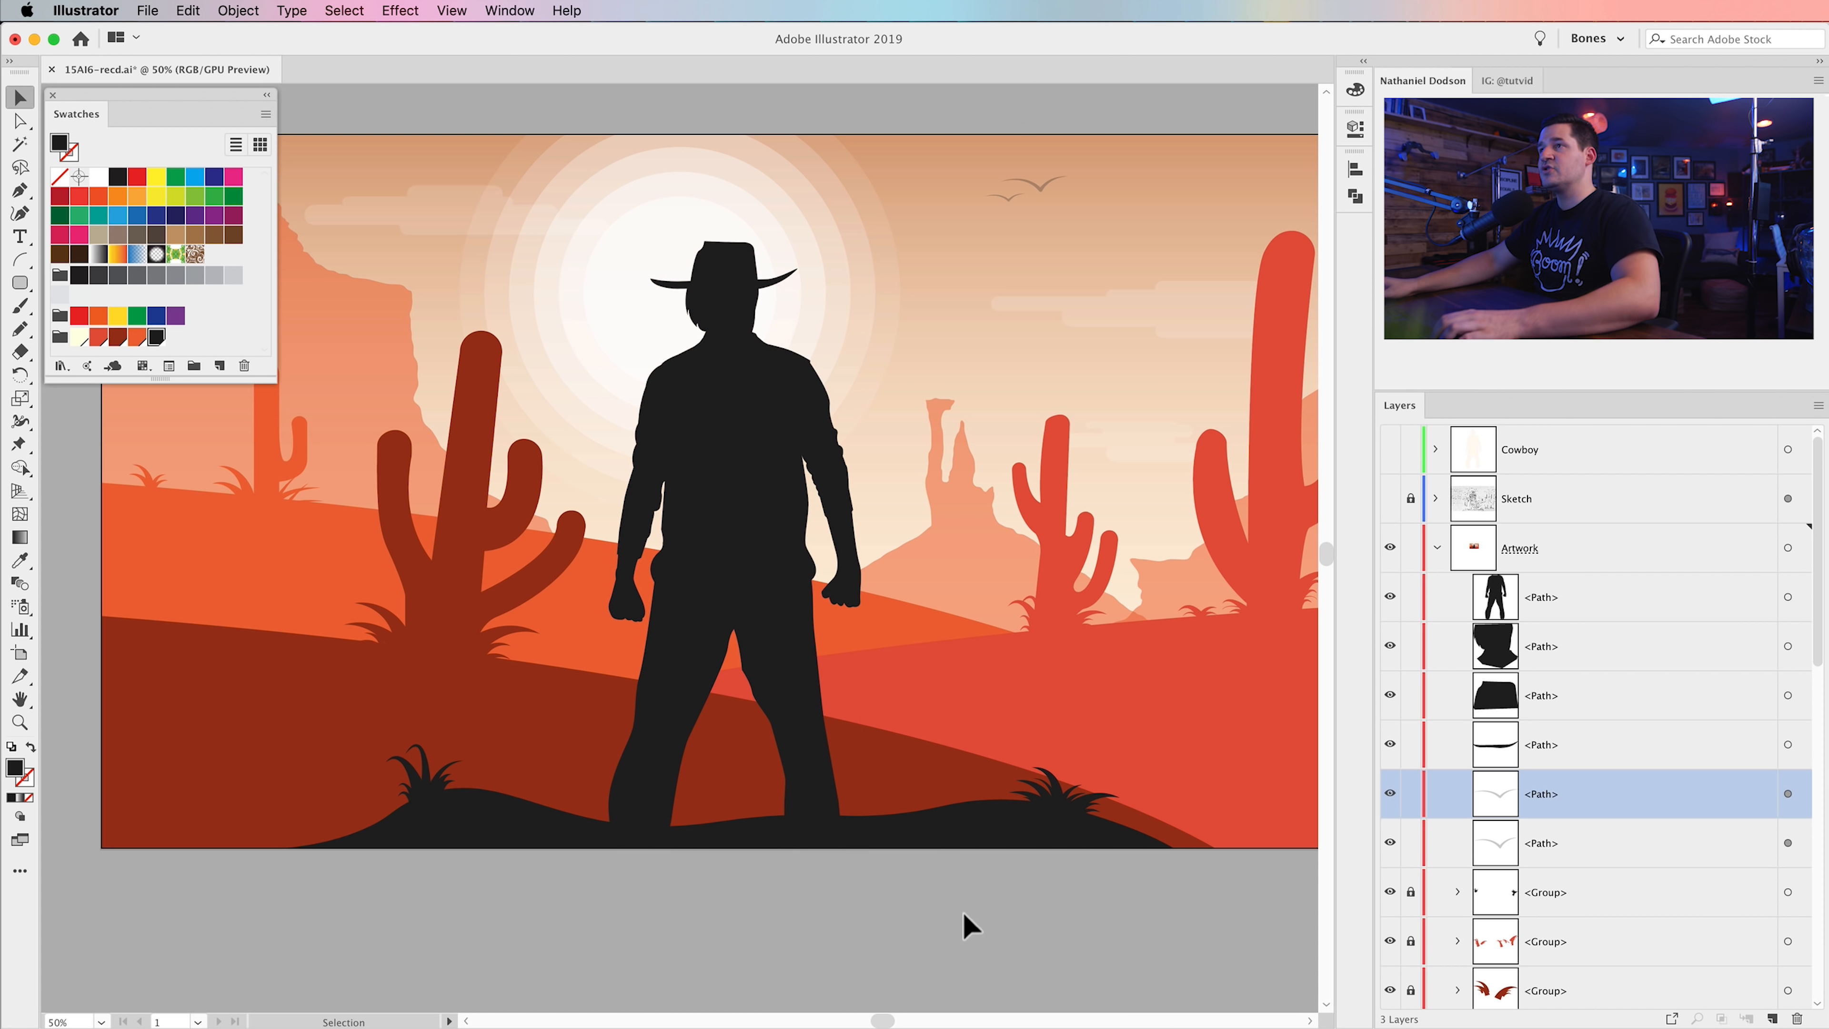
- Examine the cowboy silhouette's hat, head and shoulders up close and within the whole scene
drag(739, 443, 797, 585)
super+click(803, 479)
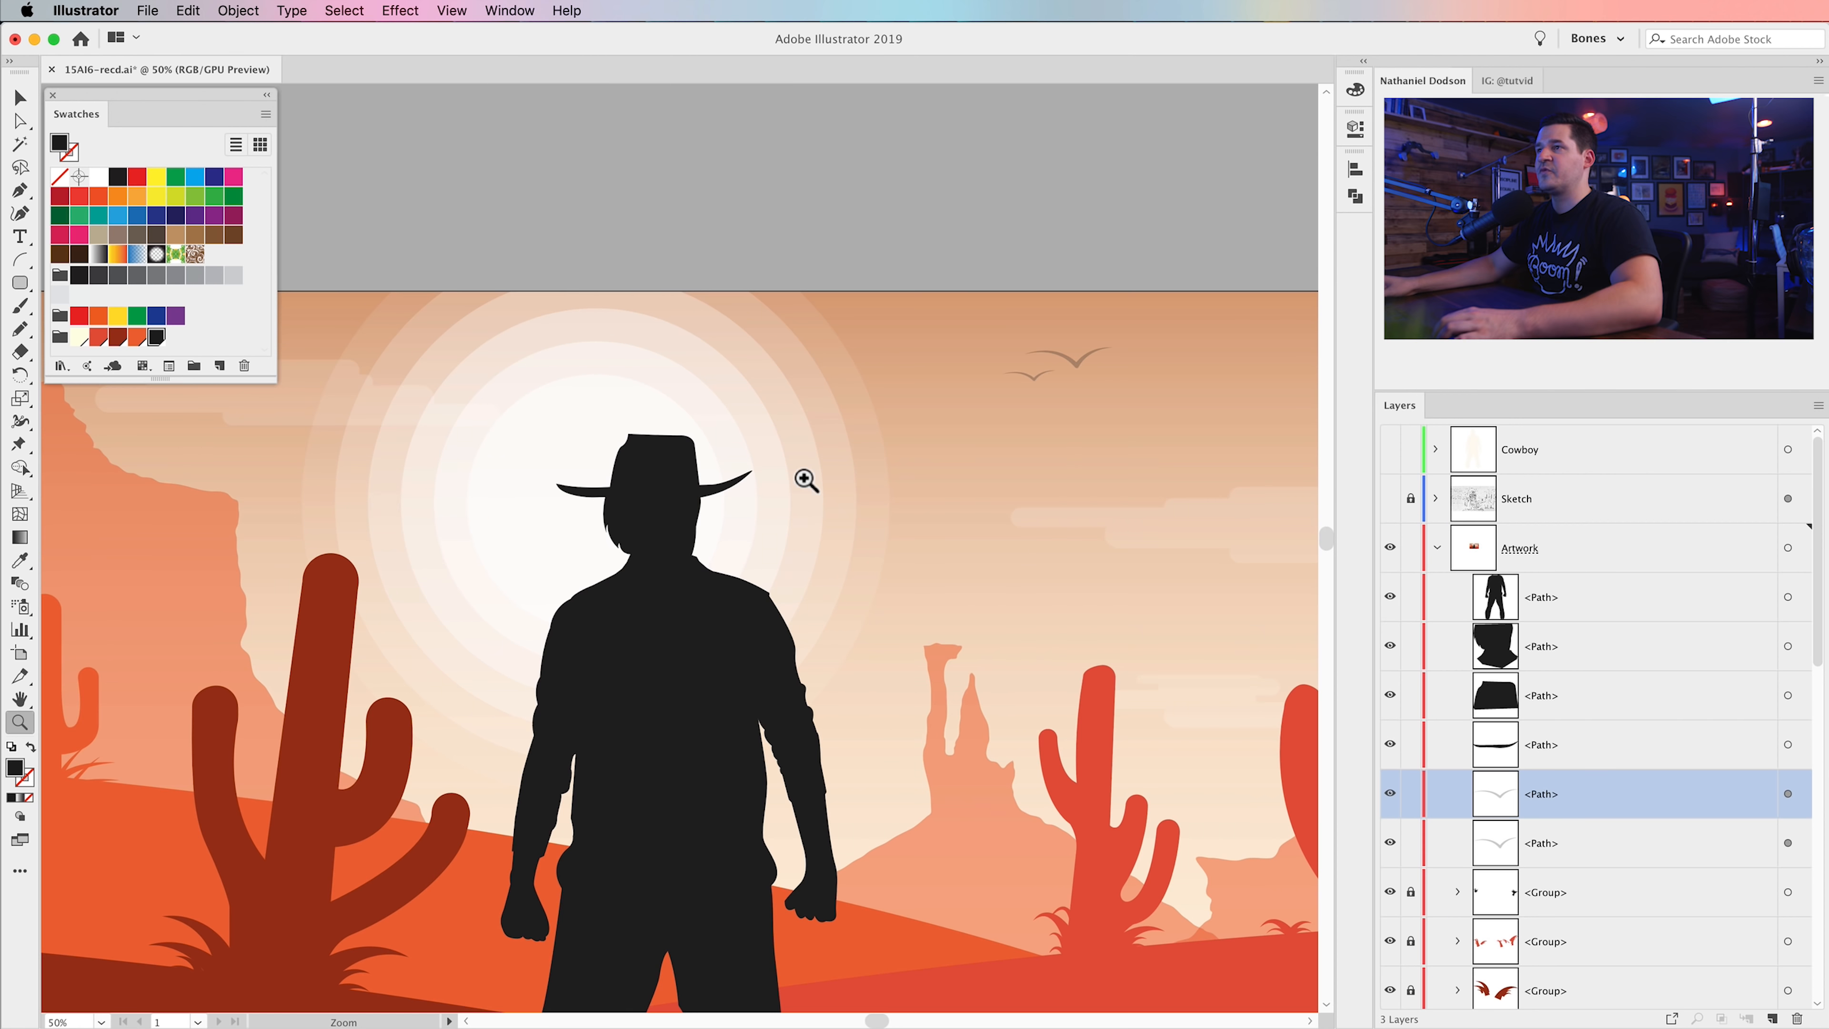
click(629, 556)
click(900, 523)
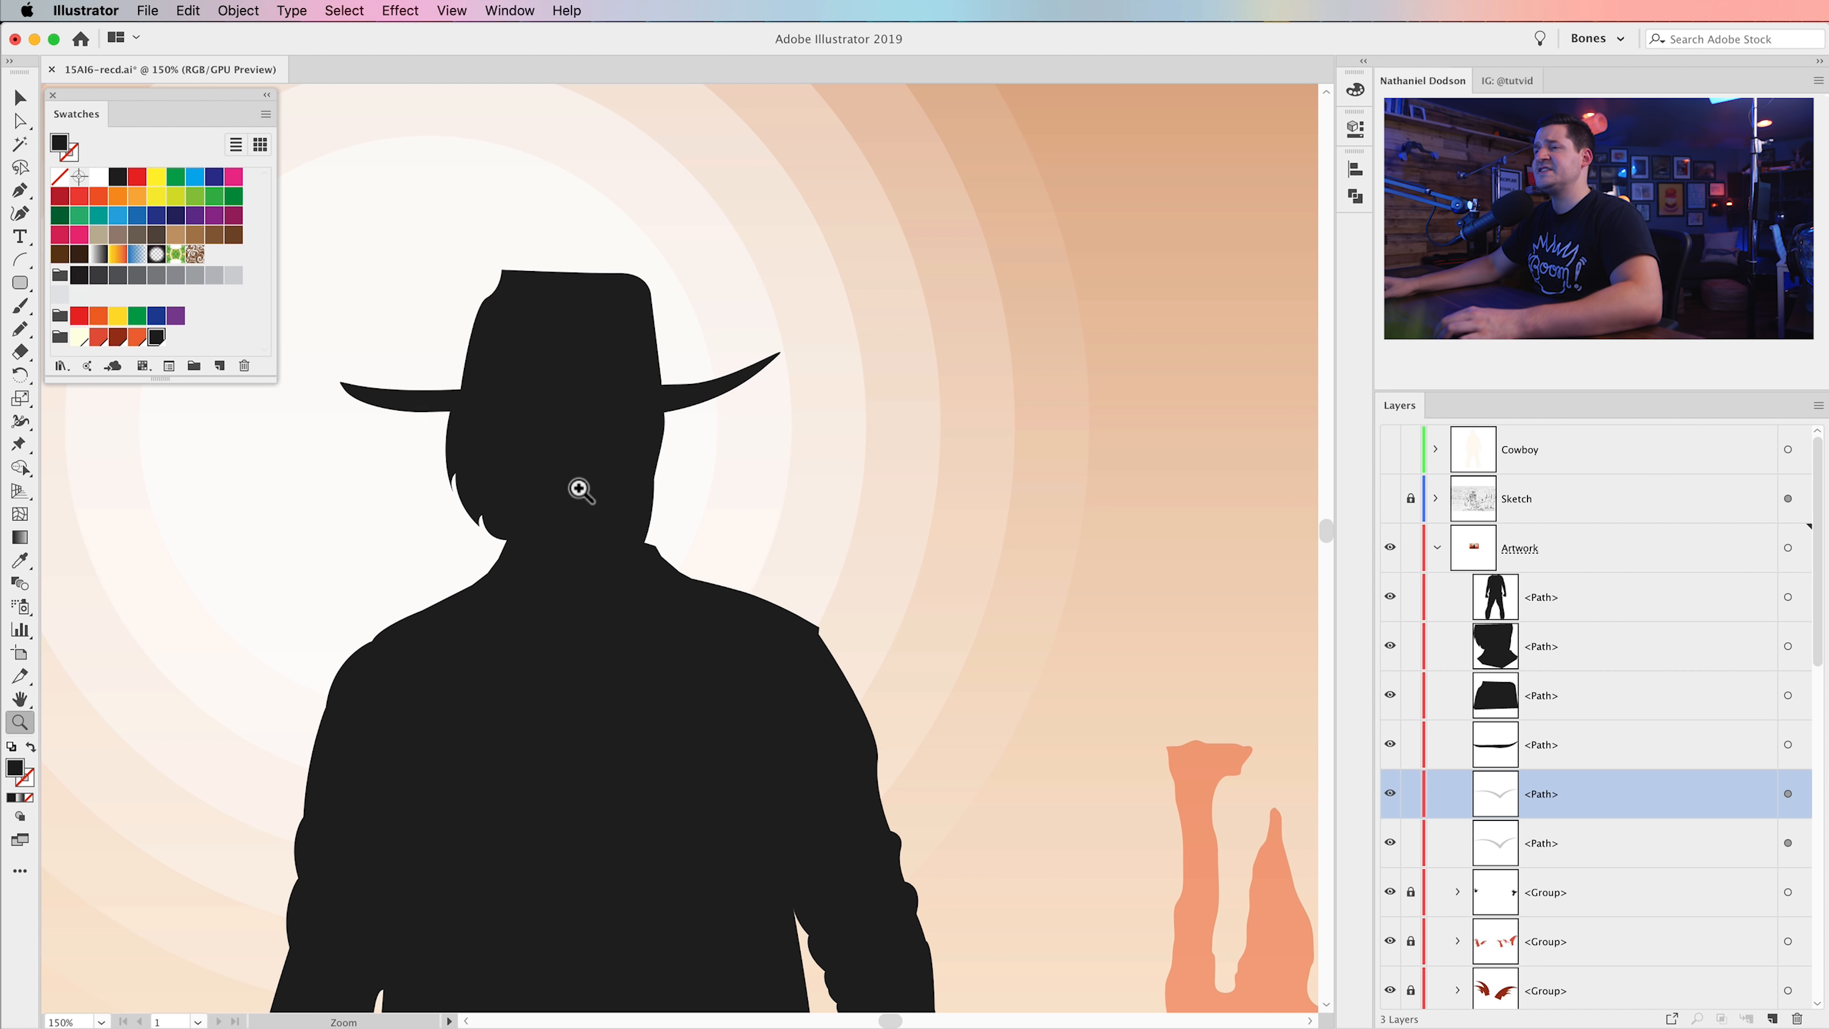
key(super+minus)
key(super+minus)
key(super+minus)
key(super+minus)
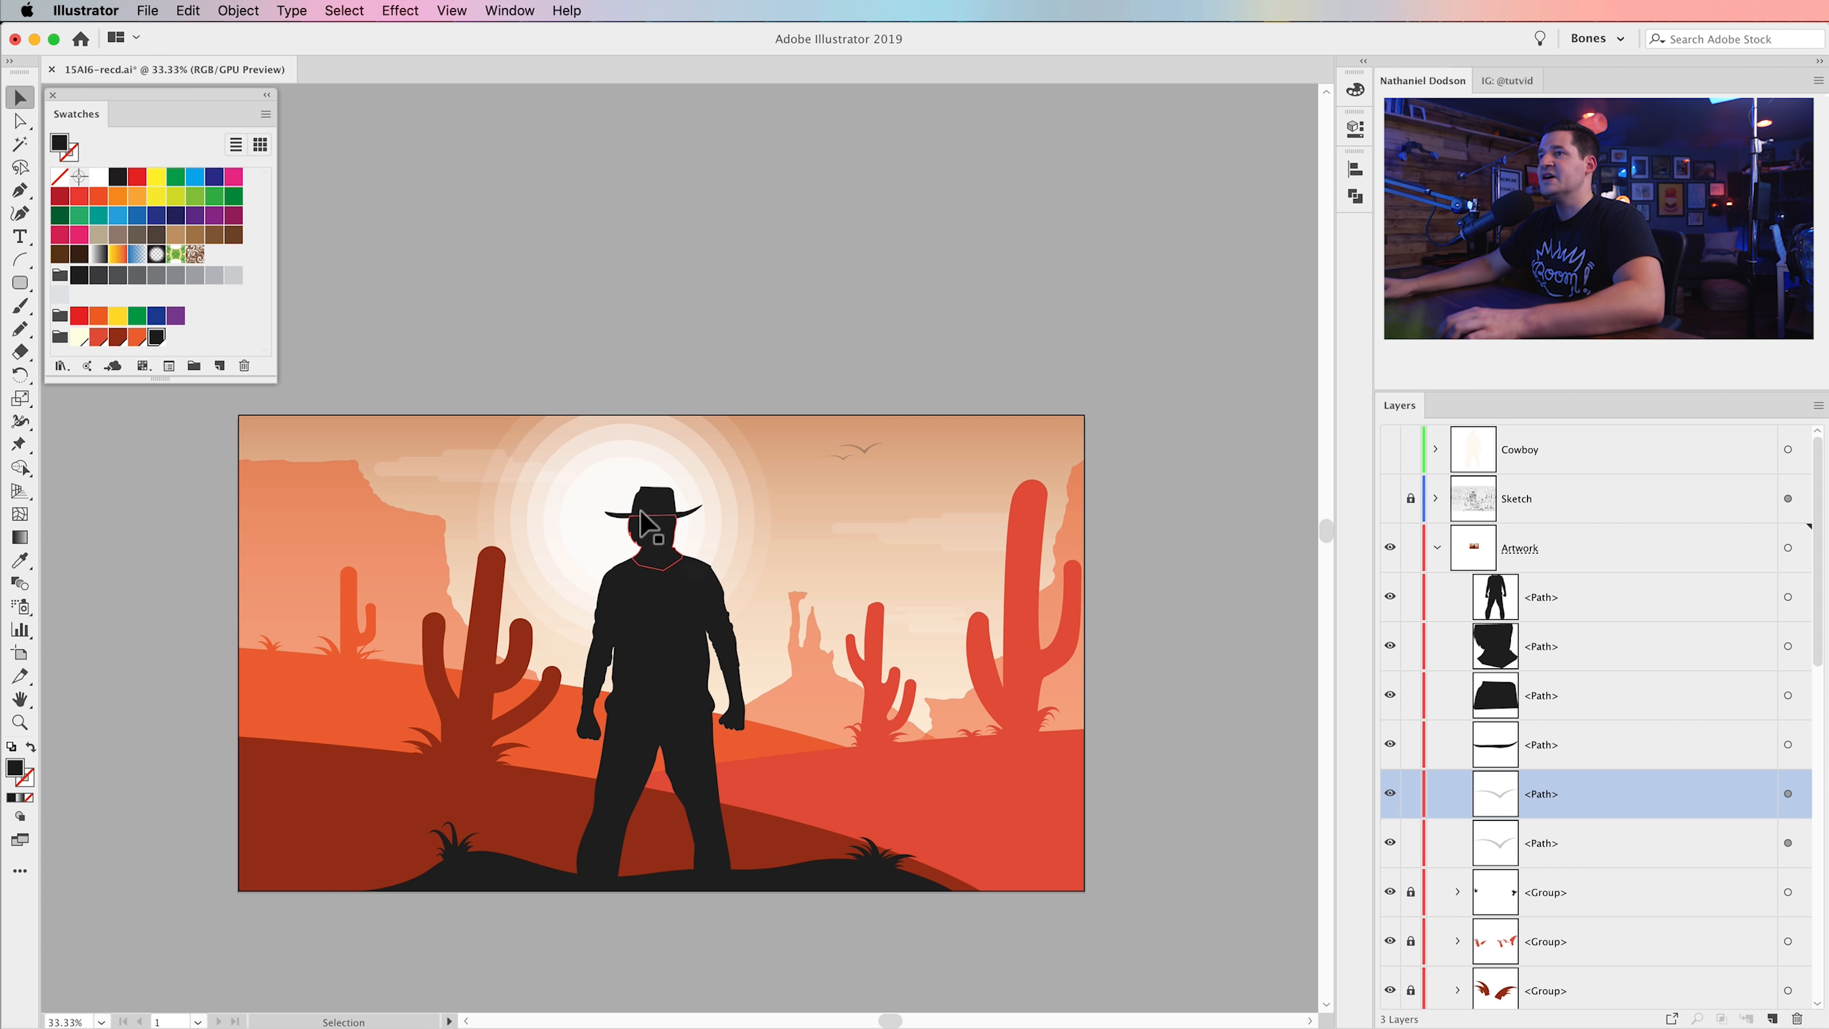
- Try reflecting the cowboy's head and hat crown across the vertical axis
click(650, 536)
drag(759, 626, 680, 571)
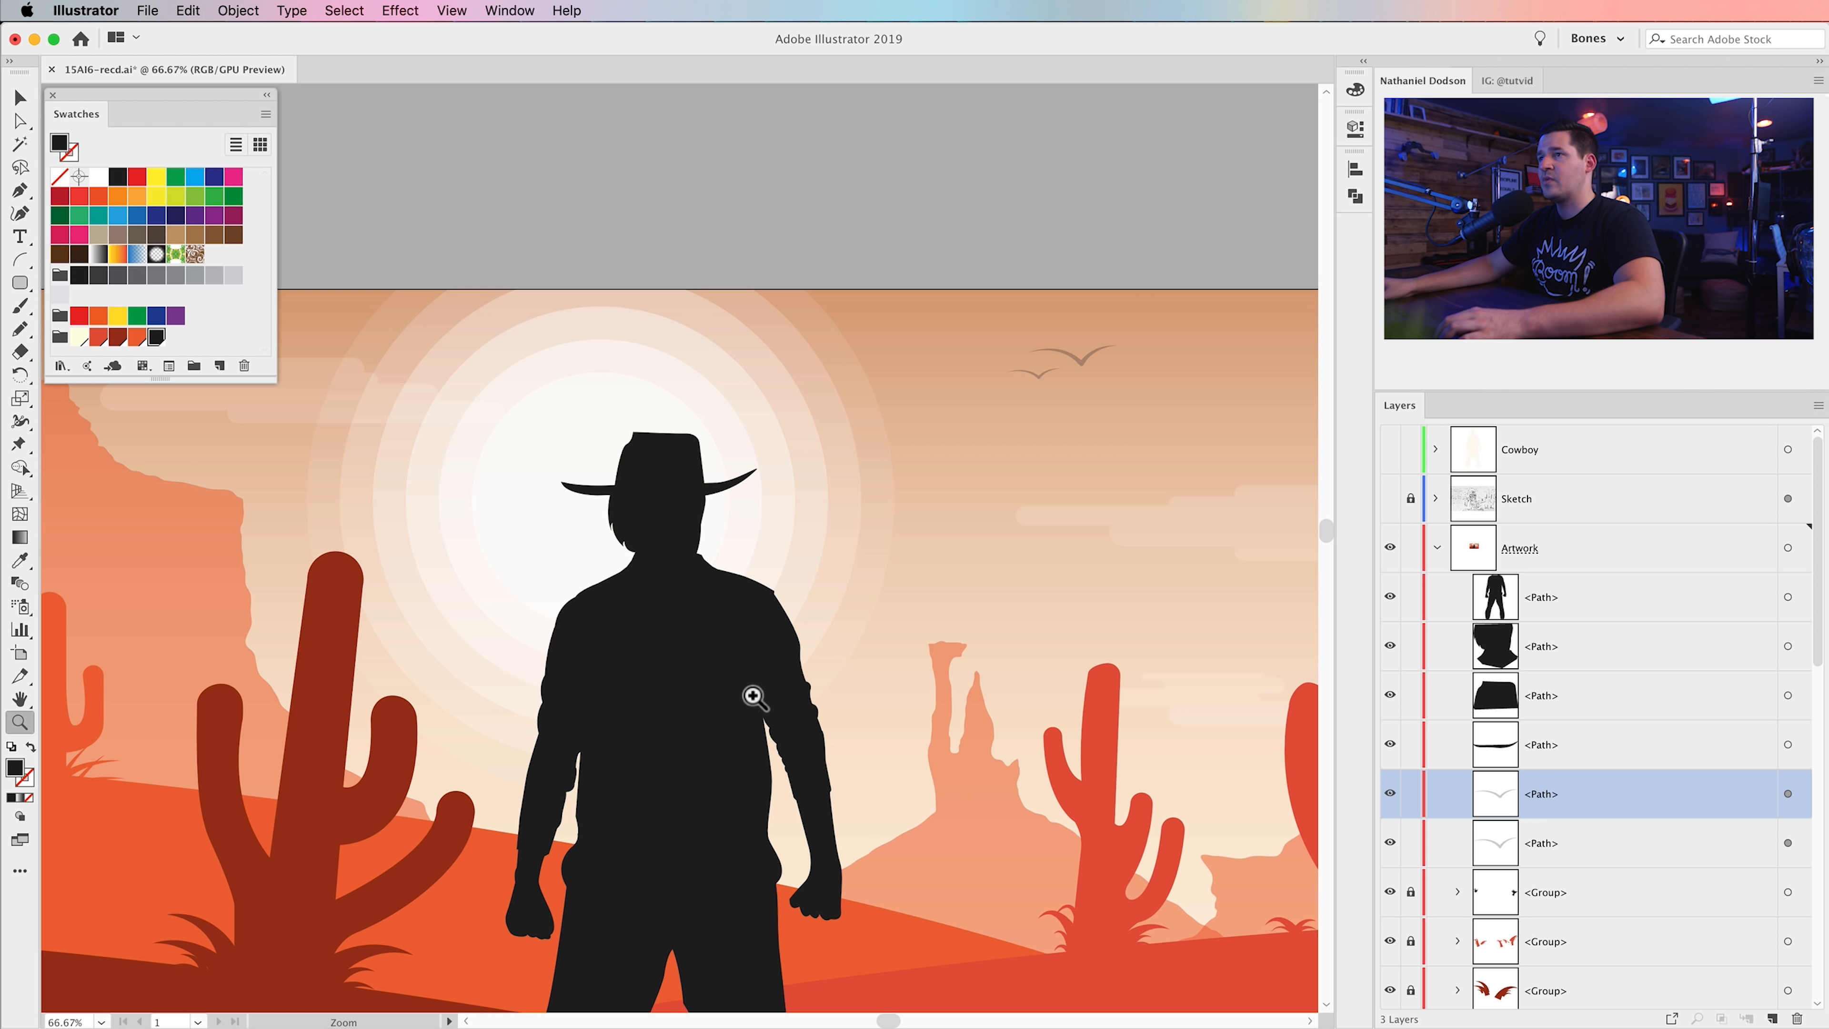
drag(757, 690, 814, 688)
key(v)
click(729, 513)
shift+click(741, 472)
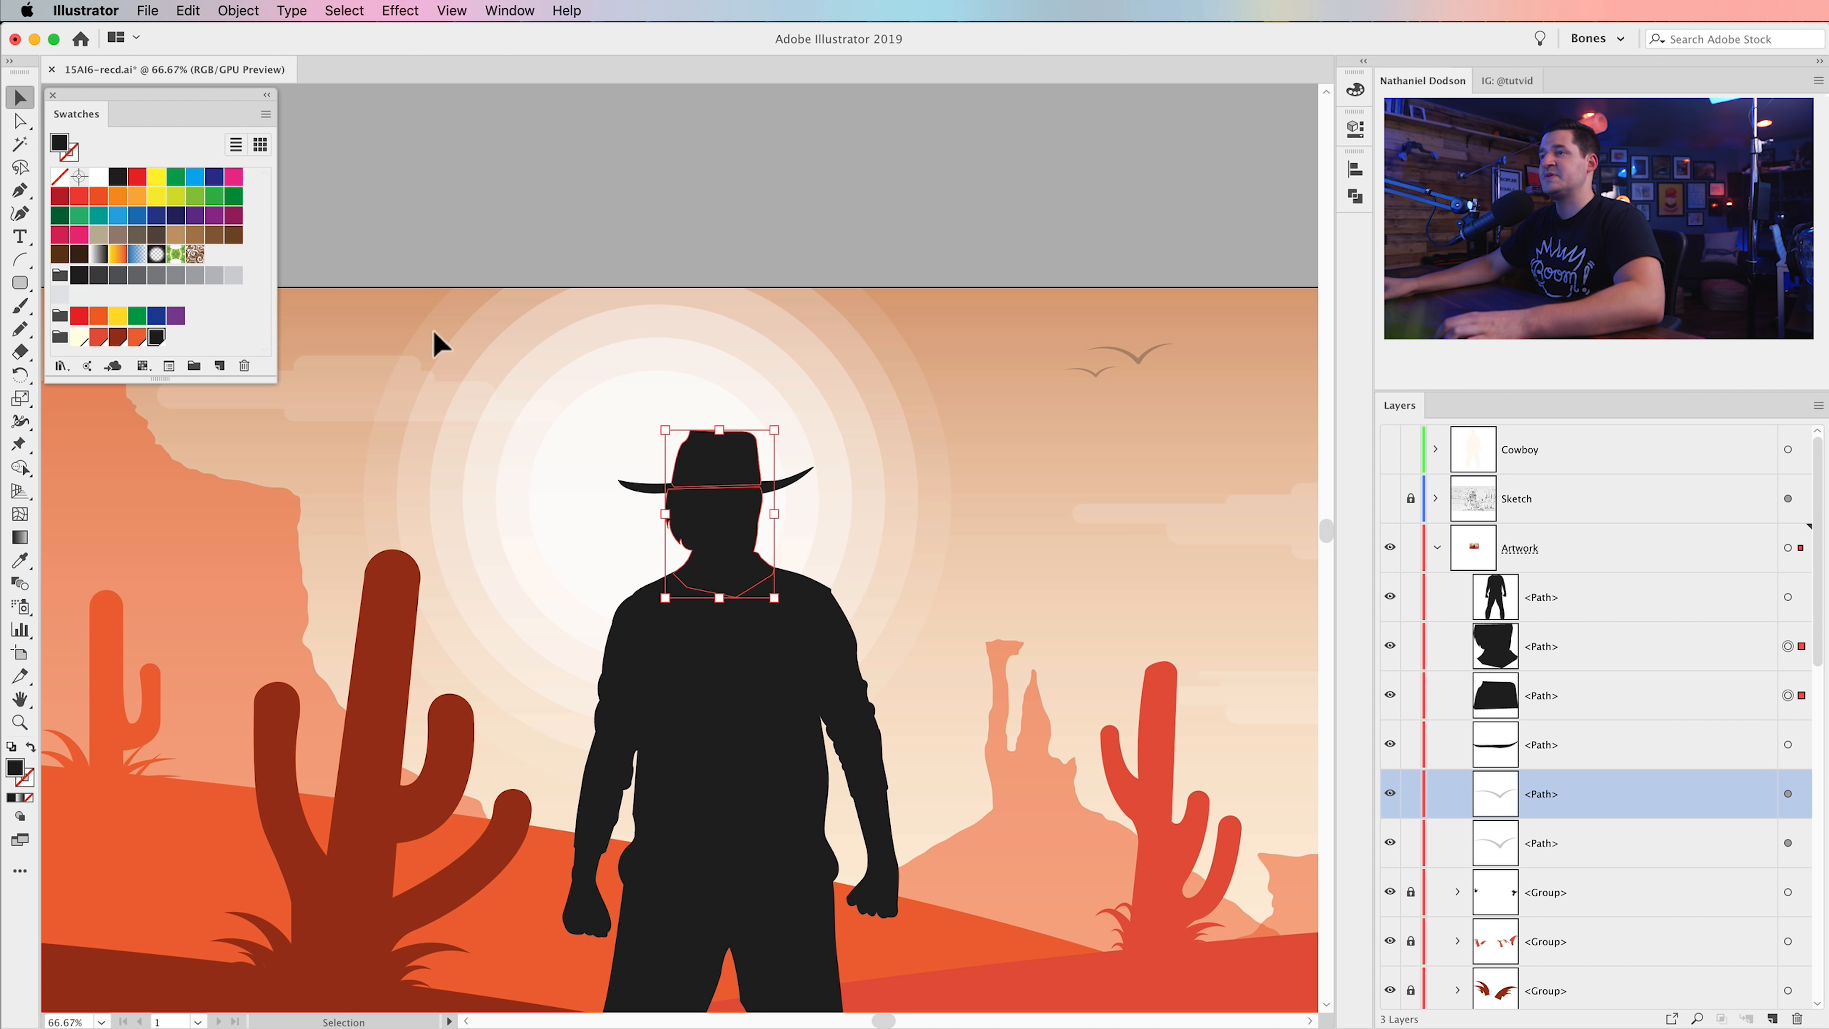
click(237, 10)
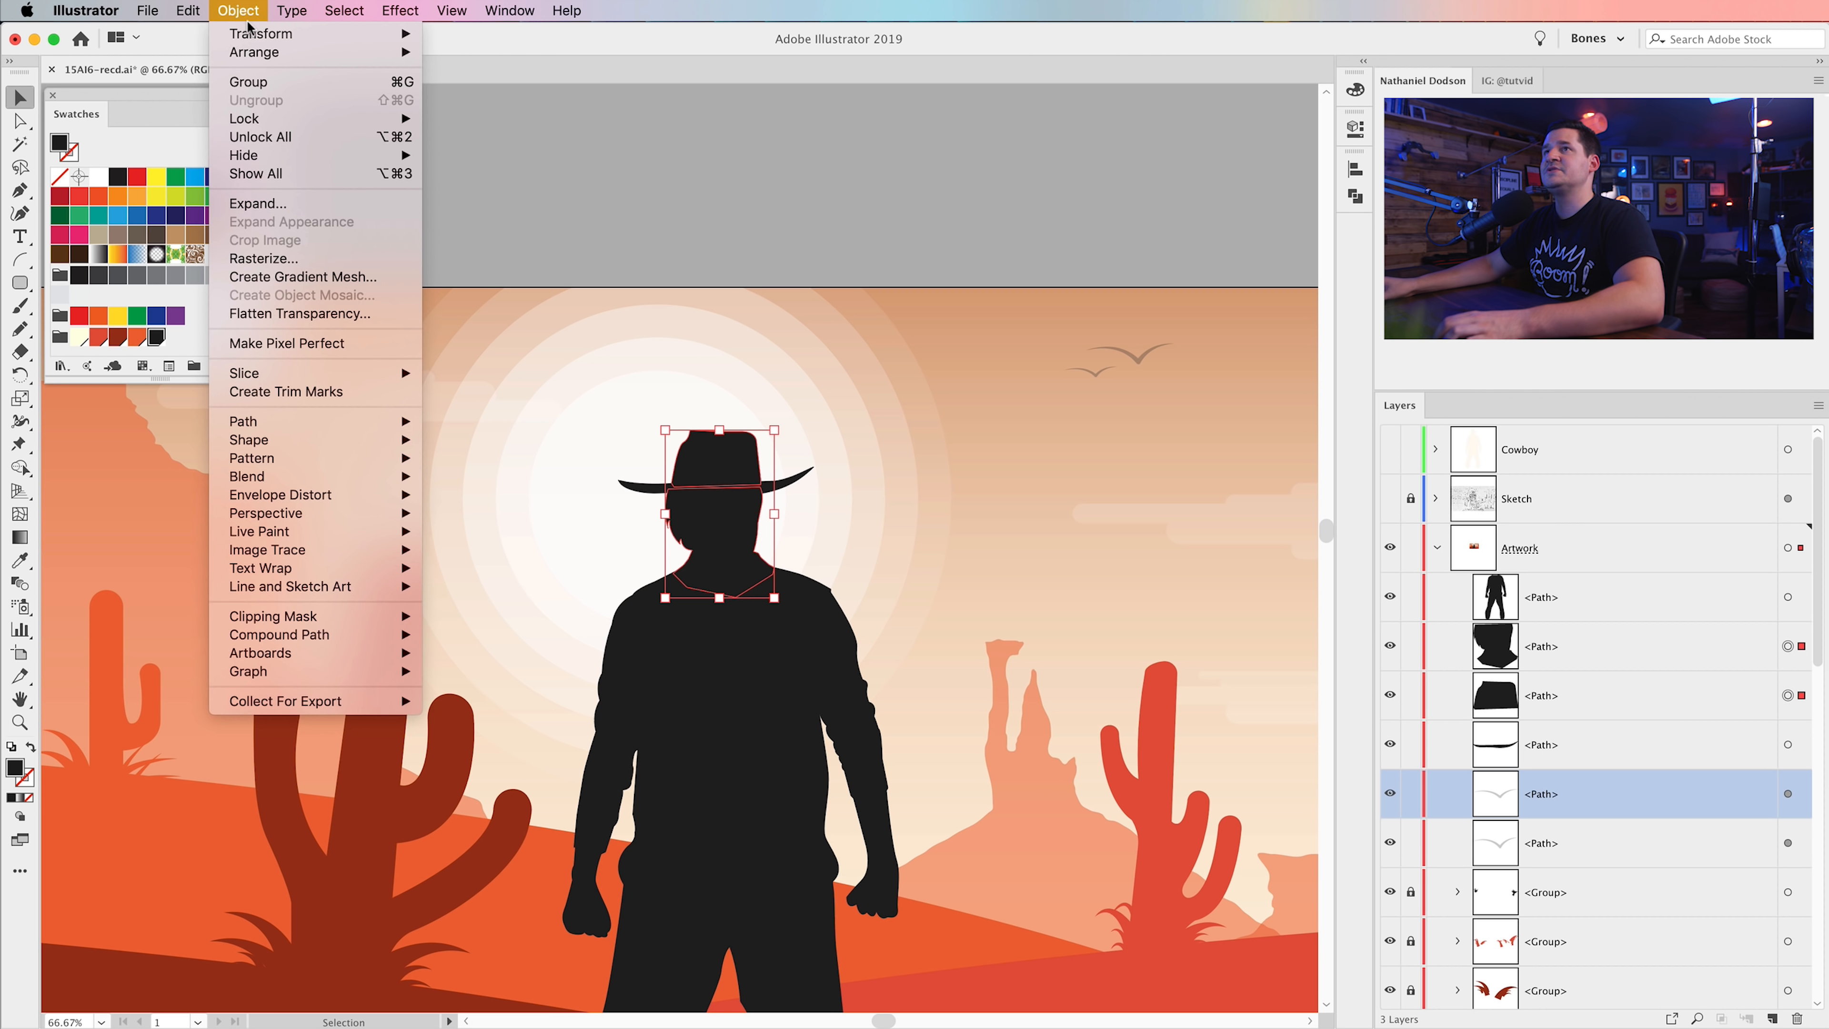
mouse_move(252, 34)
click(475, 127)
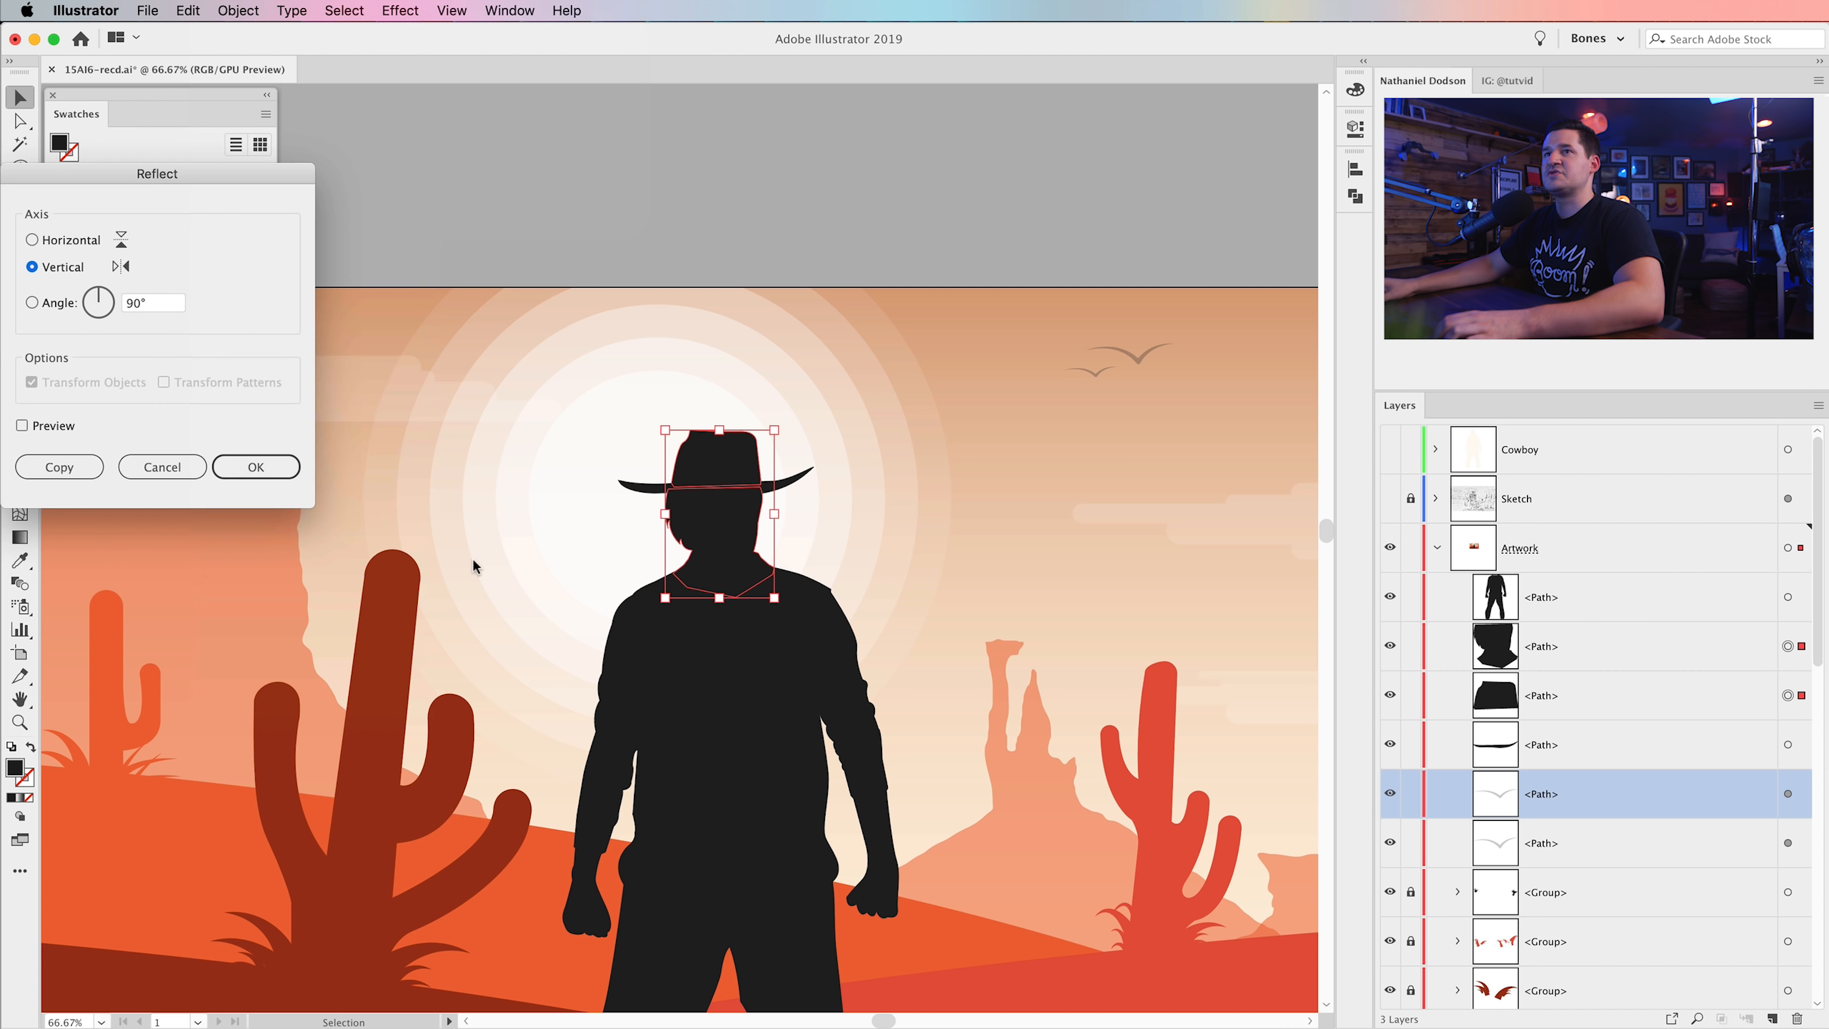
click(256, 466)
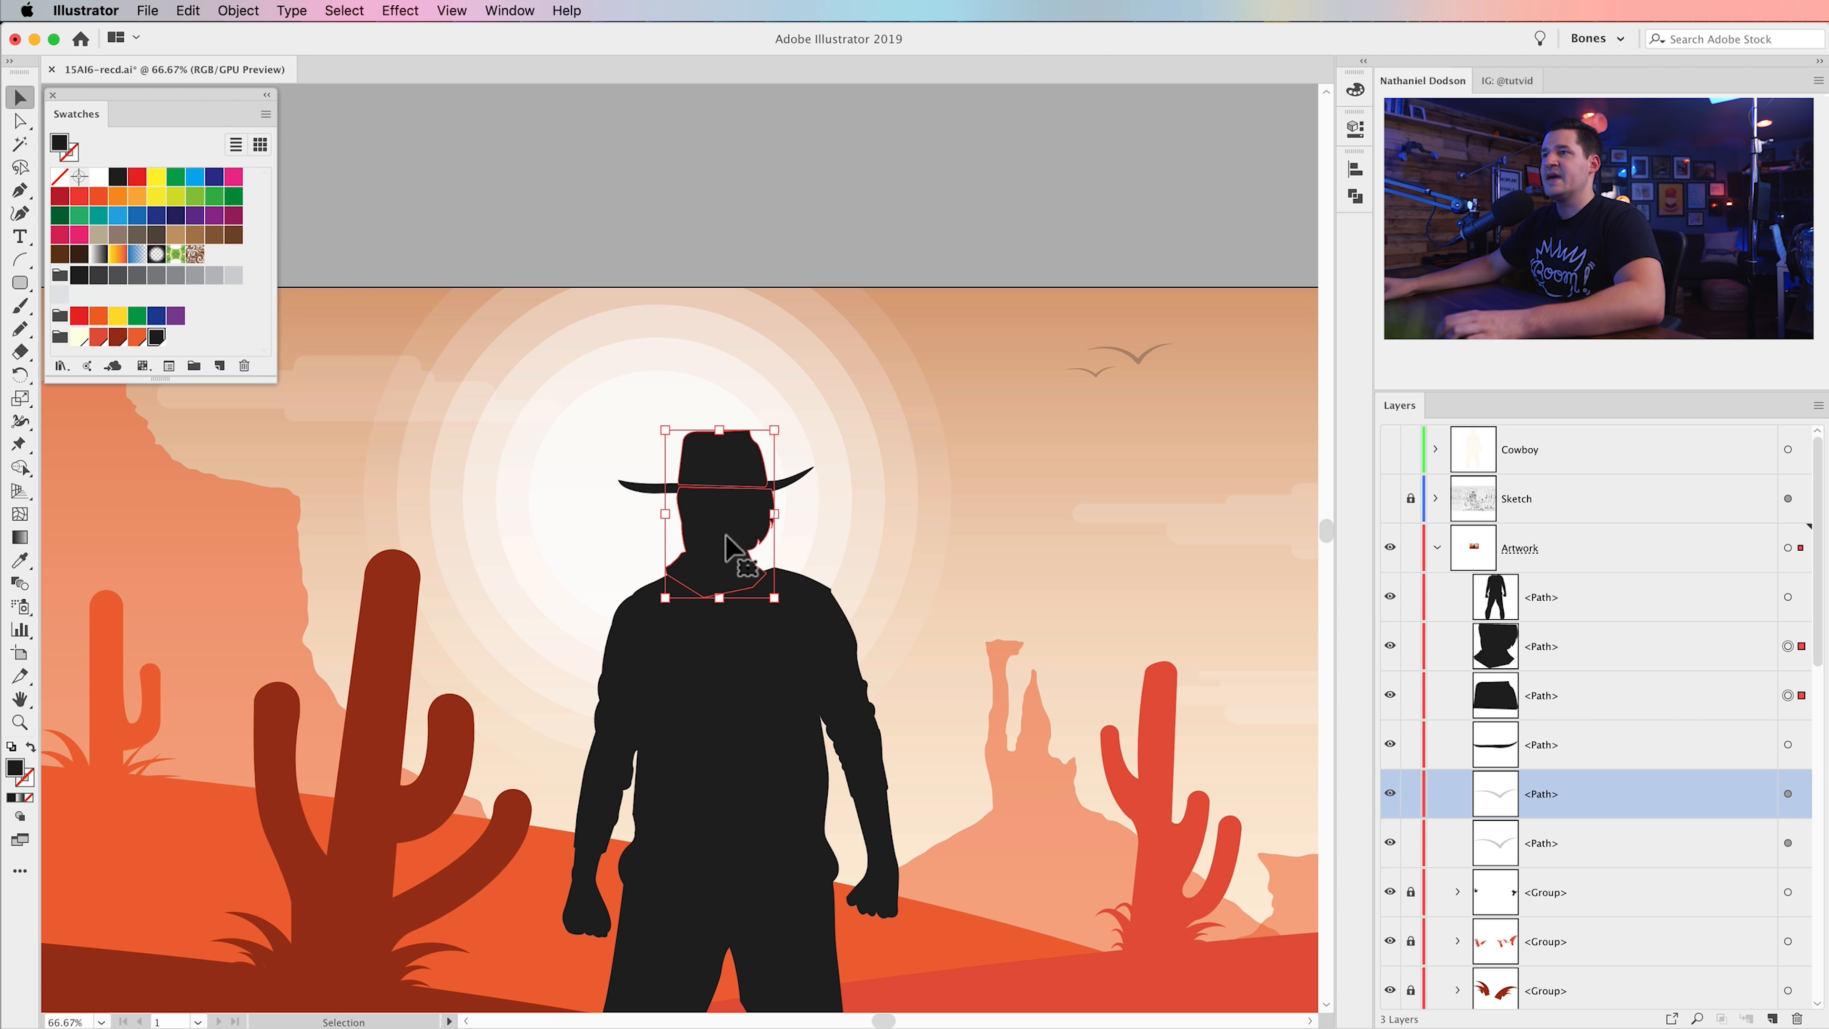
- Try shifting the mirrored head and hat crown slightly right over the neck, and check them against the full scene
drag(720, 531, 733, 531)
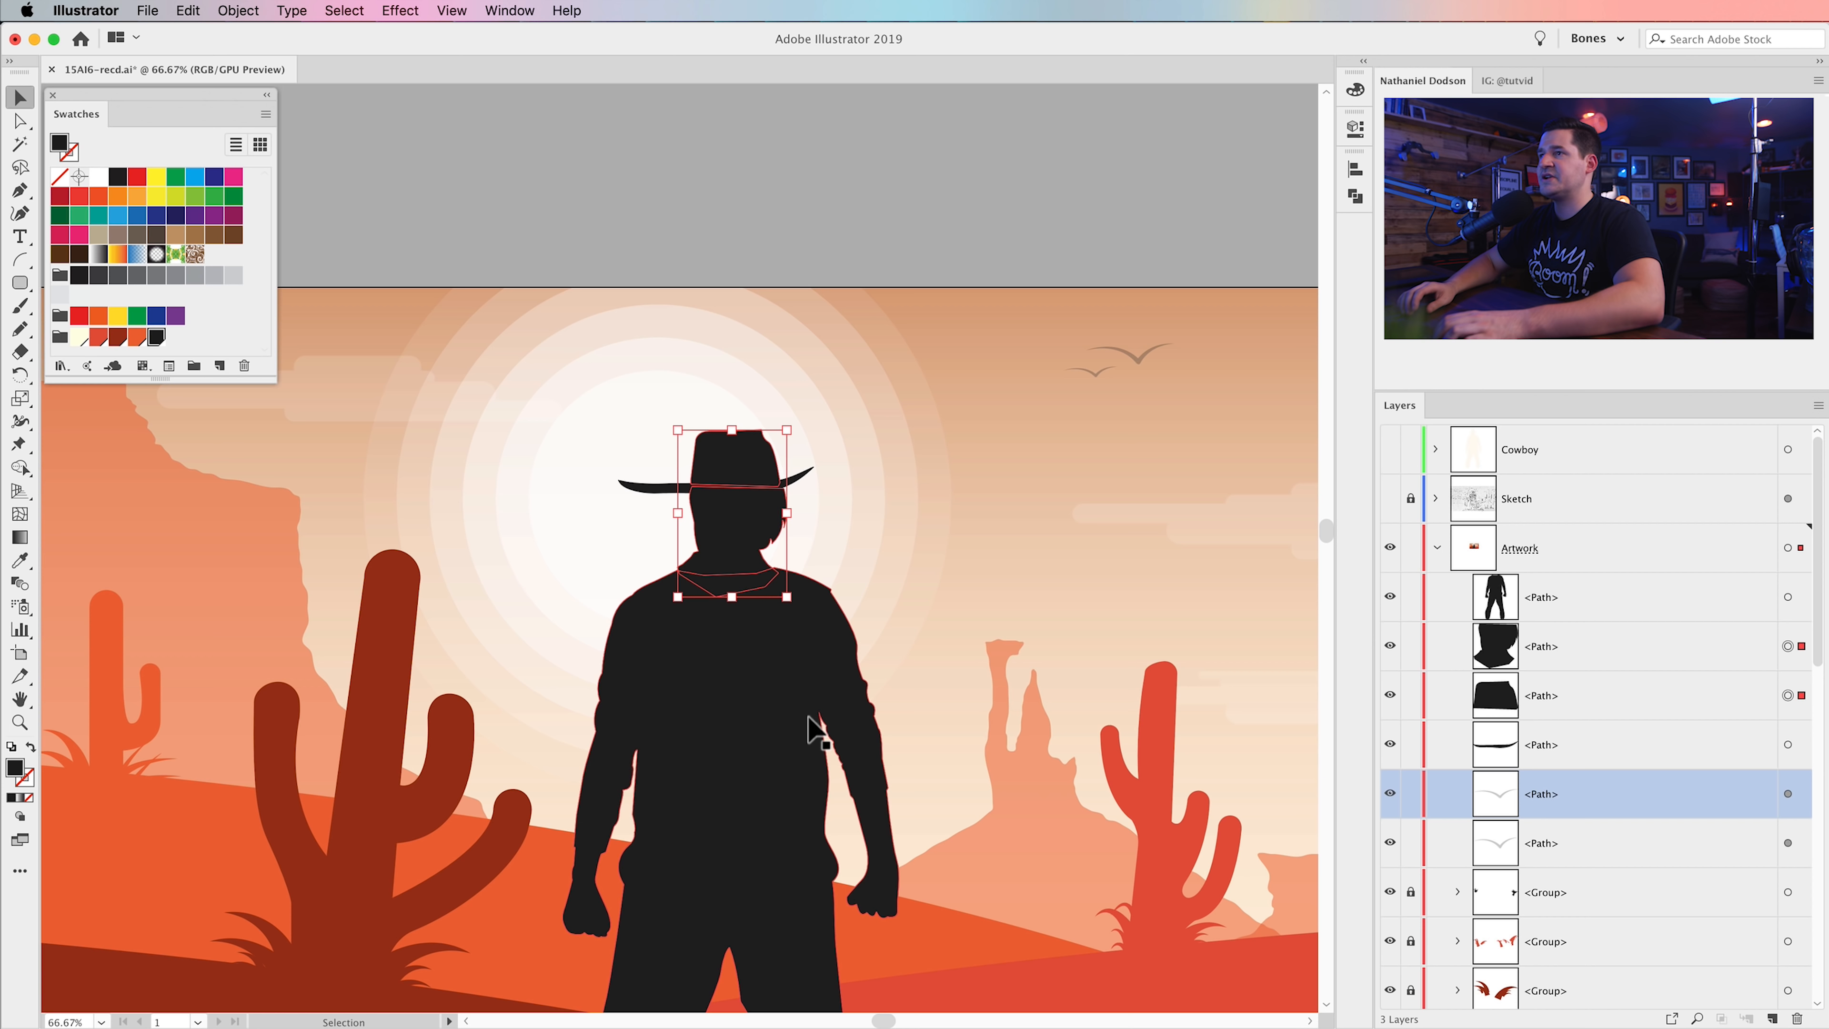
click(990, 171)
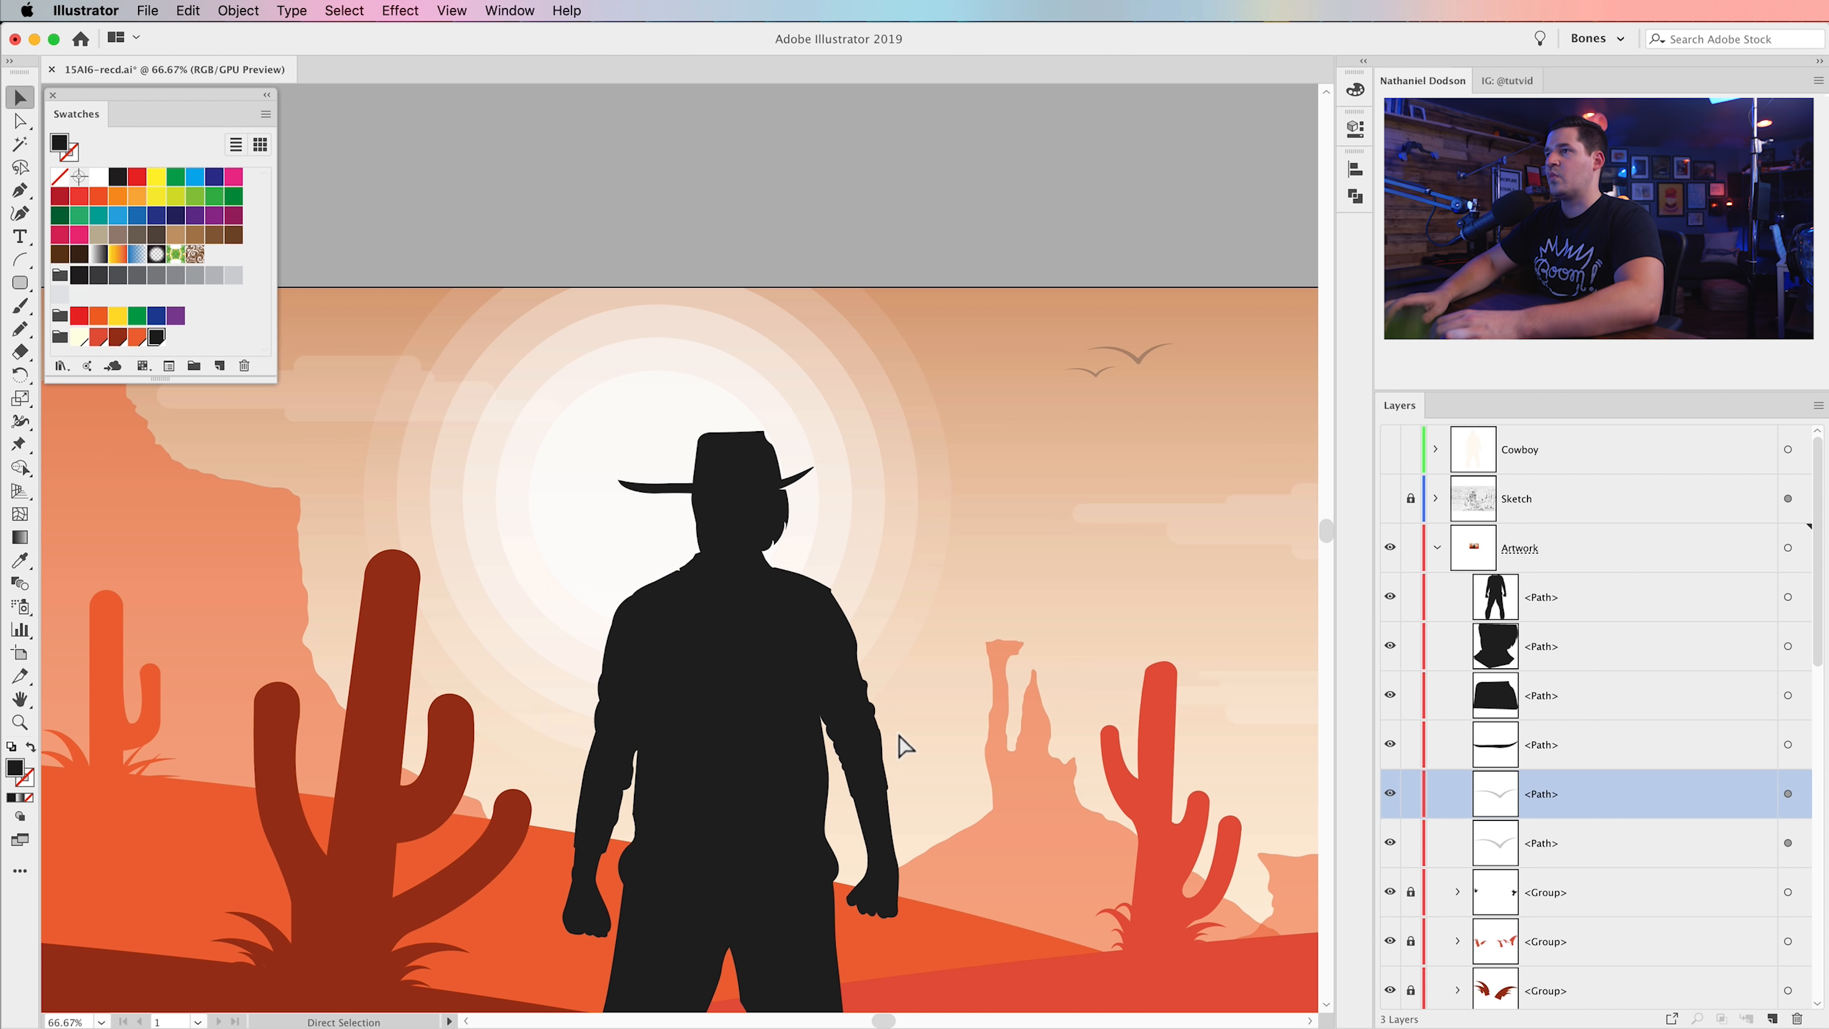
key(super+minus)
key(super+minus)
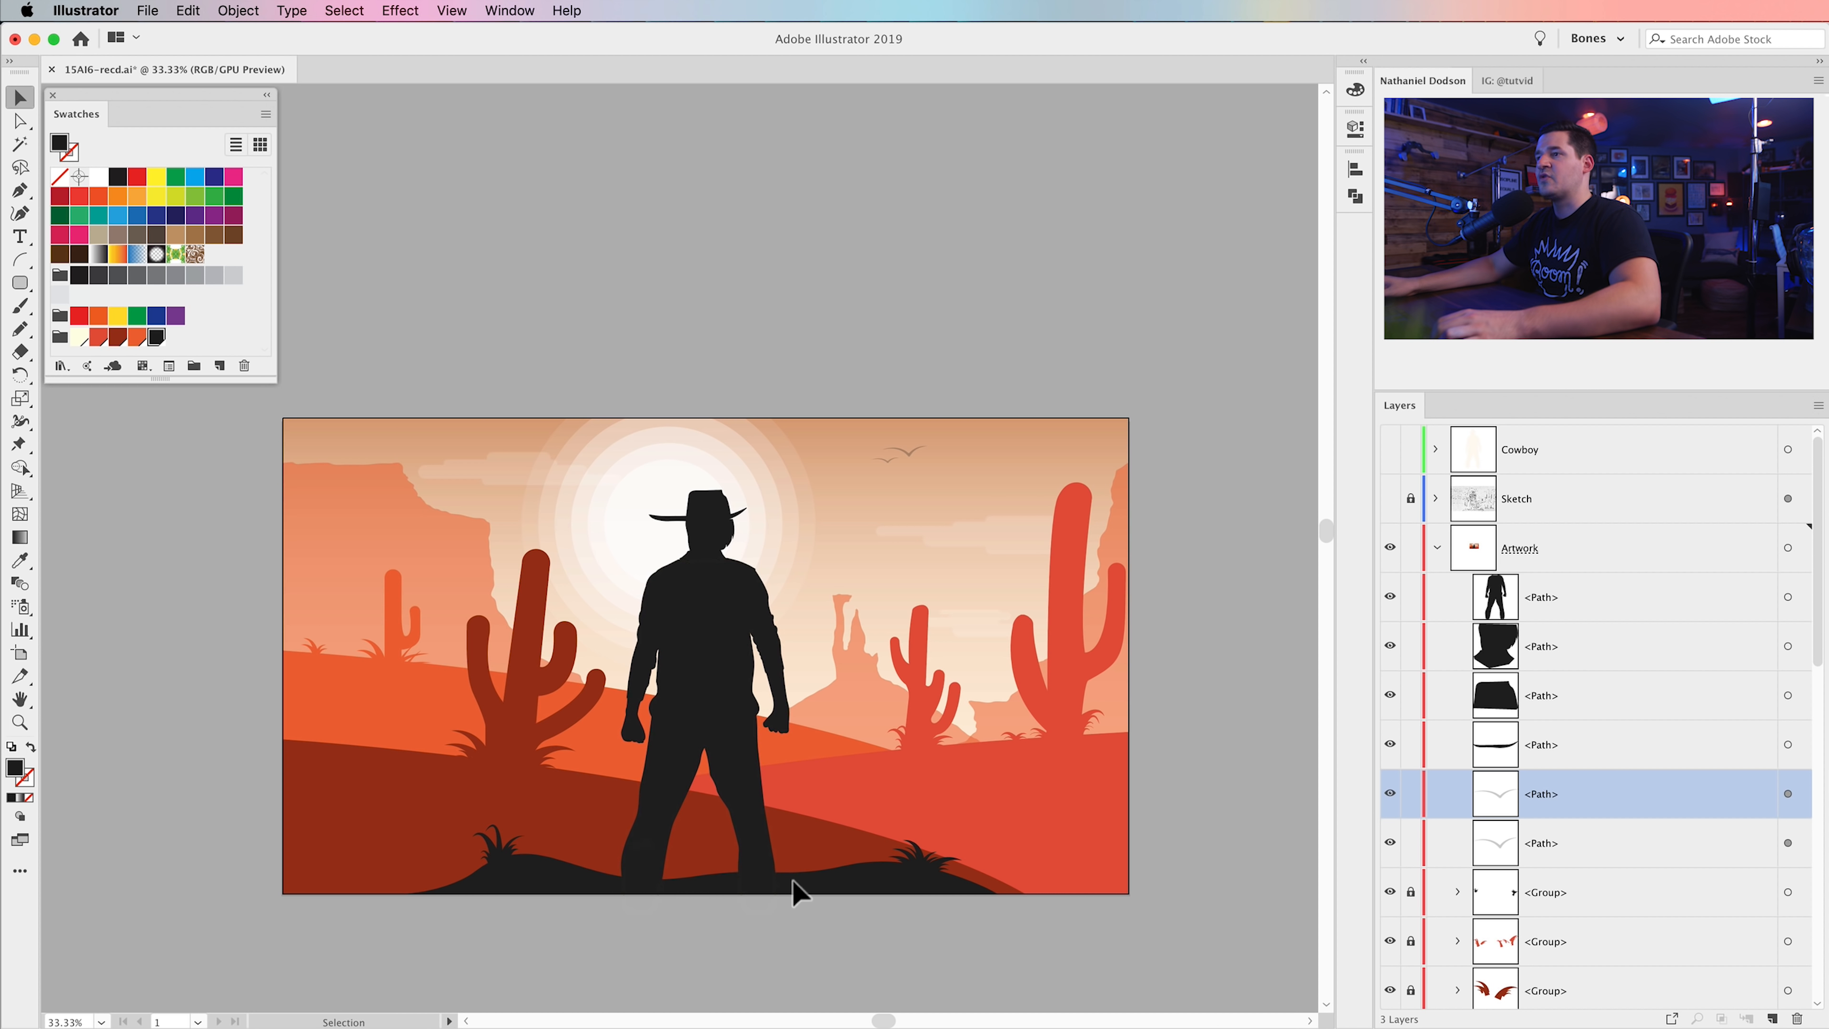
- Undo the shift and reflection of the cowboy's head and hat crown, and clear the selection
key(a)
click(707, 674)
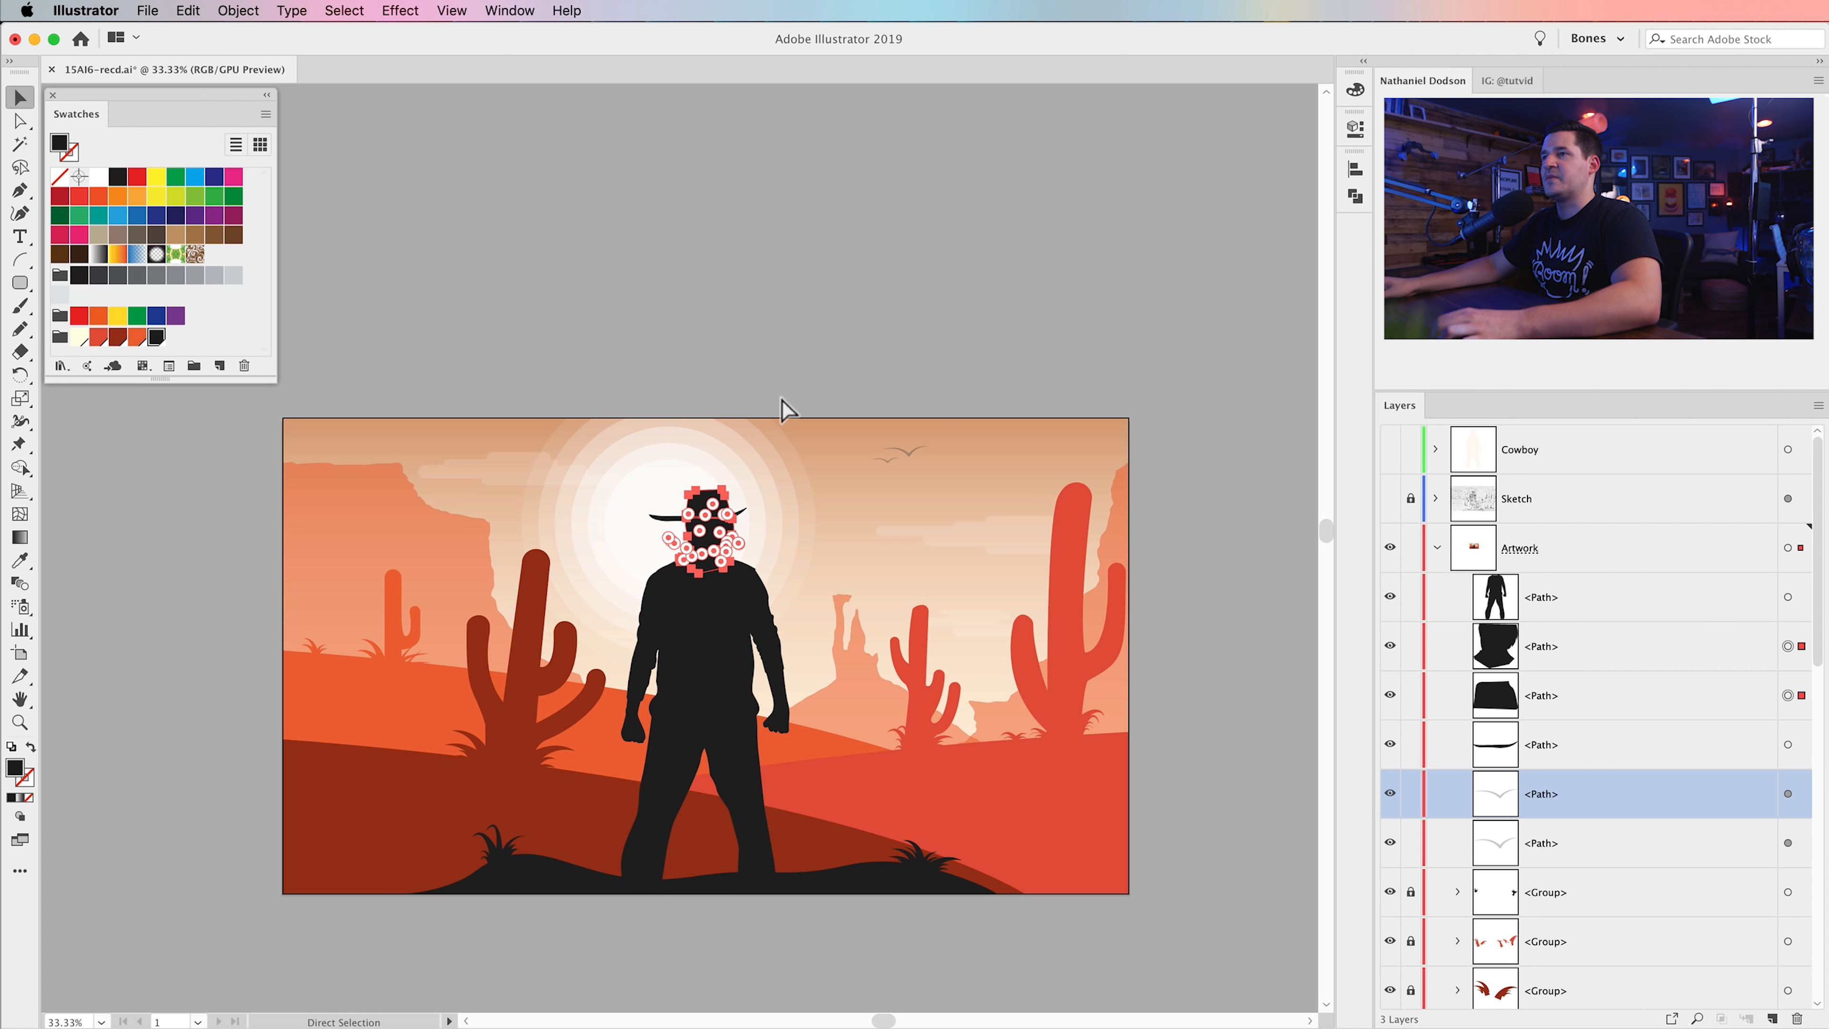
key(v)
click(748, 338)
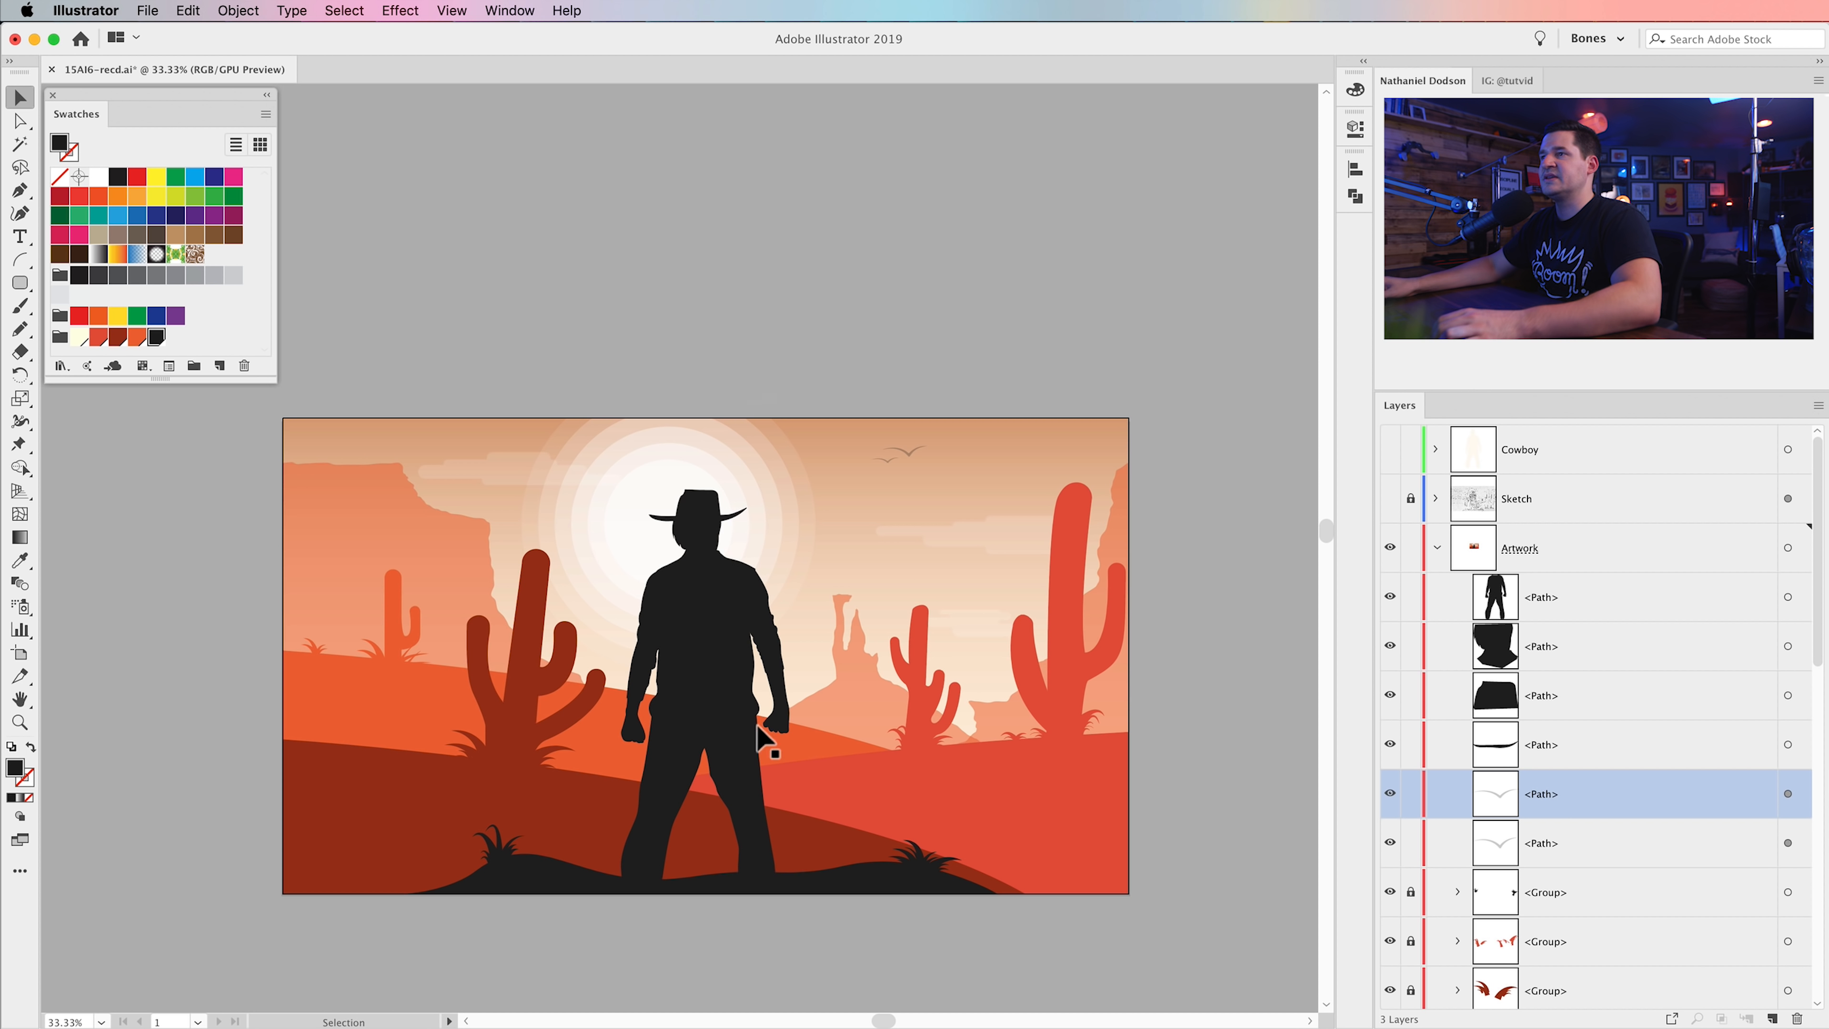
- Show the Sketch layer over the artwork and make the cowboy's body path the active item in the Artwork layer
click(1390, 499)
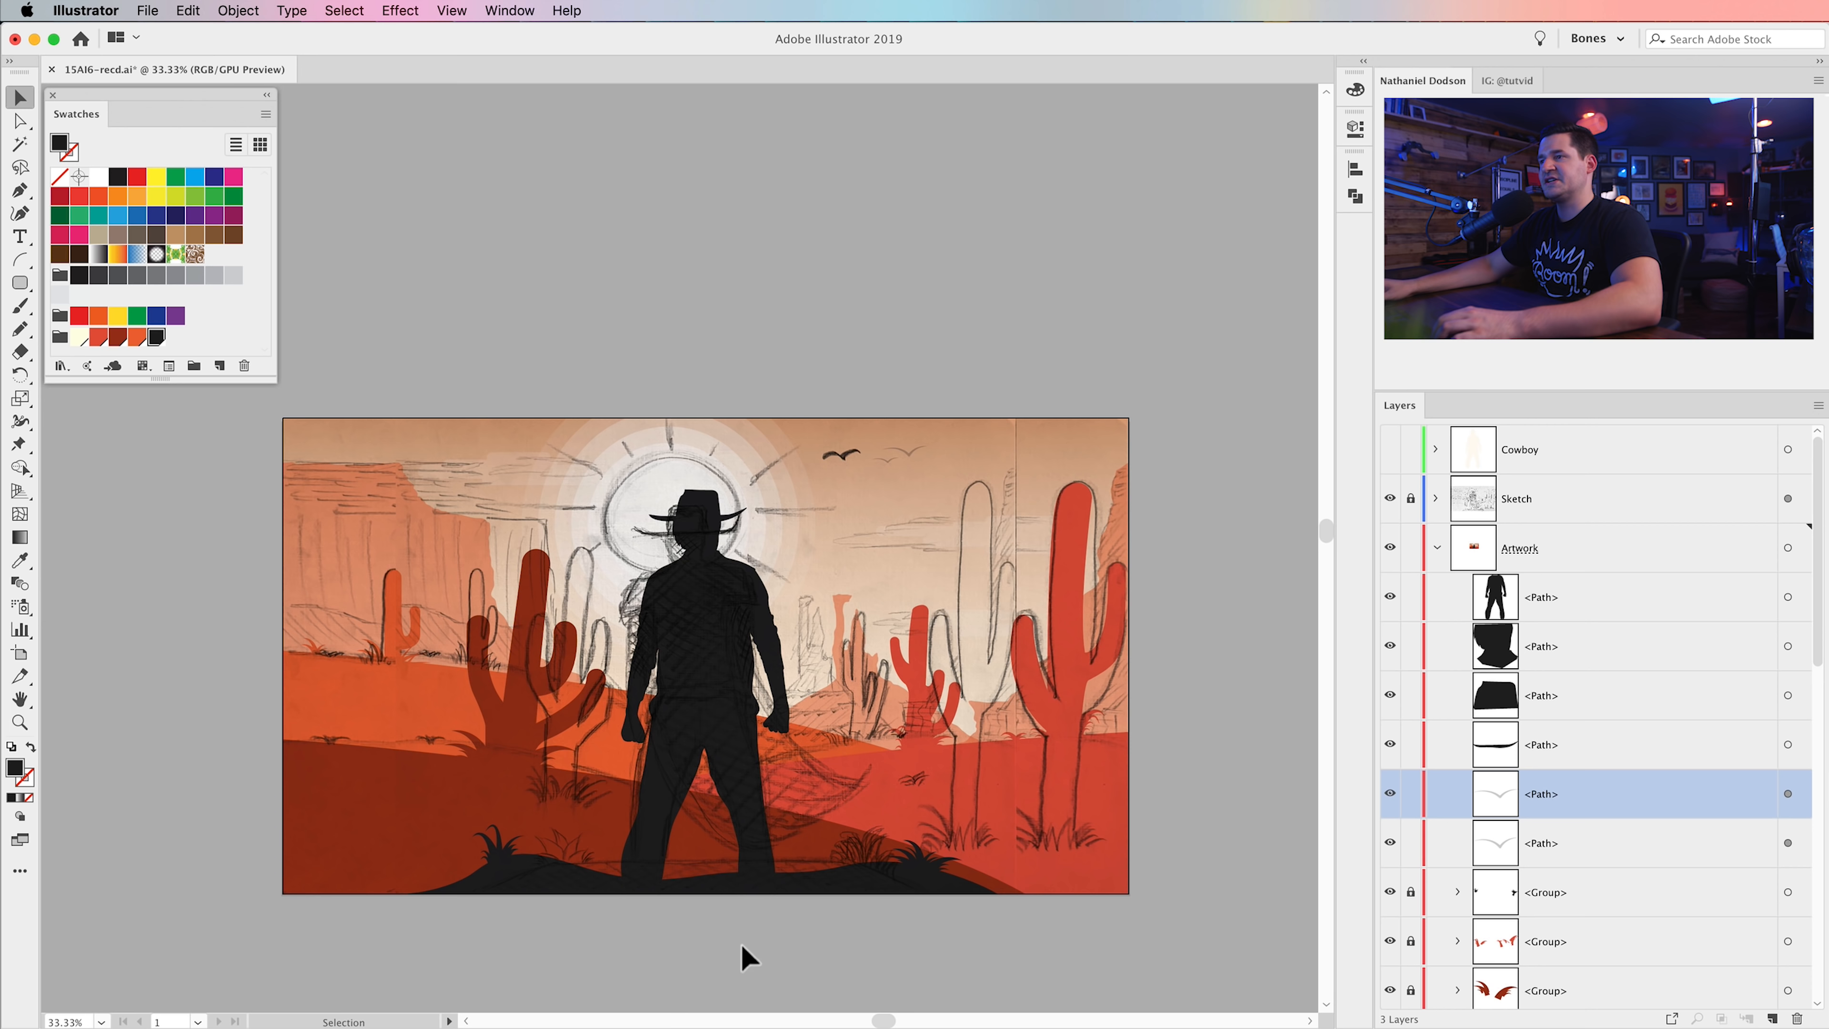
key(z)
click(771, 754)
drag(688, 597, 711, 682)
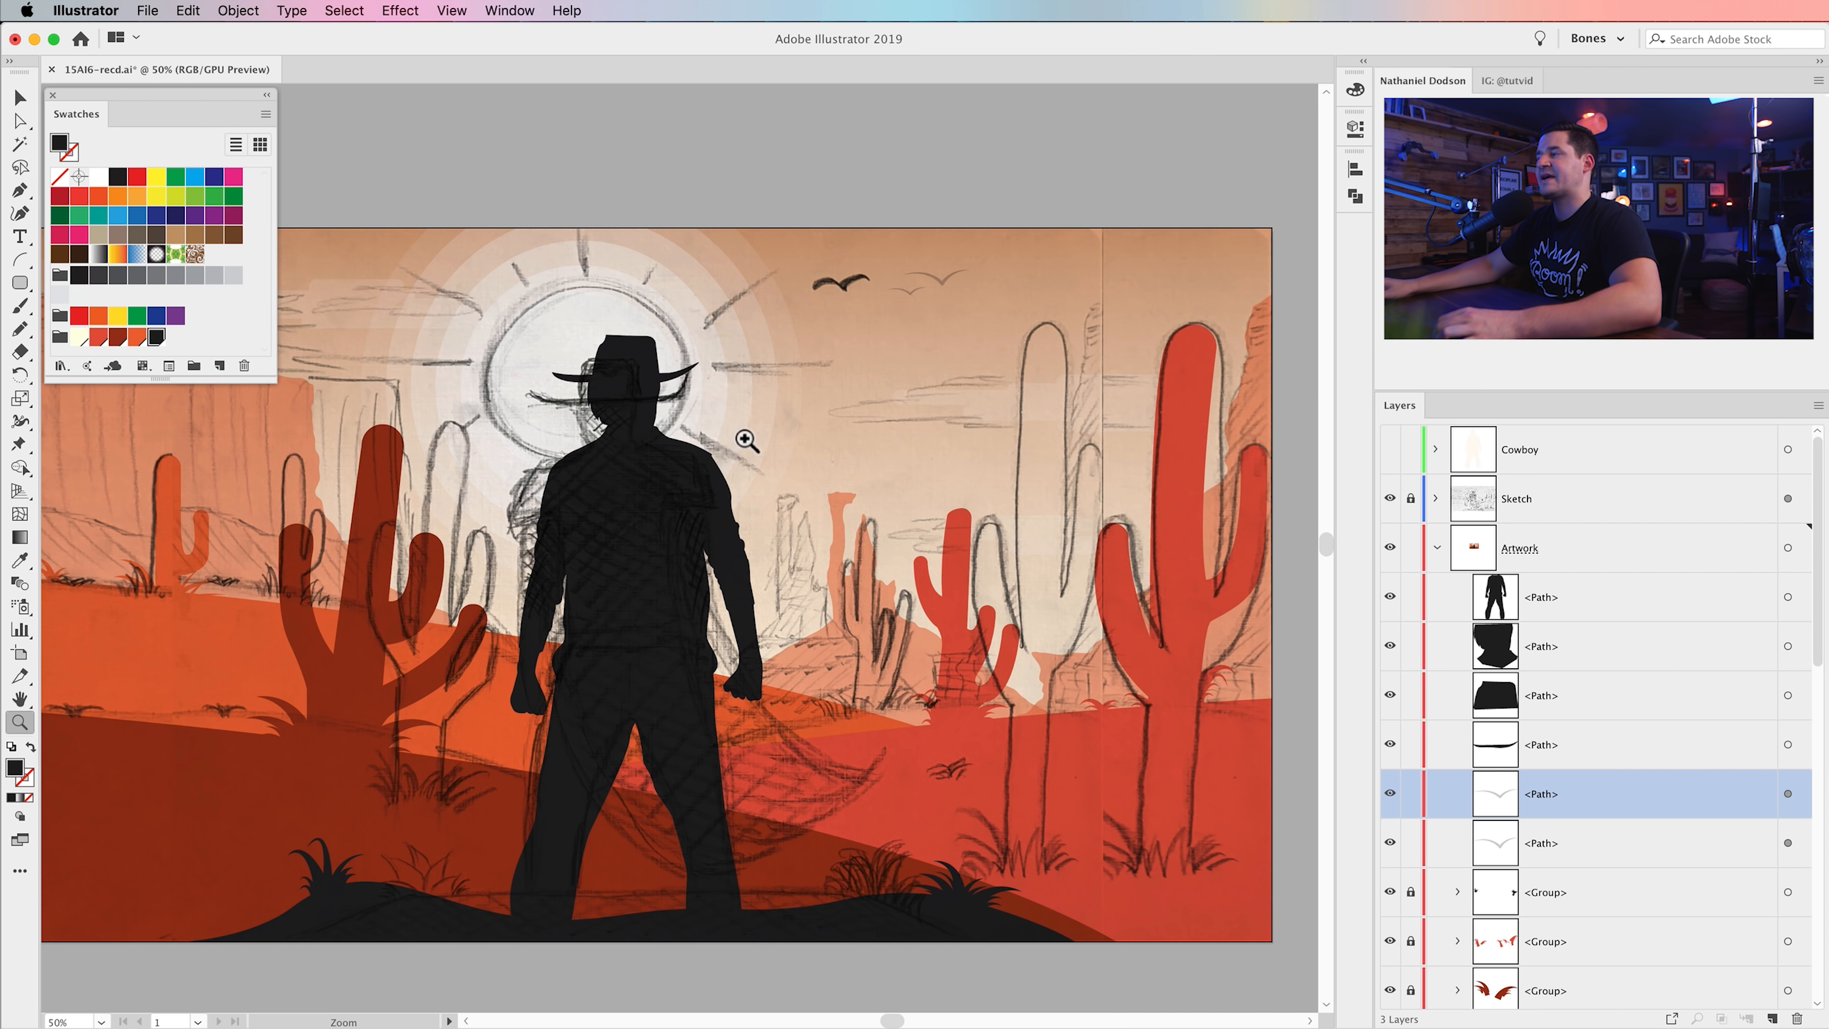
click(1620, 597)
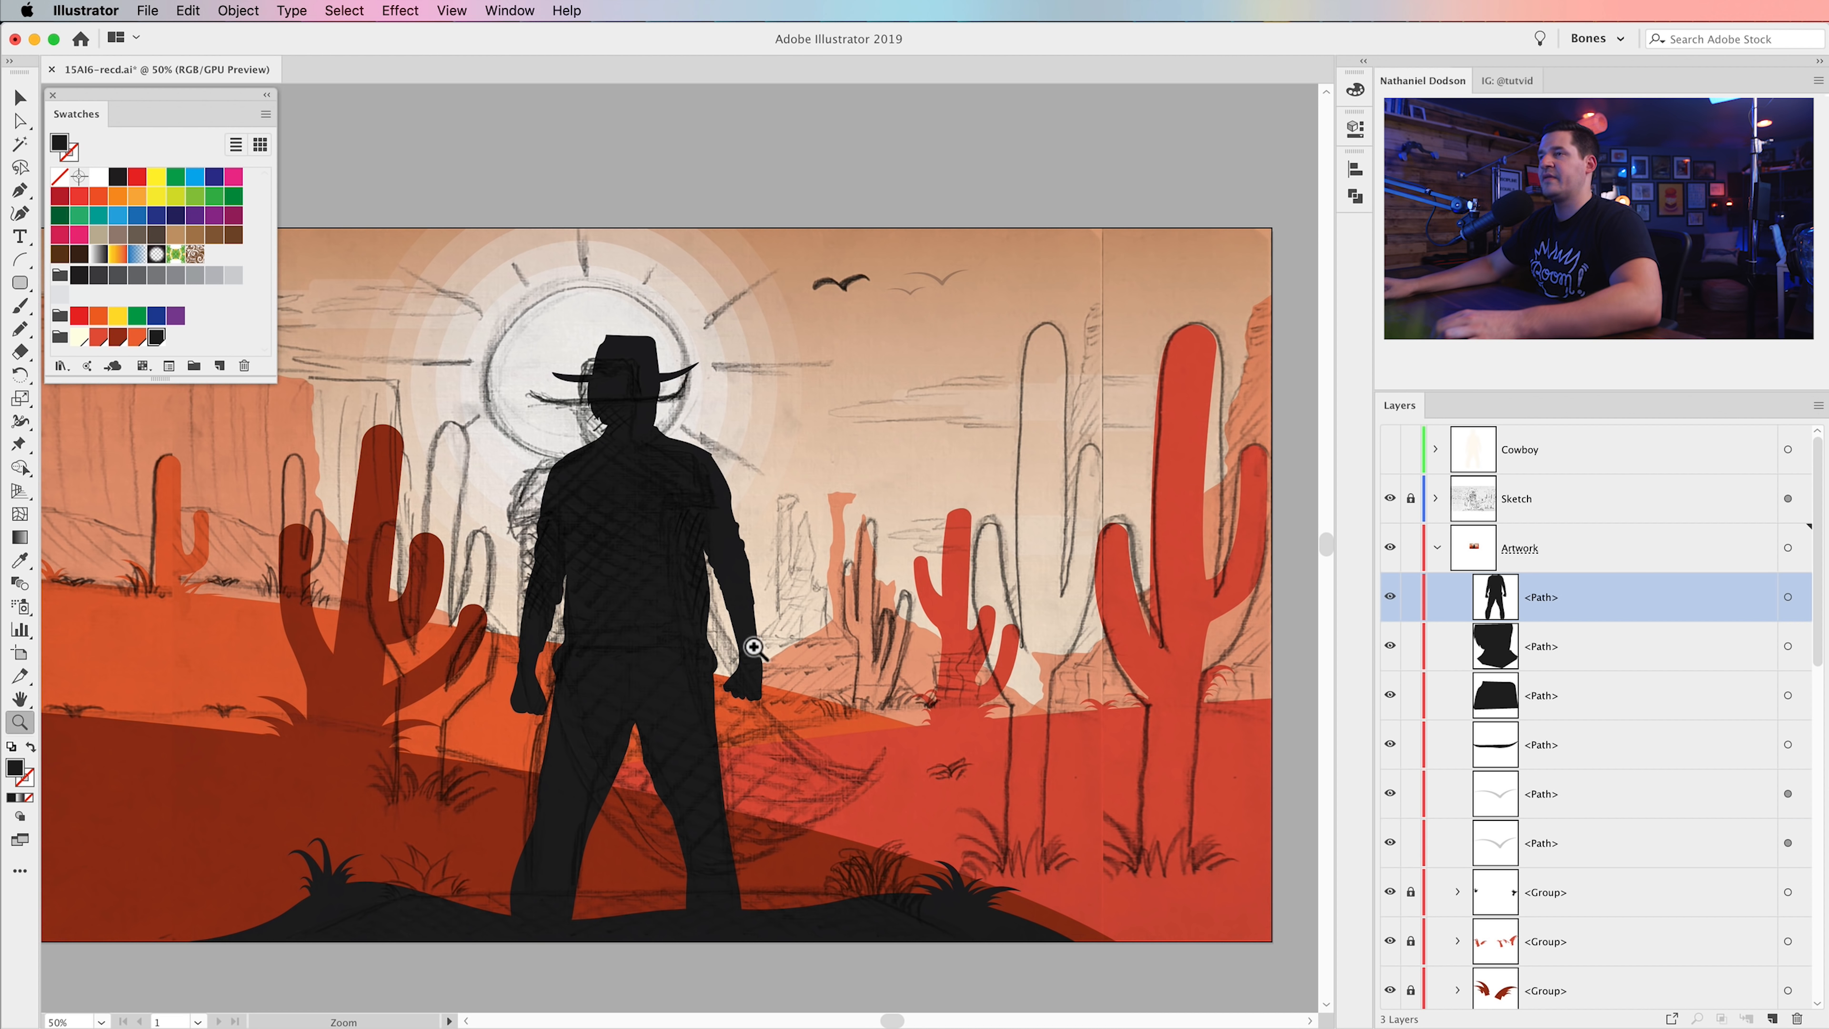
click(668, 638)
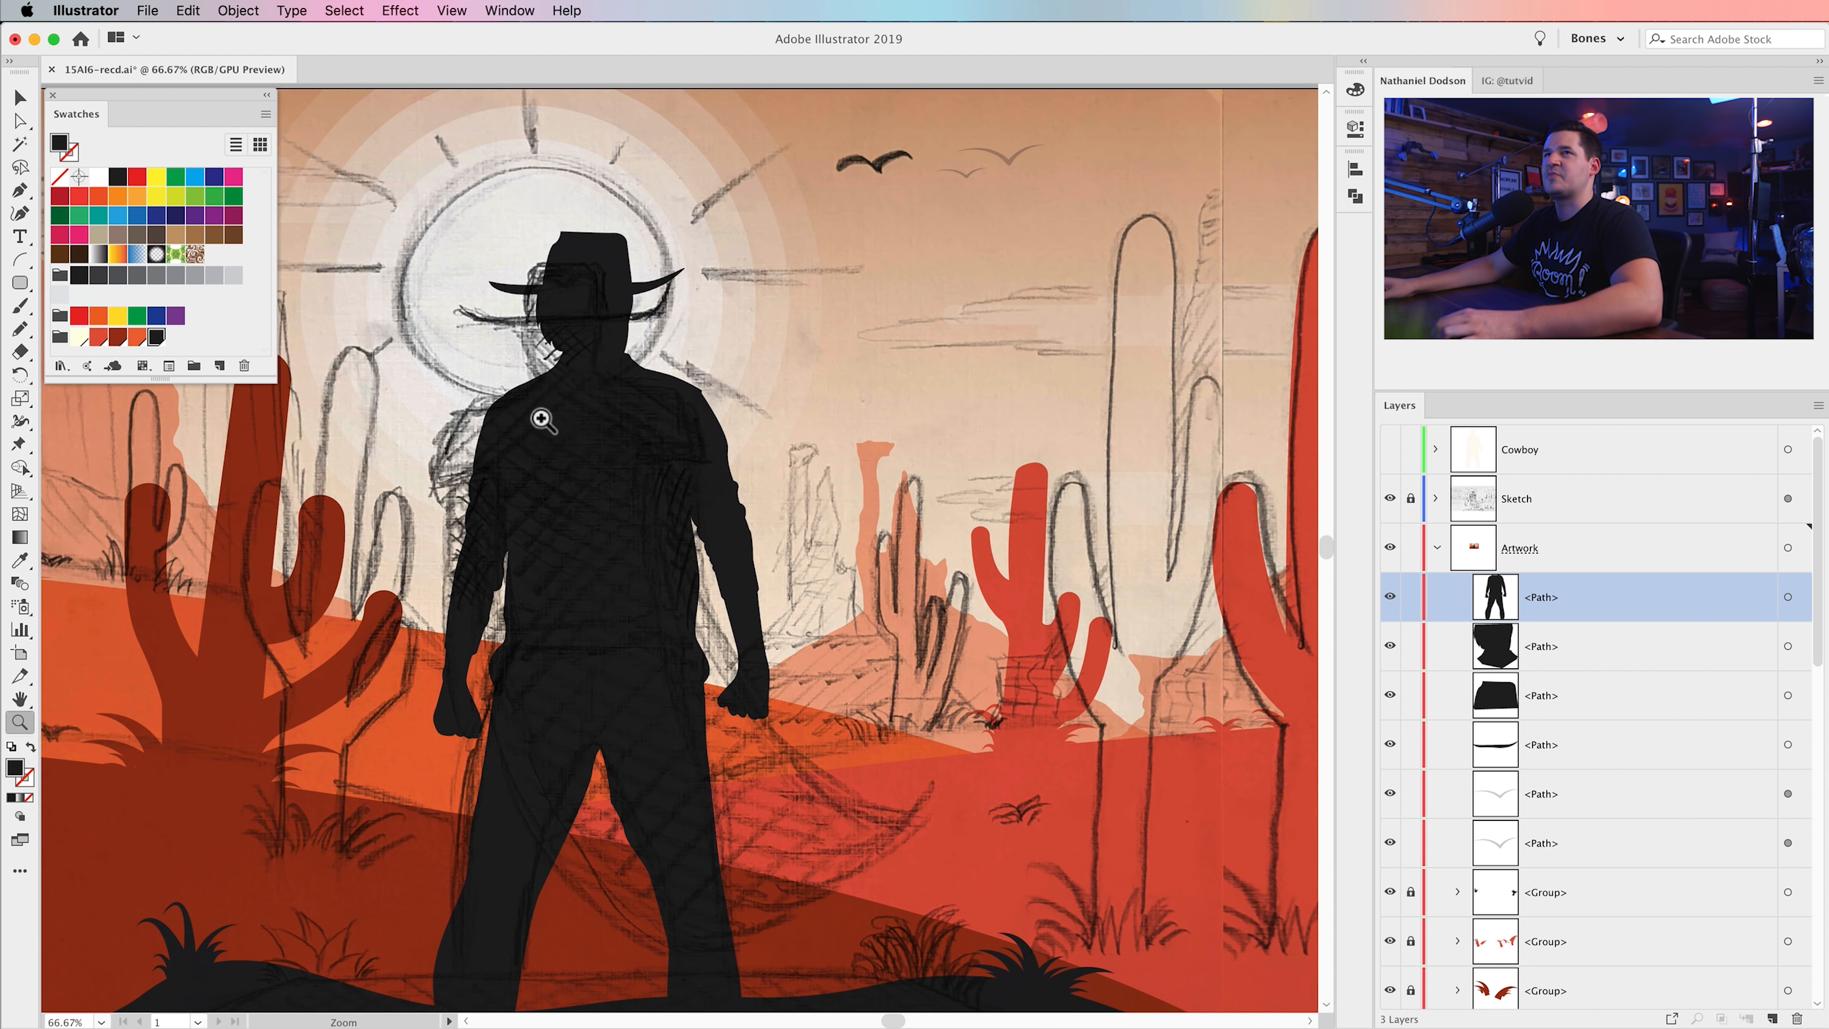
- Set up the Pen tool with a bright blue fill for tracing the cowboy's cape
click(13, 201)
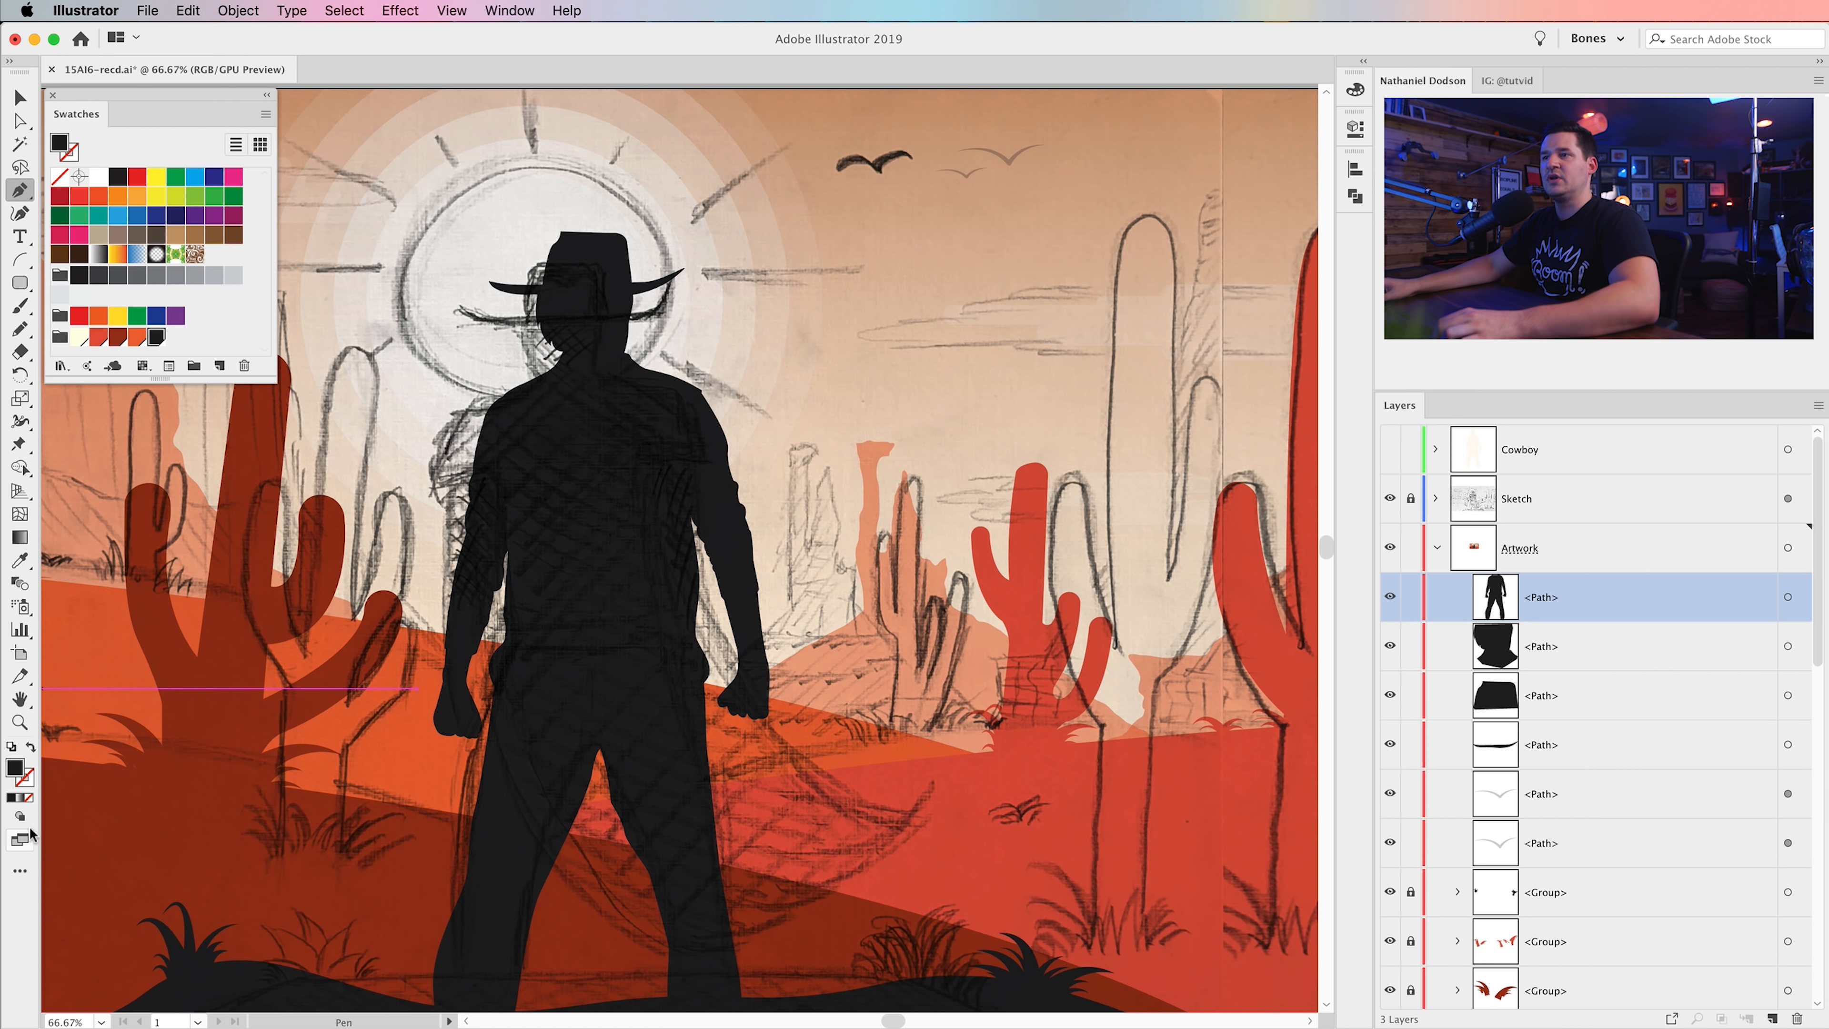
drag(551, 844, 598, 582)
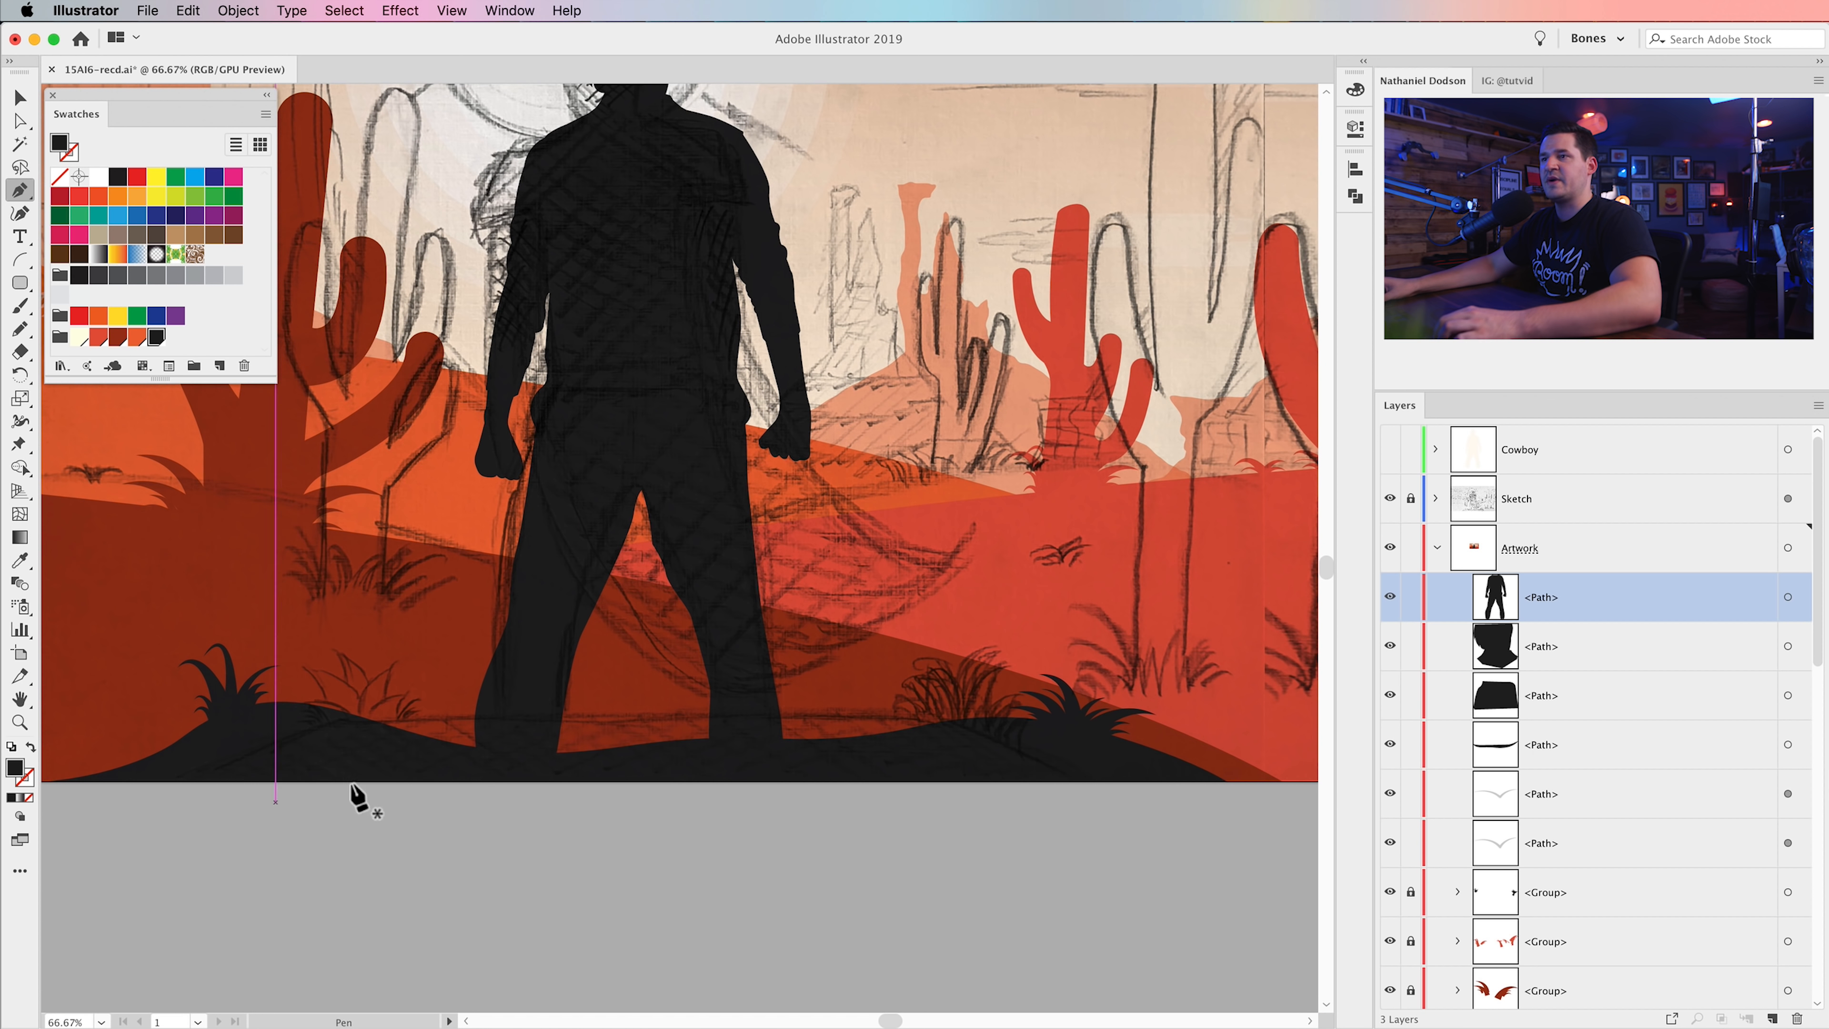
drag(592, 499, 585, 630)
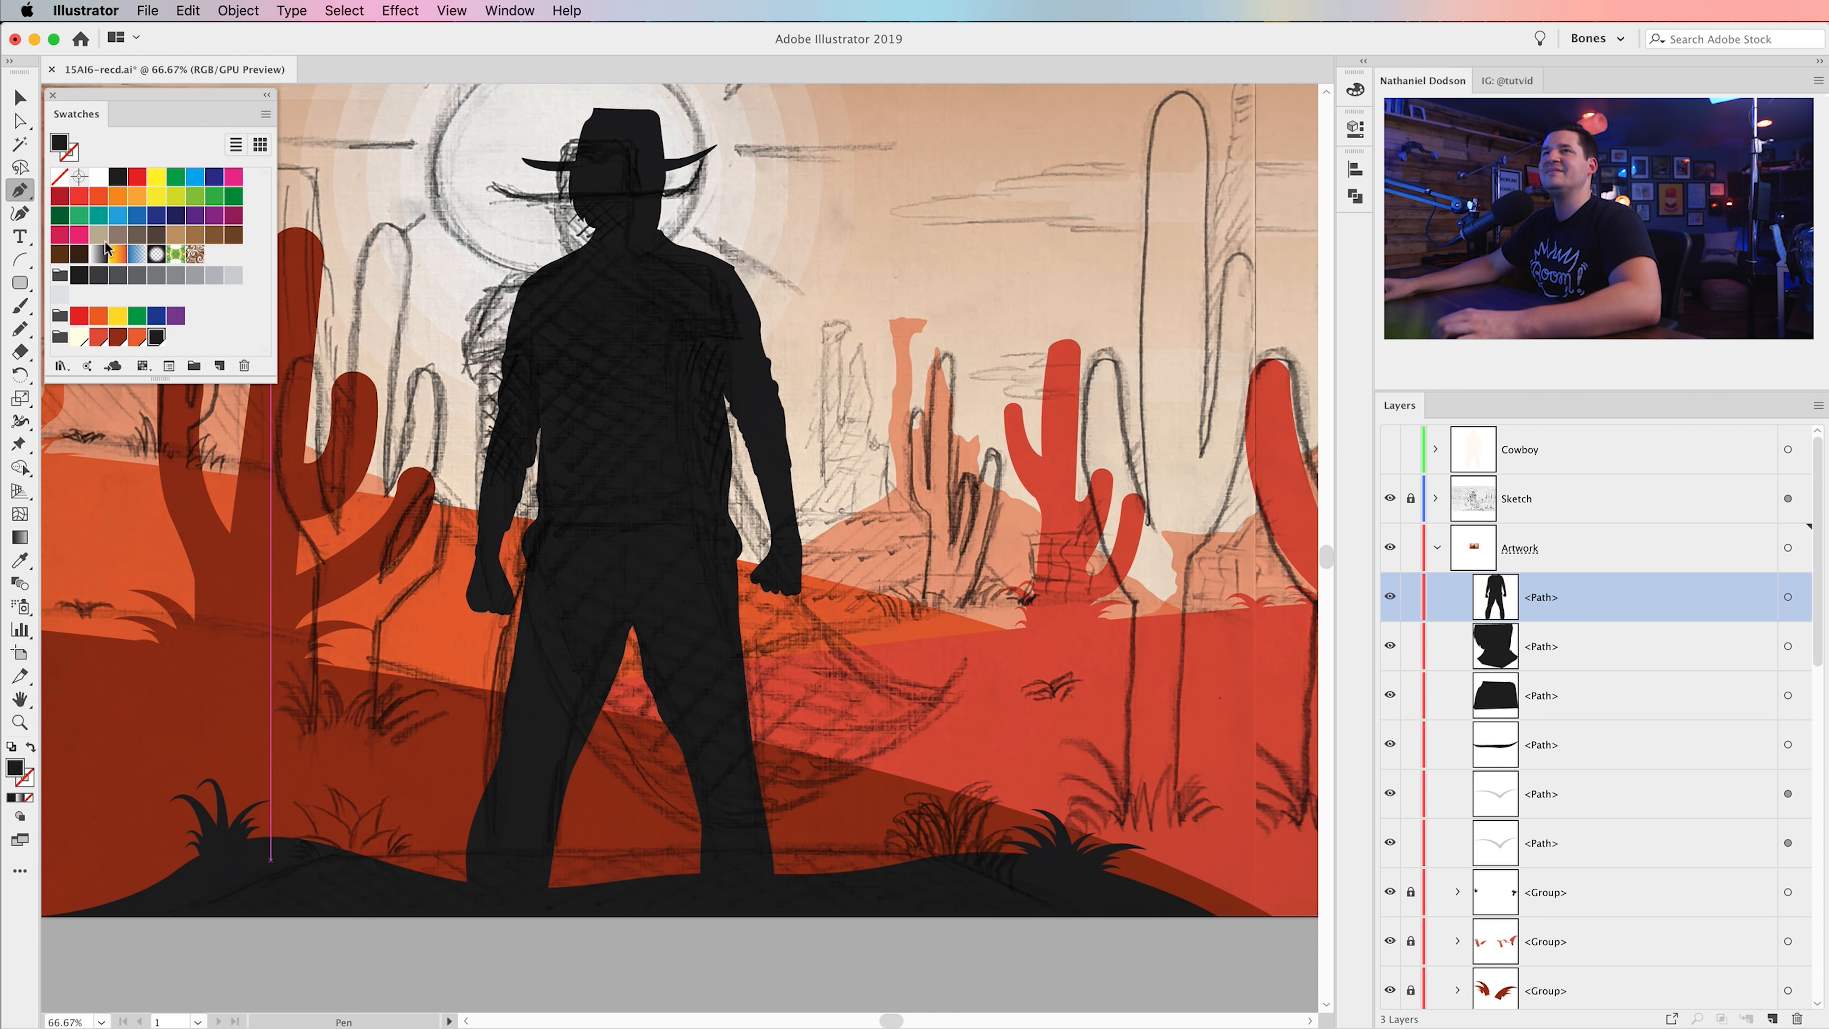
click(119, 199)
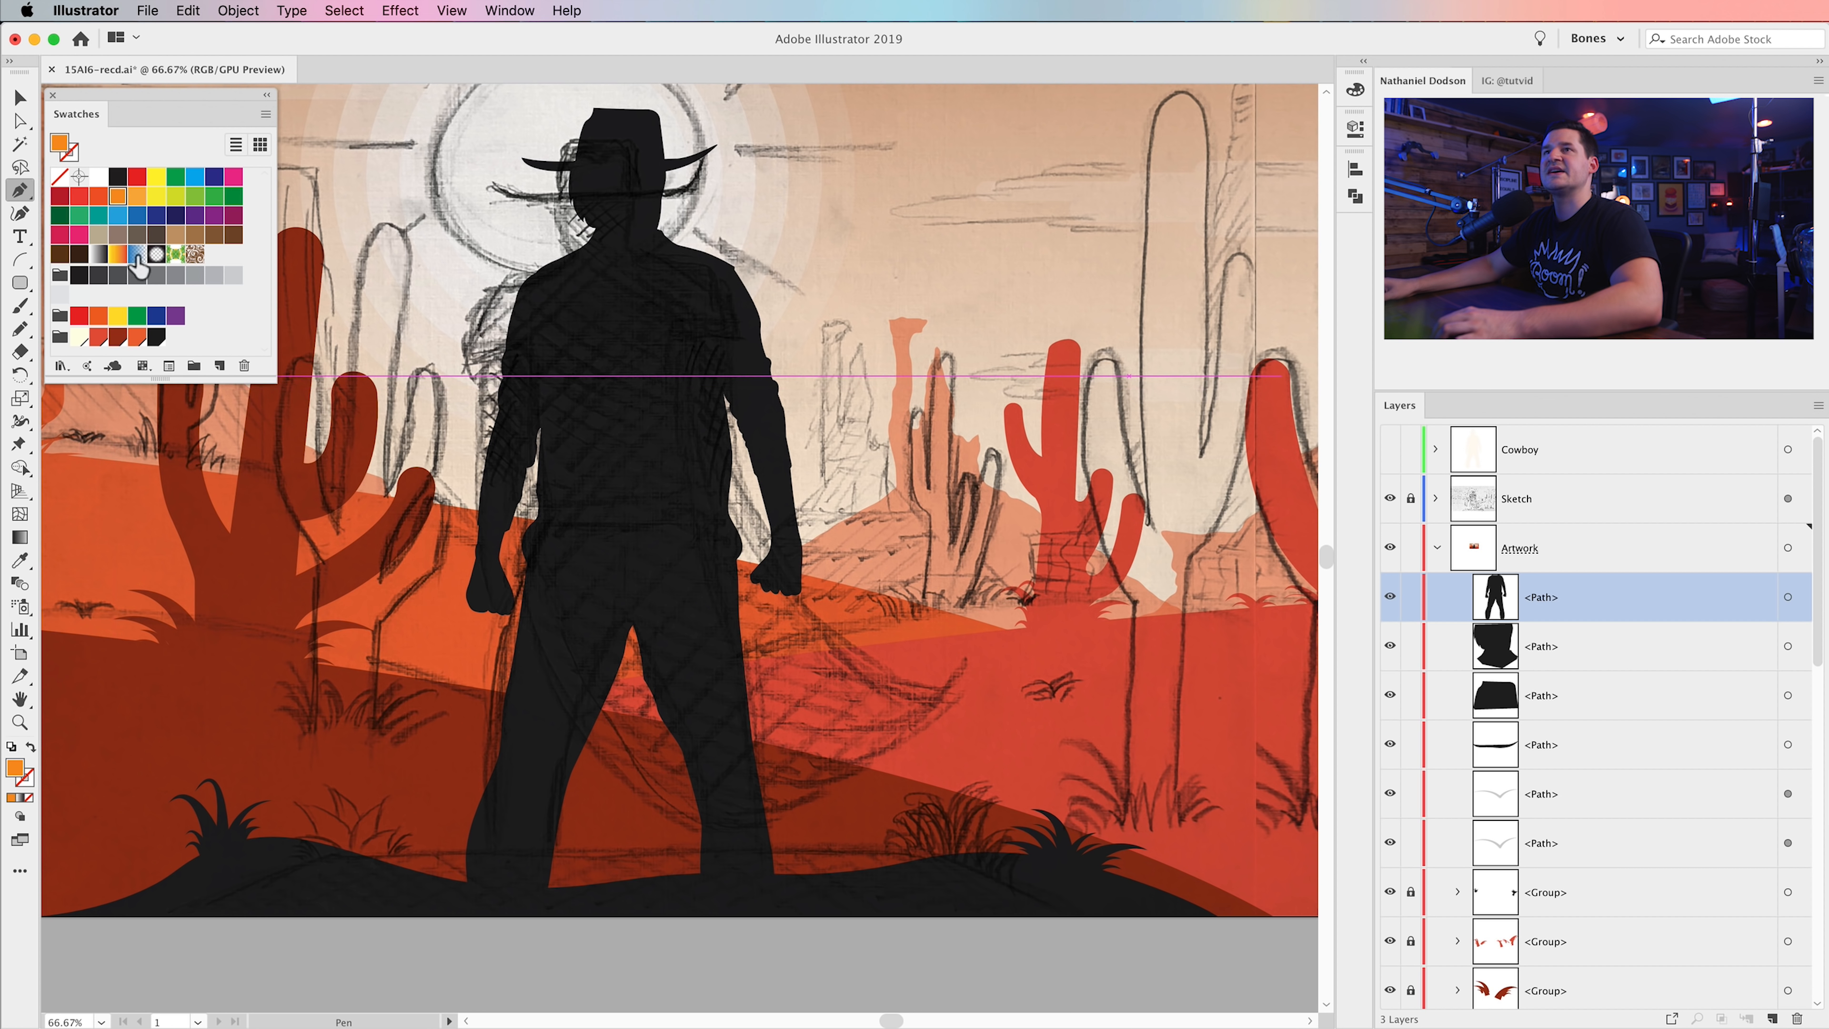
click(124, 219)
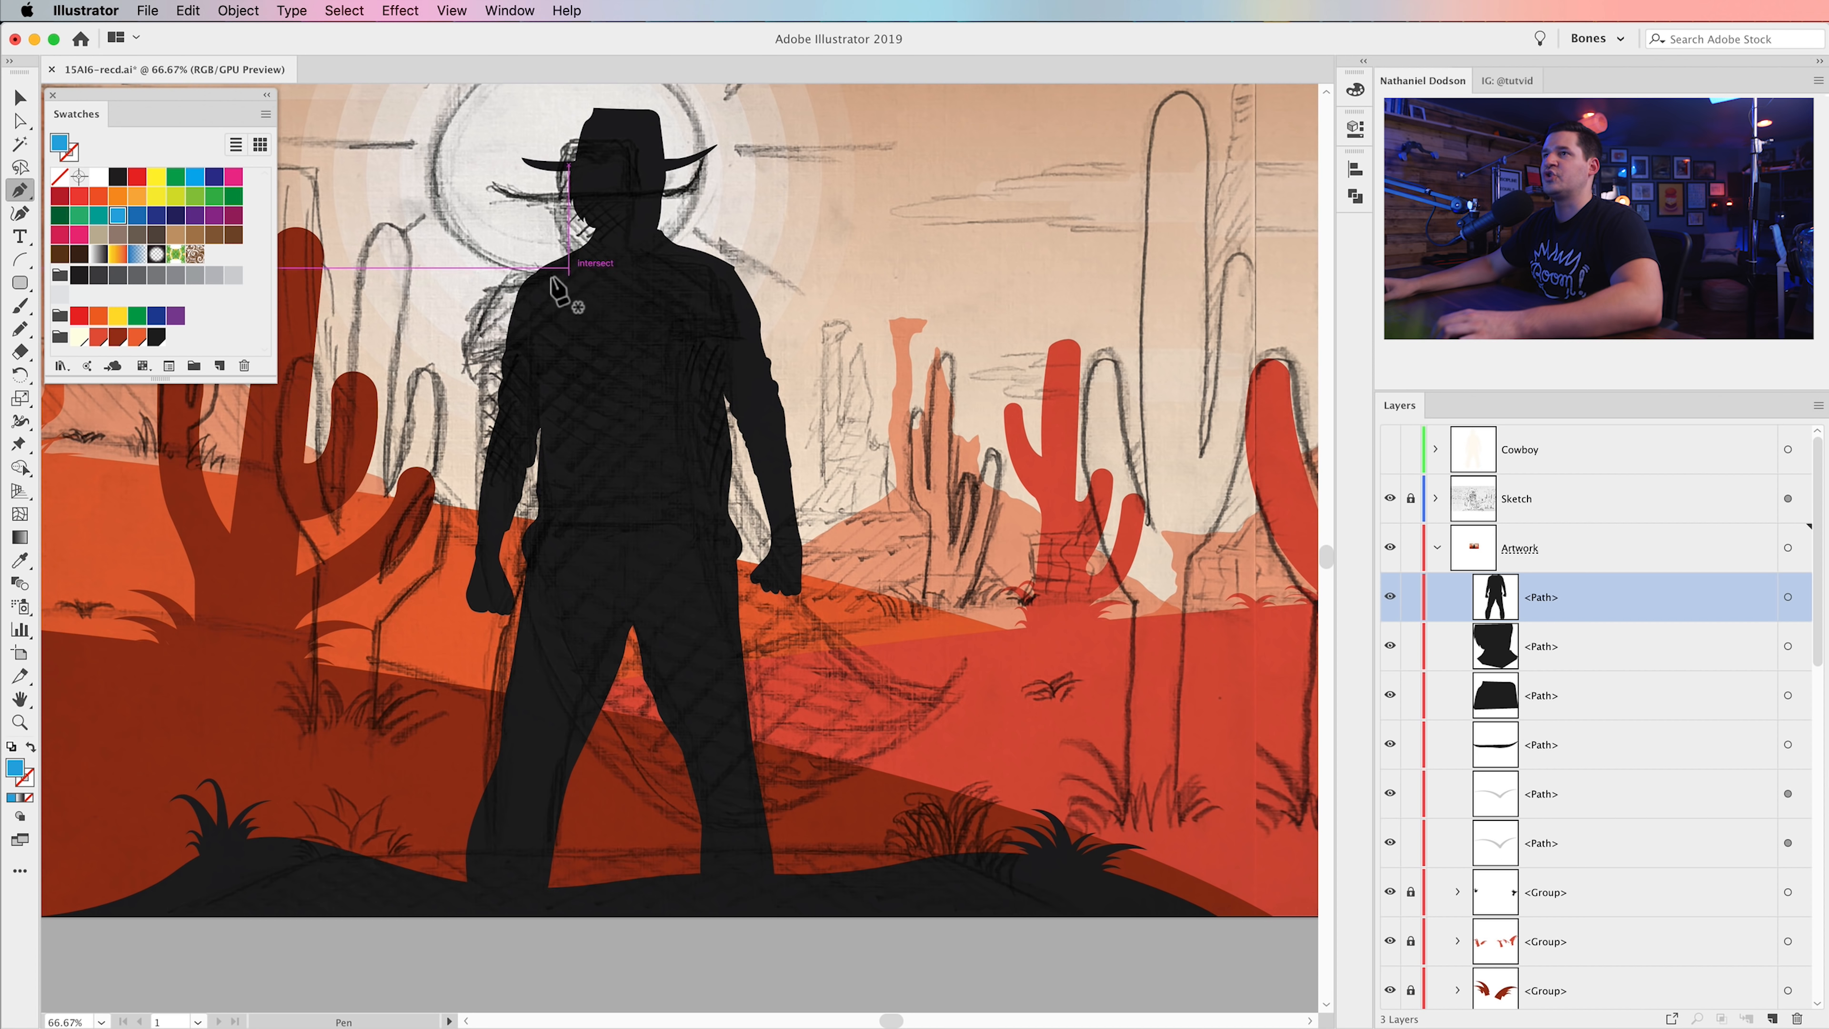
- Begin the cape with the Pen tool, tracing around the right shoulder and partway across the upper chest
key(z)
click(547, 296)
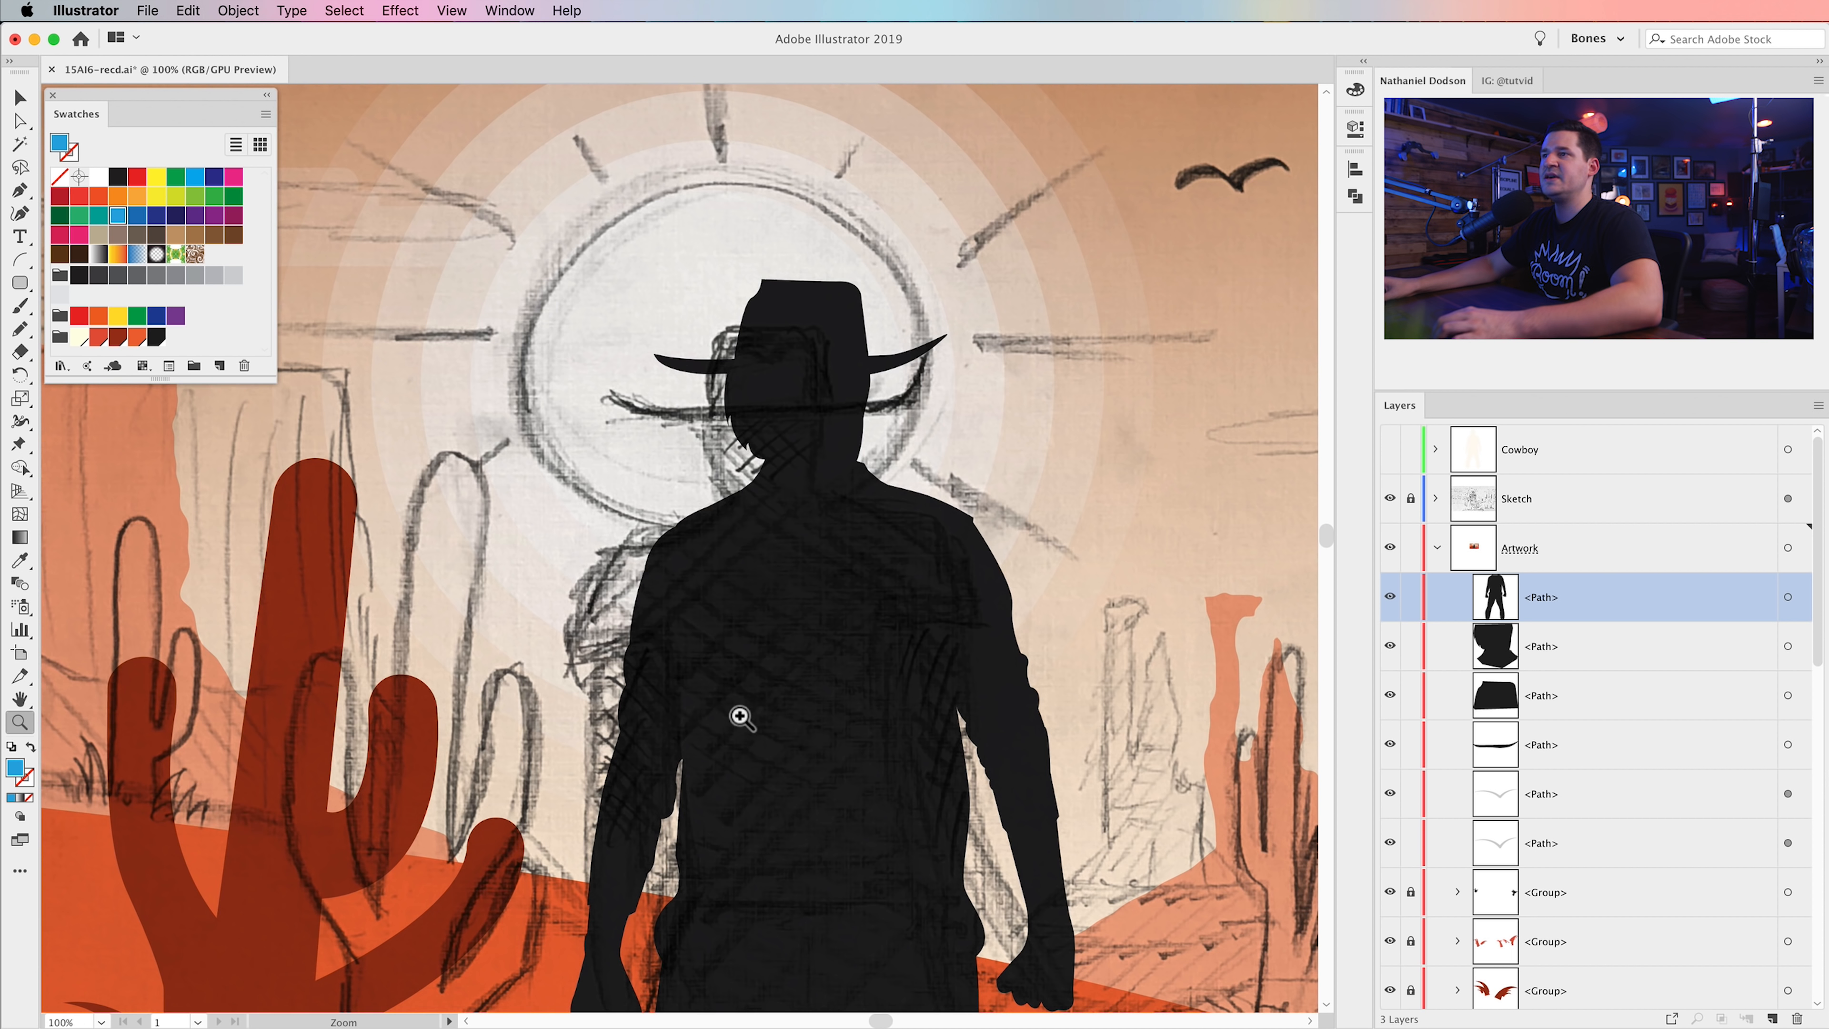
click(748, 719)
drag(623, 492, 633, 662)
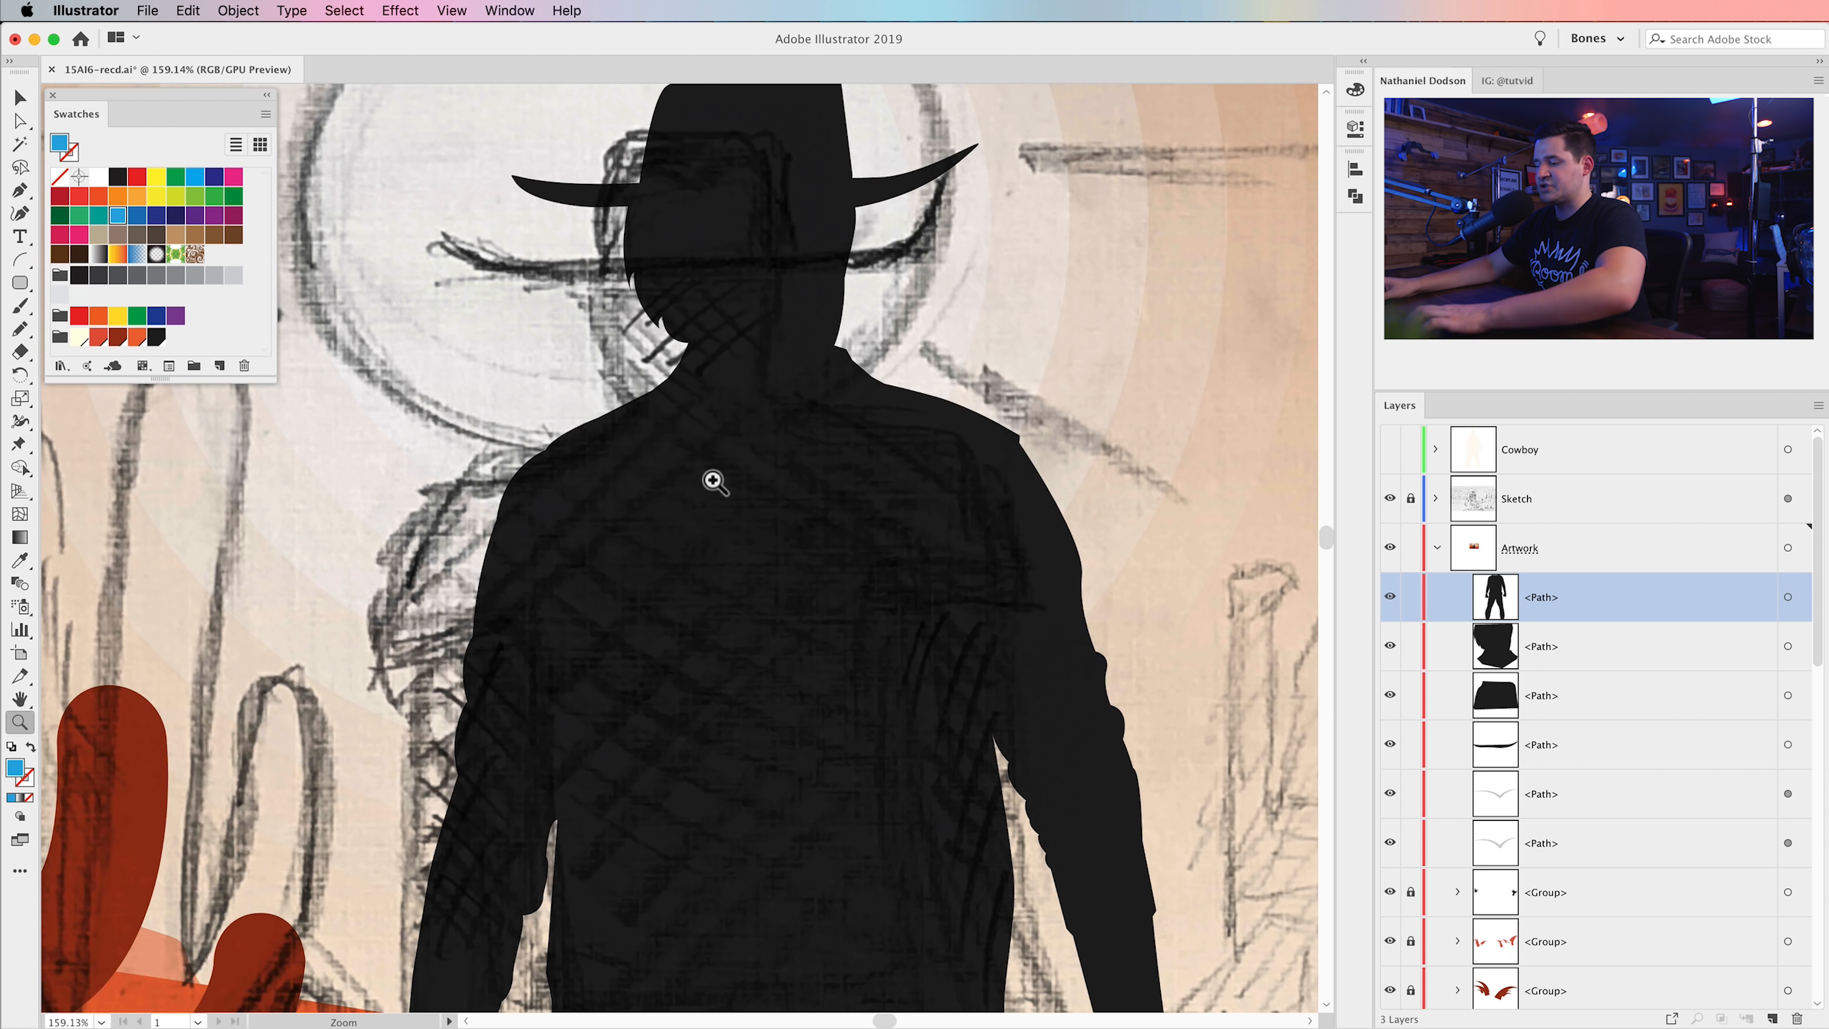
key(p)
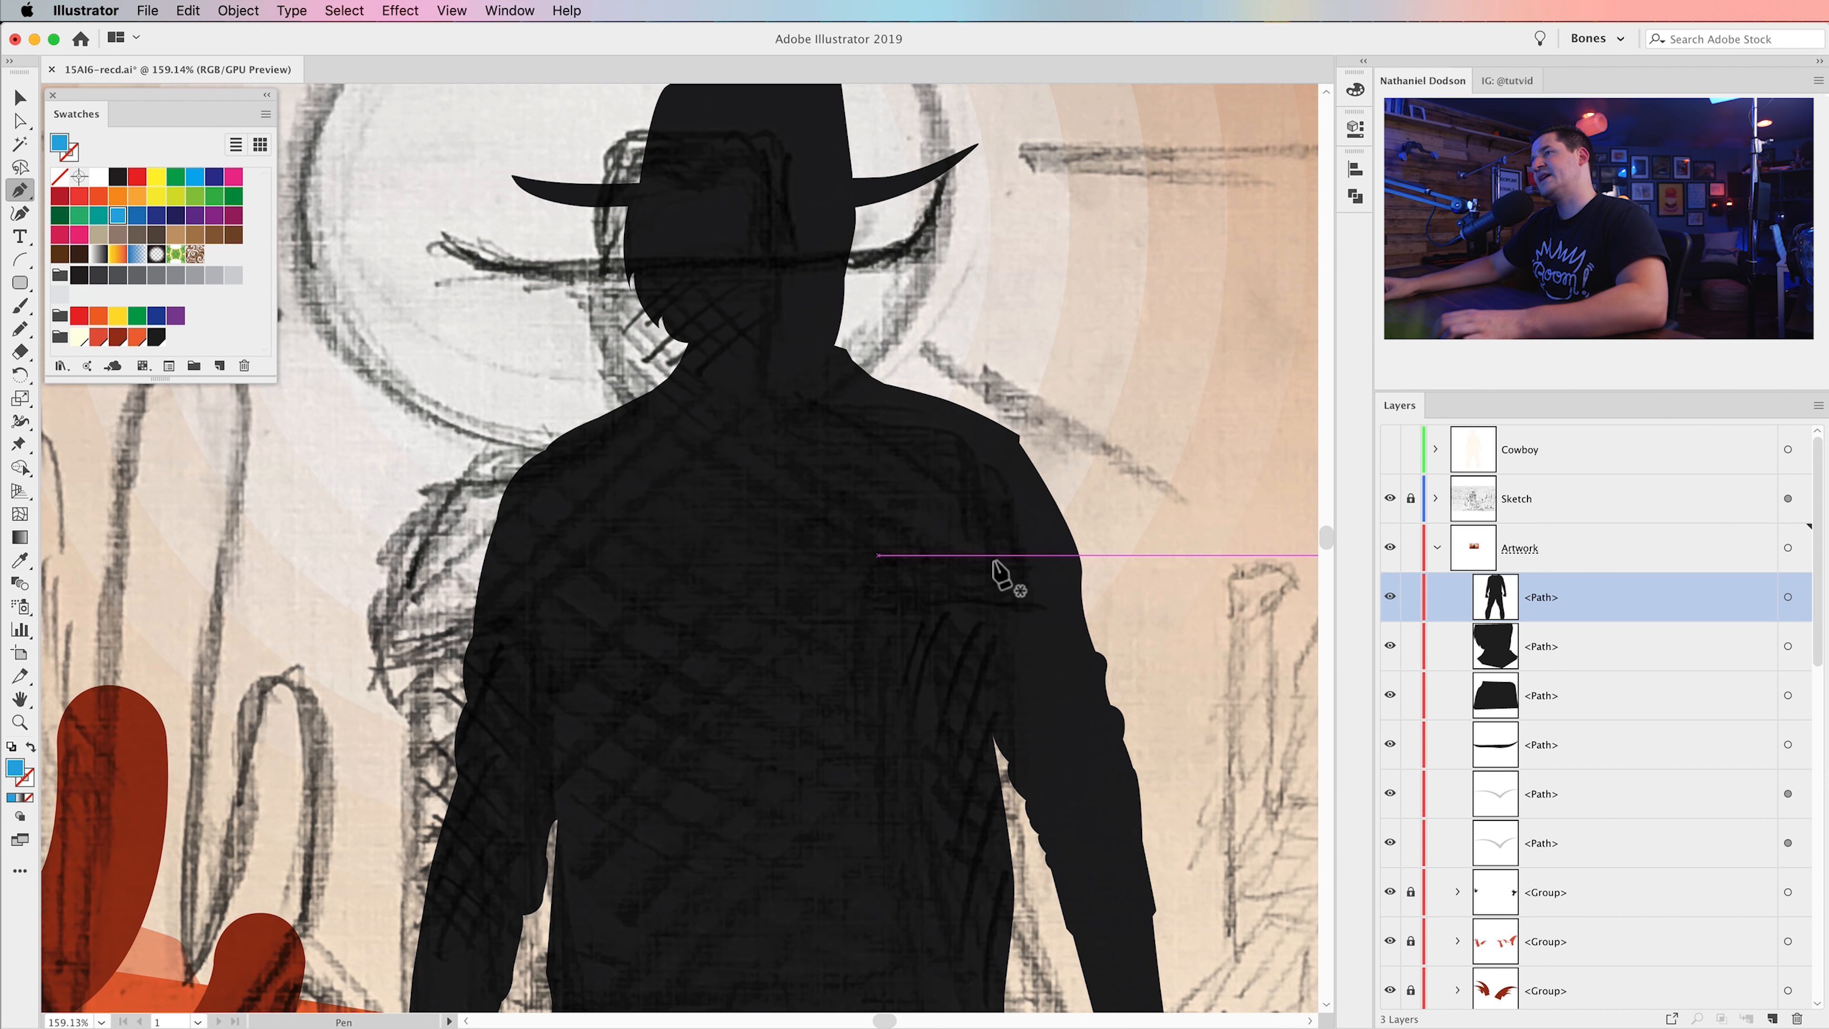
click(977, 547)
drag(1104, 555, 1066, 487)
click(1066, 486)
click(1028, 445)
click(1019, 436)
click(836, 443)
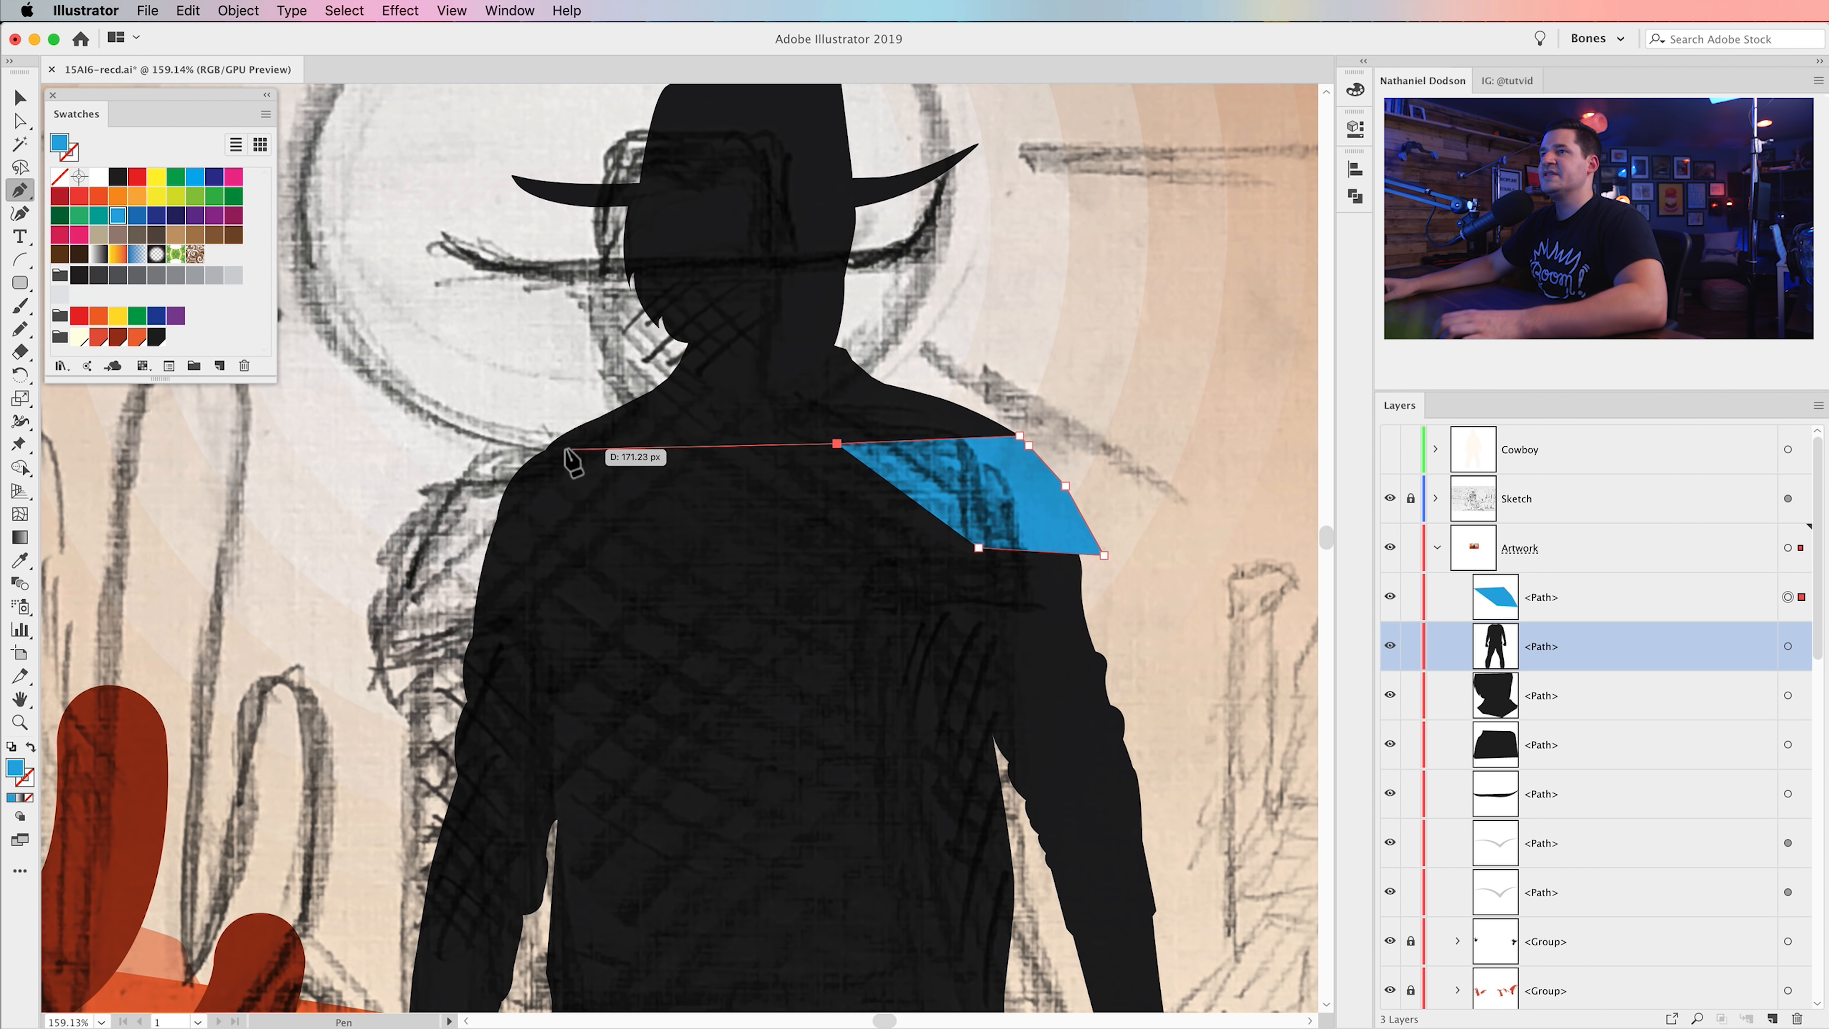
- Continue the cape across to the left shoulder and down over the upper arm, fitting its upper-left corner to the shoulder
click(546, 449)
drag(500, 484, 484, 548)
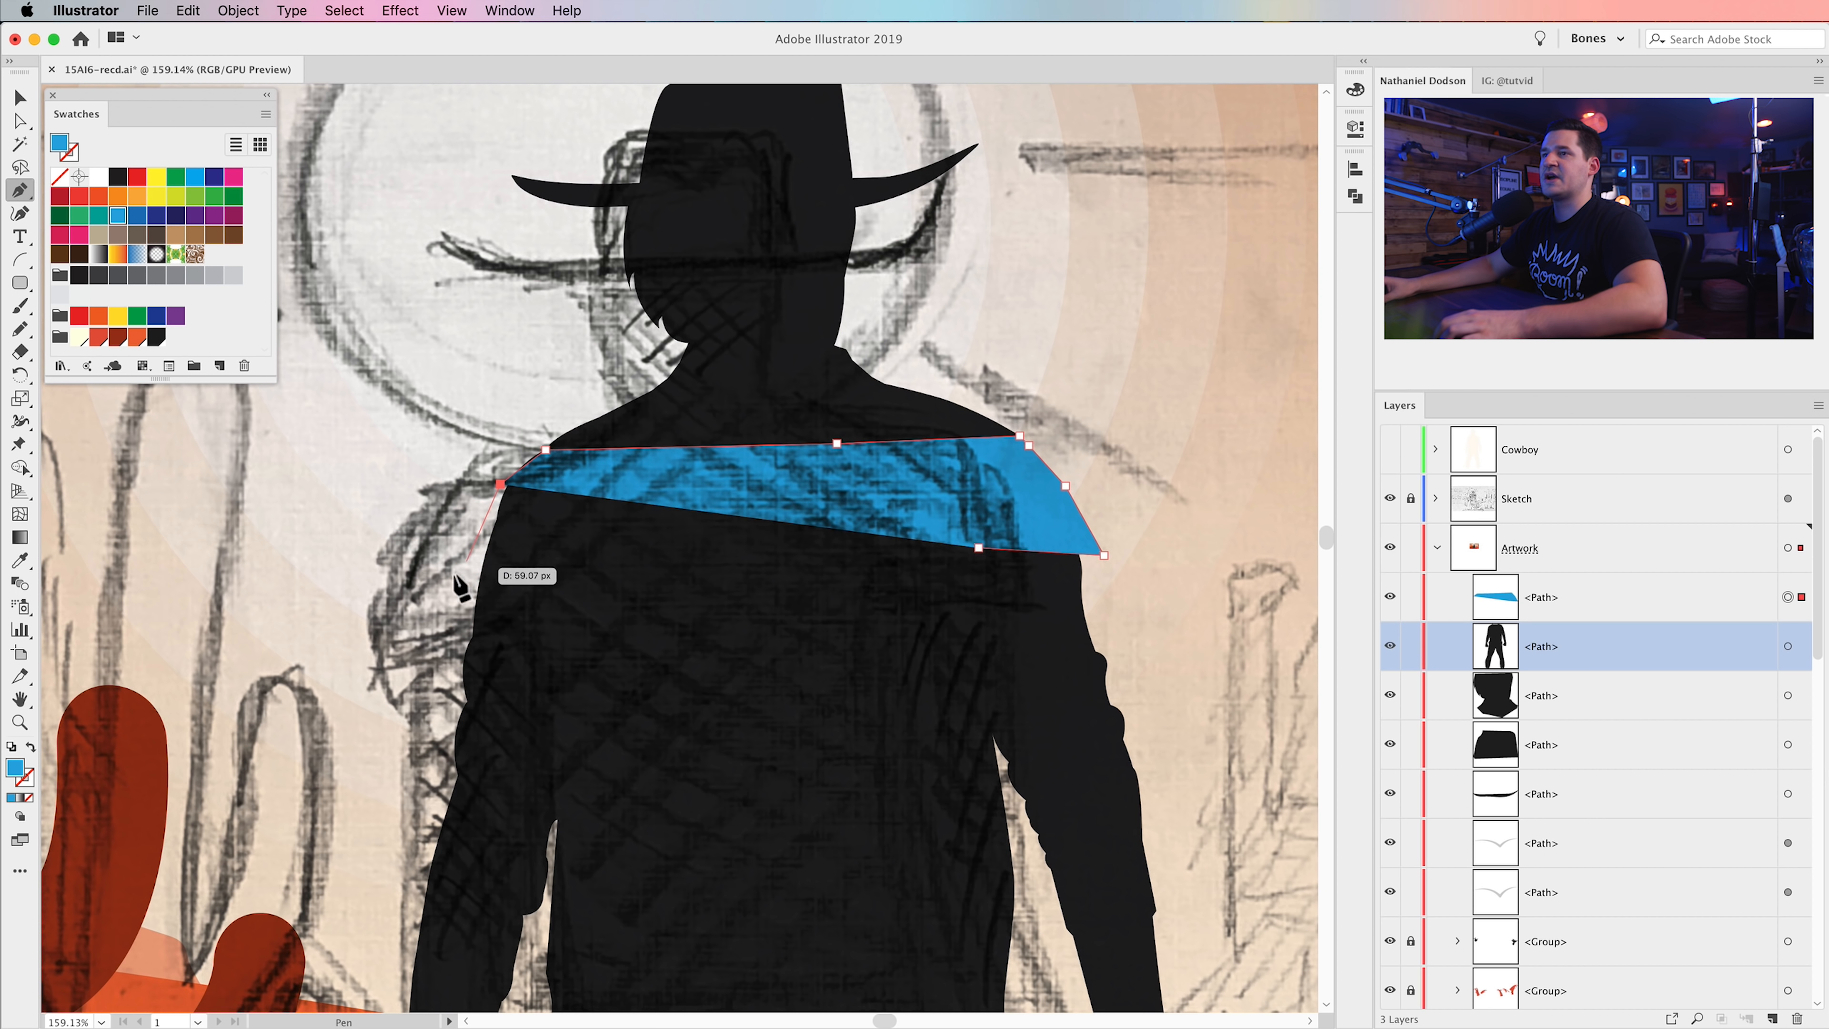
click(452, 591)
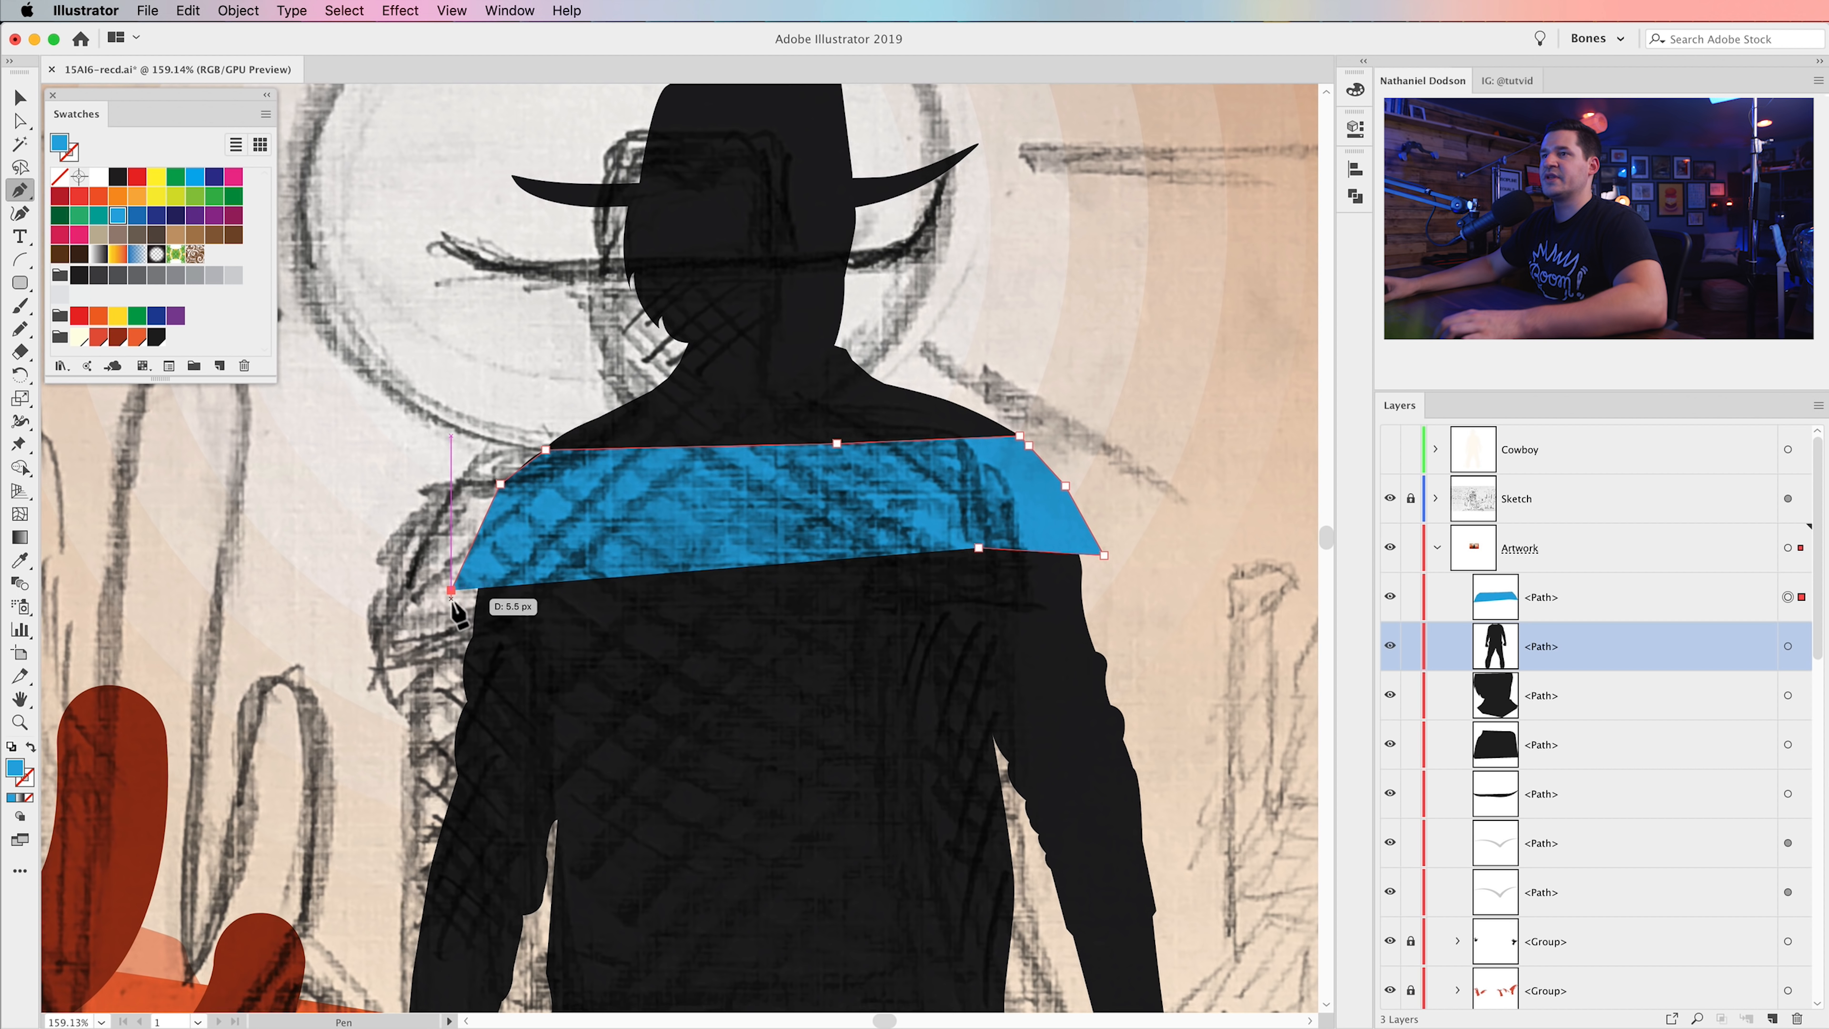
click(451, 606)
click(554, 588)
key(a)
drag(545, 450, 552, 441)
click(553, 587)
key(p)
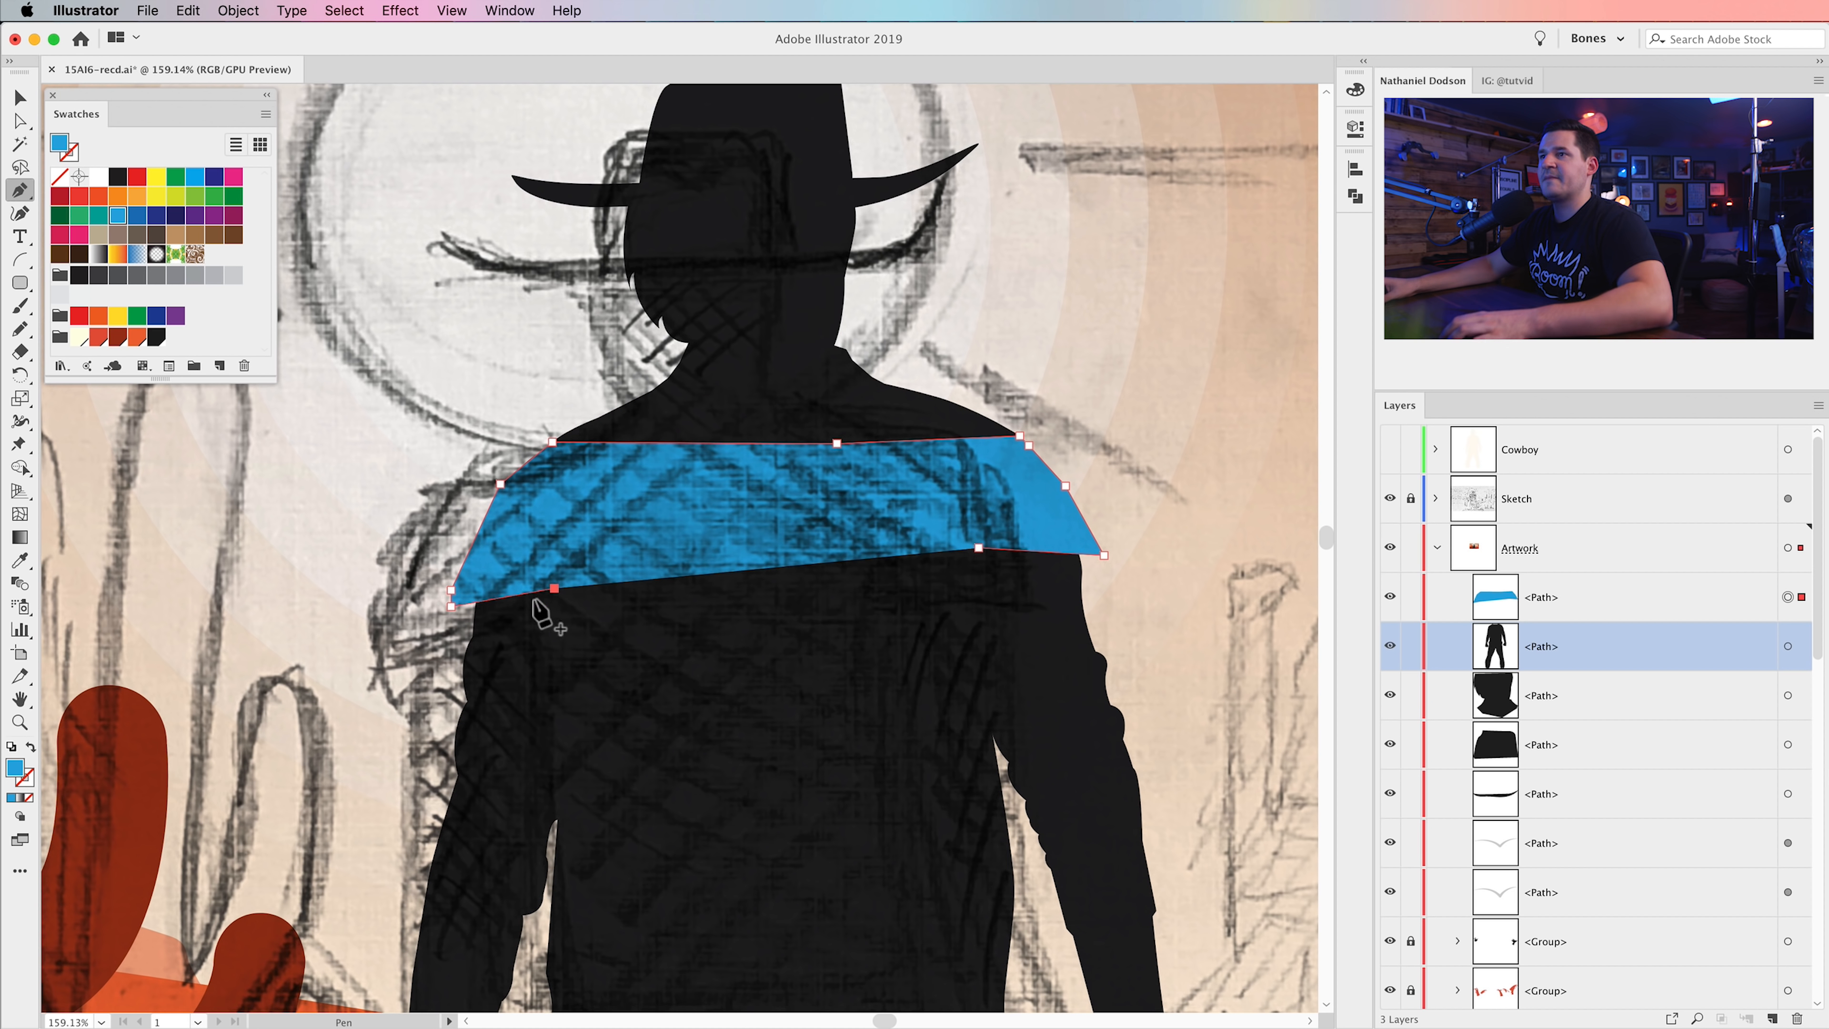
drag(554, 587, 523, 607)
- Draw the cape's left edge as one long curve sweeping from the left upper arm down to the hem over the right leg
key(super+minus)
key(super+minus)
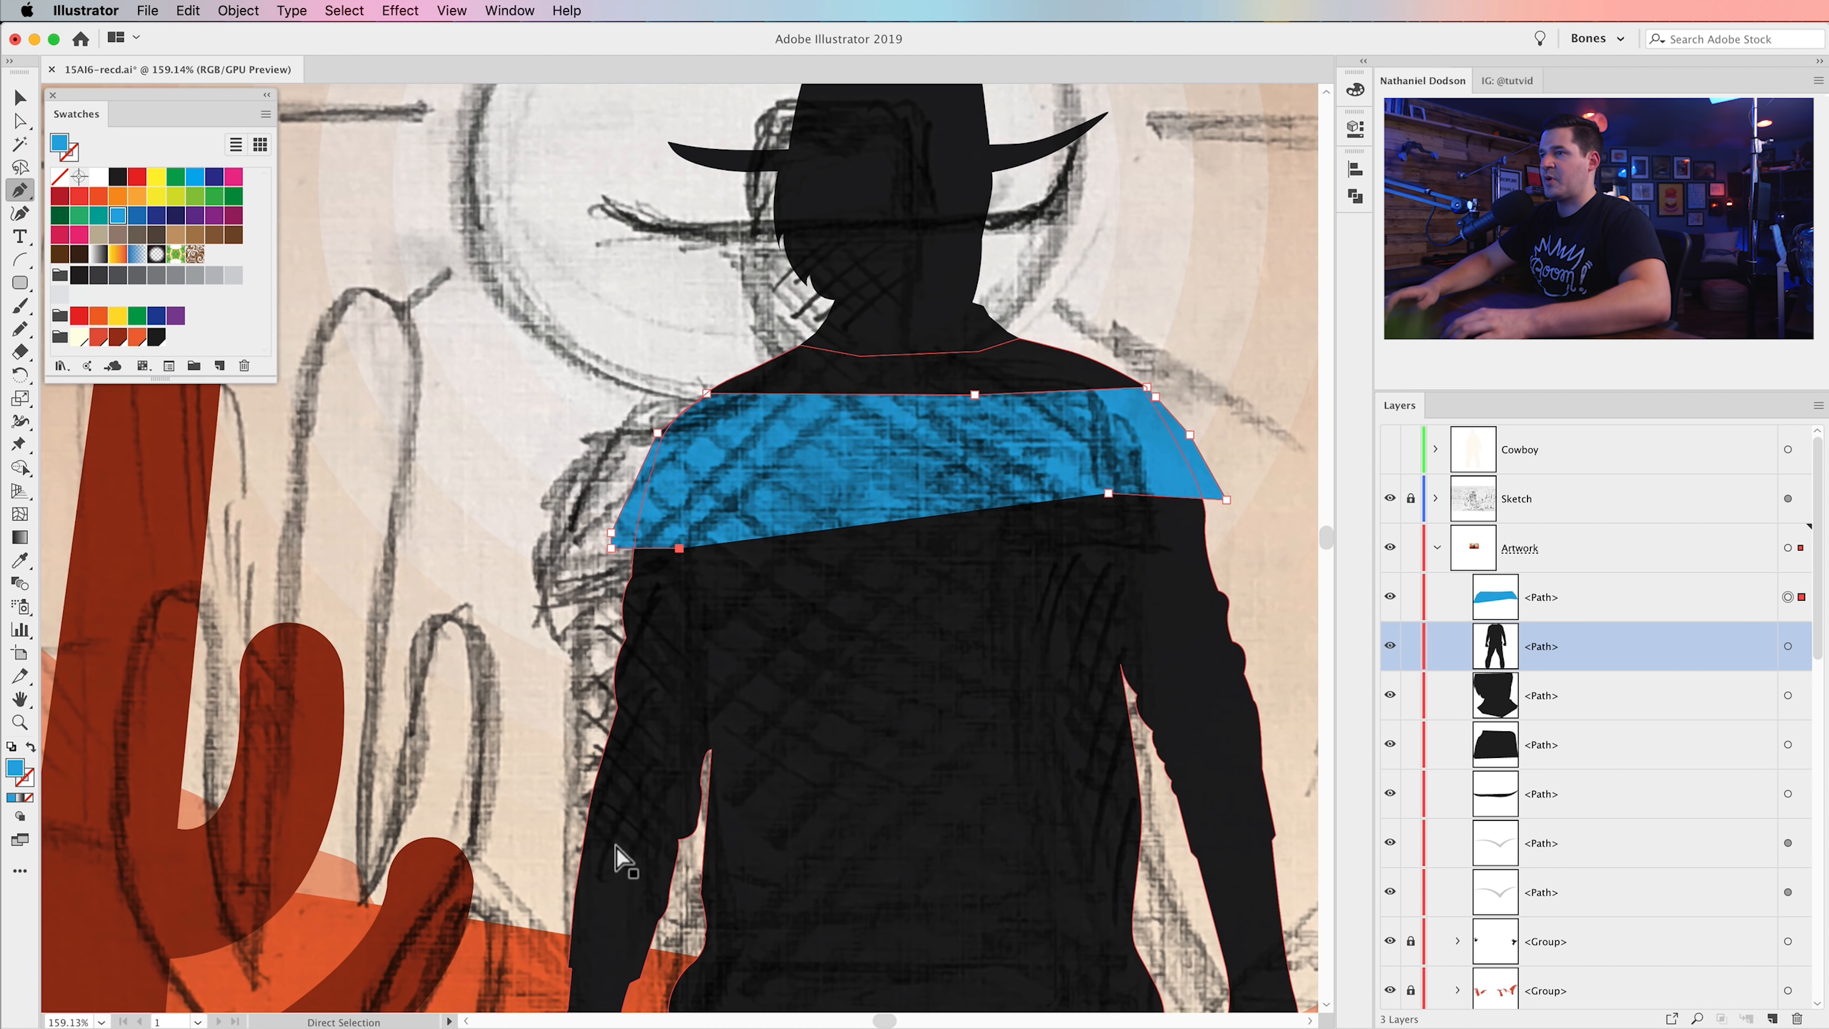
drag(966, 739, 824, 420)
scroll(868, 681, down, 4)
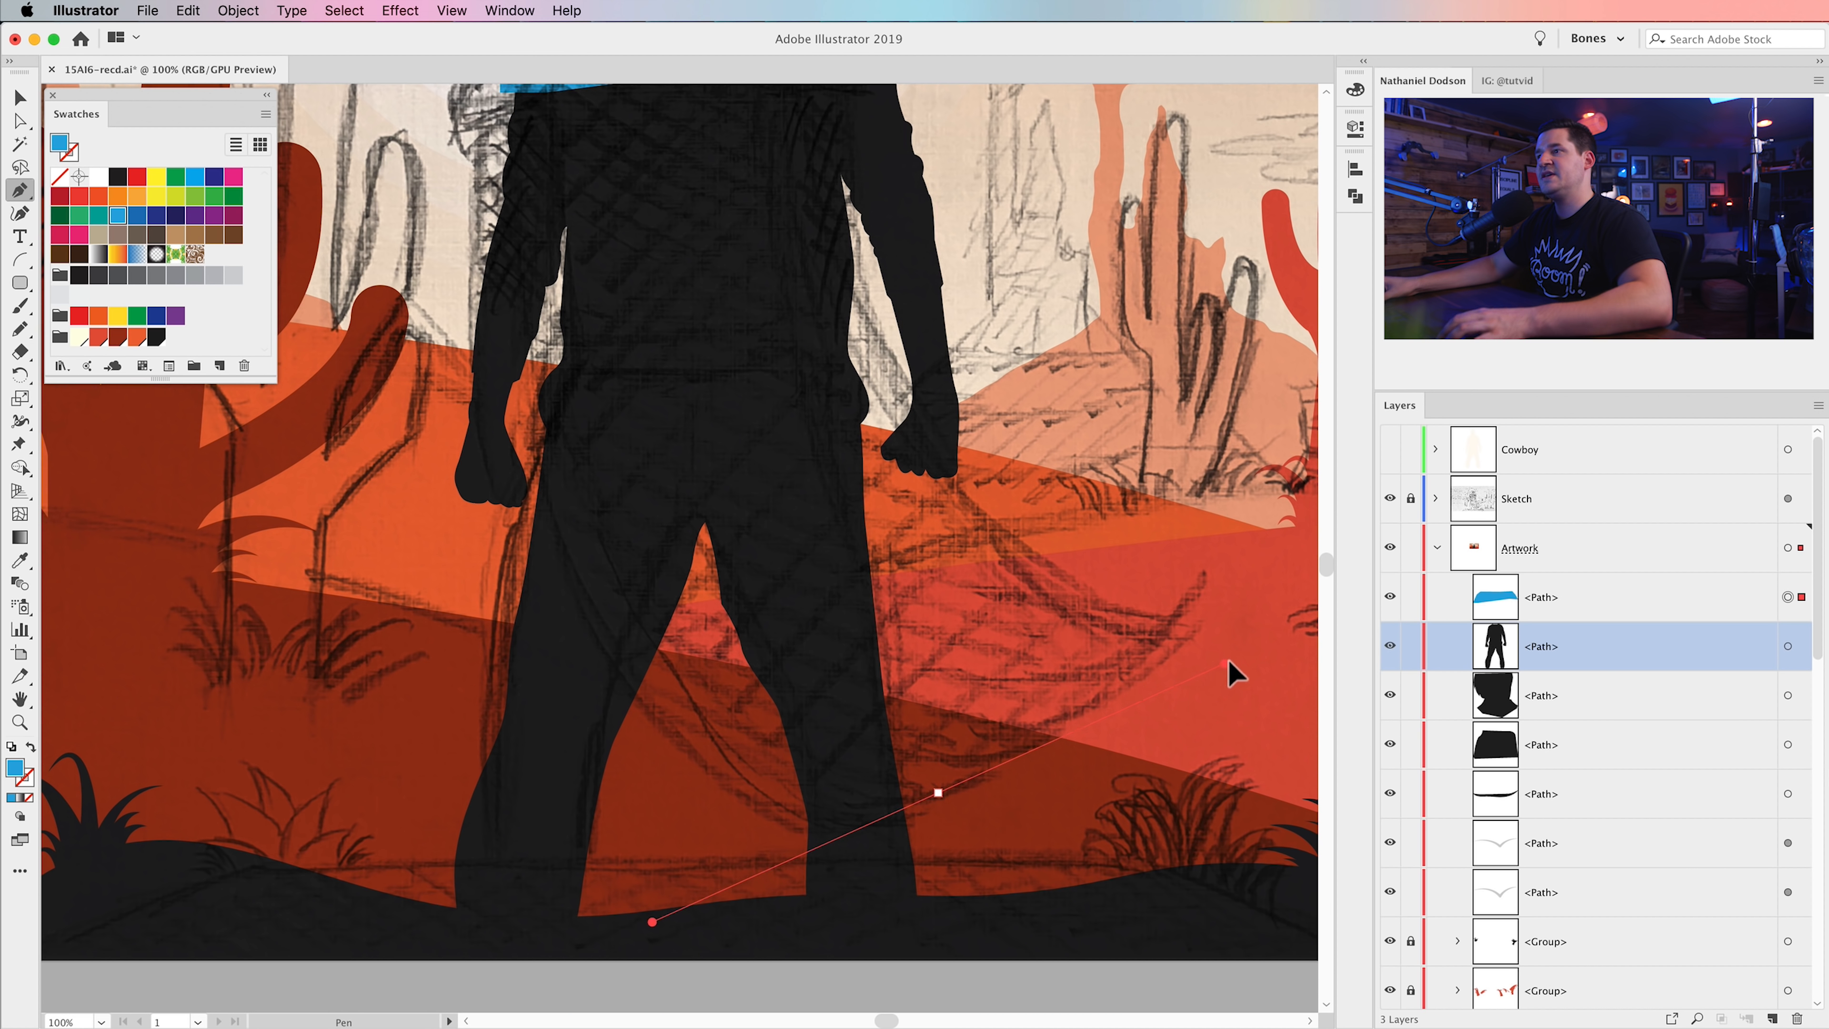
scroll(544, 93, up, 1)
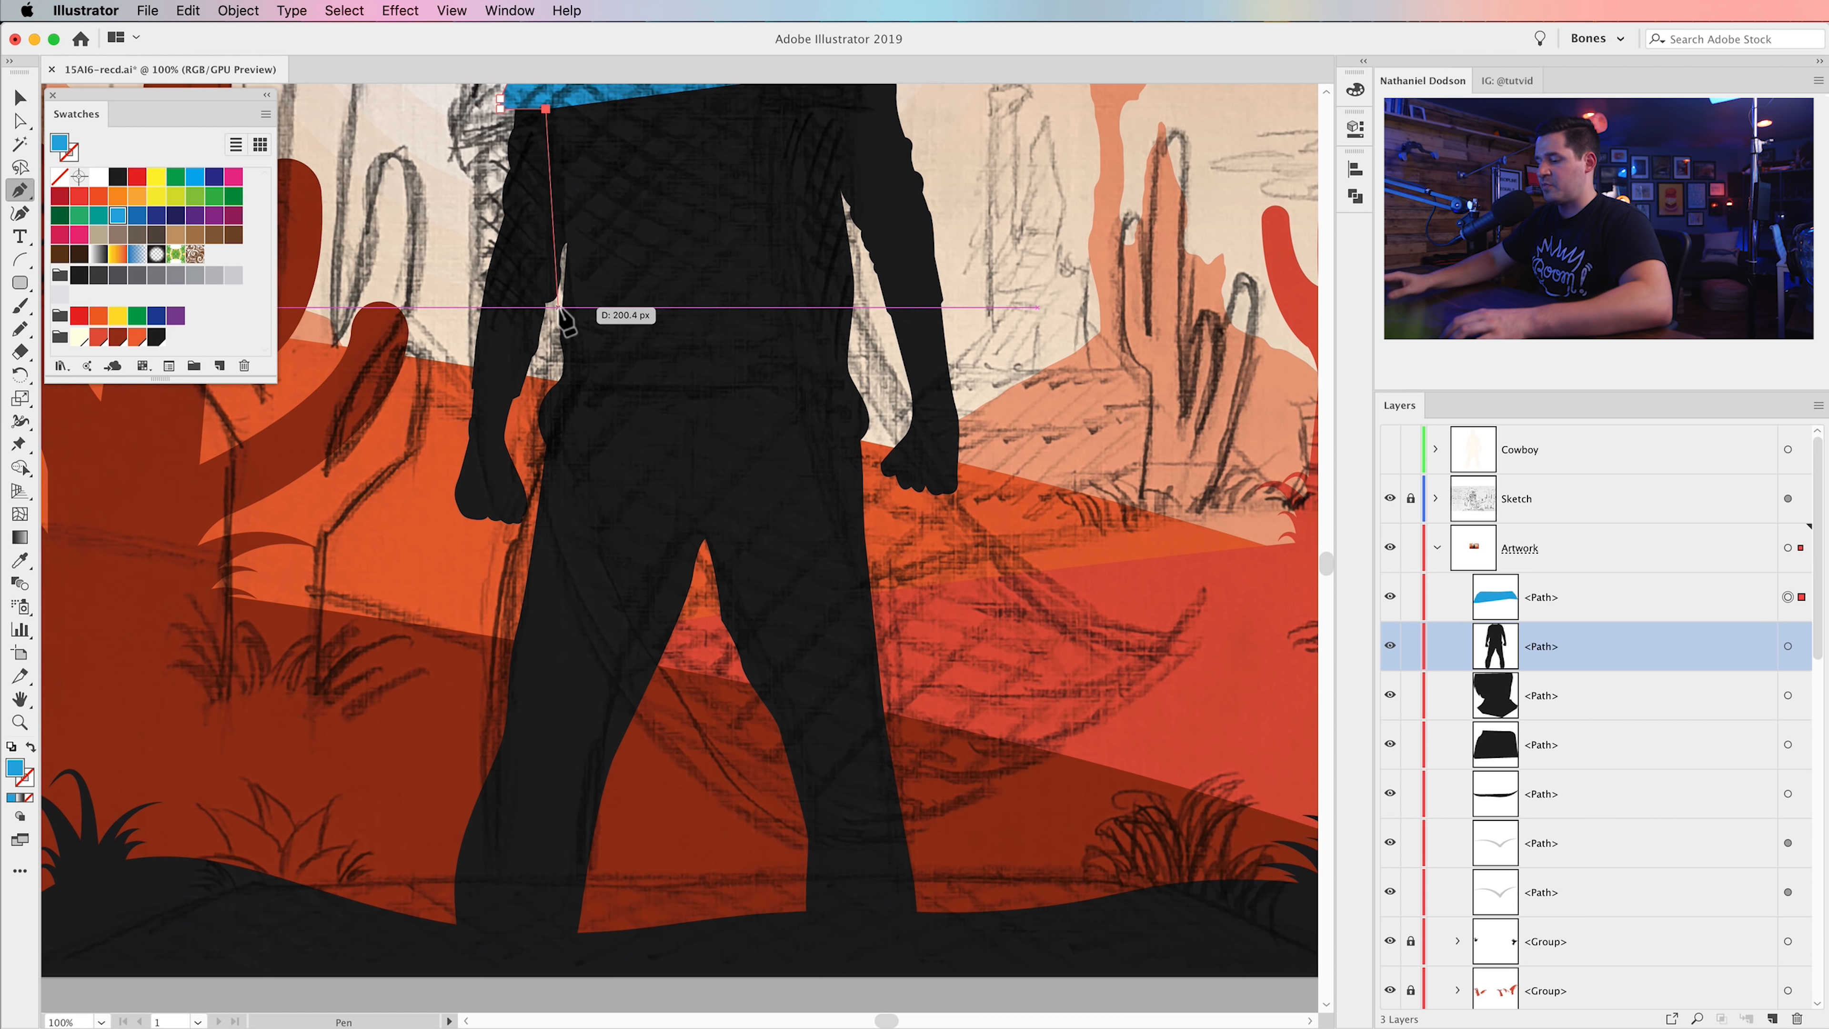
key(super+minus)
drag(924, 809, 811, 322)
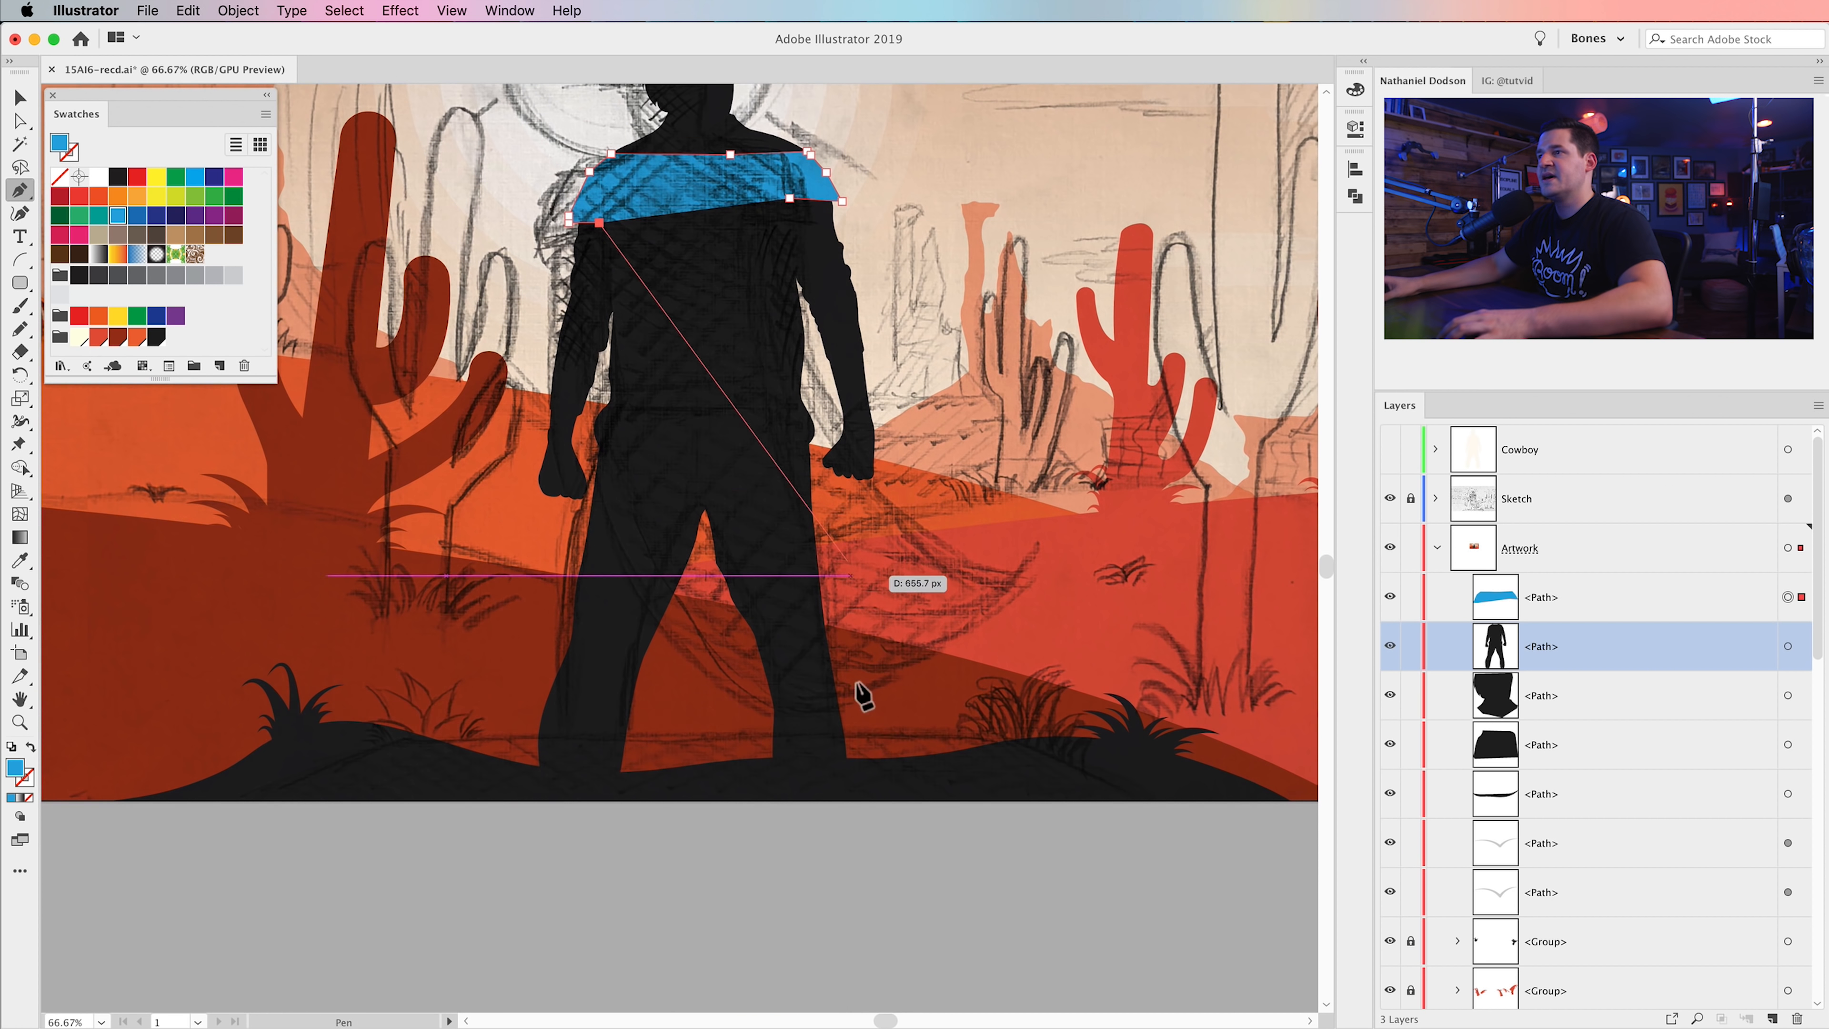
drag(868, 693, 1156, 690)
click(867, 694)
- Cut two curved notches into the cape's lower hem with a pointed tip between them
mouse_move(836, 658)
mouse_down()
mouse_move(851, 636)
mouse_move(836, 630)
mouse_up()
click(838, 660)
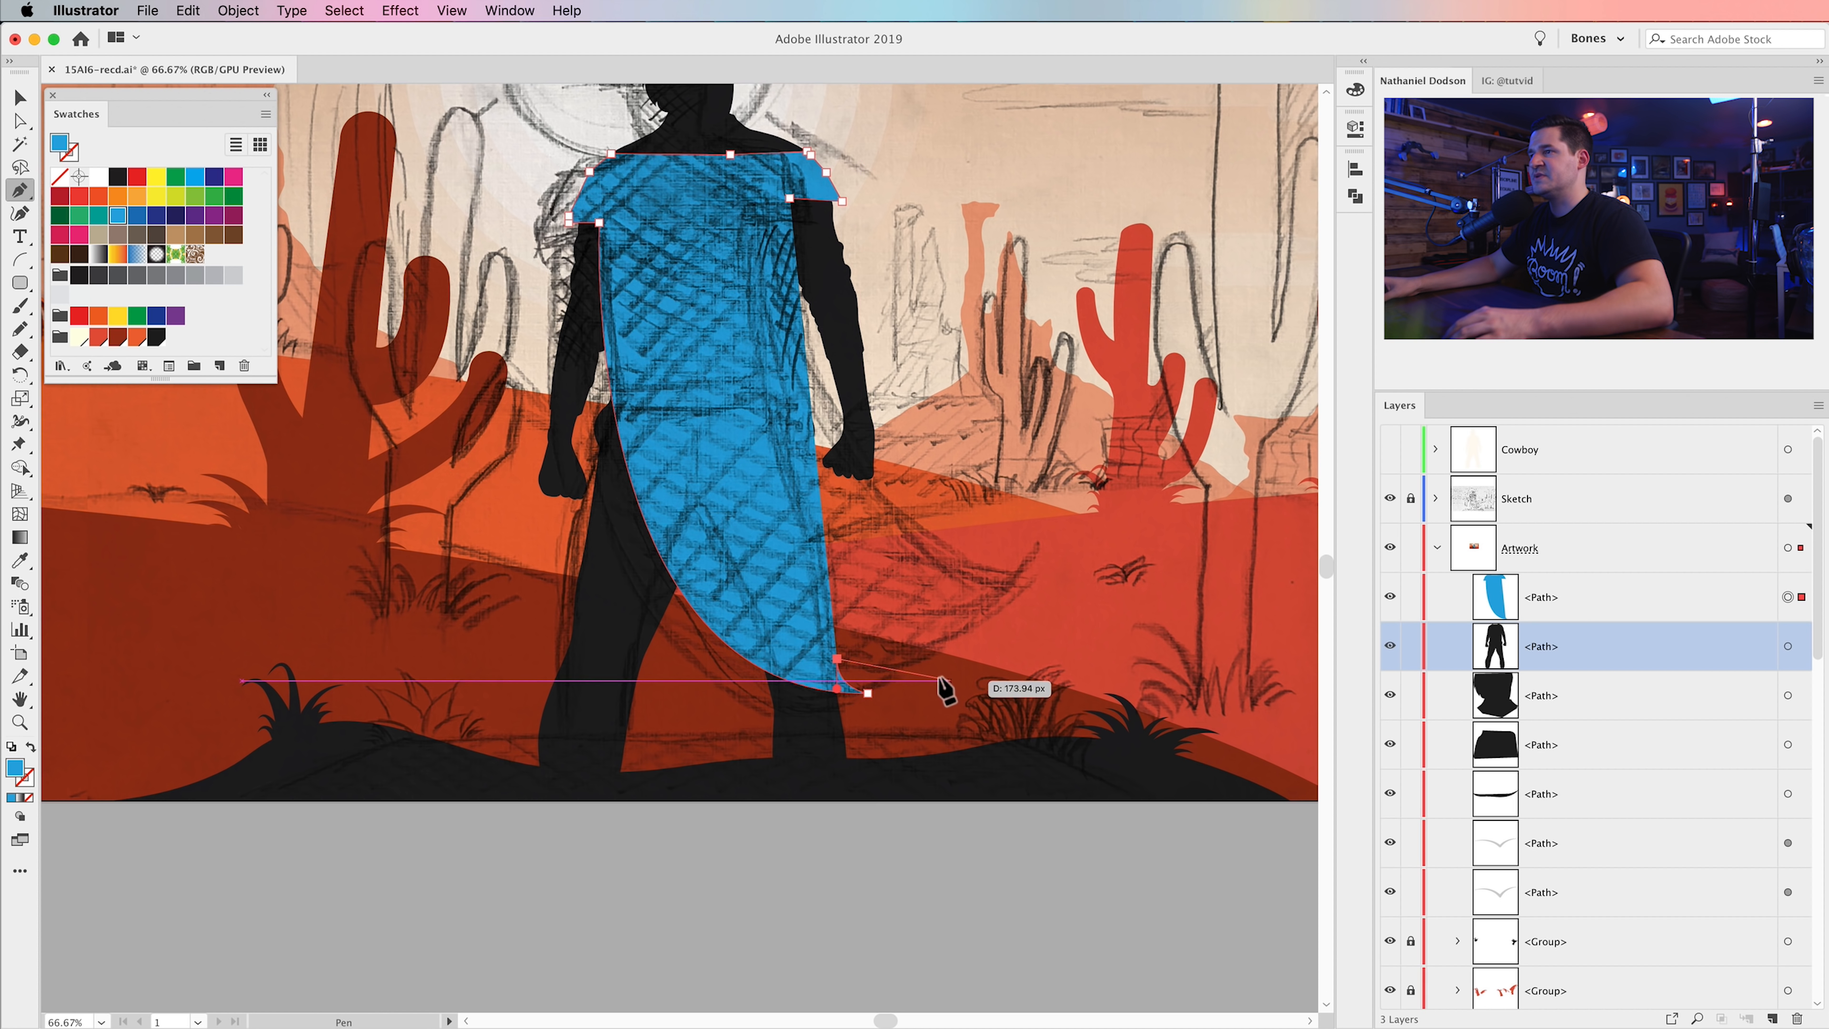
drag(944, 663, 1038, 625)
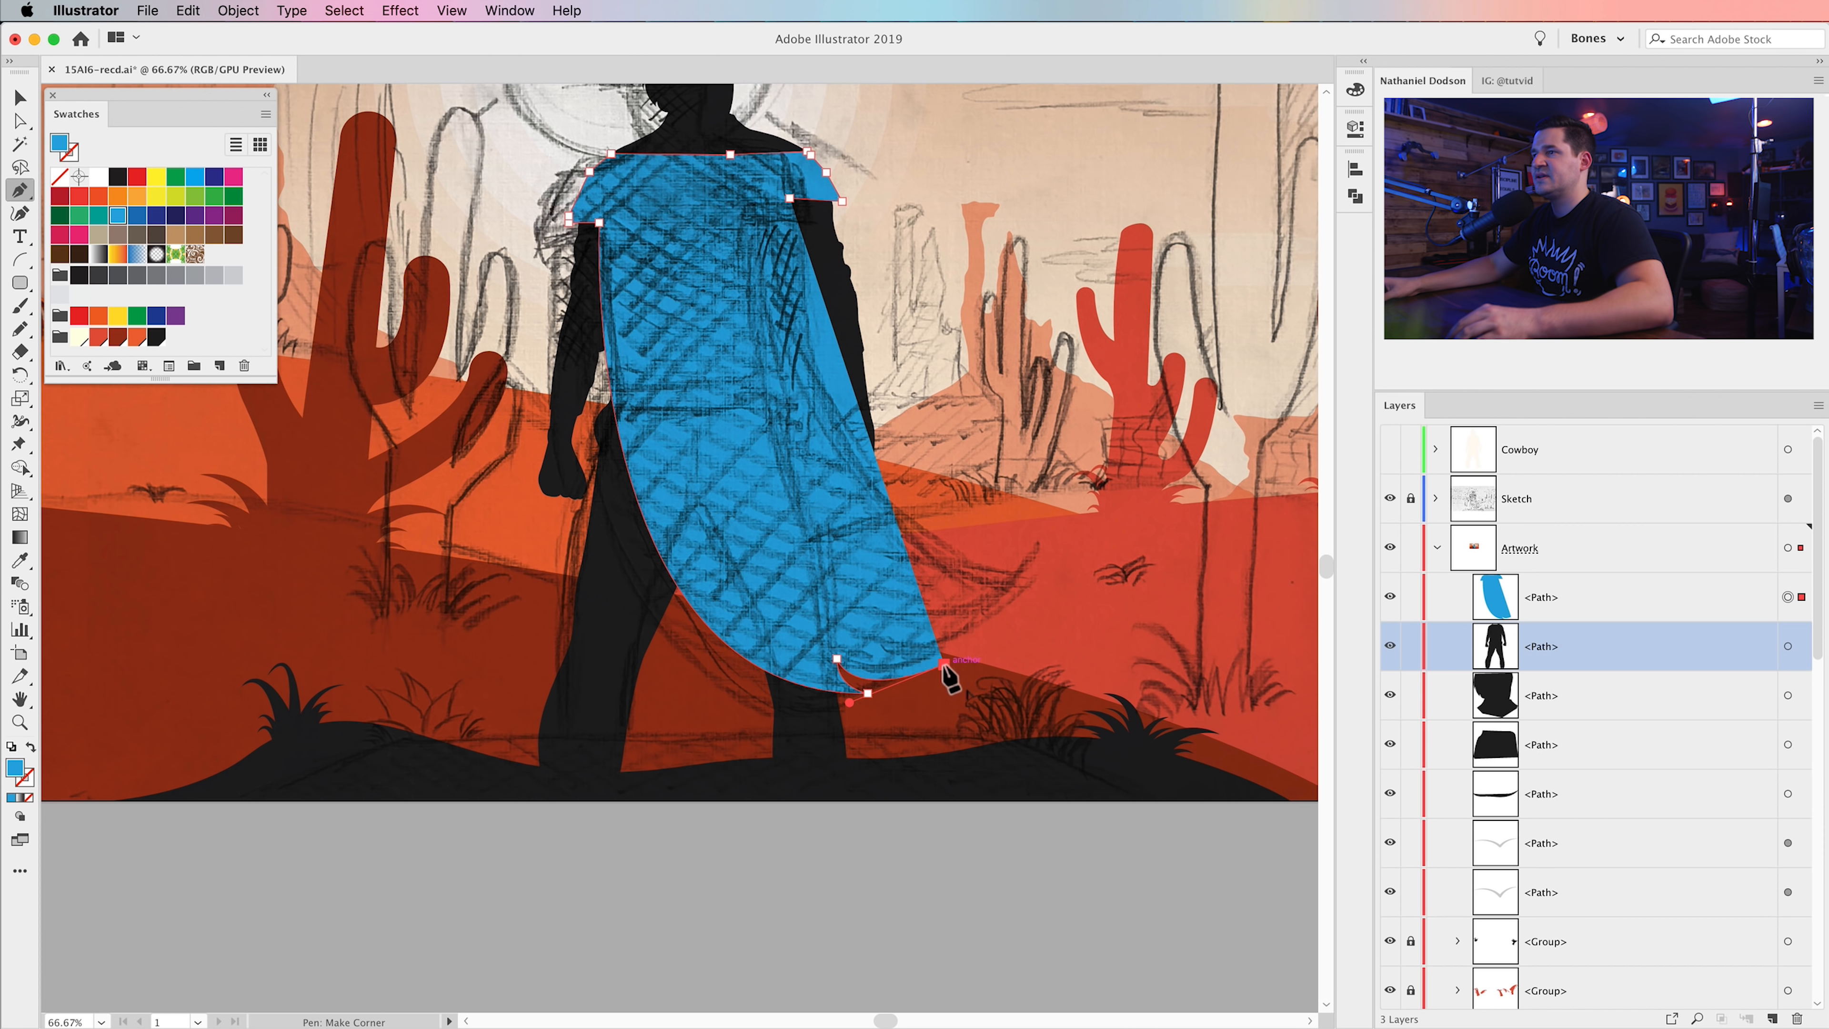
click(889, 653)
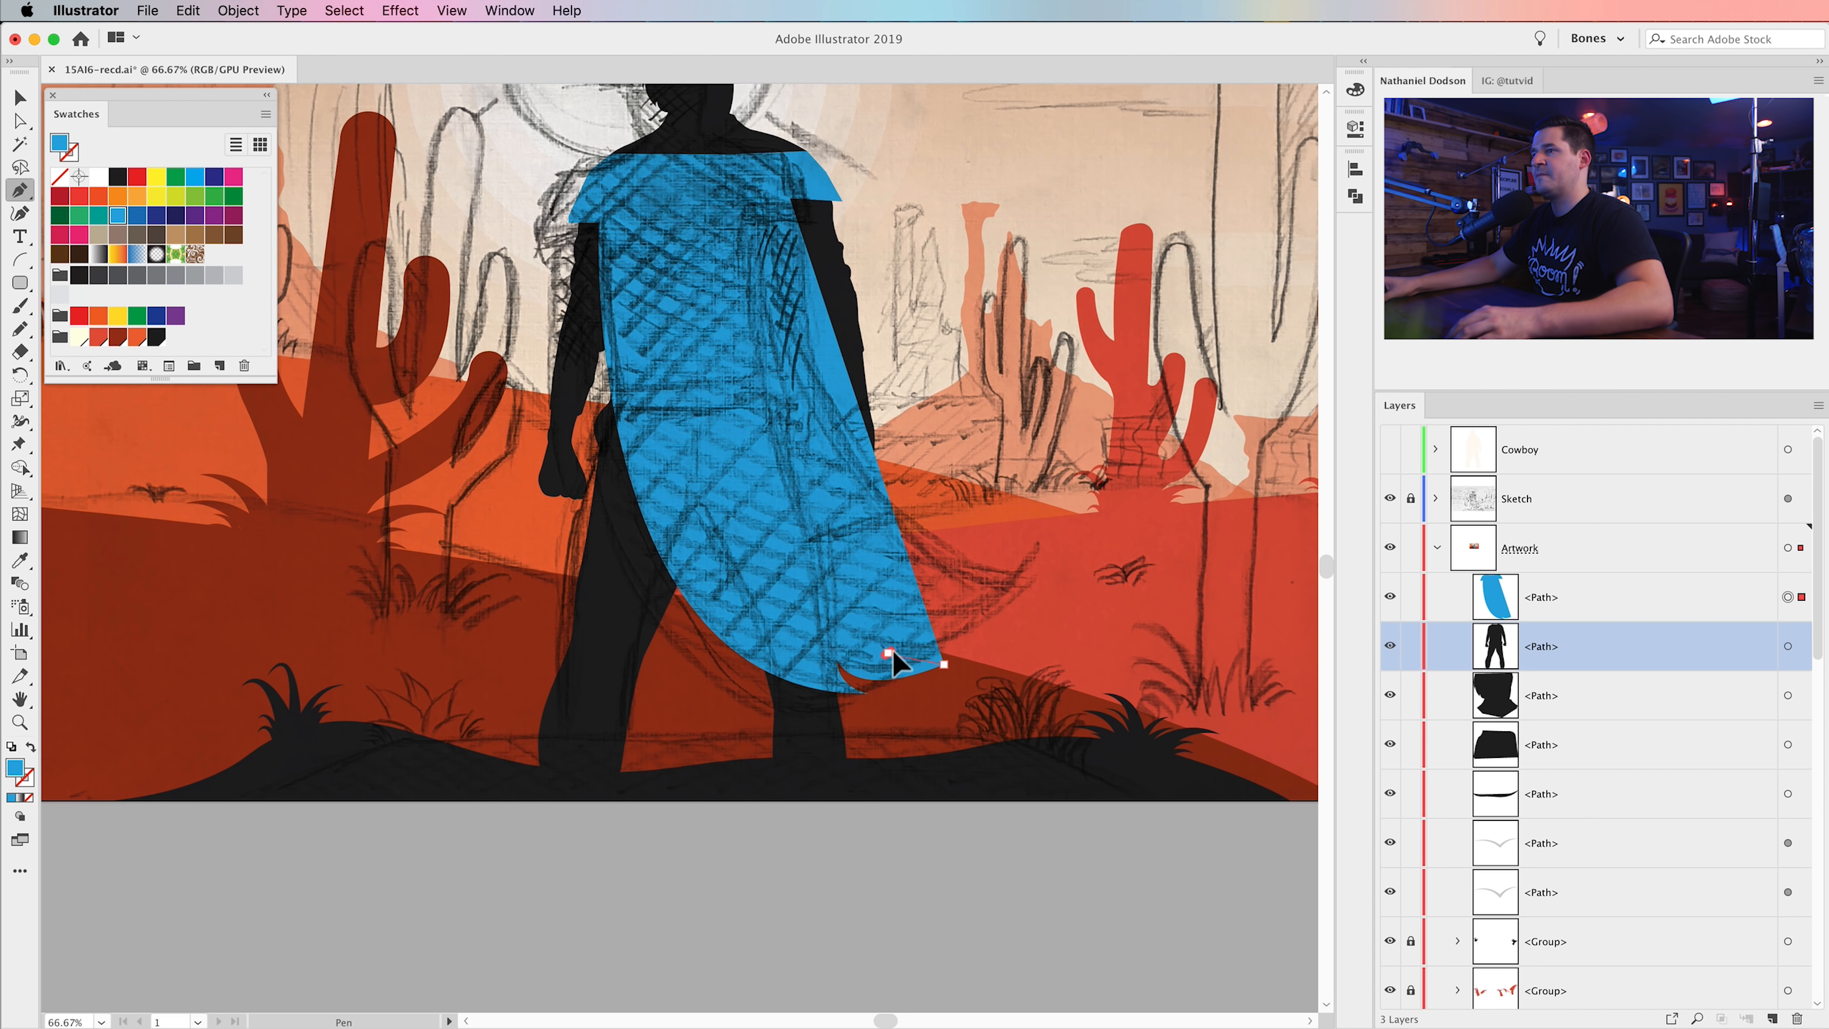
drag(892, 647, 892, 651)
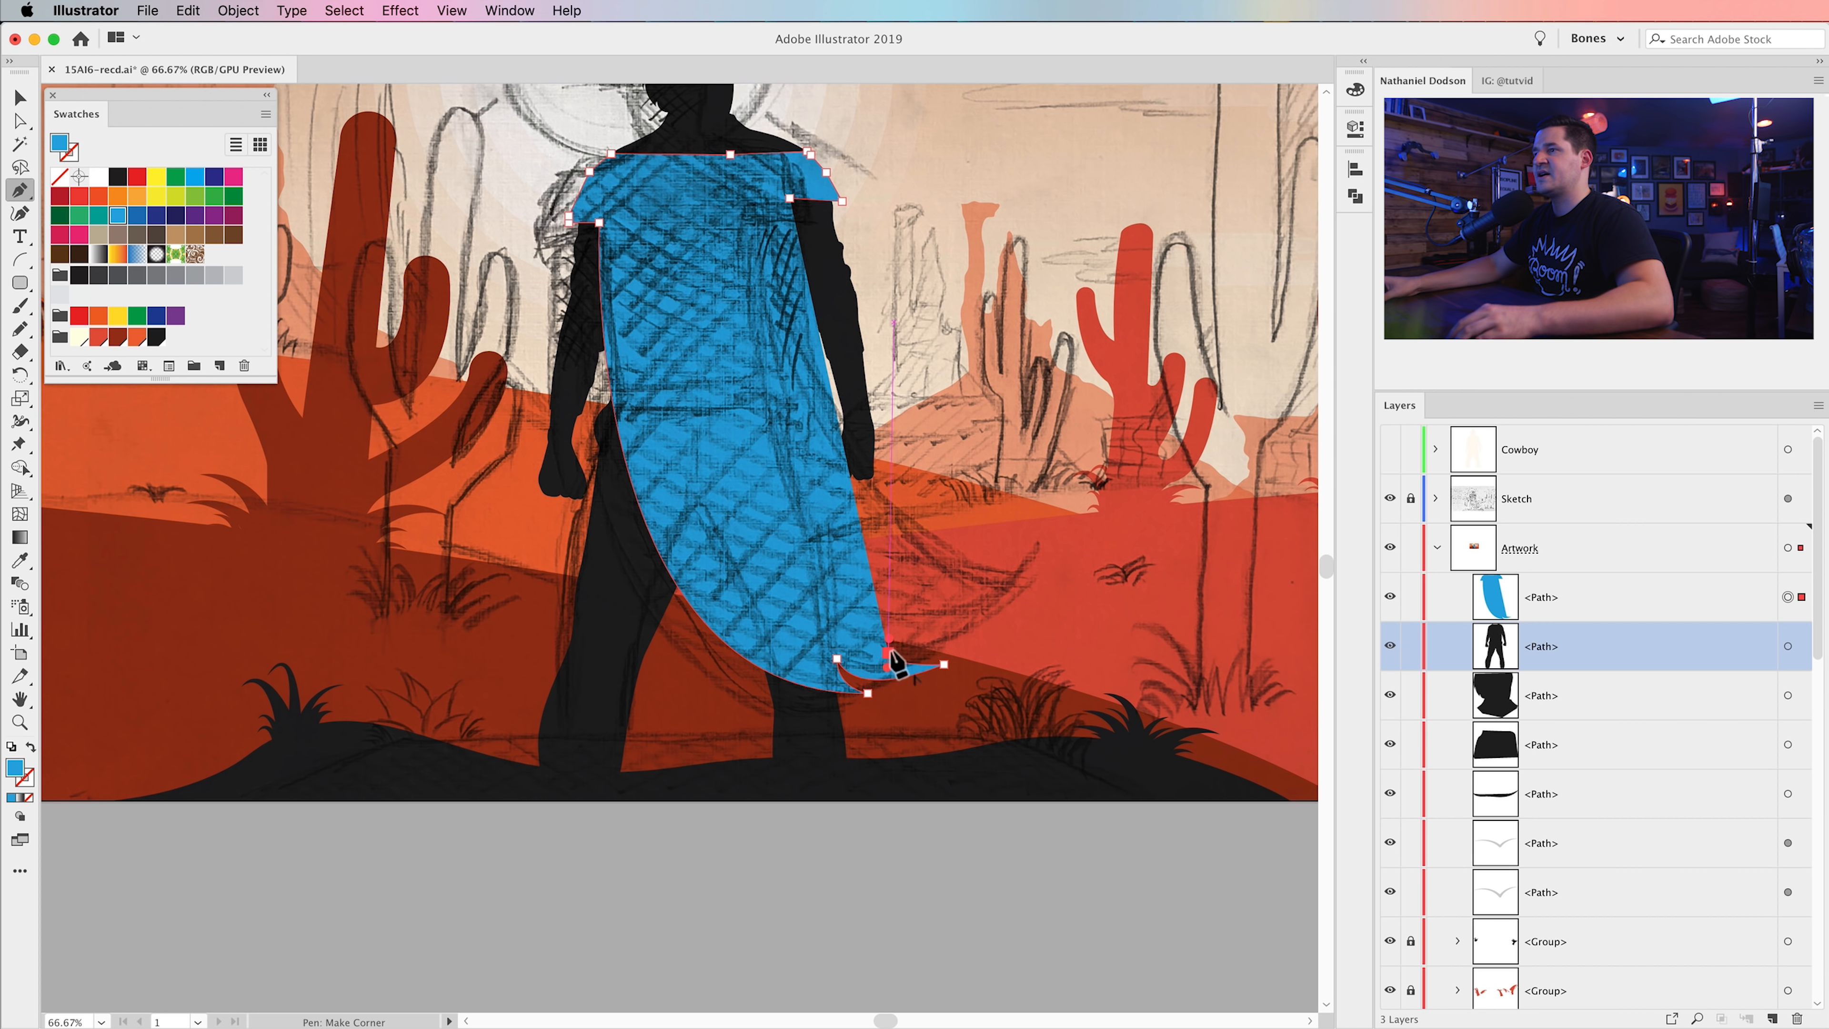
- Extend the hem to a windblown tip on the right and close the cape with an inward curve up to the right shoulder
drag(1048, 571, 1094, 466)
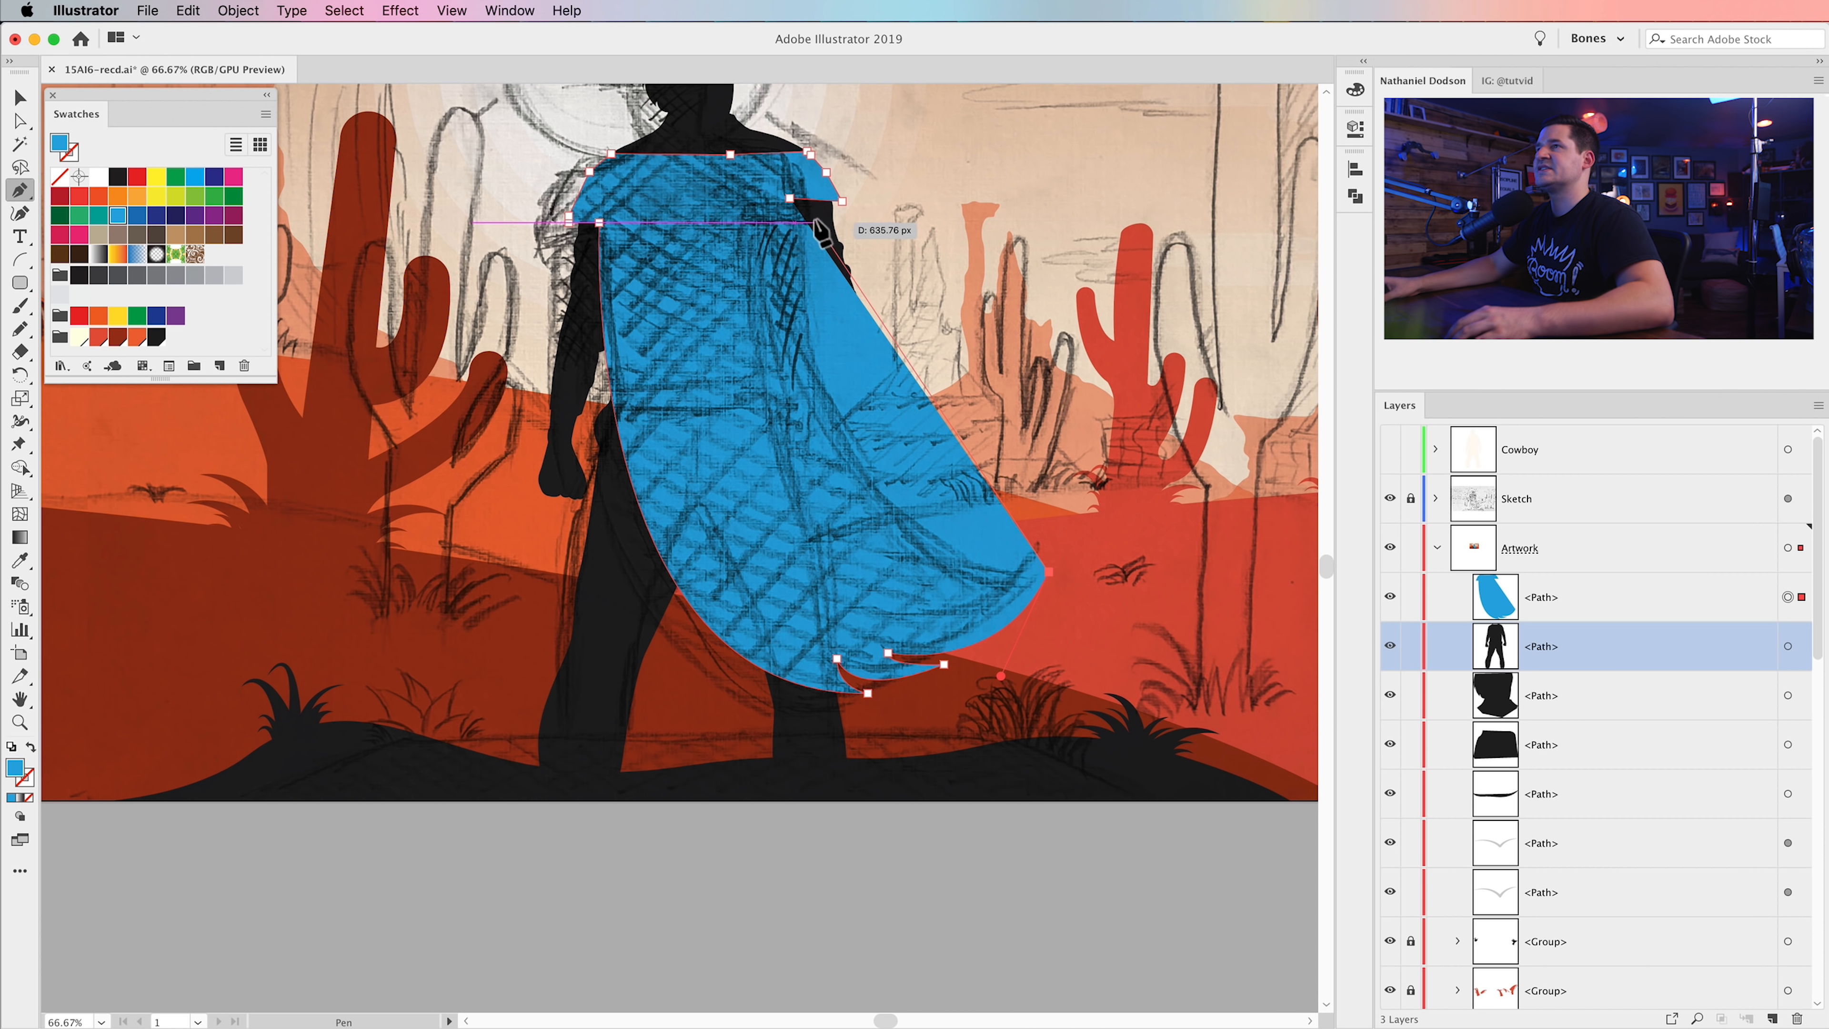
scroll(819, 126, up, 5)
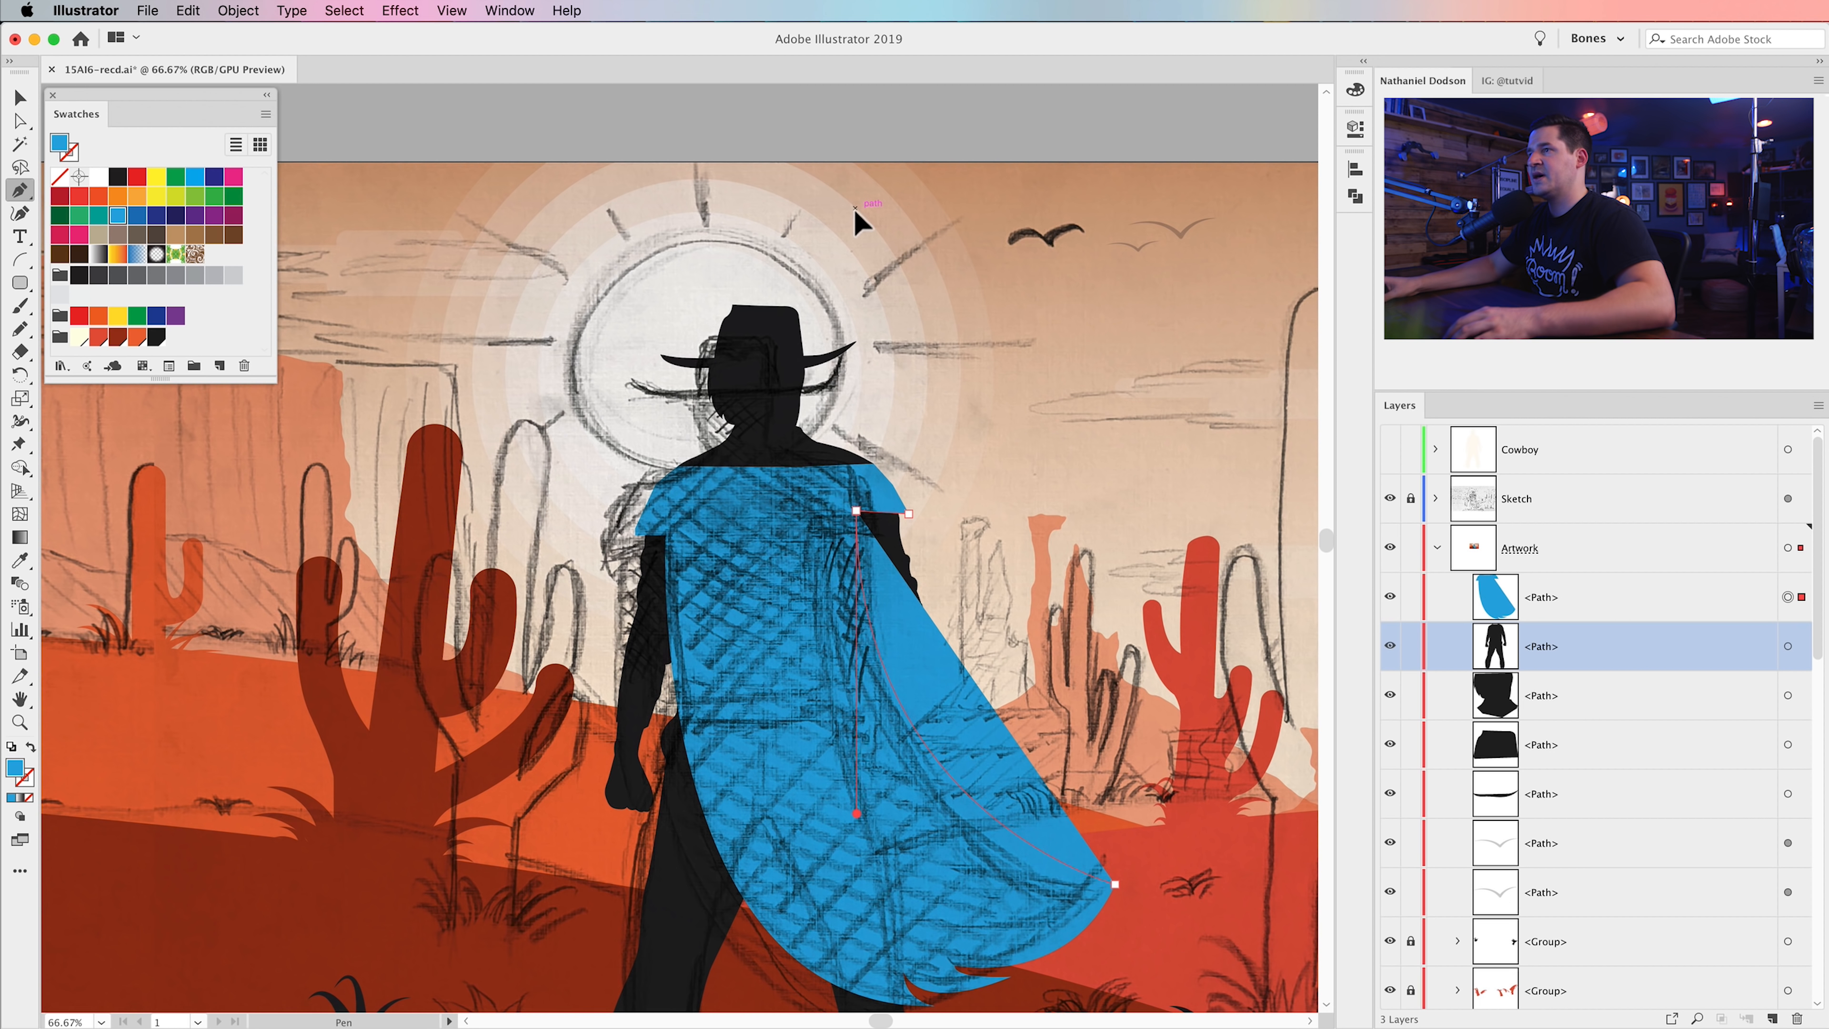
drag(875, 763, 864, 381)
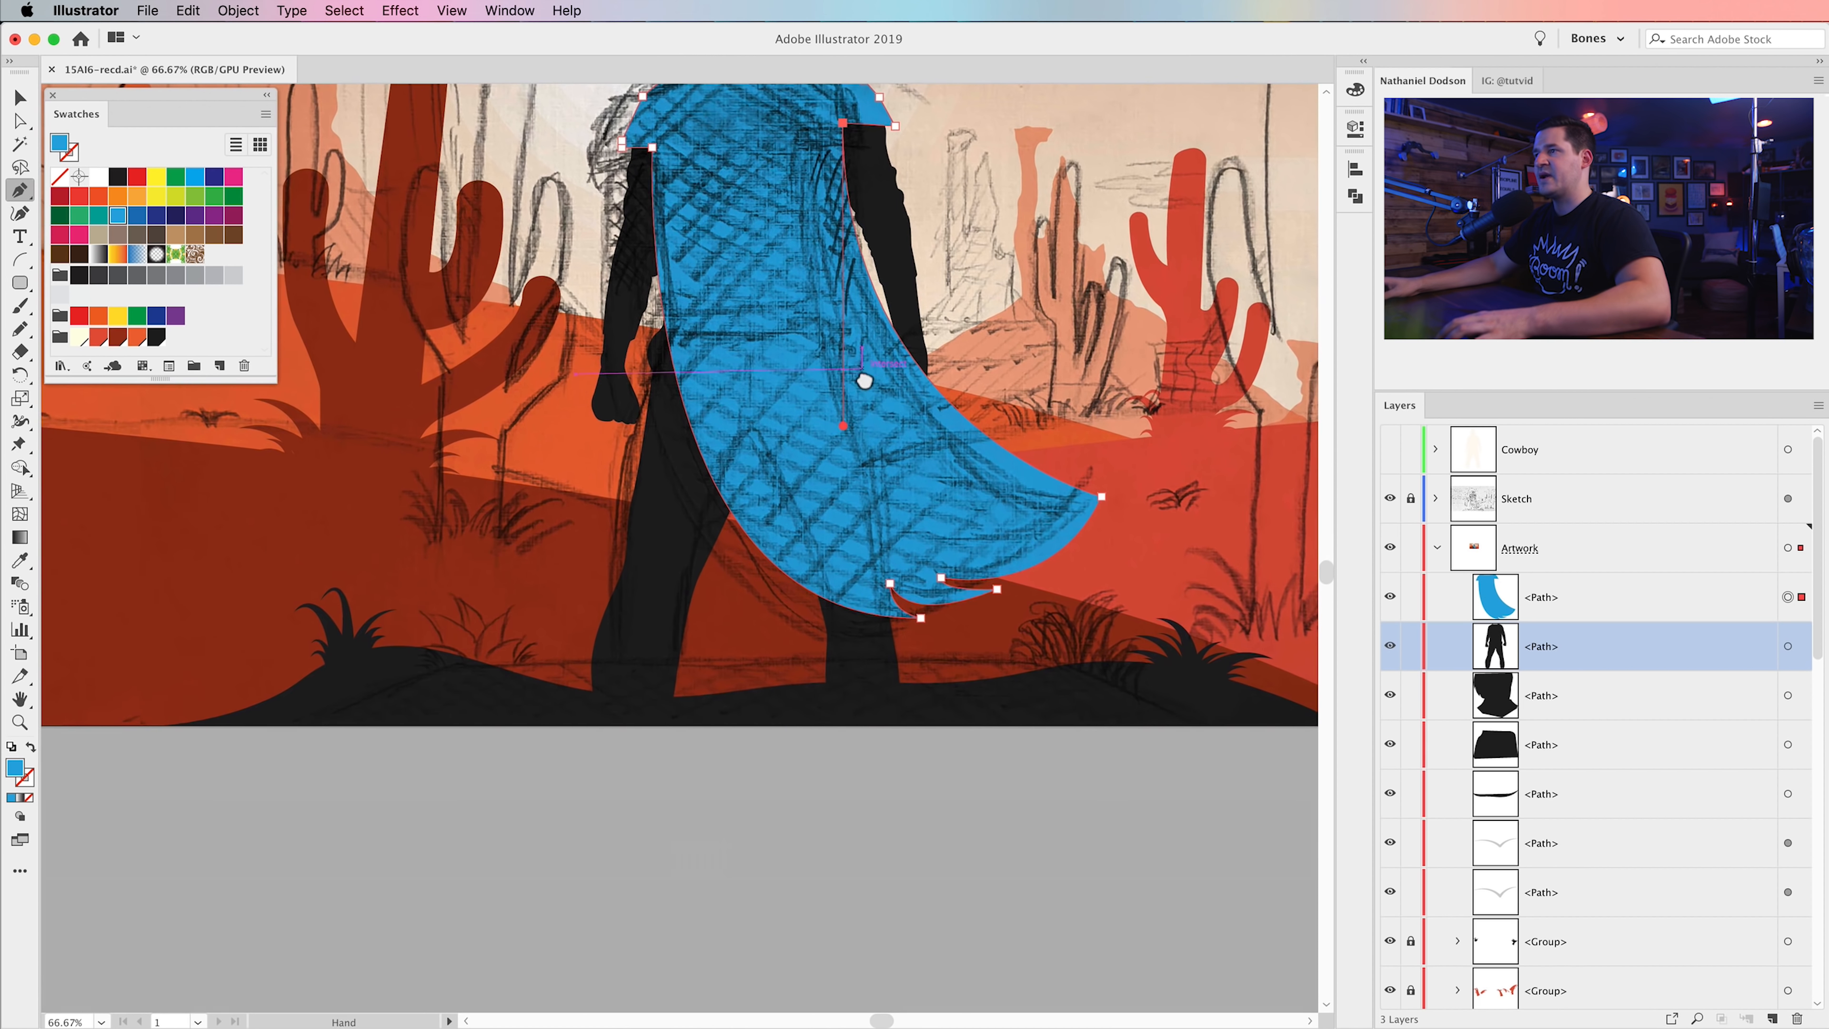
- Move the hem's right notch up and outward, and shift its left notch slightly down and right
key(super+space)
click(992, 637)
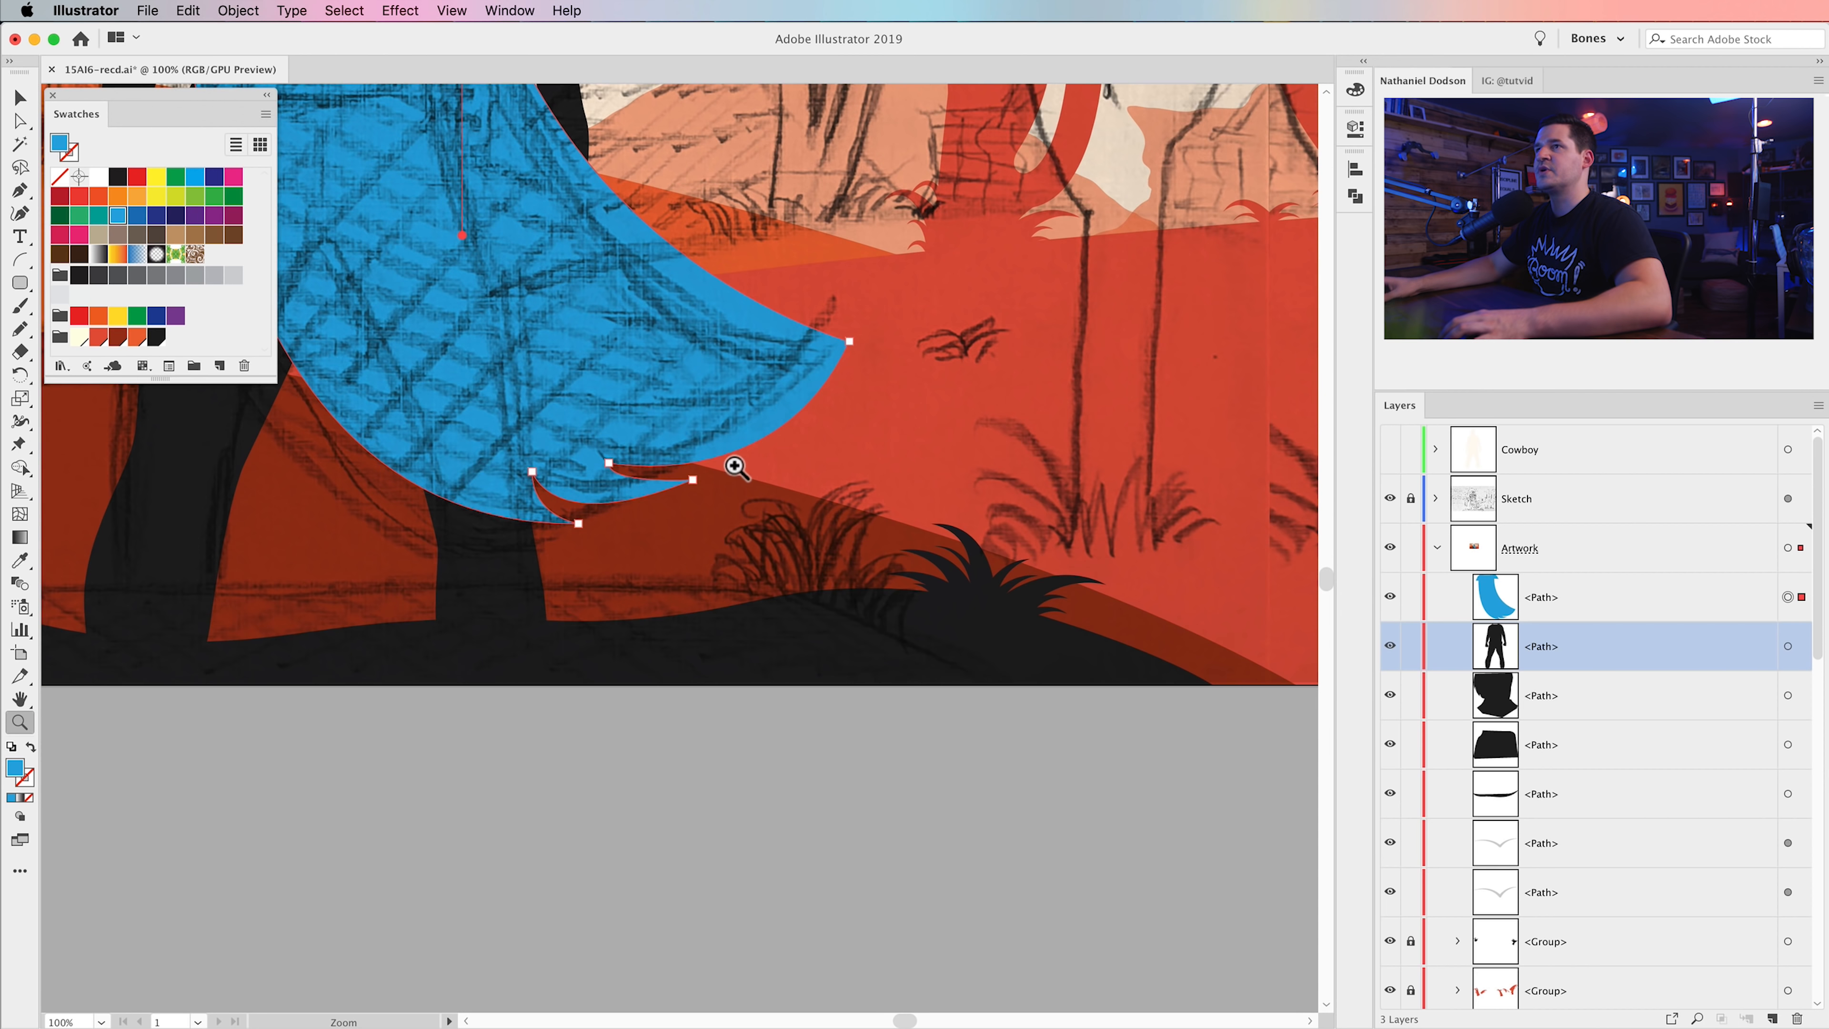
click(735, 467)
drag(633, 418, 898, 499)
key(a)
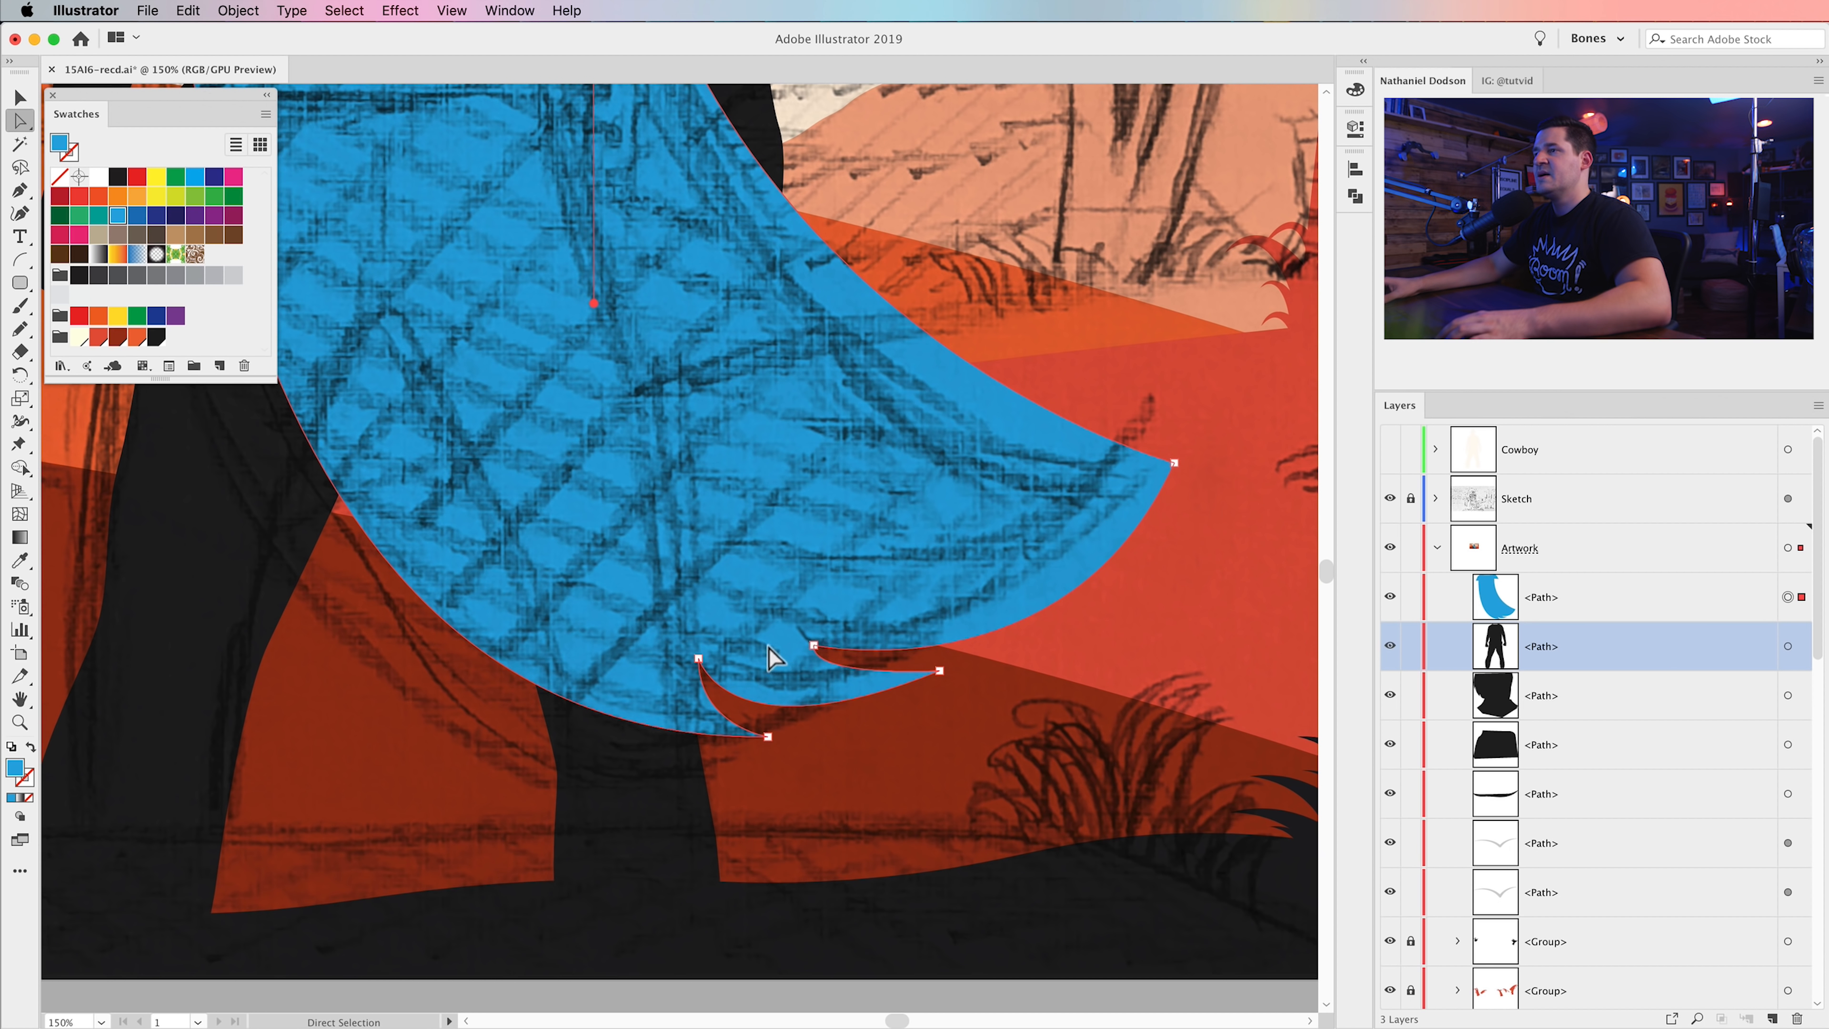
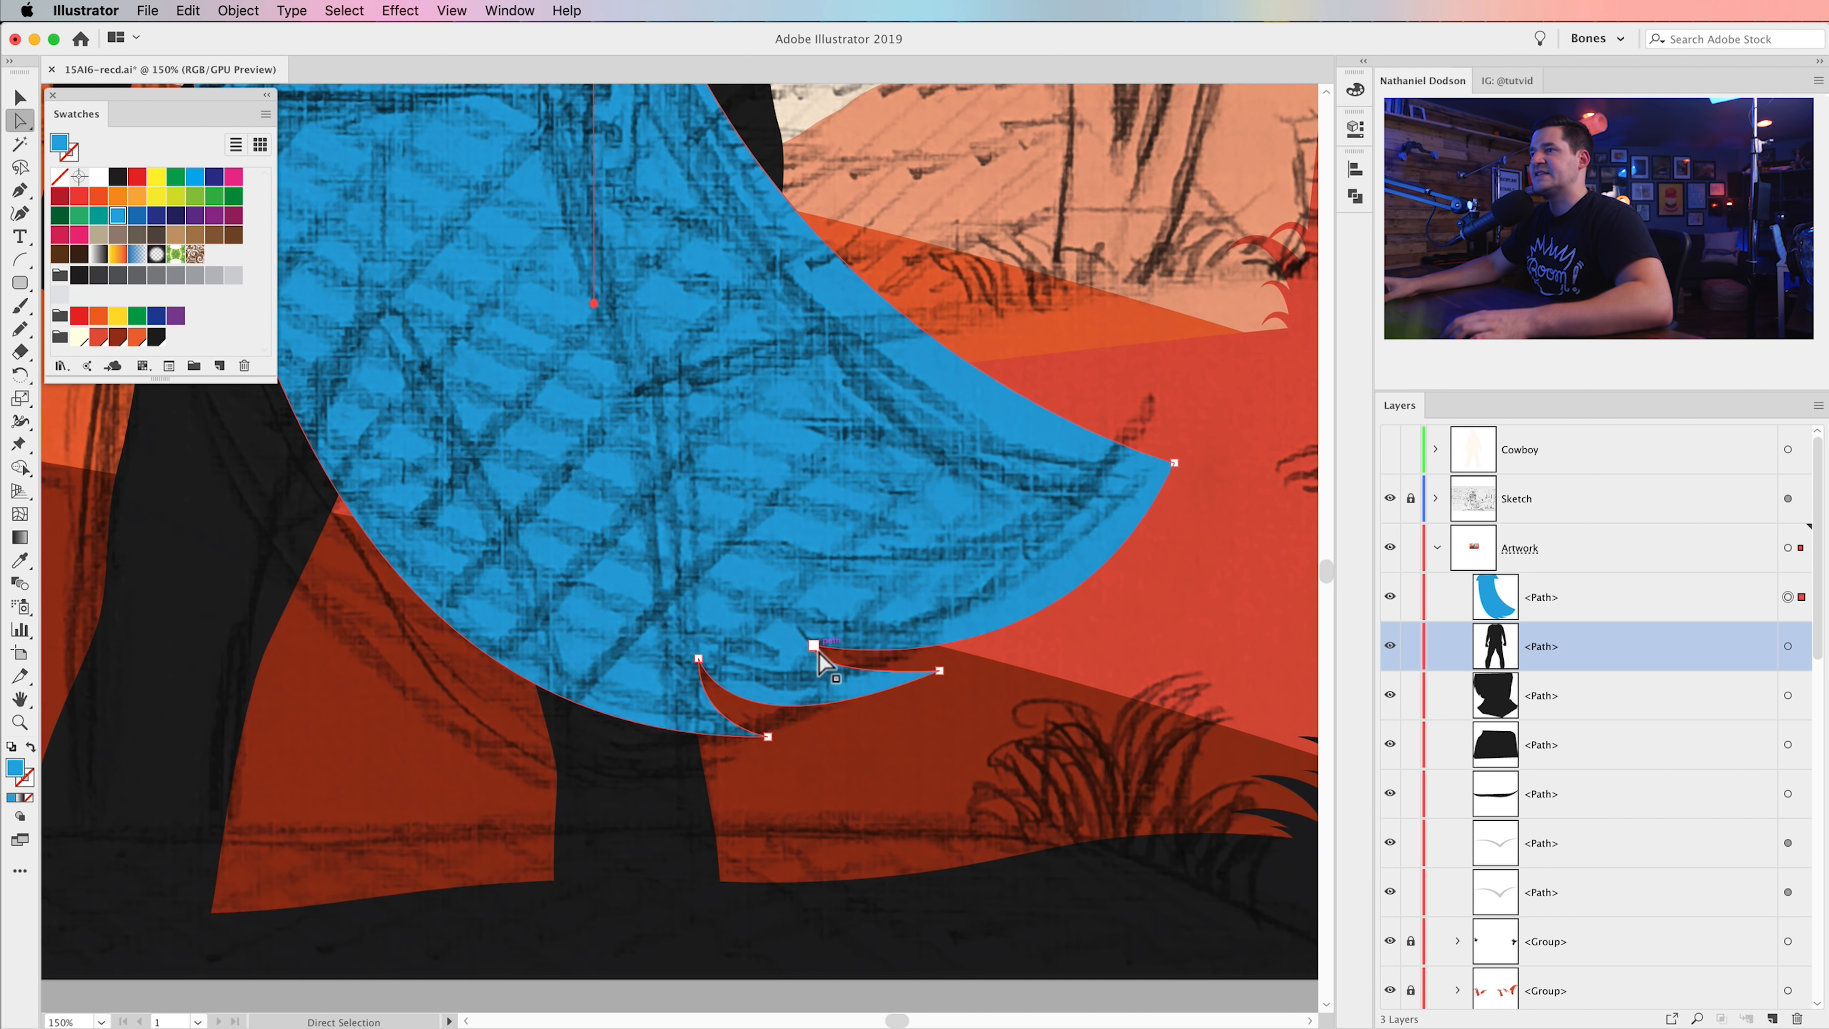
drag(817, 654, 915, 604)
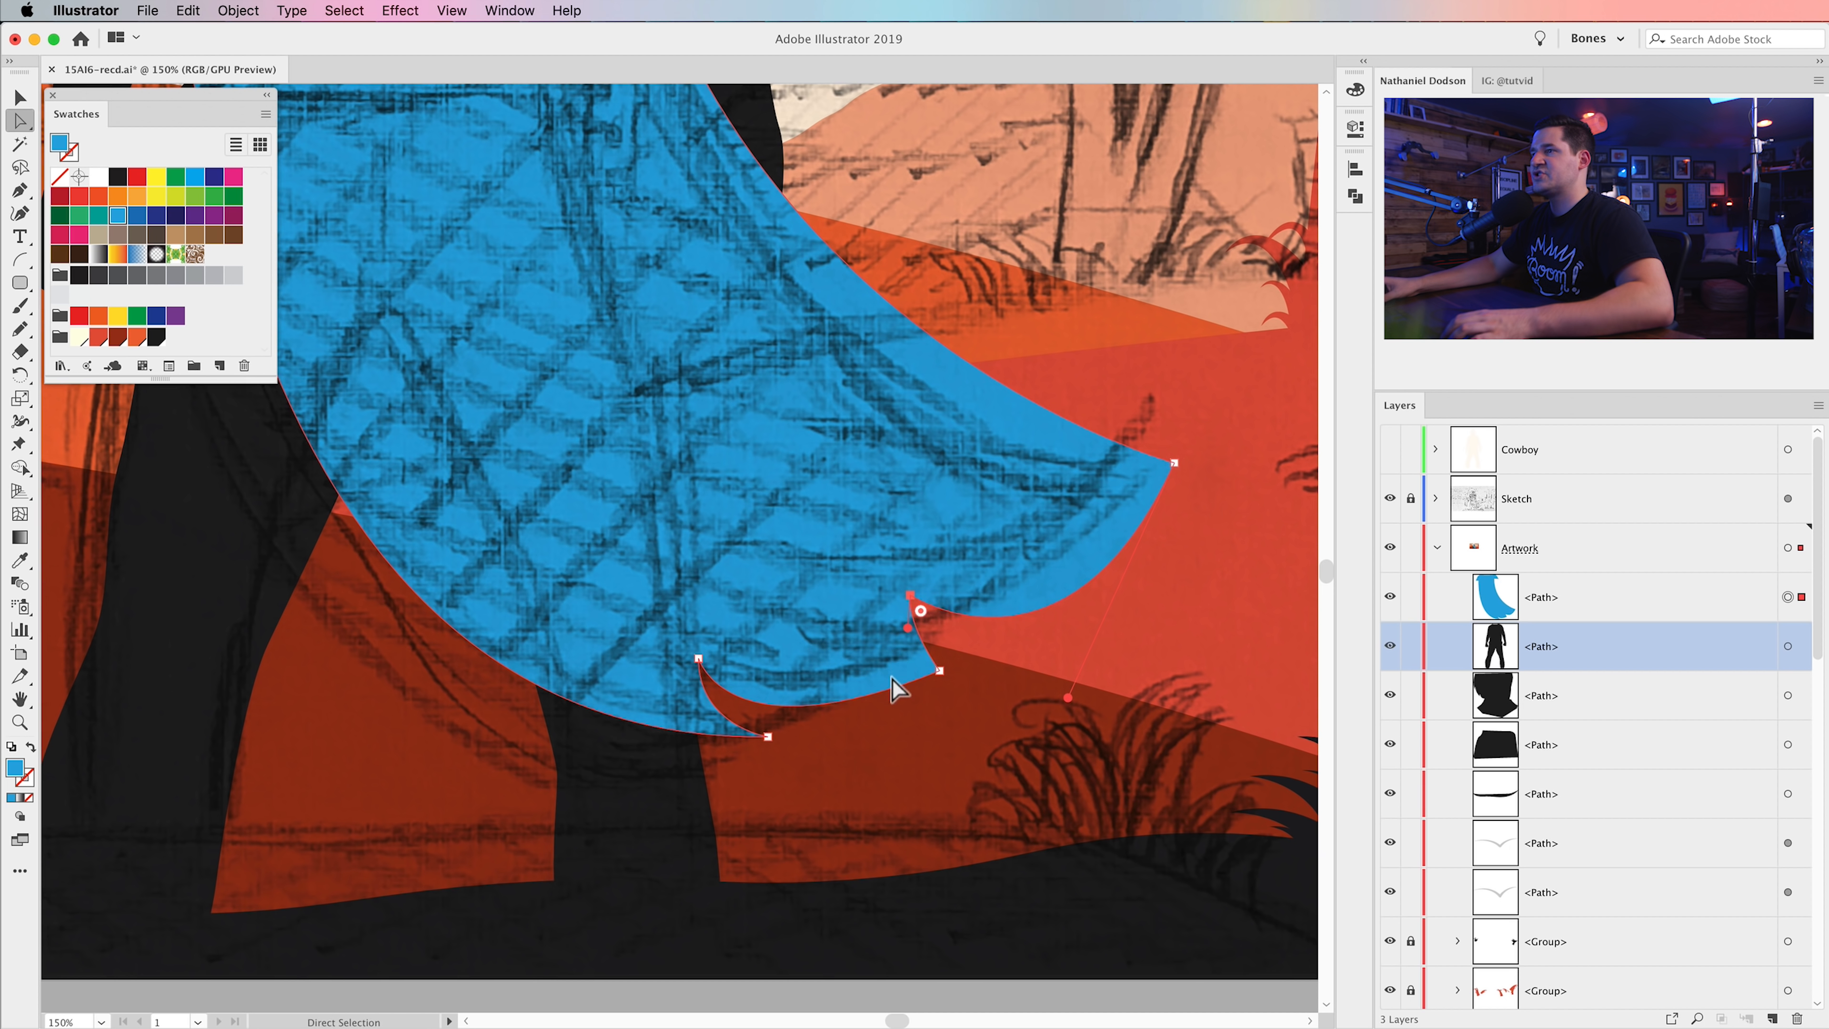
drag(698, 658, 720, 677)
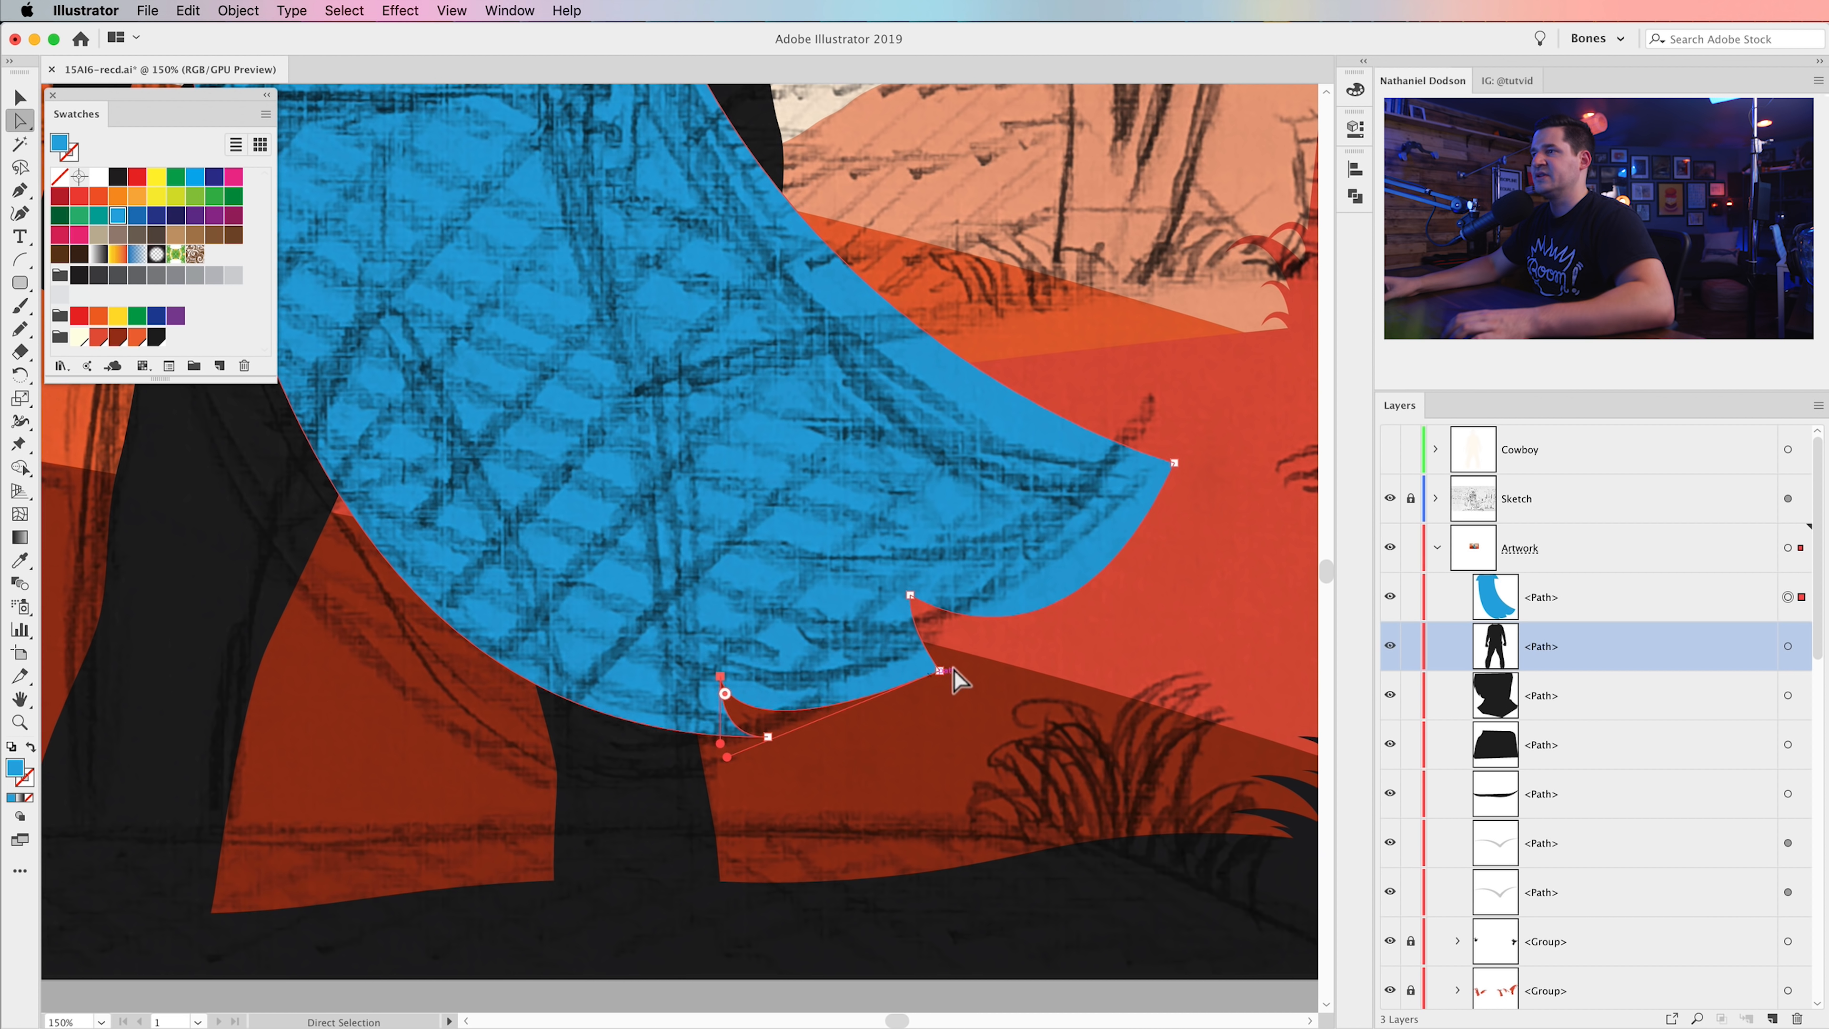
- Pull the hem's middle tip inward, adjust its curve handle and move the right notch back to the left
drag(939, 671, 882, 687)
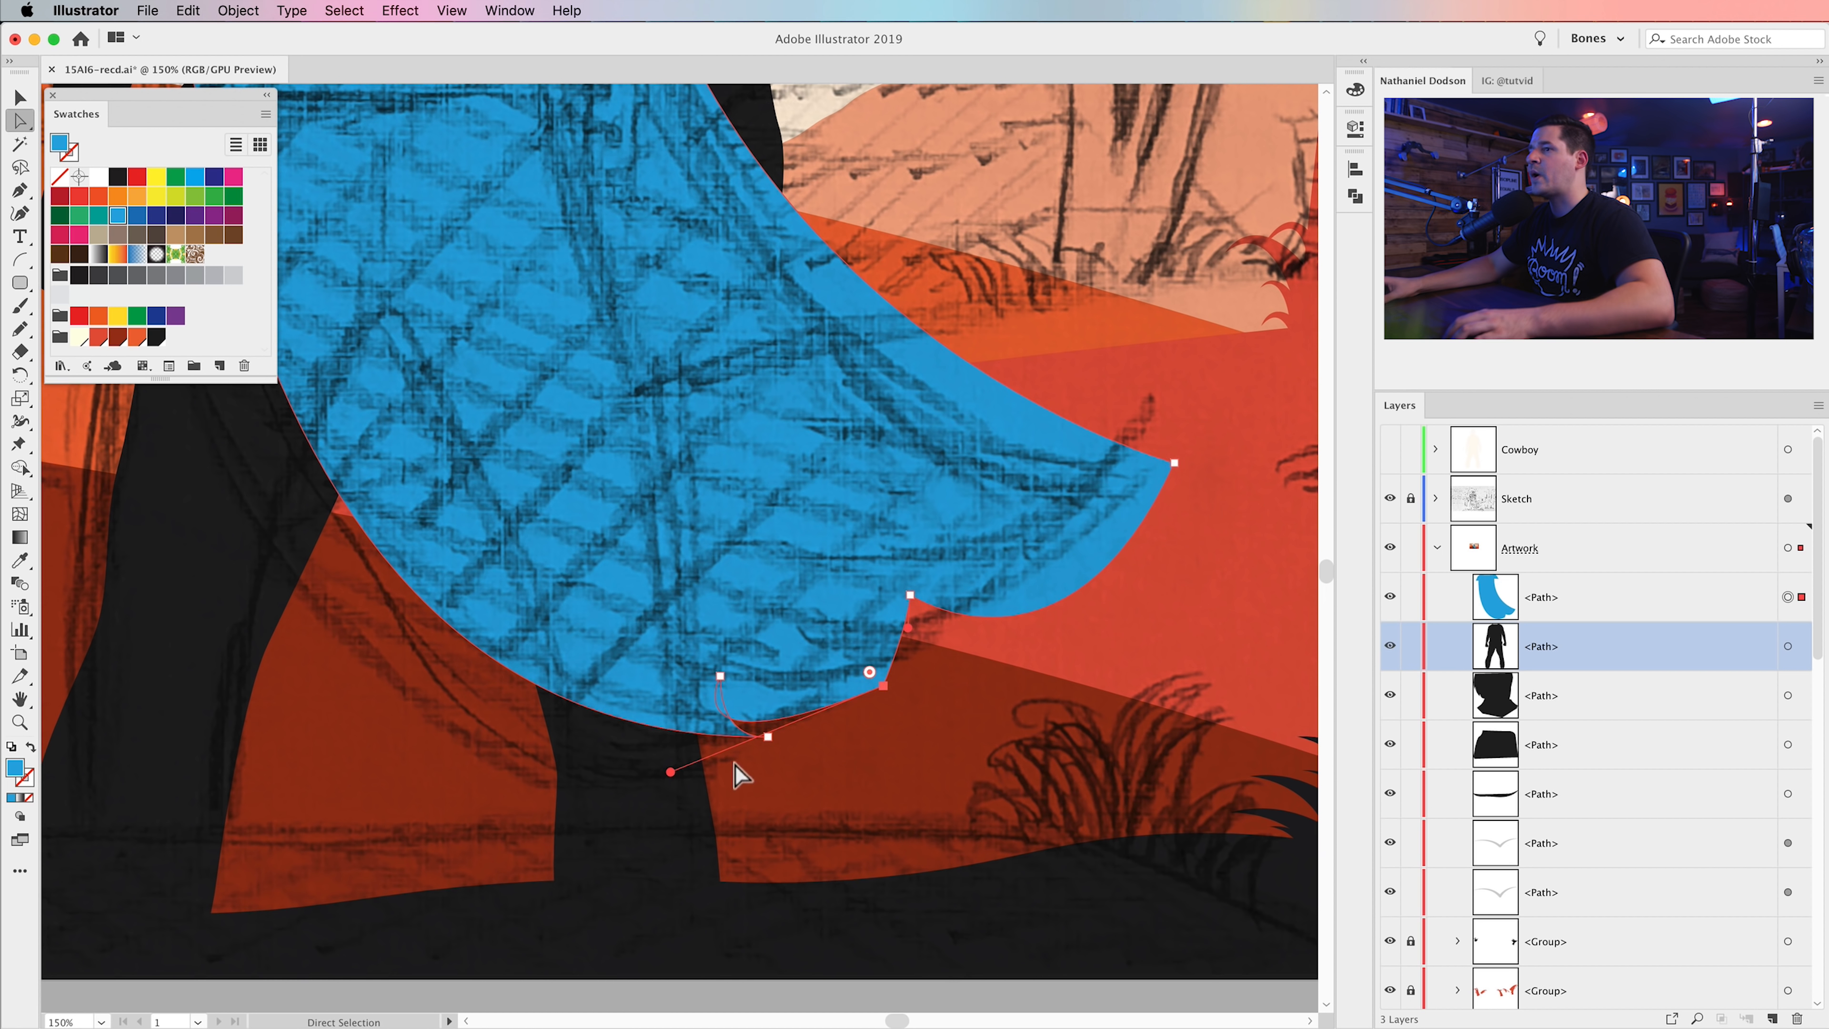
drag(674, 773, 692, 684)
mouse_move(882, 686)
mouse_down()
mouse_move(853, 693)
mouse_move(874, 707)
mouse_up()
drag(910, 595, 819, 632)
mouse_move(874, 707)
mouse_down()
mouse_move(934, 662)
mouse_move(873, 684)
mouse_up()
- Recolour the cape by sampling the near-black of the foreground silhouette, and clear the selection
key(i)
click(626, 850)
key(v)
key(super+shift+a)
- Hide the Sketch layer to show the caped cowboy against the clean scene
key(super+minus)
key(super+minus)
key(super+minus)
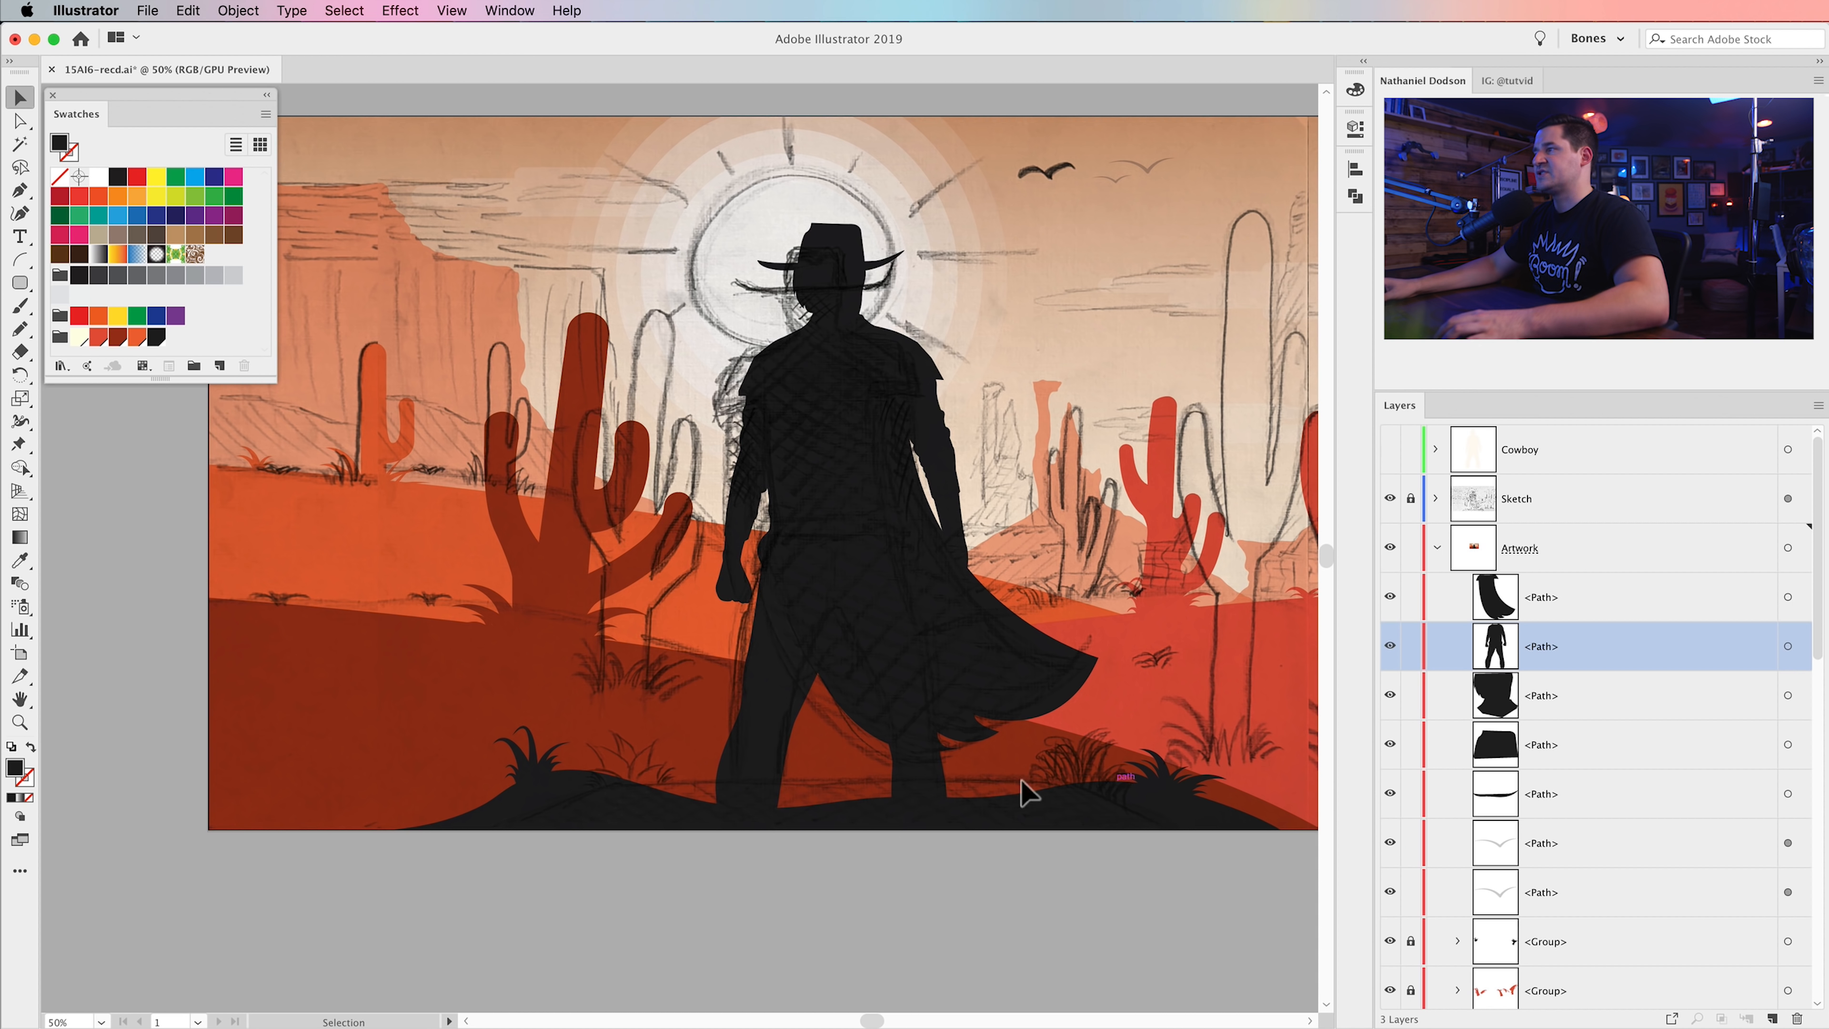
click(1390, 498)
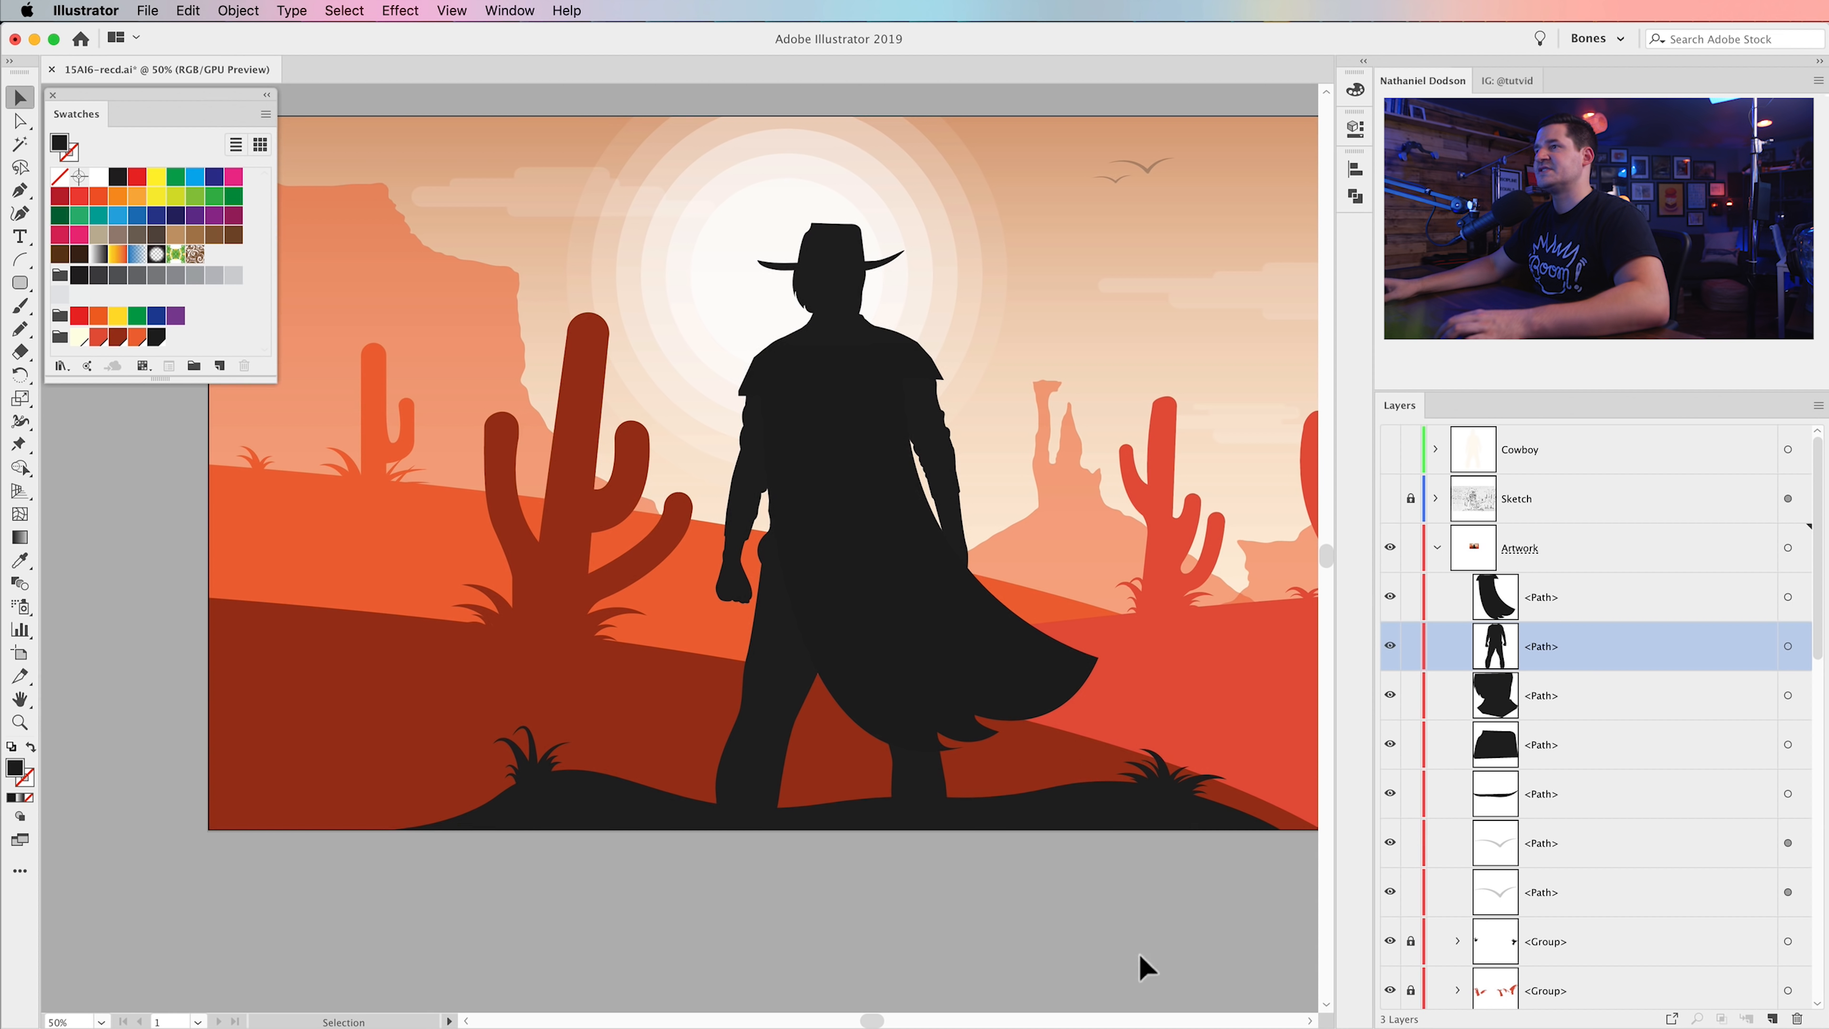
- Select the cape, squash its height slightly upward and stretch it a little wider to the right
scroll(1009, 955, right, 3)
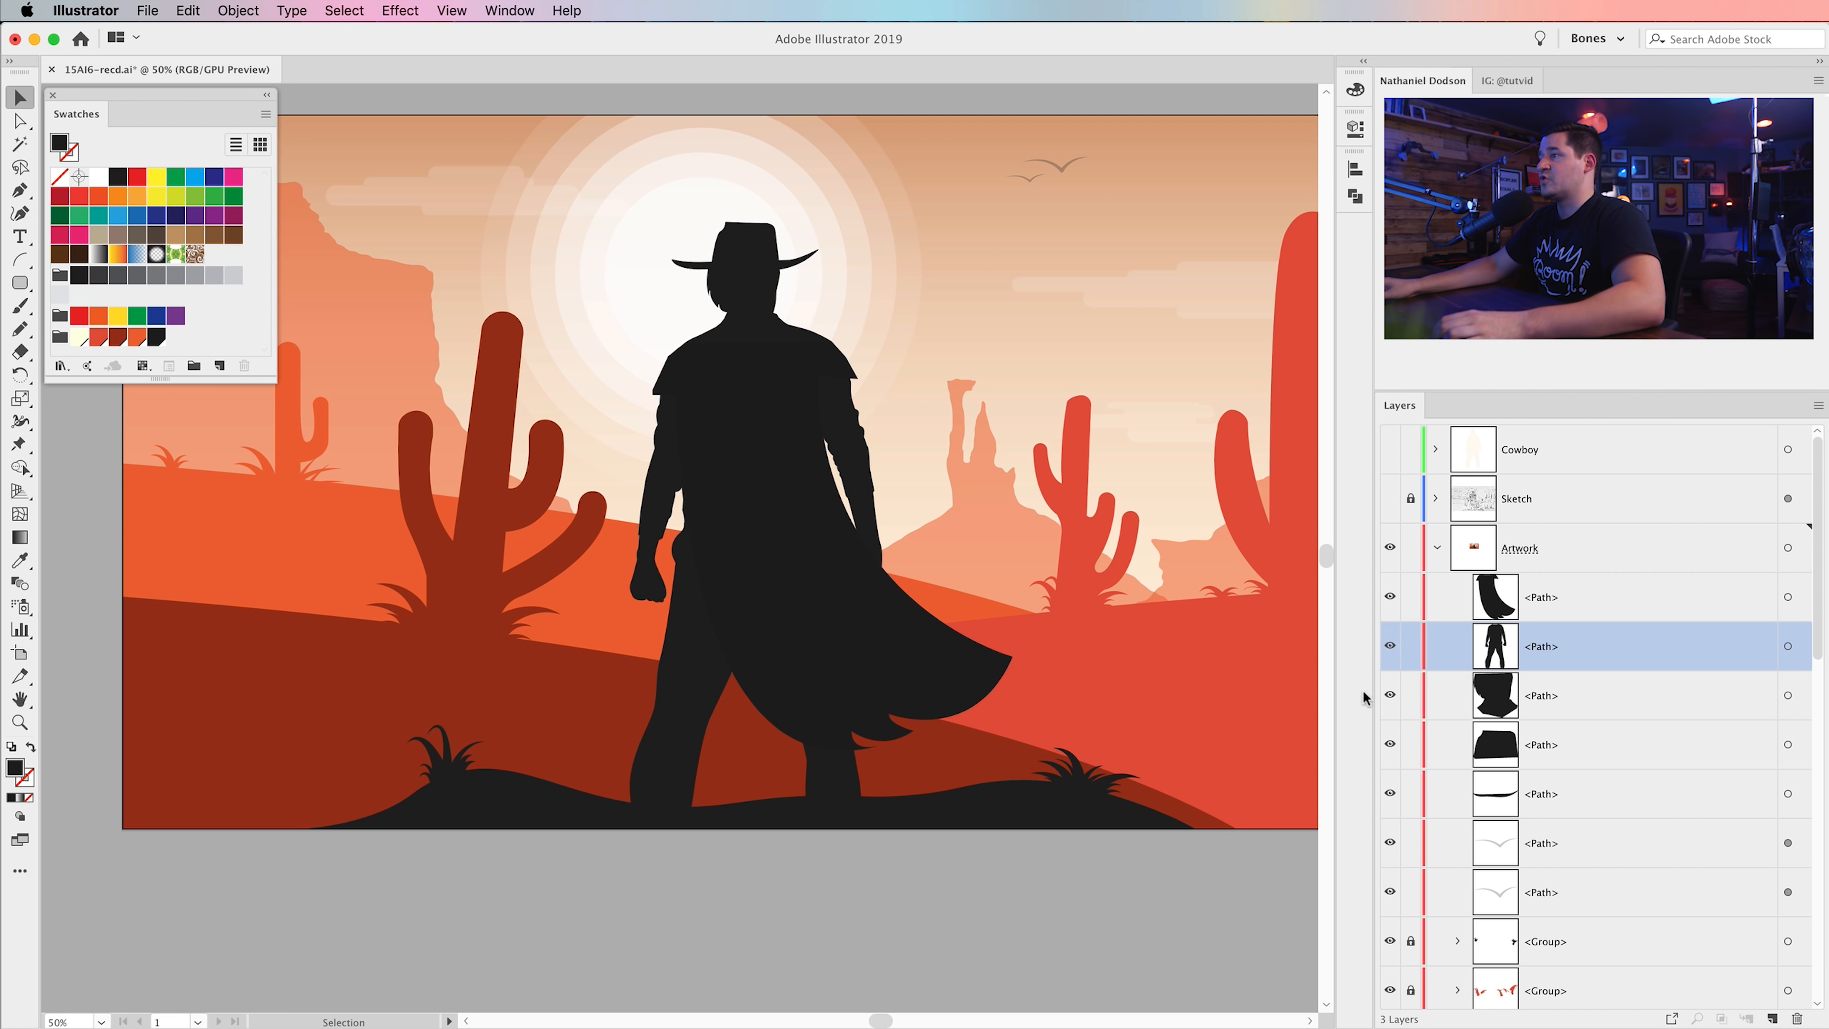
click(1788, 597)
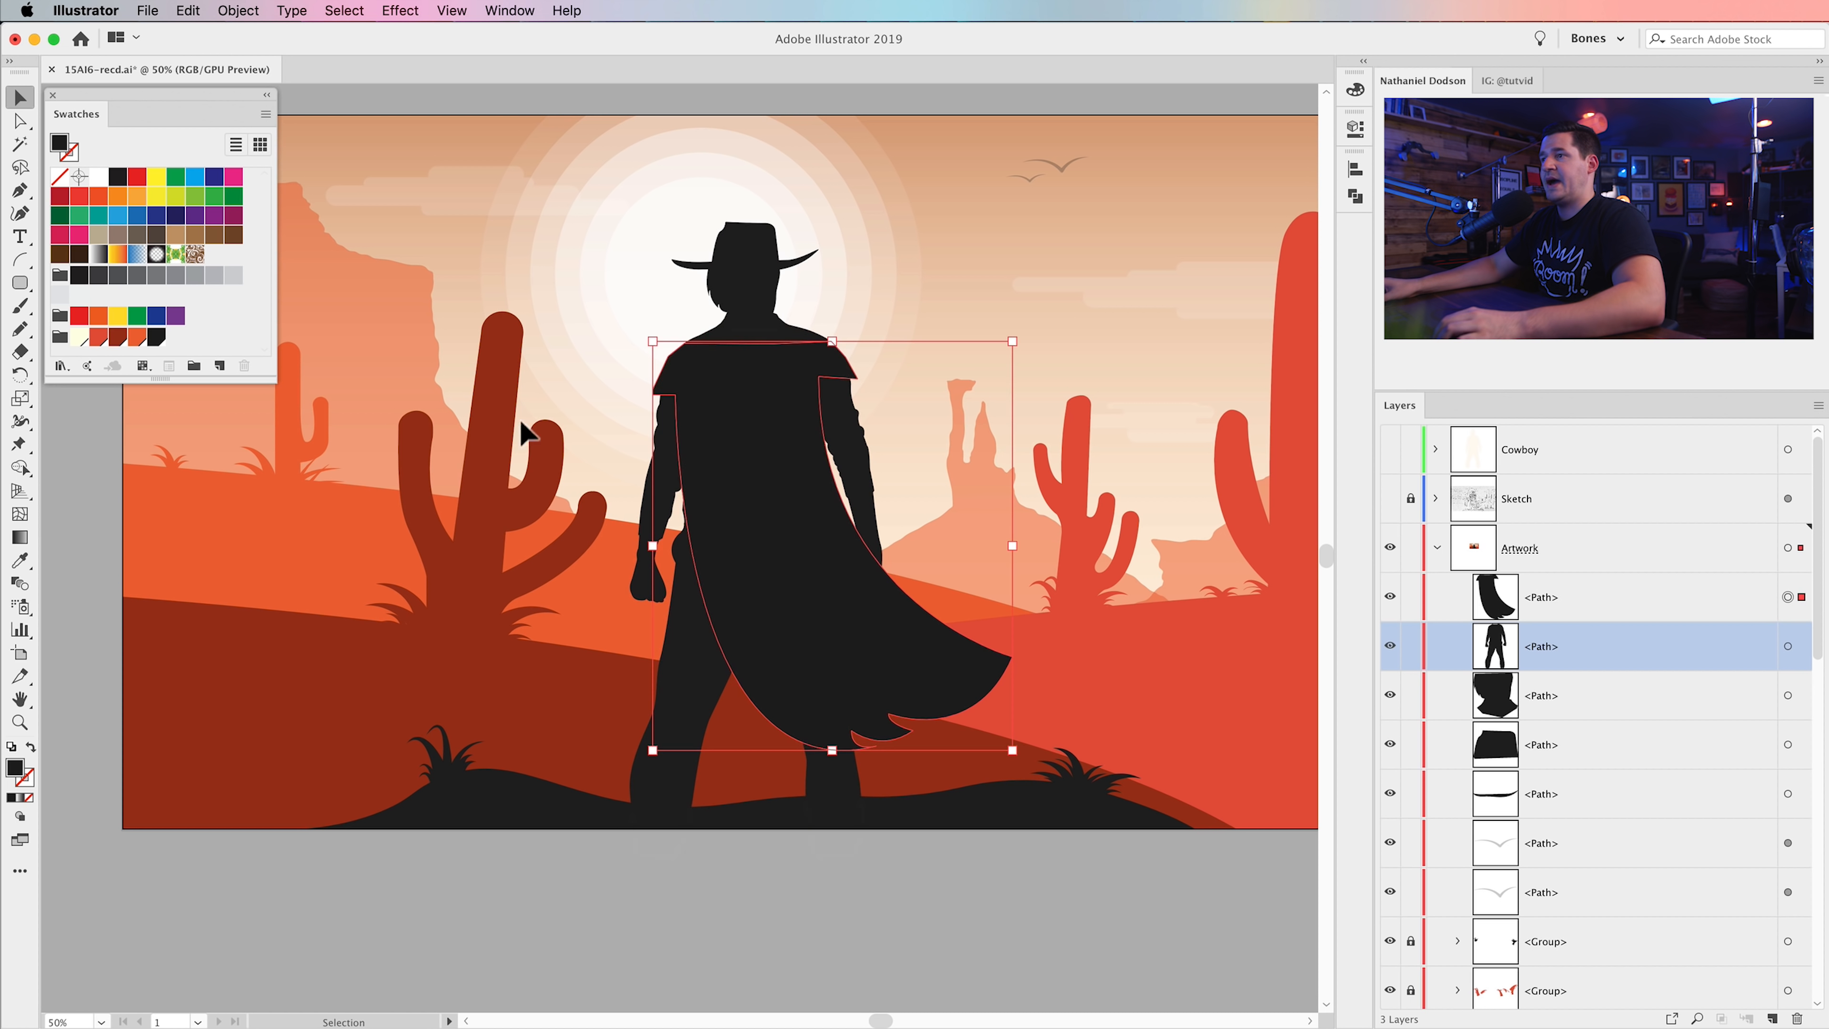
drag(837, 753, 838, 734)
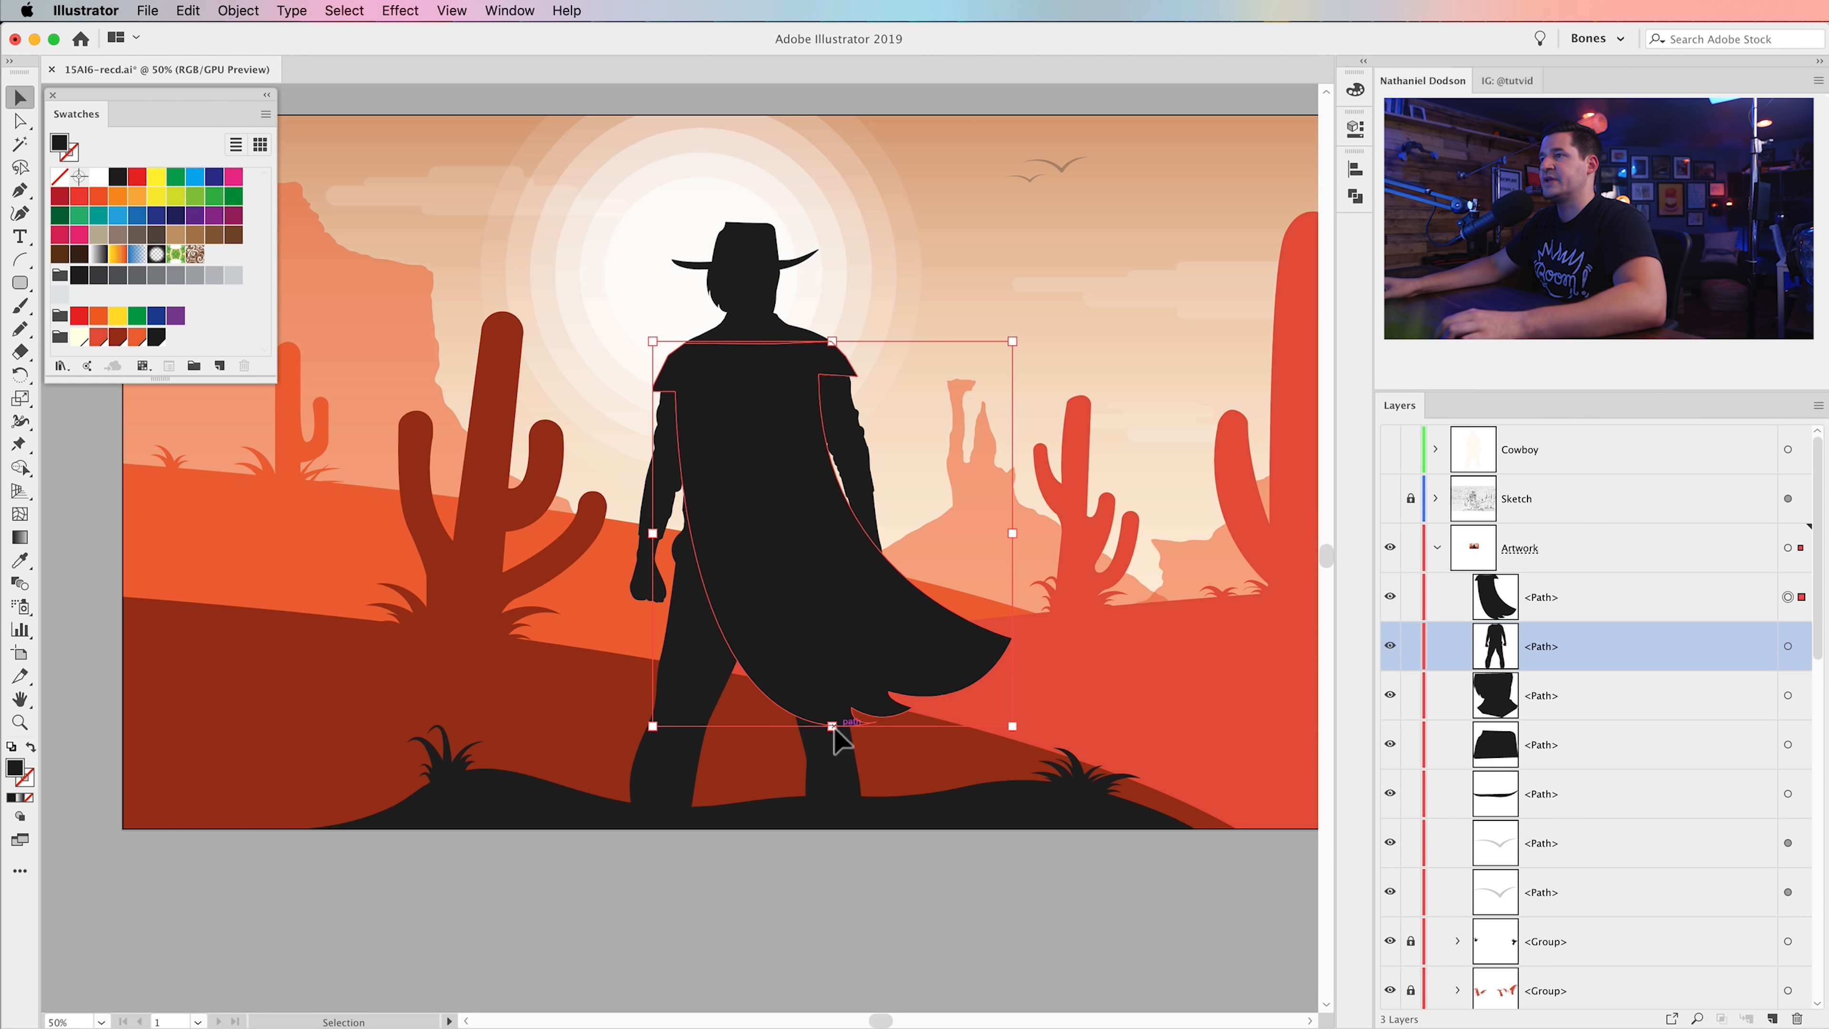
drag(1013, 537, 1038, 537)
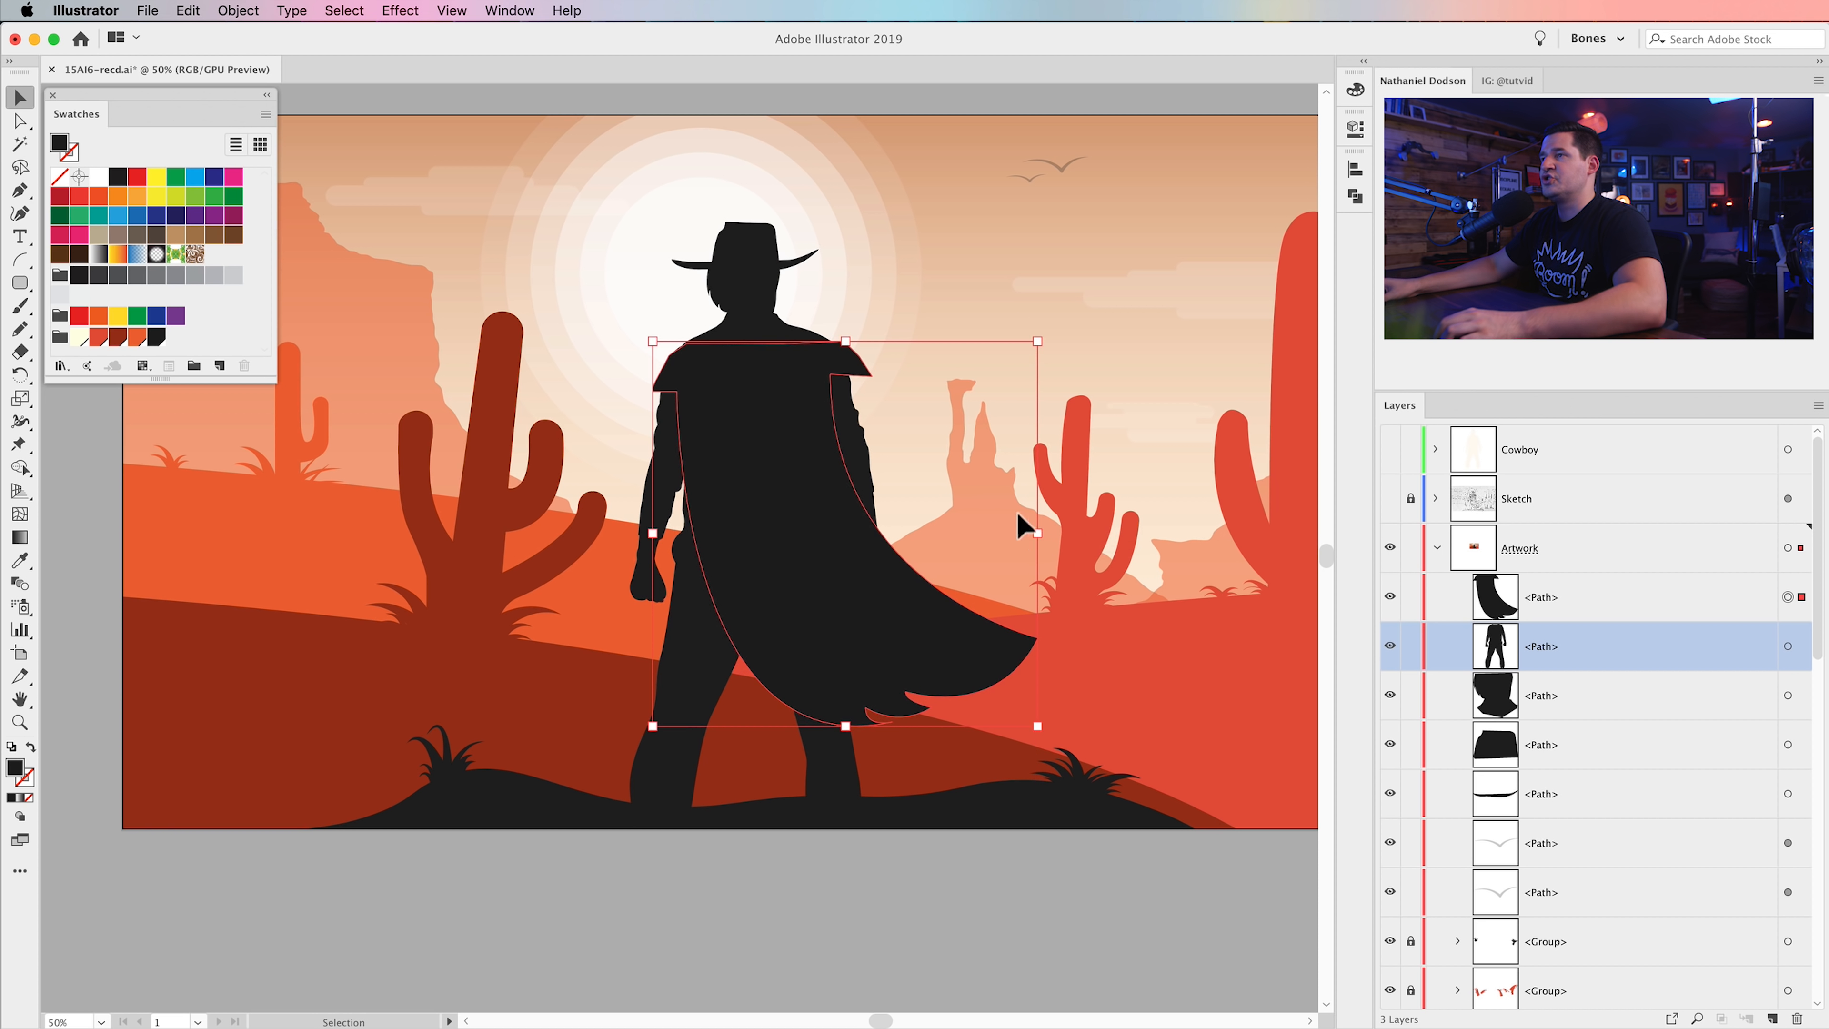
- Move the inner corner of the cape's right shoulder flap down and right, and pull the flap's outer tip inward
key(z)
click(854, 380)
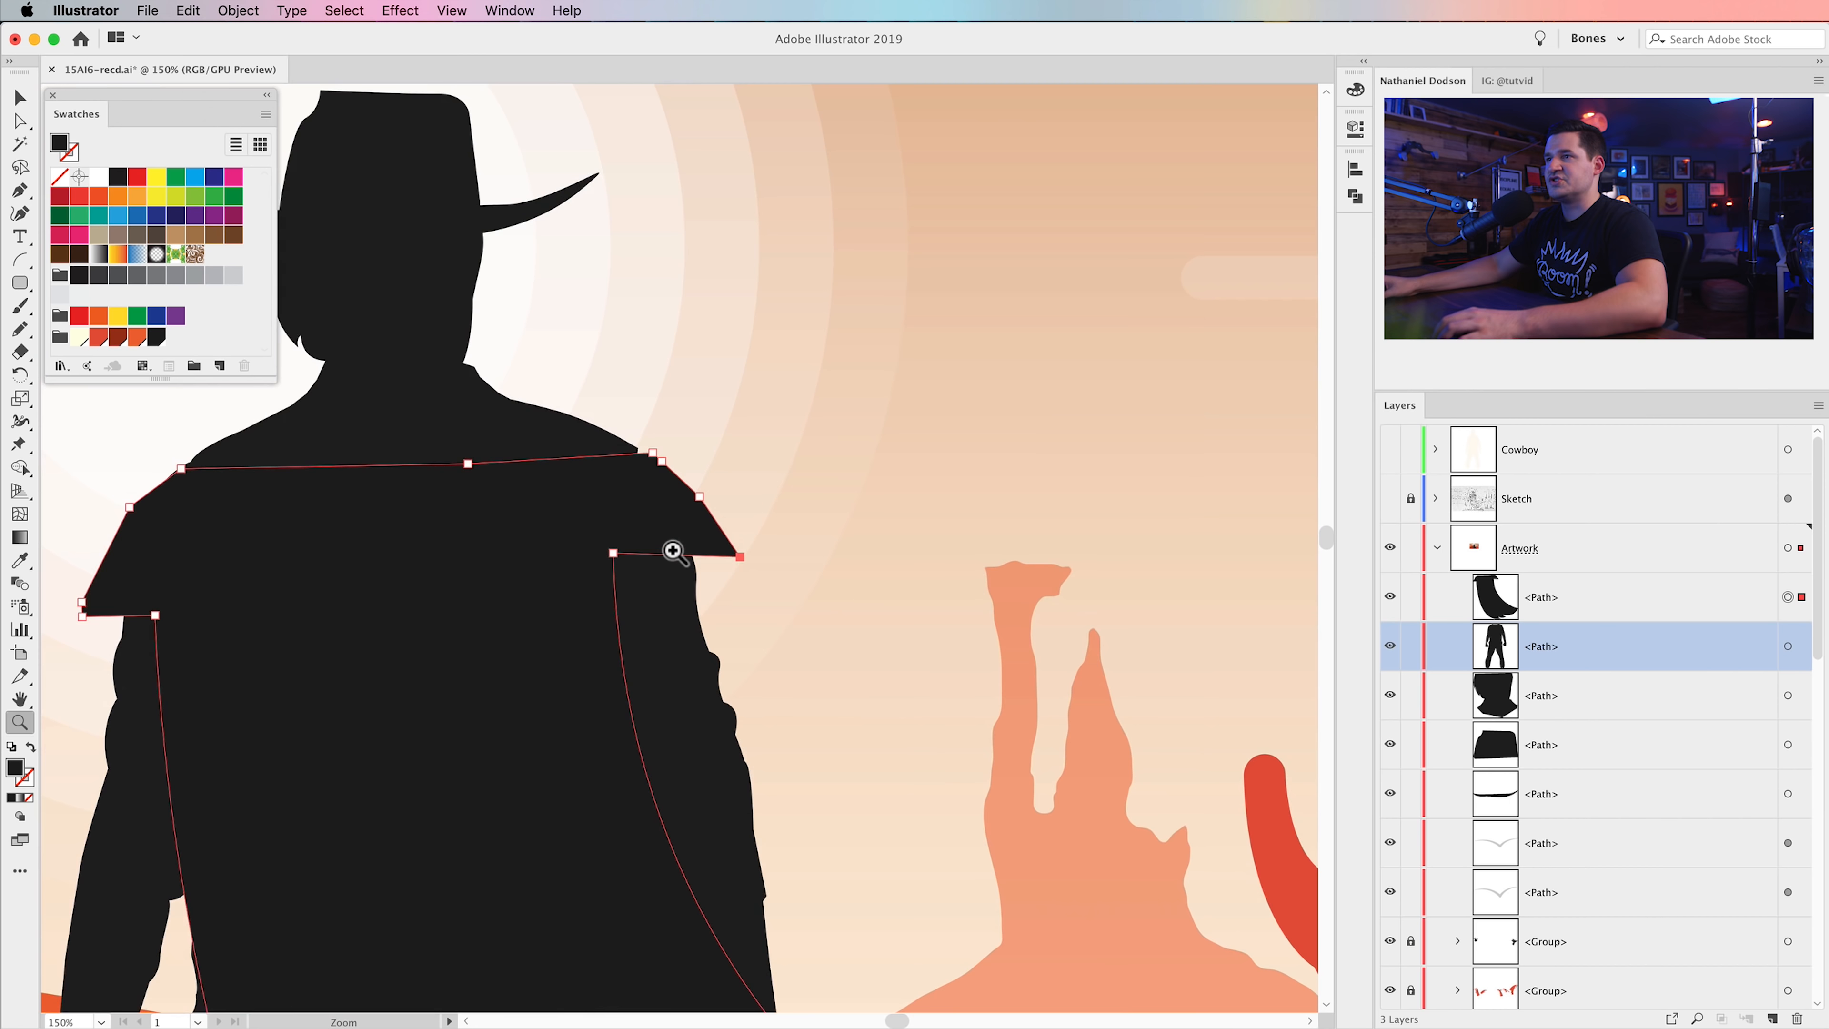
click(675, 553)
key(a)
click(605, 559)
drag(606, 559, 643, 586)
drag(778, 564, 746, 569)
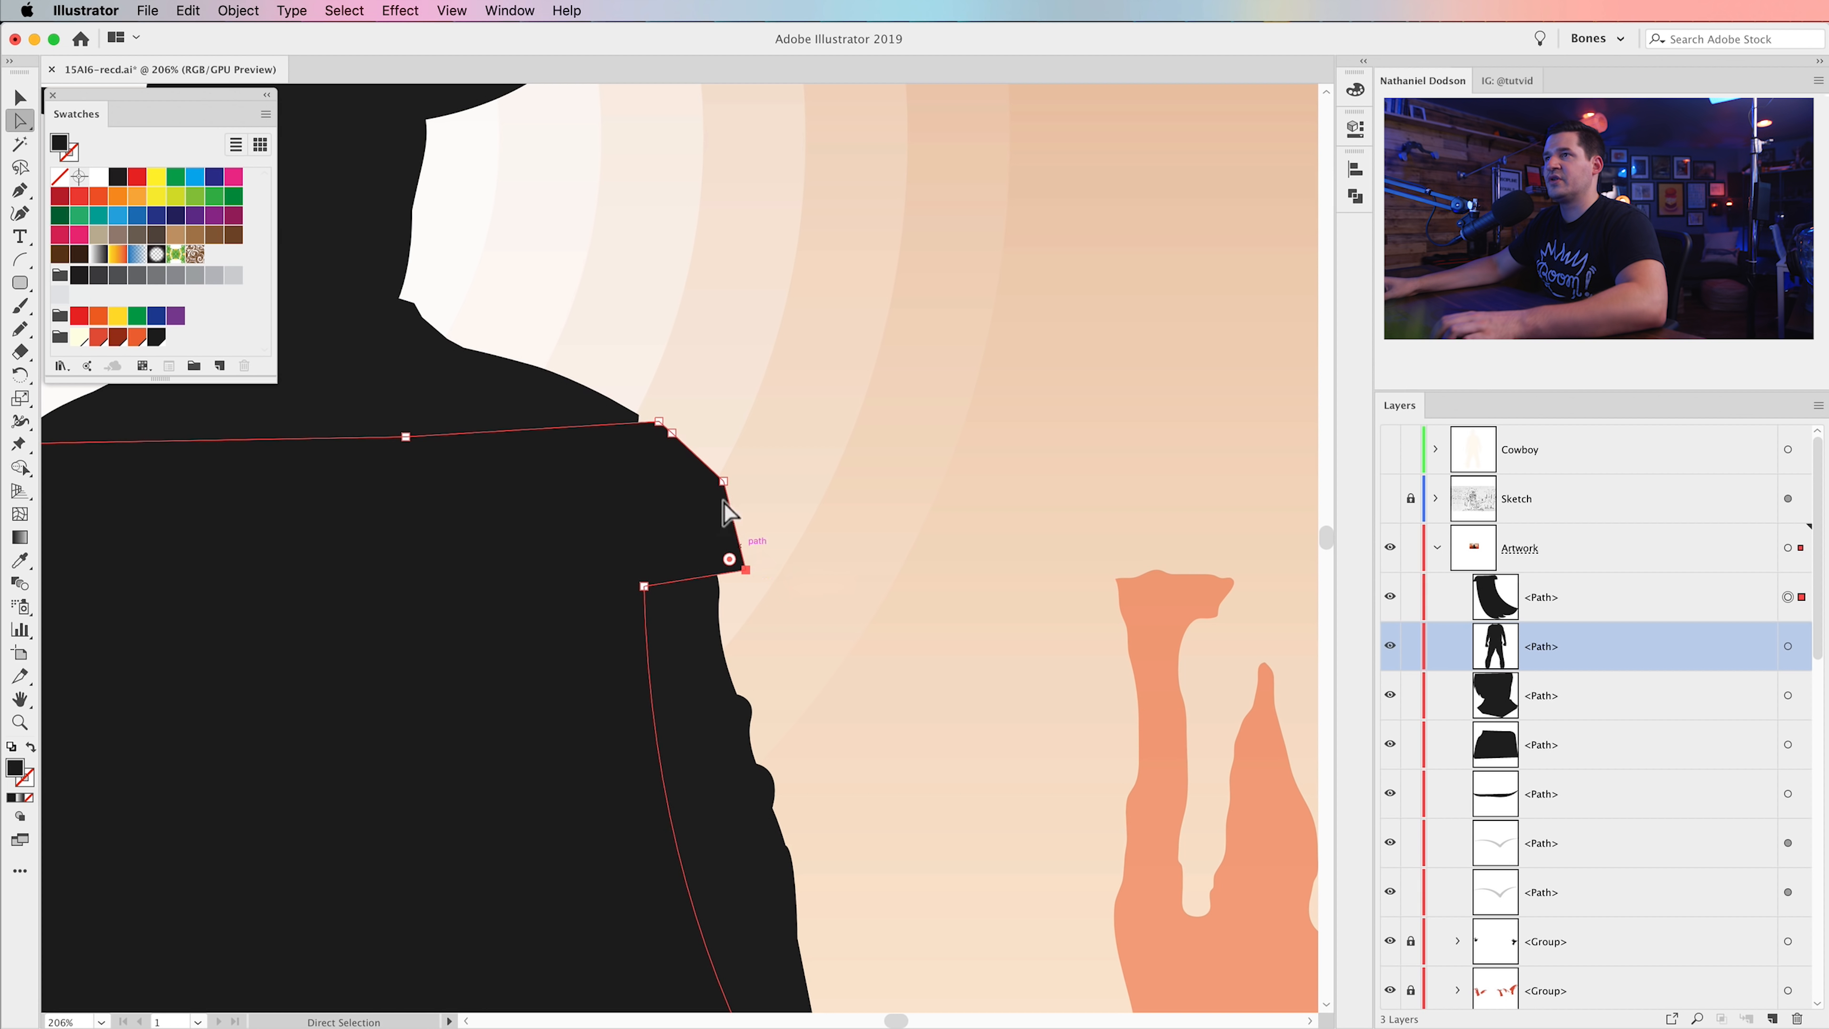
- Fit the cape's upper points to both shoulder lines, lower the left shoulder flap's tip, and clear the selection
drag(657, 422, 639, 414)
drag(568, 497, 1328, 412)
drag(785, 355, 807, 339)
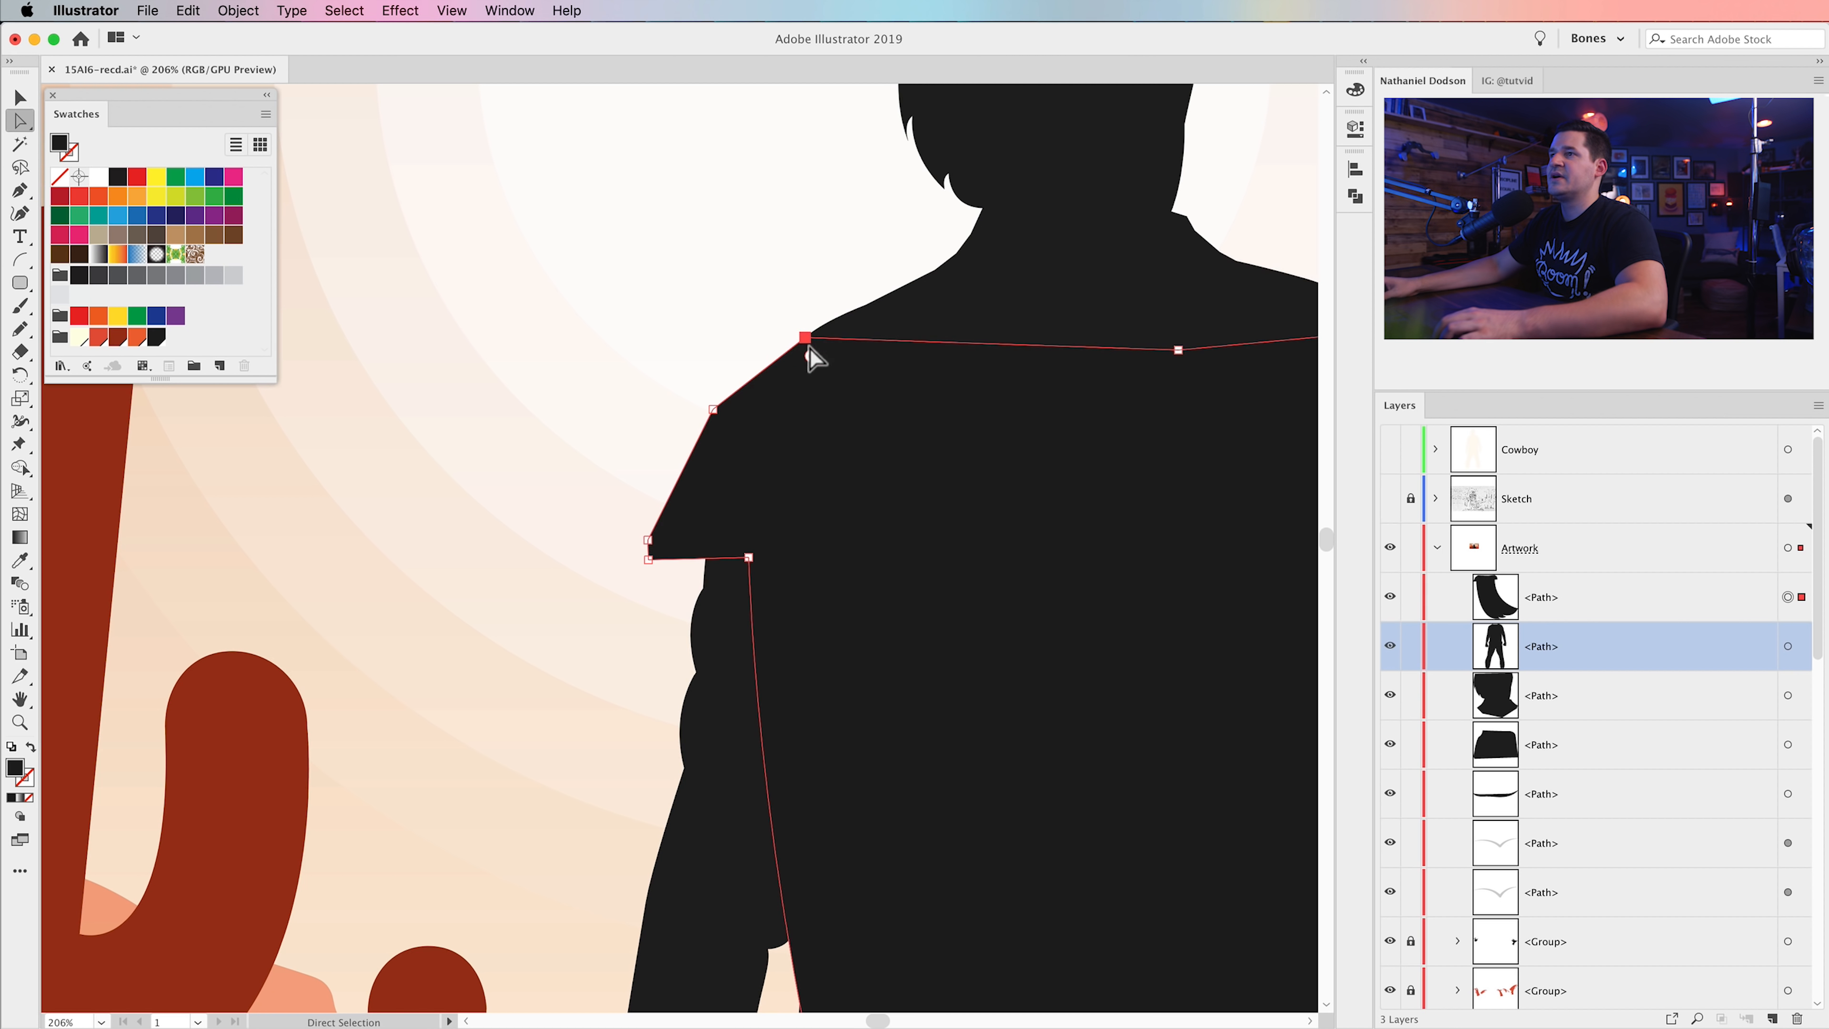
drag(648, 560, 653, 579)
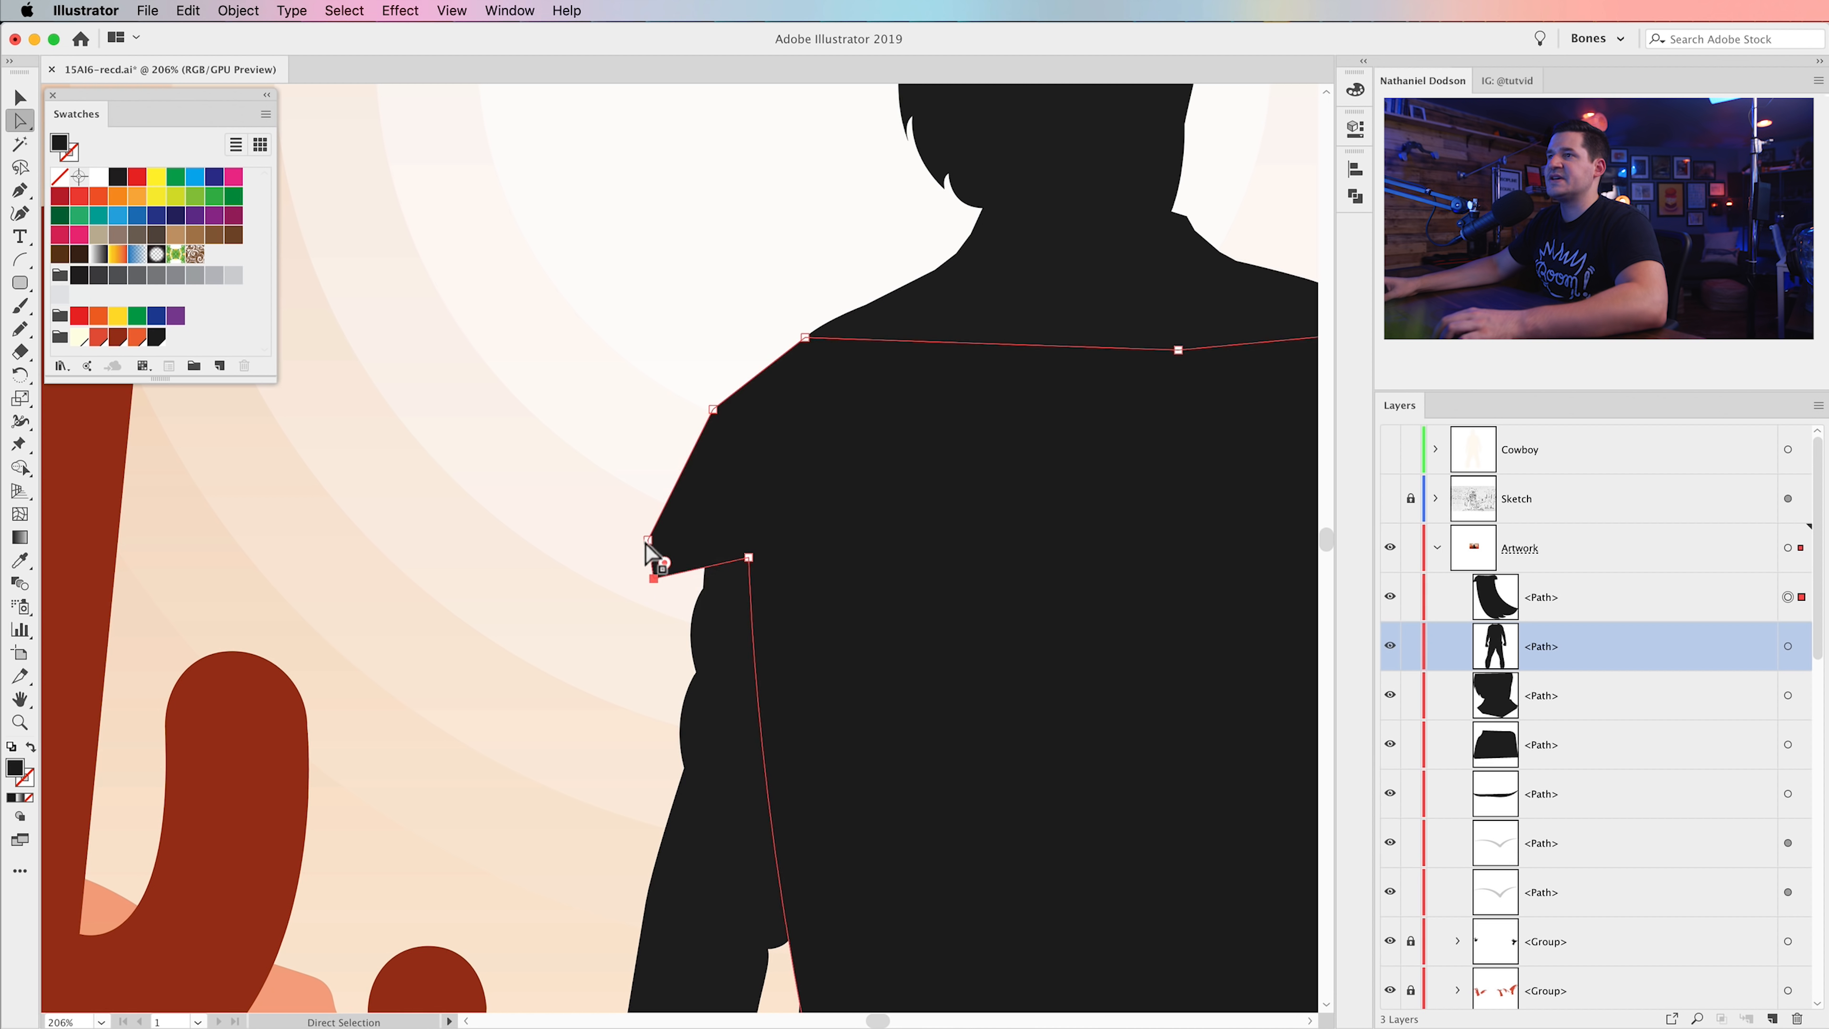
click(641, 666)
key(super+0)
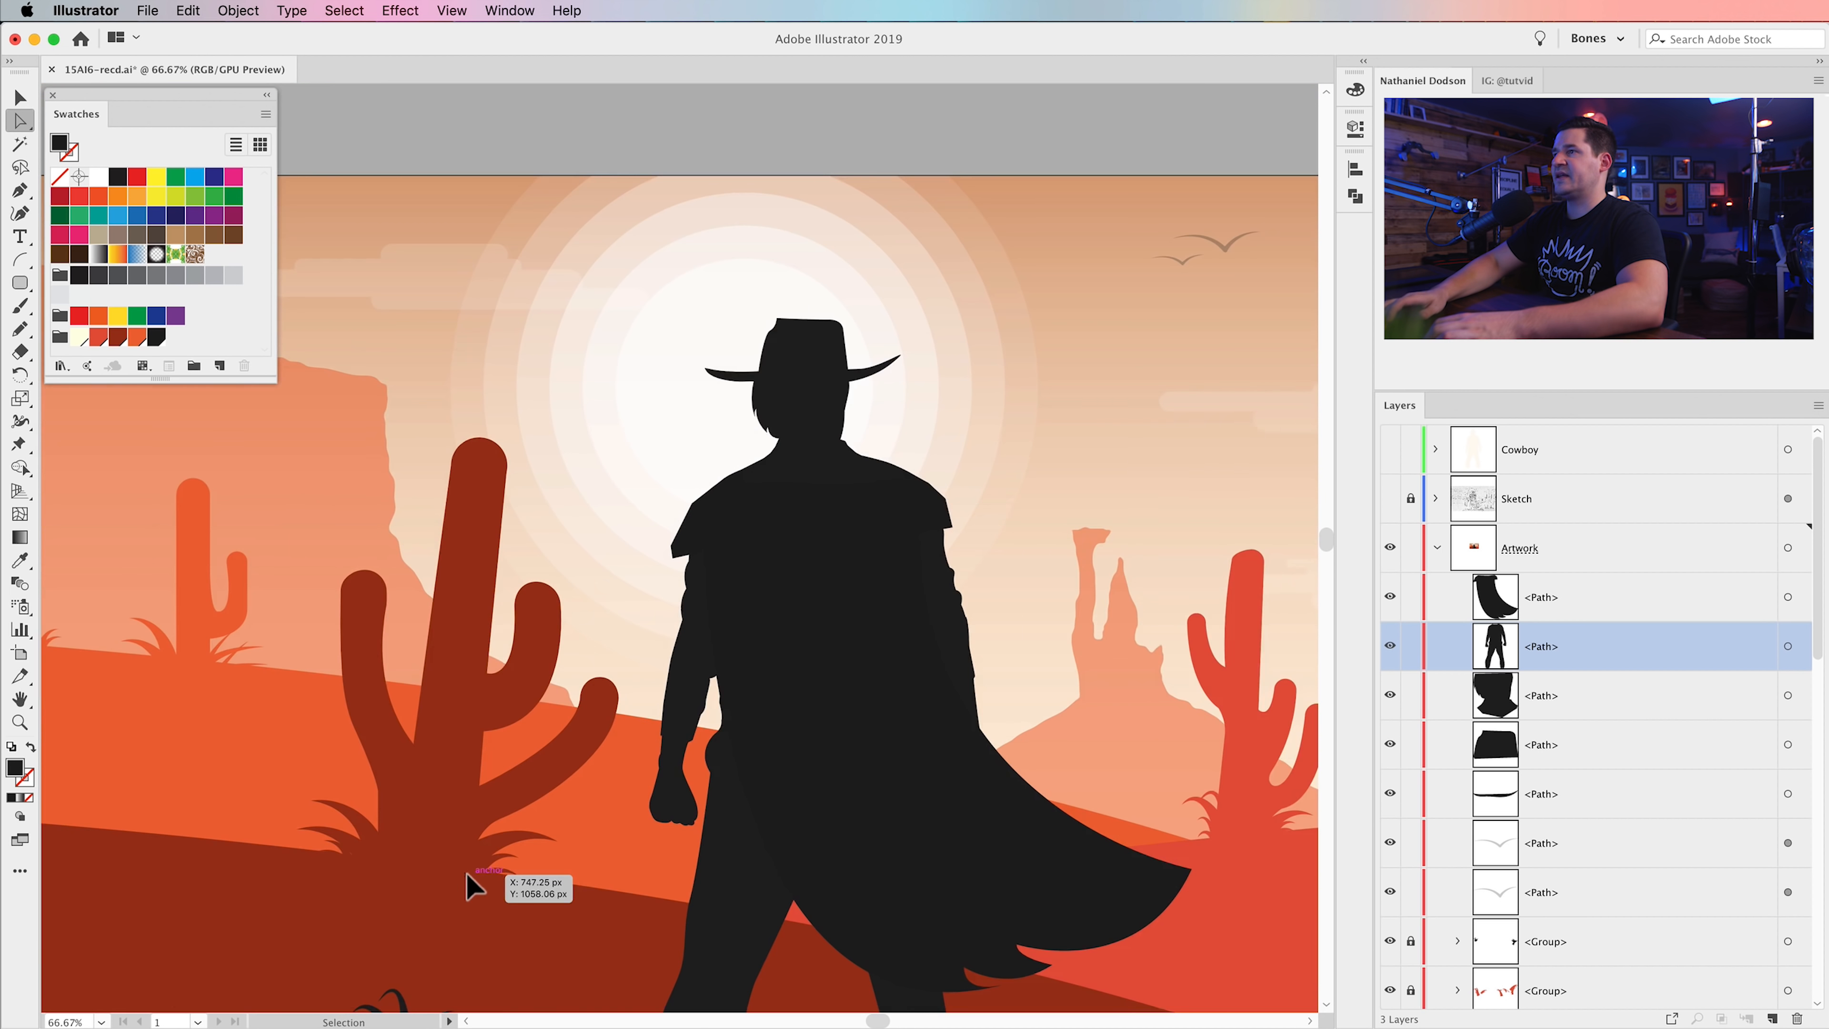
- Reshape the inner edge of the cowboy's left wrist by moving an anchor on the body path and its handle
scroll(804, 519, down, 2)
key(z)
click(670, 630)
key(v)
drag(702, 613, 767, 761)
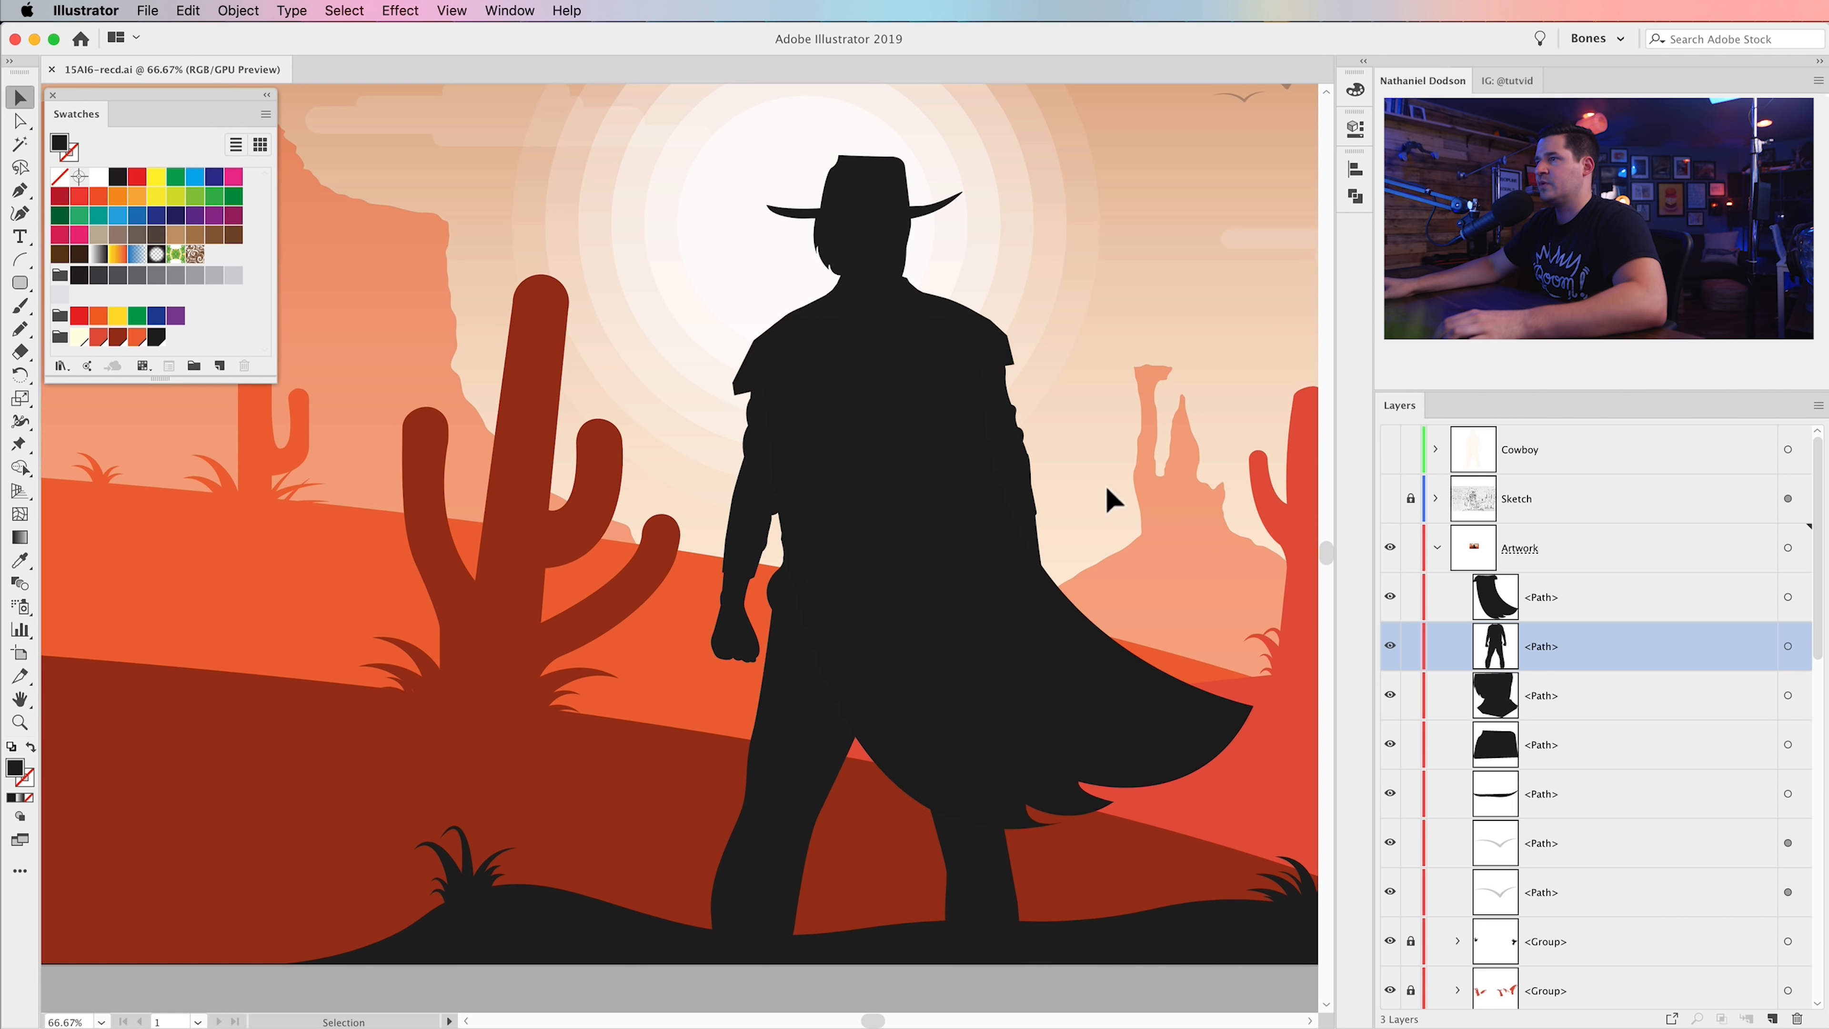
key(z)
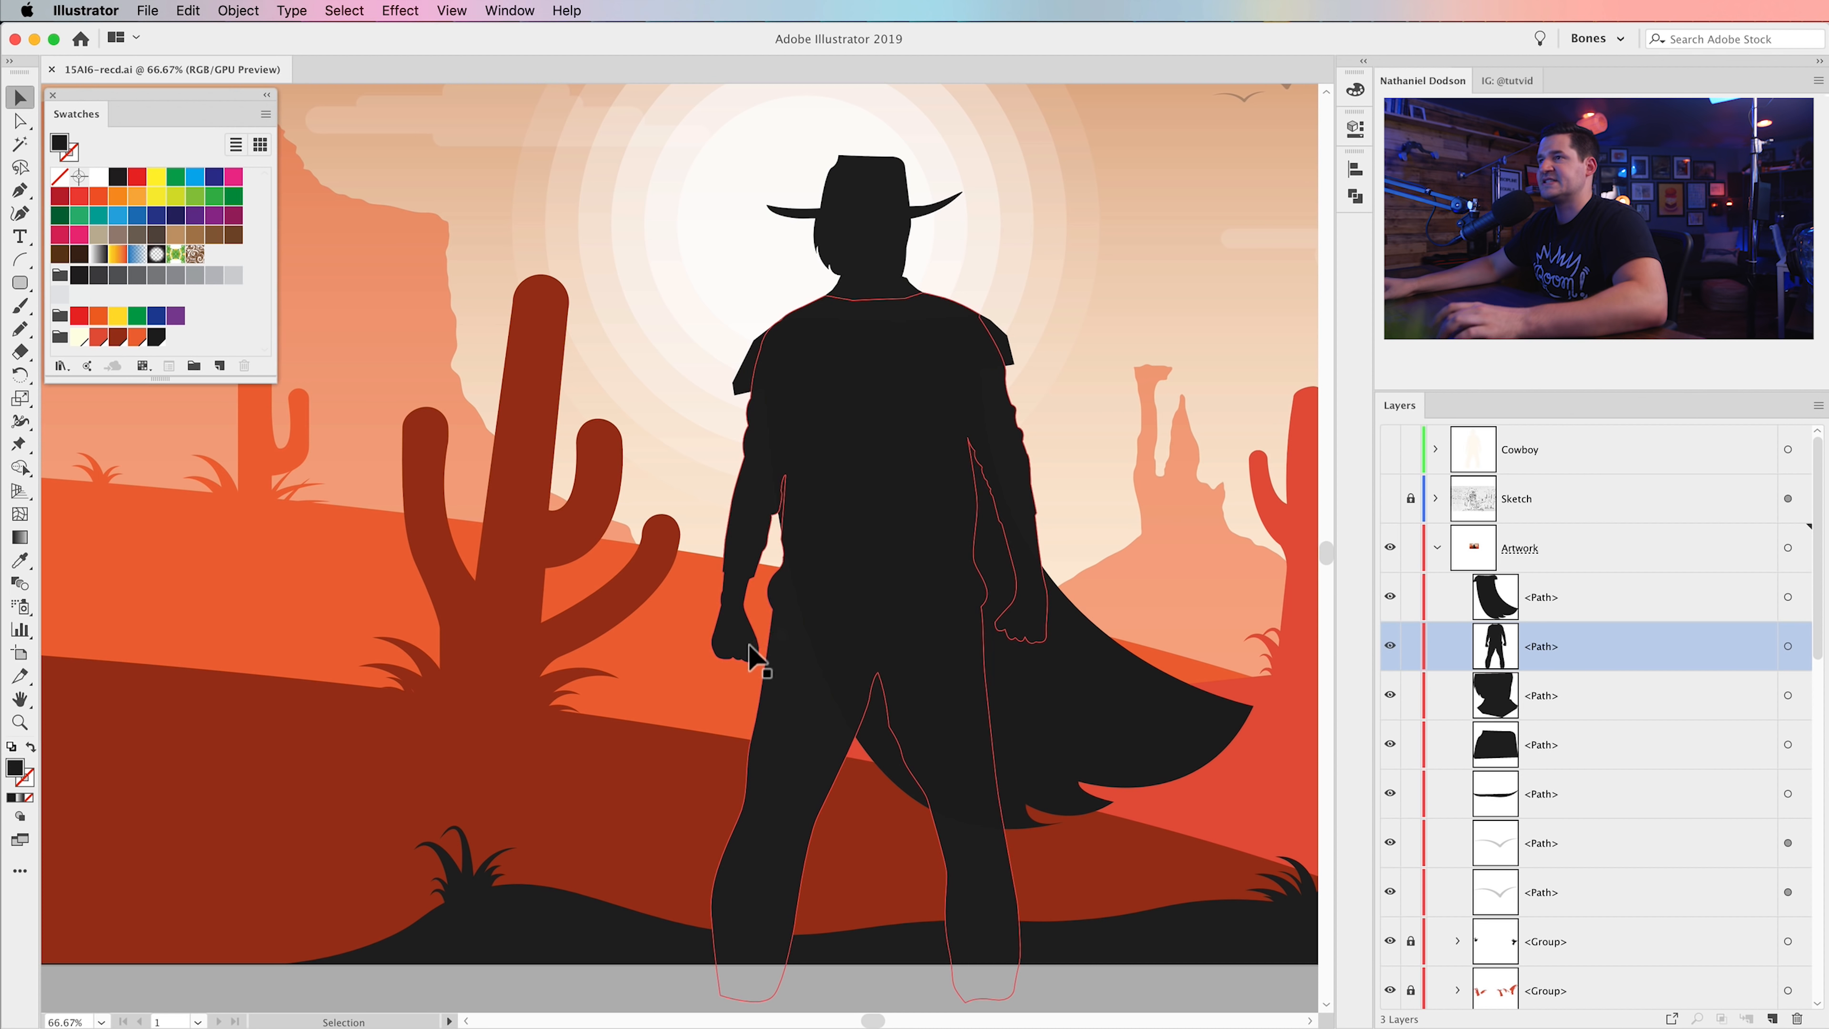
click(755, 643)
click(715, 544)
click(714, 543)
click(715, 543)
drag(551, 425, 942, 694)
key(a)
click(864, 692)
drag(860, 687, 881, 727)
drag(866, 645, 878, 645)
click(888, 729)
- Refine the outer forearm and hand anchors of the left arm, smooth the inner wrist curve, and clear the selection
drag(757, 702, 749, 710)
drag(728, 800, 716, 794)
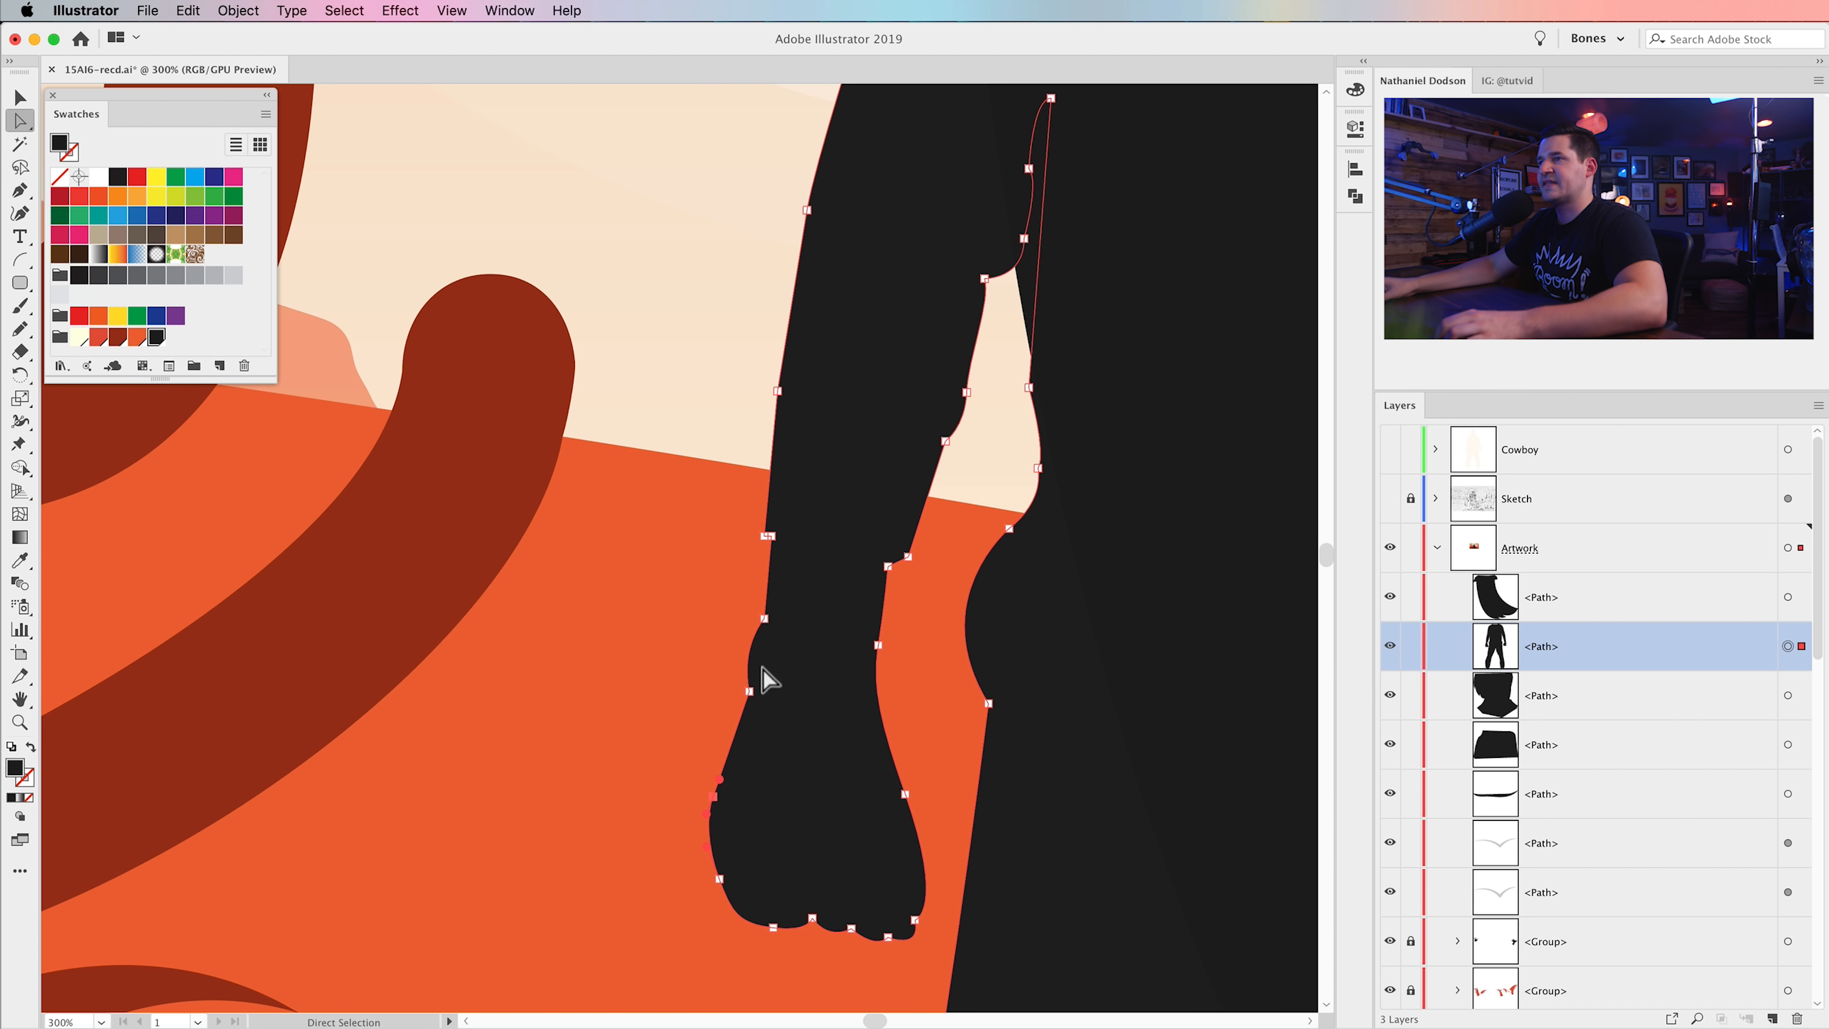
drag(765, 618, 760, 608)
drag(878, 647, 883, 656)
drag(886, 730, 892, 743)
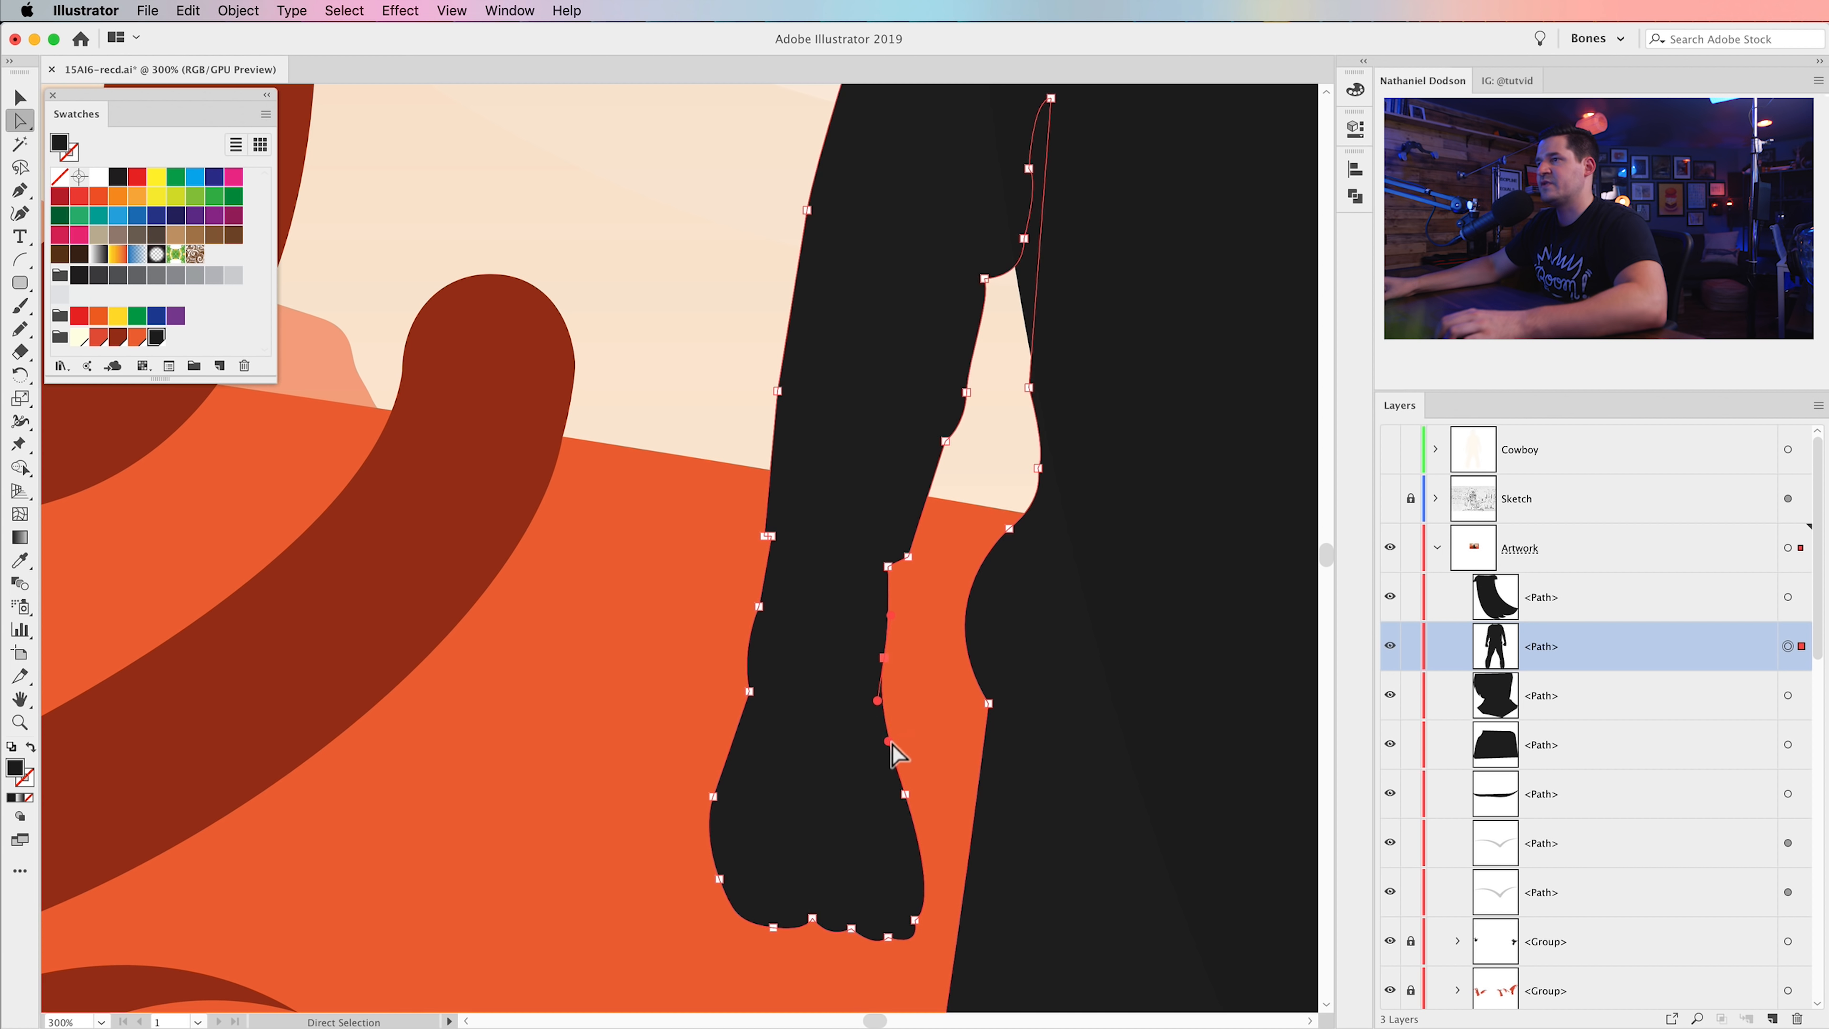
click(576, 682)
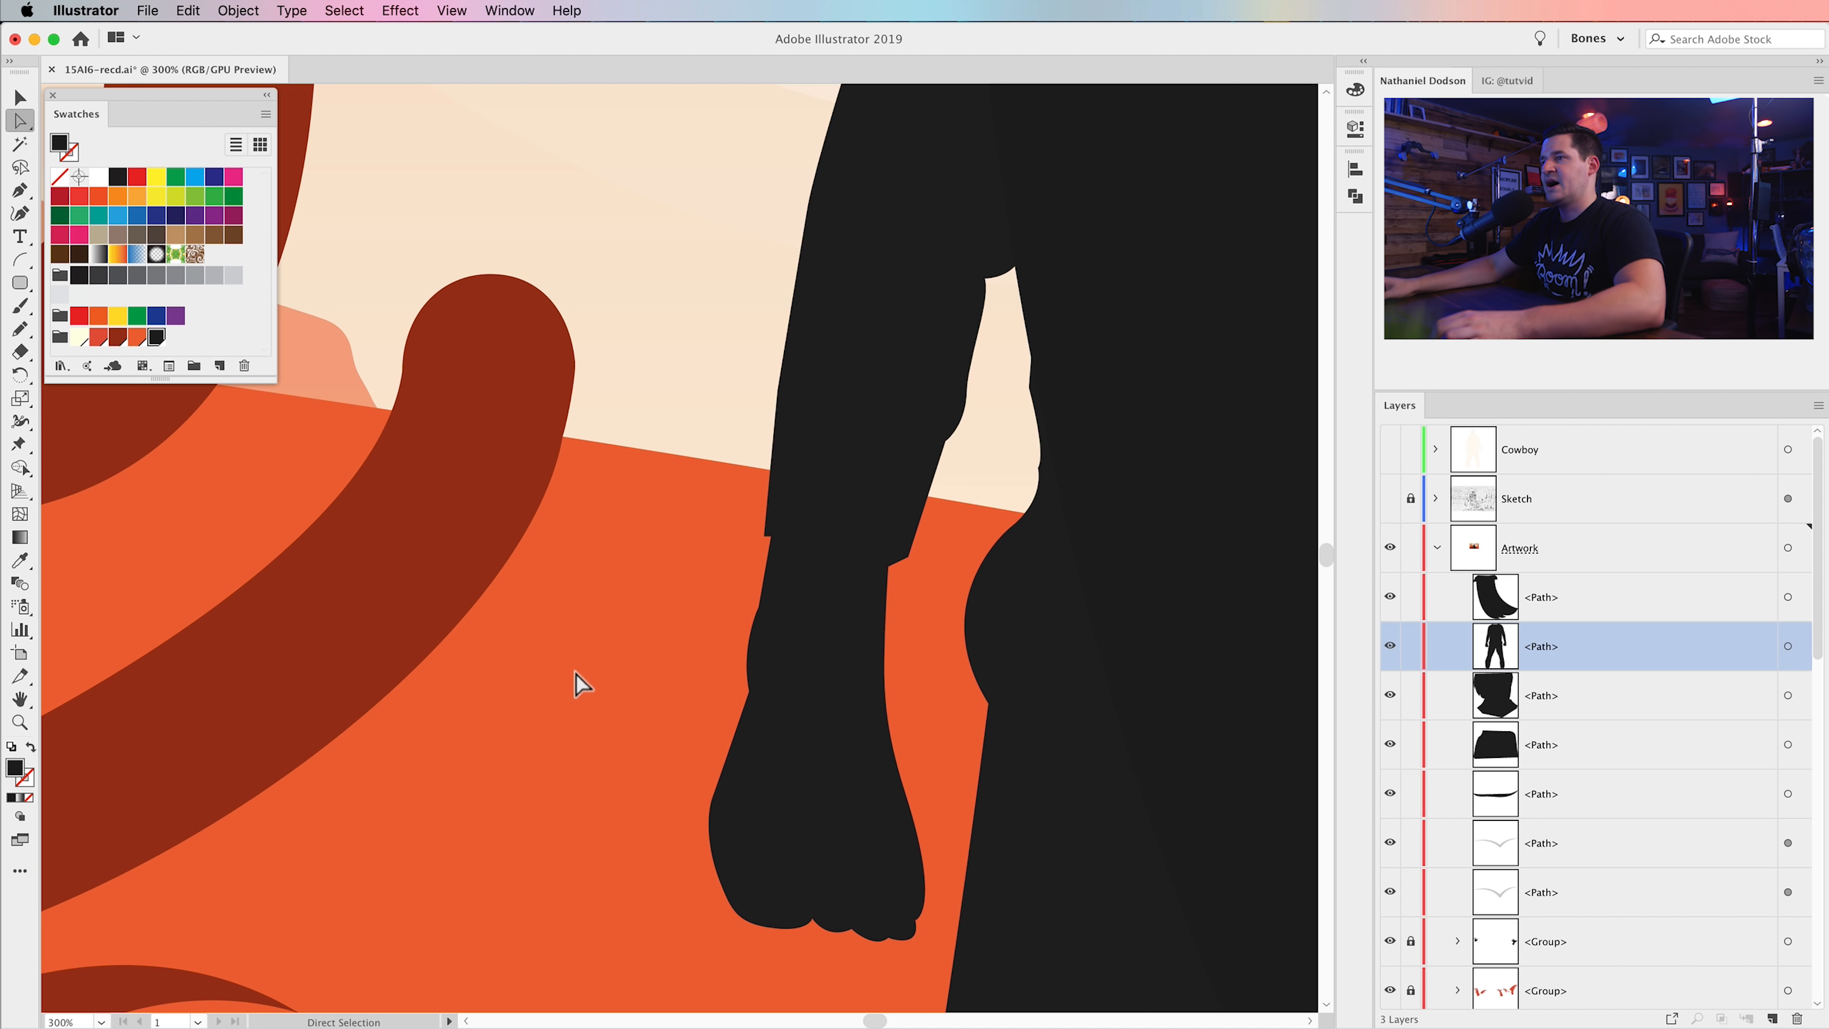
- Narrow the left fist by pulling the points on its outer edge inward
key(super+minus)
key(super+minus)
key(super+minus)
key(super+minus)
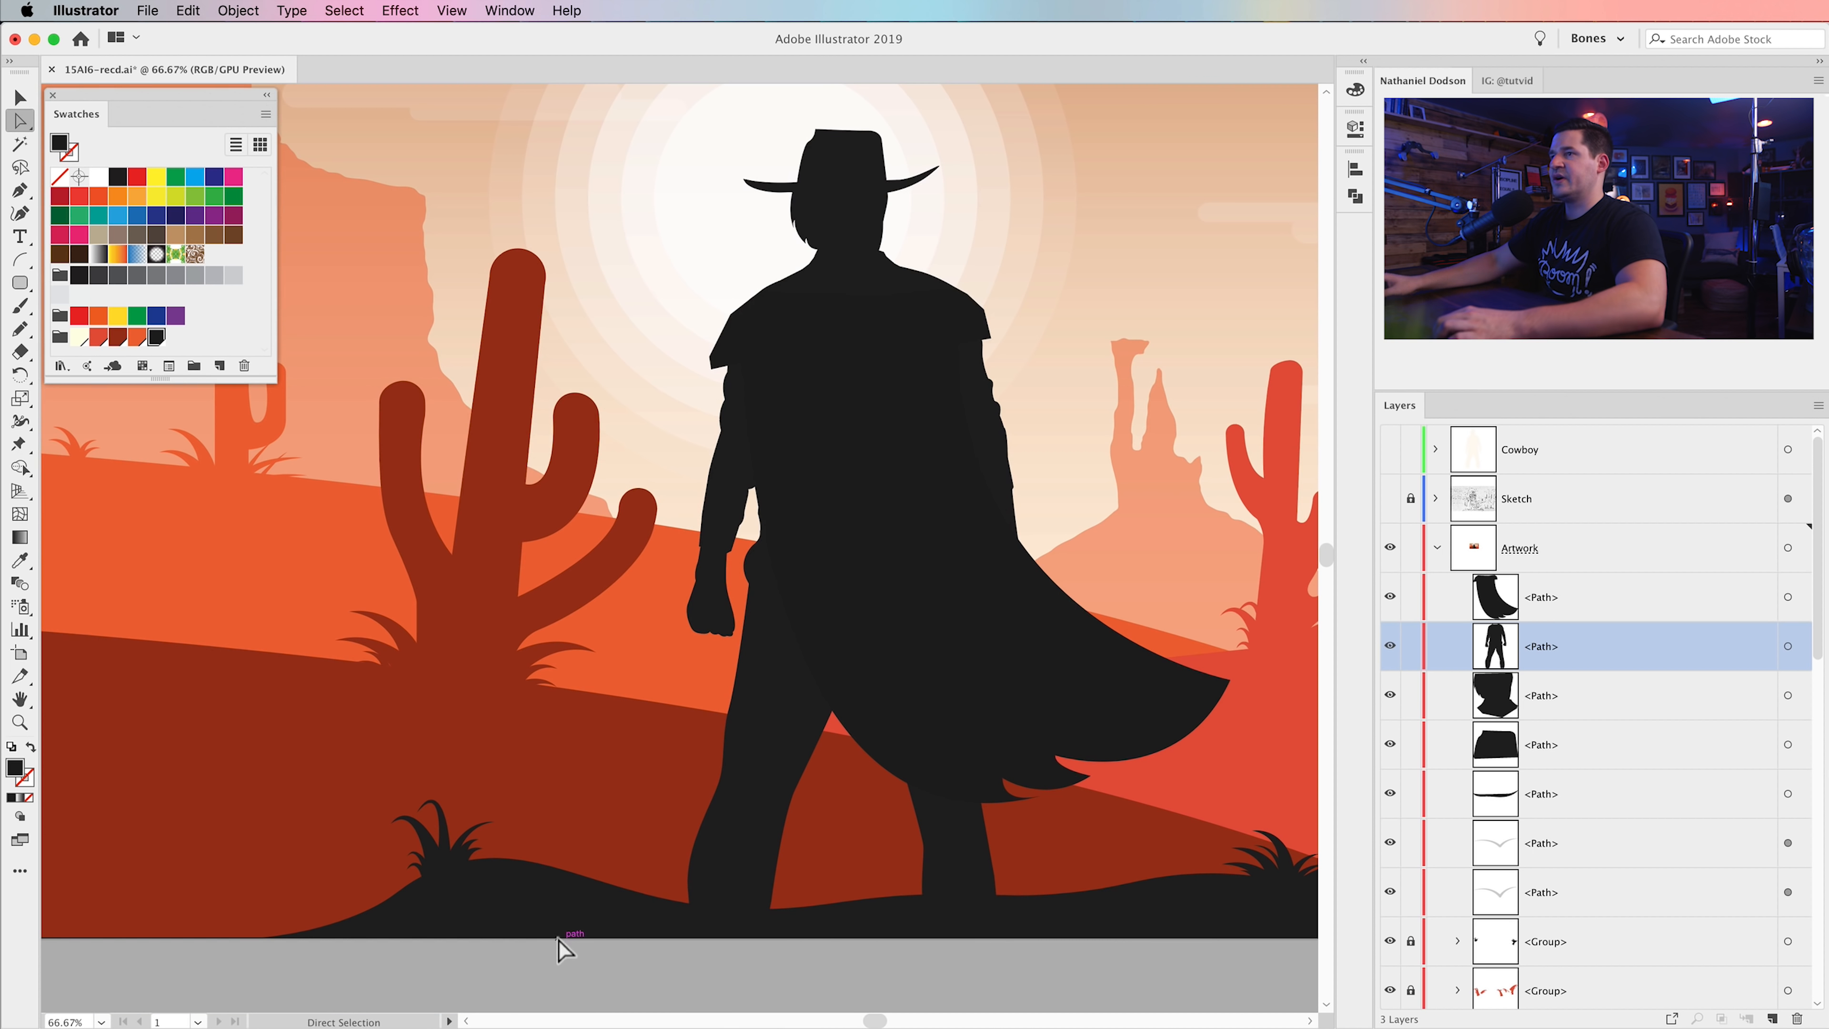
drag(766, 681, 795, 740)
key(z)
double_click(719, 698)
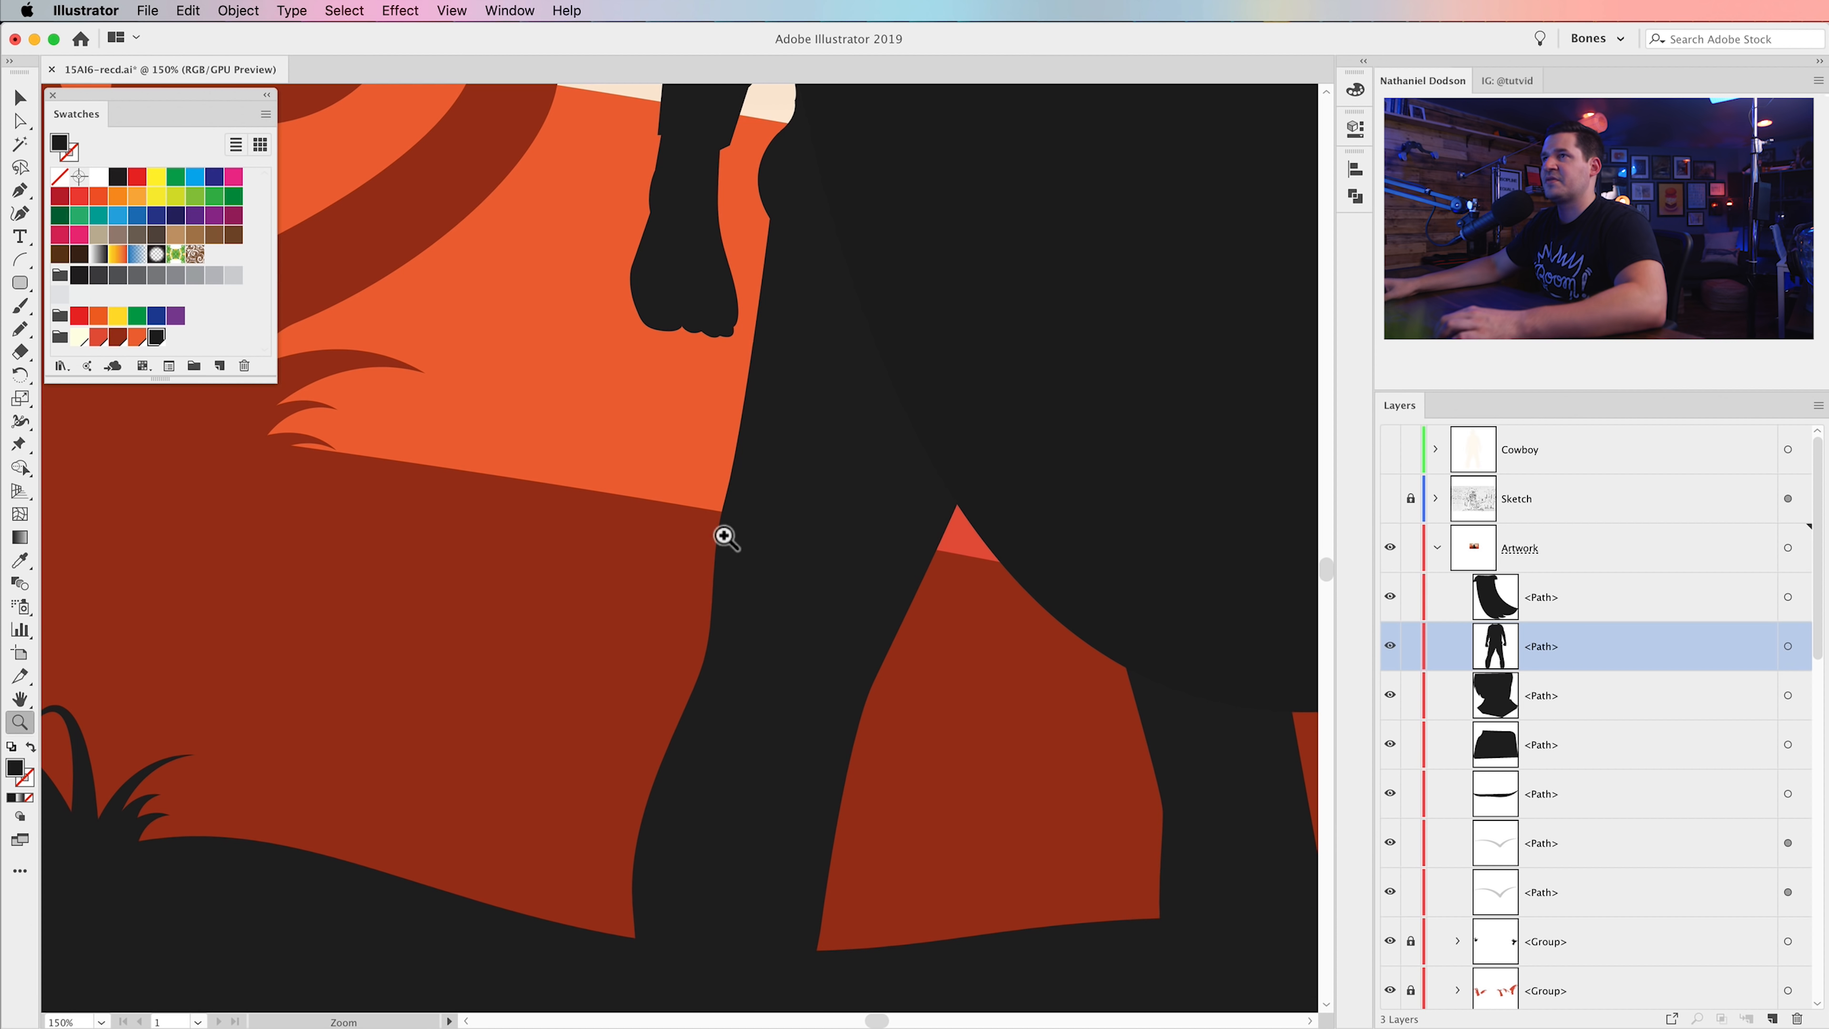
click(682, 349)
drag(681, 353, 746, 547)
key(a)
click(693, 666)
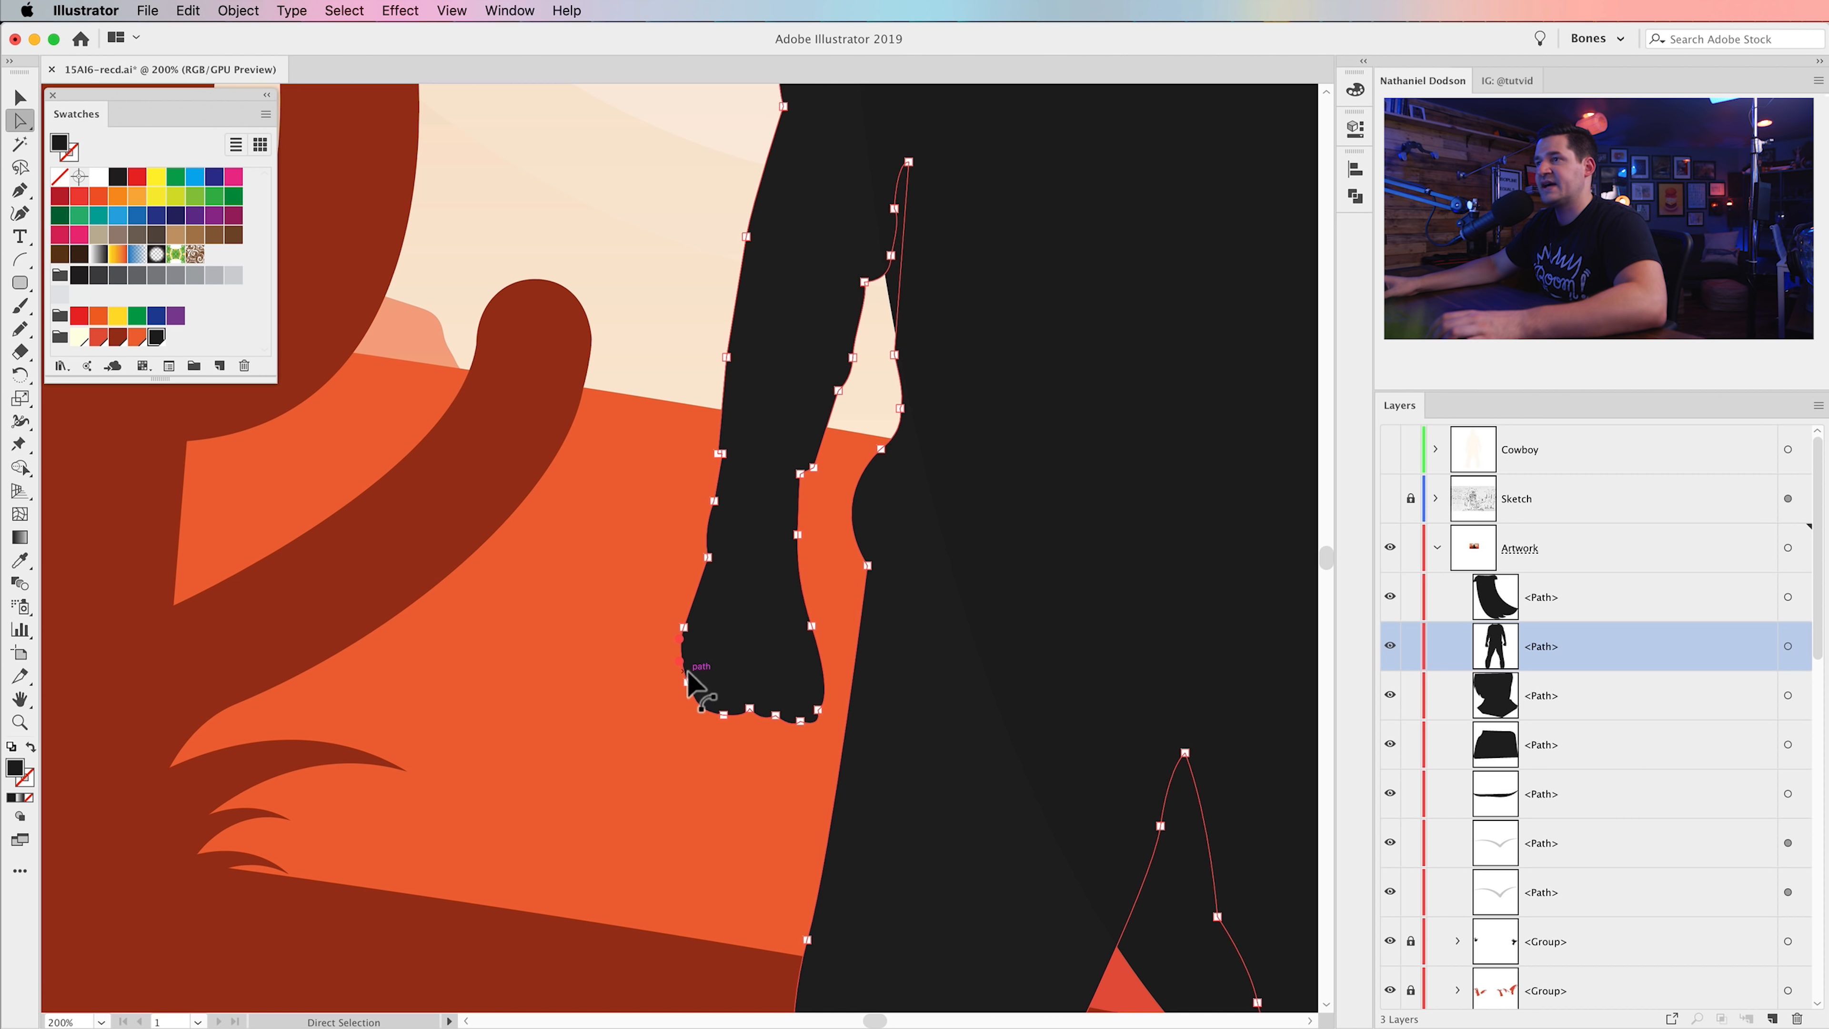
drag(682, 628, 721, 704)
click(801, 813)
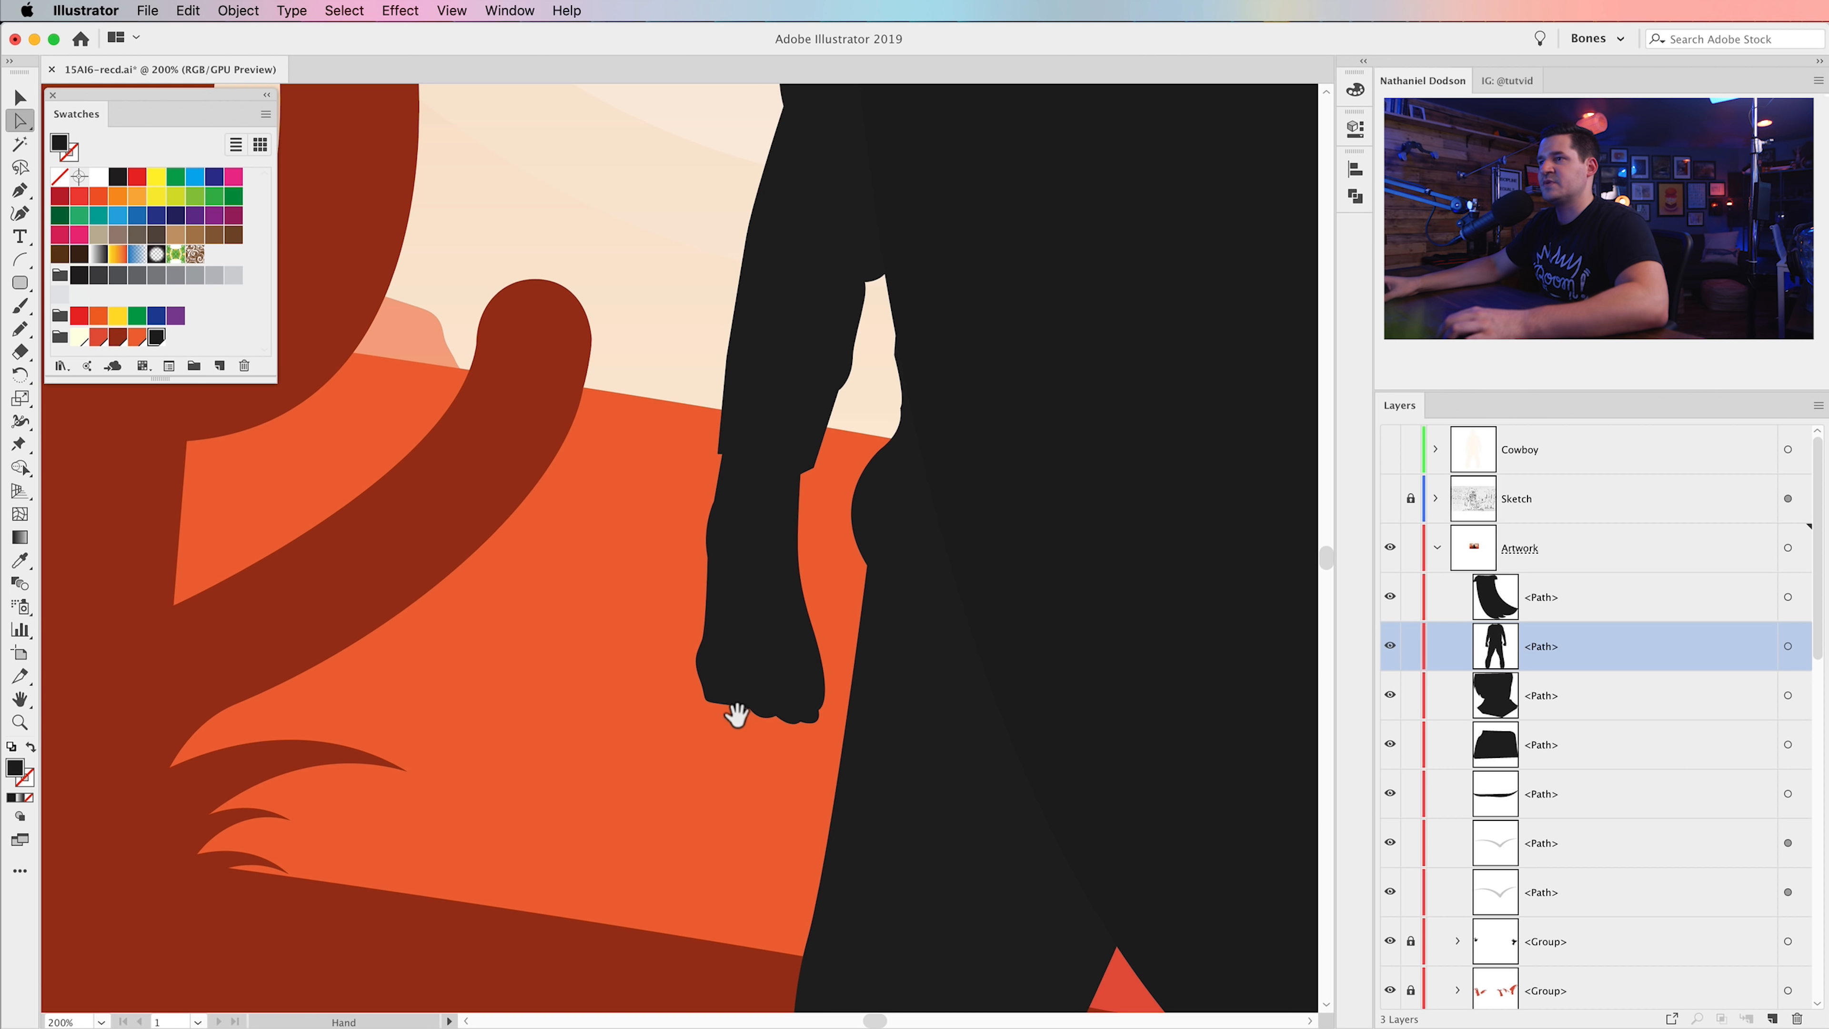
- Nudge the lower outer corner of the left fist inward and clear the selection
click(711, 704)
drag(699, 700, 711, 701)
click(648, 911)
key(super+minus)
key(super+minus)
key(super+minus)
key(super+minus)
key(super+minus)
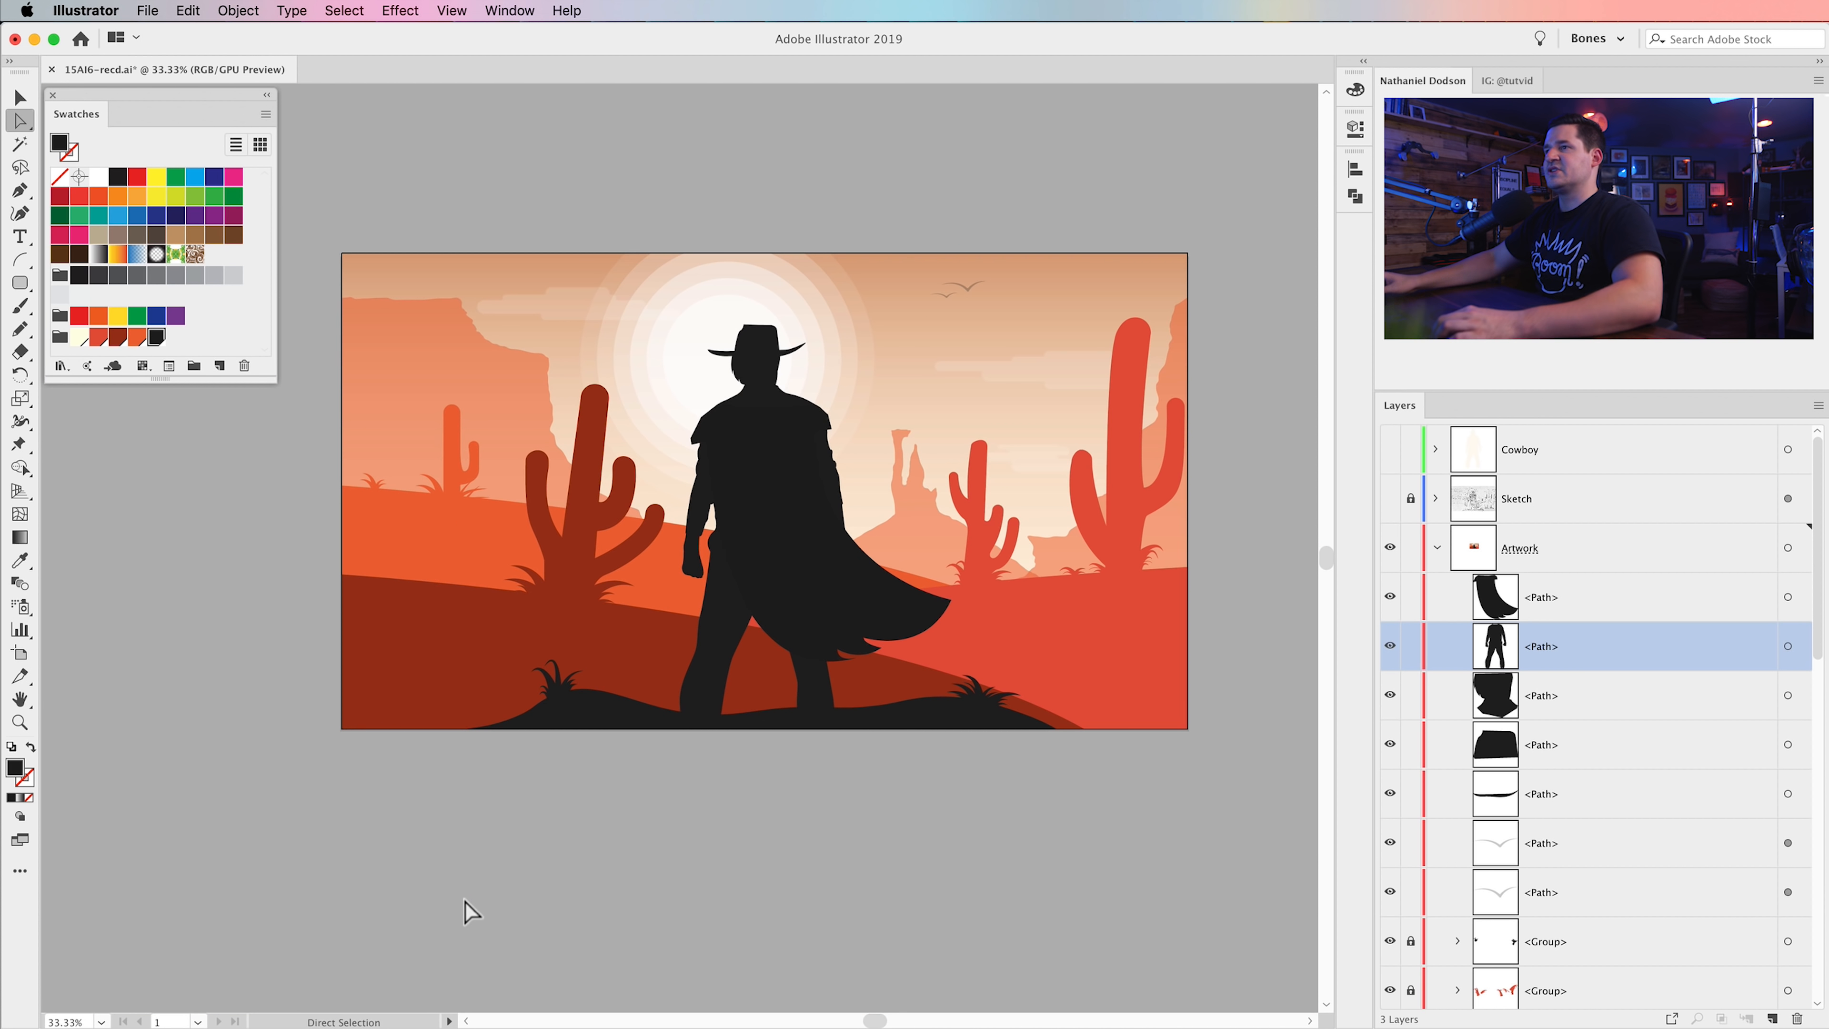
- Fine-tune the anchor between the left wrist and fist along the inner edge, and deselect the body path
drag(745, 575, 728, 791)
key(z)
click(664, 600)
click(669, 603)
click(725, 603)
key(a)
click(662, 605)
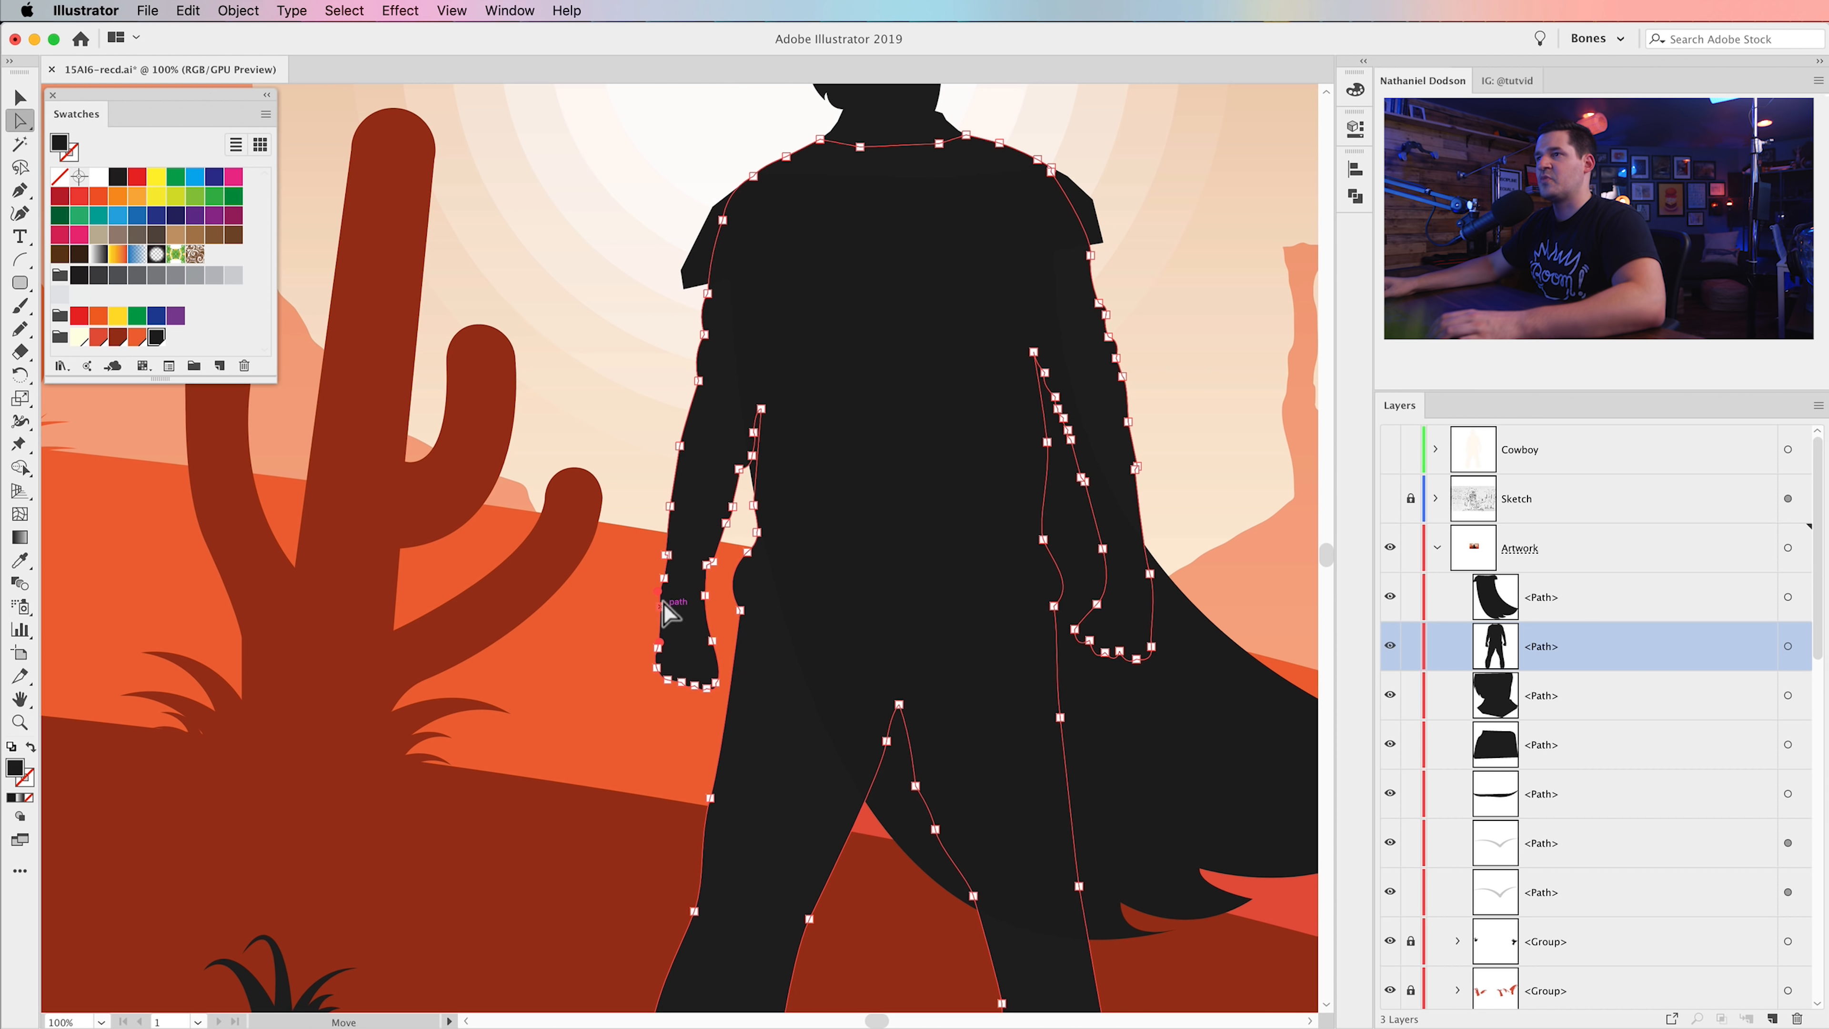
drag(706, 597, 706, 596)
click(613, 771)
mouse_move(1011, 1026)
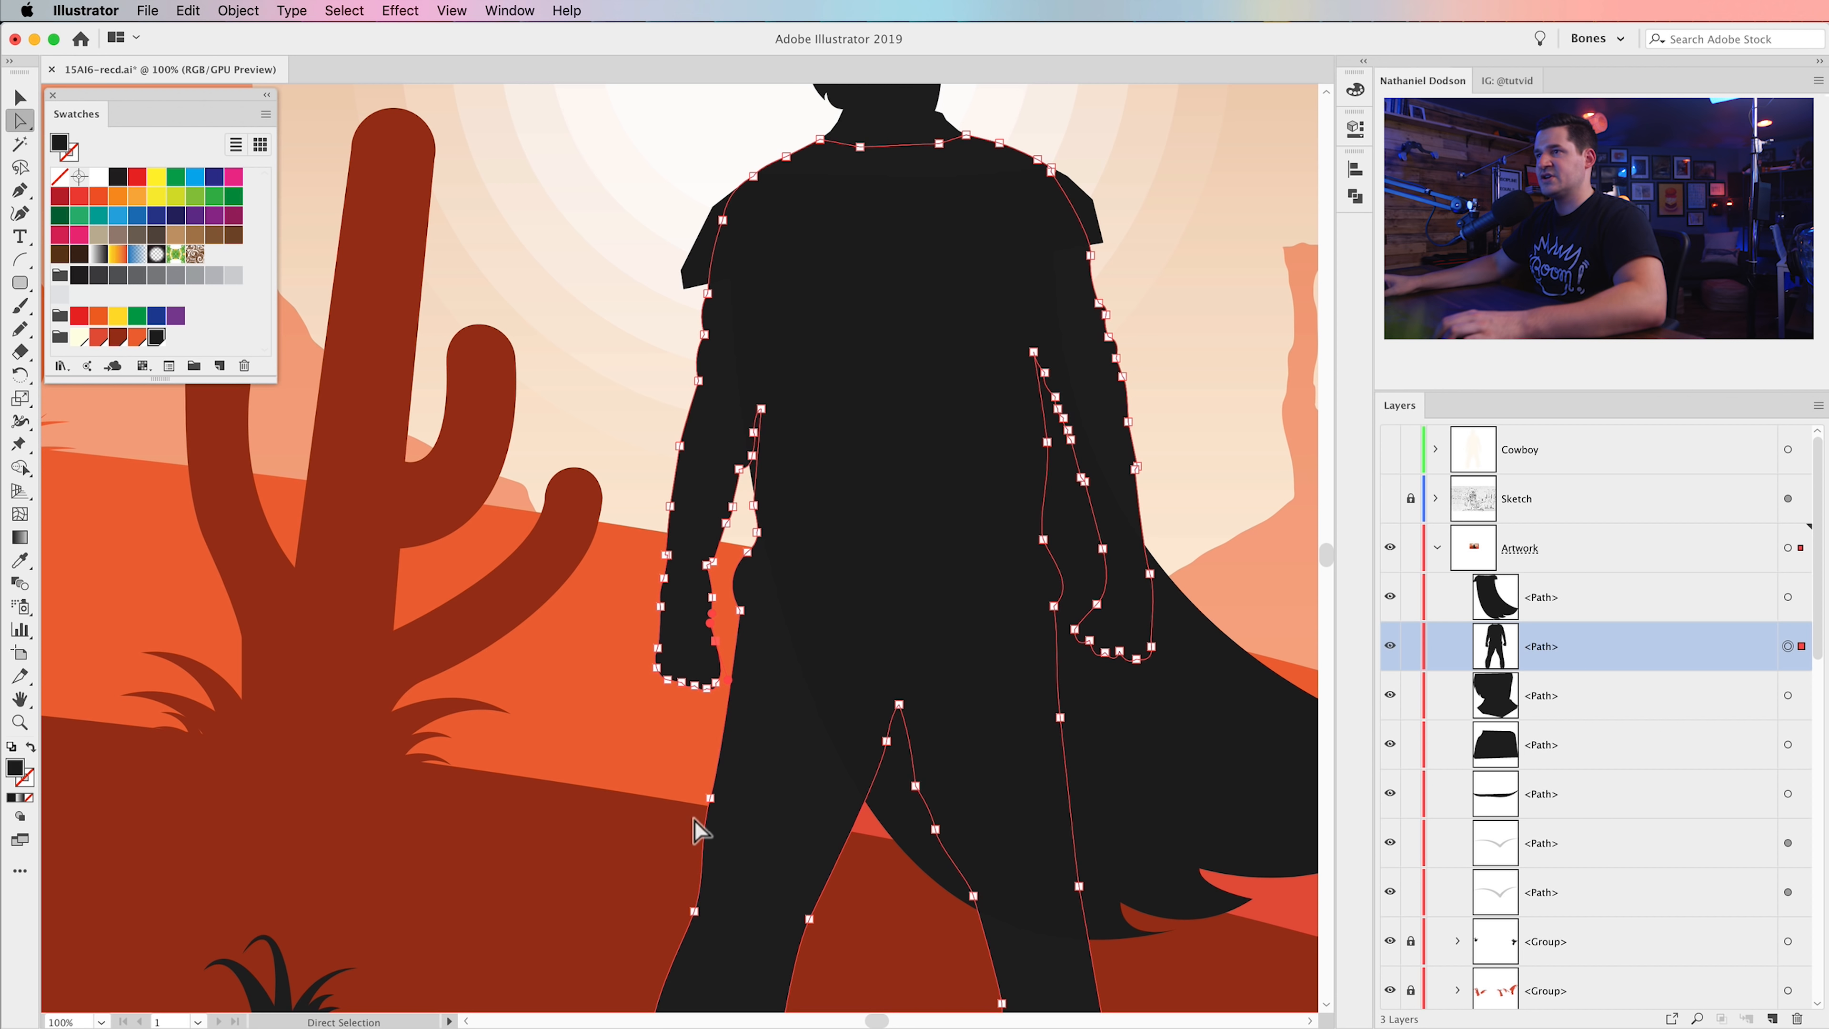
click(604, 693)
click(662, 599)
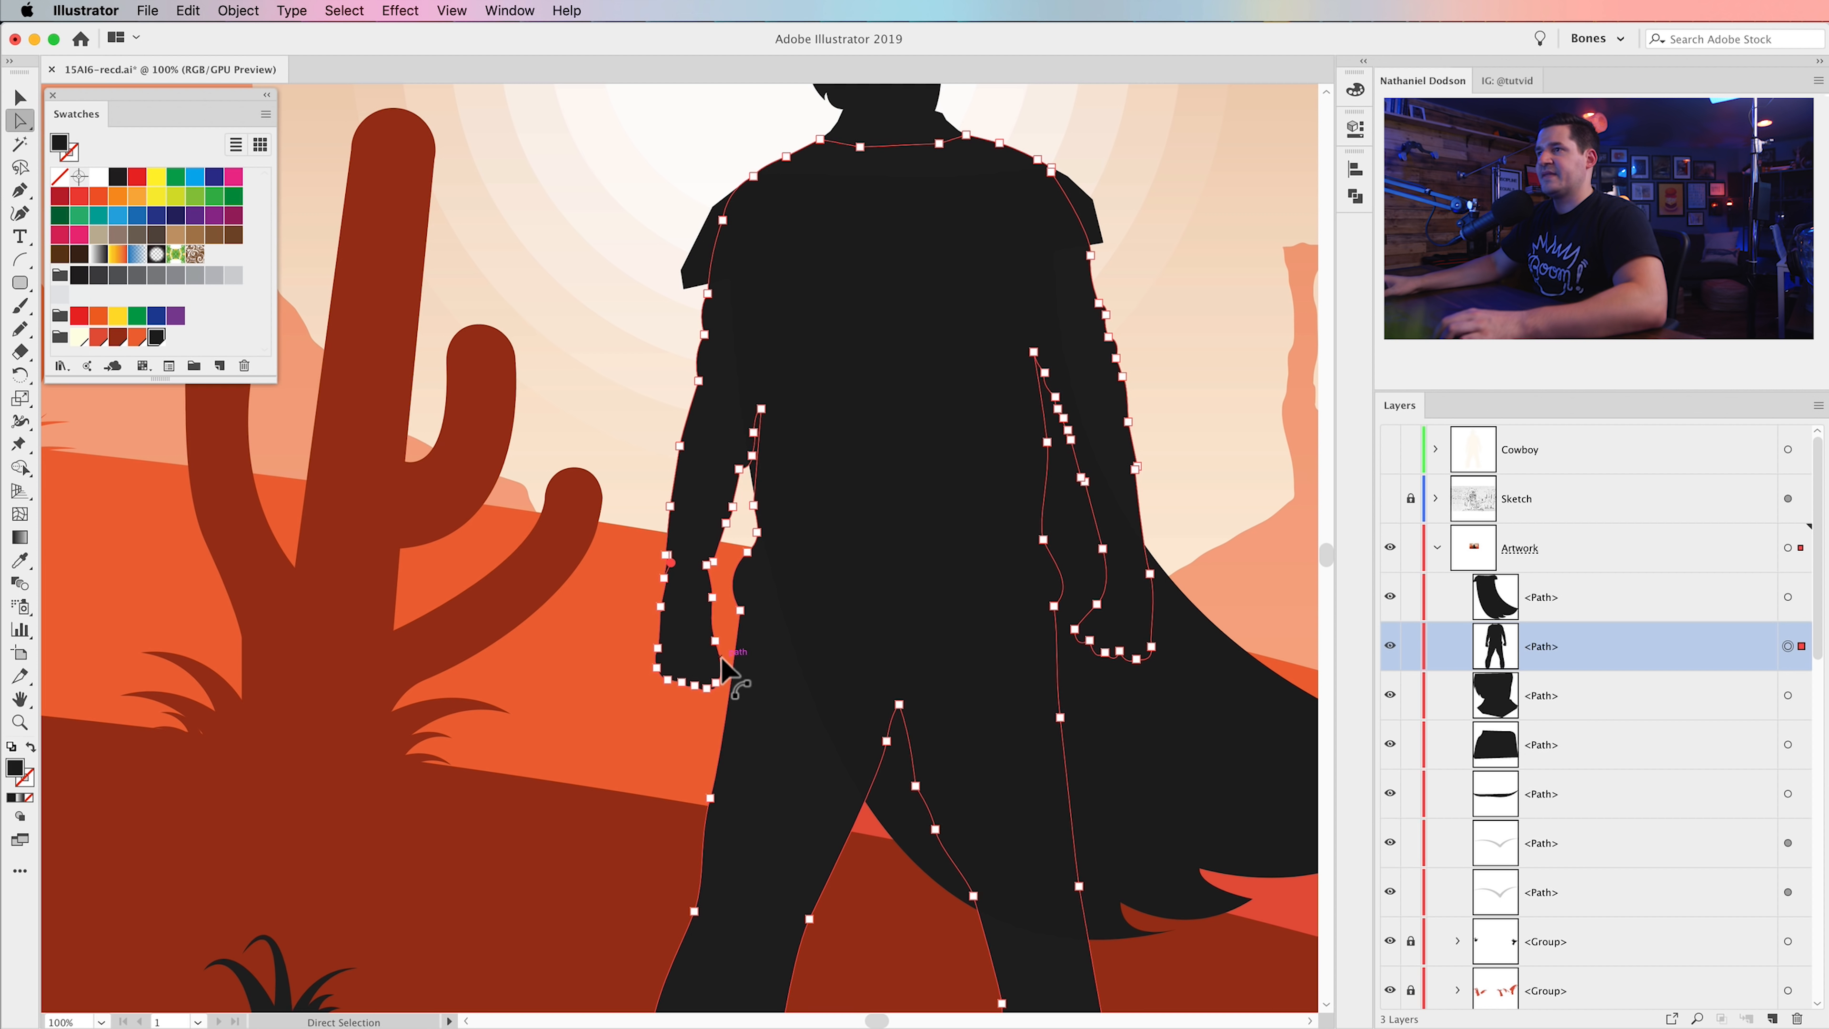
click(550, 663)
key(super+z)
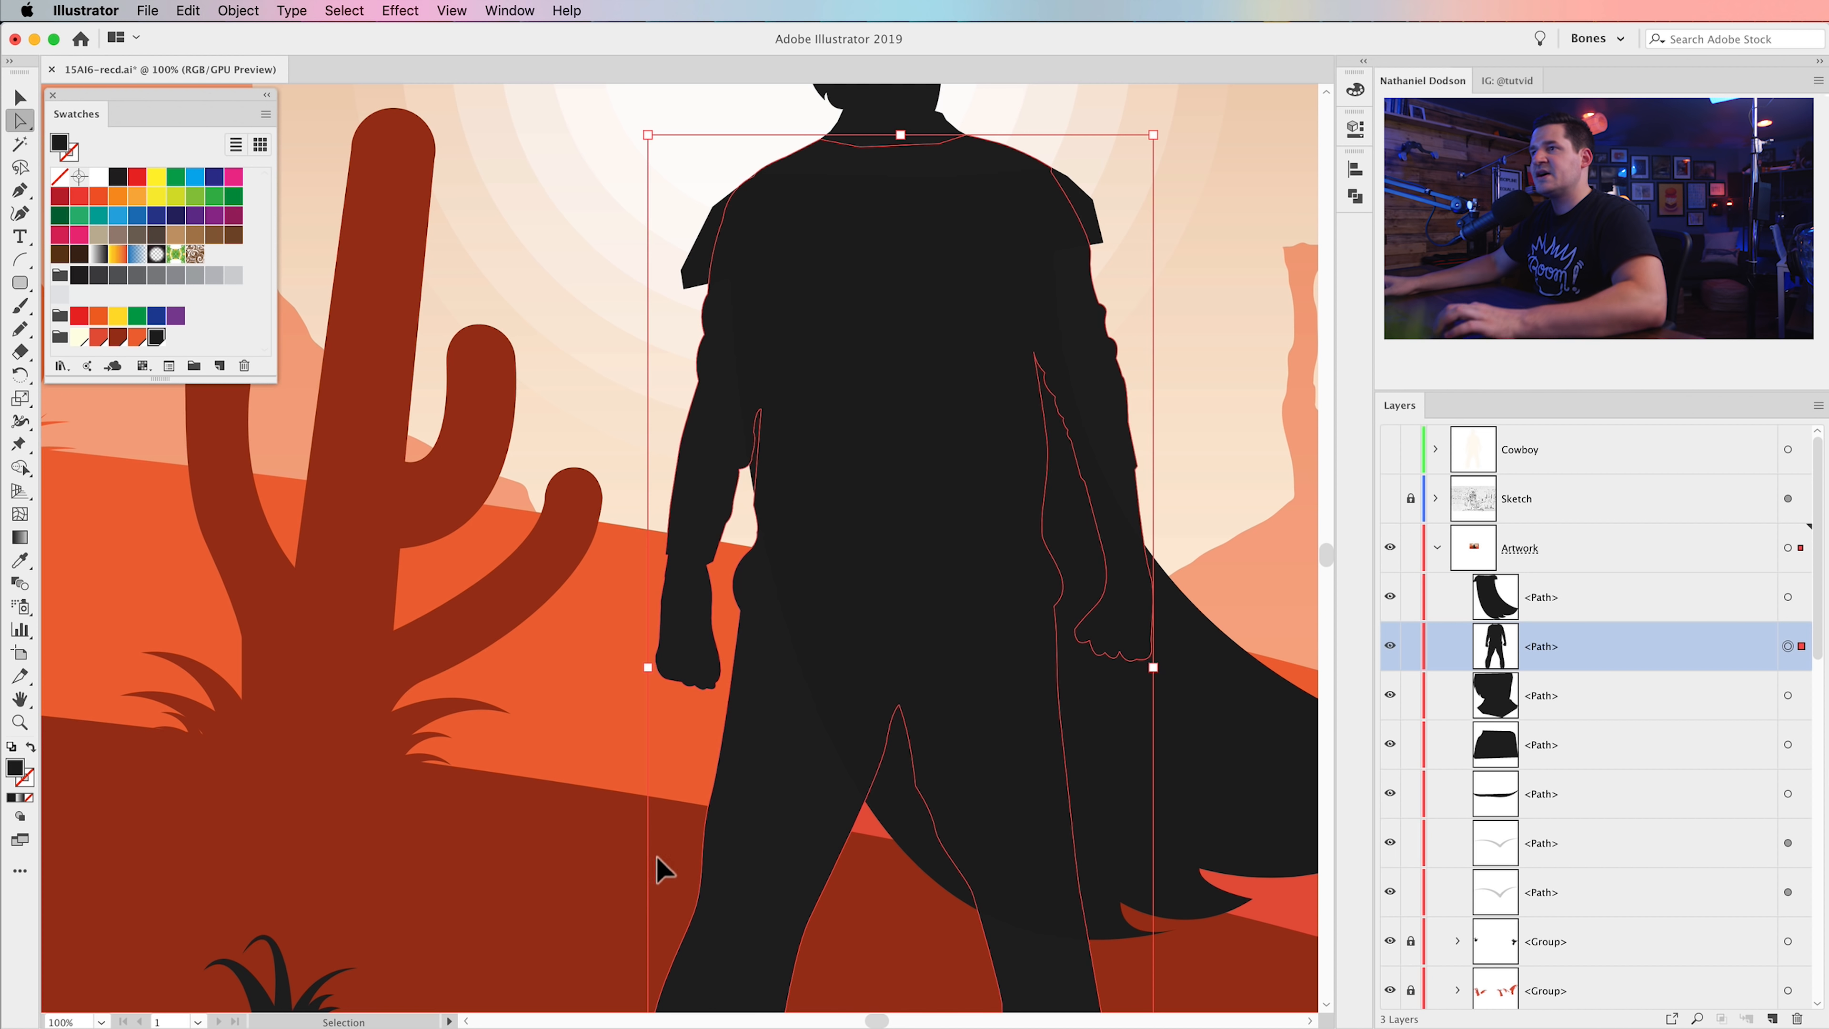
click(535, 626)
- Draw a tall ellipse about 111 × 303 px over the left mesa, with no fill and a near-black stroke
key(space)
drag(581, 602, 726, 598)
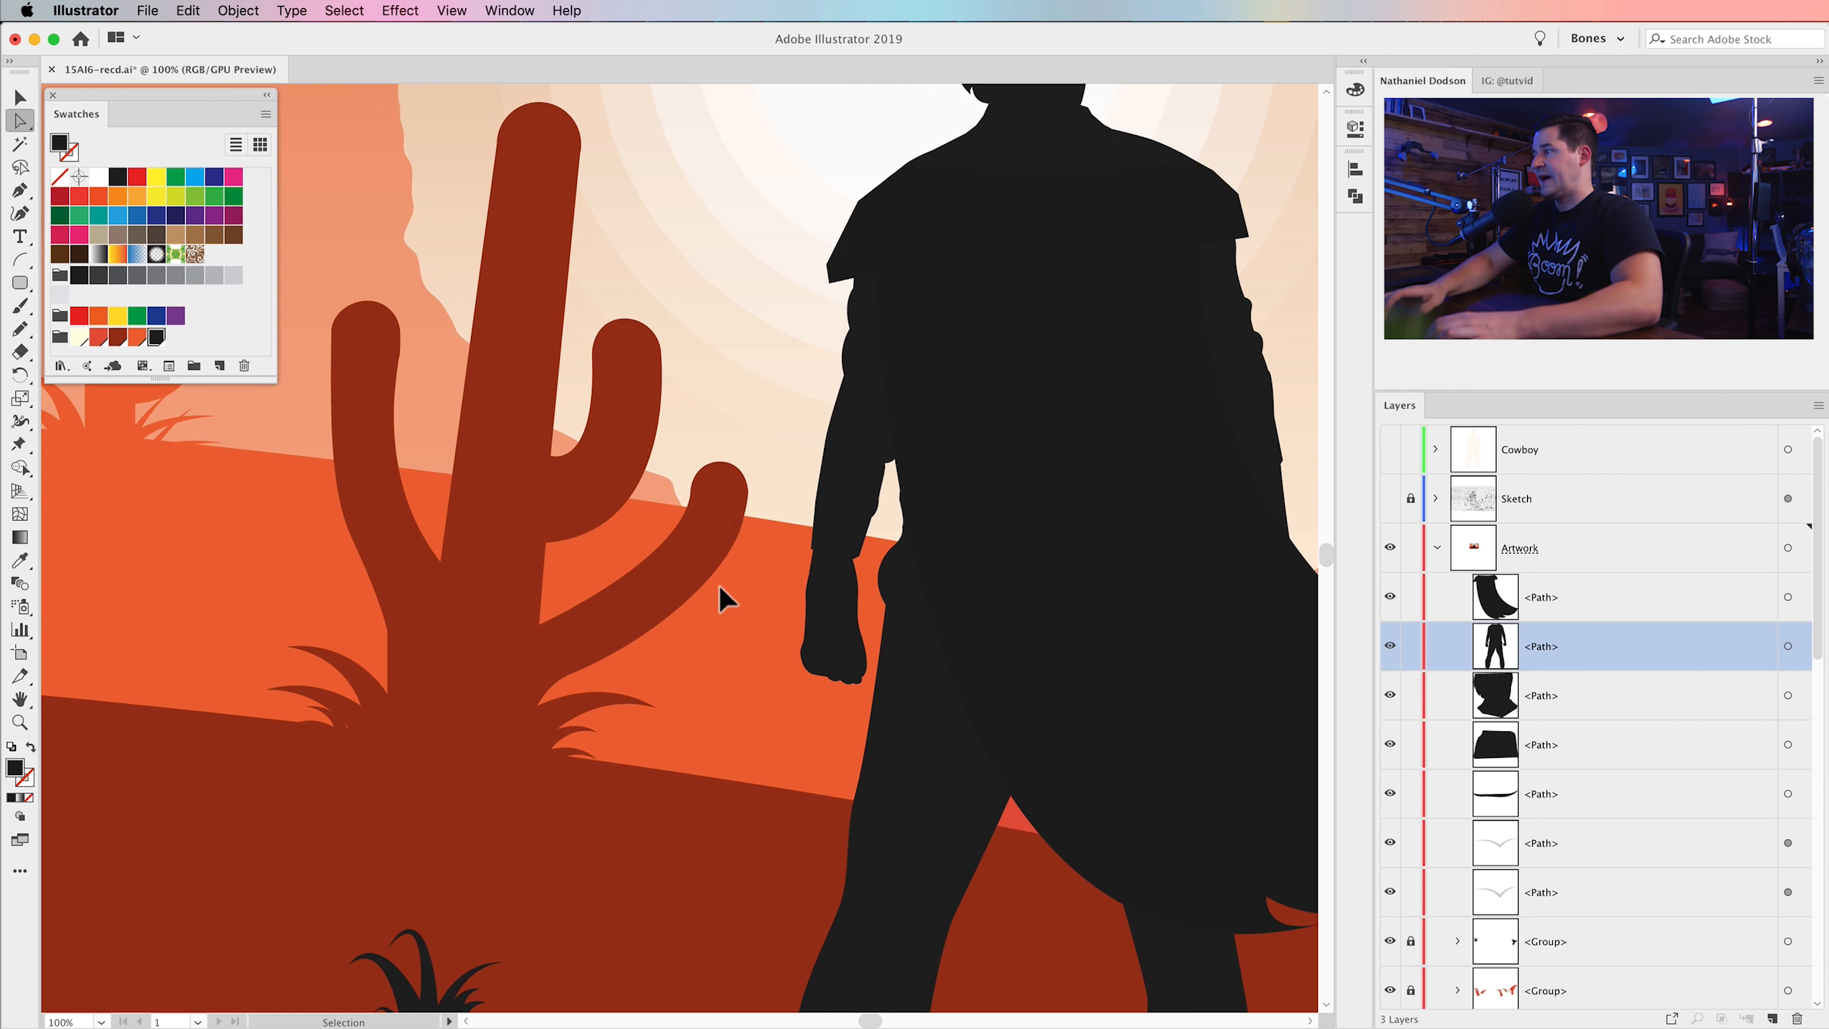
key(super+minus)
key(space)
drag(826, 562, 1032, 698)
key(space)
drag(791, 412, 851, 531)
drag(20, 283, 109, 326)
click(30, 747)
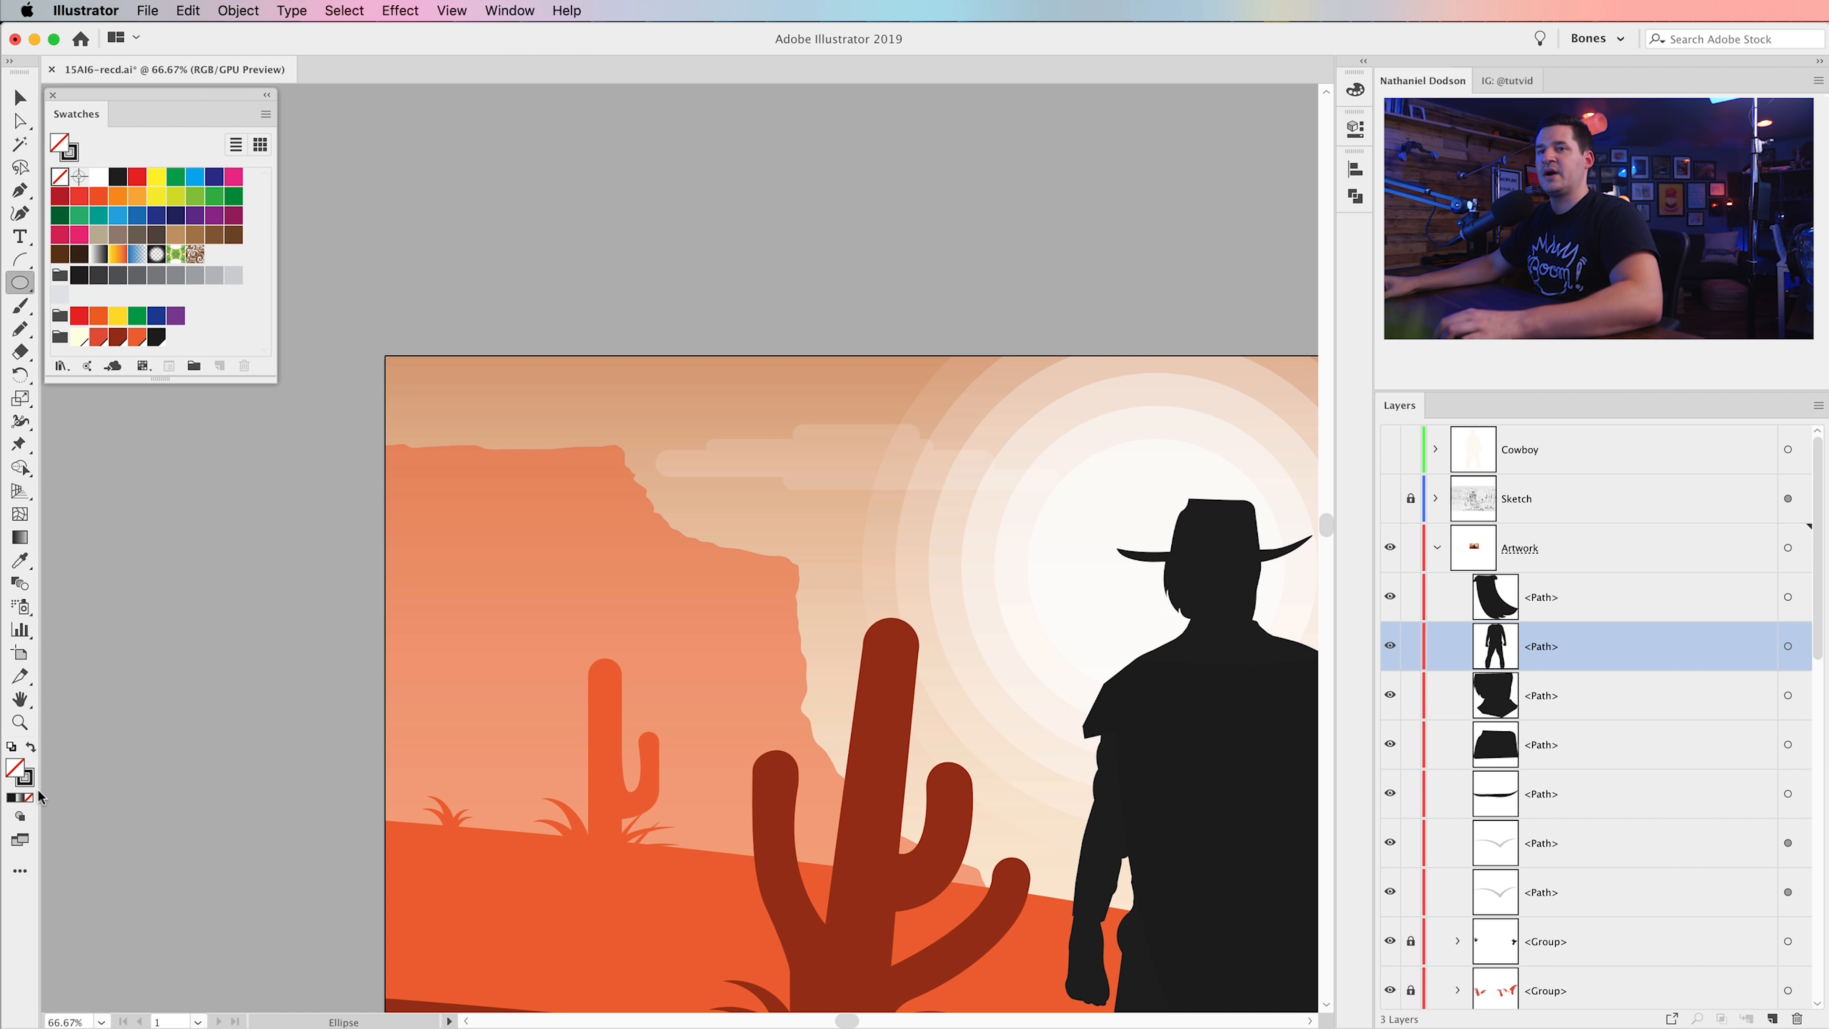
click(26, 777)
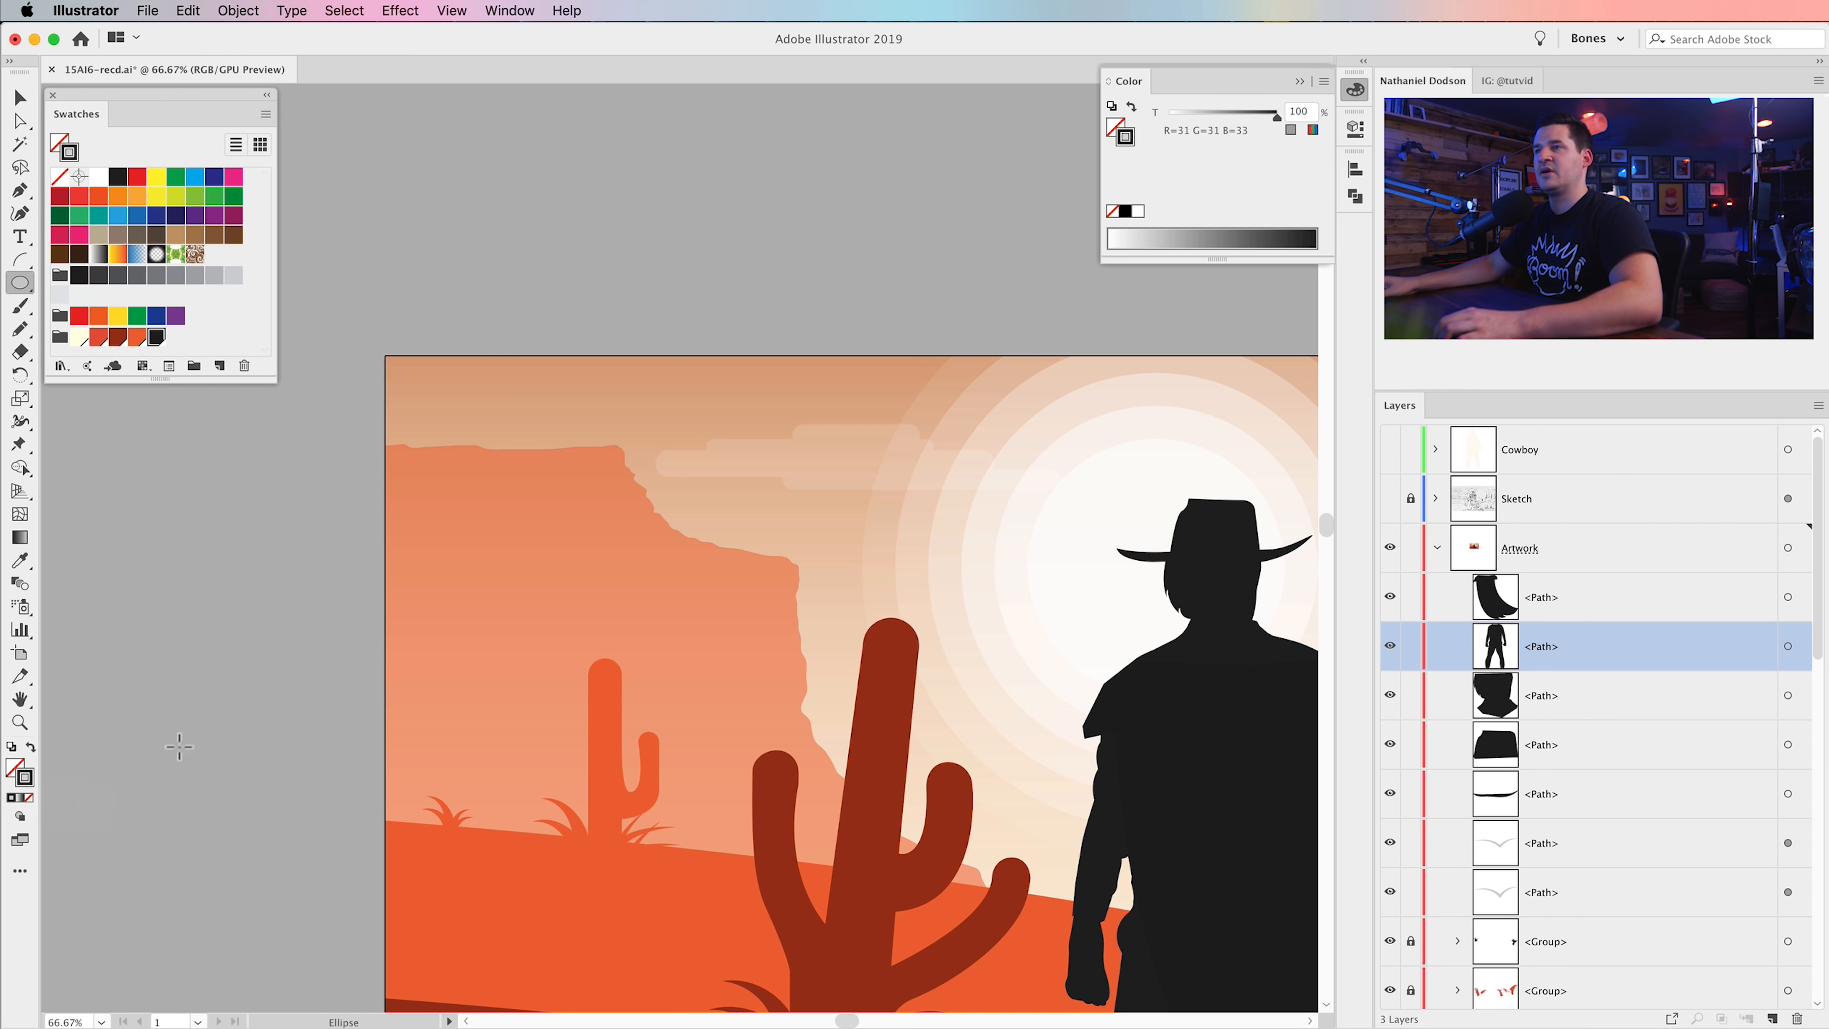
click(1352, 99)
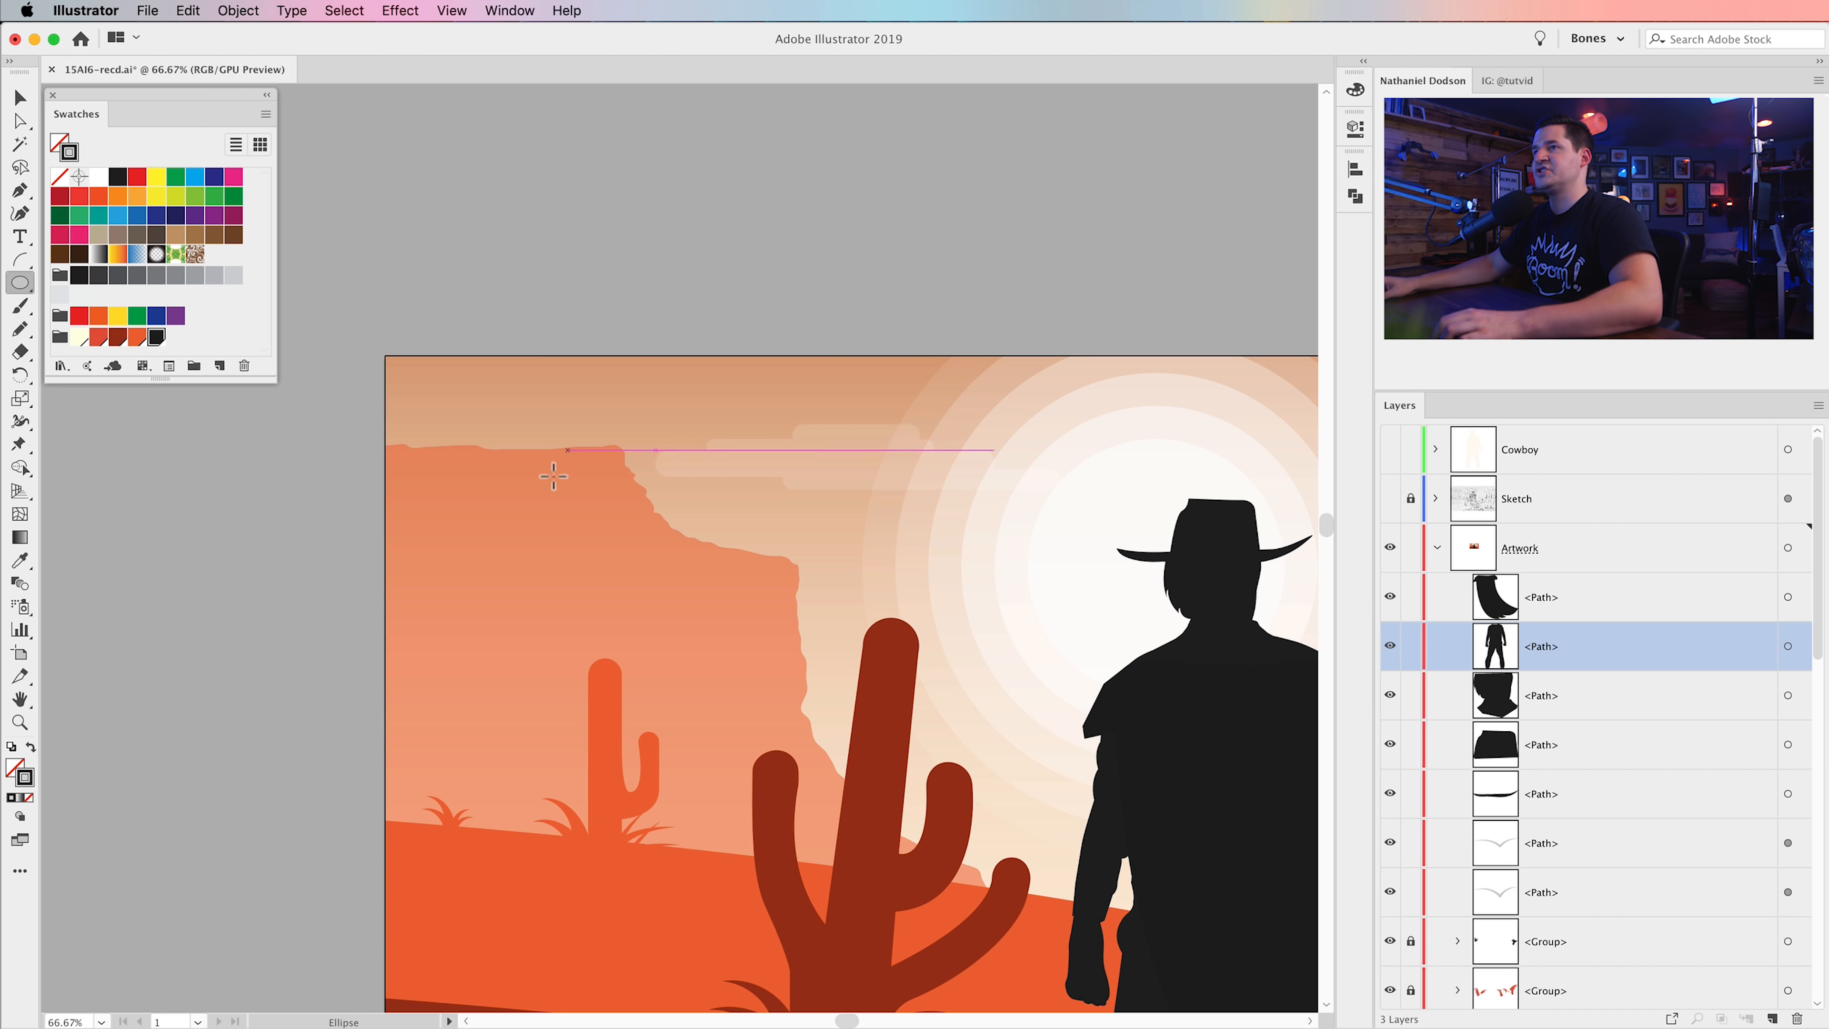
key(space)
drag(719, 372, 801, 170)
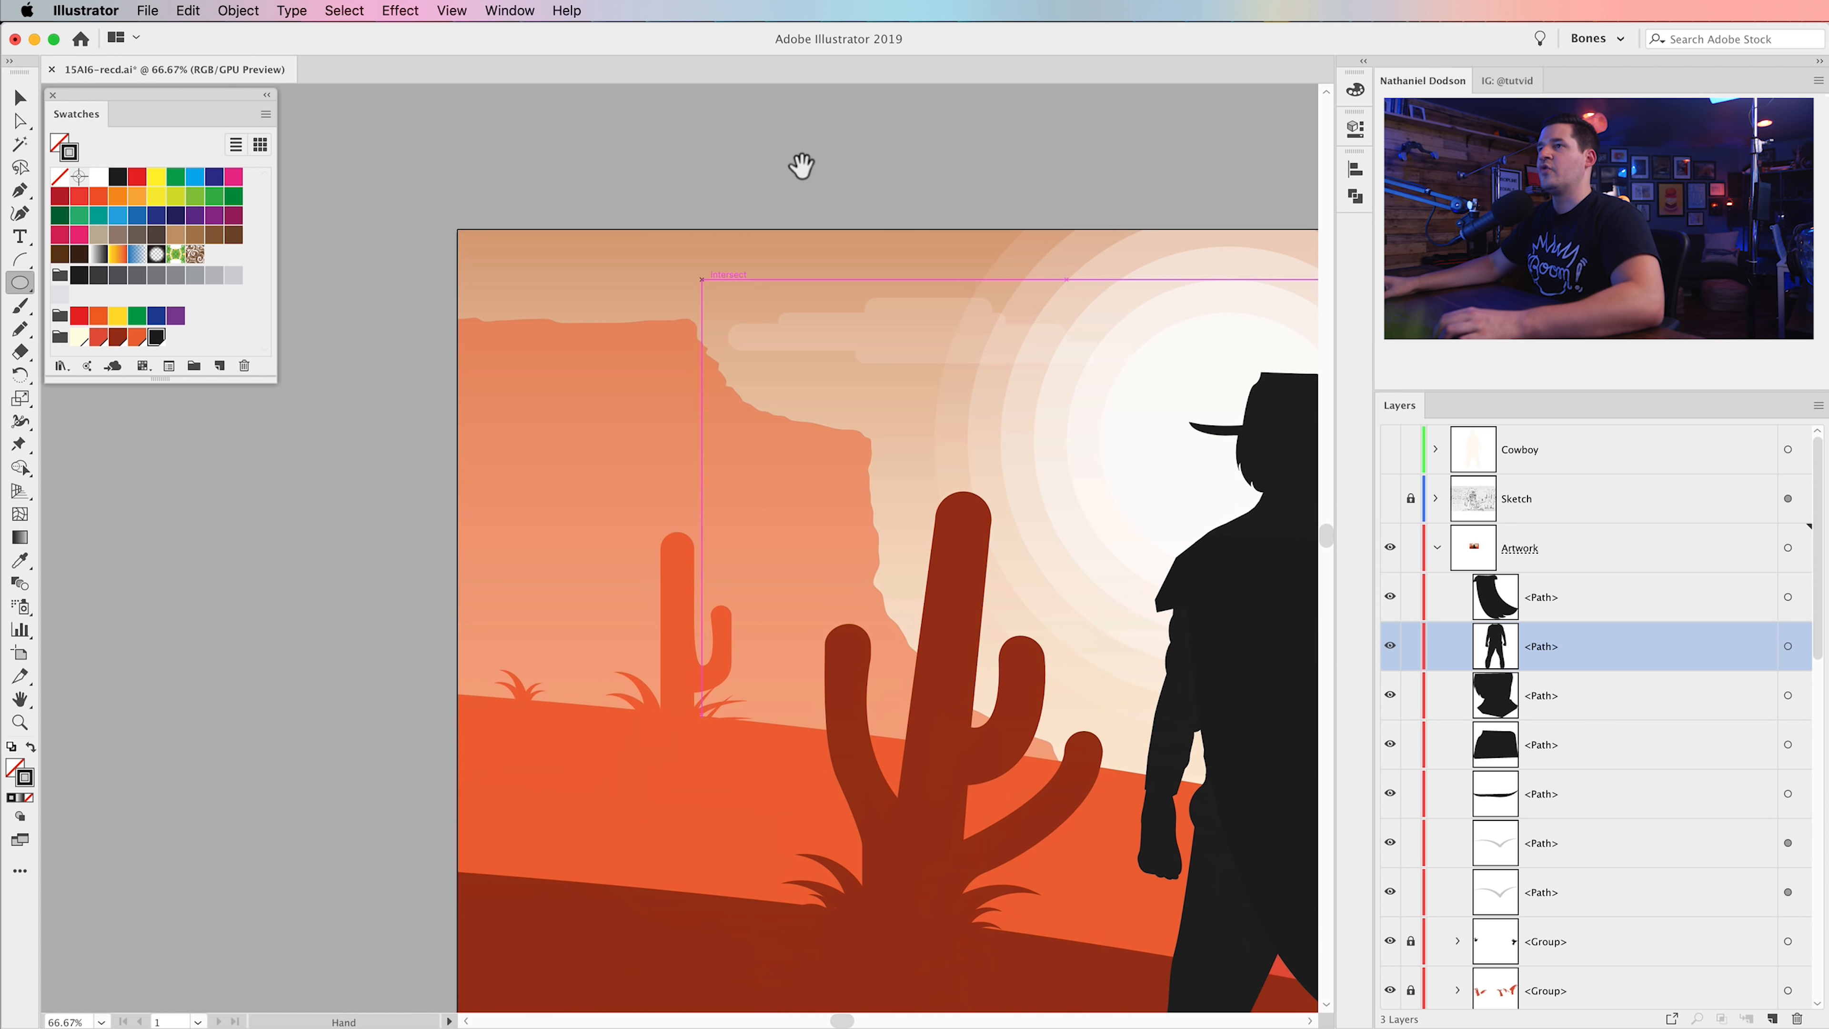
drag(583, 308, 715, 576)
- Set the ellipse's stroke weight to 5 pt
key(space)
key(super+space)
click(664, 461)
key(space)
drag(665, 465, 638, 325)
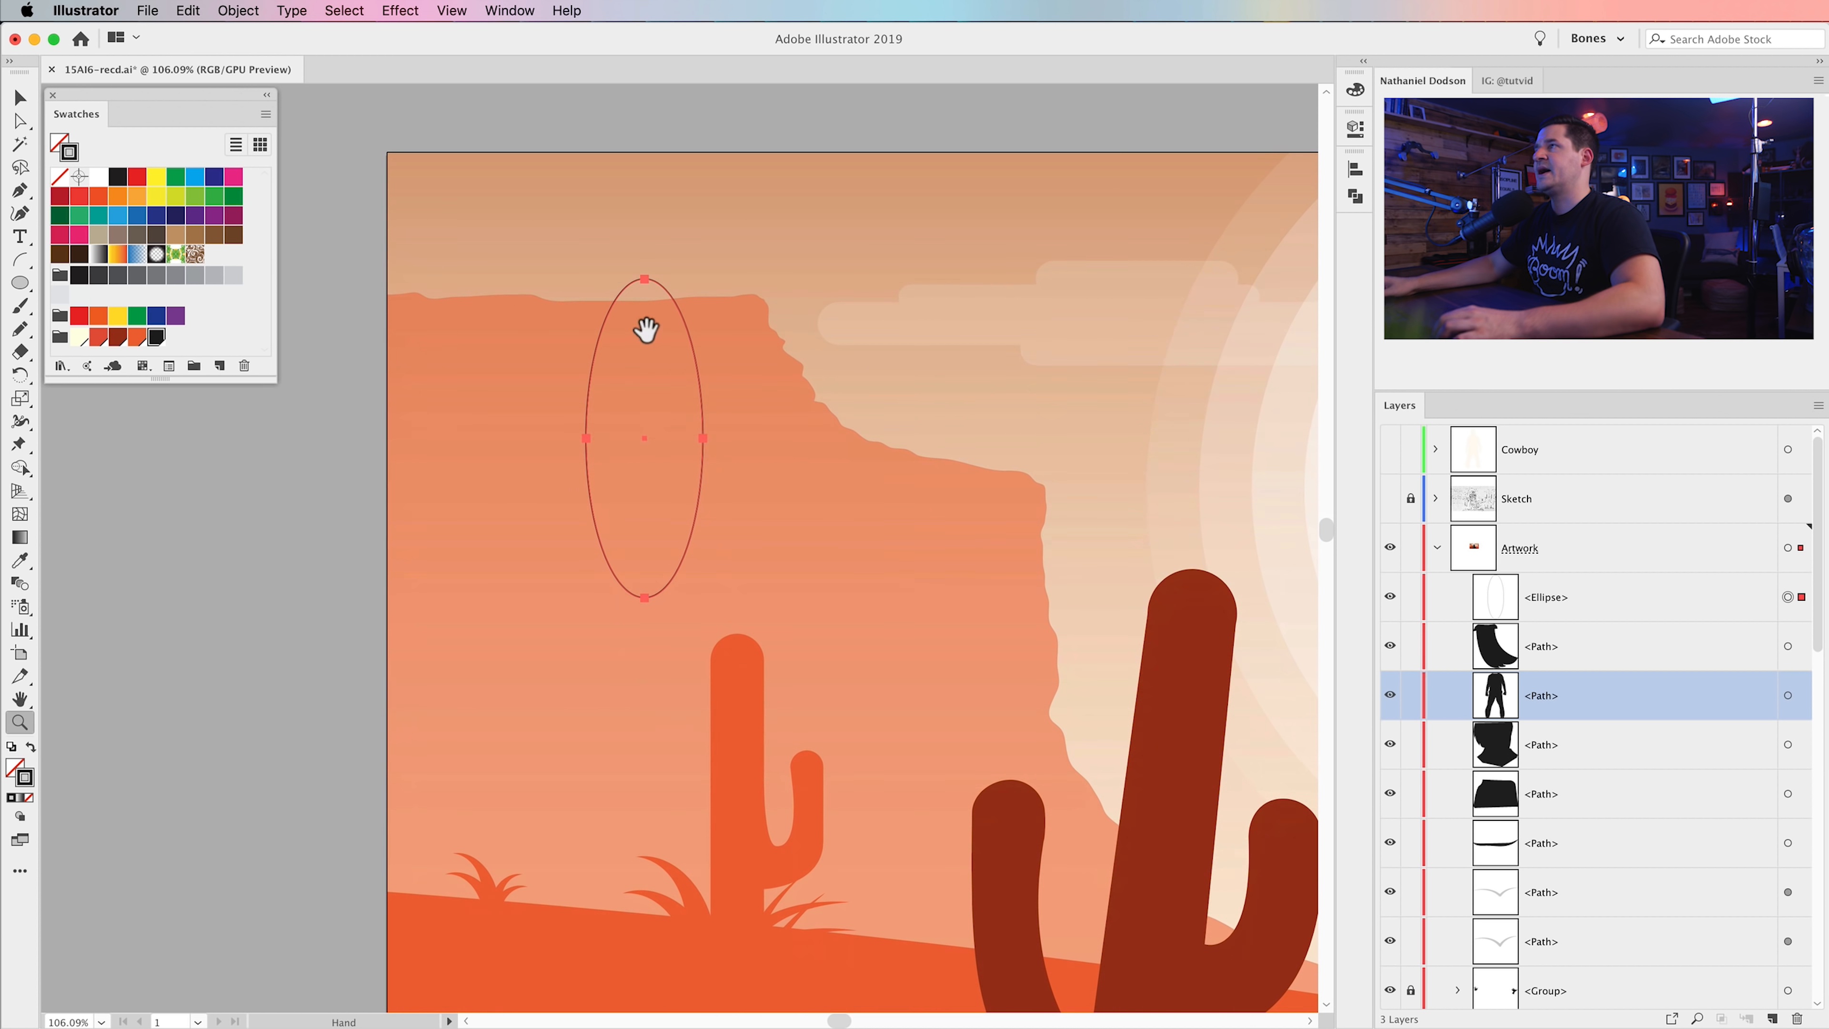
click(1354, 129)
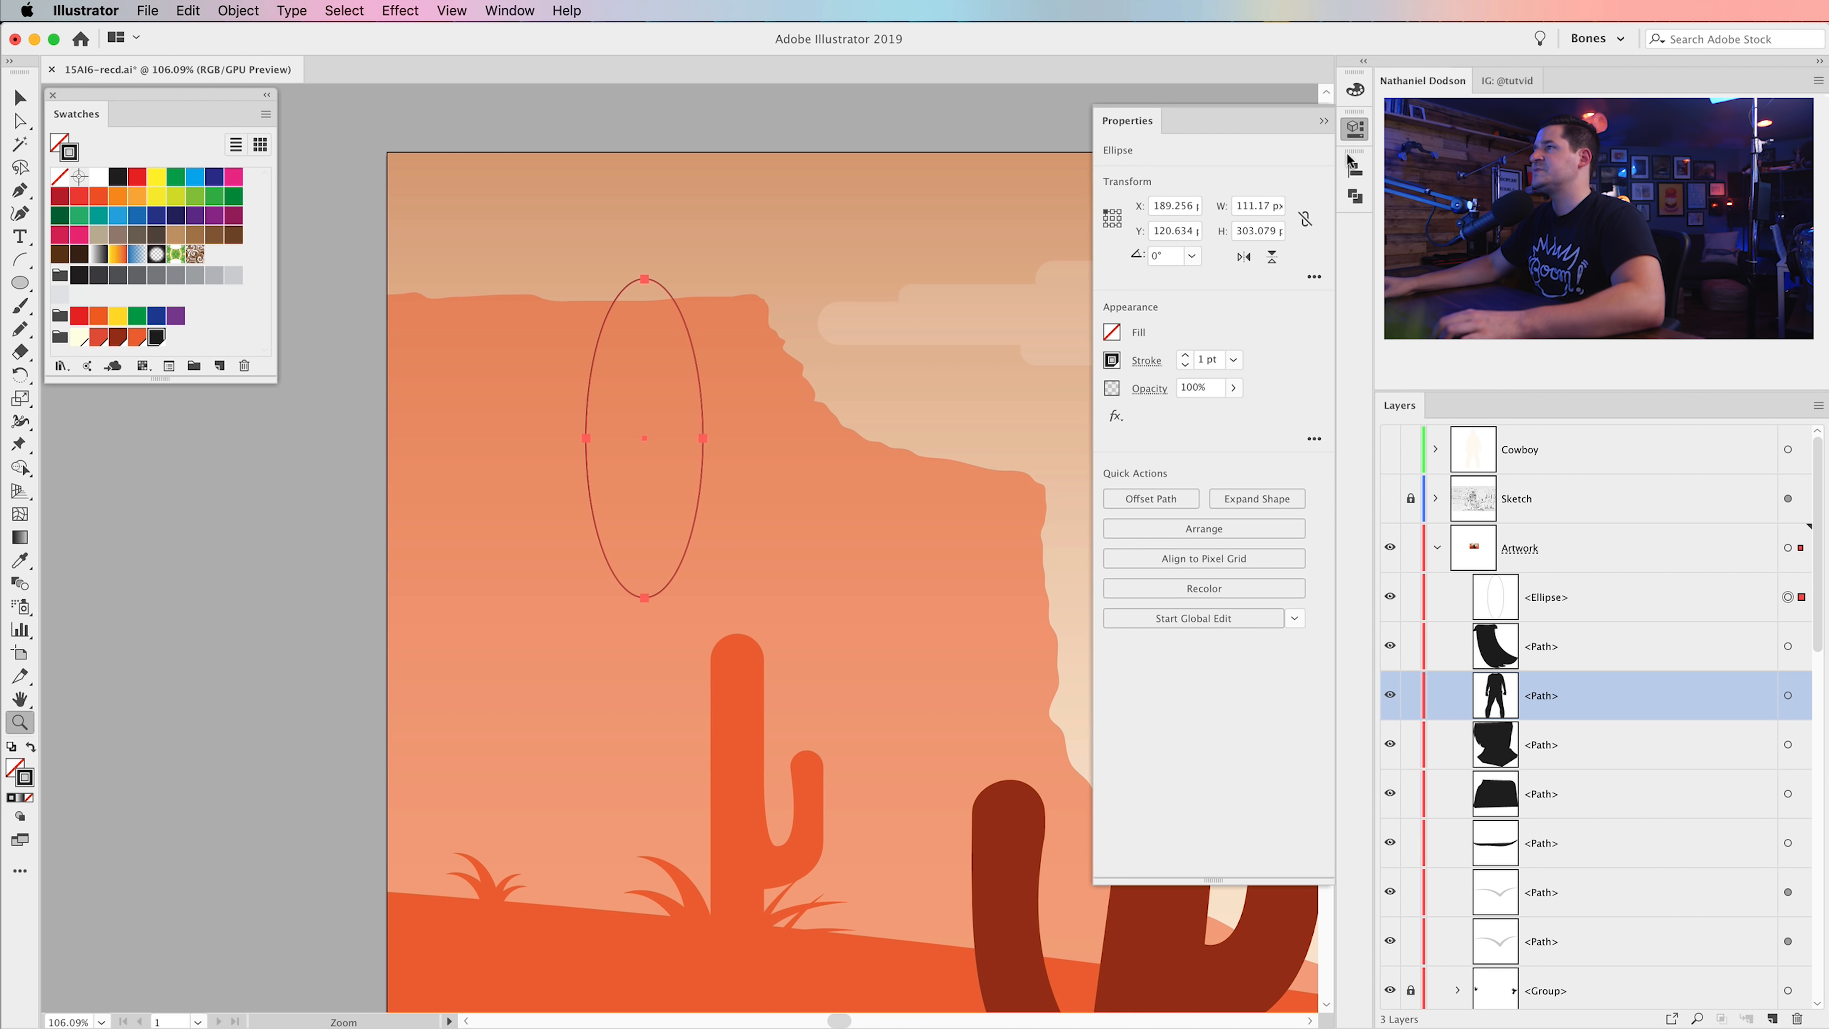
click(1183, 360)
click(1183, 360)
click(1183, 360)
click(1183, 360)
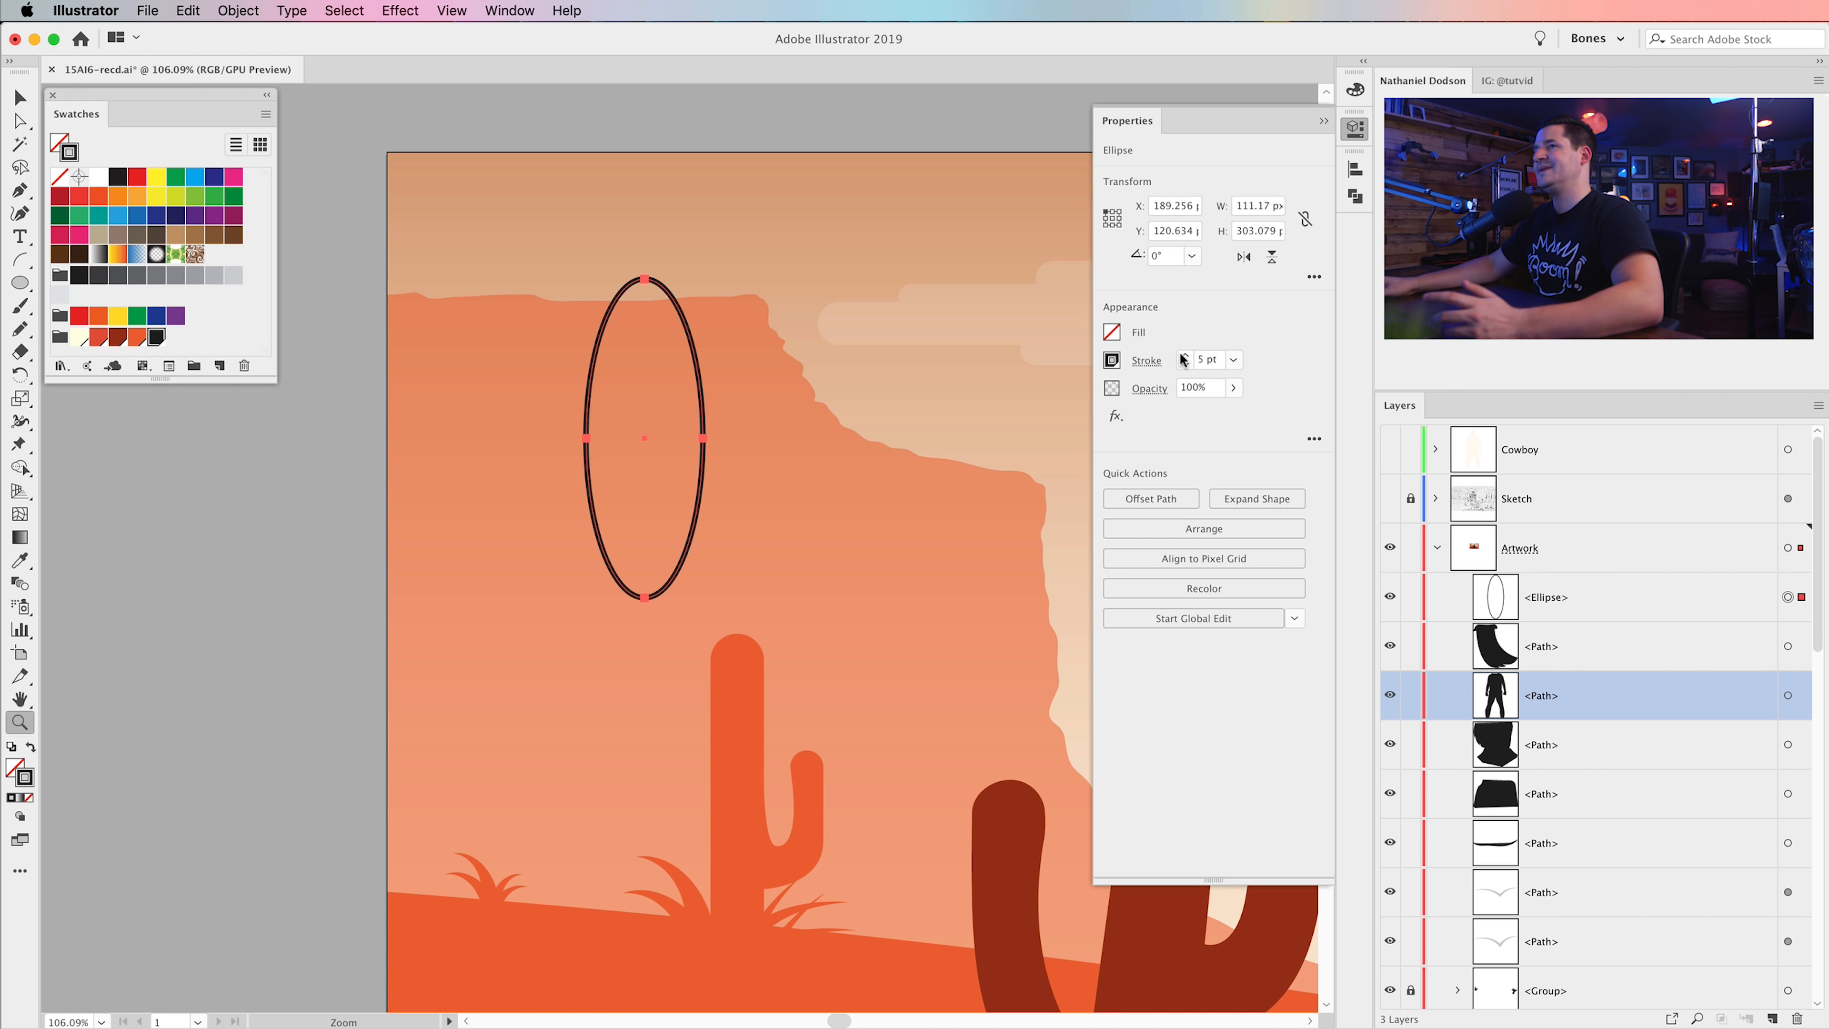
- Duplicate the ellipse 10 px to the left, and place a further copy offset up and to the right
click(20, 98)
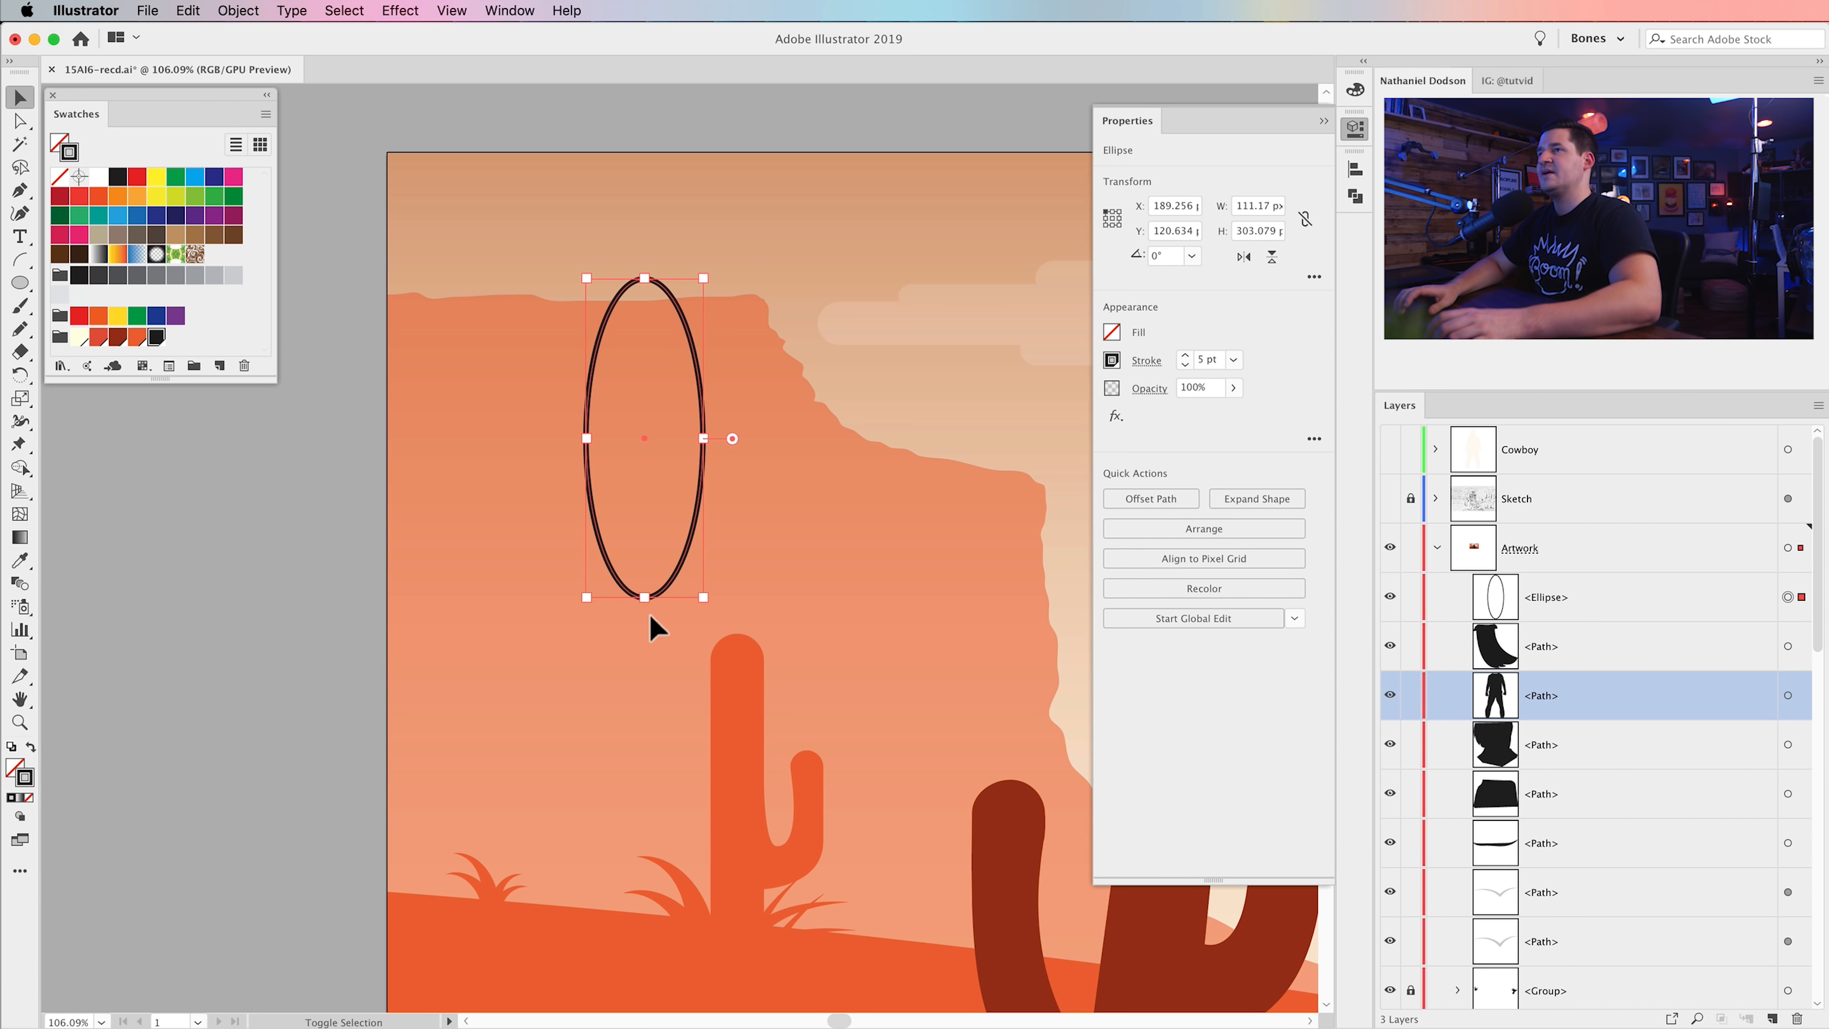
key(alt+shift+Left)
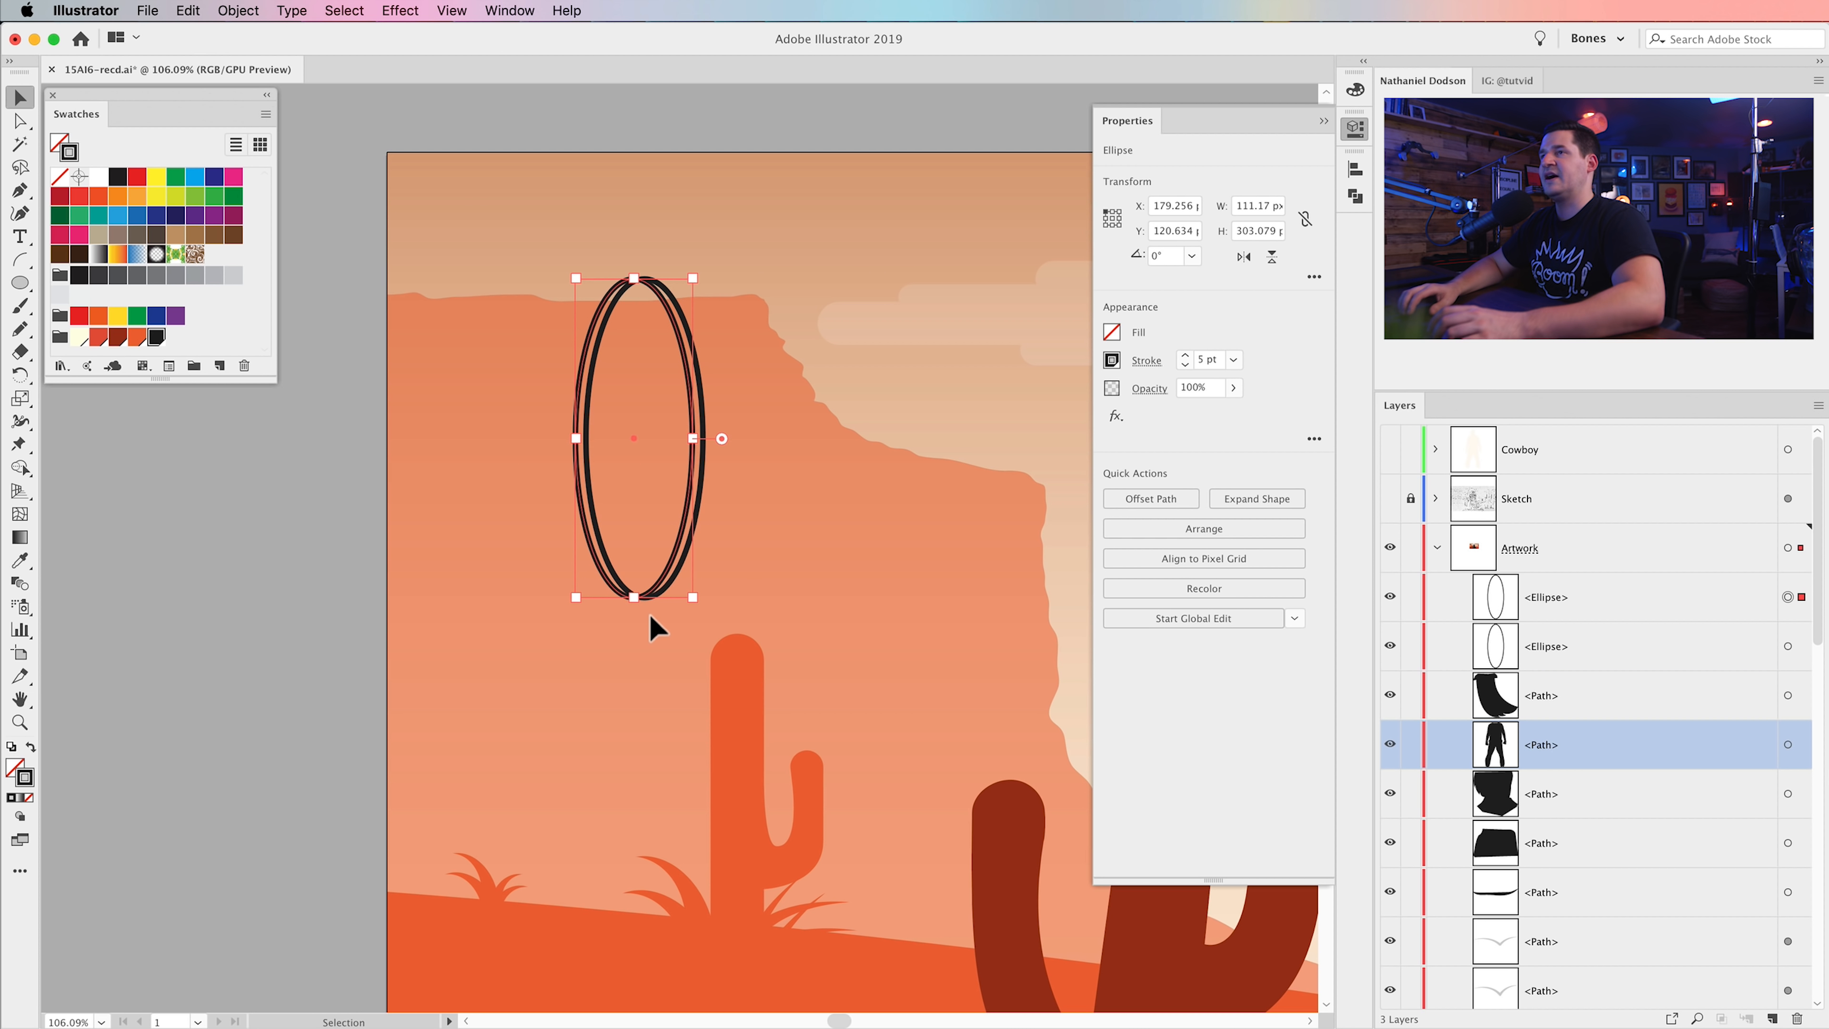
key(super+d)
key(shift+Right)
key(Up)
key(Up)
key(Up)
key(shift+Up)
key(shift+Up)
key(Down)
key(Down)
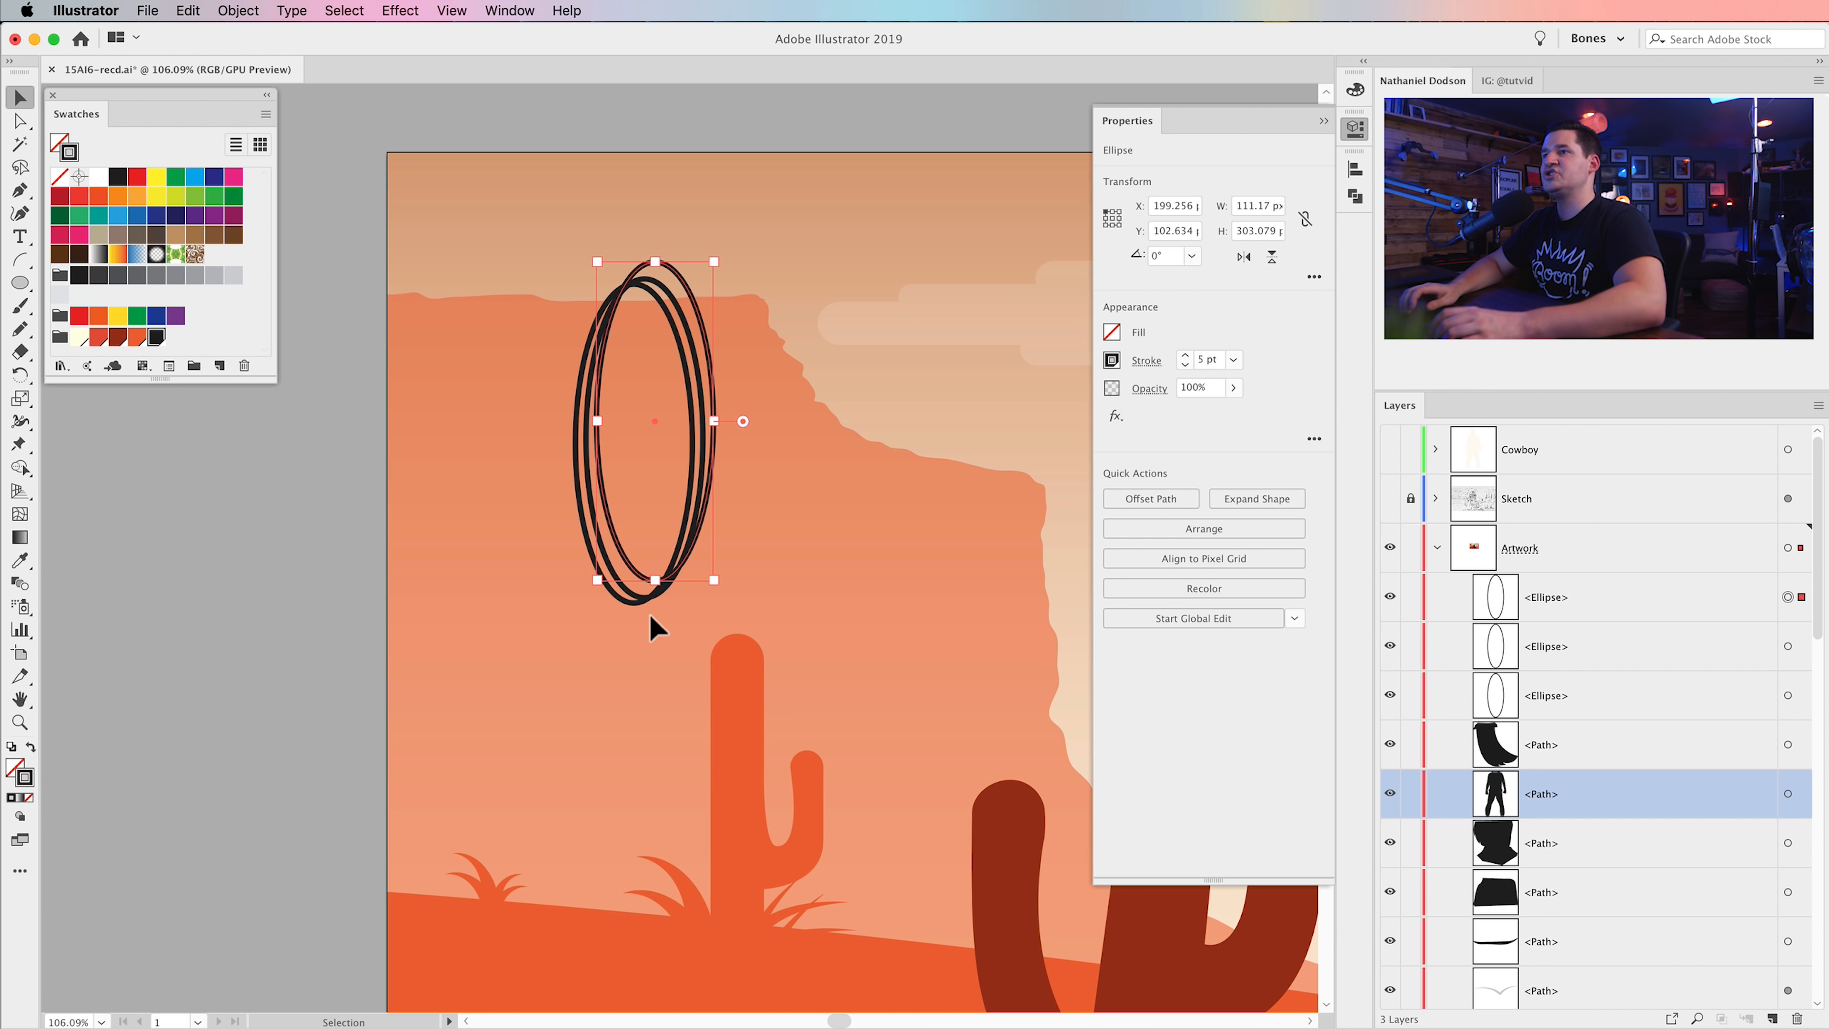
key(Down)
key(Down)
key(Right)
- Paste a copy of the ellipse in front and nudge it downward with a slight sideways offset
key(super+c)
key(super+f)
key(shift+Down)
key(shift+Down)
key(shift+Left)
key(Right)
key(Right)
key(Right)
key(Right)
key(Right)
key(Right)
key(Right)
- Paste another copy of the ellipse in front and shift it up and to the left
key(super+c)
key(super+f)
key(shift+Up)
key(shift+Left)
key(shift+Left)
key(Left)
key(Left)
key(shift+Up)
key(Up)
key(Up)
- Paste one more ellipse copy in front and shift it down and right to about X 216 px, Y 105 px
key(super+c)
key(super+f)
key(shift+Down)
key(Right)
key(Right)
key(shift+Right)
key(shift+Right)
key(shift+Right)
key(shift+Up)
key(shift+Down)
key(Down)
key(Down)
key(Down)
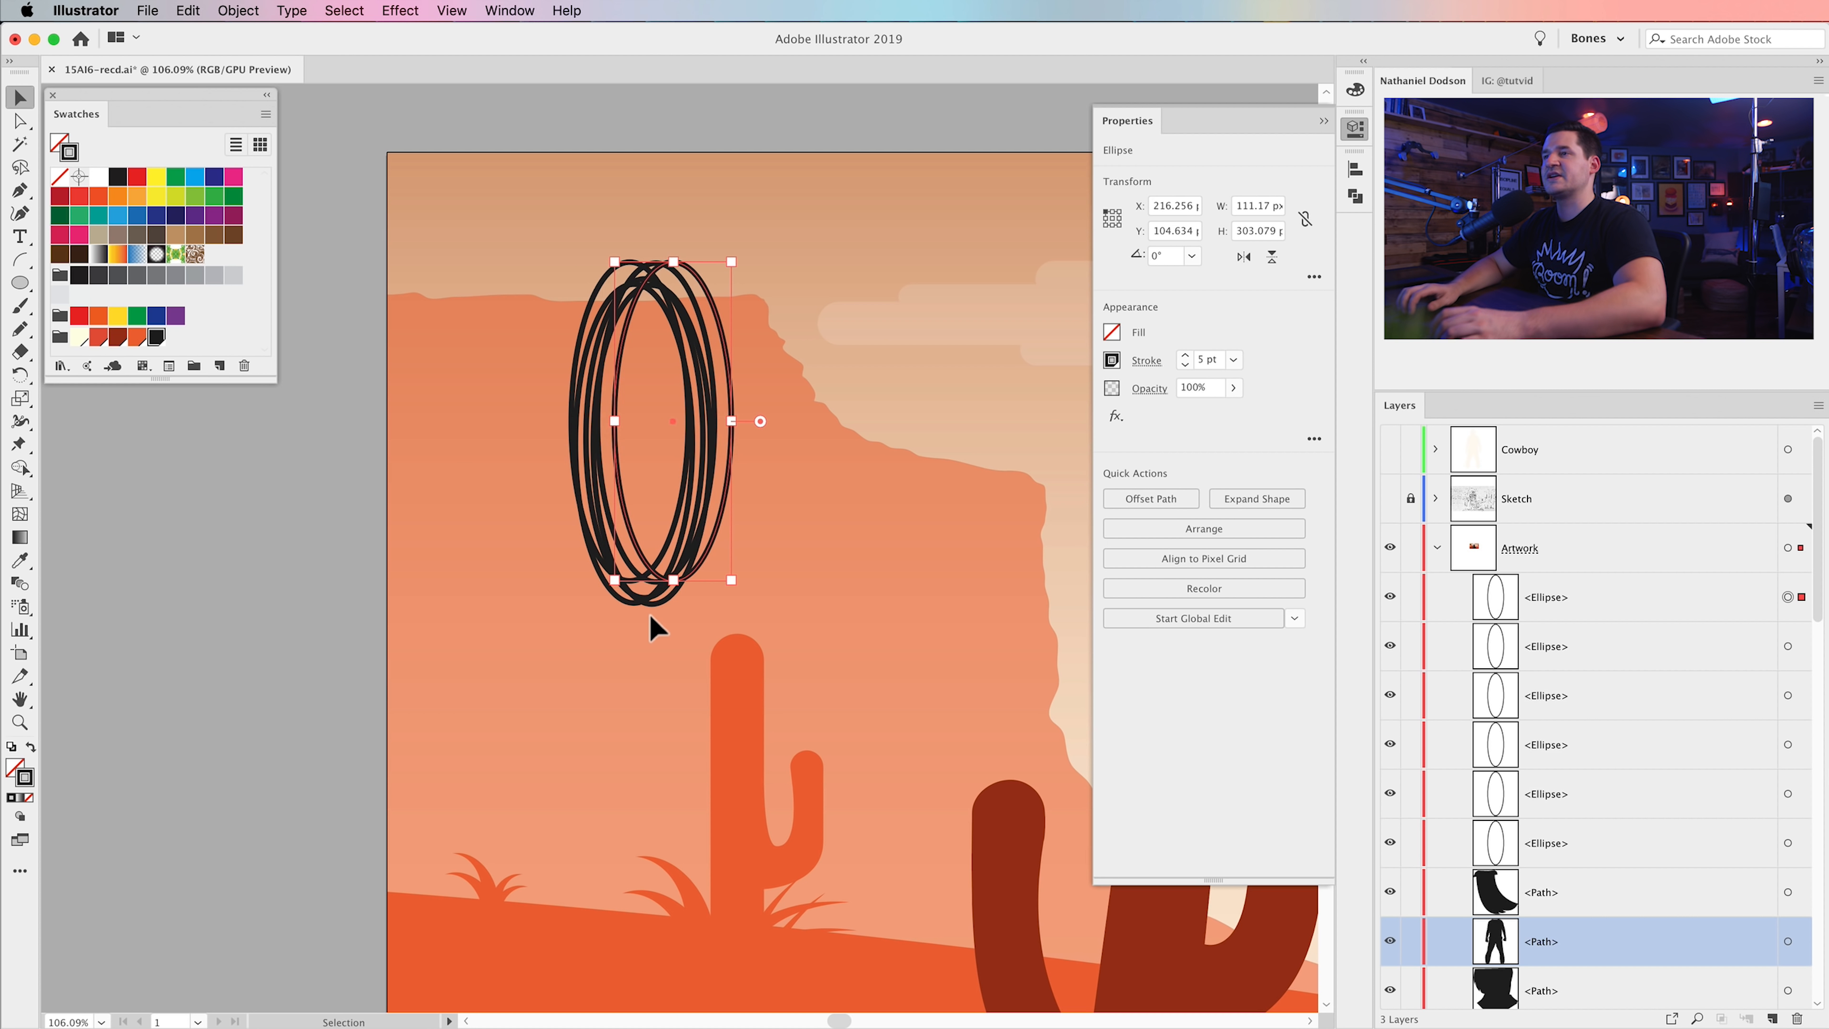
- Nudge the front ellipse down, paste another copy in front and shift it up and left to about X 214 px, Y 98 px
key(Down)
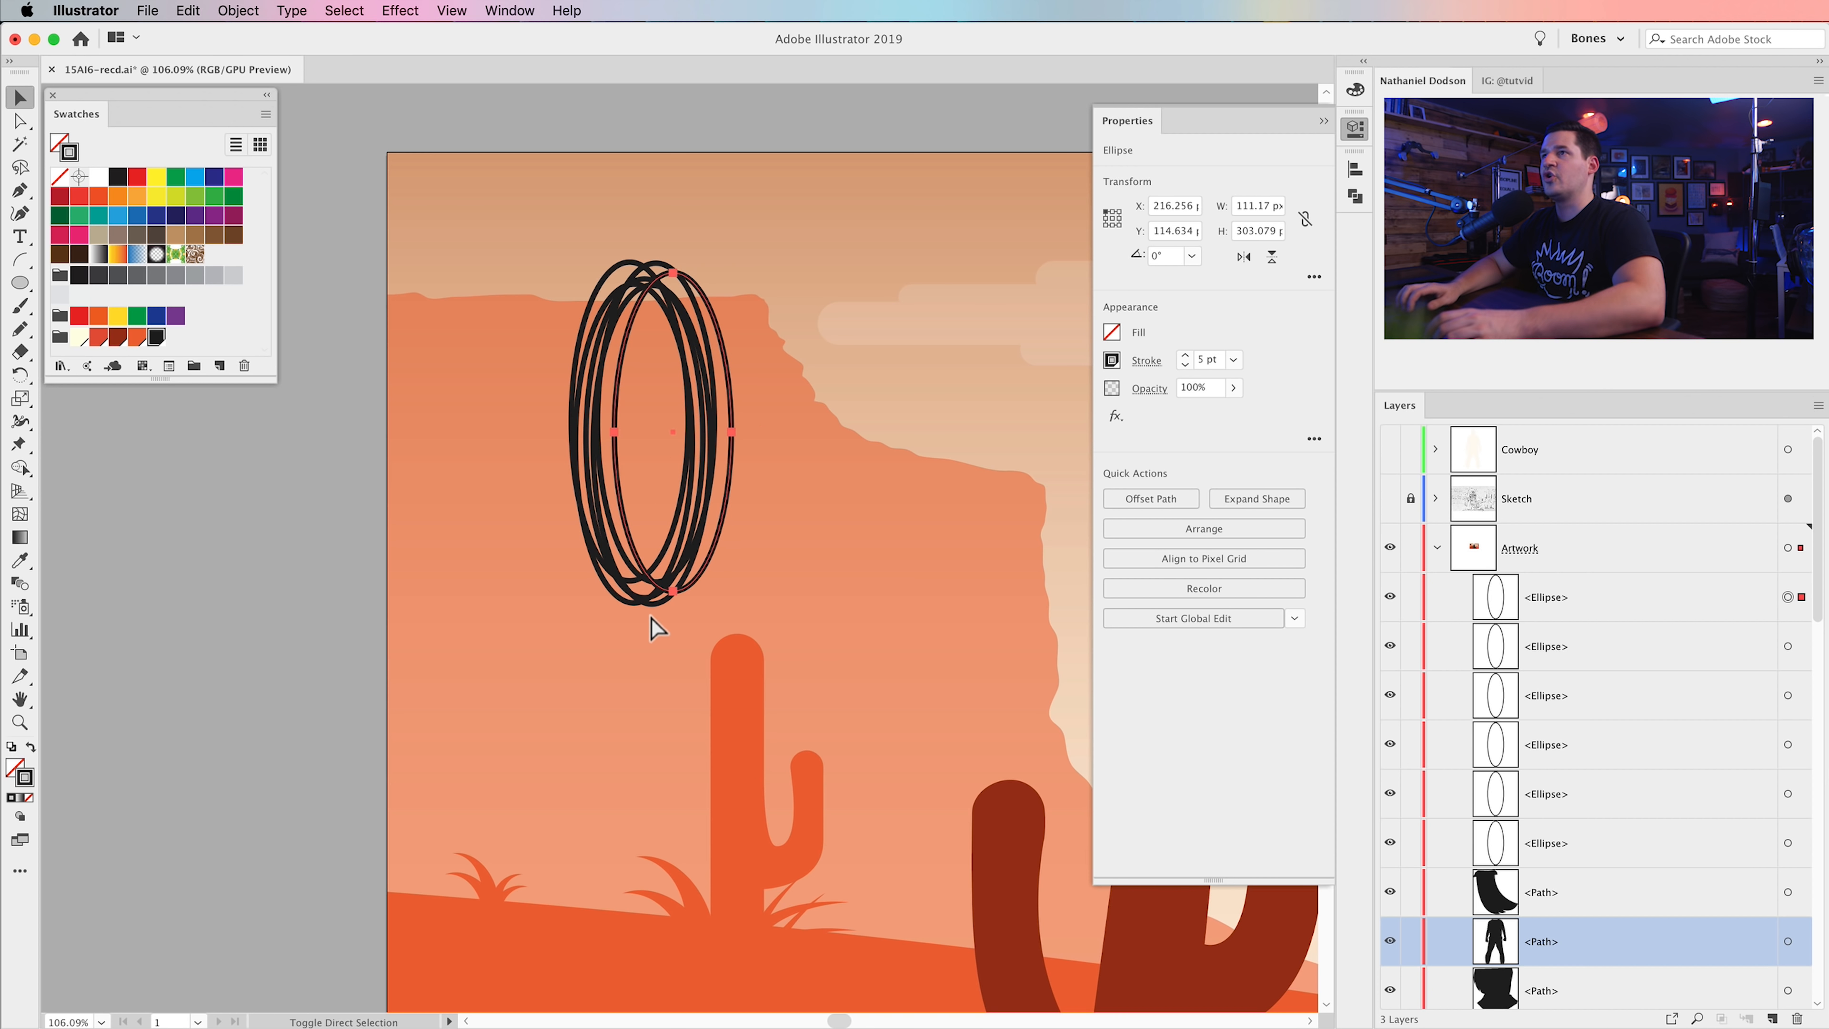
key(shift+Left)
key(shift+Down)
key(alt+shift+Up)
key(shift+Right)
key(shift+Up)
key(shift+Up)
key(Left)
key(Left)
key(Down)
key(Down)
key(Down)
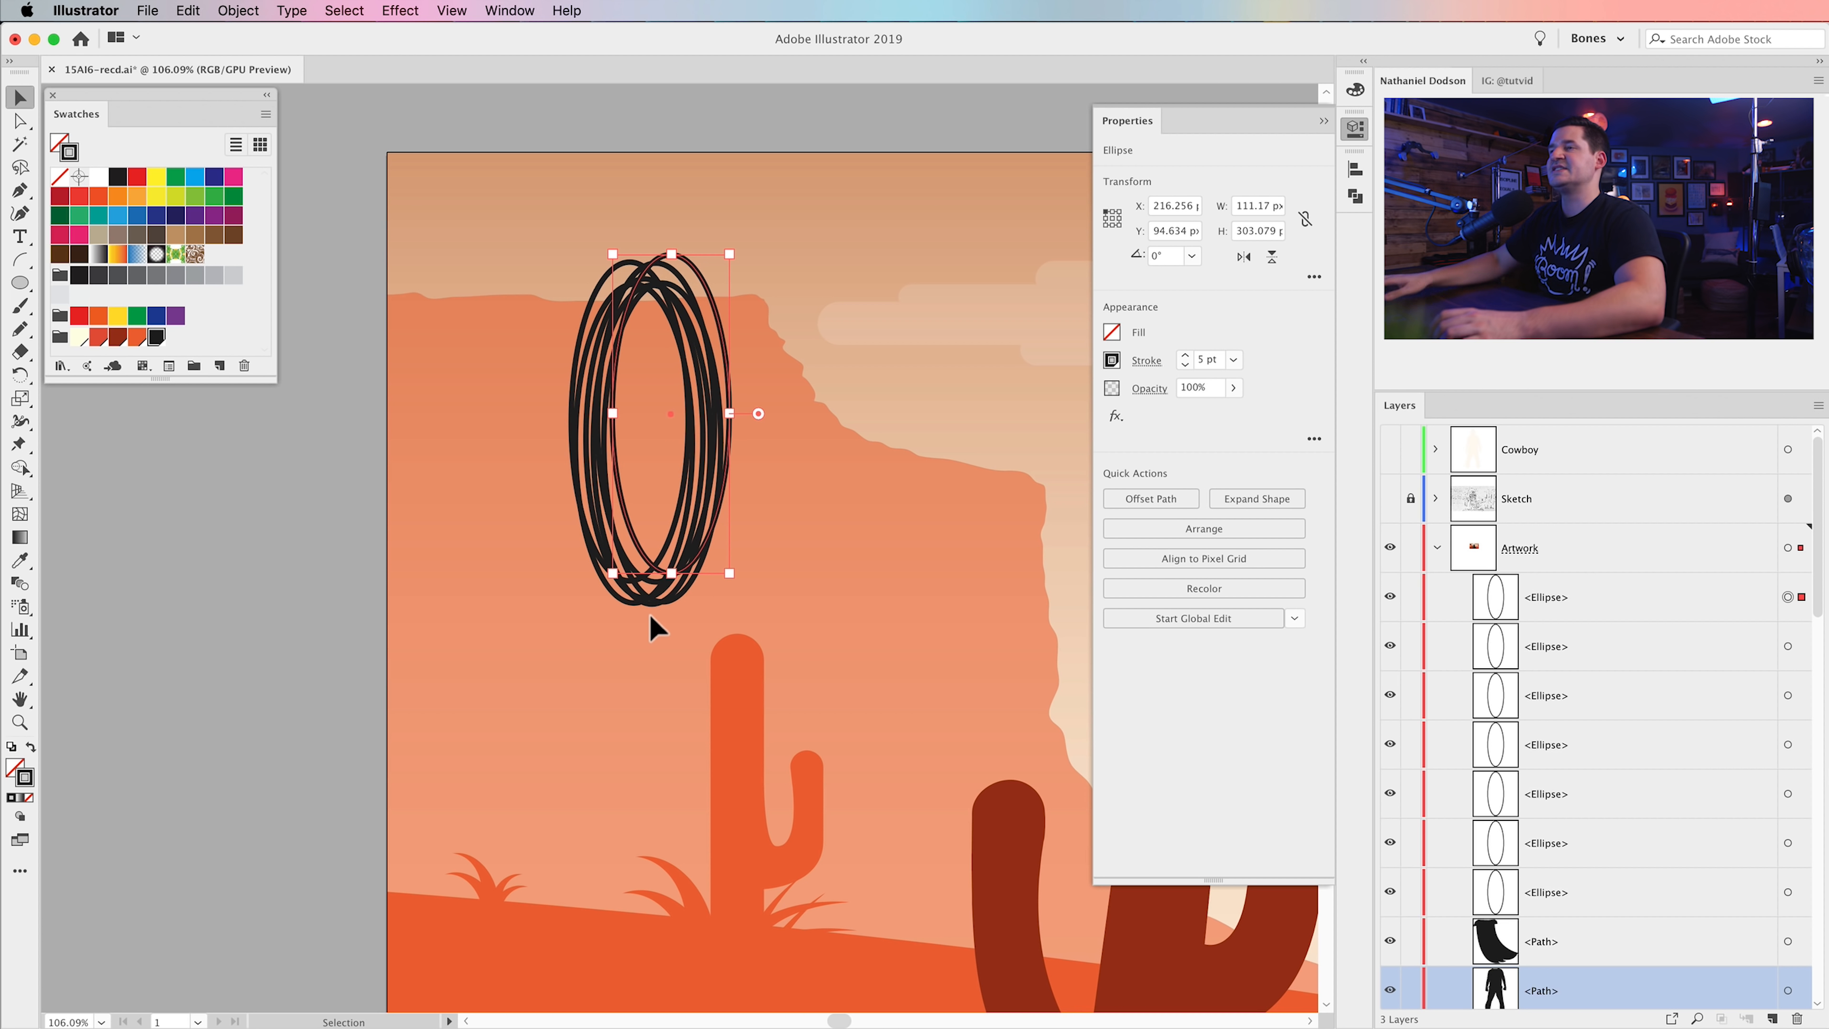
- Reduce the stroke of three of the rope's ellipses, including the newest copy, to 2 pt
shift+click(602, 357)
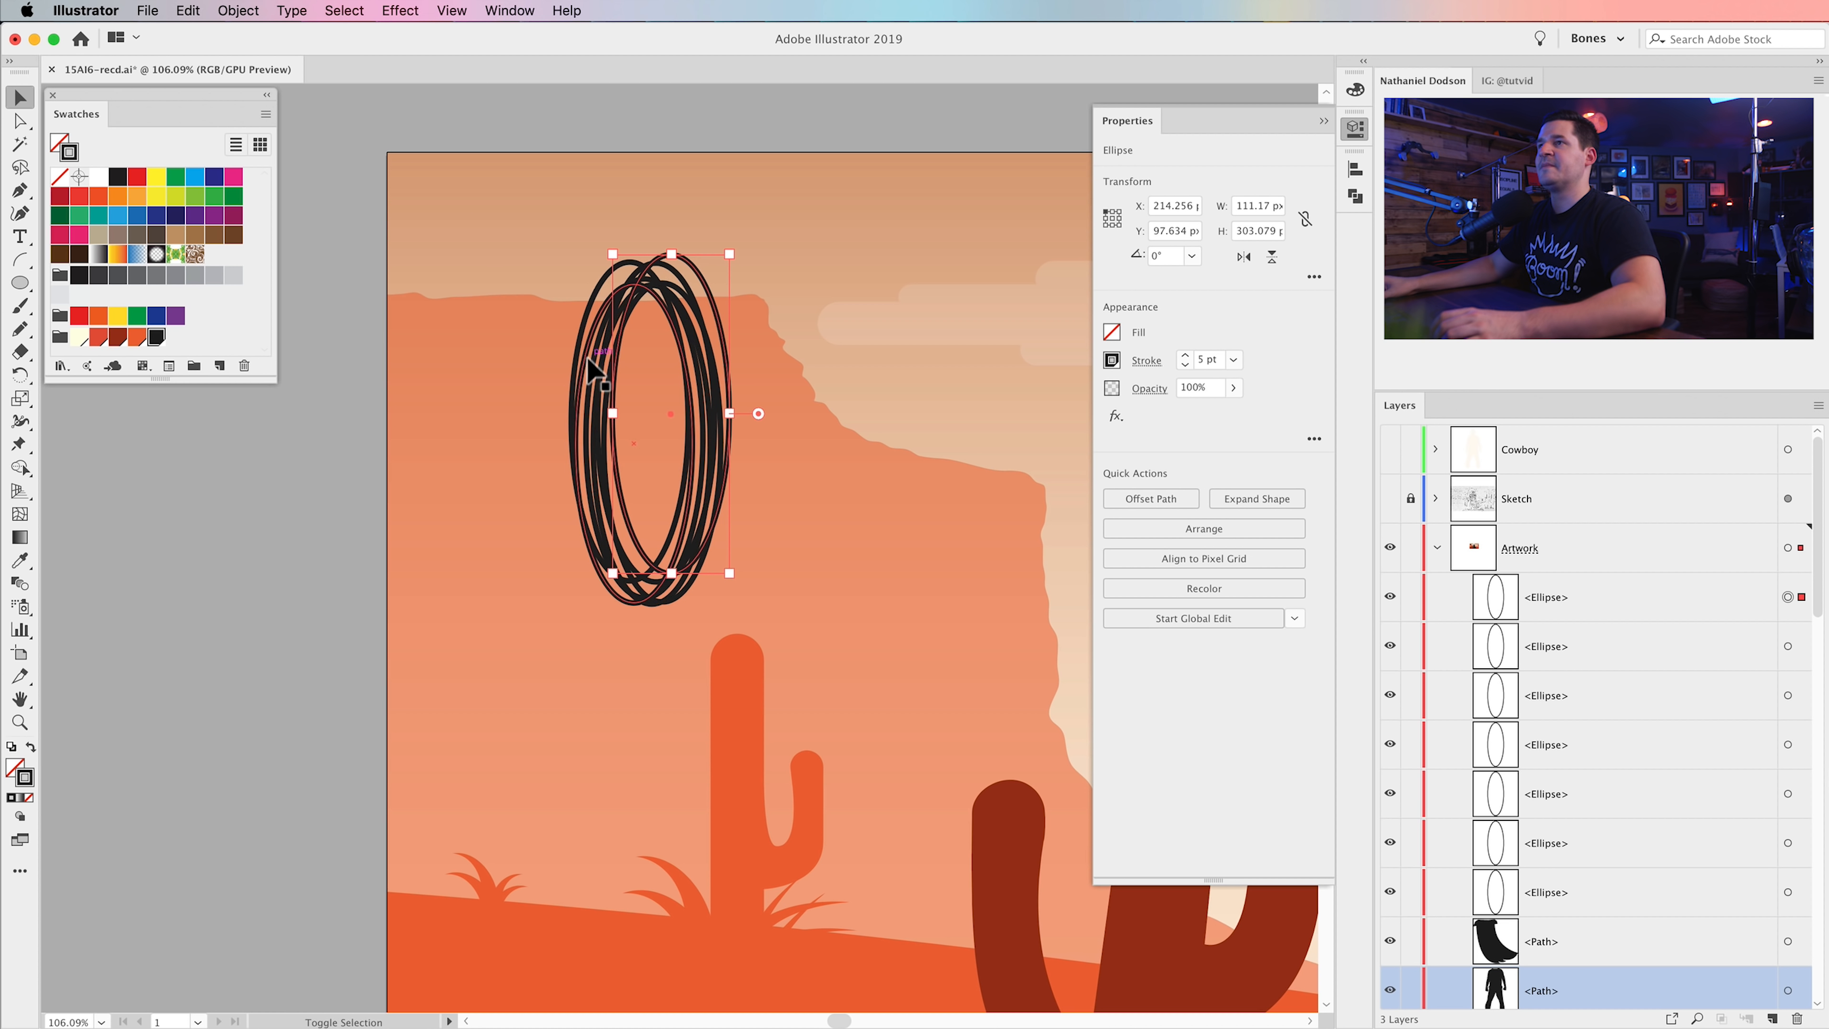
shift+click(678, 504)
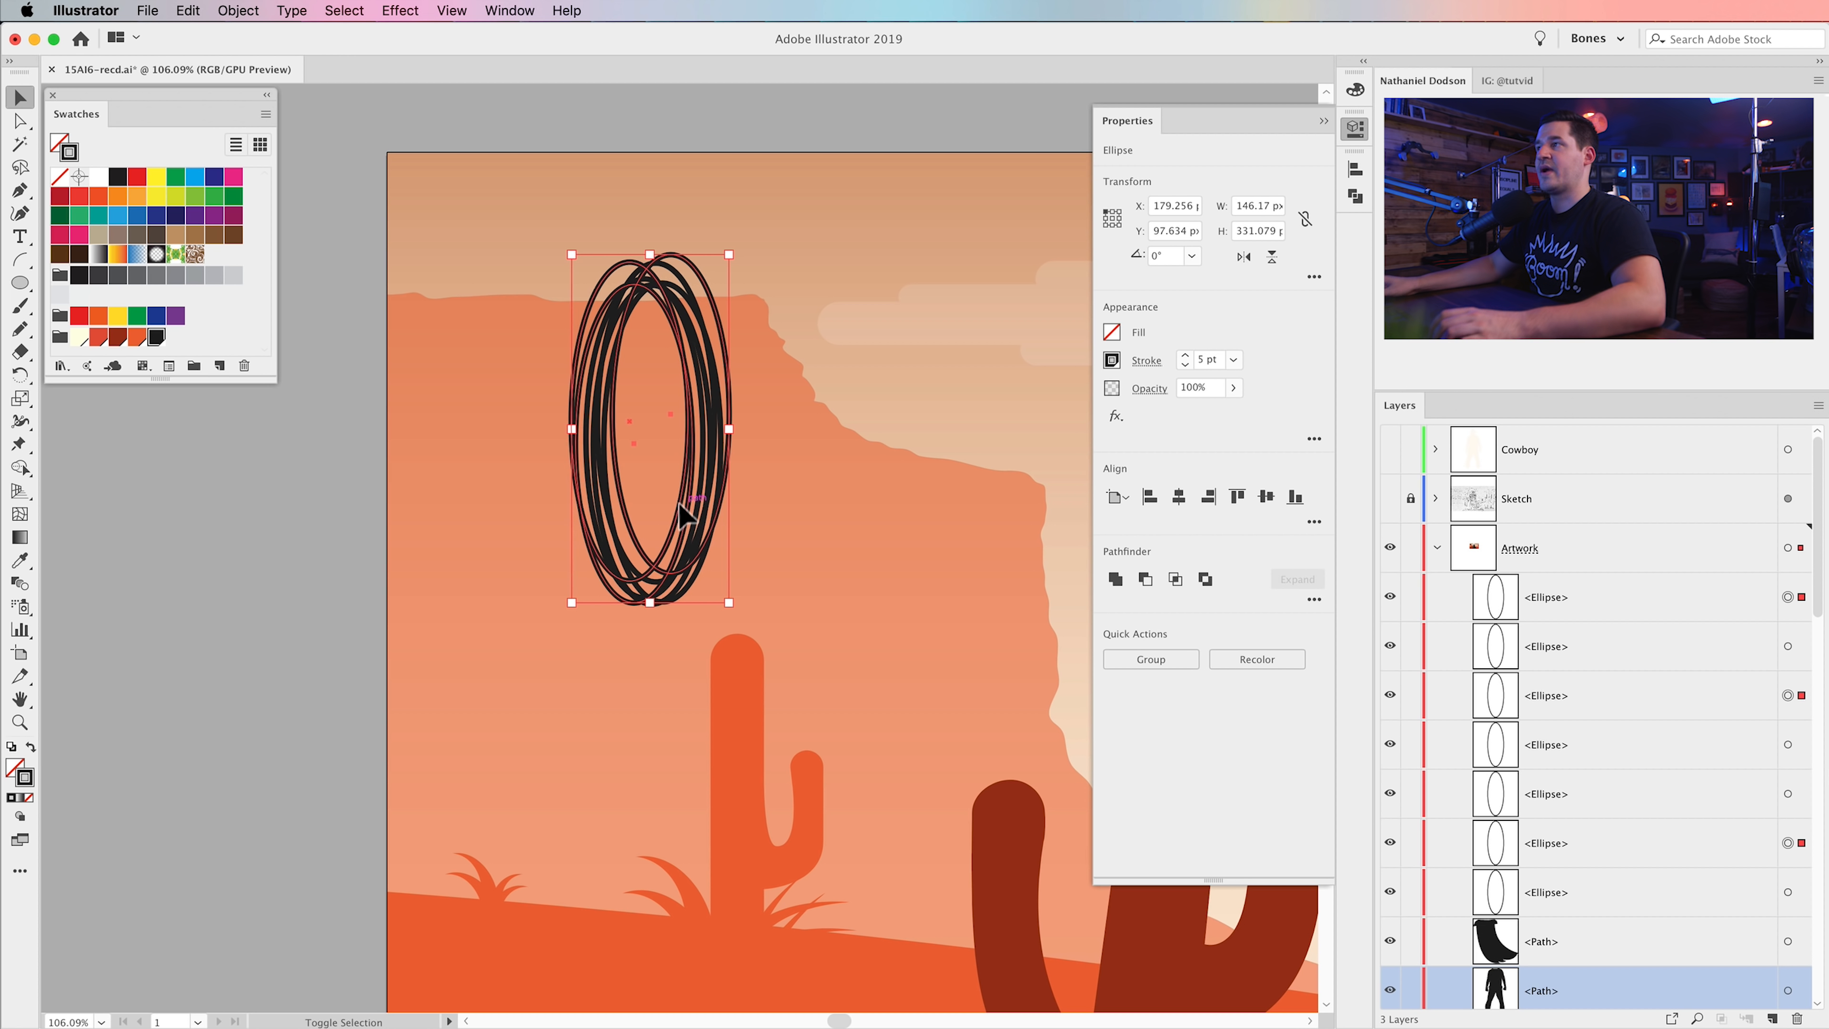
click(1185, 365)
click(1184, 365)
click(1185, 366)
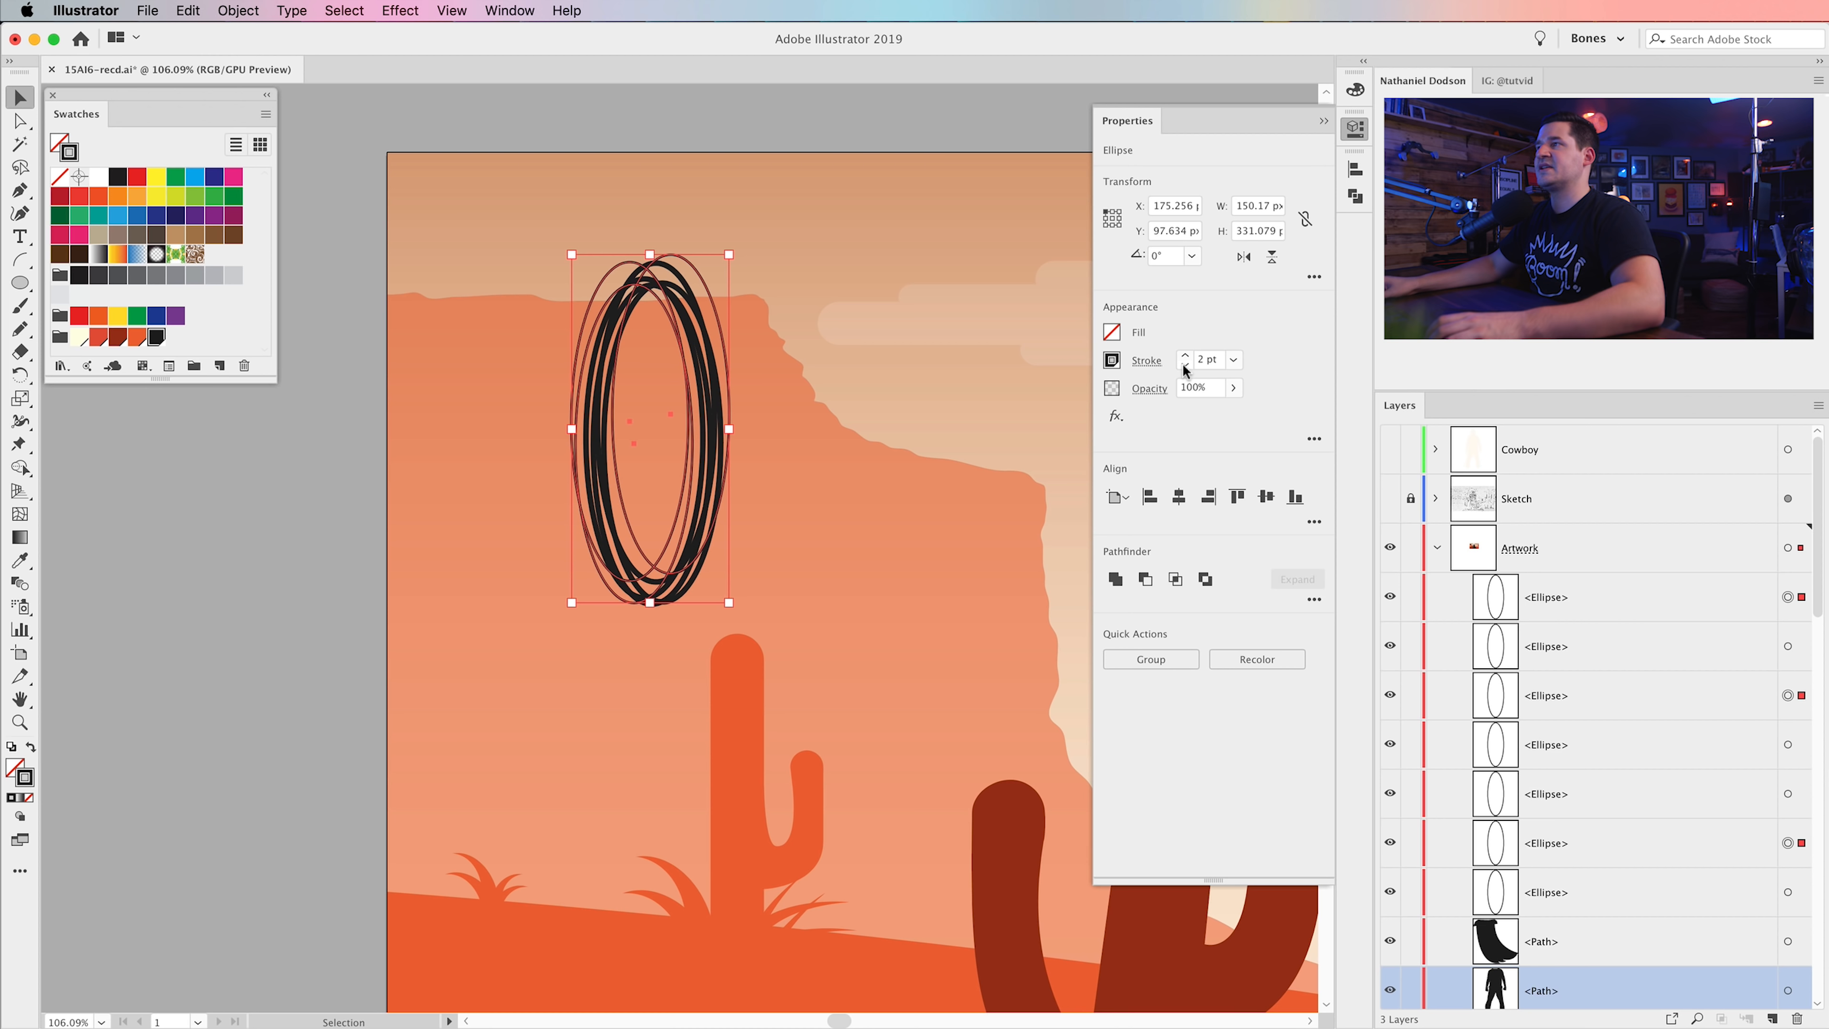
click(194, 493)
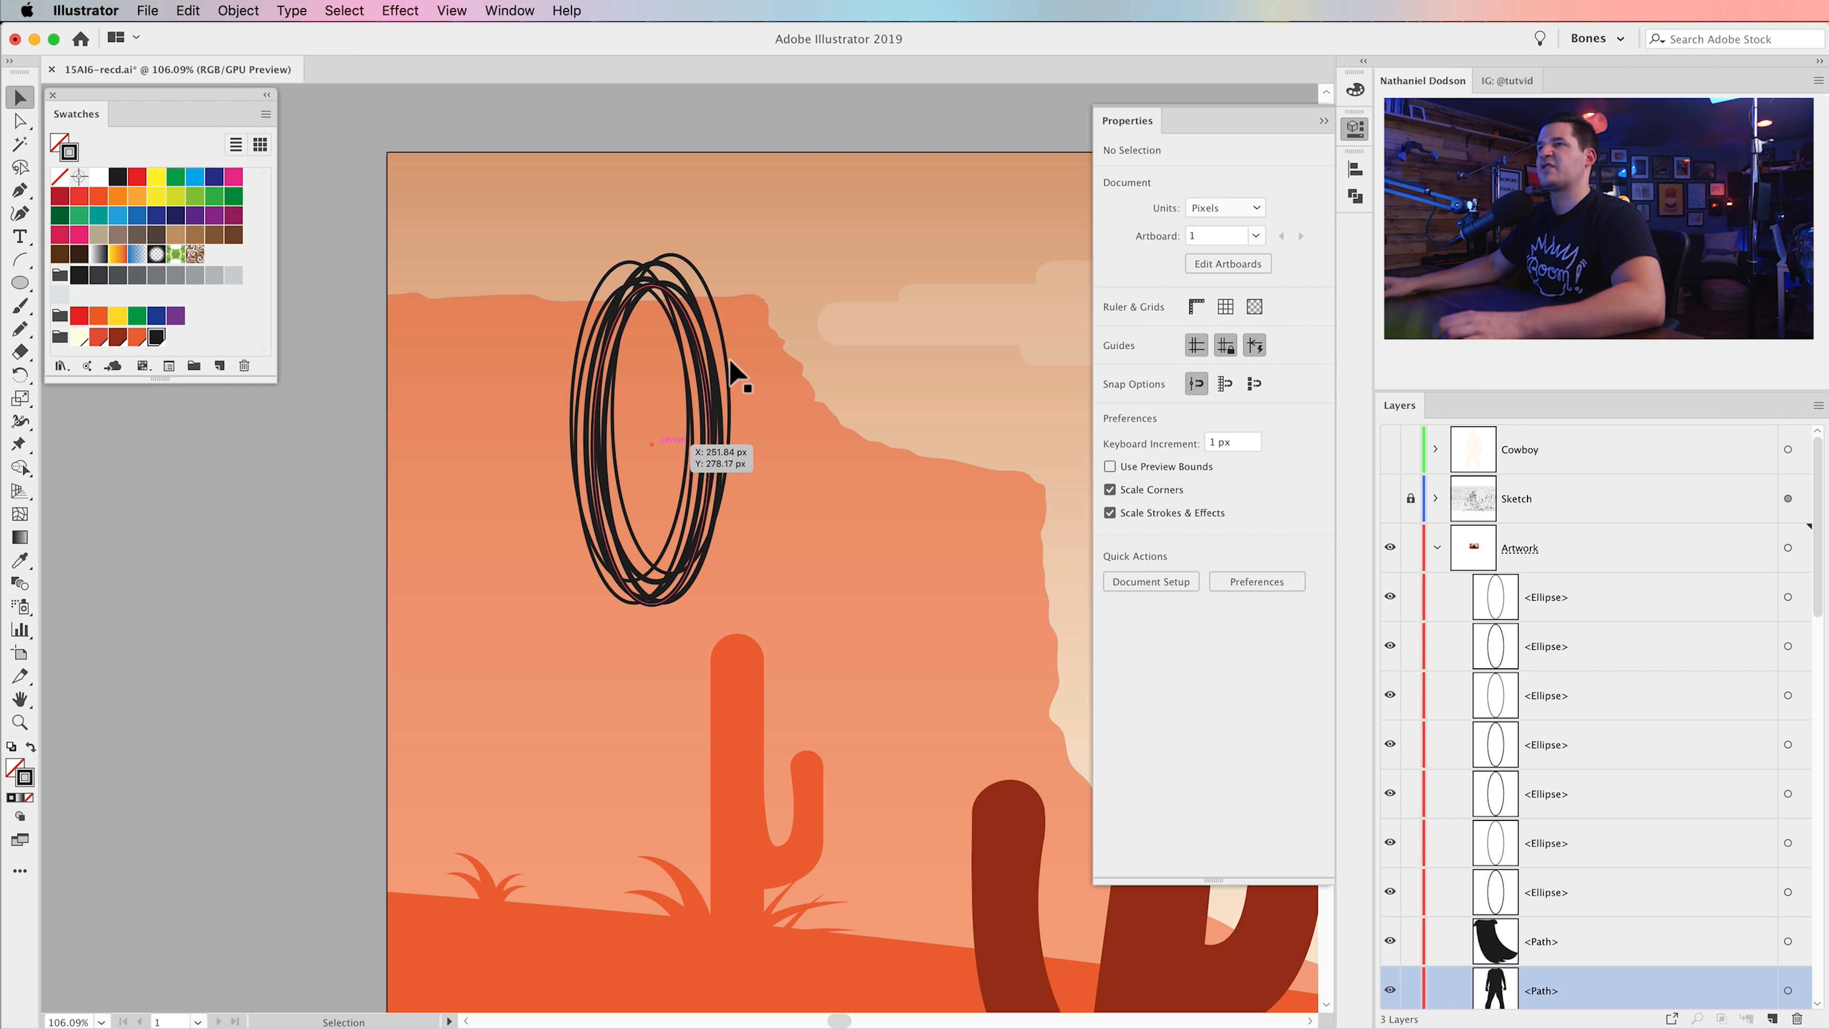
- Copy all the rope's ellipses, paste them in front and scale the copies slightly inward around their centre
drag(574, 223, 732, 316)
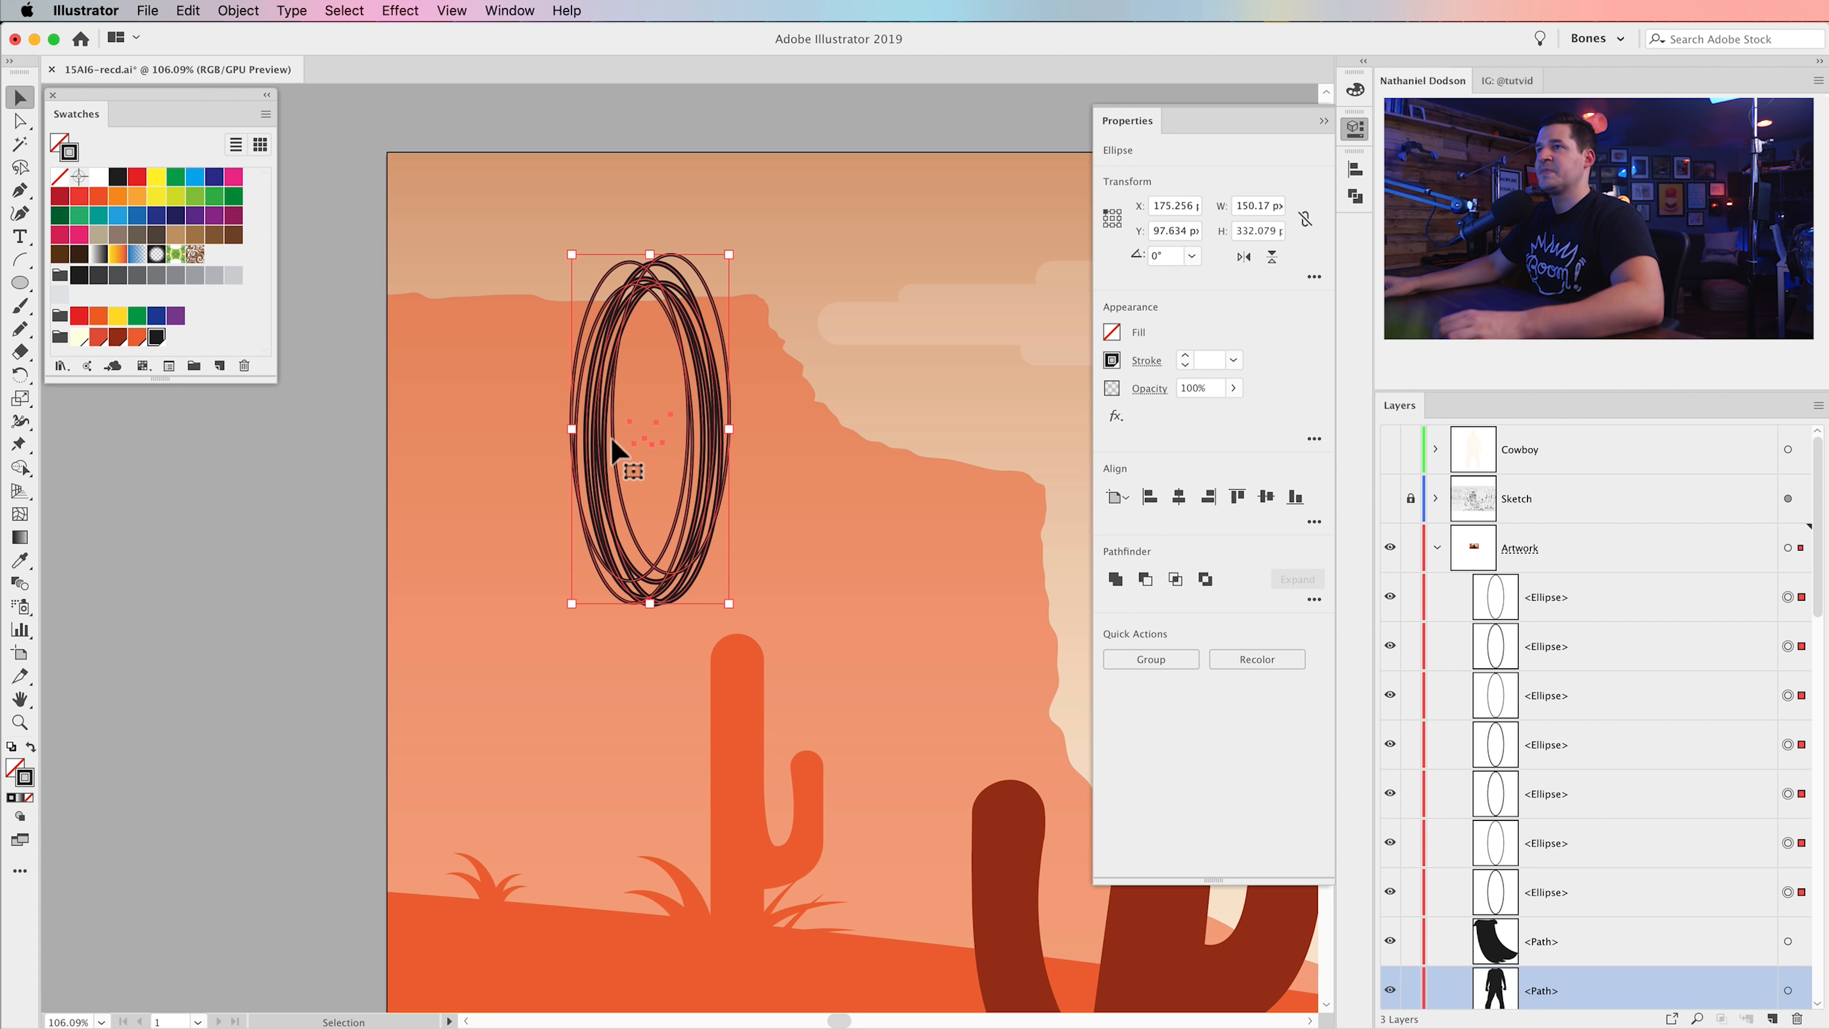
click(193, 11)
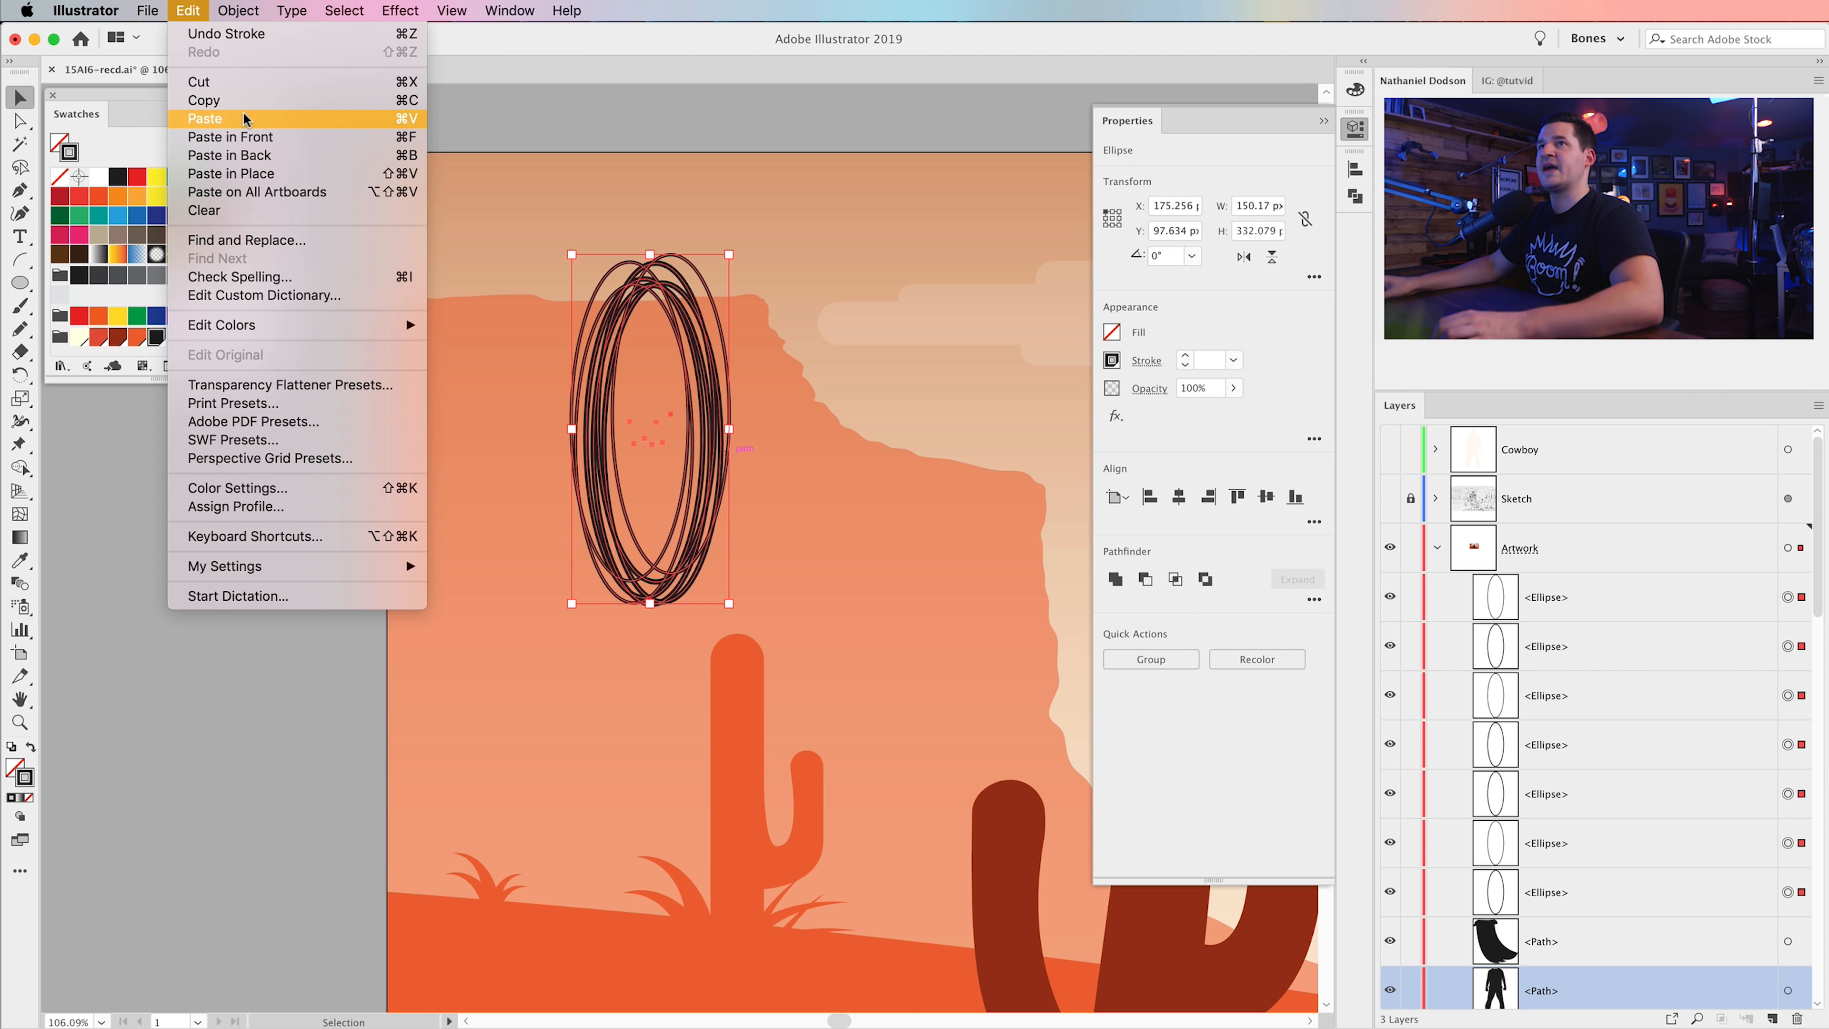
click(195, 11)
click(199, 13)
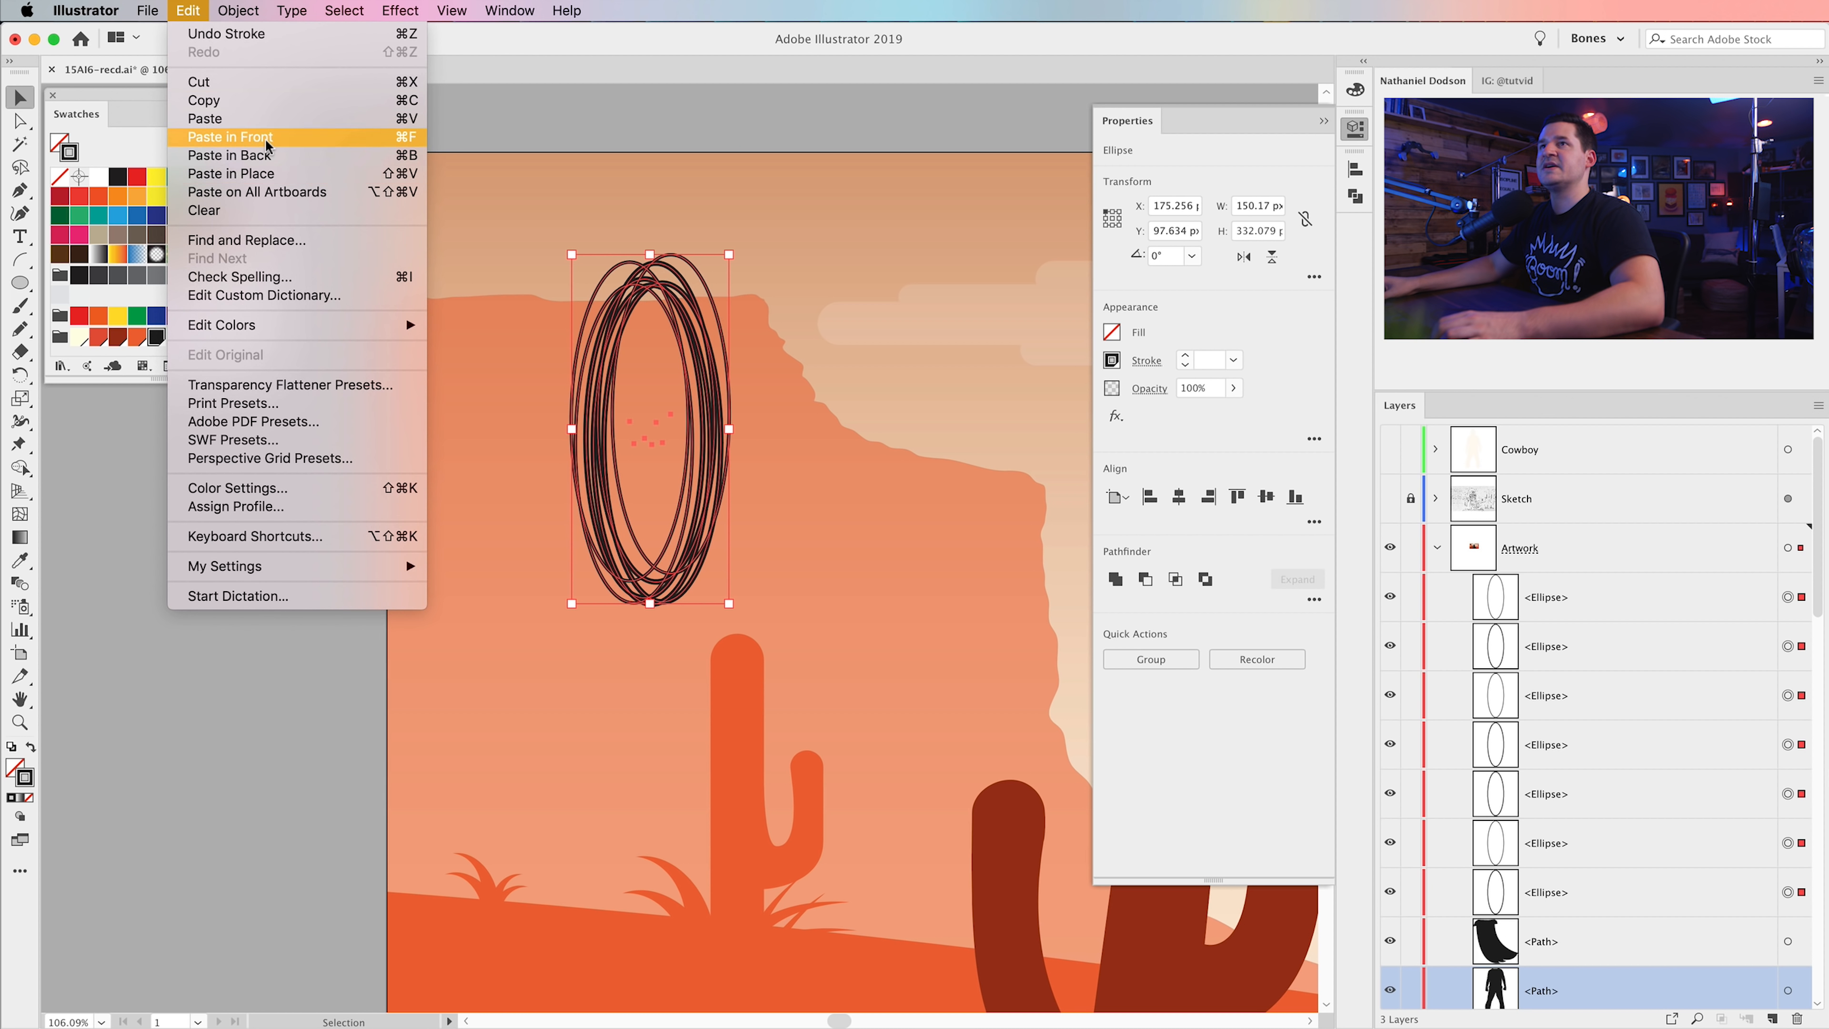
click(216, 137)
drag(730, 258, 693, 281)
click(519, 472)
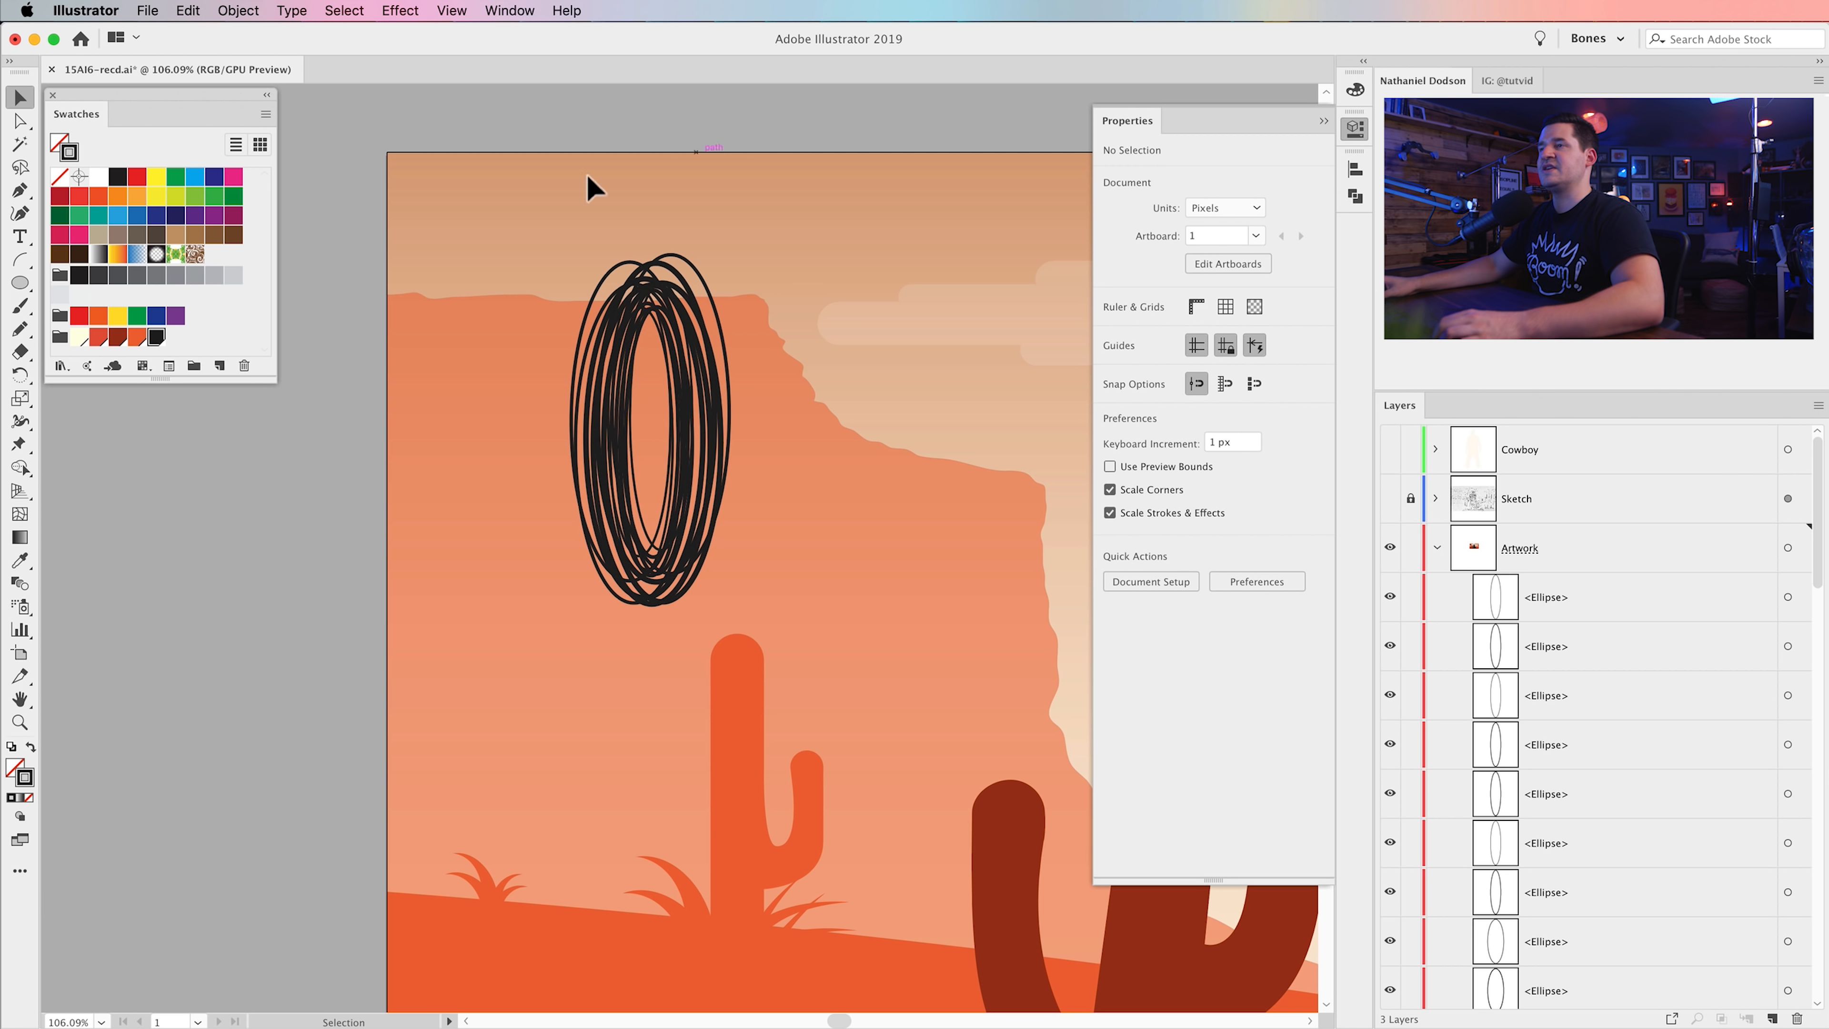
- Copy the outer set of ellipses, paste it in front and scale it slightly outward to about 168 × 375 px
click(608, 392)
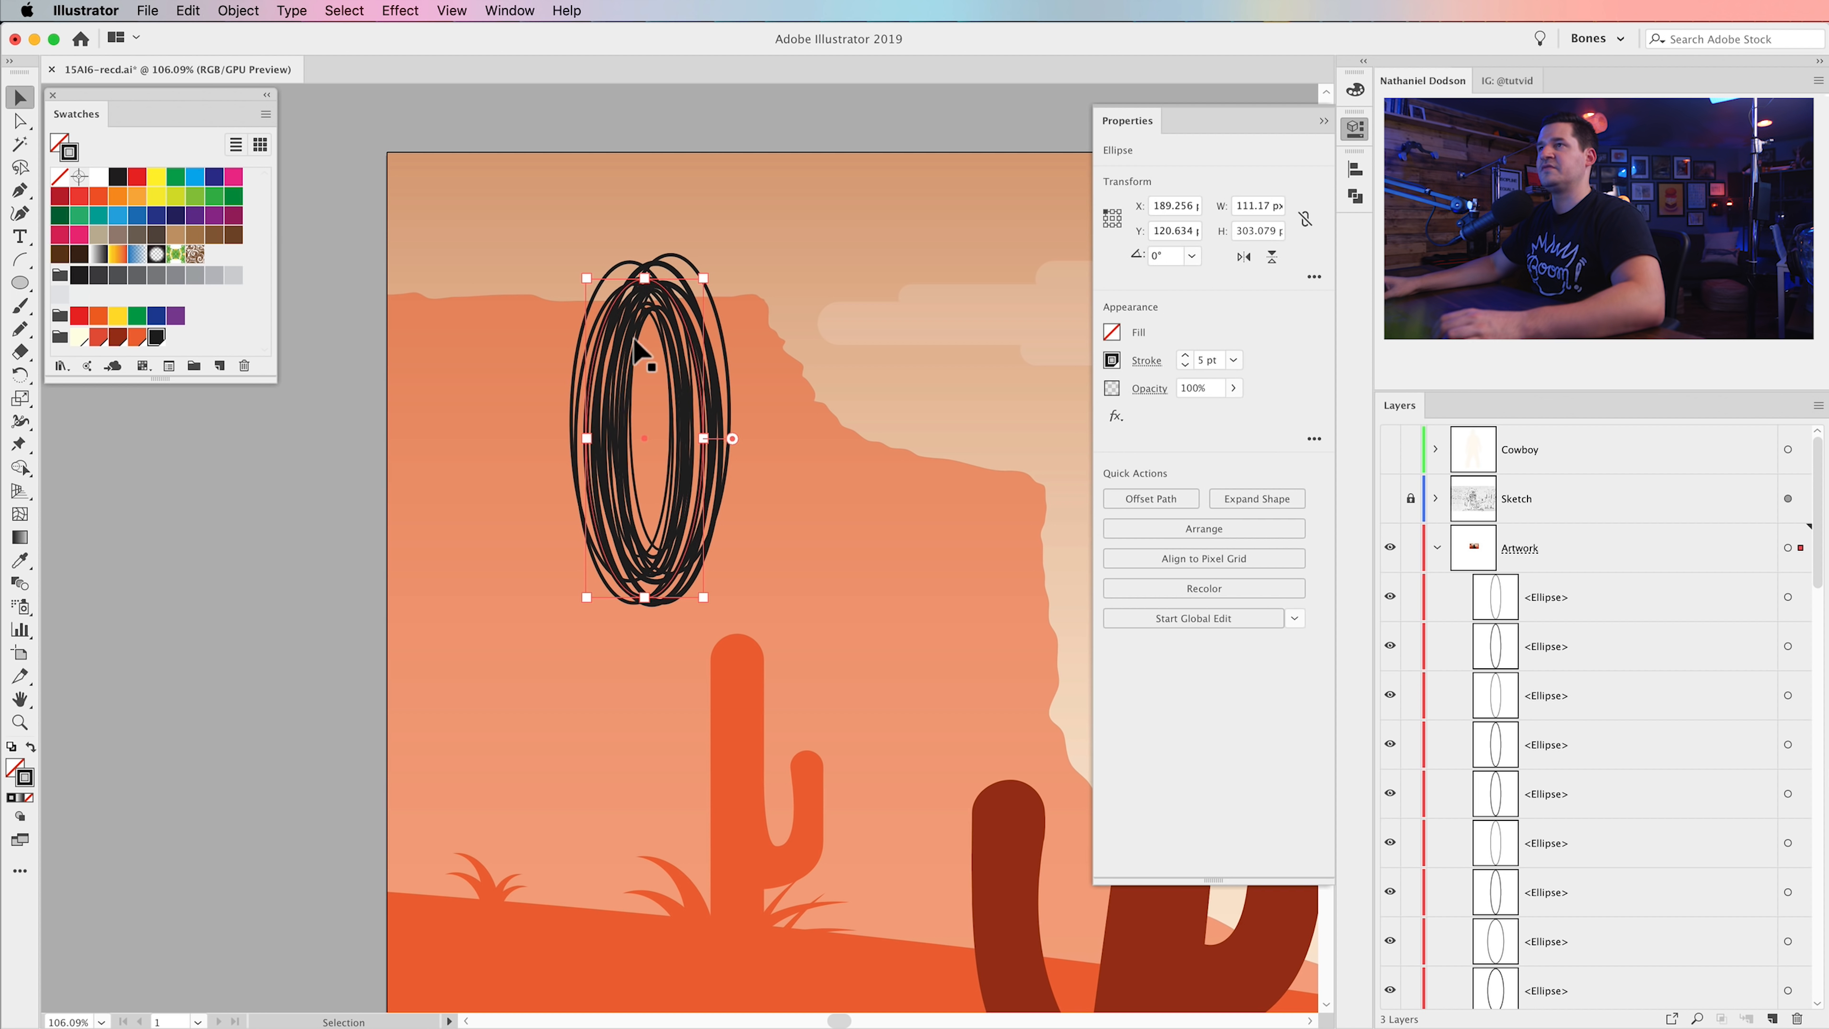
shift+click(608, 403)
shift+click(597, 395)
shift+click(597, 395)
click(189, 12)
click(216, 100)
click(188, 10)
click(230, 137)
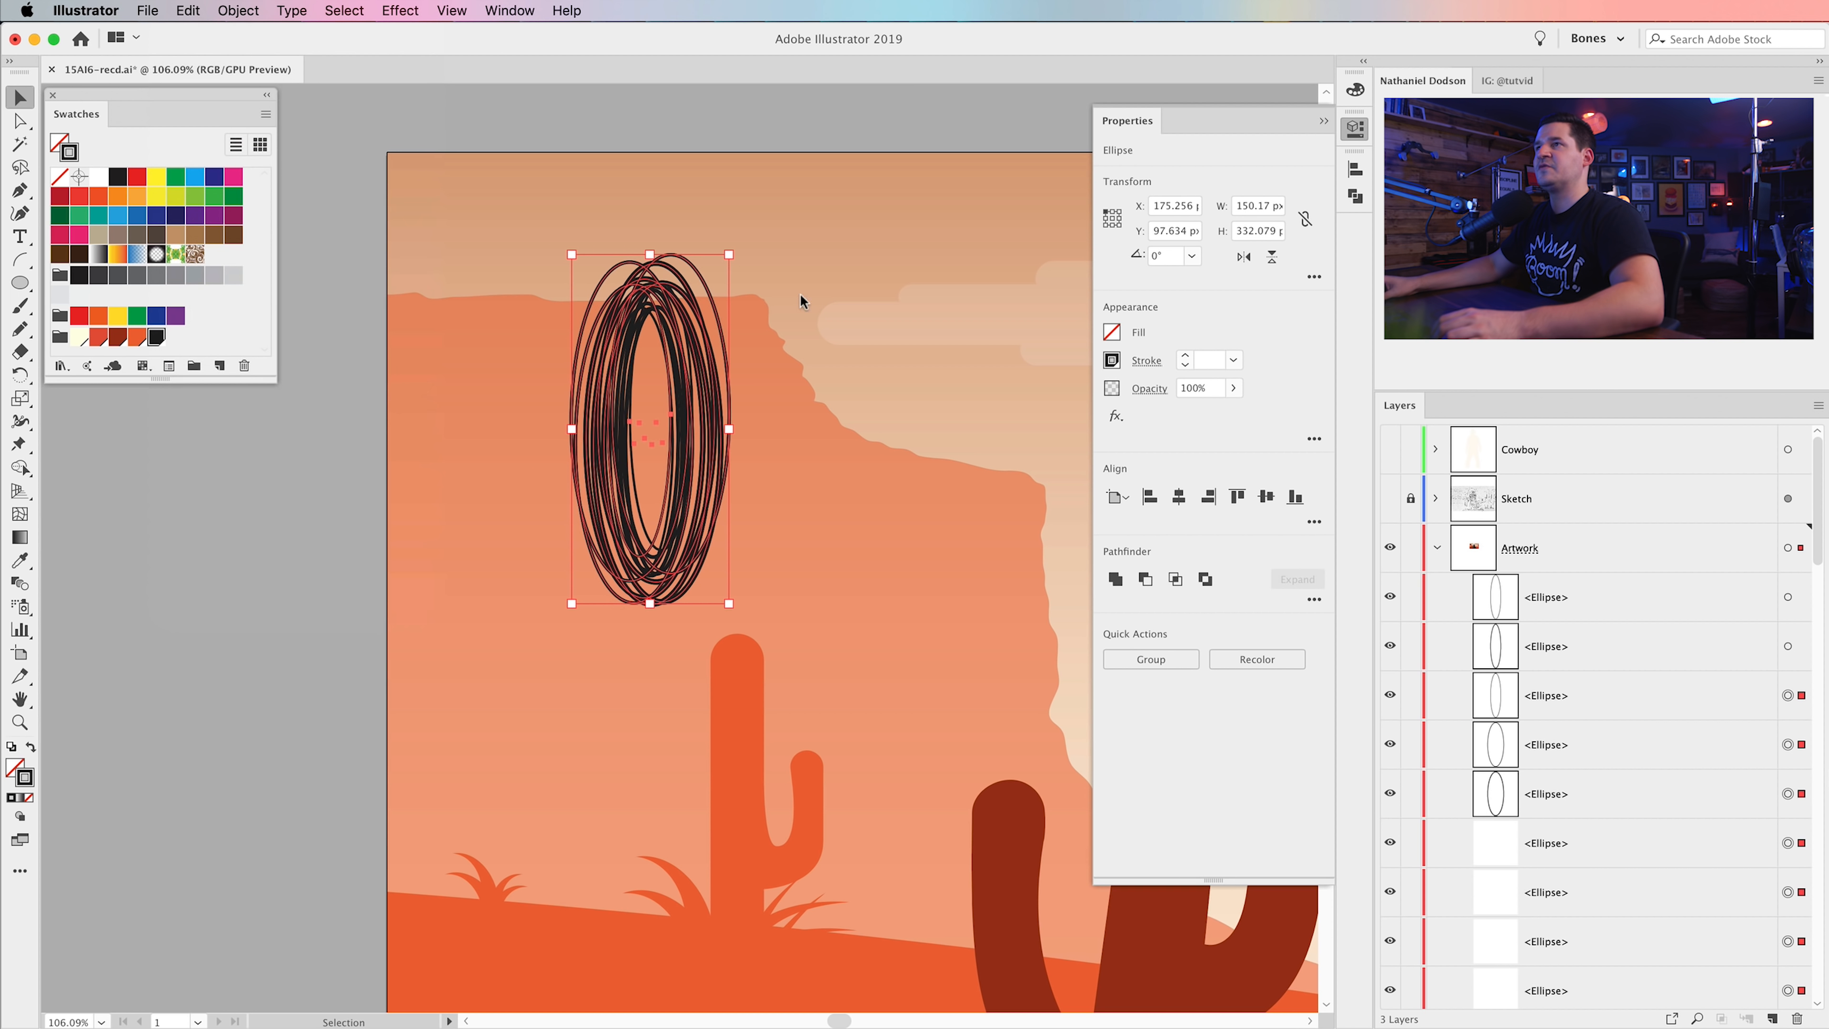
drag(733, 259, 749, 240)
click(277, 595)
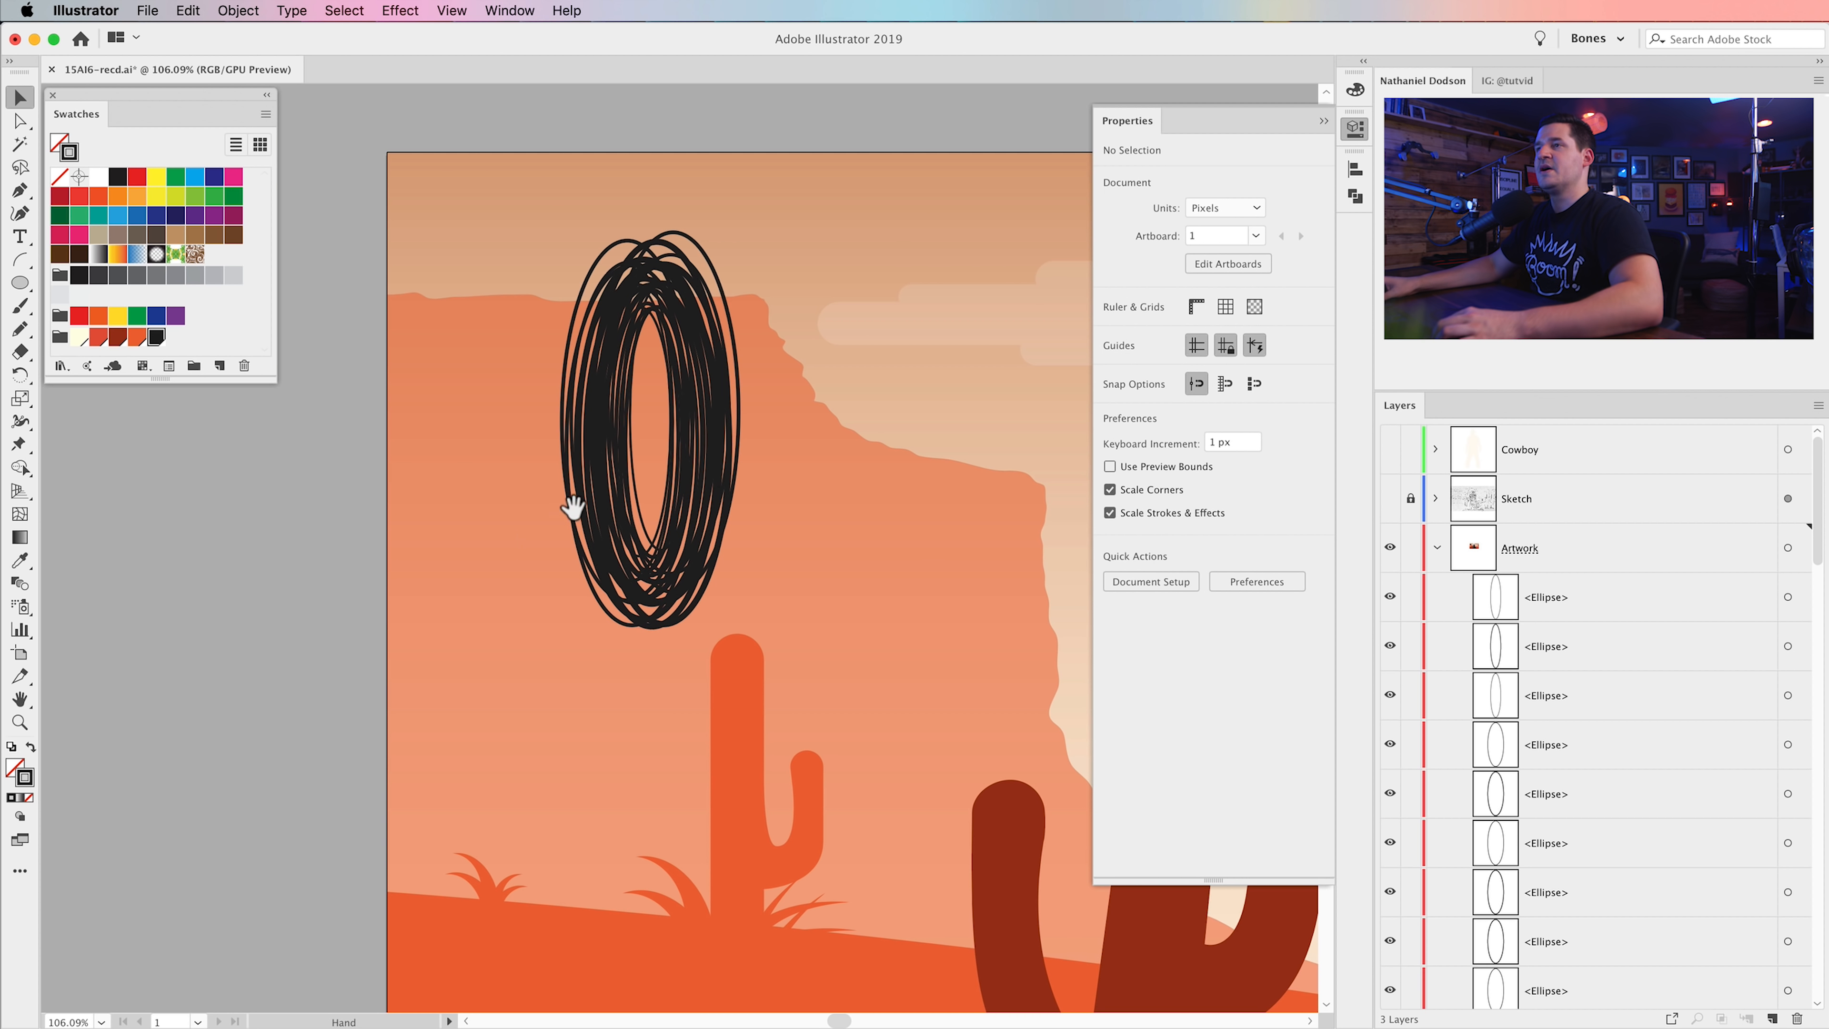
- Group all the ellipses of the coiled rope into one object
scroll(572, 510, right, 5)
drag(396, 182, 547, 338)
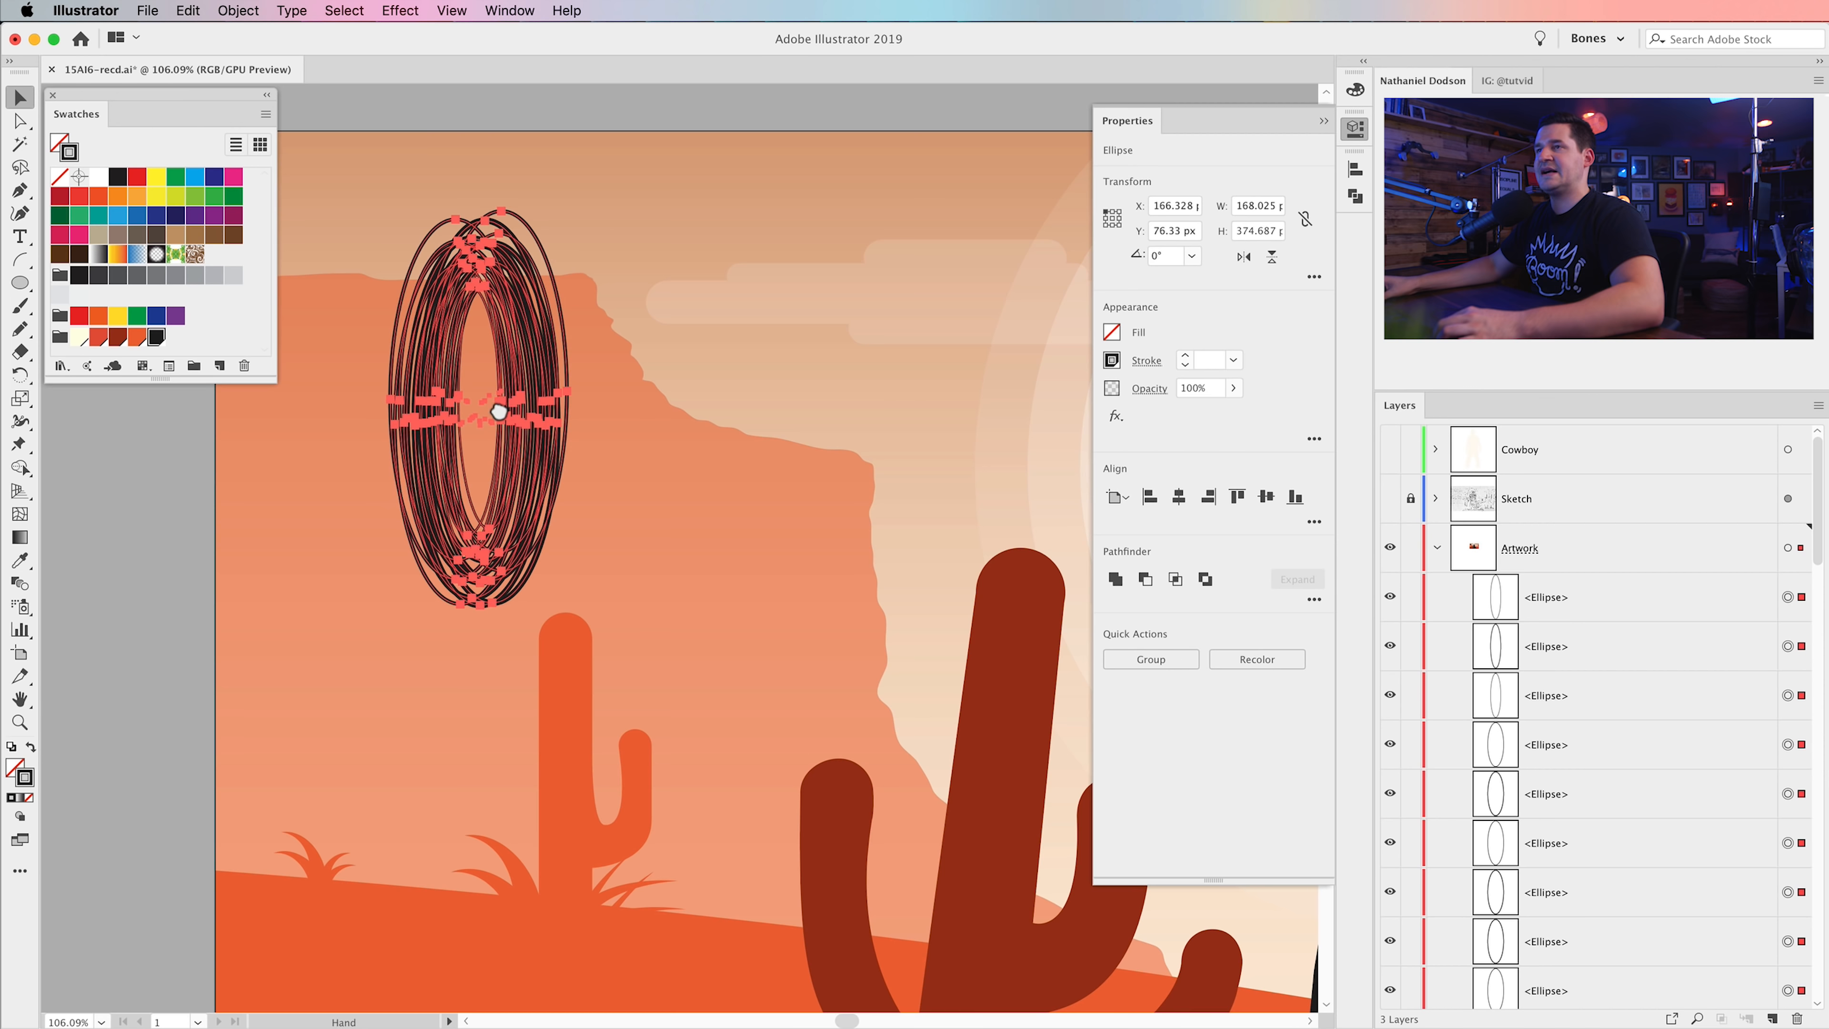
scroll(576, 408, left, 3)
click(232, 10)
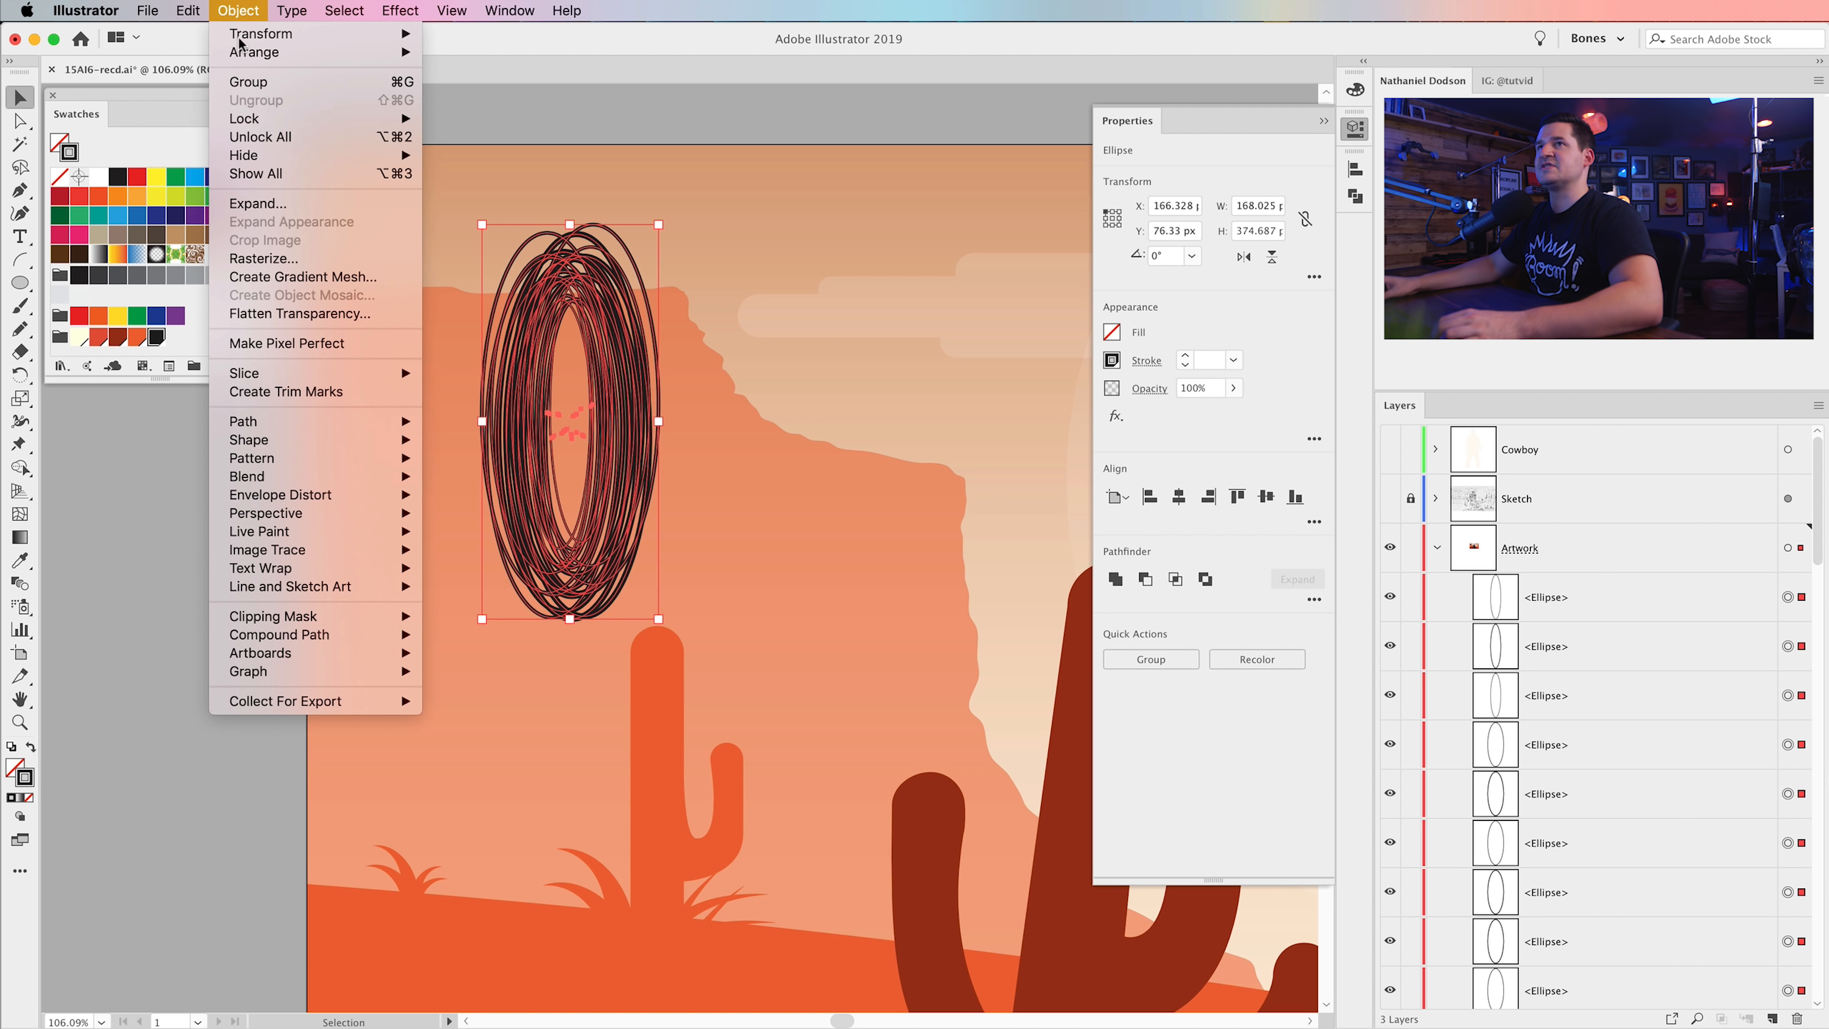
click(256, 89)
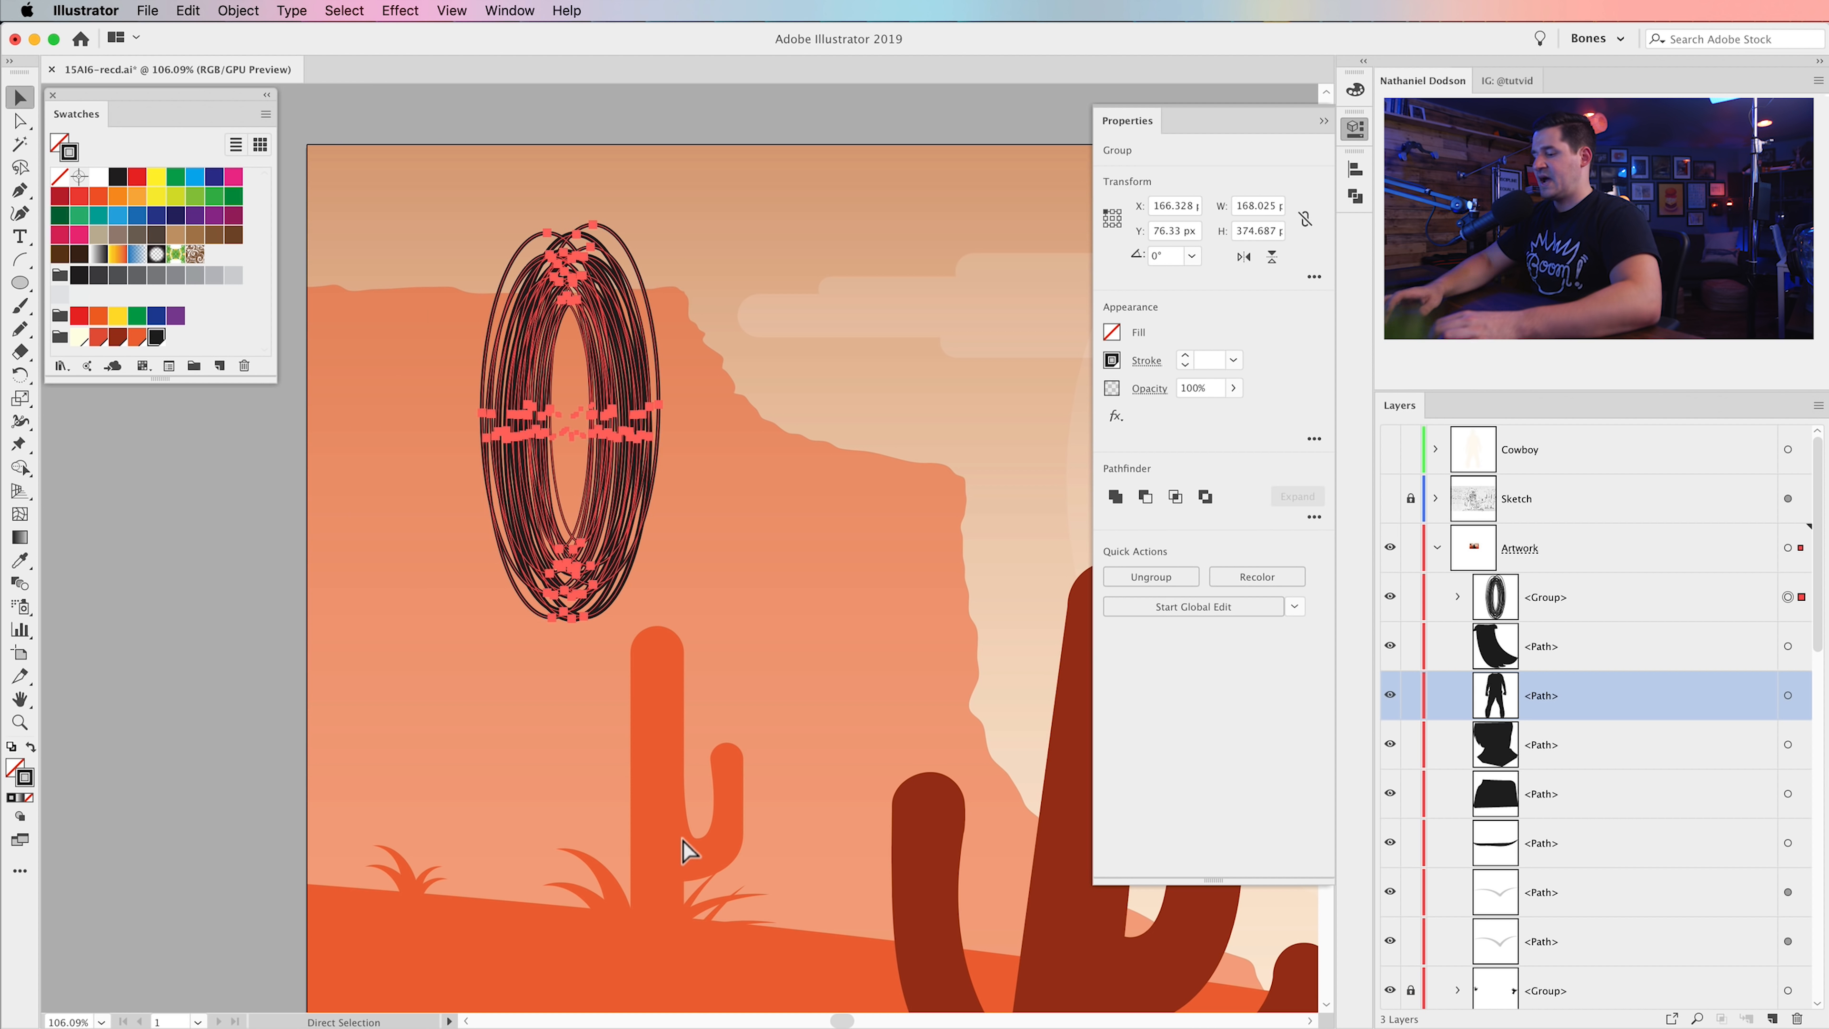
- Move the rope coil group from the sky down to the cowboy's hand beside the front cactus
scroll(684, 843, up, 3)
key(super+1)
drag(812, 637, 627, 185)
drag(418, 174, 969, 829)
drag(911, 667, 484, 451)
drag(556, 510, 838, 605)
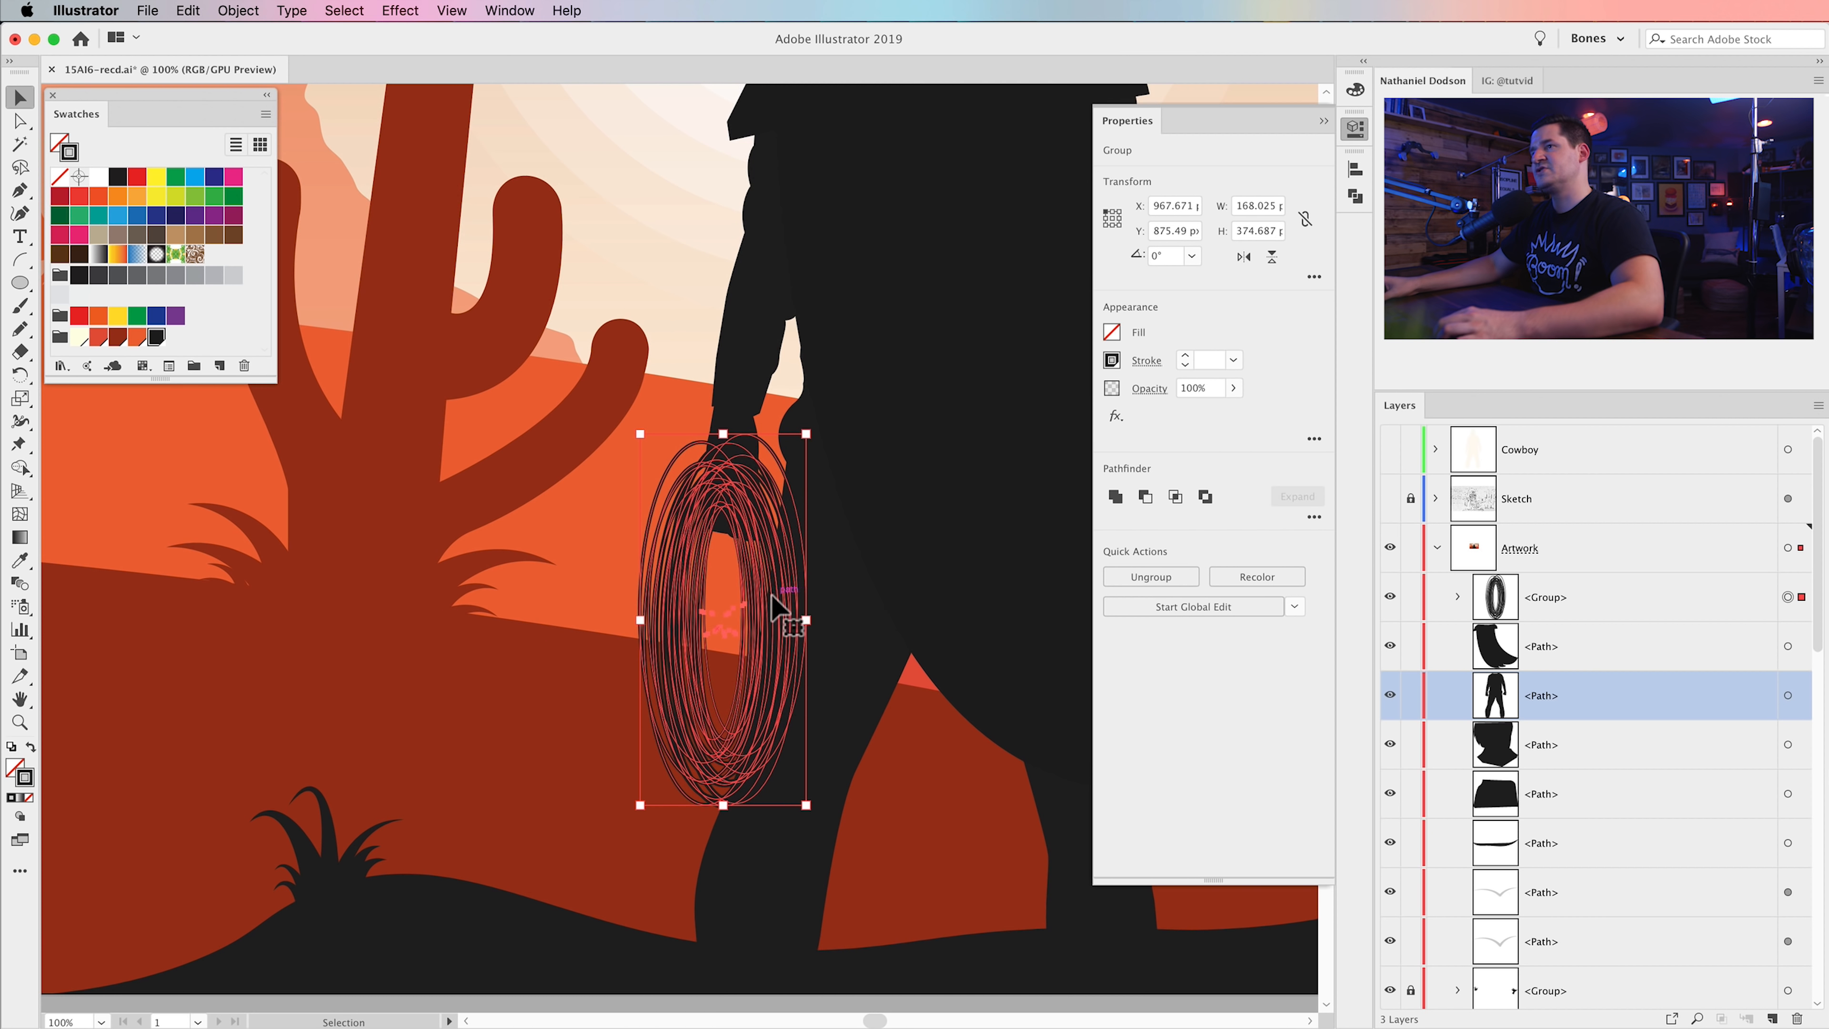
drag(768, 536, 762, 550)
click(587, 587)
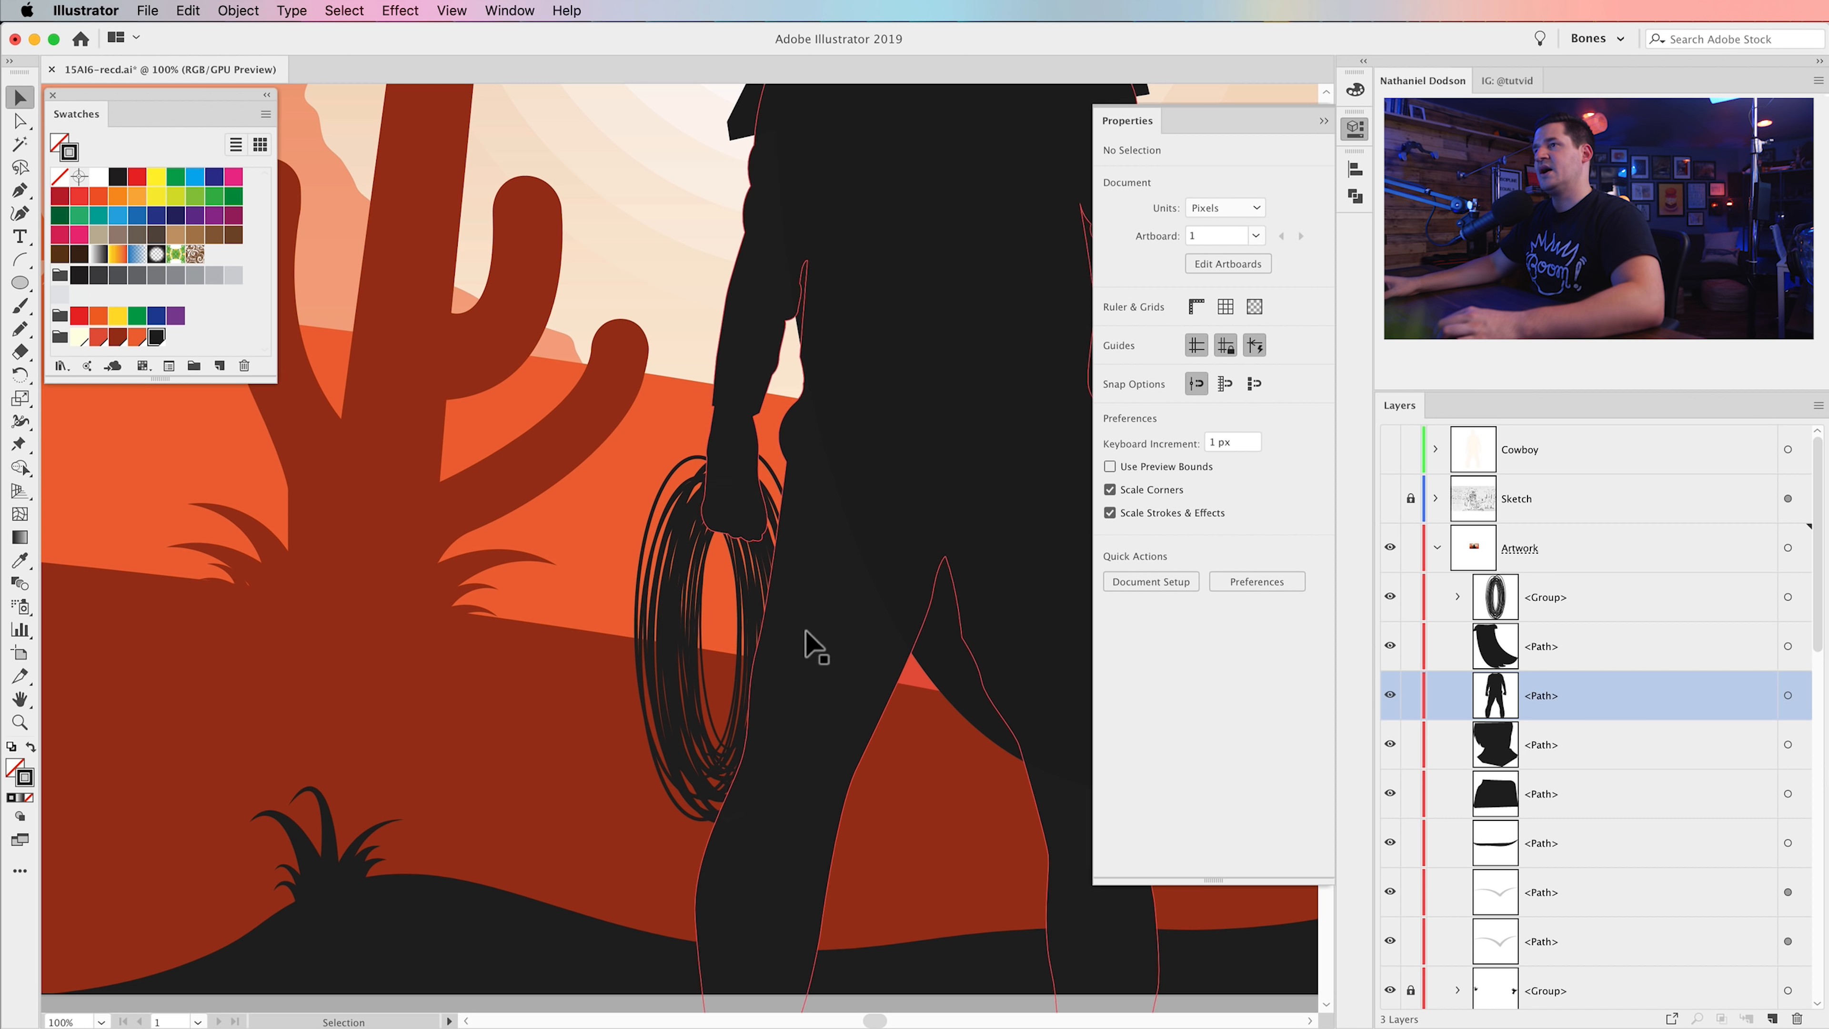
- Tilt the rope coil to about 352° and shift it up and left over the cowboy's hand
click(727, 516)
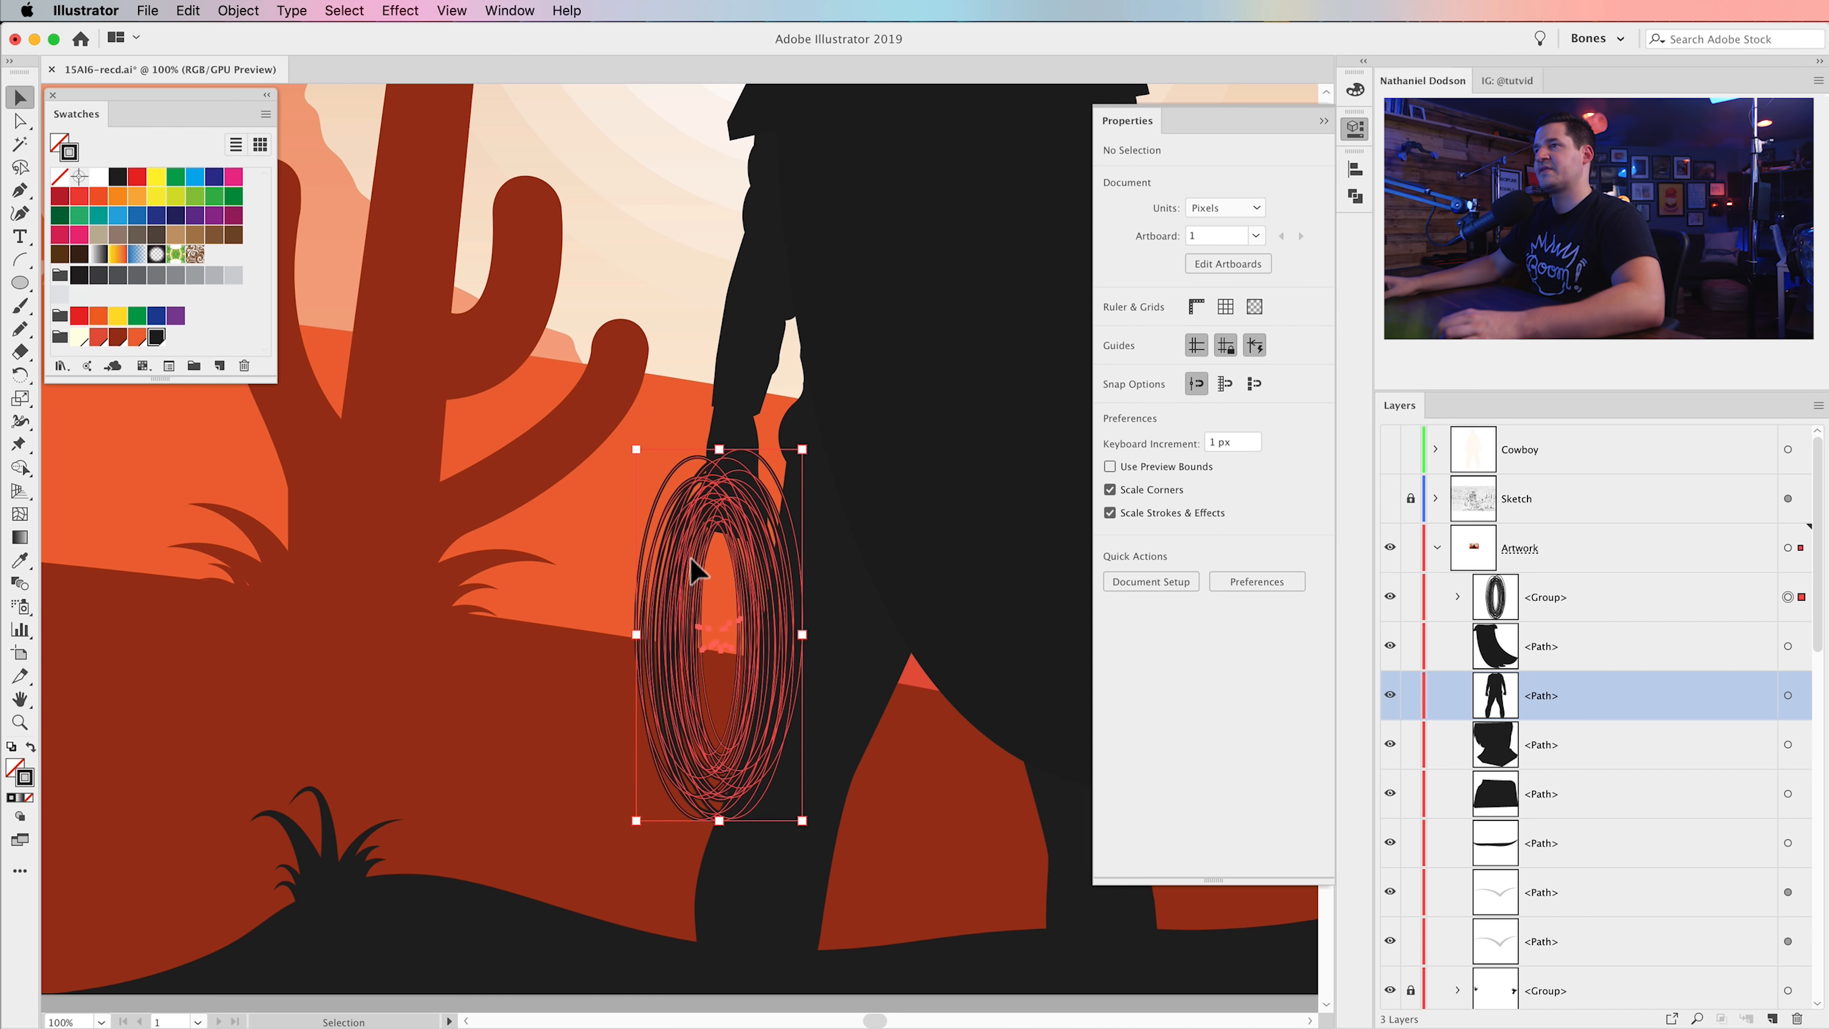
click(432, 729)
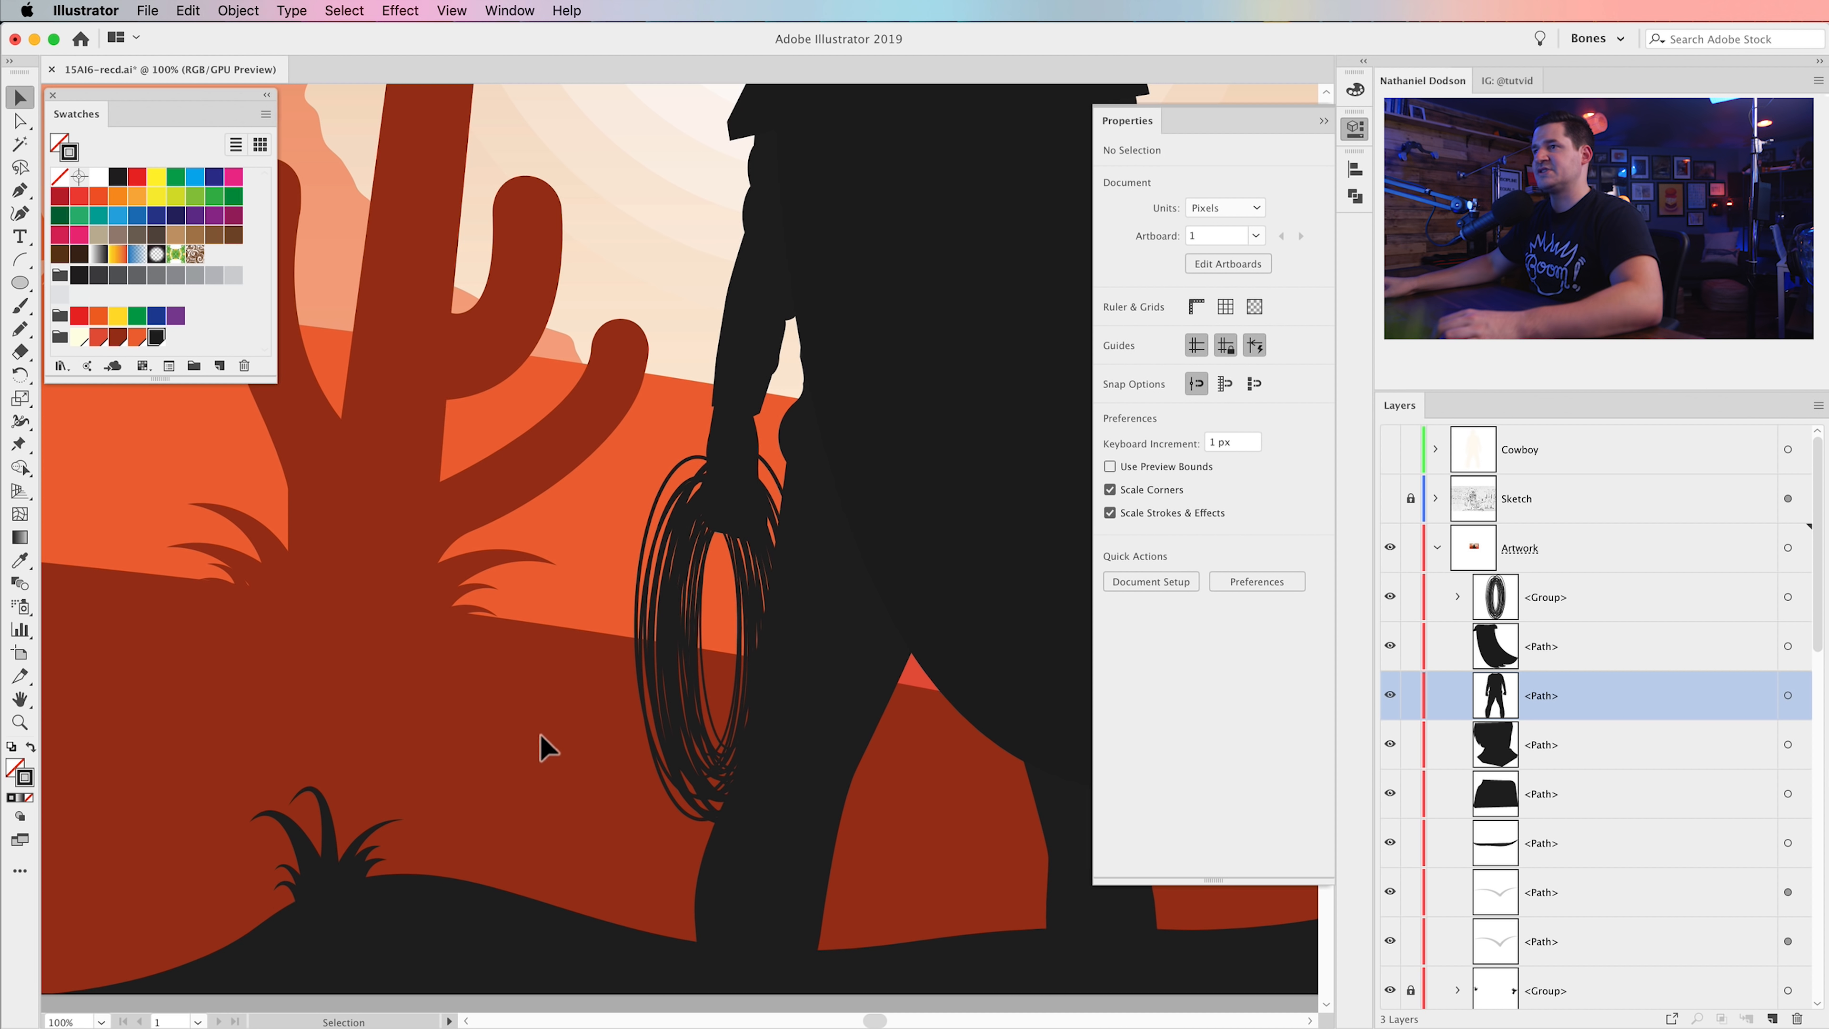
click(656, 688)
drag(630, 834, 597, 837)
drag(760, 576, 756, 537)
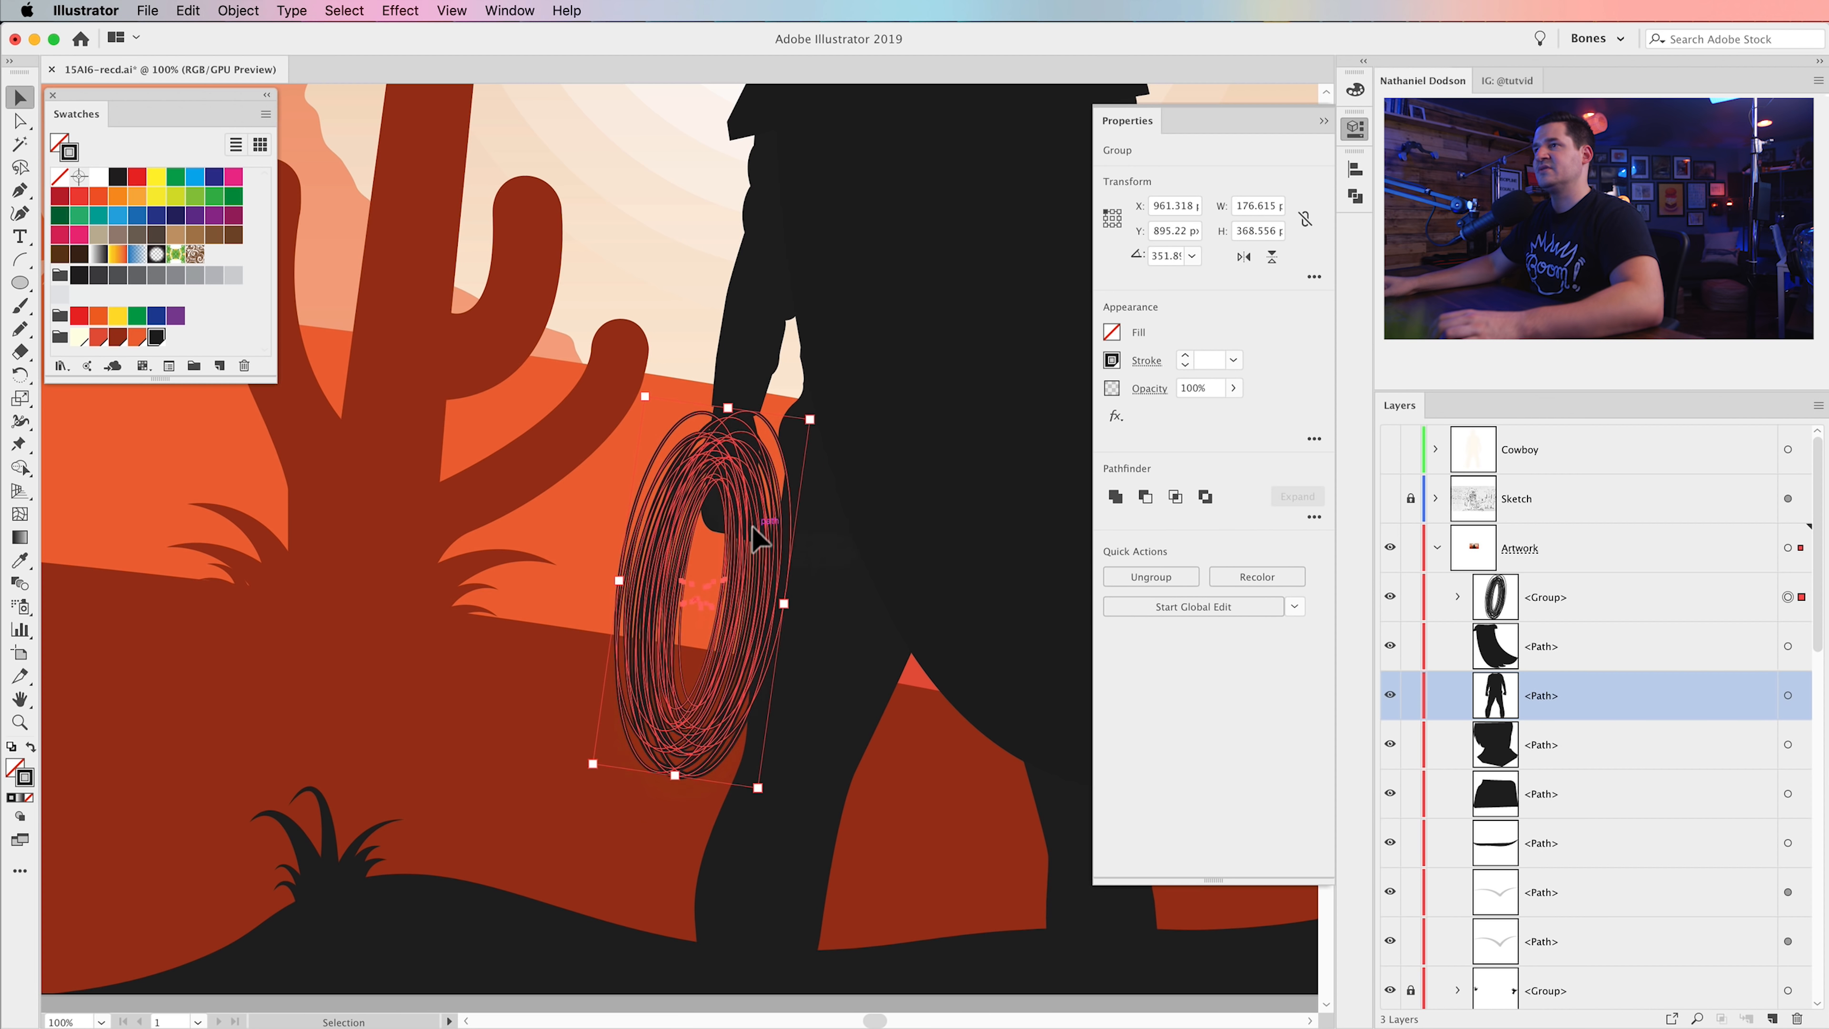
drag(742, 606, 728, 606)
click(558, 818)
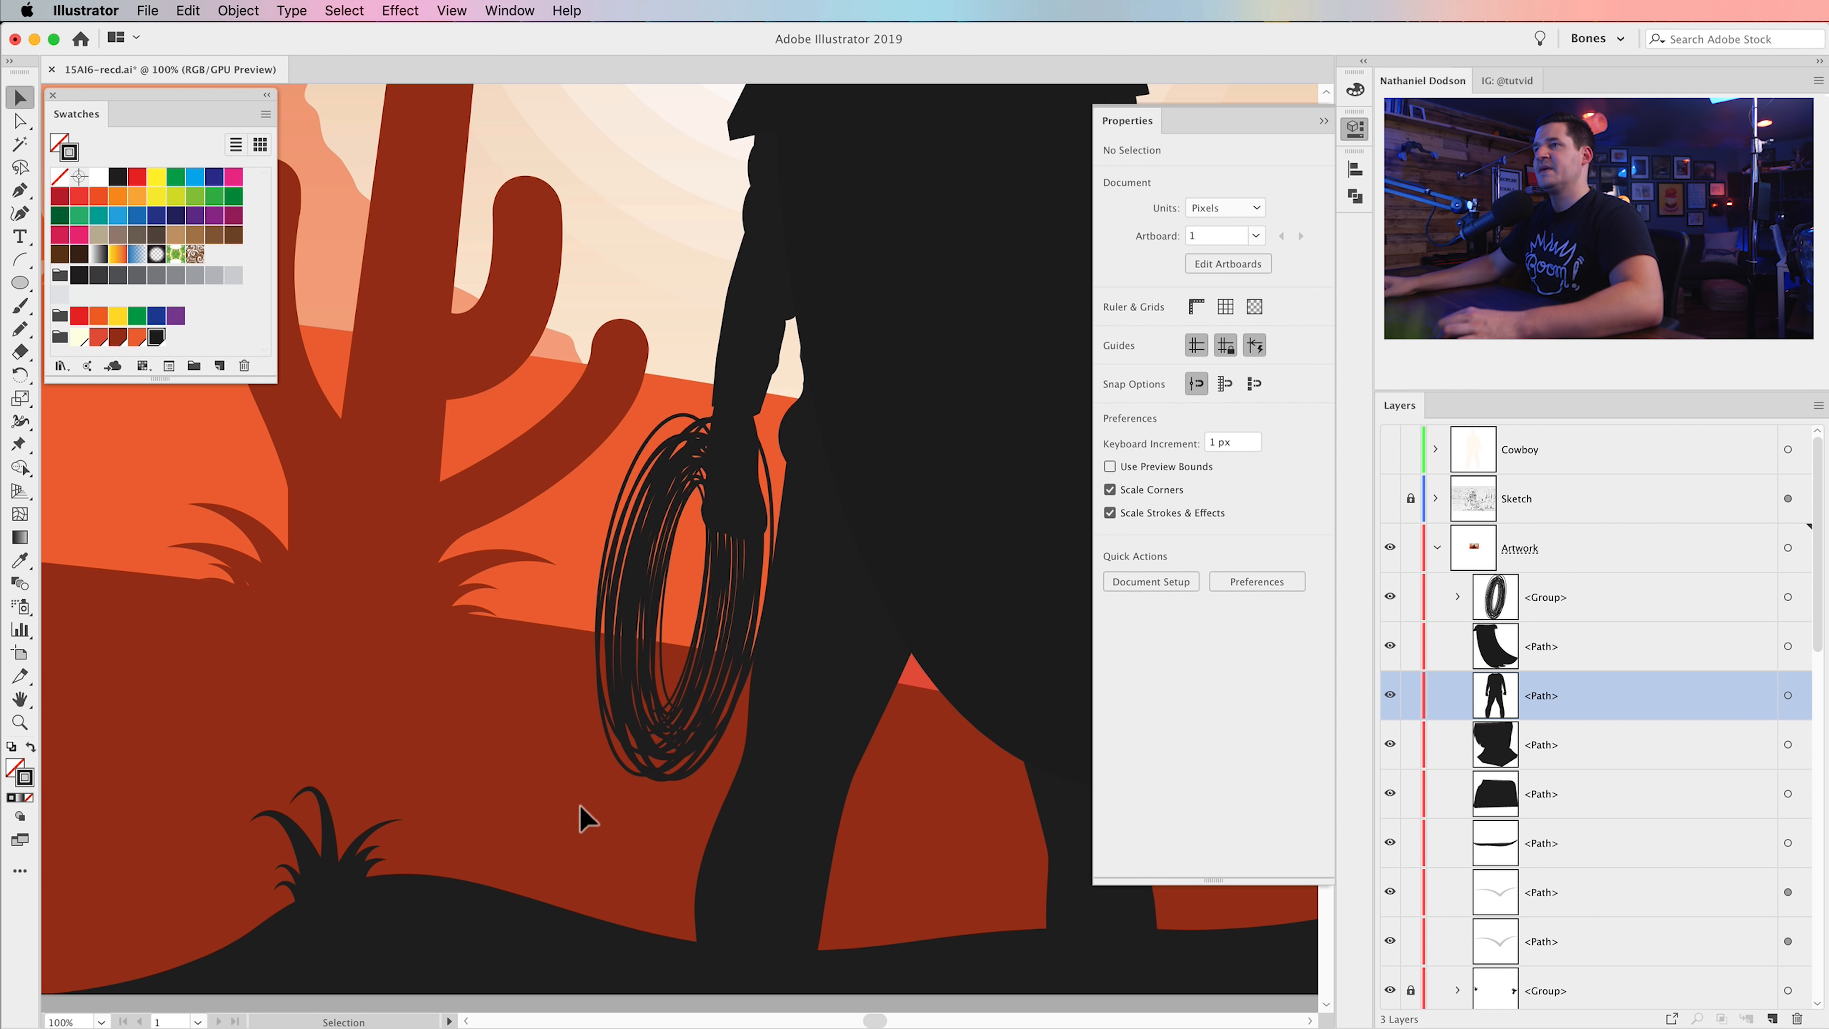
- Enlarge the rope coil to about 190 × 409 px and nudge it to about X 913 px, Y 868 px
click(734, 652)
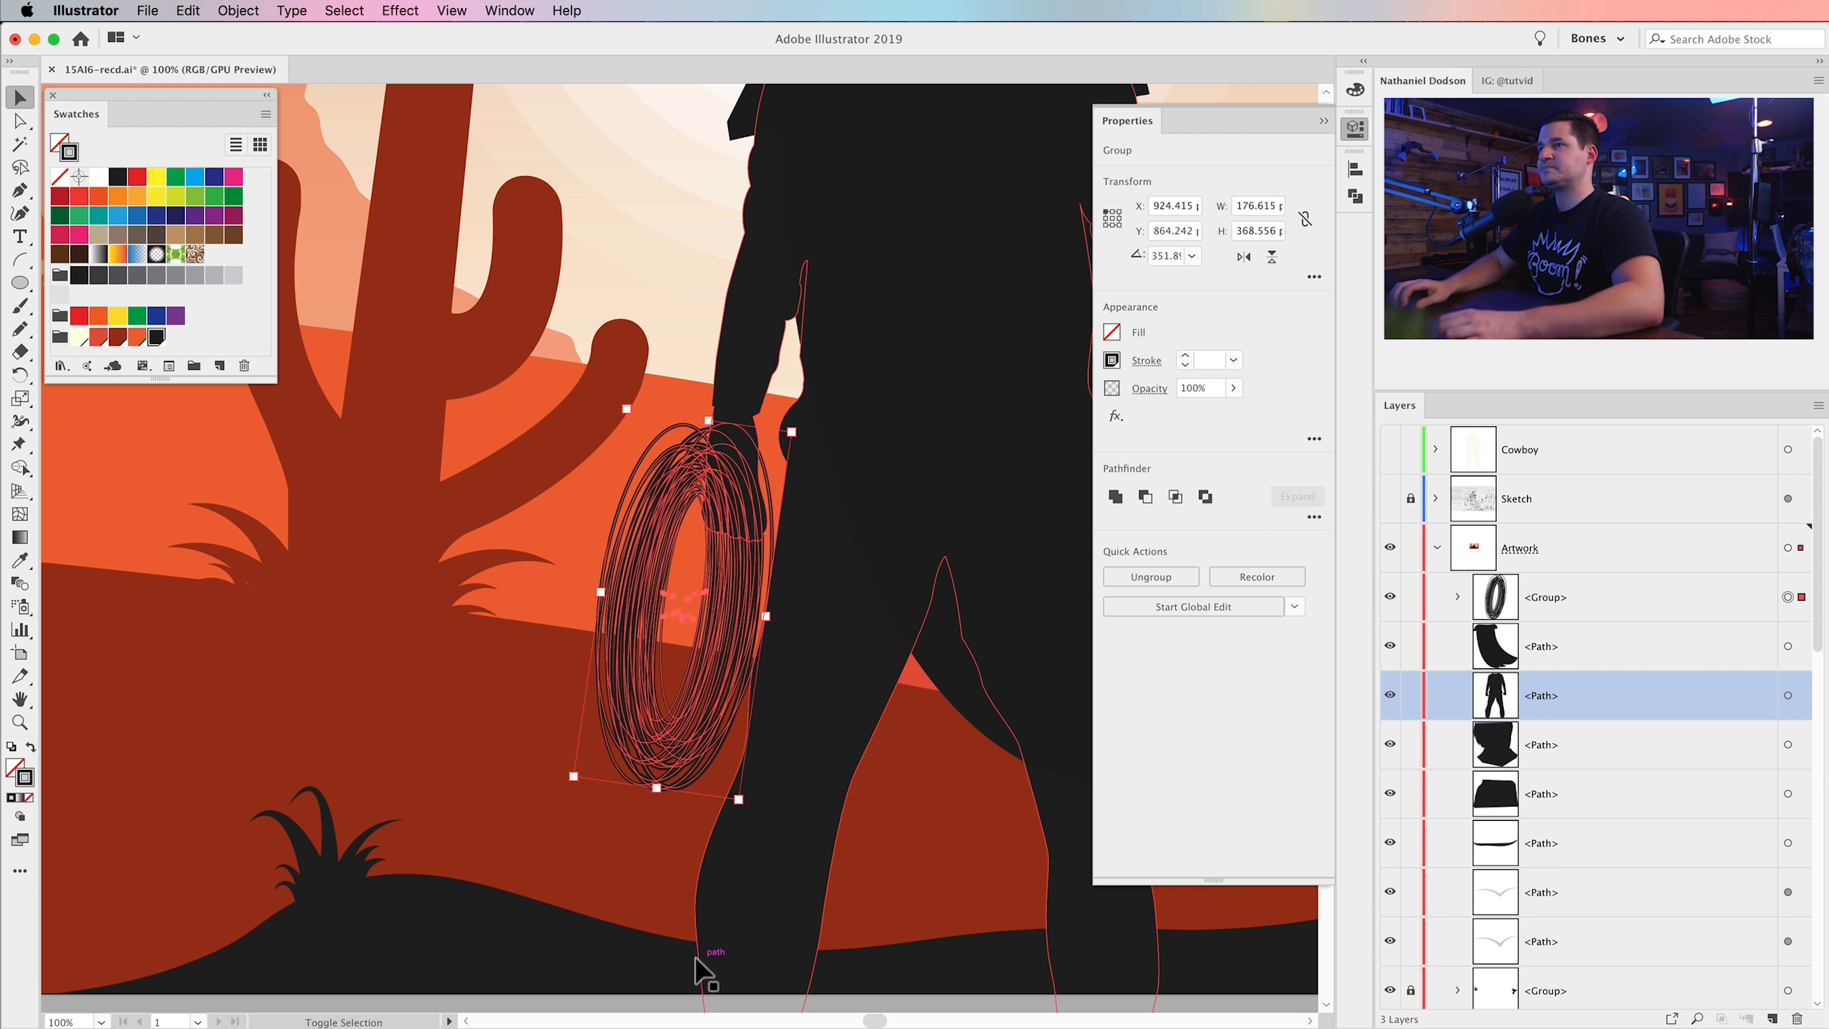
drag(792, 435, 800, 412)
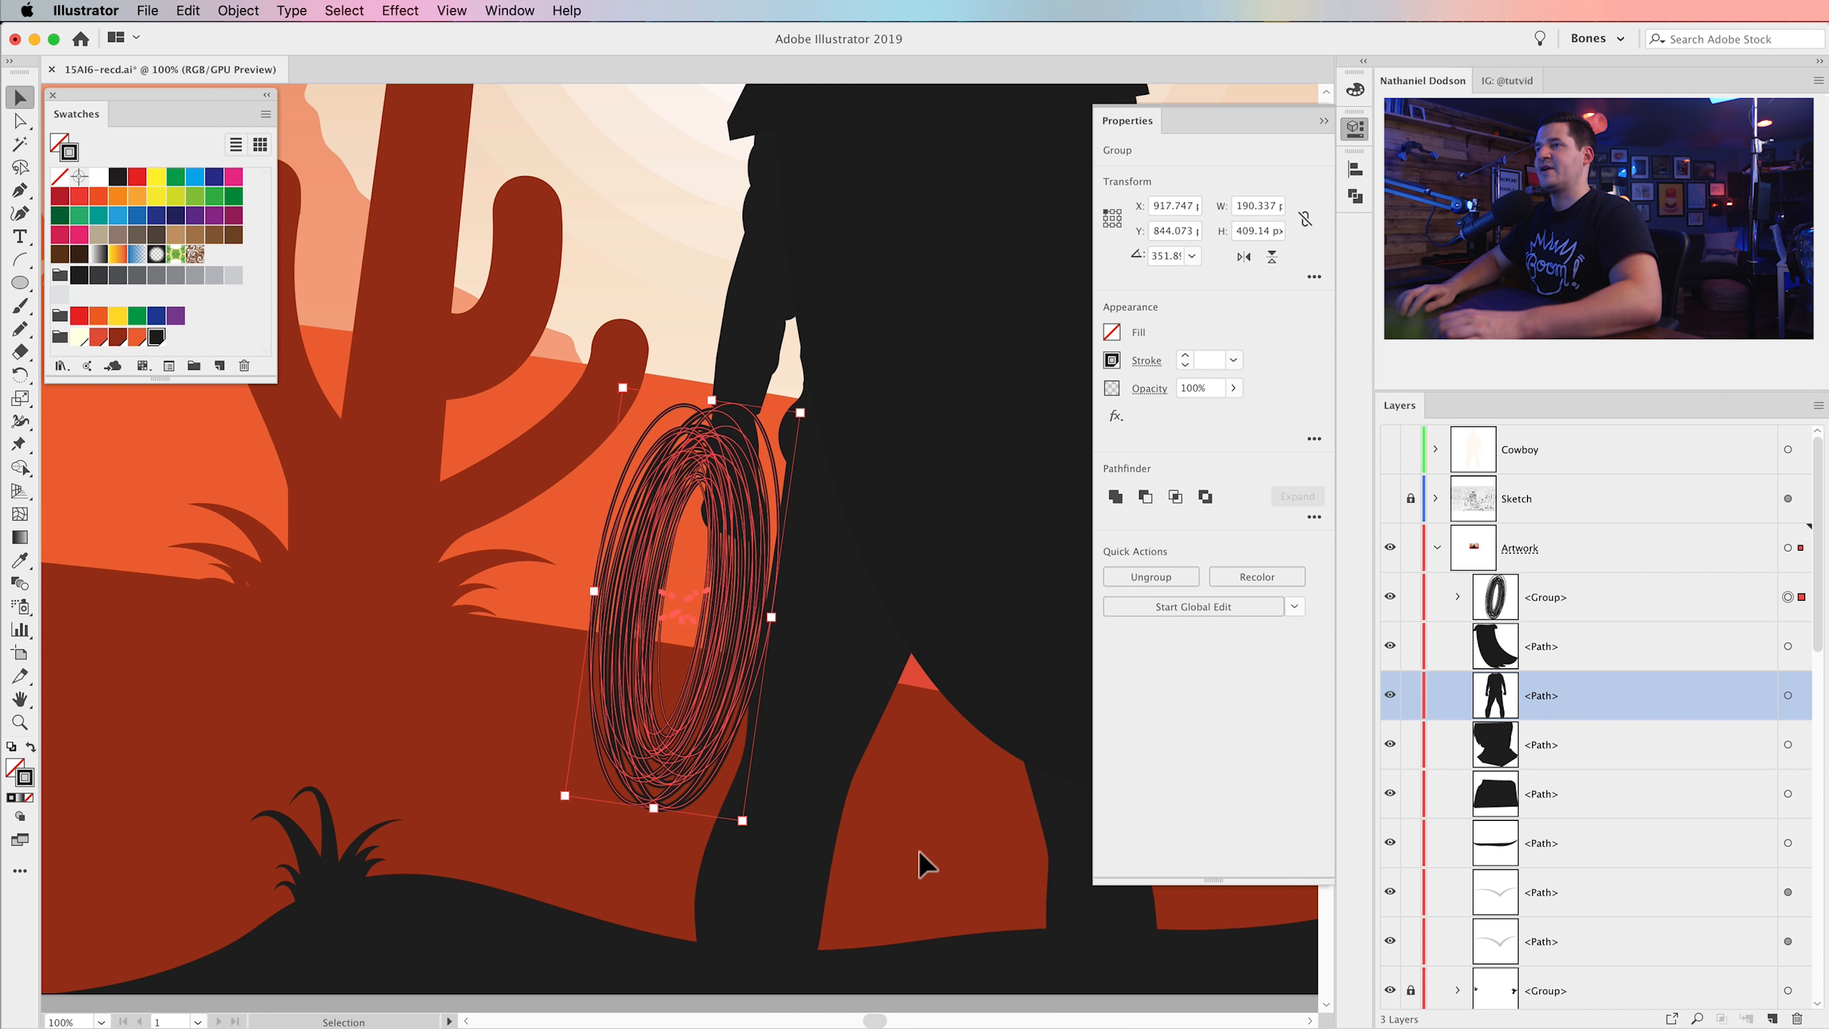
key(super+z)
key(Right)
key(Right)
key(Right)
key(Right)
key(Right)
key(Right)
key(Right)
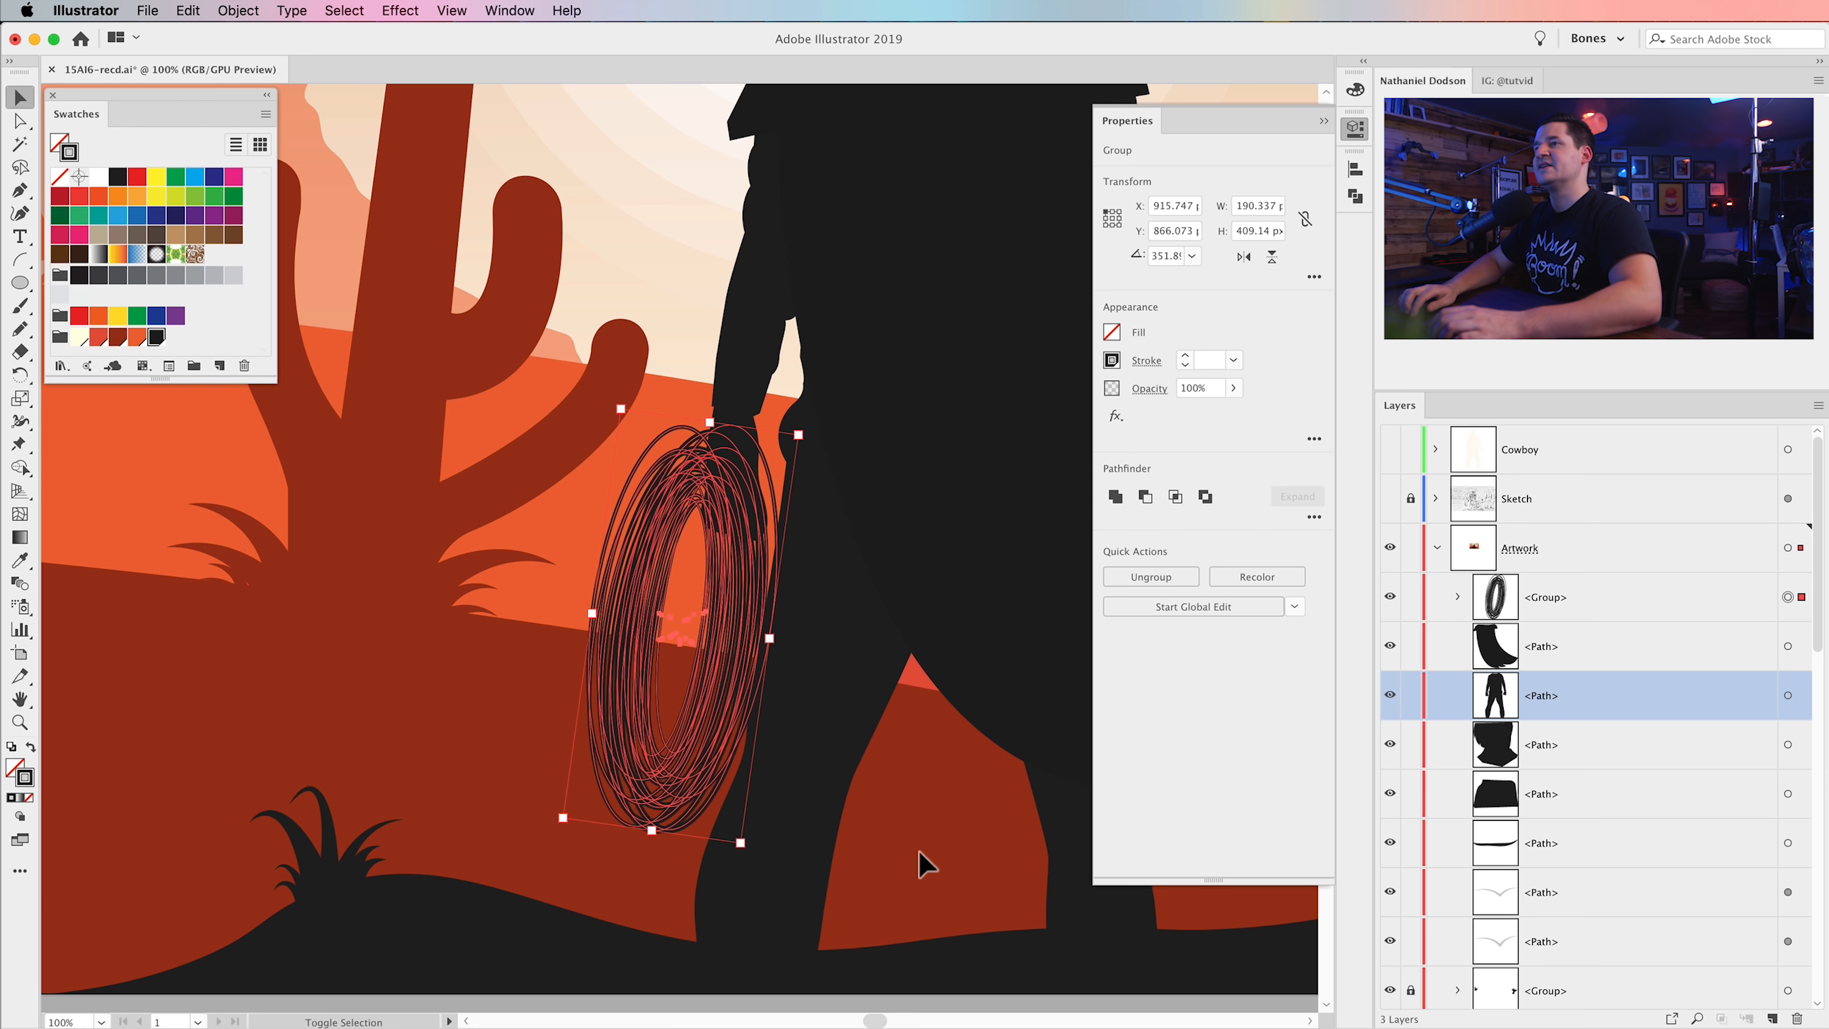
key(Down)
key(Down)
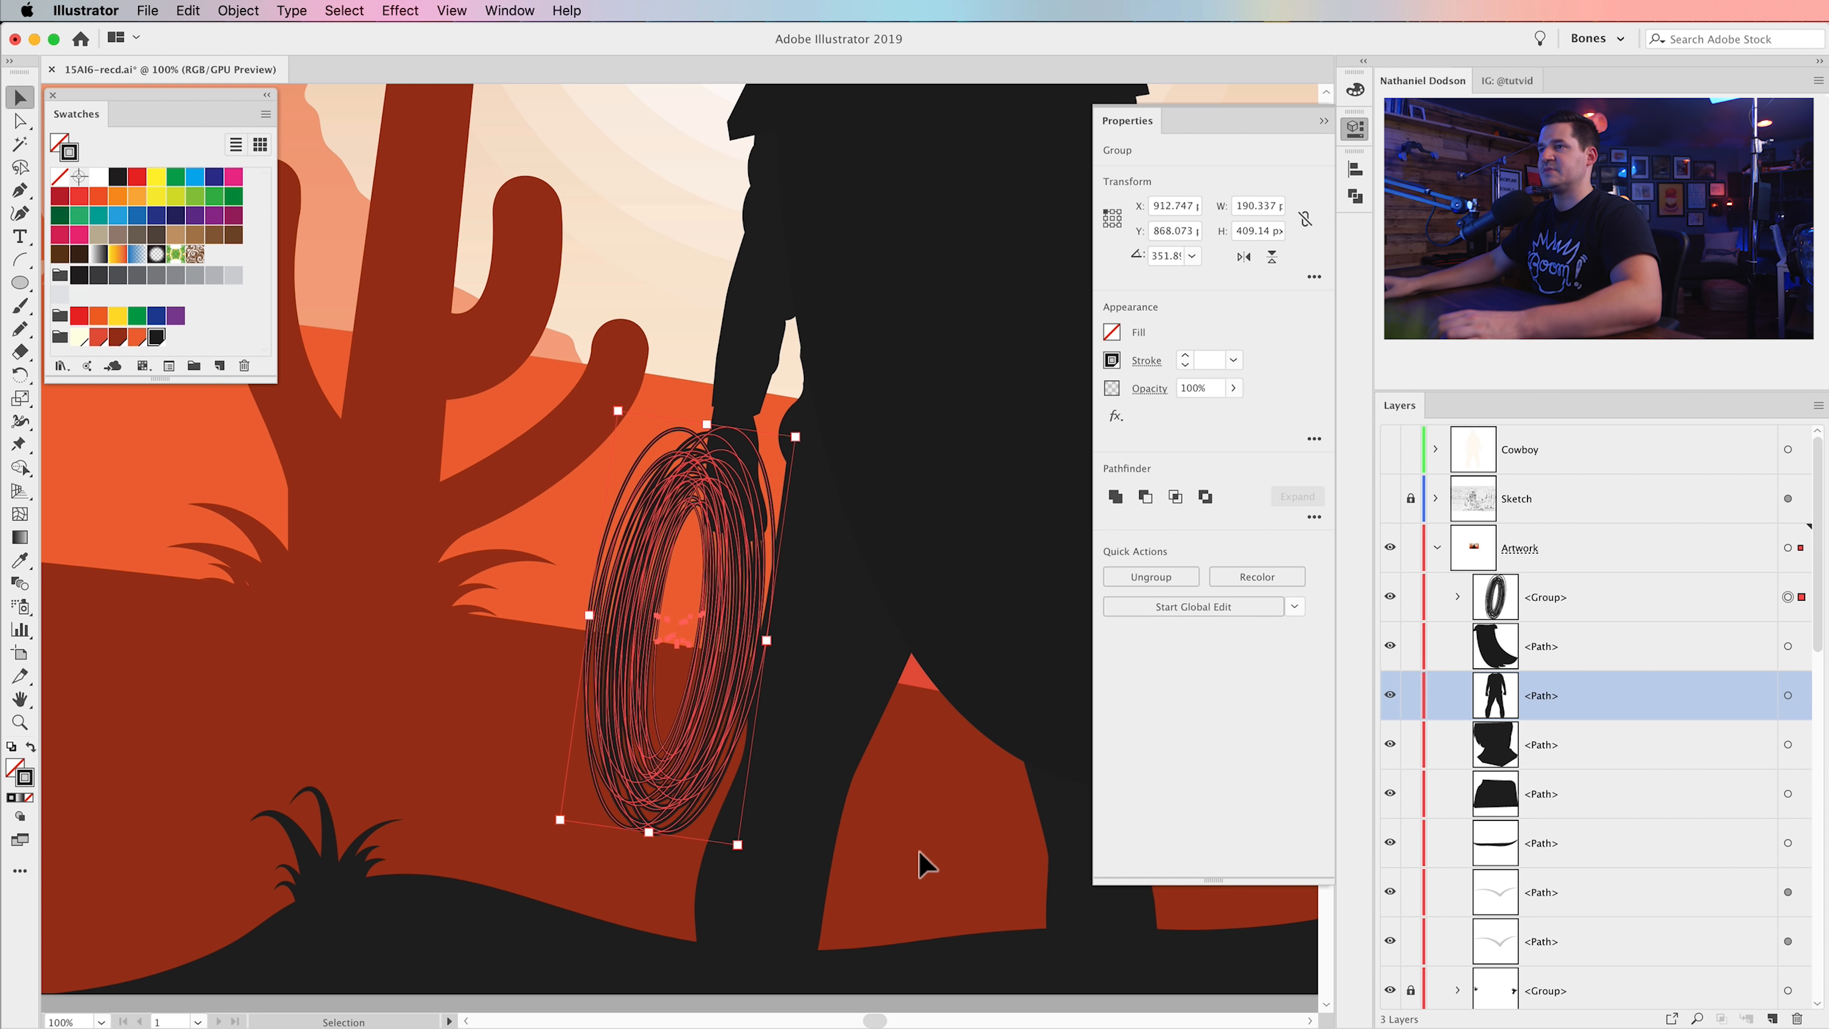
key(a)
key(super+shift+a)
- Rotate the rope coil upright to about 358° and move it right to about X 966 px, Y 874 px
key(super+minus)
key(super+minus)
key(super+minus)
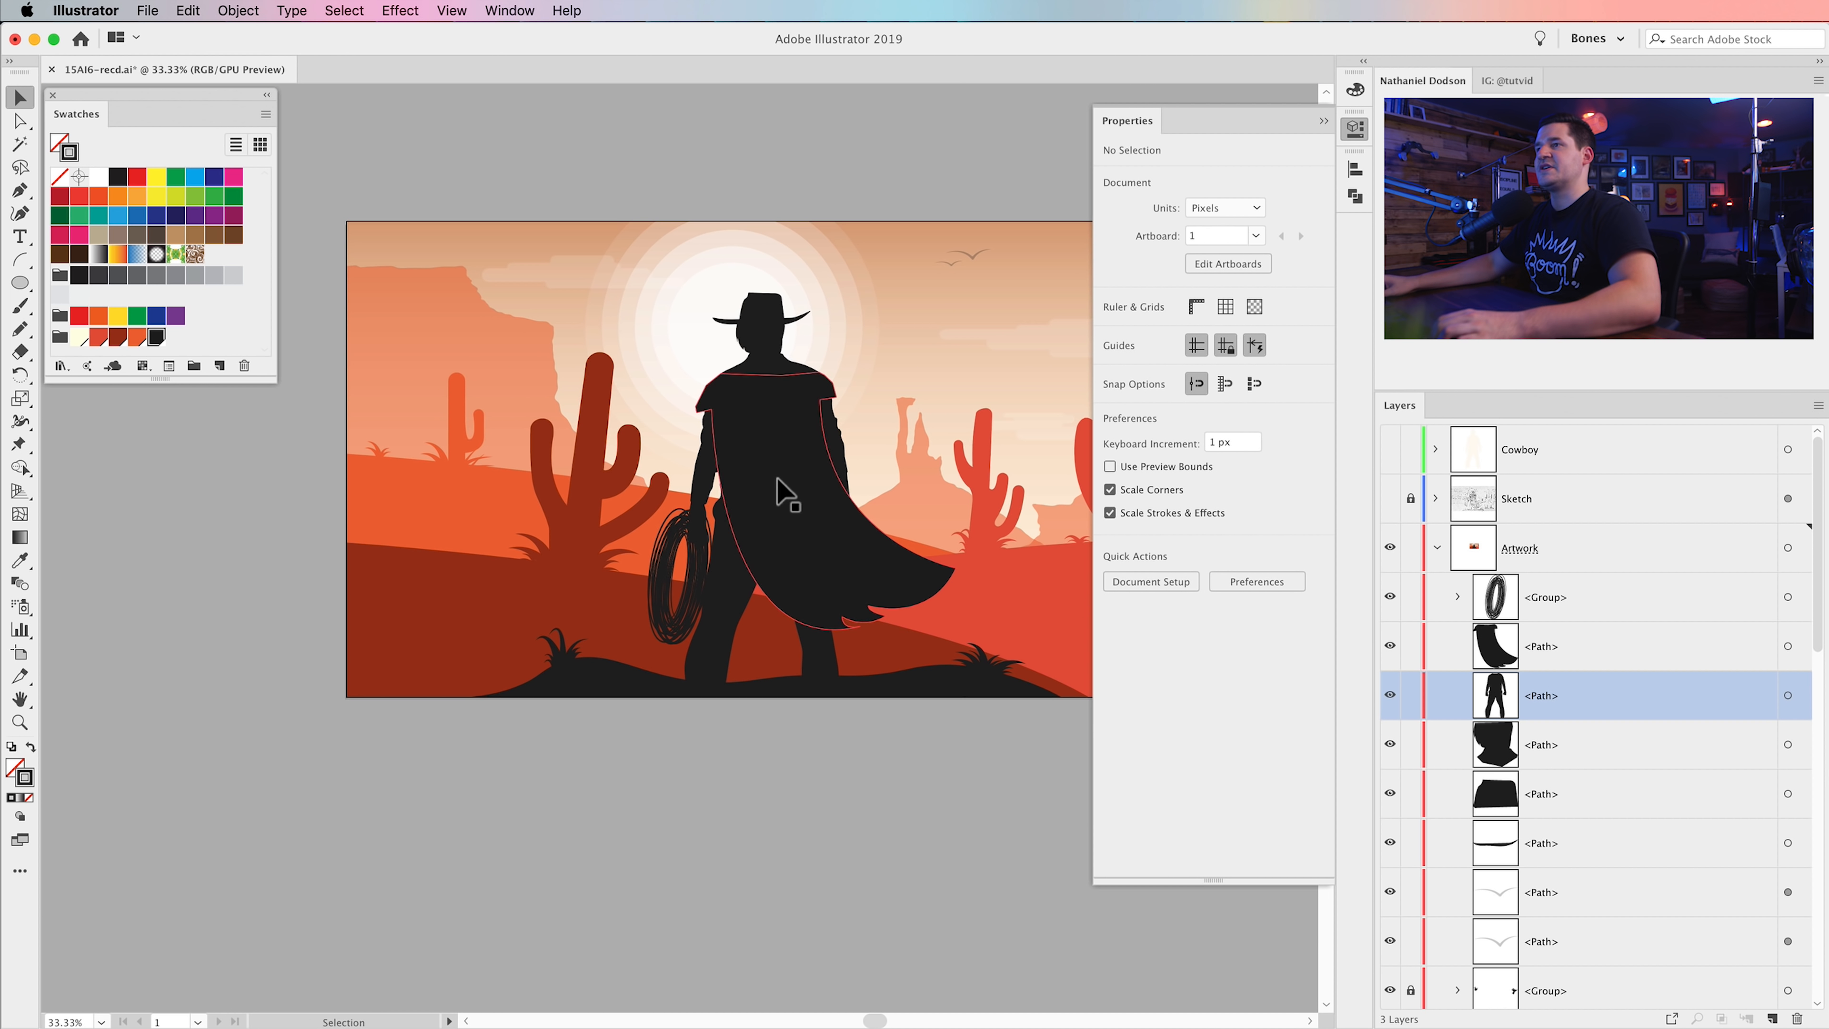
key(super+space)
drag(709, 557, 714, 562)
click(668, 569)
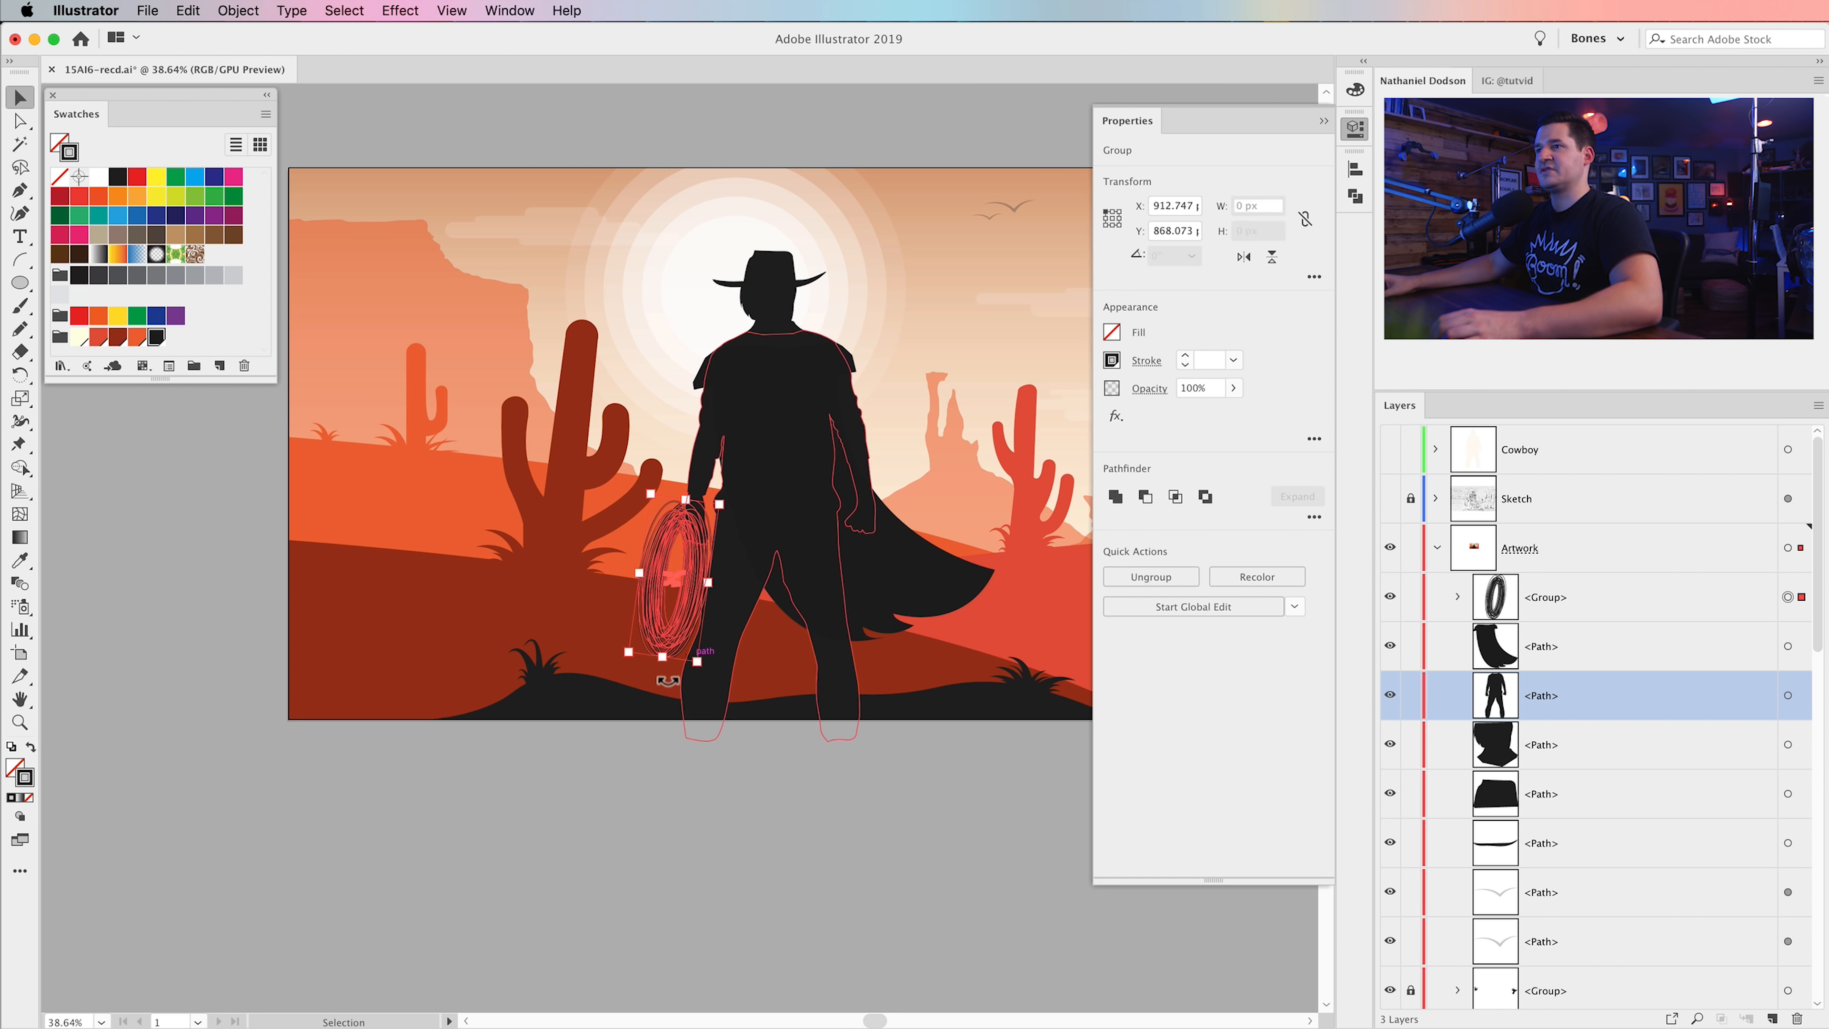
drag(620, 659, 624, 662)
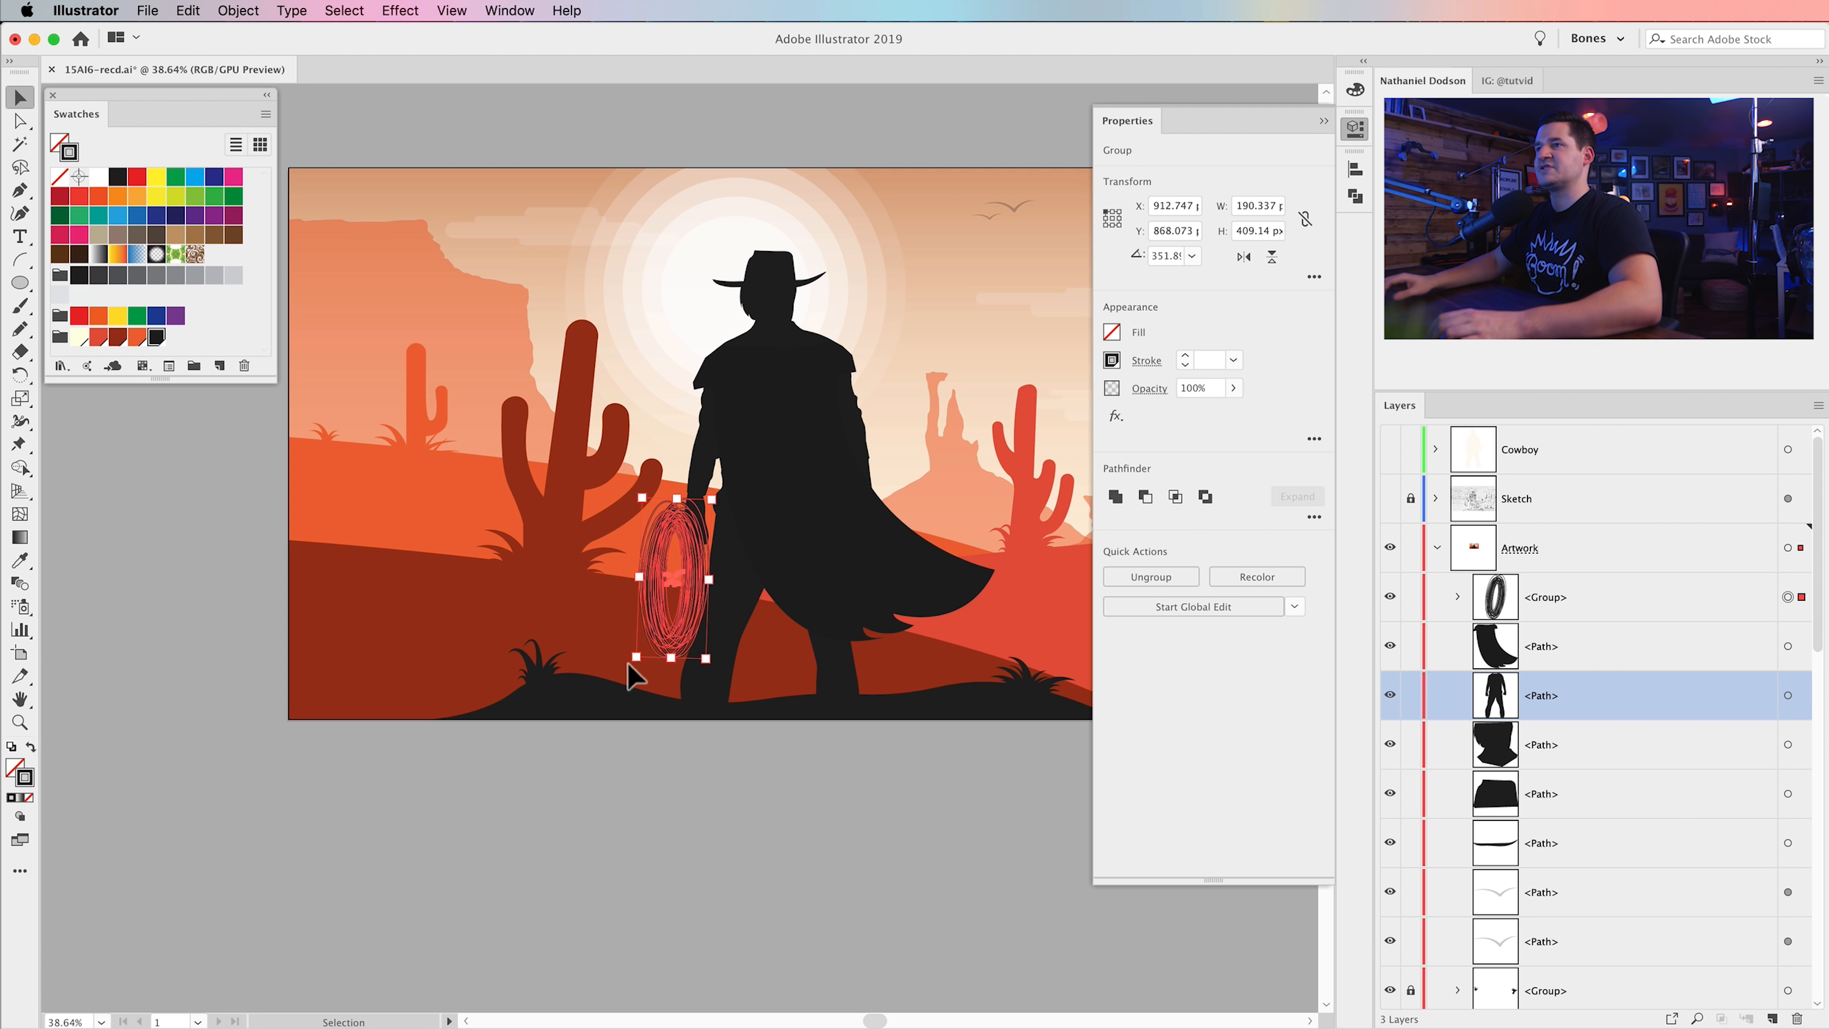
key(shift+Right)
key(shift+Right)
key(shift+Right)
key(shift+Right)
key(shift+Right)
key(shift+Down)
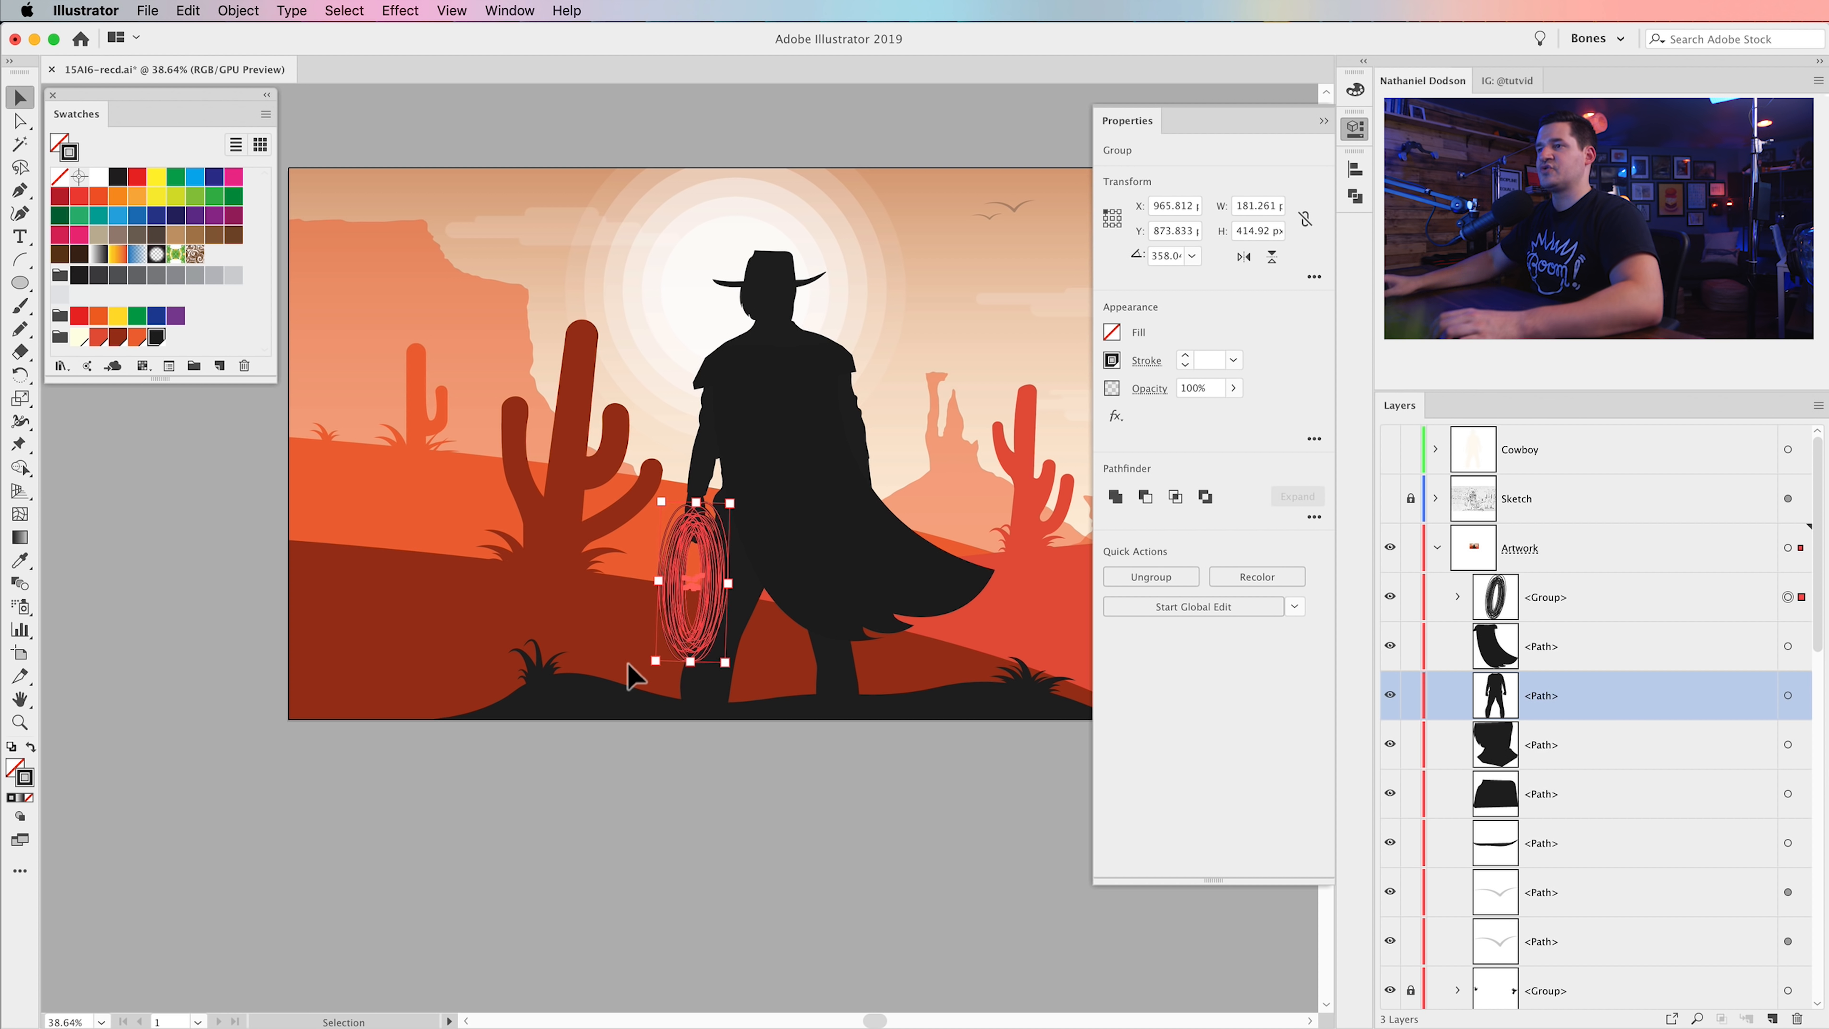
click(526, 803)
- Duplicate the rope coil slightly higher and reshape the copy into a narrower, taller coil of about 122 × 442 px
scroll(713, 879, up, 2)
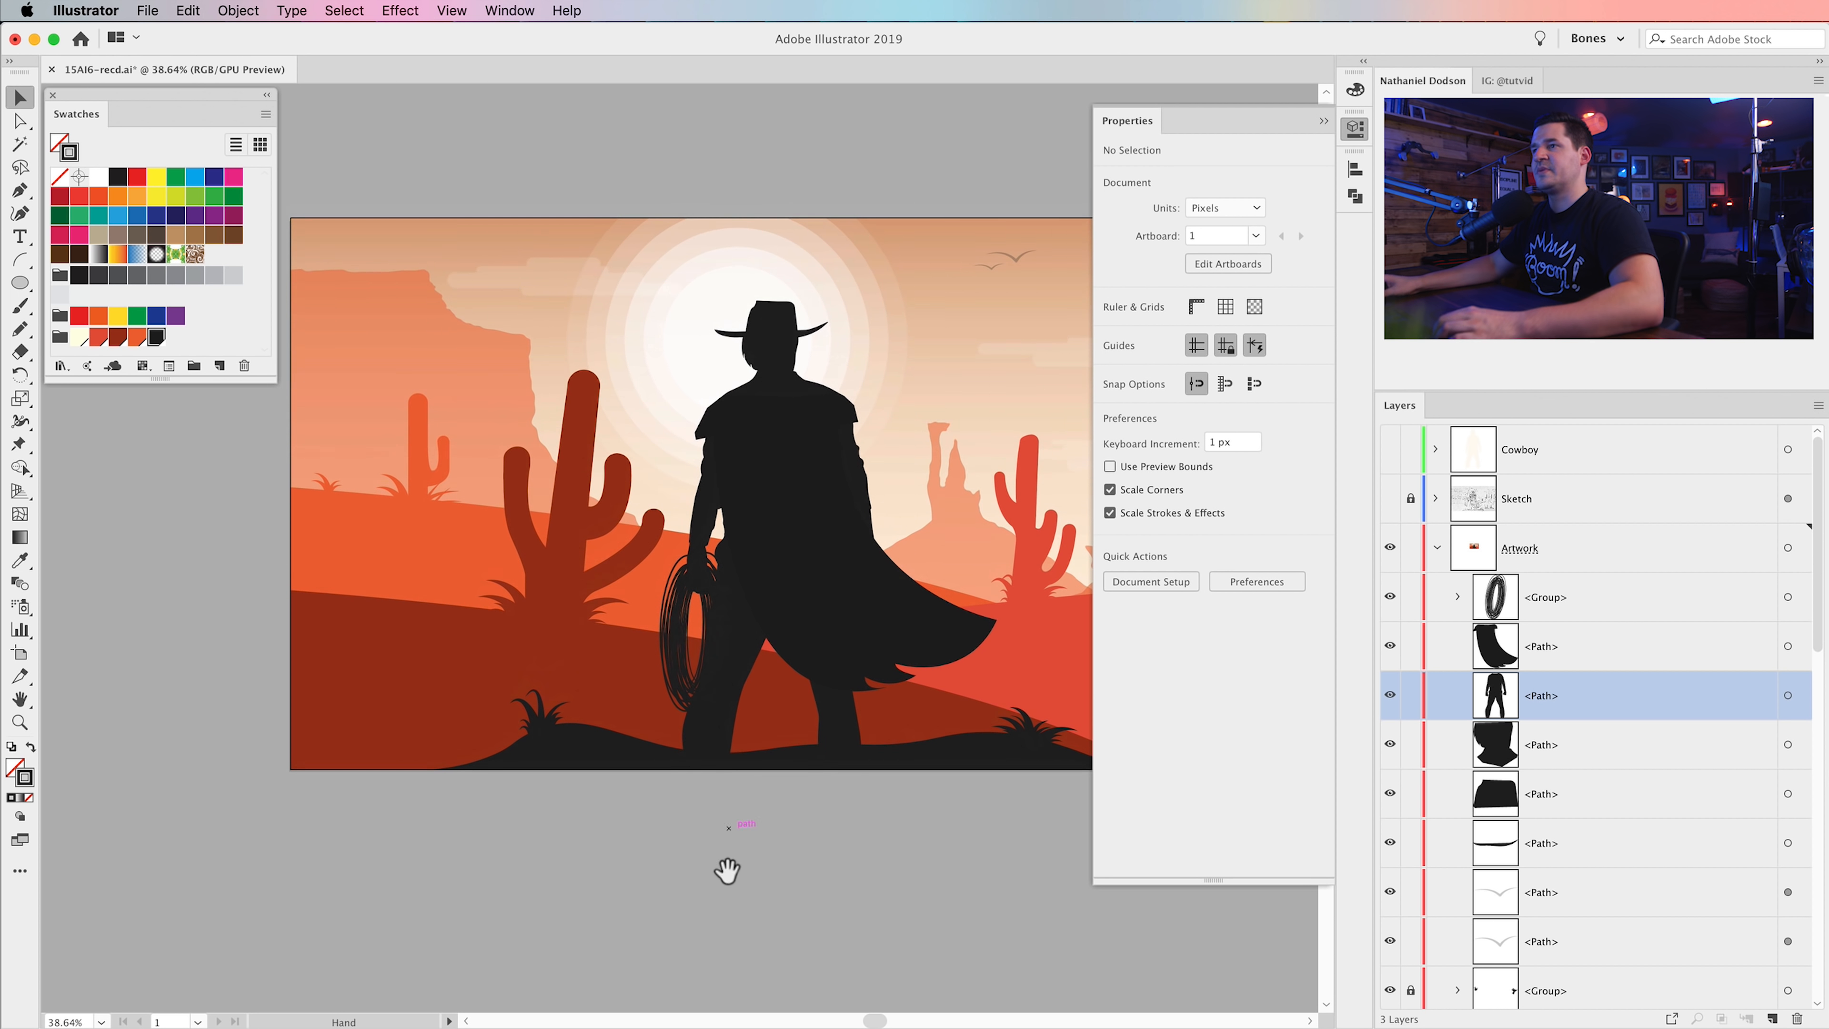
key(z)
drag(704, 554, 650, 611)
key(v)
click(563, 633)
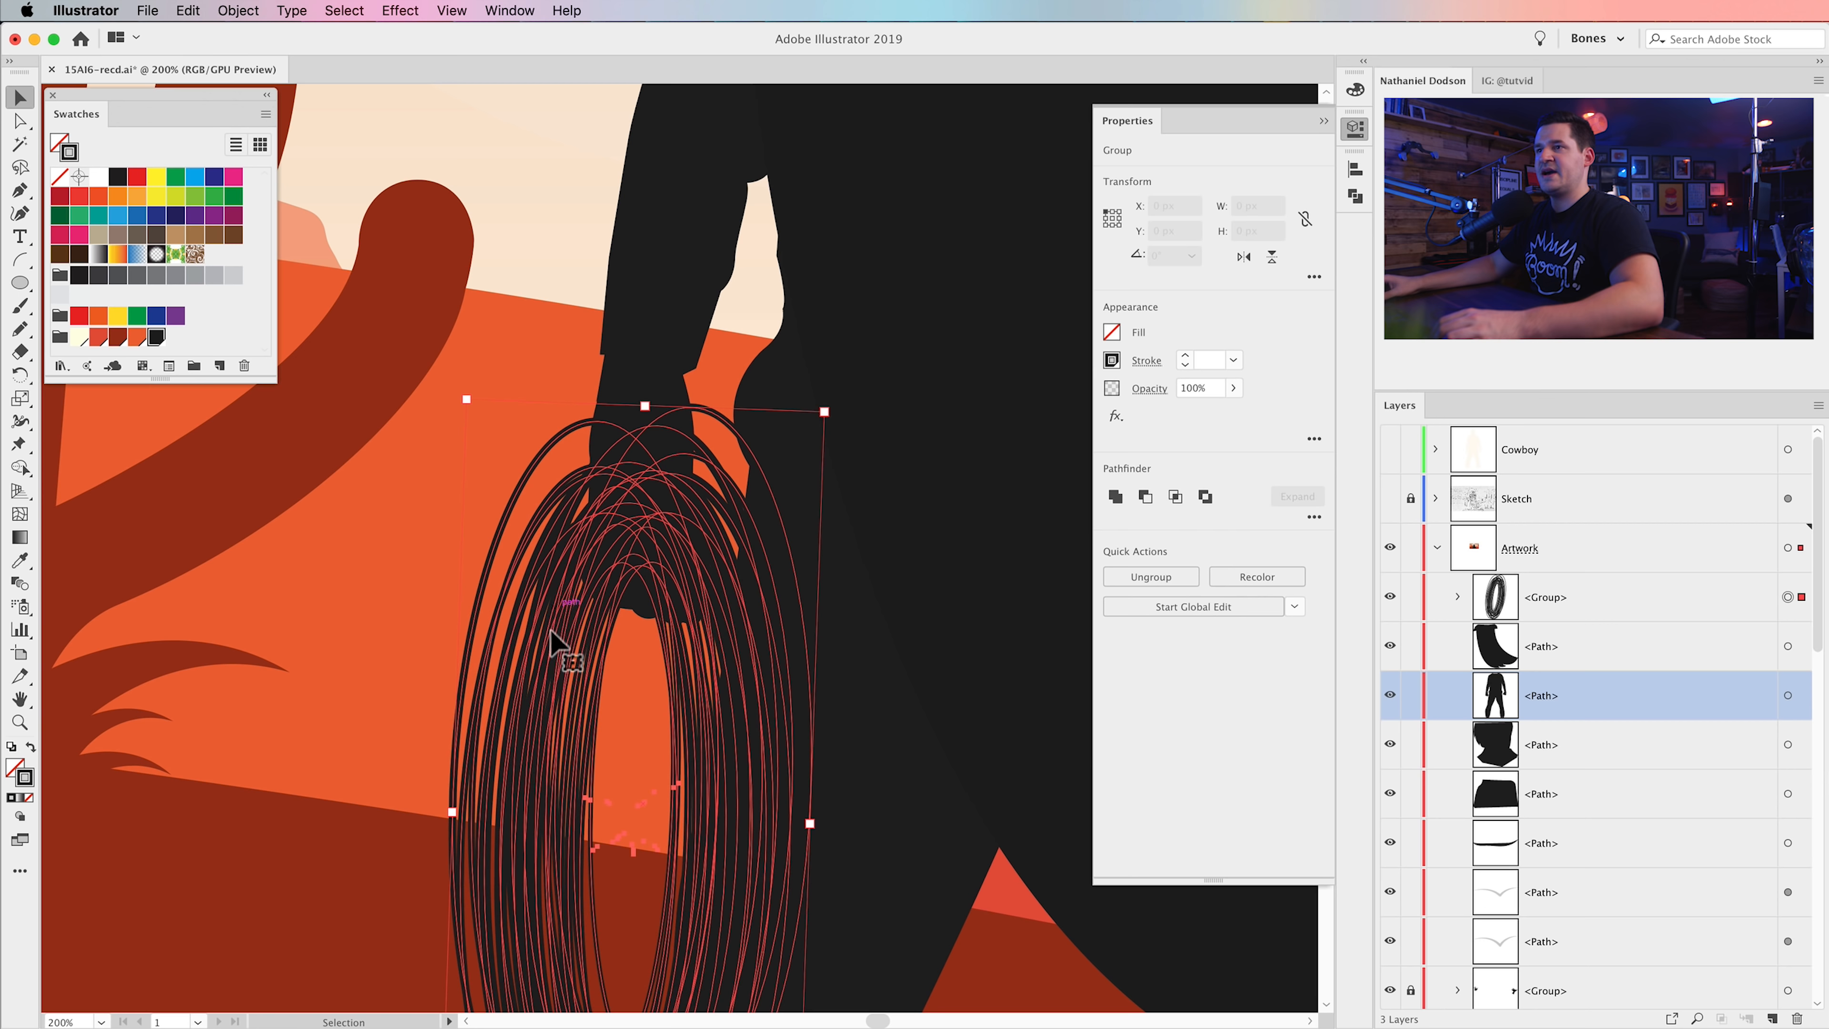
drag(551, 666, 545, 625)
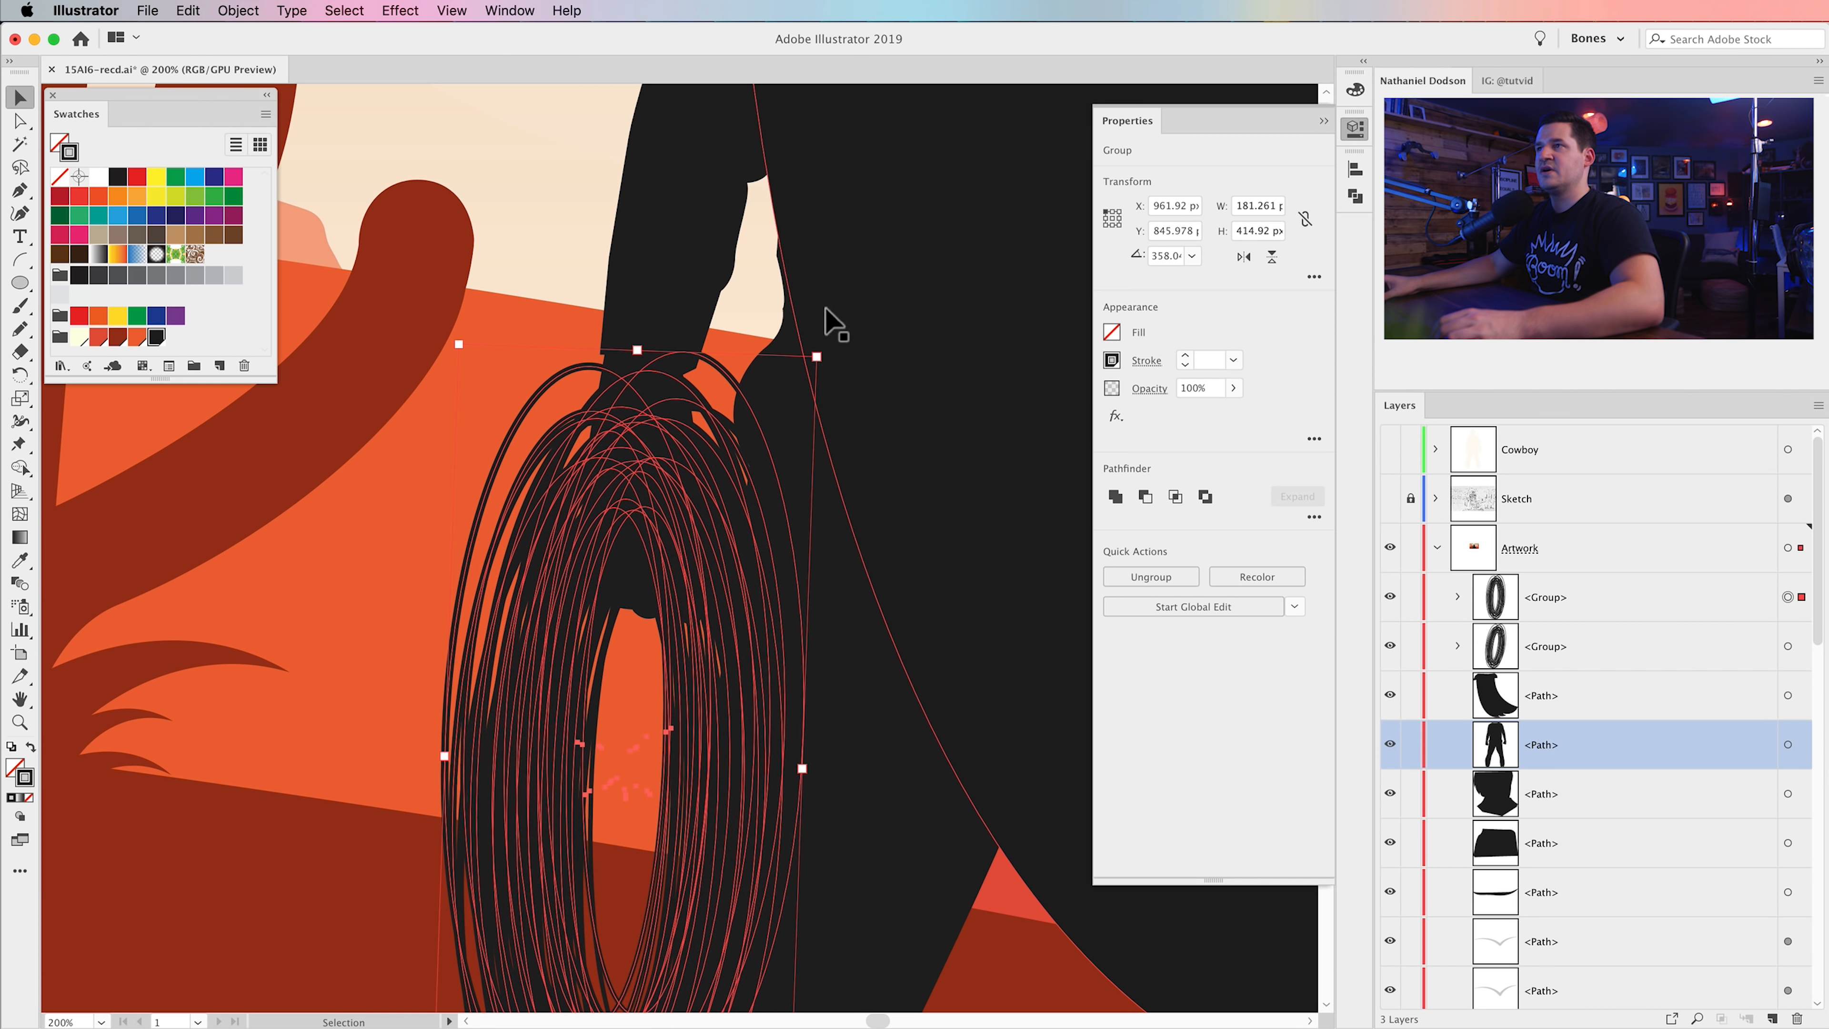
drag(816, 357, 768, 344)
key(a)
- Thin the stroke of the narrower, taller rope coil to 1 pt
key(super+minus)
key(super+minus)
key(super+minus)
key(v)
click(609, 879)
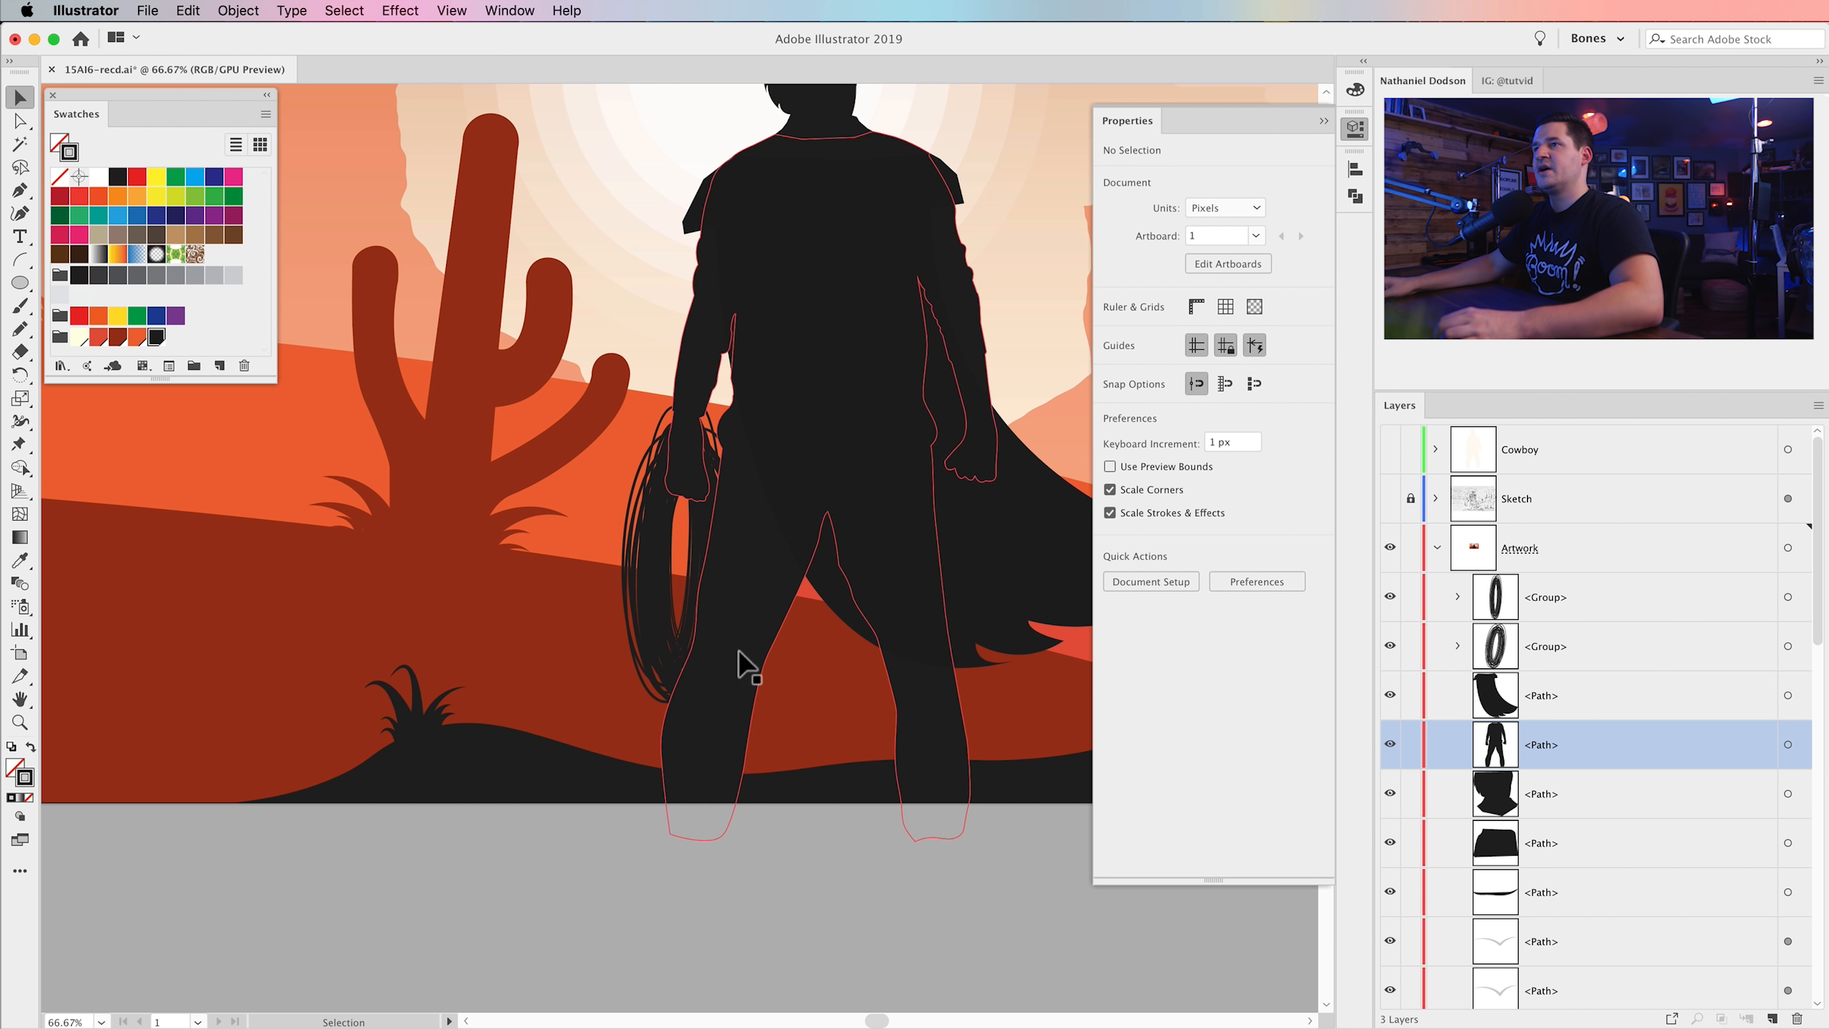
click(681, 569)
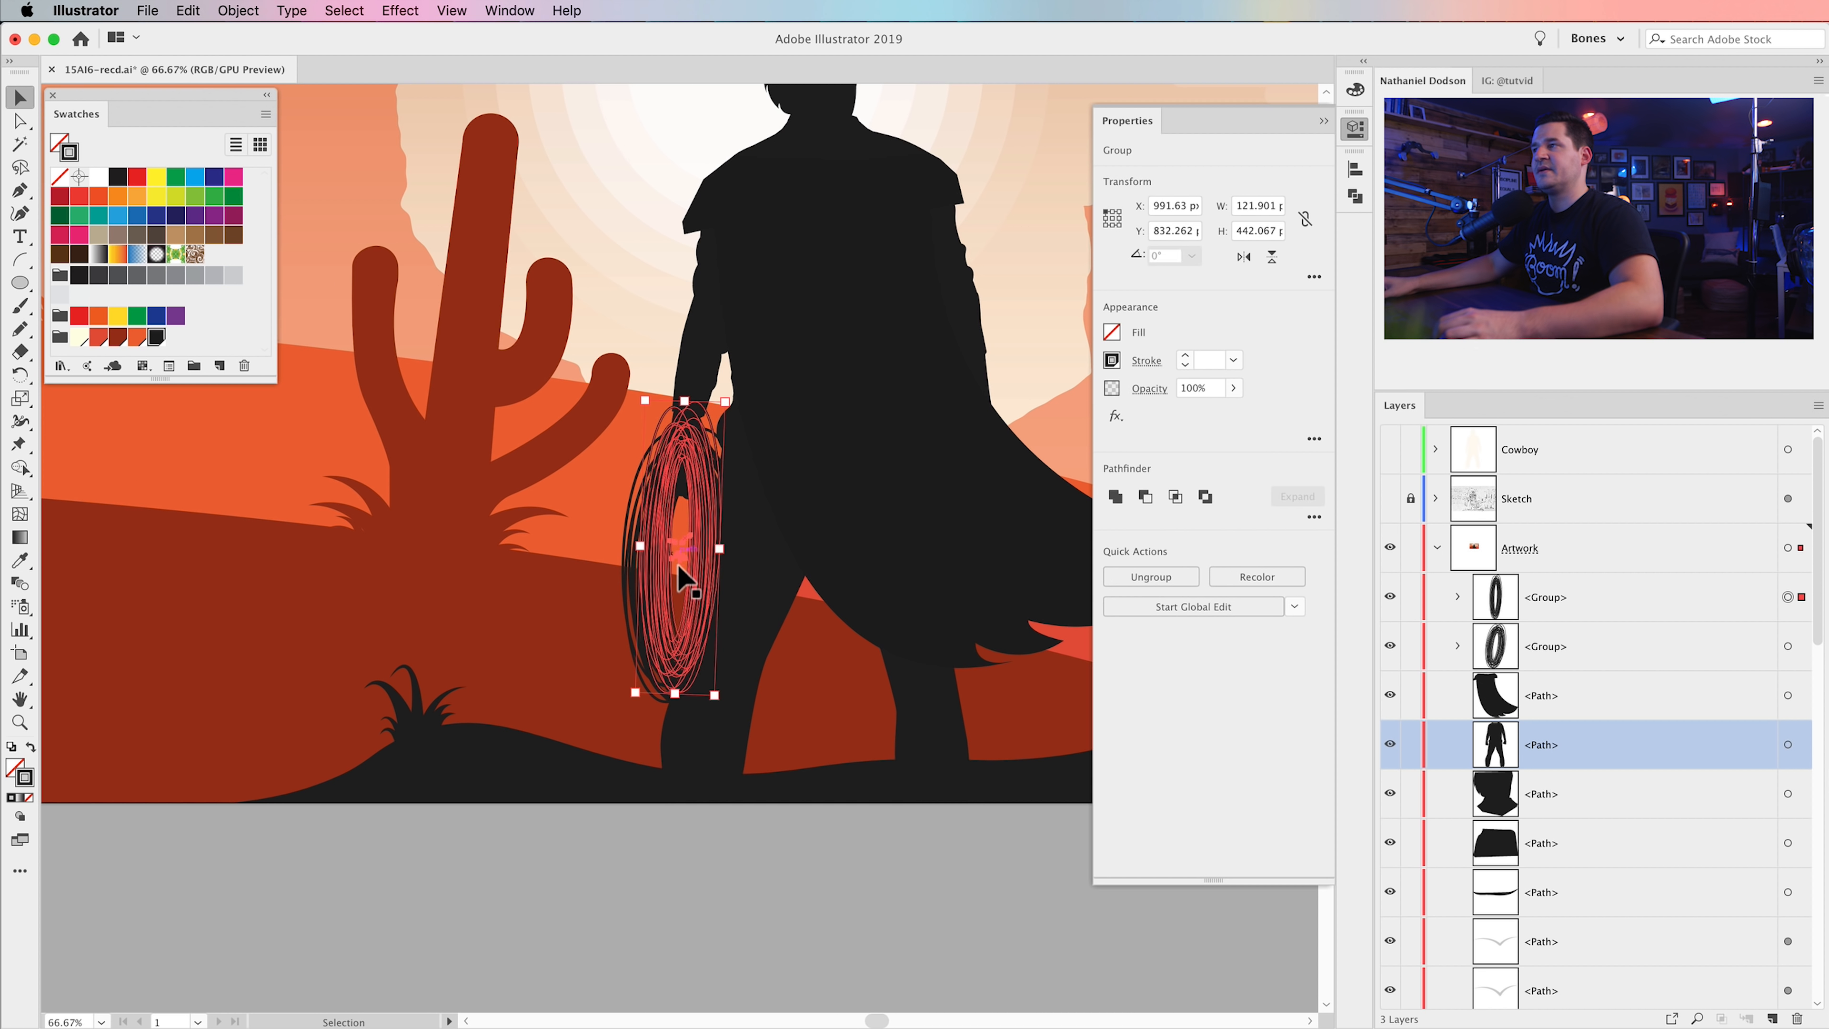
click(1229, 363)
click(1263, 467)
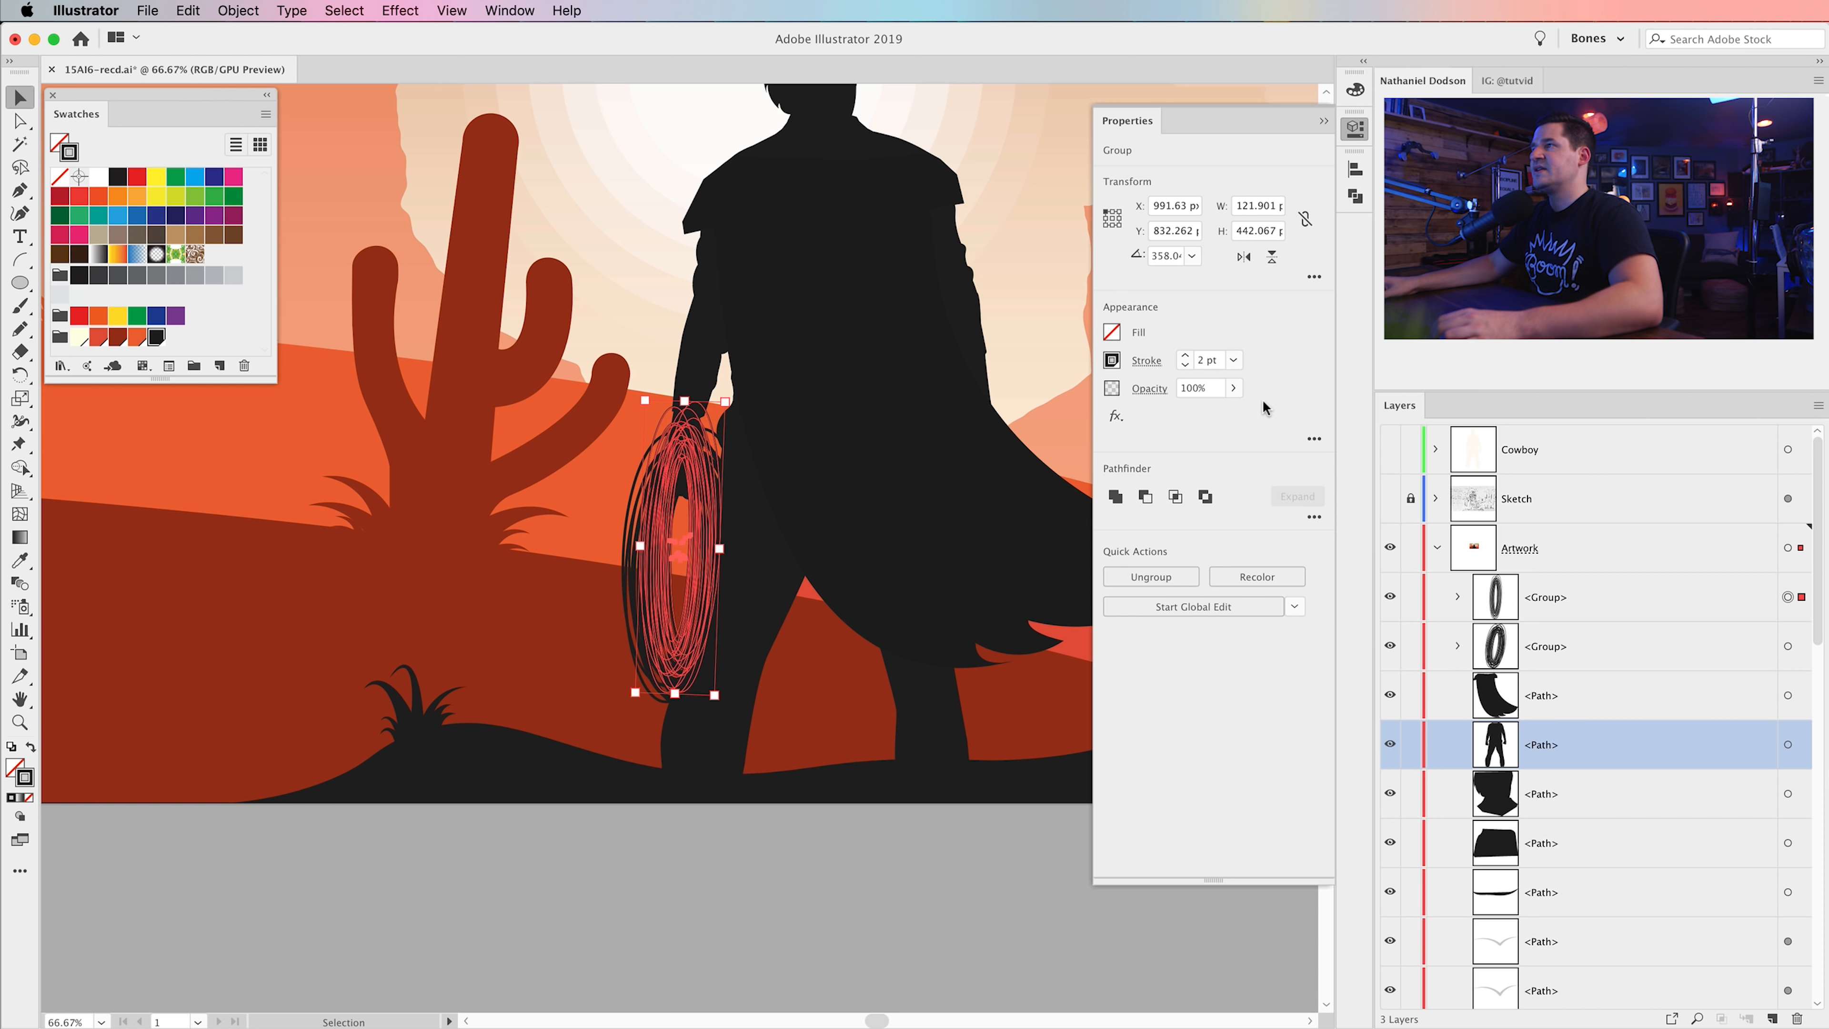
click(1231, 360)
click(1266, 444)
click(720, 868)
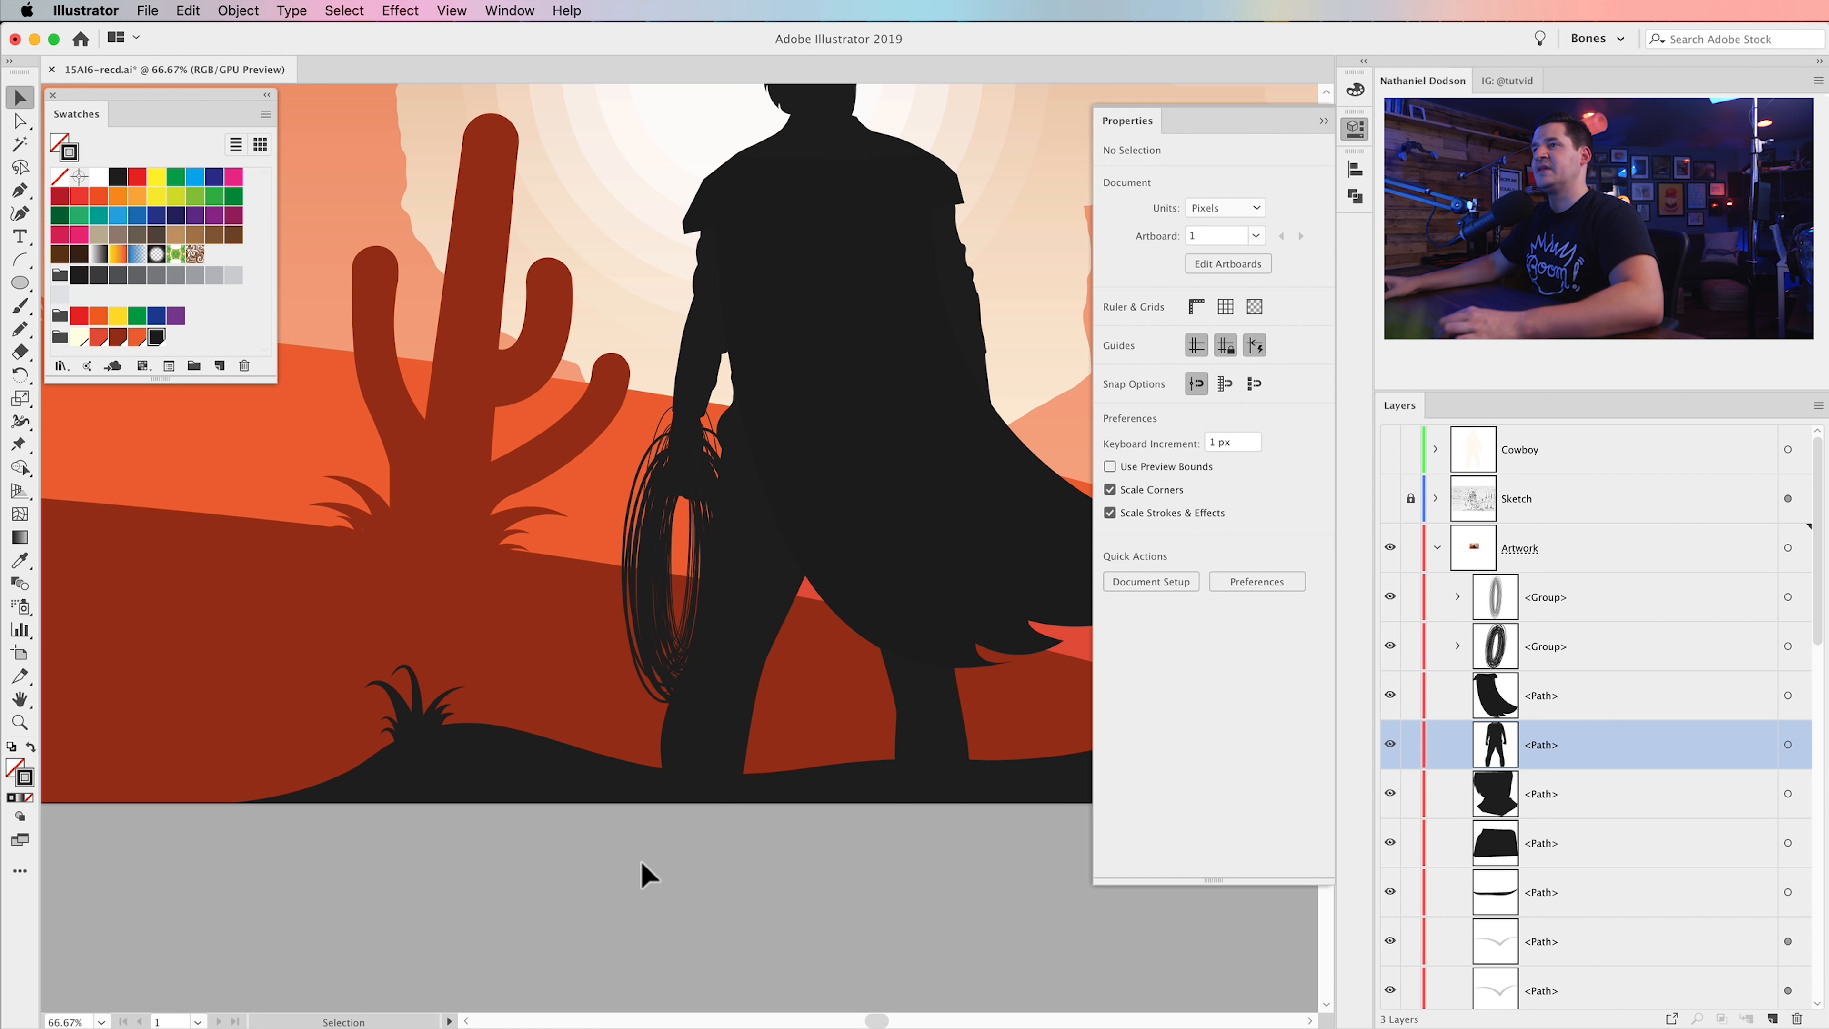
- Check the whole composition and save the document
scroll(653, 767, right, 3)
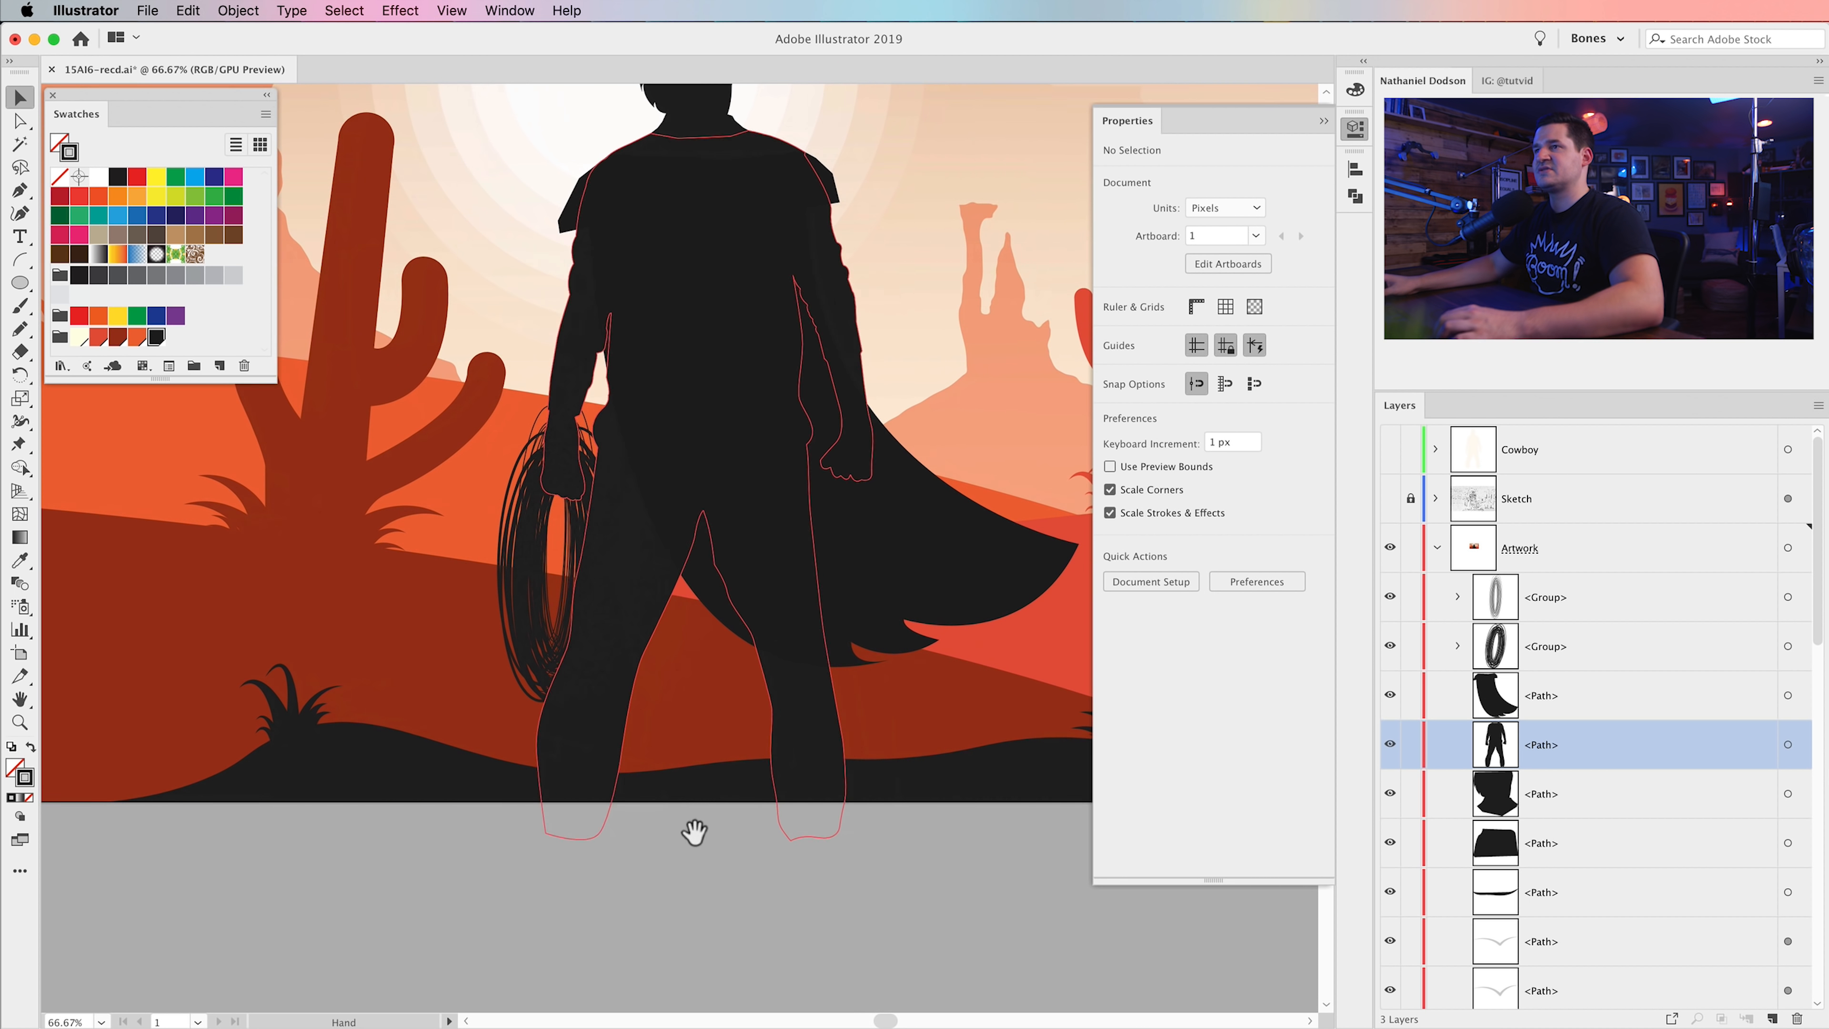
key(super+minus)
key(super+minus)
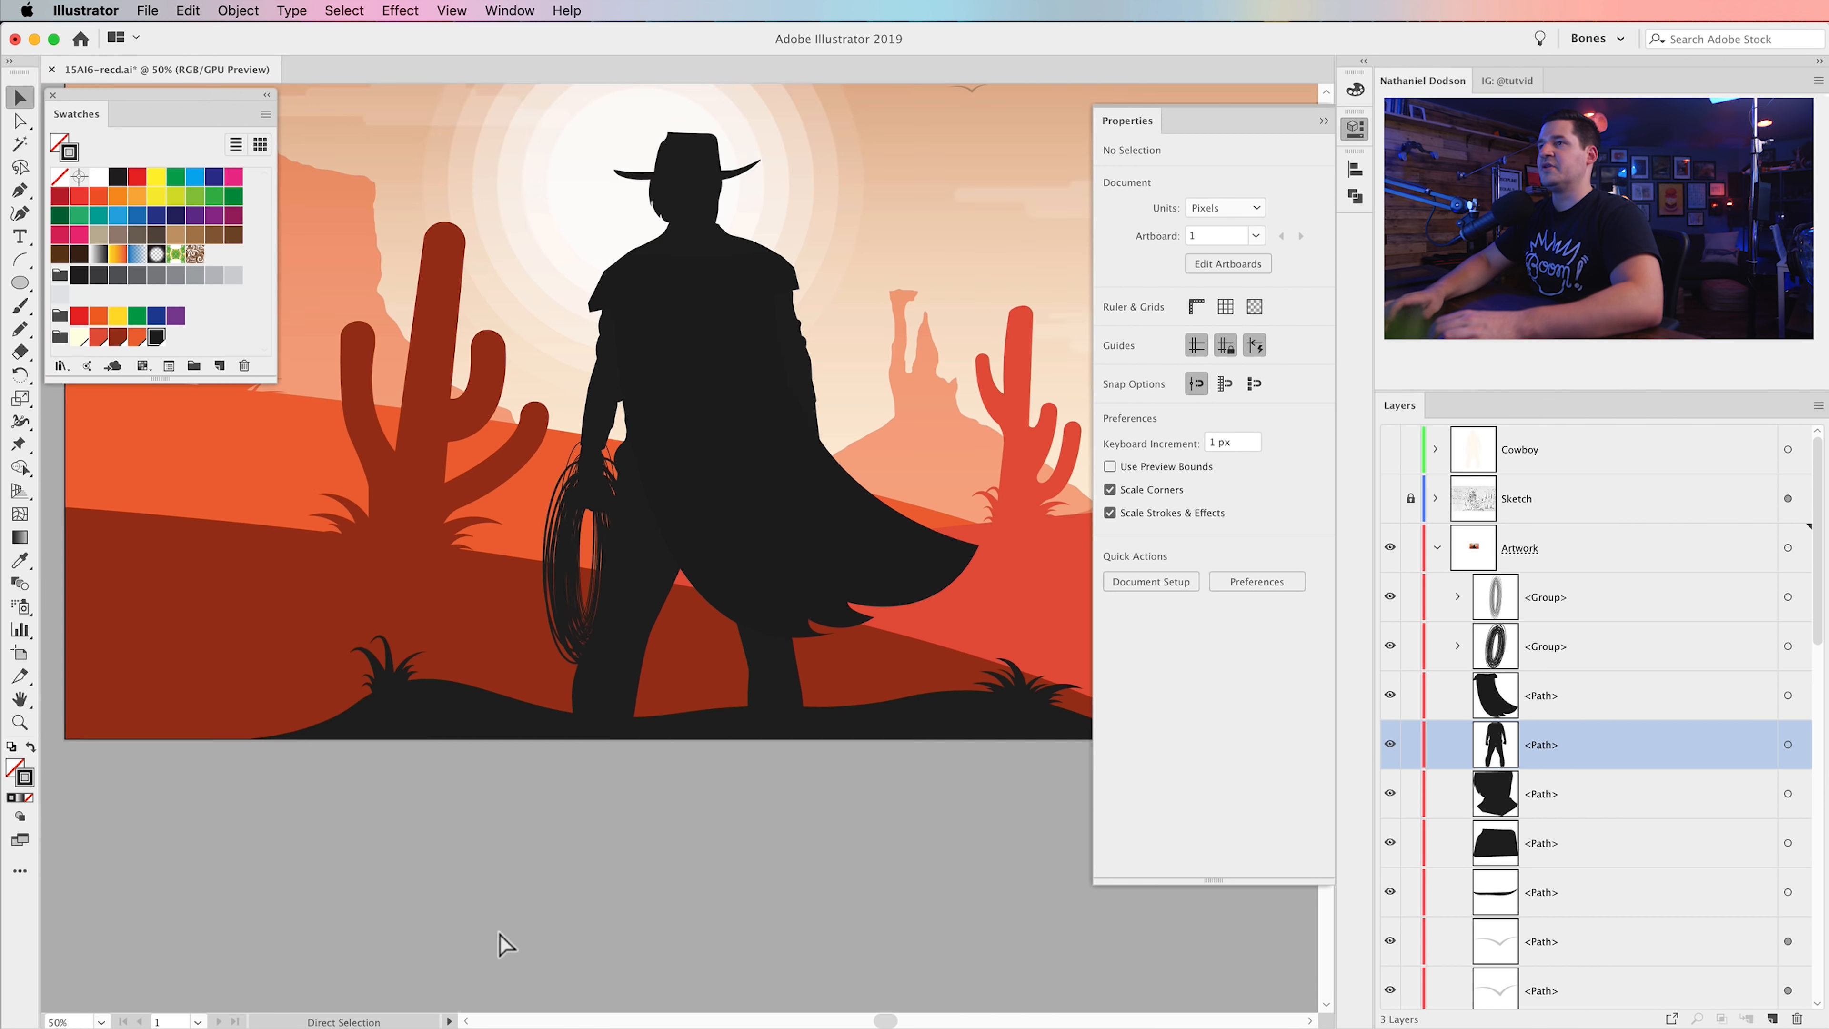
scroll(572, 841, up, 3)
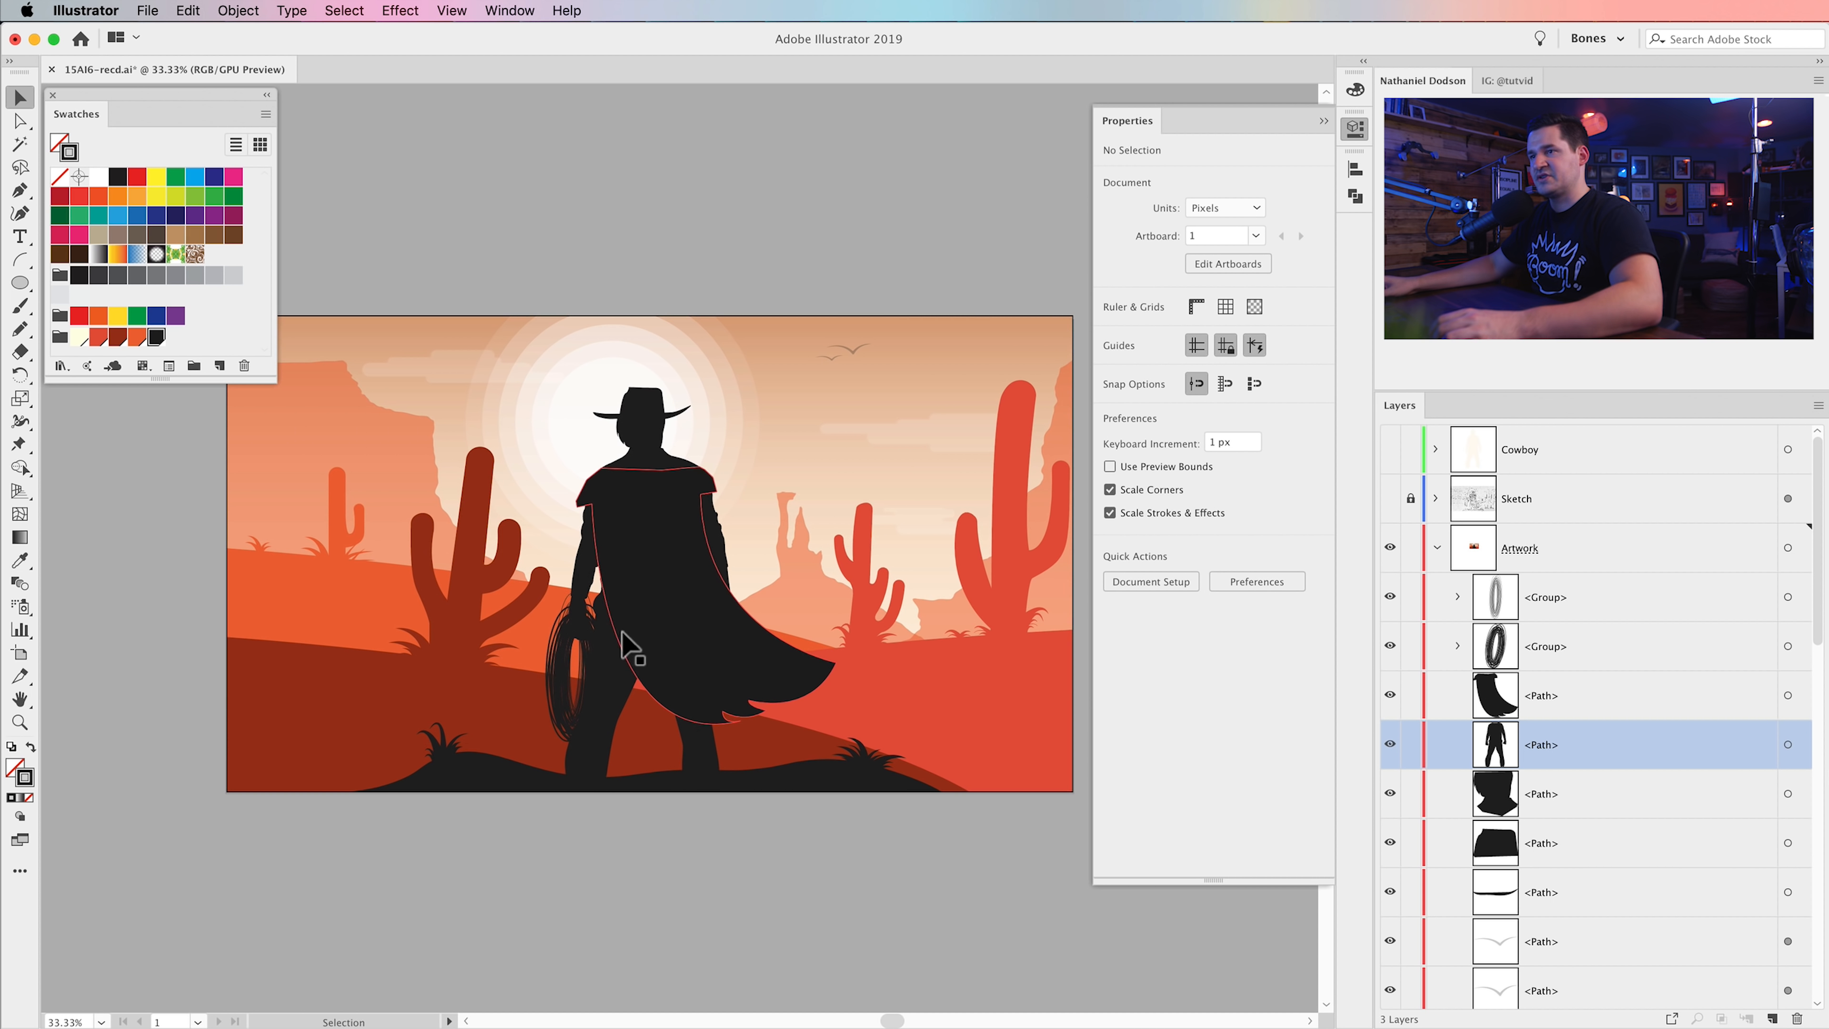
key(super+s)
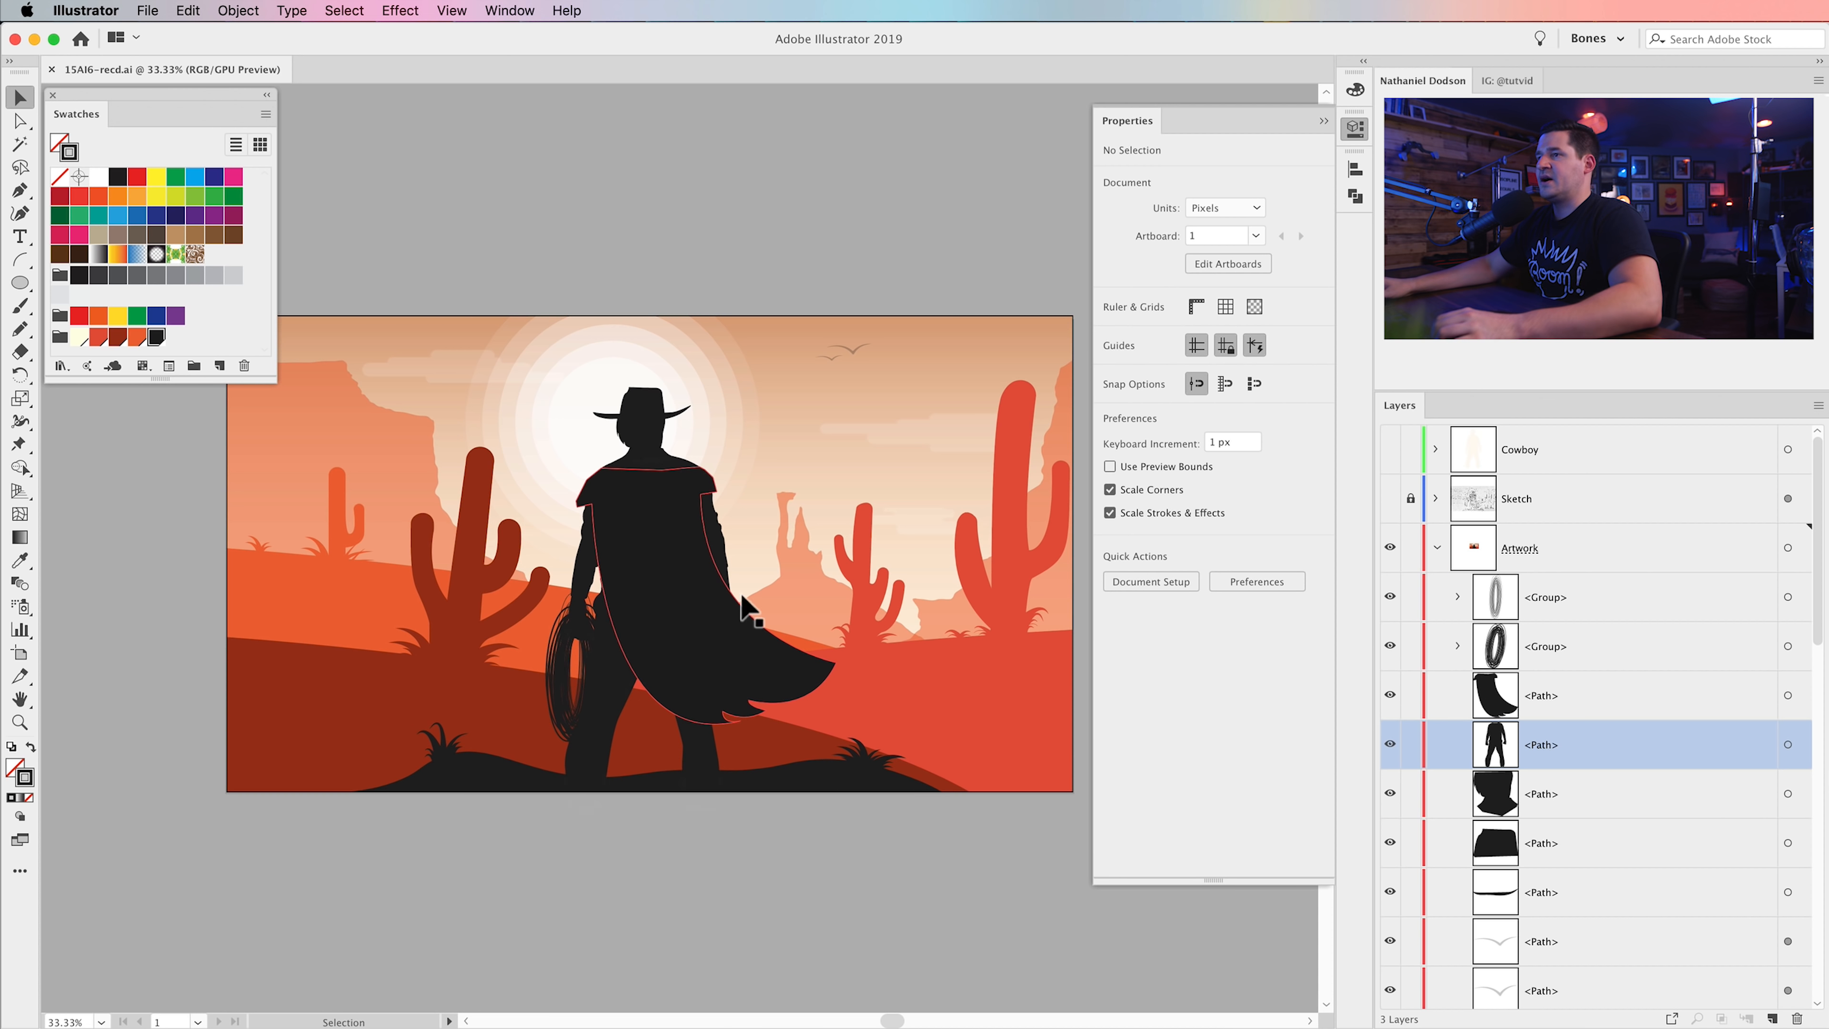
- Examine the cowboy silhouette, his rope coil and the surrounding desert across the artboard
key(z)
click(744, 698)
scroll(694, 666, up, 4)
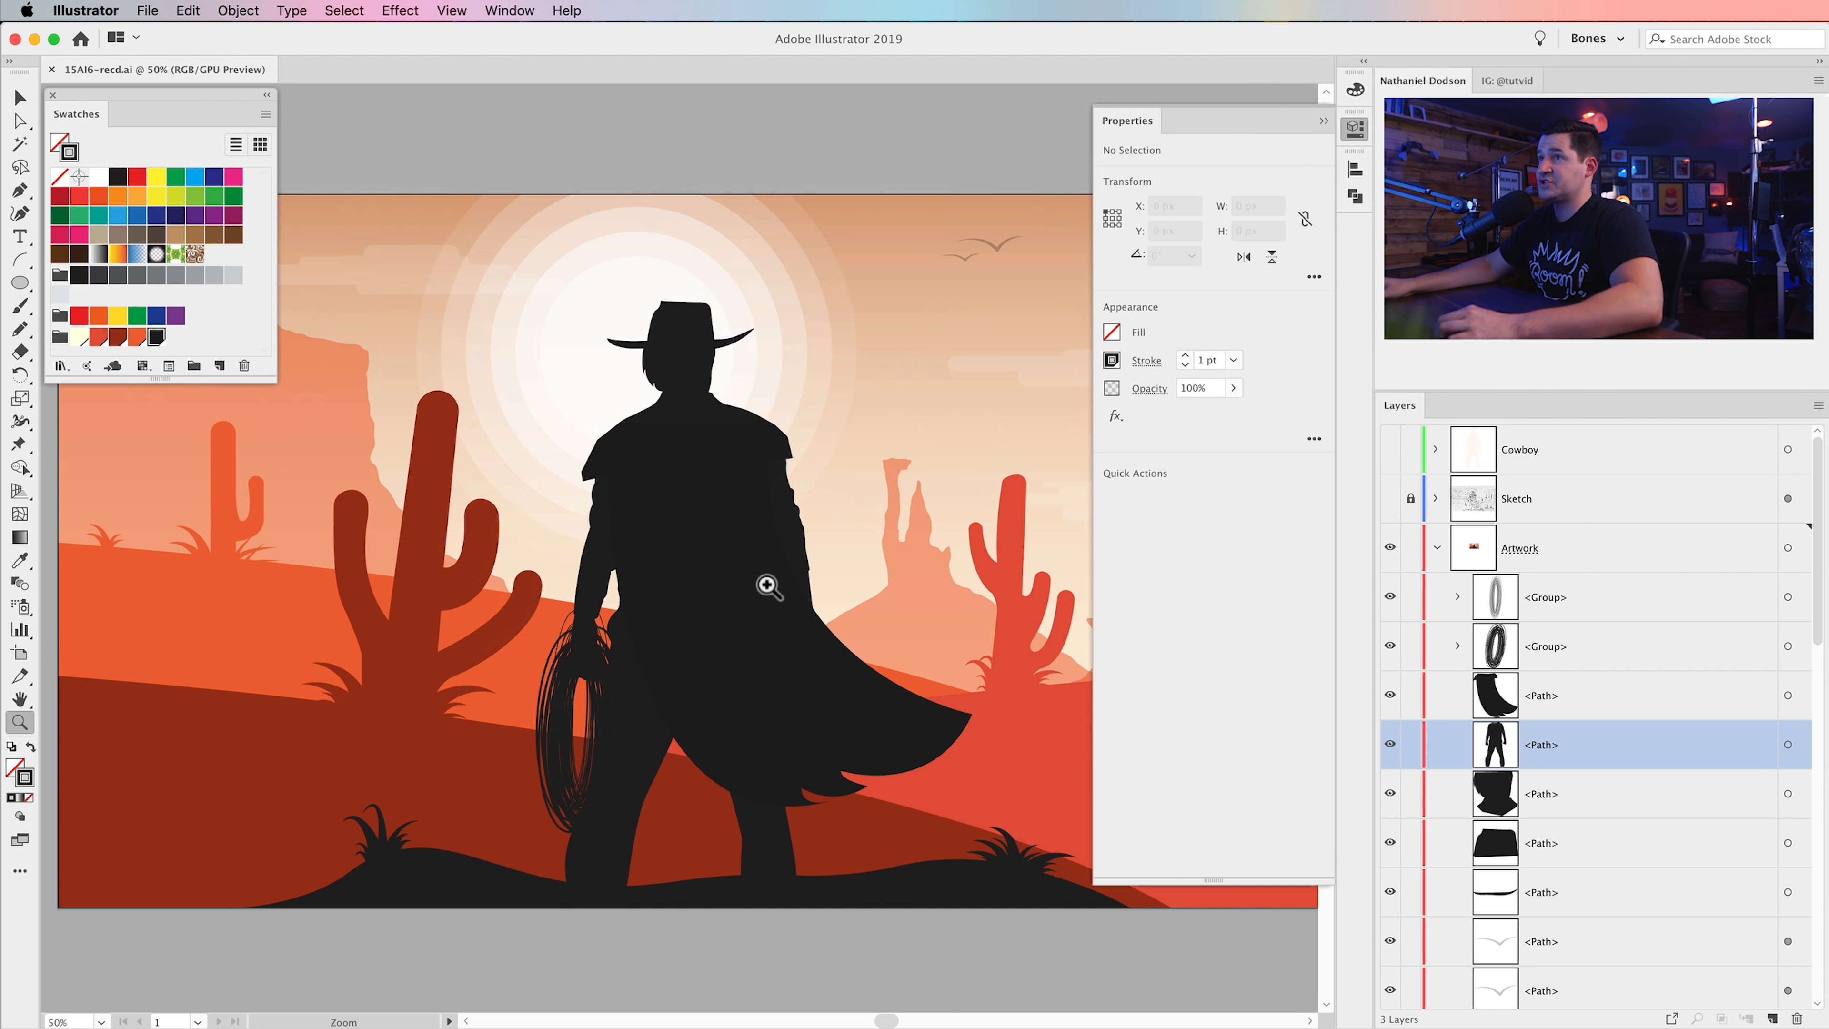
scroll(733, 599, up, 2)
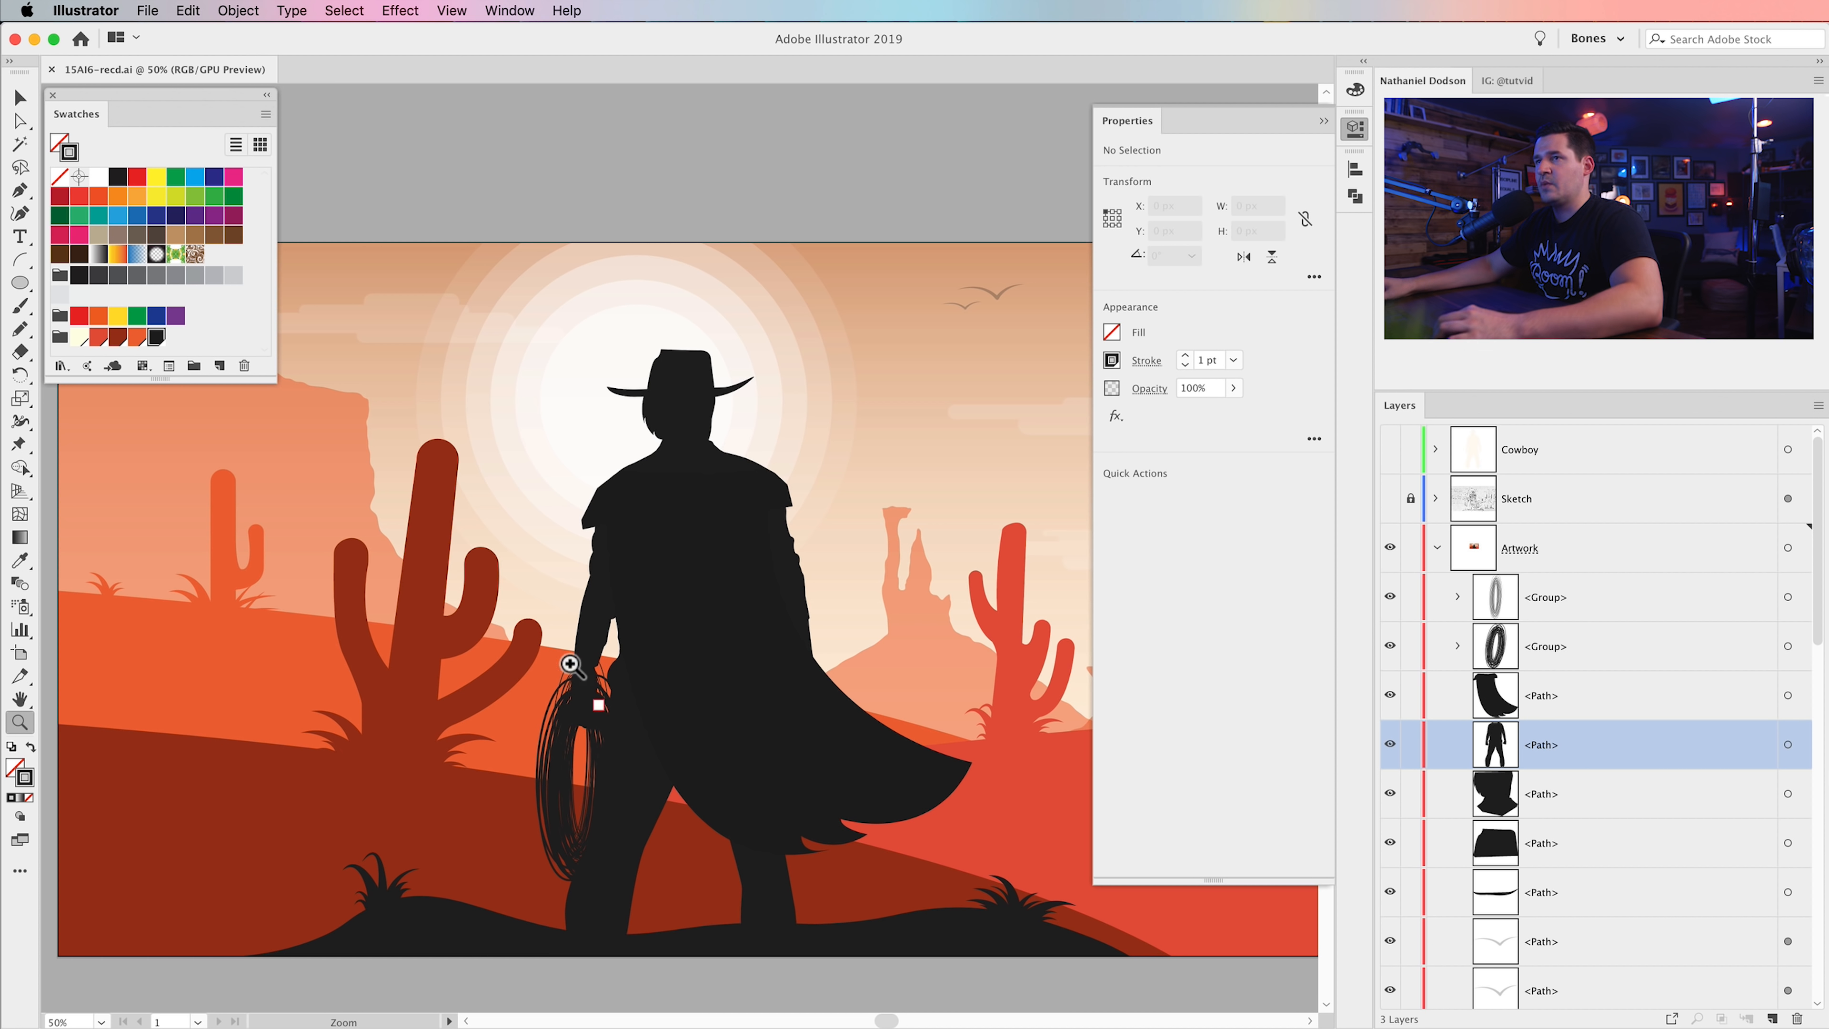
drag(437, 621, 648, 586)
scroll(413, 543, right, 6)
scroll(413, 544, down, 2)
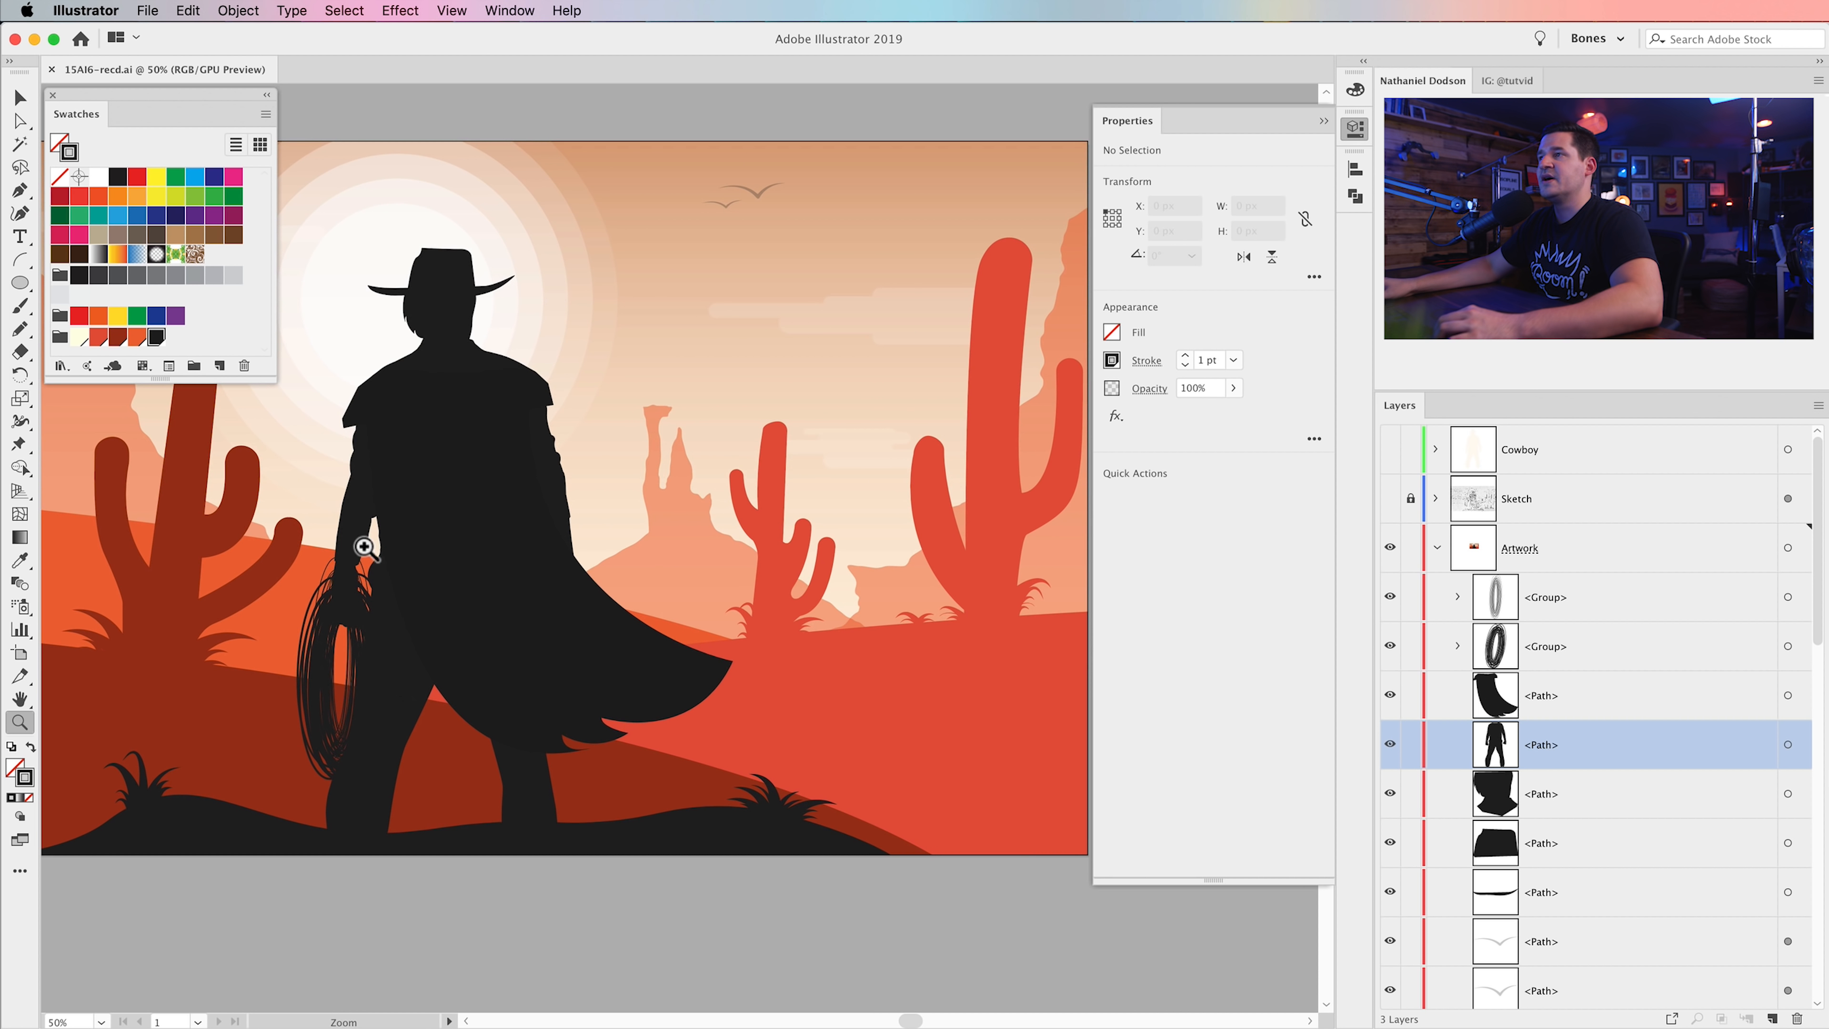
drag(667, 607, 739, 674)
key(v)
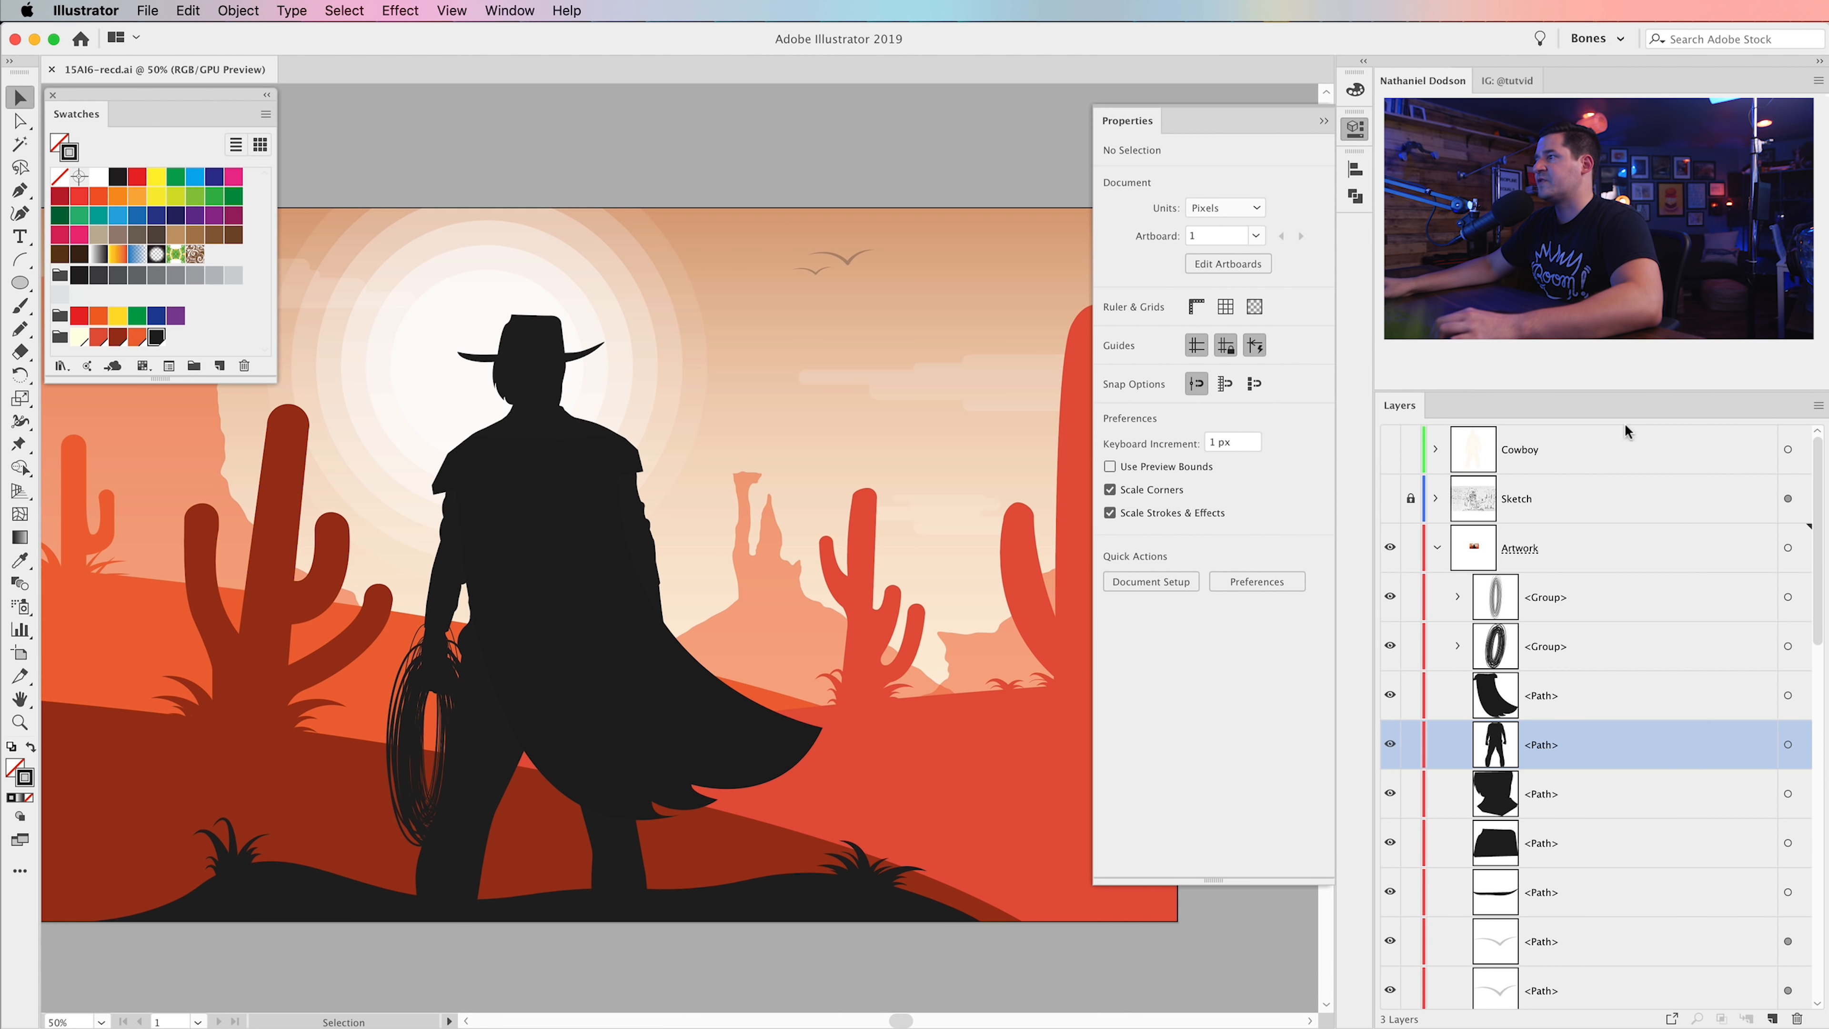
drag(739, 682, 884, 596)
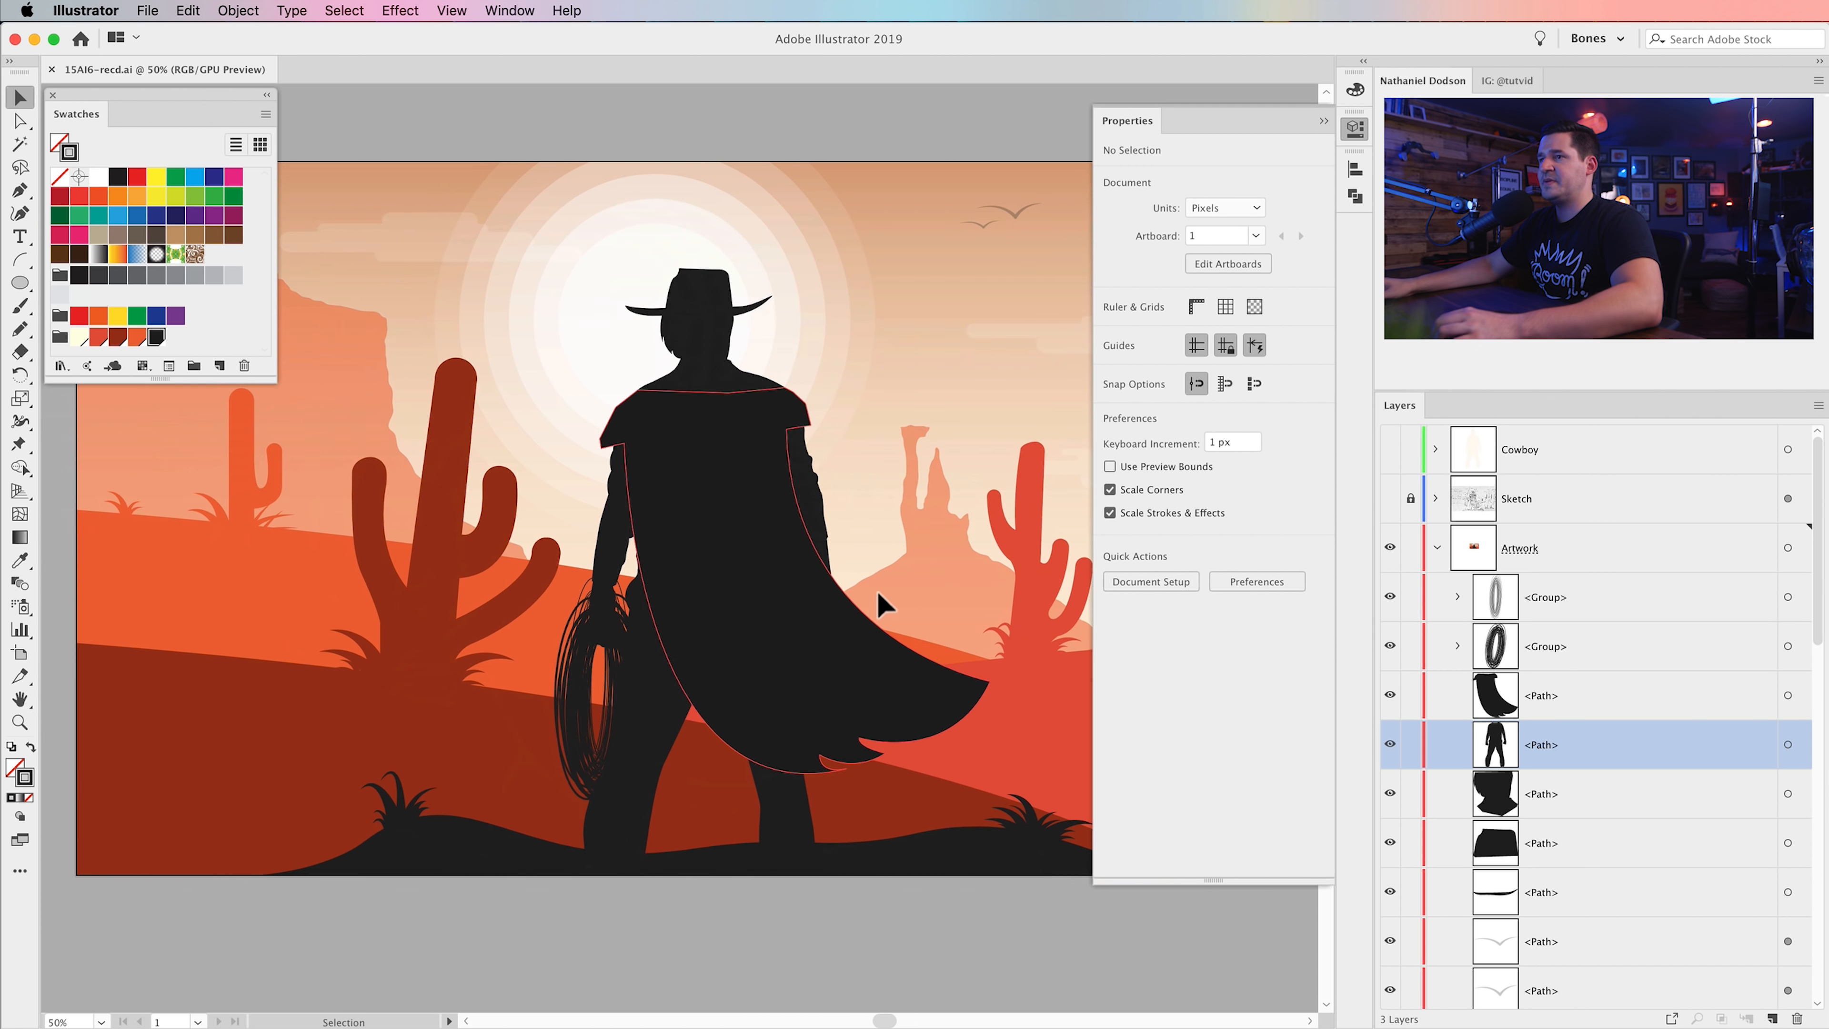
- Group the cowboy's hat brim, hat crown, head, body, cape and both rope coils into one object
click(1788, 894)
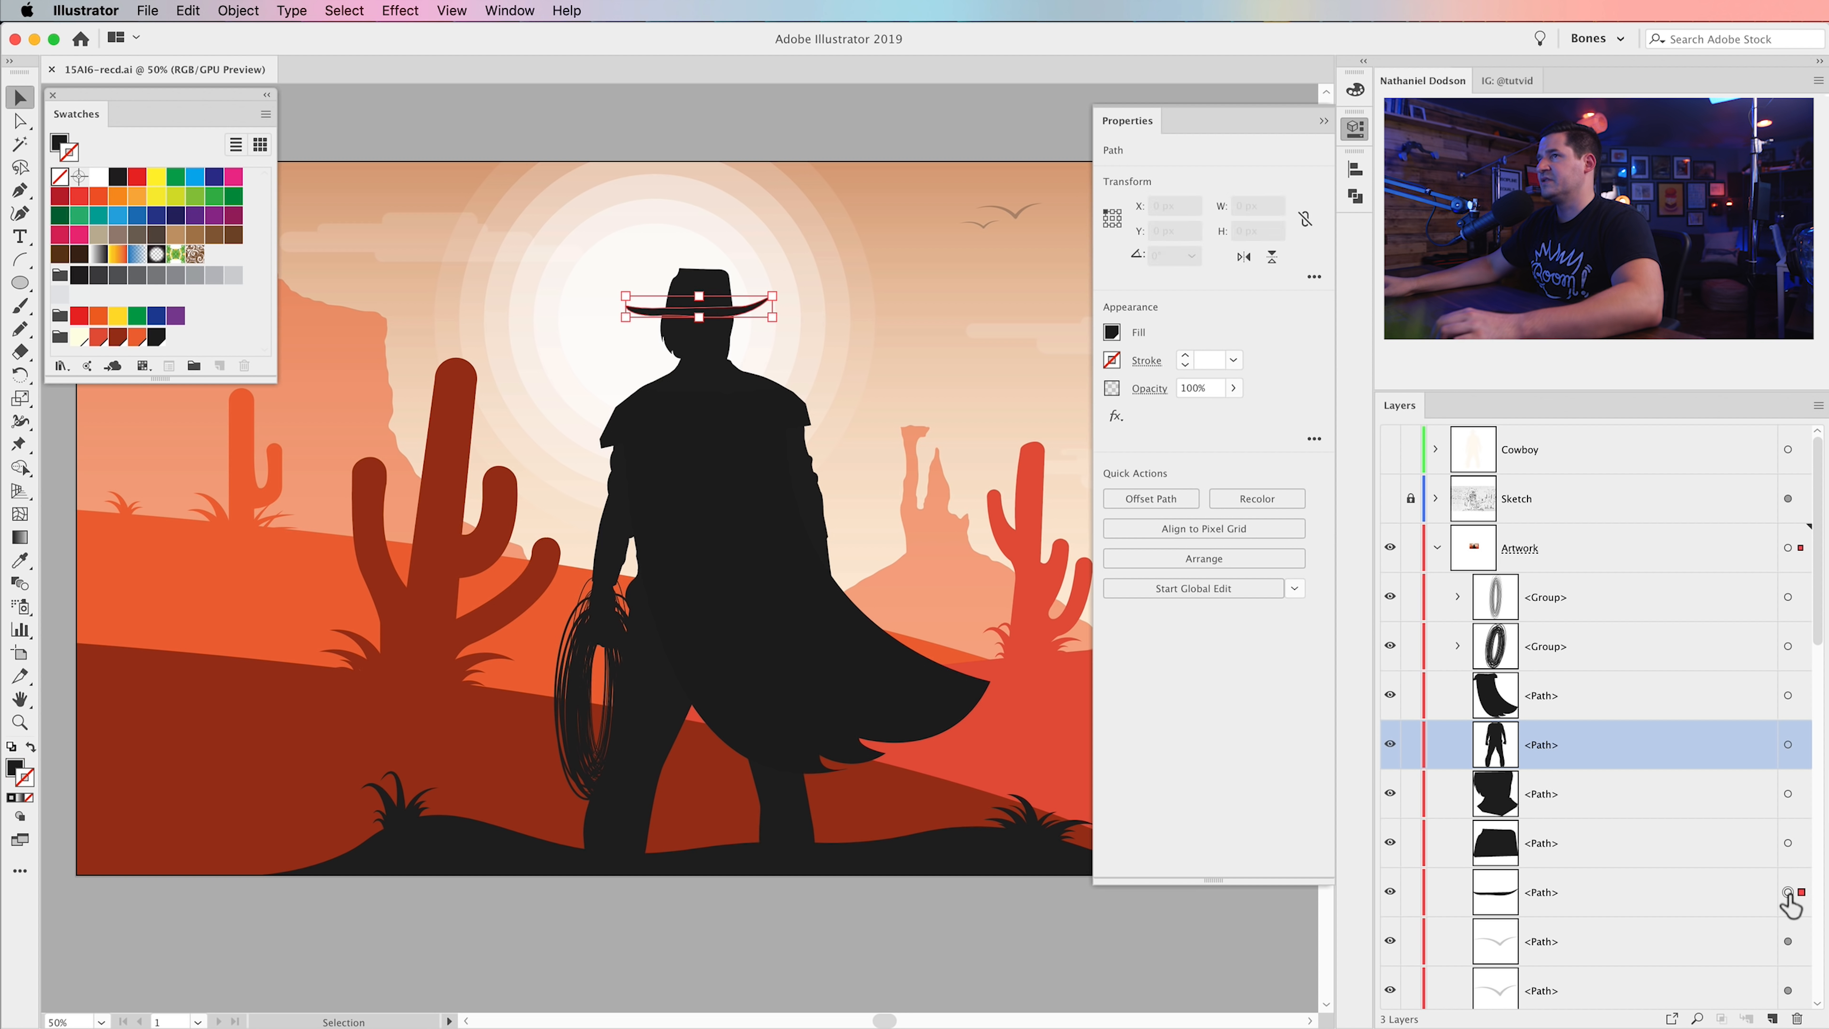
shift+click(1788, 844)
shift+click(1788, 794)
shift+click(1788, 745)
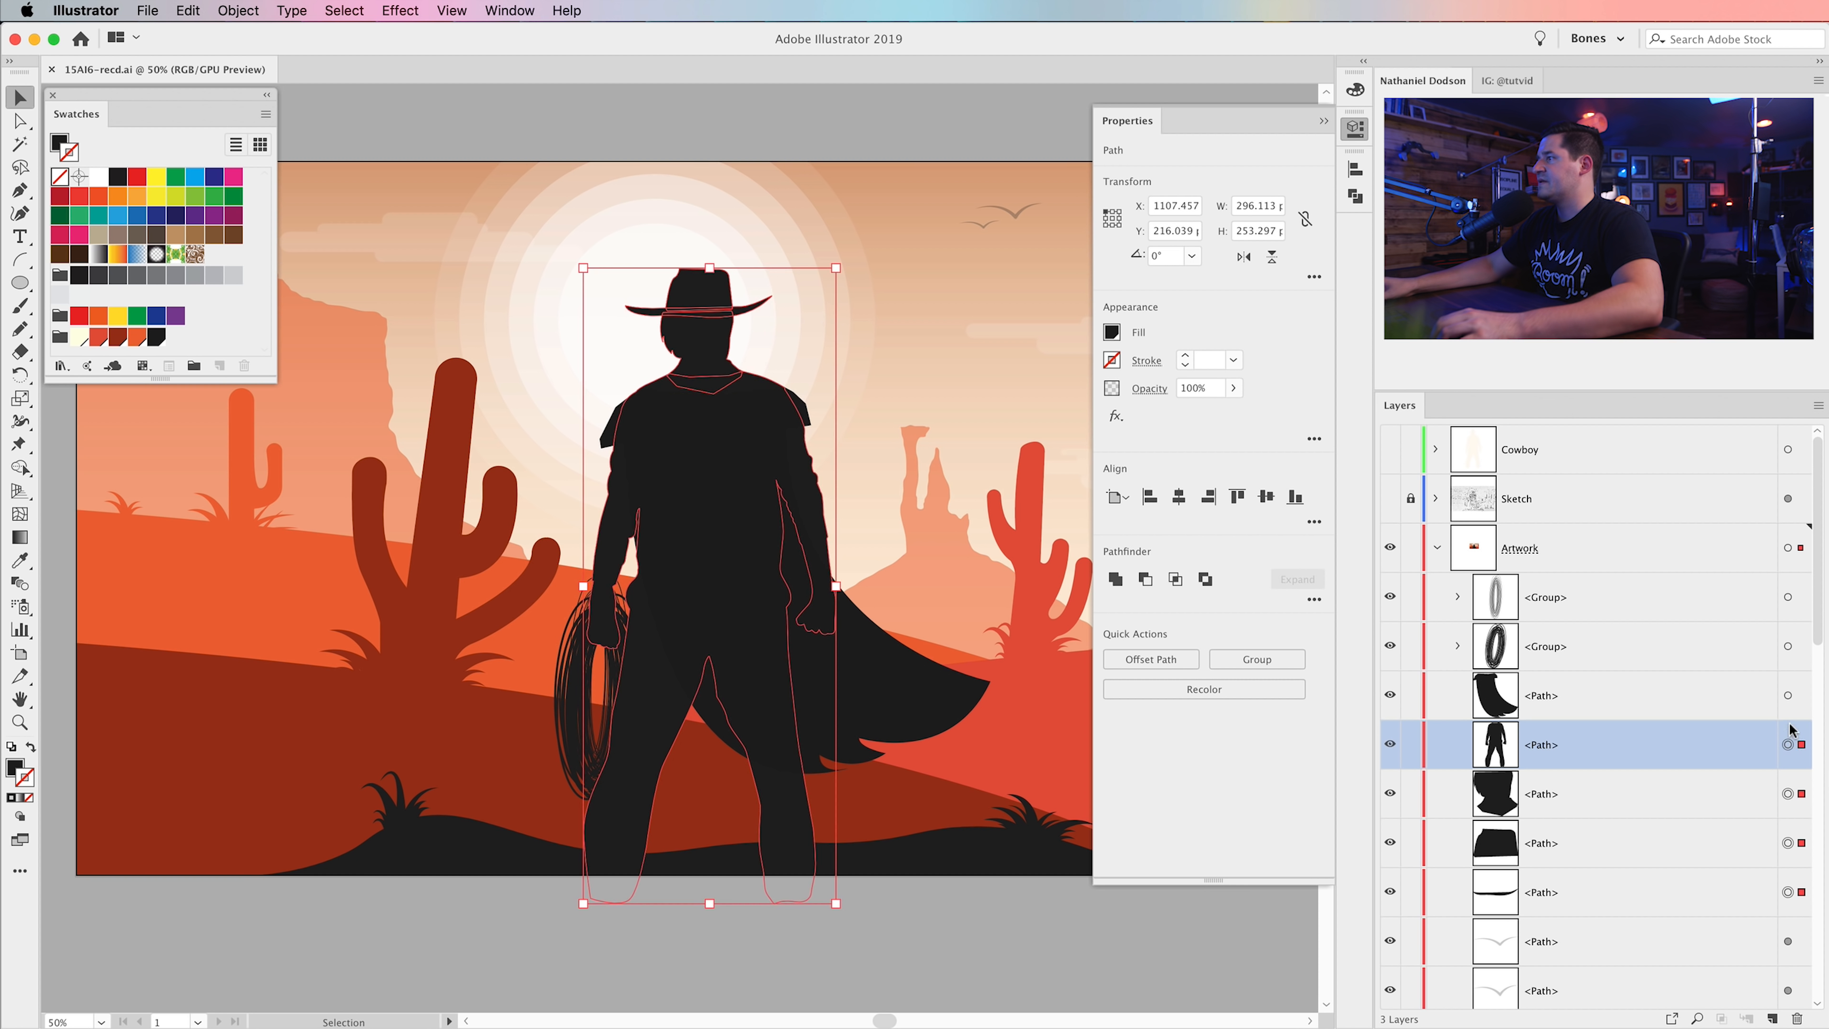
shift+click(1788, 696)
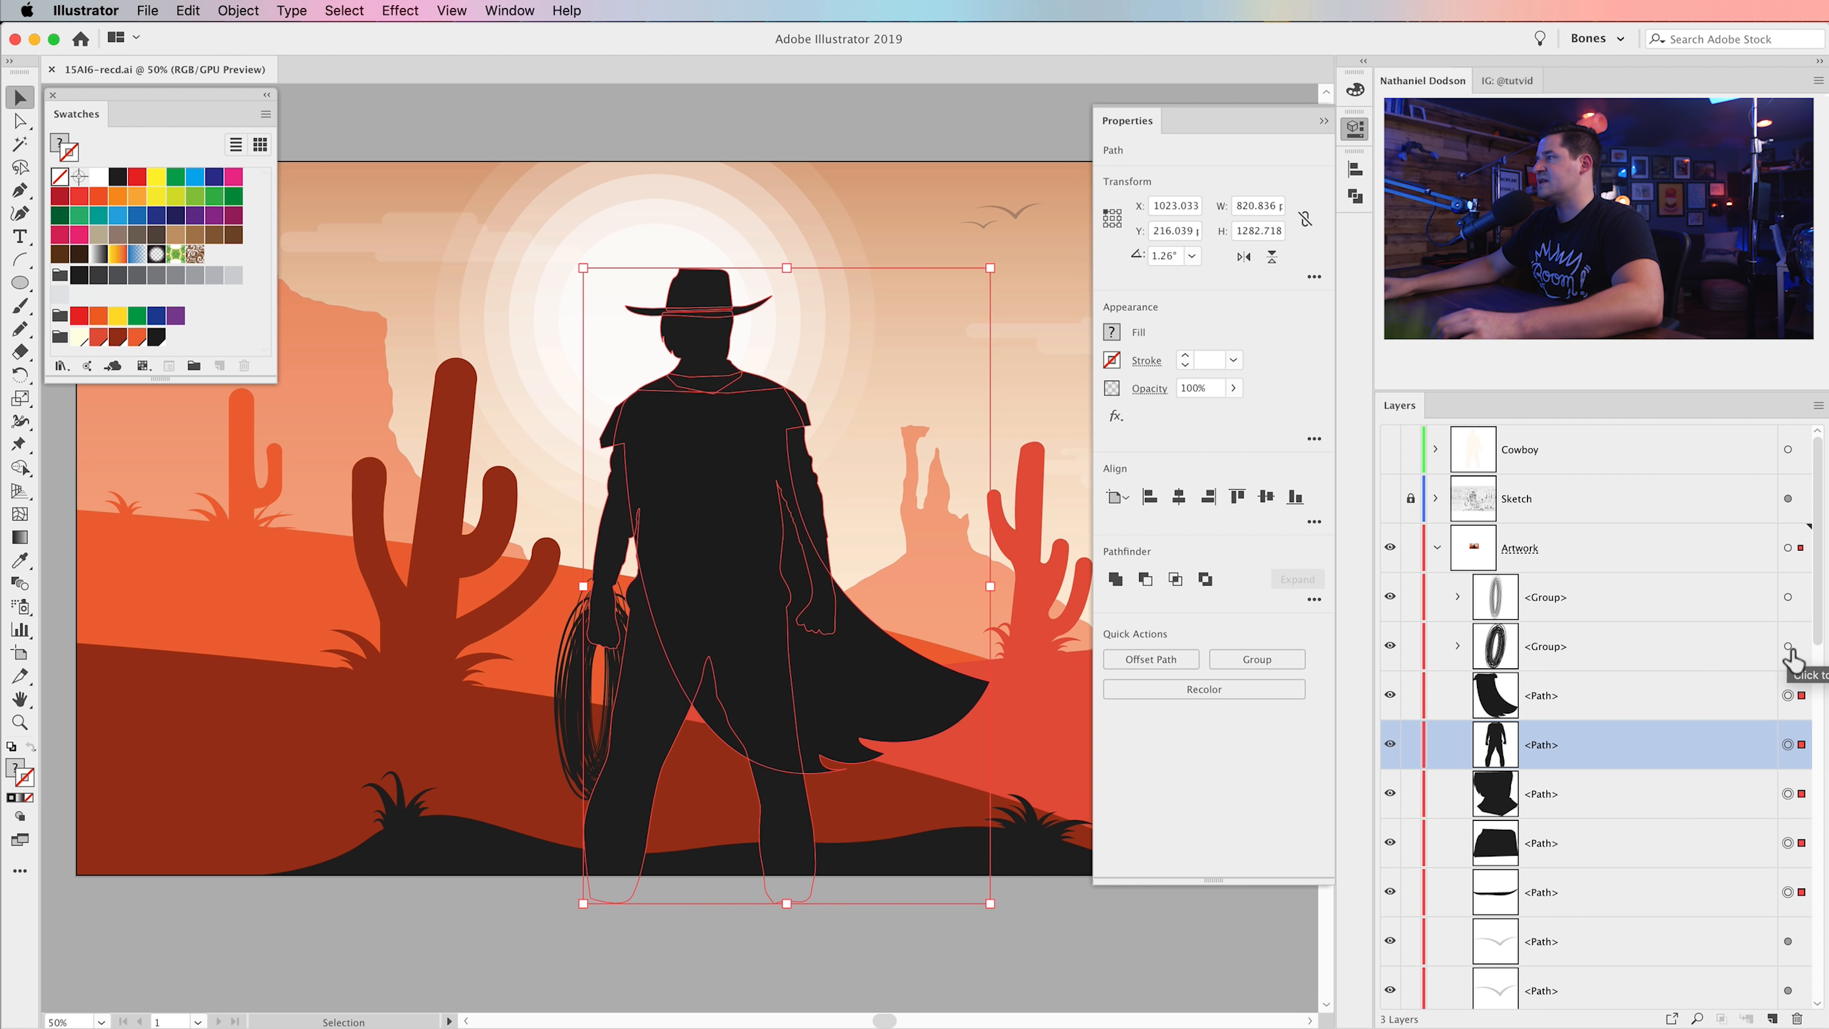
shift+click(1789, 647)
shift+click(1788, 597)
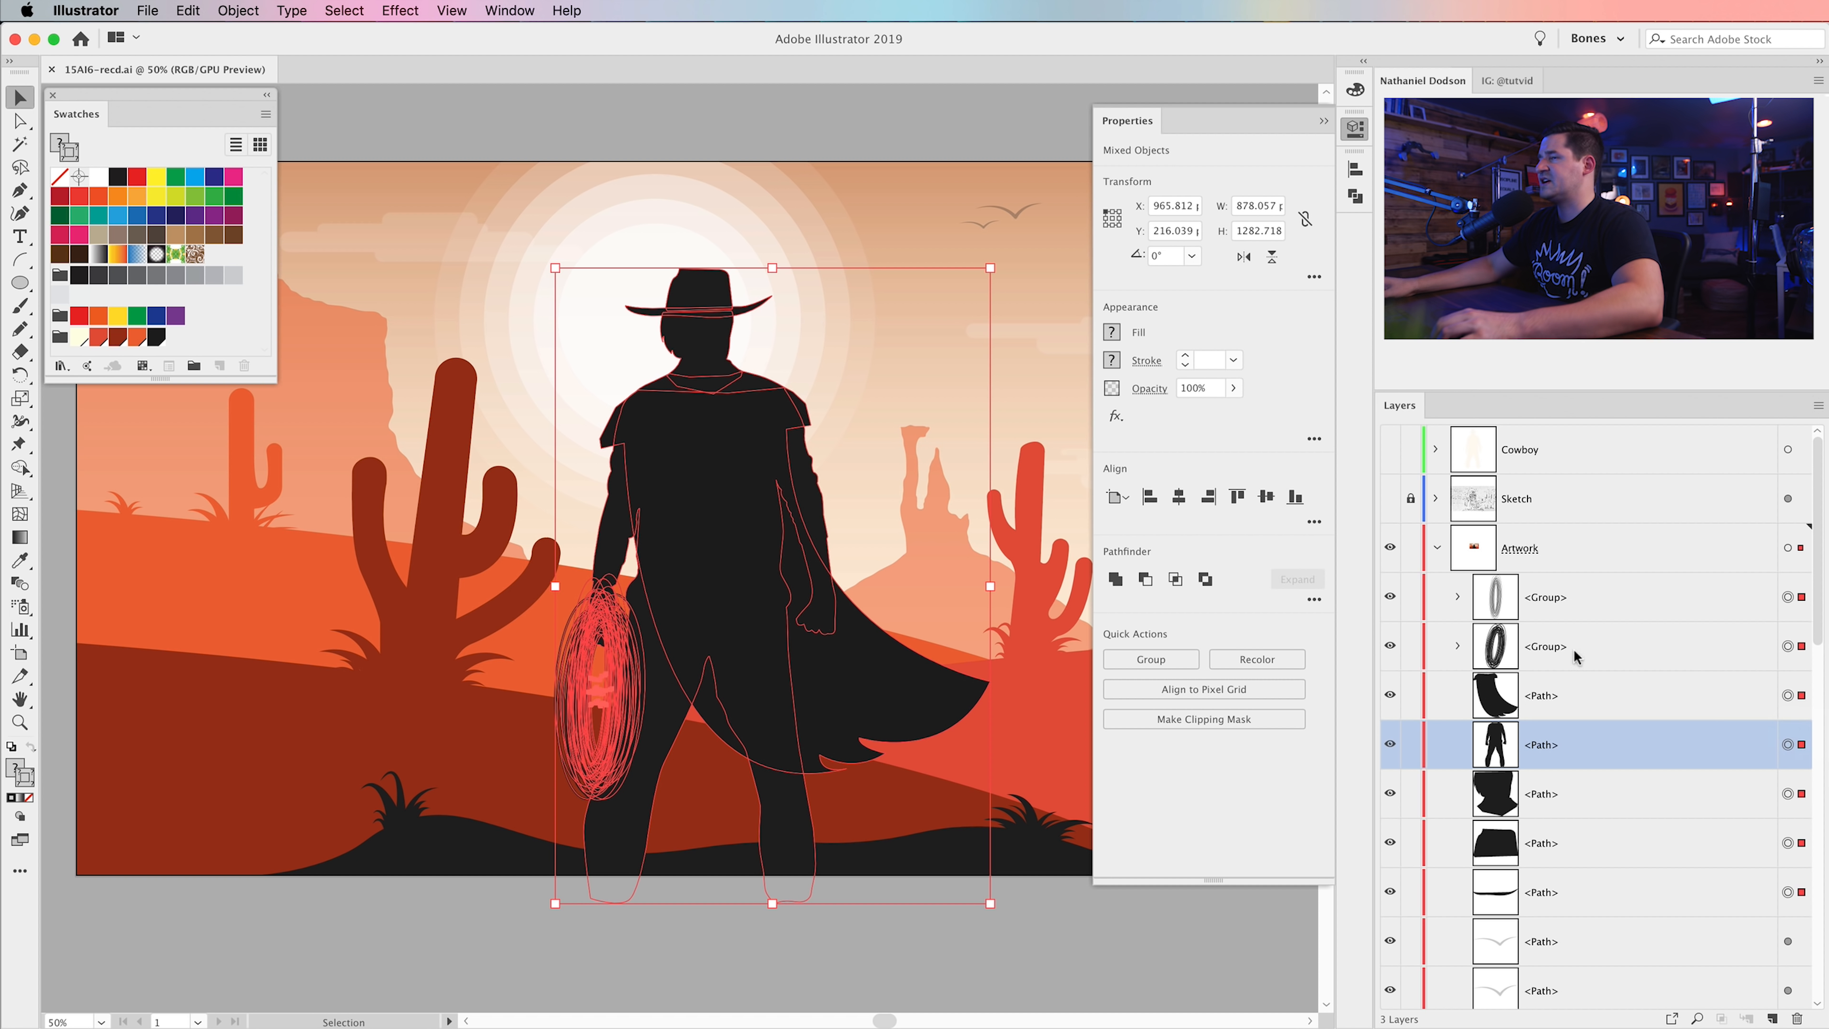
click(216, 13)
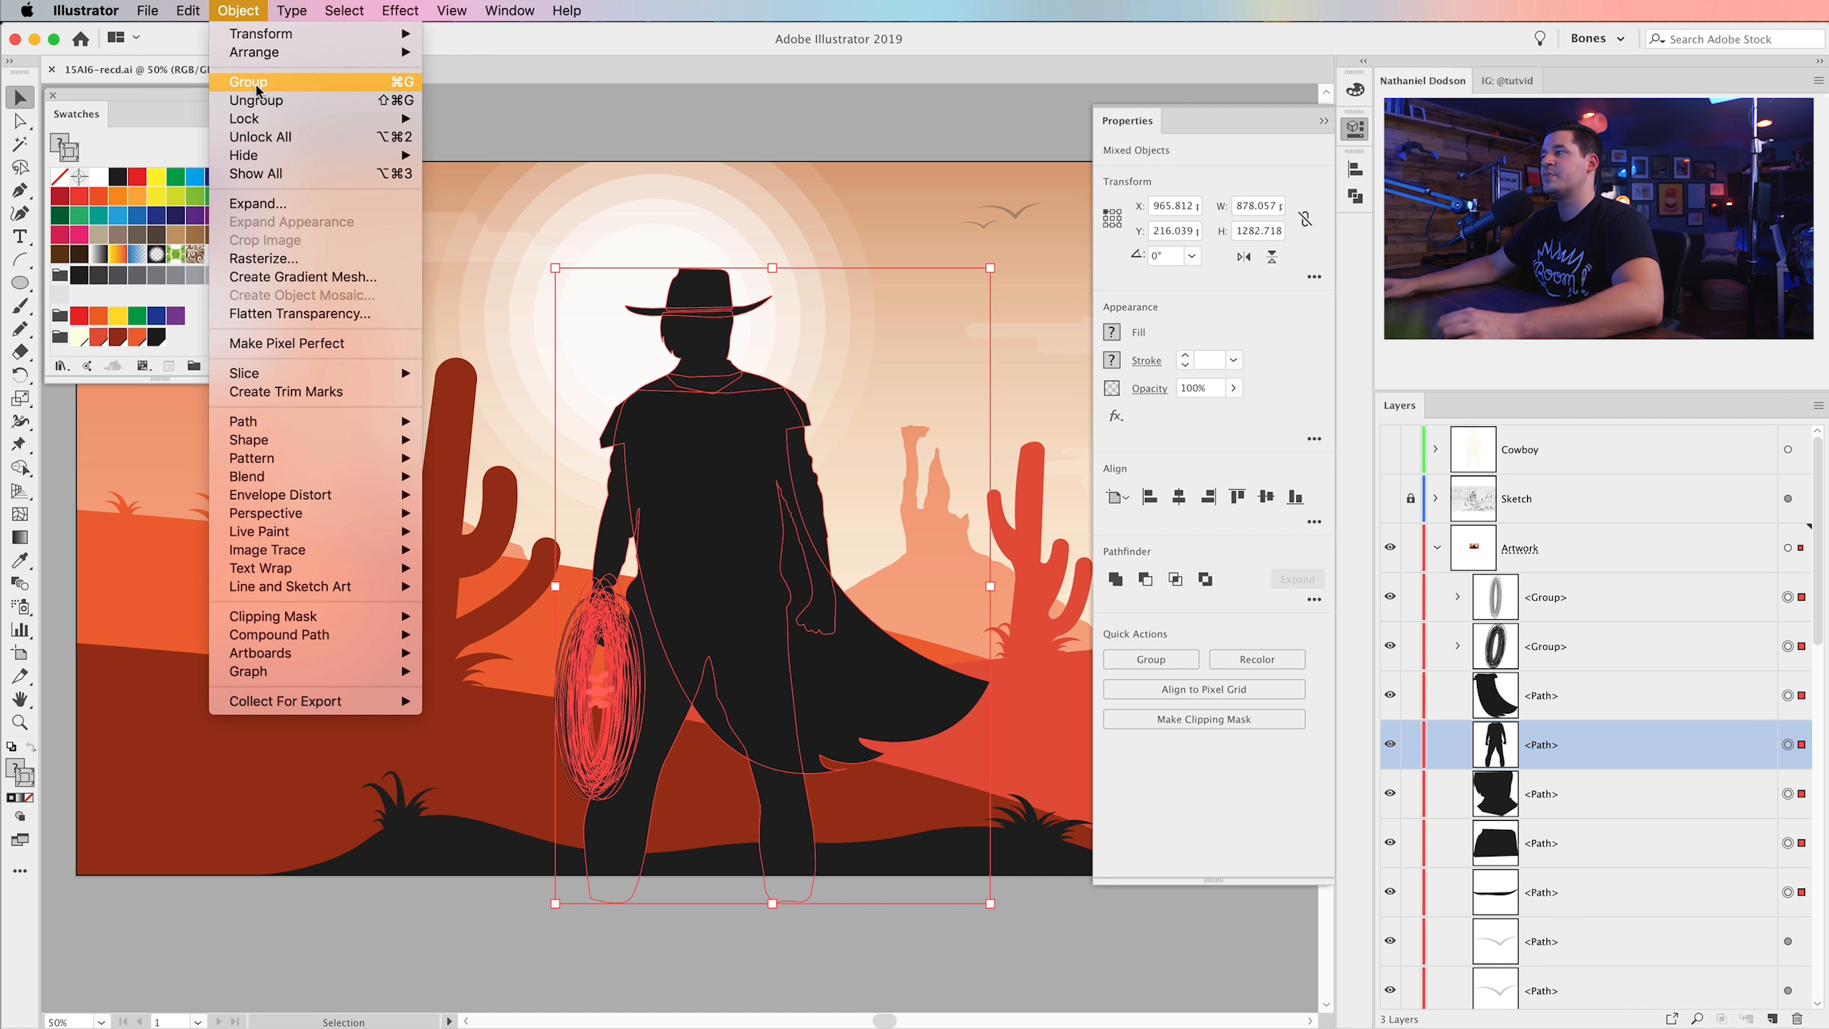
click(245, 79)
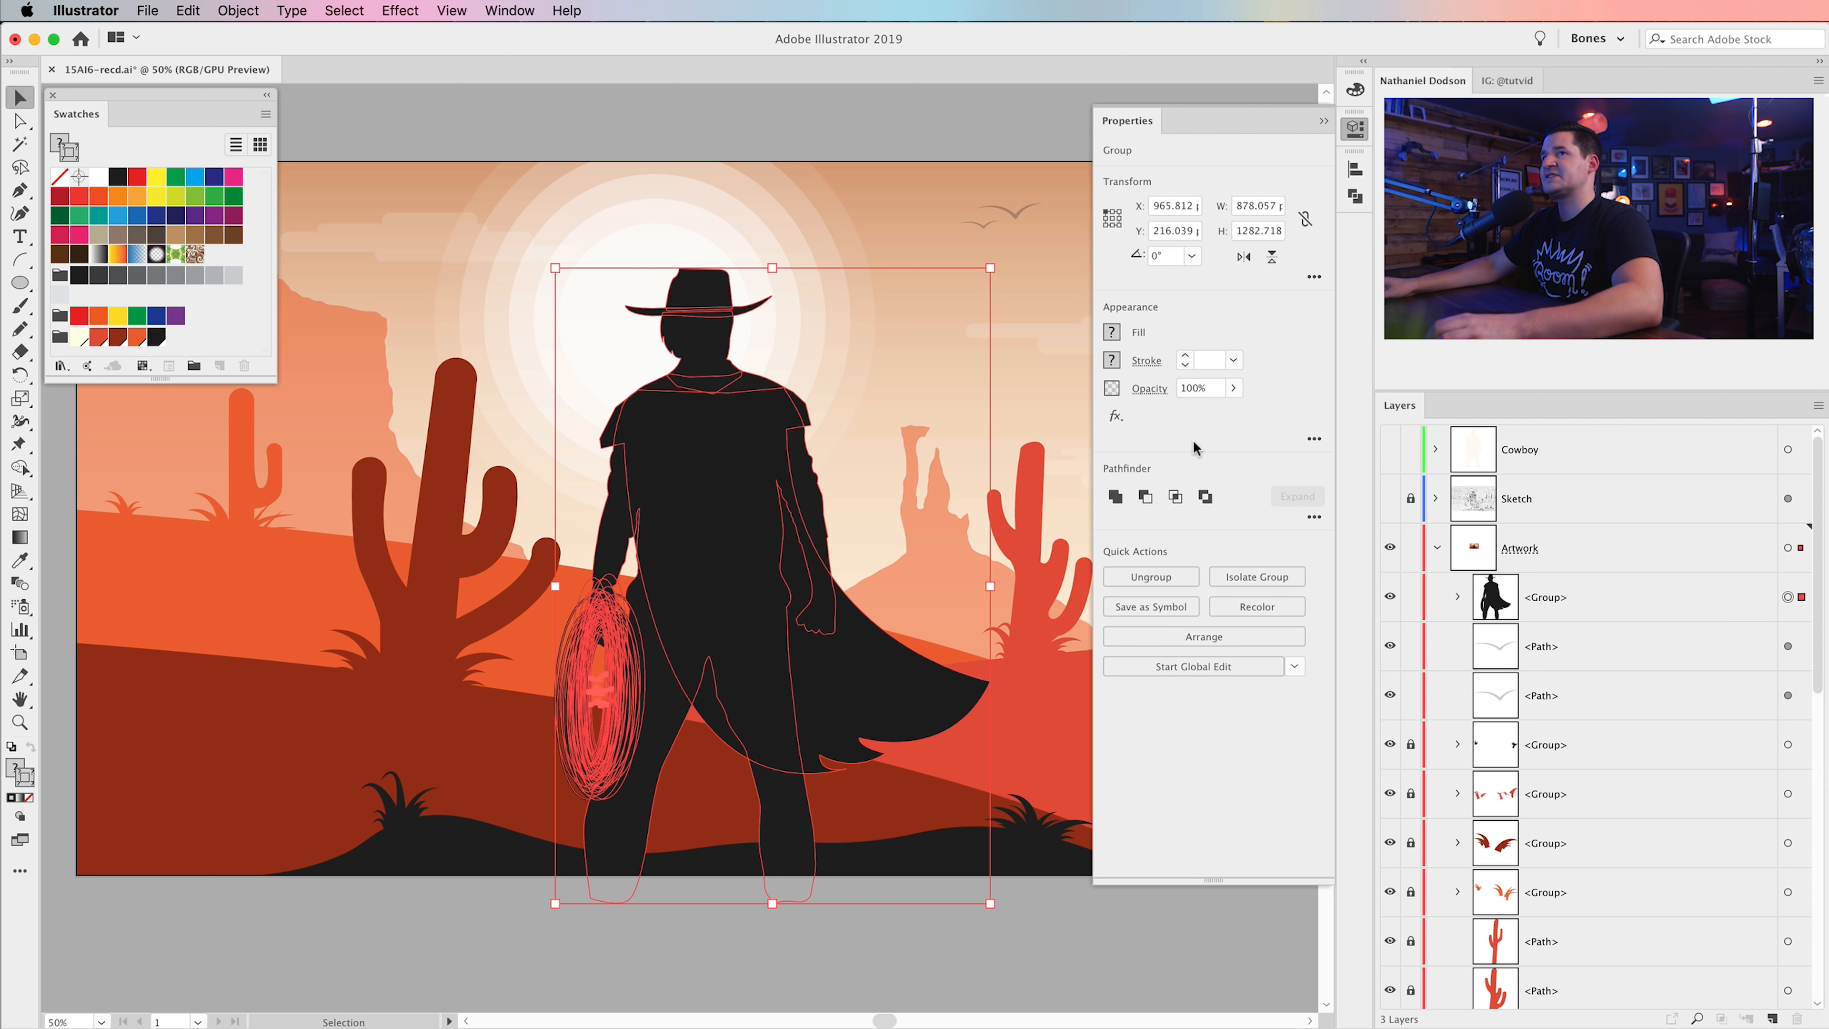
- Hide the object properties, display the Transparency settings and dock them beneath the swatches
click(1355, 128)
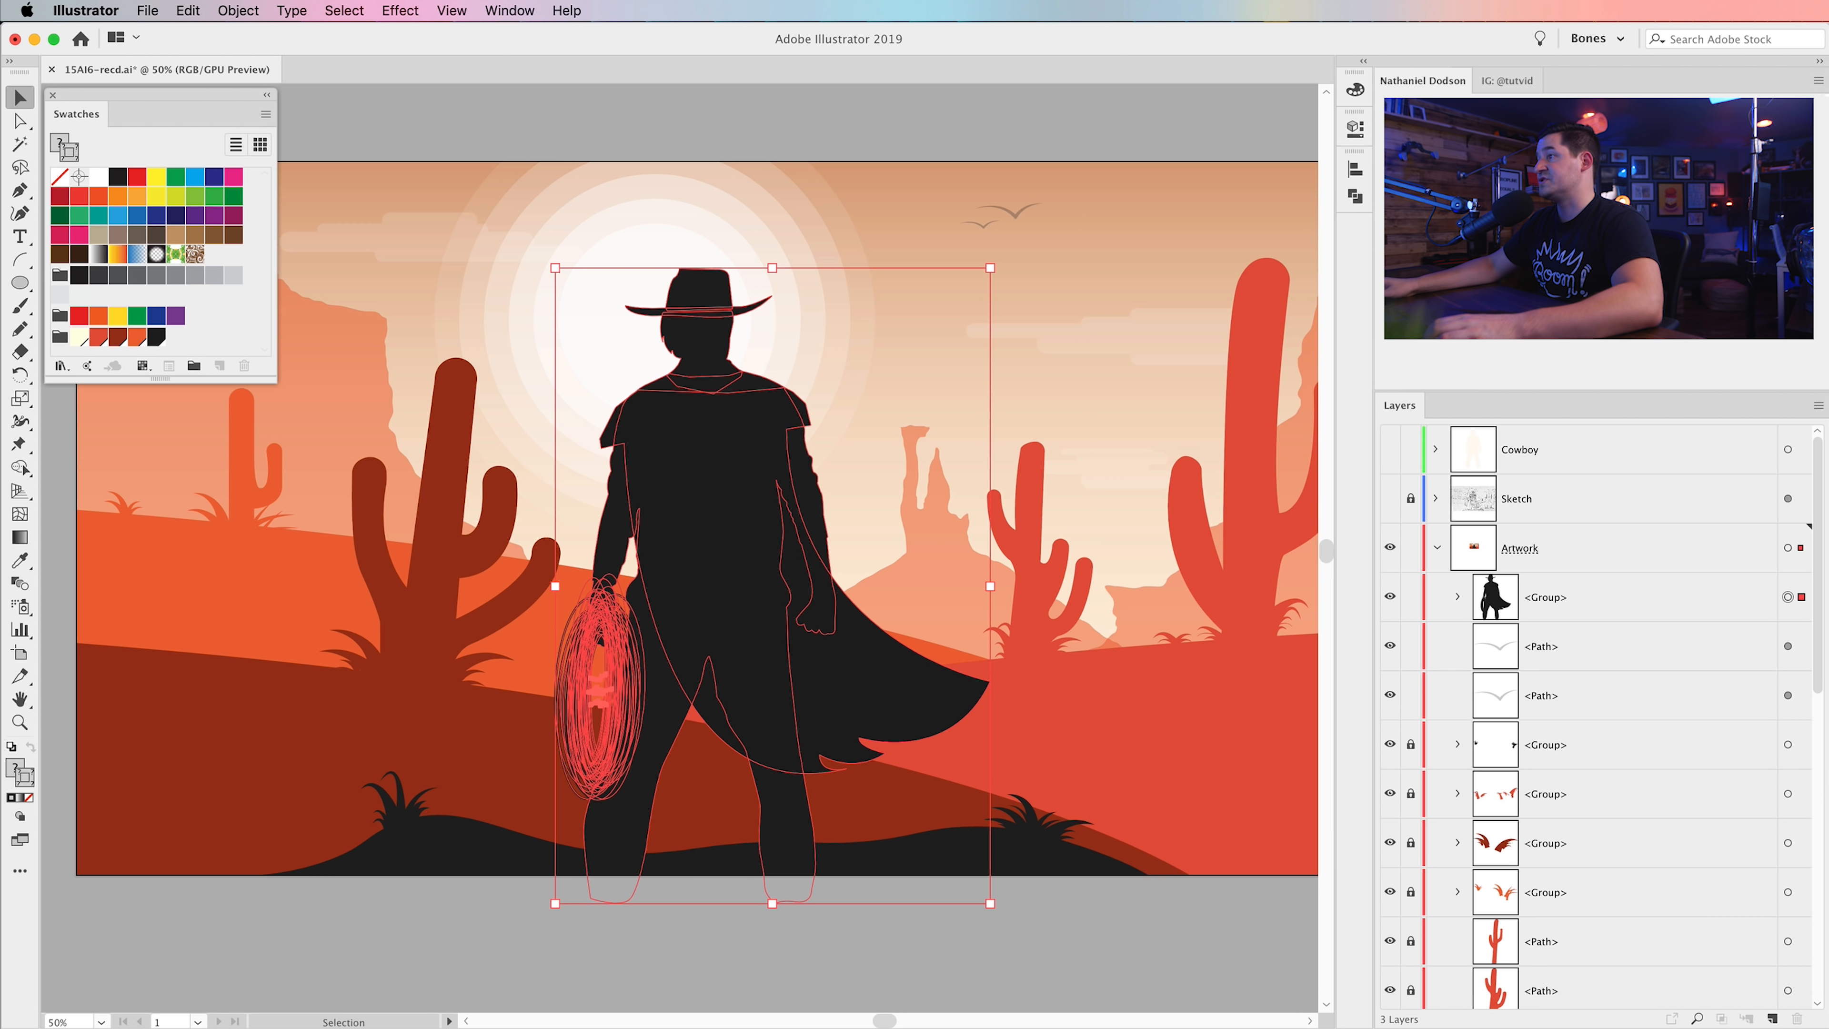
click(504, 10)
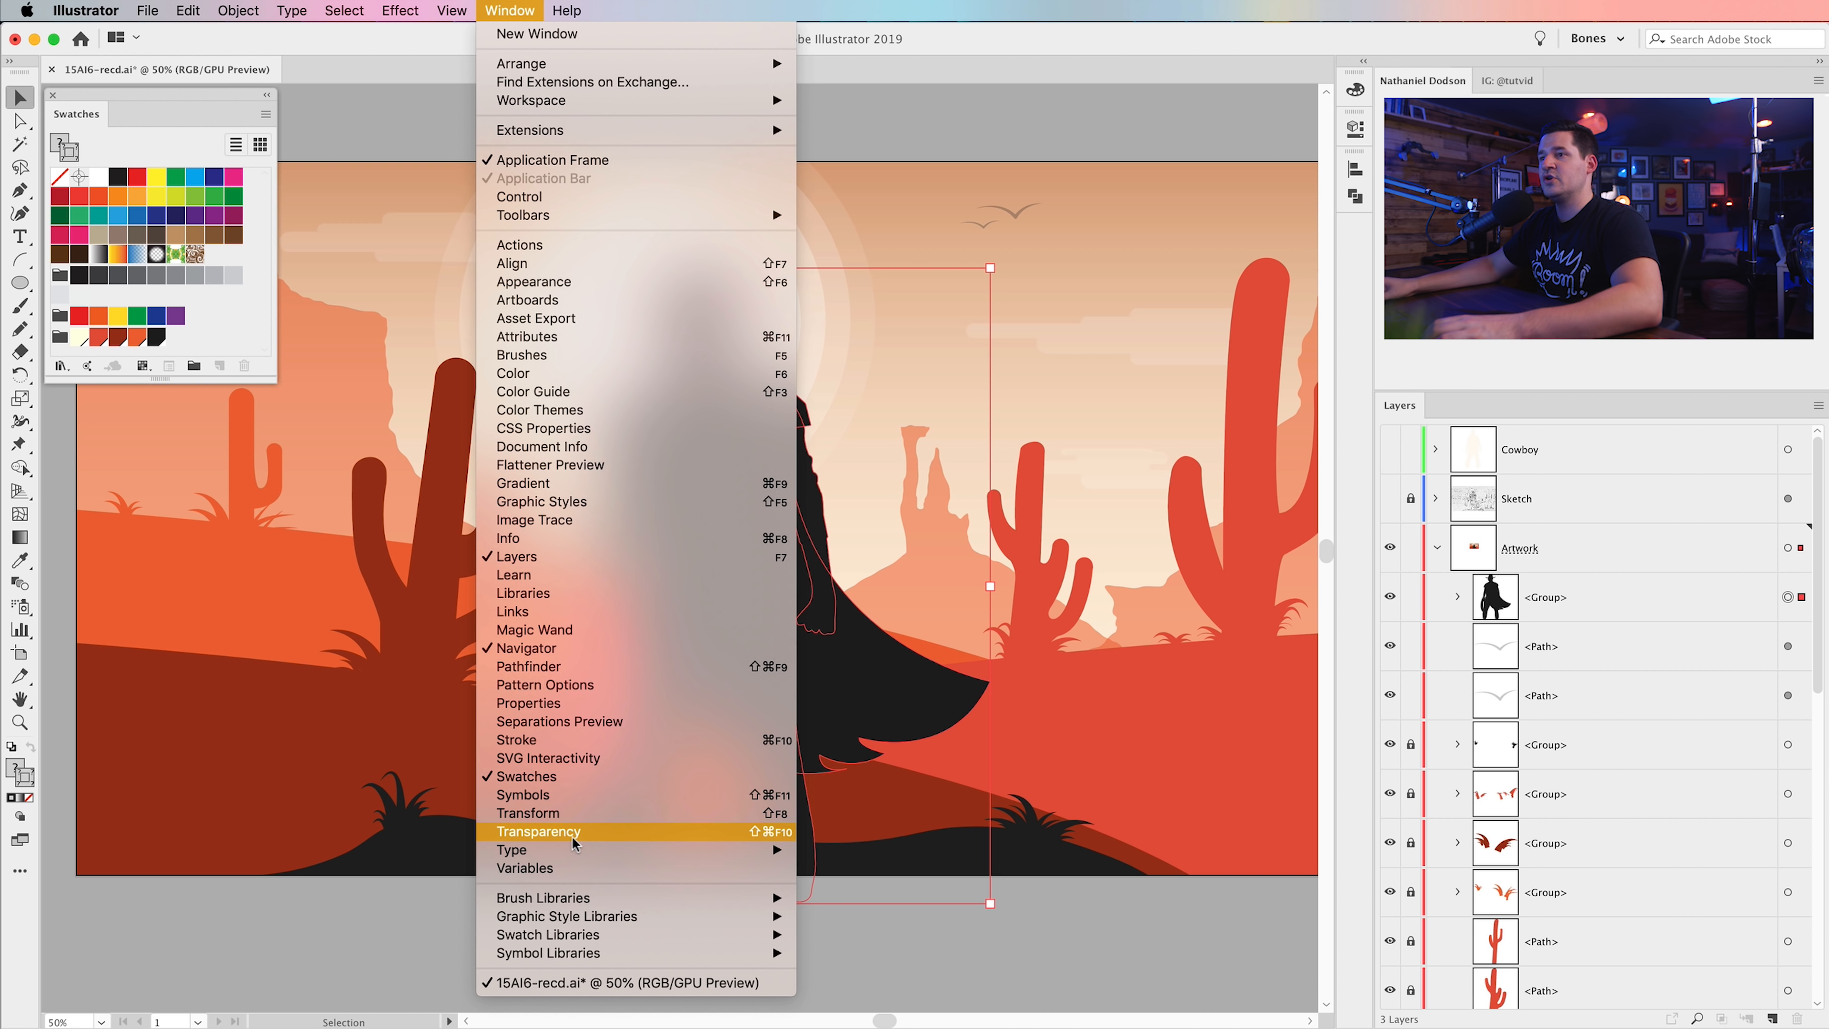
click(557, 832)
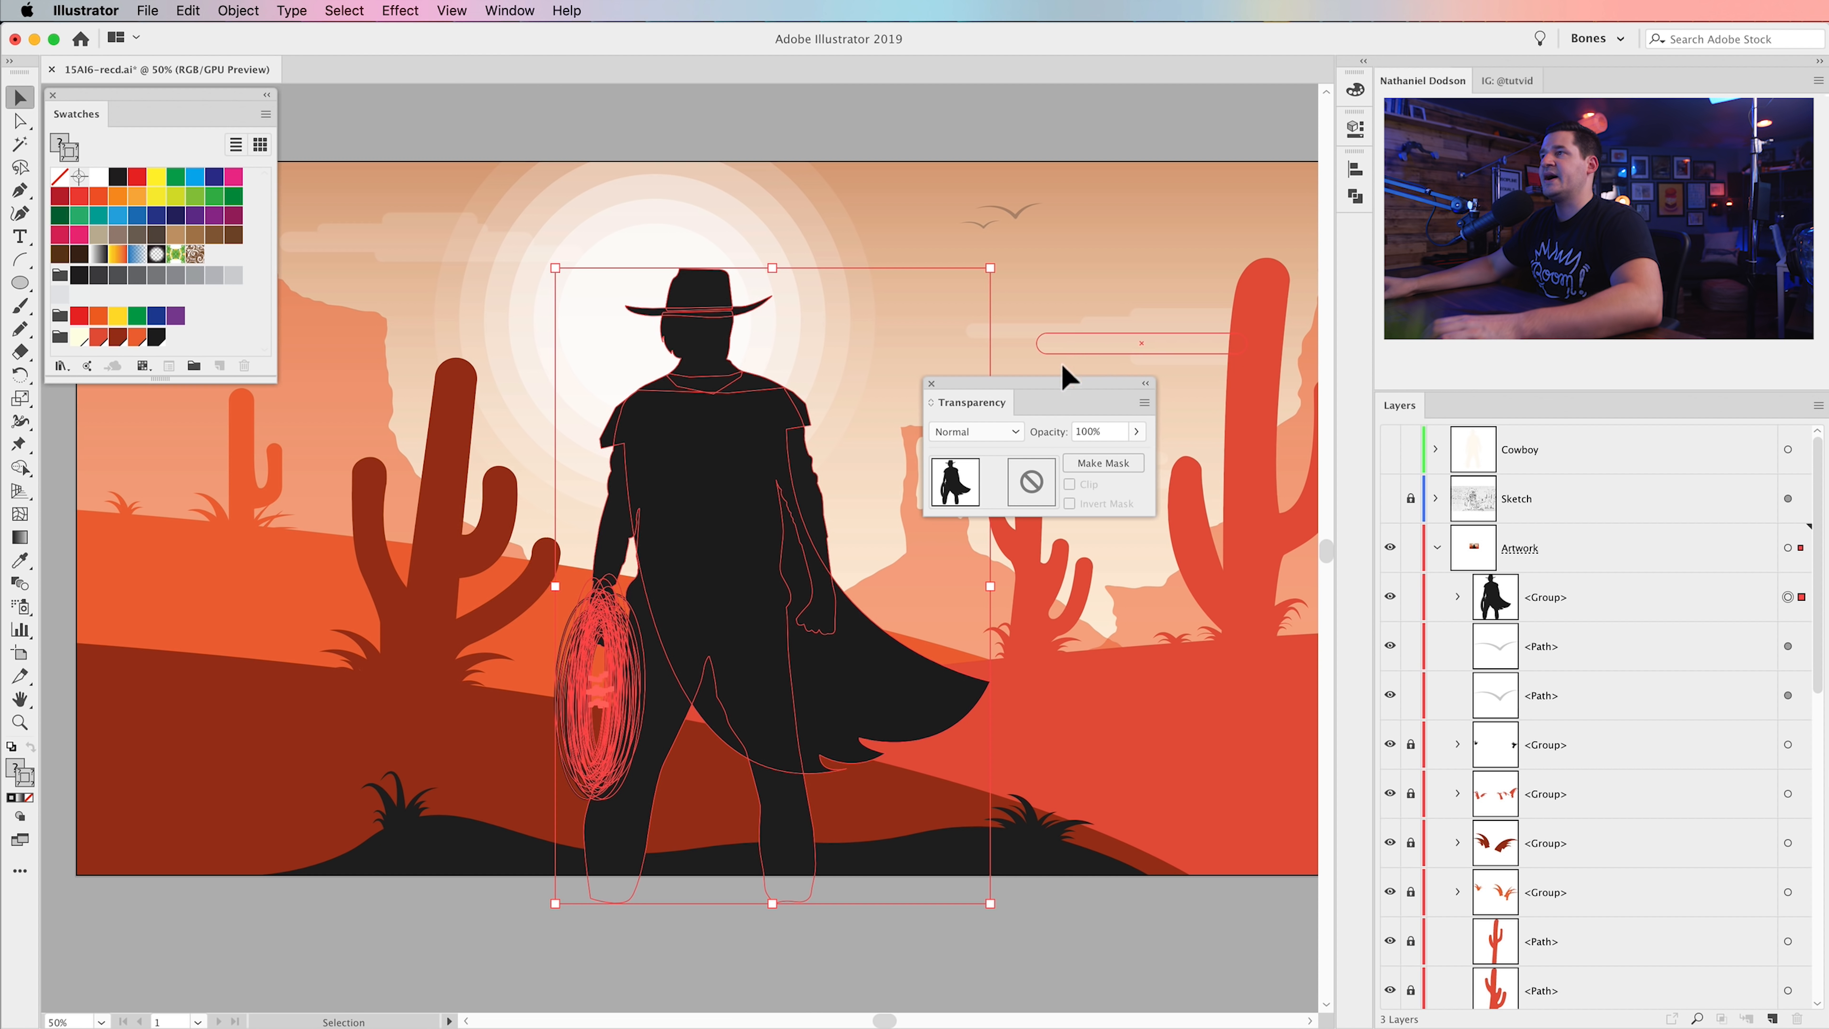
drag(1102, 385, 172, 389)
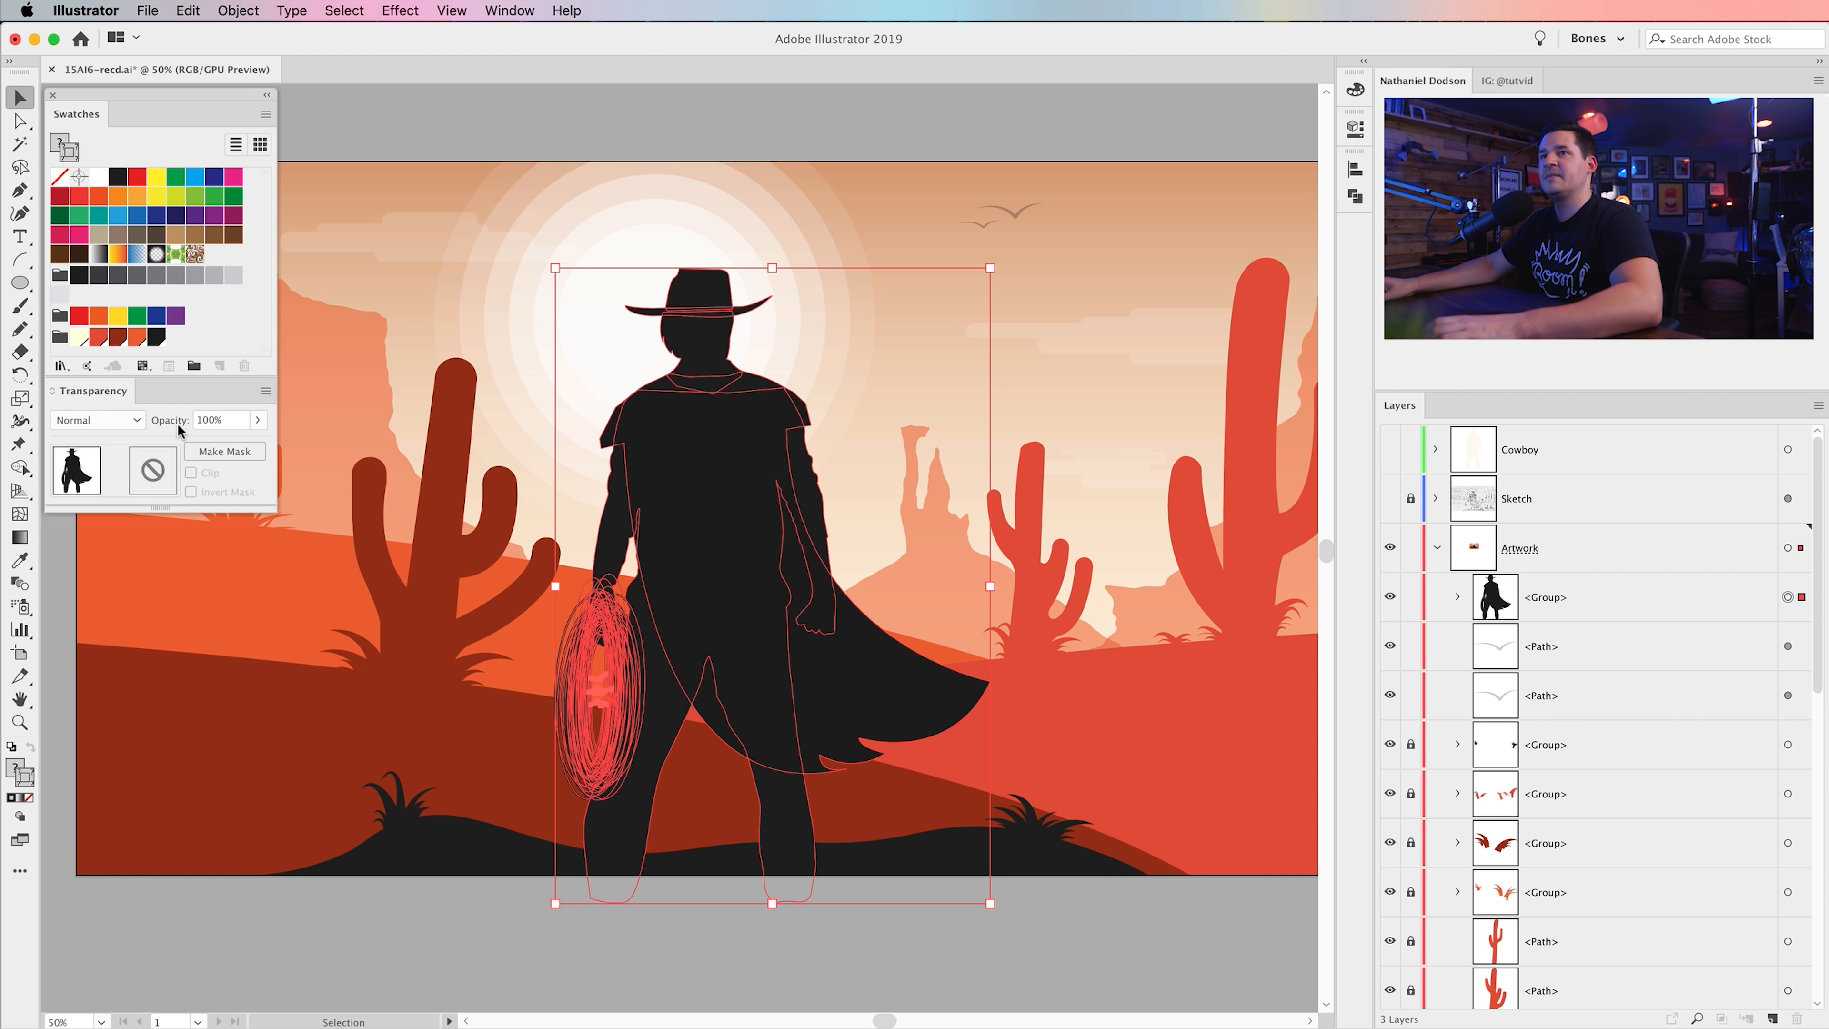
- Give the cowboy group an opacity mask with Clip off, and set the fill to pure black at 0% brightness
click(223, 451)
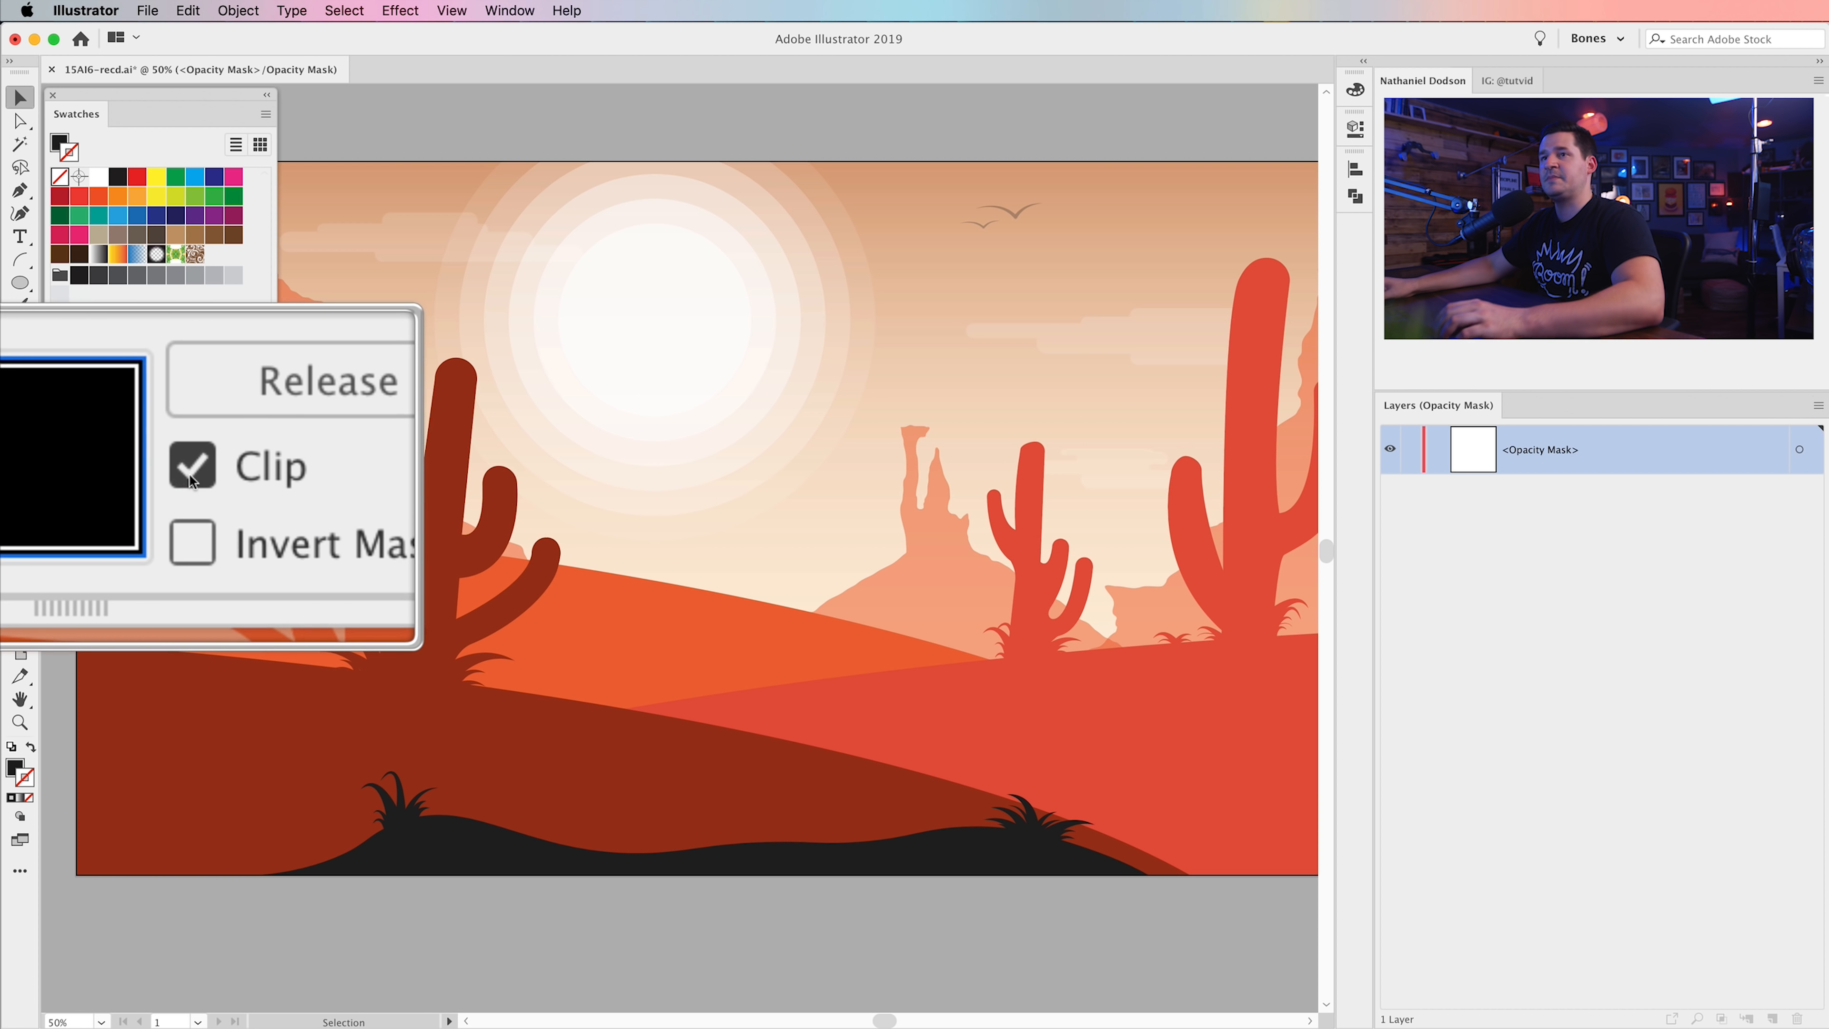
click(190, 474)
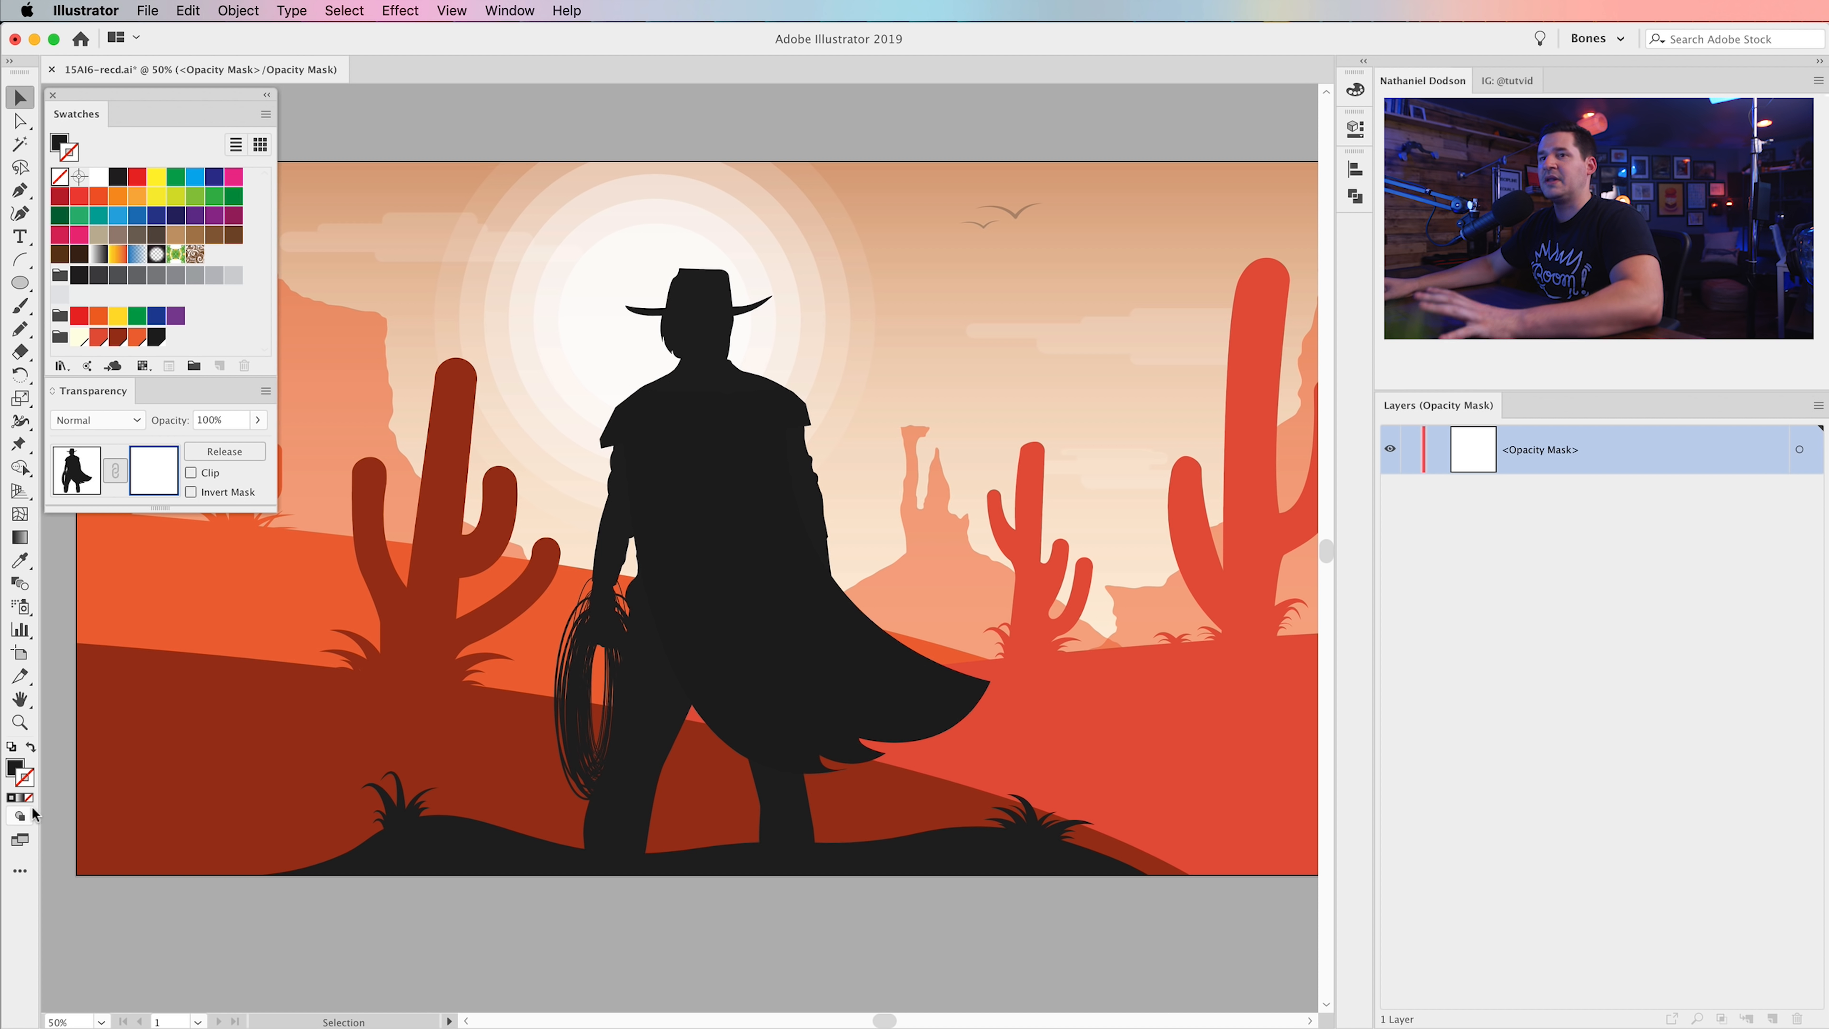
click(14, 767)
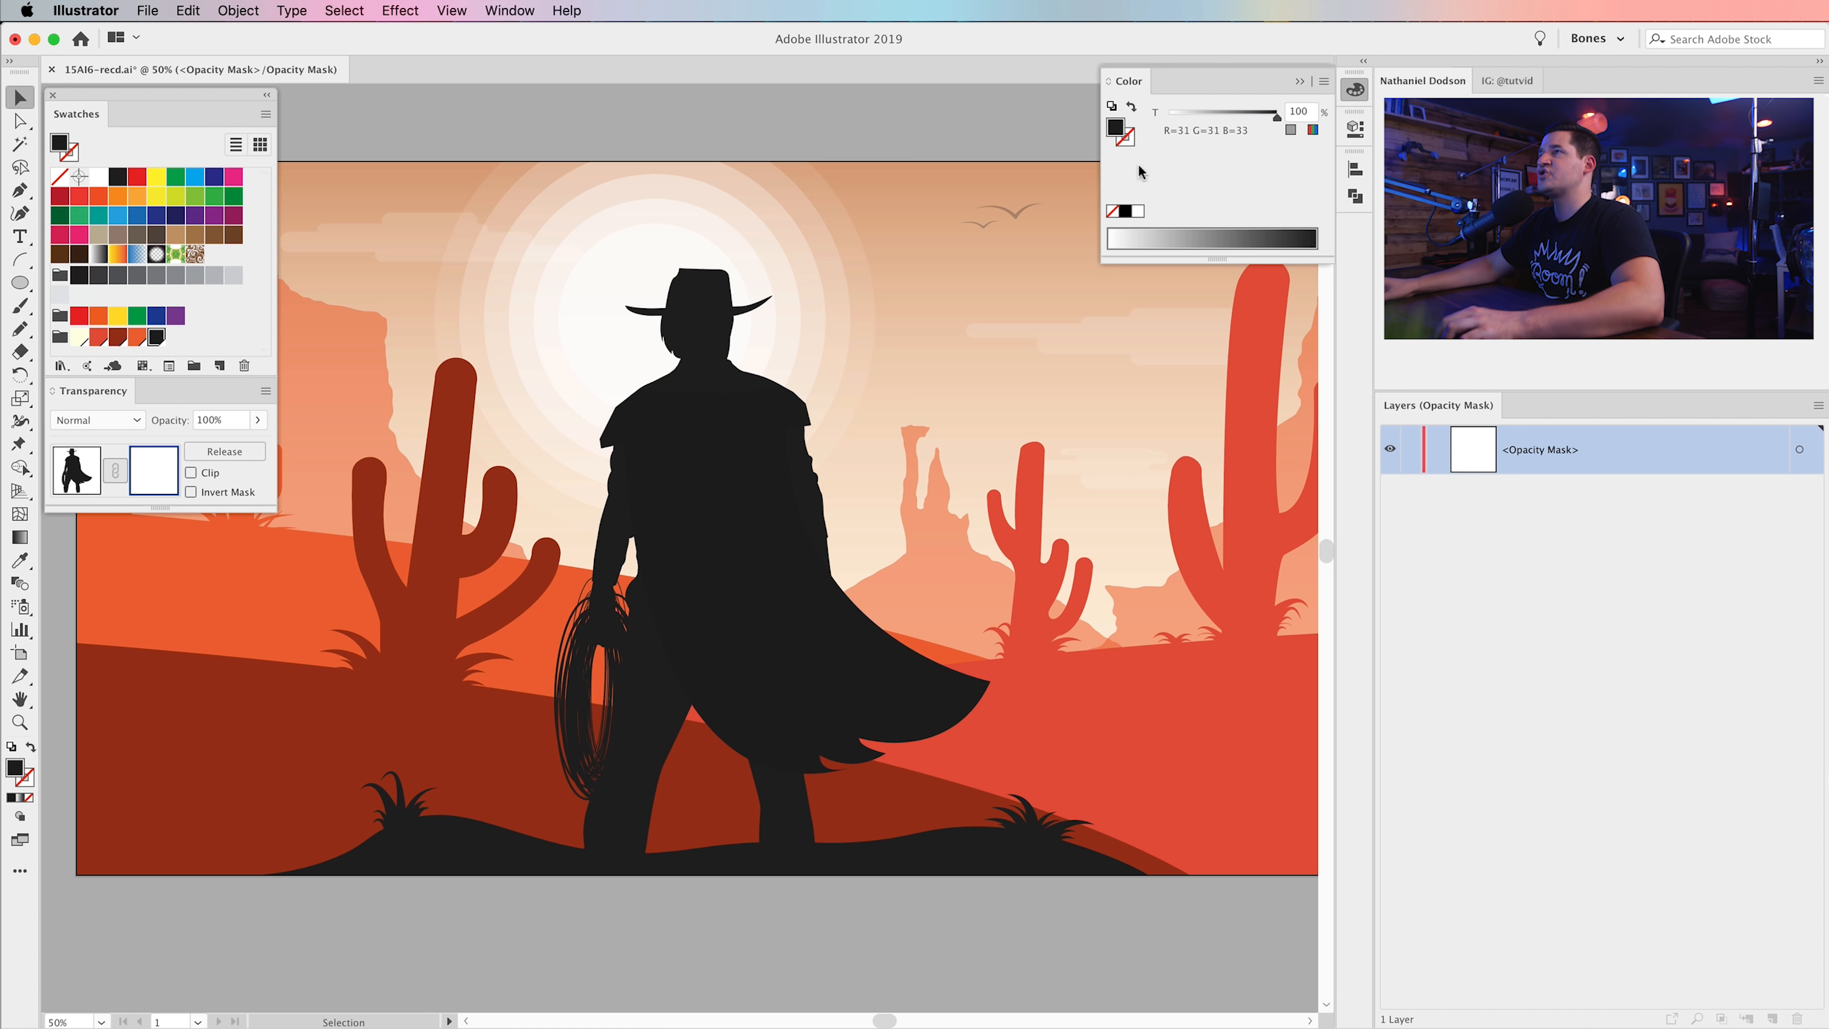
shift+click(1133, 231)
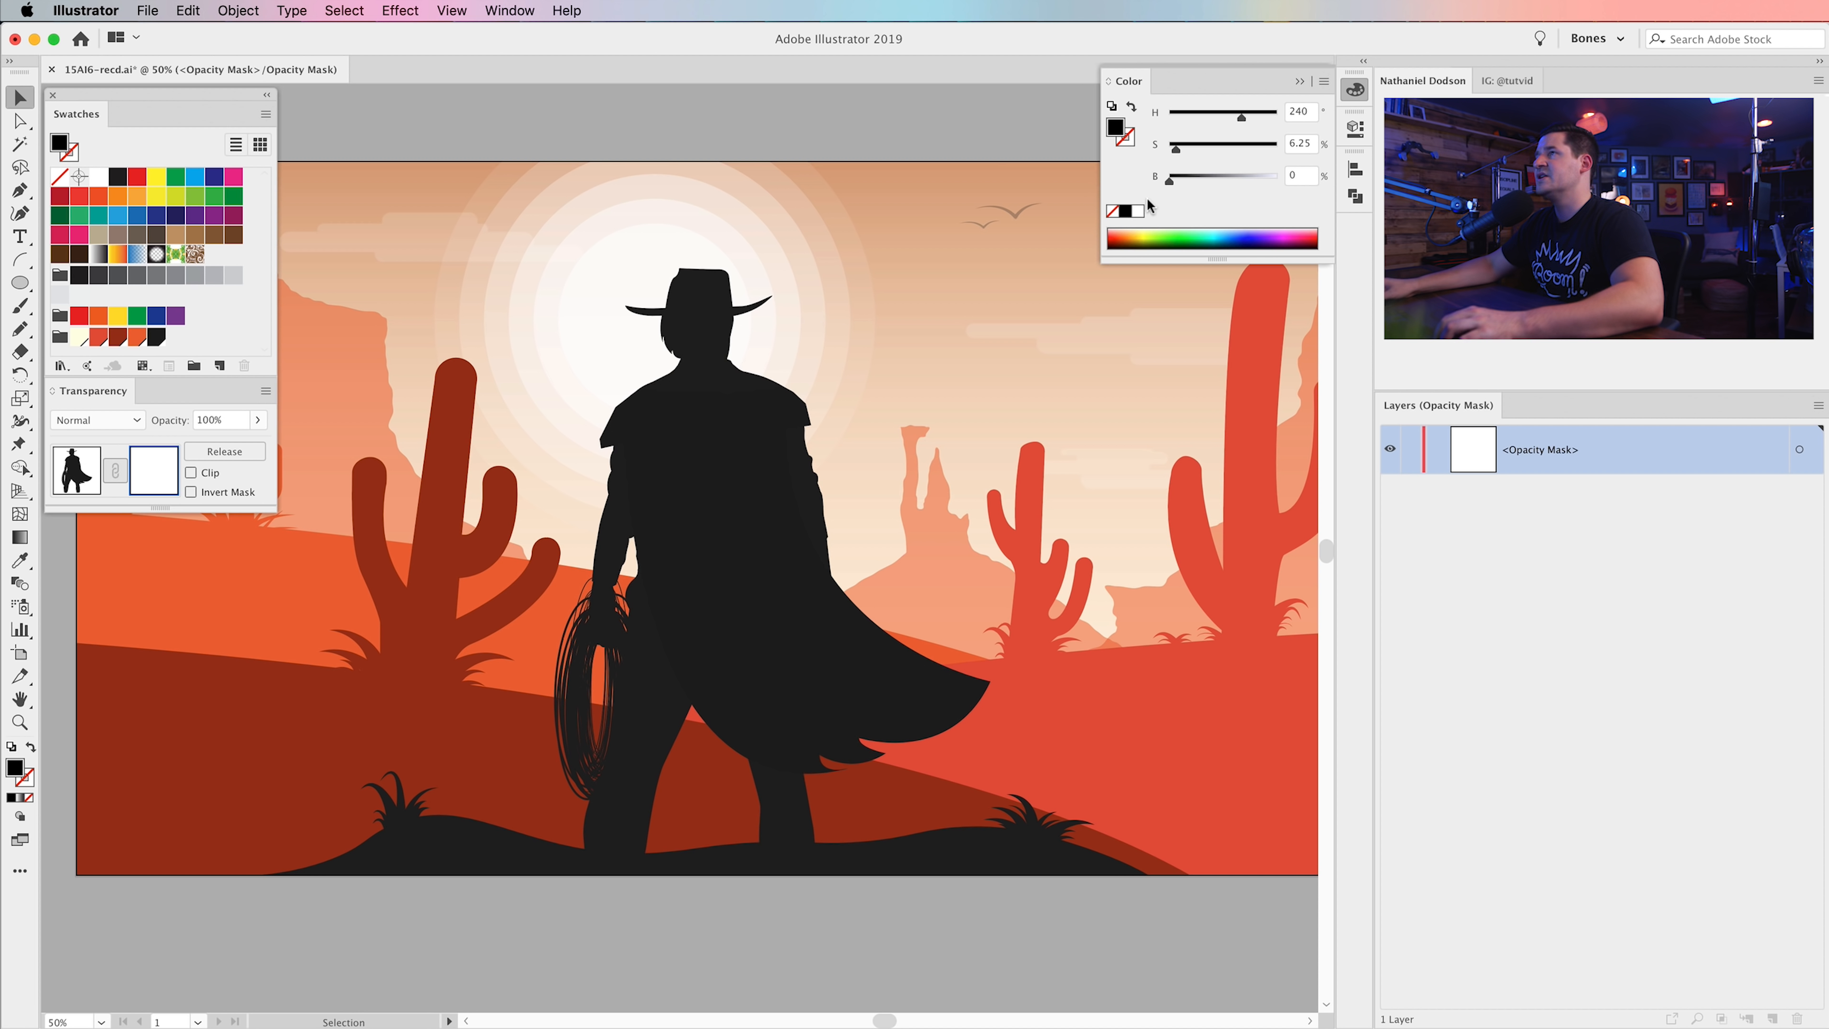
click(1358, 91)
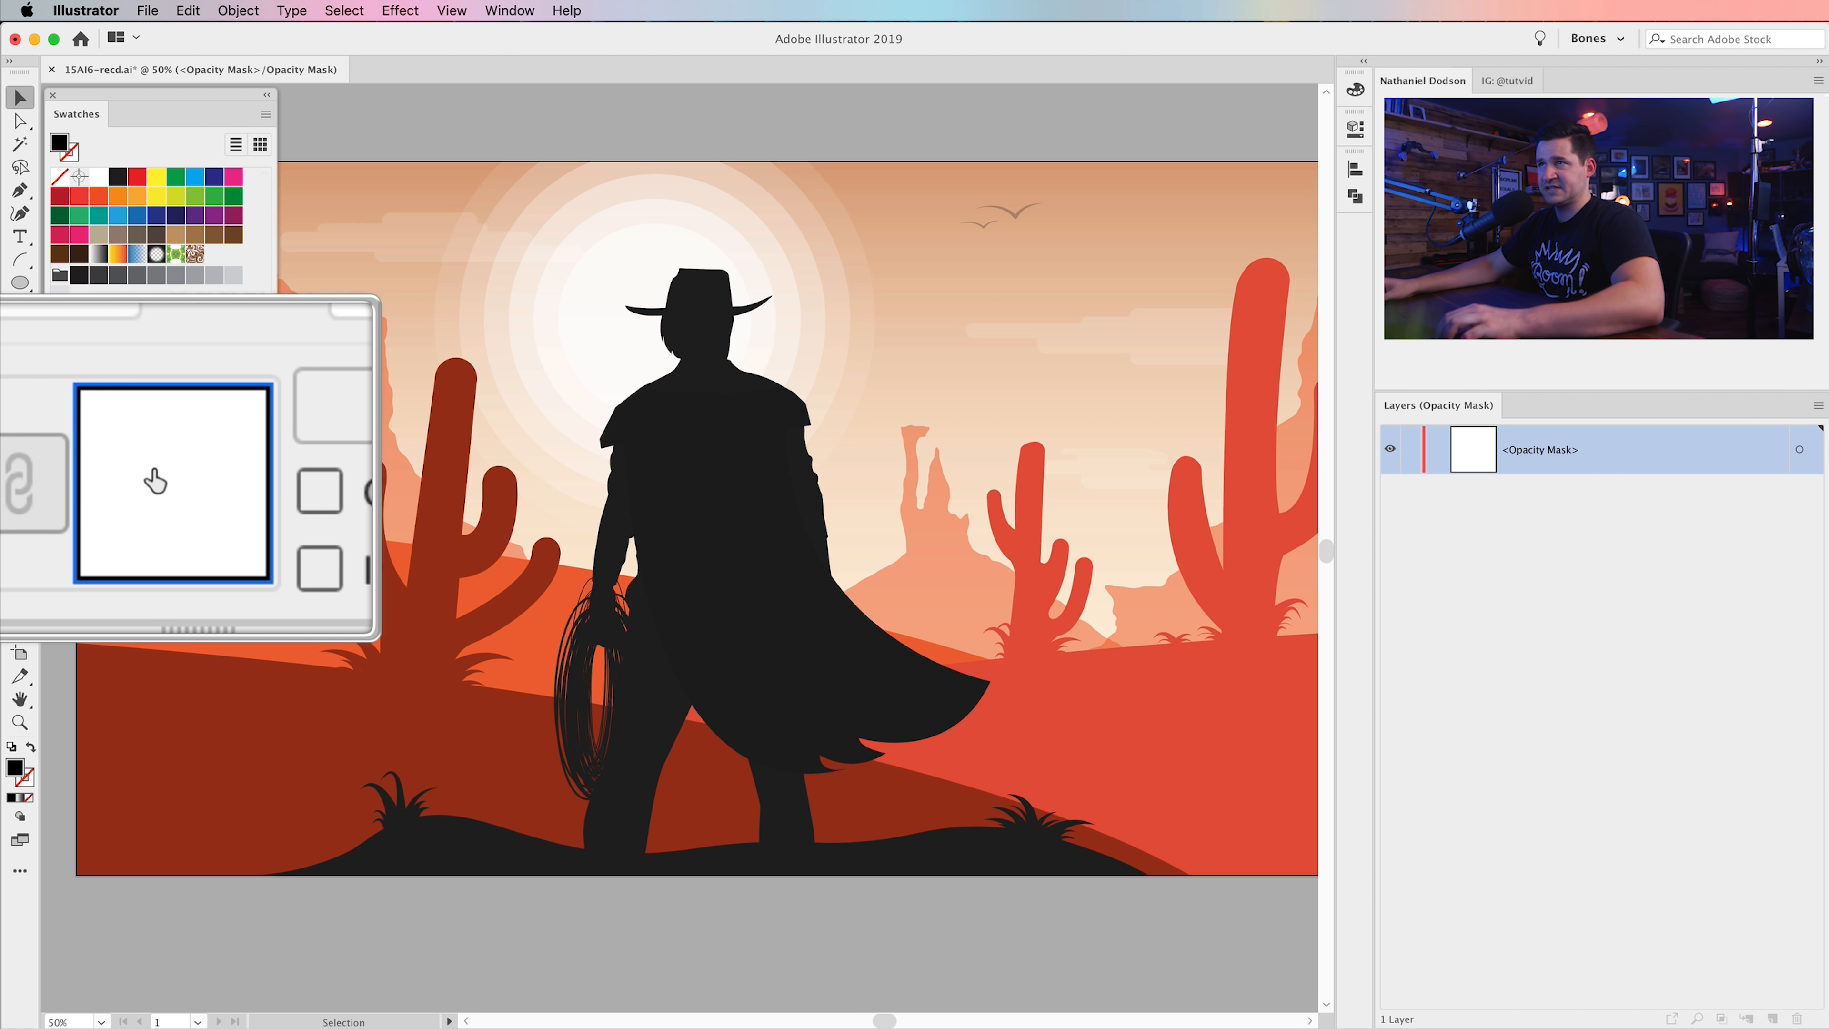
- Pencil black shapes into the opacity mask to cut a small notch and a thin crack into the top of the hat crown
key(z)
drag(729, 325, 736, 329)
click(715, 316)
click(713, 318)
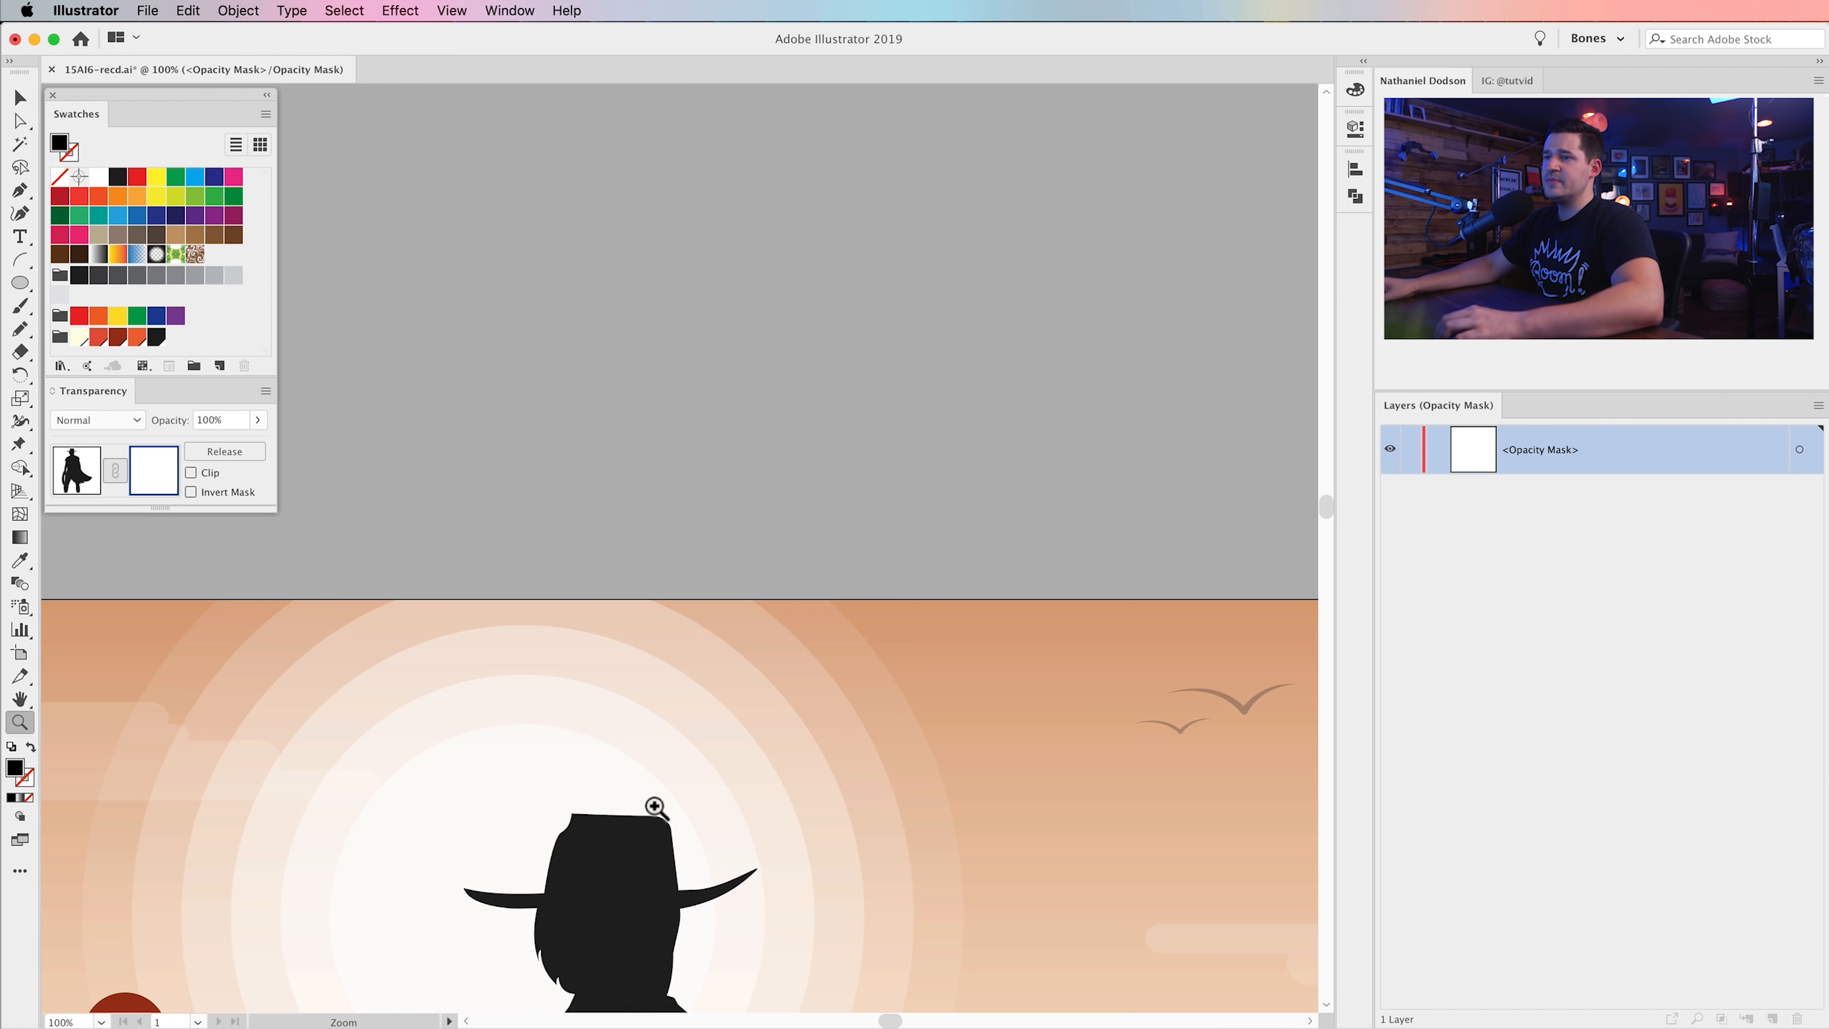
click(654, 806)
click(647, 774)
drag(743, 473, 867, 625)
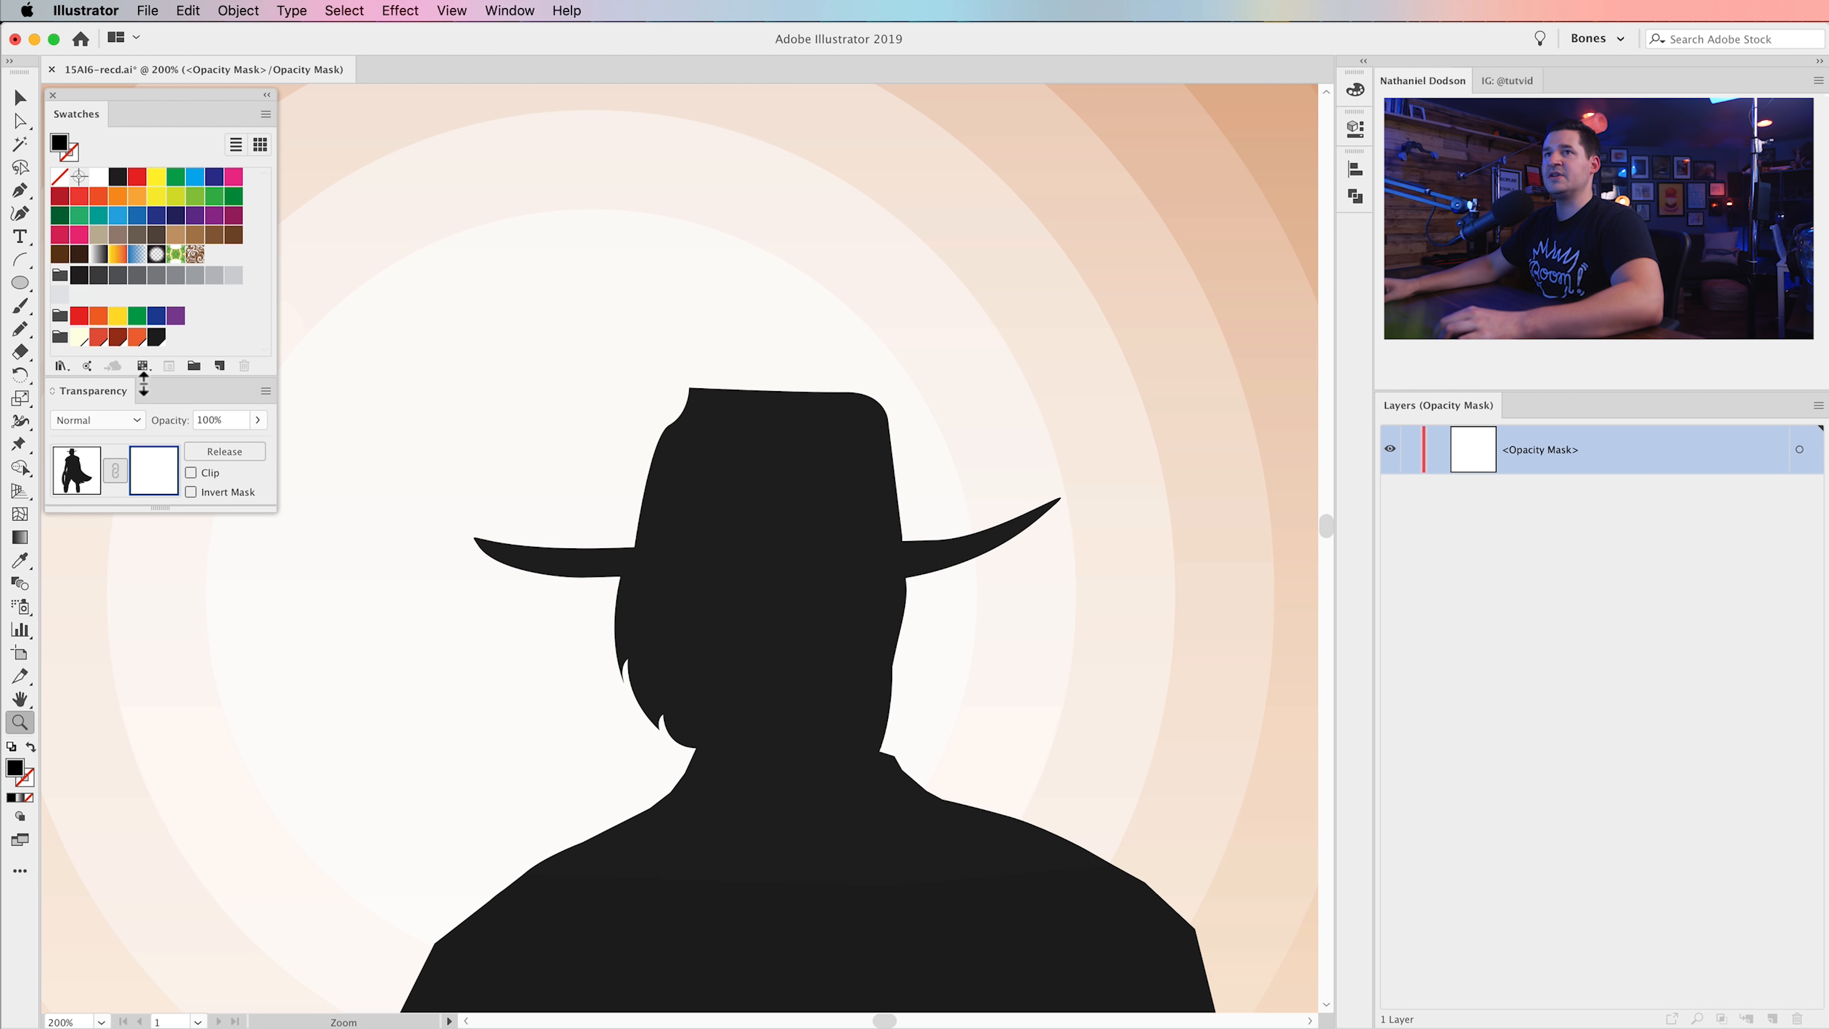
click(19, 329)
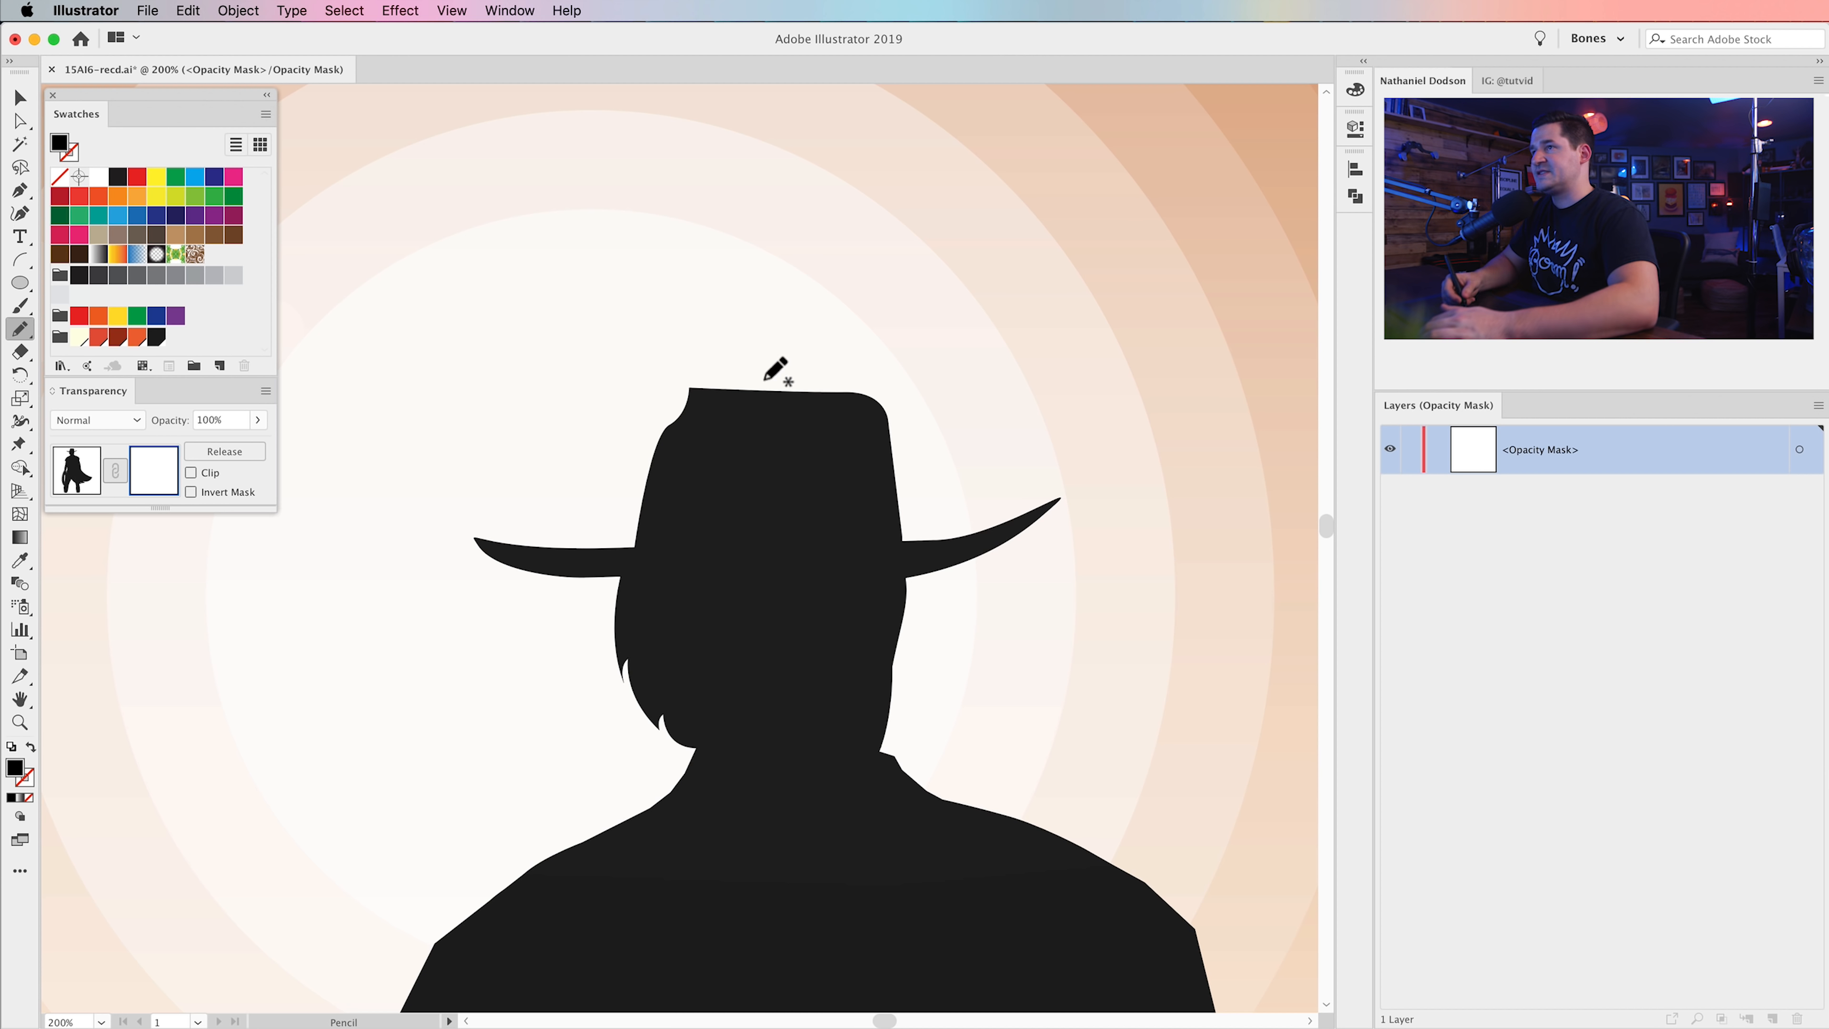
drag(750, 407, 920, 435)
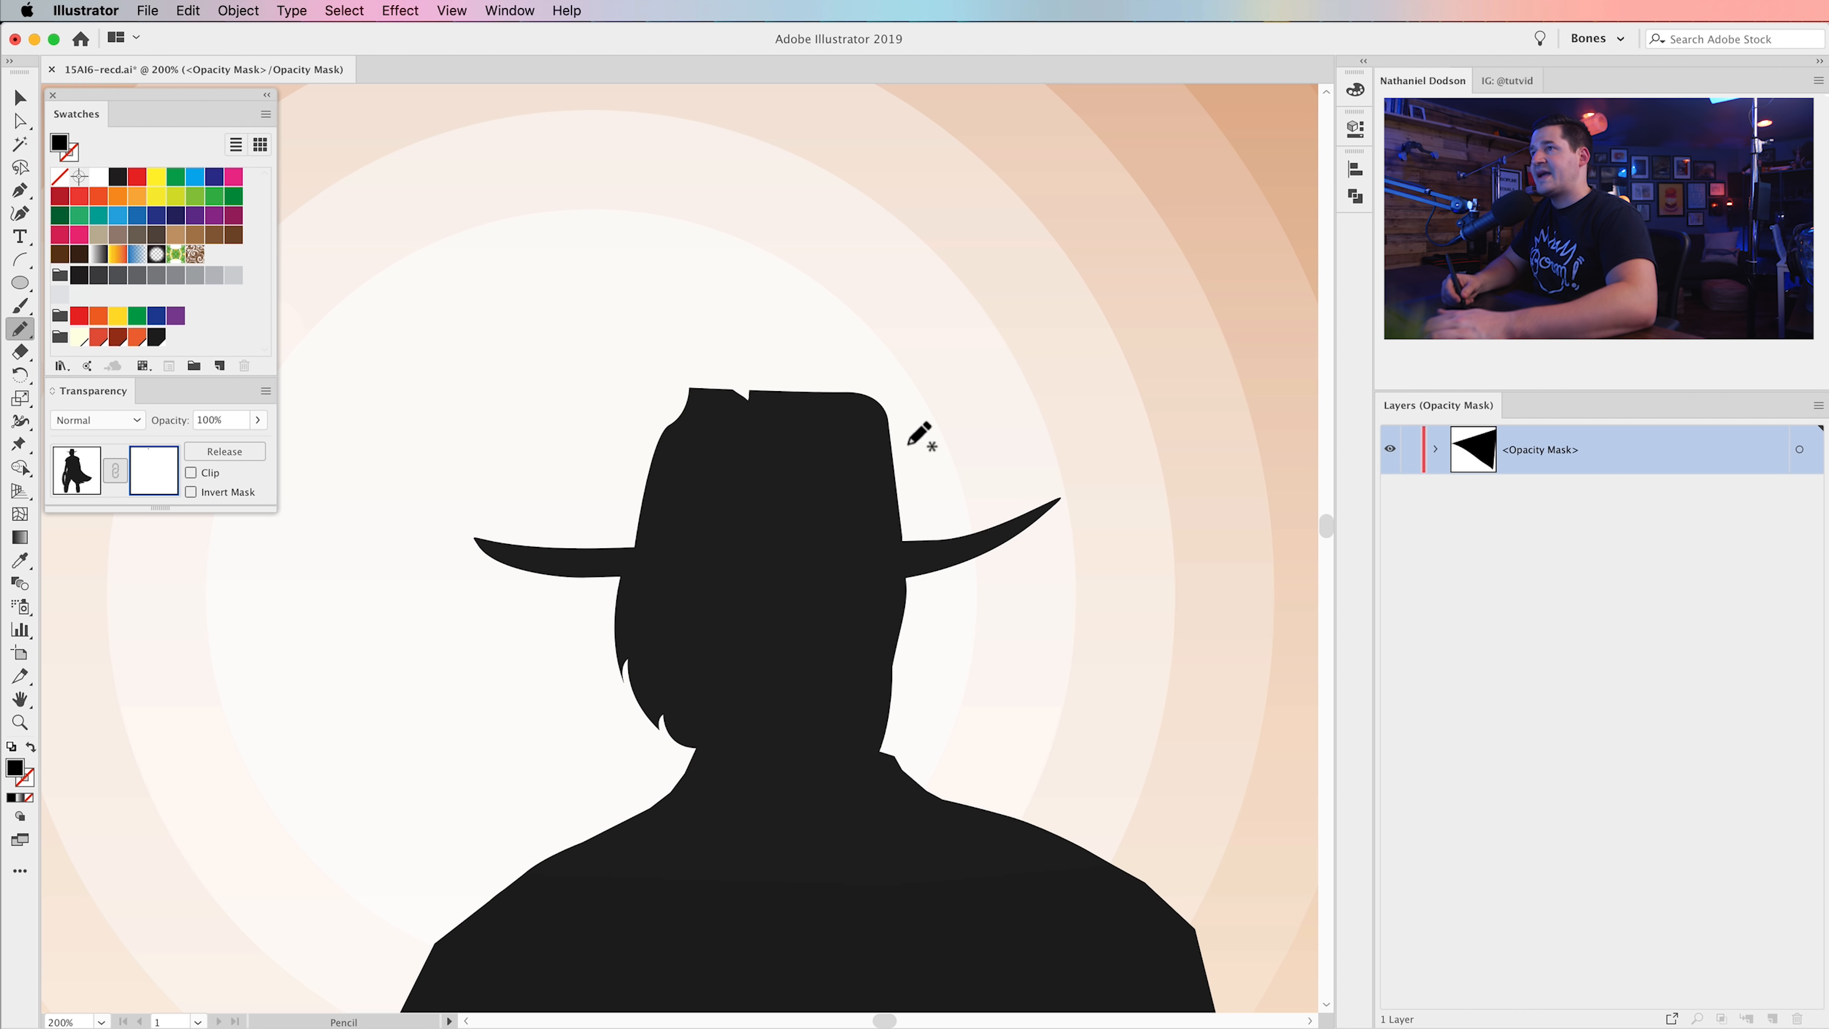
drag(811, 395, 799, 382)
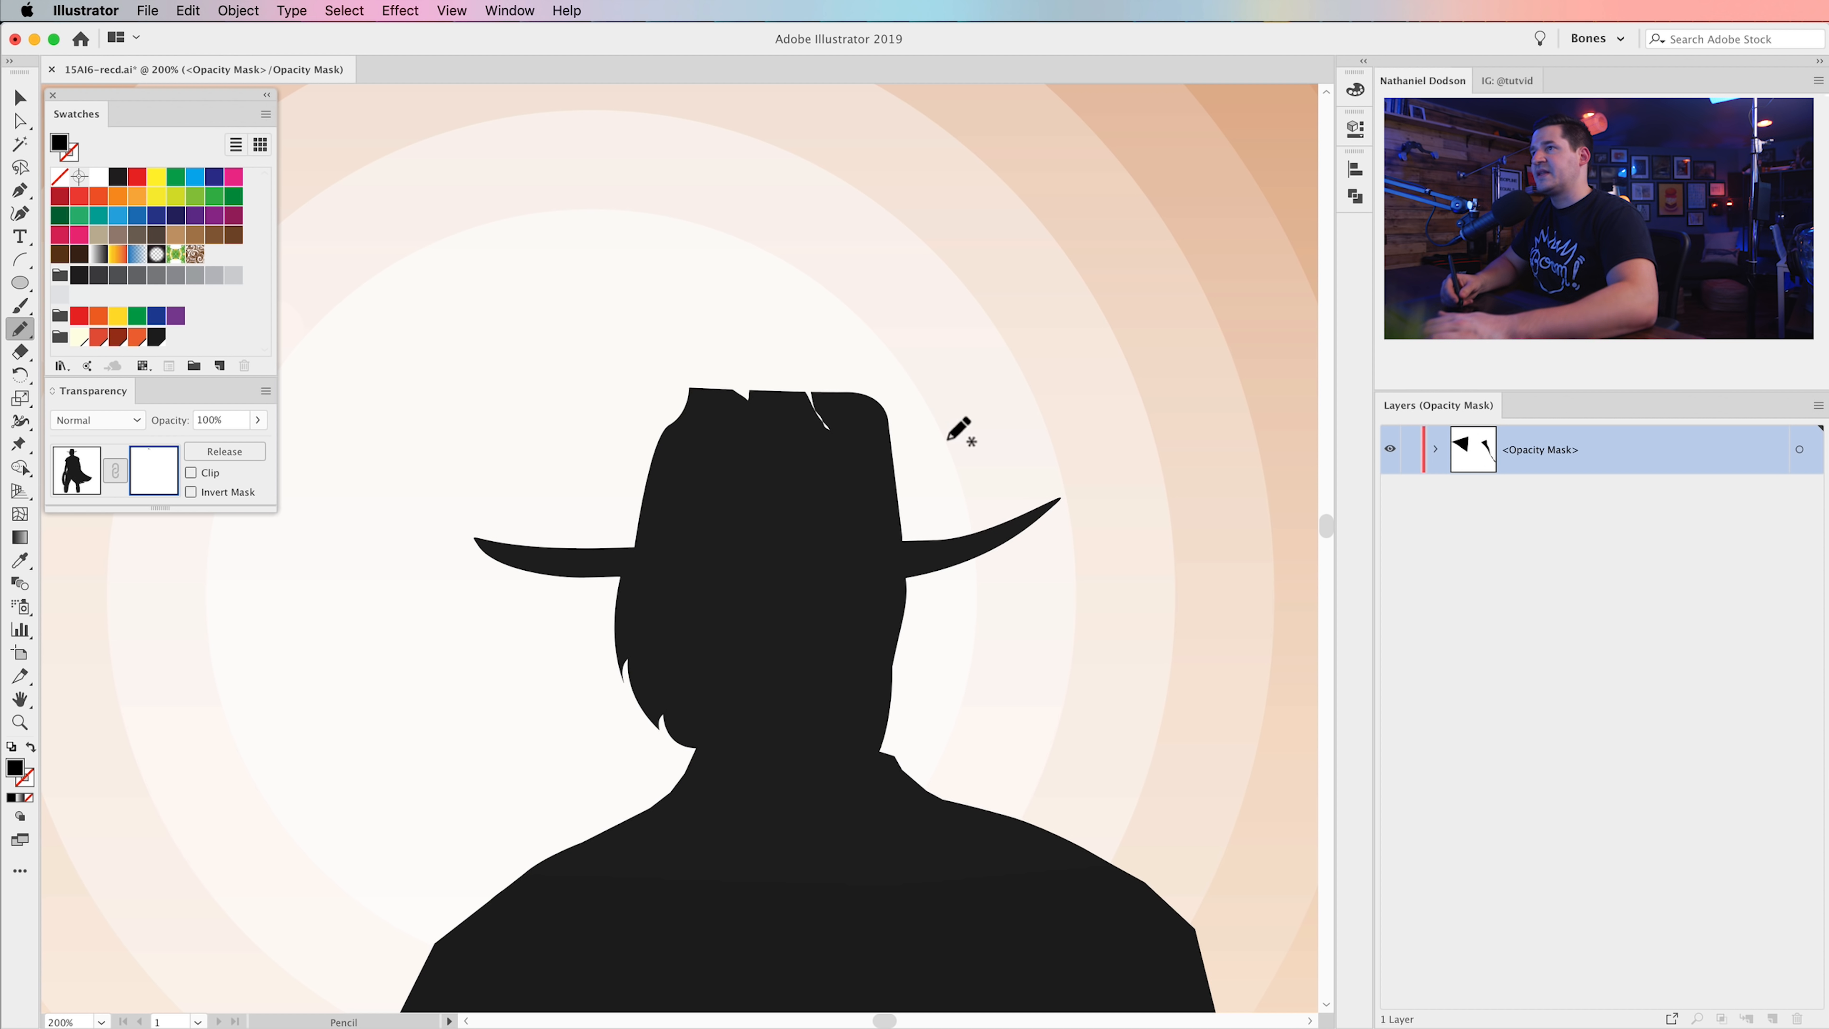
- Pencil small jagged shapes into the mask to chip the hat brim's upper edge and both sides of its underside
drag(563, 556, 569, 553)
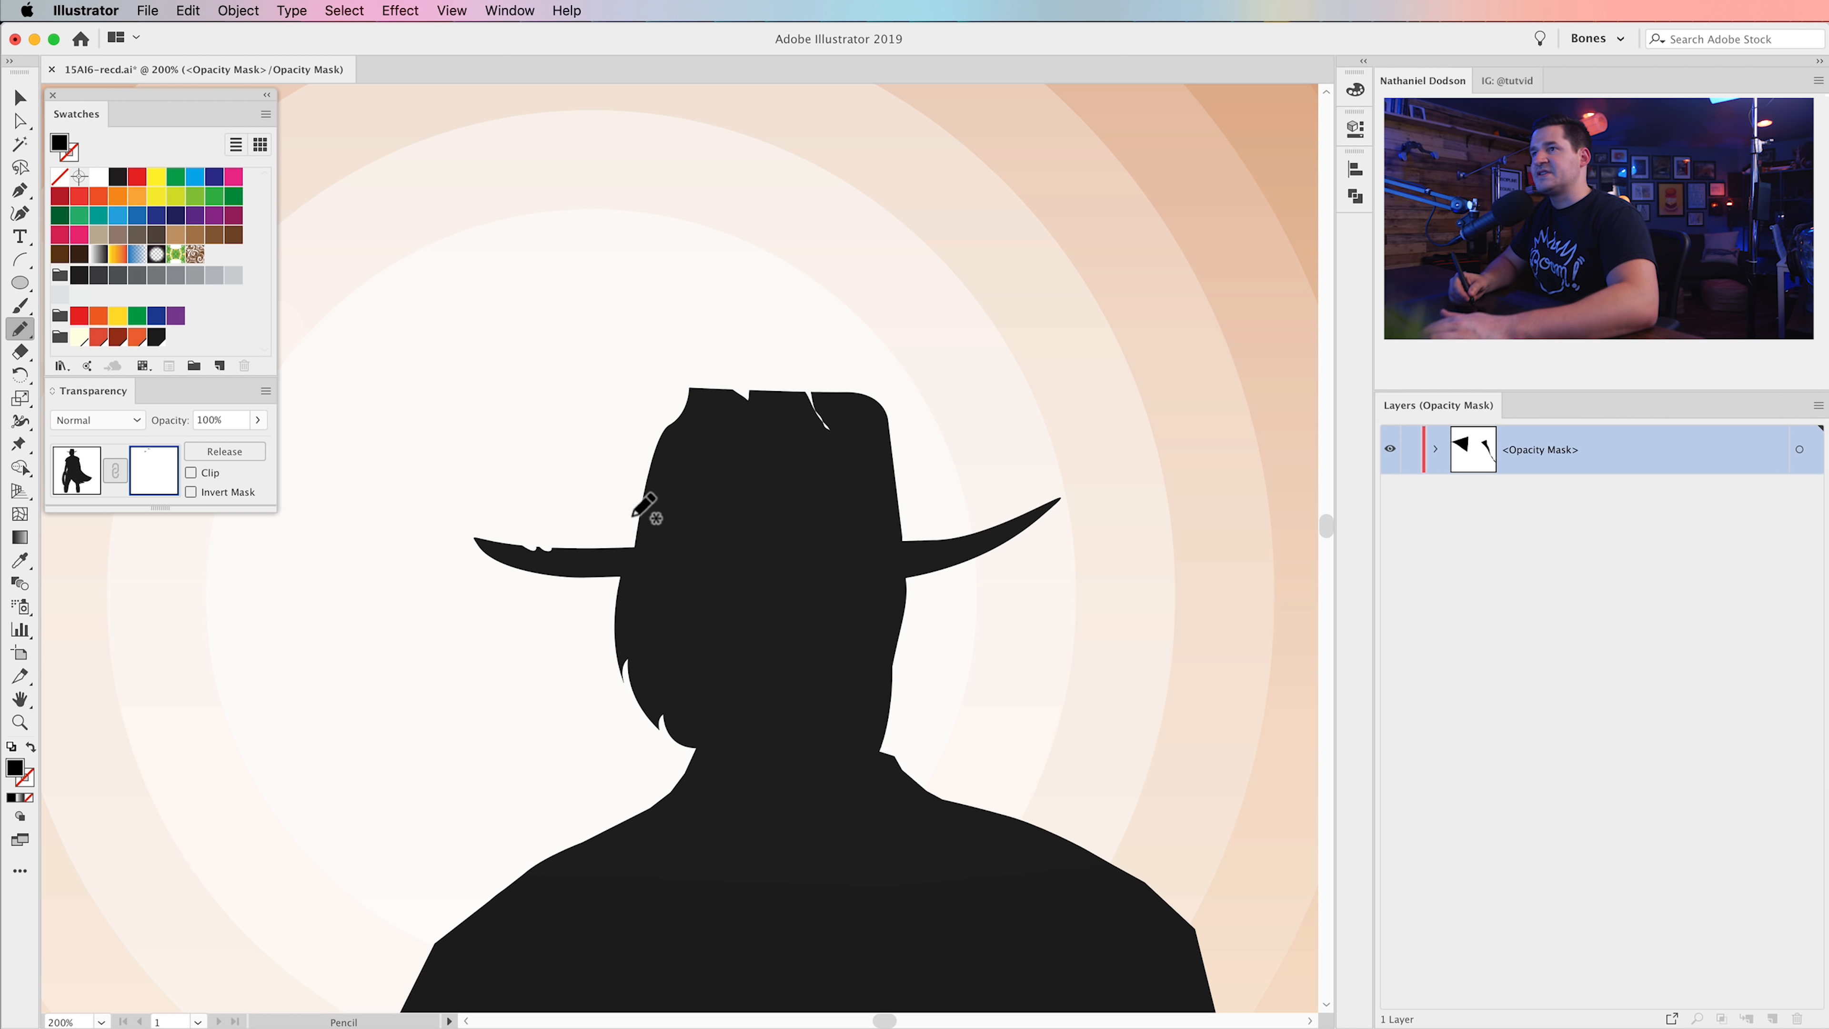
drag(596, 587, 601, 585)
drag(971, 570, 974, 568)
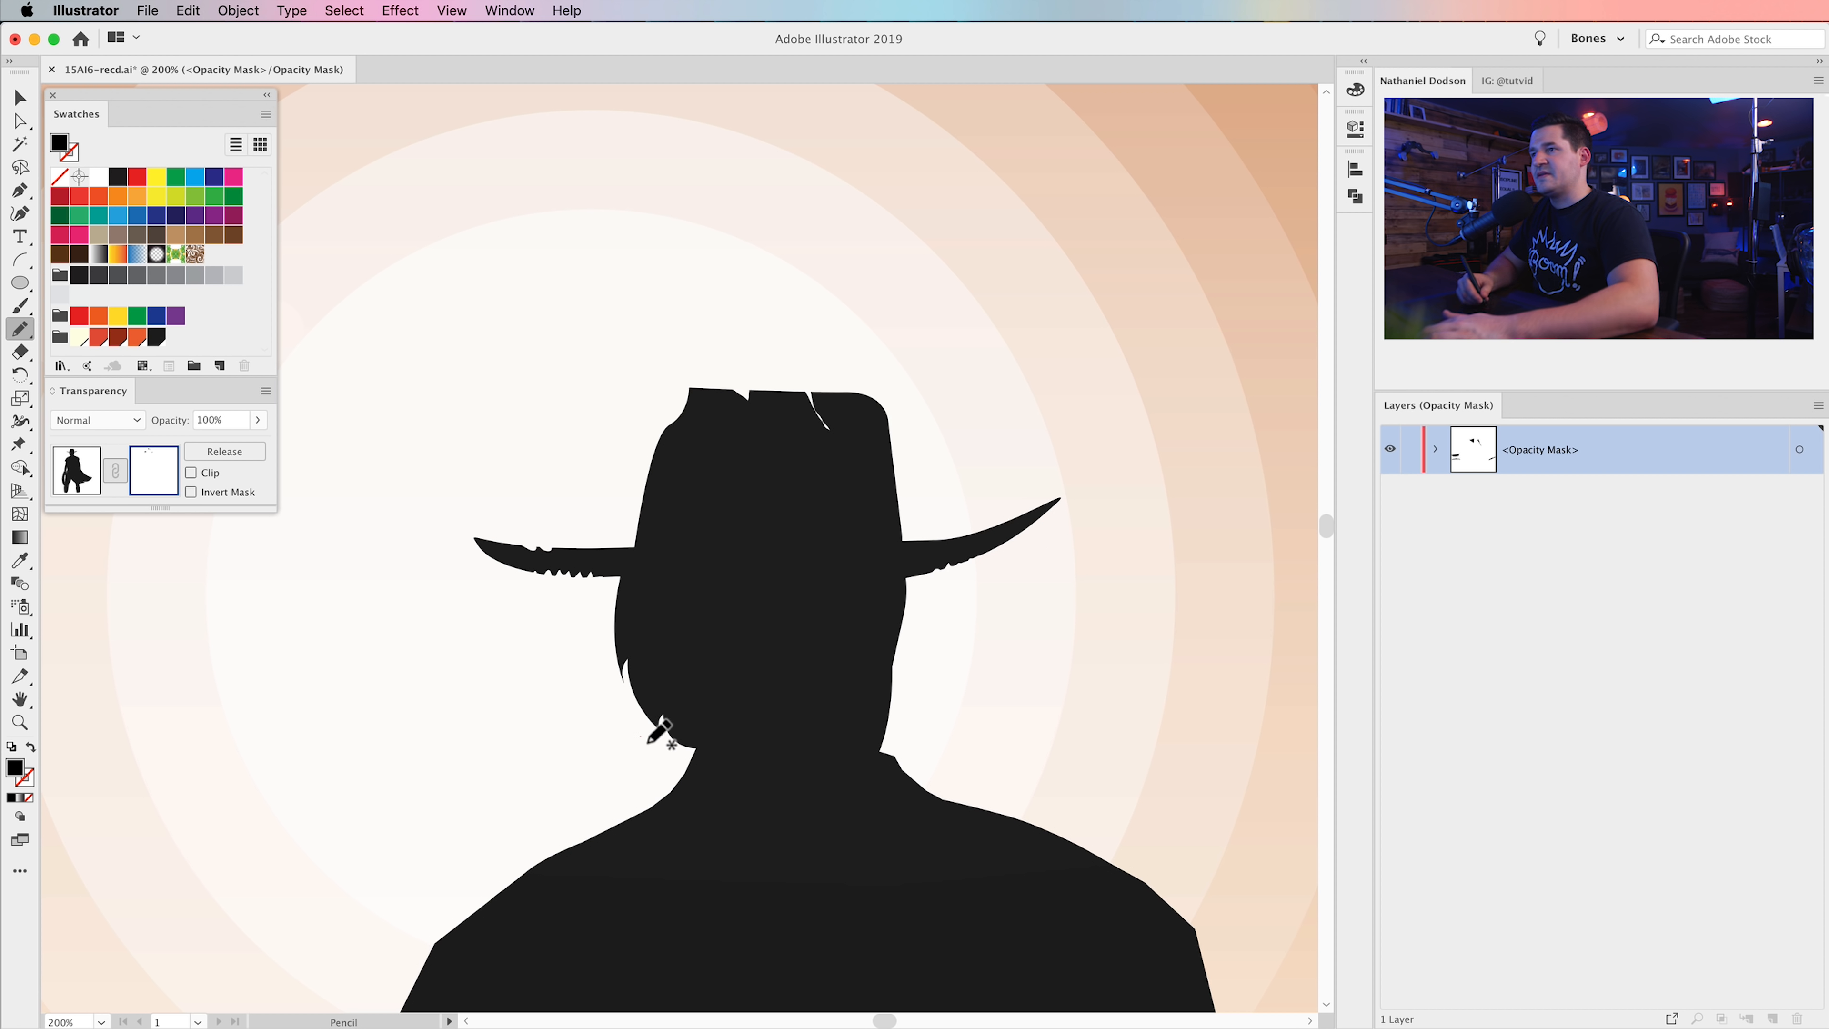
- Pencil jagged tufts into the mask along the hair's left edge and both sides of the jaw, undoing one misplaced cut
drag(660, 725, 663, 727)
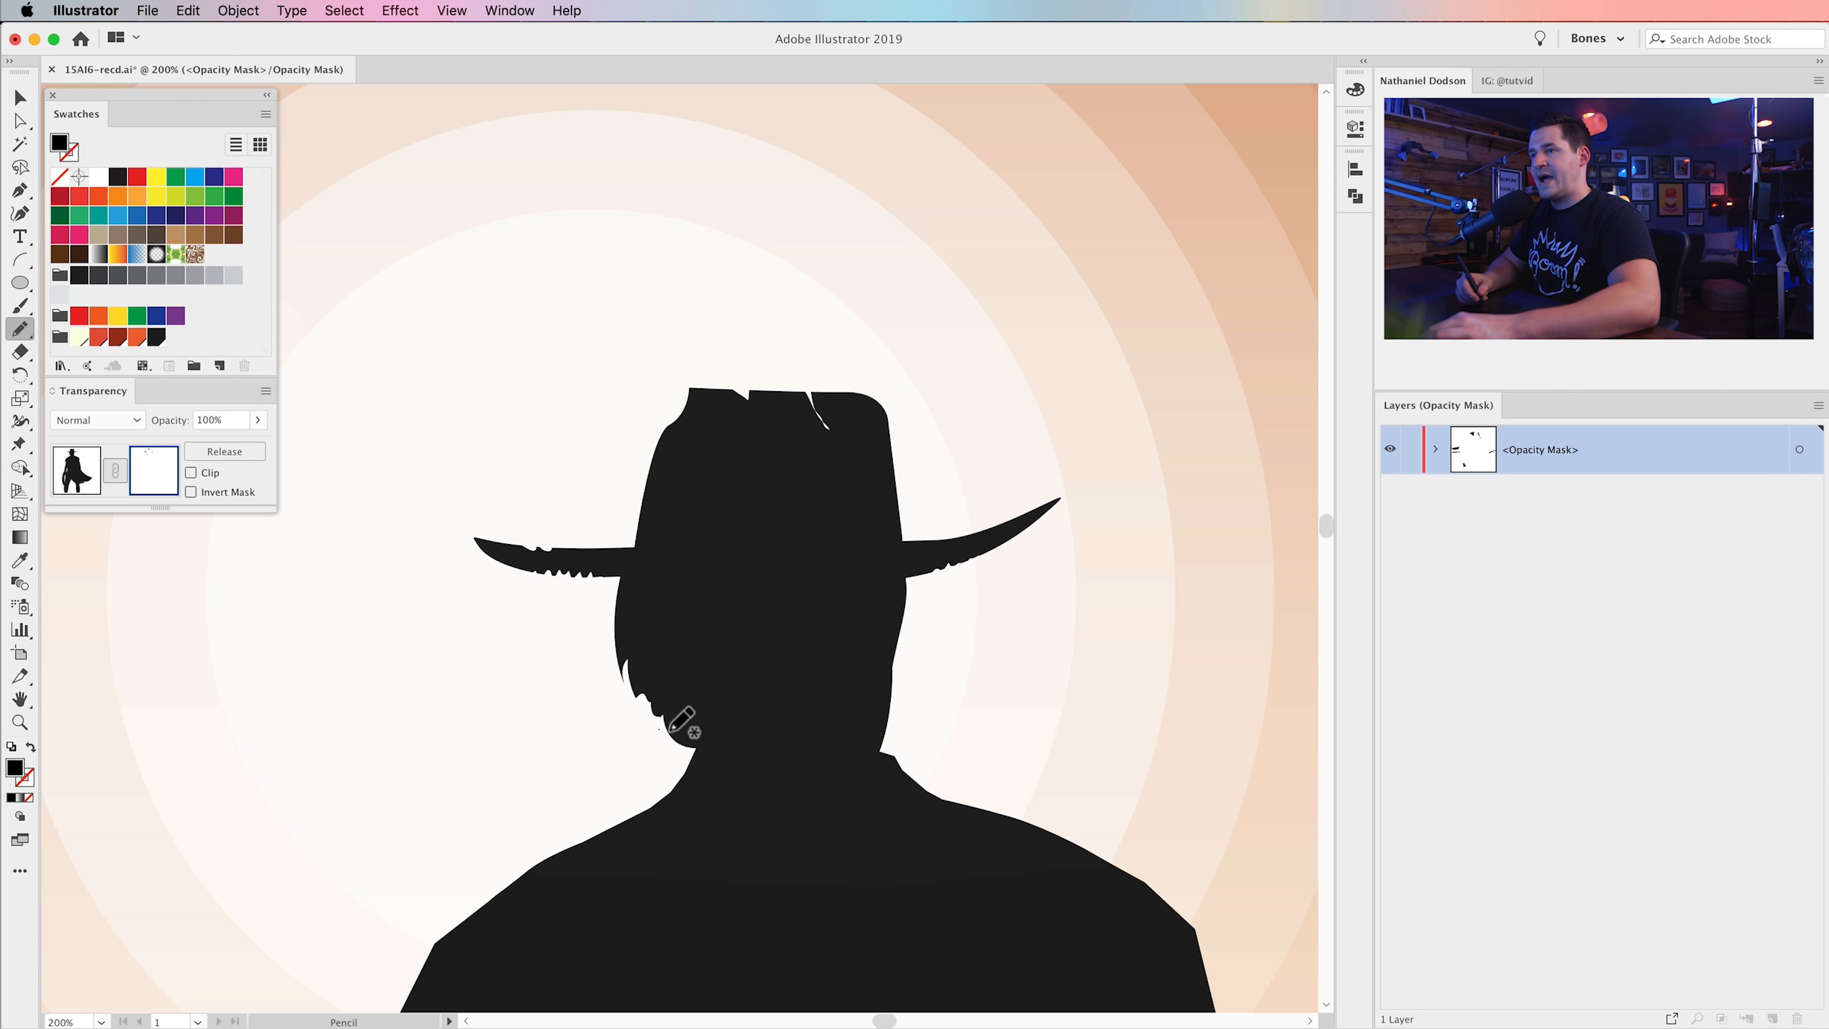
key(super+z)
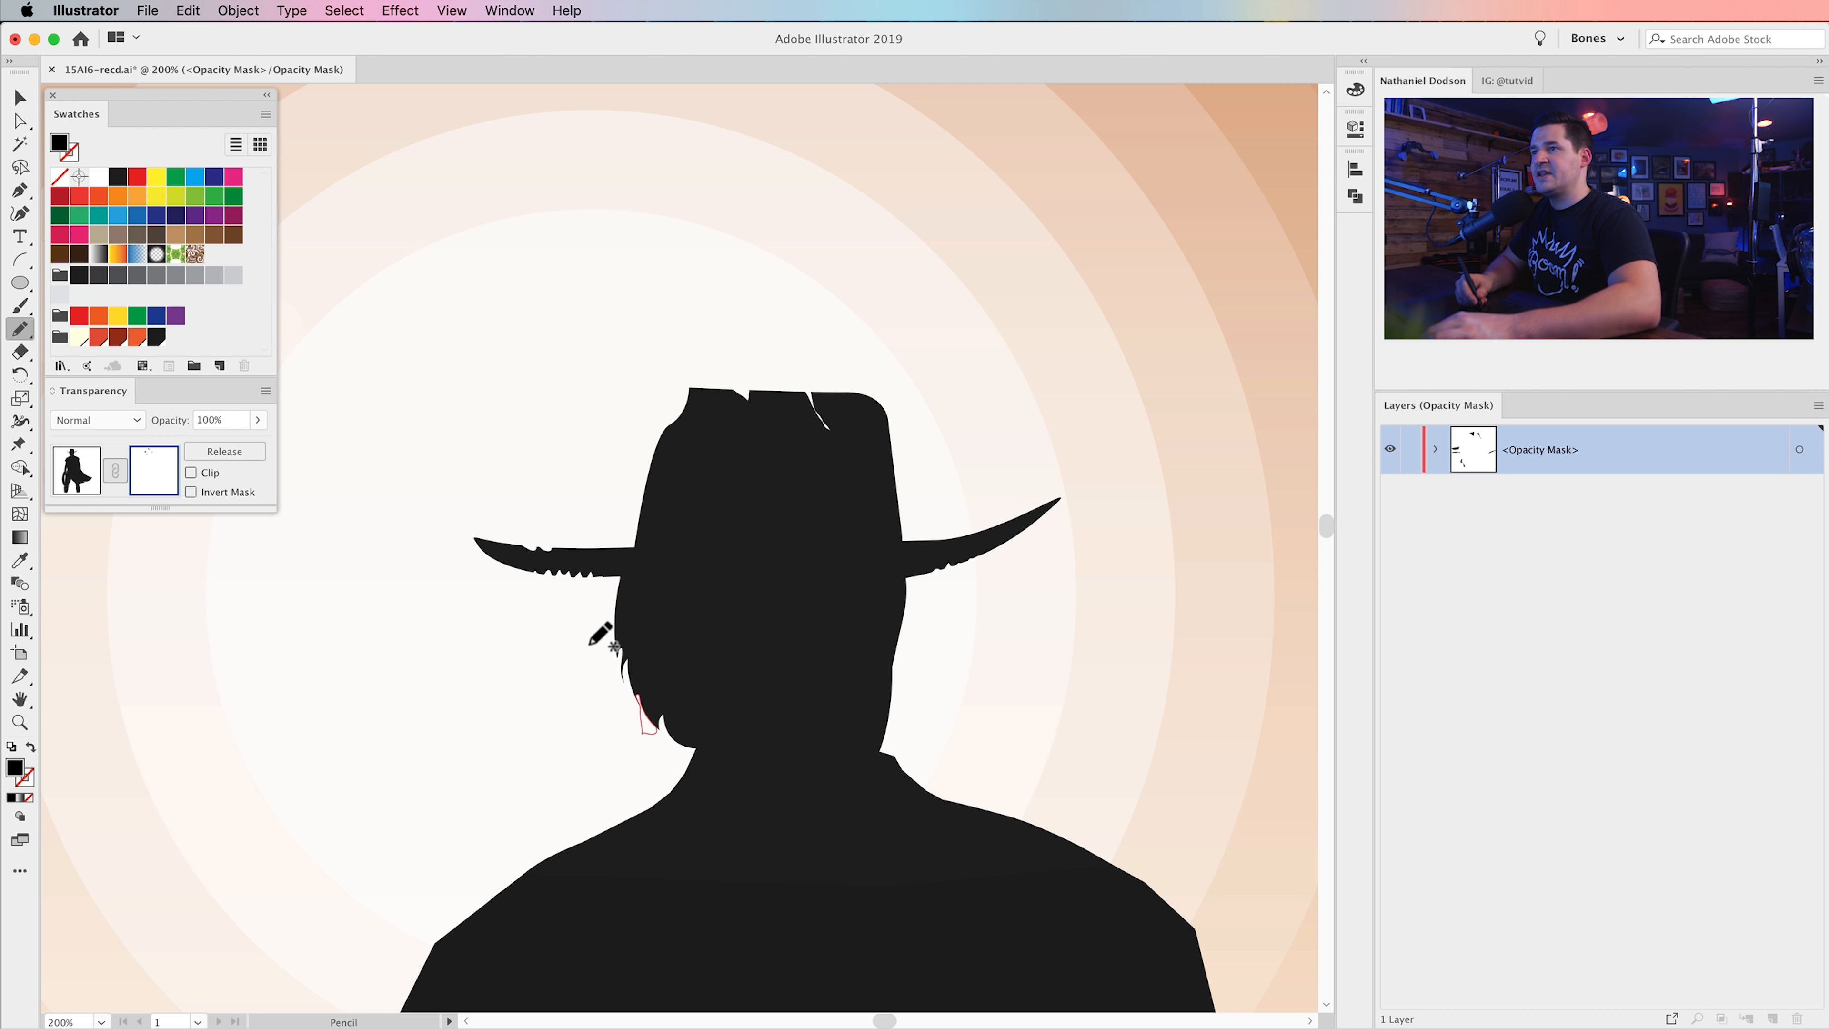
drag(622, 632, 619, 592)
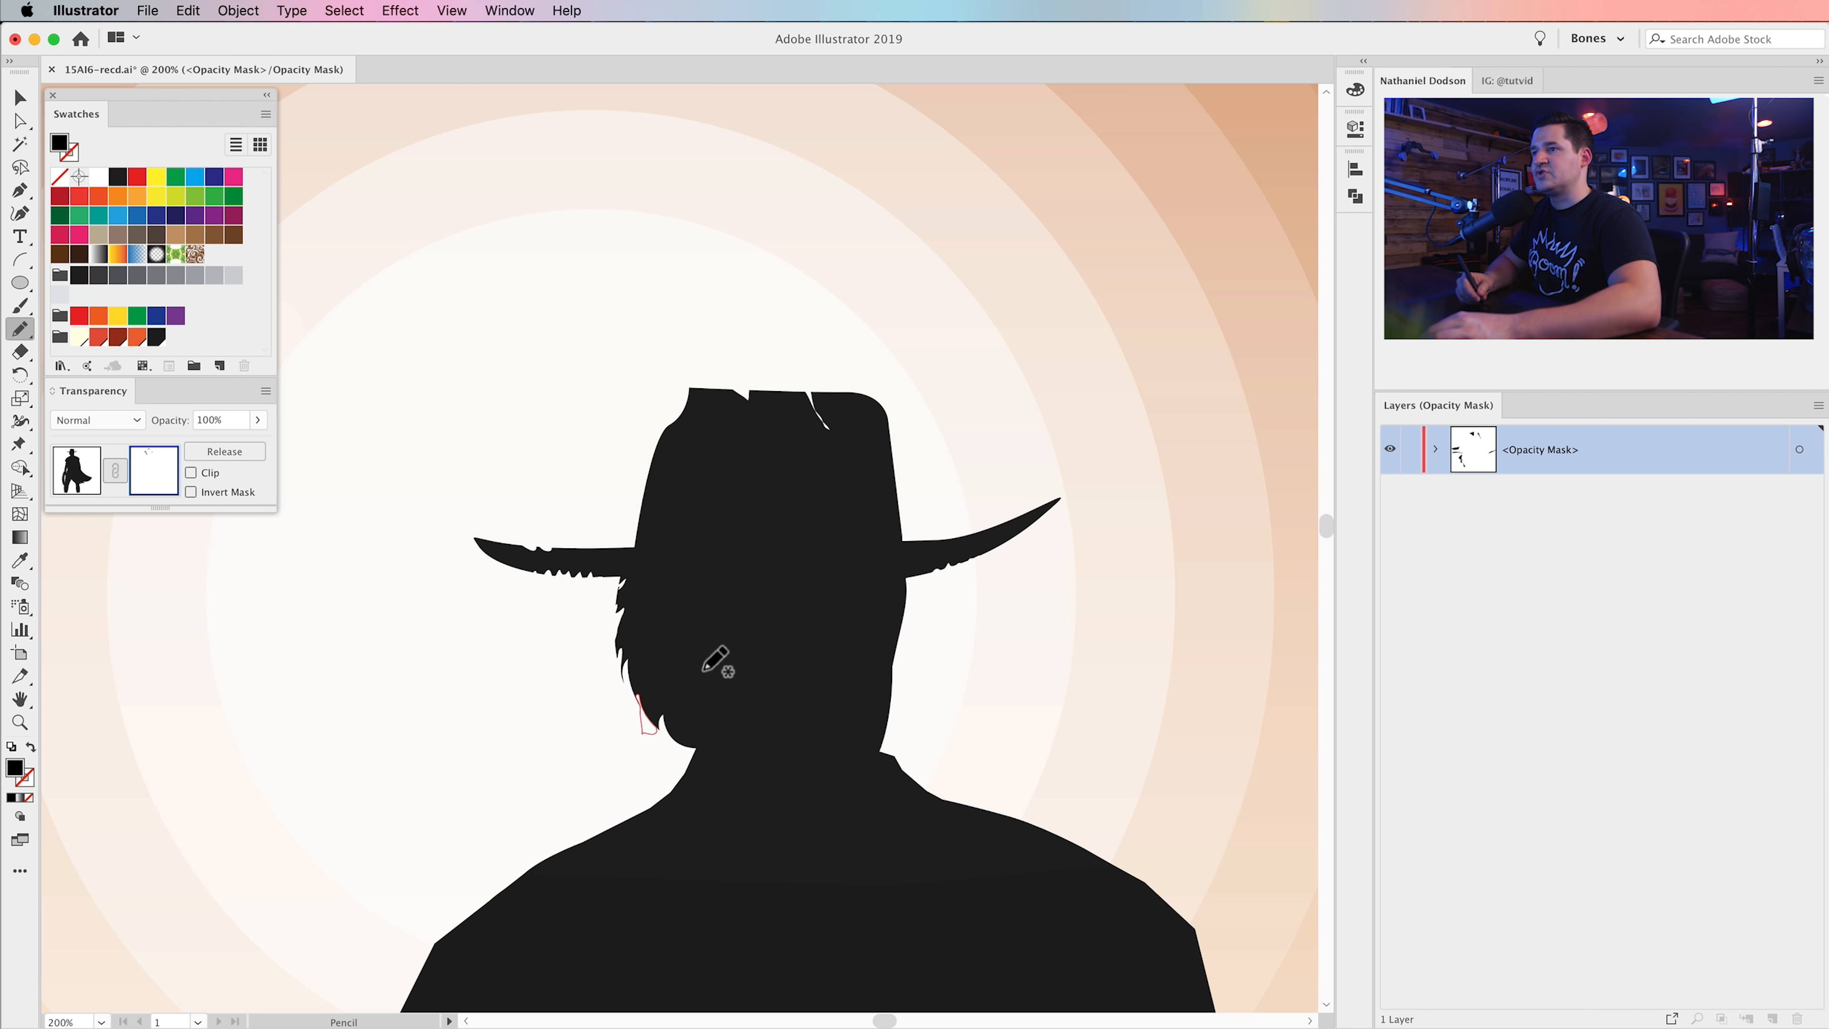
drag(693, 756, 697, 752)
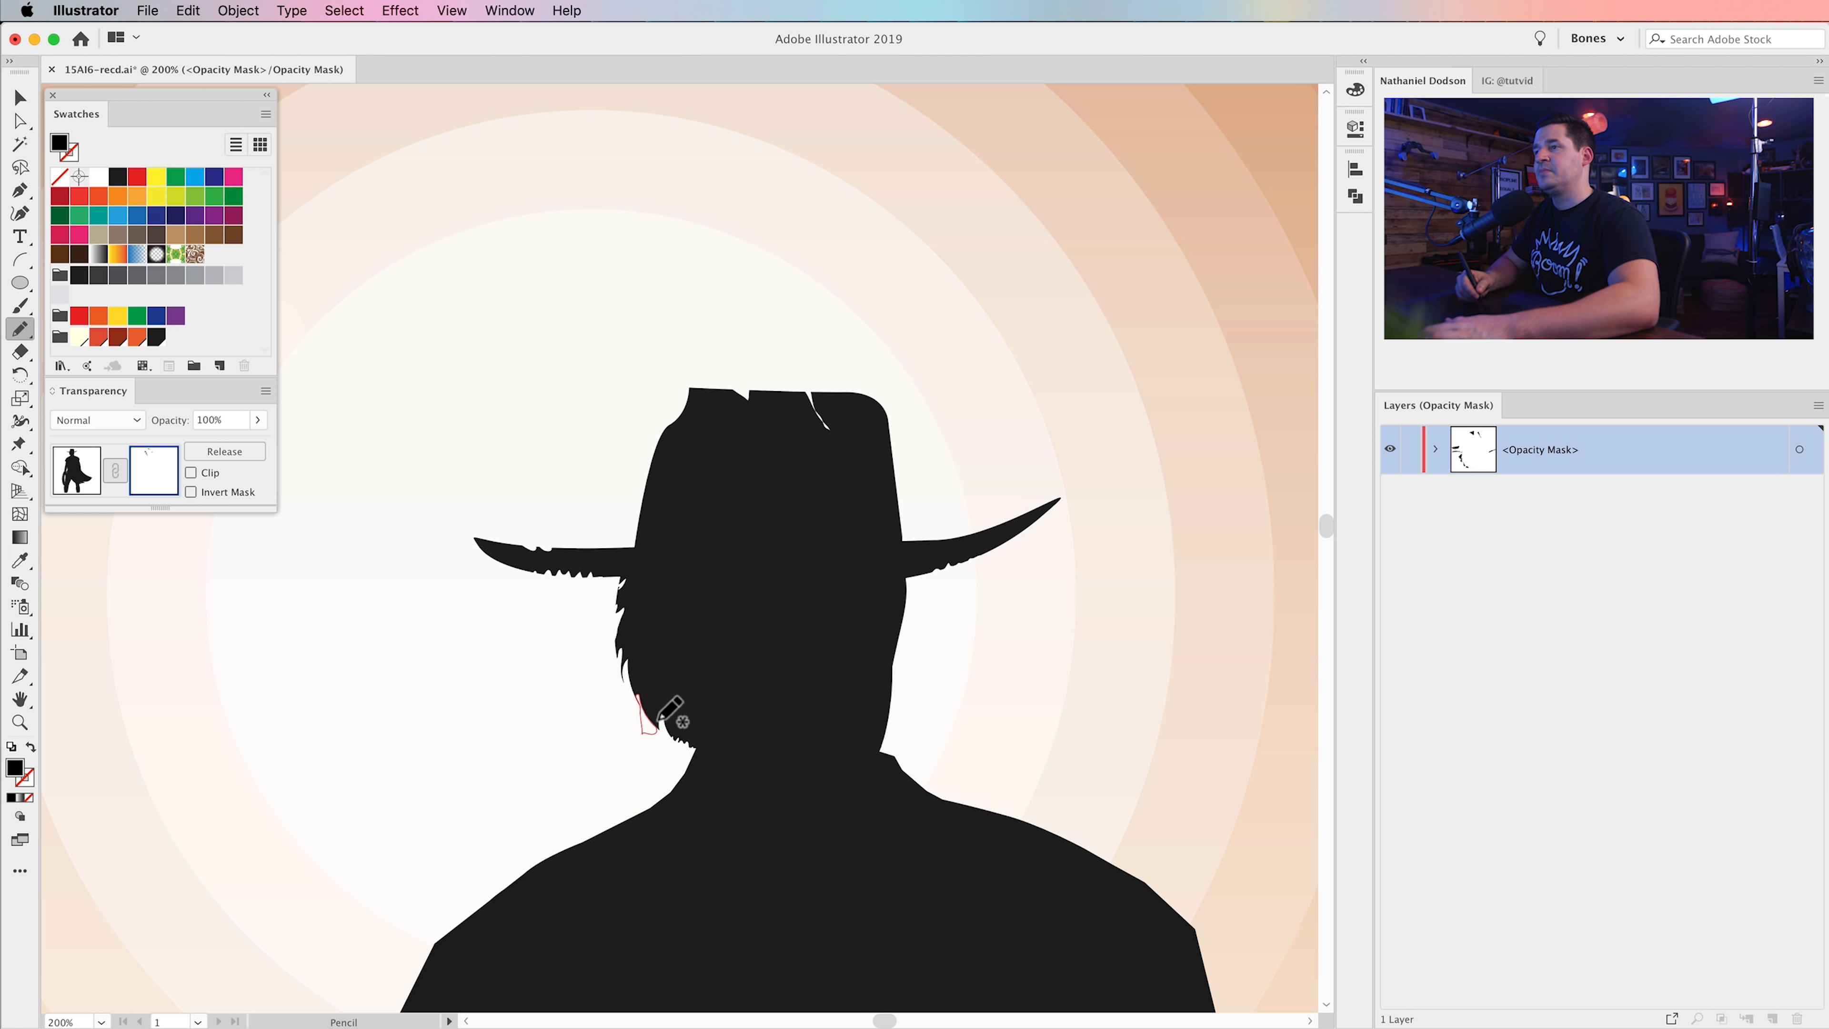
scroll(821, 598, down, 5)
scroll(821, 598, right, 3)
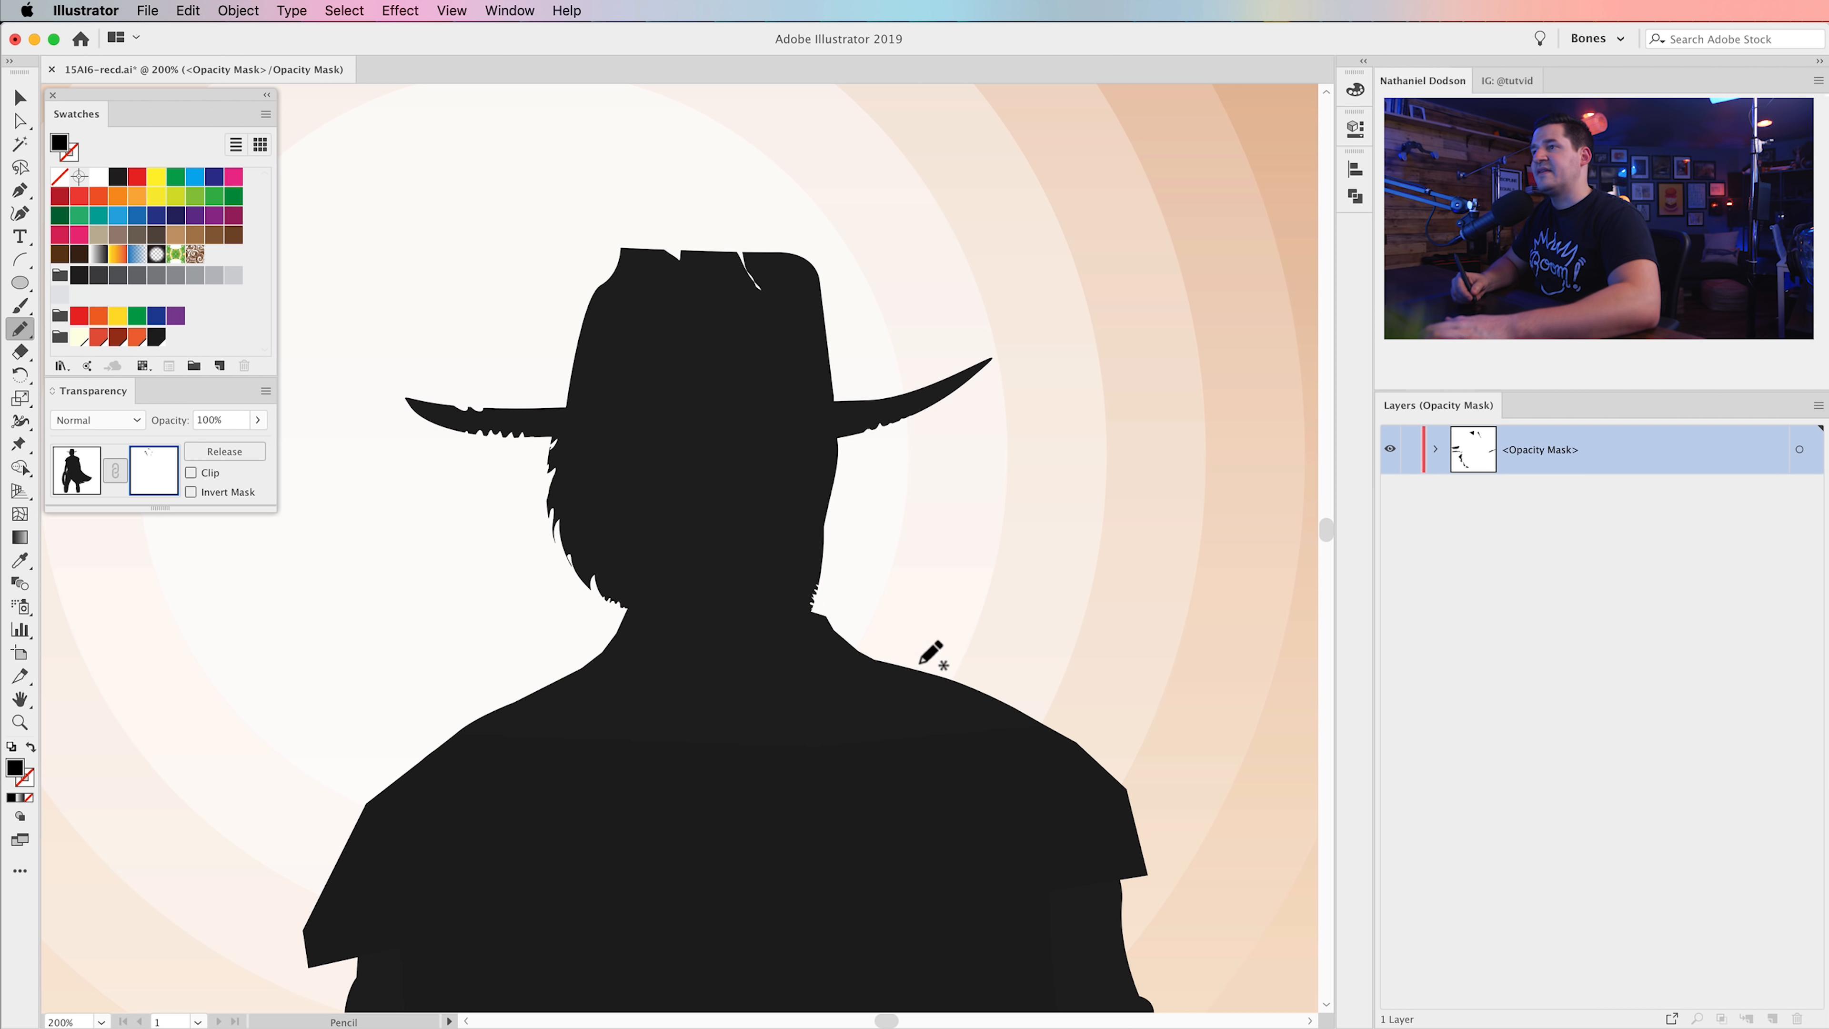
- Pencil small nicks into the mask along the right side of the neck and the top of the right shoulder
scroll(893, 620, down, 4)
scroll(893, 620, right, 3)
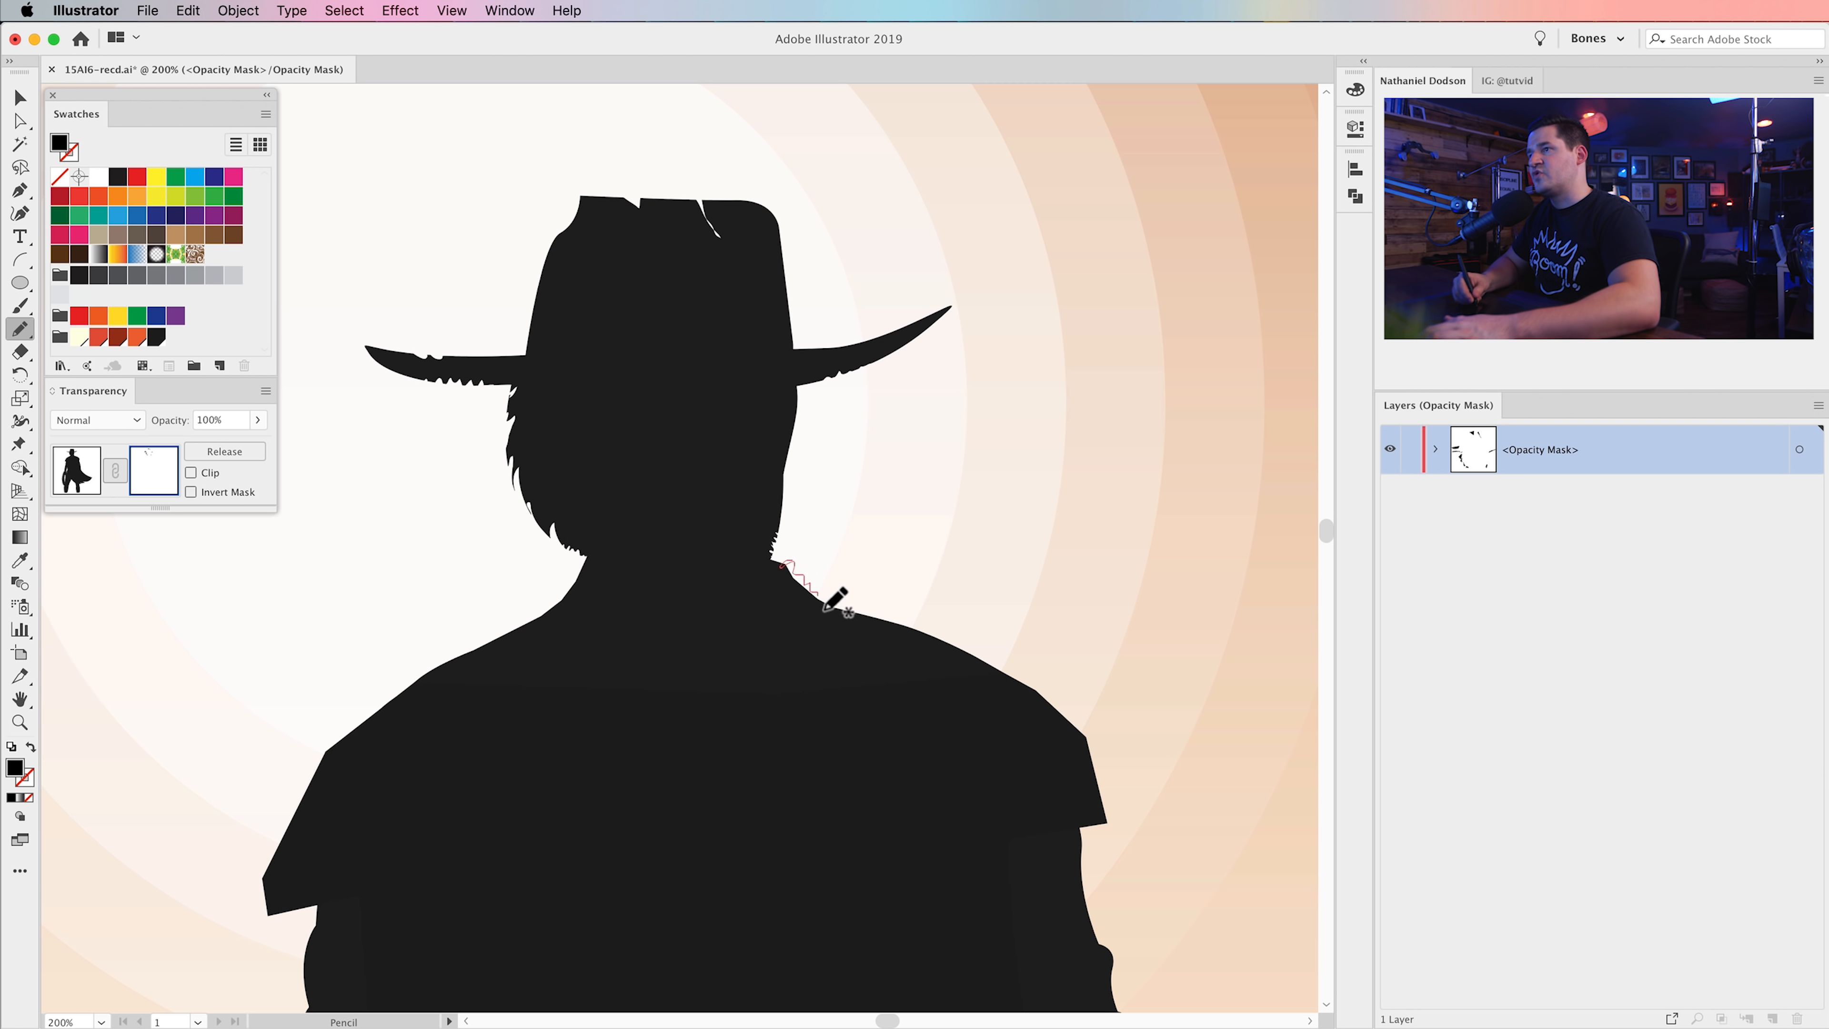
drag(908, 634, 934, 617)
scroll(900, 583, down, 4)
scroll(901, 584, right, 1)
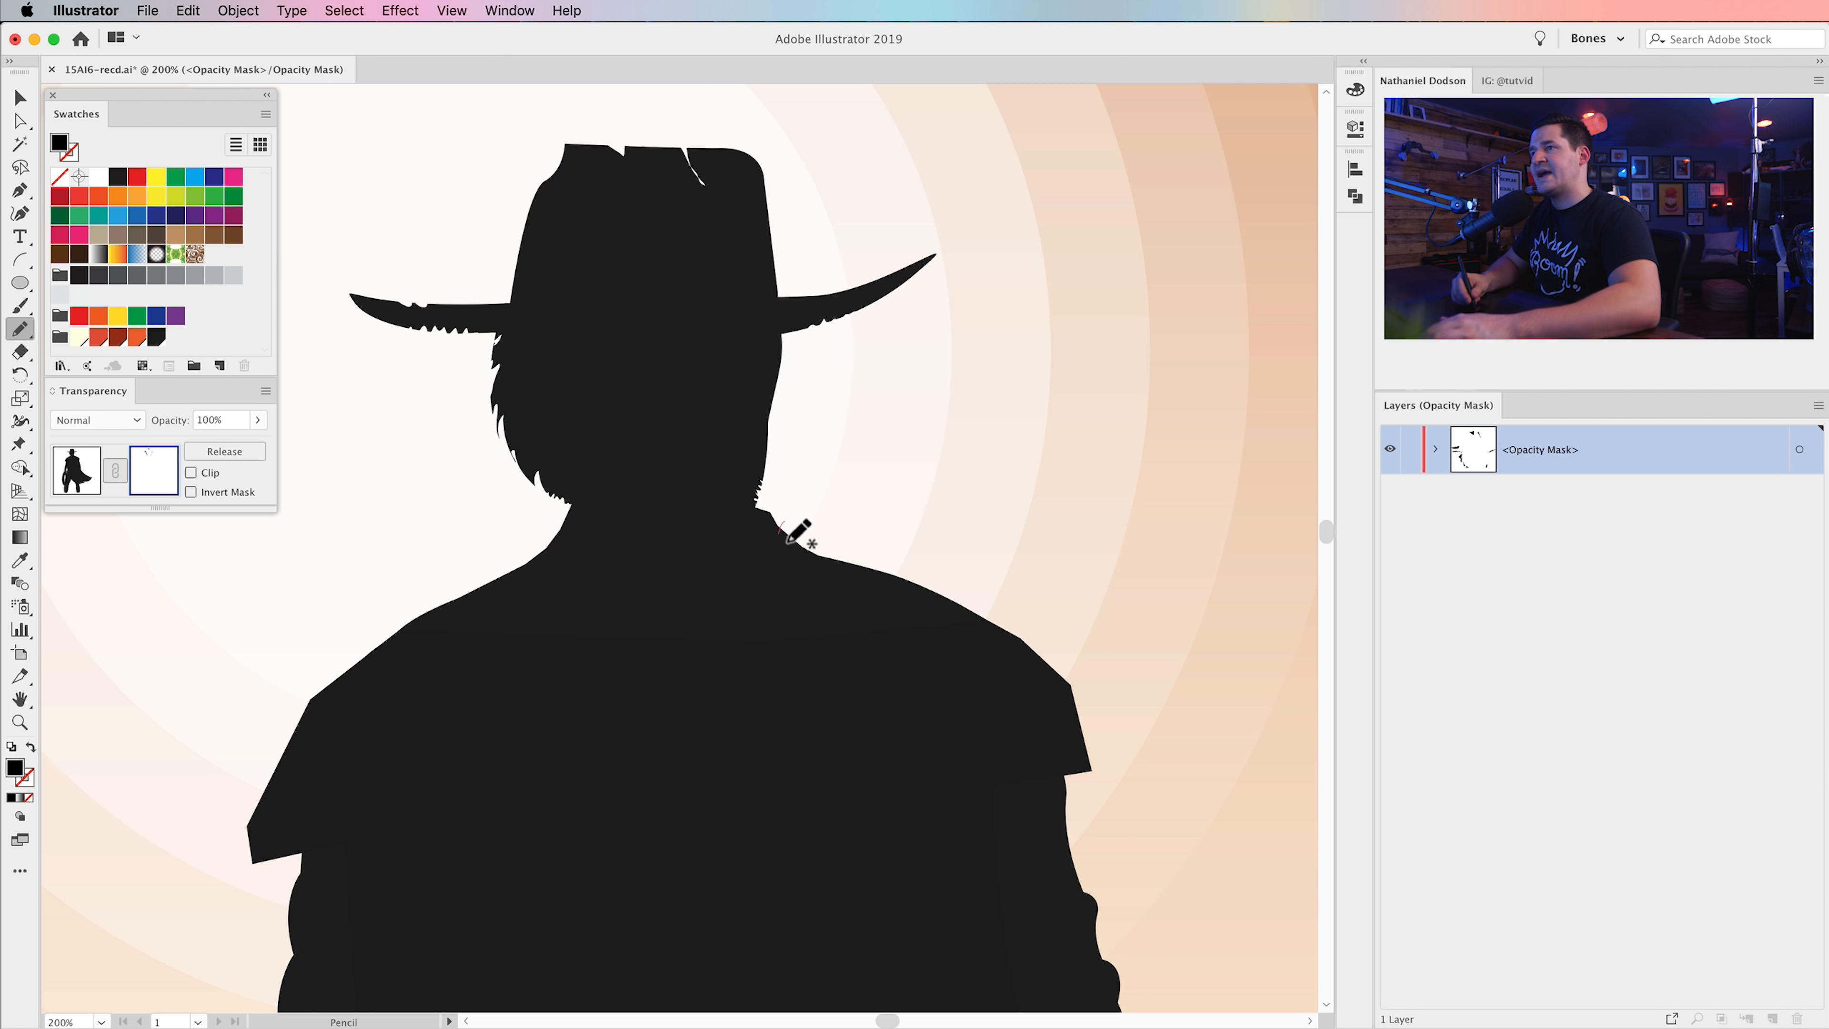
drag(900, 574, 902, 572)
- Pencil ragged chips into the mask at the right and left lower corners of the shoulder cape's hem
scroll(1022, 605, down, 15)
scroll(1022, 605, right, 3)
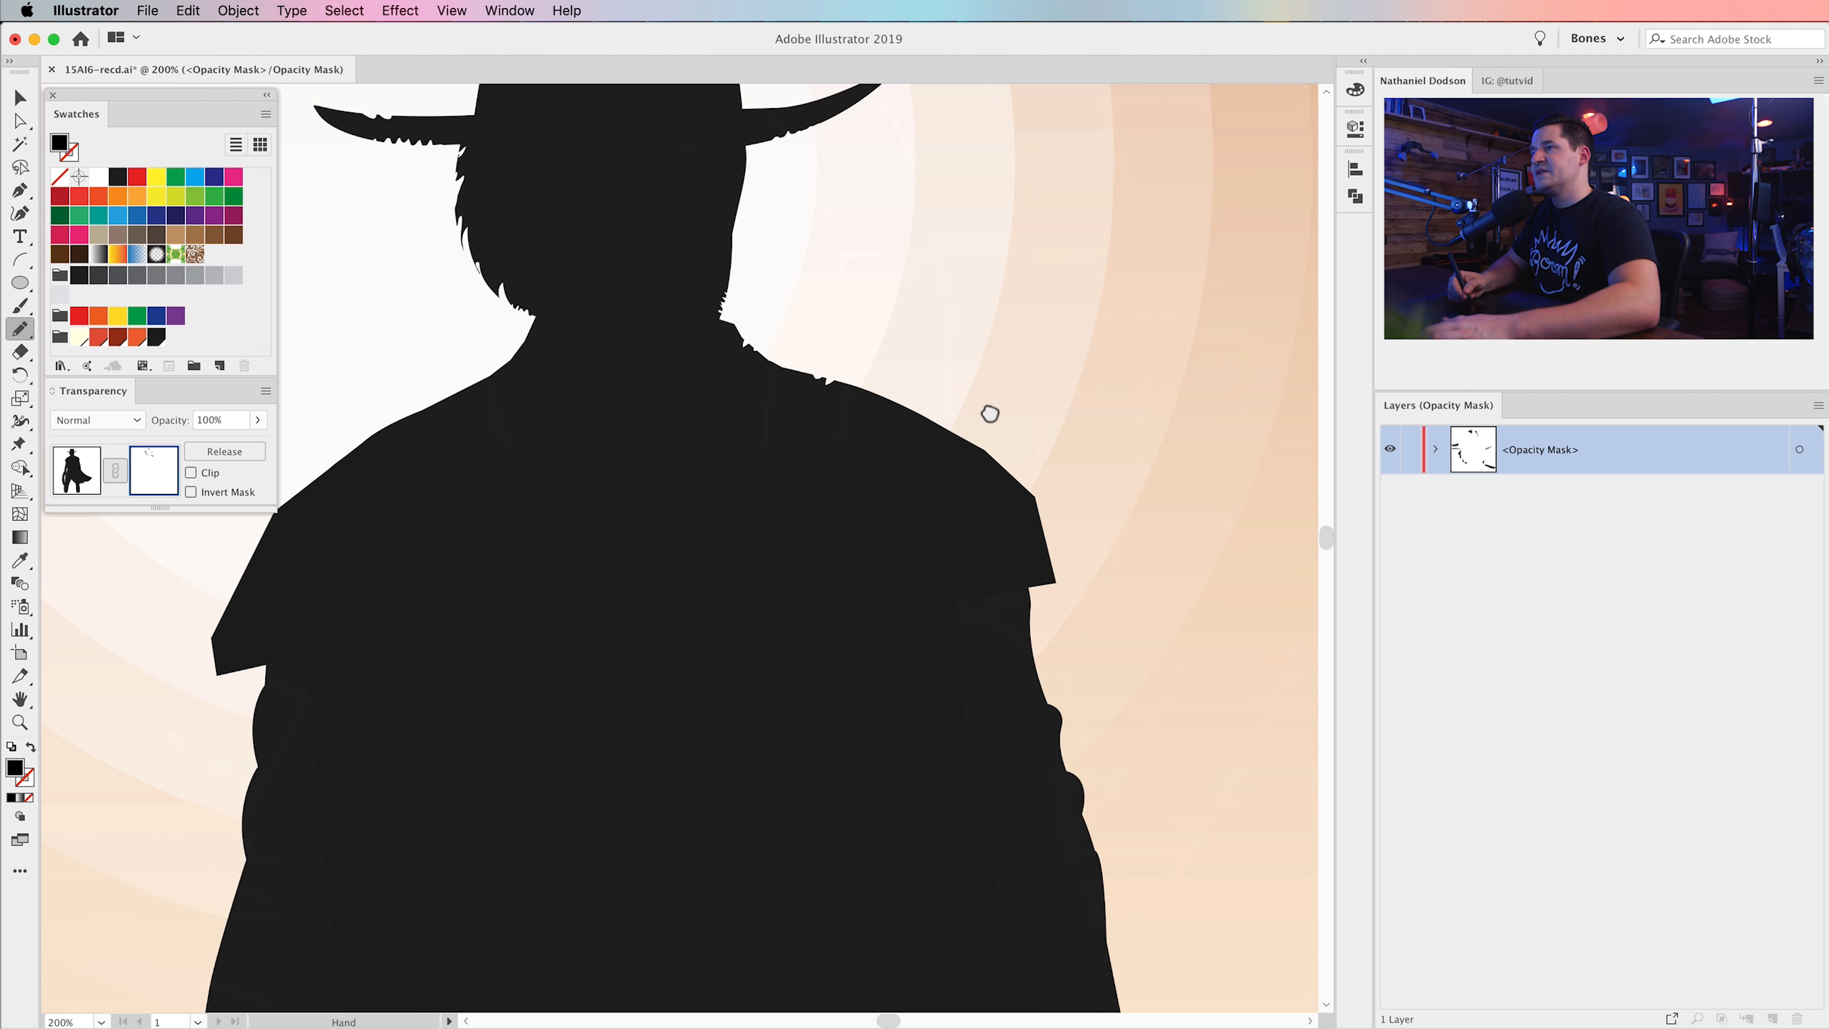
drag(1037, 597, 1042, 592)
scroll(1000, 666, left, 6)
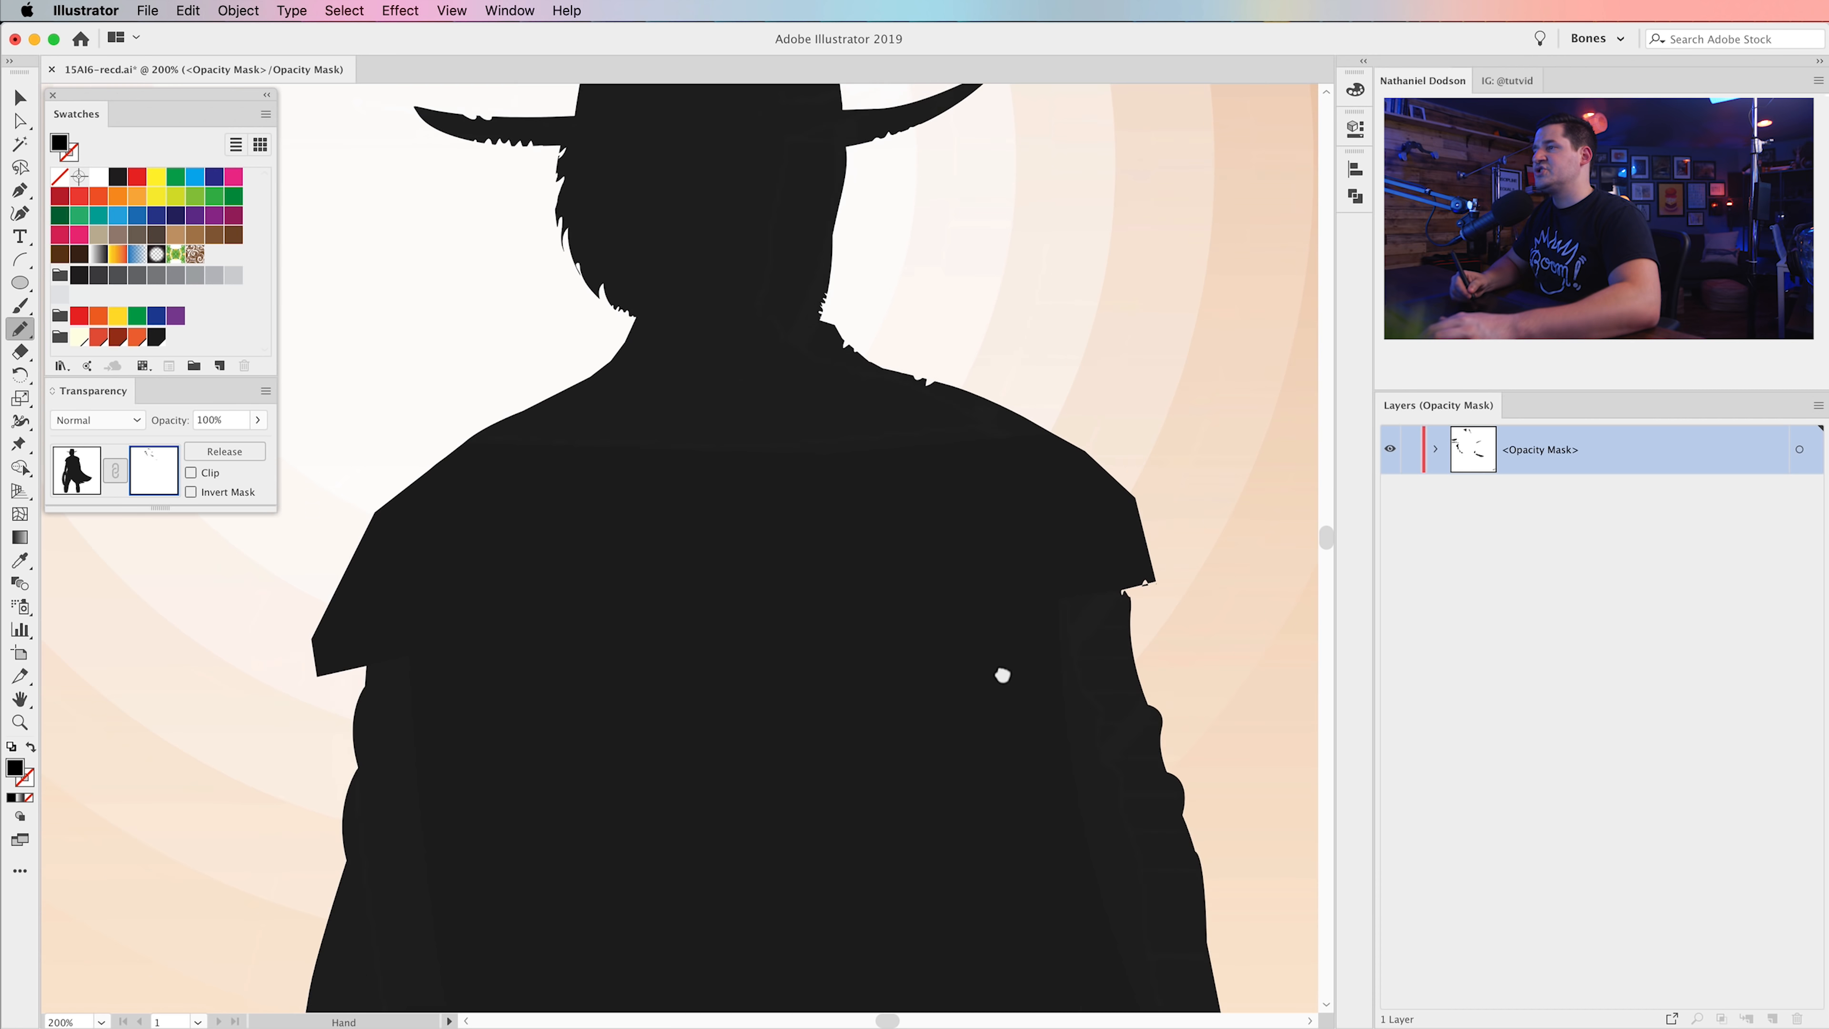
drag(1142, 584, 1145, 582)
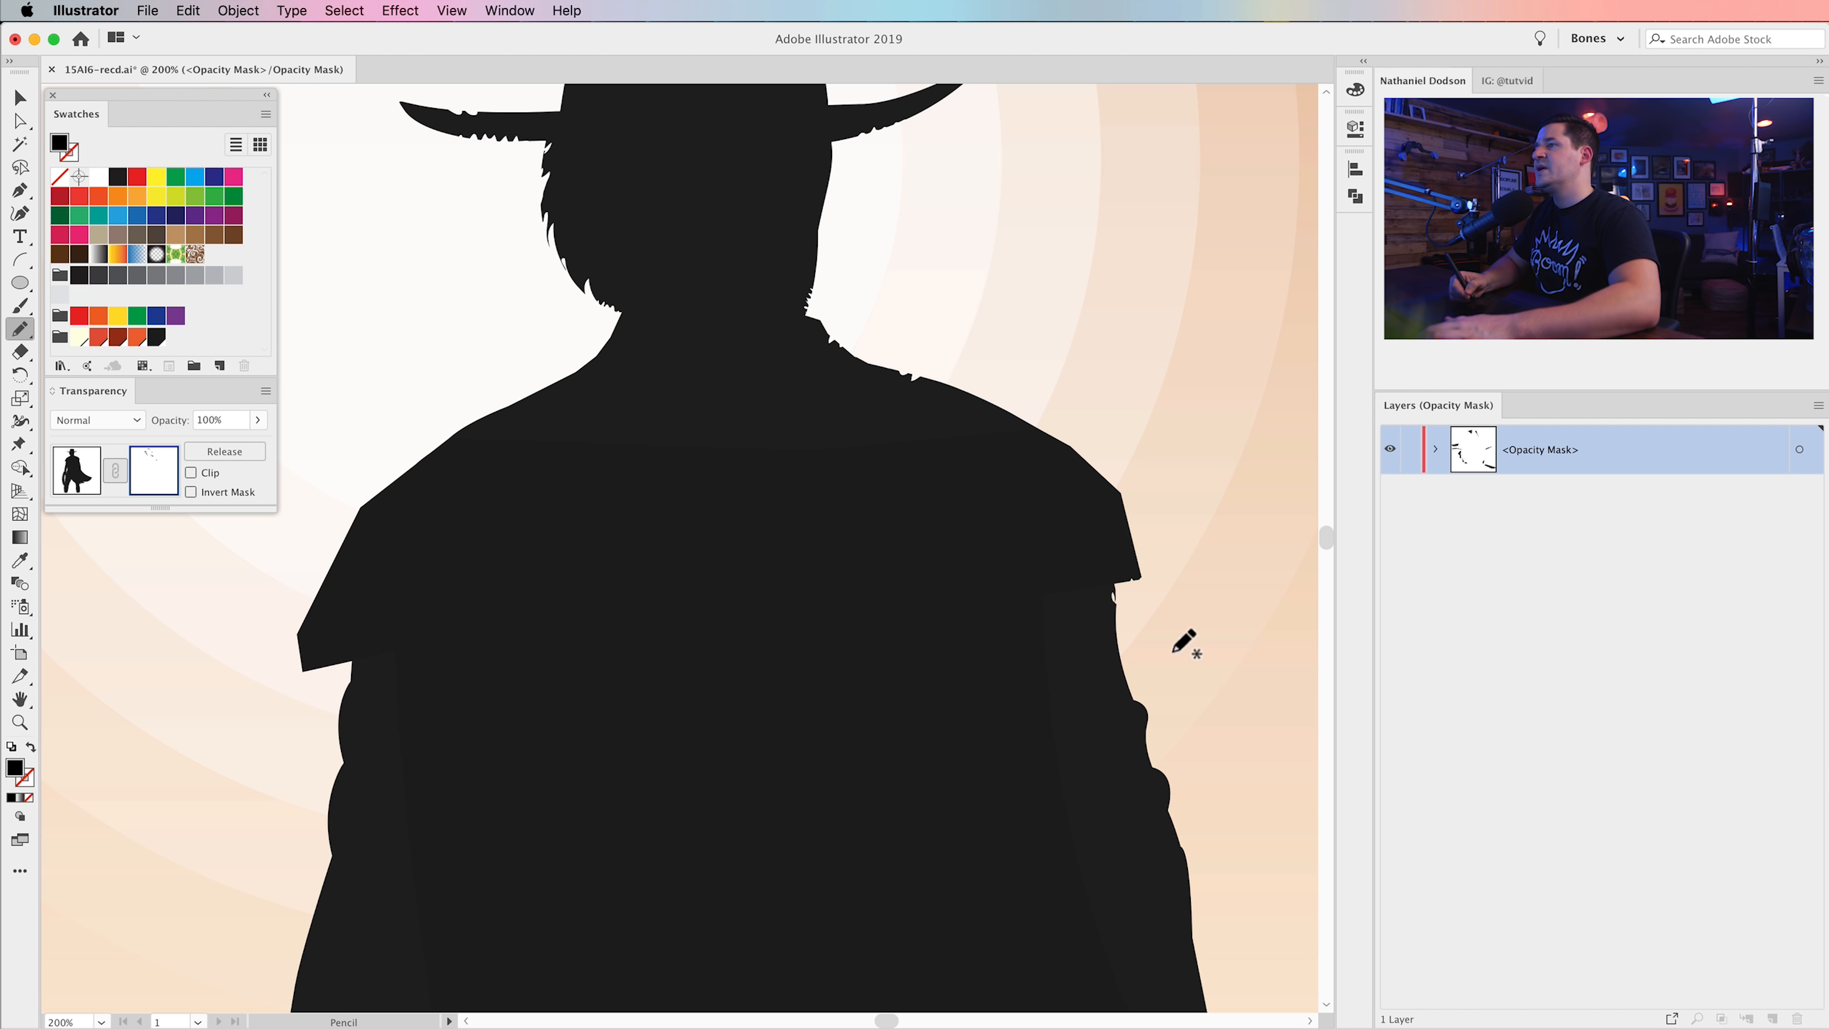
scroll(861, 634, left, 18)
drag(564, 652, 566, 654)
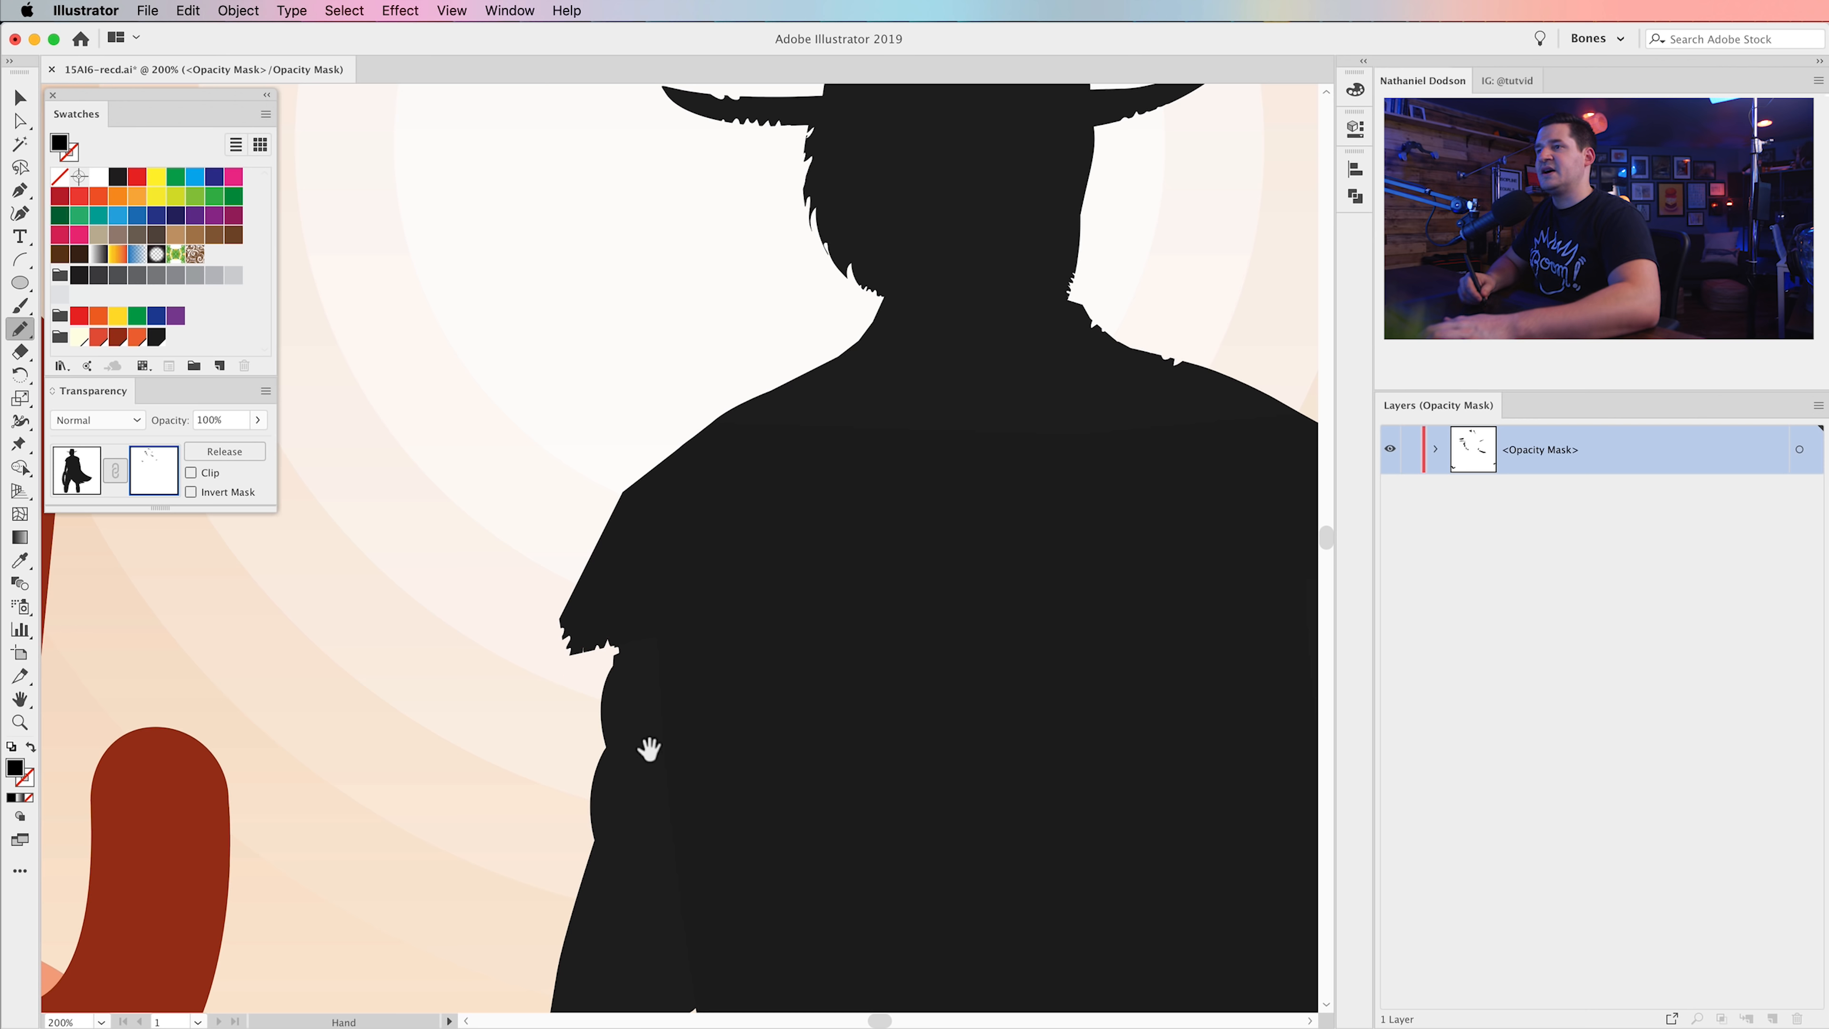
- Pencil thin, uneven gaps into the mask along the coiled rope's loops, undoing one stray cut
drag(645, 760, 674, 544)
scroll(676, 547, down, 10)
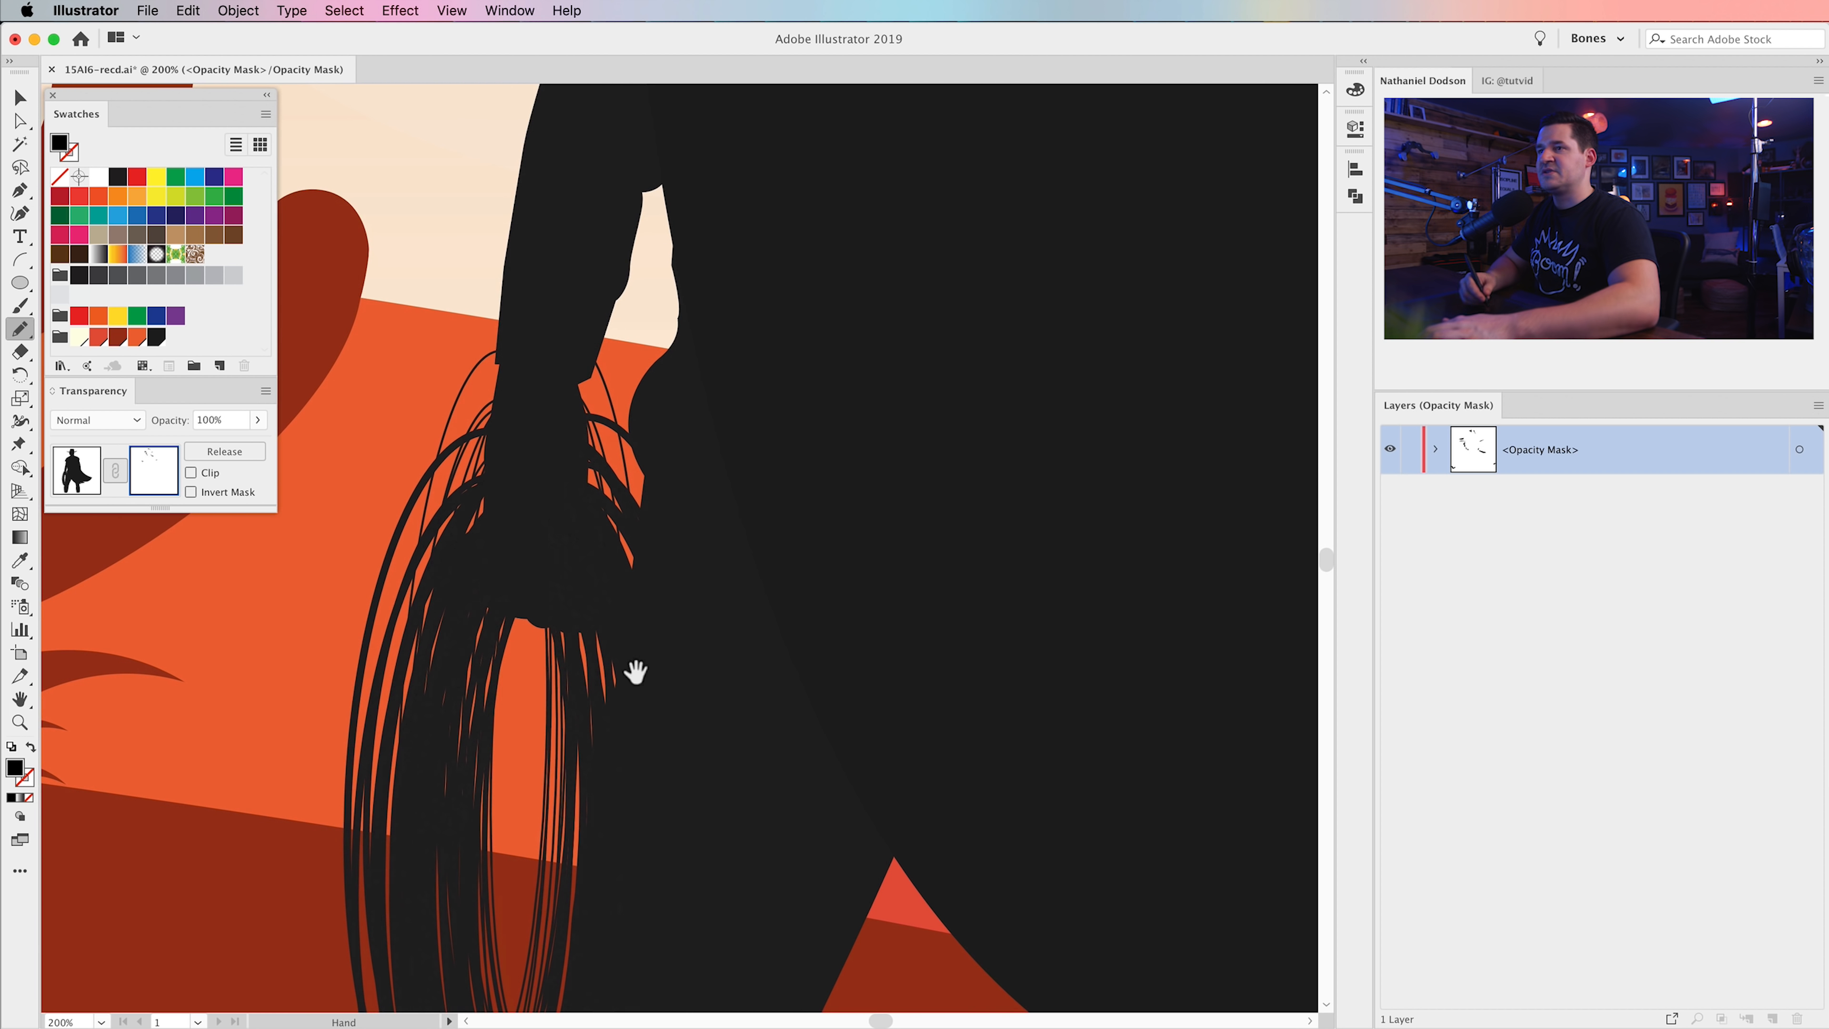
mouse_move(531, 532)
mouse_down()
mouse_move(524, 575)
mouse_move(592, 490)
mouse_up()
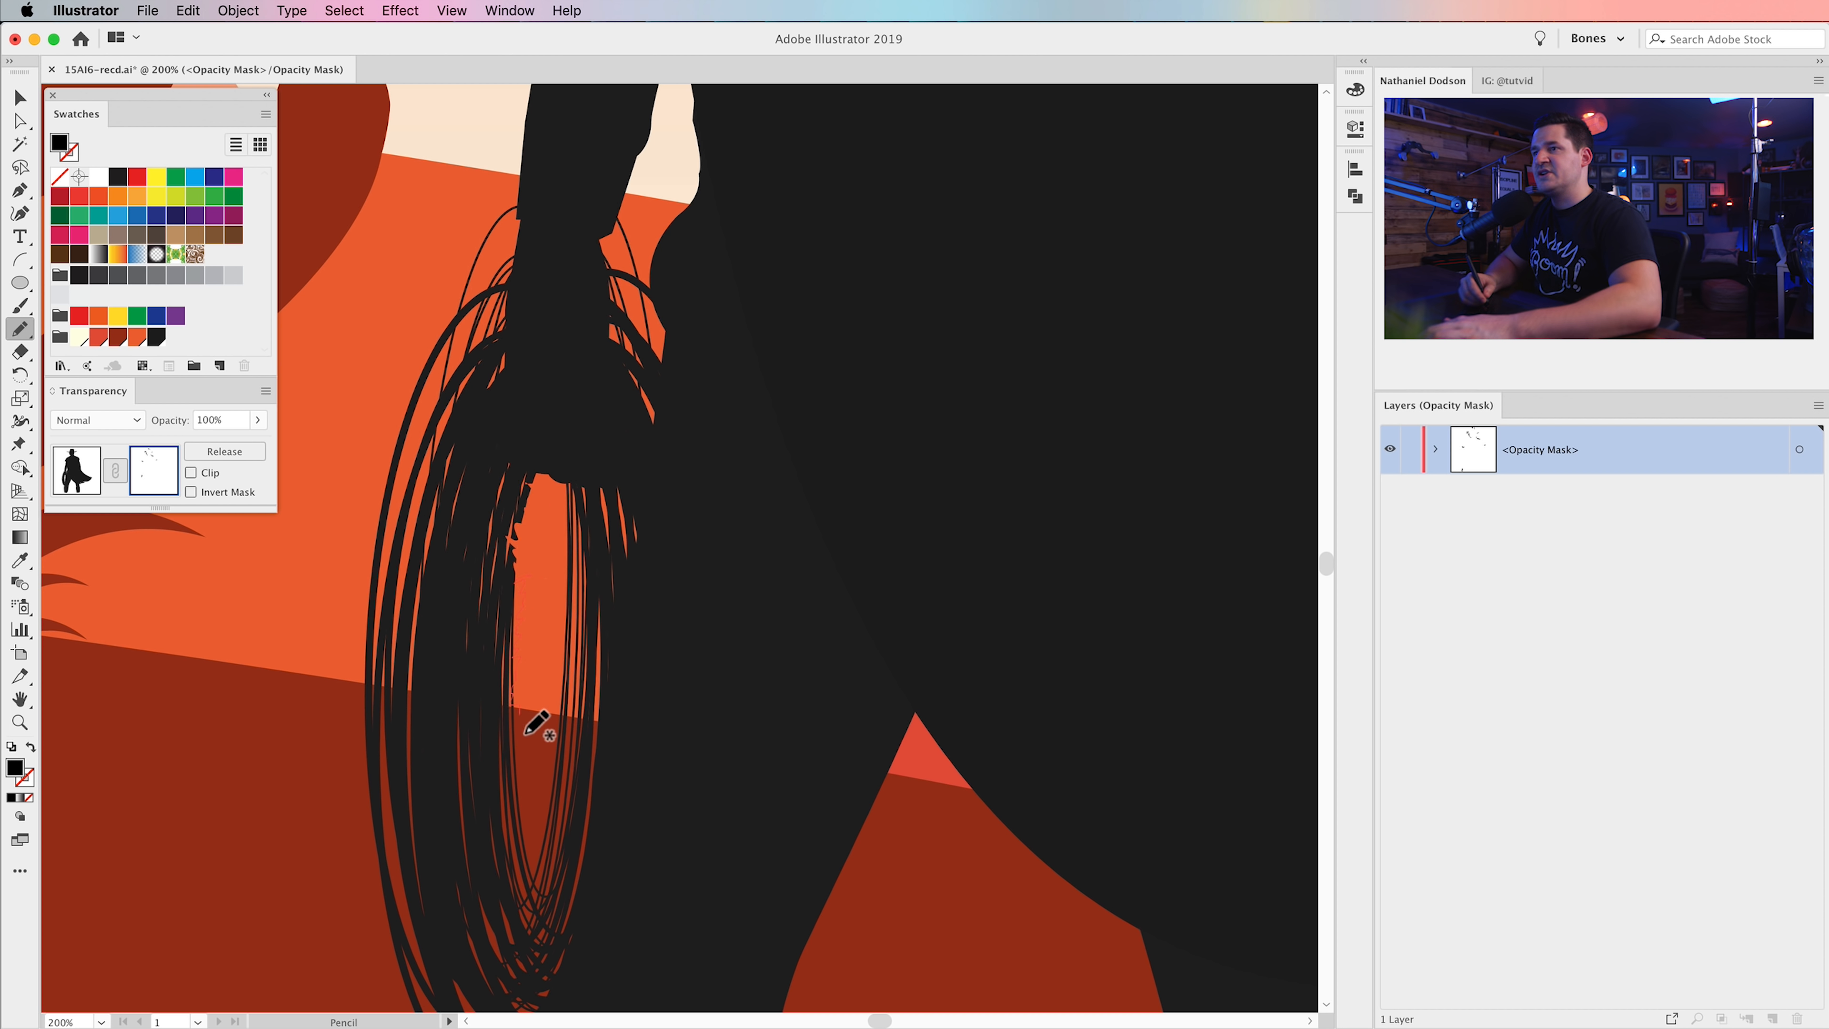
scroll(497, 526, left, 2)
scroll(461, 468, down, 5)
mouse_move(570, 563)
mouse_down()
mouse_move(588, 677)
mouse_move(550, 709)
mouse_move(529, 871)
mouse_up()
key(space)
mouse_move(643, 302)
mouse_down()
mouse_move(676, 470)
mouse_move(691, 425)
mouse_move(650, 308)
mouse_up()
key(super+z)
drag(703, 426, 653, 377)
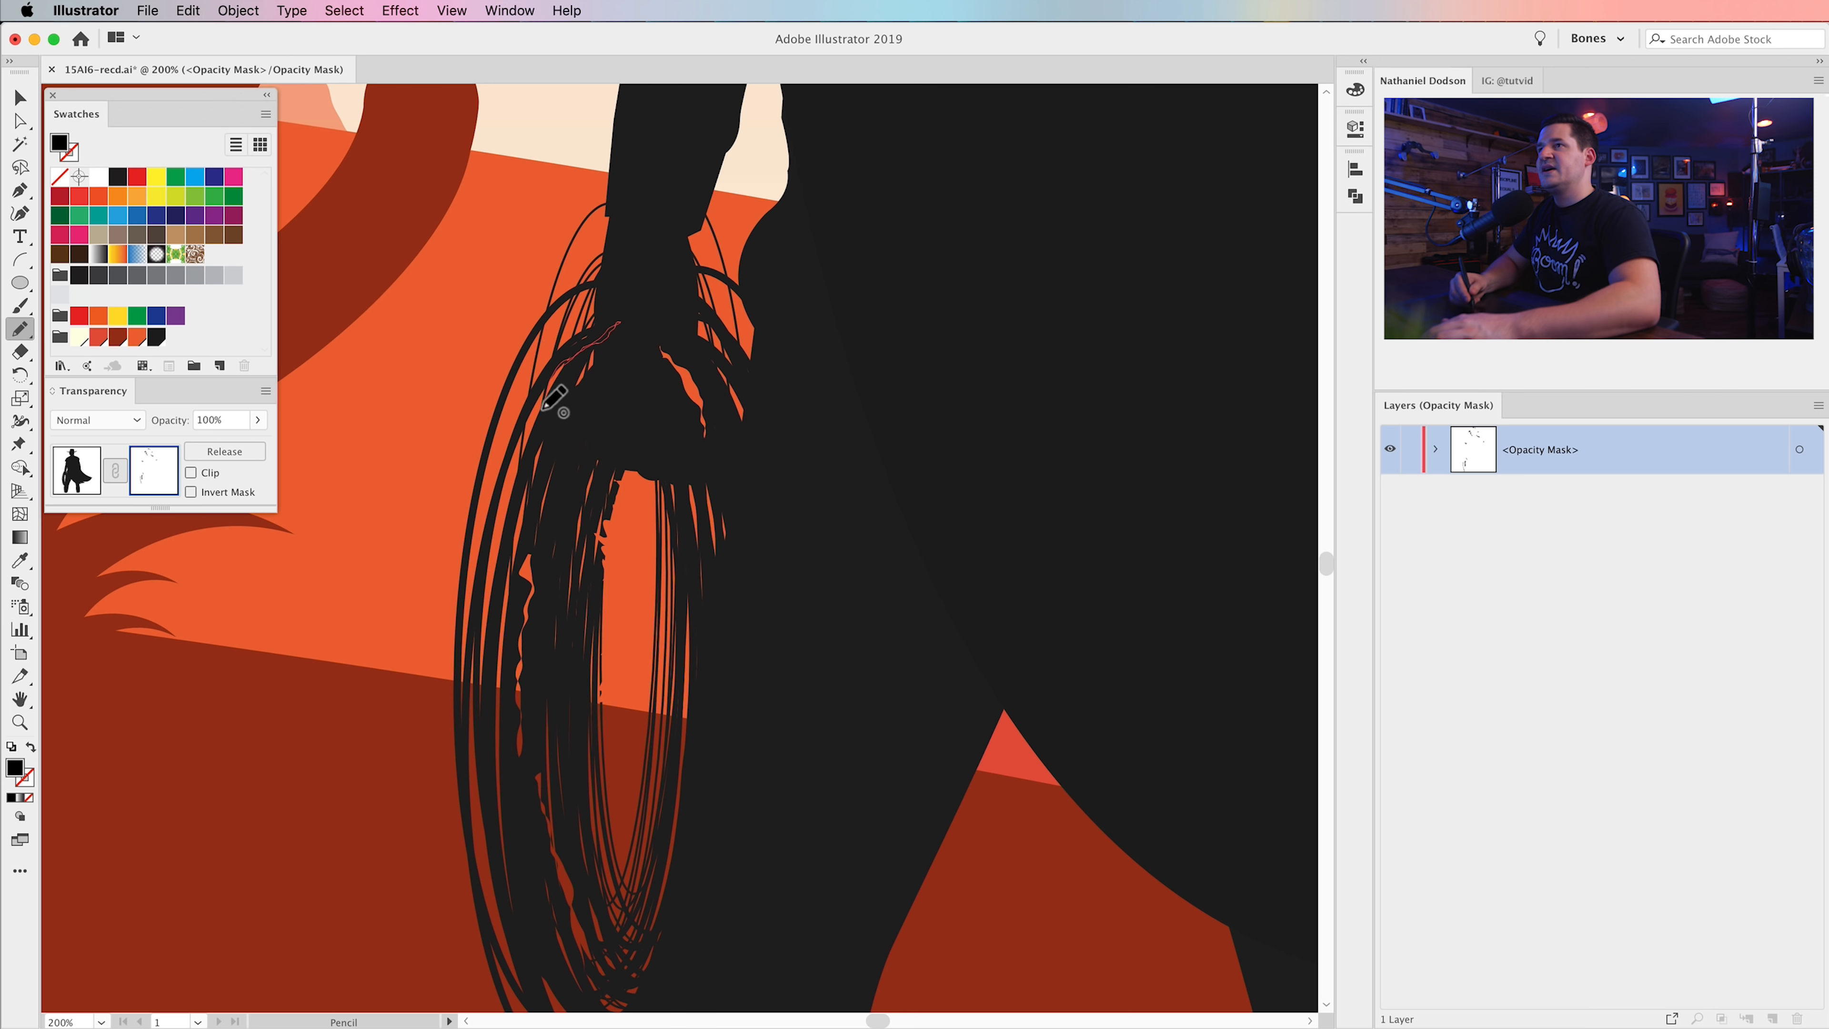
- Pencil rough chips into the mask on the outer and inner edges of the cowboy's left leg
drag(633, 531, 639, 311)
drag(711, 759, 706, 498)
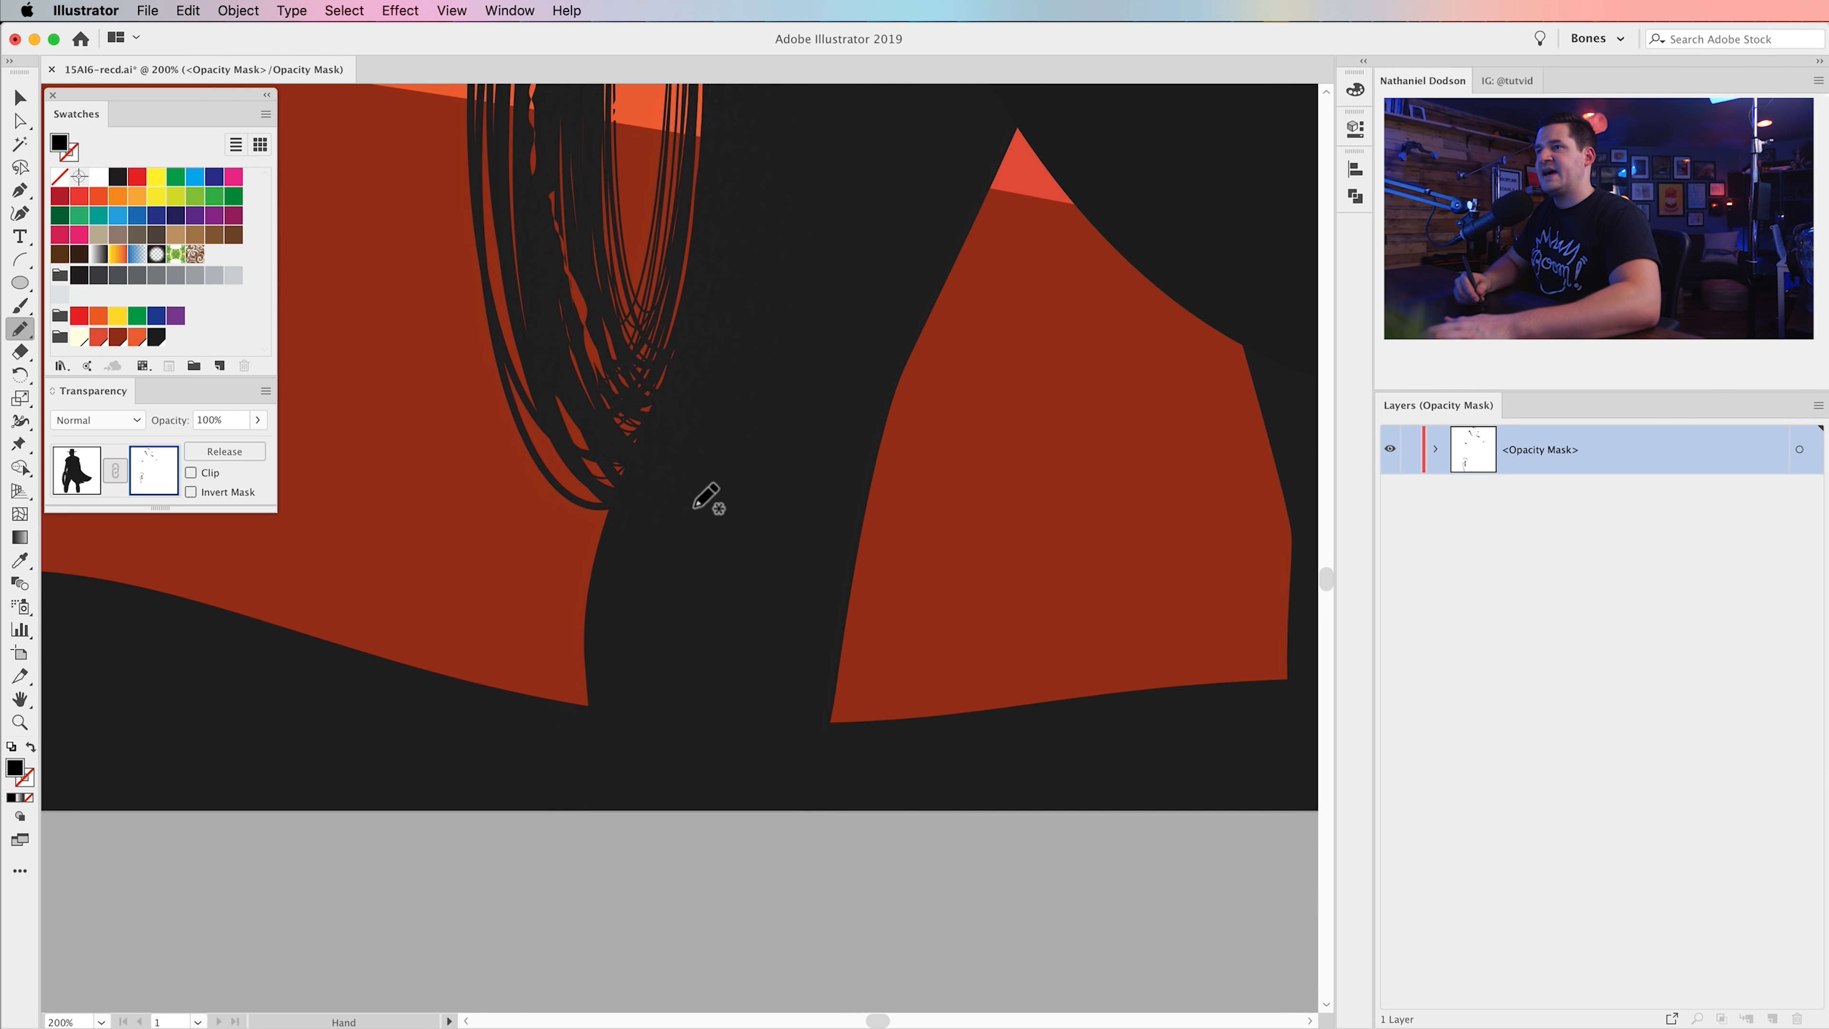
mouse_move(551, 617)
mouse_down()
mouse_move(587, 607)
mouse_move(568, 646)
mouse_up()
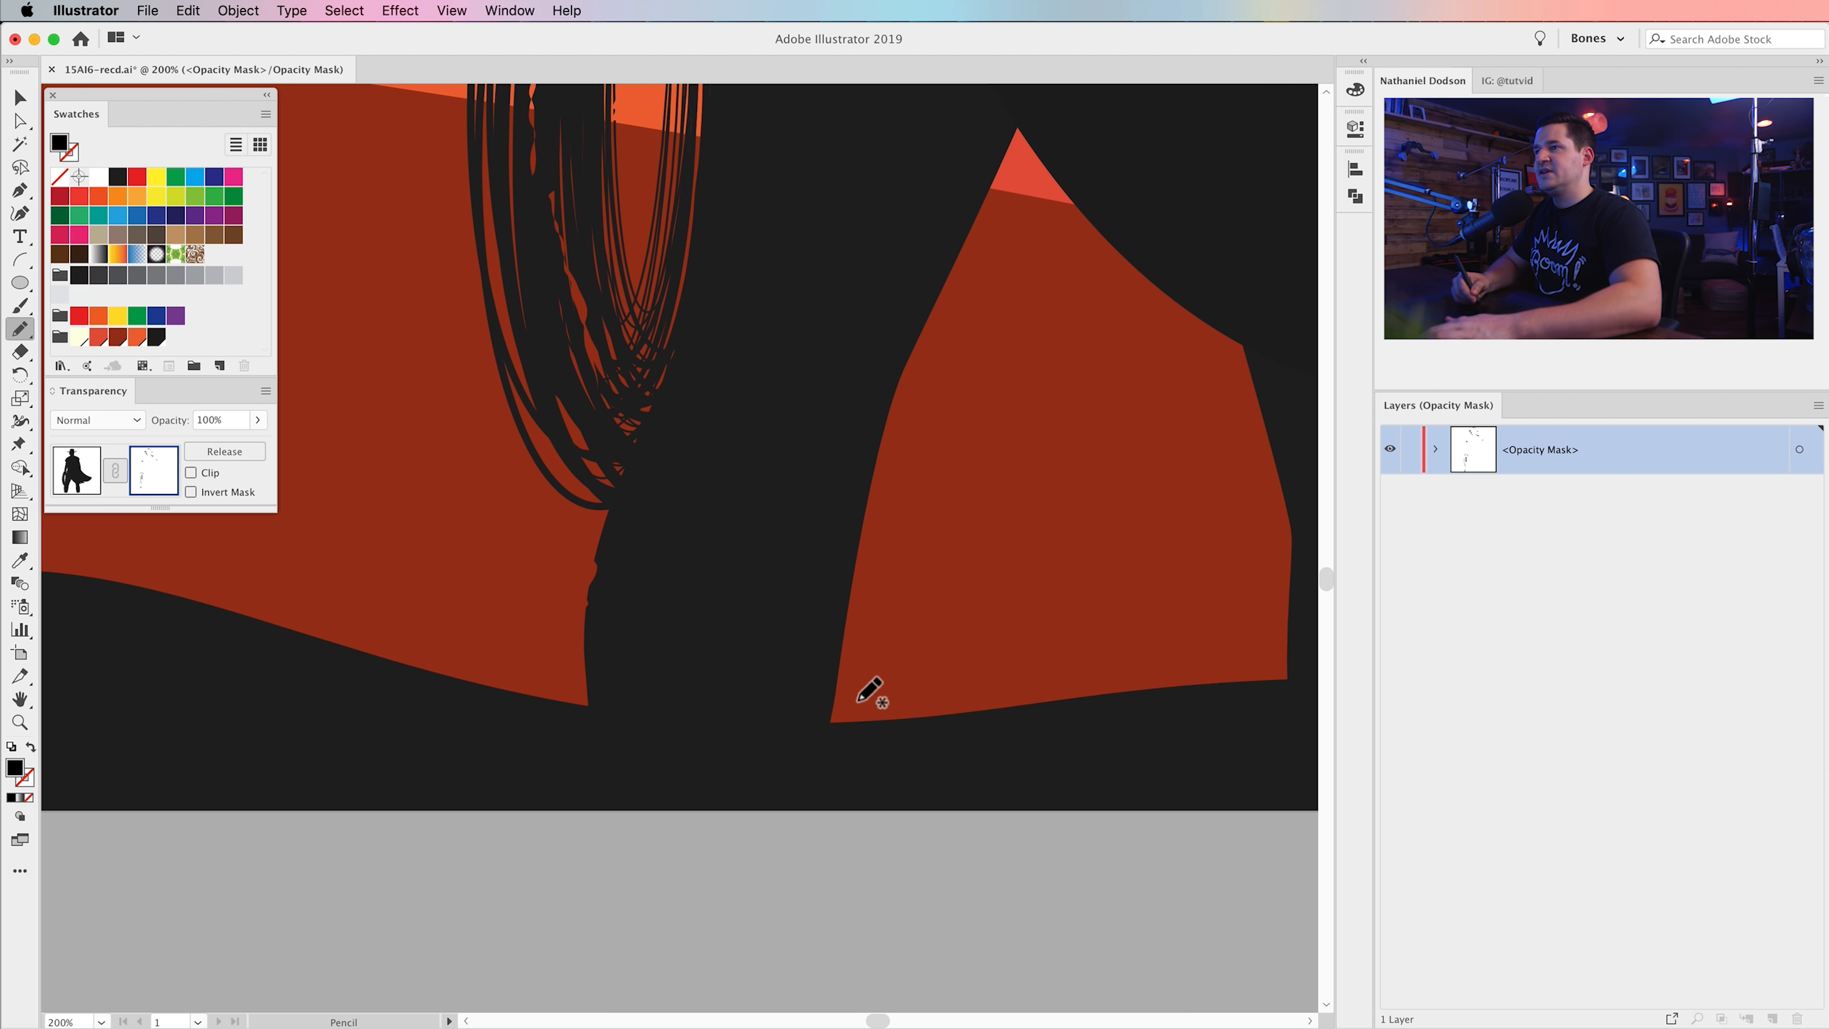
mouse_move(844, 674)
mouse_down()
mouse_move(878, 482)
mouse_move(873, 505)
mouse_up()
drag(928, 397, 837, 666)
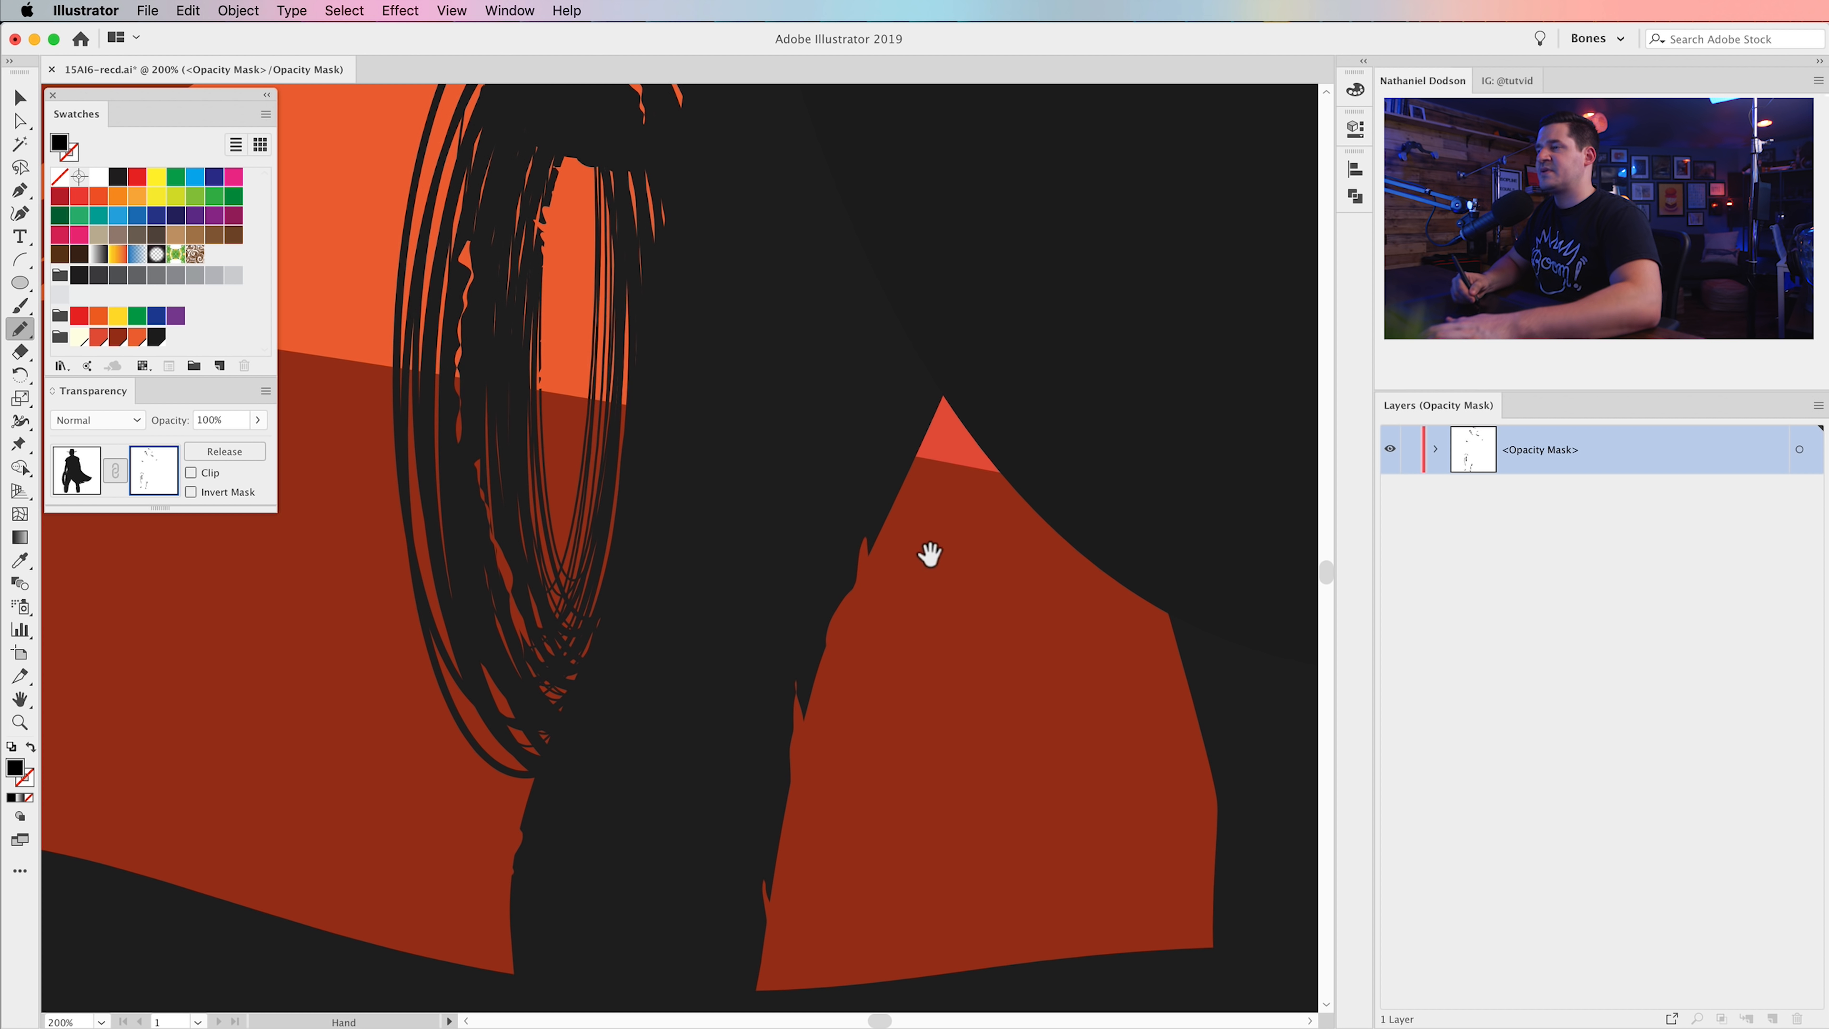
- Roughen the peak between the legs, the cape's underside and the right leg's inner edge with pencilled mask shapes
drag(931, 551, 898, 670)
drag(887, 604, 909, 548)
mouse_move(983, 651)
mouse_down()
mouse_move(746, 600)
mouse_move(753, 568)
mouse_up()
drag(715, 501, 733, 523)
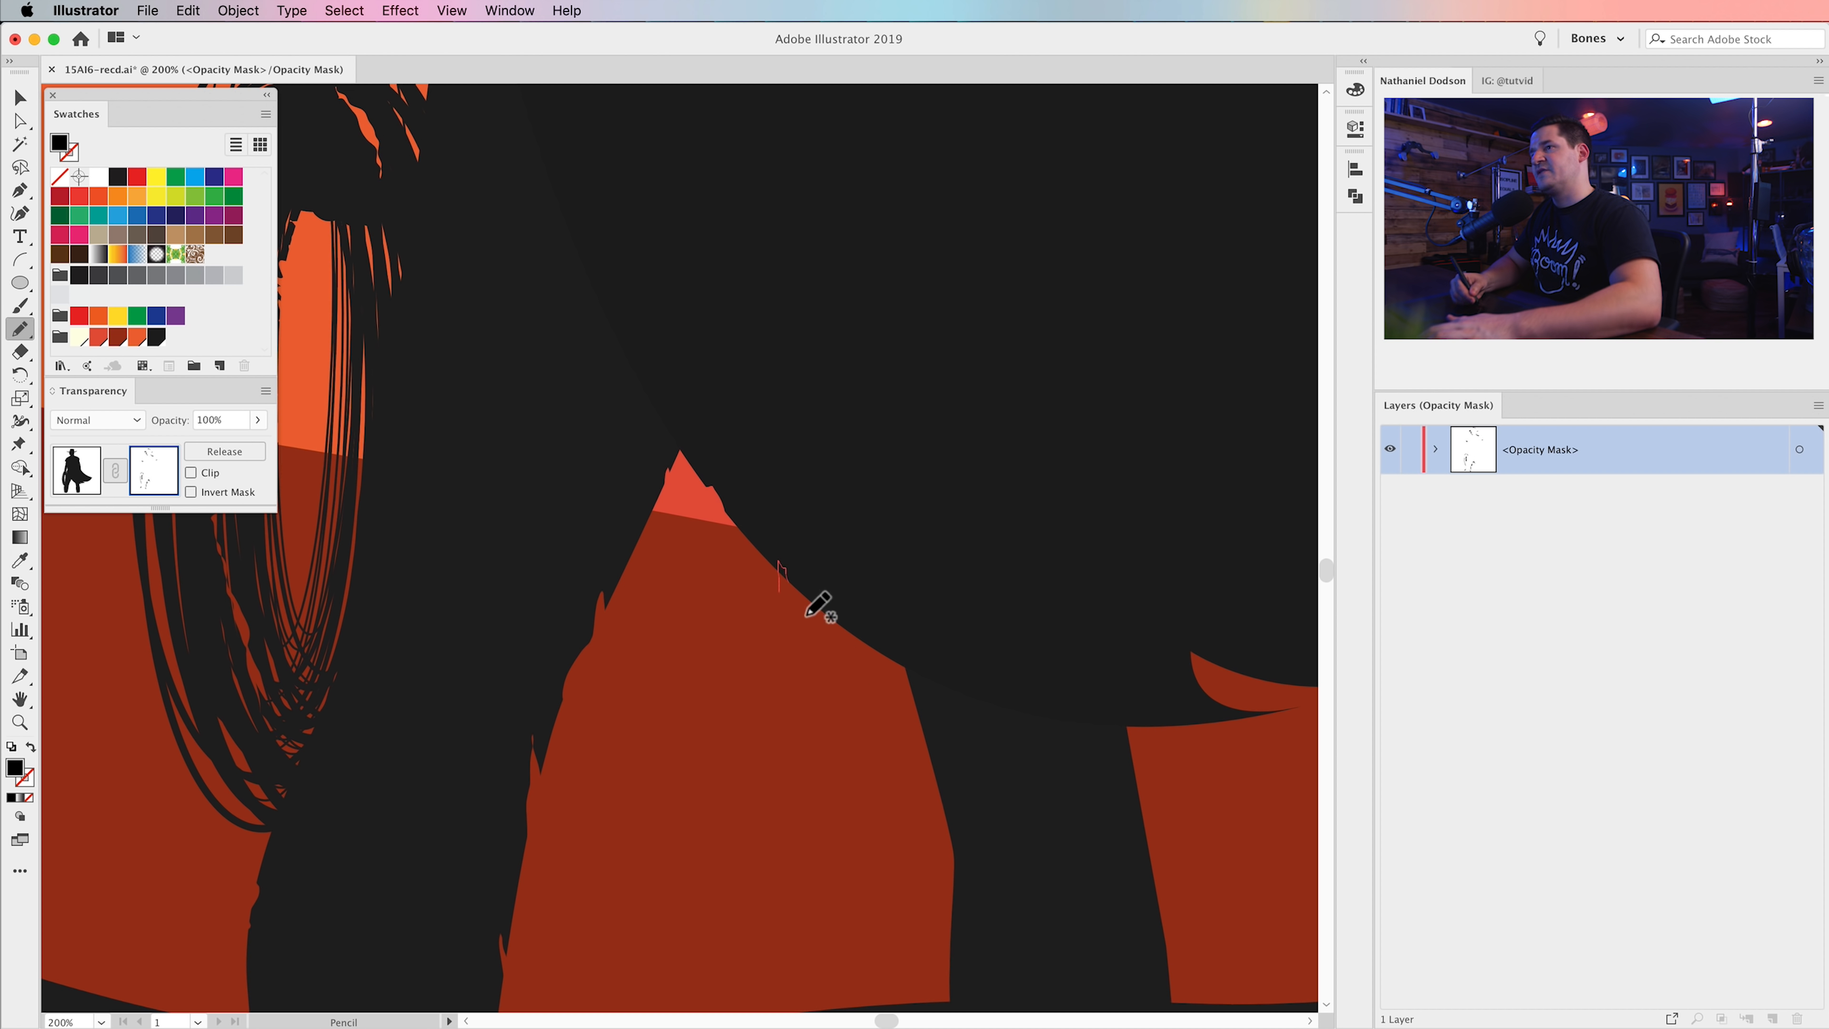
drag(863, 754, 739, 513)
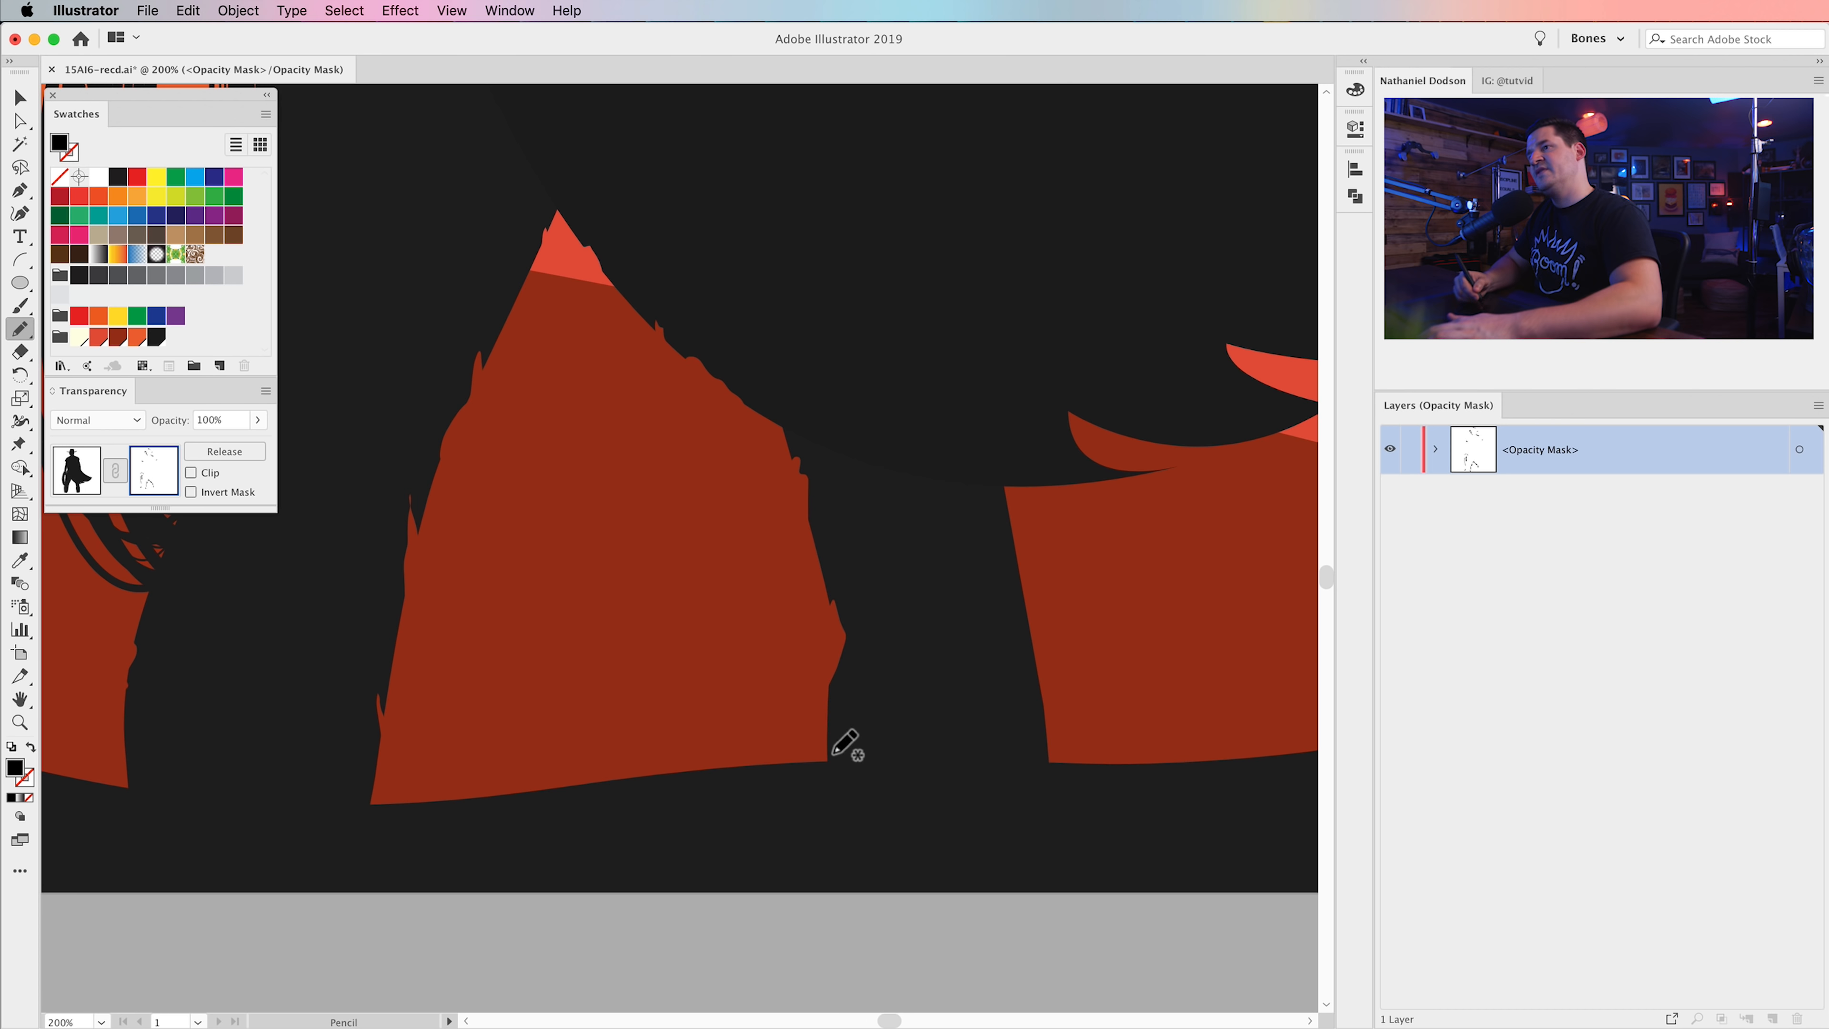
- Pencil small sawtooth cuts into the mask along the cape's lower hem, from the right leg across both hem notches
drag(1033, 602, 810, 637)
drag(934, 506, 800, 739)
mouse_move(856, 641)
mouse_down()
mouse_move(673, 702)
mouse_move(953, 602)
mouse_up()
mouse_move(775, 724)
mouse_down()
mouse_move(838, 725)
mouse_move(883, 749)
mouse_move(886, 710)
mouse_up()
drag(832, 652, 834, 650)
mouse_move(973, 693)
mouse_down()
mouse_move(1015, 708)
mouse_move(925, 713)
mouse_move(1083, 654)
mouse_up()
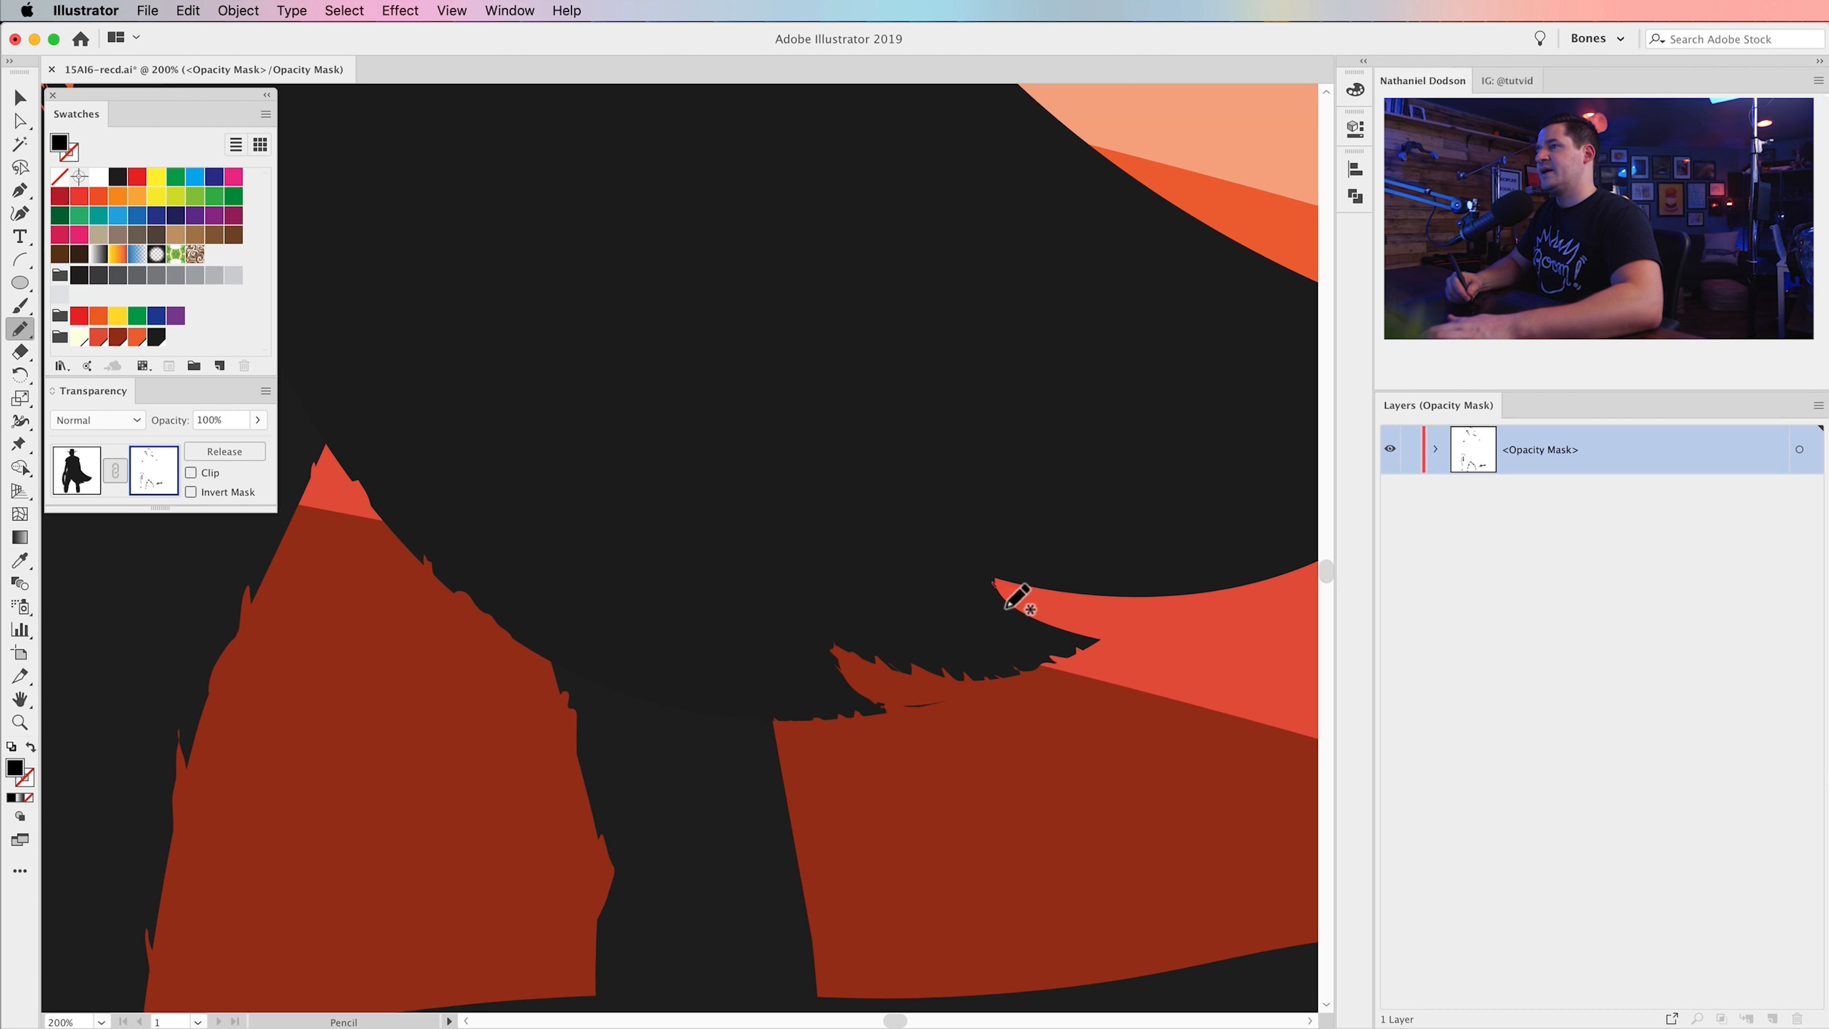
mouse_move(1010, 595)
mouse_down()
mouse_move(1202, 634)
mouse_move(1014, 596)
mouse_up()
mouse_move(1244, 614)
mouse_down()
mouse_move(866, 638)
mouse_move(1036, 572)
mouse_up()
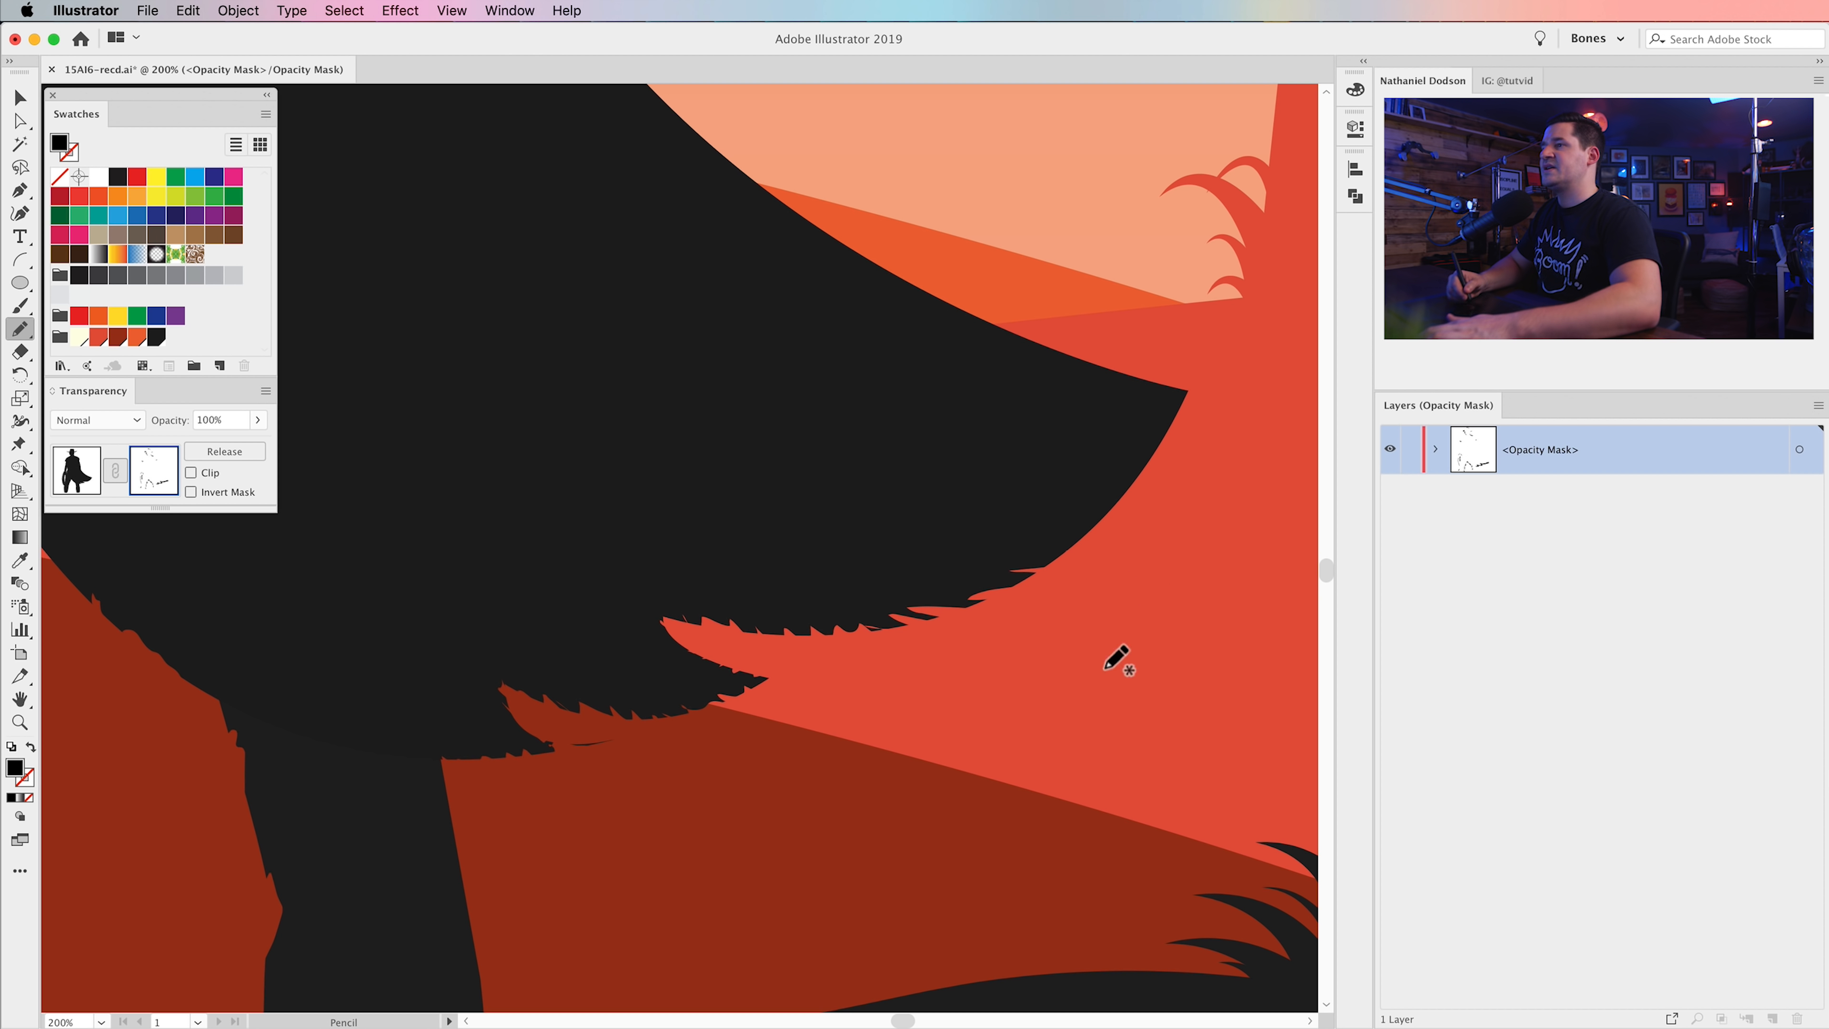
- Pencil long, thin slivers into the mask to fray the flared cape's curved lower edge up to its pointed tip
mouse_move(1109, 628)
mouse_down()
mouse_move(1116, 722)
mouse_move(1153, 604)
mouse_up()
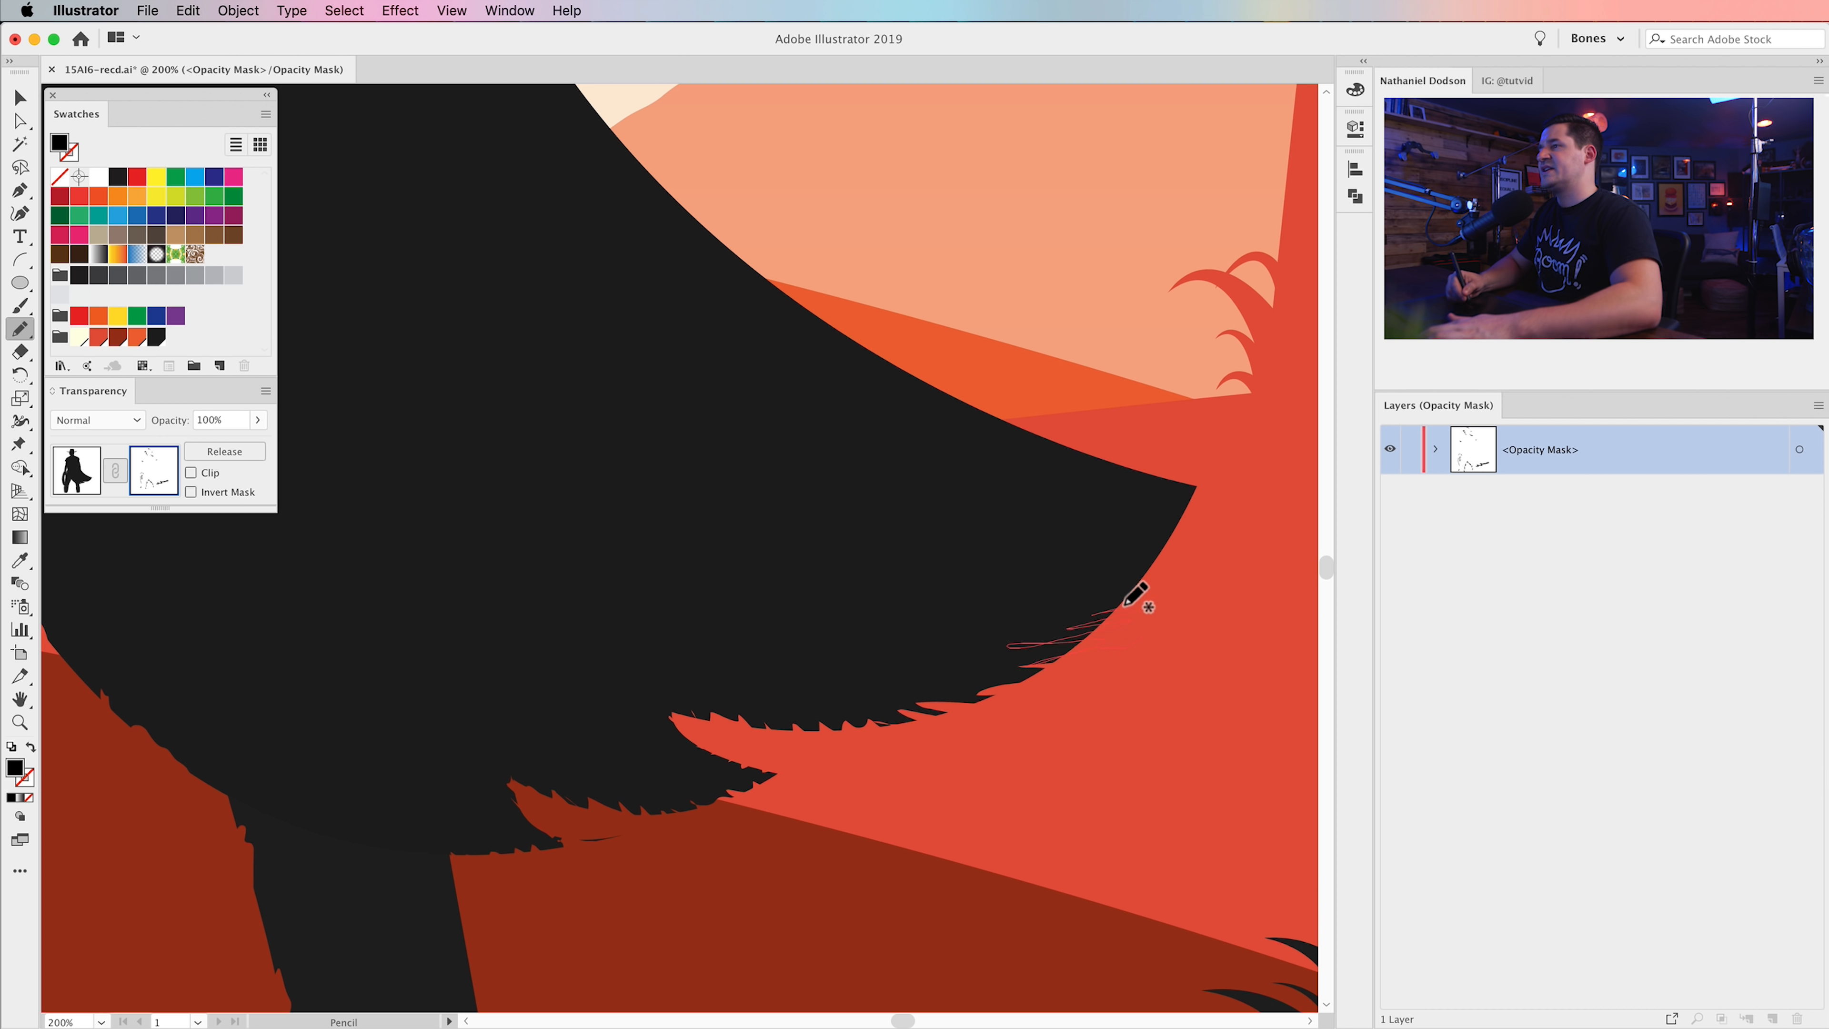
mouse_move(1212, 576)
mouse_down()
mouse_move(1128, 643)
mouse_move(1043, 641)
mouse_move(1064, 625)
mouse_move(1022, 602)
mouse_move(1034, 583)
mouse_move(1127, 589)
mouse_up()
drag(641, 833, 761, 815)
mouse_move(765, 813)
mouse_down()
mouse_move(700, 799)
mouse_move(800, 818)
mouse_up()
drag(841, 797, 855, 793)
mouse_move(884, 781)
mouse_down()
mouse_move(1065, 812)
mouse_move(975, 736)
mouse_move(1186, 679)
mouse_move(1039, 797)
mouse_up()
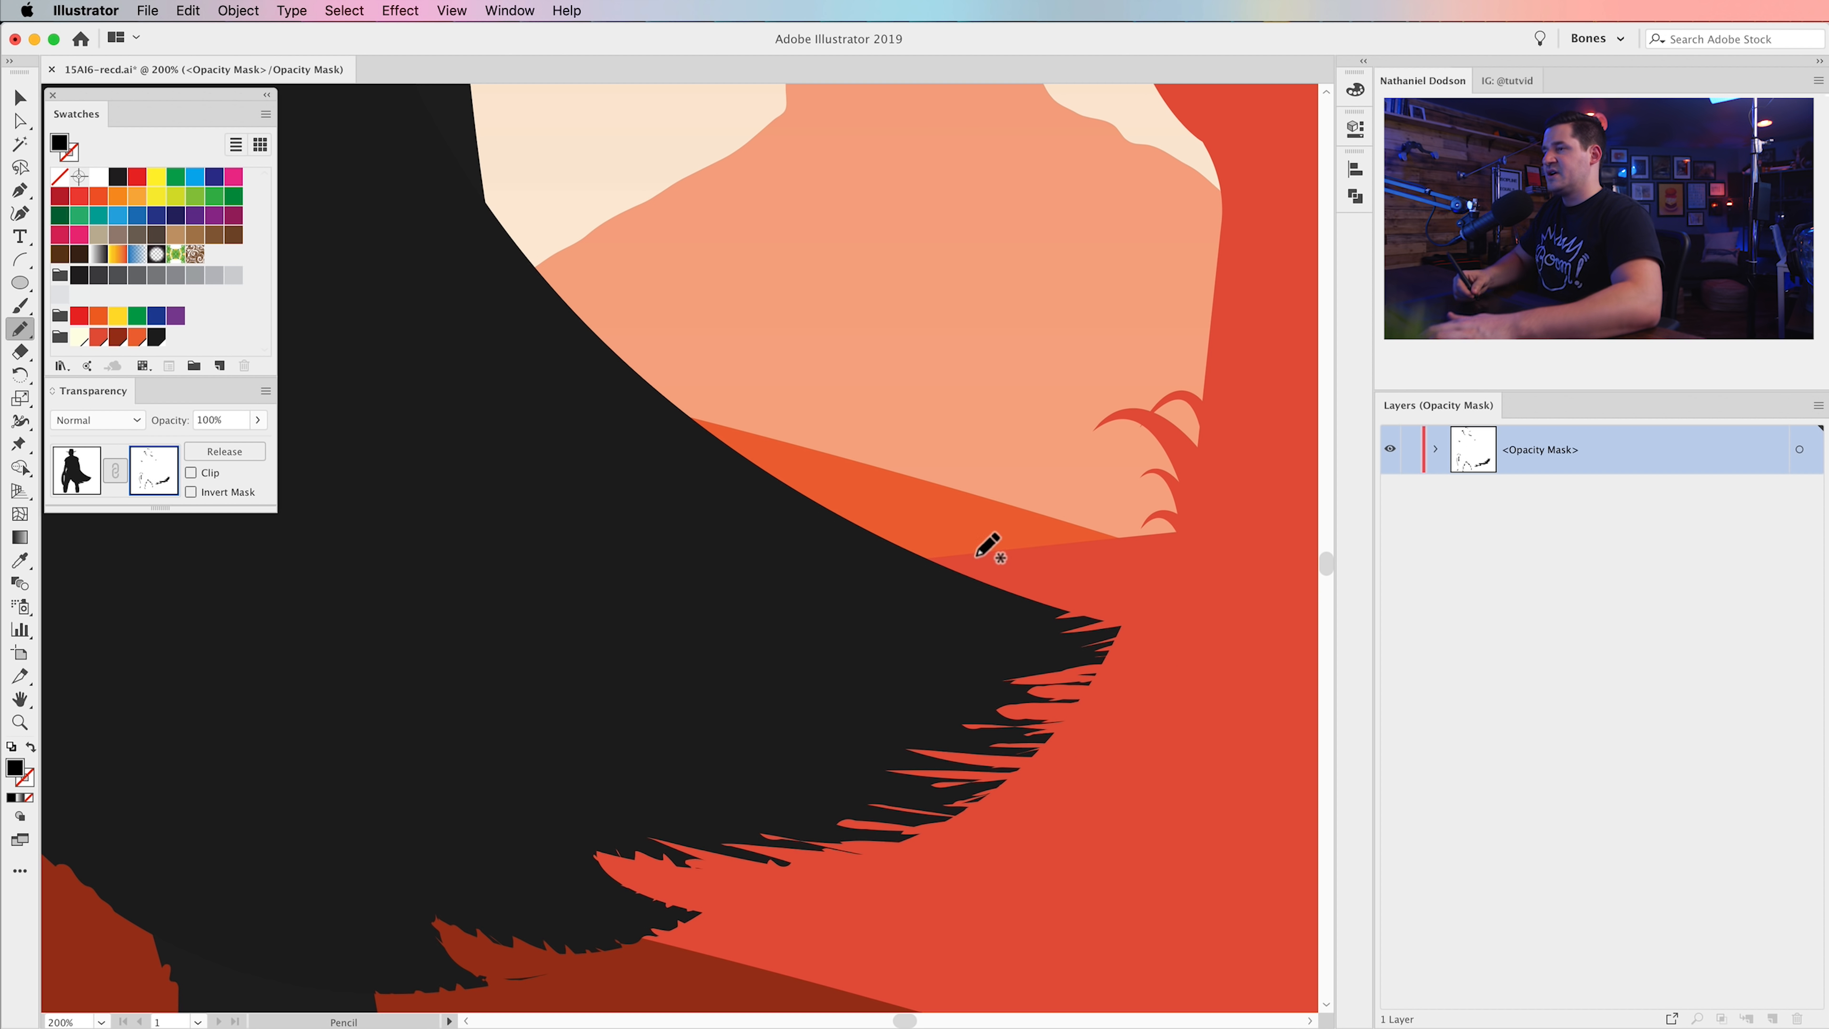
- Undo the last fray cuts and pencil finer, denser slivers along the flared cape's edge near the tip
key(super+z)
mouse_move(1102, 764)
mouse_down()
mouse_move(1172, 622)
mouse_move(1110, 670)
mouse_move(1182, 648)
mouse_move(1106, 633)
mouse_move(1197, 597)
mouse_move(1143, 572)
mouse_move(1235, 533)
mouse_move(1151, 537)
mouse_move(1263, 568)
mouse_move(1153, 684)
mouse_move(1178, 706)
mouse_move(1161, 744)
mouse_move(1201, 713)
mouse_up()
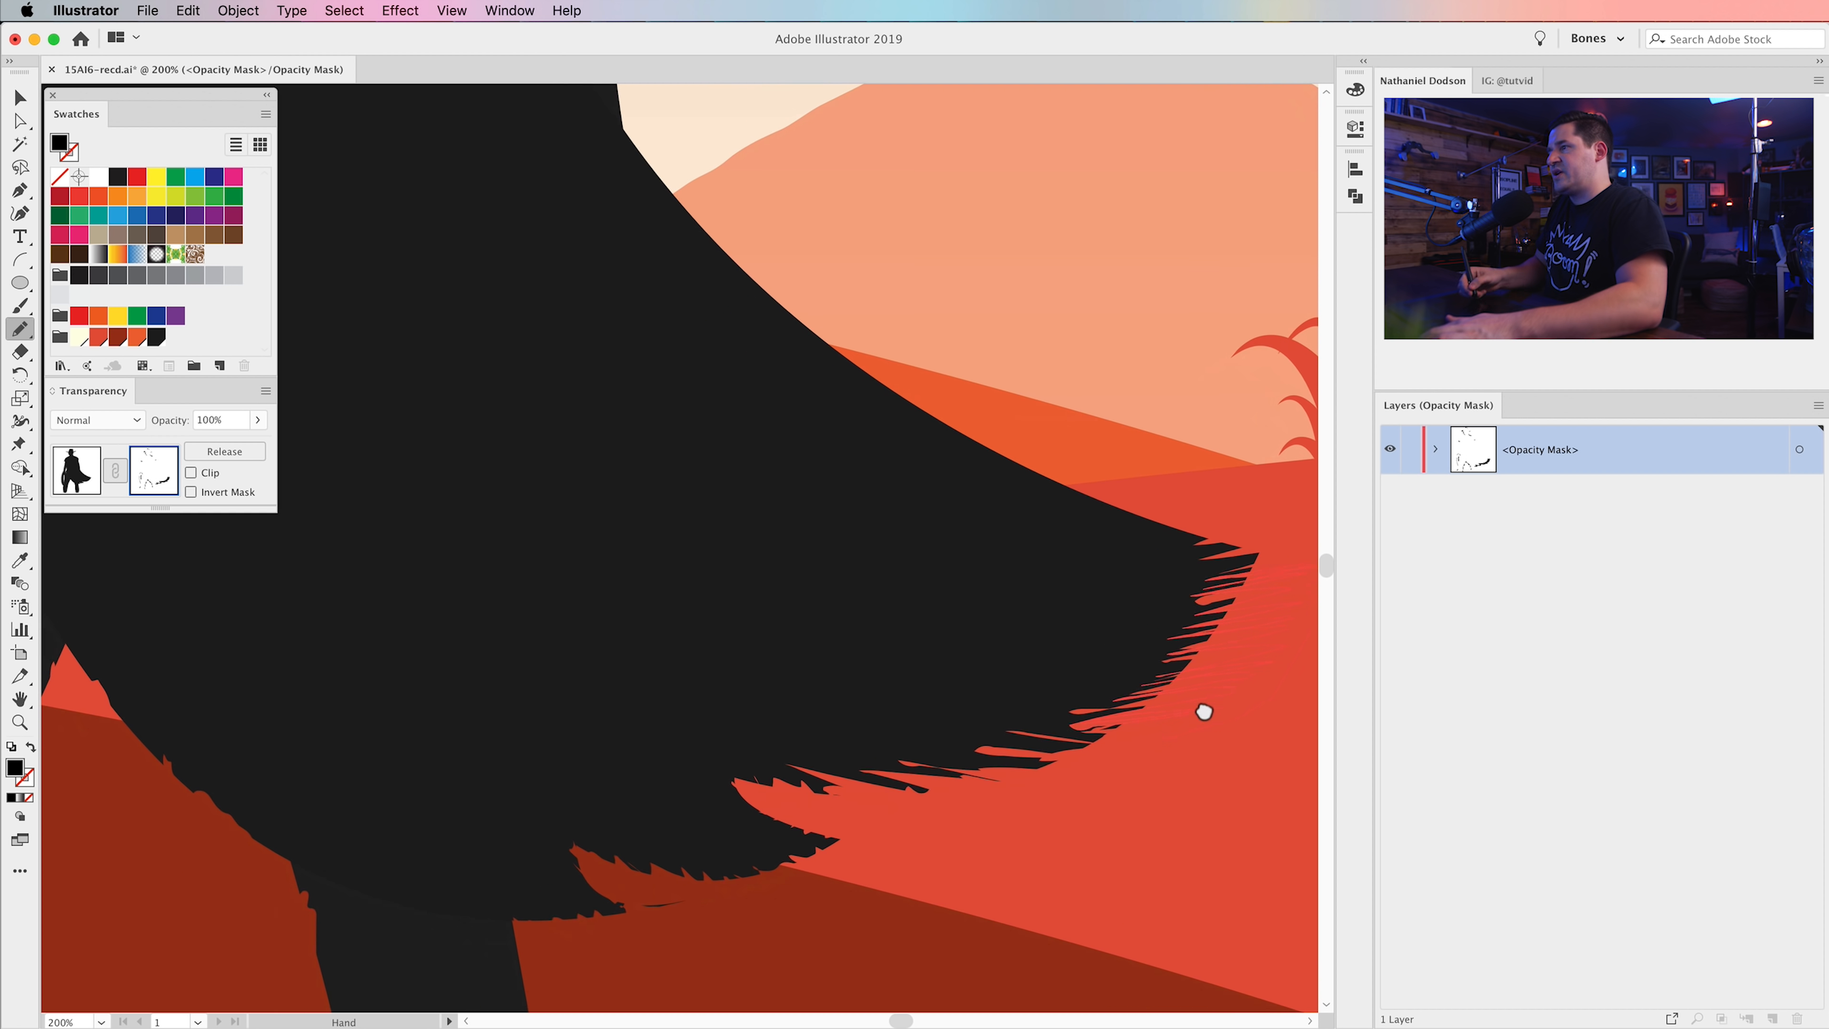
drag(1093, 772, 906, 786)
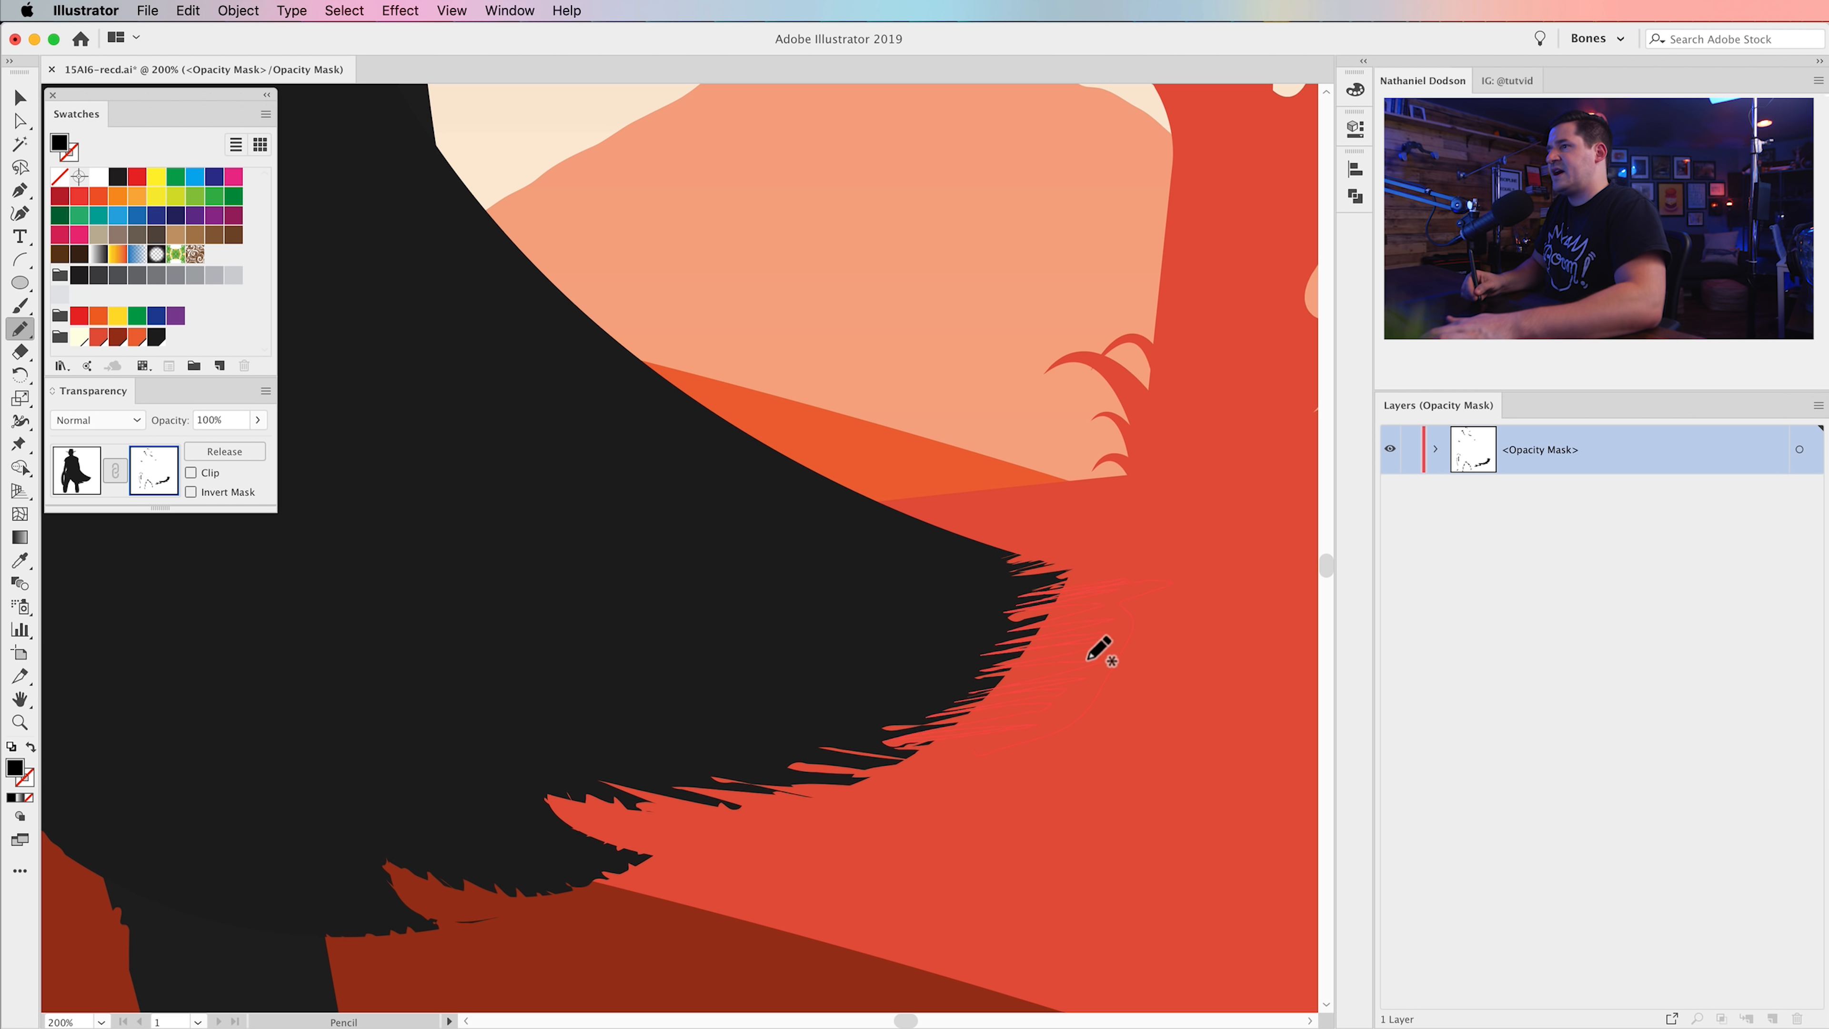
drag(966, 705, 1176, 596)
- Pencil longer, slanted frays into the mask around the hem notch and the two lower lobes of the cape
drag(812, 690, 756, 703)
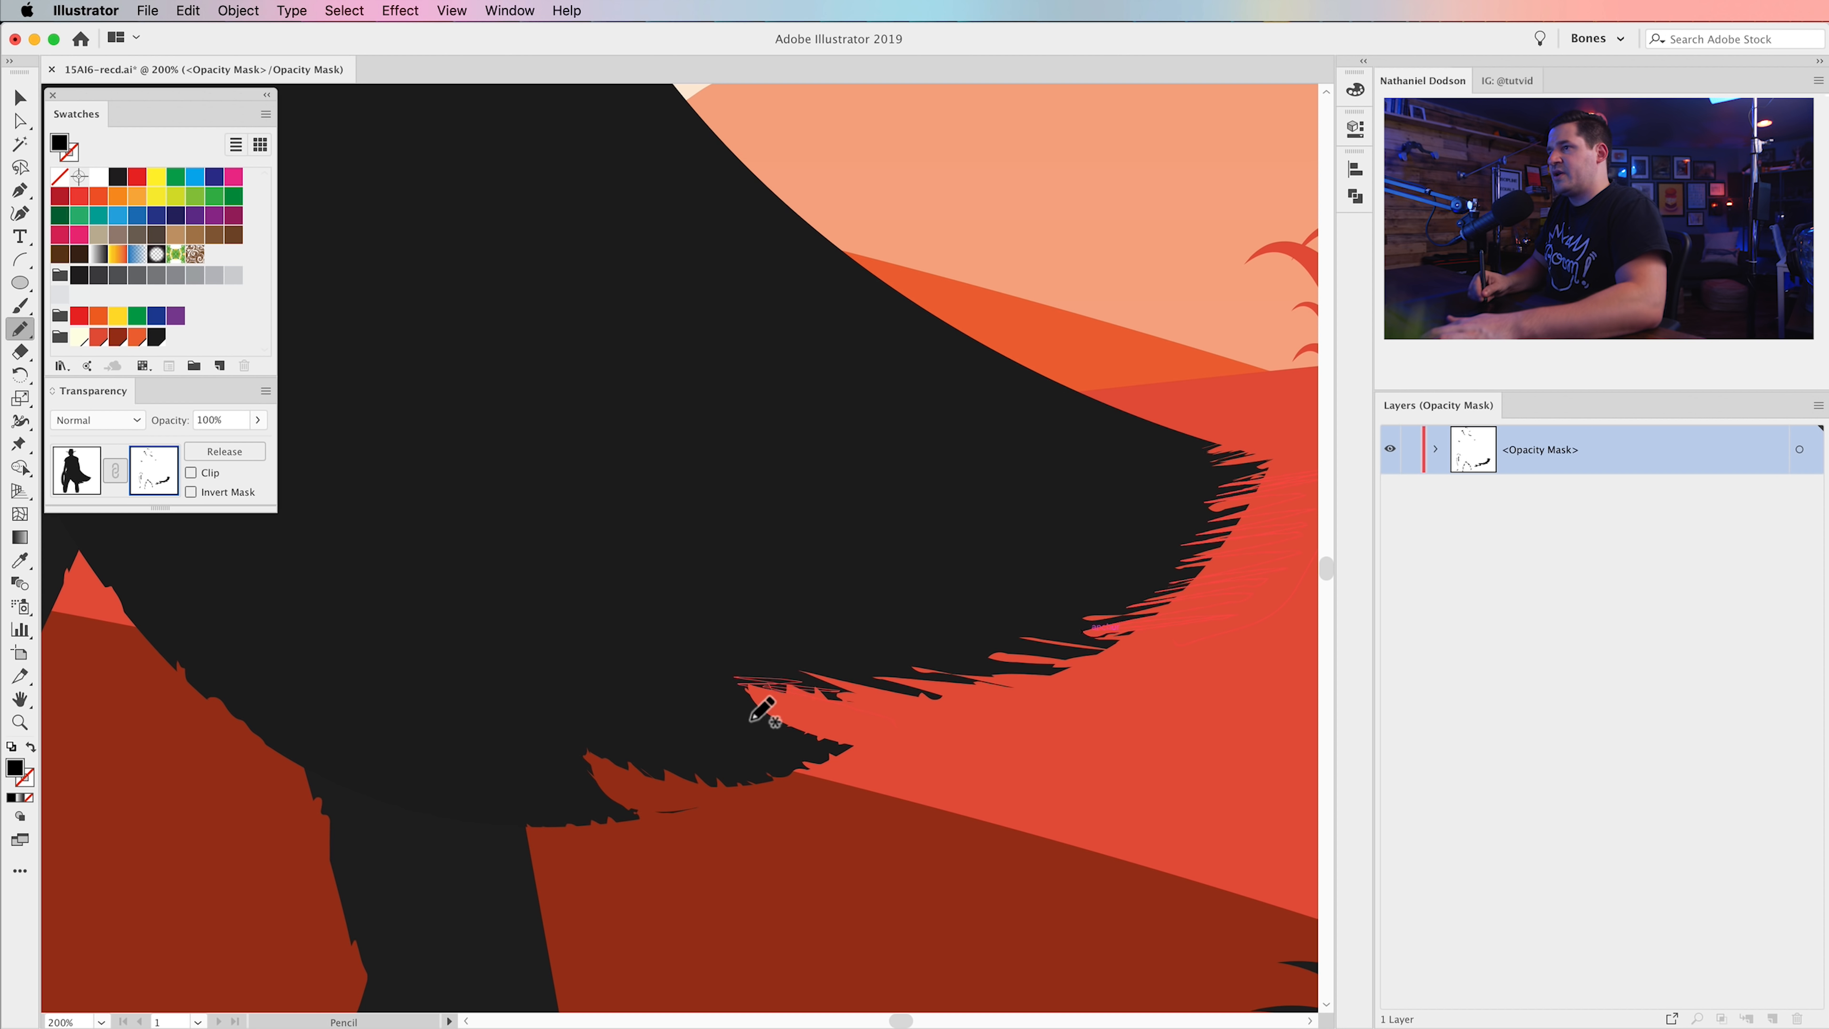
mouse_move(833, 762)
mouse_down()
mouse_move(766, 792)
mouse_move(881, 786)
mouse_move(878, 766)
mouse_move(966, 801)
mouse_up()
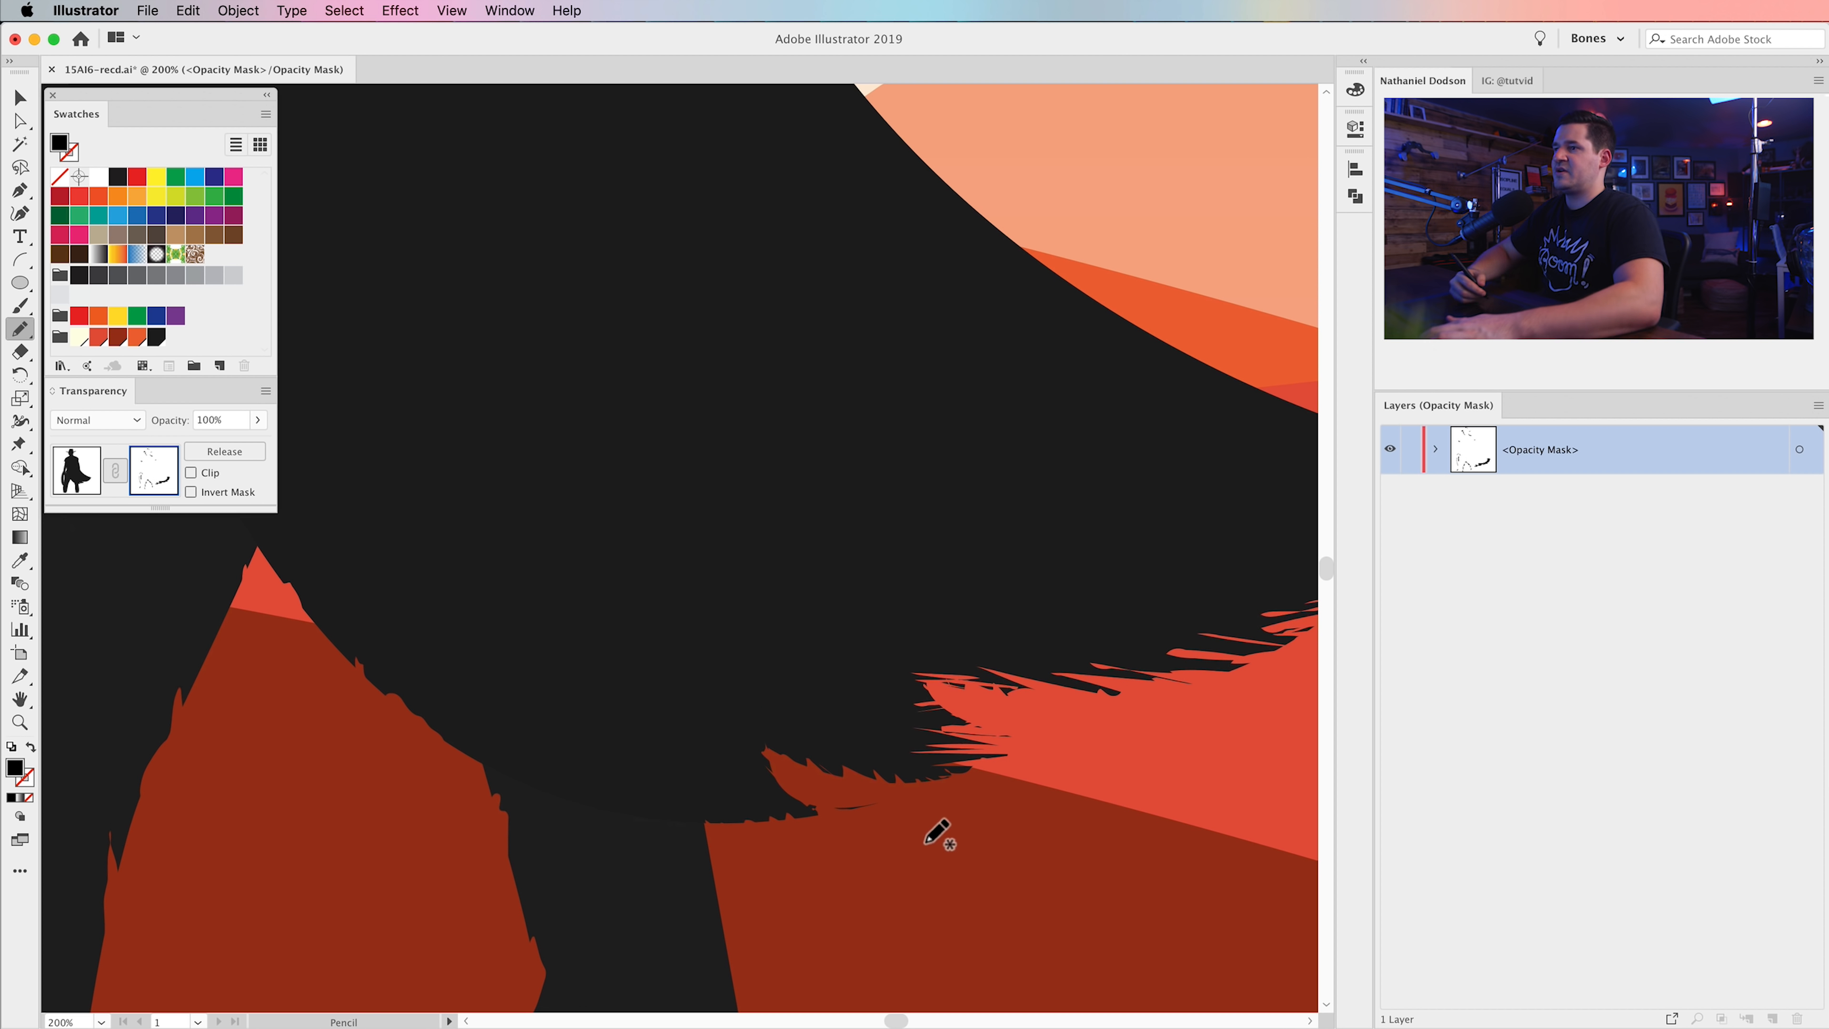
mouse_move(838, 883)
mouse_down()
mouse_move(738, 793)
mouse_move(868, 839)
mouse_move(829, 887)
mouse_move(867, 828)
mouse_move(859, 777)
mouse_move(1023, 836)
mouse_move(983, 770)
mouse_move(1066, 771)
mouse_move(913, 845)
mouse_up()
drag(1128, 873, 805, 932)
mouse_move(639, 810)
mouse_down()
mouse_move(659, 789)
mouse_move(675, 843)
mouse_up()
drag(972, 870, 1121, 985)
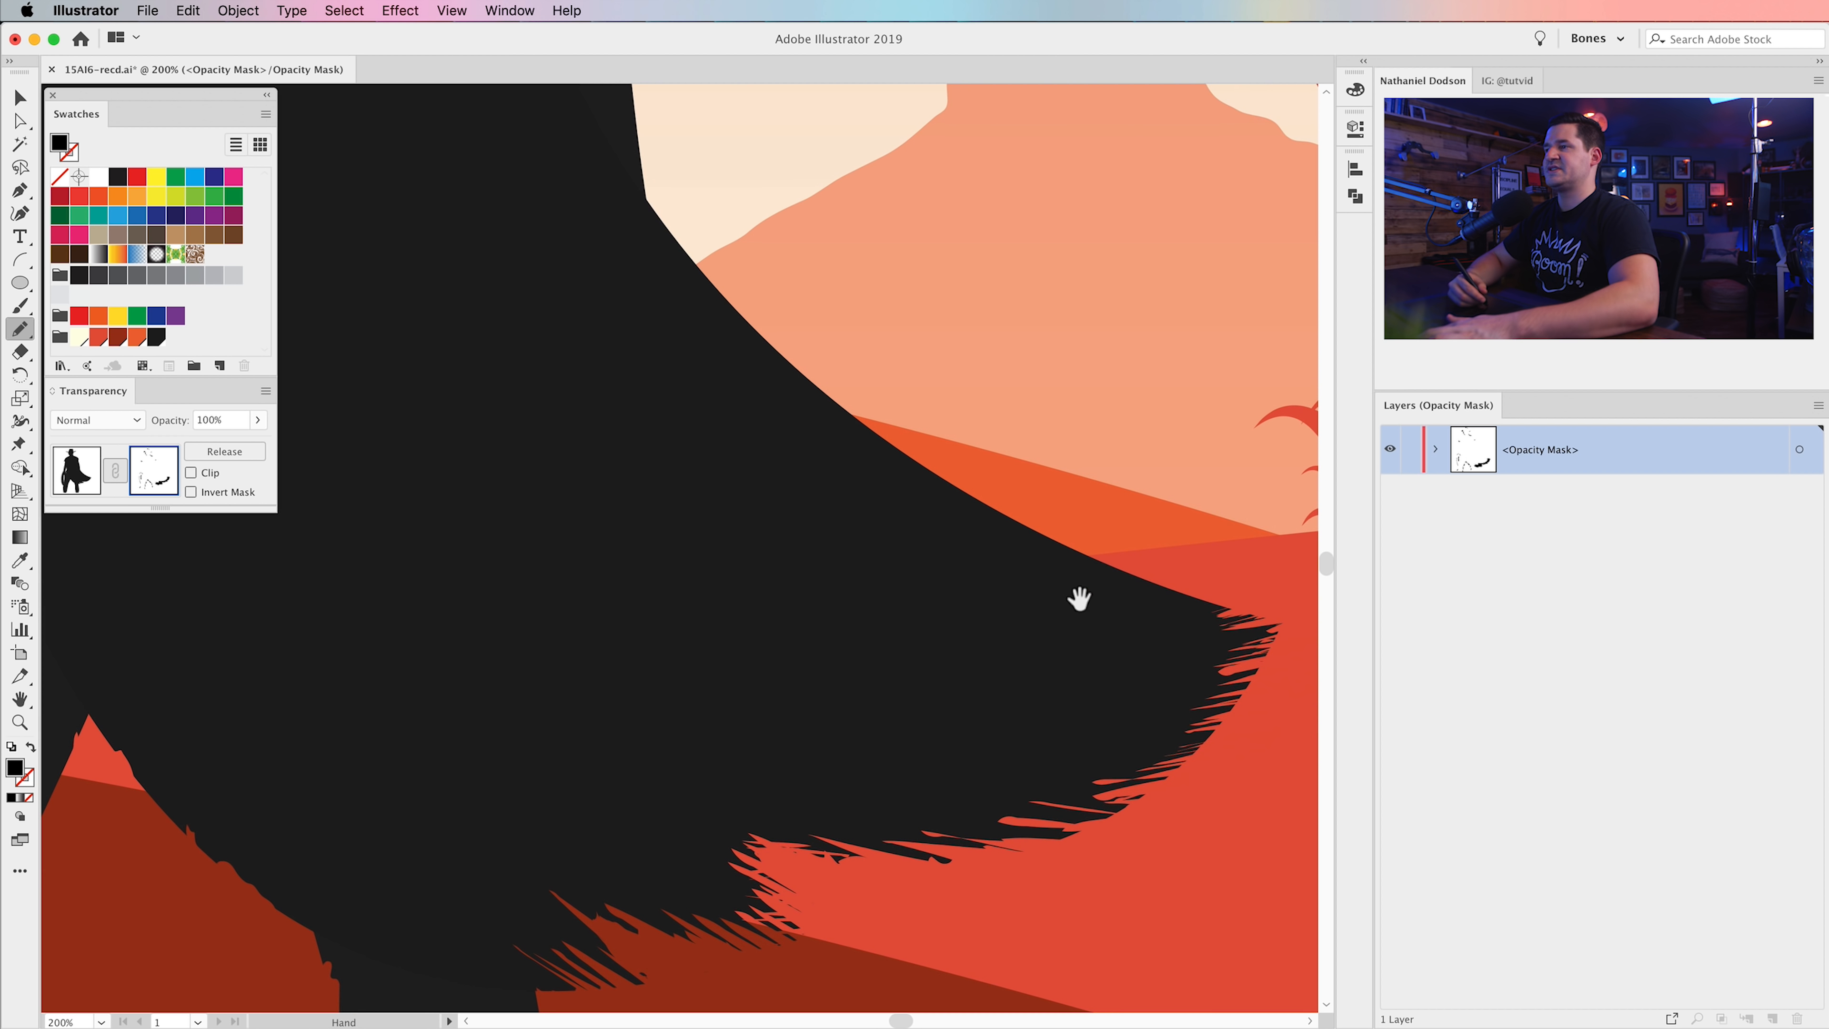
- Chip the cape's upper edge behind the tip and trim the overlong frays around the hem notch in the mask
drag(1102, 582, 753, 790)
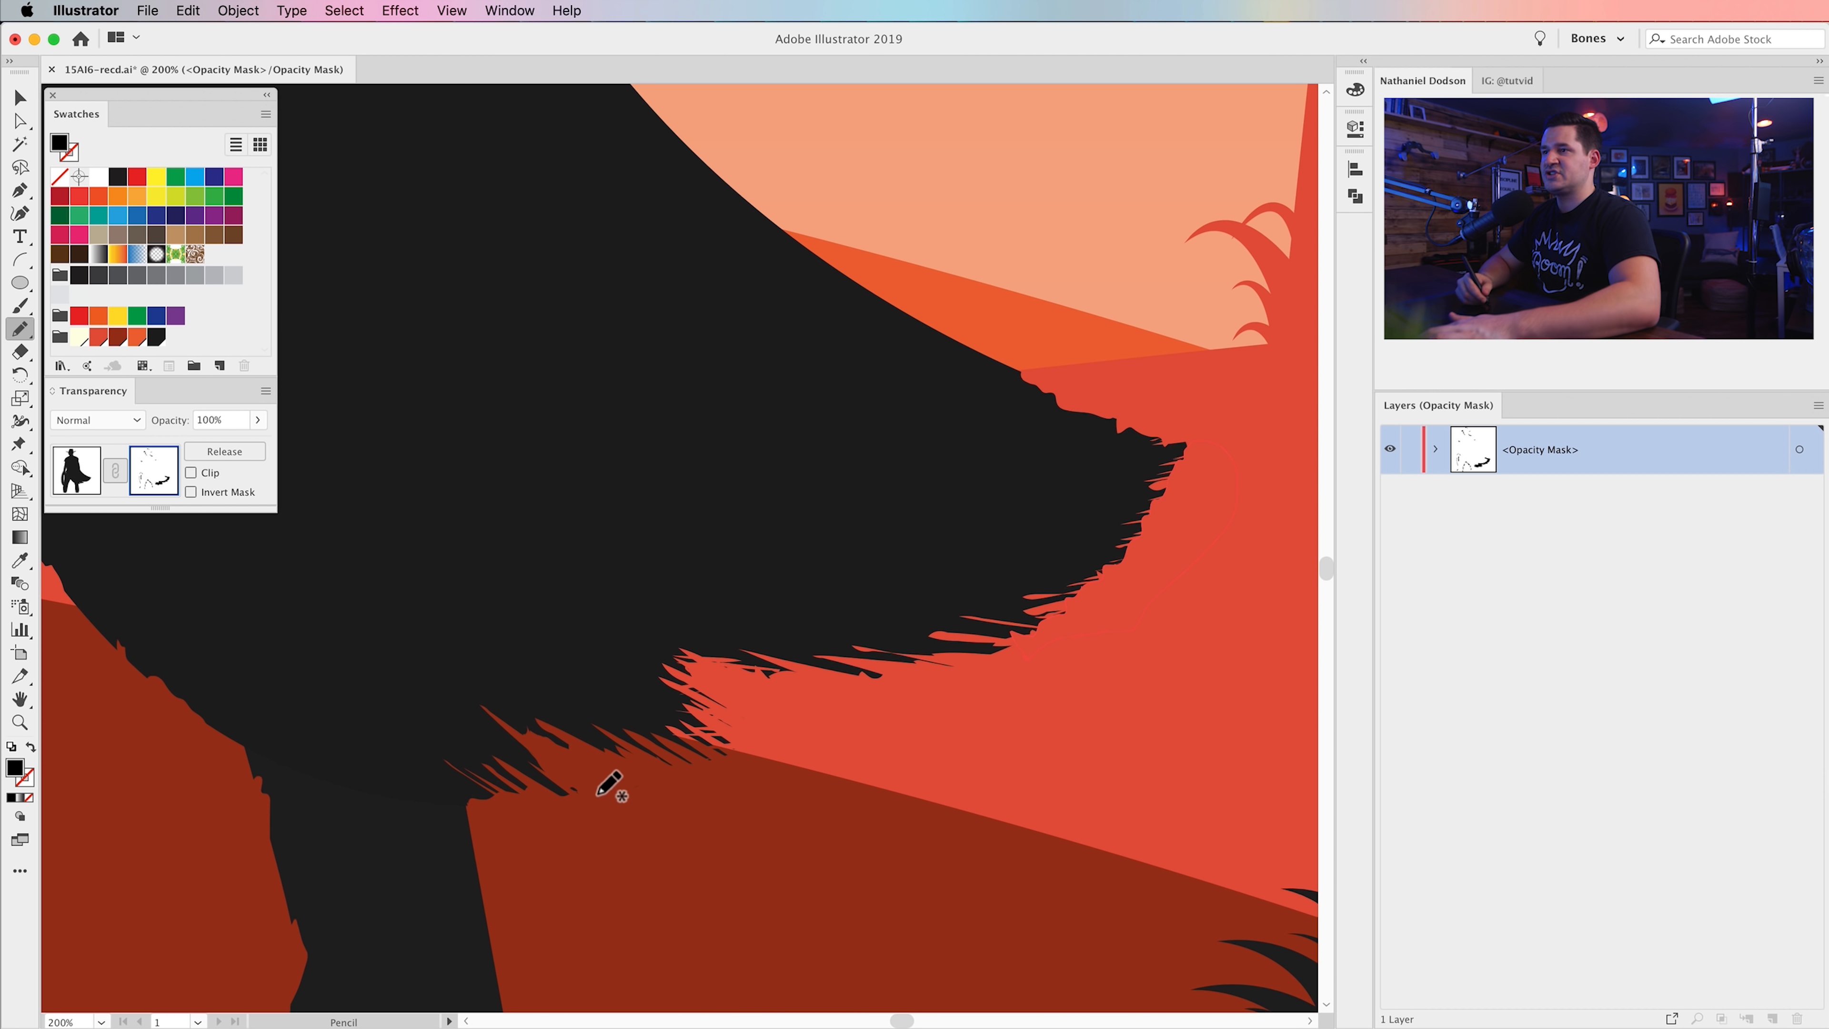
drag(593, 784, 659, 763)
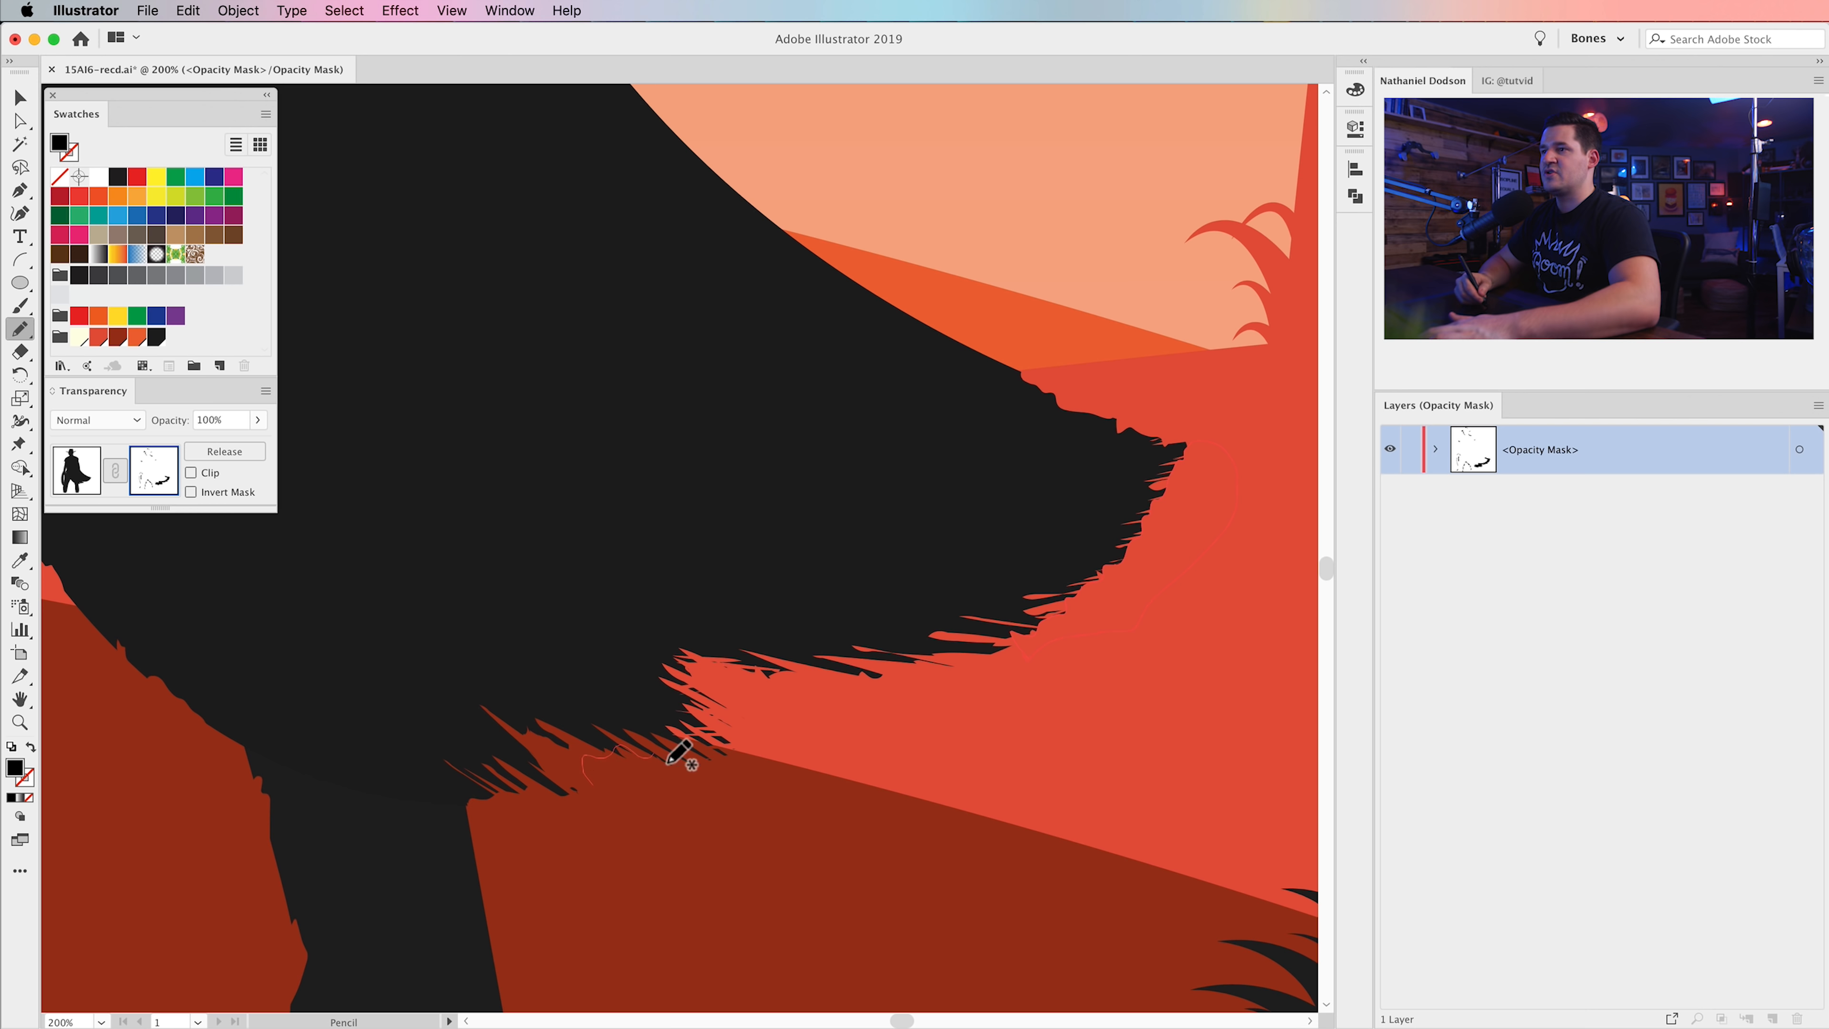
drag(780, 762, 599, 791)
mouse_move(734, 798)
mouse_down()
mouse_move(710, 866)
mouse_move(655, 757)
mouse_move(718, 734)
mouse_up()
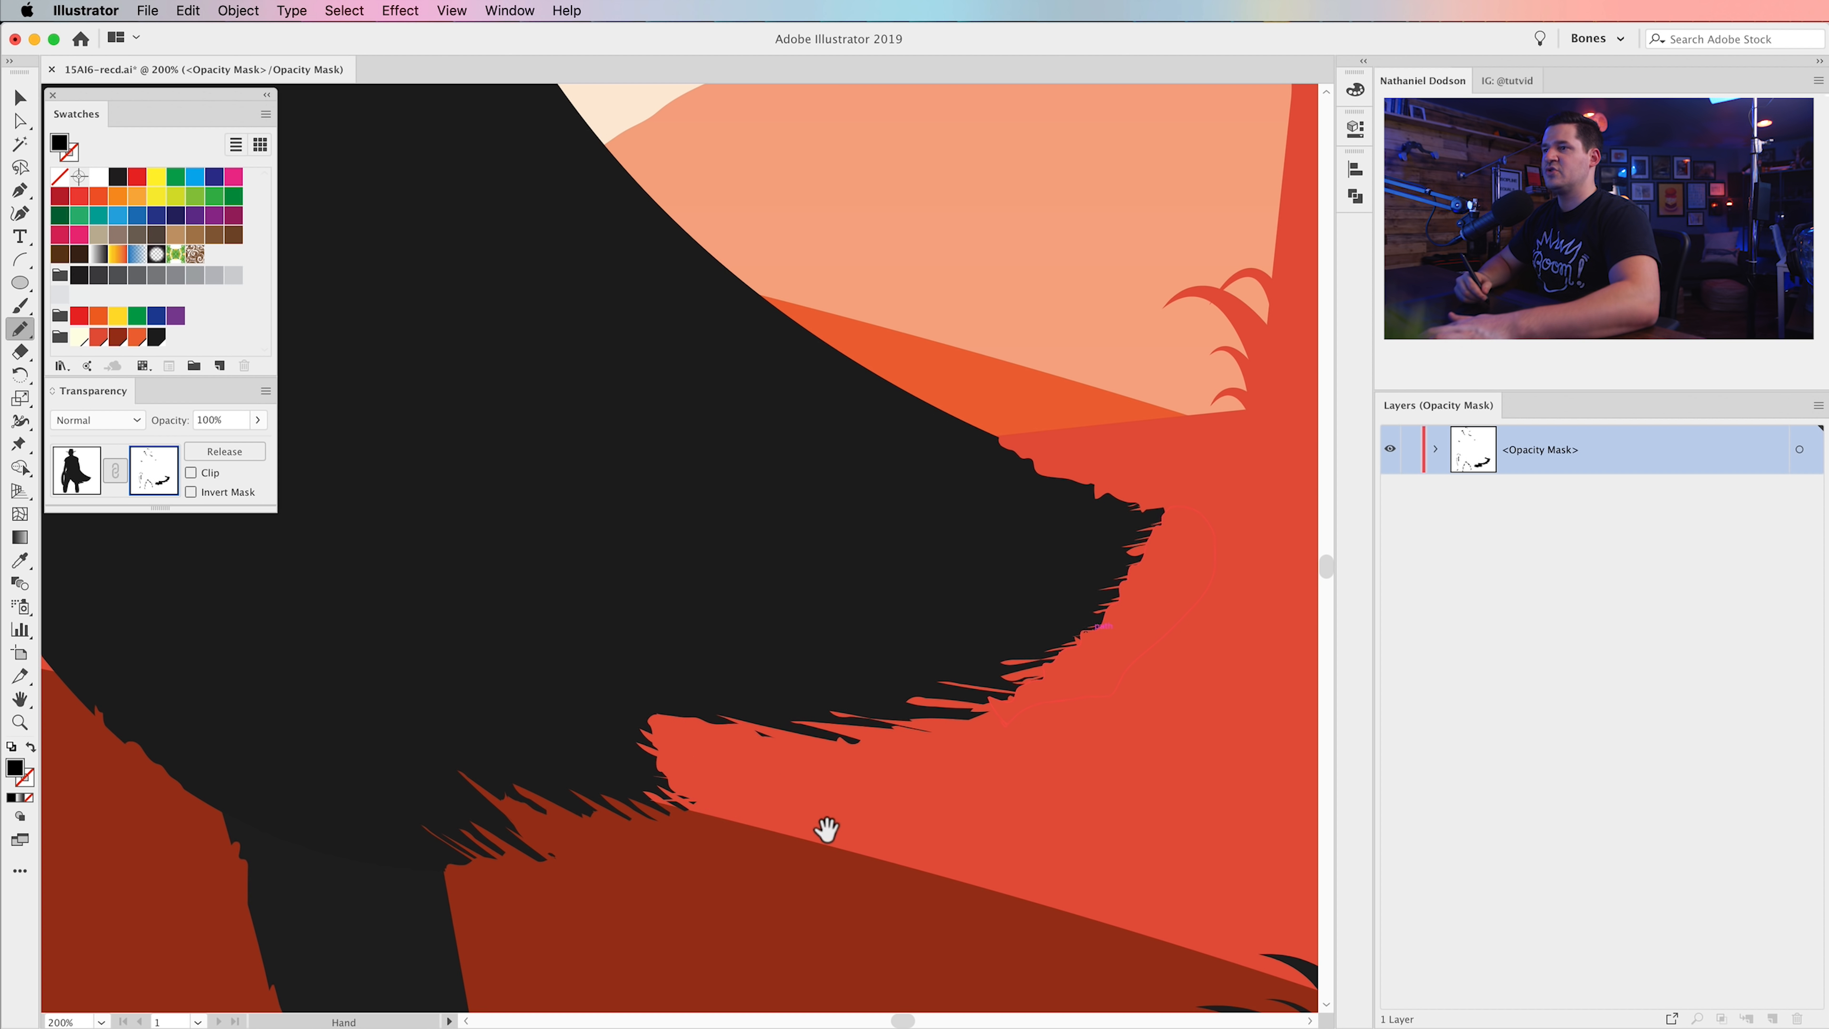
drag(850, 822, 890, 853)
drag(675, 799, 706, 779)
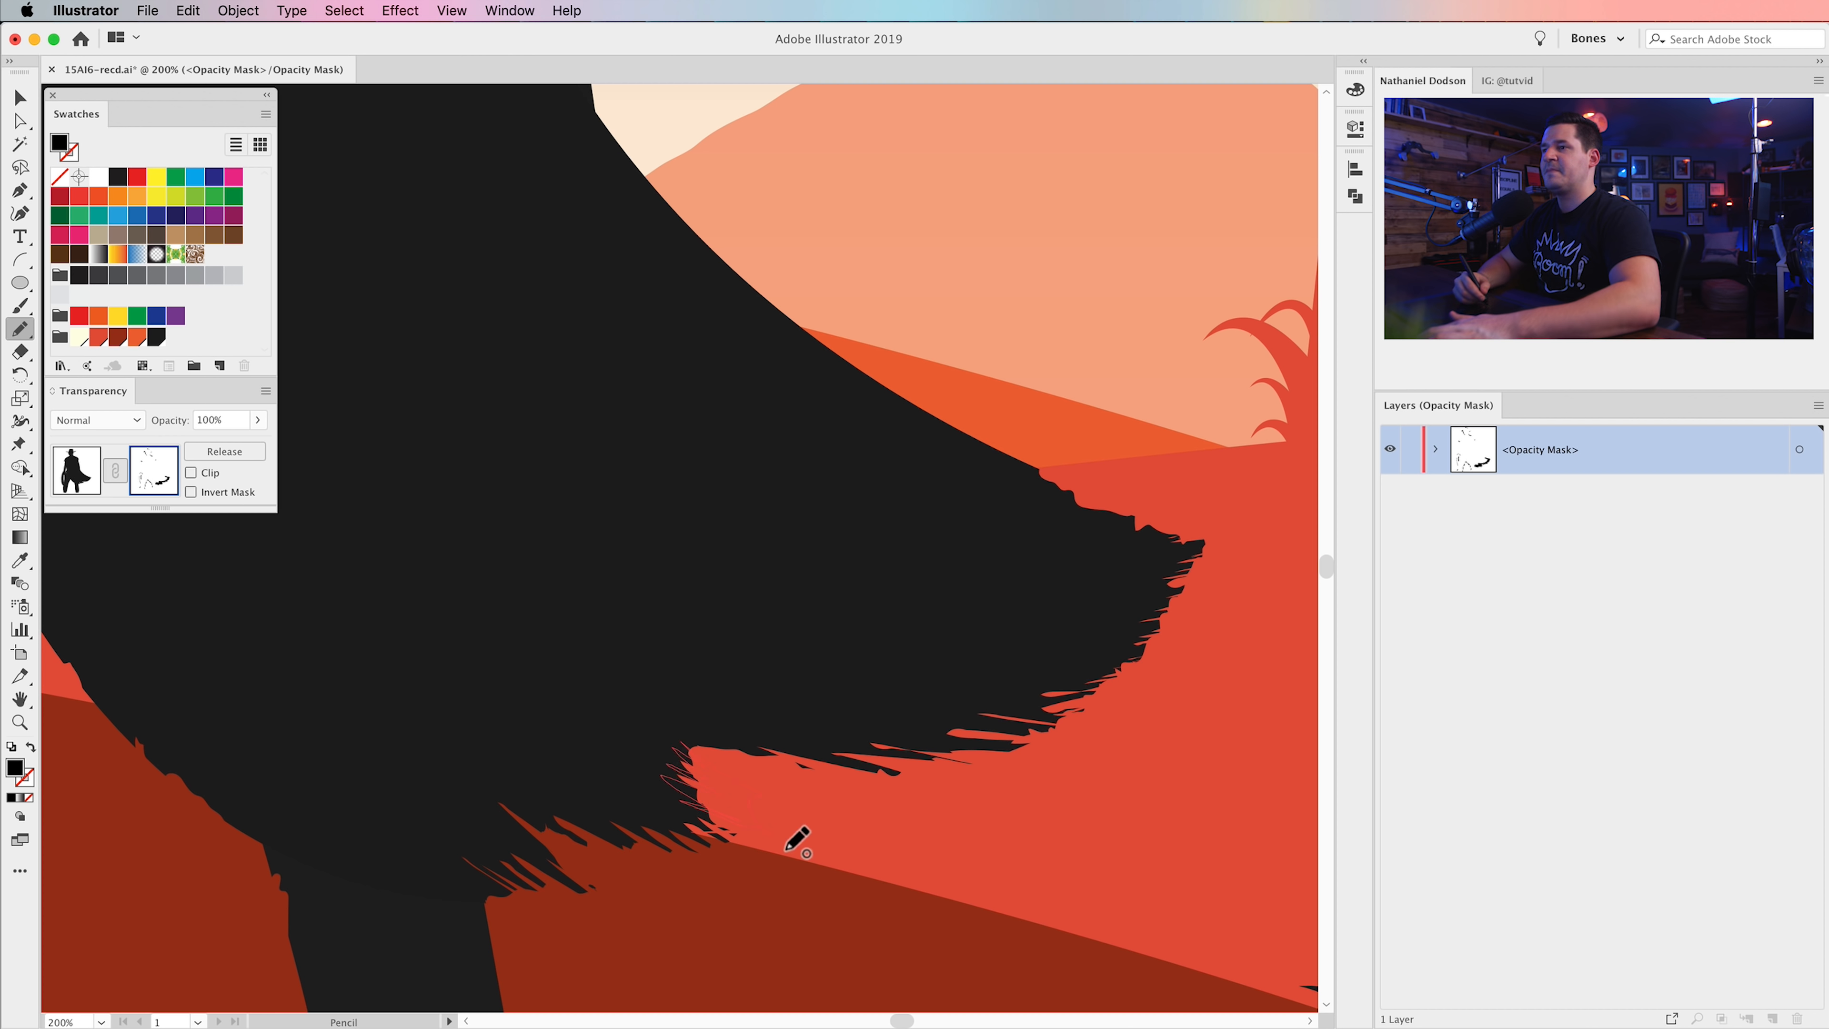
drag(884, 841, 696, 841)
- Pencil torn notches into the mask up the cape's outer right edge, from the flared tail to the sleeve folds
mouse_move(749, 438)
mouse_down()
mouse_move(1090, 652)
mouse_move(1235, 688)
mouse_up()
mouse_move(1023, 575)
mouse_down()
mouse_move(1001, 688)
mouse_move(833, 559)
mouse_move(769, 537)
mouse_move(982, 710)
mouse_move(860, 651)
mouse_move(885, 646)
mouse_move(863, 673)
mouse_up()
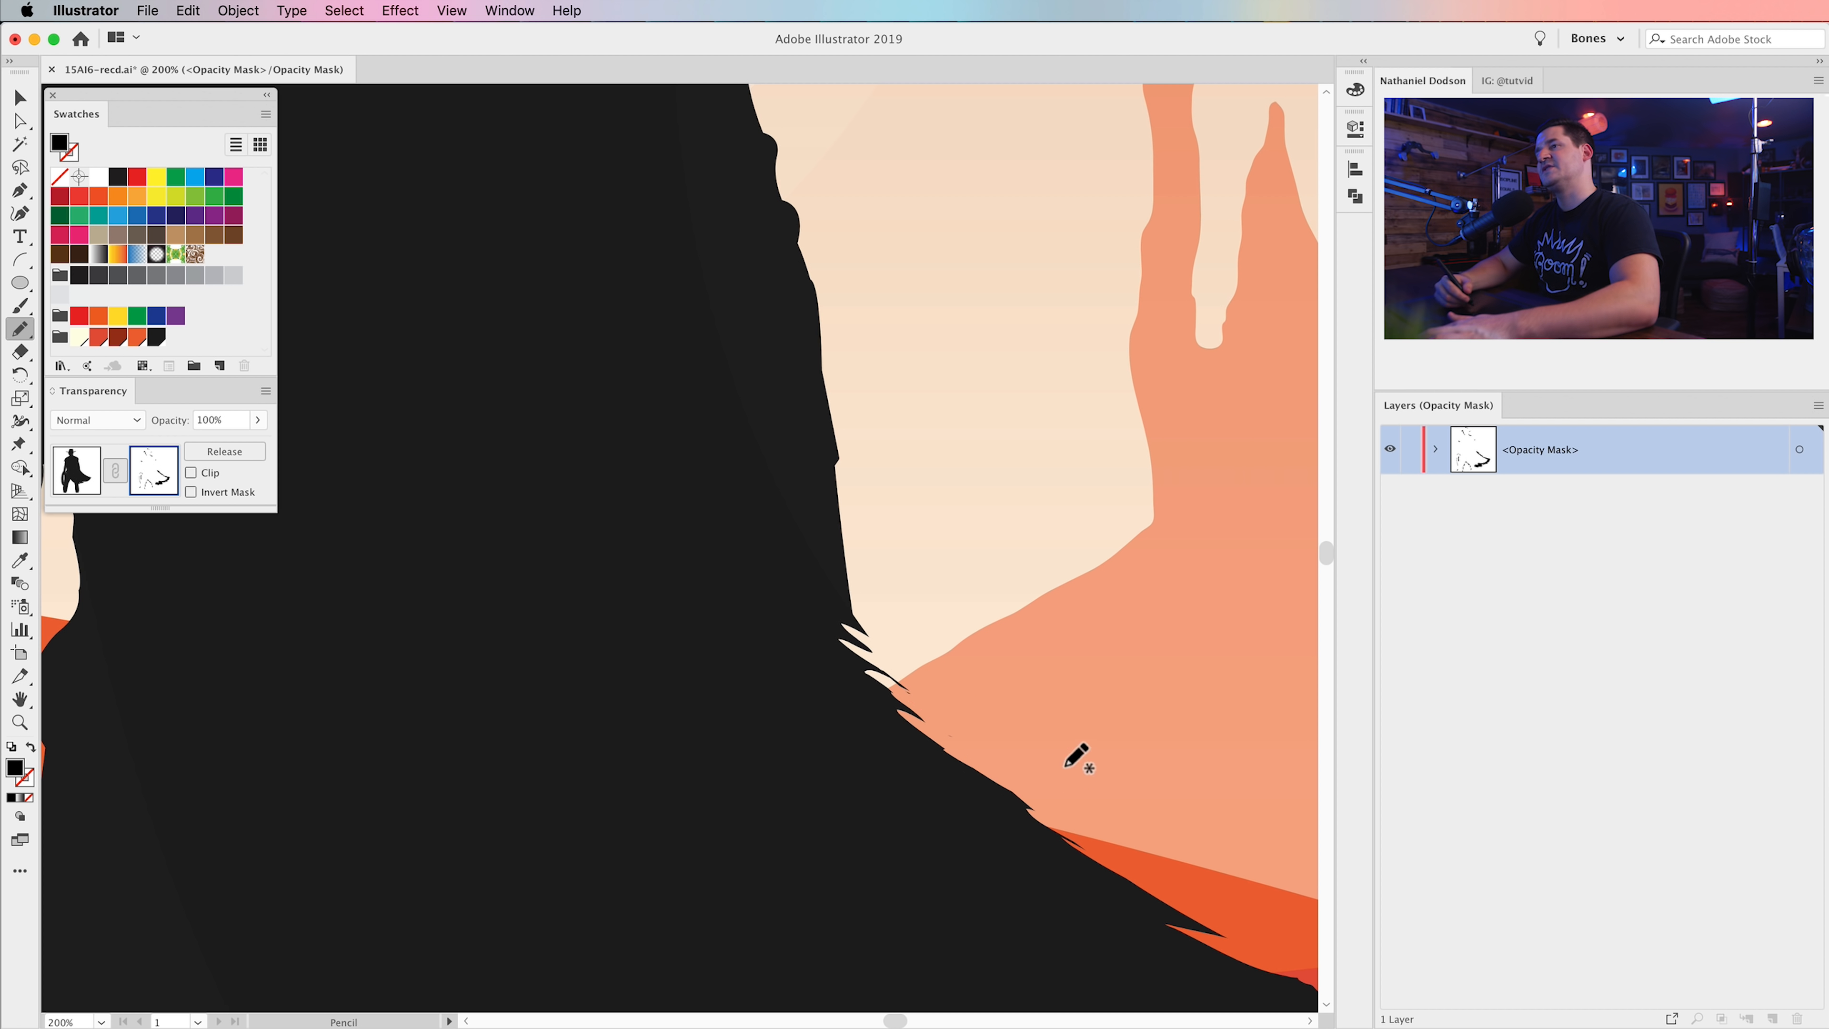
drag(874, 561, 926, 676)
mouse_move(863, 489)
mouse_down()
mouse_move(964, 678)
mouse_move(923, 648)
mouse_up()
drag(943, 518, 954, 691)
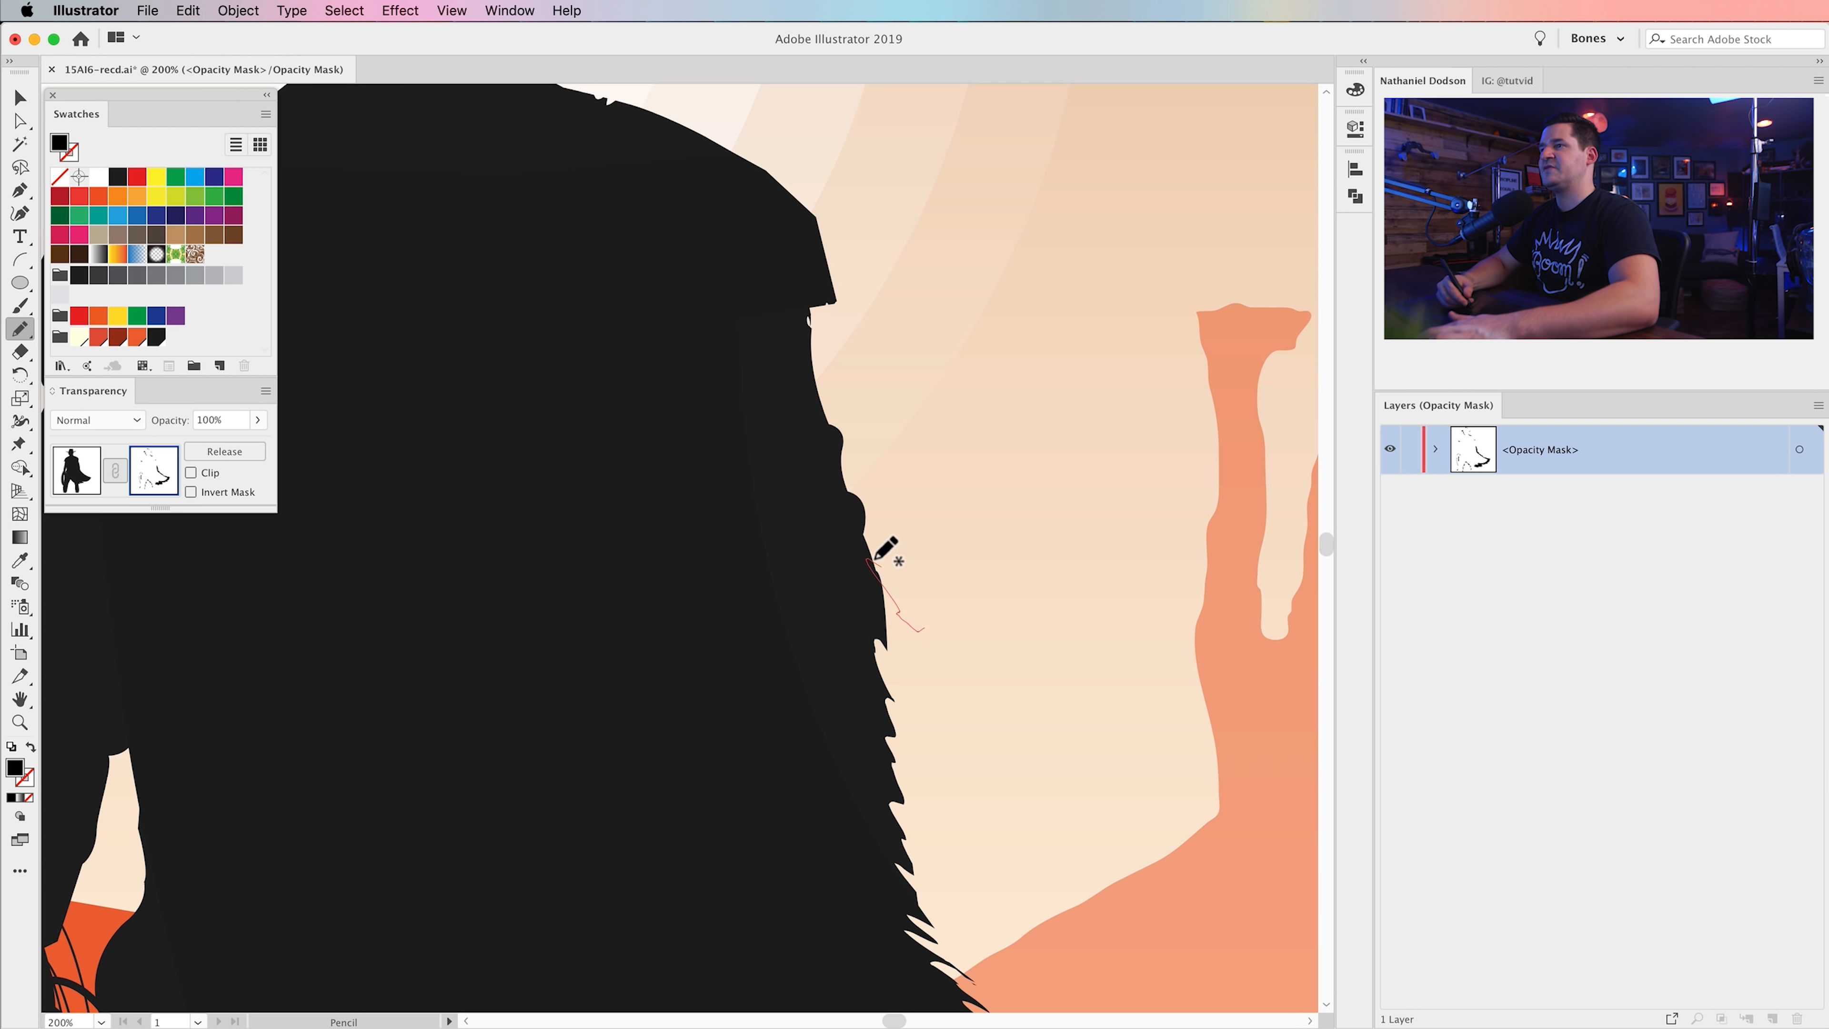
drag(843, 446, 844, 448)
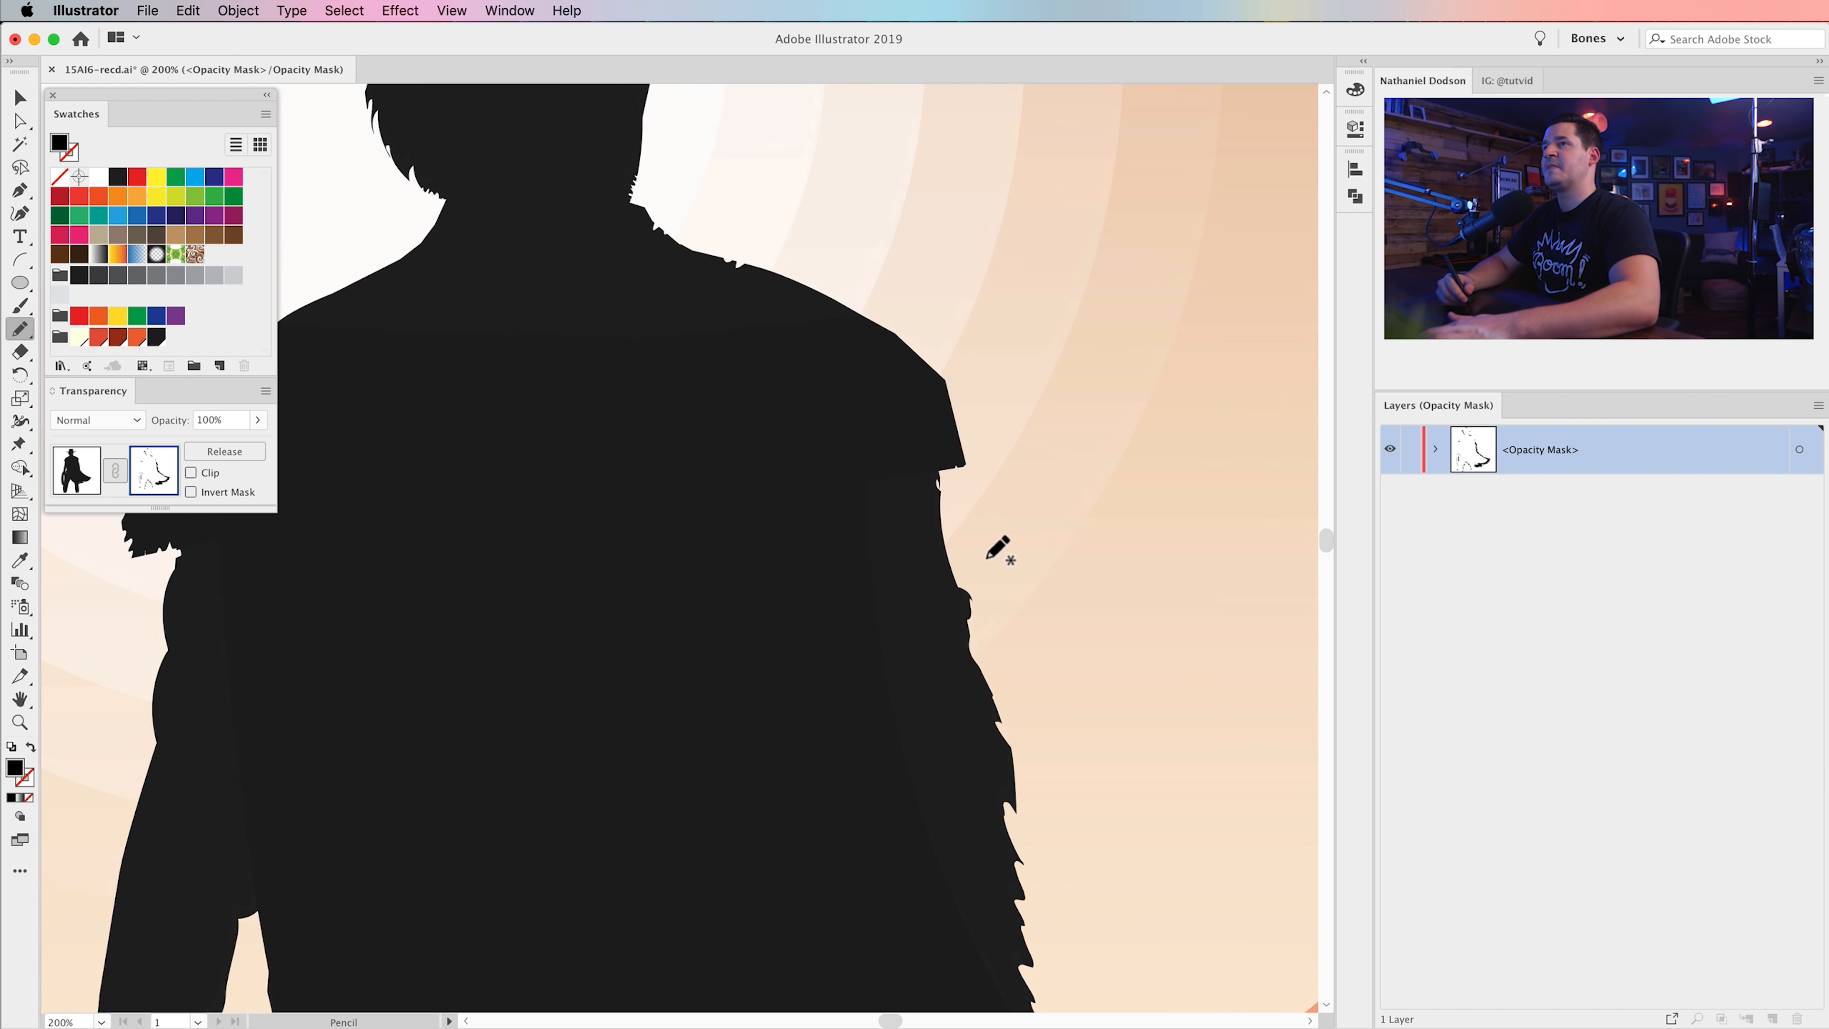
- Pencil ragged notches into the mask along the edges of the cowboy's rope-side sleeve and forearm
drag(543, 351, 677, 273)
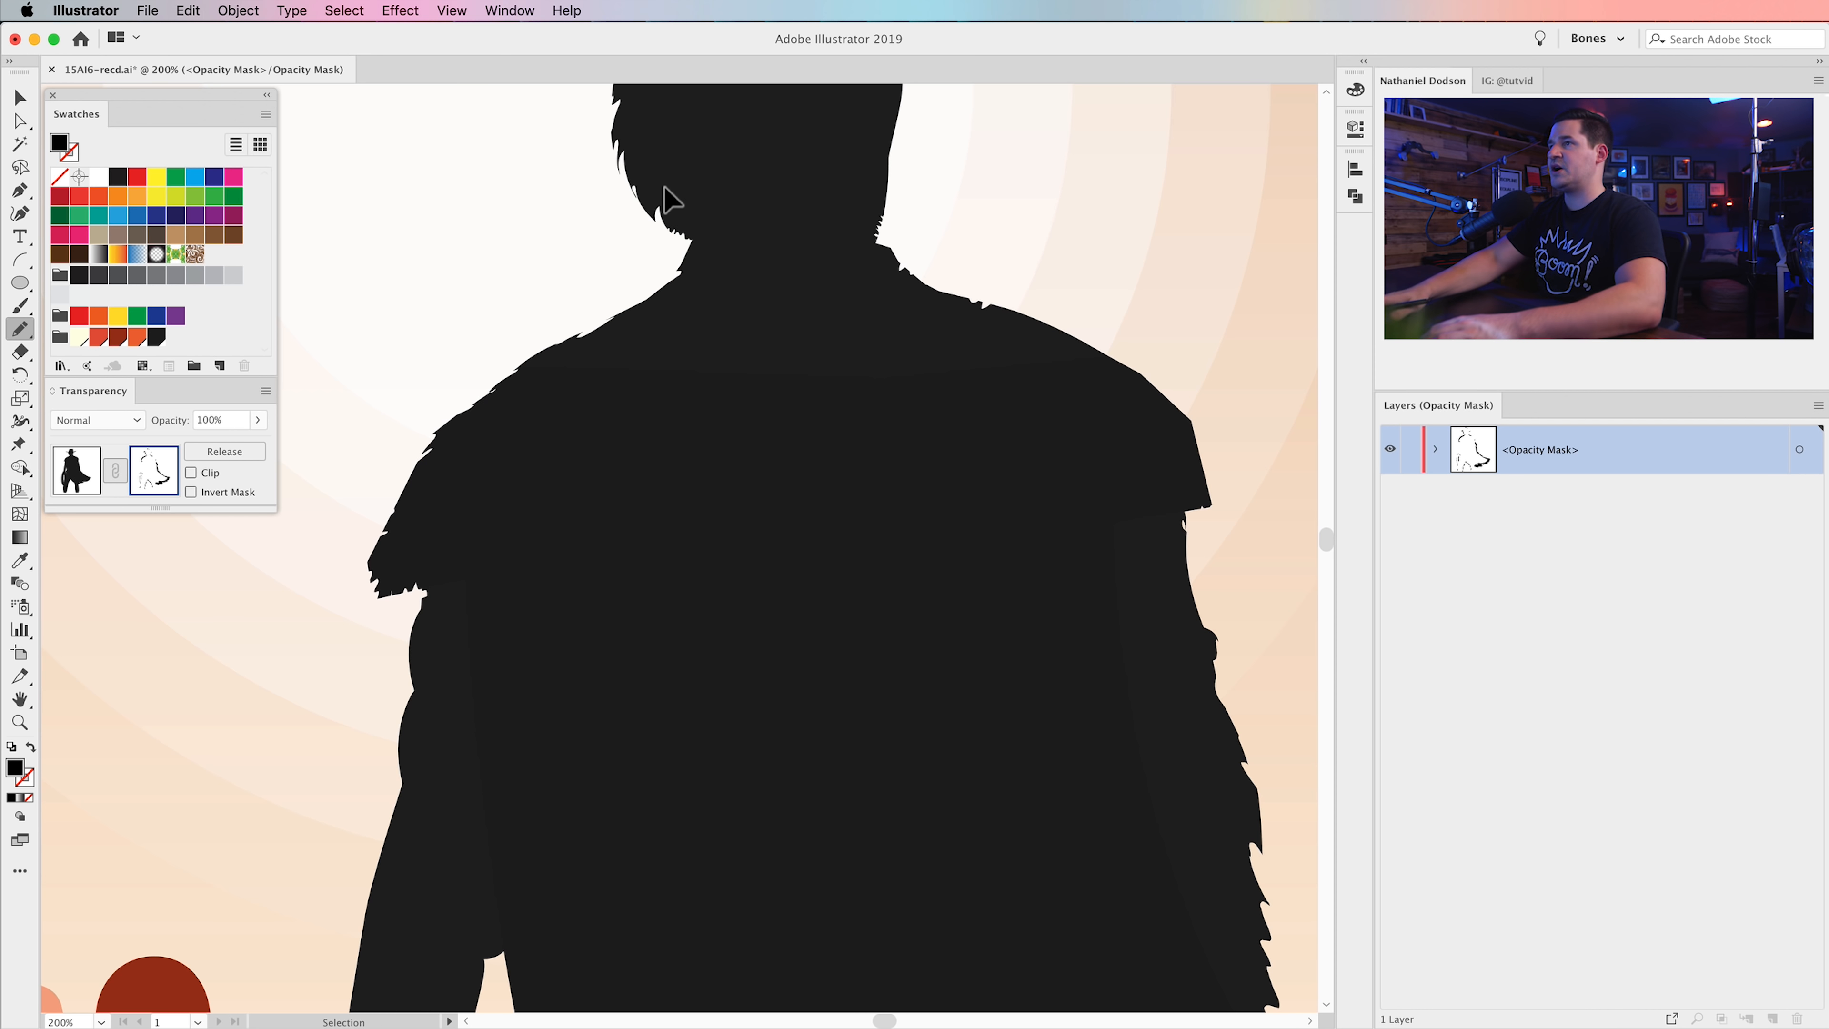
key(super+minus)
key(super+minus)
key(super+minus)
key(super+minus)
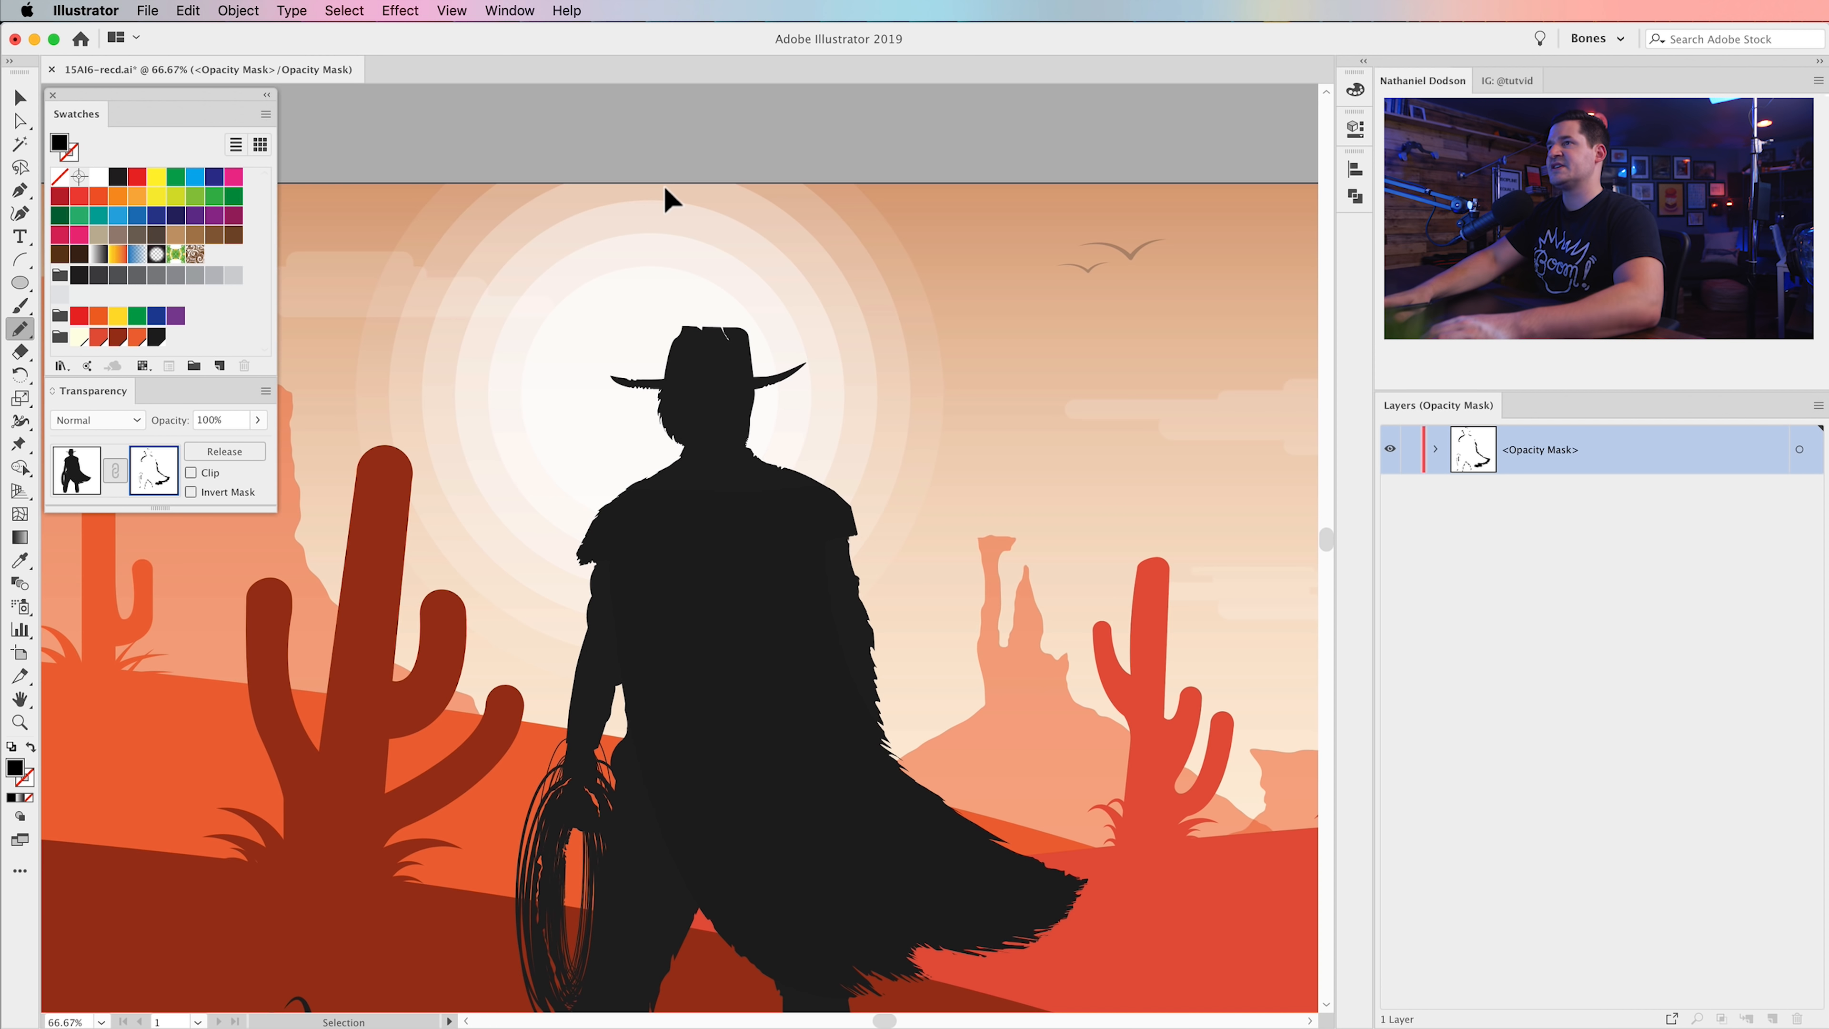
mouse_move(796, 742)
mouse_down()
mouse_move(881, 558)
mouse_move(1000, 607)
mouse_up()
key(z)
click(792, 518)
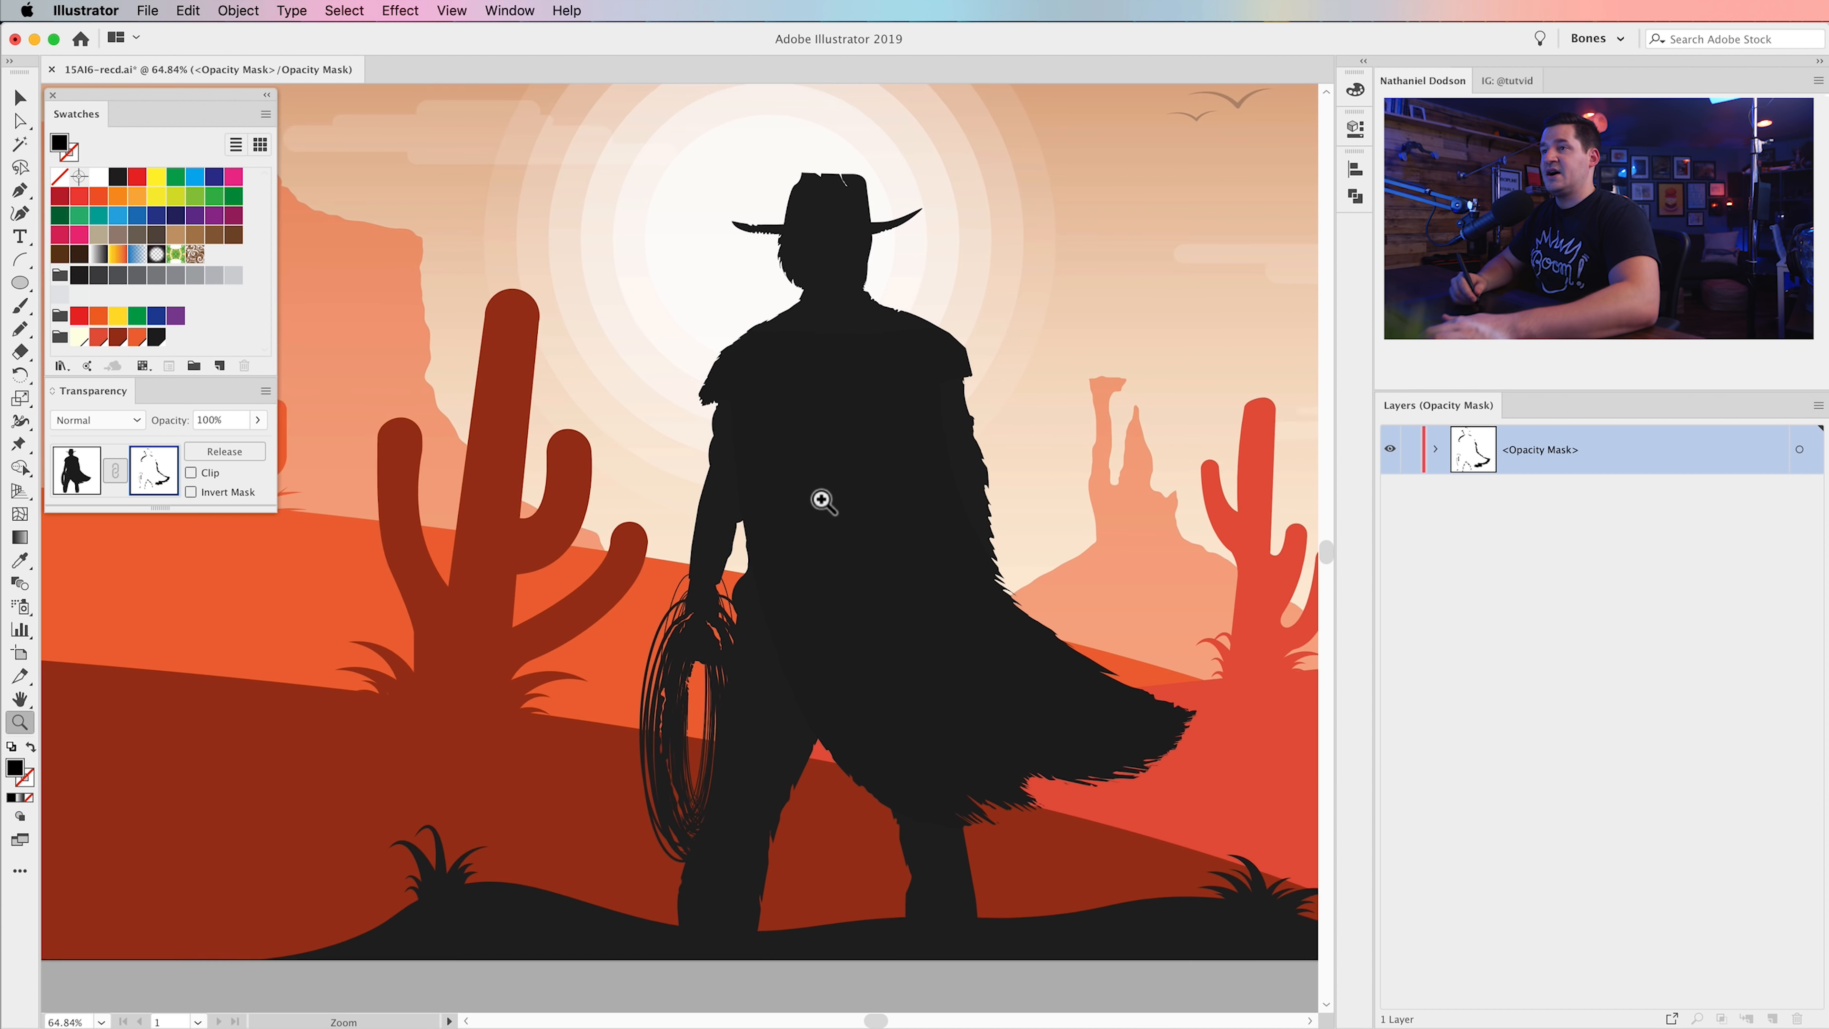
click(849, 516)
click(806, 551)
click(763, 558)
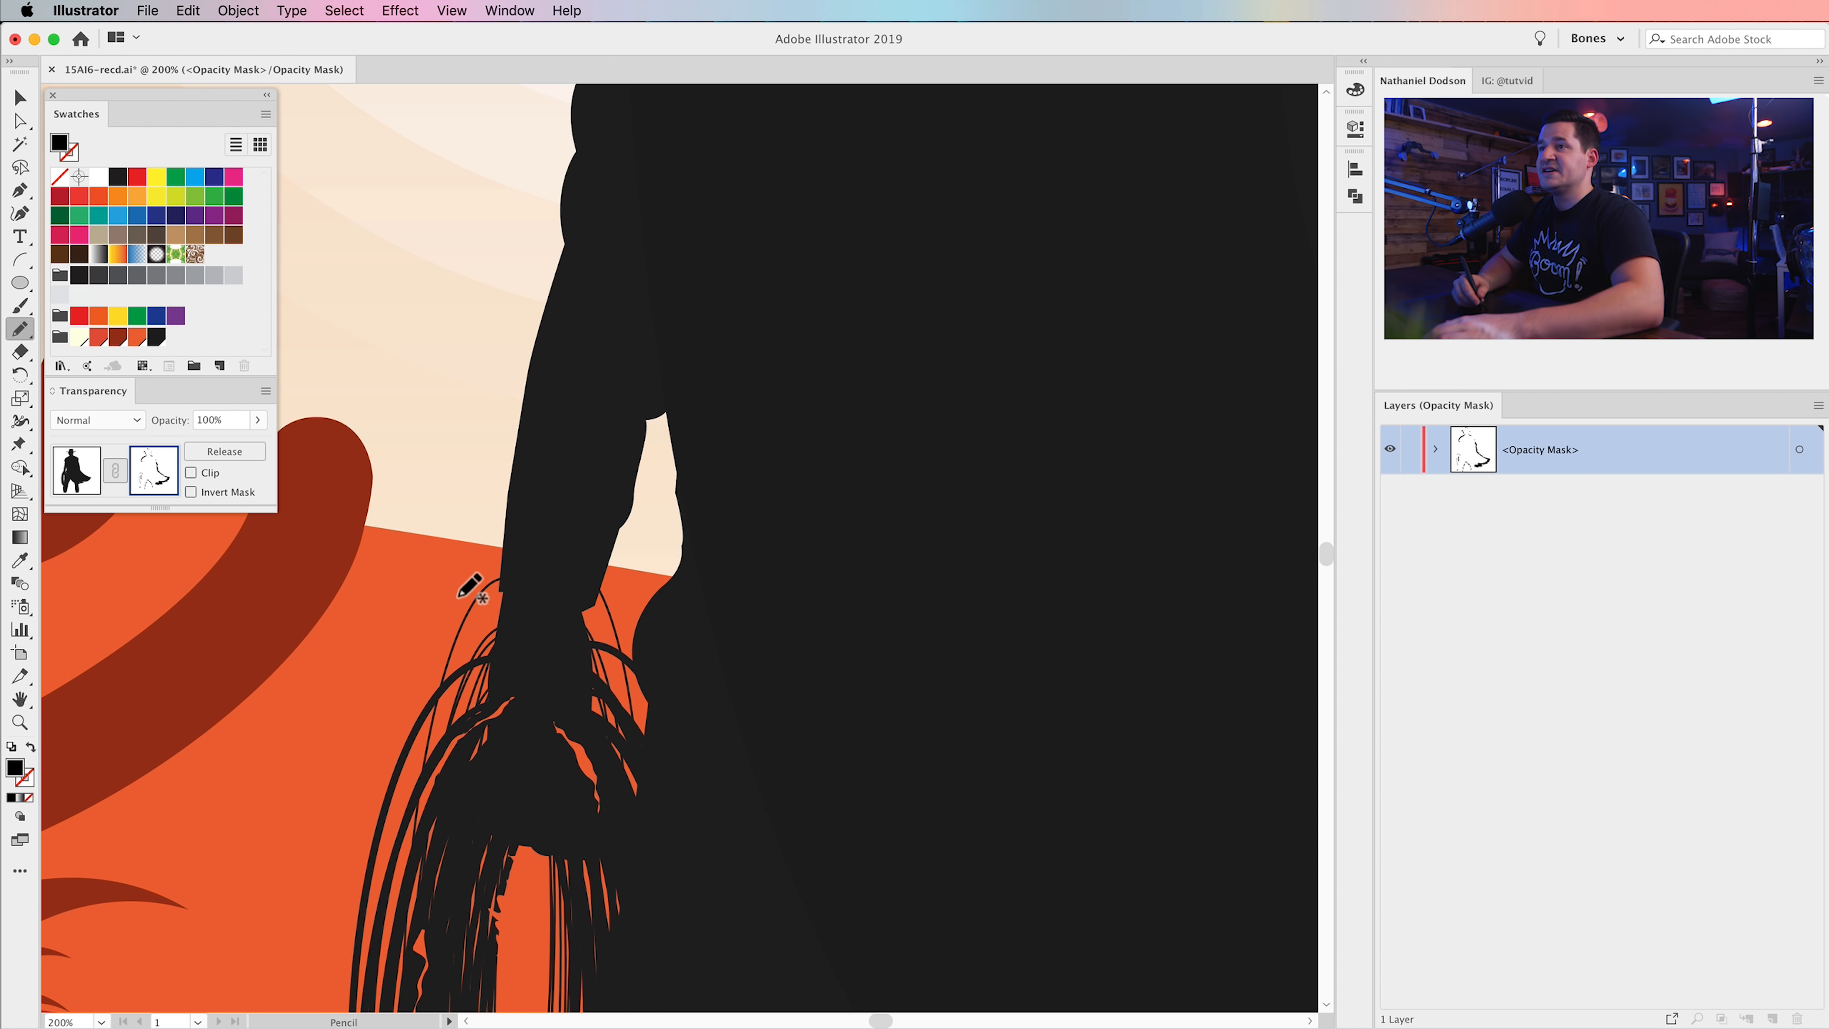
mouse_move(496, 518)
mouse_down()
mouse_move(551, 347)
mouse_move(543, 298)
mouse_move(481, 570)
mouse_up()
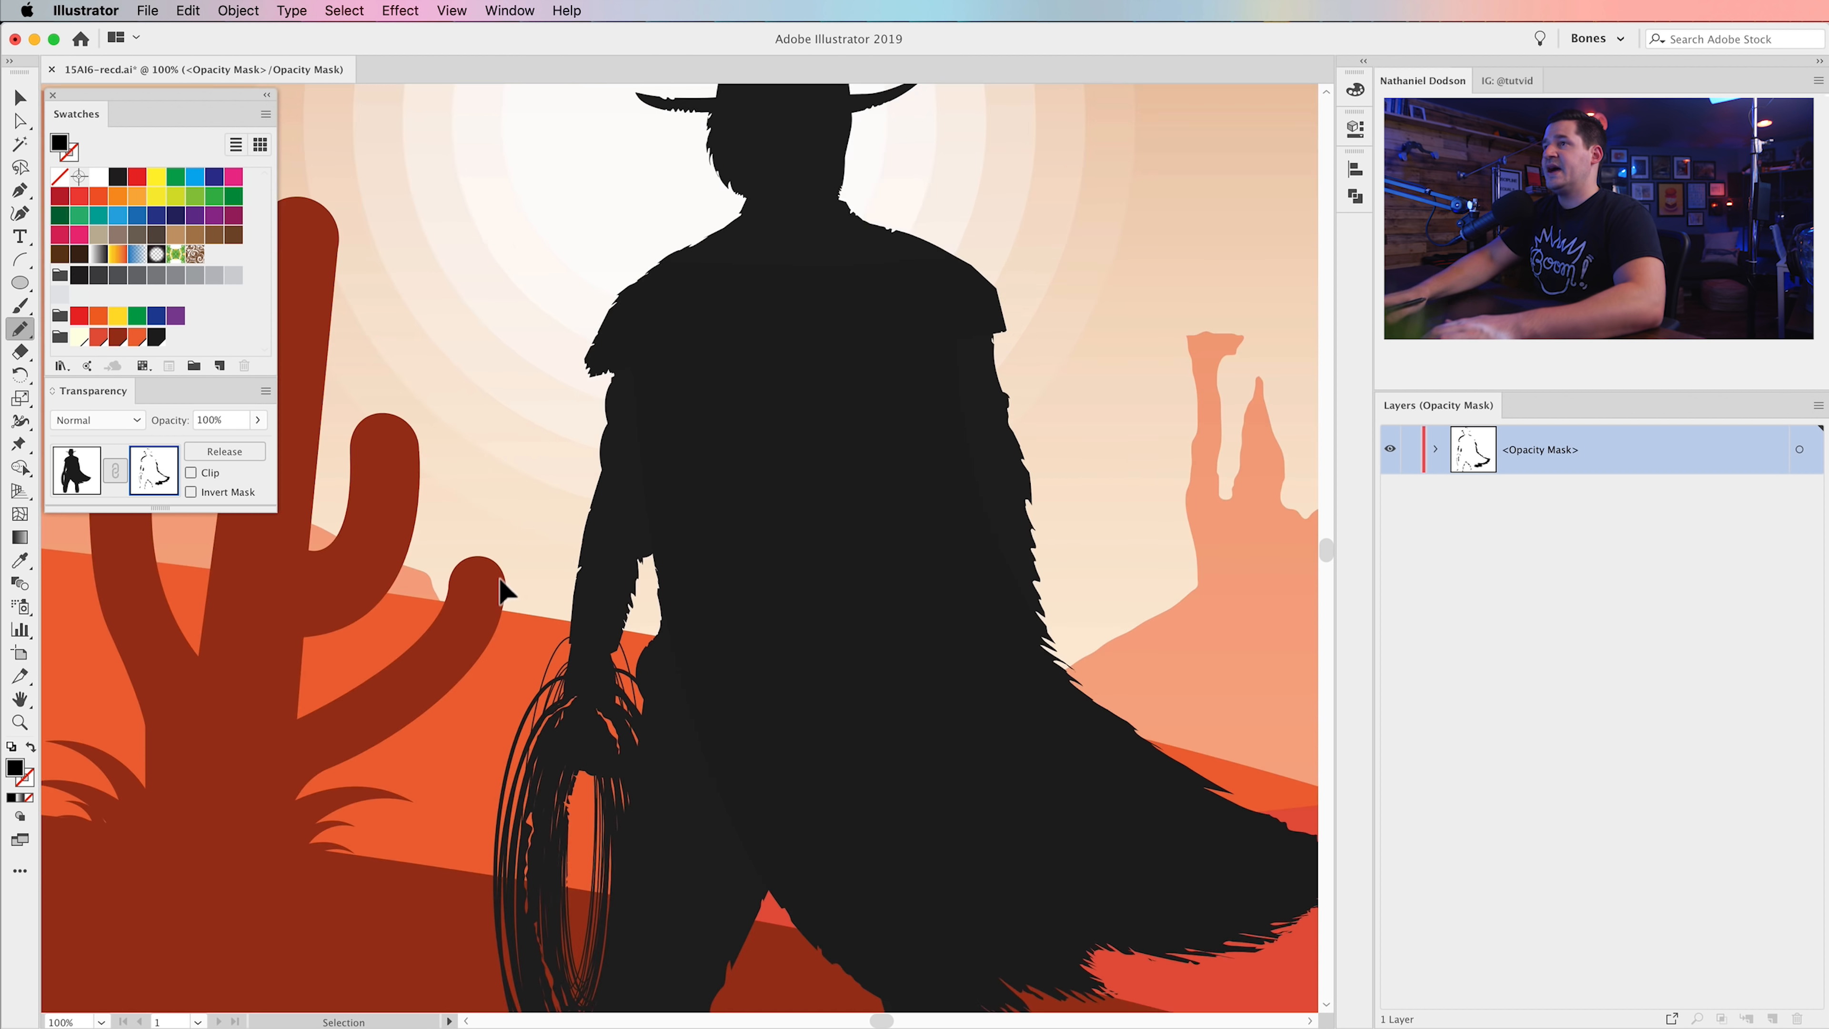
- Leave opacity mask editing, return to the normal artwork and deselect the cowboy group
key(super+minus)
key(super+minus)
drag(734, 663, 847, 672)
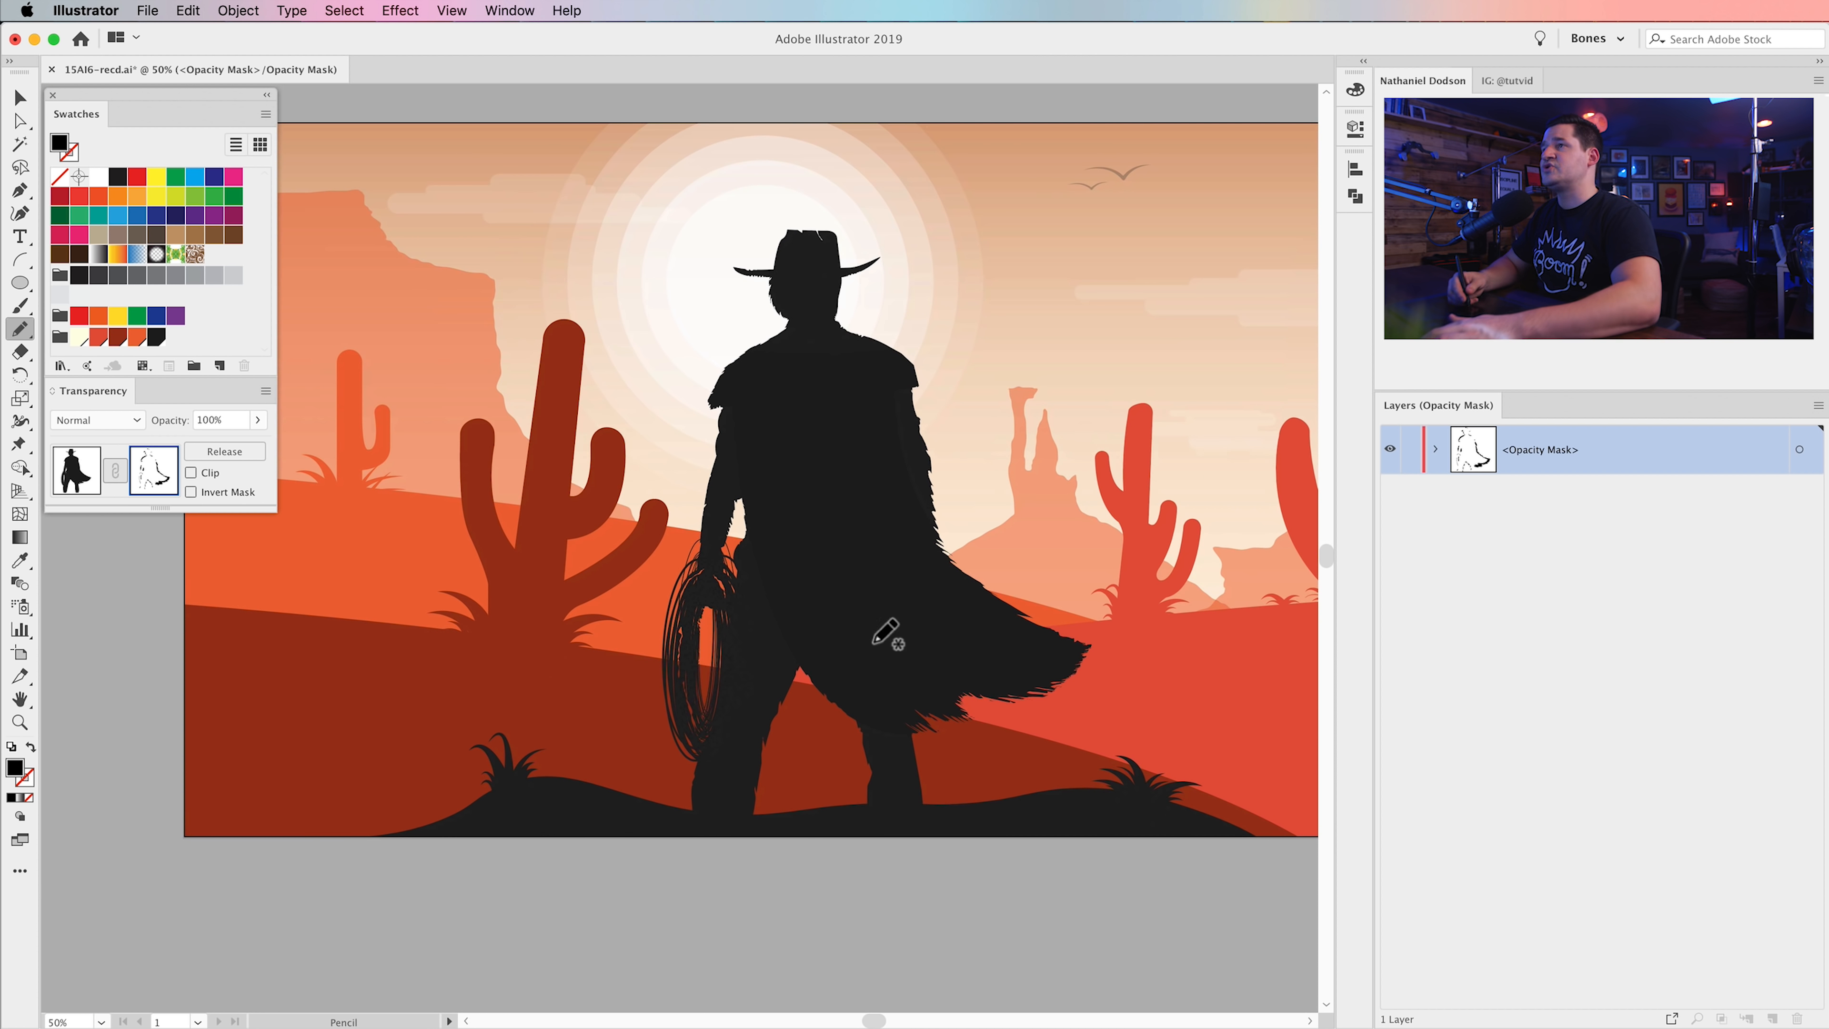
click(84, 494)
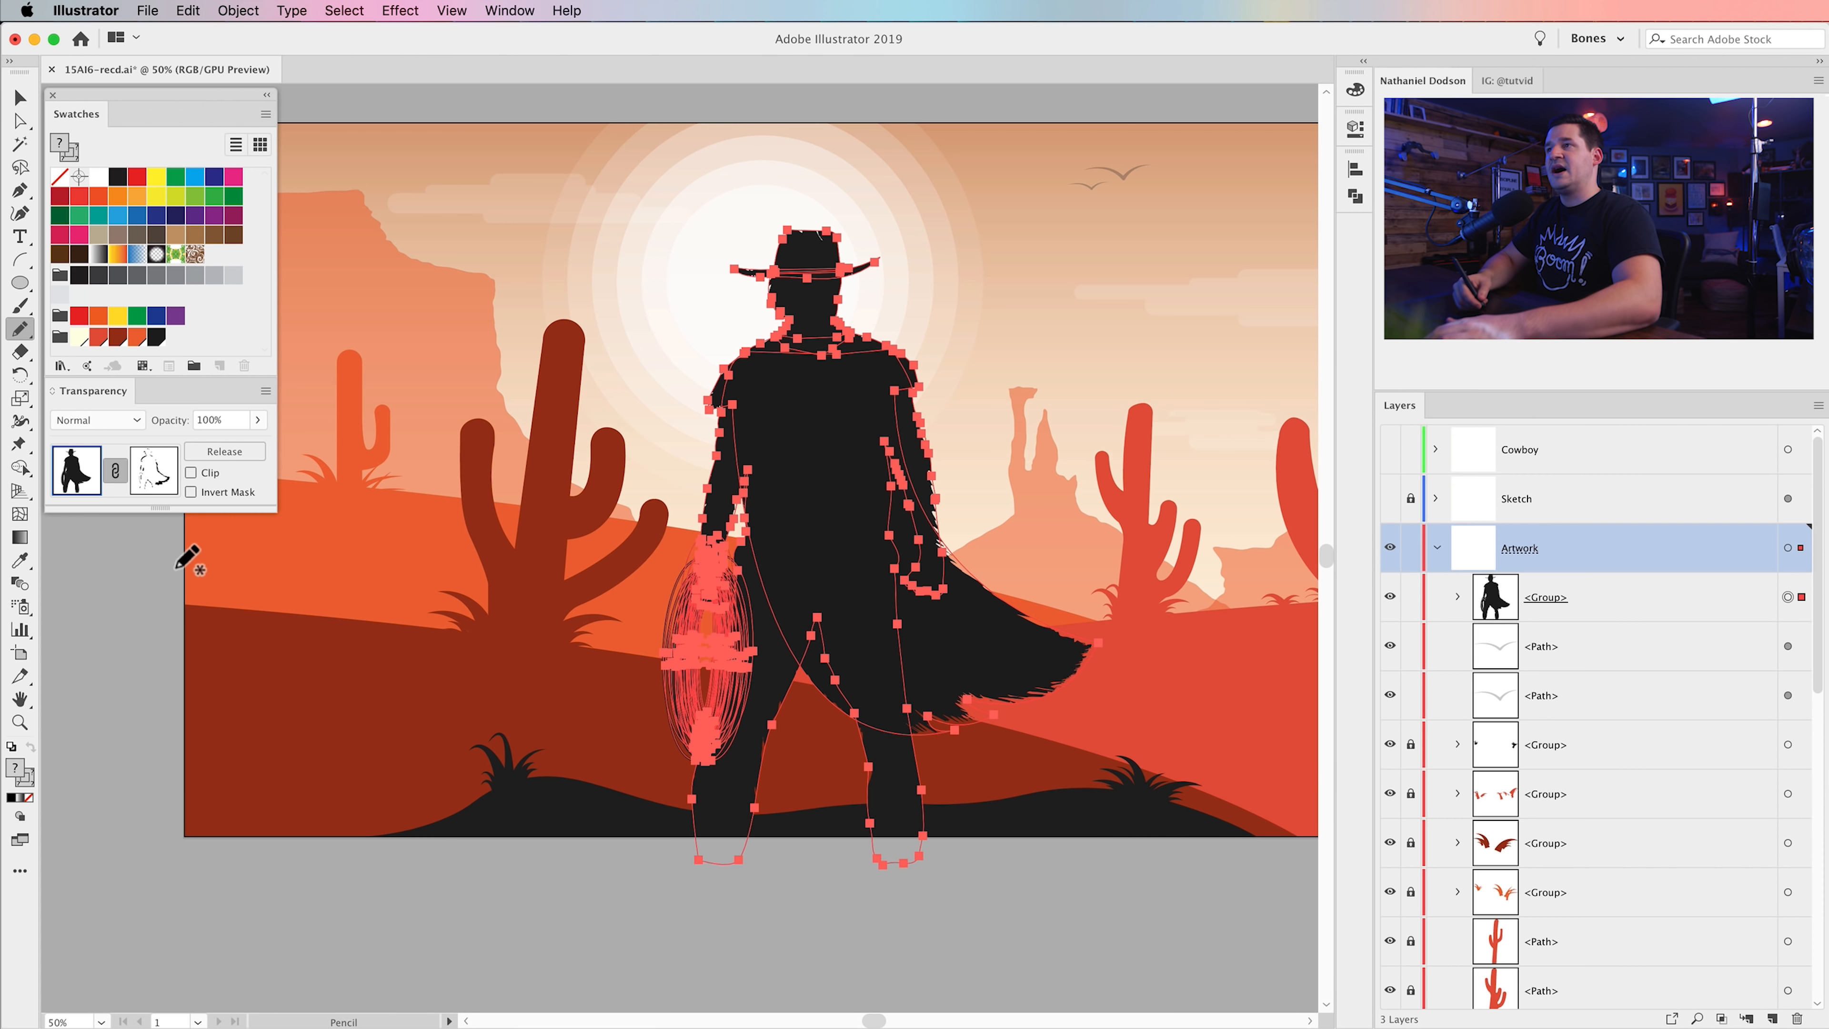
key(v)
click(560, 897)
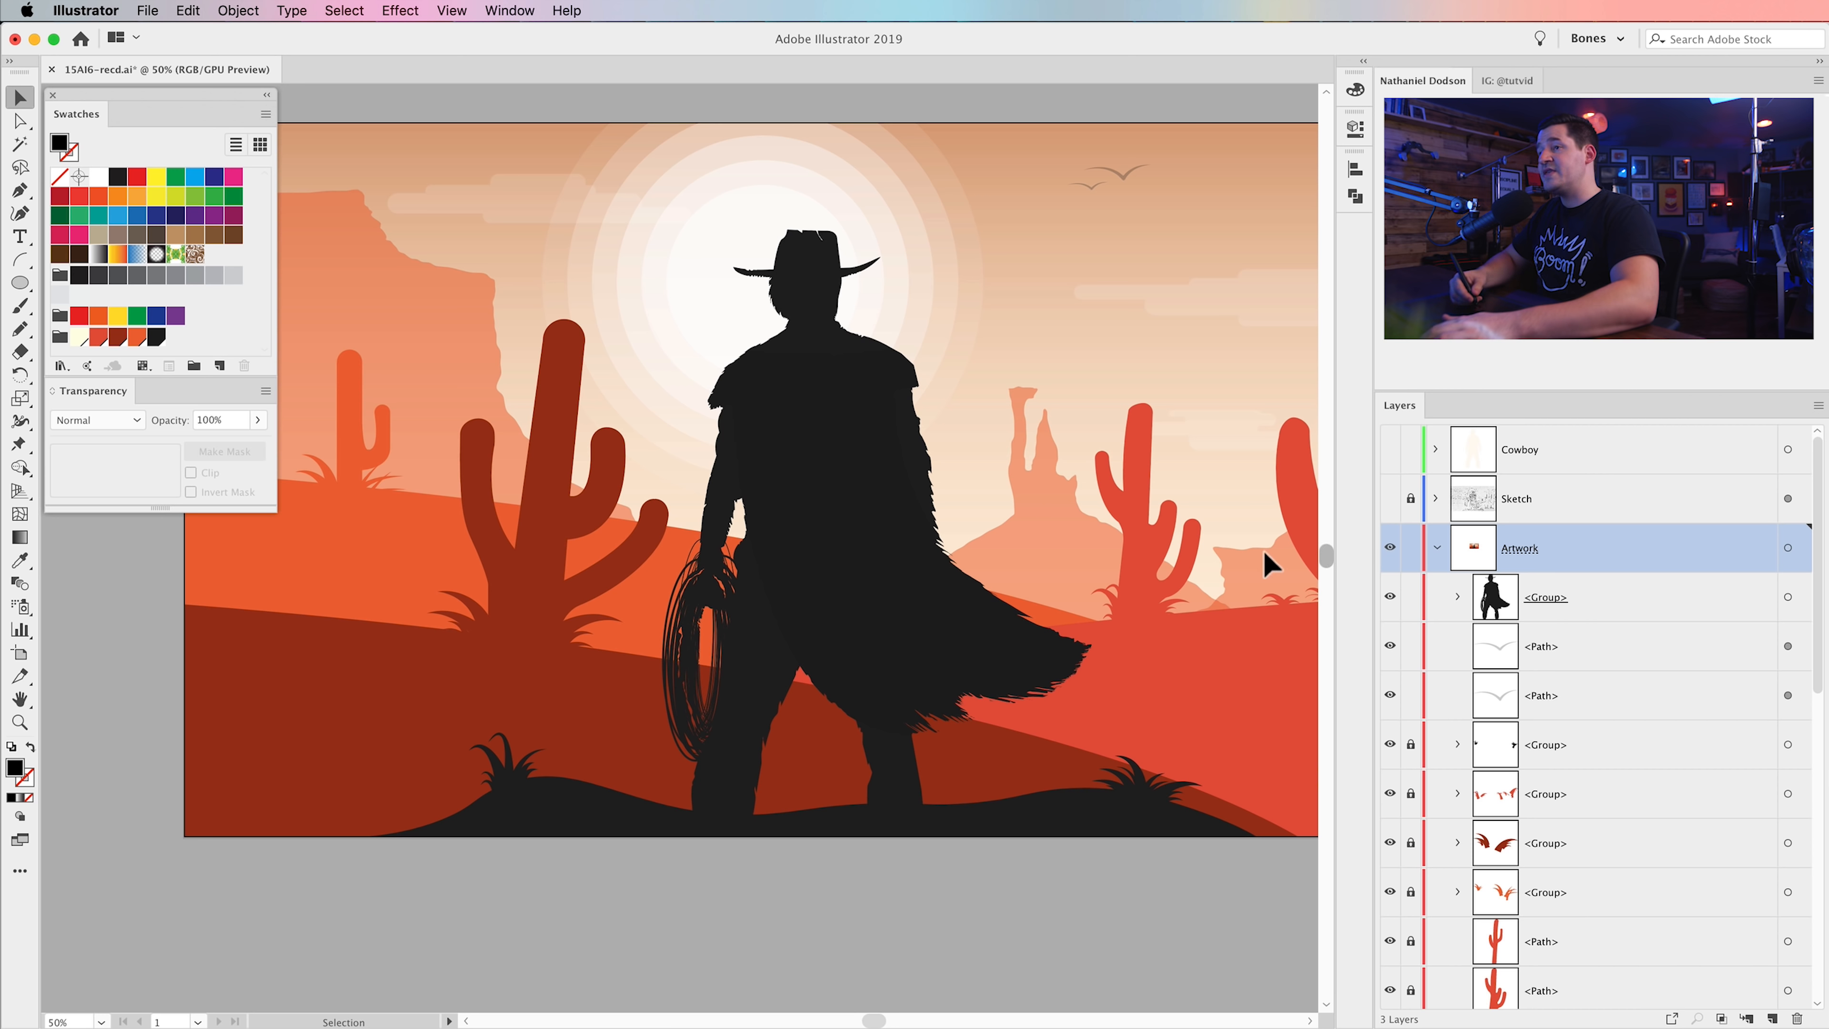
- Choose the Wrinkle tool and set its brush intensity to 20% in the tool options
click(22, 428)
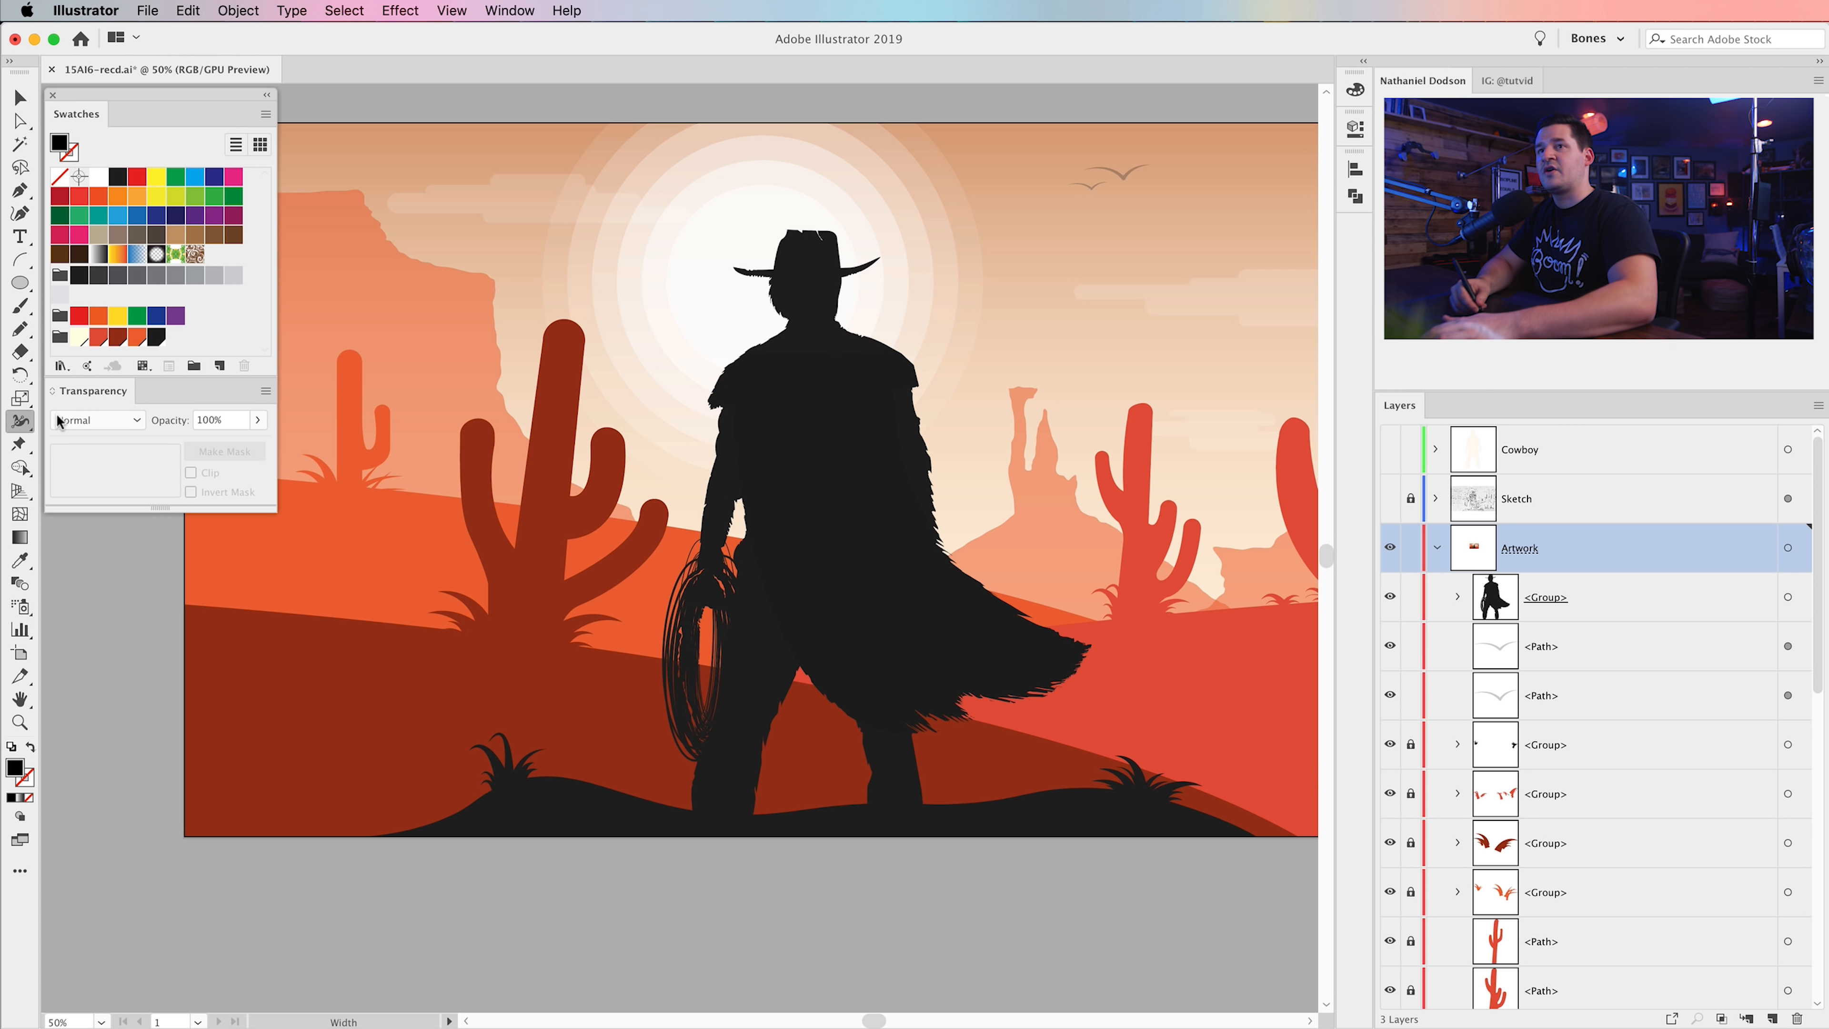
drag(22, 425, 86, 595)
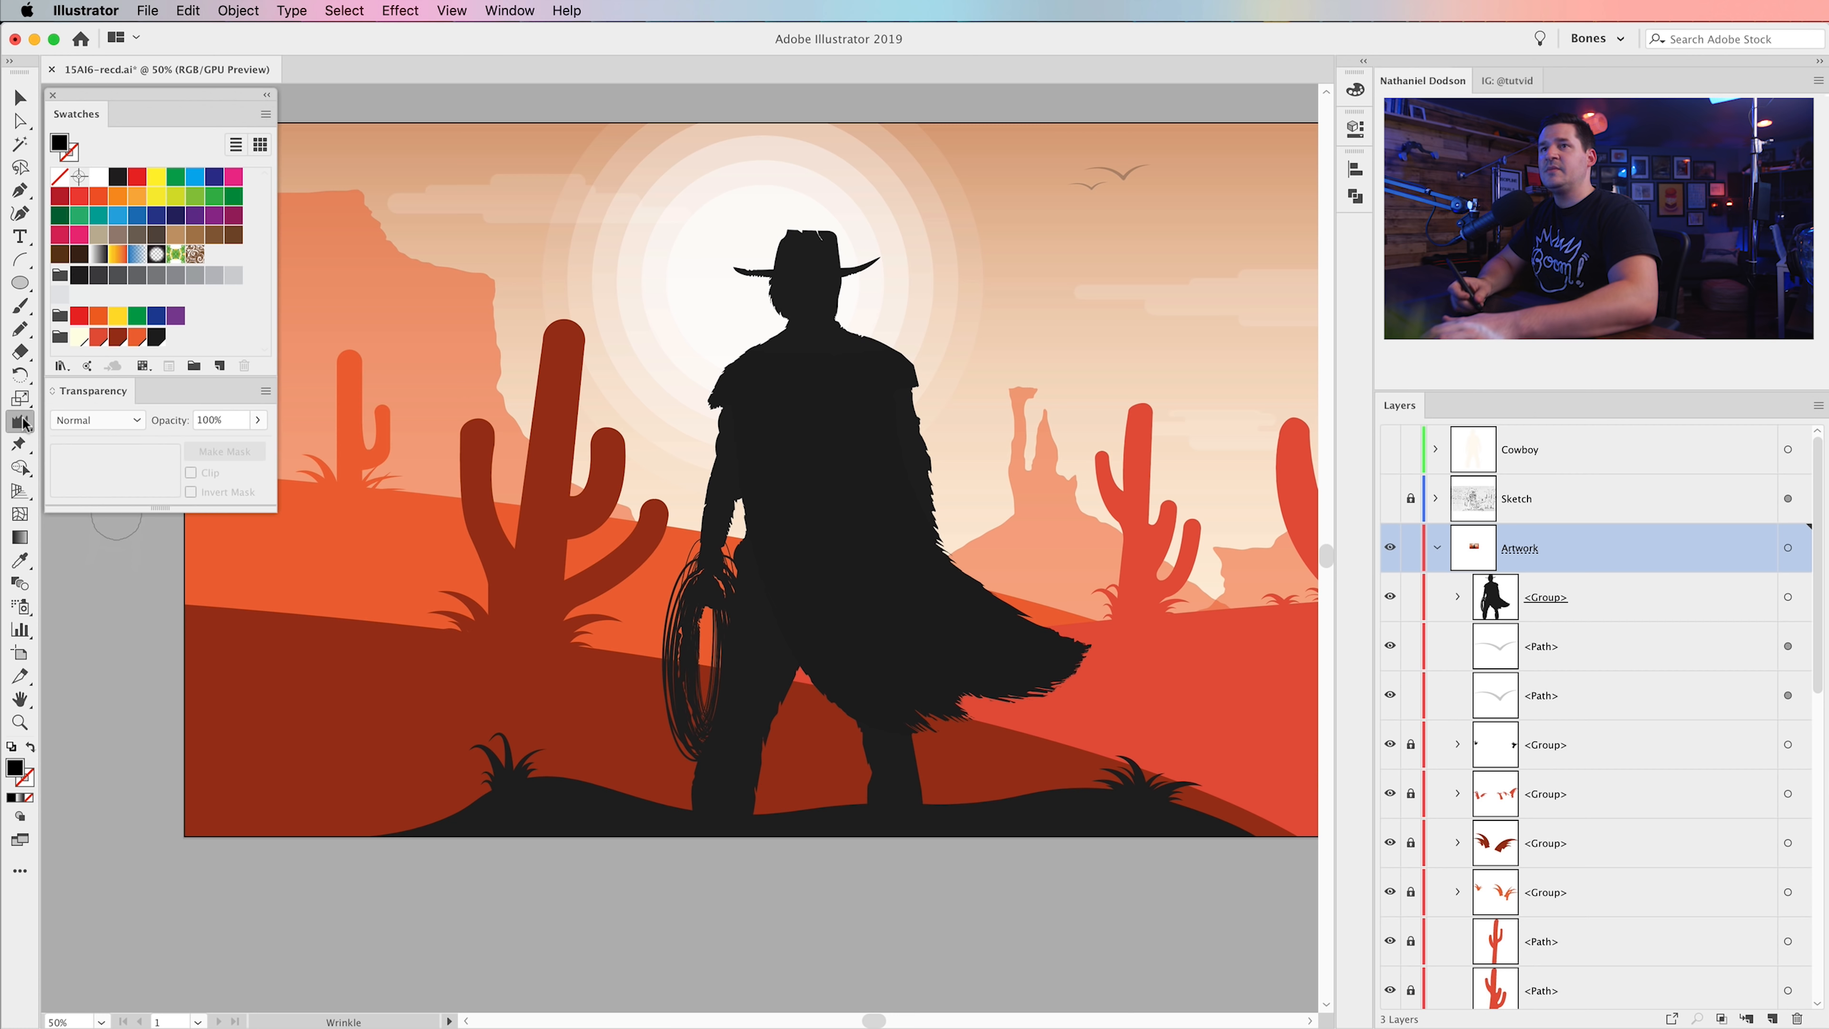
double_click(21, 422)
drag(385, 279, 387, 277)
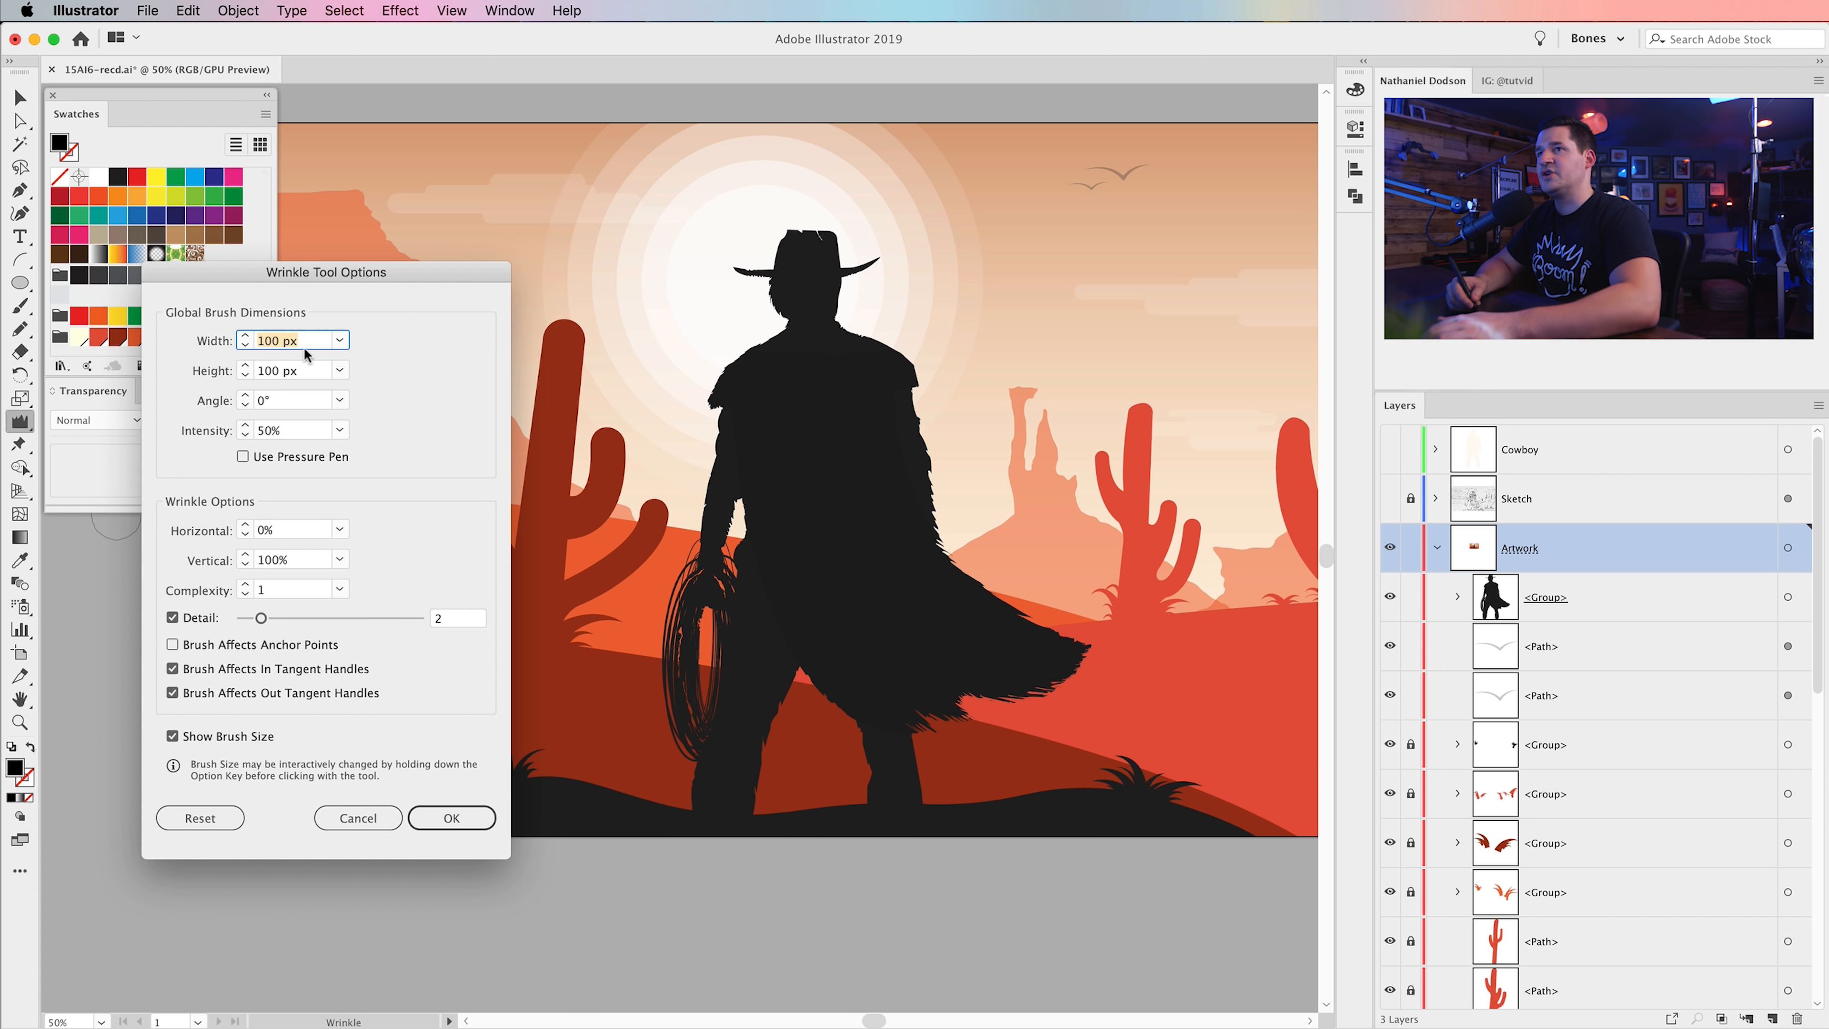
click(304, 431)
key(Tab)
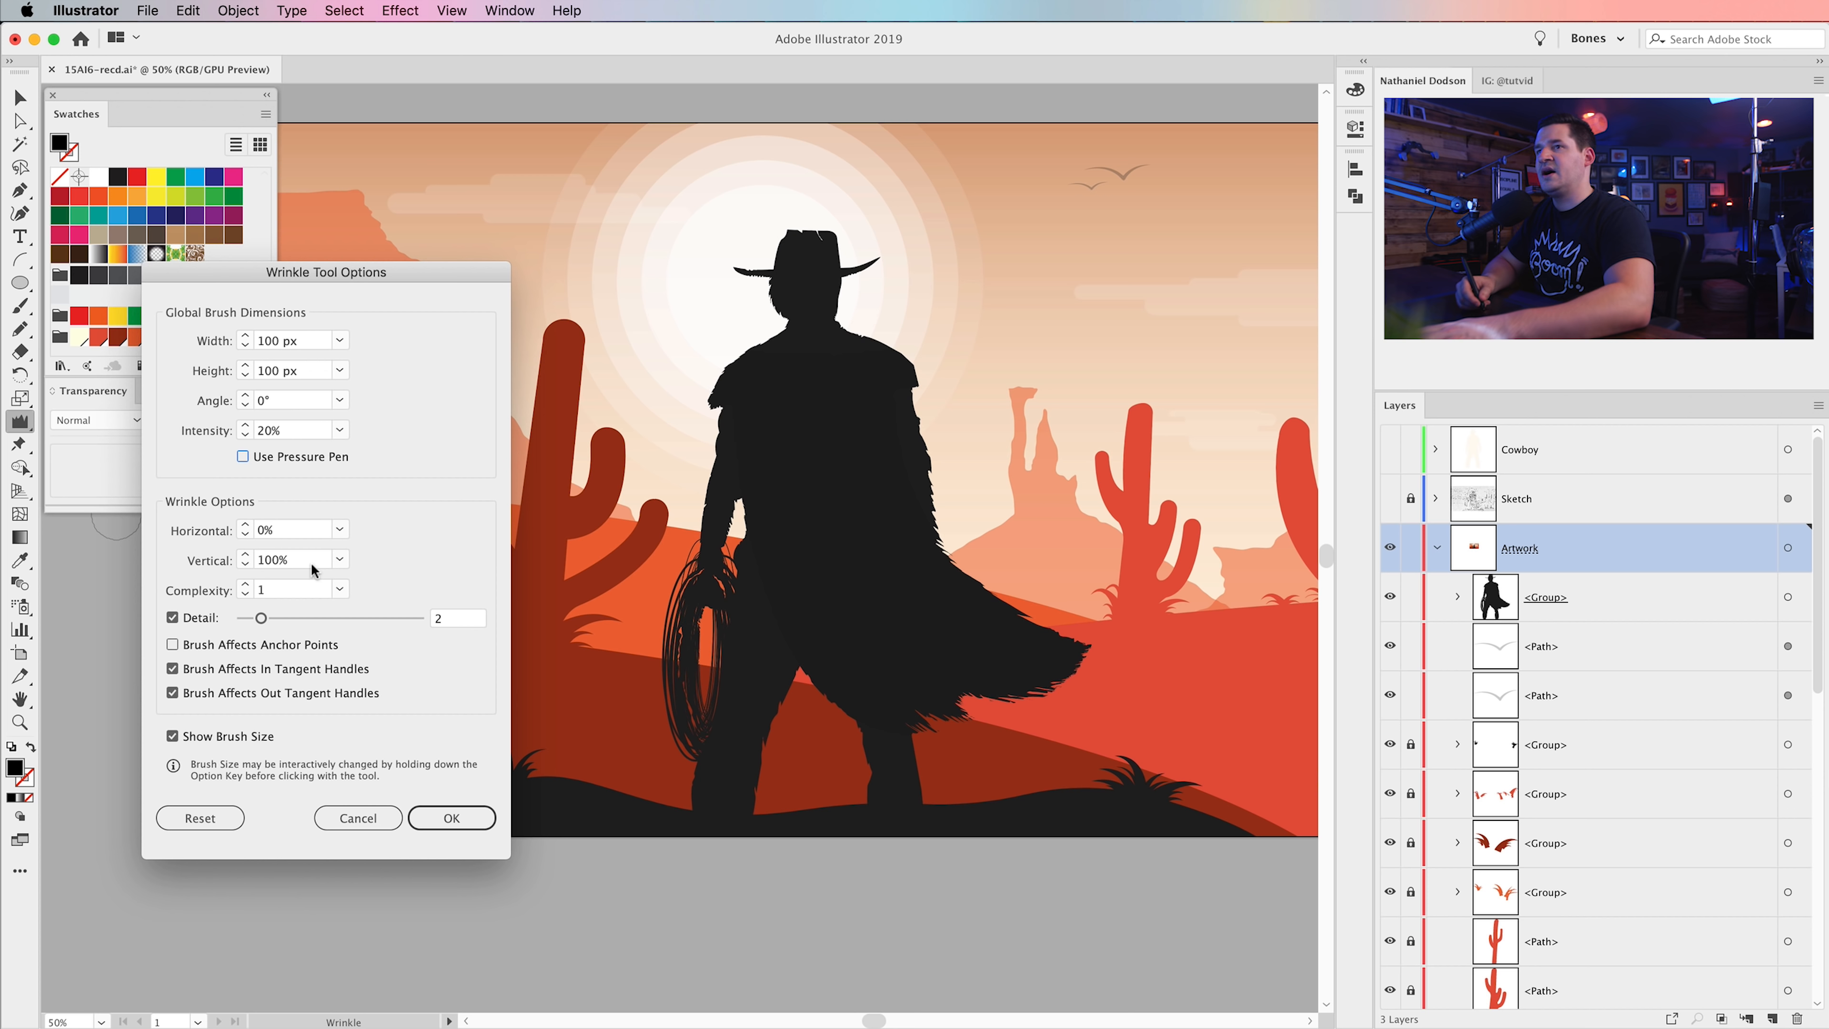
- Set the Wrinkle tool's horizontal and vertical amounts to 50% each, nudge its detail slightly and accept the options
click(339, 530)
click(360, 653)
click(338, 559)
click(360, 685)
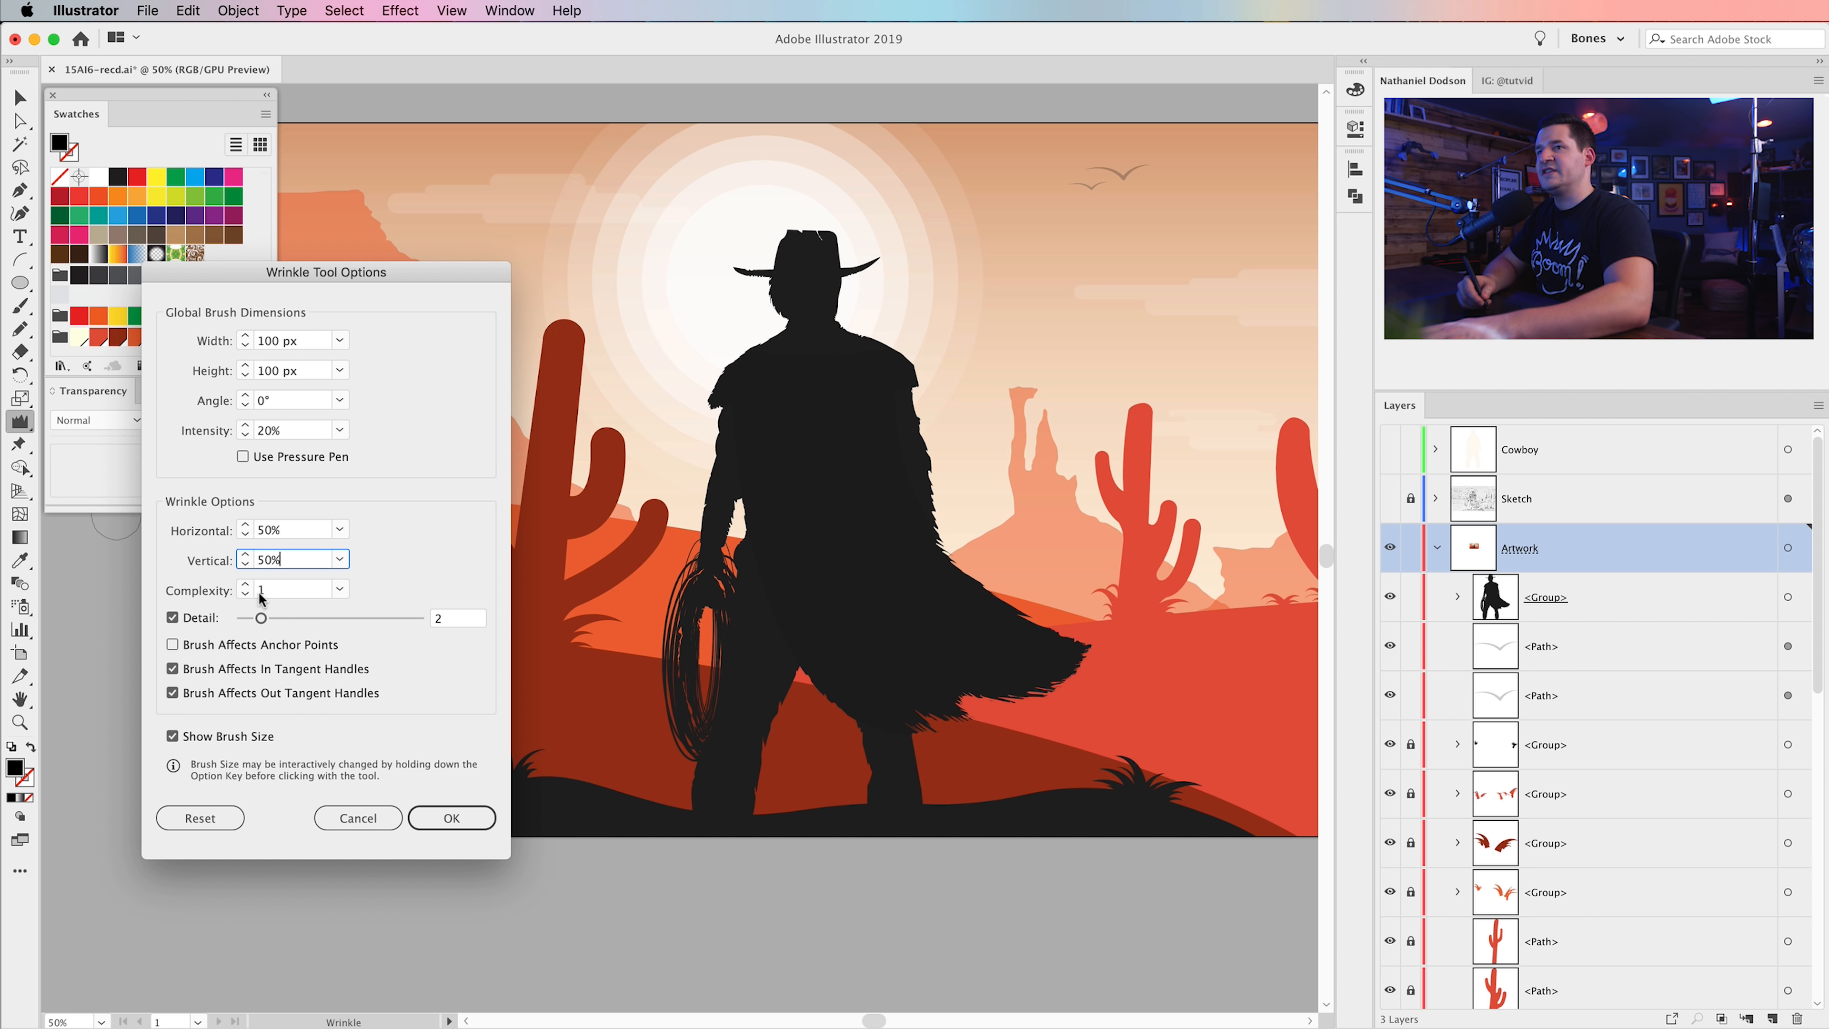
click(267, 617)
click(451, 817)
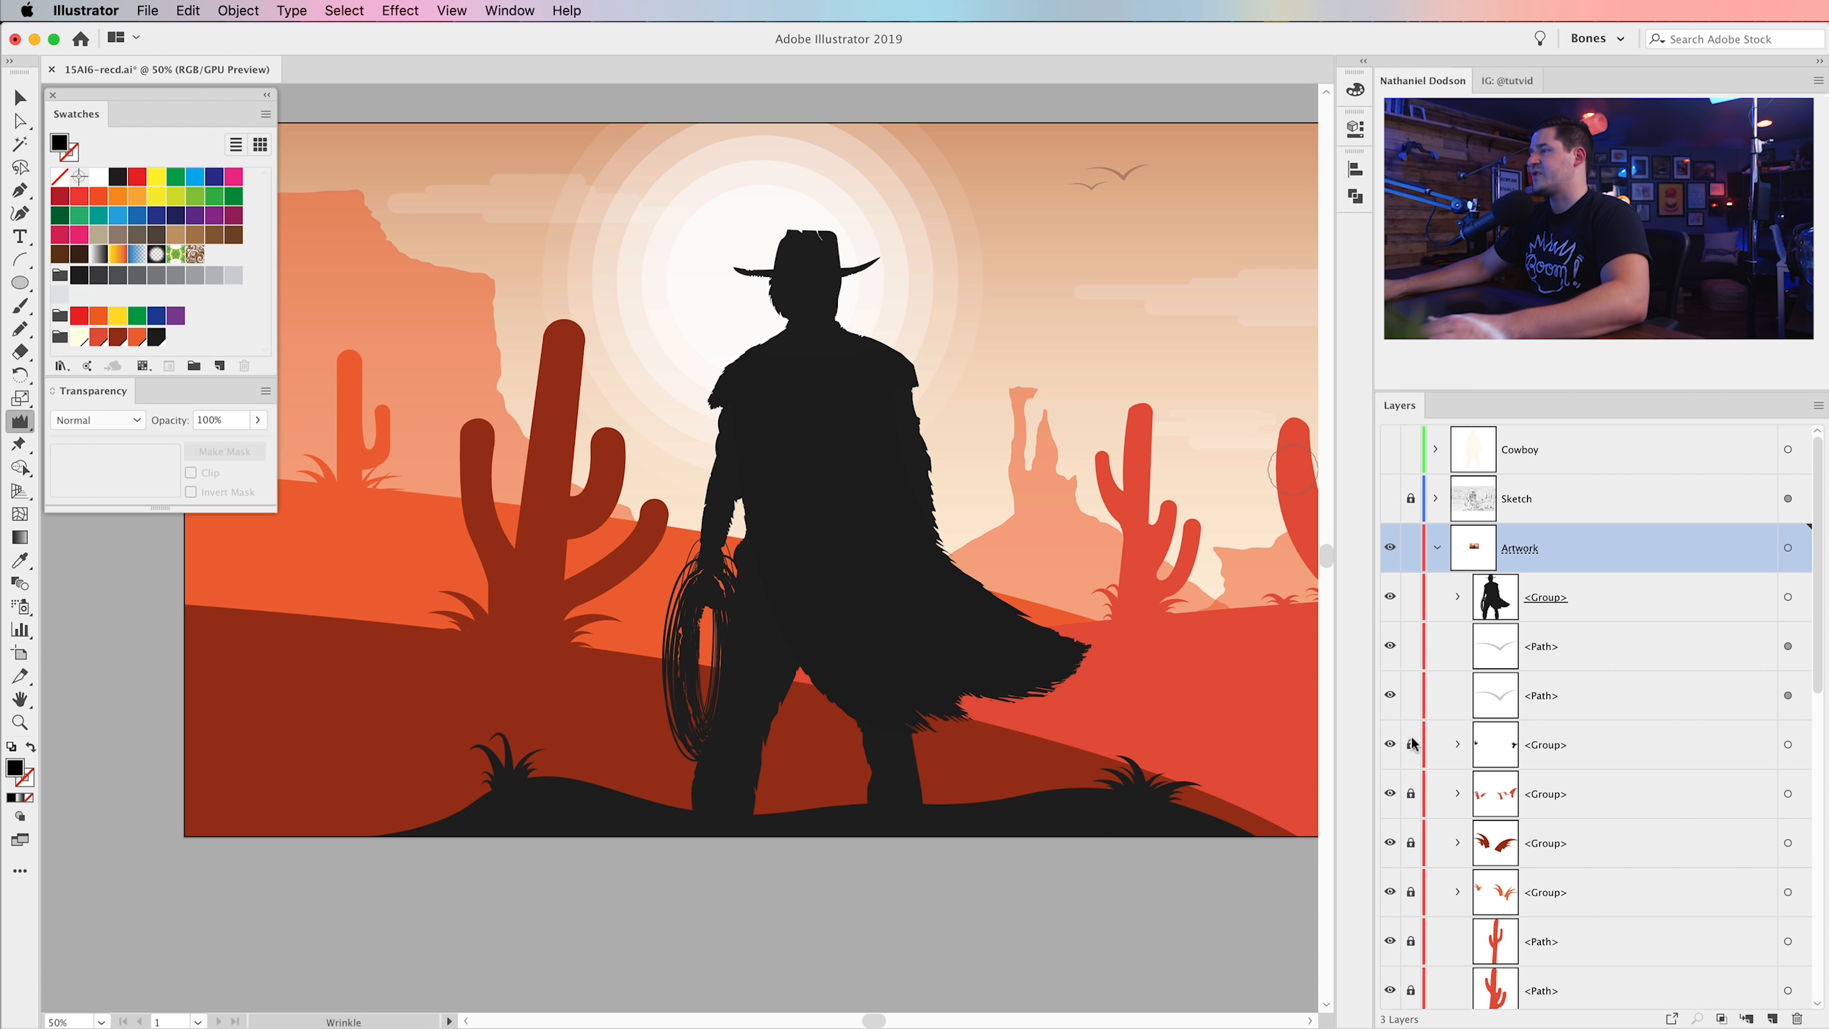
- Unlock the four cactus paths in the Artwork layer and select all four cacti together
scroll(1416, 753, down, 5)
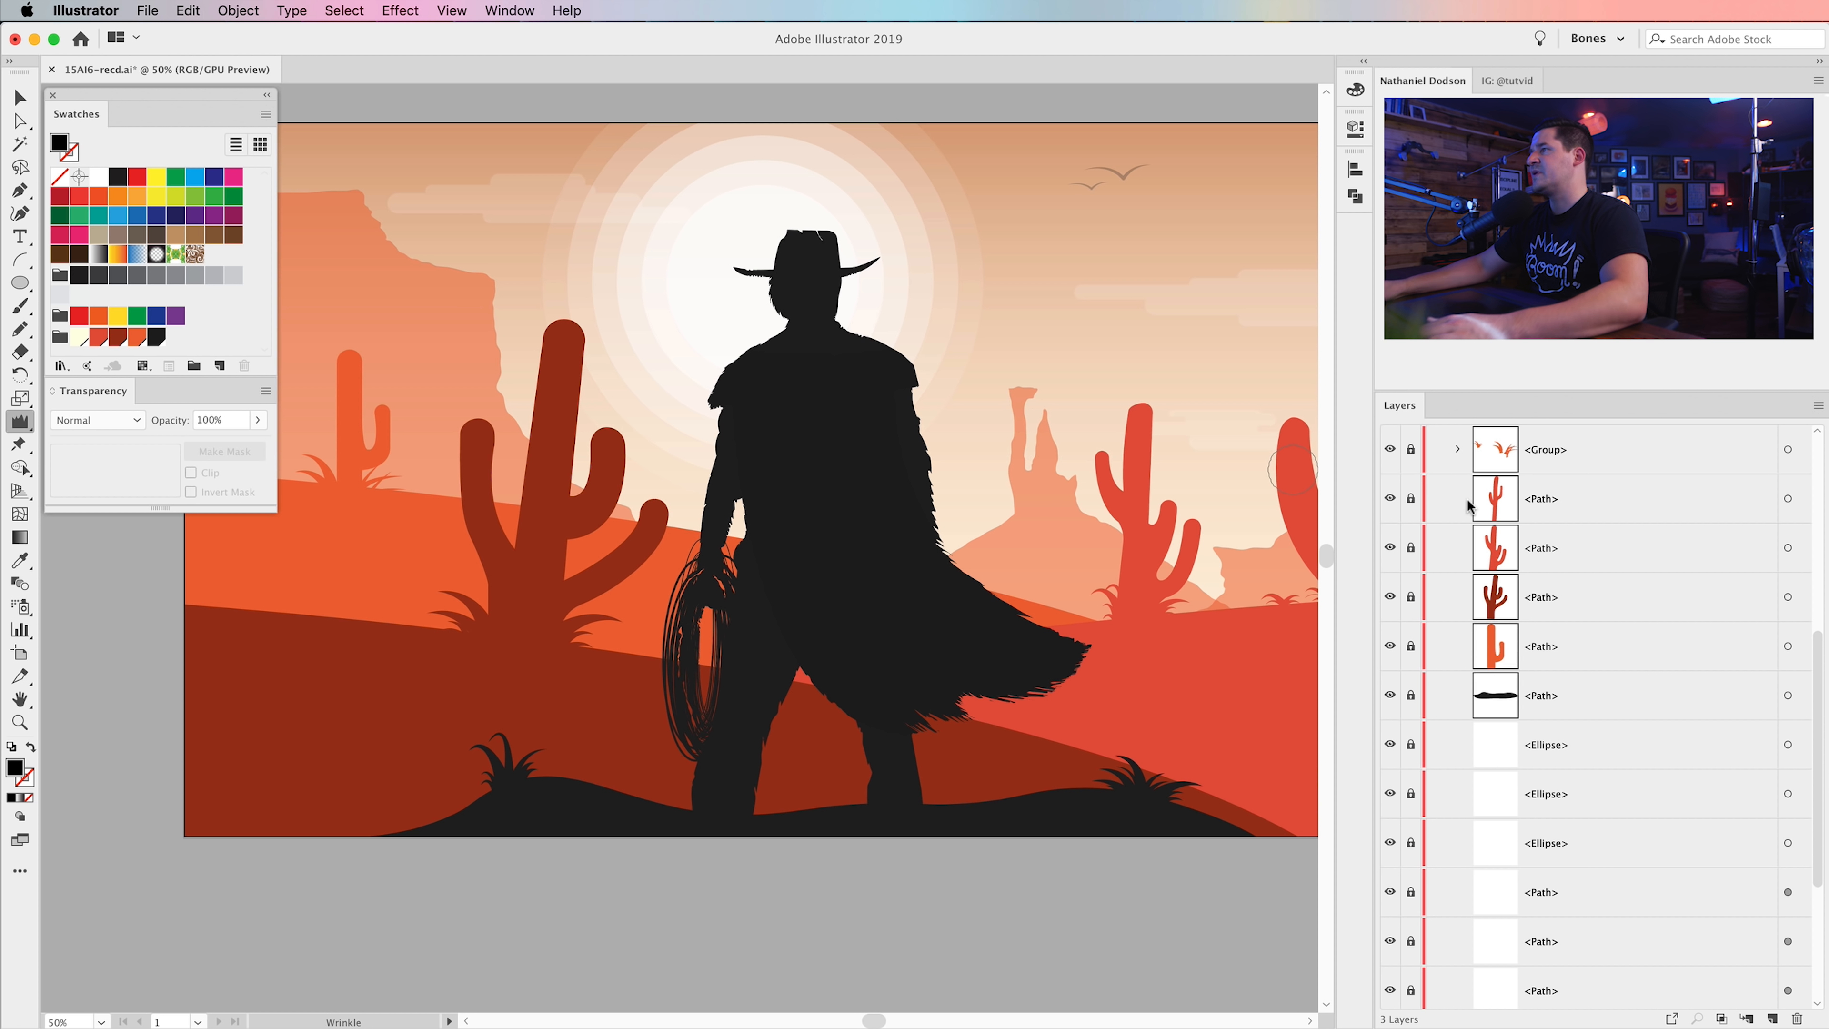
drag(1411, 501, 1423, 699)
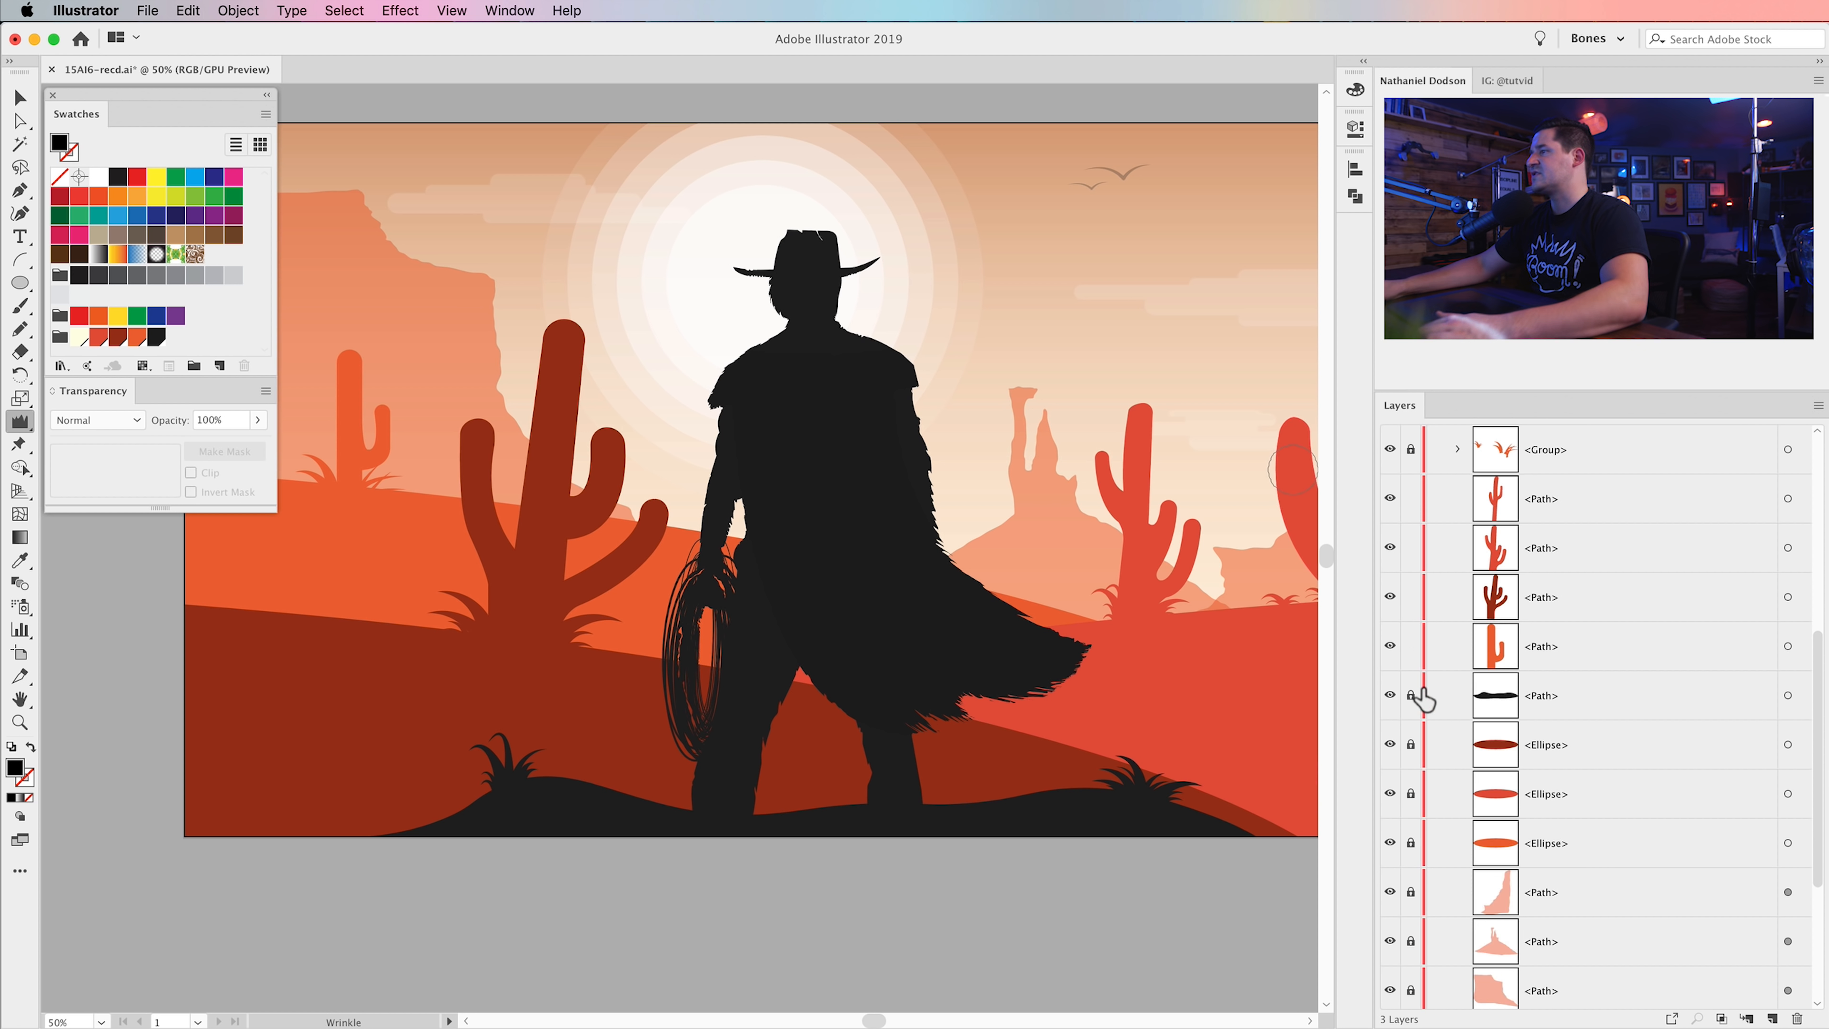
key(super+minus)
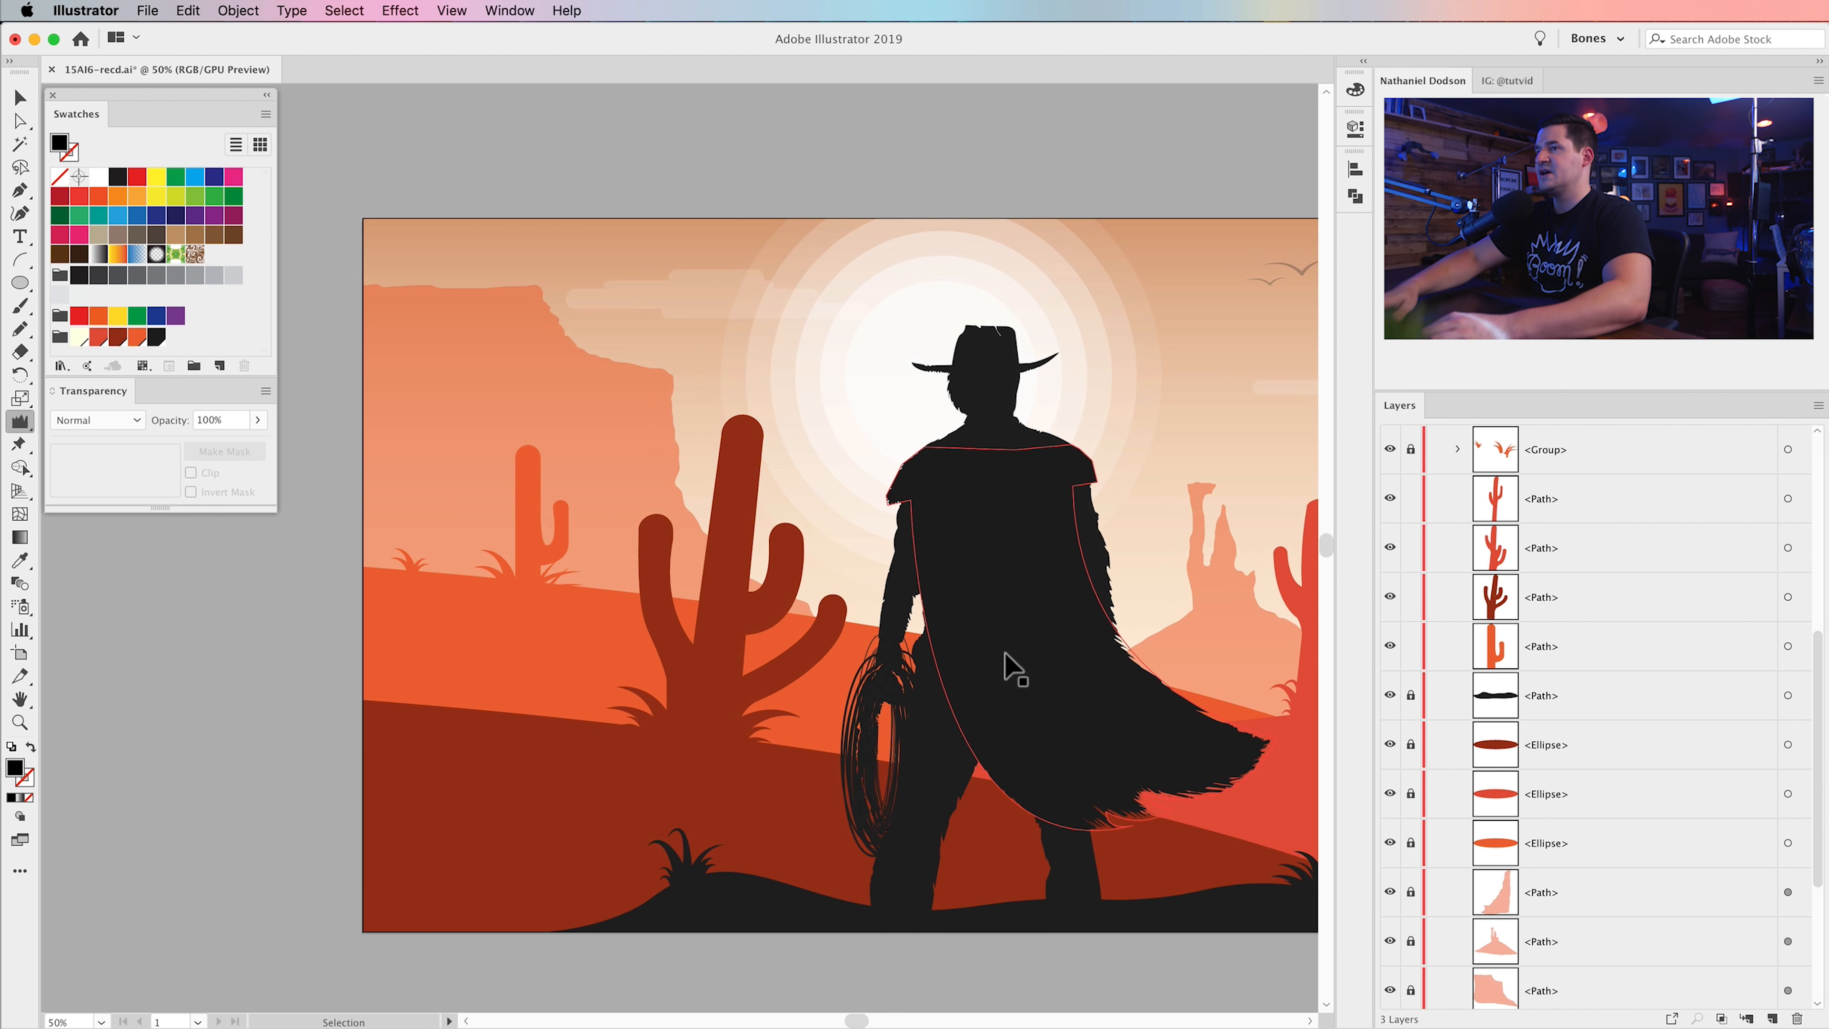
scroll(532, 462, right, 4)
key(v)
click(432, 508)
shift+click(556, 585)
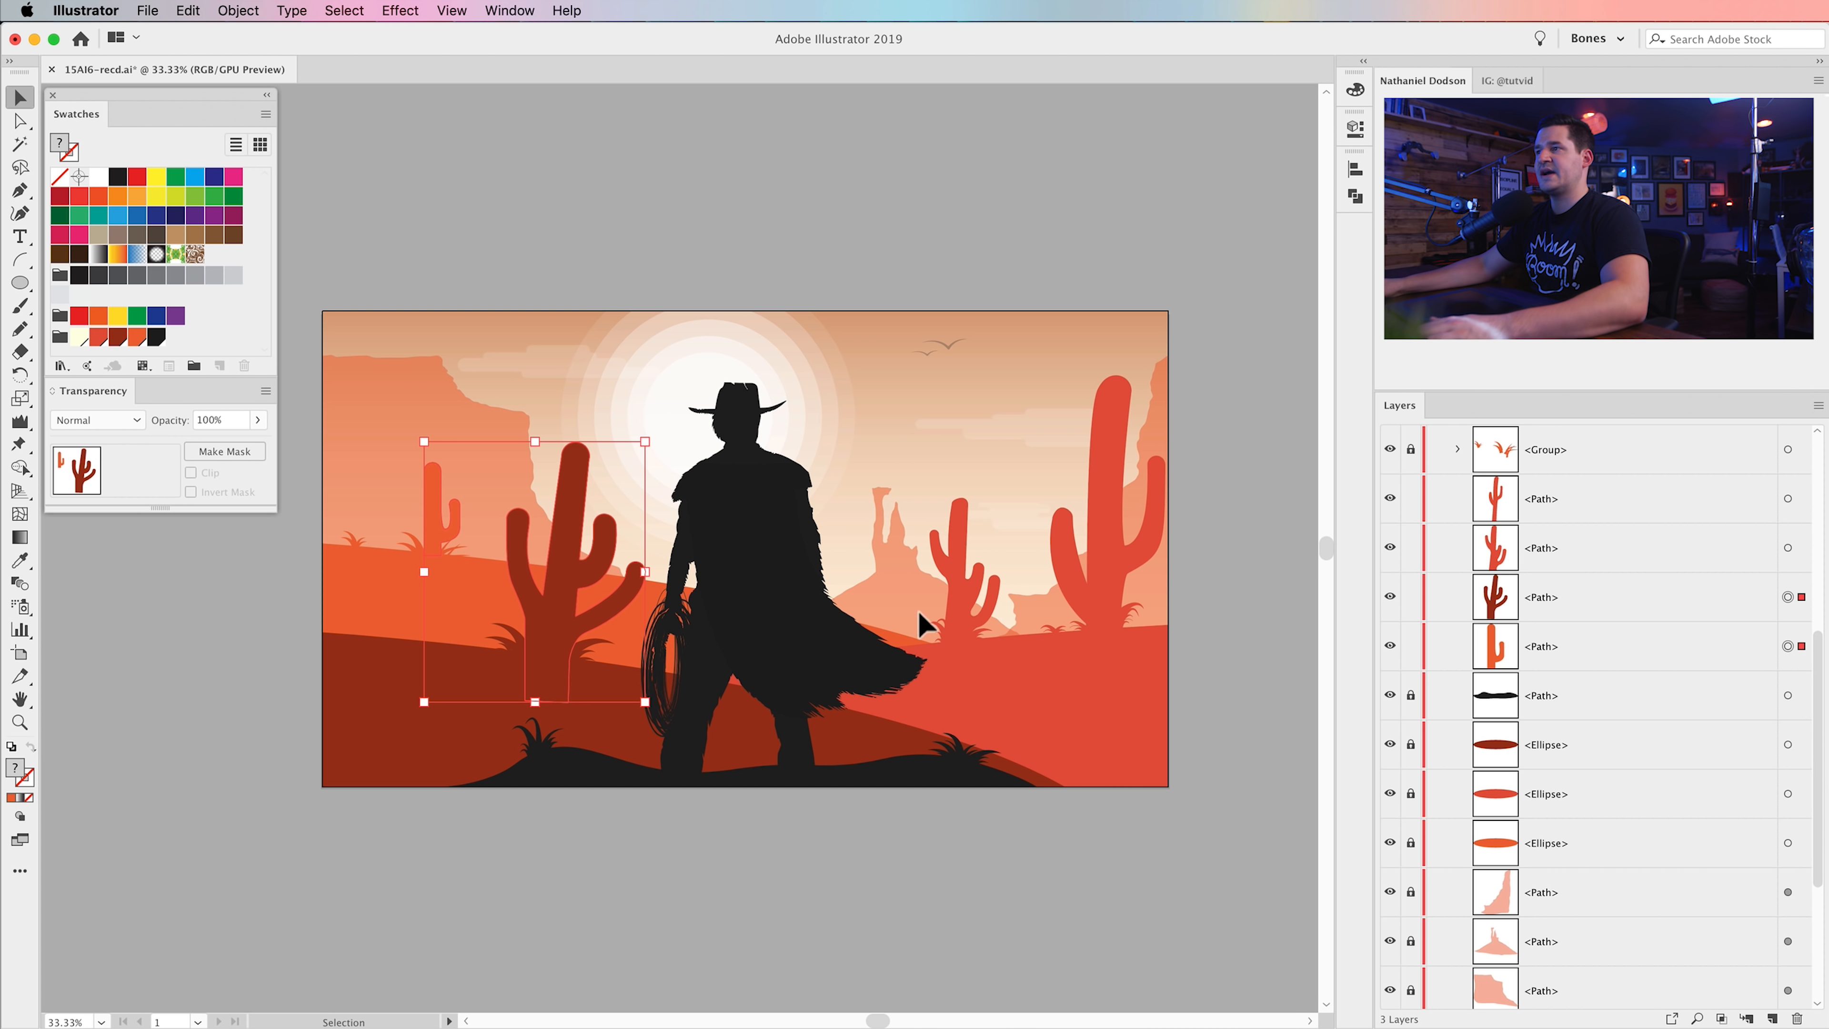
shift+click(963, 623)
shift+click(1123, 553)
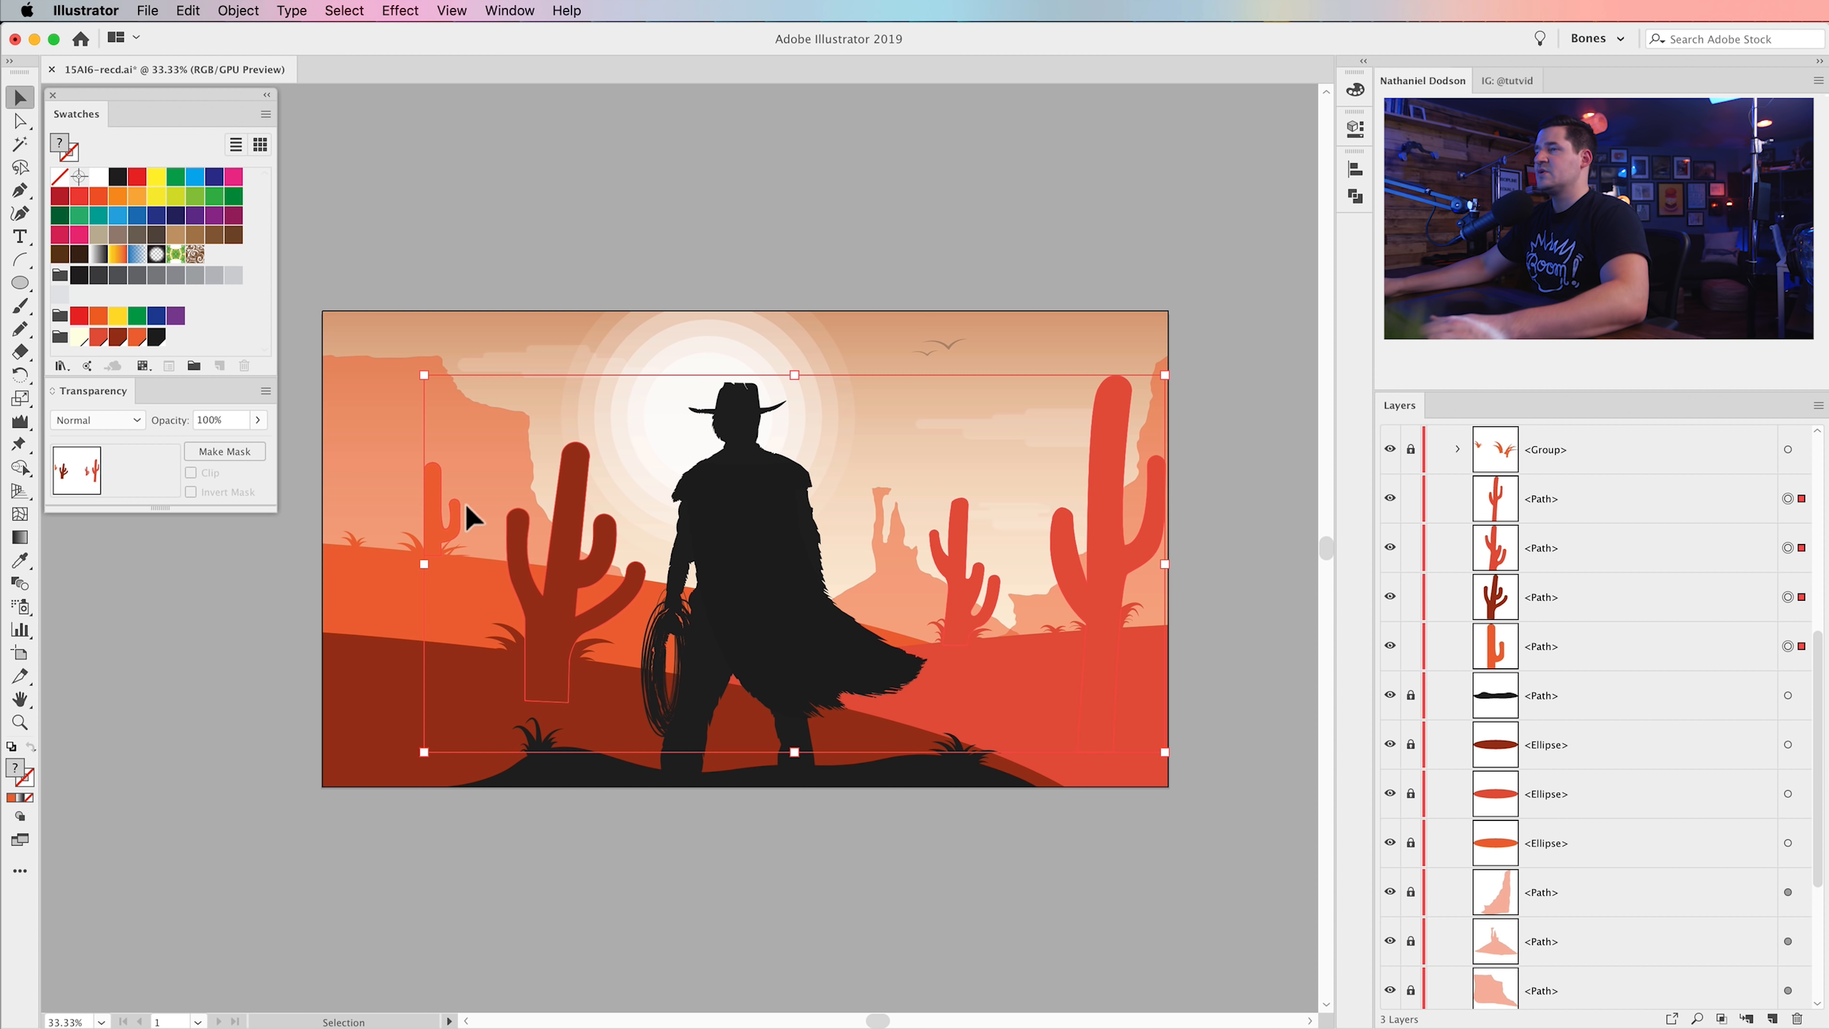
- Roughen the outlines of the small orange cactus and the large dark-red cactus with the Wrinkle tool
key(z)
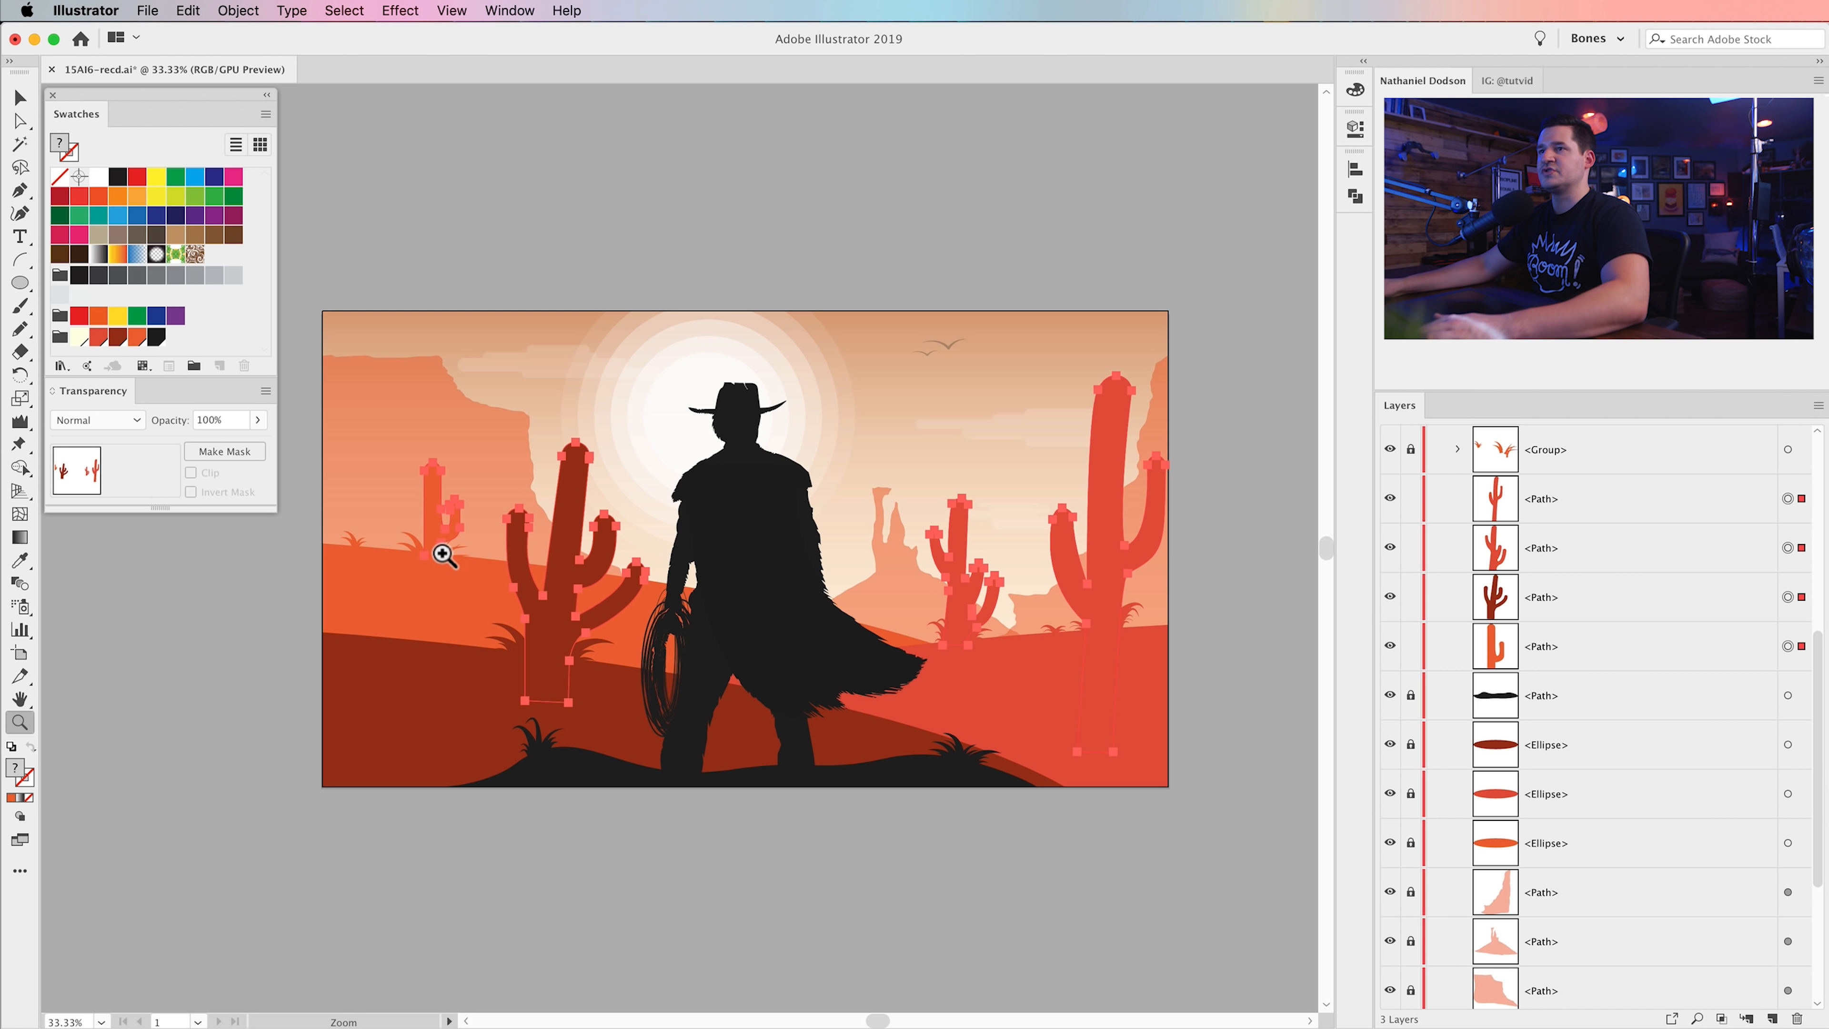
click(443, 557)
click(641, 529)
drag(947, 544, 731, 527)
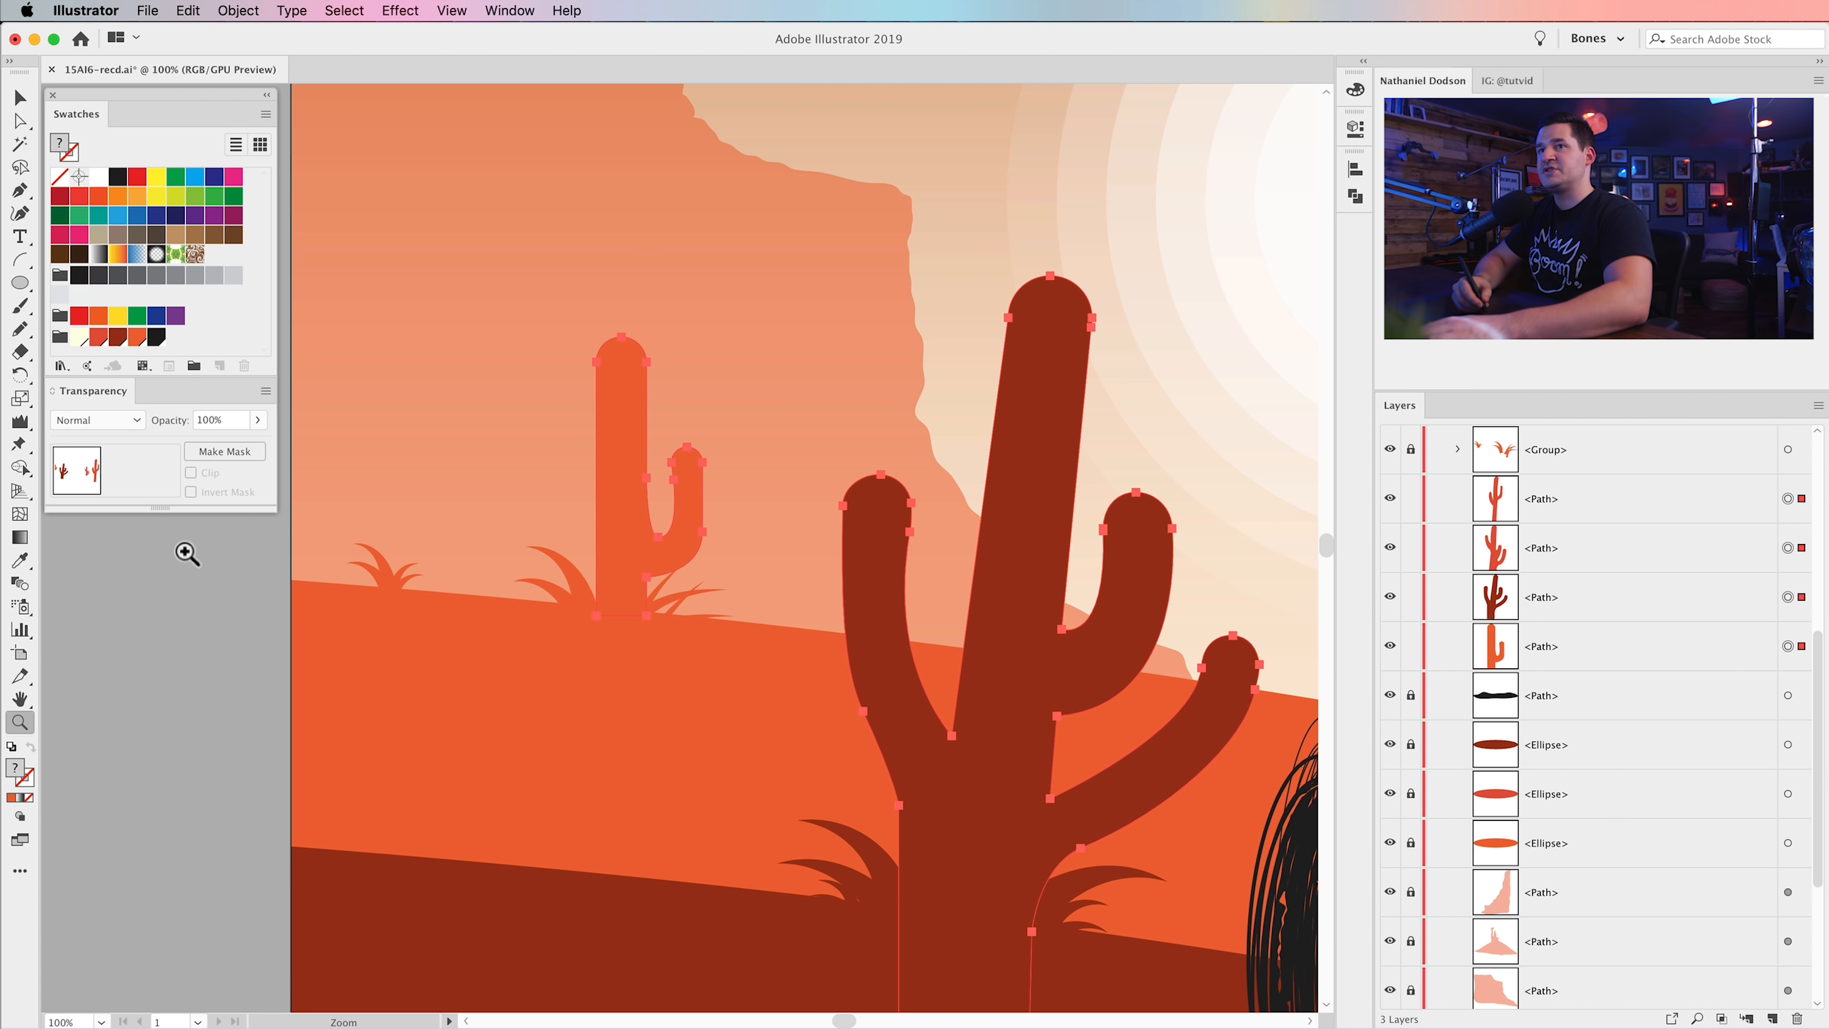
click(21, 423)
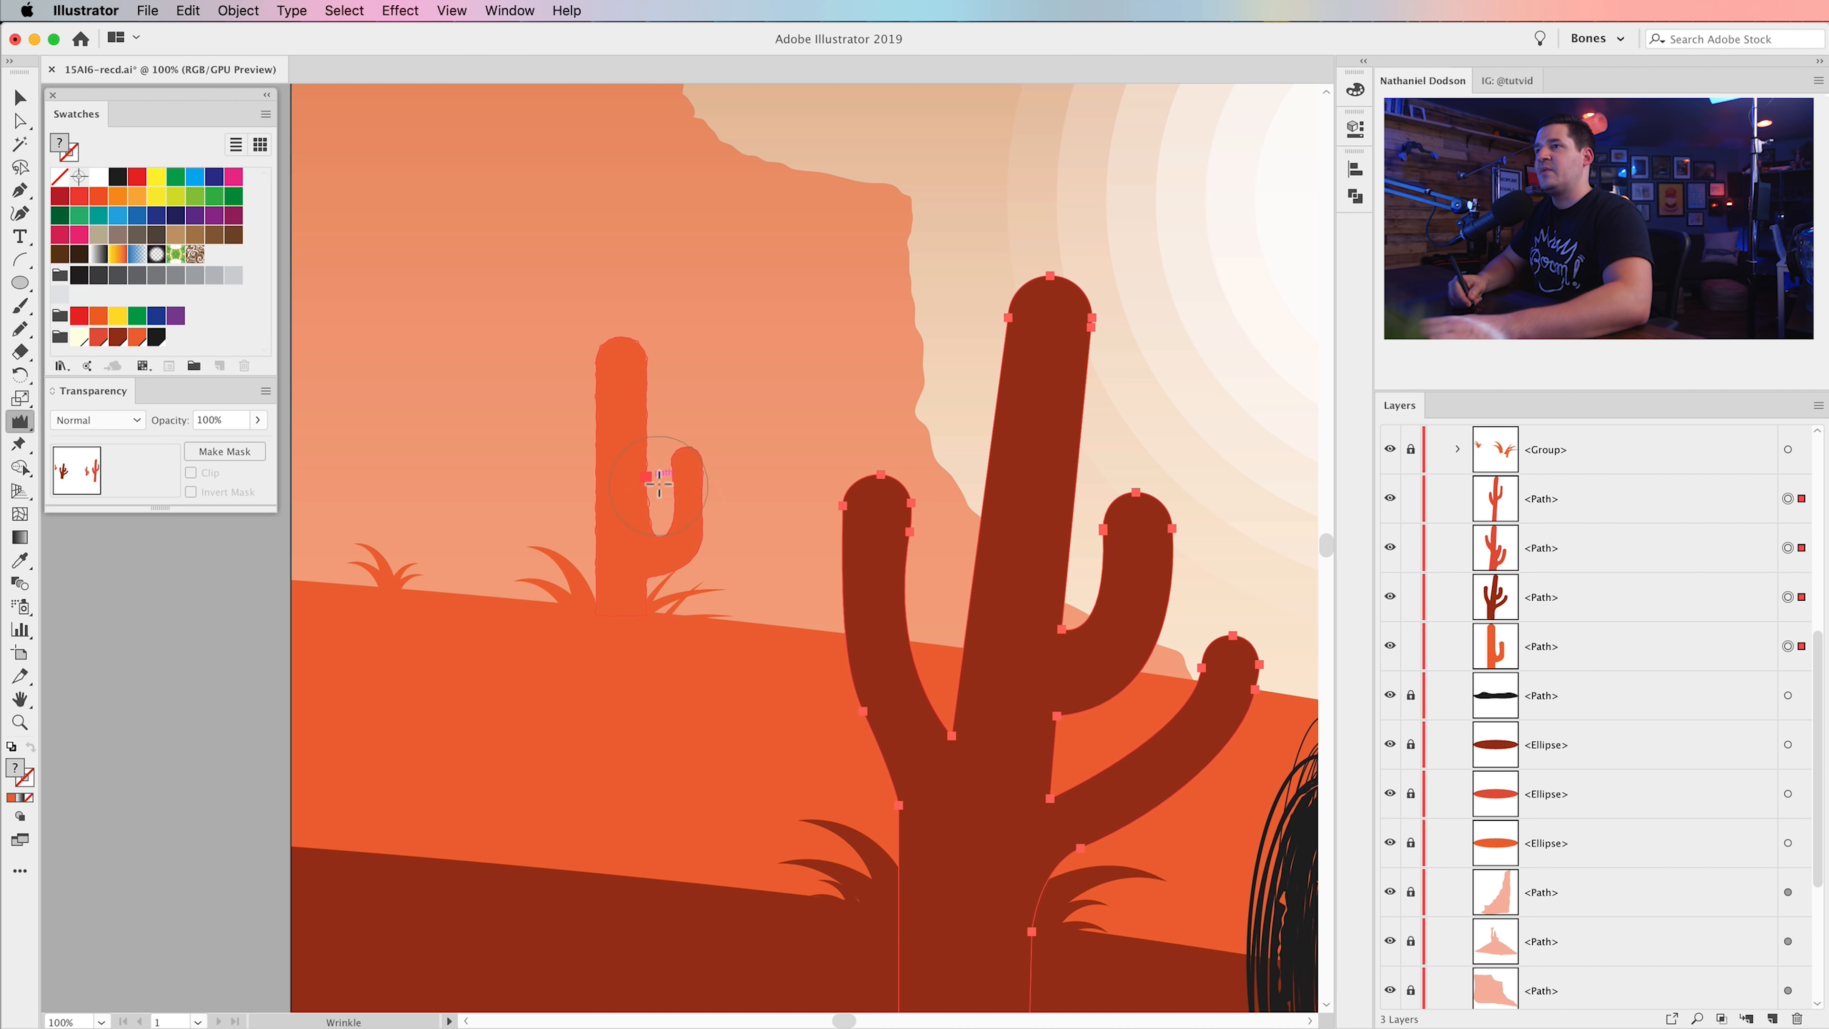
mouse_move(652, 595)
mouse_down()
mouse_move(649, 638)
mouse_move(751, 558)
mouse_move(877, 598)
mouse_move(883, 533)
mouse_move(842, 520)
mouse_move(885, 738)
mouse_up()
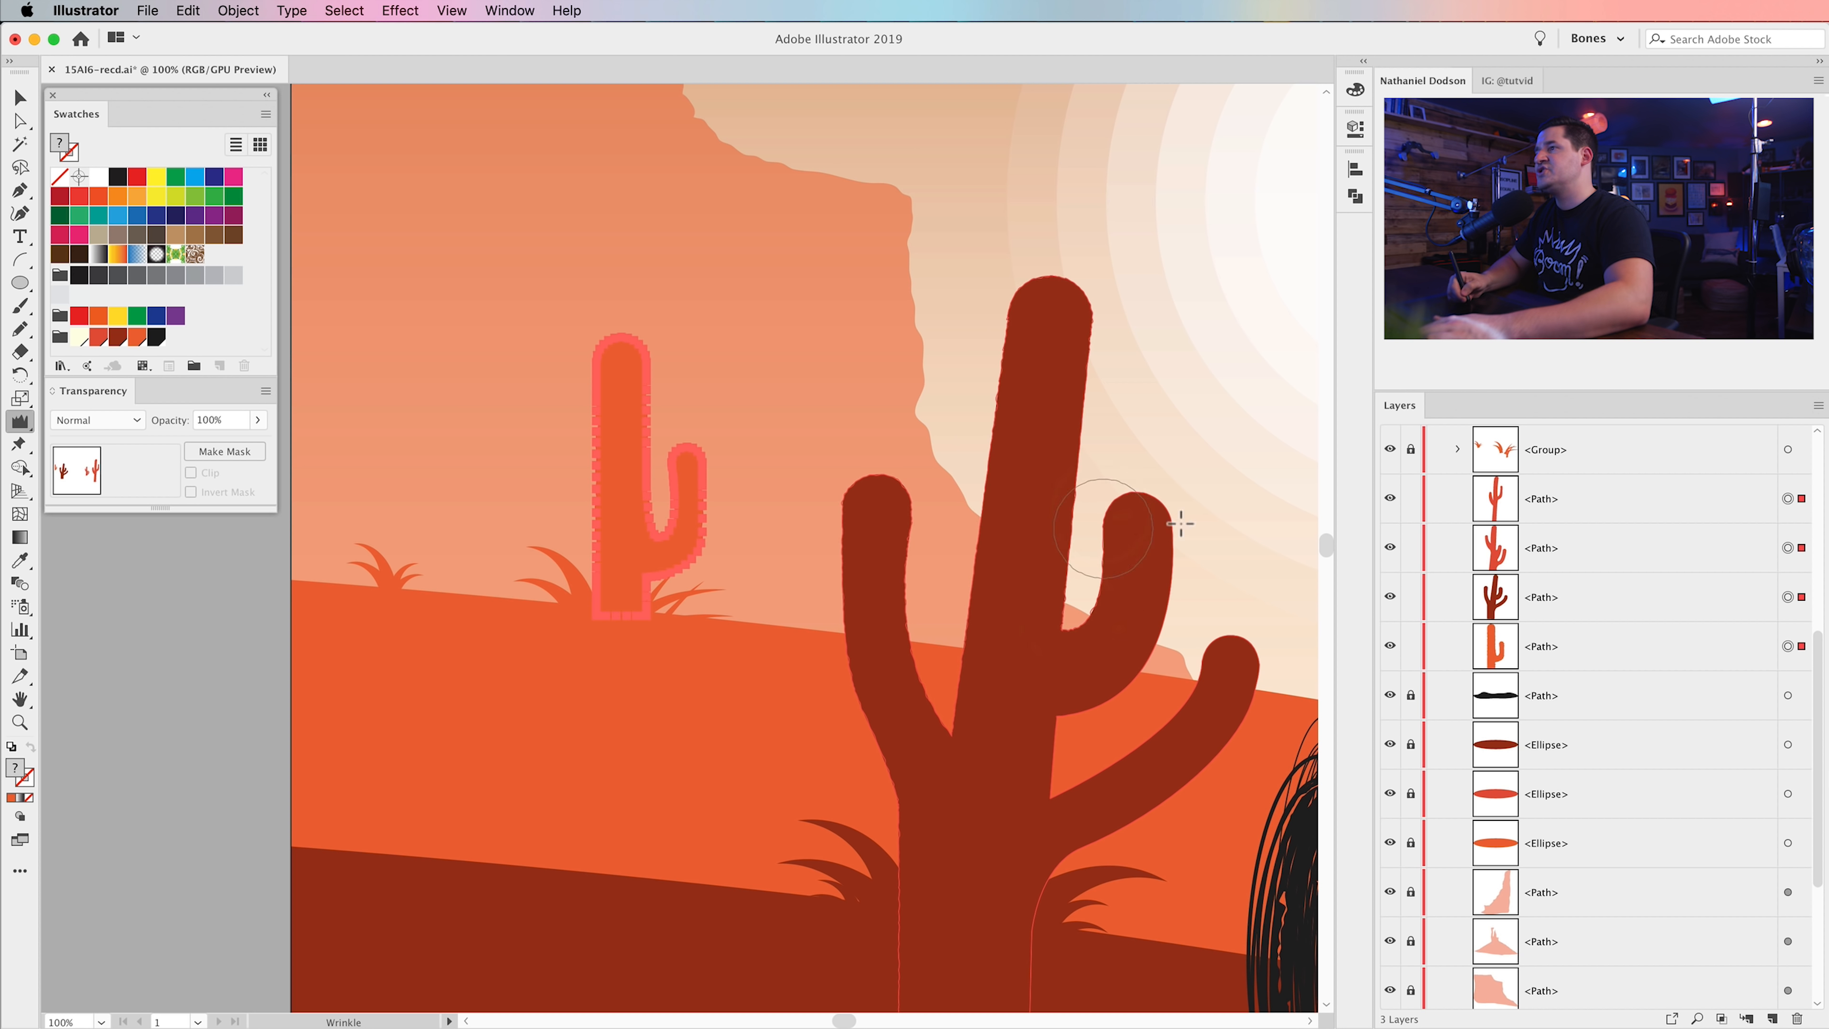
drag(1046, 958, 1019, 919)
- Roughen the outlines of the two bright-red cacti on the cape side of the cowboy with the Wrinkle tool, and deselect the cacti
drag(1242, 735, 653, 545)
mouse_move(925, 624)
mouse_down()
mouse_move(765, 576)
mouse_move(374, 630)
mouse_up()
mouse_move(946, 687)
mouse_down()
mouse_move(763, 698)
mouse_move(727, 795)
mouse_up()
mouse_move(783, 393)
mouse_down()
mouse_move(810, 551)
mouse_move(864, 634)
mouse_move(851, 706)
mouse_up()
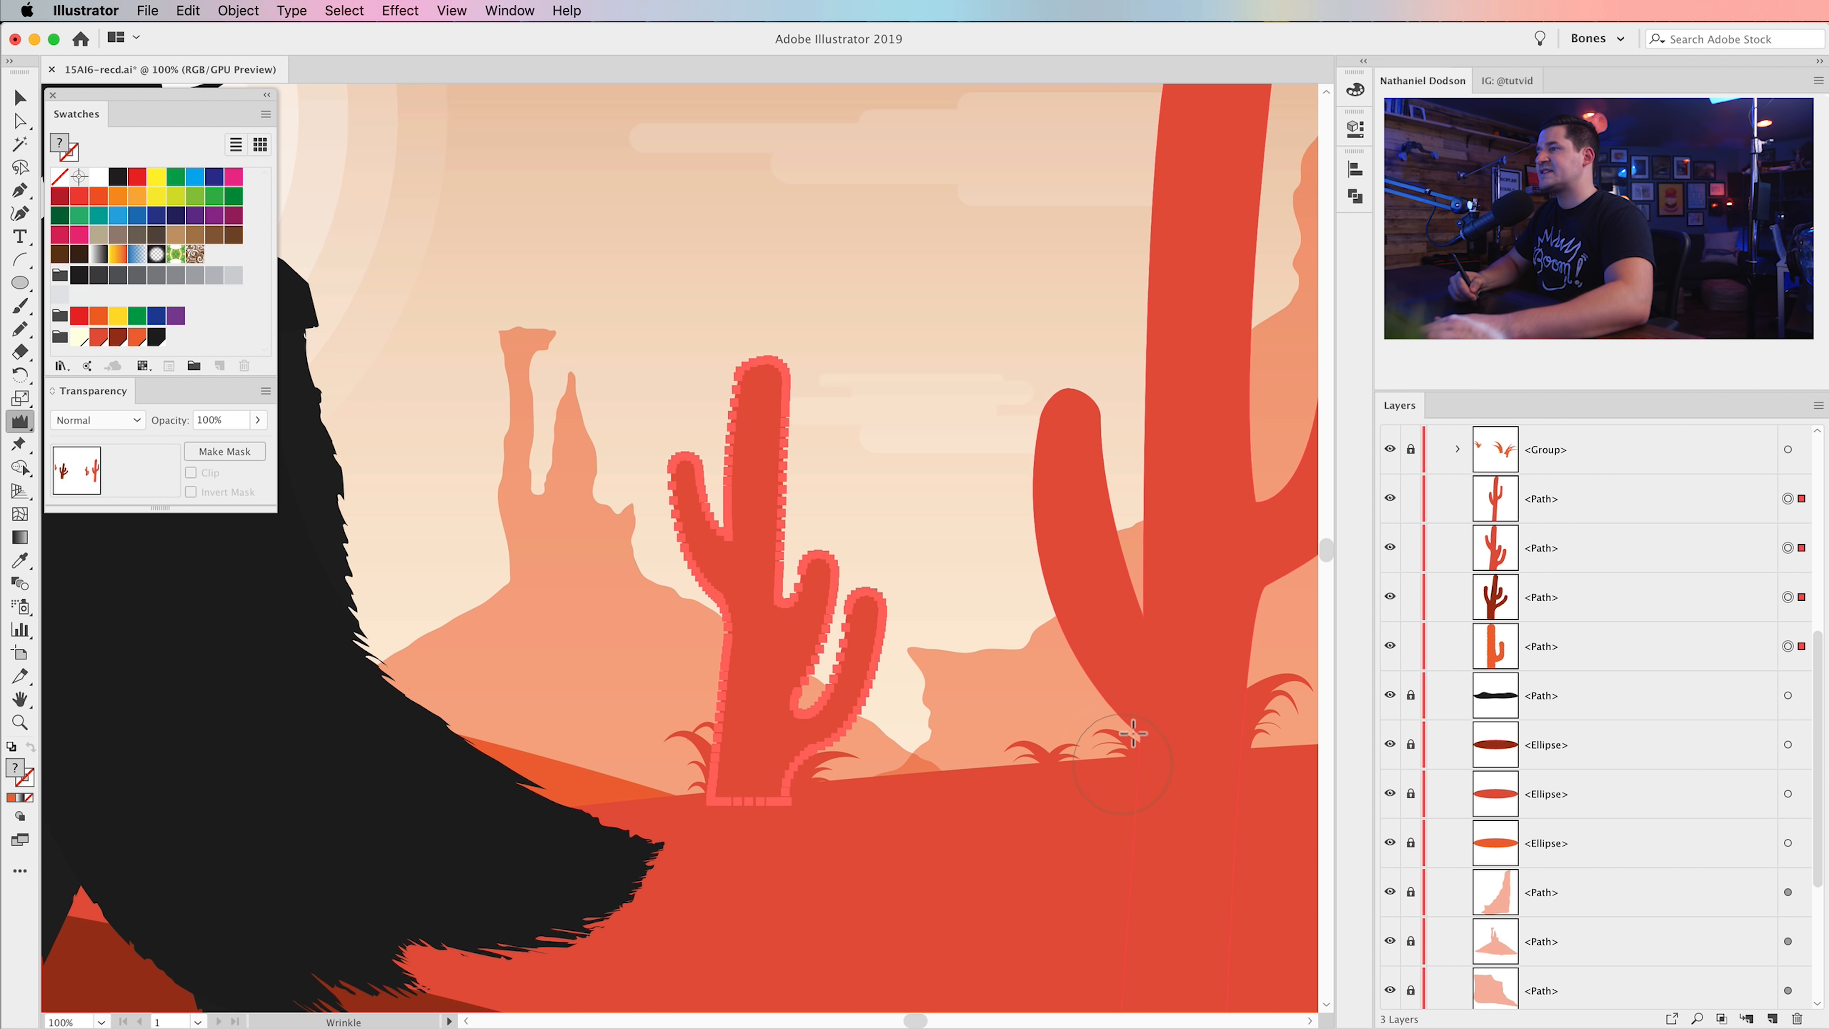
drag(1152, 336, 904, 585)
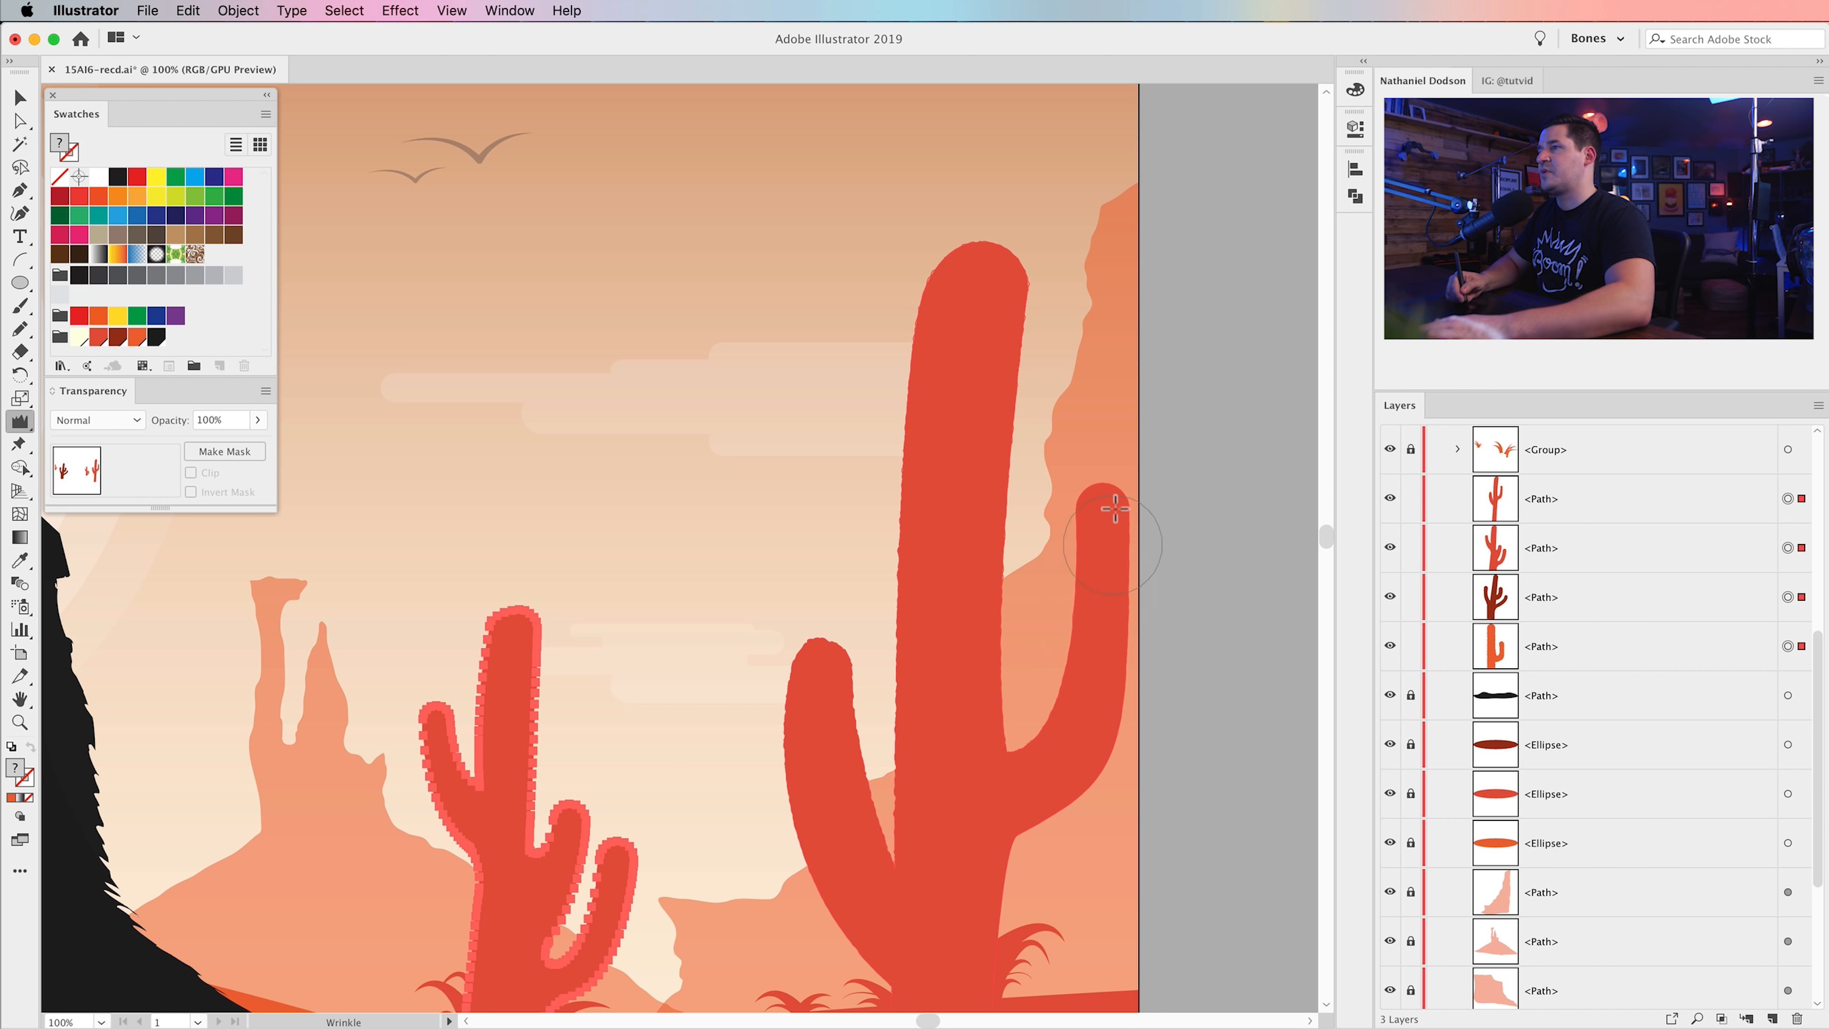
scroll(1005, 702, down, 10)
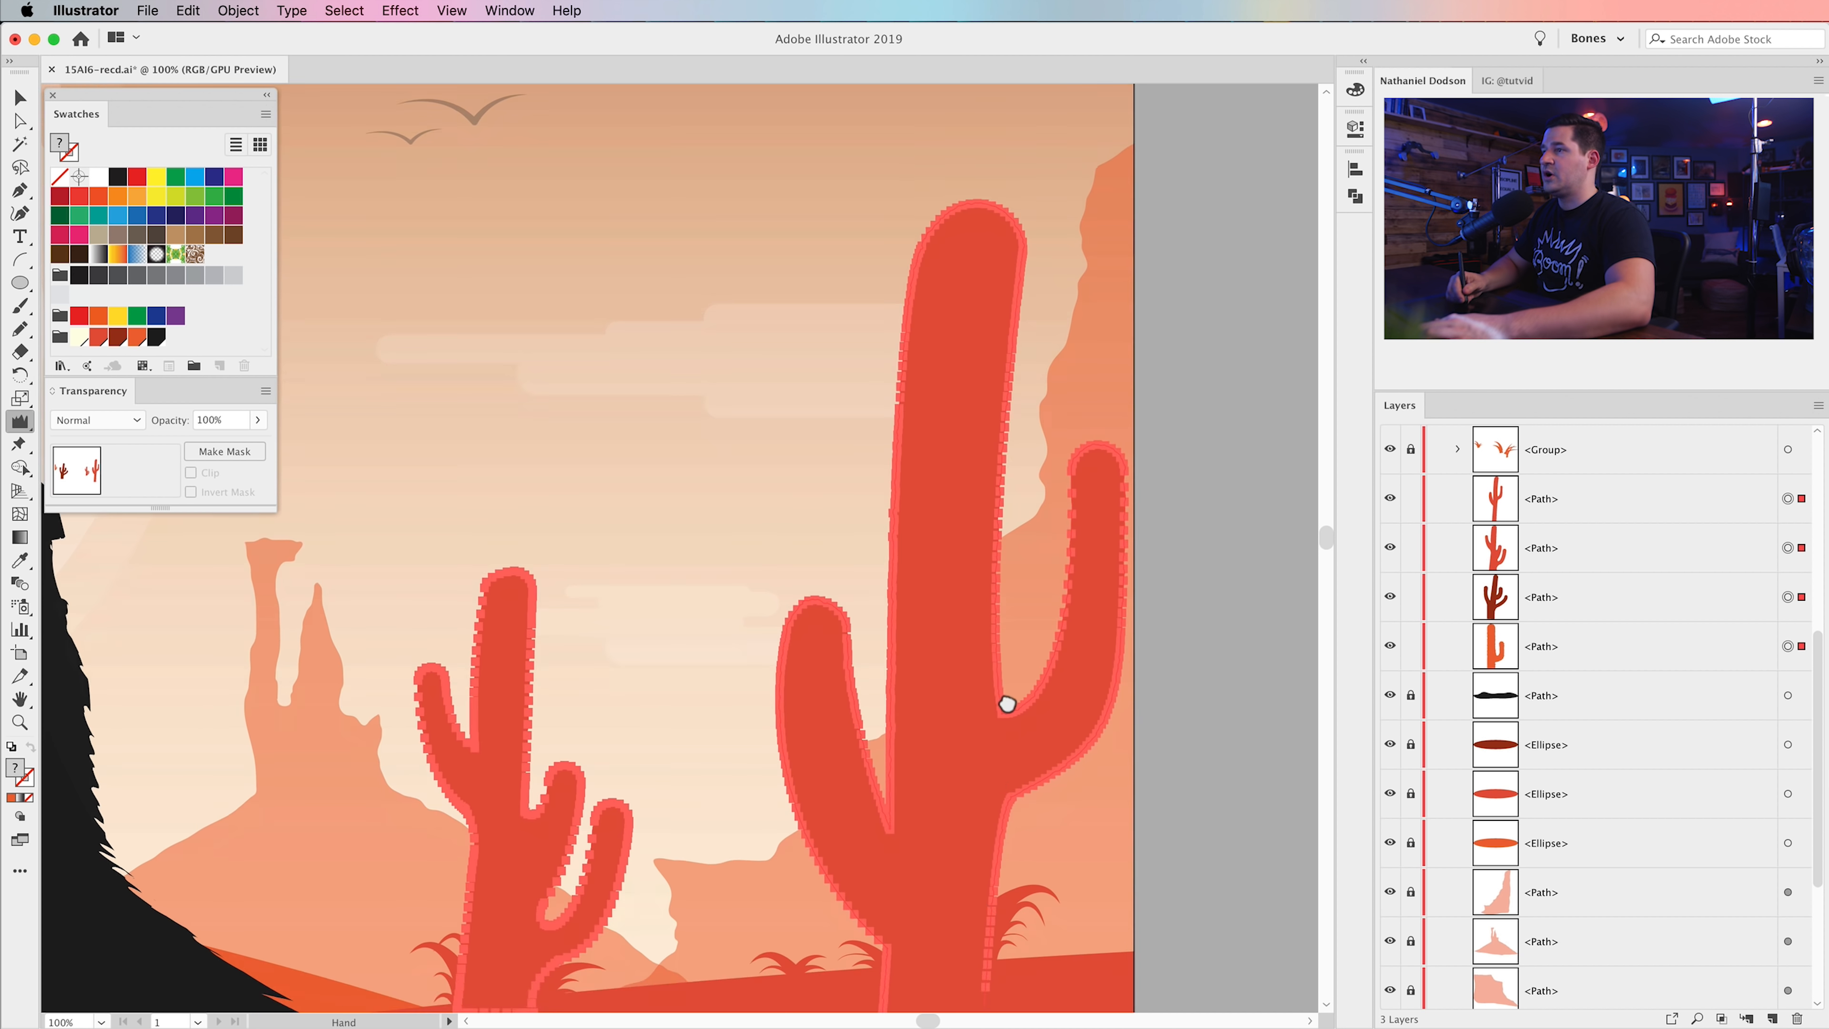
key(super+minus)
key(super+minus)
key(super+minus)
key(v)
click(1163, 666)
drag(885, 591, 1008, 645)
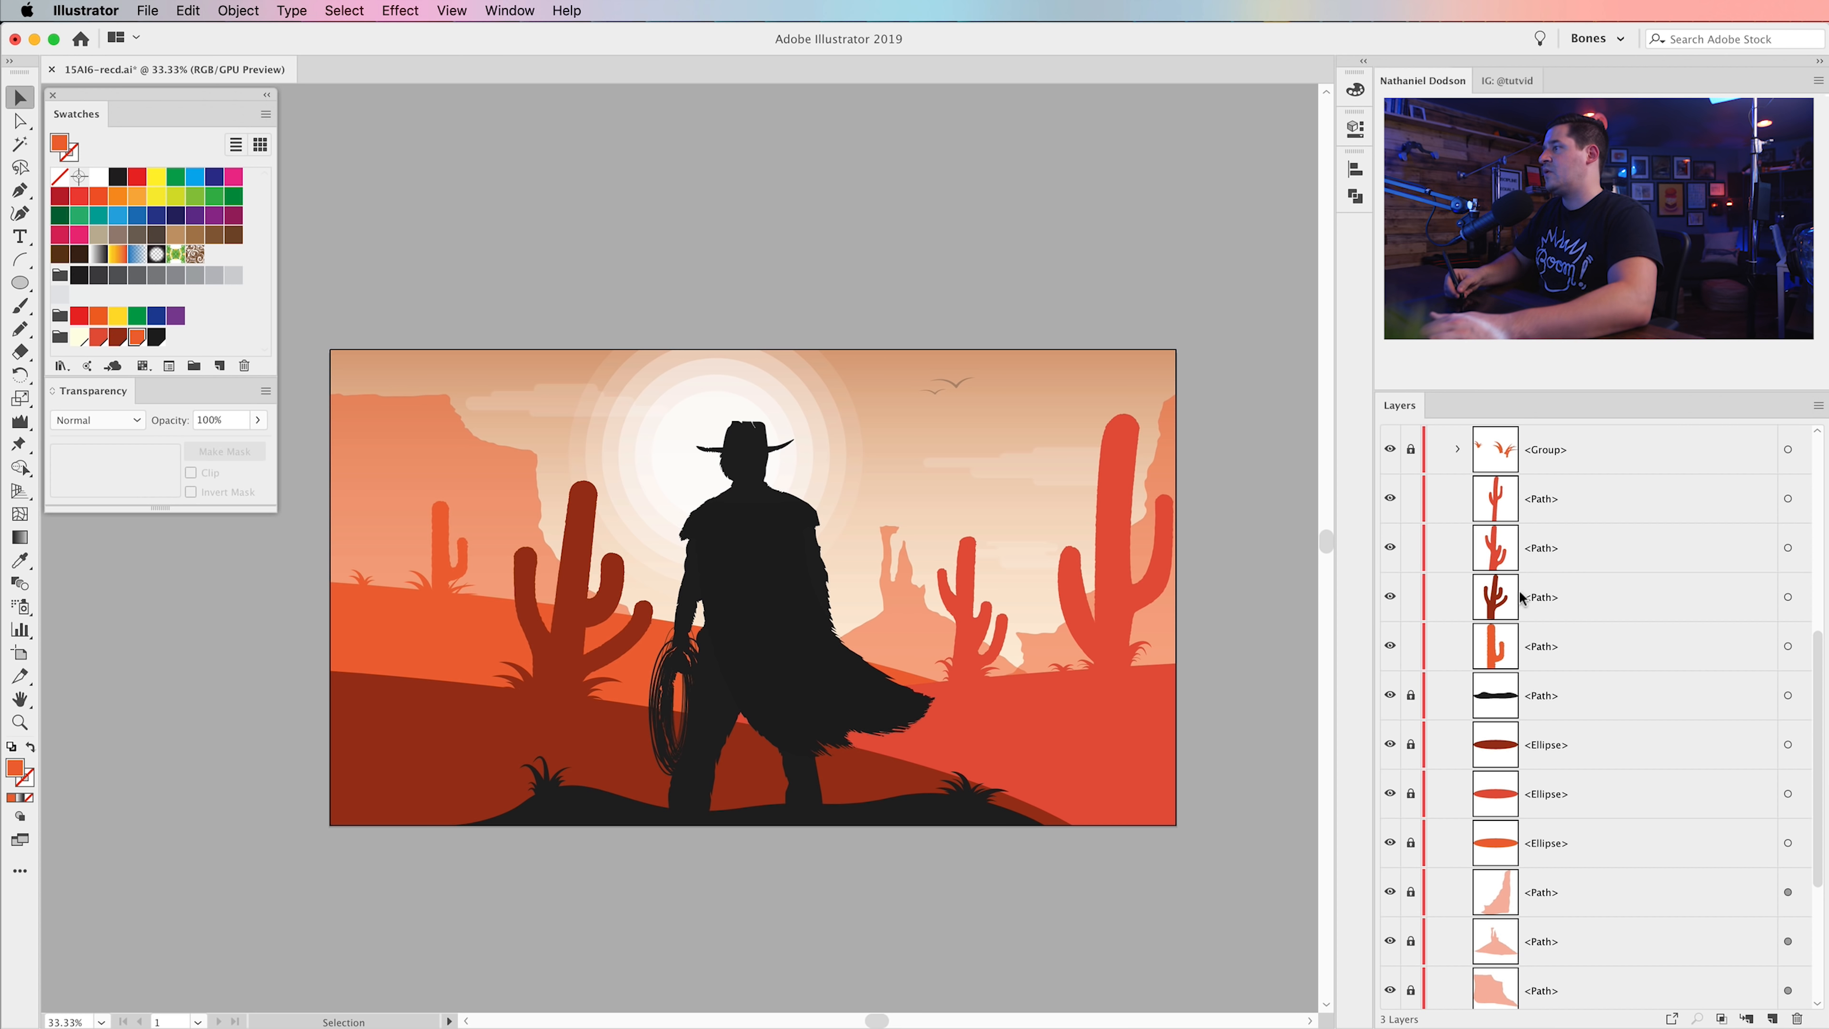
- Unlock the remaining ground, hill, mesa, background and grass items in the Artwork layer
drag(1411, 703, 1412, 953)
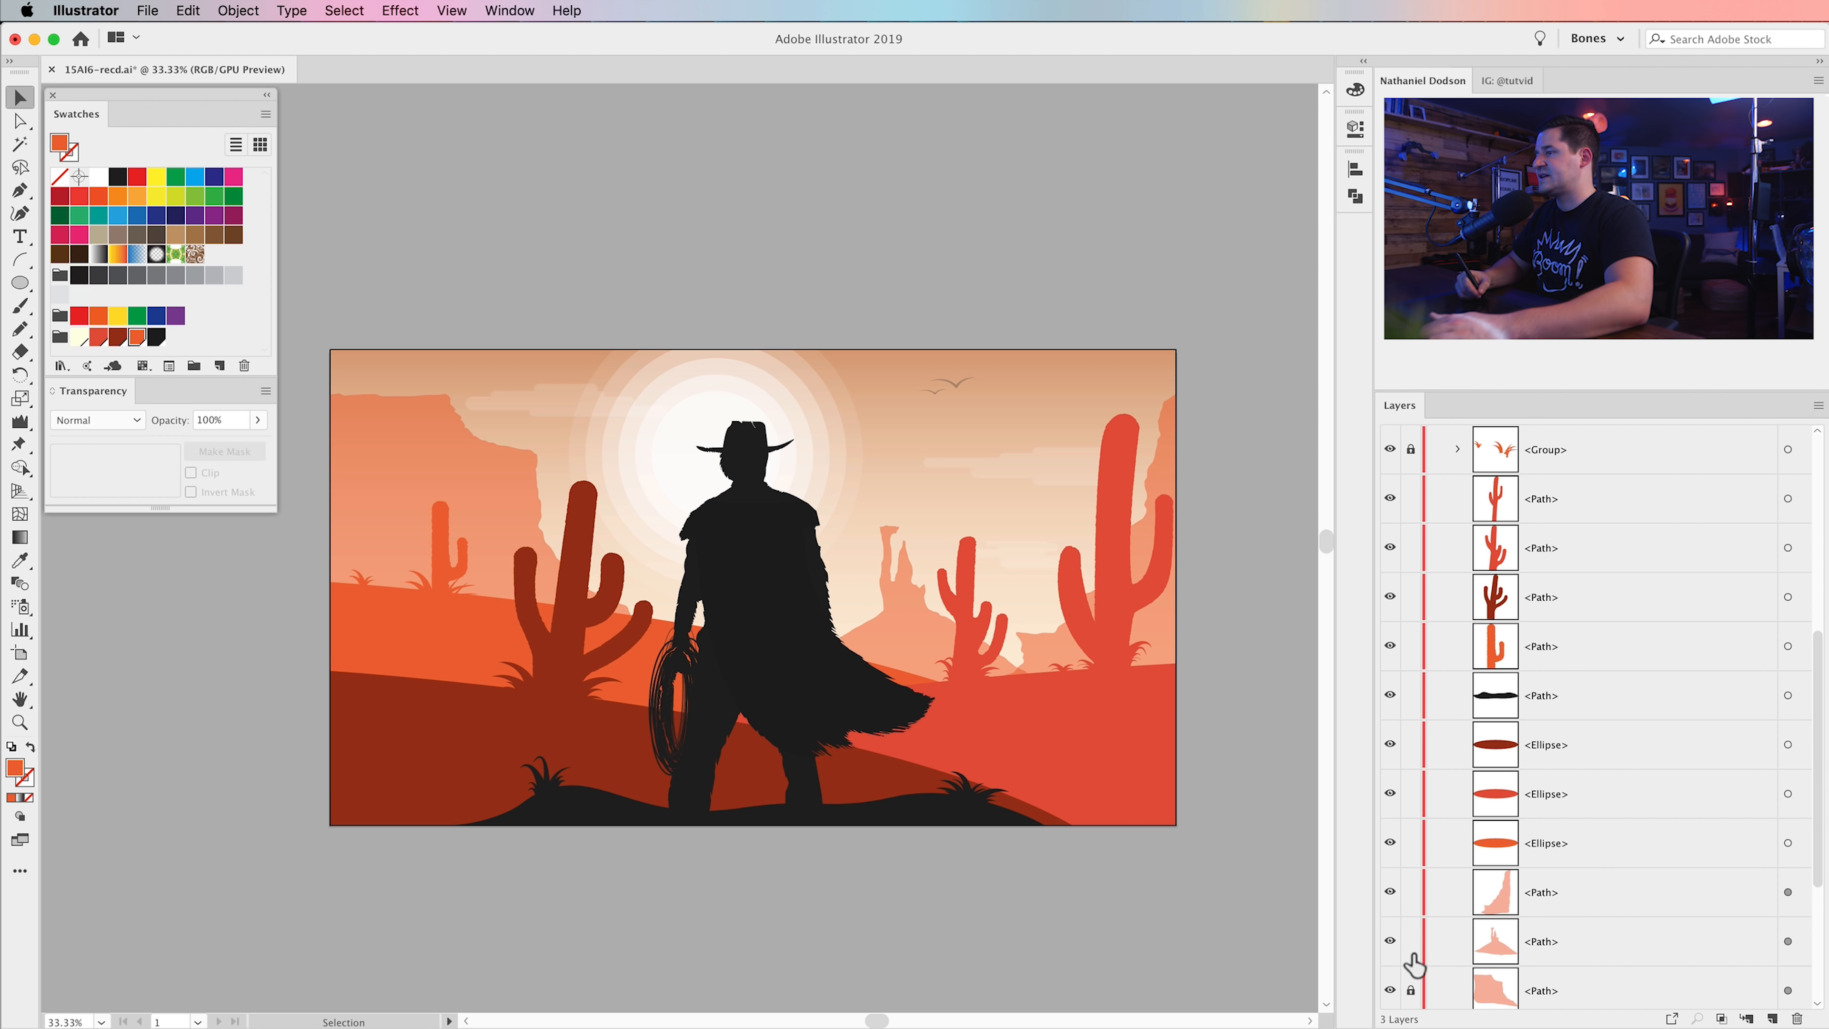
scroll(1709, 746, down, 5)
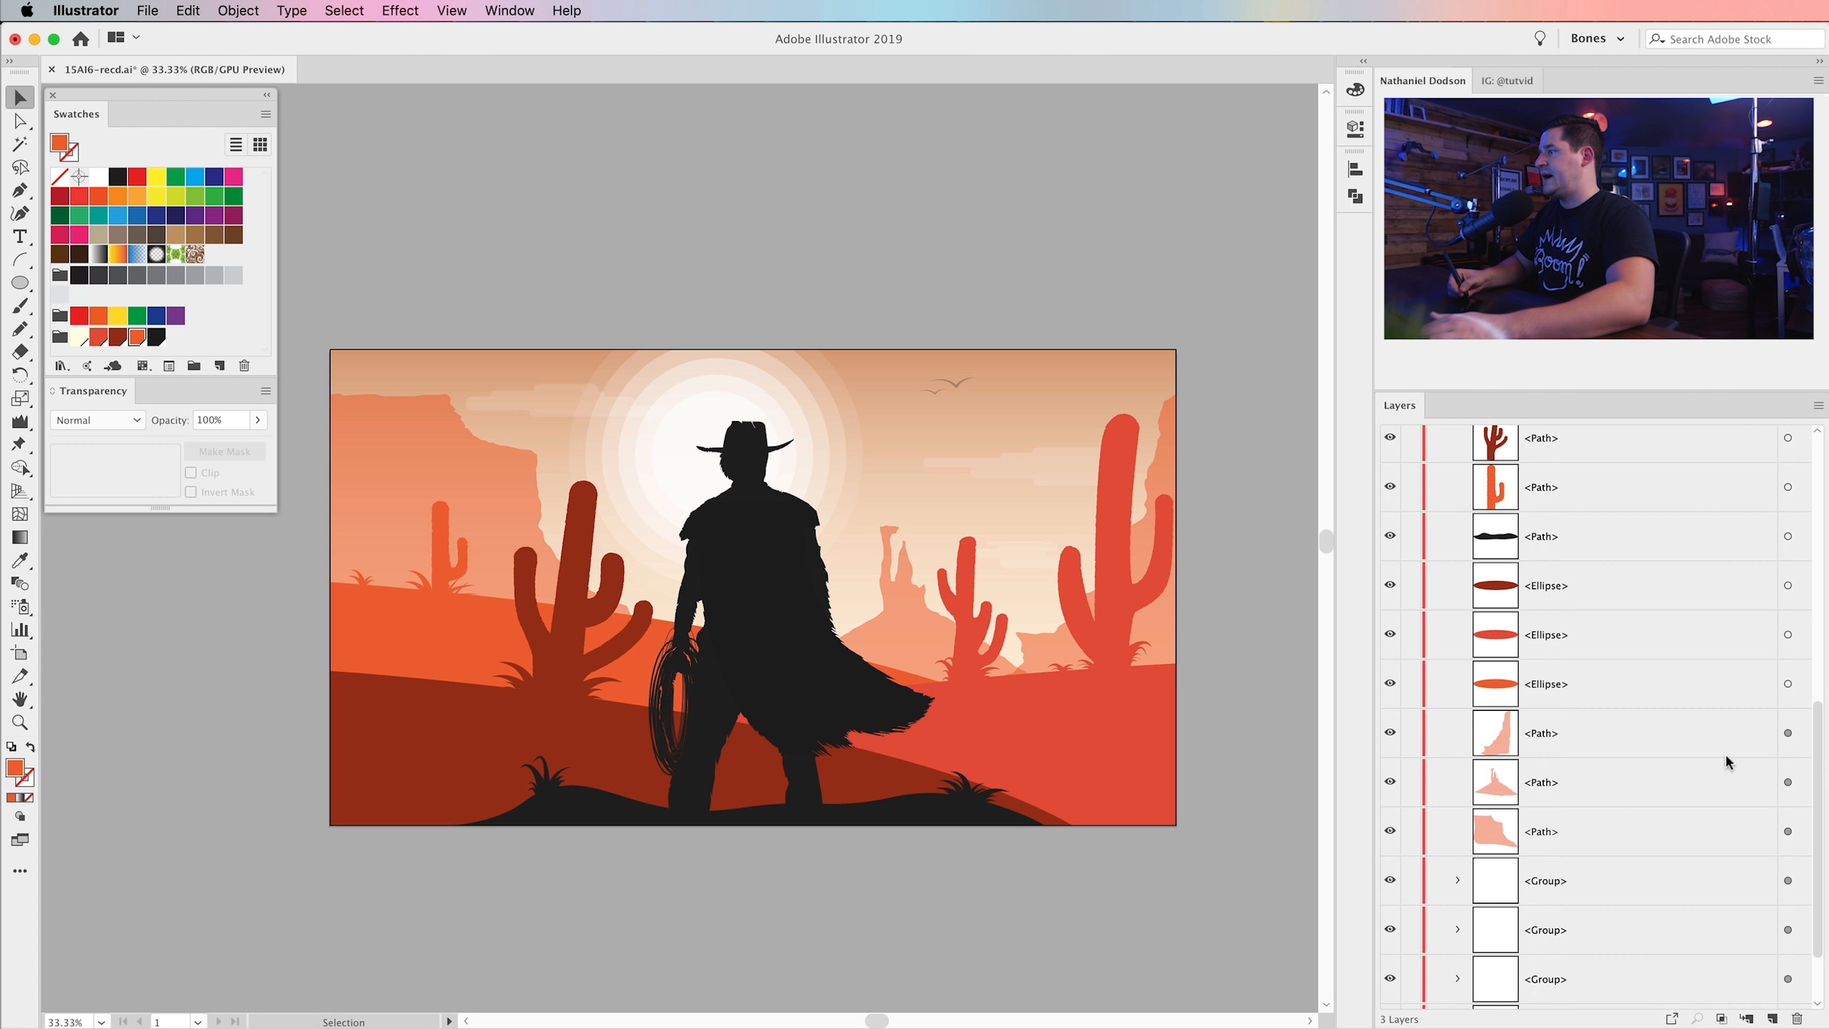
scroll(1814, 769, down, 3)
drag(1415, 942, 1429, 1003)
scroll(1418, 850, up, 10)
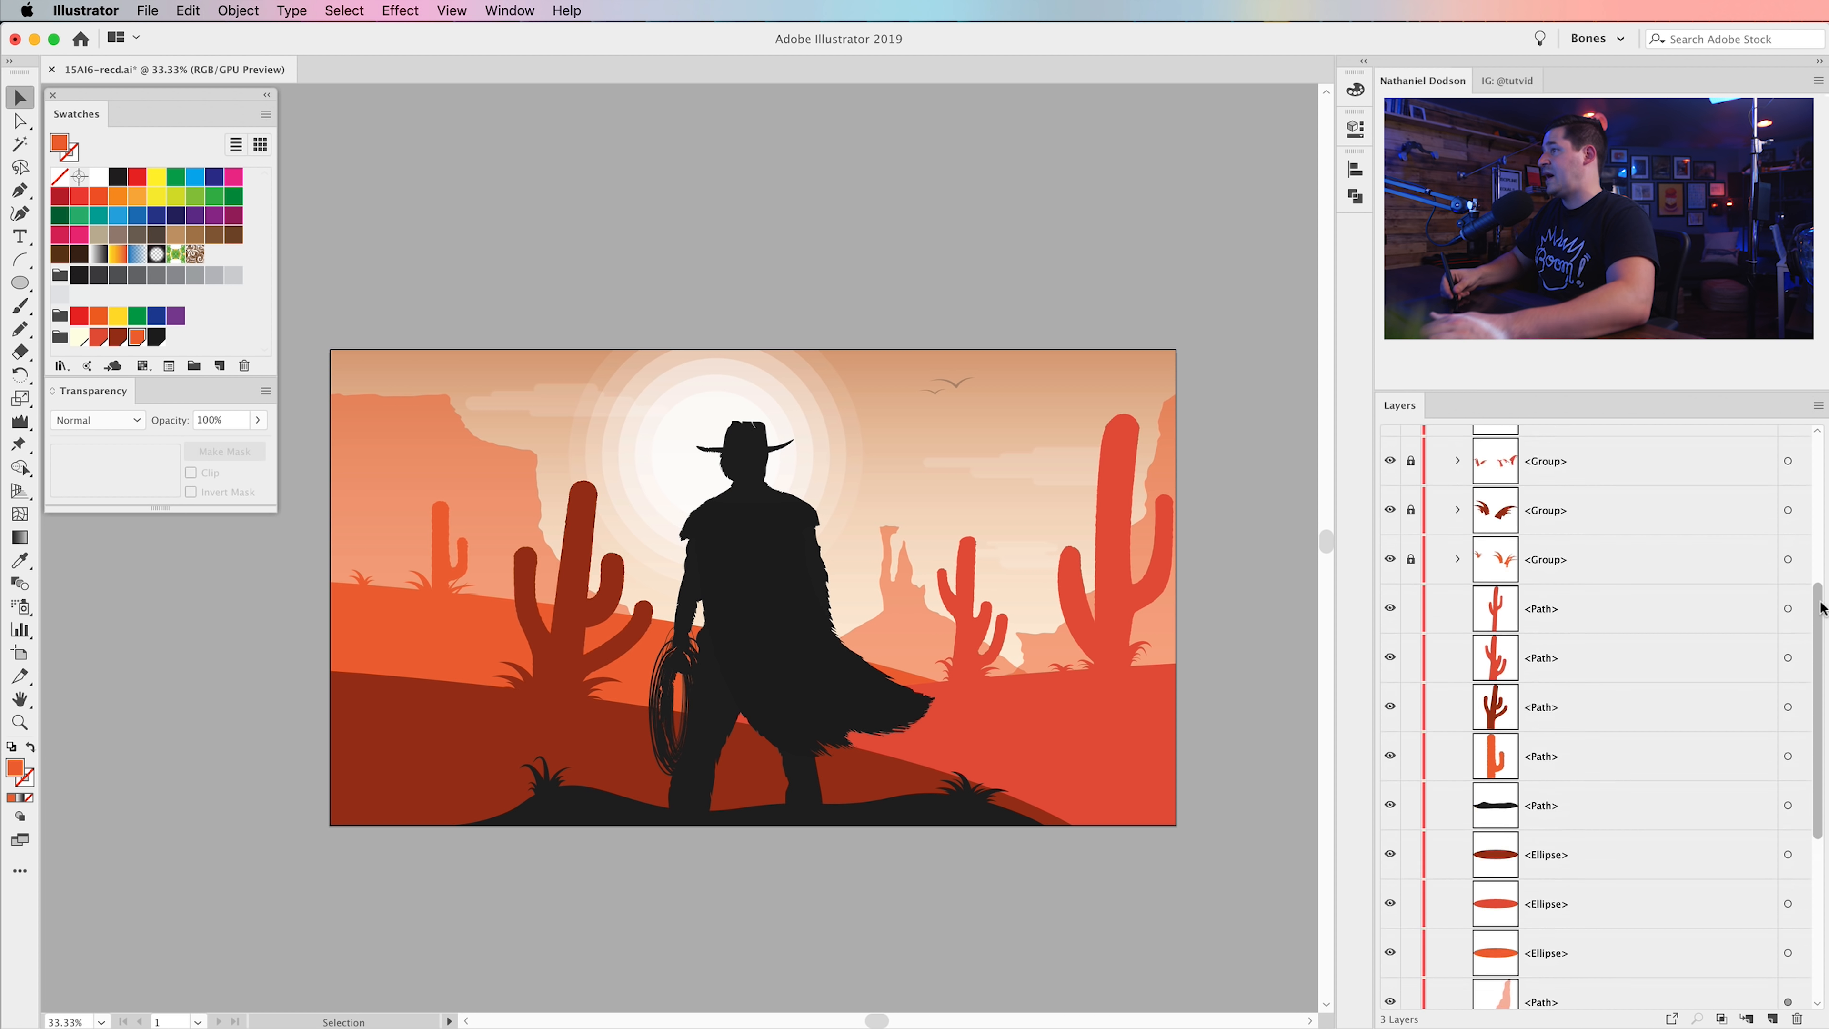
drag(1415, 864, 1404, 663)
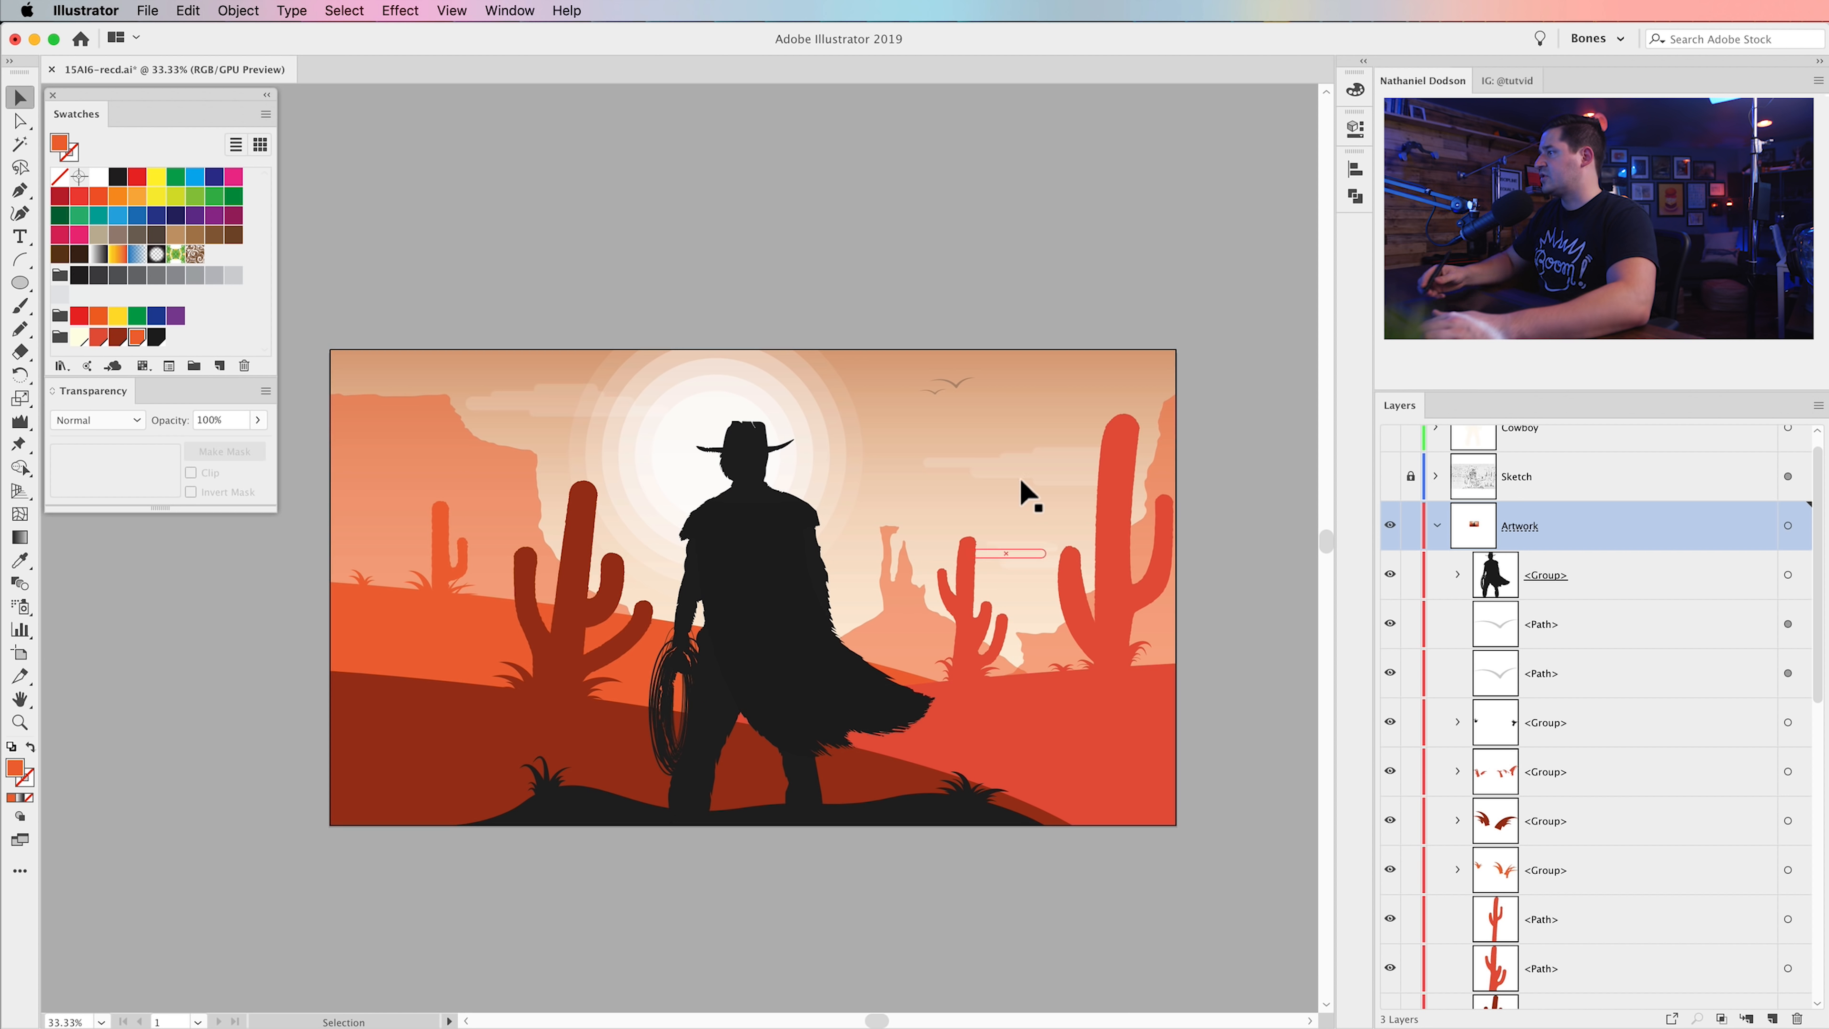
- Set the opacity of the three background mesas to 30% and deselect them
scroll(870, 653, left, 3)
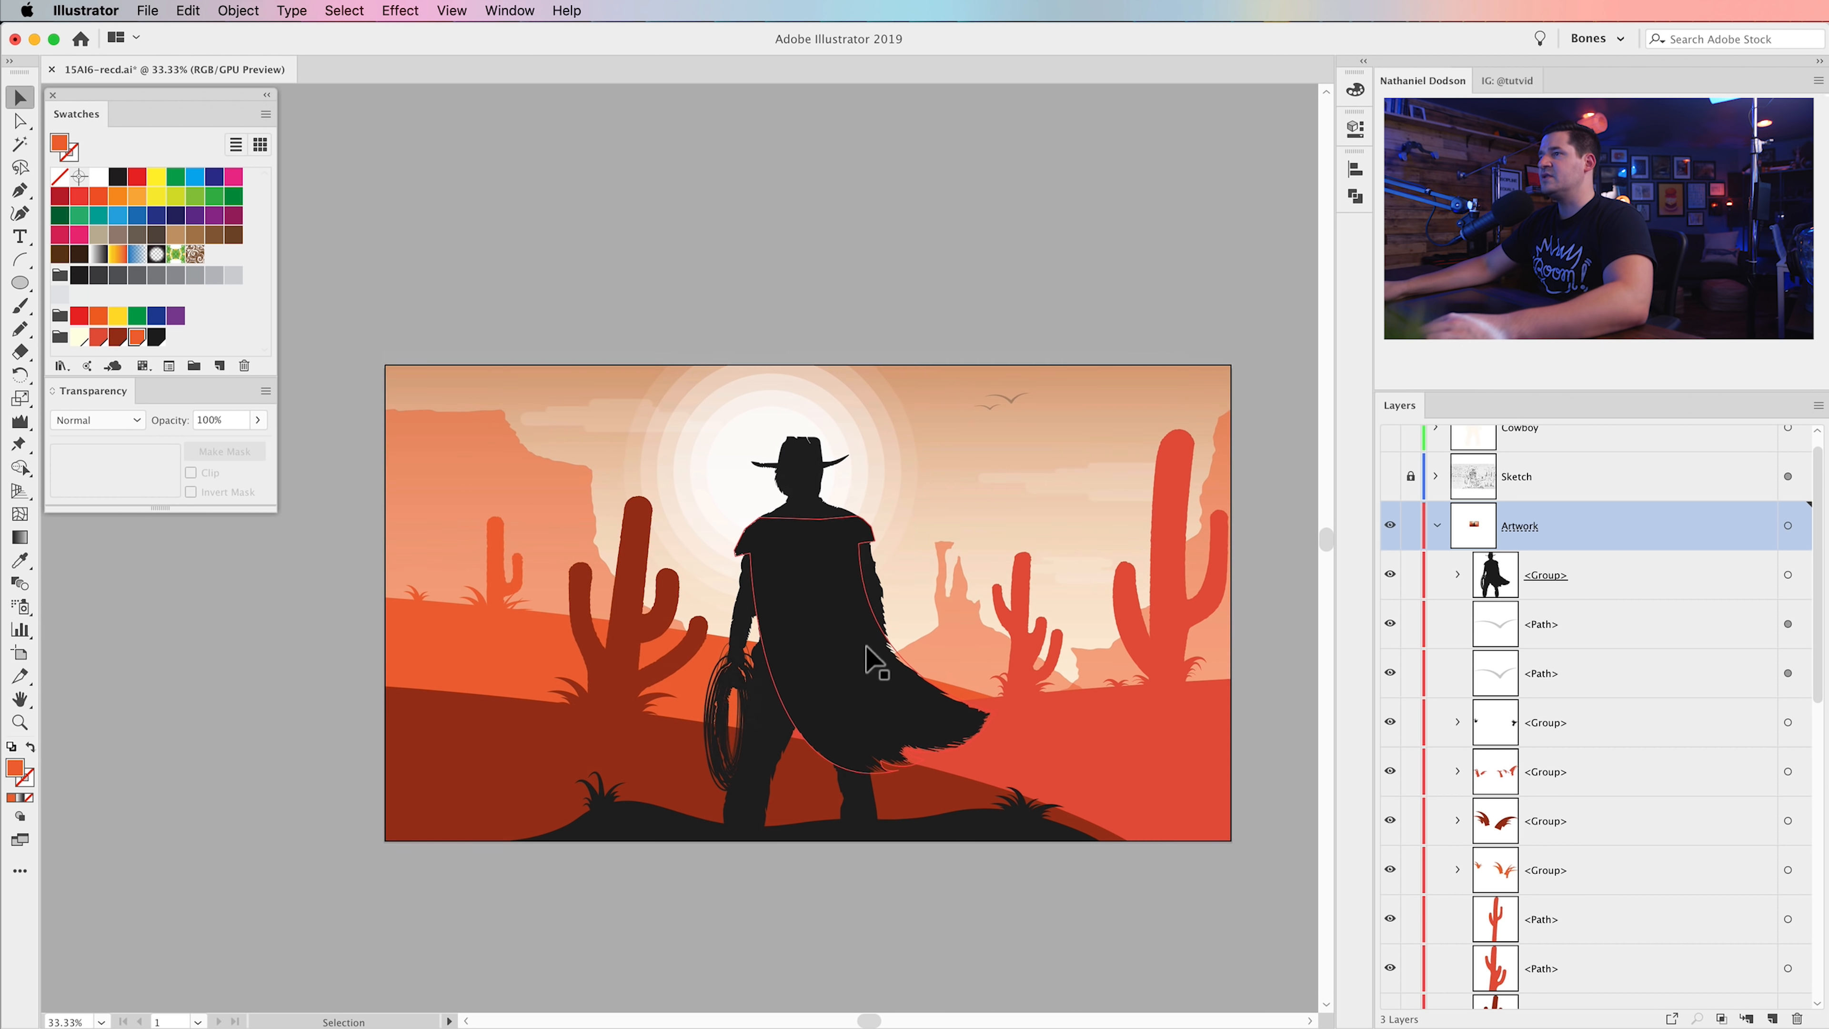
click(539, 468)
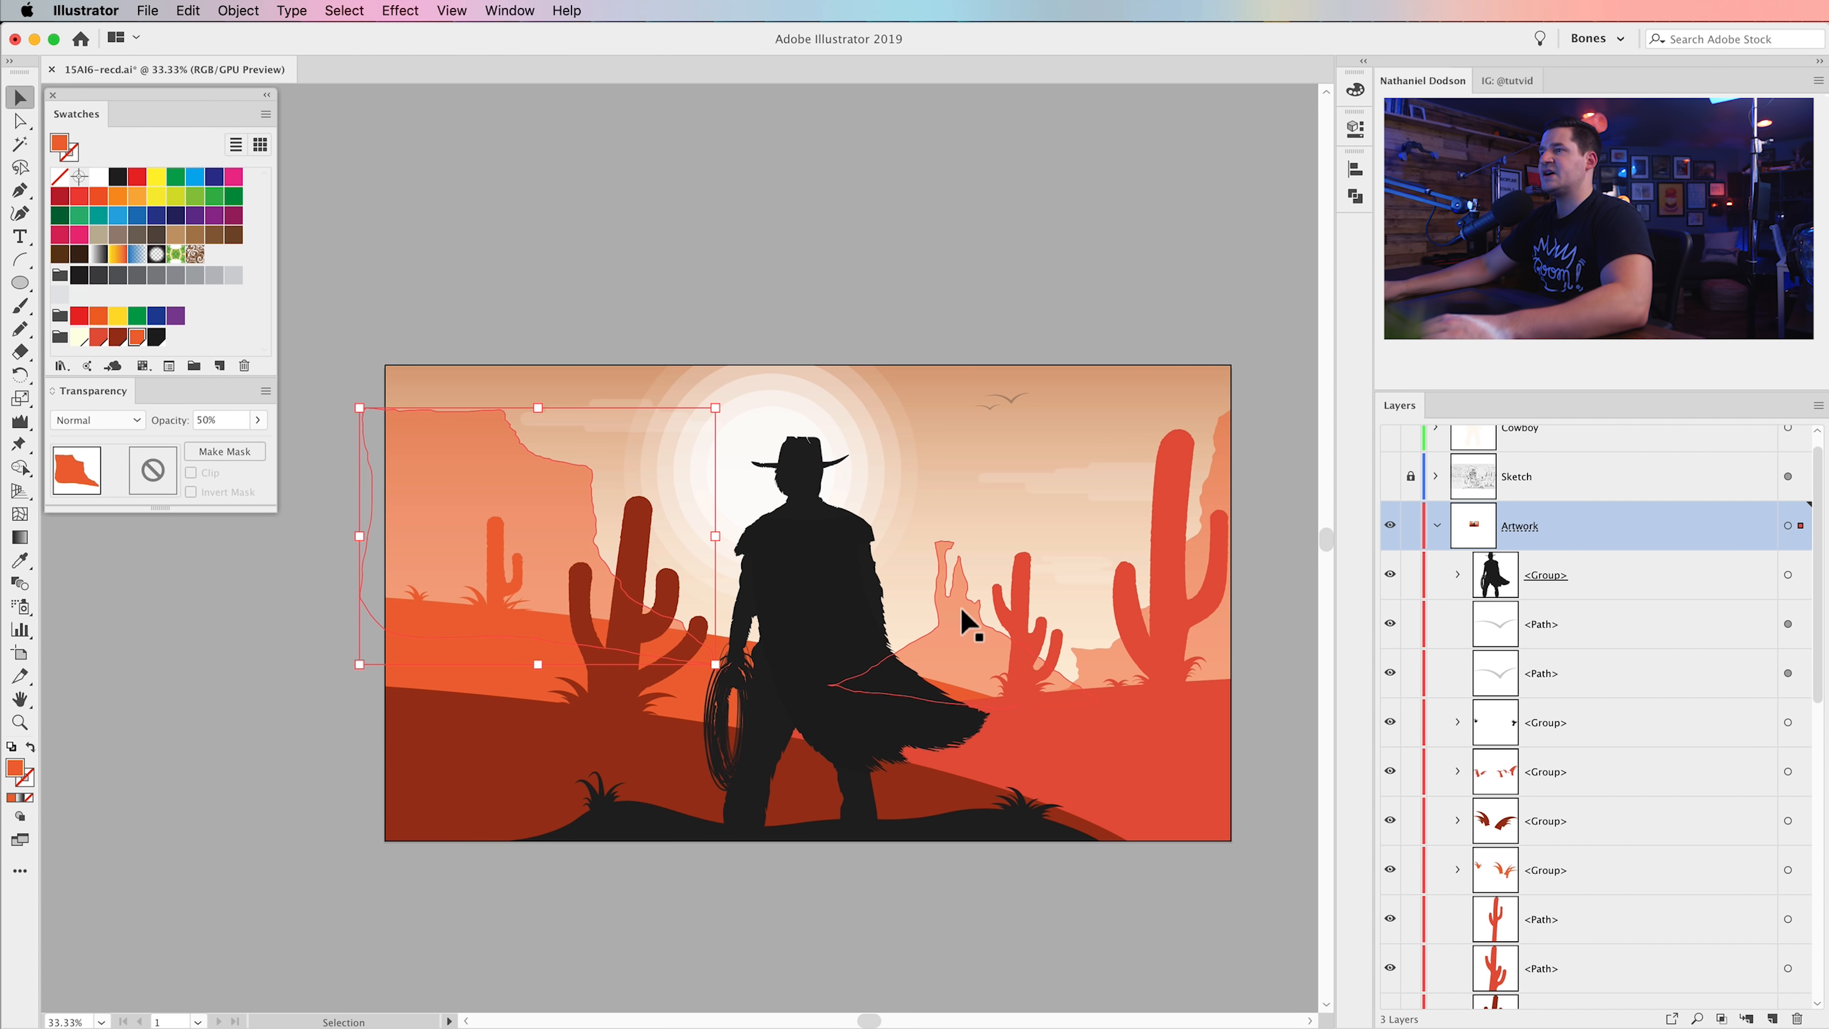
shift+click(983, 642)
shift+click(1209, 641)
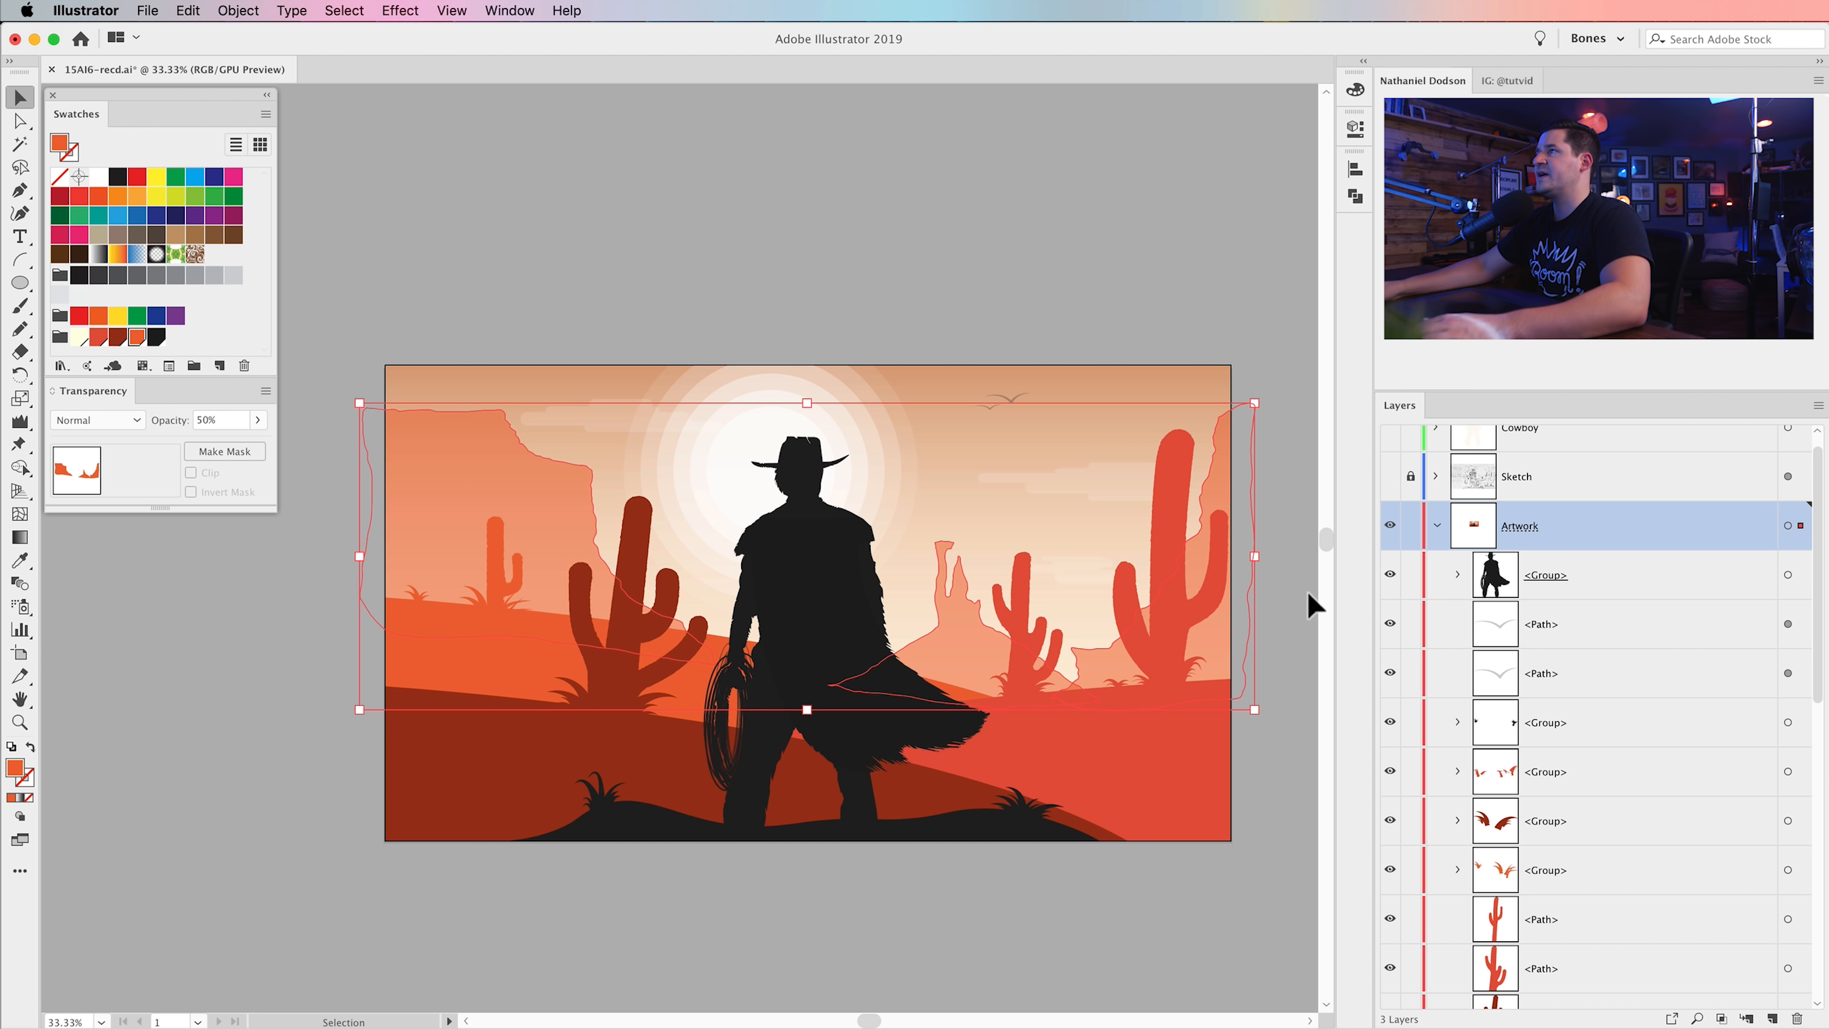
click(1354, 129)
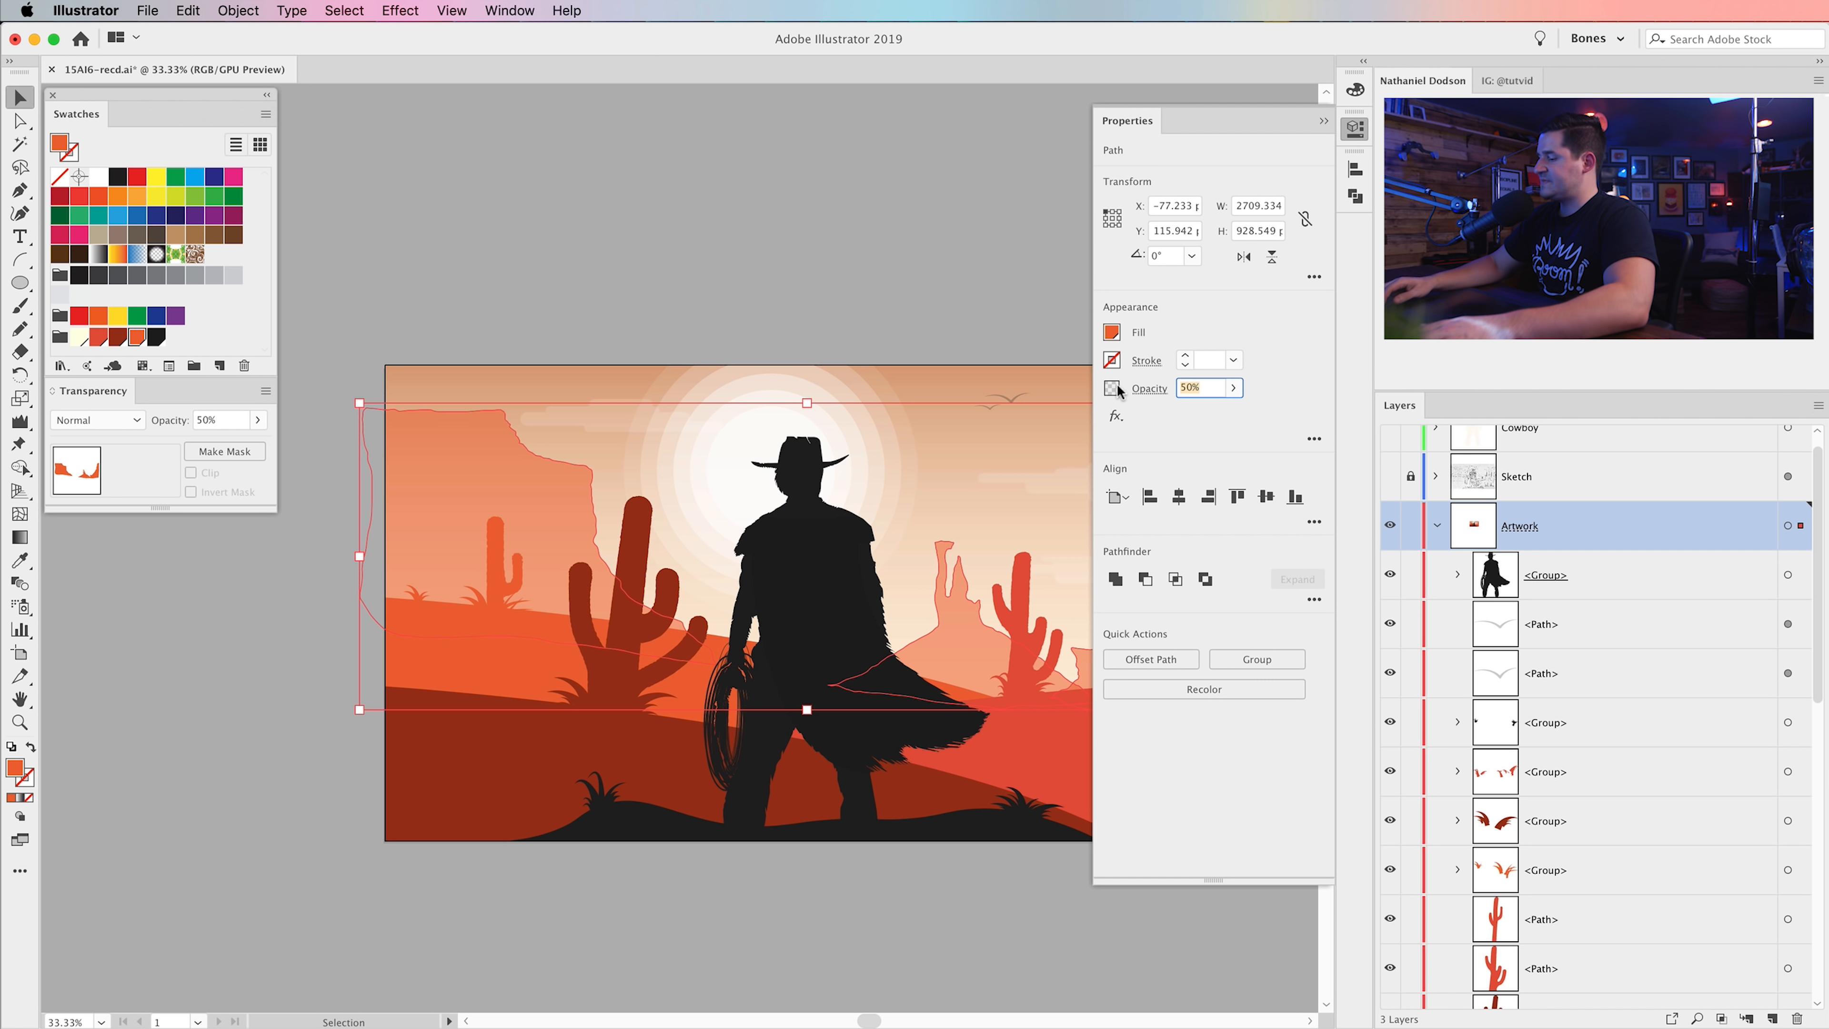
key(Return)
click(746, 245)
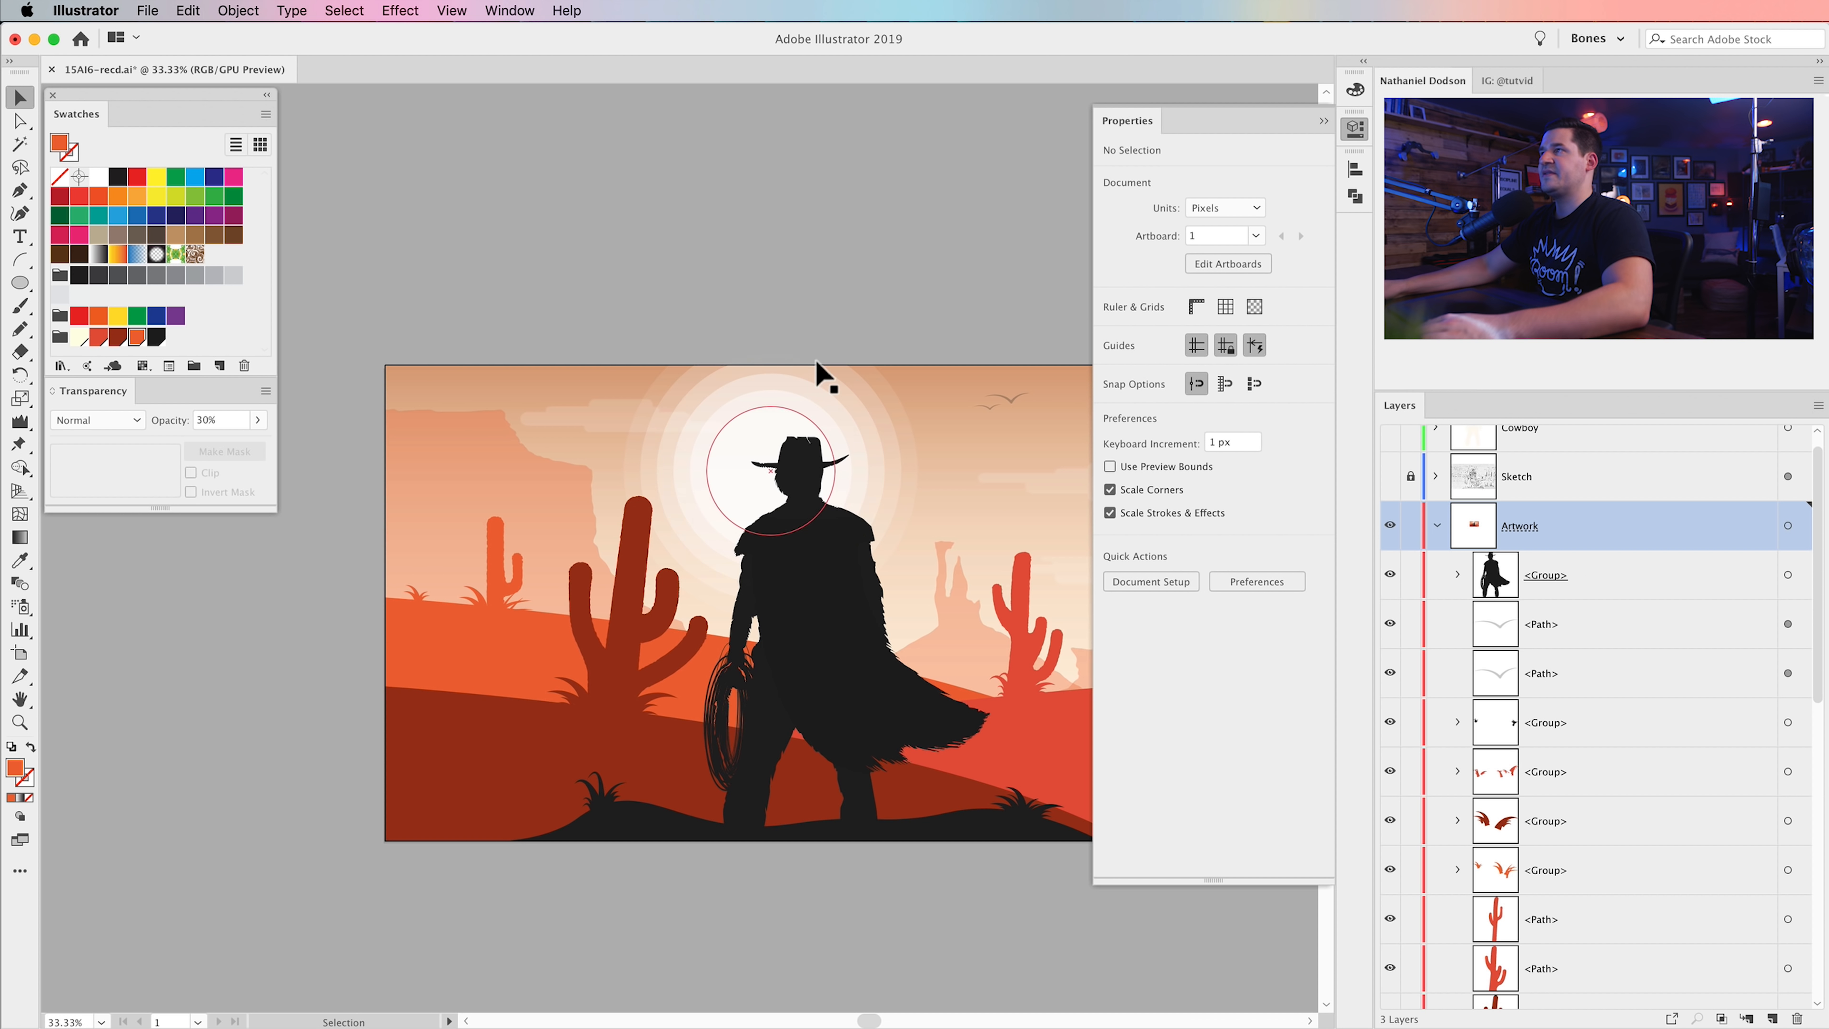
click(1355, 129)
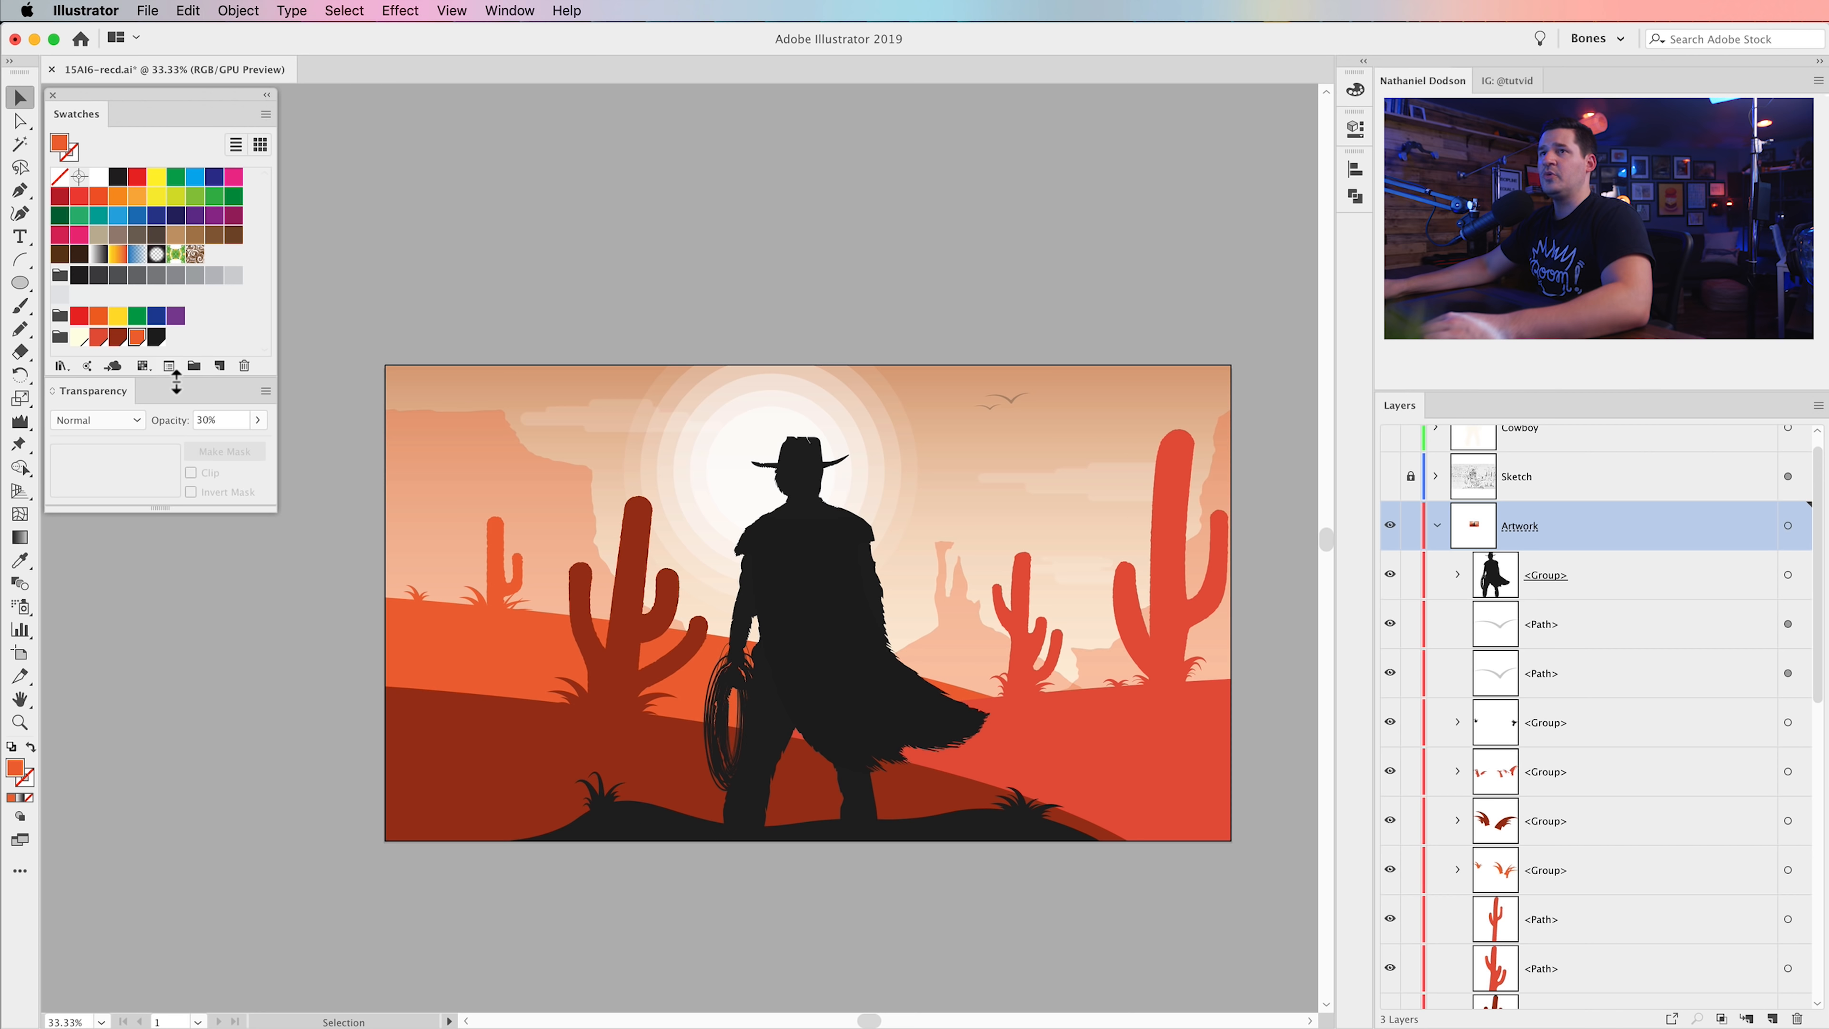
- Recolor the dark-red global swatch to a brighter, more saturated red using the HSB color mode with a hue of 7.16°
drag(176, 382, 176, 603)
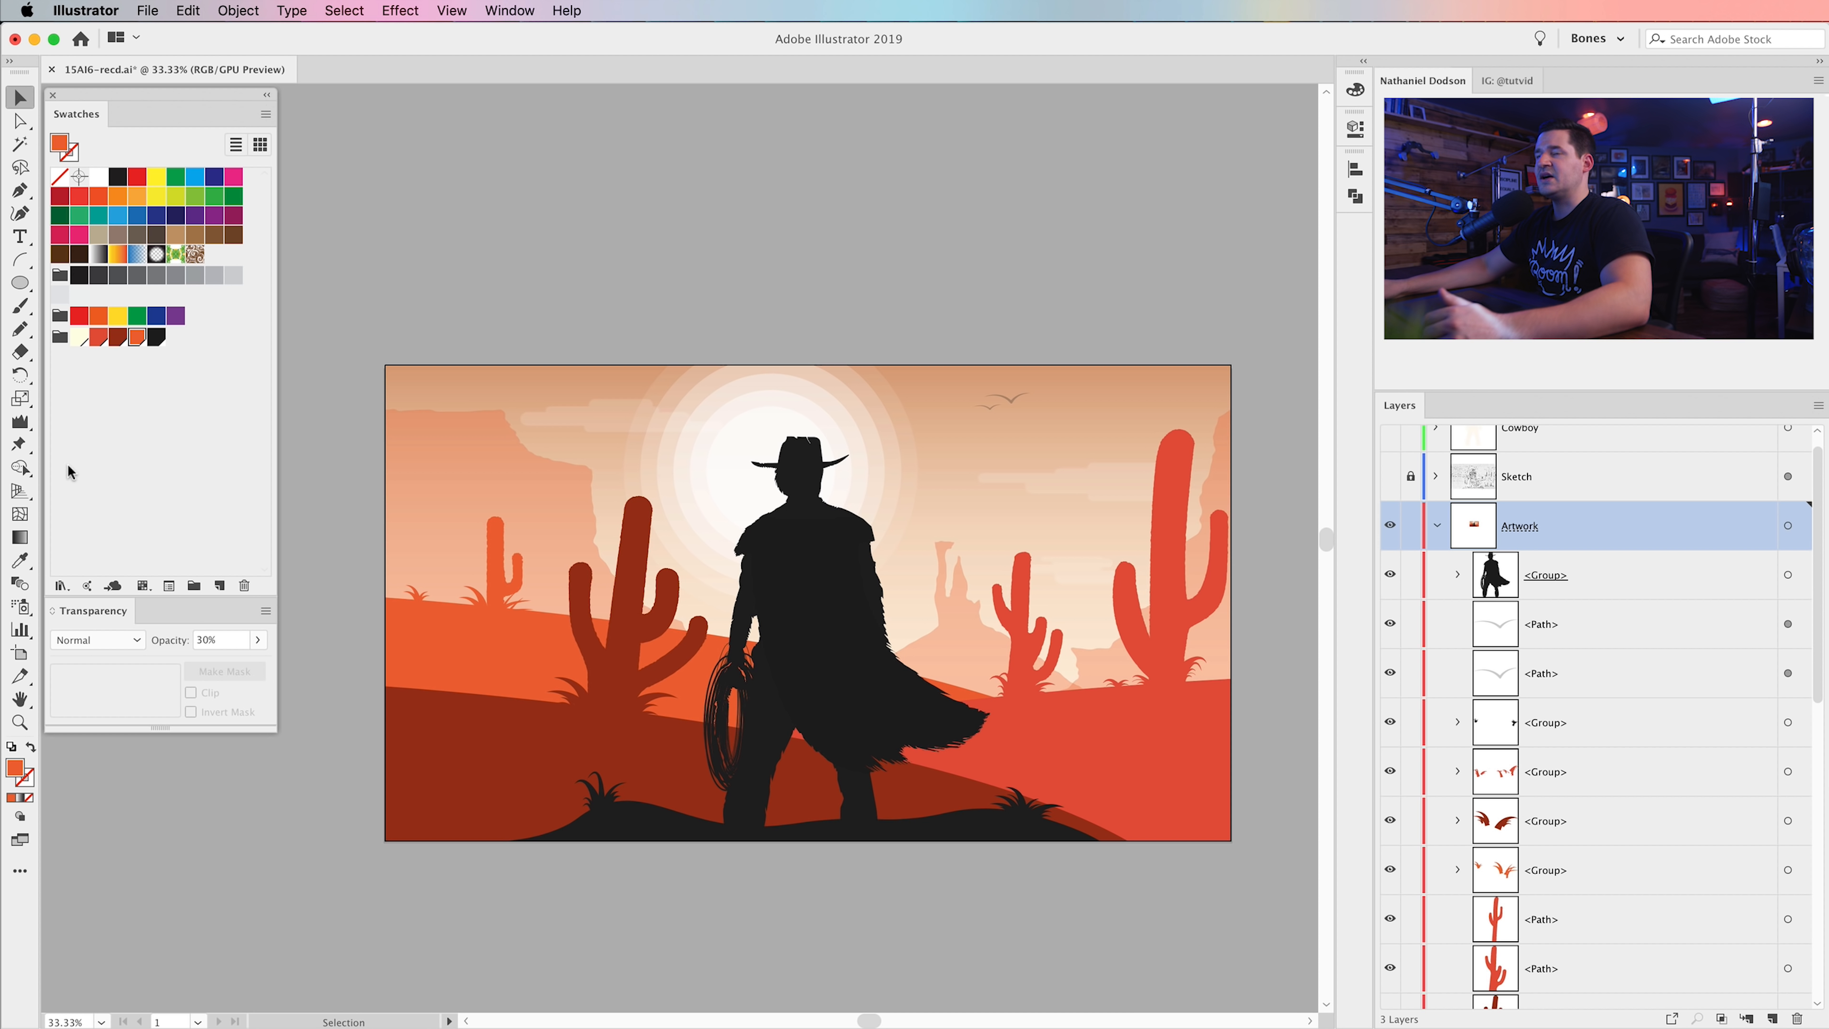
double_click(119, 339)
drag(153, 382, 213, 383)
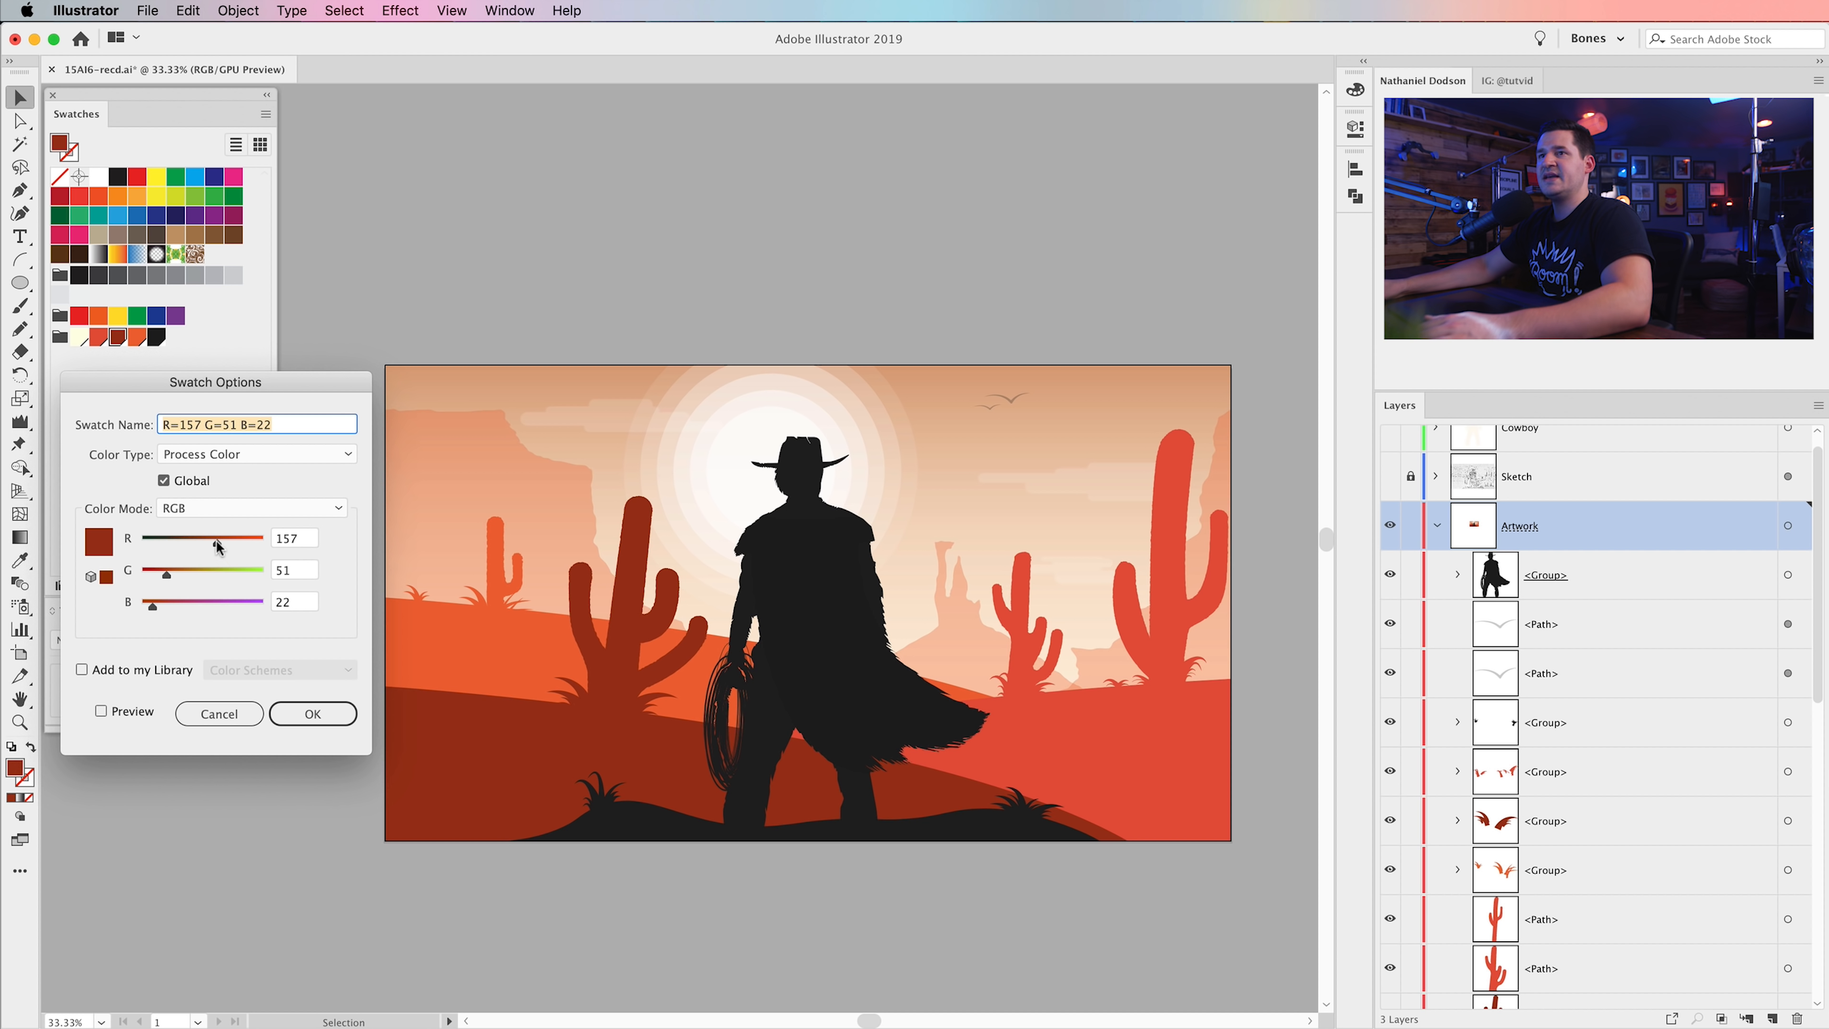
drag(202, 540, 147, 608)
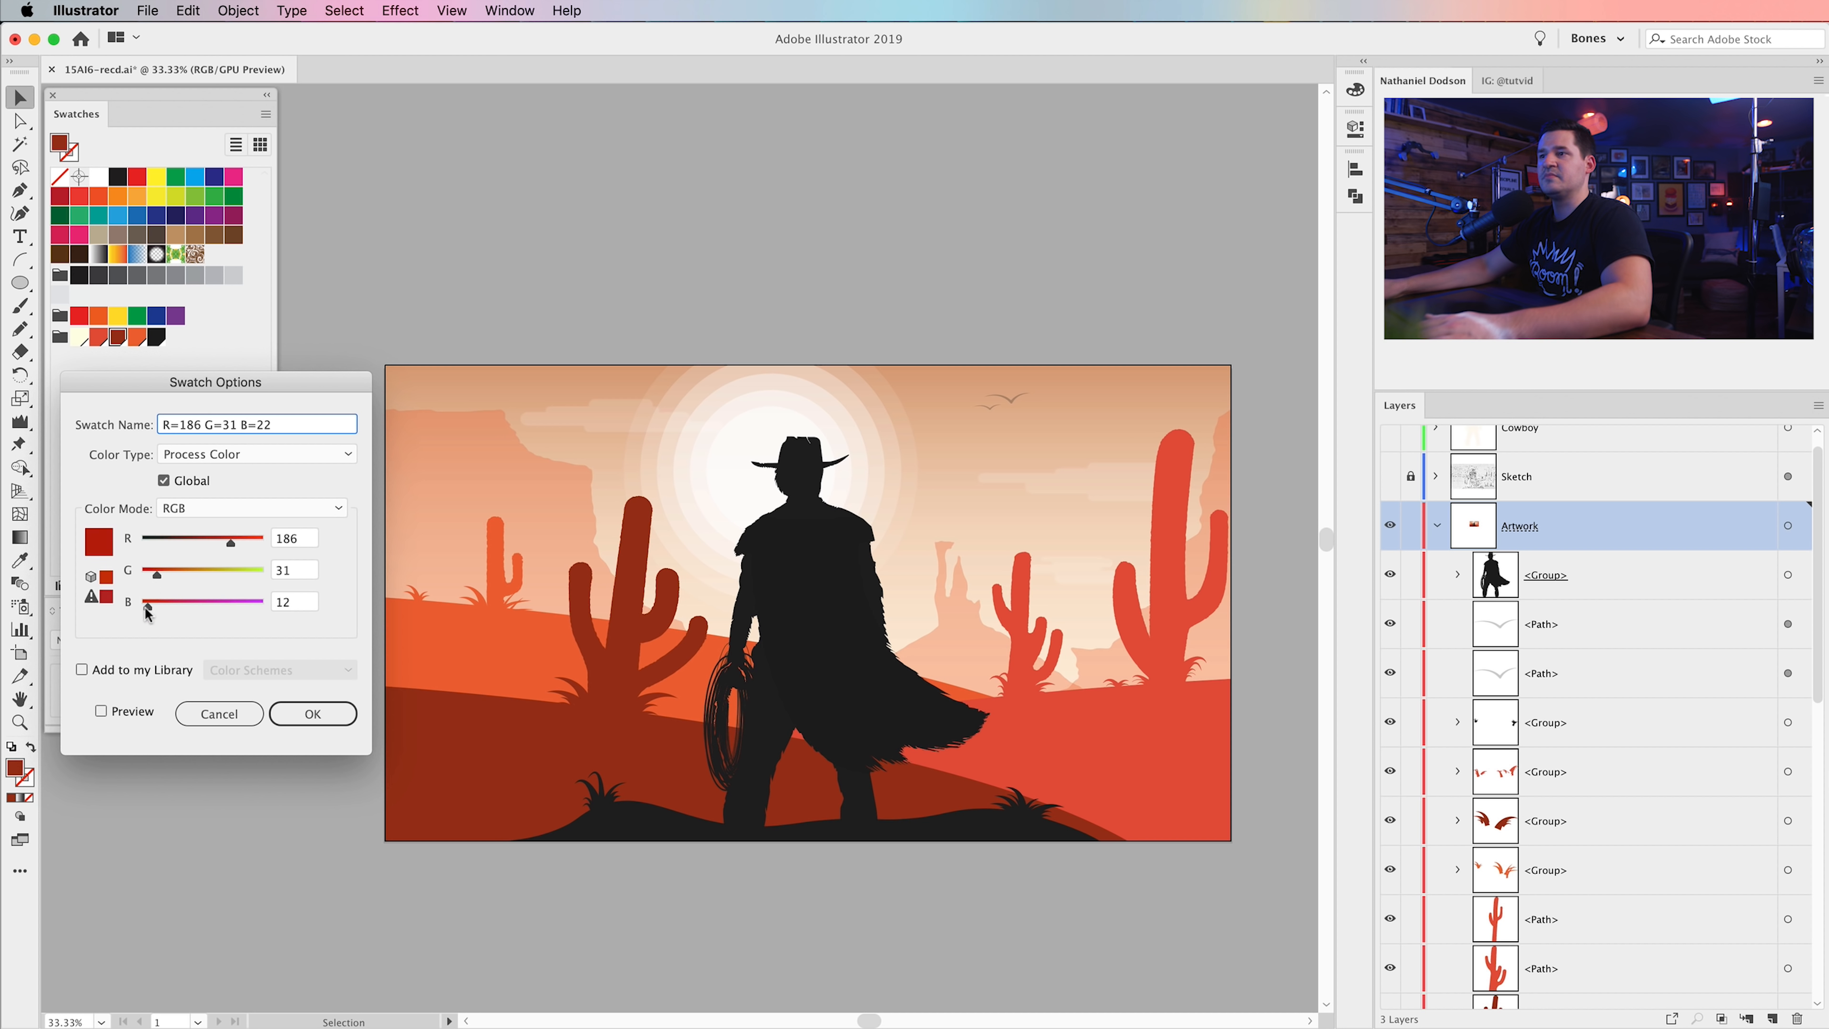
click(236, 506)
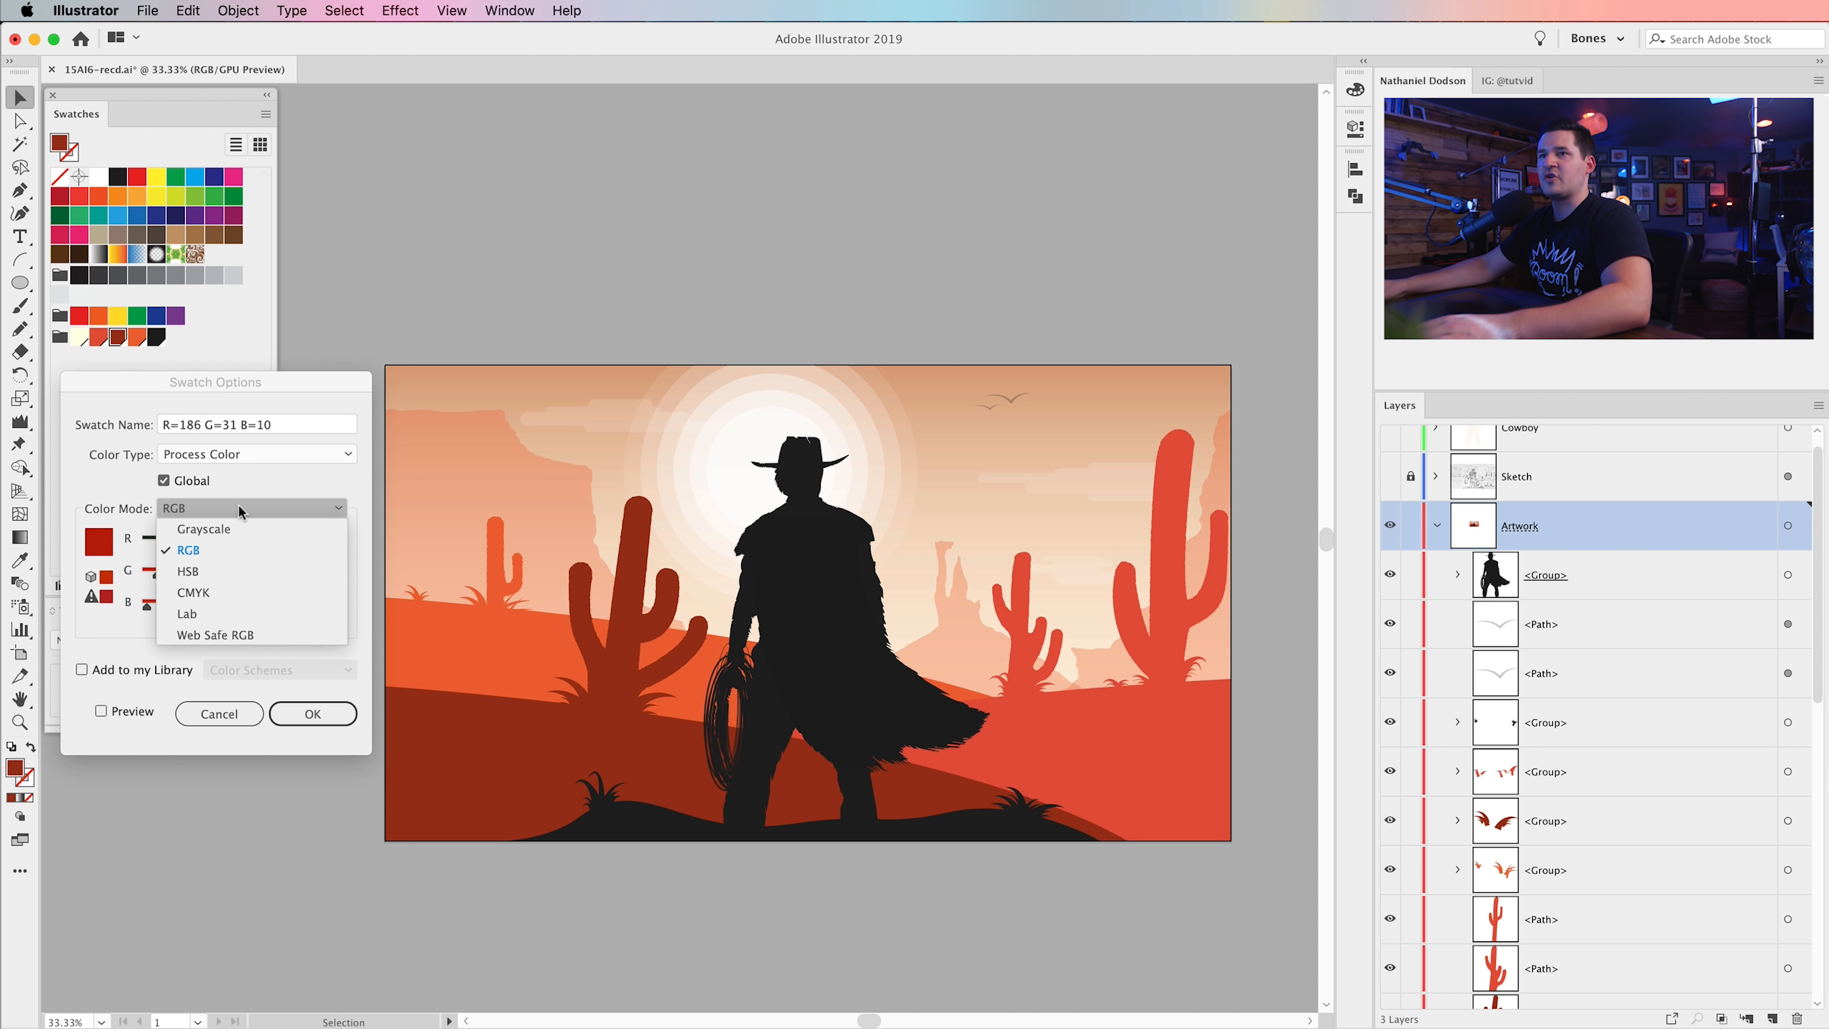
click(204, 580)
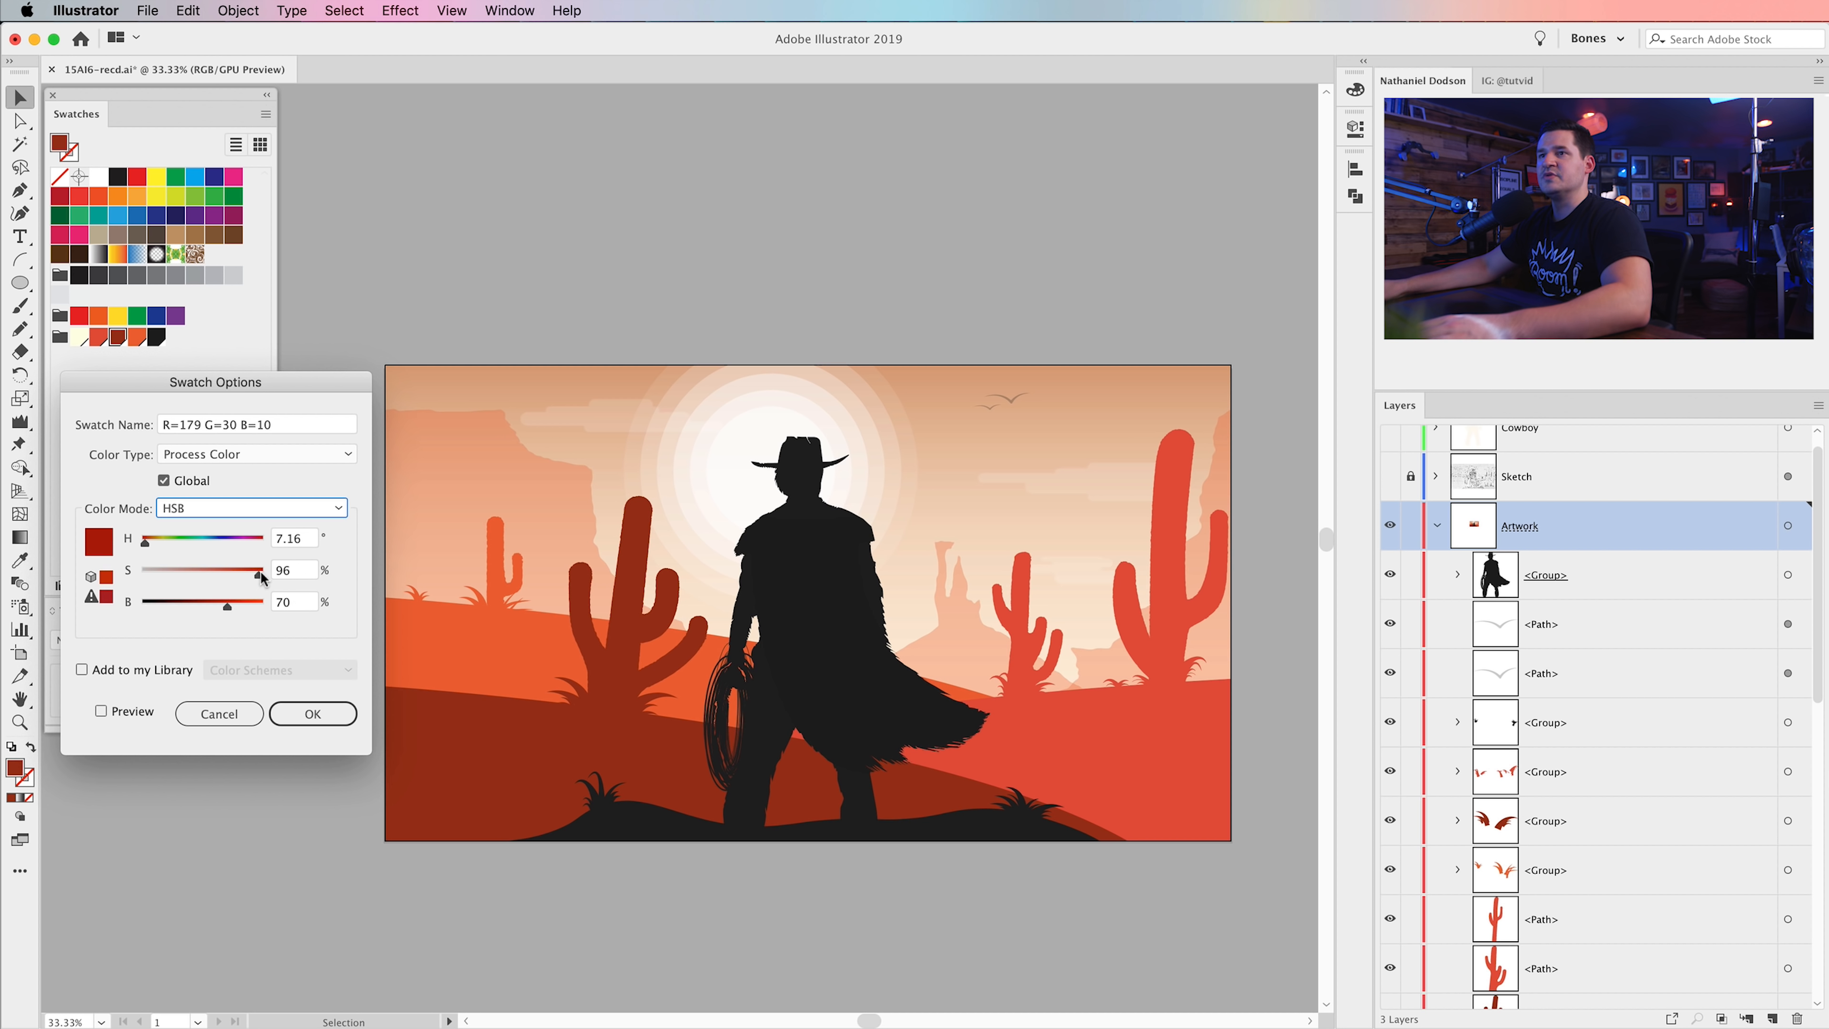
click(310, 712)
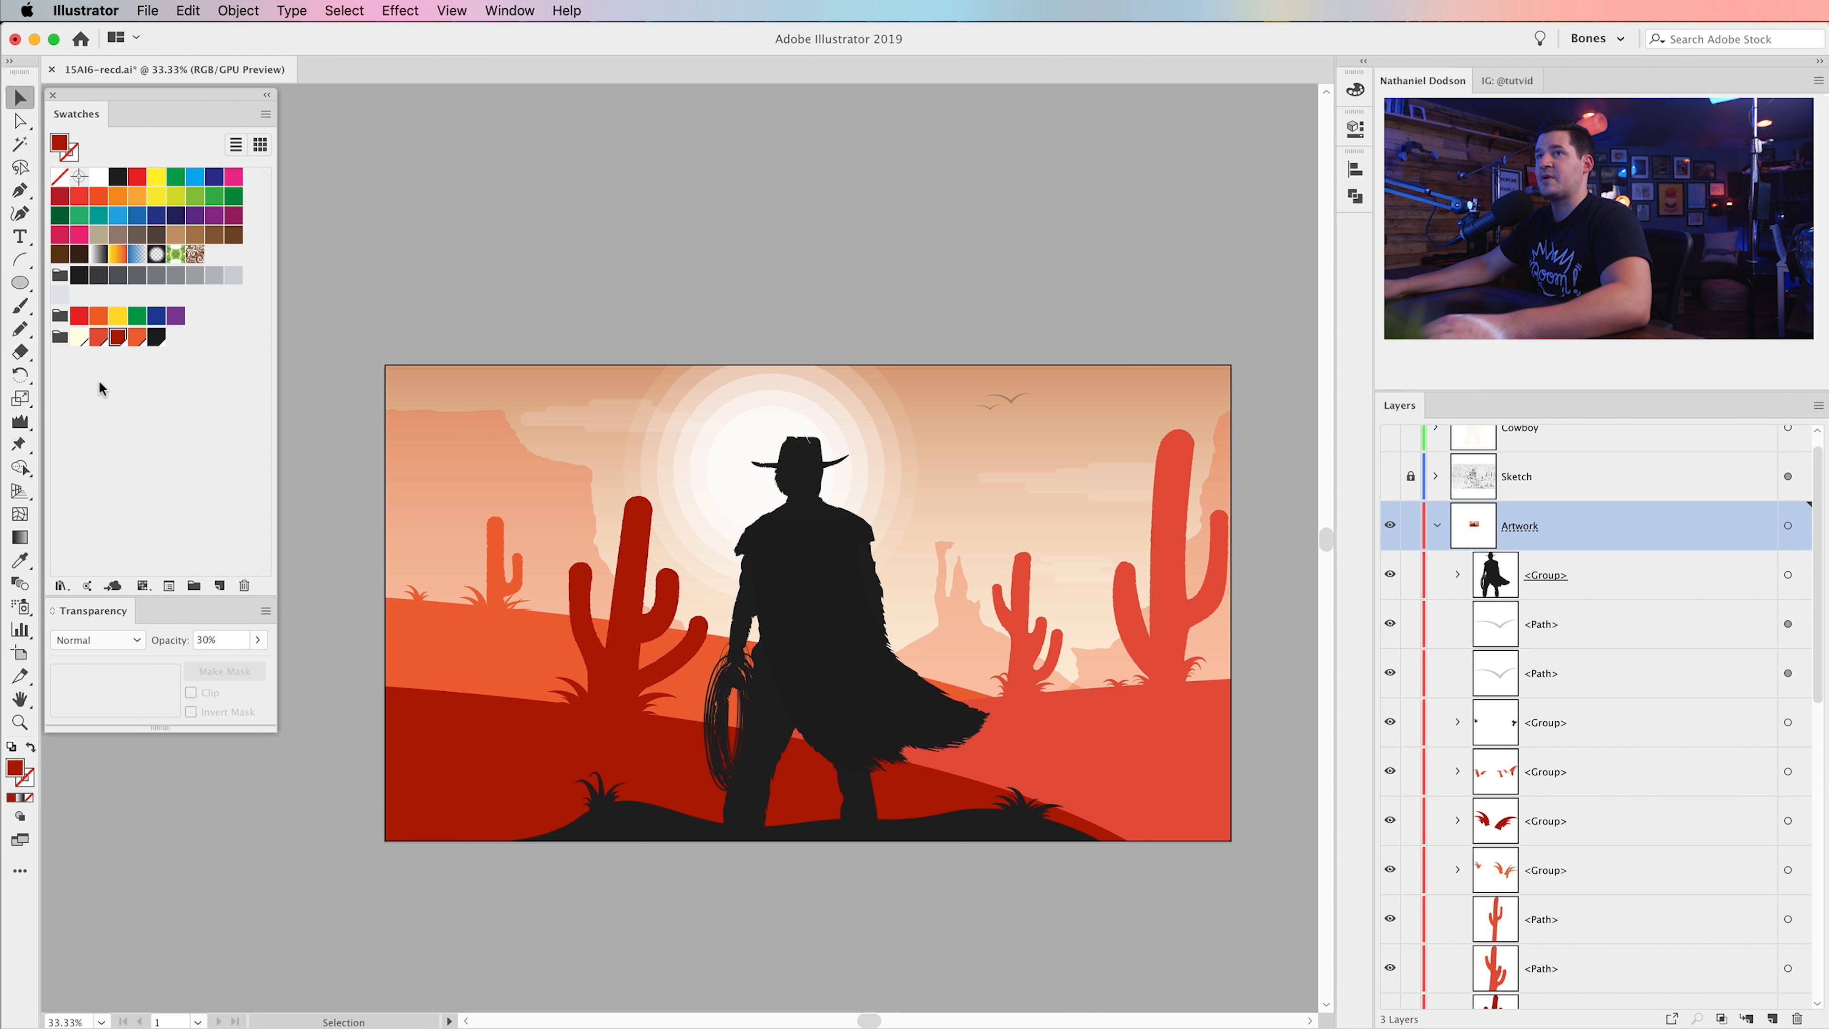
double_click(116, 342)
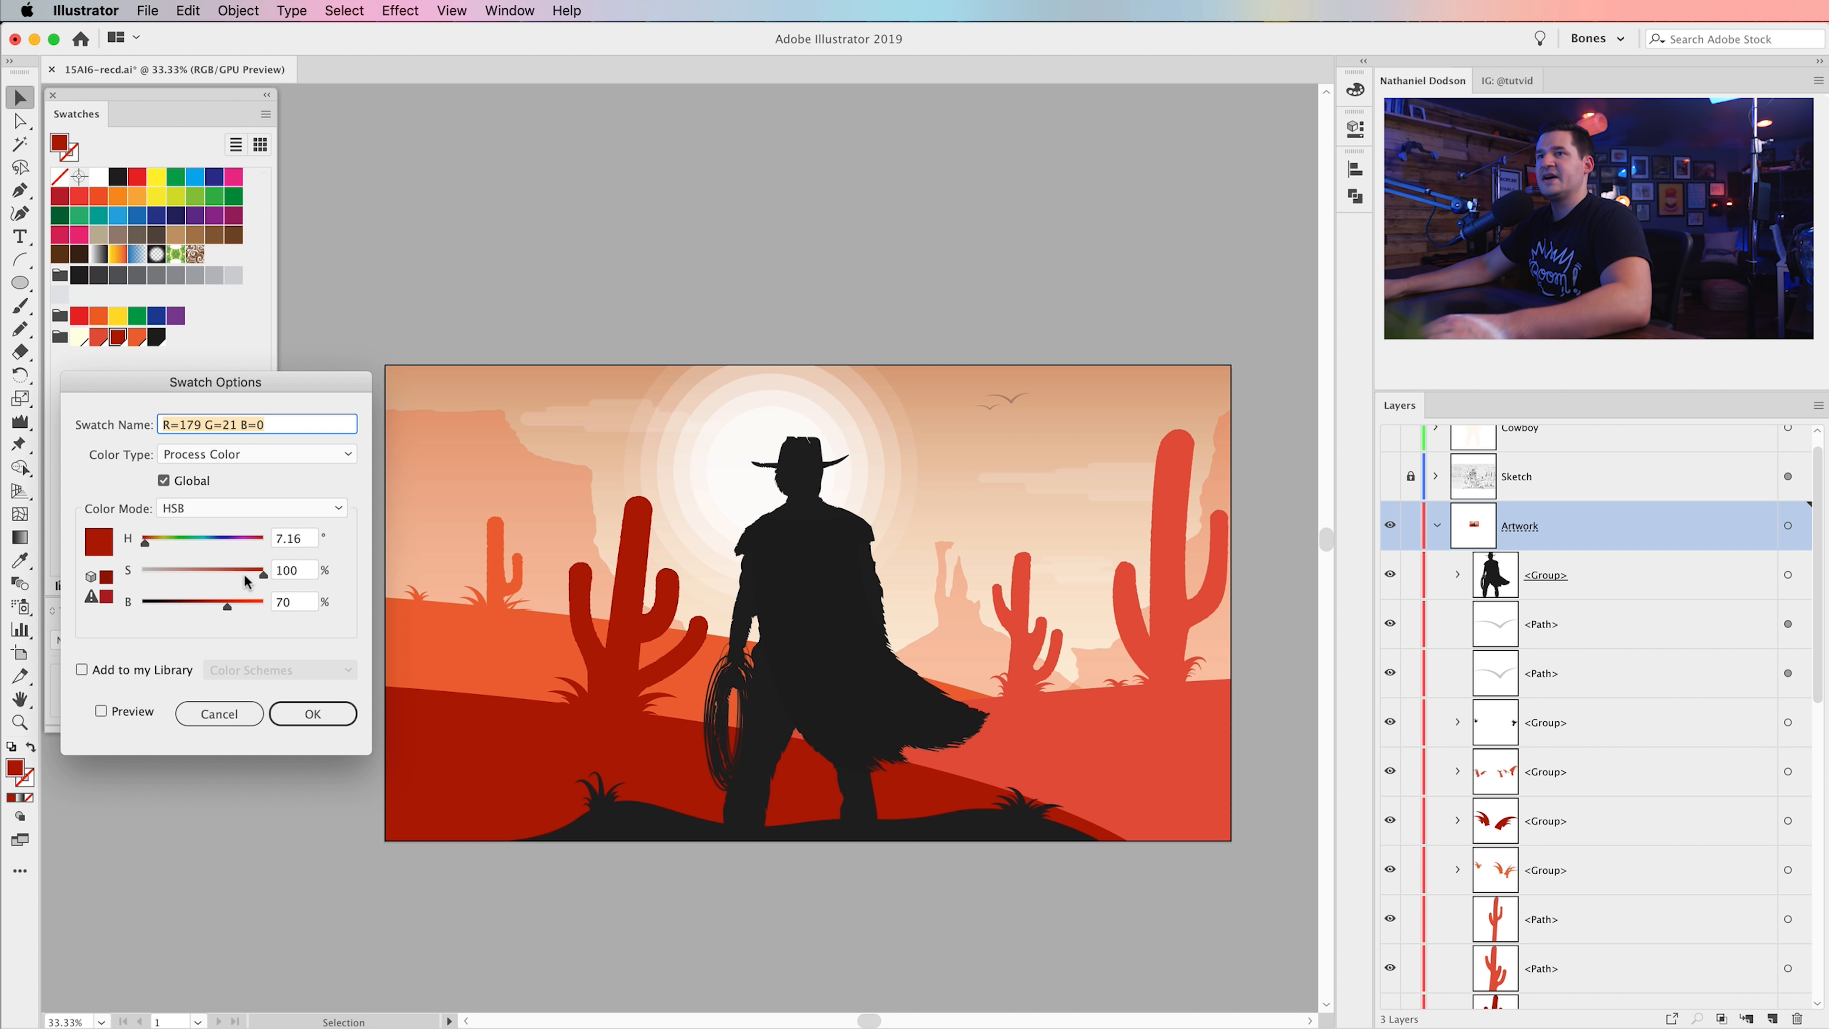
click(312, 713)
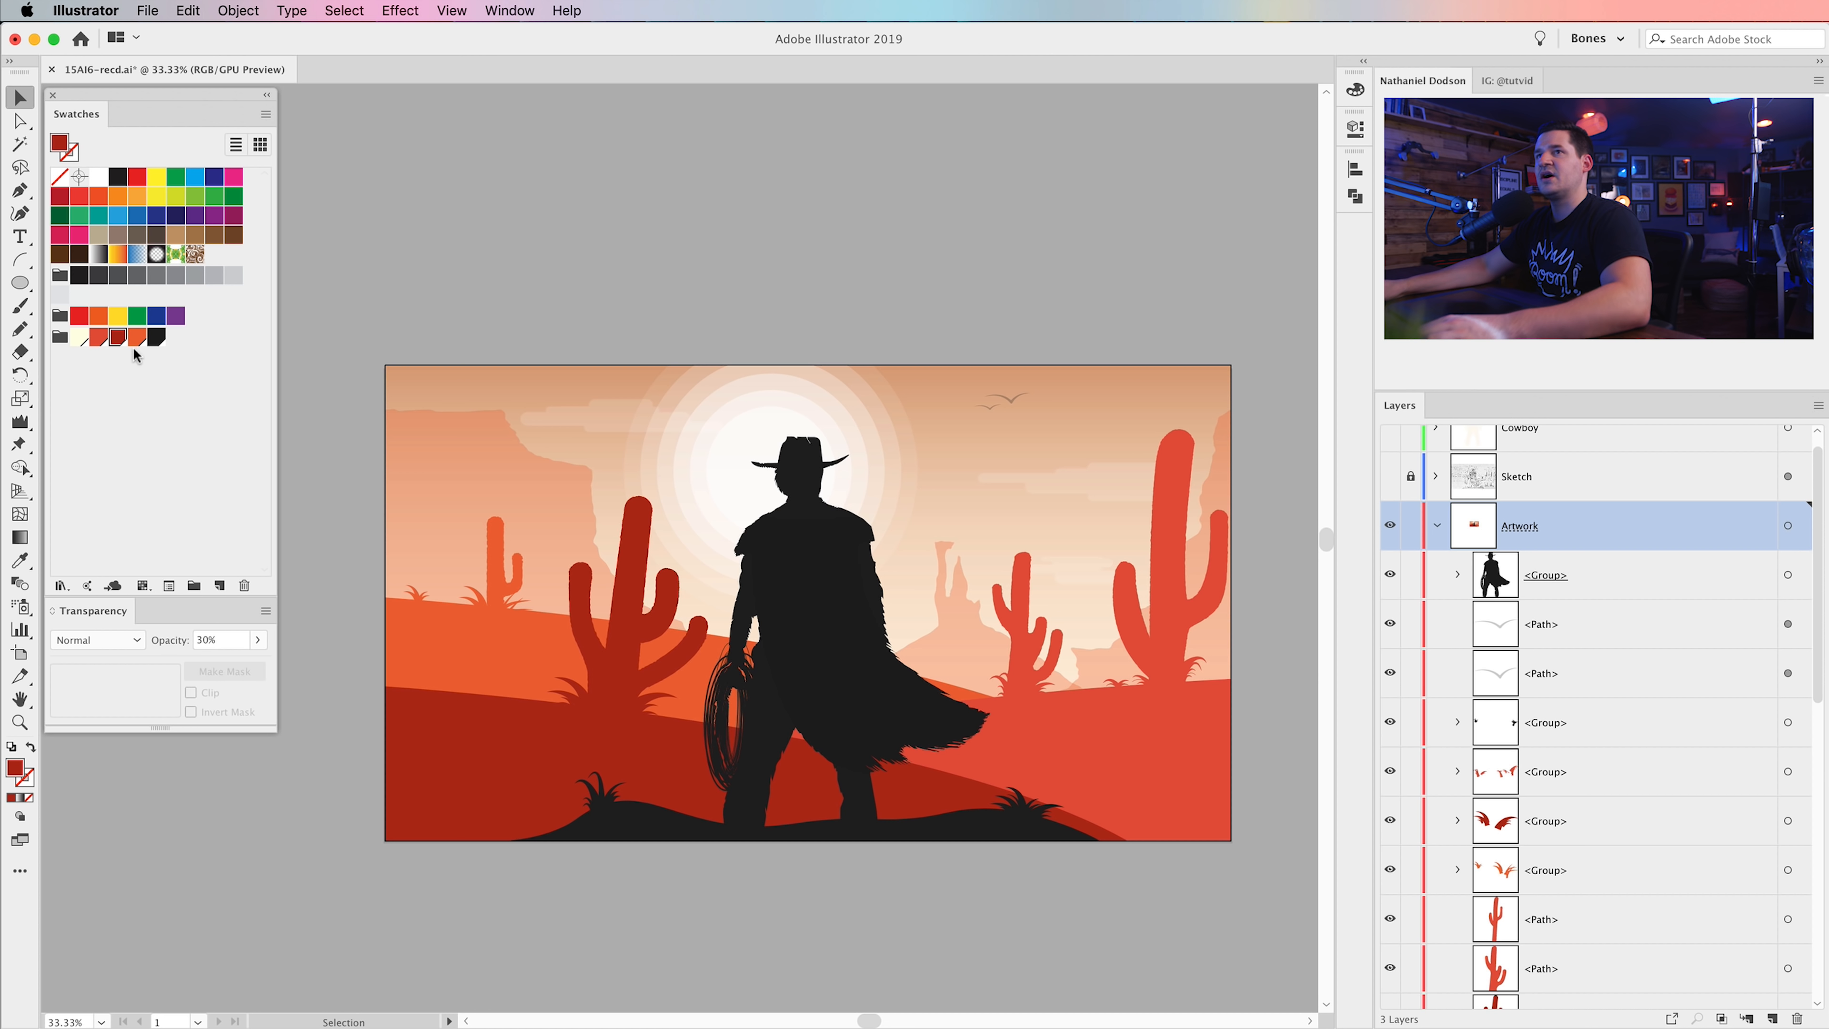
- Lighten the bright-red global swatch to a coral red with hue 8.26° and brightness 99%
double_click(101, 338)
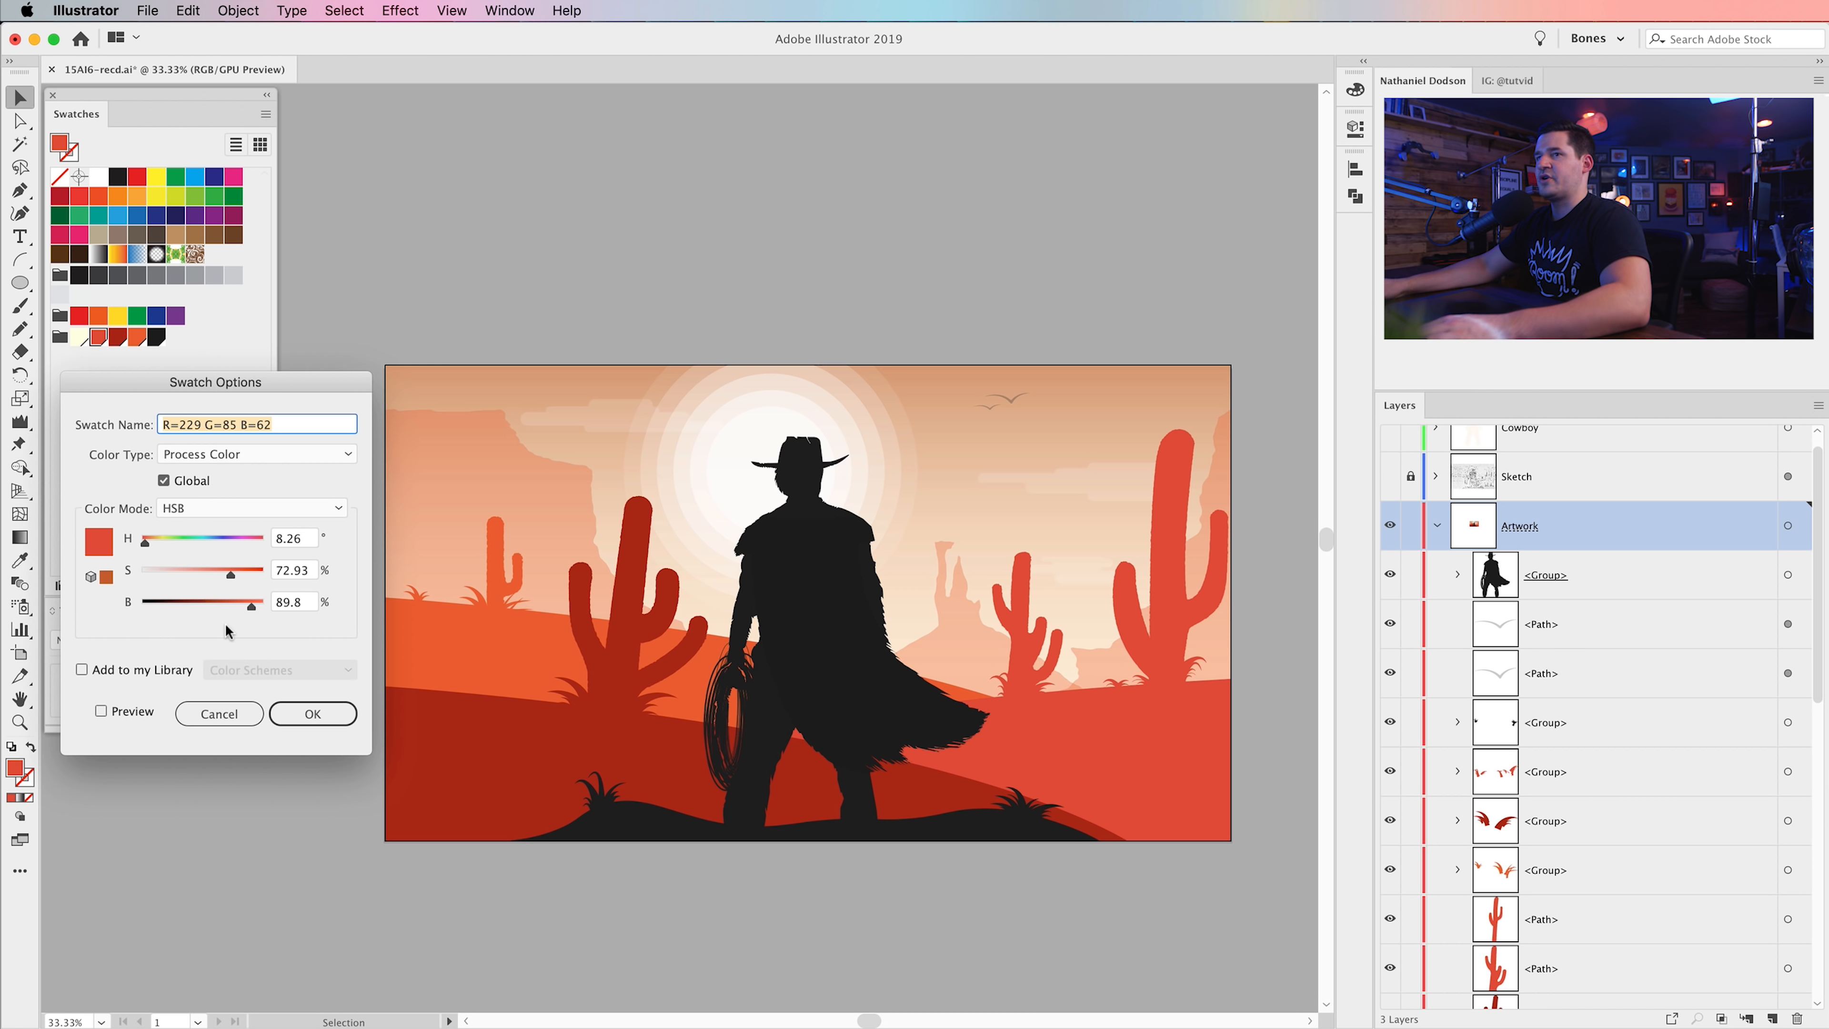
drag(234, 575, 245, 577)
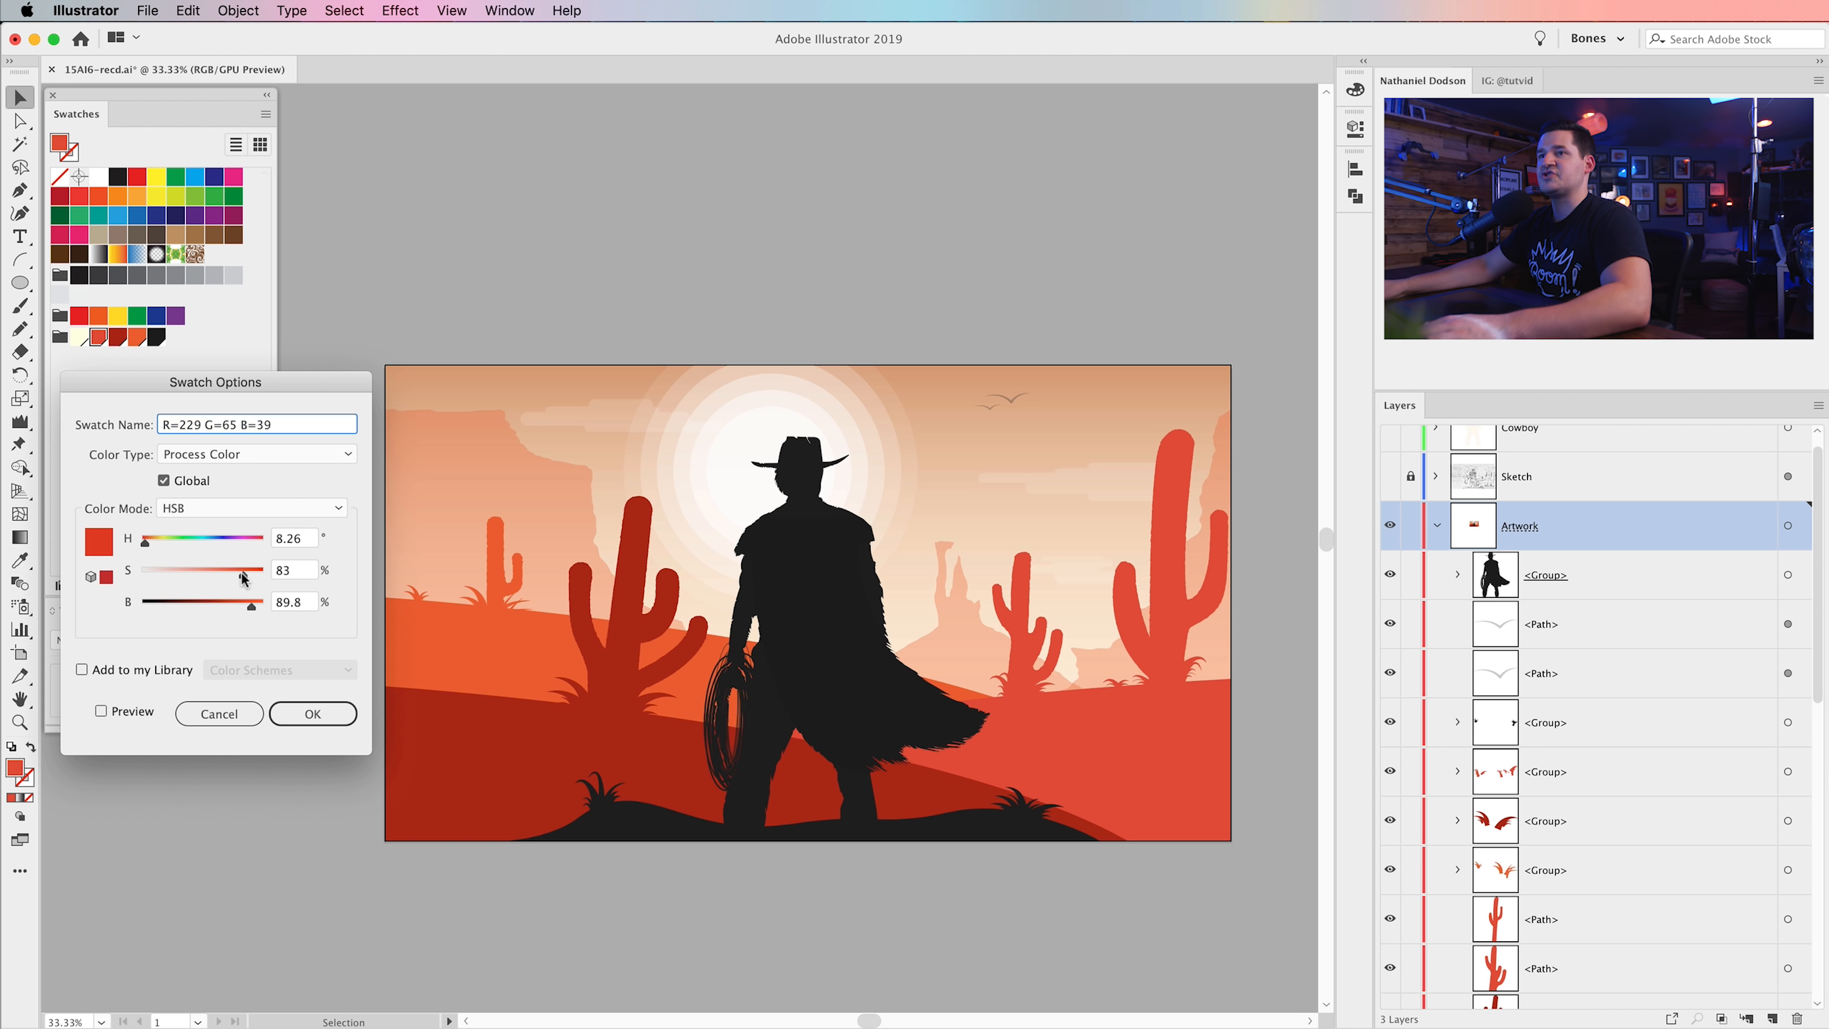
click(326, 708)
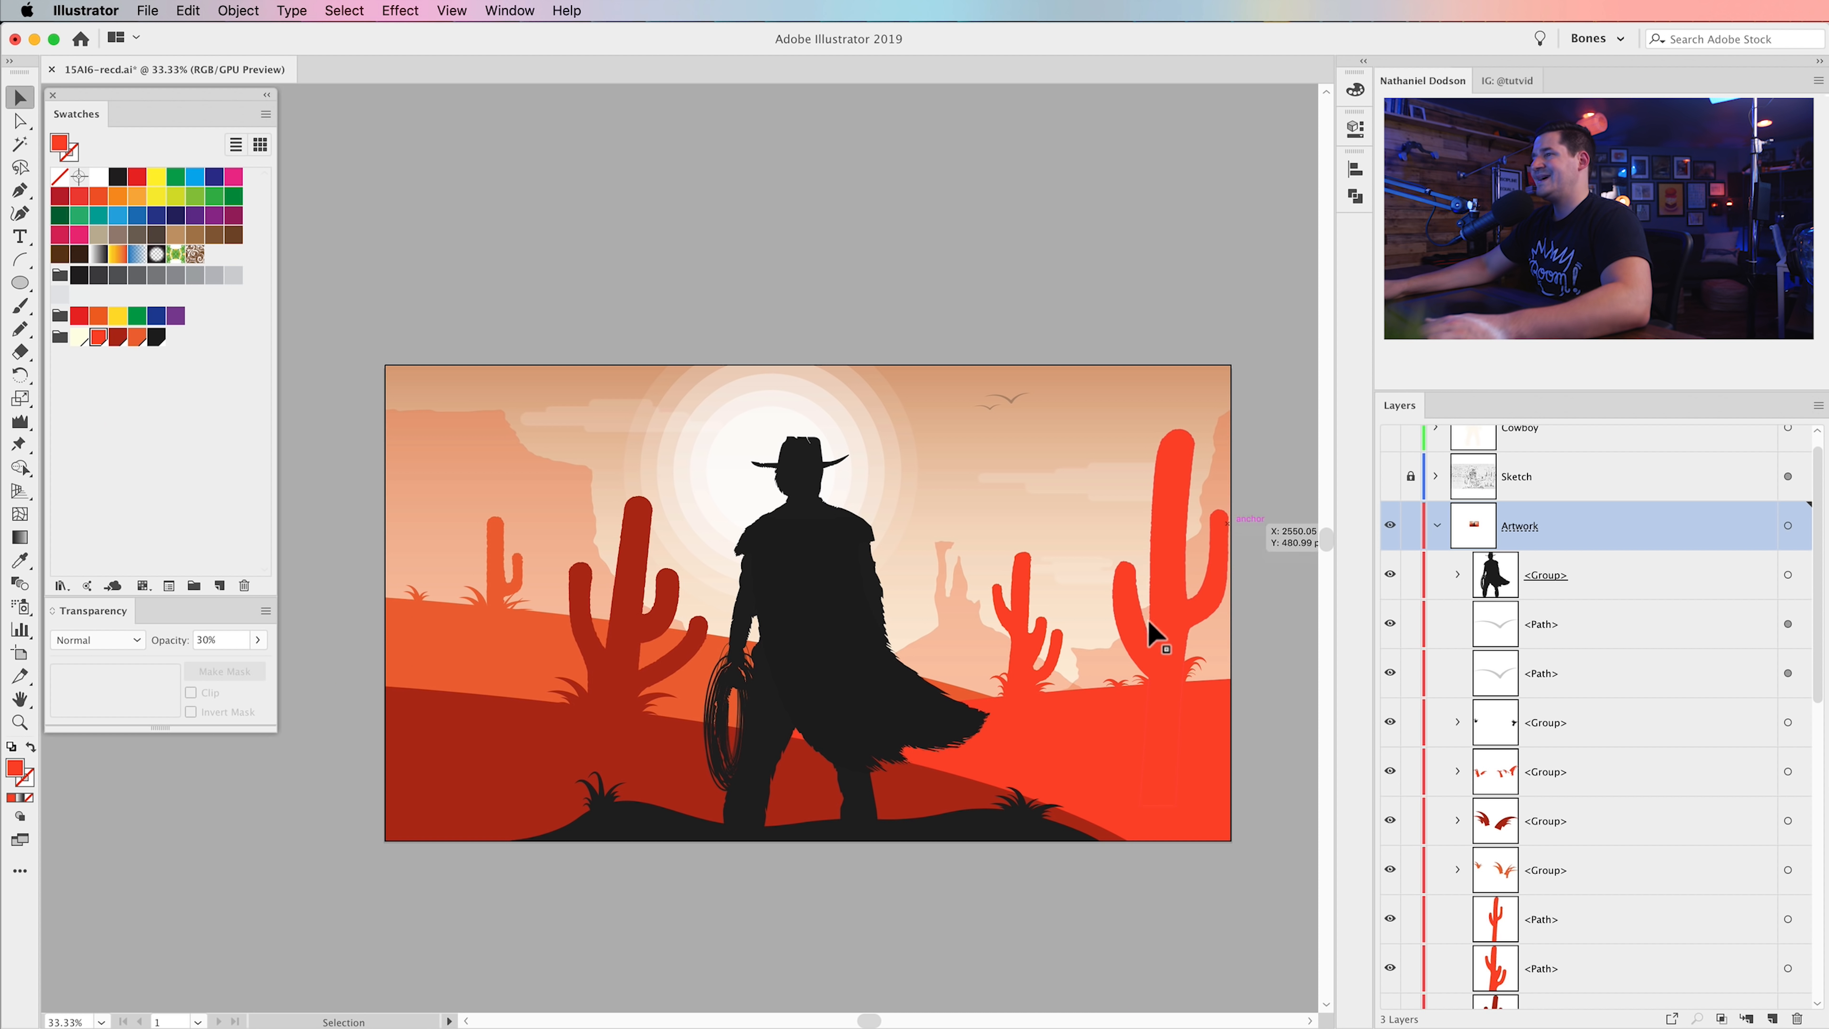
double_click(98, 337)
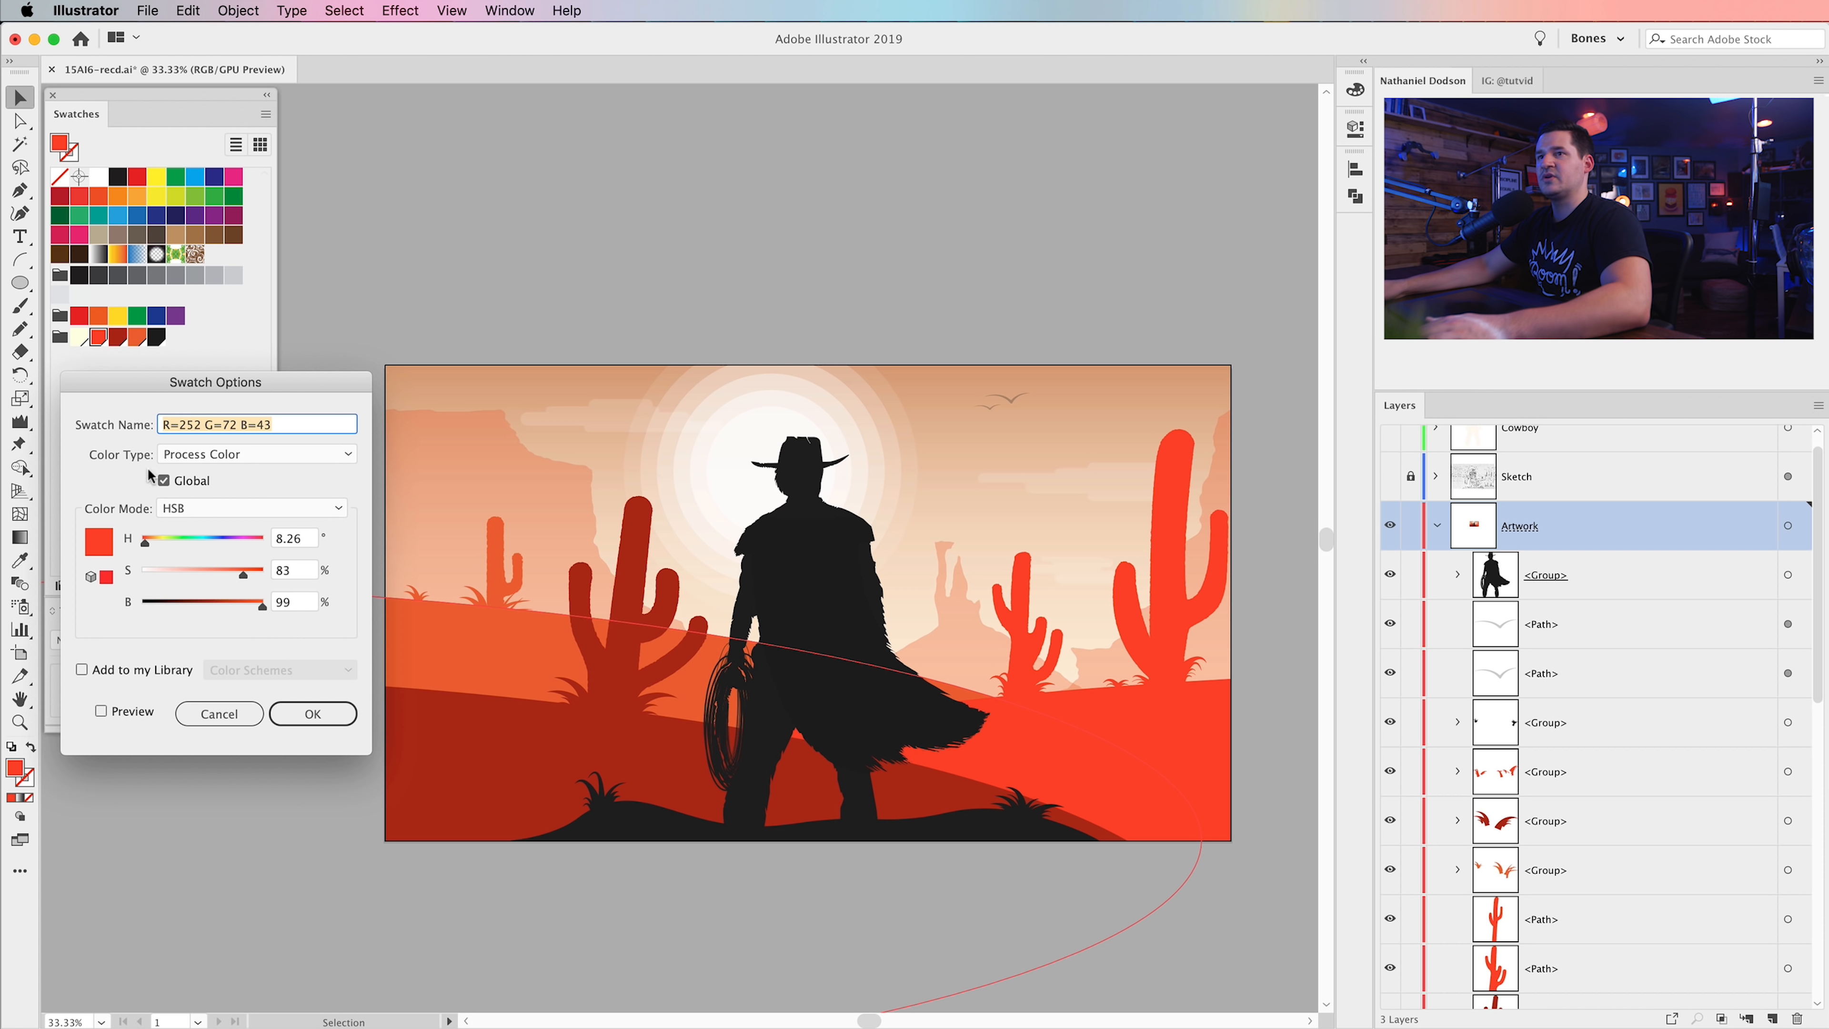
drag(251, 565, 227, 571)
click(309, 713)
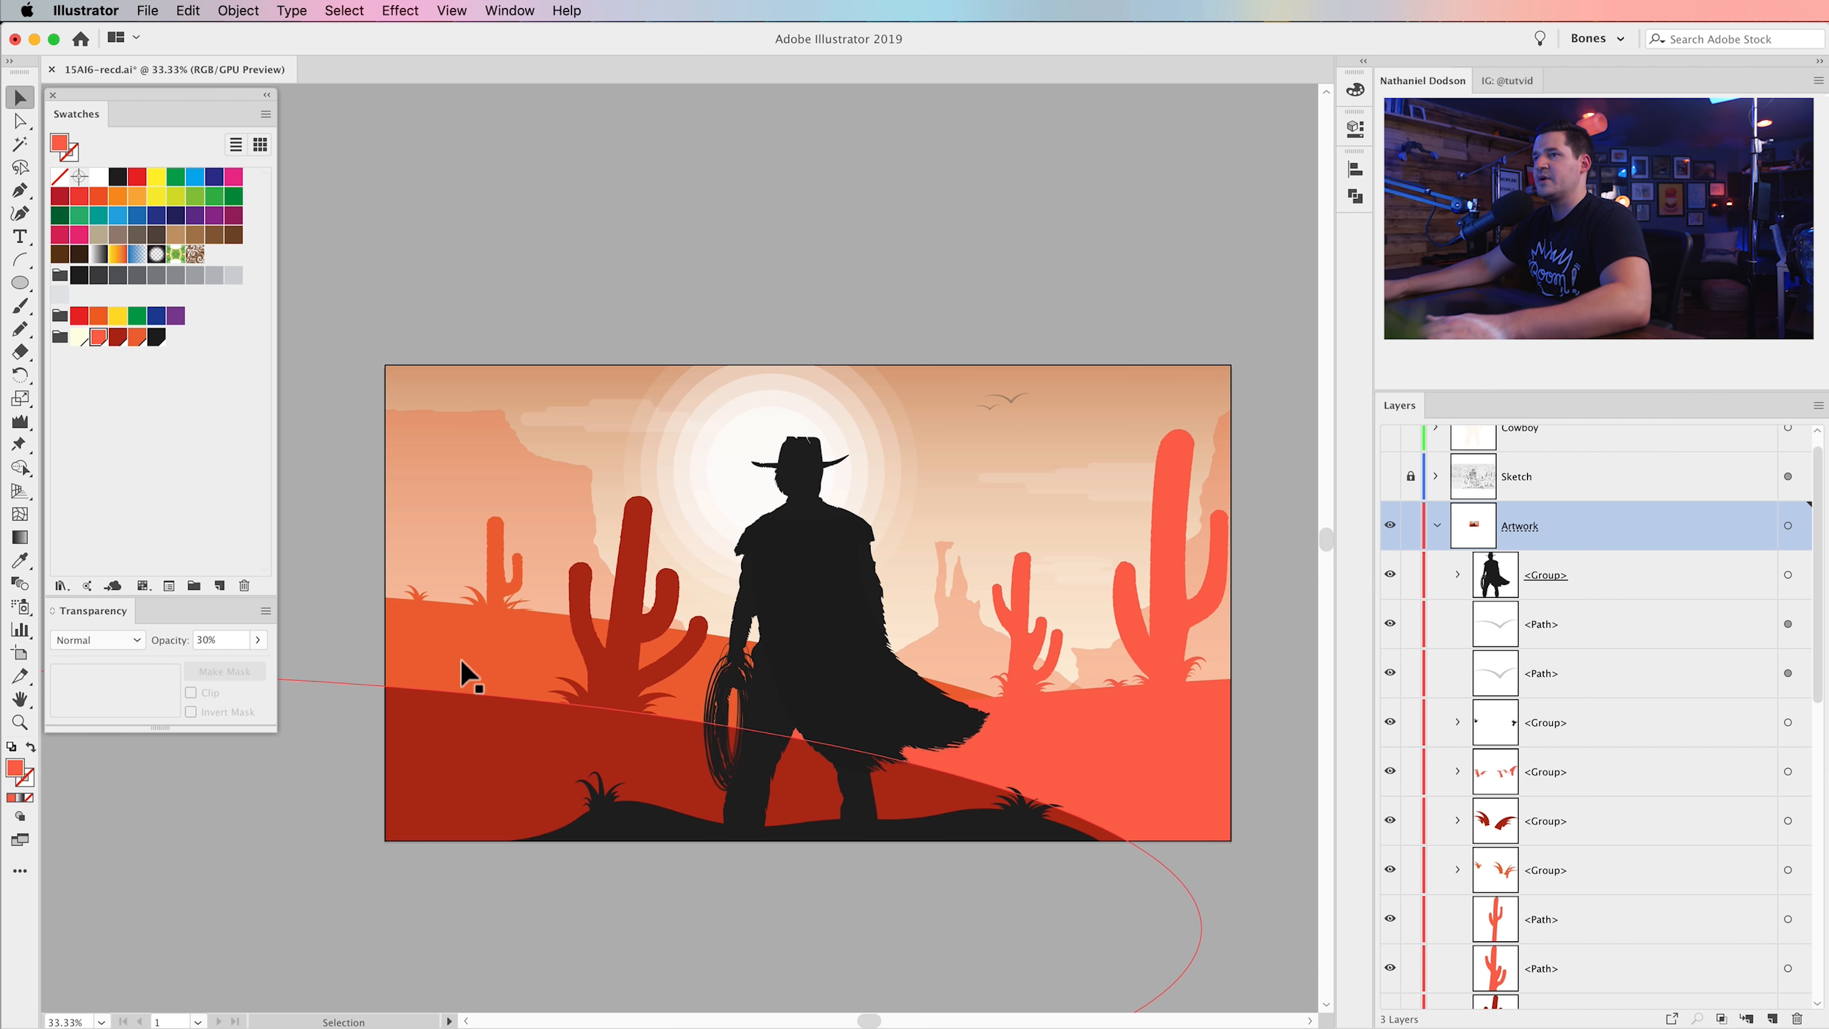
- Brighten the orange global swatch to hue 16.45°, saturation 79% and brightness 98%
double_click(138, 339)
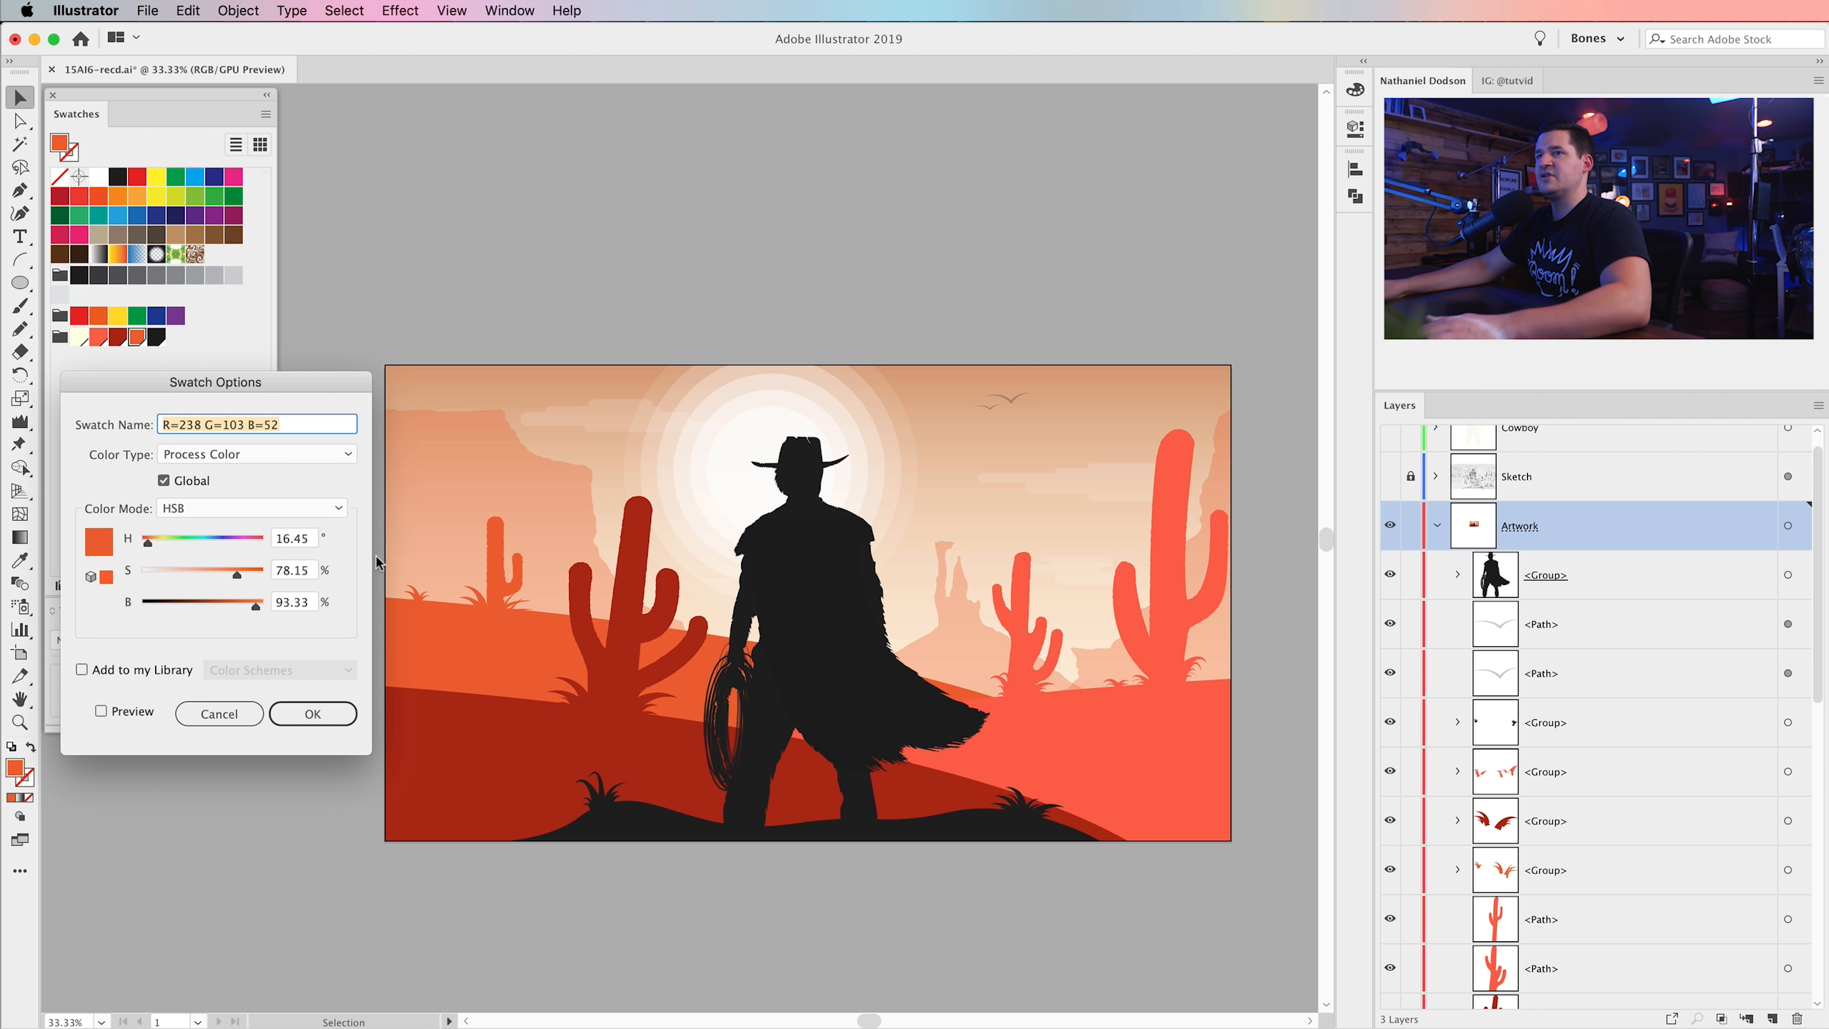
drag(257, 611, 252, 609)
click(252, 575)
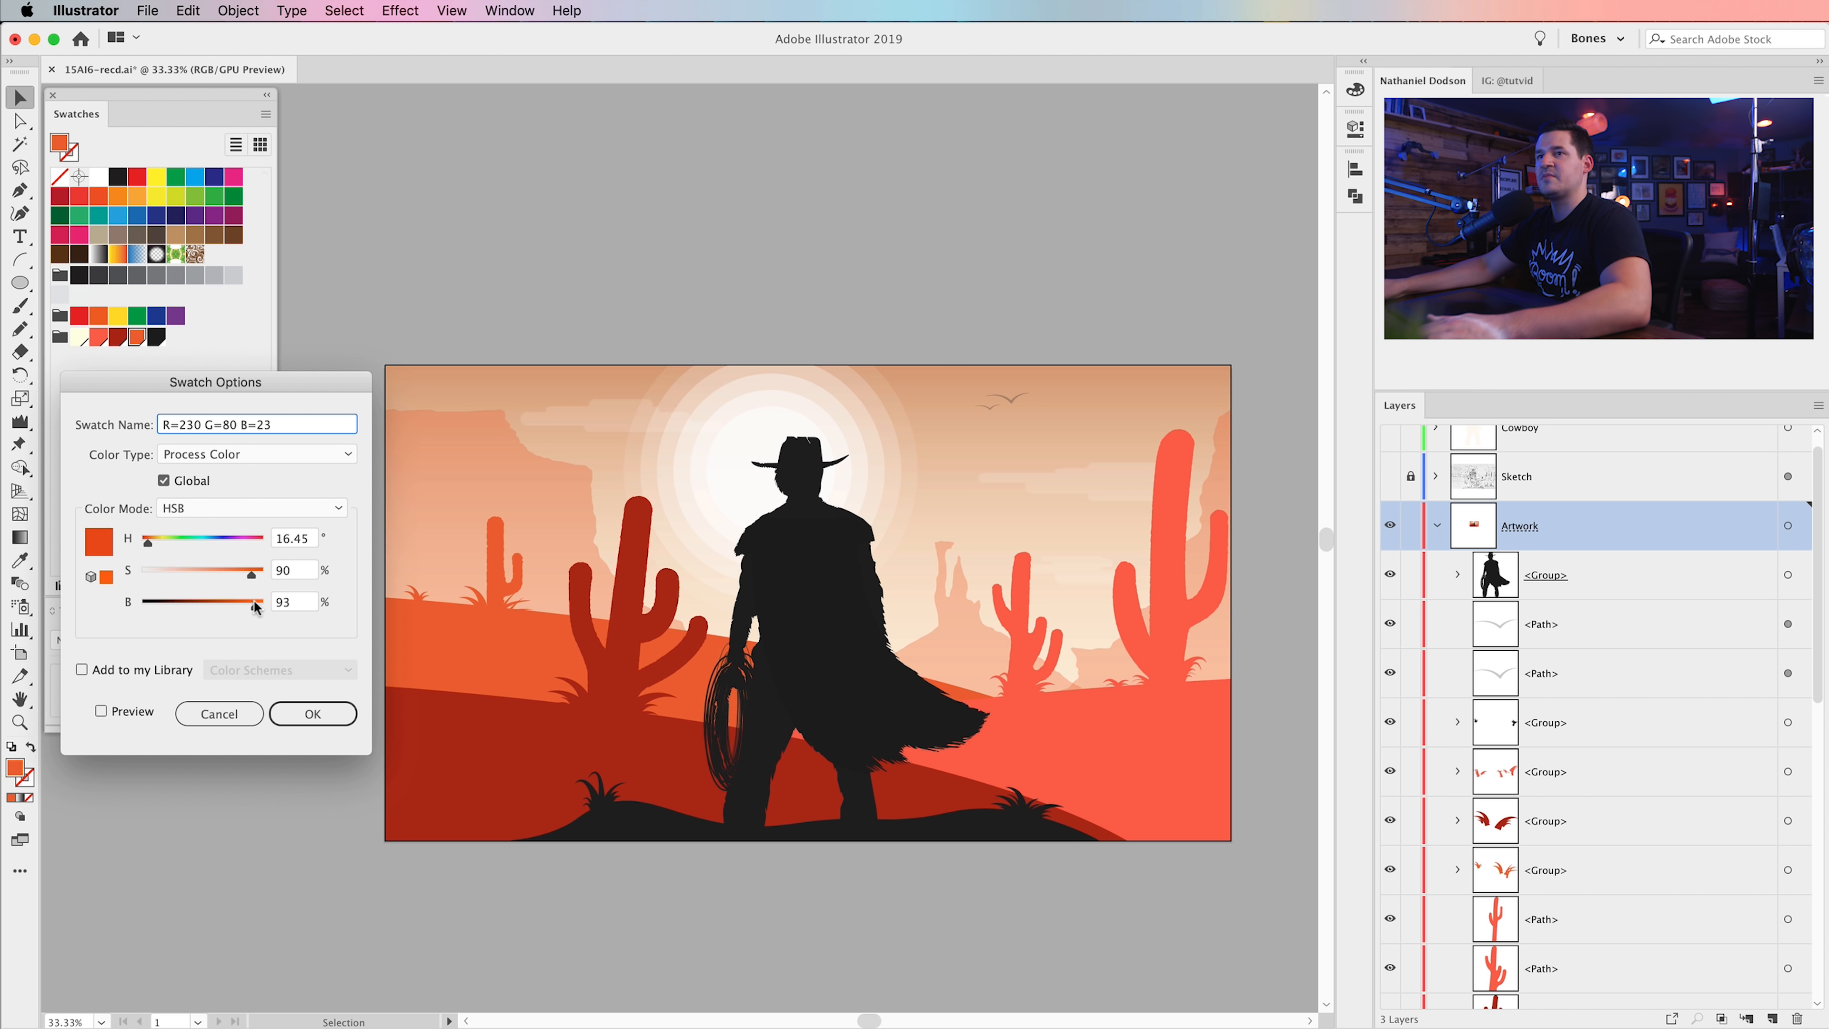
click(326, 716)
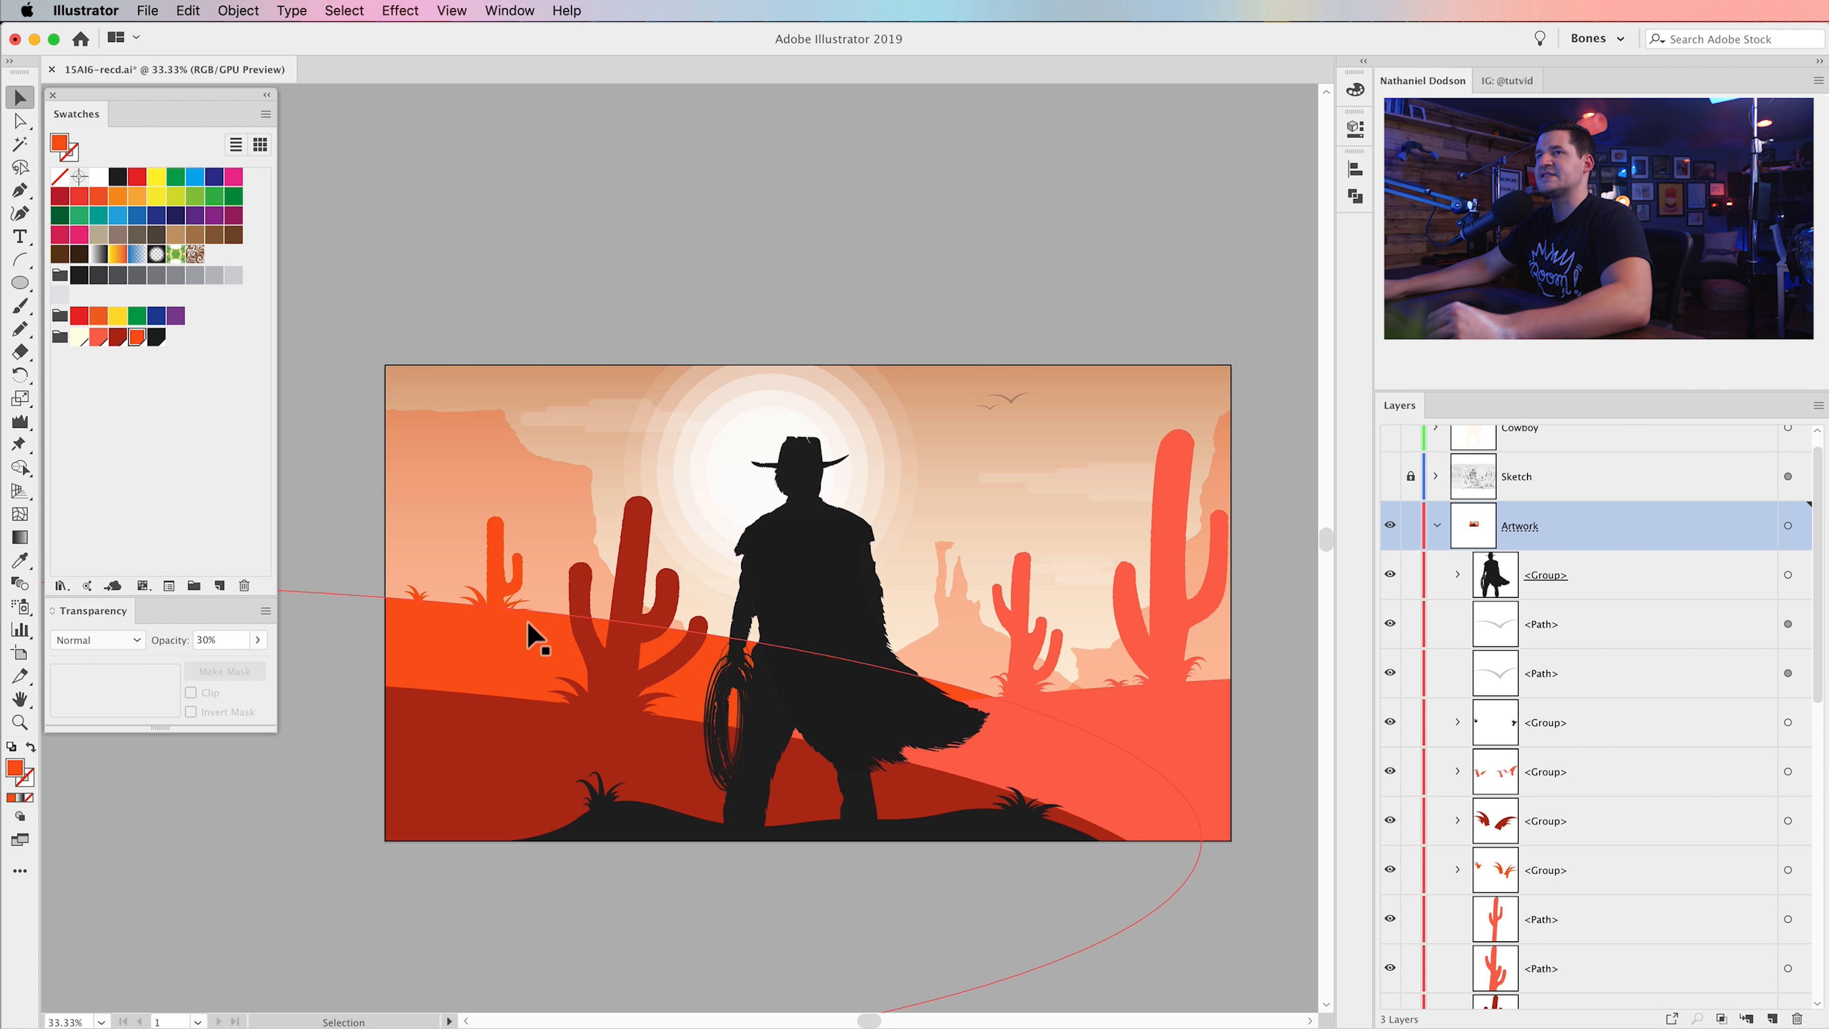
double_click(138, 337)
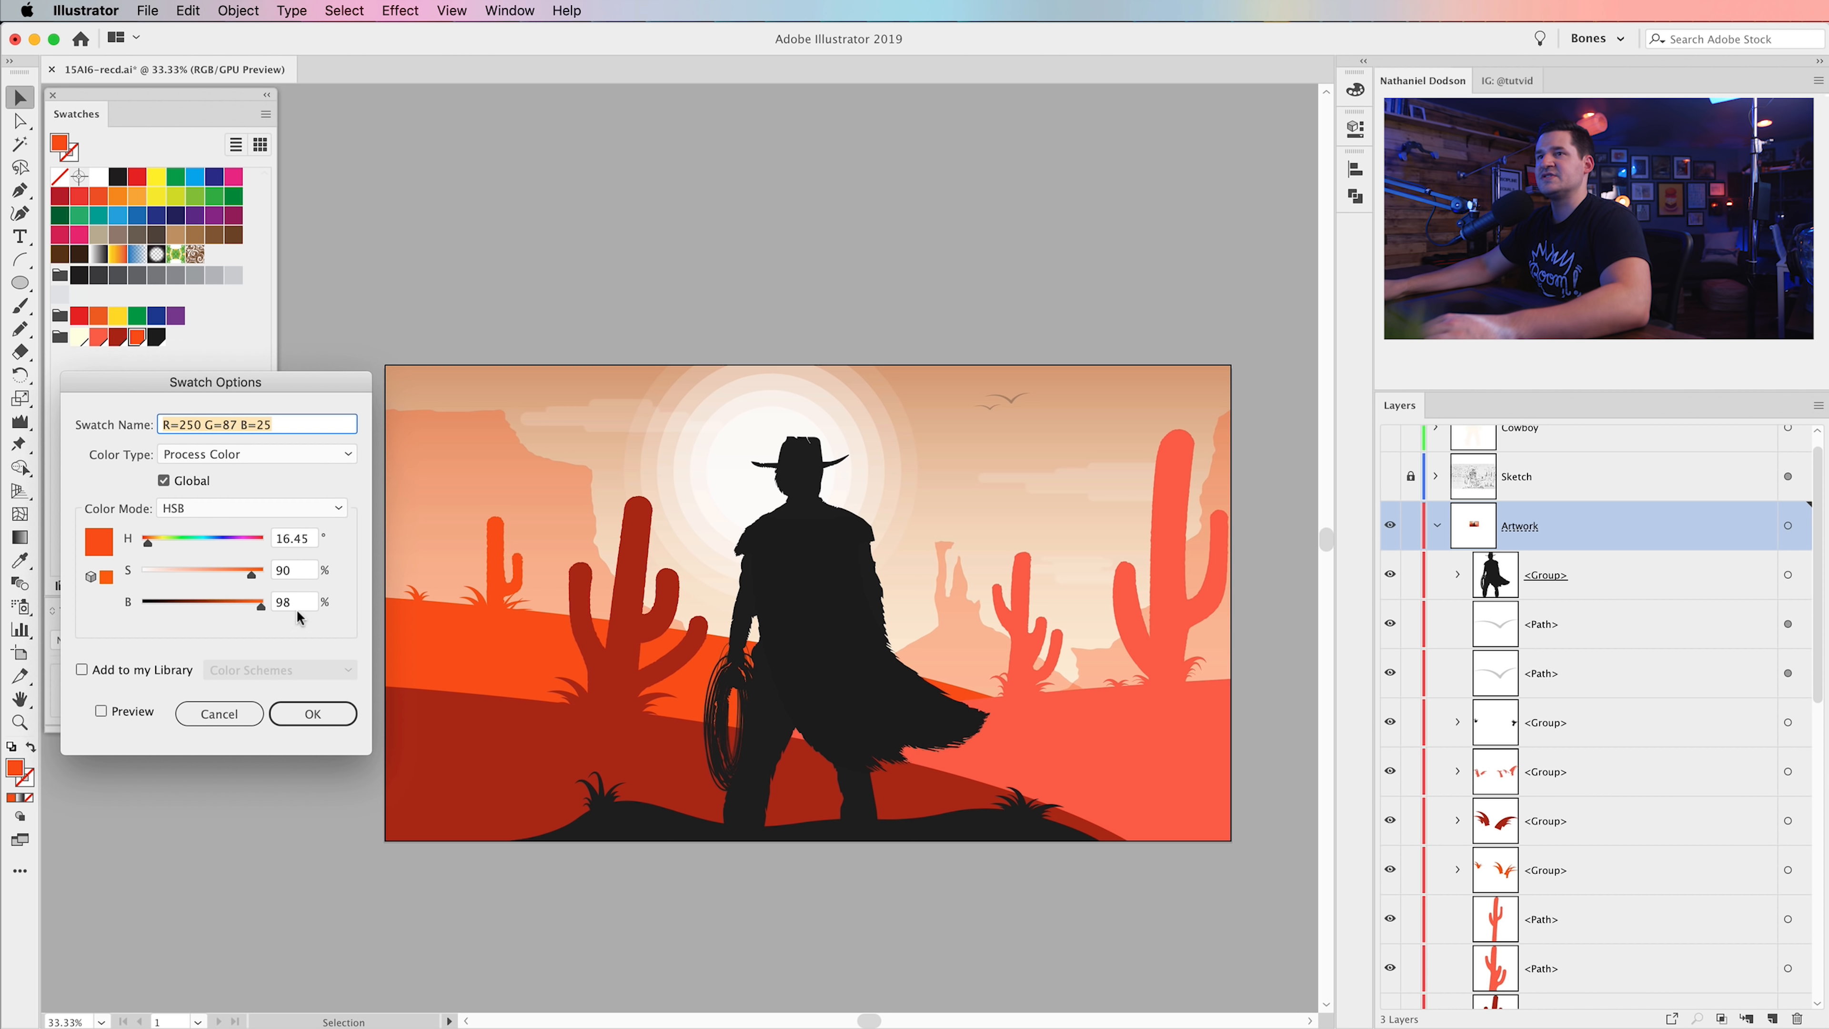
drag(244, 576, 239, 577)
click(313, 712)
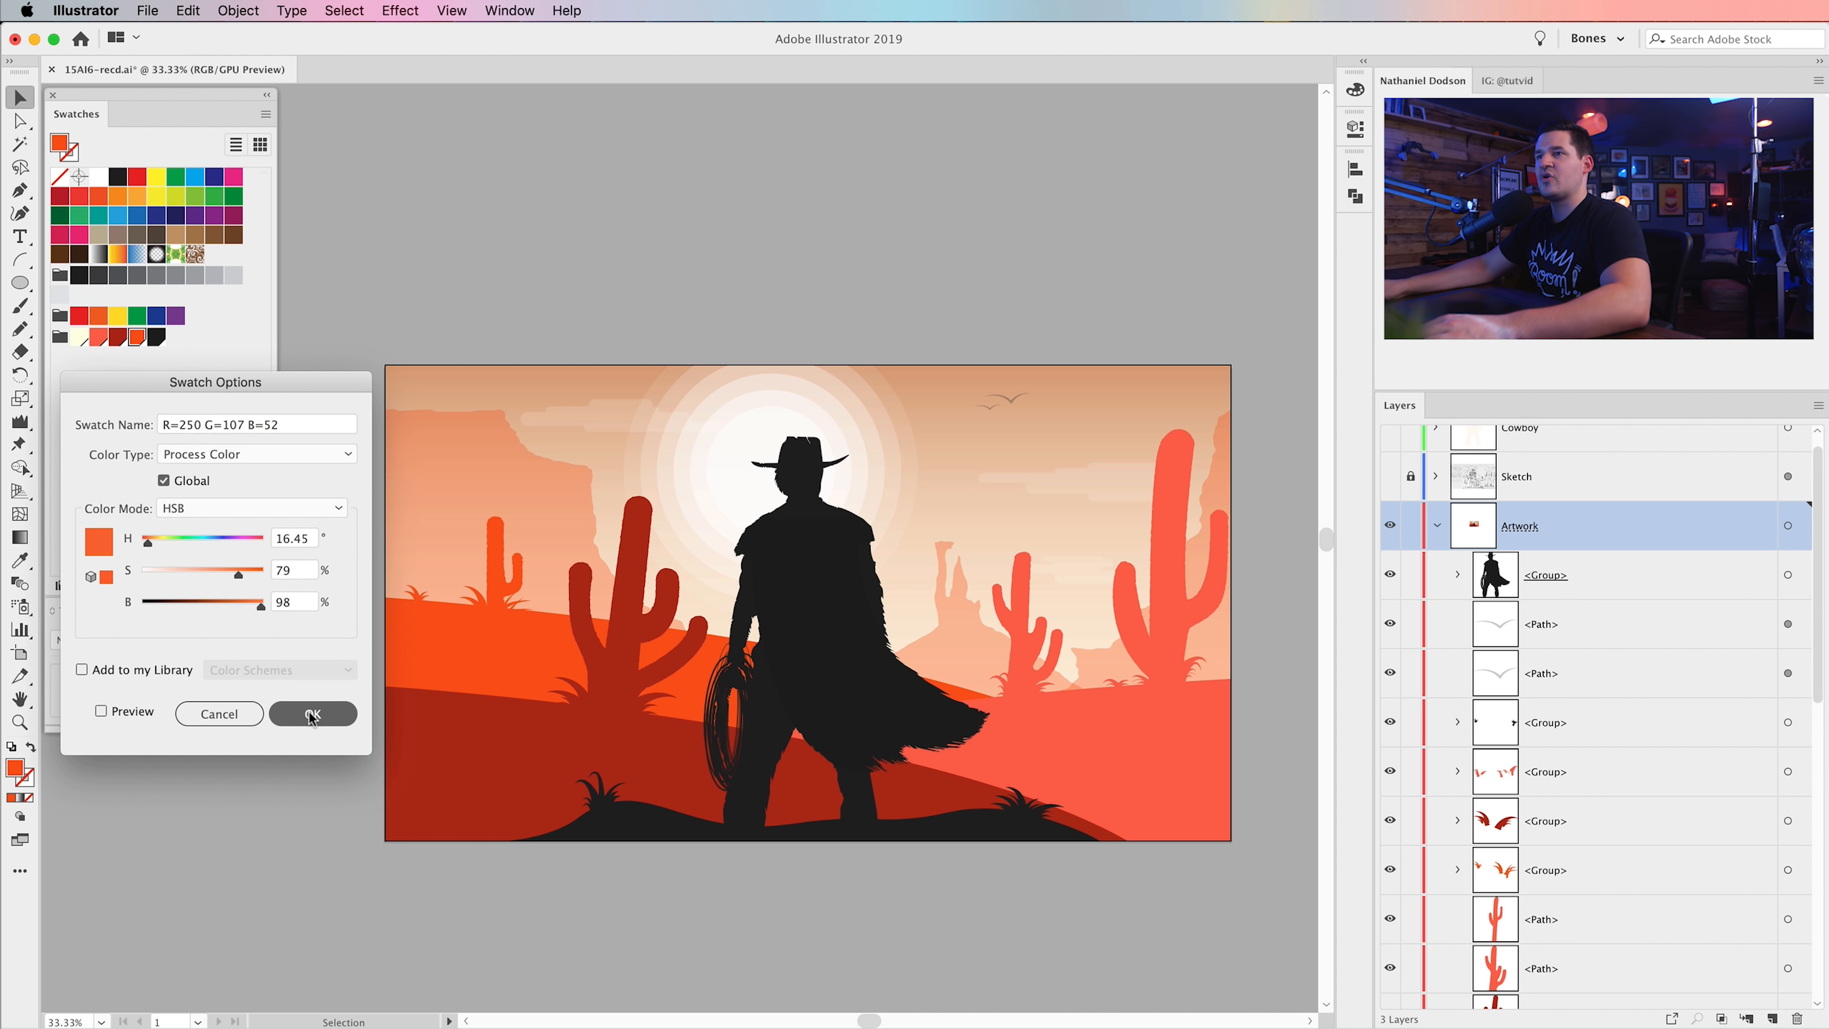
- Collapse the Artwork layer and compare it with the original Sketch layer by temporarily swapping their visibility
drag(1078, 641, 1053, 612)
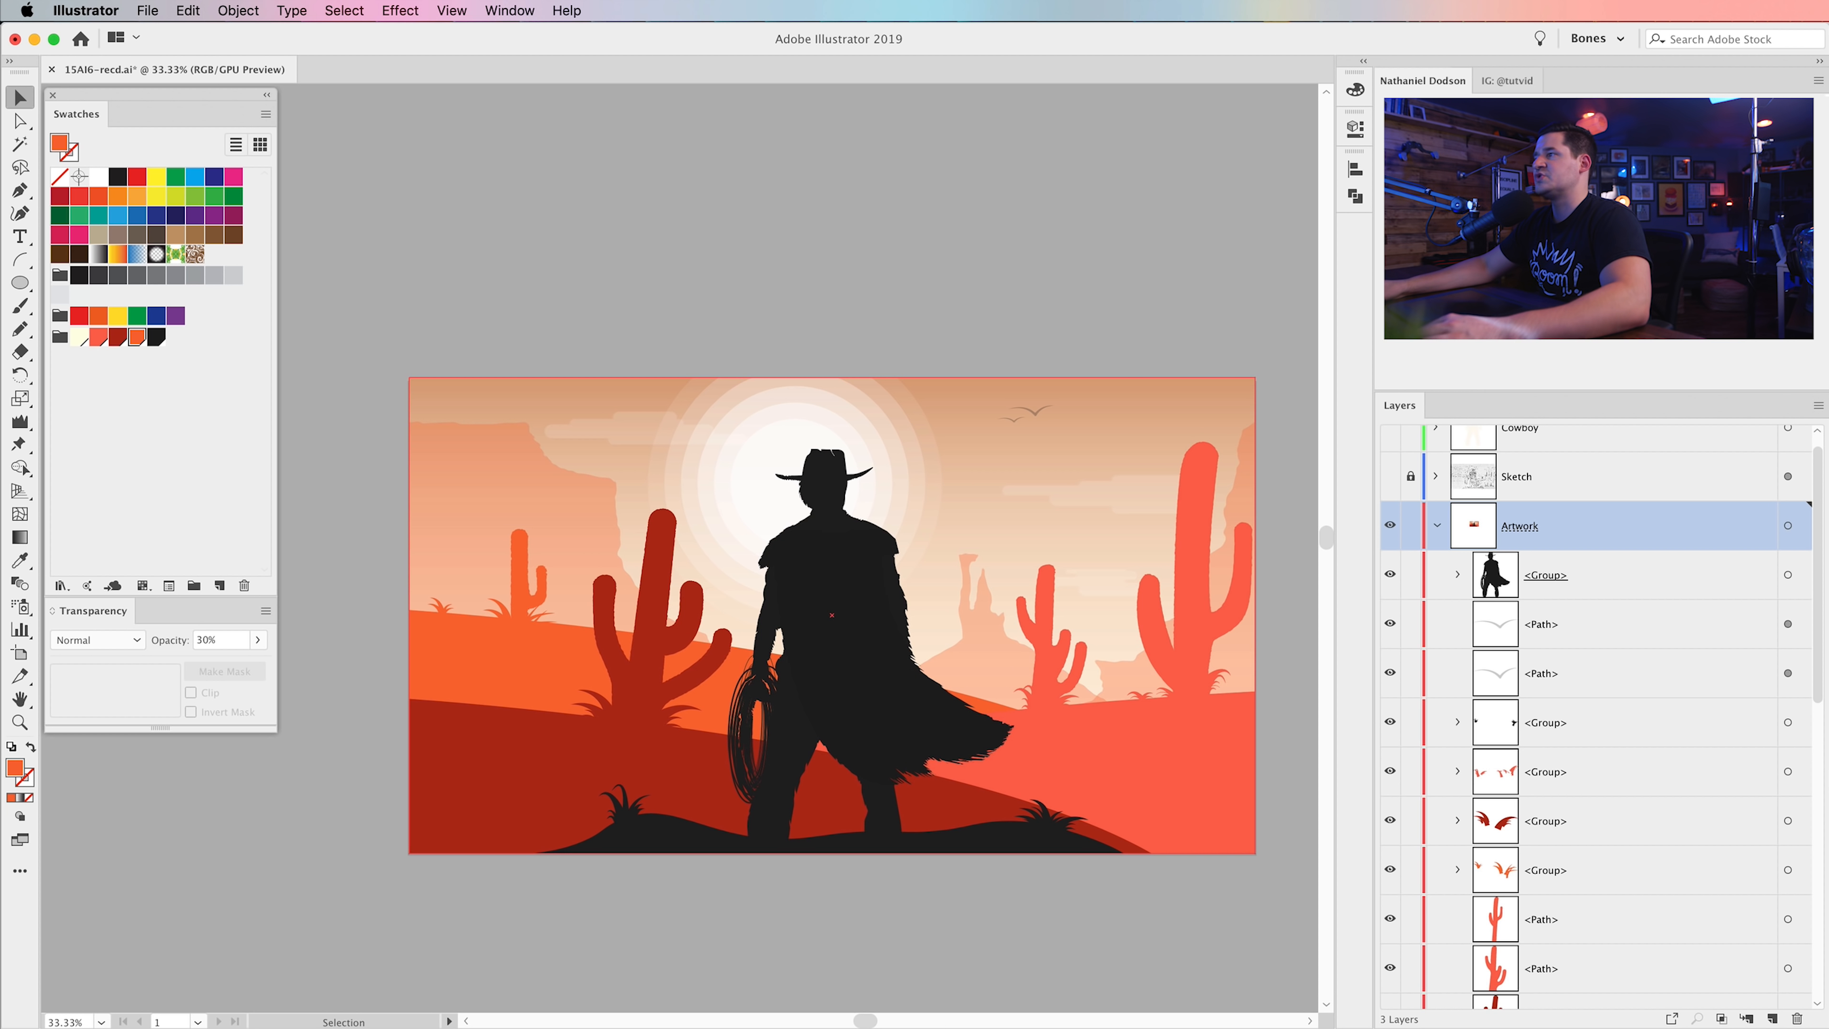
click(1437, 525)
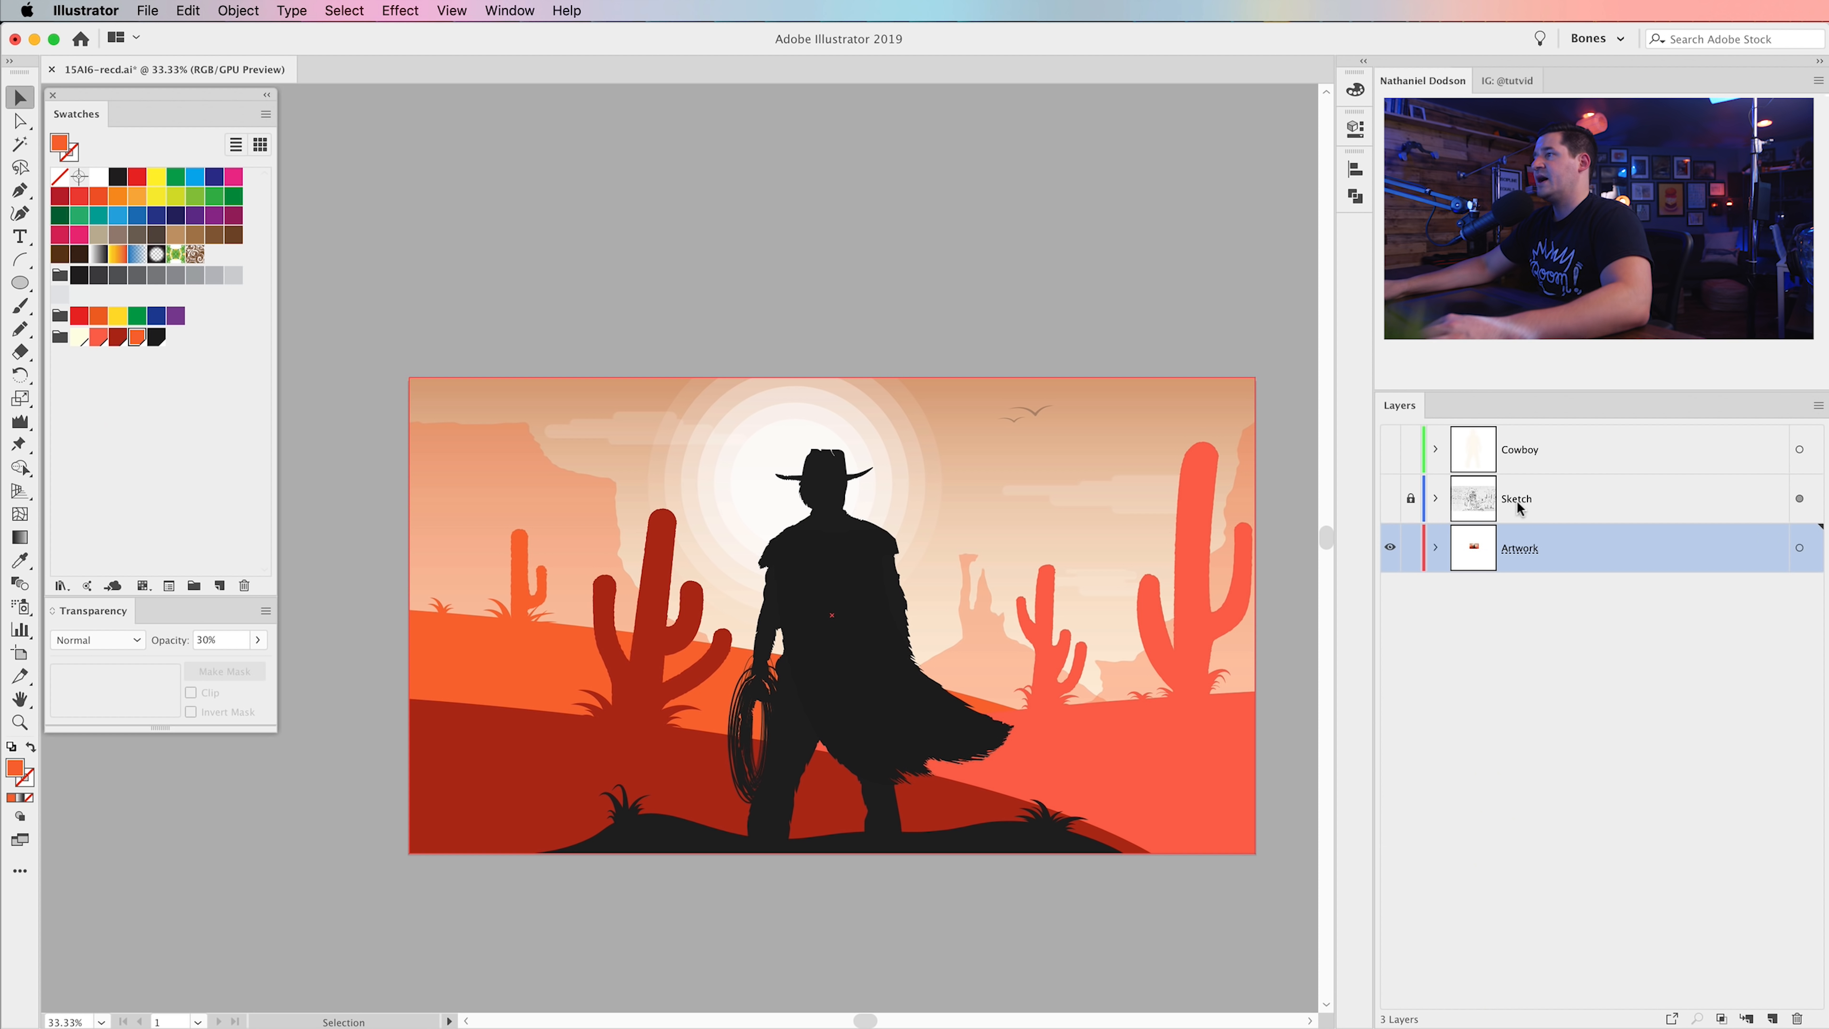
click(1390, 548)
click(1390, 497)
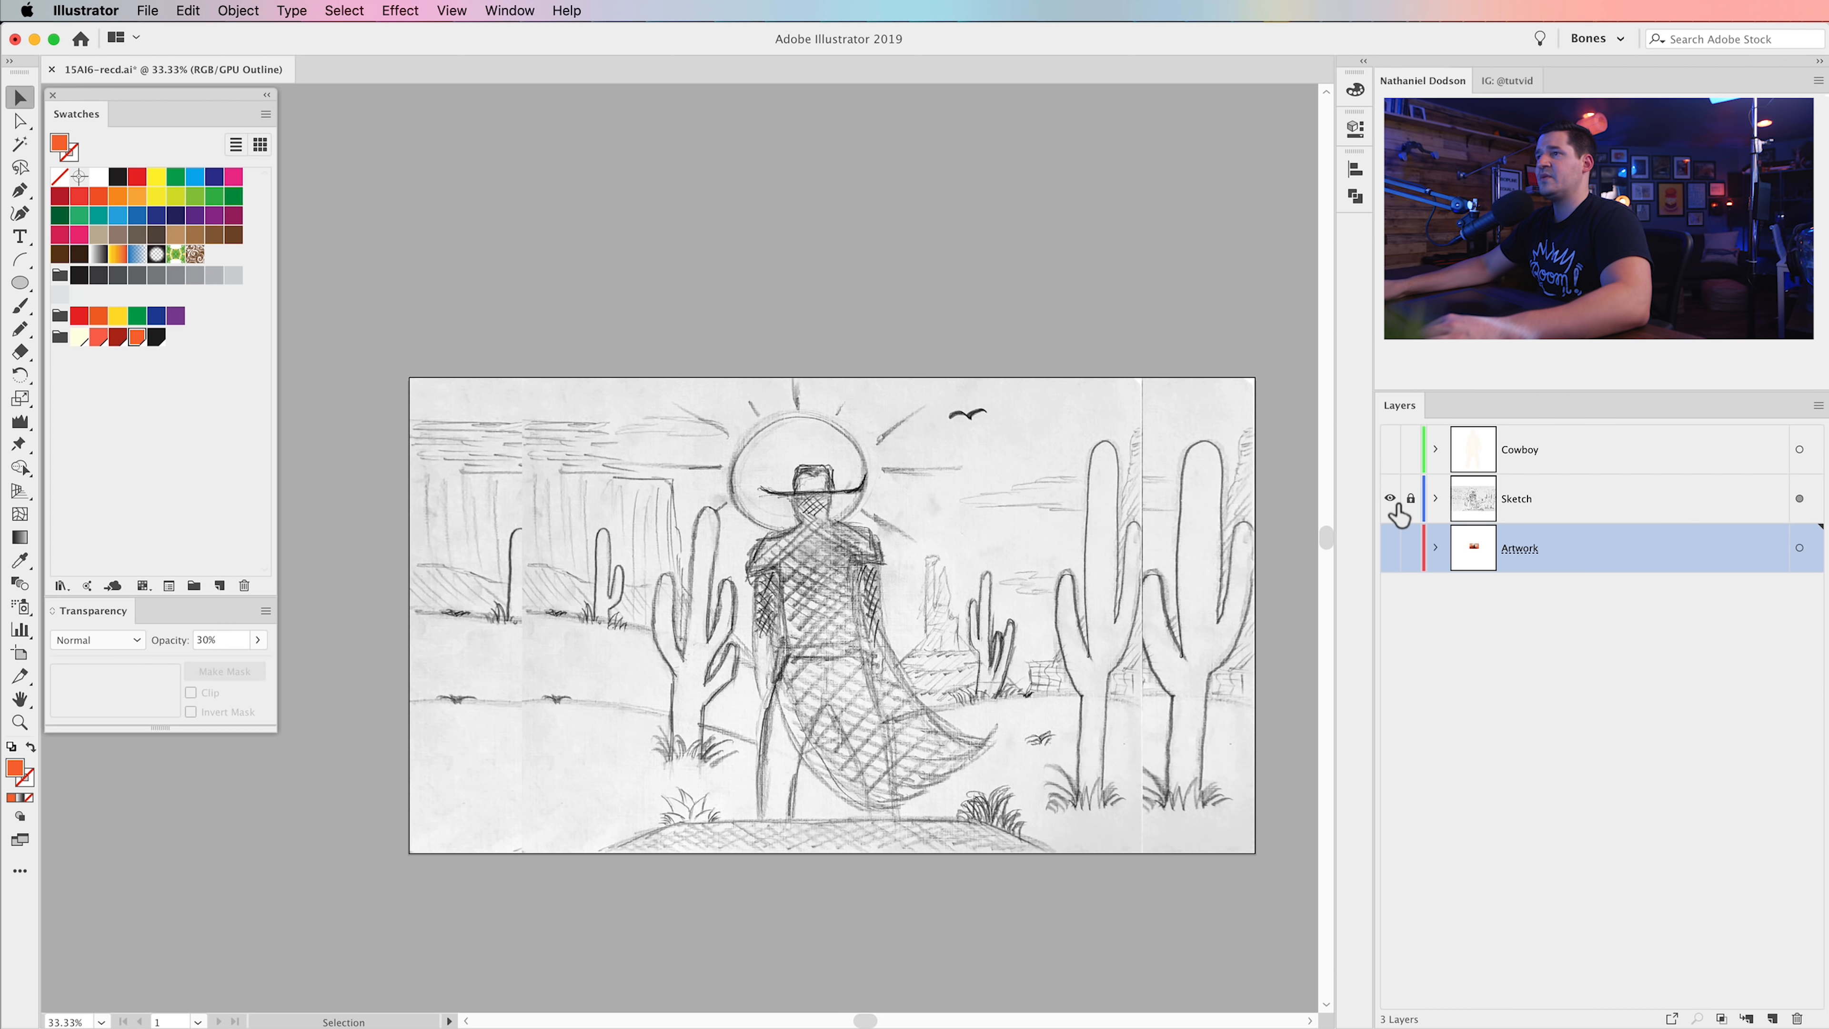
click(1390, 497)
click(1389, 547)
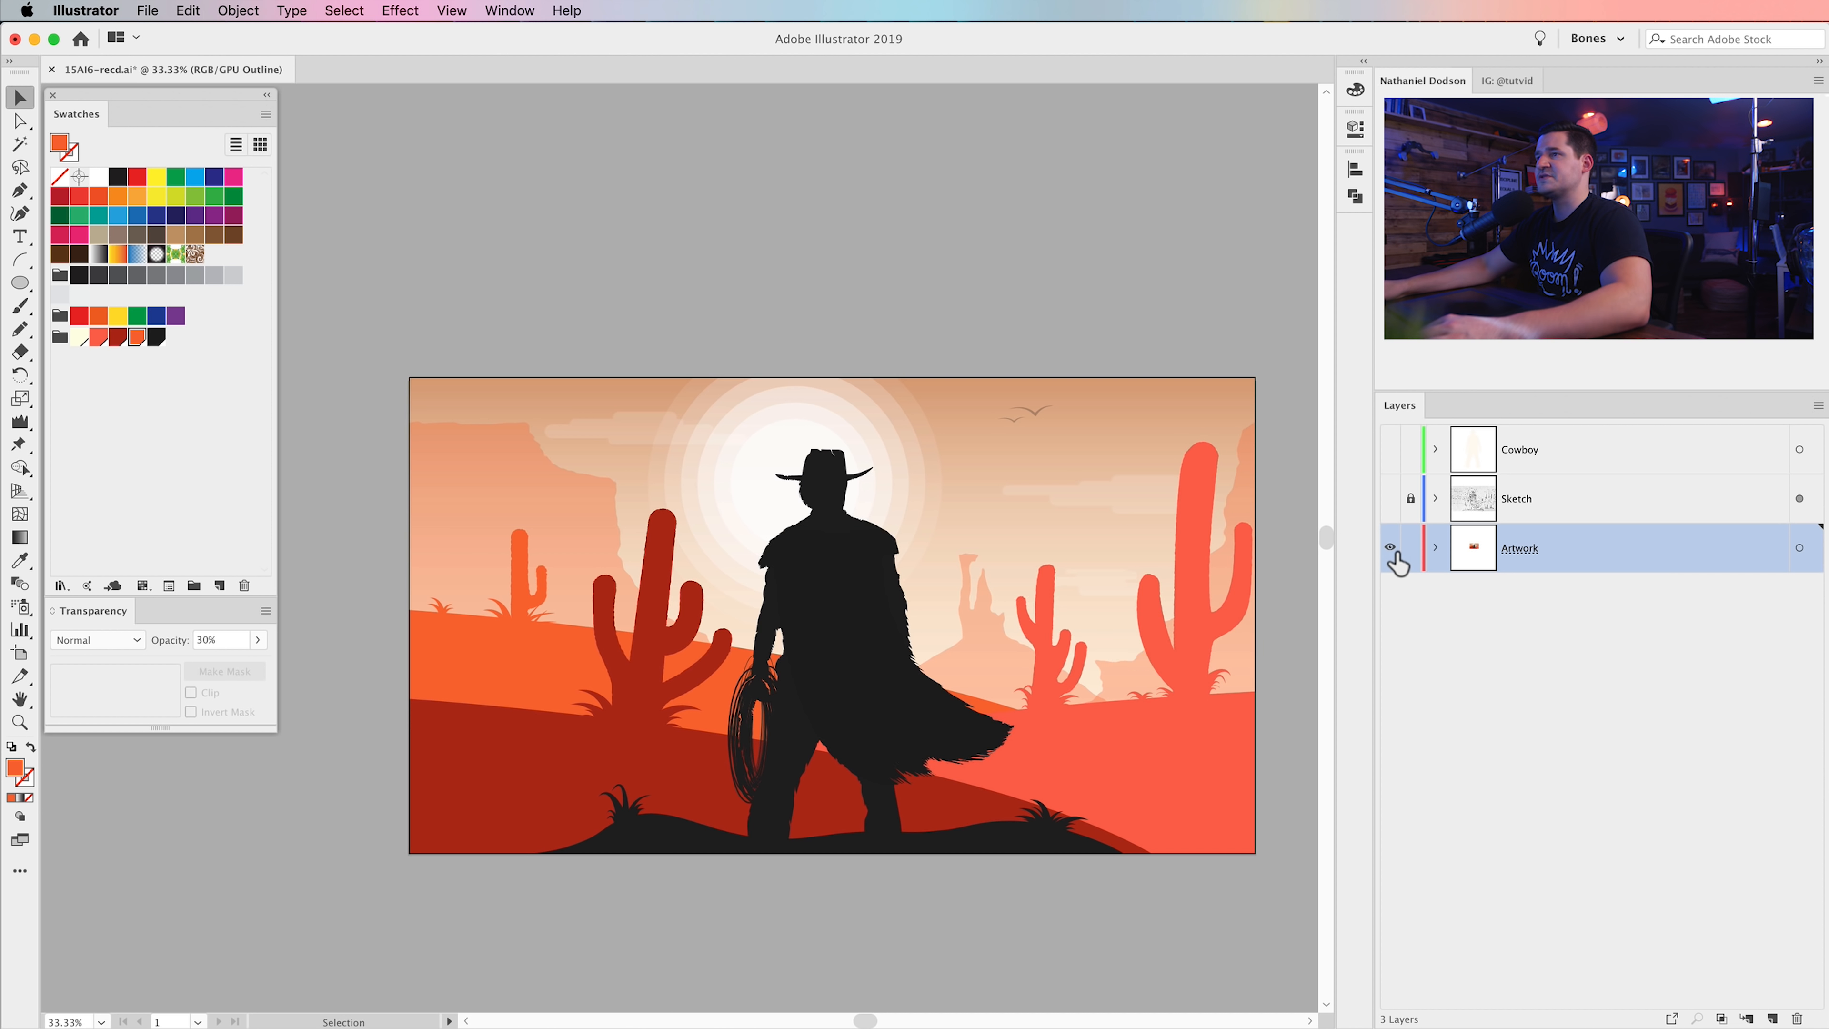
- Hide all panels and view the whole desert artwork at 50% zoom
drag(926, 588, 885, 516)
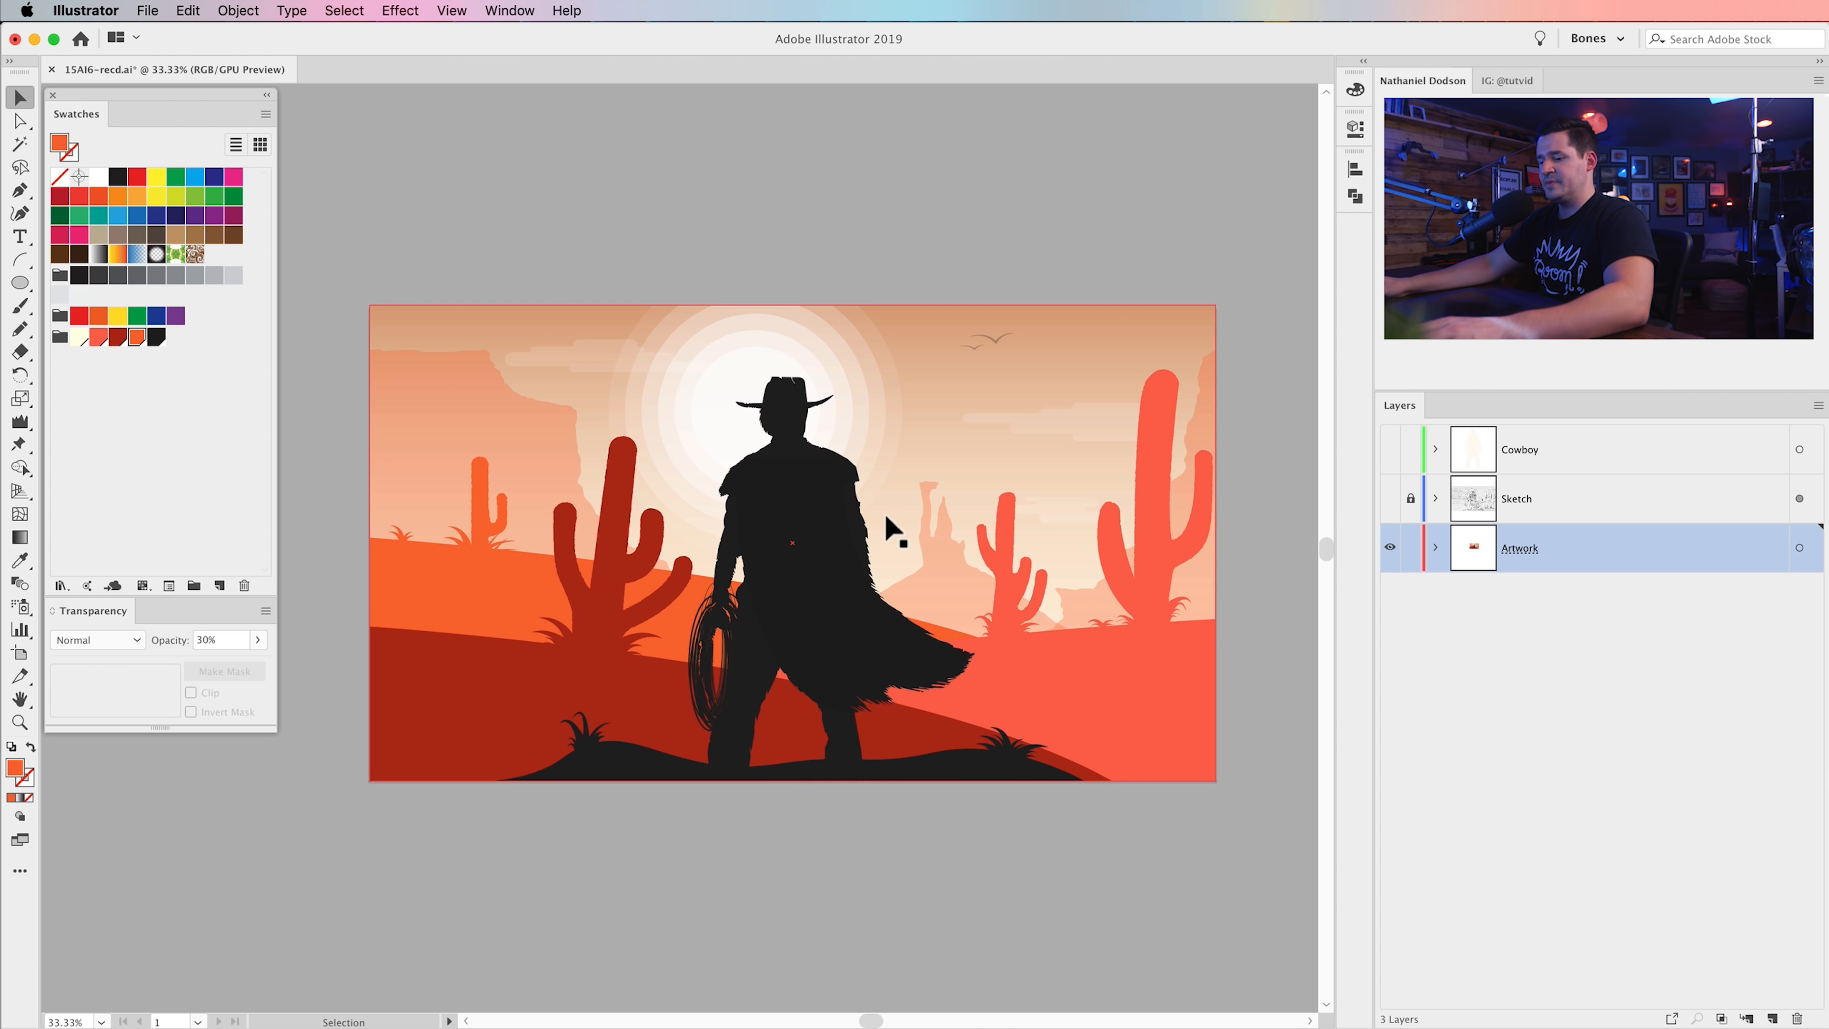
key(Tab)
key(super+equal)
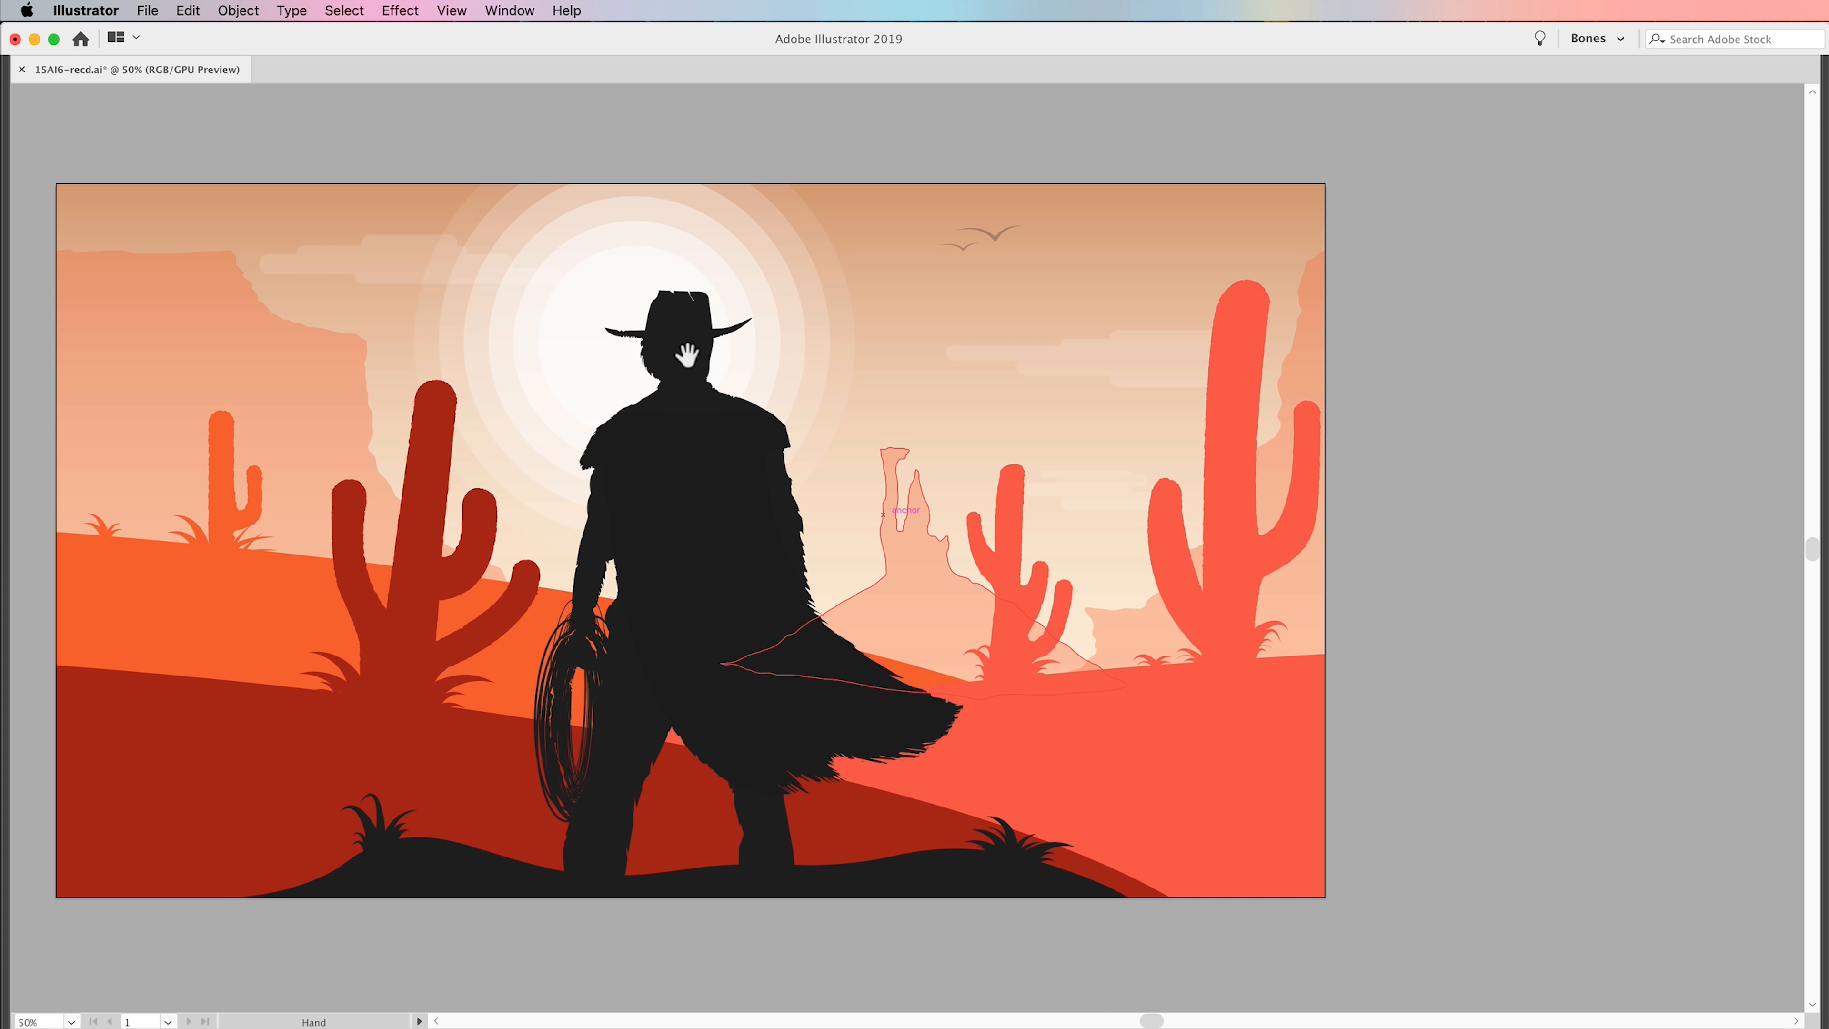
scroll(1180, 468, left, 5)
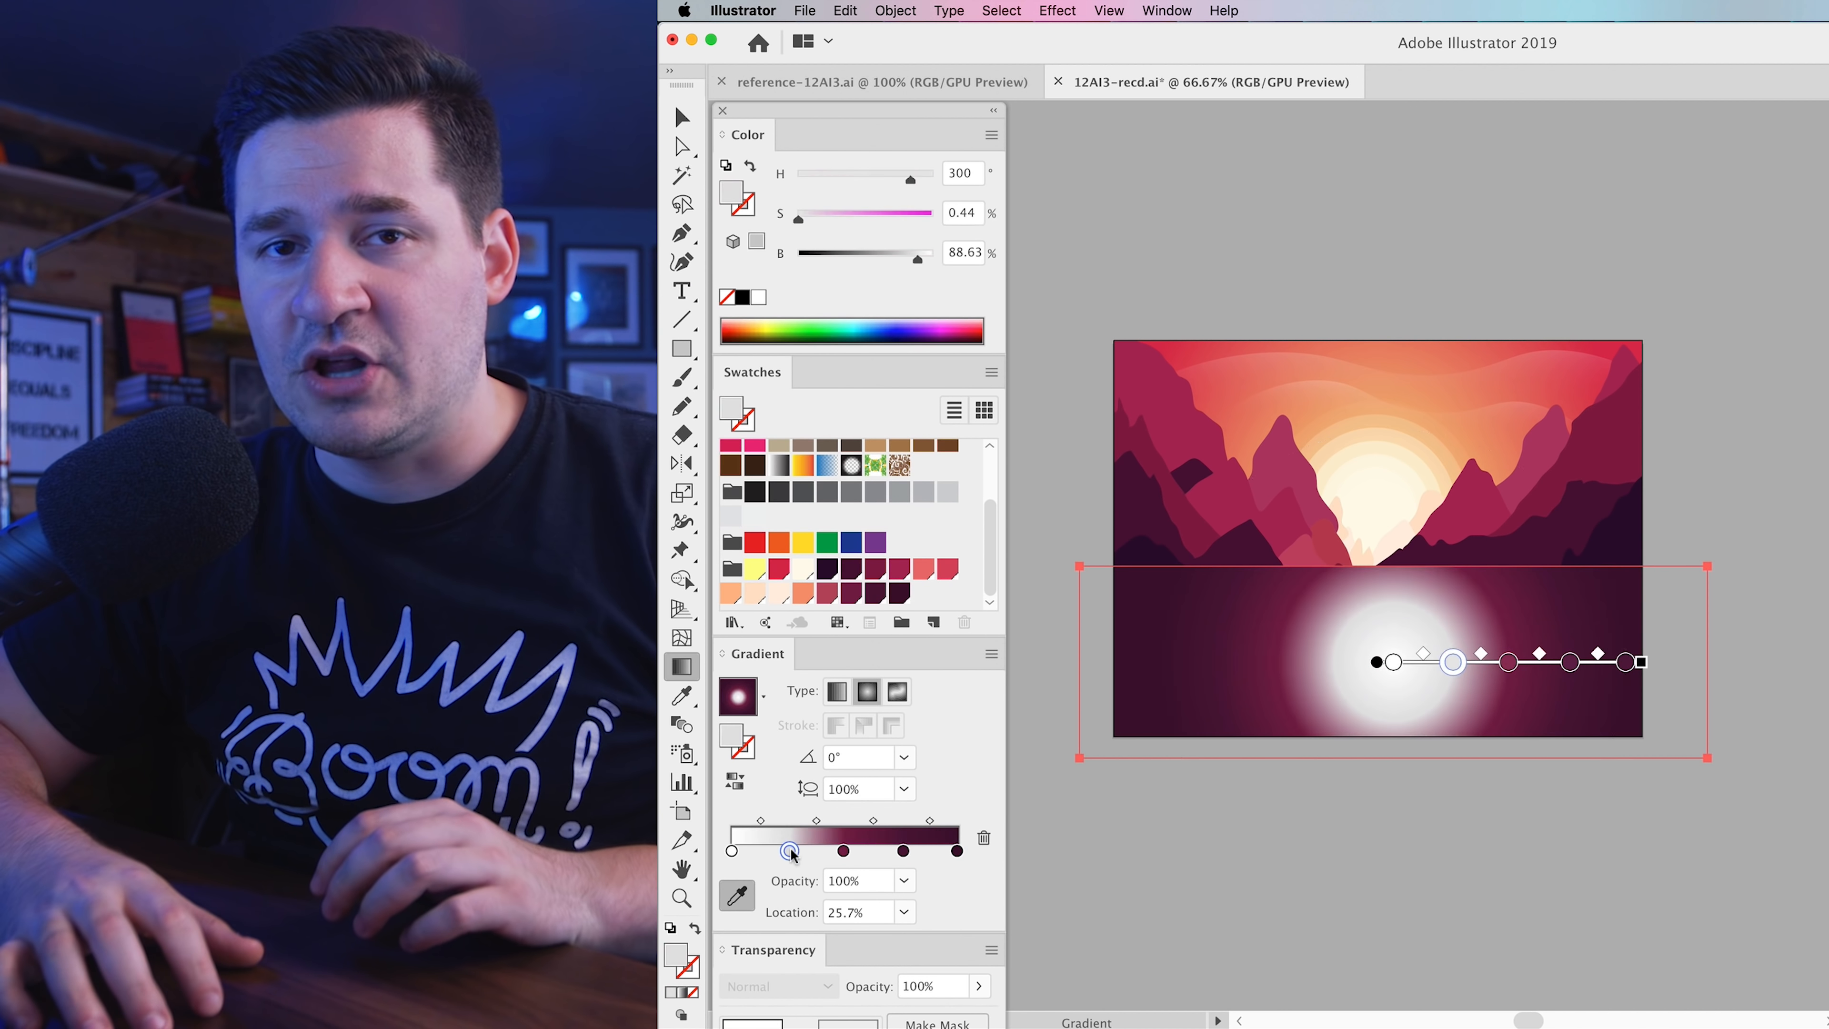
click(1339, 441)
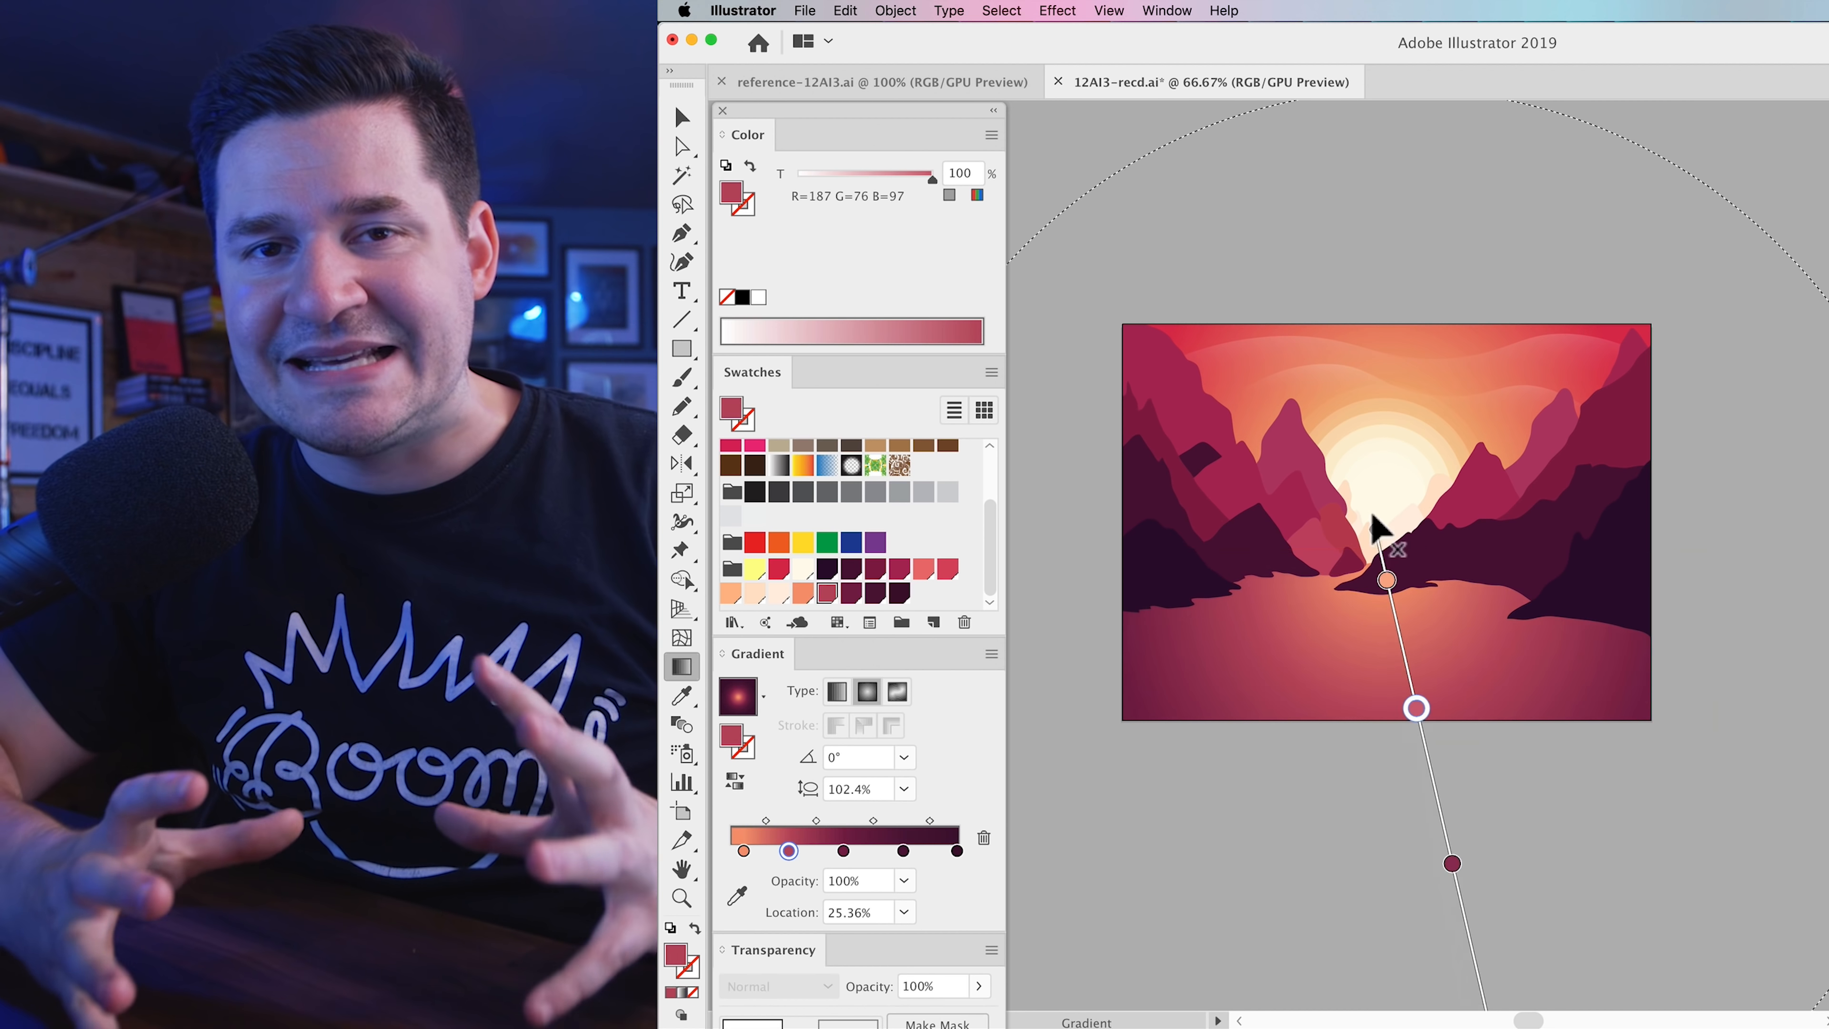